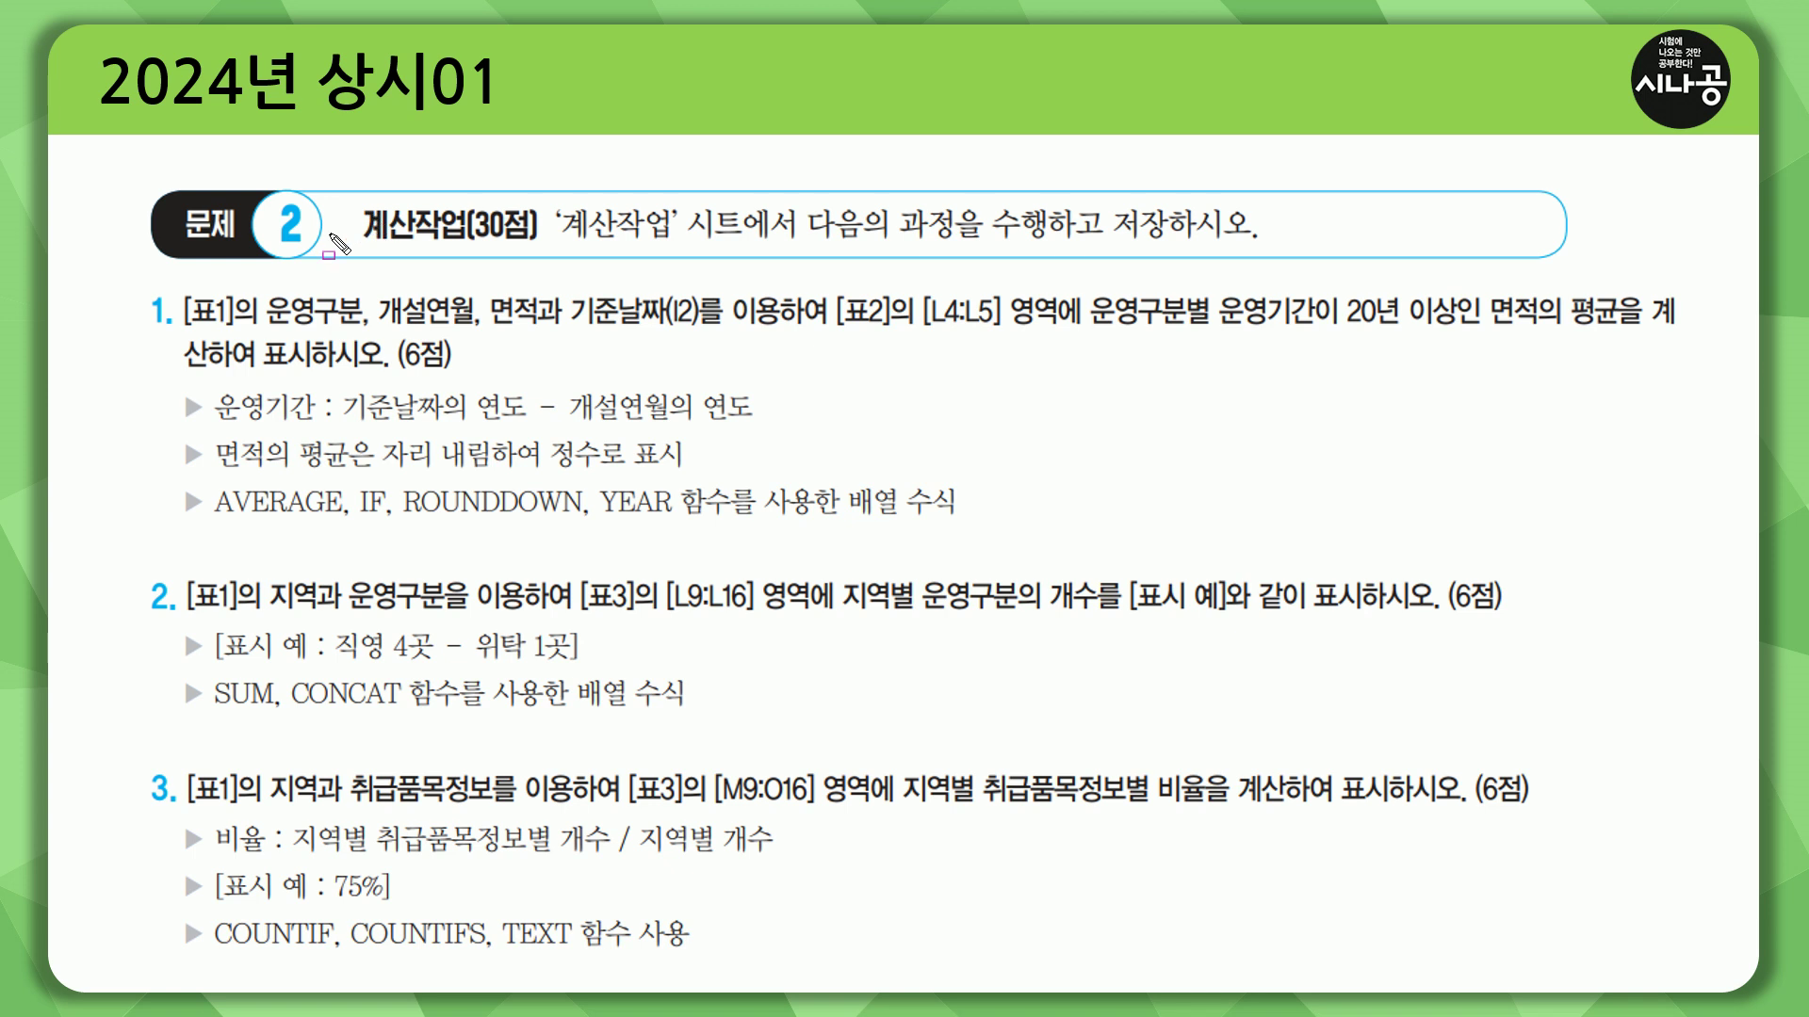
left_click_drag(361, 246, 670, 243)
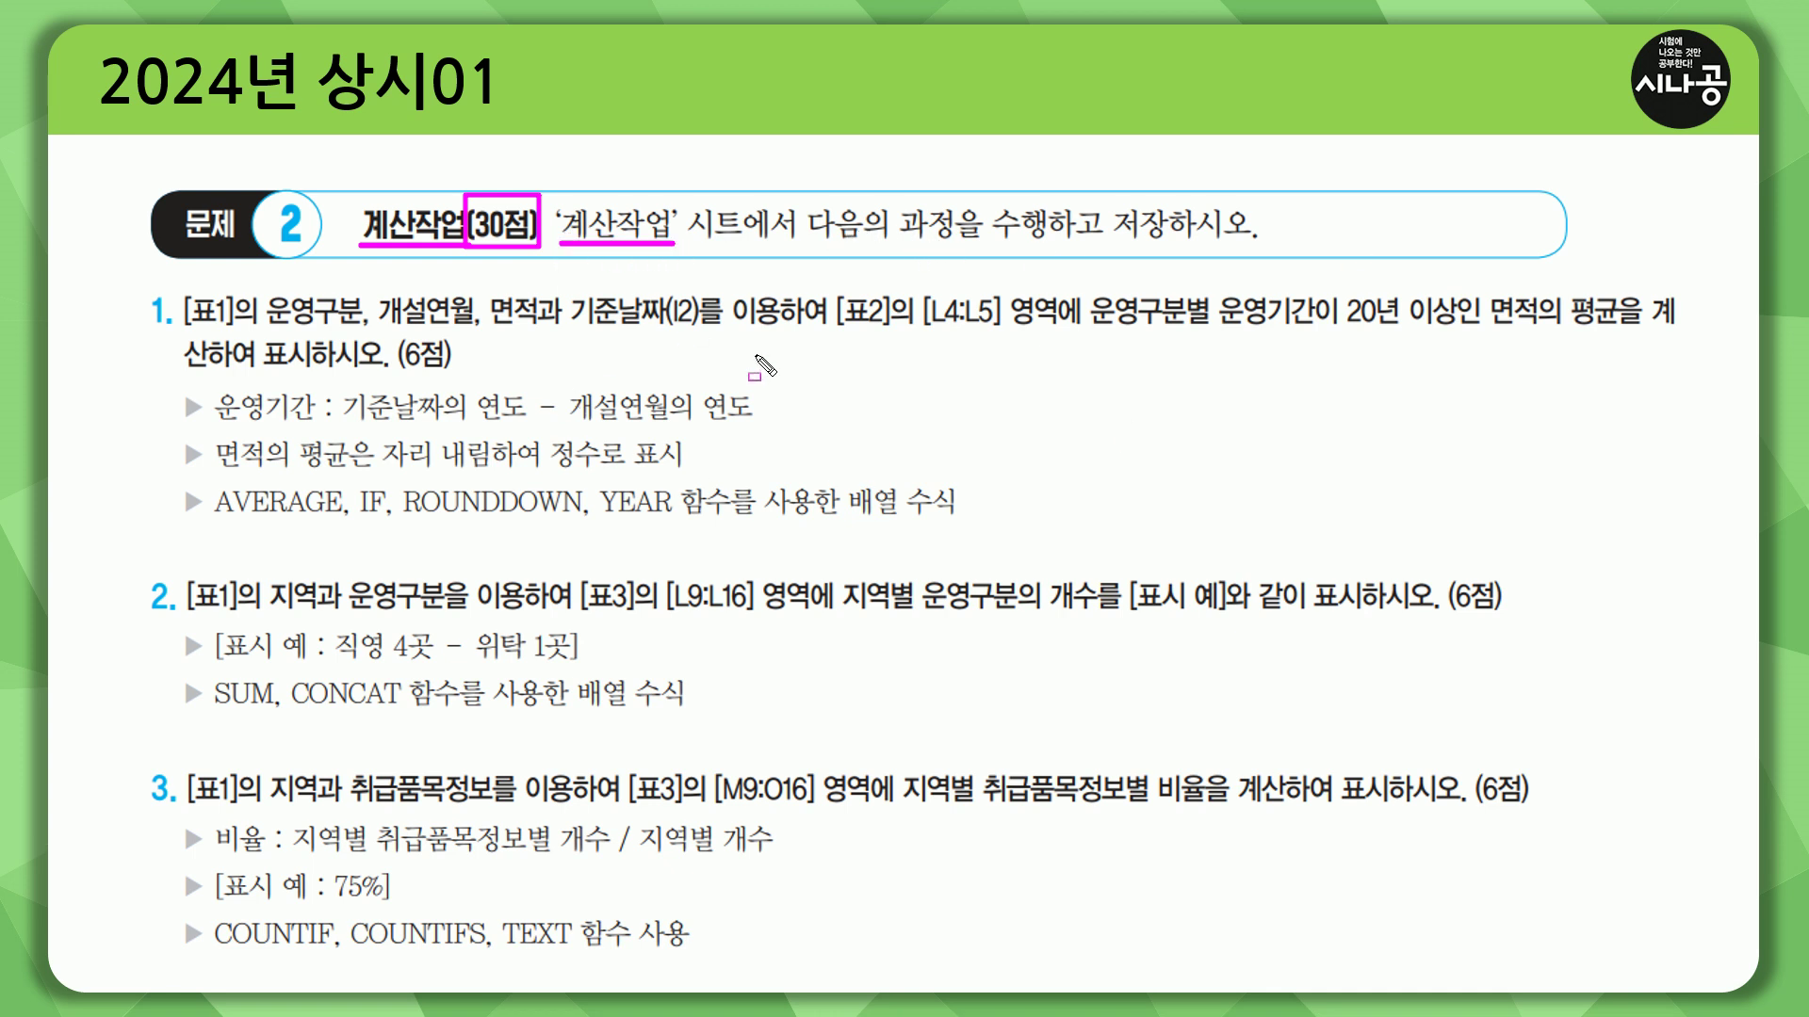
key("e")
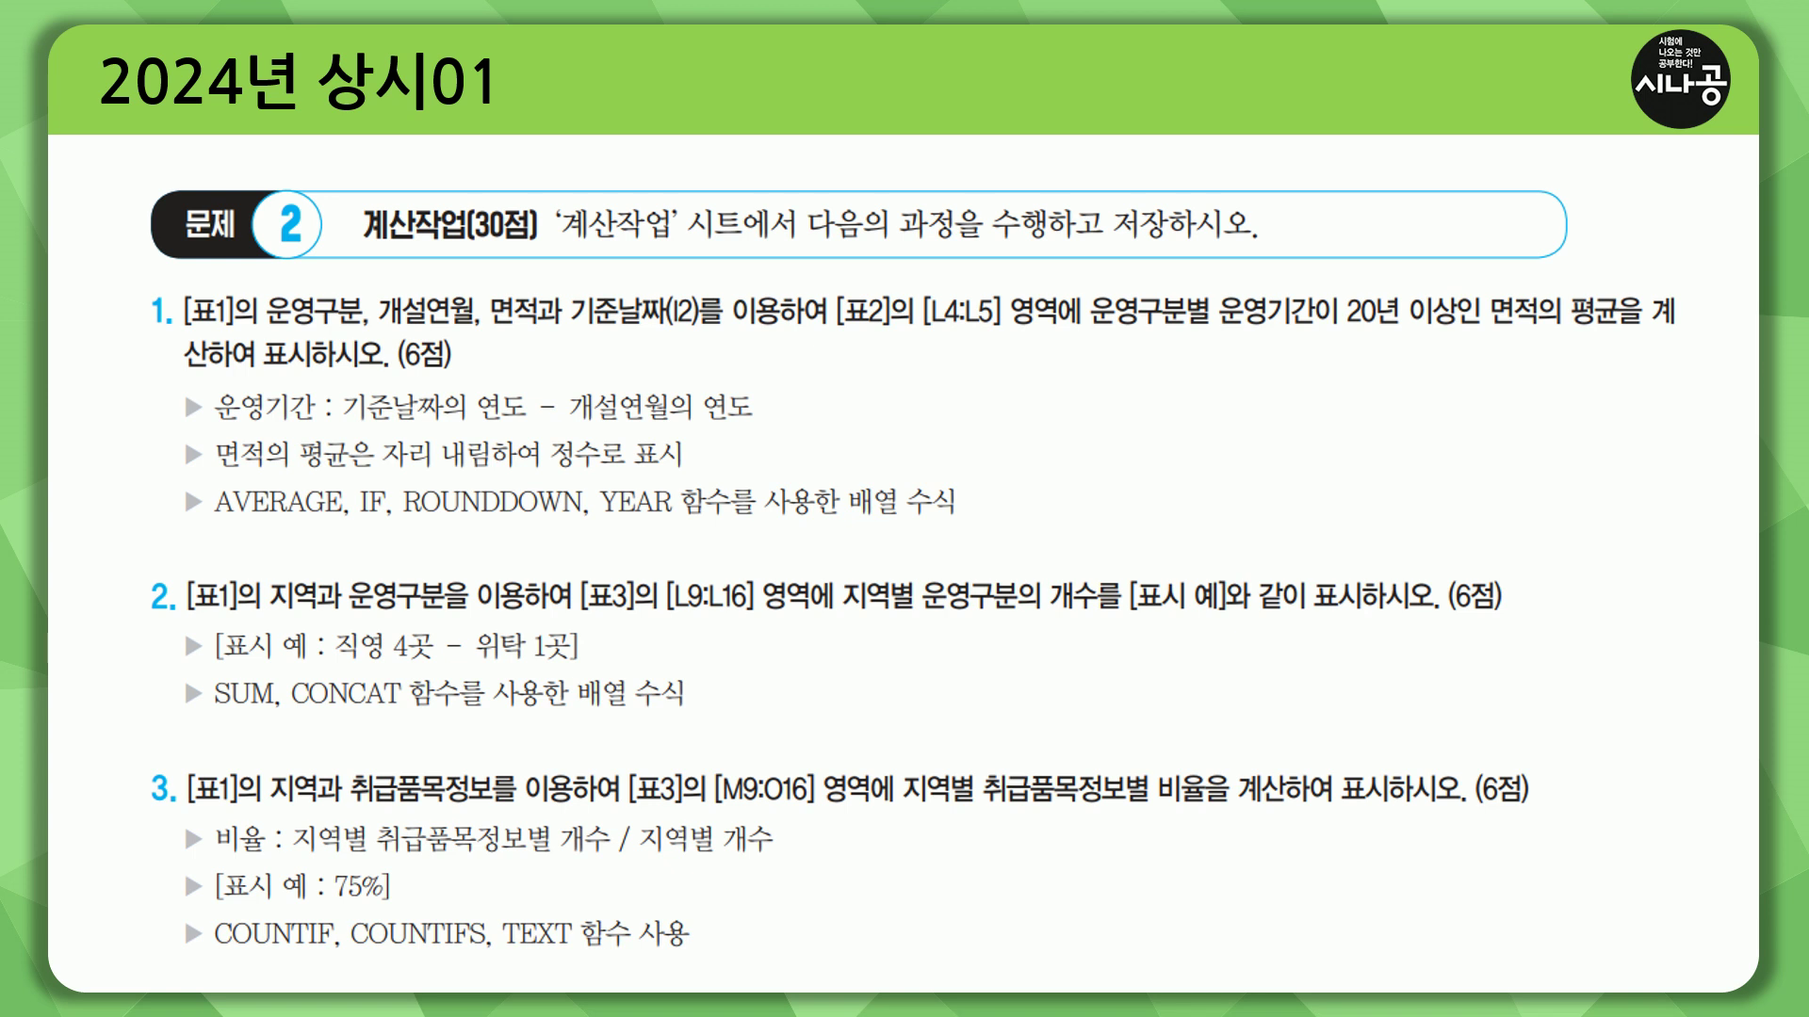
Step: Switch to the 24년상시01.xlsm workbook in Excel and look over 표1 to 표4 on the 계산작업 sheet at a larger zoom
key("alt+Tab")
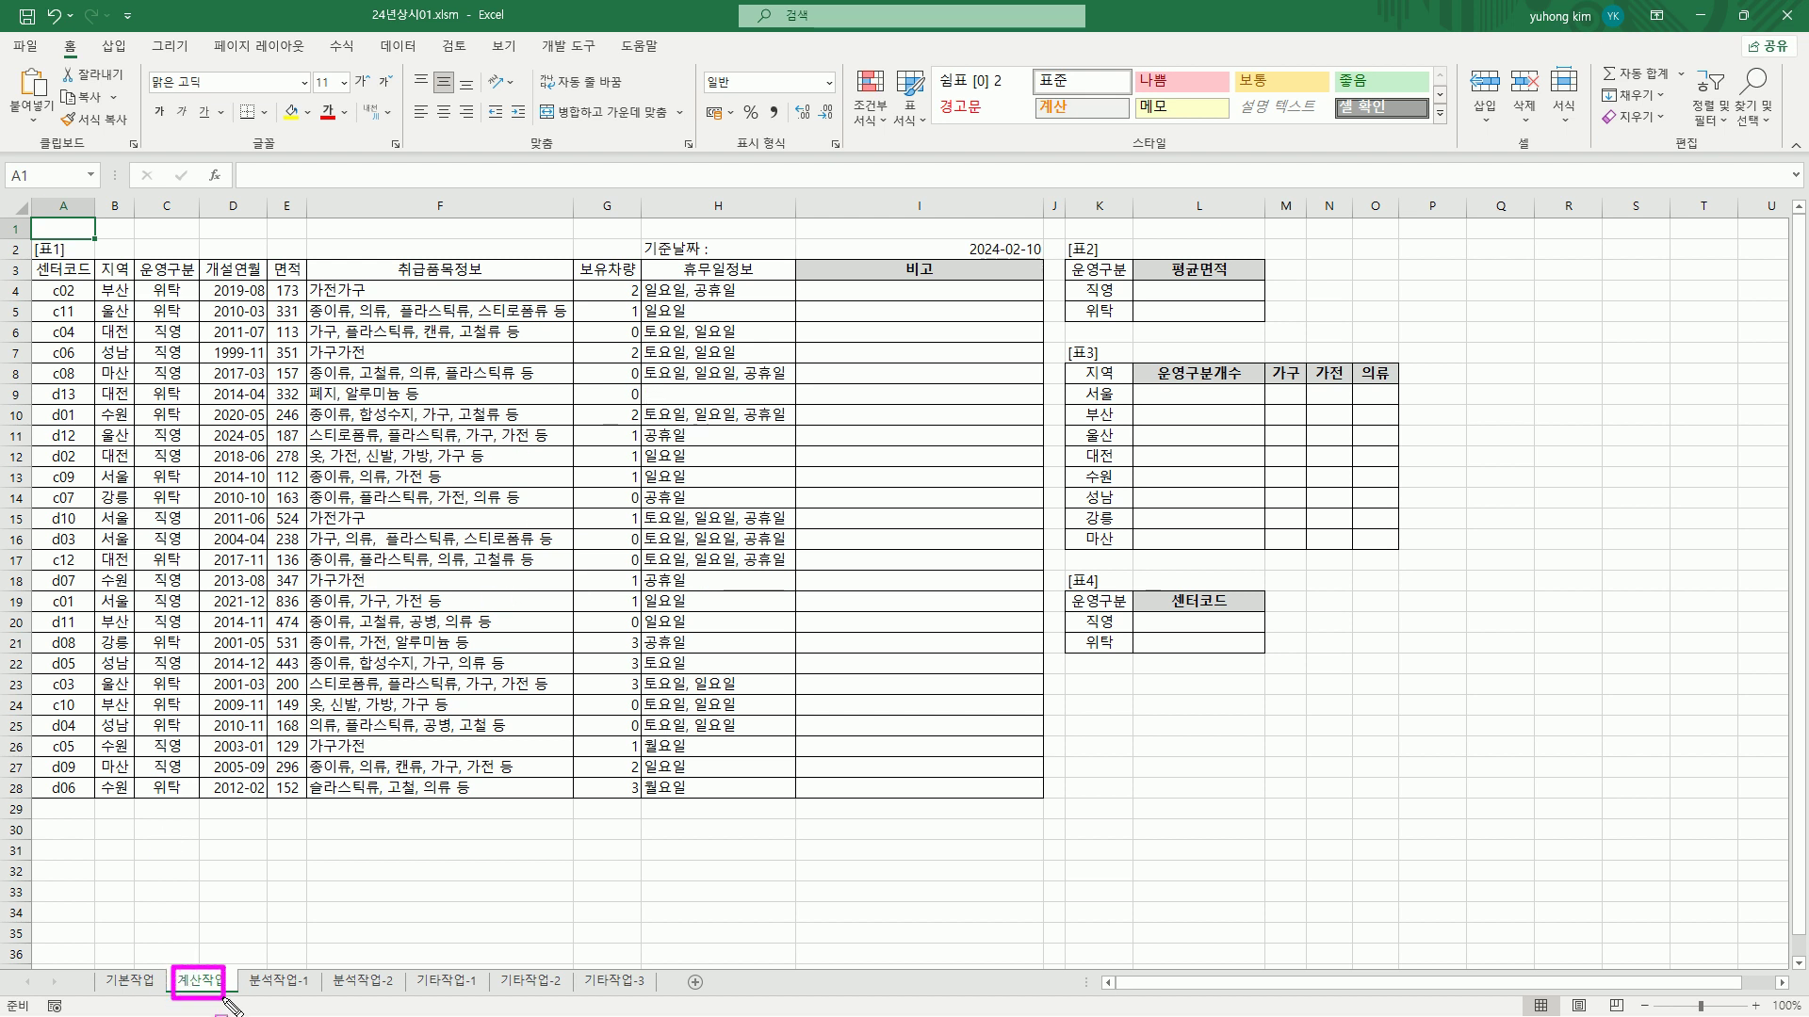
mouse_move(33, 241)
left_mouse_down()
mouse_move(936, 671)
mouse_move(1045, 807)
left_mouse_up()
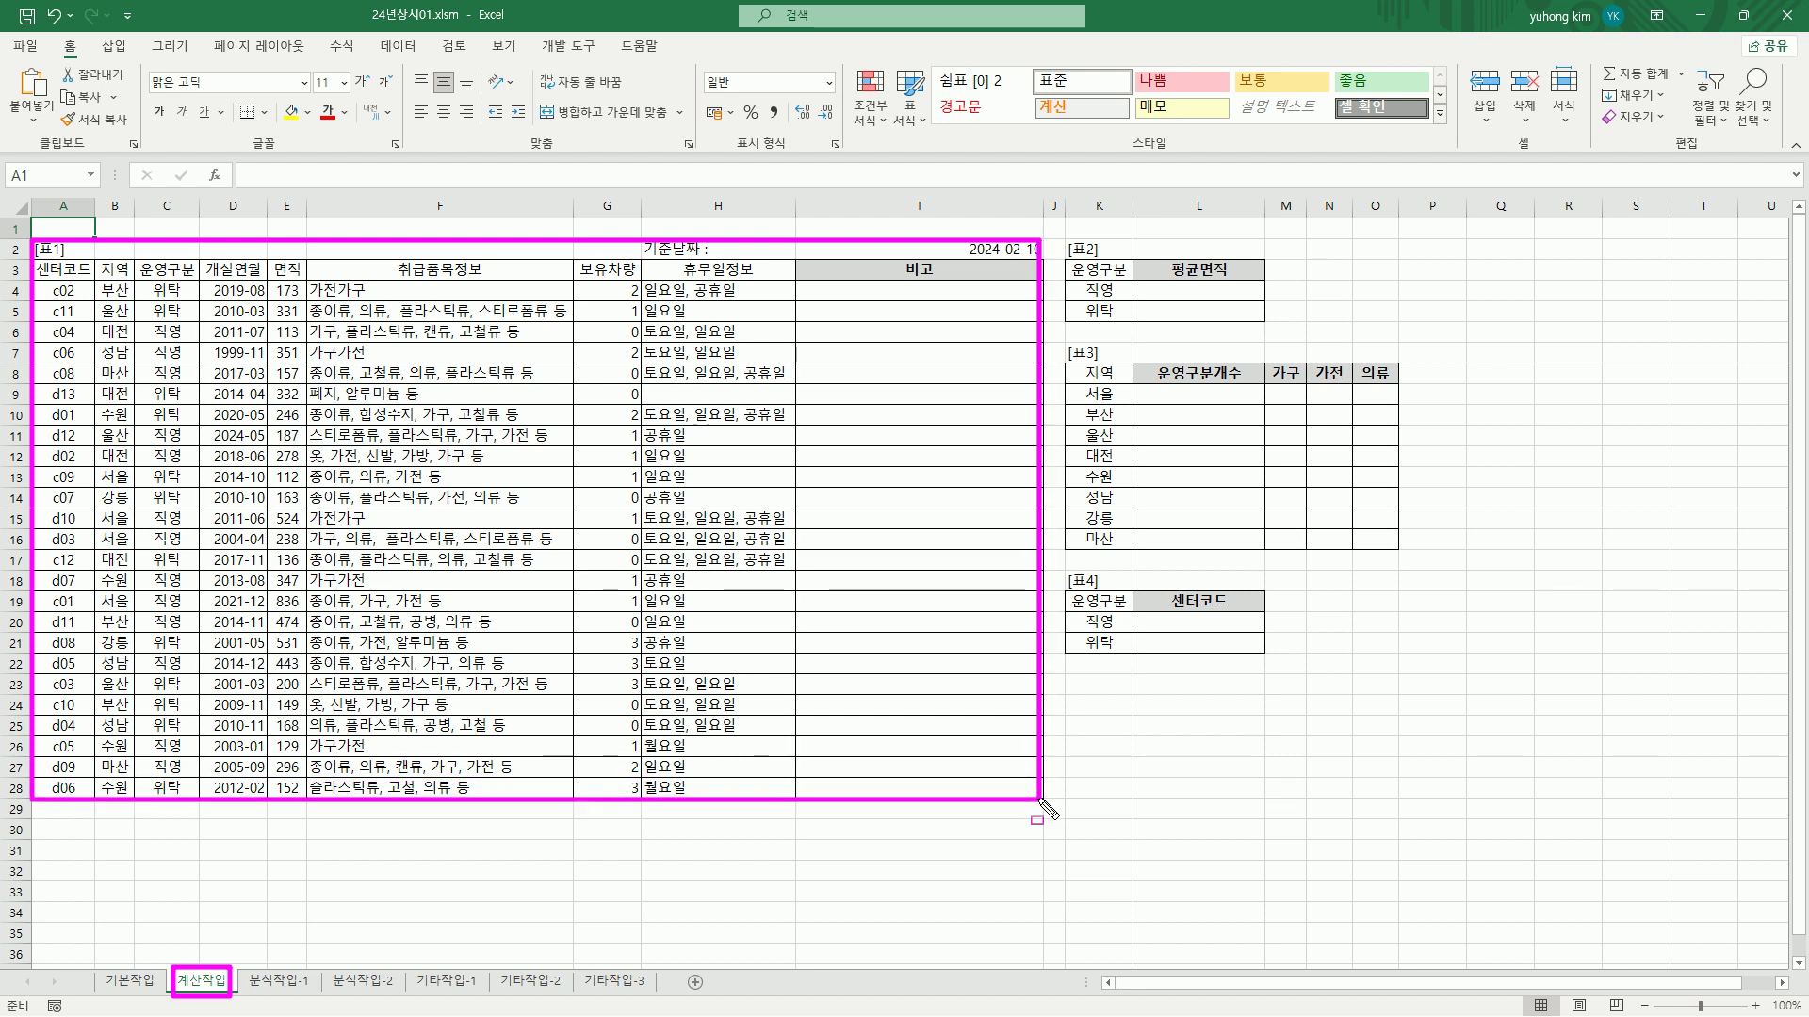
mouse_move(1071, 242)
left_mouse_down()
mouse_move(1171, 297)
mouse_move(1257, 311)
left_mouse_up()
mouse_move(1074, 343)
left_mouse_down()
mouse_move(1074, 434)
mouse_move(1393, 554)
left_mouse_up()
mouse_move(1071, 575)
left_mouse_down()
mouse_move(1105, 631)
mouse_move(1264, 666)
left_mouse_up()
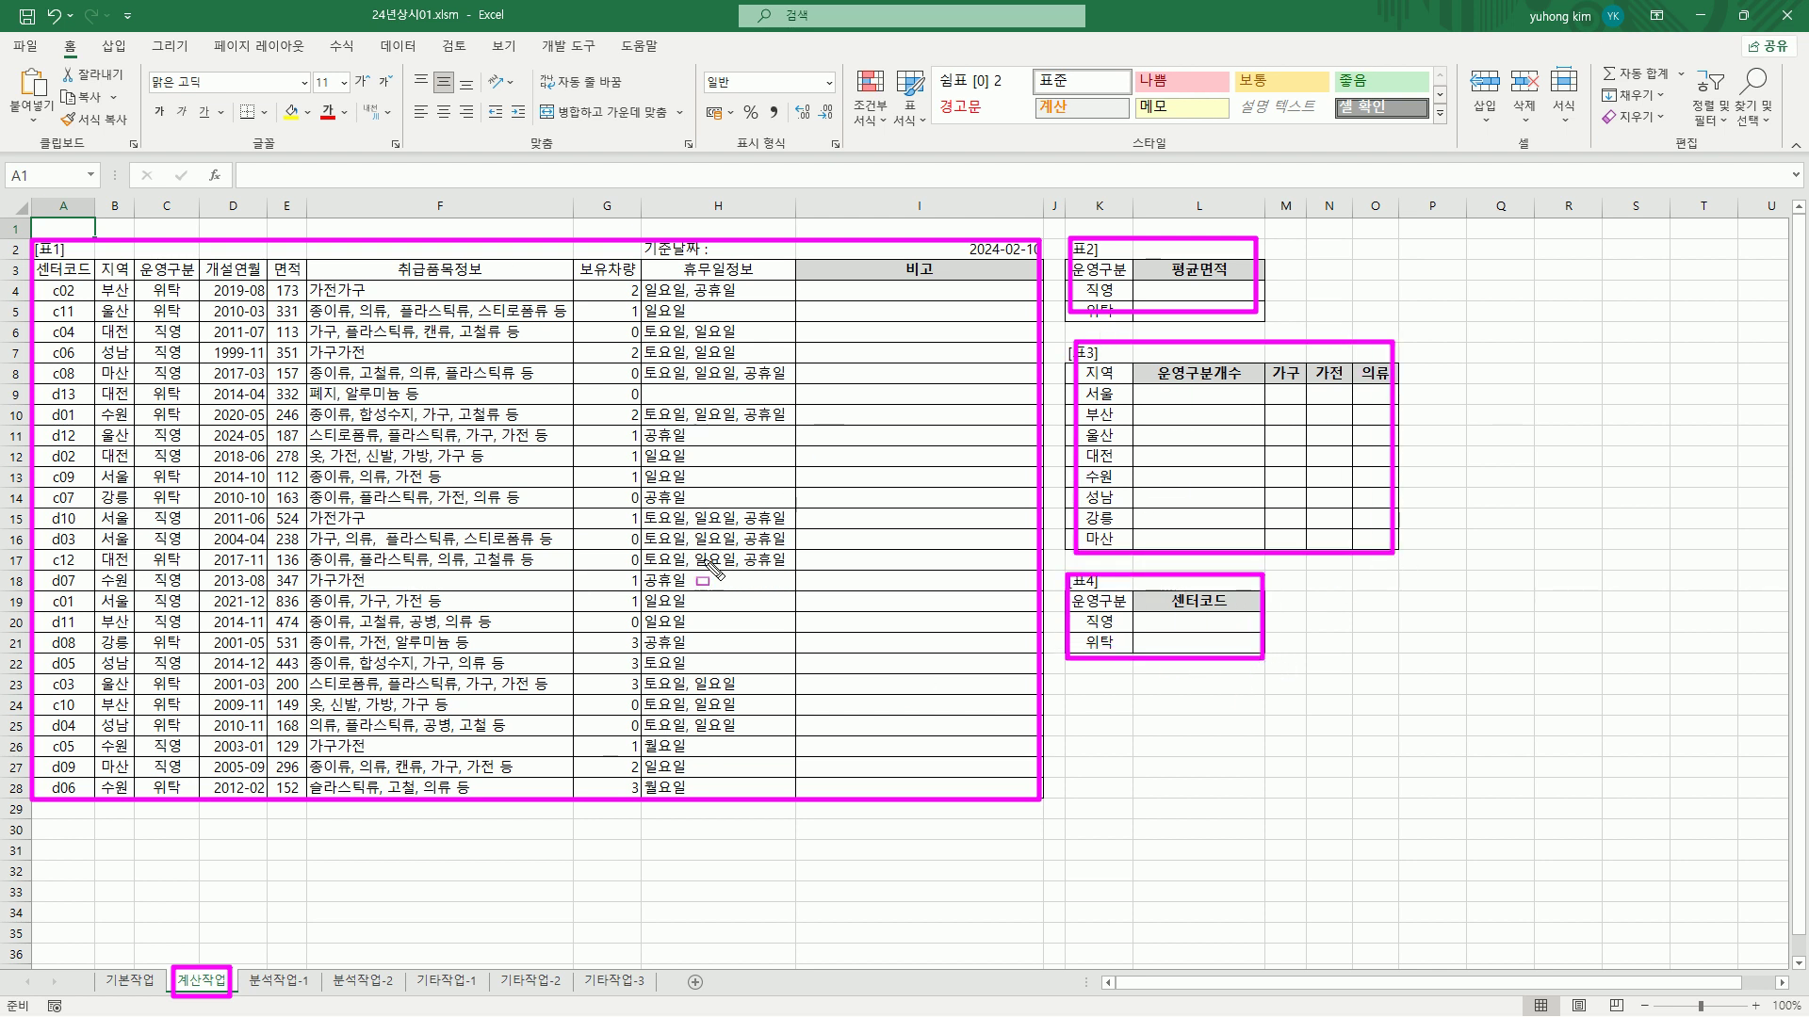
key("Escape")
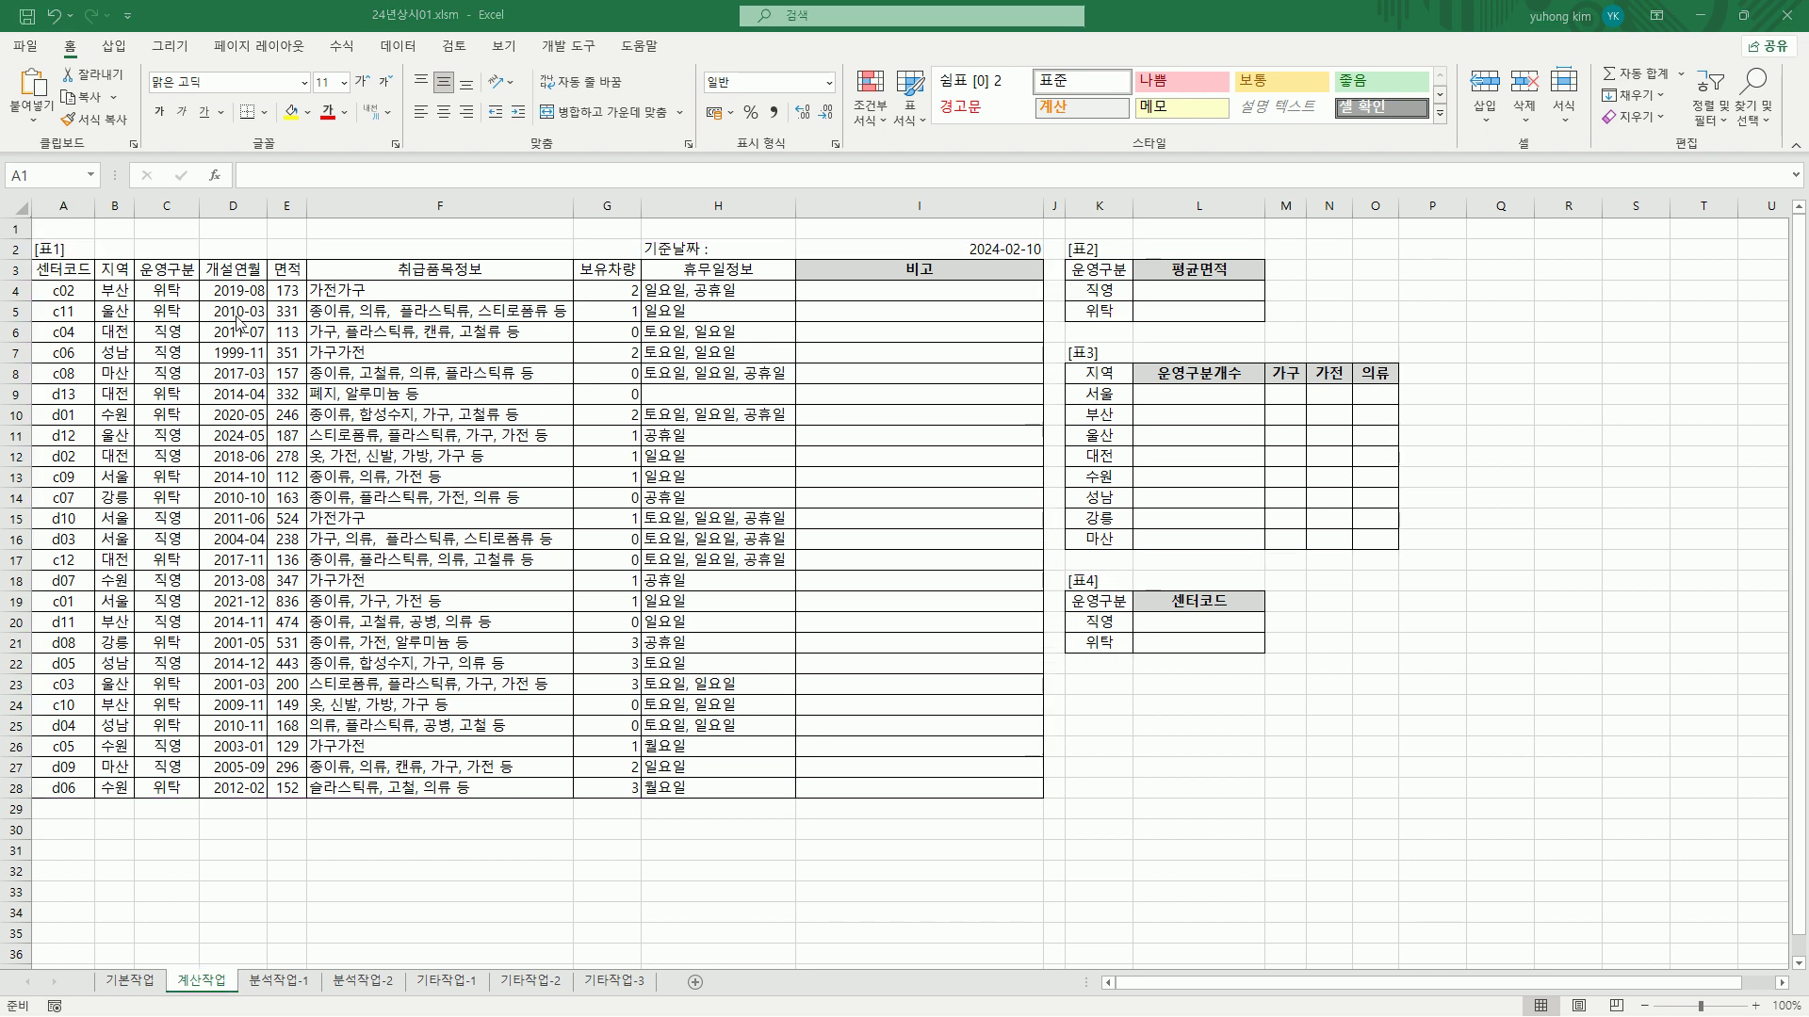
left_click(366, 387)
scroll(370, 394, "up", 3, "ctrl")
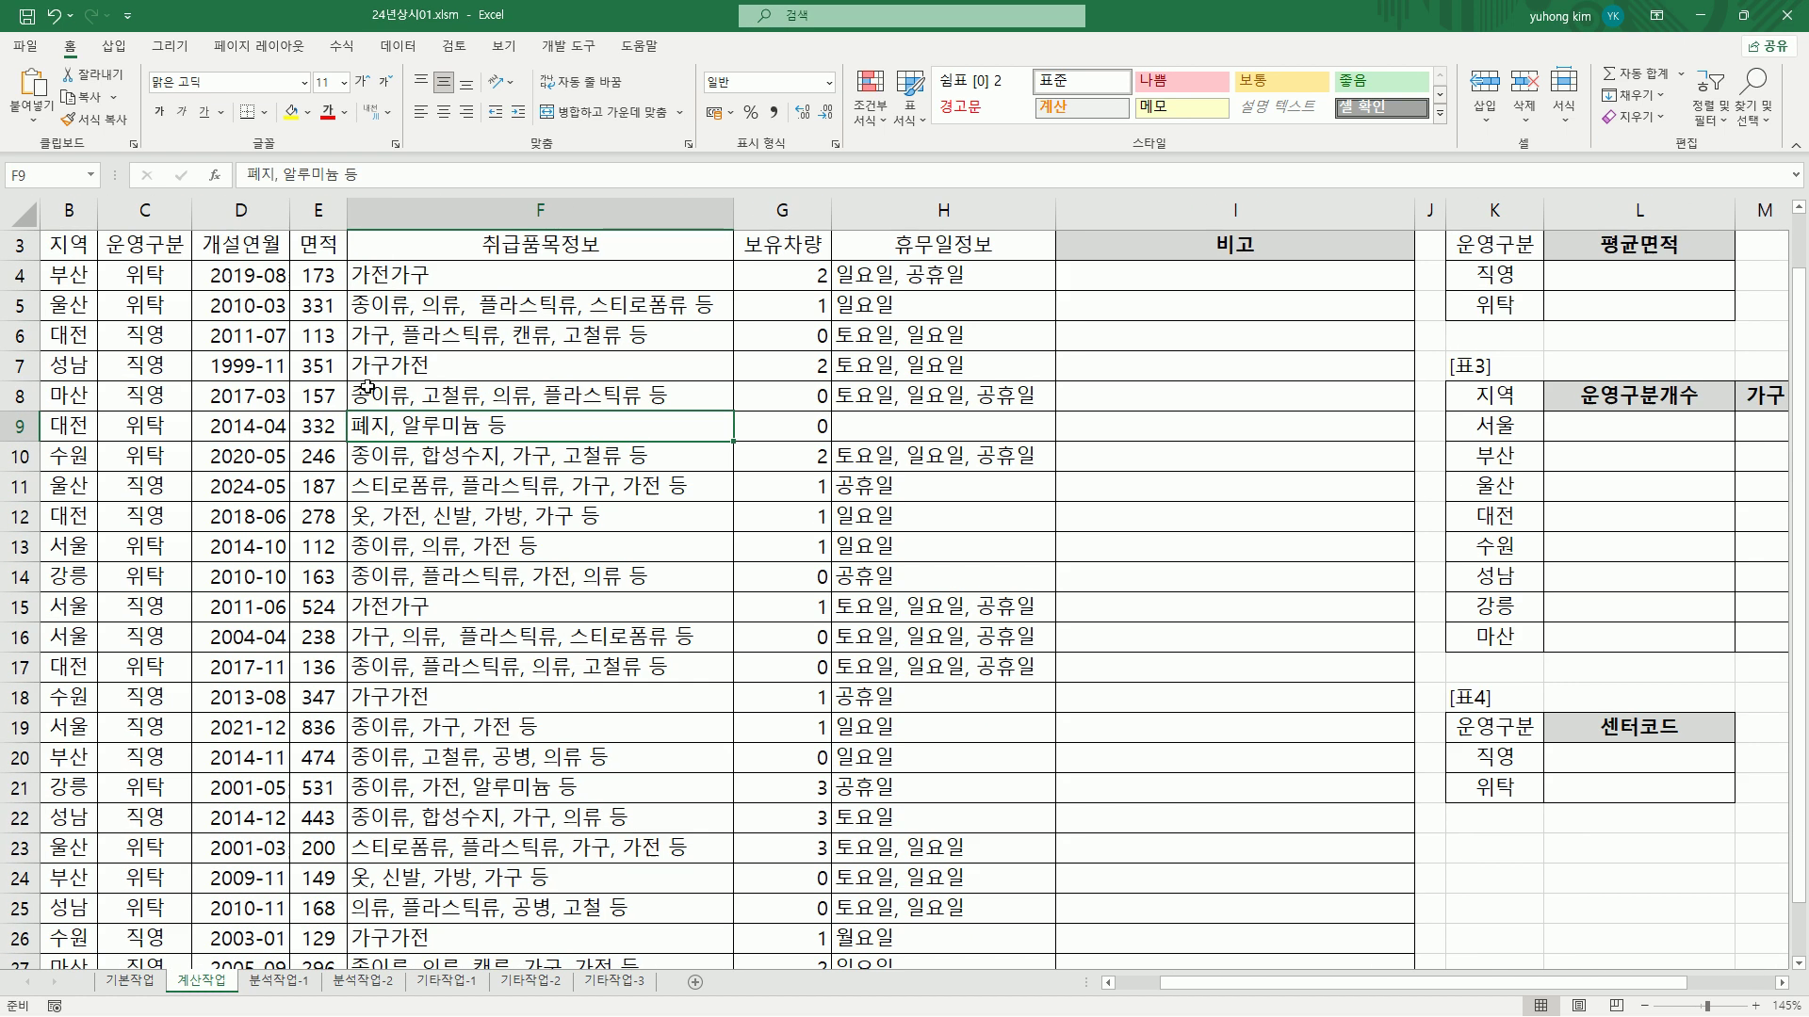
scroll(368, 386, "up", 1)
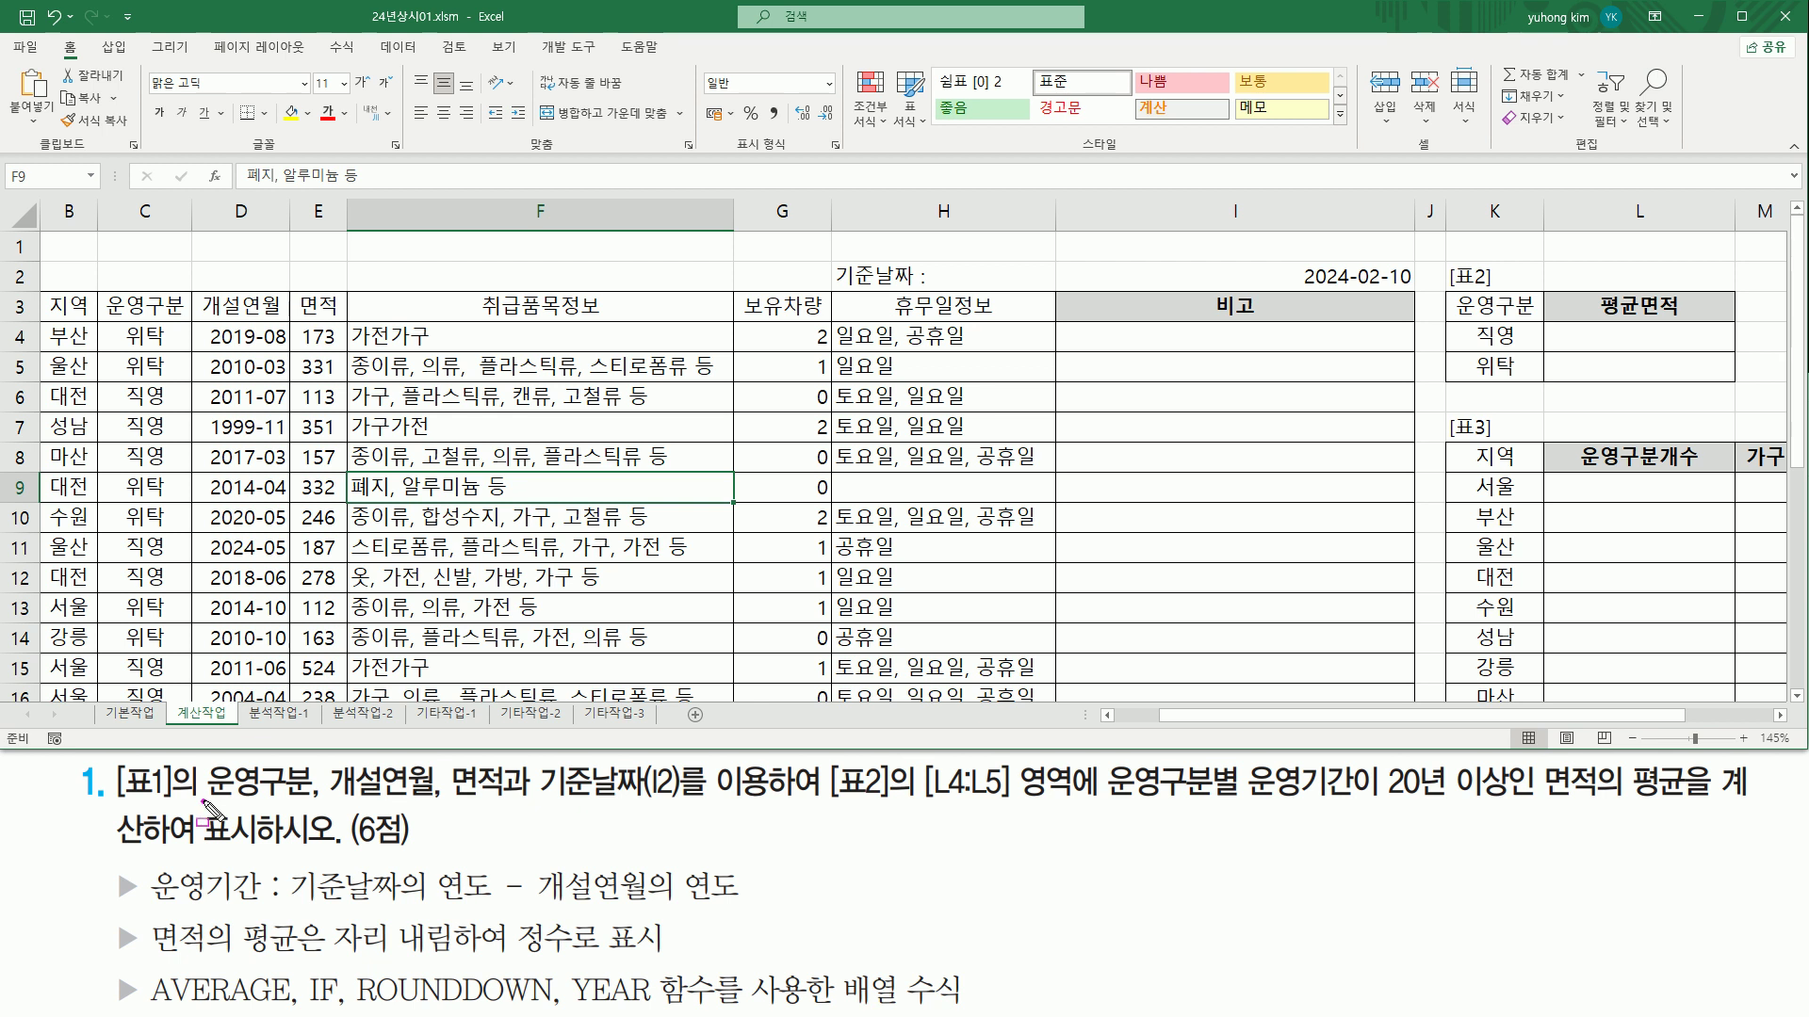
left_click_drag(211, 806, 314, 806)
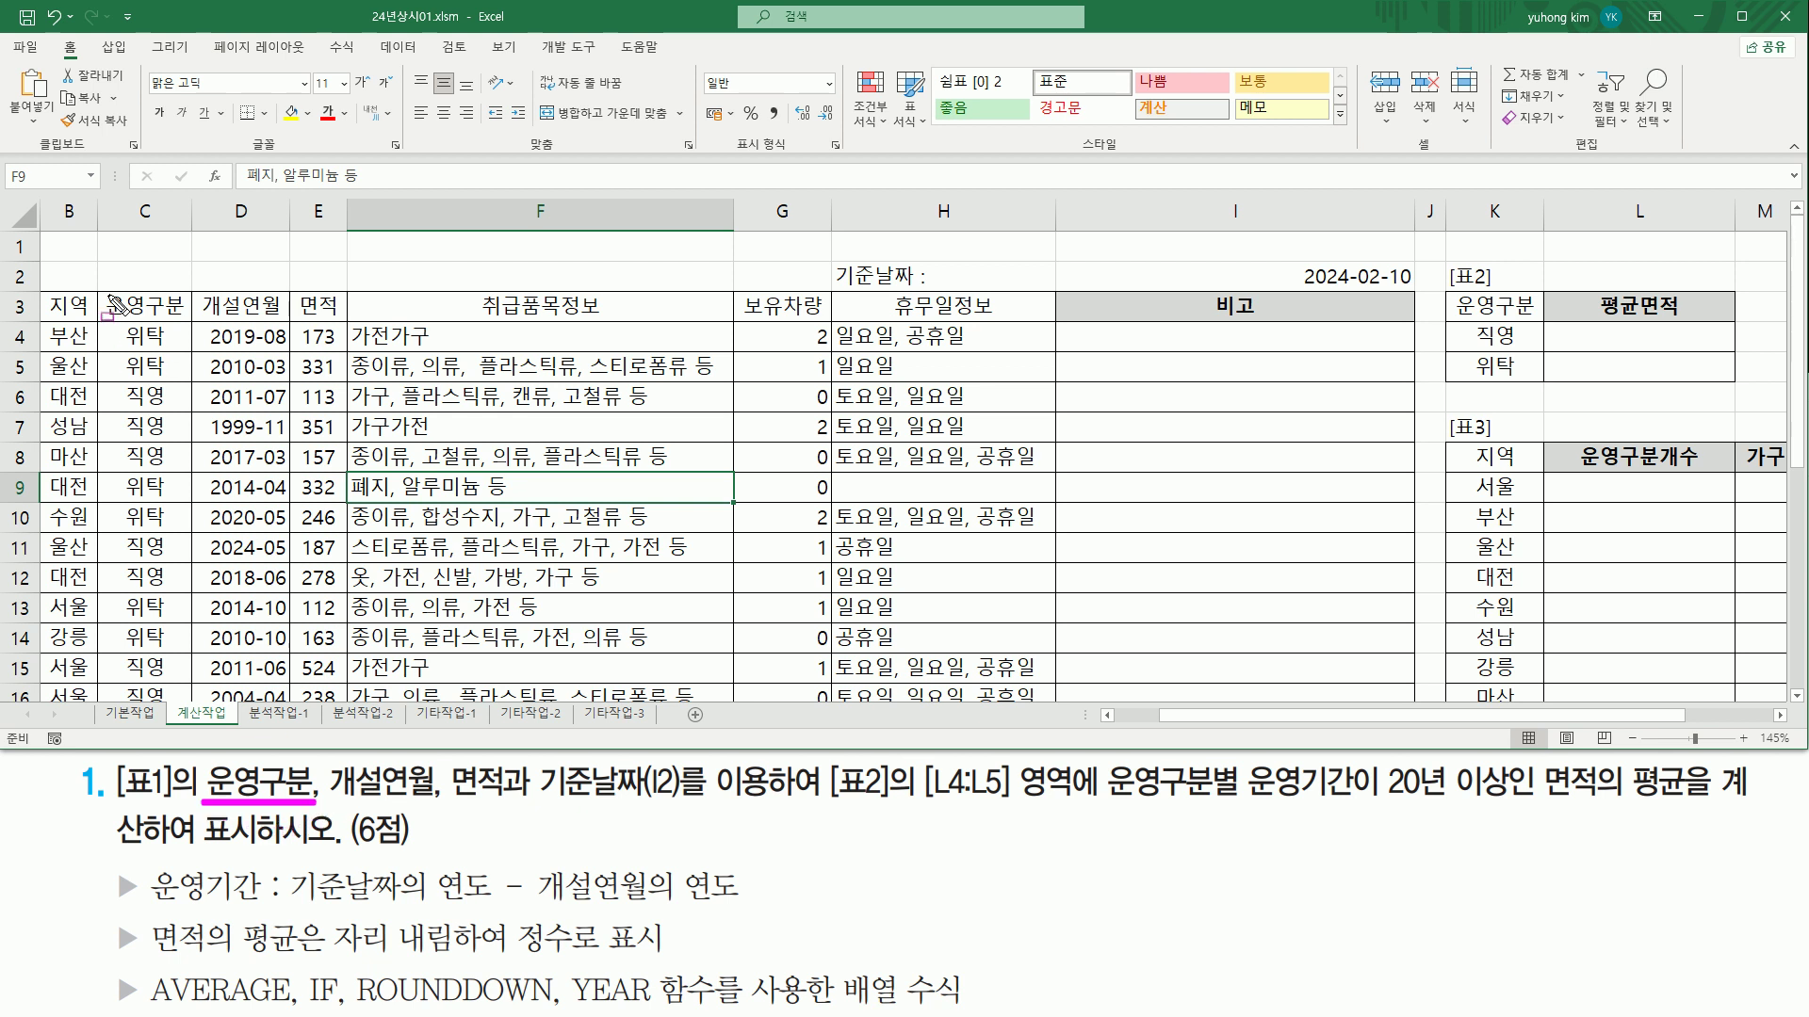
left_click_drag(99, 293, 189, 321)
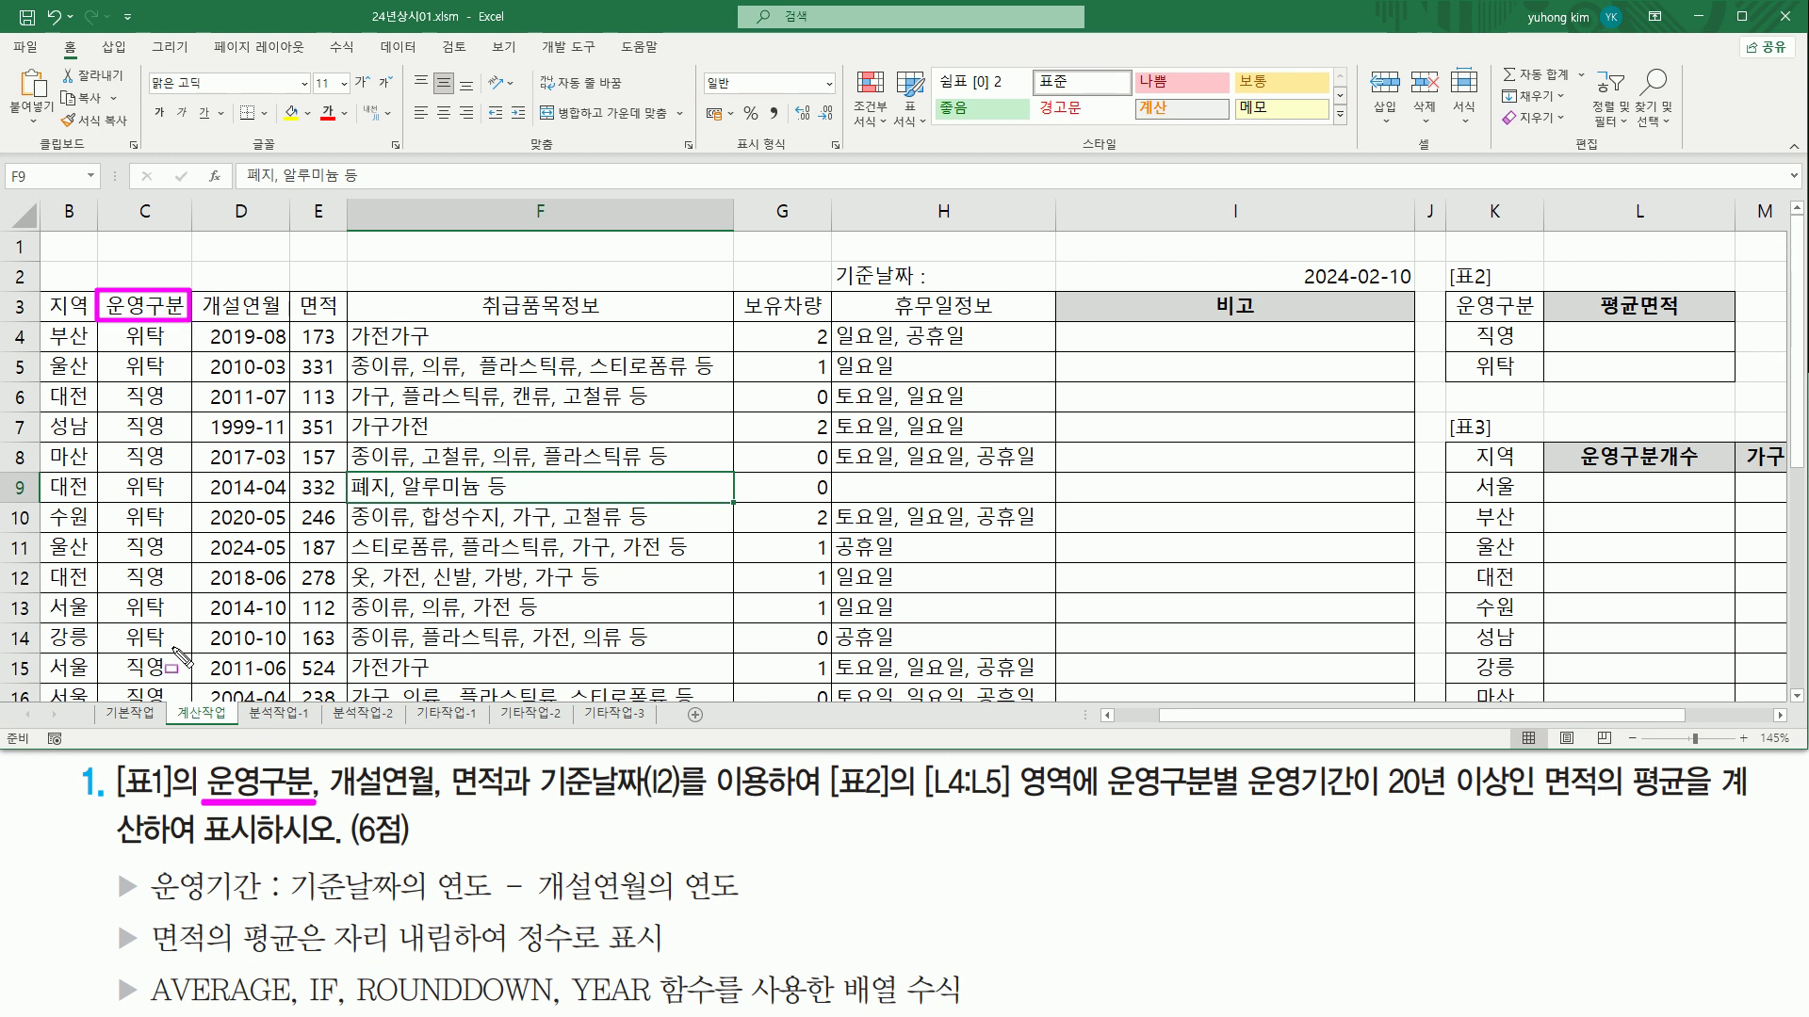
left_click_drag(325, 805, 436, 805)
left_click_drag(193, 292, 292, 321)
left_click_drag(450, 803, 512, 802)
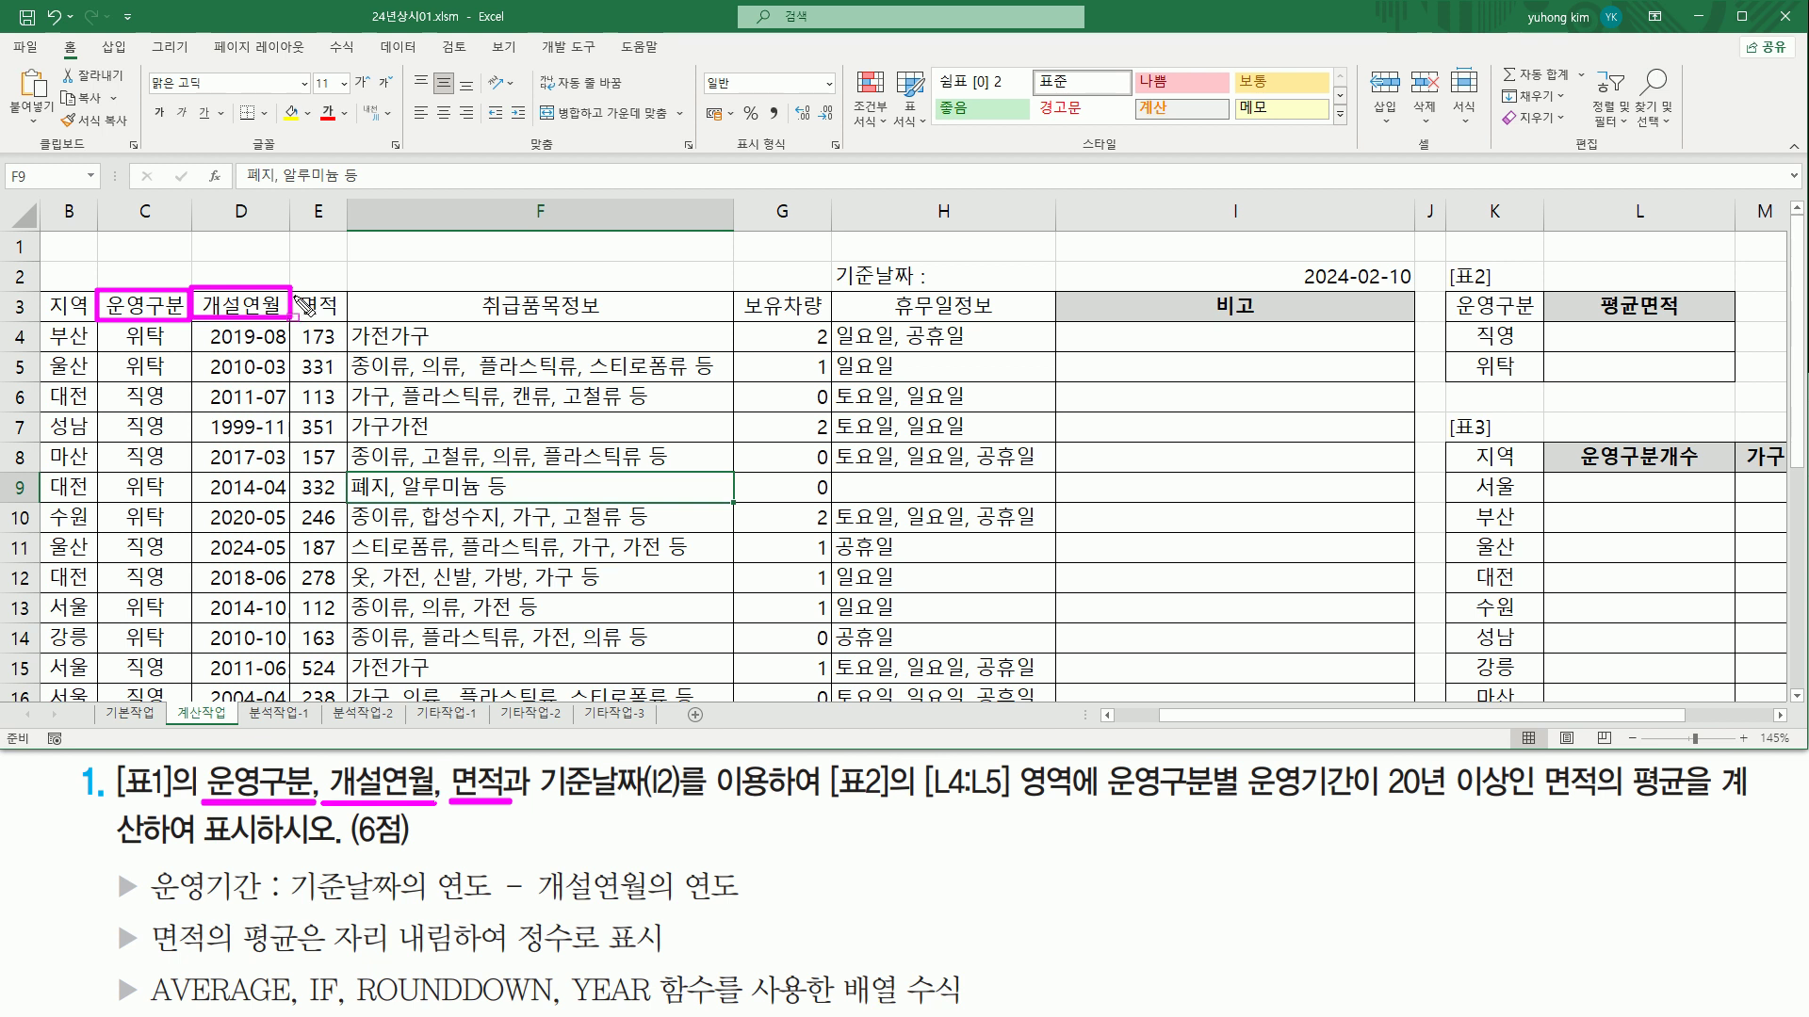
left_click_drag(292, 290, 345, 323)
mouse_move(538, 761)
left_mouse_down()
mouse_move(613, 805)
mouse_move(688, 808)
left_mouse_up()
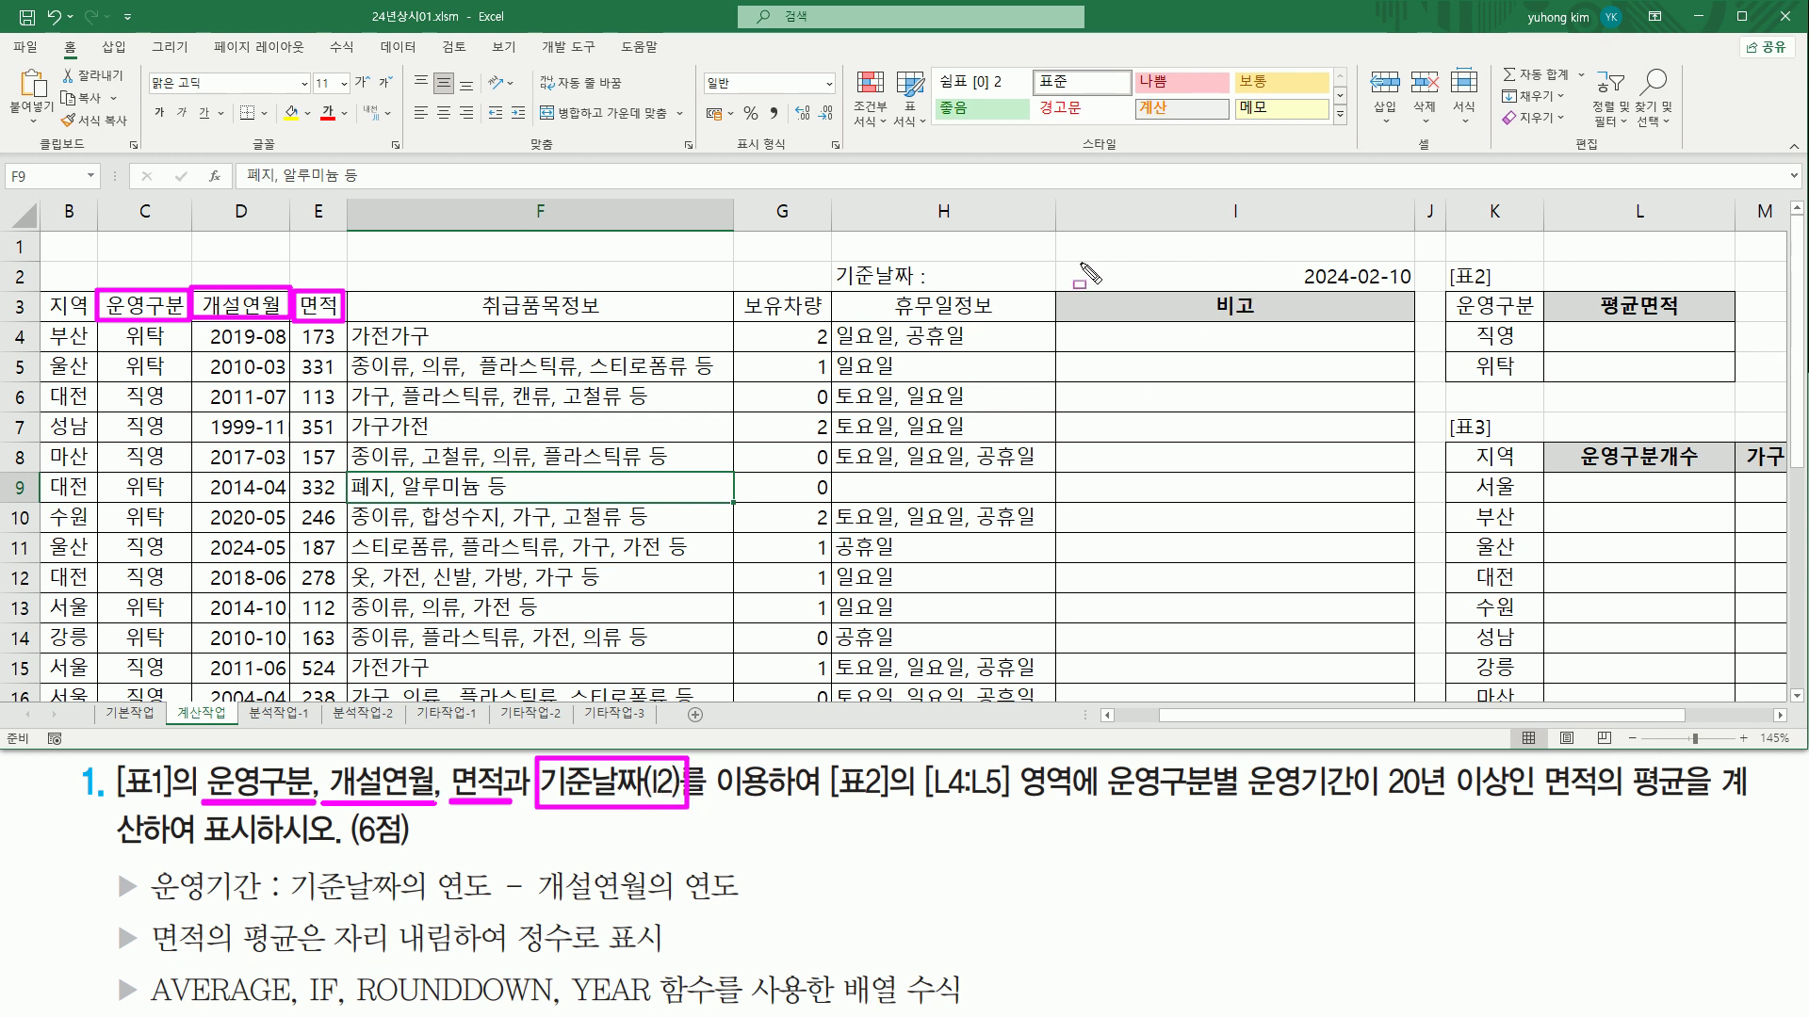
left_click_drag(1057, 261, 1421, 289)
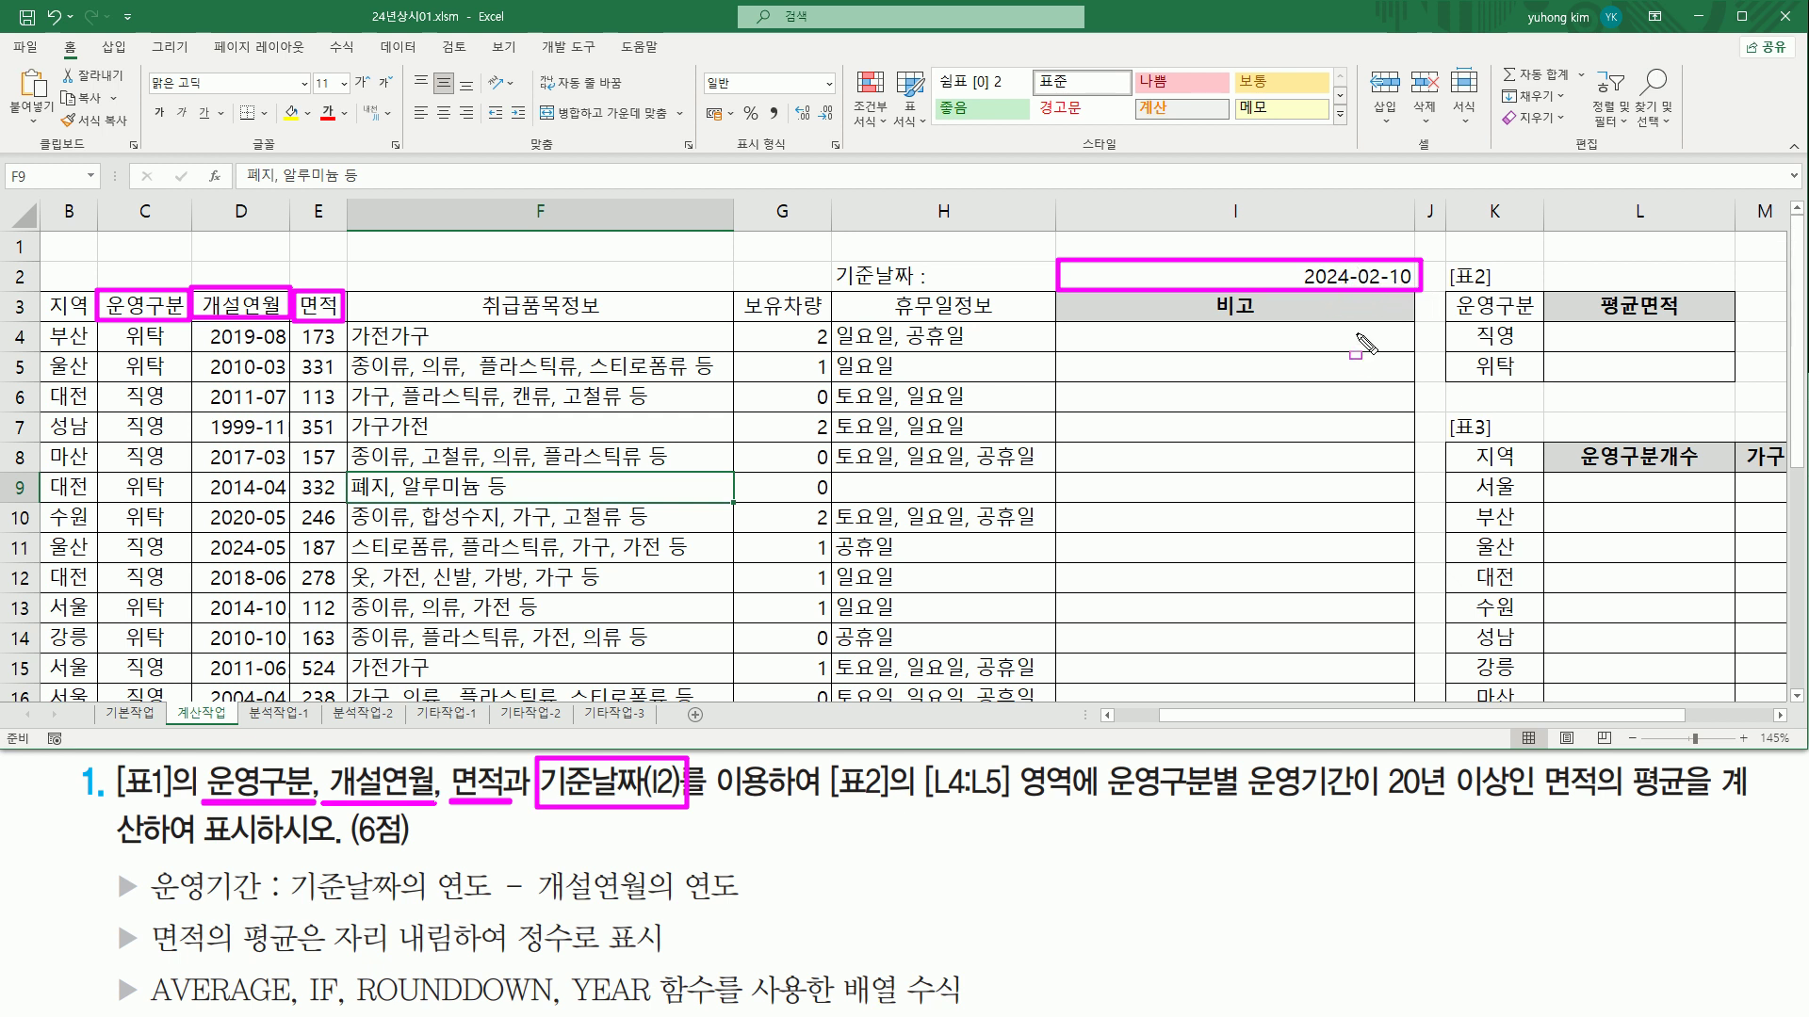
left_click_drag(824, 804, 903, 803)
mouse_move(1447, 261)
left_mouse_down()
mouse_move(1606, 382)
mouse_move(1740, 387)
left_mouse_up()
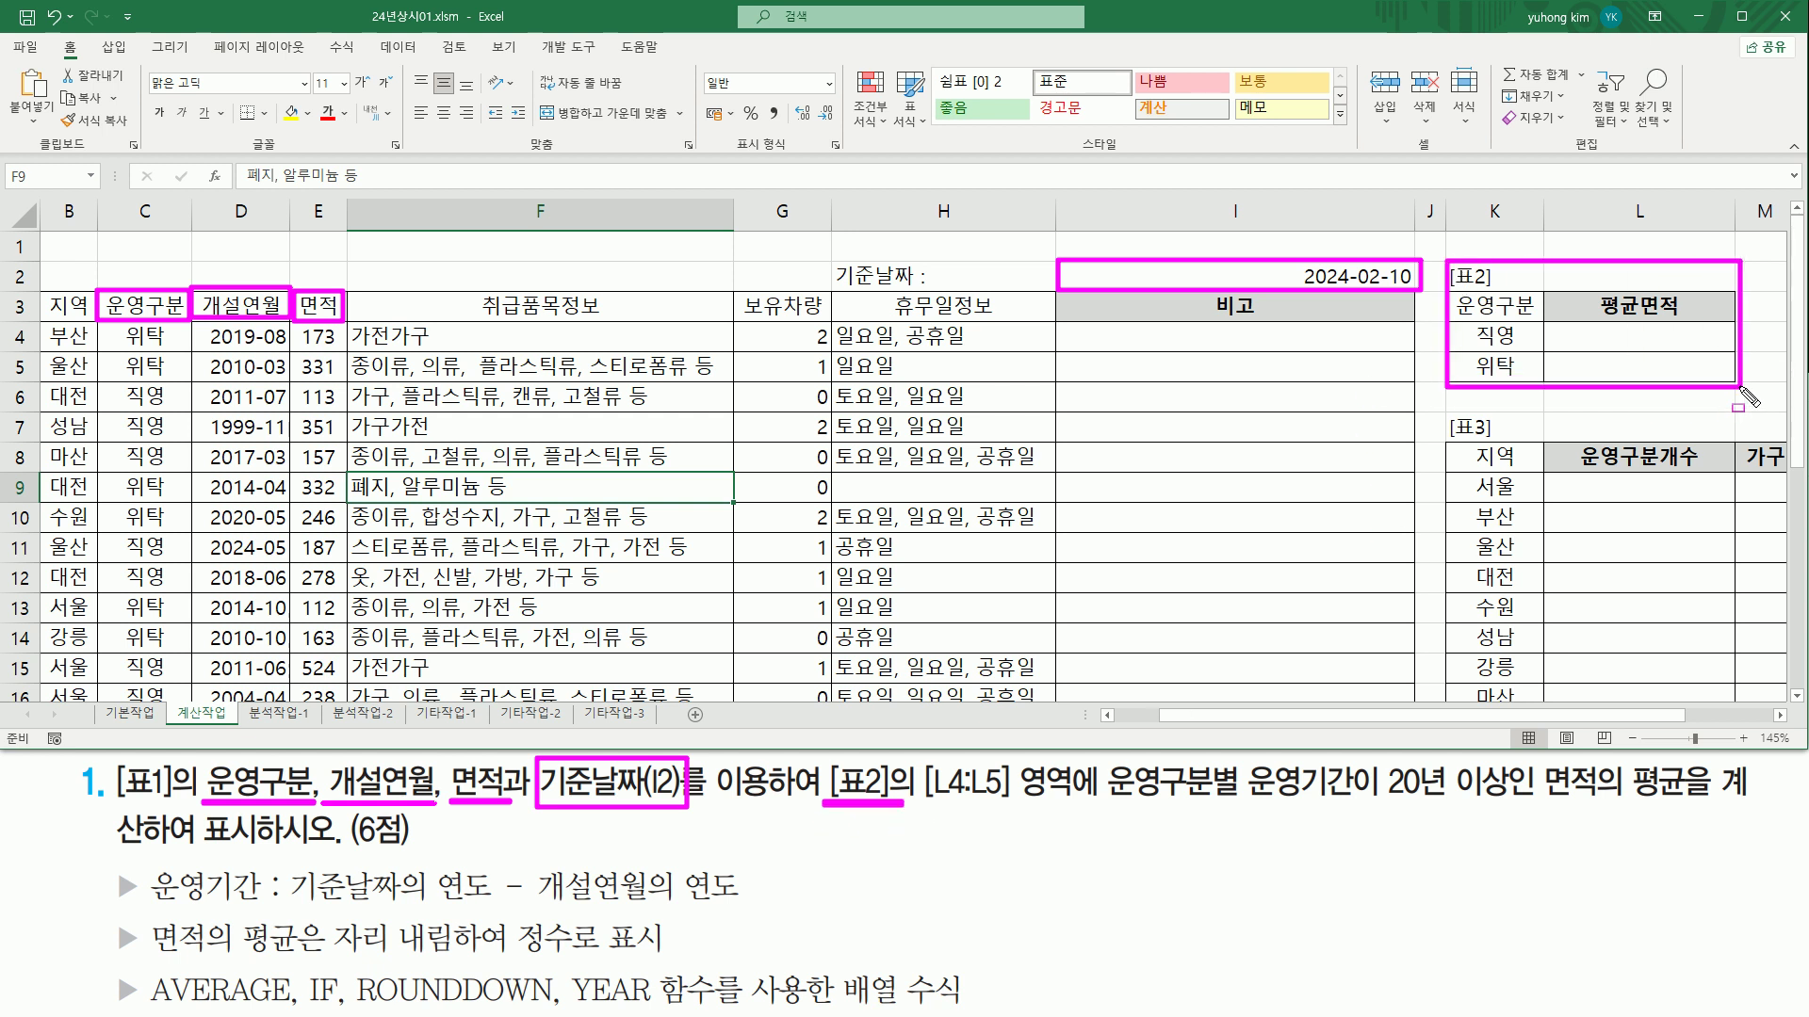
left_click_drag(928, 806, 1007, 807)
mouse_move(1580, 326)
left_mouse_down()
mouse_move(1596, 358)
mouse_move(1695, 370)
left_mouse_up()
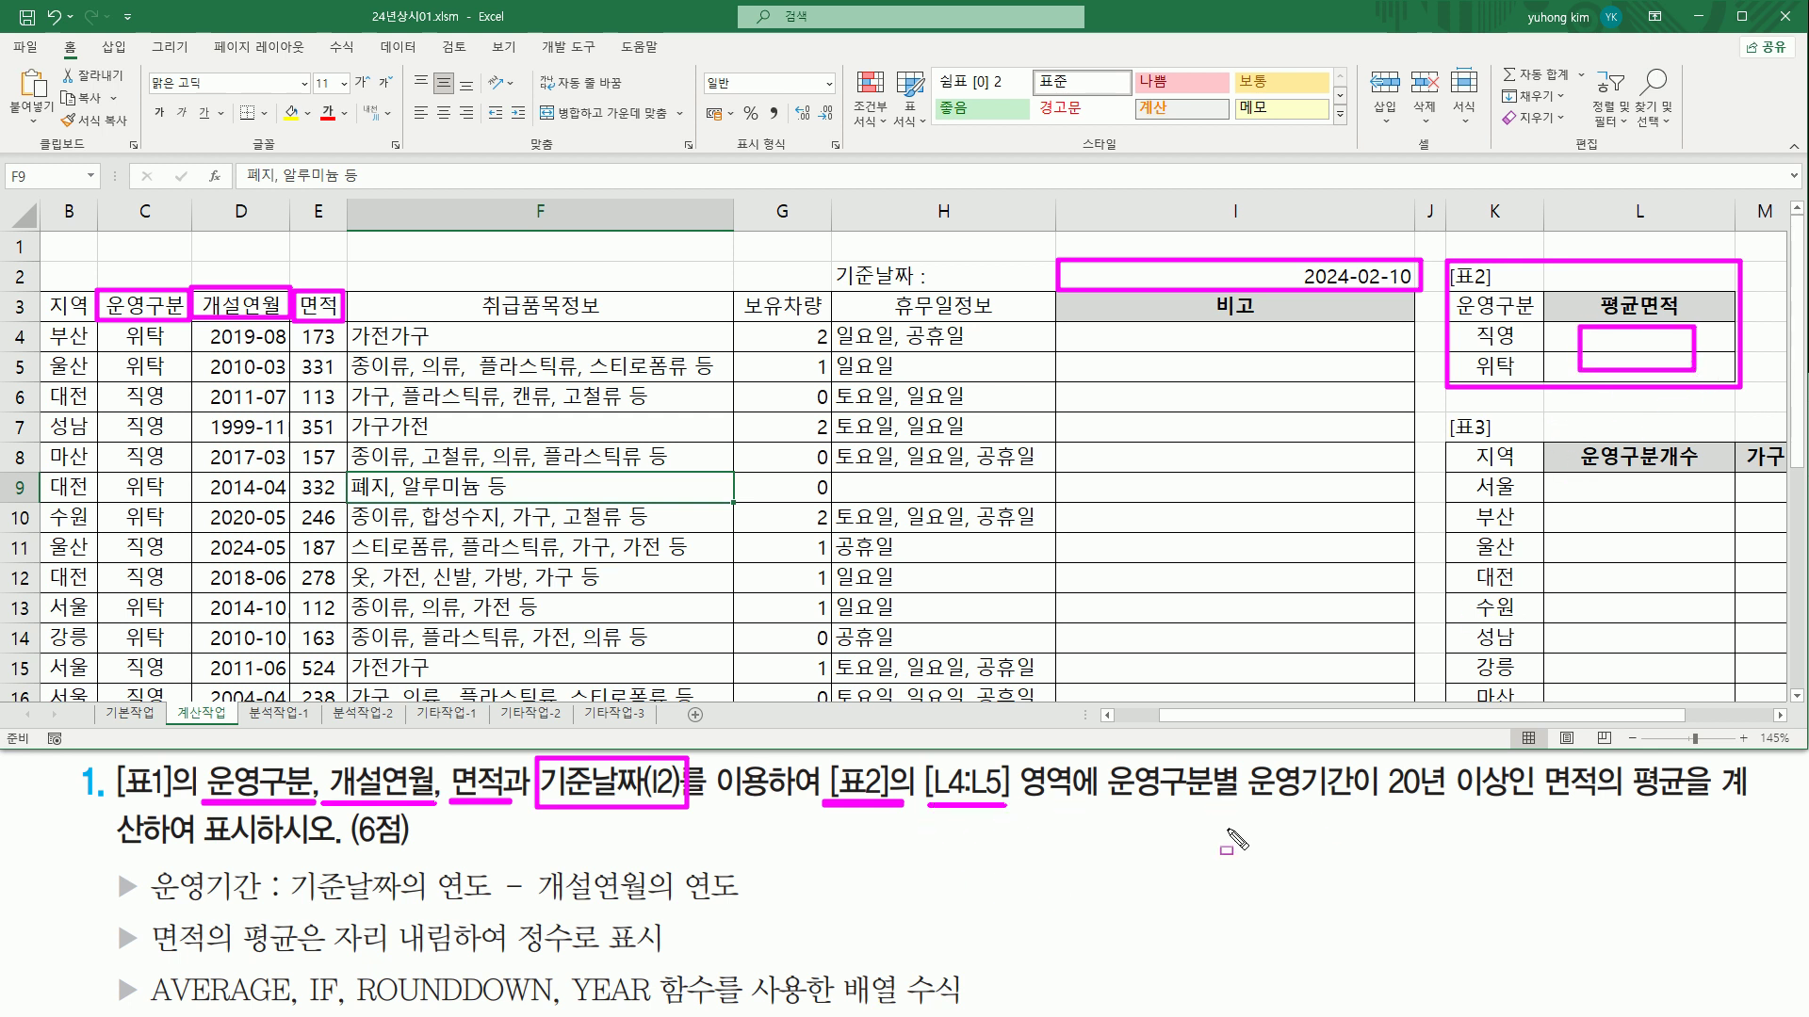
left_click_drag(1096, 807, 1712, 810)
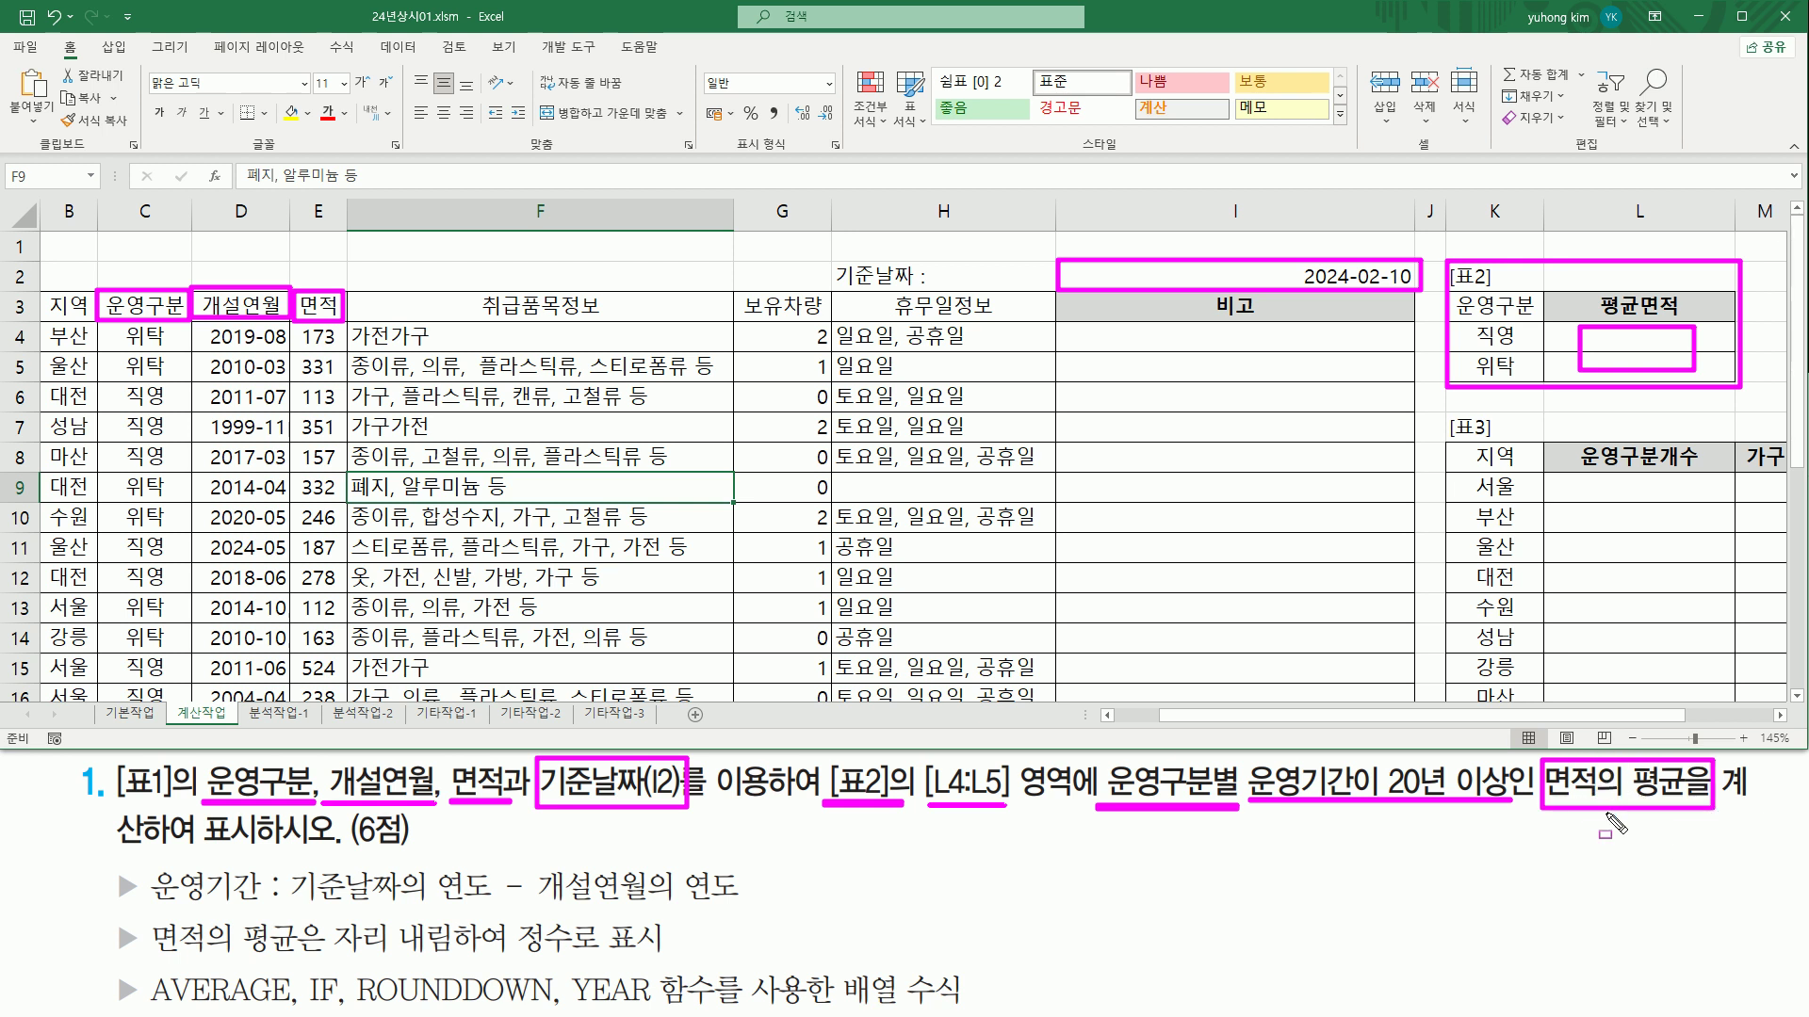
key("Escape")
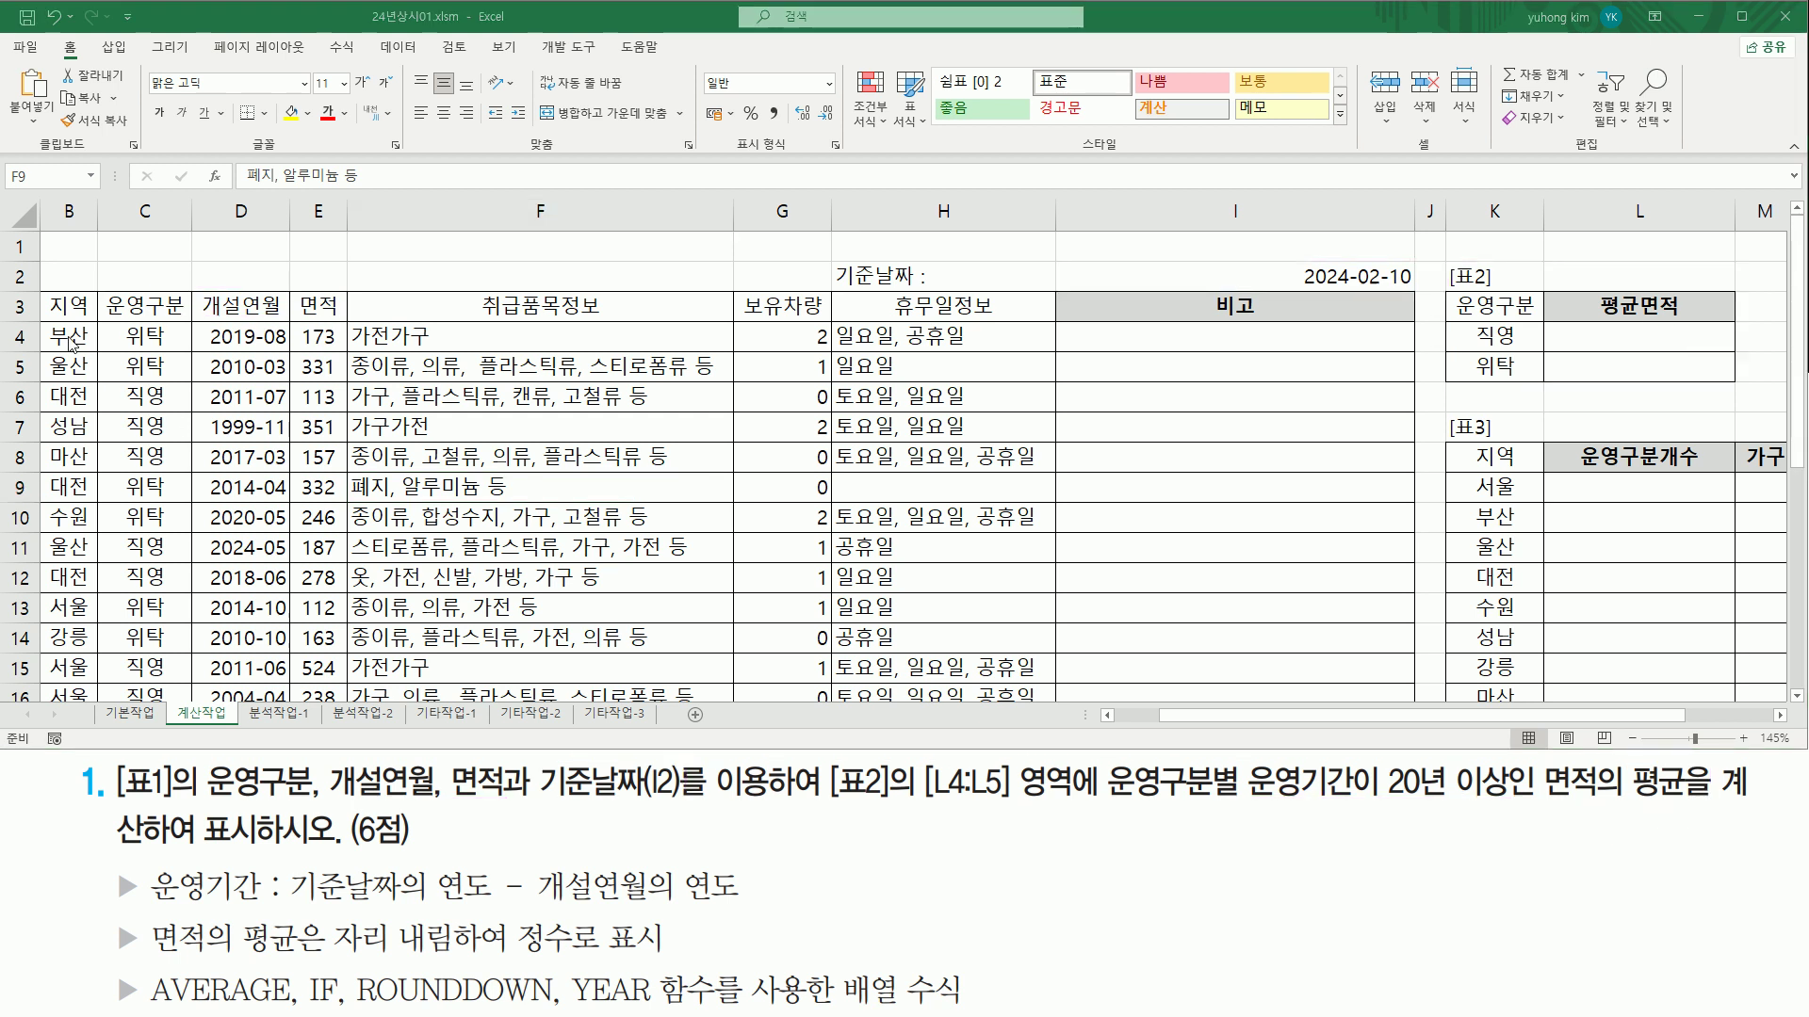
mouse_move(52, 325)
left_mouse_down()
mouse_move(1192, 602)
mouse_move(1419, 710)
mouse_move(1404, 695)
left_mouse_up()
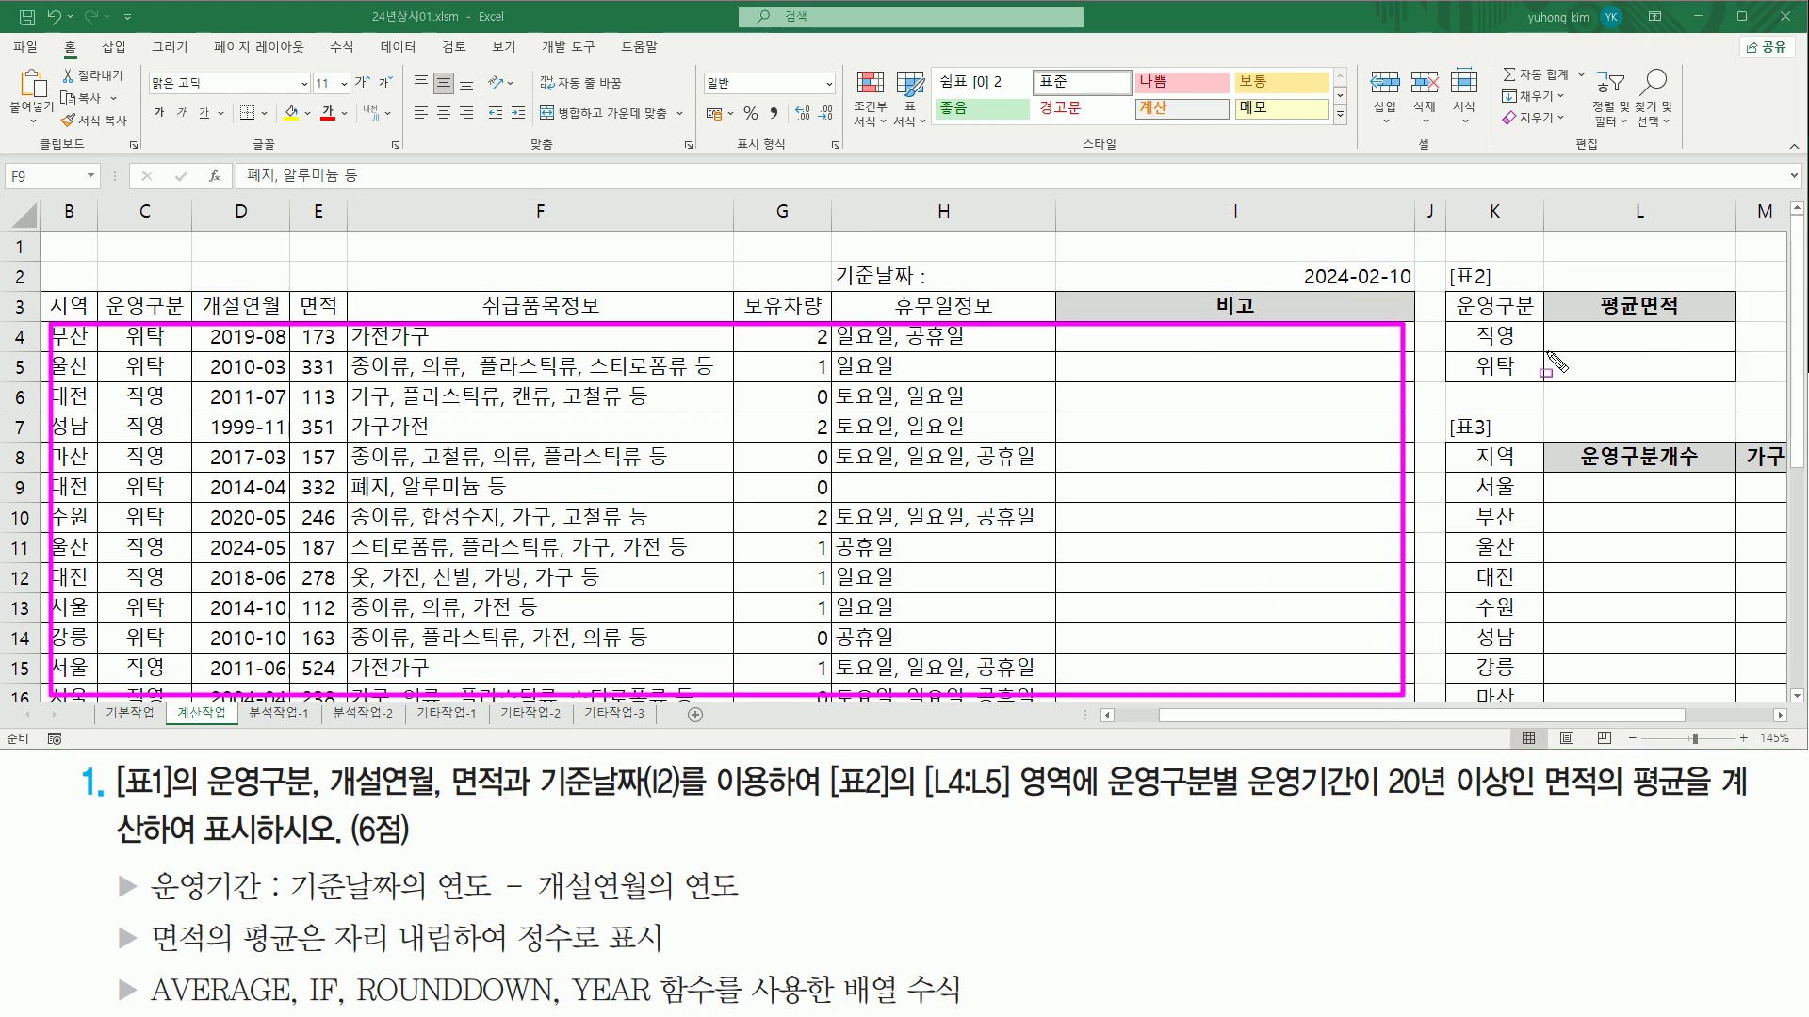
left_click_drag(1590, 326, 1698, 348)
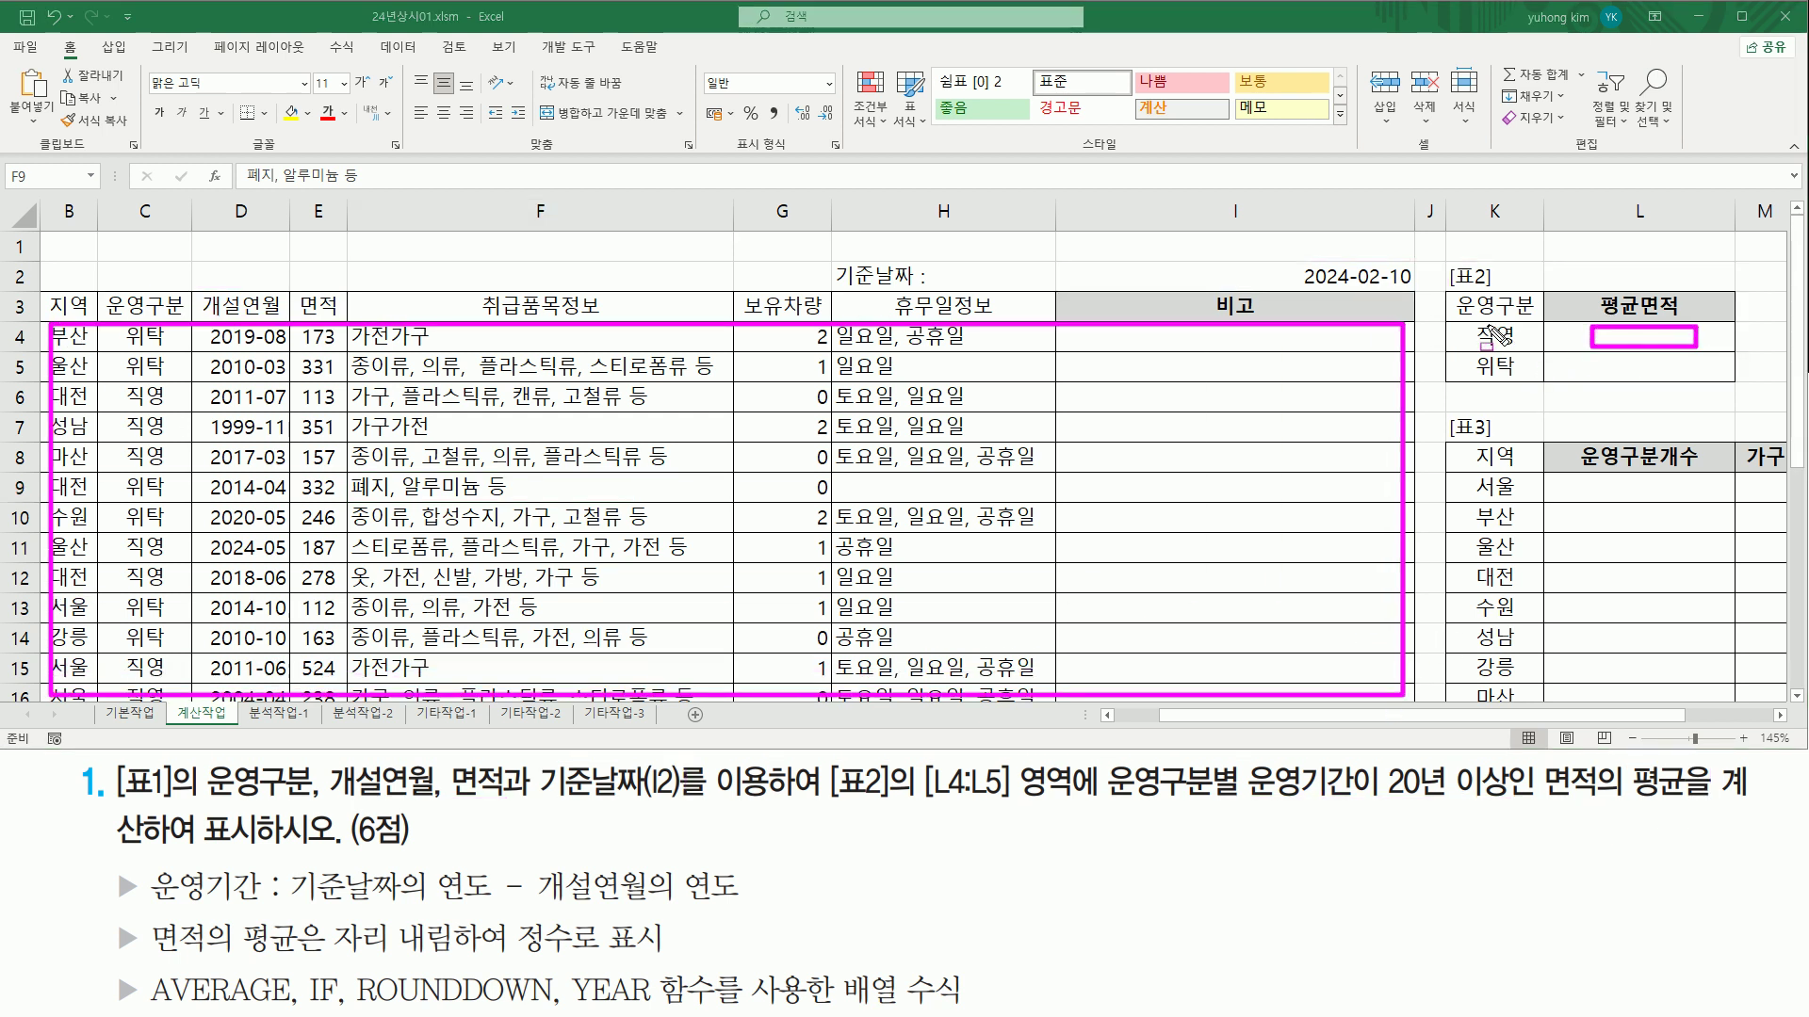
left_click_drag(1495, 342, 1519, 348)
left_click_drag(294, 412, 304, 415)
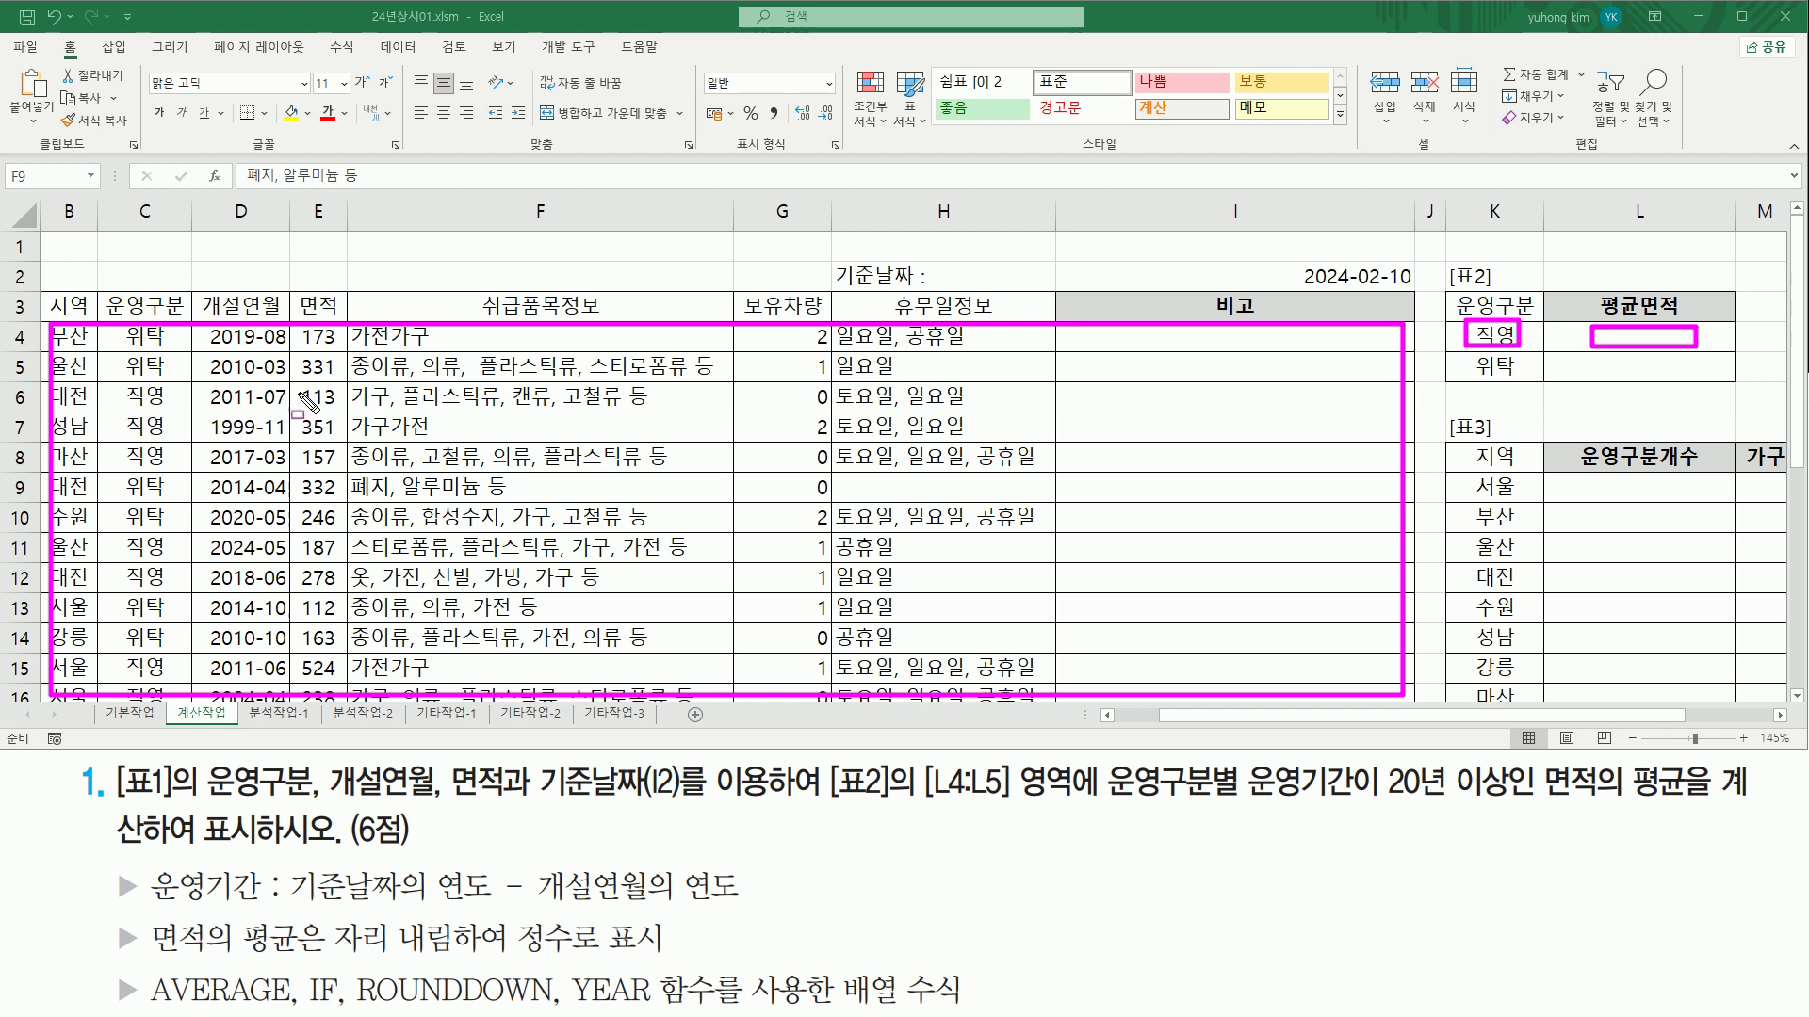
left_click_drag(119, 327, 170, 693)
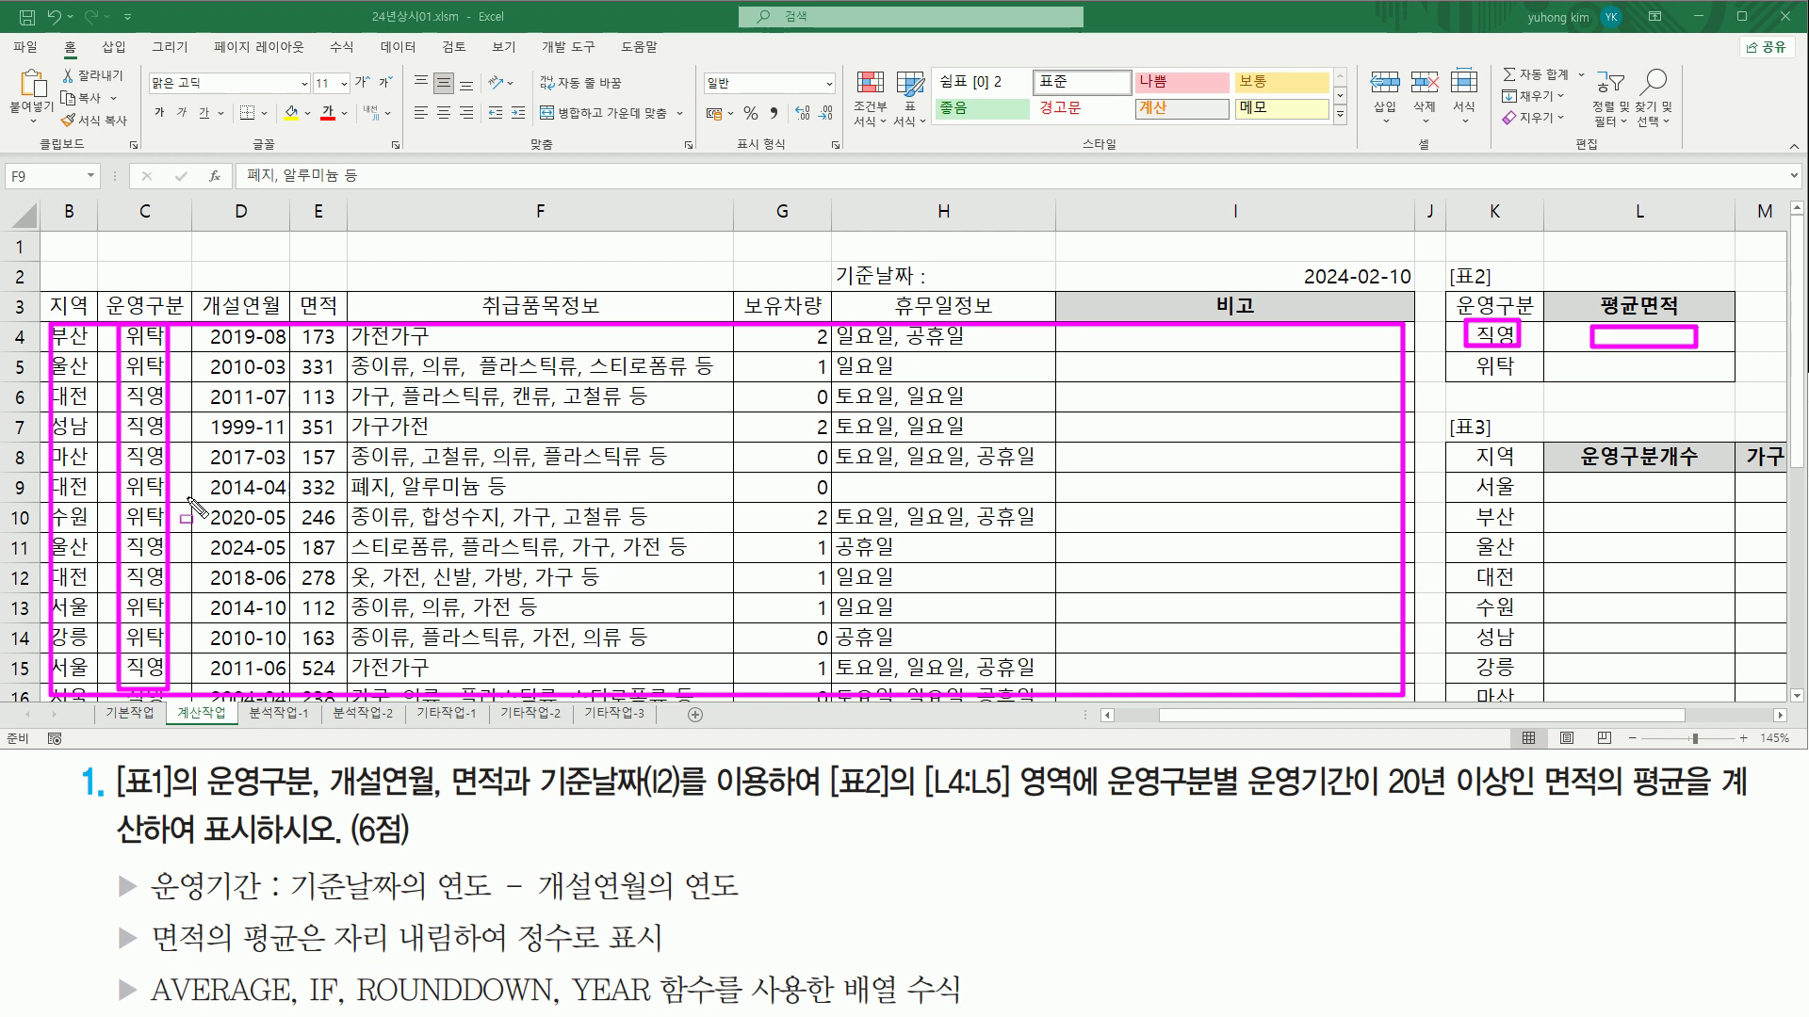
left_click_drag(1106, 802, 1520, 822)
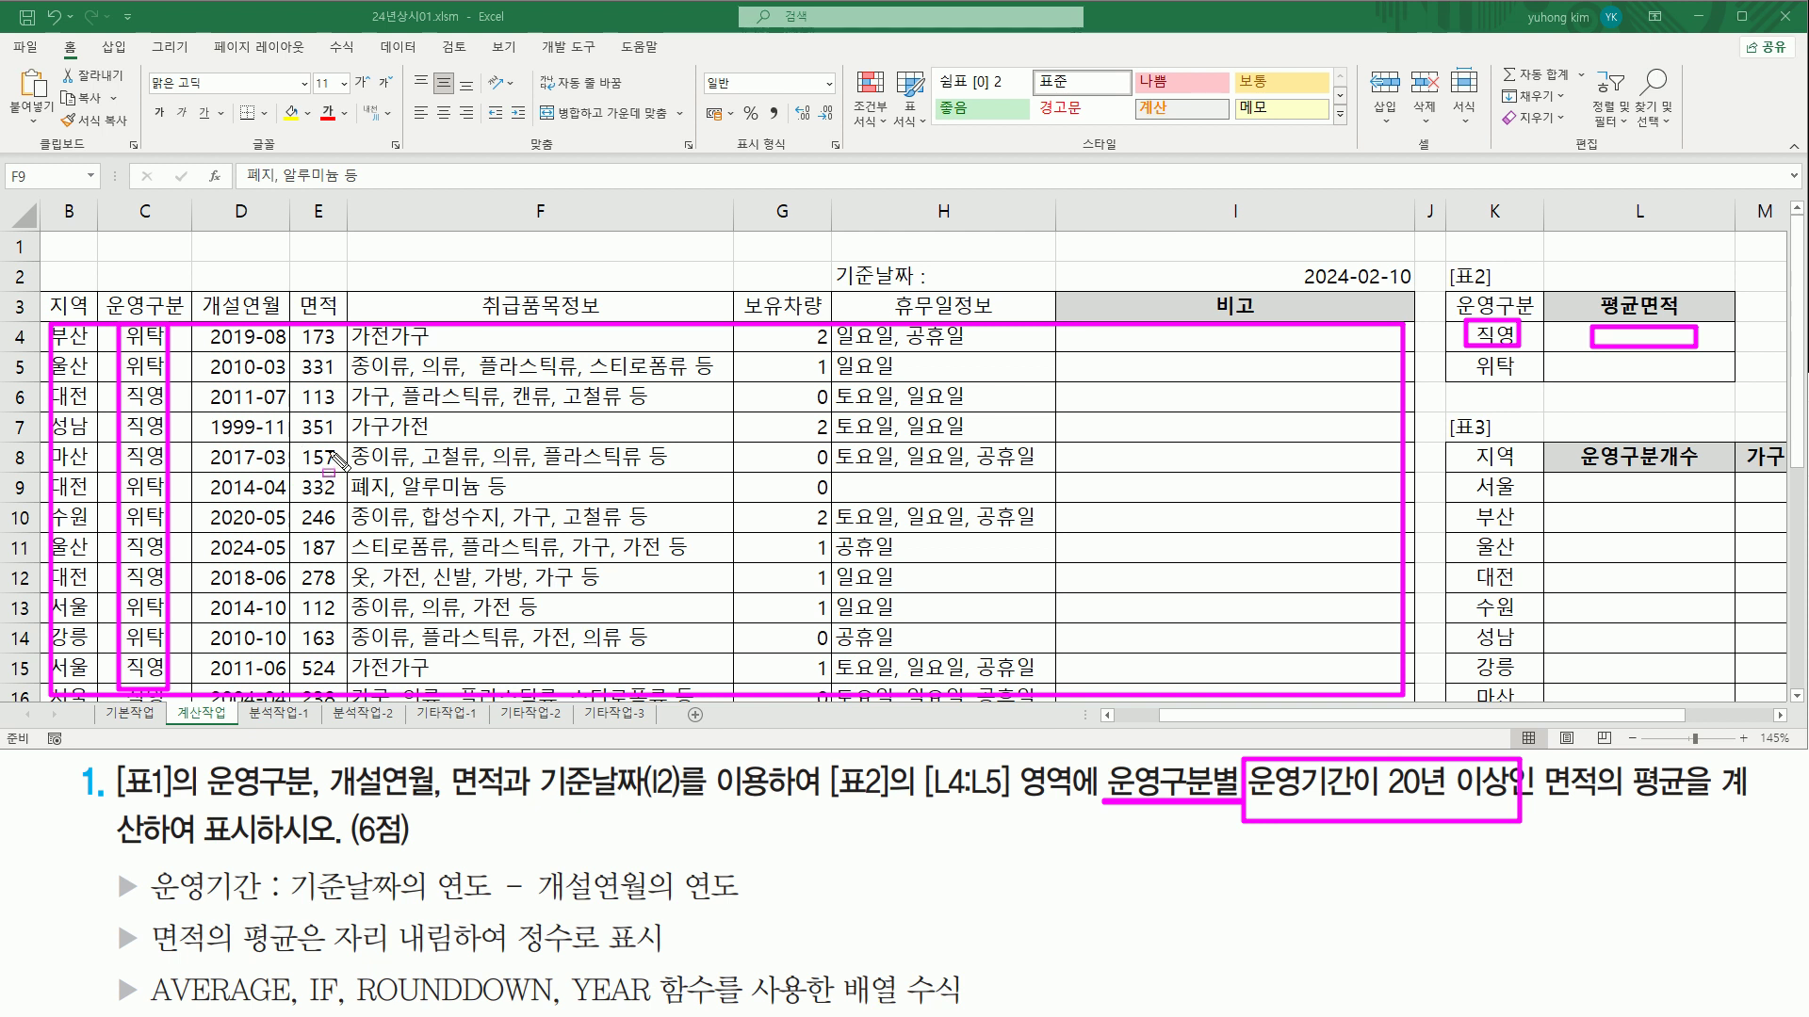
mouse_move(150, 864)
left_mouse_down()
mouse_move(163, 904)
mouse_move(268, 914)
mouse_move(740, 906)
left_mouse_up()
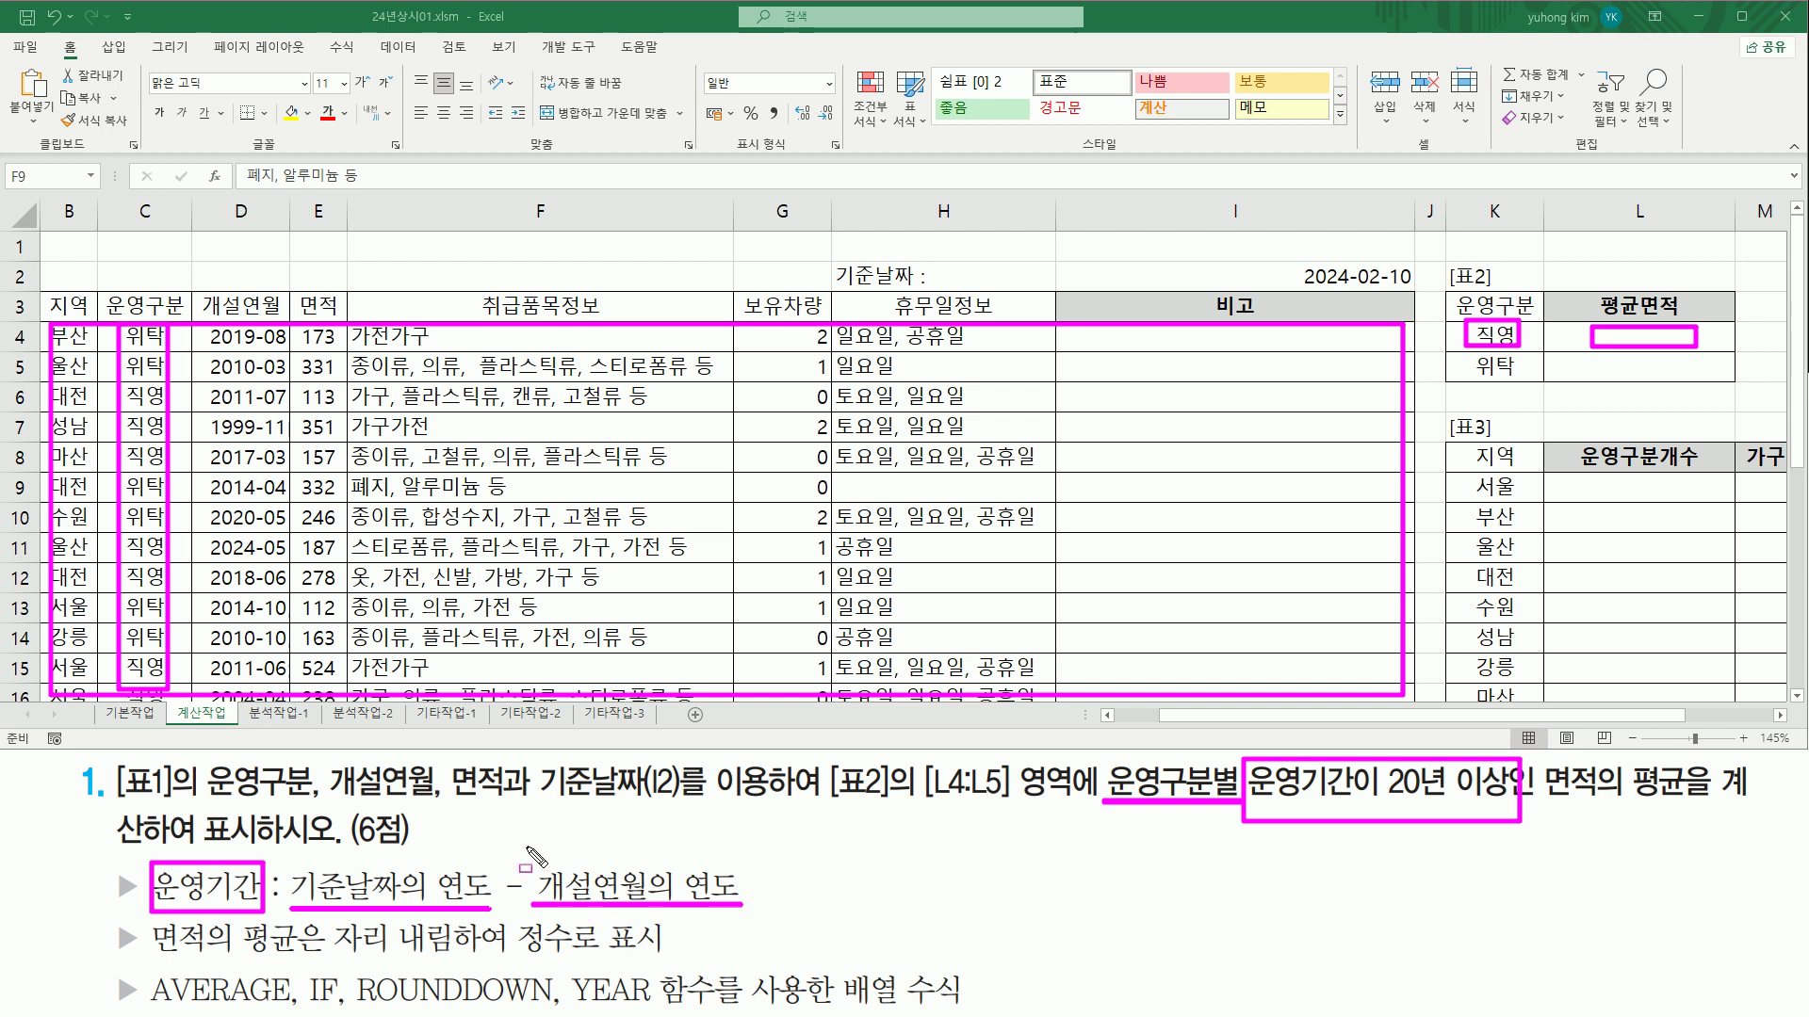
key("Escape")
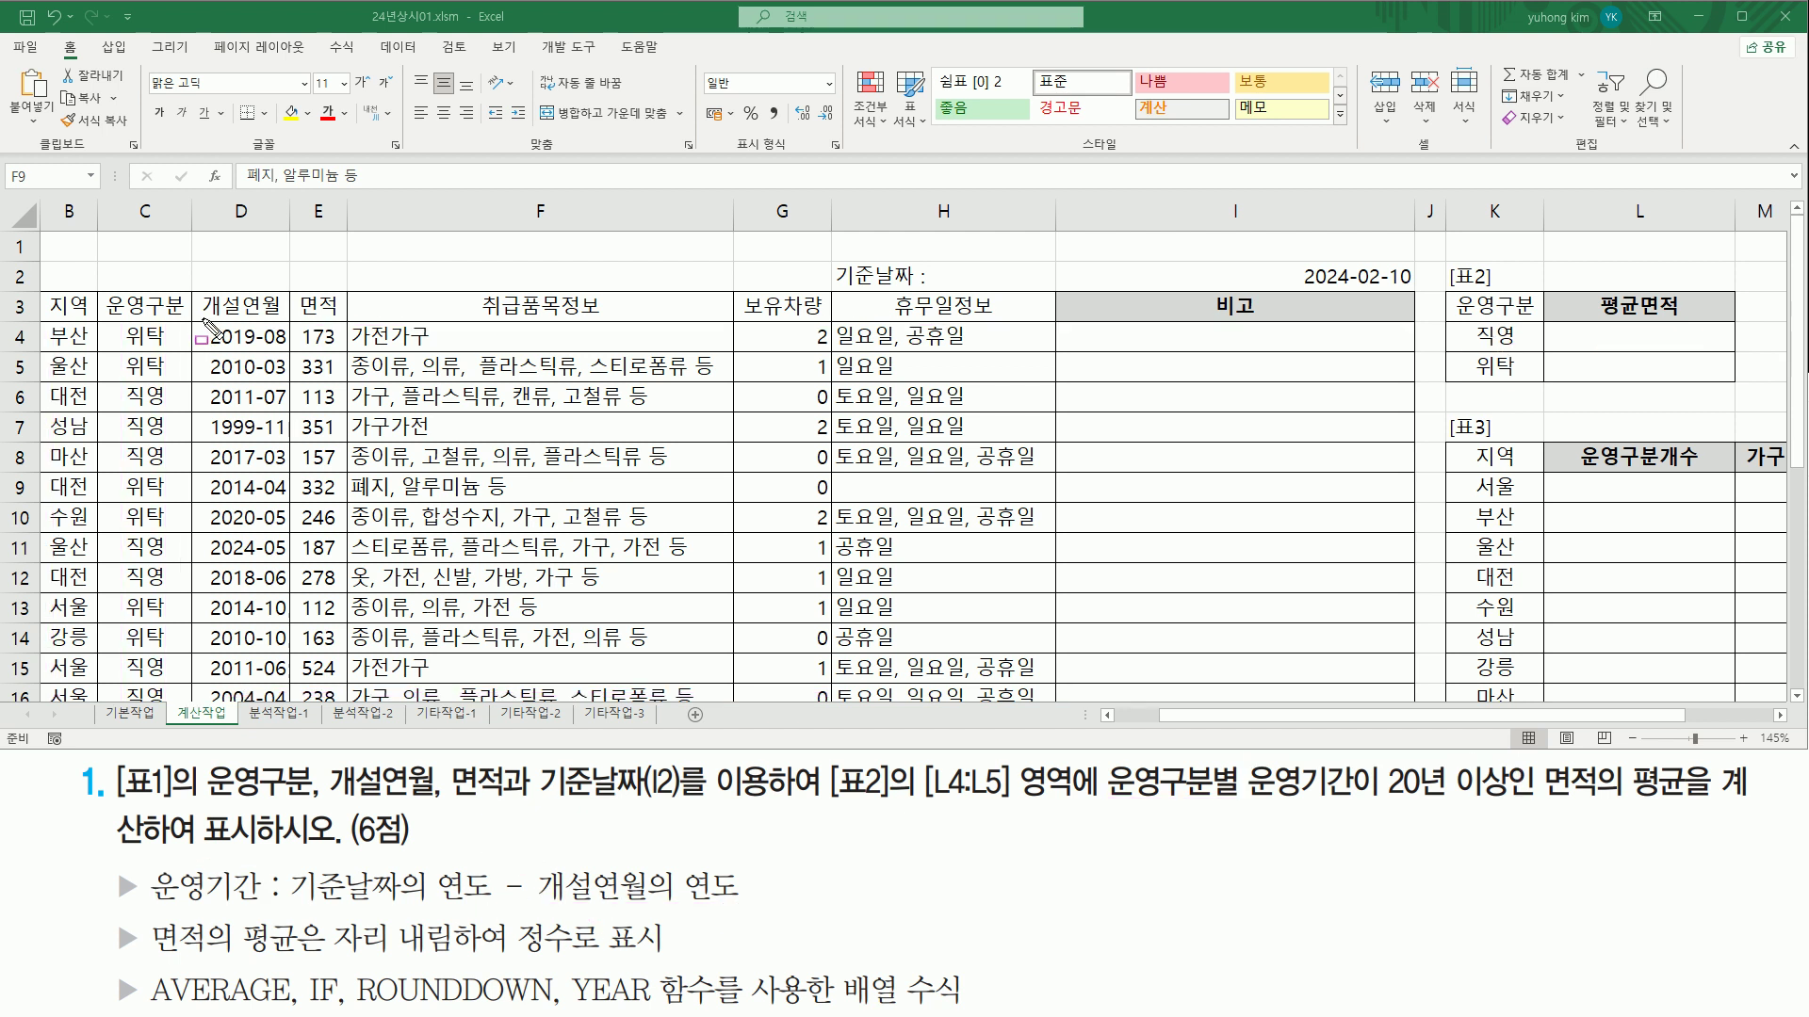
left_click_drag(201, 319, 295, 637)
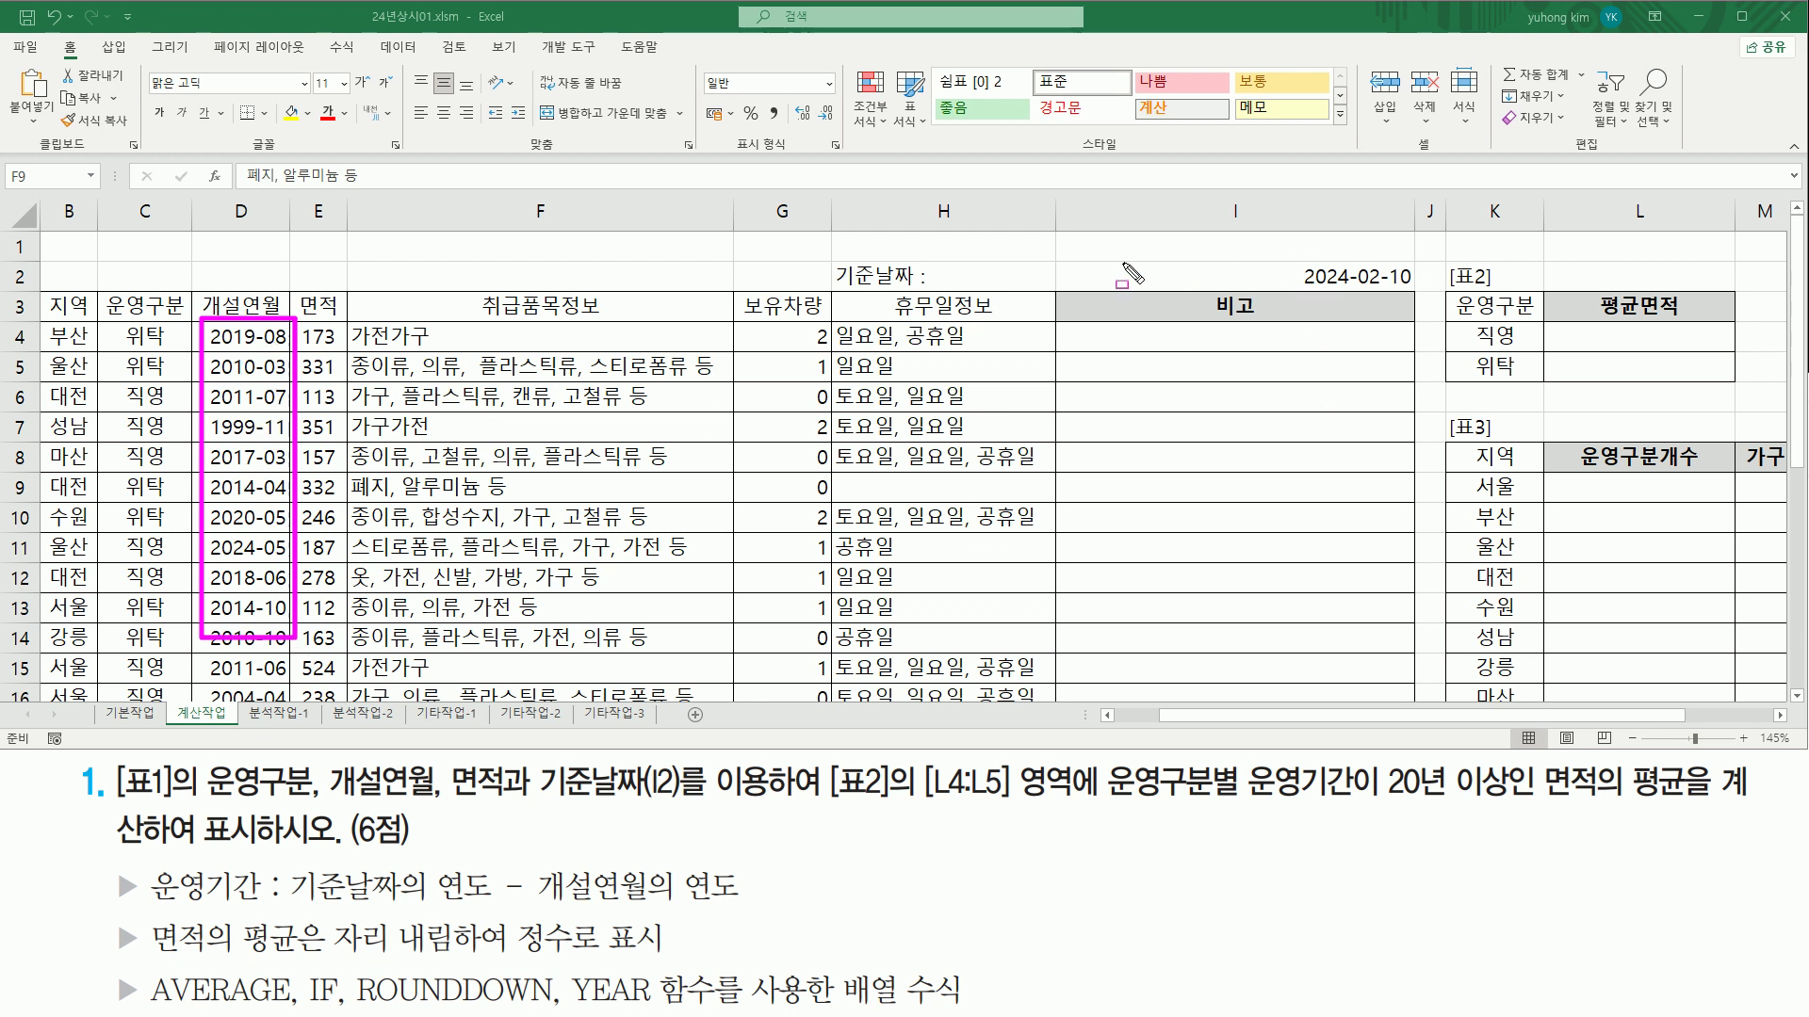
left_click_drag(1062, 260, 1415, 294)
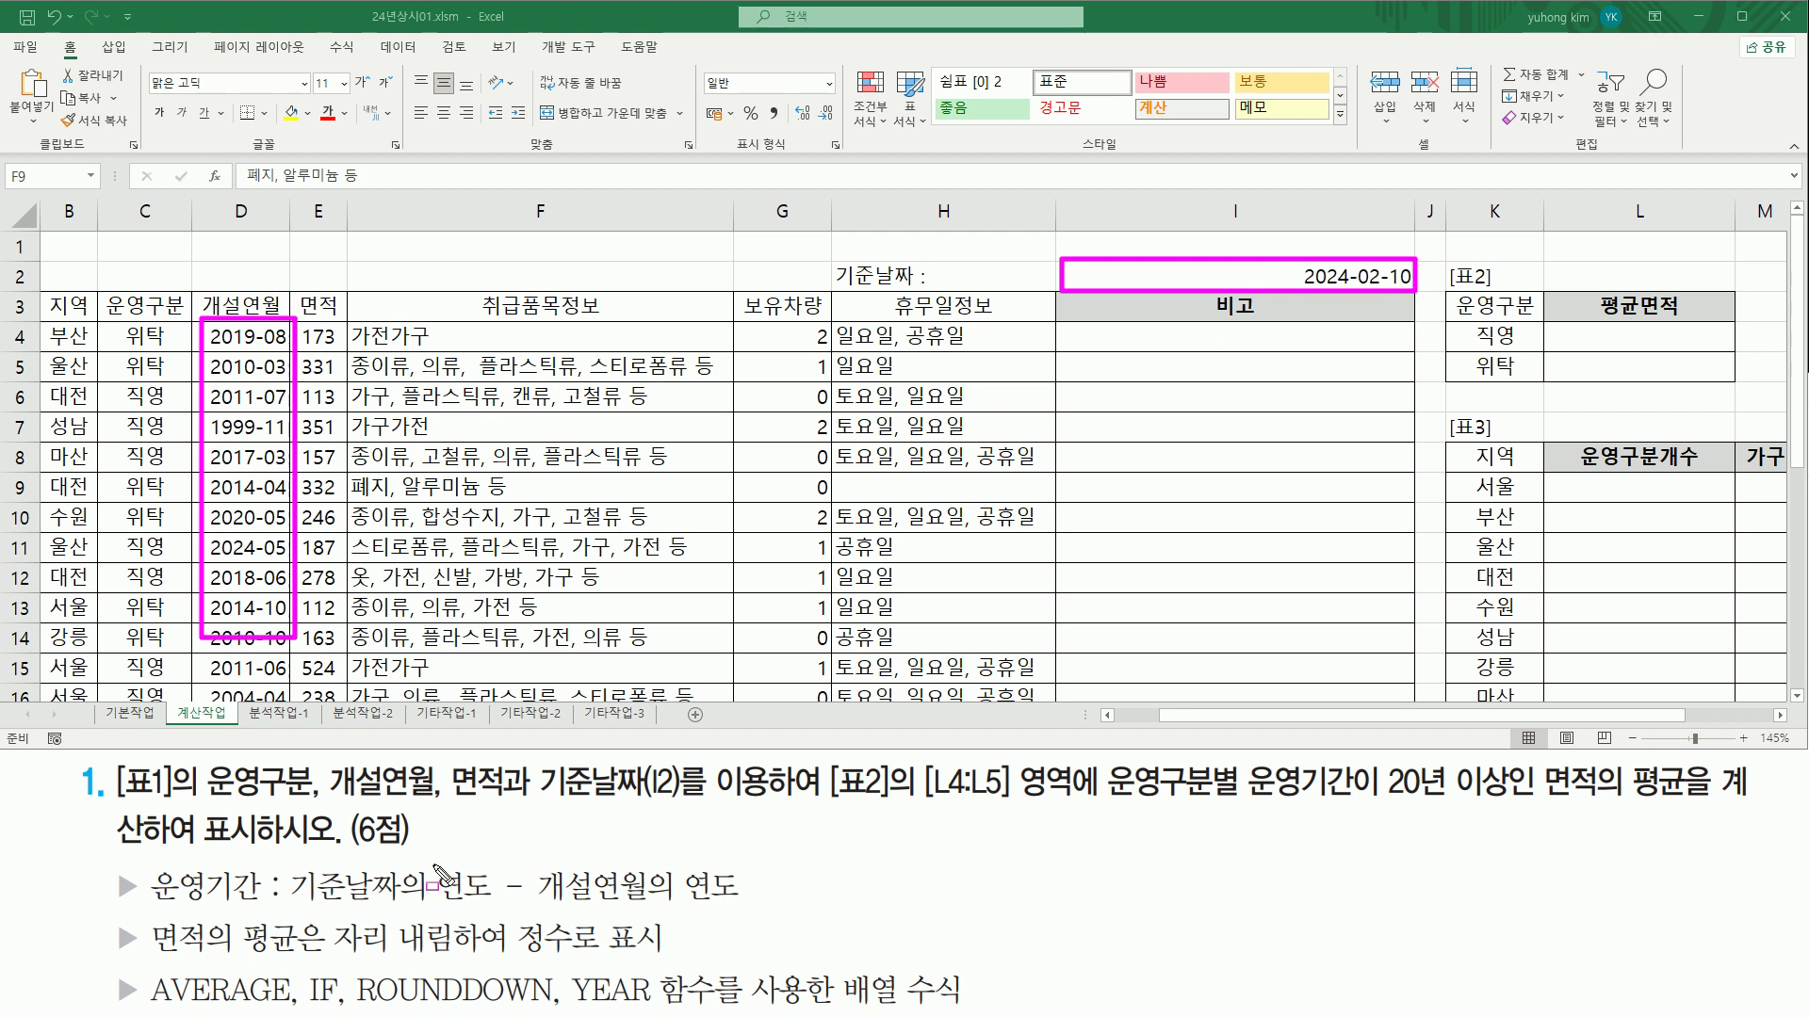
left_click_drag(296, 907, 735, 903)
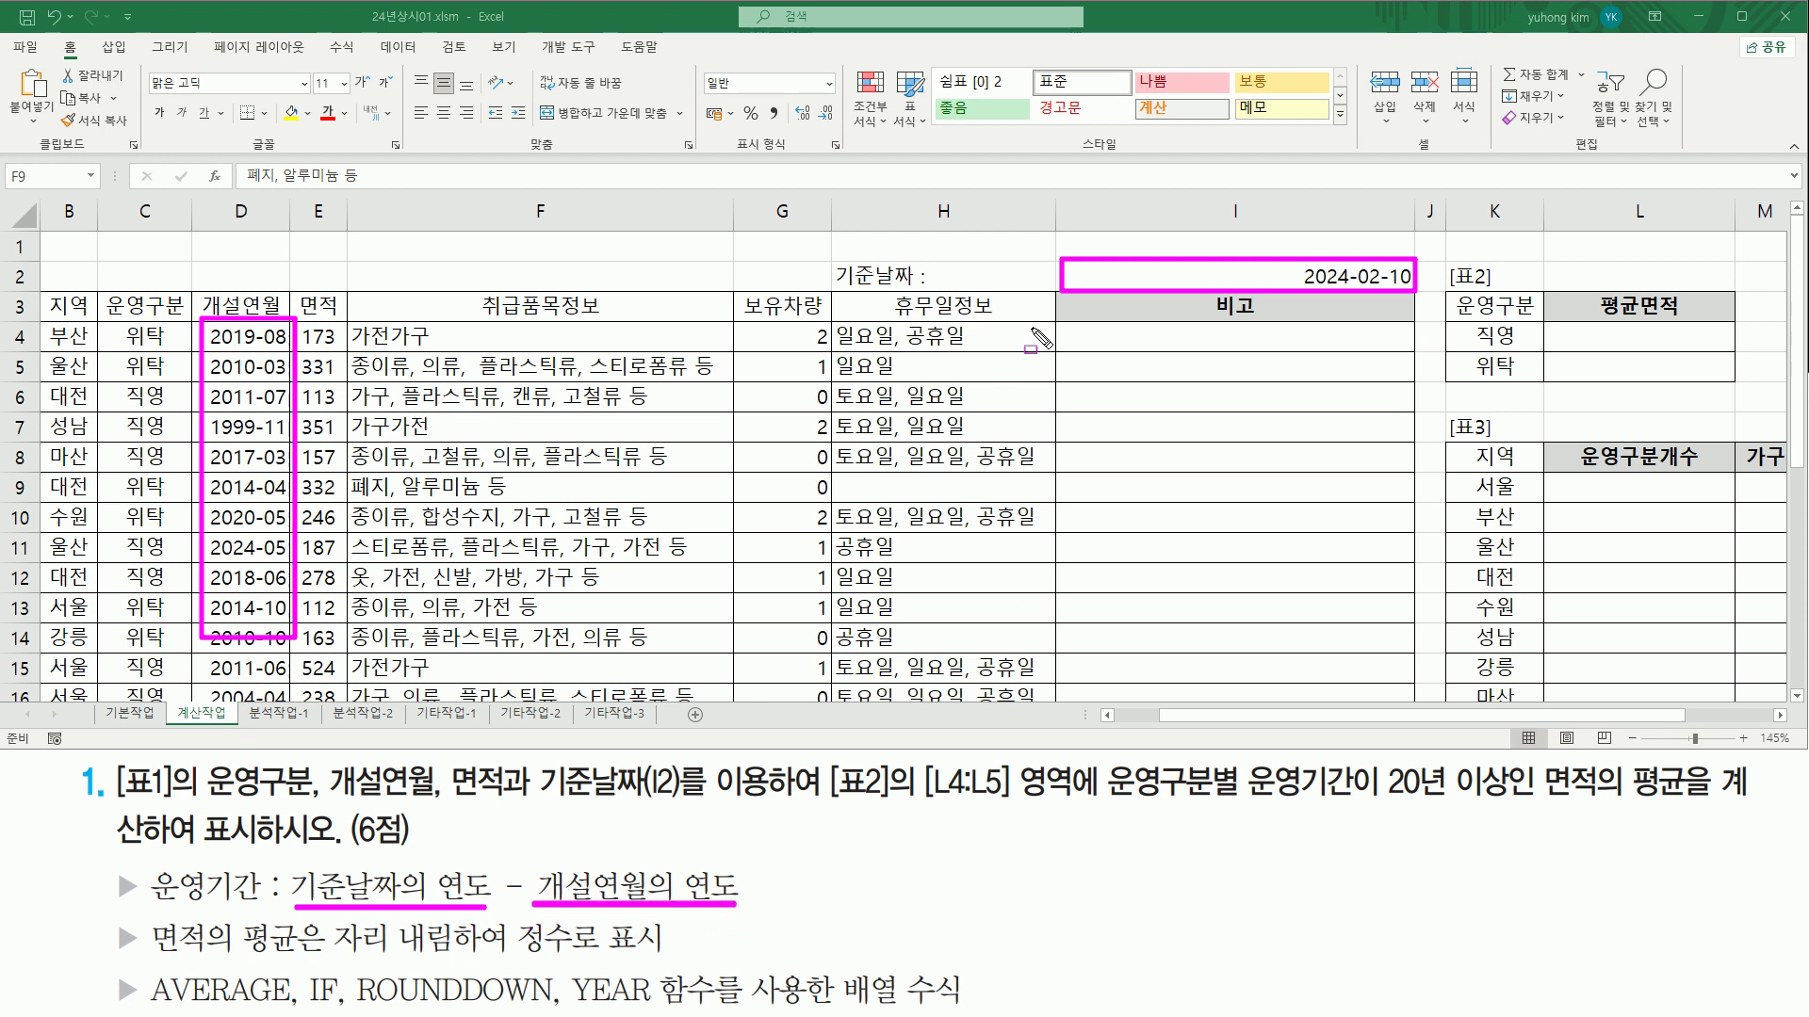
left_click_drag(565, 967, 662, 1010)
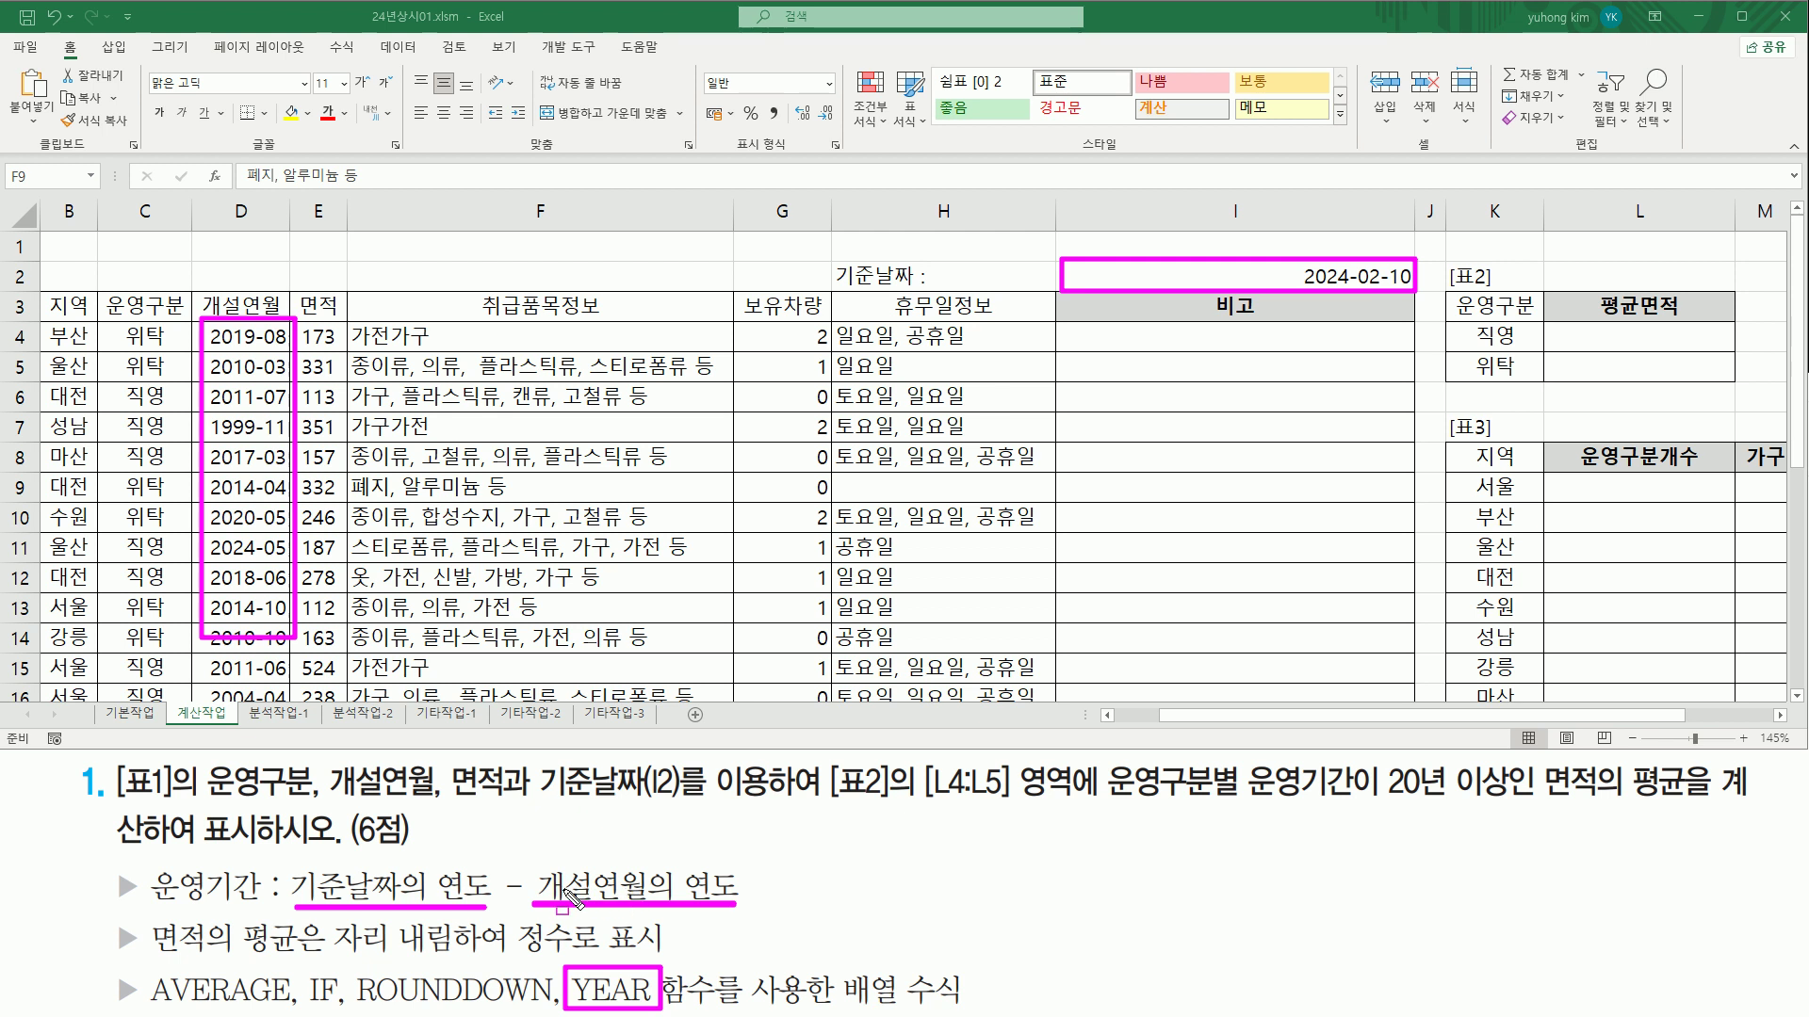
mouse_move(141, 862)
left_mouse_down()
mouse_move(141, 899)
mouse_move(266, 919)
left_mouse_up()
left_click_drag(1242, 797, 1517, 808)
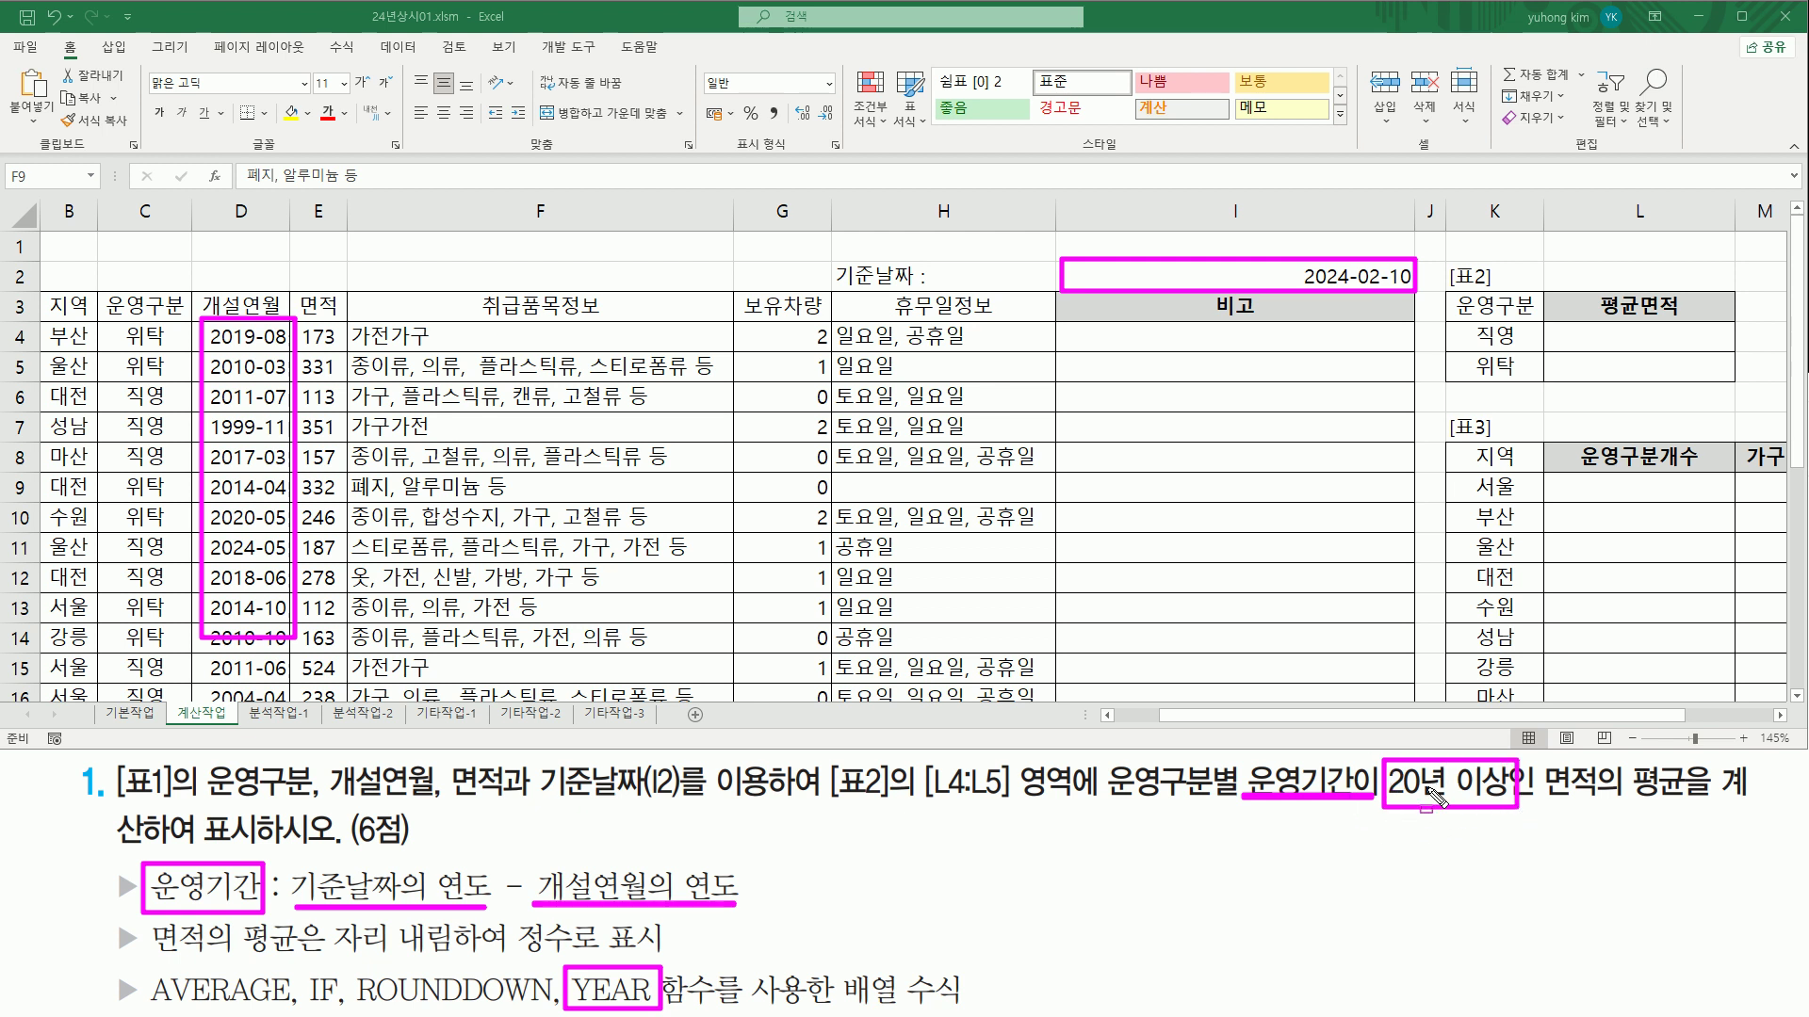
left_click_drag(1100, 760, 1217, 811)
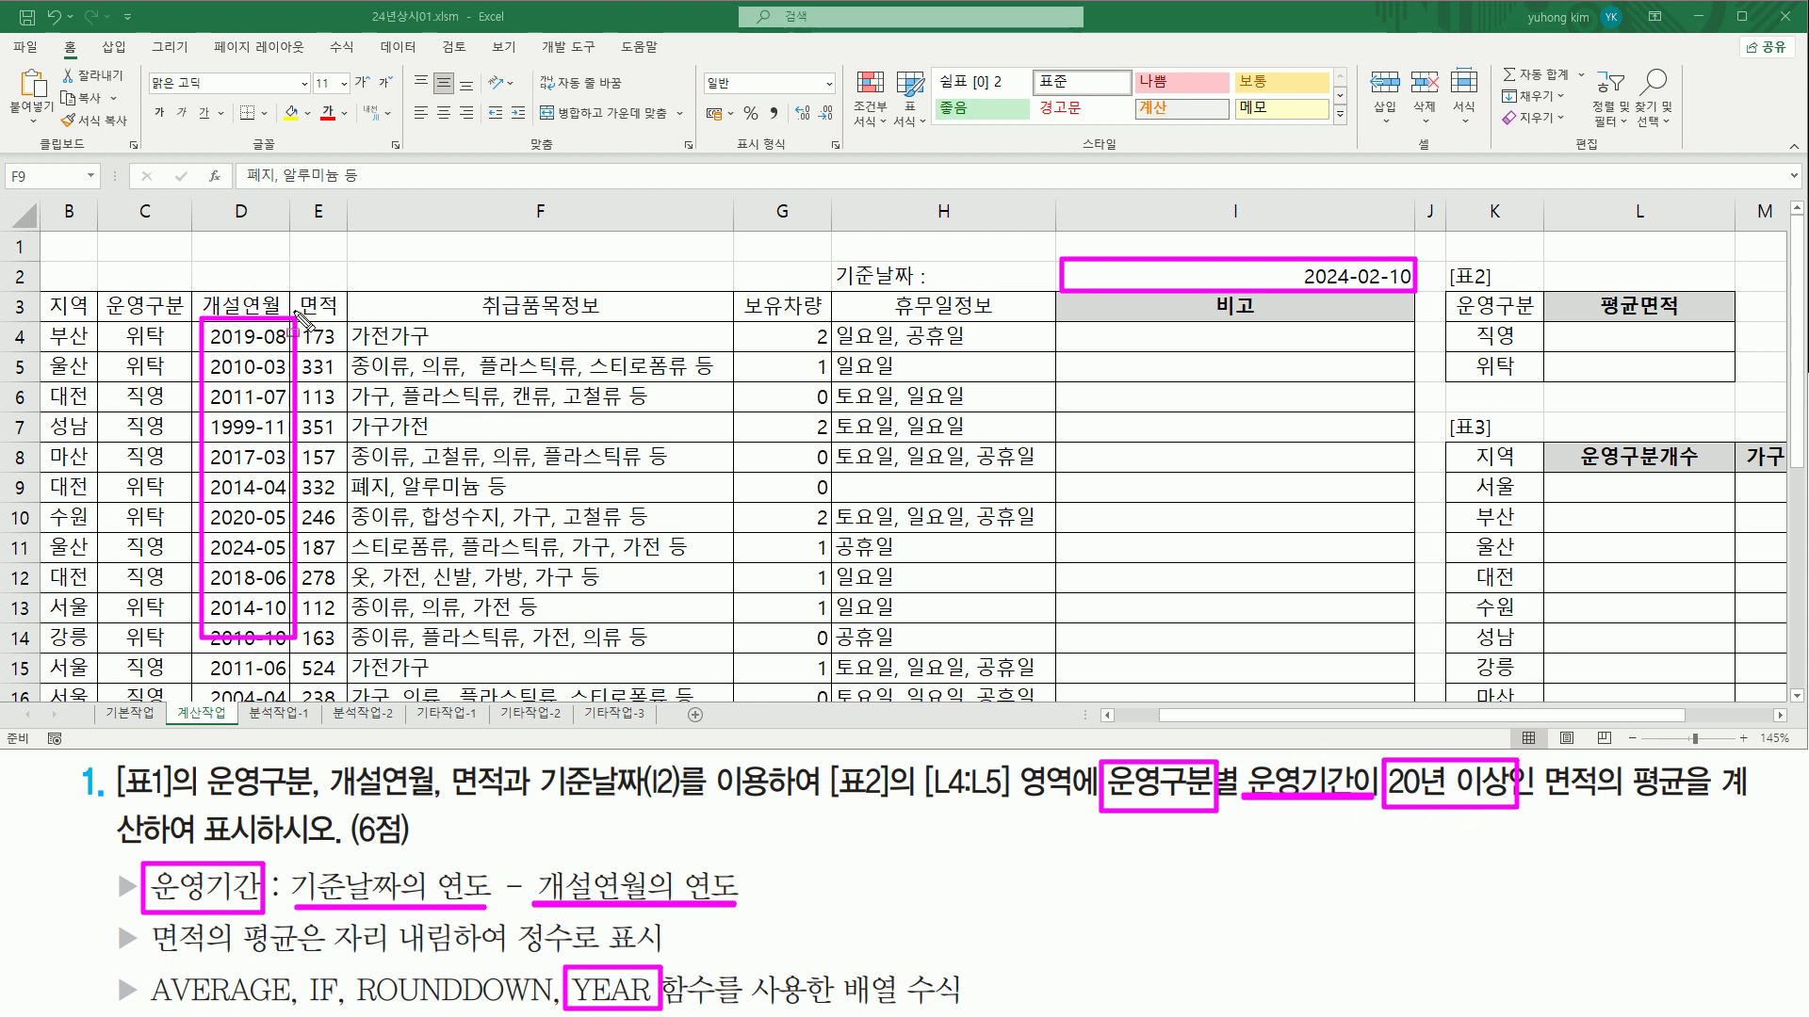
mouse_move(292, 293)
left_mouse_down()
mouse_move(322, 307)
mouse_move(292, 294)
left_mouse_up()
left_click_drag(1545, 800, 1708, 802)
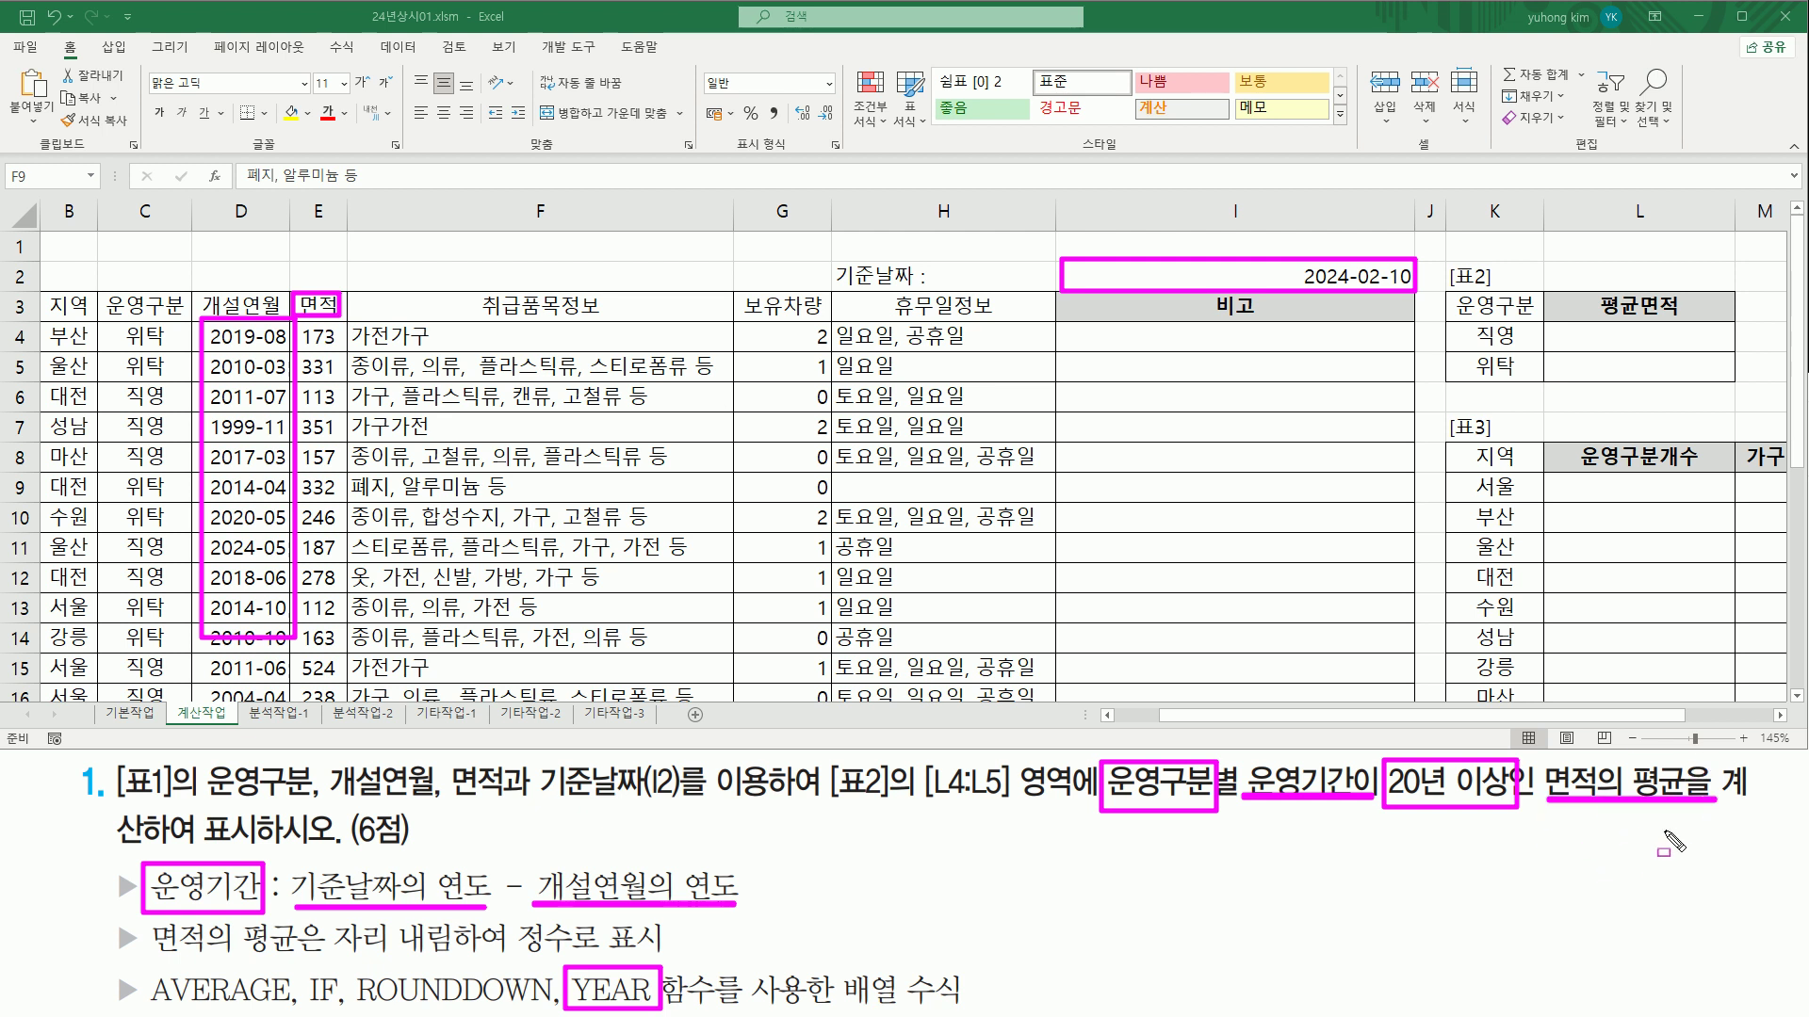
mouse_move(144, 968)
left_mouse_down()
mouse_move(179, 1008)
mouse_move(344, 1011)
left_mouse_up()
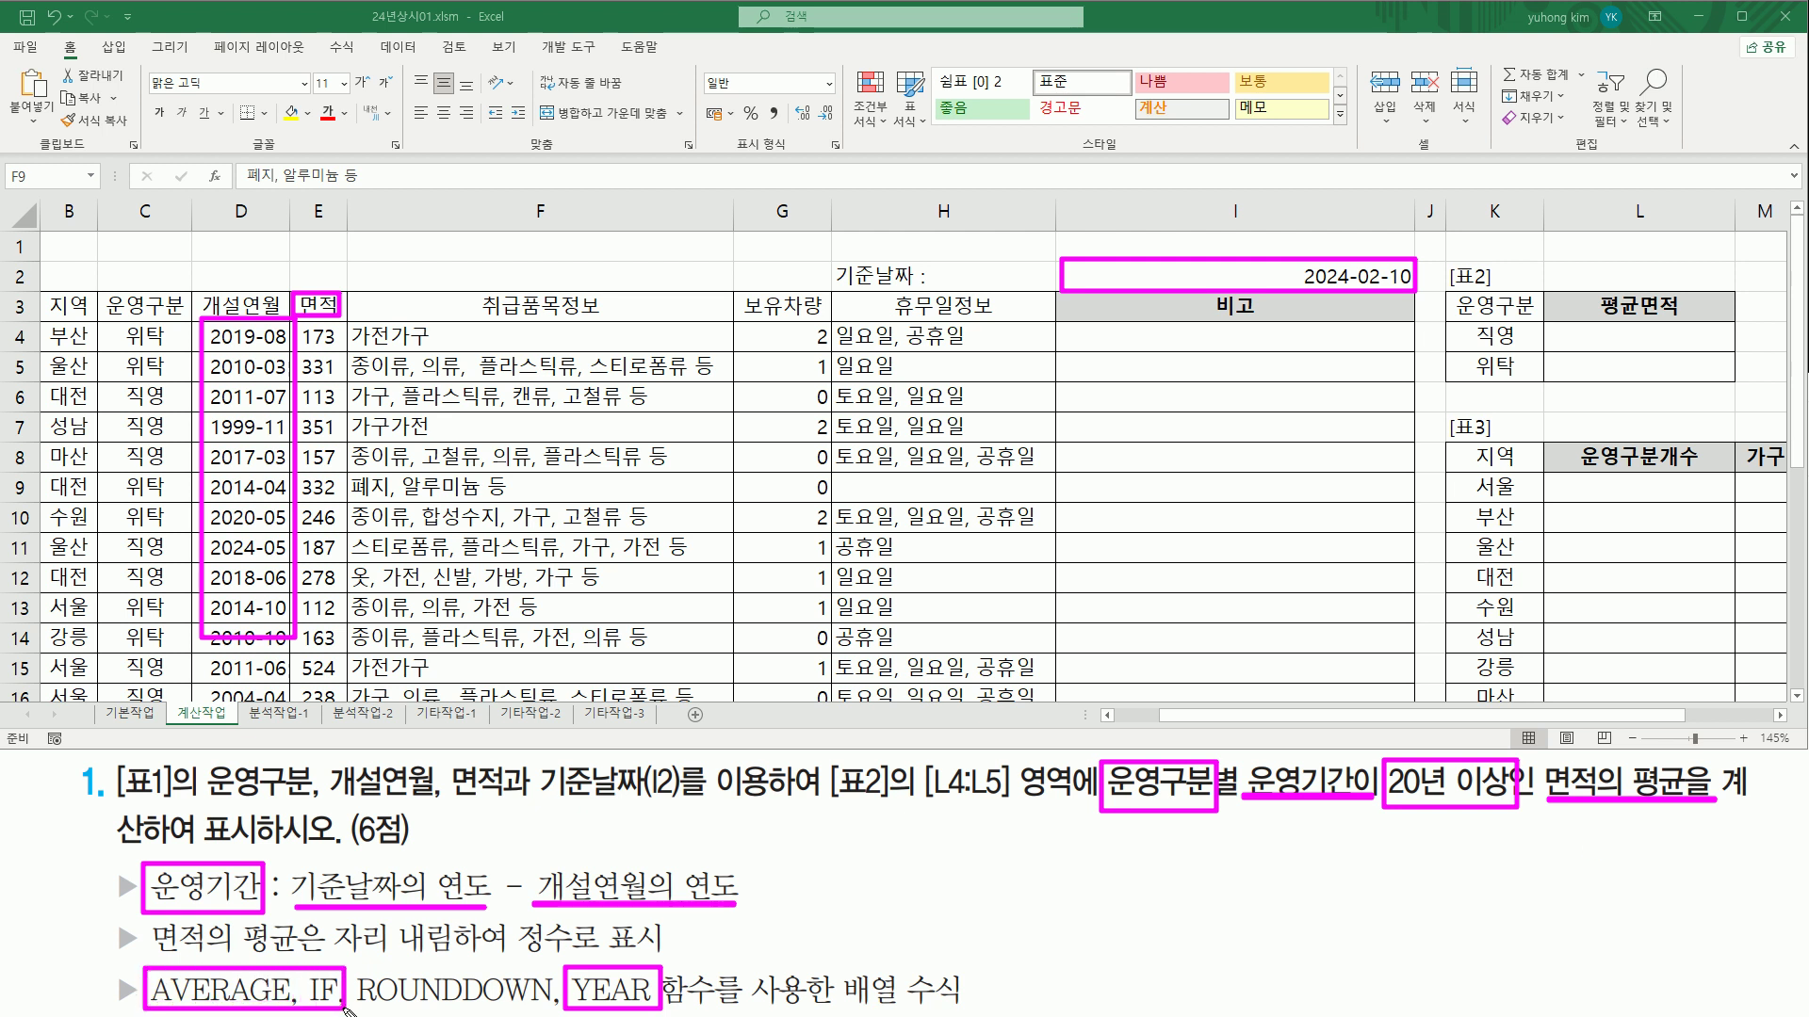
left_click_drag(841, 1007, 978, 1008)
left_click_drag(108, 920, 140, 963)
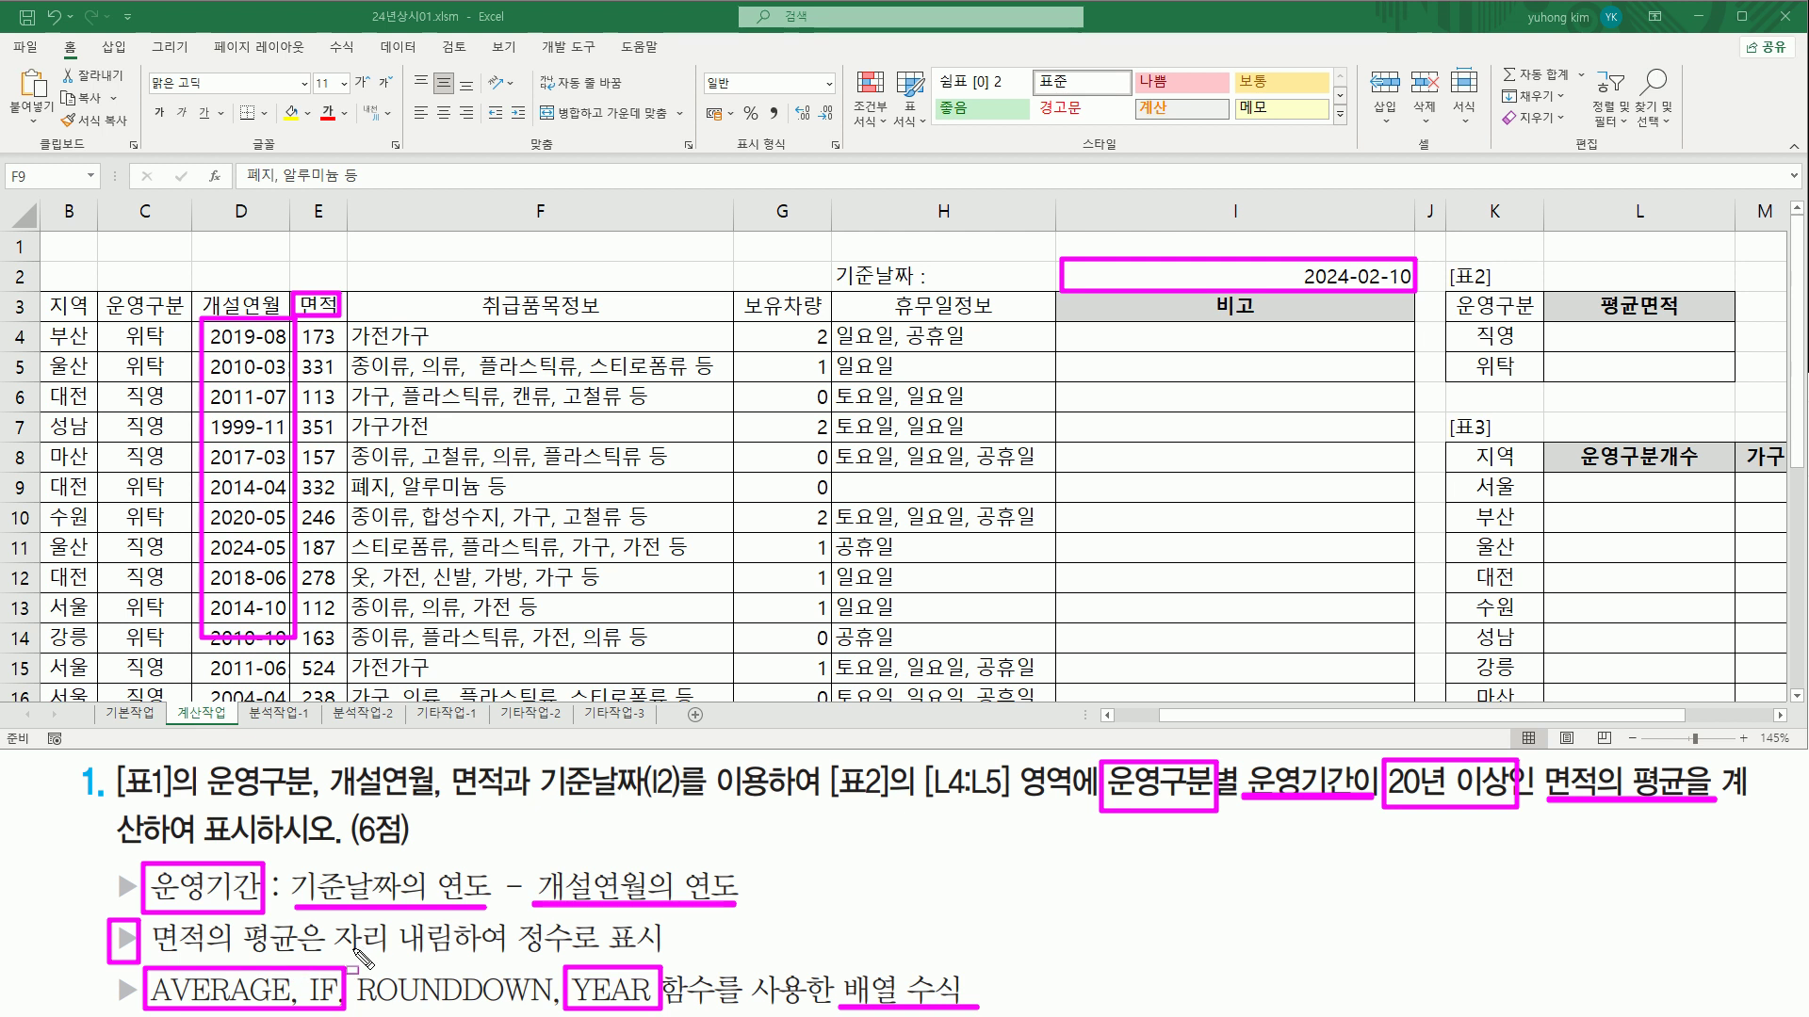
left_click_drag(336, 954, 476, 956)
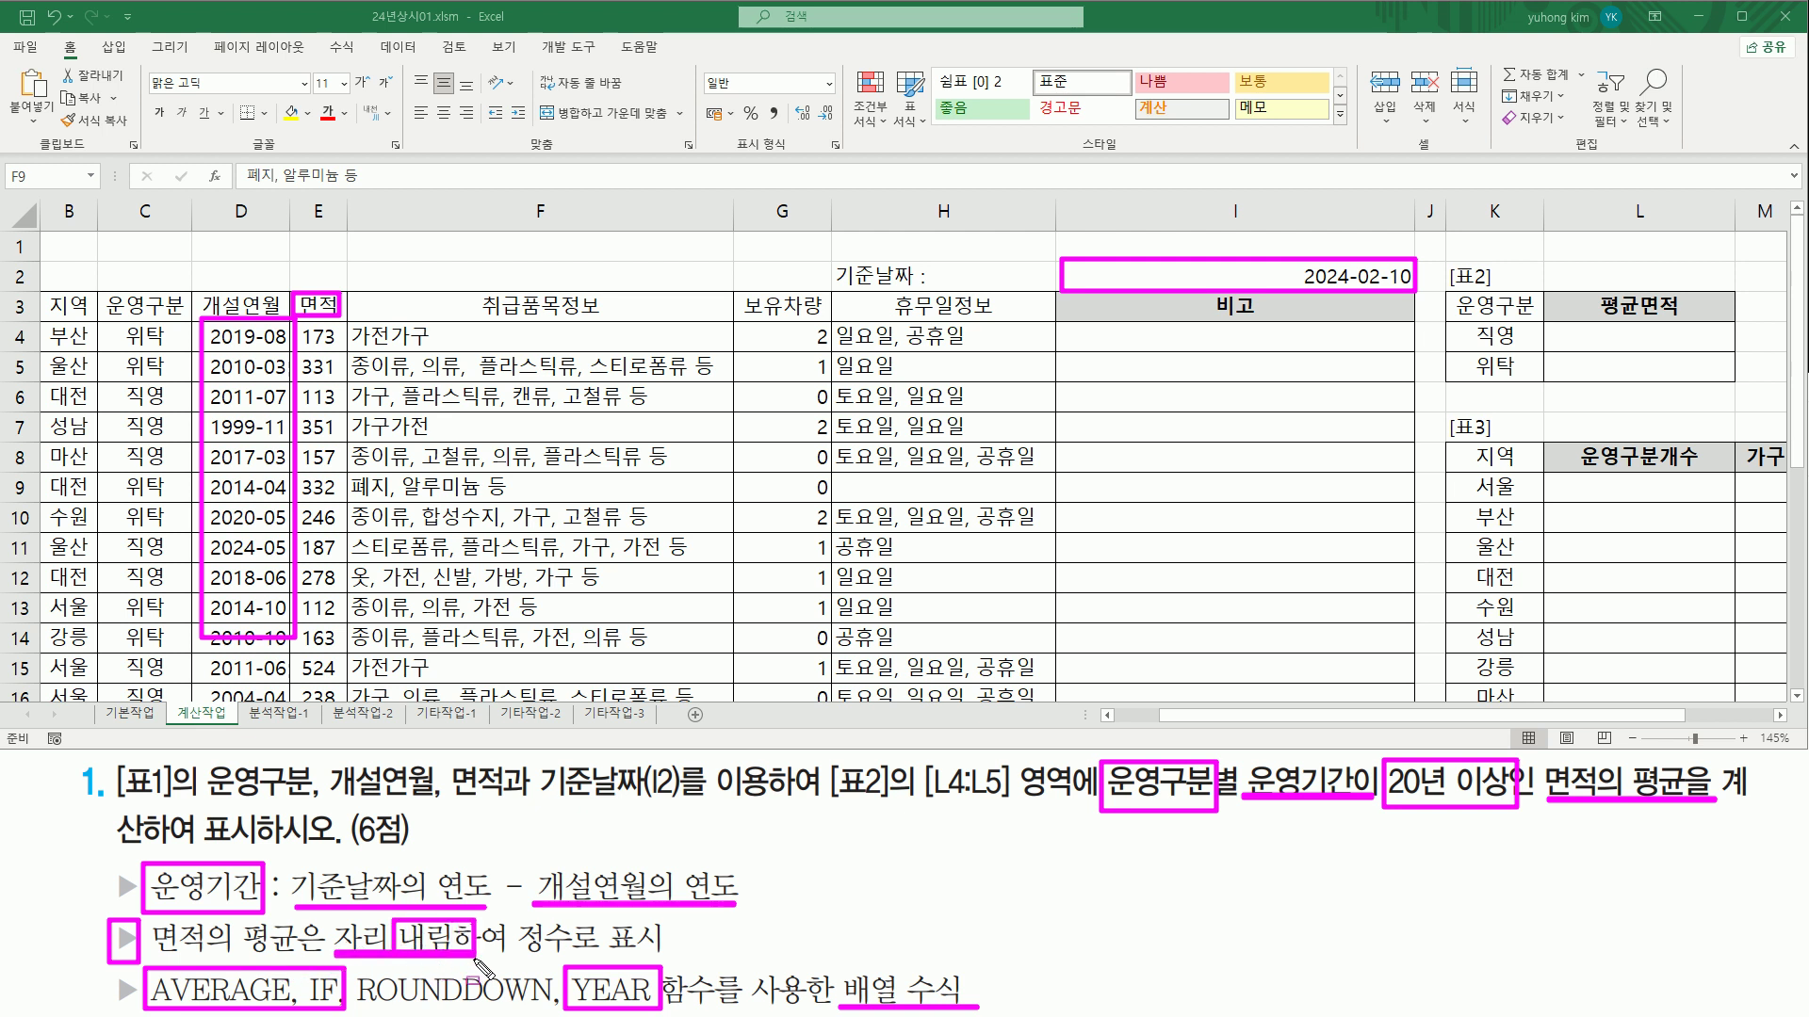
left_click_drag(358, 1006, 533, 1005)
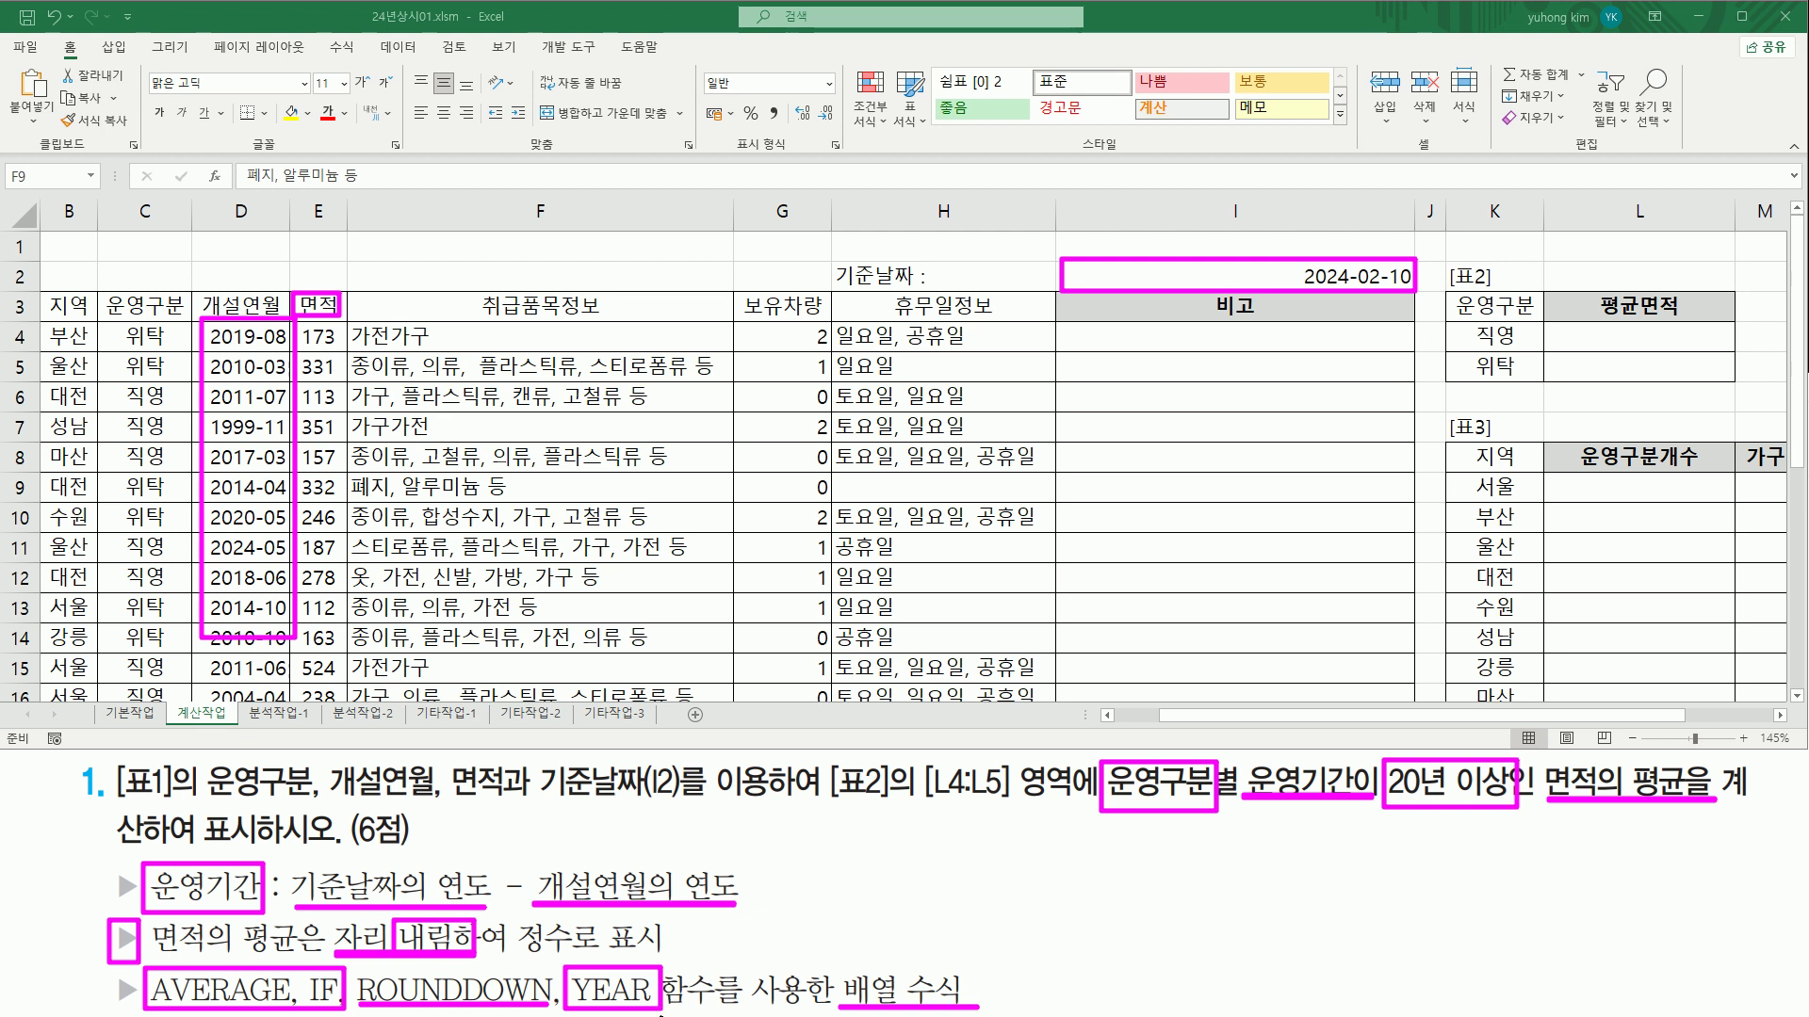
Step: Start a plain-text formula outline in cell O2 with "average( if("
key("Escape")
left_click_drag(1662, 718, 1787, 722)
left_click(1783, 716)
left_click(1783, 716)
left_click(1784, 716)
left_click(1784, 716)
left_click(1784, 716)
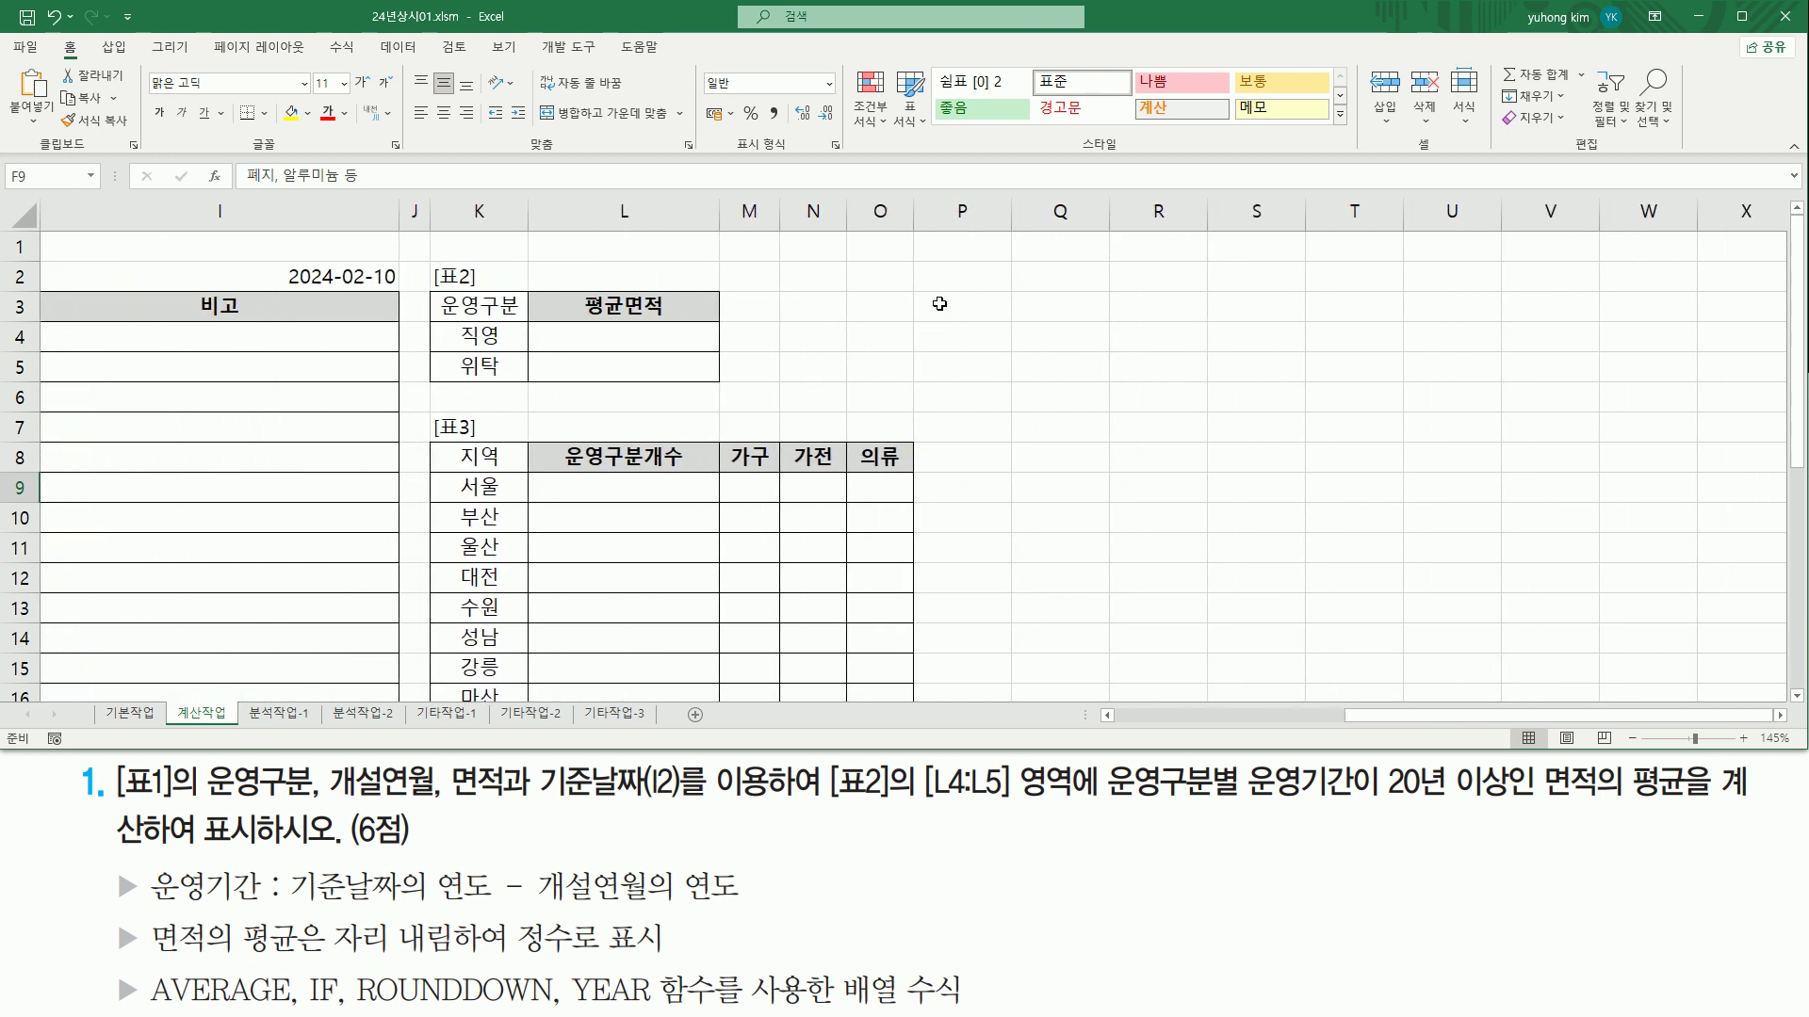
left_click(905, 274)
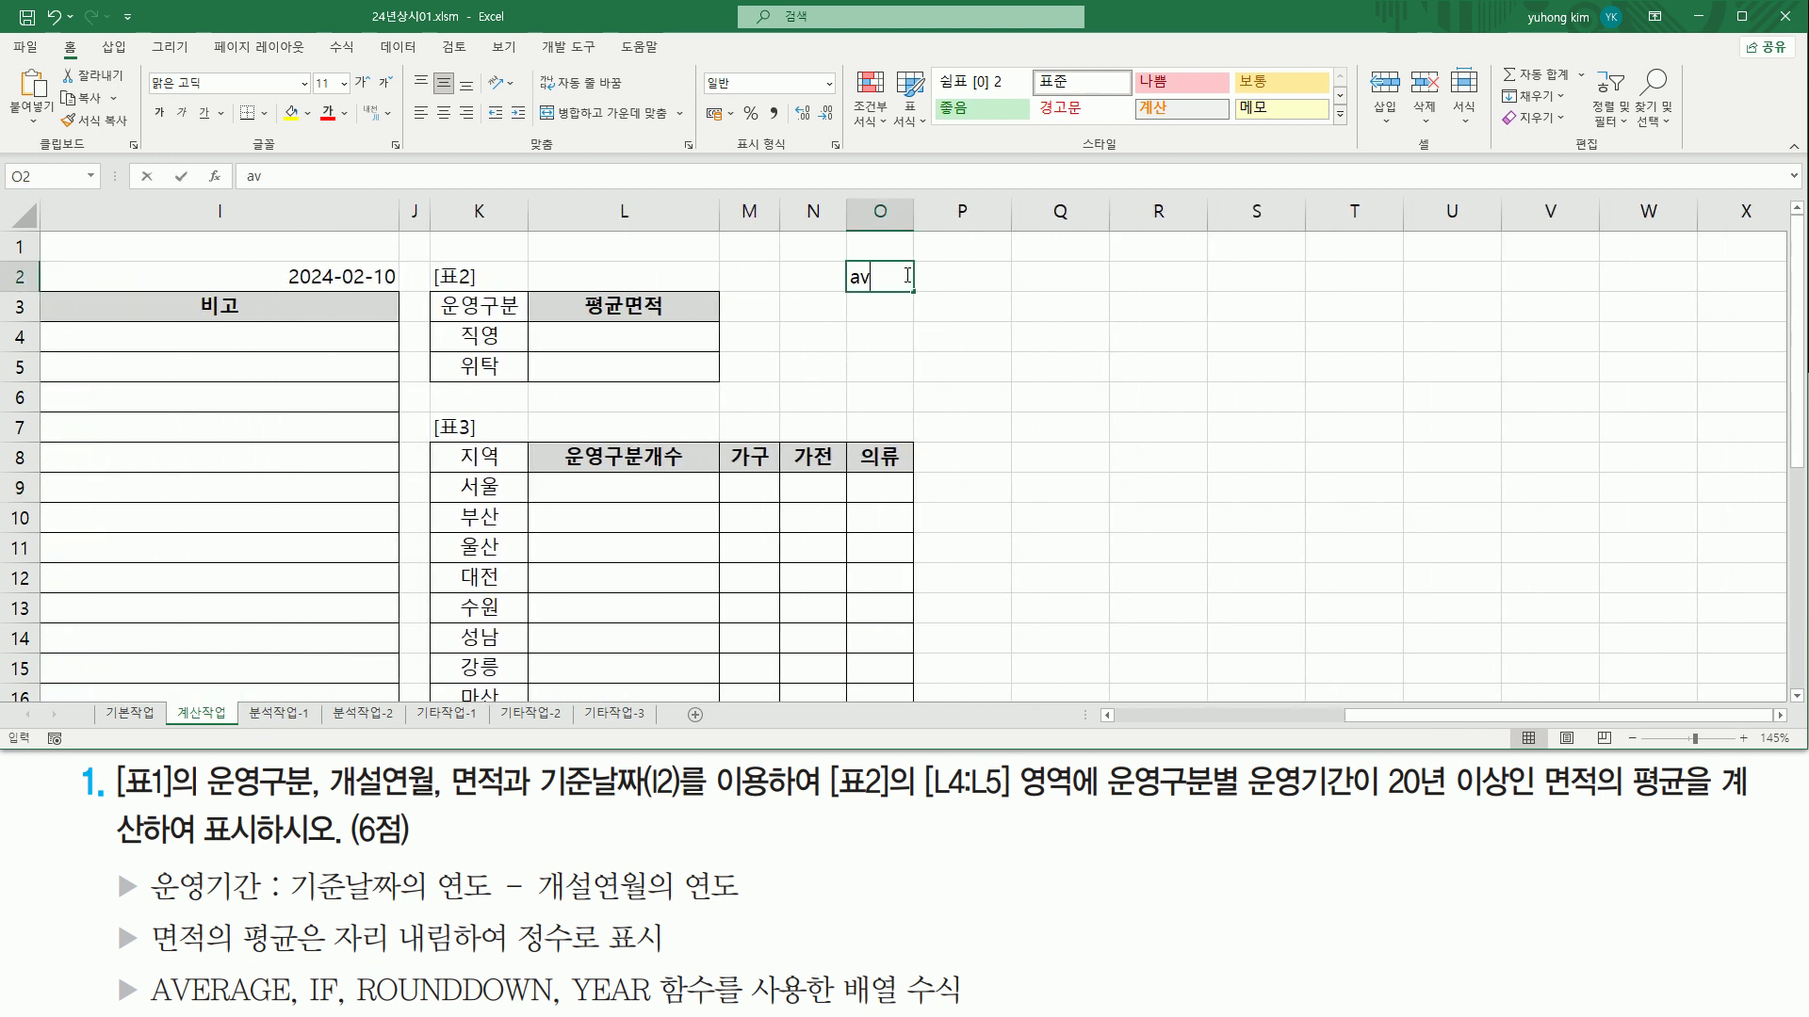
type("averg")
key("BackSpace")
type("age( if (")
key("BackSpace")
key("BackSpace")
type("(")
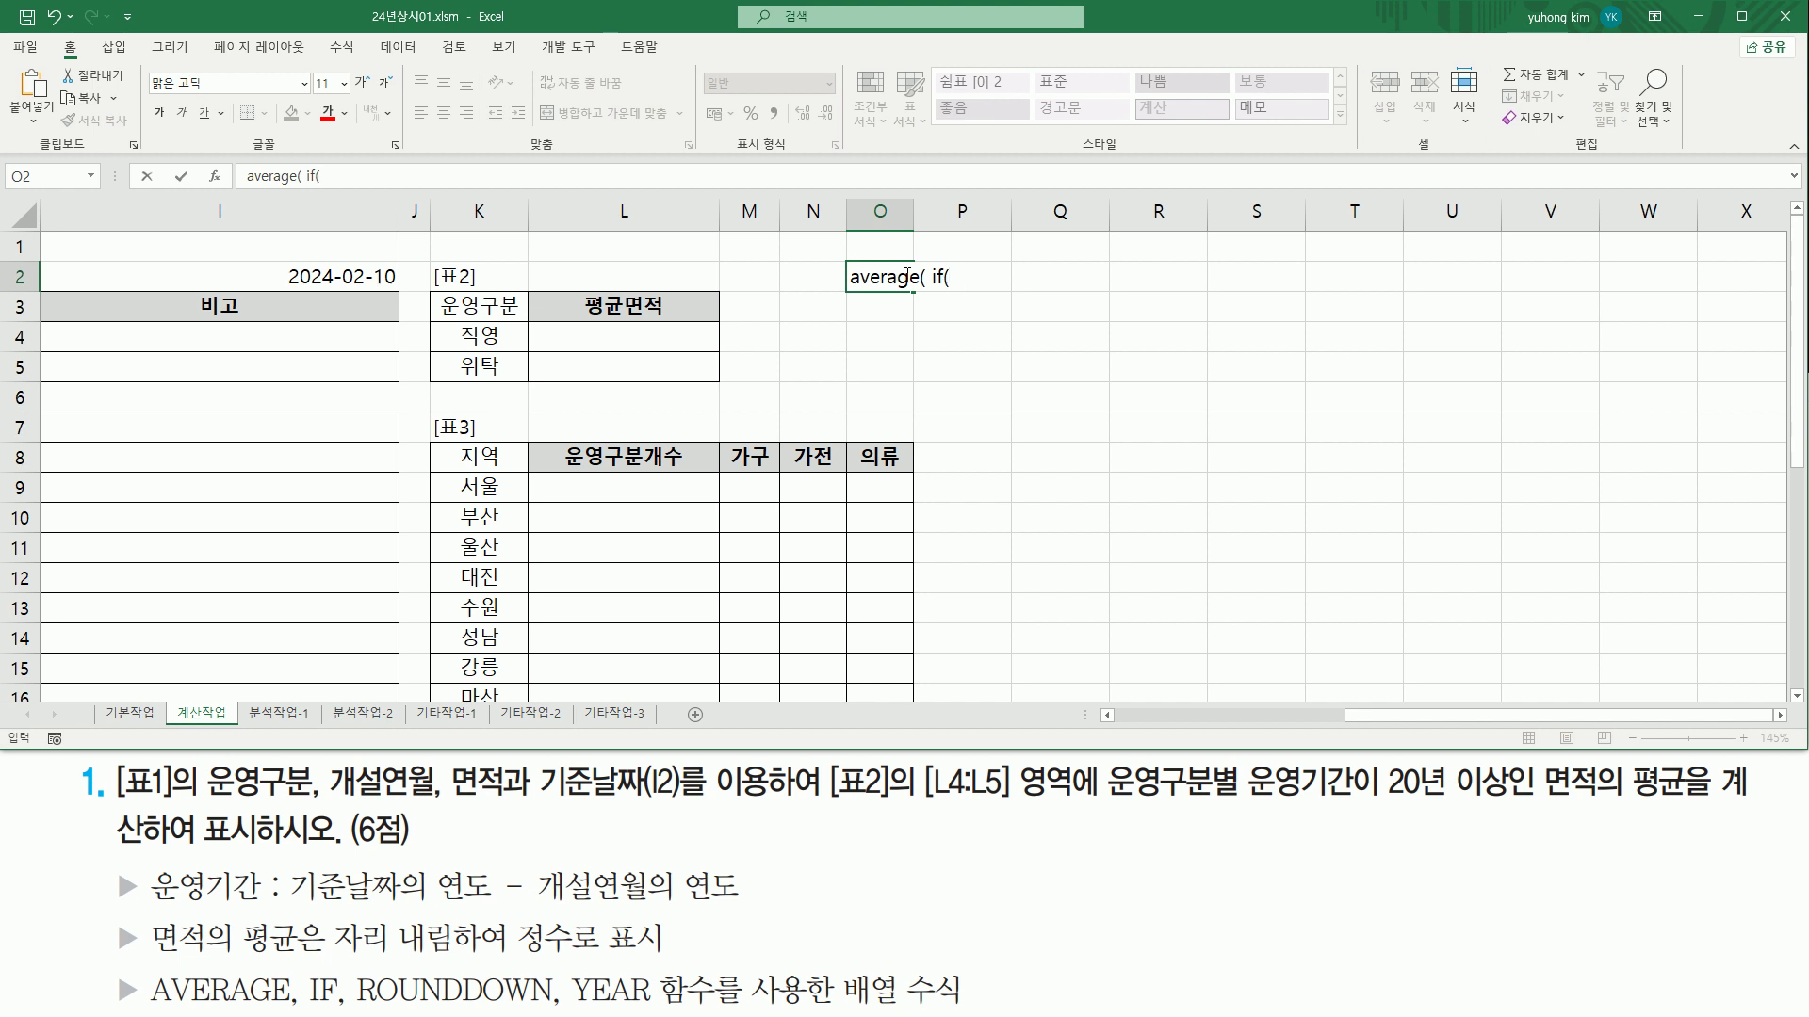
Step: Add the two multiplied condition placeholders "(조건1) * (조건2) ," to the outline in O2
type(")  (")
type("wh")
key("BackSpace")
key("BackSpace")
key("Hangul")
type("조ㅓㄱ")
key("BackSpace")
key("BackSpace")
key("BackSpace")
type("조건1) * (조건2) ,")
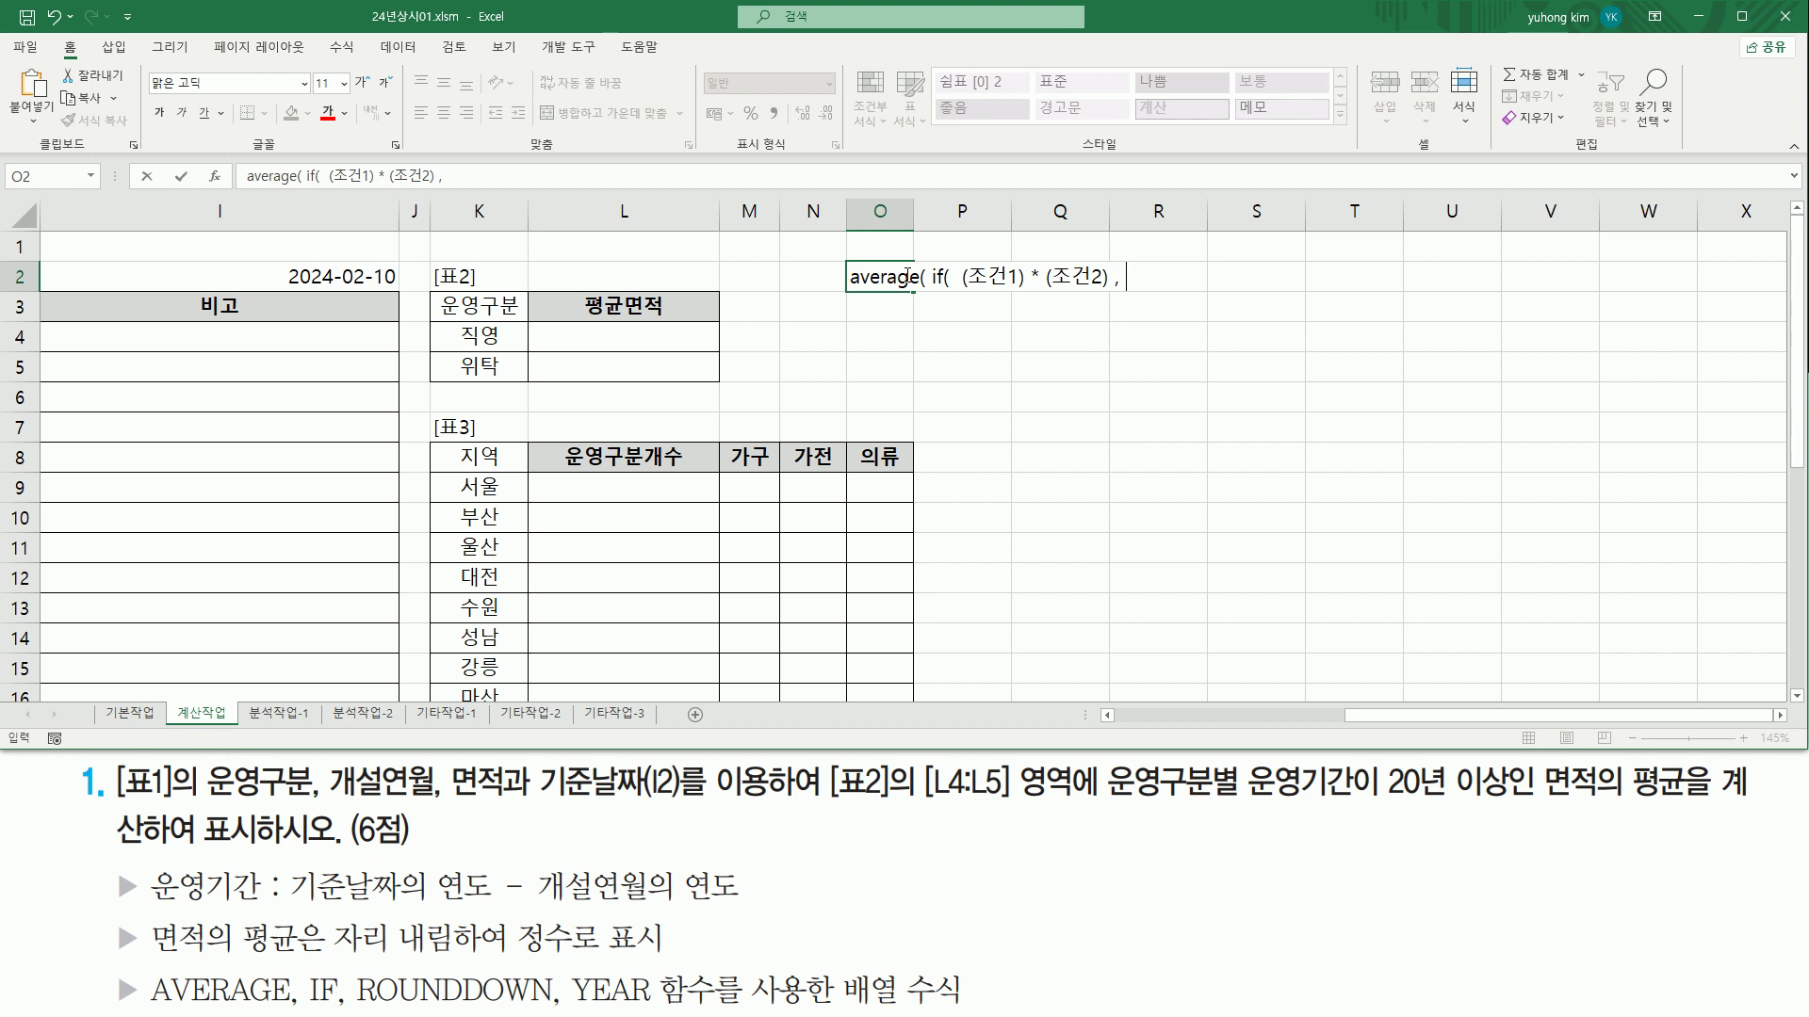
Step: Finish the outline in O2 with 면적 as the value to average and both closing parentheses
type("면적")
key("ctrl+2")
mouse_move(963, 293)
left_mouse_down()
mouse_move(1108, 294)
mouse_move(1153, 256)
mouse_move(1169, 290)
left_mouse_up()
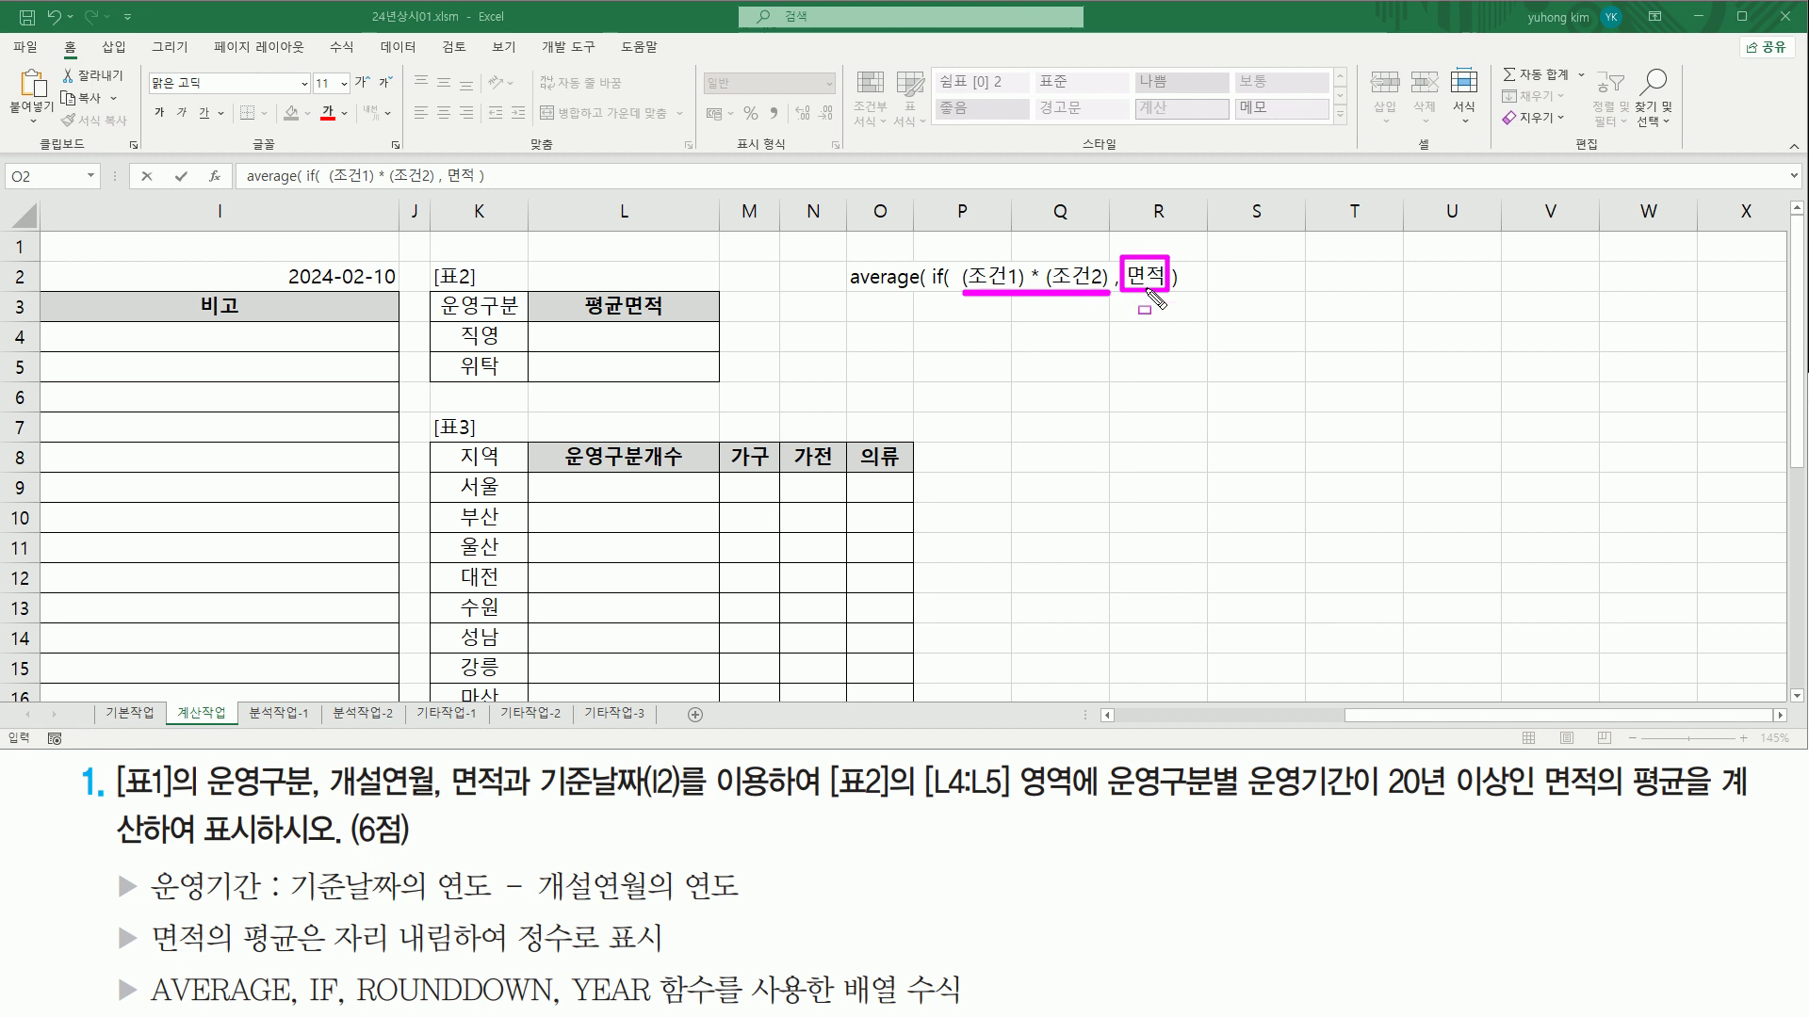
left_click_drag(842, 292, 940, 294)
key("Escape")
left_click(1191, 277)
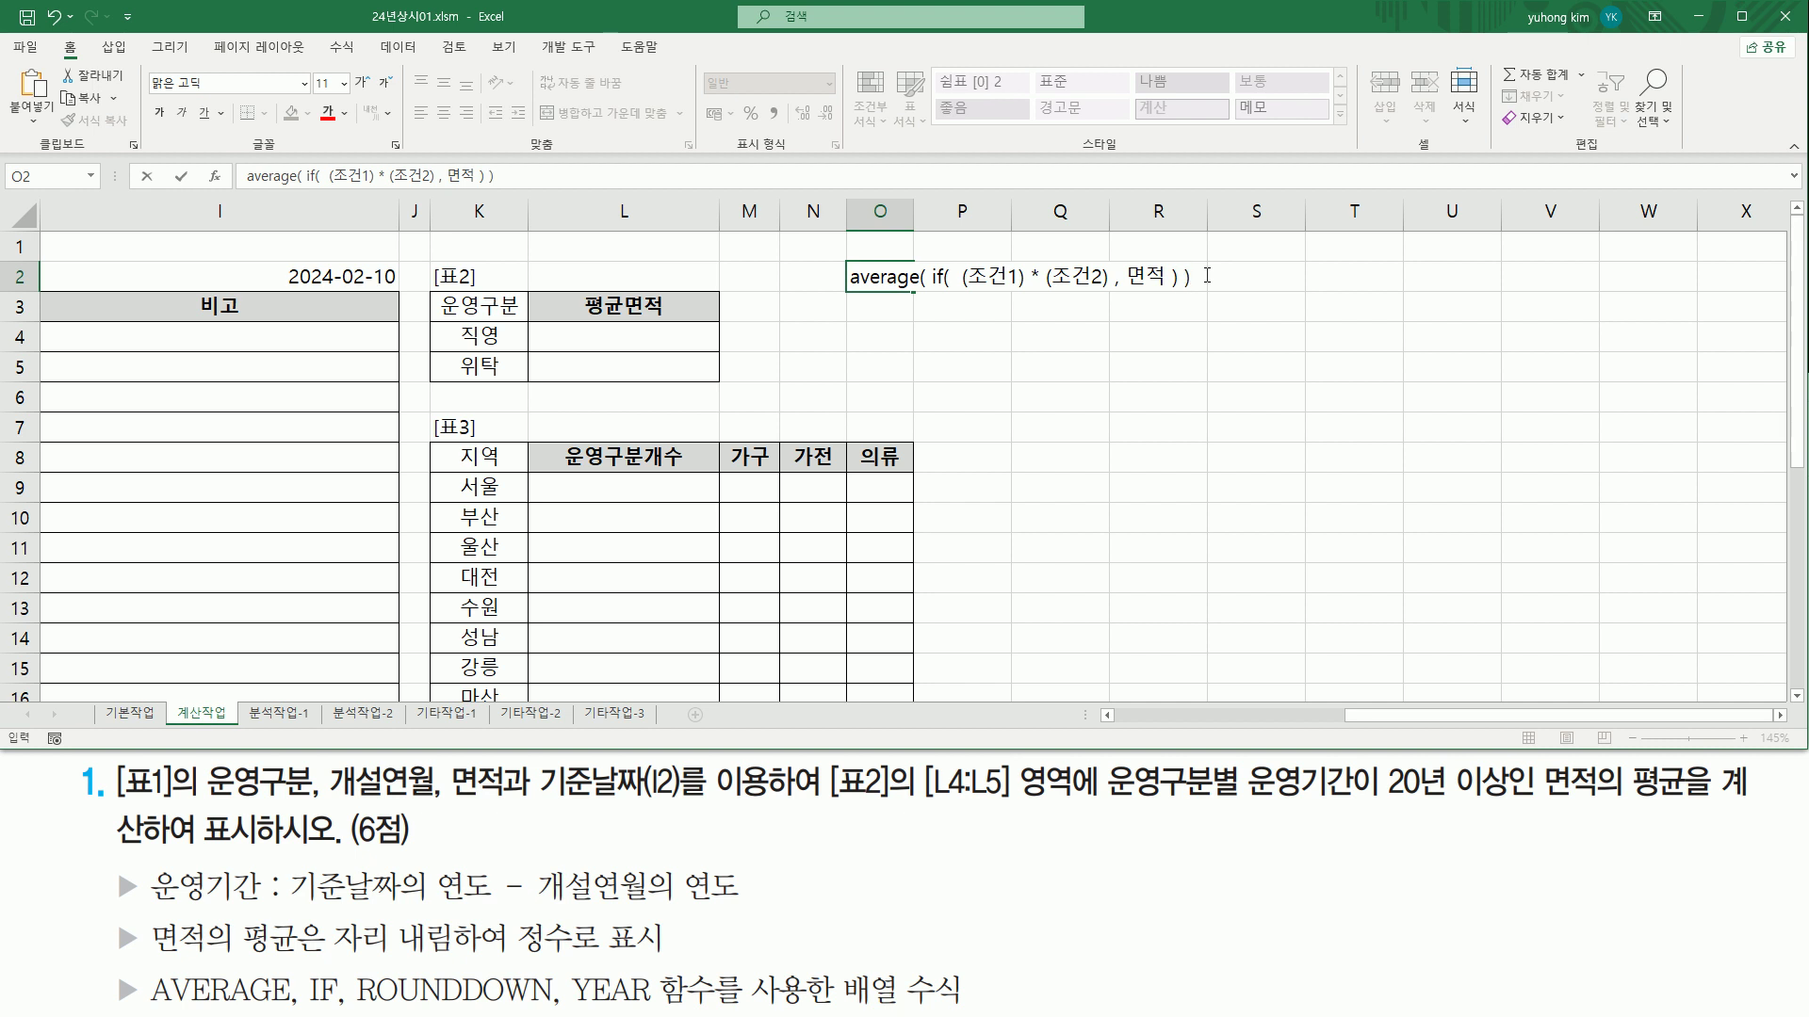
key("Return")
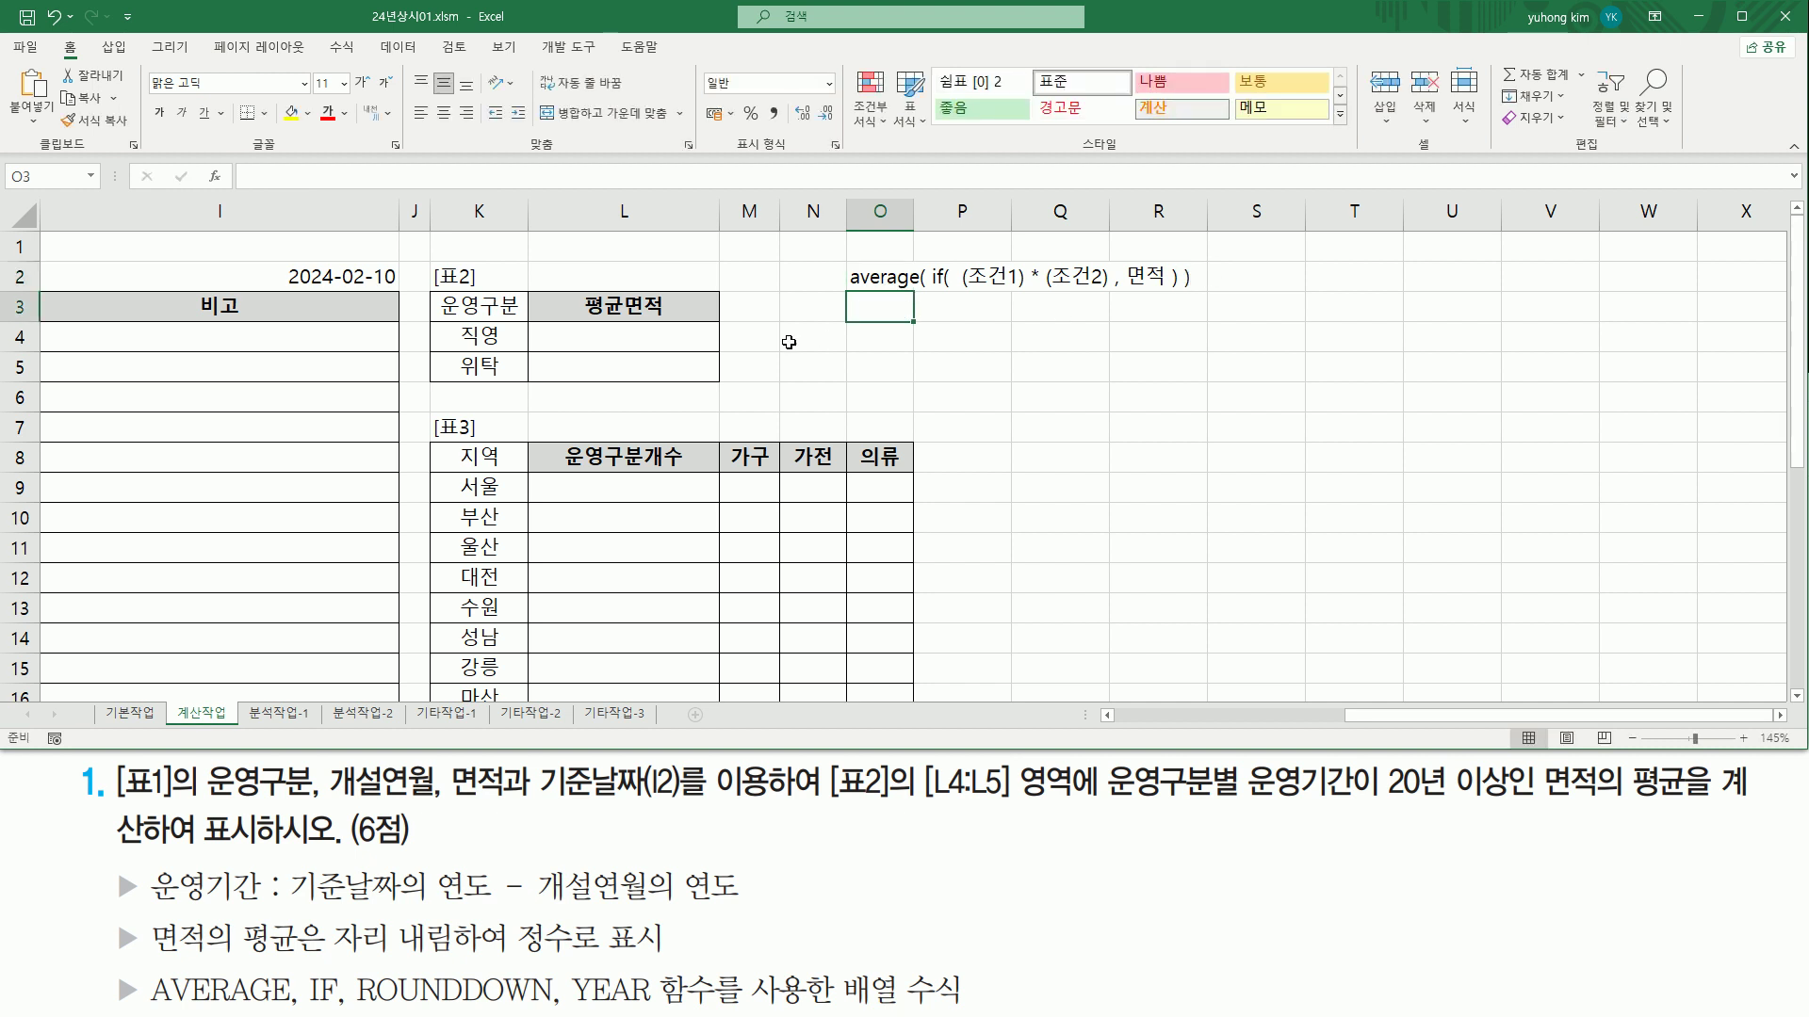
Step: Begin the 직영 average formula in L4 with =AVERAGE( IF( and an opening parenthesis for the first condition
left_click(701, 341)
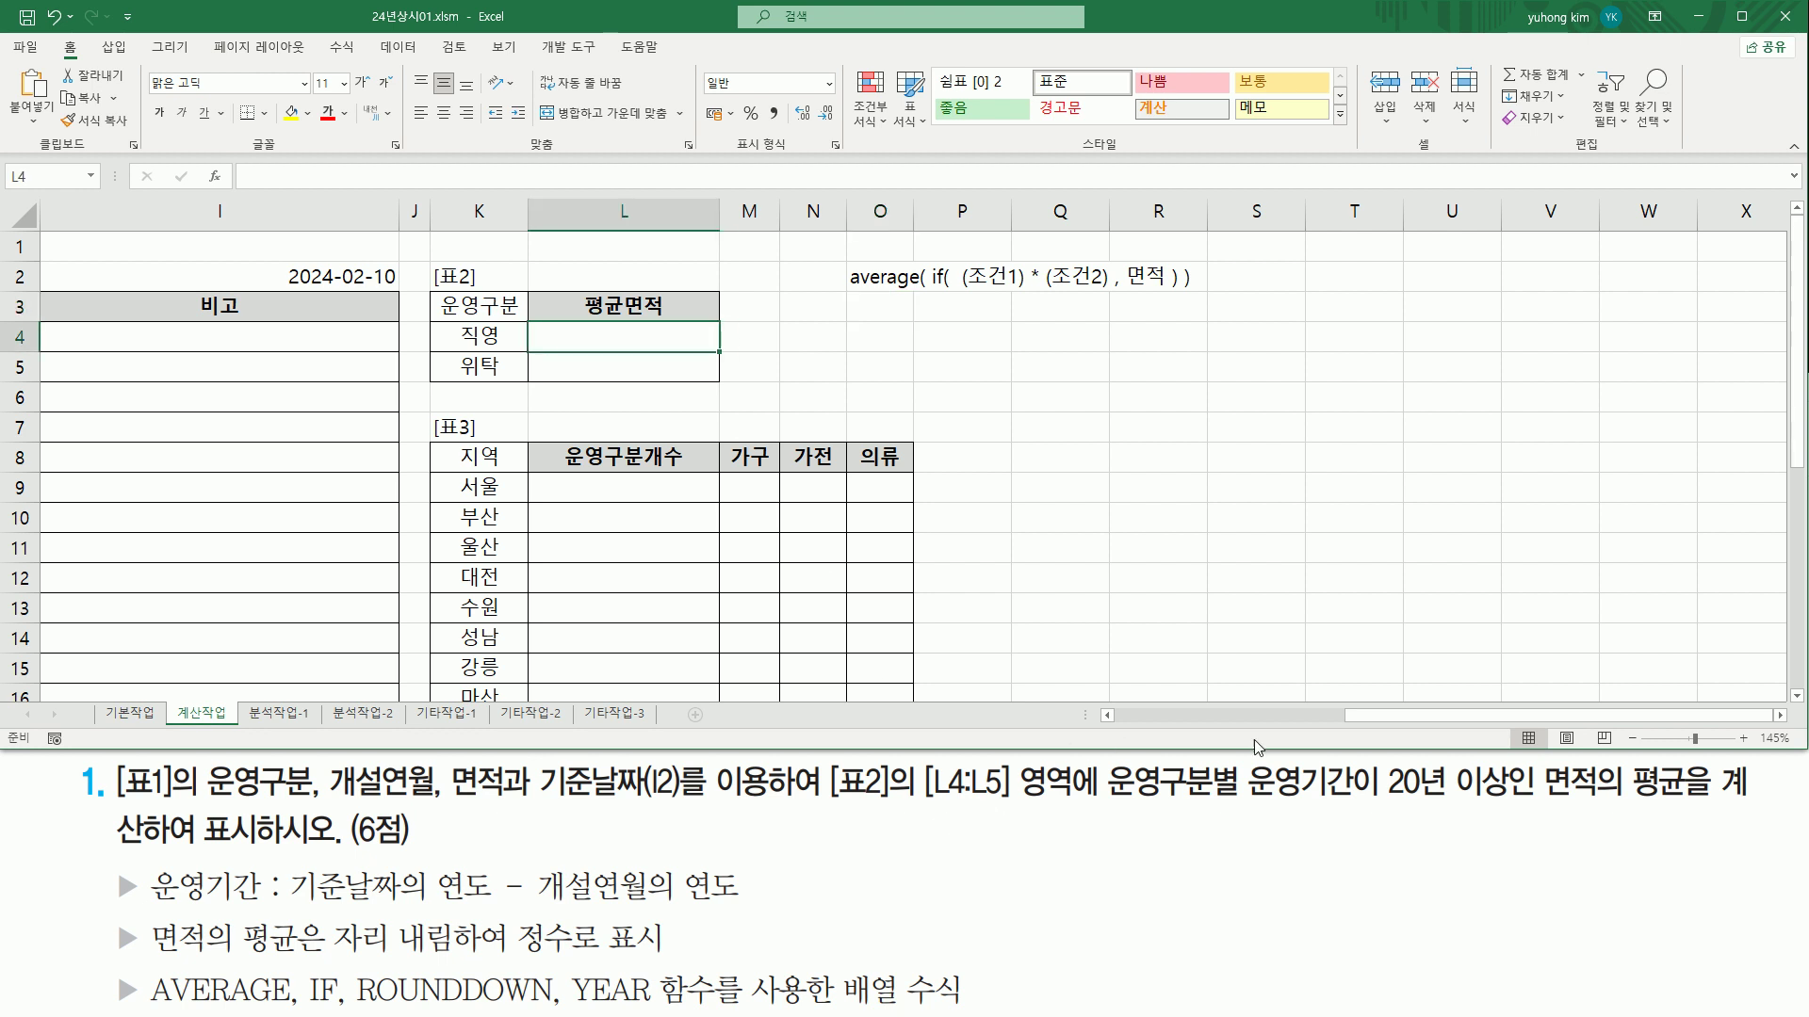
left_click(1272, 715)
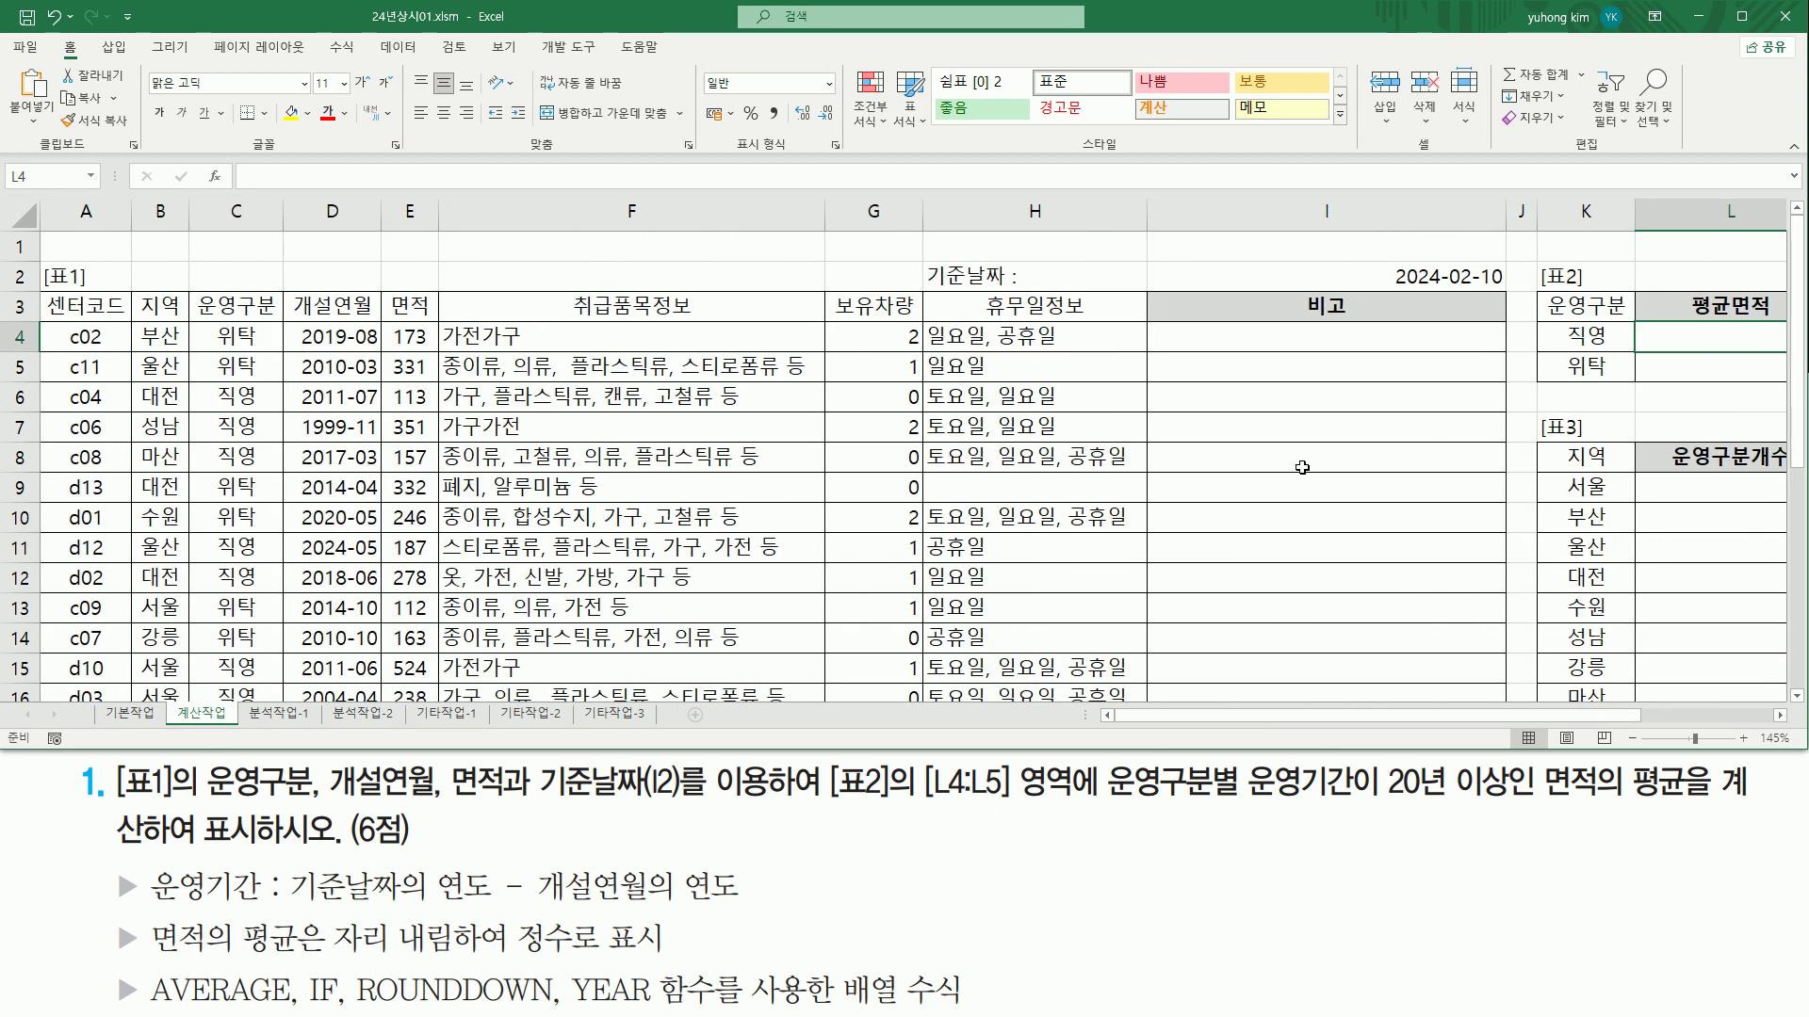
scroll(1302, 467, "right", 1)
type("=")
key("BackSpace")
type("av")
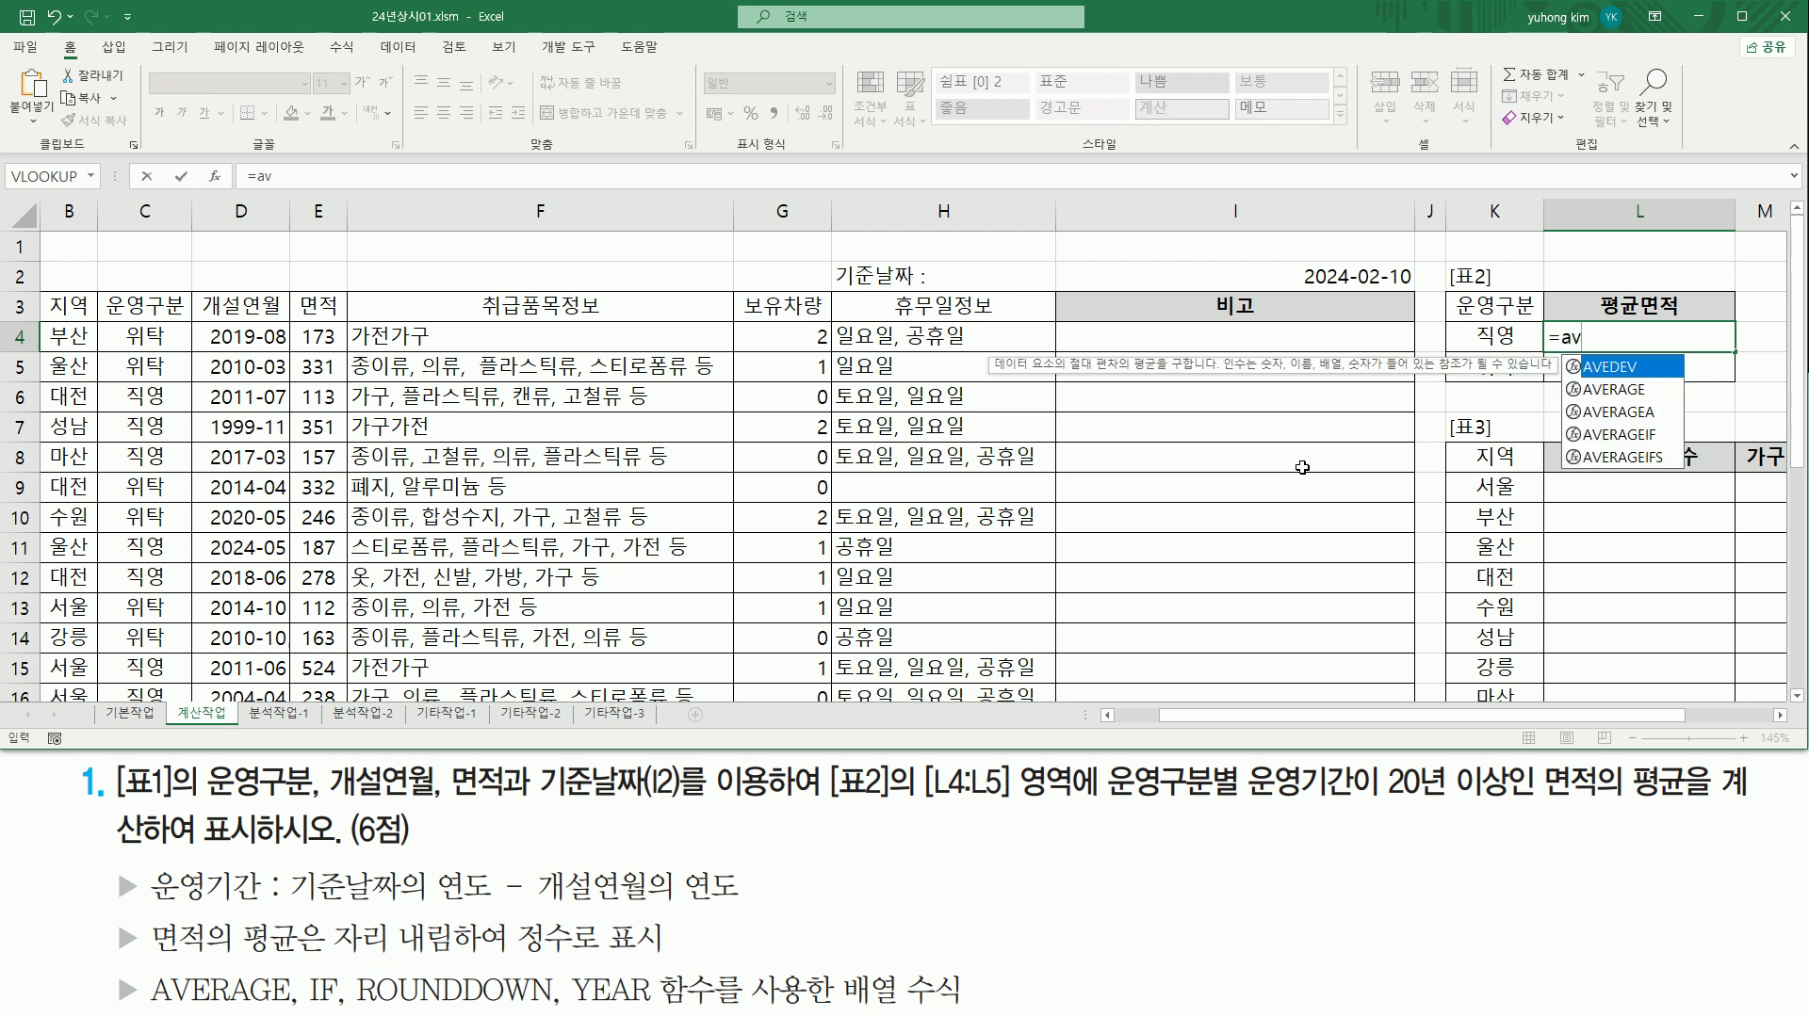
type("erag")
key("Tab")
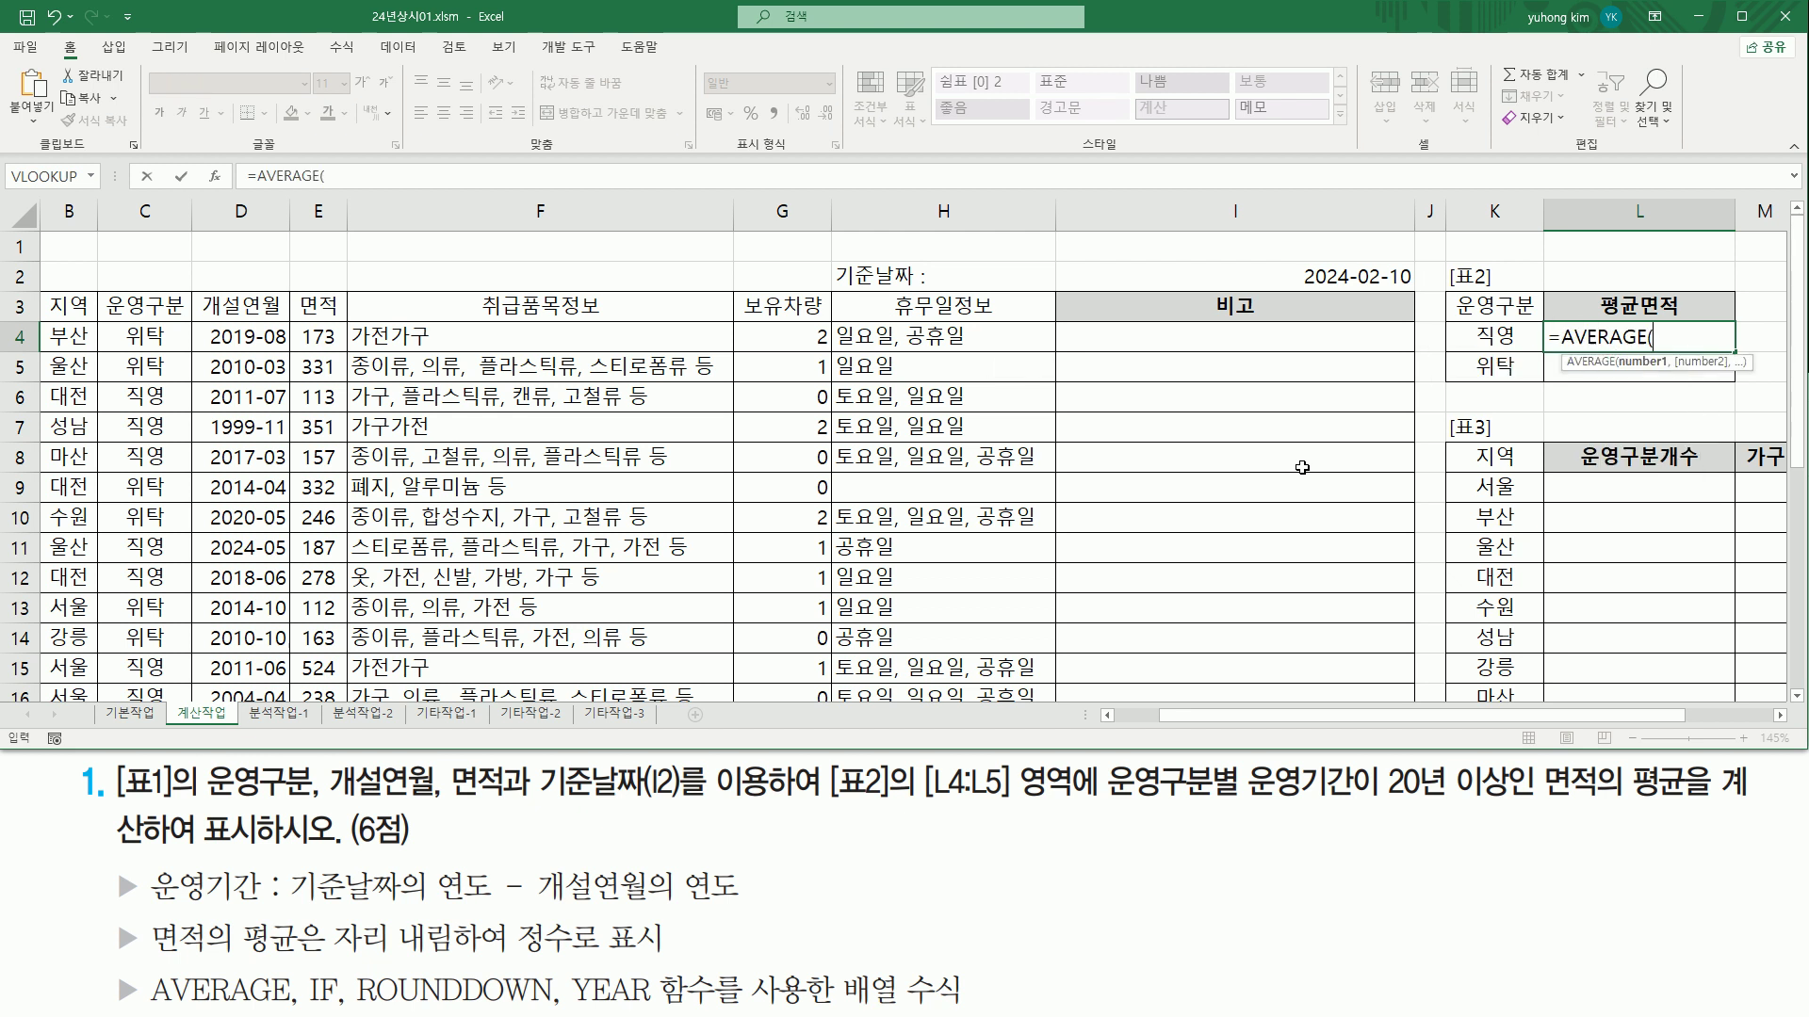
type("i")
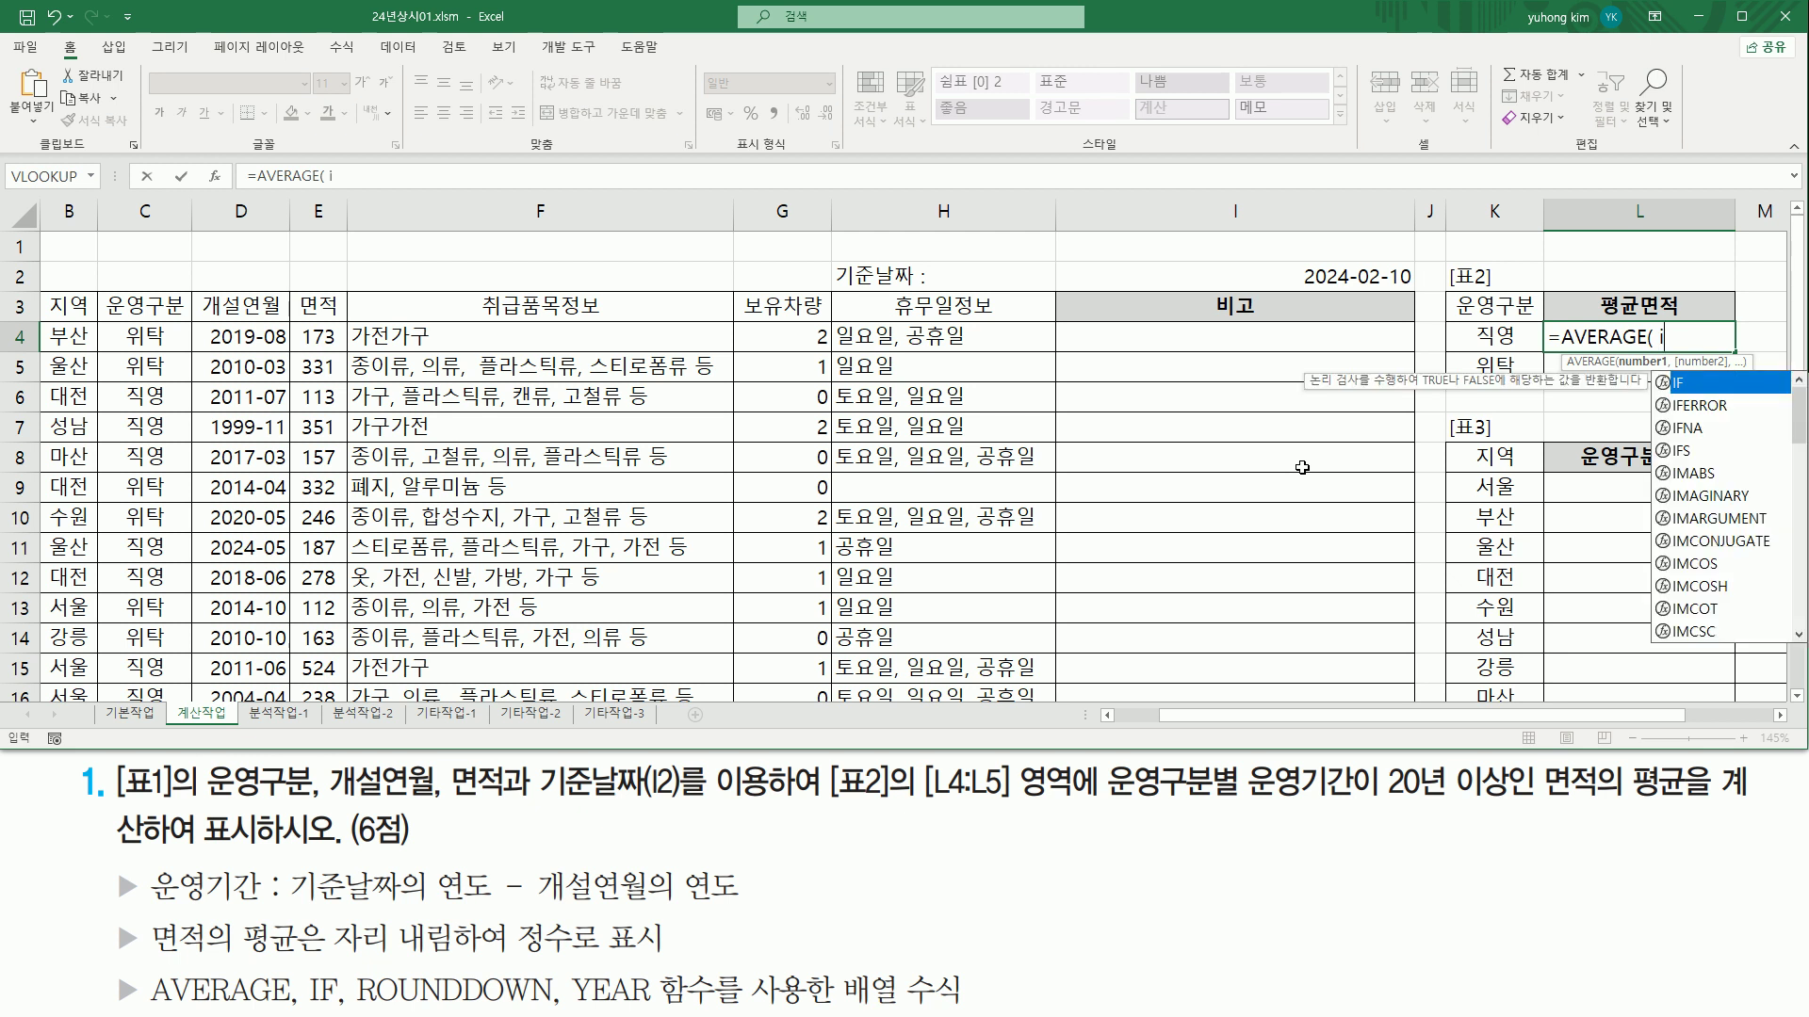
key("BackSpace")
type("if")
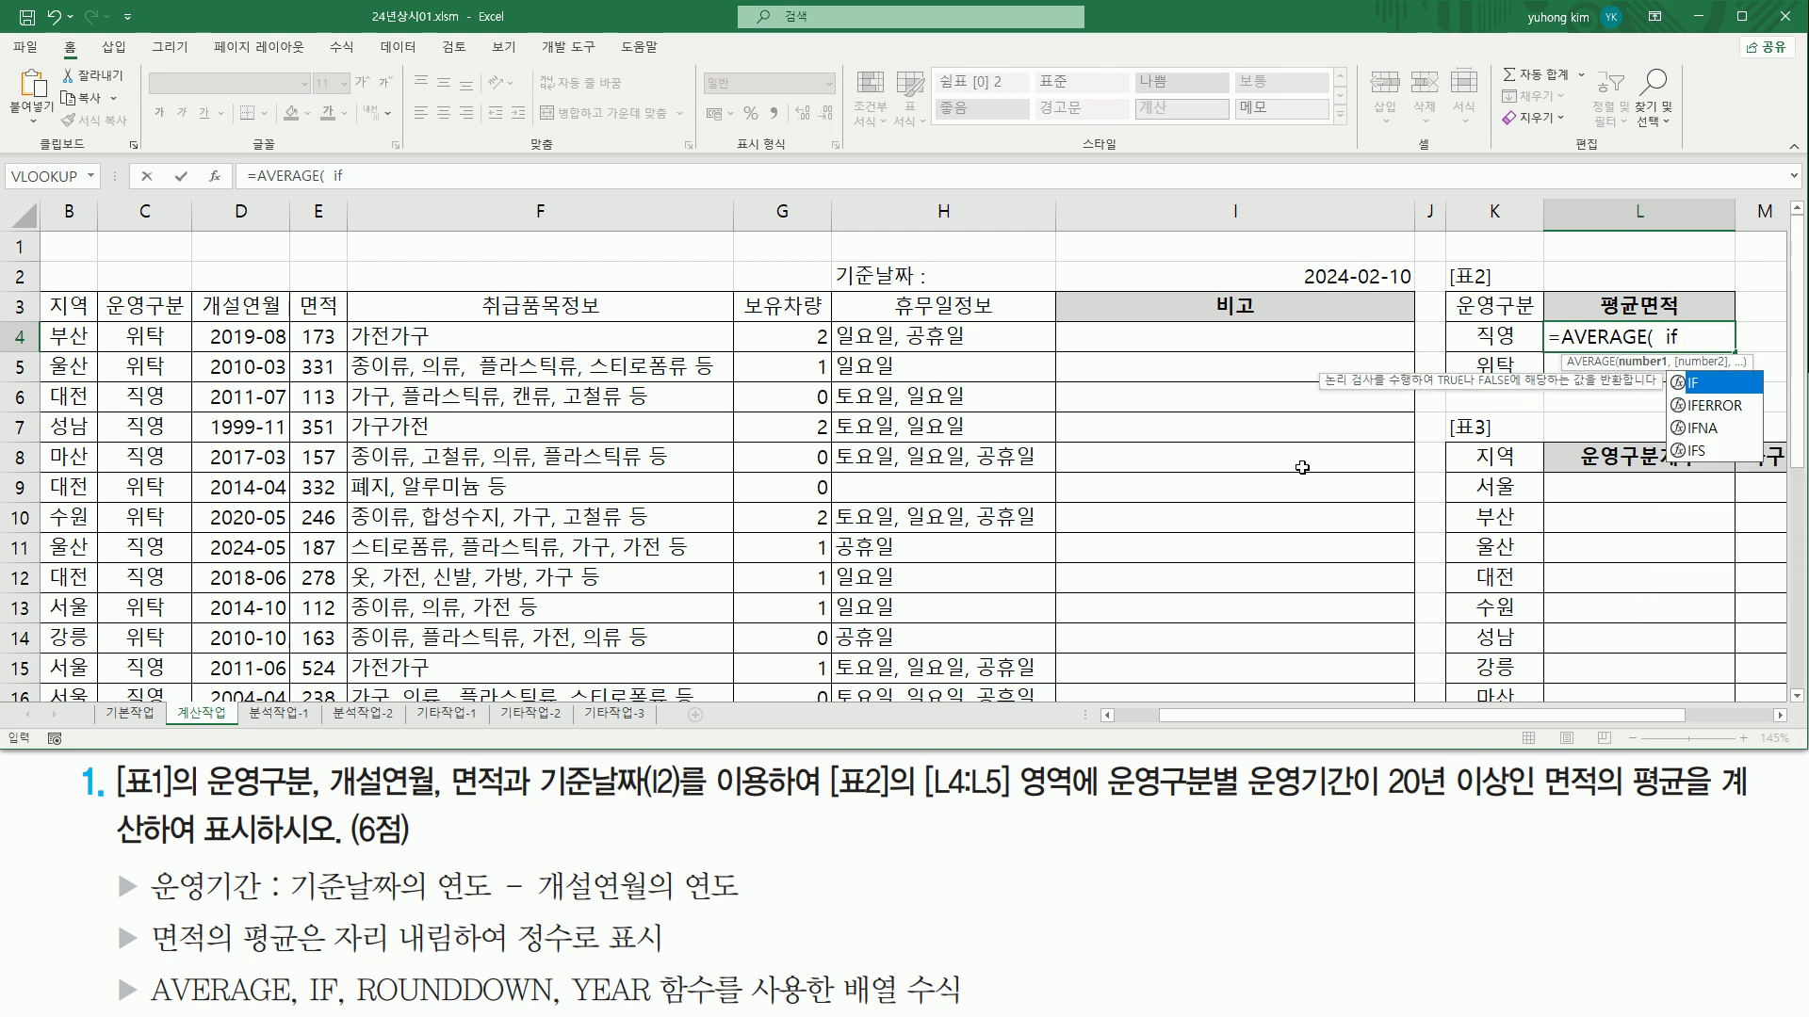
type("(  (")
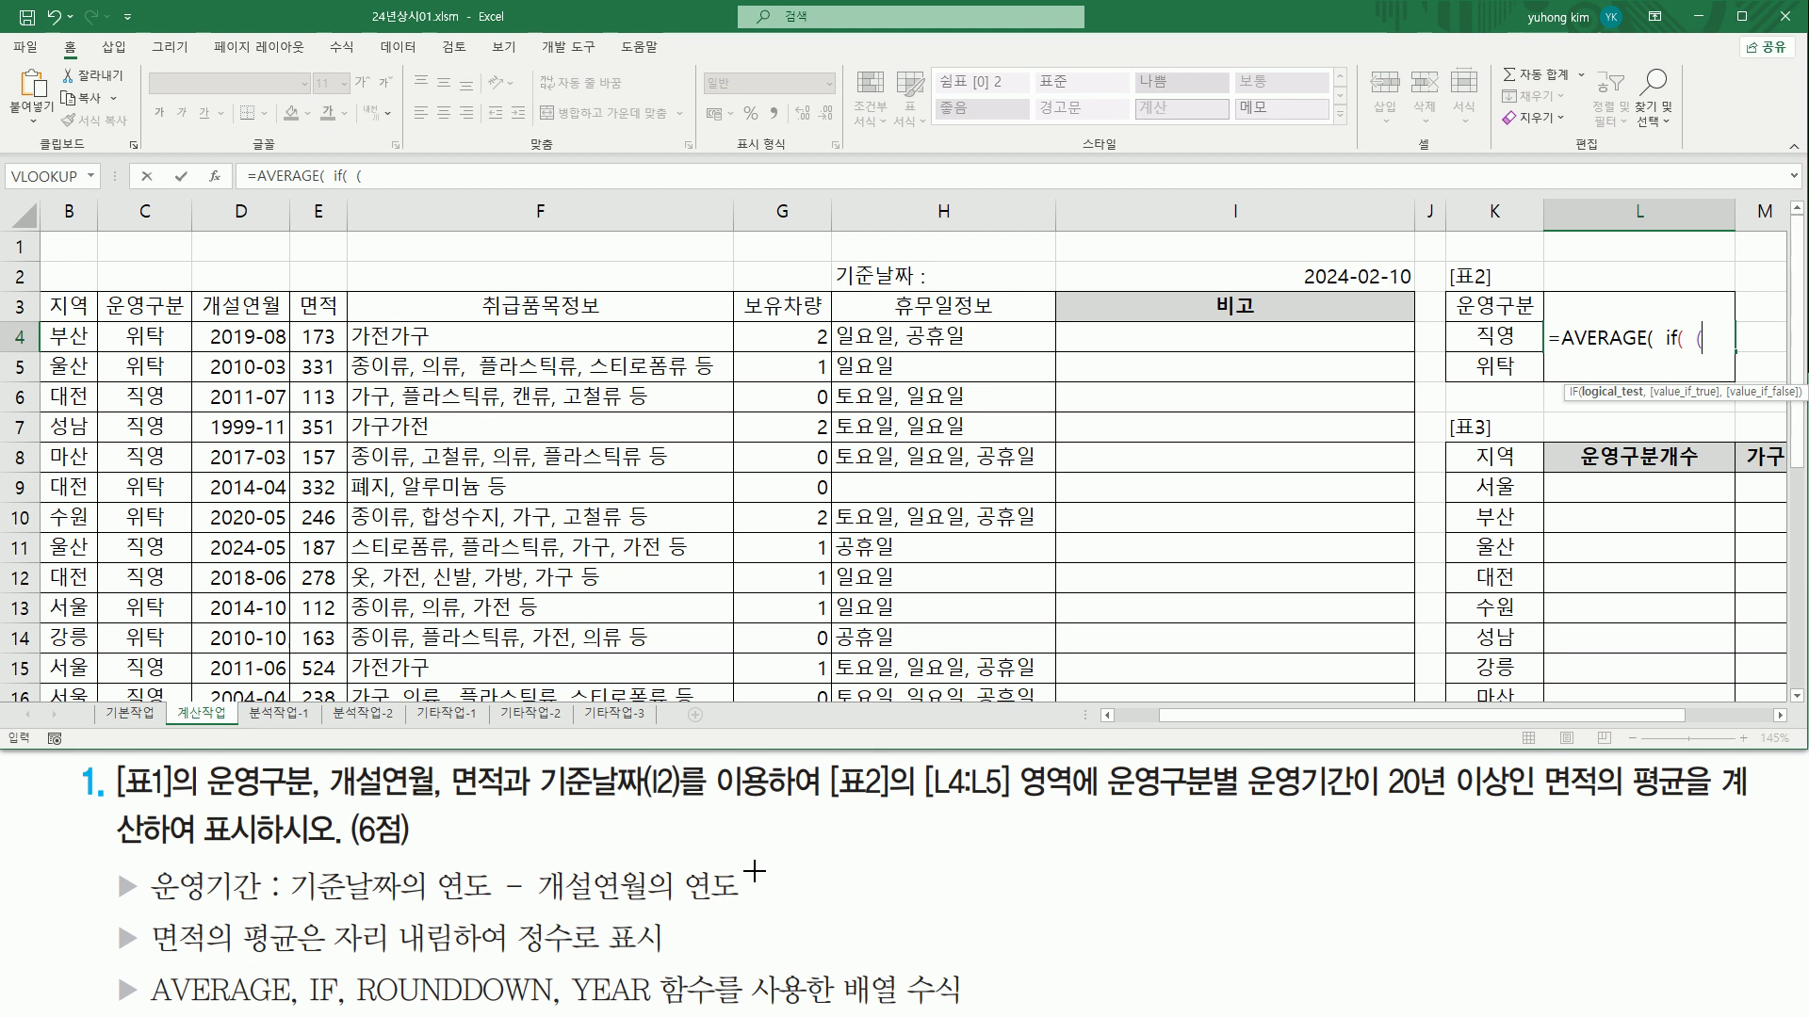
Step: Add the year of the 기준날짜 as YEAR(I2) to the L4 formula, followed by a minus sign
mouse_move(1208, 260)
left_mouse_down()
mouse_move(1253, 286)
mouse_move(1425, 291)
left_mouse_up()
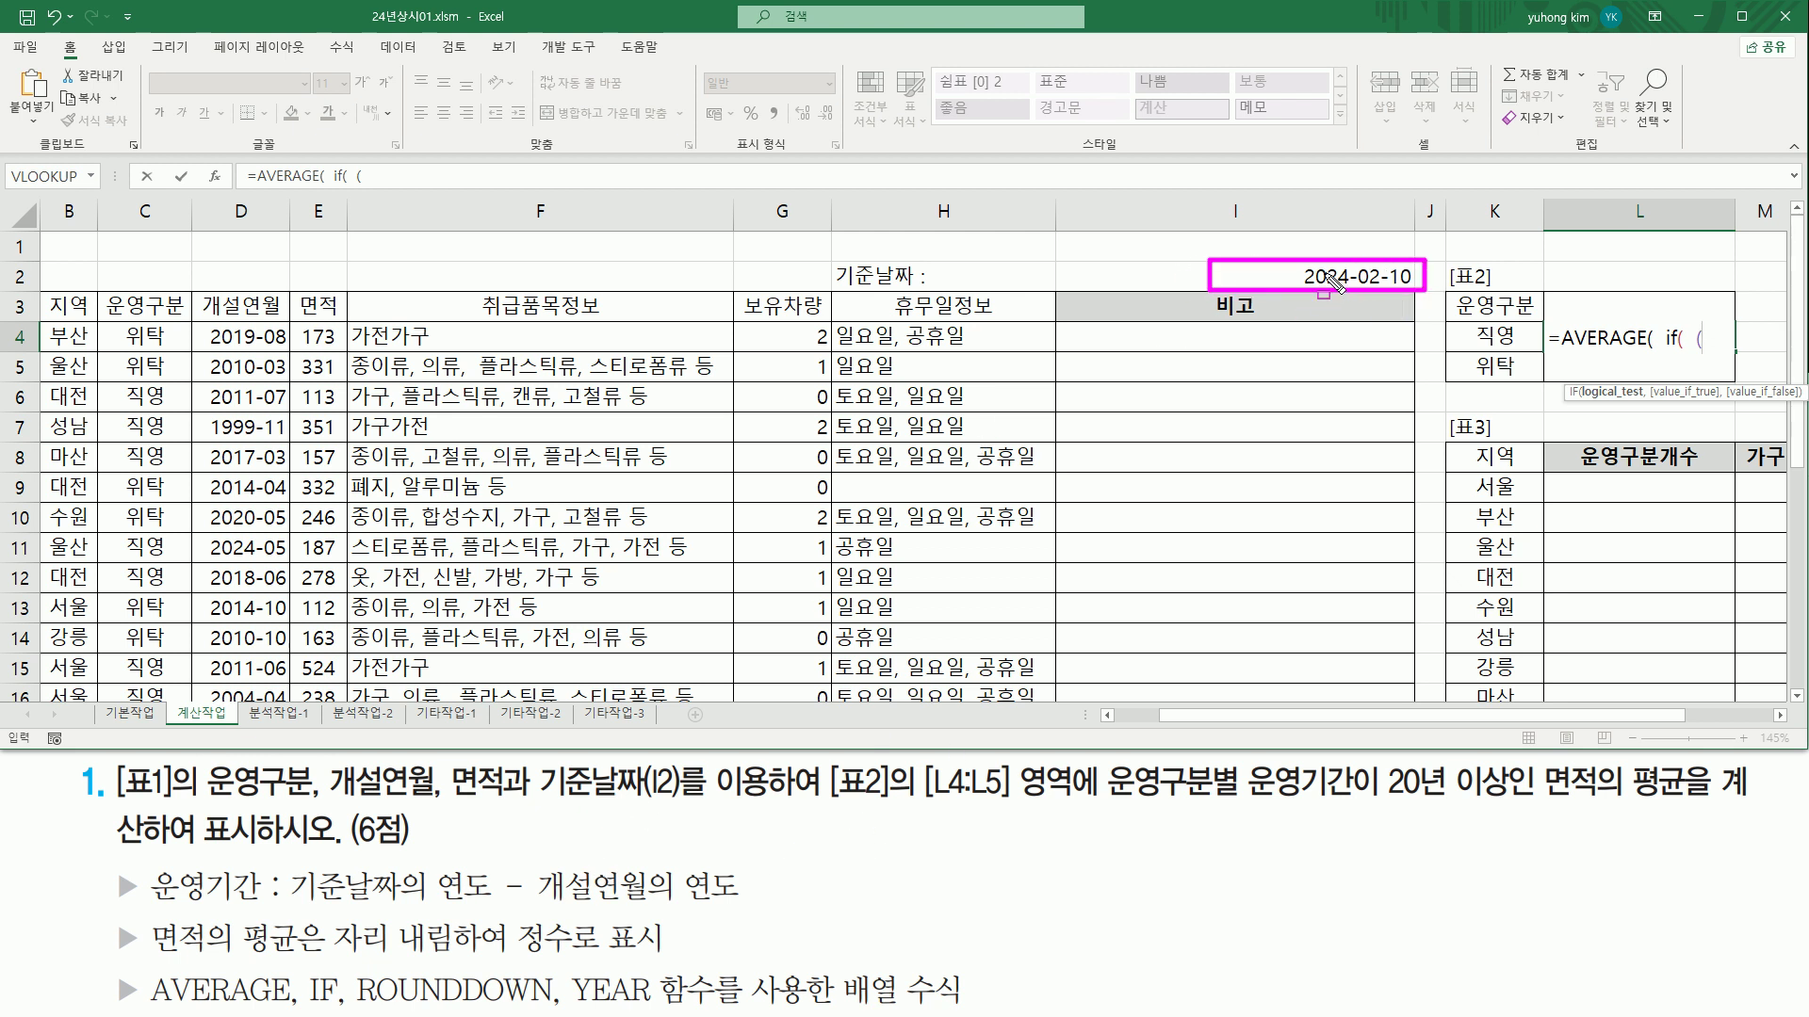
key("Escape")
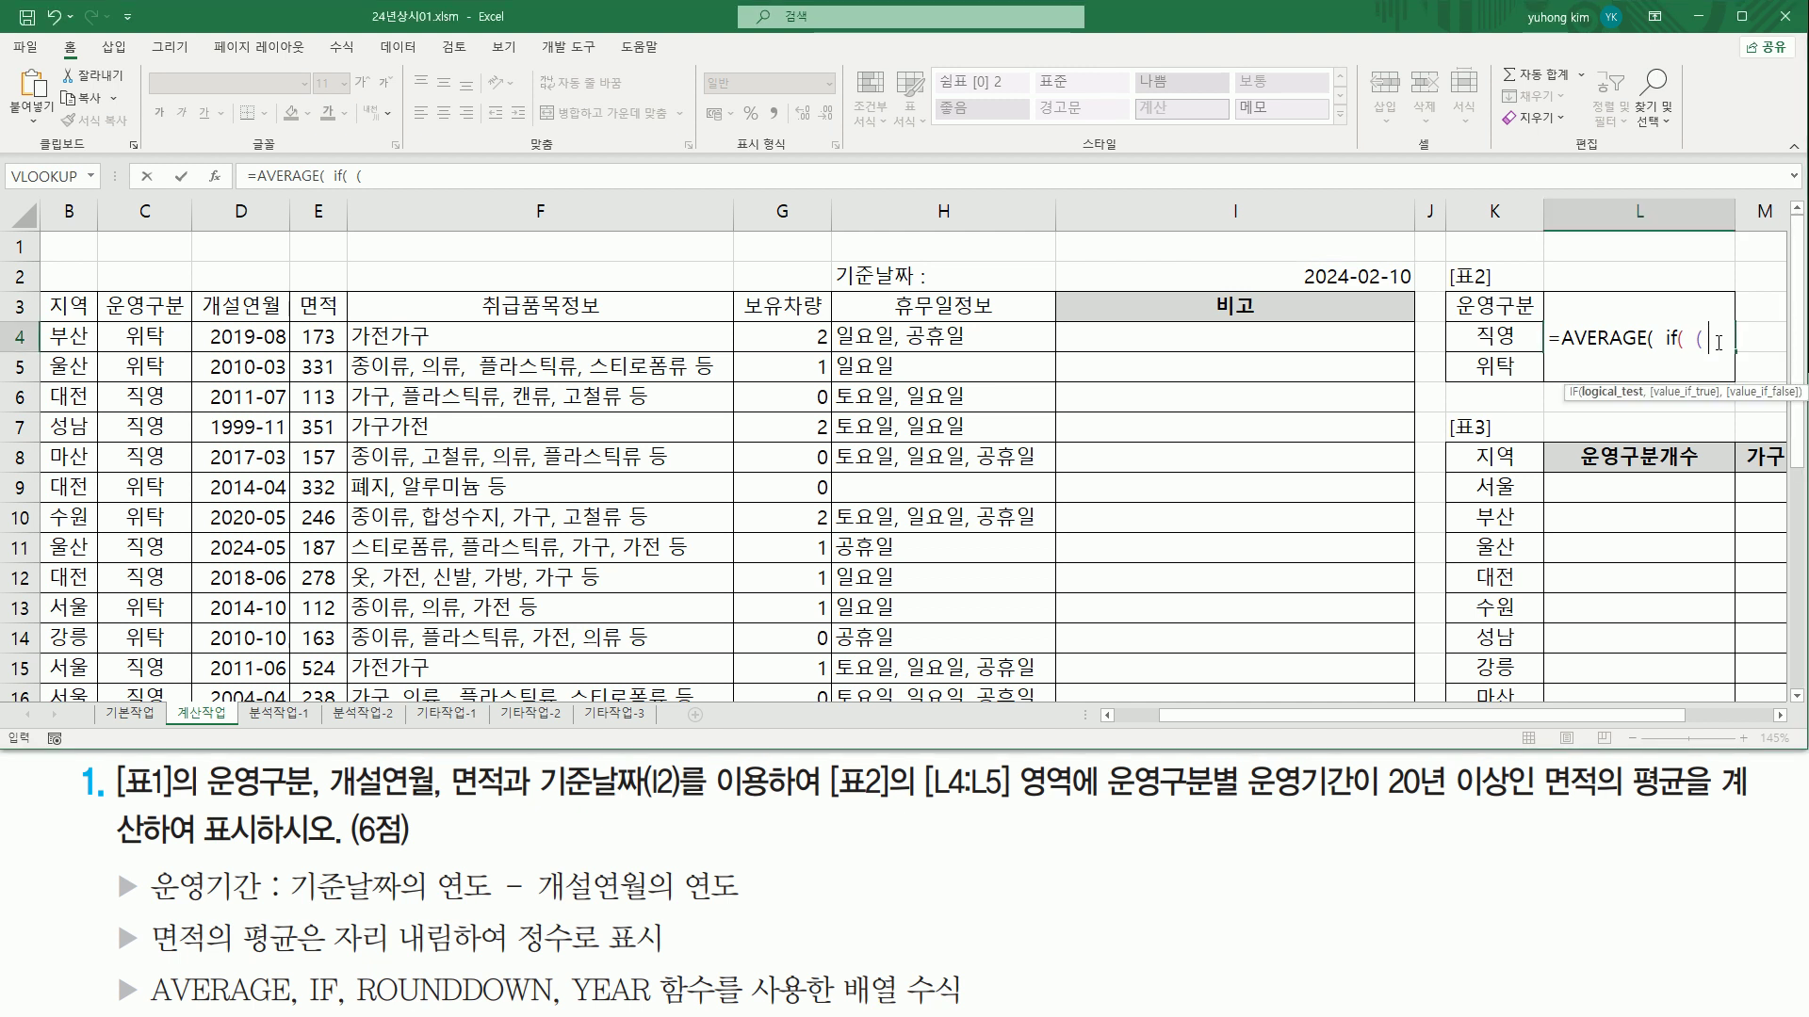
type("ye")
key("Tab")
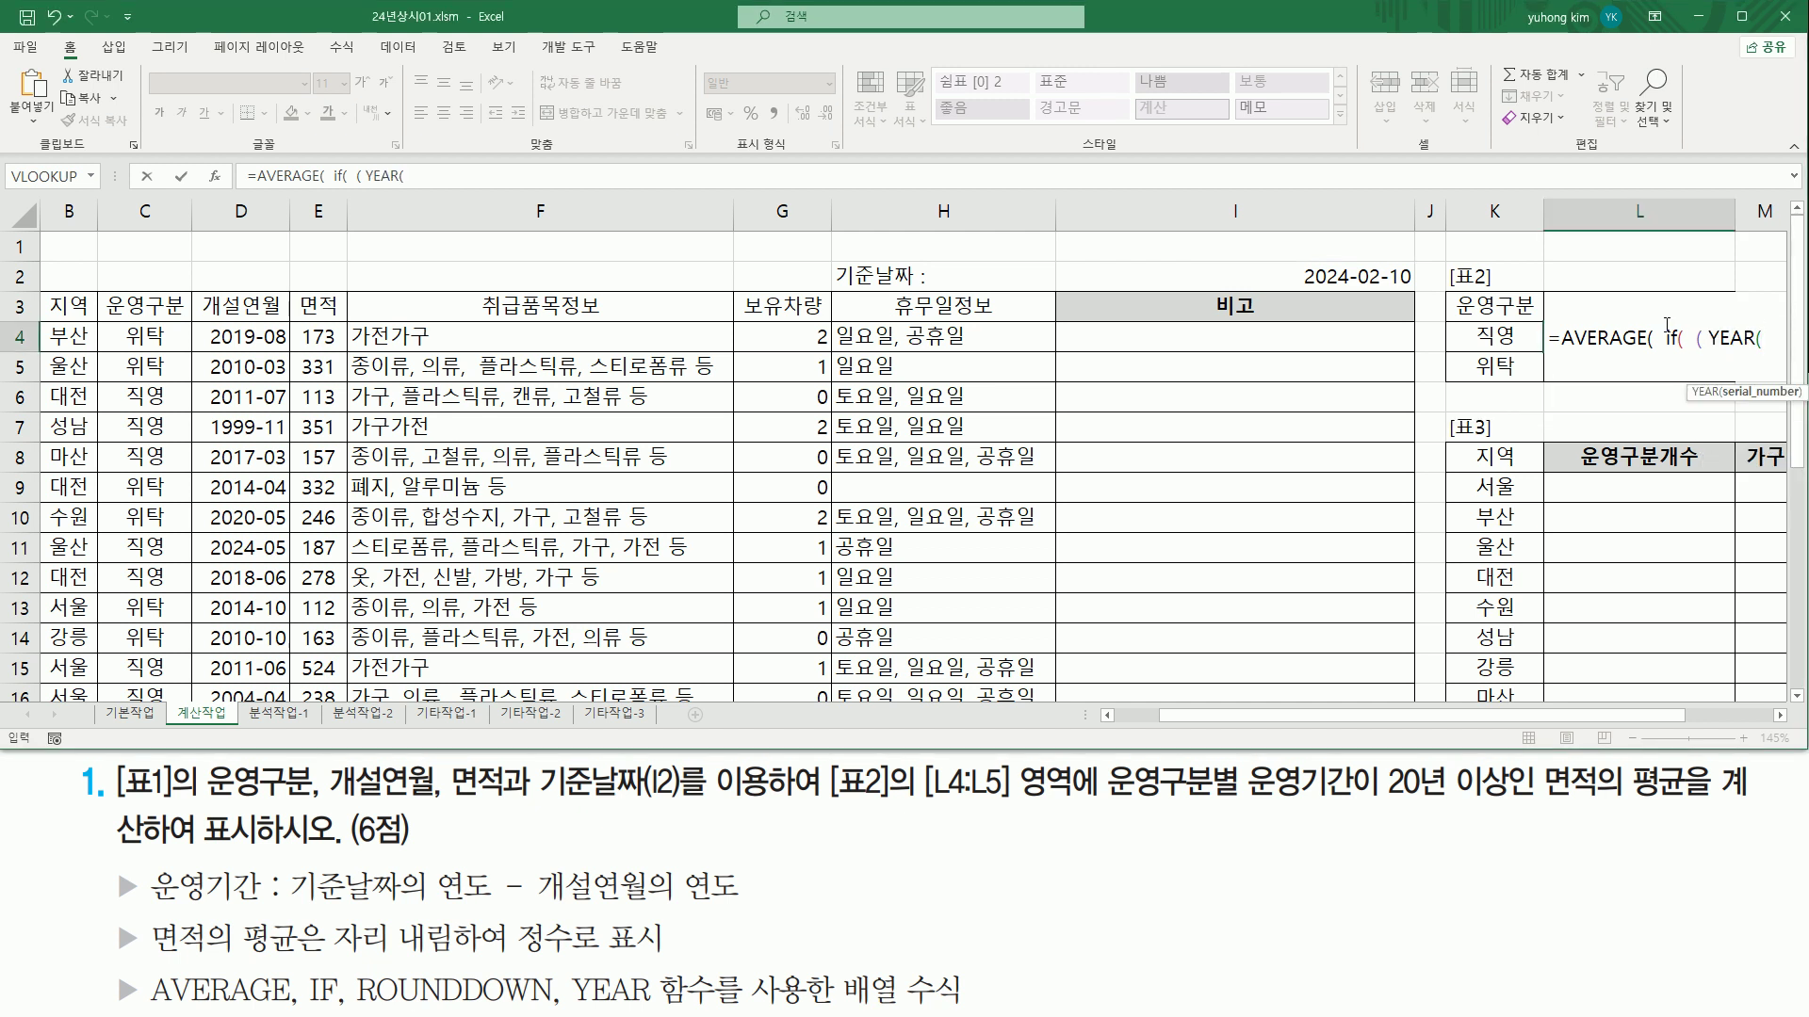
left_click(1348, 275)
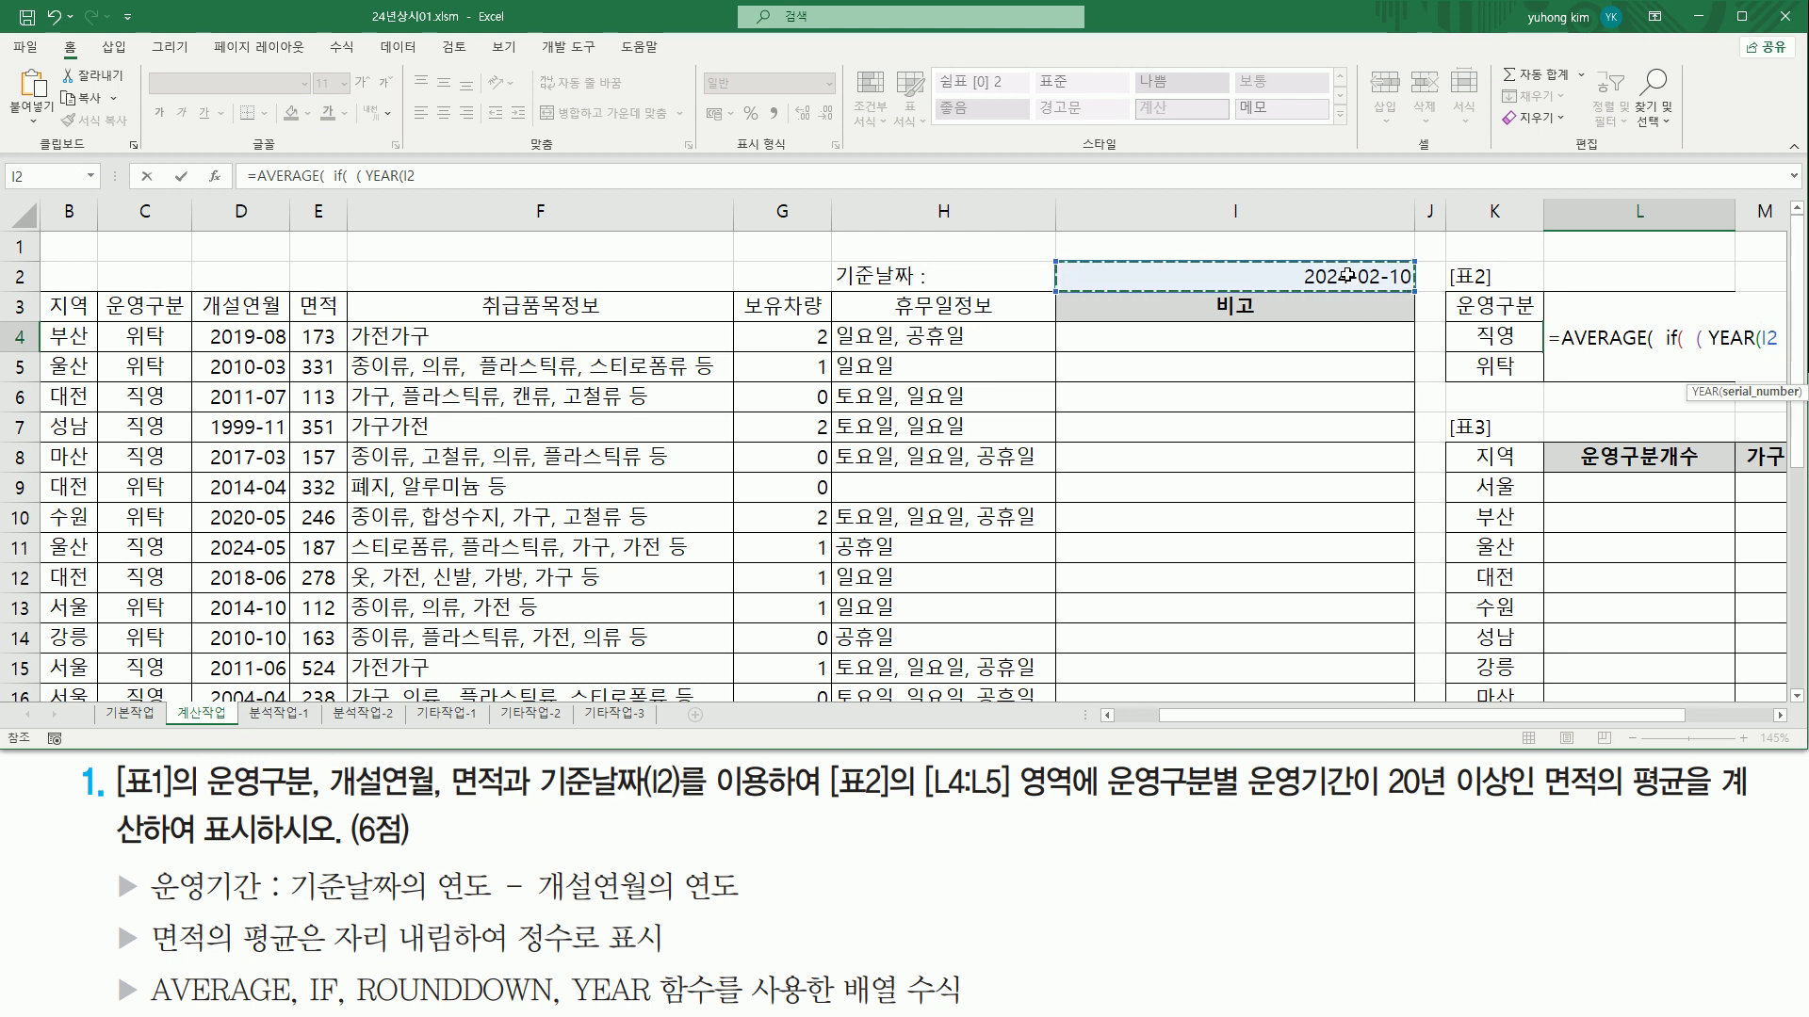
type(")")
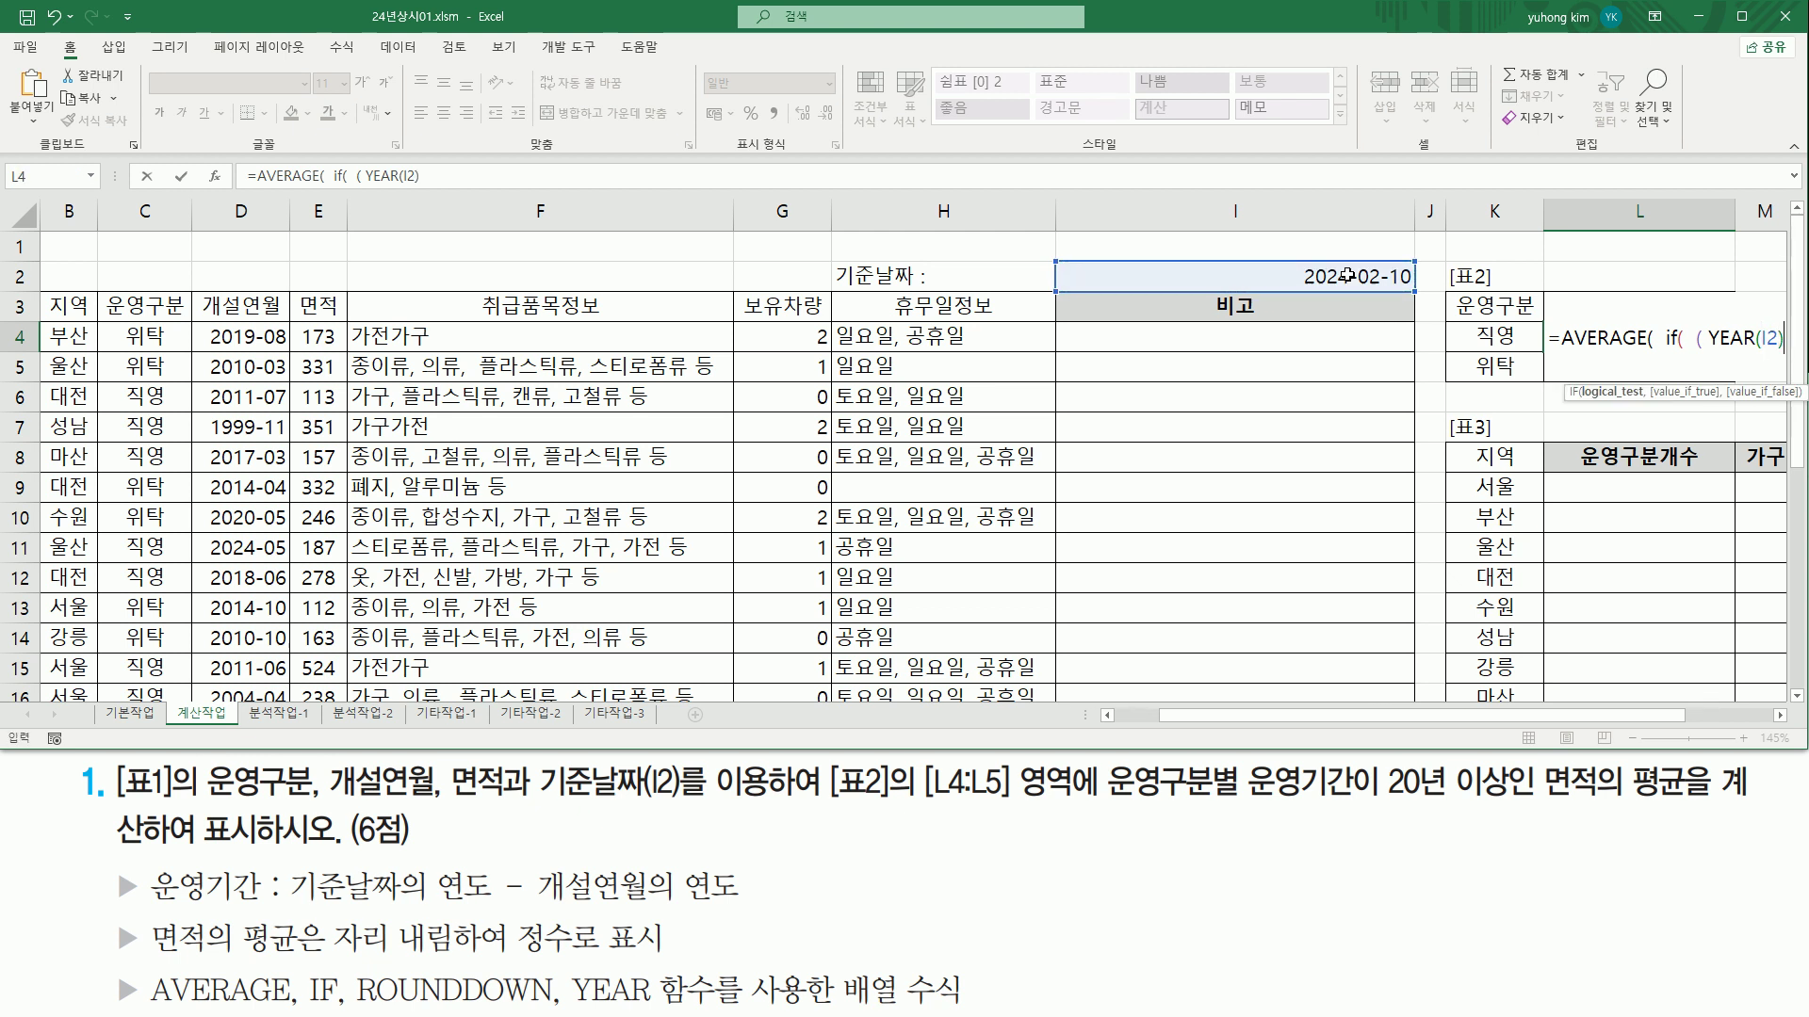
type(" -")
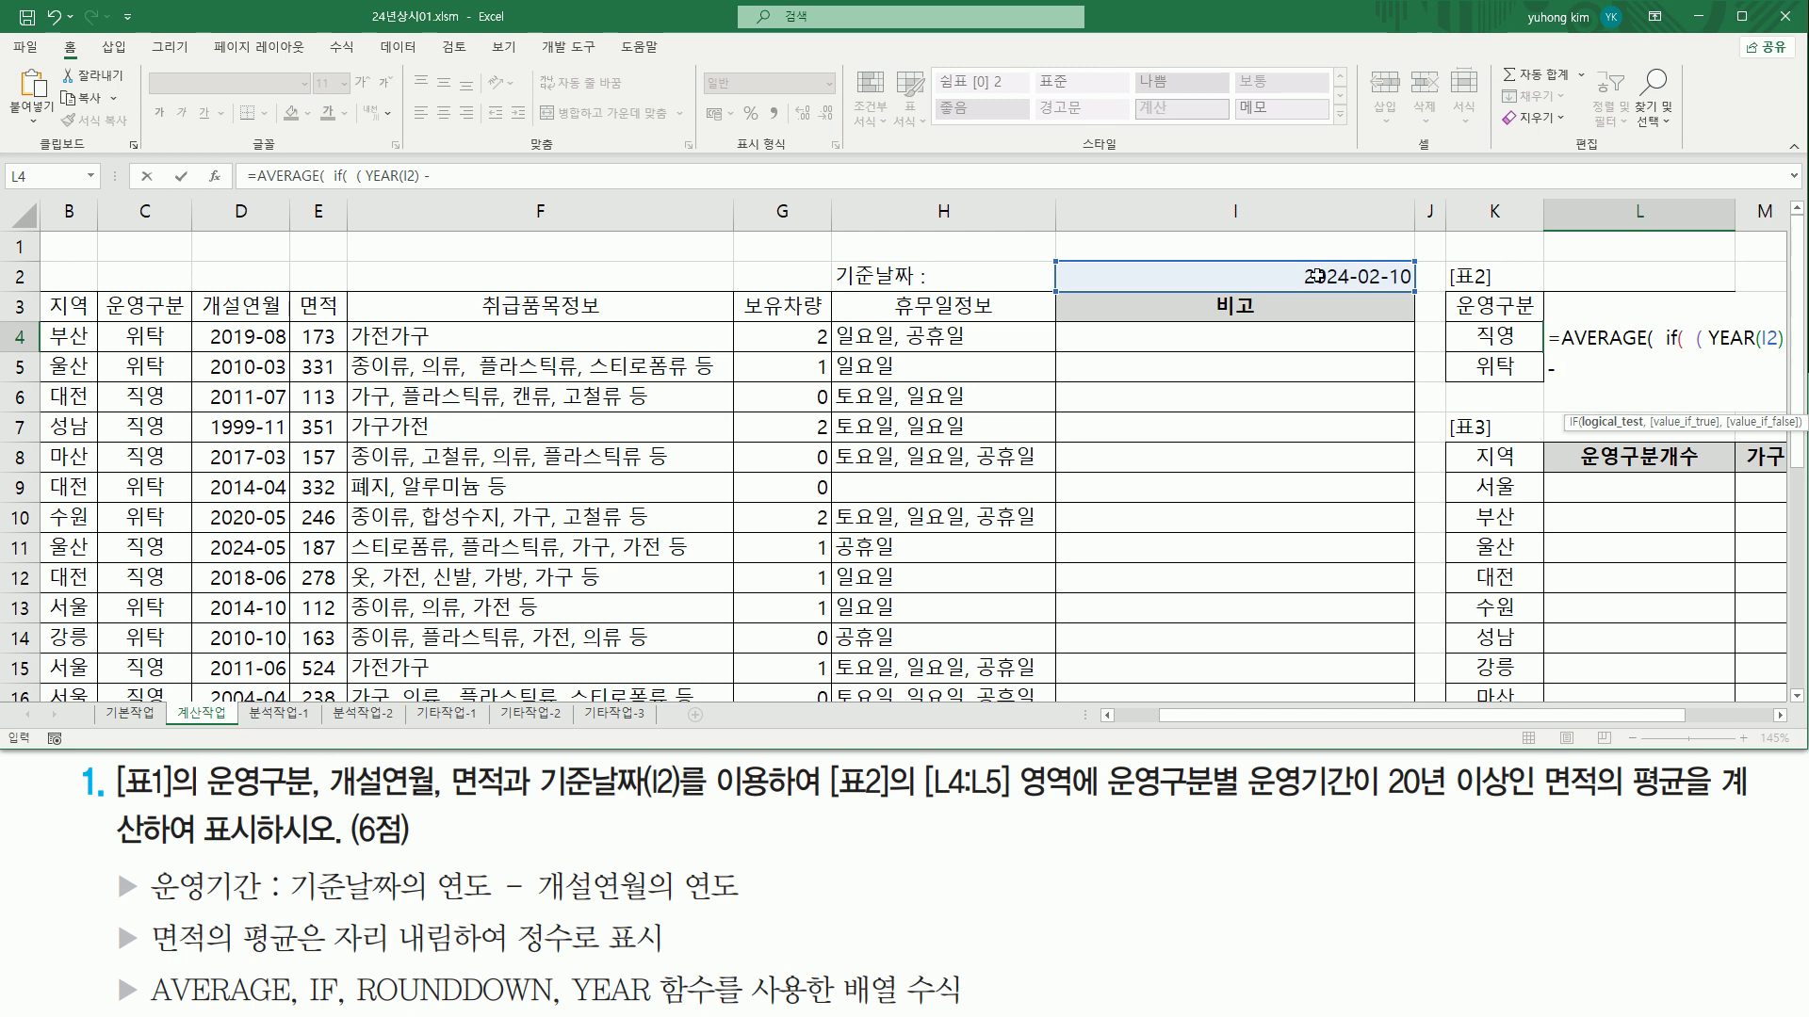
Step: Subtract the opening years of all centres in the L4 formula with YEAR(D4:D28)
left_click_drag(216, 324, 294, 701)
type("YEAR(")
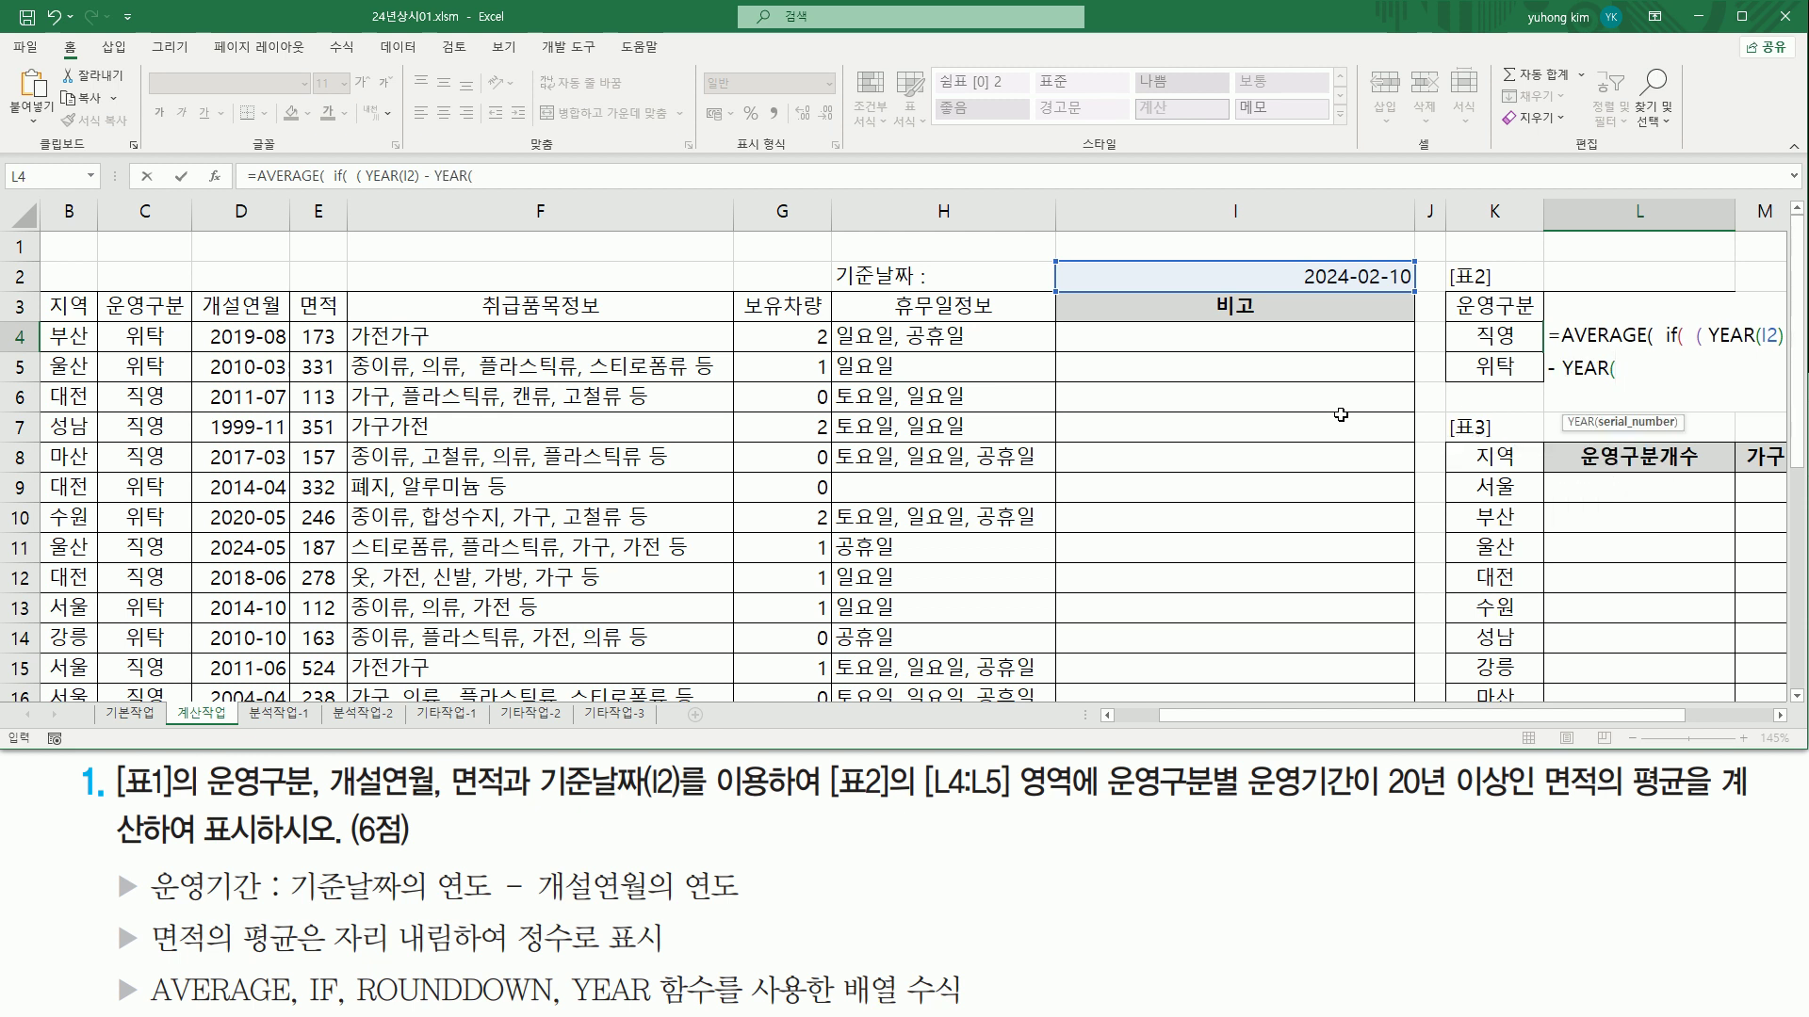
left_click_drag(247, 336, 247, 655)
scroll(807, 506, "up", 5)
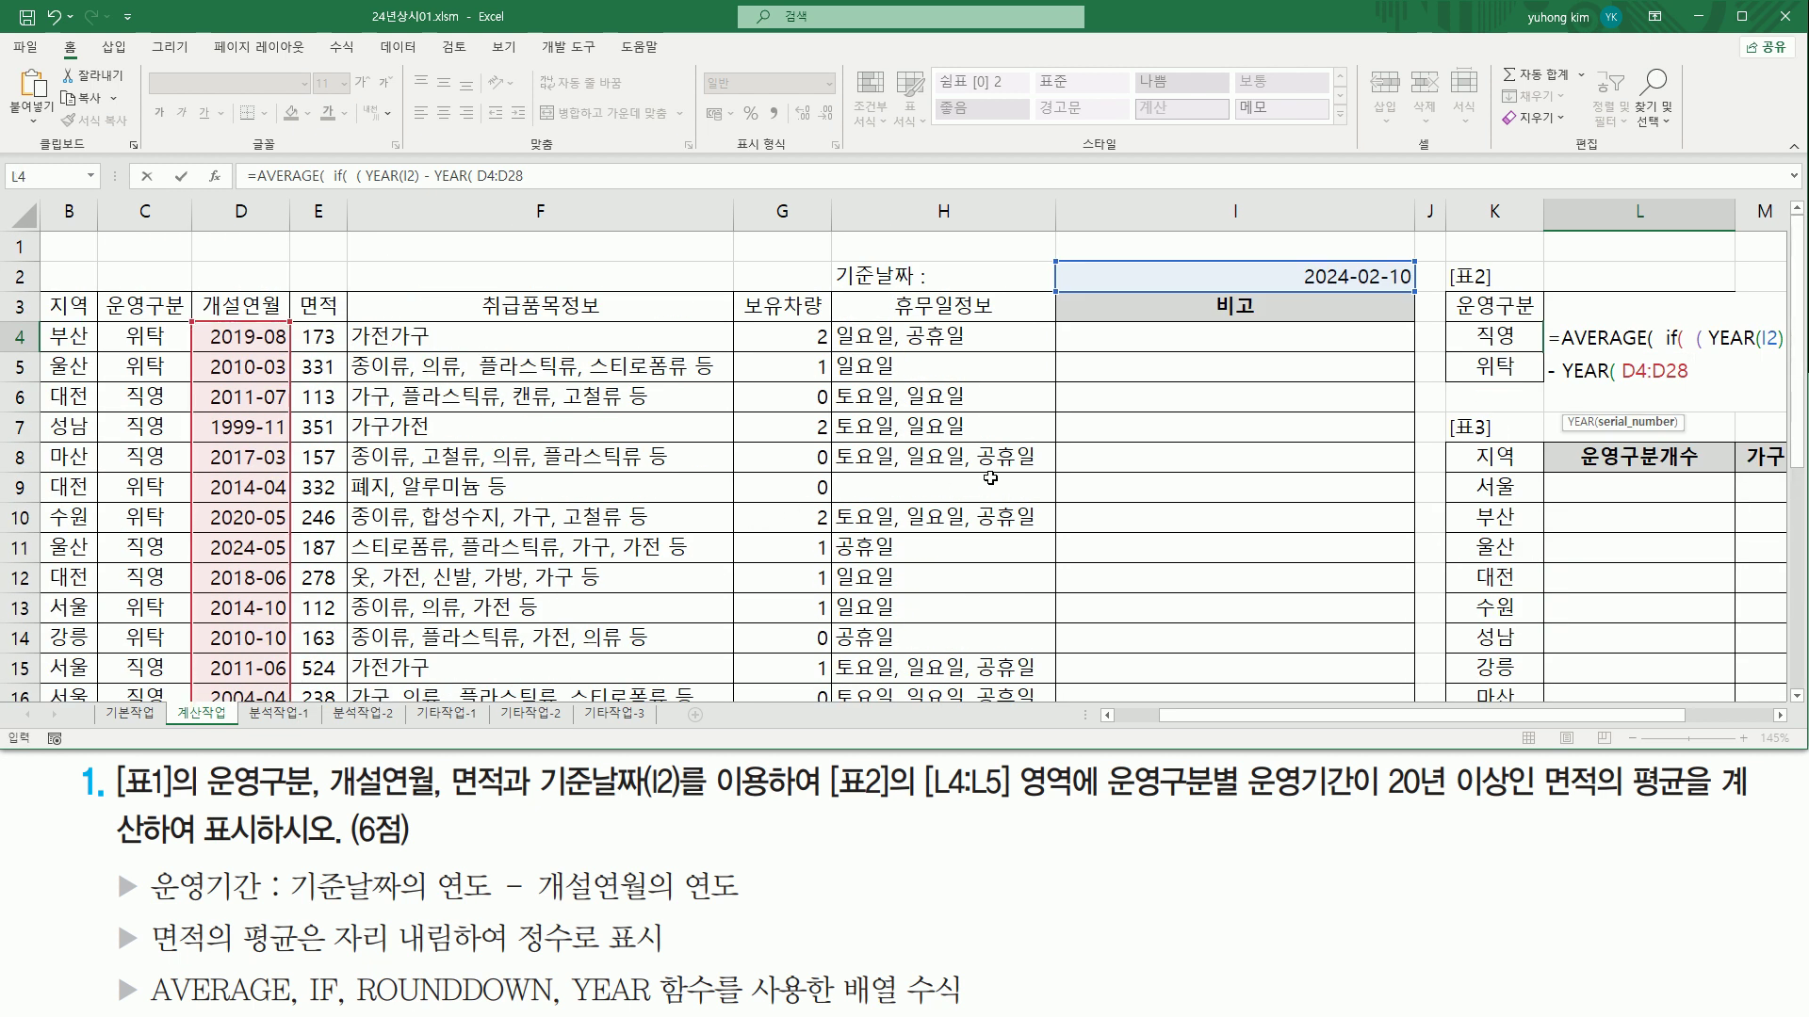
type(")")
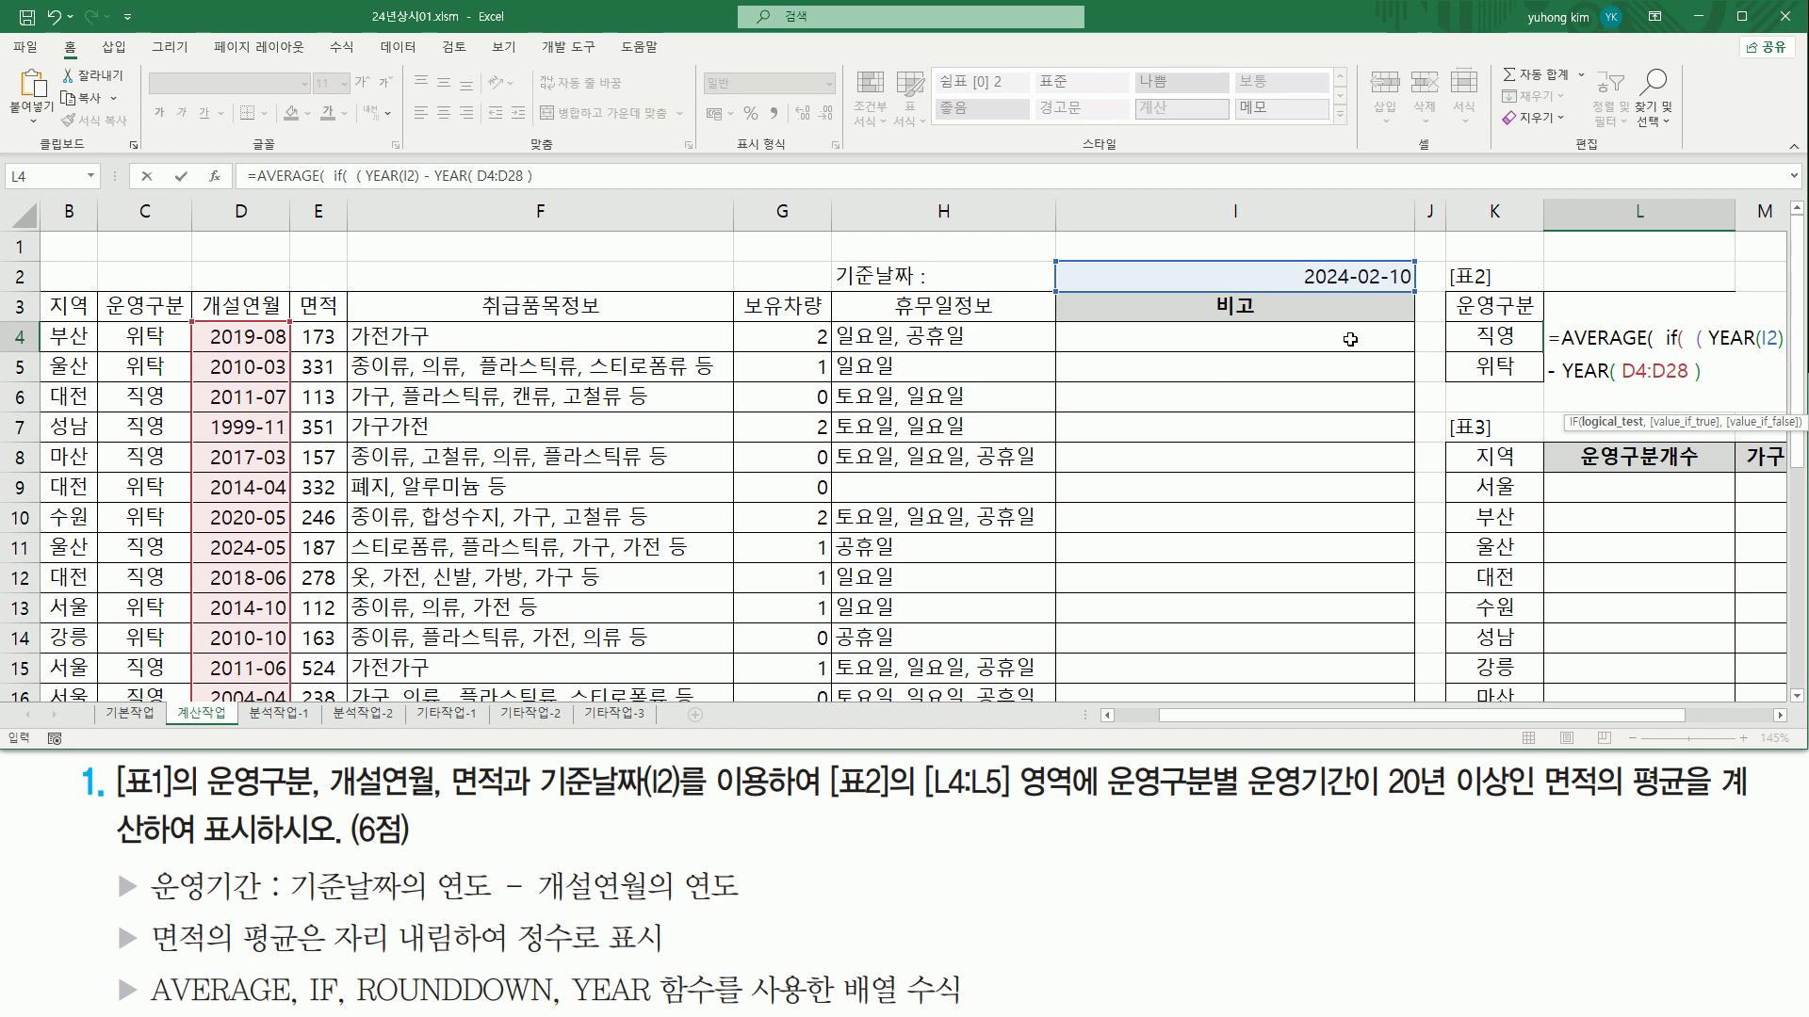
Step: Complete the operating-period condition in L4 with >=20 and a multiplication sign for the second condition
left_click_drag(1710, 349, 1783, 349)
mouse_move(1554, 364)
left_mouse_down()
mouse_move(1553, 389)
mouse_move(1688, 383)
left_mouse_up()
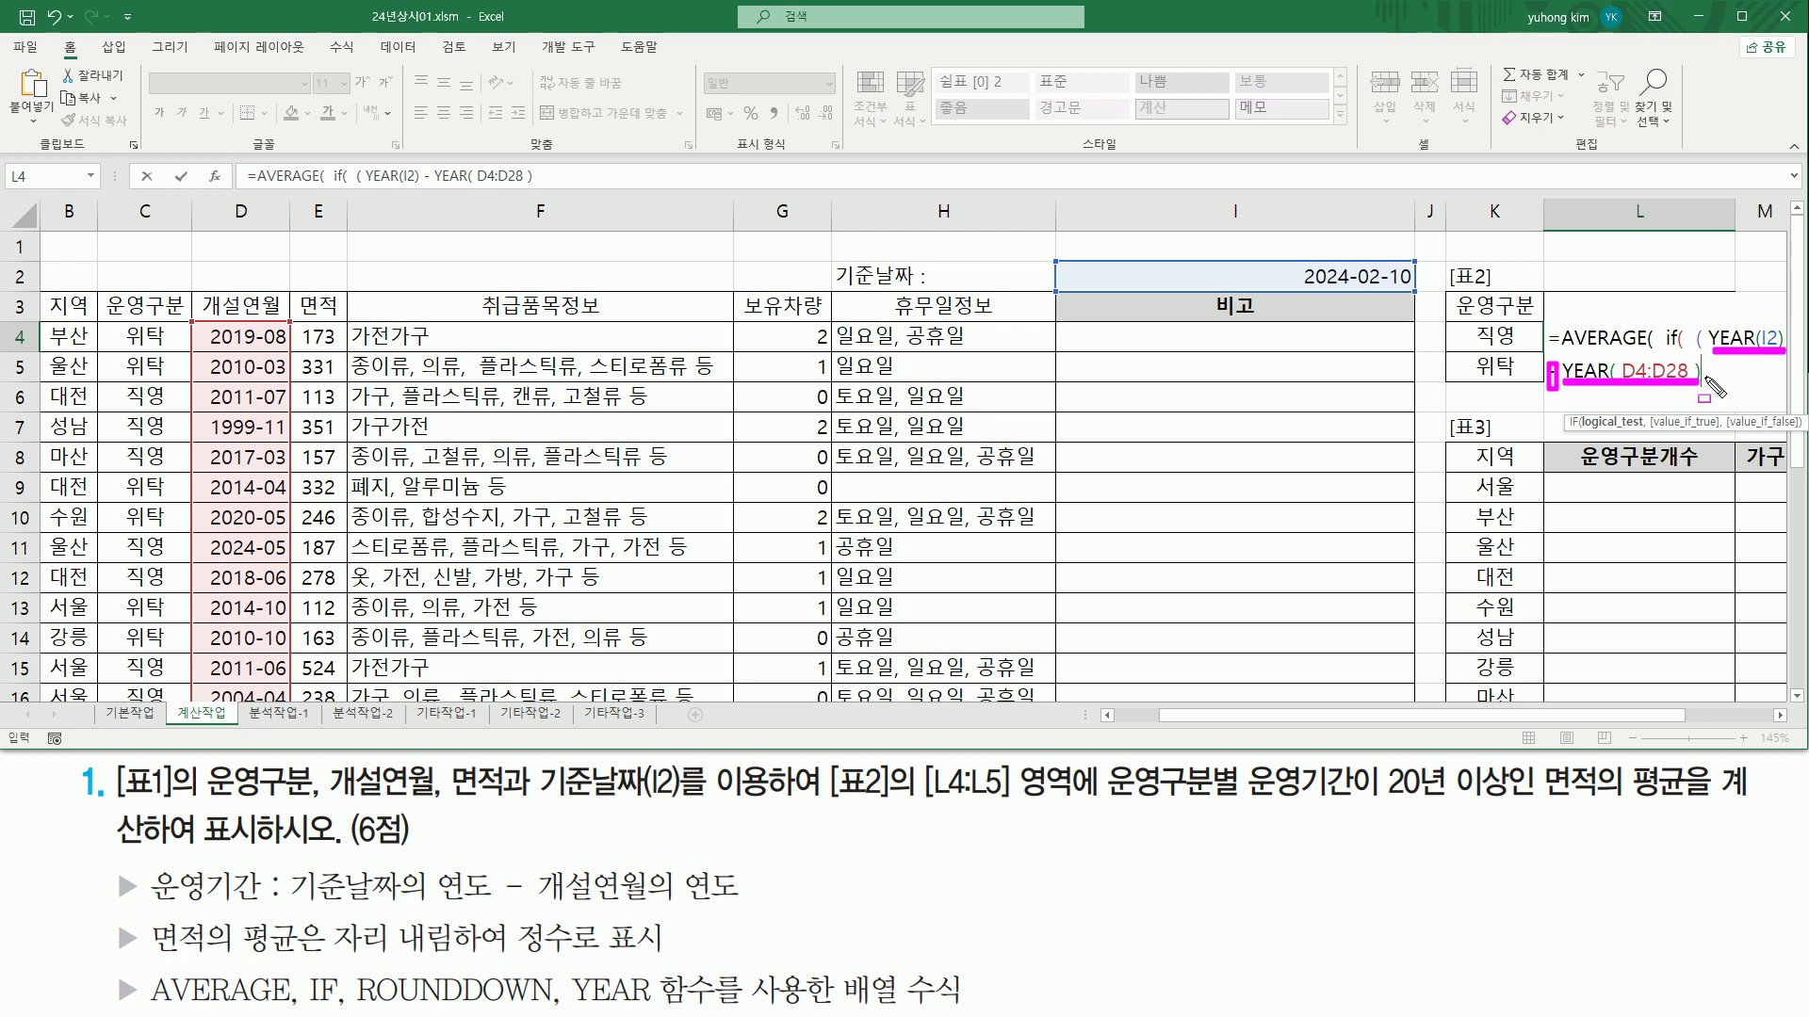
key("Escape")
left_click_drag(1384, 806, 1511, 807)
key("Escape")
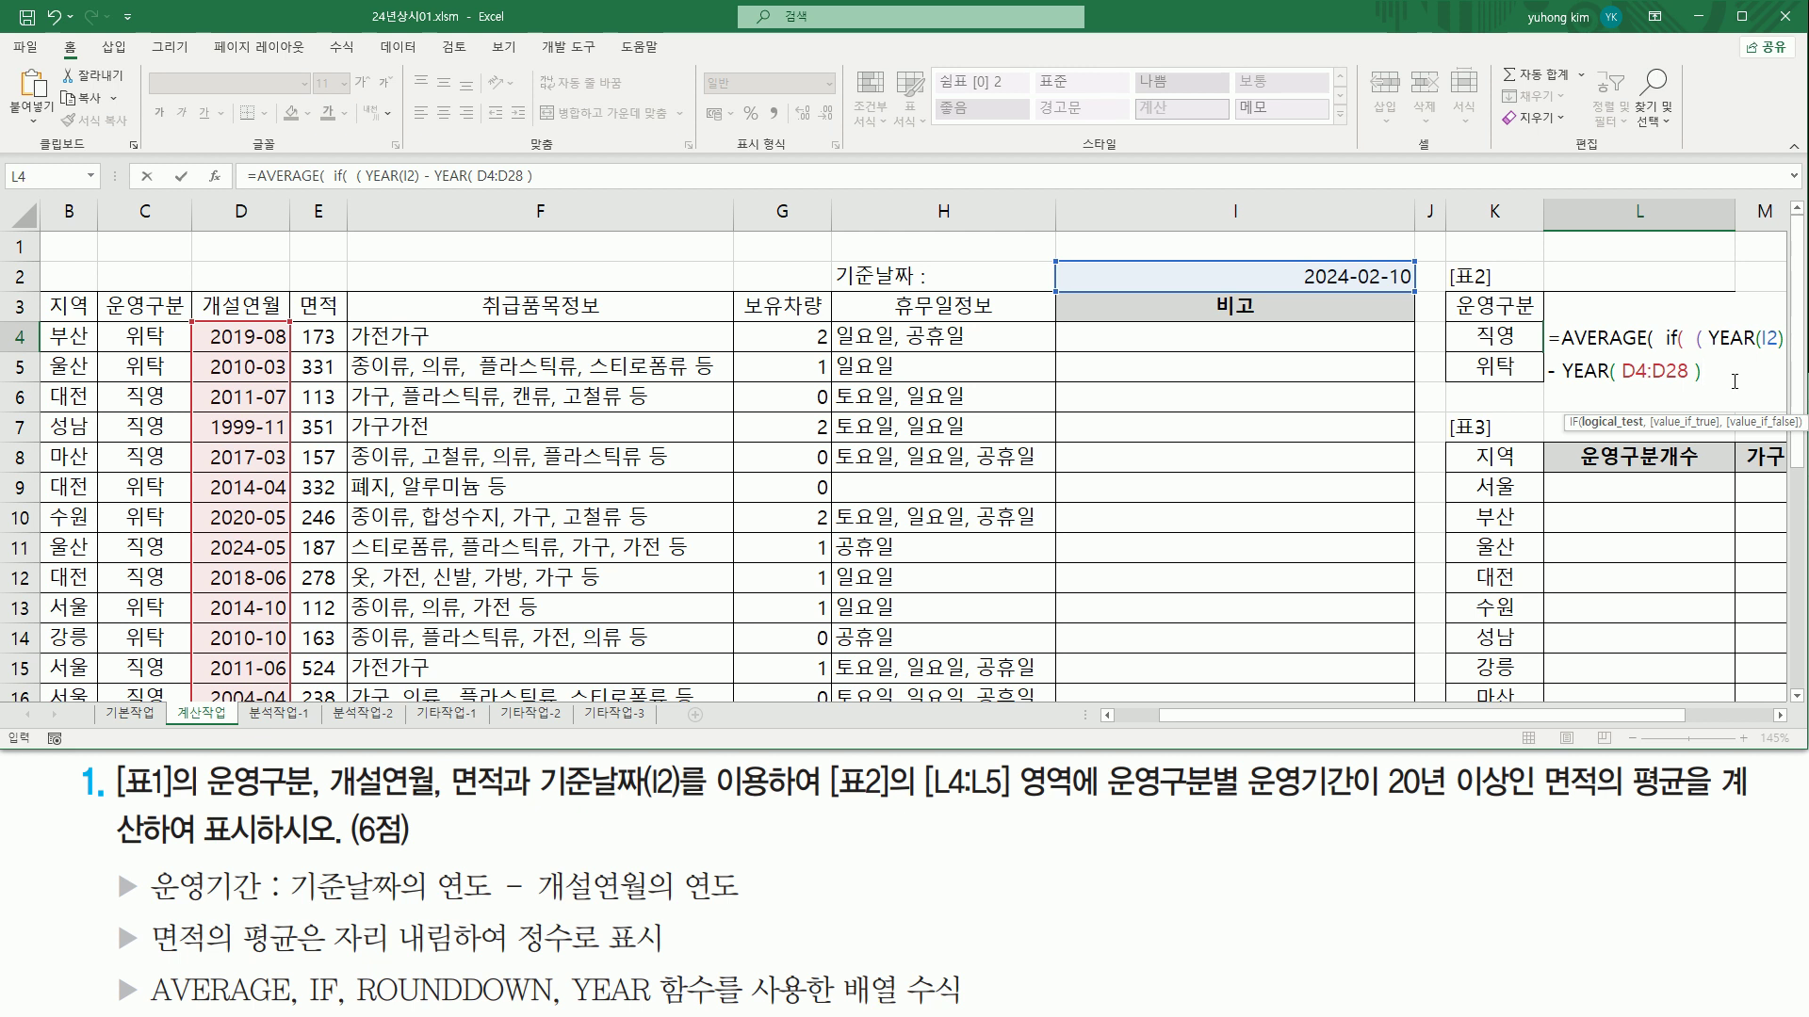
type(">=20")
left_click_drag(1245, 805, 1510, 807)
key("Escape")
type("*")
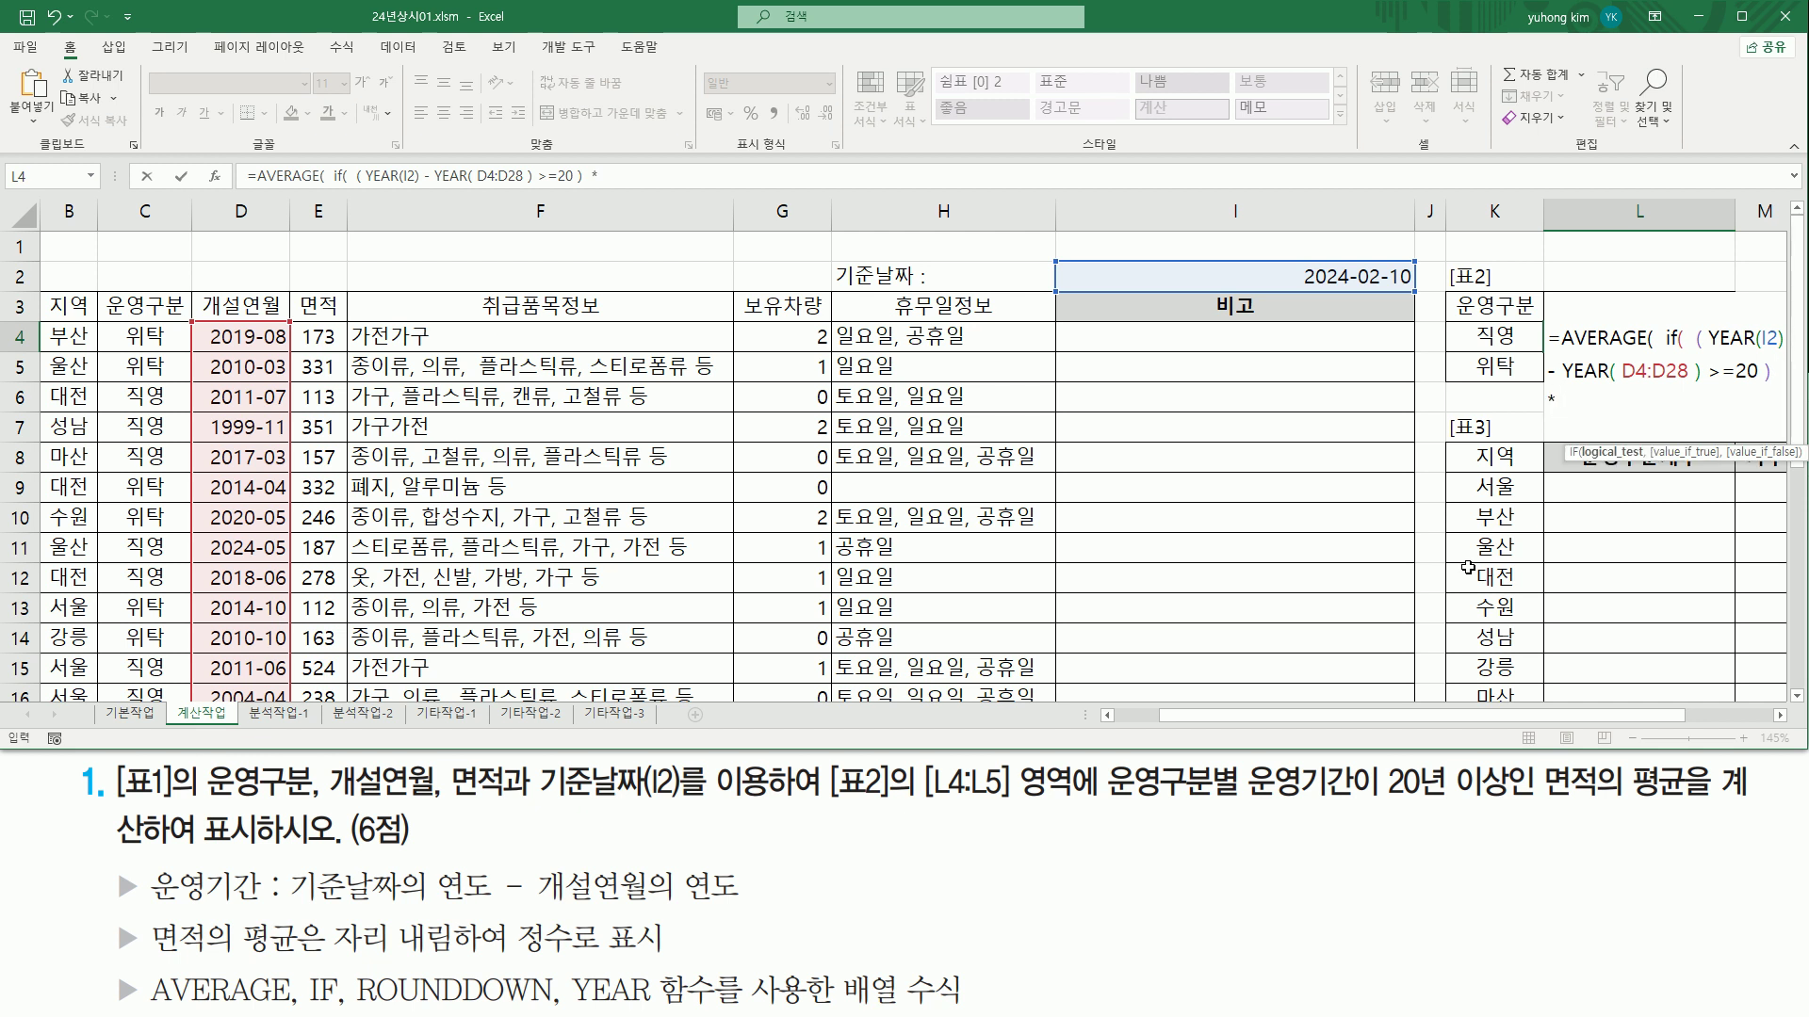
Step: Add the 운영구분 condition (C4:C28 = K4) to the L4 formula
type(" (")
left_click_drag(1467, 325, 1526, 351)
left_click_drag(149, 393, 184, 724)
key("Escape")
left_click_drag(129, 342, 169, 634)
scroll(954, 506, "up", 5)
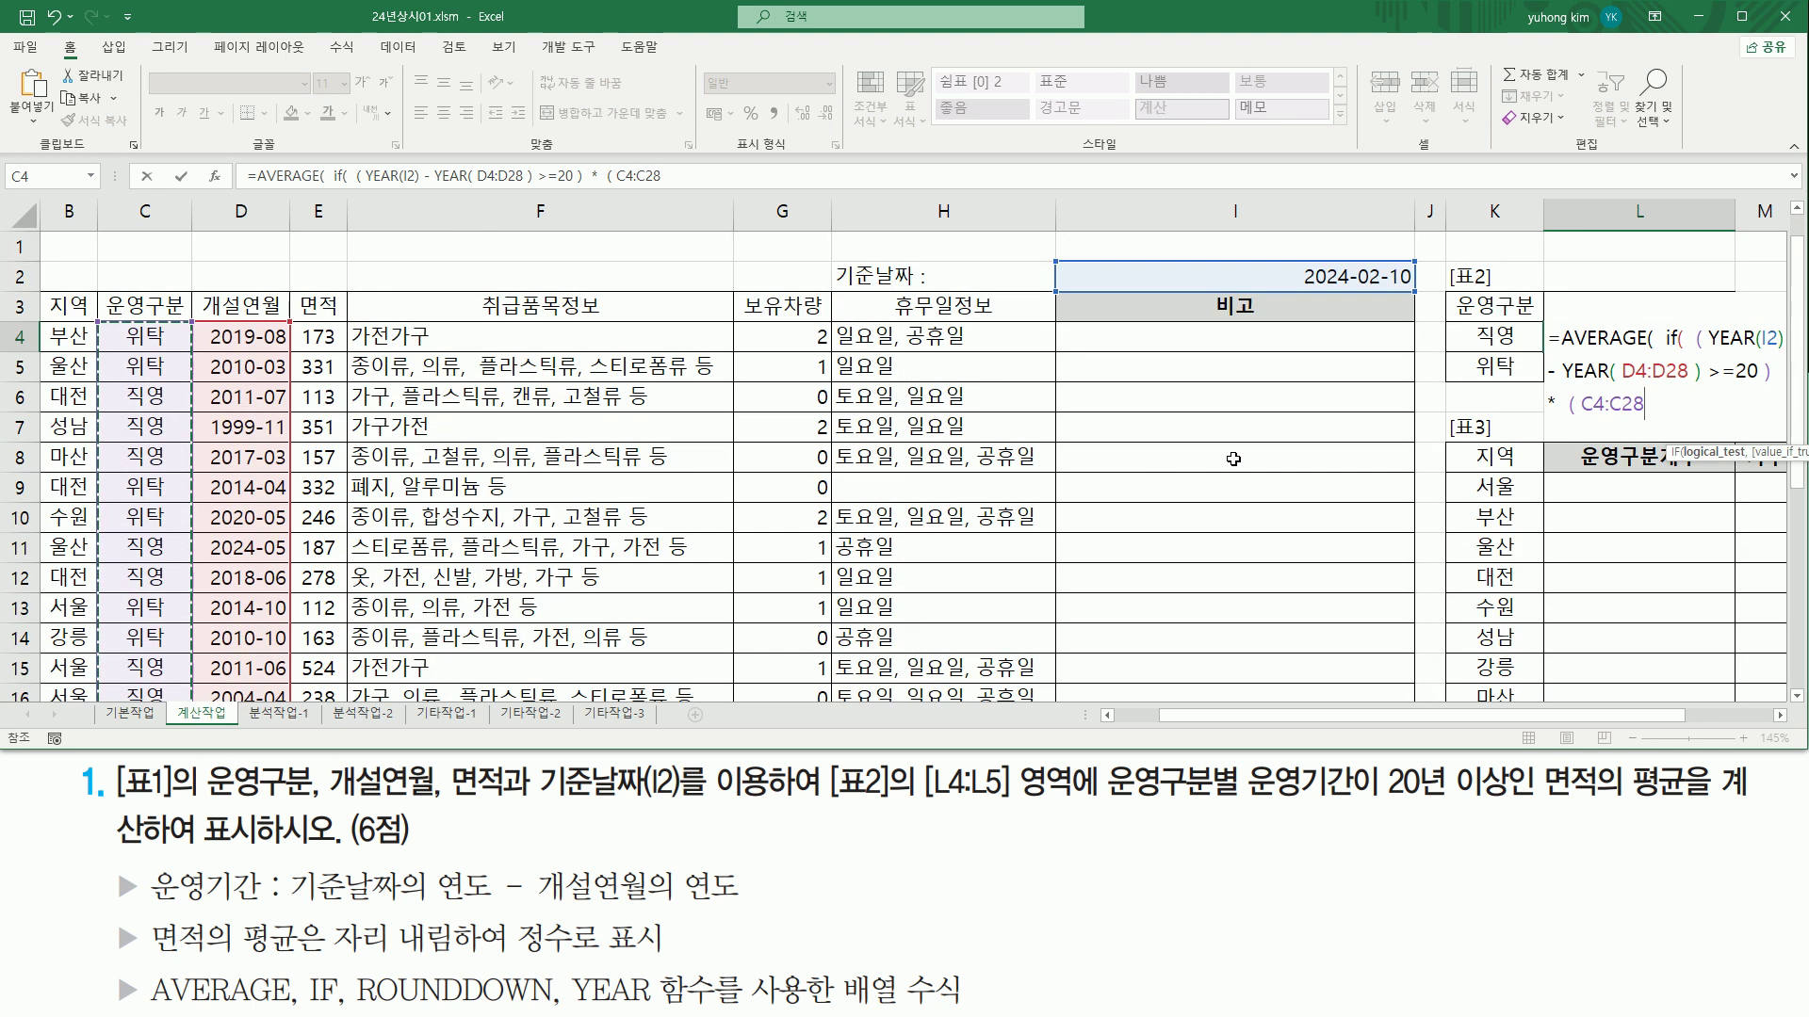
type("=")
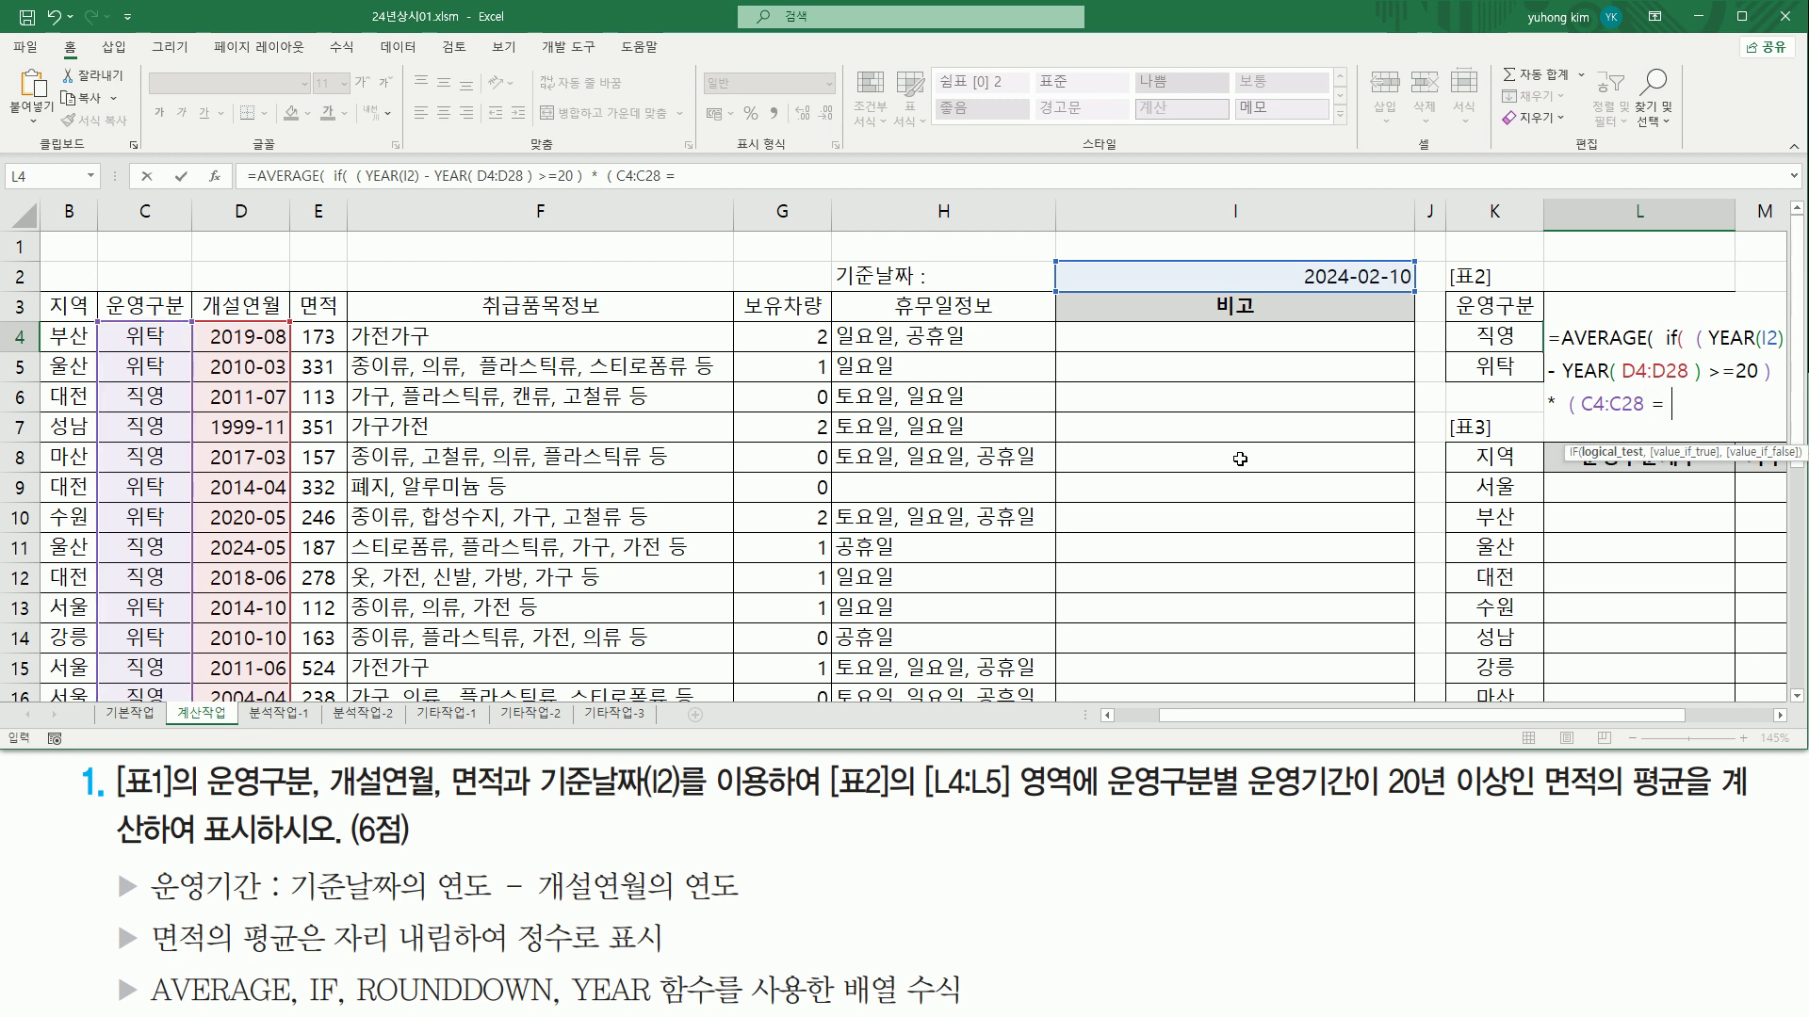
left_click(1496, 341)
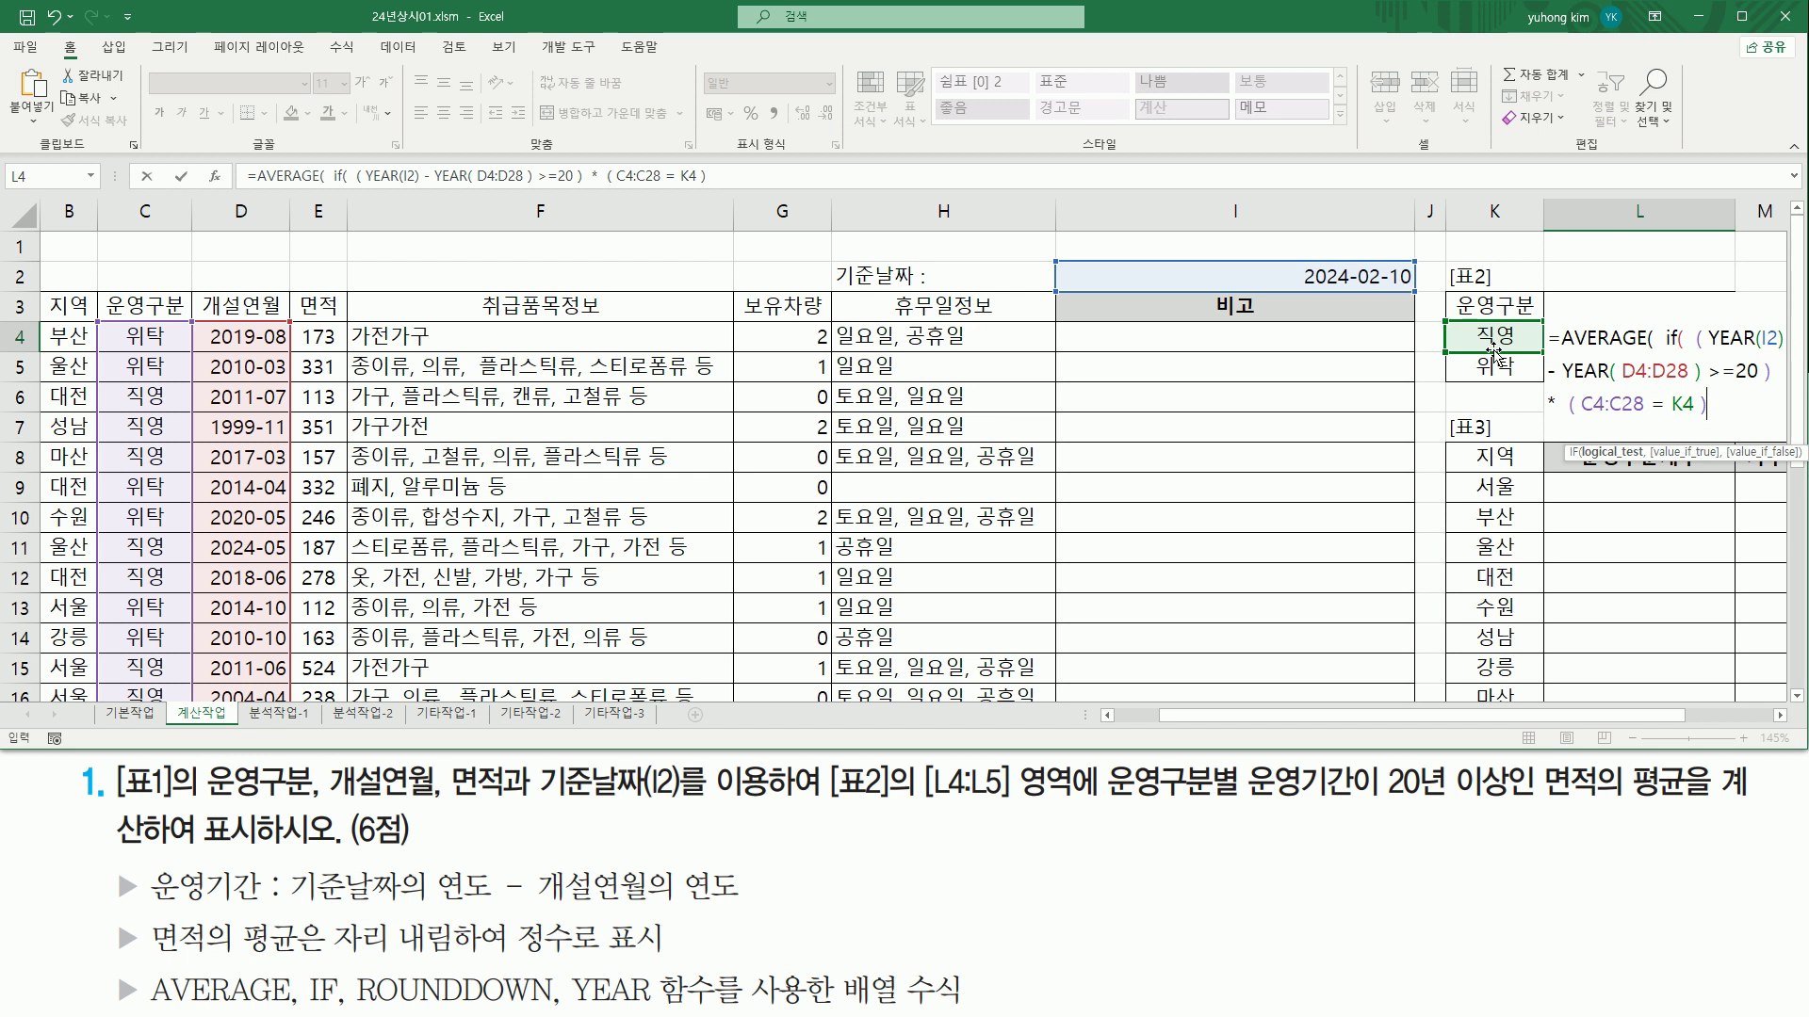
Step: Use the 면적 range E4:E28 as the IF result, close both functions and enter L4 as an array formula
type(",")
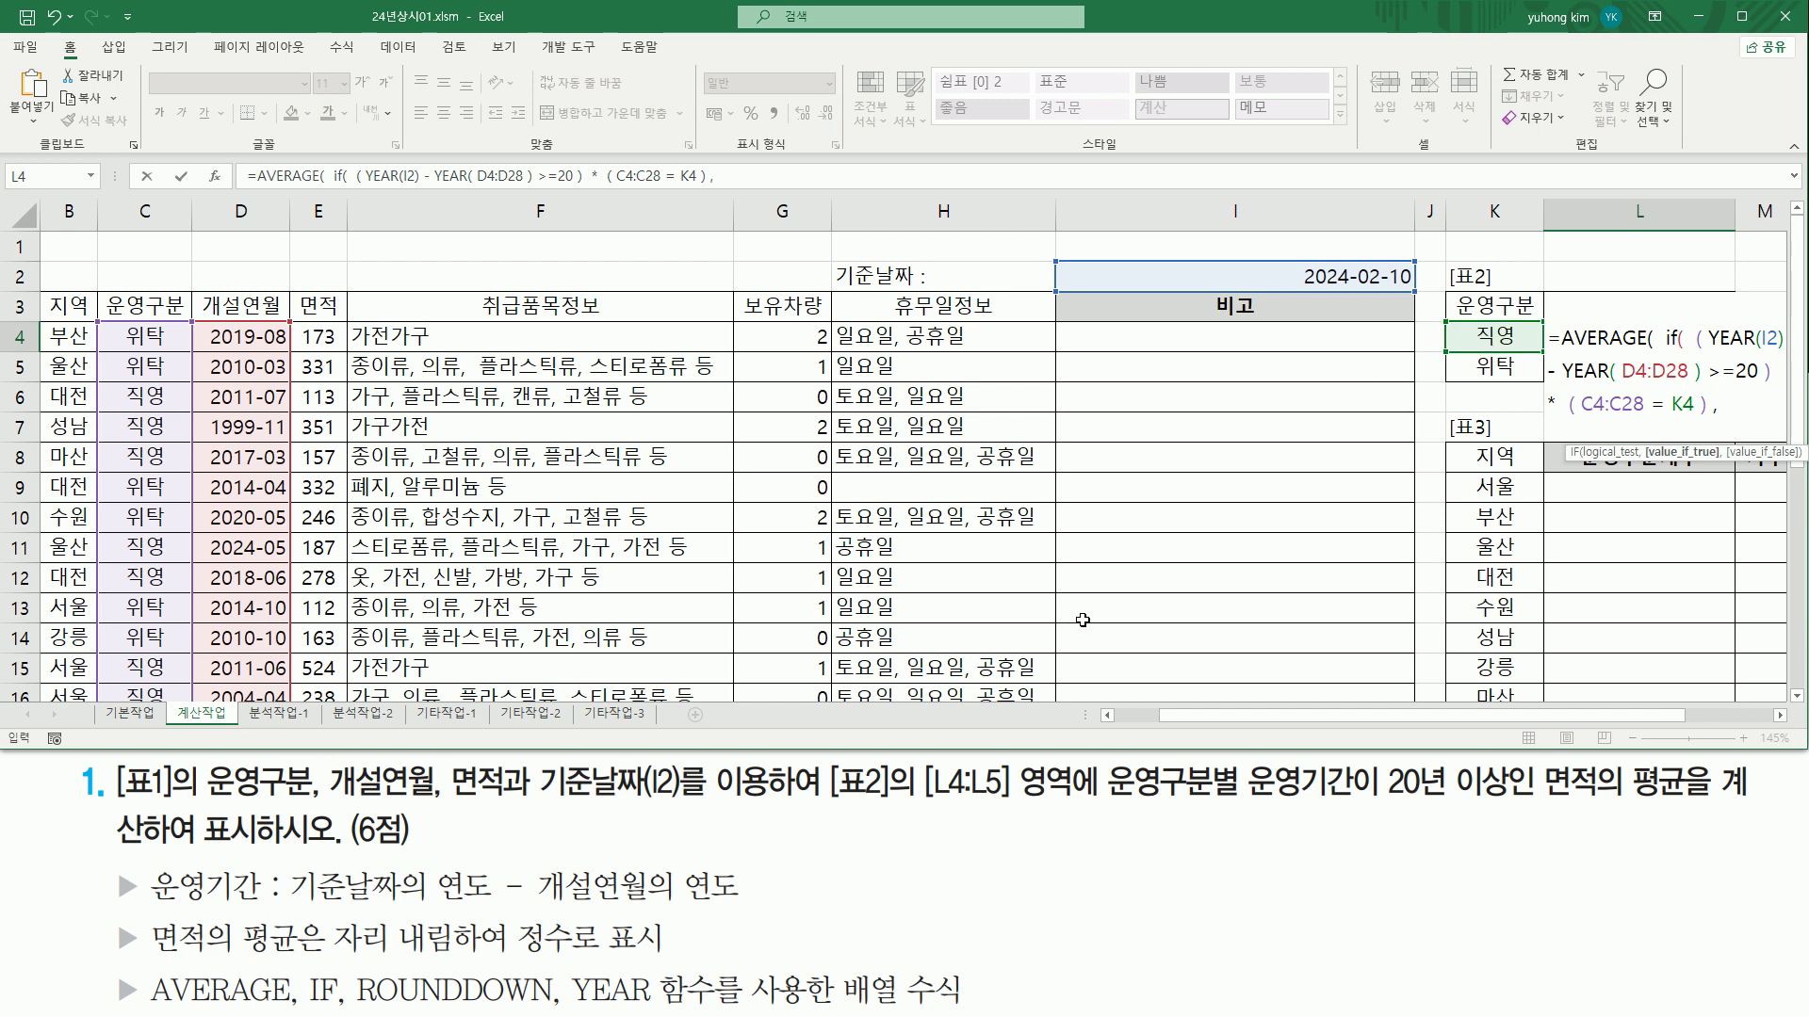
left_click_drag(1531, 801, 1702, 814)
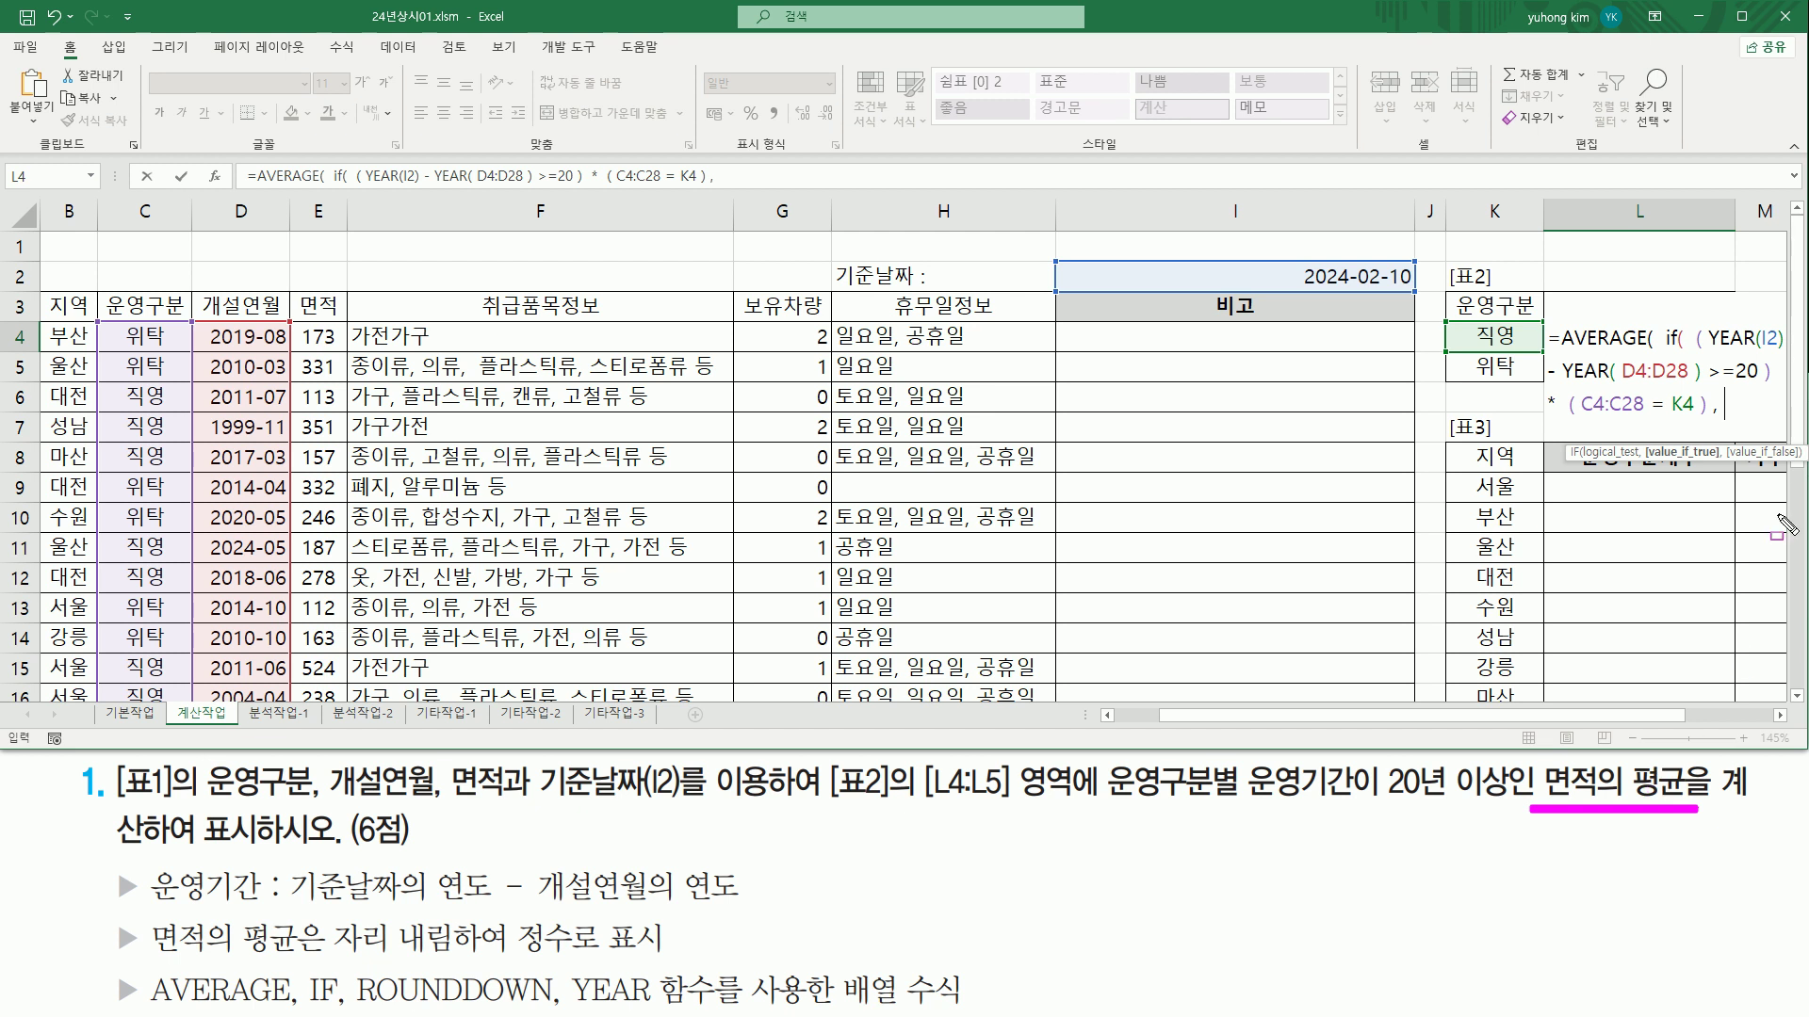
left_click_drag(318, 337, 339, 640)
scroll(983, 517, "up", 5)
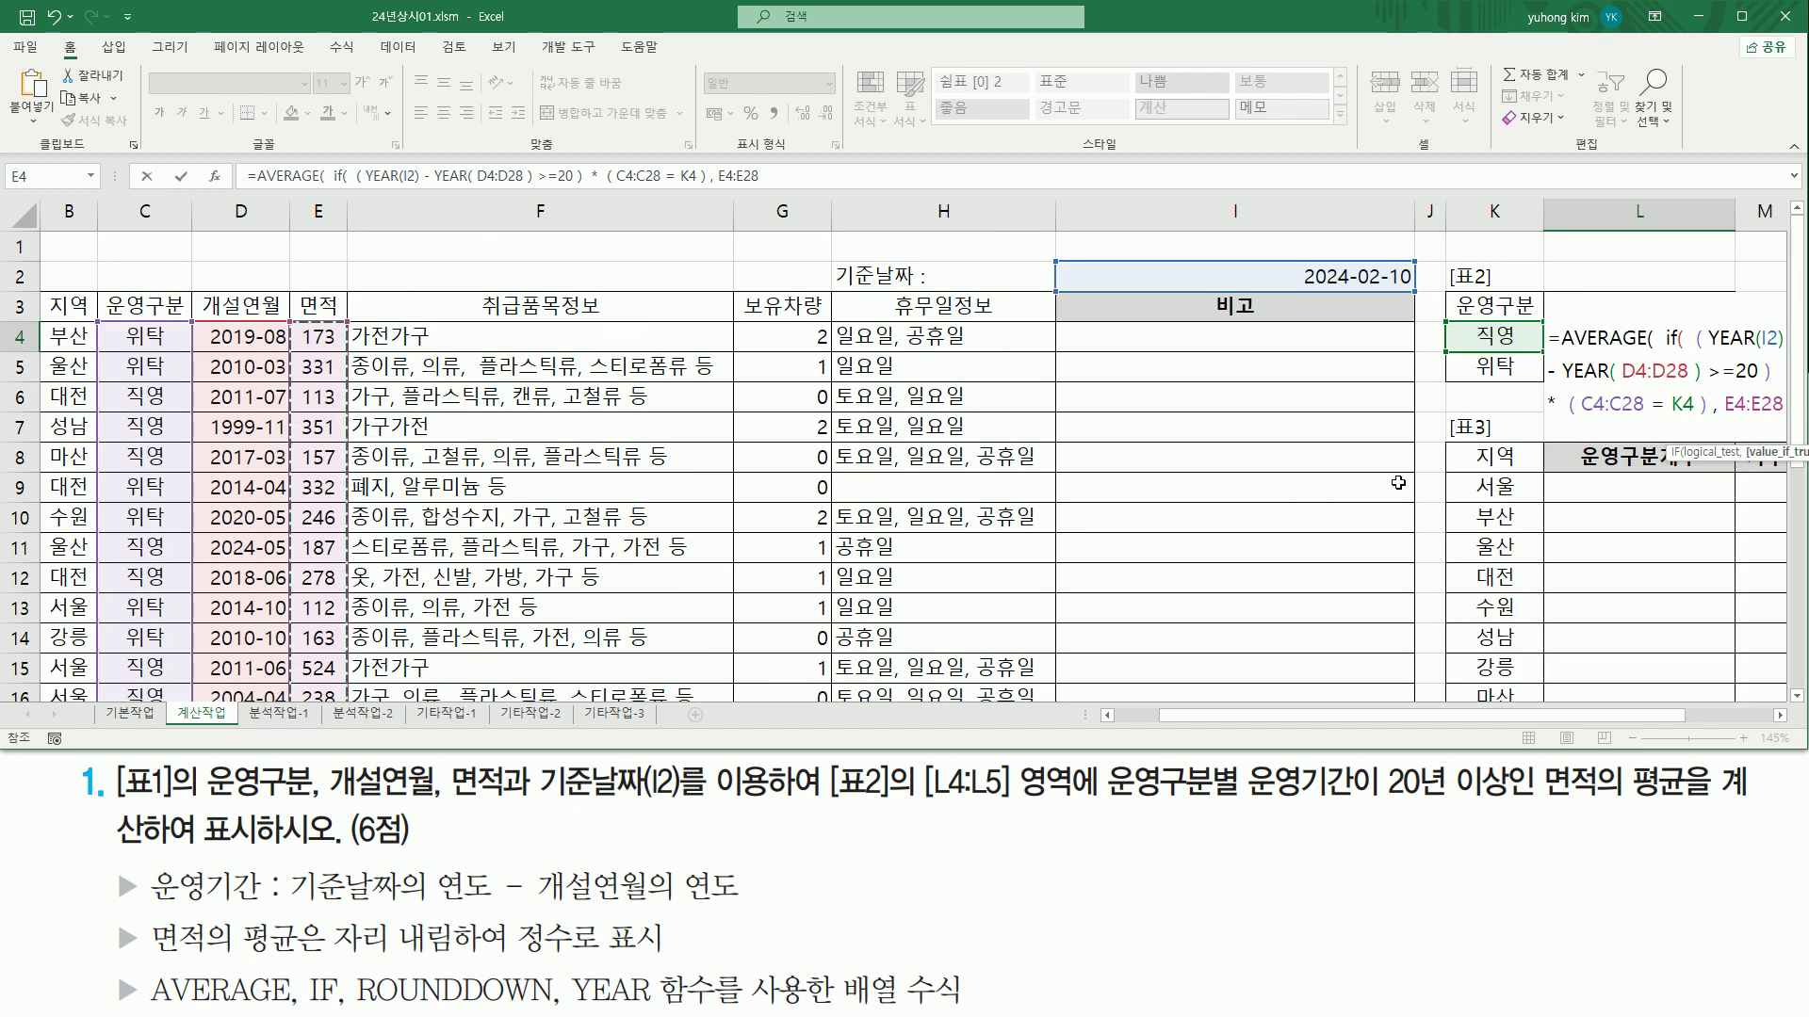
type(")")
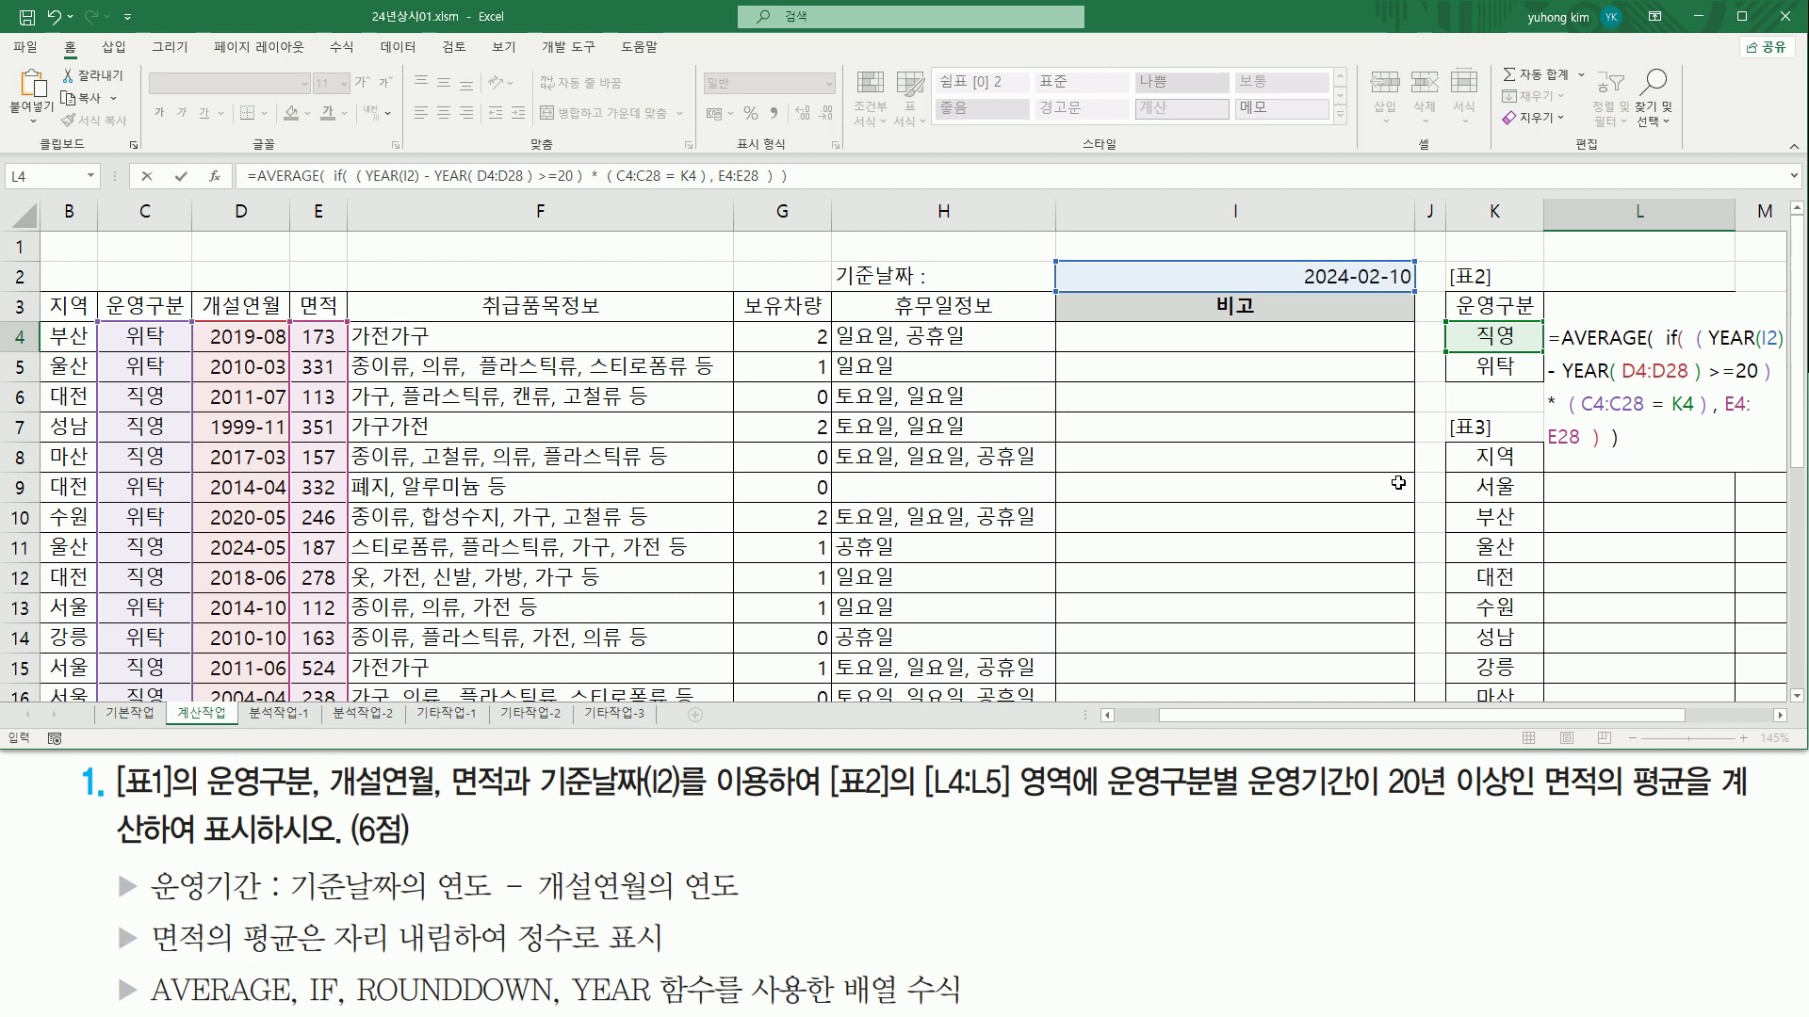
key("ctrl+shift+Return")
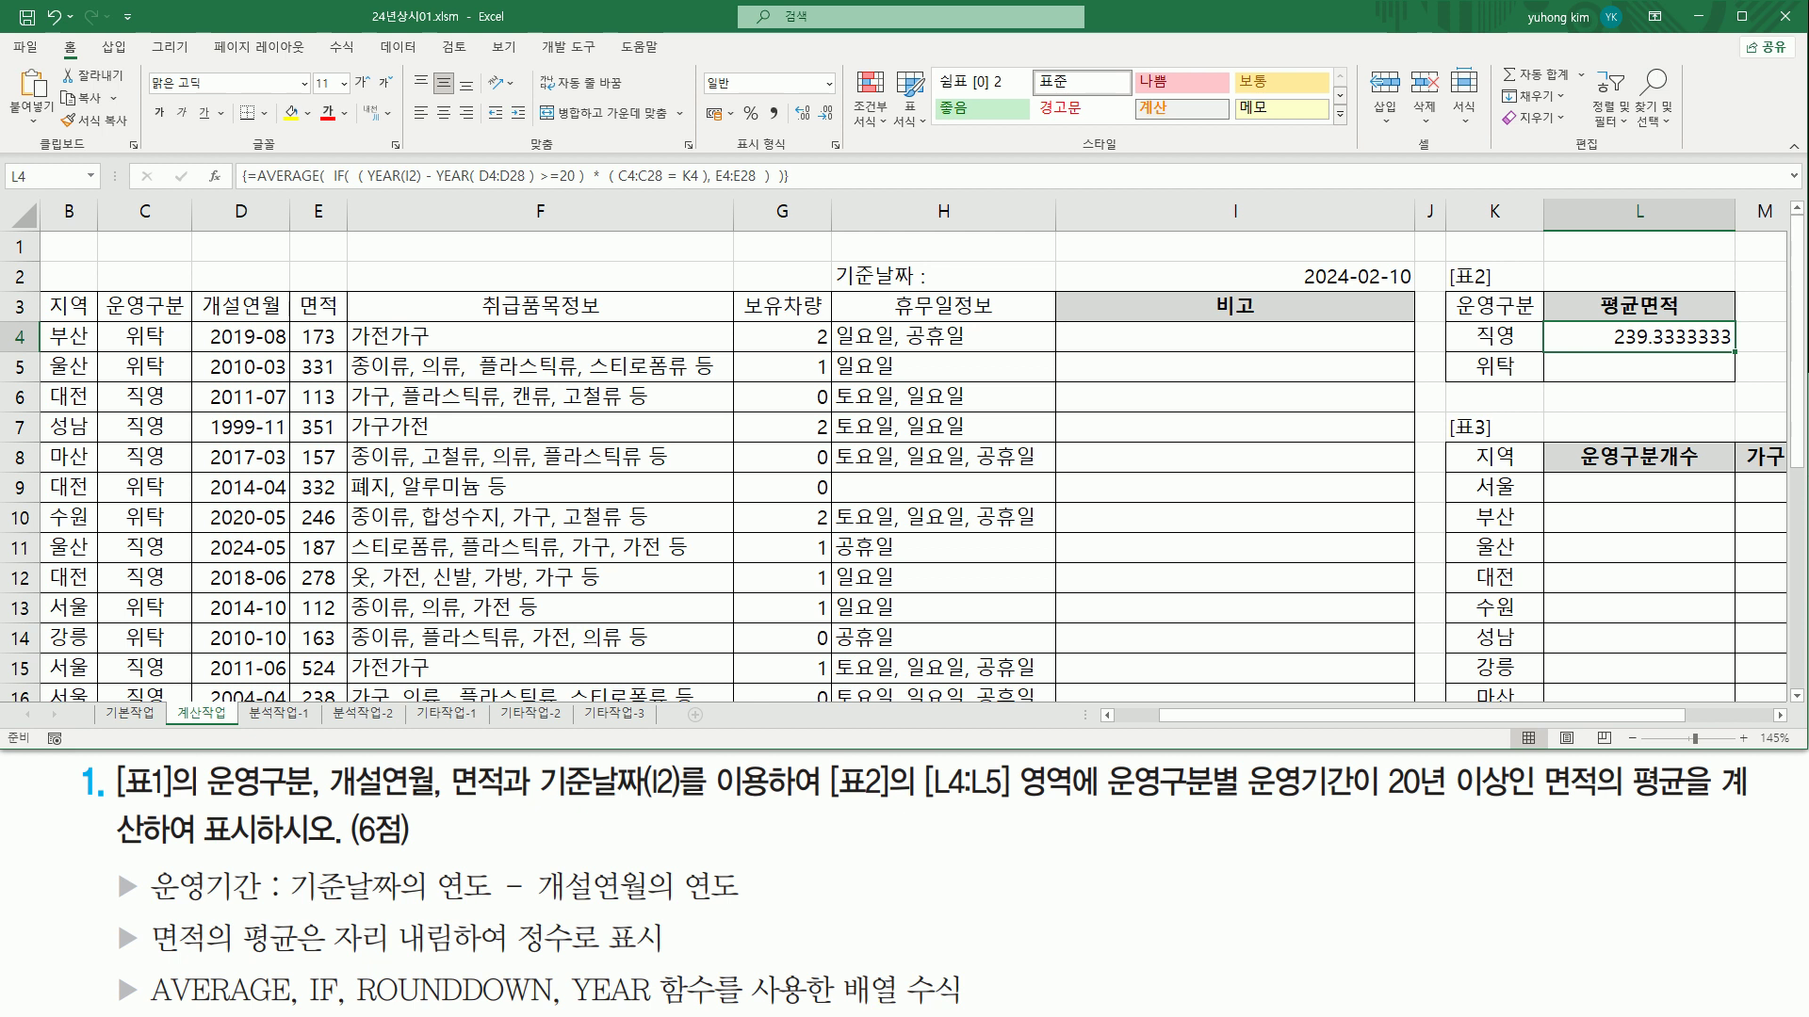
key("ctrl+2")
mouse_move(145, 916)
left_mouse_down()
mouse_move(276, 982)
mouse_move(460, 955)
left_mouse_up()
mouse_move(351, 963)
left_mouse_down()
mouse_move(382, 1006)
mouse_move(556, 1011)
left_mouse_up()
mouse_move(518, 915)
left_mouse_down()
mouse_move(542, 971)
mouse_move(668, 959)
left_mouse_up()
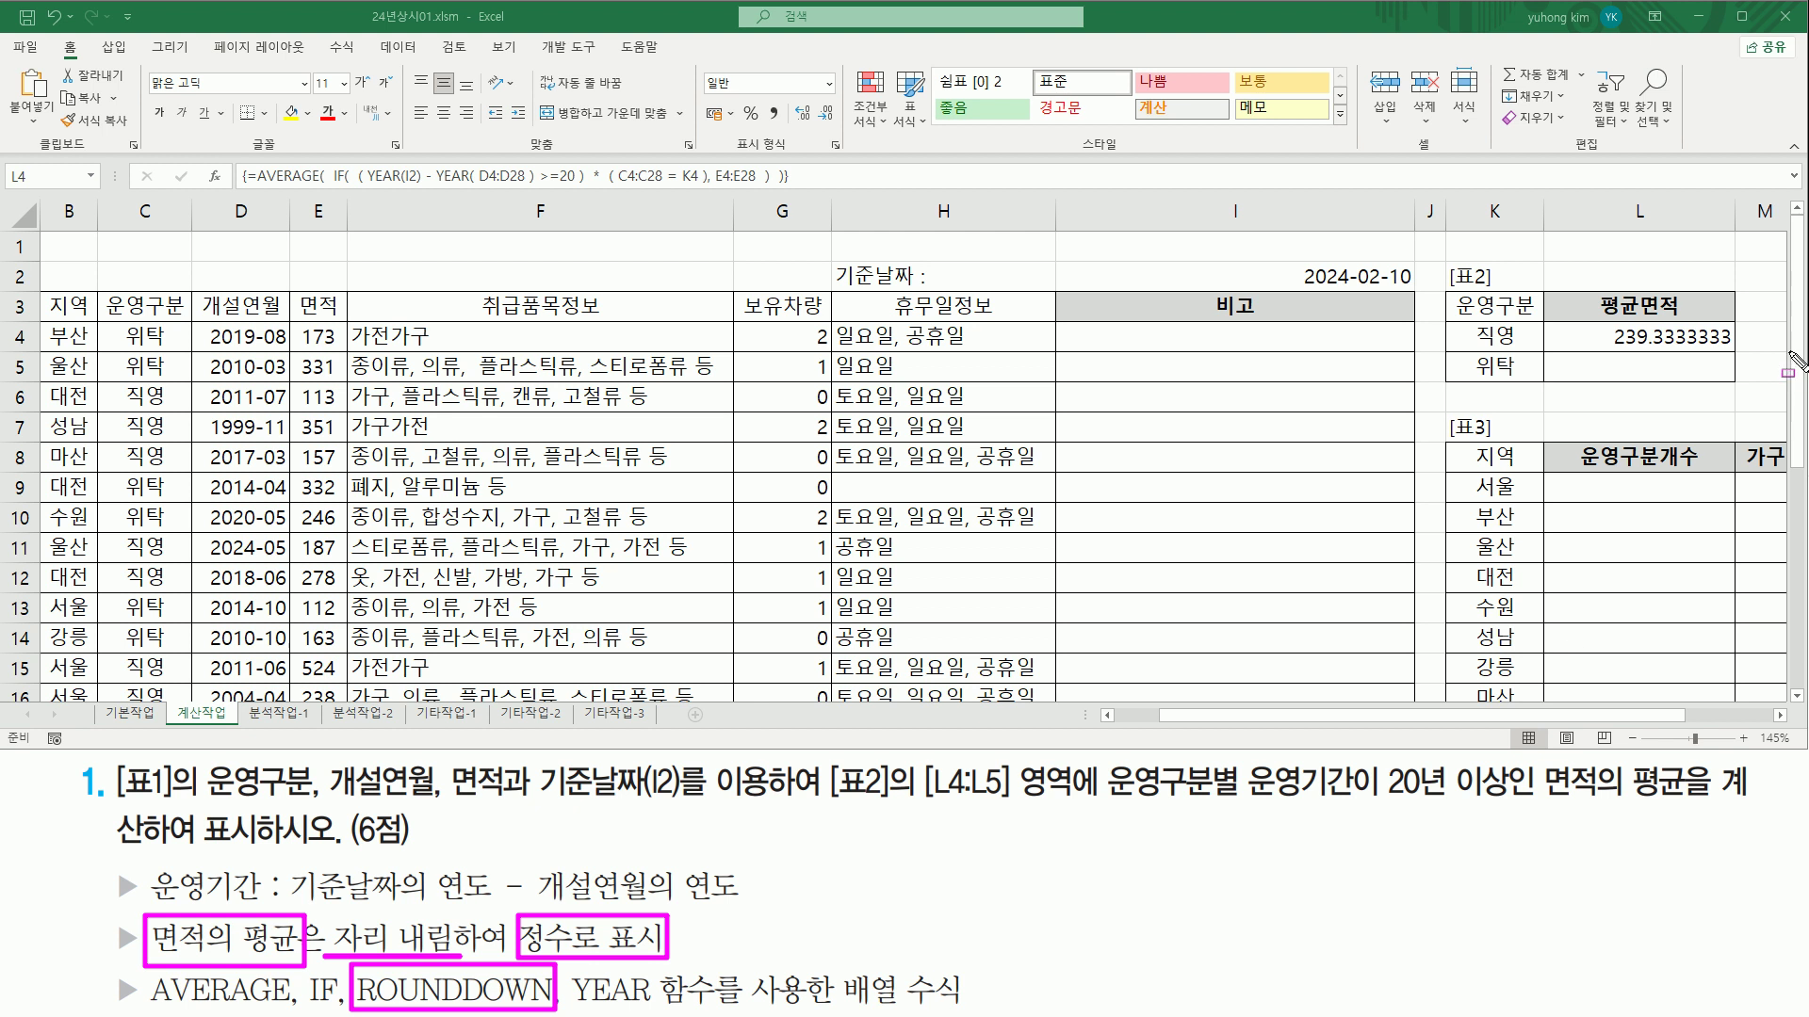
left_click_drag(1597, 348, 1732, 347)
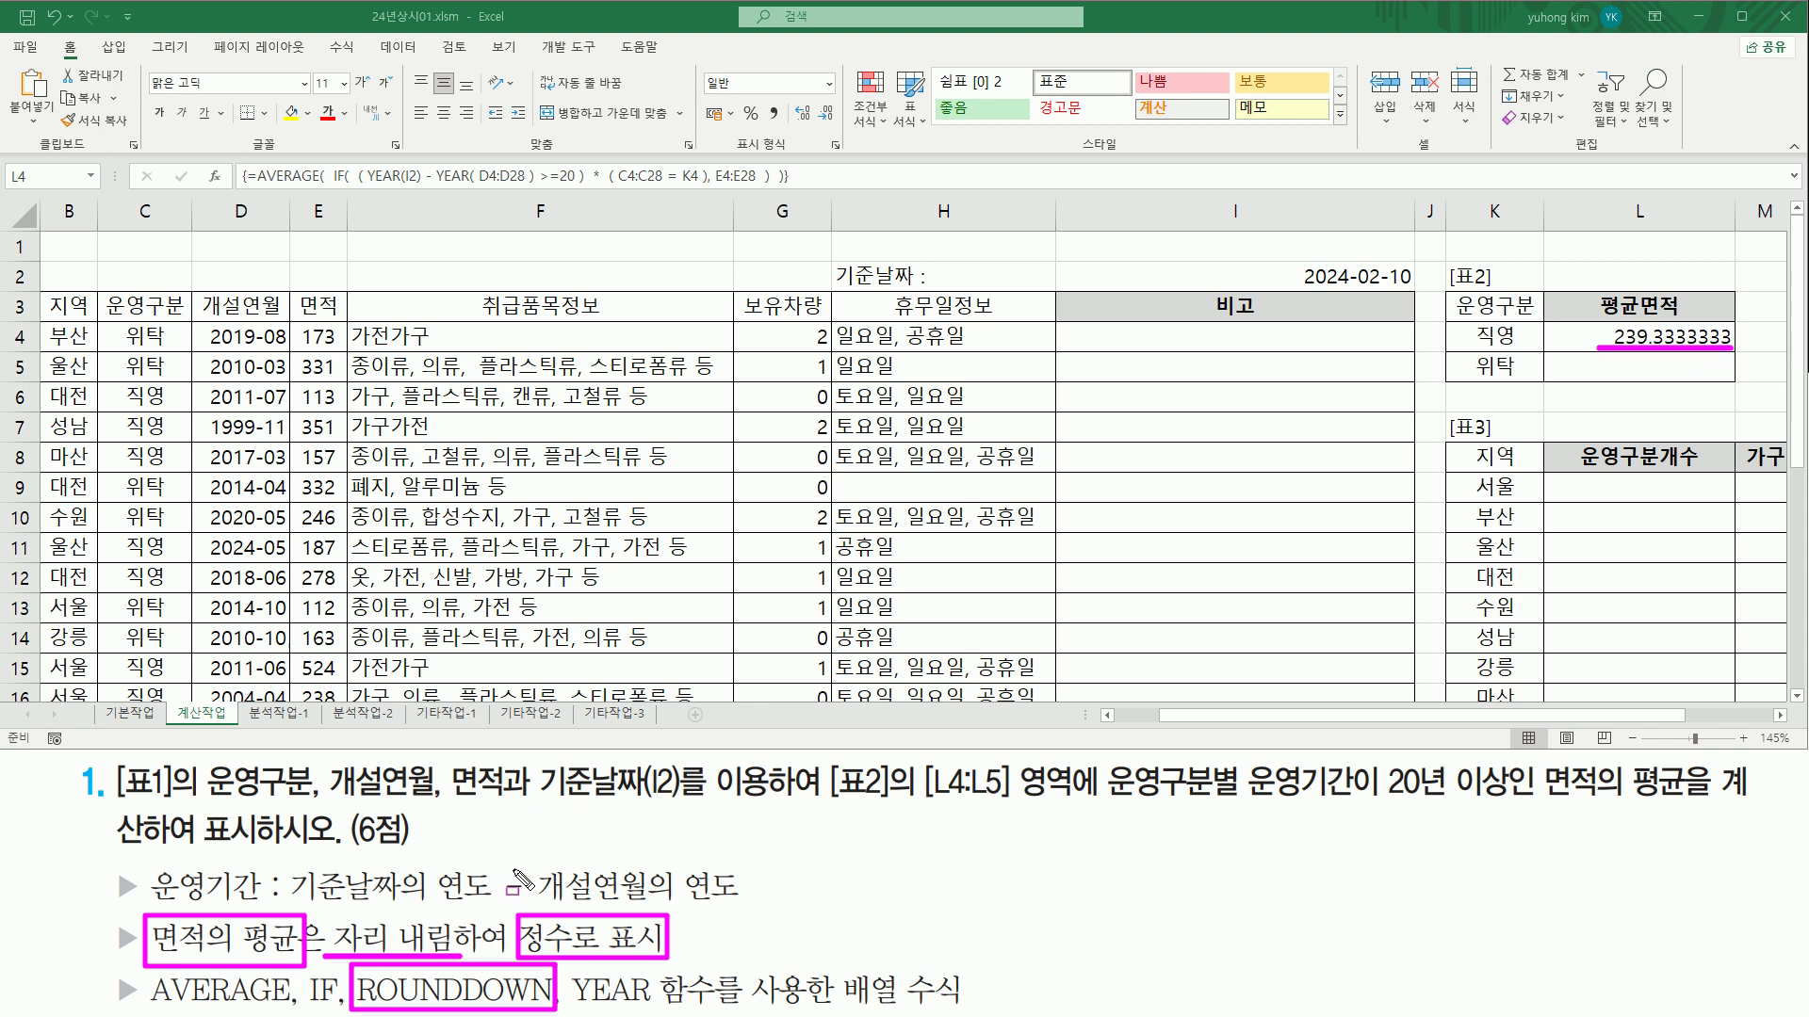
key("Escape")
Step: Edit the L4 formula and insert an opening ROUNDDOWN function in front of AVERAGE
left_click(1587, 340)
double_click(1587, 340)
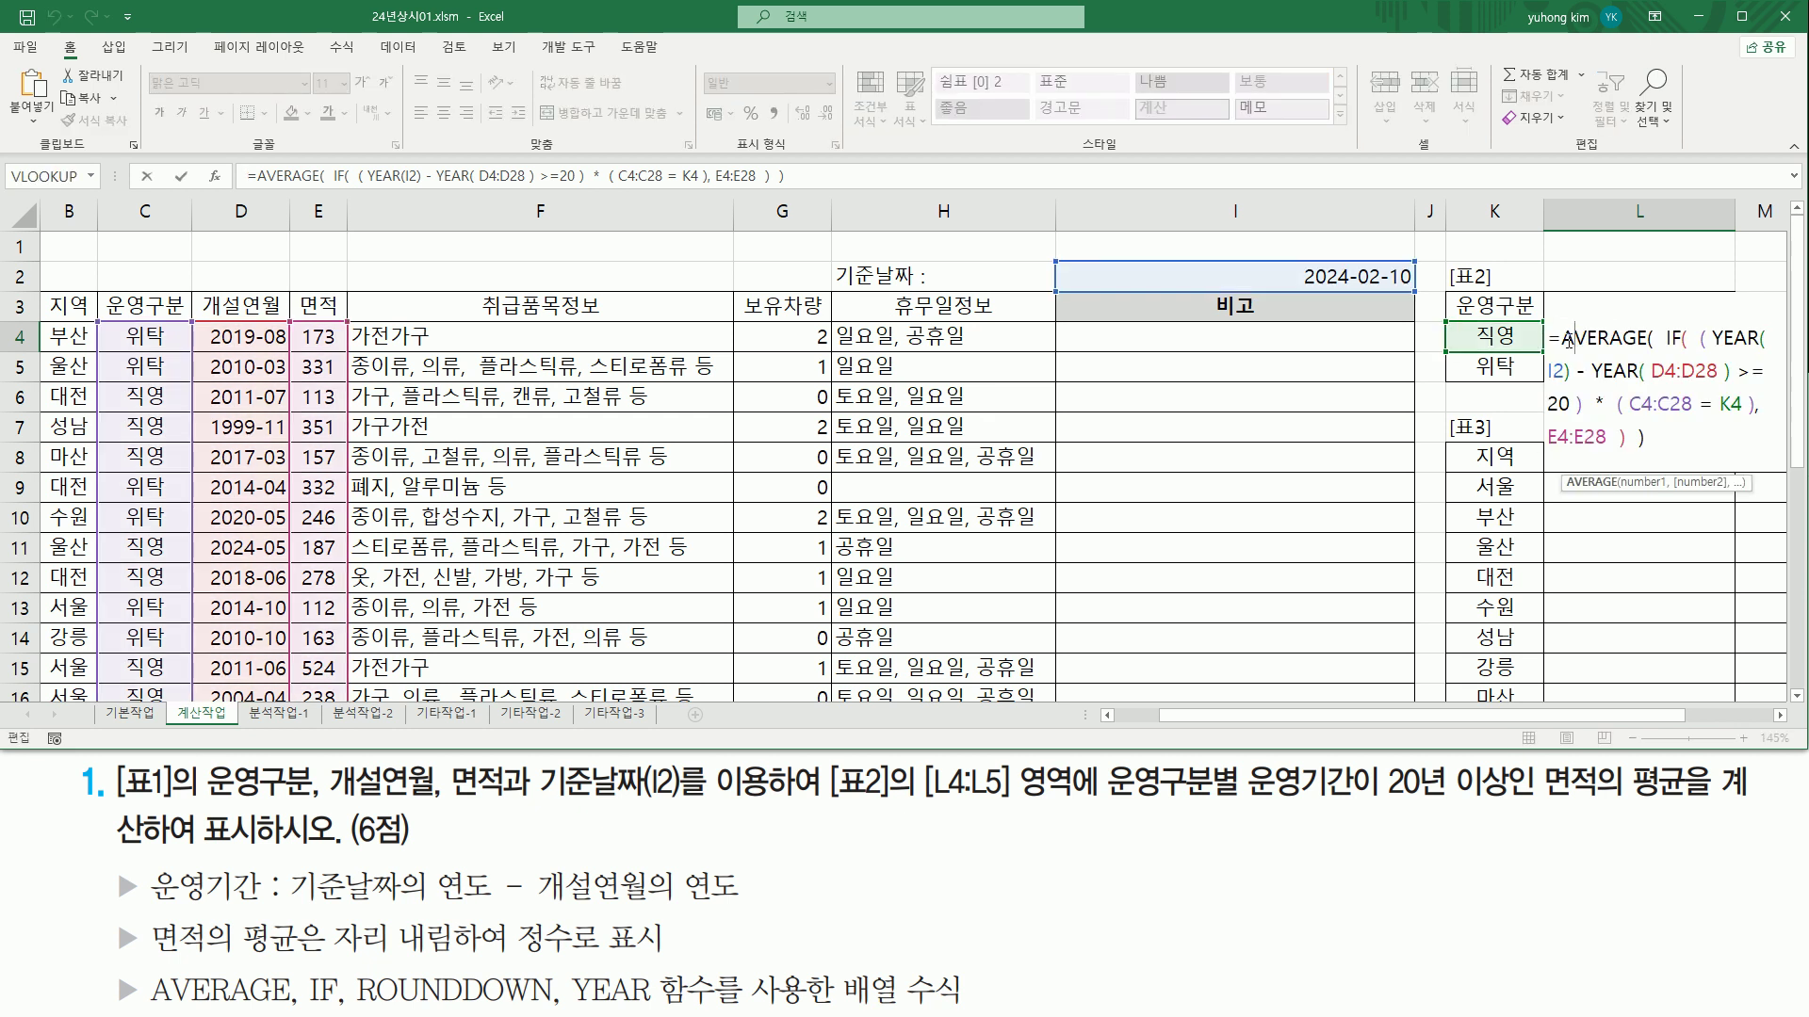
left_click(1782, 716)
left_click(1780, 716)
left_click(1780, 716)
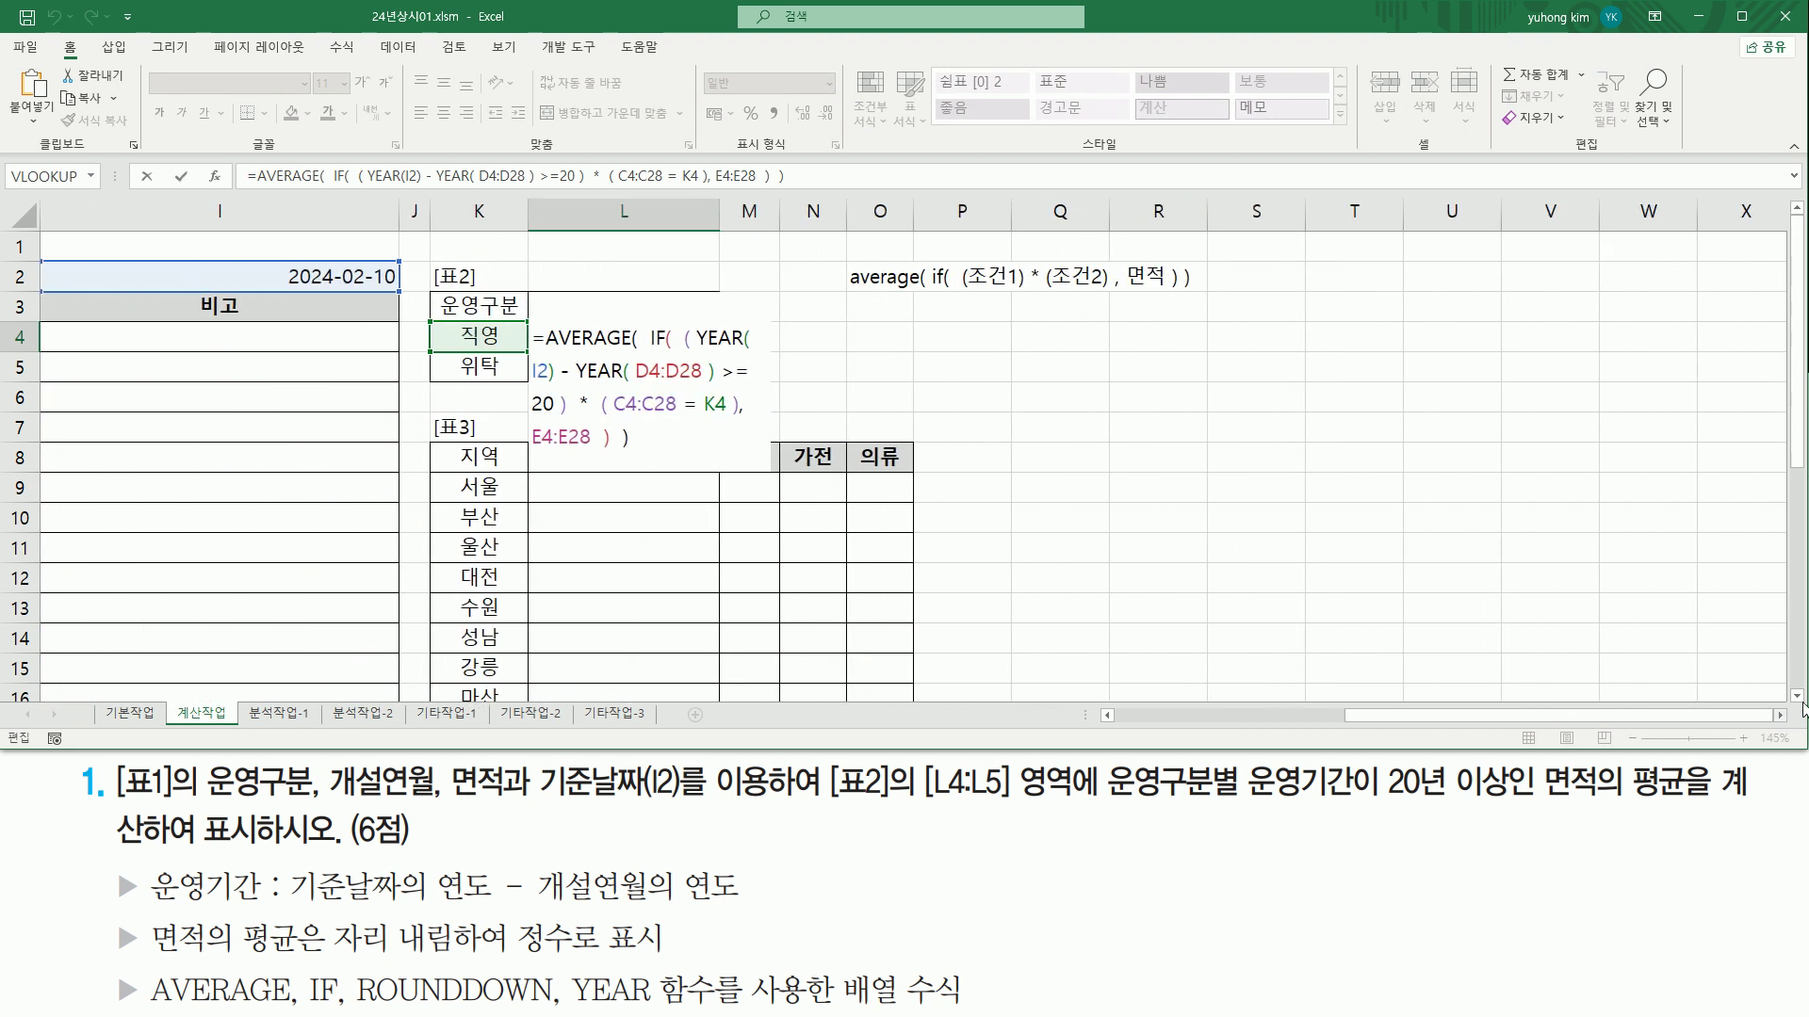
type("r")
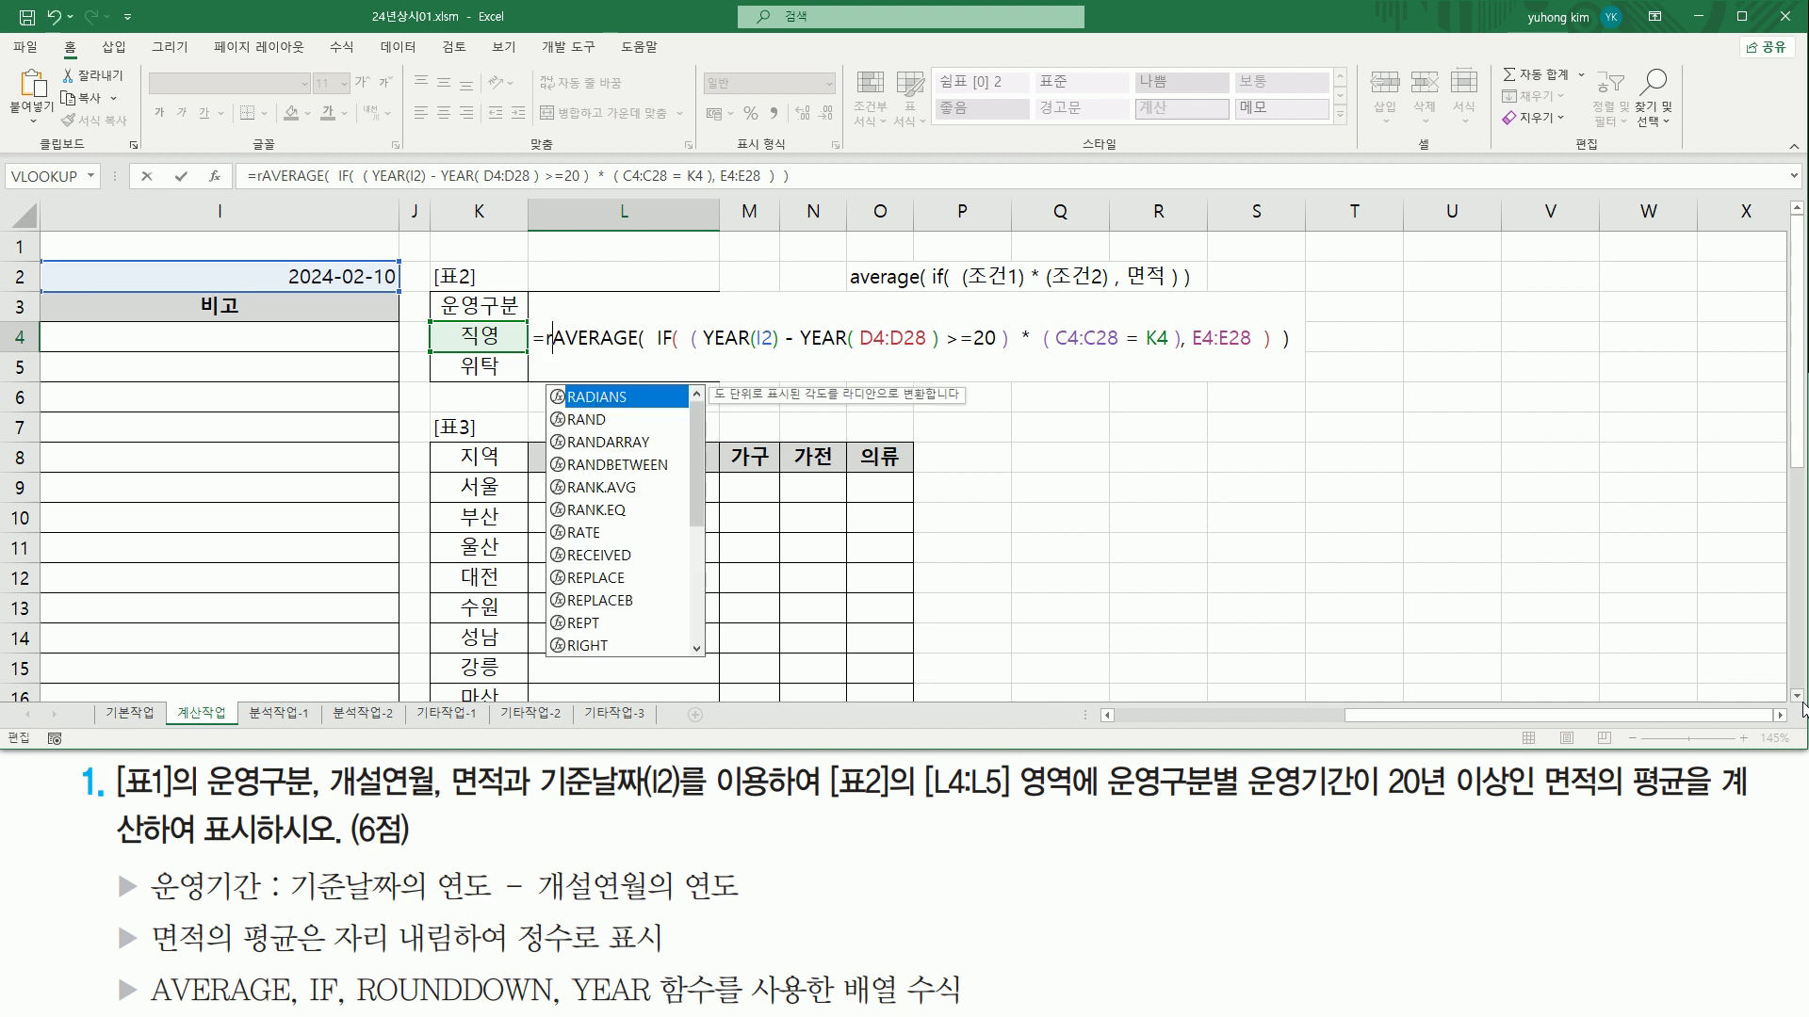
type("ound")
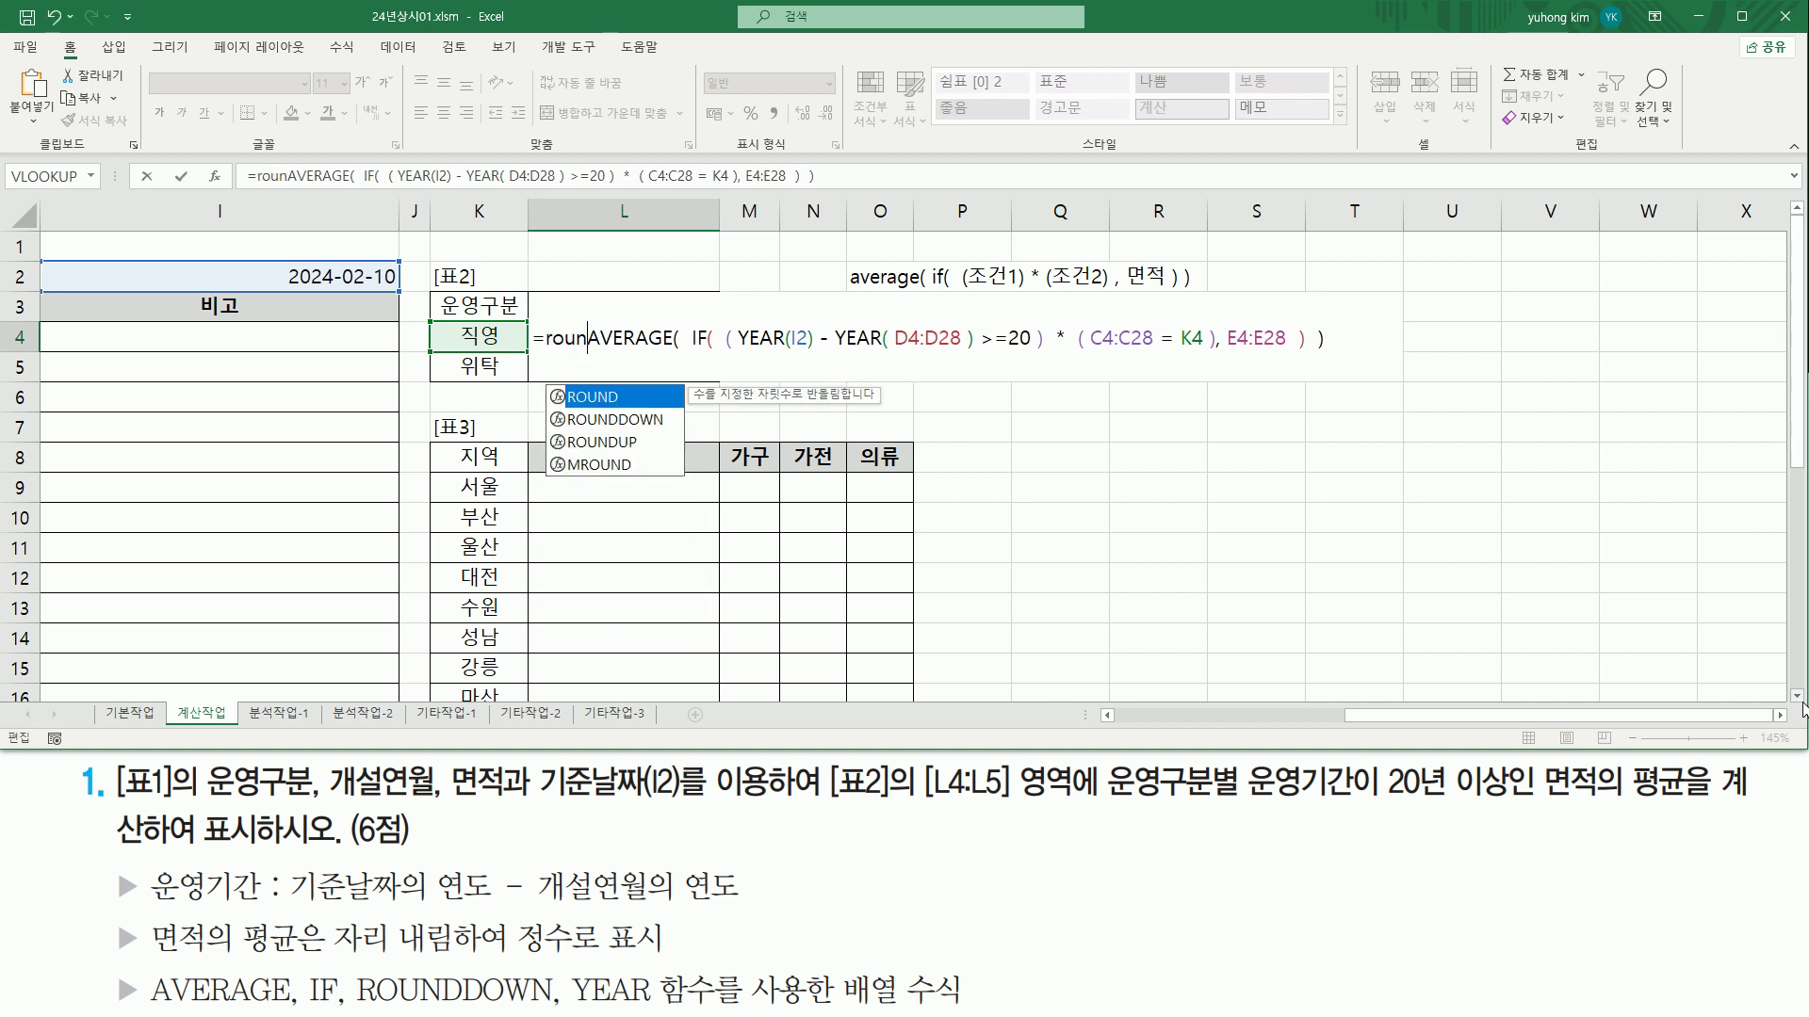
type("d")
key("Tab")
key("space")
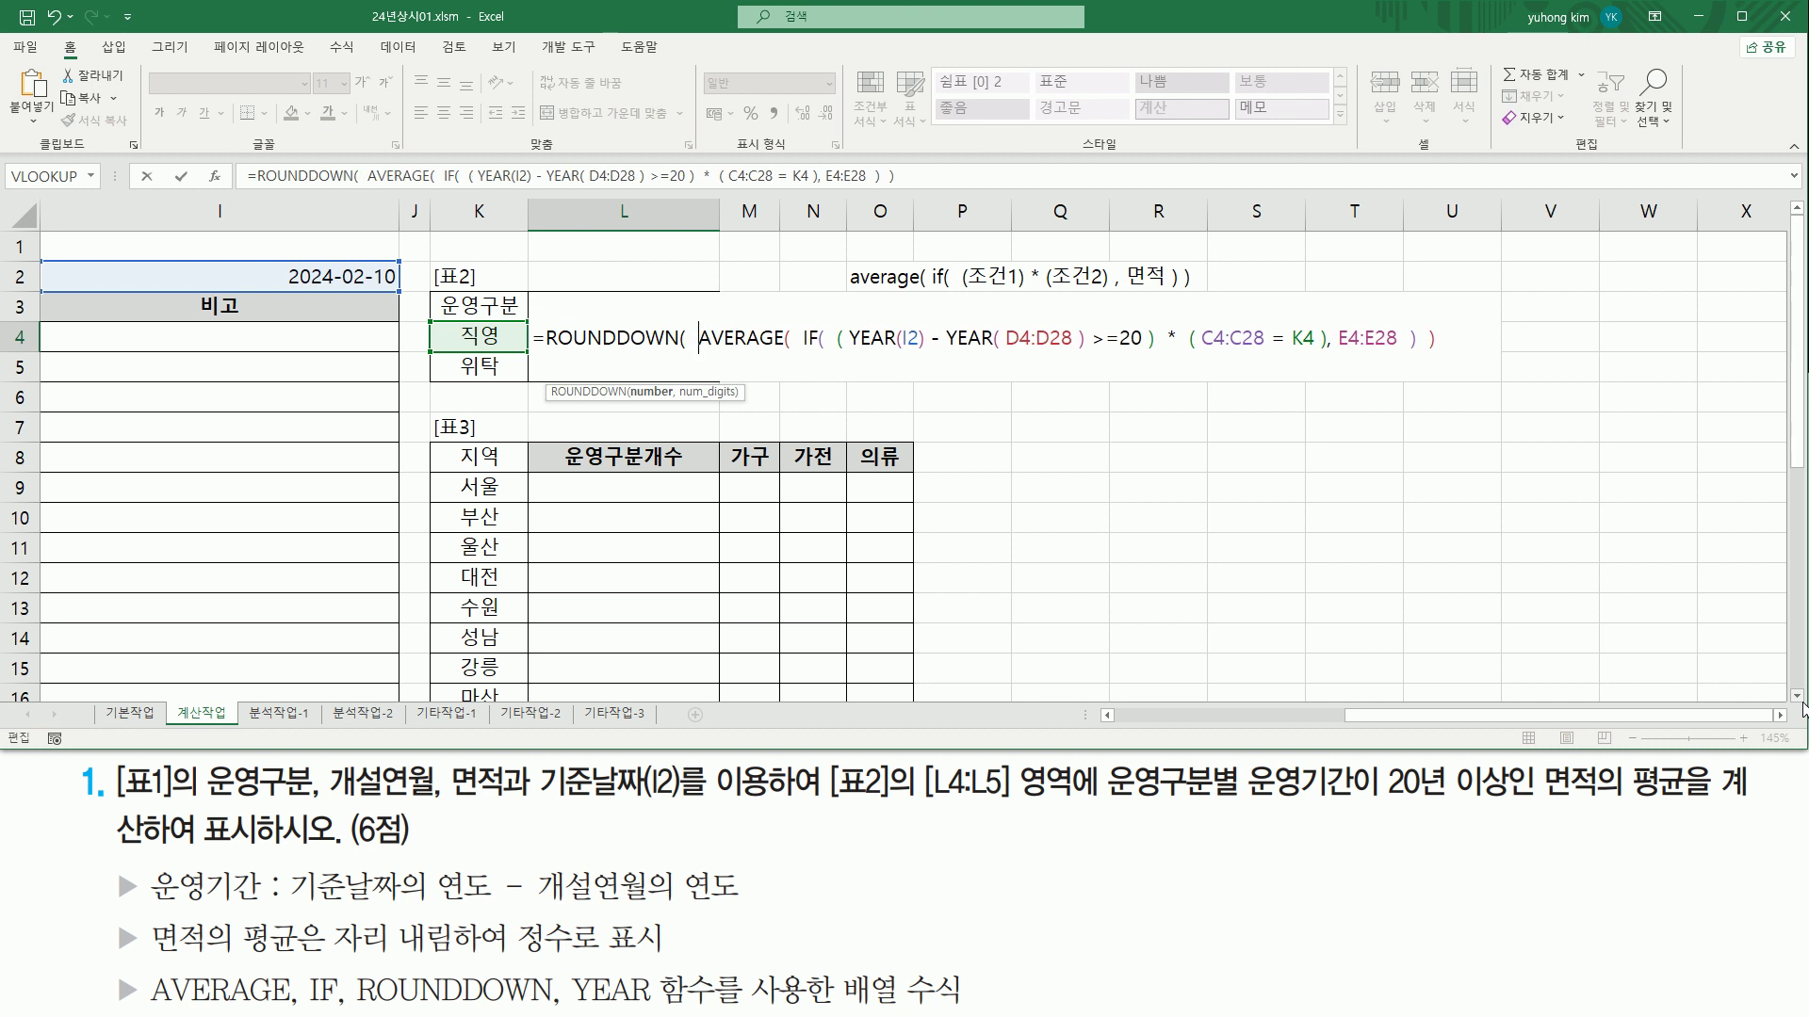
Step: Finish ROUNDDOWN in L4 with 0 digits after the AVERAGE expression and enter it as an array formula
key("shift+End")
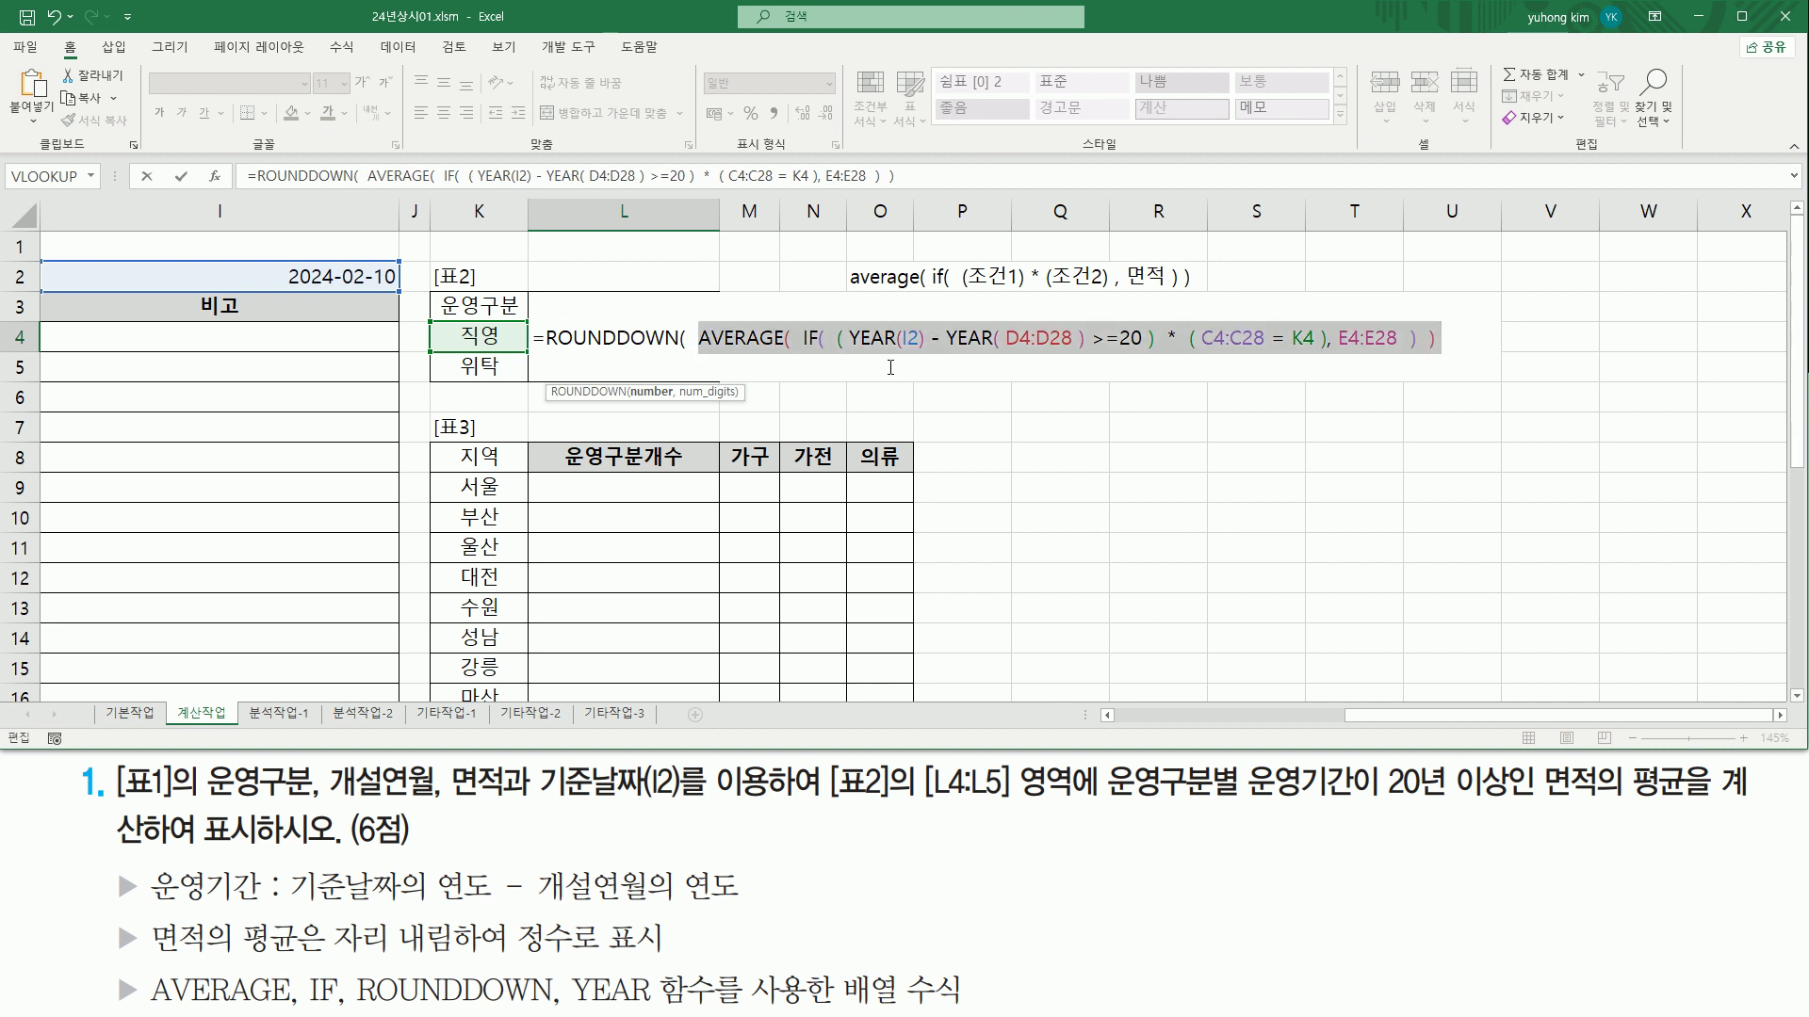
left_click(1470, 339)
type(",")
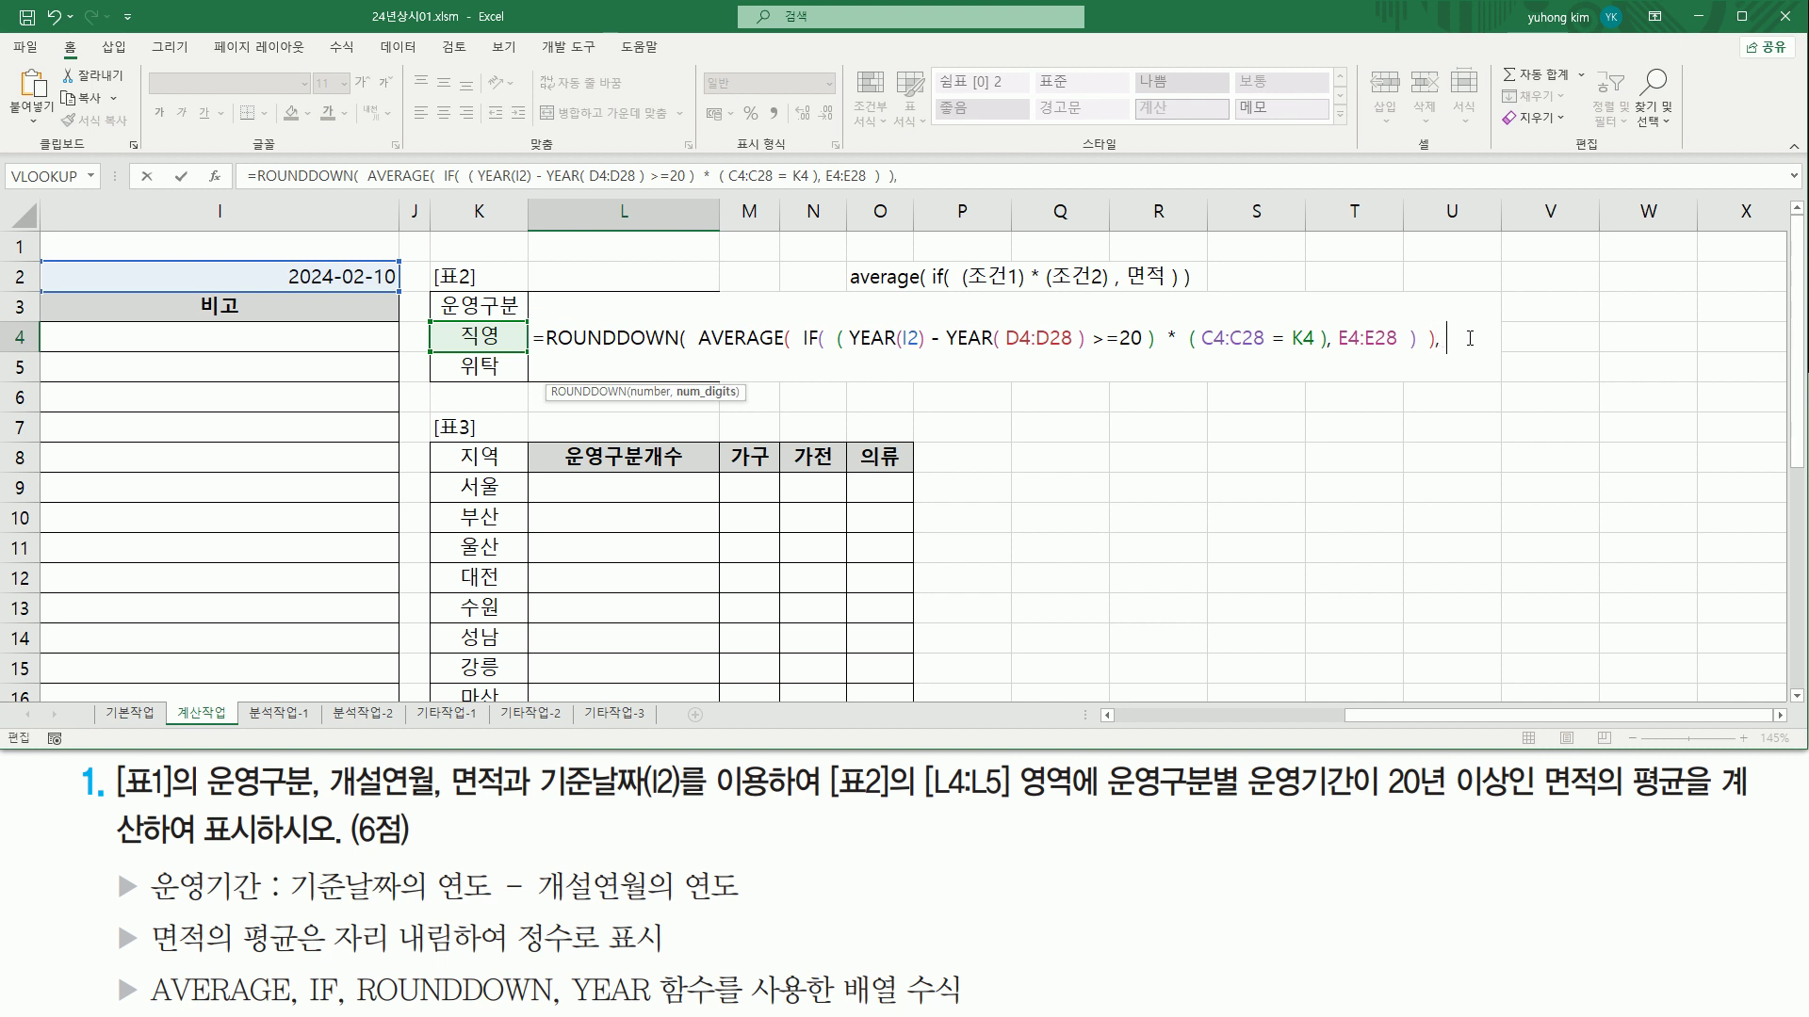
type(" 0")
key("BackSpace")
type(")")
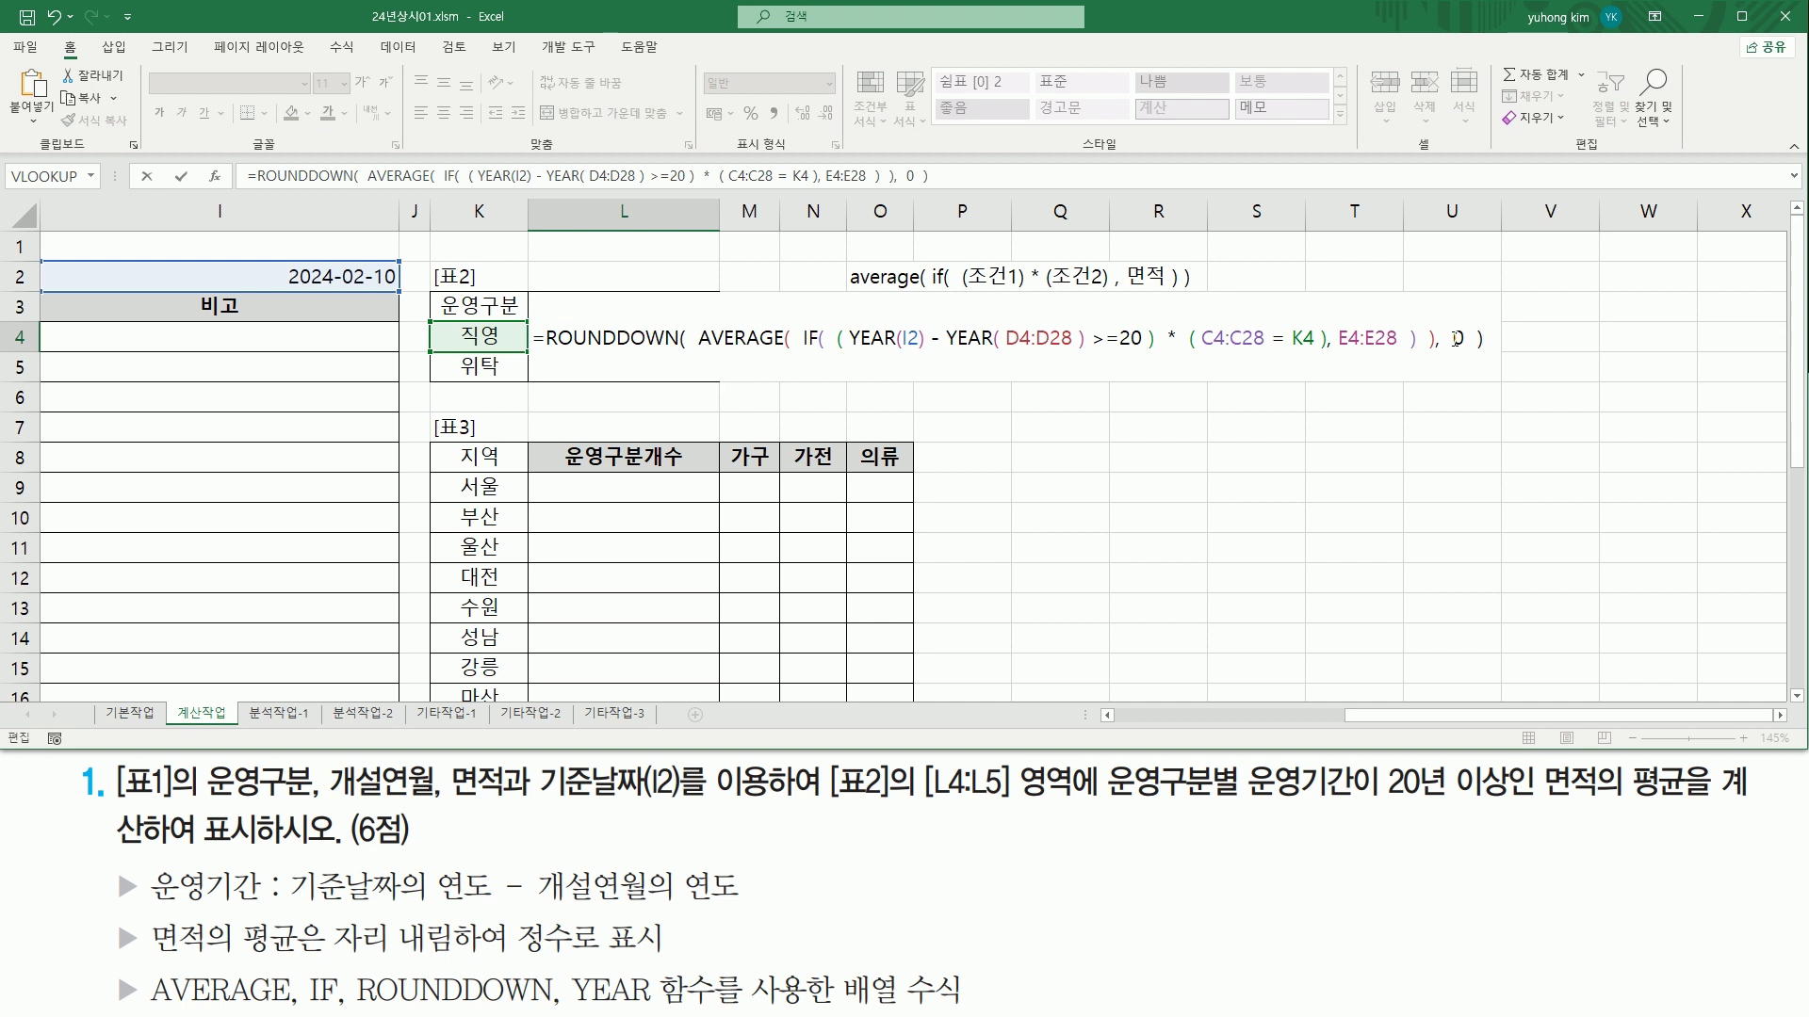
key("ctrl+shift+Return")
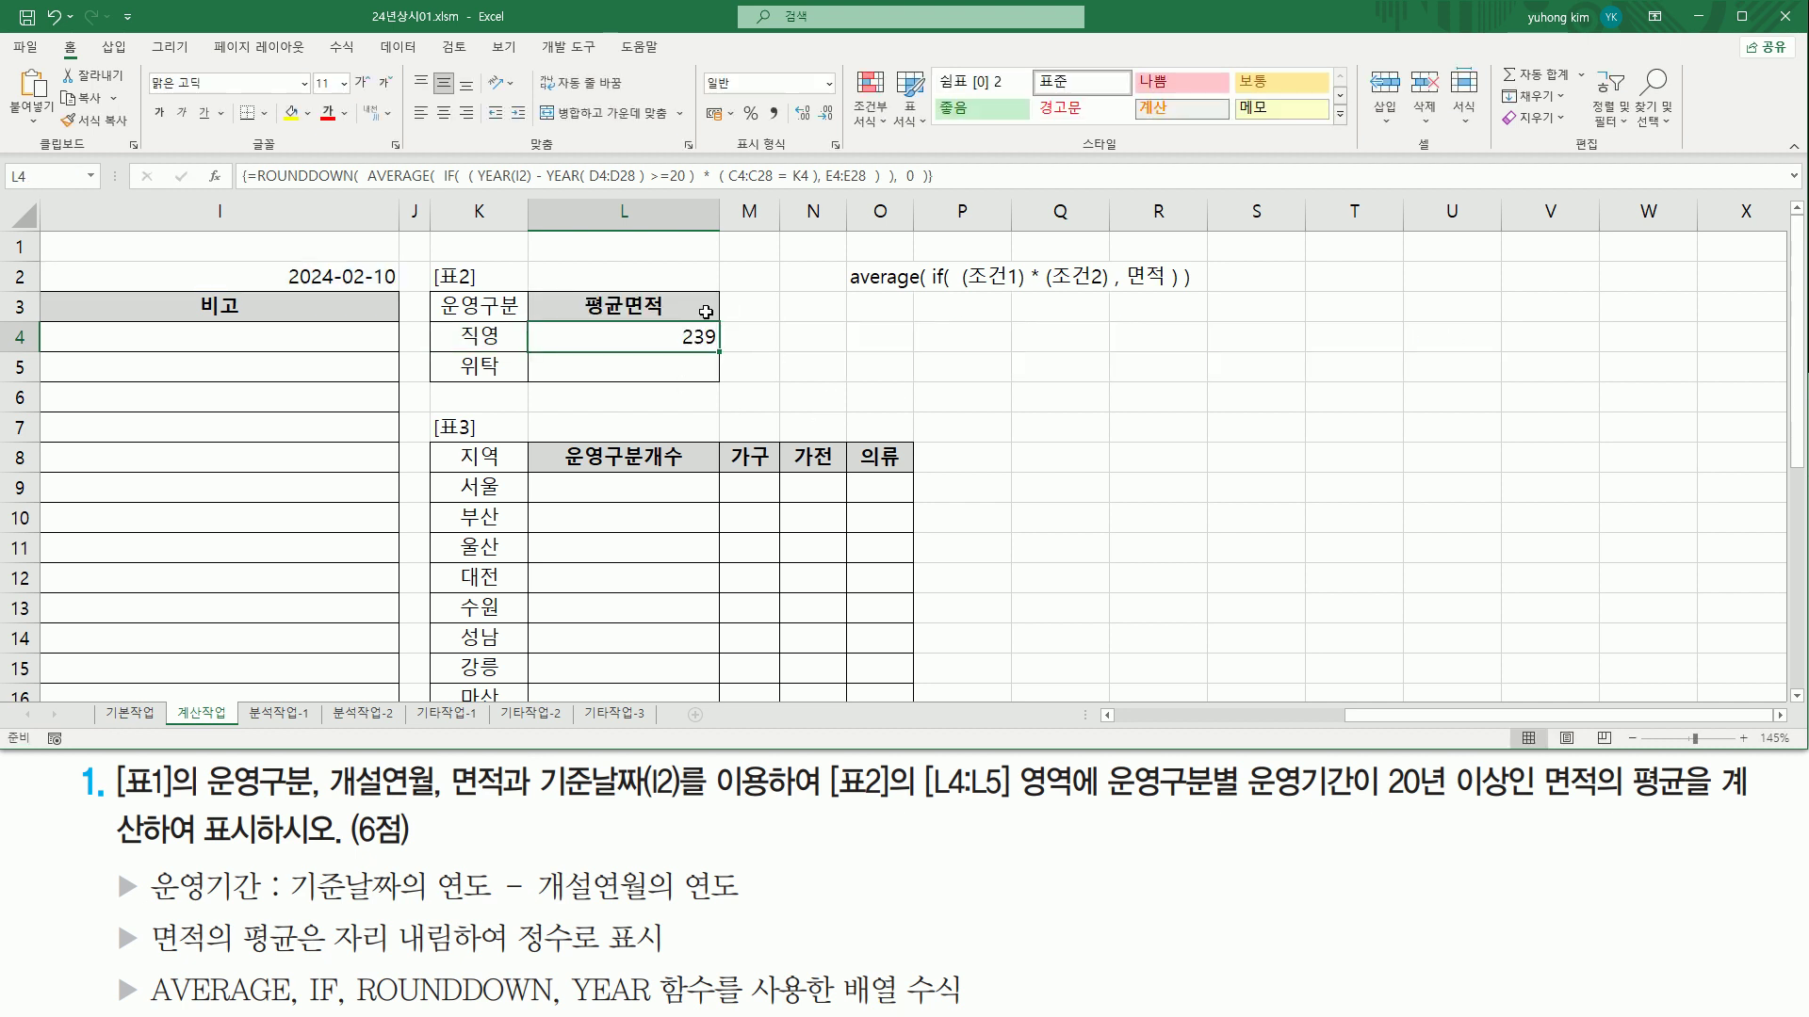
left_click_drag(1394, 714, 1306, 715)
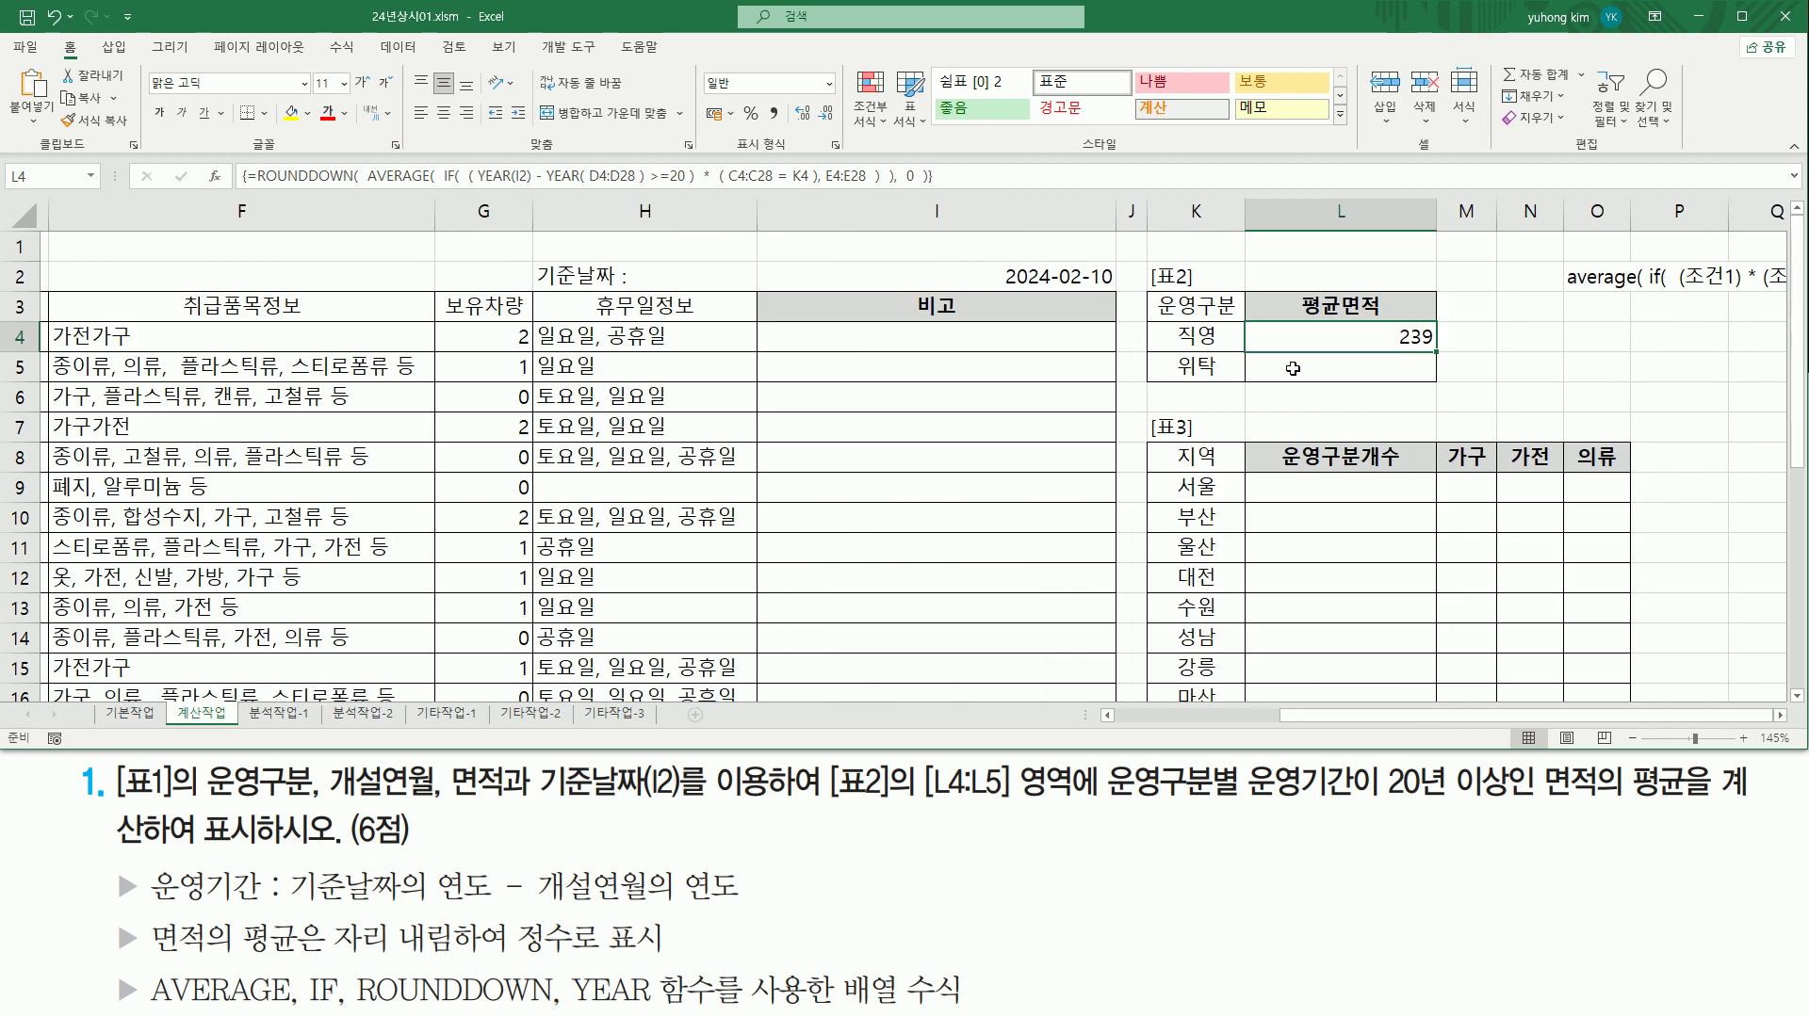
left_click_drag(1240, 328, 1430, 347)
left_click_drag(1251, 378, 1416, 377)
key("Escape")
Step: Open the L4 formula for editing with the 표1 columns it references in view
left_click(1387, 338)
double_click(1398, 338)
left_click_drag(1292, 716, 1097, 714)
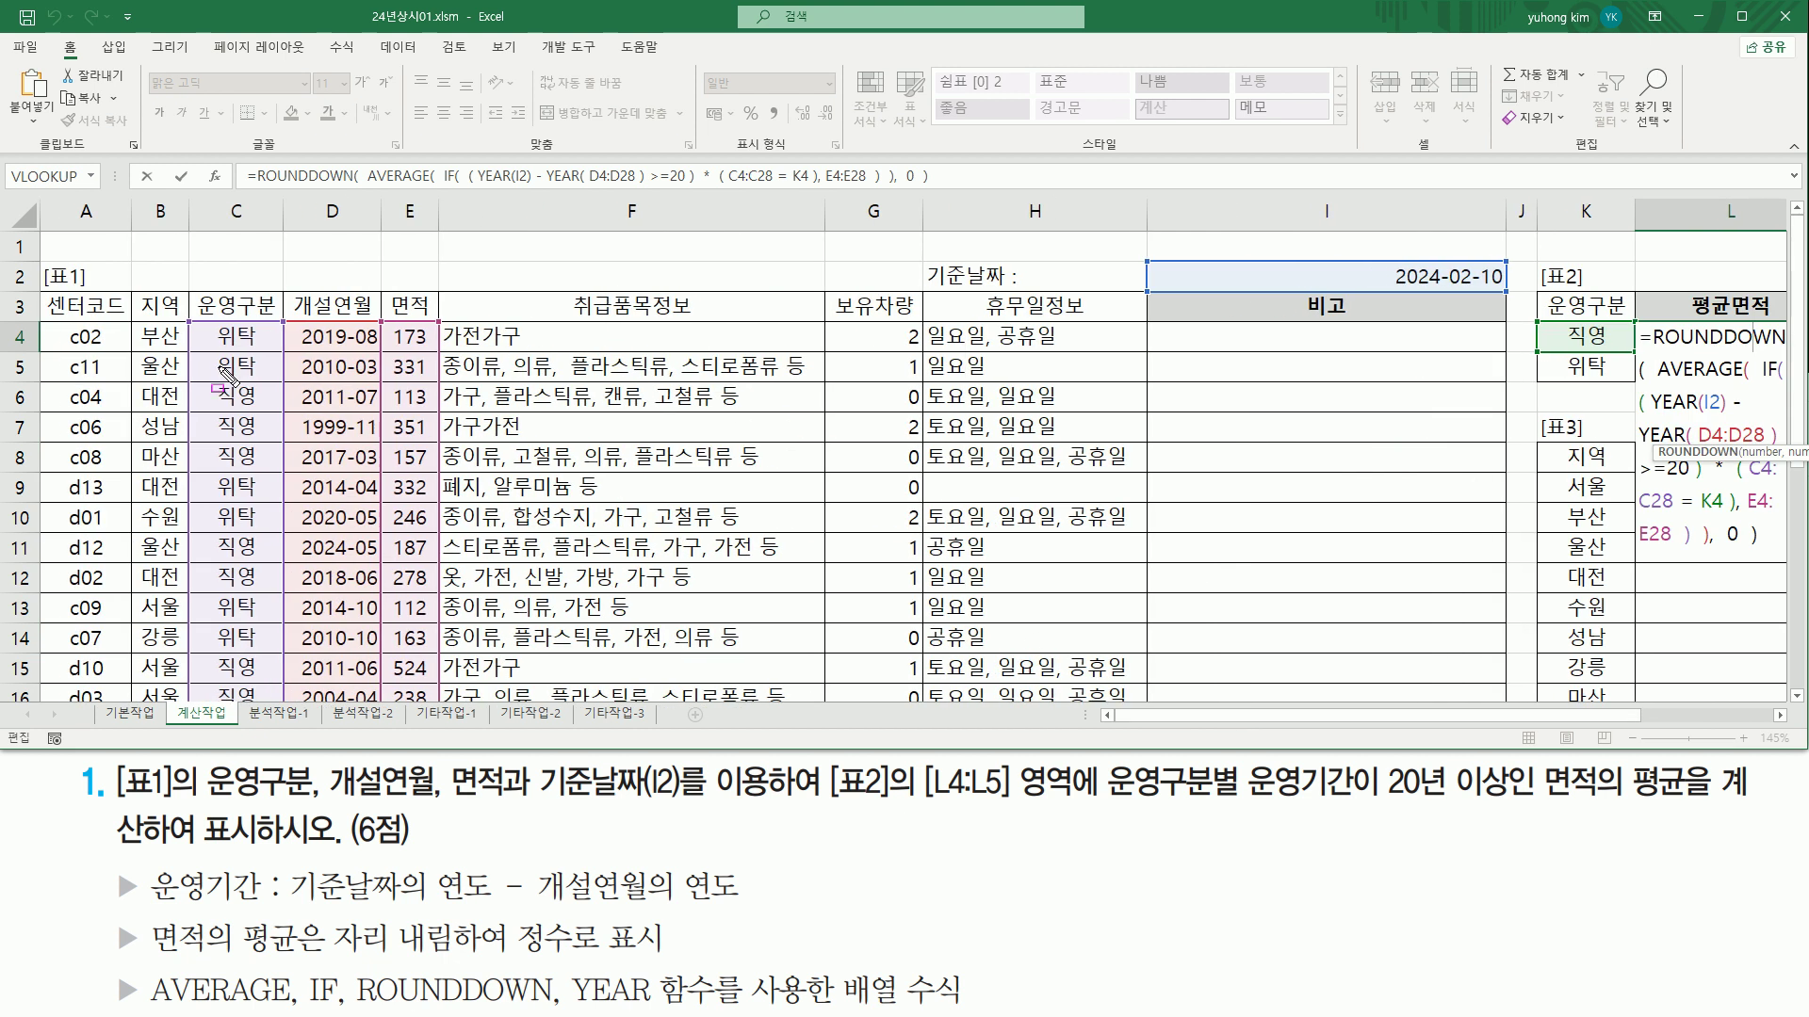
left_click_drag(189, 322, 275, 709)
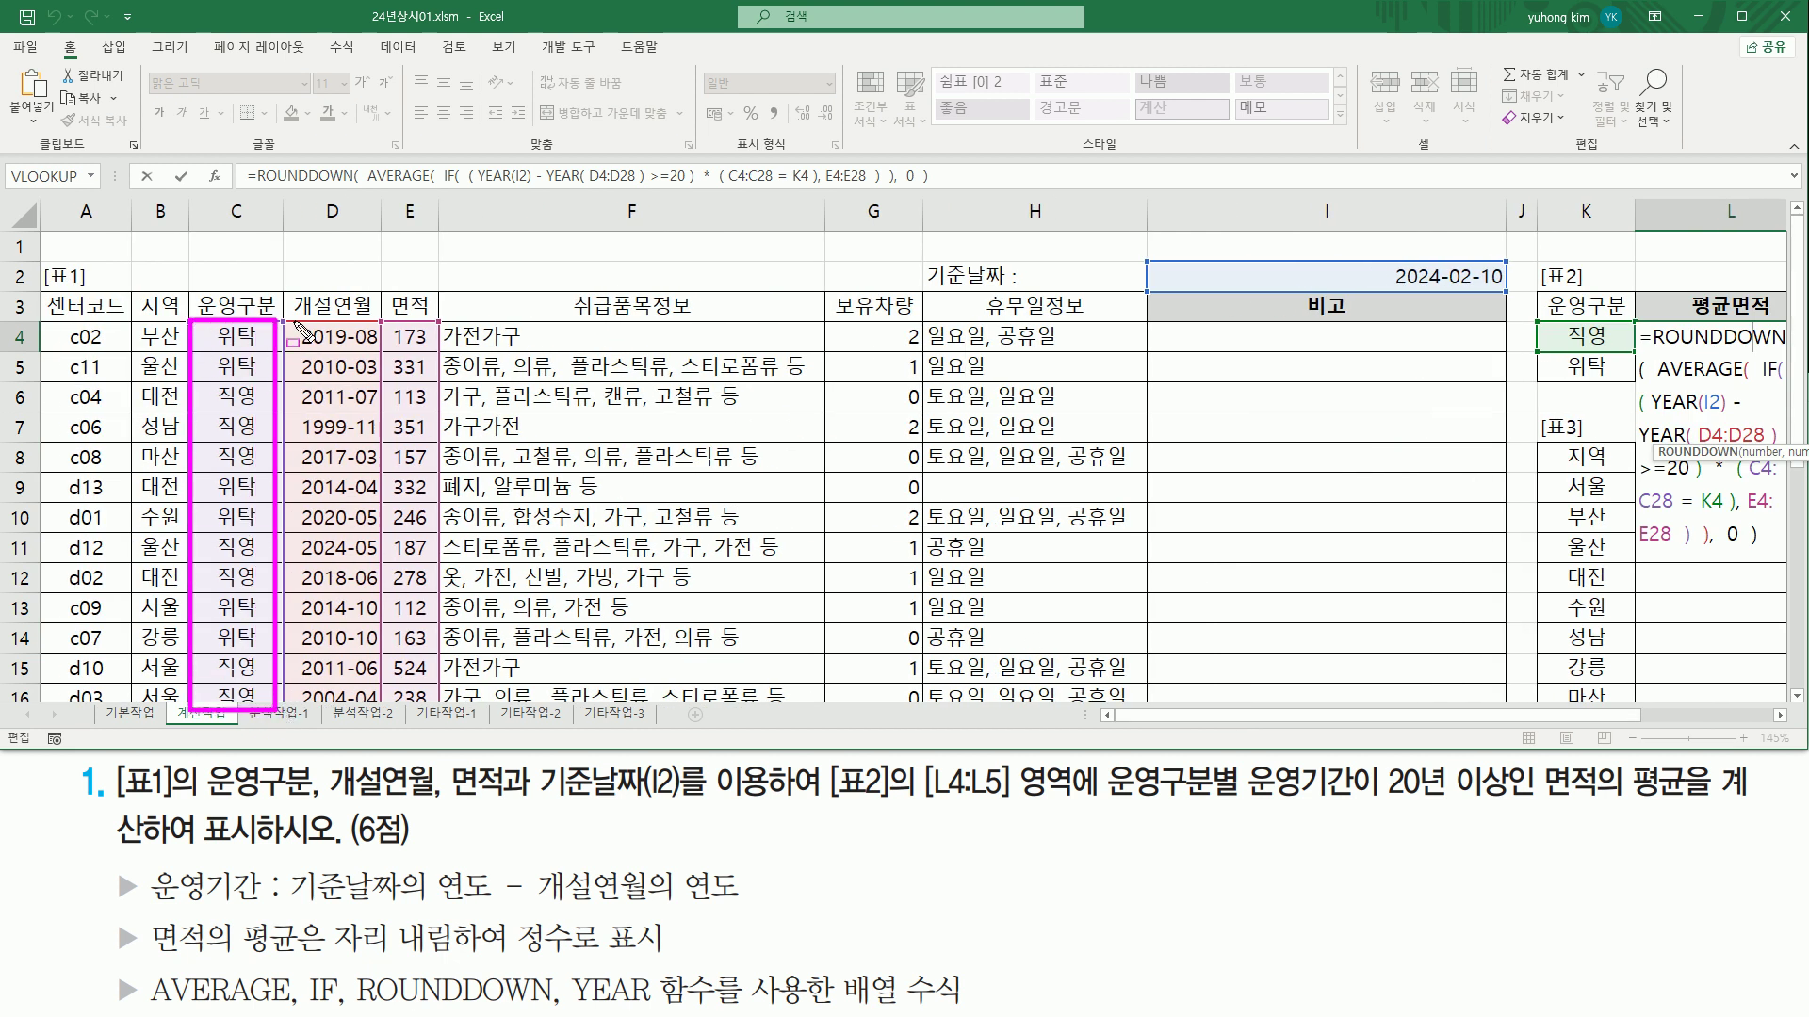
mouse_move(293, 322)
left_mouse_down()
mouse_move(381, 730)
mouse_move(377, 708)
left_mouse_up()
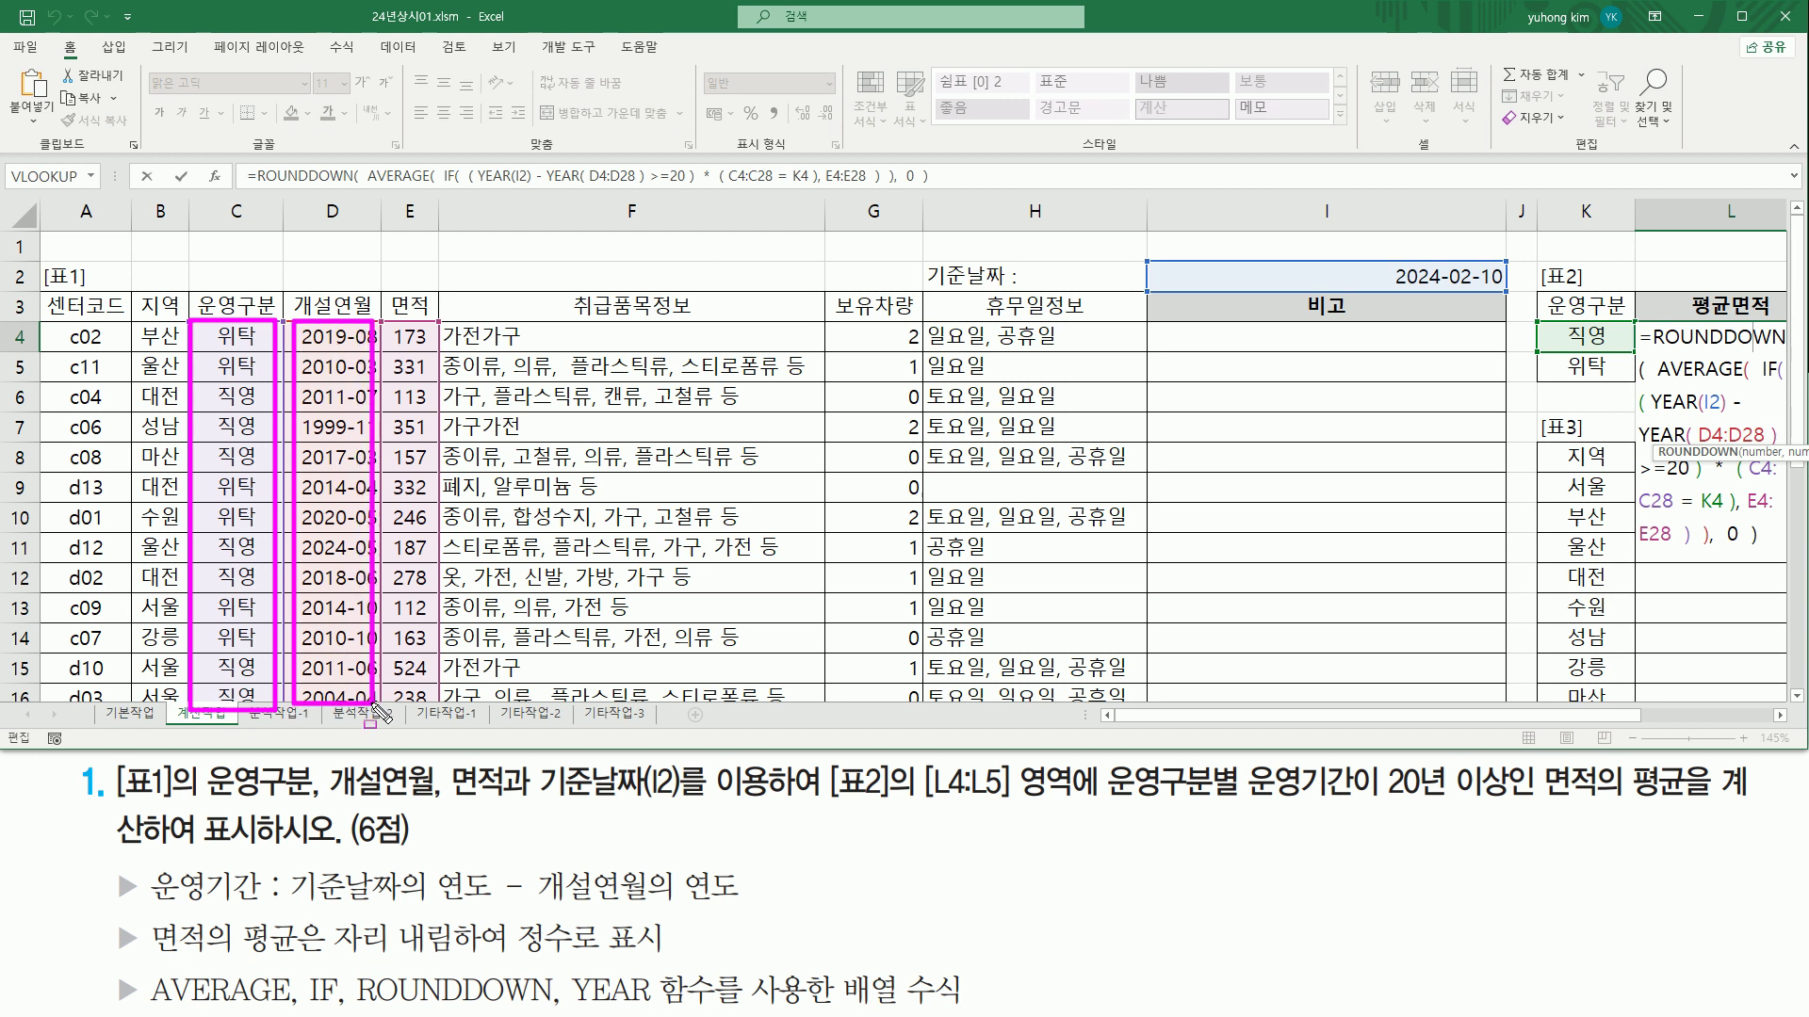
left_click_drag(385, 322, 439, 707)
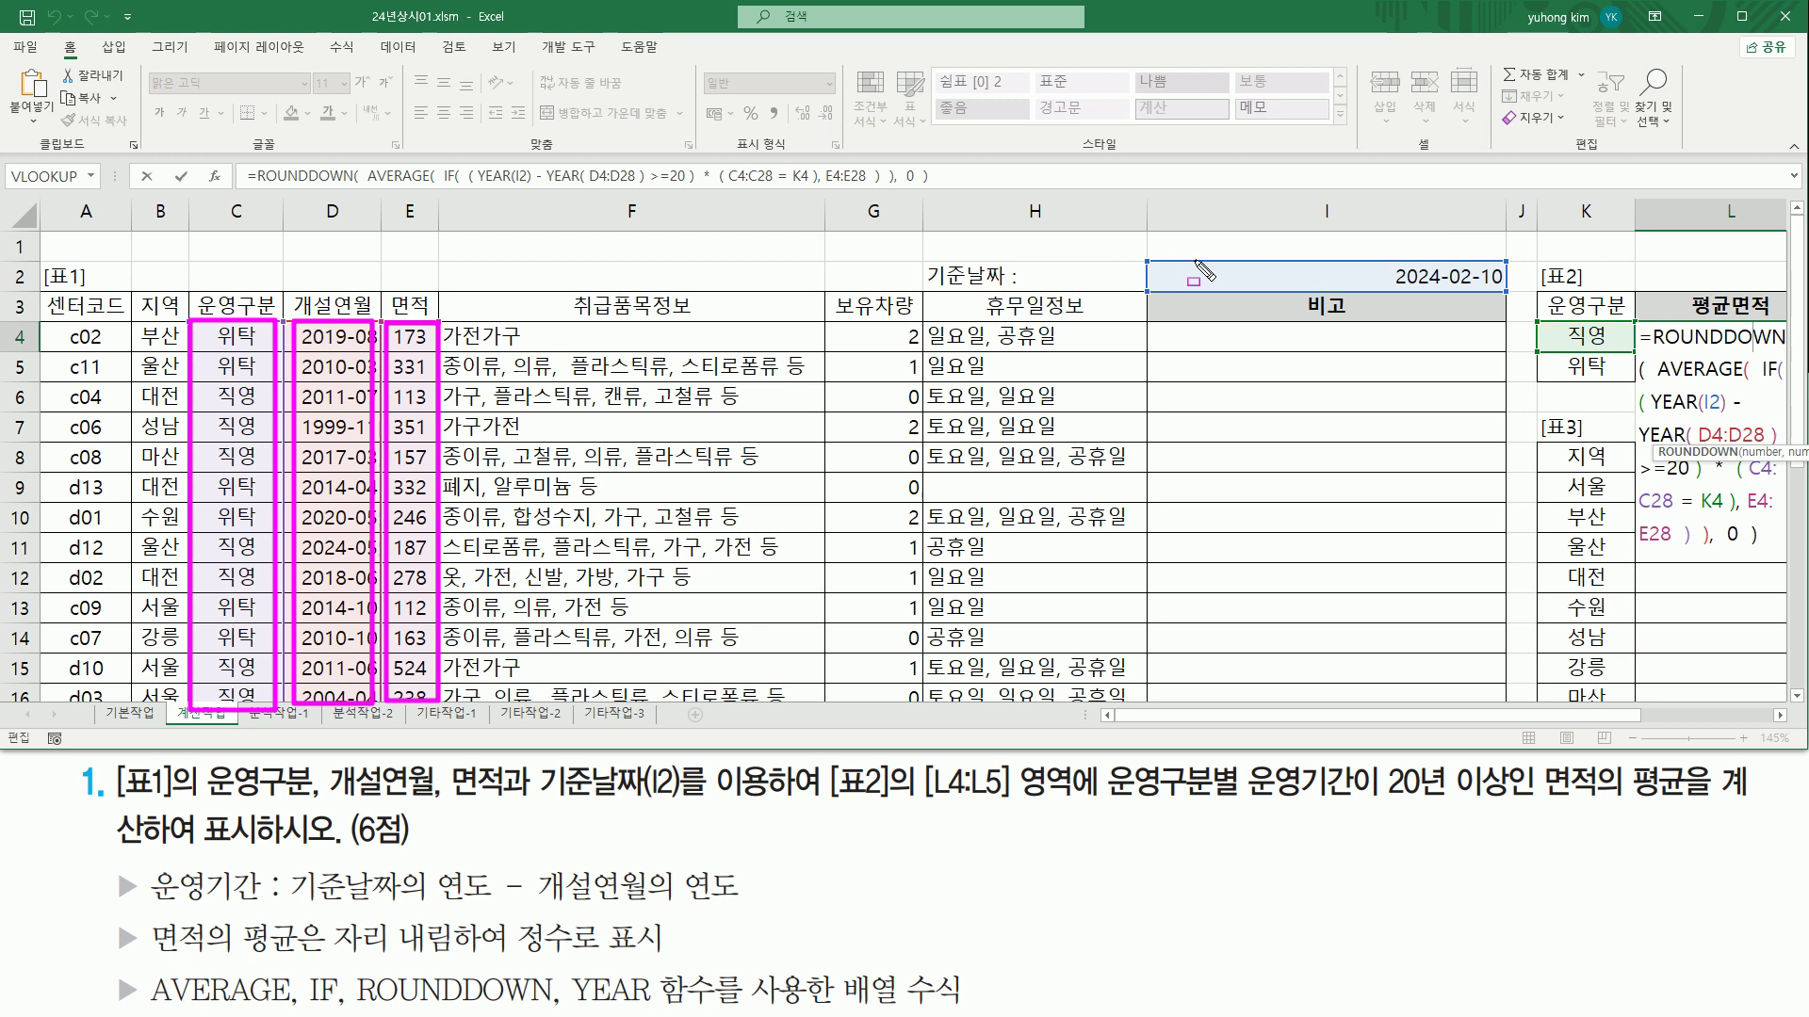
left_click_drag(1167, 257, 1496, 290)
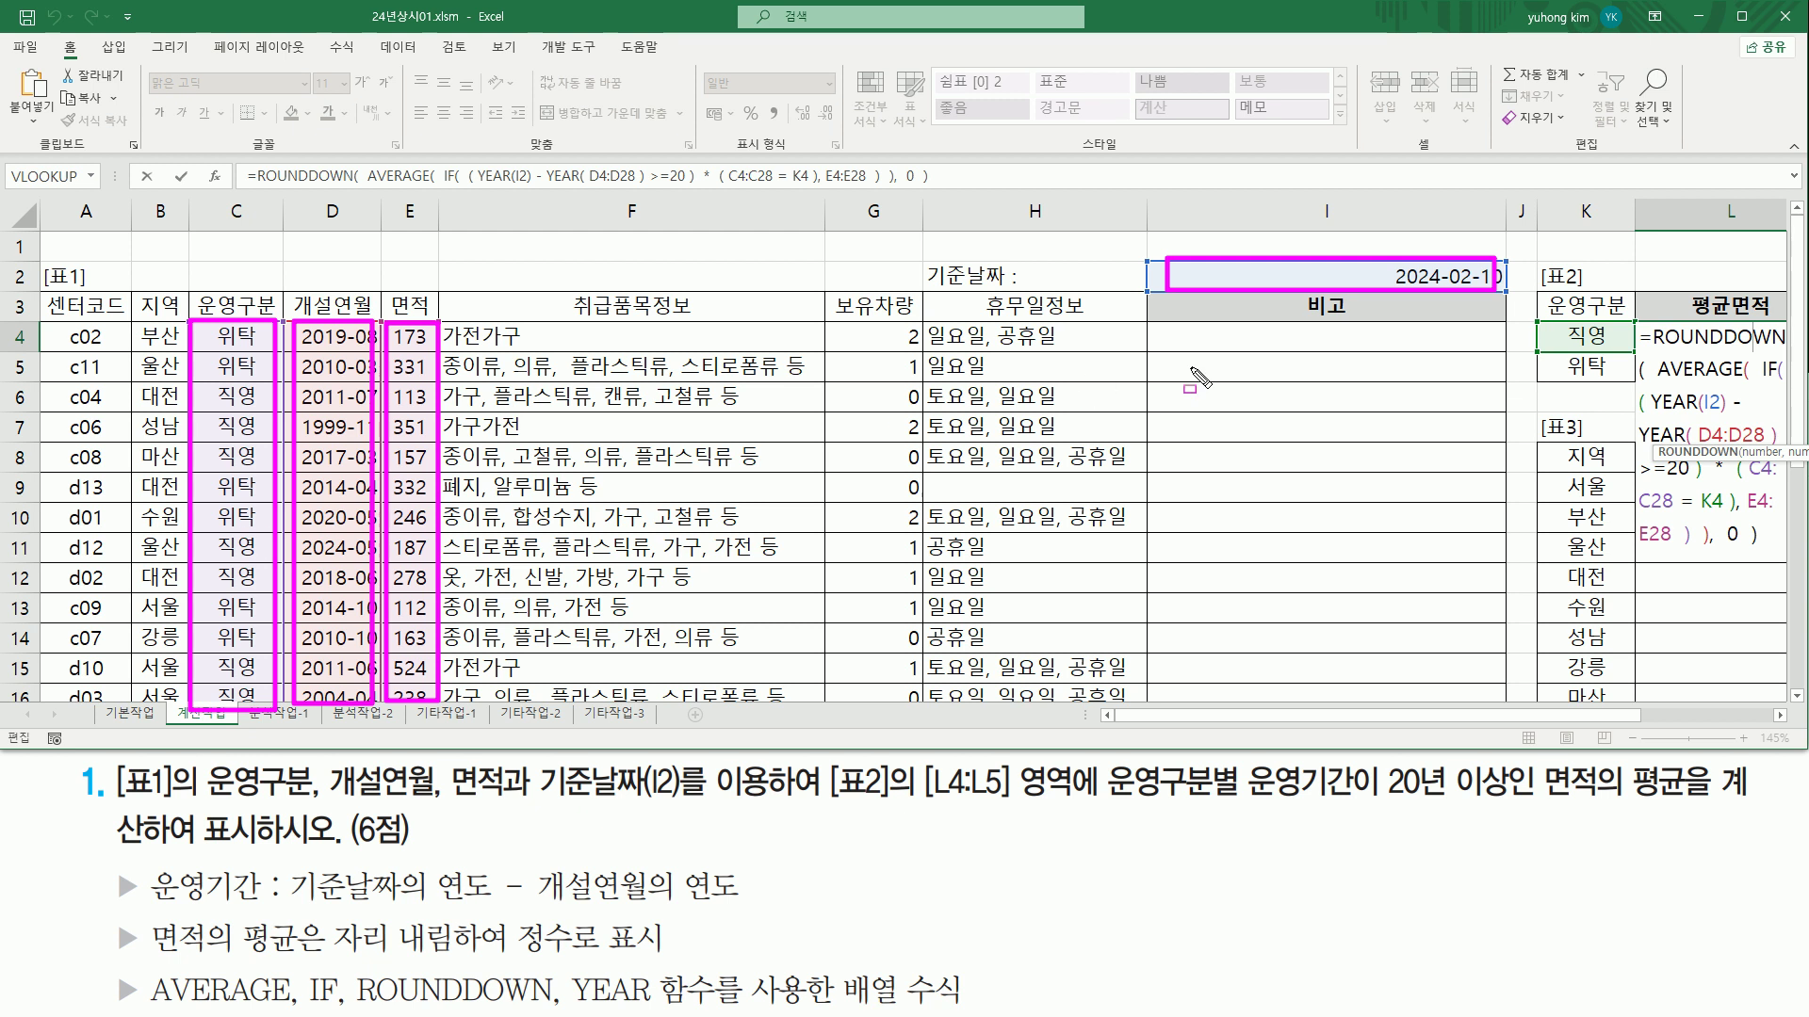
key("Escape")
Step: Make the reference date I2 and the 개설연월 range D4:D28 absolute in the L4 formula
left_click_drag(1574, 719, 1711, 713)
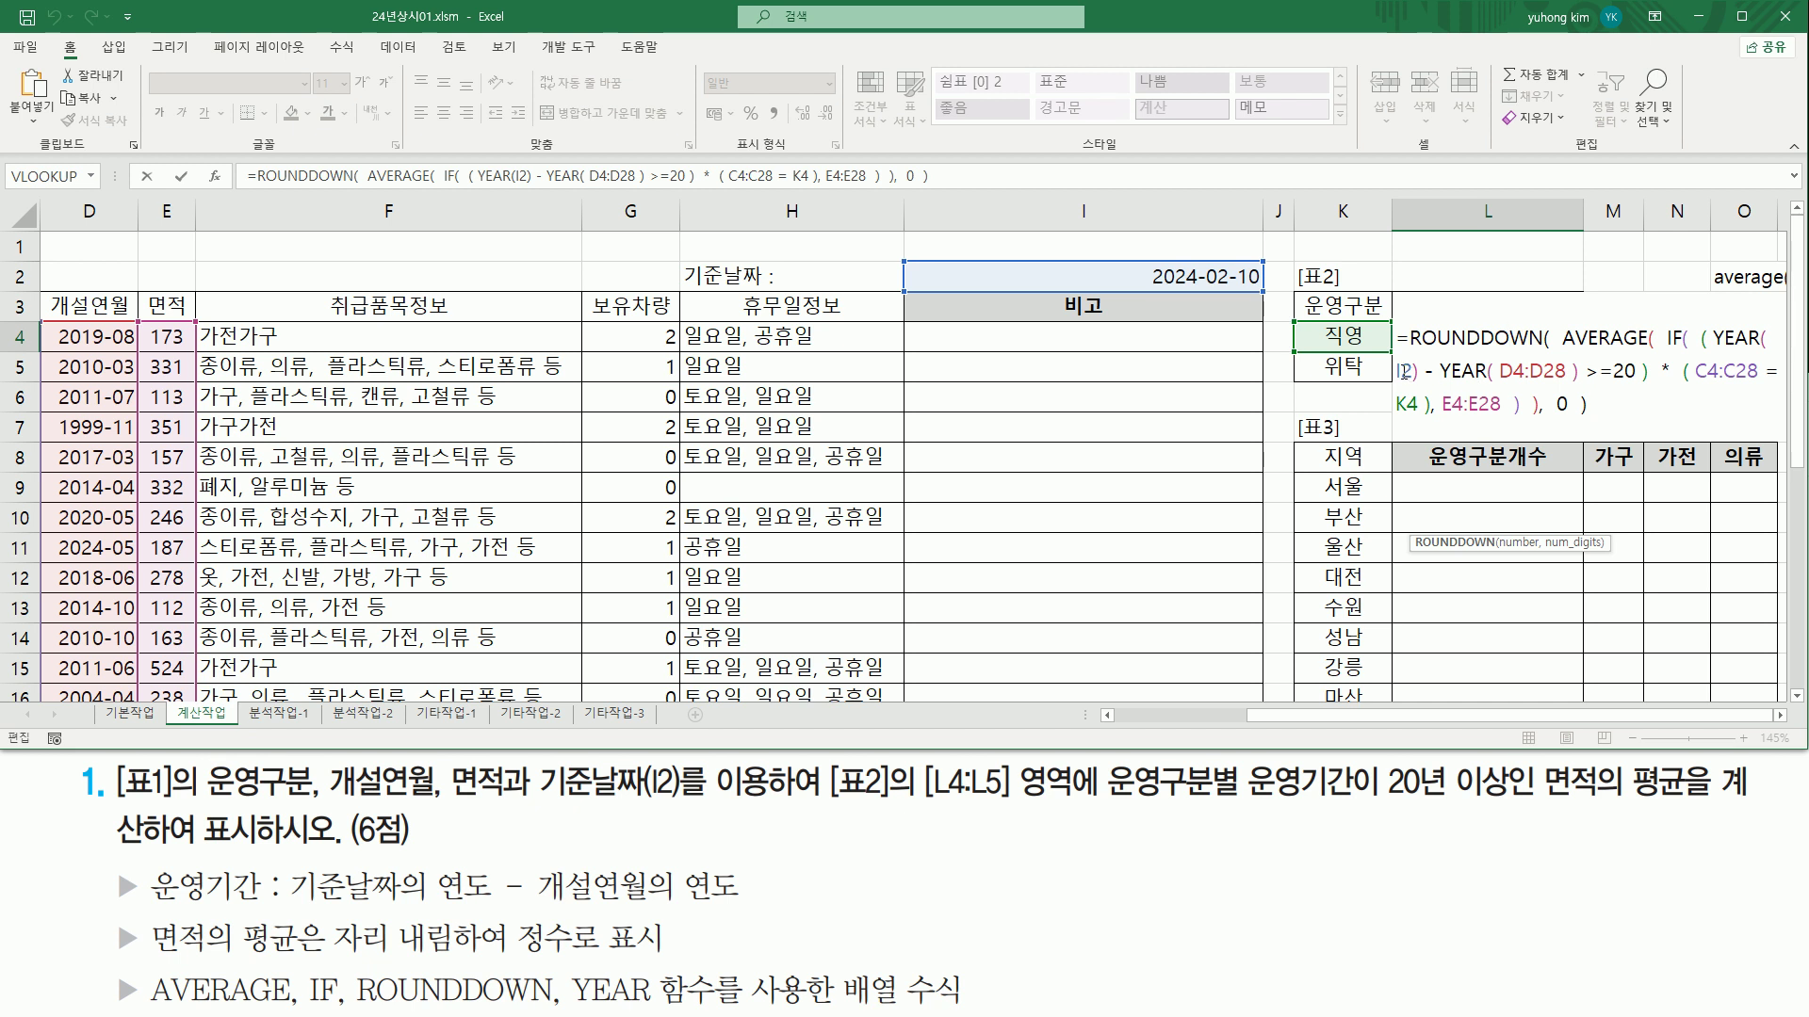
left_click(1402, 372)
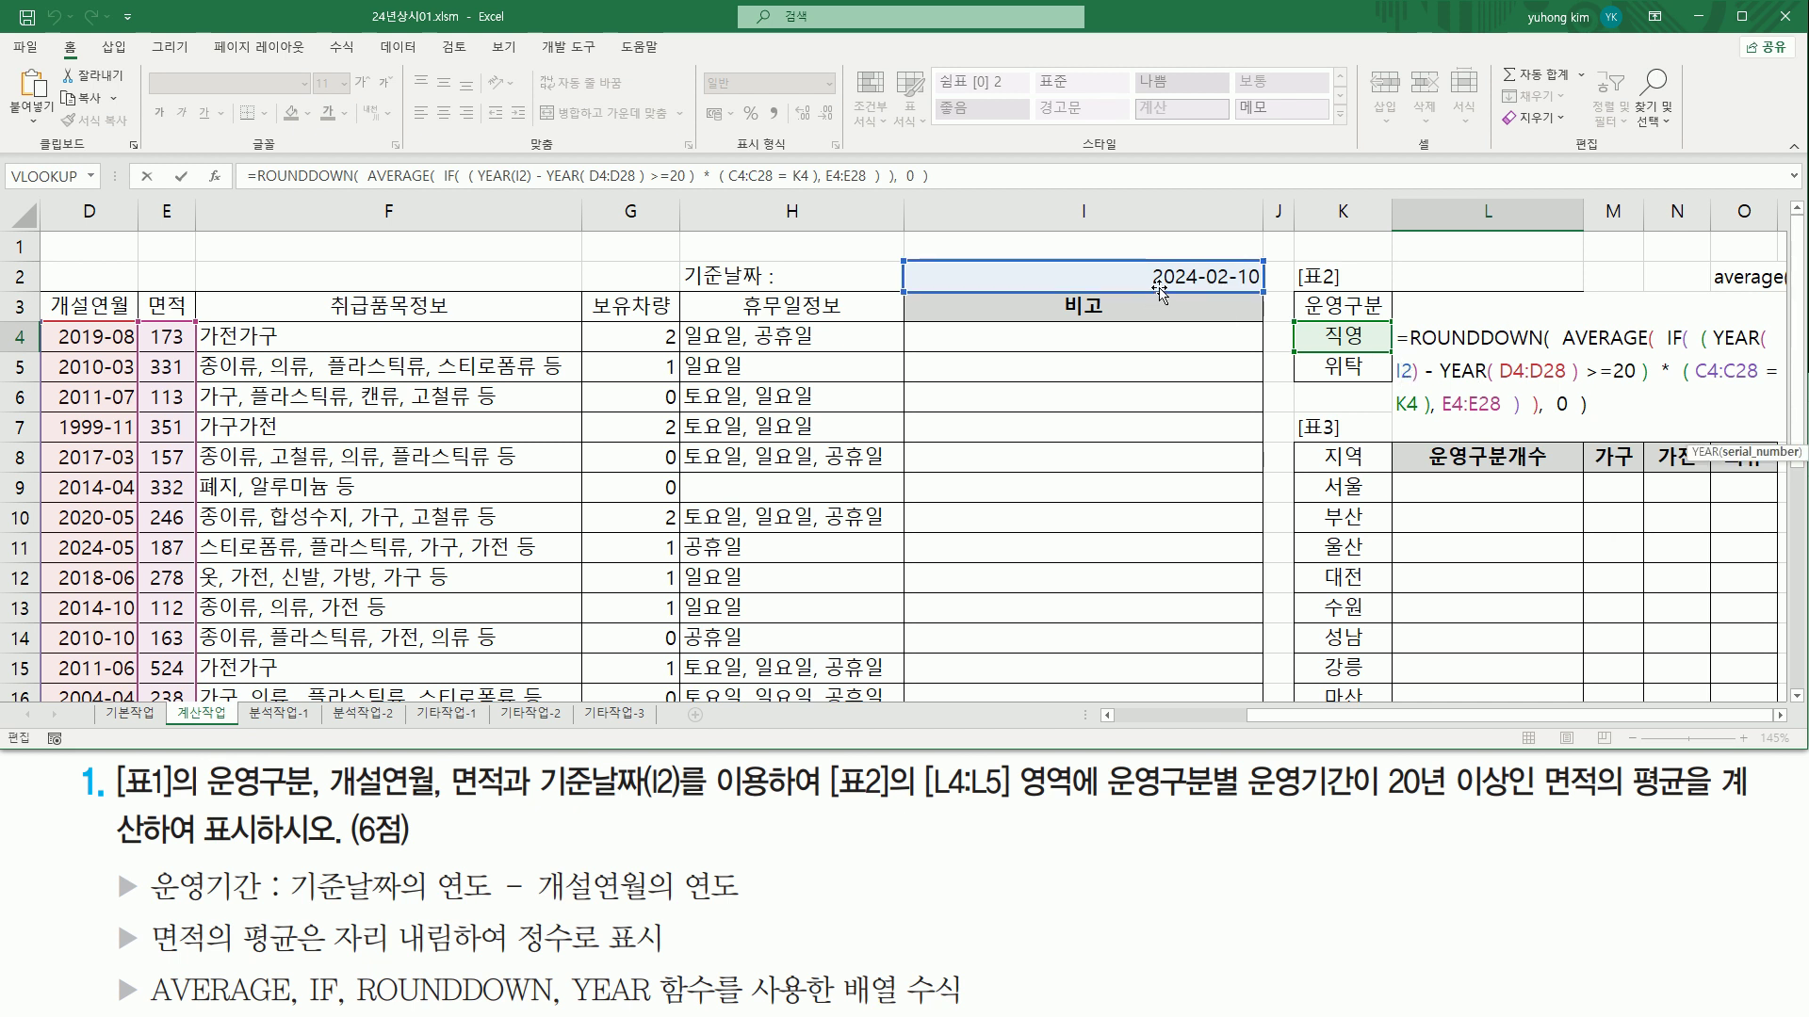
key("F4")
left_click_drag(1531, 371, 1575, 377)
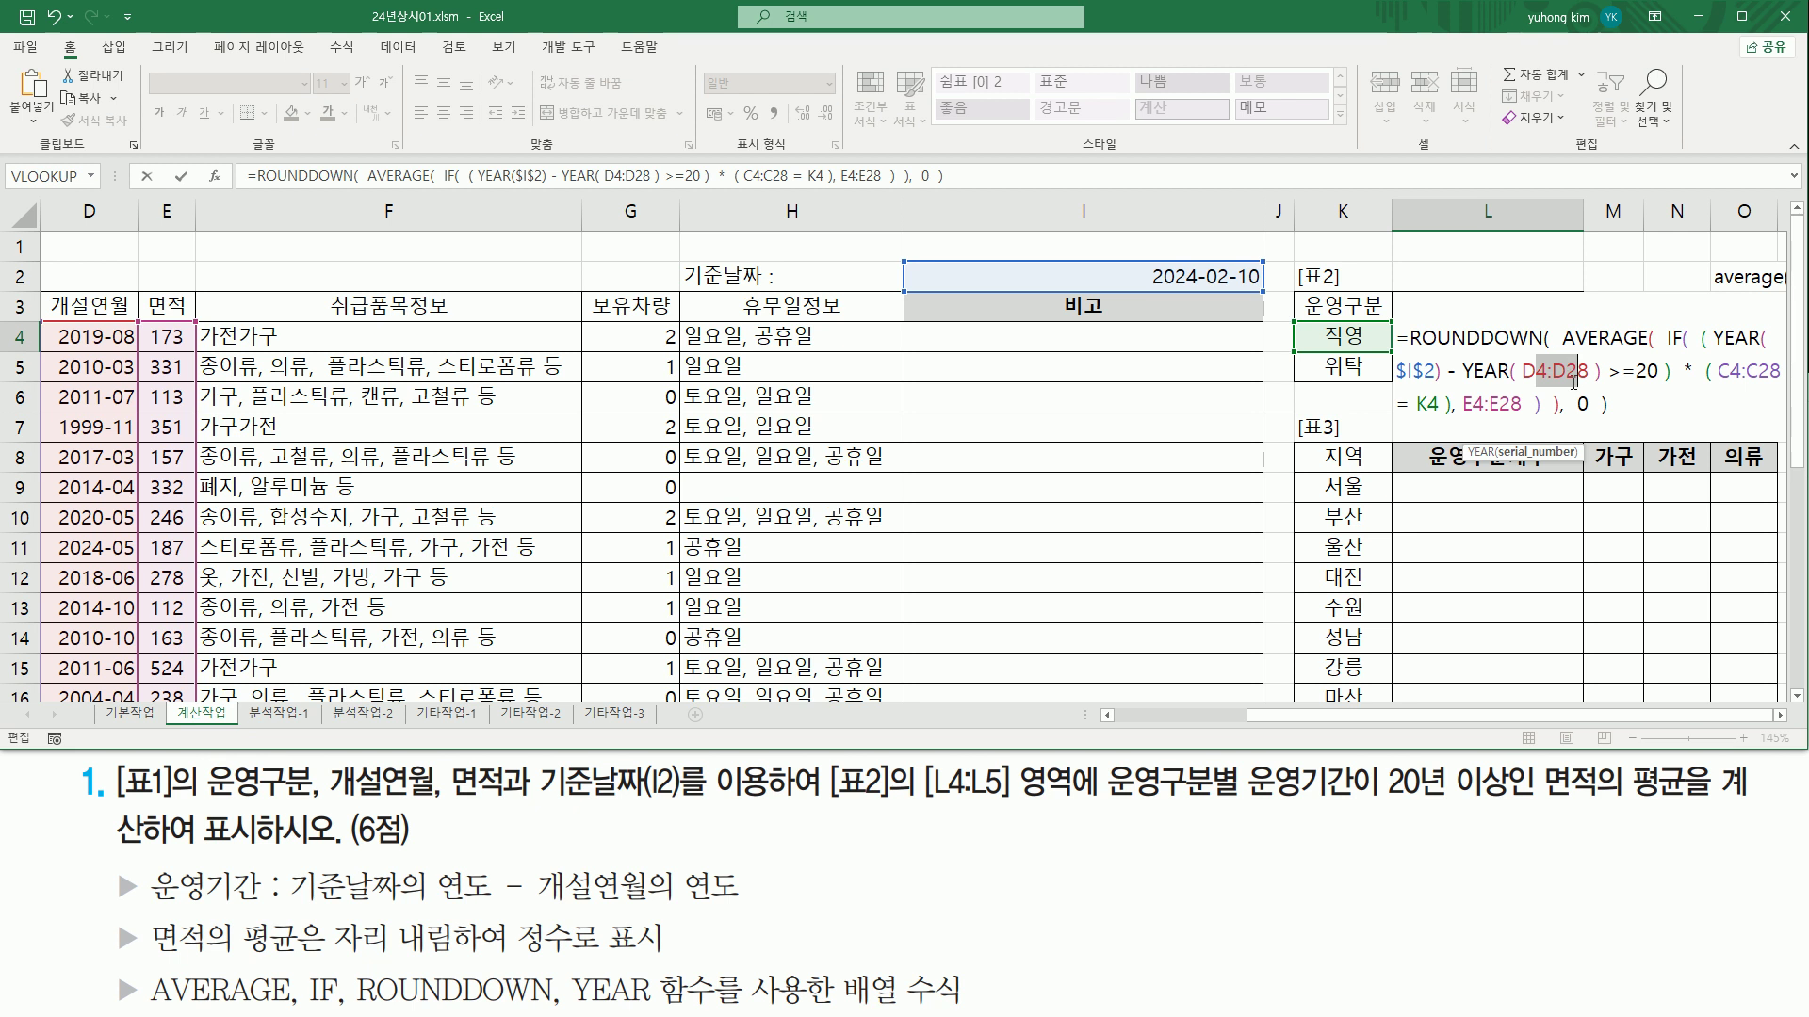
key("F4")
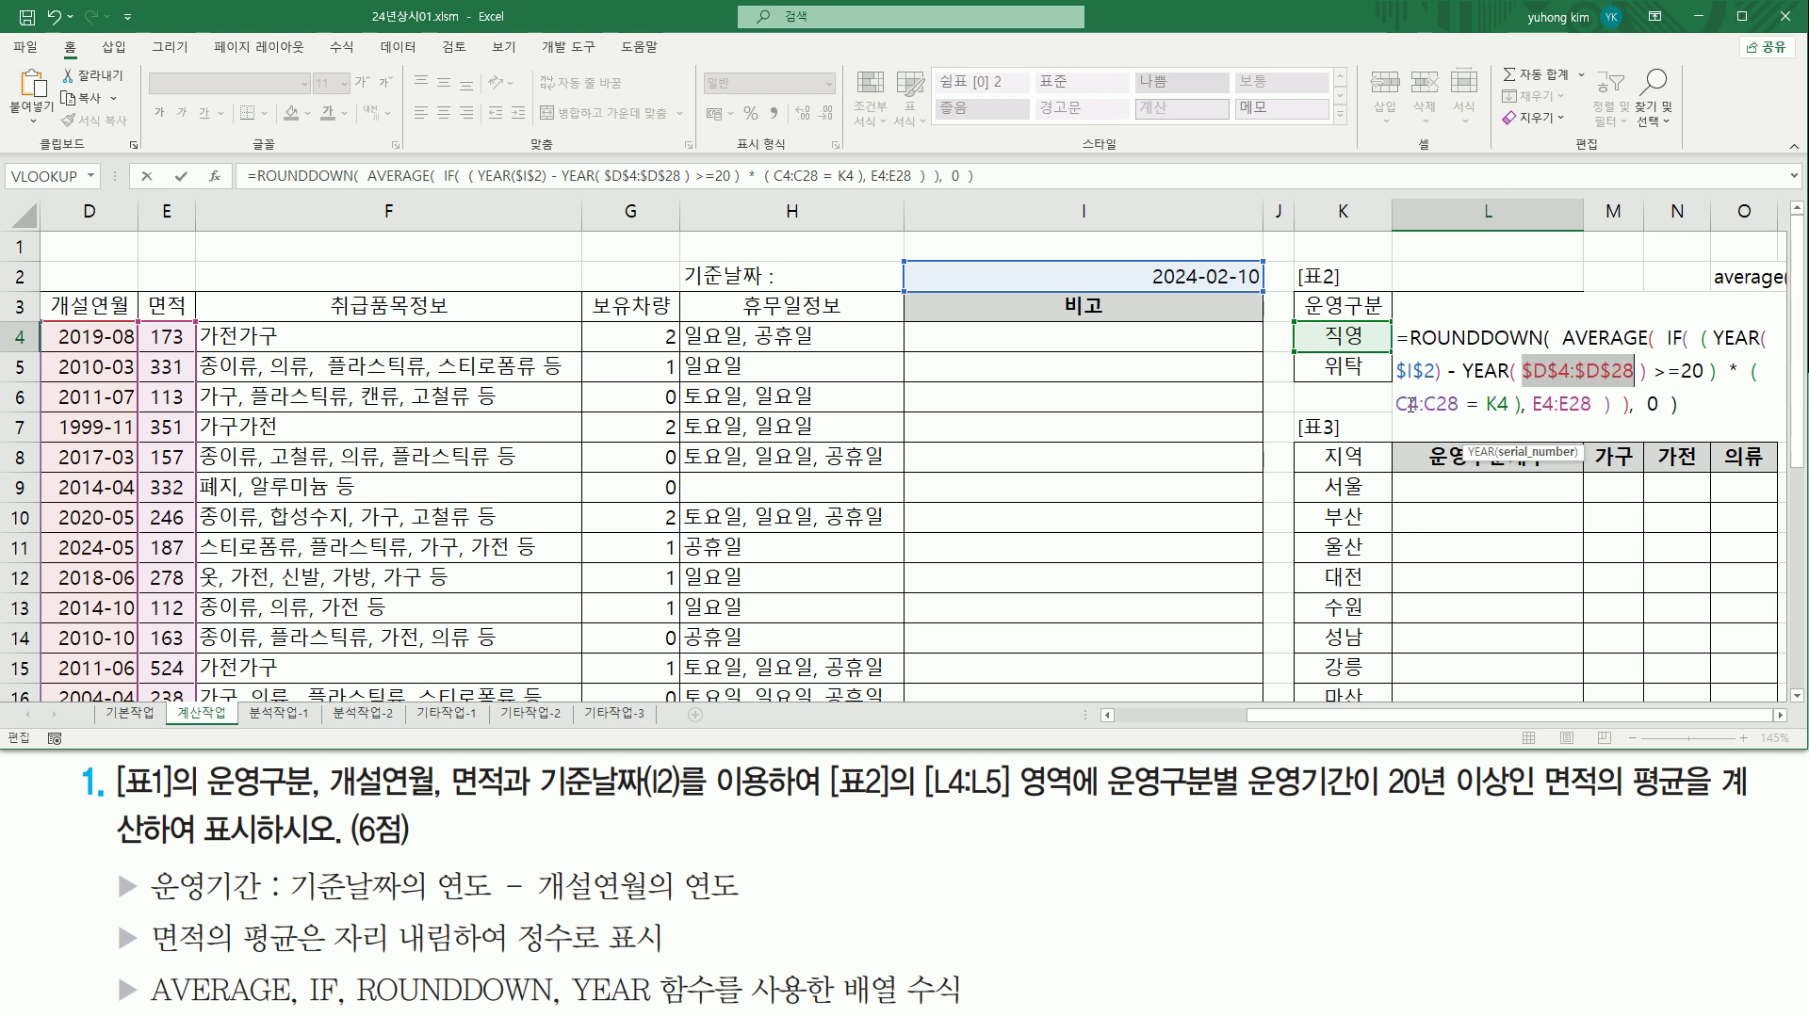
Step: Make the 운영구분 range C4:C28 and the 면적 range E4:E28 absolute in the L4 formula
left_click_drag(1409, 405, 1448, 405)
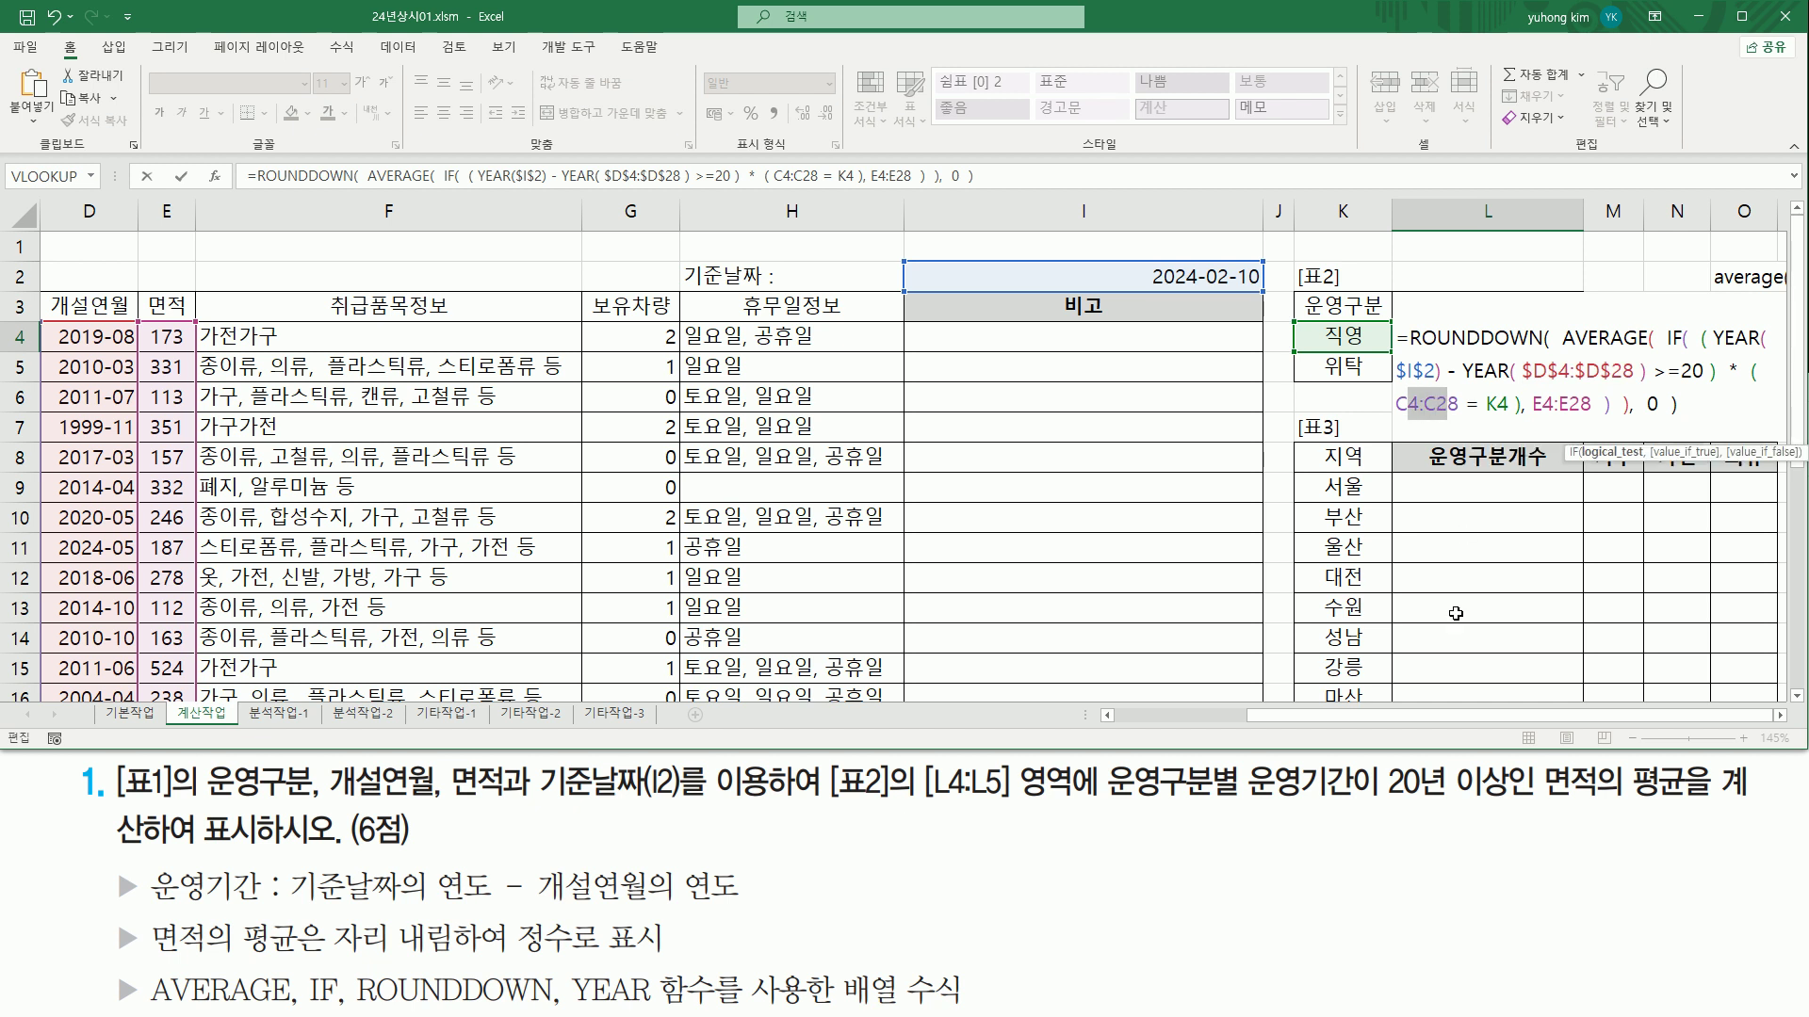
mouse_move(1416, 724)
left_mouse_down()
mouse_move(1375, 722)
mouse_move(1388, 707)
left_mouse_up()
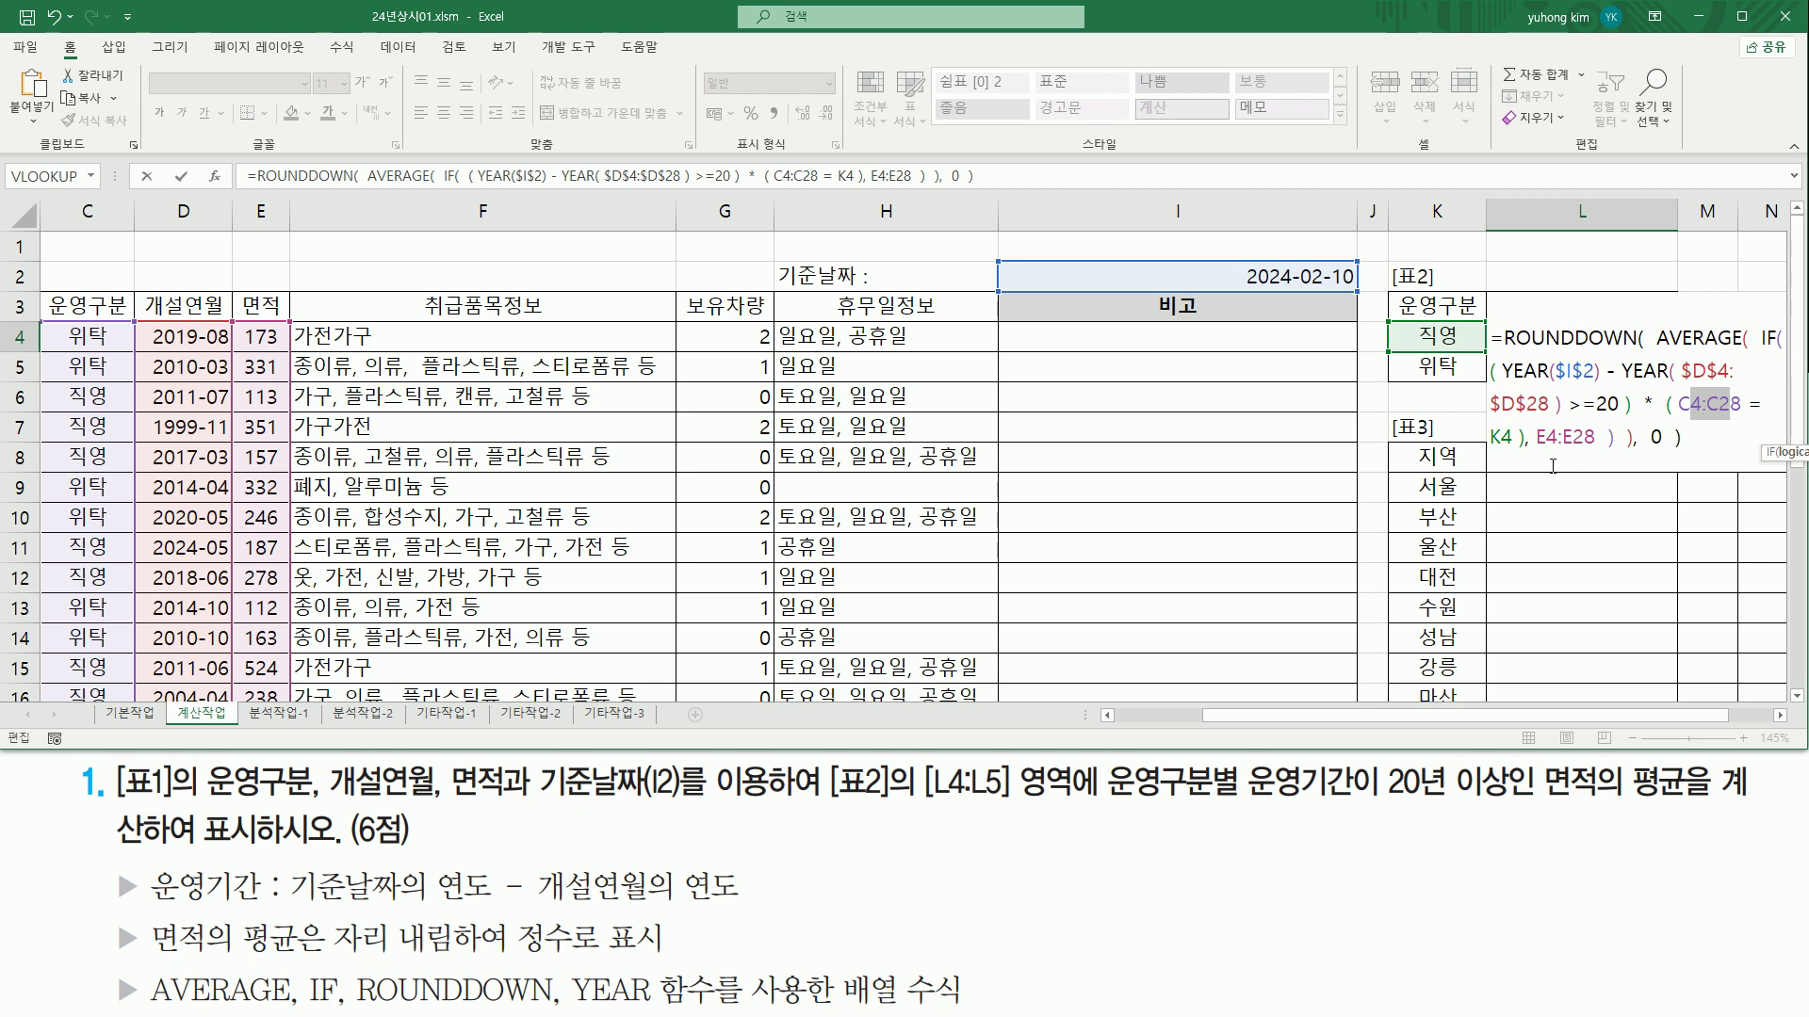
key("F4")
left_click_drag(1566, 440, 1602, 440)
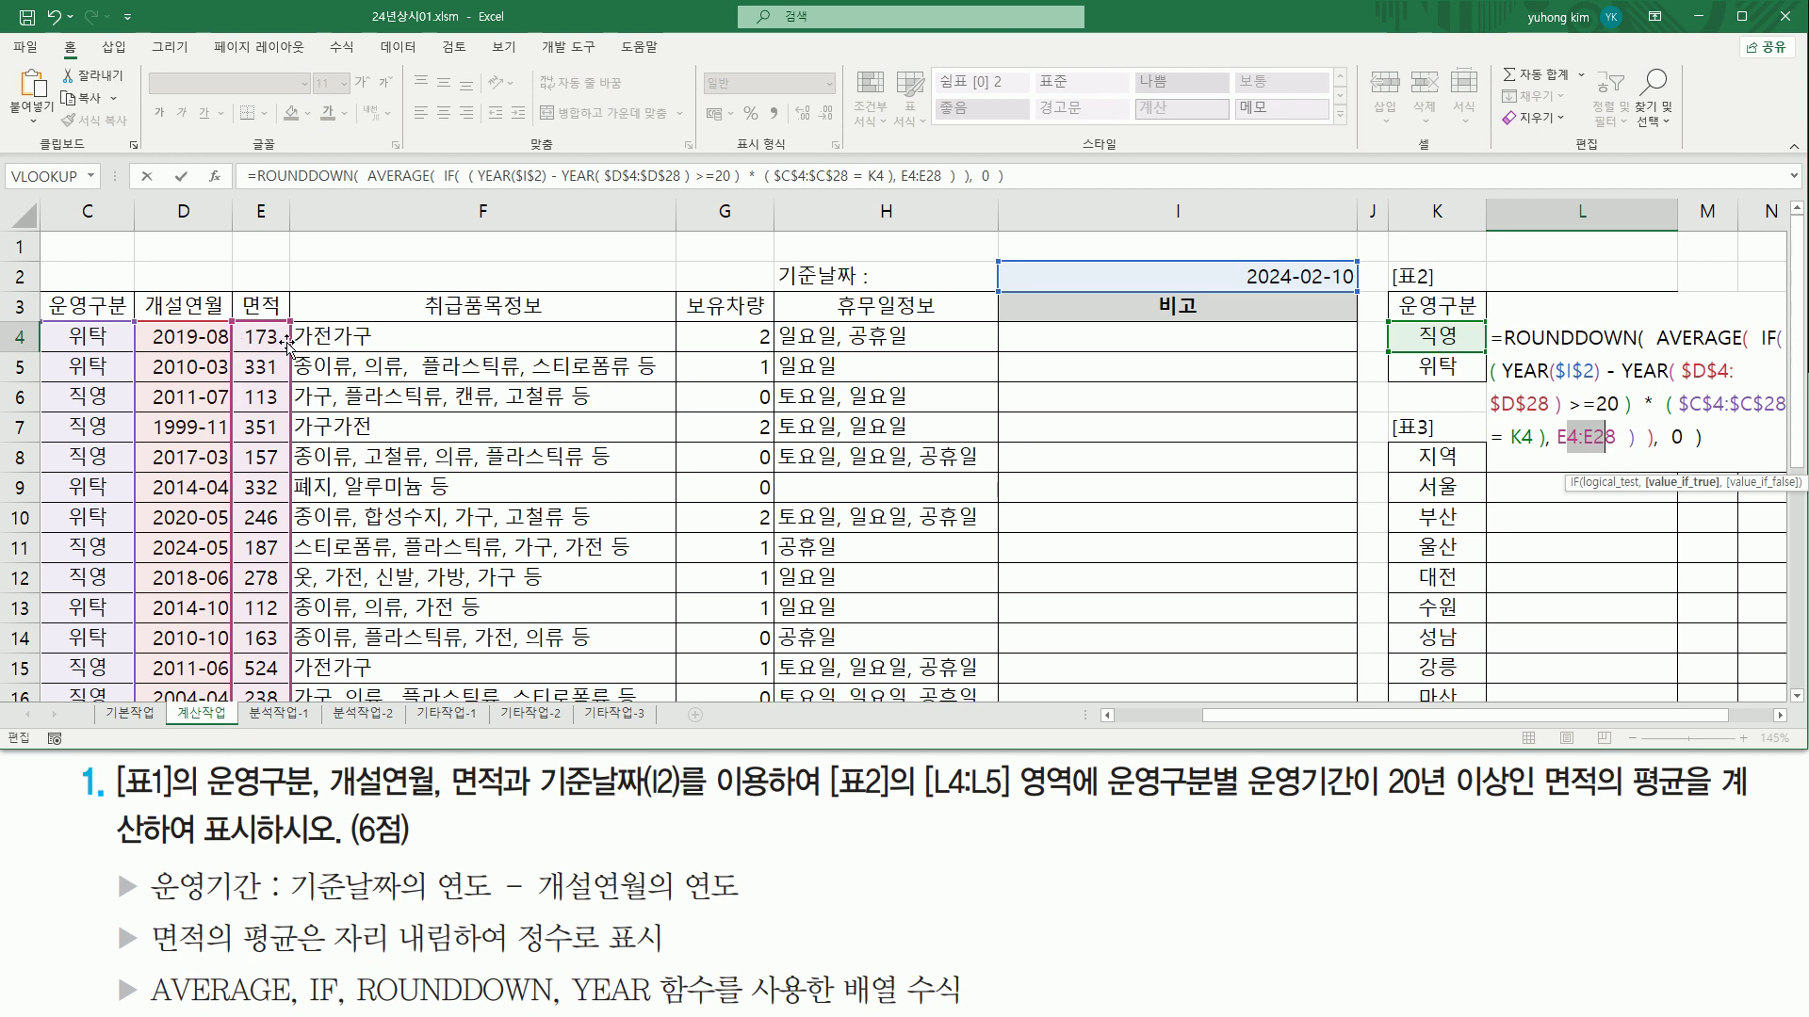
key("F4")
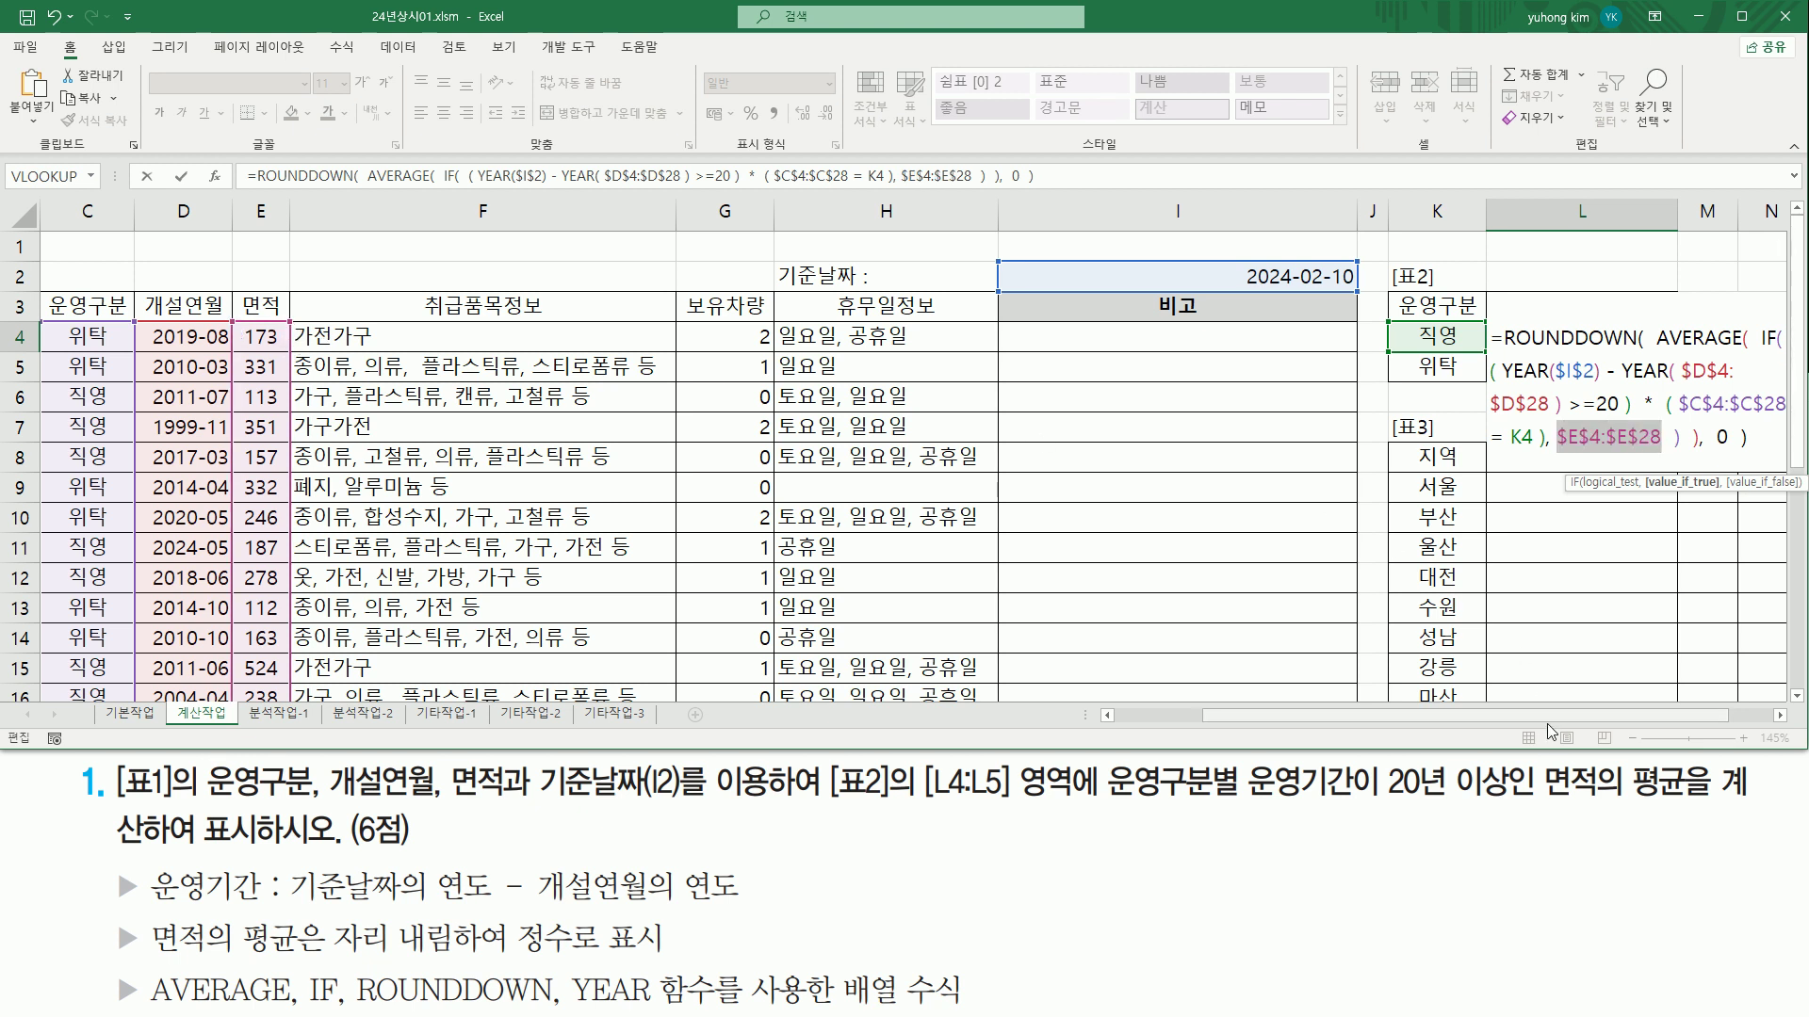
left_click_drag(1538, 716, 1687, 716)
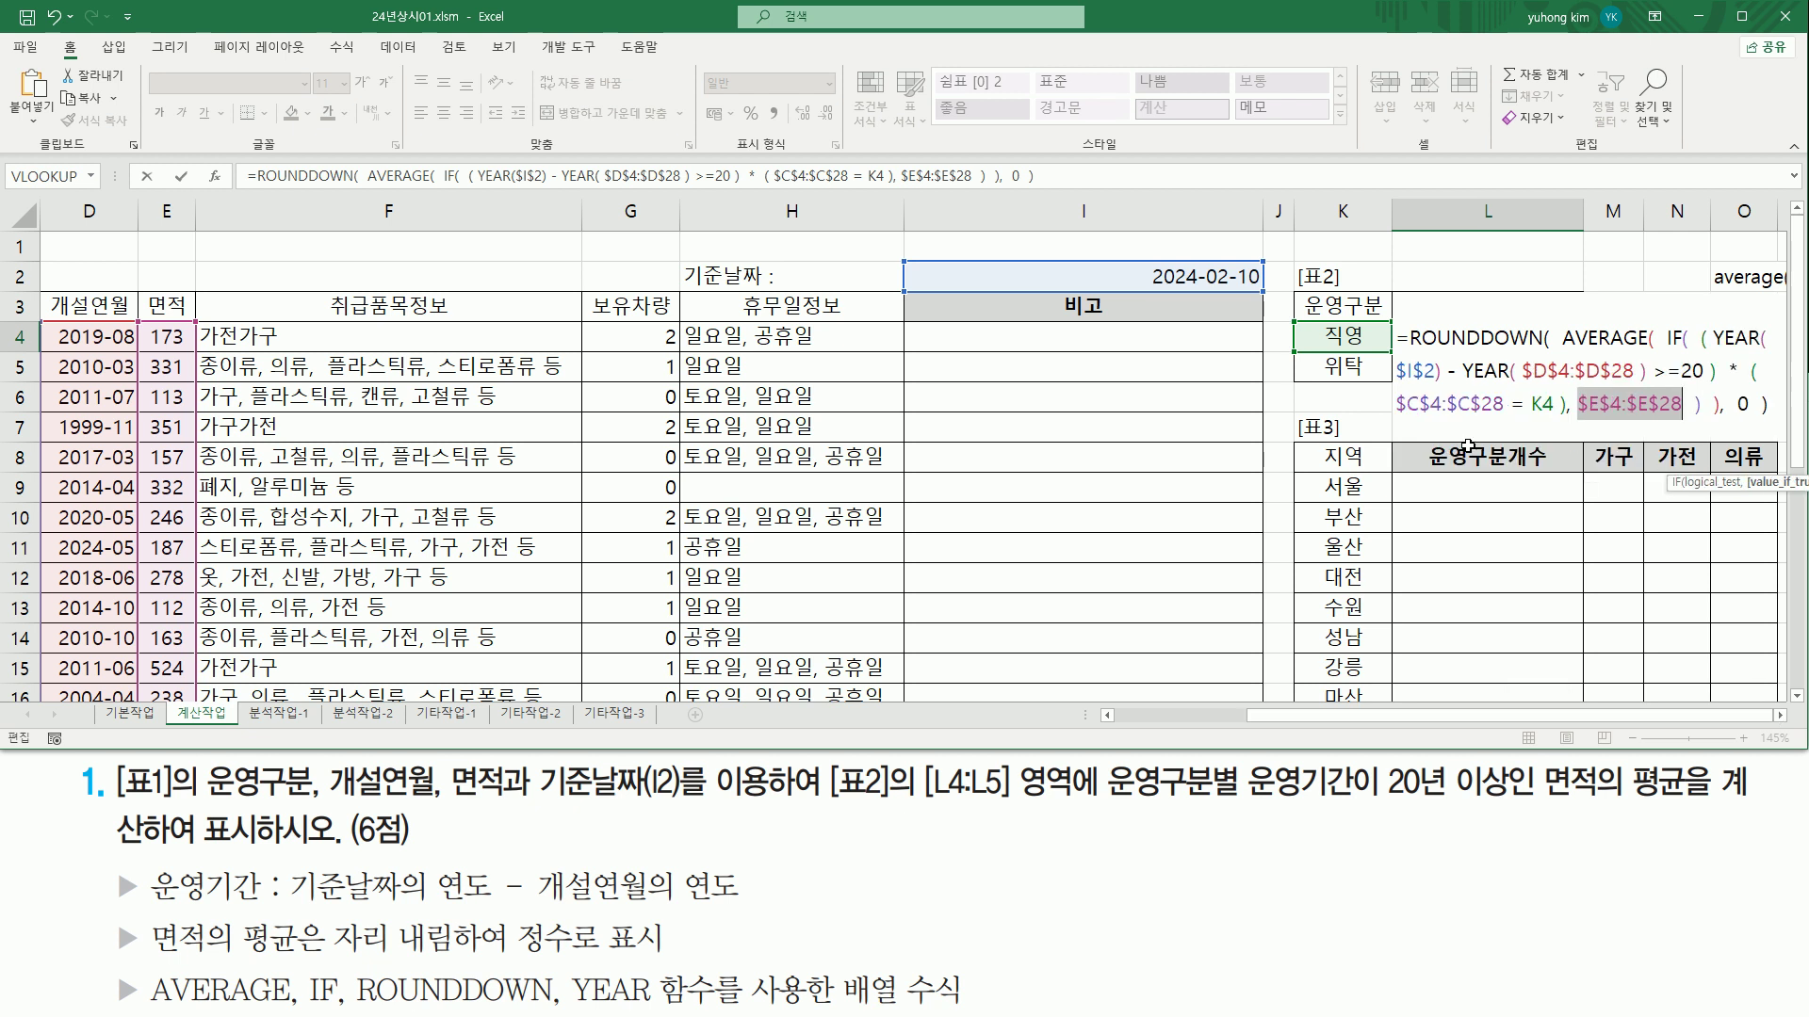
left_click_drag(1535, 403, 1554, 403)
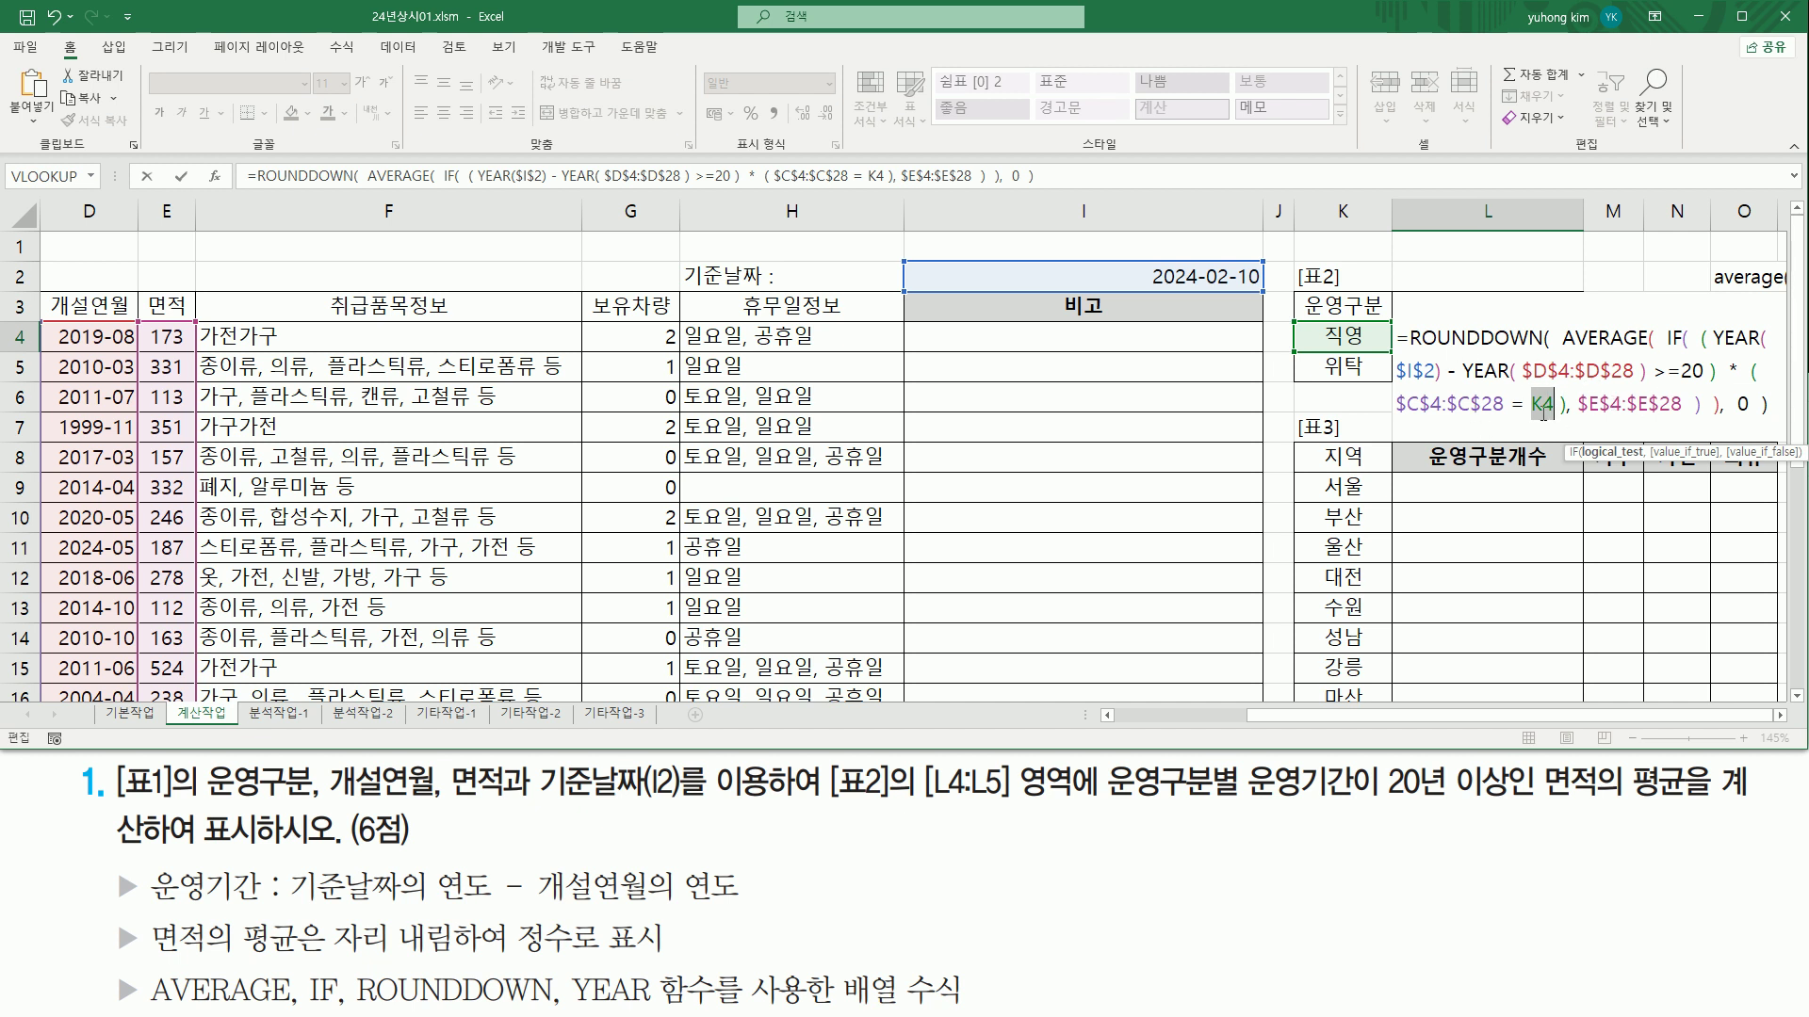
key("ctrl+2")
left_click_drag(1303, 319, 1379, 353)
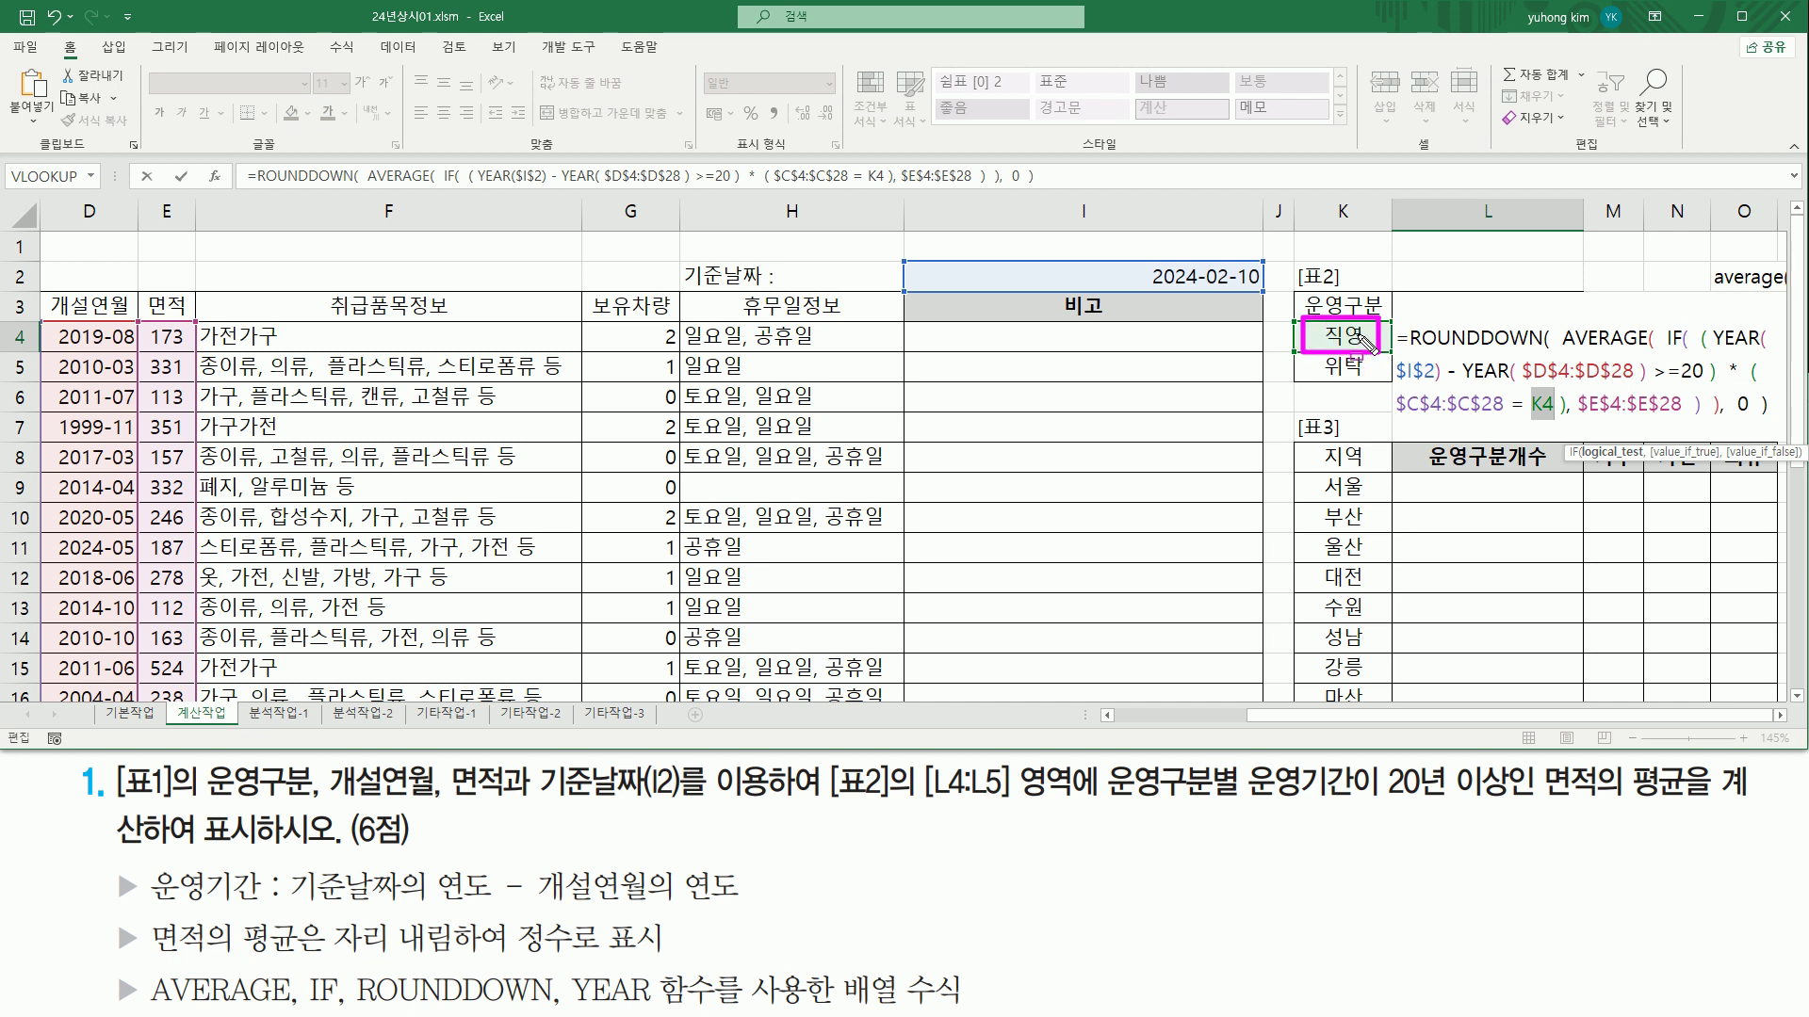
left_click_drag(1397, 316, 1581, 359)
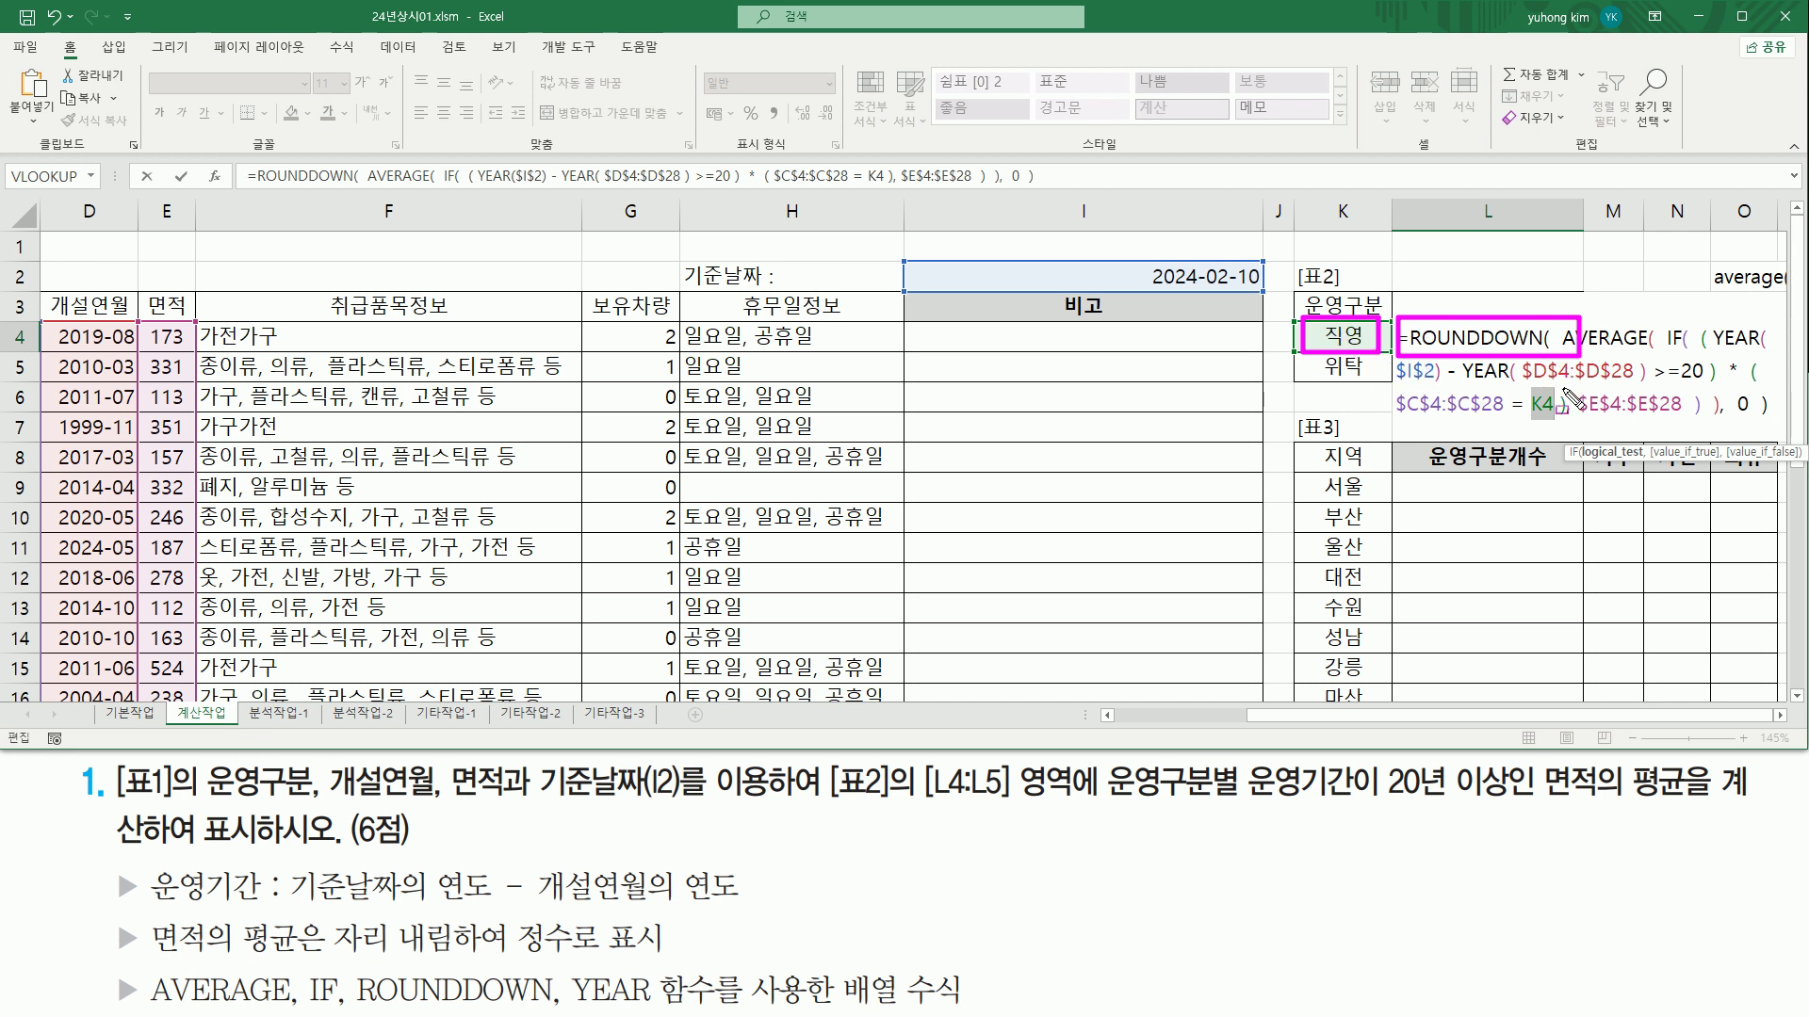
left_click_drag(1316, 356, 1366, 382)
left_click_drag(1528, 415, 1559, 418)
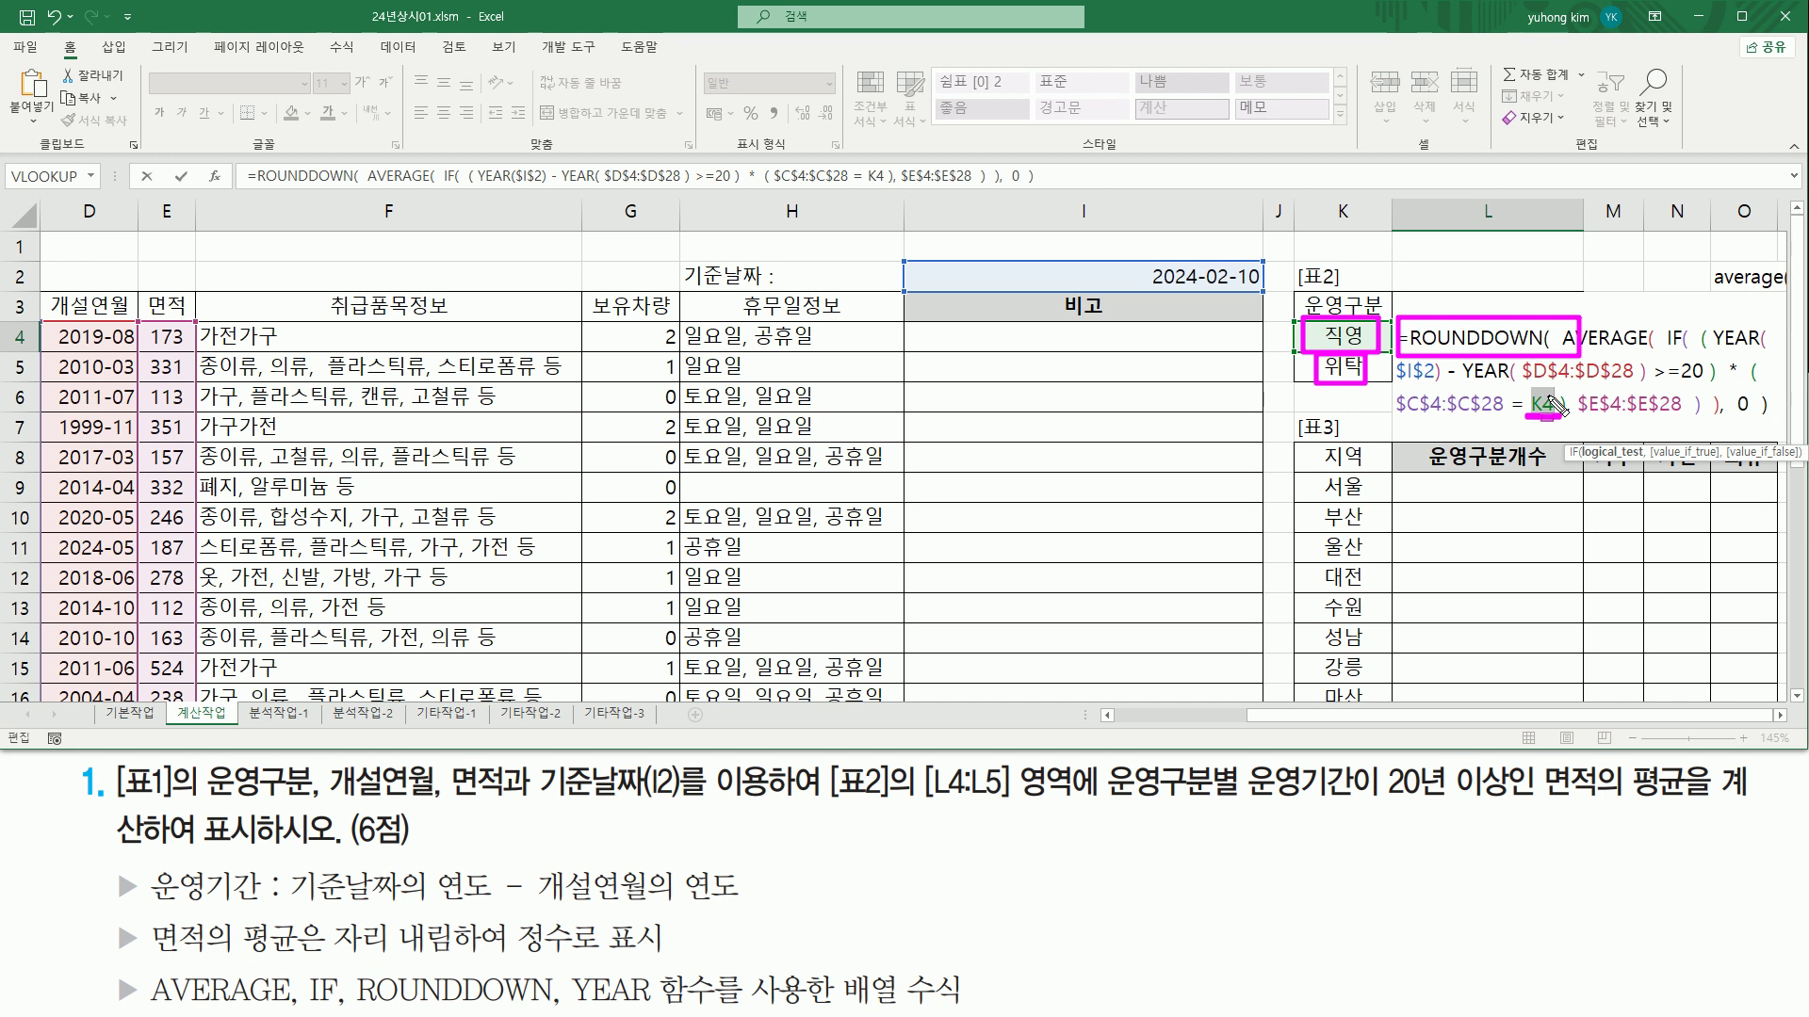
key("Escape")
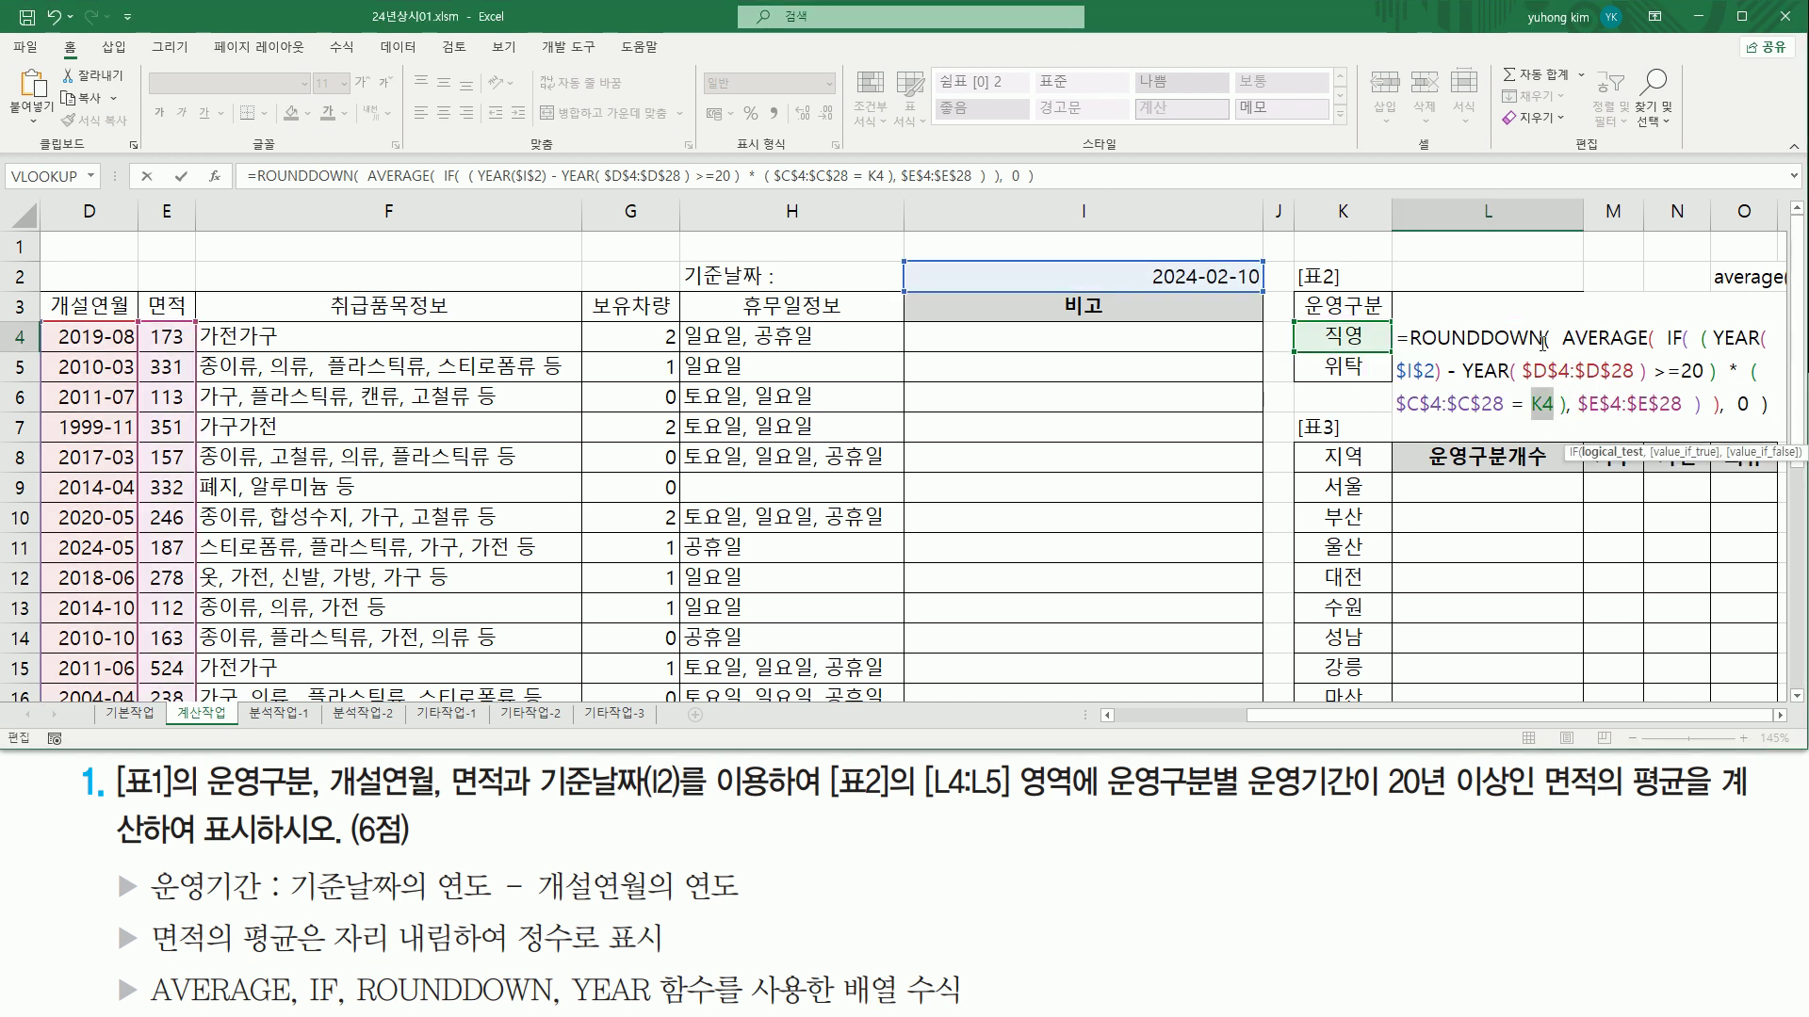
Step: Enter the L4 formula as an array formula with K4 left relative, and fill it down to L5
key("ctrl+shift+Return")
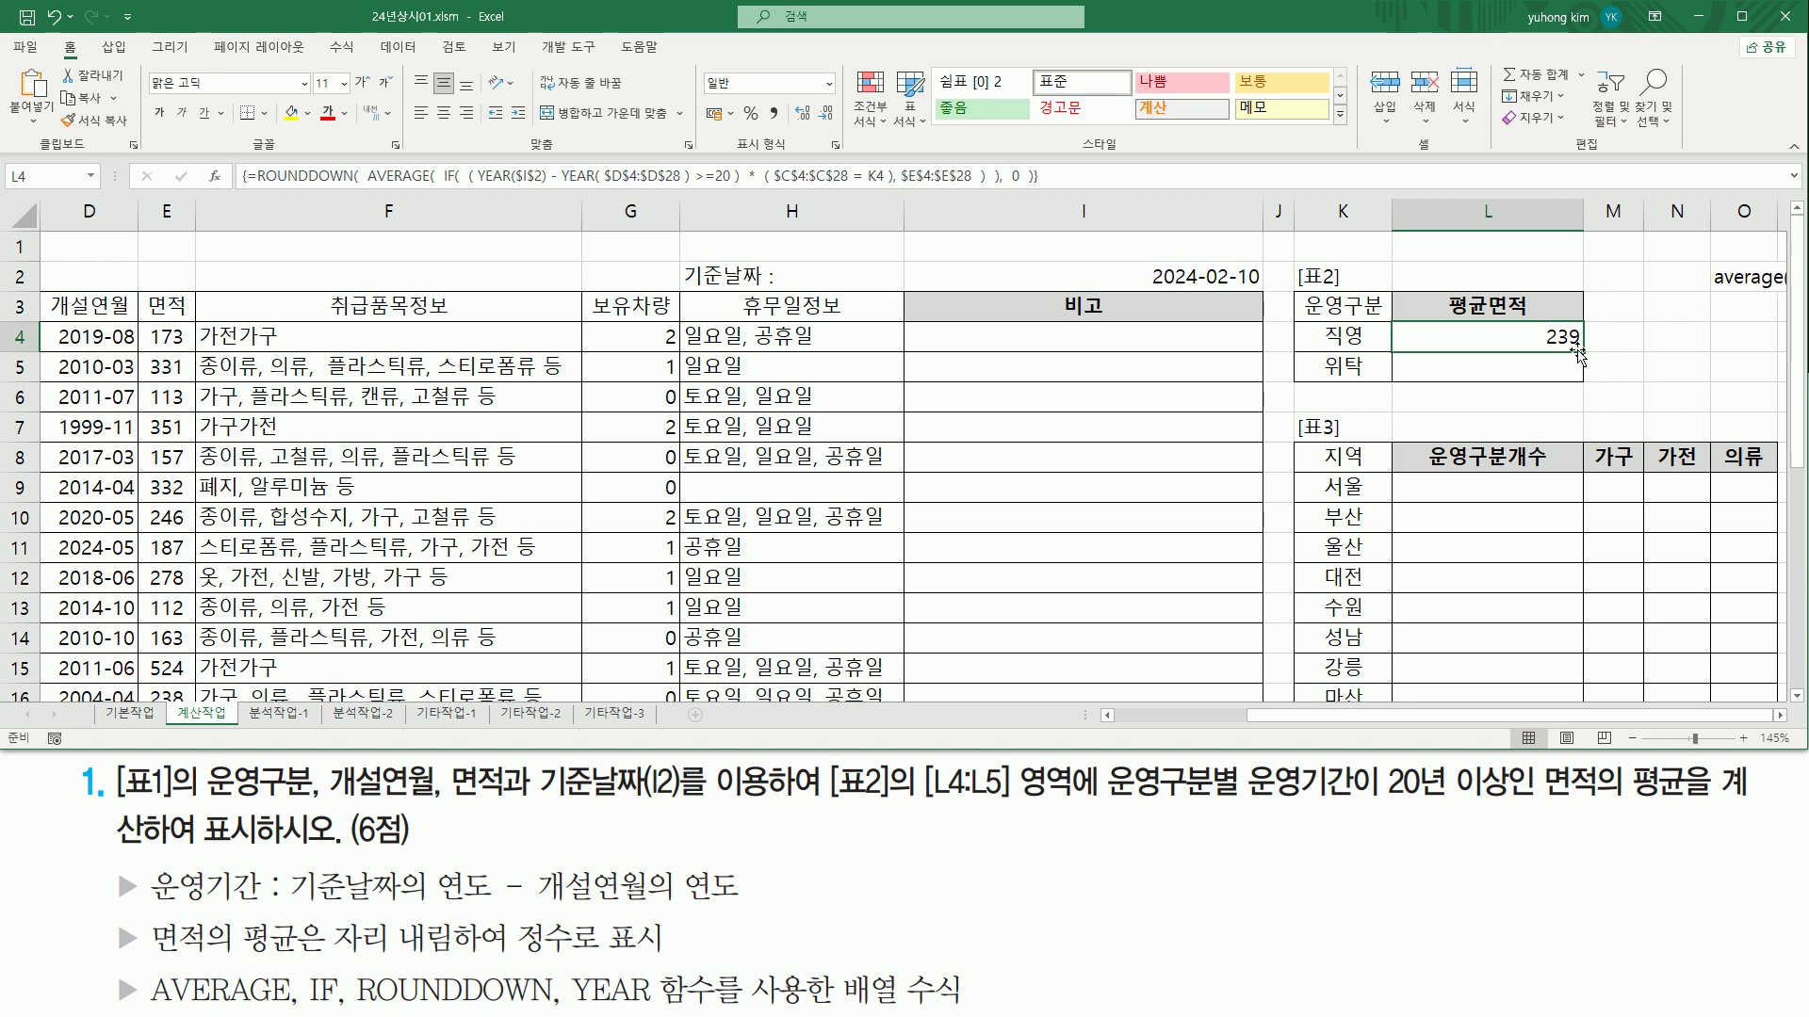
left_click_drag(1583, 351, 1584, 378)
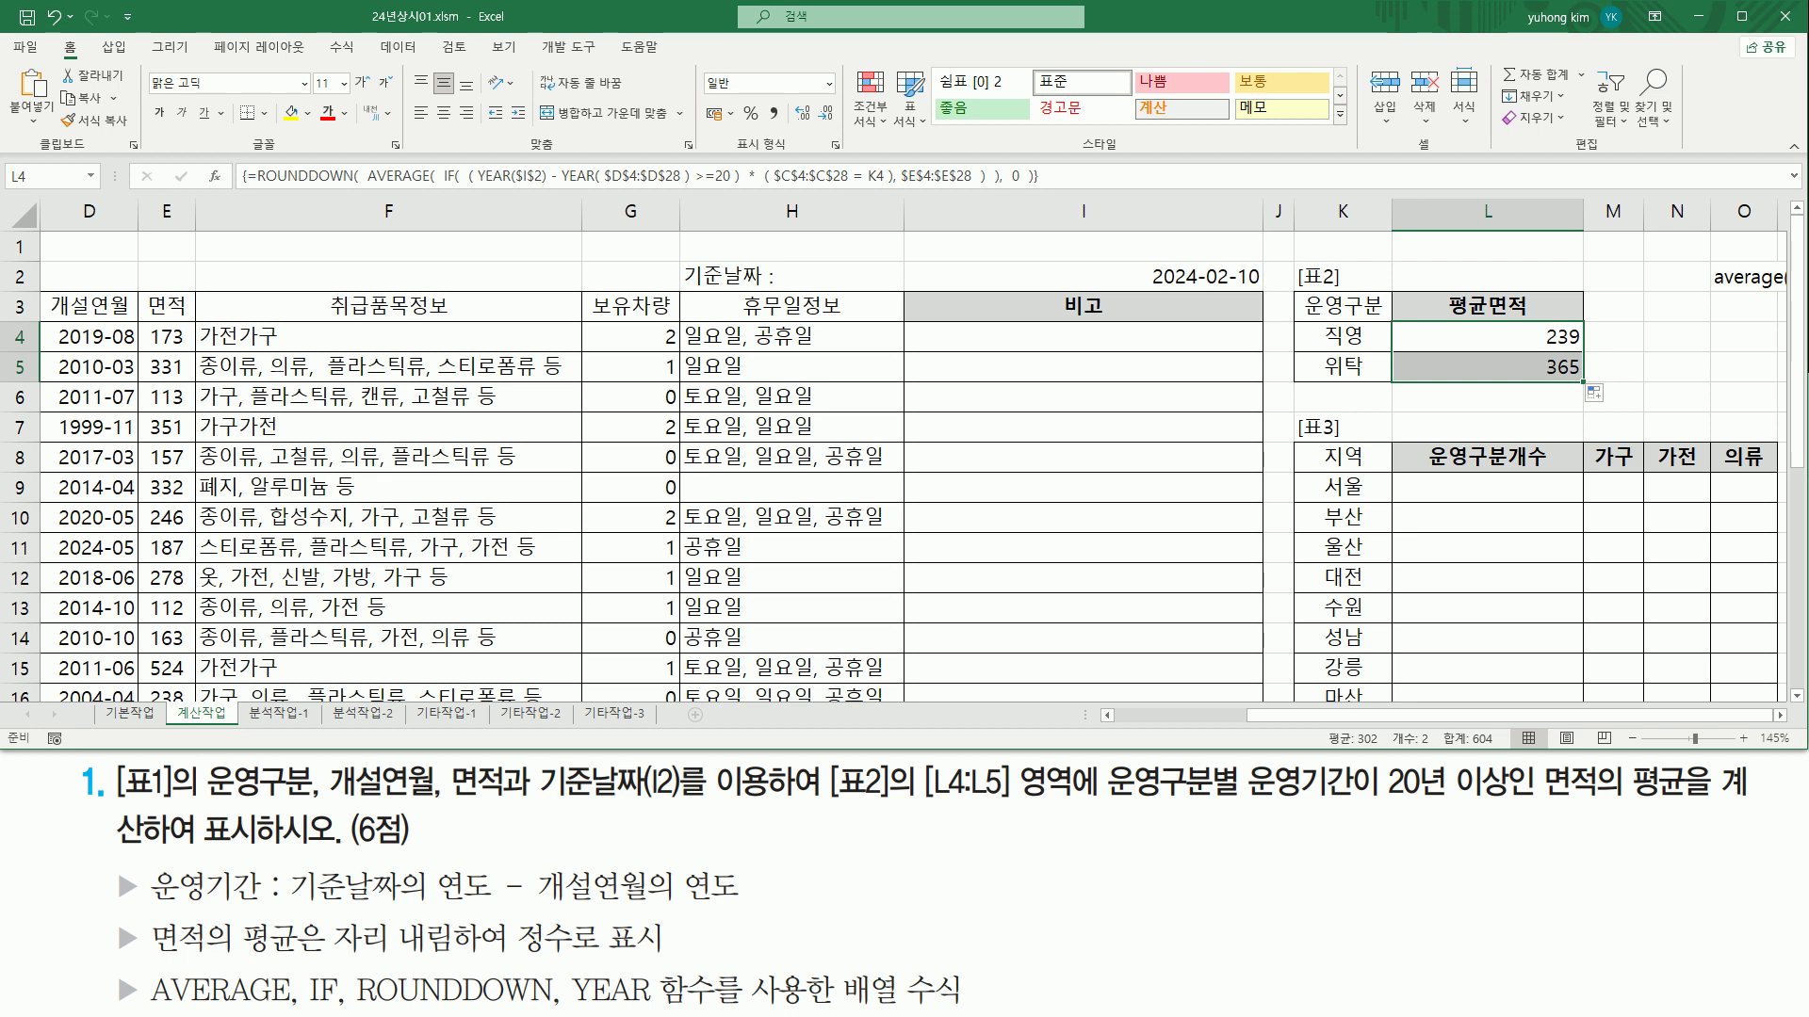
Step: Copy the formula text of L4 into cell E1 as plain text with a leading apostrophe
left_click(1439, 335)
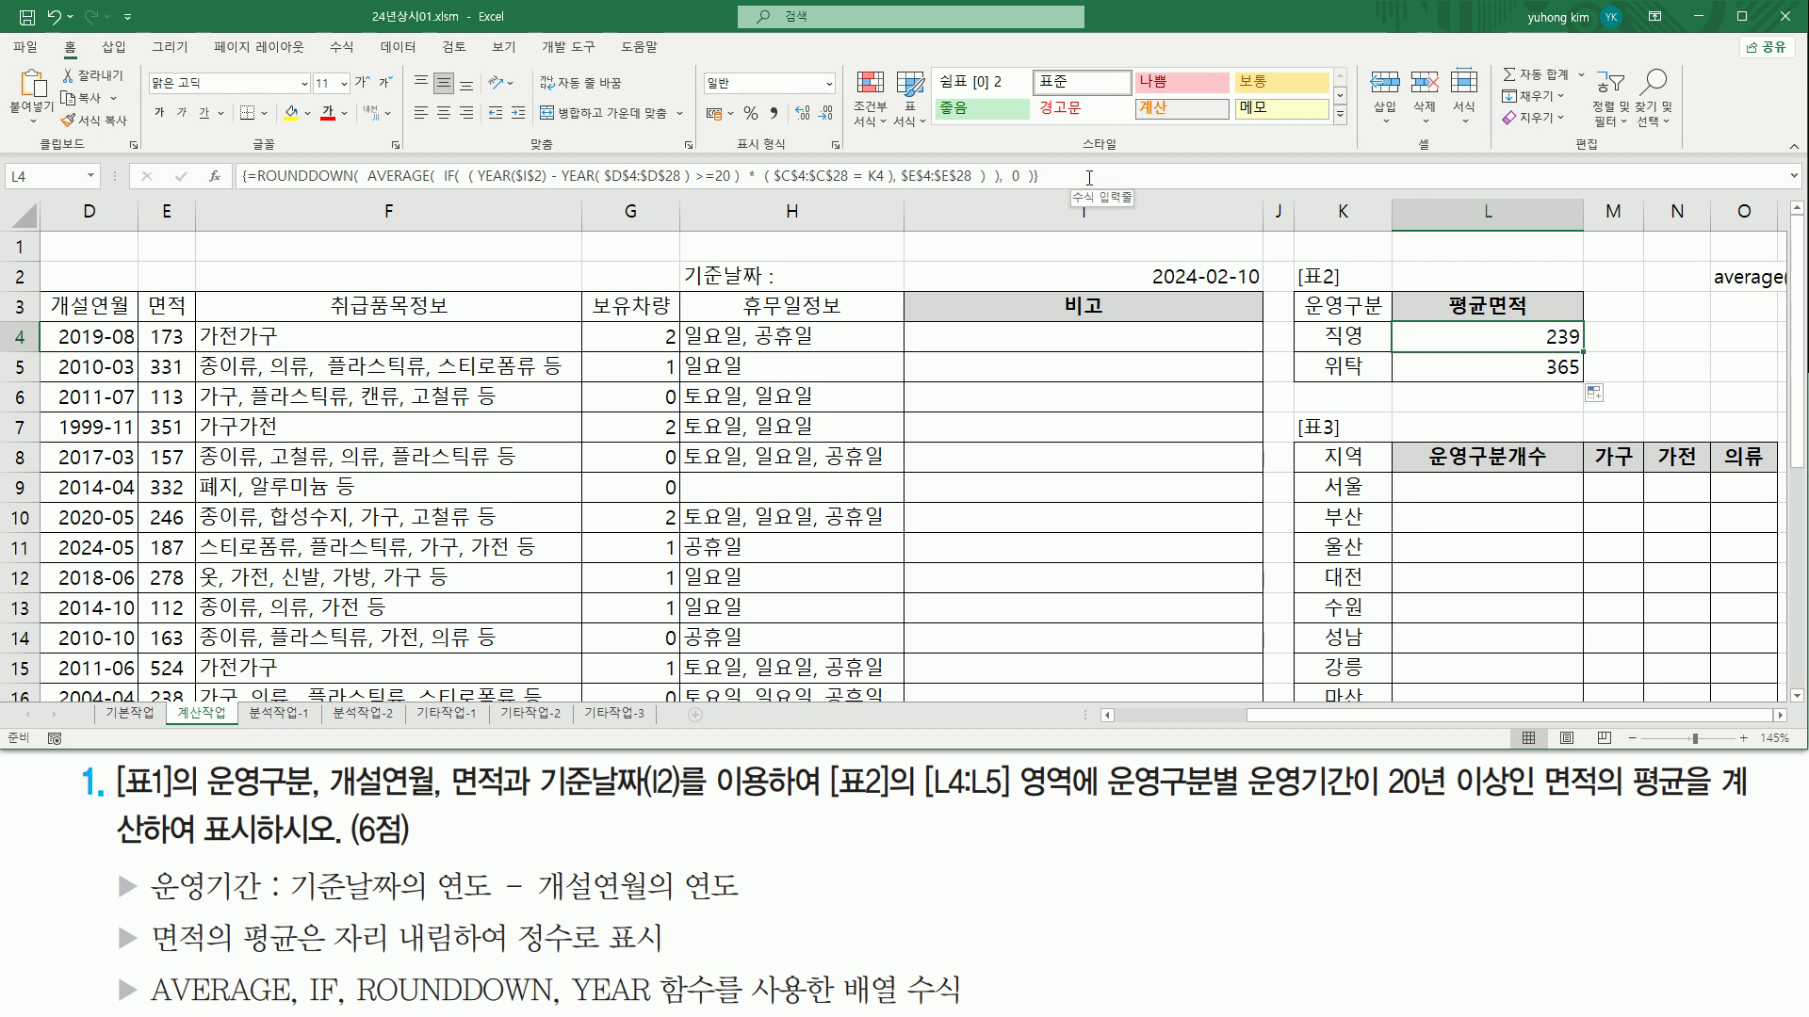
left_click_drag(1091, 176, 243, 178)
key("ctrl+c")
key("Escape")
left_click(150, 246)
type("'")
key("ctrl+v")
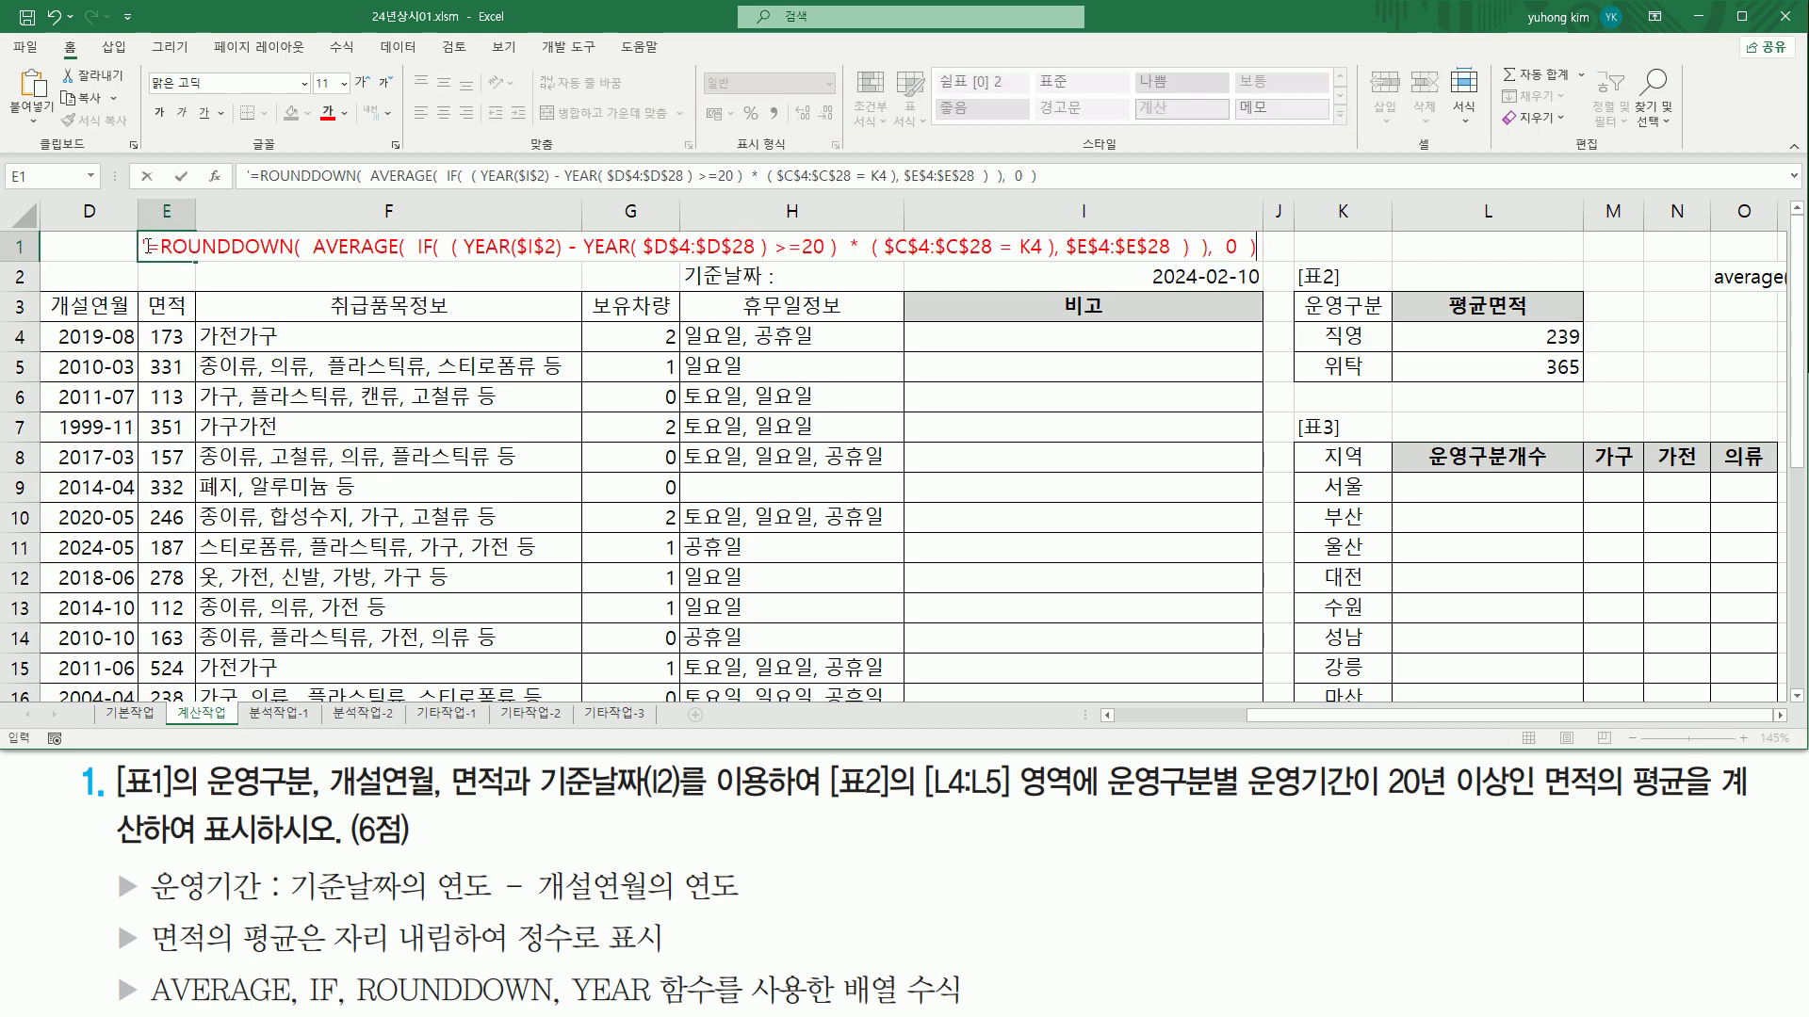
key("Return")
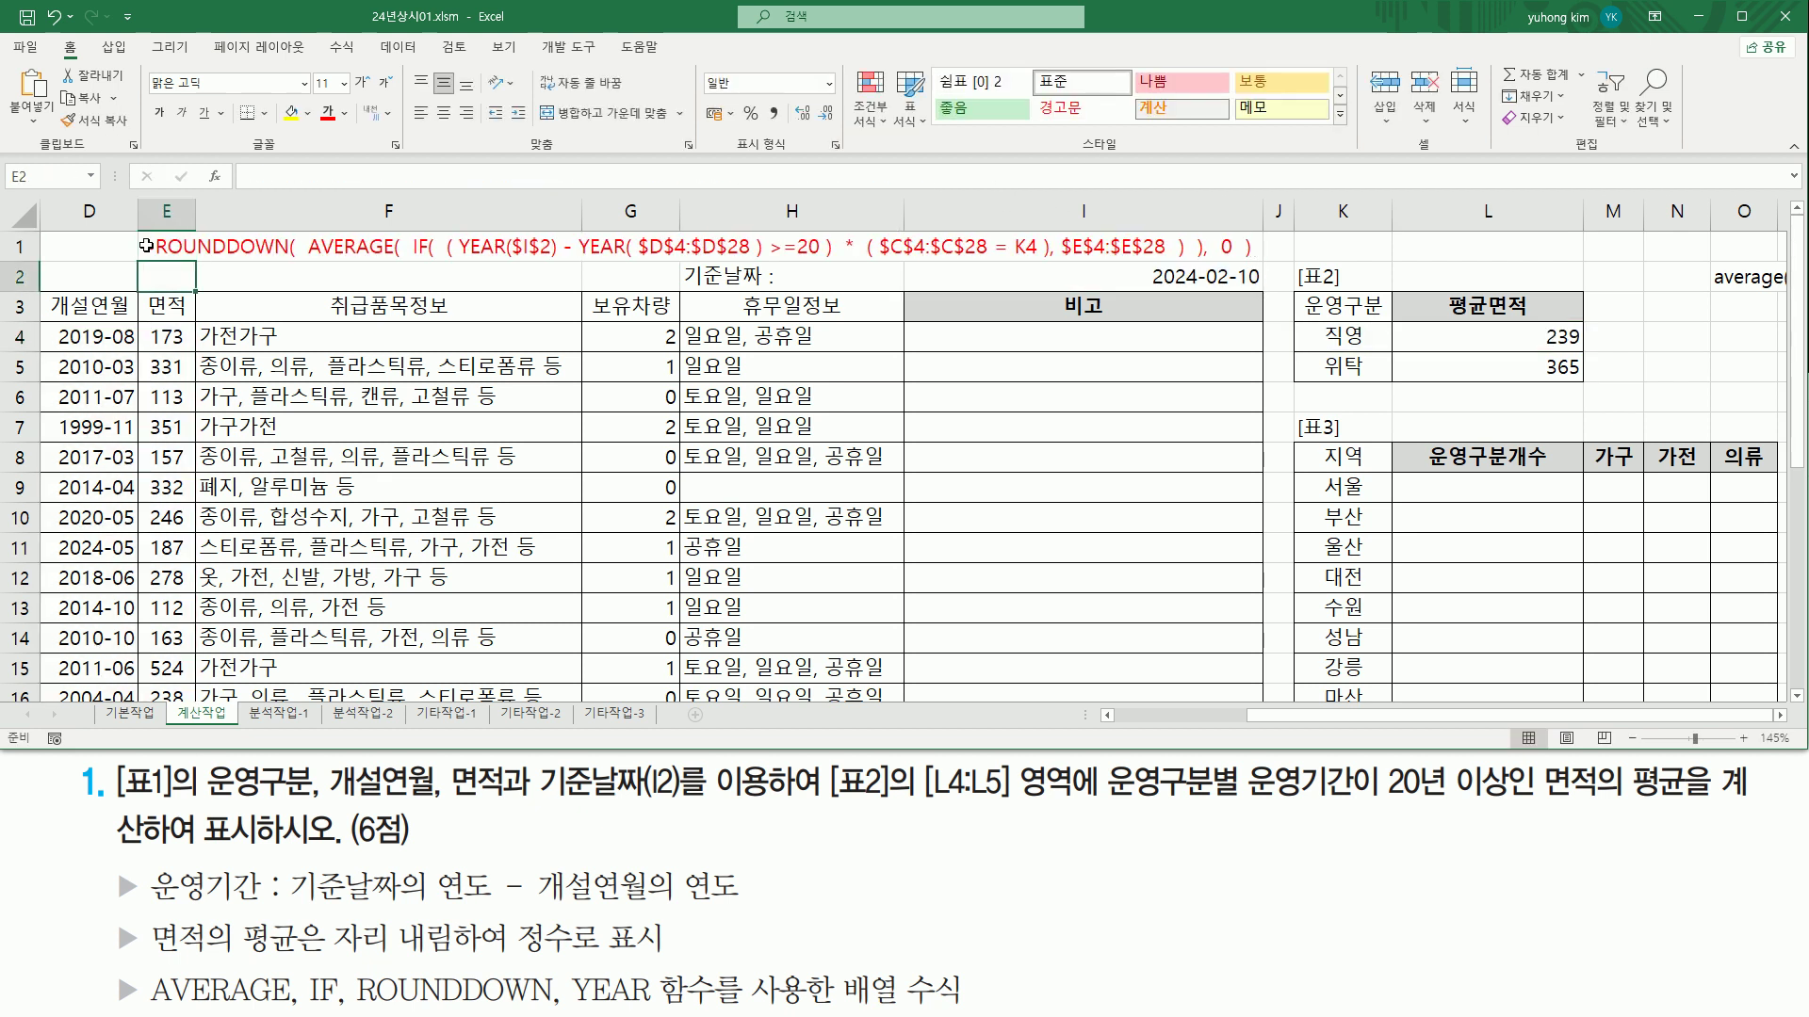
Step: Examine the formula text in E1, from the ROUNDDOWN and AVERAGE nesting to the two IF conditions and the averaged 면적 range
left_click(1215, 720)
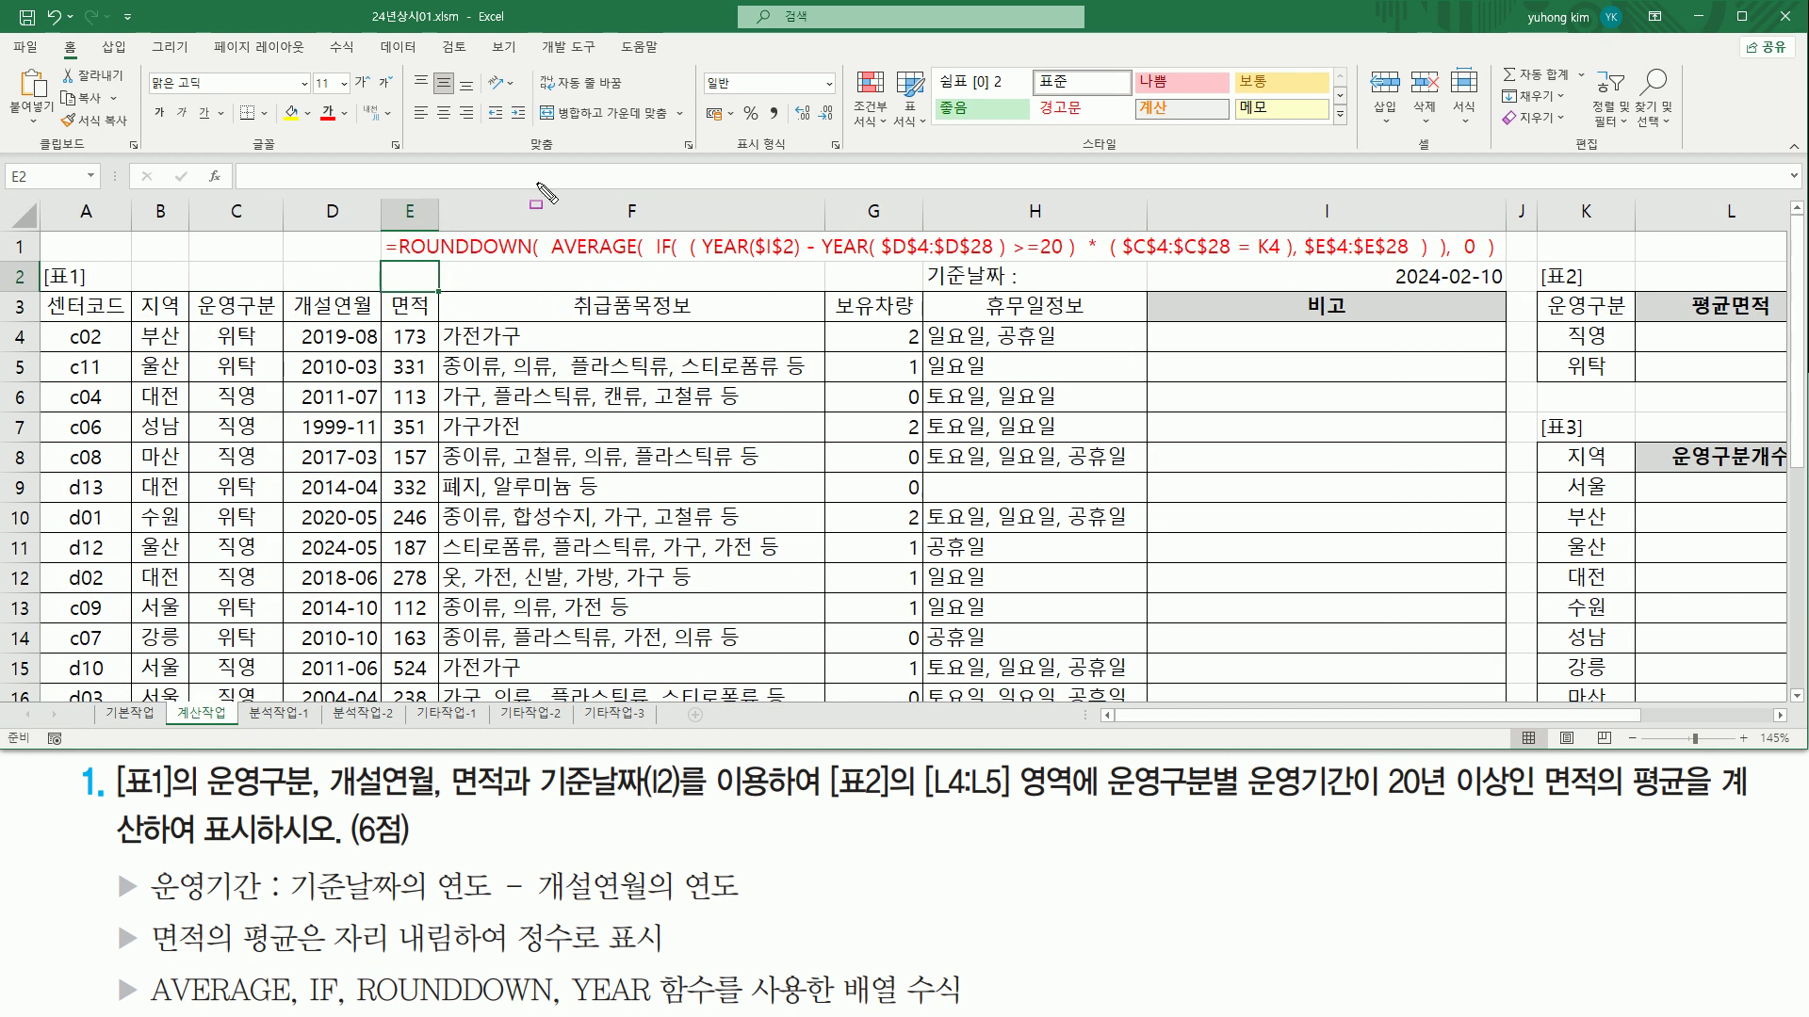
left_click_drag(547, 226, 1446, 266)
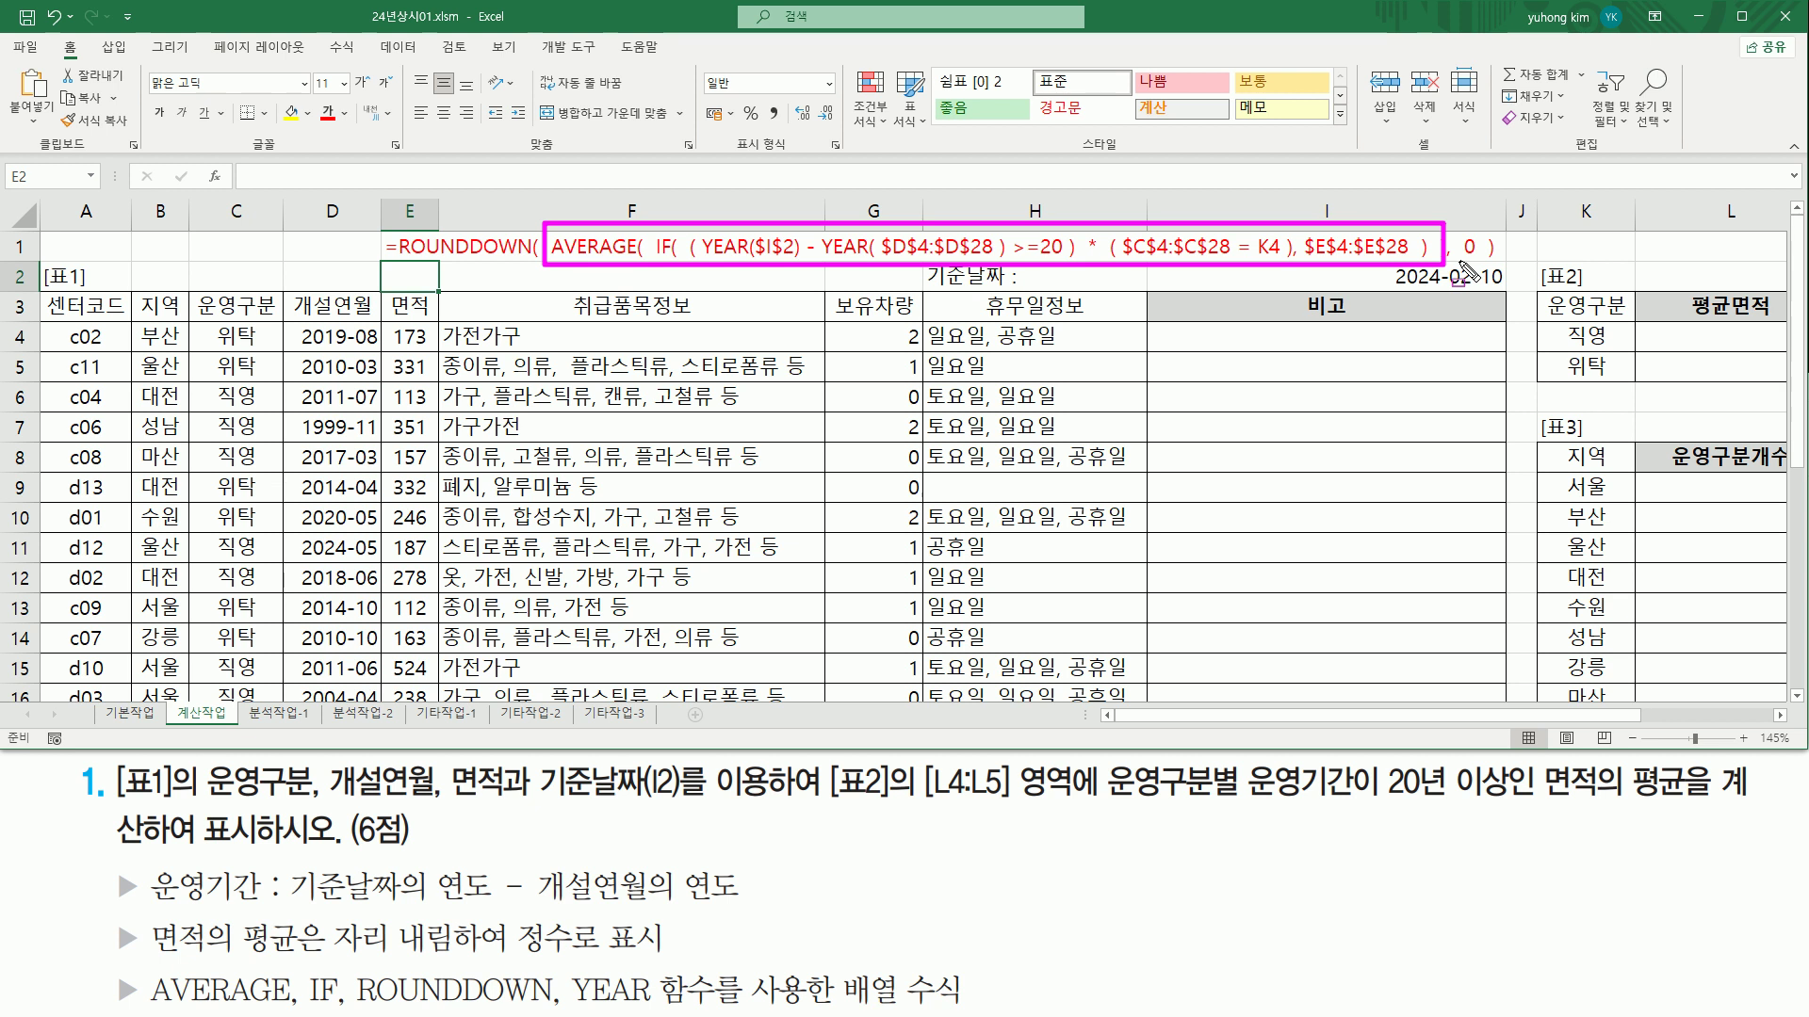
left_click_drag(1459, 257, 1477, 259)
key("Escape")
key("ctrl+2")
mouse_move(690, 265)
left_mouse_down()
mouse_move(1066, 267)
mouse_move(1079, 224)
mouse_move(1142, 267)
mouse_move(1413, 265)
mouse_move(1276, 272)
mouse_move(1293, 267)
left_mouse_up()
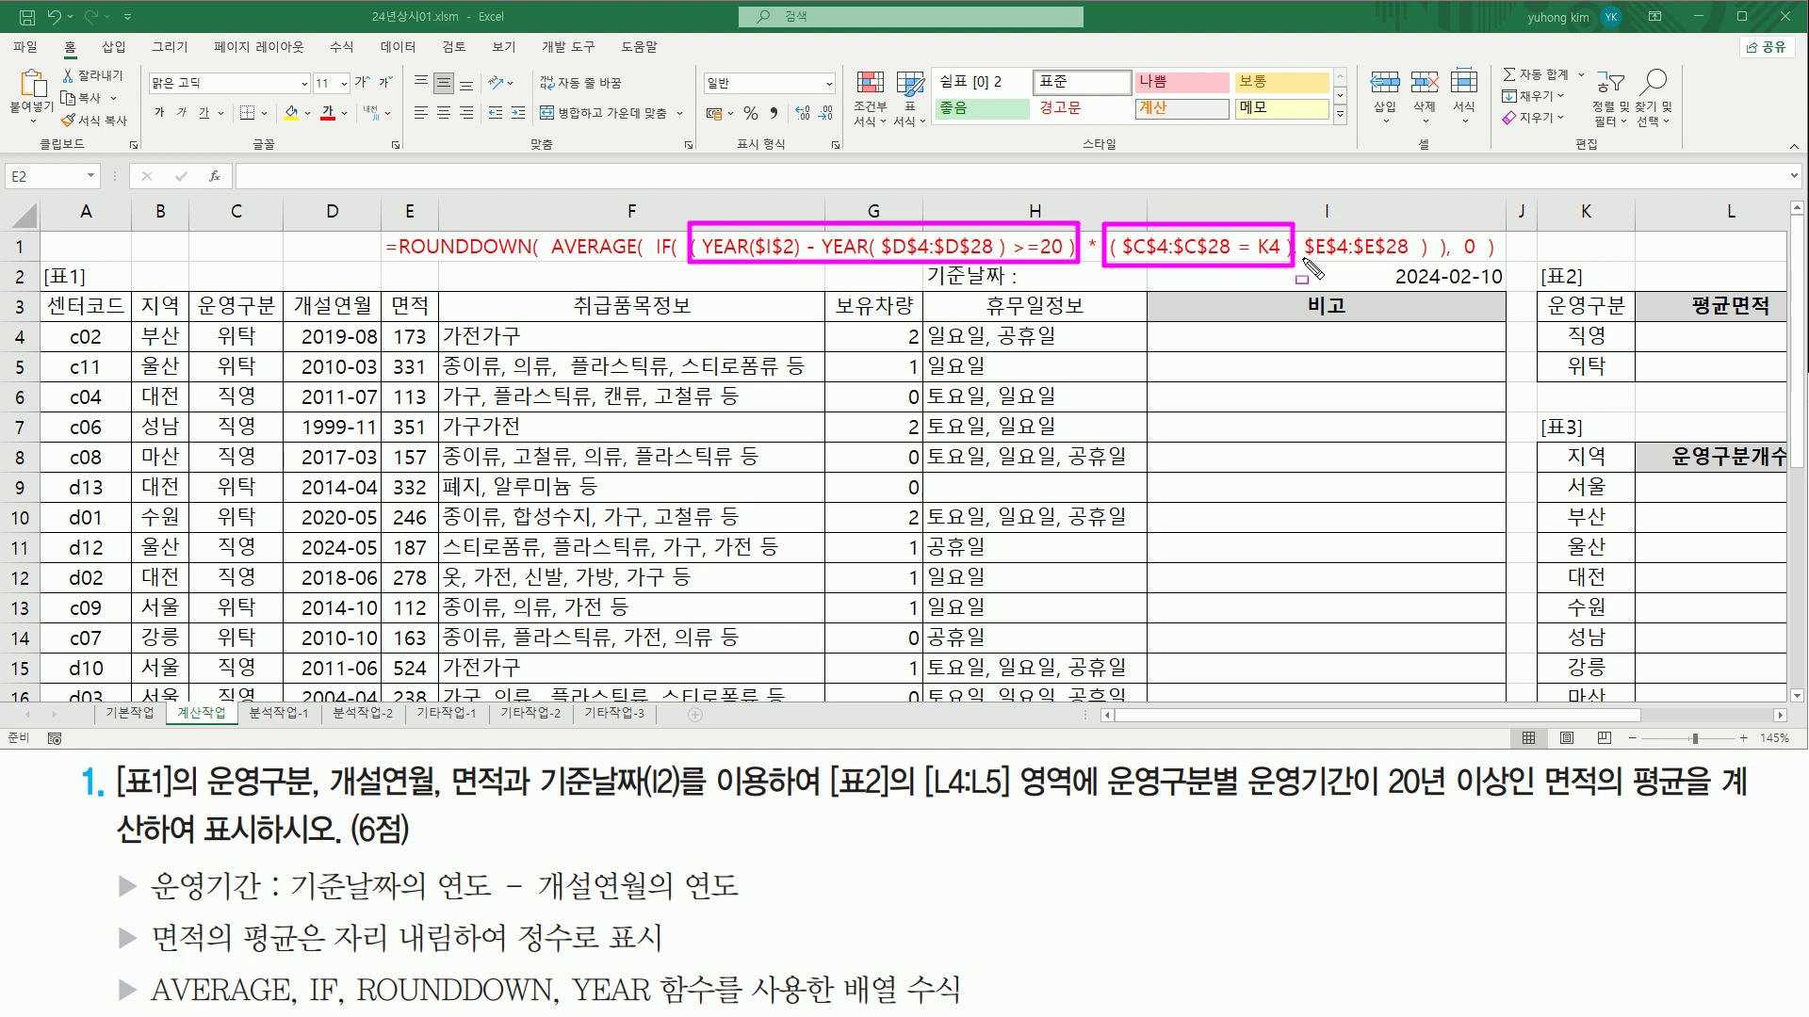
left_click_drag(1302, 256, 1410, 256)
key("Escape")
Step: Check the 운영구분 condition in E1 by comparing the C4:C28 entries with the criterion cell K4
left_click_drag(1109, 265, 1300, 265)
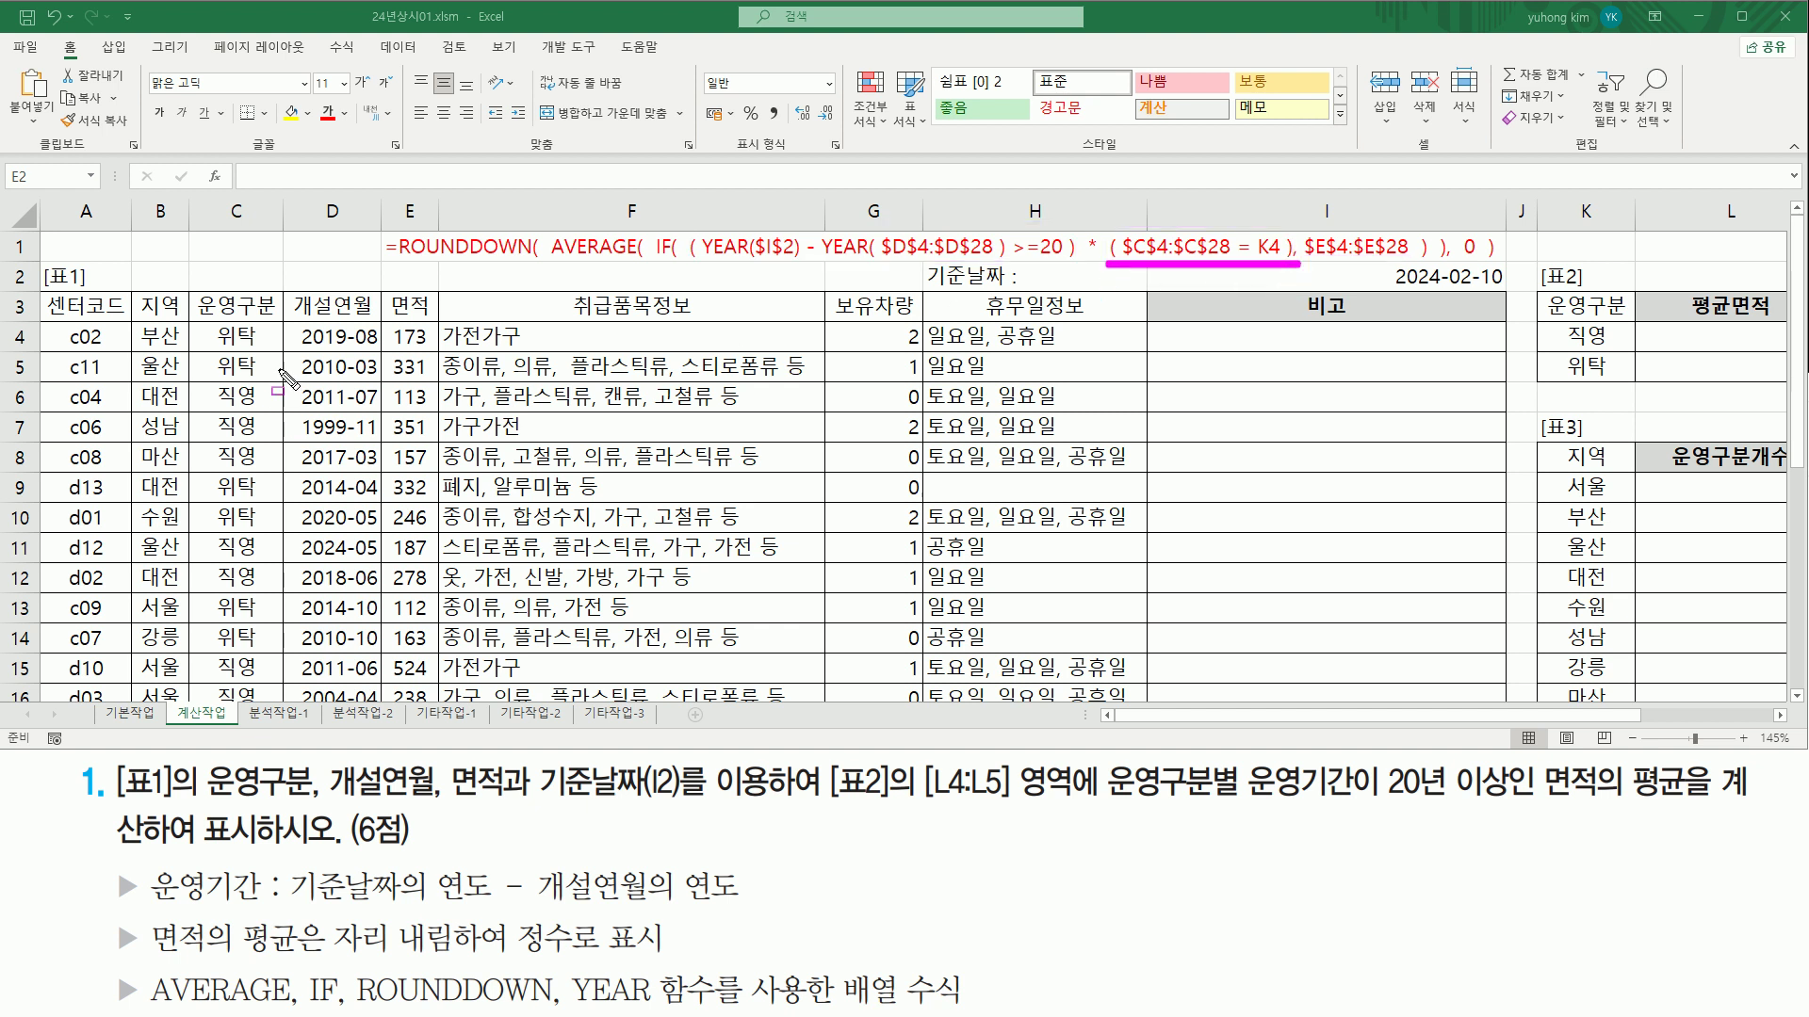
left_click_drag(196, 322, 279, 708)
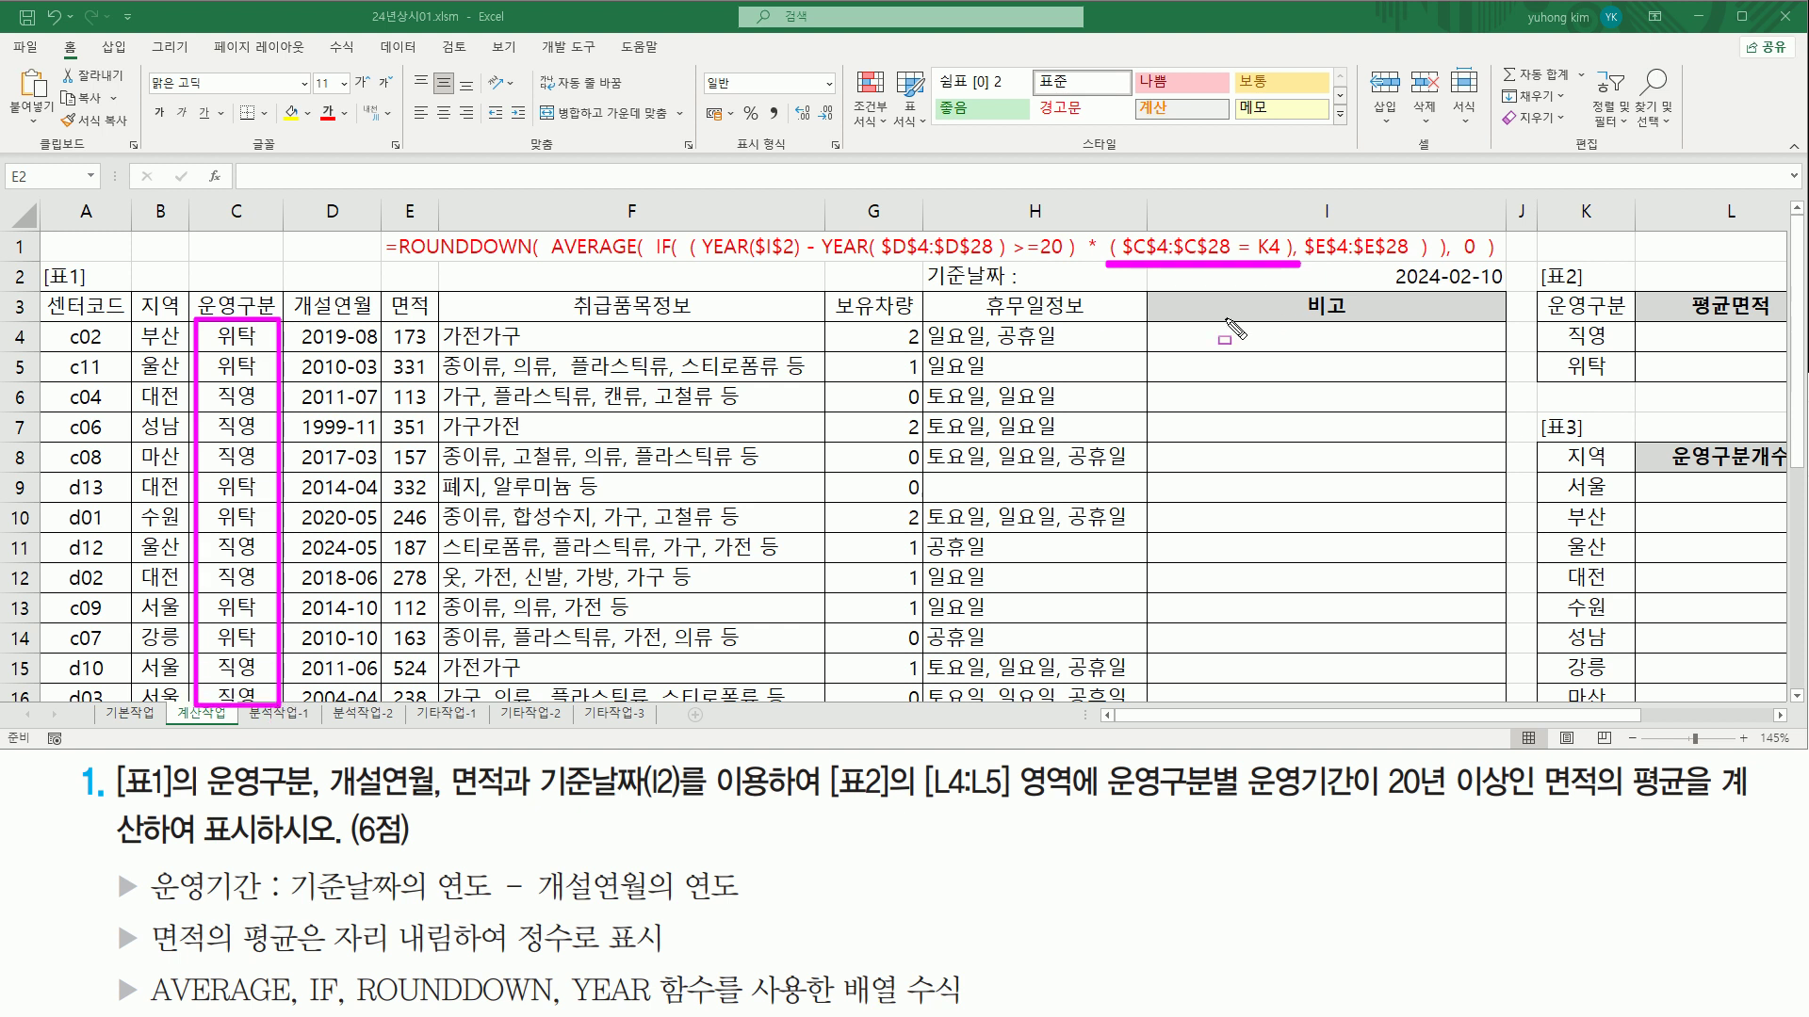
left_click_drag(1256, 224, 1283, 267)
left_click_drag(1550, 320, 1614, 355)
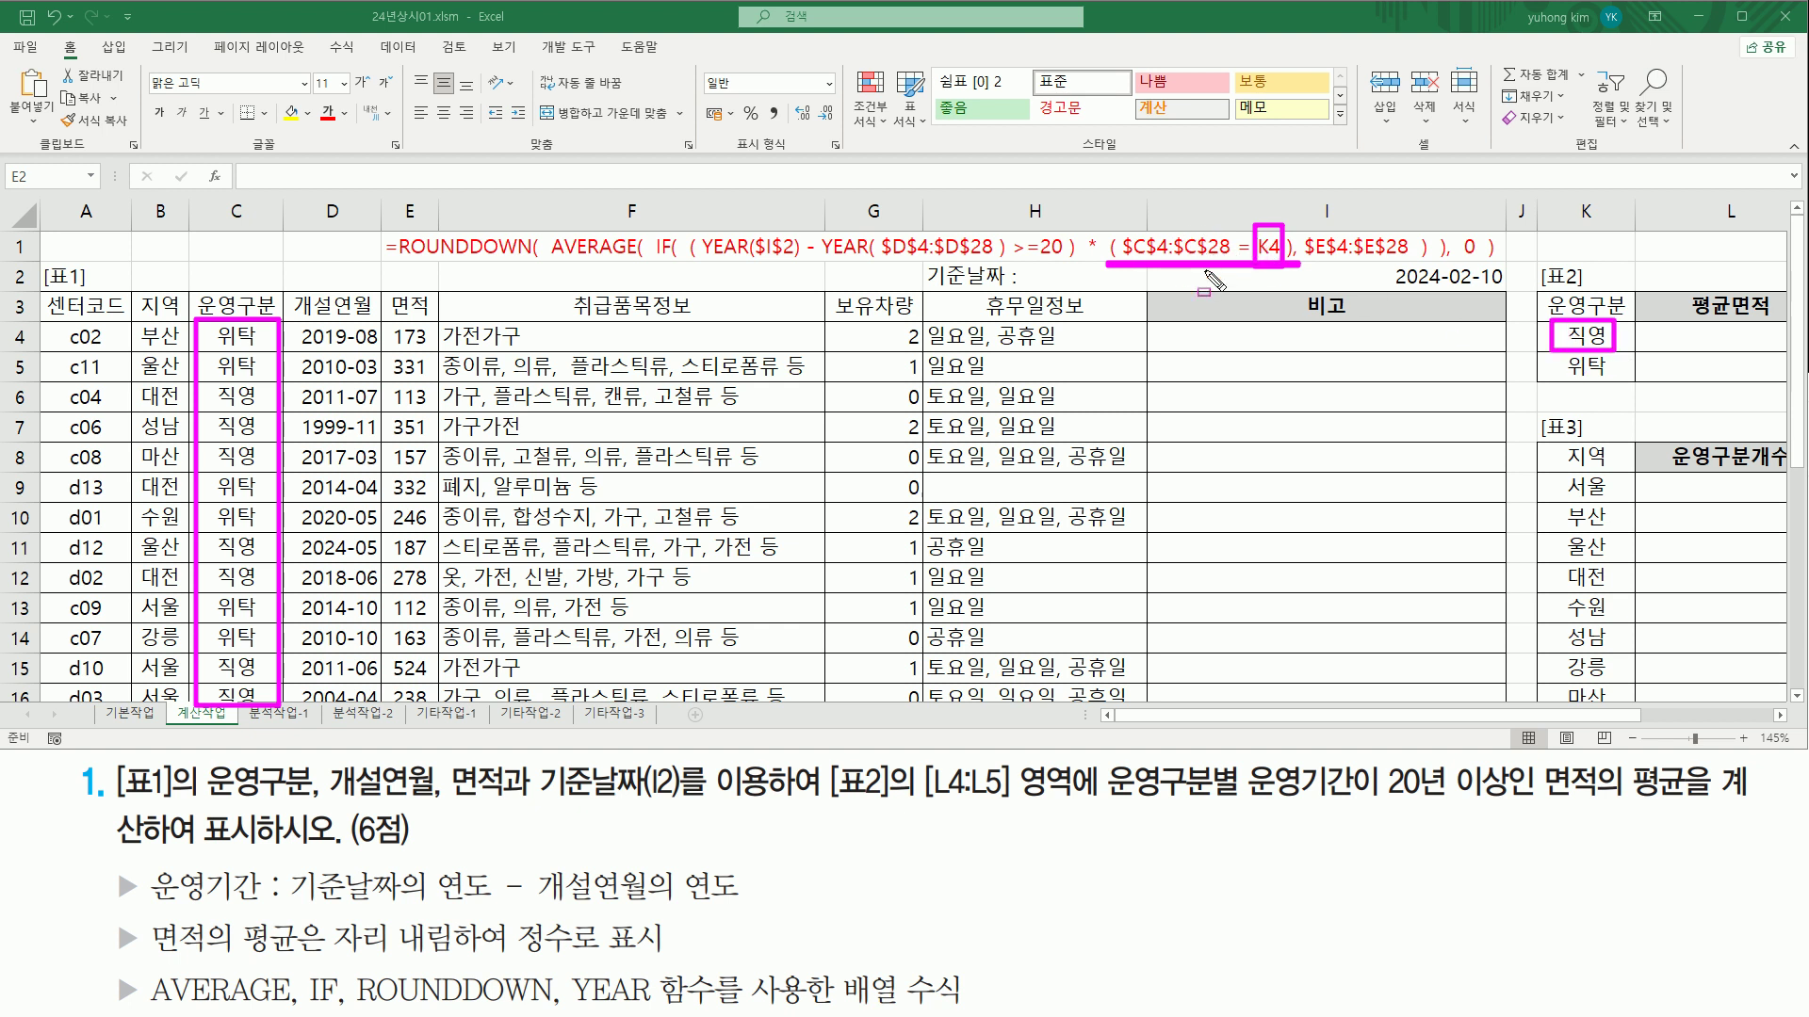
key("Escape")
Step: Check the 운영기간 condition in E1, matching the difference of the two YEAR functions and >=20 with the task text
left_click_drag(688, 271, 1077, 268)
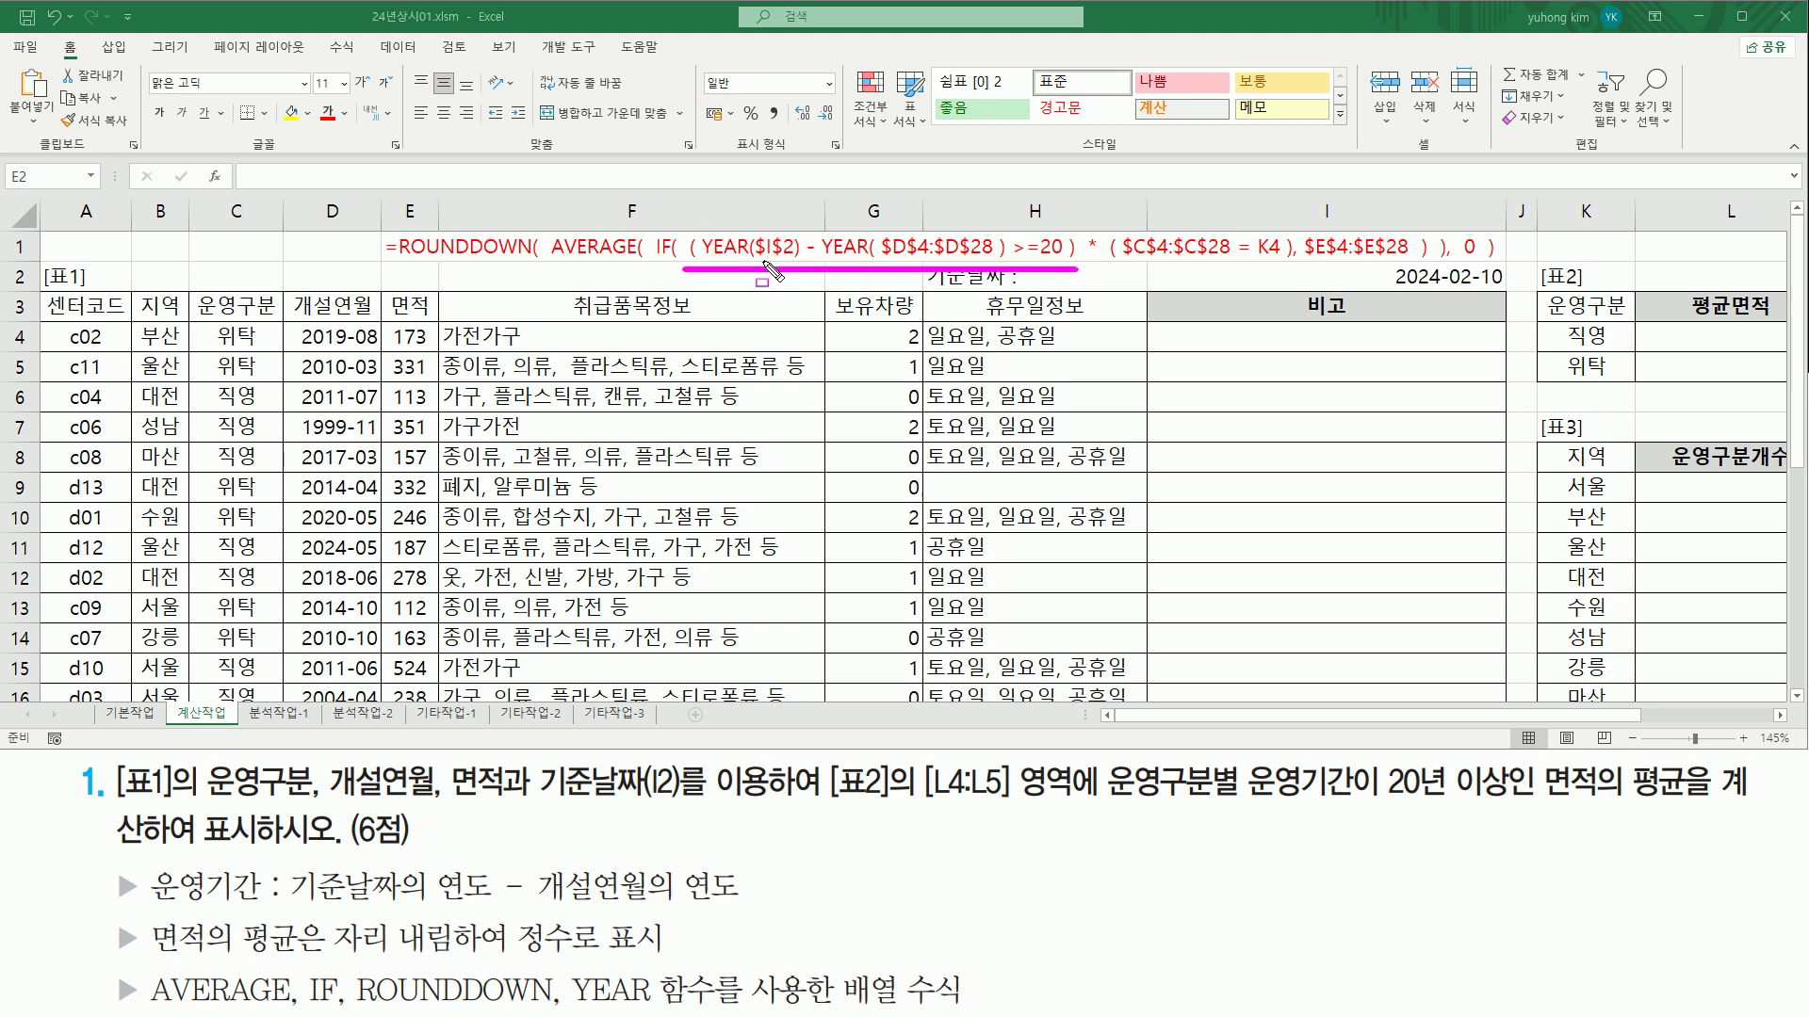
left_click_drag(700, 254, 793, 258)
left_click_drag(822, 257, 992, 260)
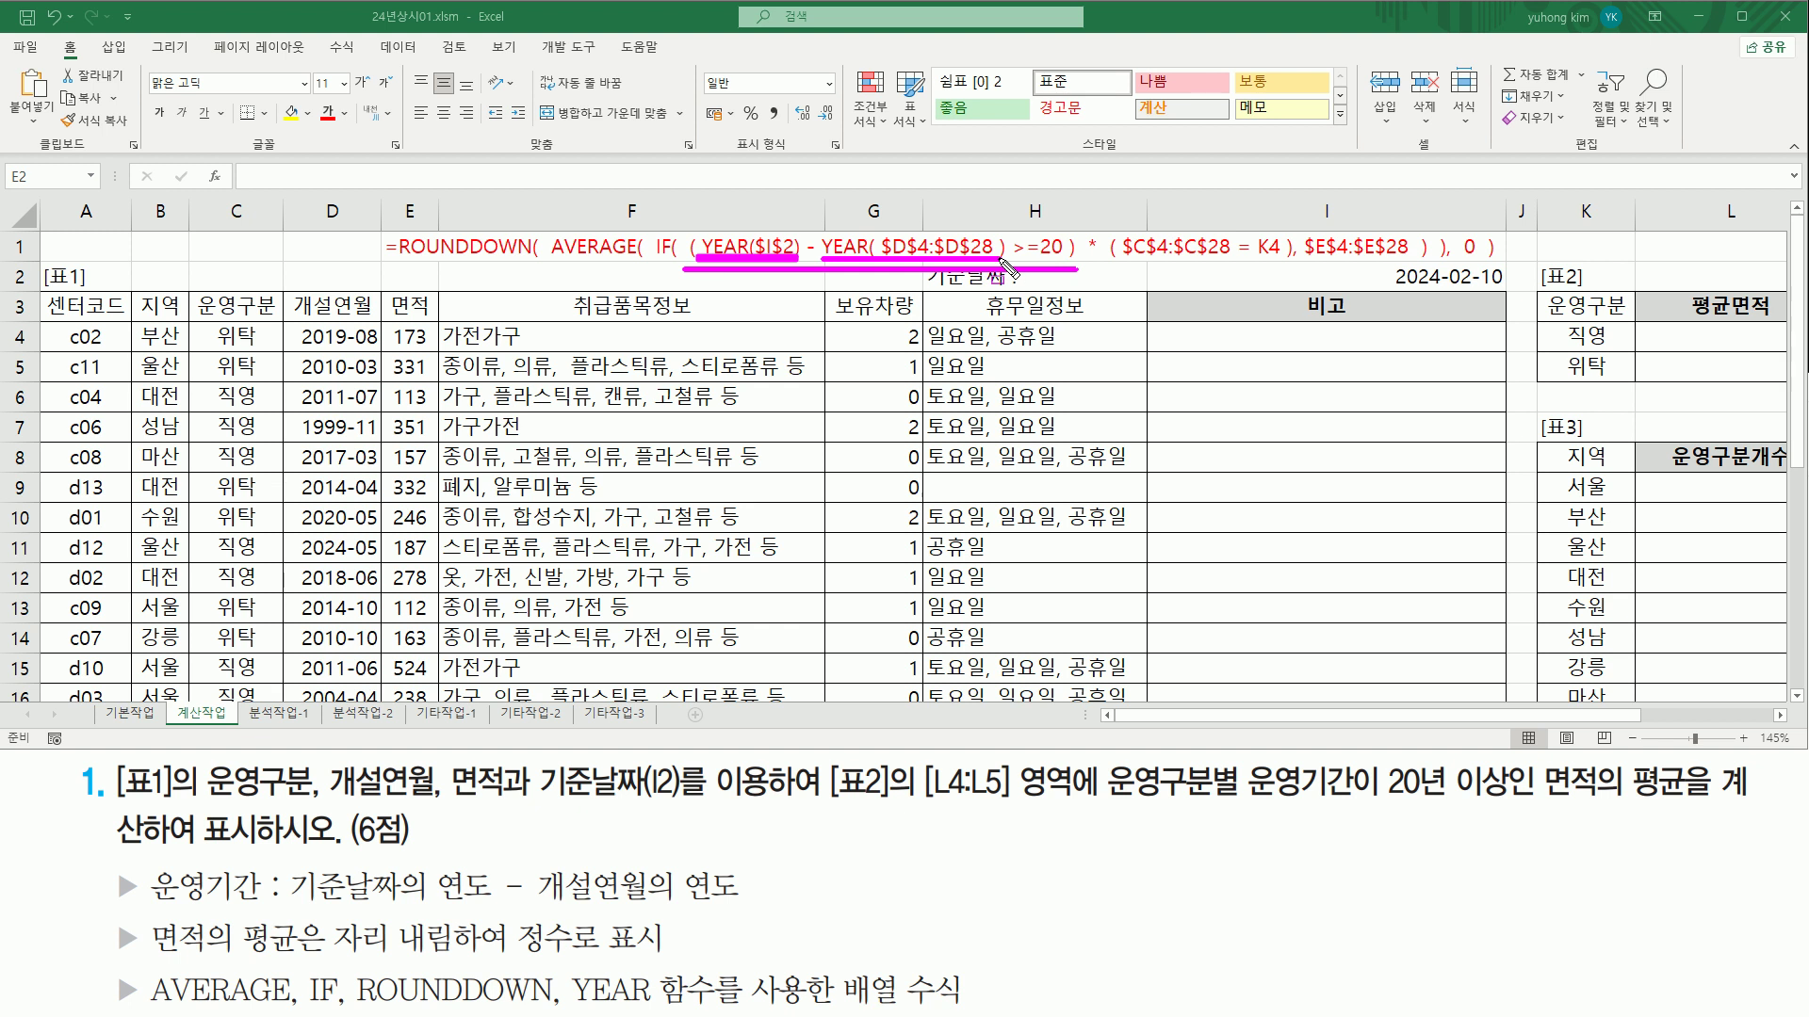
left_click_drag(804, 235, 816, 259)
mouse_move(136, 862)
left_mouse_down()
mouse_move(266, 909)
mouse_move(797, 908)
mouse_move(733, 907)
left_mouse_up()
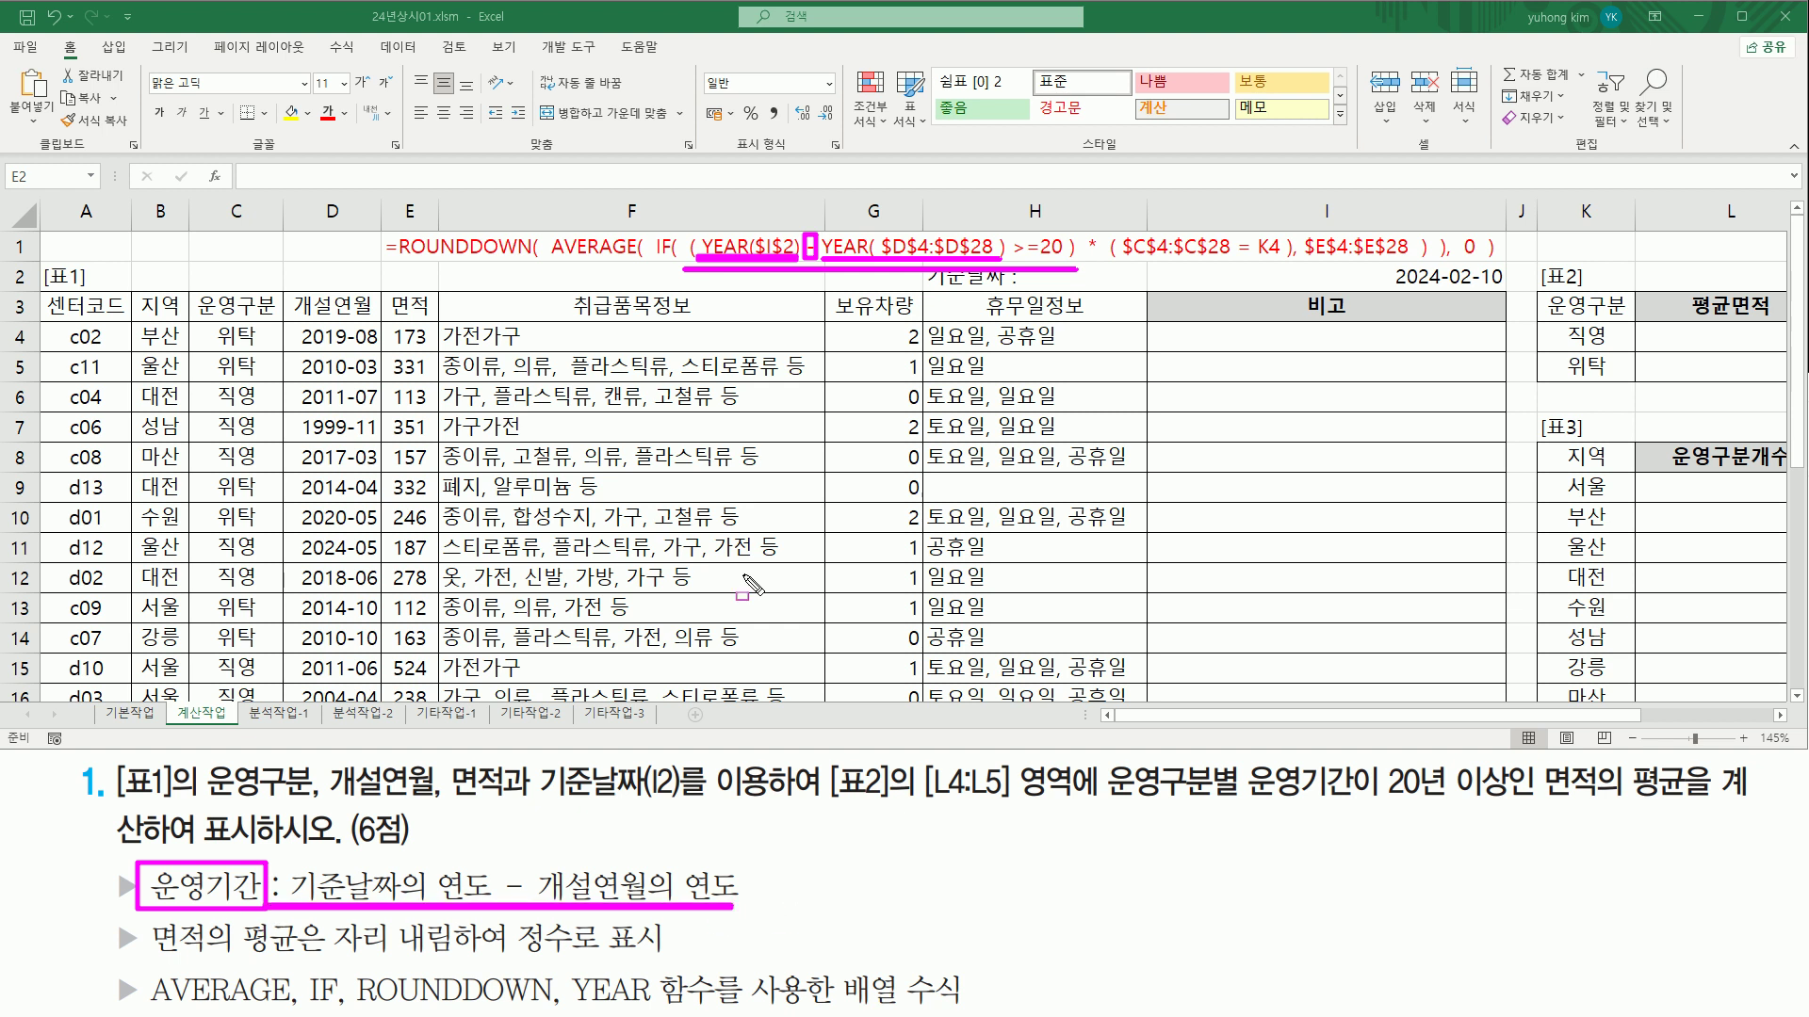
mouse_move(1008, 217)
left_mouse_down()
mouse_move(1065, 261)
mouse_move(1000, 268)
left_mouse_up()
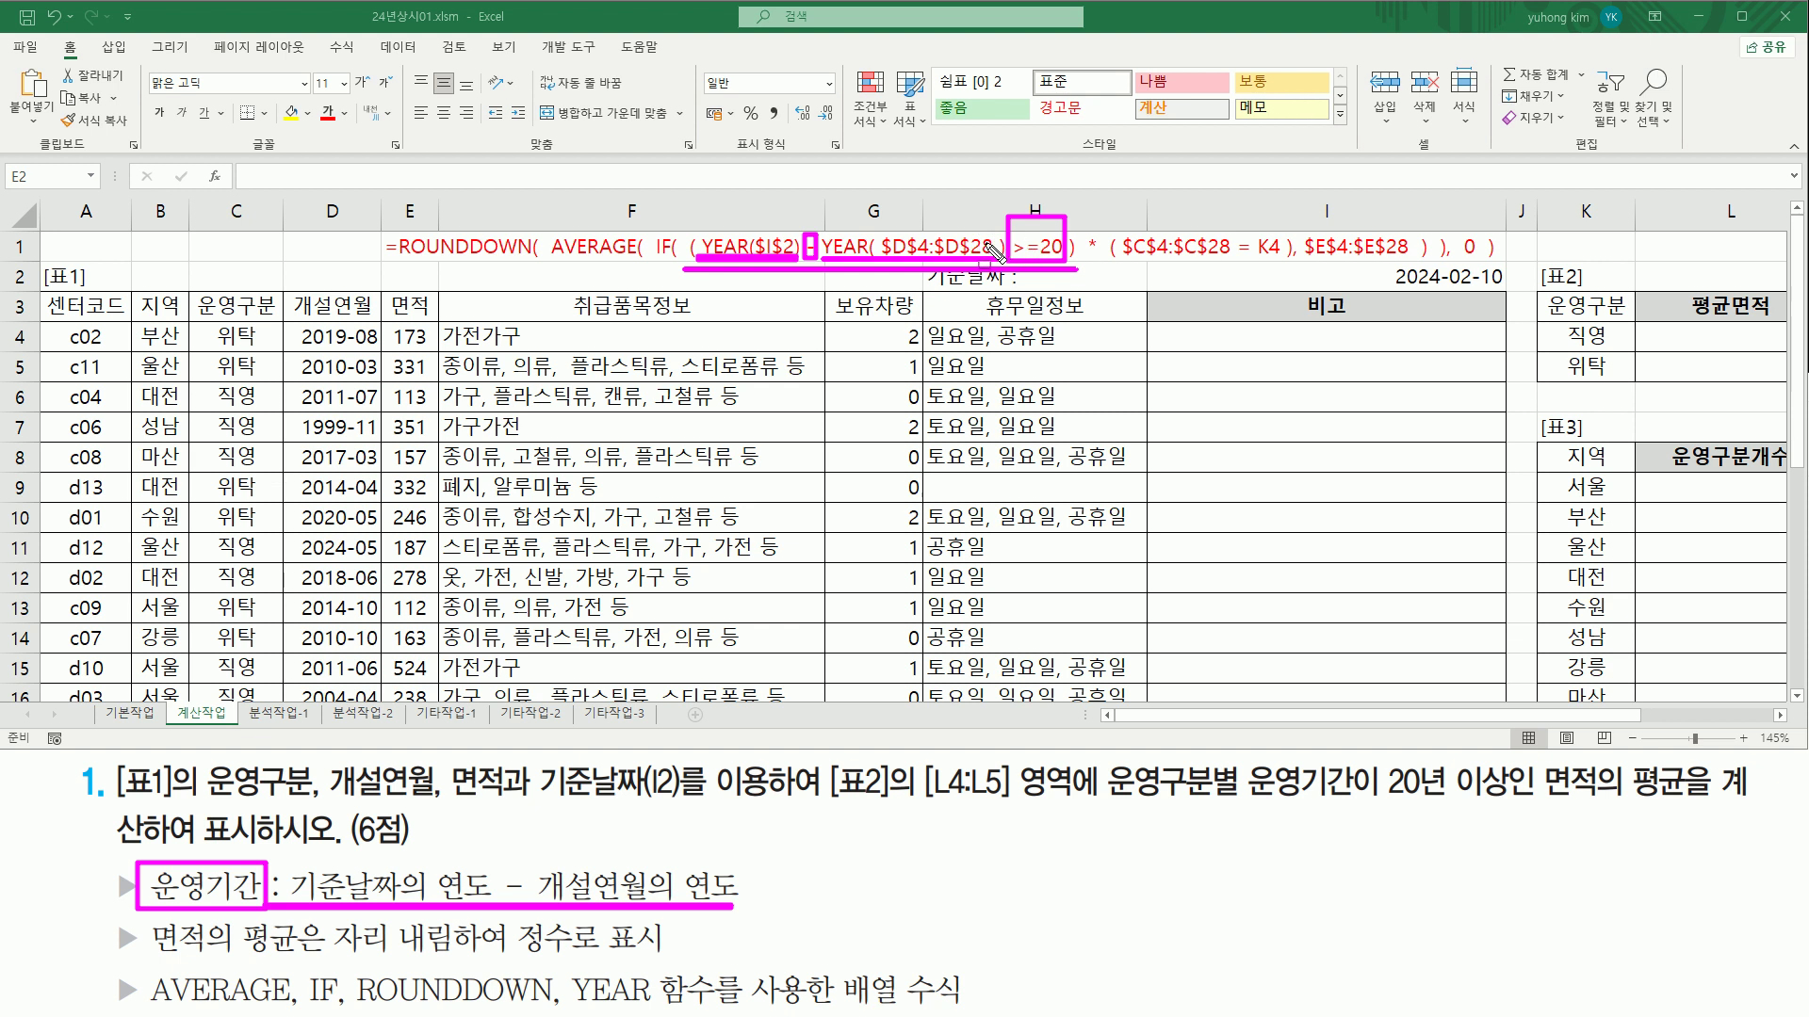
key("Escape")
Step: Read task 2 and locate the 지역 and 운영구분 columns of [표1] and the L9:L16 range of [표3]
left_click(1780, 716)
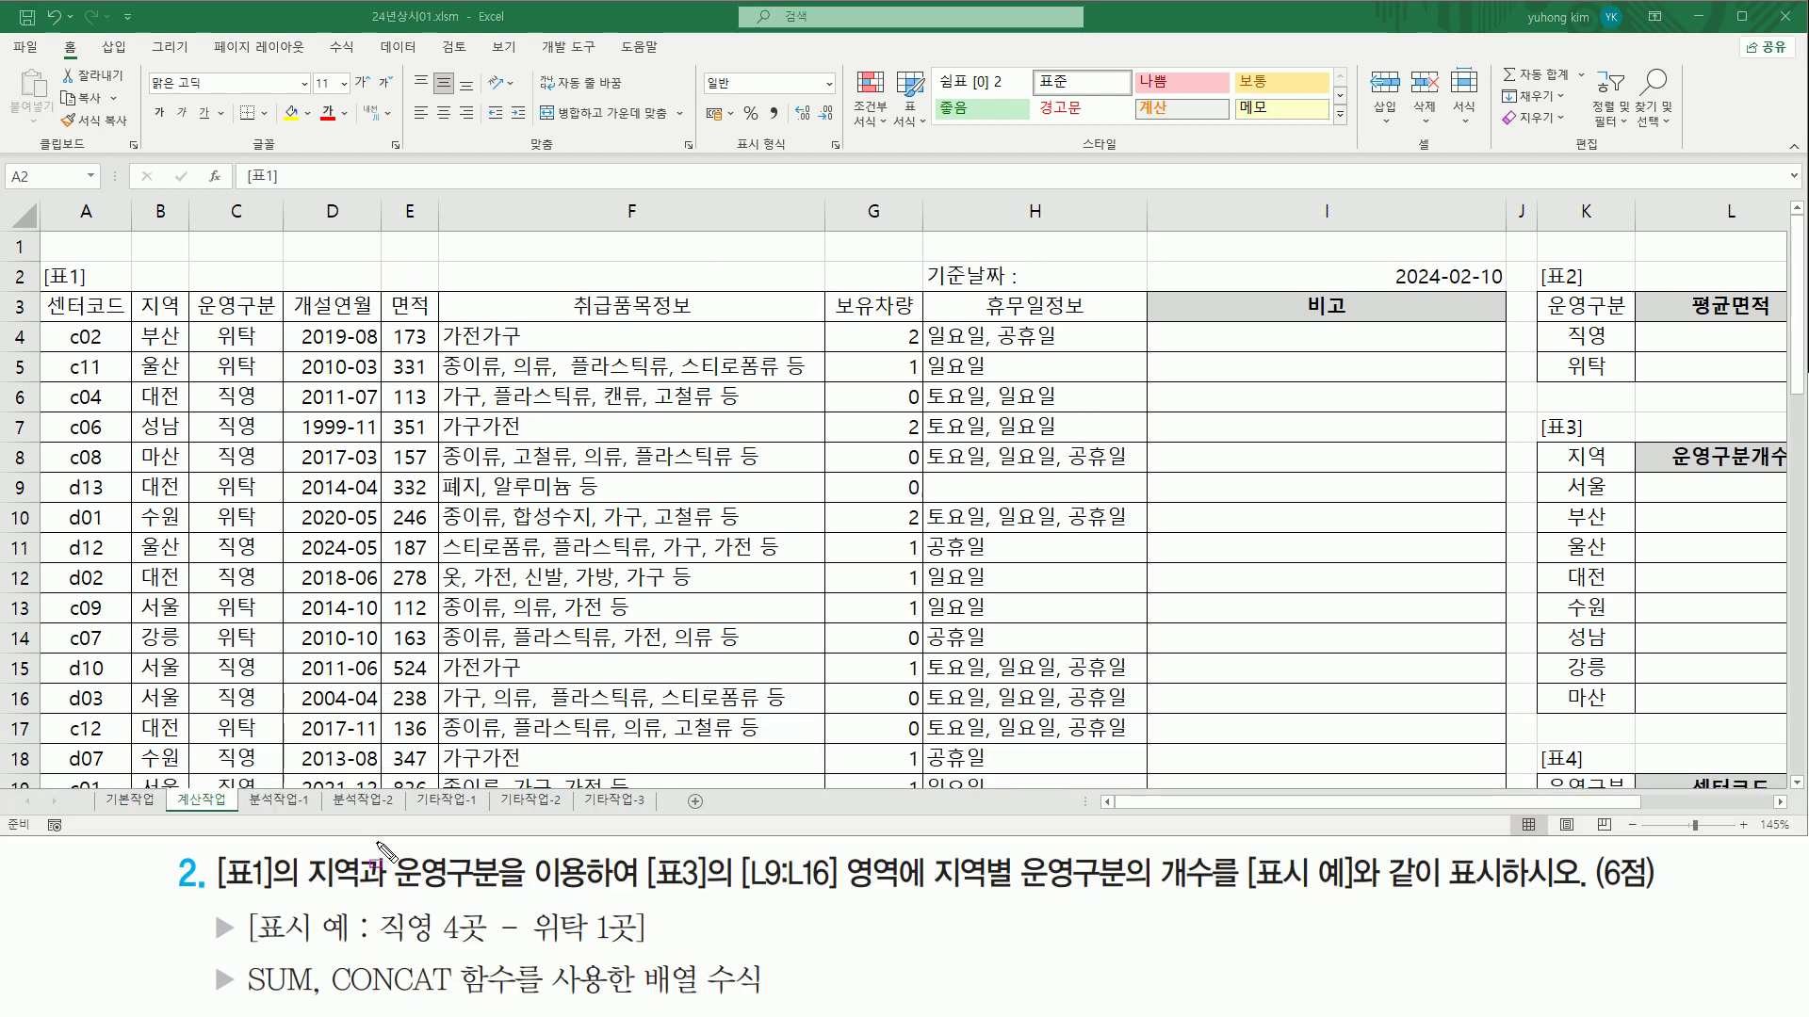
mouse_move(213, 849)
left_mouse_down()
mouse_move(279, 889)
mouse_move(497, 891)
left_mouse_up()
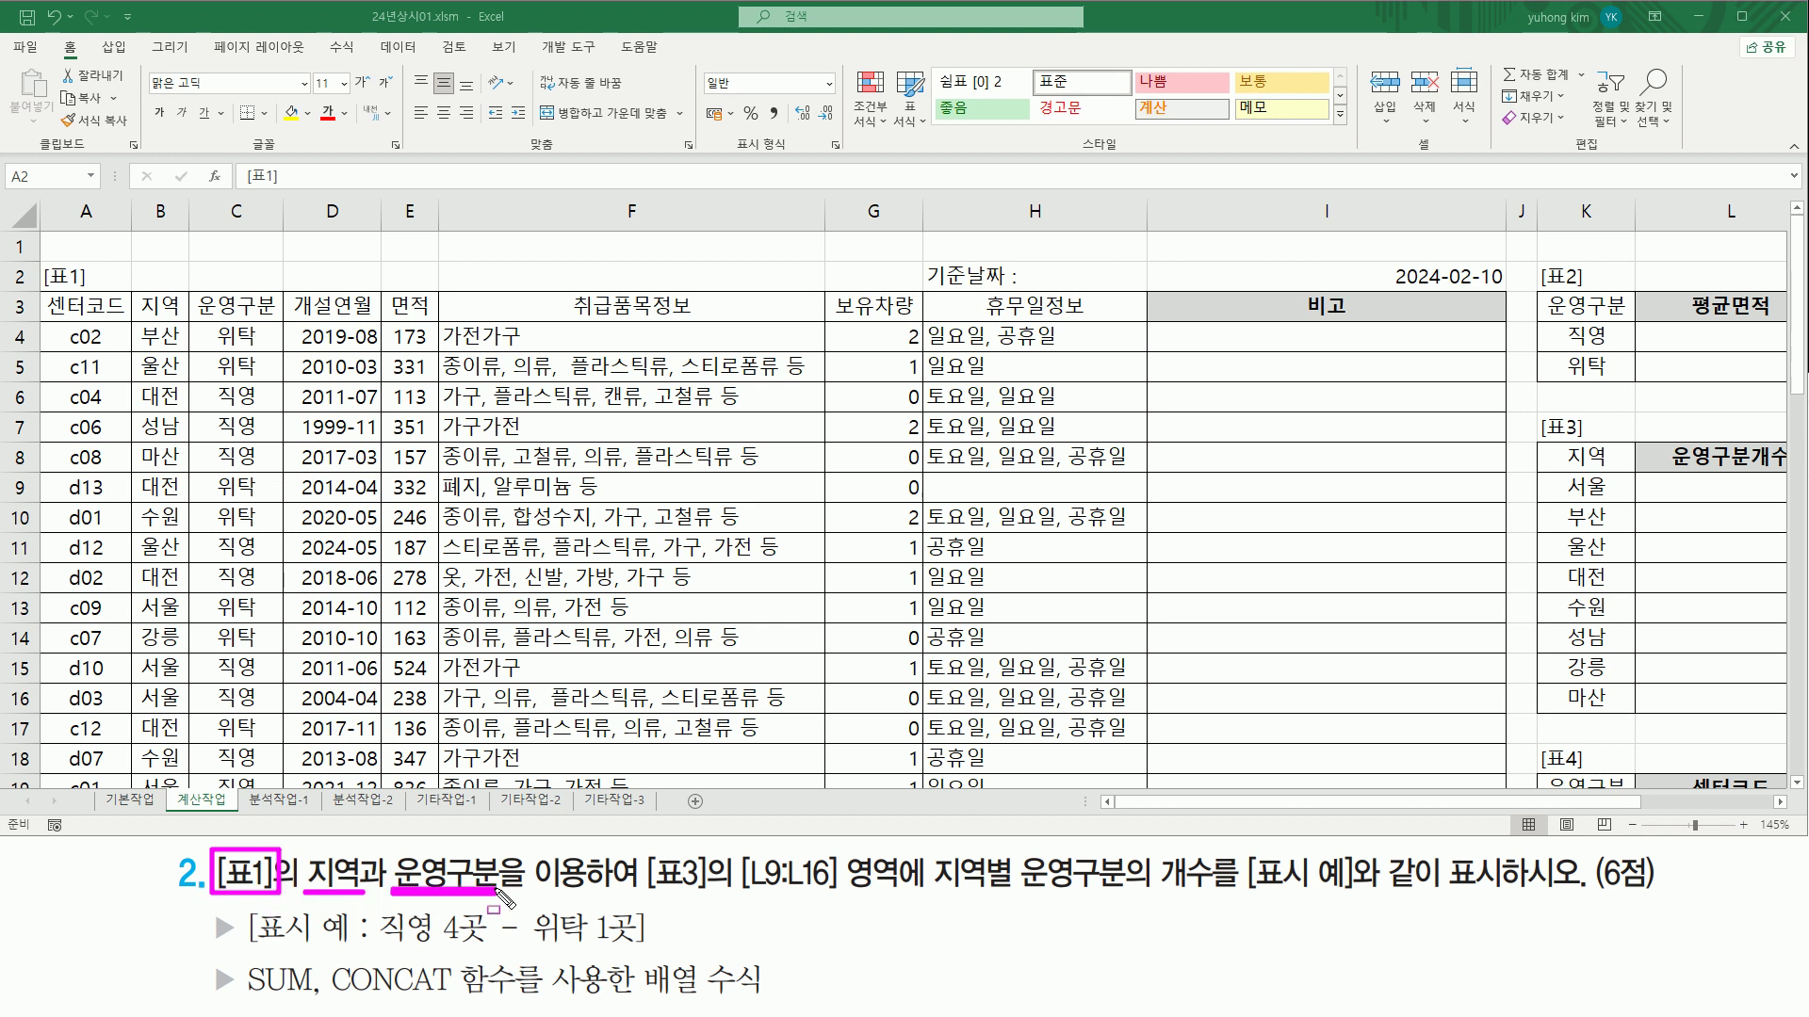
mouse_move(132, 293)
left_mouse_down()
mouse_move(183, 321)
mouse_move(221, 288)
mouse_move(284, 322)
left_mouse_up()
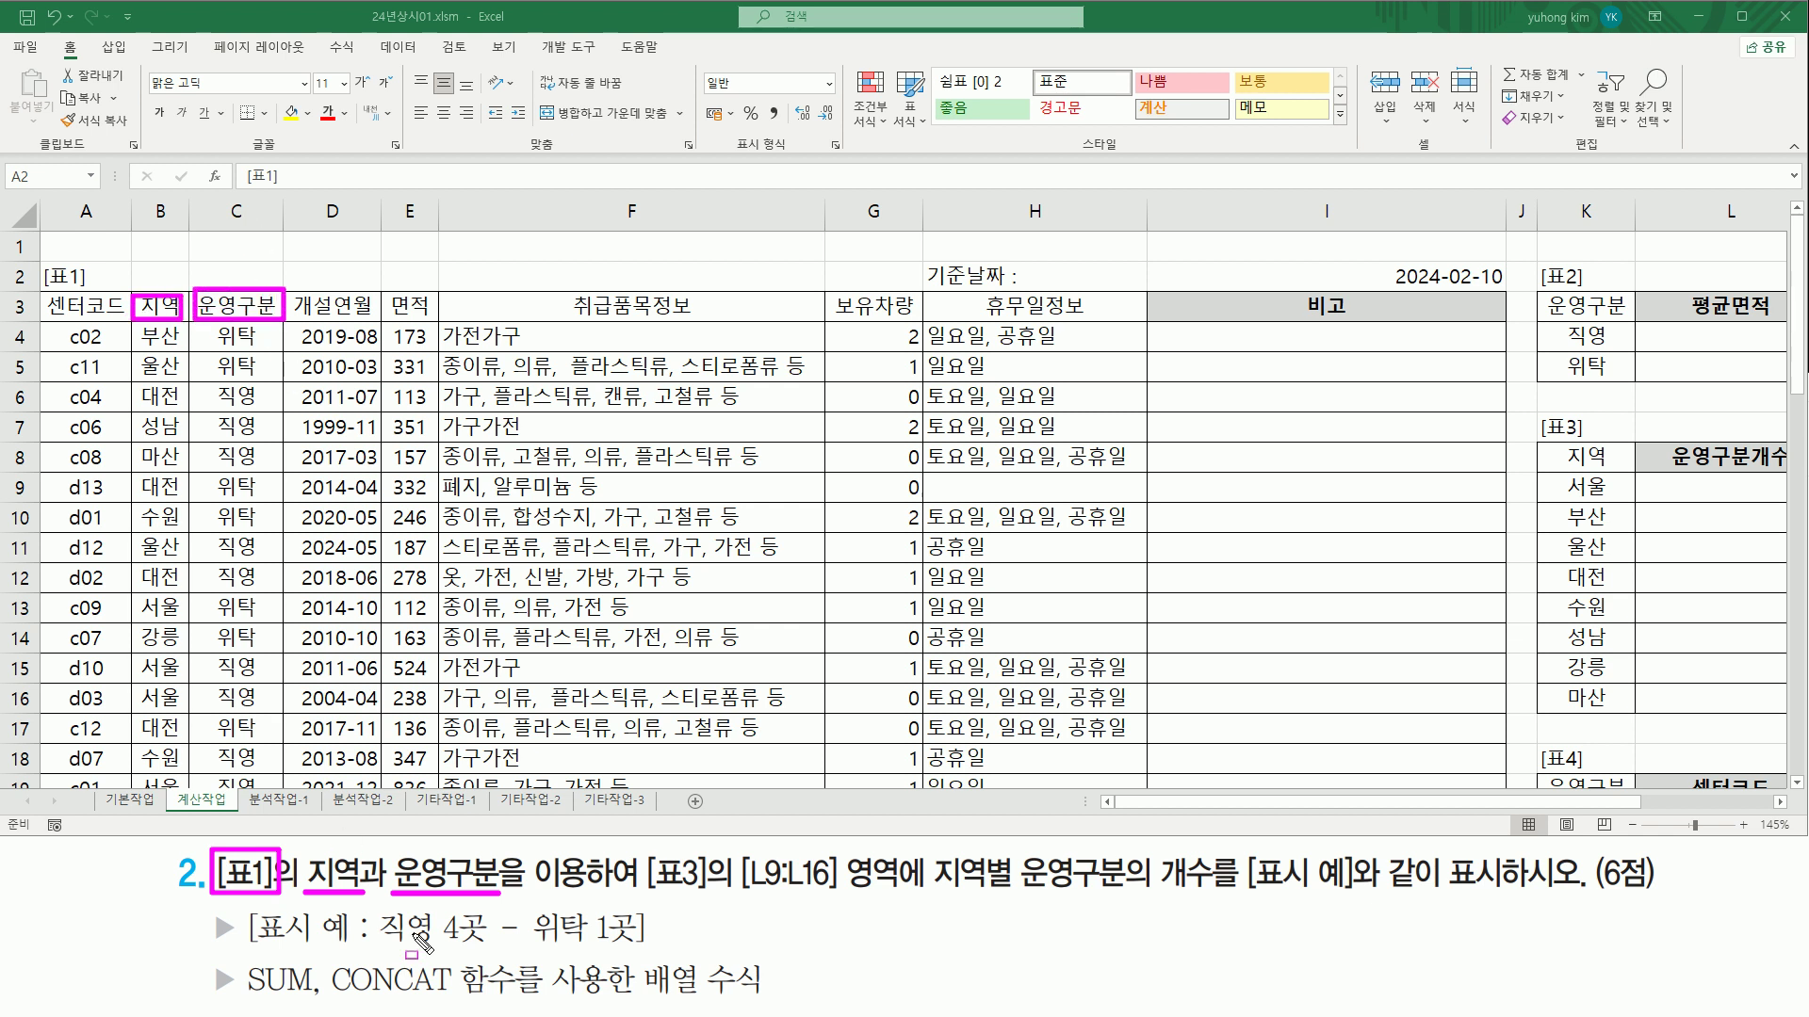
left_click_drag(646, 896, 717, 899)
left_click_drag(1534, 411, 1789, 709)
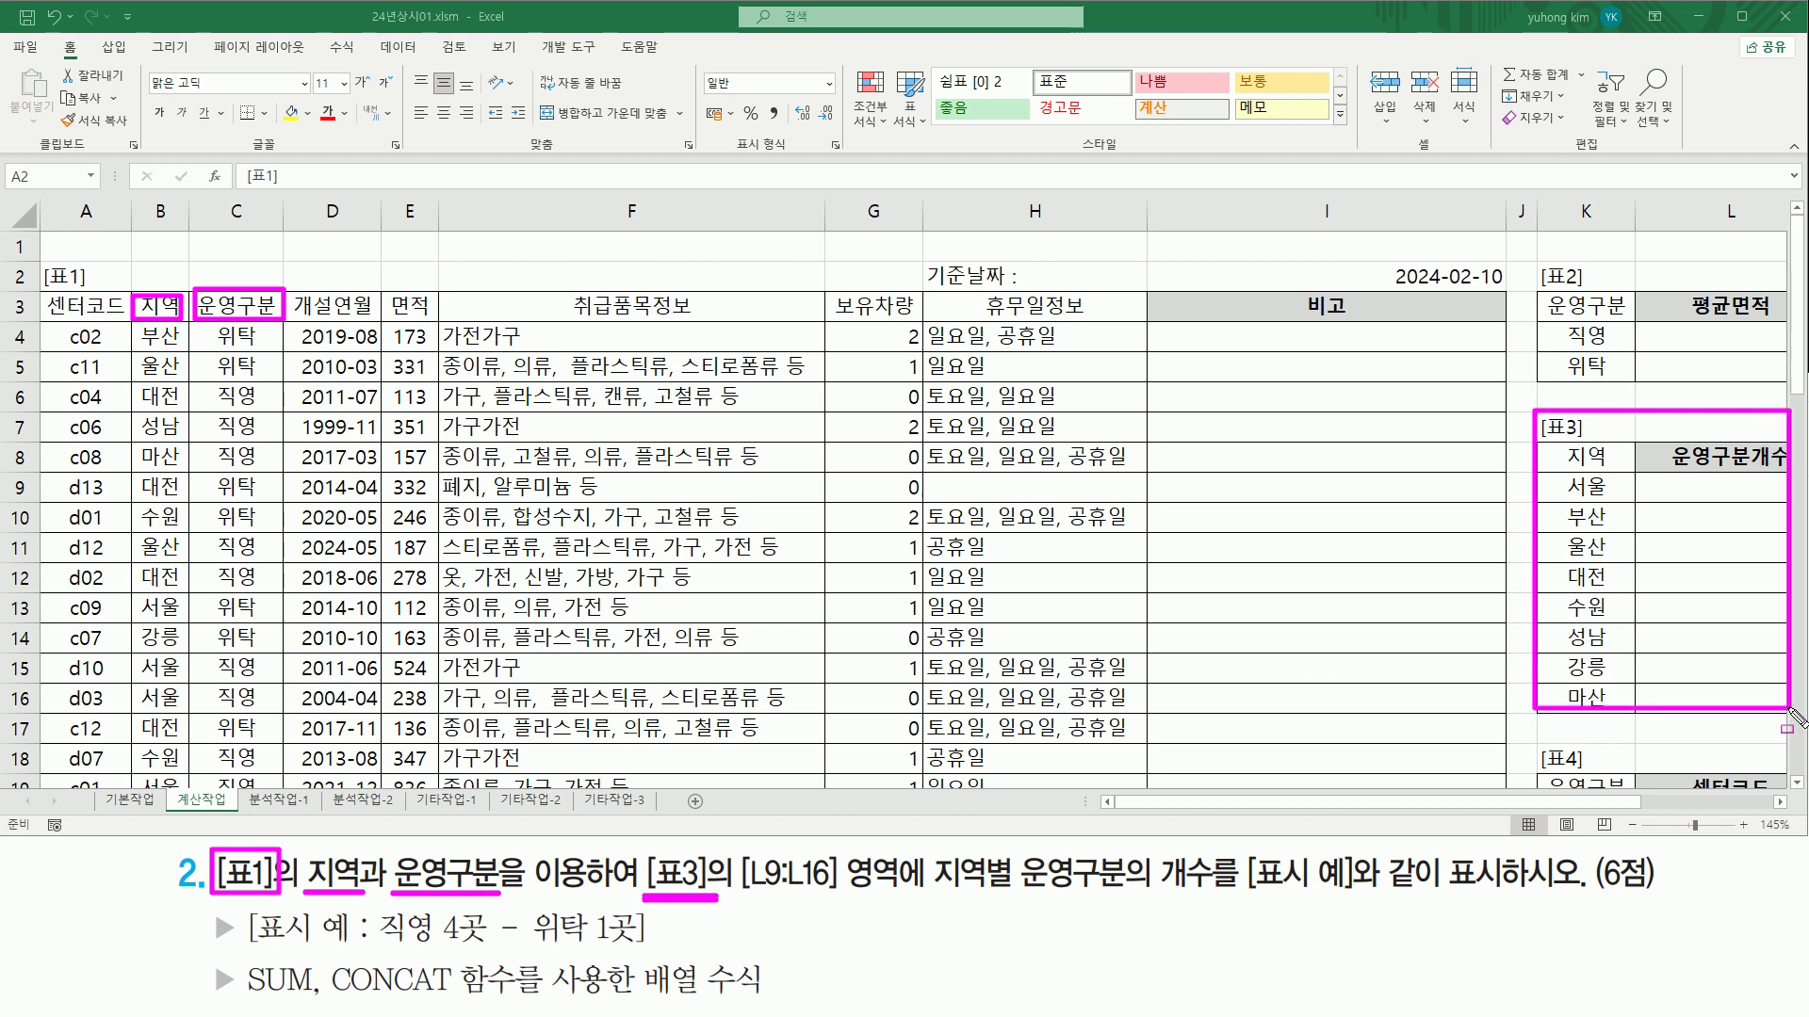
left_click_drag(744, 896, 832, 899)
mouse_move(1647, 478)
left_mouse_down()
mouse_move(1687, 603)
mouse_move(1773, 704)
left_mouse_up()
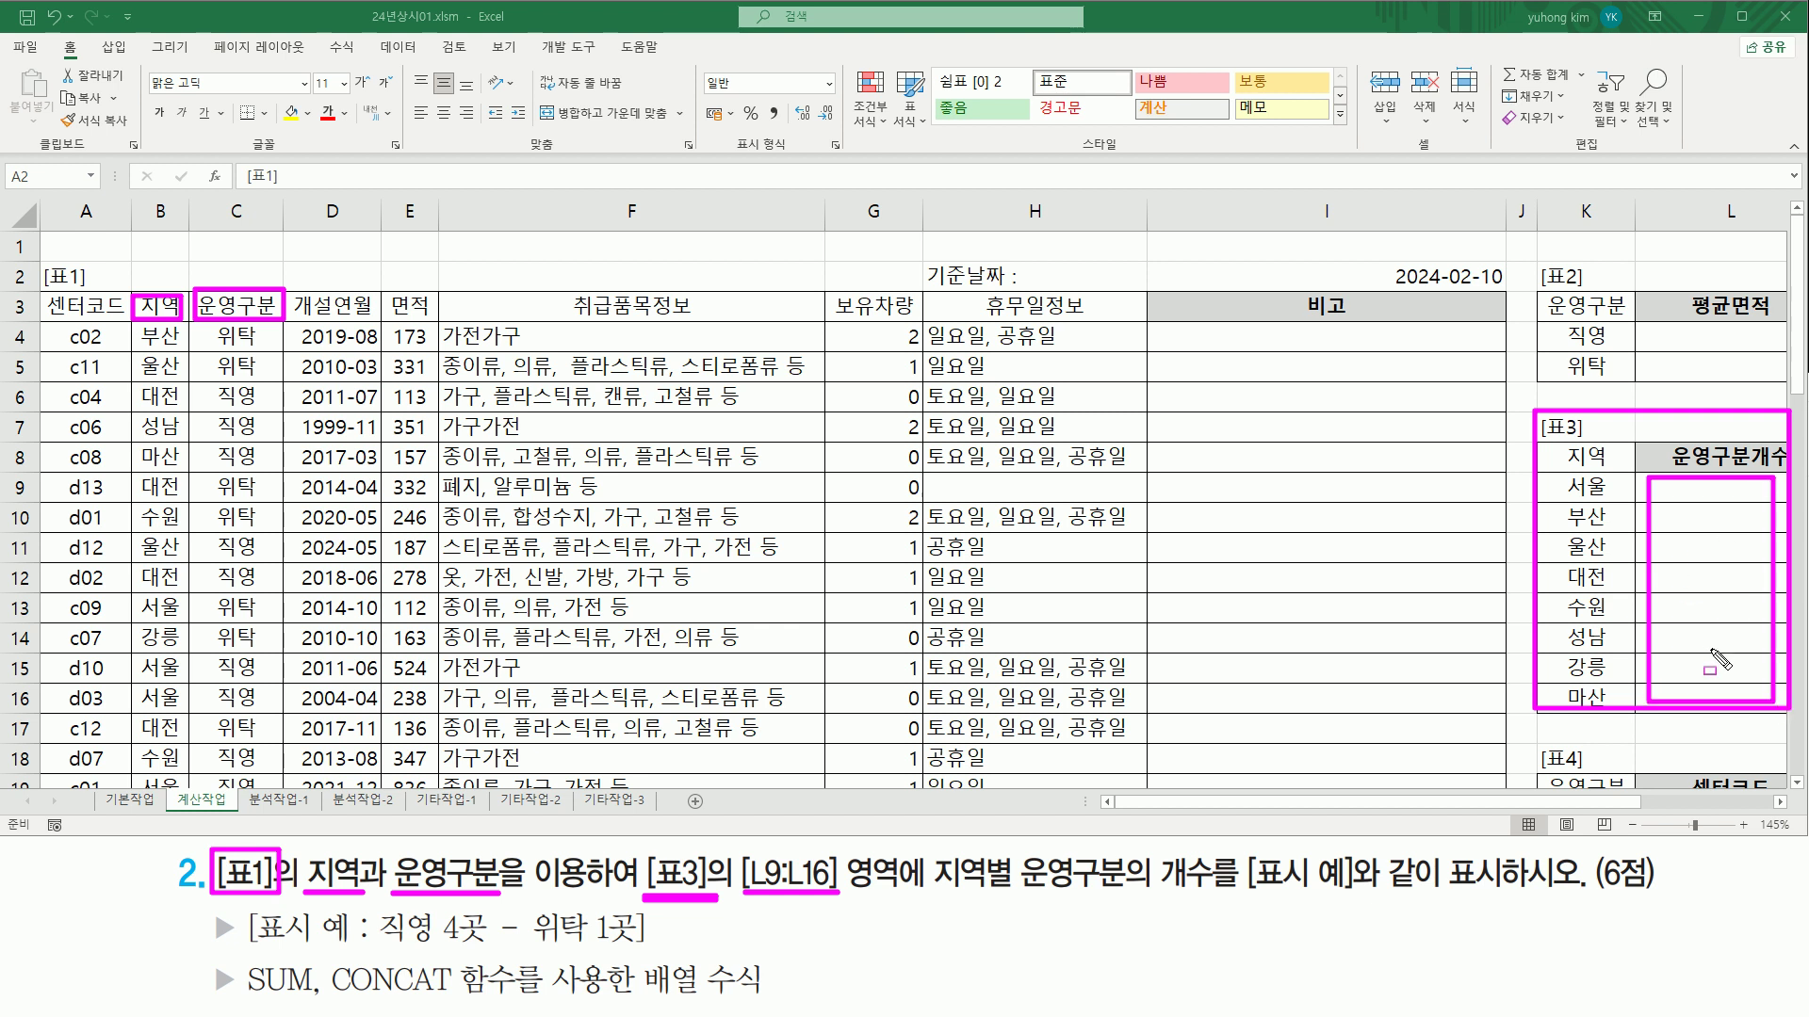
left_click_drag(929, 893, 1503, 896)
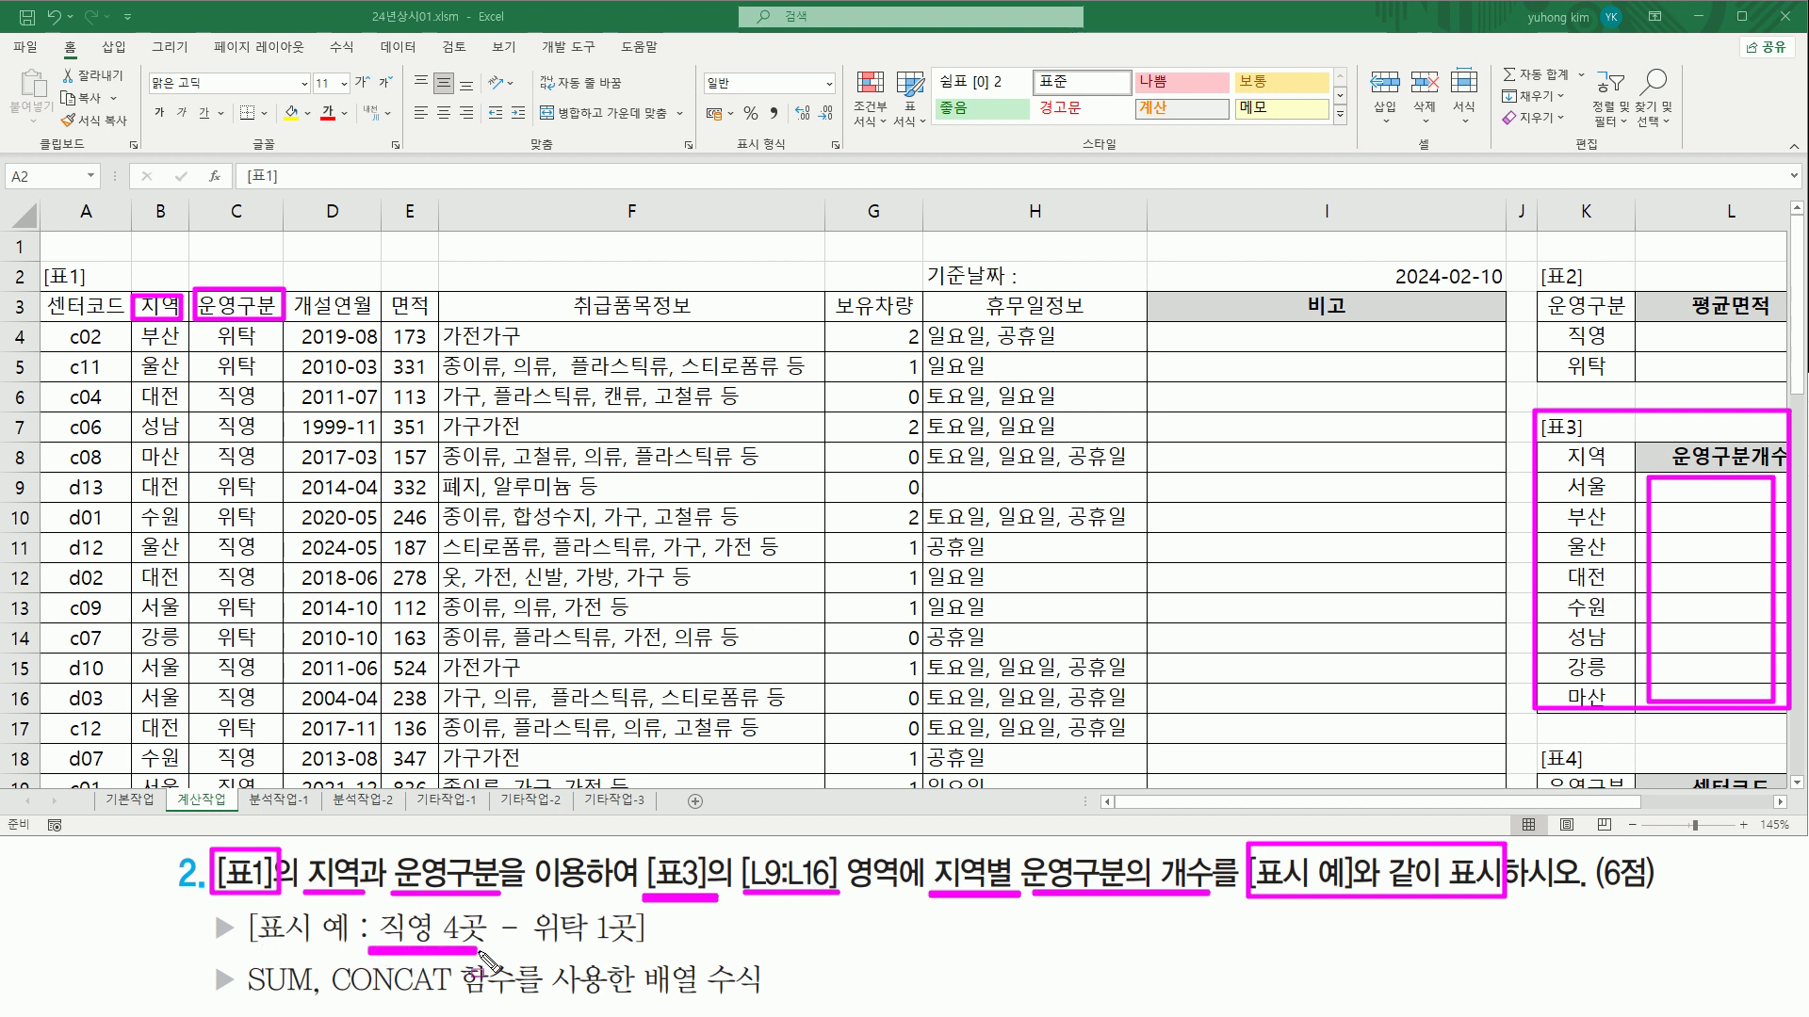
left_click_drag(373, 952, 648, 953)
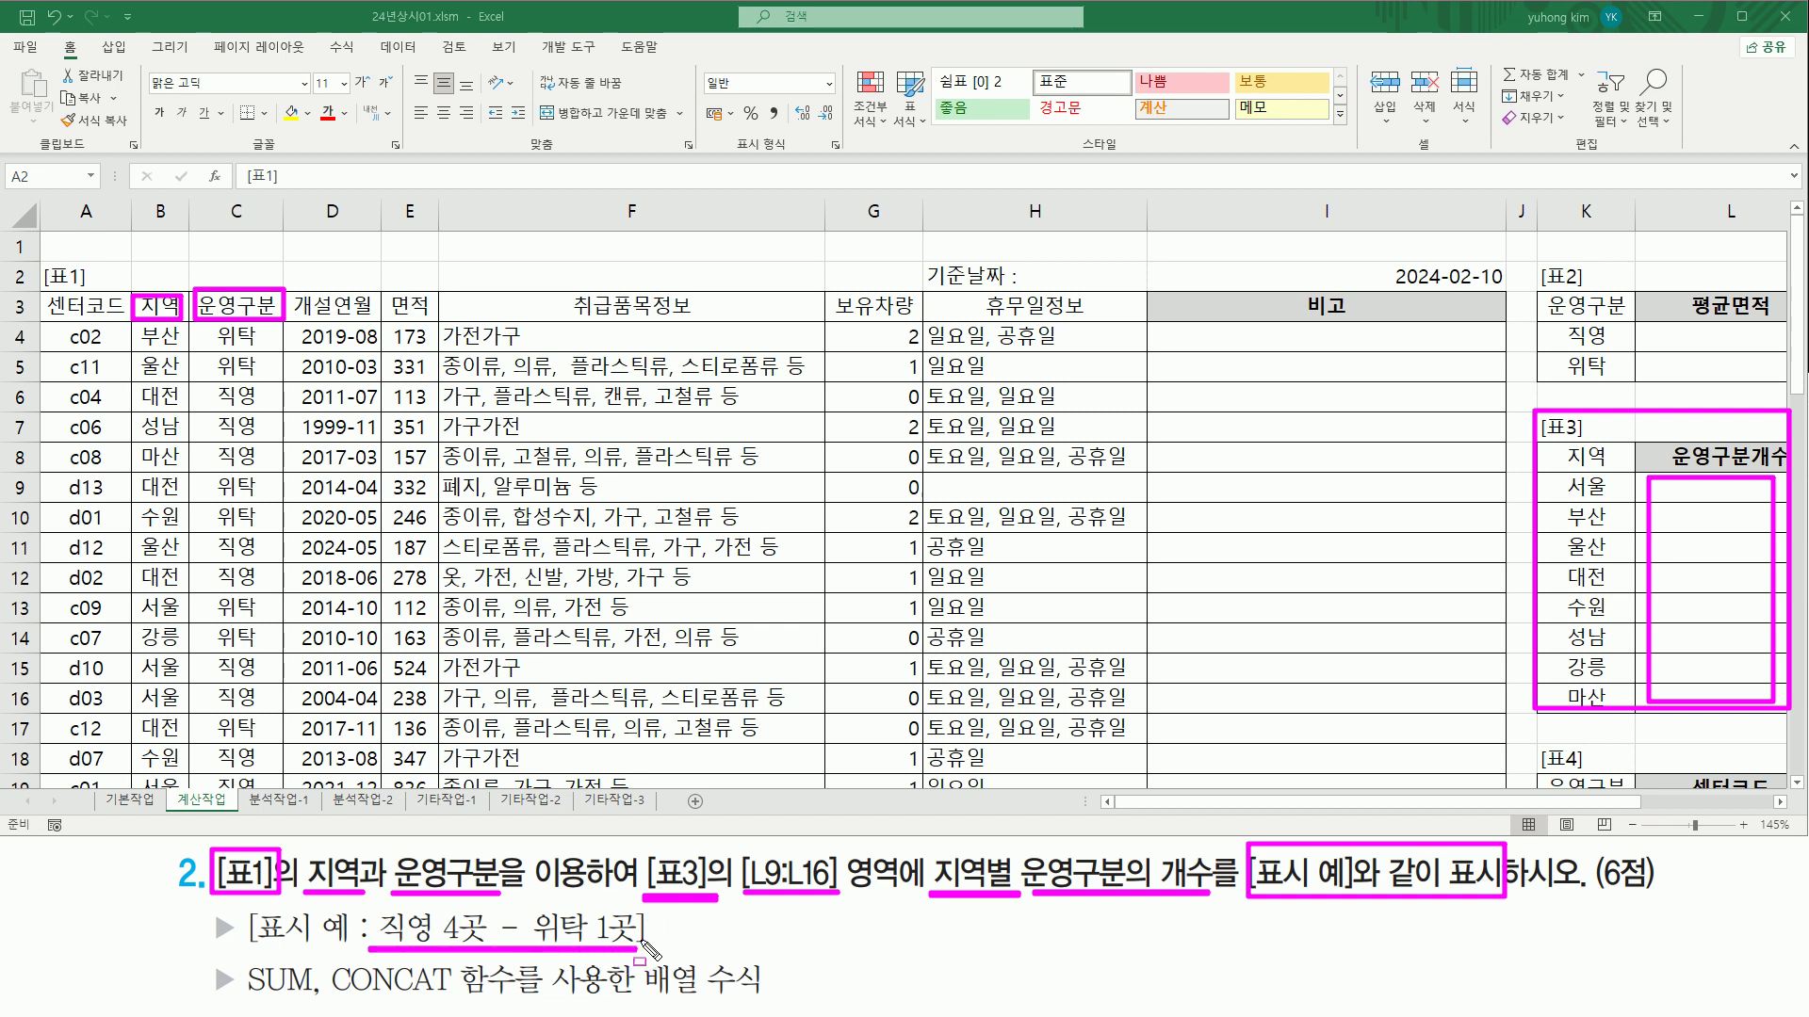
left_click_drag(1560, 474, 1617, 500)
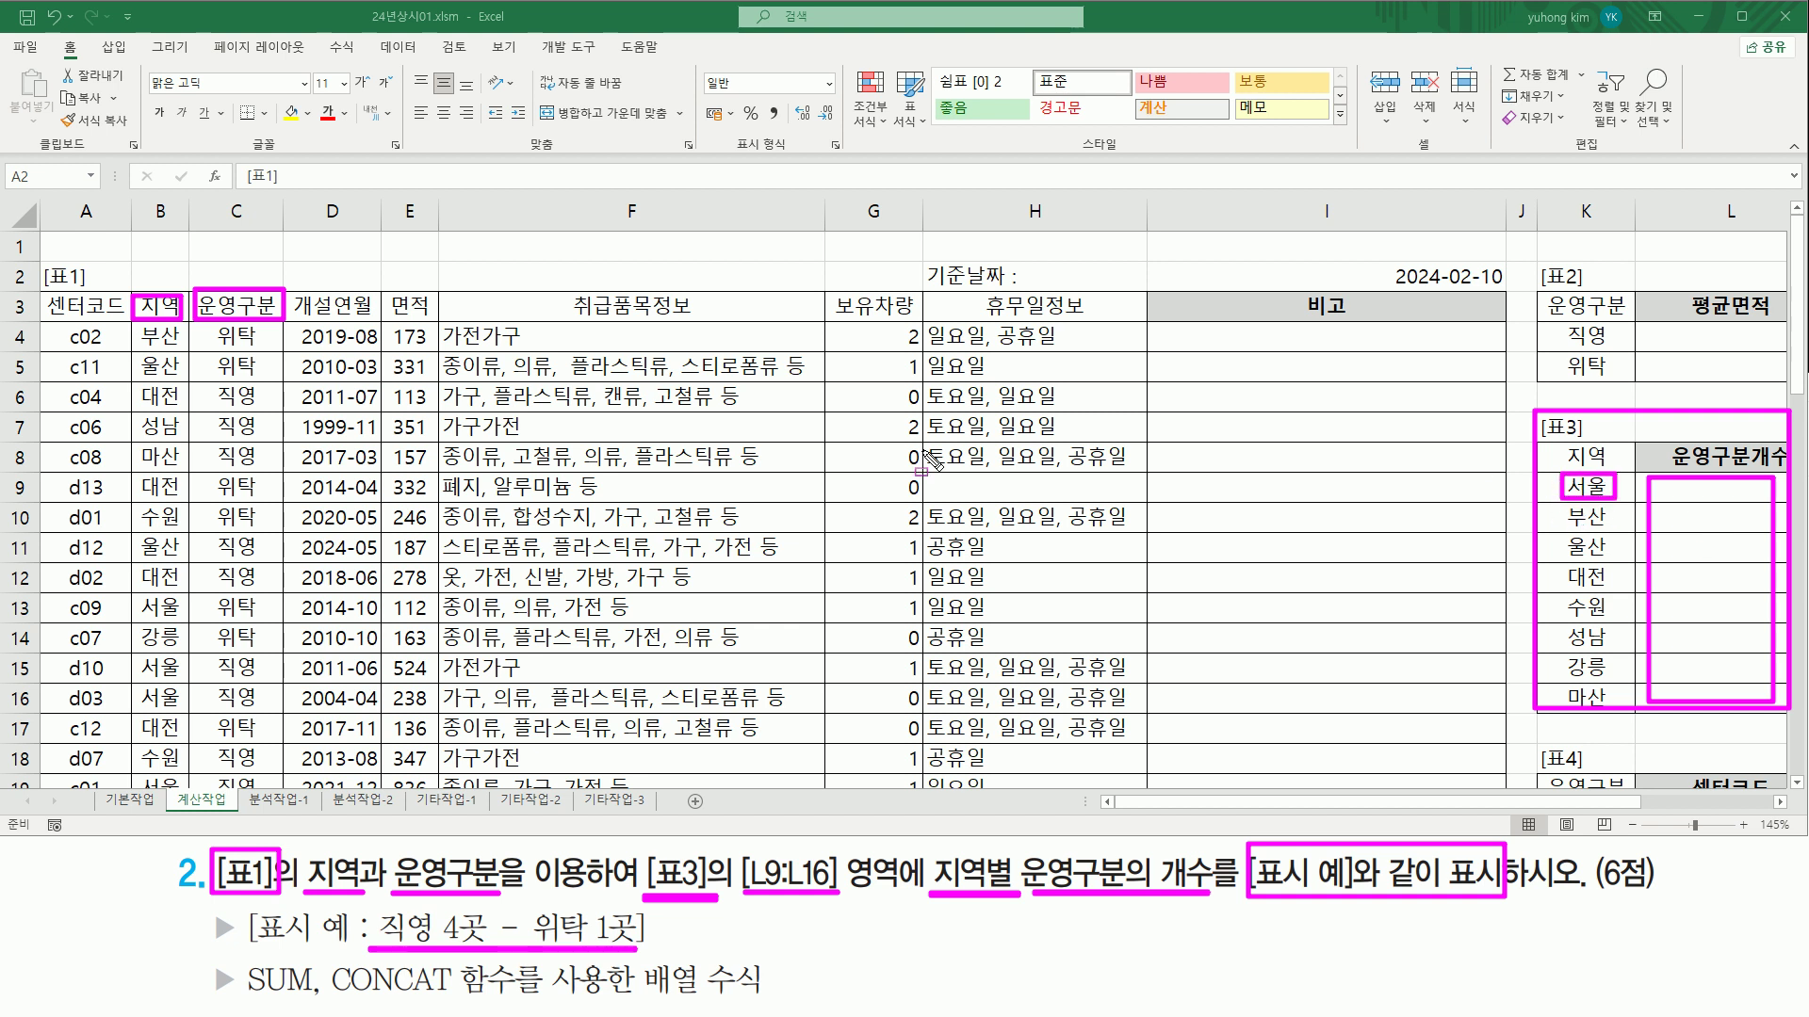
key("Escape")
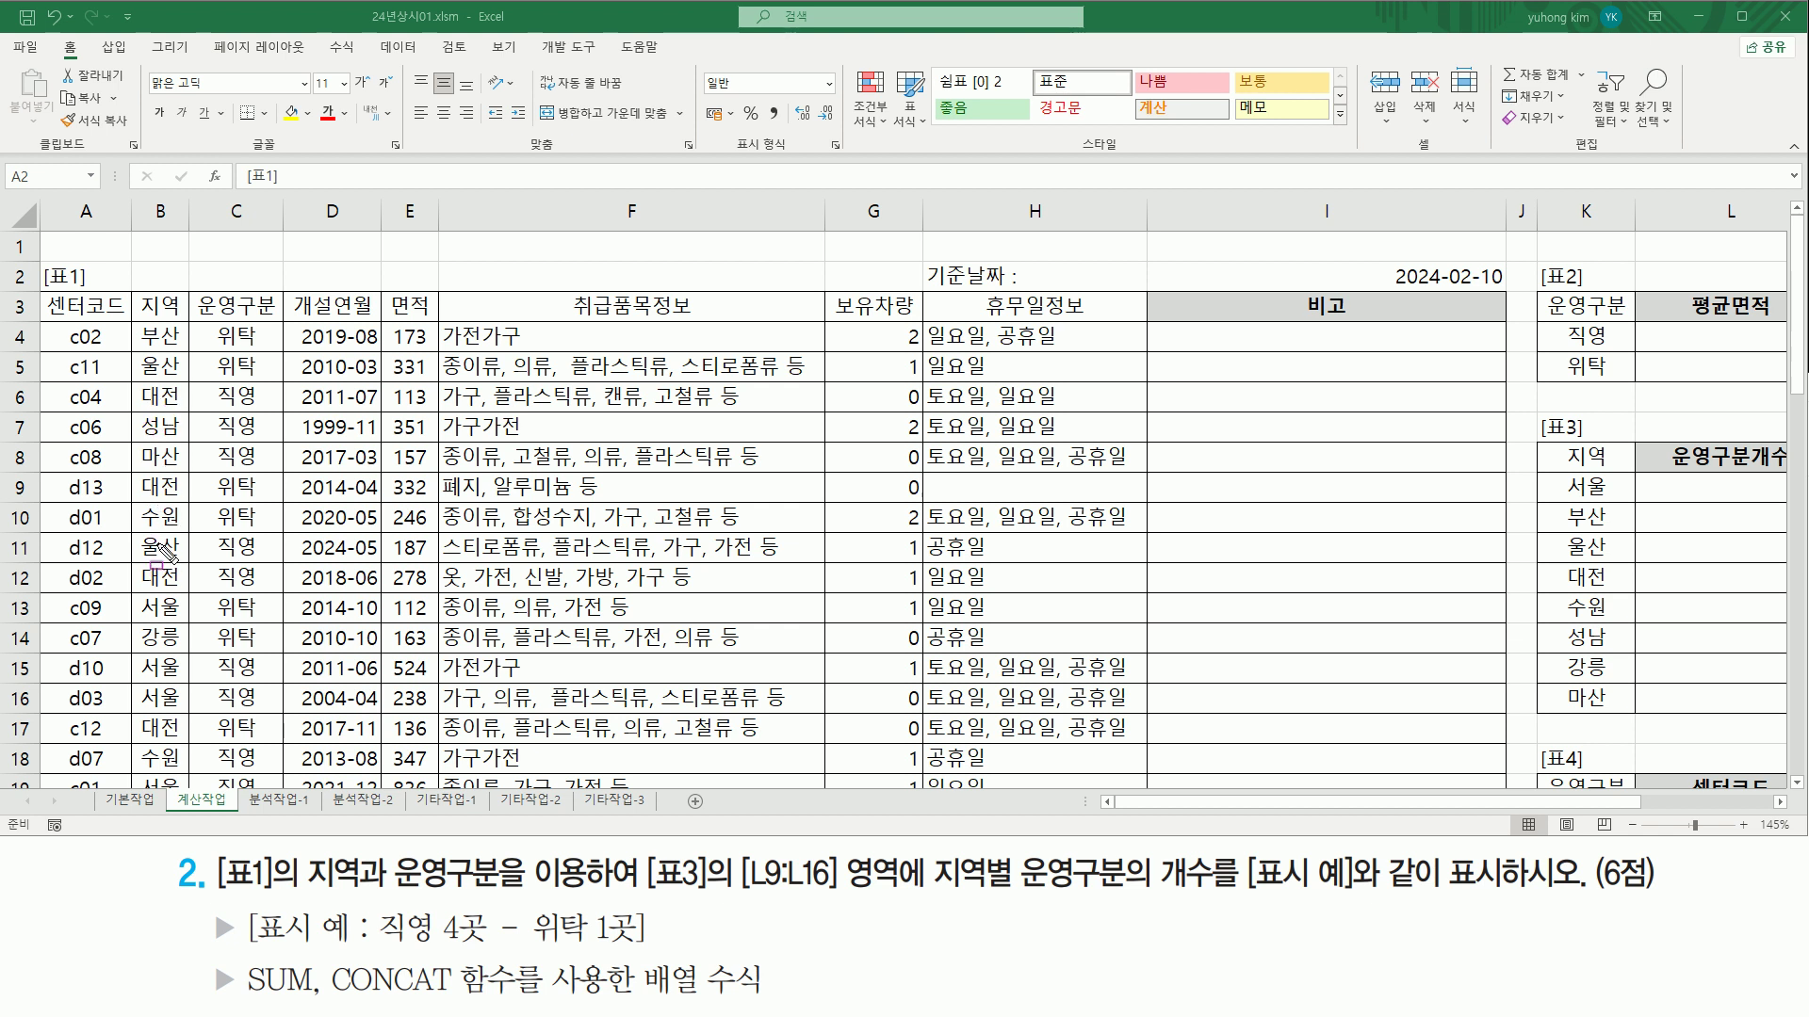
Step: Find the 서울 rows in the 지역 column of [표1] and examine the 운영구분 of each one
mouse_move(134, 594)
left_mouse_down()
mouse_move(186, 622)
mouse_move(185, 680)
mouse_move(158, 707)
mouse_move(186, 713)
left_mouse_up()
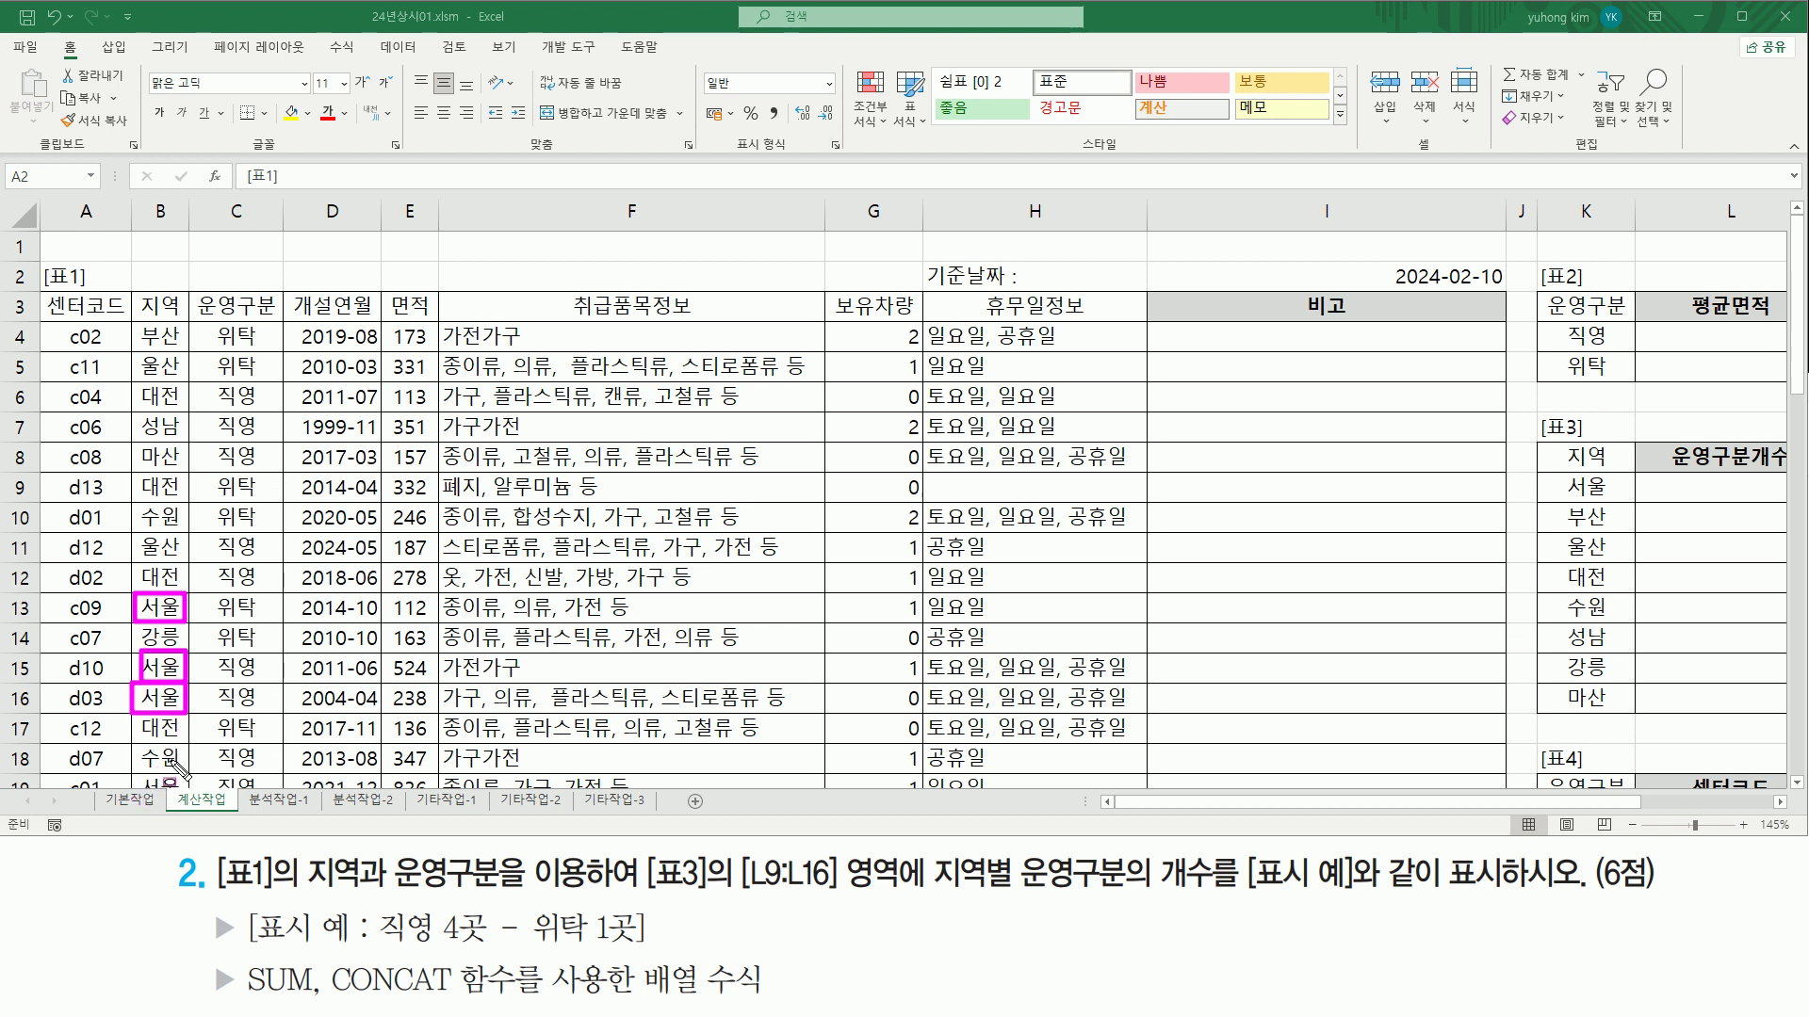
left_click_drag(137, 777, 179, 788)
mouse_move(131, 324)
left_mouse_down()
mouse_move(155, 367)
mouse_move(182, 584)
left_mouse_up()
key("Escape")
scroll(281, 629, "down", 2)
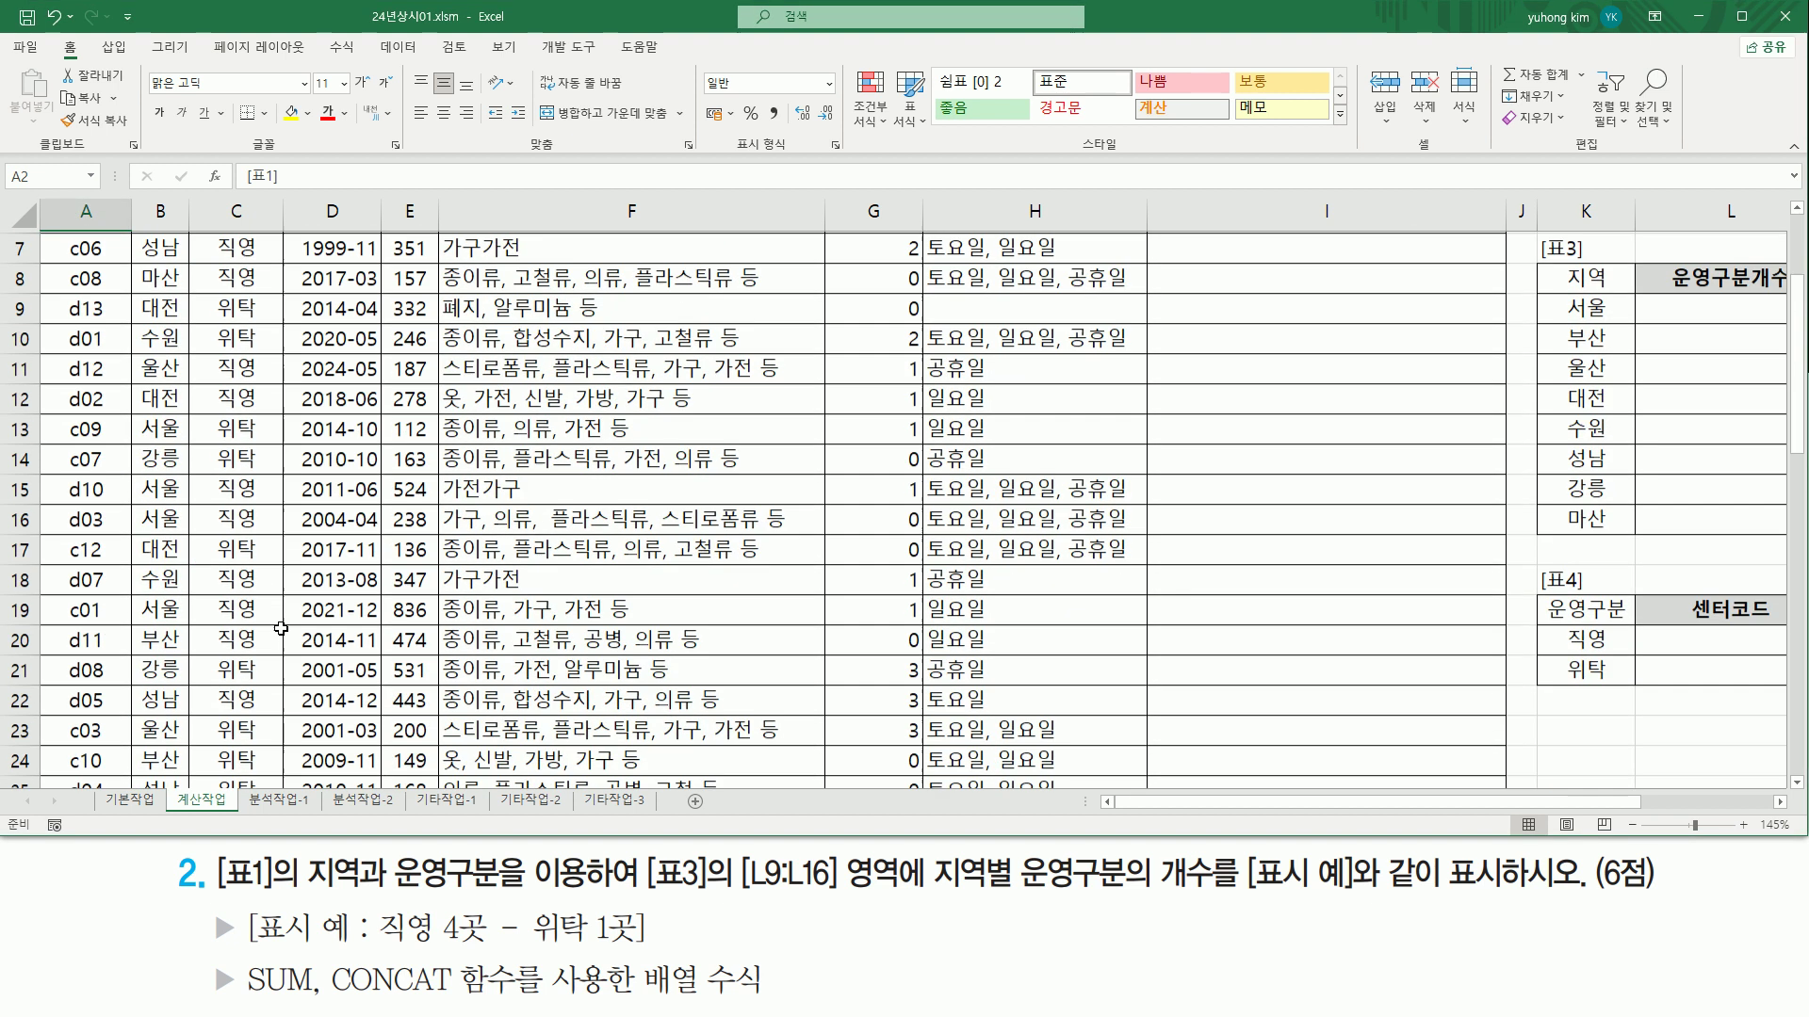
scroll(1176, 658, "down", 2)
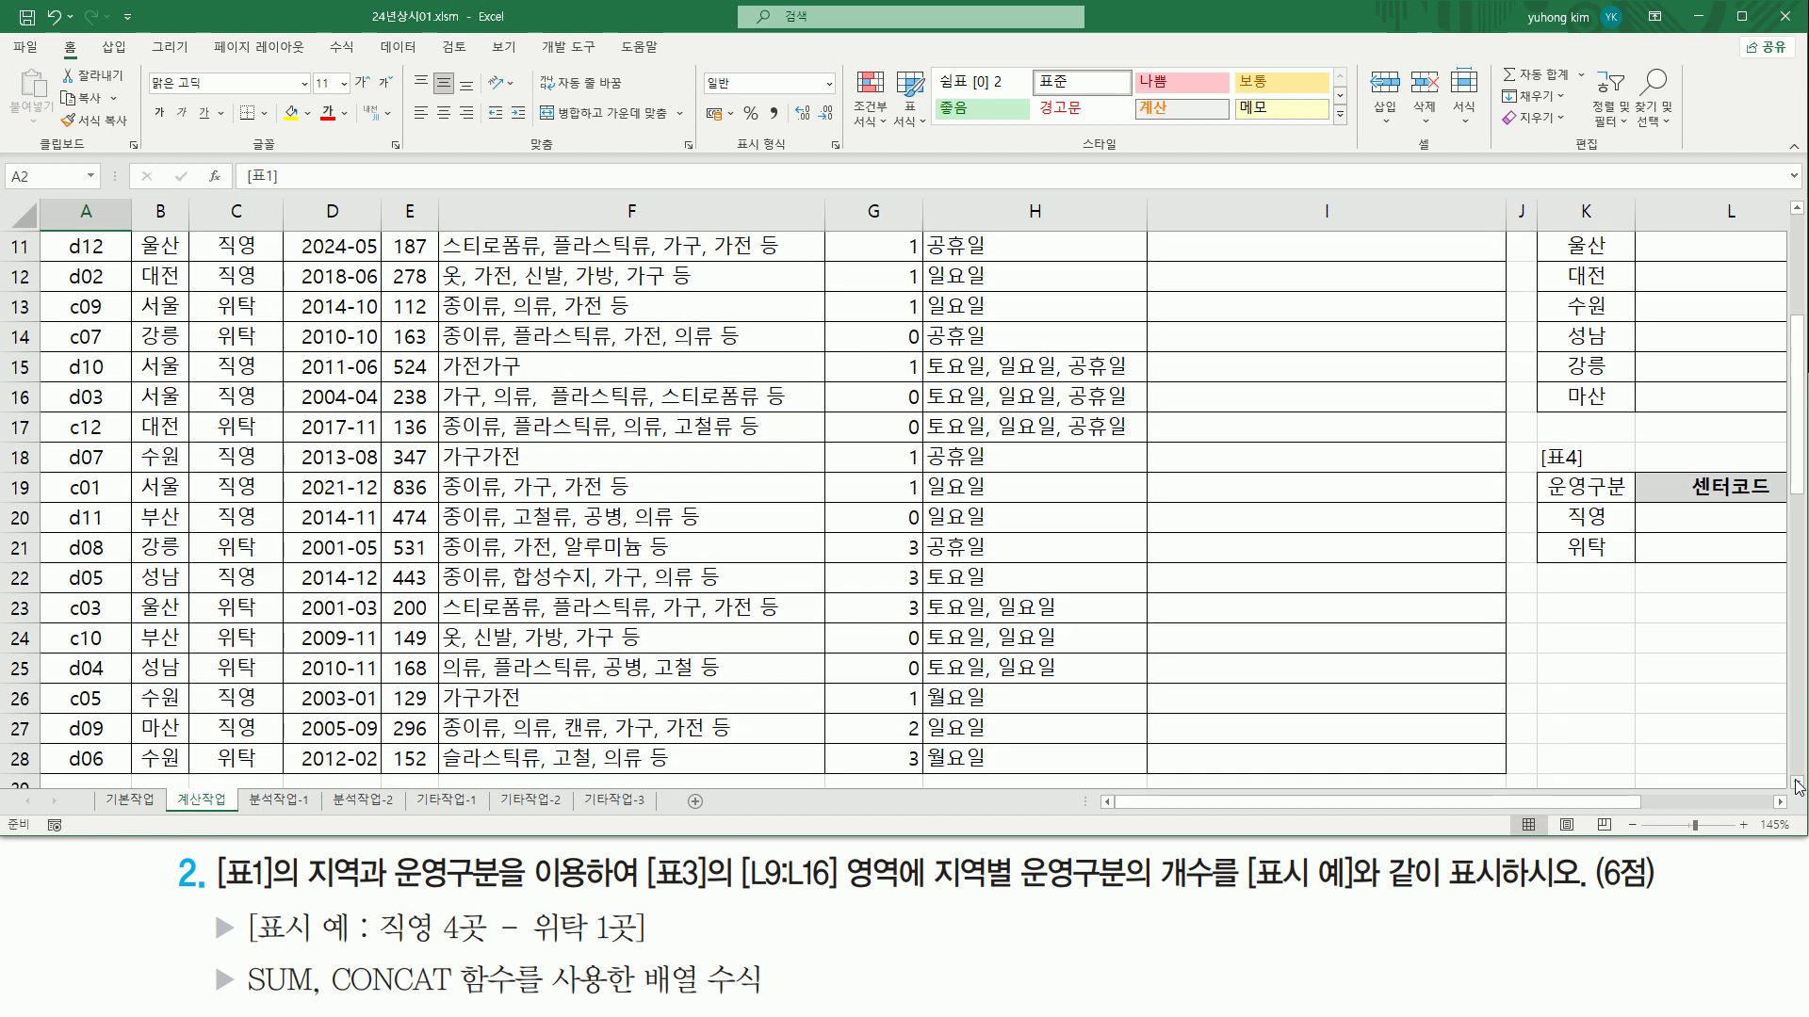
left_click(1797, 786)
mouse_move(130, 257)
left_mouse_down()
mouse_move(188, 288)
mouse_move(155, 341)
mouse_move(183, 384)
left_mouse_up()
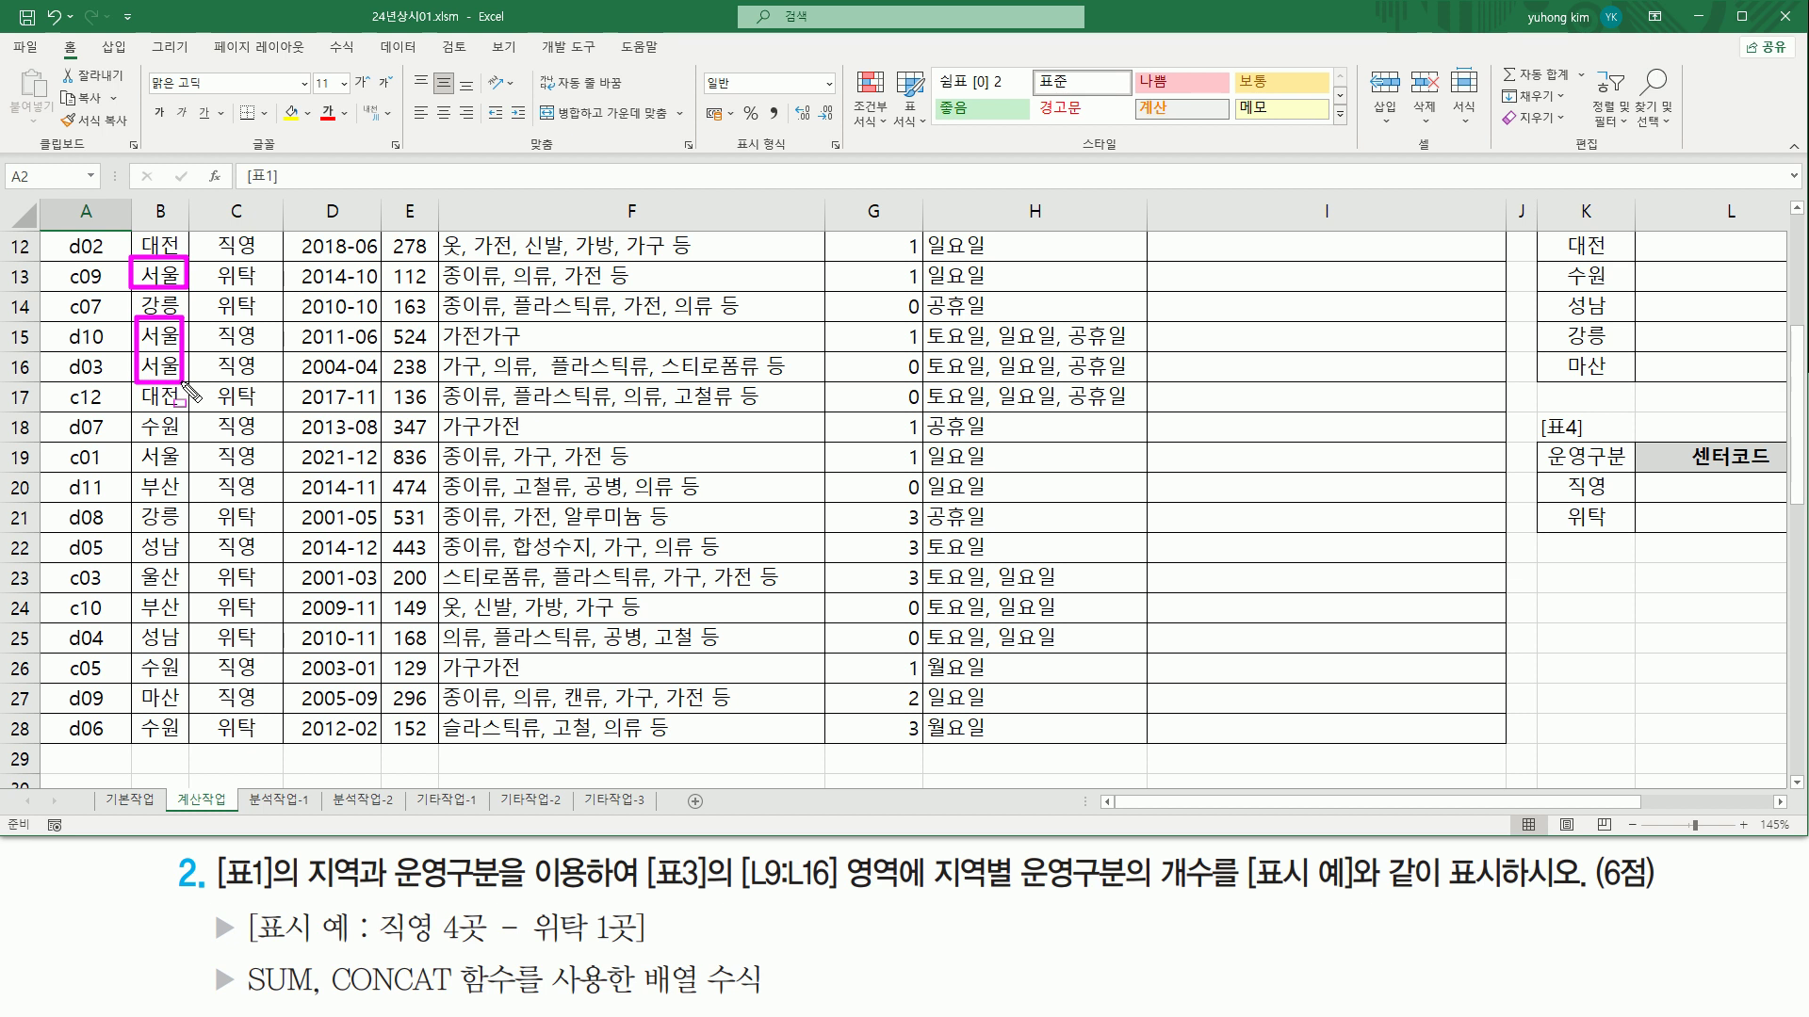
left_click_drag(132, 441, 185, 471)
mouse_move(215, 286)
left_mouse_down()
mouse_move(263, 285)
mouse_move(260, 380)
left_mouse_up()
left_click_drag(211, 442, 273, 478)
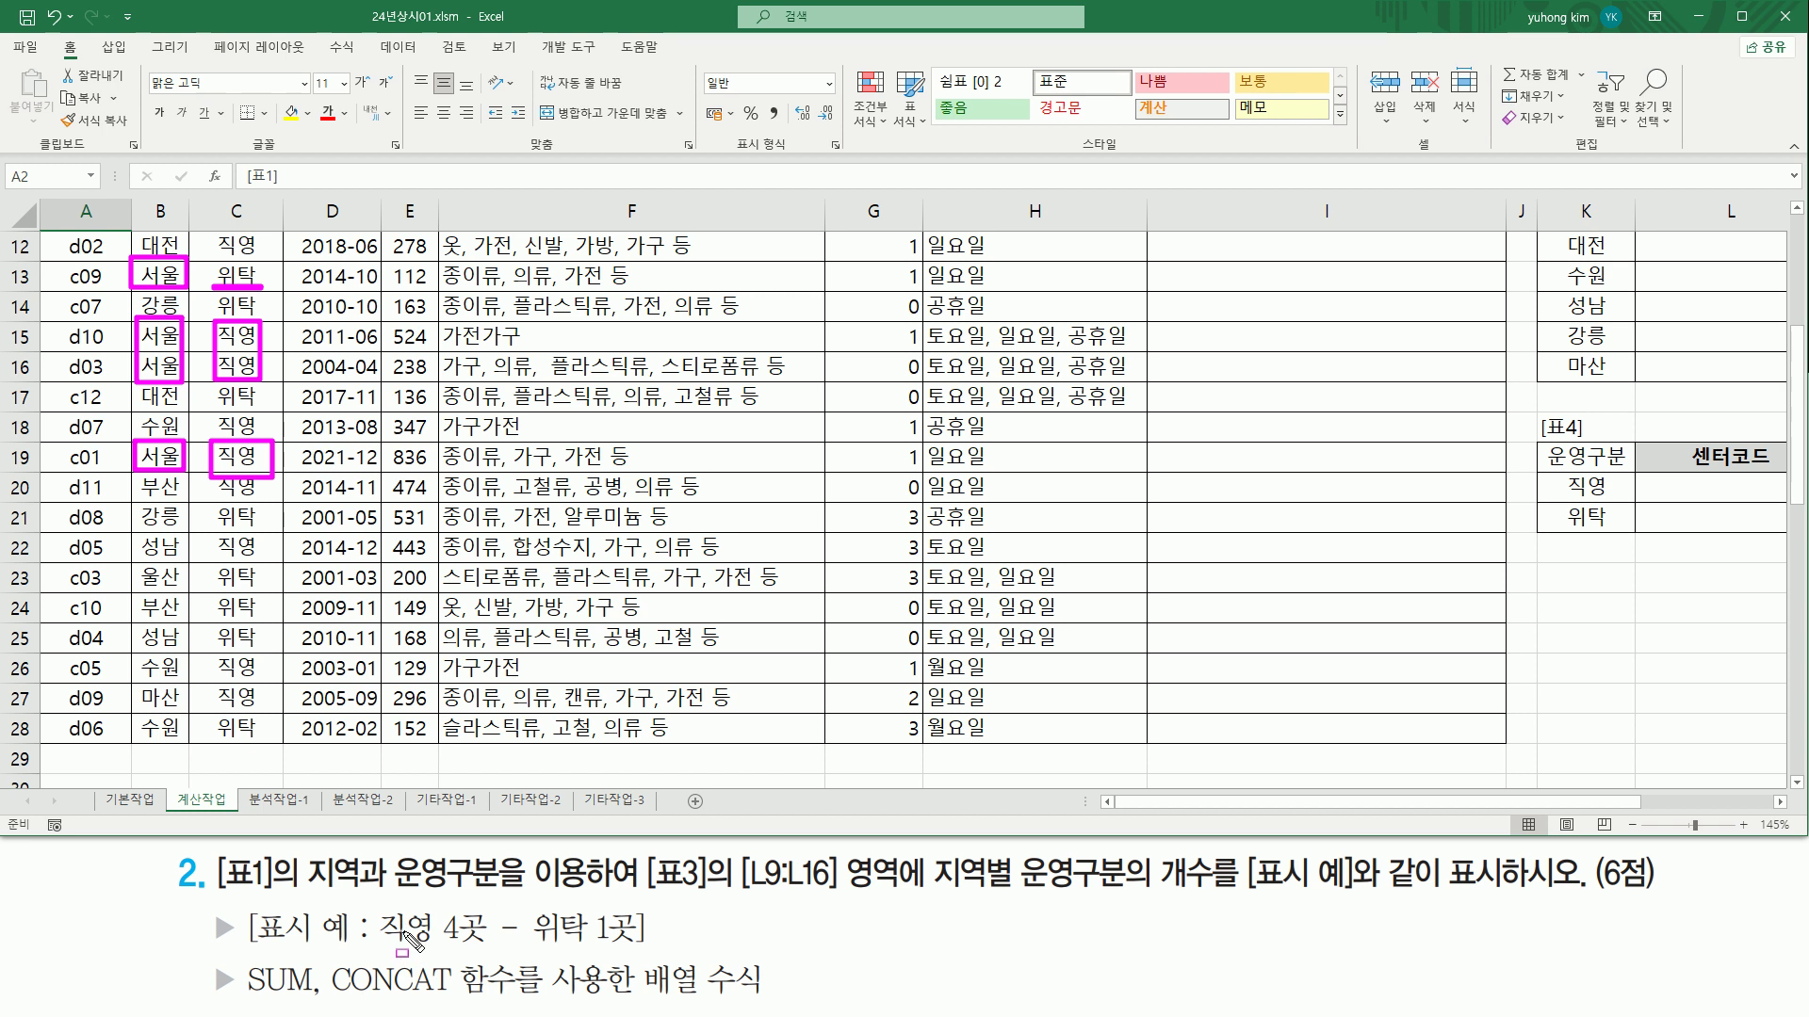
Step: Review the display example "직영 4곳 - 위탁 1곳" and the SUM and CONCAT functions required by task 2
left_click_drag(376, 939, 492, 942)
left_click_drag(529, 950, 648, 950)
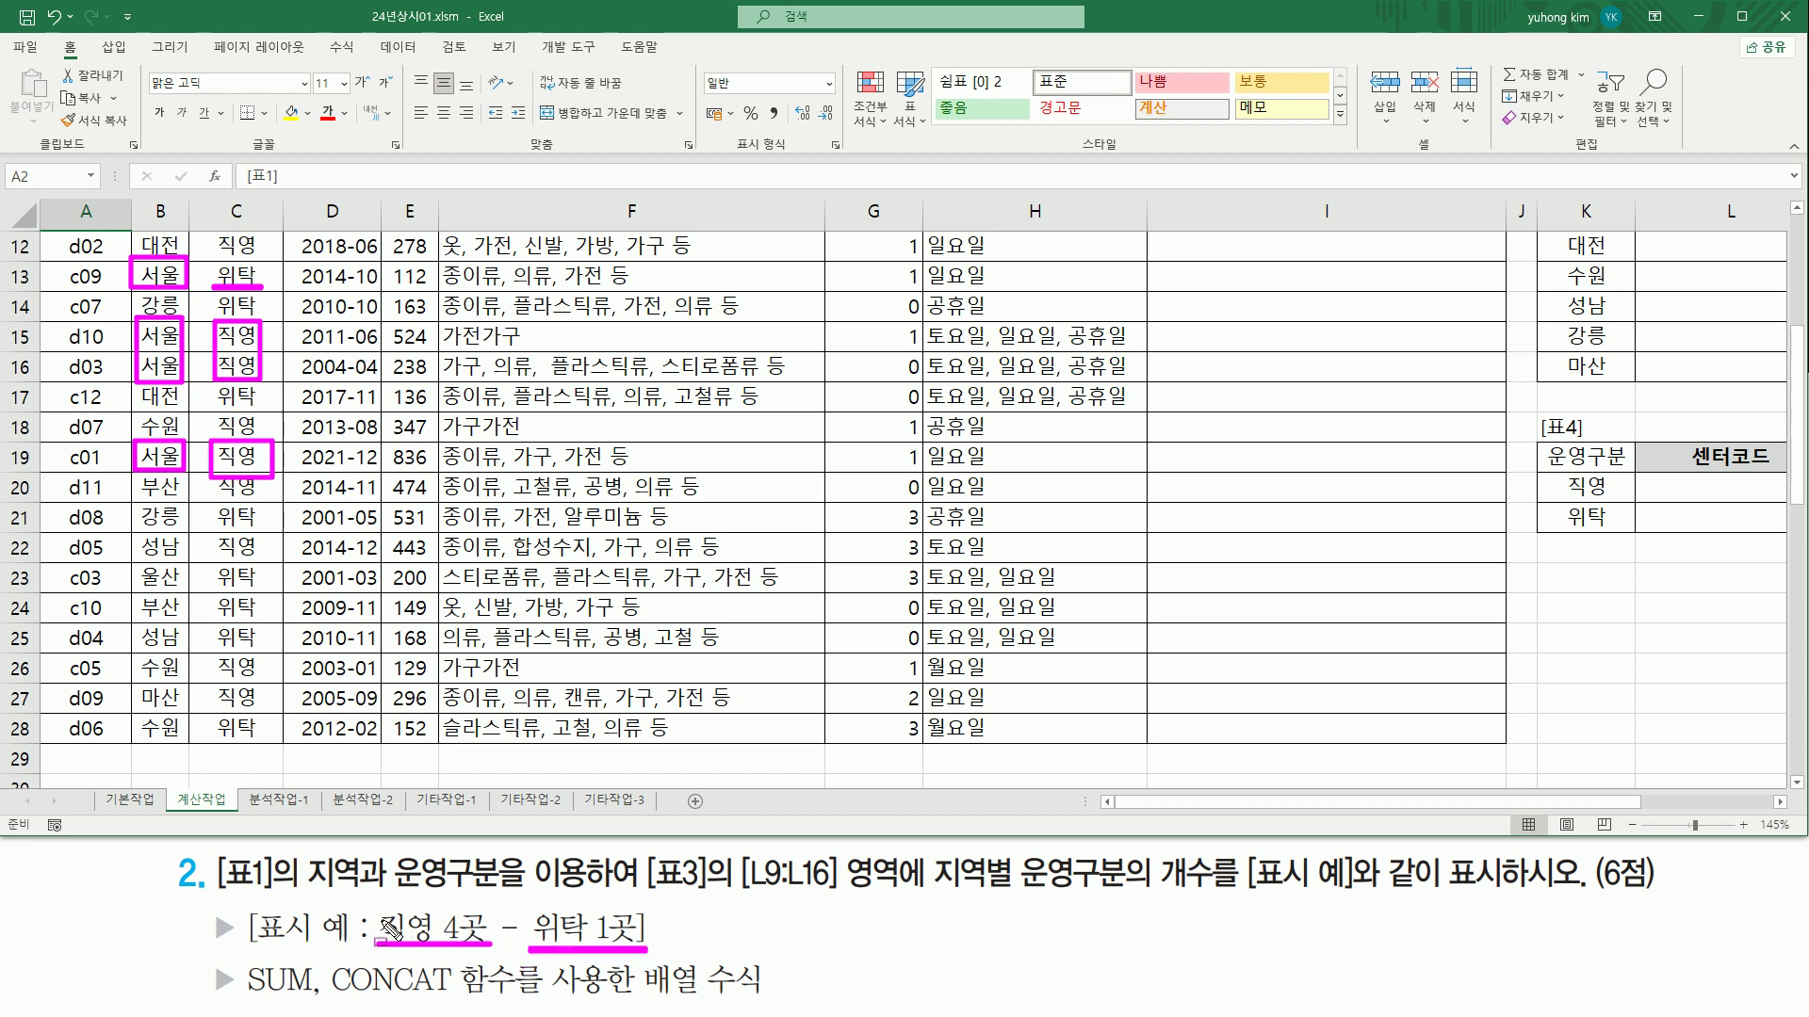
left_click_drag(370, 905, 646, 960)
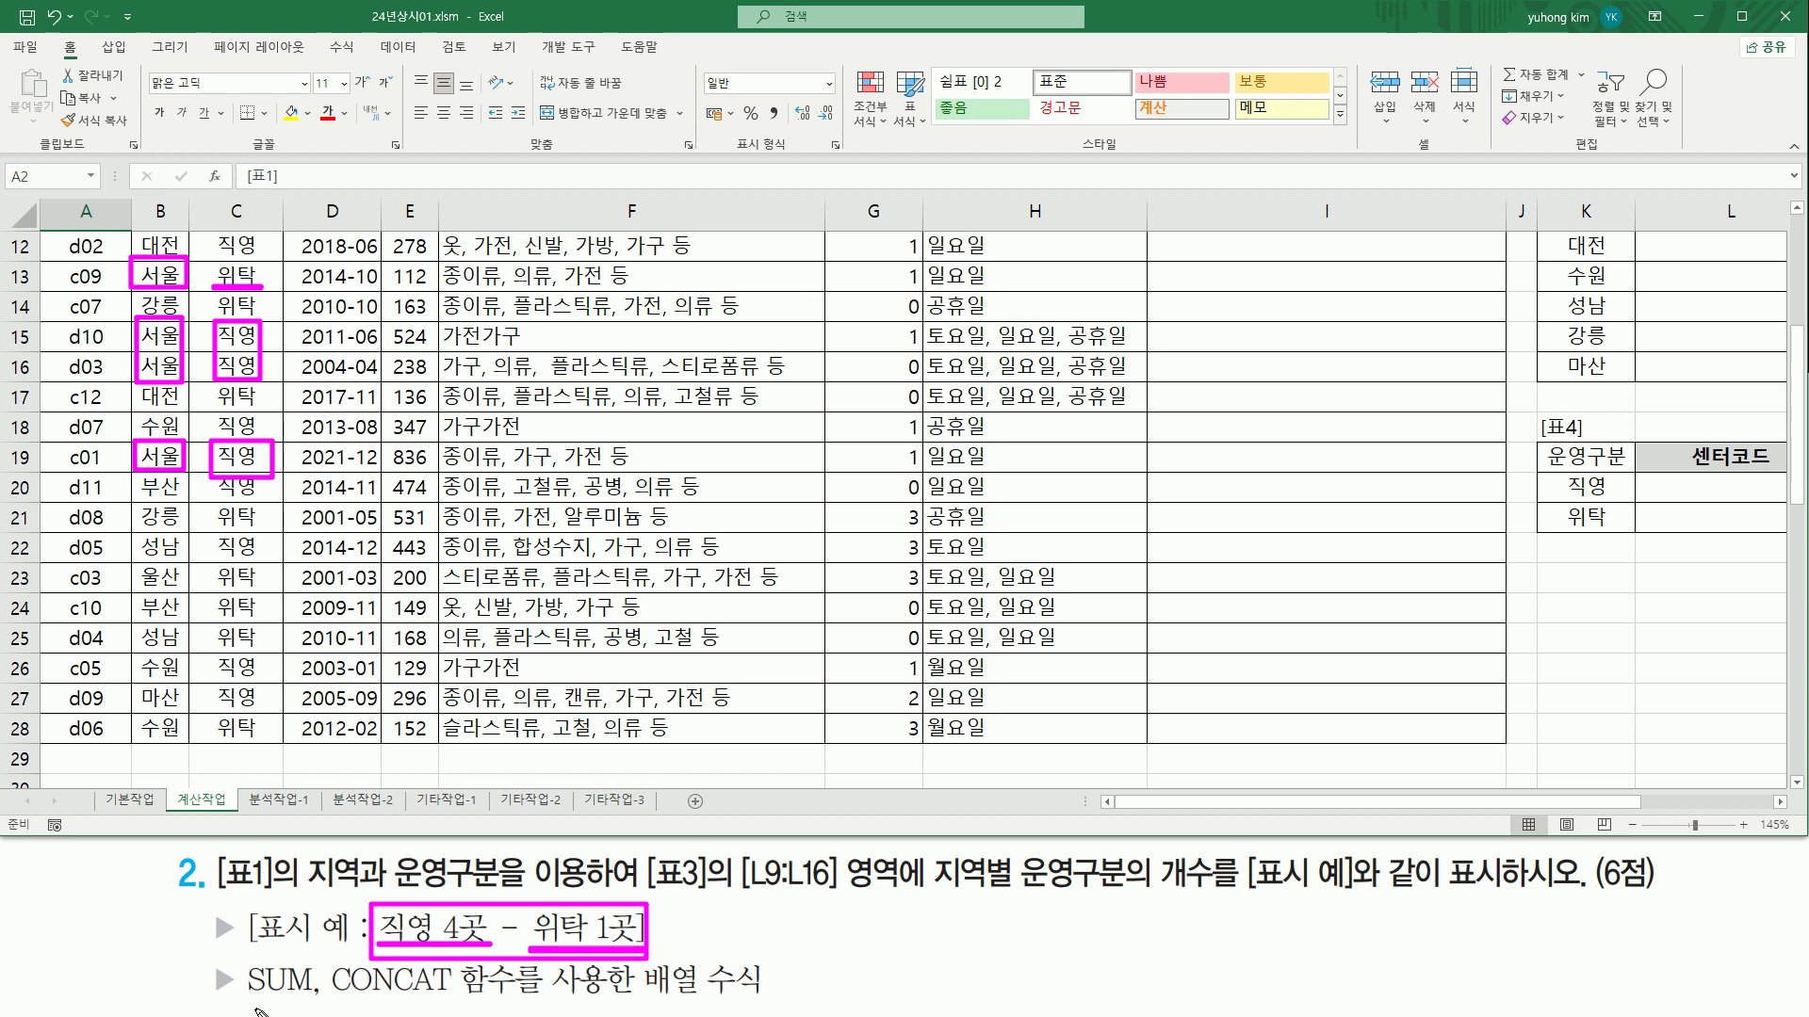
left_click_drag(243, 1001, 460, 1000)
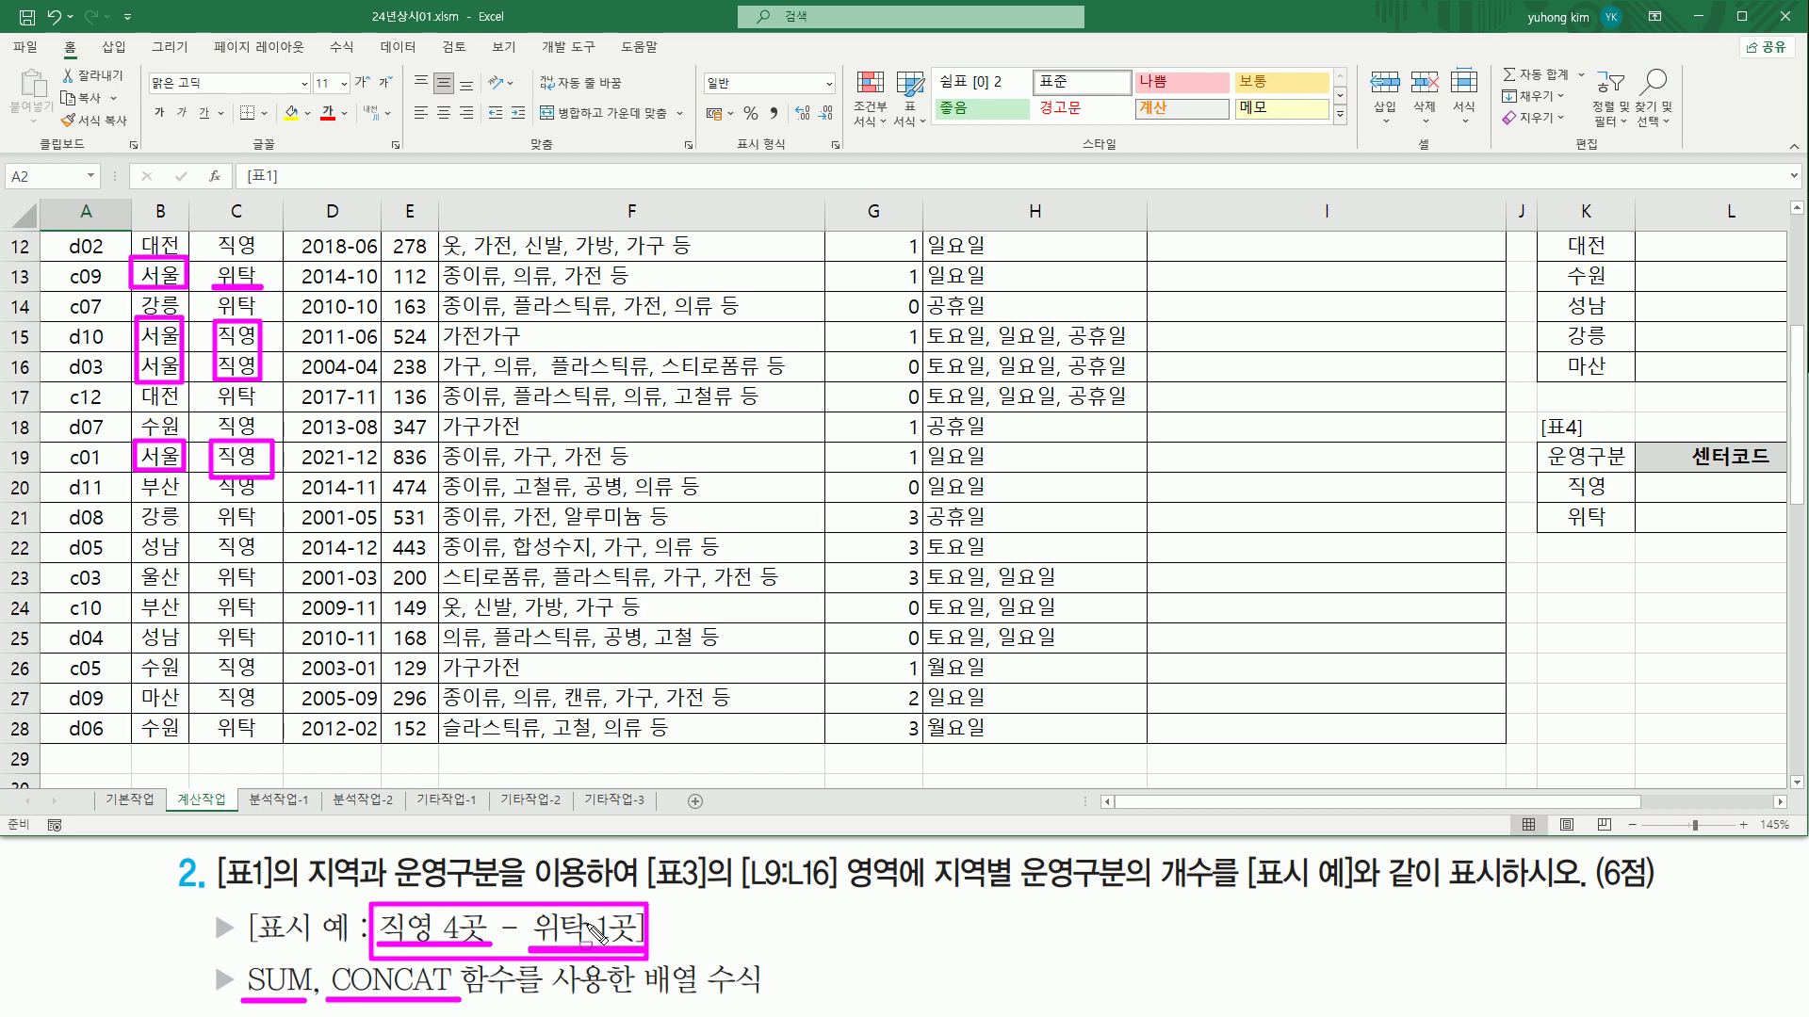
mouse_move(241, 958)
left_mouse_down()
mouse_move(282, 1001)
mouse_move(321, 1001)
left_mouse_up()
key("Escape")
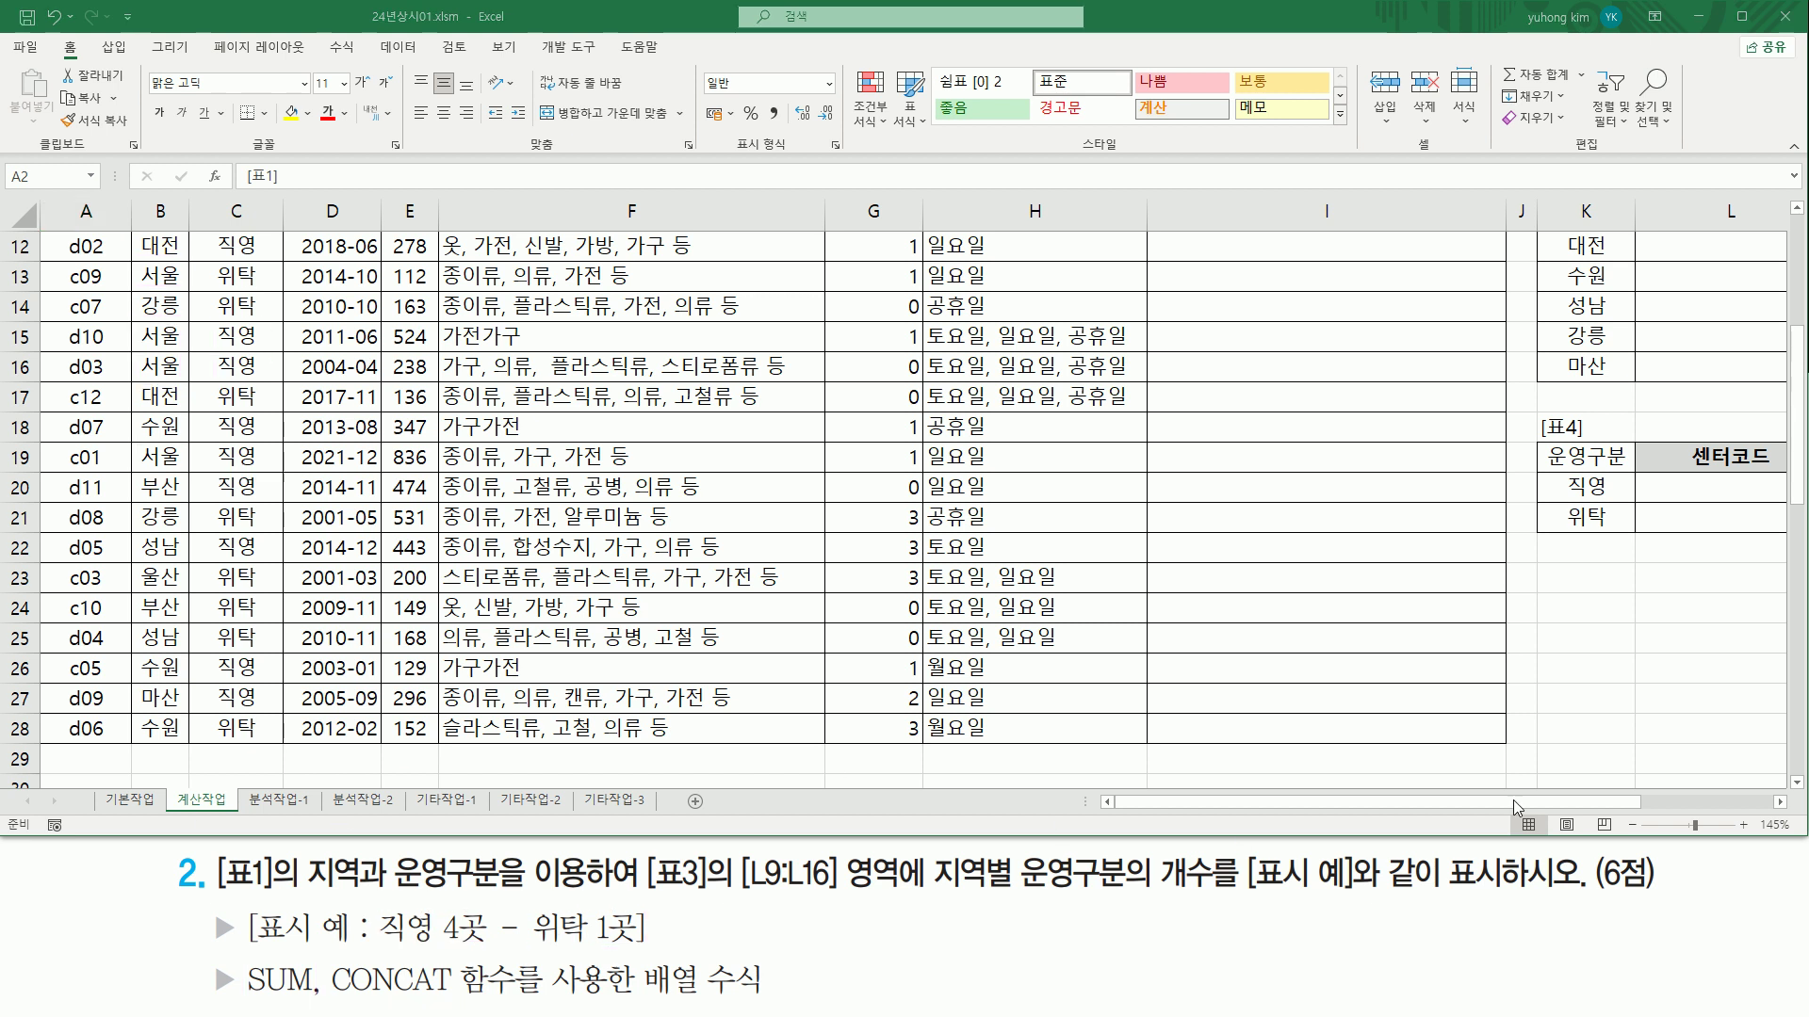
Step: Enter the syntax note "concat( 텍스트1, 텍스트2, 텍스트3....)" in cell L6 above [표3]
left_click_drag(1552, 801, 1688, 805)
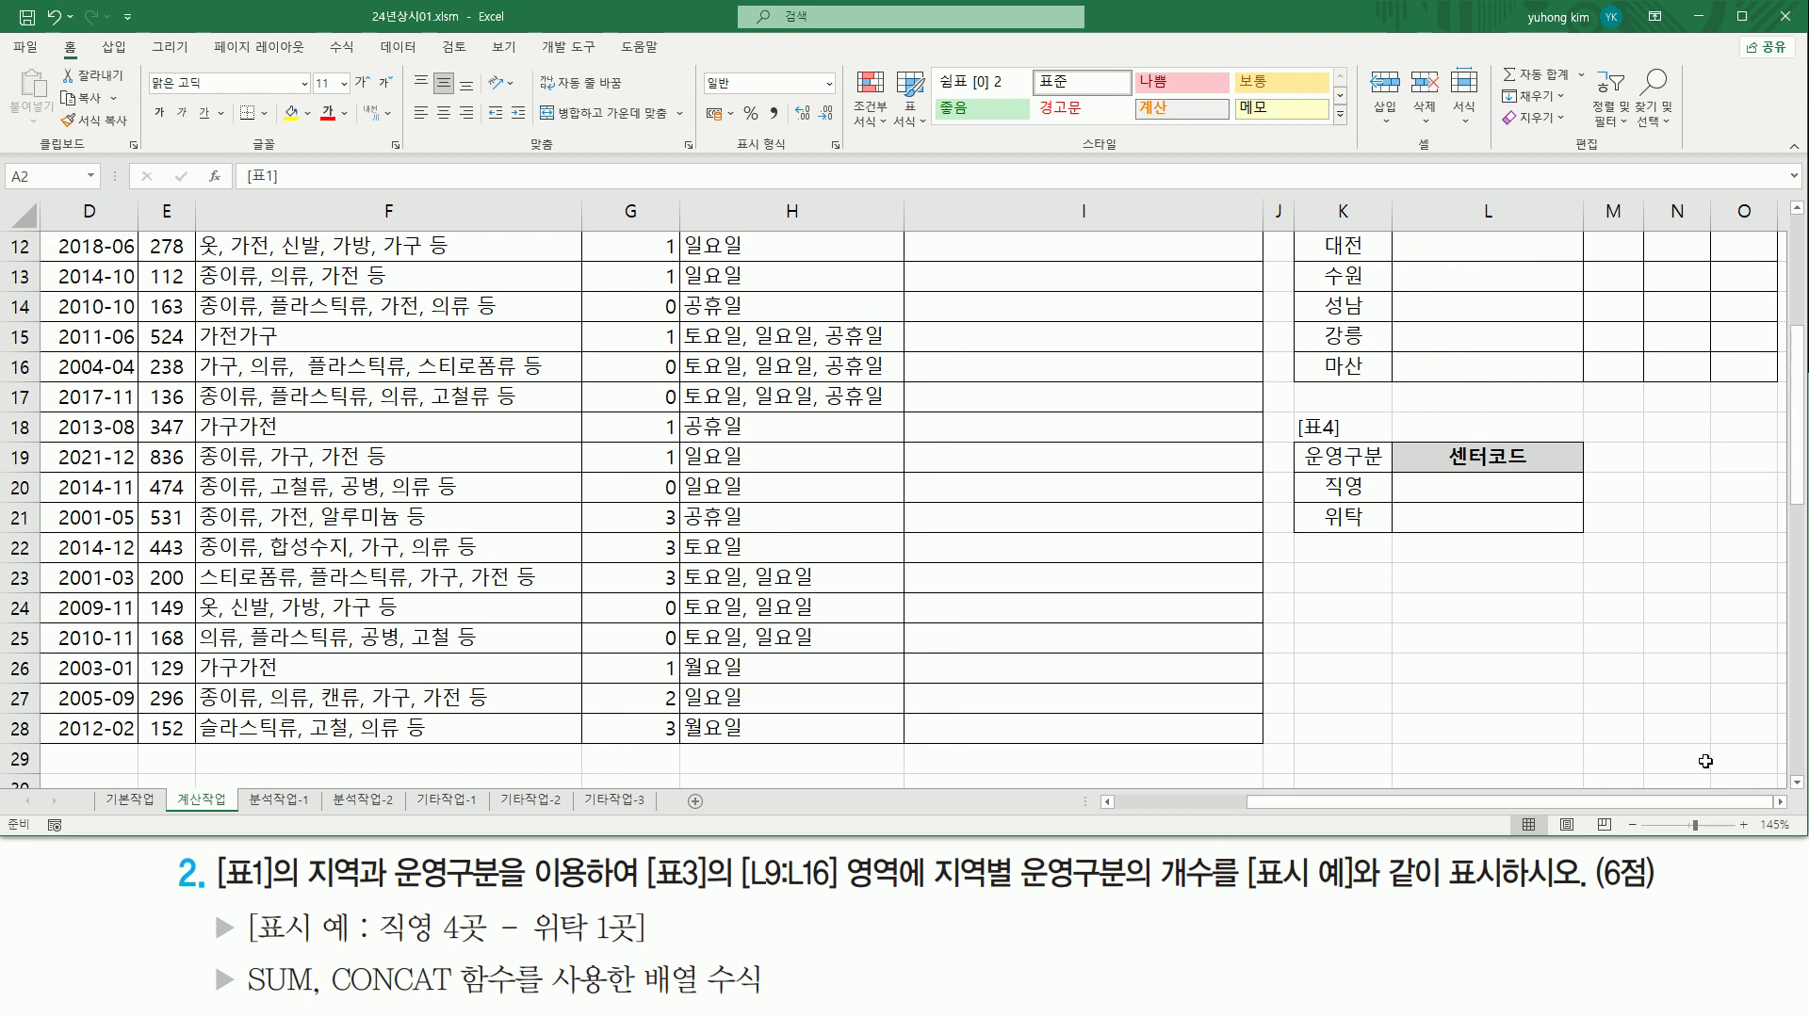
scroll(1626, 647, "up", 3)
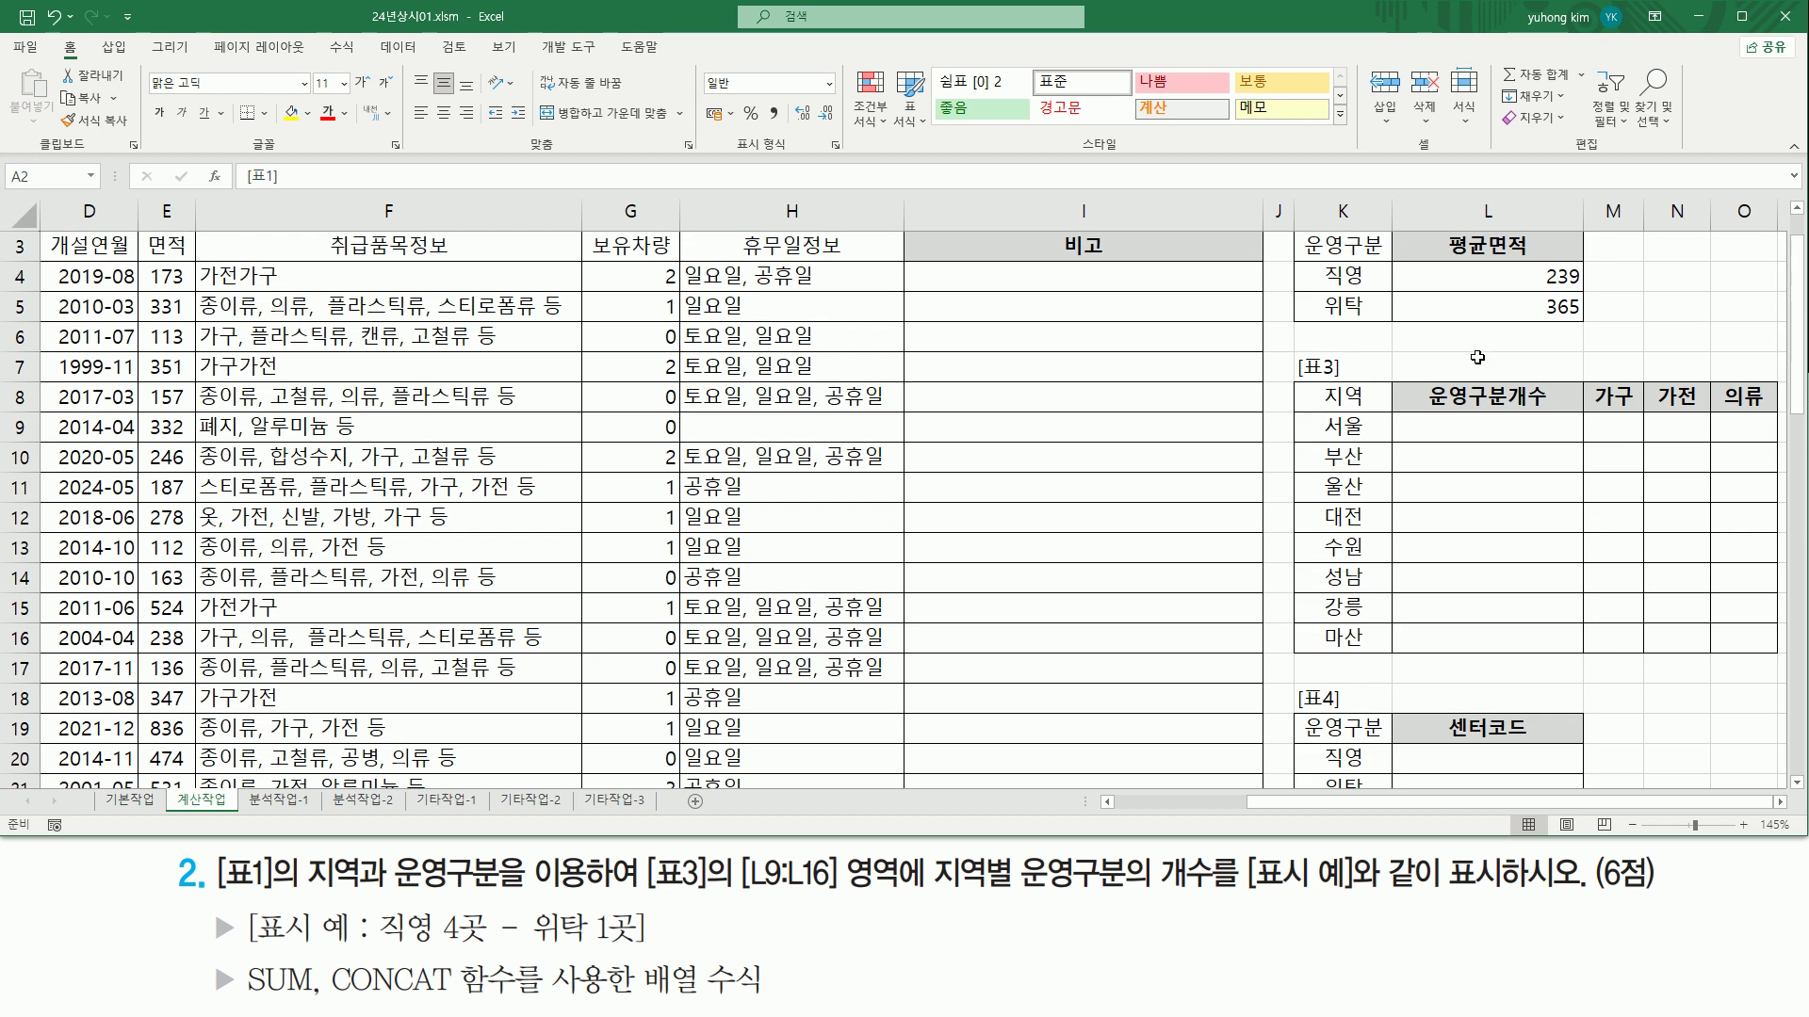
left_click(1441, 342)
type("con")
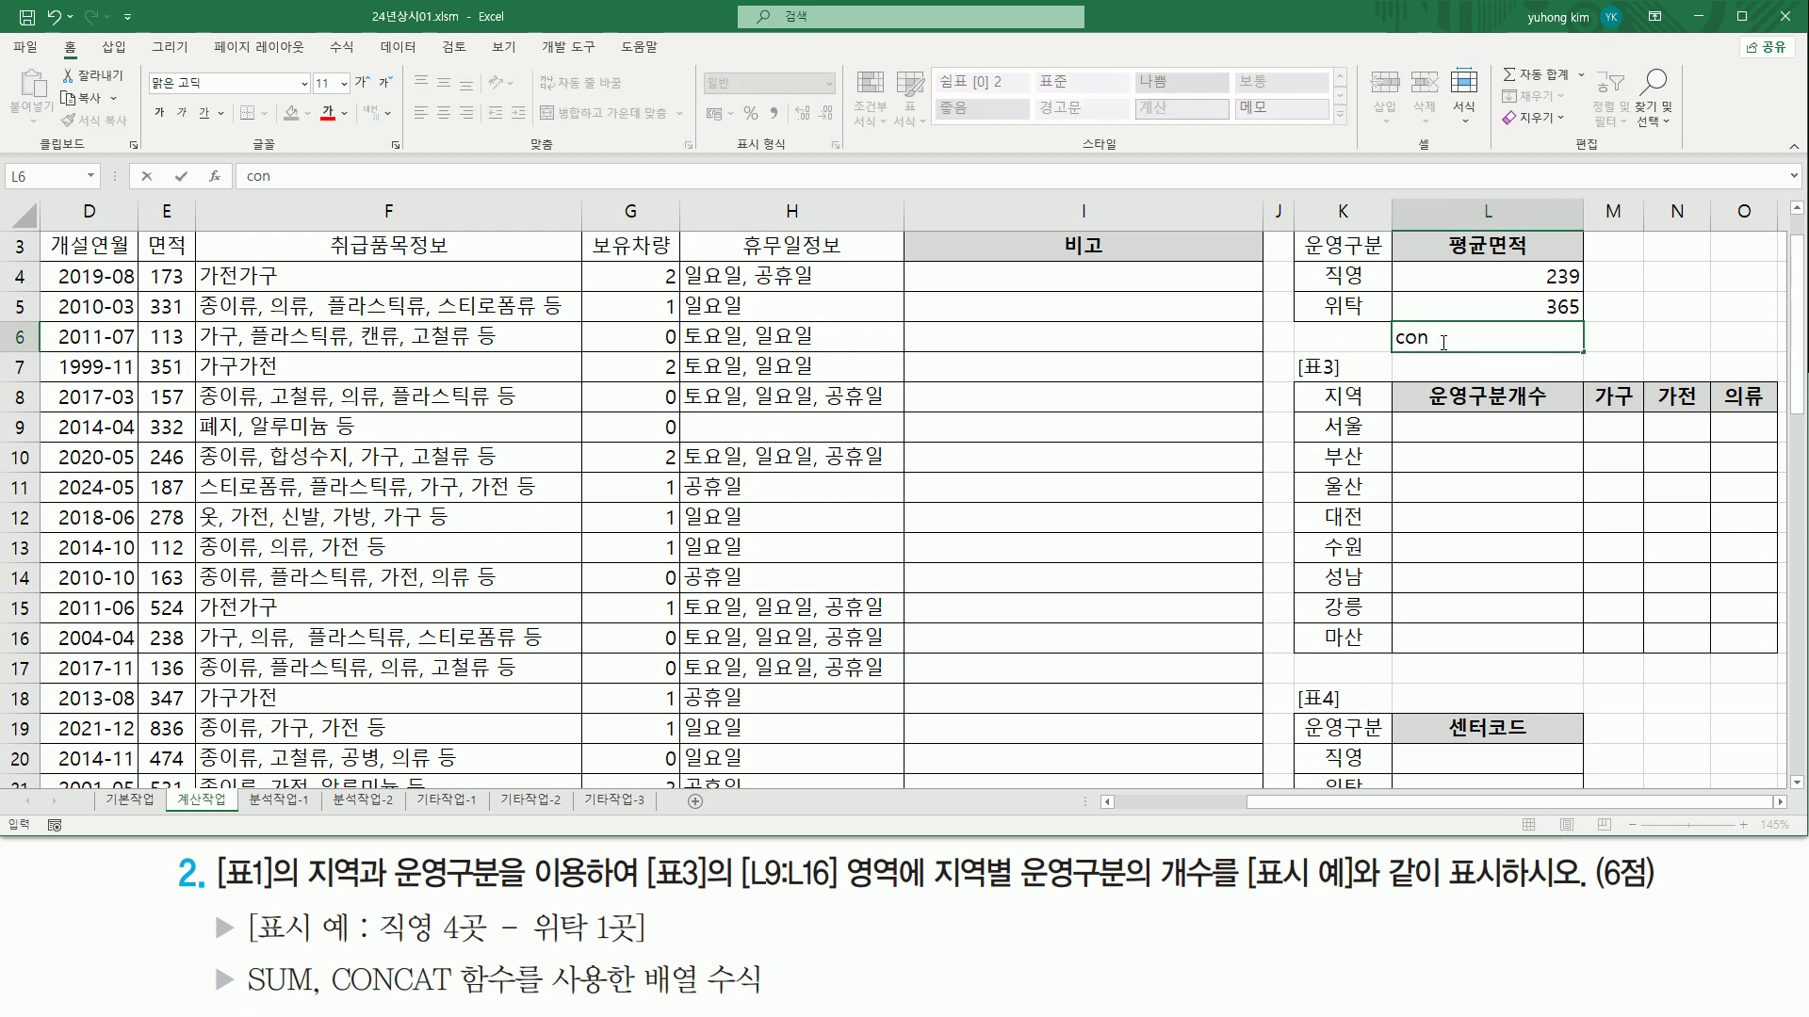
type("cat( 텍스트1, 테")
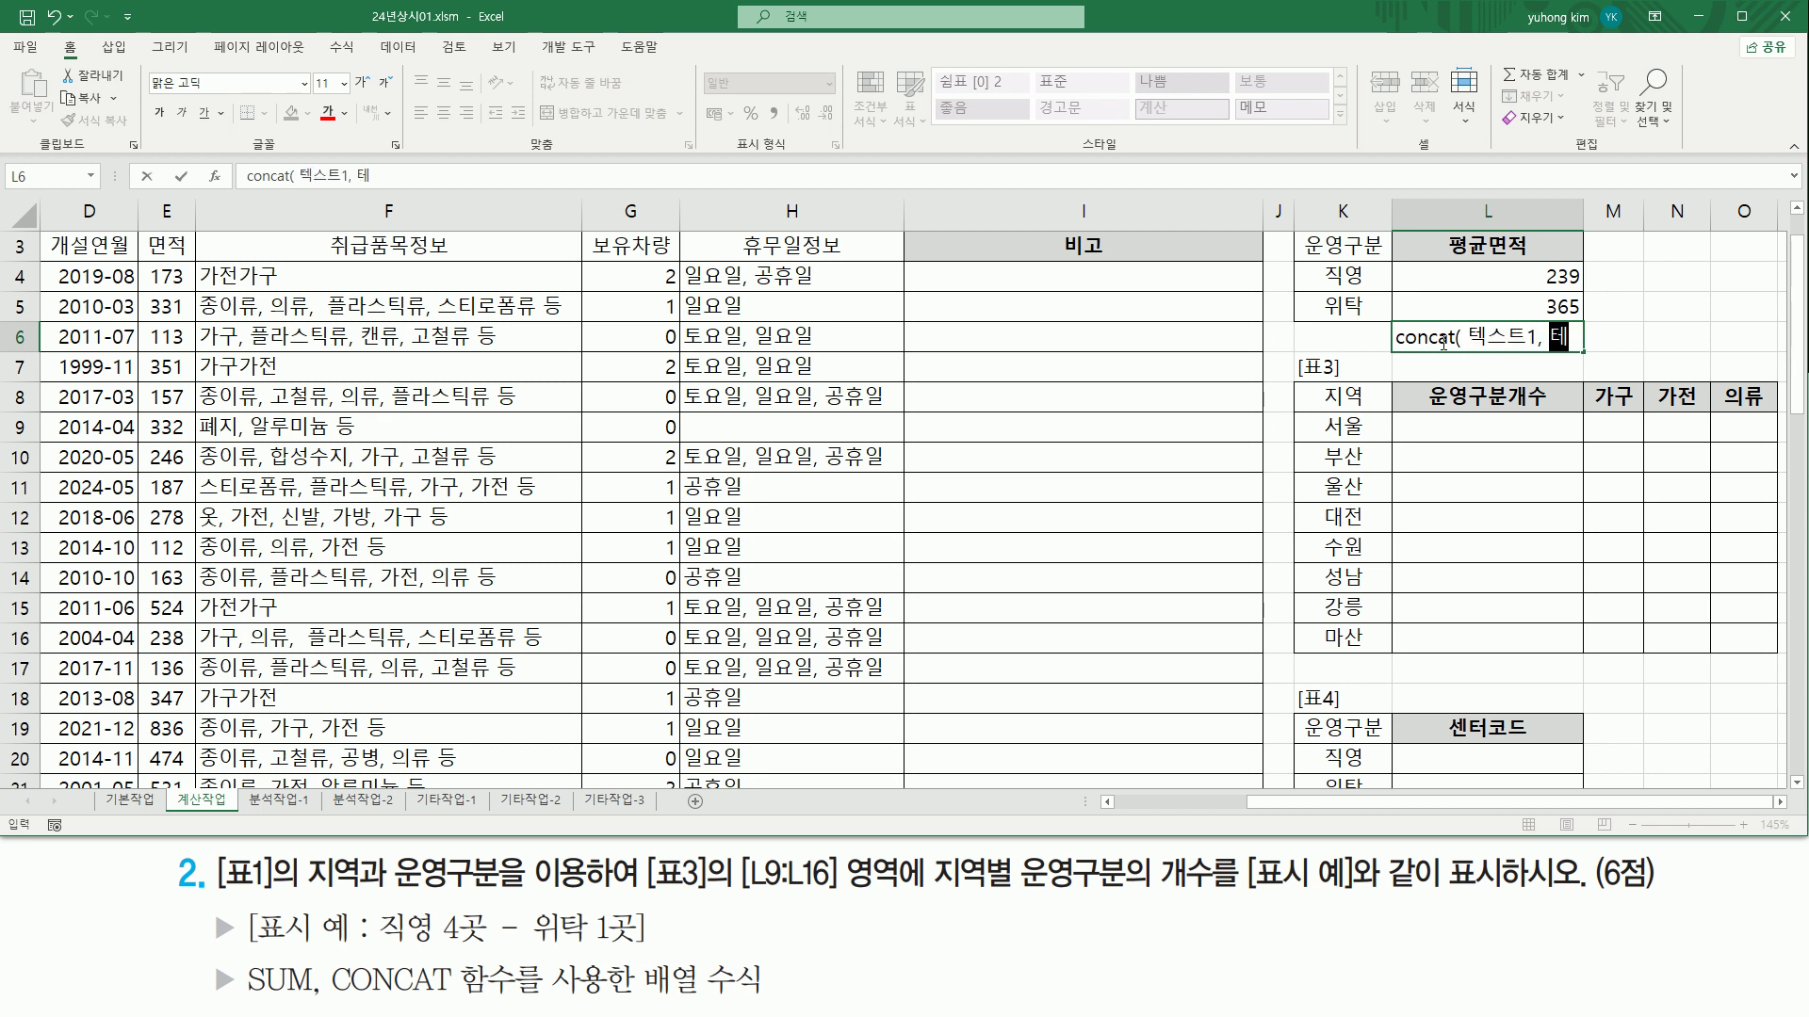
type("스트2")
type(", 텍슽")
type("트3")
type("....")
key("Return")
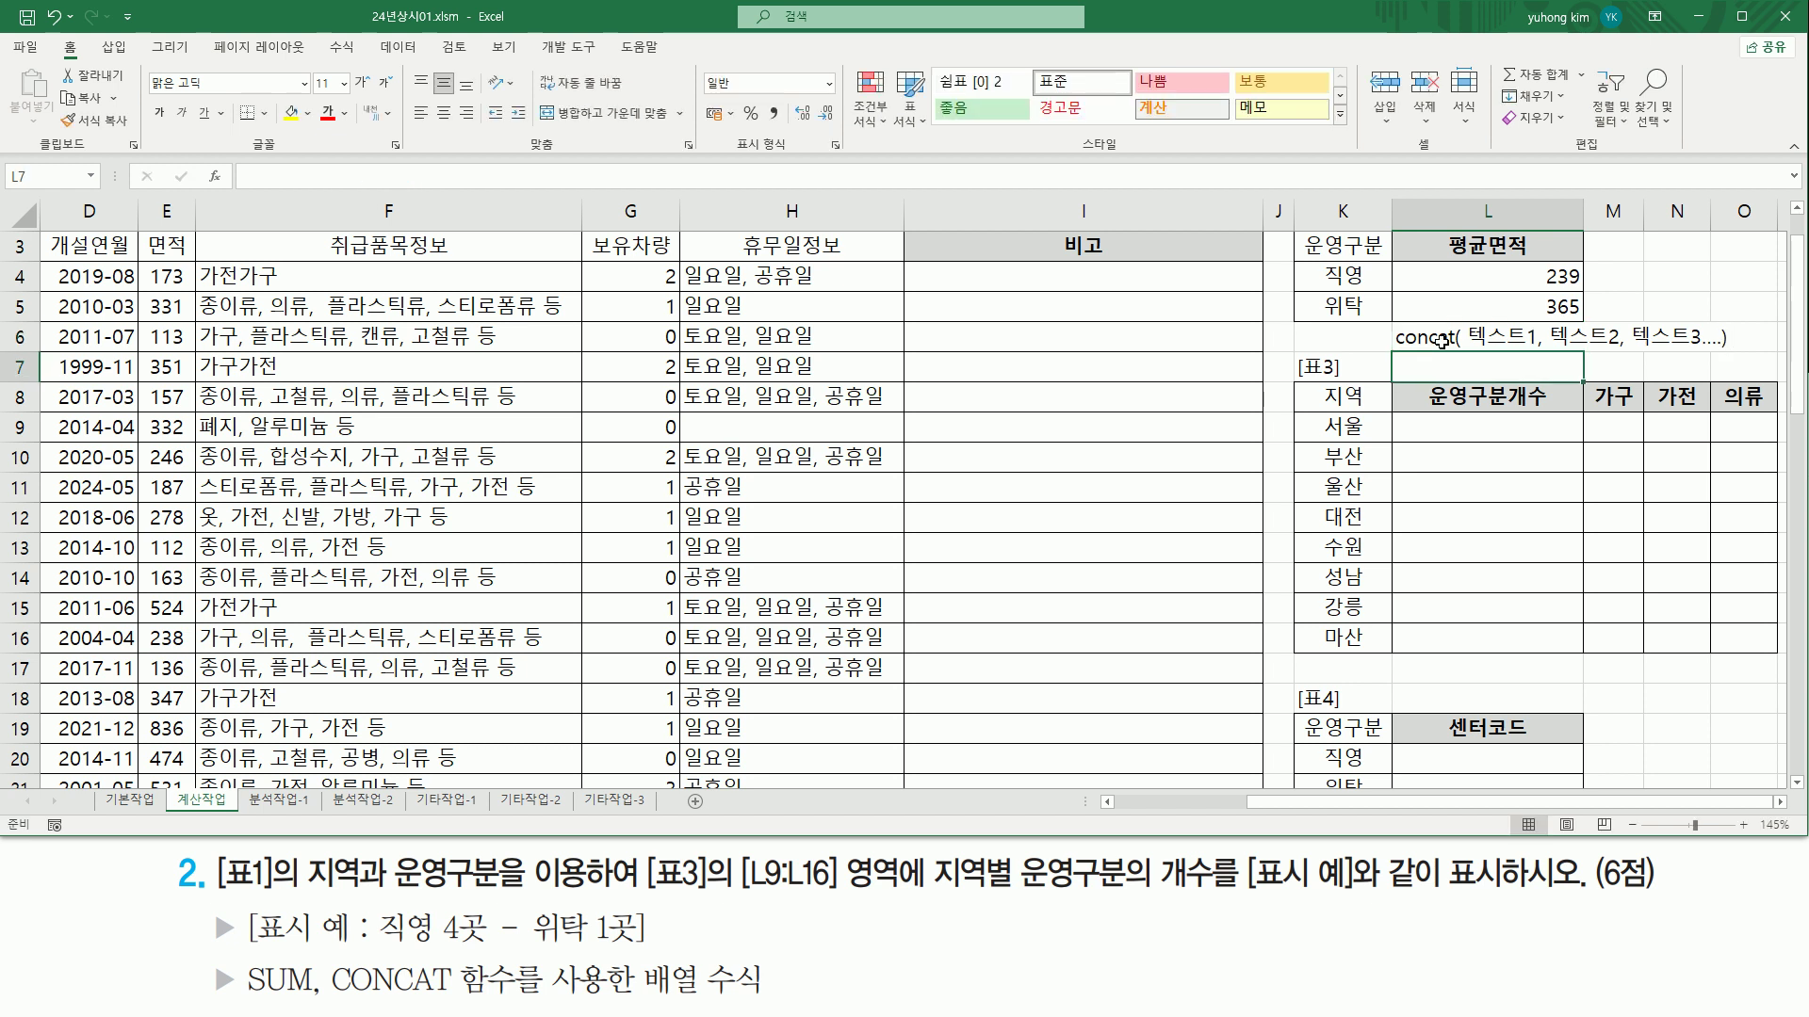
Step: Review the text arguments in the CONCAT note, the SUM function required by task 2, and the 서울 entry in [표3]
left_click_drag(1467, 352, 1705, 348)
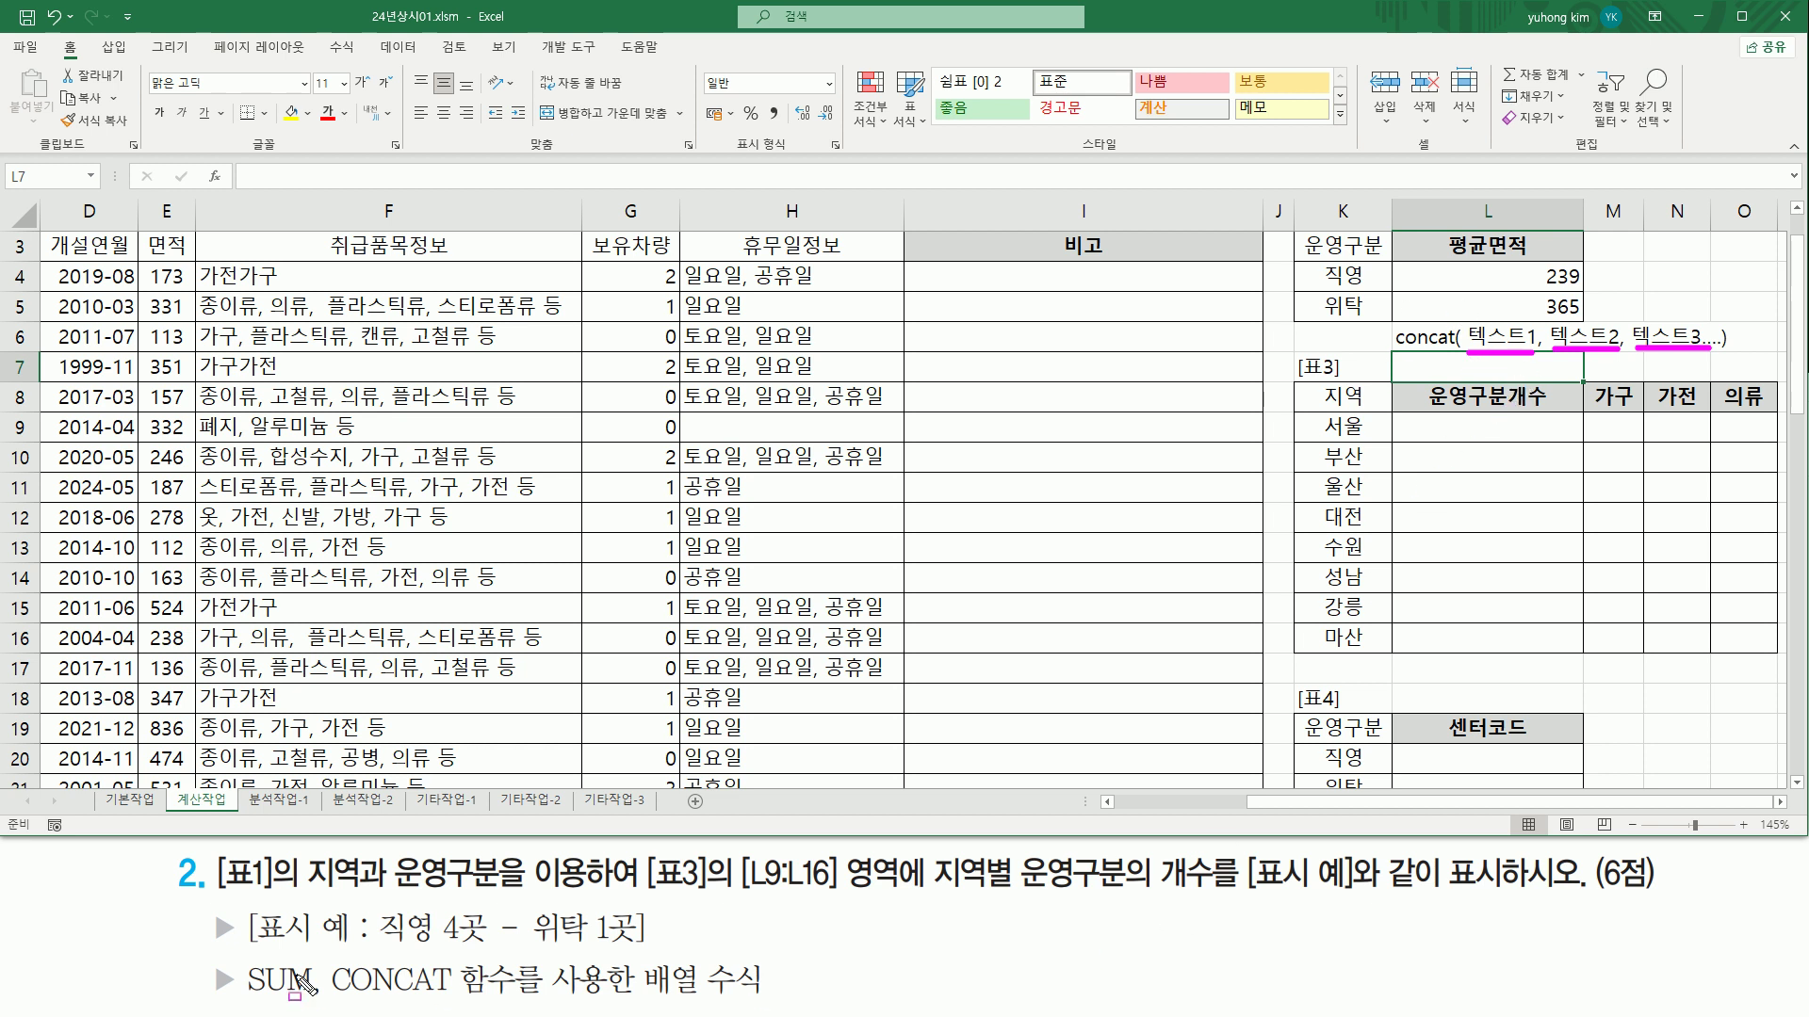
left_click_drag(238, 959, 323, 1000)
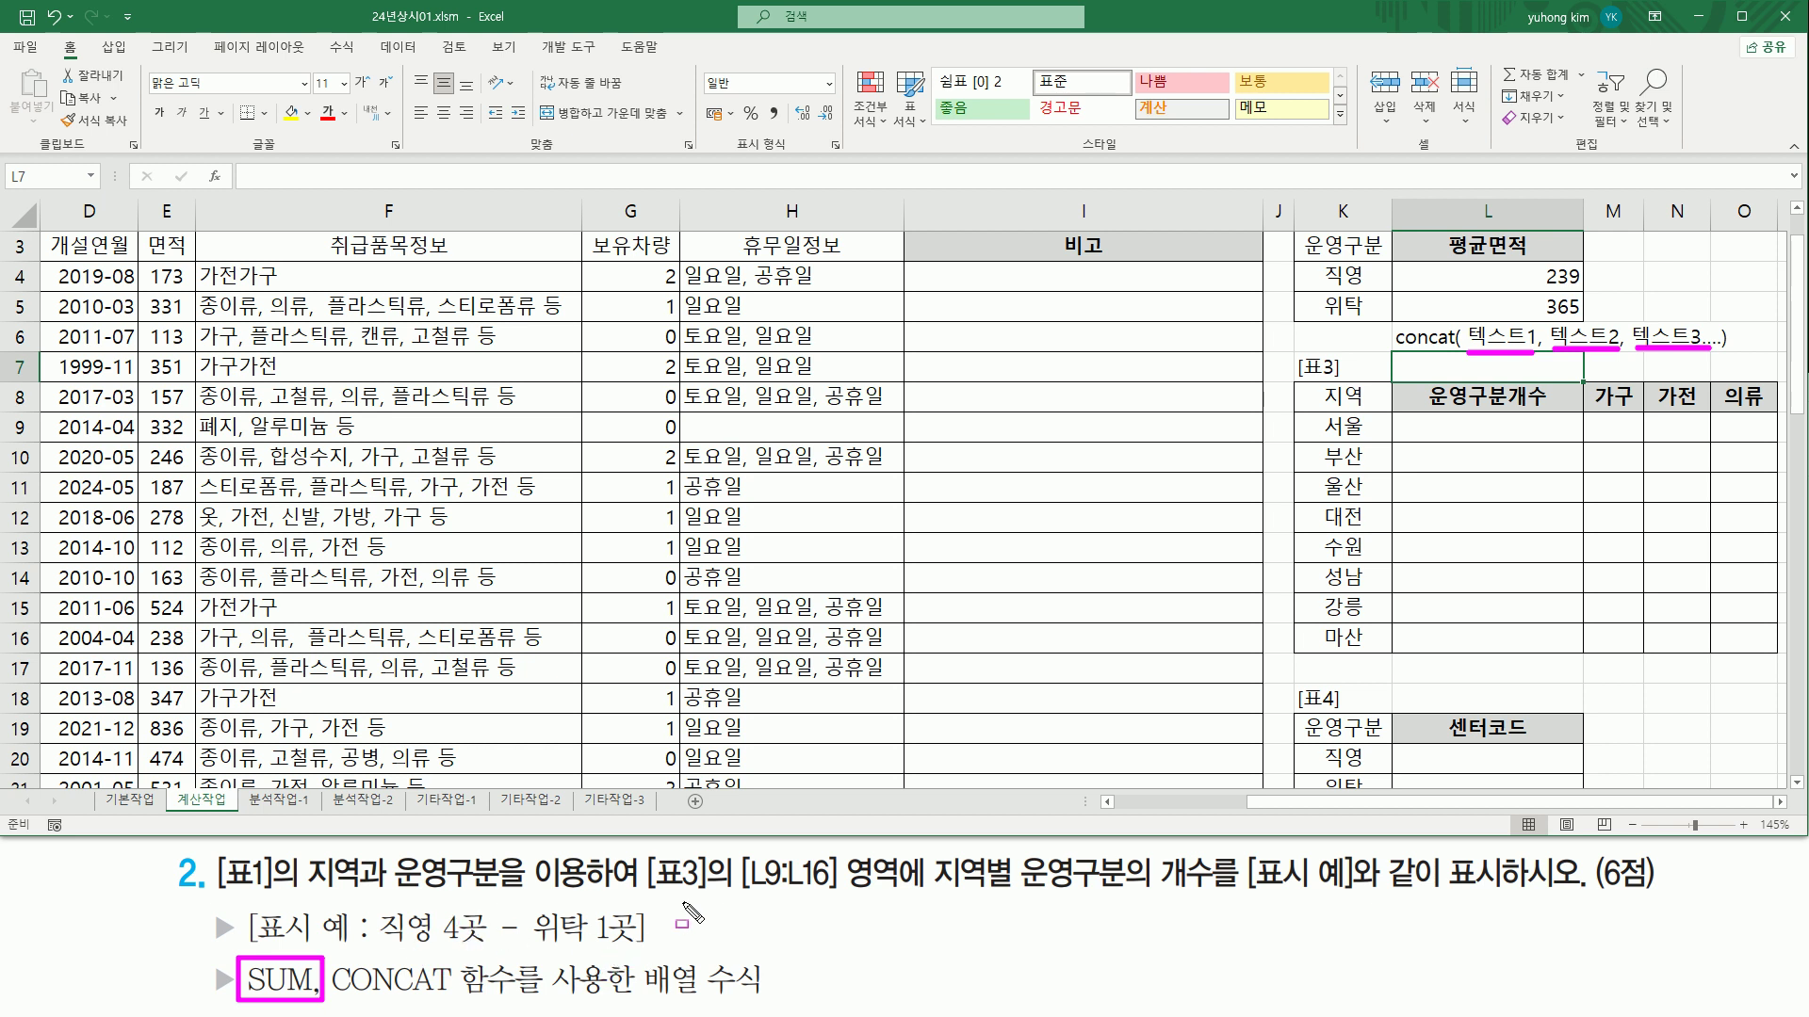
key("Escape")
left_click(1780, 801)
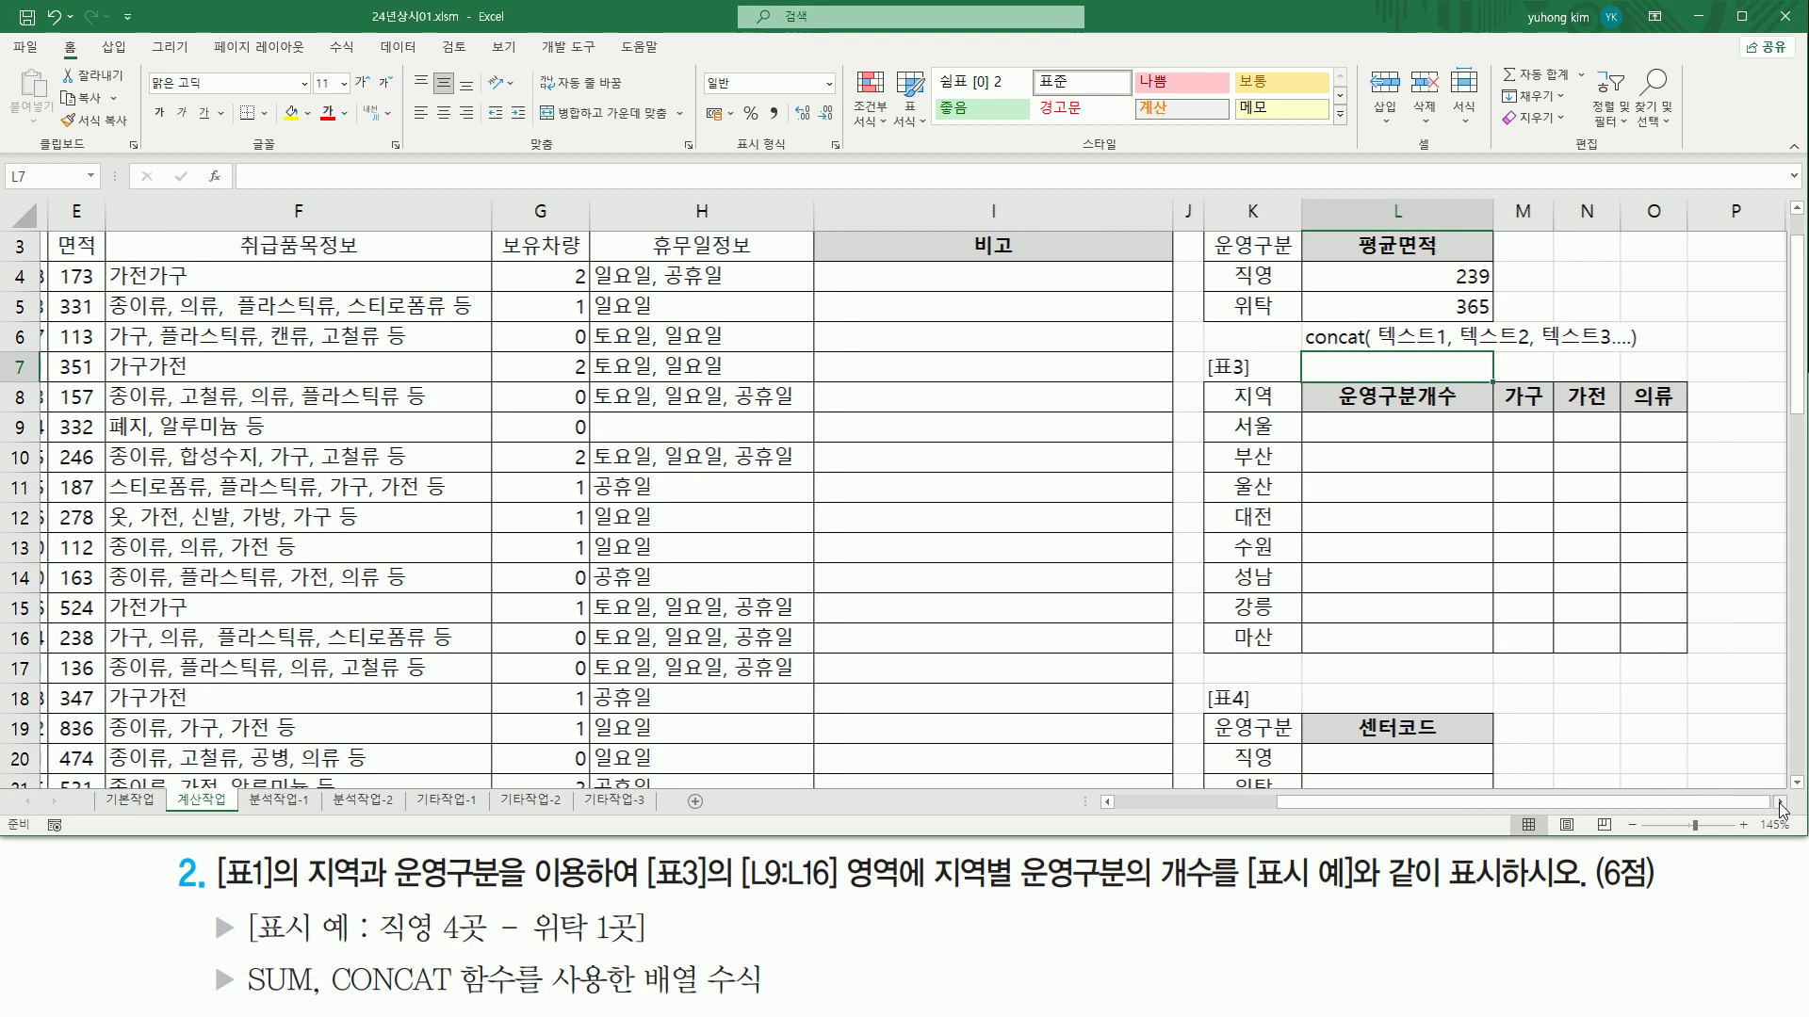
left_click(1780, 802)
left_click(1780, 802)
key("ctrl+2")
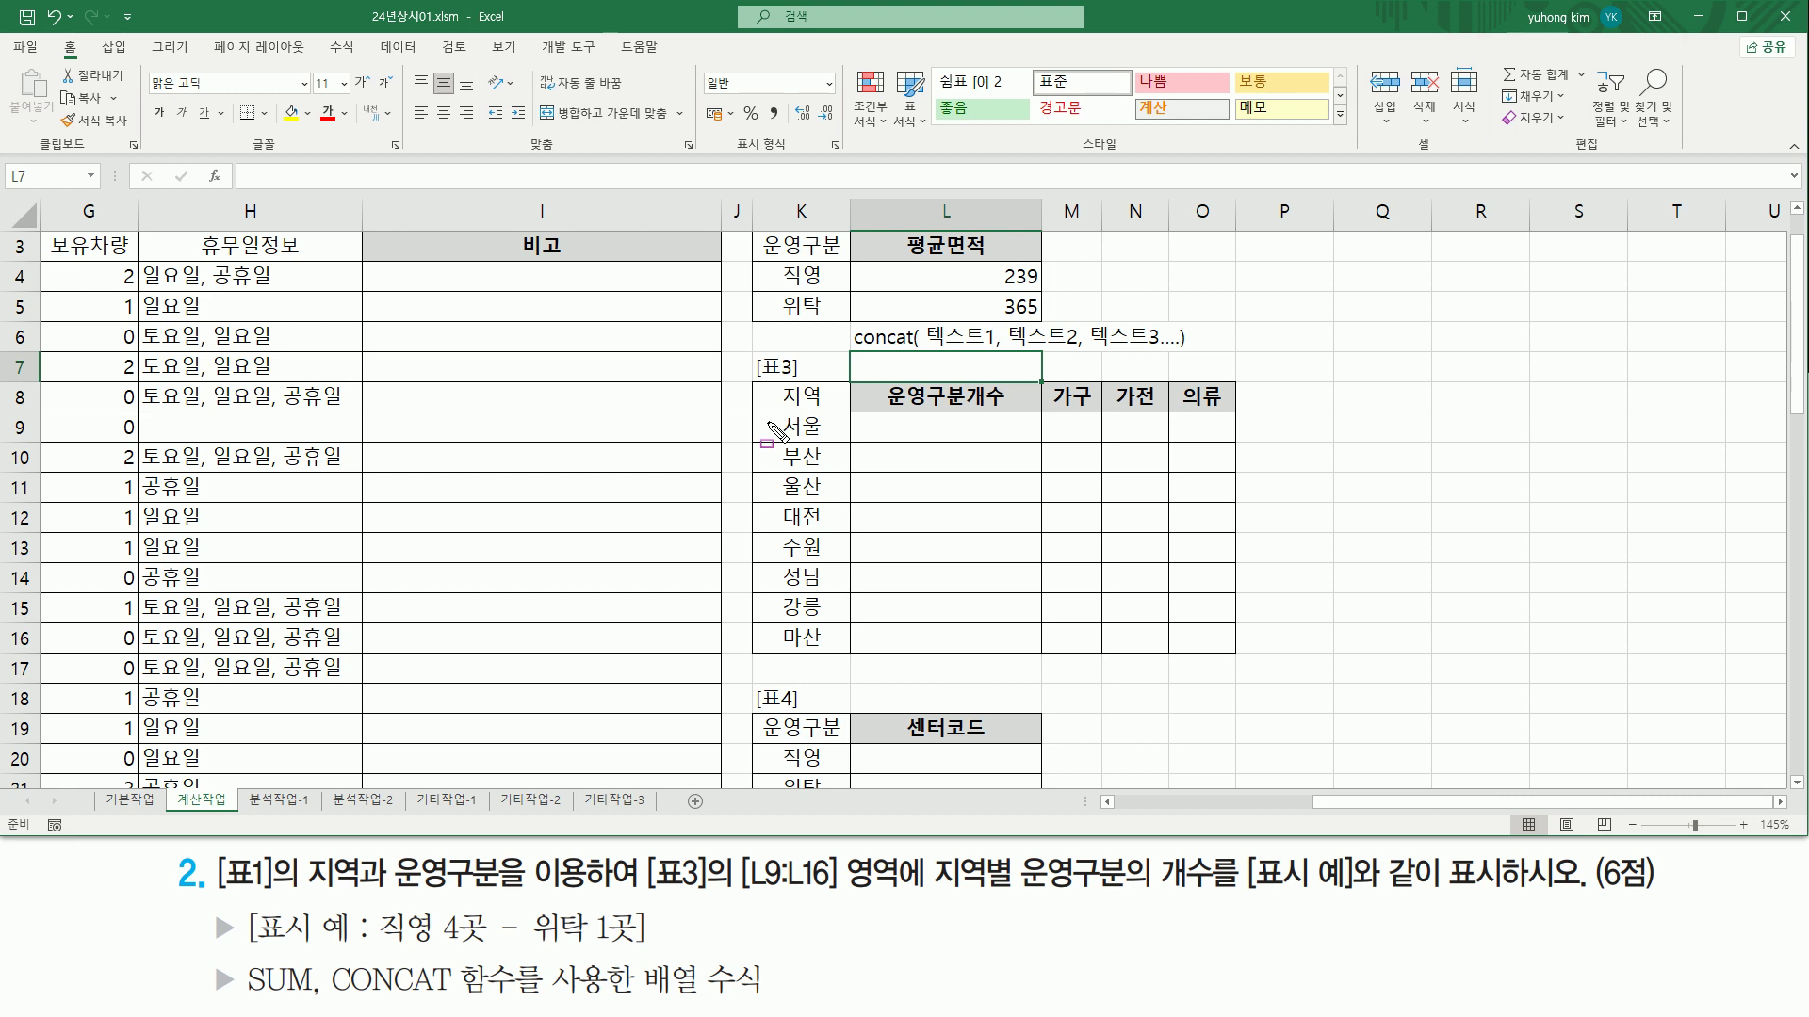
left_click_drag(766, 421, 826, 441)
key("Escape")
Step: Enter the syntax note "sum( (조건1) * (조건2) )" in cell L7 below the CONCAT note and review it
type("su")
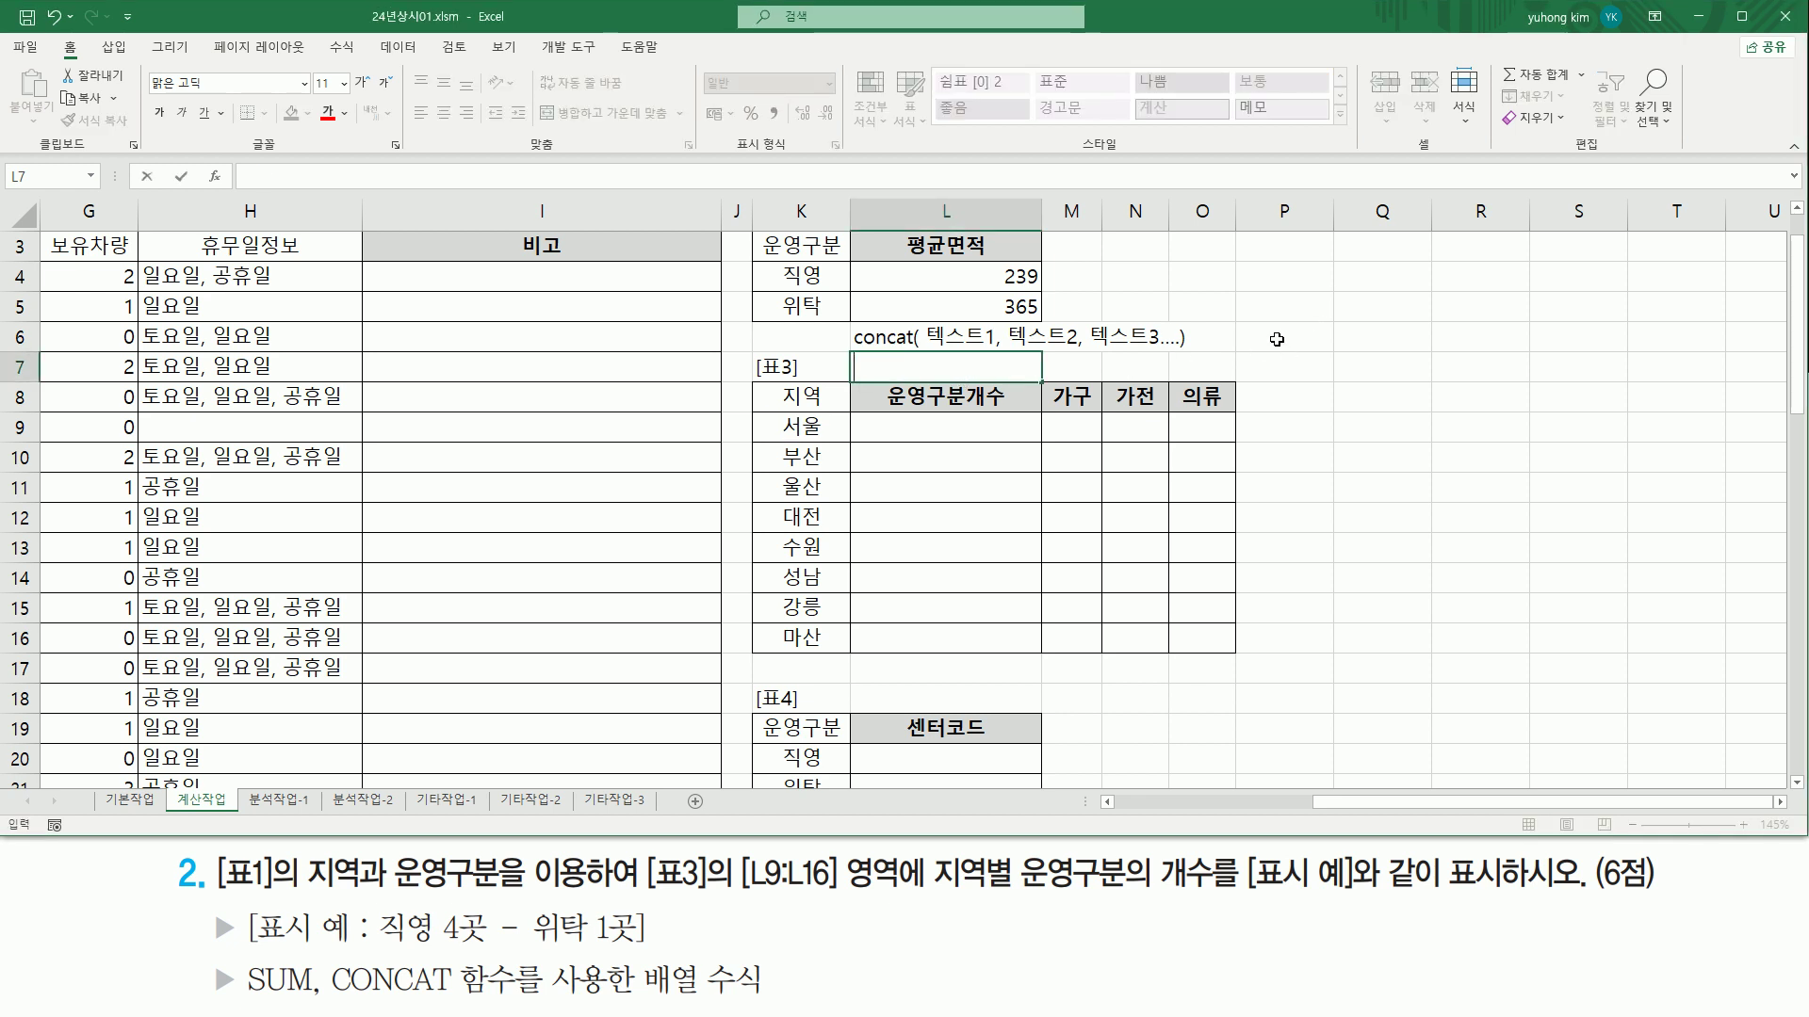
type("m")
type("(wh")
type("조건2")
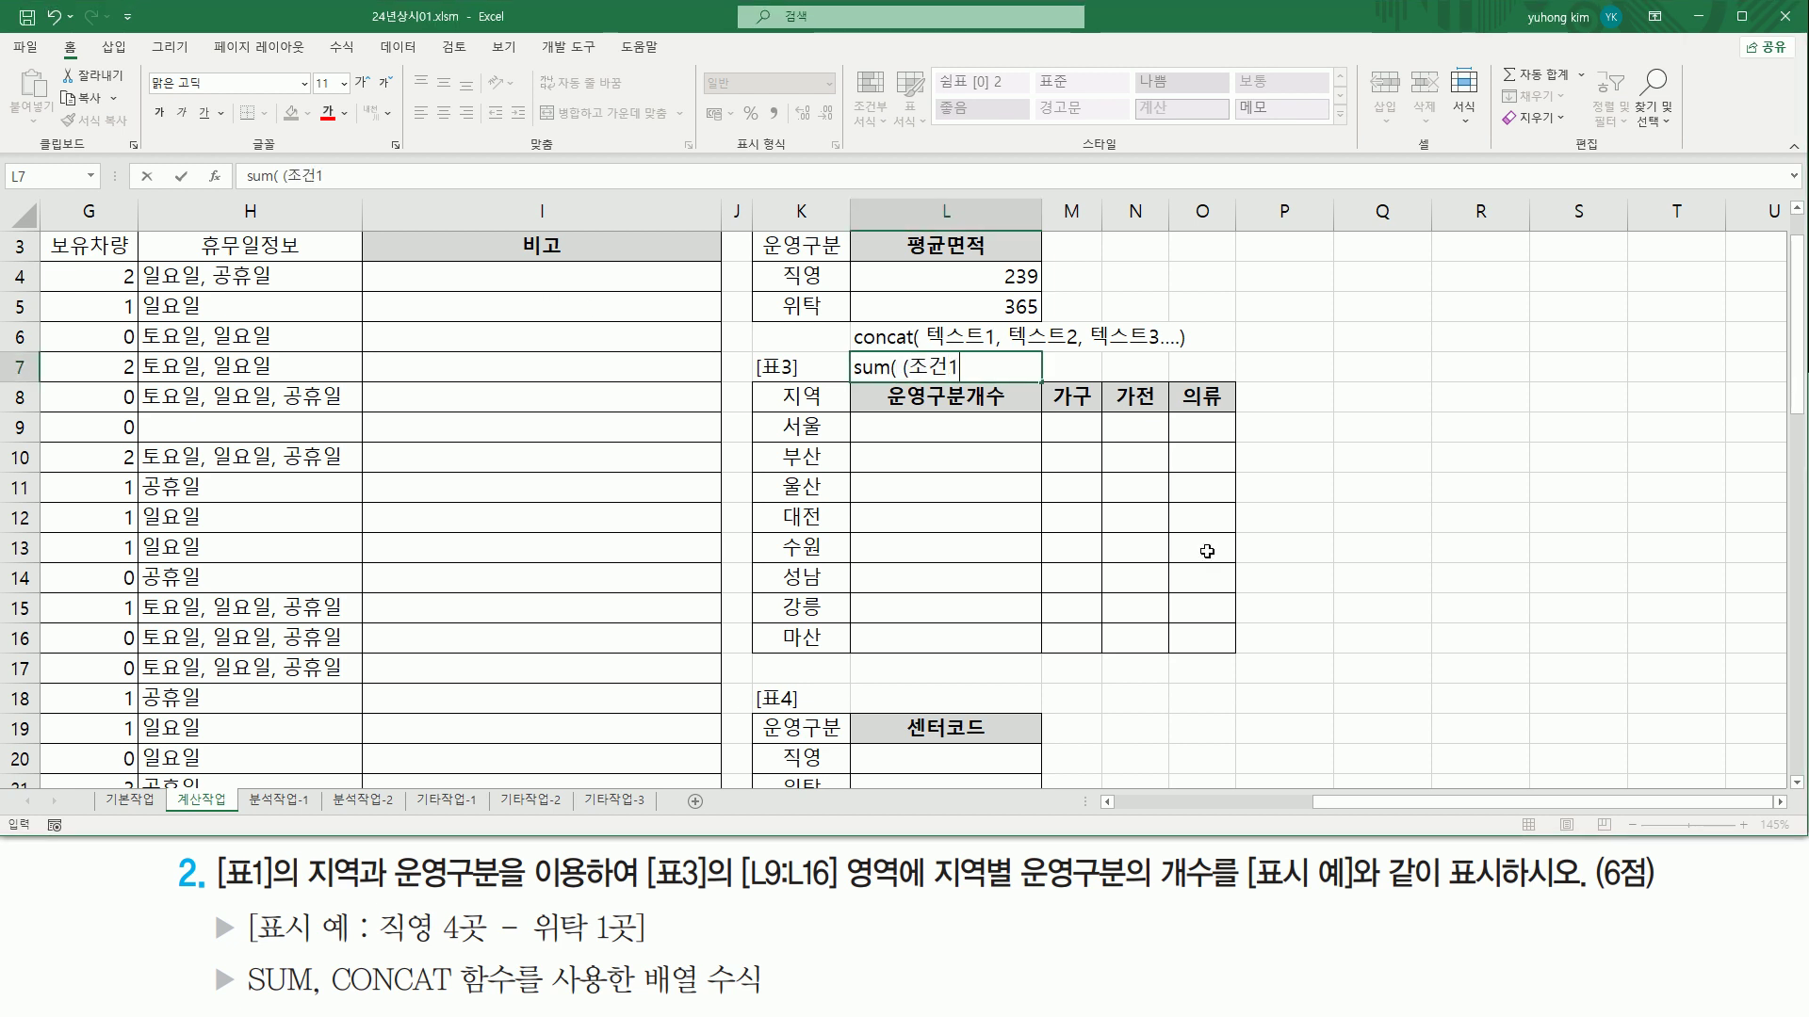
key("BackSpace")
type("조거")
type("2")
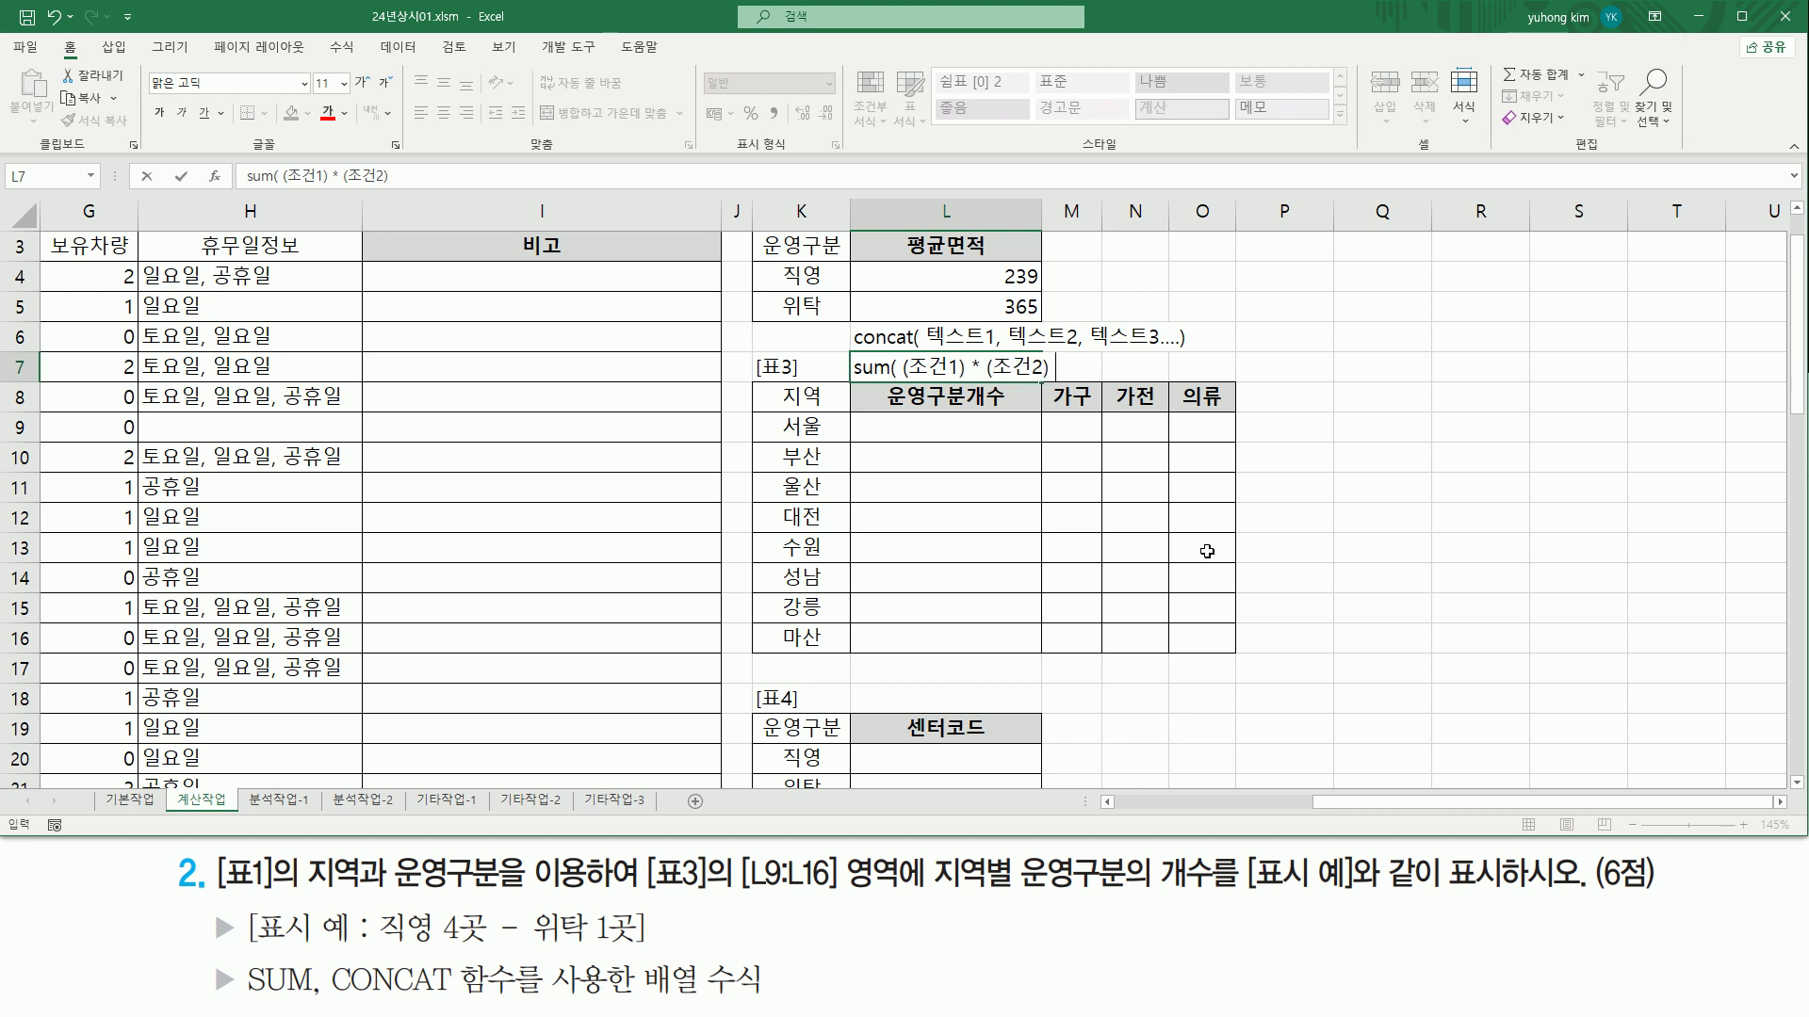
type(") )")
key("Return")
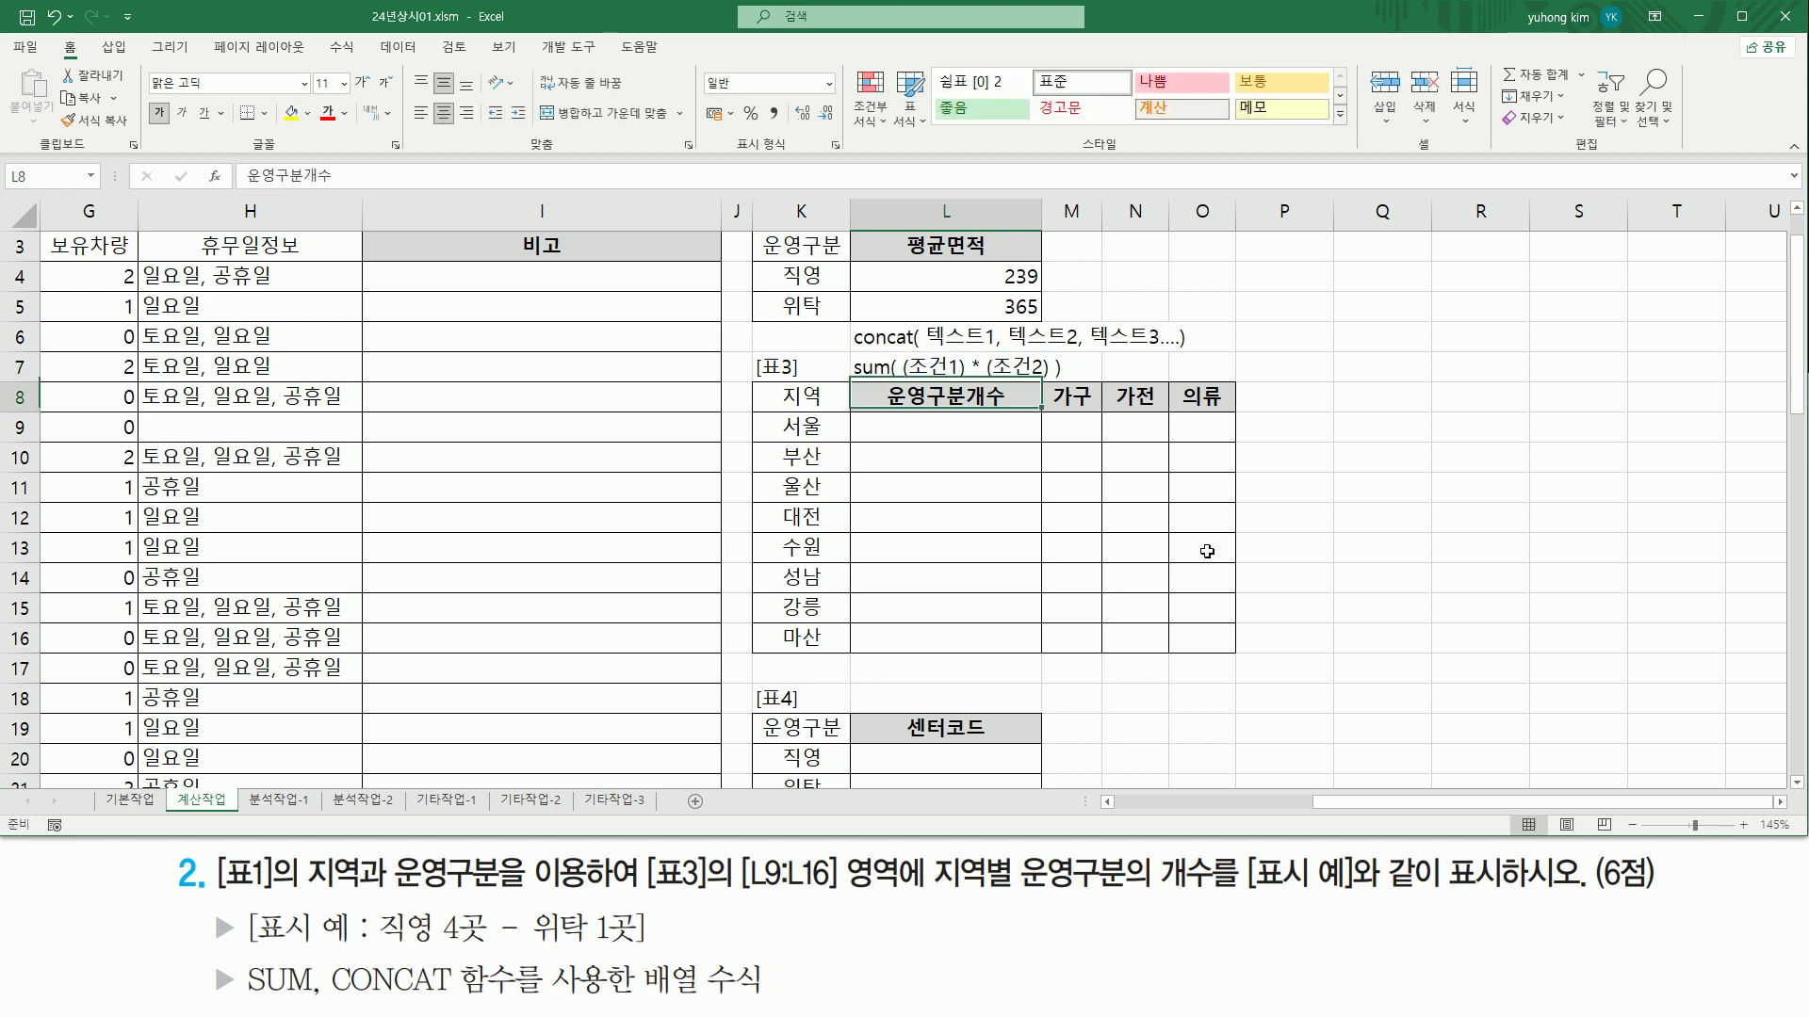
mouse_move(840, 351)
left_mouse_down()
mouse_move(942, 382)
mouse_move(1081, 382)
left_mouse_up()
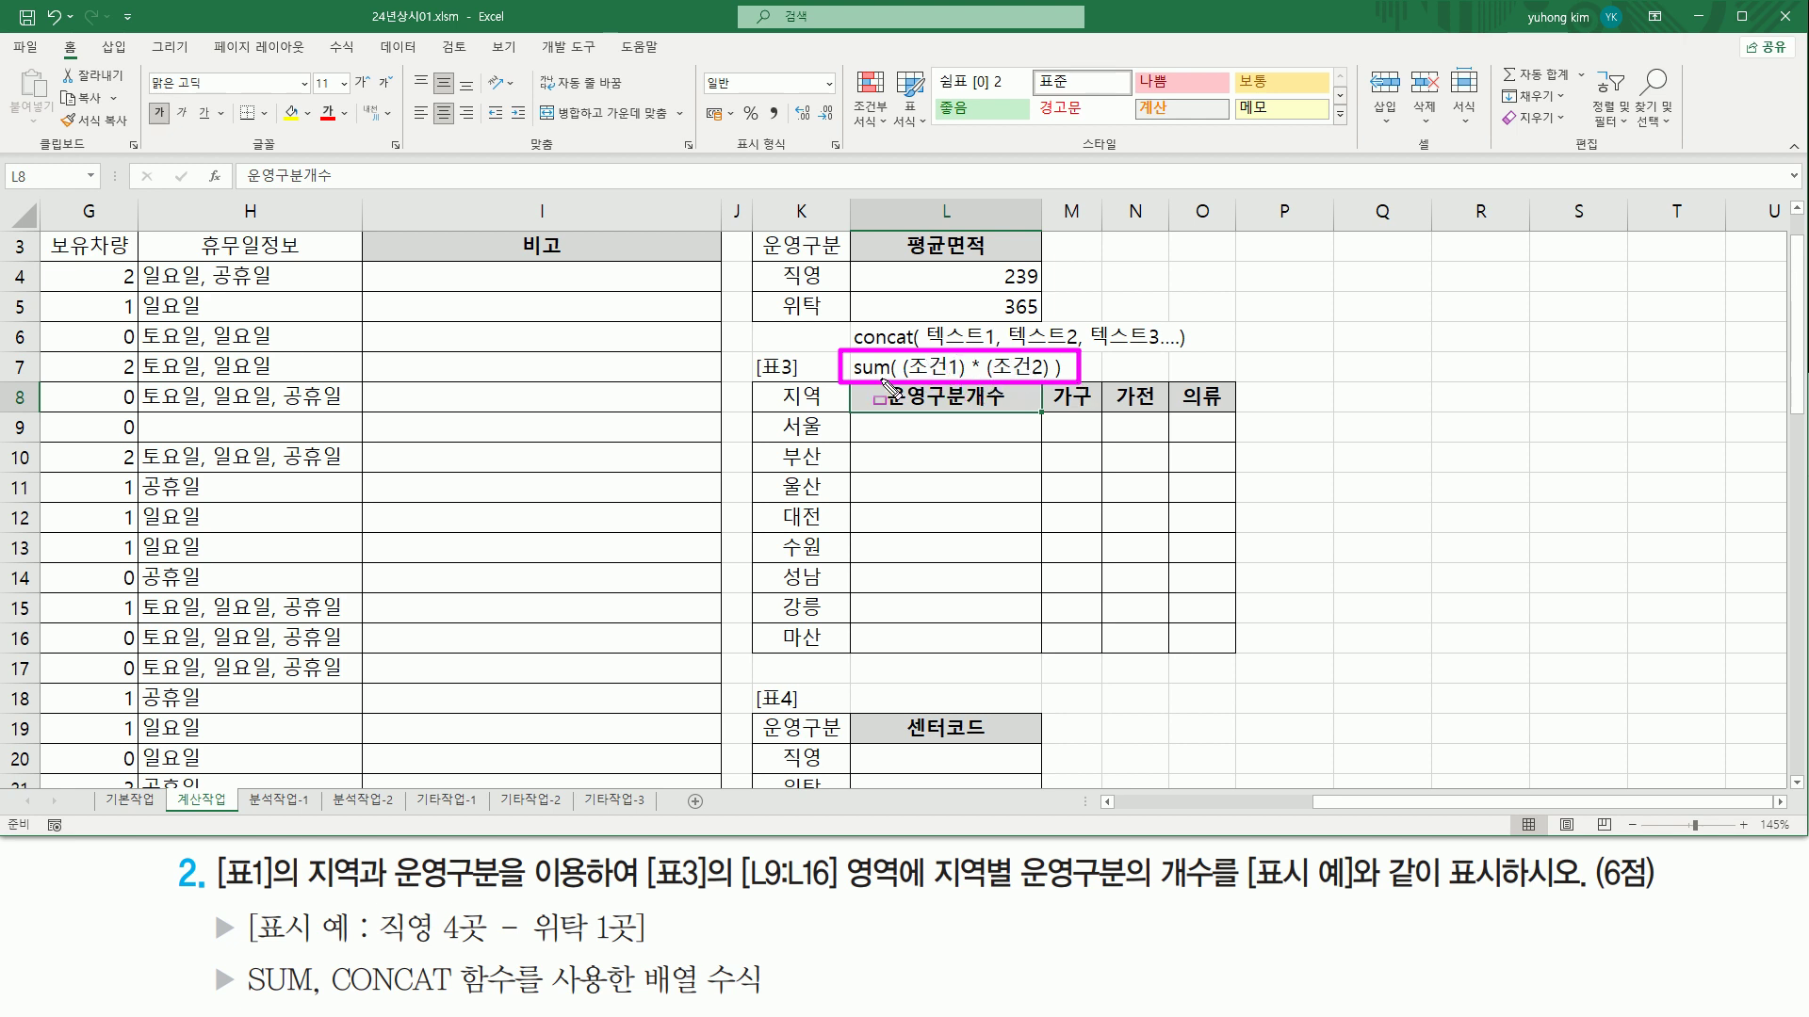
left_click_drag(846, 358, 890, 383)
key("Escape")
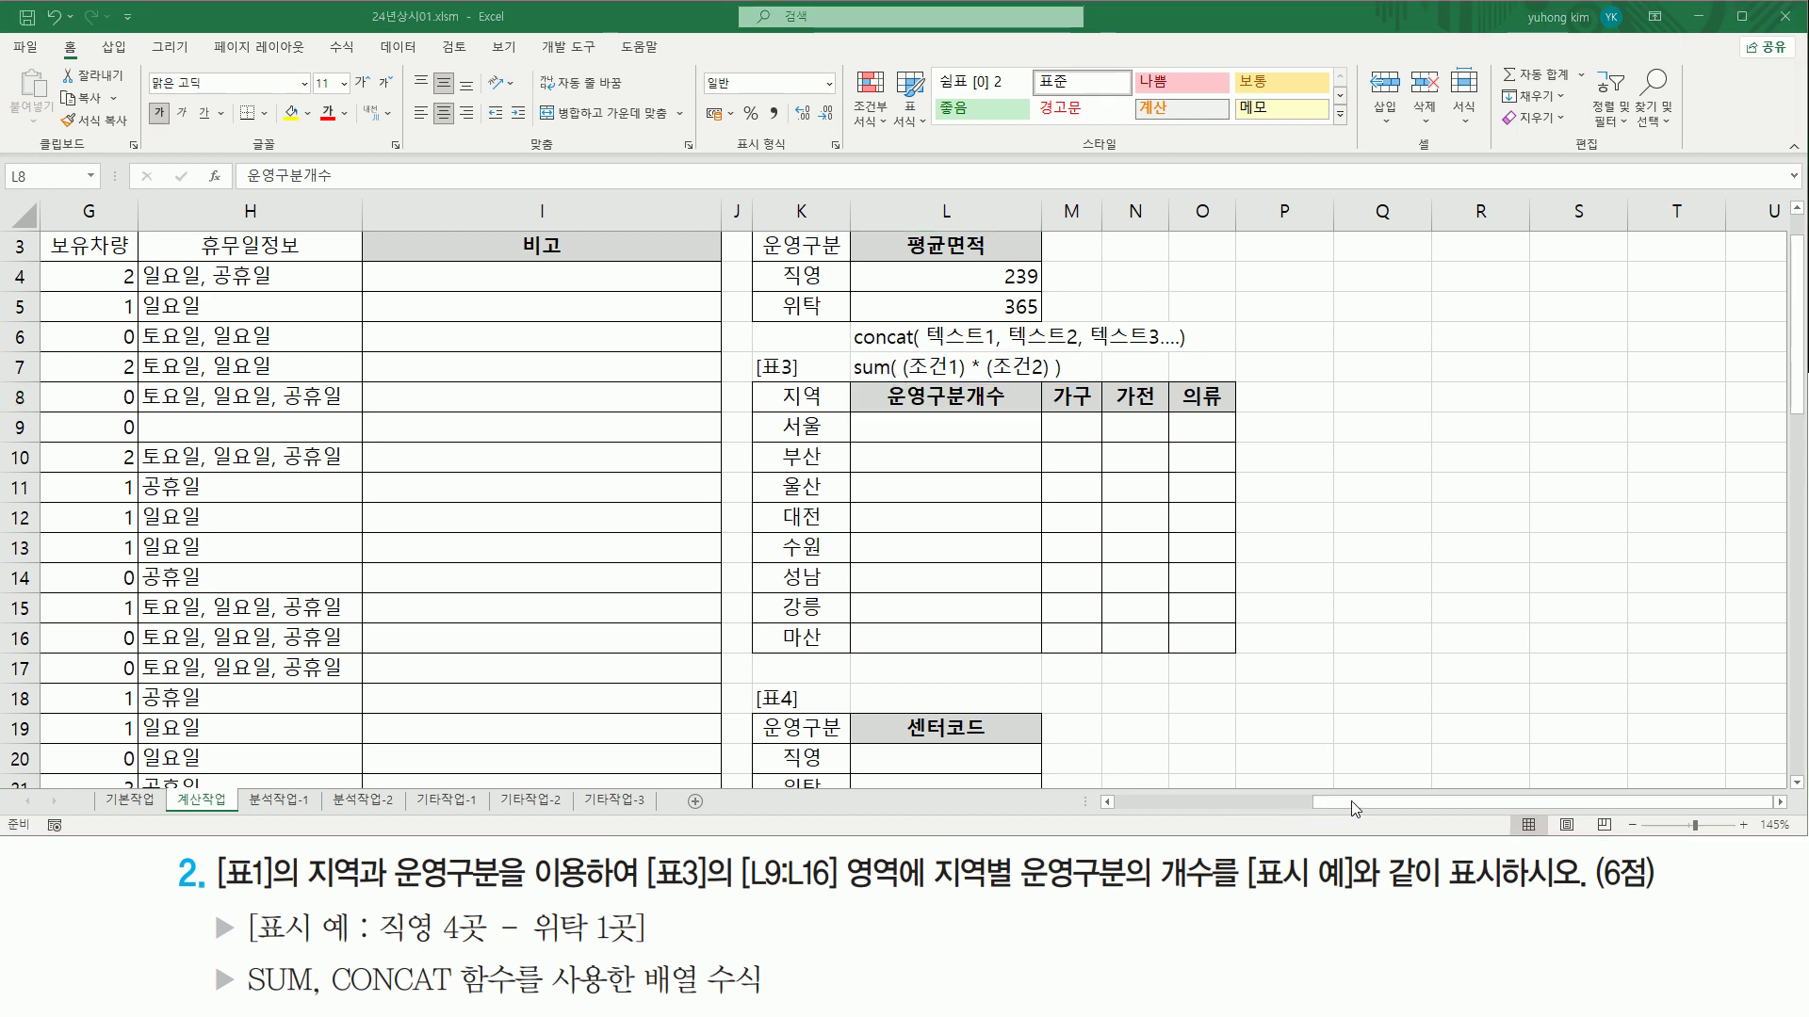
Step: Start a SUM formula in L9 whose first condition compares the [표1] 지역 range B4:B28 with K9
left_click(1274, 805)
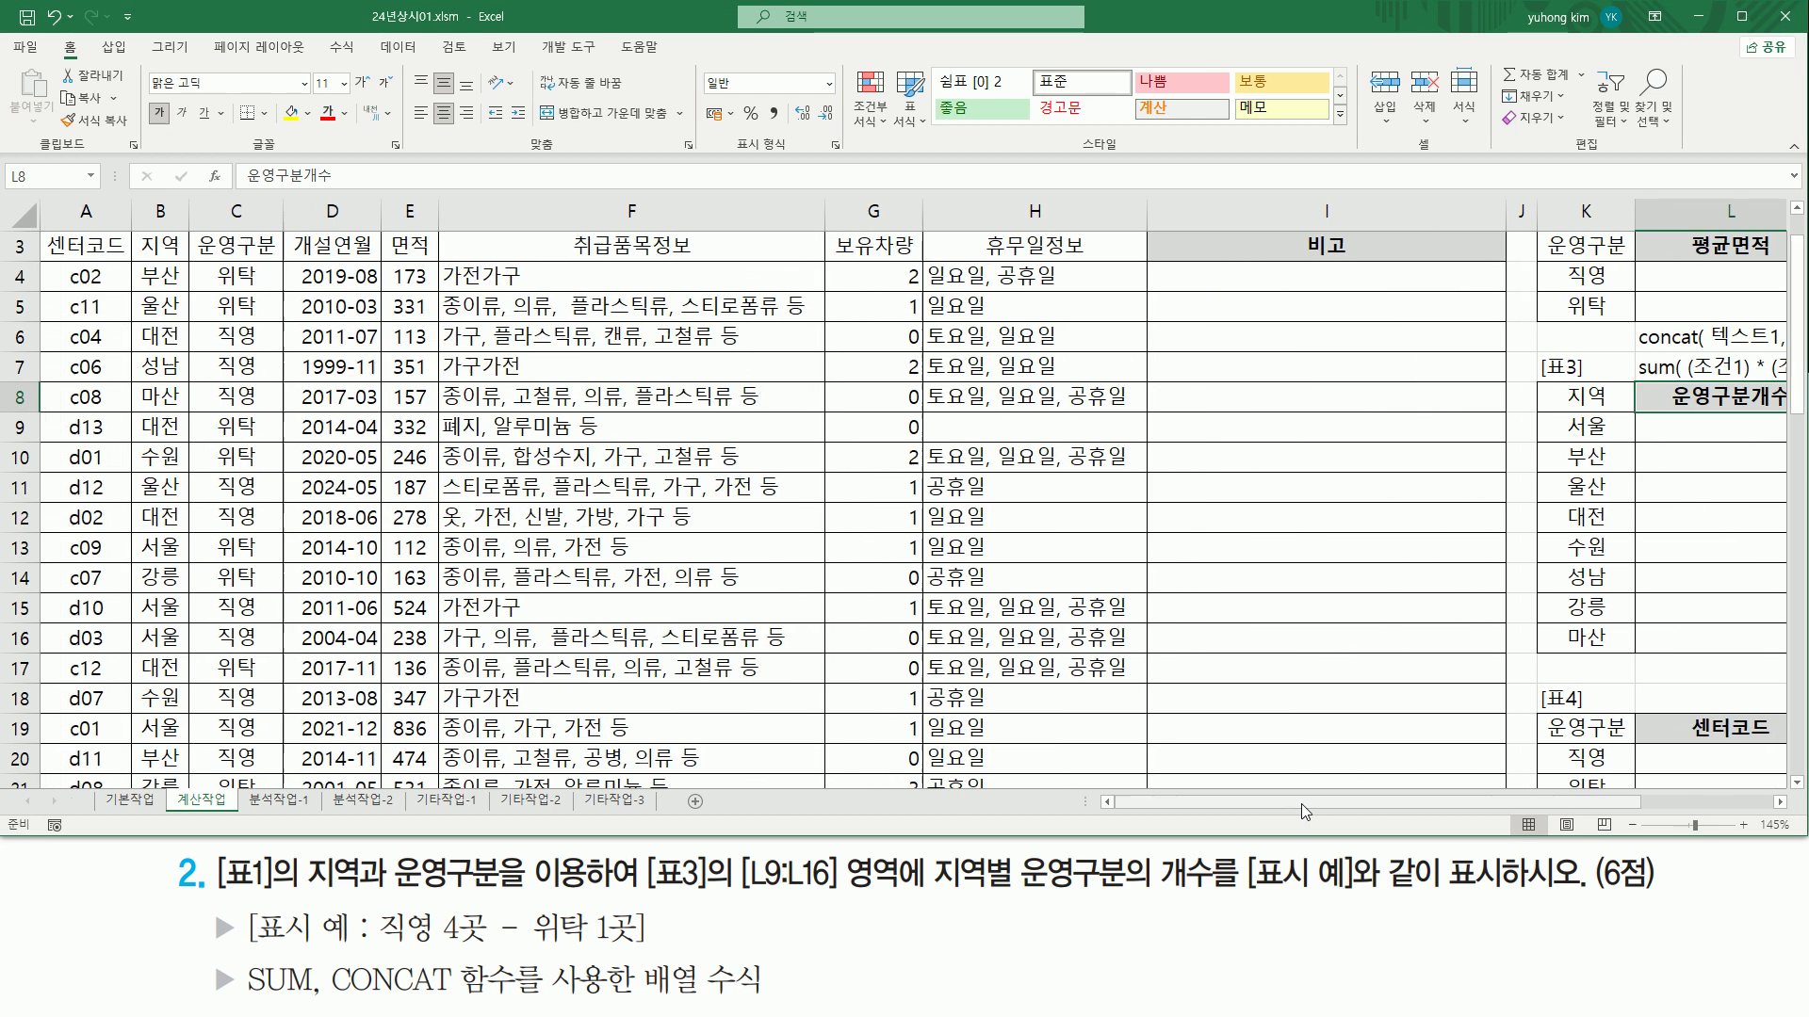
left_click(1684, 426)
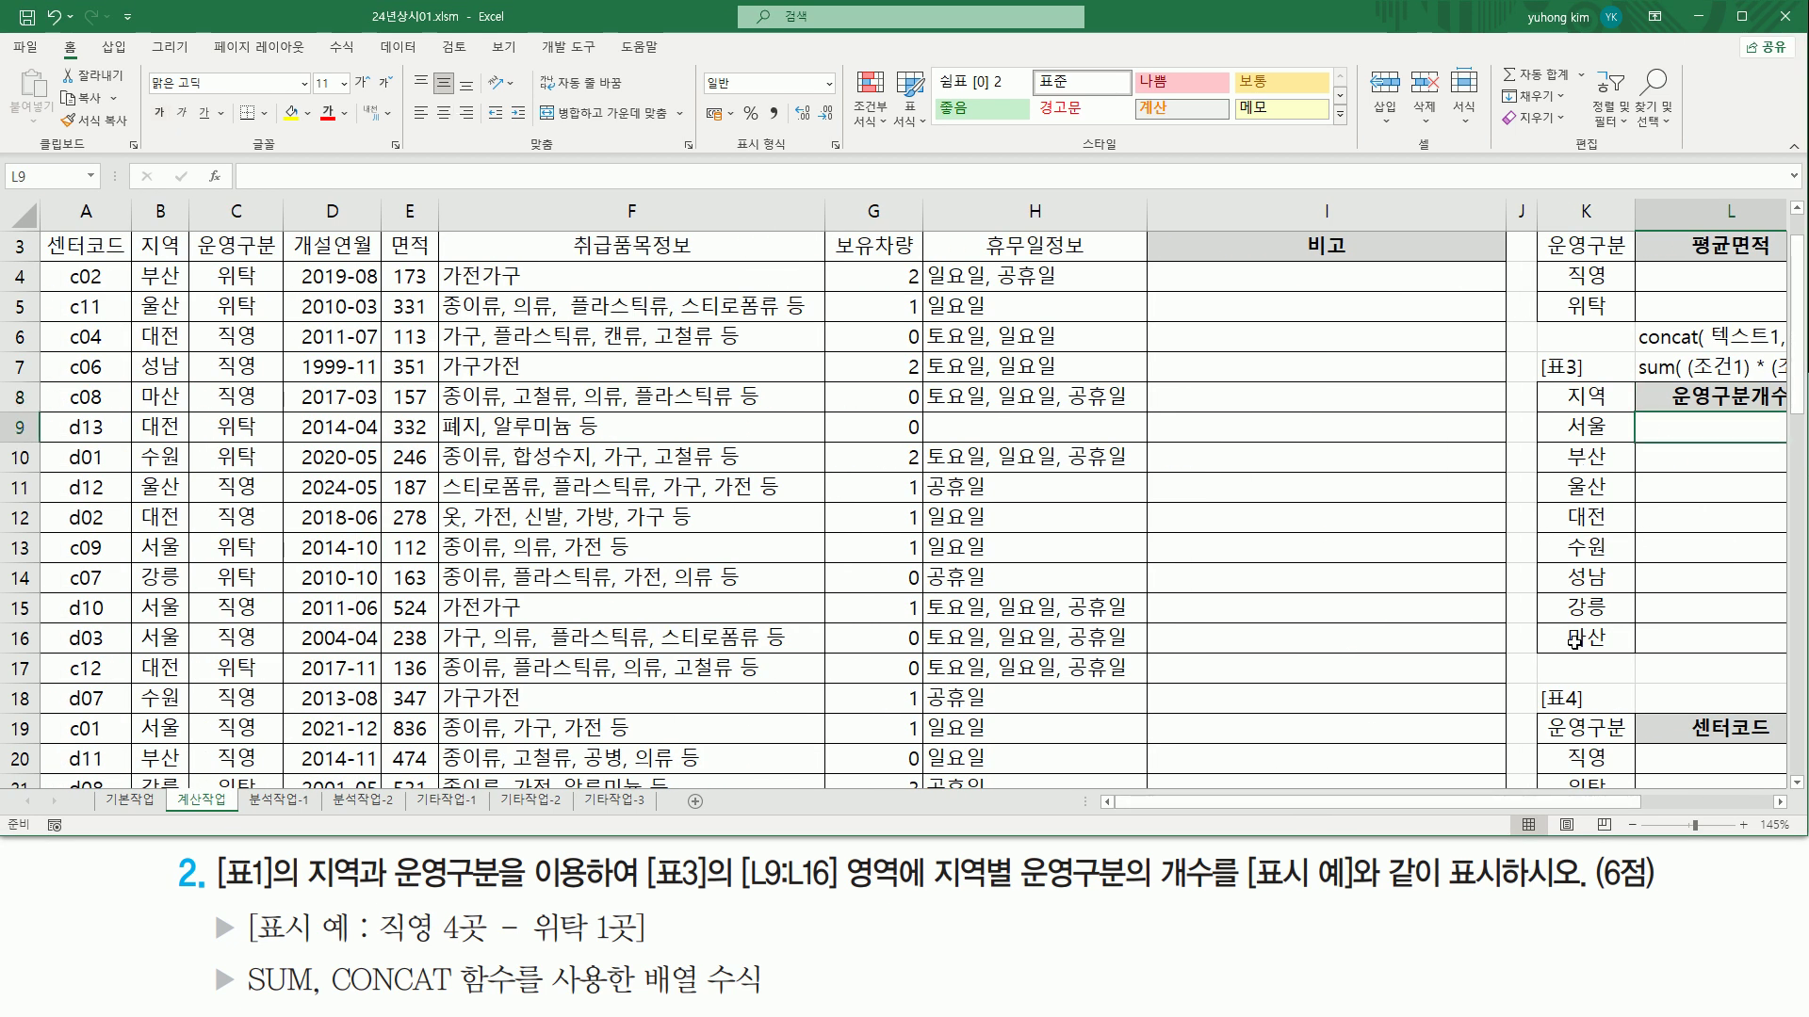
type("=")
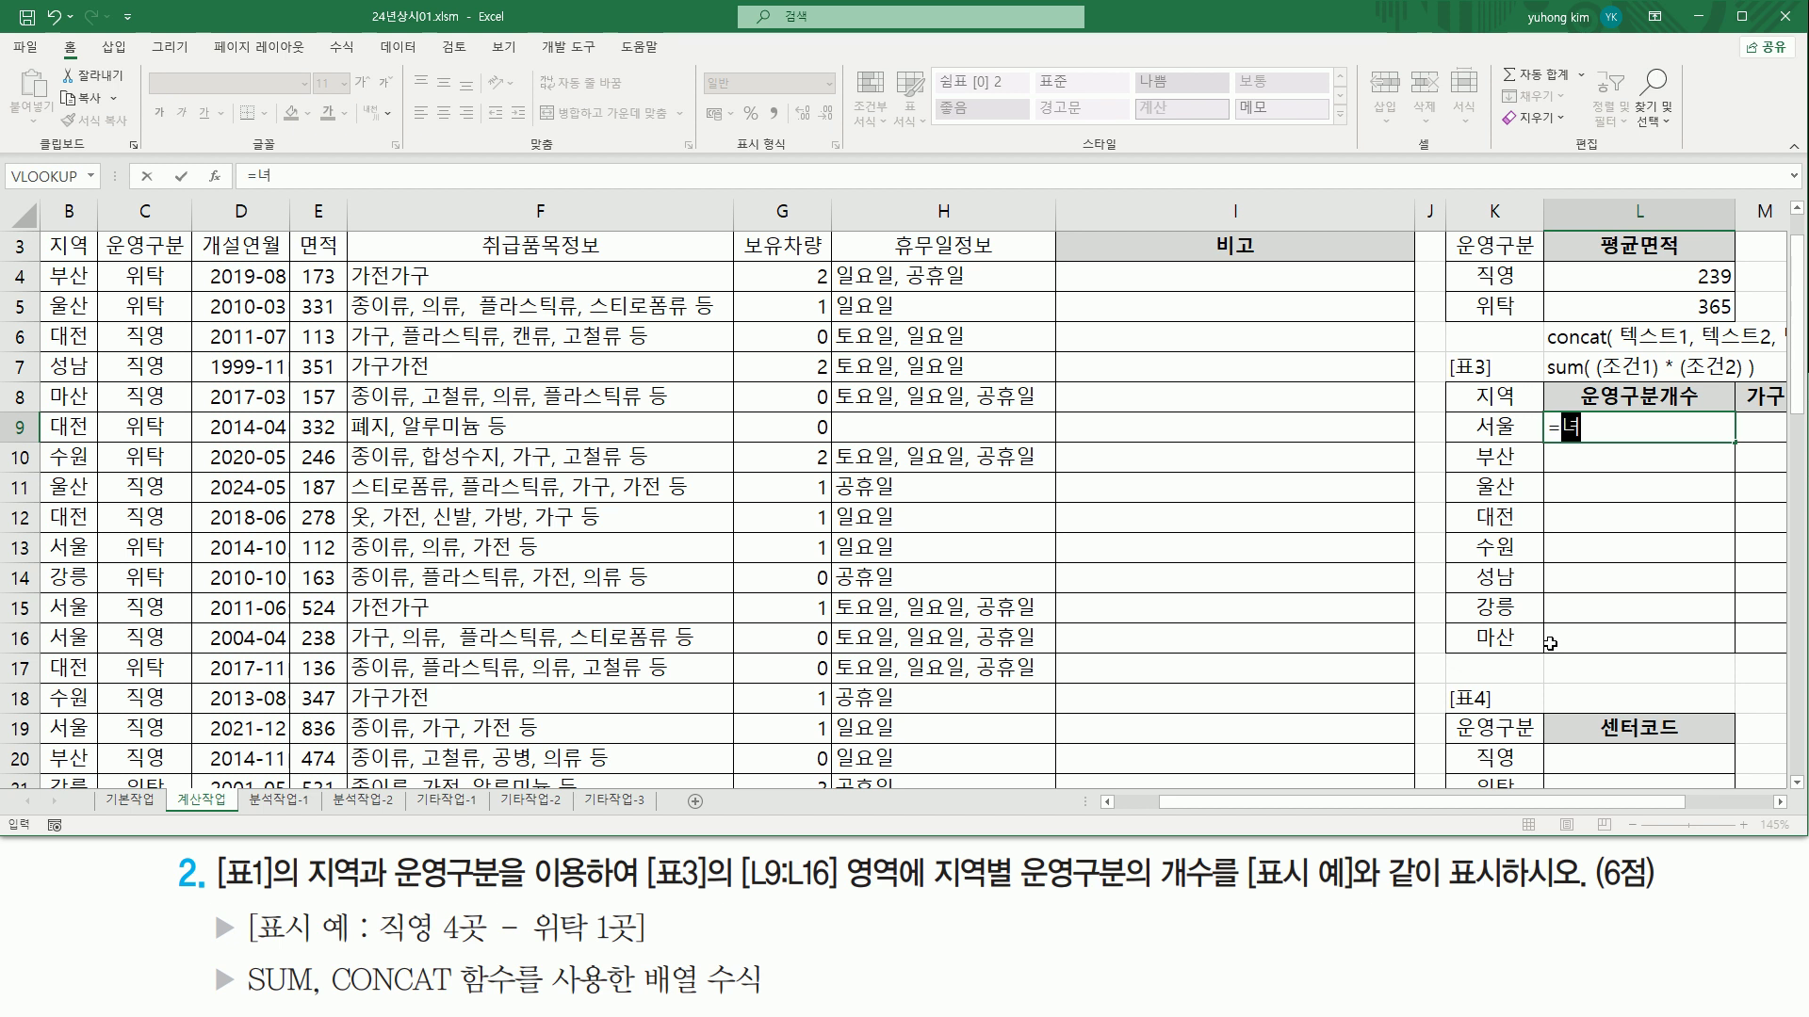
type("sum(  ")
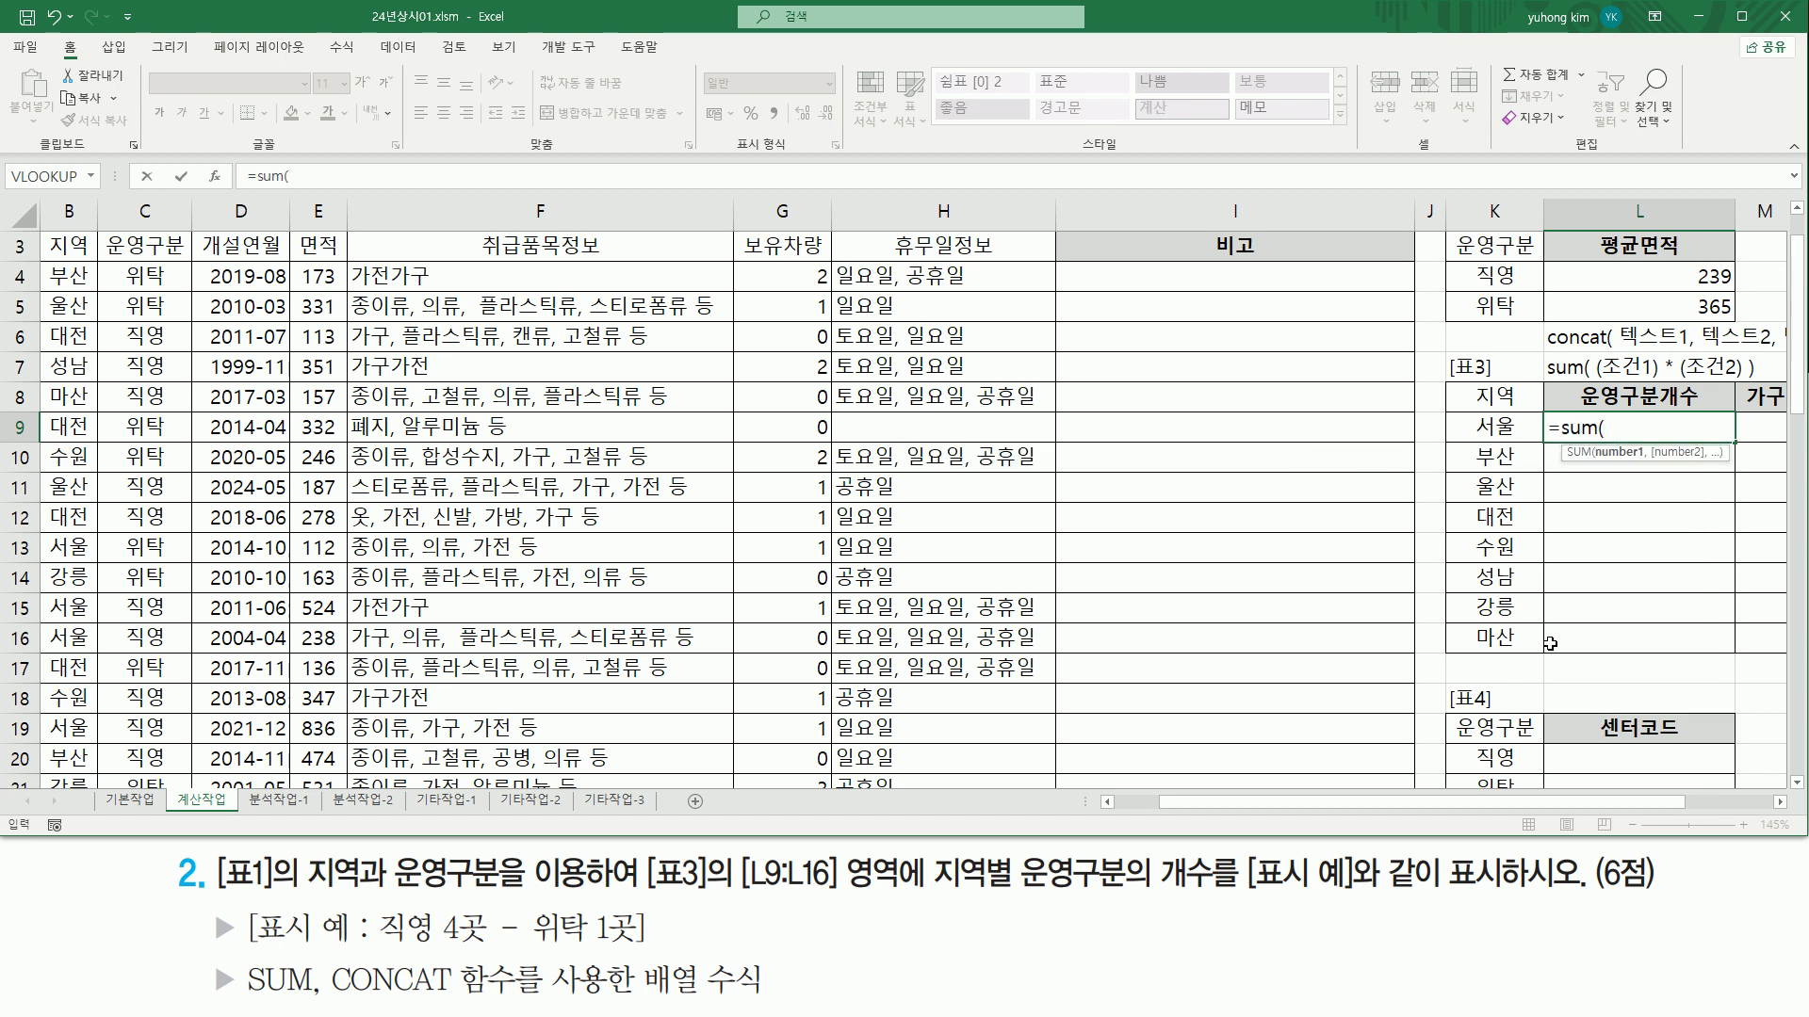
type("(")
left_click(1129, 800)
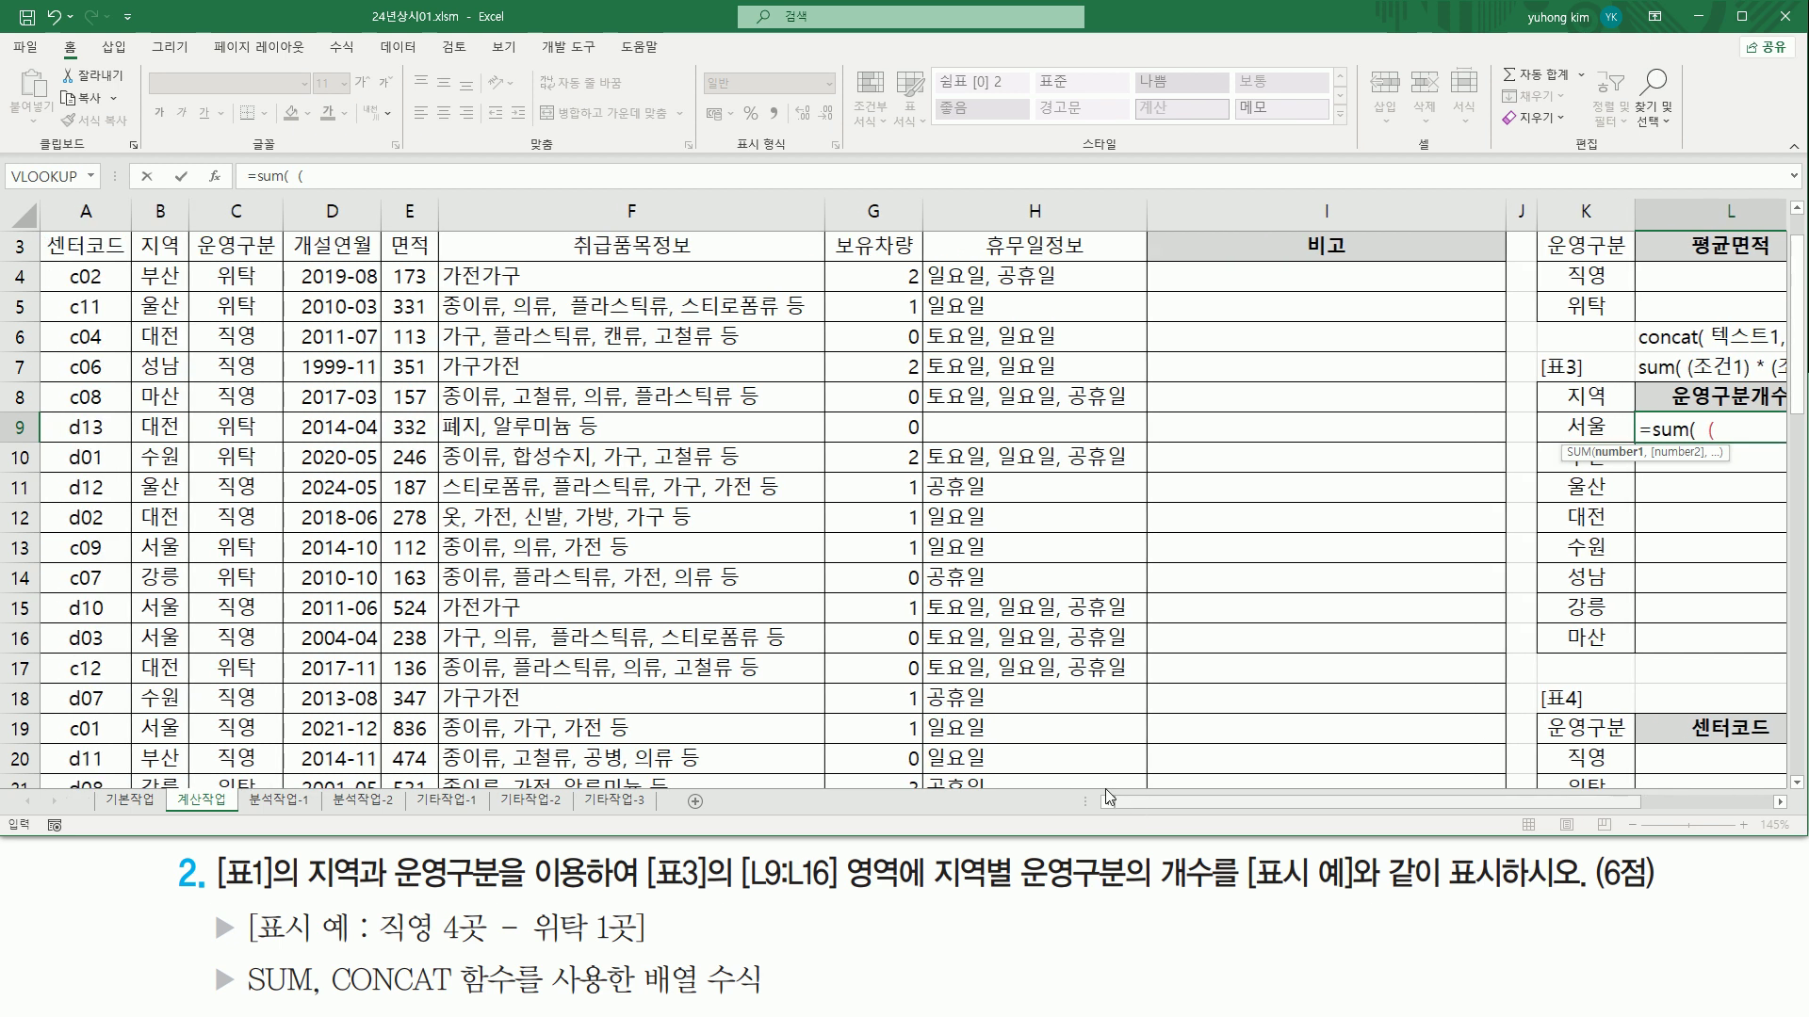
left_click(164, 274)
left_click_drag(164, 275, 160, 730)
scroll(563, 677, "up", 4)
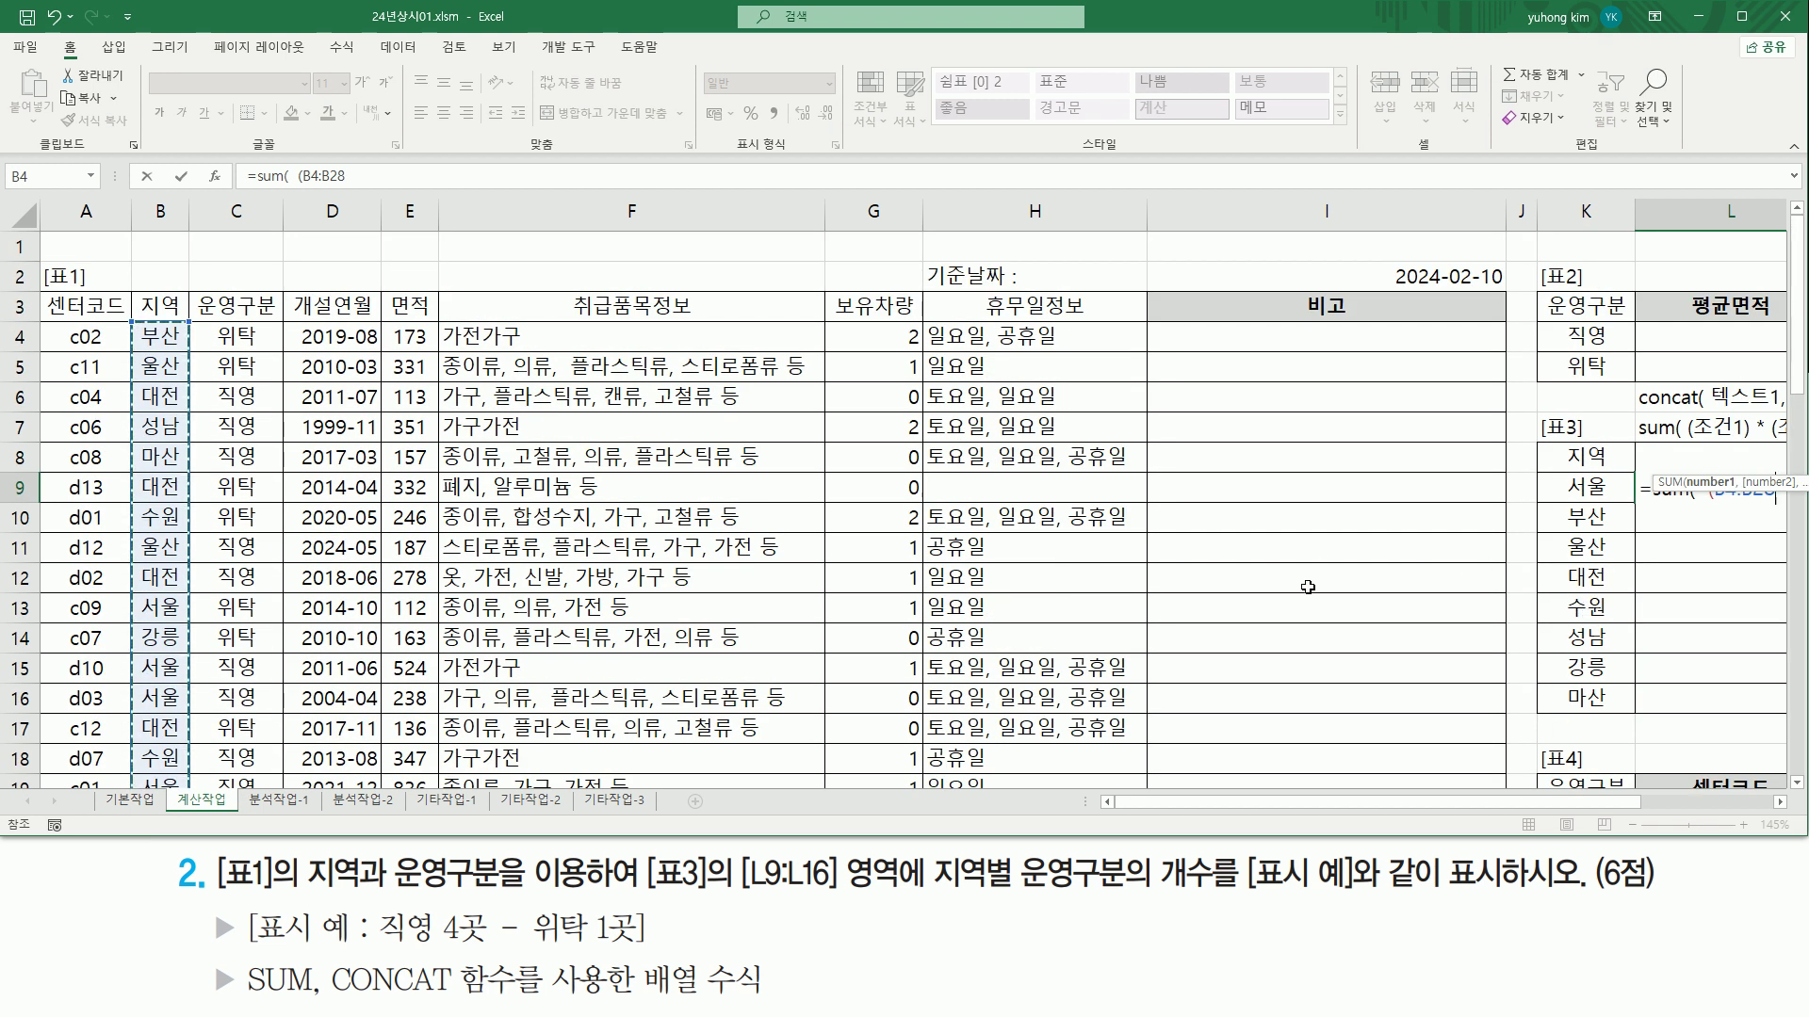
type("=")
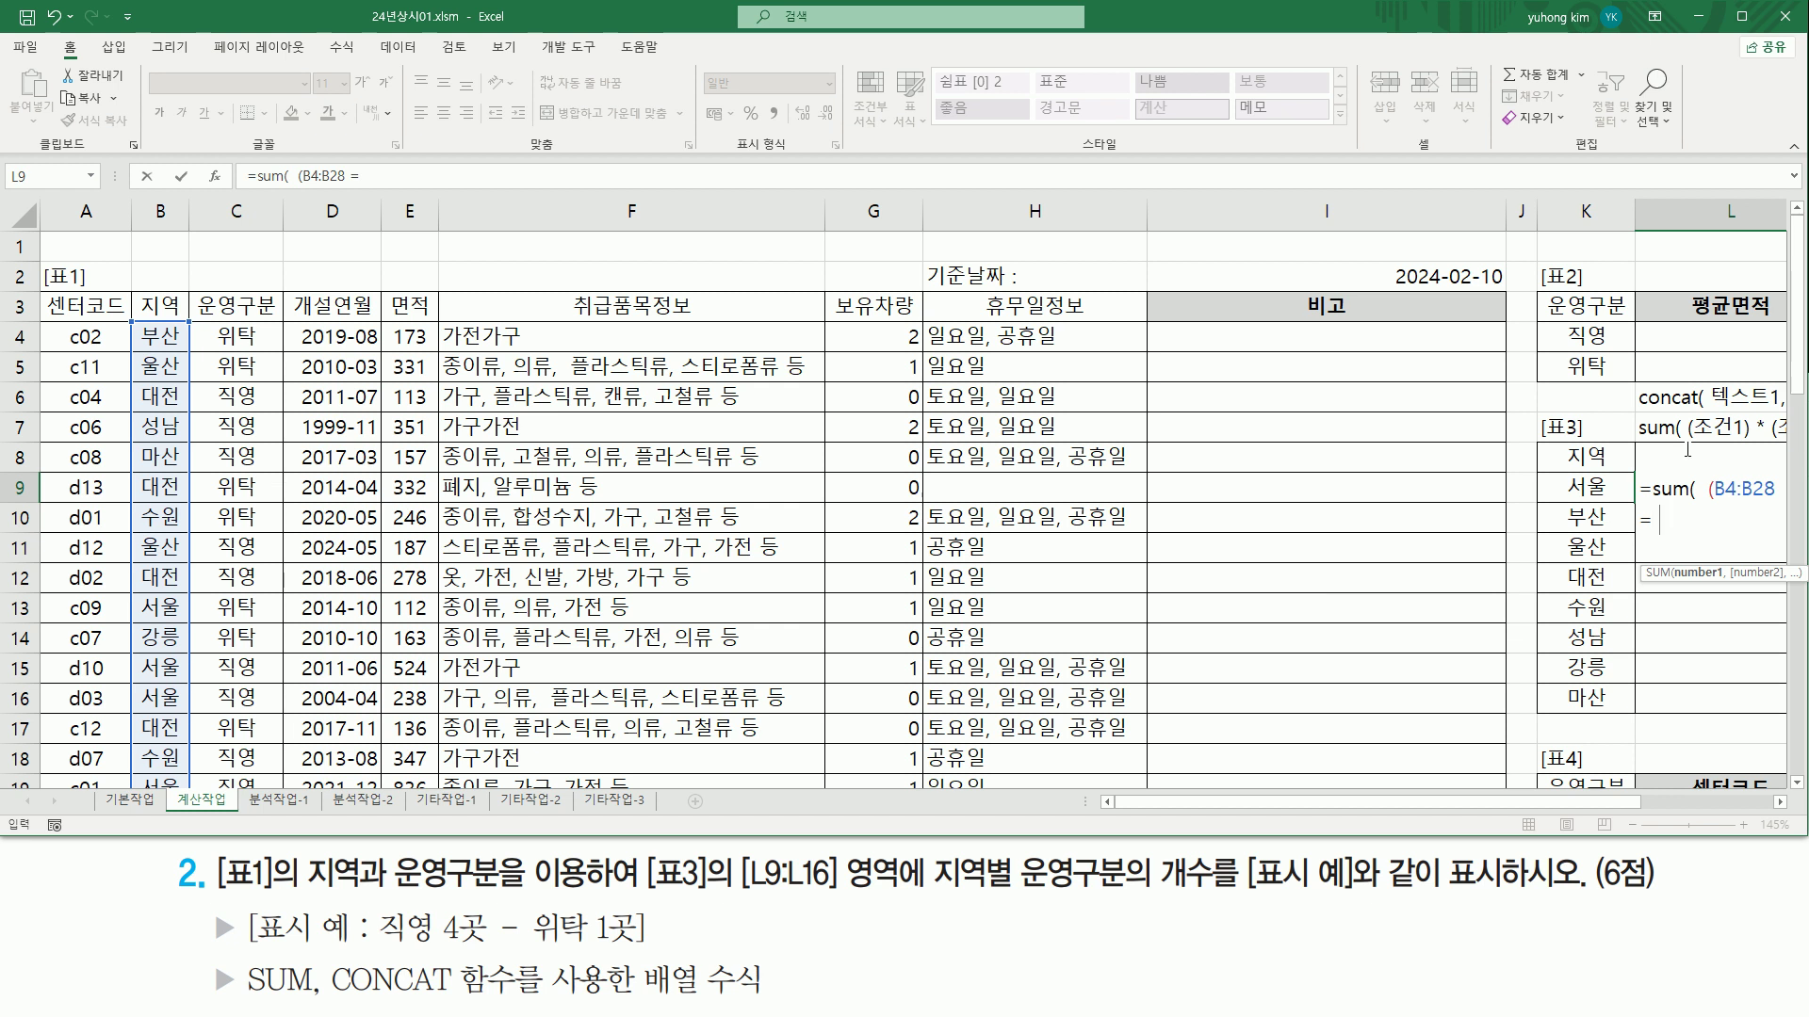
left_click(1595, 486)
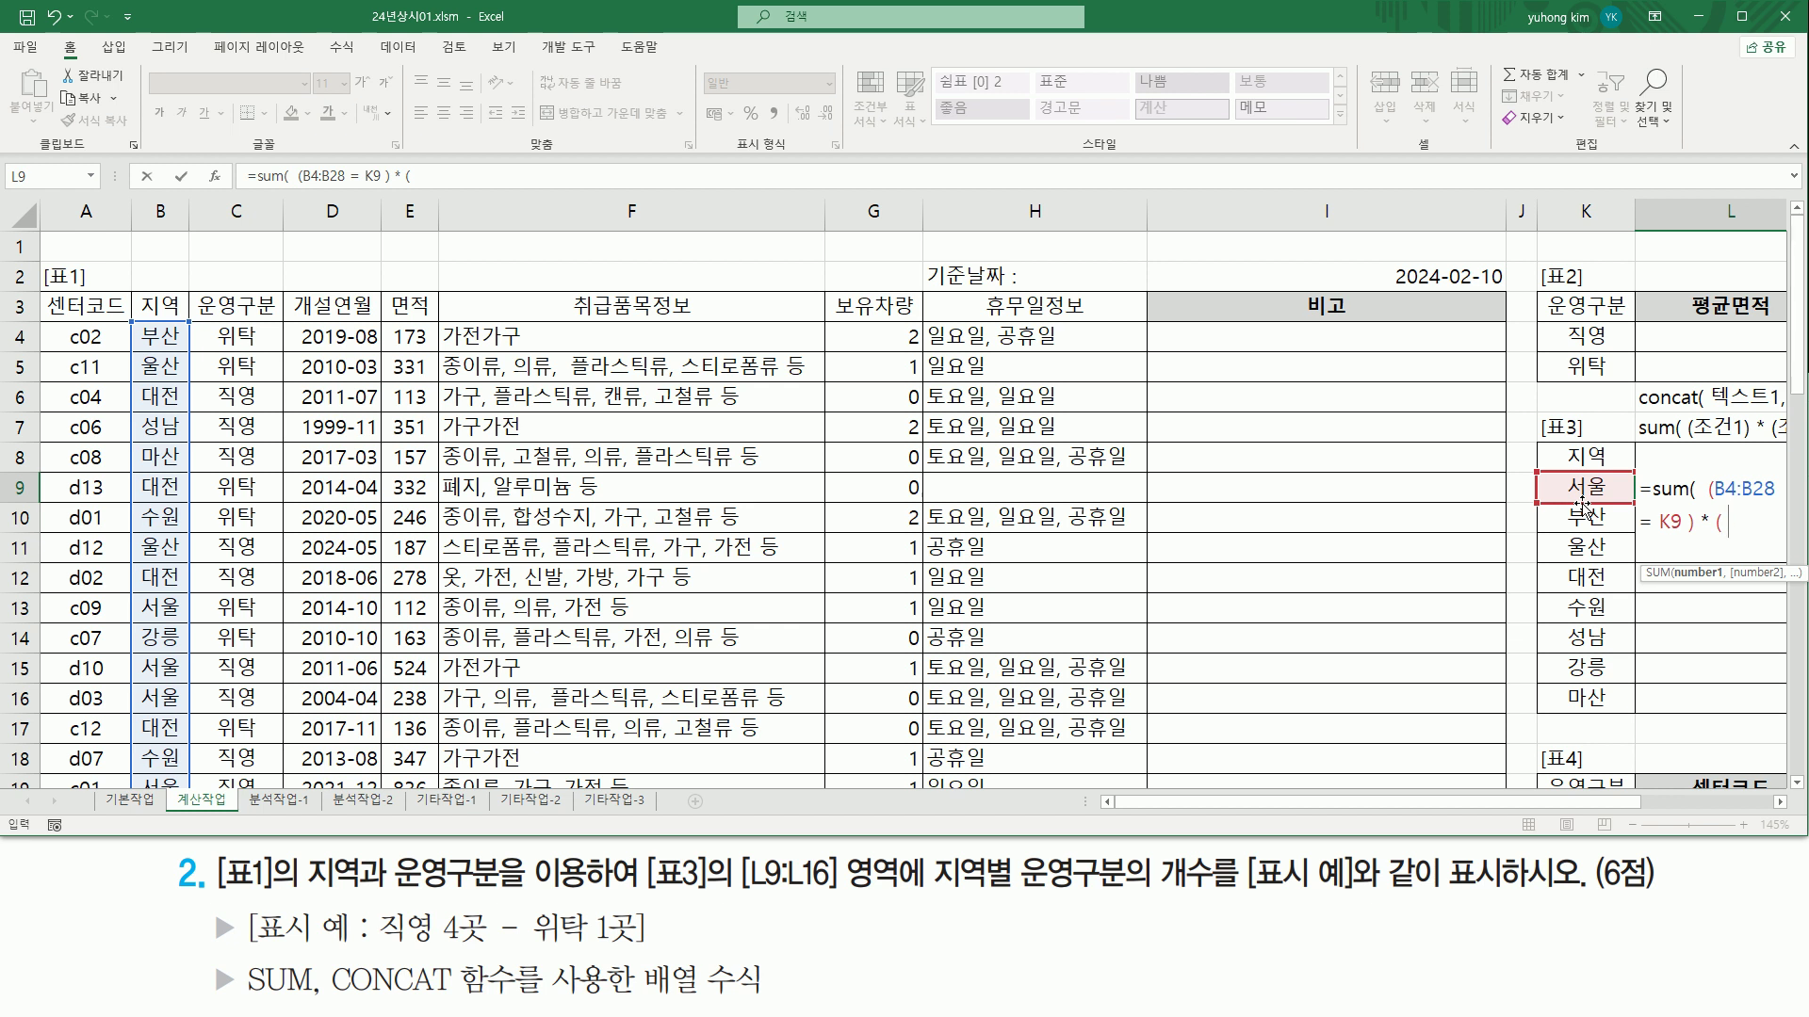
Step: Multiply by a second condition matching the 운영구분 range C4:C28 to "직영", and close the SUM formula
left_click_drag(235, 337, 242, 707)
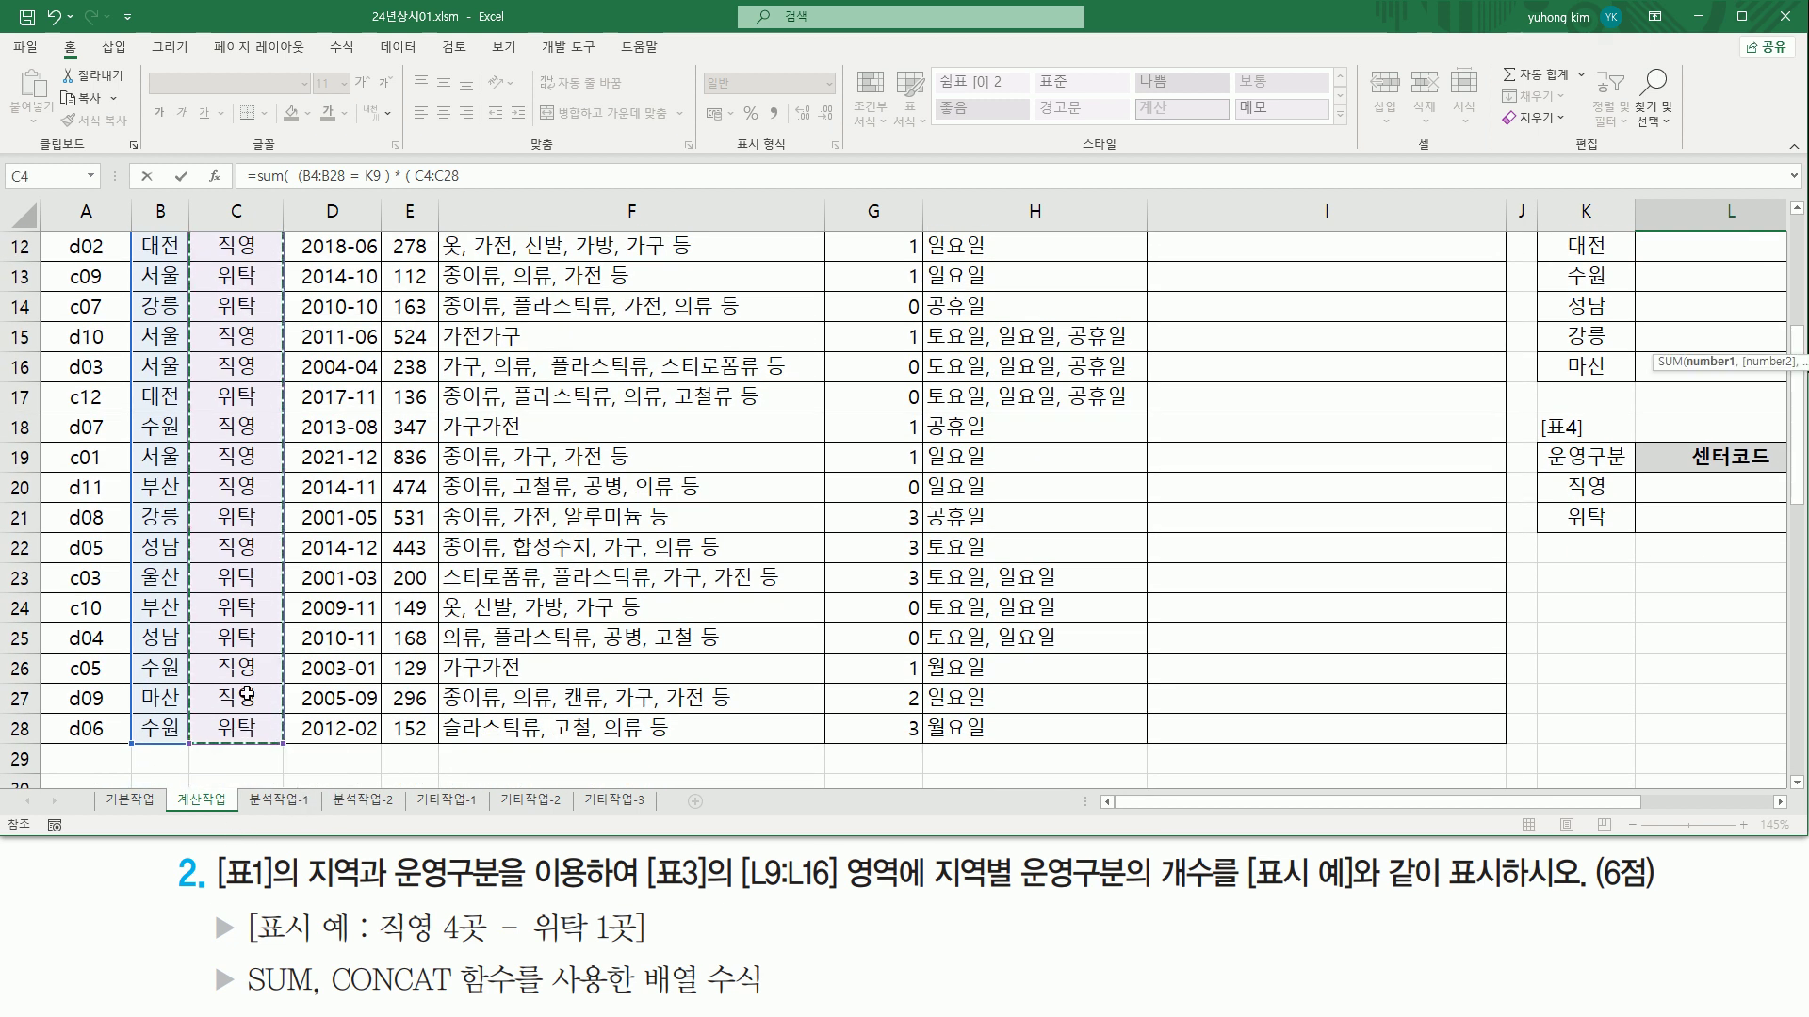
scroll(706, 636, "up", 4)
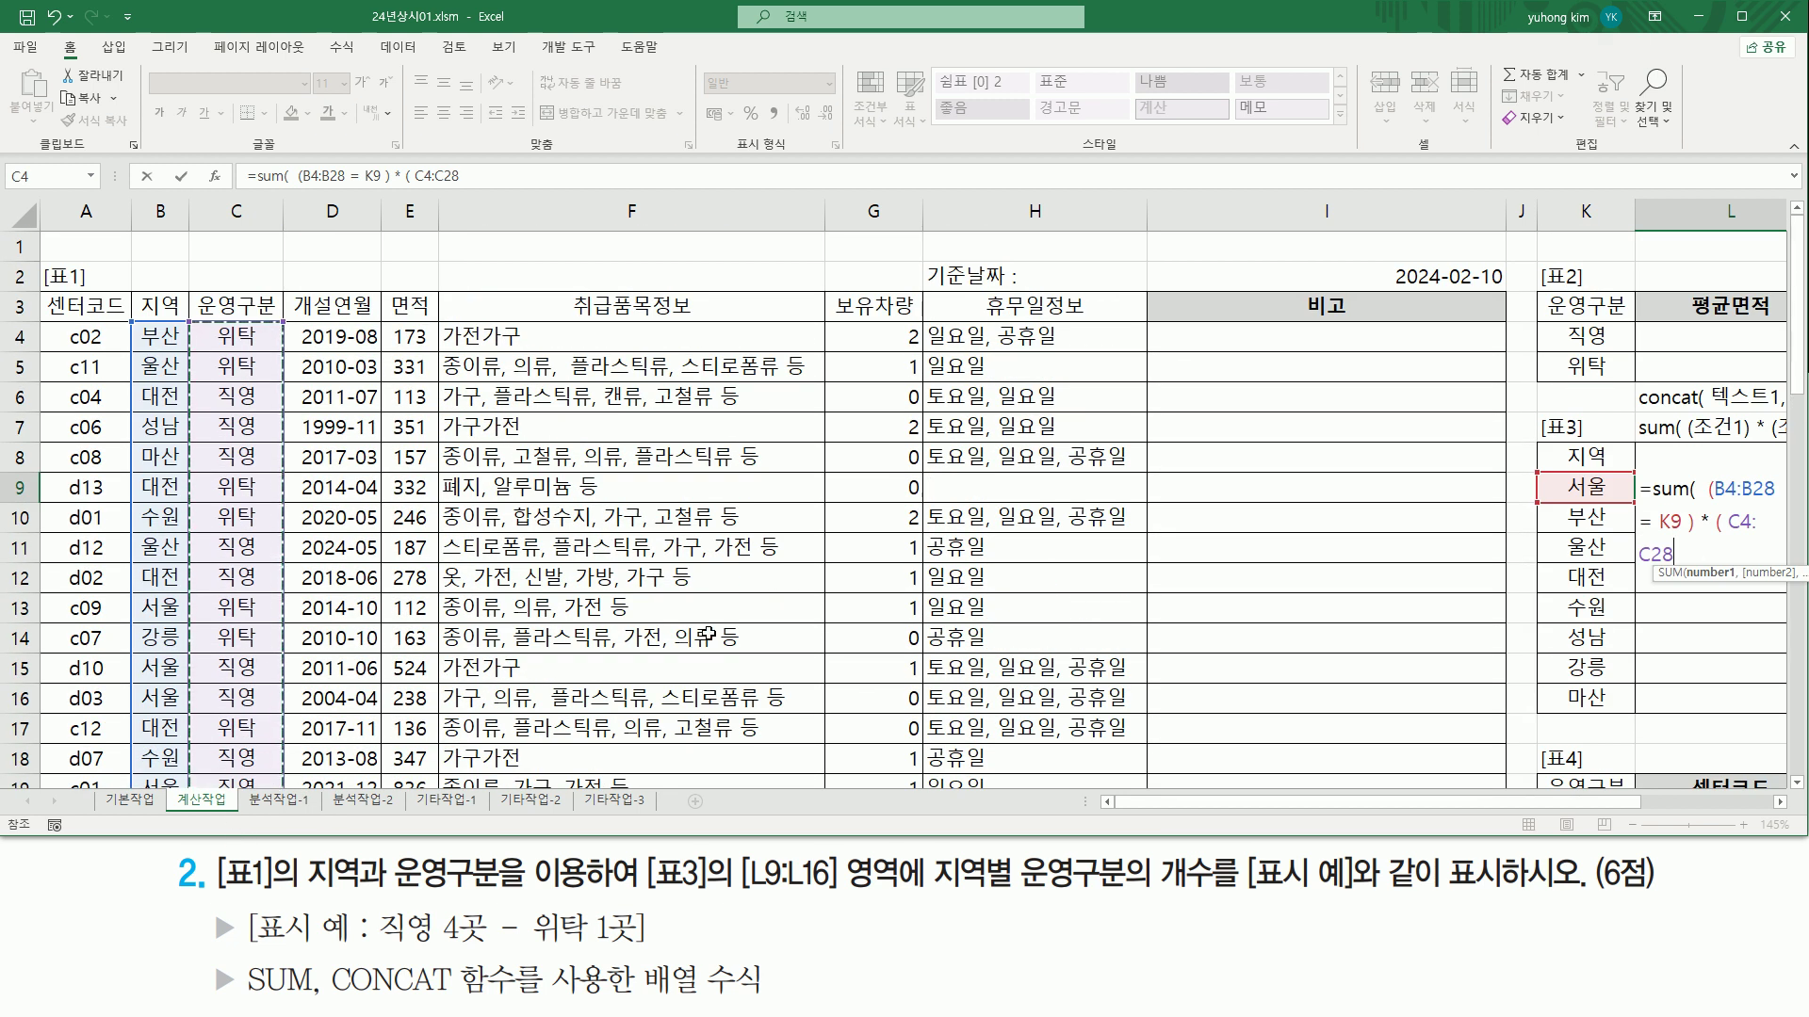
type("= \"")
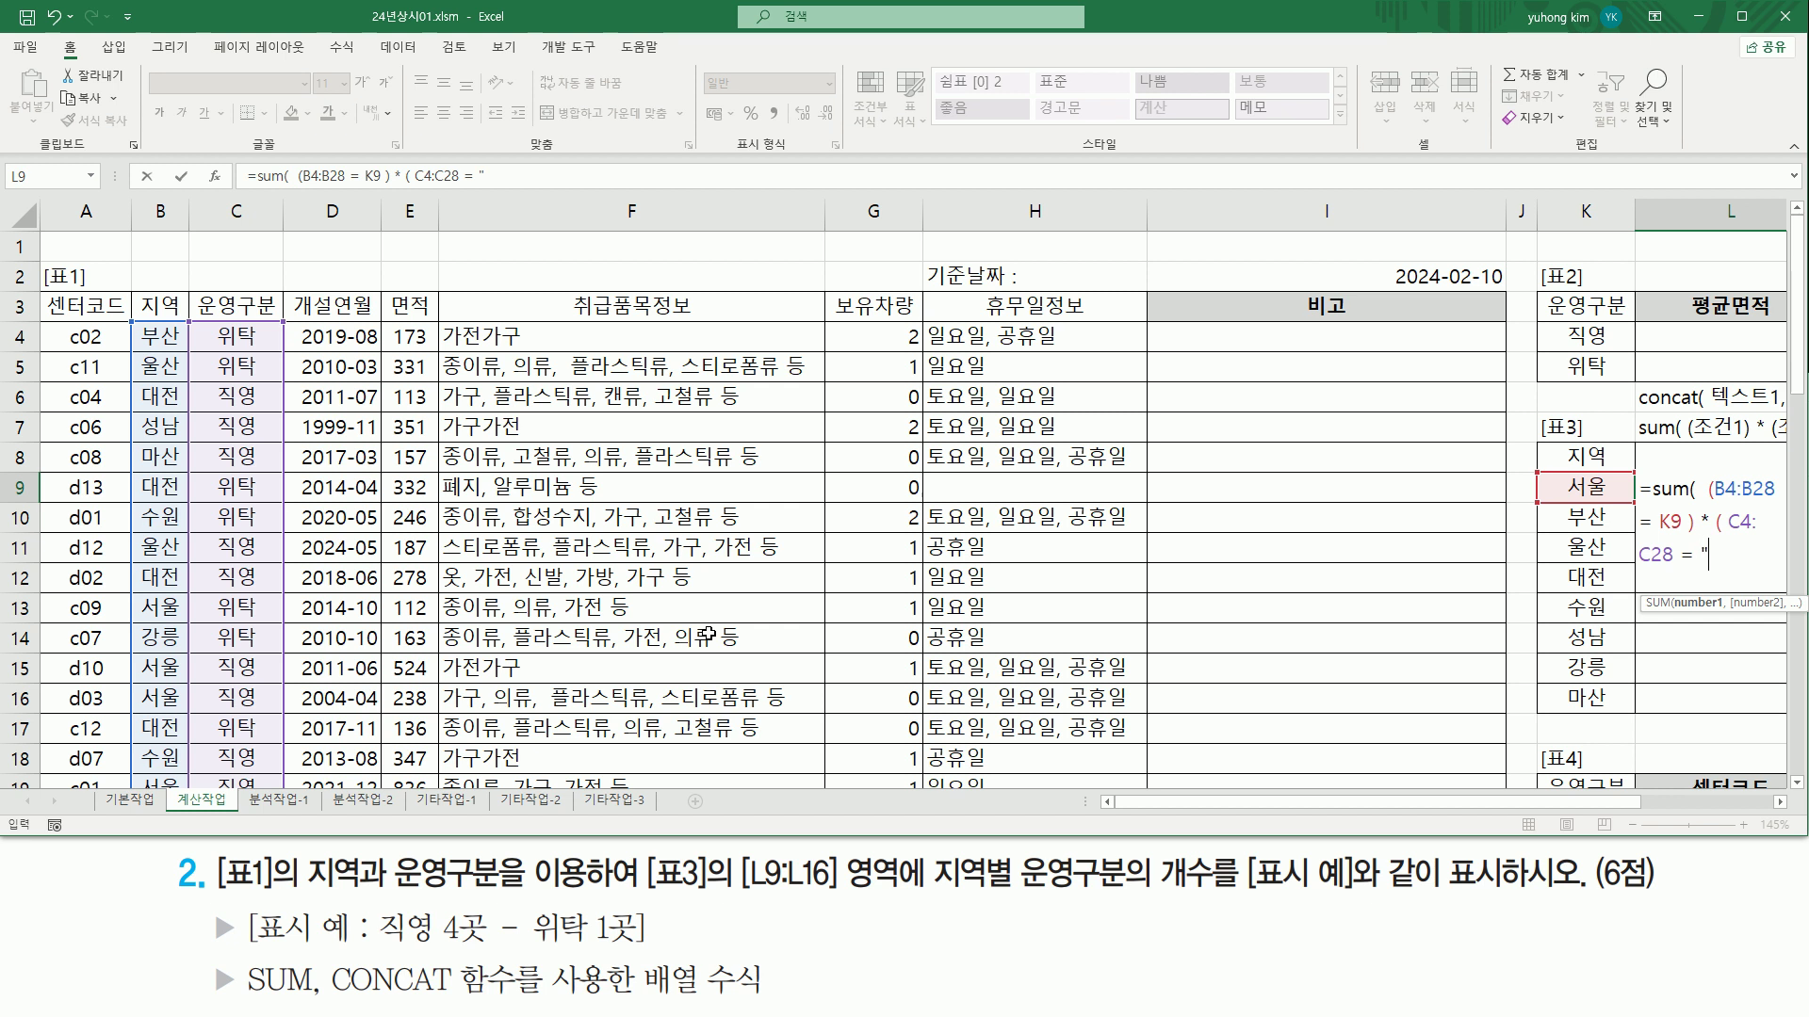
type("직영")
type(")")
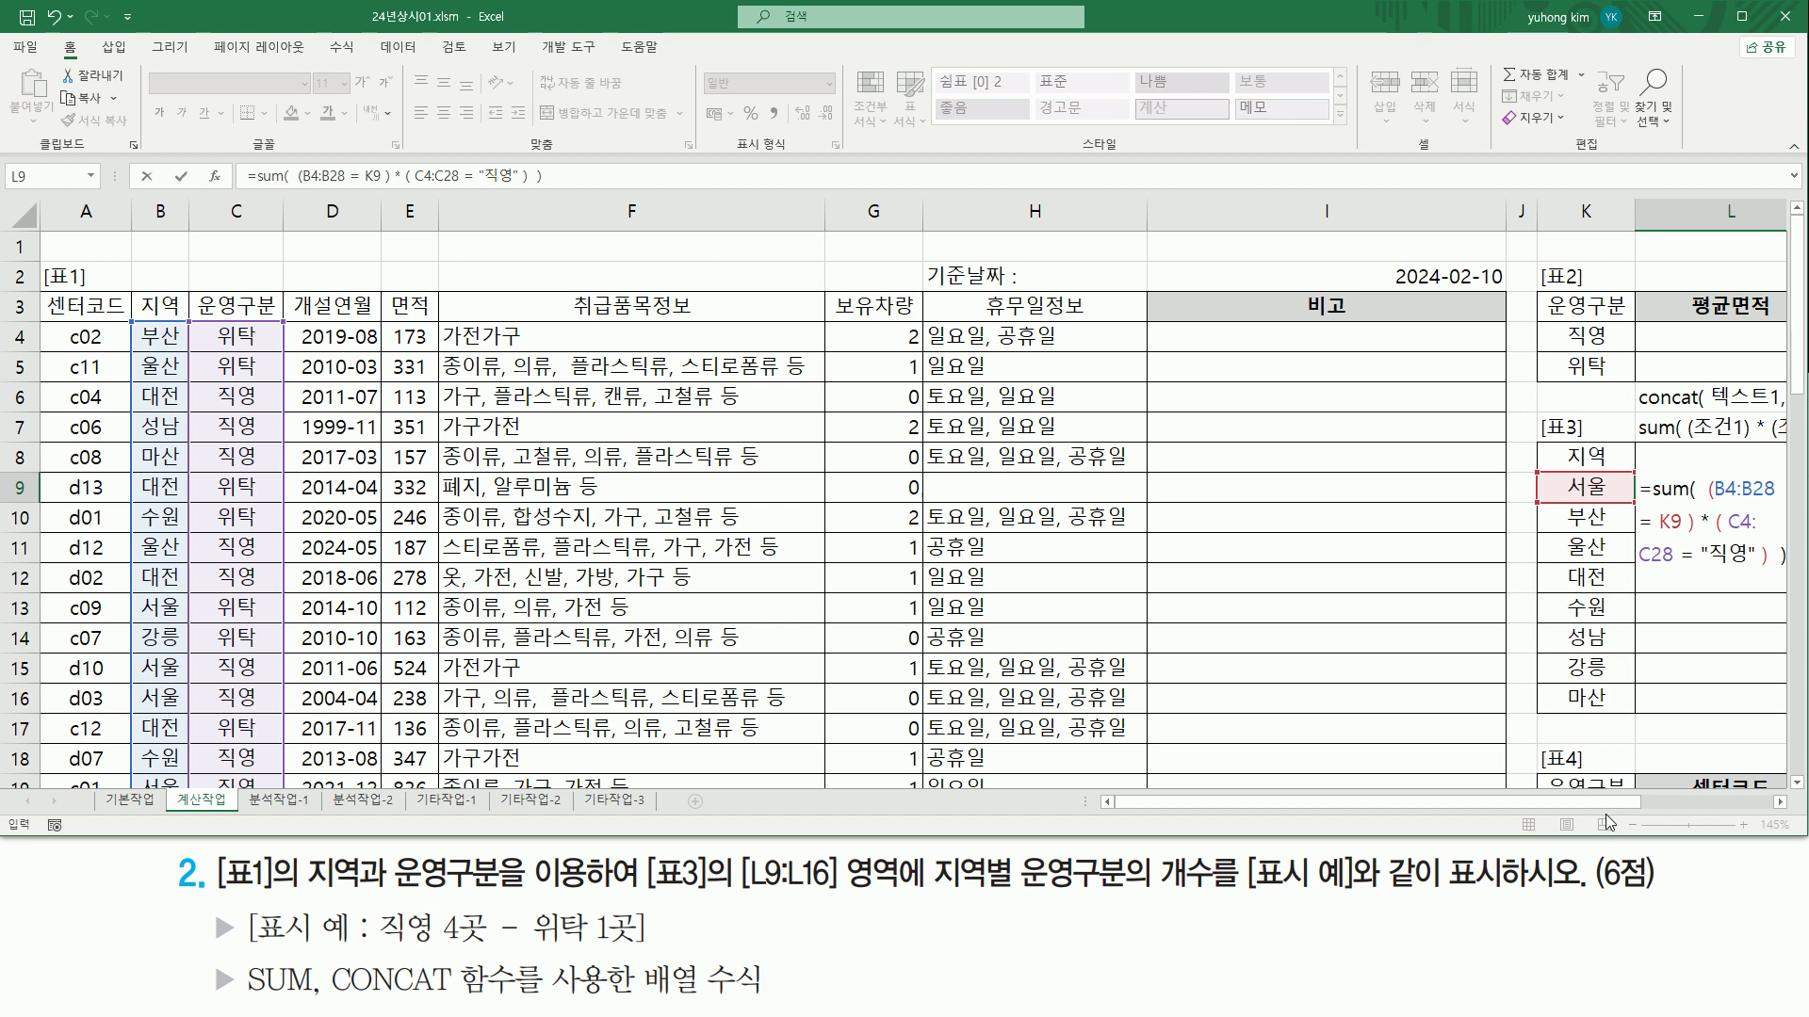
Step: Review the two SUM conditions in L9, matching the 지역 range against 서울 in K9 and the 운영구분 range against "직영"
left_click_drag(1610, 807, 1760, 808)
left_click(1777, 803)
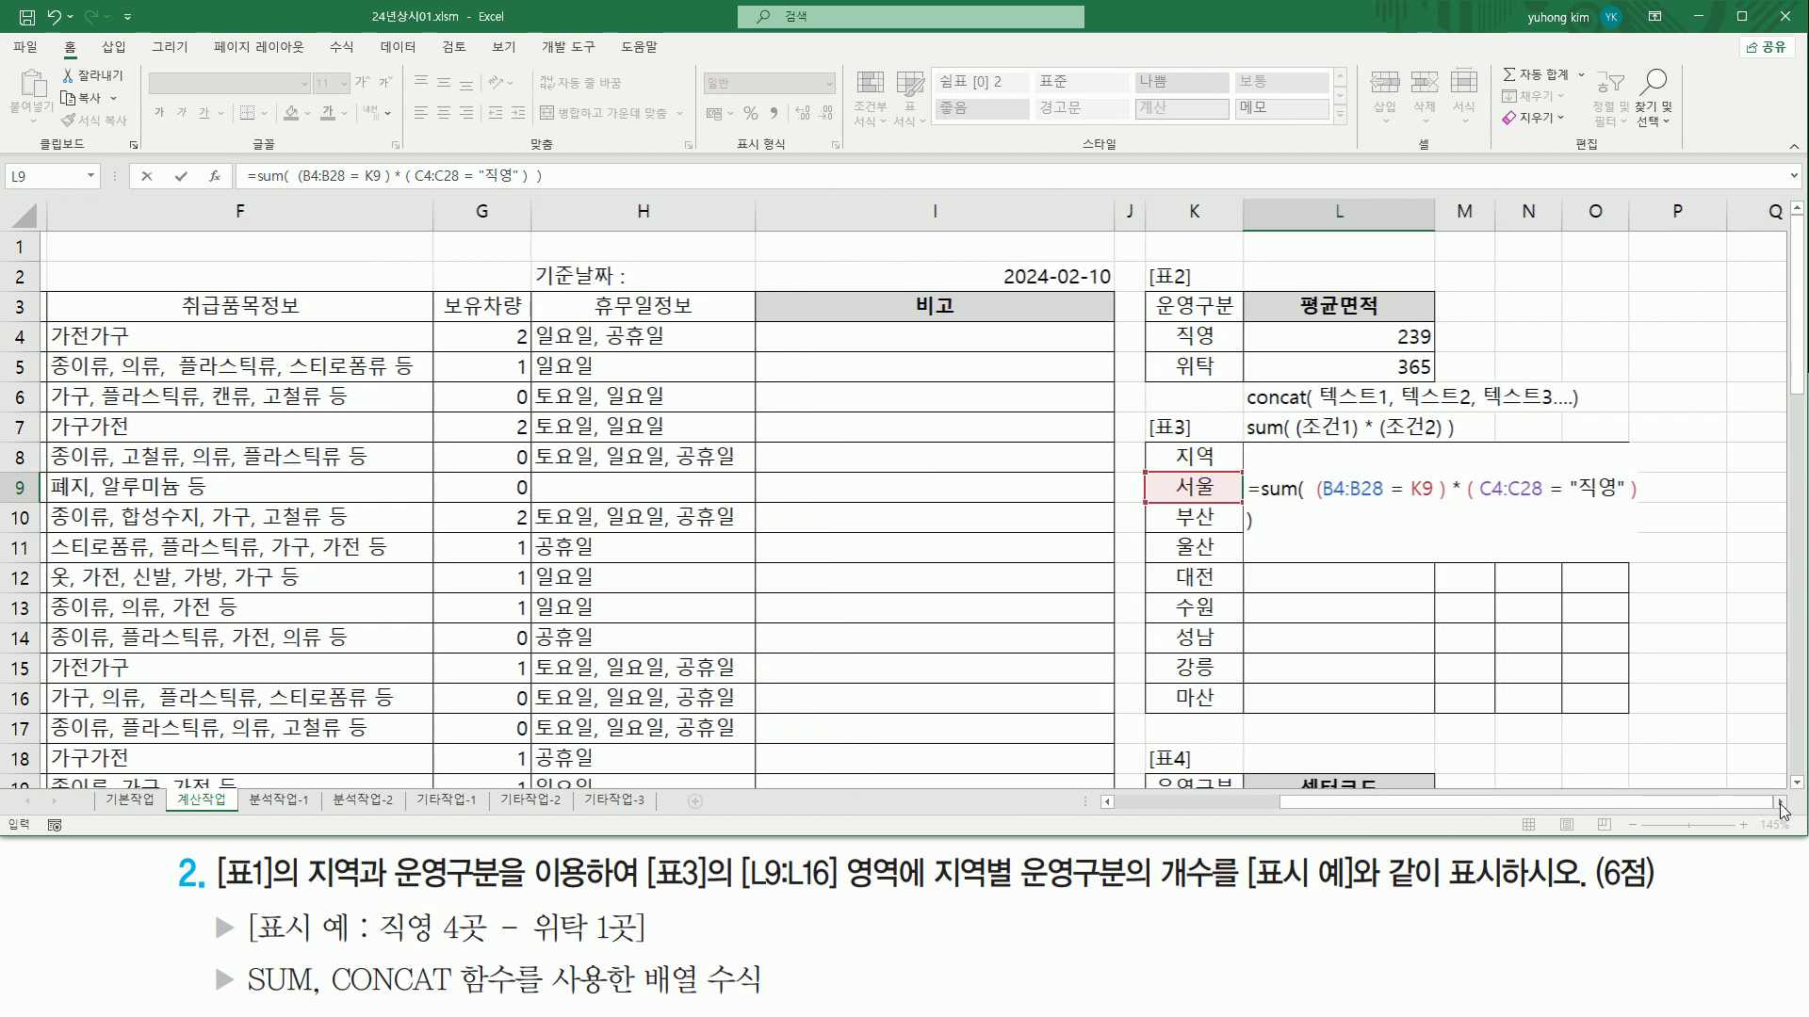
left_click(1777, 803)
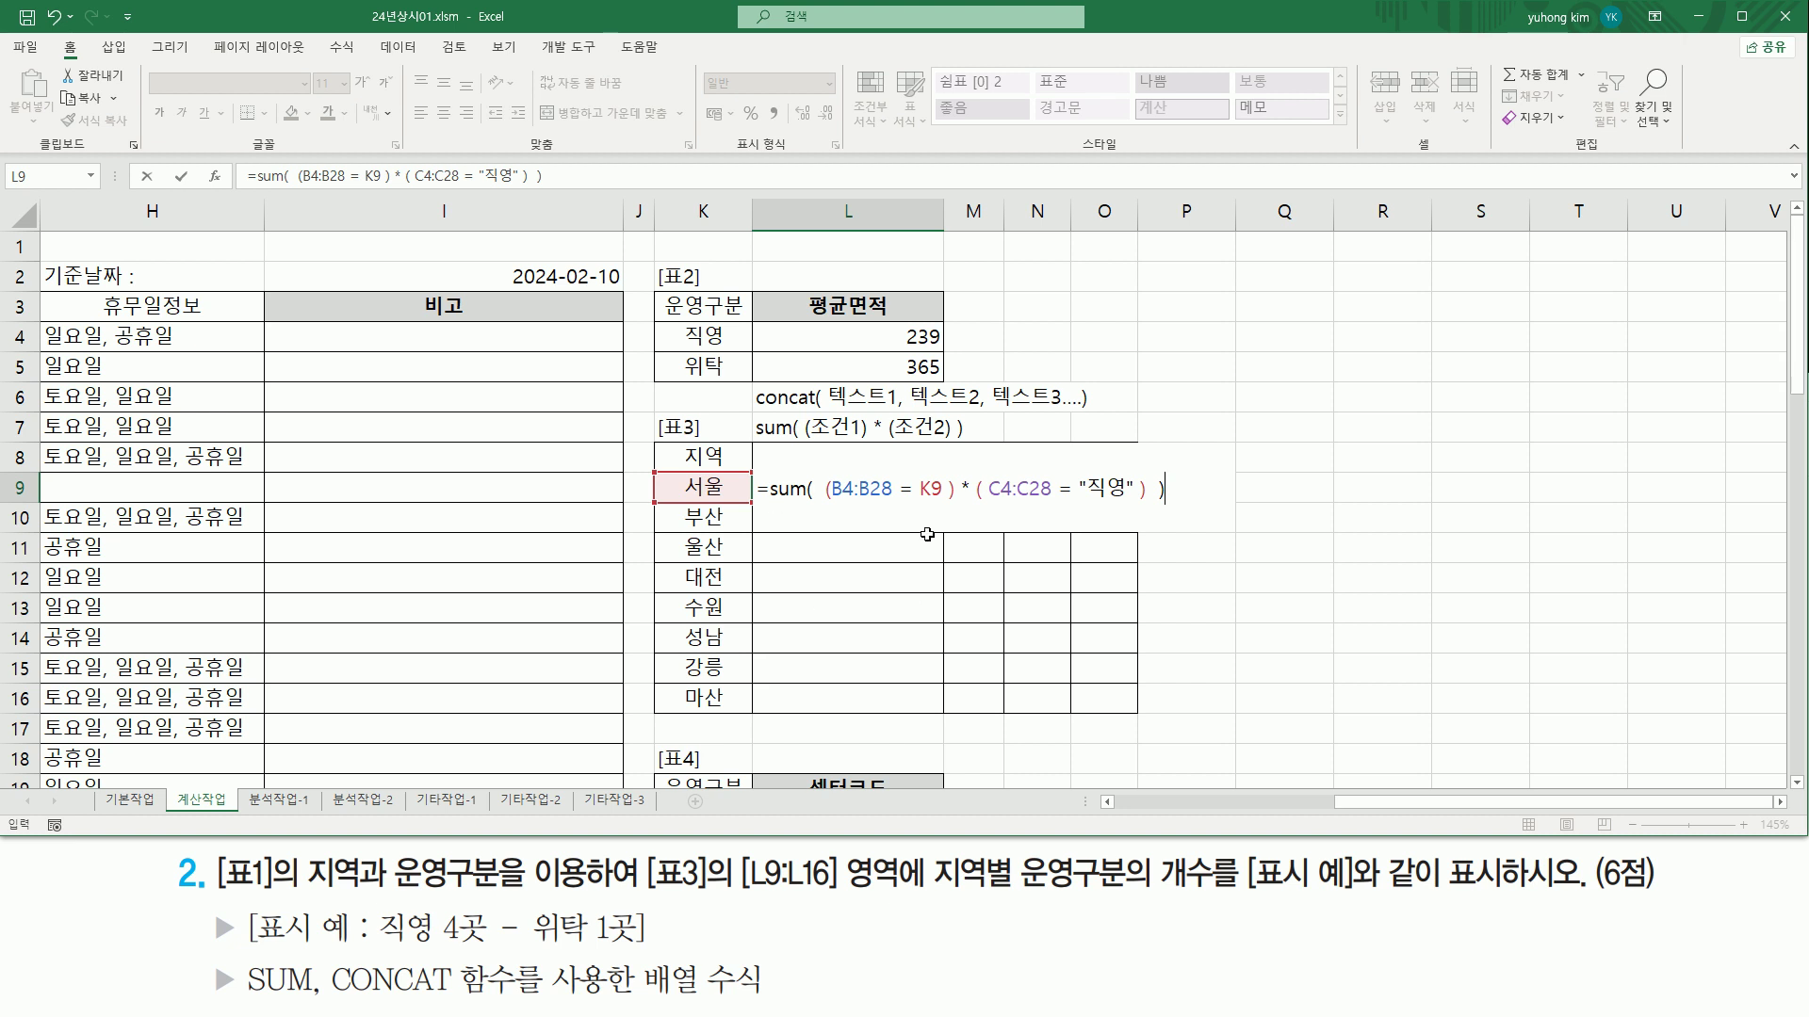
left_click(816, 490)
left_click_drag(824, 507, 1149, 507)
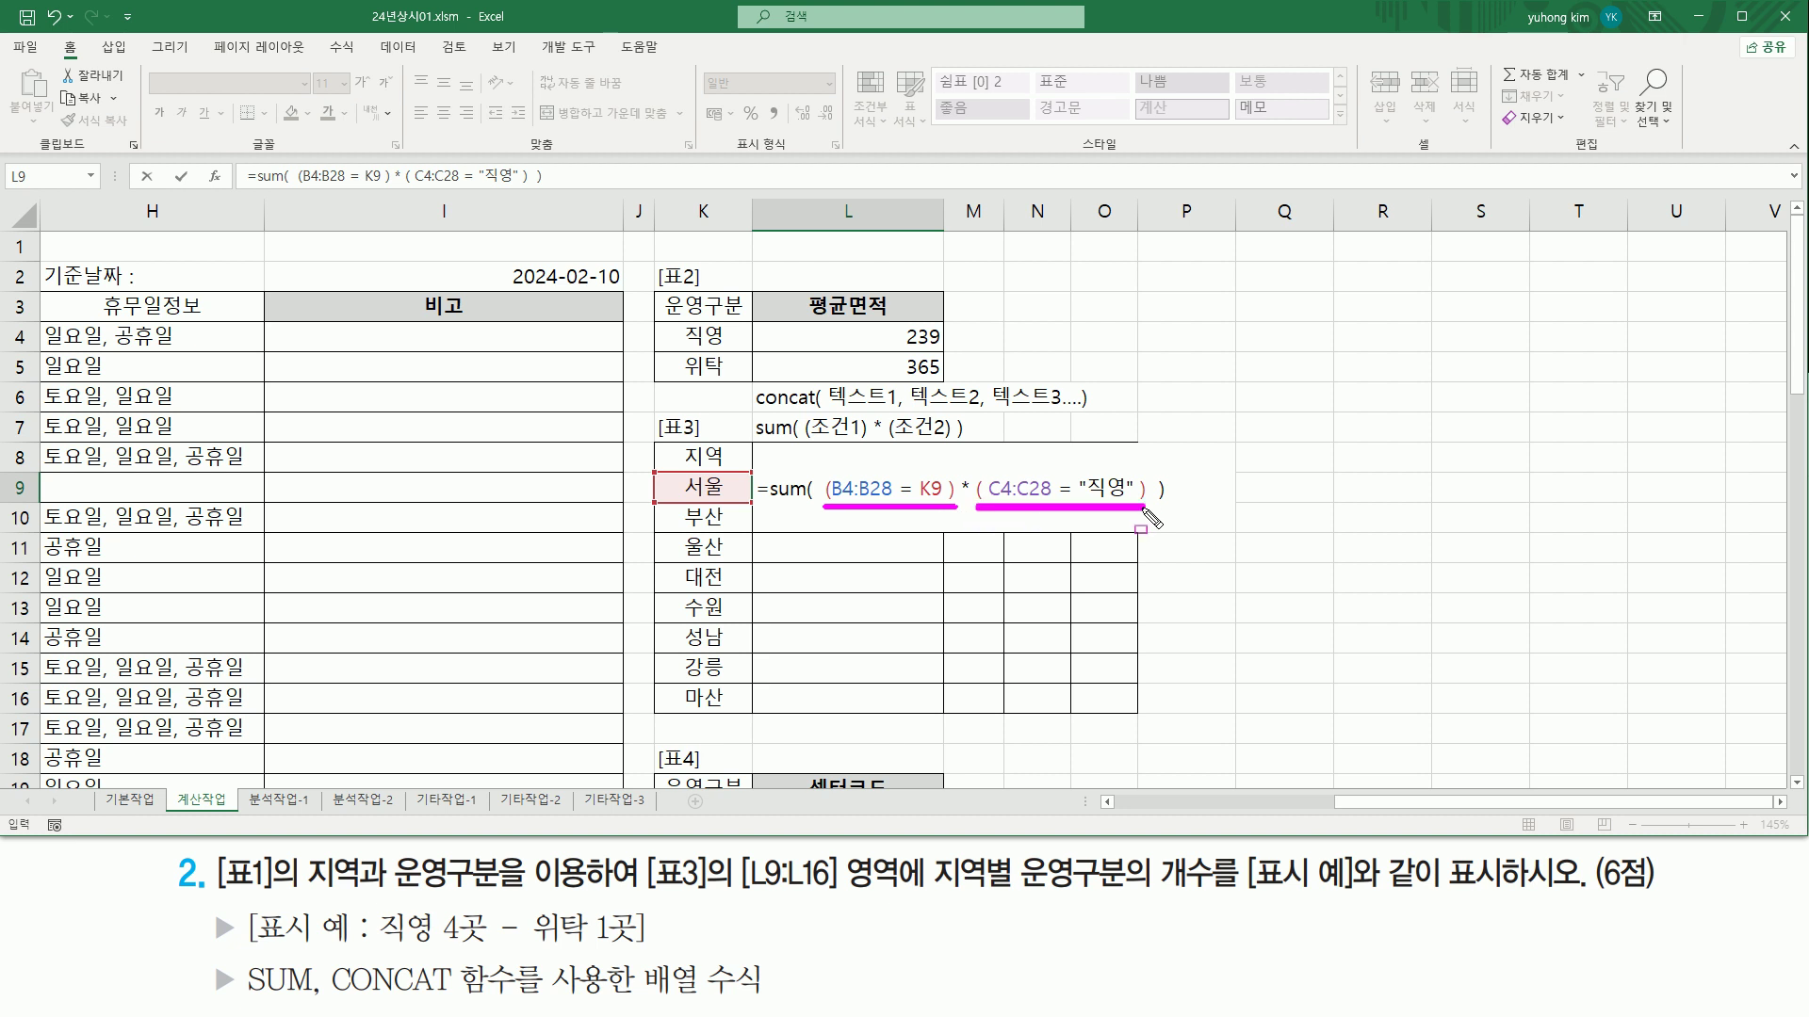
mouse_move(876, 474)
left_mouse_down()
mouse_move(843, 473)
mouse_move(835, 507)
mouse_move(888, 500)
mouse_move(888, 473)
mouse_move(942, 501)
left_mouse_up()
mouse_move(675, 480)
left_mouse_down()
mouse_move(729, 475)
mouse_move(732, 503)
left_mouse_up()
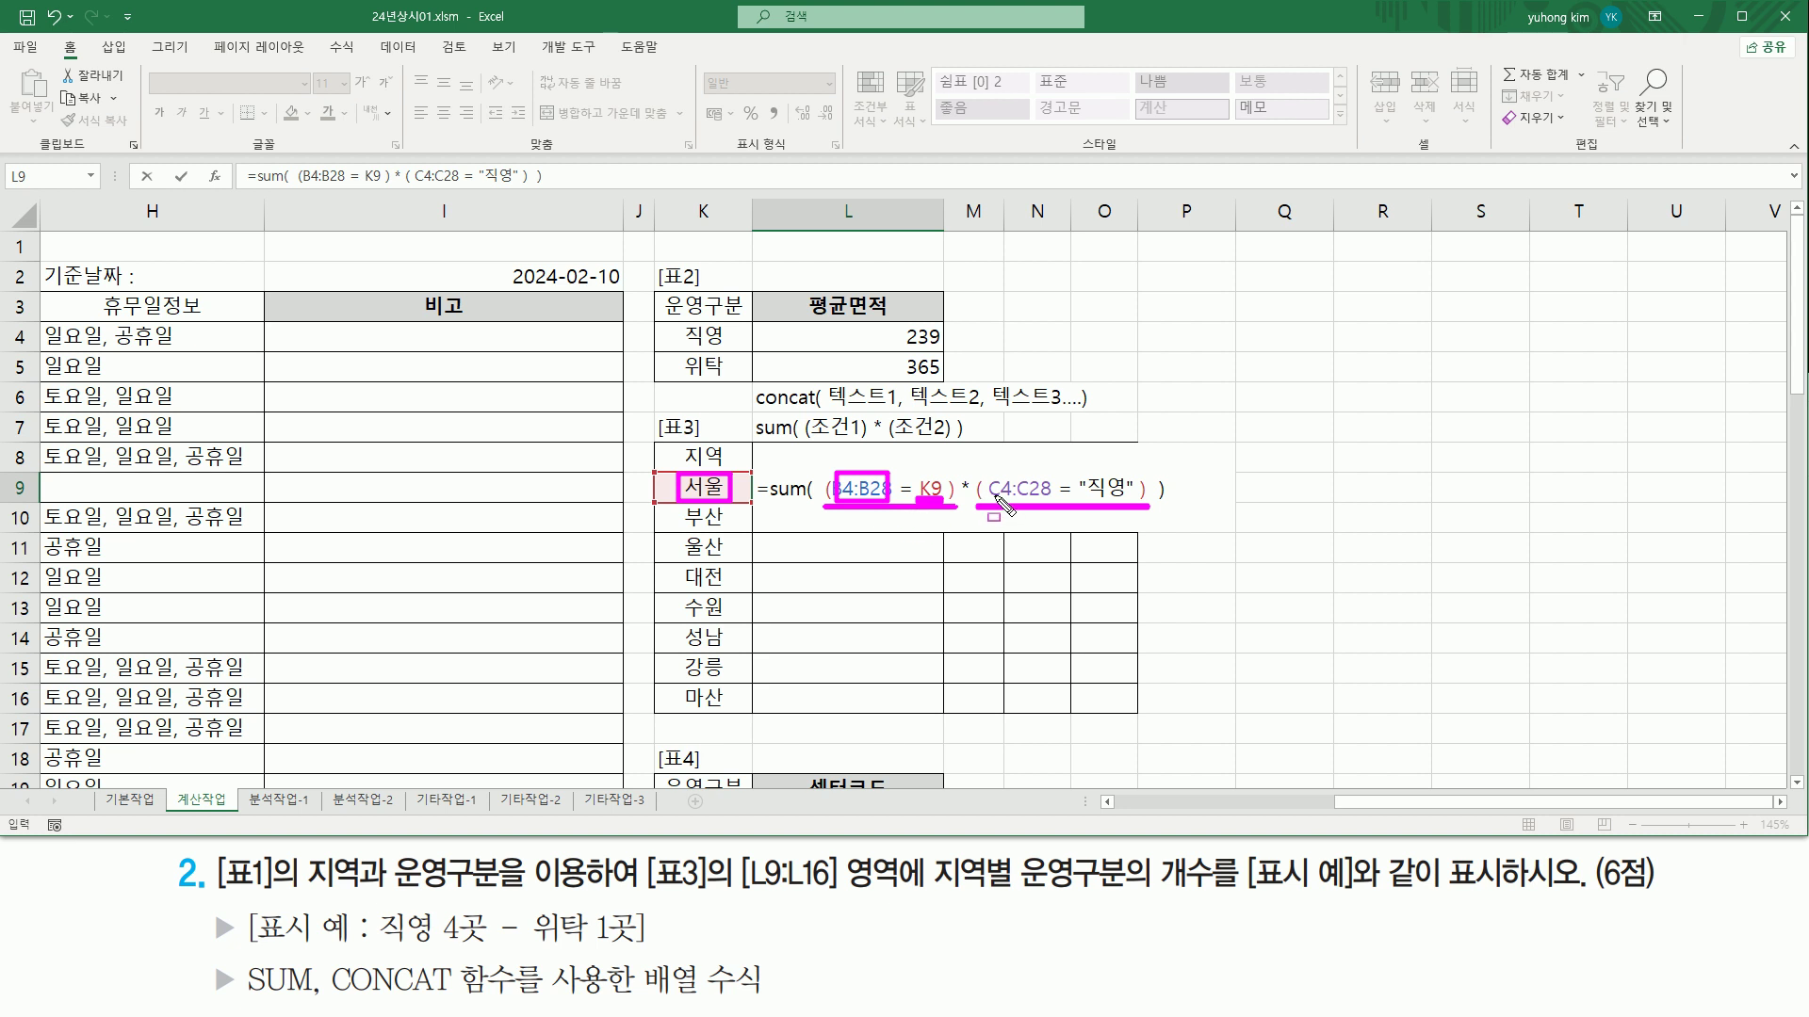
left_click_drag(988, 502, 1011, 501)
left_click_drag(1038, 498, 1130, 506)
key("Escape")
Step: Make both ranges in the L9 formula absolute, as $B$4:$B$28 and $C$4:$C$28
left_click_drag(840, 490, 884, 490)
left_click_drag(1001, 488, 1027, 488)
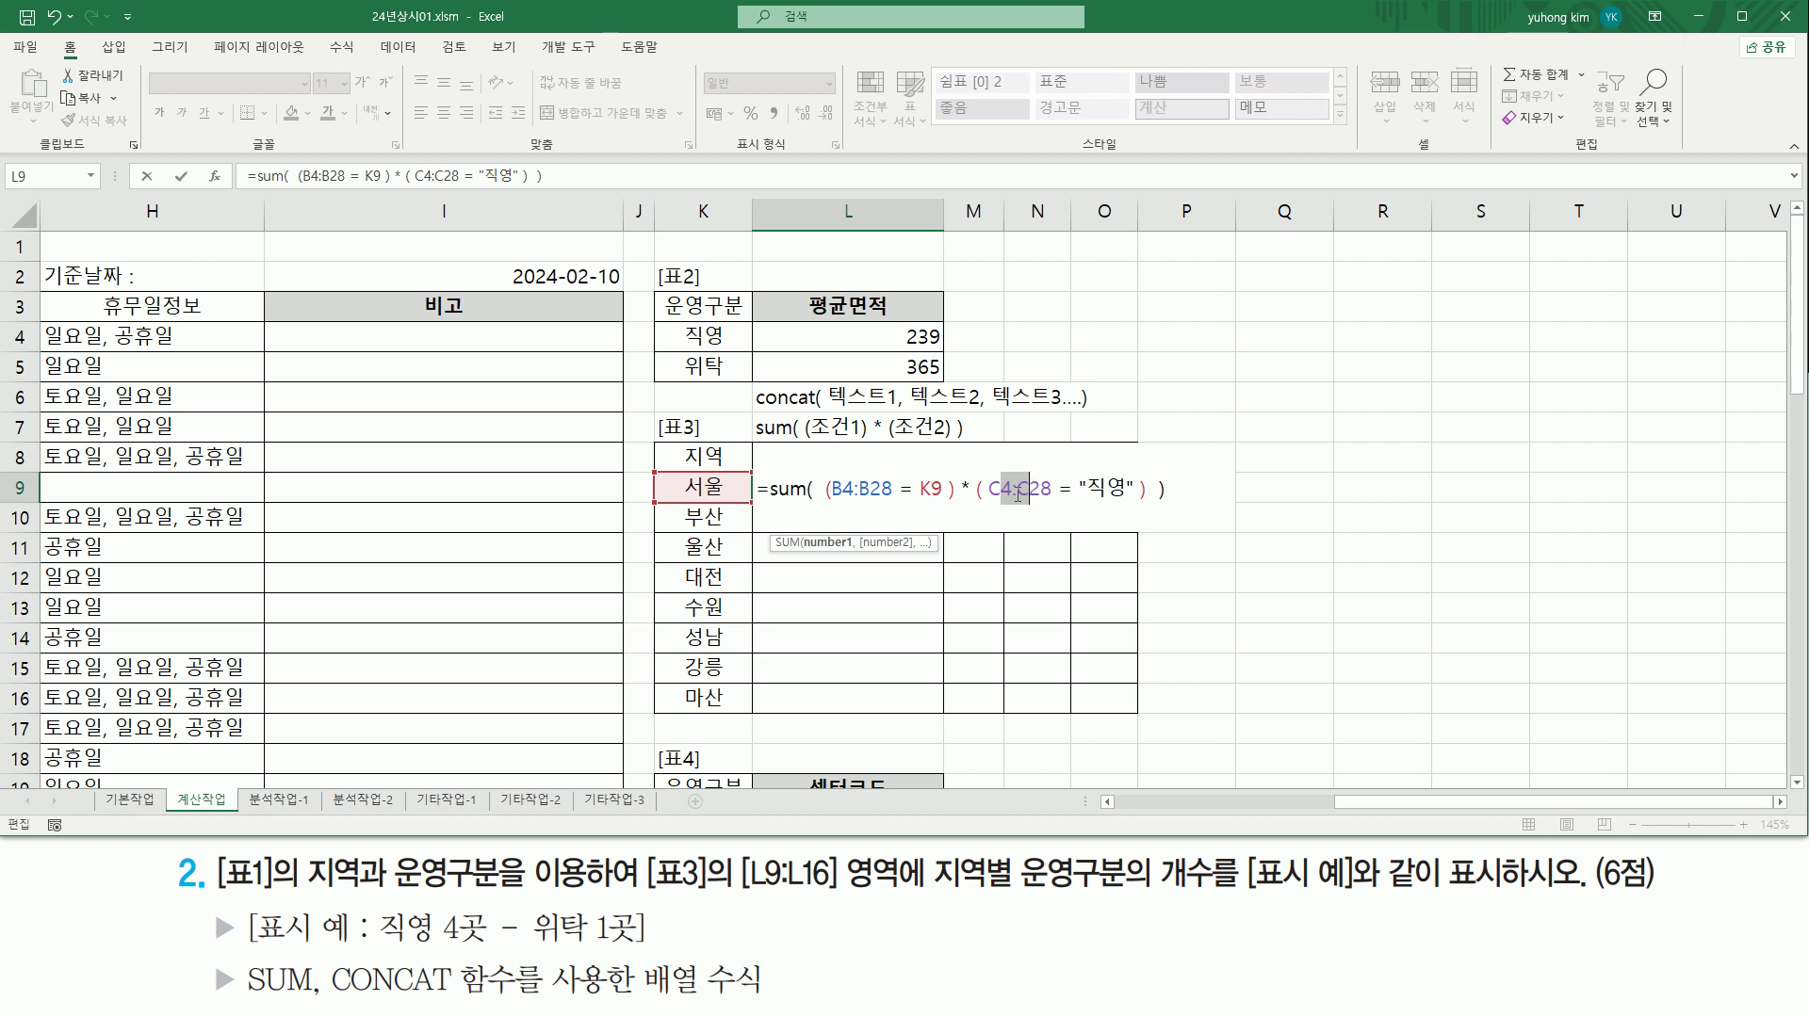
key("F4")
left_click_drag(847, 490, 887, 490)
key("F4")
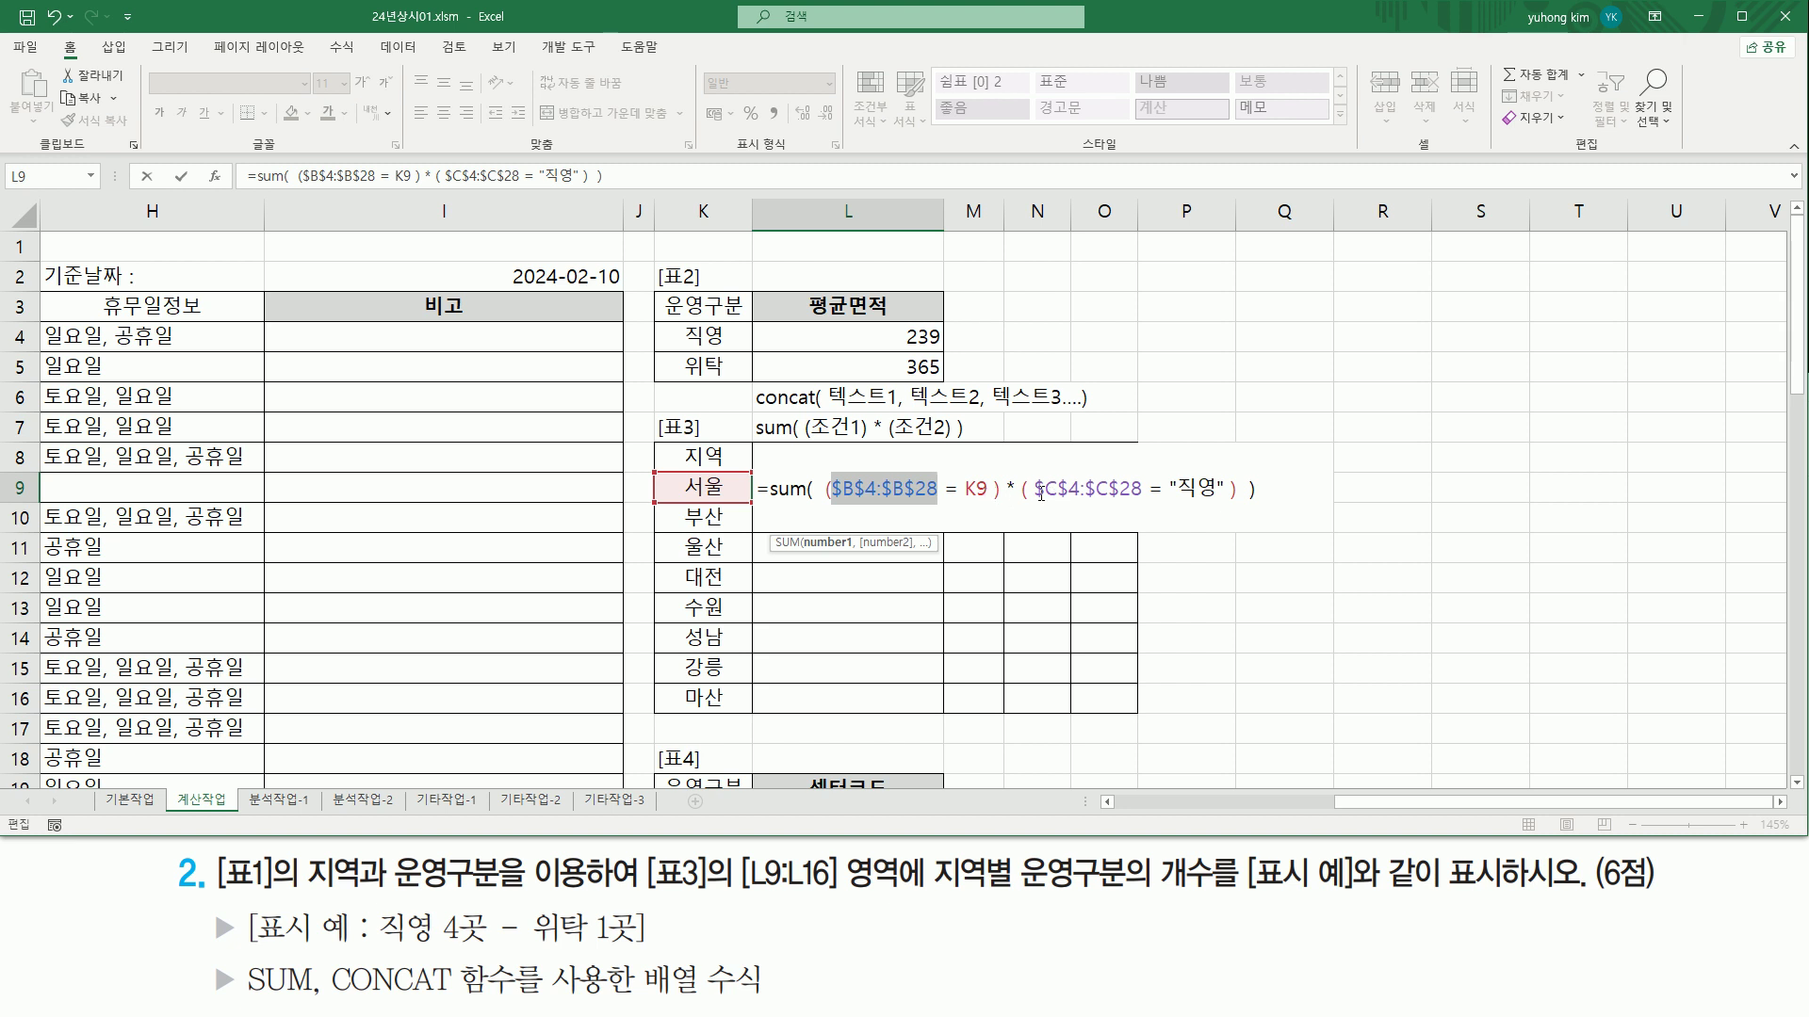
Step: Check the relative K9 reference against the 지역 rows of [표3], and commit the L9 SUM formula as an array formula
left_click(977, 492)
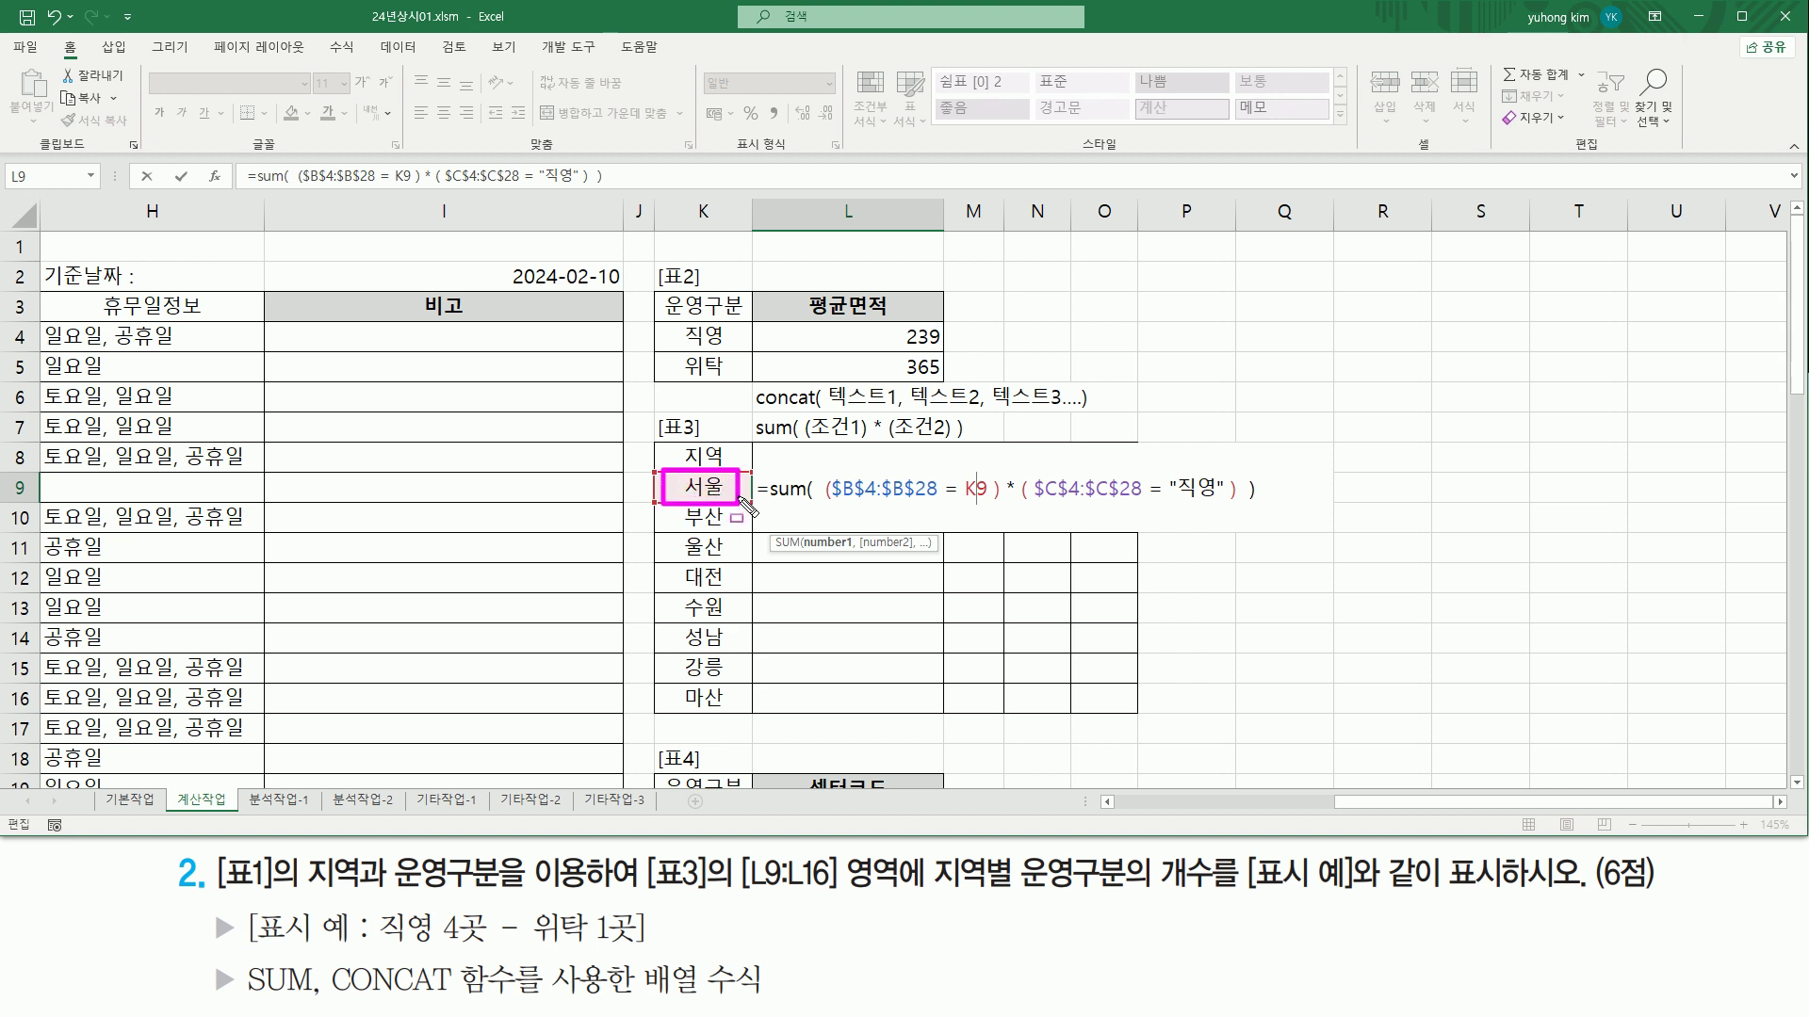
left_click_drag(757, 472, 914, 497)
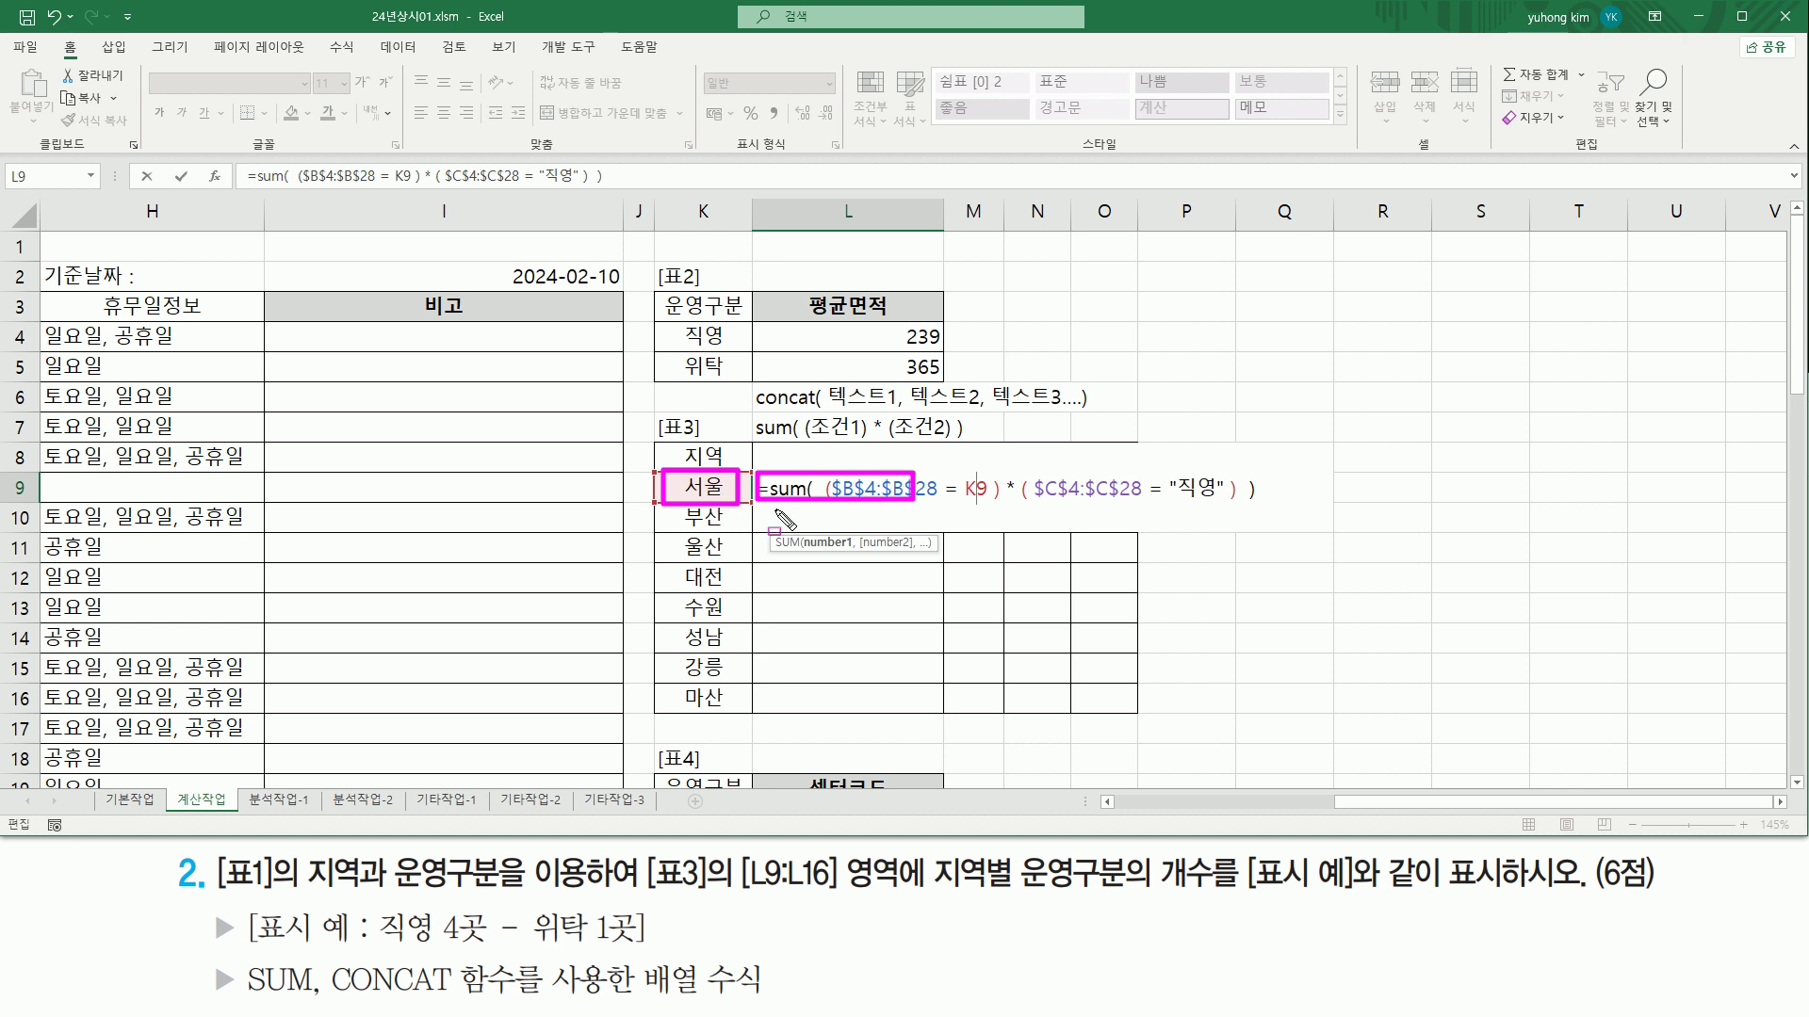
left_click_drag(774, 510, 910, 528)
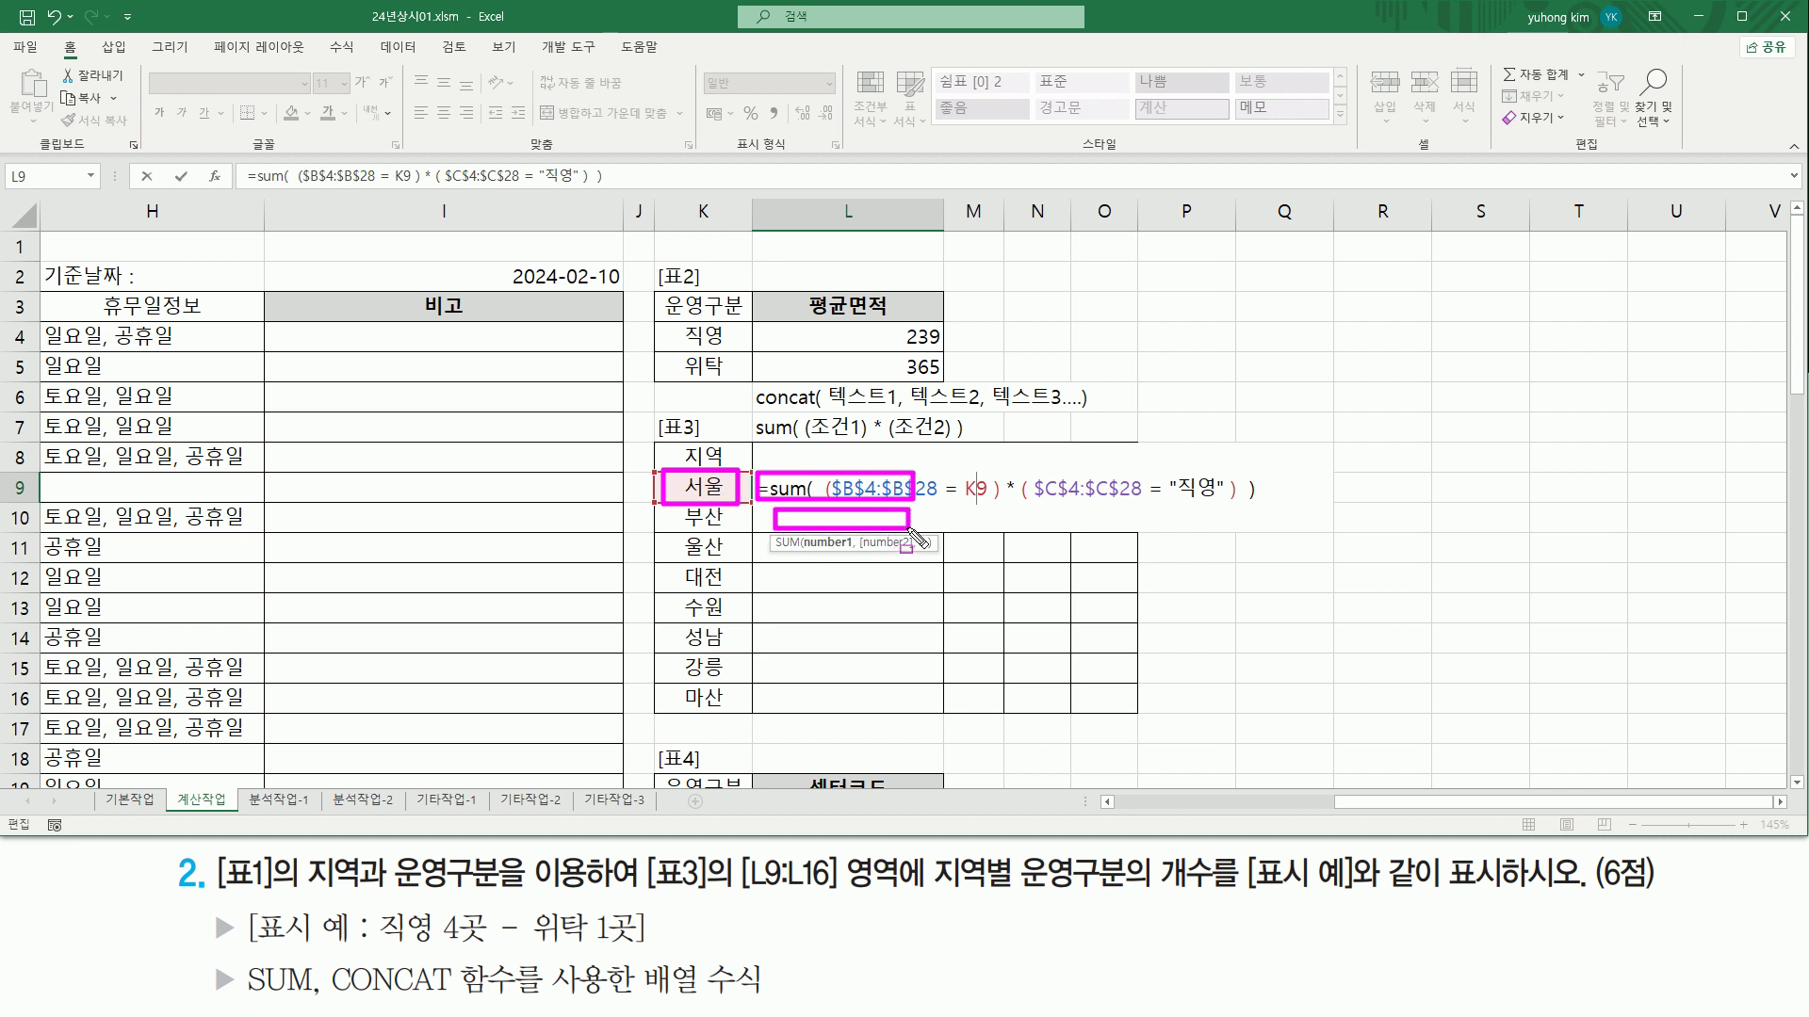
left_click_drag(675, 505, 896, 557)
left_click_drag(676, 538, 902, 591)
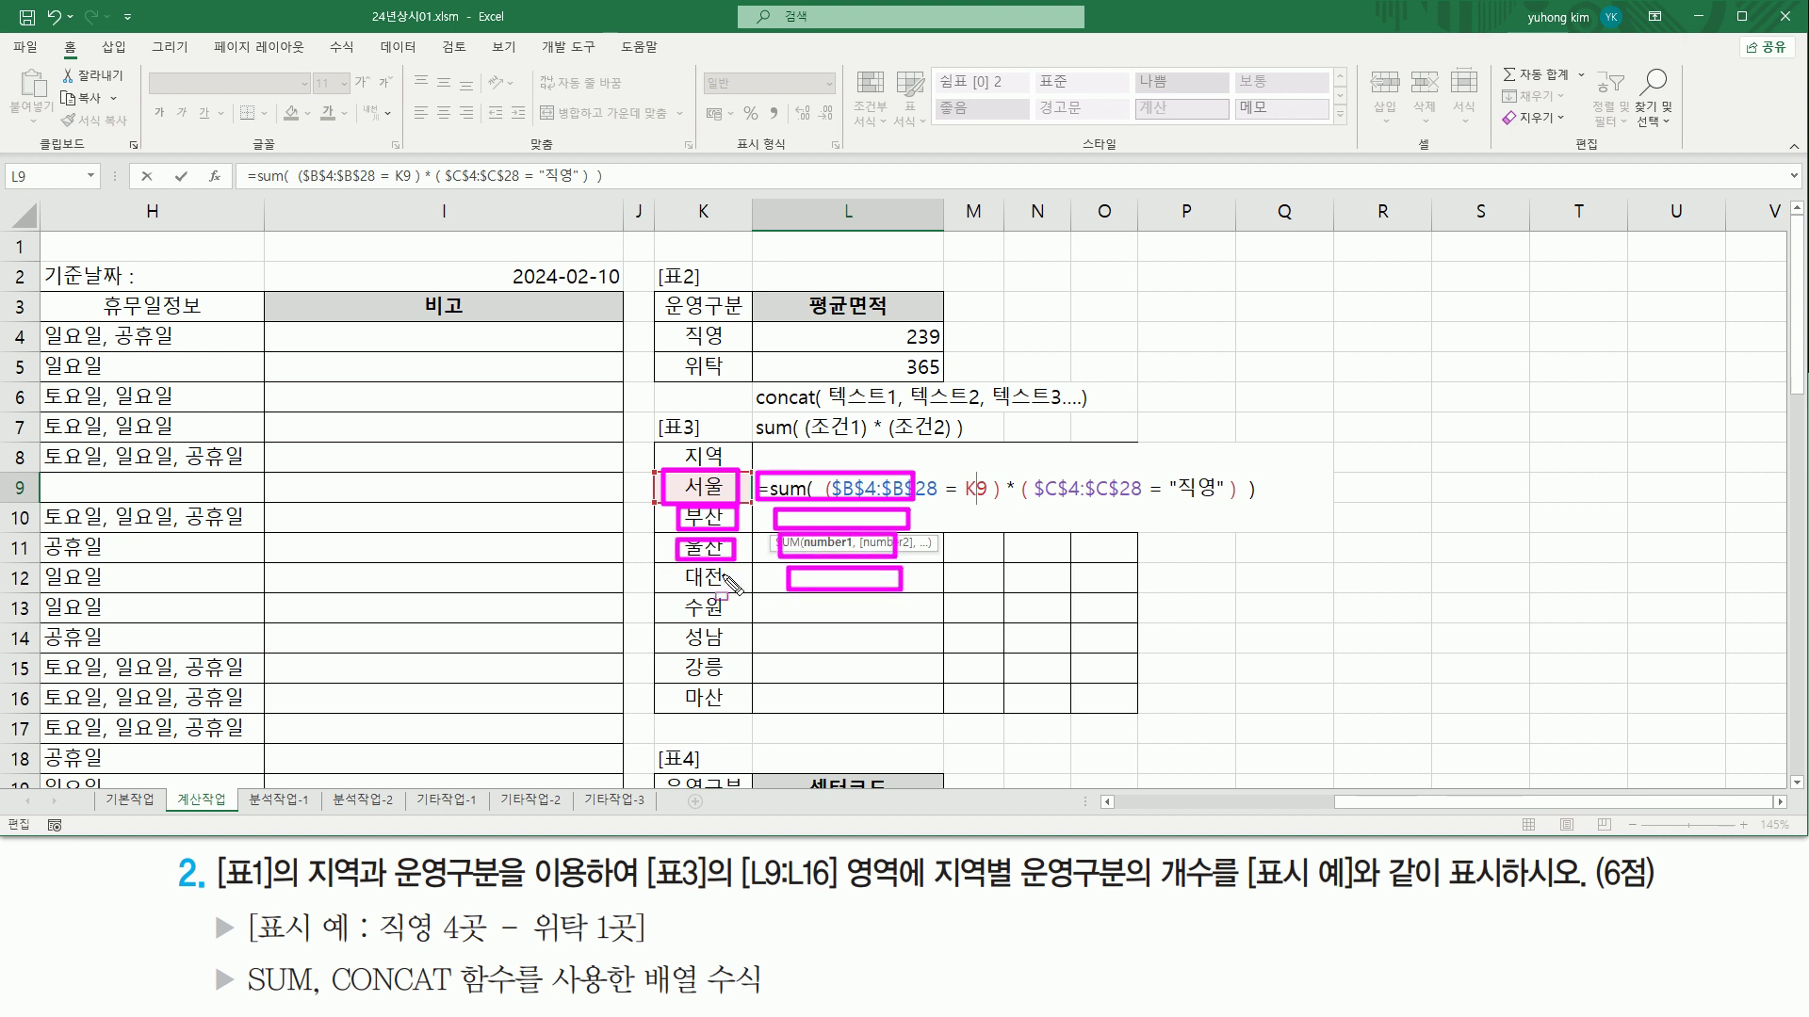
left_click_drag(677, 566, 735, 590)
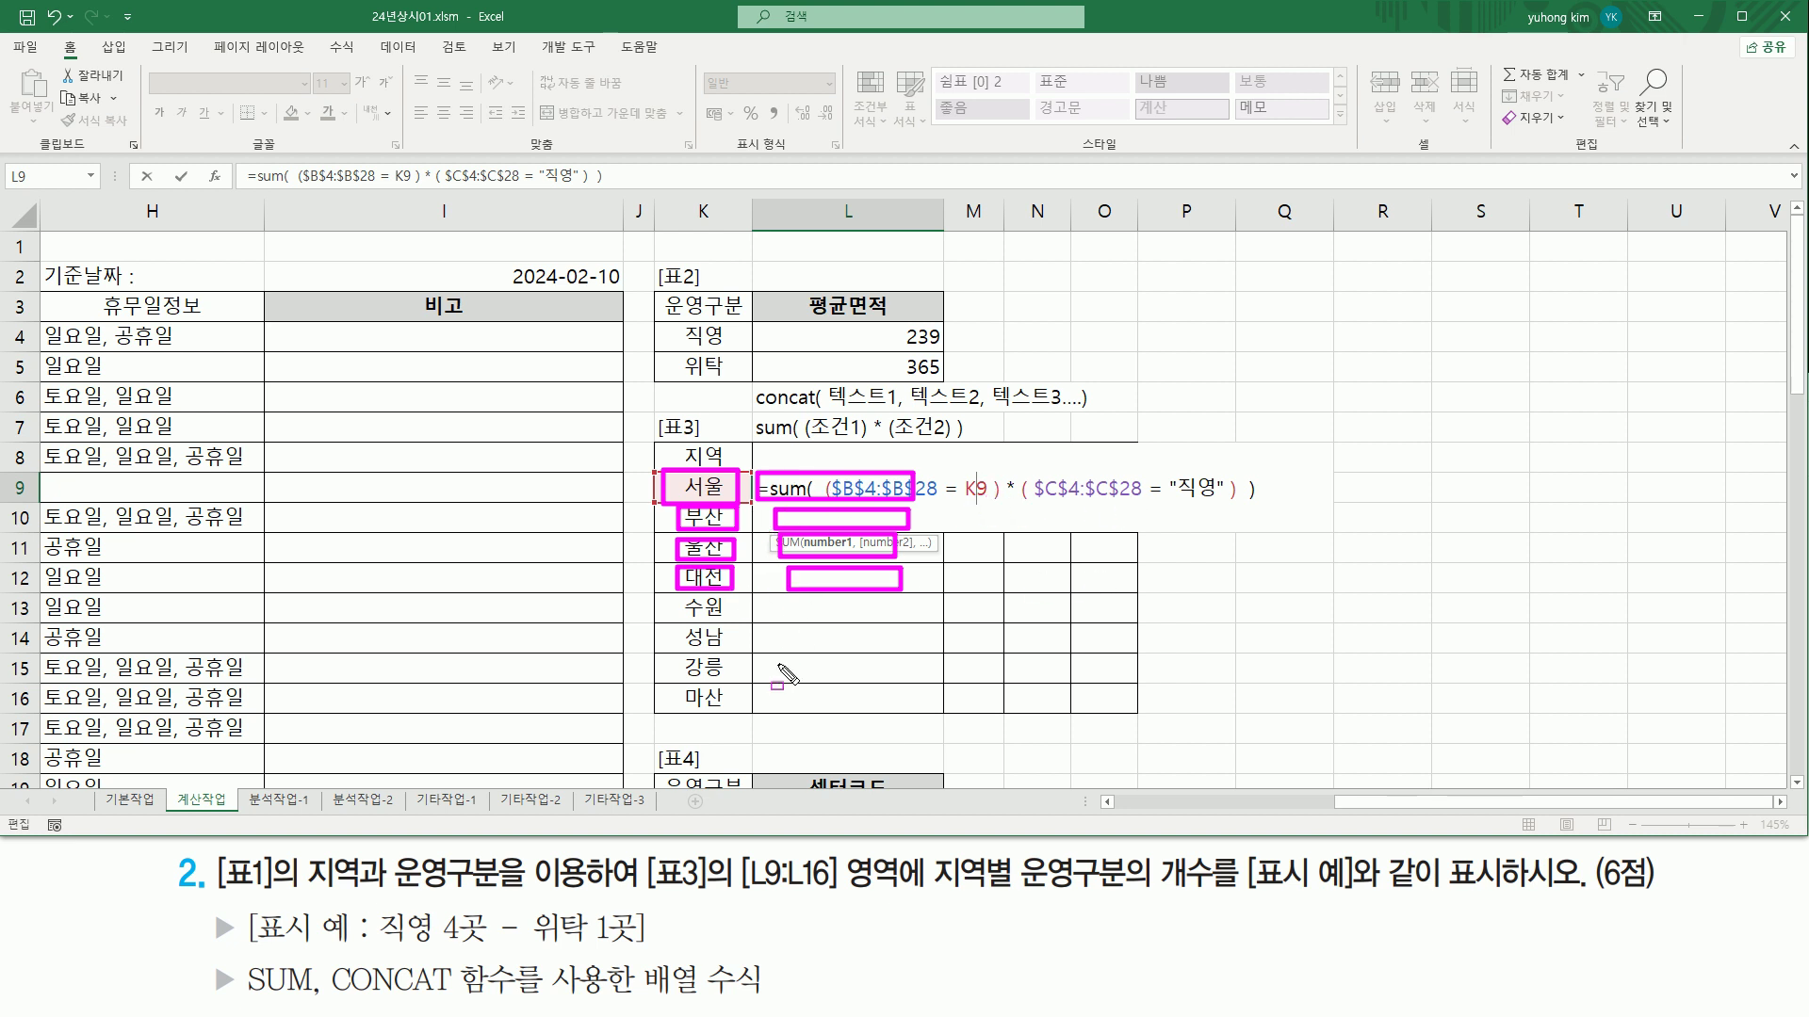
left_click_drag(963, 504, 991, 504)
key("Escape")
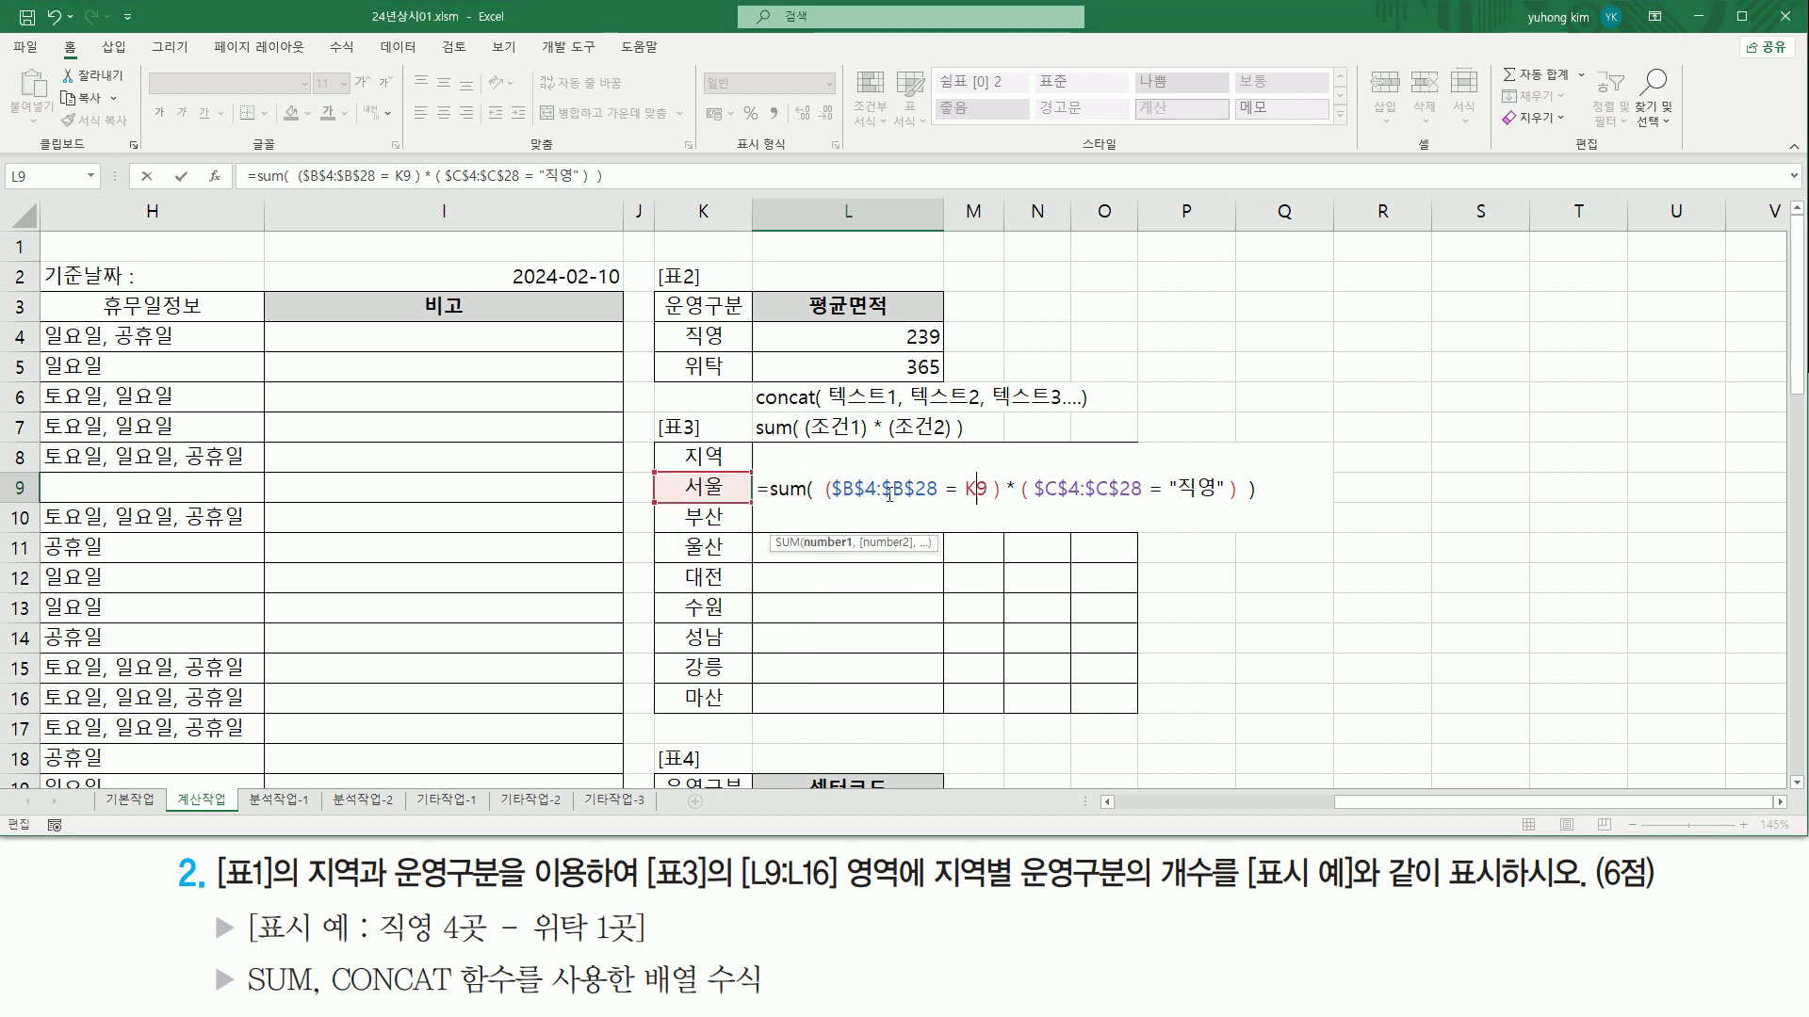
key("ctrl+shift+Return")
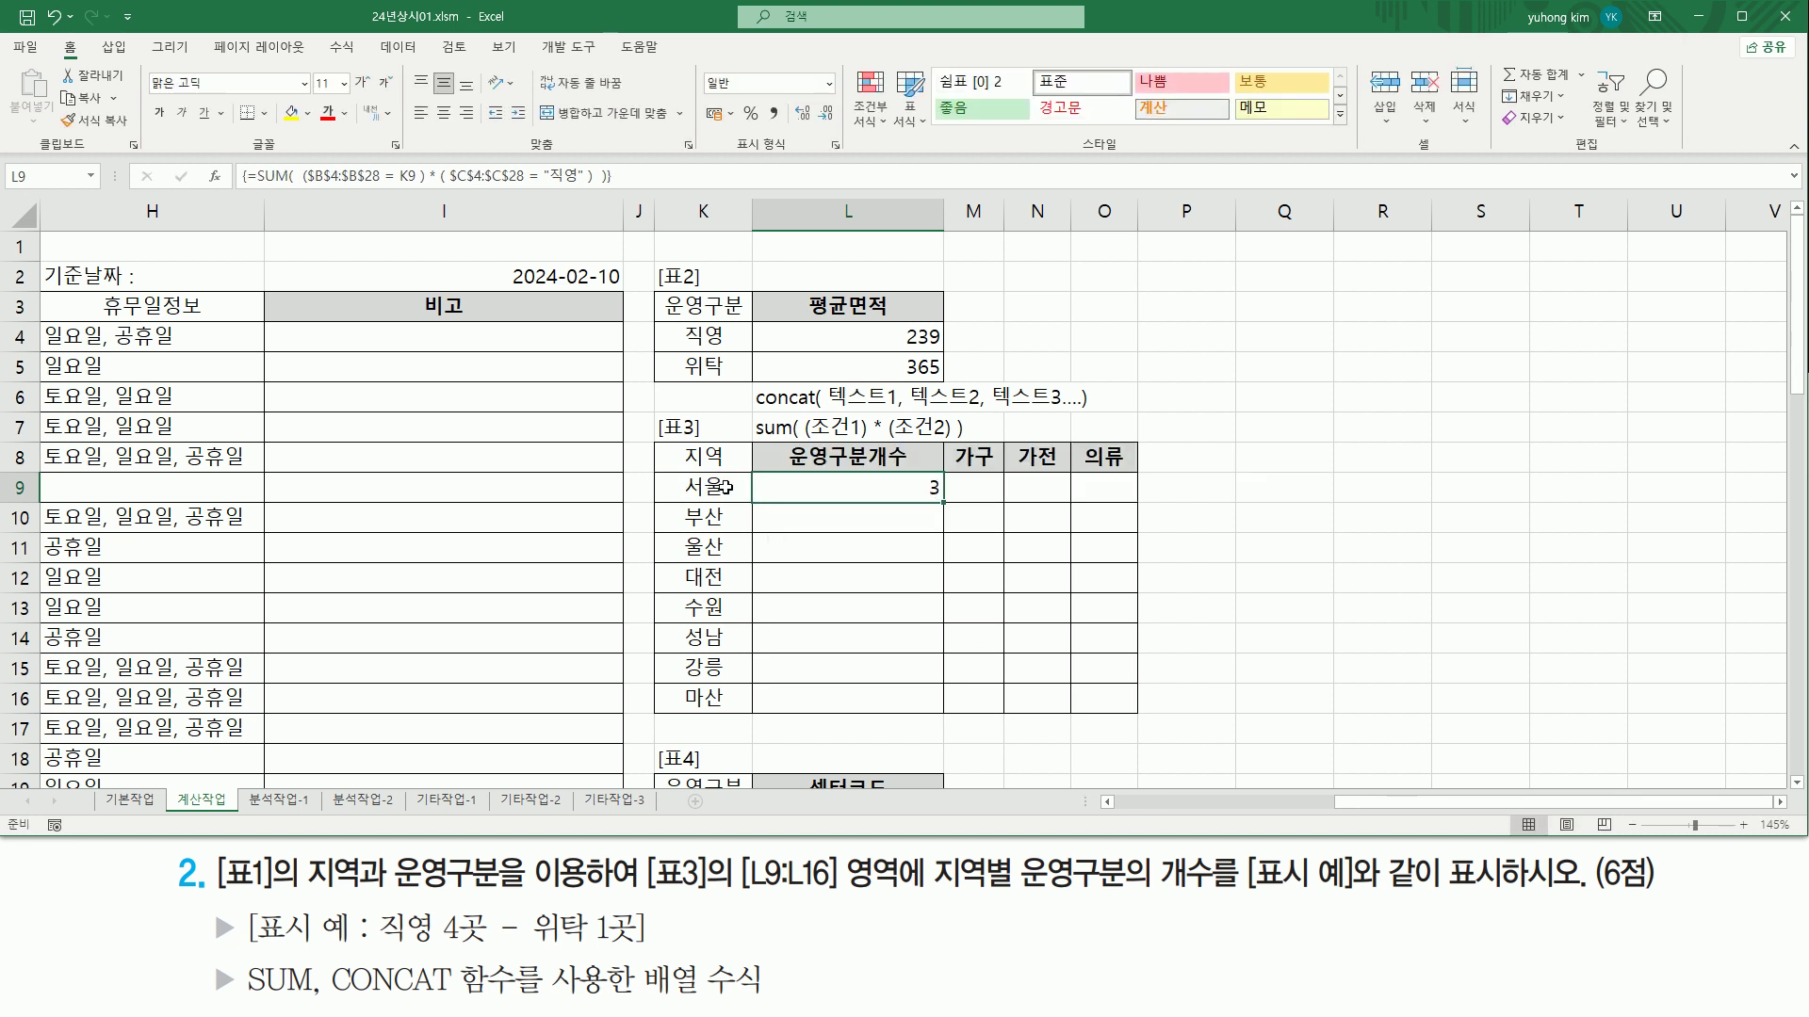
Step: Copy the whole SUM expression from the L9 formula, leaving out the equals sign
double_click(928, 495)
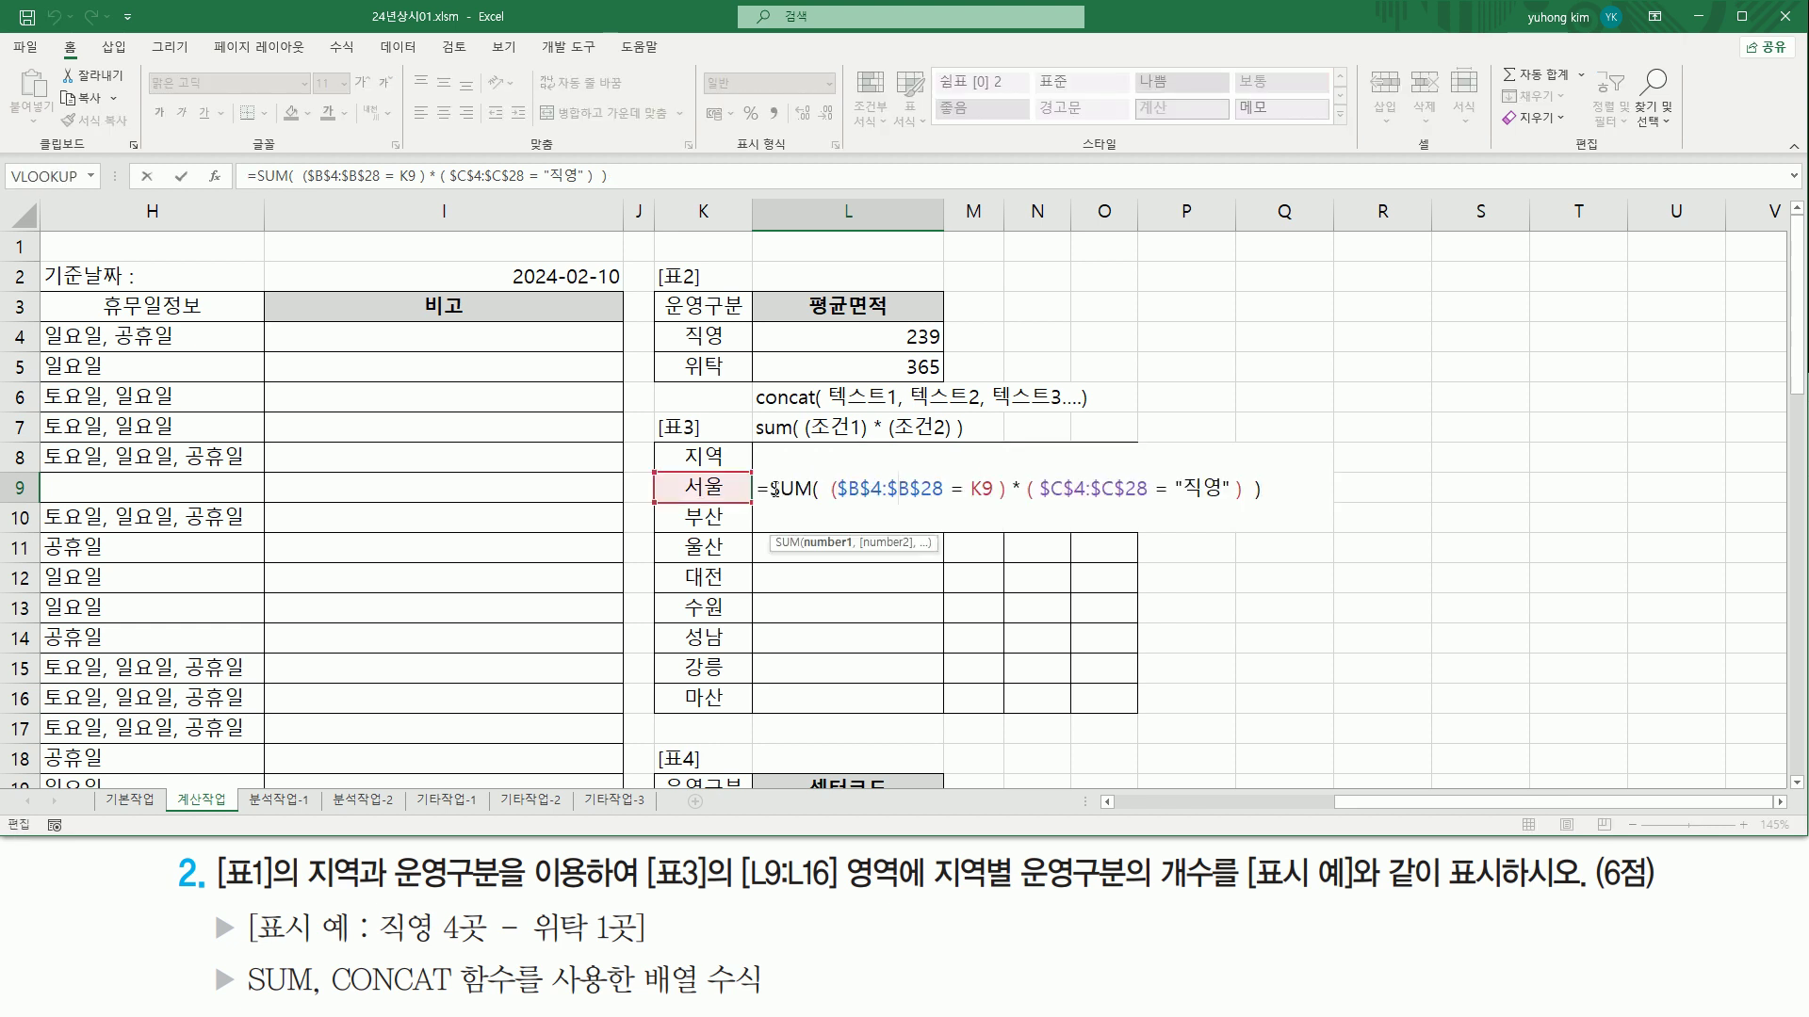
left_click_drag(773, 491, 1308, 489)
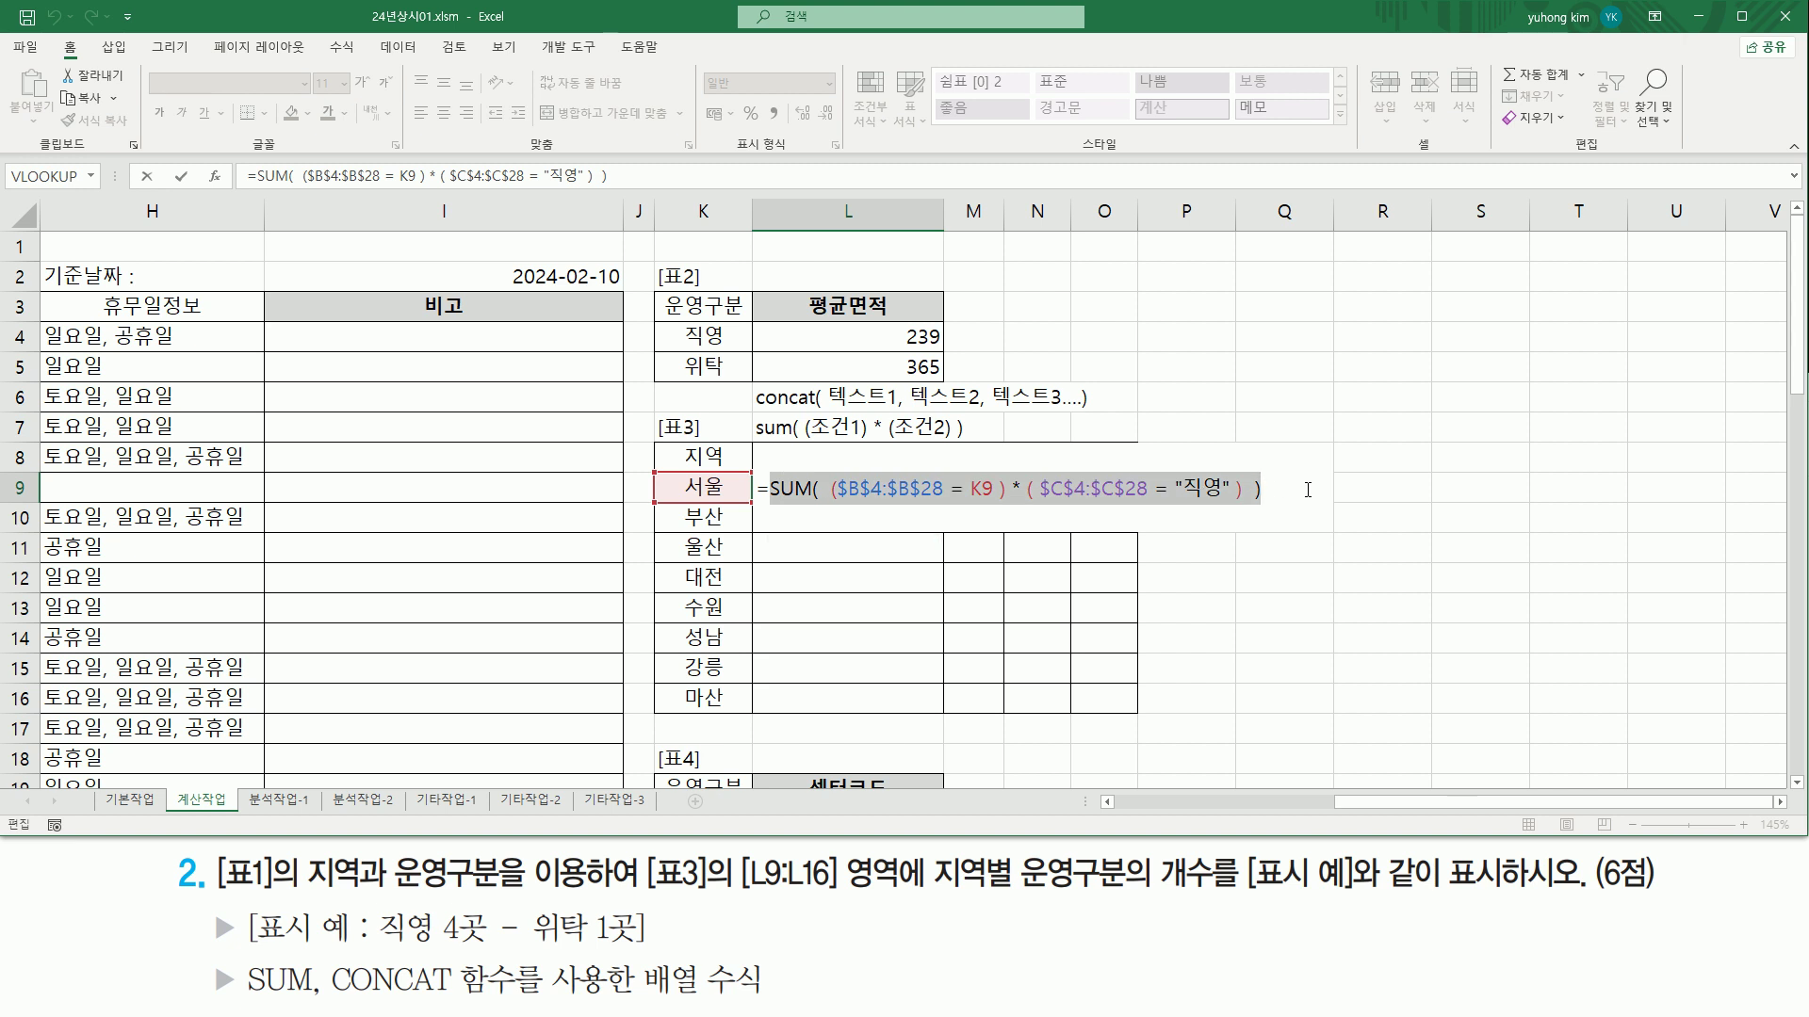
key("ctrl+c")
Step: Change the 운영구분 criterion in the L9 SUM formula to "위탁" and commit it as an array formula
left_click(1308, 489)
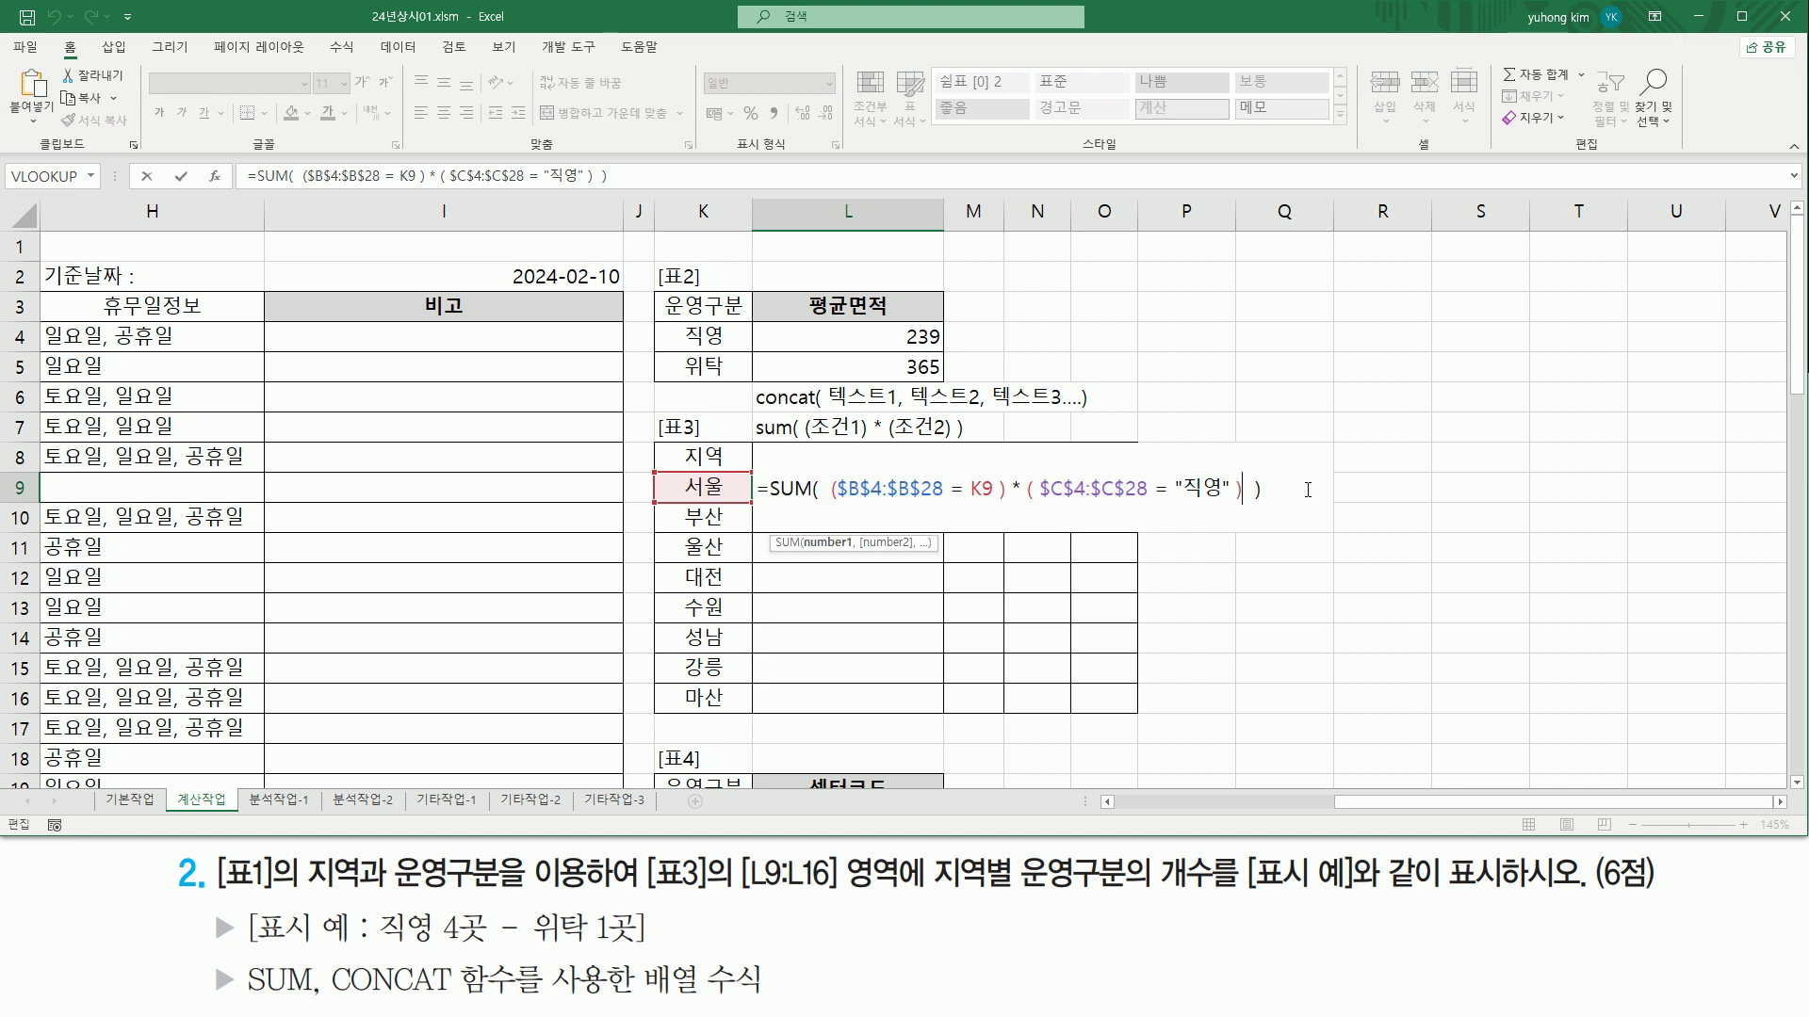
key("shift+Right")
key("shift+Right")
type("위탁")
key("ctrl+shift+Return")
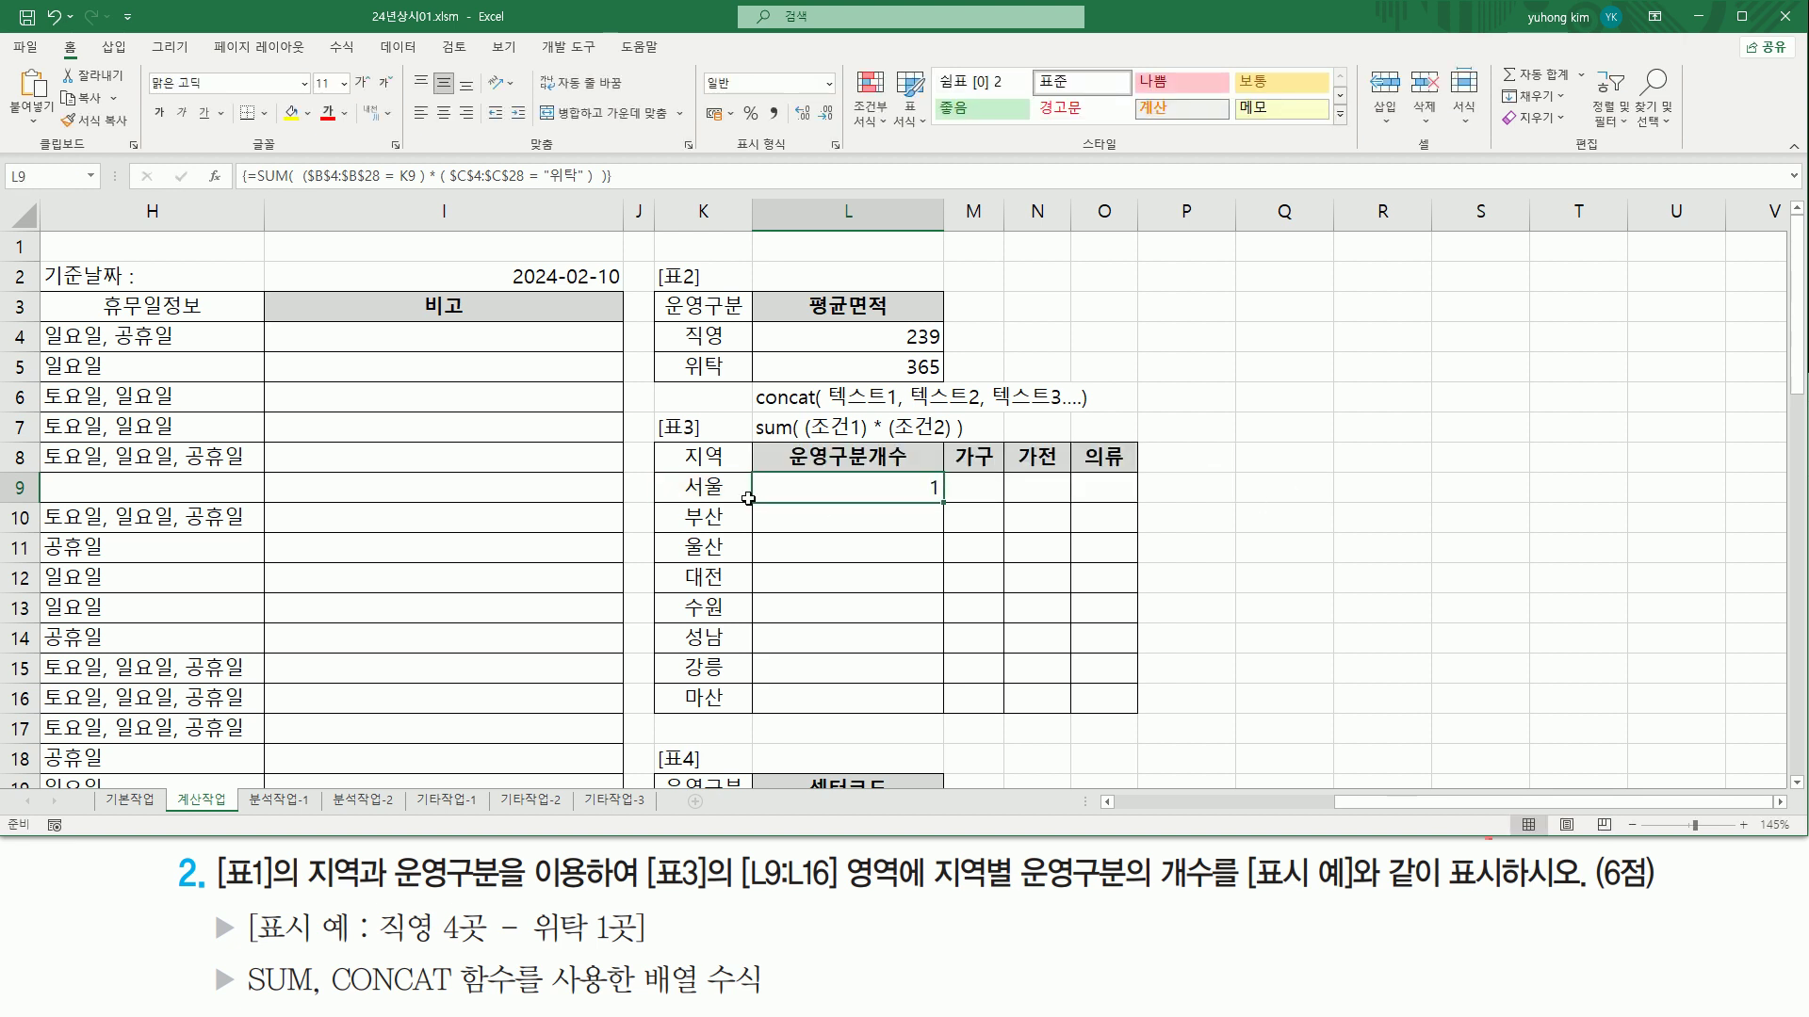
double_click(921, 488)
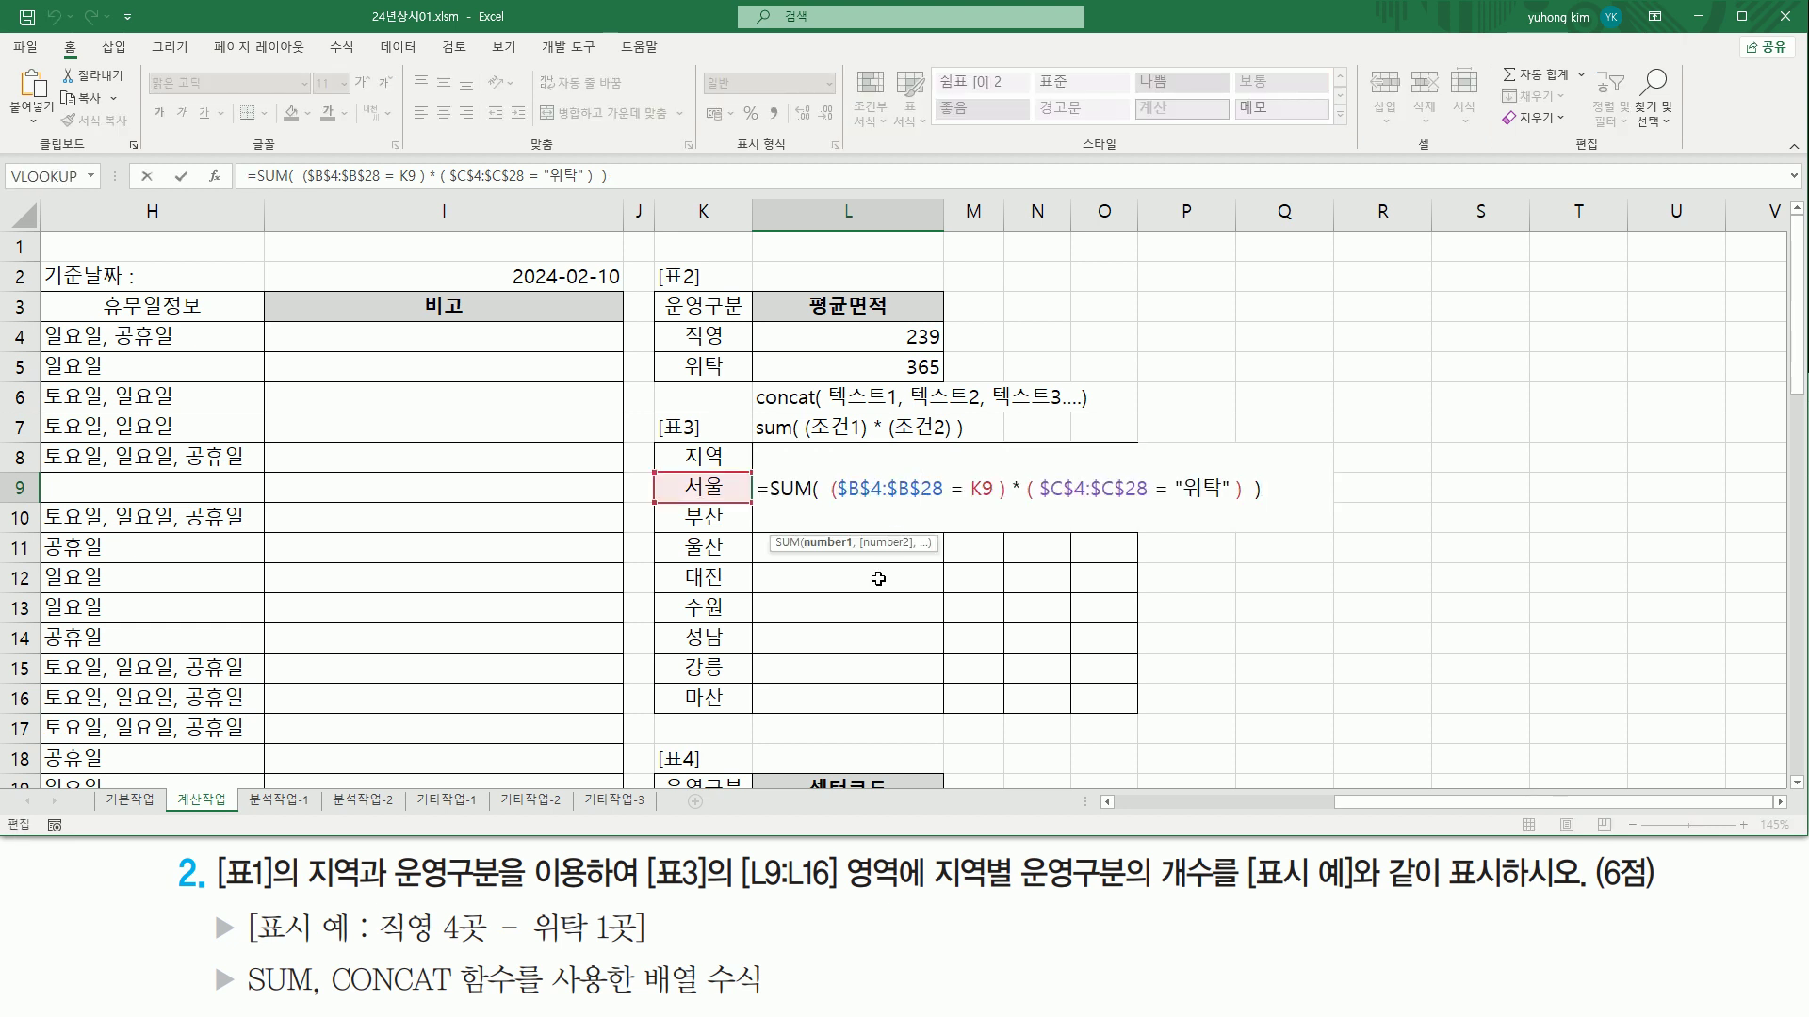
key("ctrl+shift+Return")
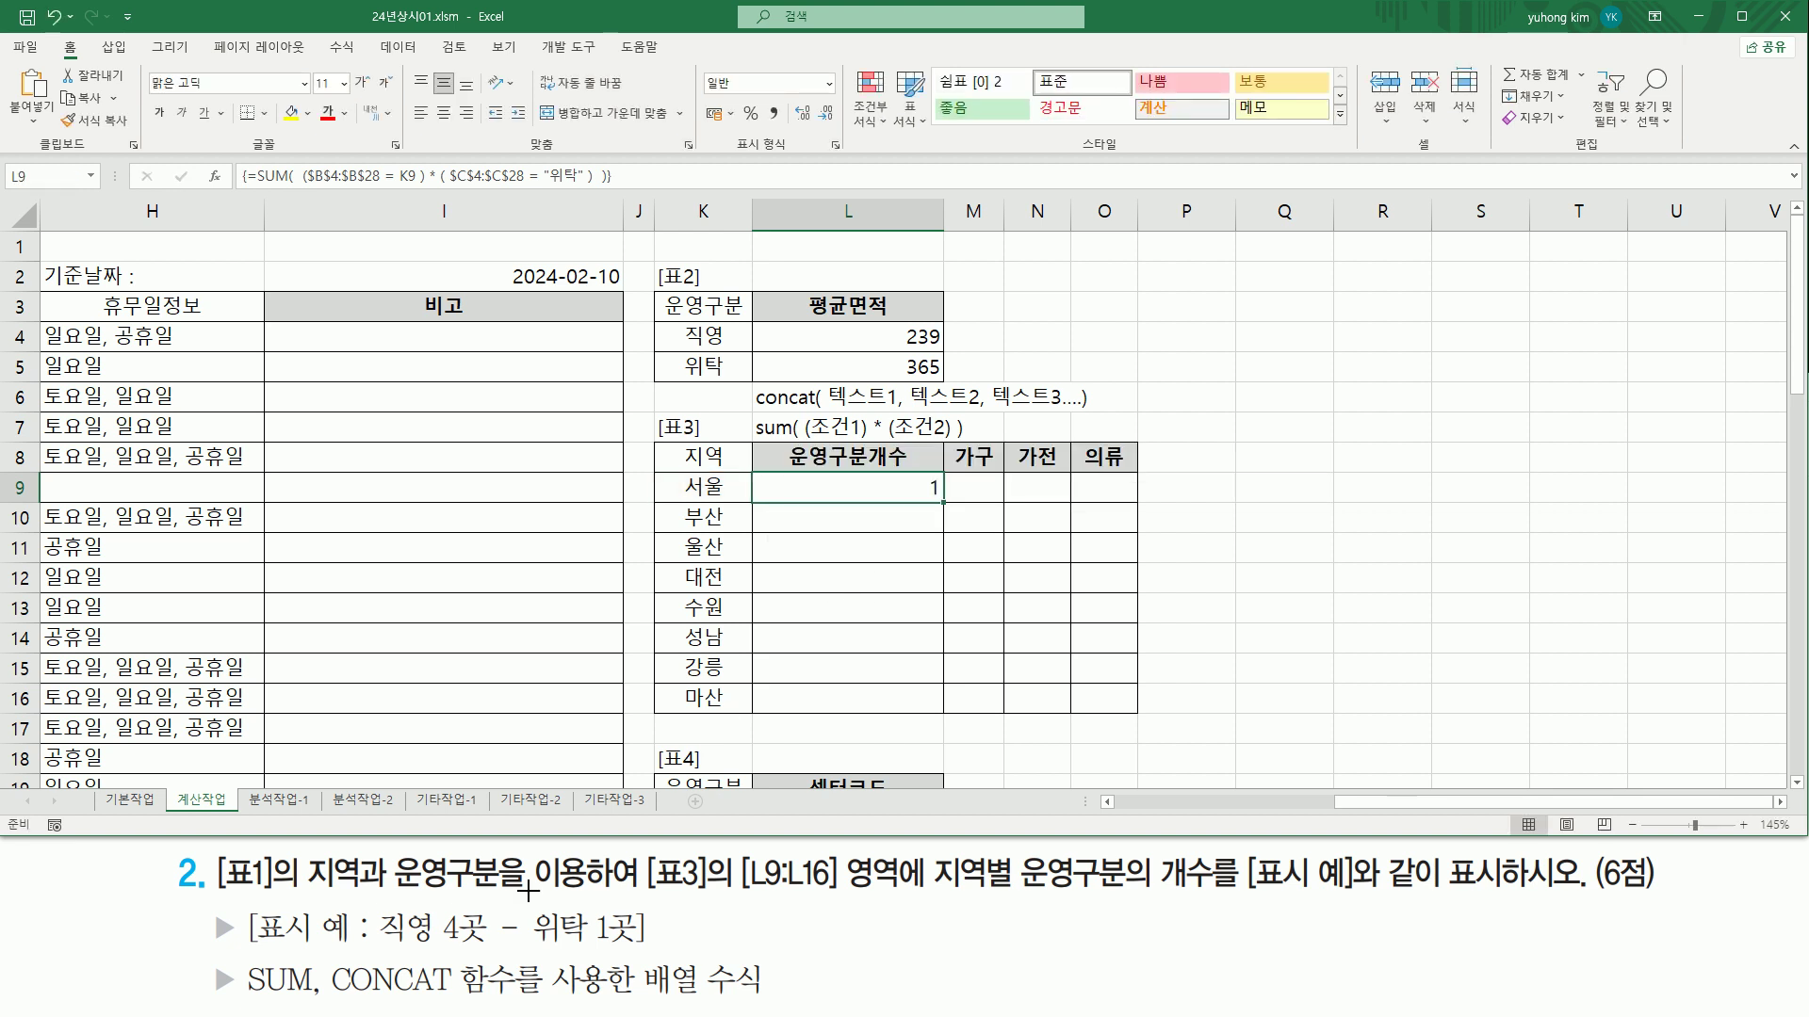
Step: Examine the [표시 예] text alongside the CONCAT syntax note, separating the fixed text pieces from the 직영 and 위탁 counts
left_click_drag(443, 909, 460, 950)
left_click_drag(595, 907, 609, 955)
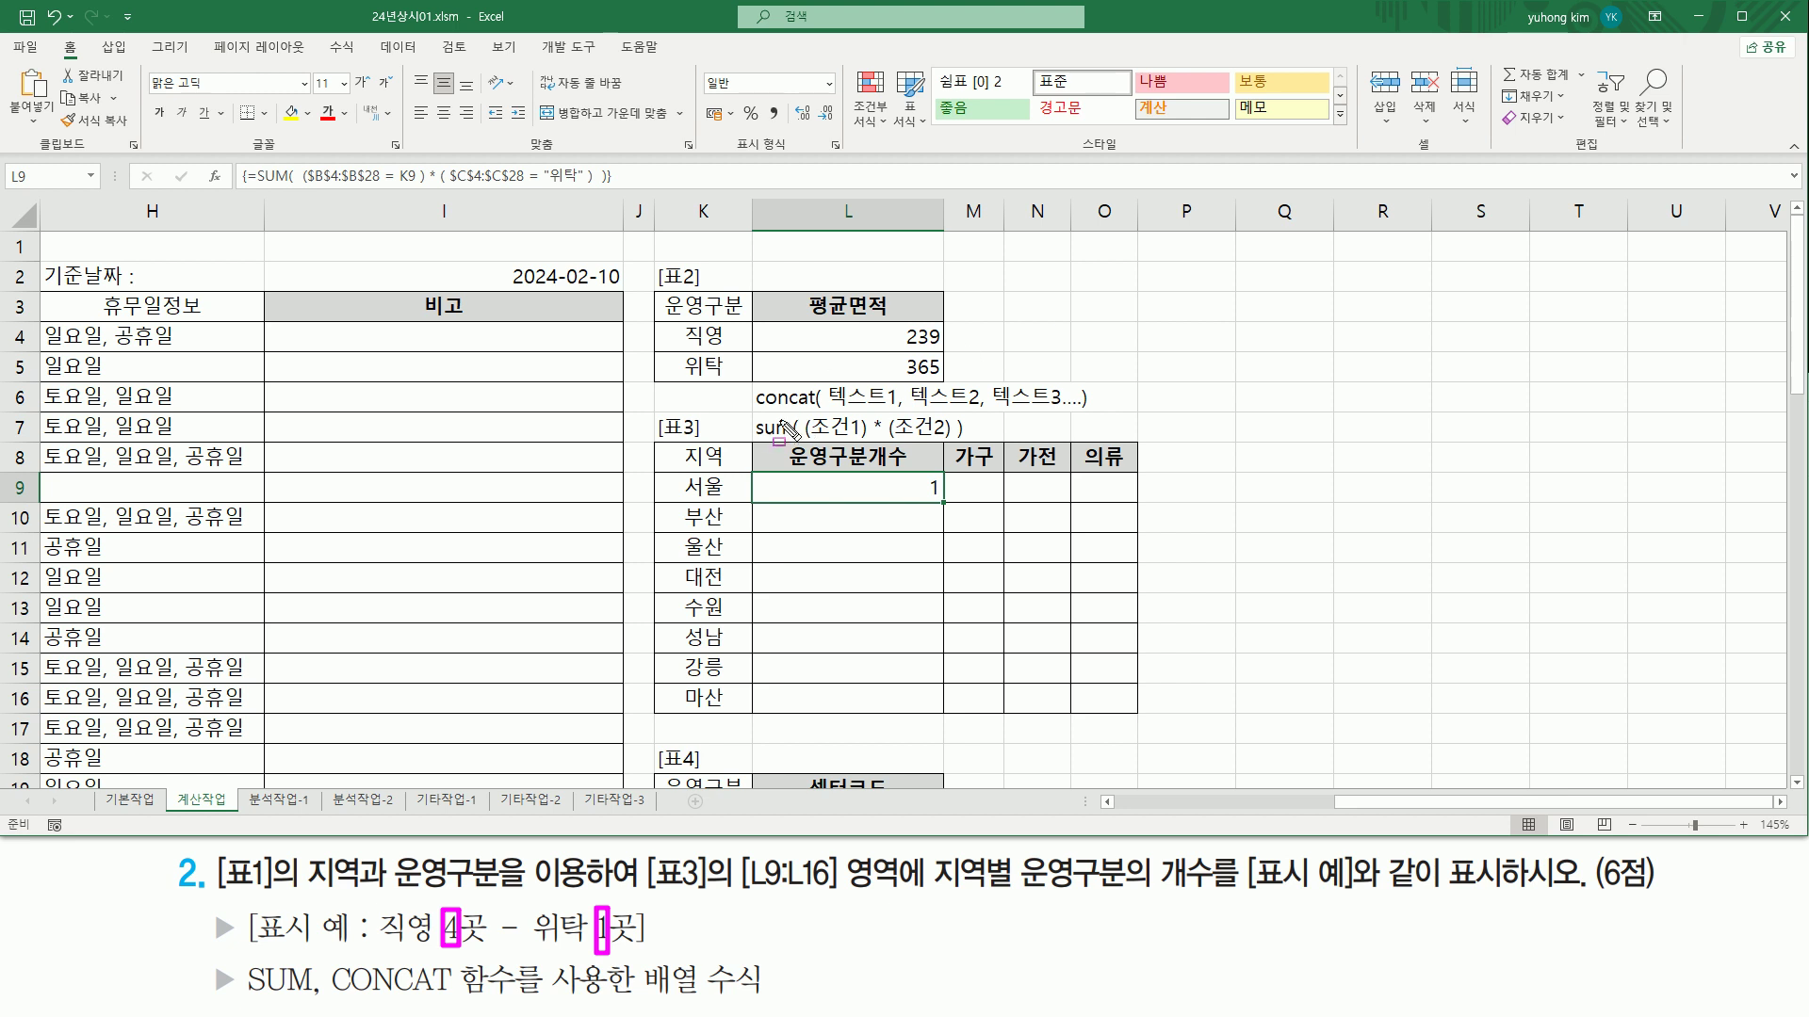
left_click_drag(756, 414, 1091, 413)
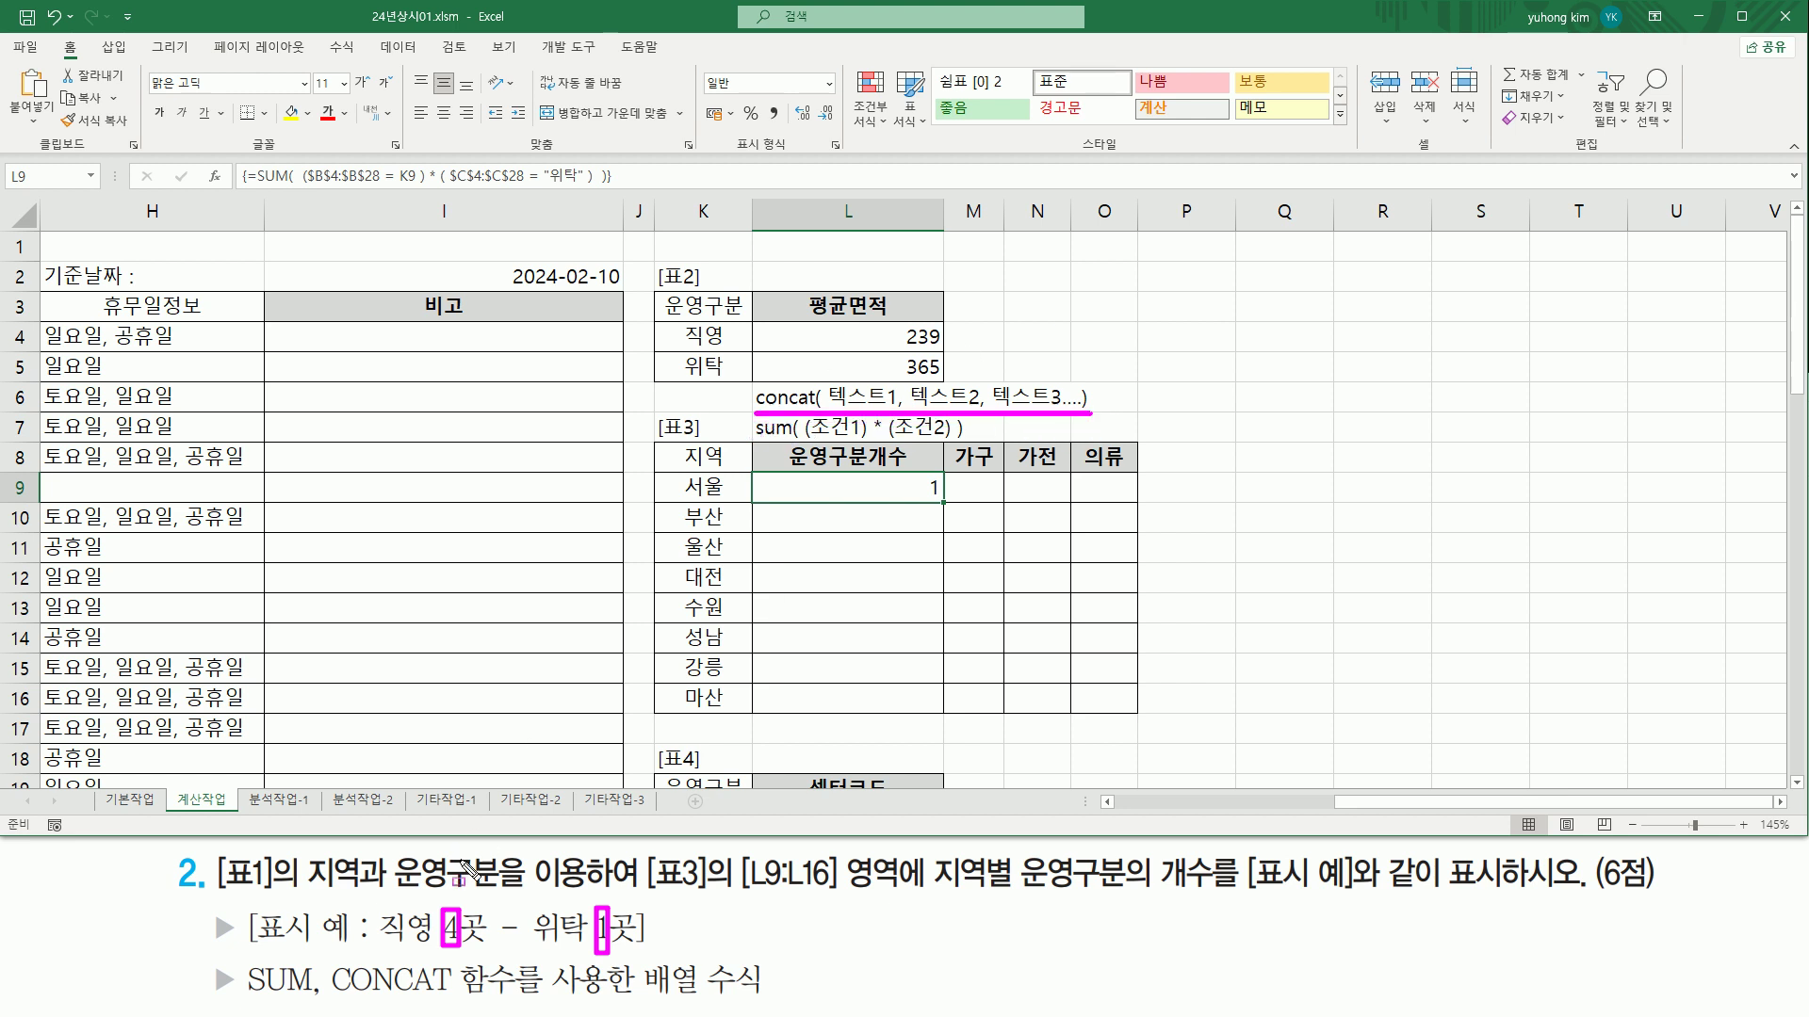
key("Escape")
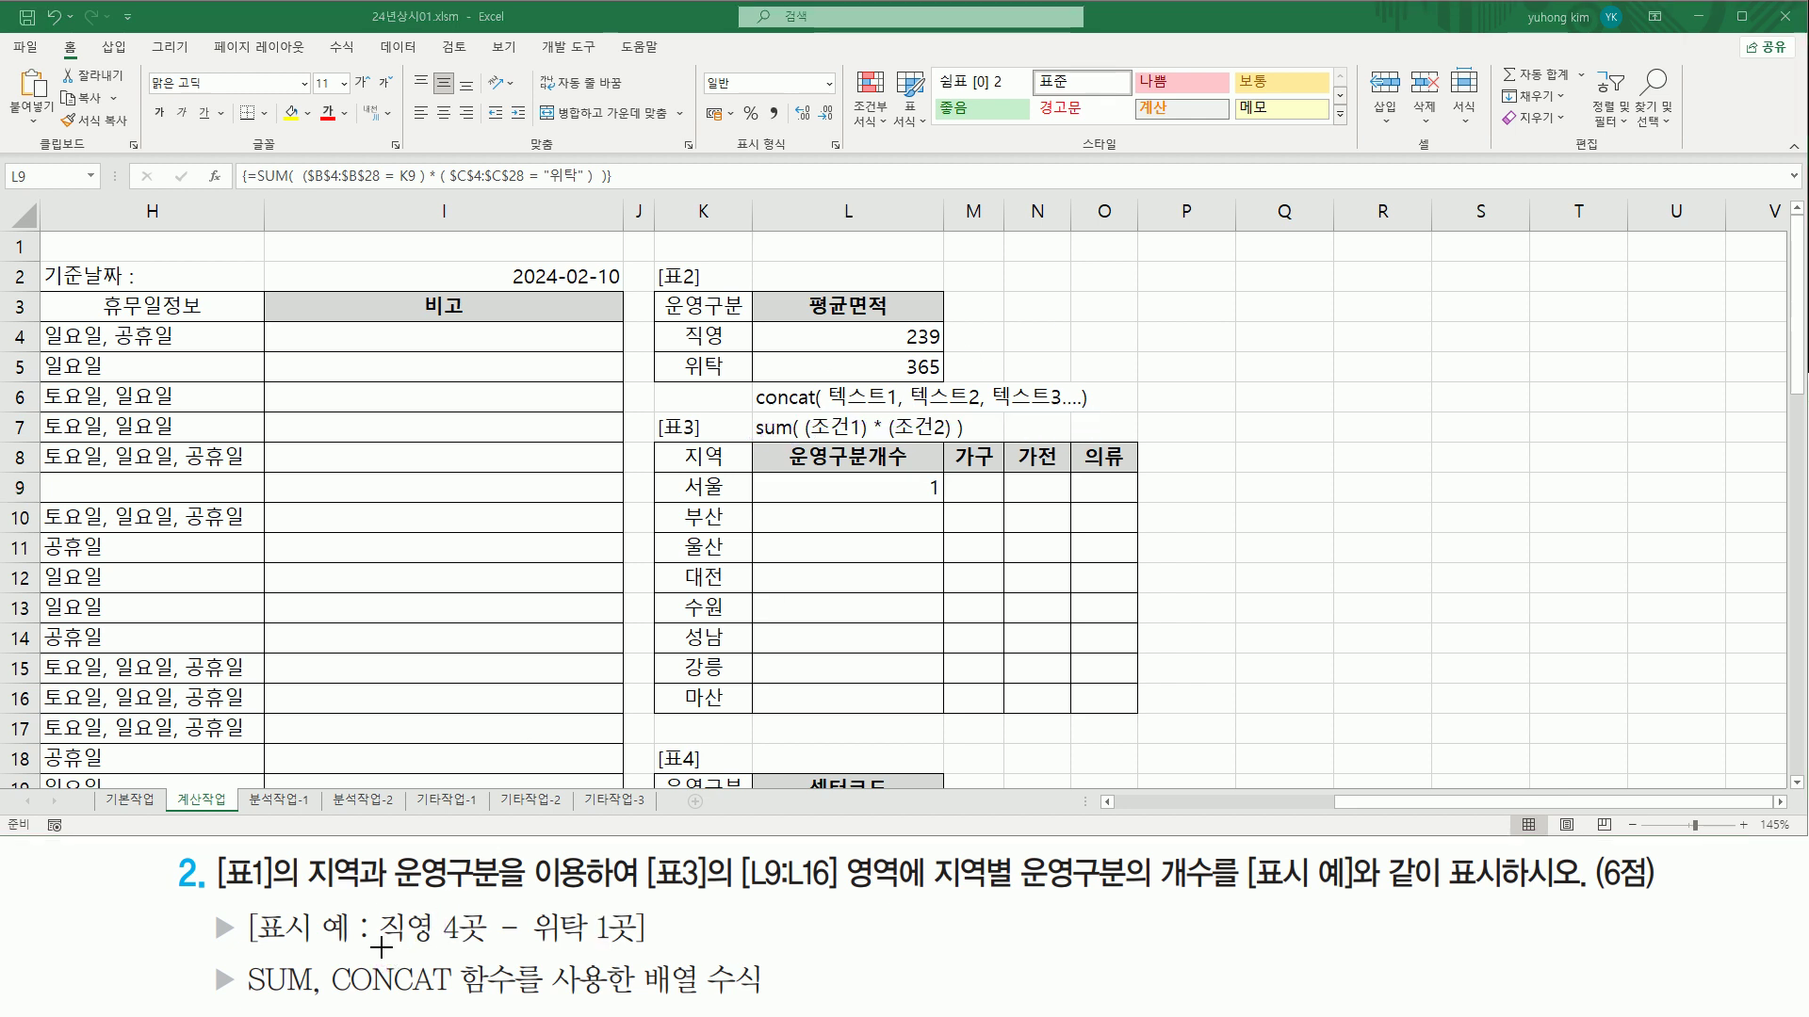
left_click_drag(381, 904, 443, 947)
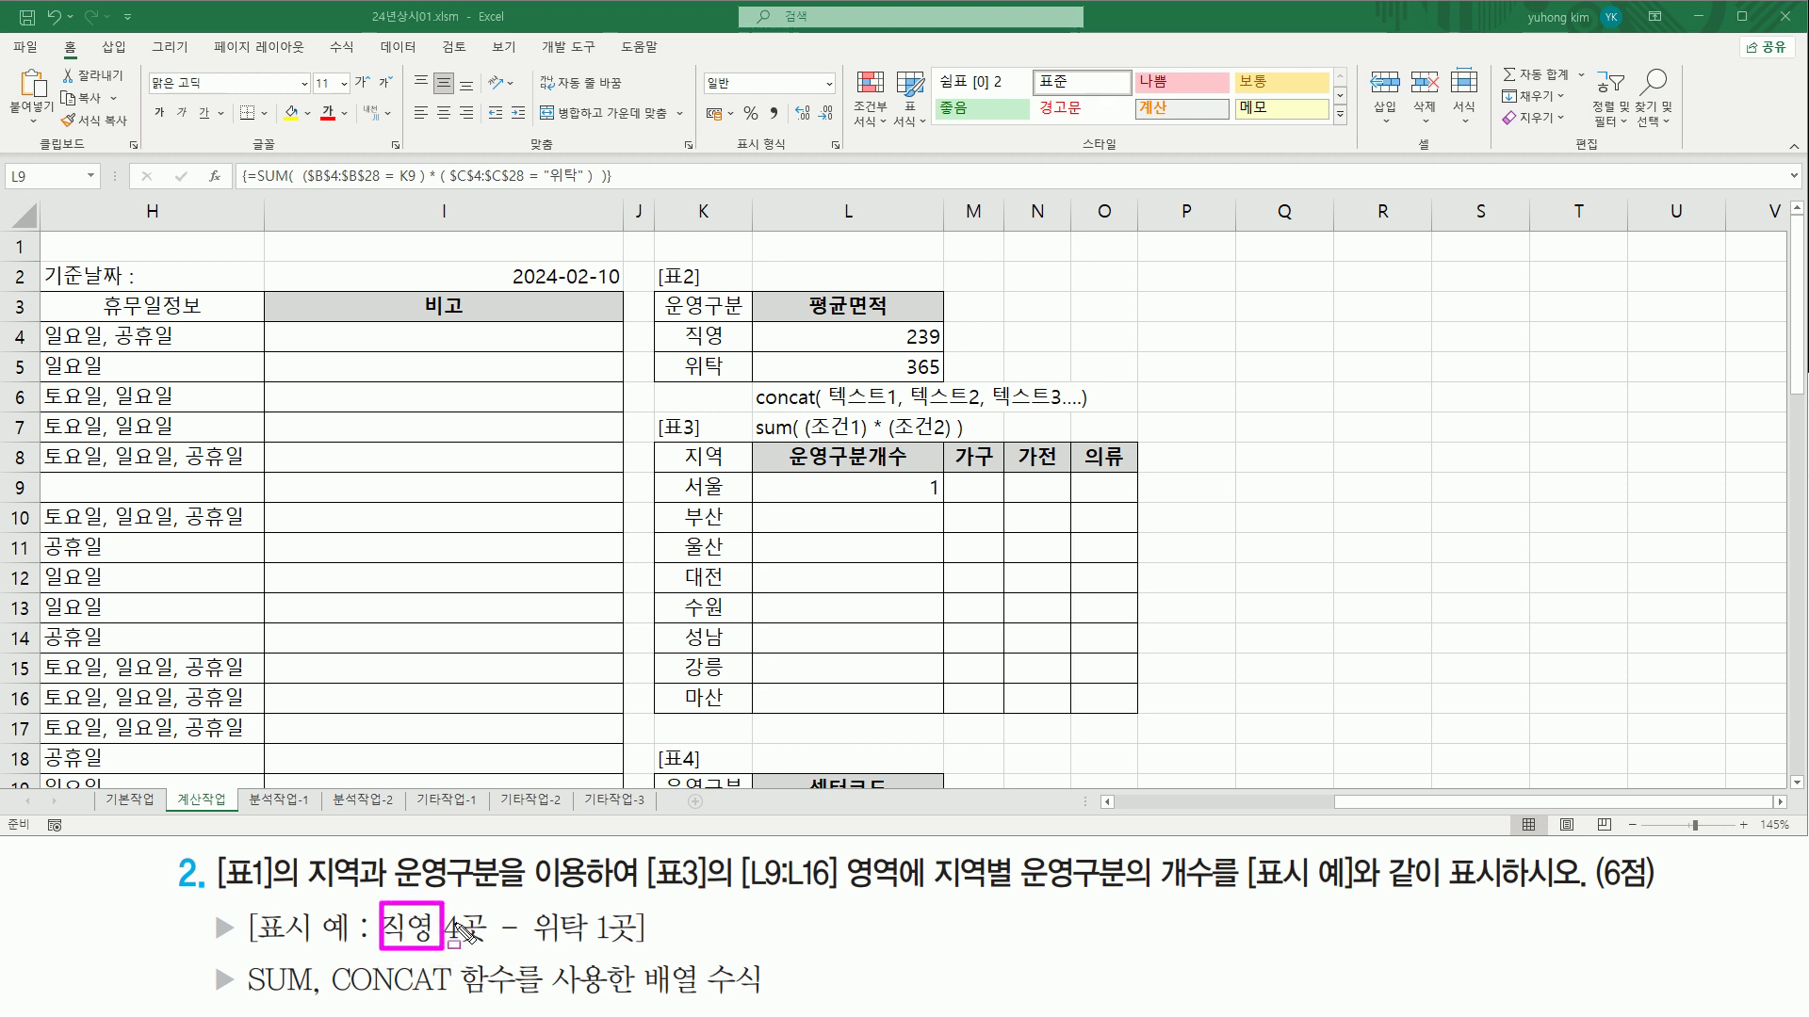
mouse_move(451, 909)
left_mouse_down()
mouse_move(452, 887)
mouse_move(500, 959)
mouse_move(598, 963)
left_mouse_up()
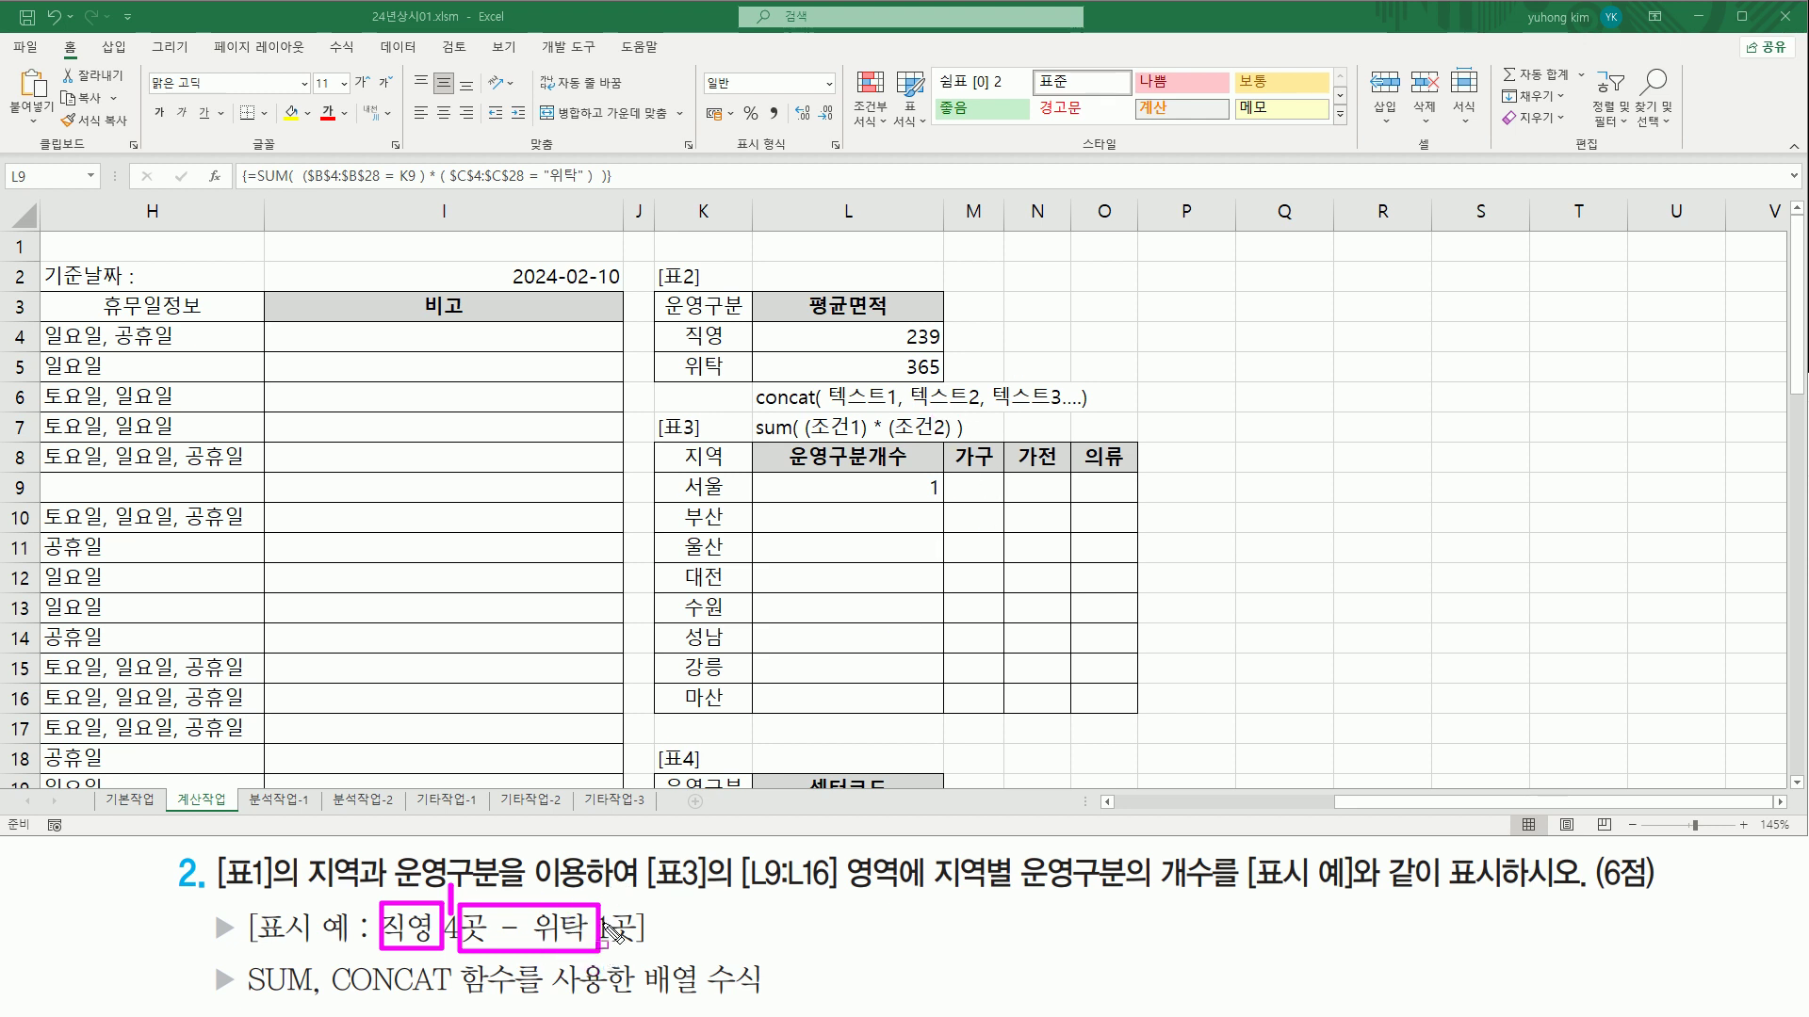
left_click_drag(605, 912, 604, 887)
left_click_drag(609, 929, 635, 961)
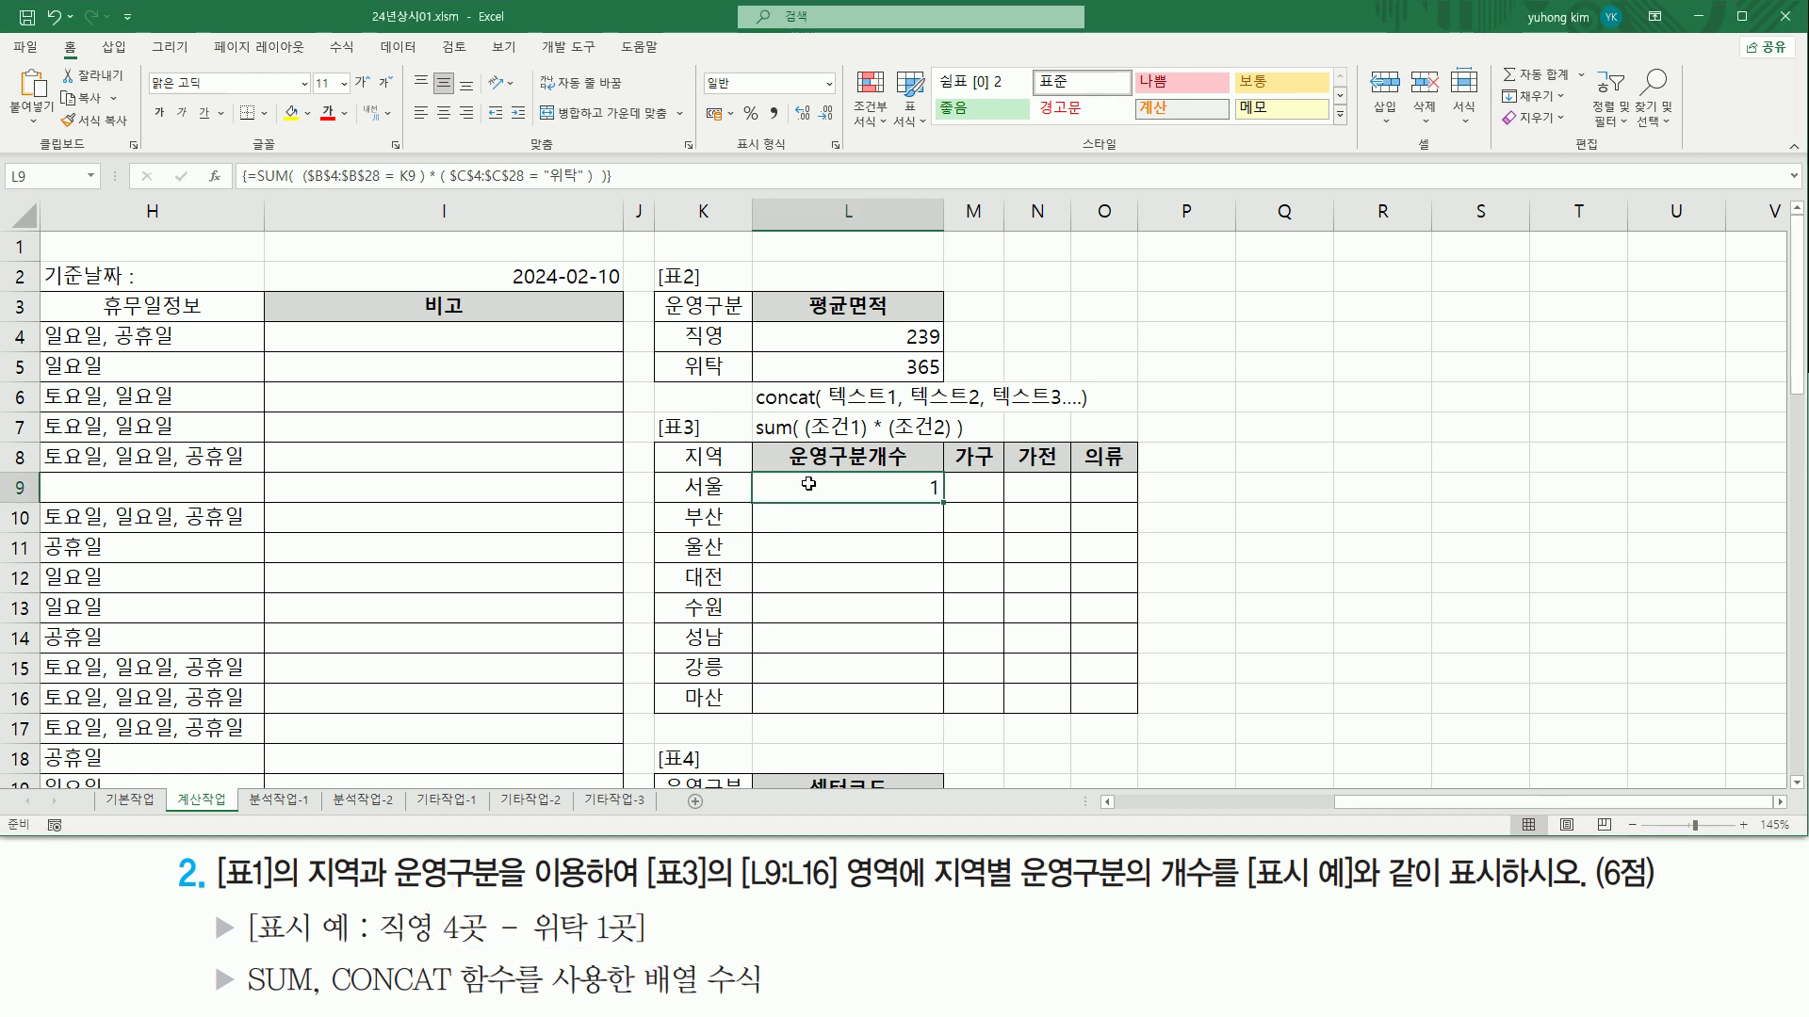
Step: Clear the SUM expression after the equals sign in L9 and start a CONCAT function in its place
double_click(772, 495)
type("채ㅜ")
key("BackSpace")
key("BackSpace")
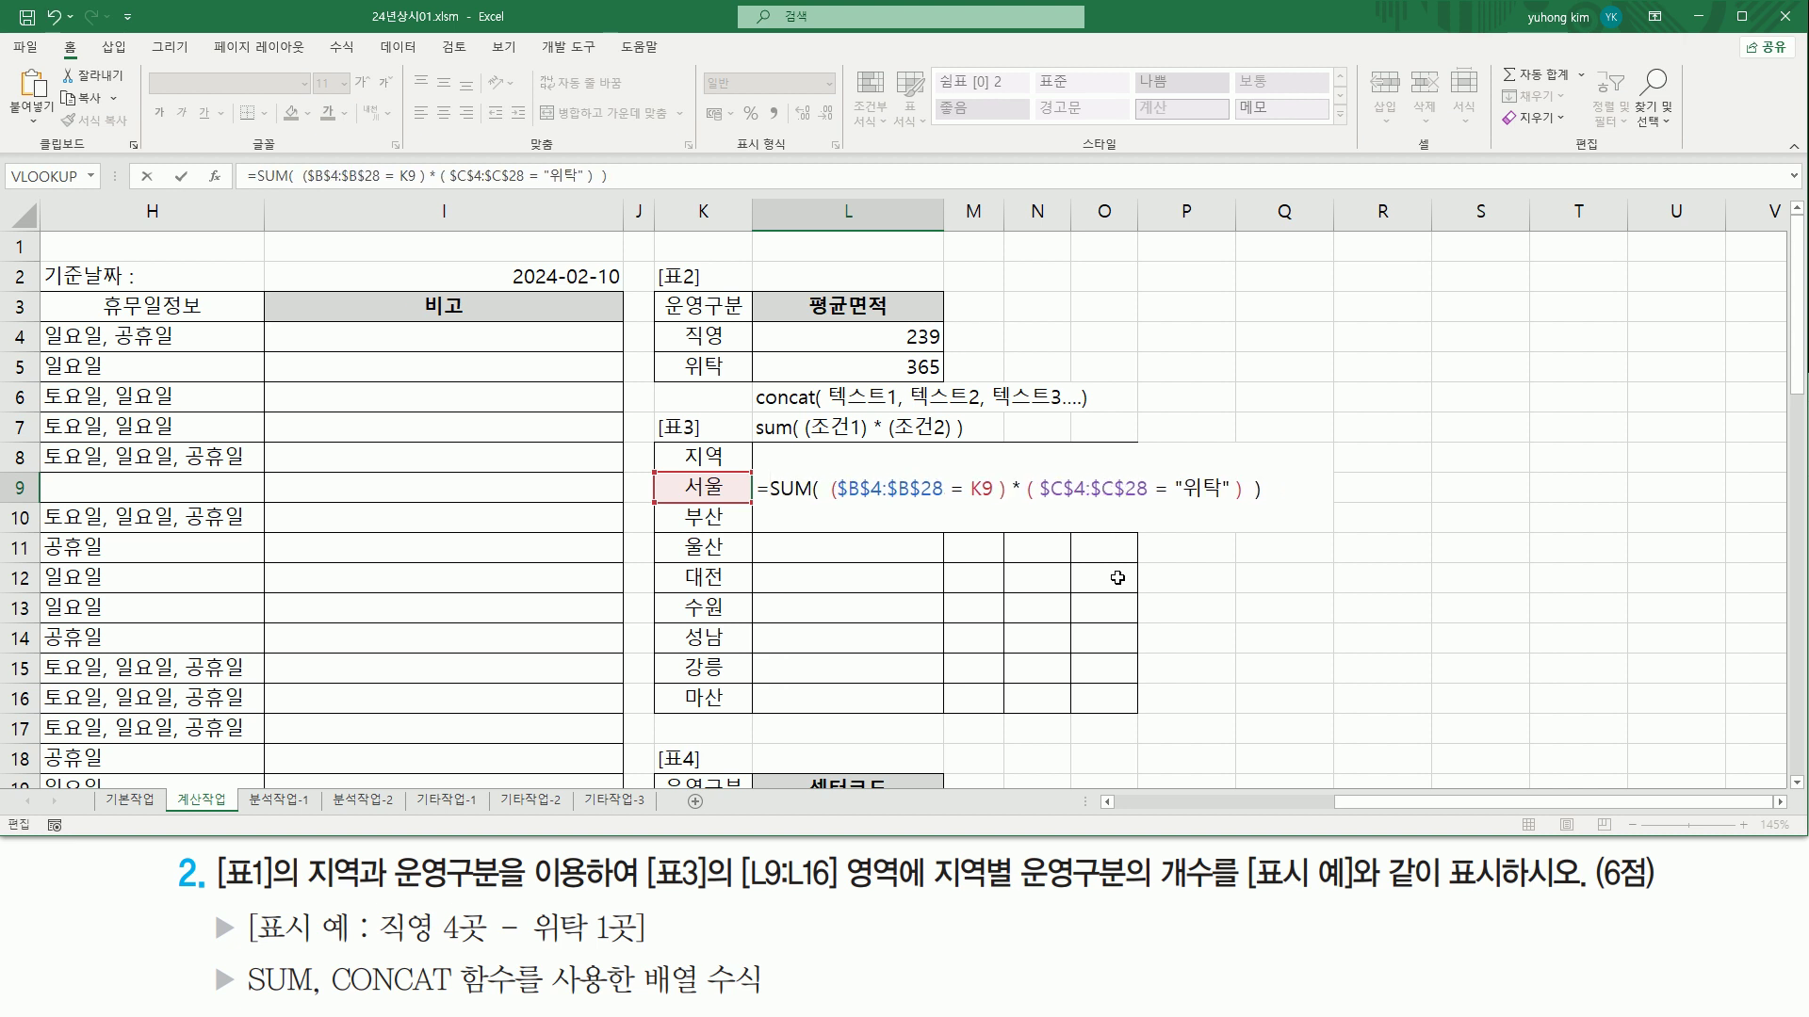
key("shift+End")
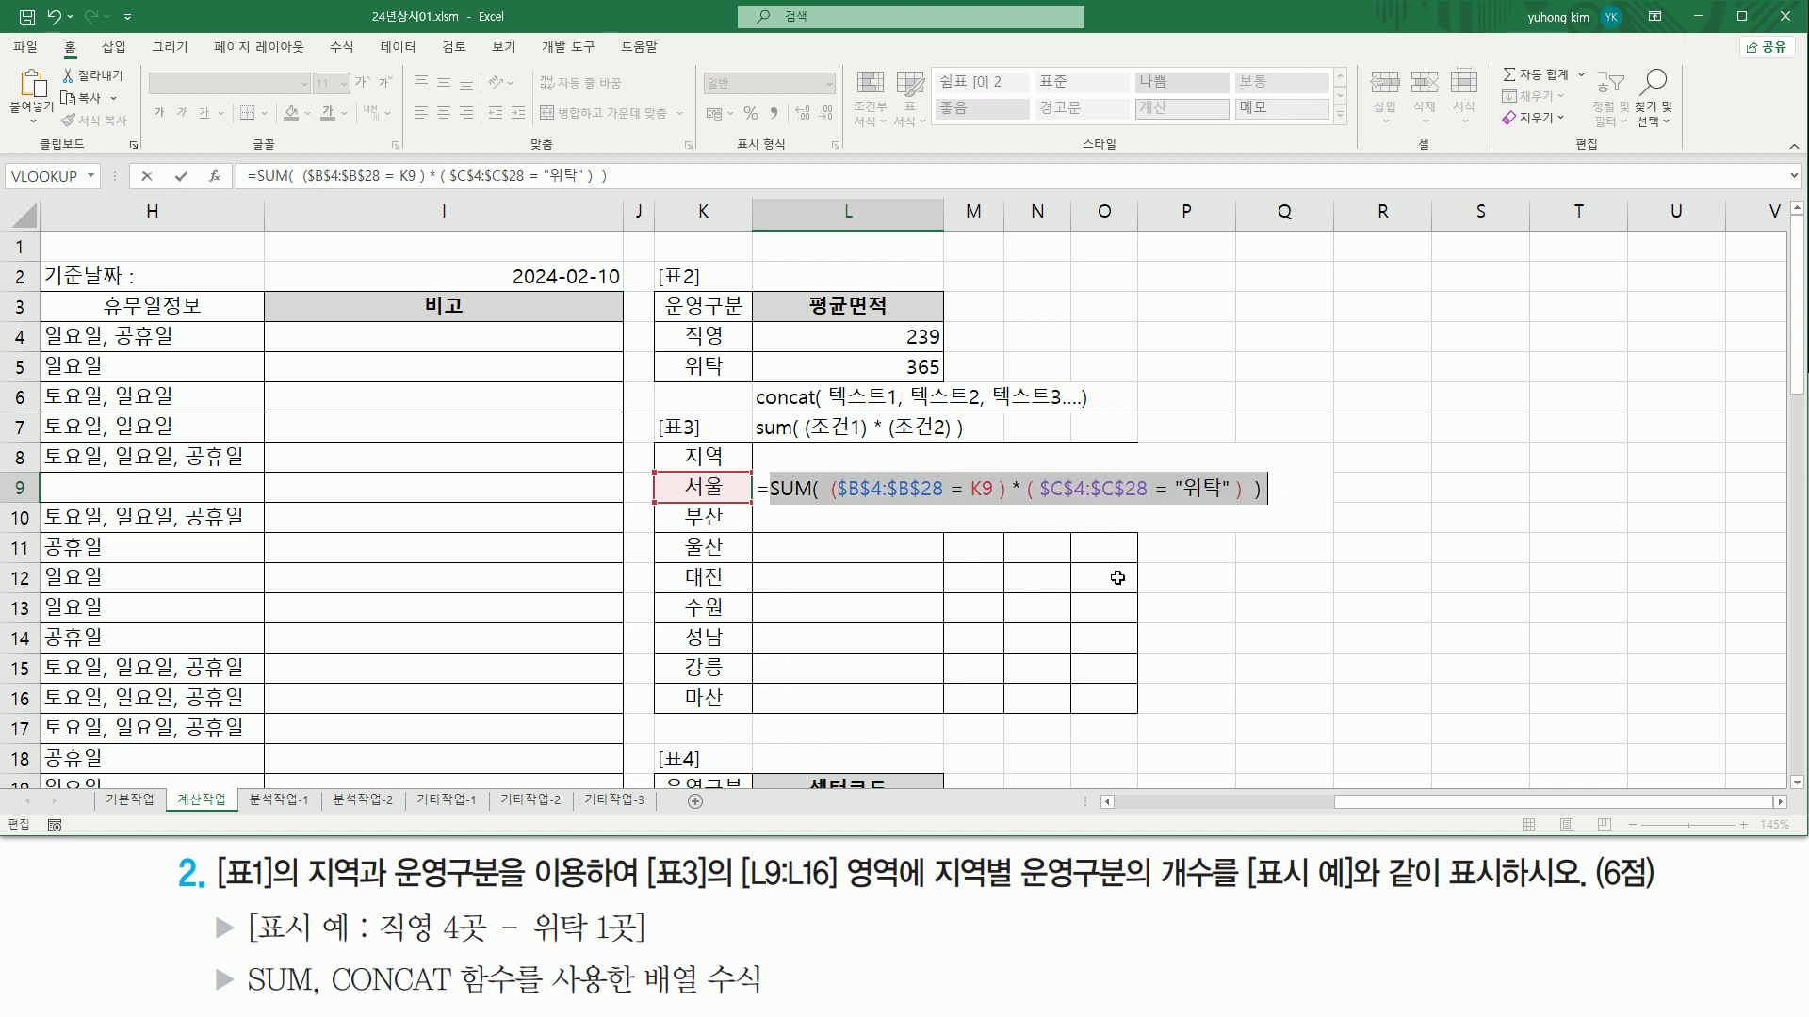
key("Delete")
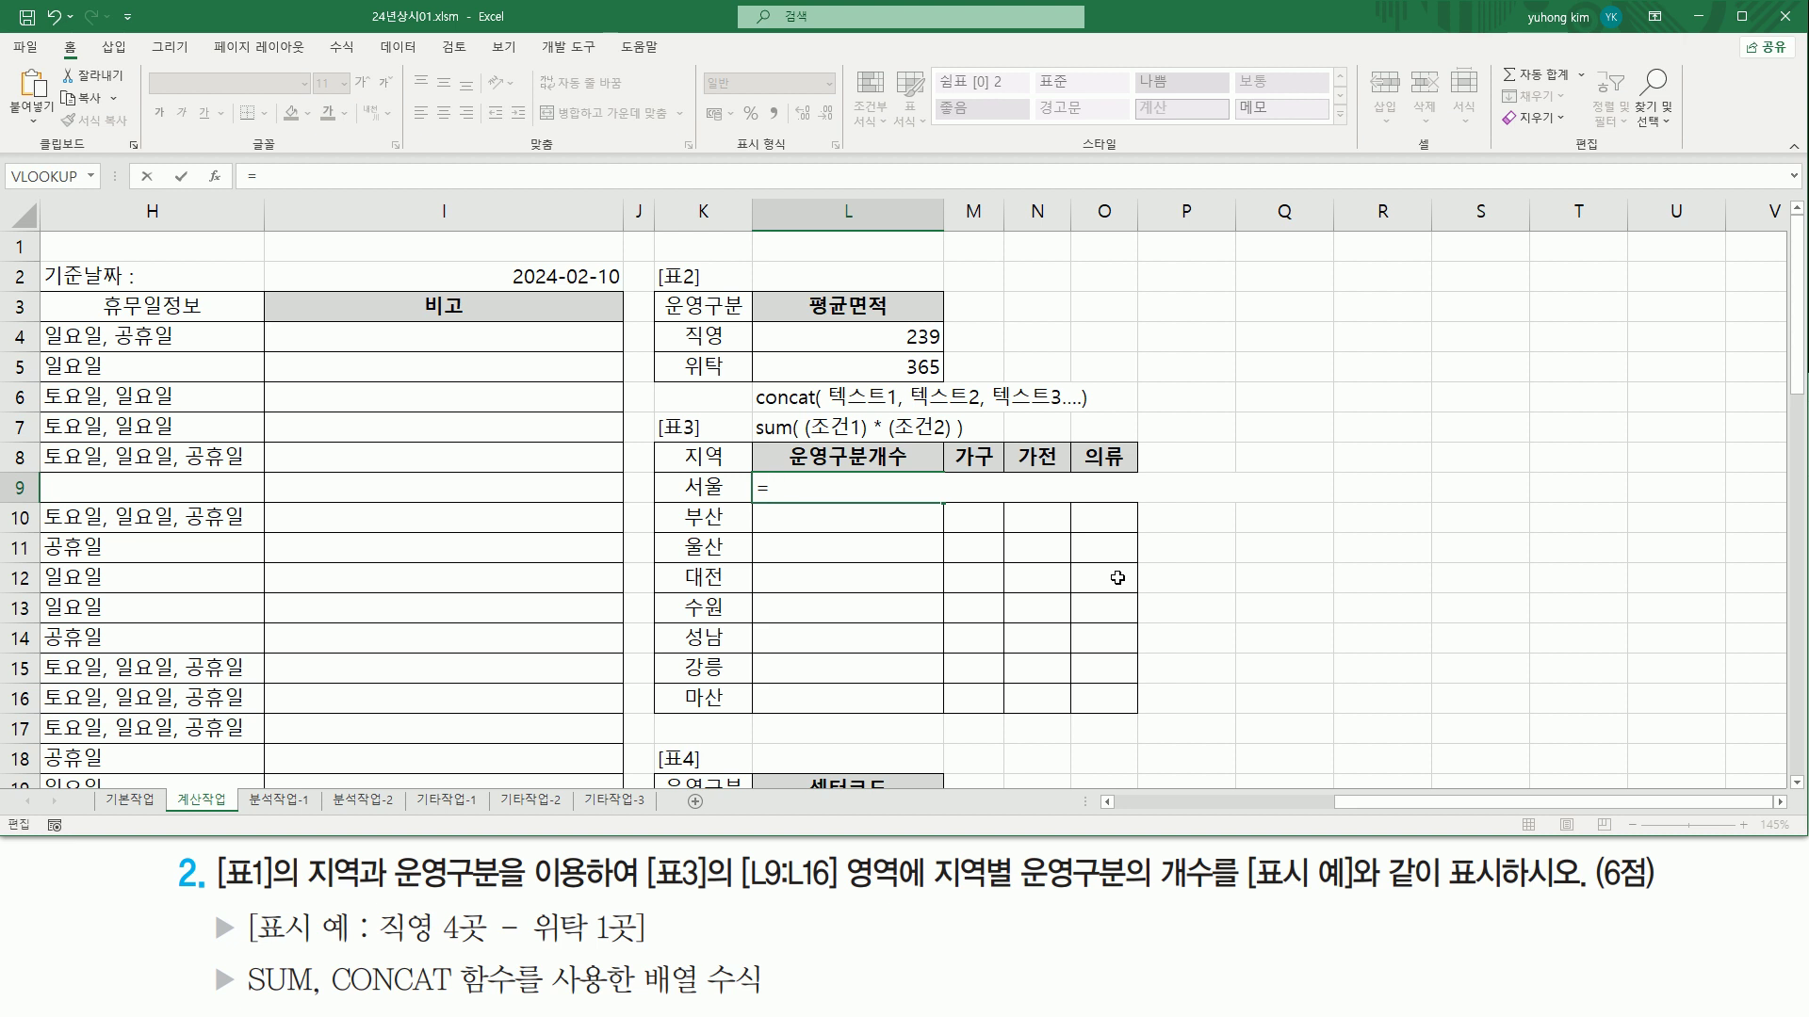
type("co")
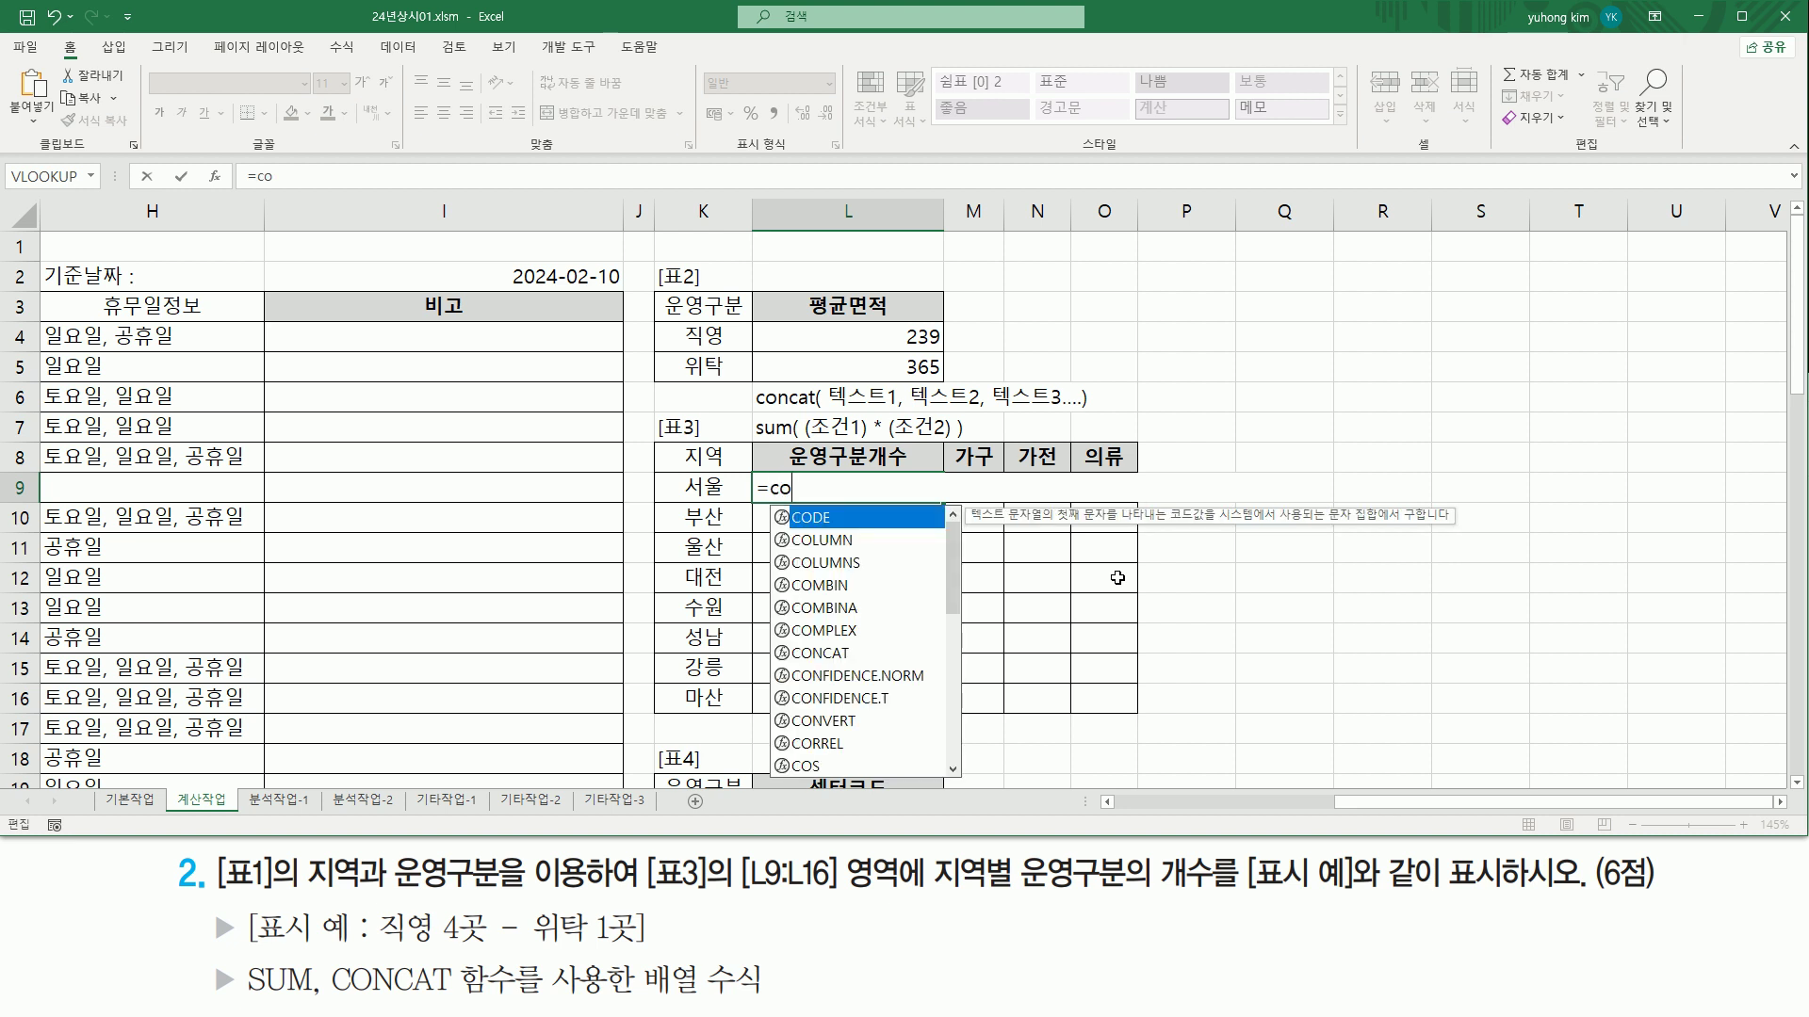
type("nca")
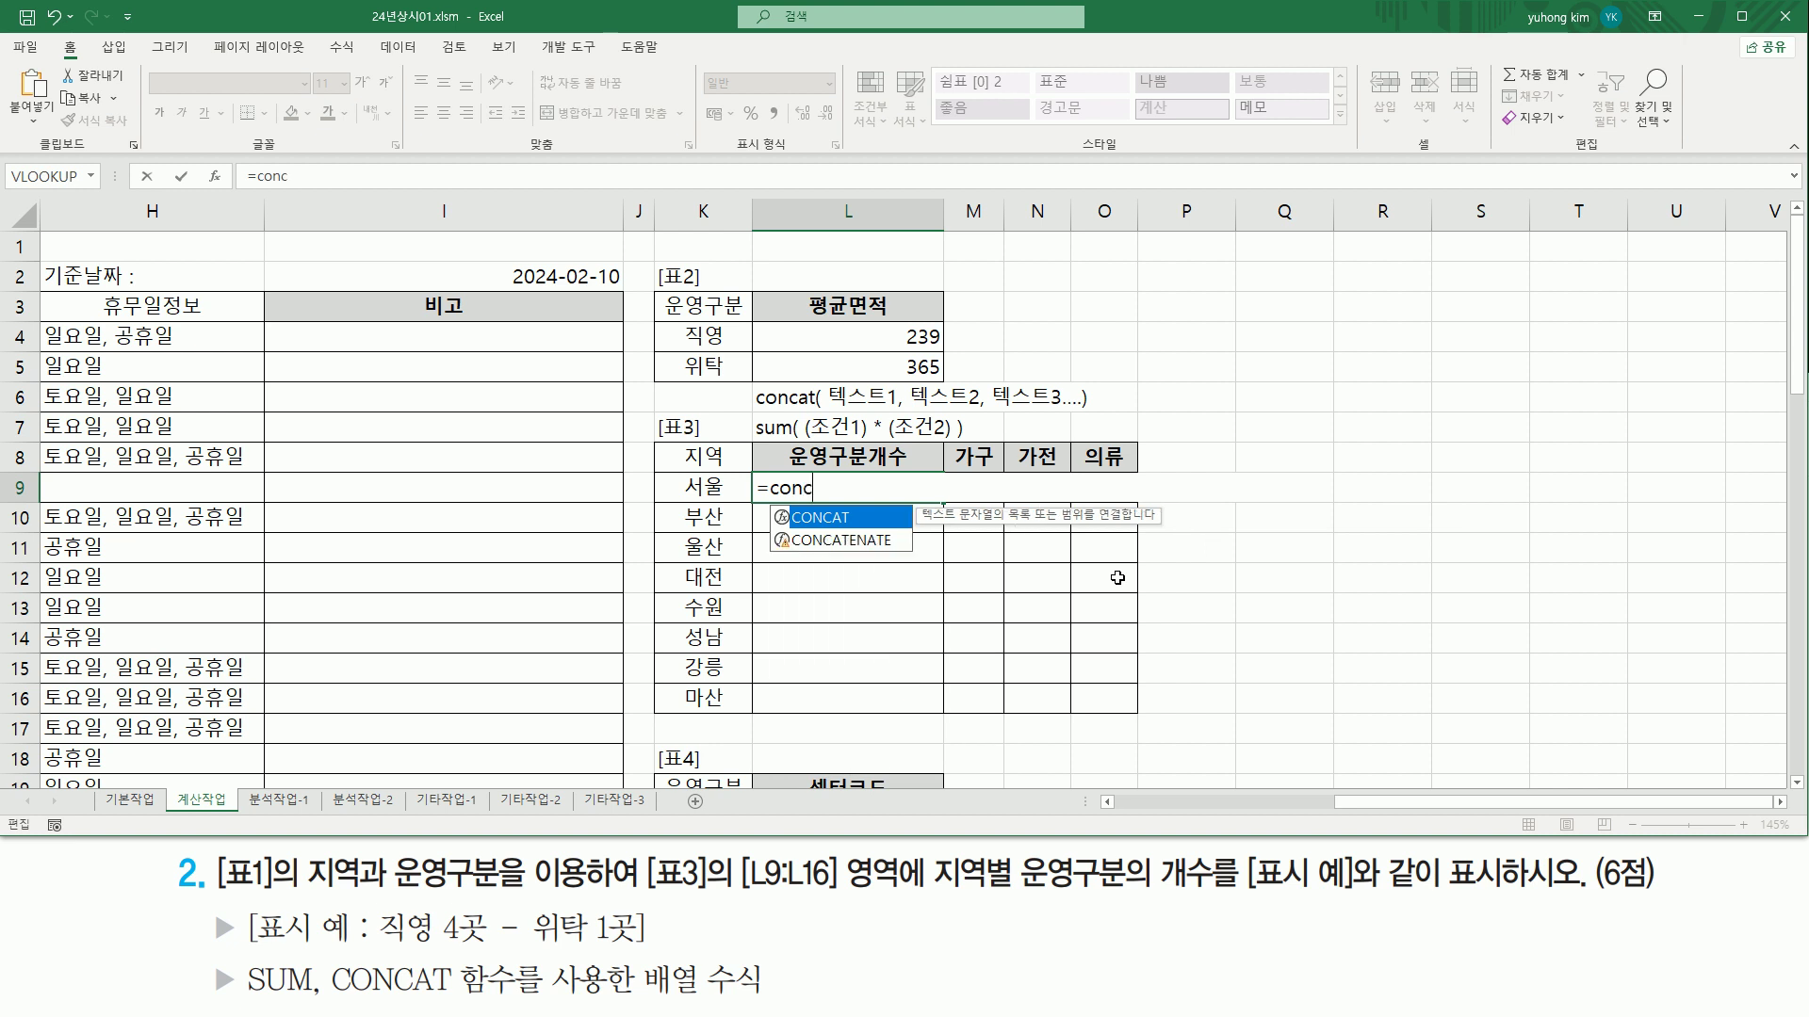
key("Tab")
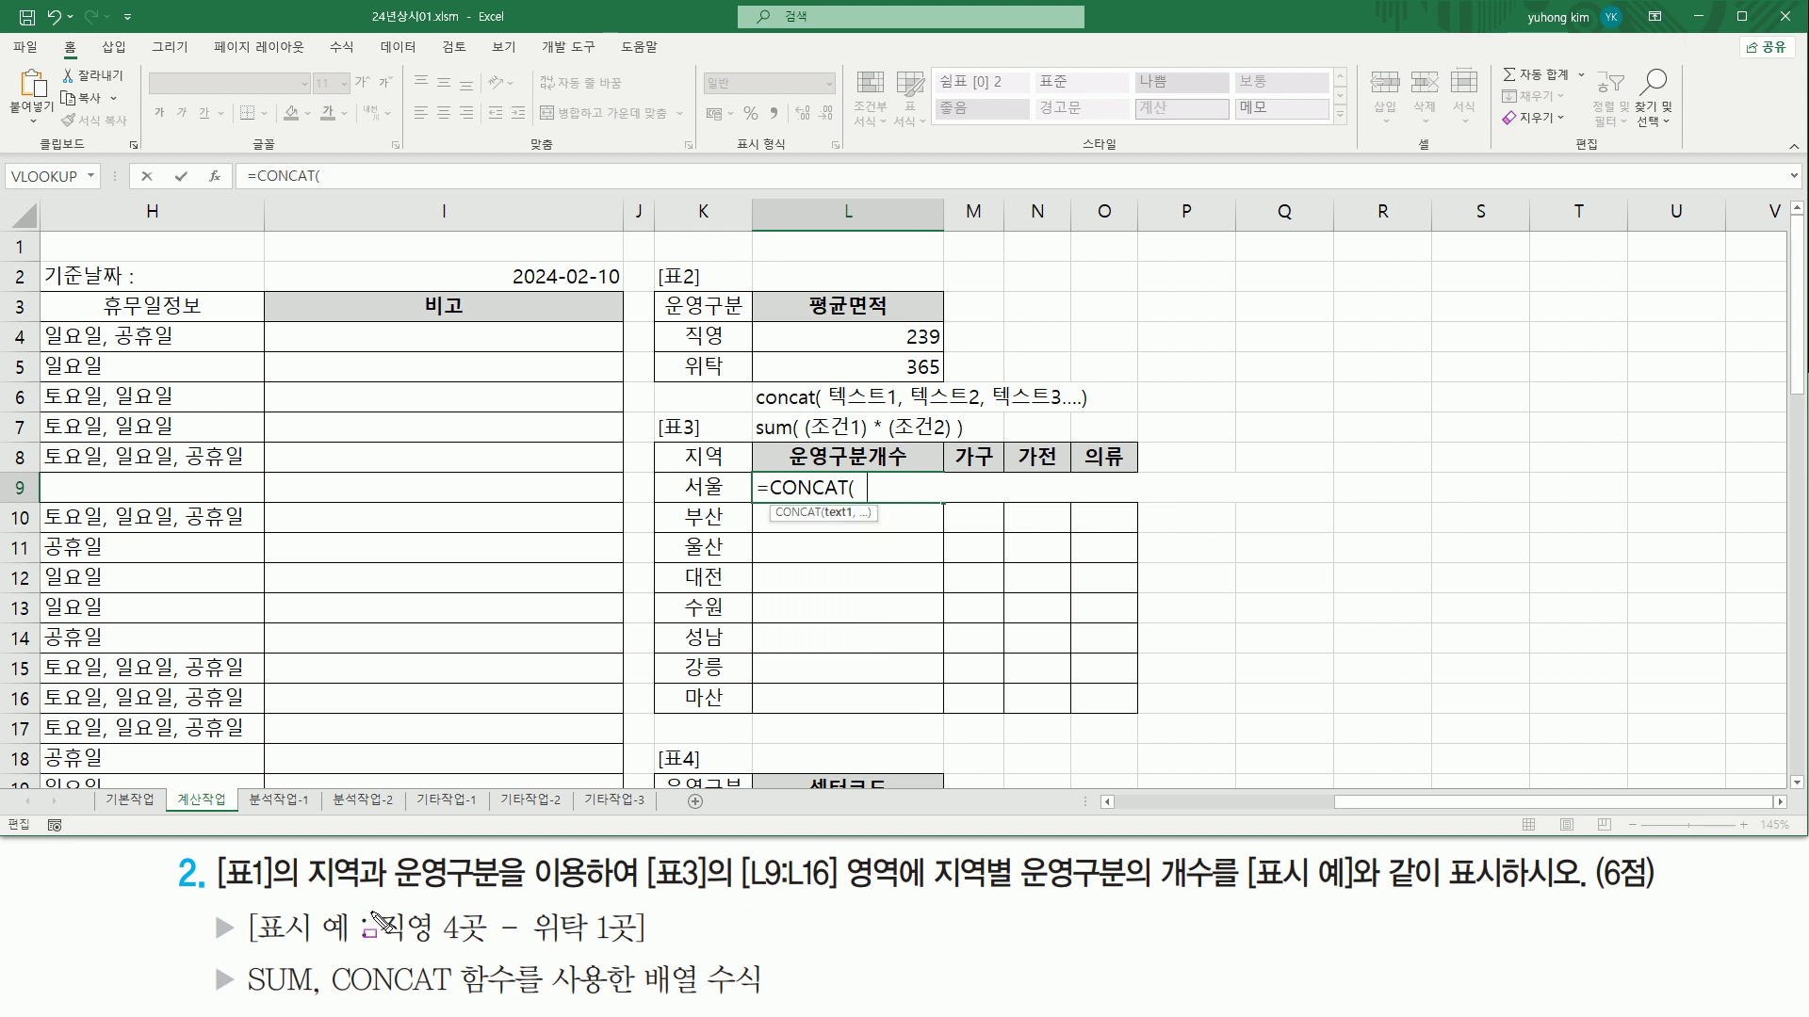
Step: Enter "직영 " with a trailing space as the first CONCAT text, followed by a comma
mouse_move(377, 906)
left_mouse_down()
mouse_move(448, 966)
mouse_move(437, 936)
left_mouse_up()
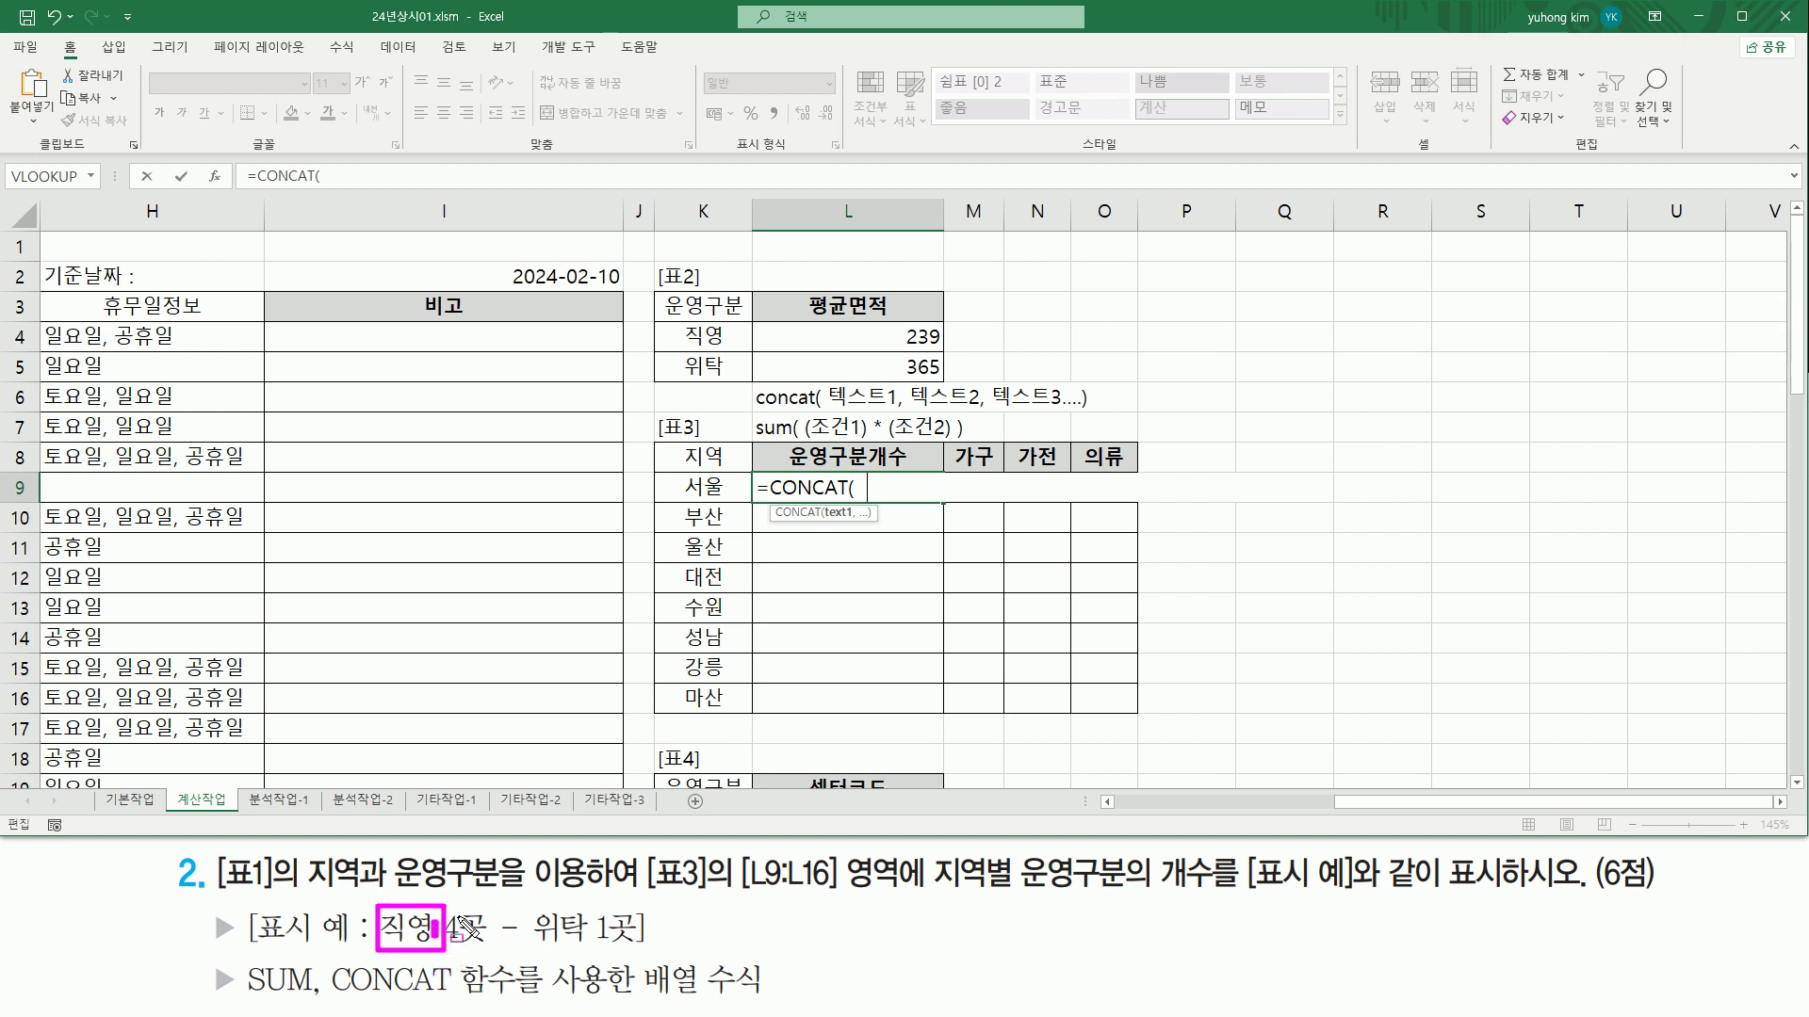
key("Escape")
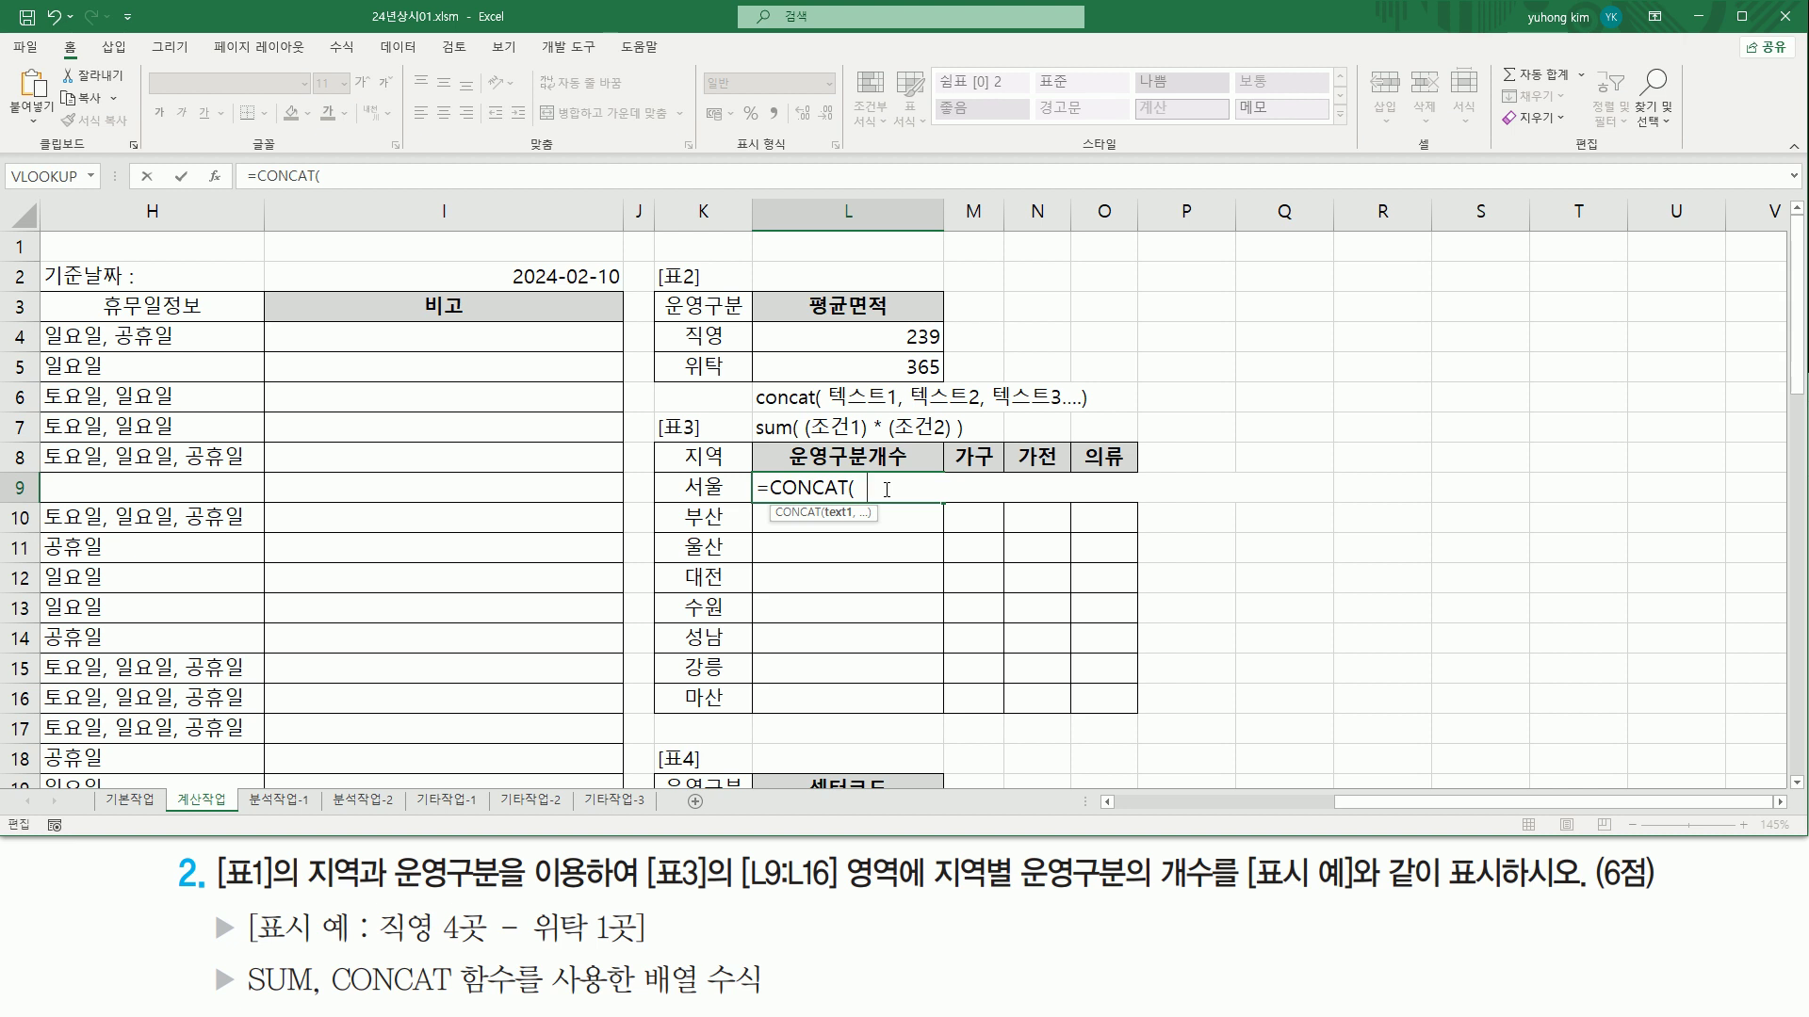
type("wlr")
key("BackSpace")
key("BackSpace")
key("BackSpace")
key("BackSpace")
type("직영")
type("\",")
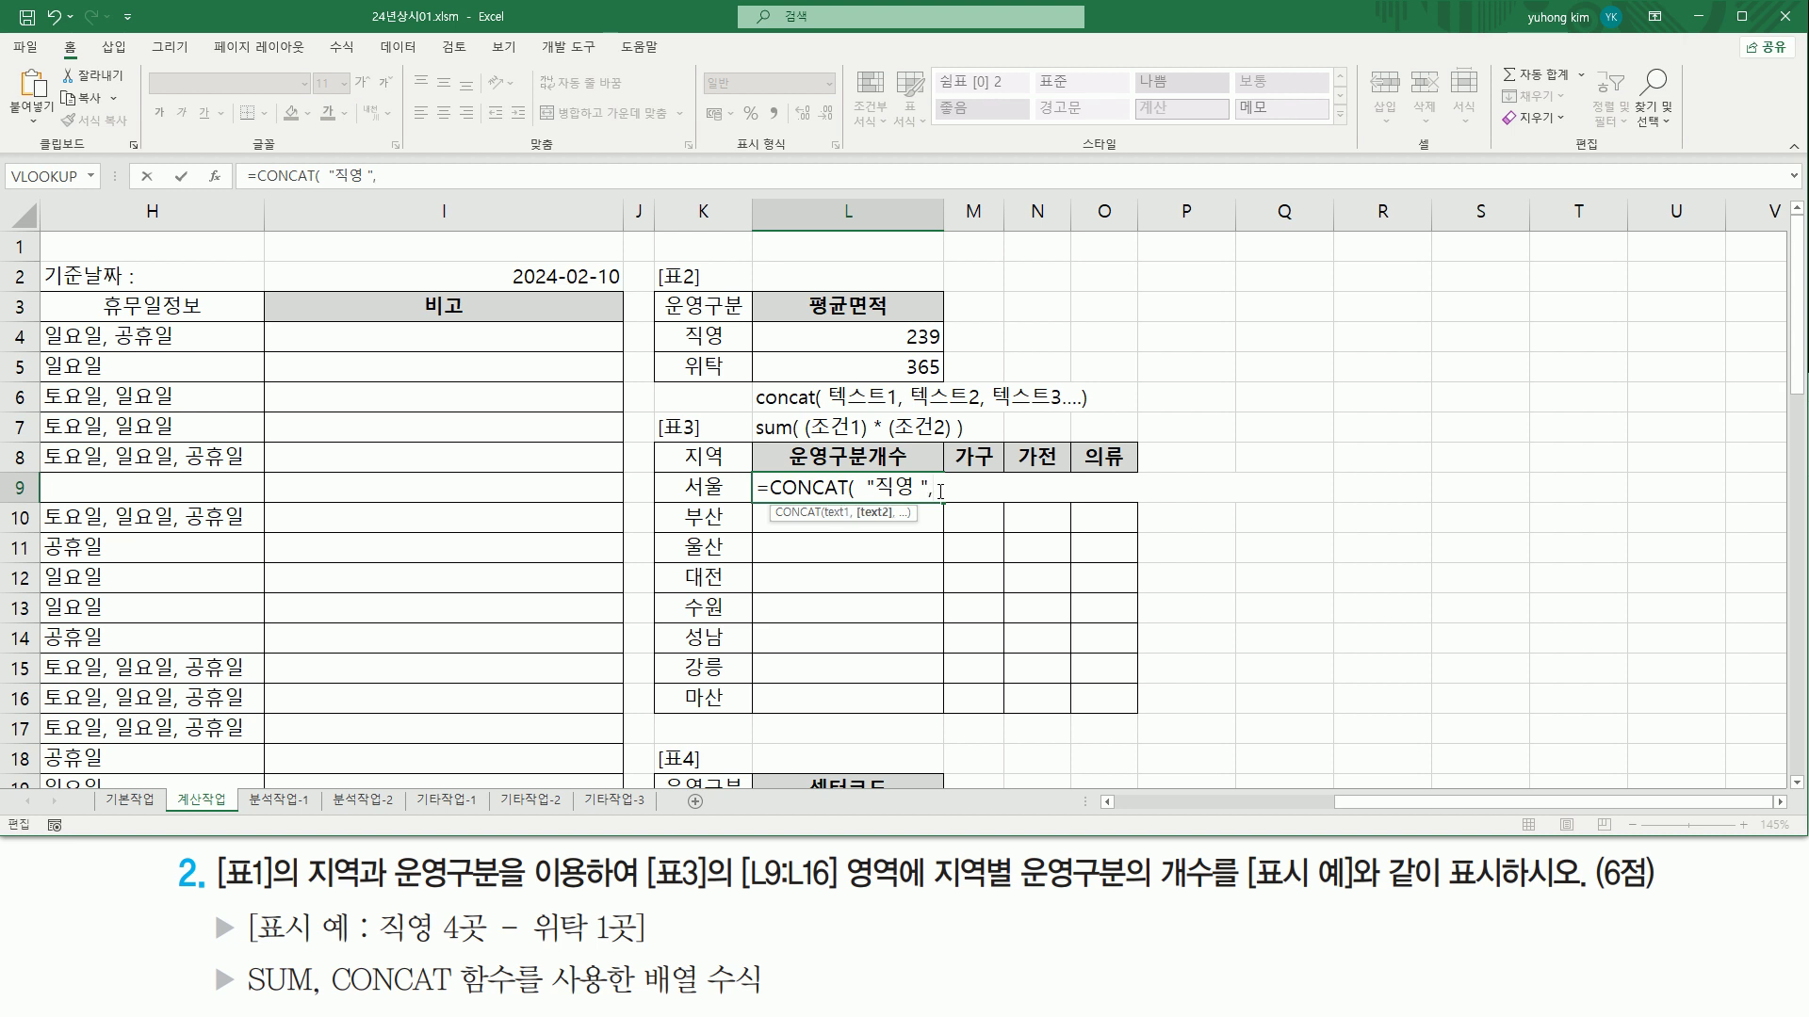
Step: Paste the copied SUM expression counting "직영" as the second CONCAT argument, and copy that expression again
left_click_drag(380, 909, 454, 954)
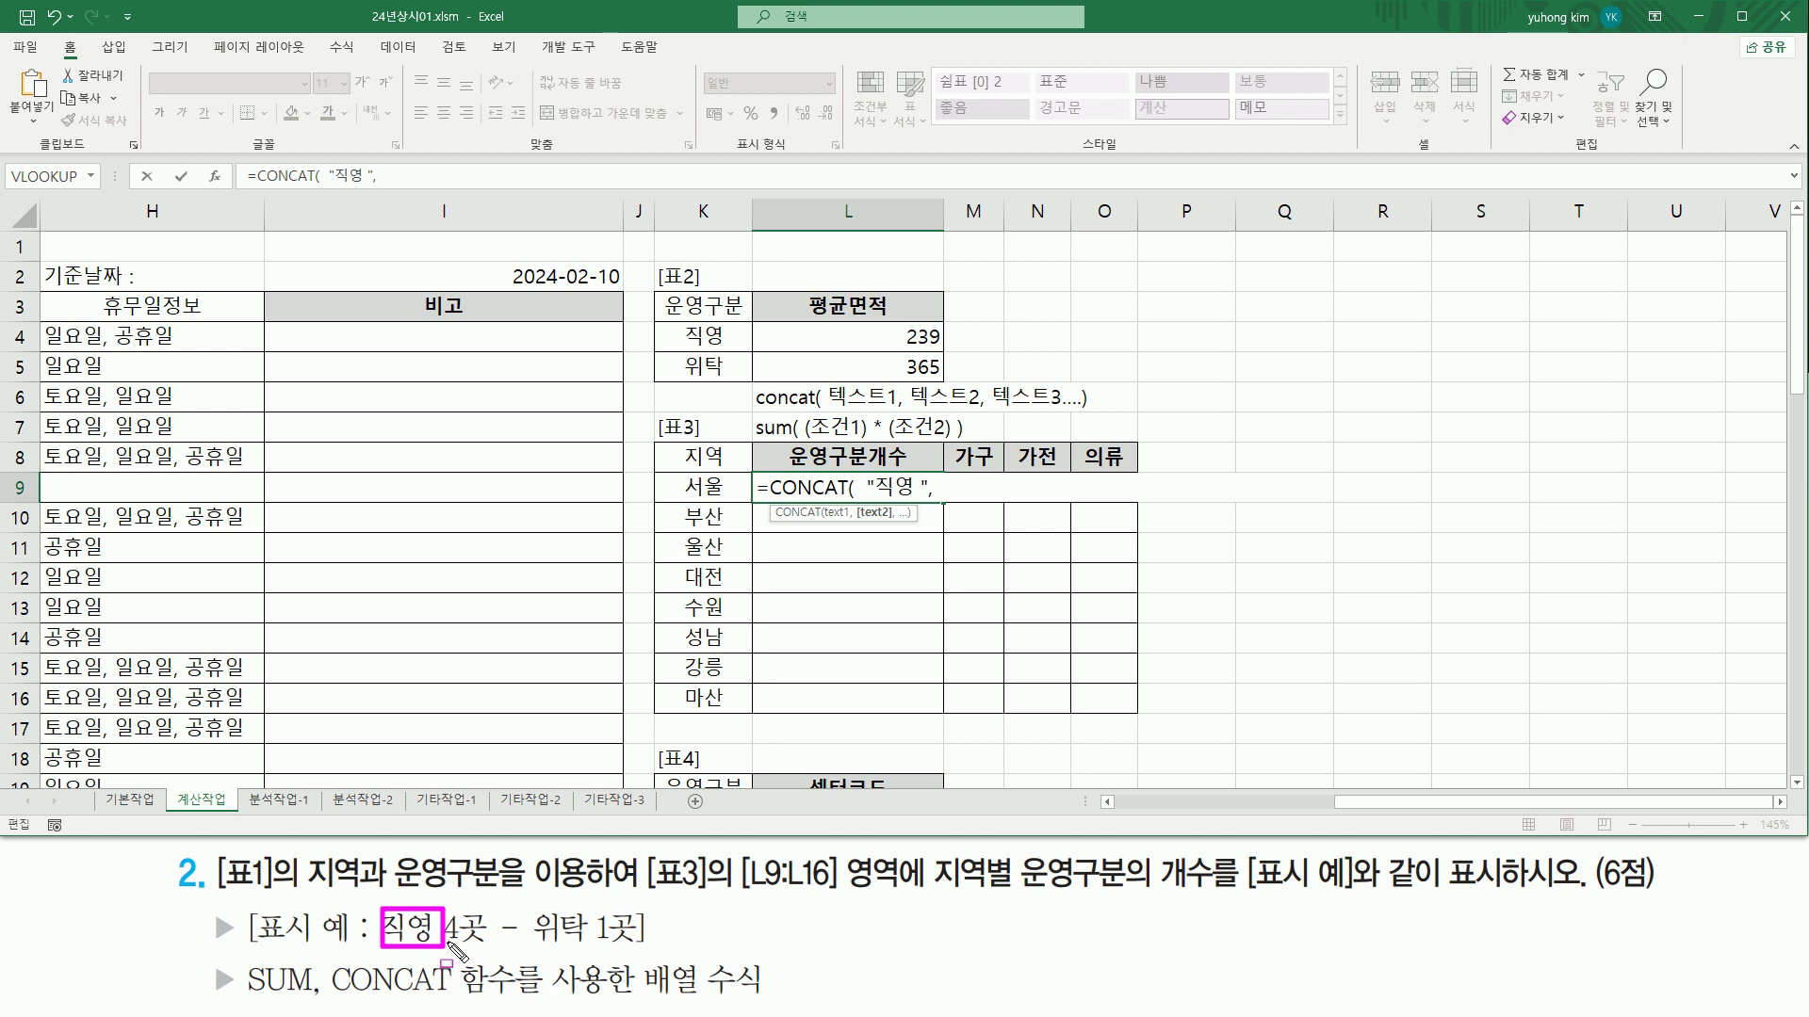
key("Escape")
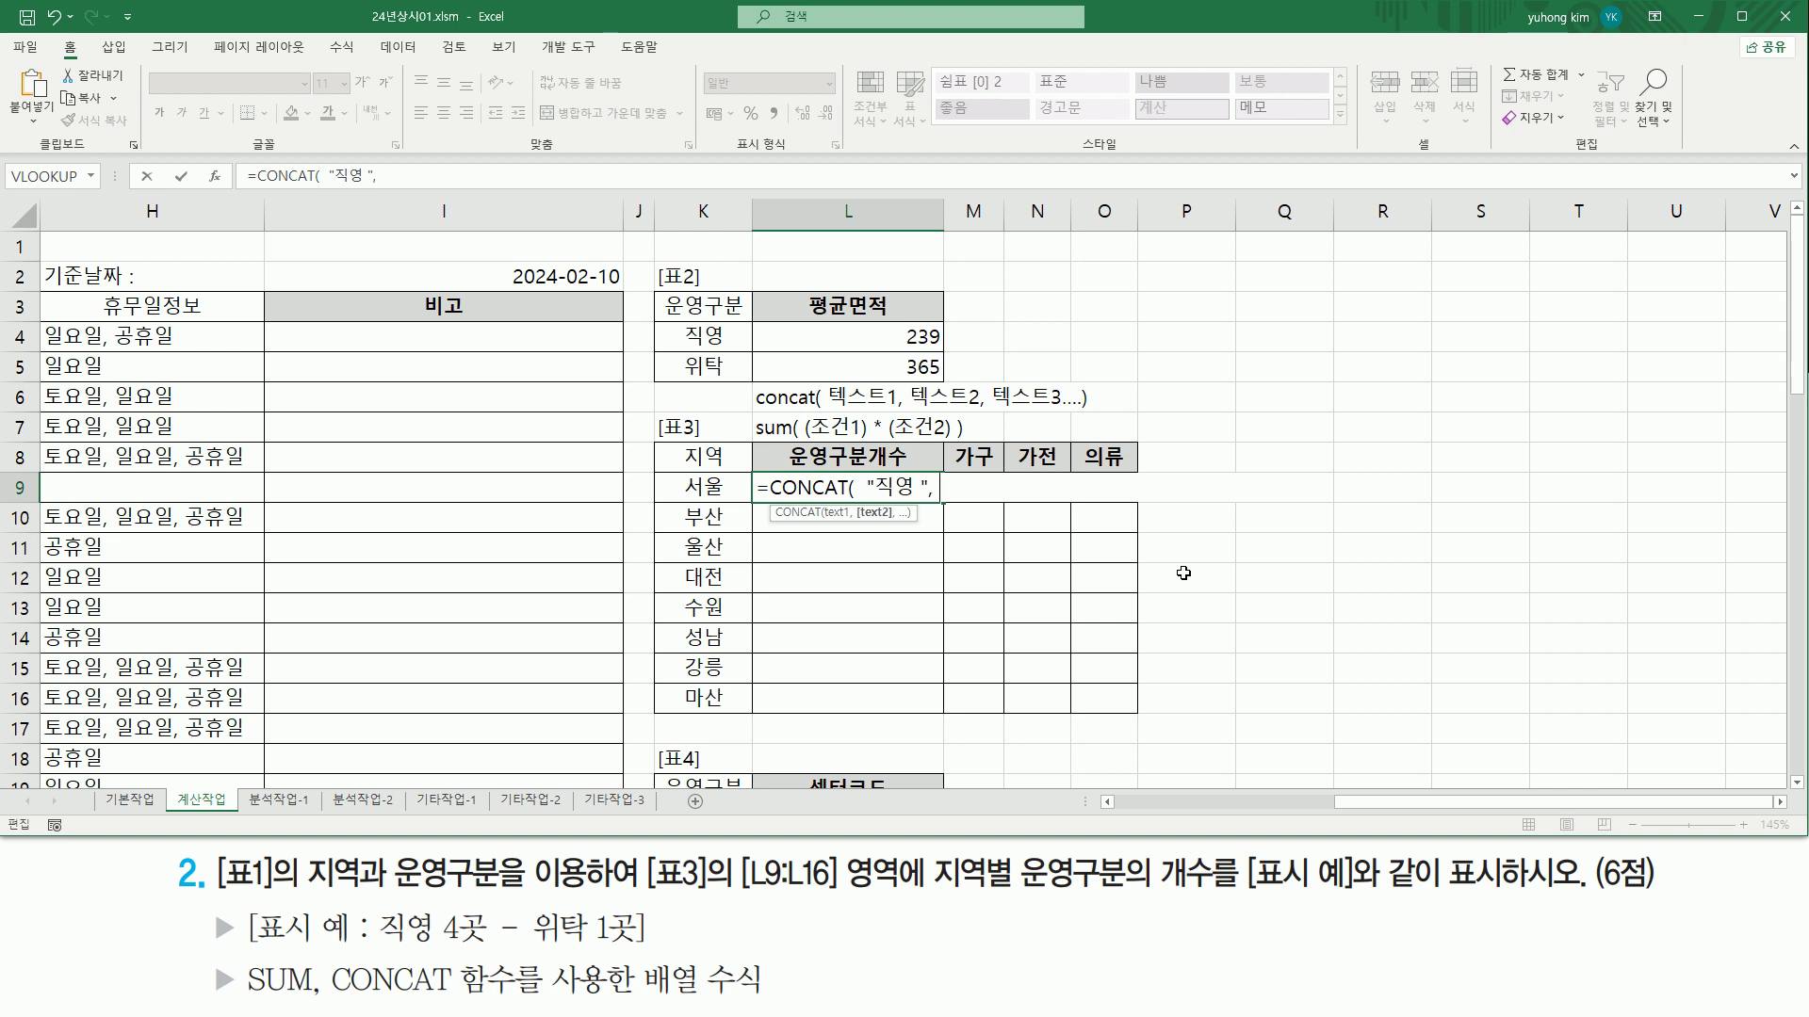
type("SUM( ($B$4:$B$28 = K9 ) * ( $C$4:$C$28 = \"직영\" ) )")
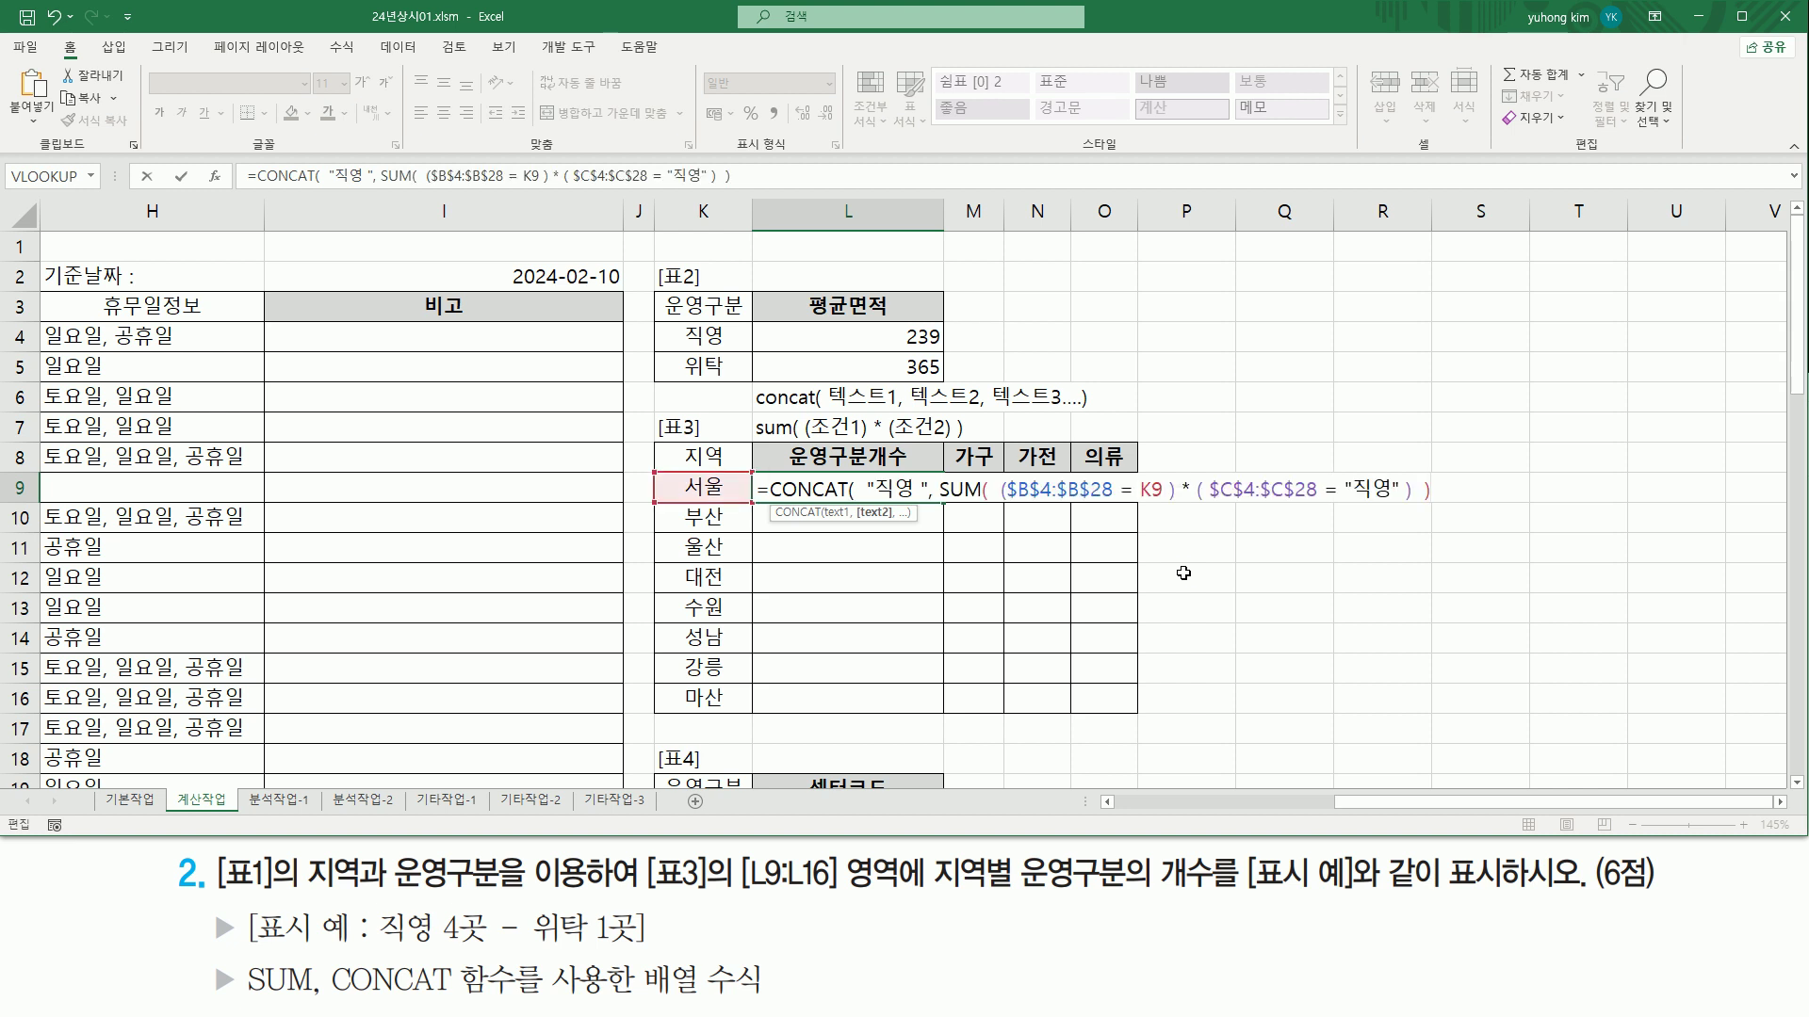
left_click_drag(940, 489, 1491, 489)
key("ctrl+c")
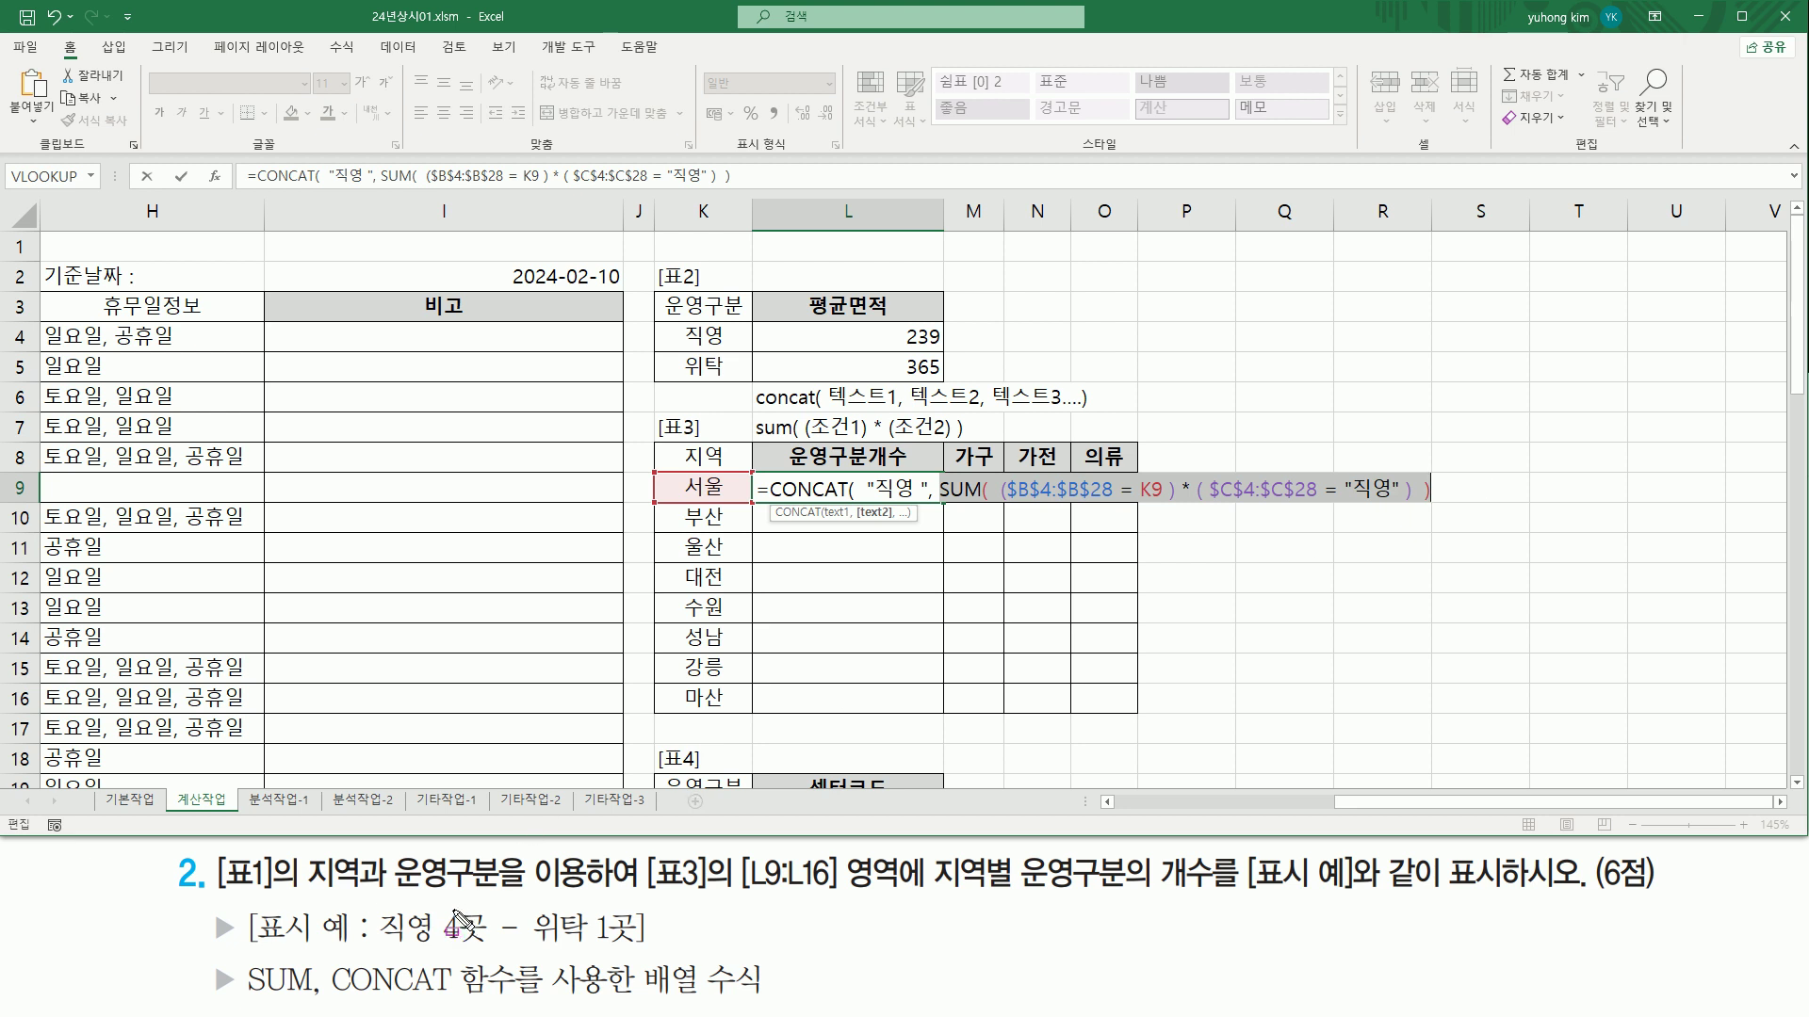
Step: Add "곳 - 위탁 " as the third CONCAT argument, following the spacing of the [표시 예]
mouse_move(453, 909)
left_mouse_down()
mouse_move(453, 942)
mouse_move(599, 950)
left_mouse_up()
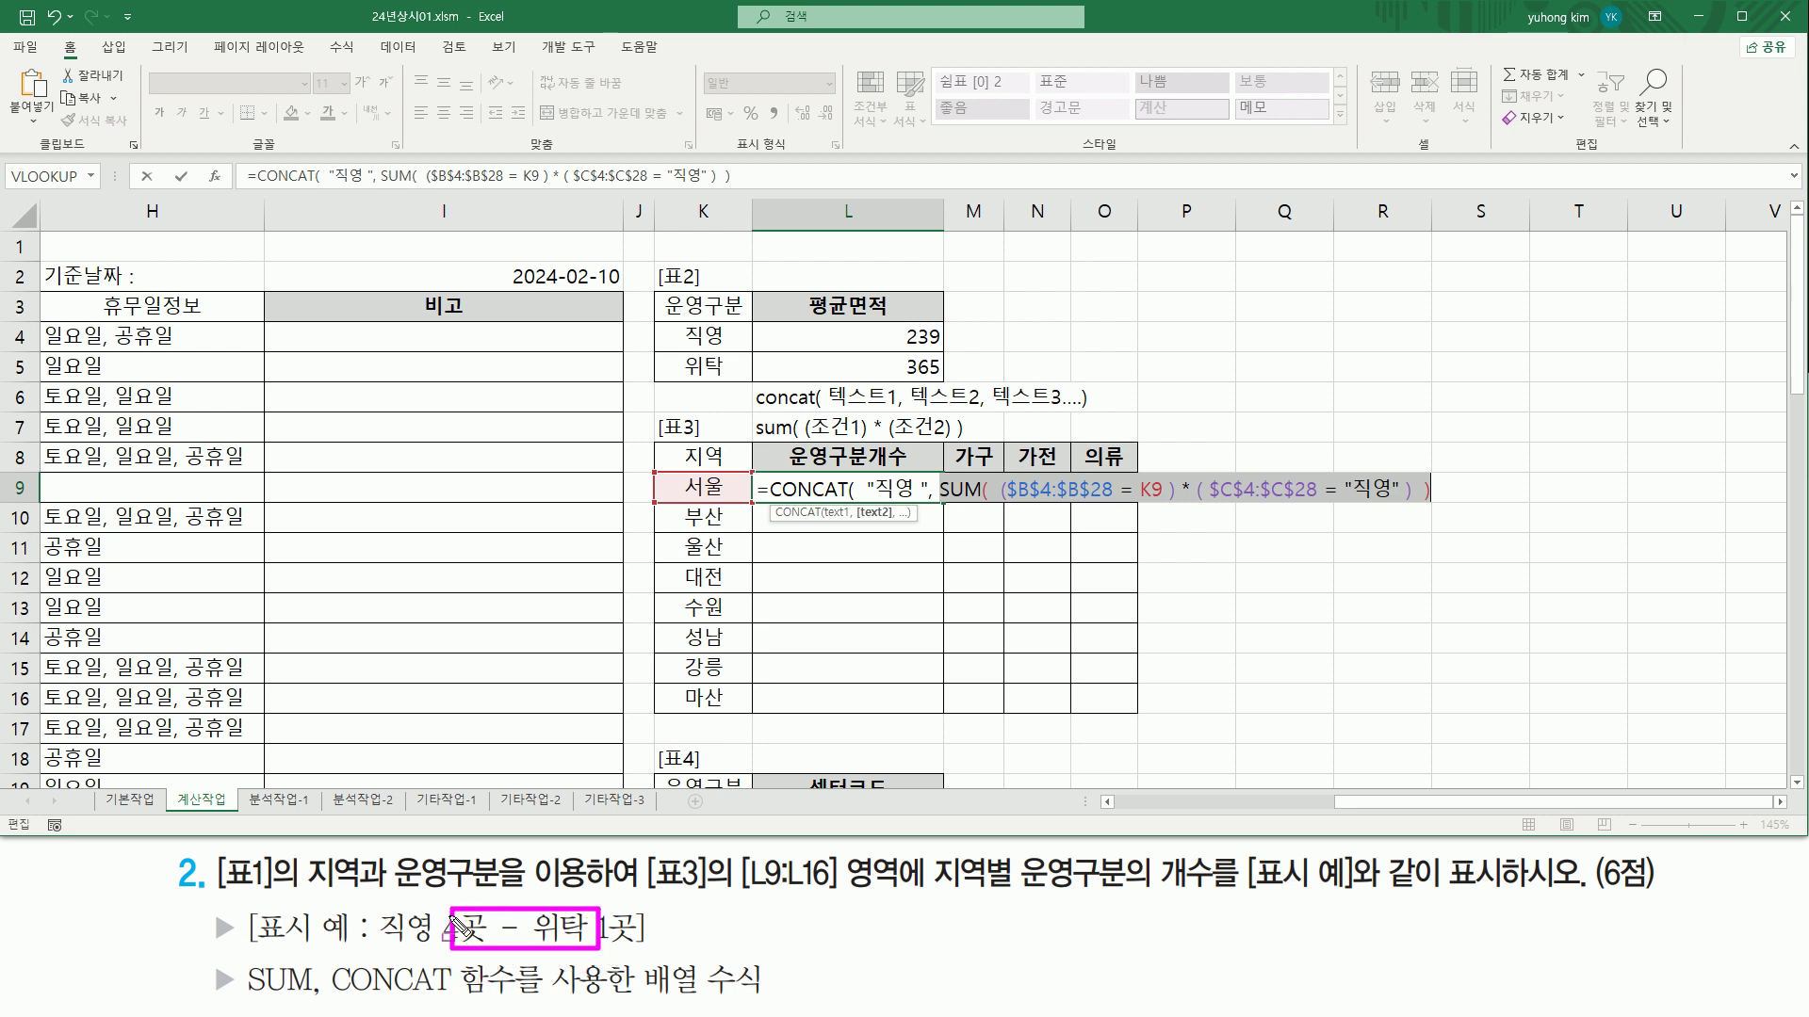
key("Escape")
left_click(1459, 491)
type(",")
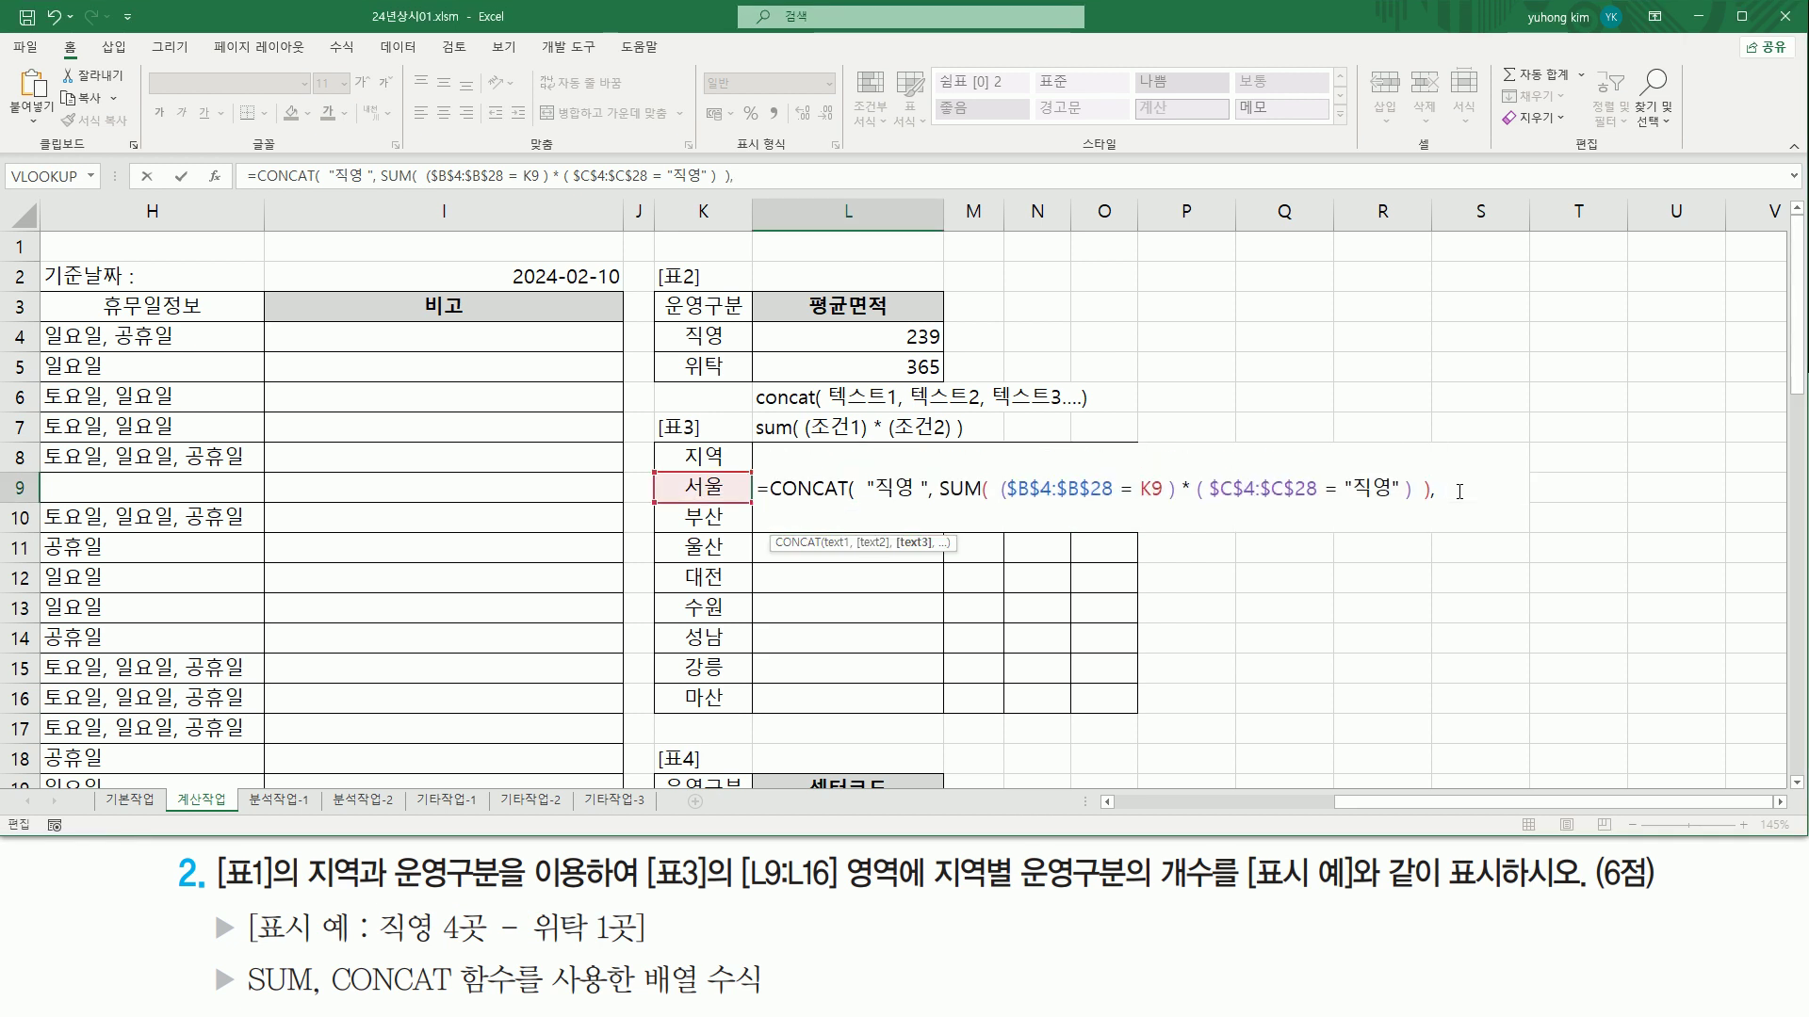
type(" \"곳")
type("위타")
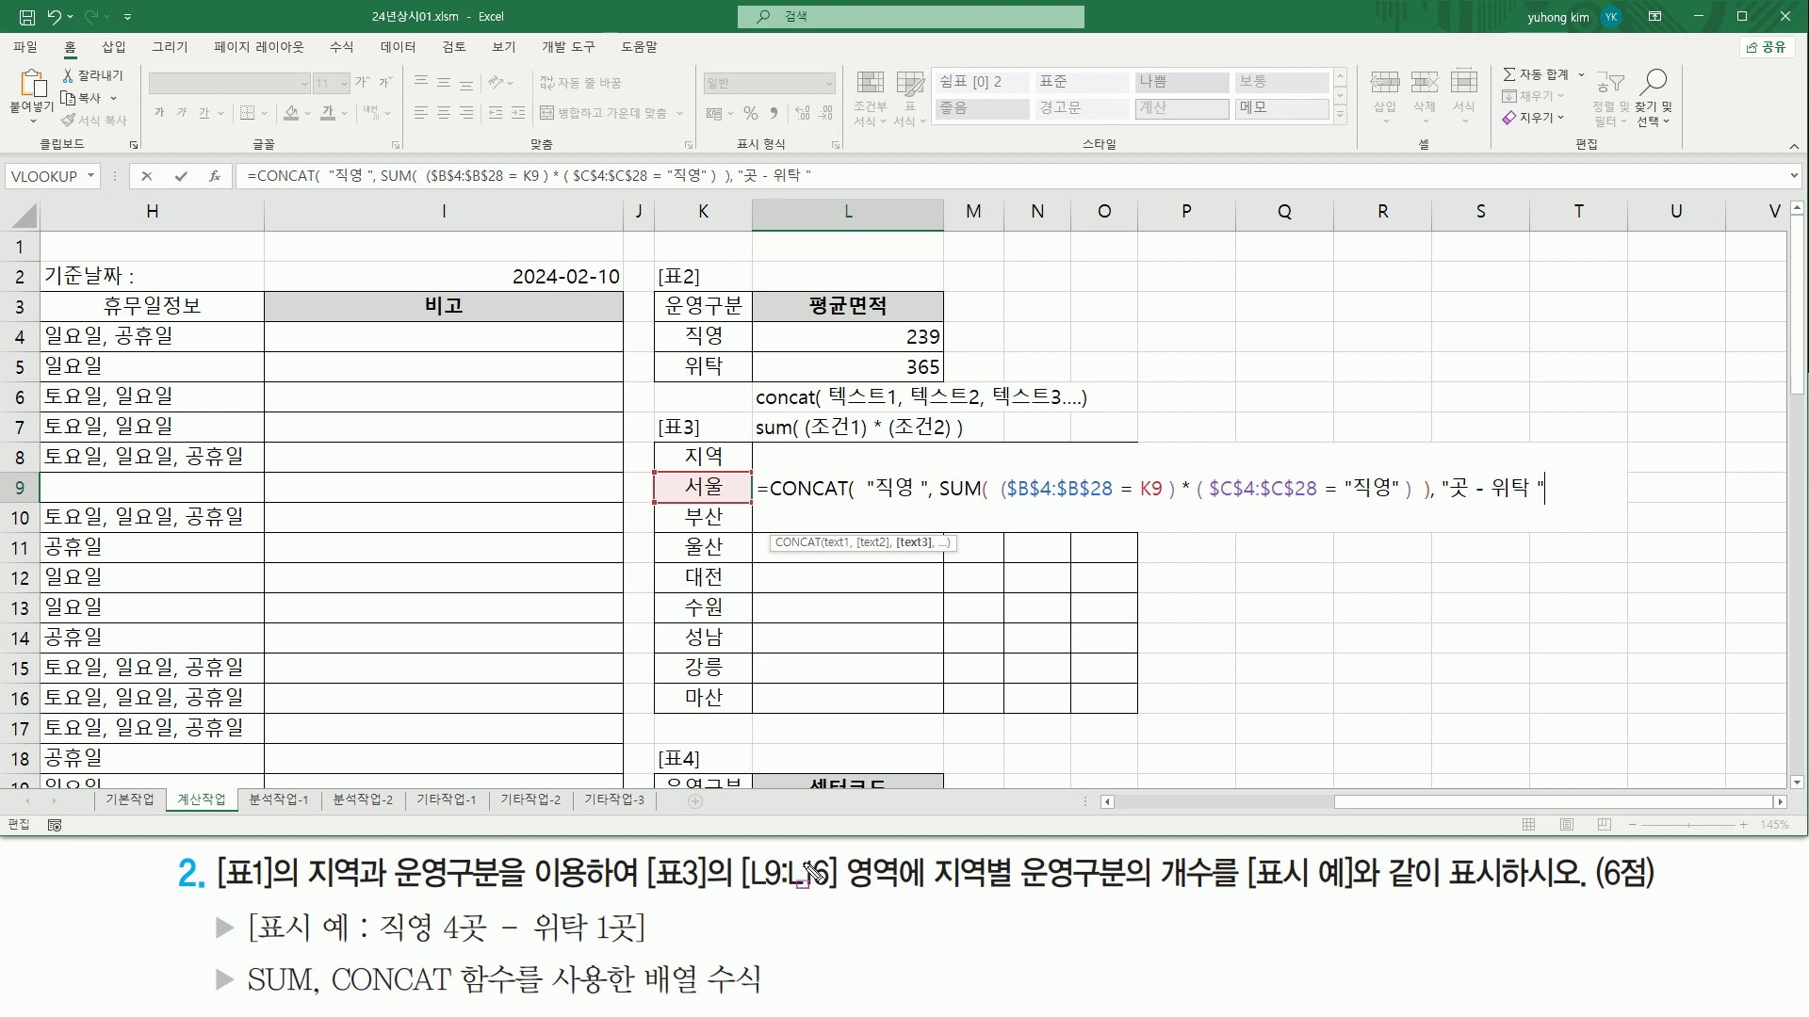
Step: Paste the SUM expression as the fourth CONCAT argument and change its 운영구분 criterion to "위탁"
mouse_move(456, 902)
left_mouse_down()
mouse_move(475, 942)
mouse_move(597, 954)
left_mouse_up()
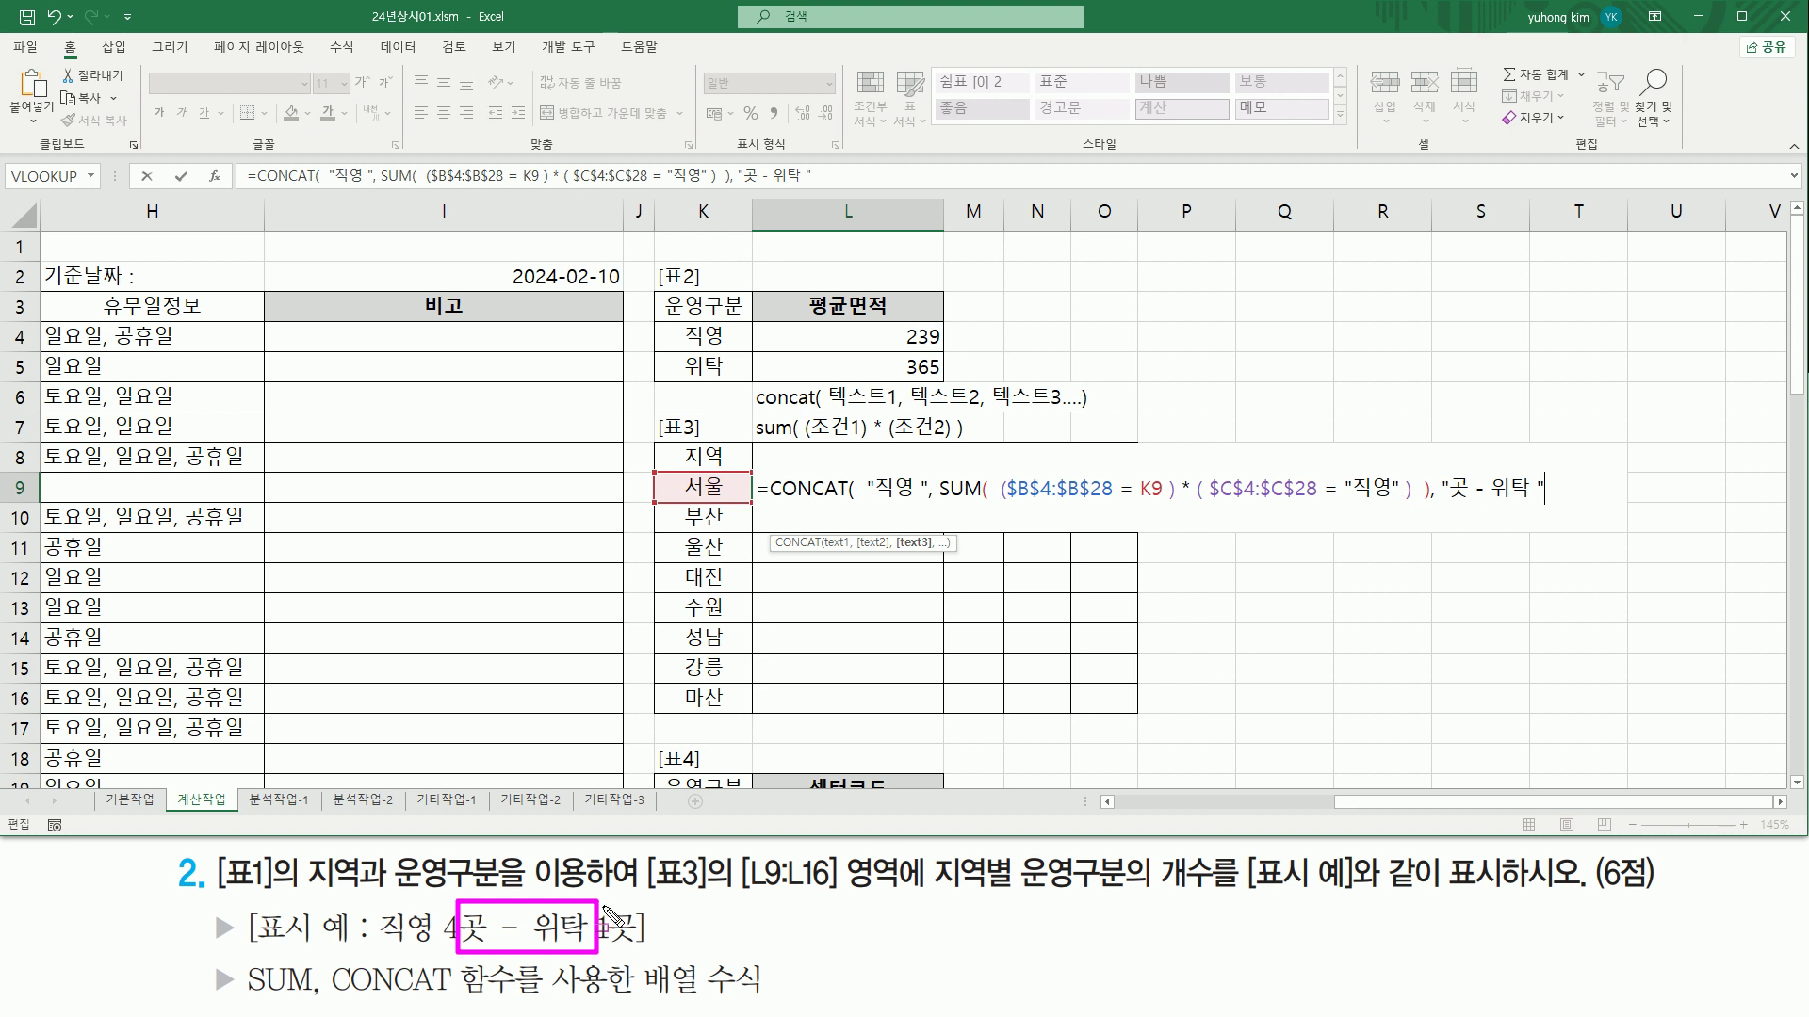
left_click_drag(604, 907, 603, 865)
key("Escape")
type(",")
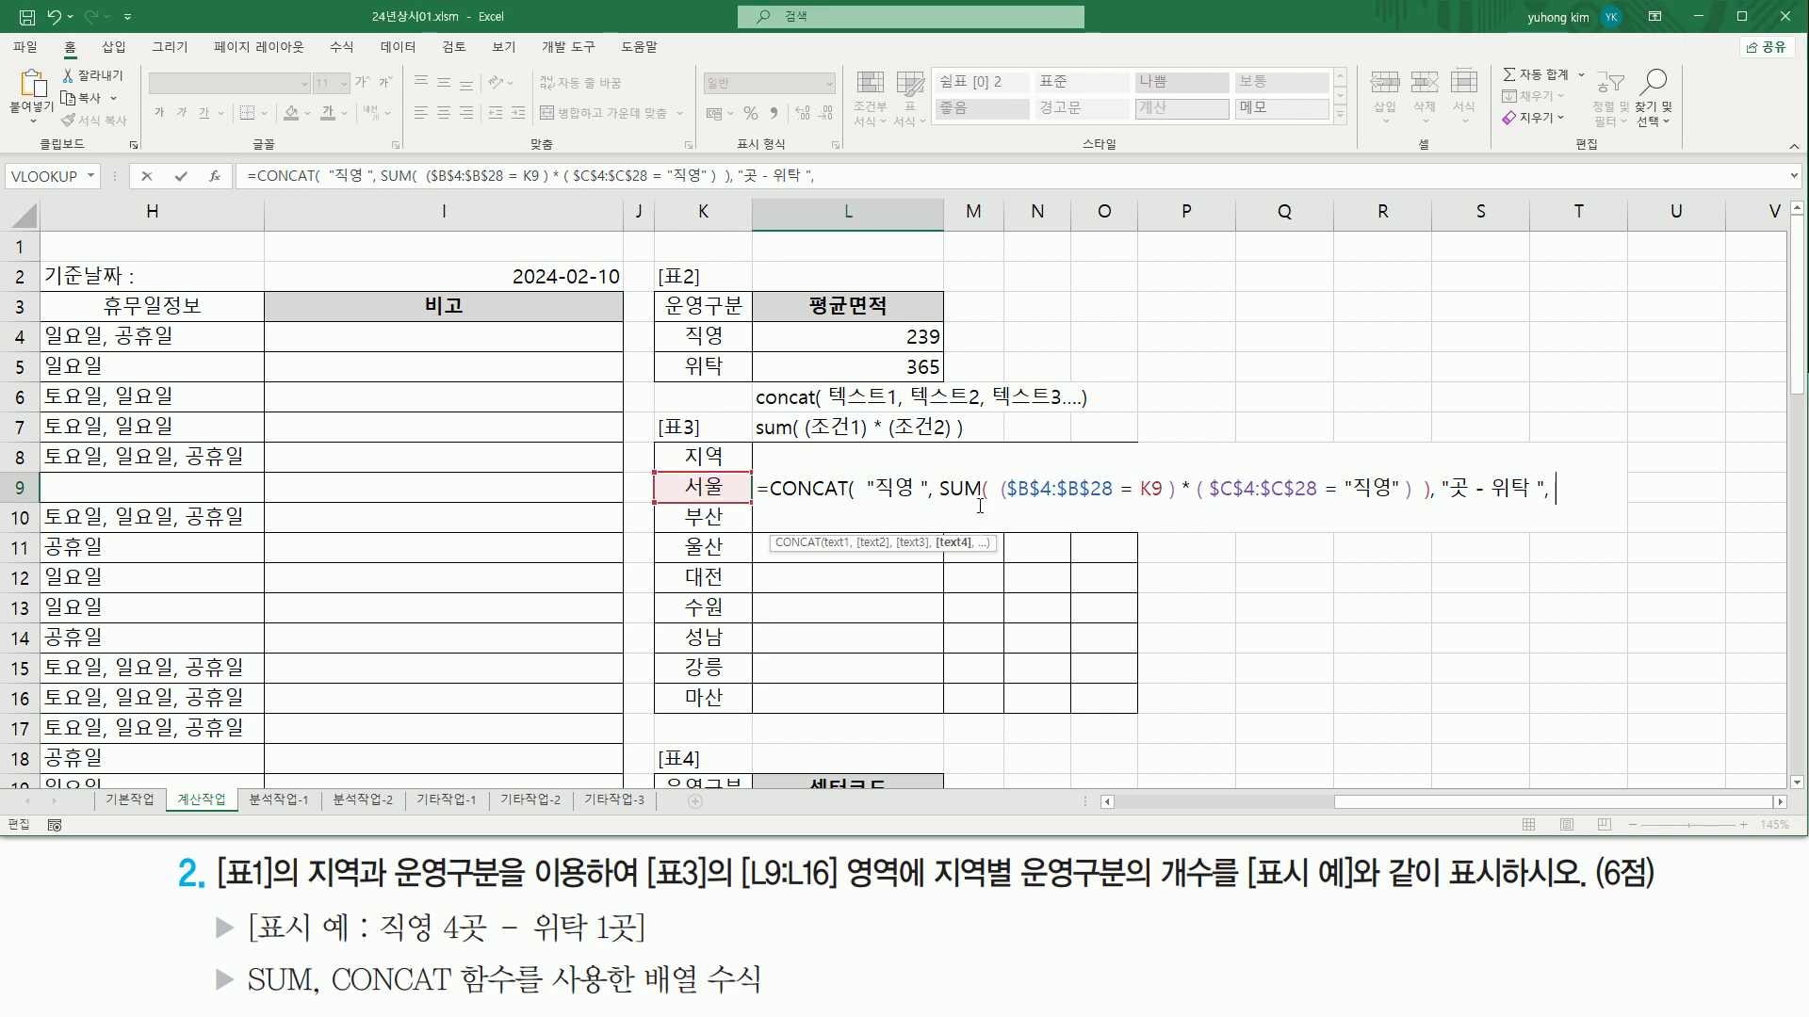
left_click_drag(937, 507, 1432, 504)
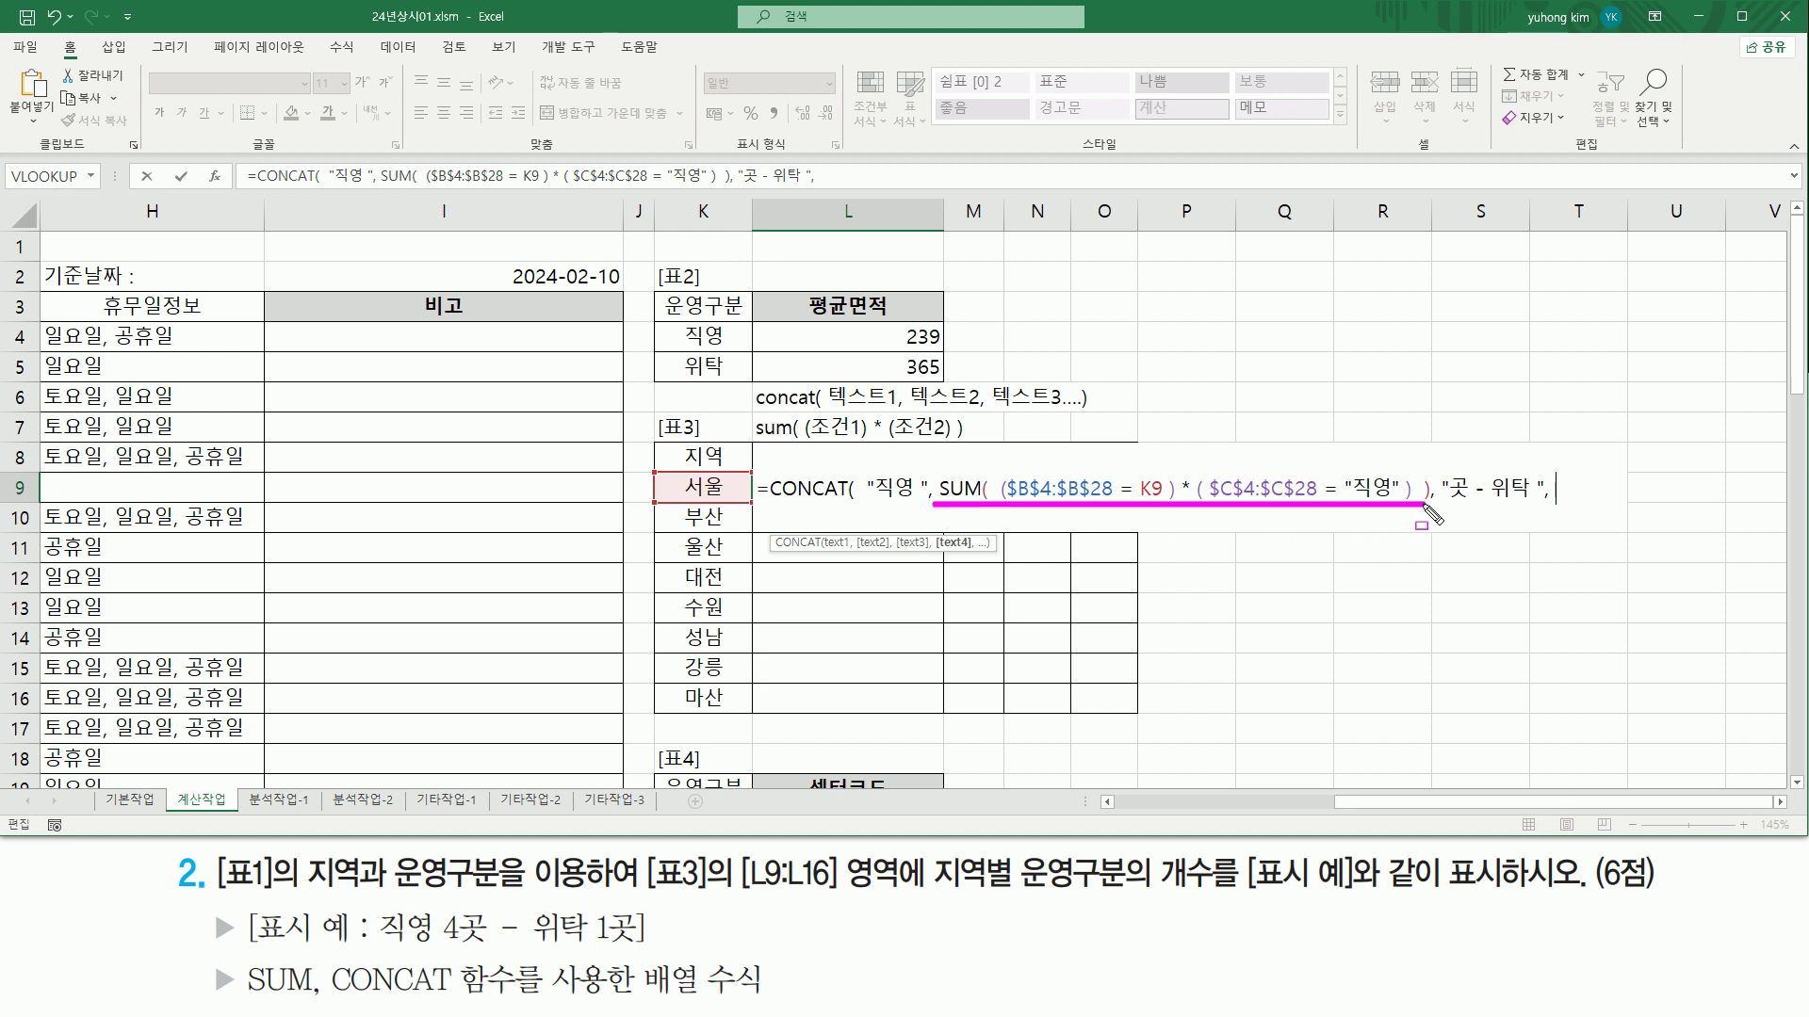
key("Escape")
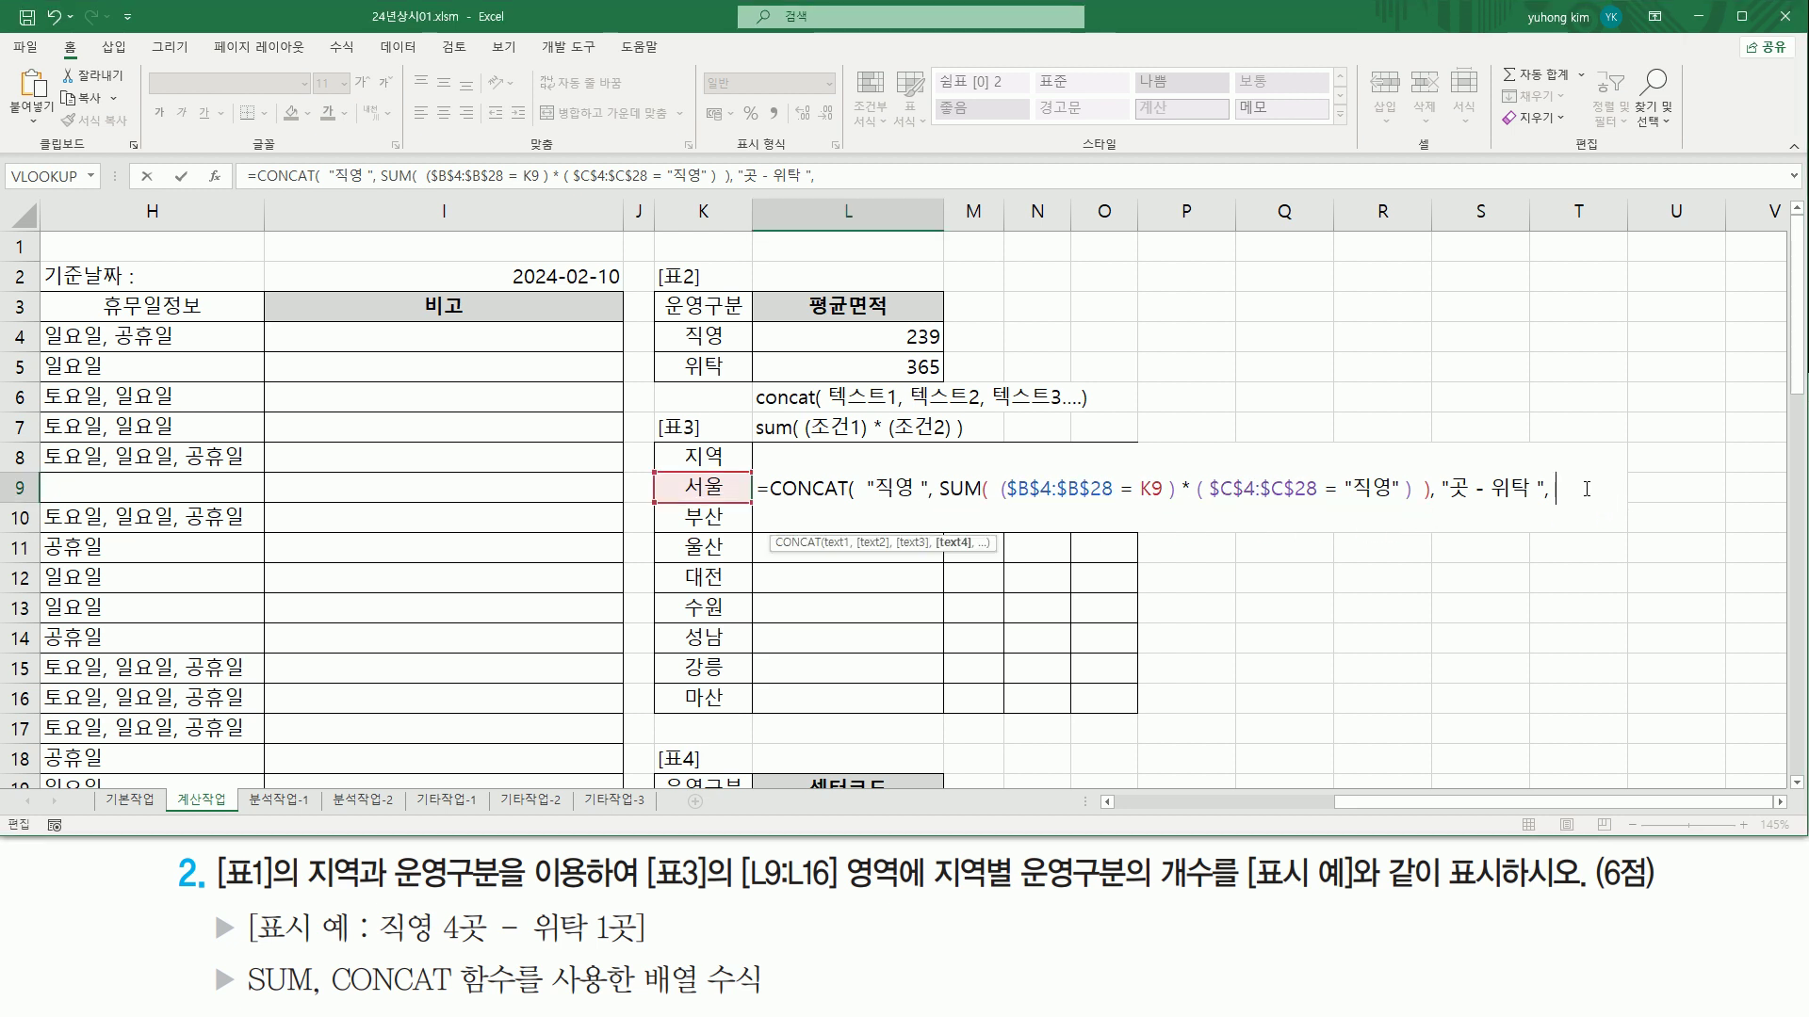
key("ctrl+v")
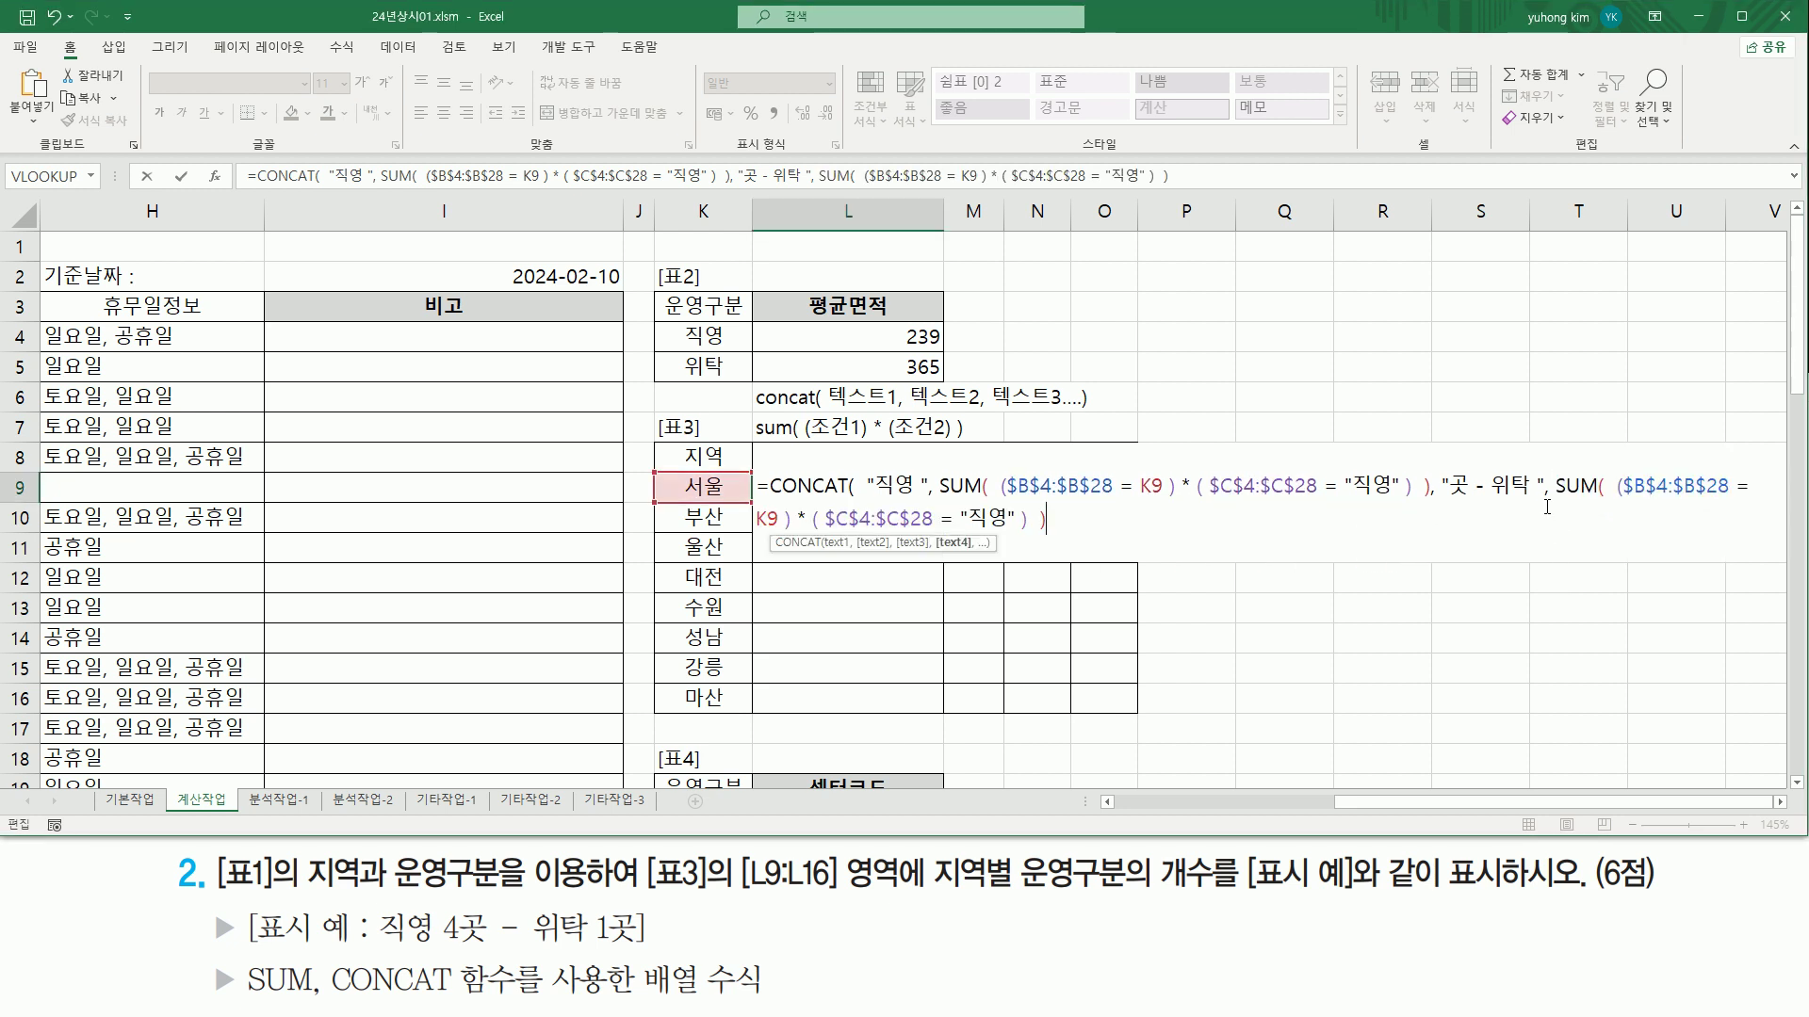
left_click_drag(1554, 486, 1007, 519)
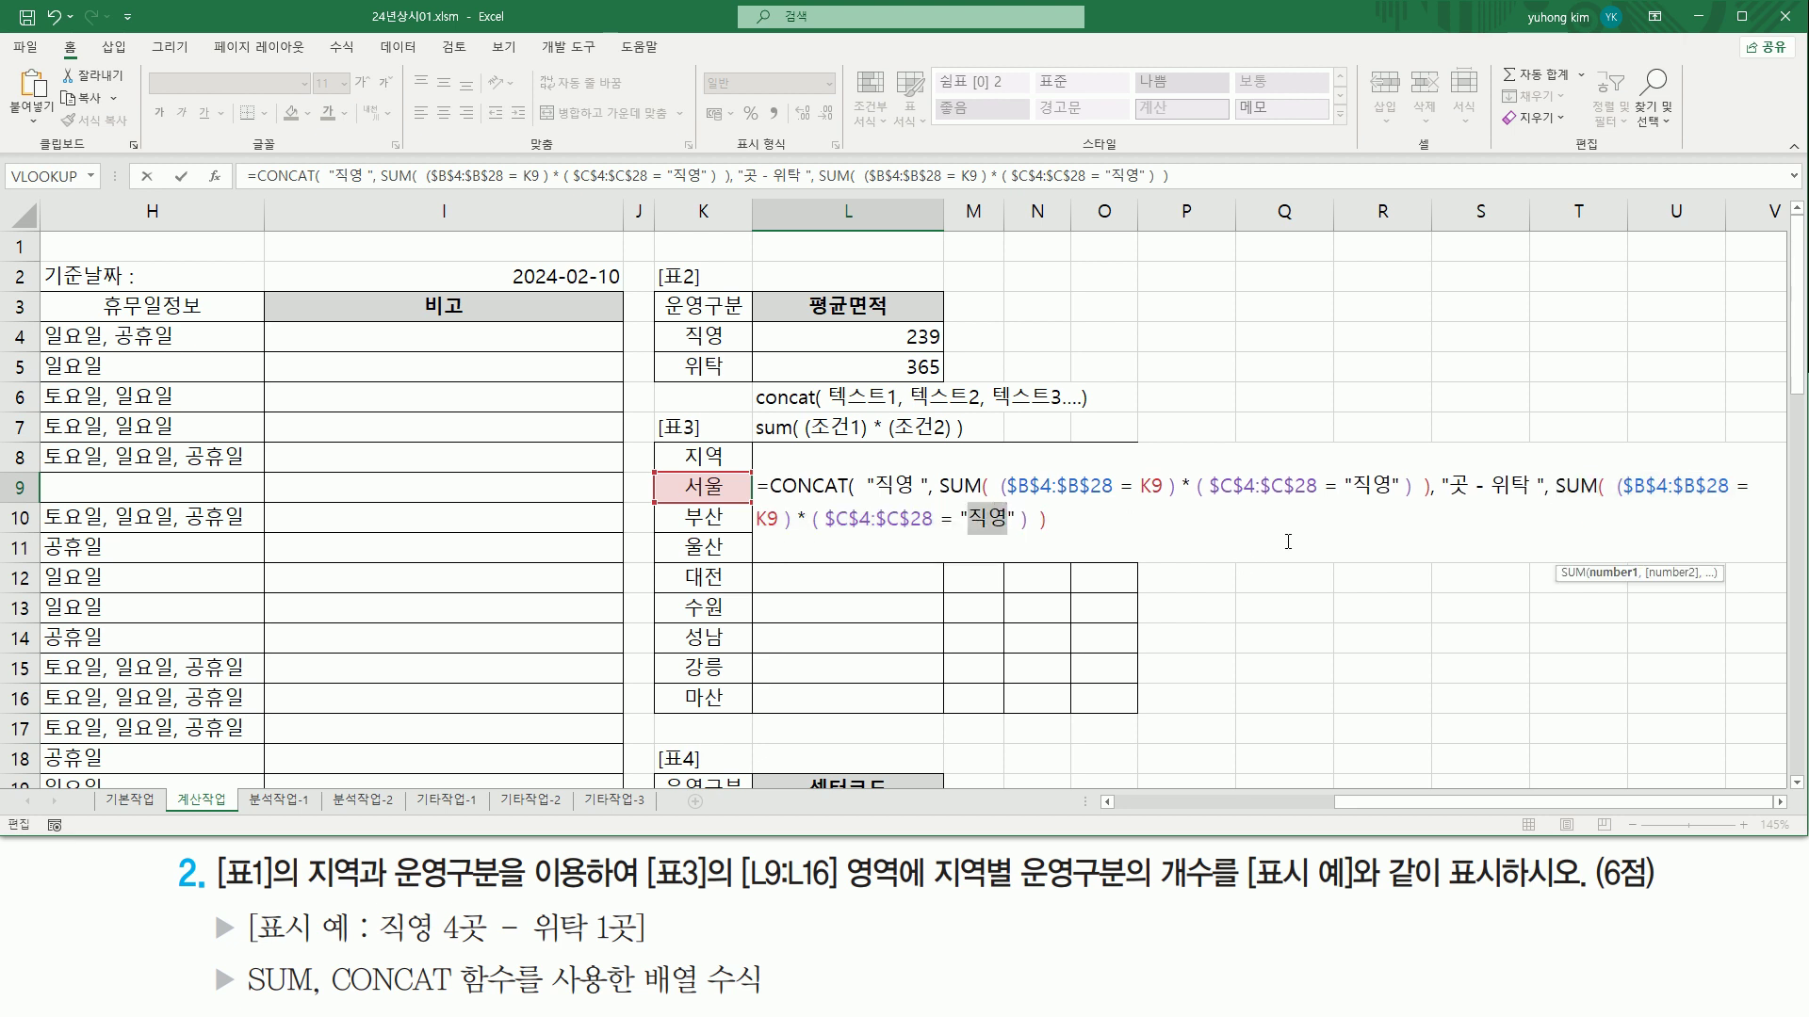
type("위탁")
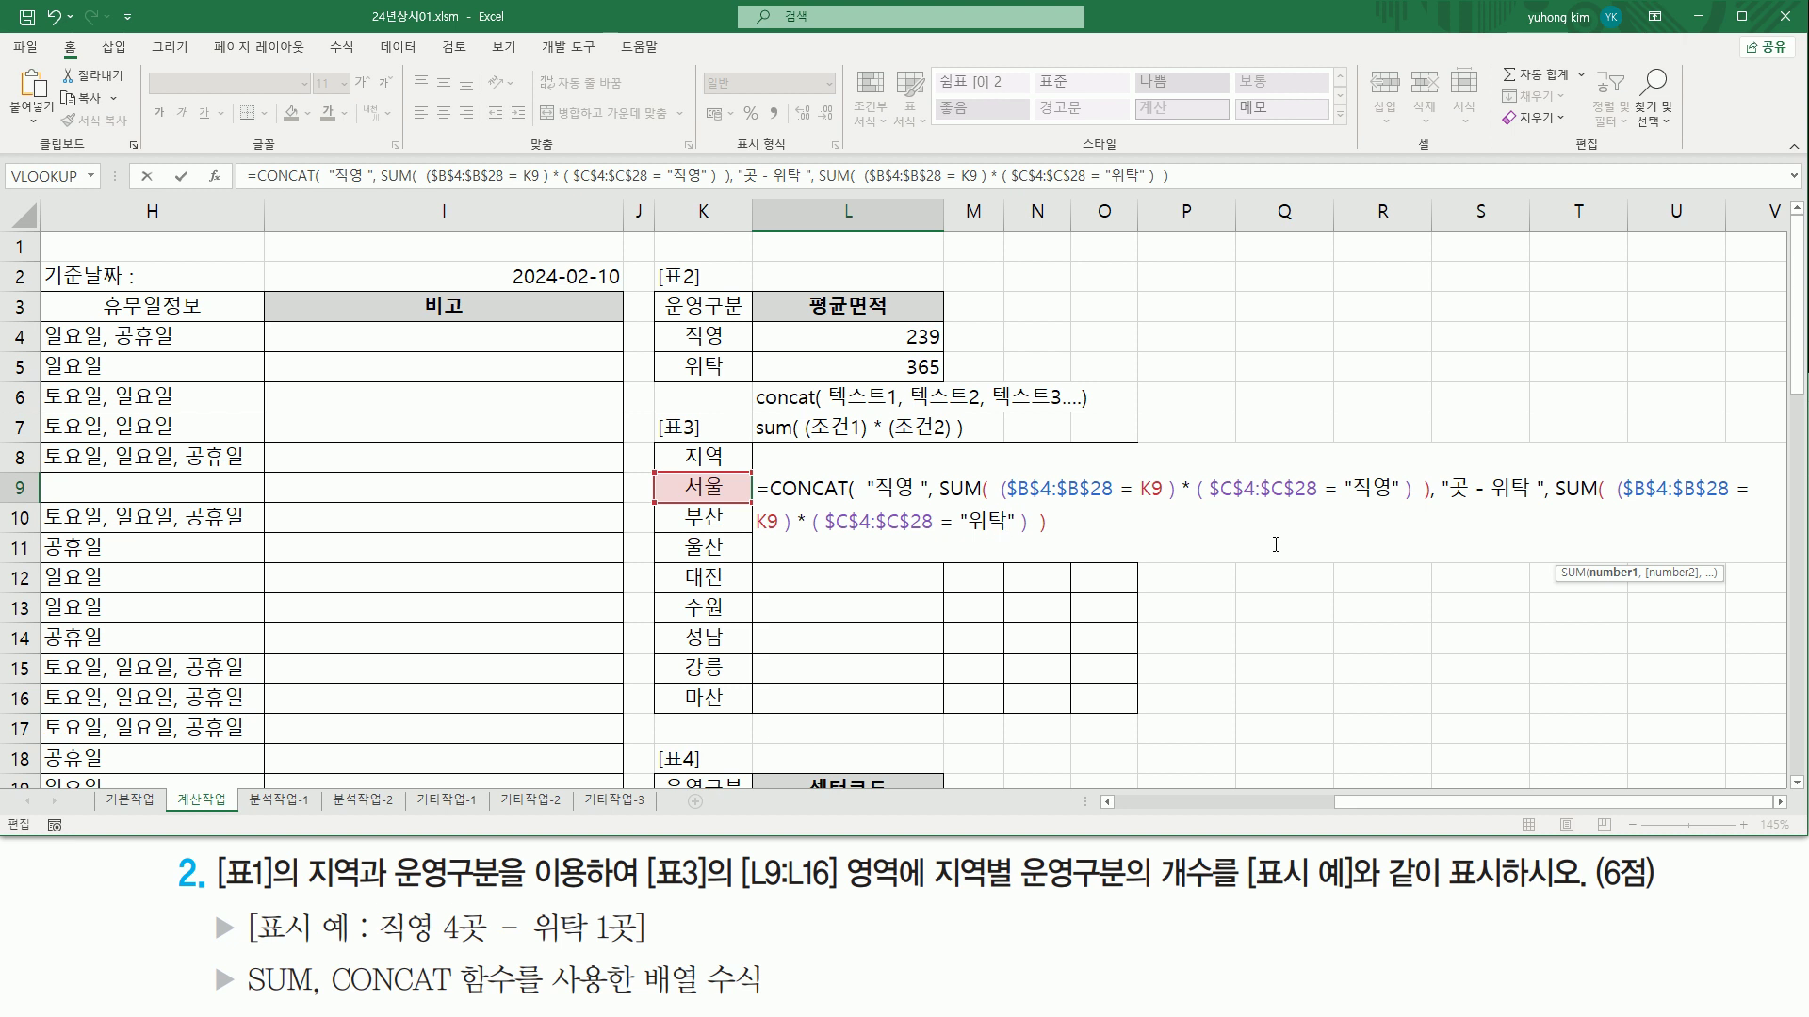
Step: Add "곳" as the last CONCAT argument and, with the whole formula copied, commit it in L9 as an array formula
left_click(1096, 523)
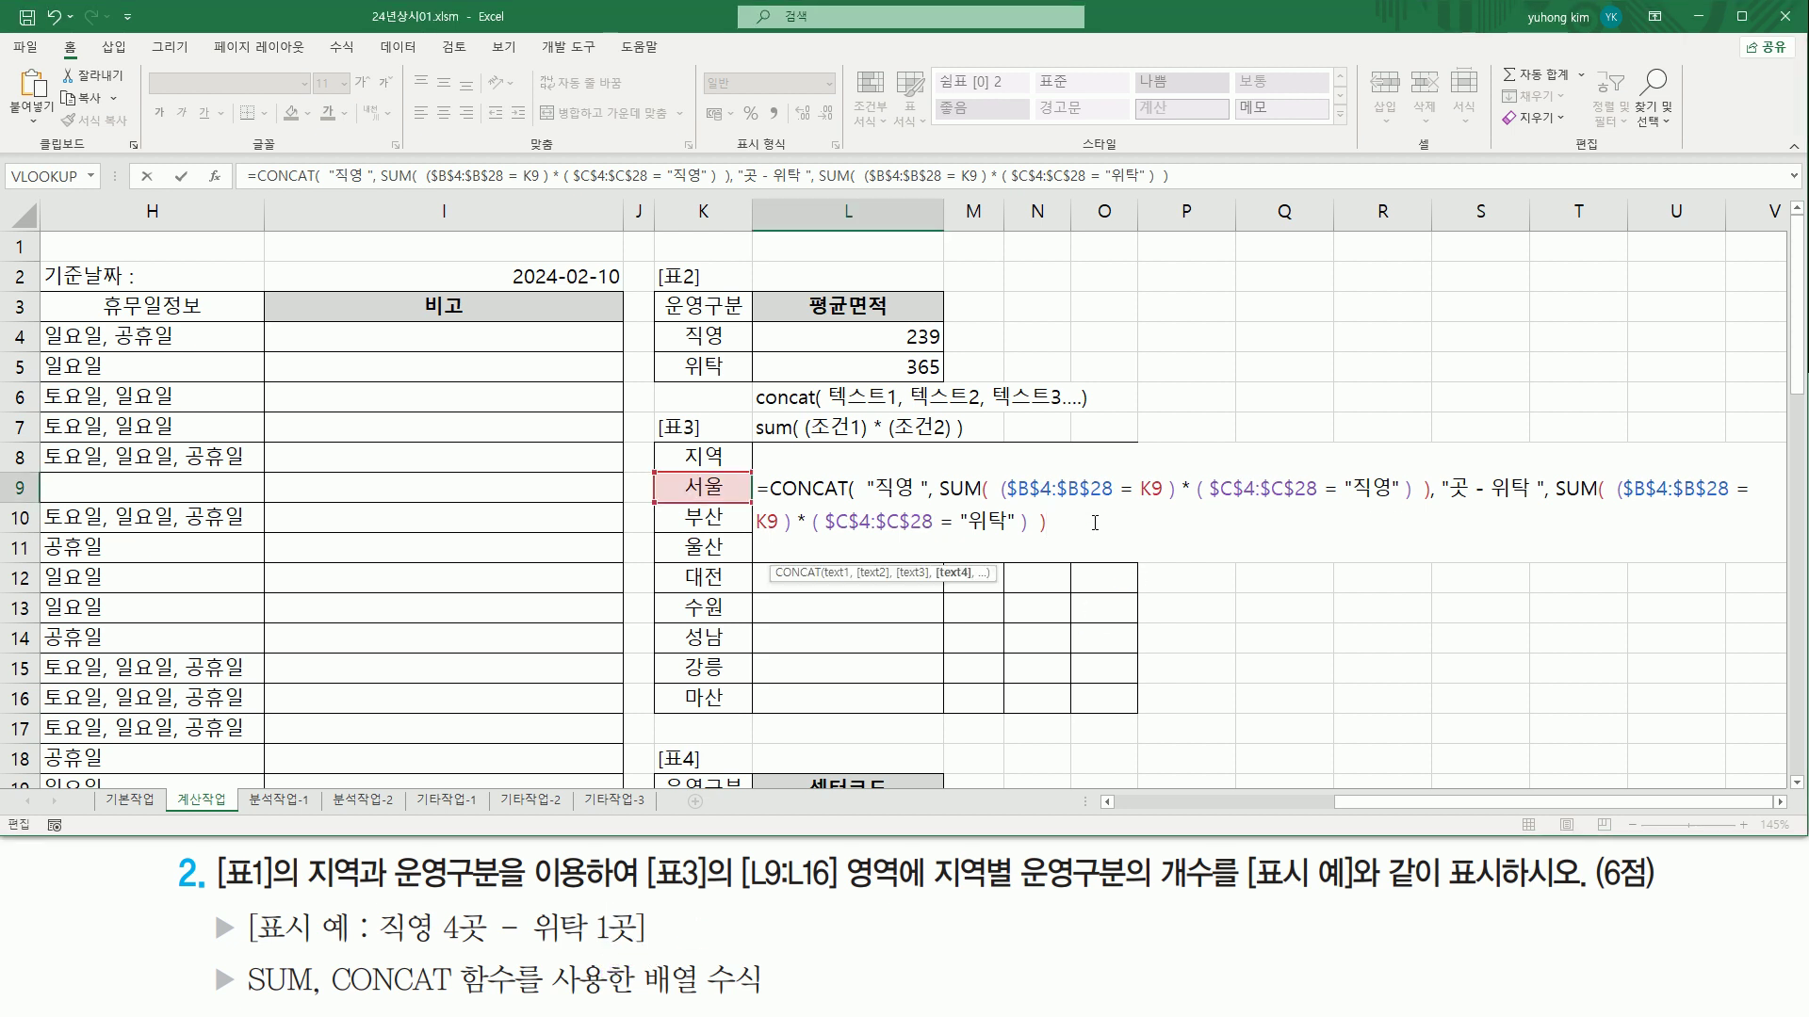
type(", \"곳")
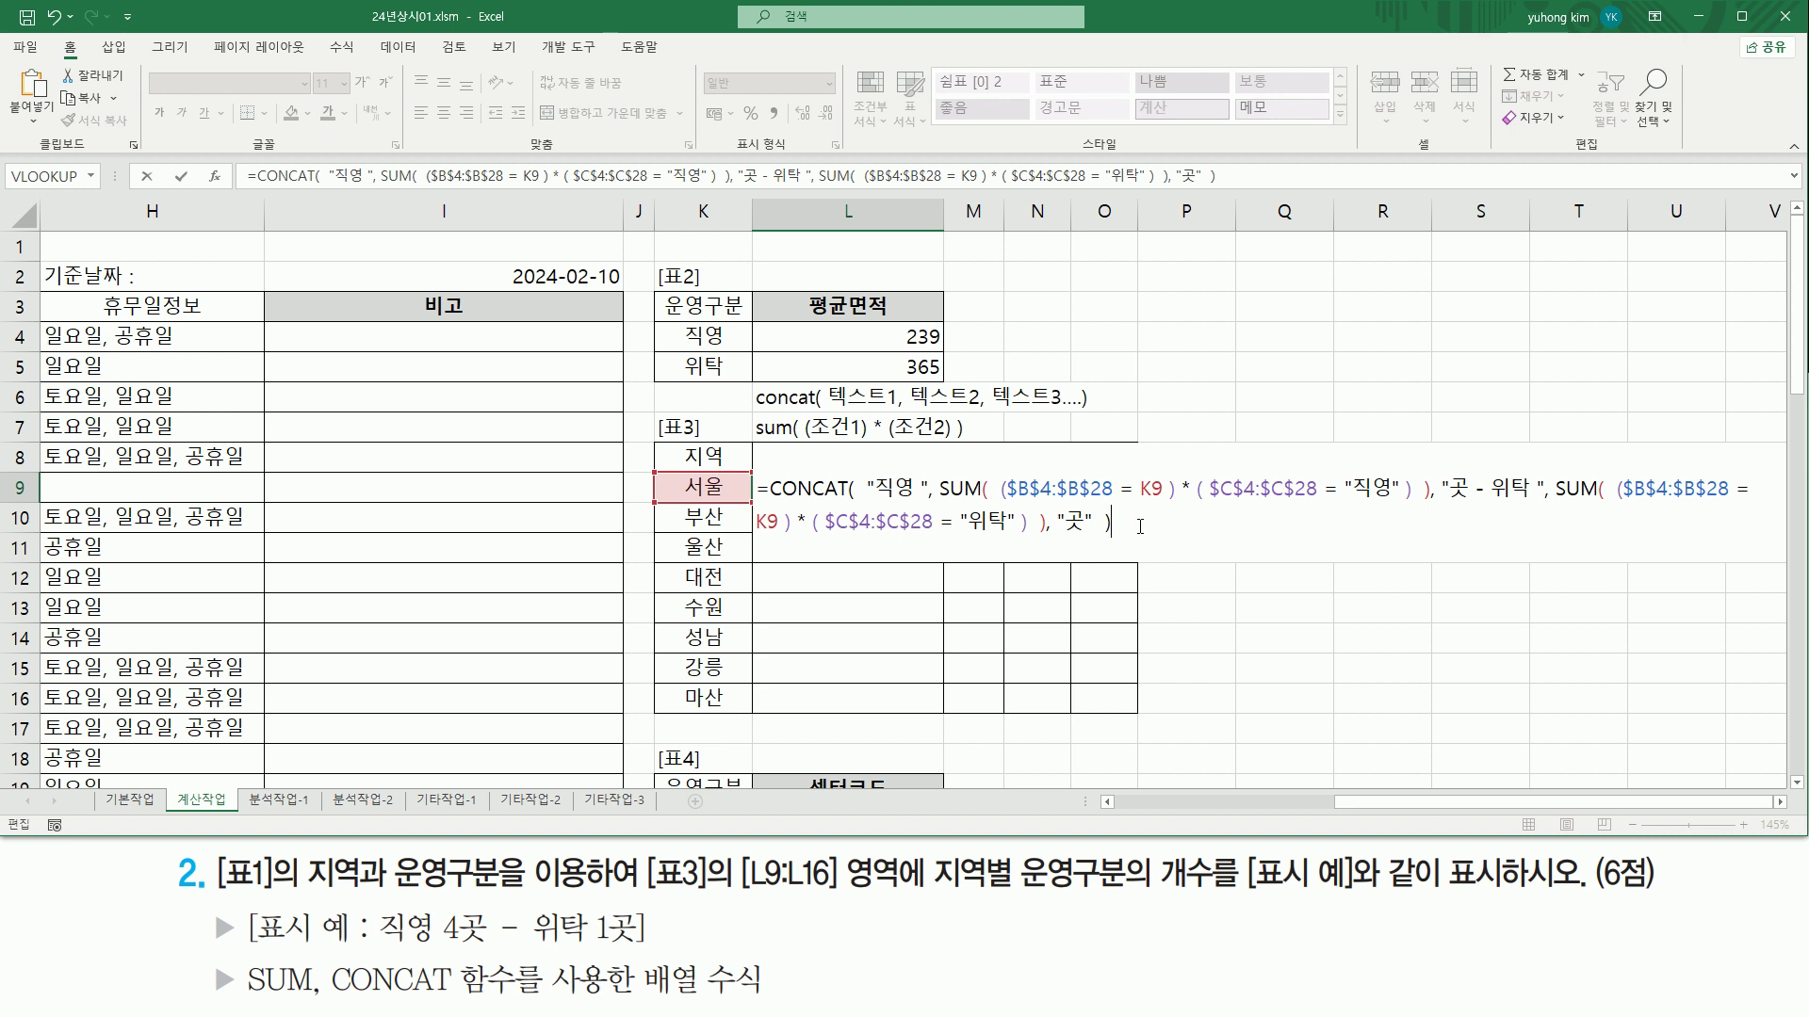
left_click_drag(1140, 527, 675, 483)
key("ctrl+c")
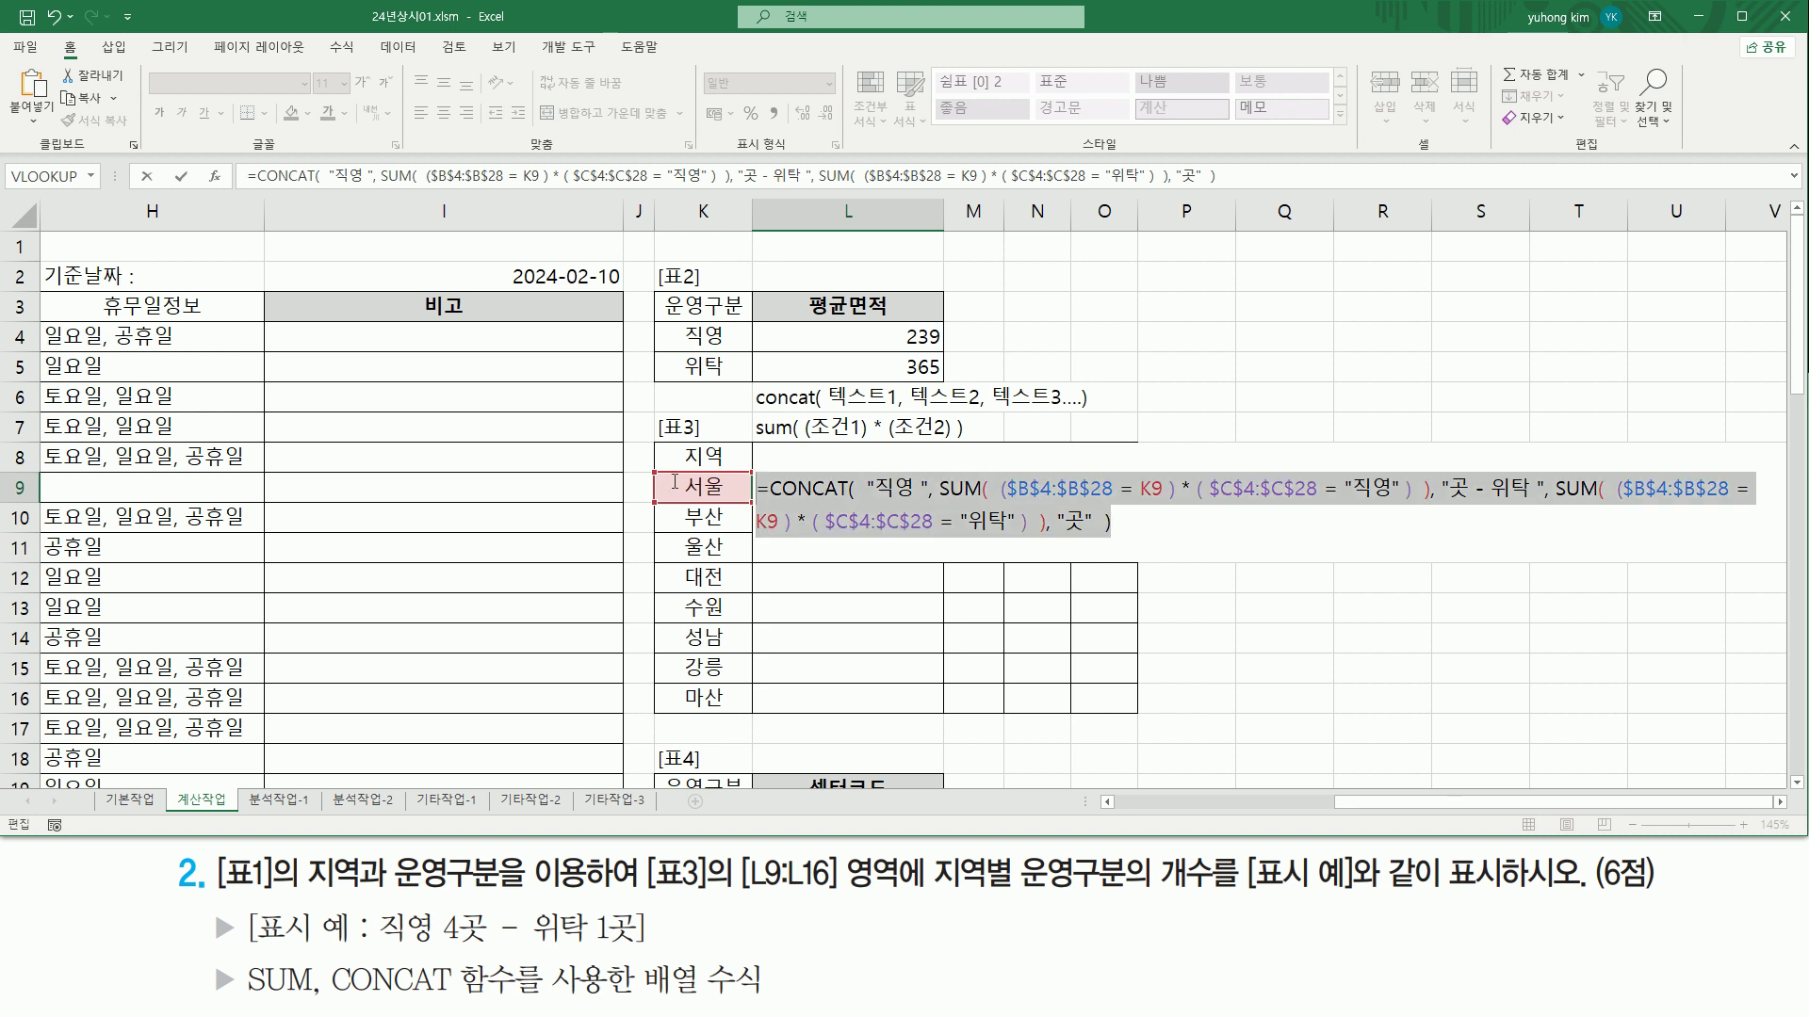
left_click(798, 486)
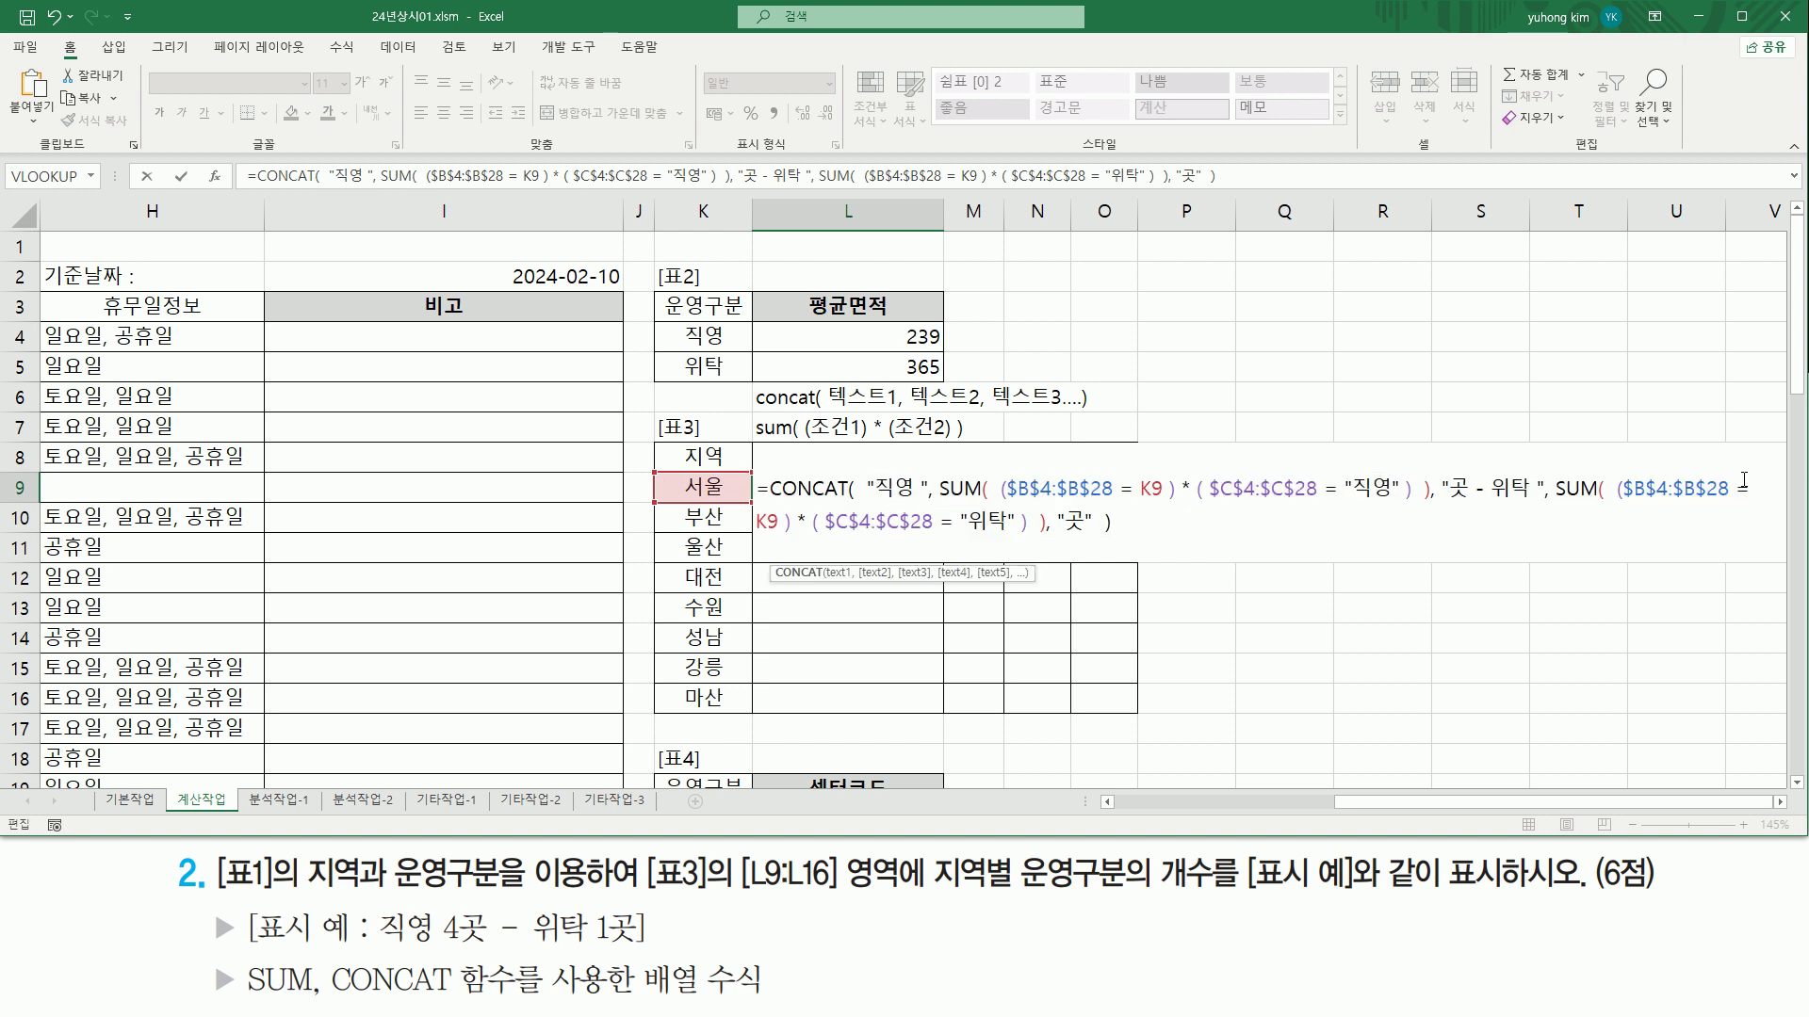
key("ctrl+shift+Return")
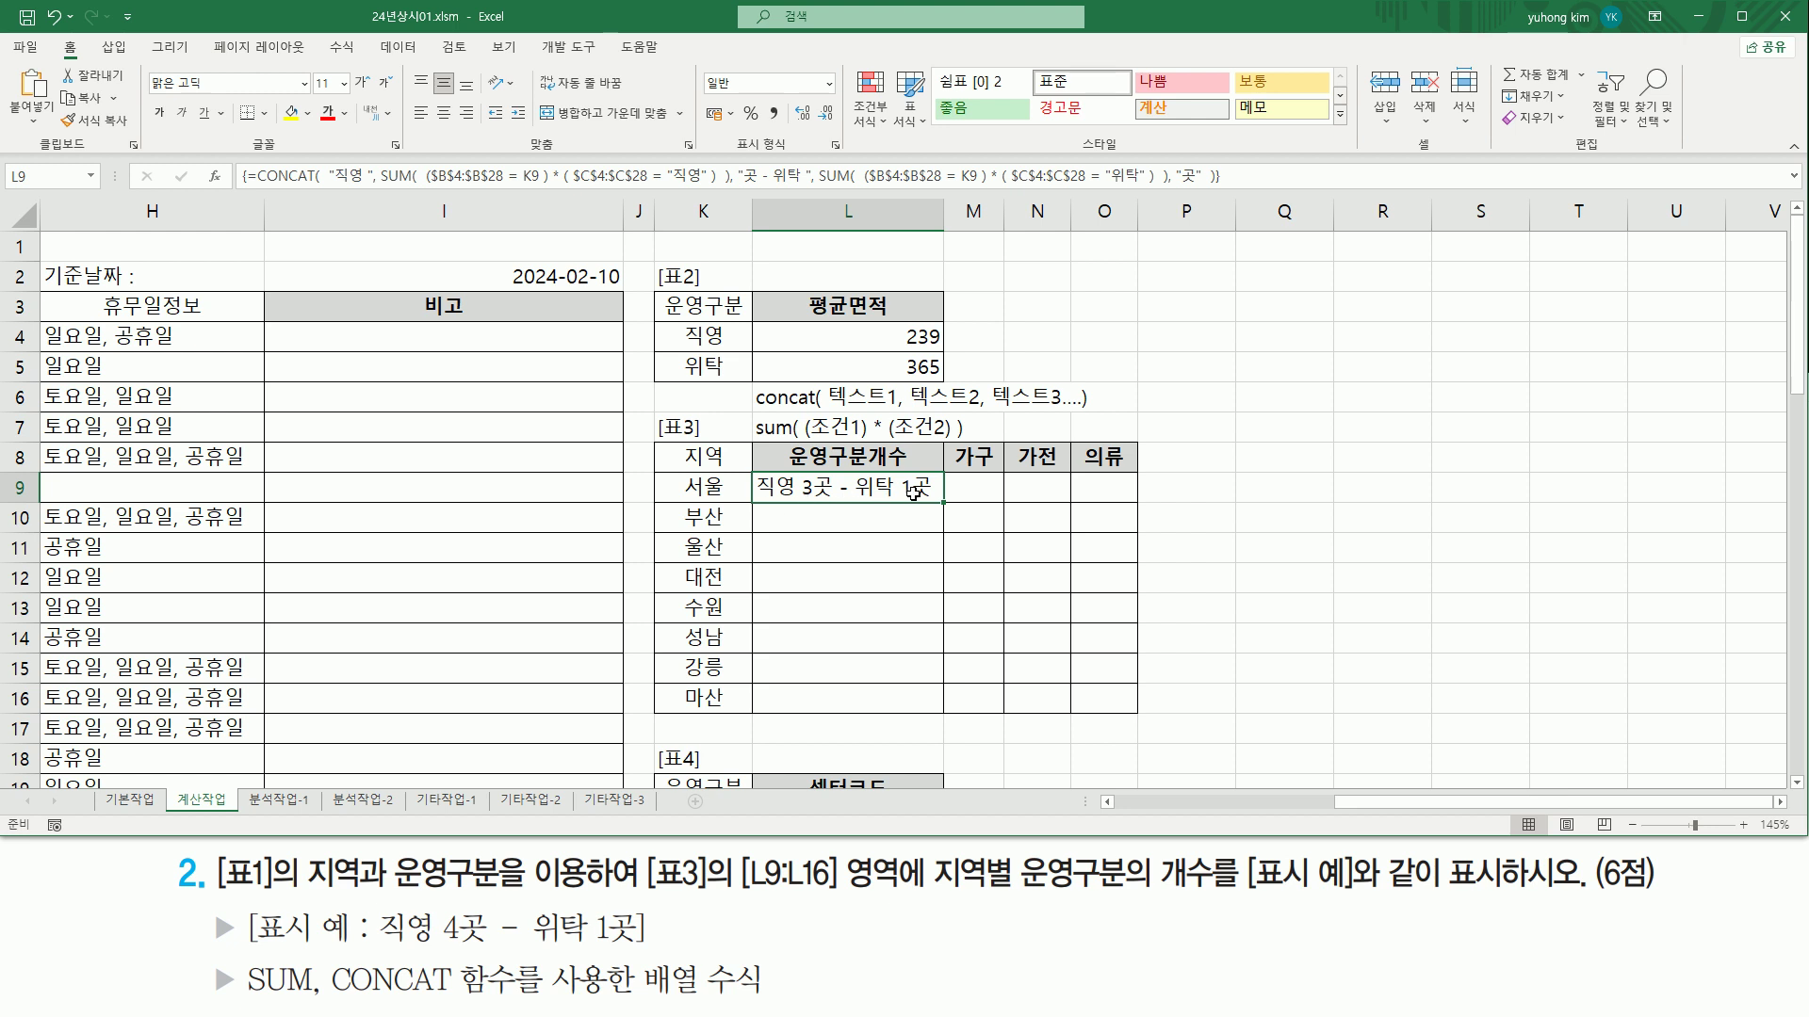
Step: Check the spacing of the L9 result against the [표시 예] and fill the array formula down through L16
left_click(808, 574)
mouse_move(438, 914)
left_mouse_down()
mouse_move(438, 942)
mouse_move(590, 942)
left_mouse_up()
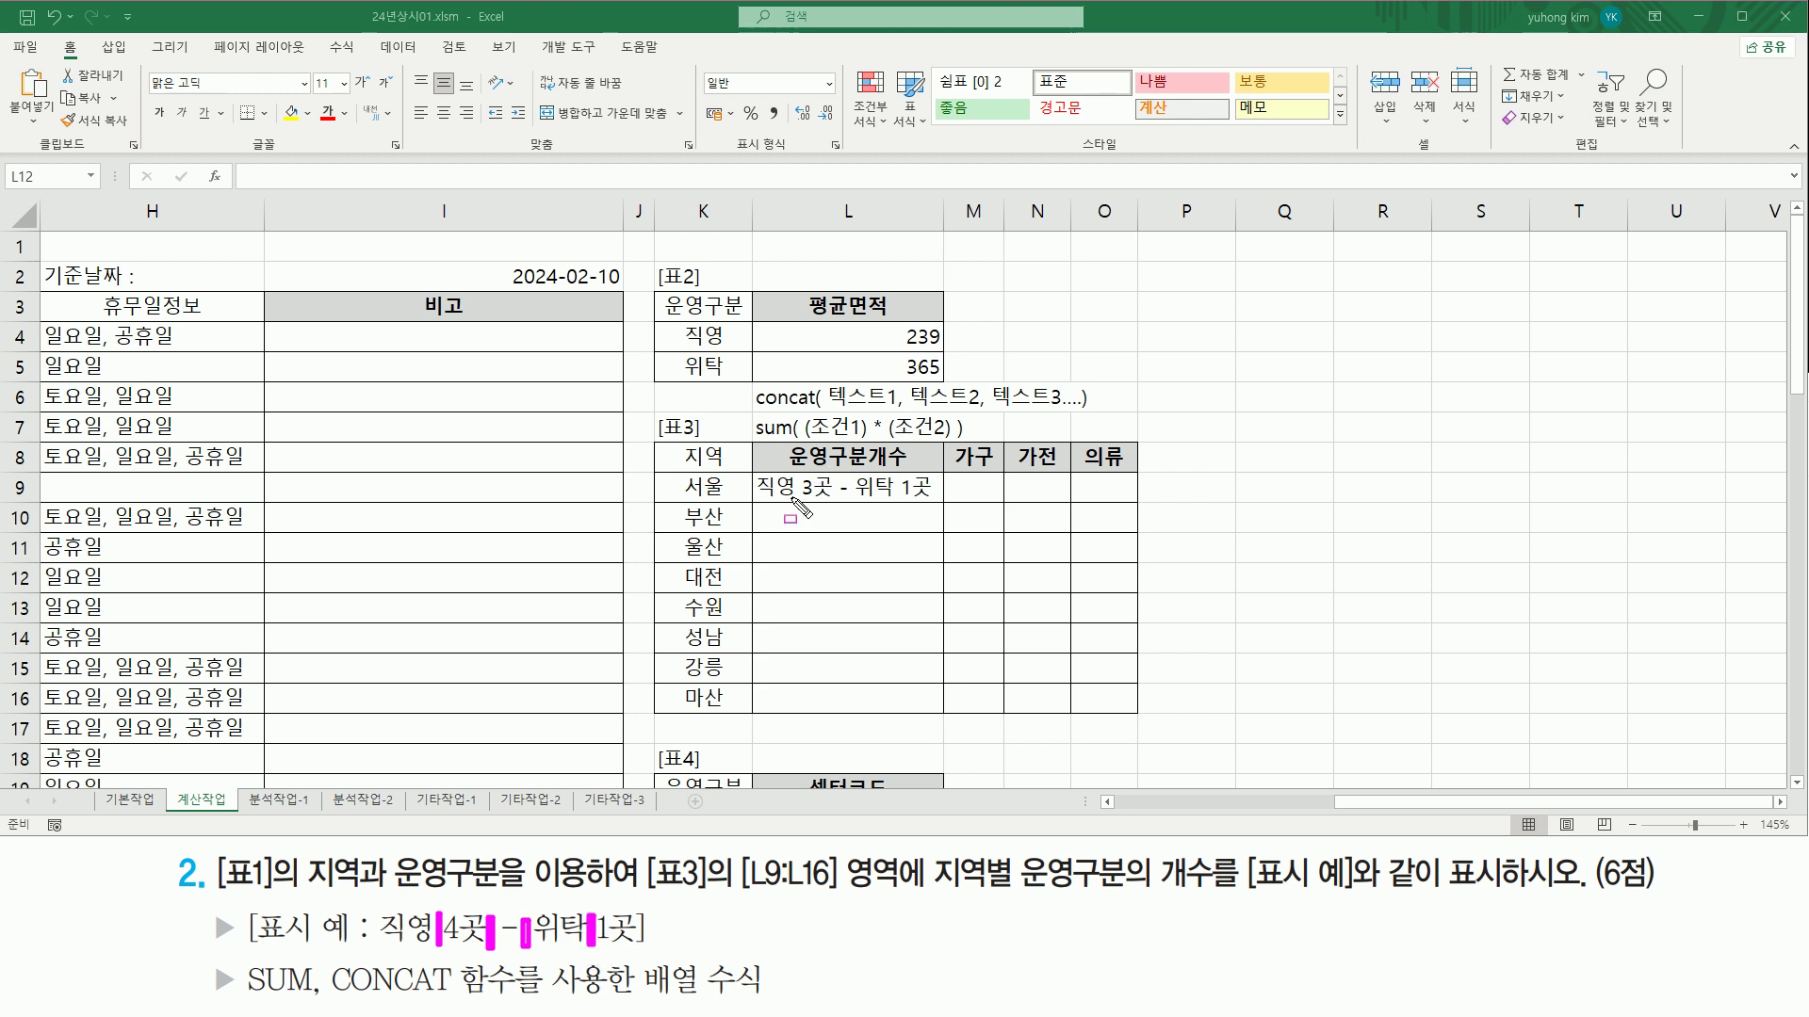
left_click_drag(797, 477, 797, 496)
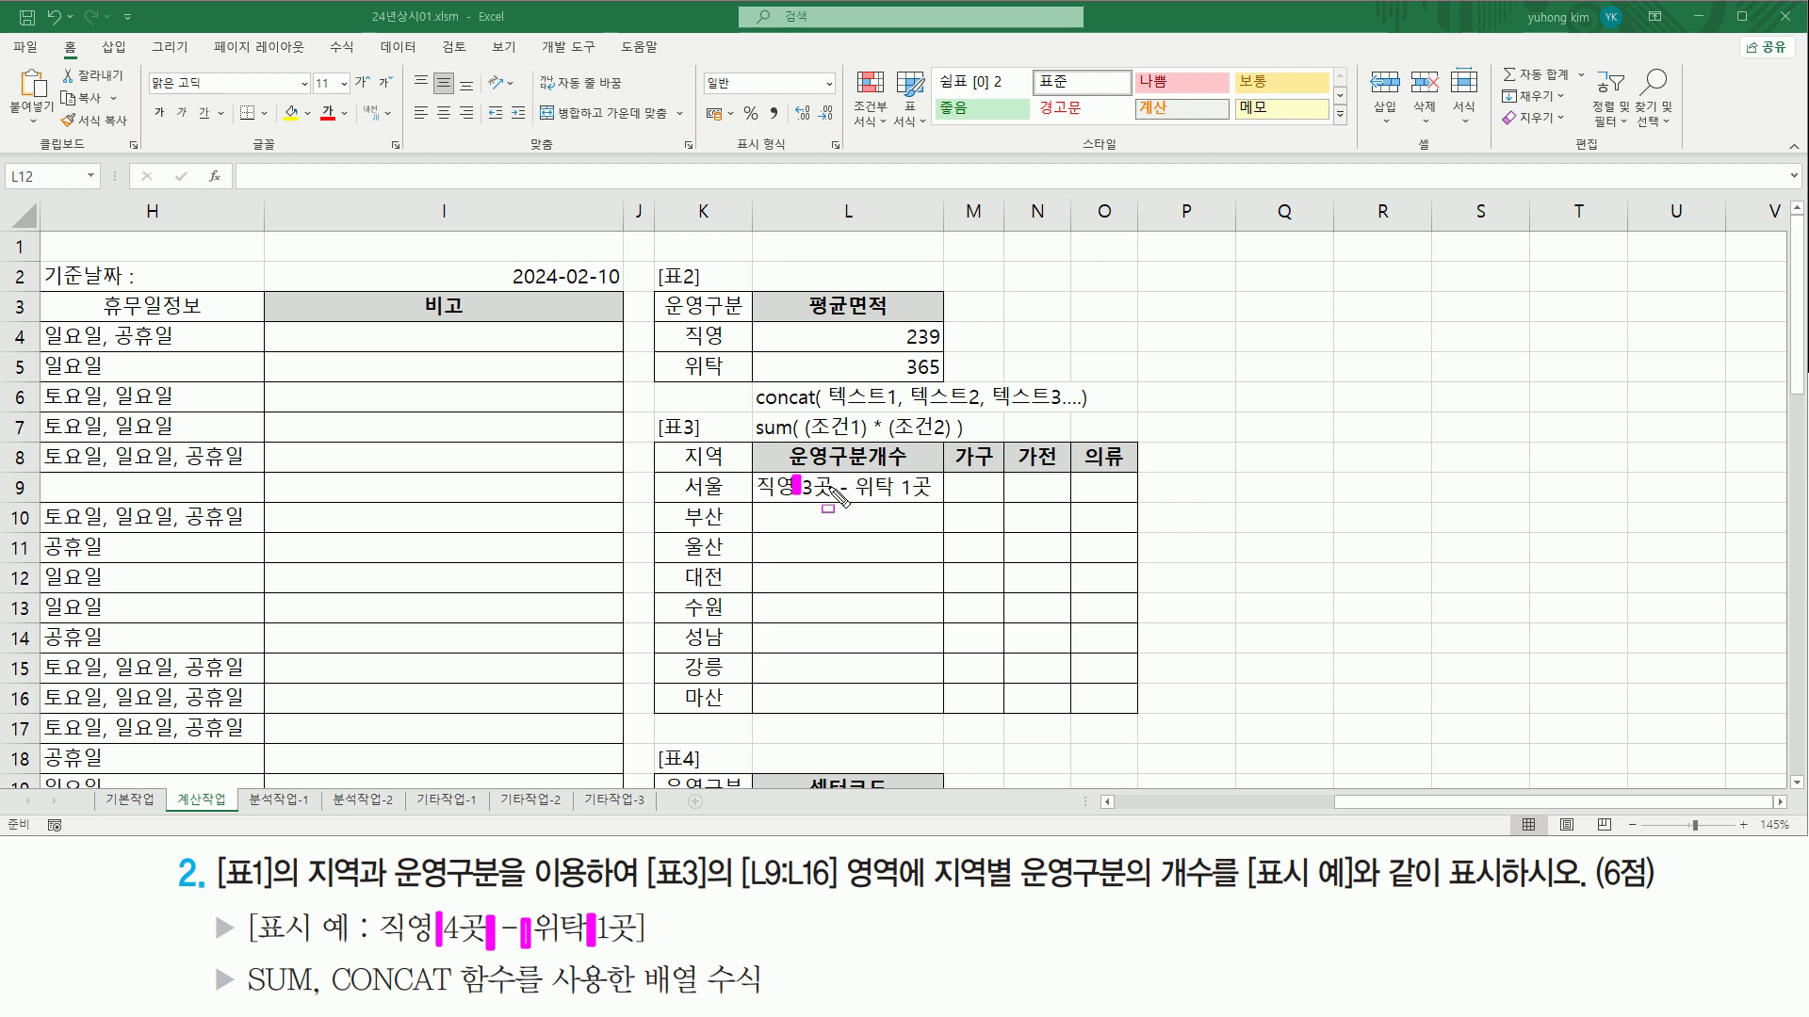
mouse_move(834, 477)
left_mouse_down()
mouse_move(835, 501)
mouse_move(897, 505)
left_mouse_up()
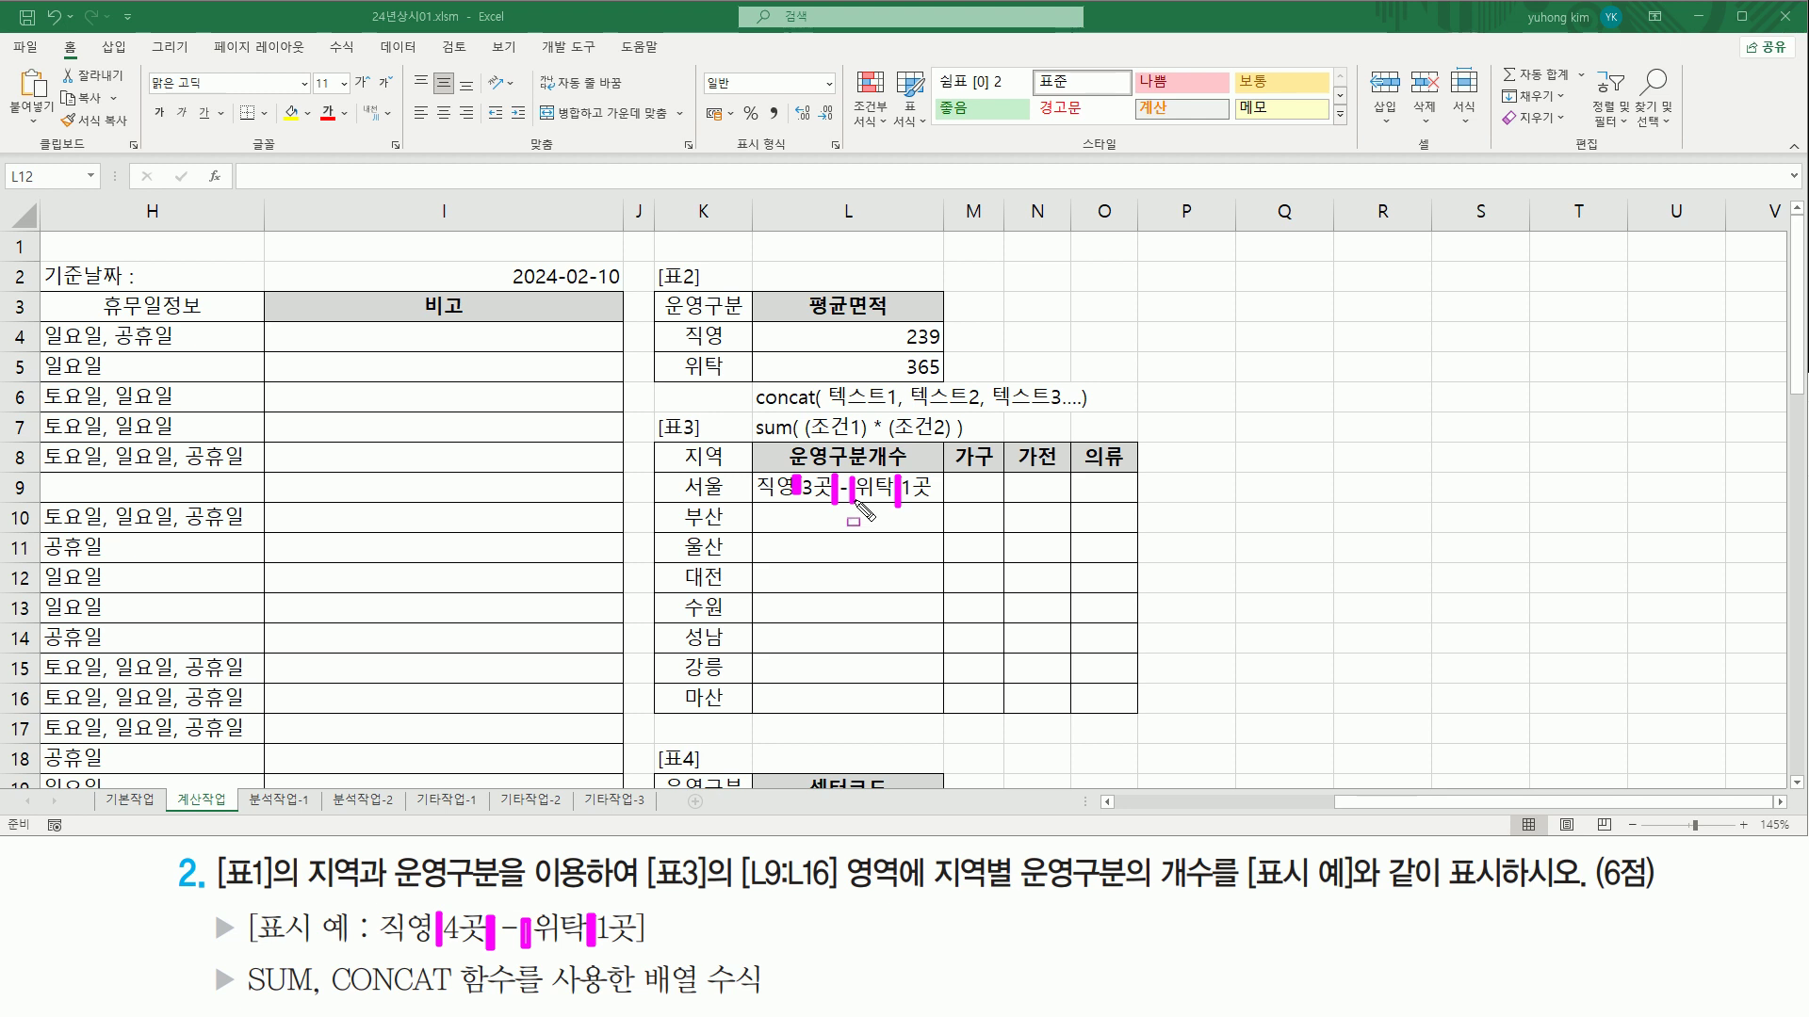
key("Escape")
left_click_drag(945, 505, 944, 706)
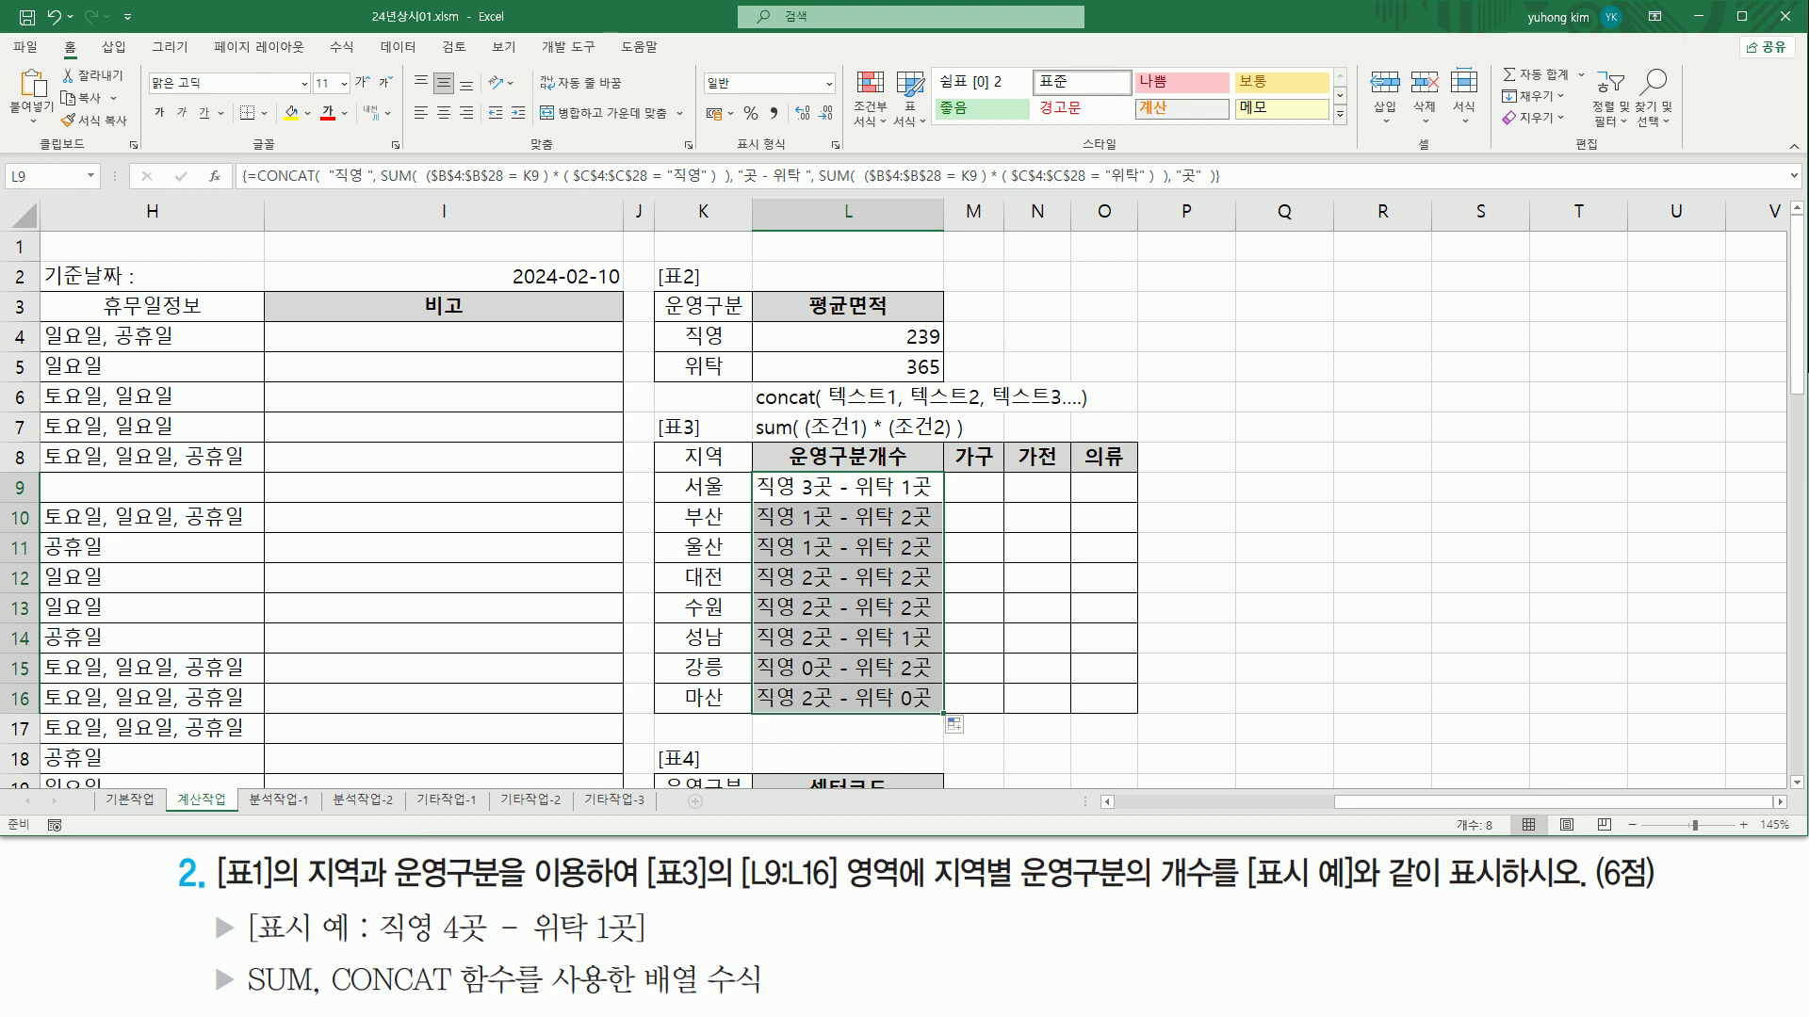
Step: Paste the copied CONCAT formula as text in C1 above [표1] and color it red
left_click_drag(1470, 802, 1224, 797)
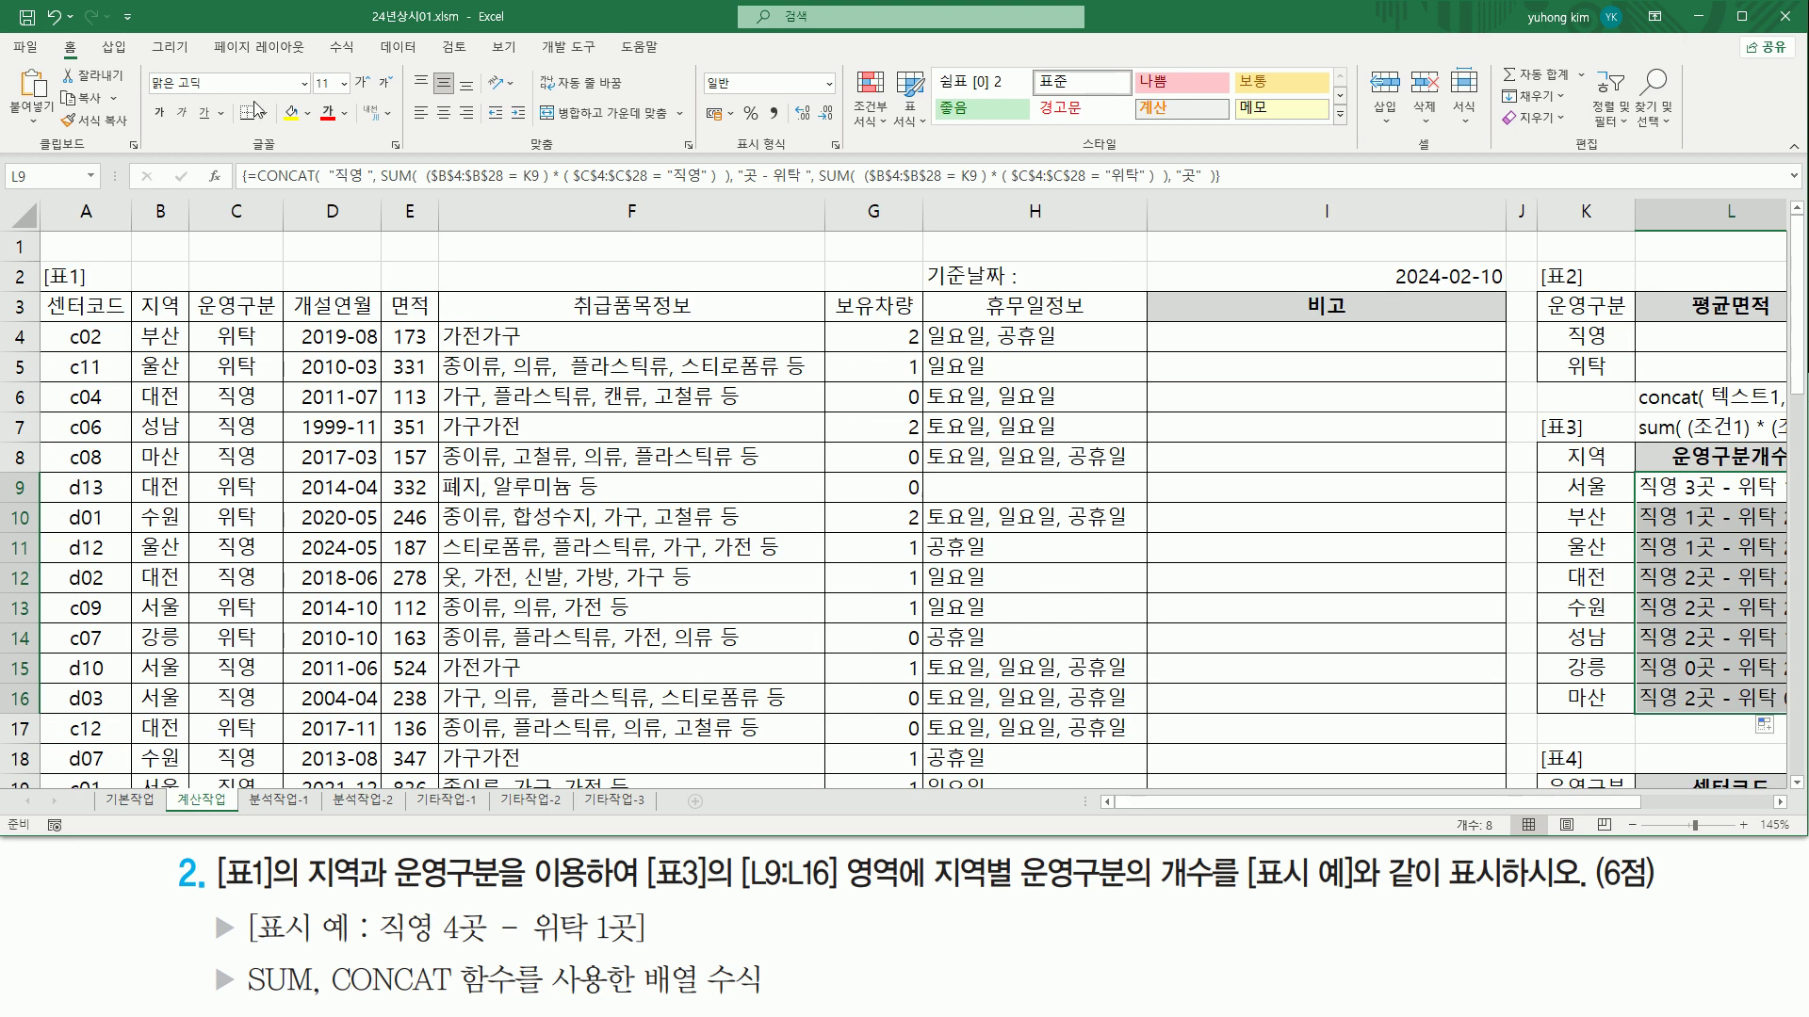
left_click(226, 244)
key("ctrl+v")
key("Return")
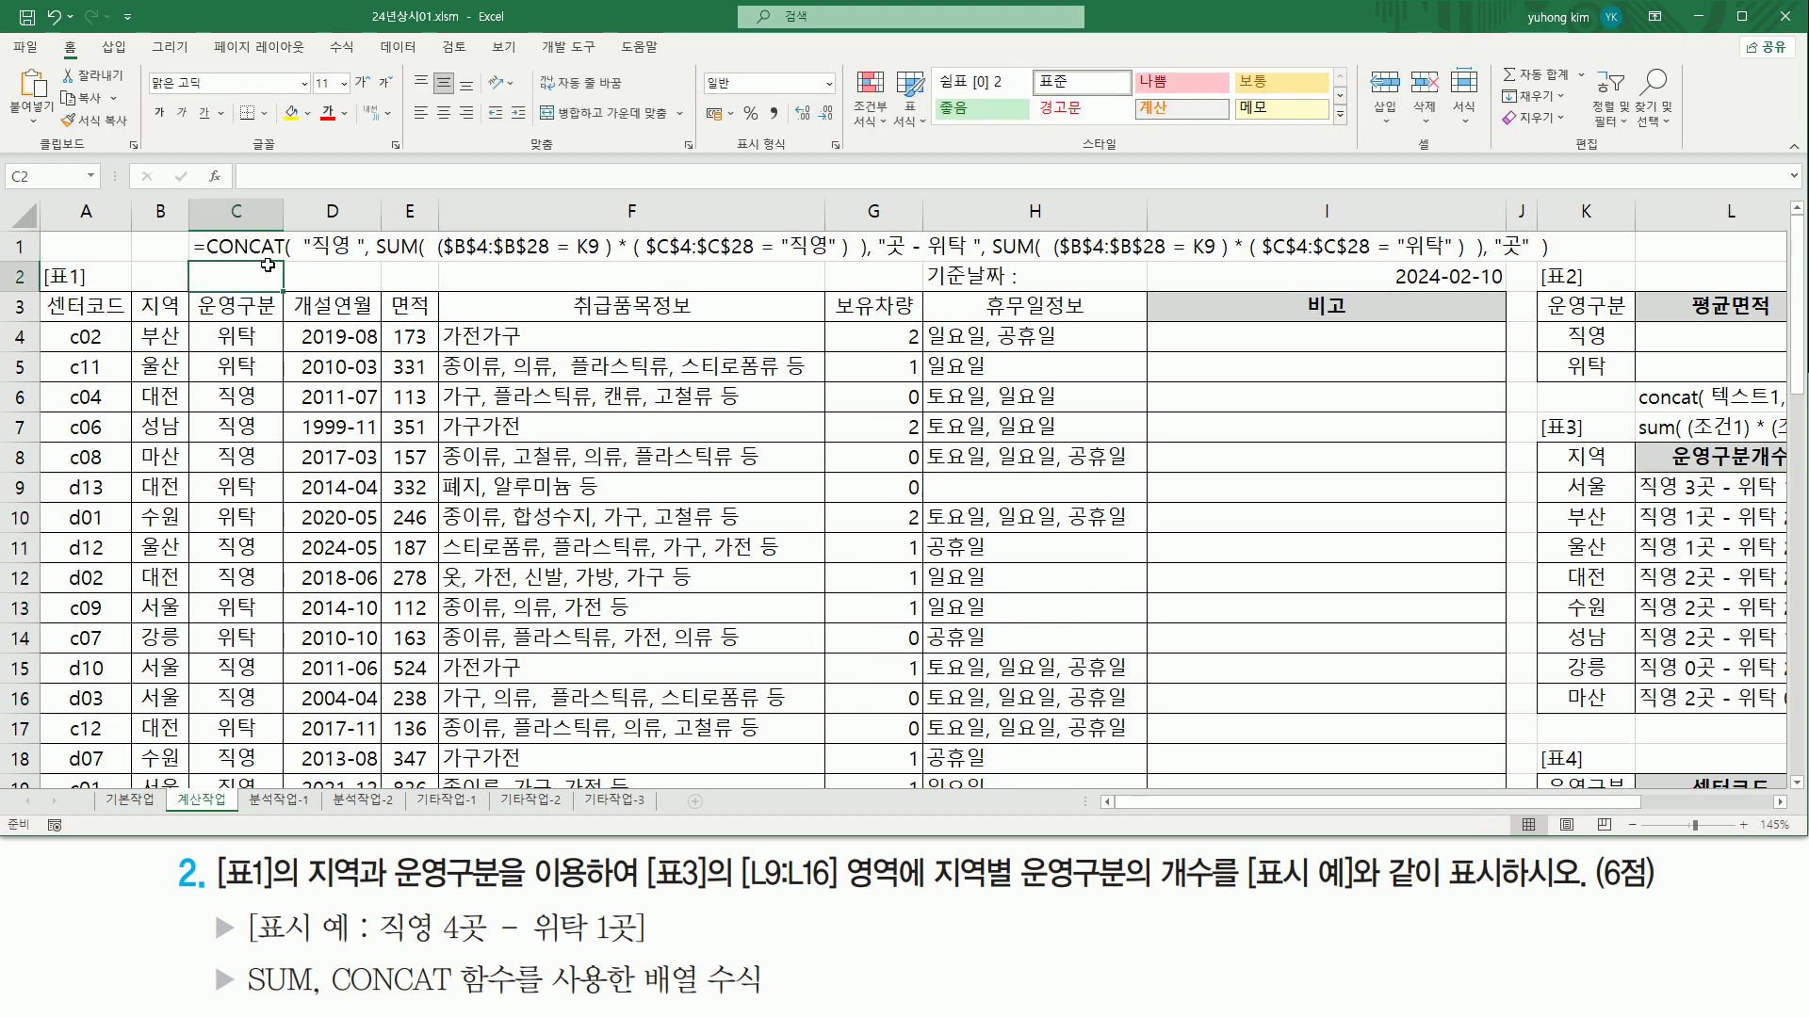
left_click(268, 239)
left_click(327, 113)
left_click(262, 366)
Step: Review the CONCAT arguments in C1 and the two conditions in each SUM, comparing the "직영" and "위탁" criteria
key("ctrl+2")
left_click_drag(299, 260, 1543, 260)
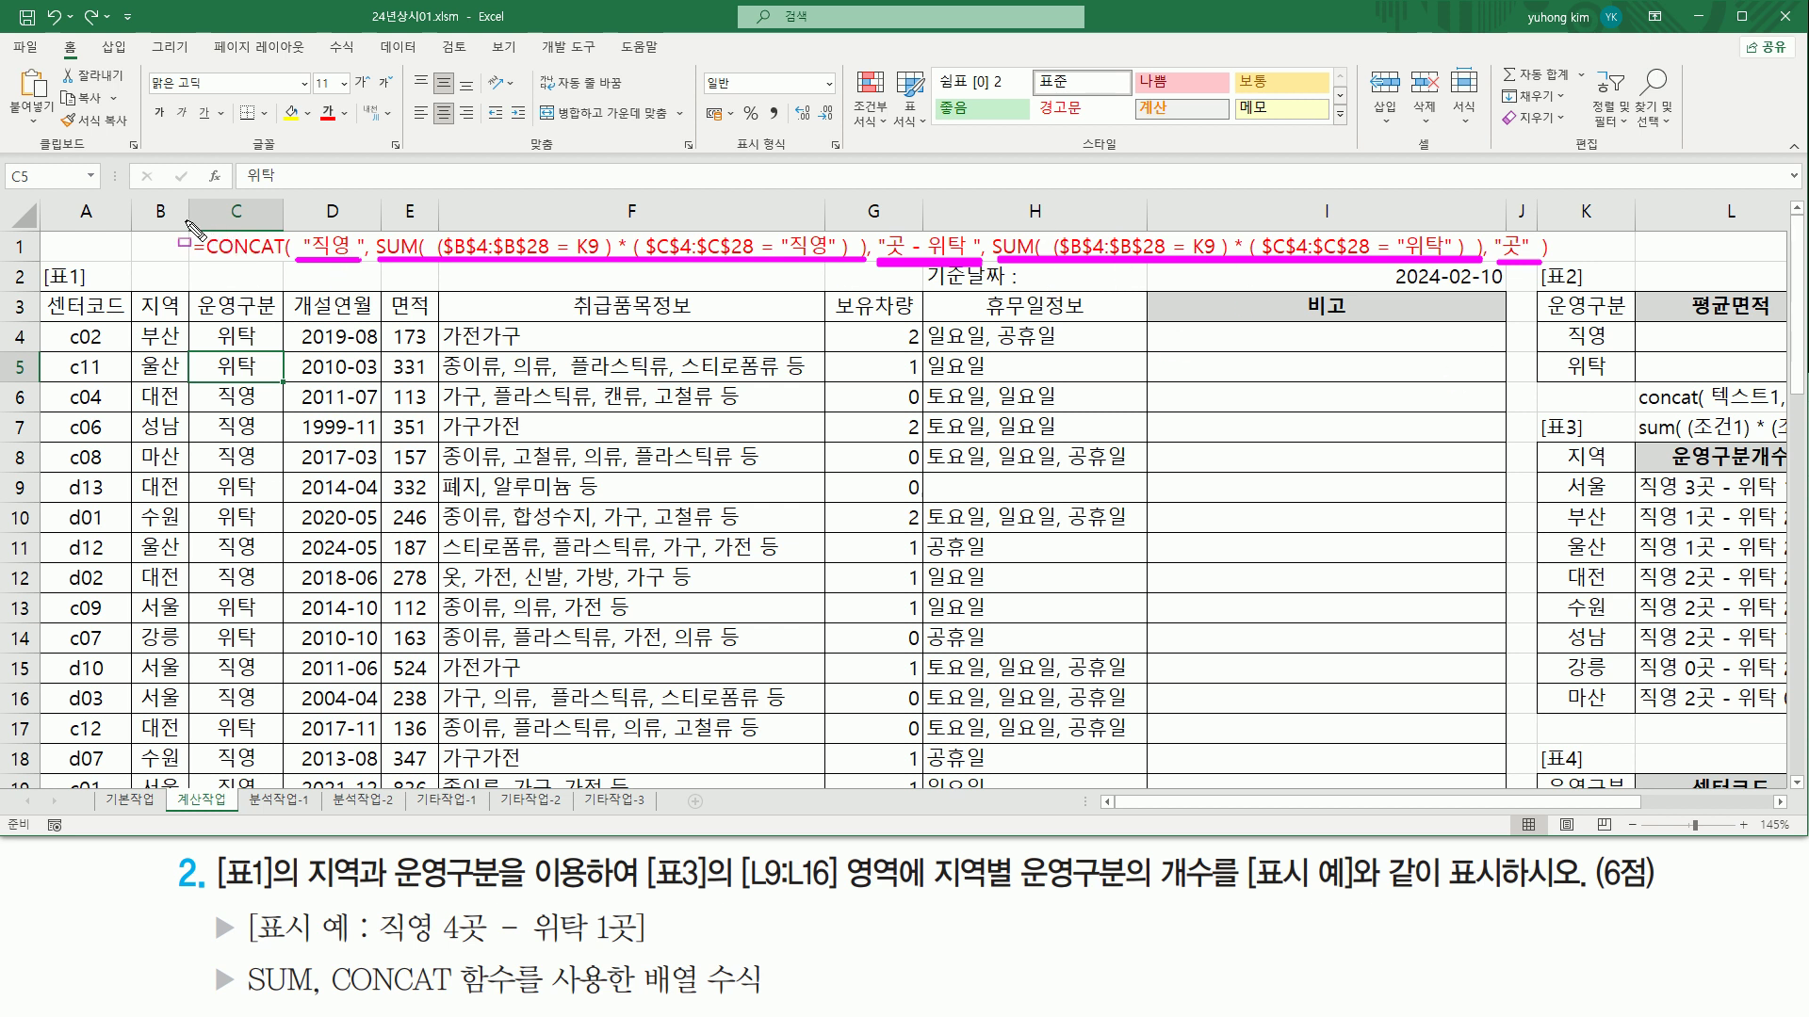
left_click_drag(188, 216, 1571, 279)
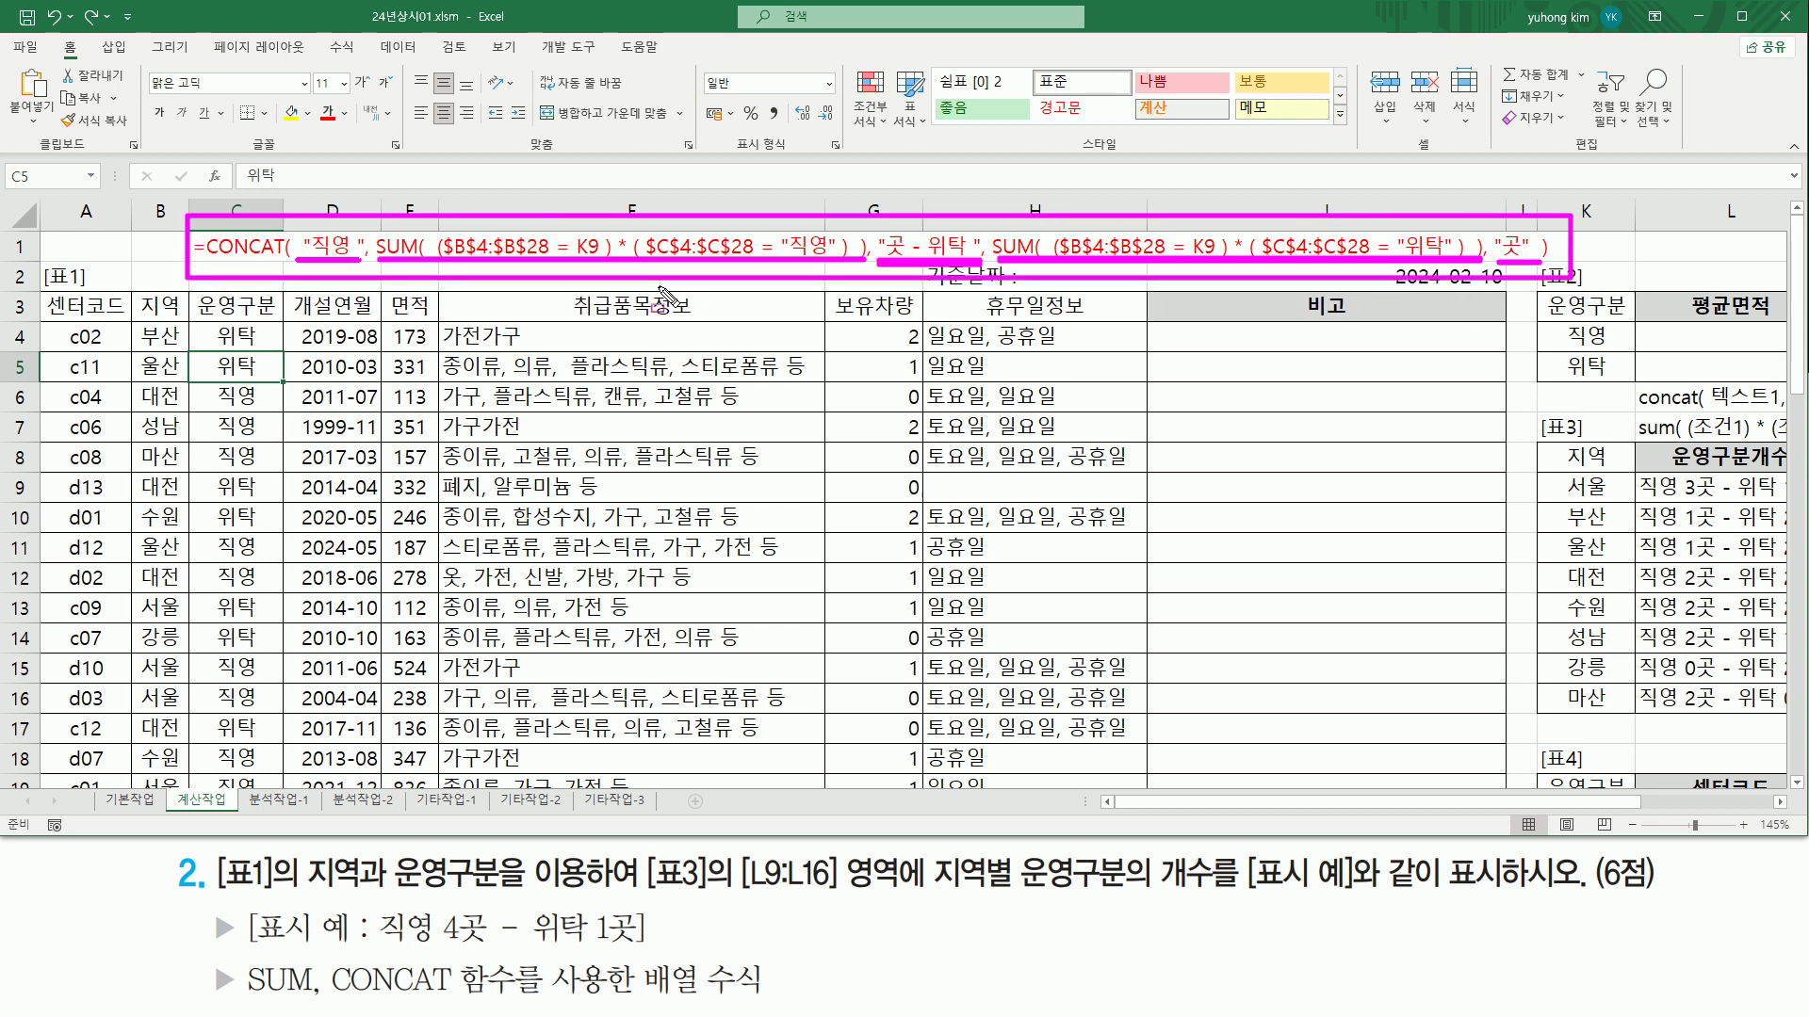
key("e")
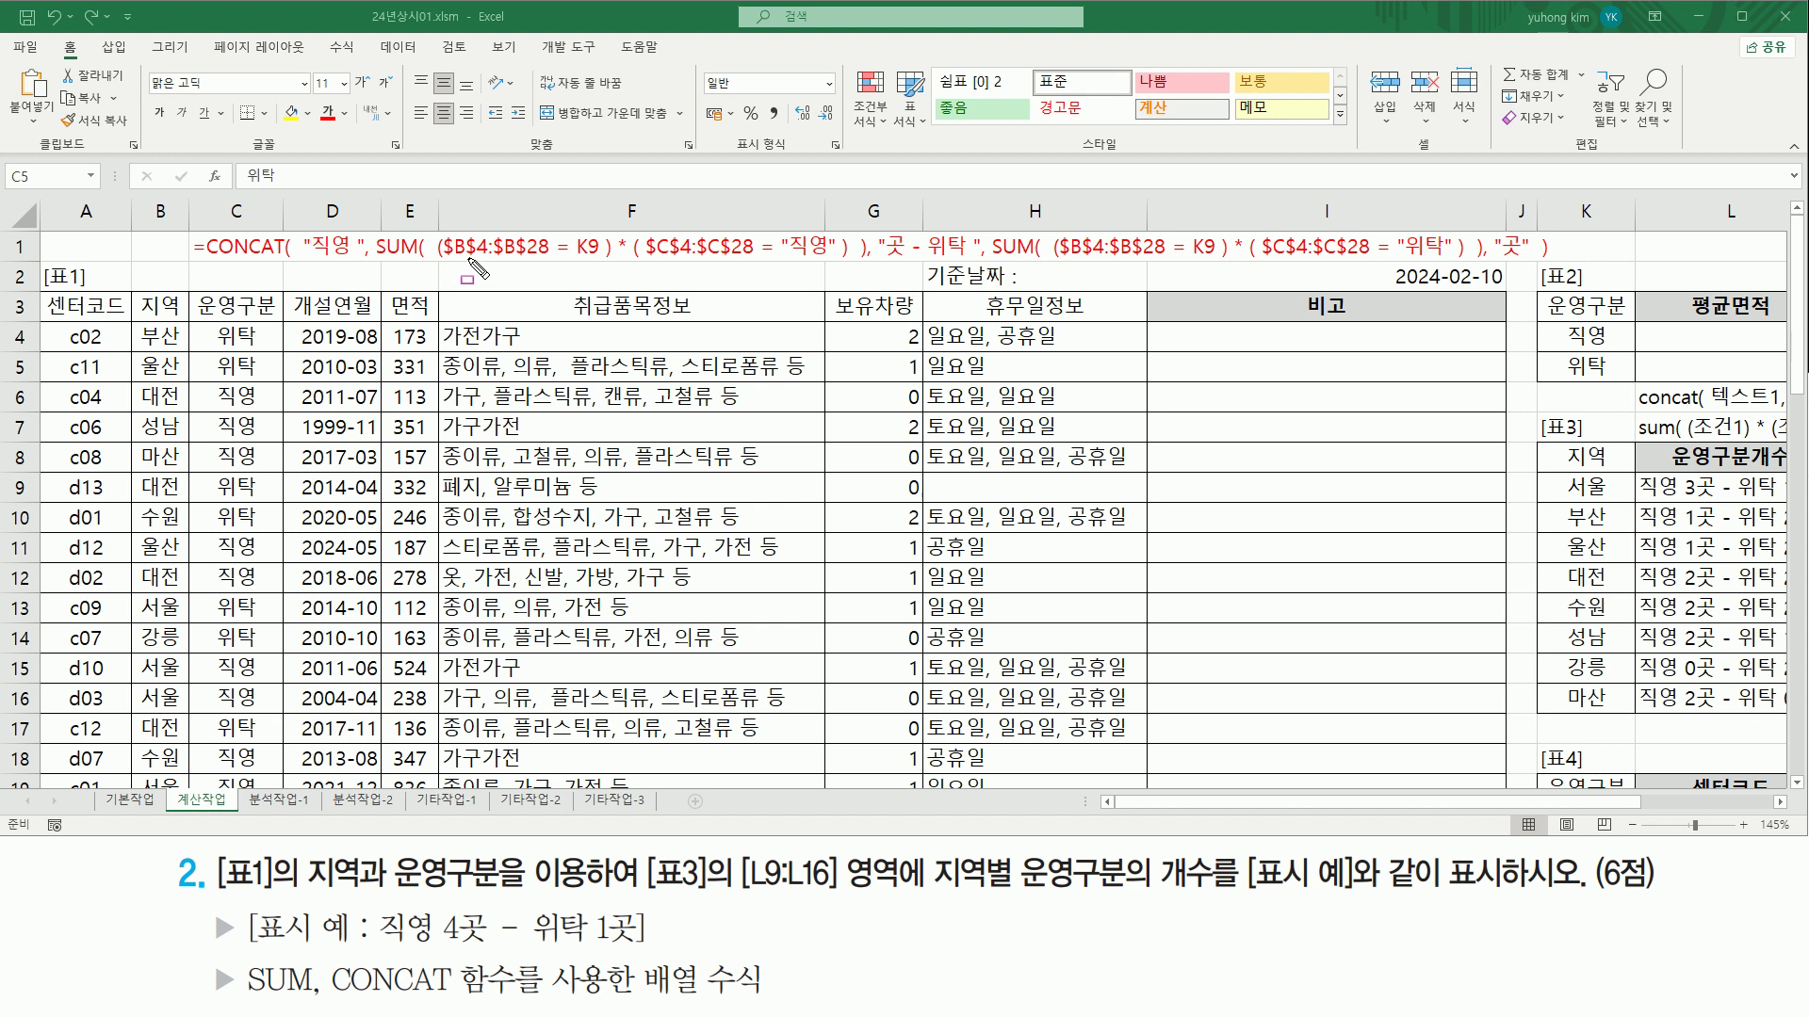
left_click_drag(439, 259, 851, 261)
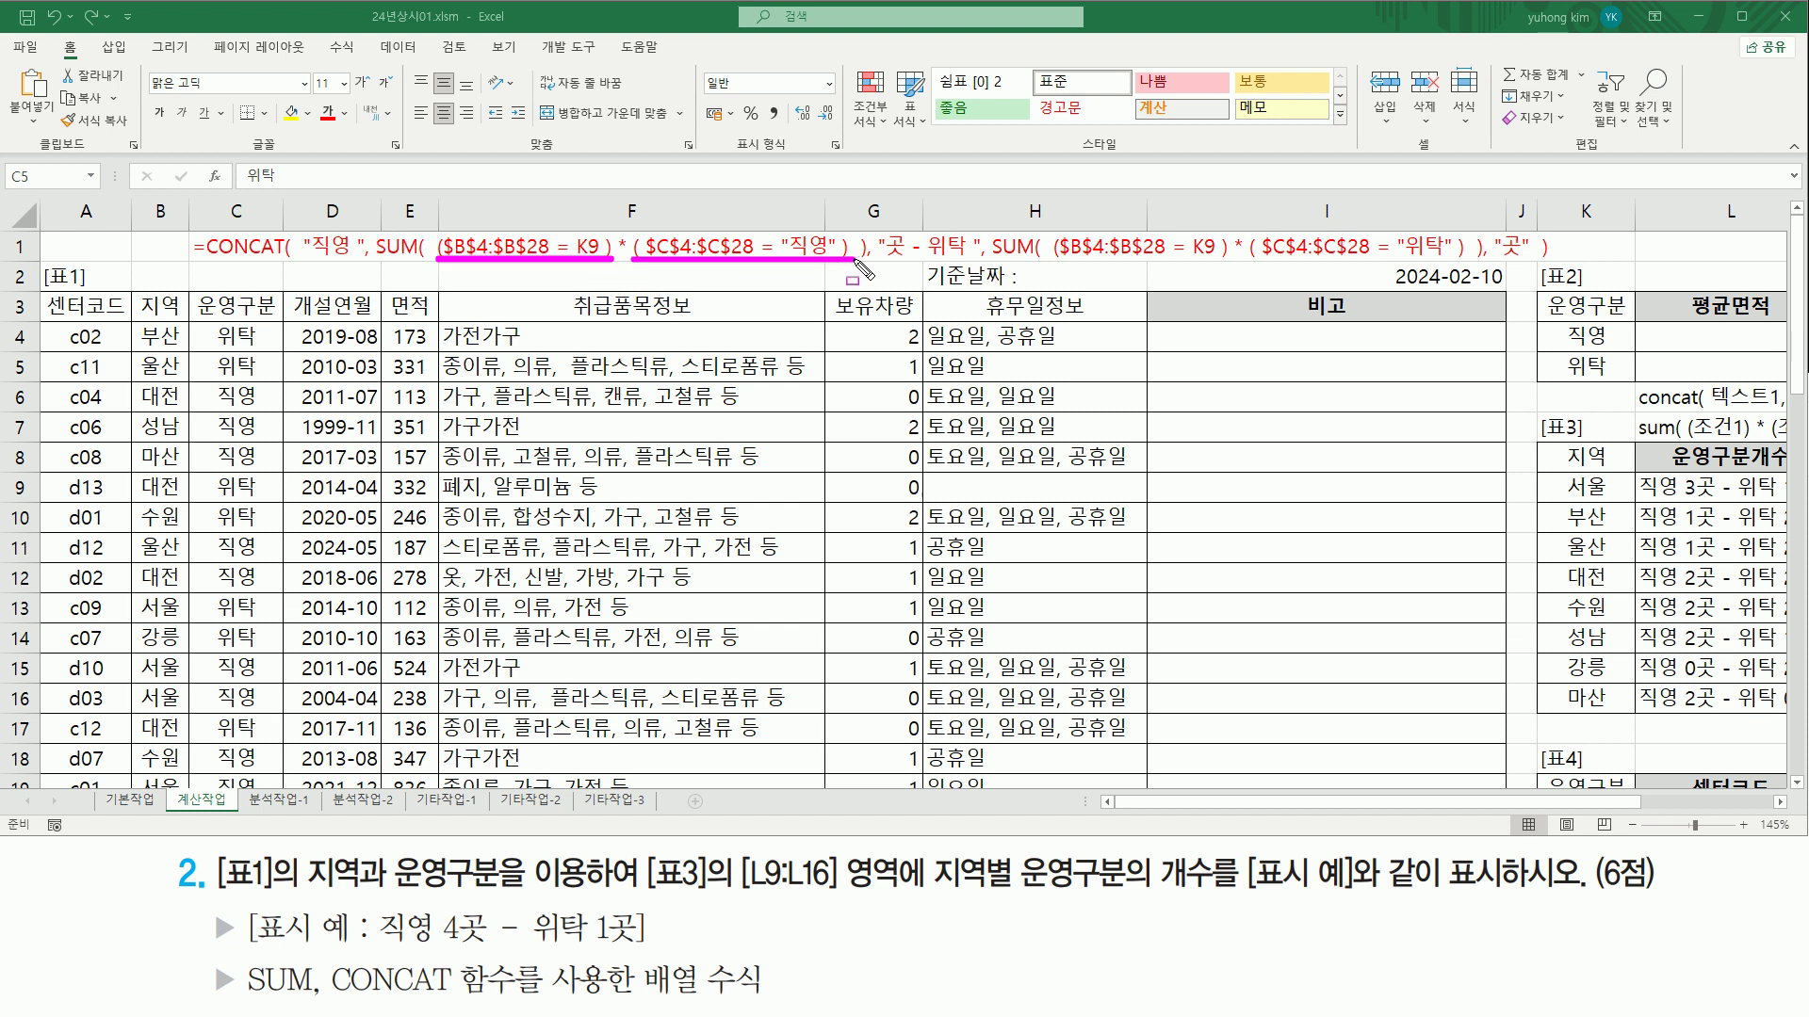
left_click_drag(1049, 261, 1468, 266)
left_click_drag(788, 223, 829, 257)
mouse_move(1401, 225)
left_mouse_down()
mouse_move(1402, 247)
mouse_move(1444, 259)
left_mouse_up()
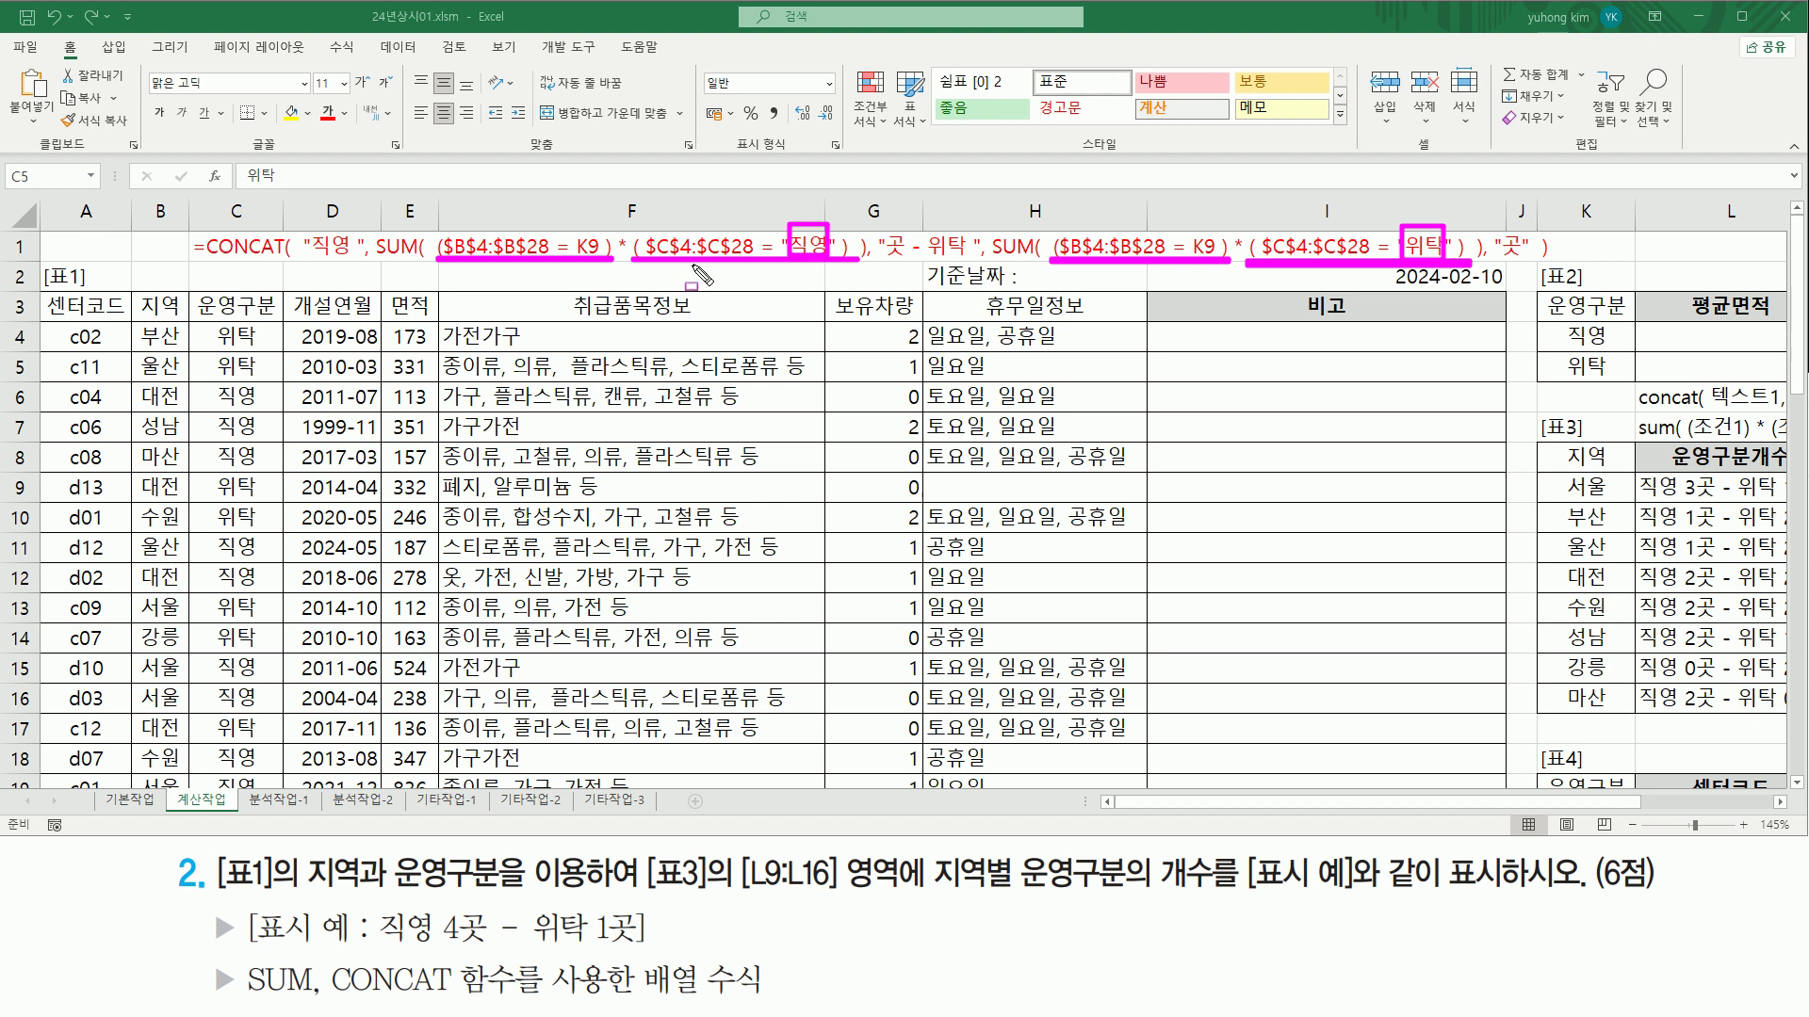
key("Escape")
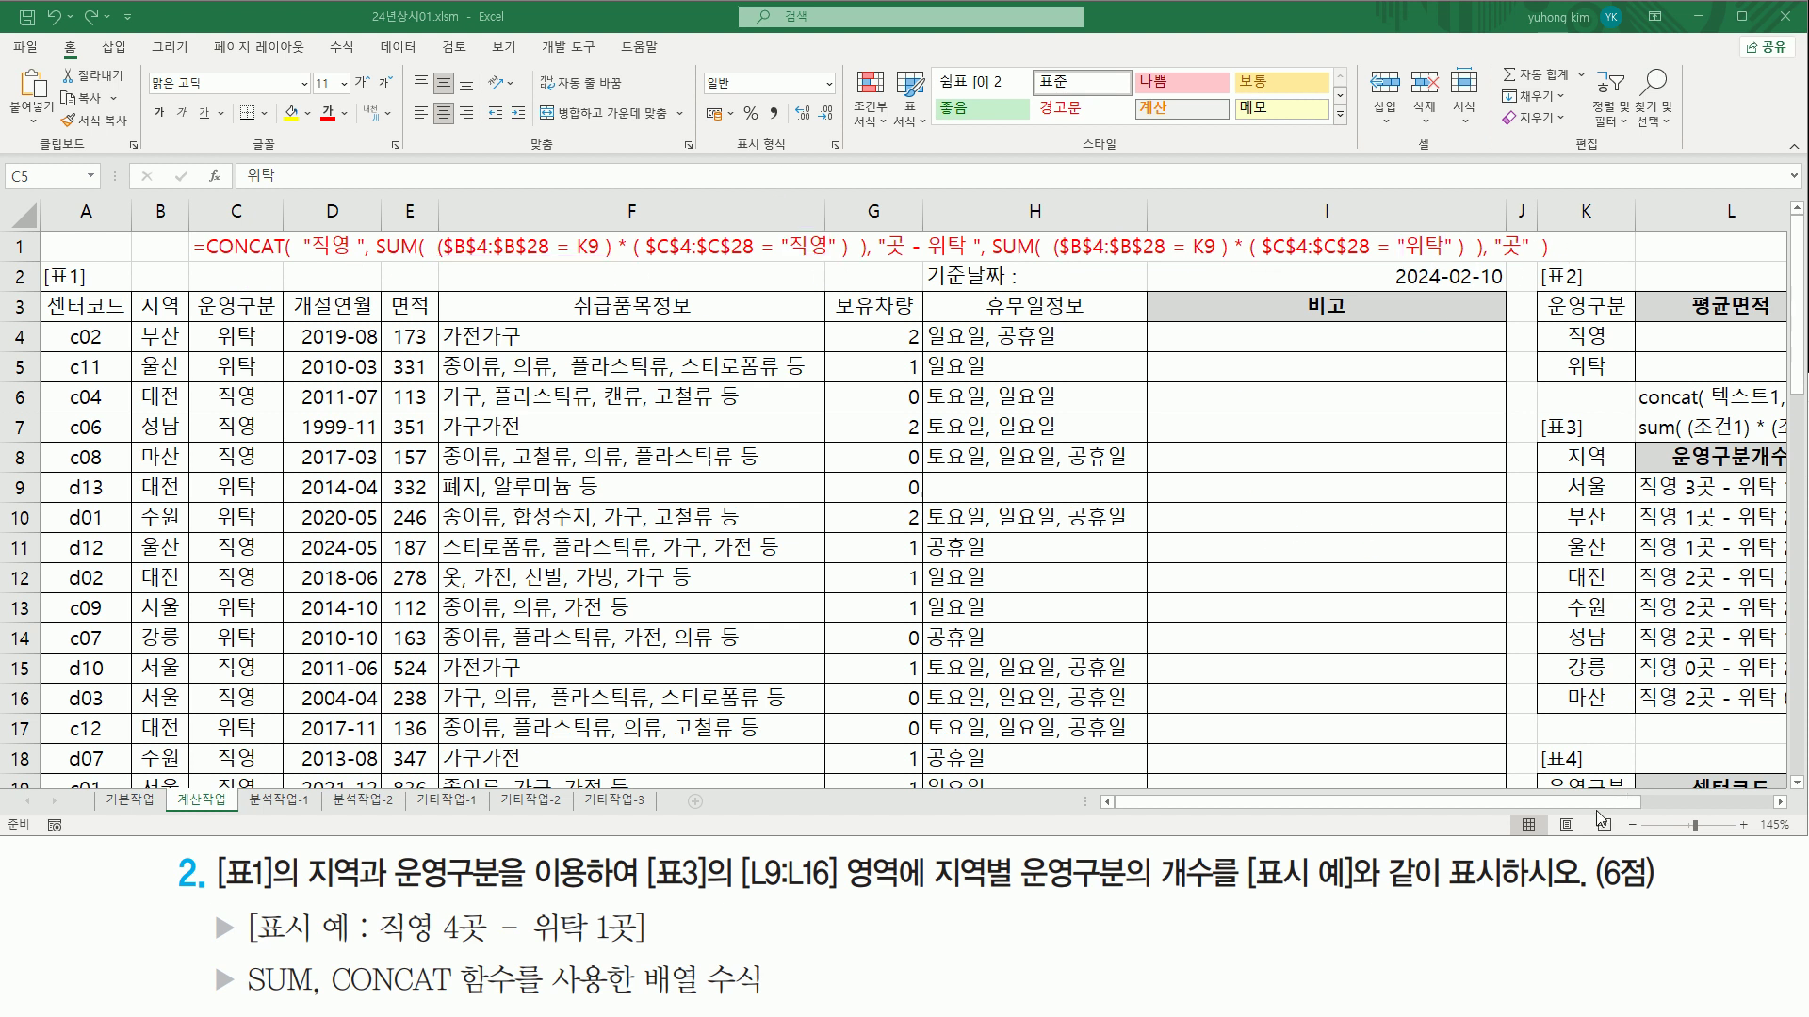
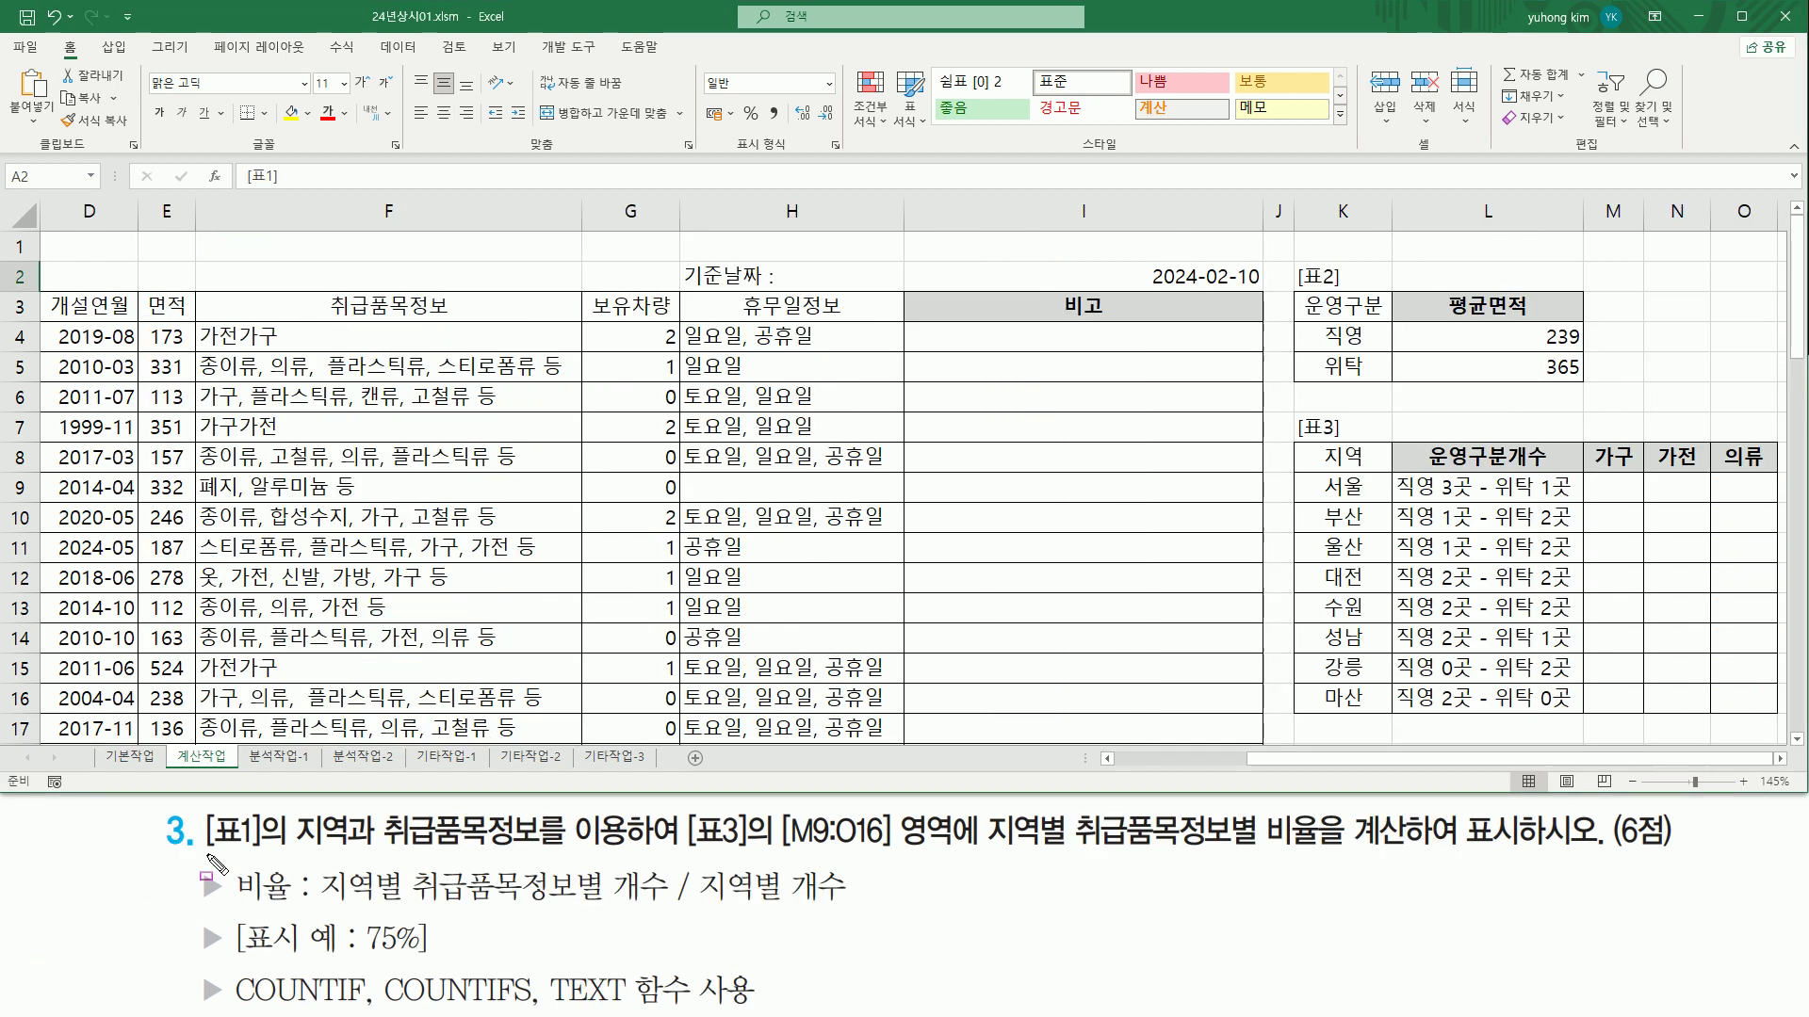
Step: Examine task 3's source columns 지역 and 취급품목정보 in [표1], its target range M9:O16 and the required ratio
mouse_move(288, 802)
left_mouse_down()
mouse_move(352, 853)
mouse_move(556, 856)
left_mouse_up()
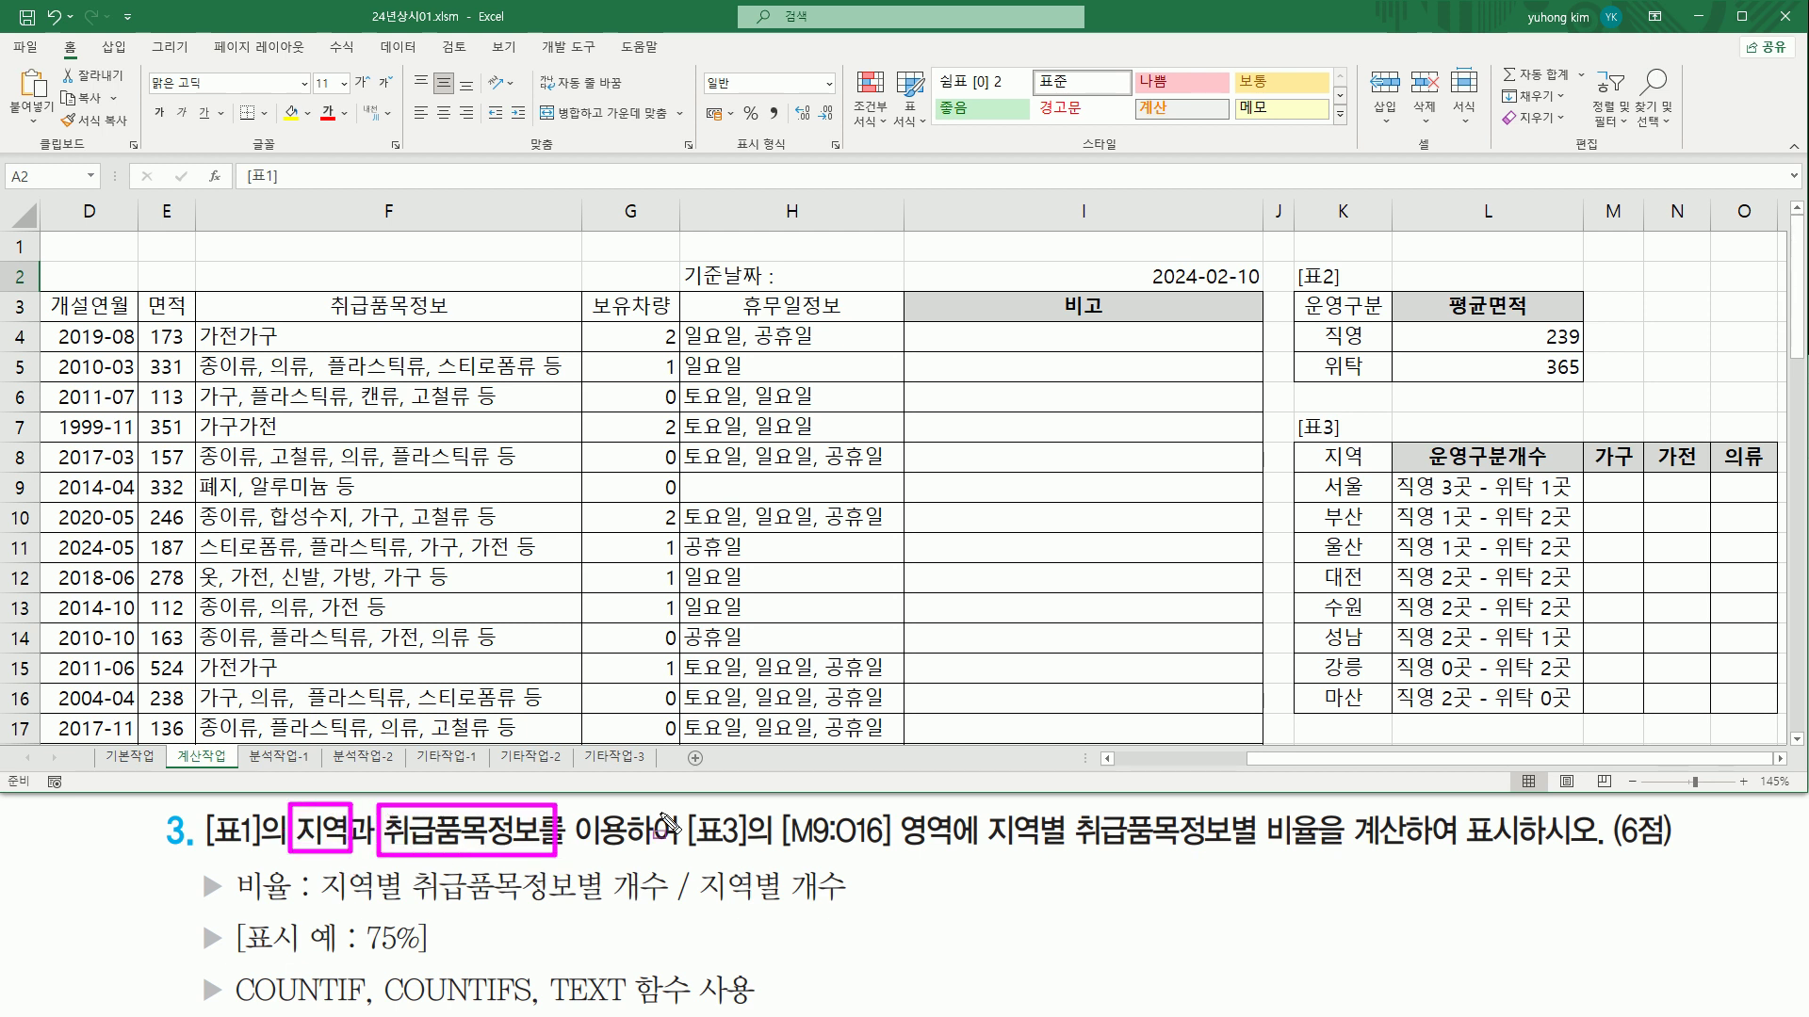
key("Escape")
left_click(1173, 757)
key("ctrl+2")
left_click_drag(136, 295, 182, 321)
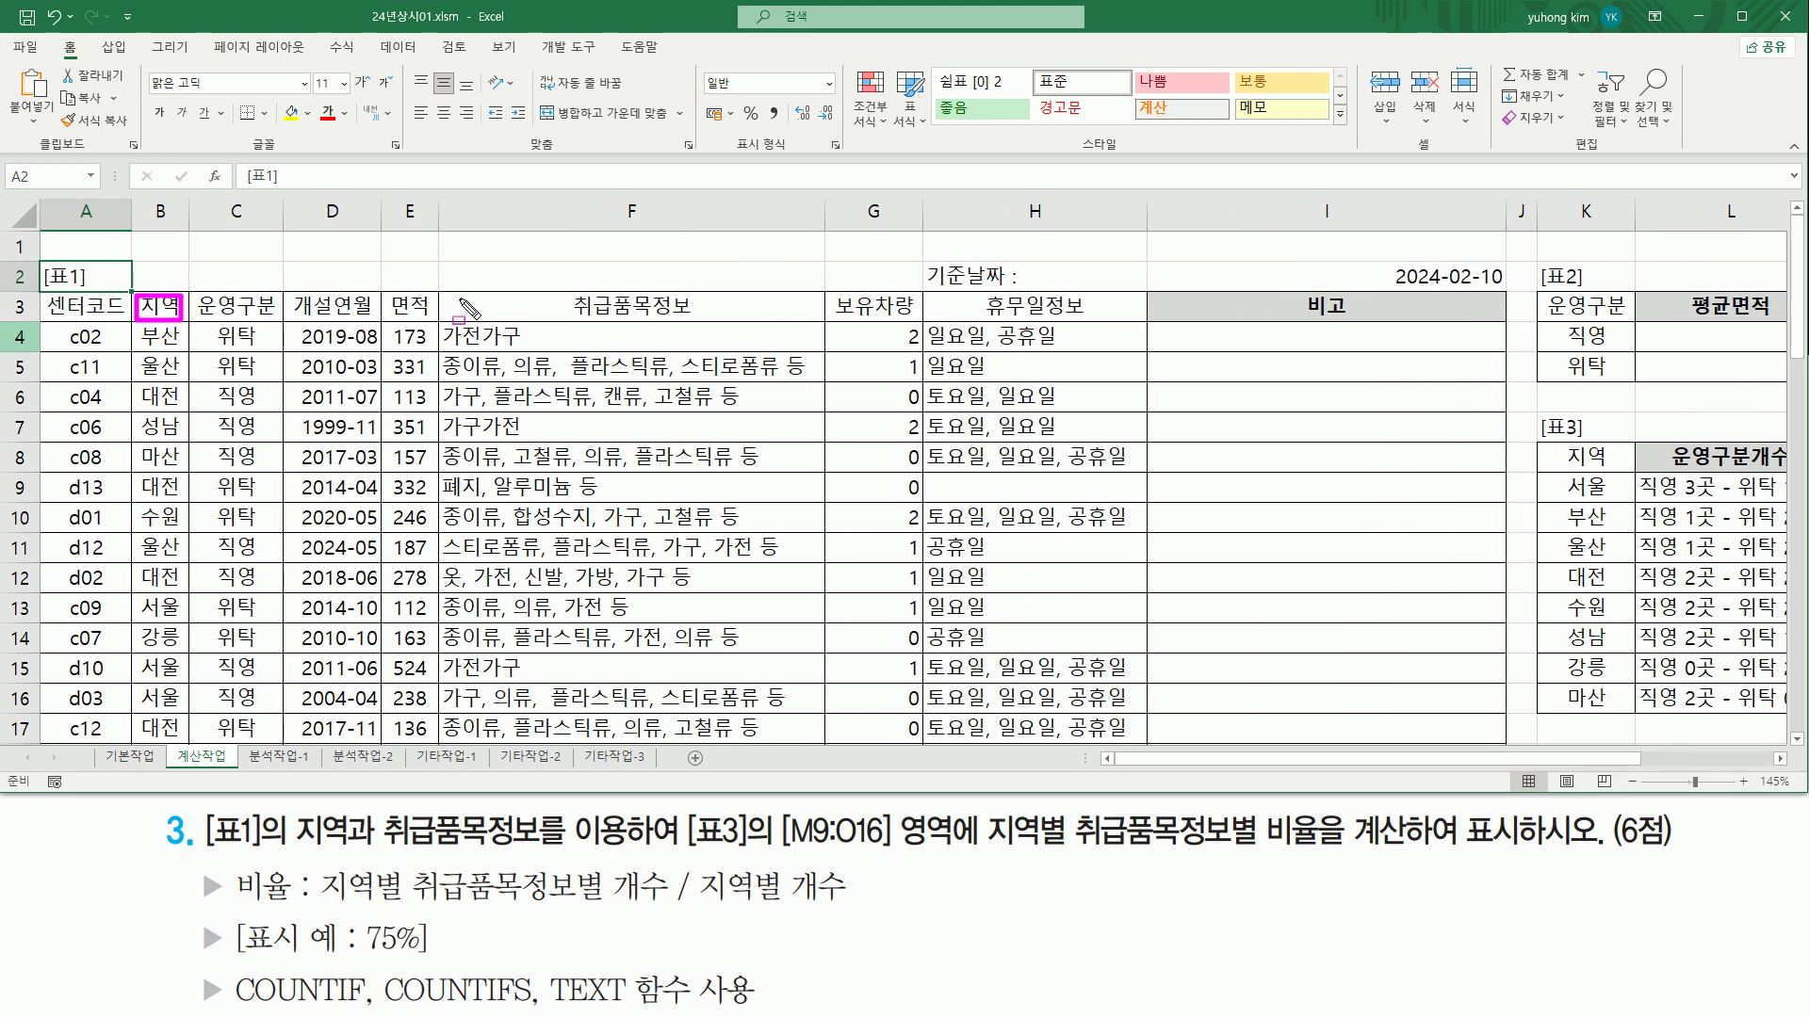
left_click_drag(439, 290, 827, 326)
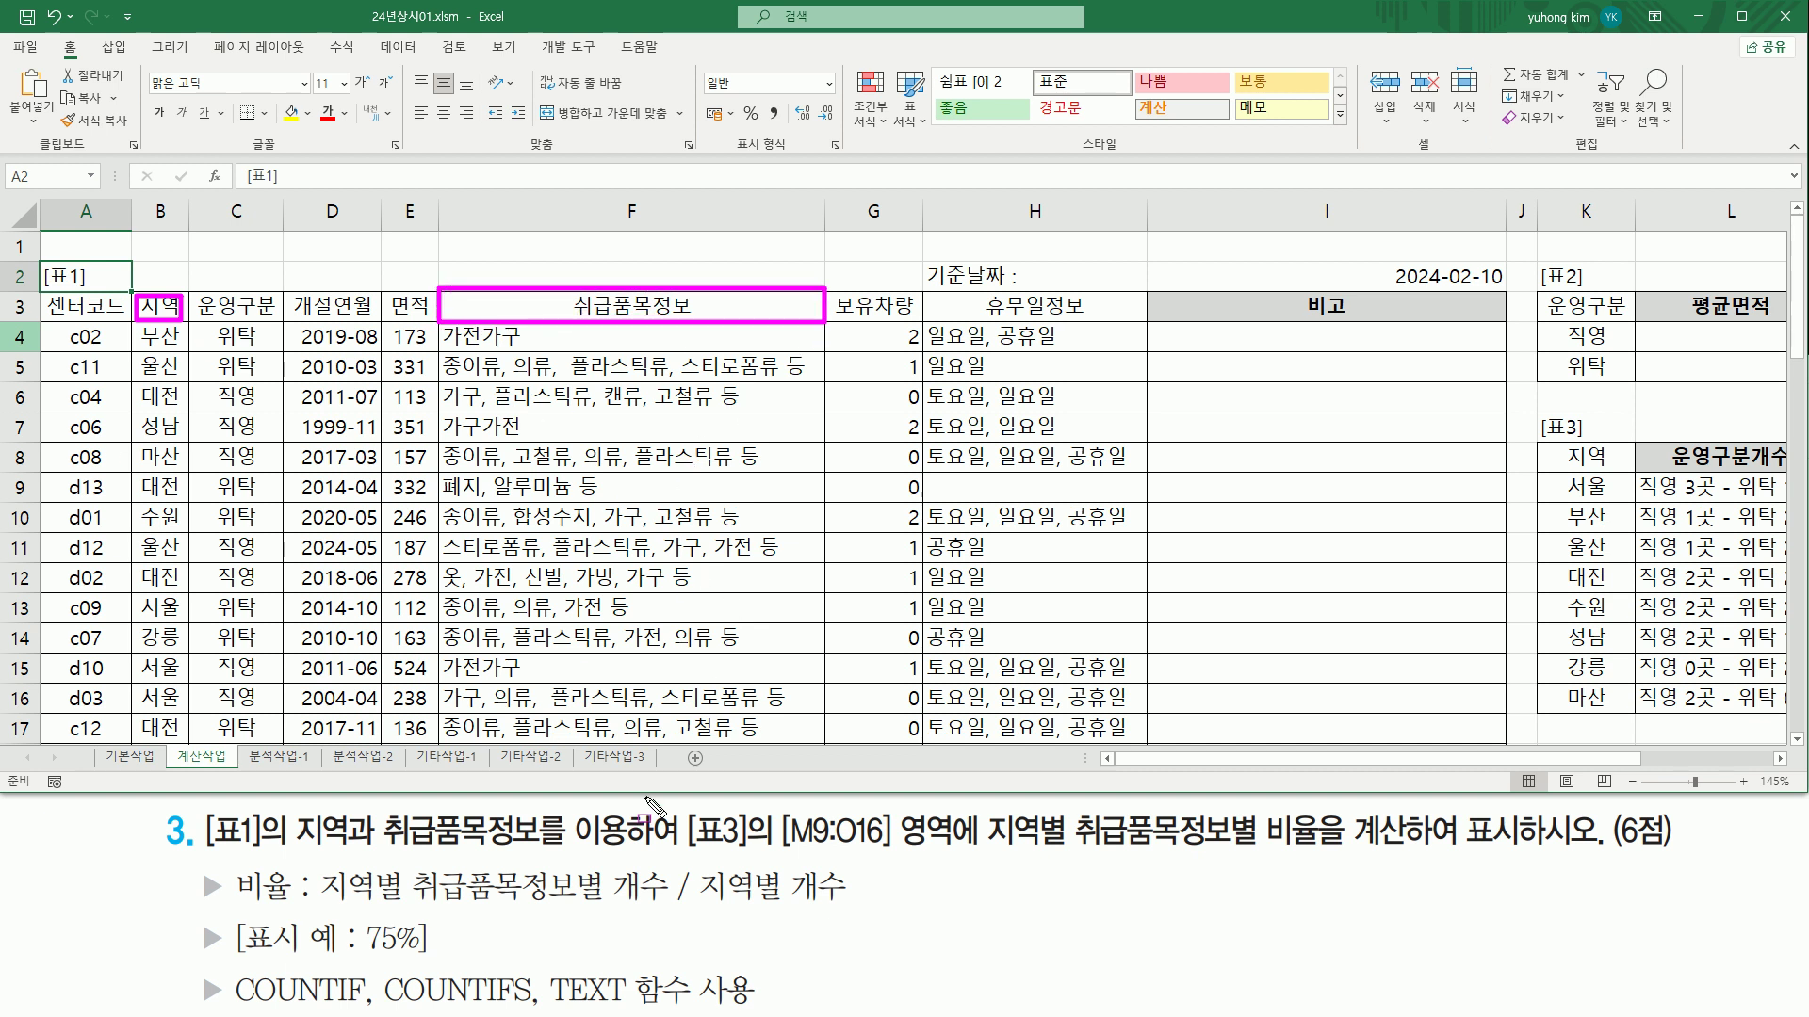
left_click_drag(687, 850, 888, 851)
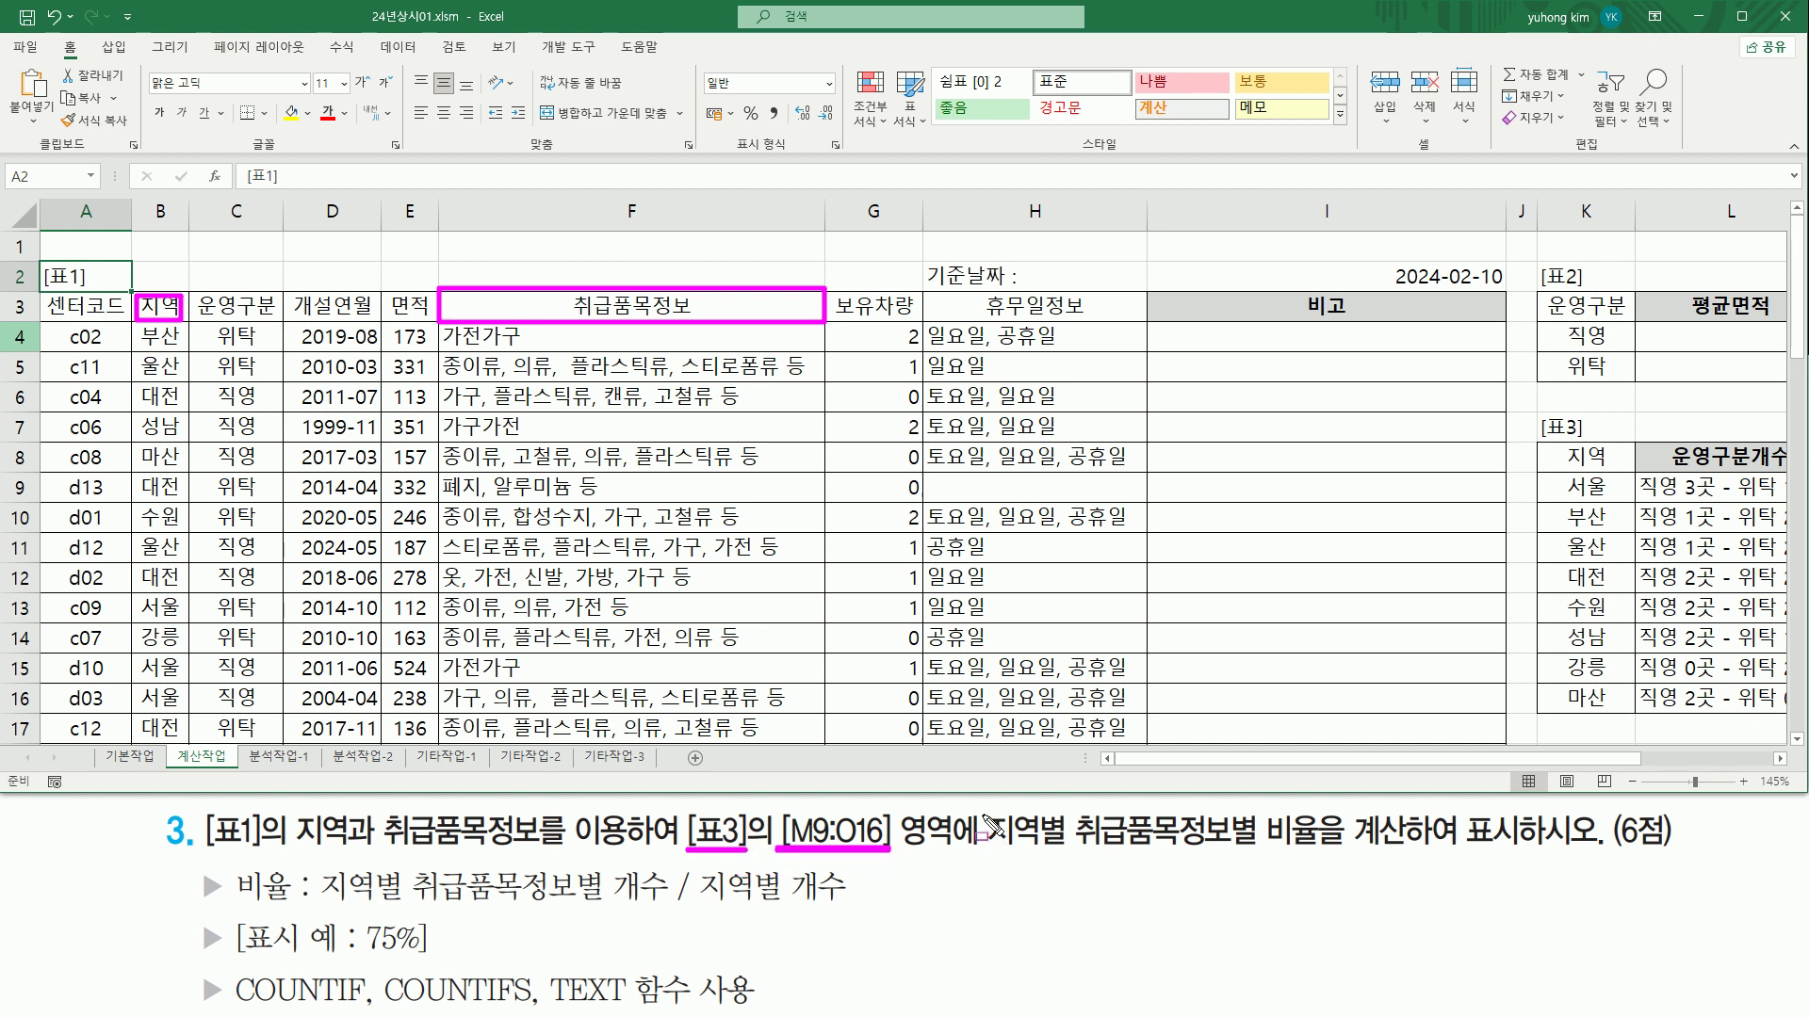
mouse_move(978, 810)
left_mouse_down()
mouse_move(1119, 861)
mouse_move(1408, 854)
left_mouse_up()
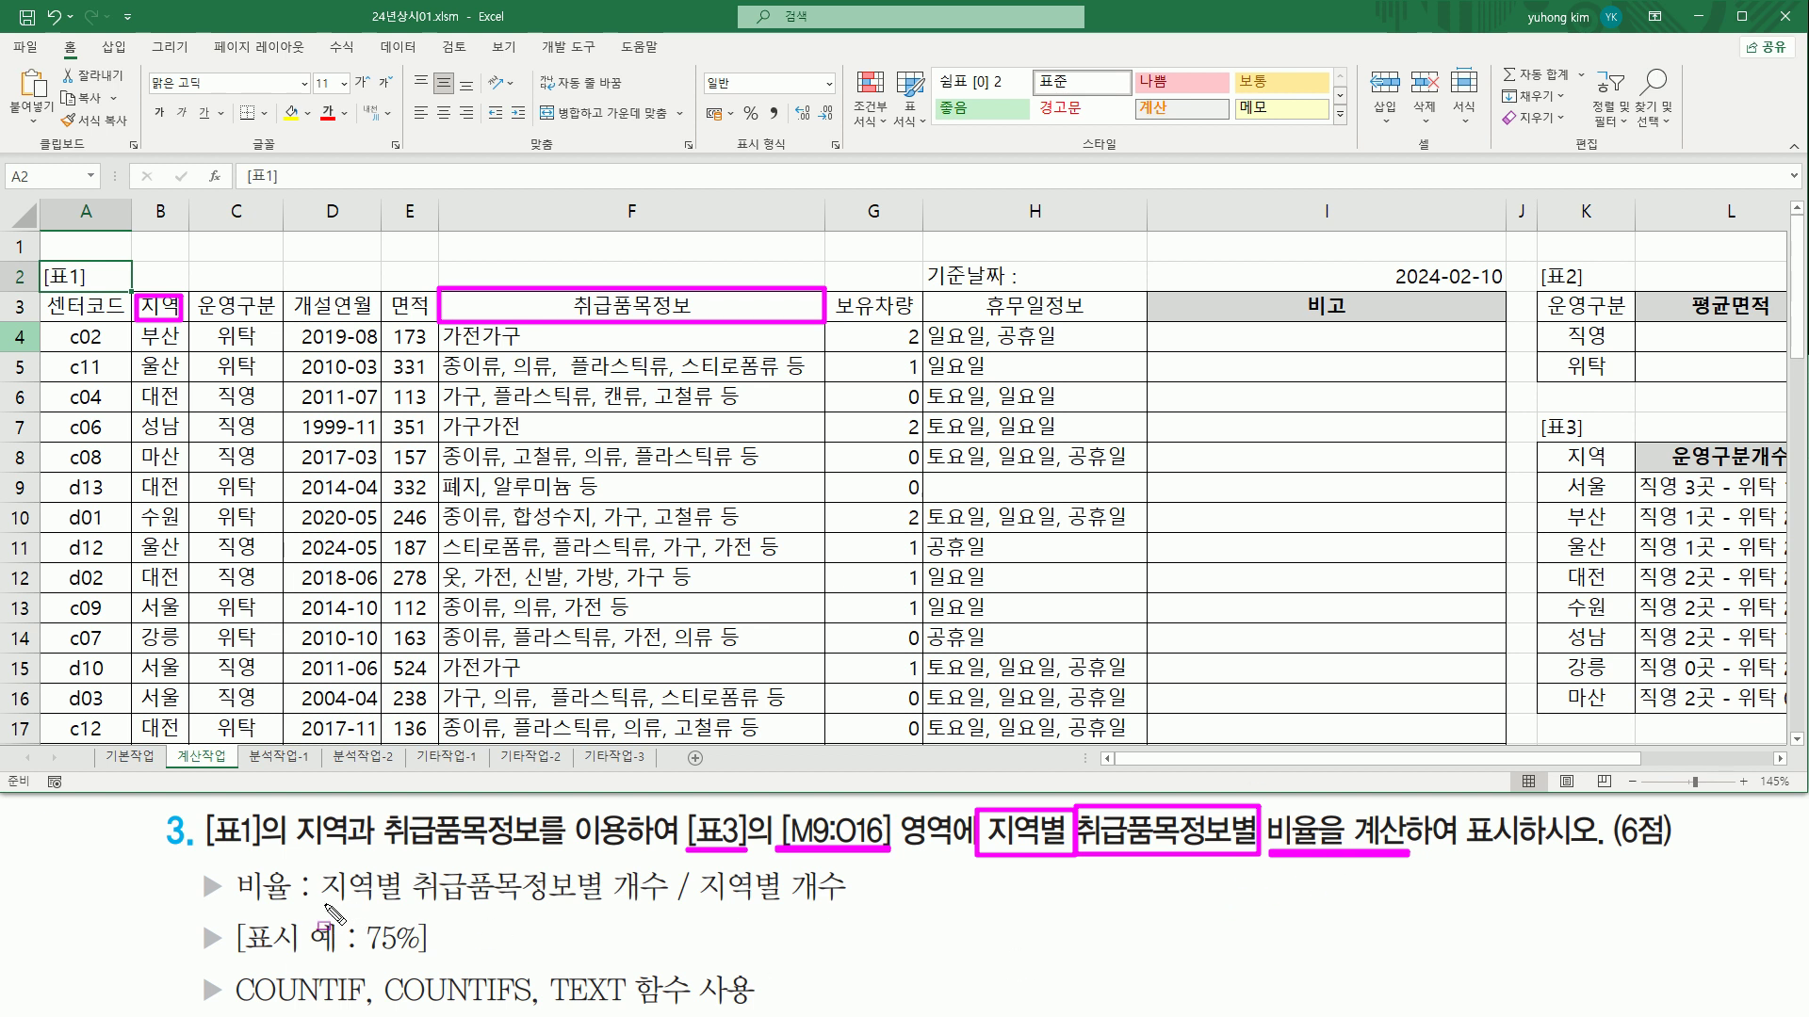
Step: Examine task 3's ratio definition, its 75% display example, and which parts need COUNTIF, COUNTIFS and TEXT
left_click_drag(309, 905, 859, 909)
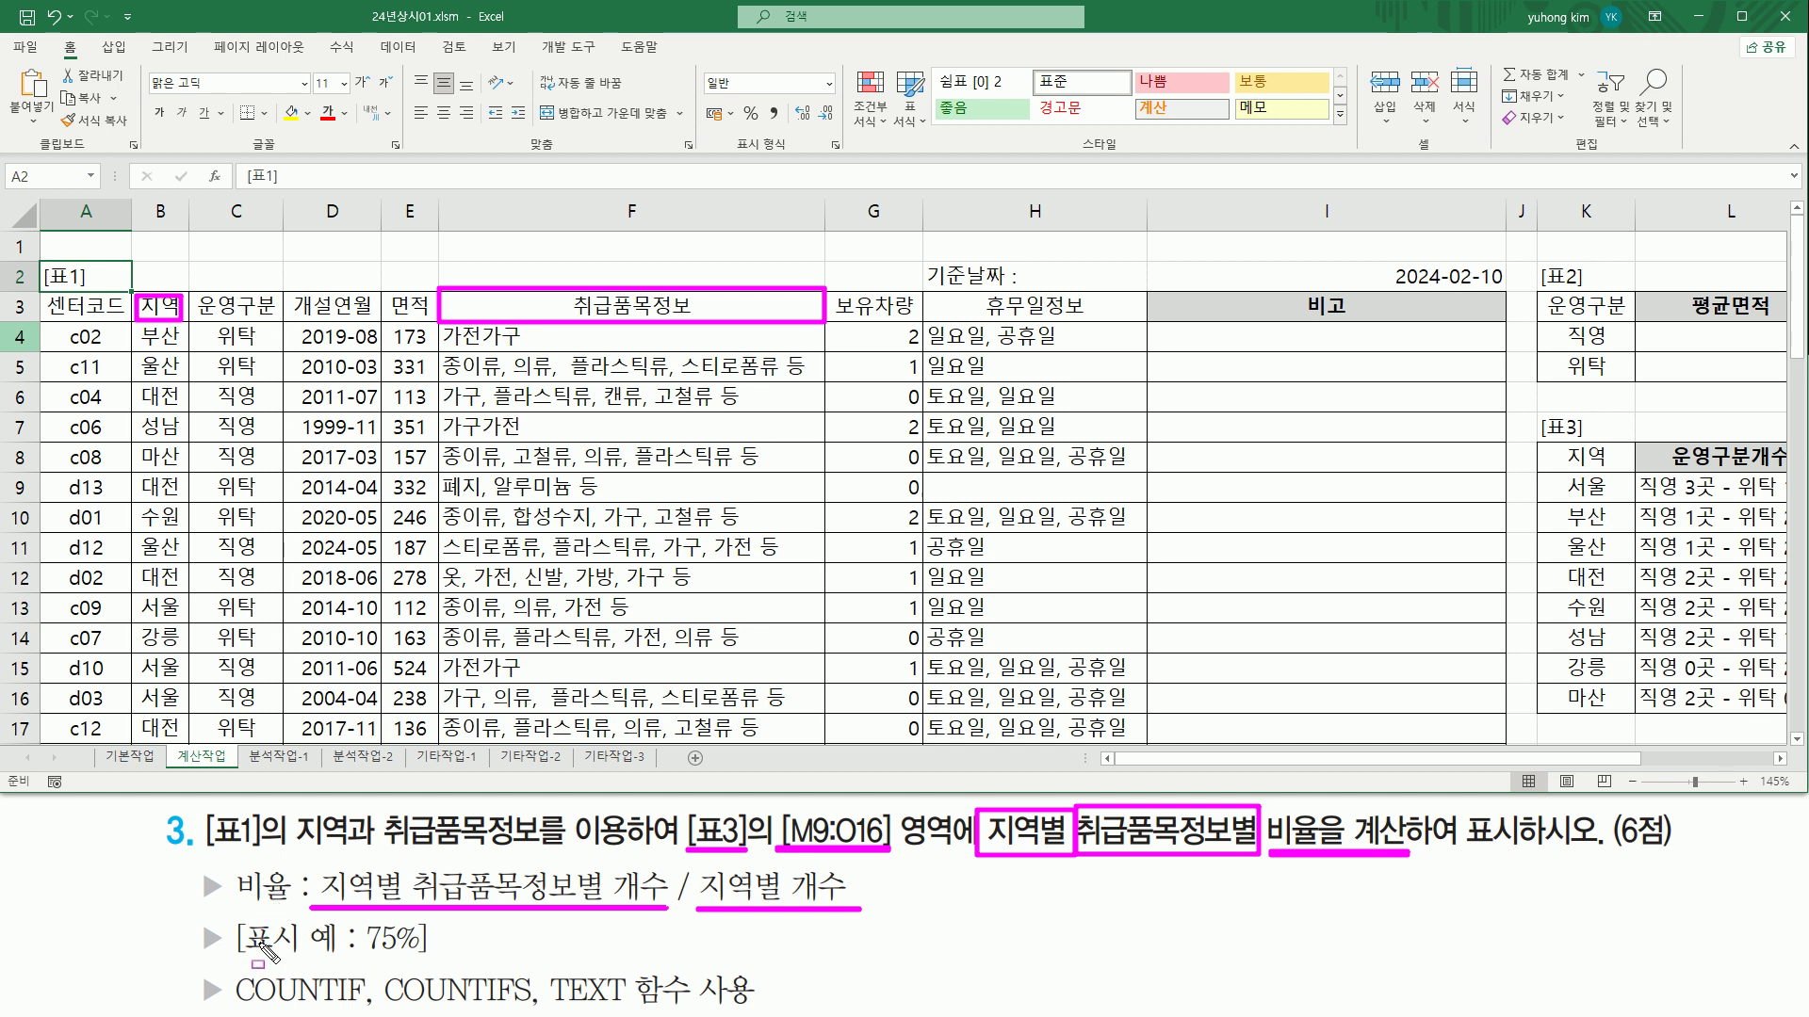
left_click_drag(238, 956, 416, 956)
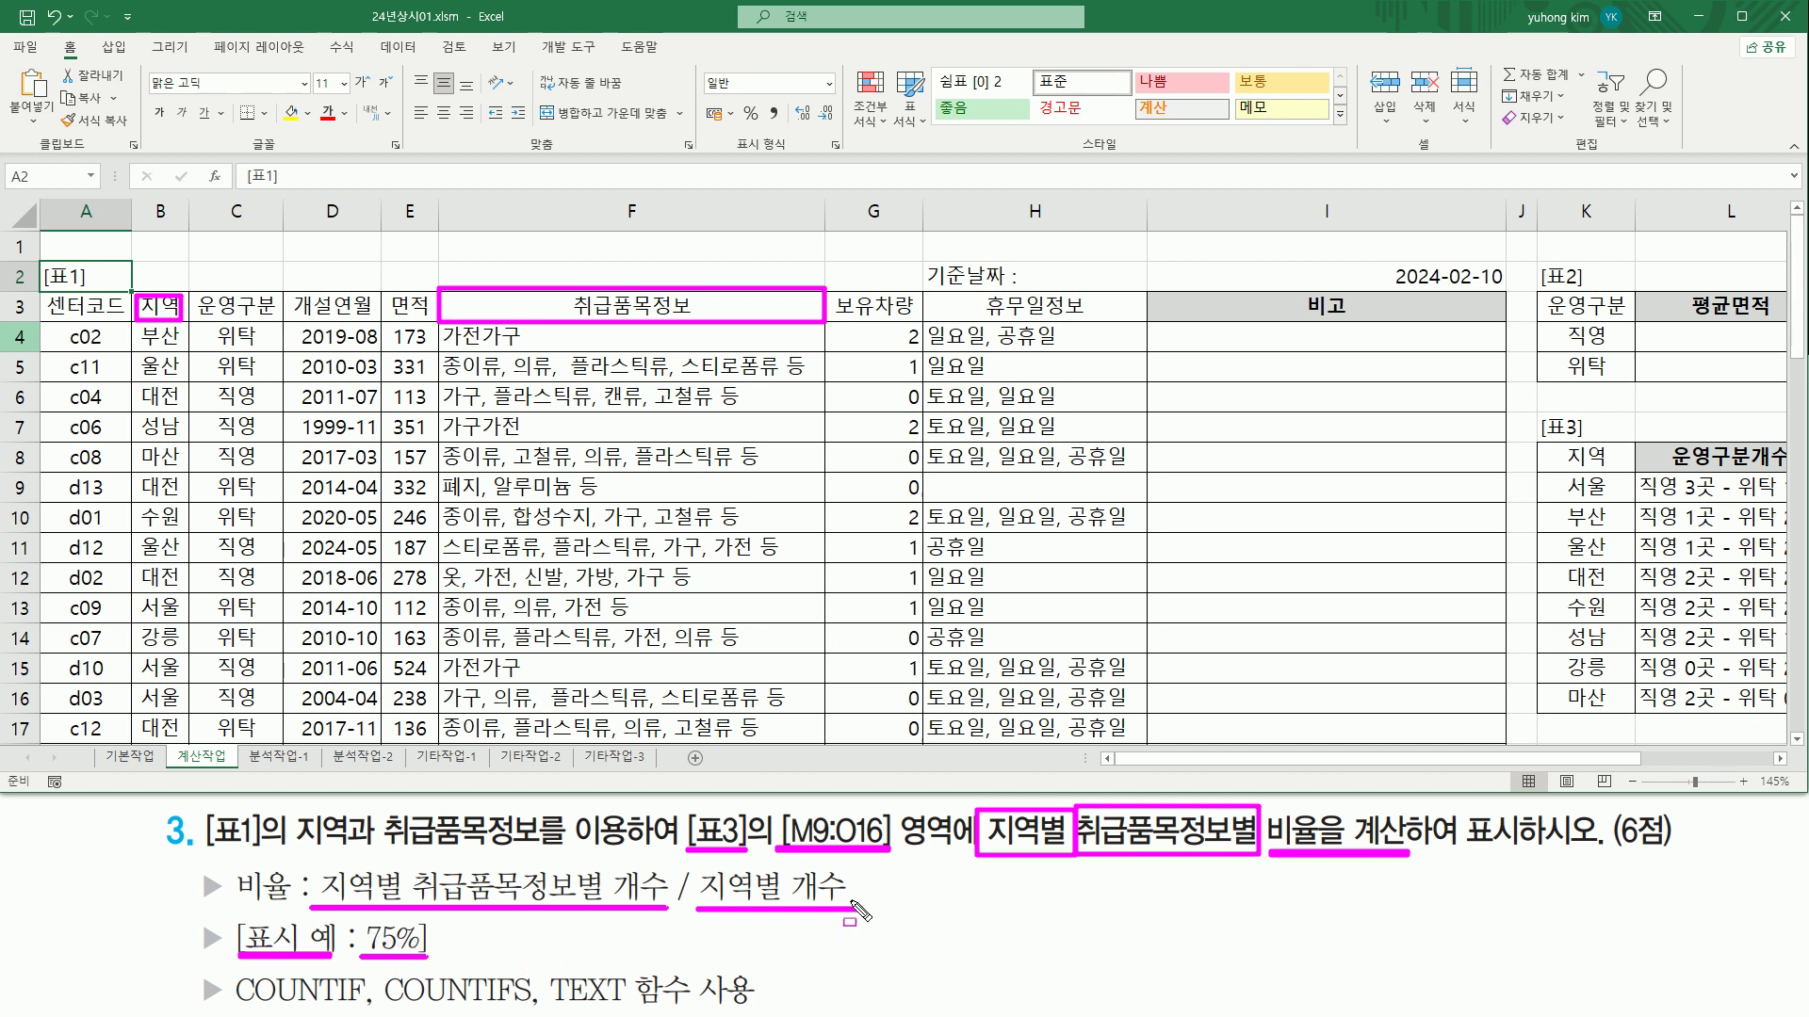
left_click_drag(358, 917, 426, 965)
mouse_move(544, 970)
left_mouse_down()
mouse_move(567, 998)
mouse_move(687, 1011)
left_mouse_up()
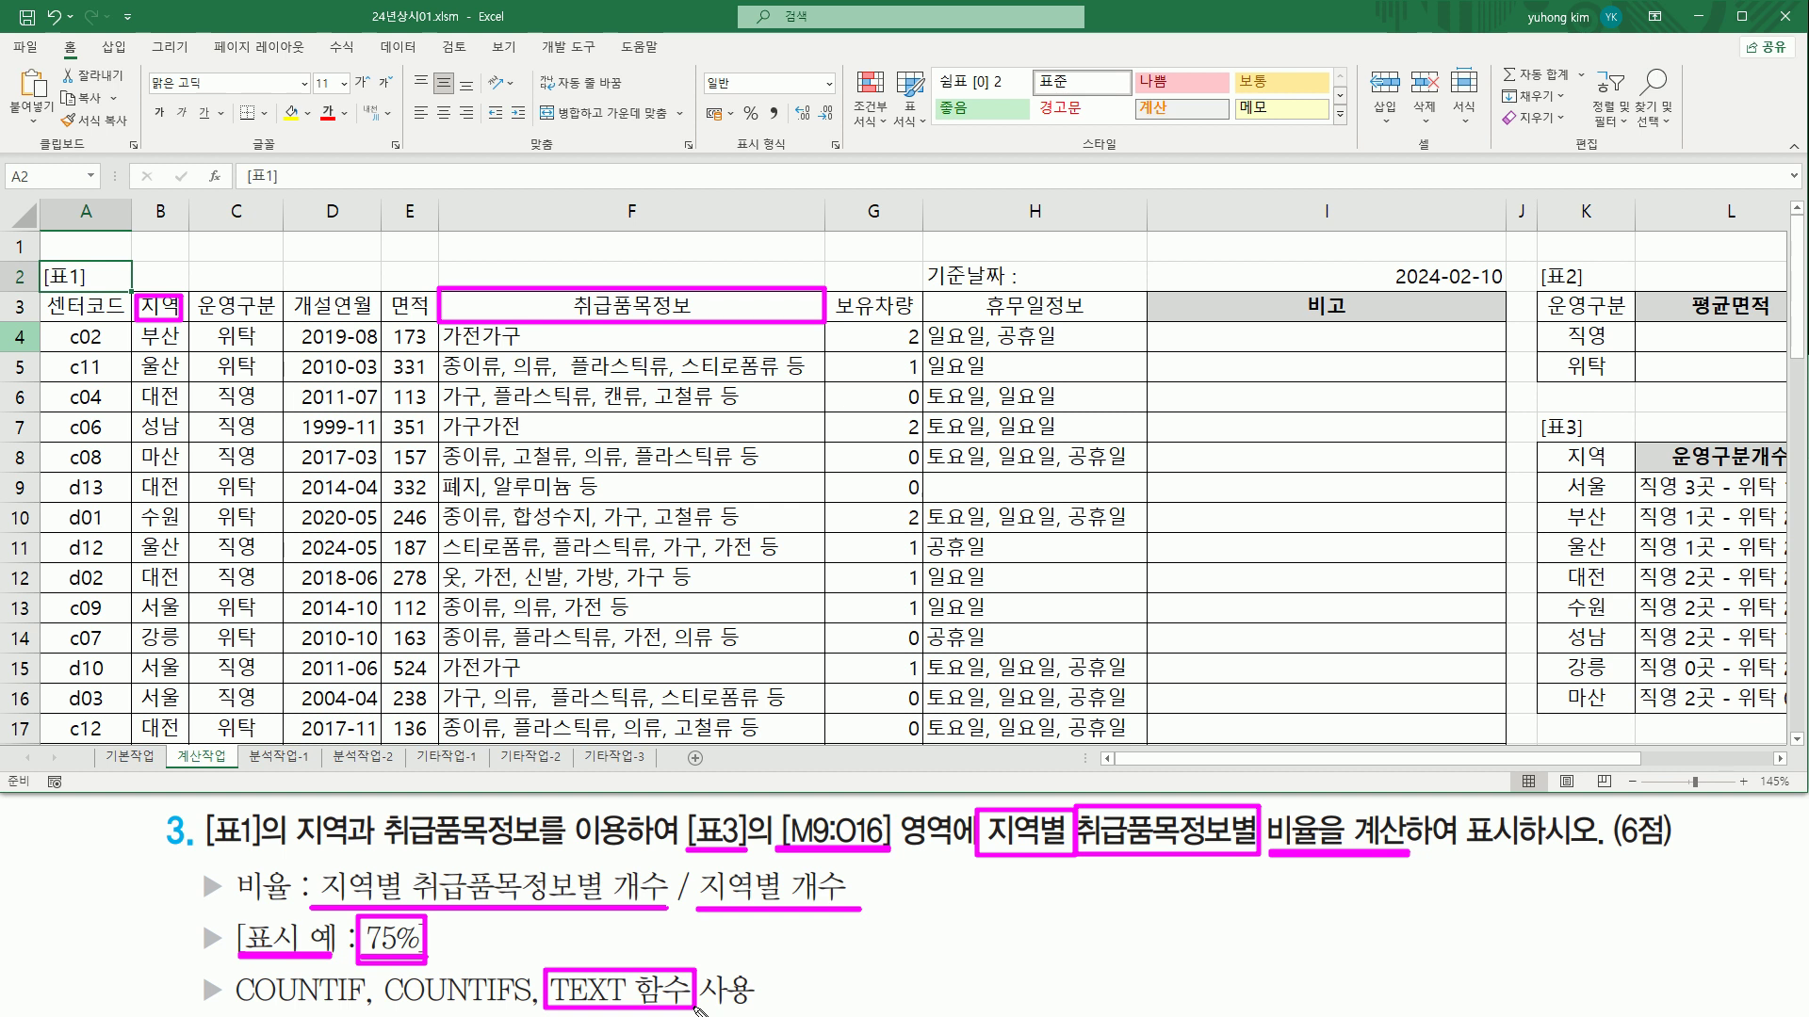
mouse_move(694, 868)
left_mouse_down()
mouse_move(737, 932)
mouse_move(861, 945)
mouse_move(858, 924)
left_mouse_up()
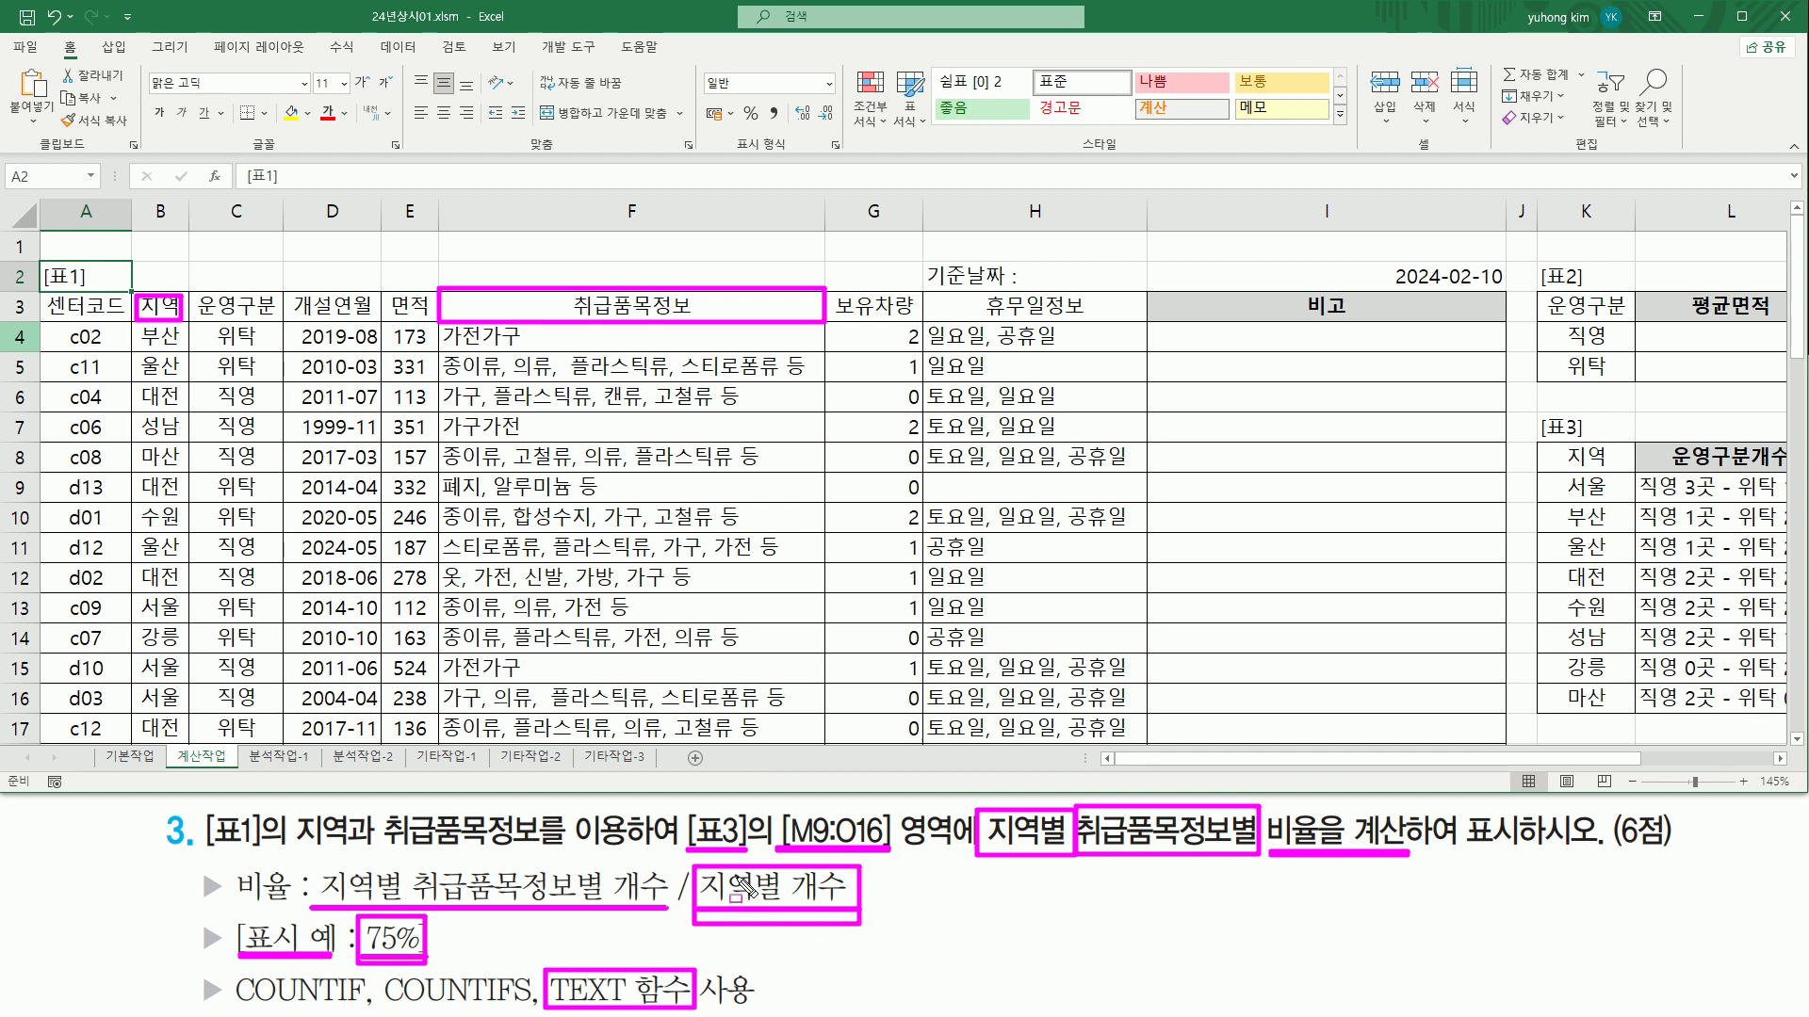
left_click_drag(231, 1006, 367, 1006)
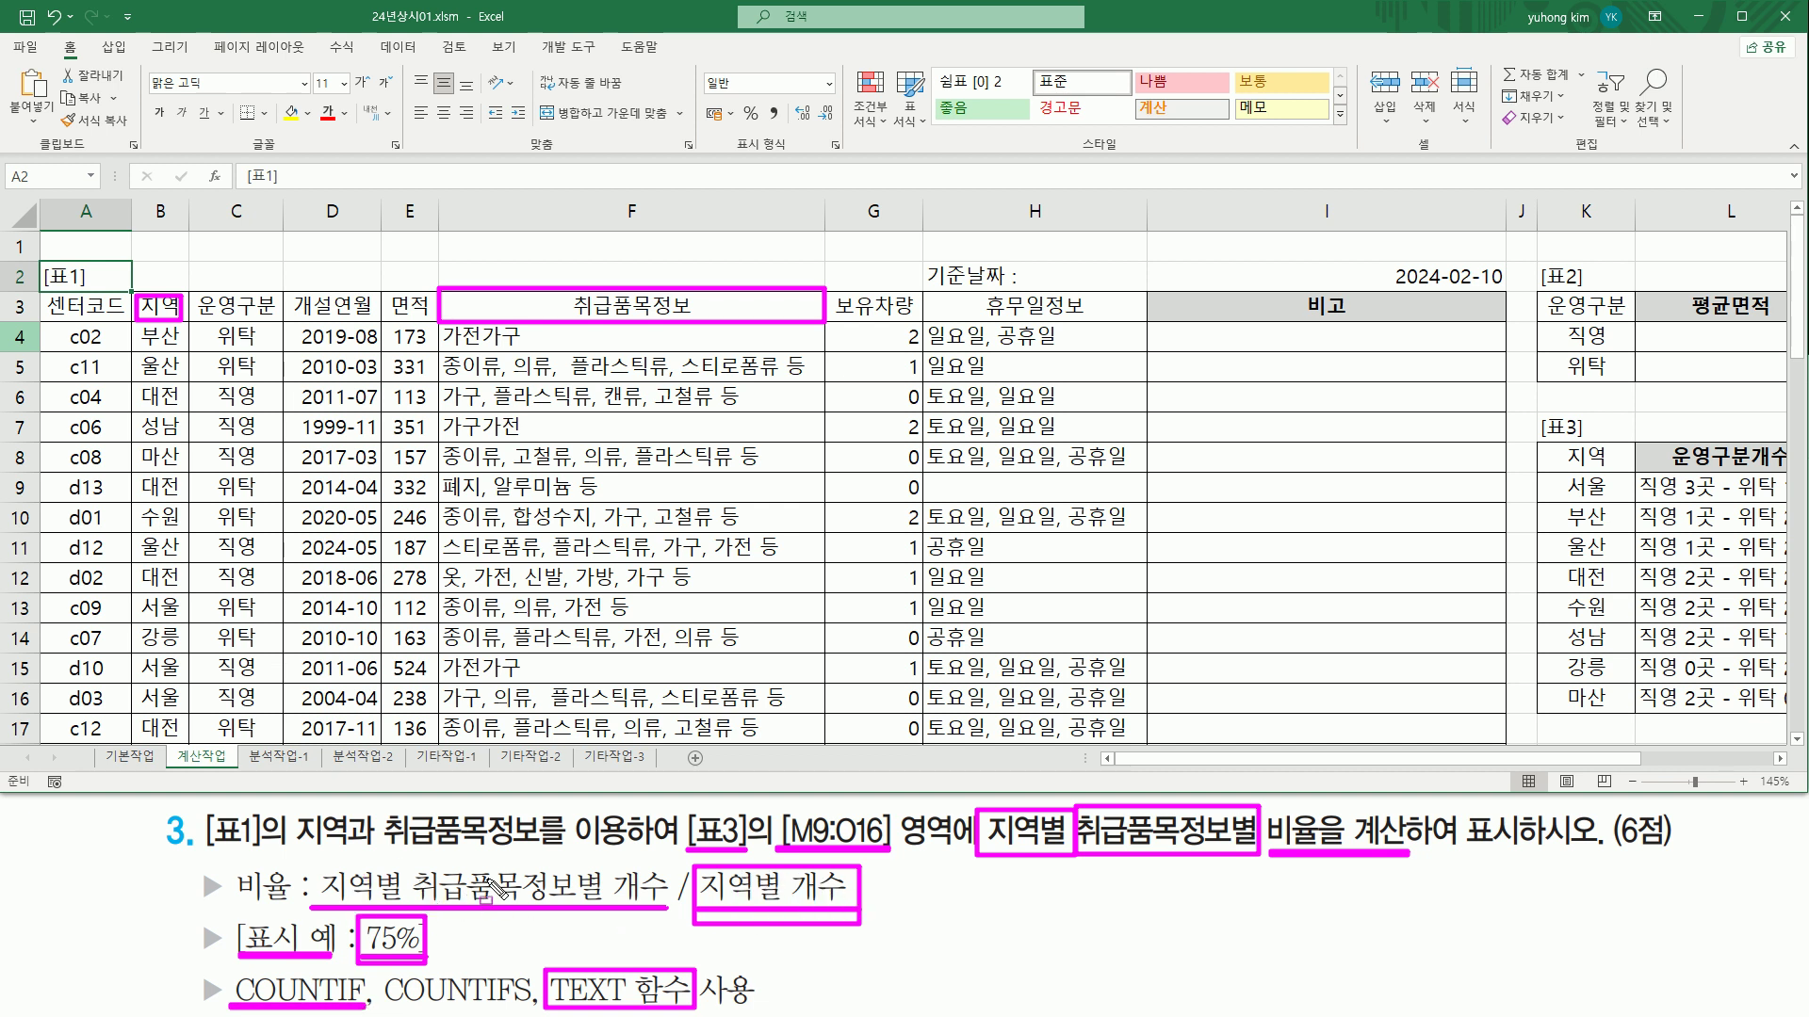
mouse_move(319, 862)
left_mouse_down()
mouse_move(402, 904)
mouse_move(624, 910)
mouse_move(609, 907)
left_mouse_up()
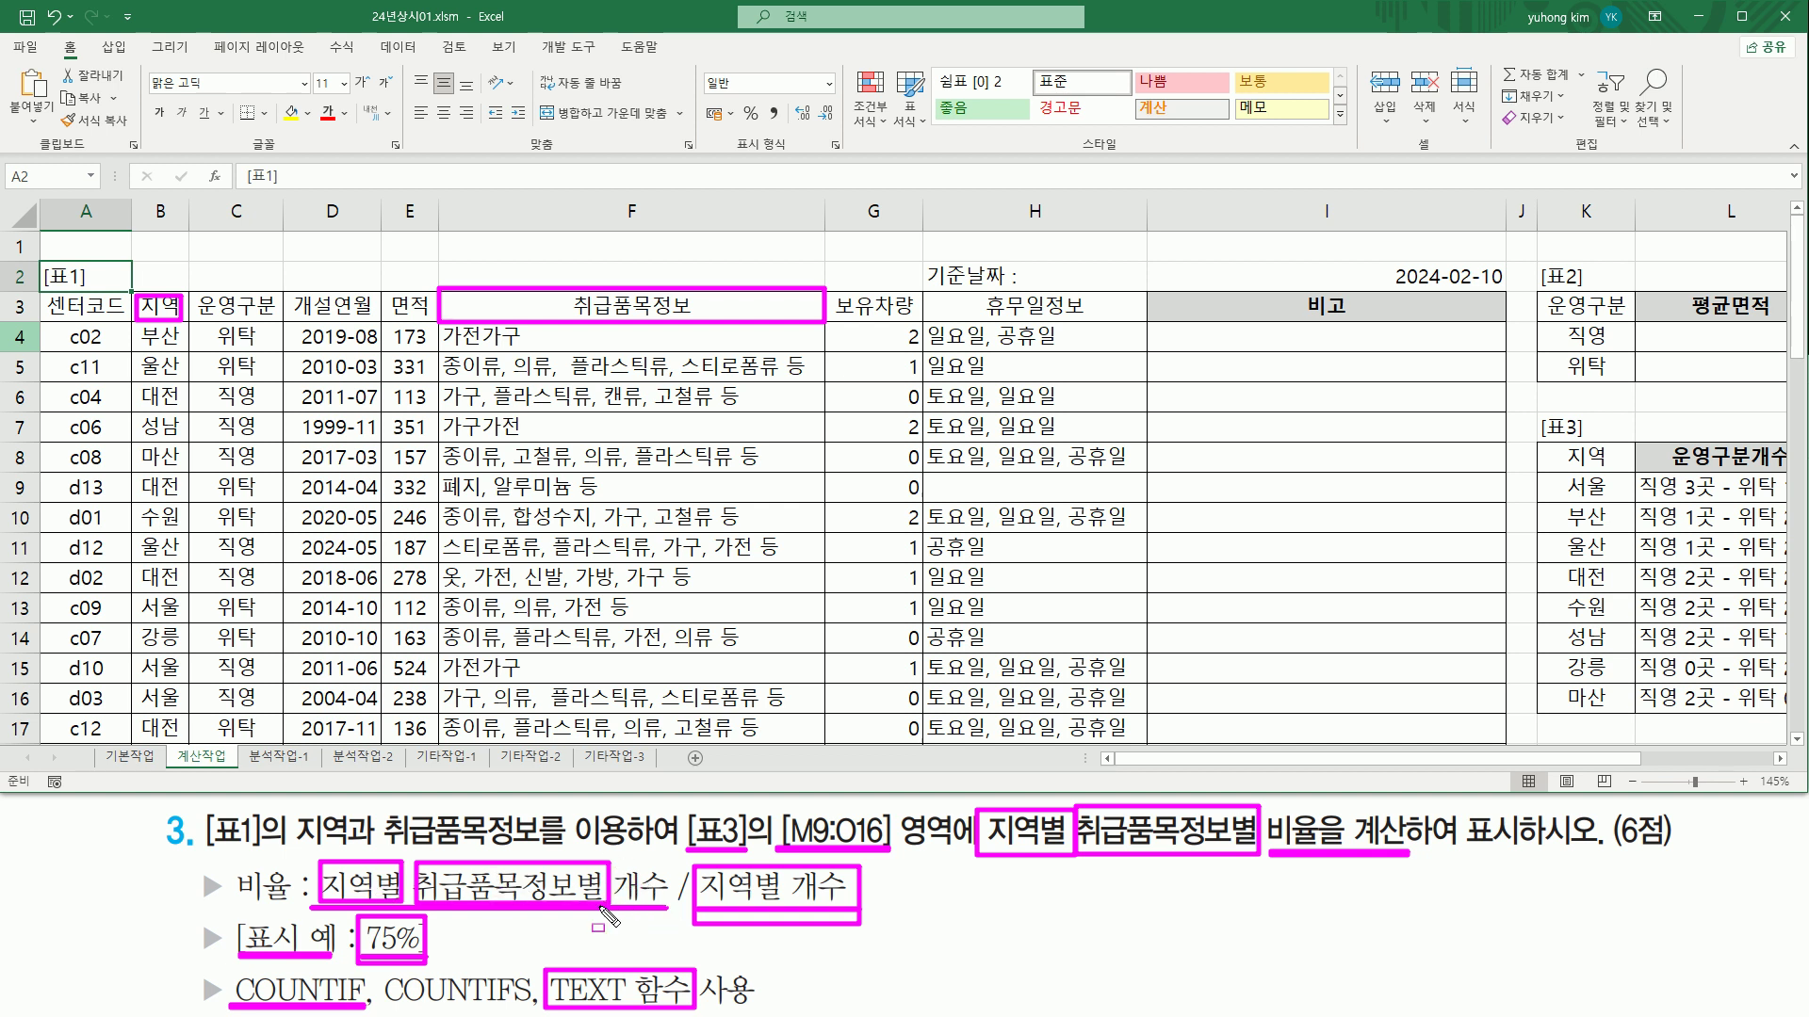
left_click_drag(415, 1004, 510, 1002)
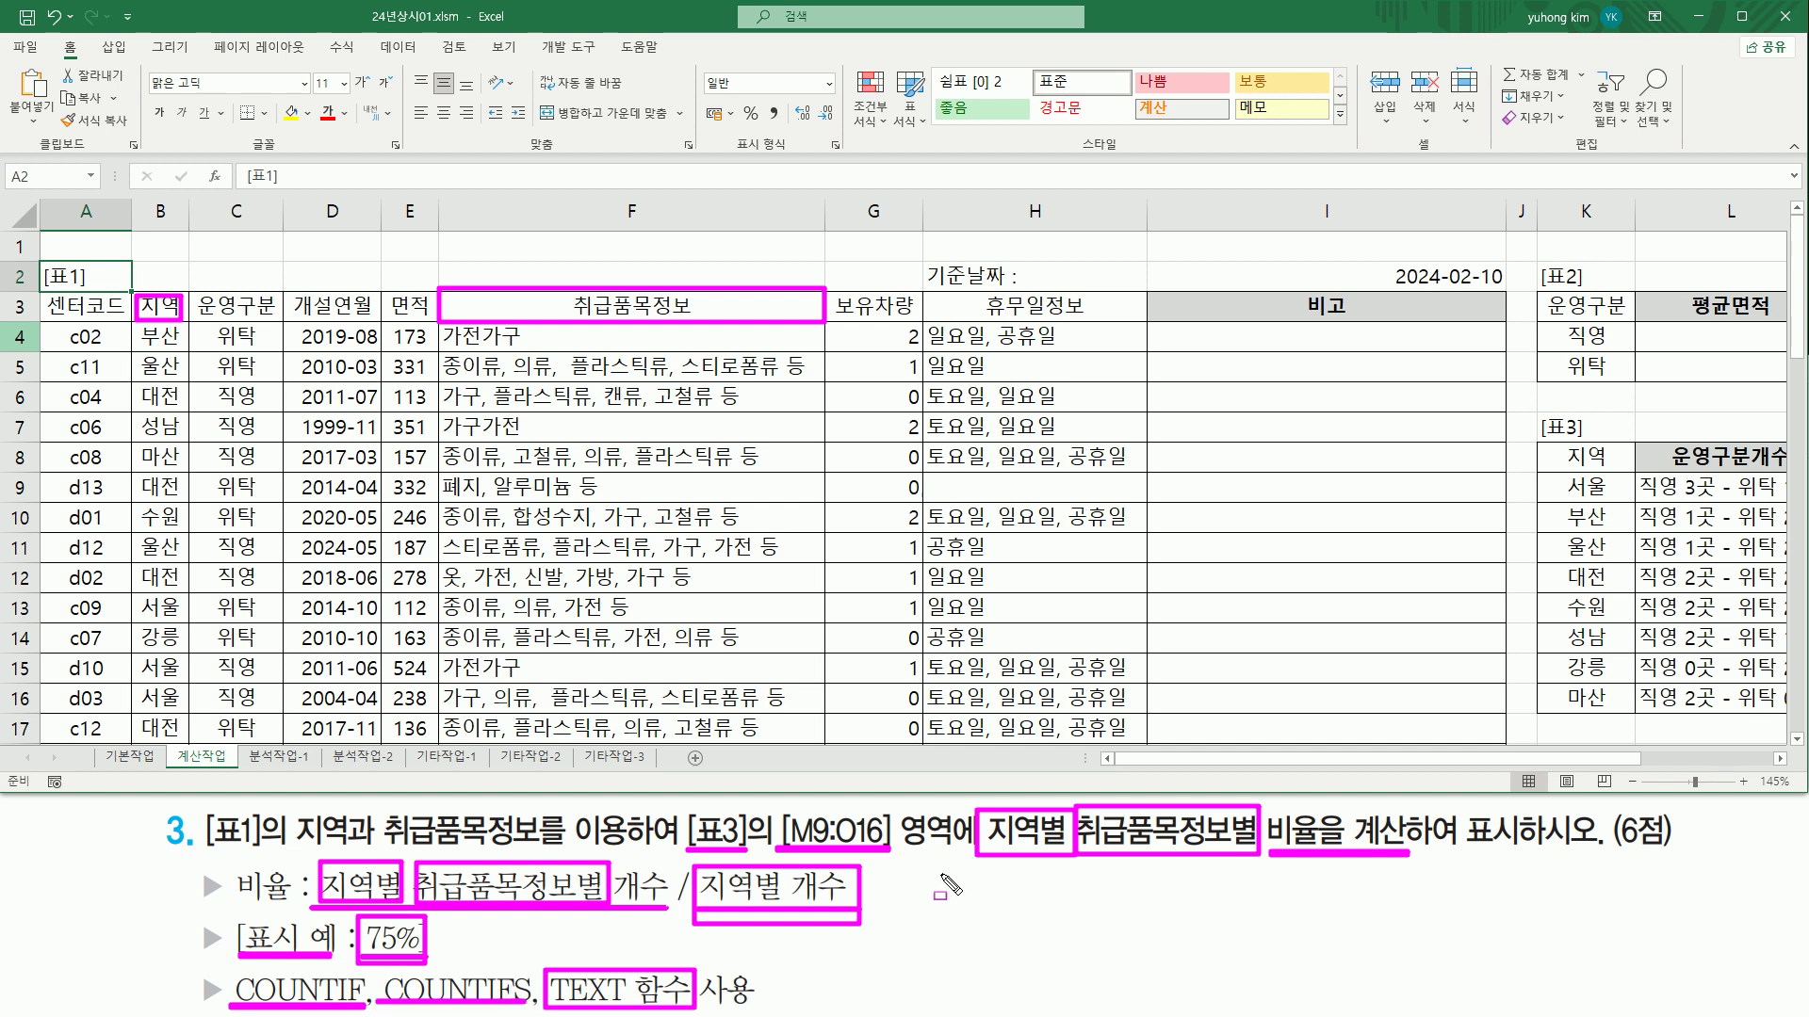
key("Escape")
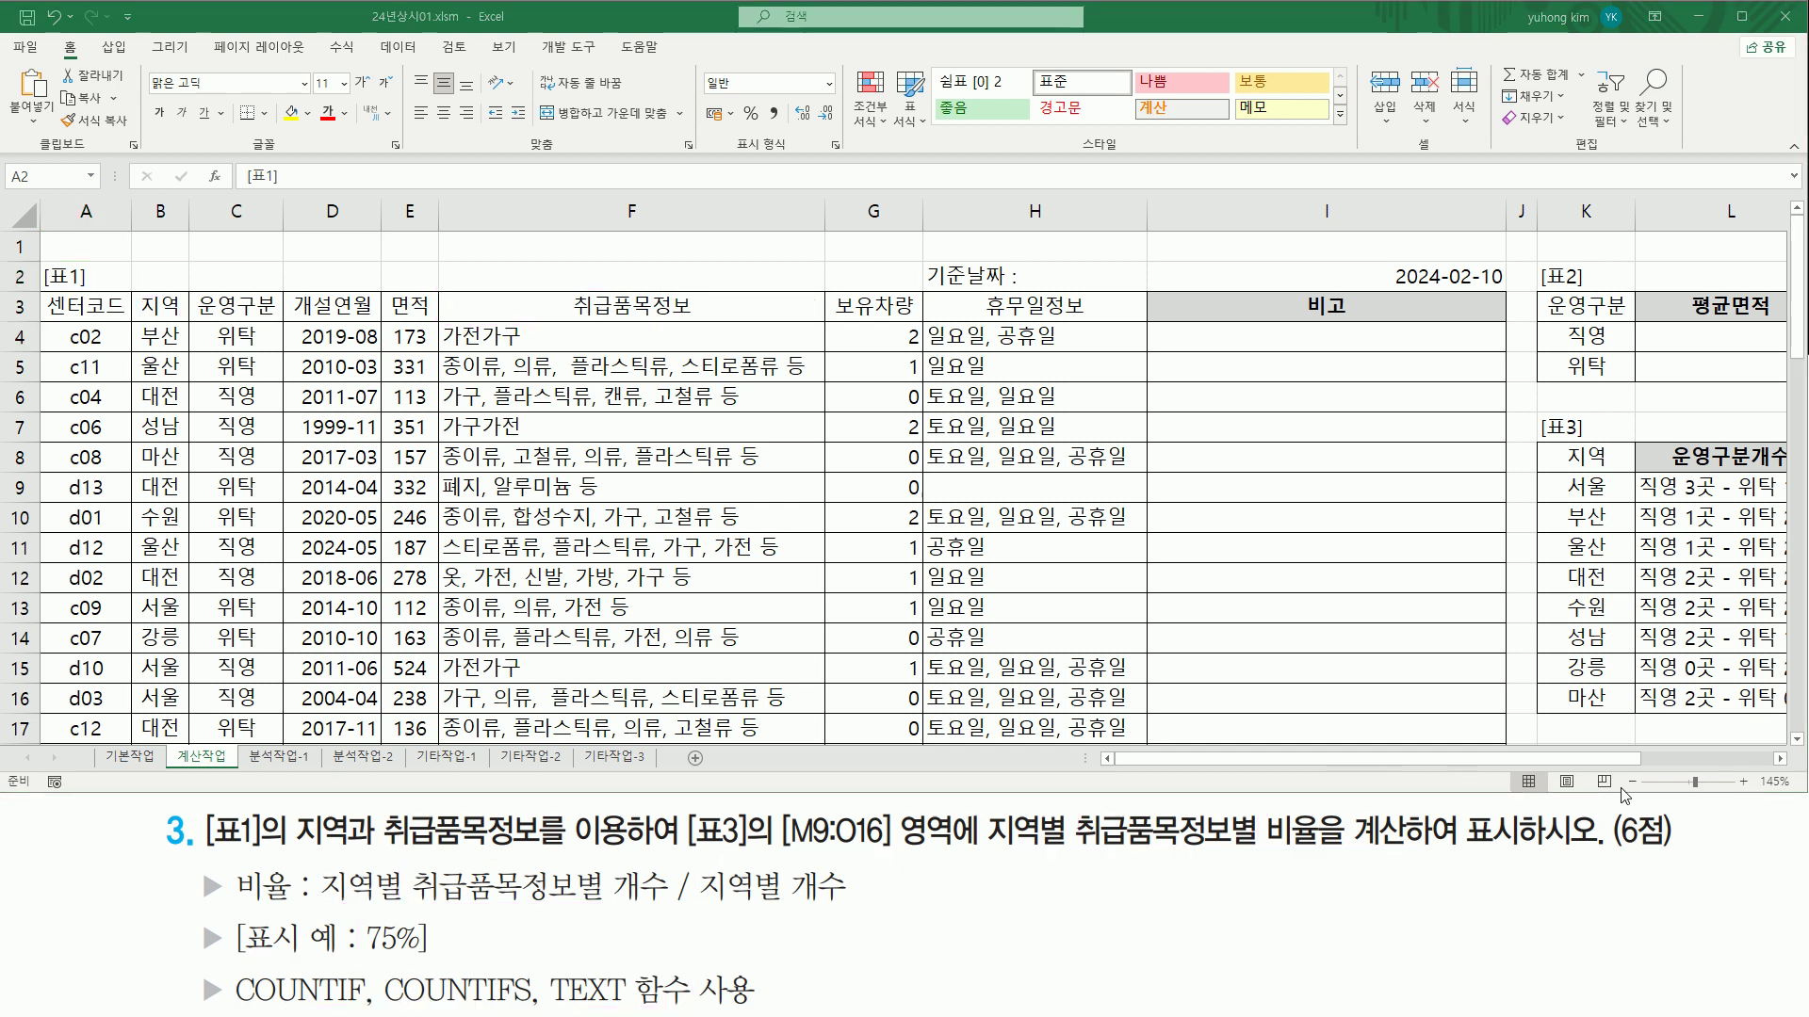
Step: Write the TEXT syntax note "text( 인수, 형식 )" in N3 beside [표2]
left_click(1659, 760)
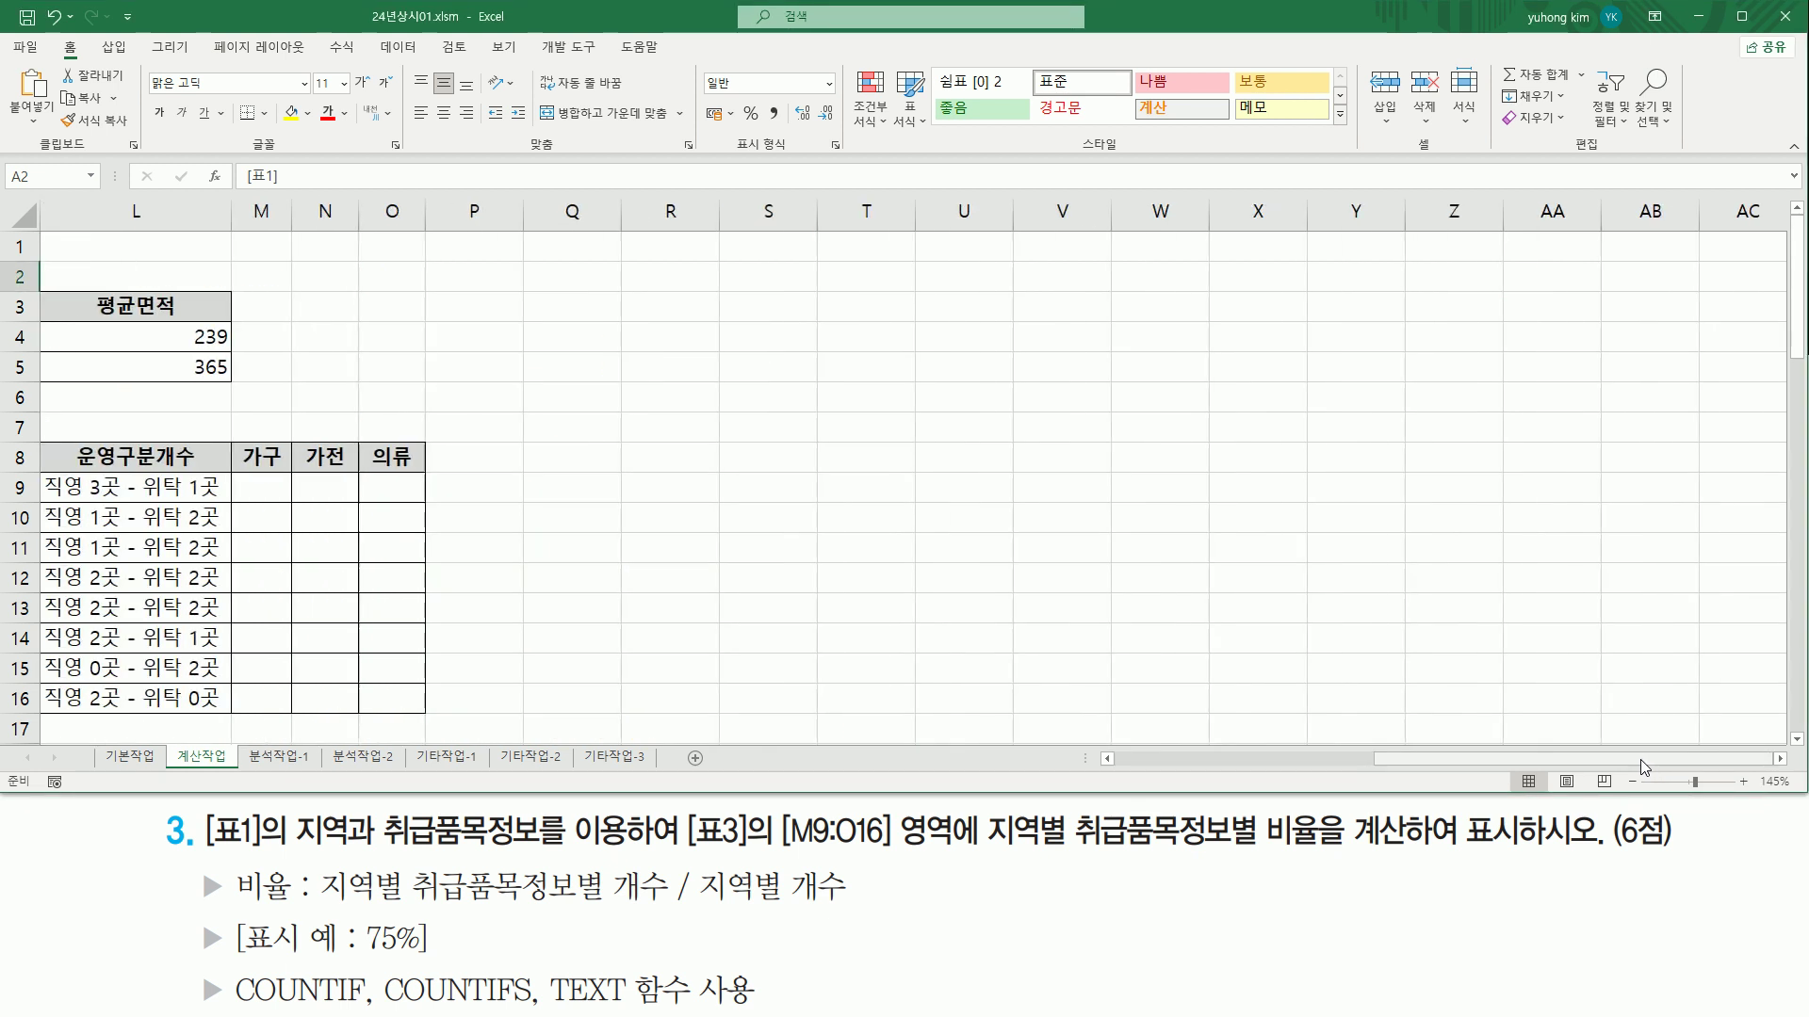
left_click(1443, 759)
left_click(1037, 314)
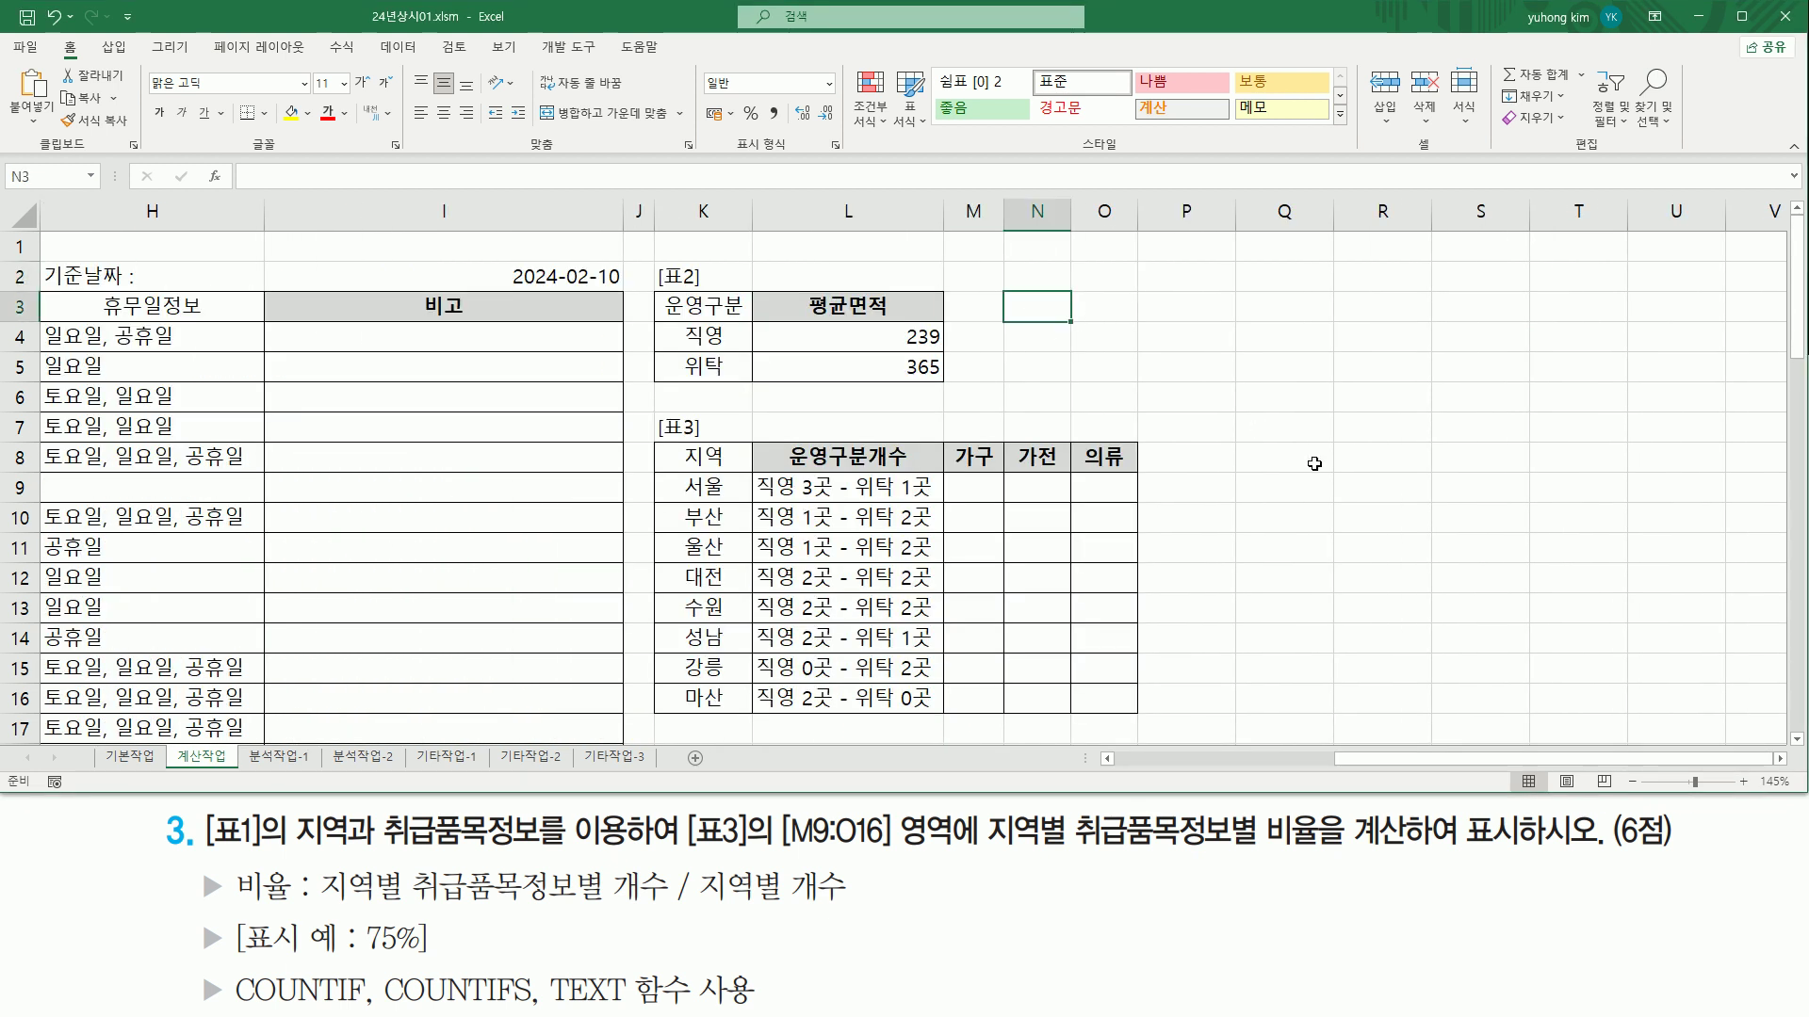
type("te")
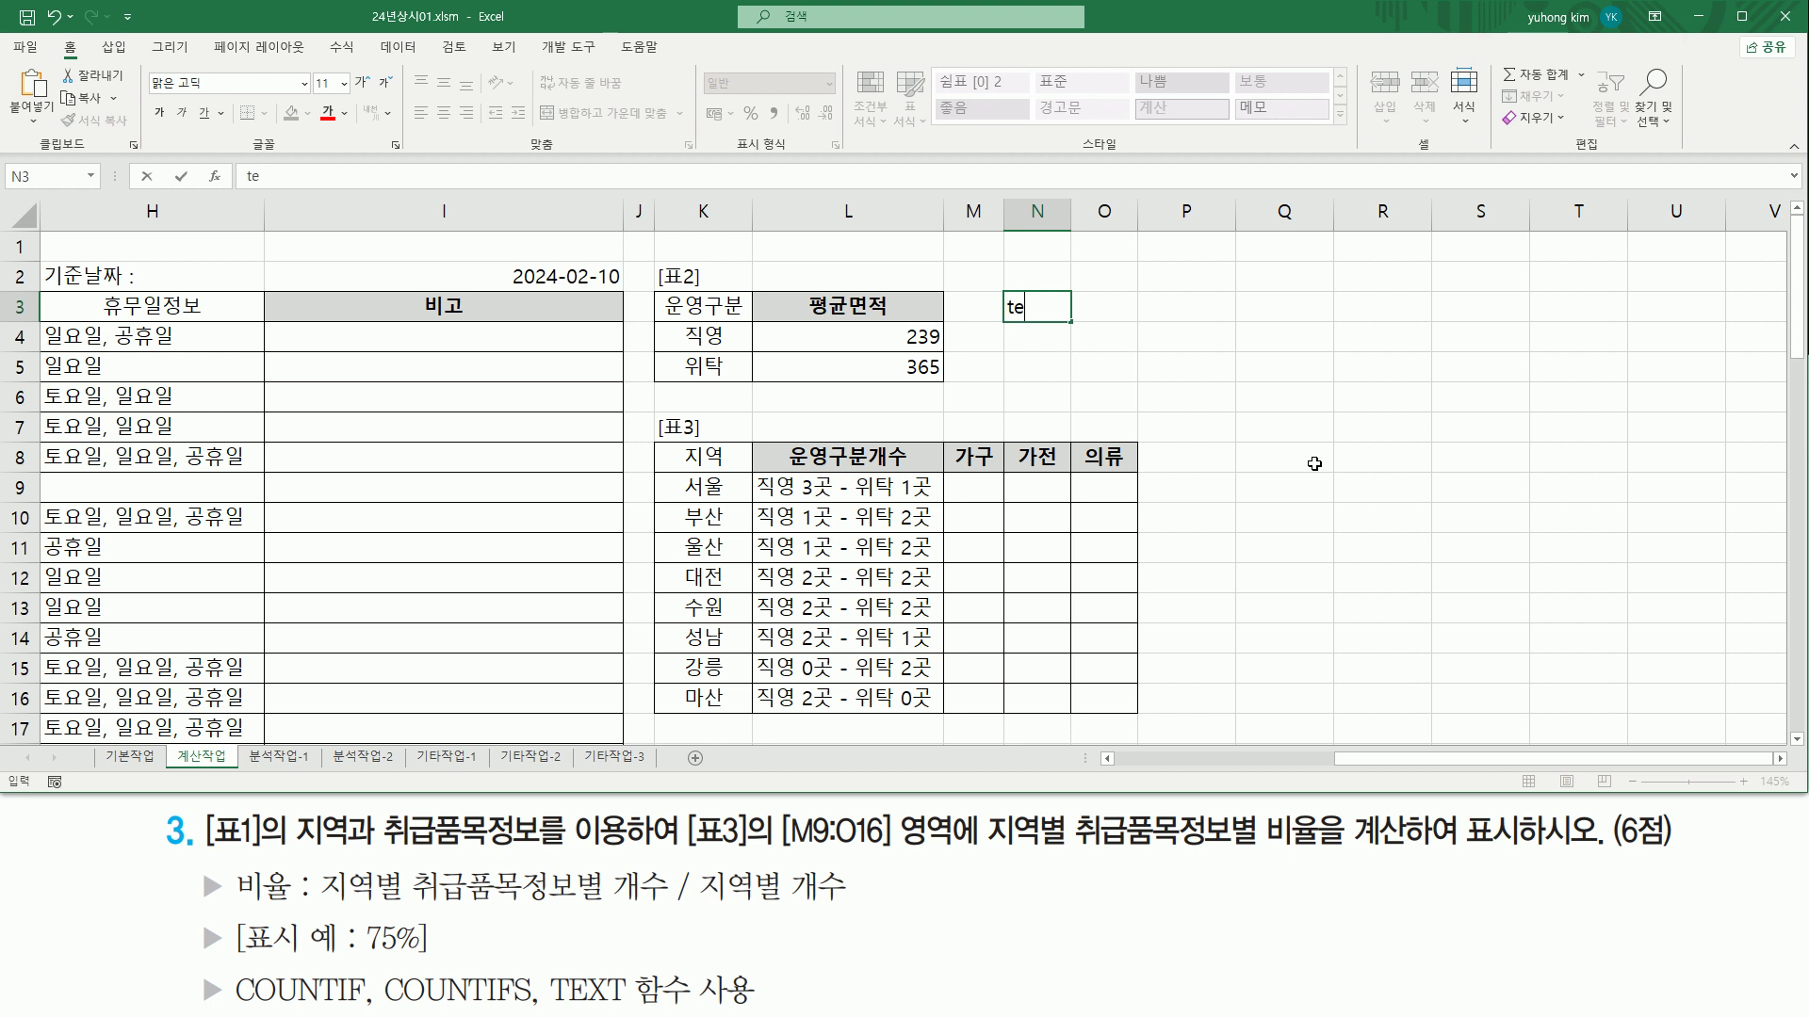
type("xt( 인수, 형식")
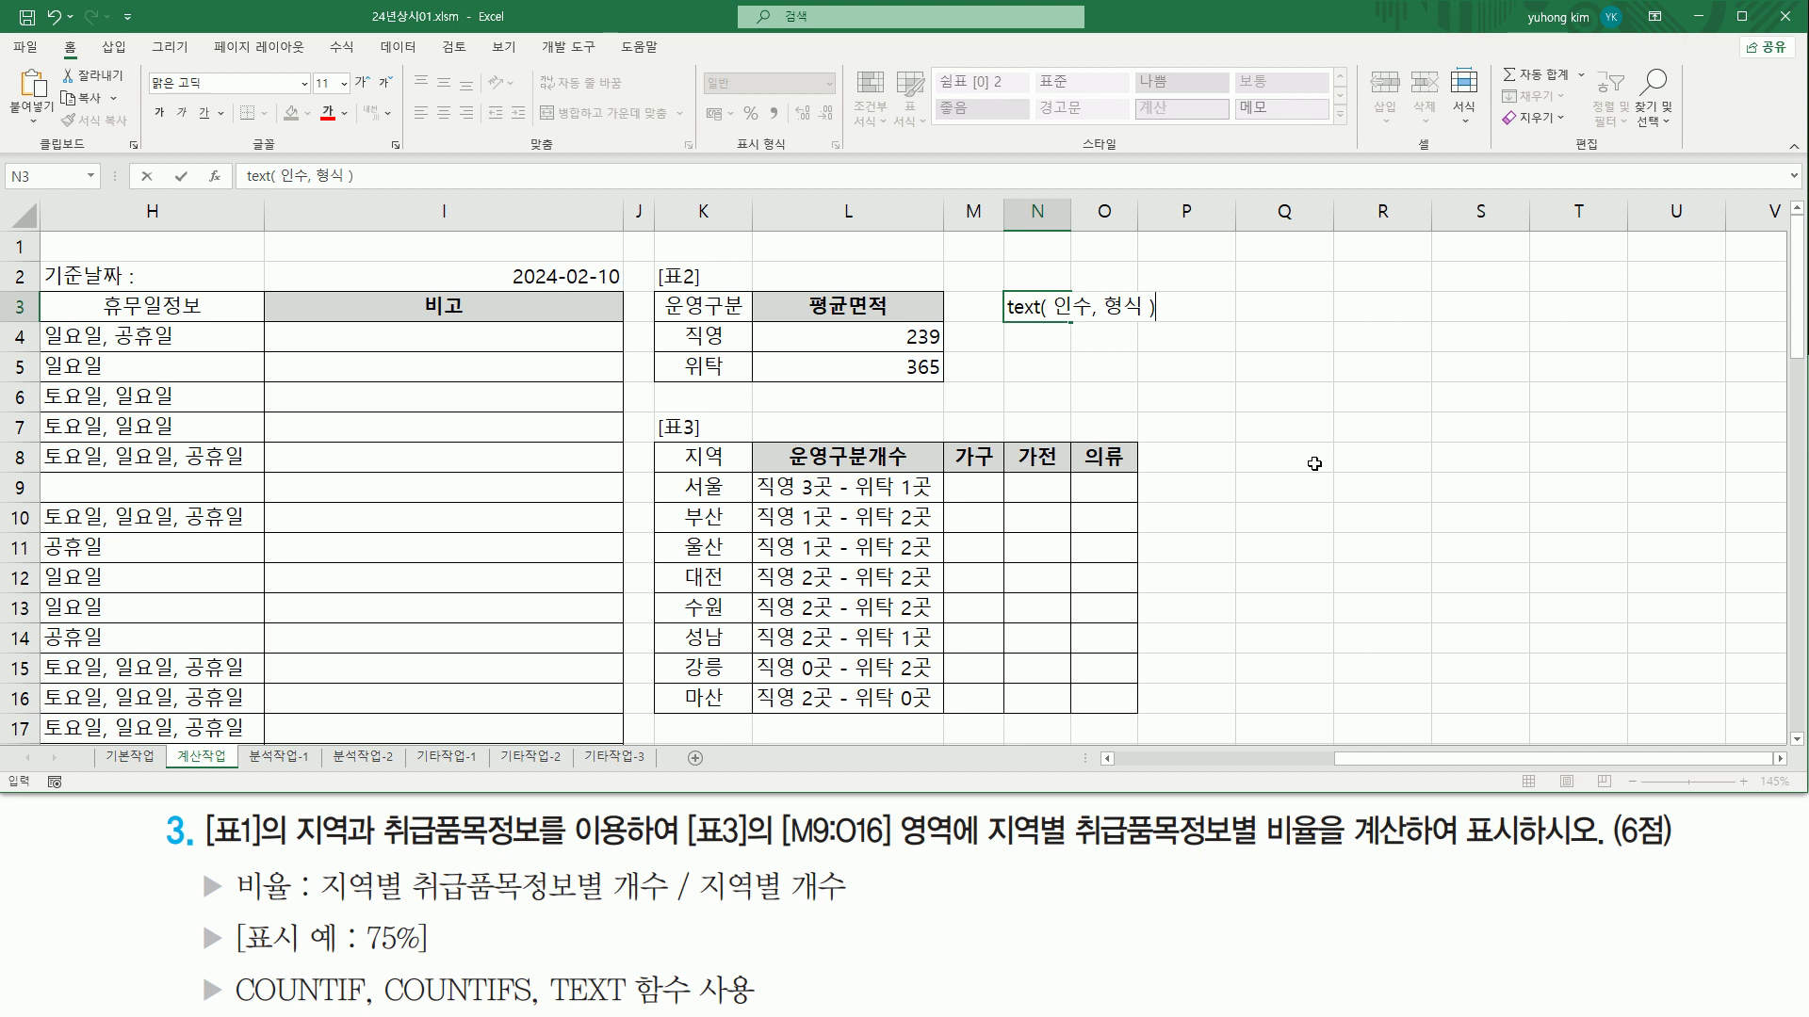
key("Return")
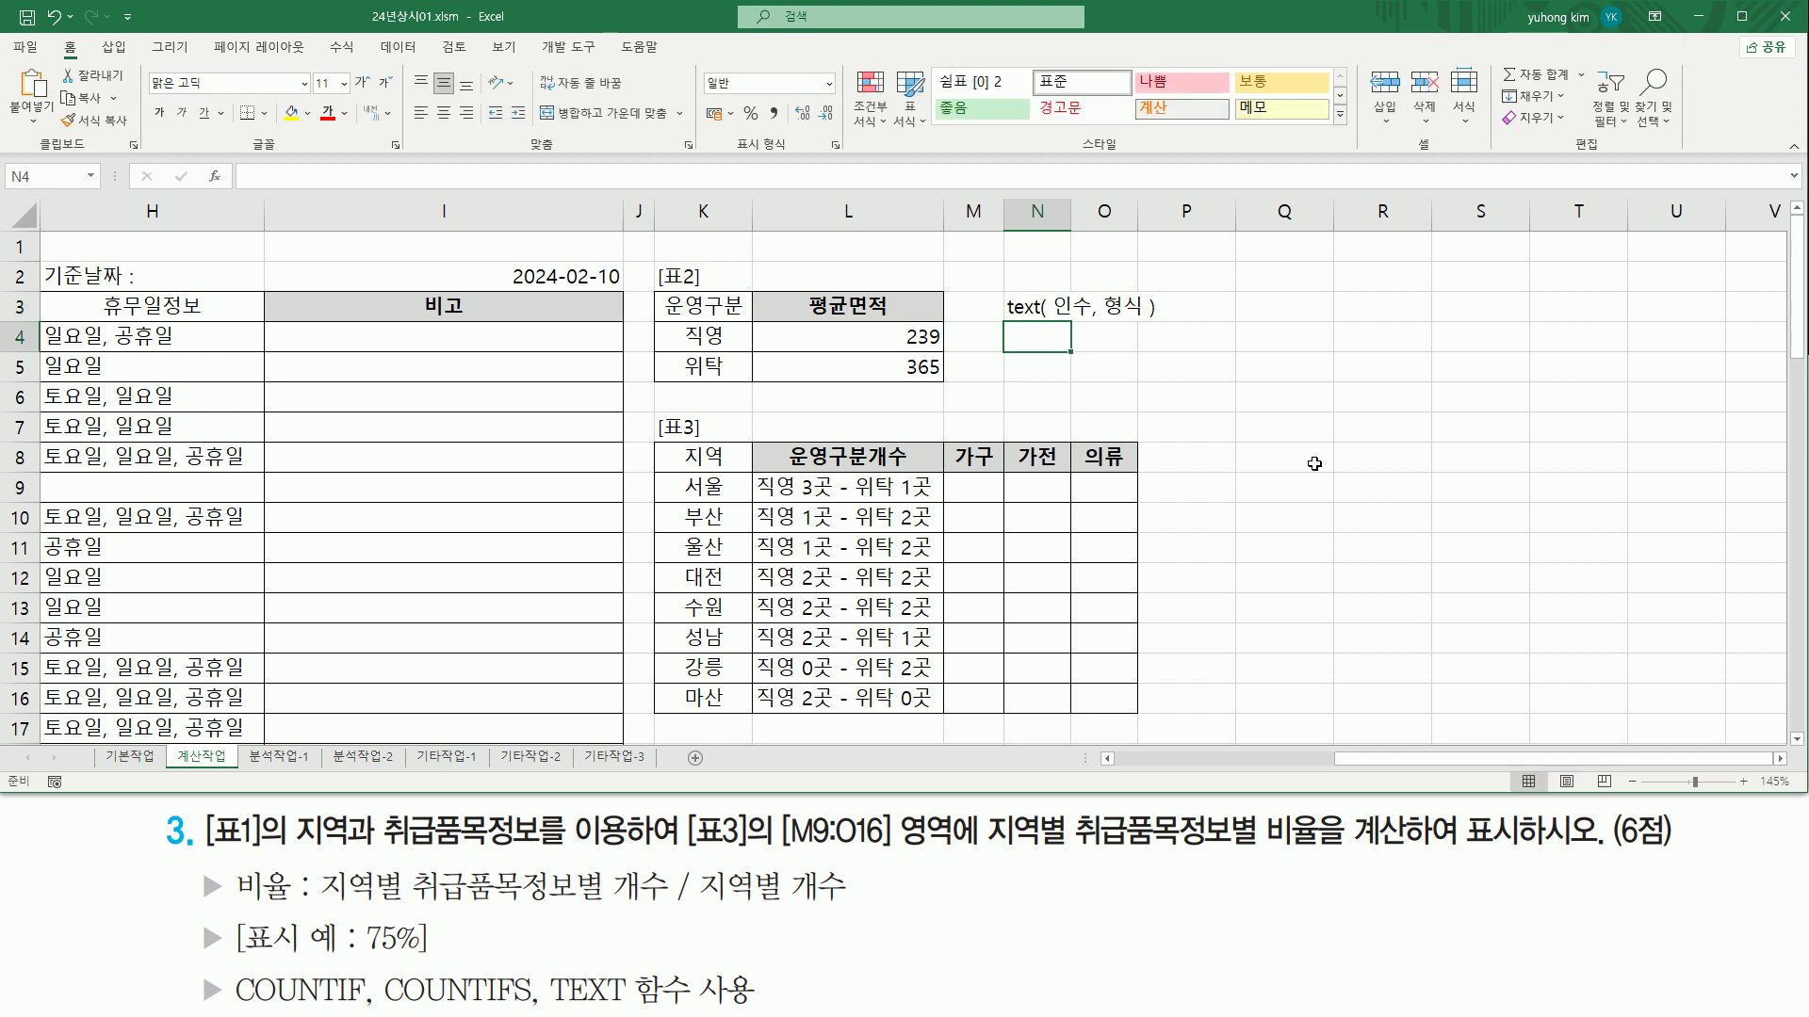
Step: Write the syntax note "countif( 조건범위, 조건 )" in N4 and review its two arguments
type("예ㅣ")
key("BackSpace")
key("BackSpace")
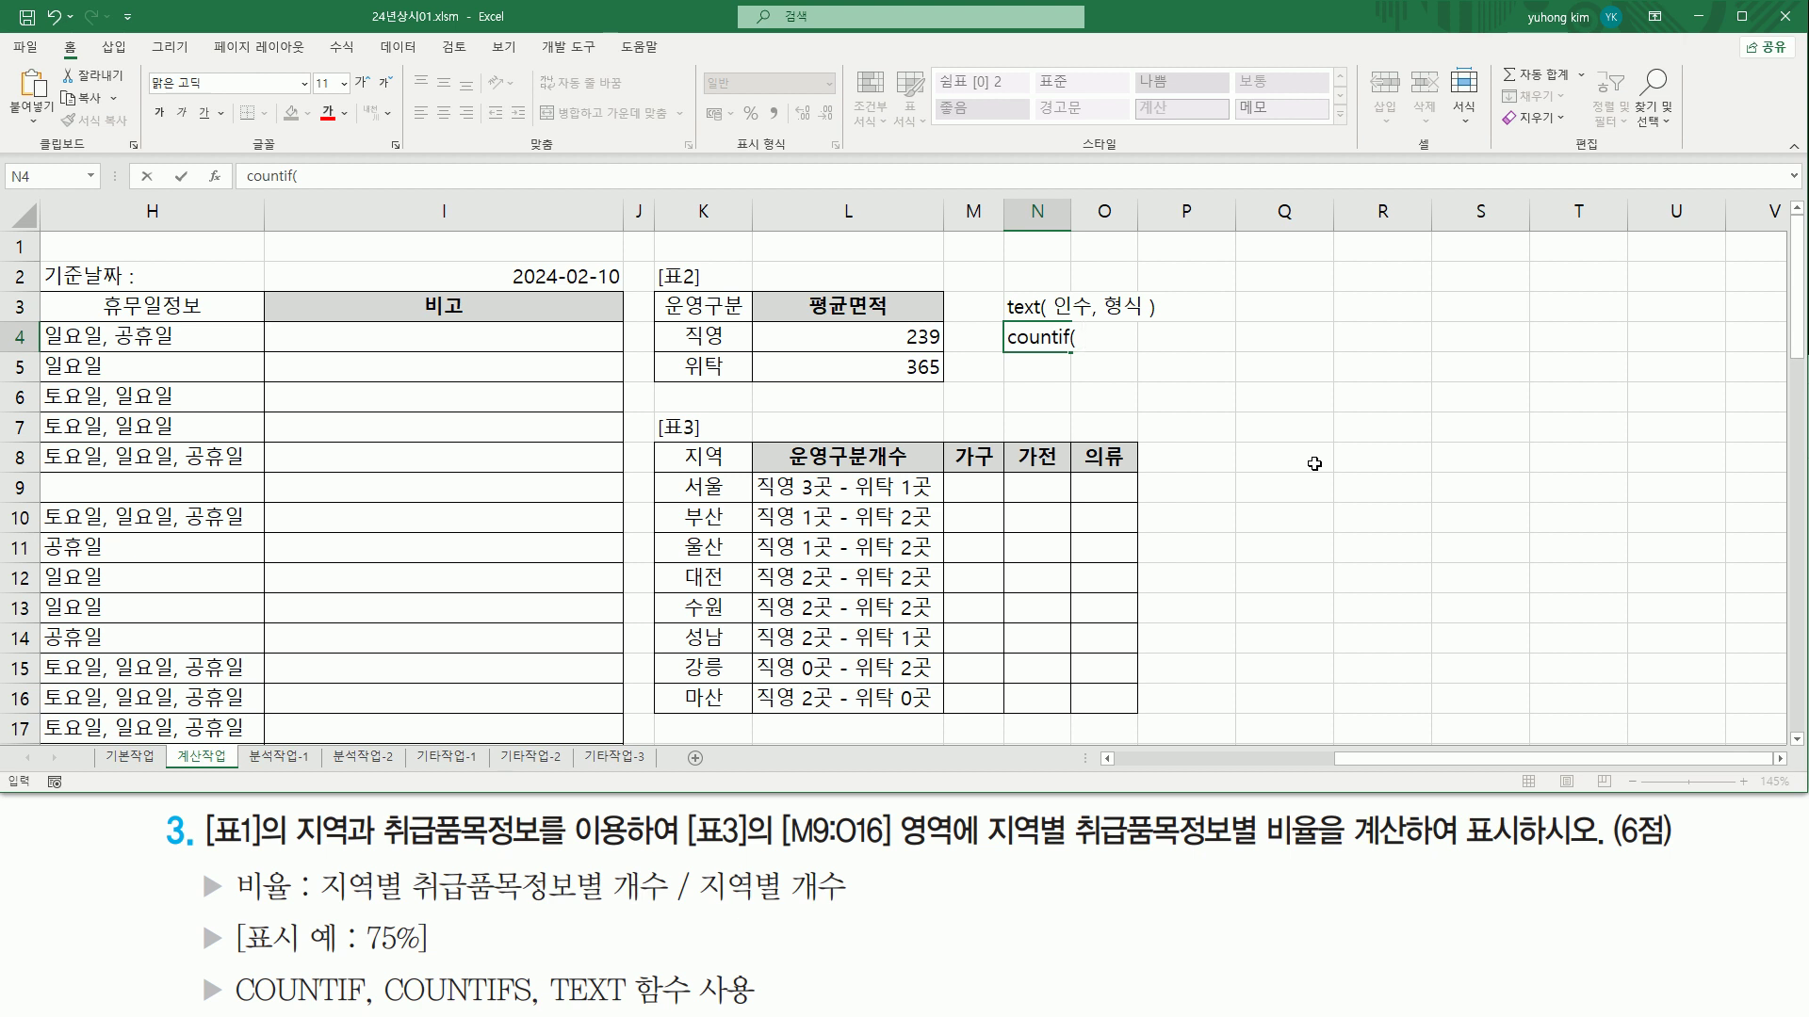
type("조건범위, 조건")
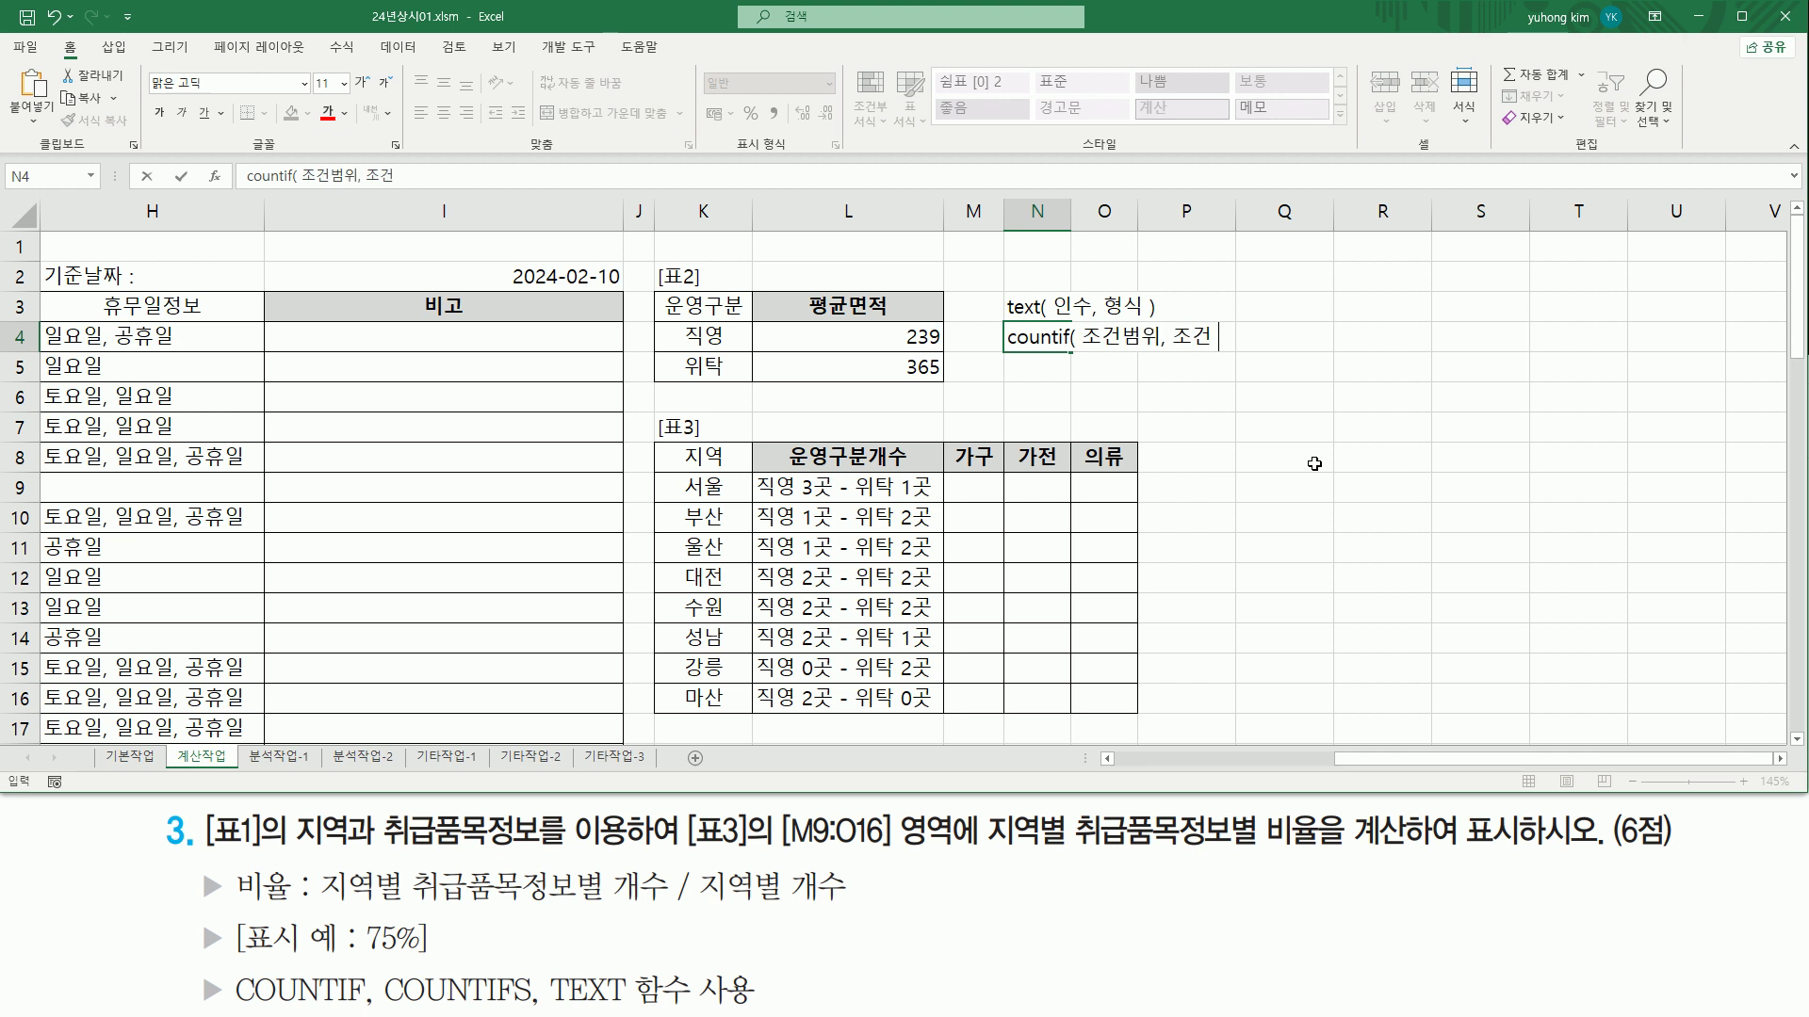
key("Return")
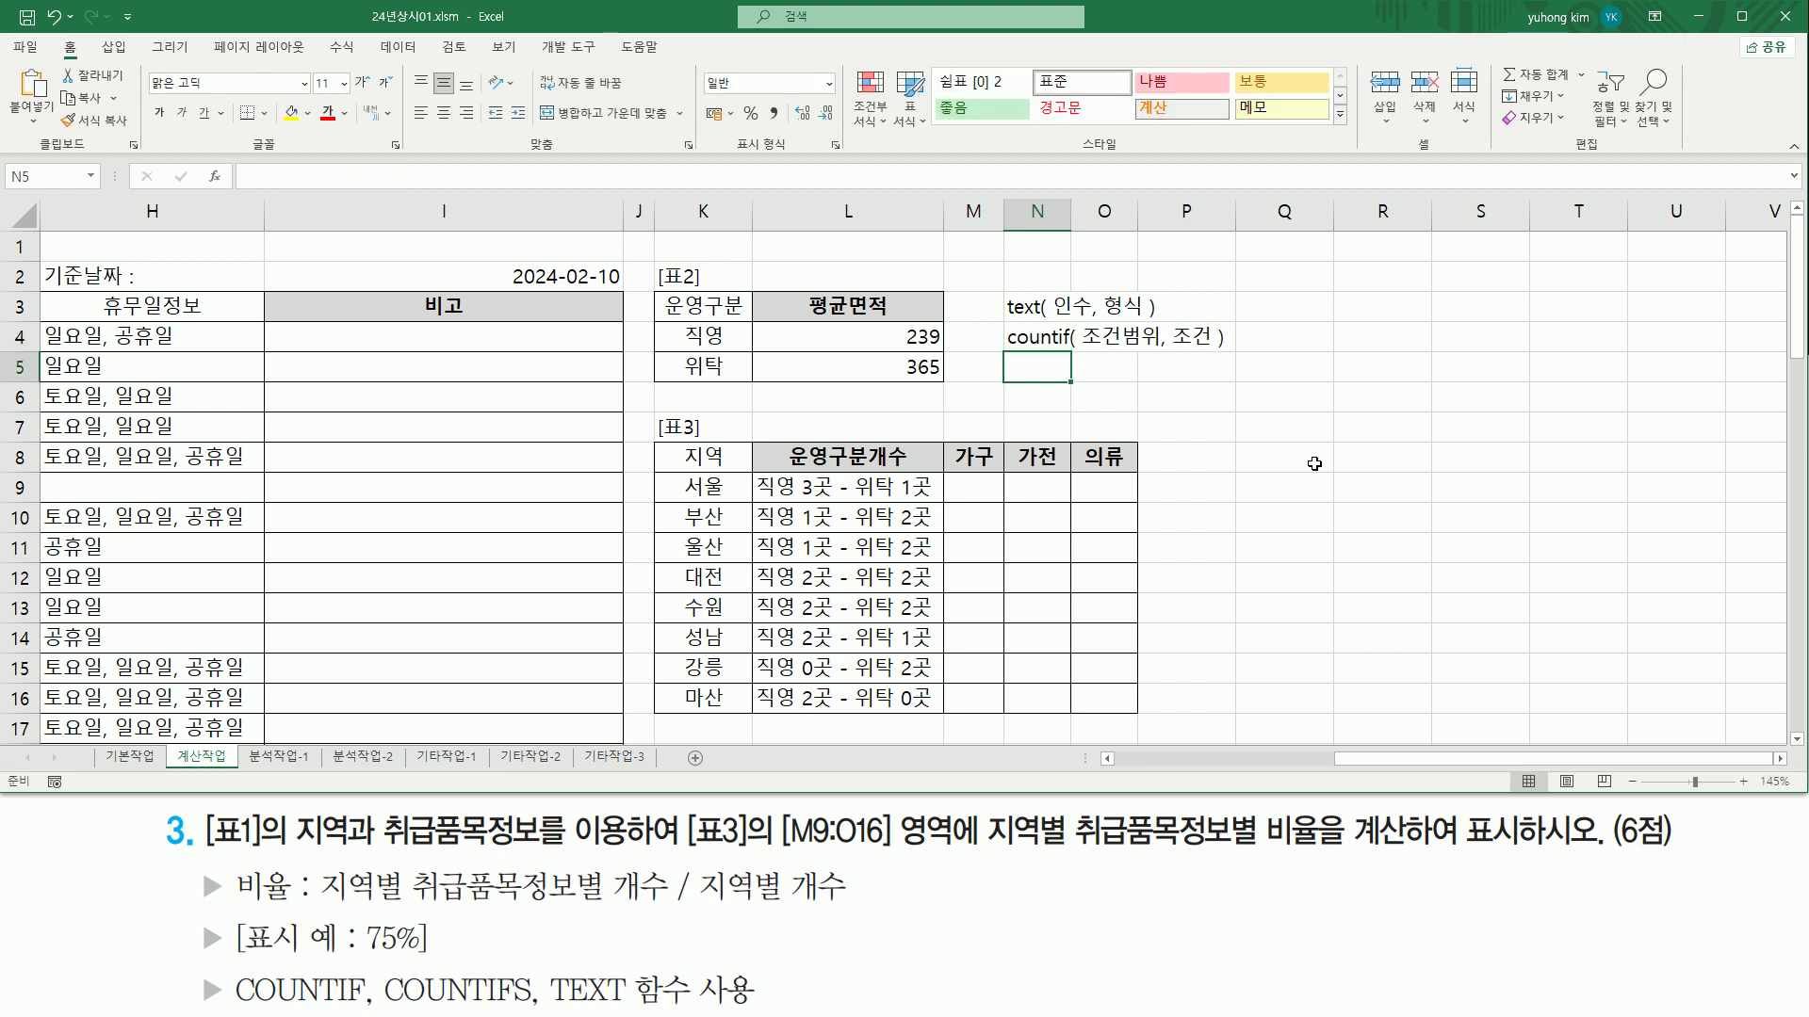
left_click_drag(1084, 345, 1218, 362)
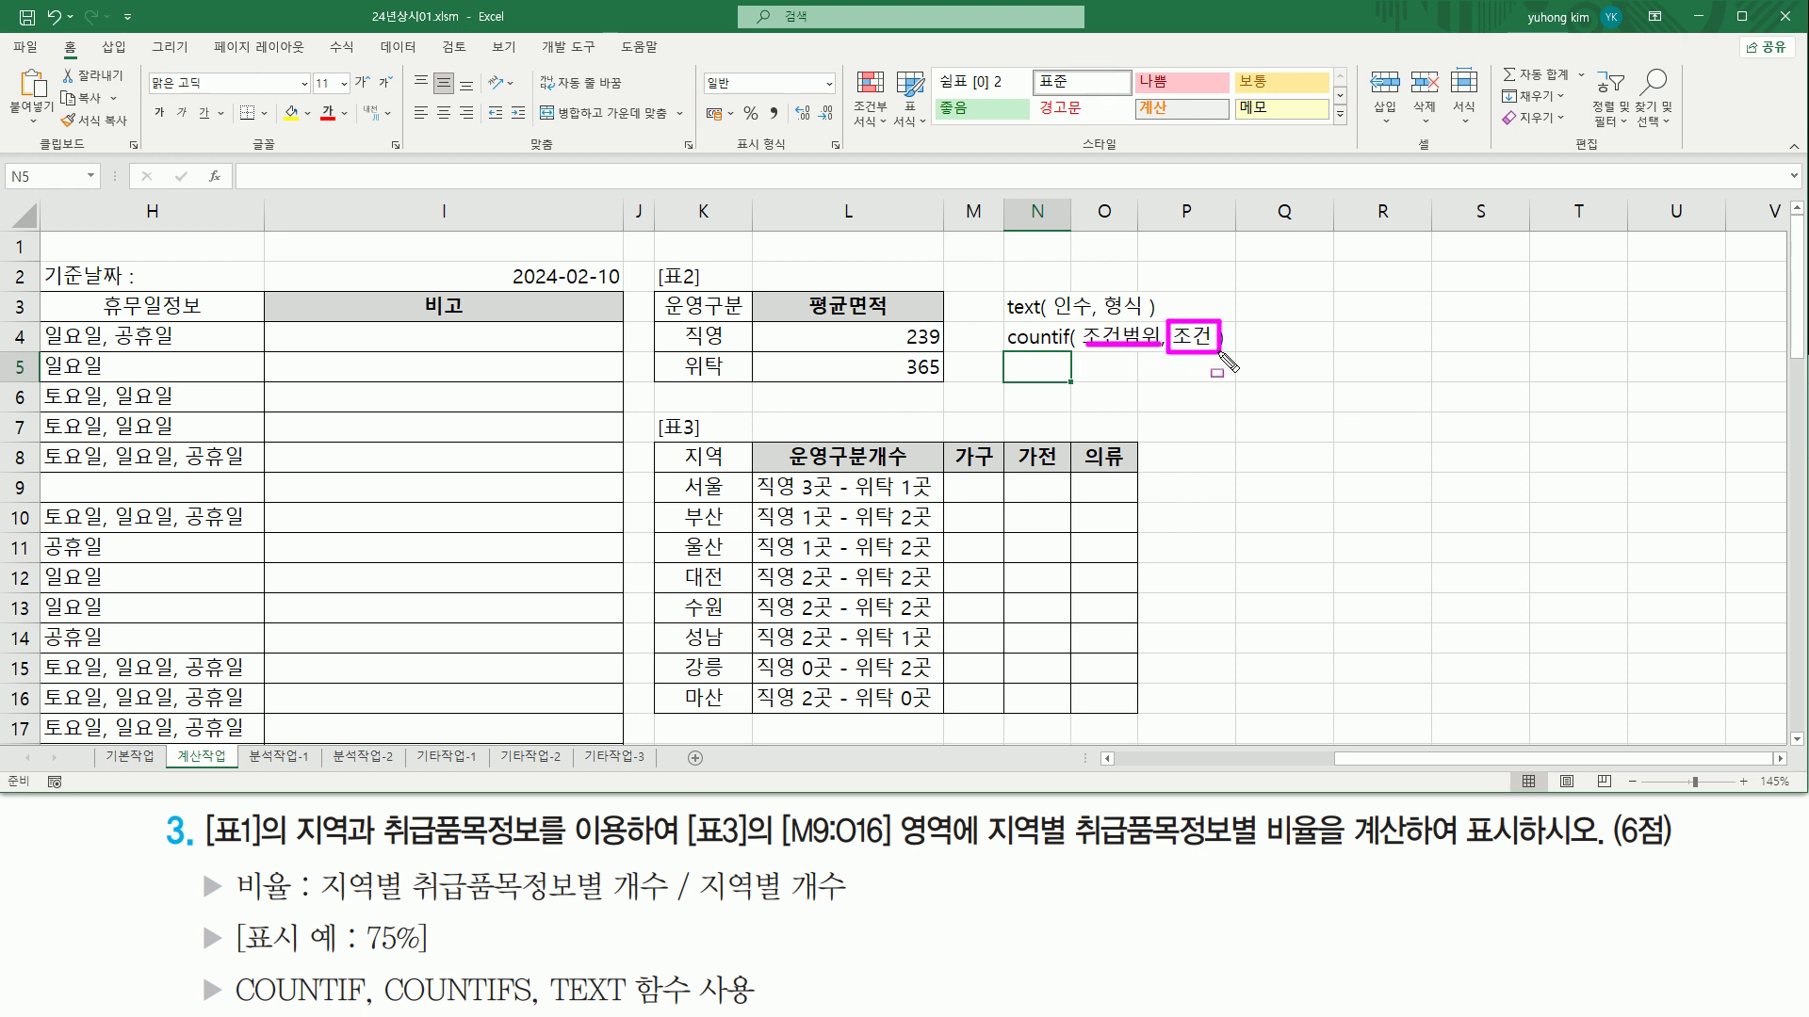
left_click_drag(1004, 347, 1060, 347)
key("Escape")
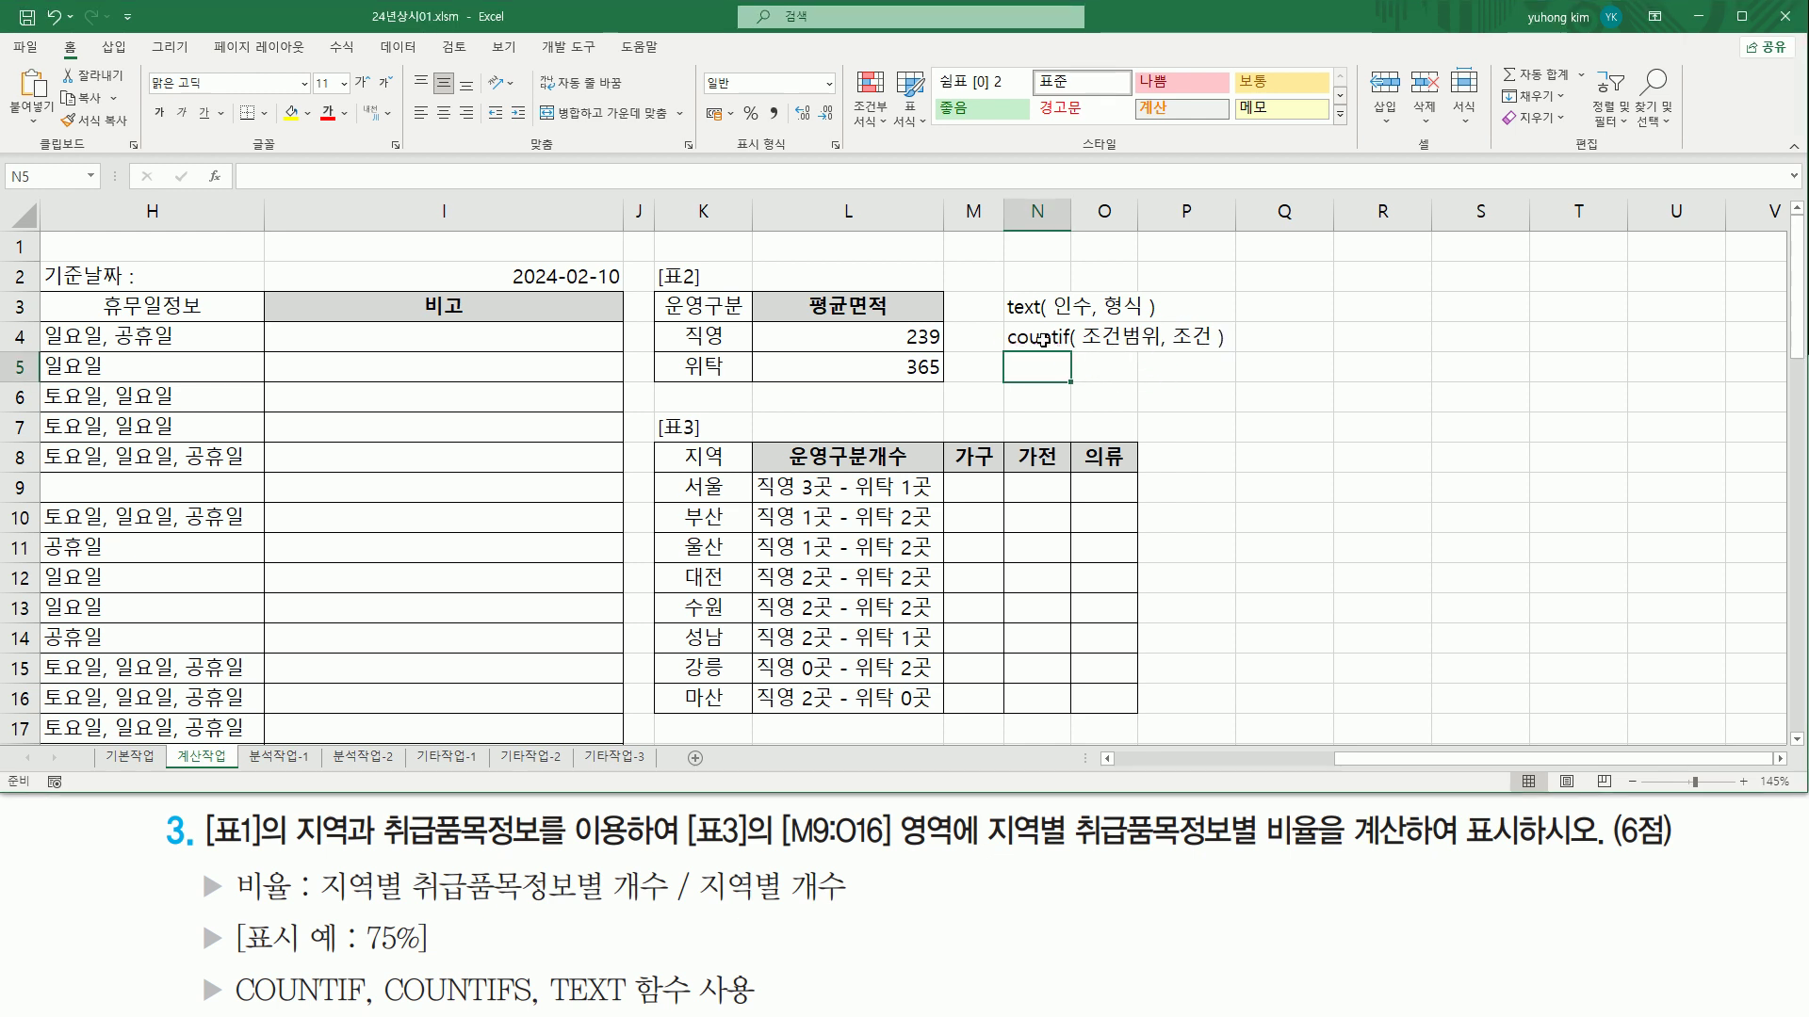
Step: Copy the COUNTIF note from N4 to N5 and rename its function to "countifs"
left_click(1044, 341)
key("ctrl+c")
left_click(1041, 366)
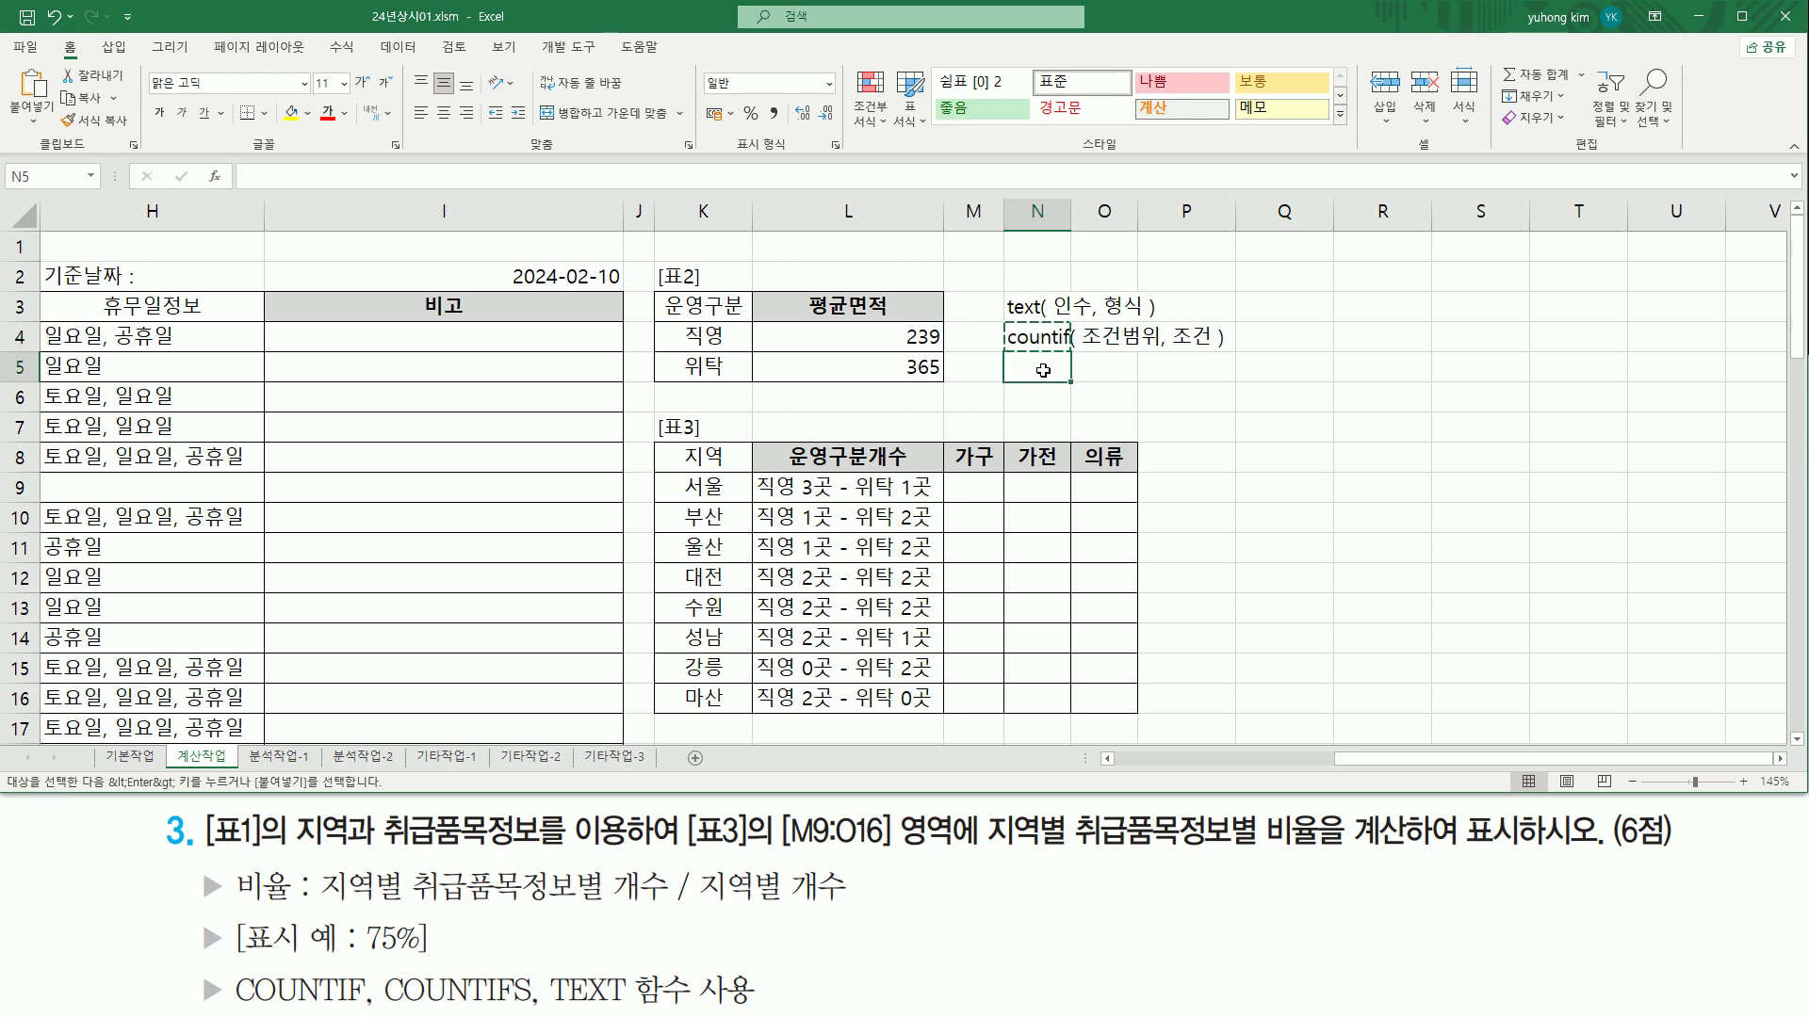
key("ctrl+v")
double_click(1072, 367)
type("ㄴ")
key("BackSpace")
type("s")
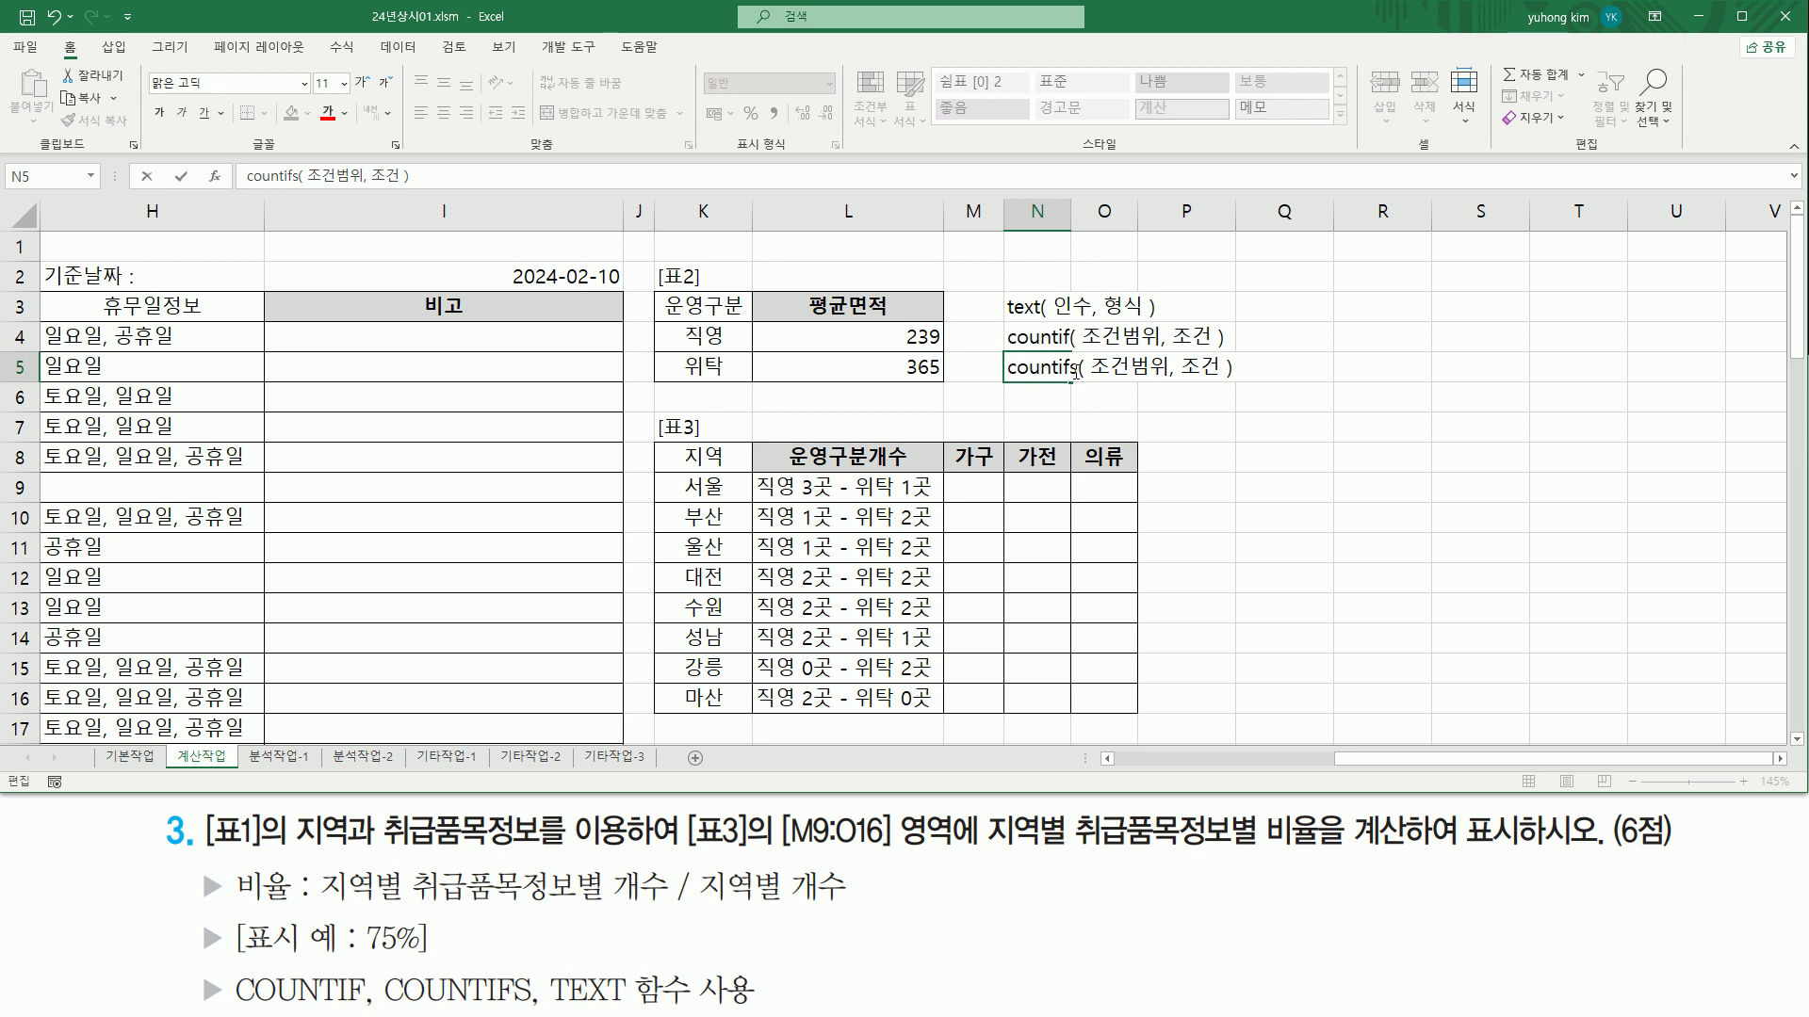
Step: Extend the COUNTIFS note in N5 to three "조건범위, 조건" pairs ending with "......"
left_click_drag(1091, 368, 1222, 367)
left_click(1222, 367)
type(",")
key("ctrl+v")
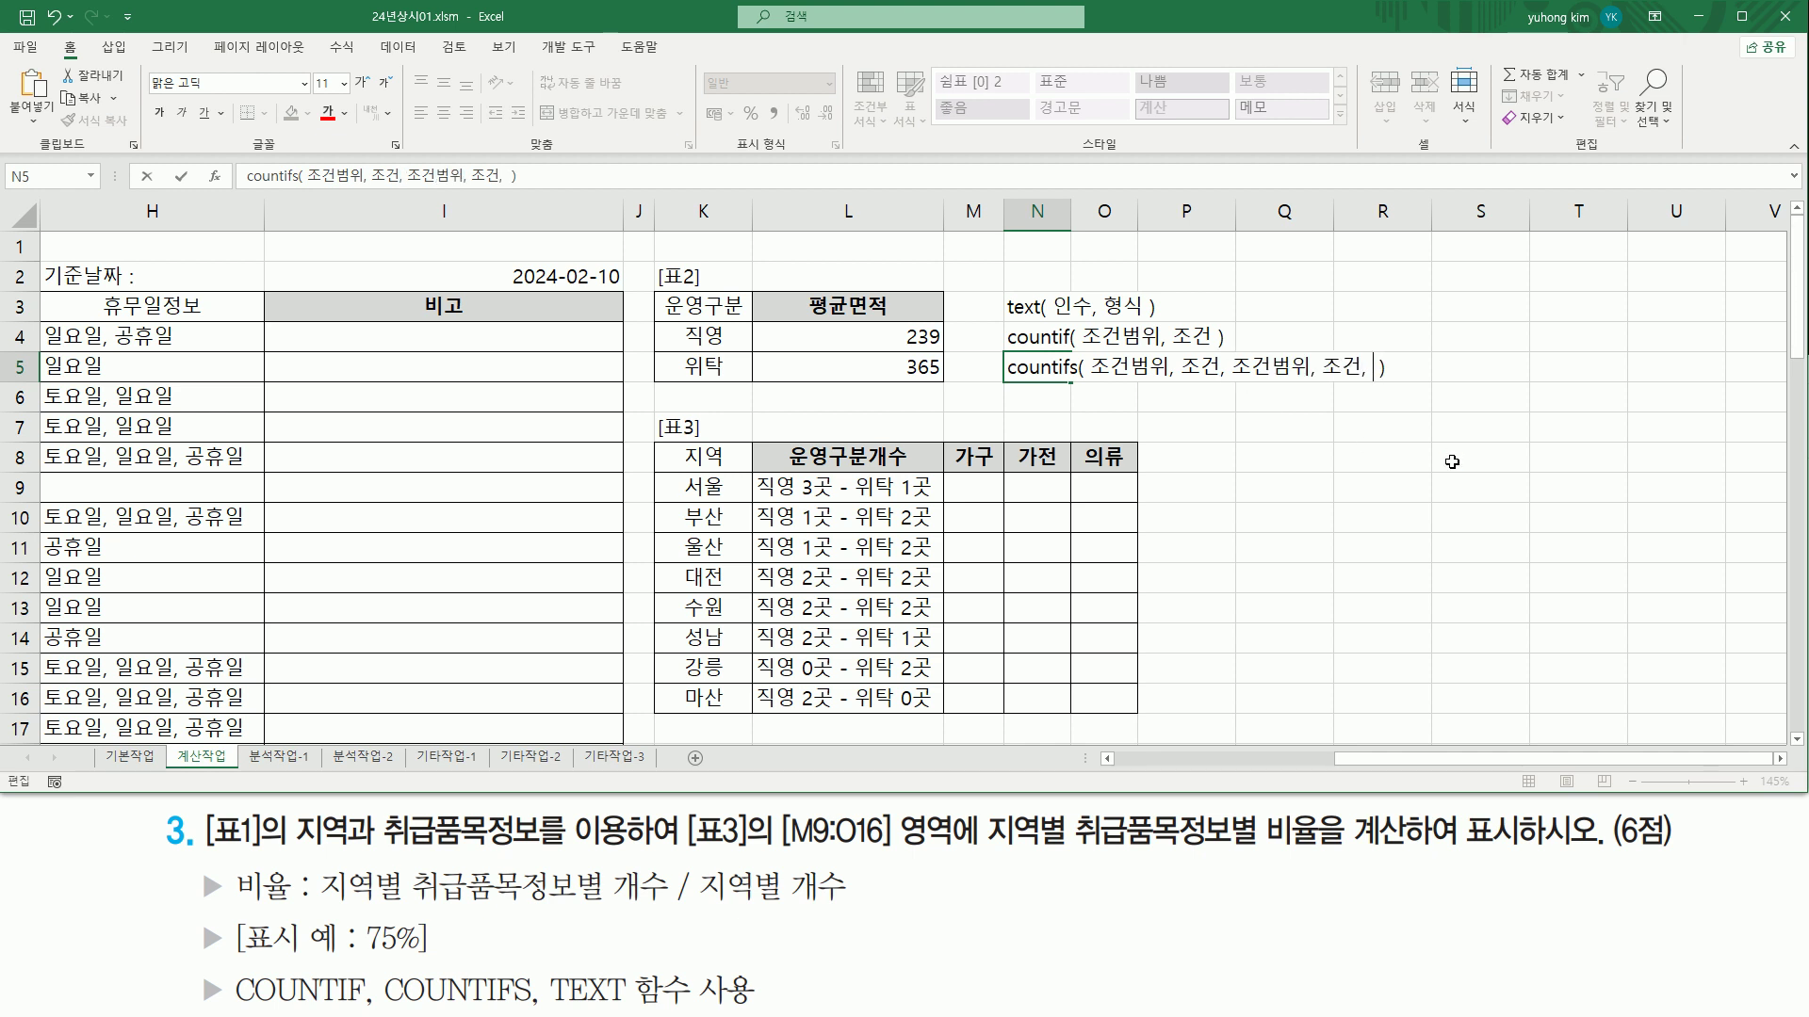
type(",")
key("ctrl+v")
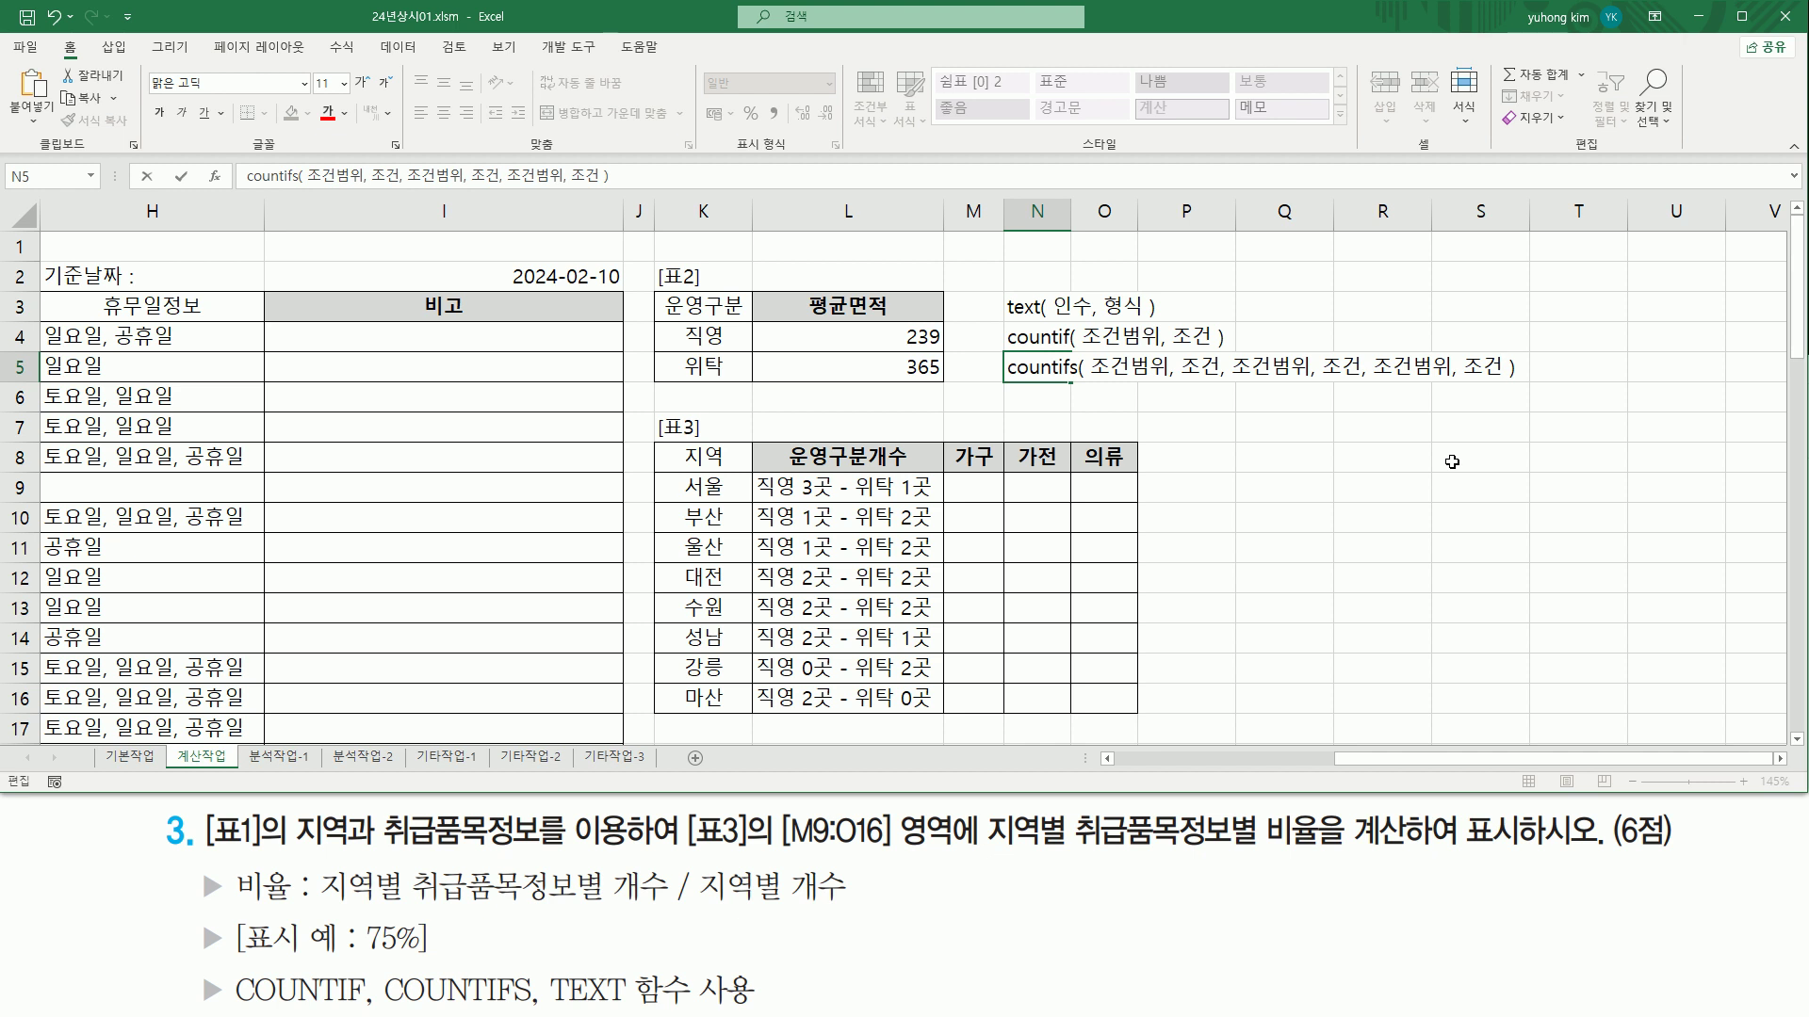
type("....")
key("Return")
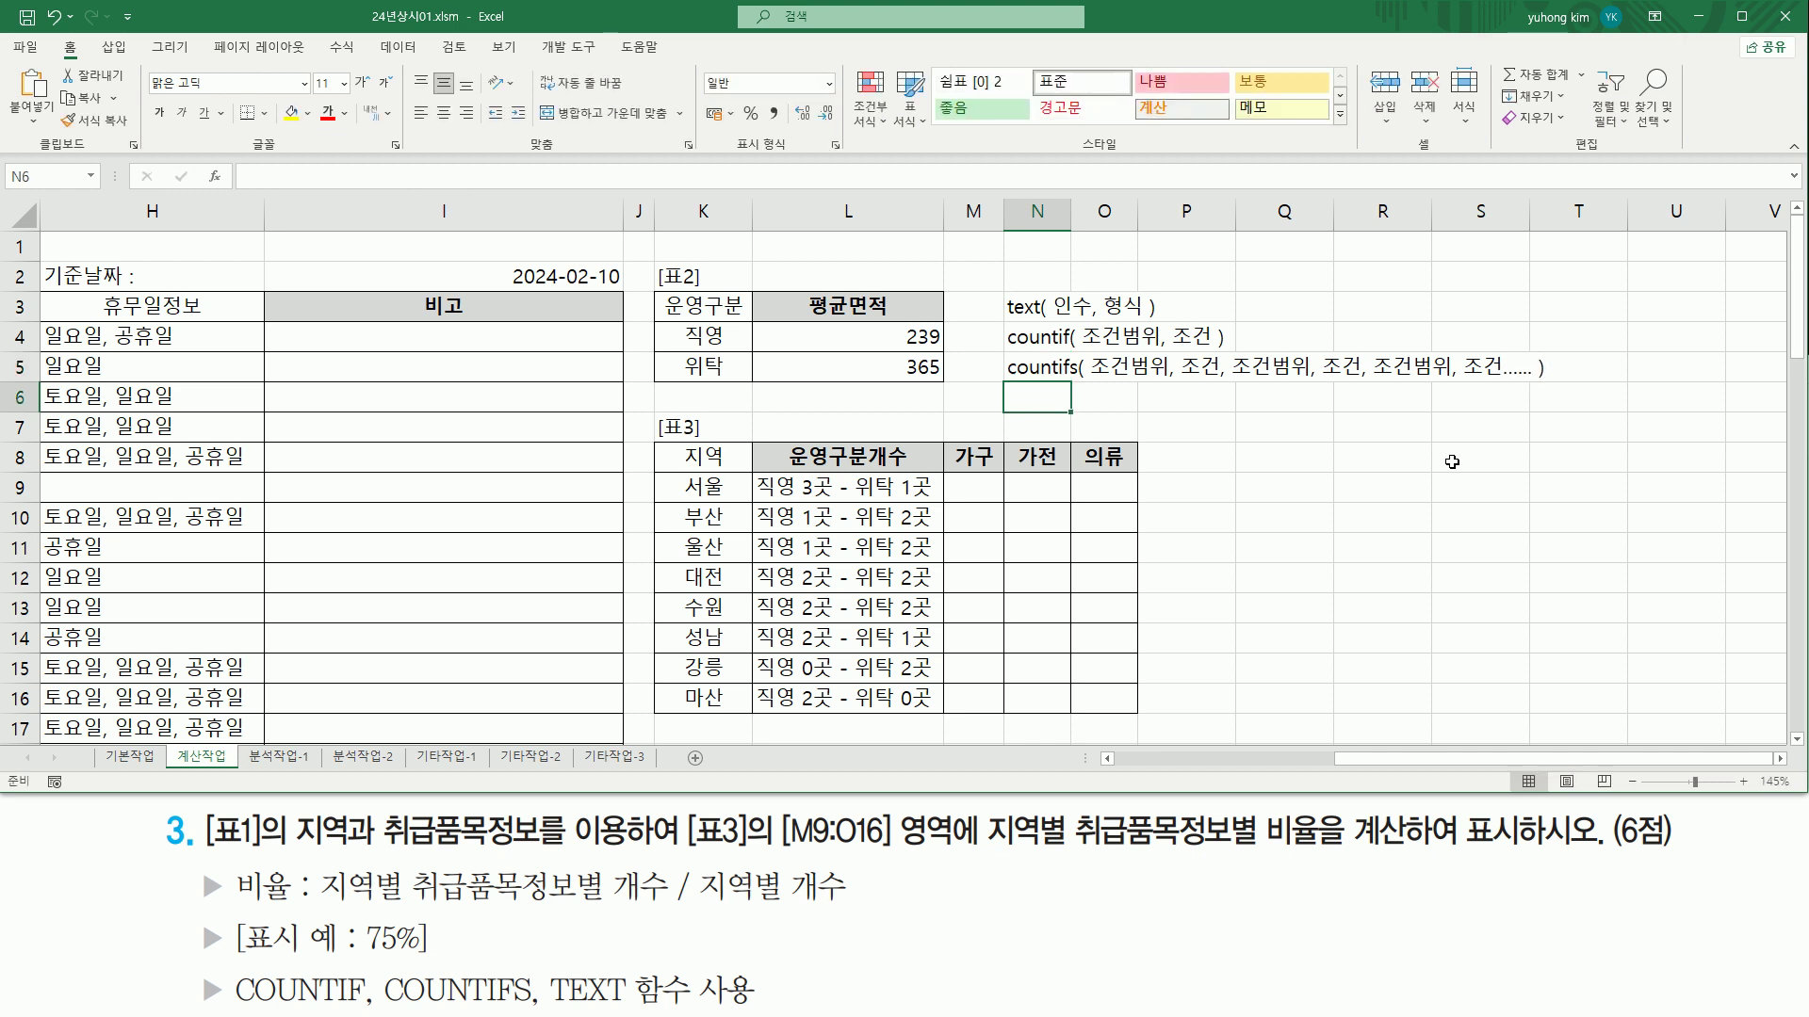
Step: Examine the repeated 조건범위 and 조건 pairs in the COUNTIFS note and compare them with the COUNTIF syntax
mouse_move(1084, 381)
left_mouse_down()
mouse_move(1151, 381)
mouse_move(1168, 351)
mouse_move(1169, 378)
mouse_move(1210, 379)
left_mouse_up()
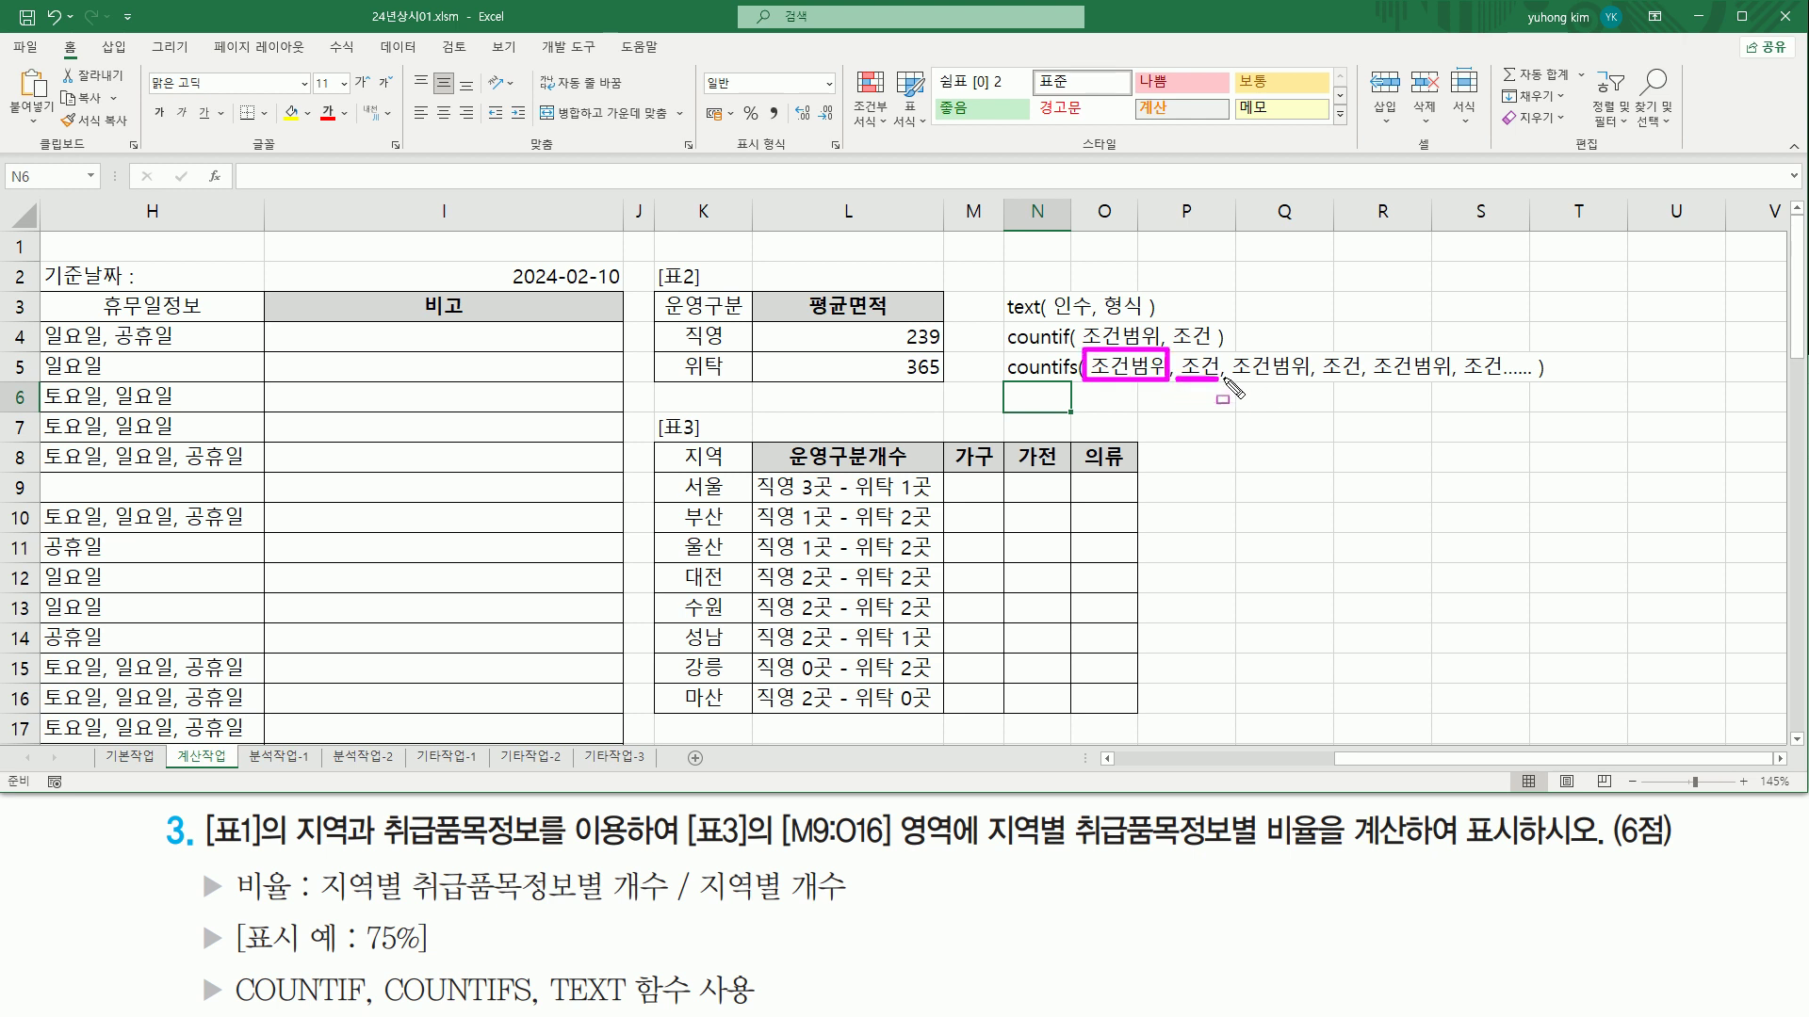
mouse_move(1232, 381)
left_mouse_down()
mouse_move(1307, 354)
mouse_move(1307, 381)
mouse_move(1362, 382)
left_mouse_up()
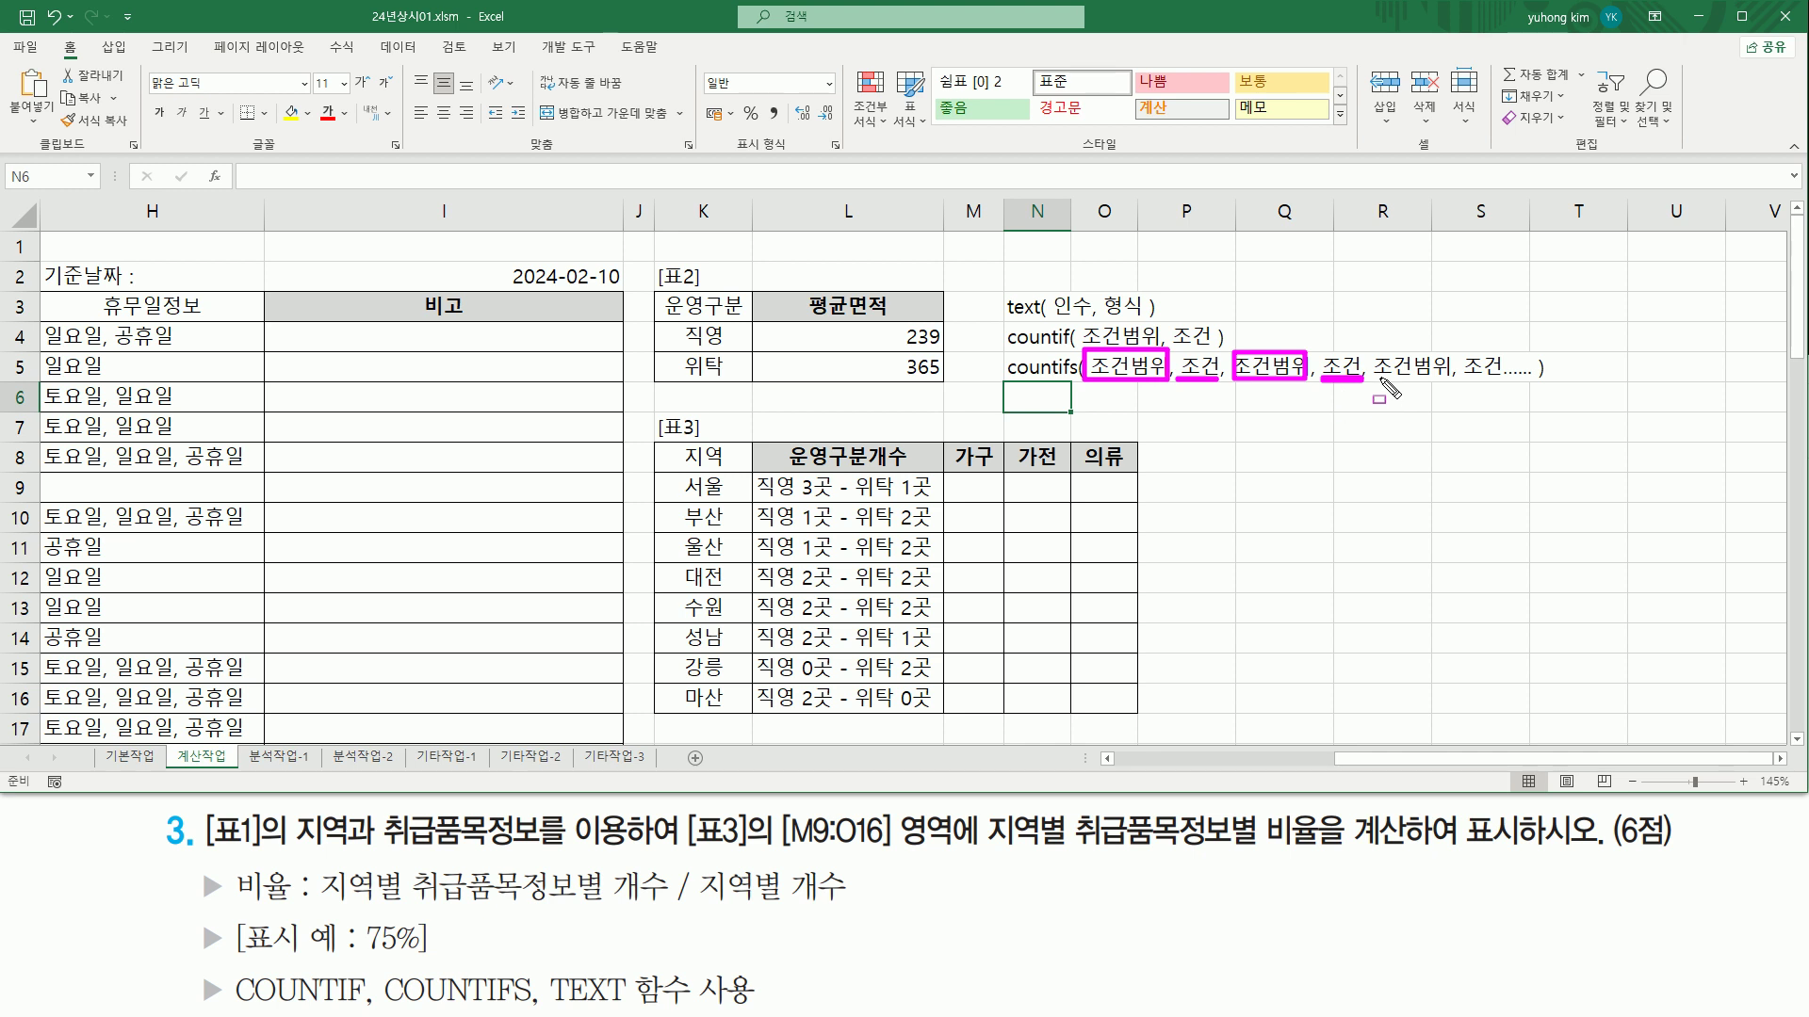
mouse_move(1374, 349)
left_mouse_down()
mouse_move(1403, 375)
mouse_move(1506, 381)
left_mouse_up()
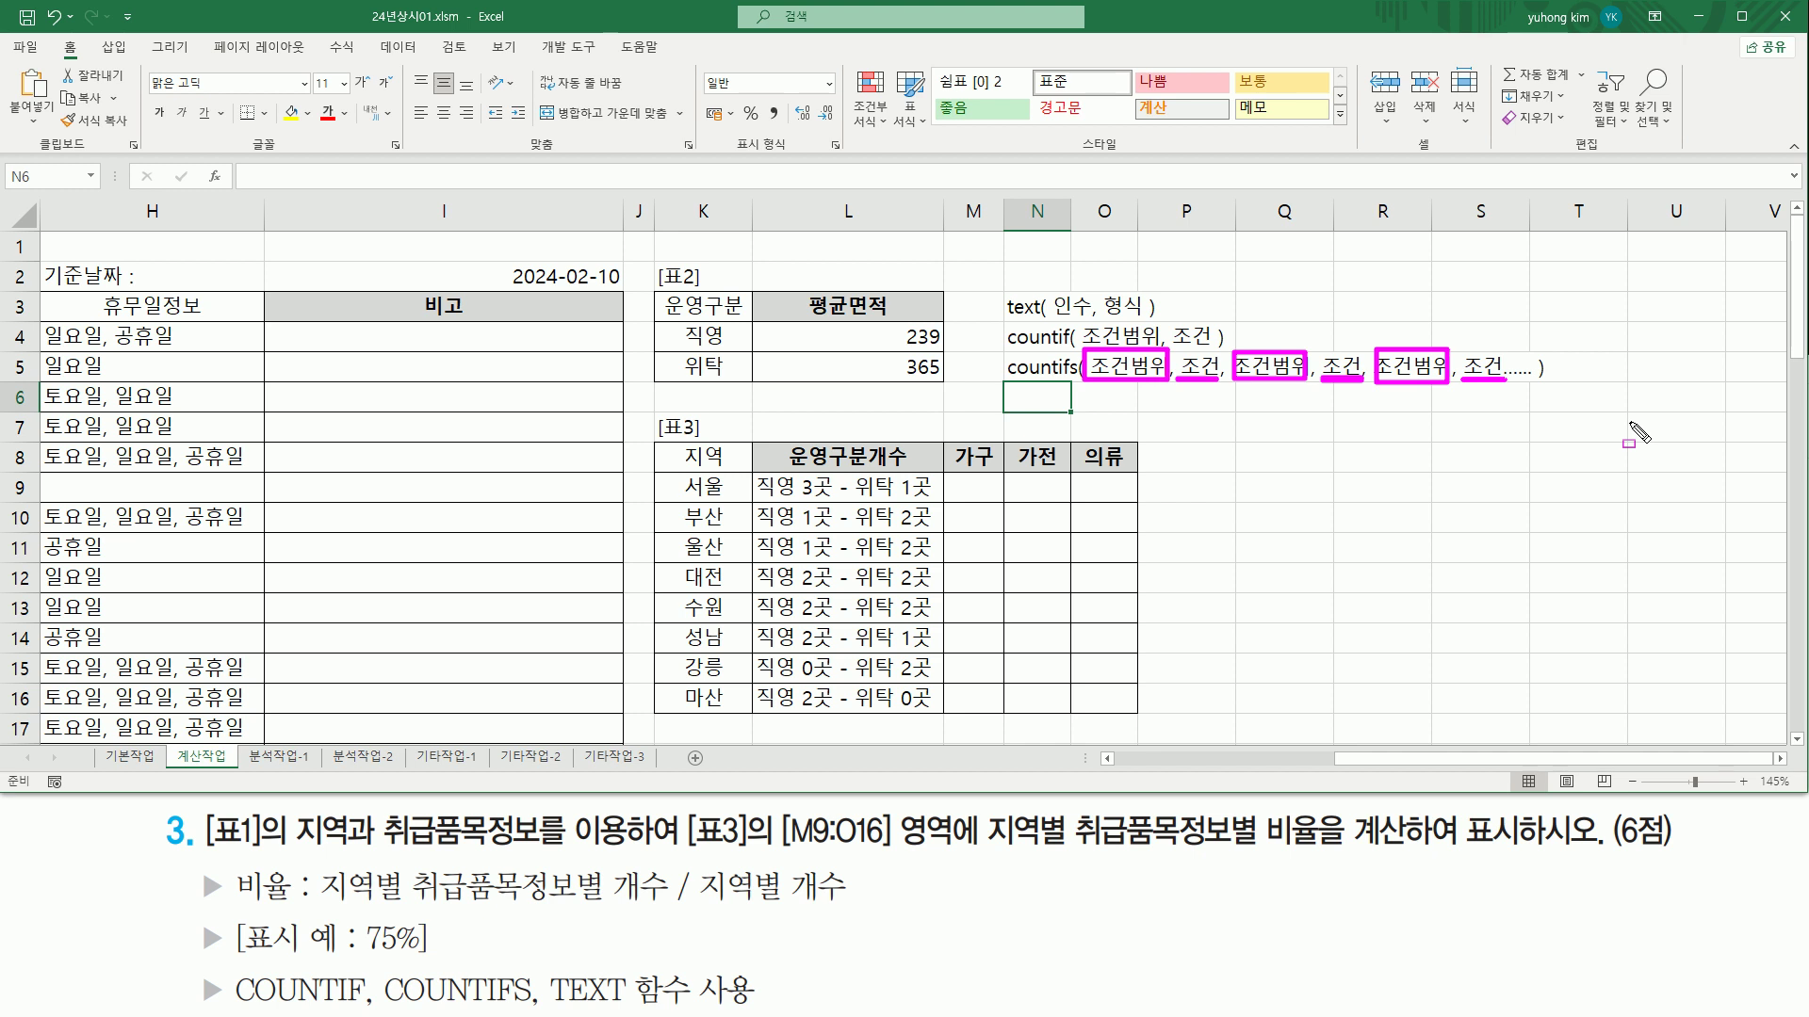
key("Escape")
left_click_drag(1090, 378, 1500, 378)
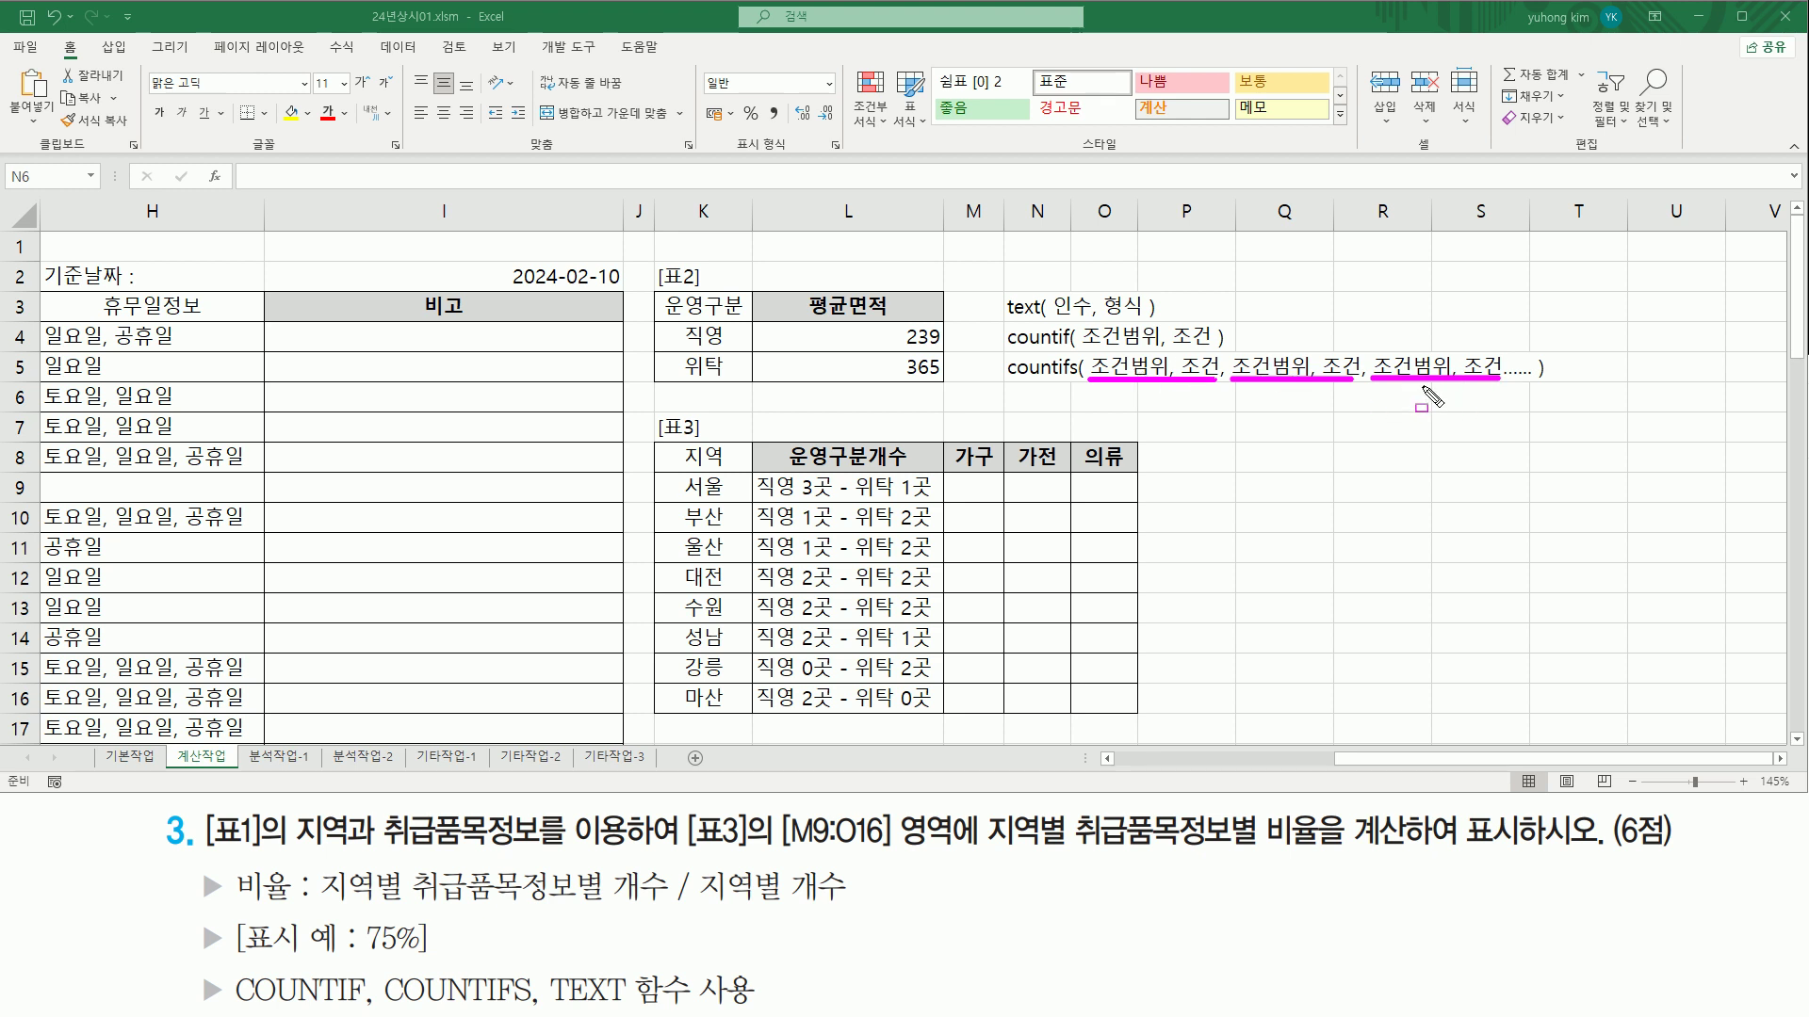
left_click_drag(999, 350, 1066, 381)
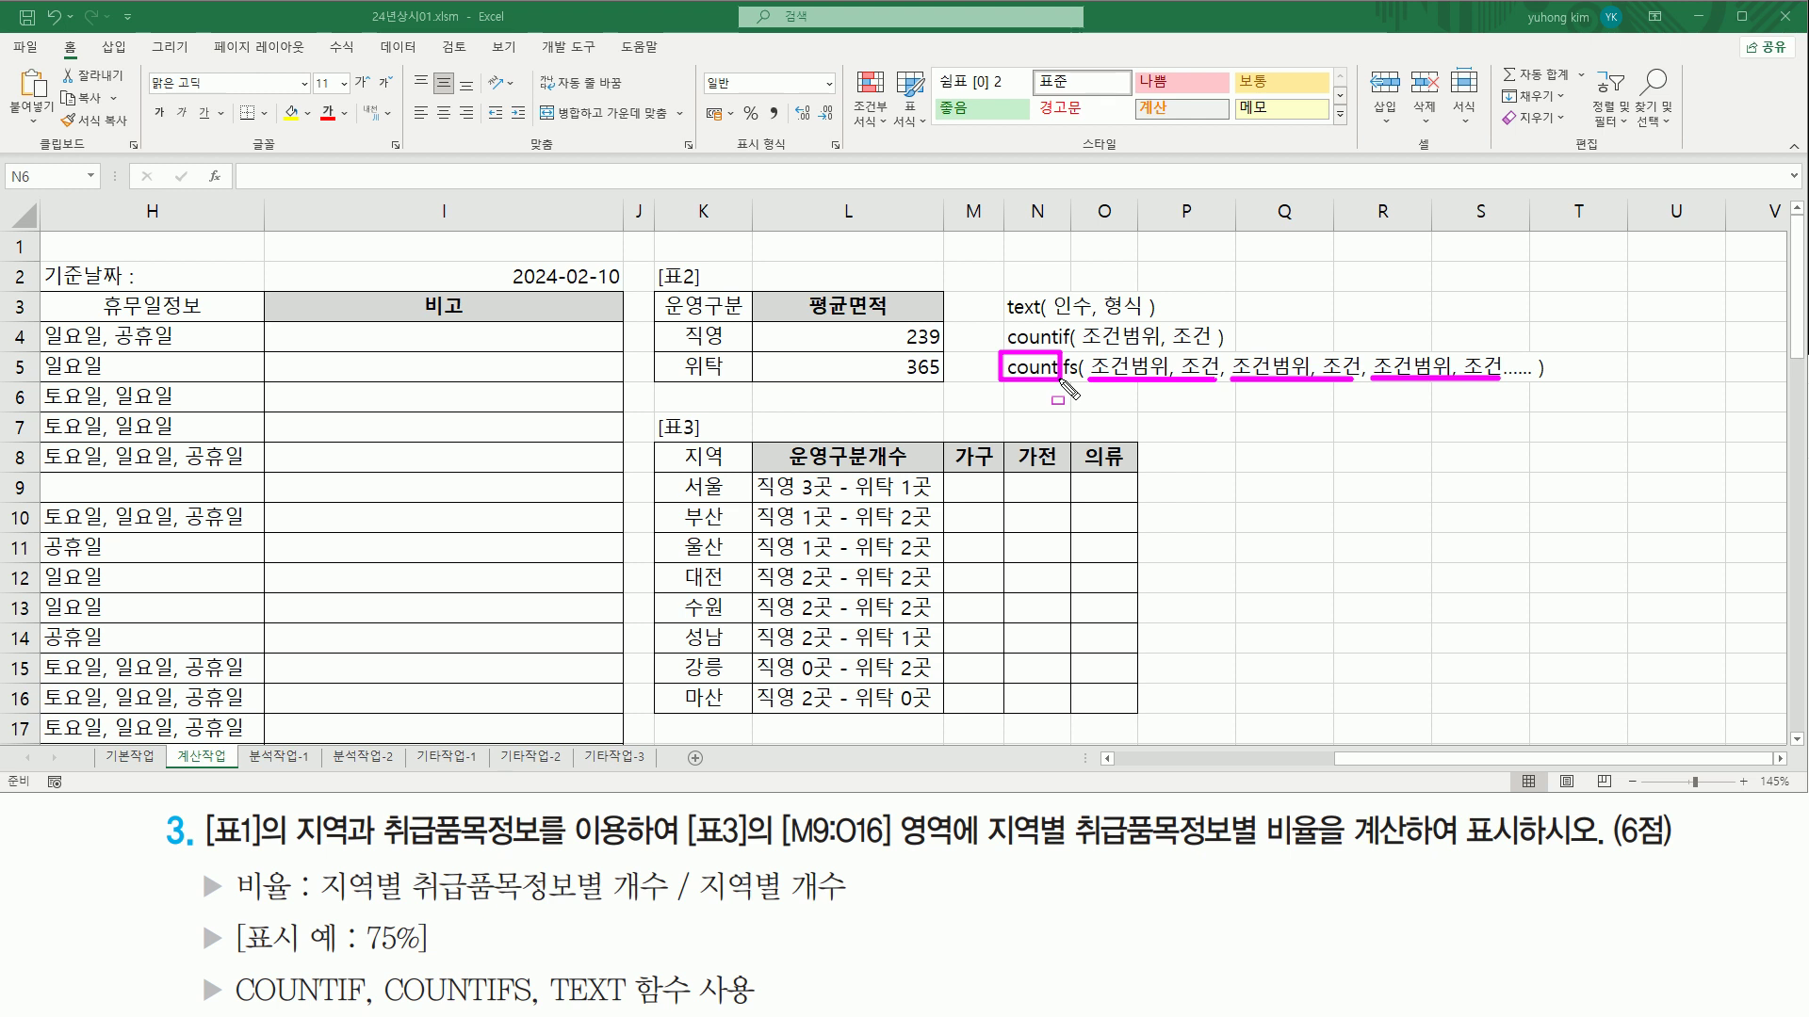
key("Escape")
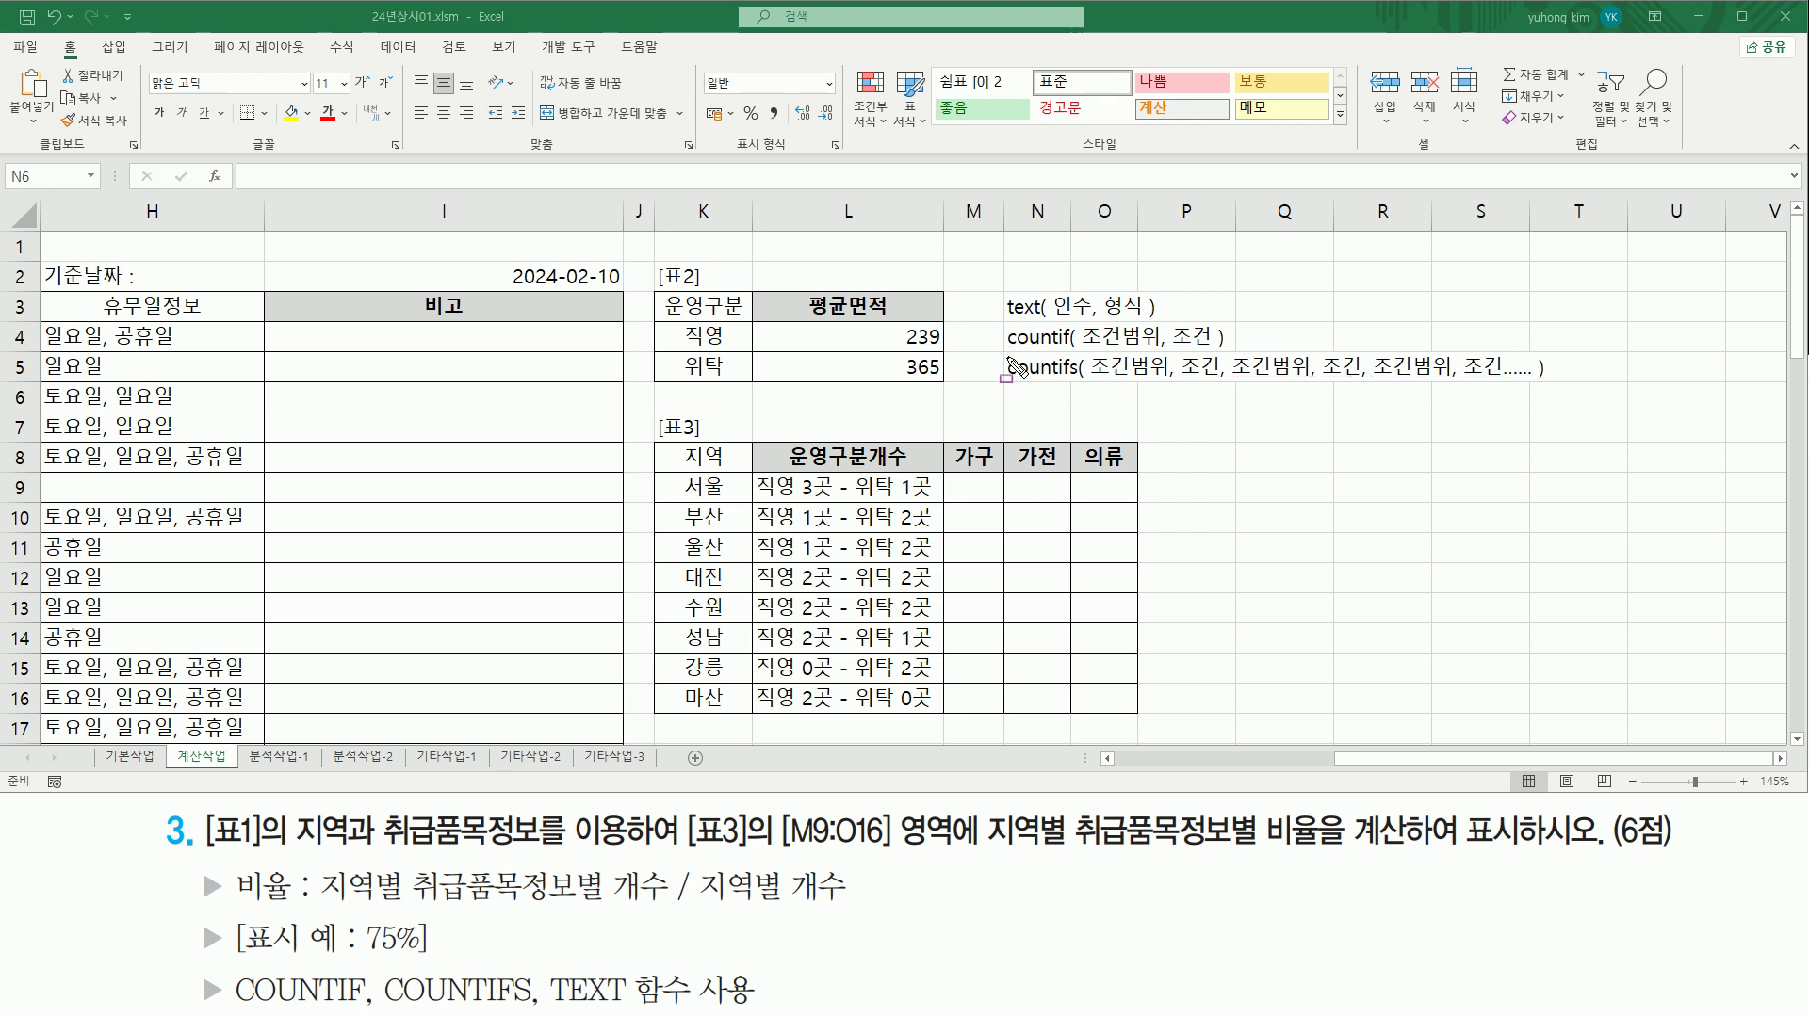
left_click_drag(1001, 349, 1233, 349)
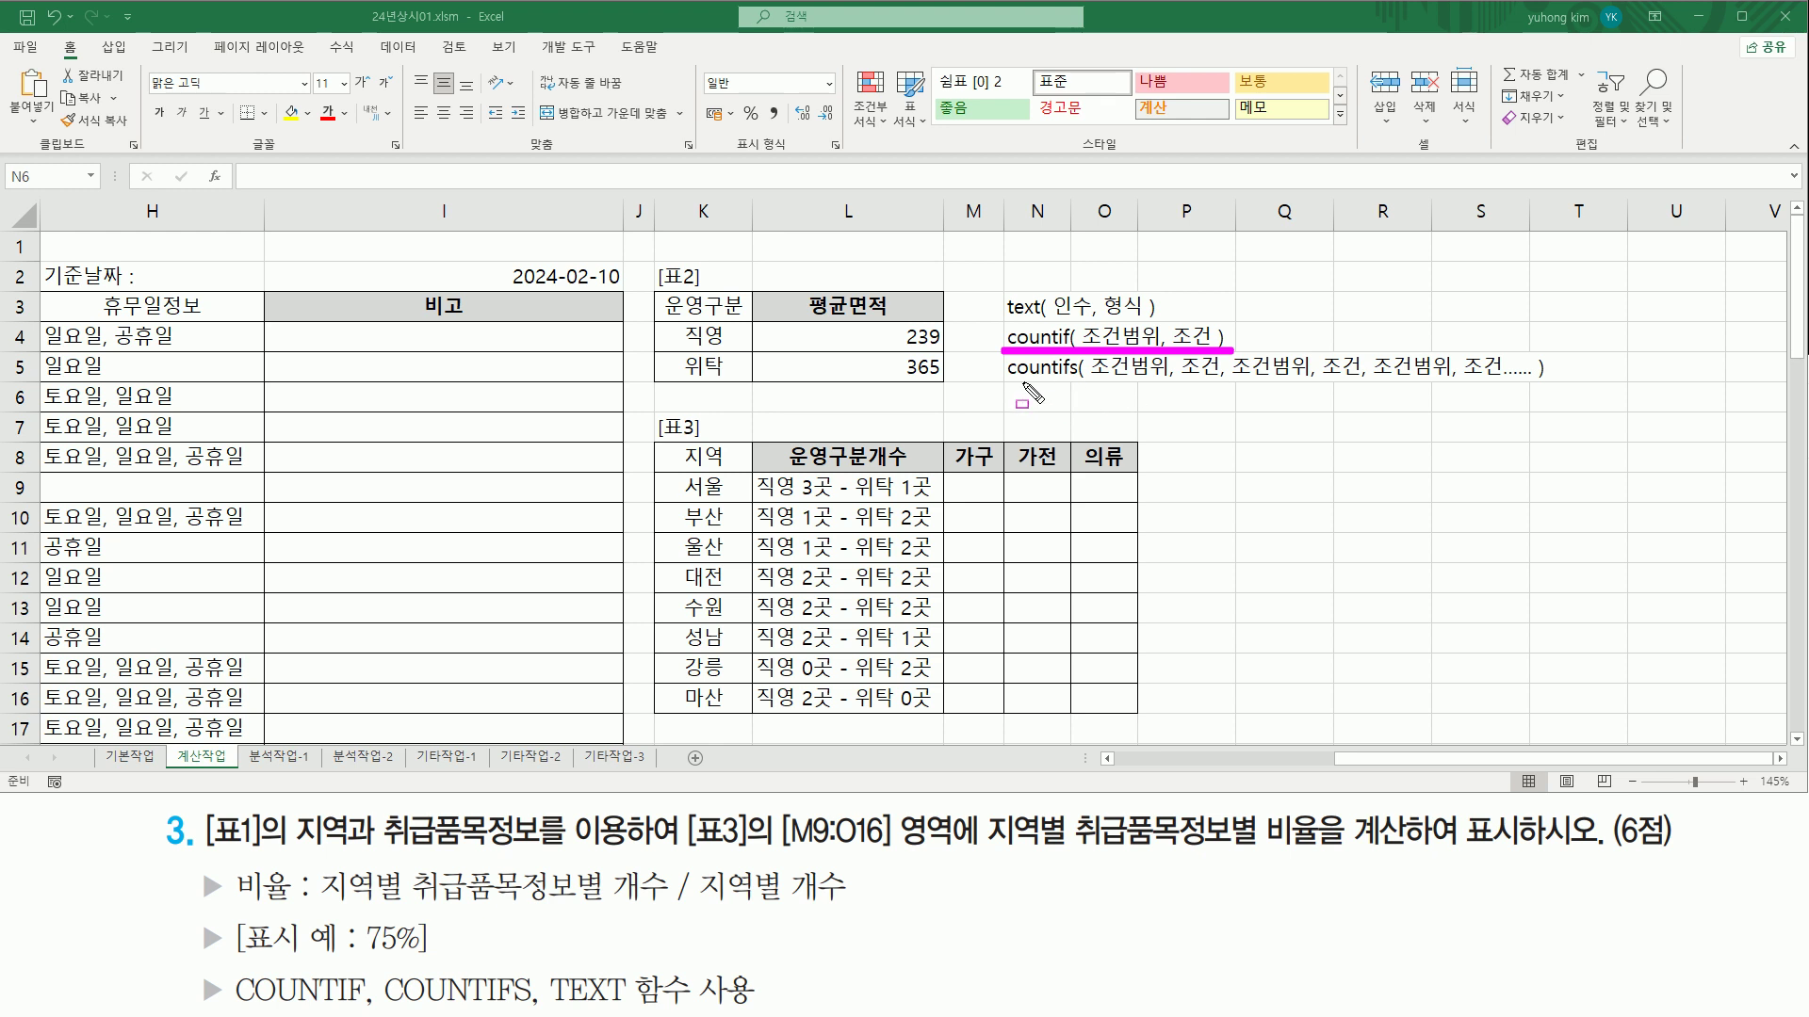
left_click_drag(1001, 383, 1084, 382)
key("Escape")
left_click(1097, 398)
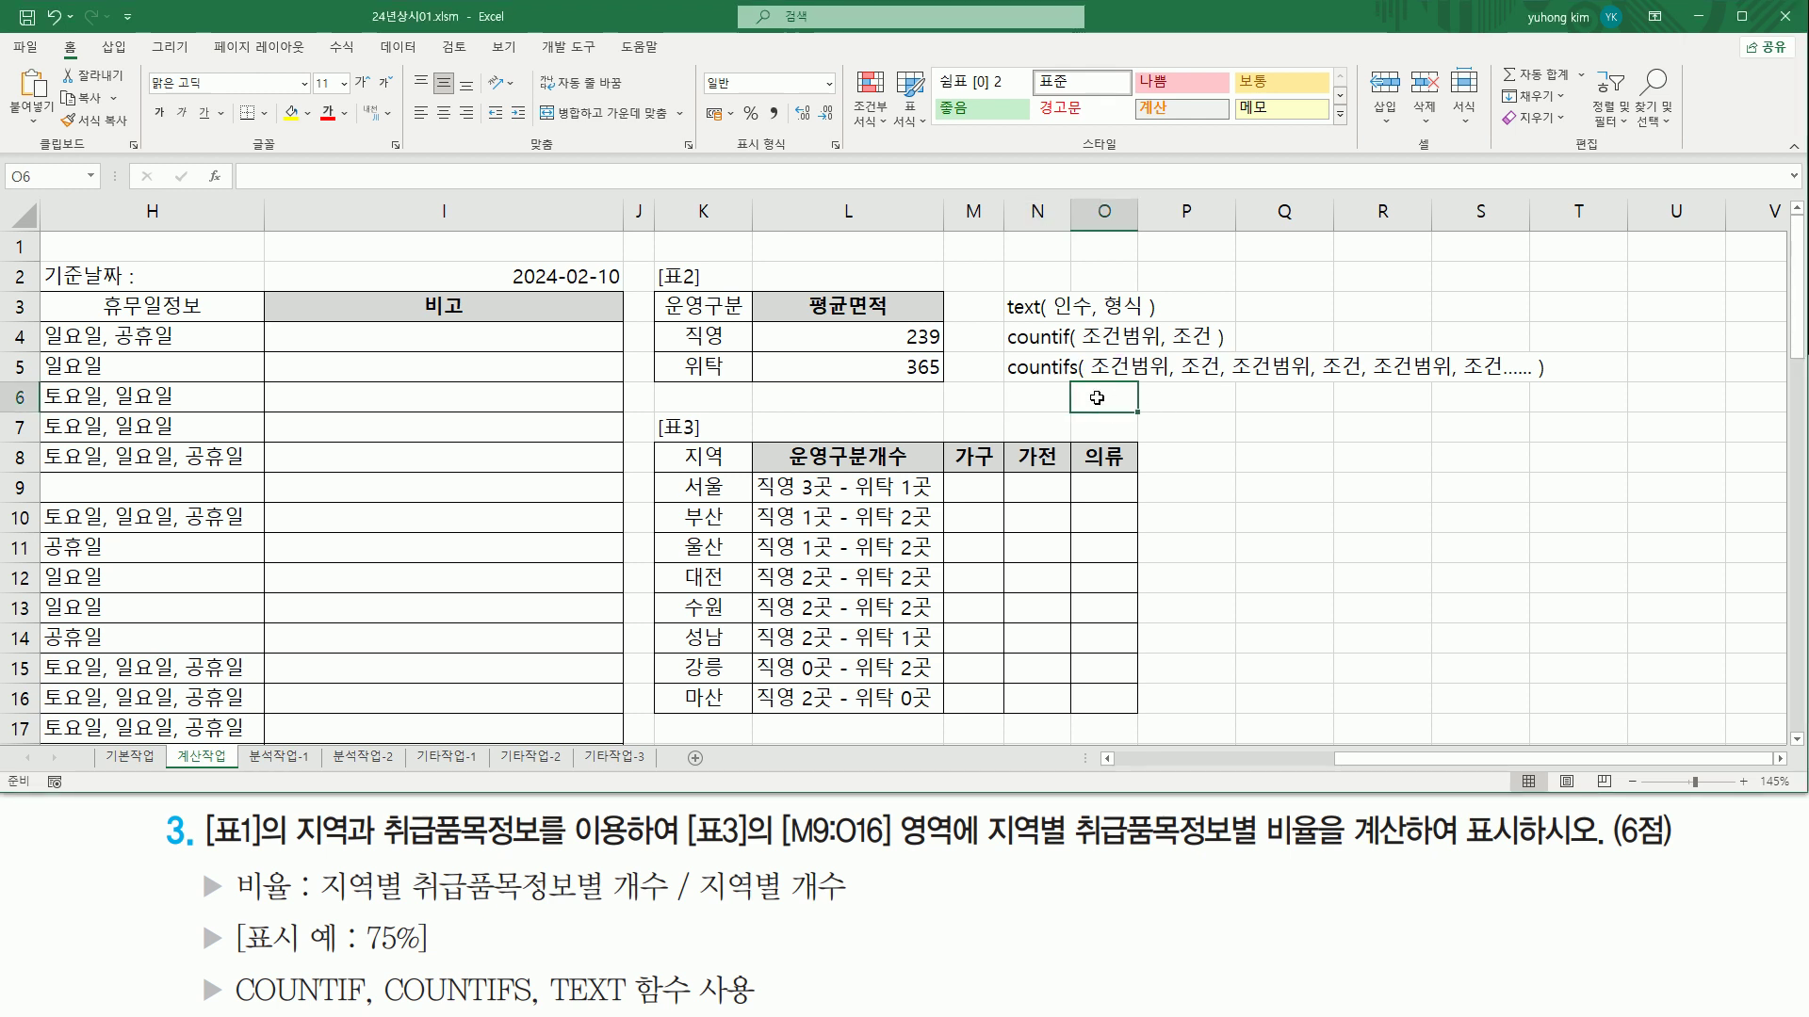
Step: Relate the ratio definition to [표1]'s 지역 and 취급품목정보 columns and the 서울 entry in [표3]
scroll(1097, 397, "left", 7)
key("ctrl+2")
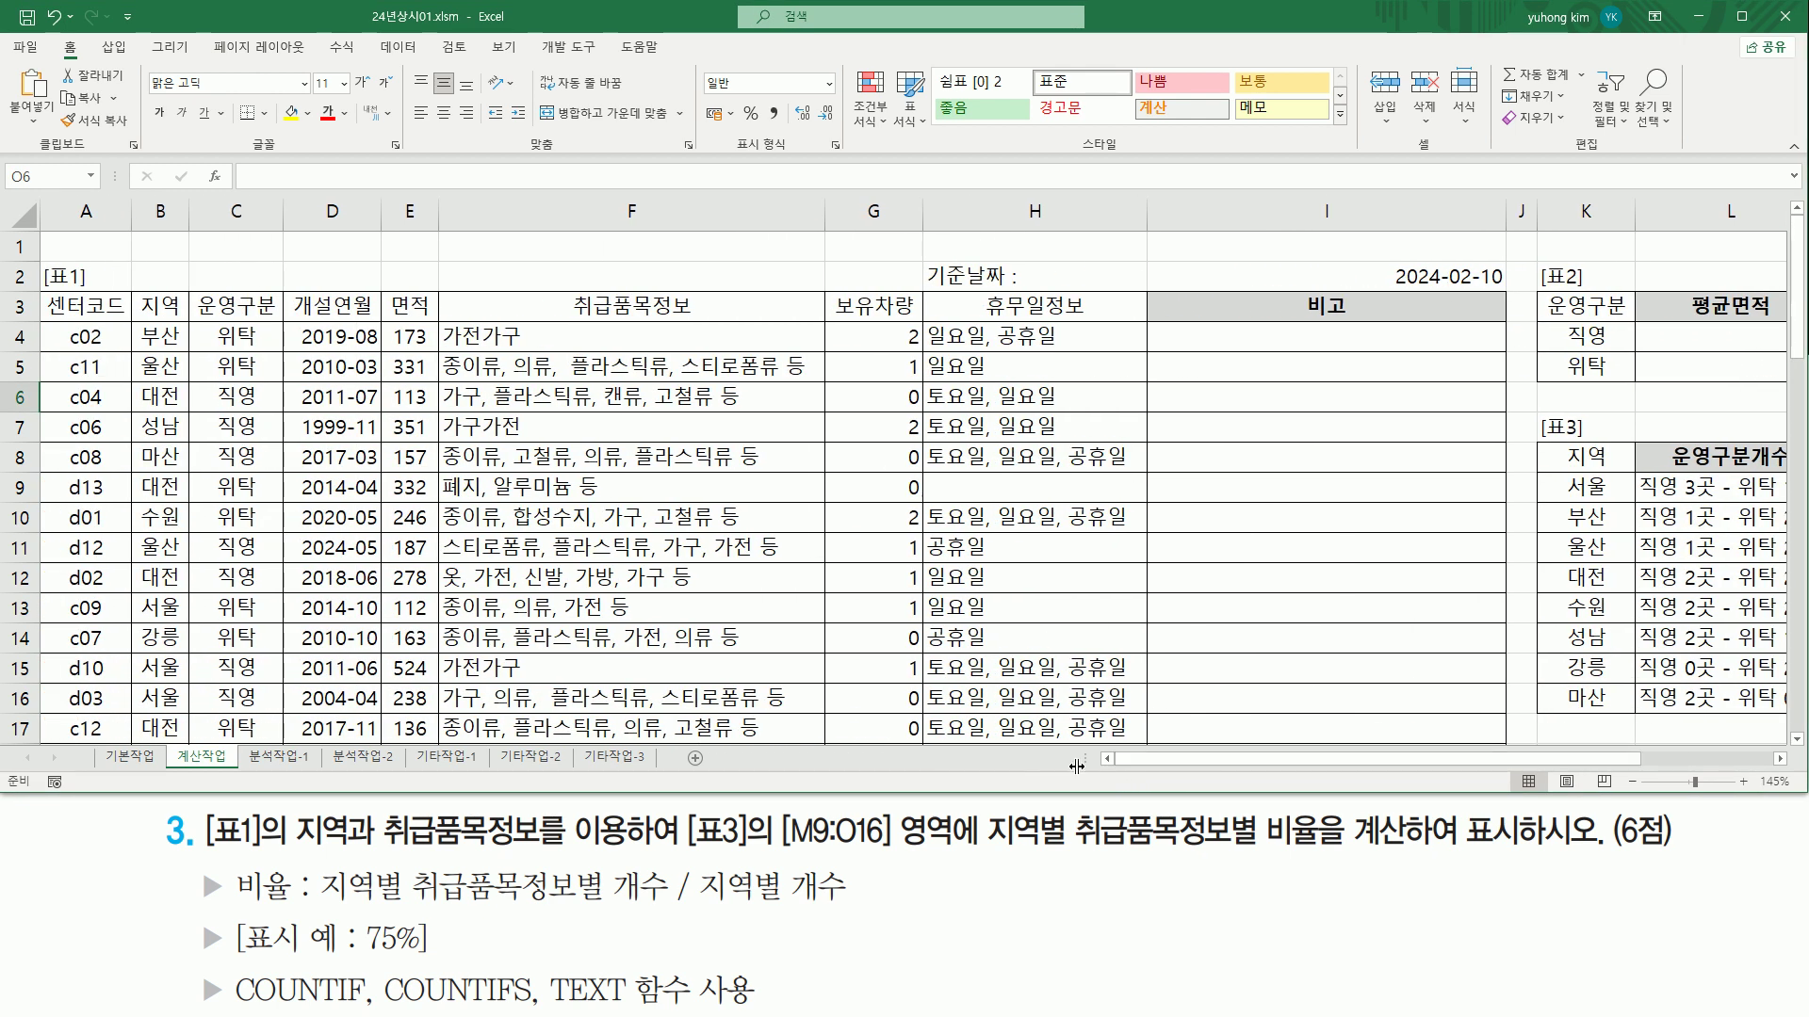
mouse_move(132, 323)
left_mouse_down()
mouse_move(179, 540)
mouse_move(185, 744)
left_mouse_up()
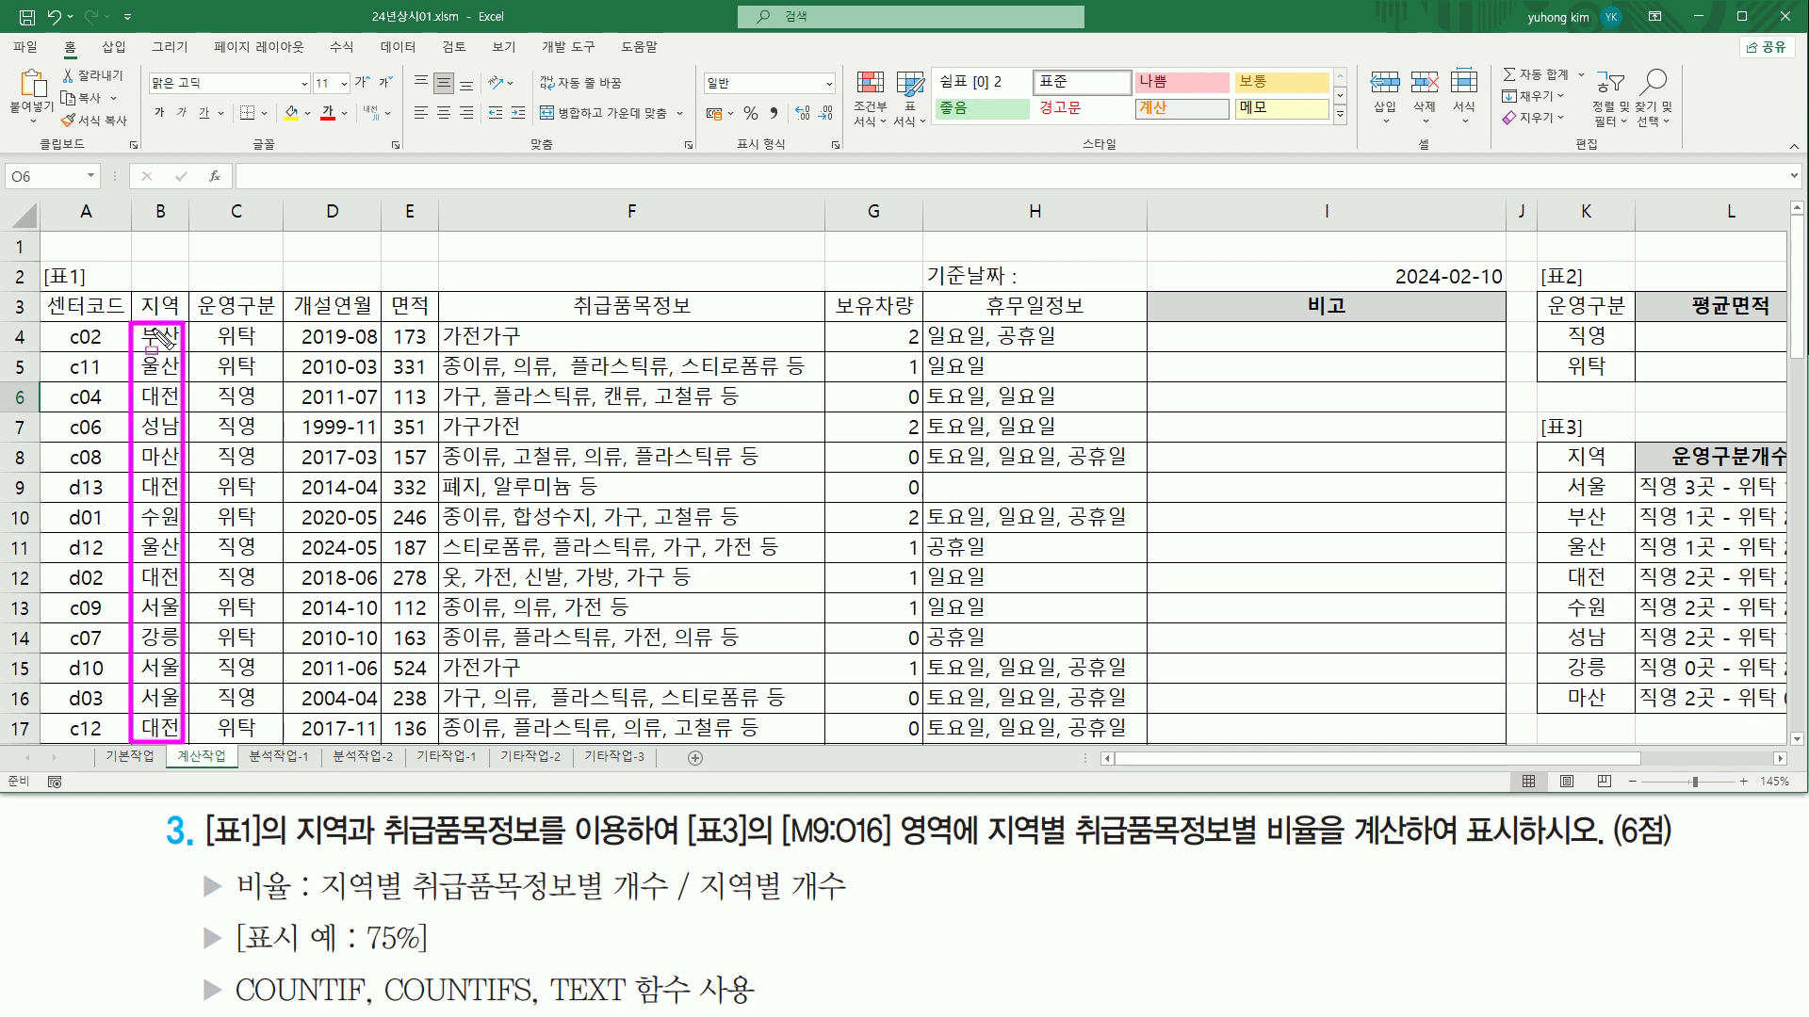
mouse_move(1553, 468)
left_mouse_down()
mouse_move(1590, 504)
mouse_move(1622, 502)
left_mouse_up()
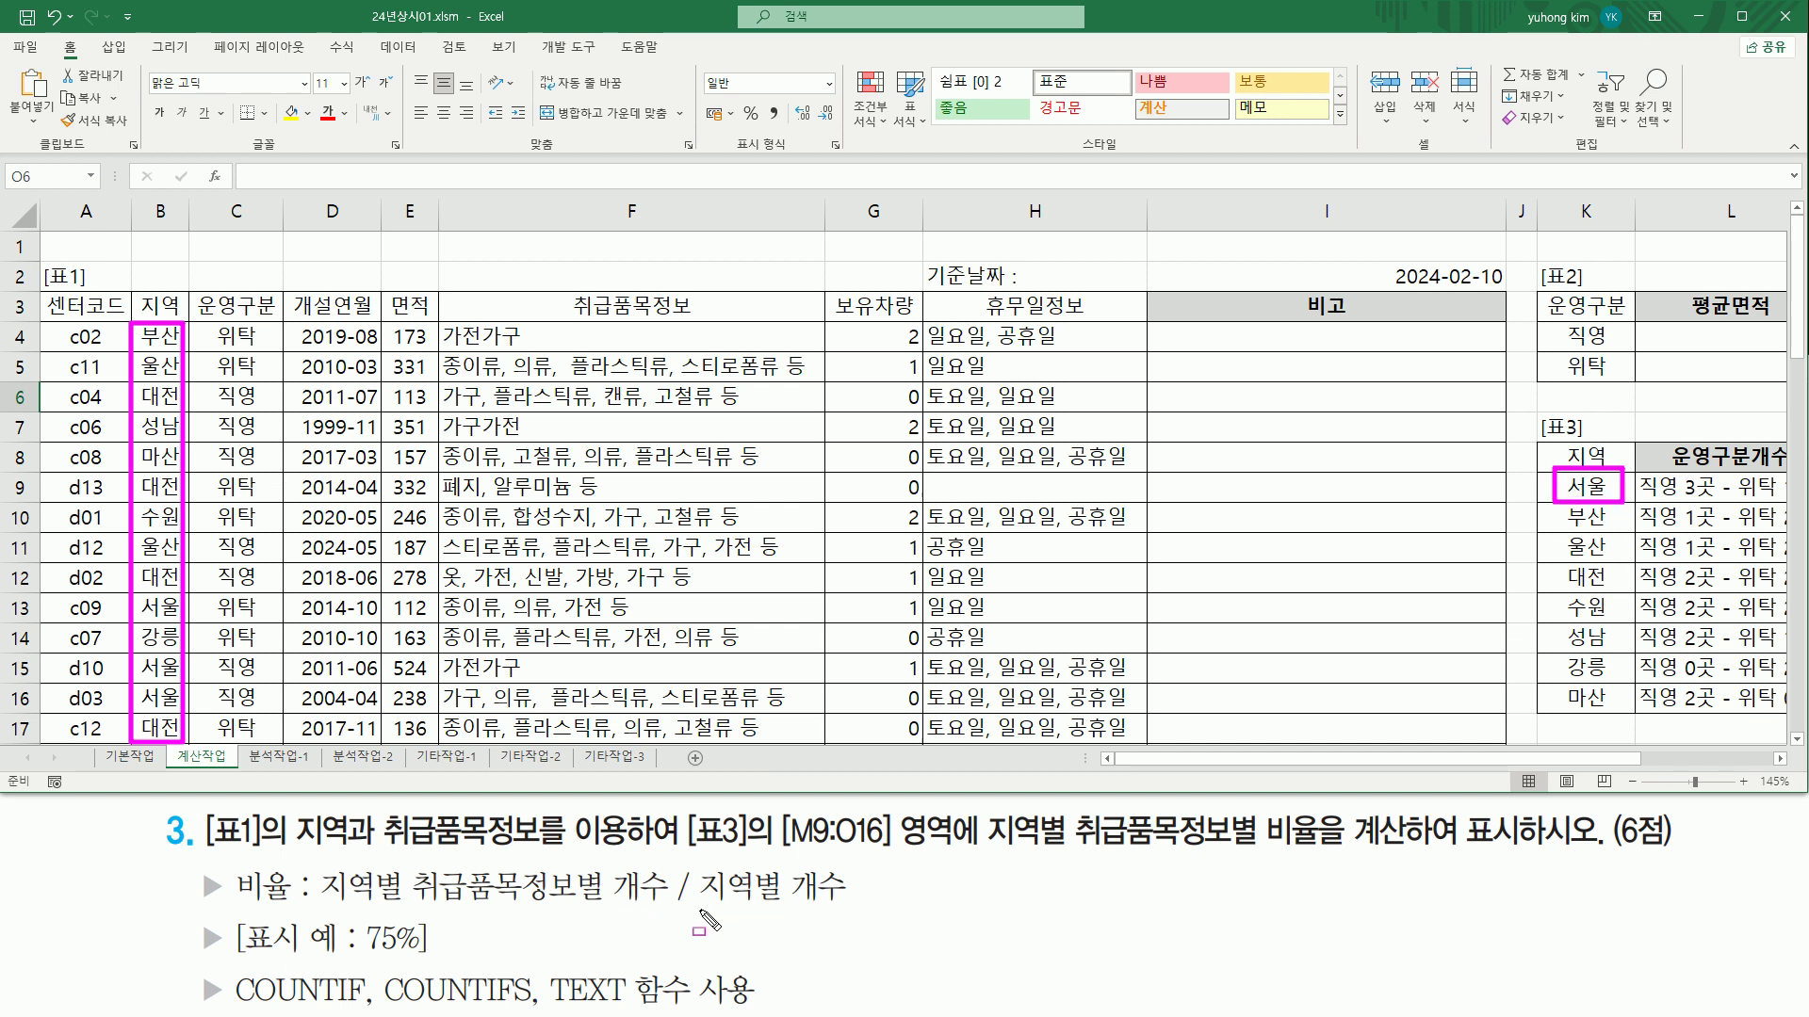
left_click_drag(703, 905, 850, 905)
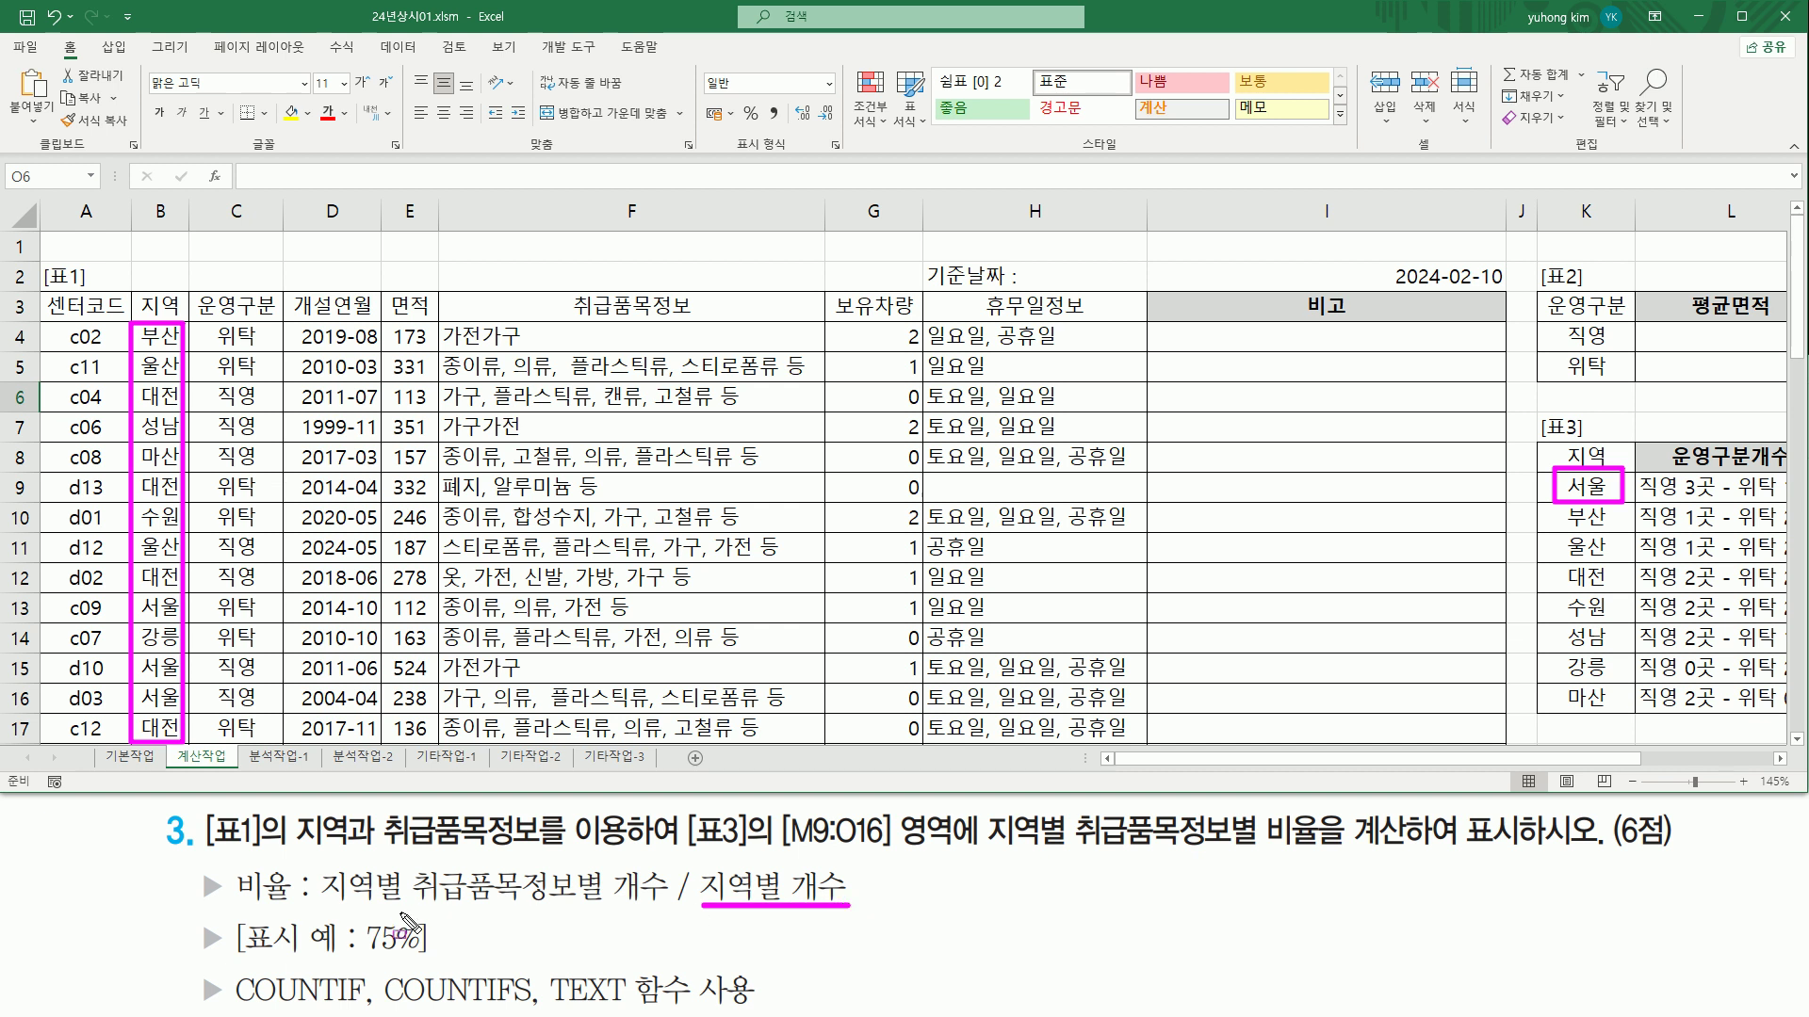
left_click_drag(318, 906, 405, 907)
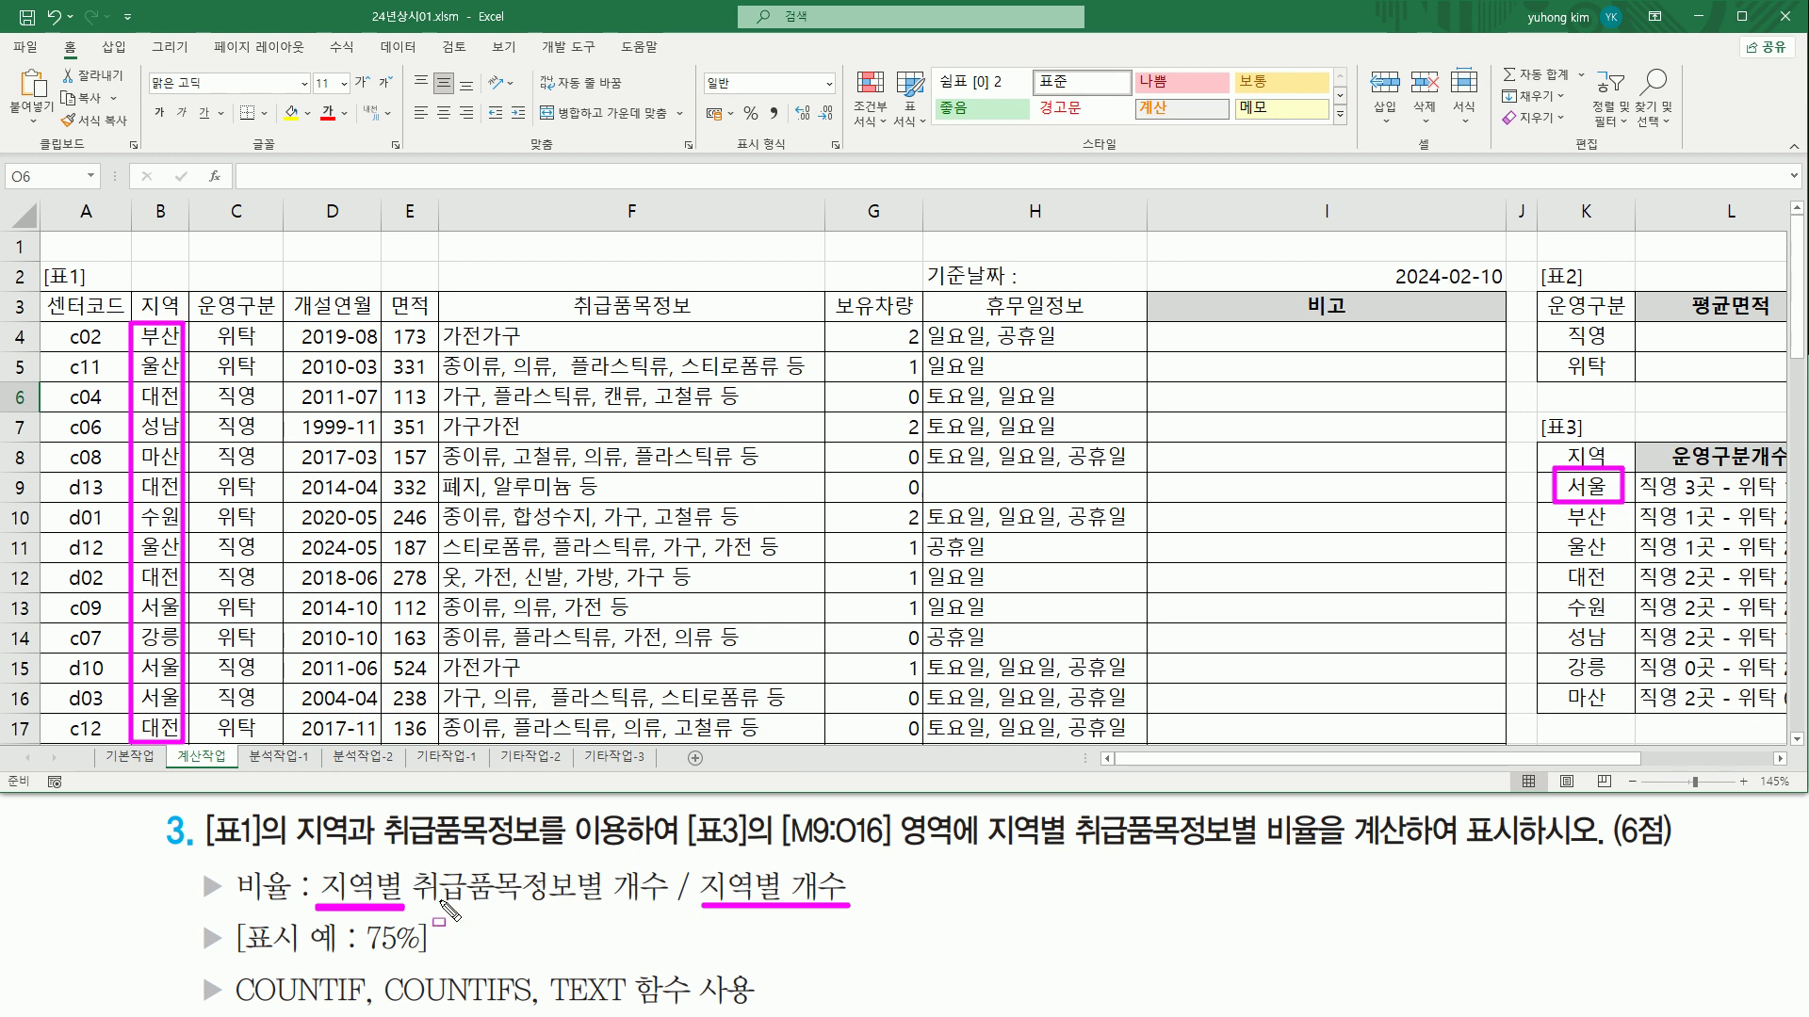
key("Escape")
mouse_move(410, 860)
left_mouse_down()
mouse_move(428, 906)
mouse_move(606, 911)
left_mouse_up()
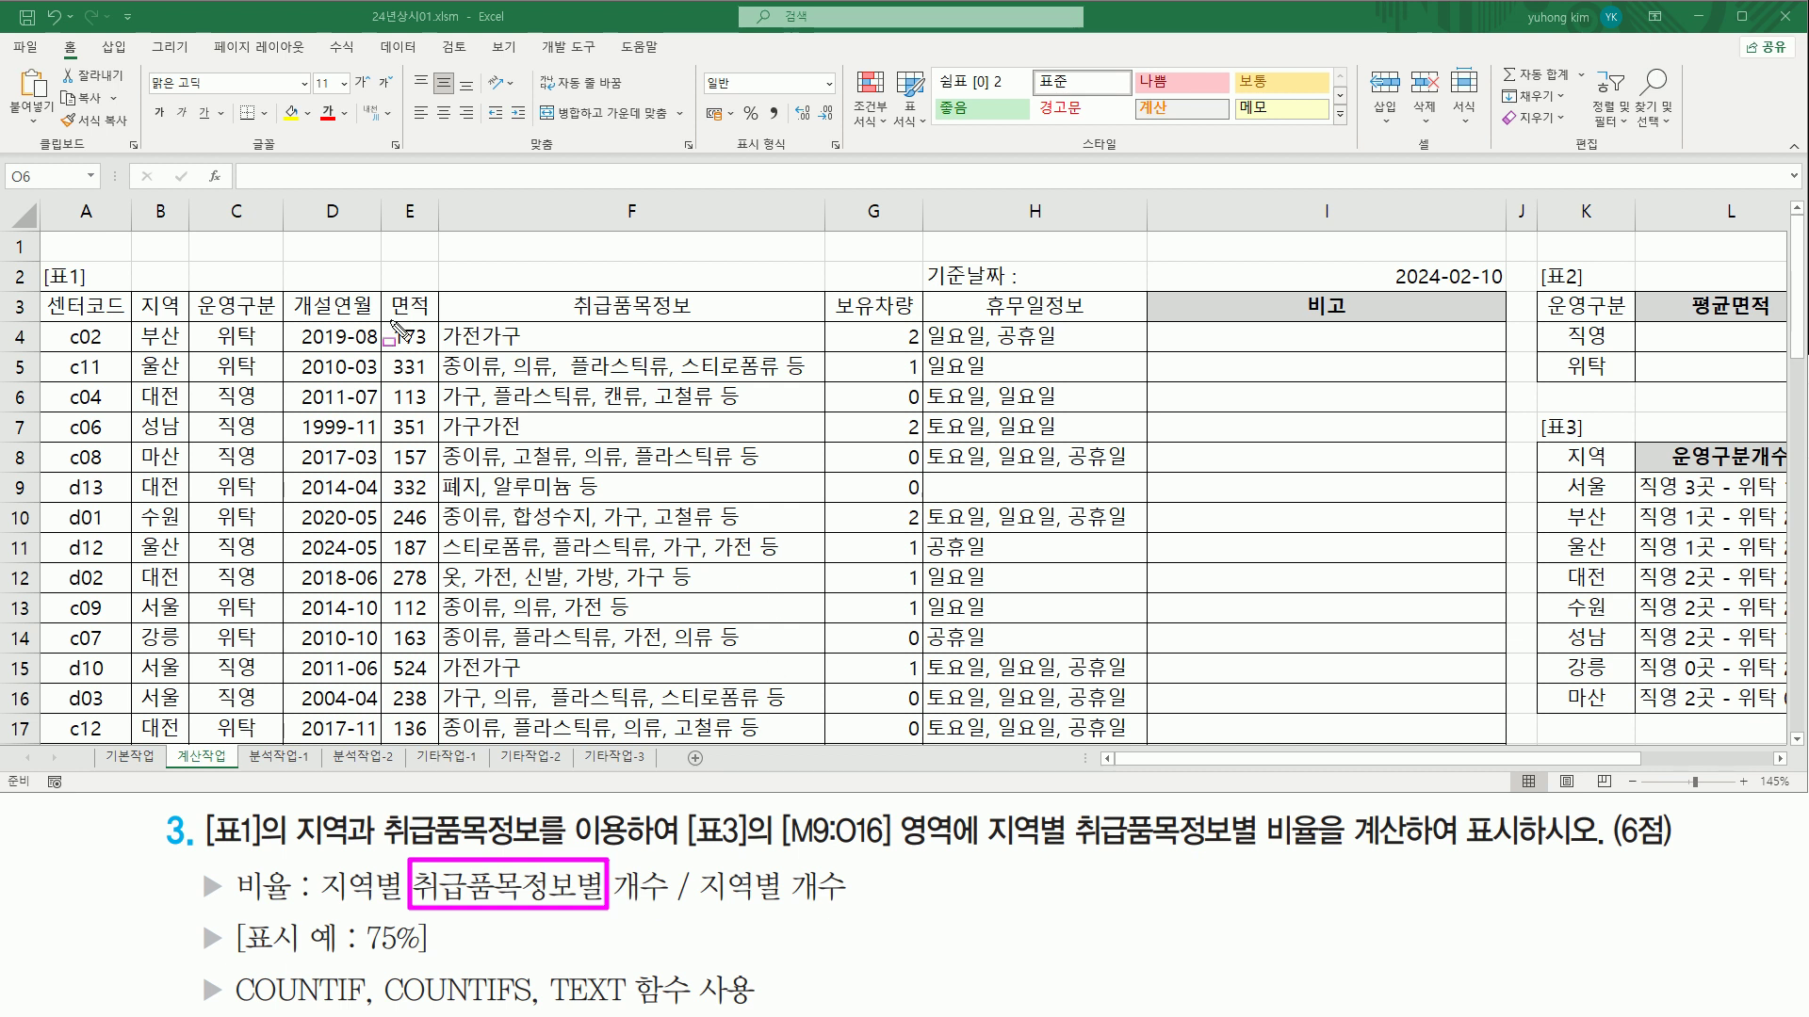
mouse_move(440, 322)
left_mouse_down()
mouse_move(763, 424)
mouse_move(812, 535)
mouse_move(820, 742)
left_mouse_up()
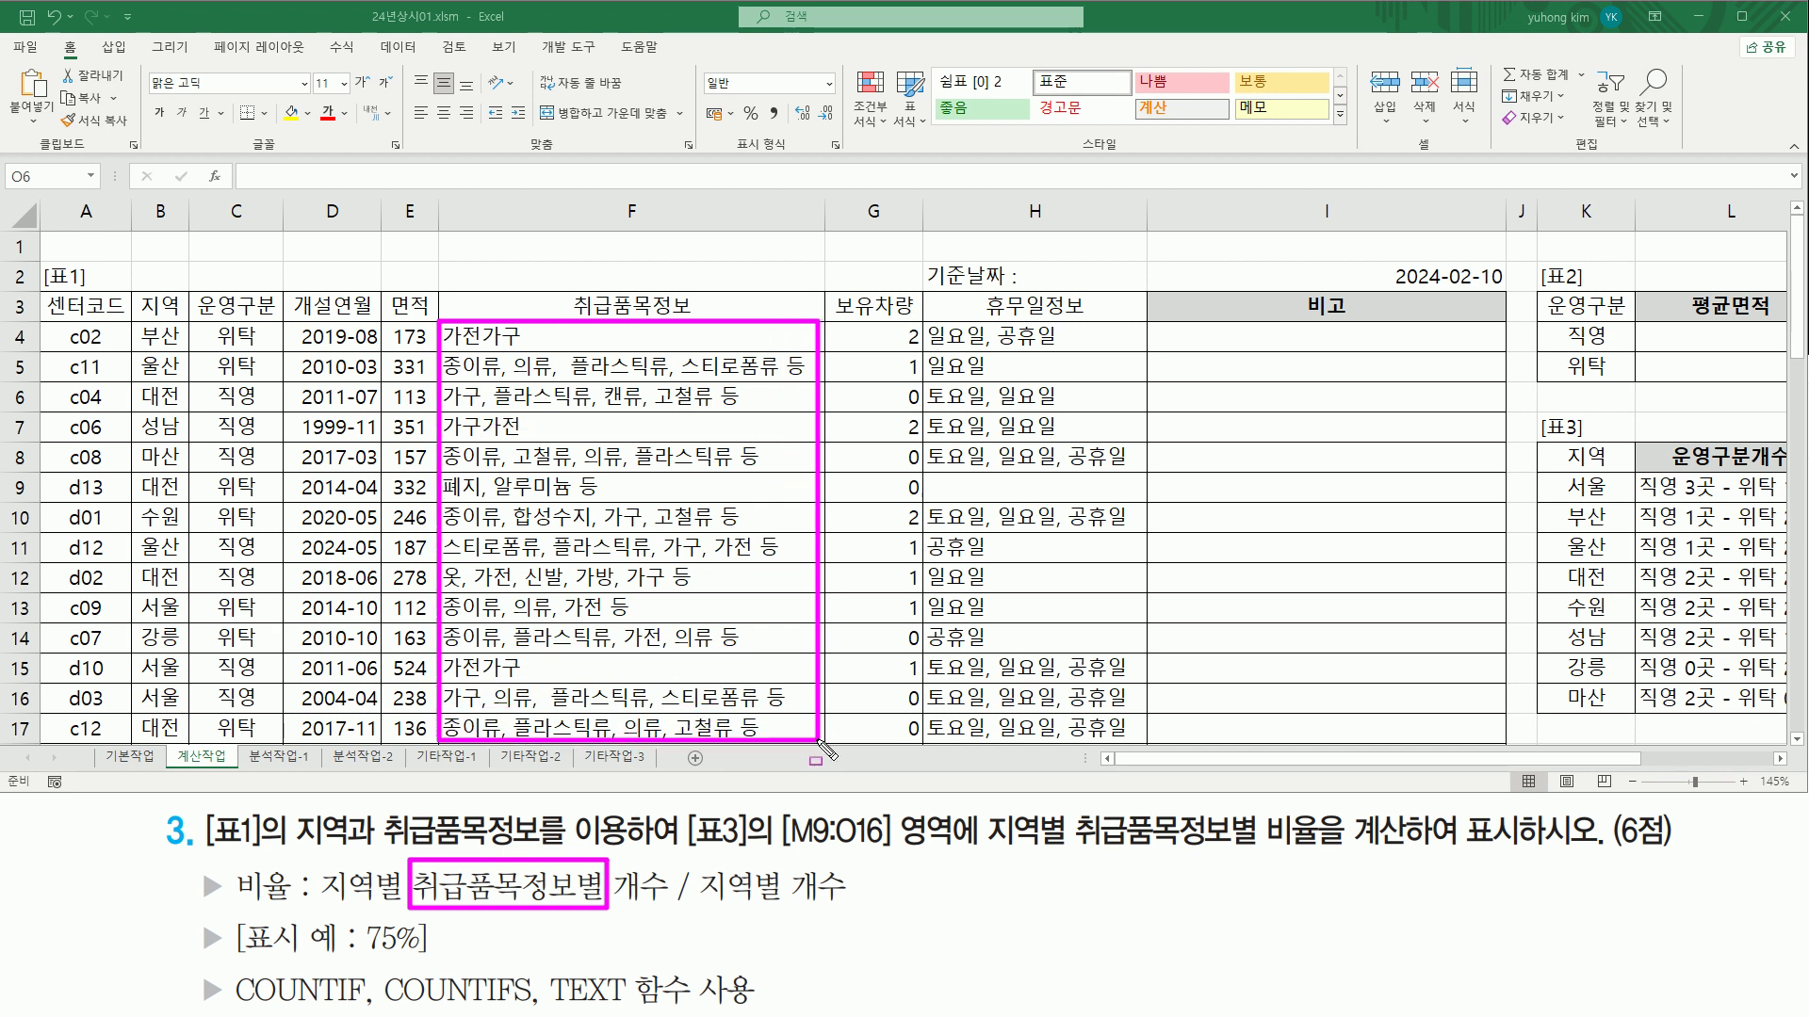
Step: Enter "가구" with its quotation marks in F1 and compare it with the 취급품목정보 entries in F4, F6 and F7
left_click(670, 254)
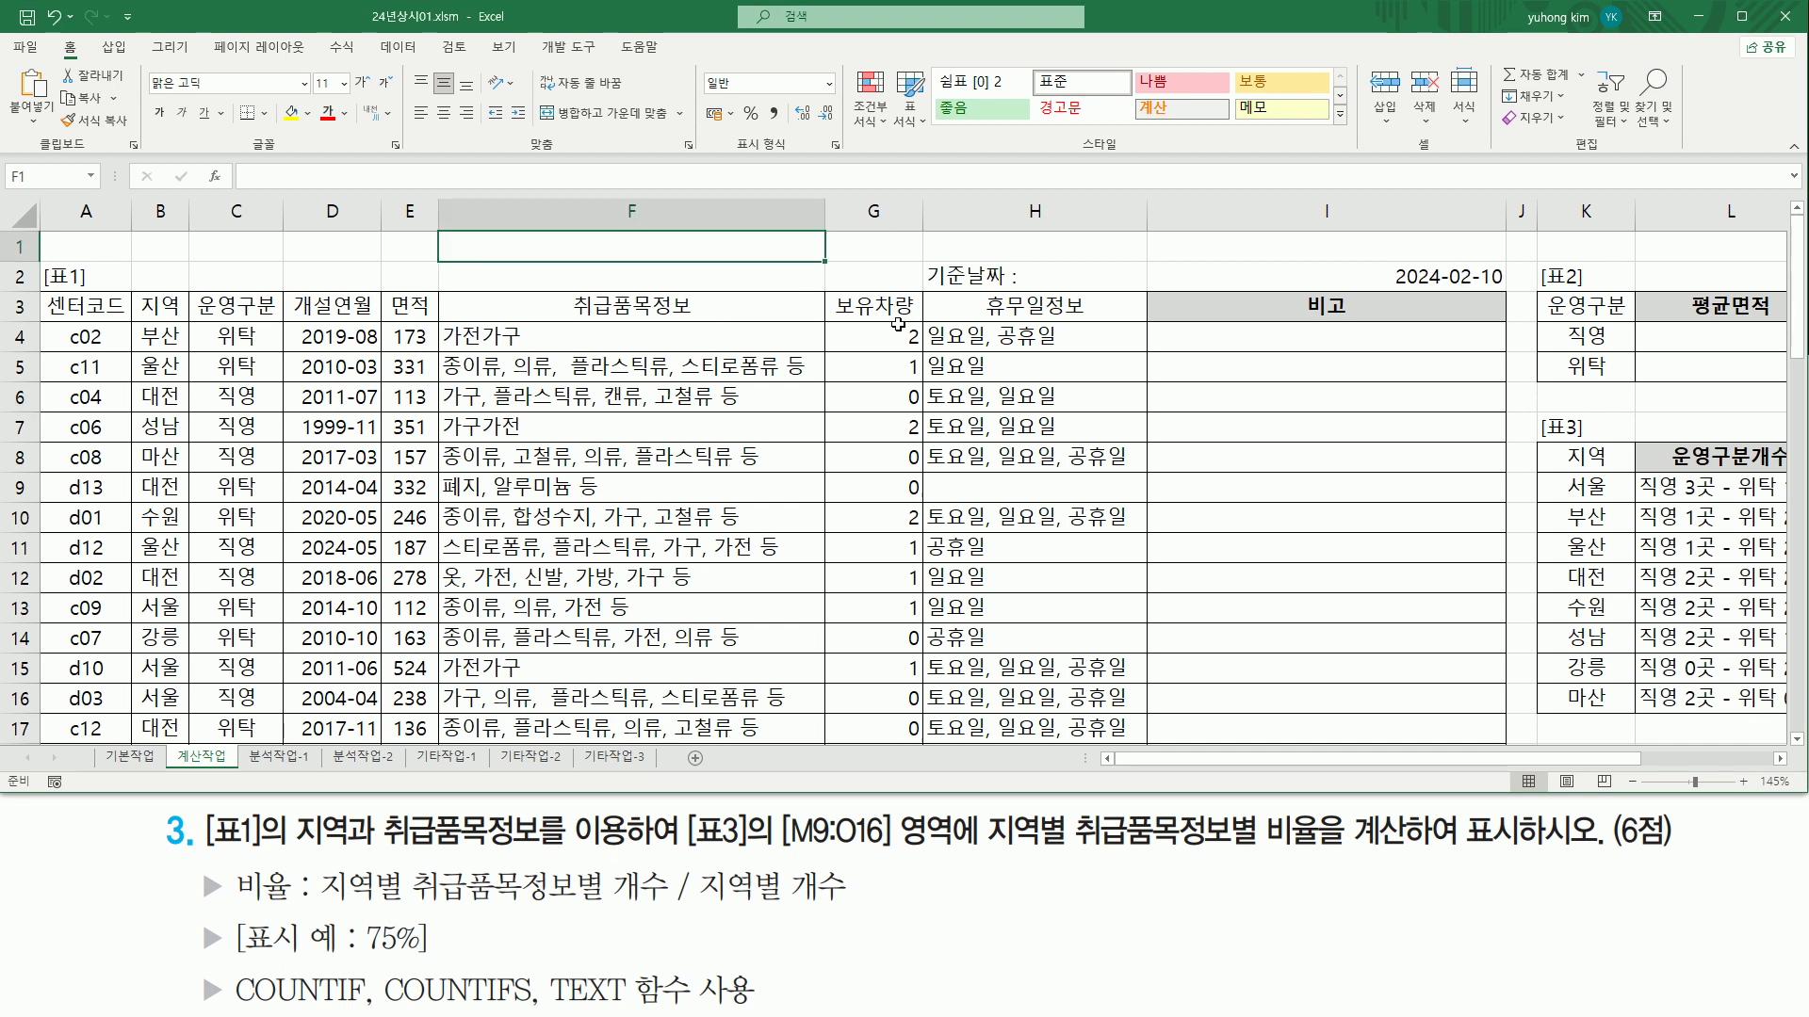
type("\"가구\"")
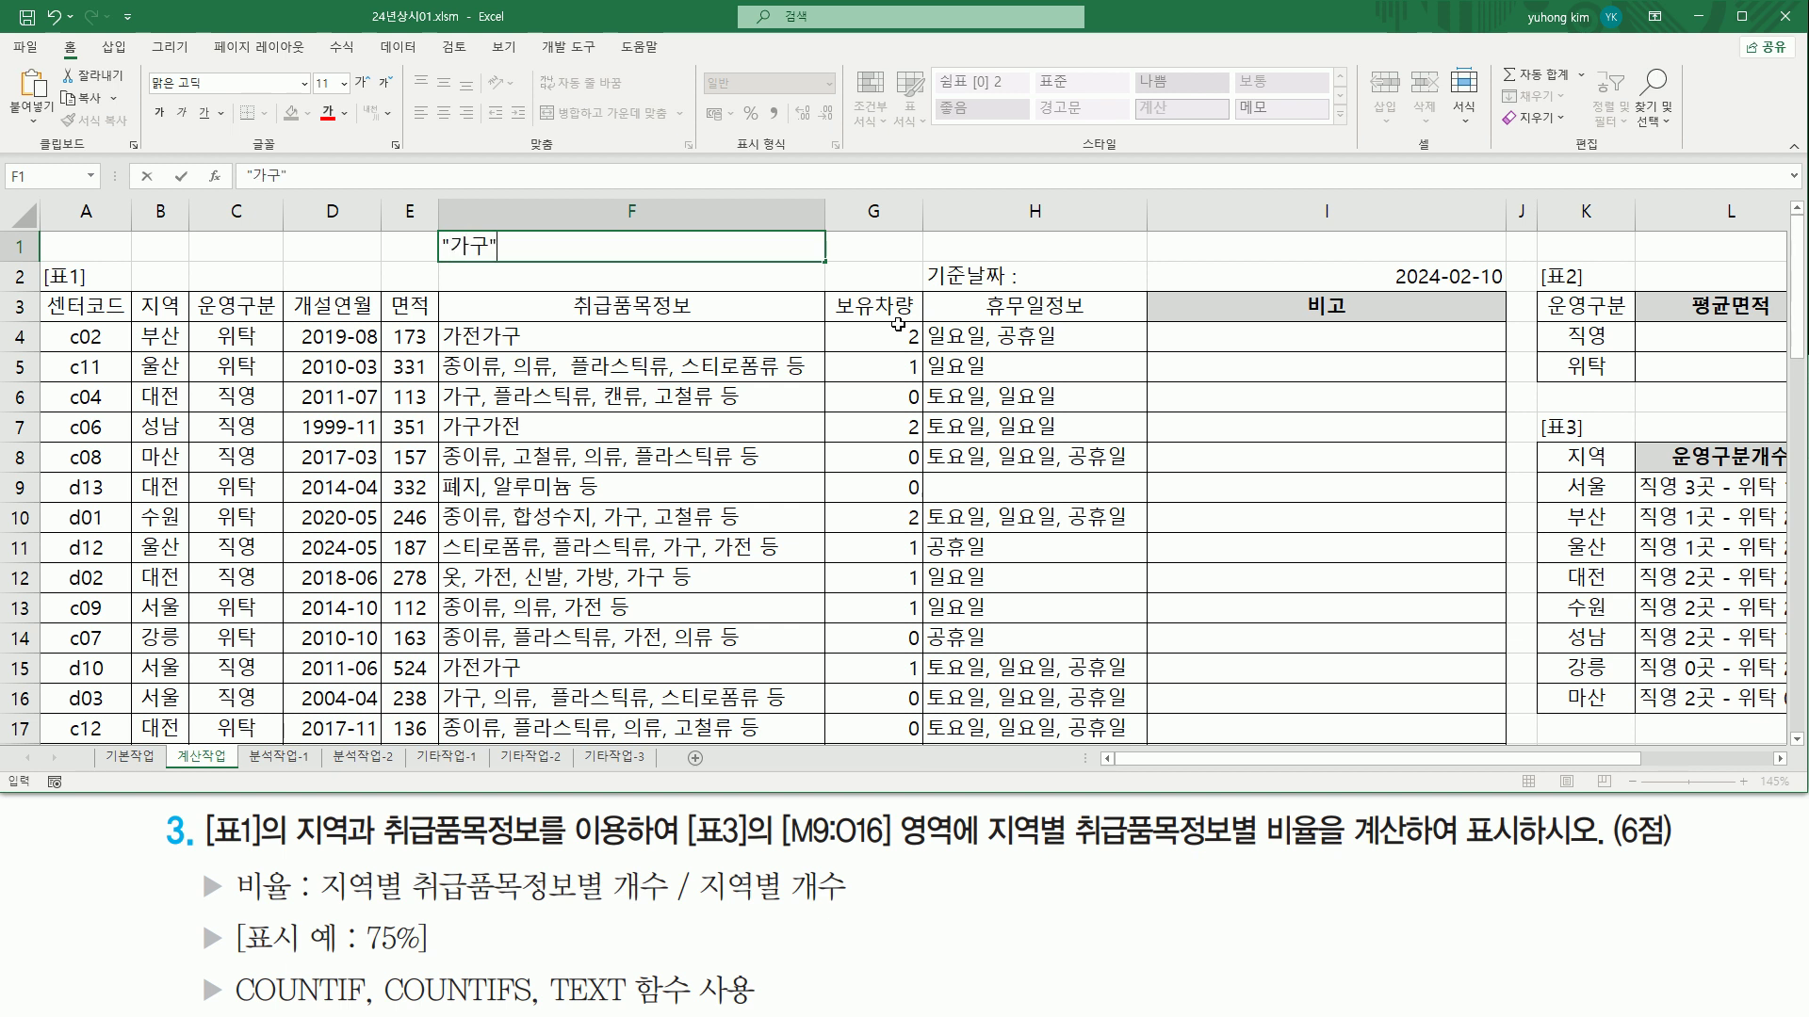
key("Return")
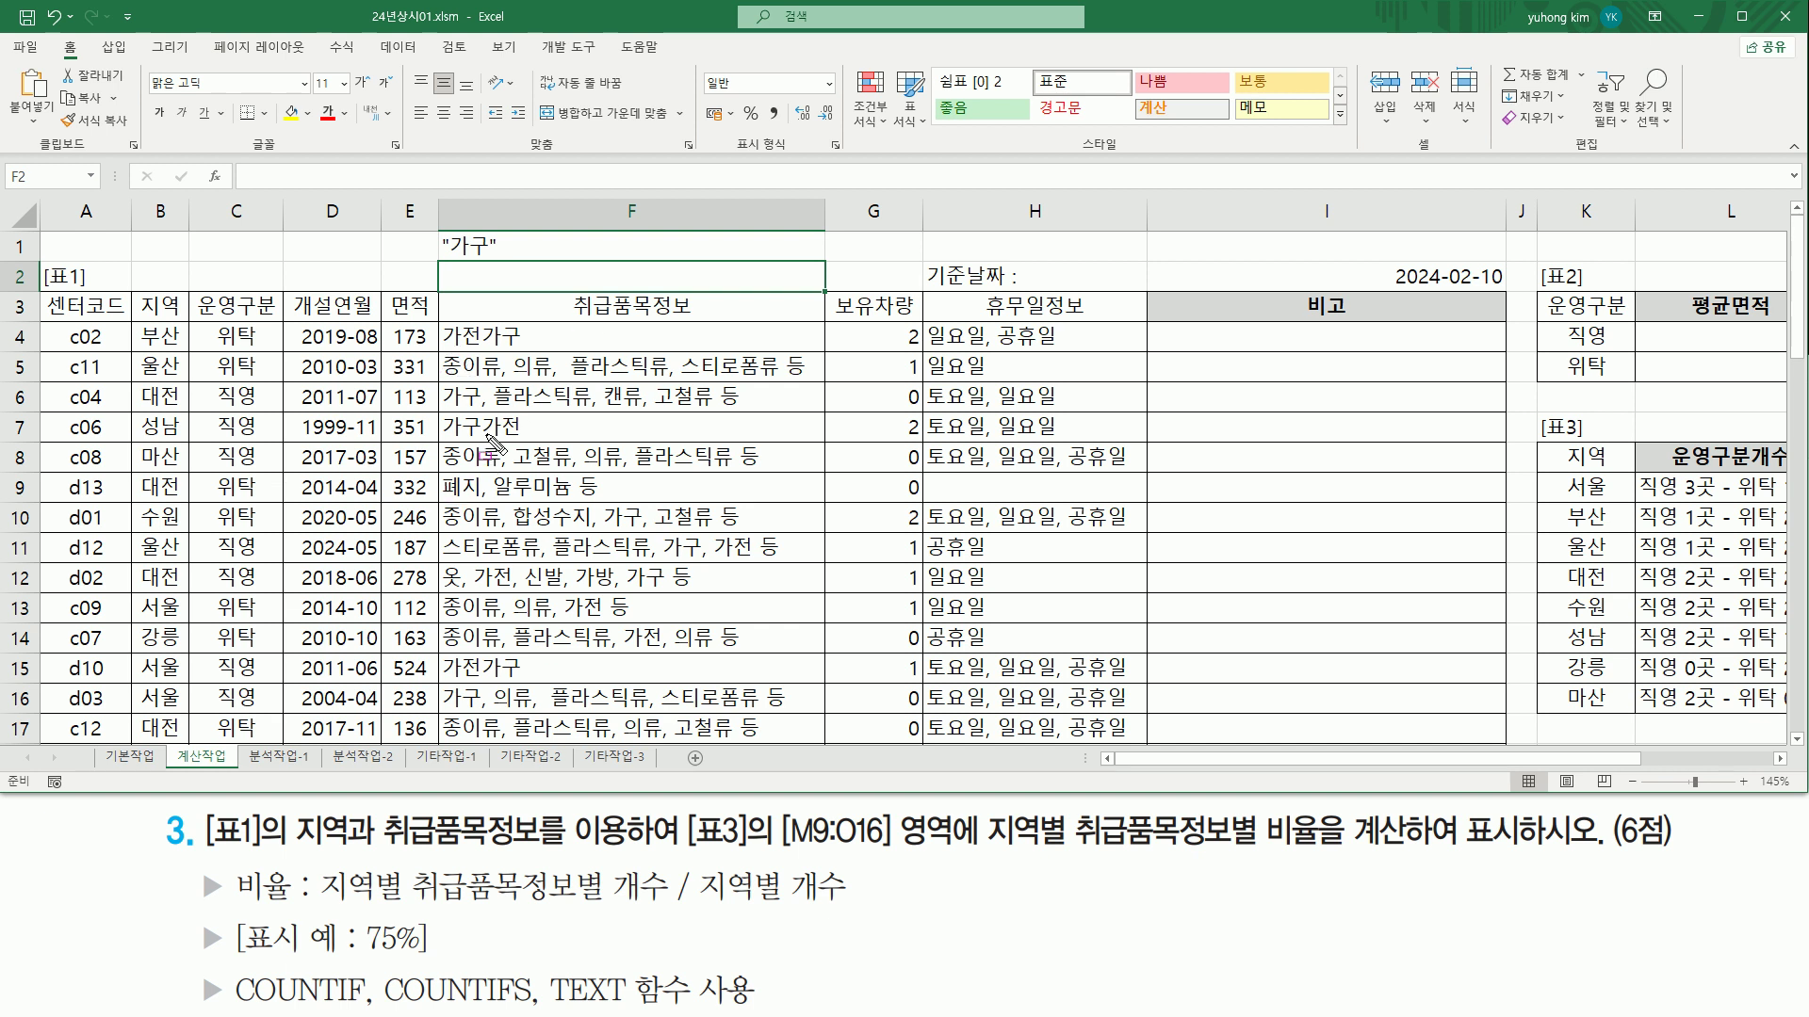
left_click_drag(453, 348, 524, 350)
left_click_drag(442, 437, 482, 437)
mouse_move(449, 415)
left_mouse_down()
mouse_move(438, 384)
mouse_move(462, 379)
mouse_move(489, 419)
left_mouse_up()
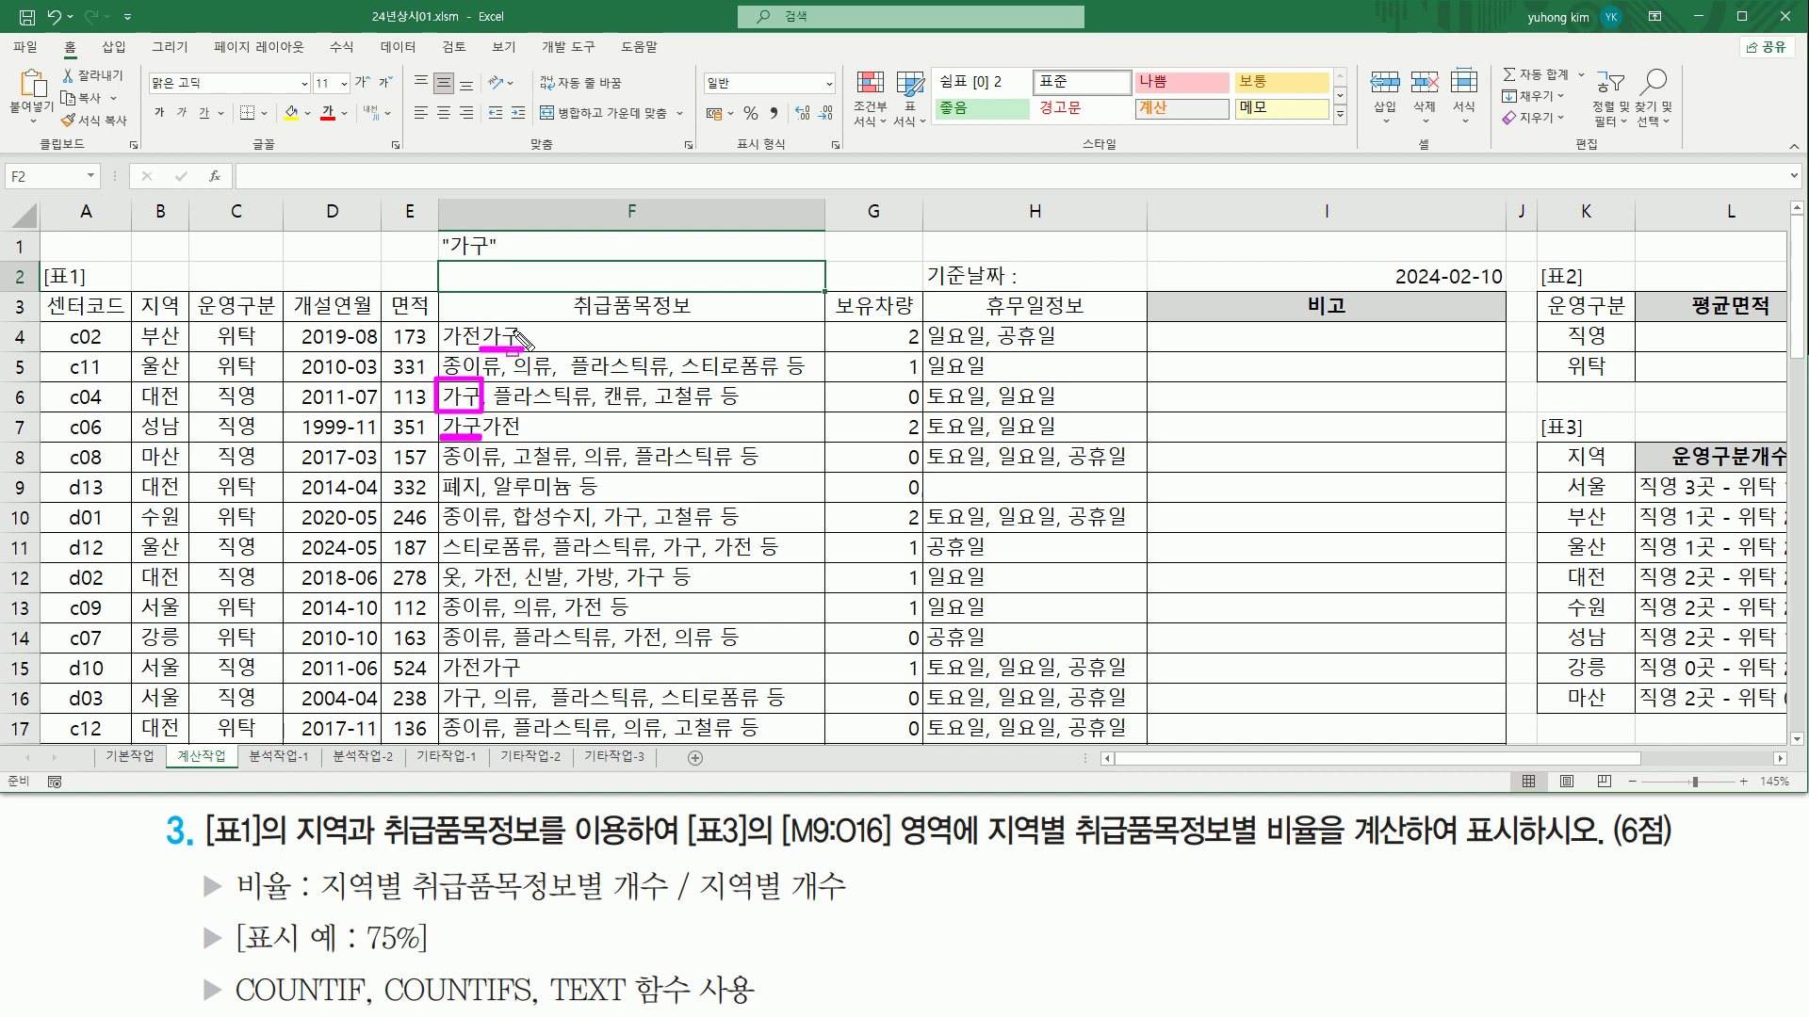
key("Escape")
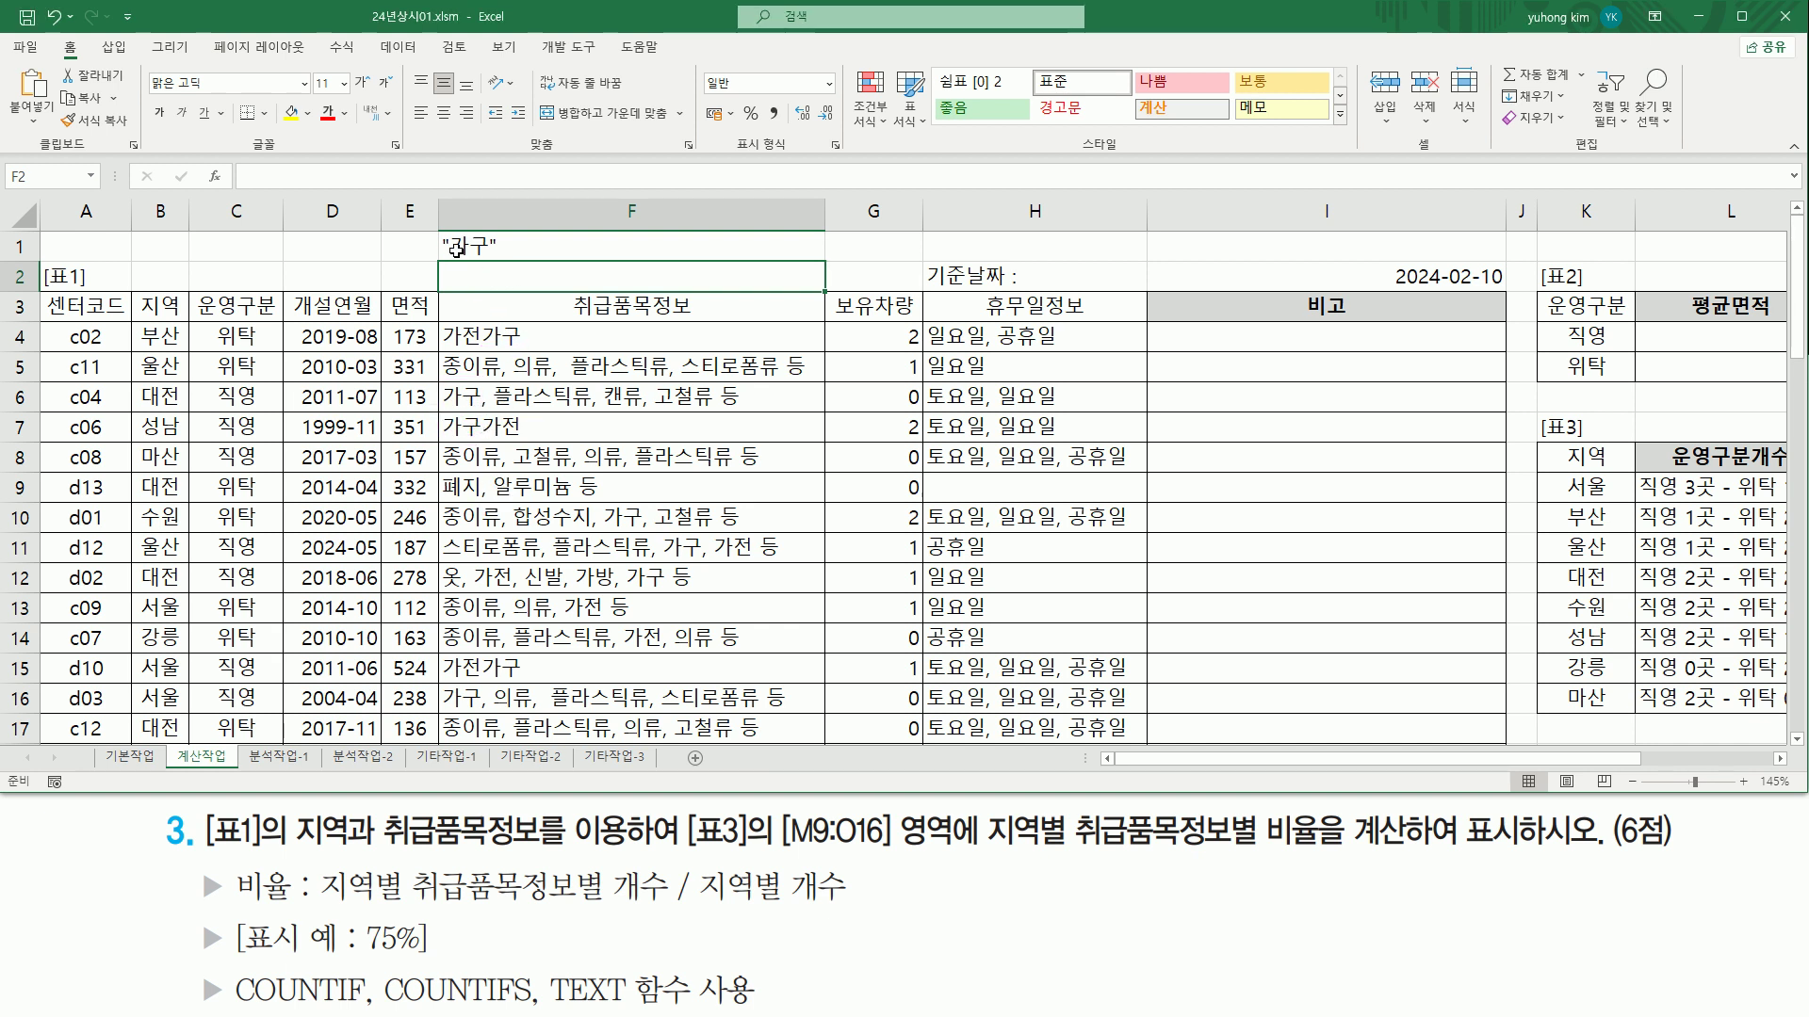
Step: Replace the criterion text in F1 with *가구*
left_click(453, 245)
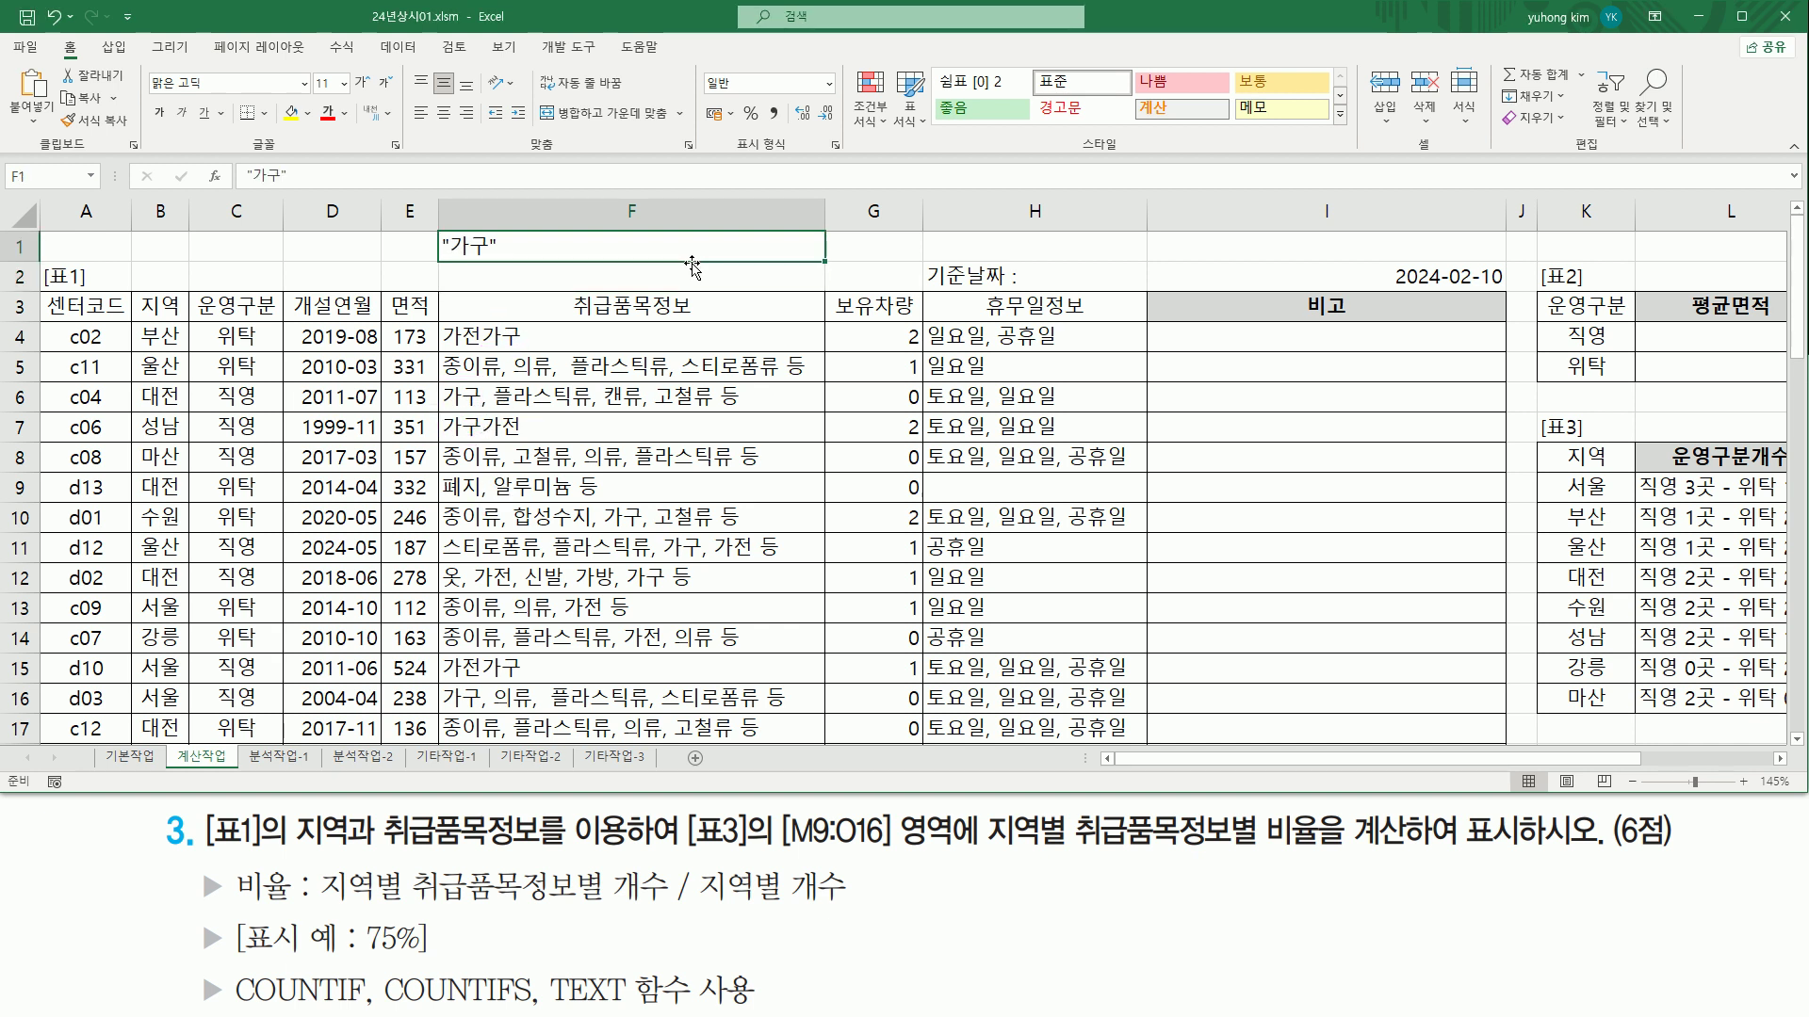
key("F2")
key("BackSpace")
key("BackSpace")
key("BackSpace")
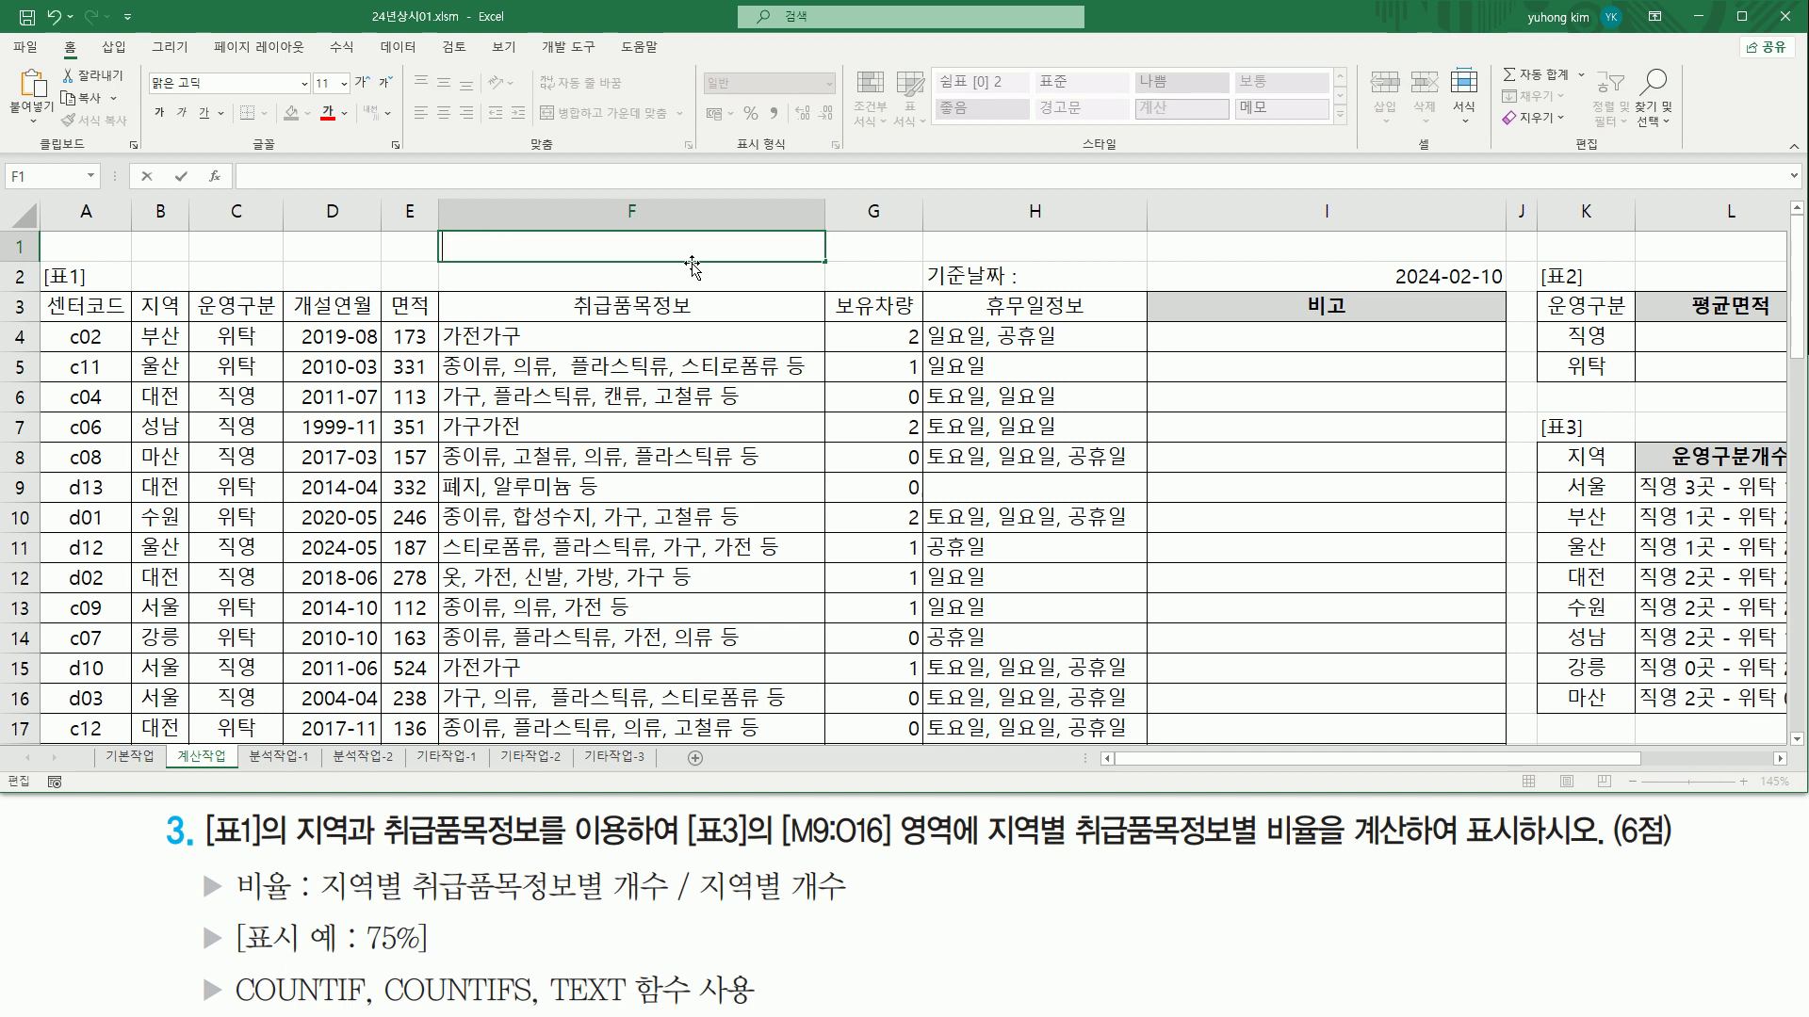
type("가구*")
key("Return")
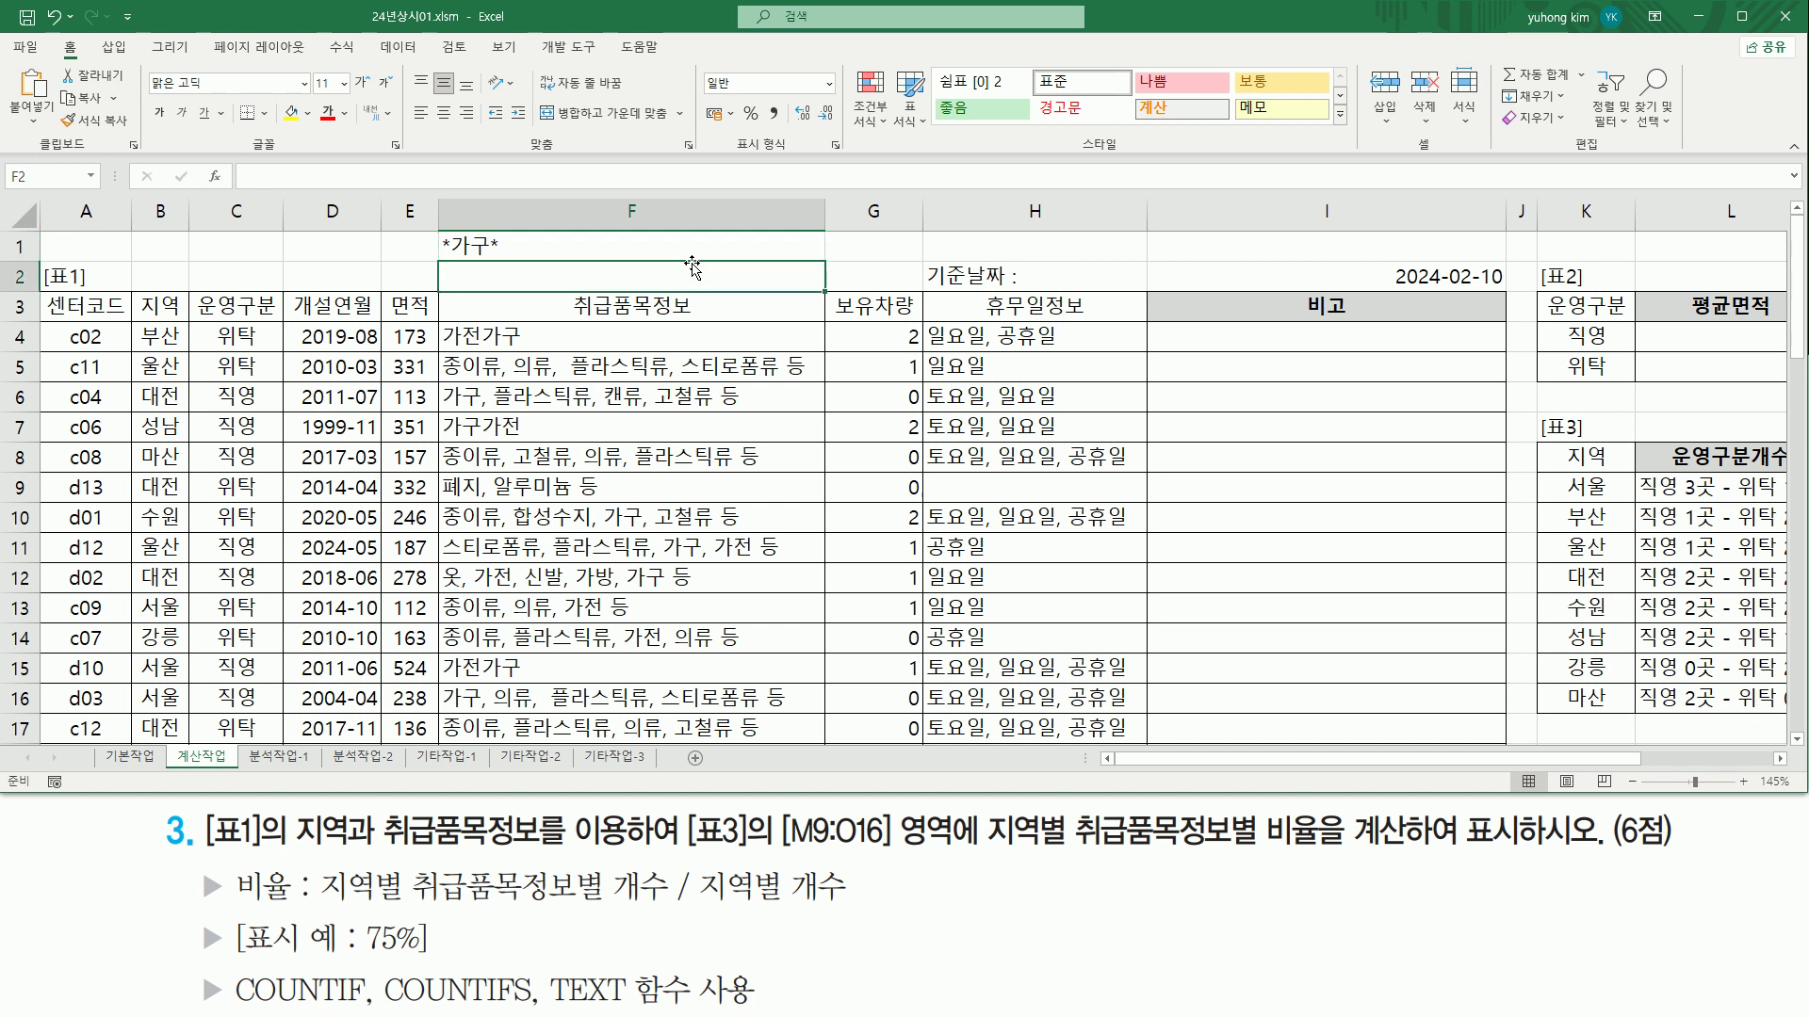
left_click_drag(449, 257, 487, 256)
key("Escape")
Step: Locate the 가구 header cell in [표3] and enter its reference m8 in F2
left_click(510, 274)
scroll(510, 275, "right", 3)
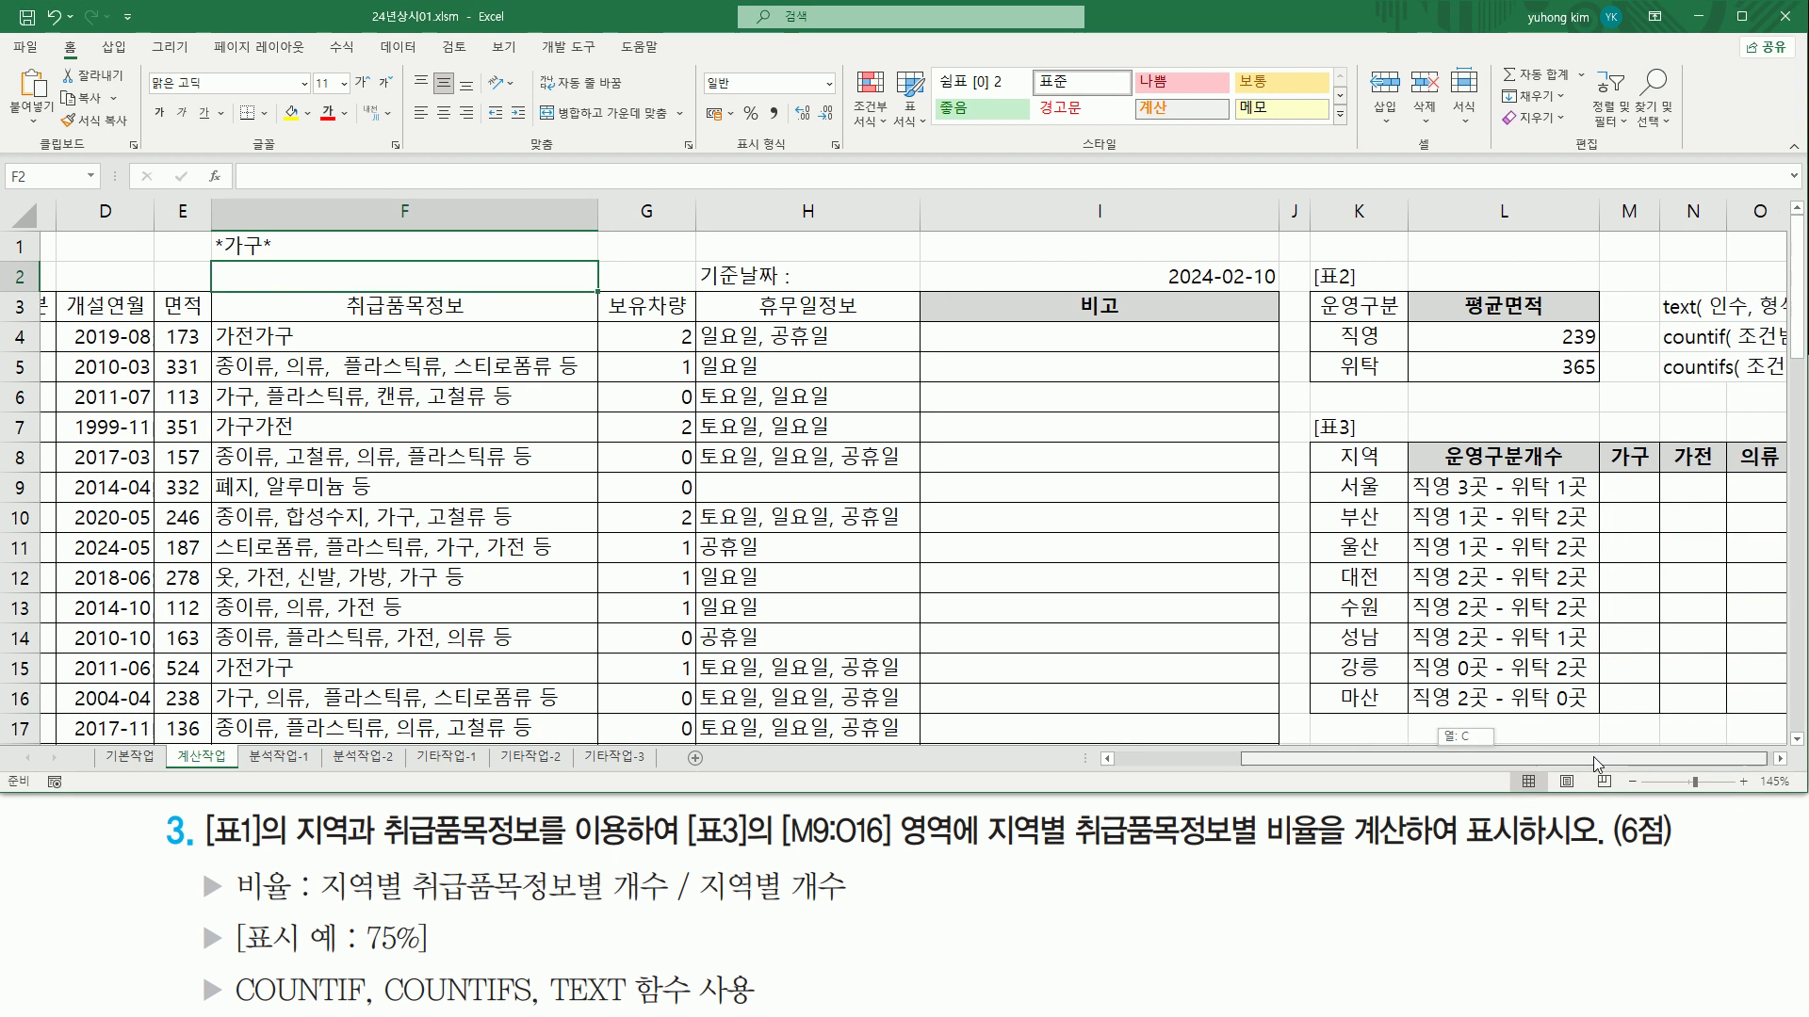
left_click(1613, 457)
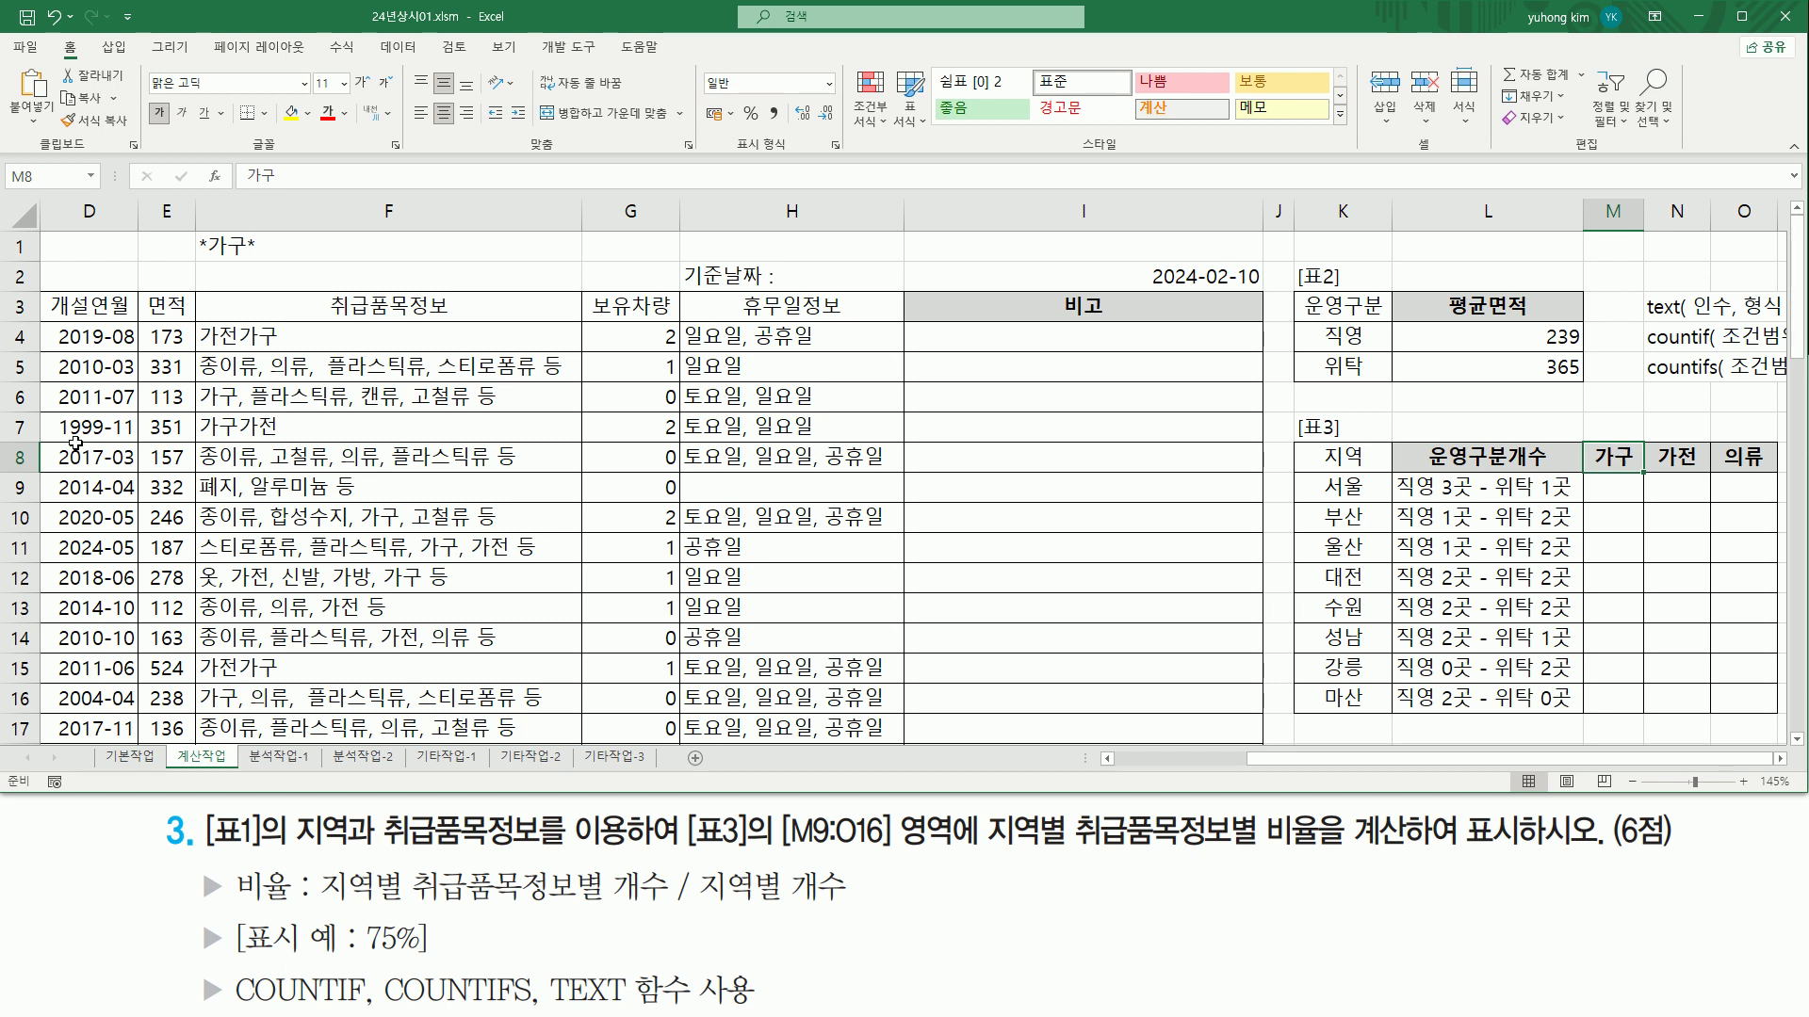
left_click(1143, 764)
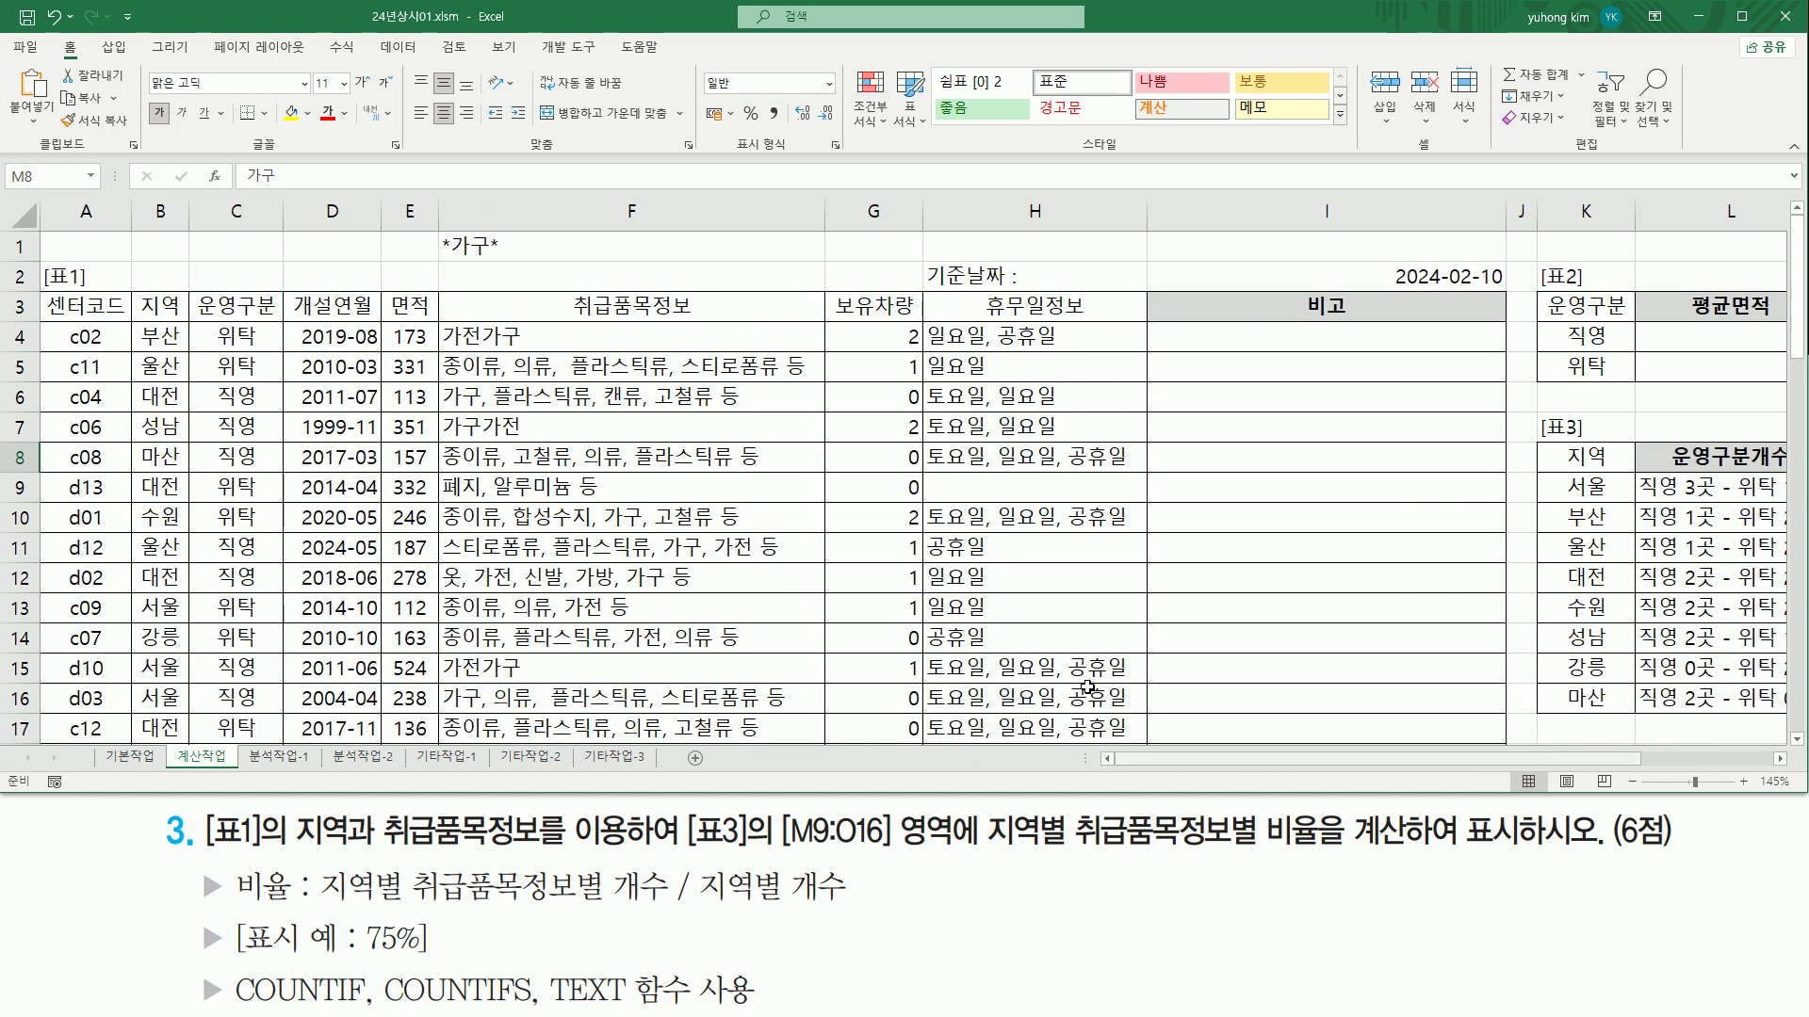
double_click(493, 272)
type("ㅡ")
type("m")
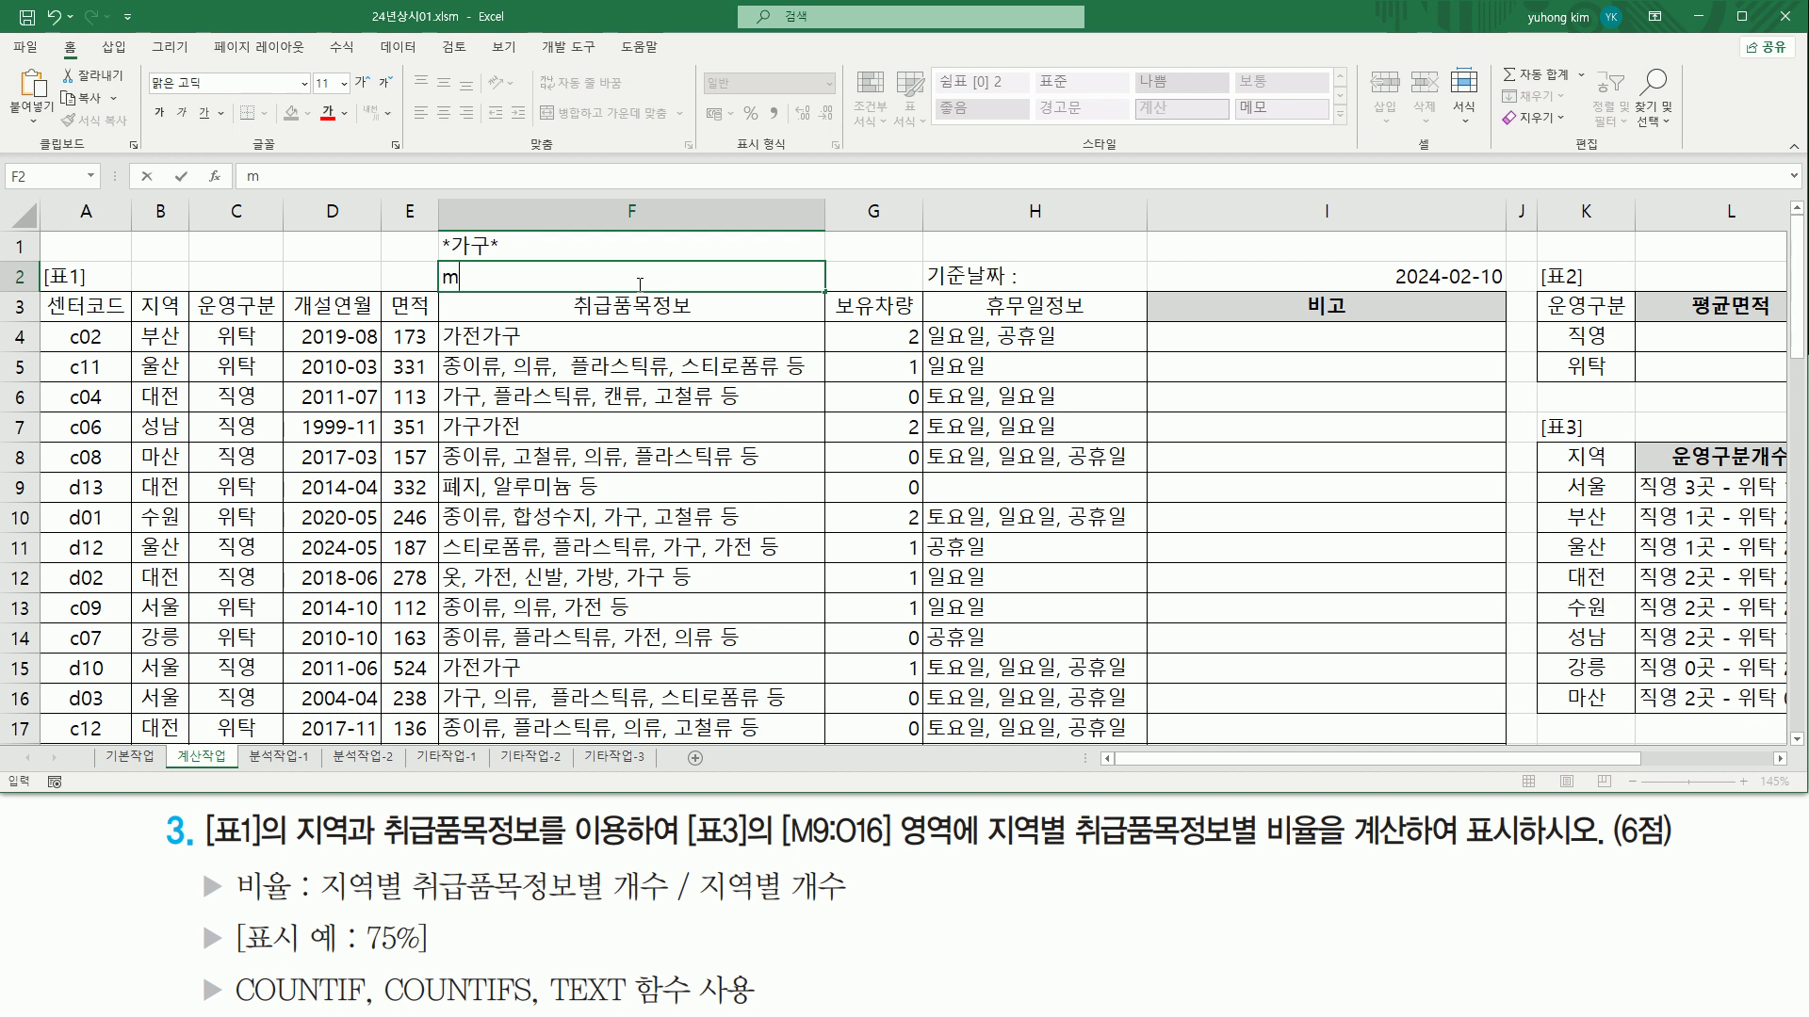
type("8")
key("shift+Left")
key("shift+Left")
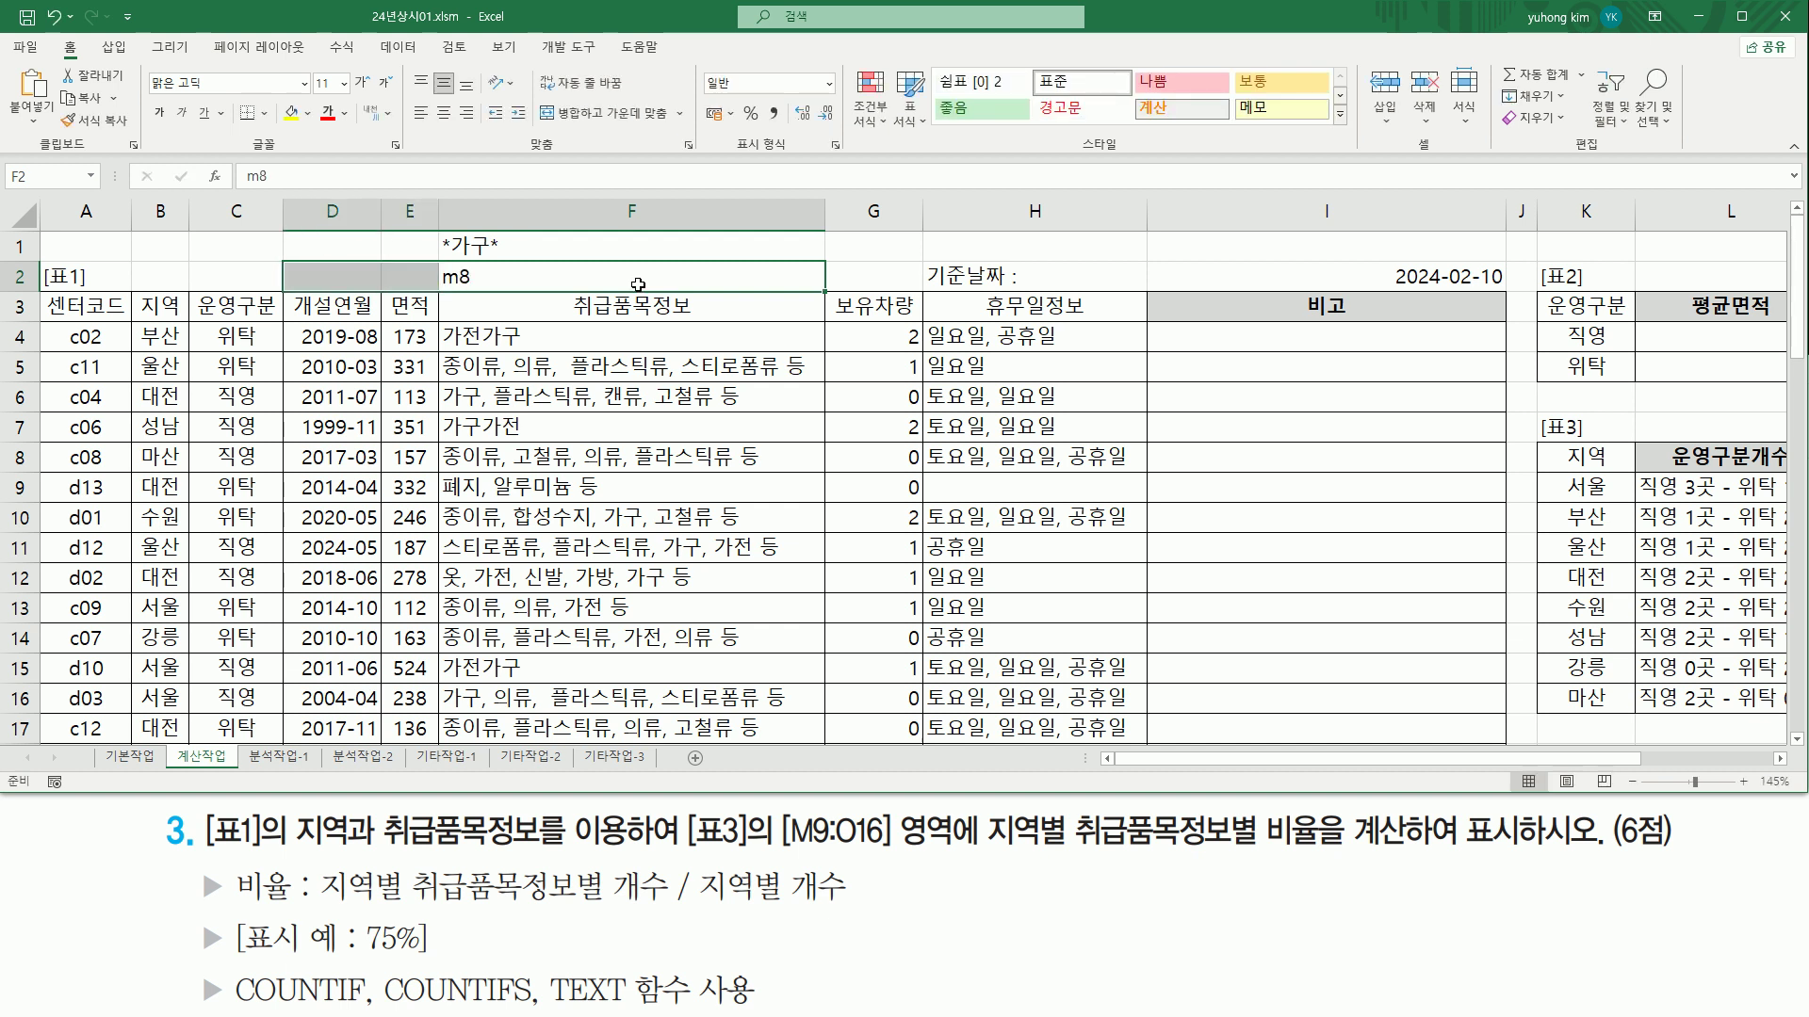
Step: Extend the F2 note to * & m8 & * and compare its parts with the *가구* criterion in F1
left_click(464, 277)
double_click(476, 275)
left_click_drag(476, 275, 443, 276)
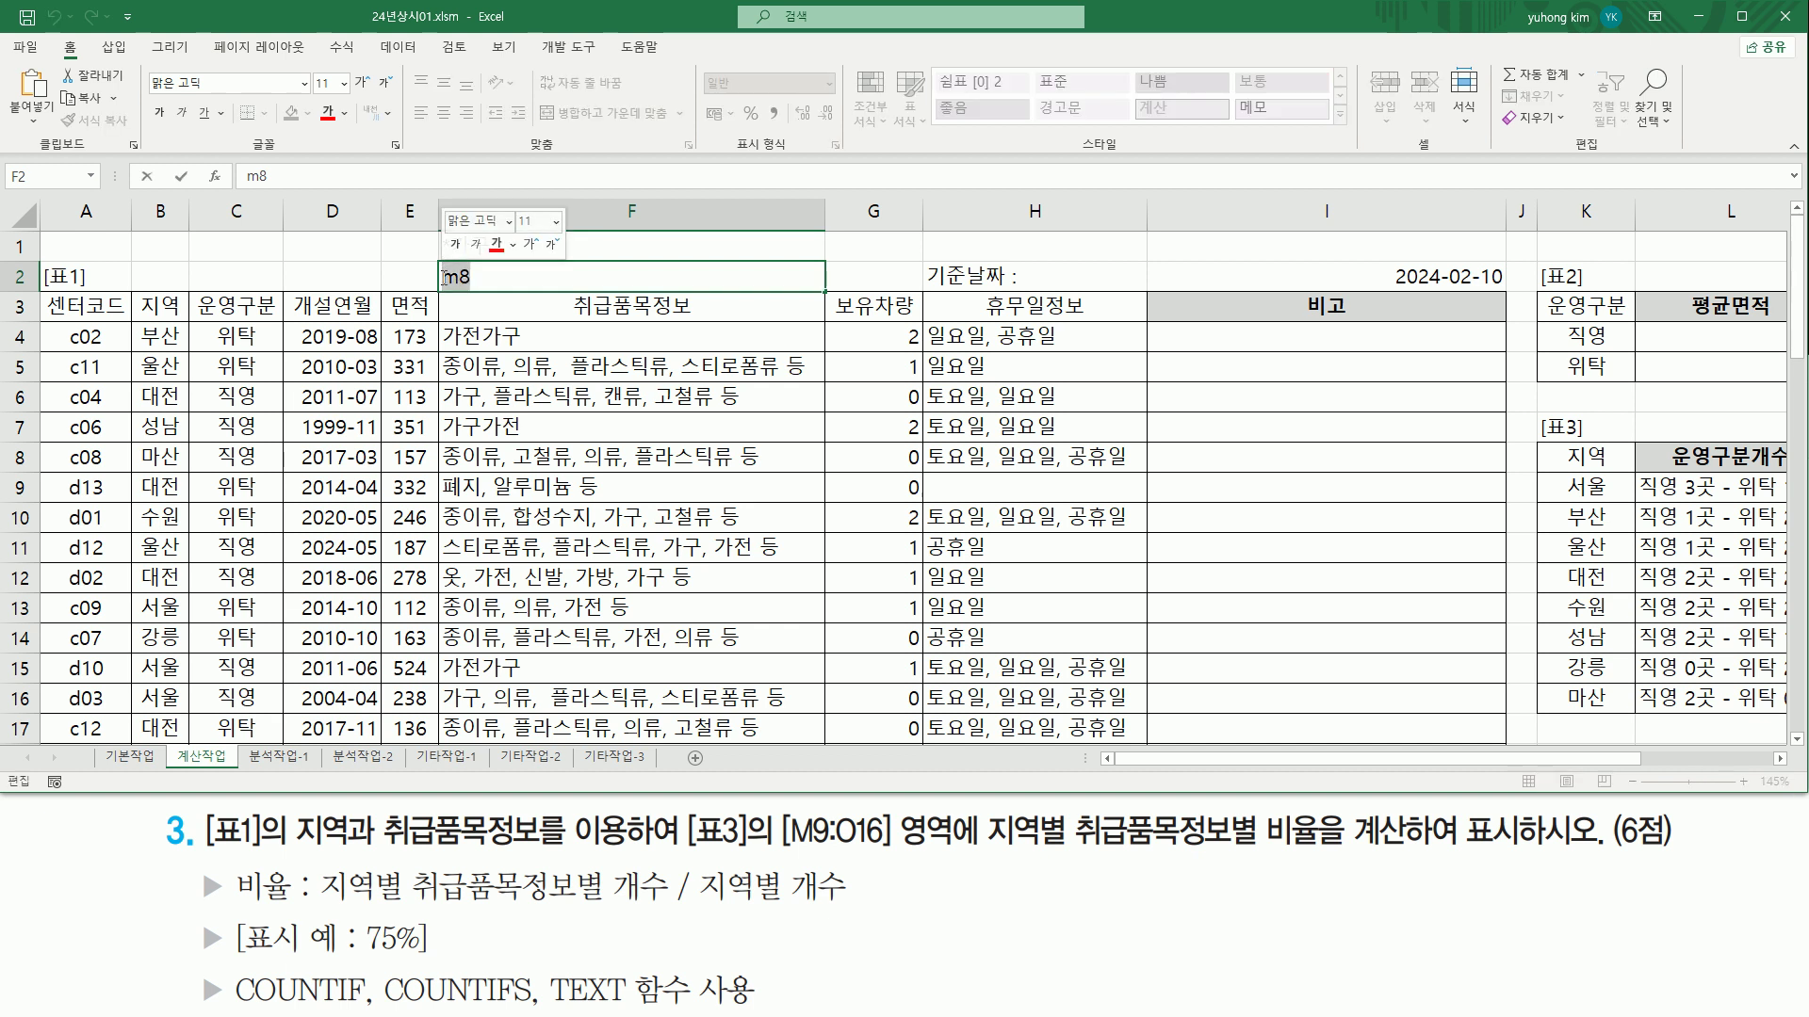
left_click(444, 277)
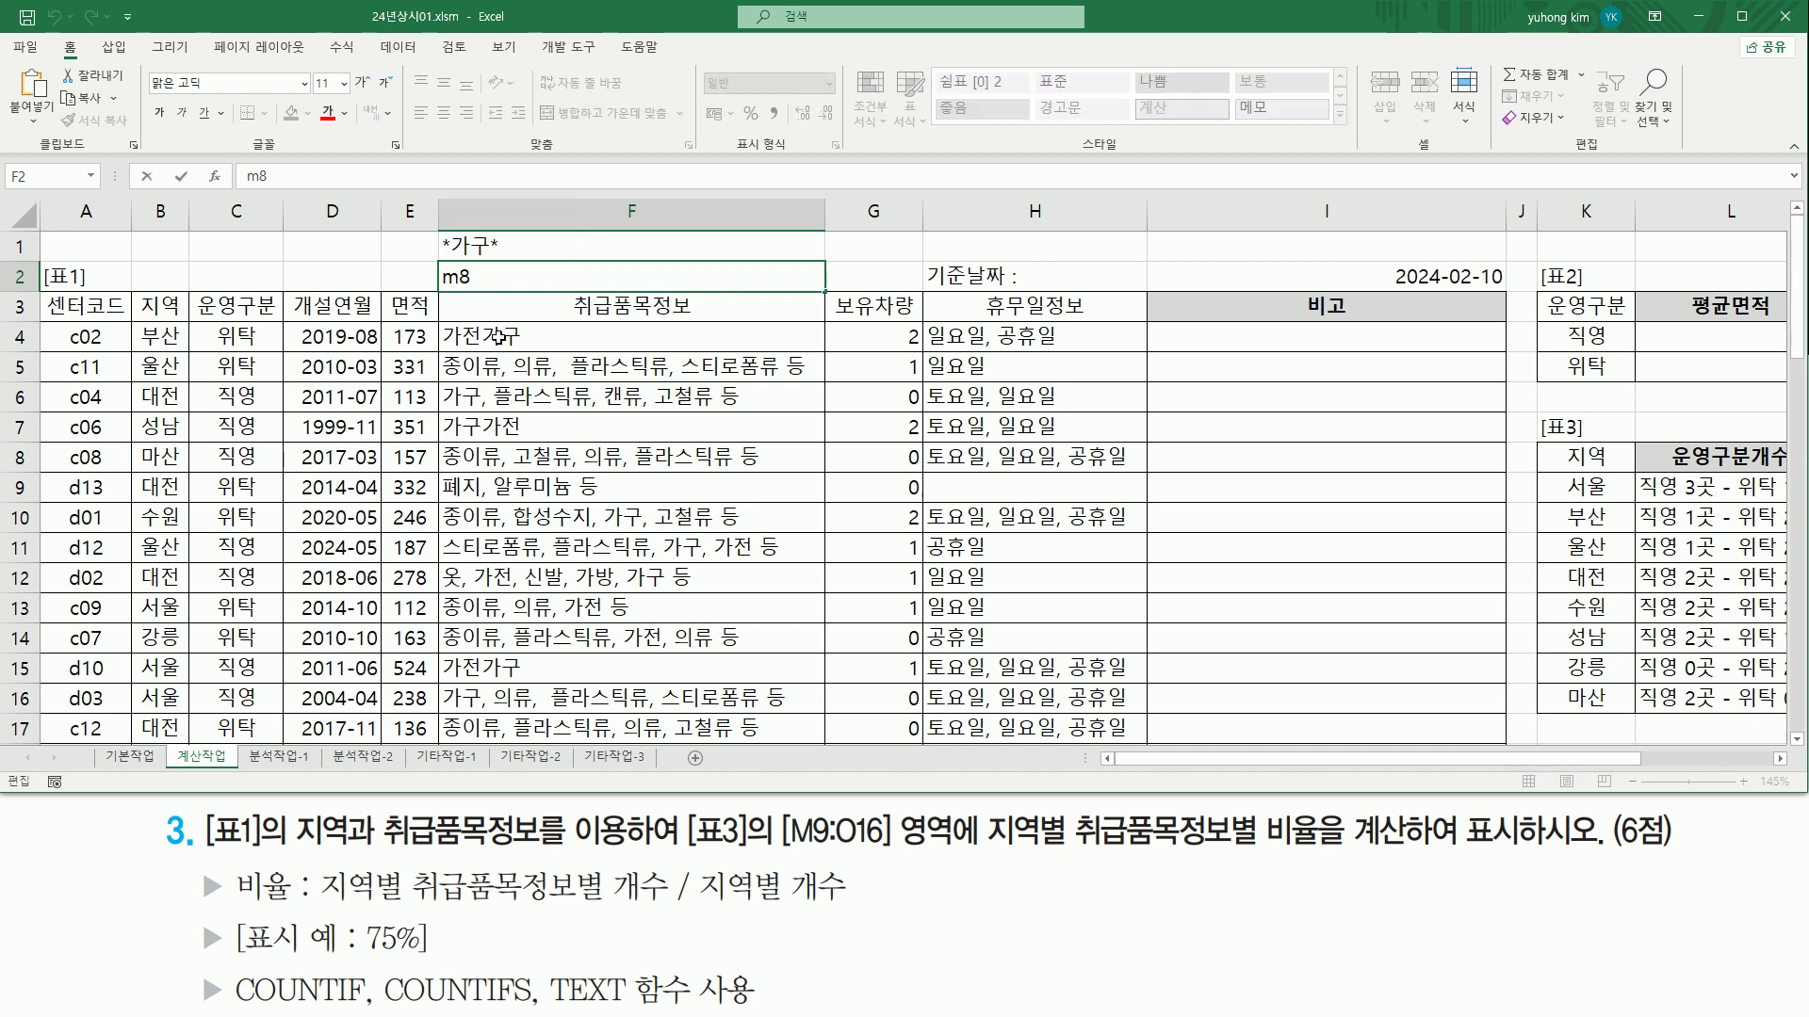
type("*")
type("&")
type("& *")
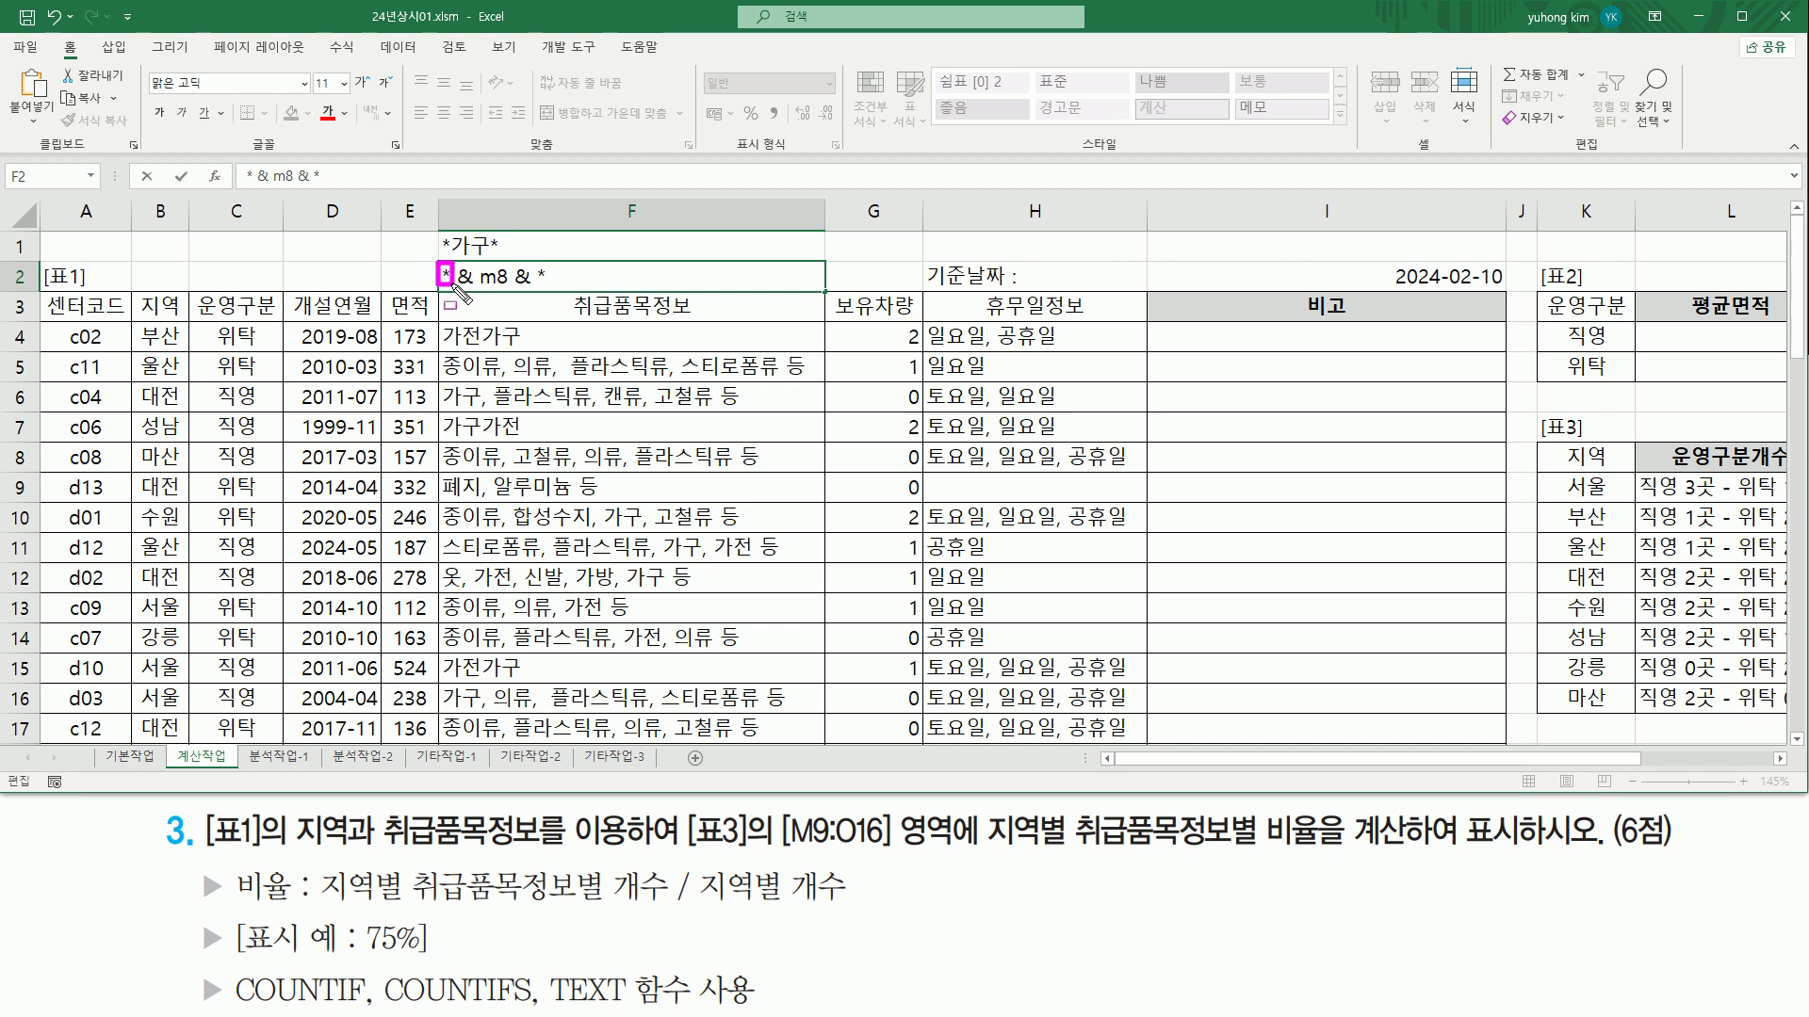
left_click_drag(492, 290, 509, 294)
left_click_drag(533, 258, 552, 291)
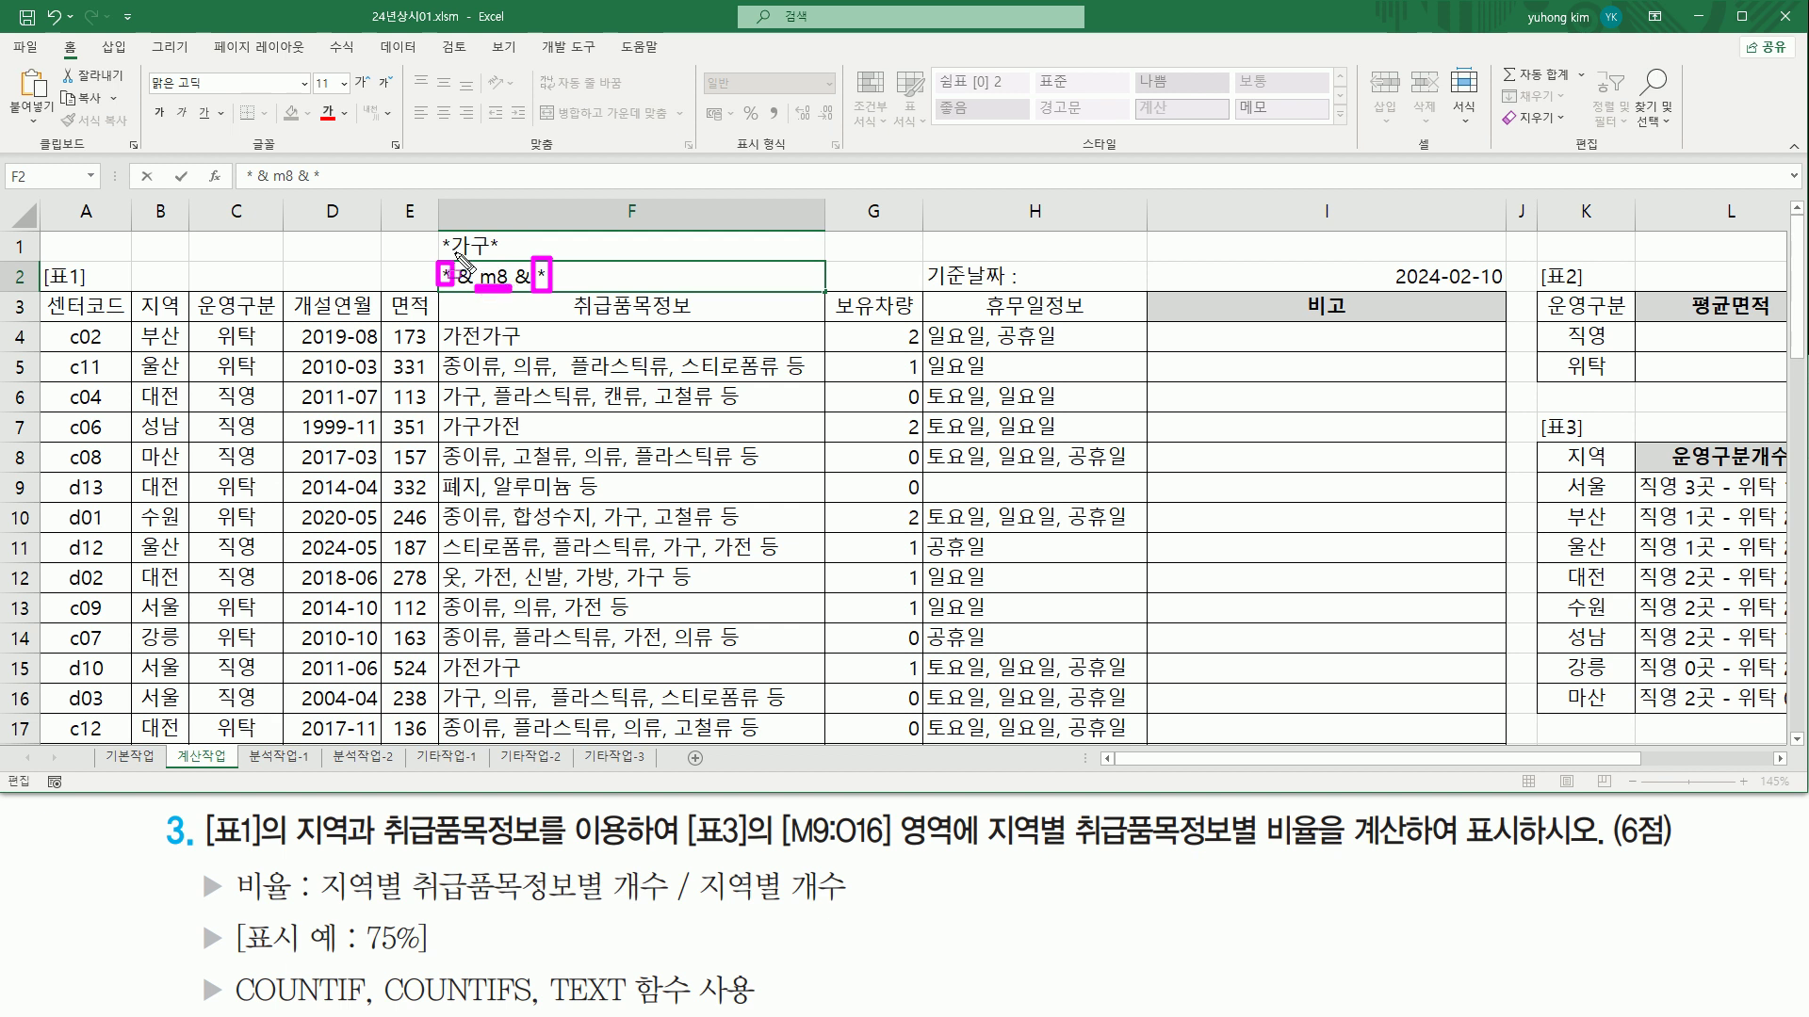
left_click_drag(437, 254, 506, 254)
key("Escape")
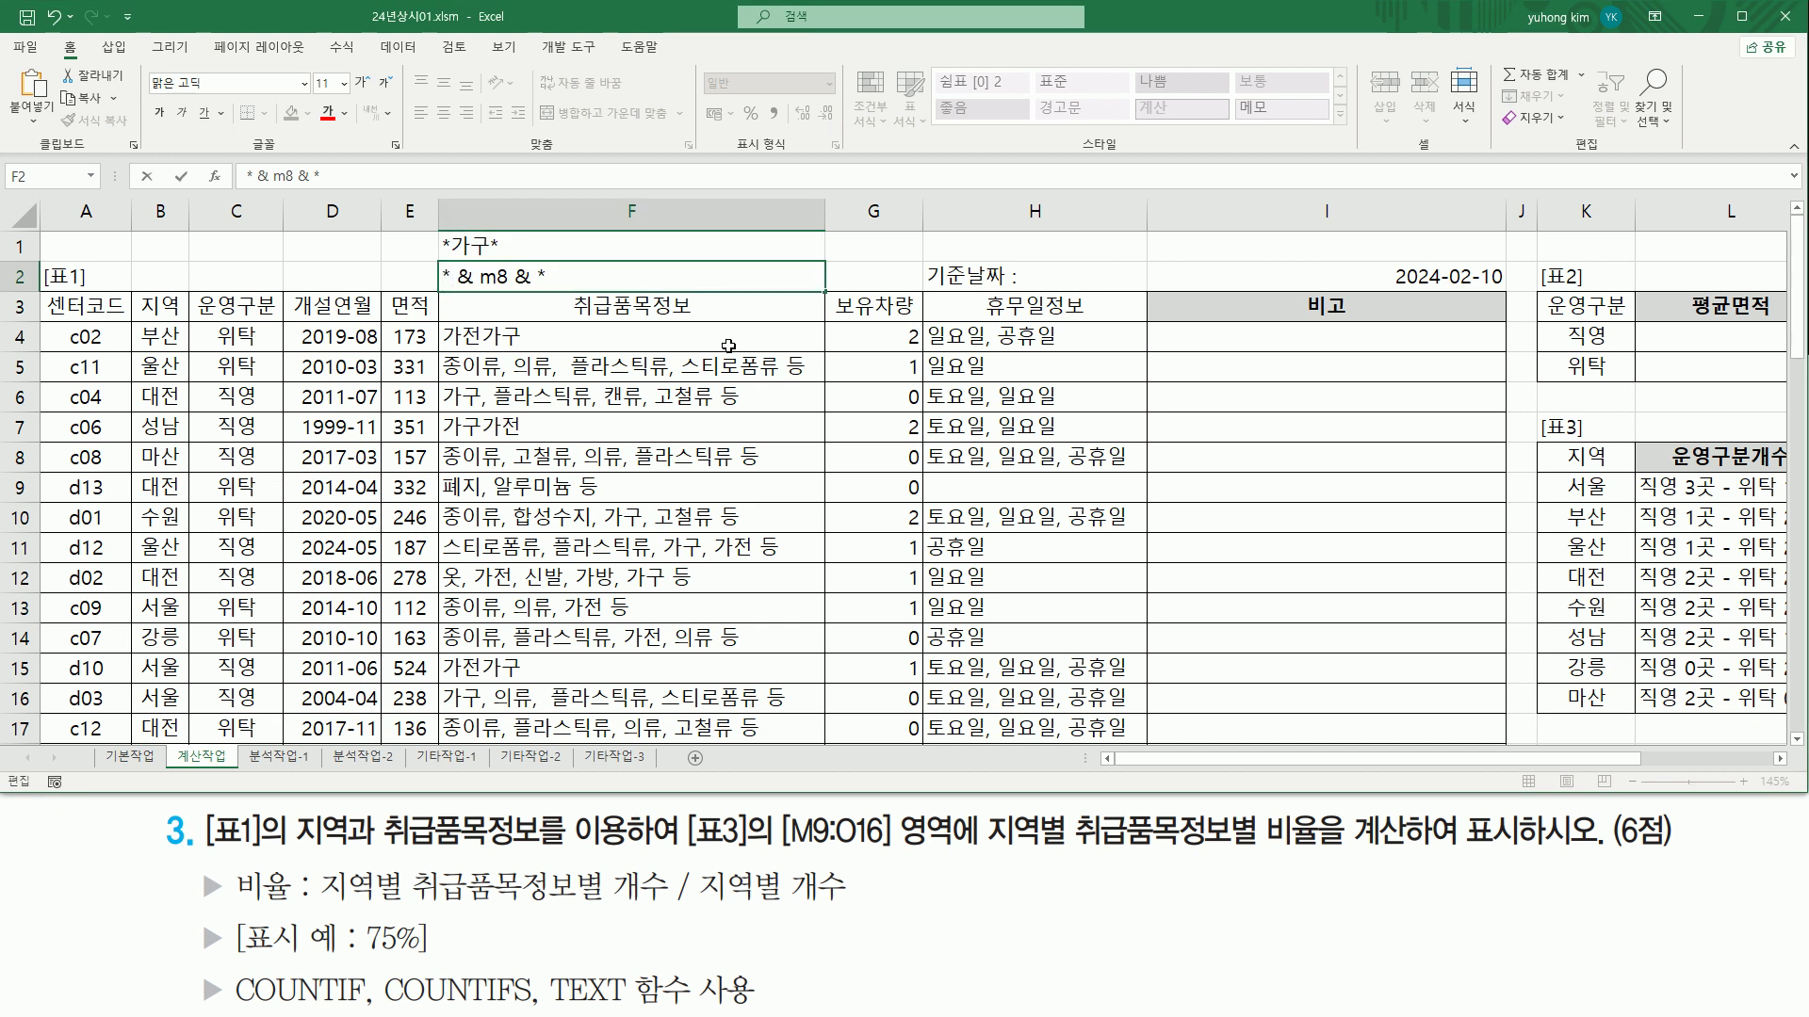
Step: Enclose both asterisks in F2 in quotation marks so the note reads "*" & m8 & "*"
type("\"")
key("Right")
type("\"")
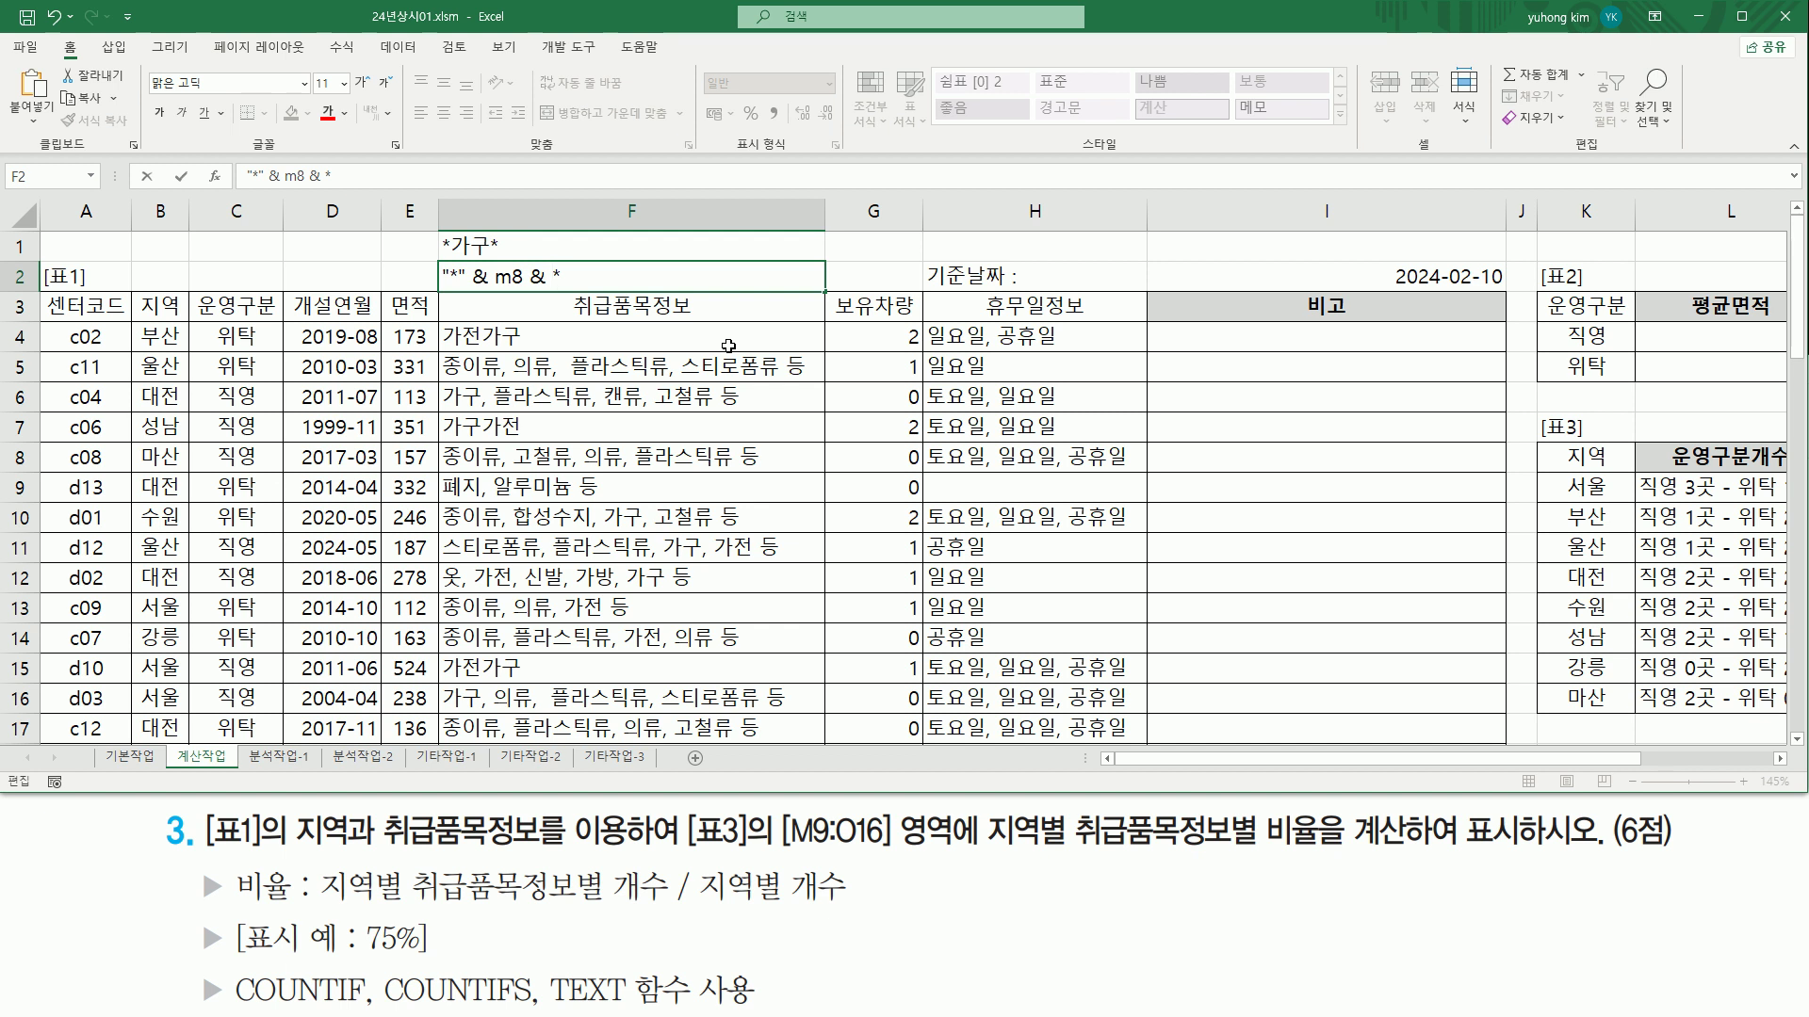
key("Return")
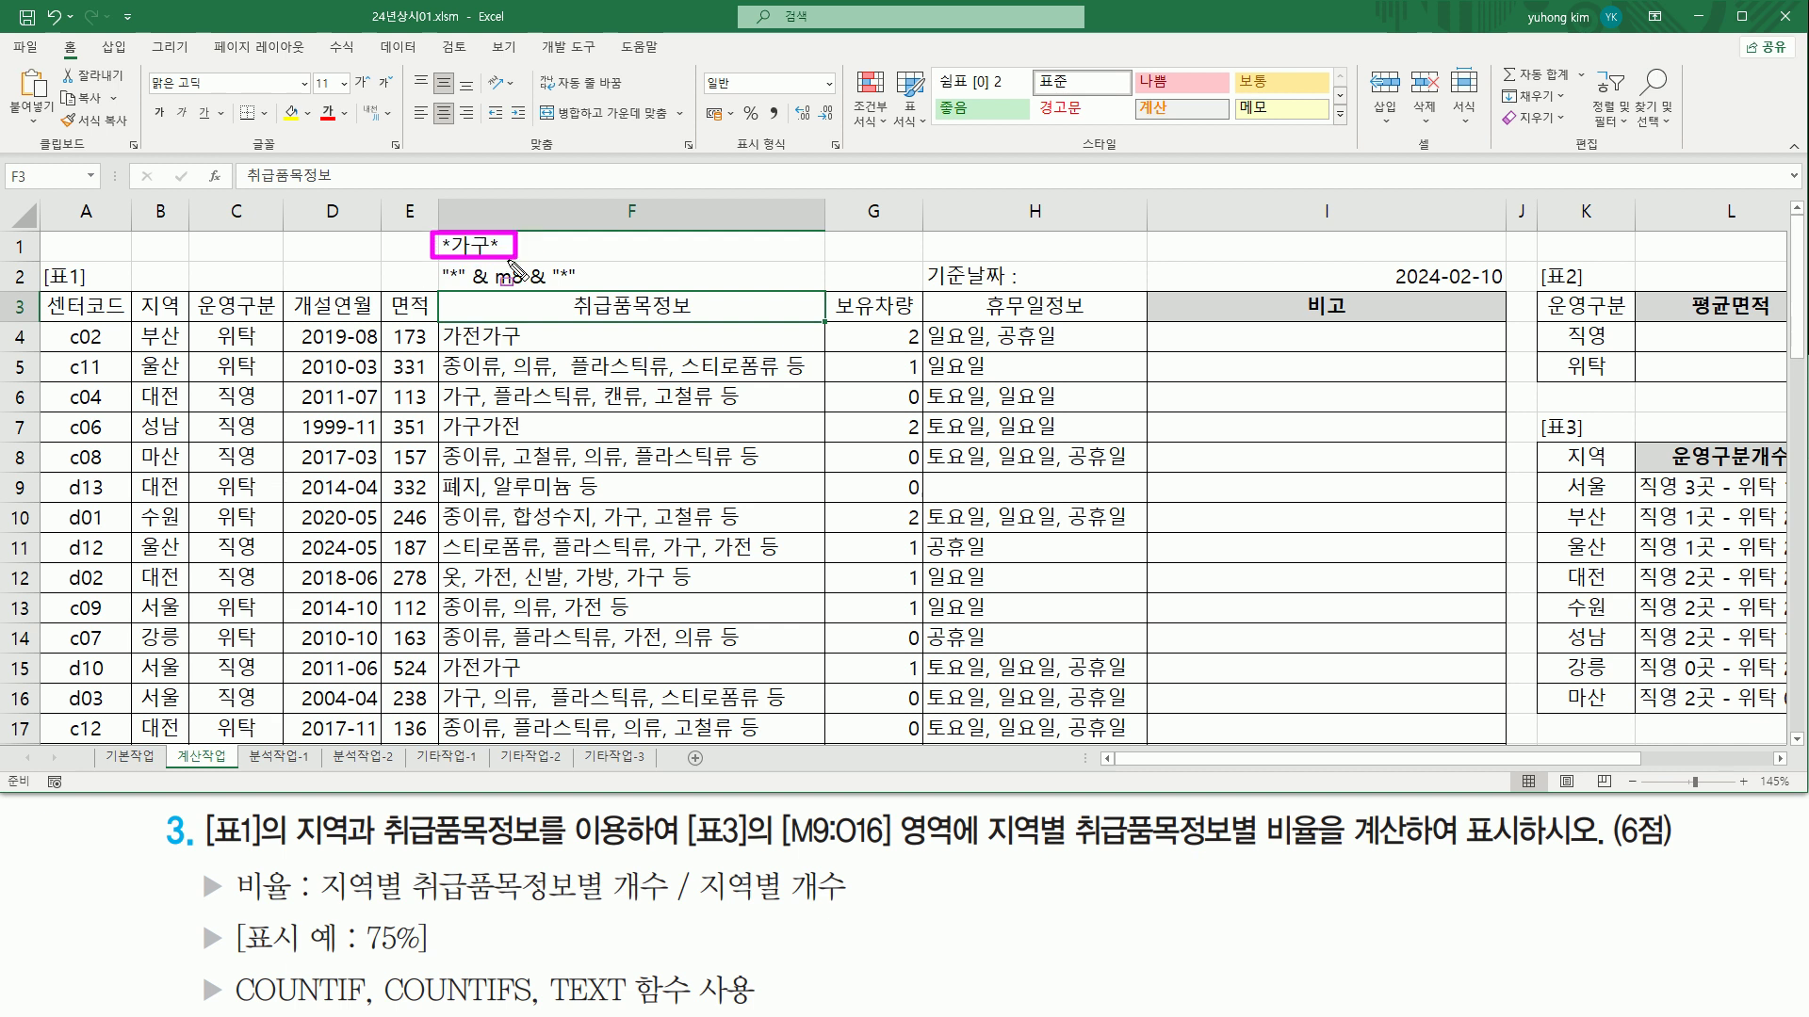
left_click_drag(496, 287, 522, 287)
key("e")
left_click_drag(438, 260, 589, 294)
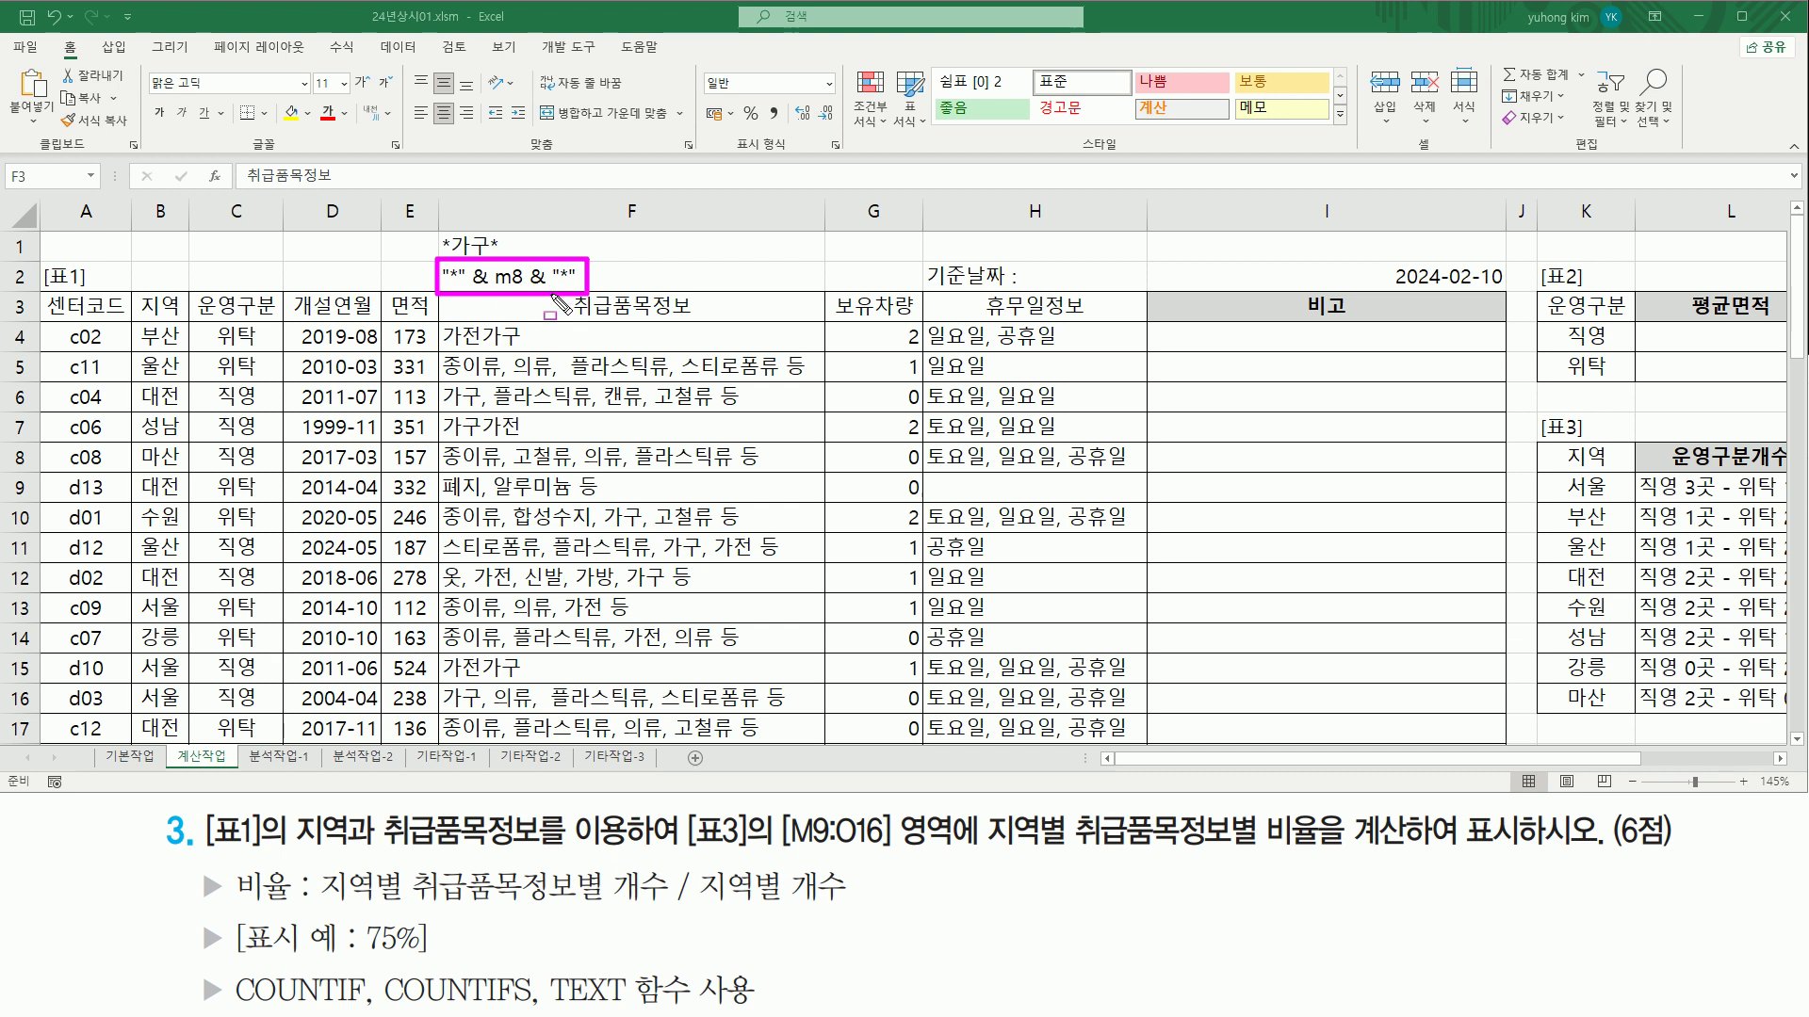
key("Escape")
Step: Examine the 지역별 개수 denominator in the task's ratio definition
key("ctrl+2")
left_click_drag(690, 906, 848, 907)
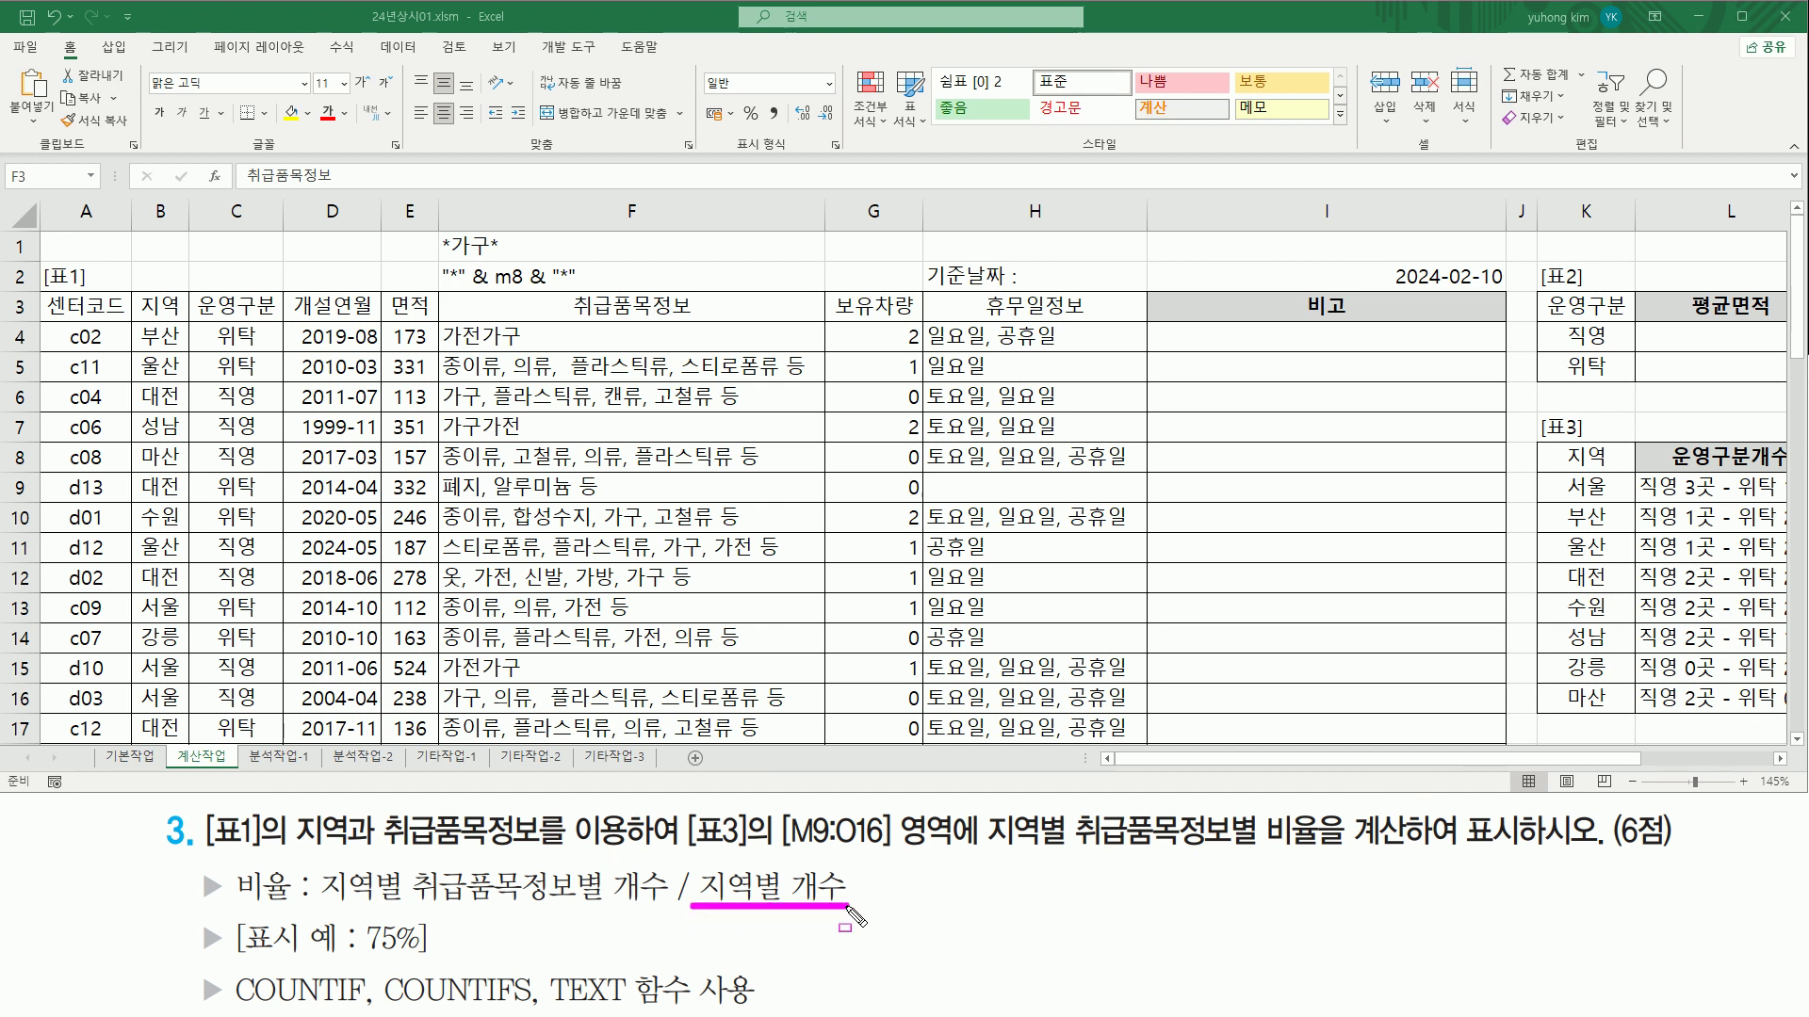
key("Escape")
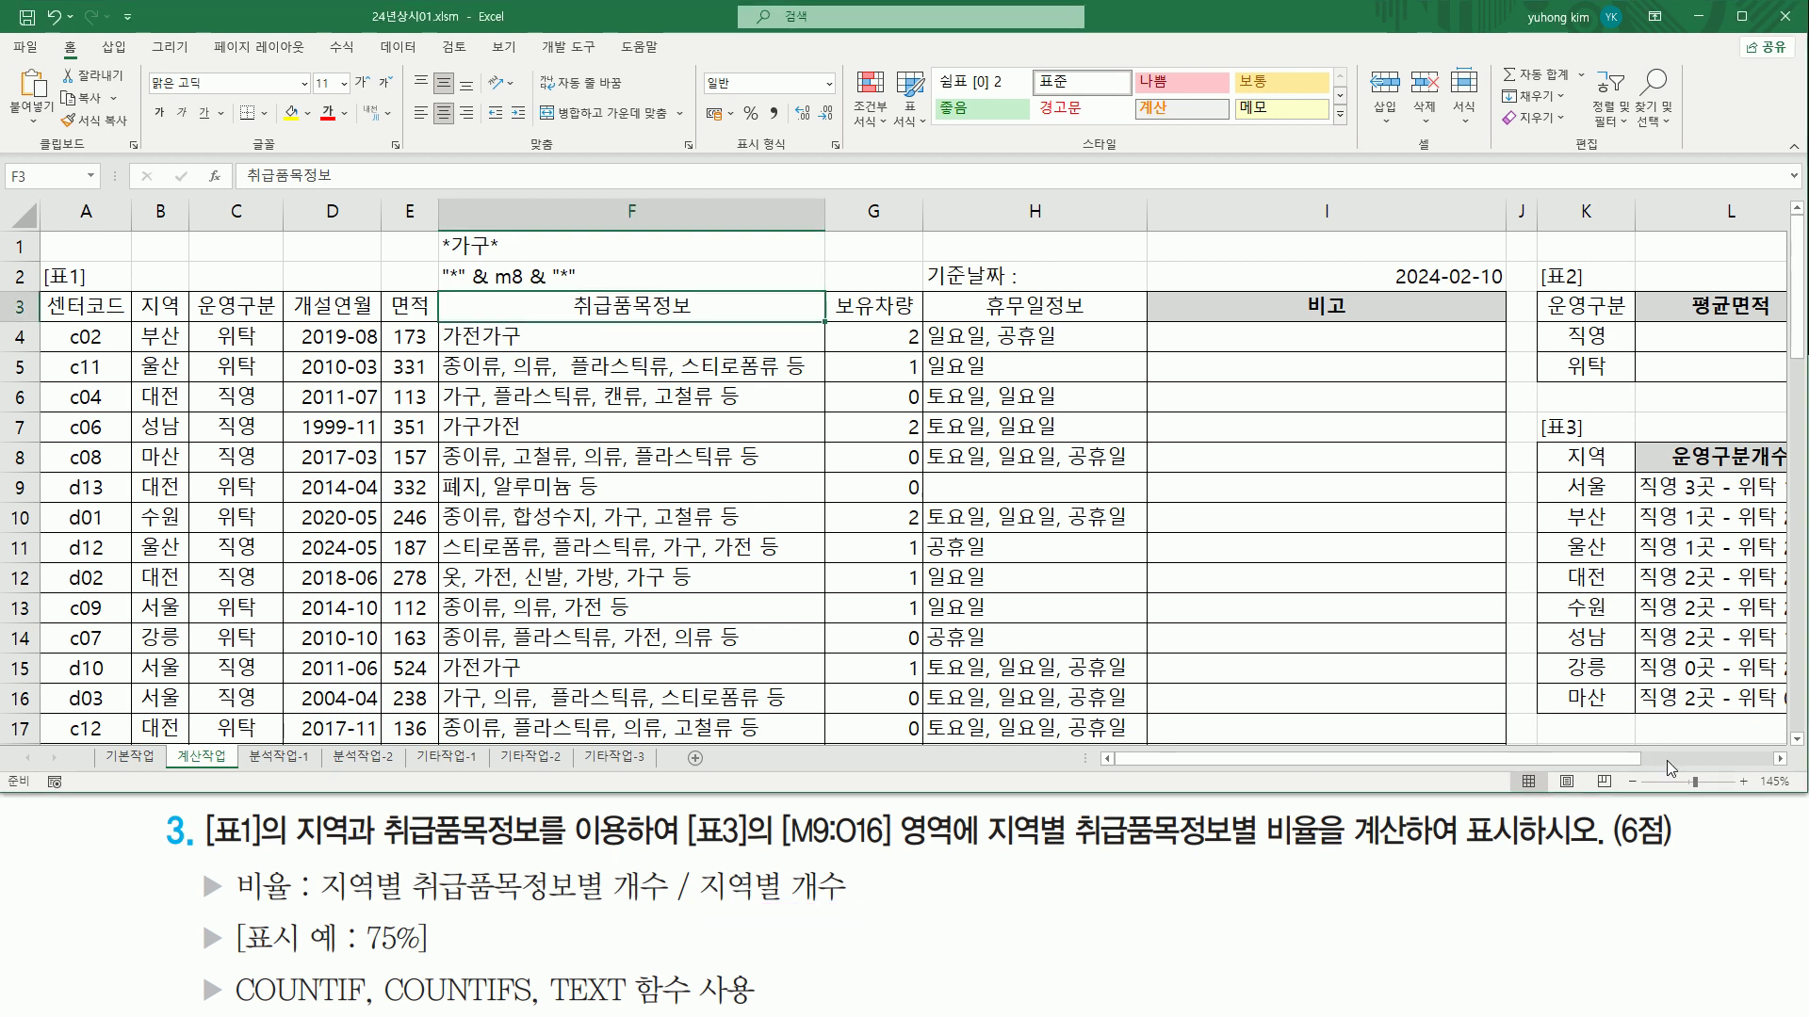
key("ctrl+2")
left_click_drag(698, 907, 848, 907)
left_click_drag(694, 866, 785, 910)
key("Escape")
Step: Start a COUNTIF formula in M9 with [표1]'s 지역 cells B4:B28 as the range
left_click(1782, 760)
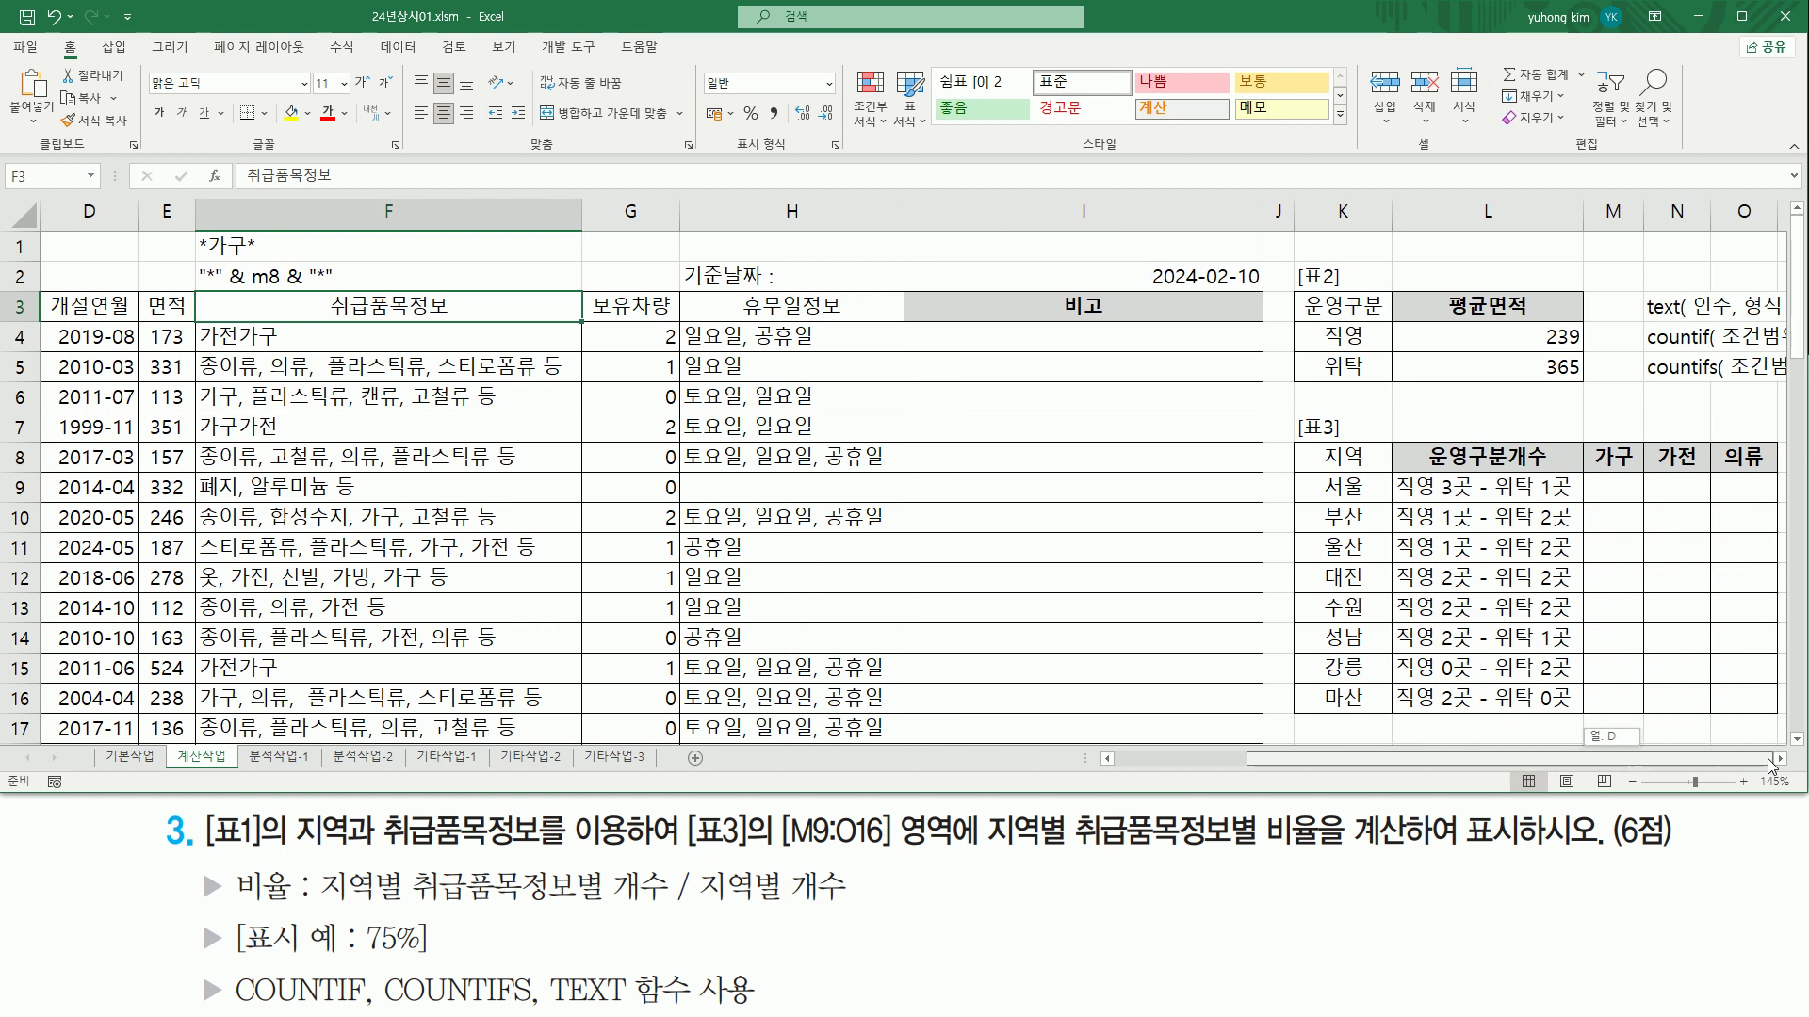
left_click(1614, 488)
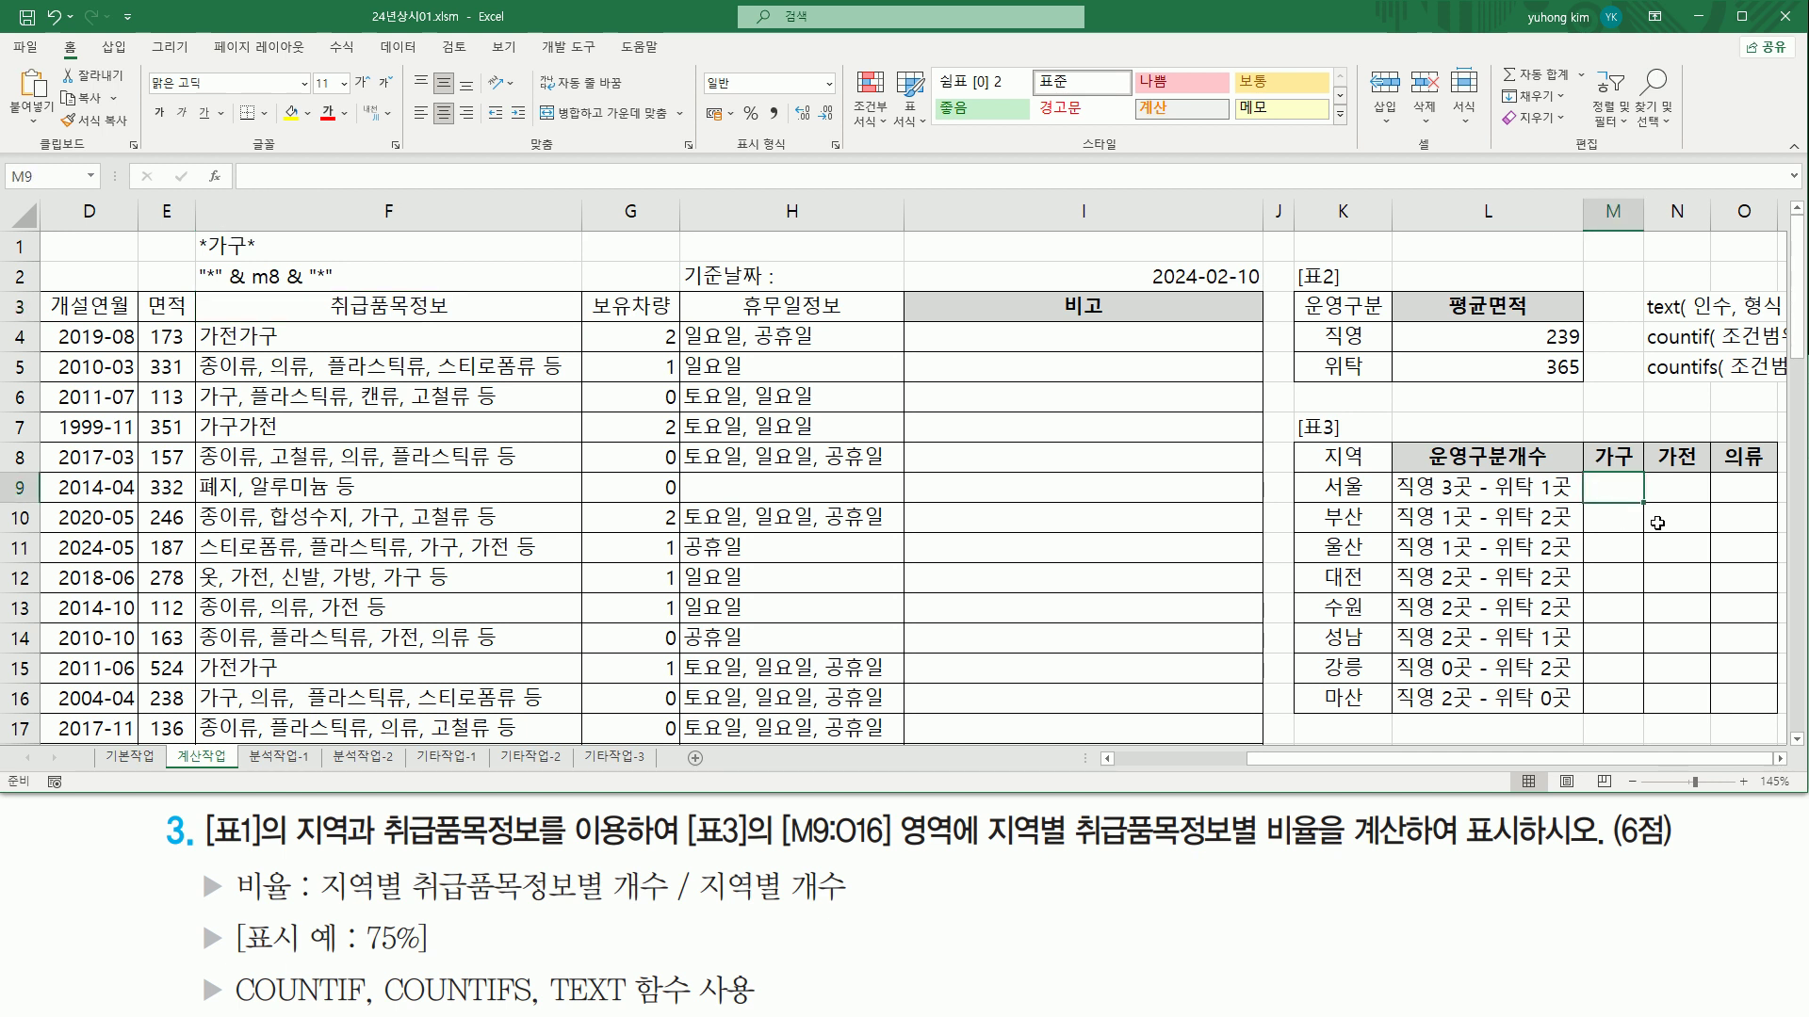
type("=co")
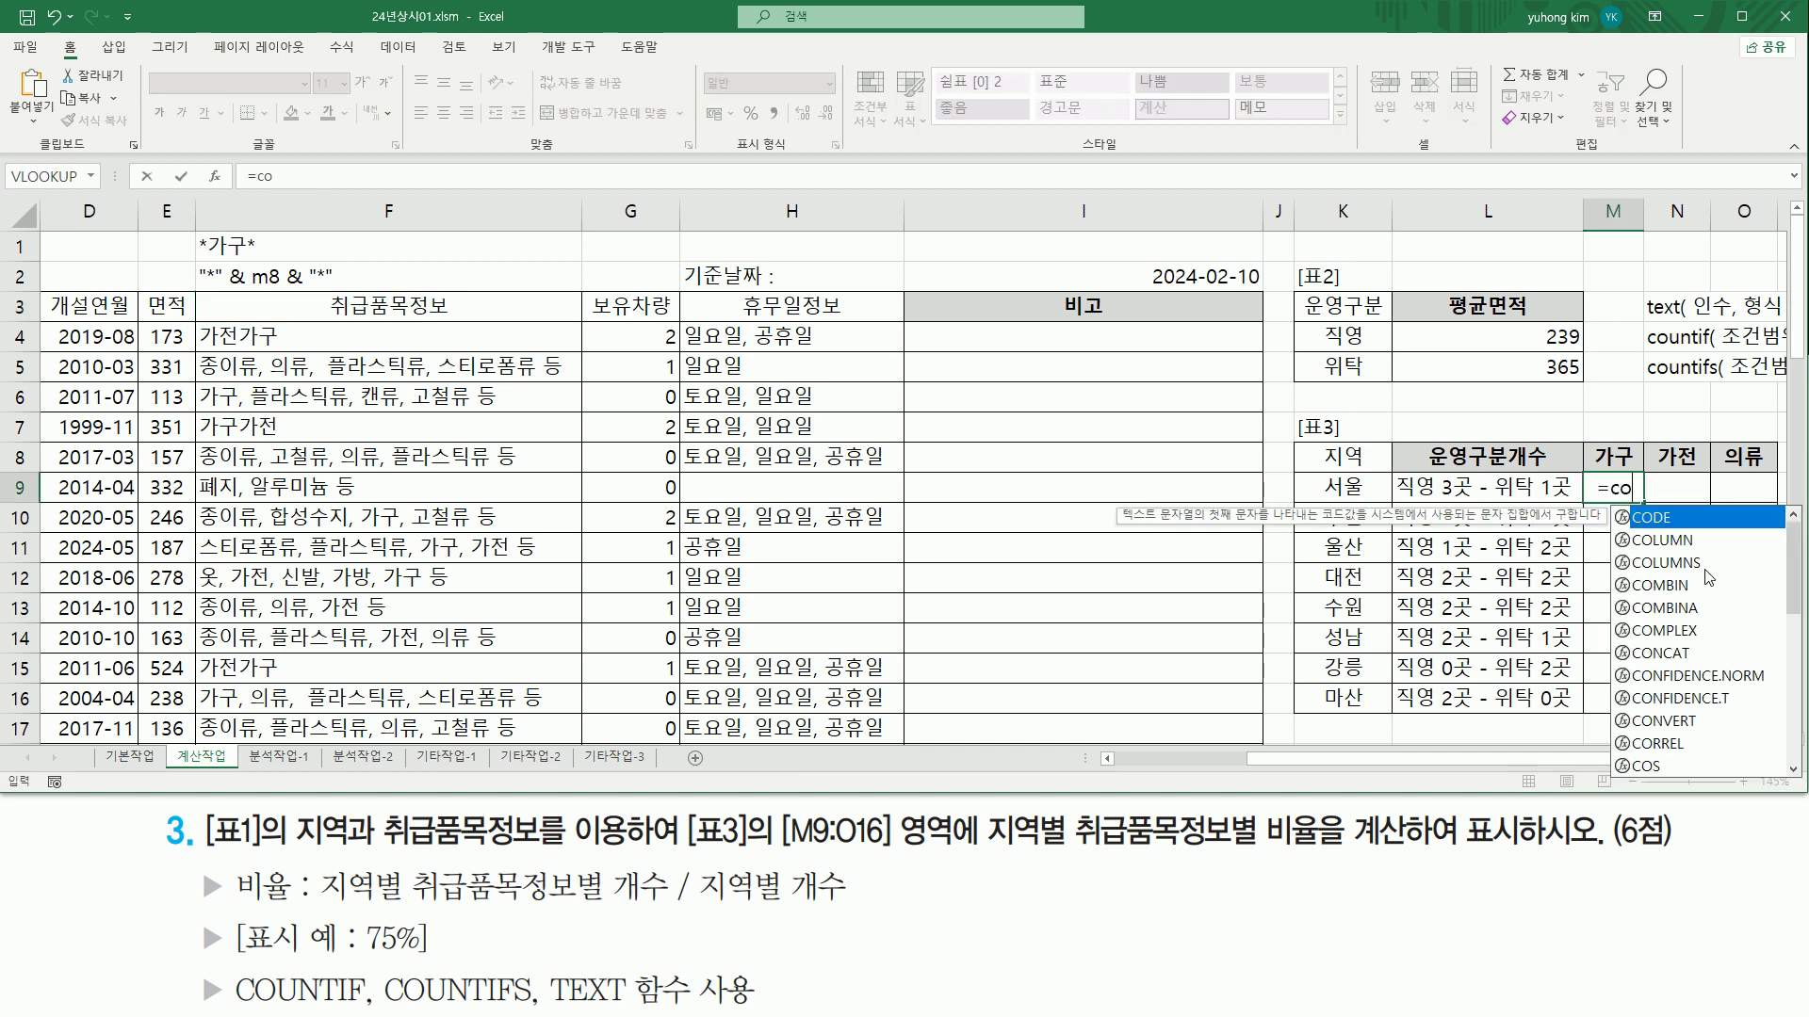
type("untif(")
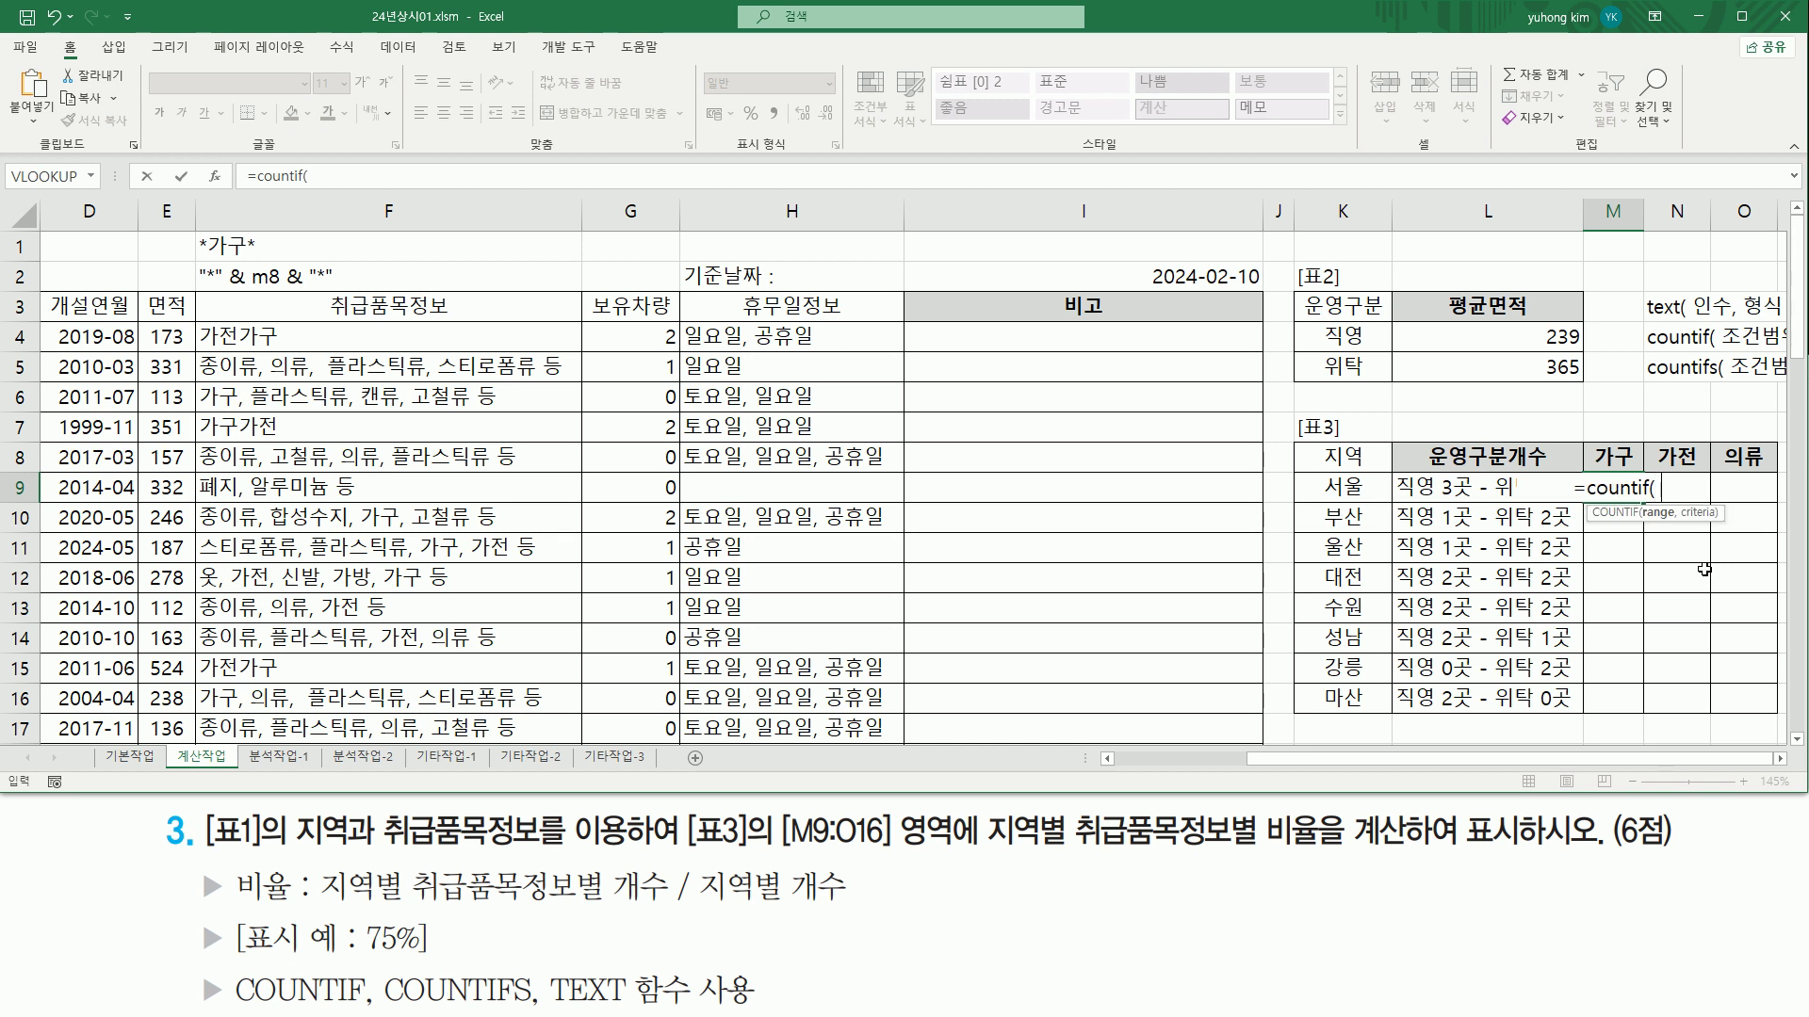
scroll(113, 315, "left", 3)
left_click_drag(154, 335, 155, 702)
scroll(652, 583, "up", 4)
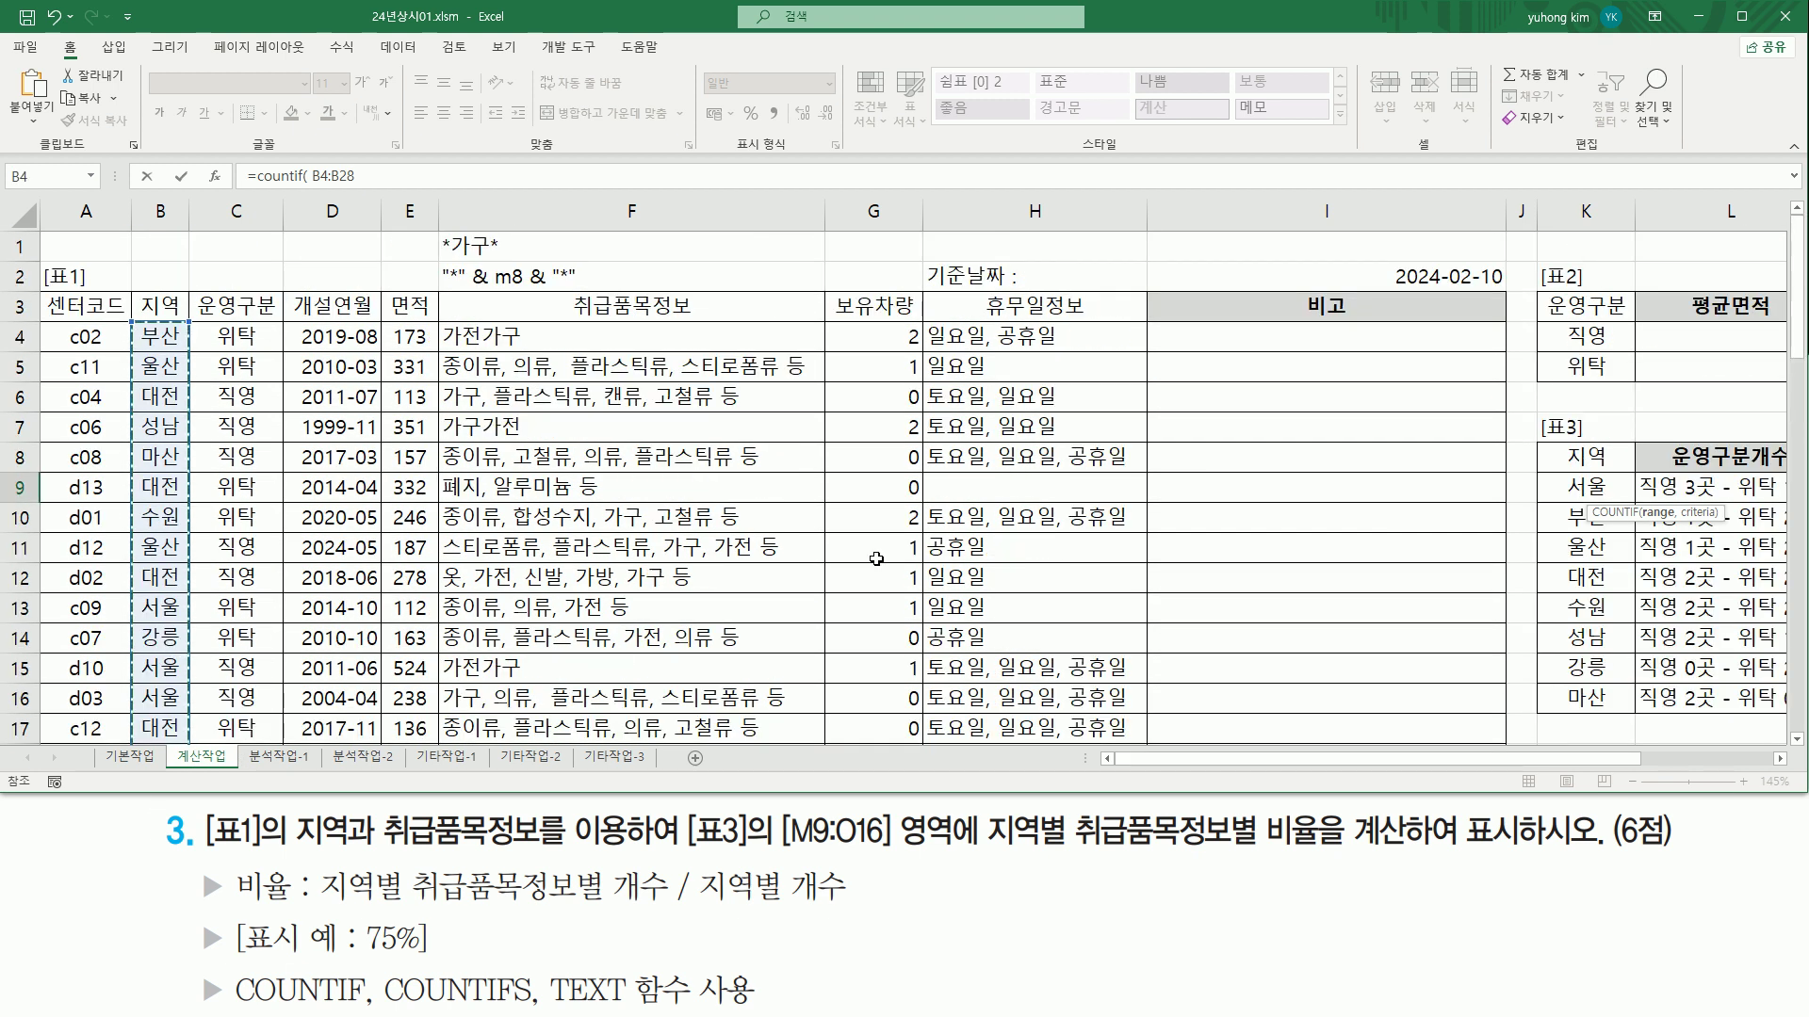
Step: Complete the M9 COUNTIF formula with the 서울 cell K9 as its criterion
type(",")
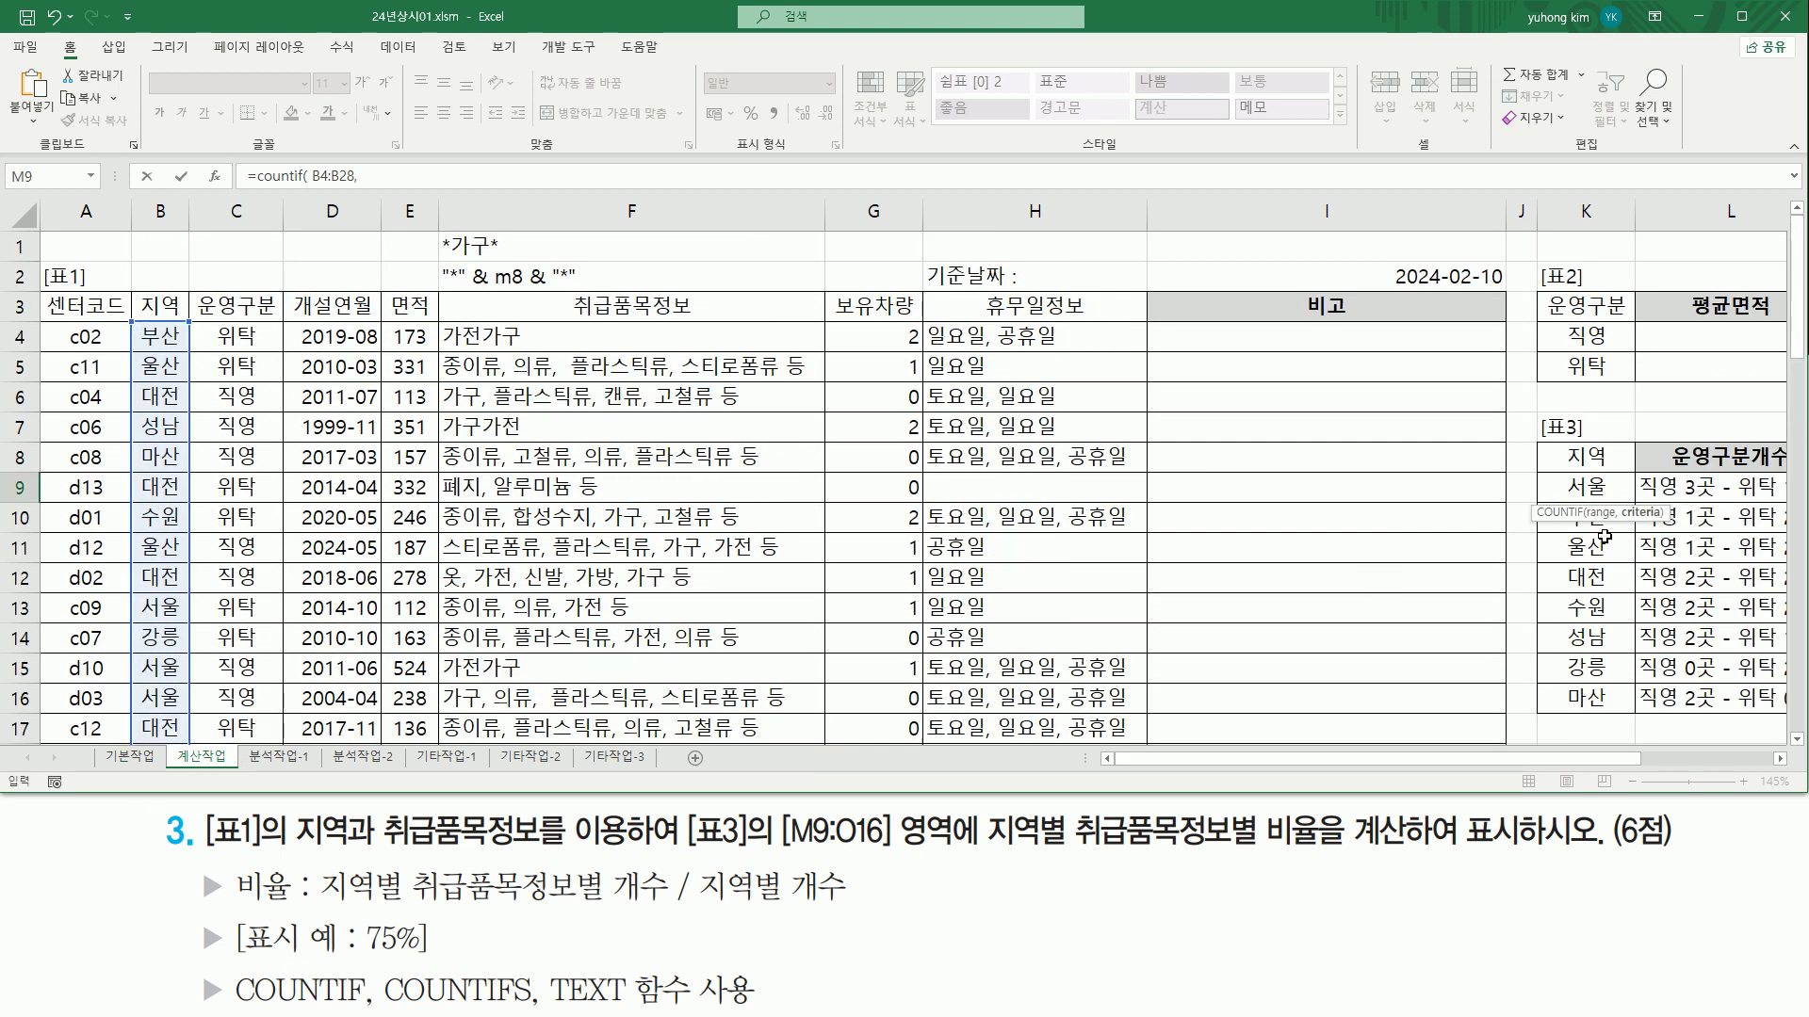
left_click(1607, 483)
left_click_drag(1613, 760, 1745, 772)
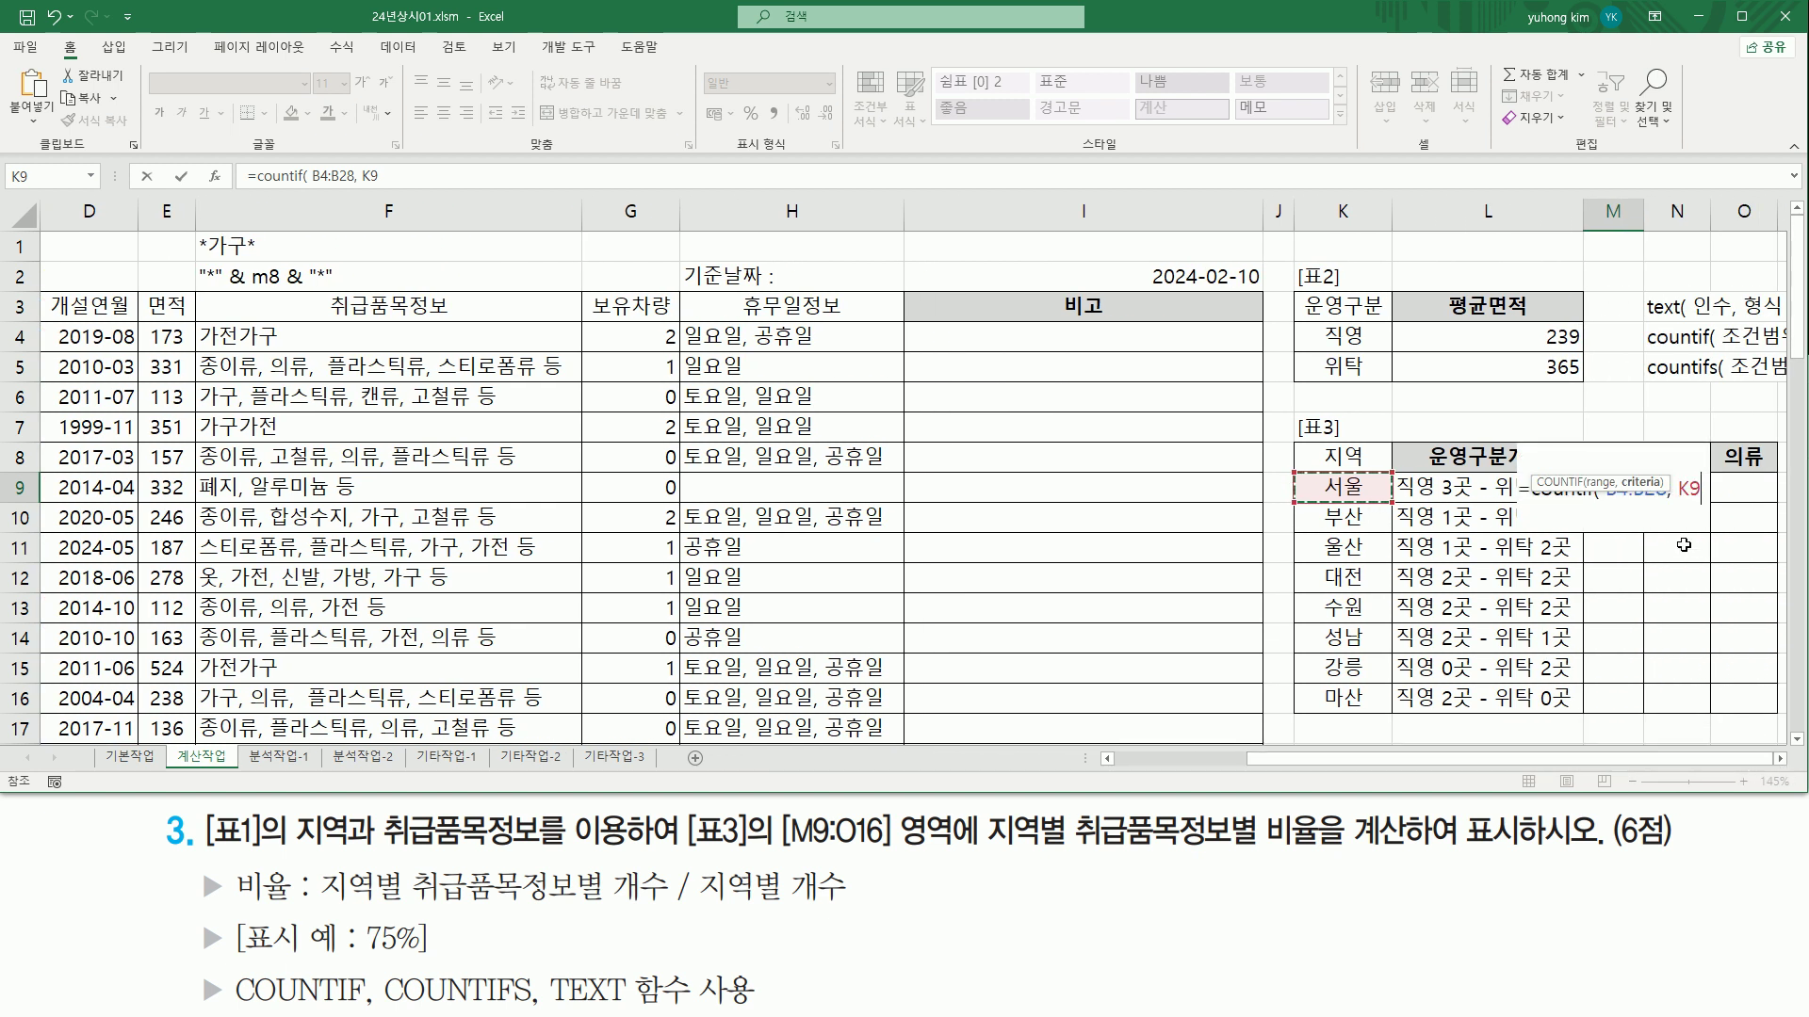
key("F2")
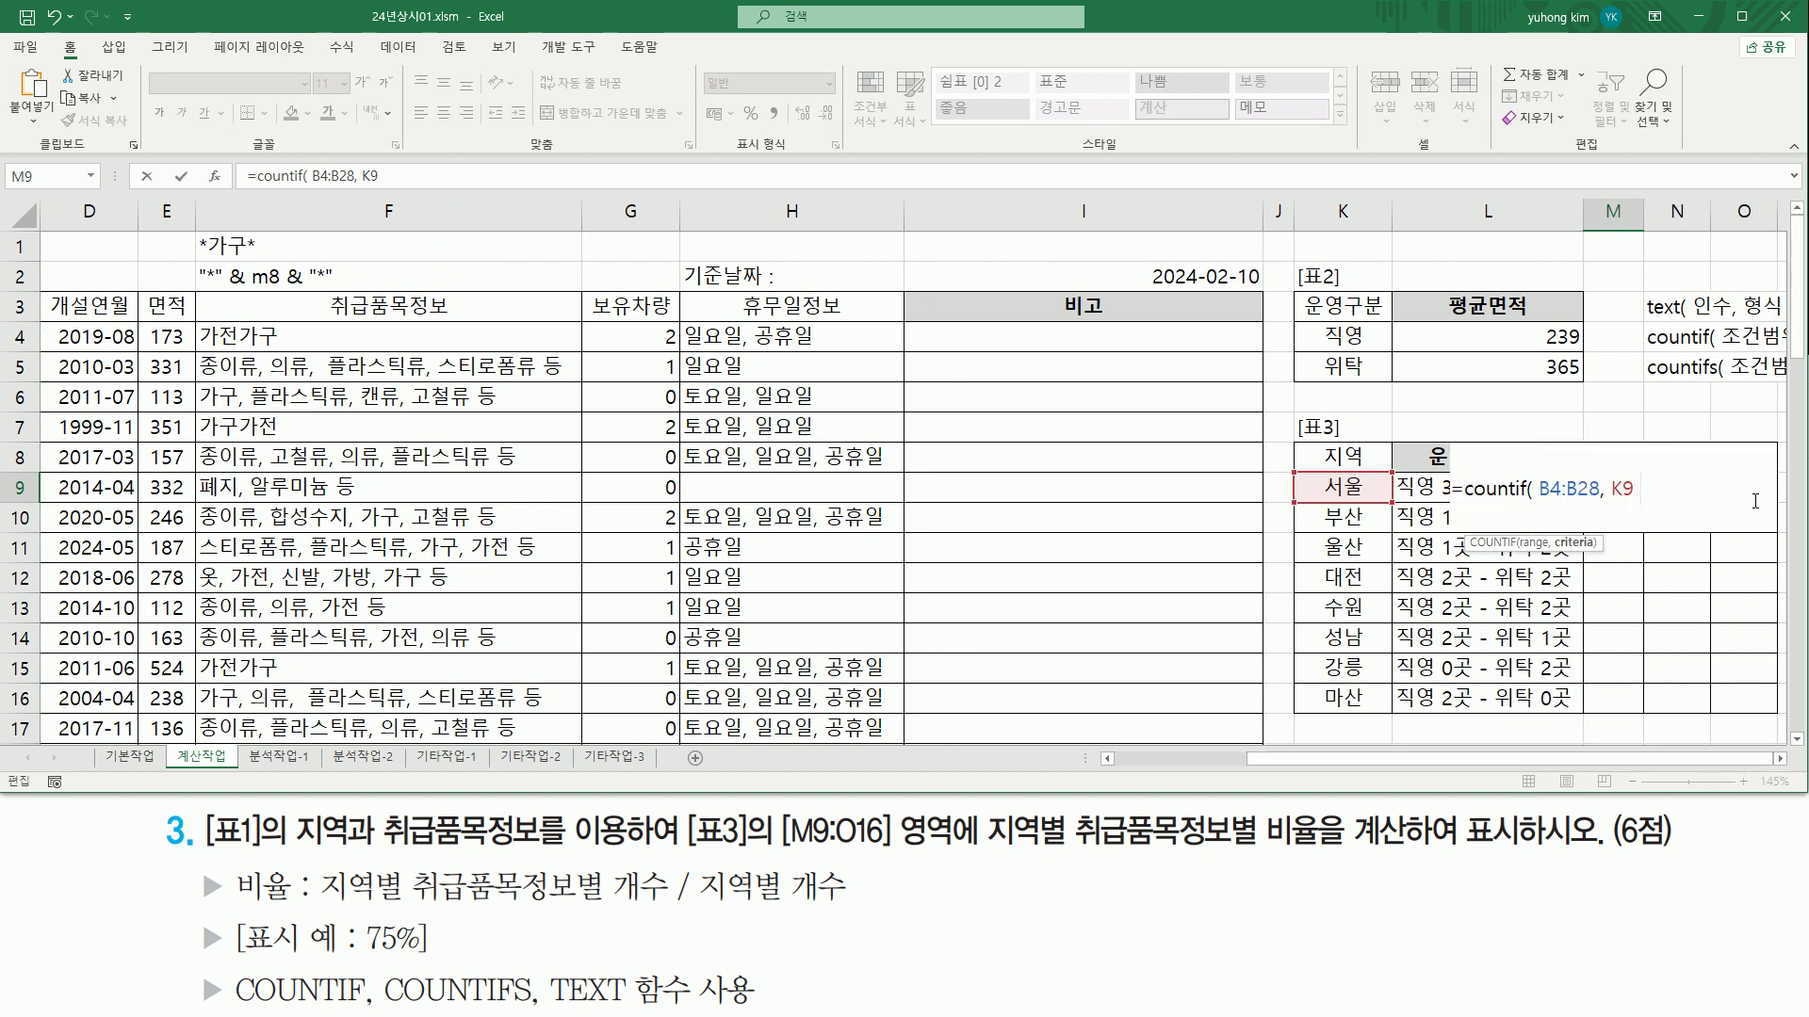
type(")")
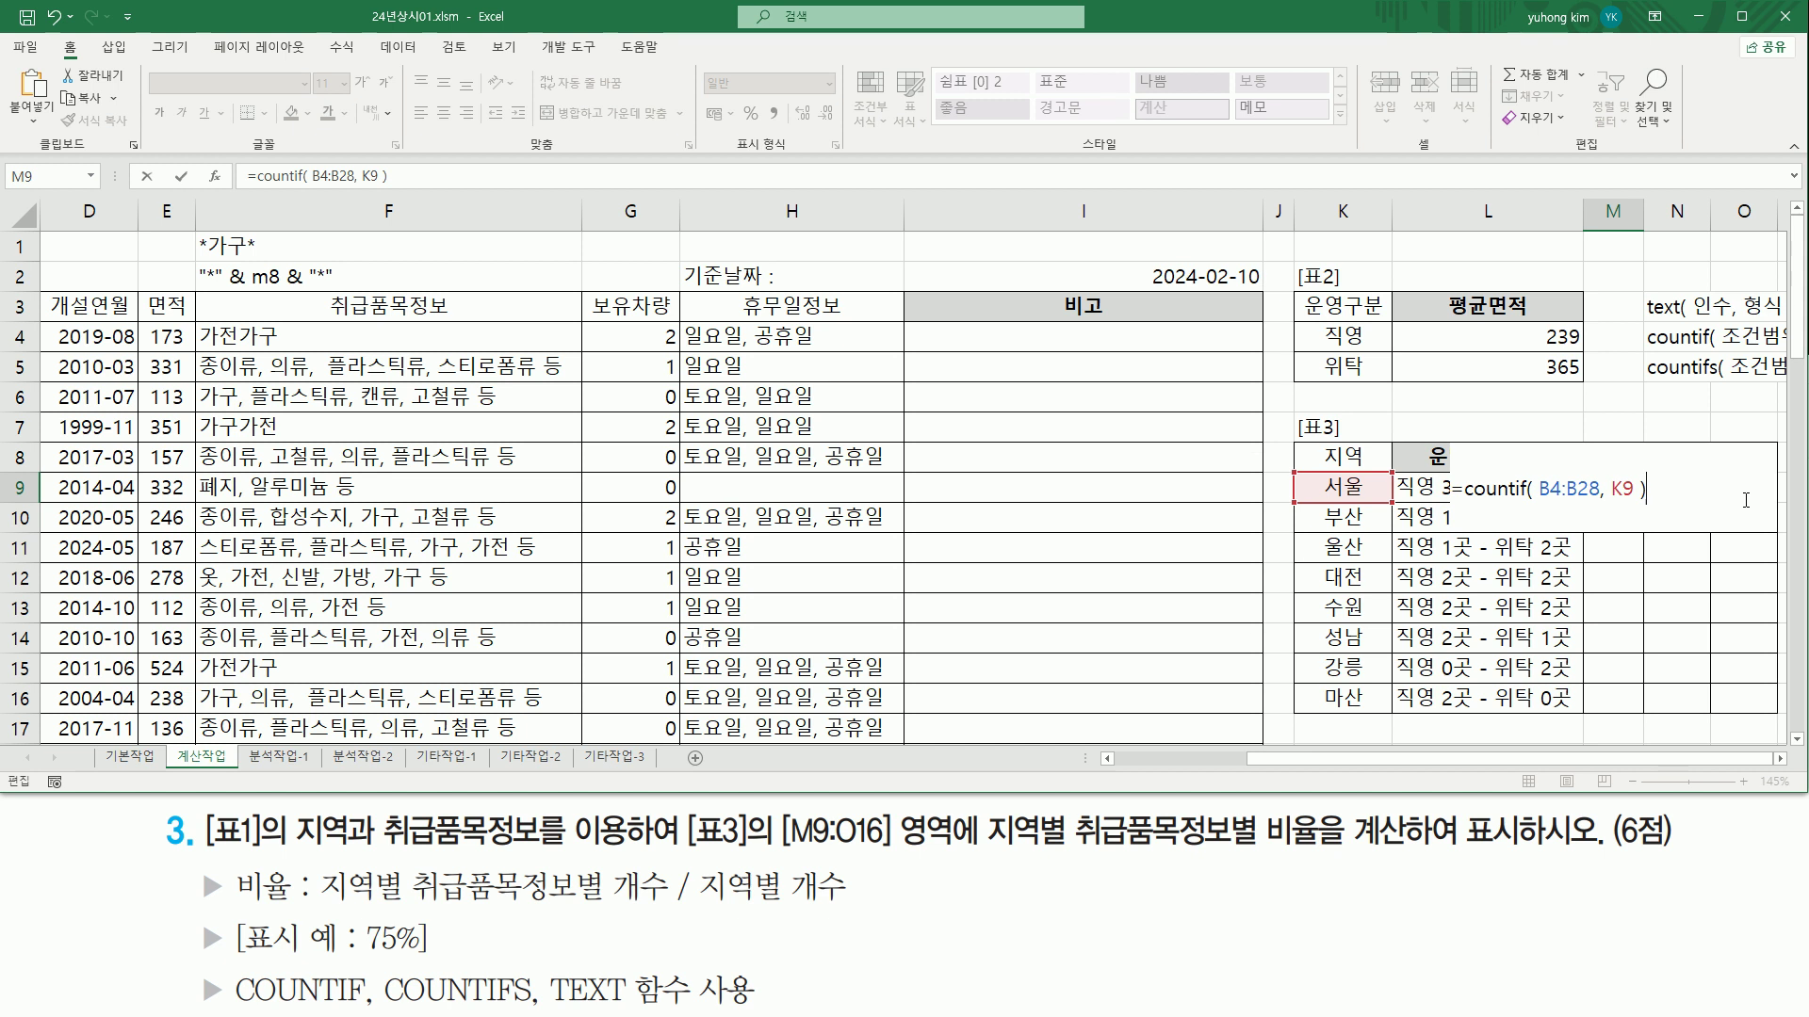
key("Return")
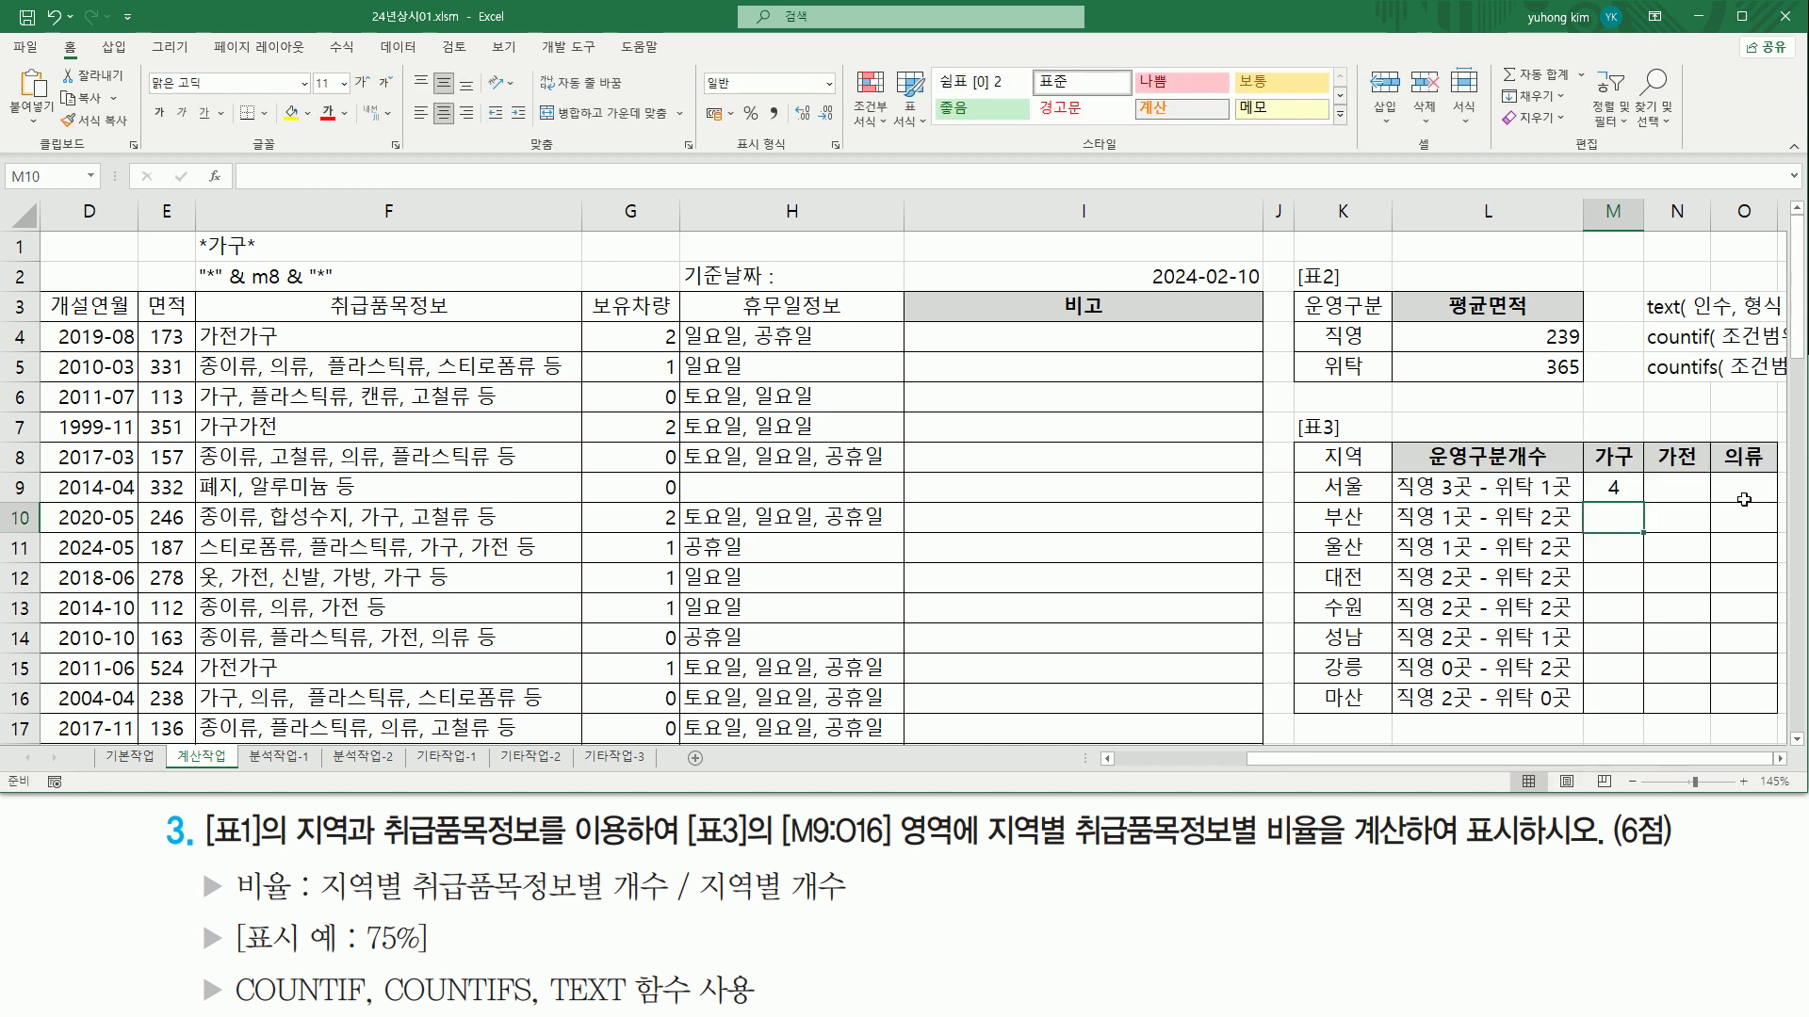
Step: Make the COUNTIF range in M9 absolute as $B$4:$B$28, keeping K9 as the criterion
left_click(1617, 484)
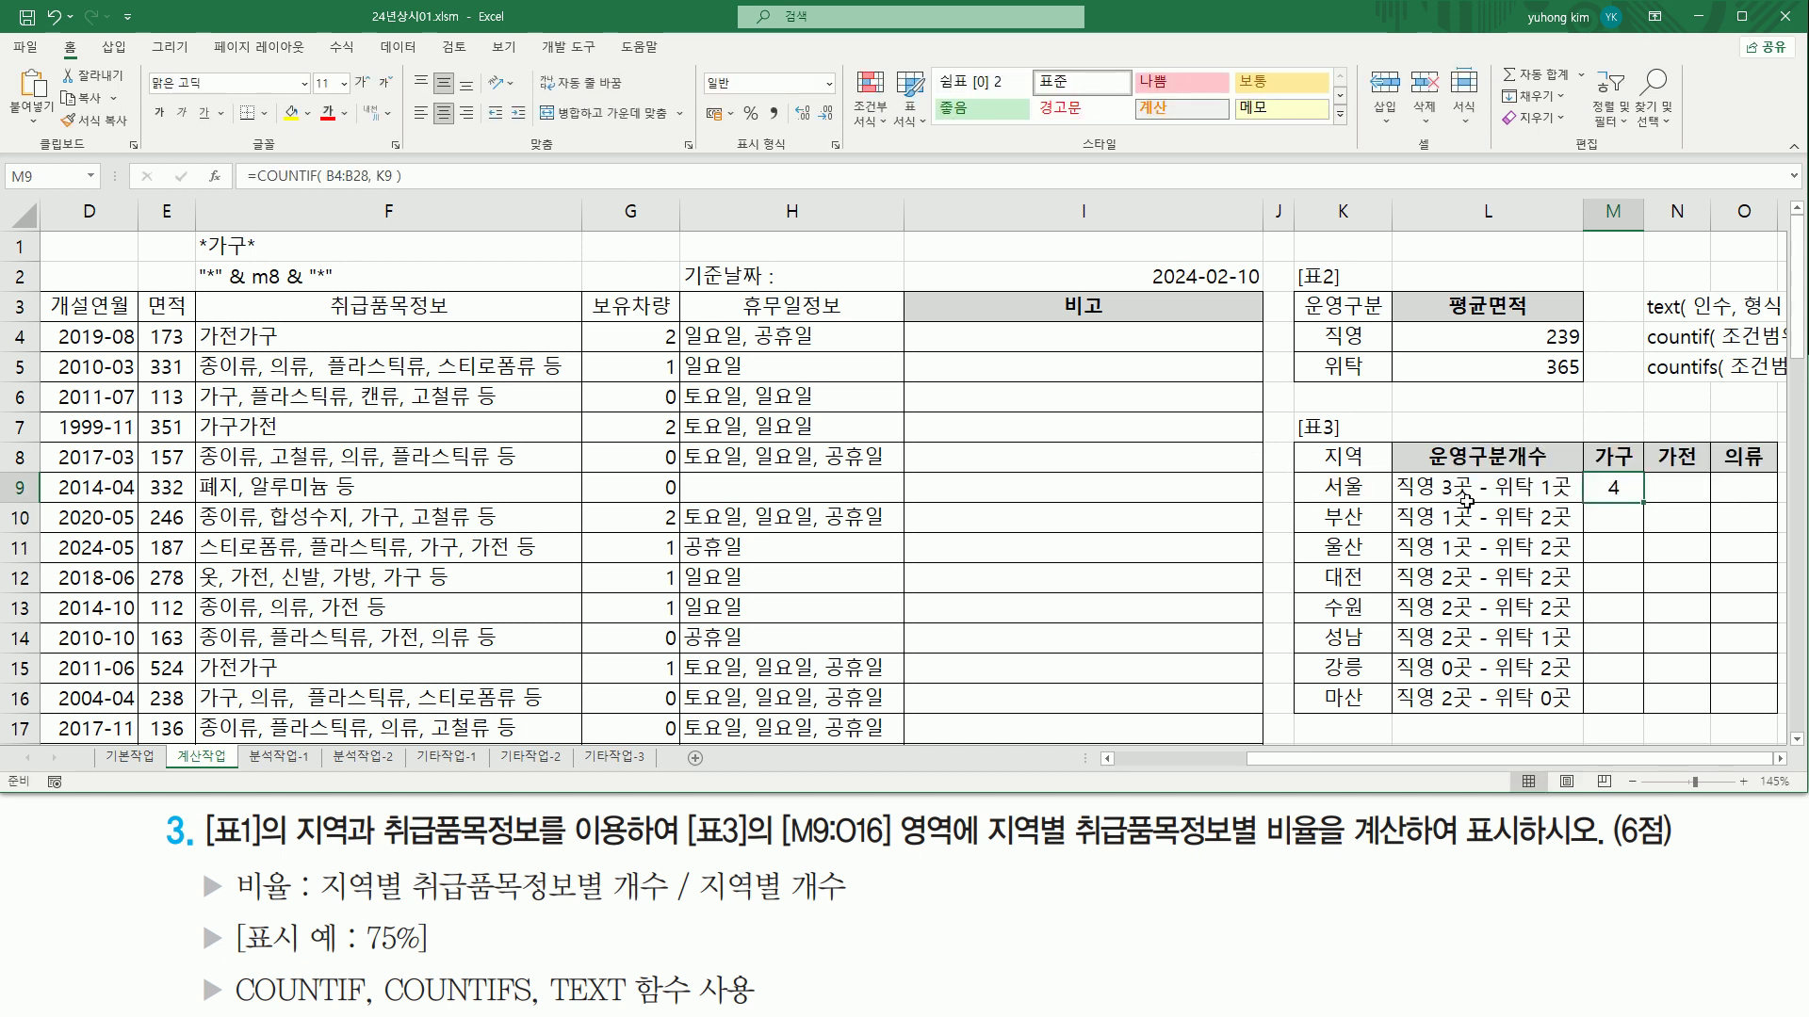
double_click(1618, 487)
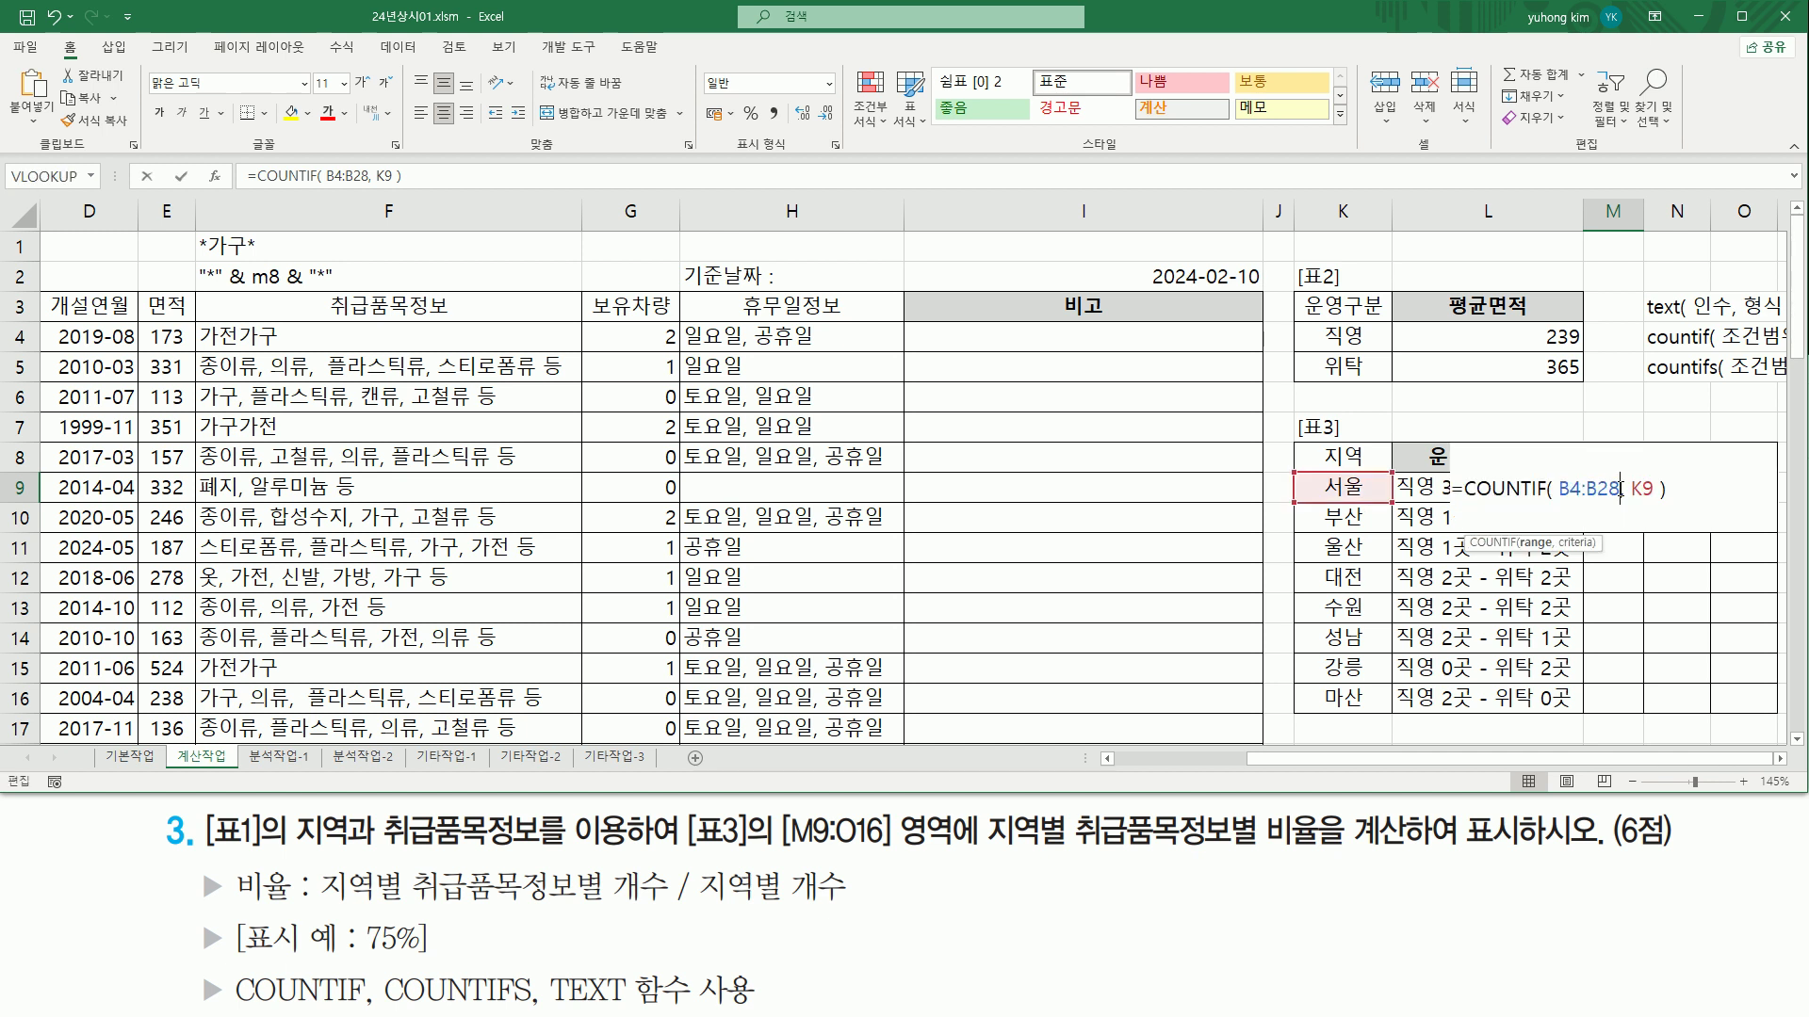
left_click_drag(1564, 488, 1614, 488)
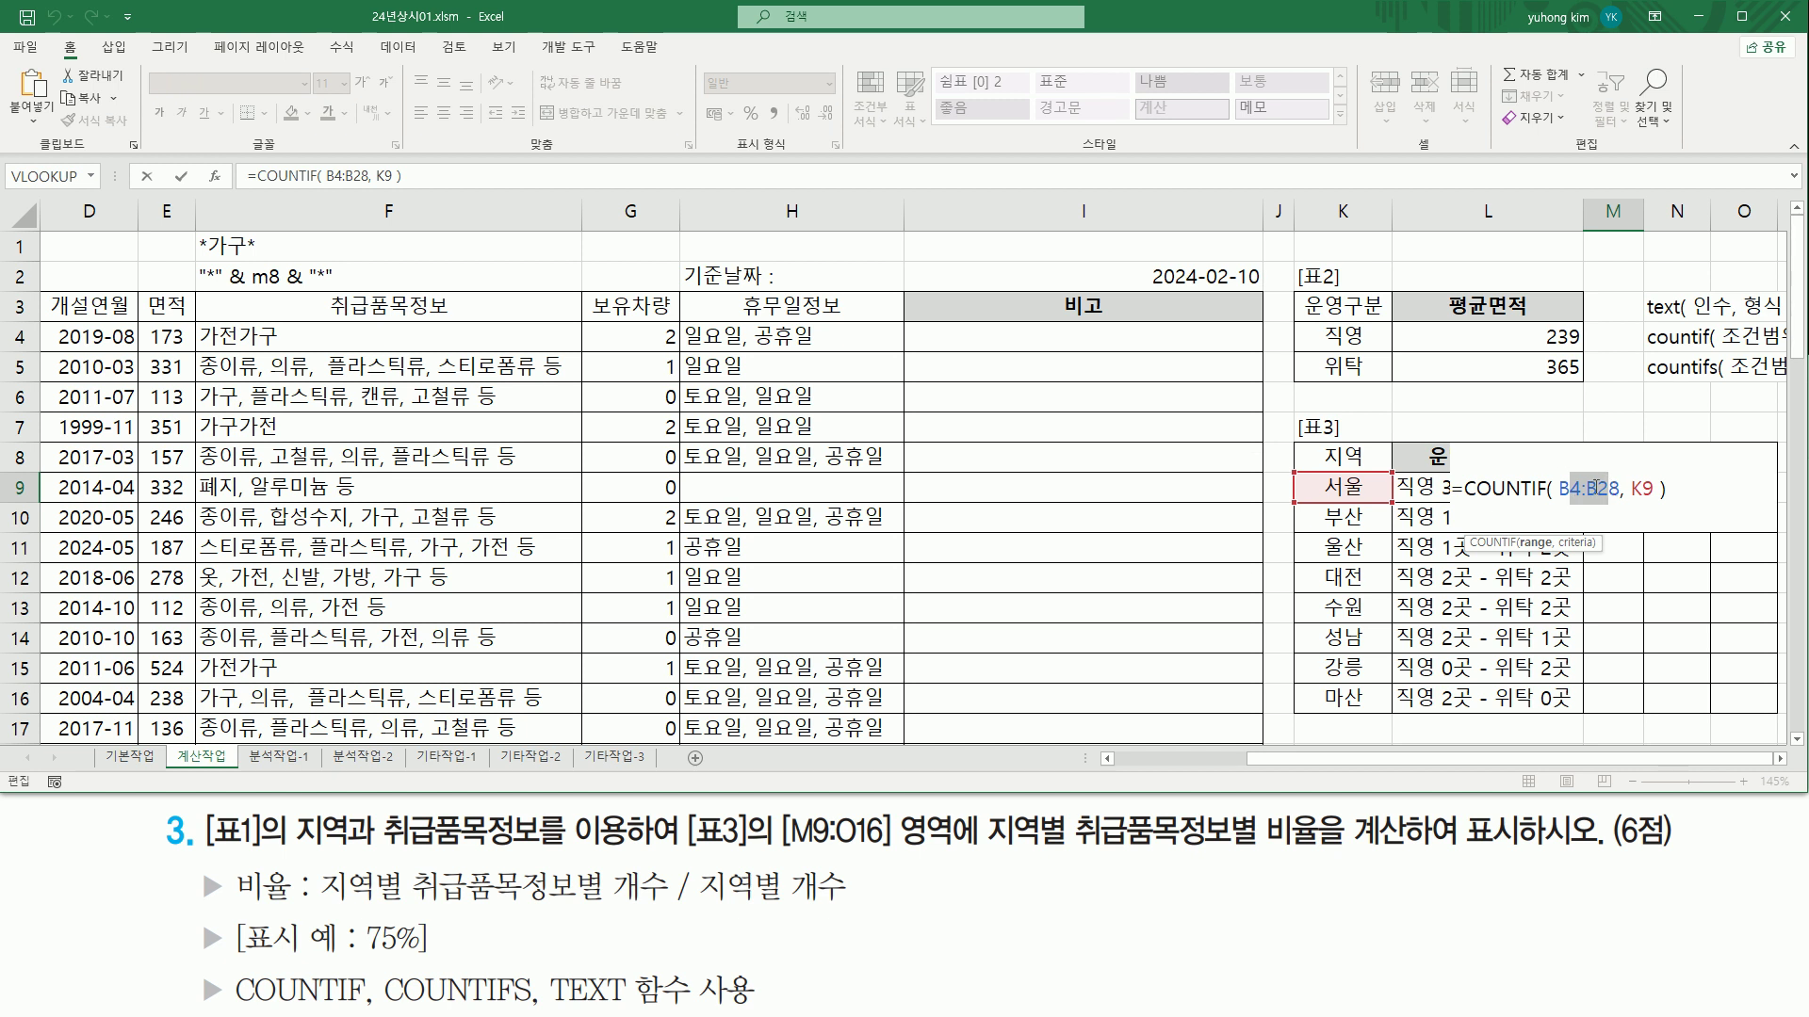
key("F4")
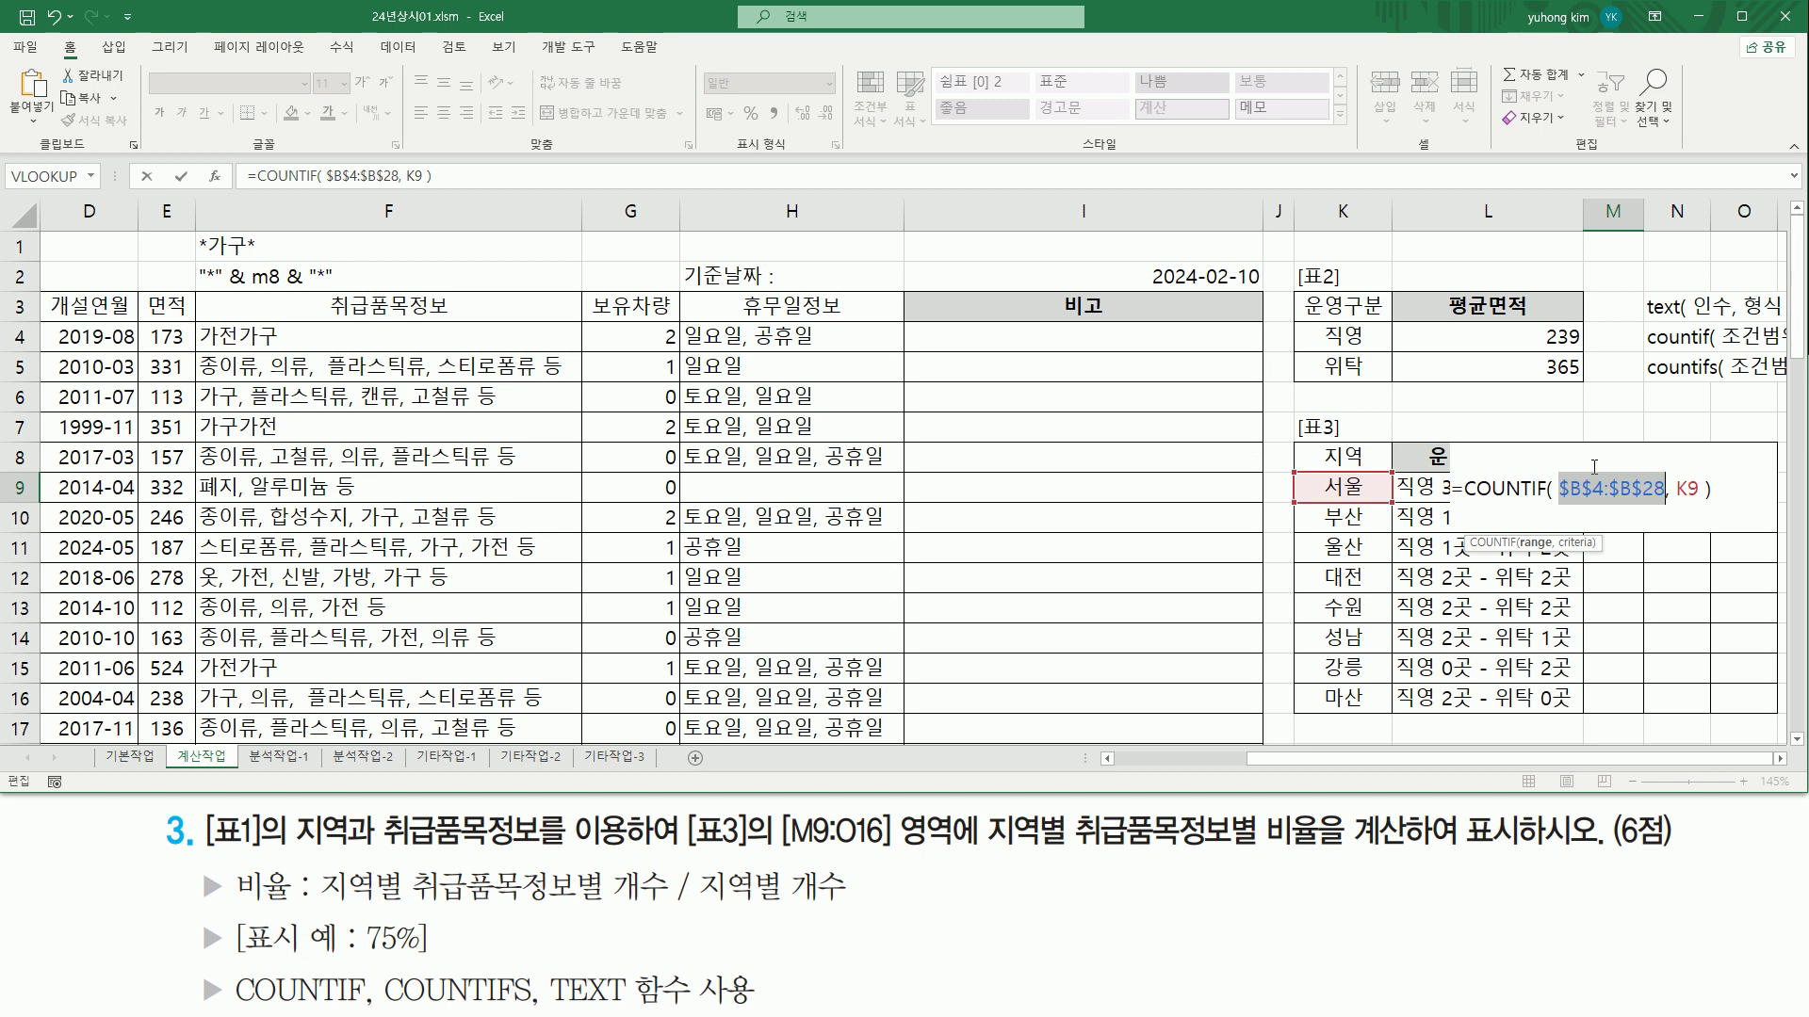
left_click(1687, 485)
left_click_drag(1678, 488, 1701, 491)
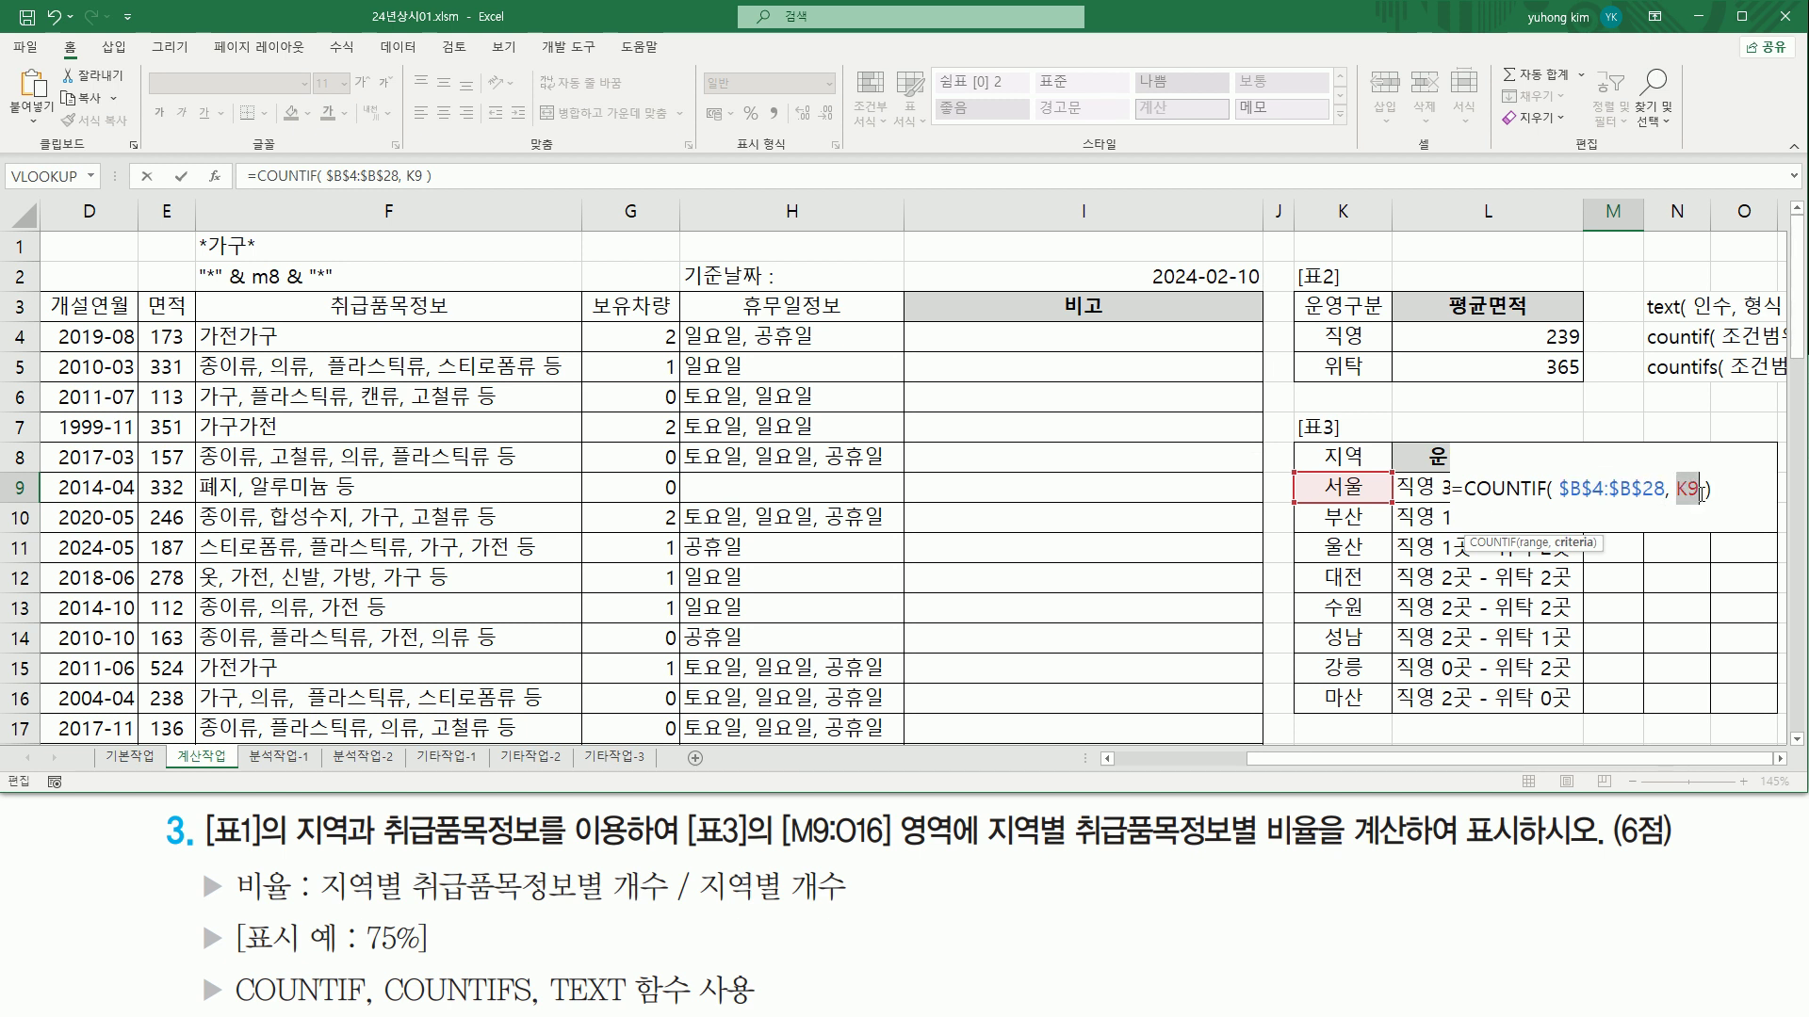
key("Return")
Step: Confirm the M9 COUNTIF formula and examine how its 지역 criterion should follow the rows down column M
left_click(1602, 492)
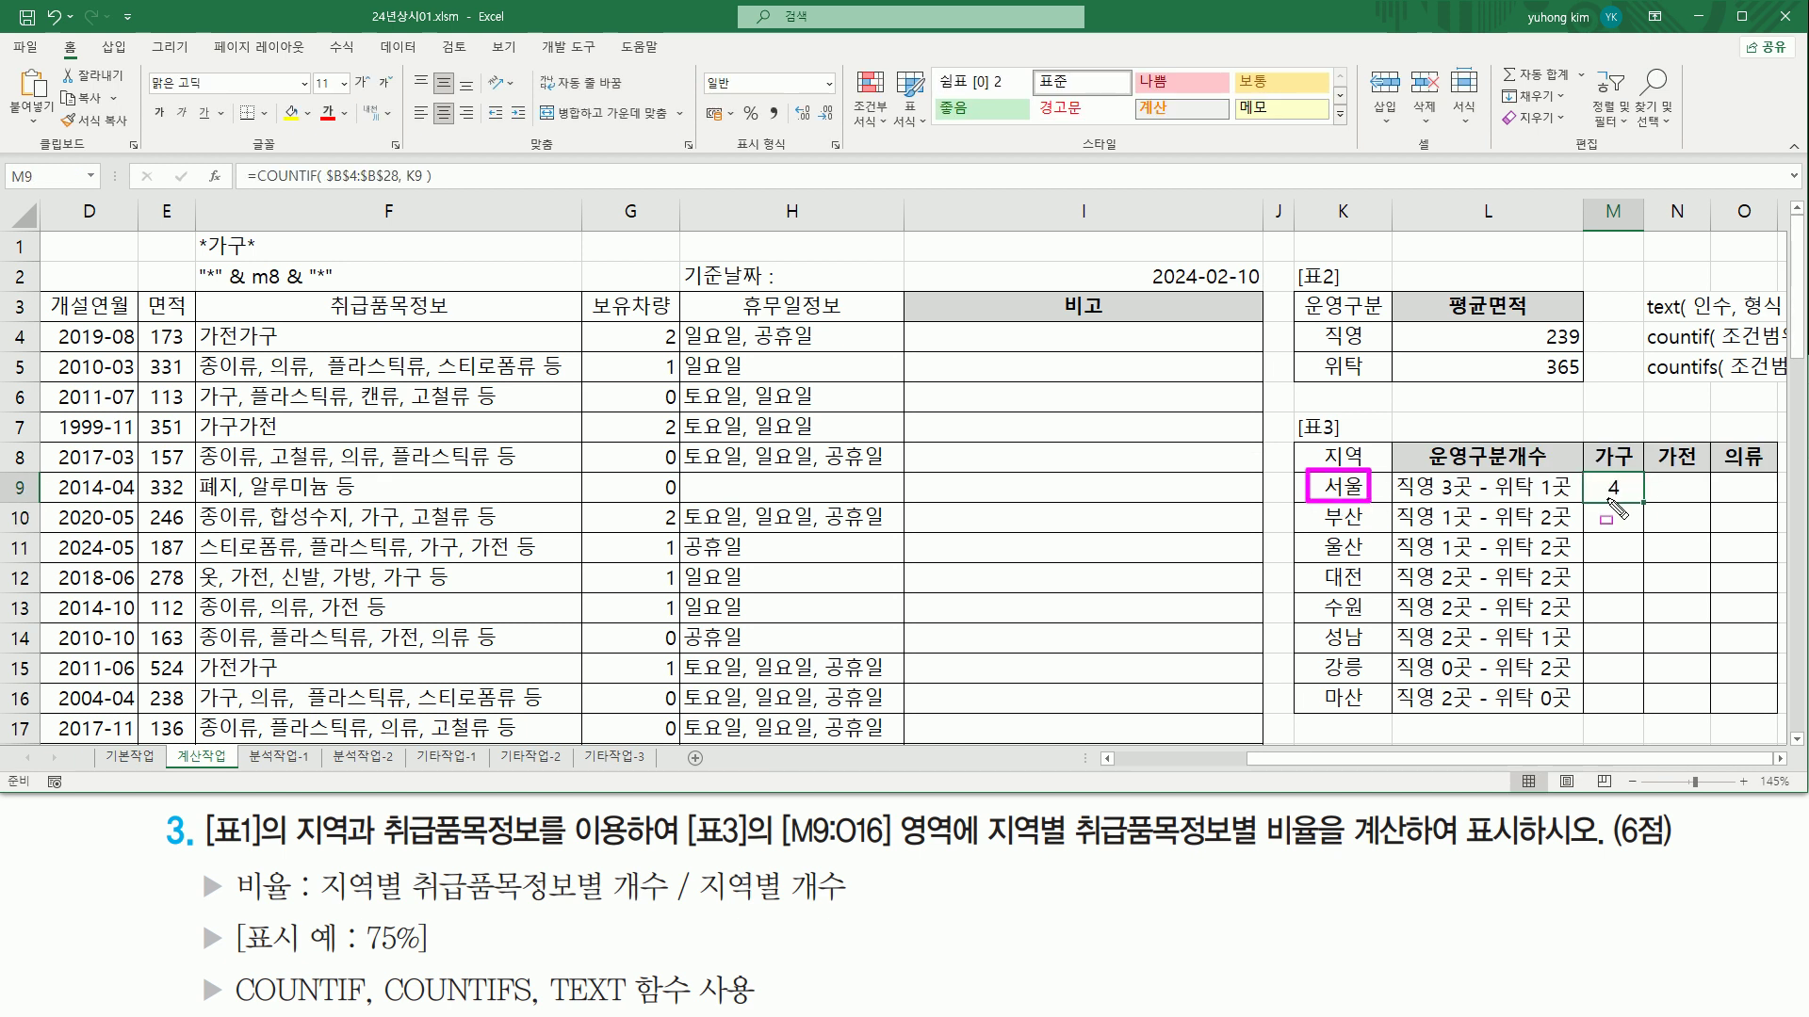
left_click_drag(1597, 501, 1633, 498)
left_click_drag(1599, 527, 1630, 531)
left_click_drag(1313, 526, 1369, 525)
left_click_drag(1591, 559, 1628, 558)
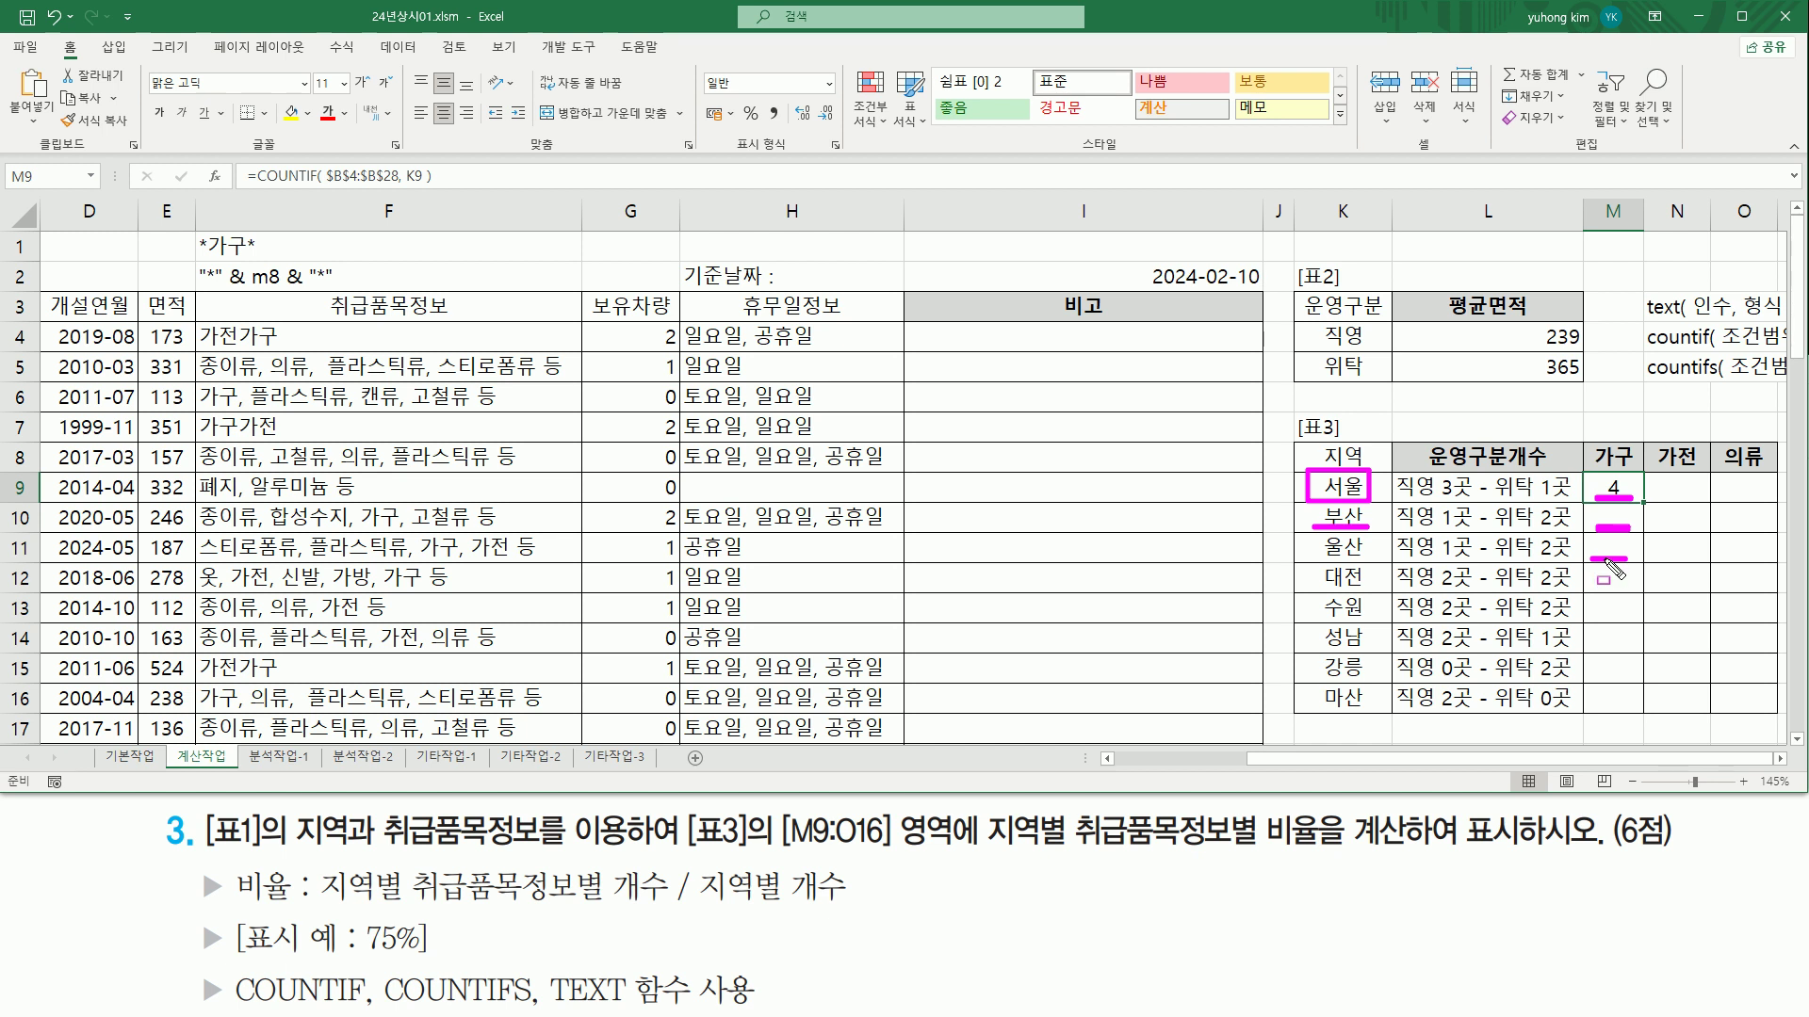
left_click_drag(1324, 560, 1363, 560)
left_click_drag(1635, 477, 1633, 694)
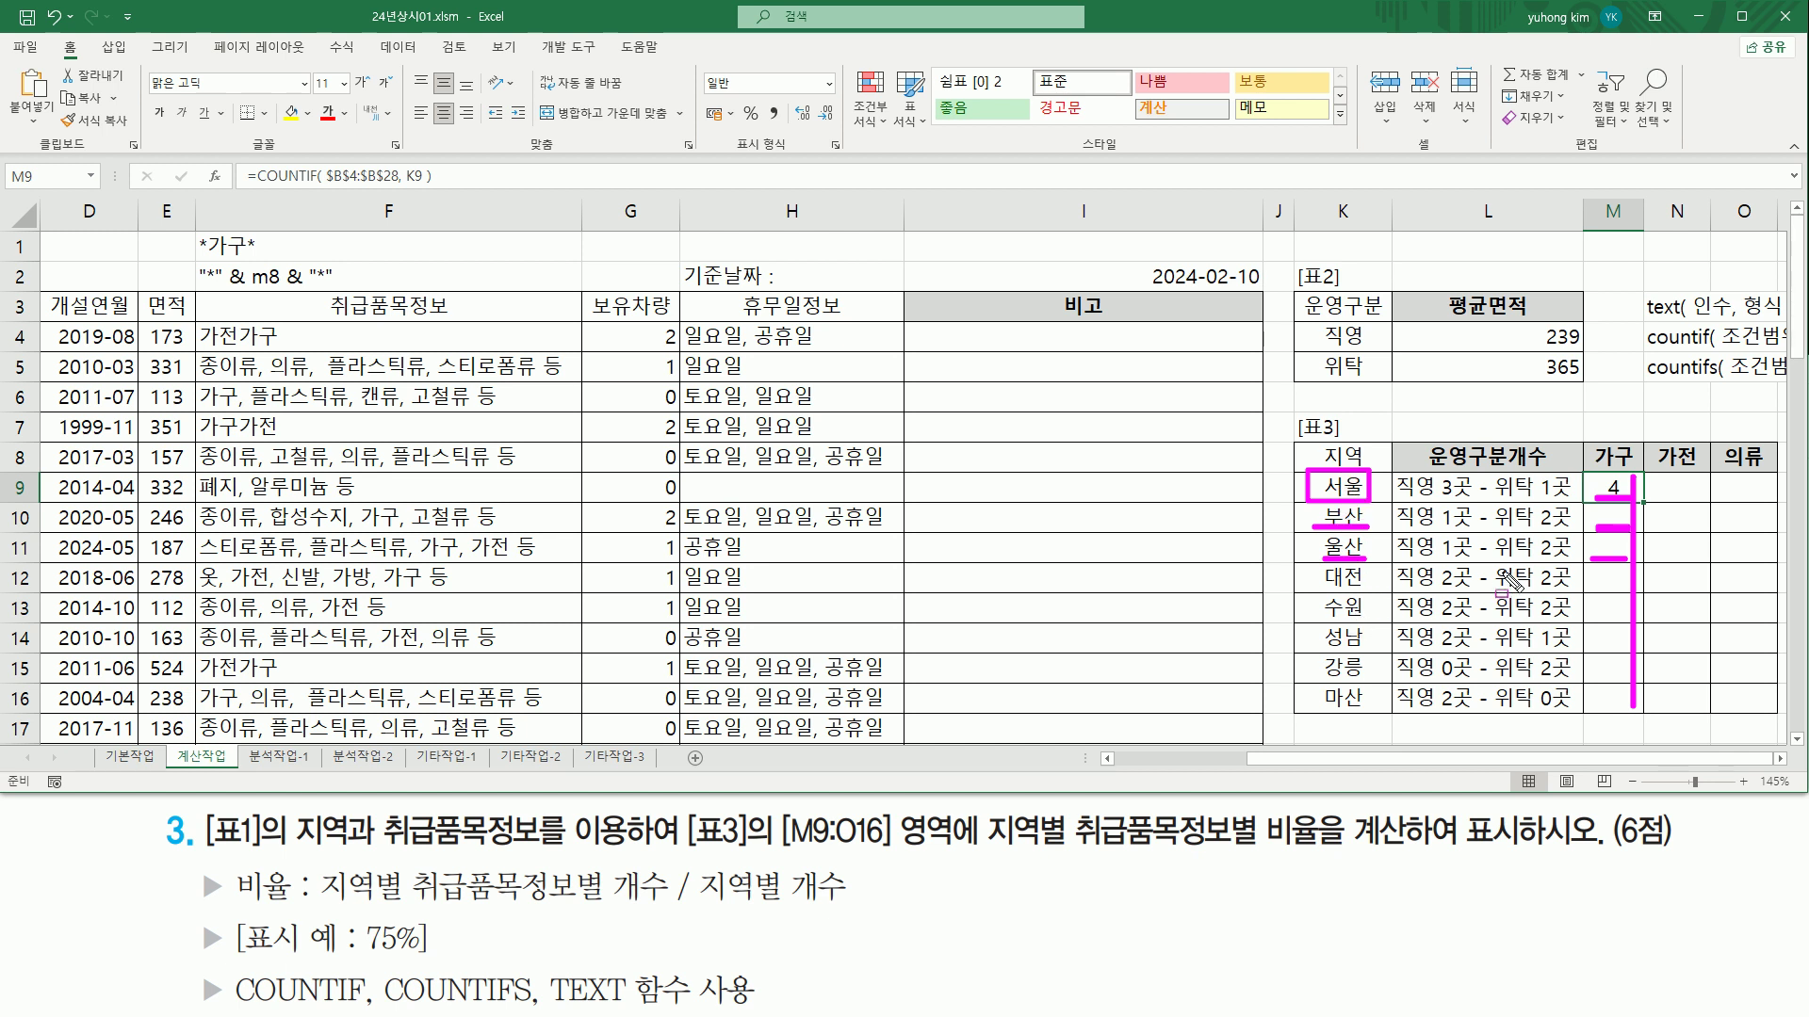
key("Escape")
Step: Examine how the 서울 criterion K9 should behave across the 가구, 가전 and 의류 cells of row 9
key("ctrl+2")
left_click_drag(1319, 471, 1382, 503)
mouse_move(1600, 497)
left_mouse_down()
mouse_move(1630, 475)
mouse_move(1703, 498)
left_mouse_up()
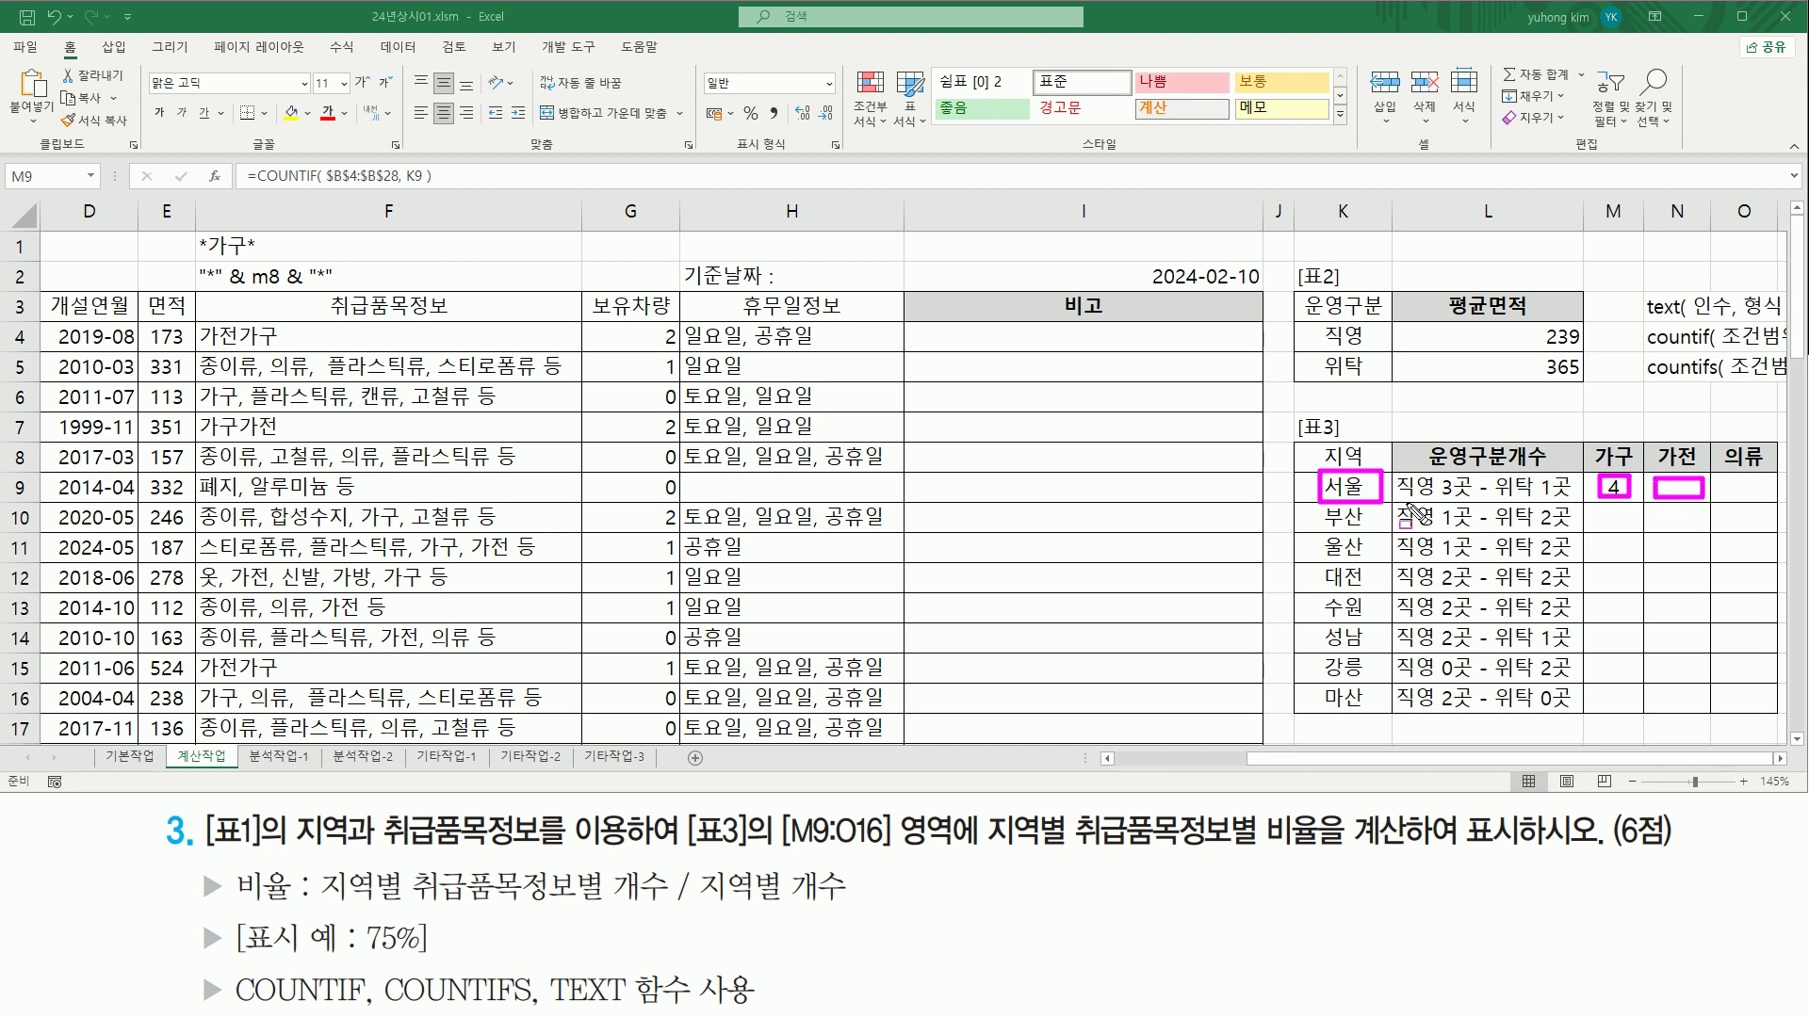
mouse_move(1720, 480)
left_mouse_down()
mouse_move(1771, 493)
mouse_move(1718, 496)
left_mouse_up()
left_click_drag(1592, 510, 1764, 510)
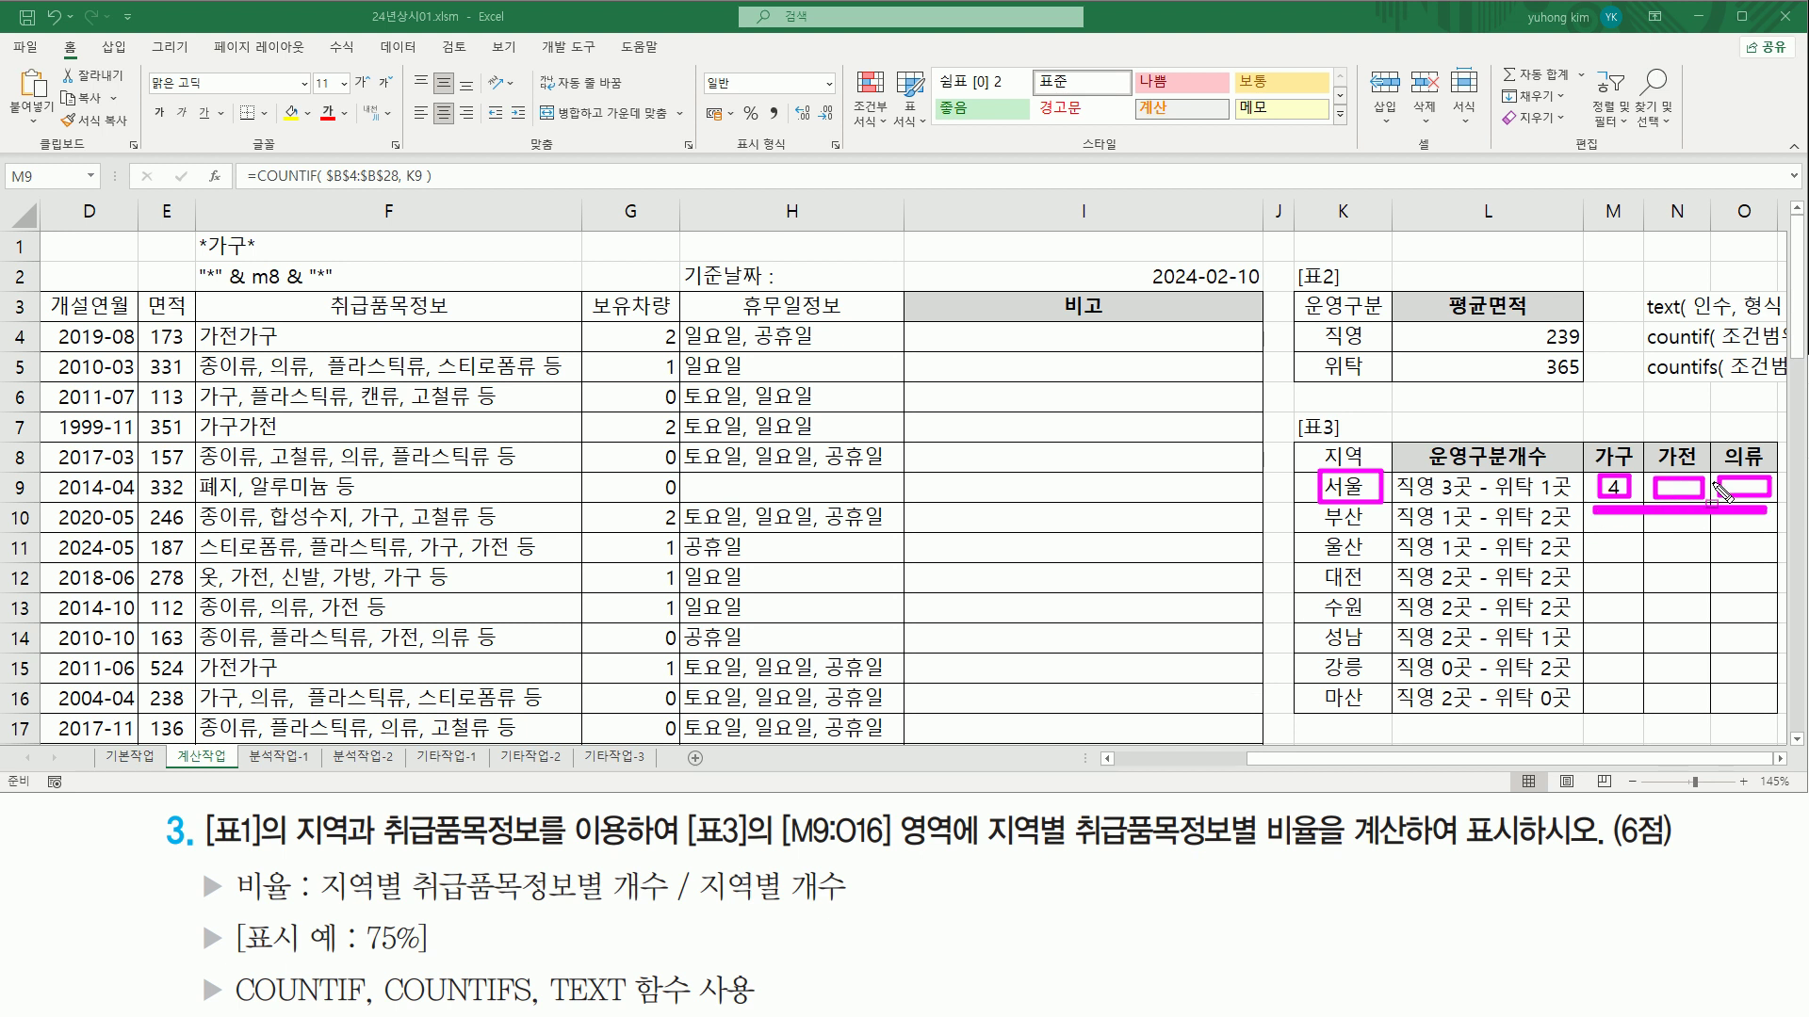
key("Escape")
Step: Lock only the column of the COUNTIF criterion in M9, making it $K9, and confirm the formula
double_click(1615, 489)
left_click(1693, 491)
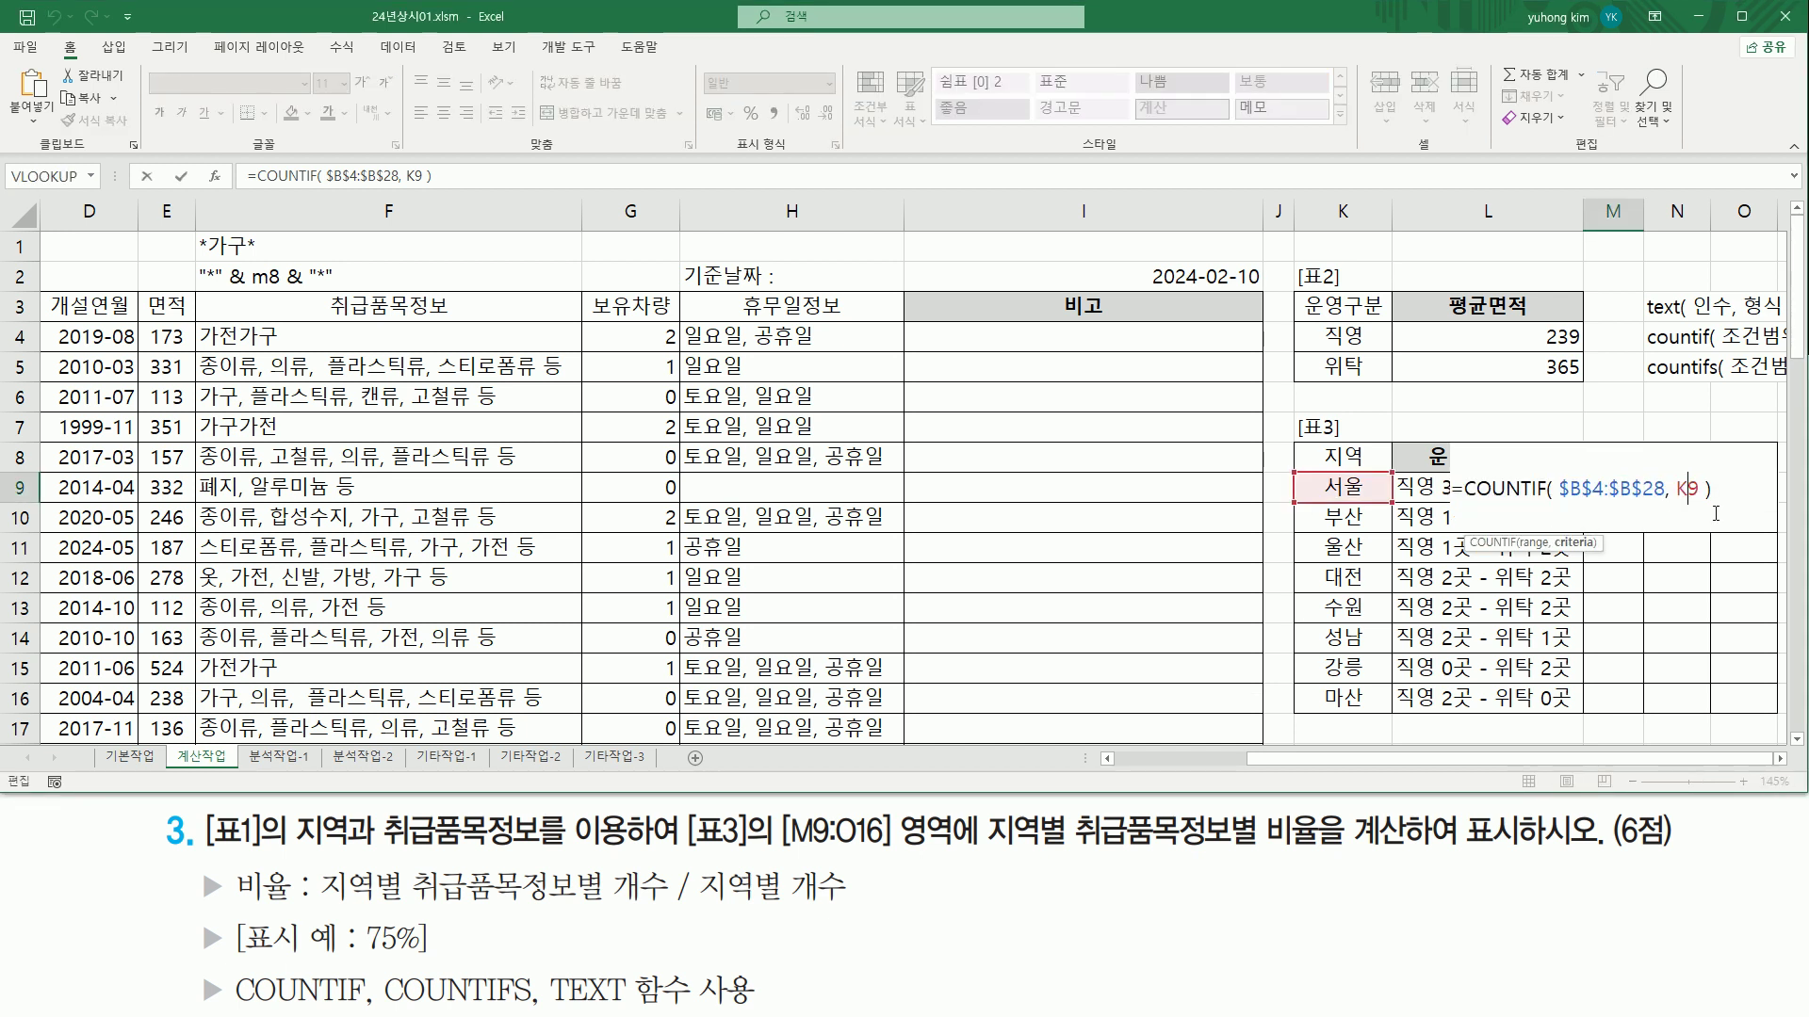
key("F4")
key("F4")
left_click(1680, 491)
left_click(1645, 490)
left_click(1701, 488)
key("Return")
Step: Fill the M9 COUNTIF formula across M9:O16 and compare it with the 지역별 개수 denominator in the task
left_click(1624, 493)
left_click_drag(1641, 502, 1760, 707)
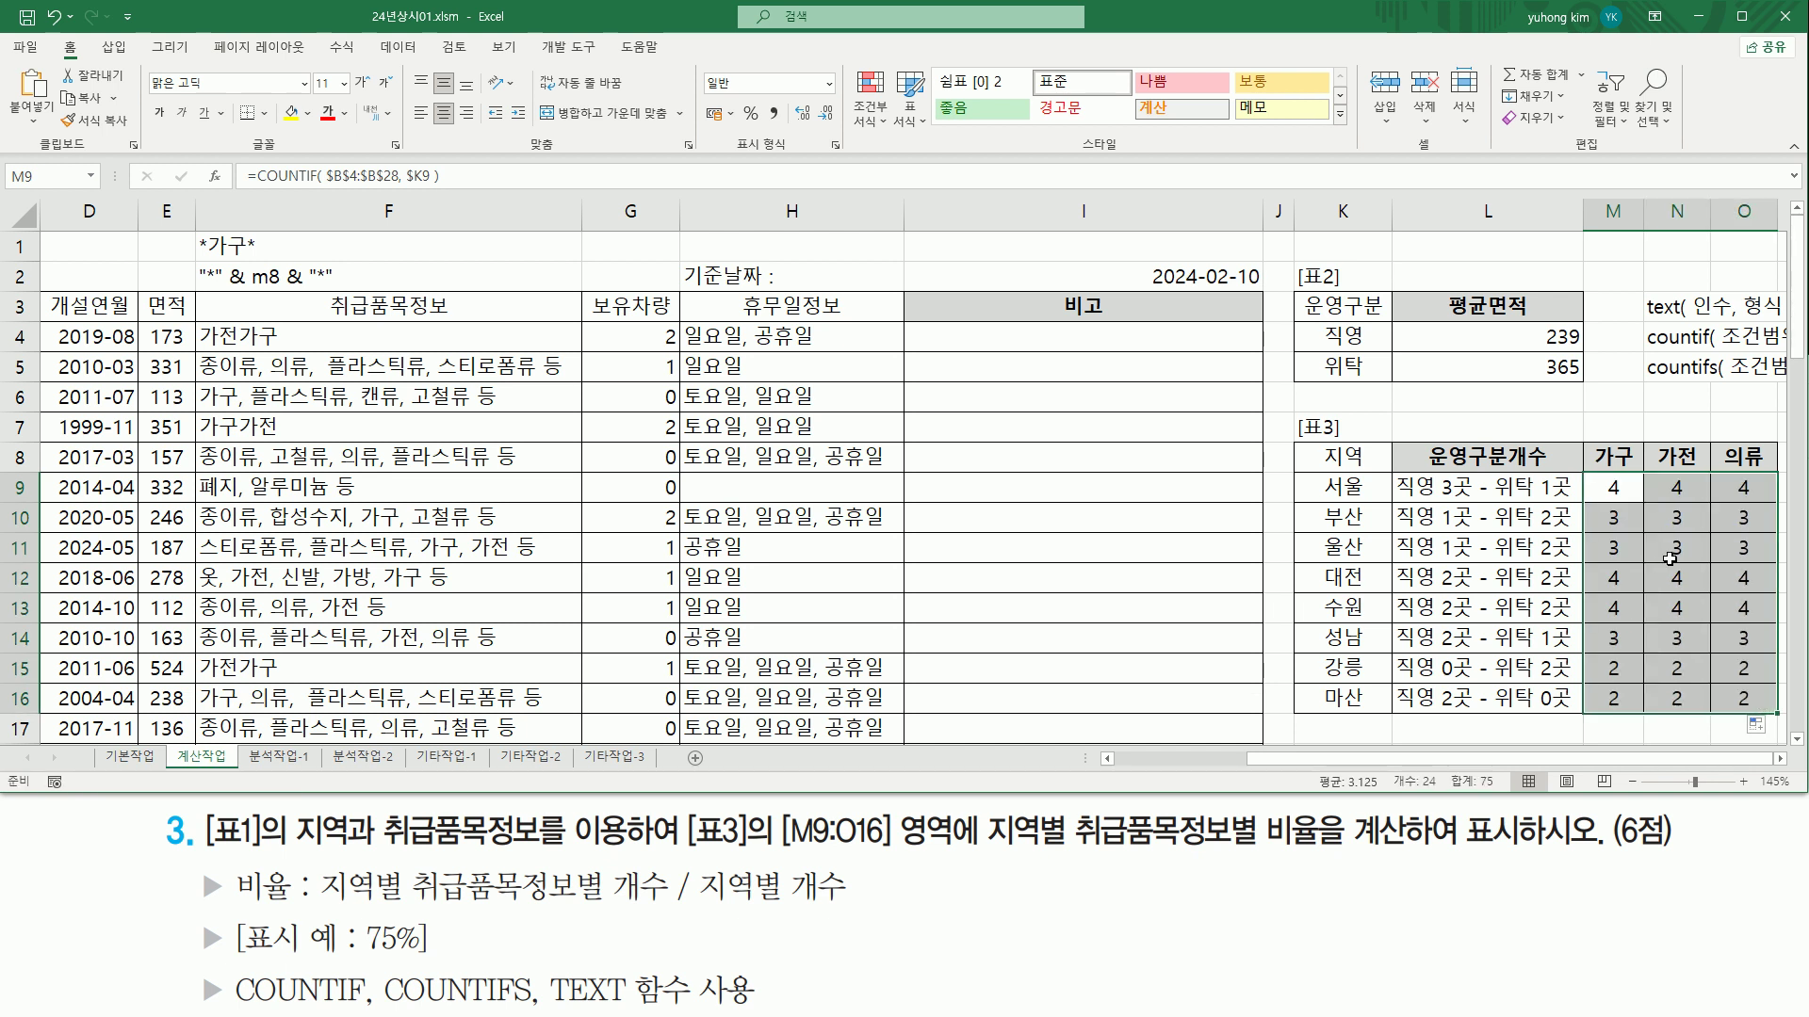
key("ctrl+2")
mouse_move(695, 865)
left_mouse_down()
mouse_move(731, 900)
mouse_move(859, 907)
left_mouse_up()
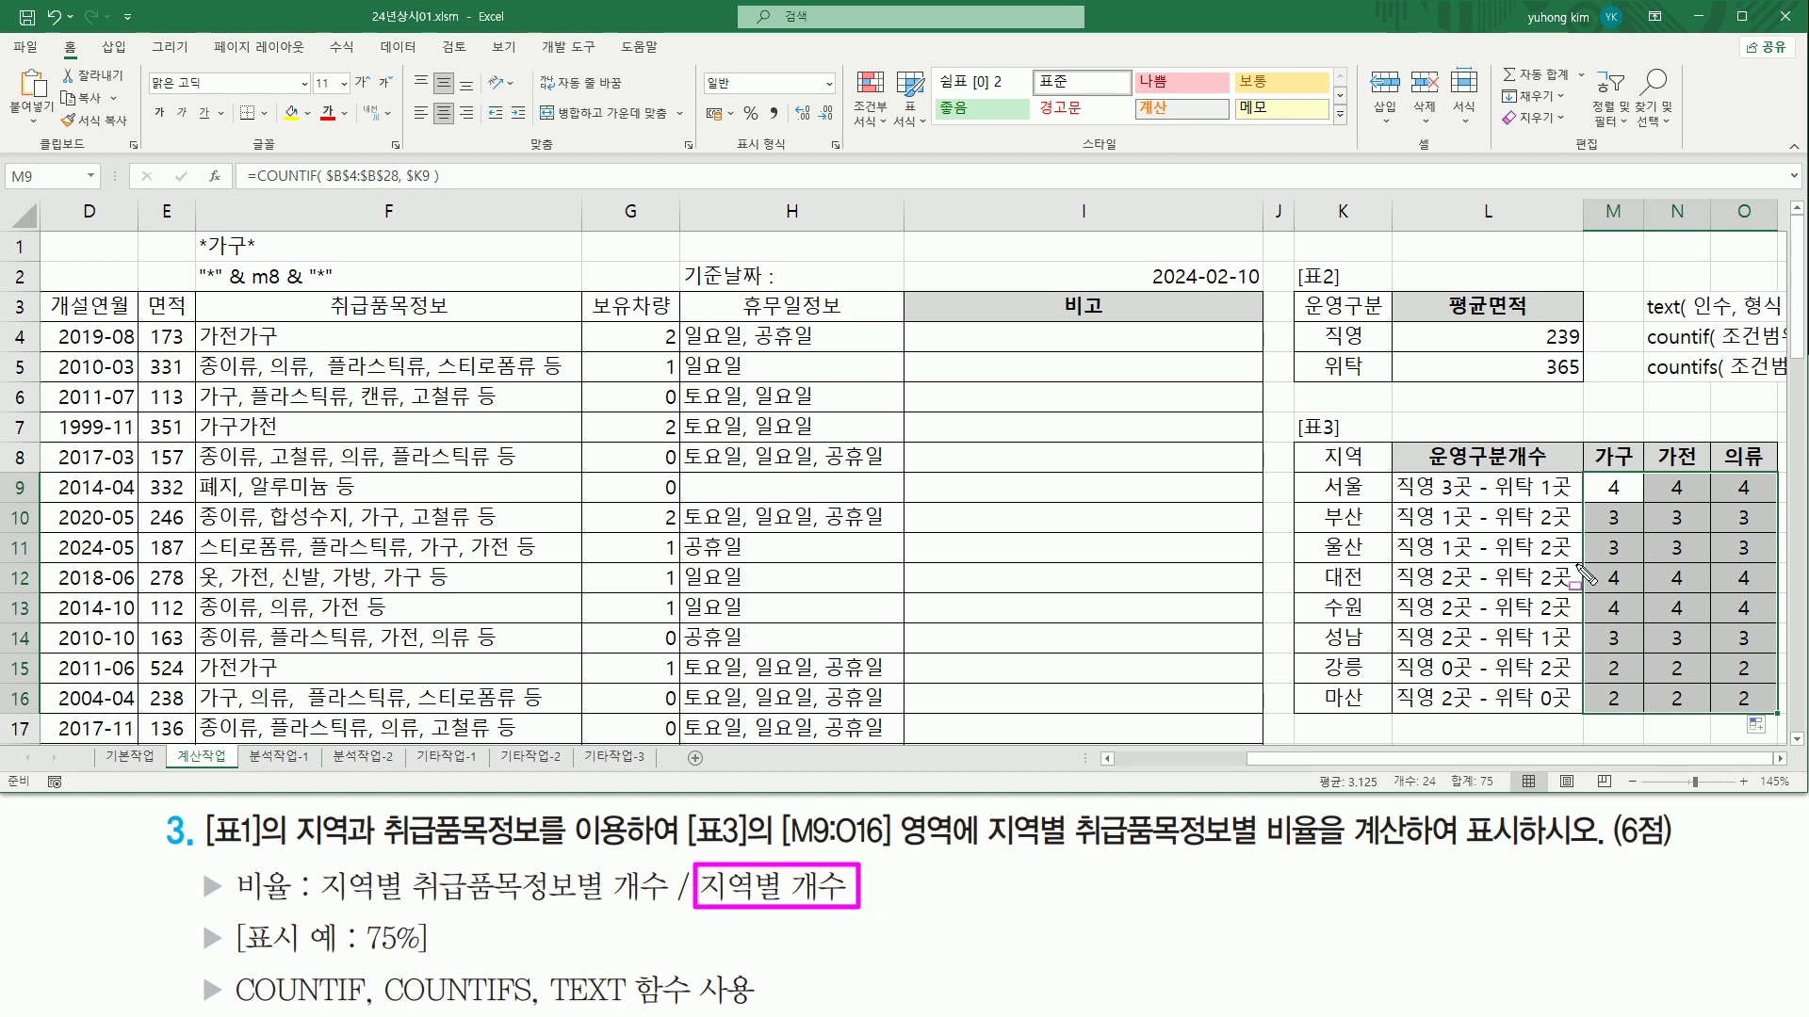
key("Escape")
Step: Cut the COUNTIF expression out of M9, keeping the equals sign, and examine the 지역별 취급품목정보별 개수 numerator
double_click(1602, 484)
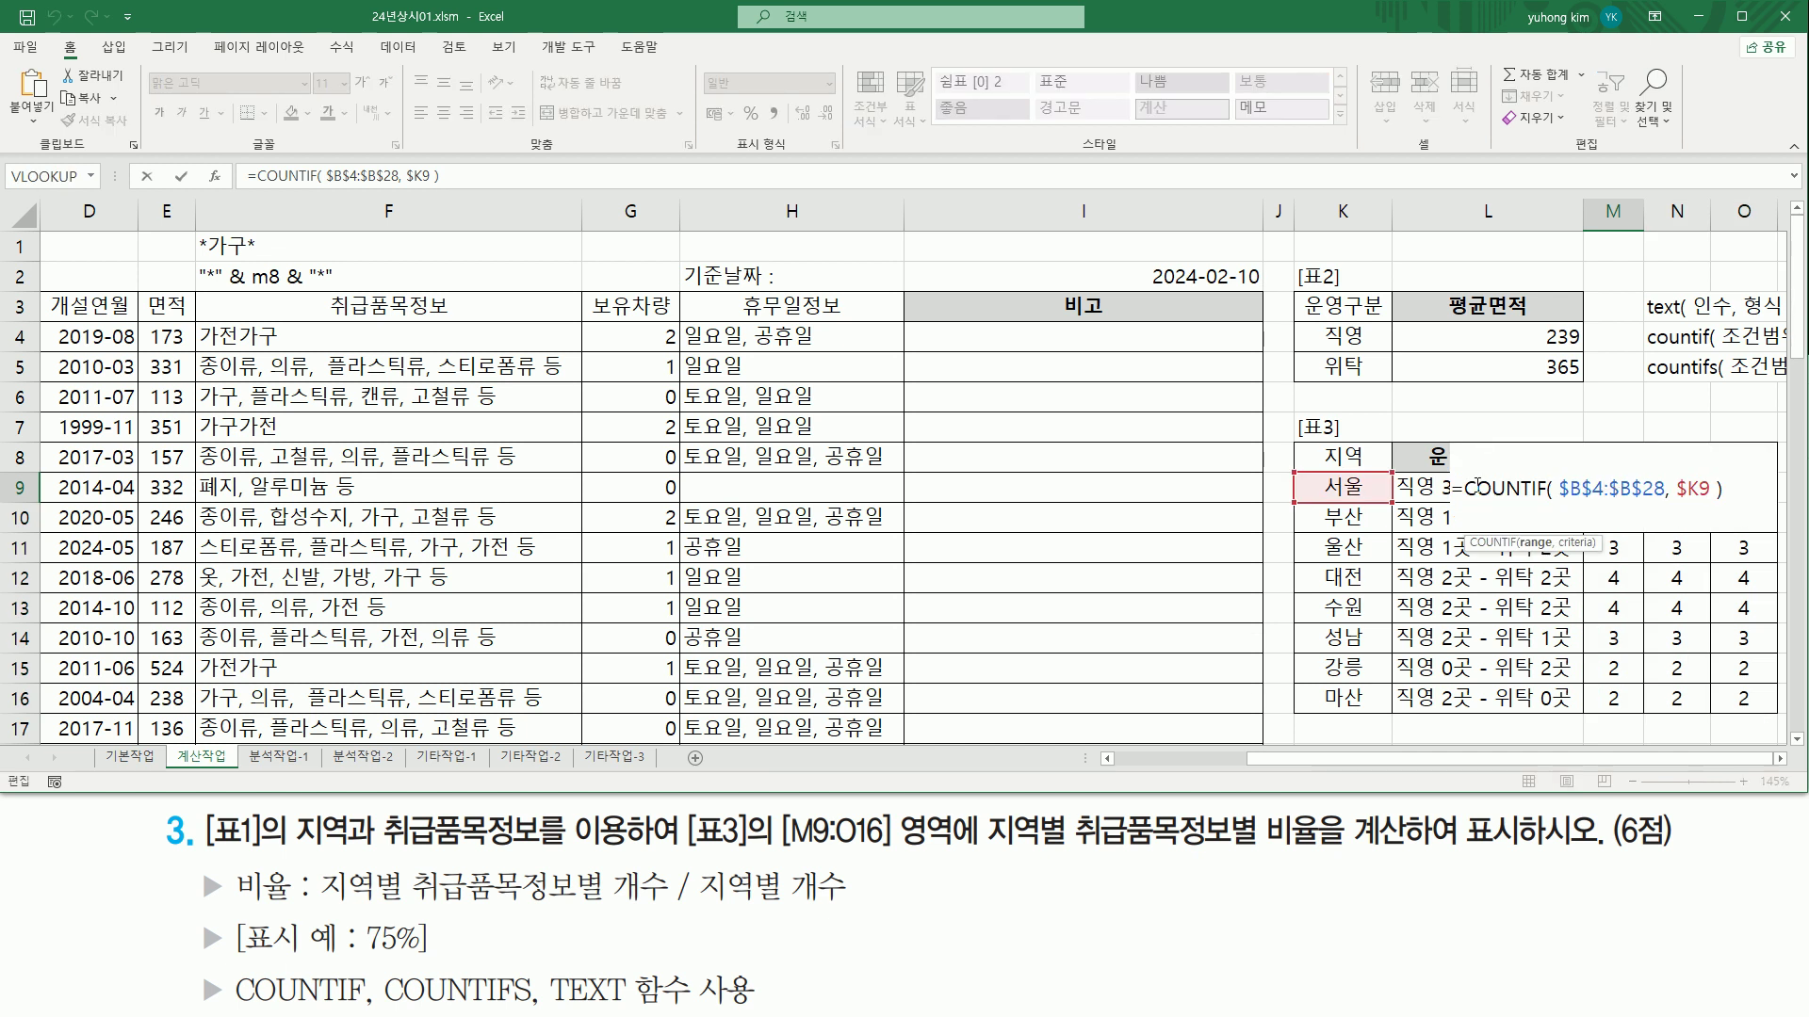
left_click_drag(1470, 489, 1743, 502)
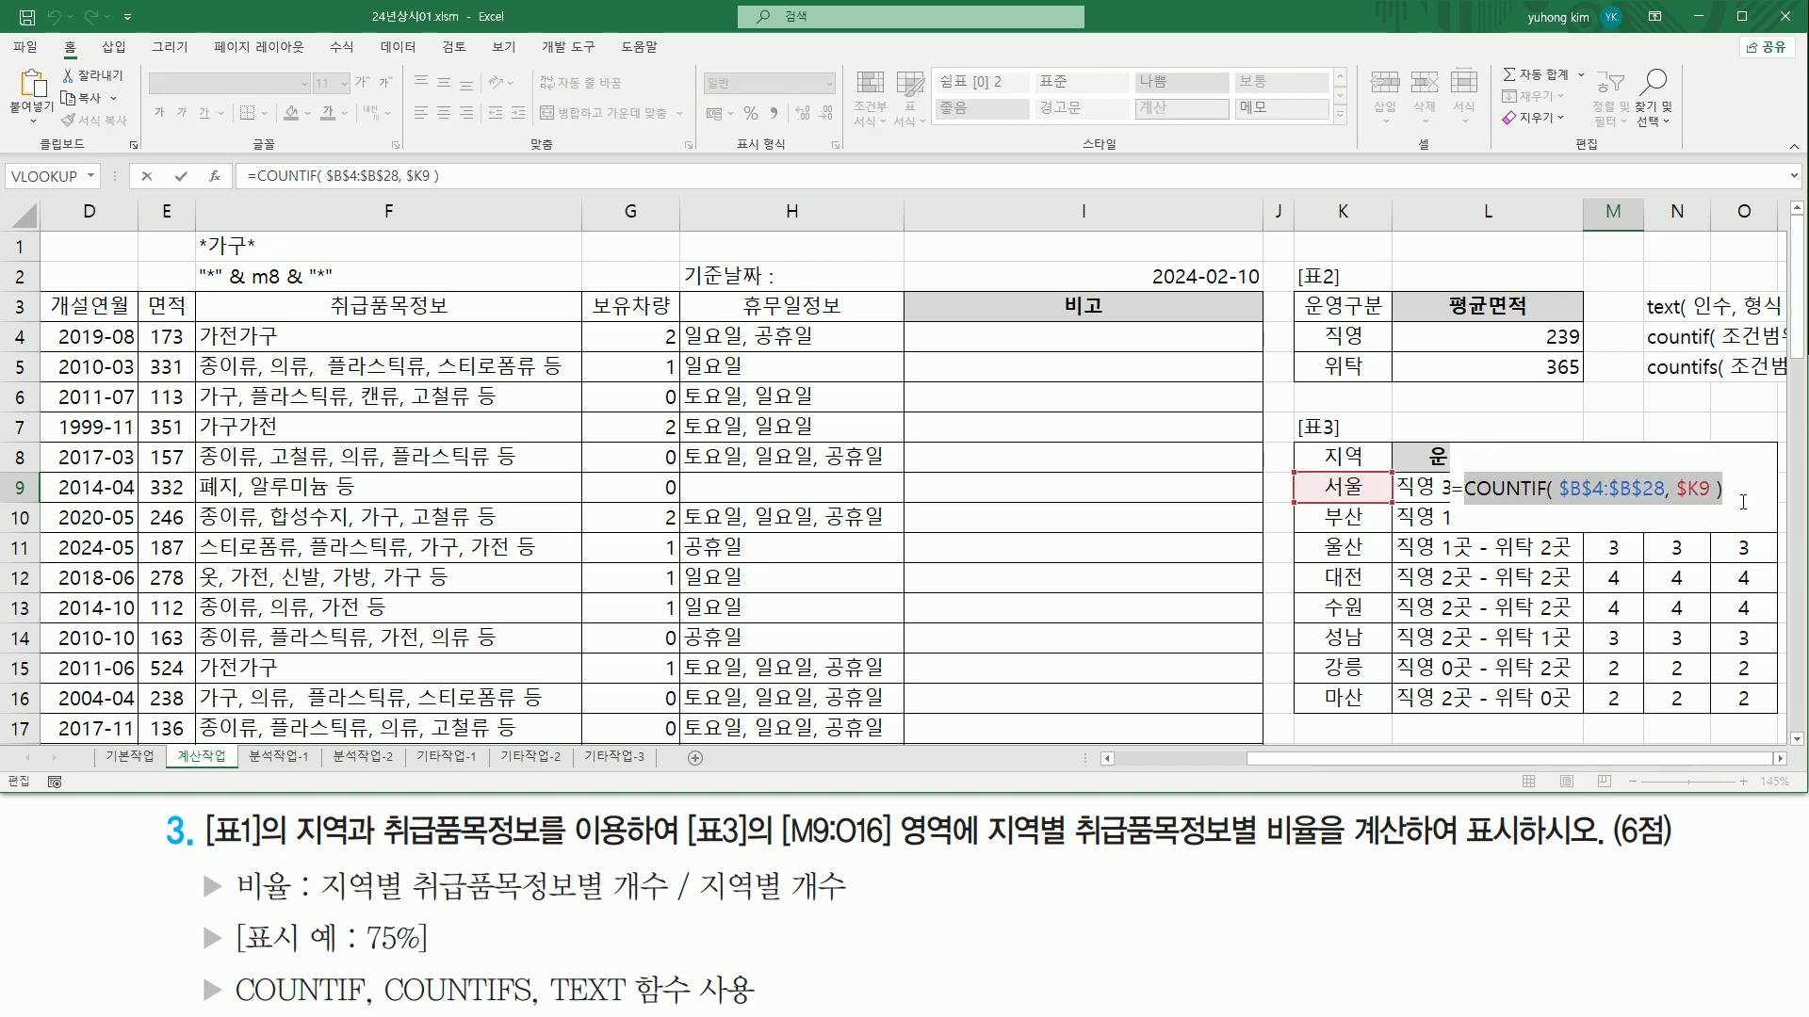
key("ctrl+x")
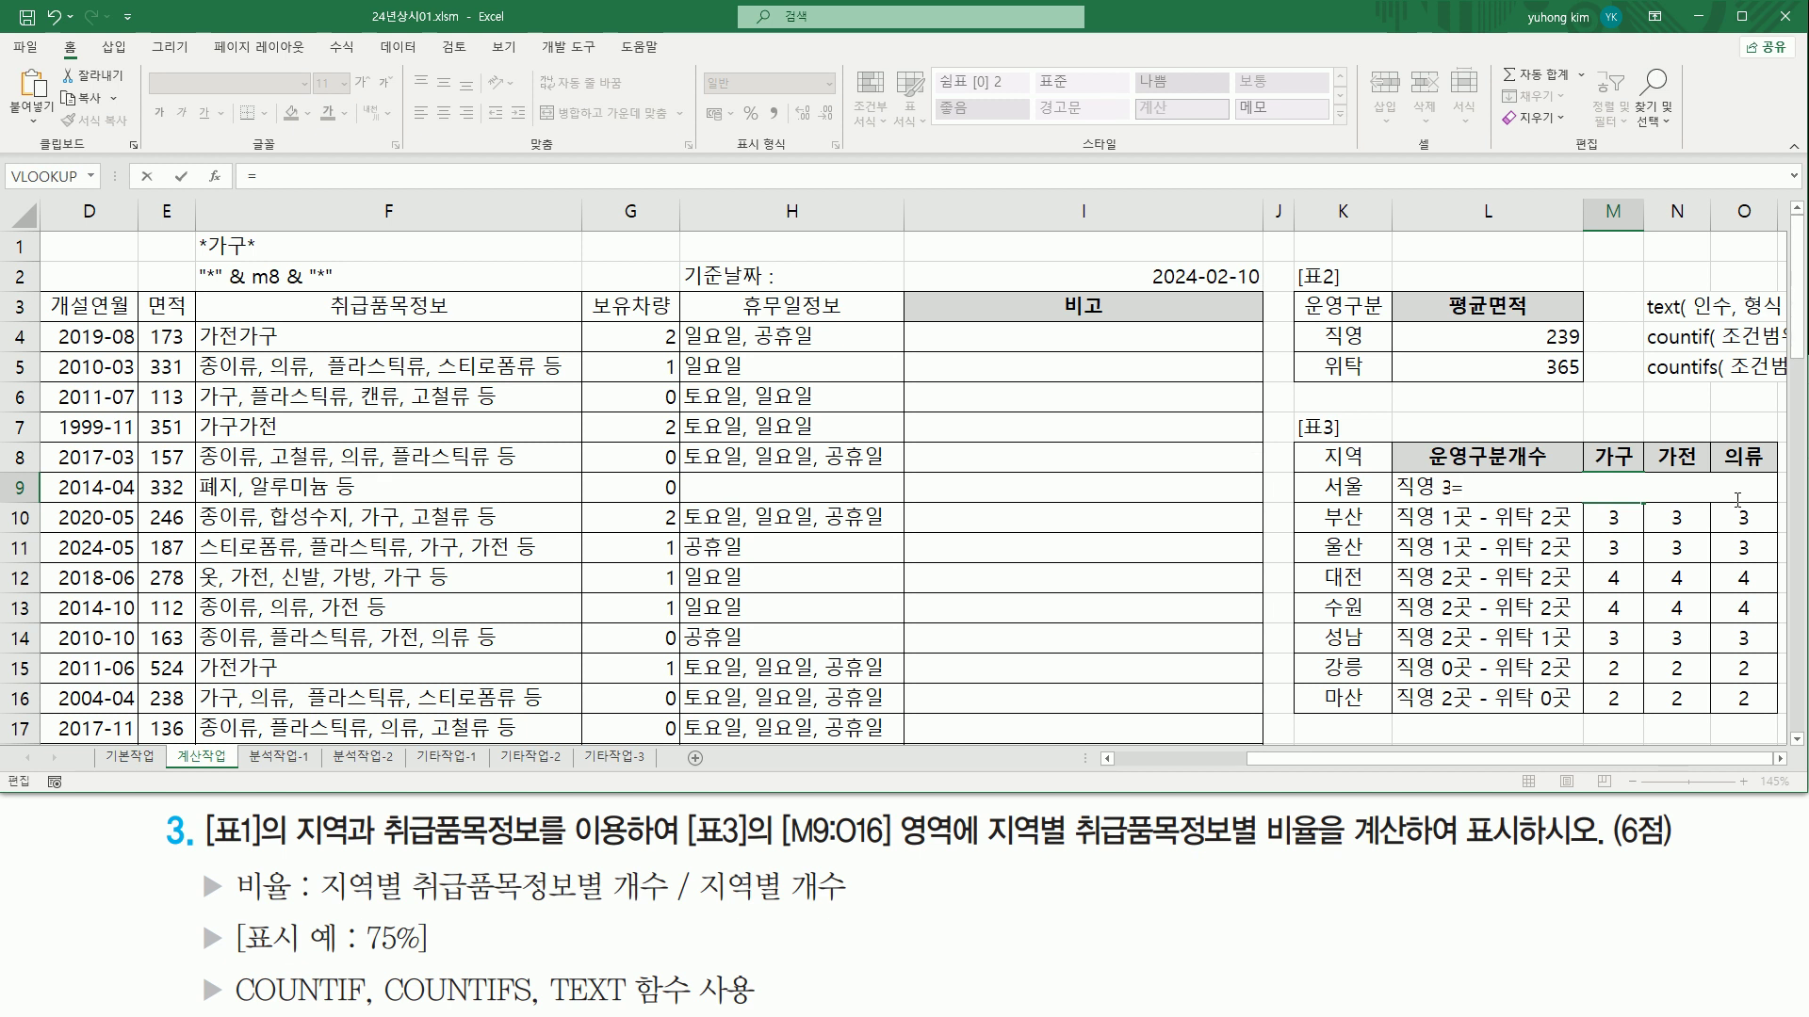
left_click_drag(308, 906, 677, 906)
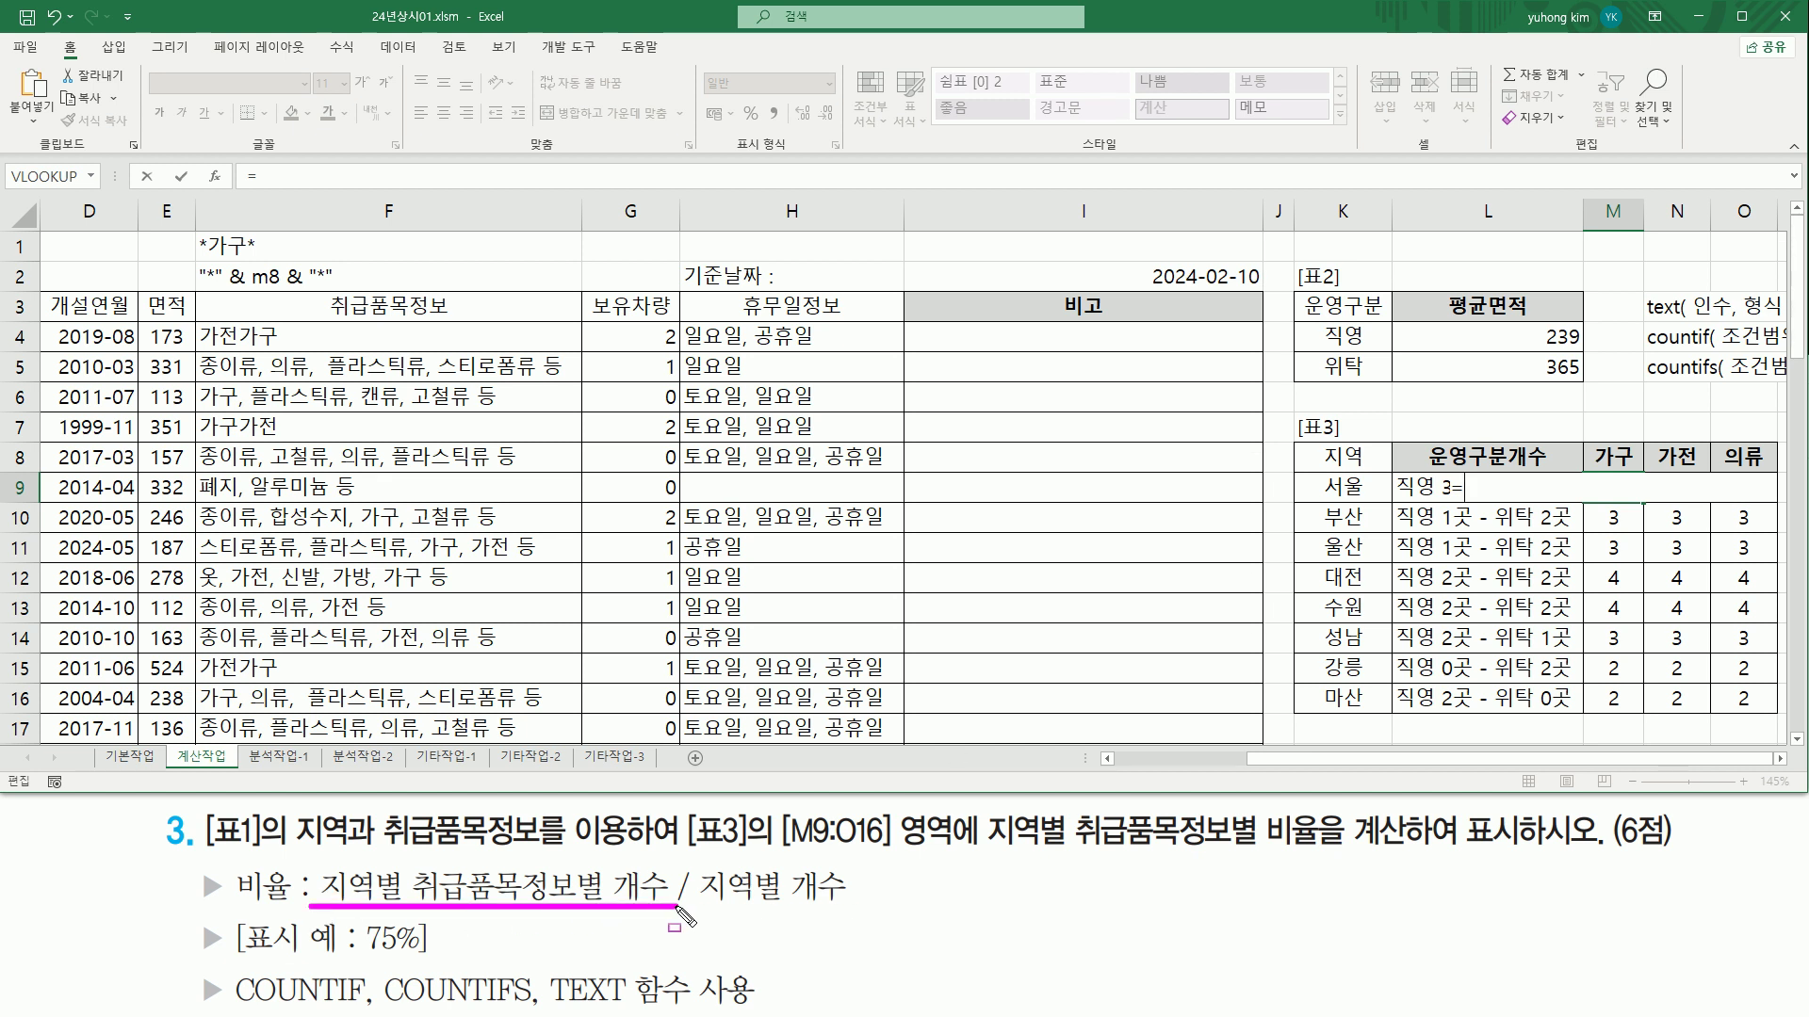
mouse_move(317, 866)
left_mouse_down()
mouse_move(403, 906)
mouse_move(622, 906)
left_mouse_up()
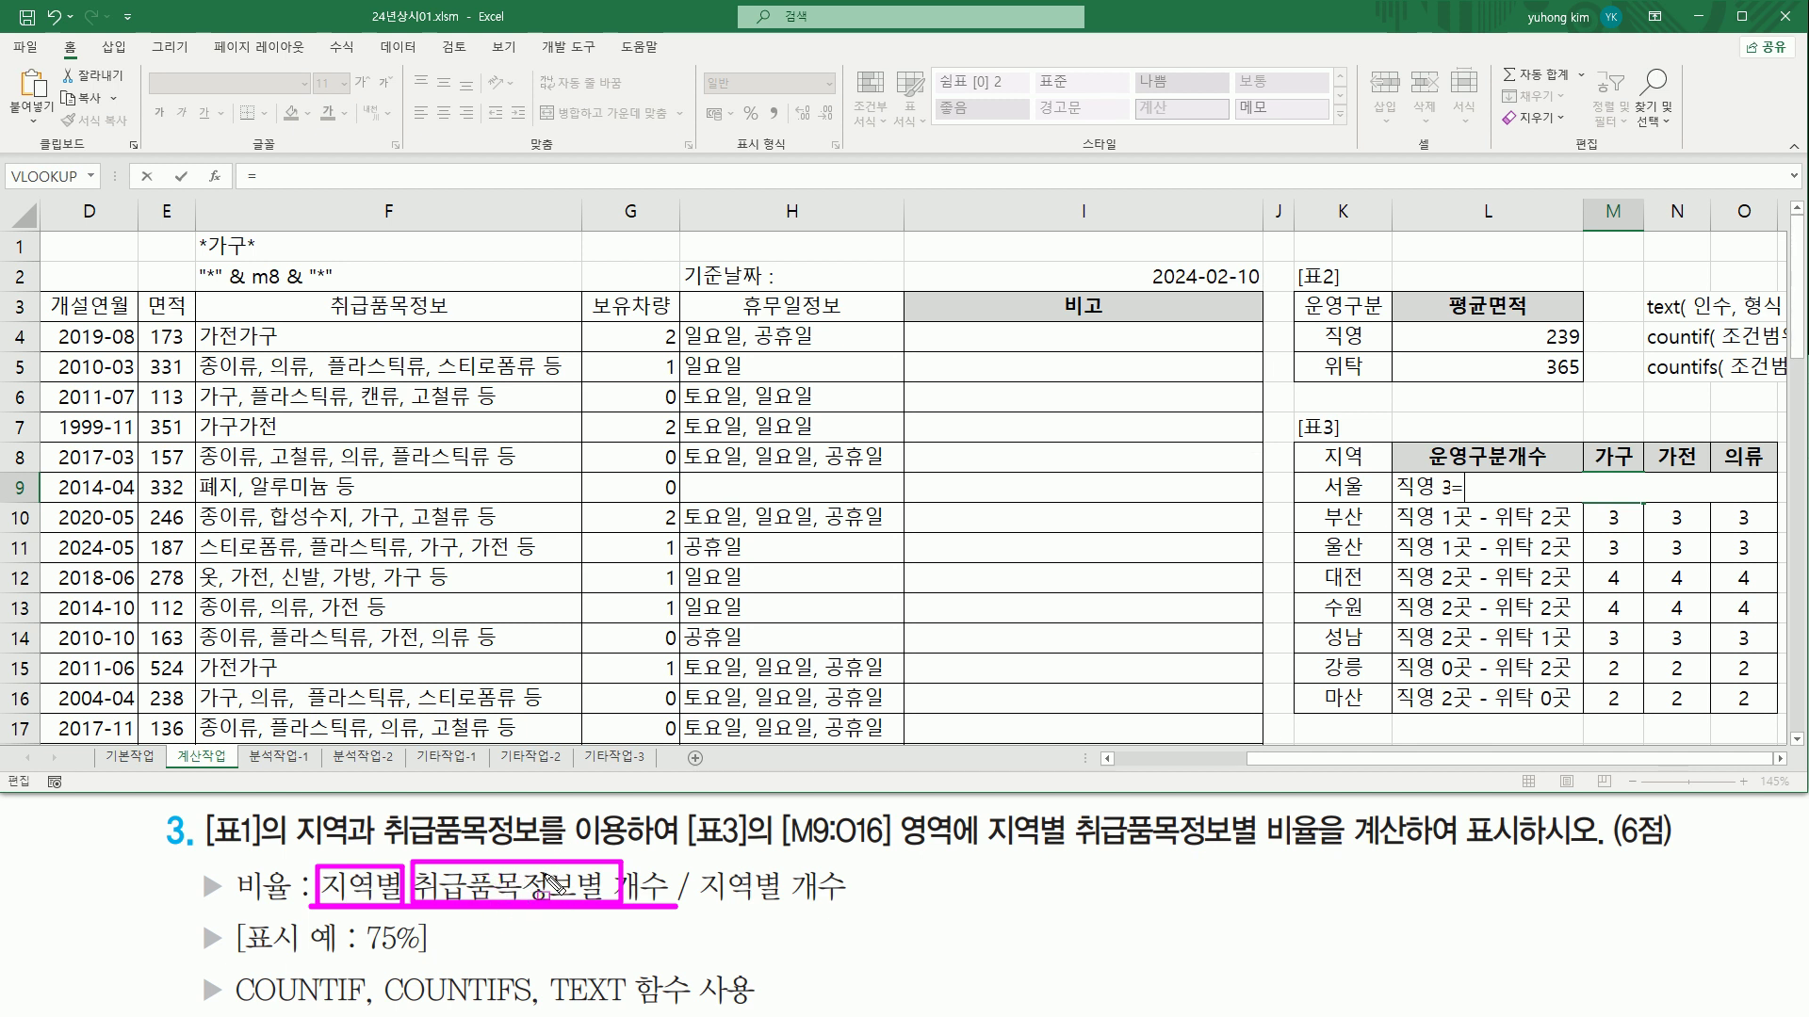
key("Escape")
Step: Start a COUNTIFS formula in M9 with [표1]'s 지역 cells B4:B28 as the first criteria range
left_click(1496, 491)
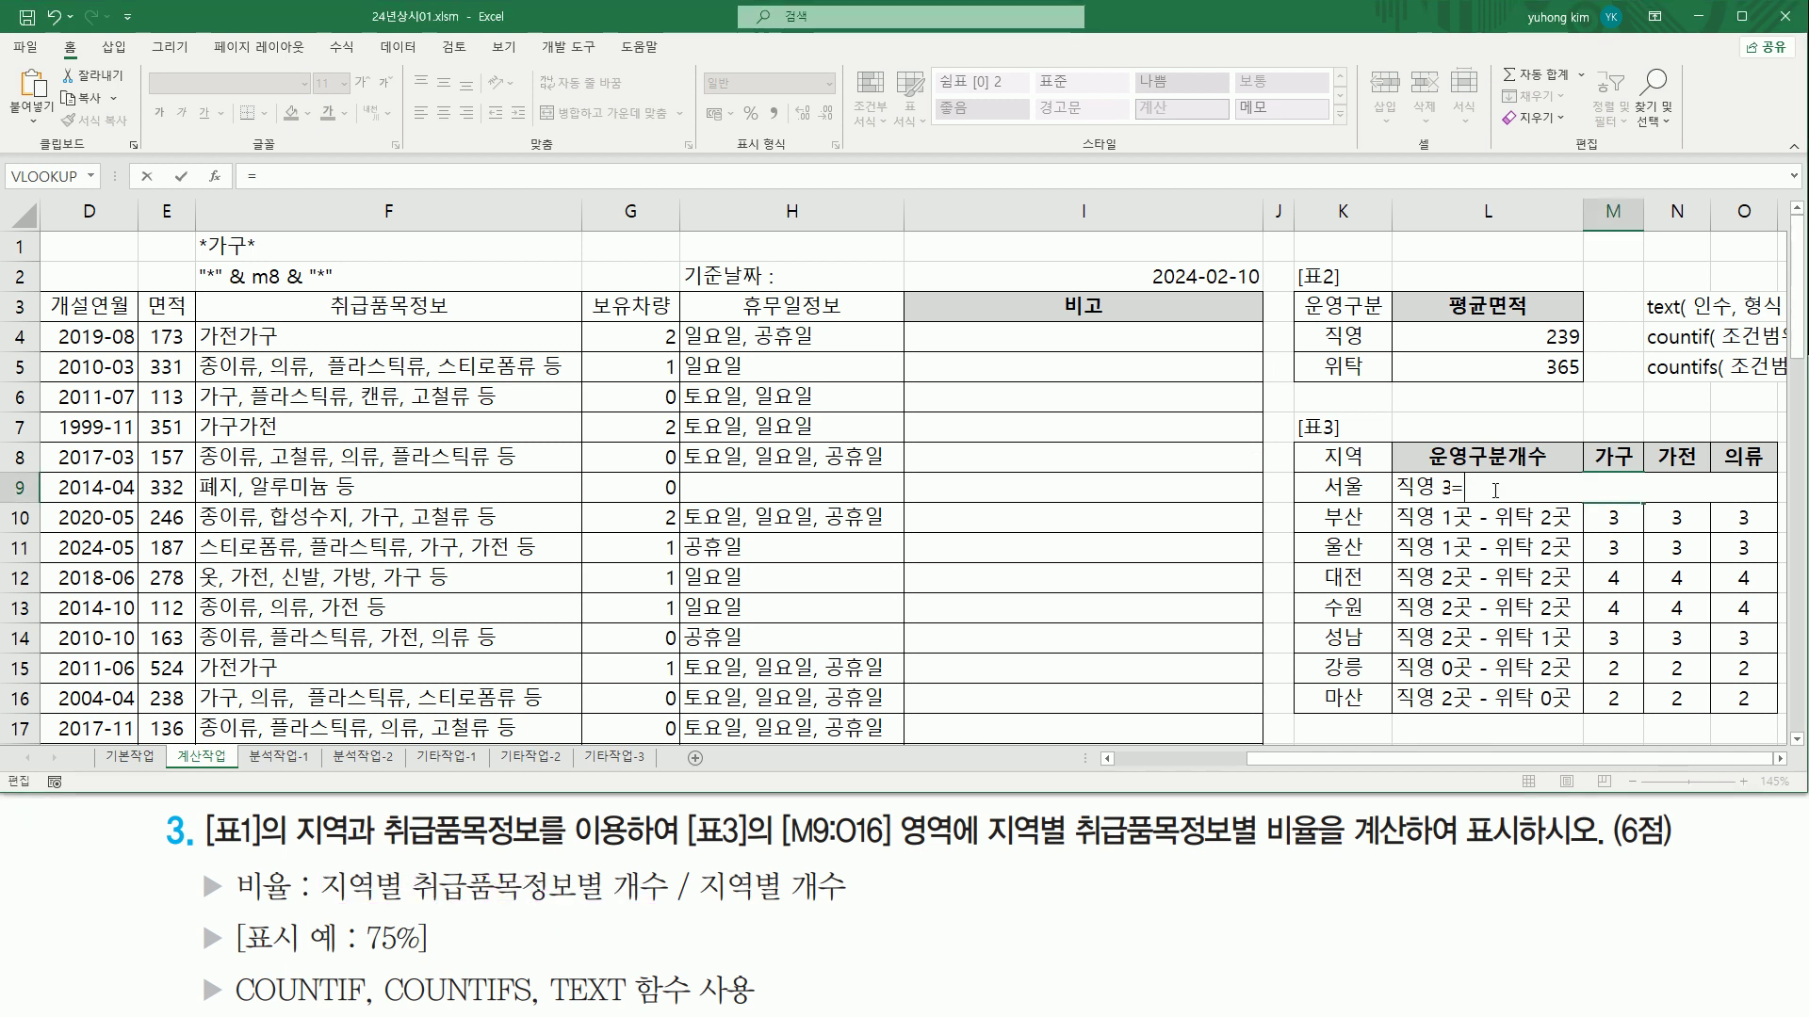
type("countifs")
key("Tab")
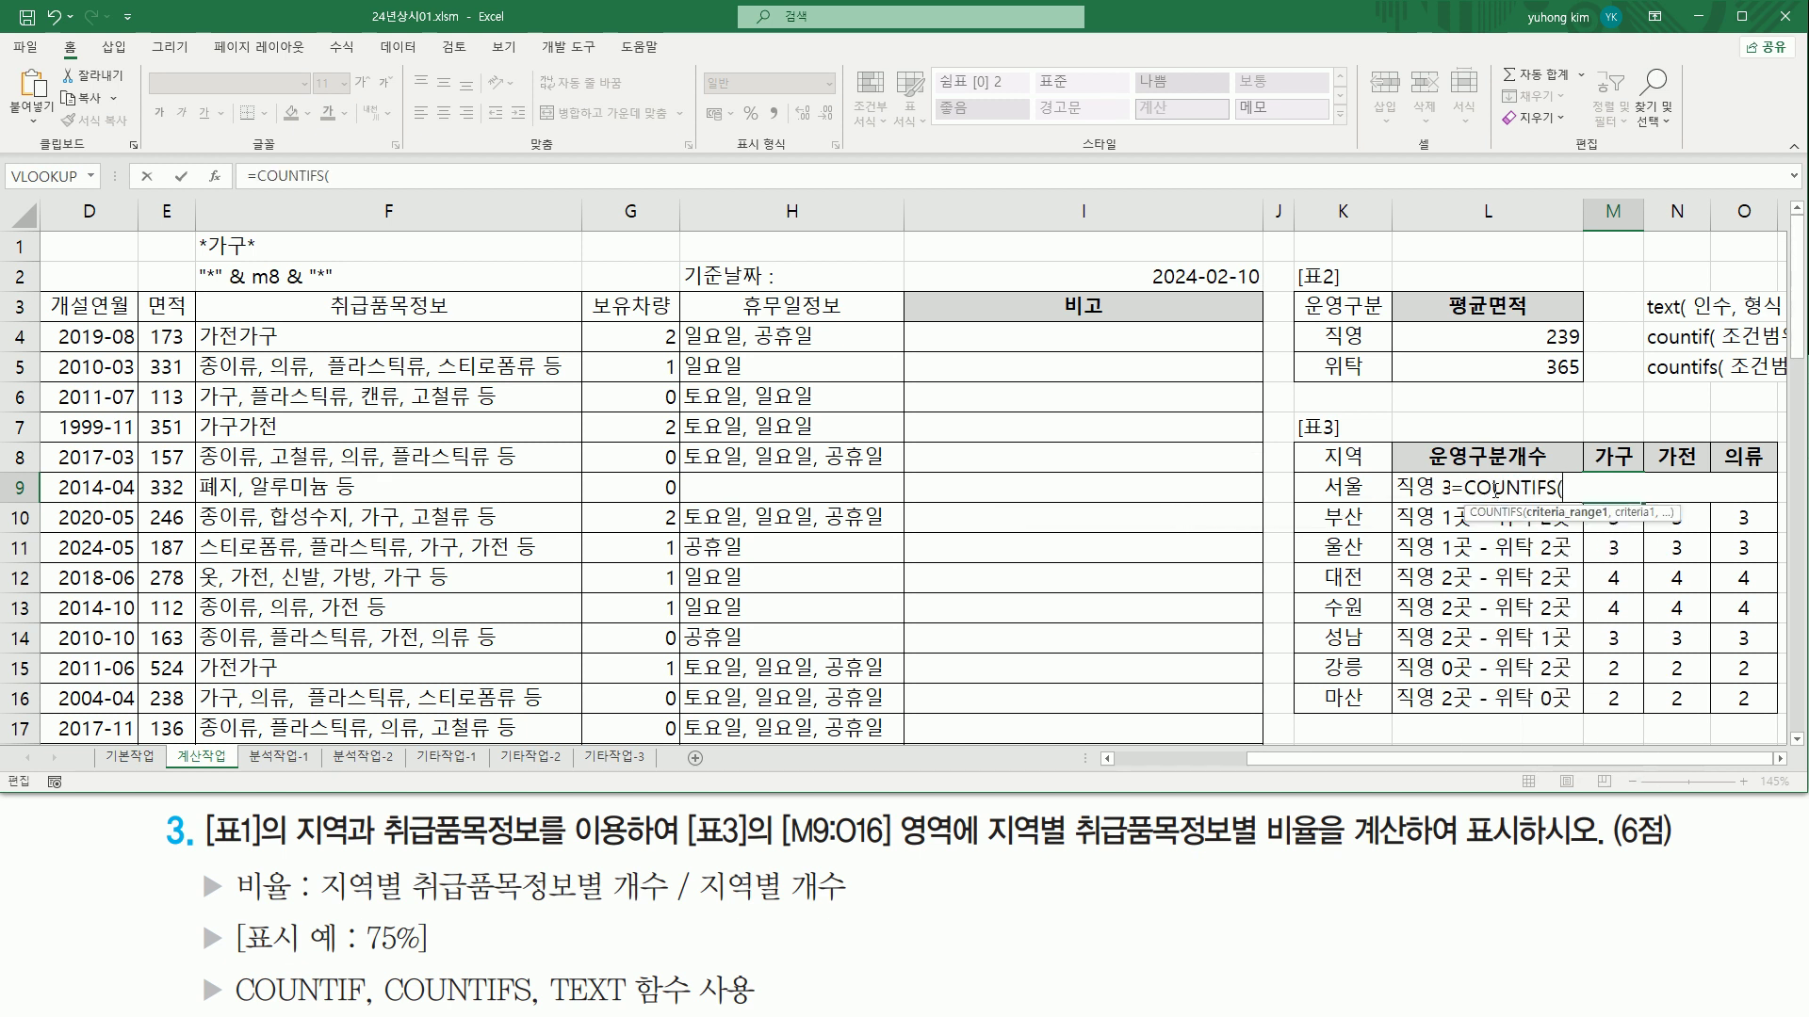
left_click(1224, 761)
left_click_drag(170, 339, 161, 698)
left_click_drag(1413, 758, 1545, 758)
scroll(1610, 609, "up", 2)
scroll(1609, 608, "up", 2)
type(",")
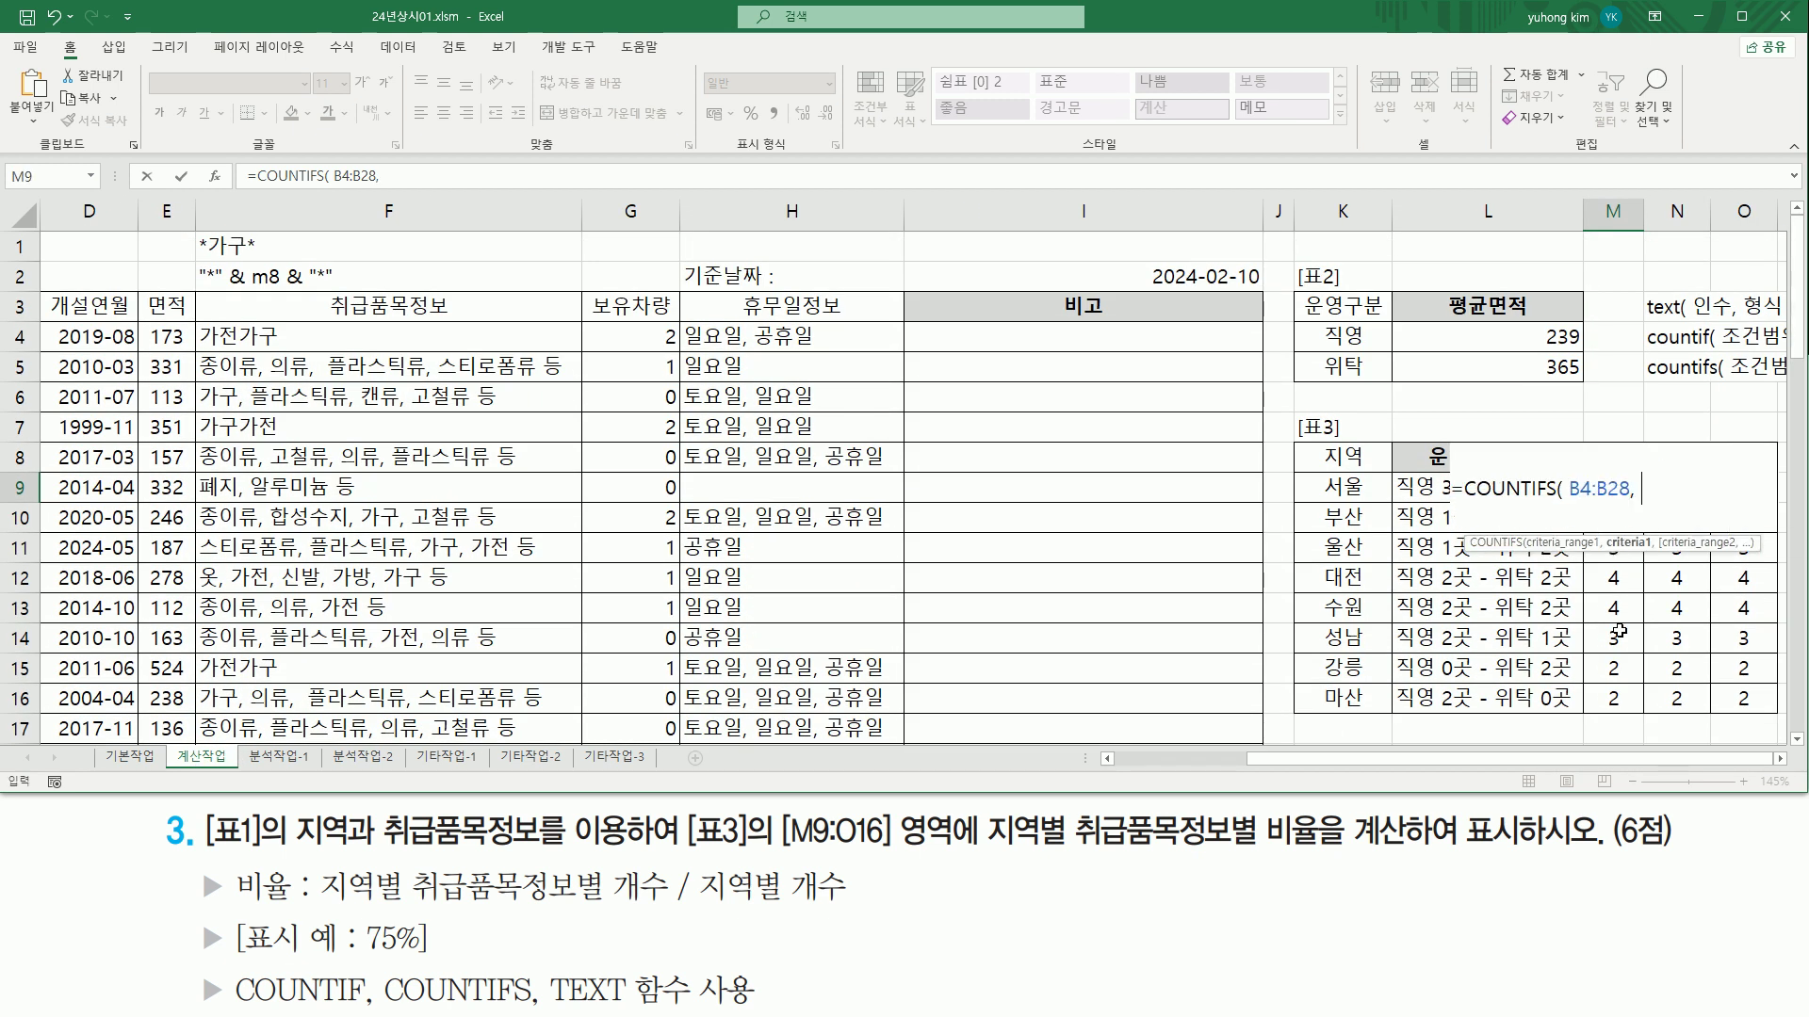
Step: Add K9 as the first COUNTIFS criterion, with the 취급품목정보 cells F4:F28 and M8 as the second range and criterion
left_click(1340, 484)
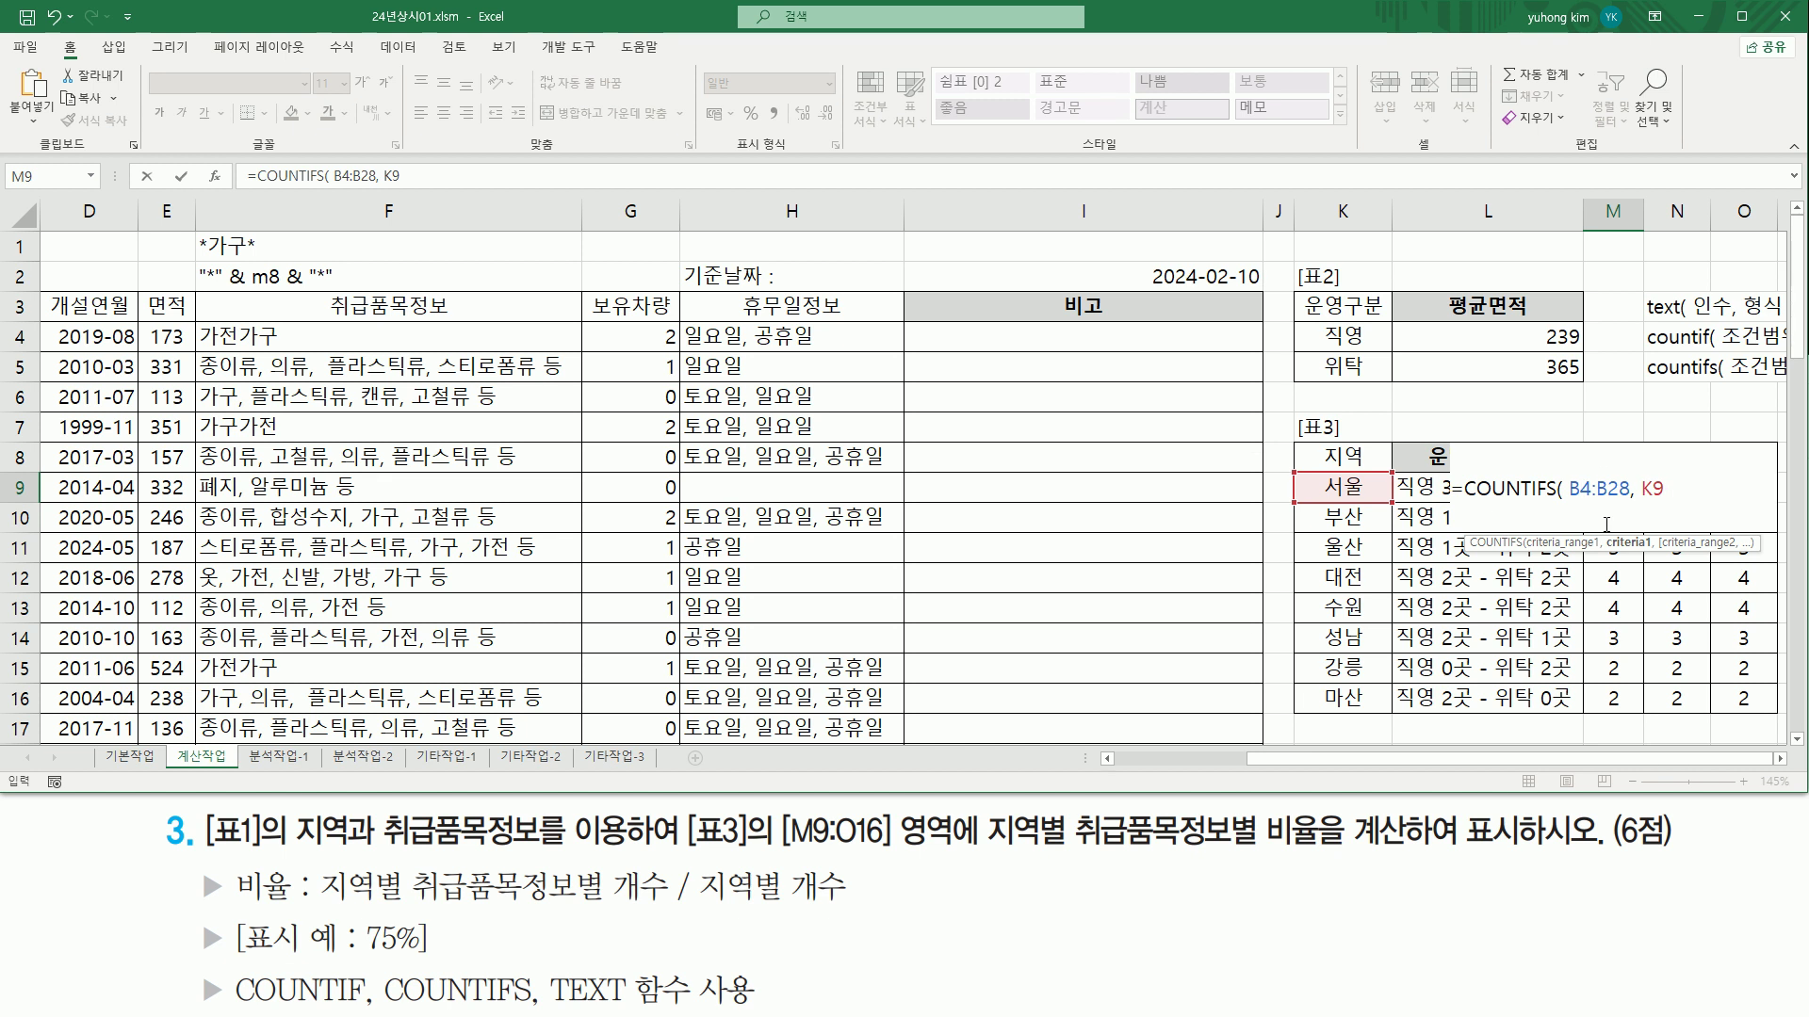
type(",")
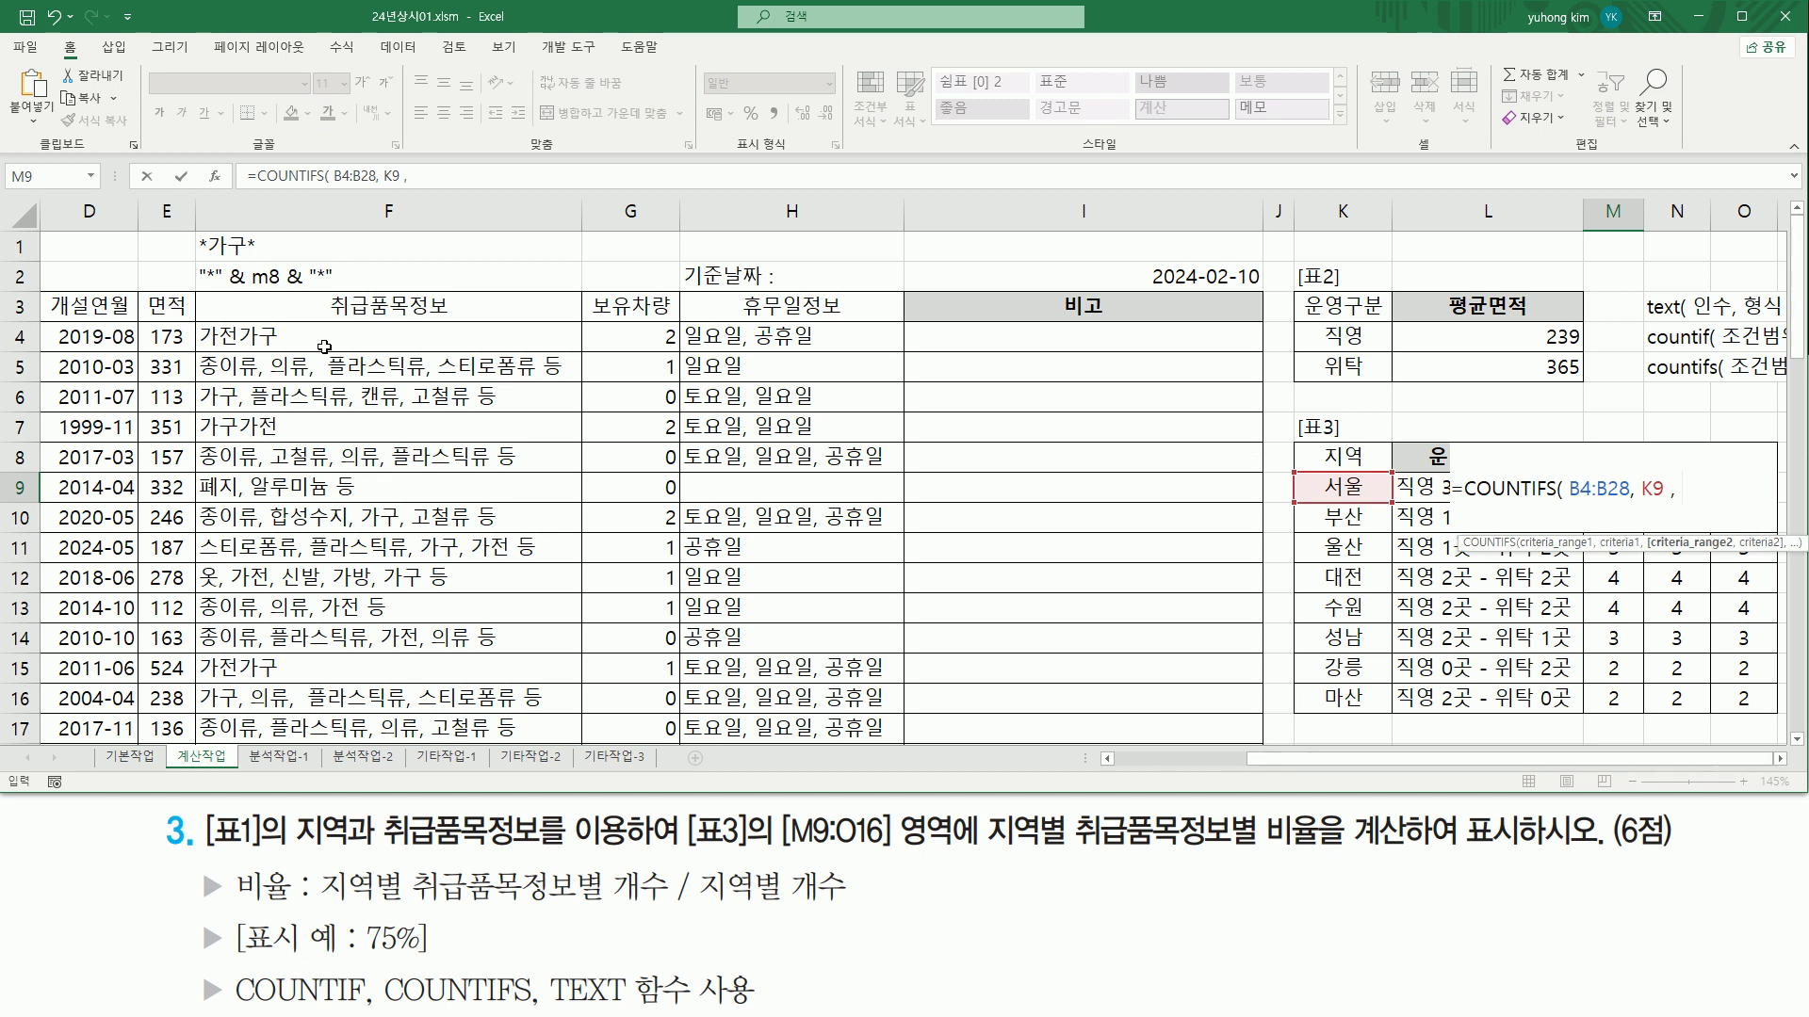
left_click_drag(361, 337, 421, 695)
scroll(1680, 605, "up", 4)
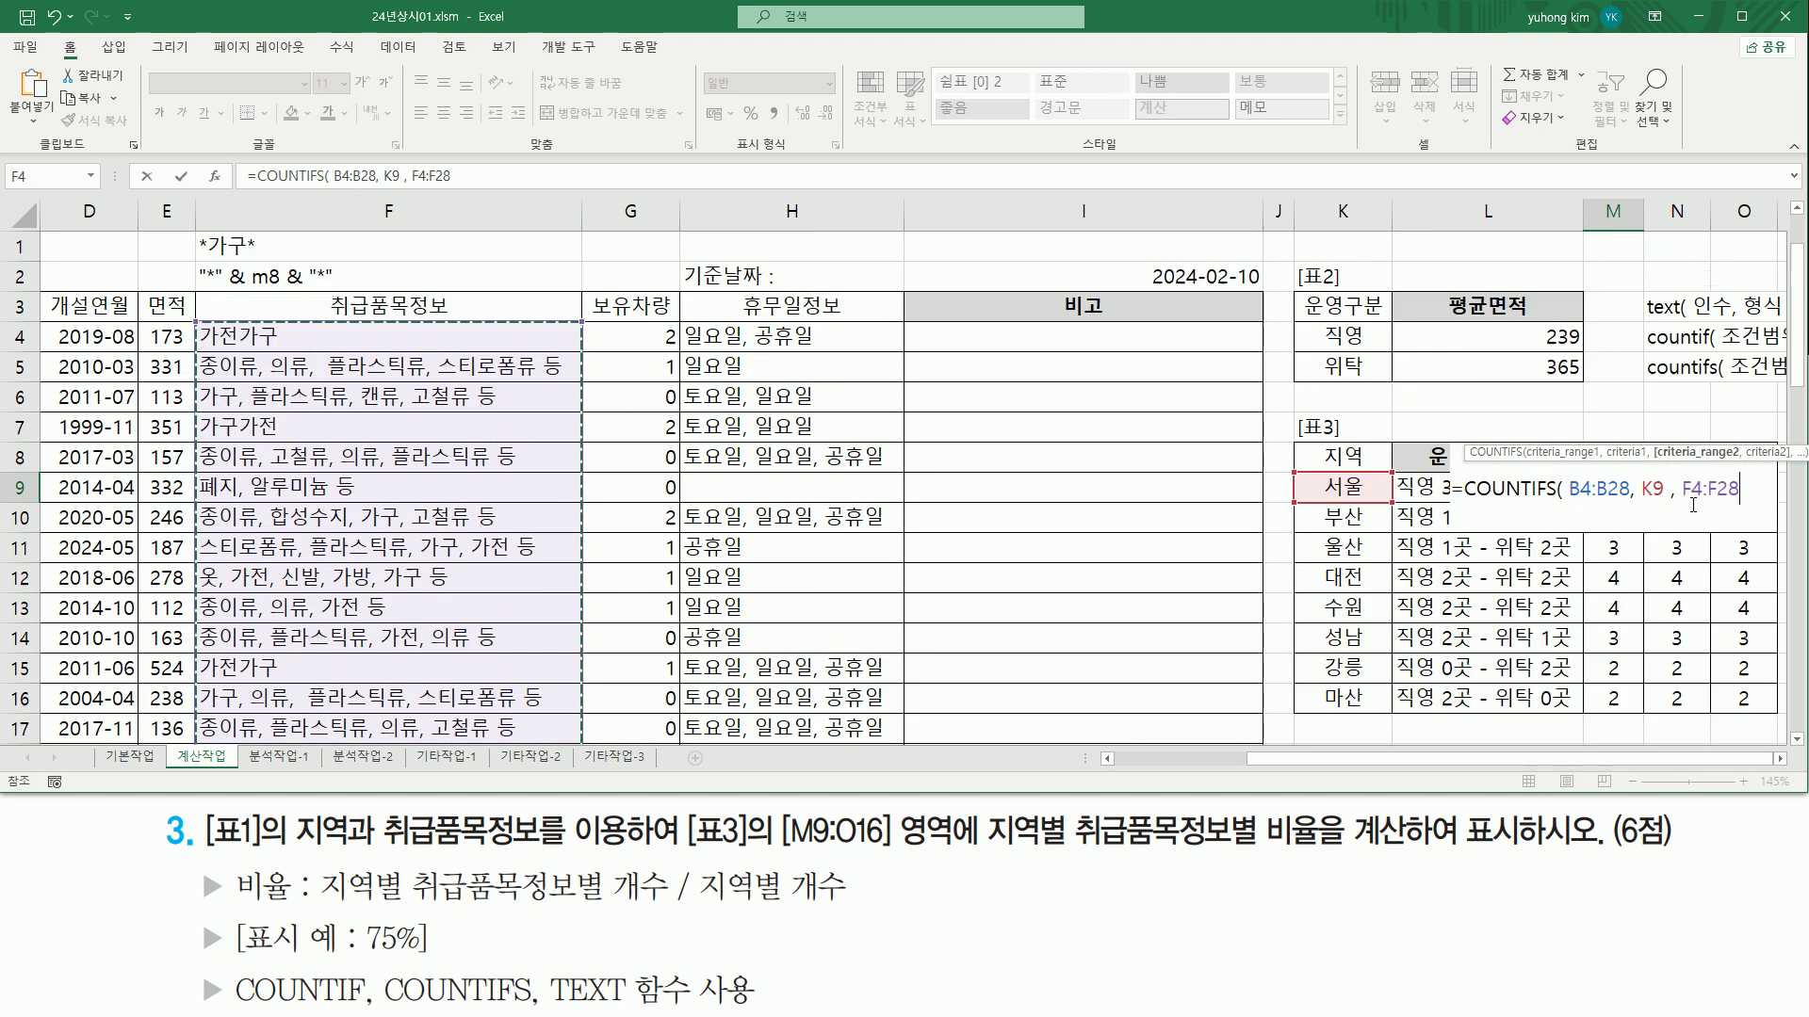
type(",")
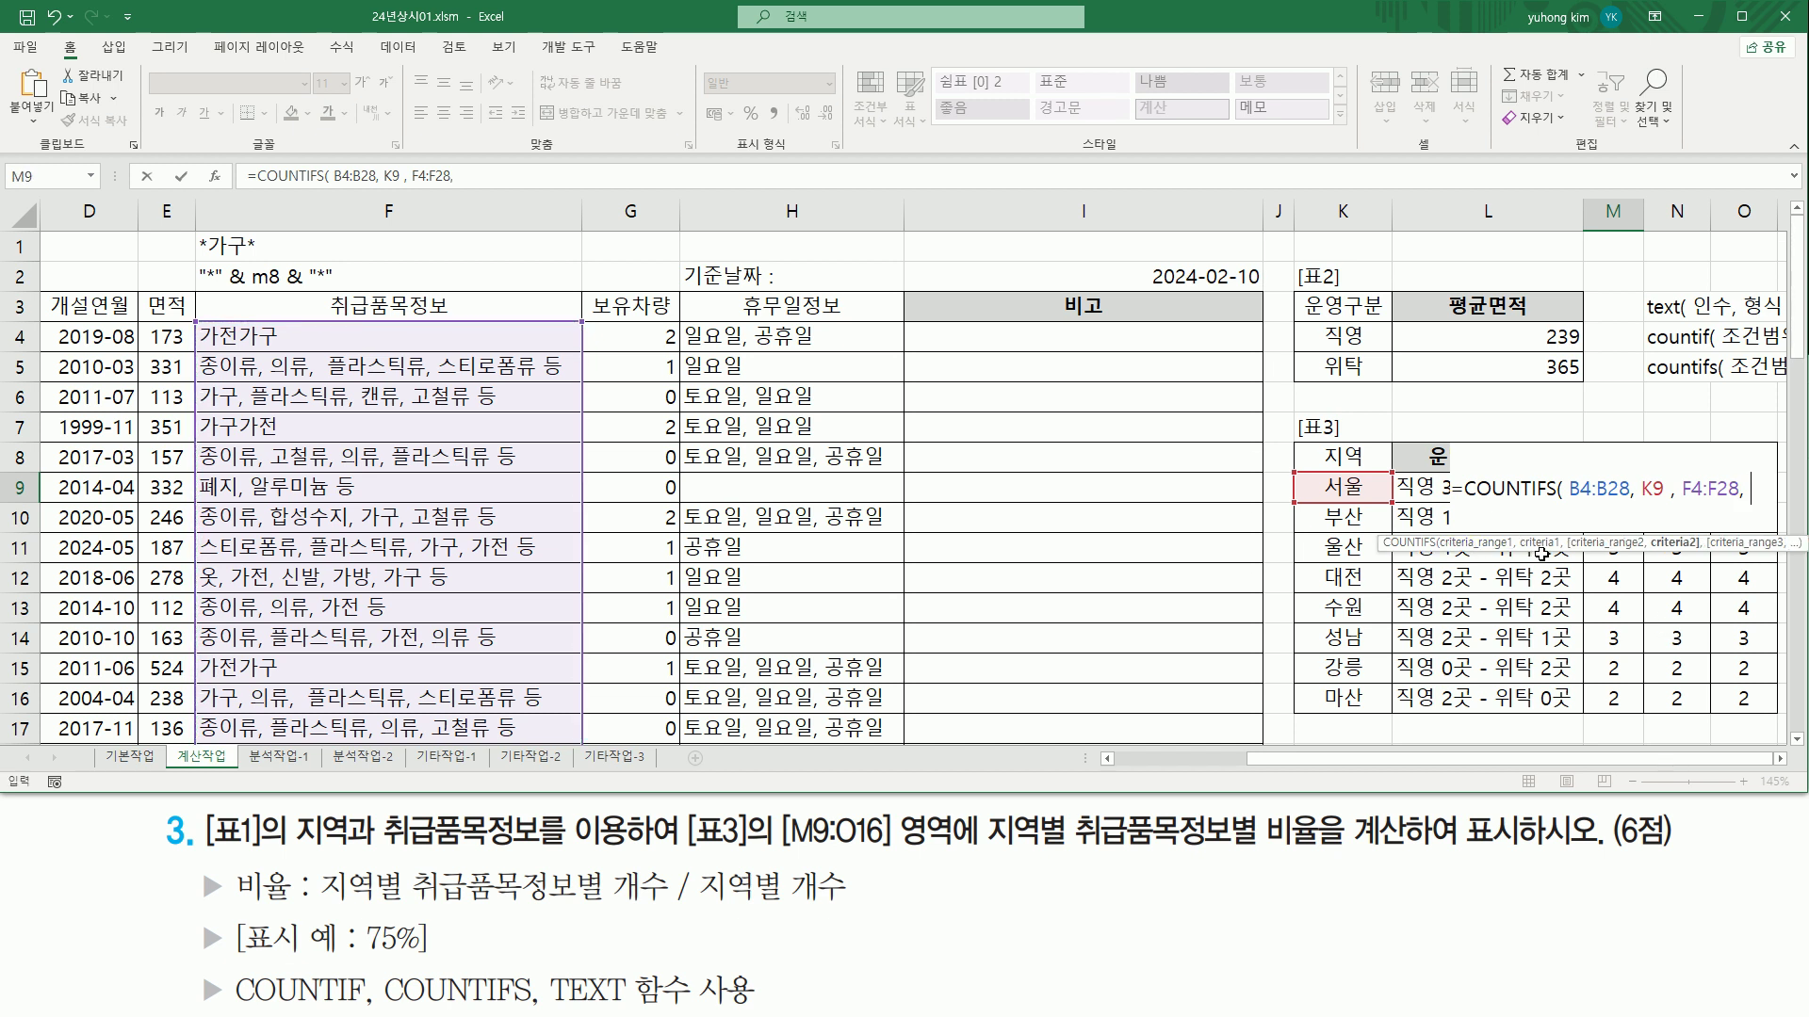
key("Up")
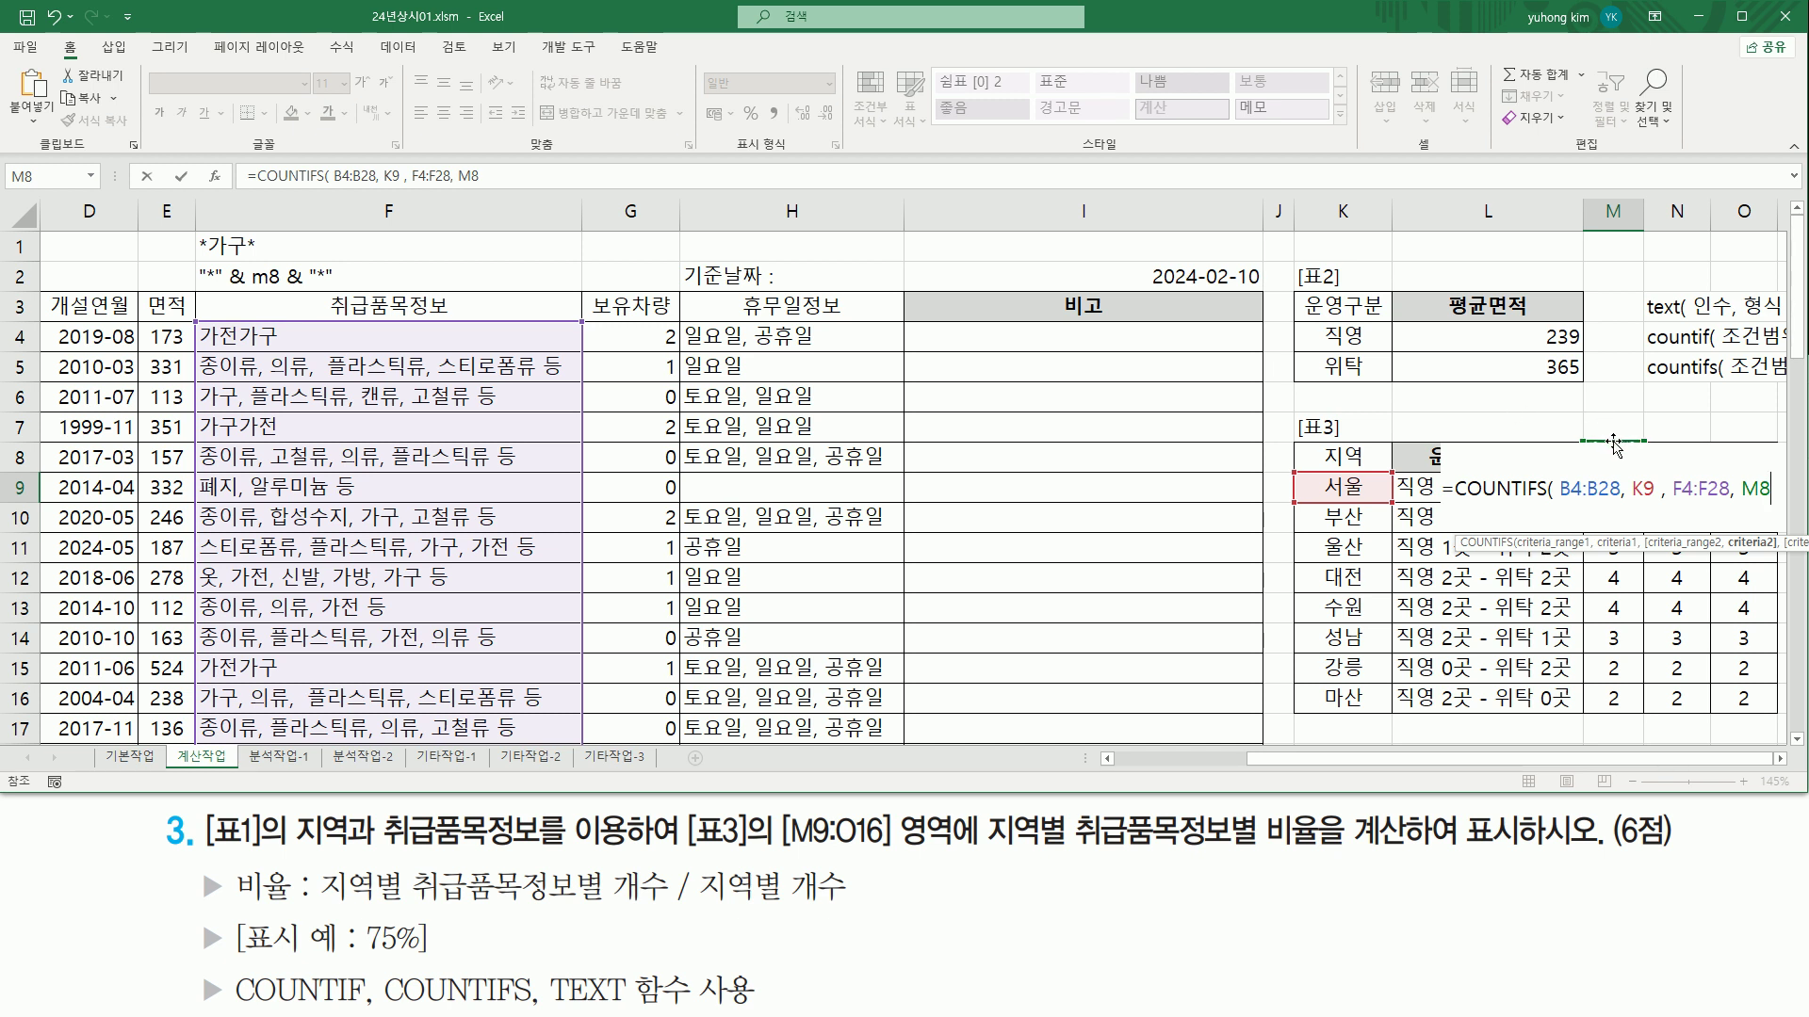
Step: Wrap the second criterion in wildcards as "*" & M8 & "*", close the COUNTIFS function and confirm the M9 formula
left_click(1780, 759)
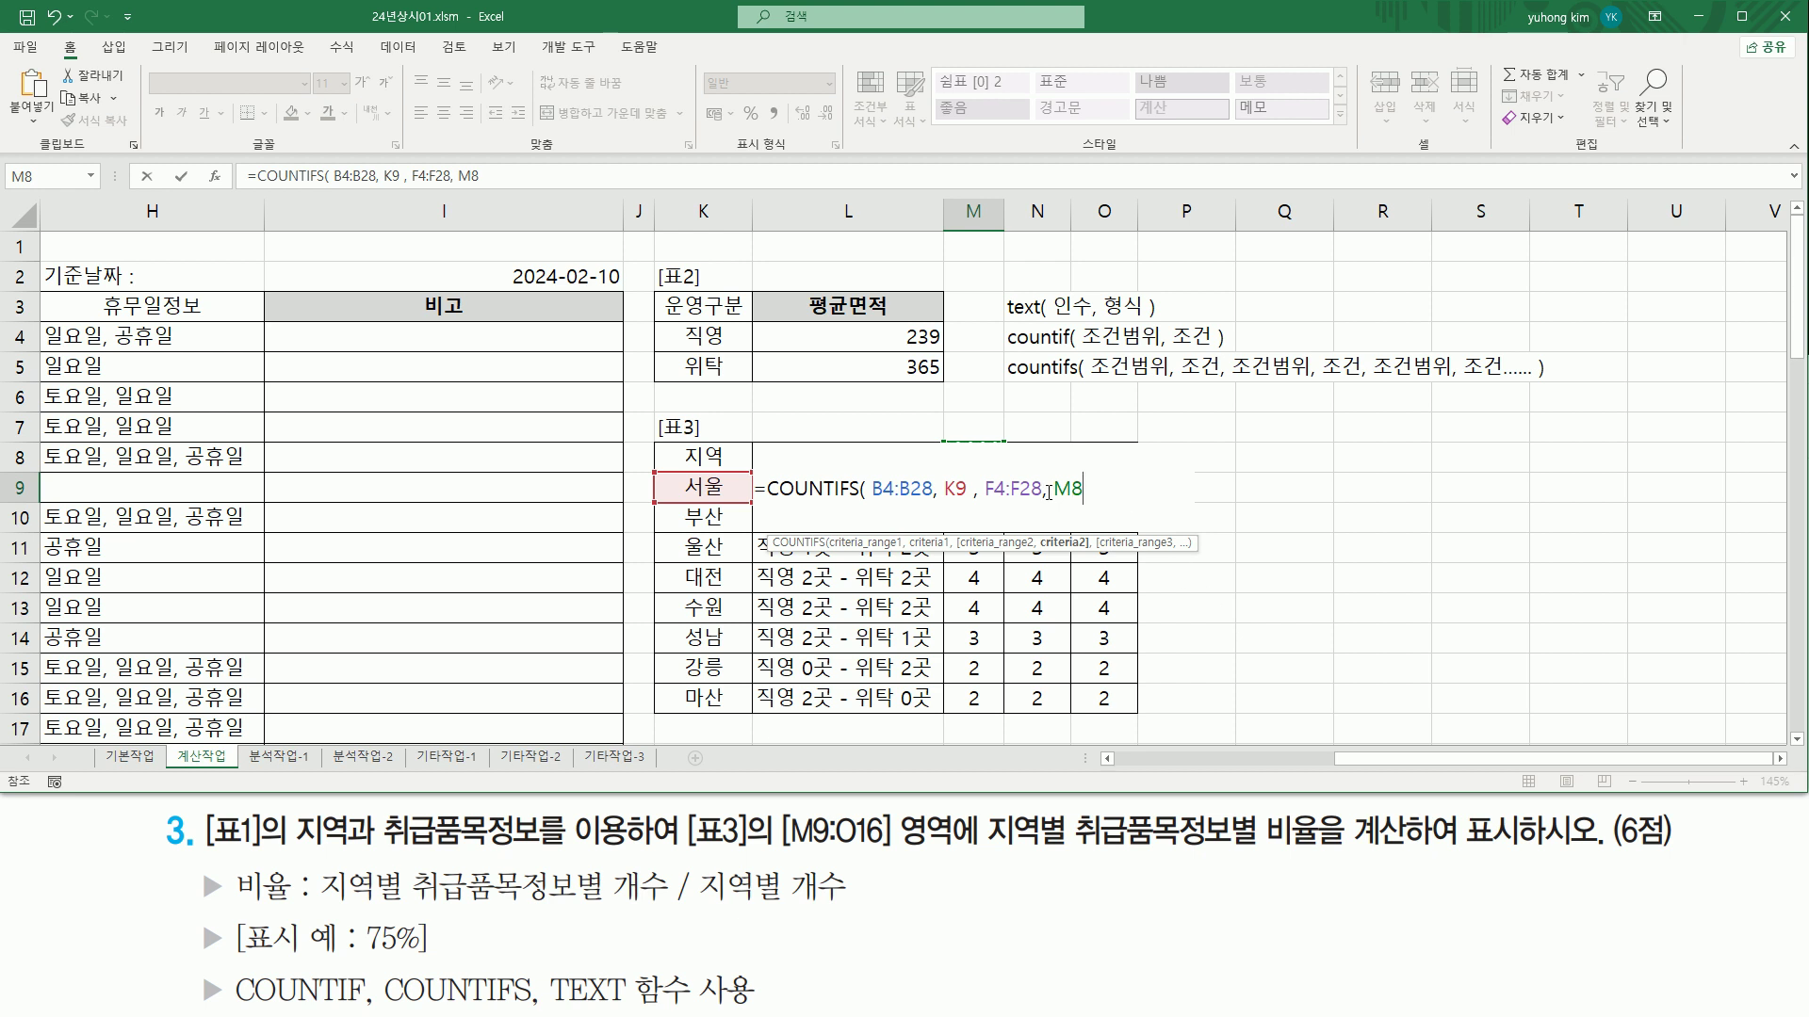
left_click_drag(984, 490, 1117, 487)
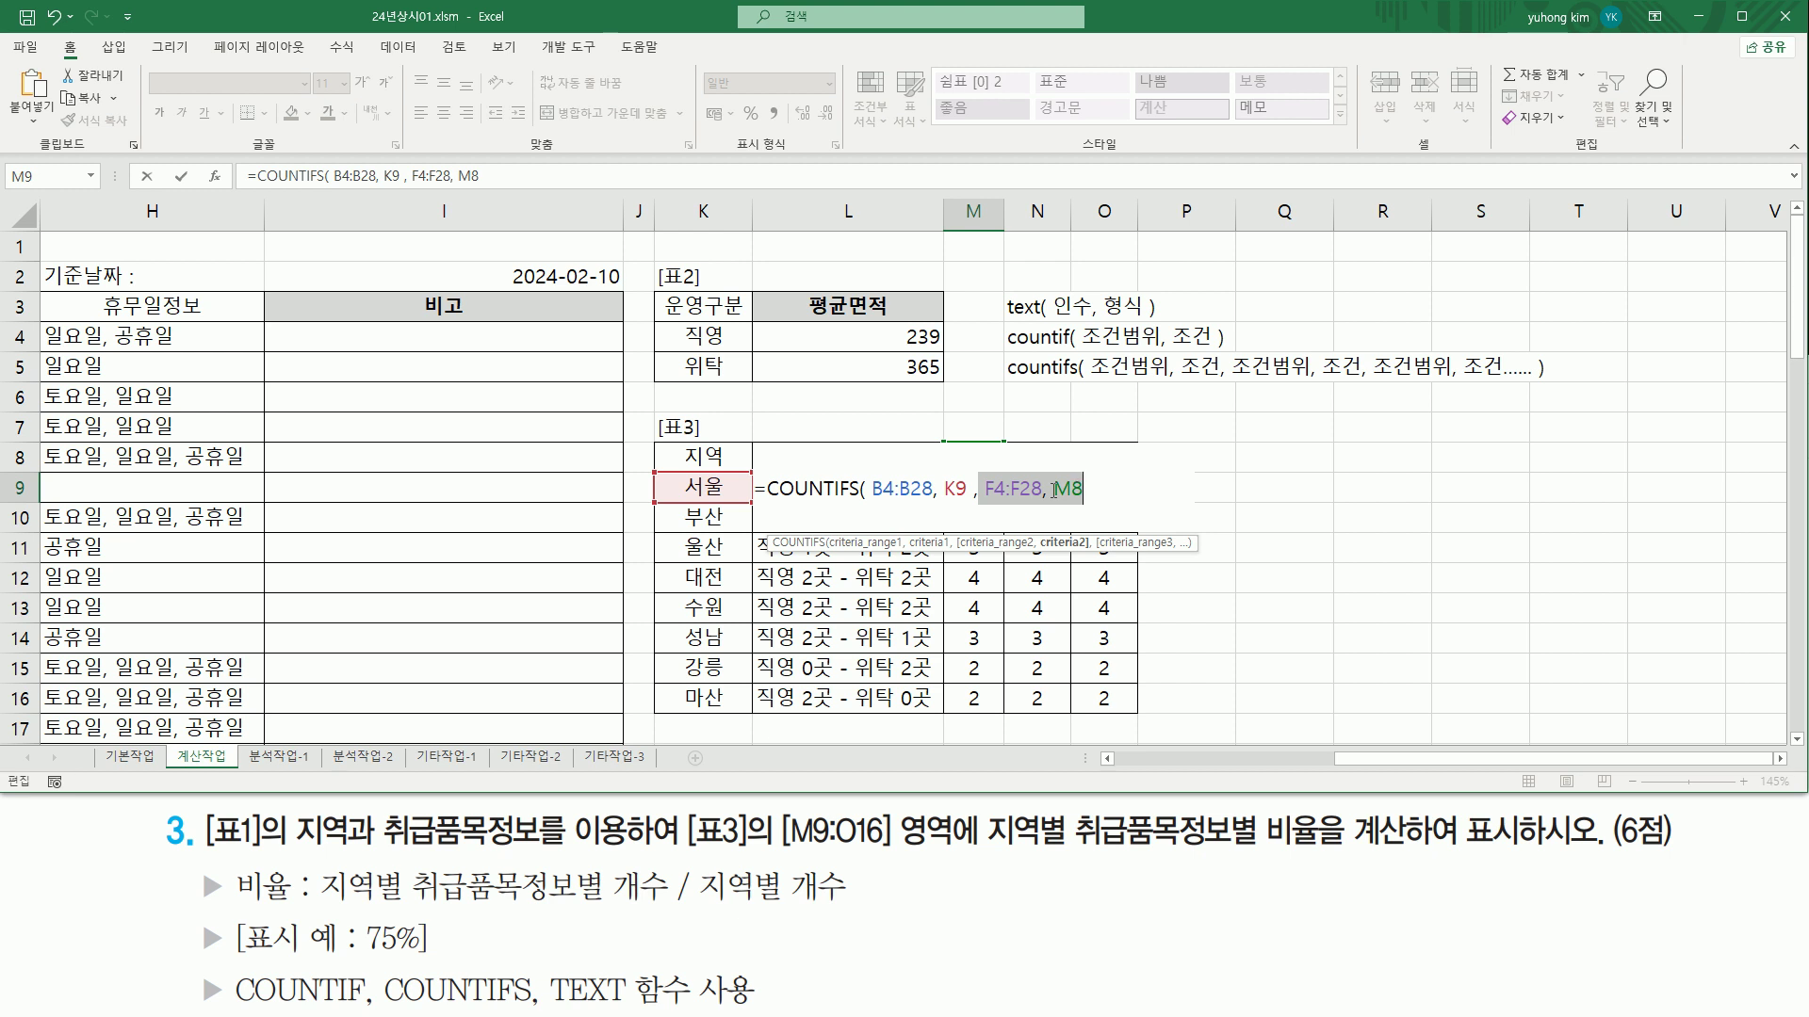
left_click(1053, 490)
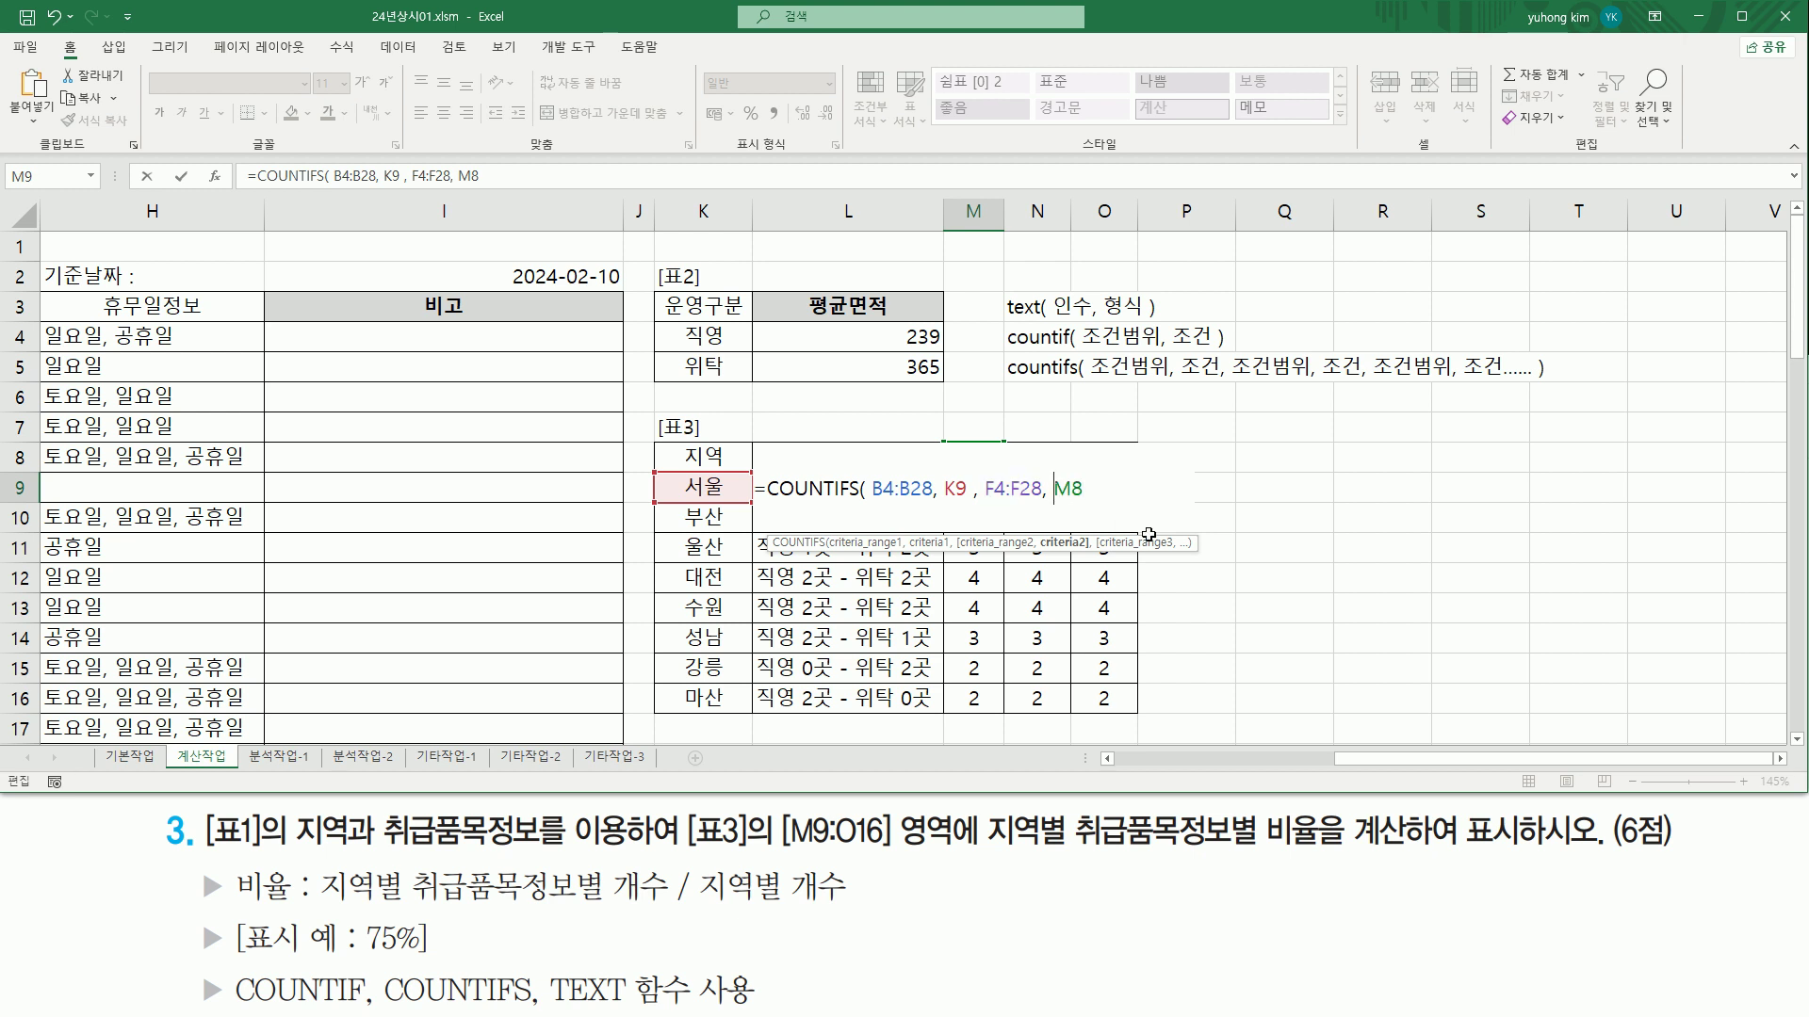
type("\"*\" & M8 & \"*")
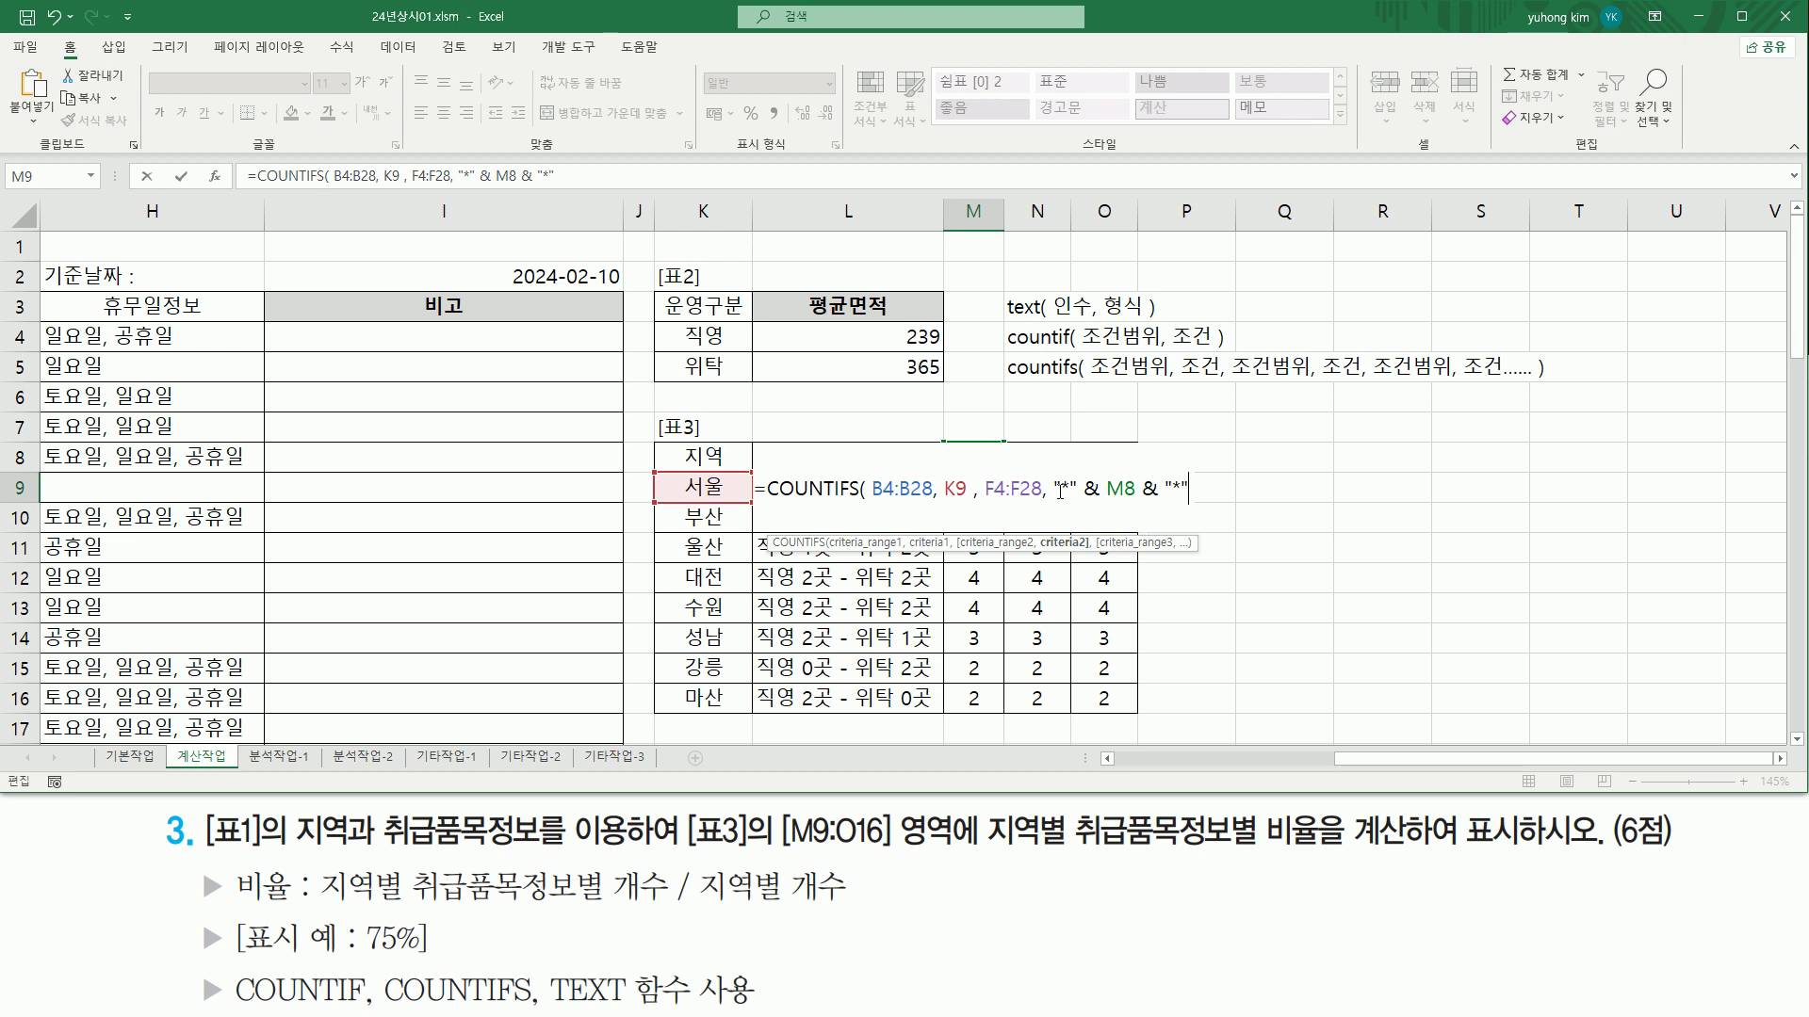
key("BackSpace")
left_click(1172, 491)
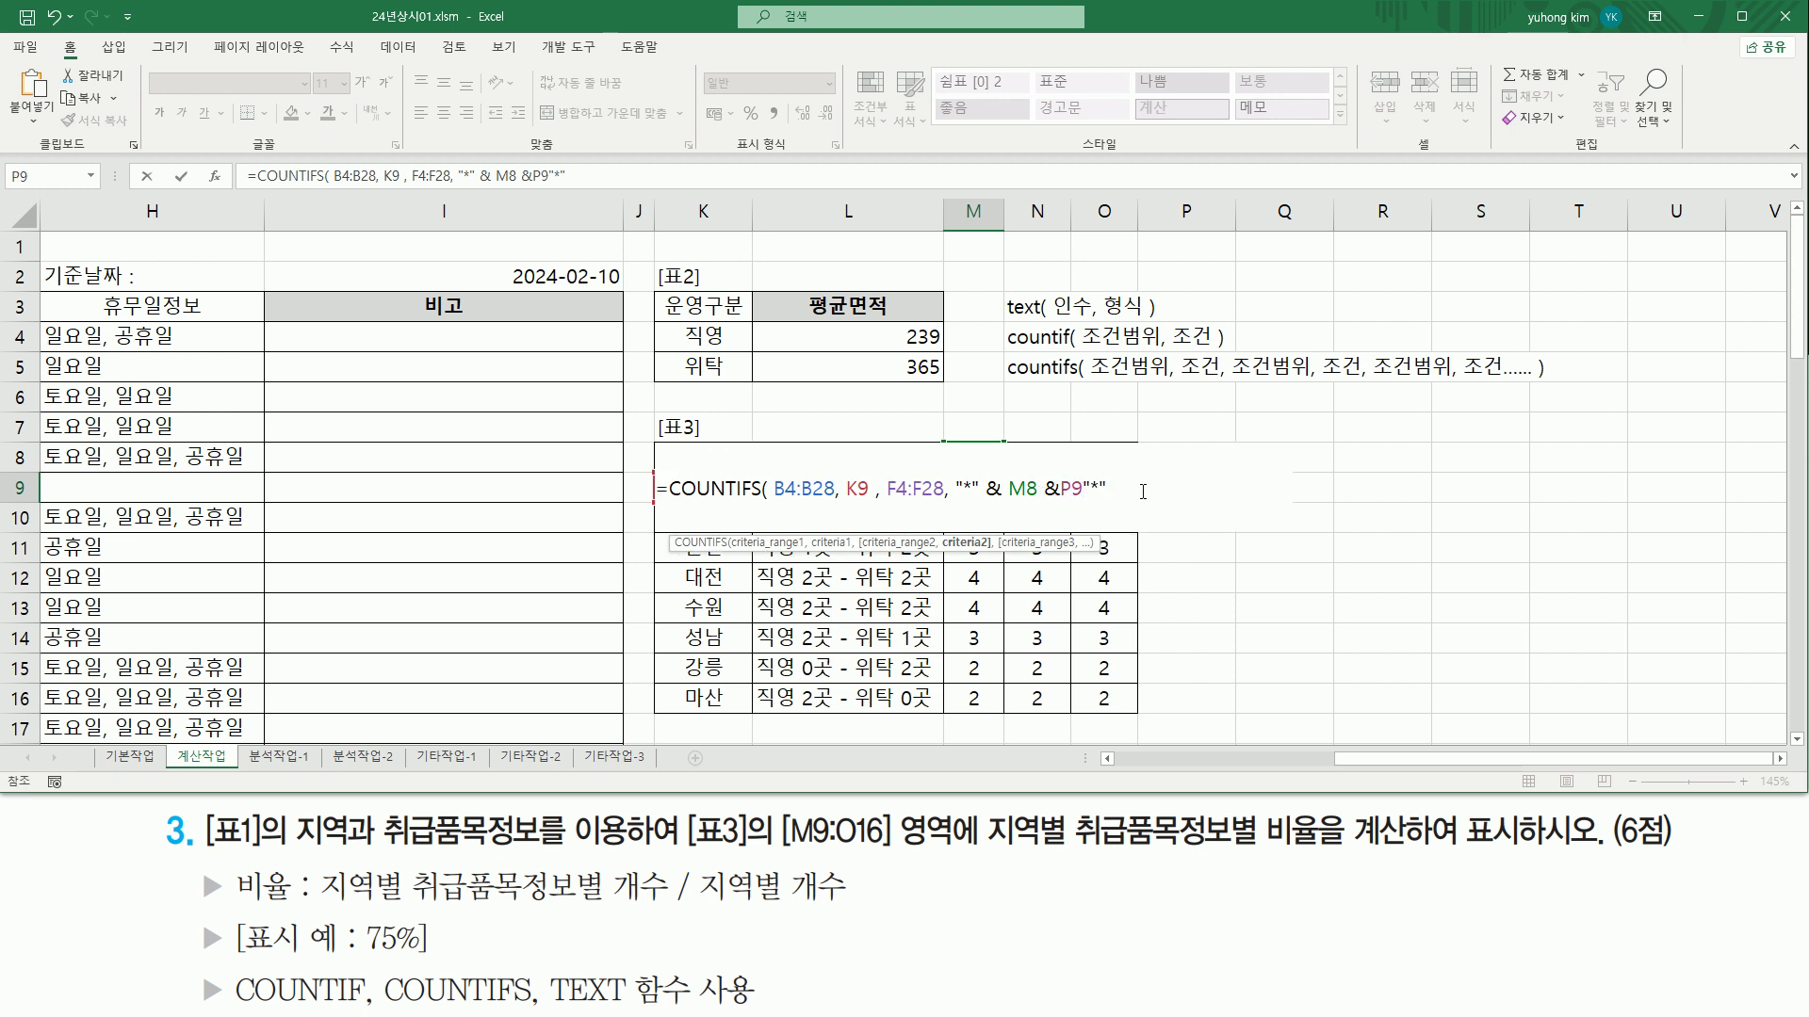
key("ctrl+z")
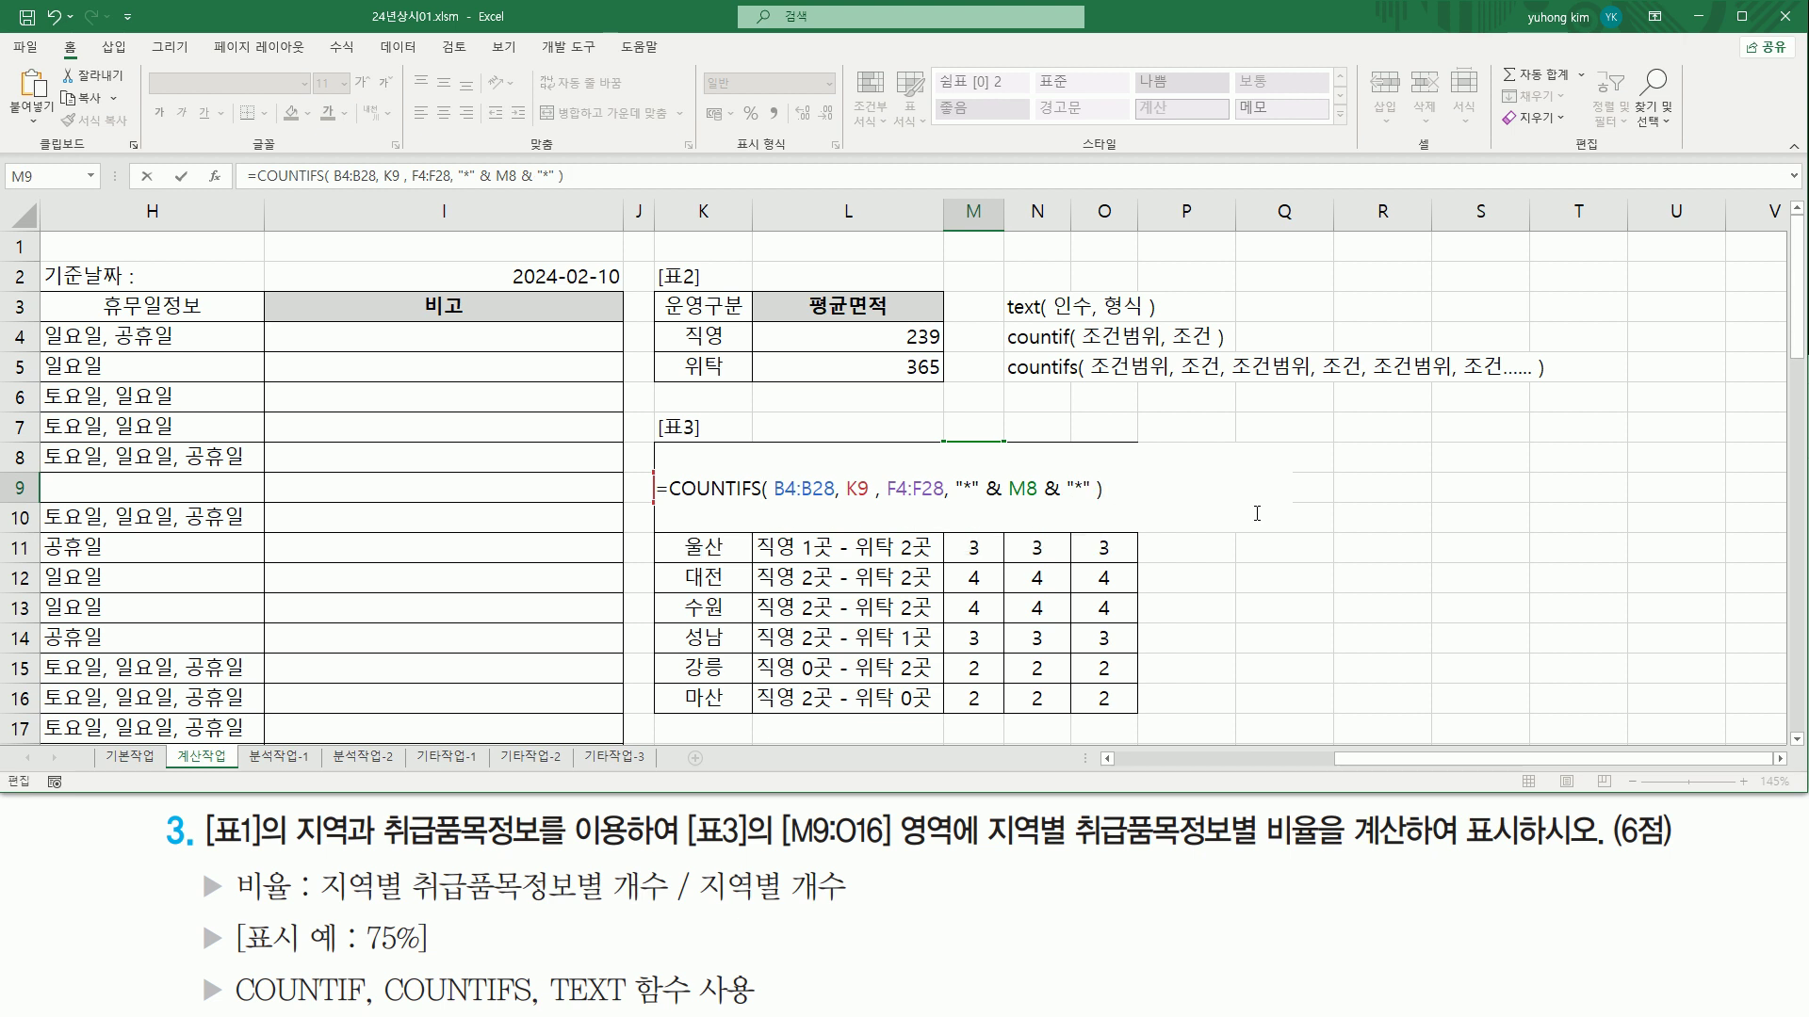
key("BackSpace")
key("Return")
left_click(977, 485)
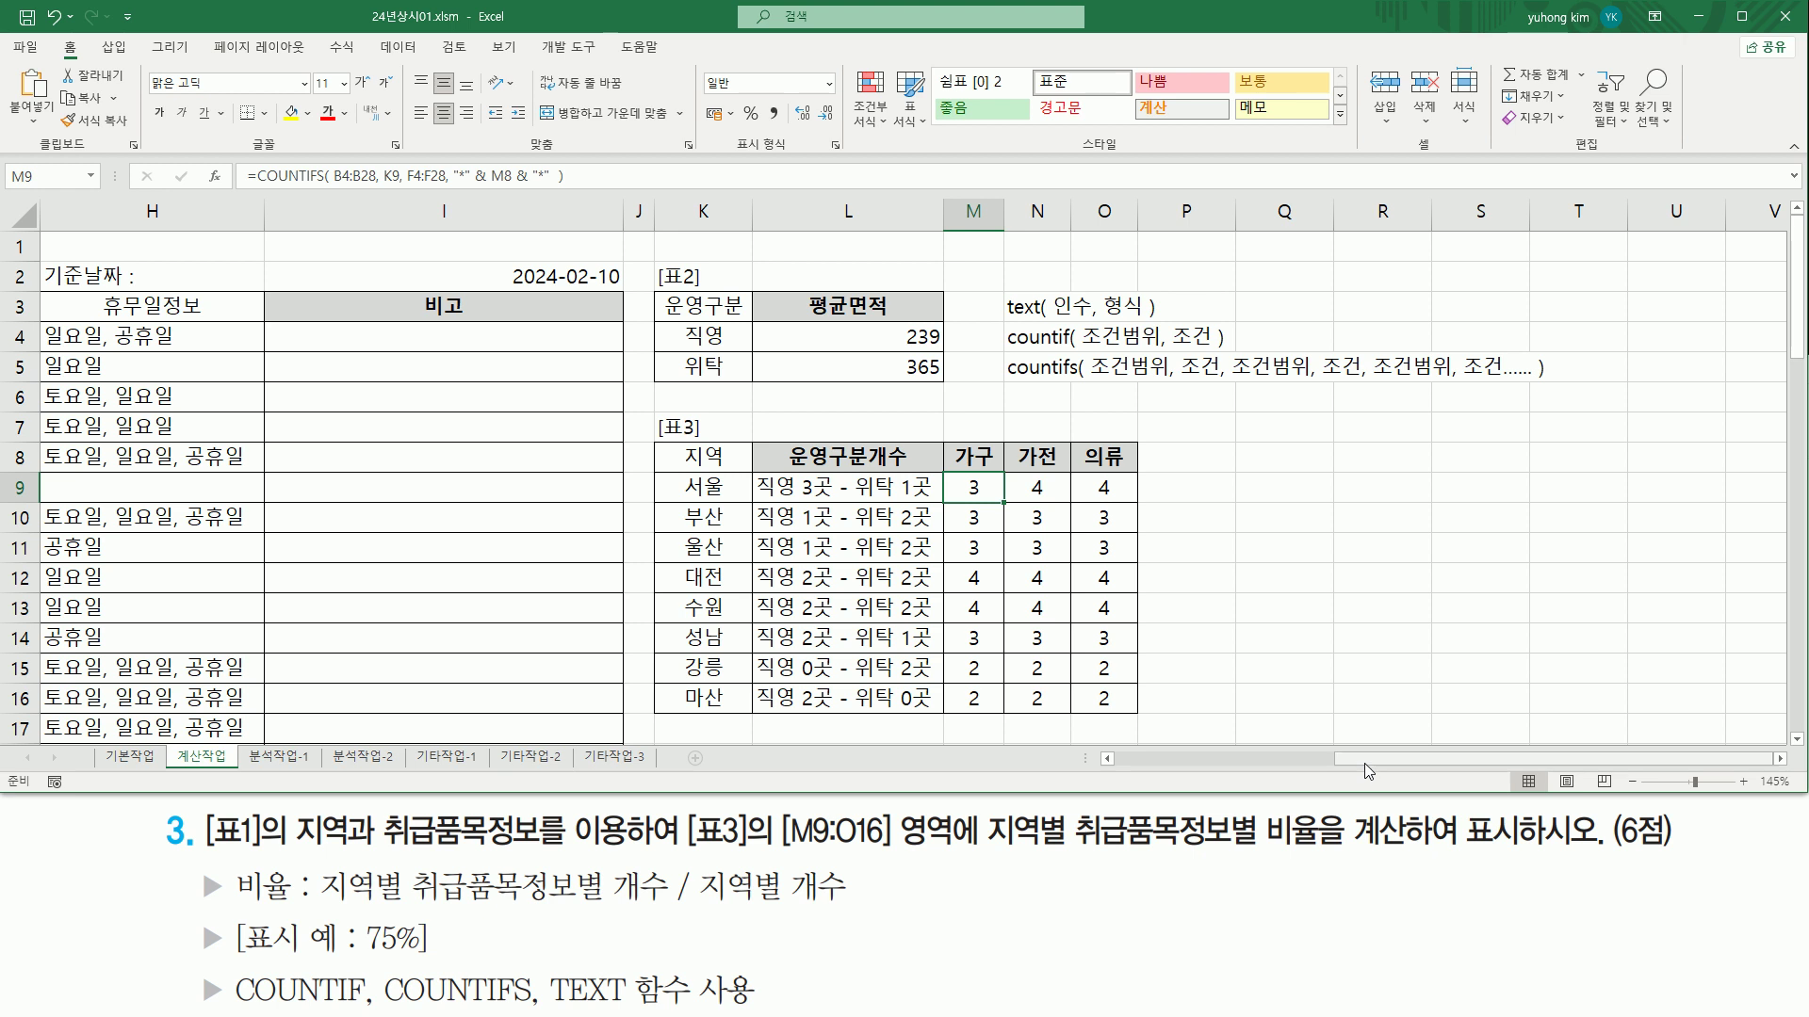
Step: Check the M9 count against the 서울 rows of [표1] whose 취급품목정보 contains 가구
left_click_drag(961, 475, 985, 500)
left_click_drag(676, 477, 726, 497)
left_click_drag(1361, 764, 1108, 763)
scroll(747, 566, "down", 2)
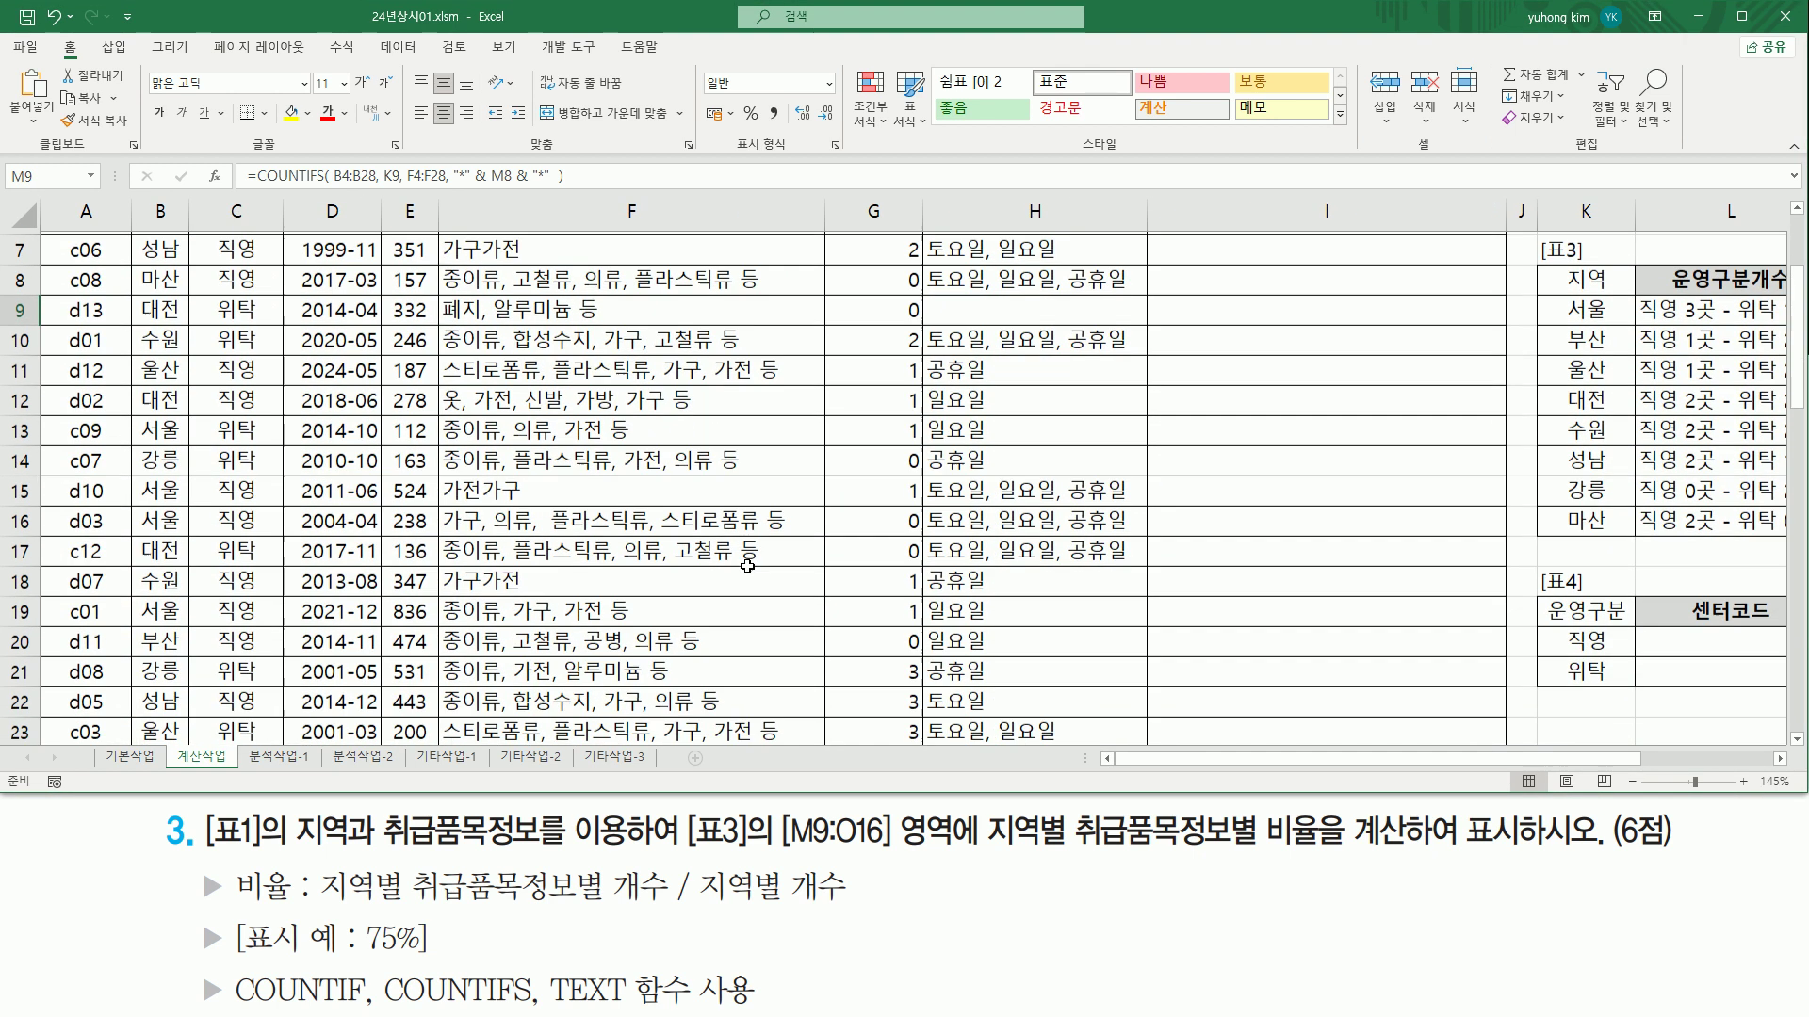
scroll(743, 588, "down", 1)
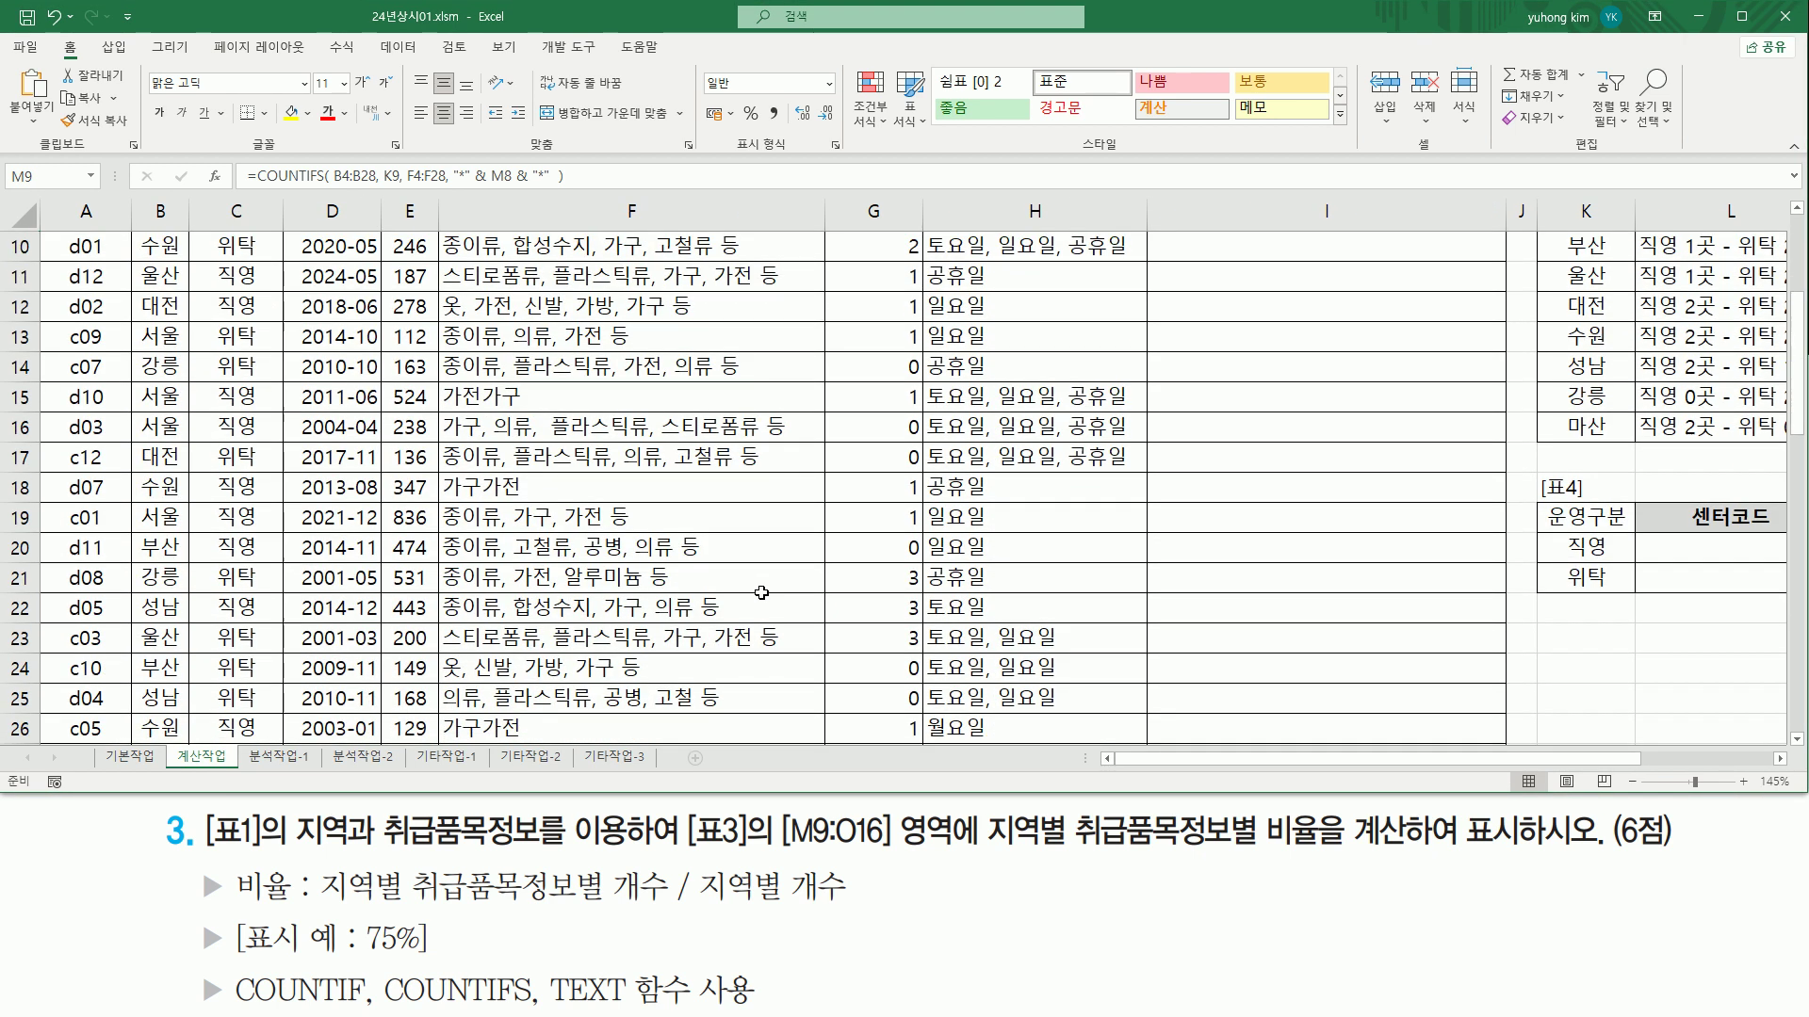
mouse_move(134, 325)
left_mouse_down()
mouse_move(179, 352)
mouse_move(164, 417)
mouse_move(179, 437)
left_mouse_up()
left_click_drag(136, 504, 186, 532)
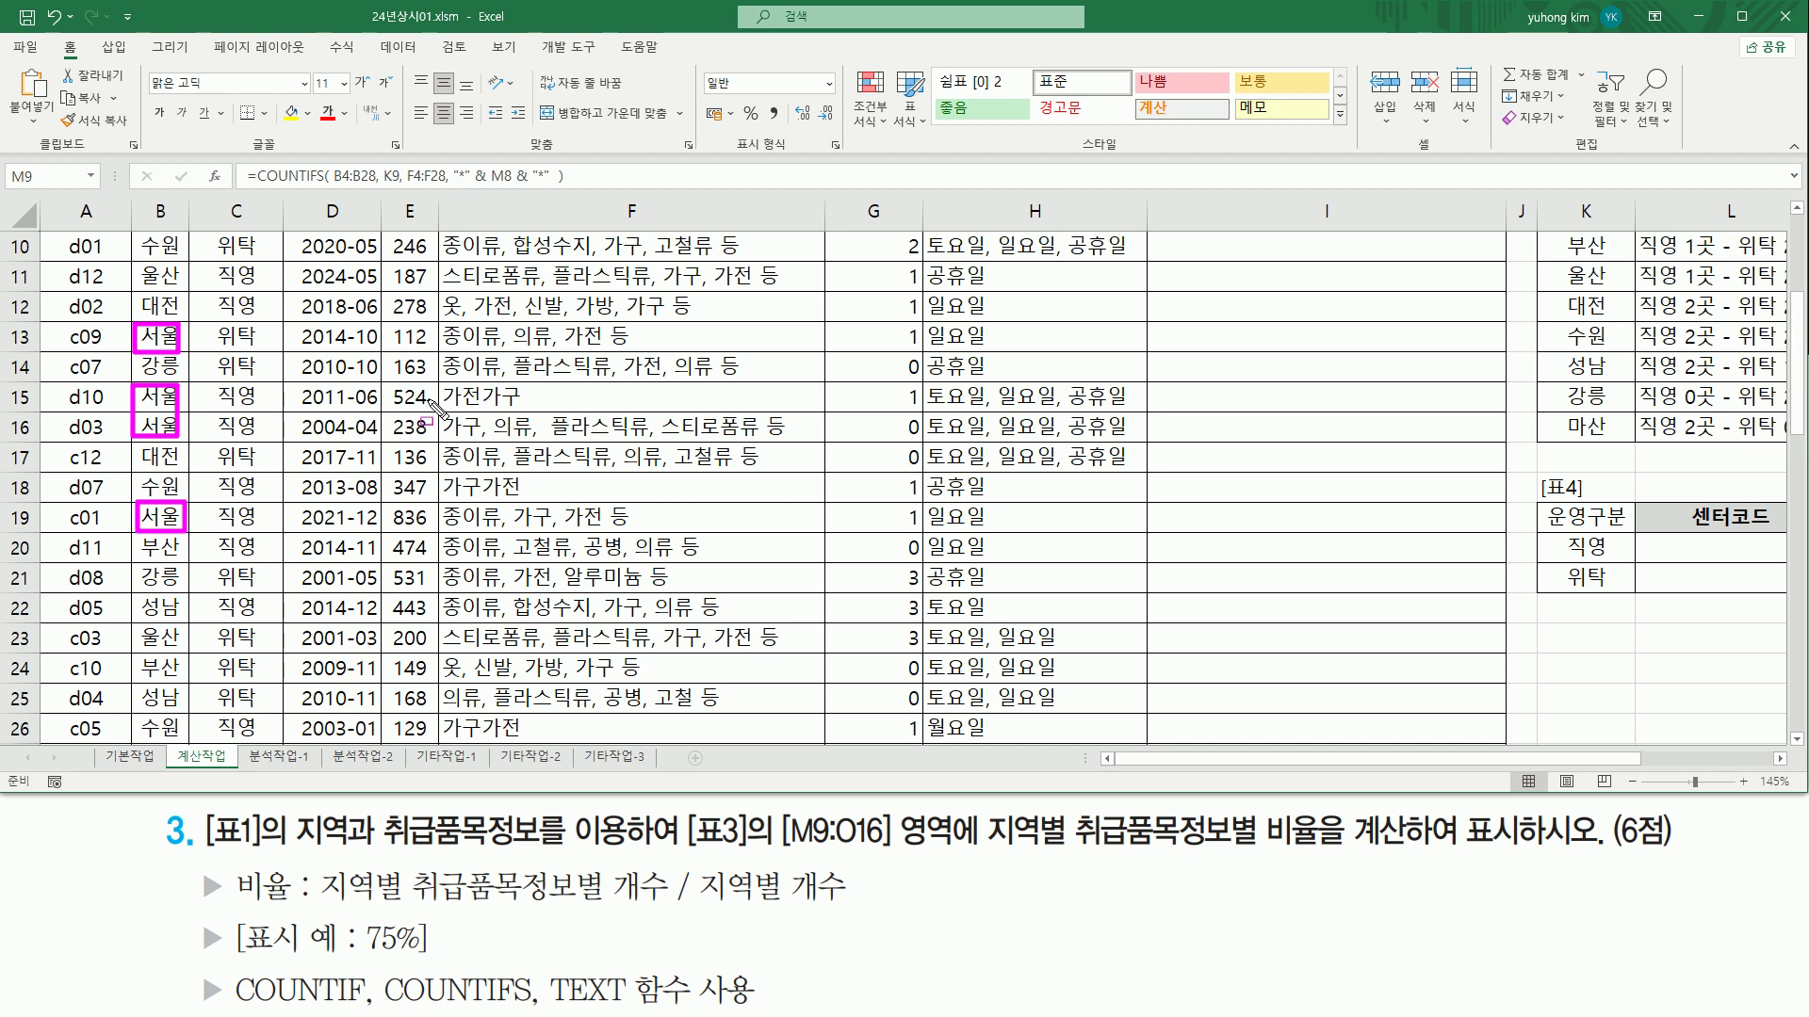
mouse_move(480, 408)
left_mouse_down()
mouse_move(525, 407)
mouse_move(475, 438)
left_mouse_up()
left_click_drag(513, 533, 557, 533)
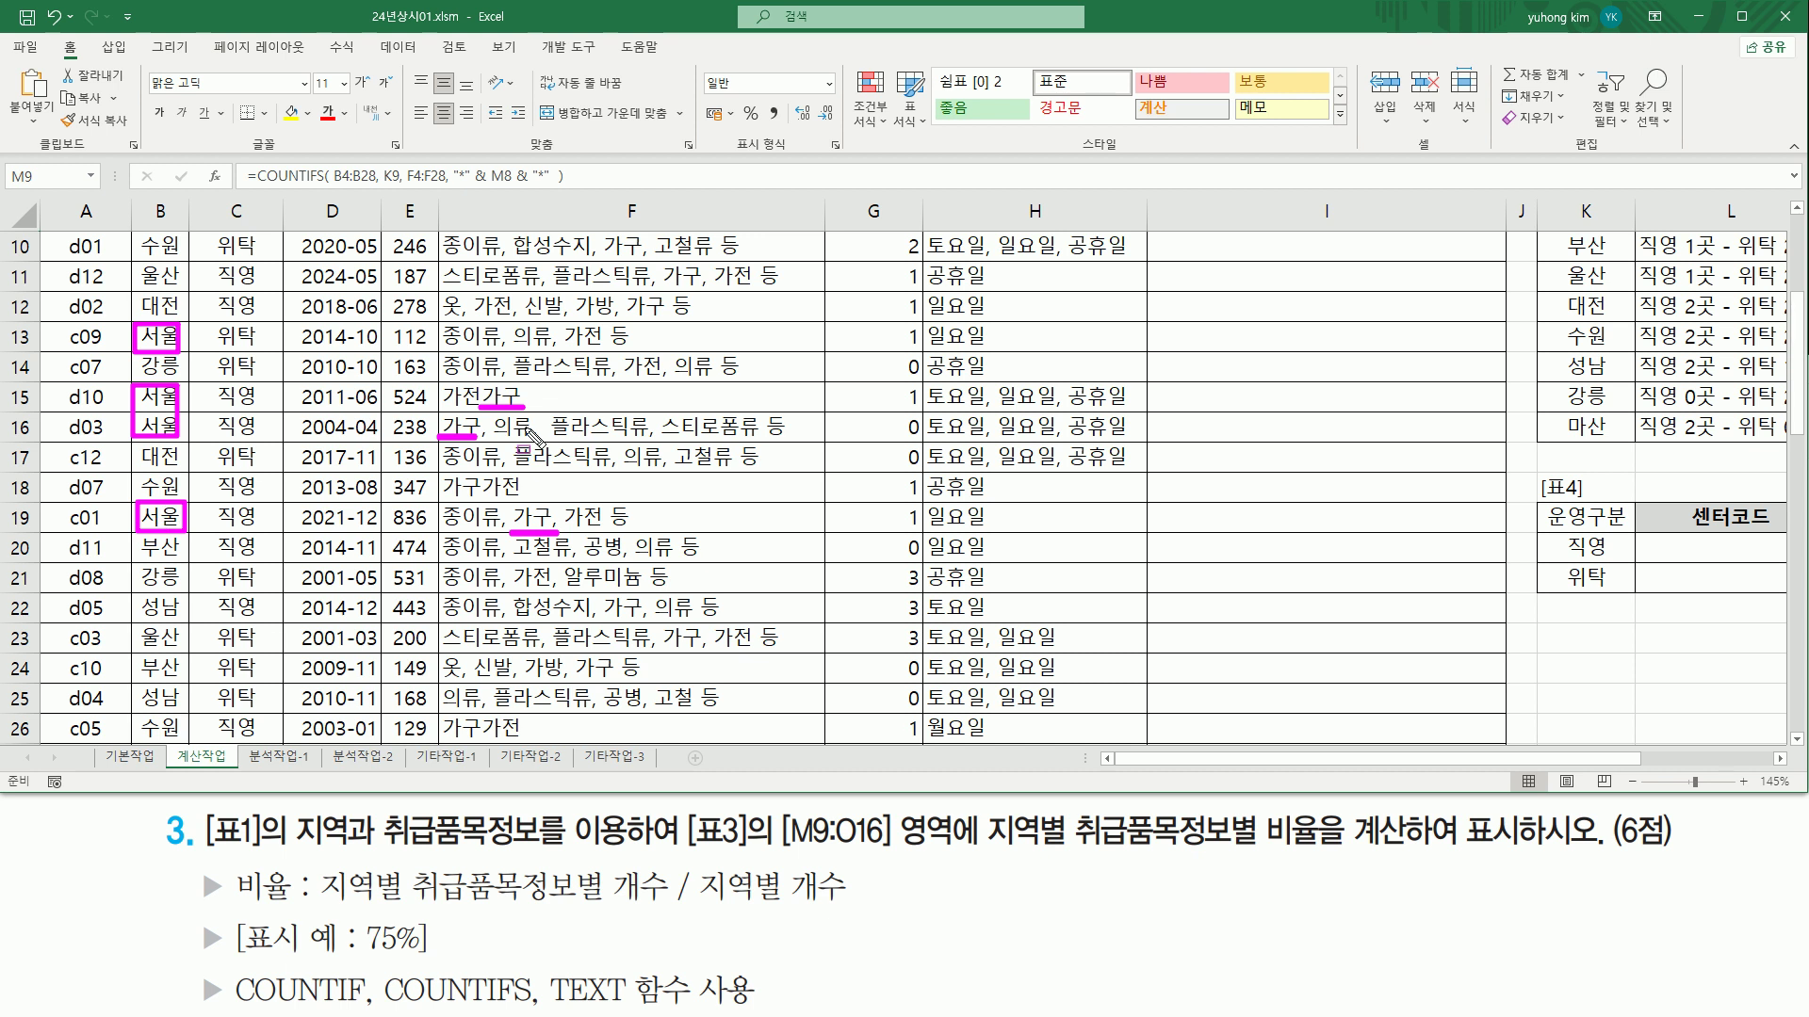
key("Escape")
Step: Make both COUNTIFS criteria ranges in M9 absolute as $B$4:$B$28 and $F$4:$F$28
left_click(1779, 758)
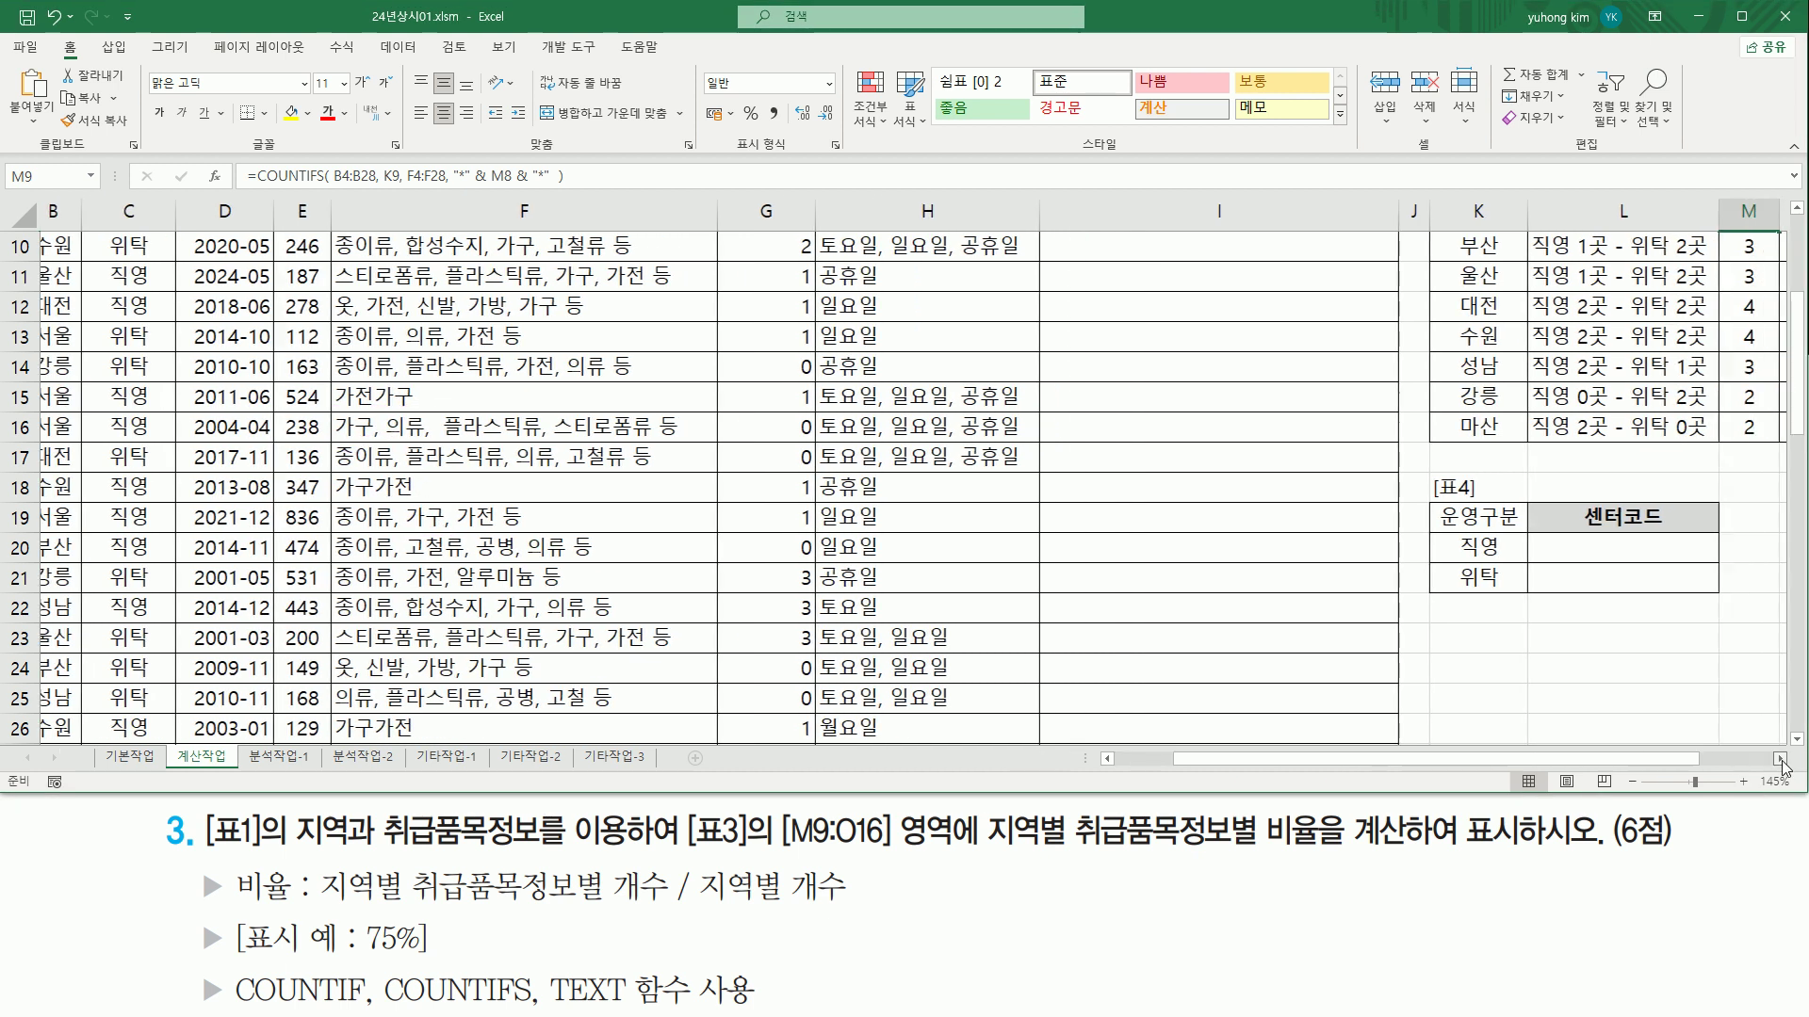
scroll(1553, 383, "up", 1)
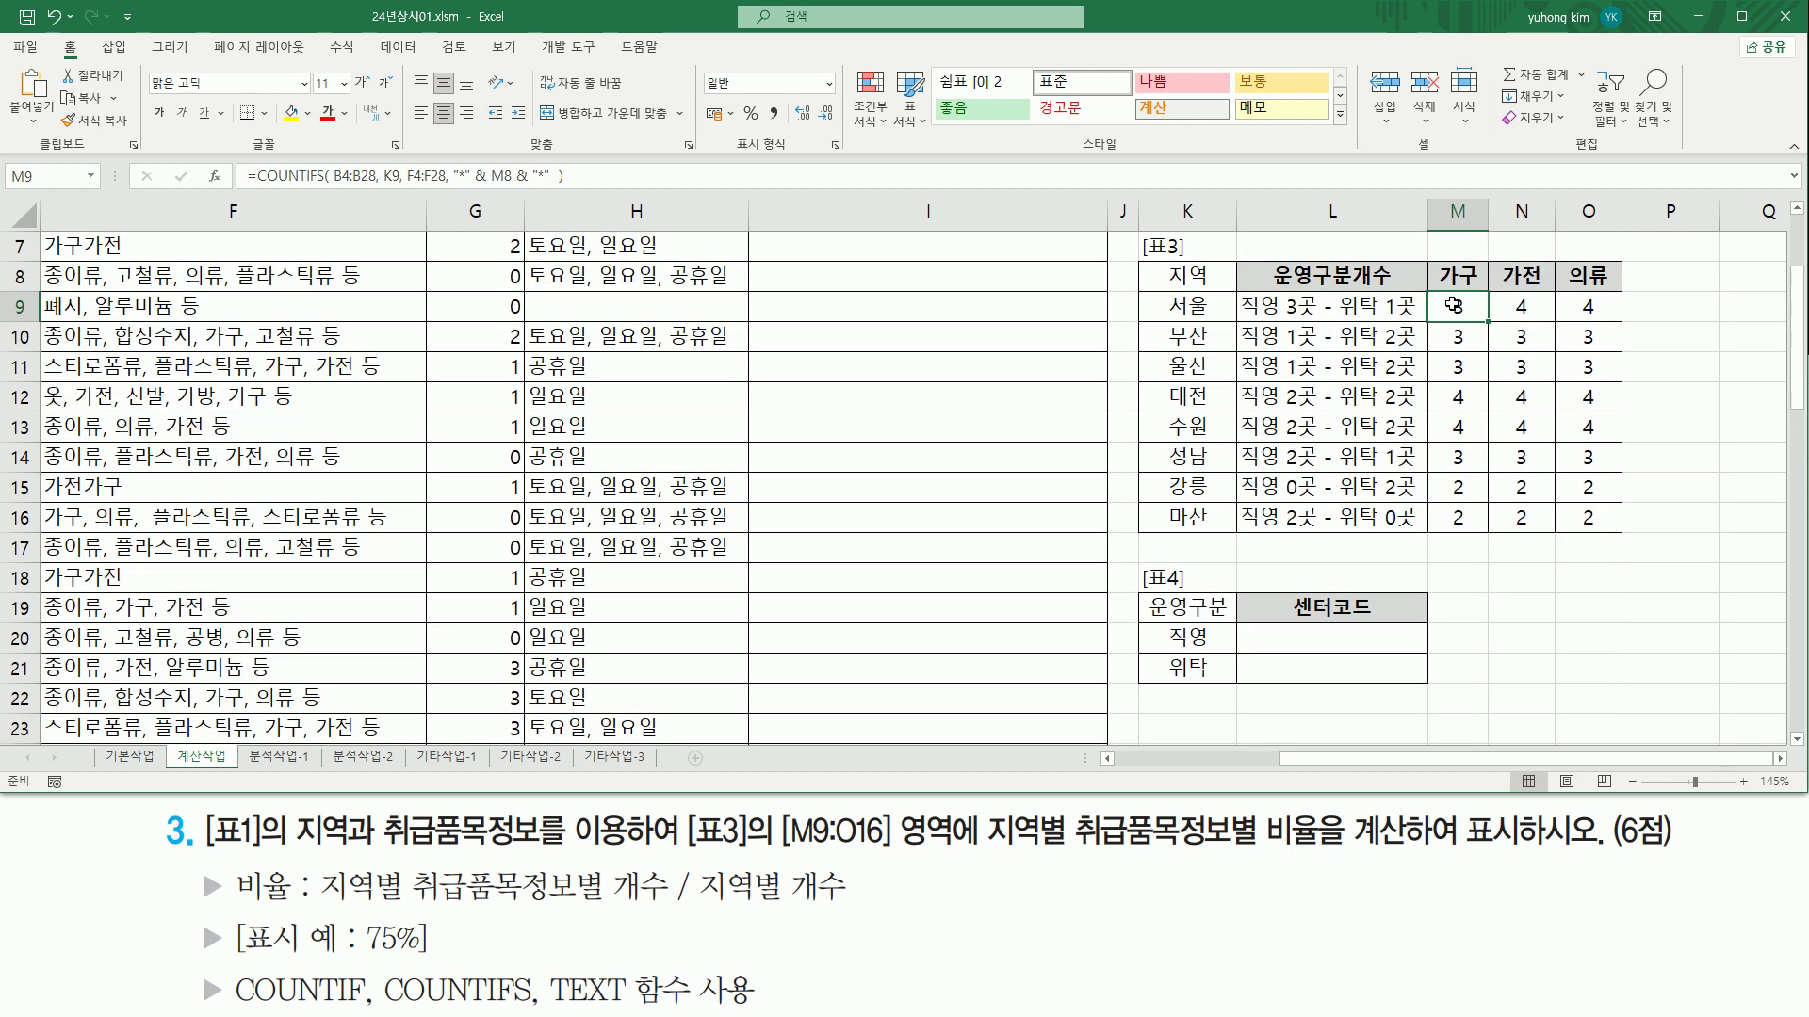
left_click_drag(1434, 287, 1484, 319)
key("Escape")
double_click(1457, 306)
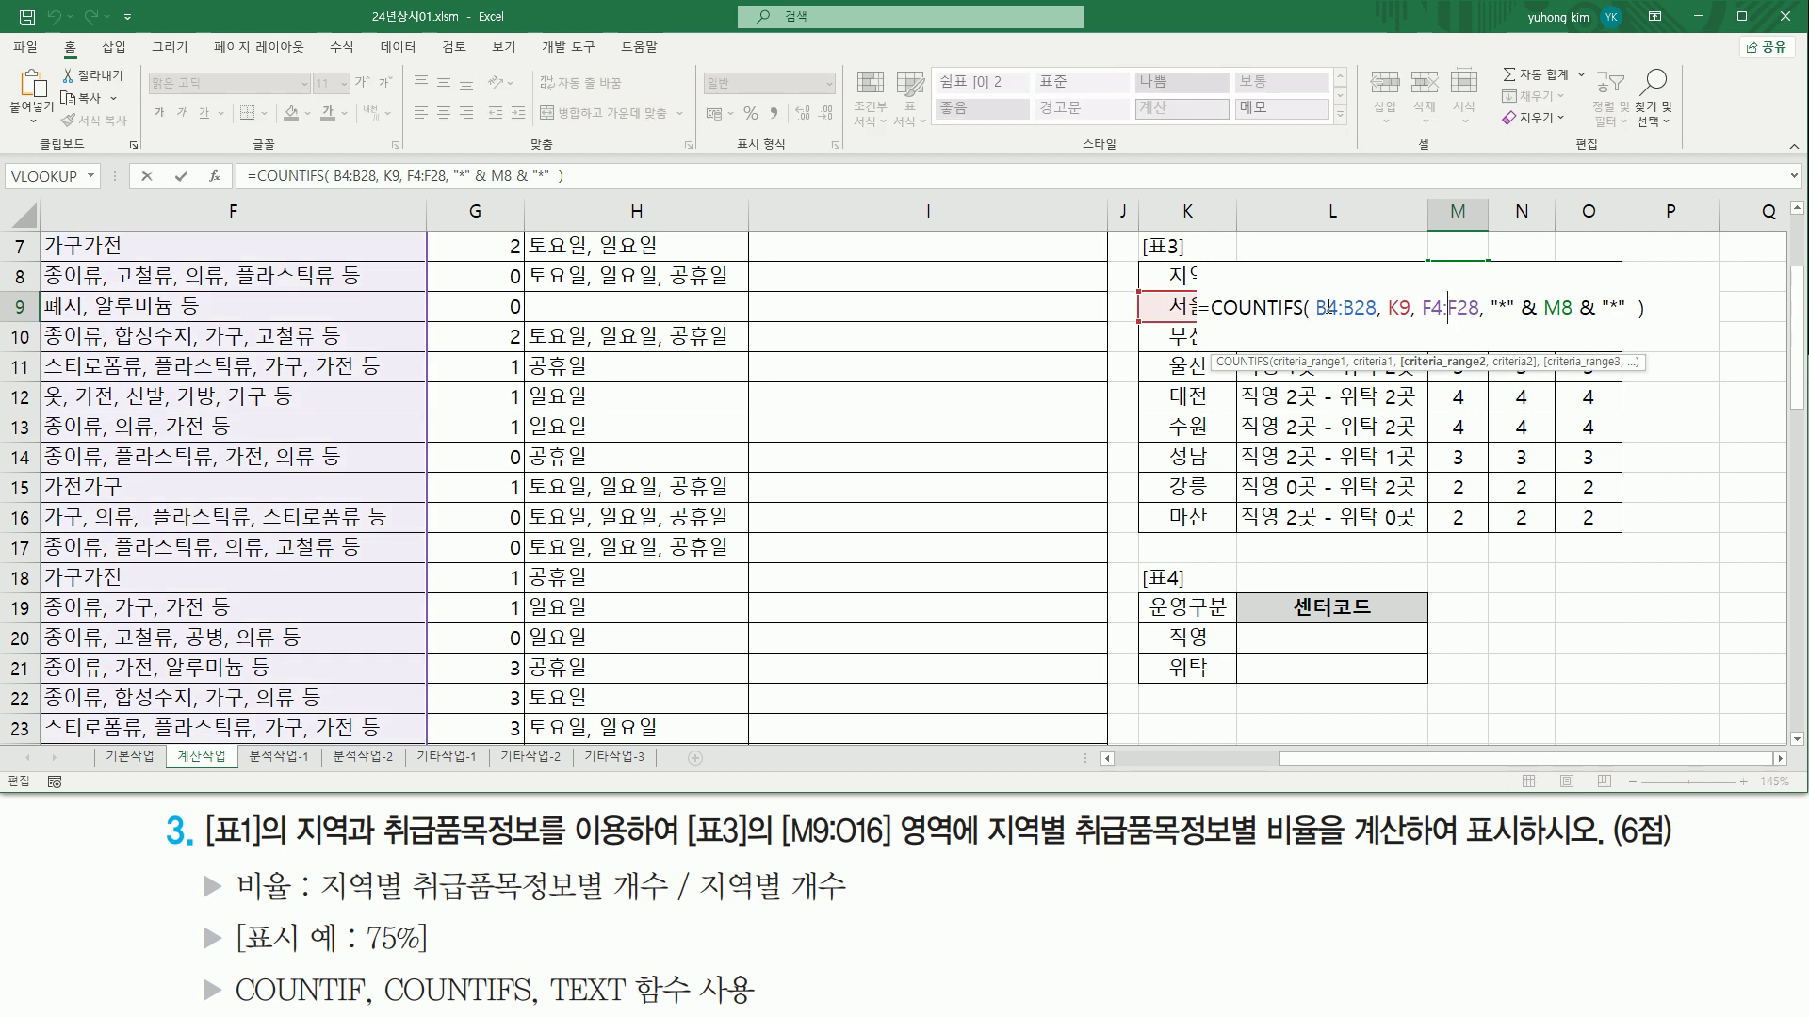
left_click_drag(1326, 307, 1362, 307)
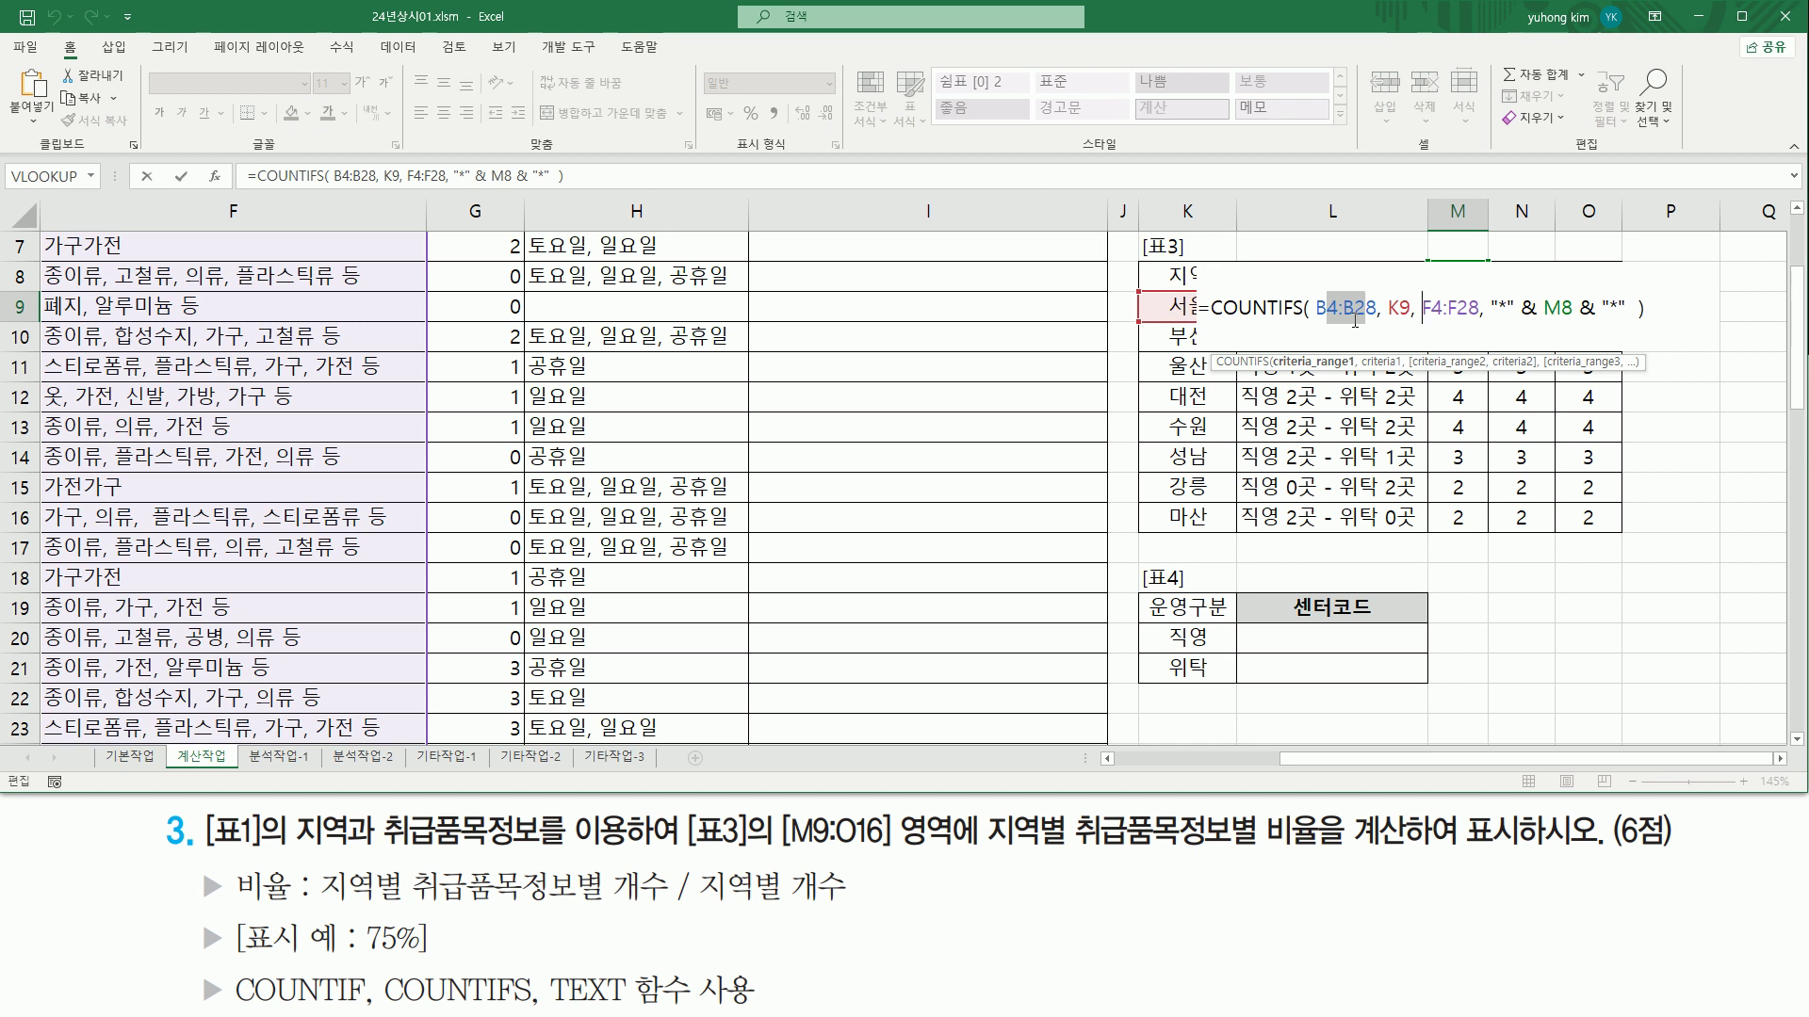
key("F4")
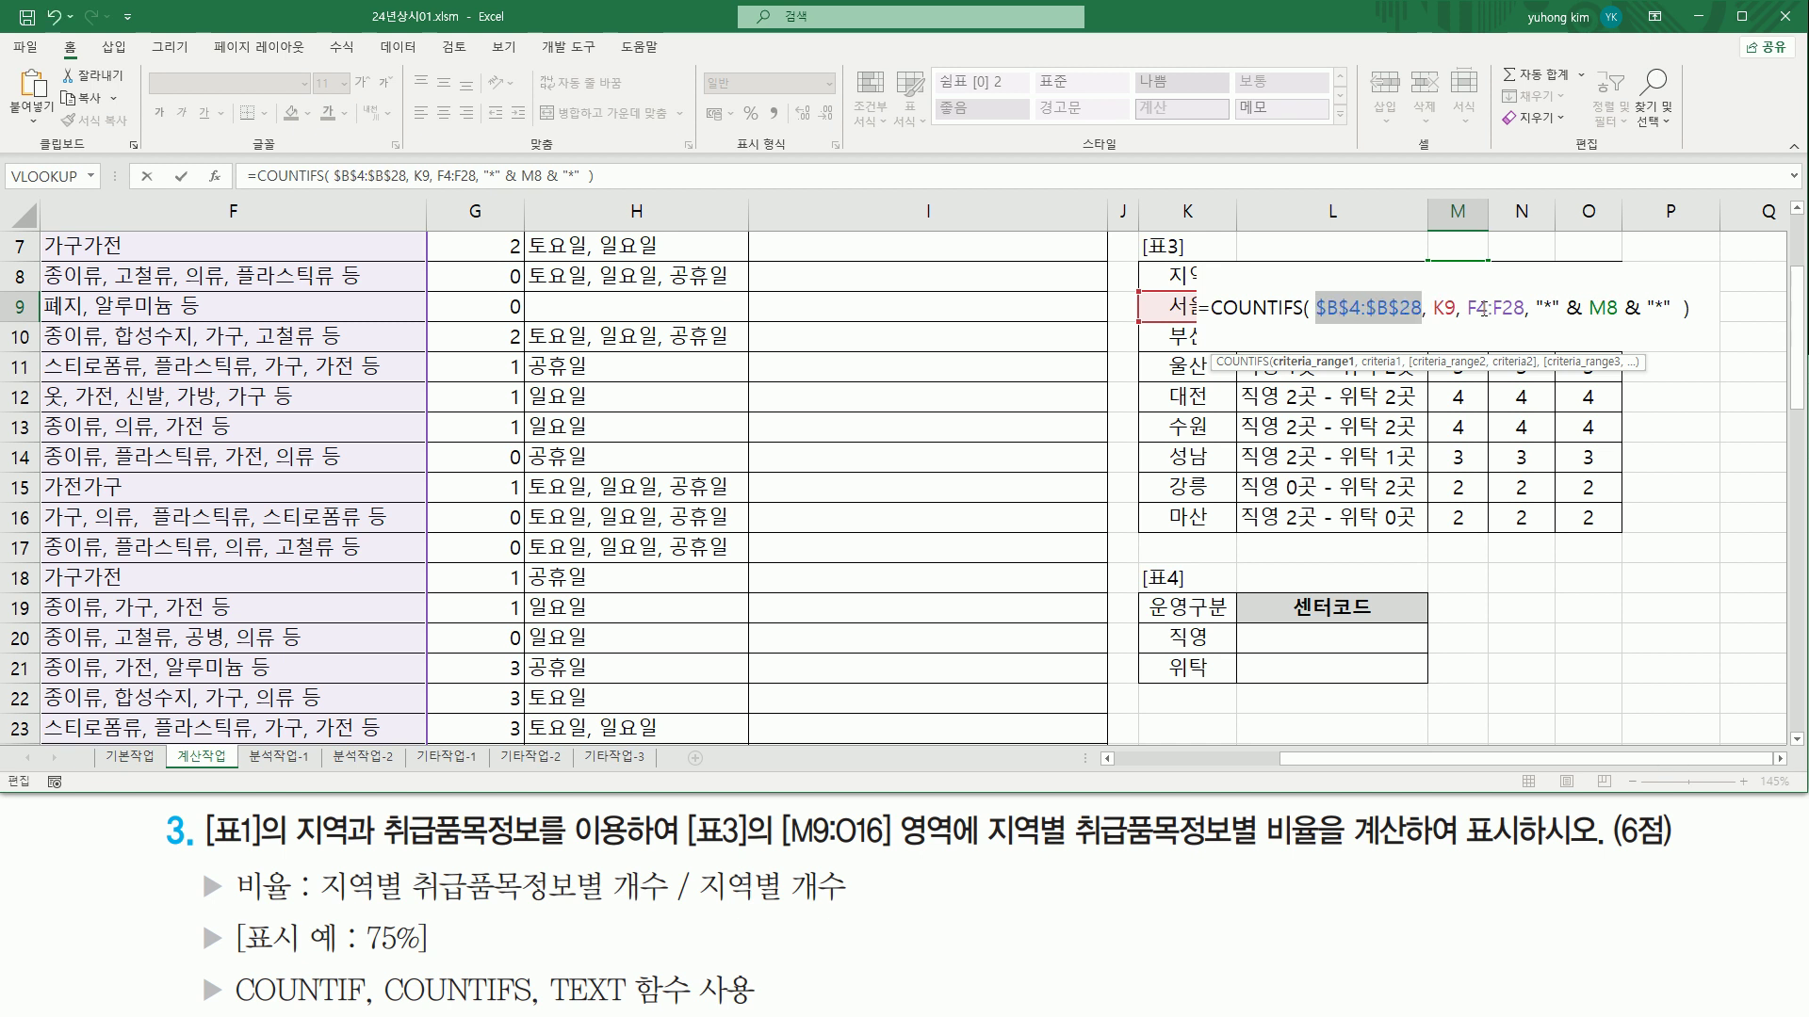
left_click_drag(1477, 309, 1513, 315)
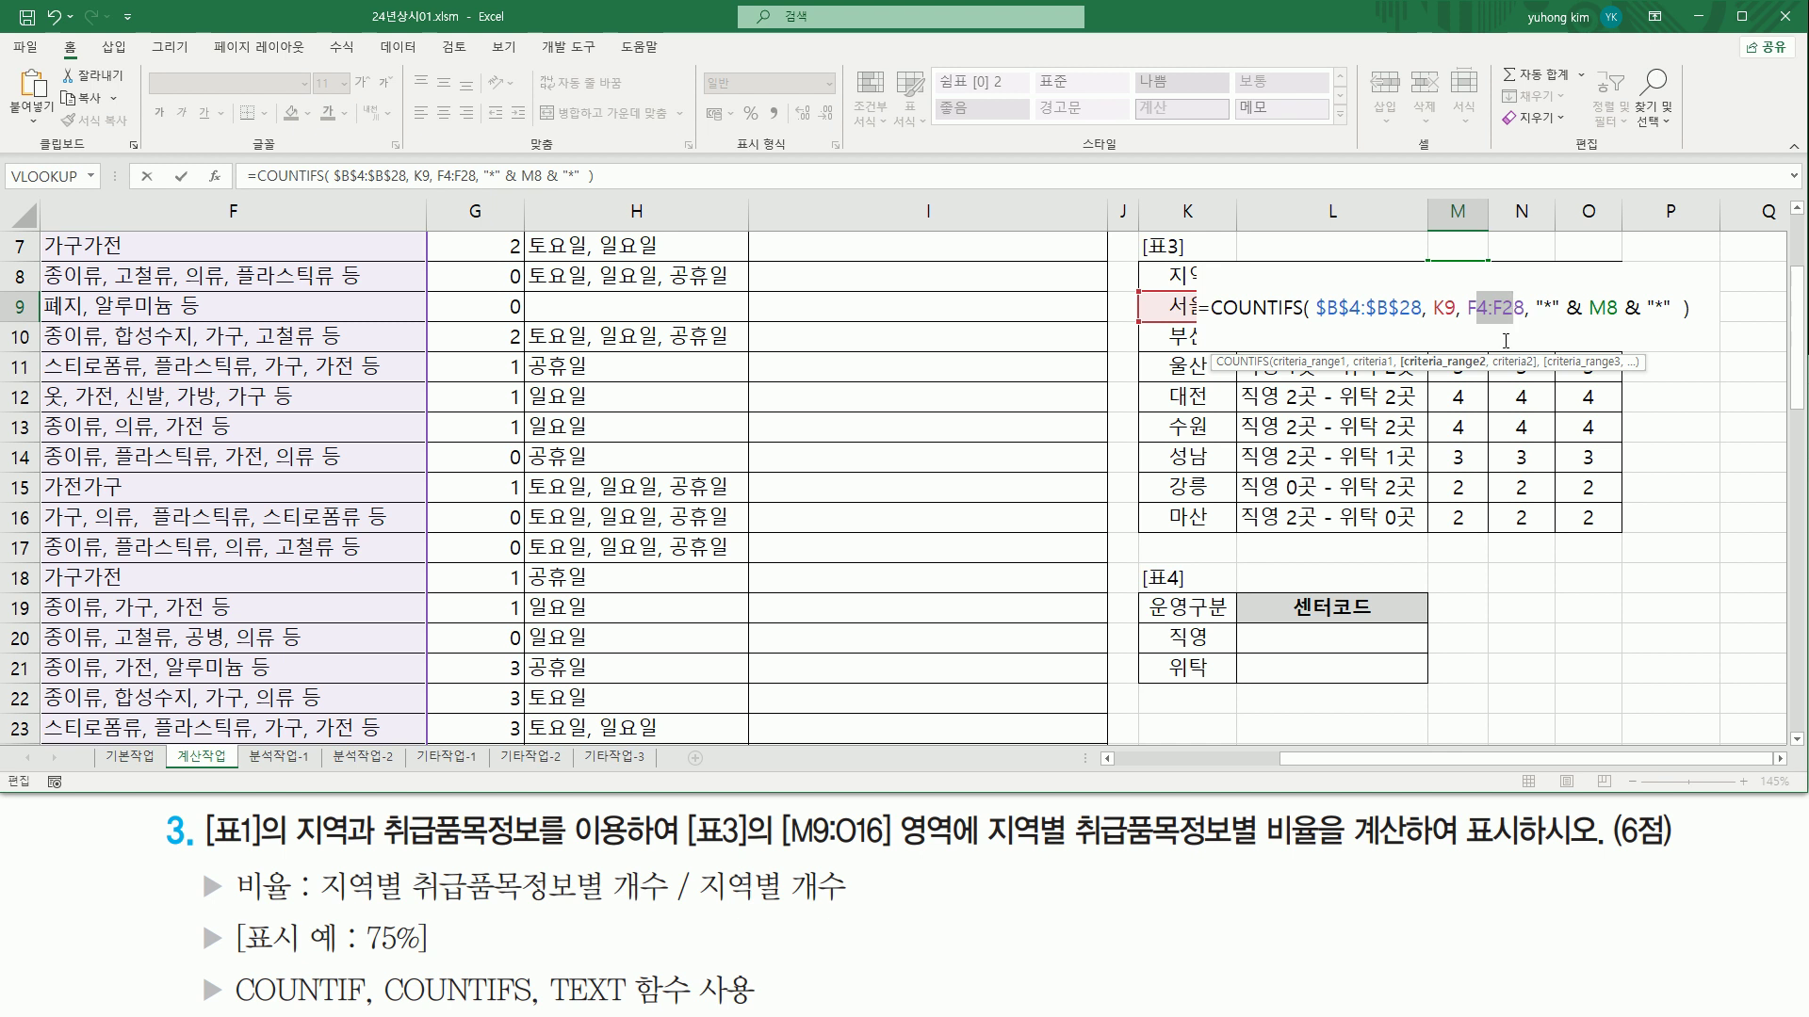
key("F4")
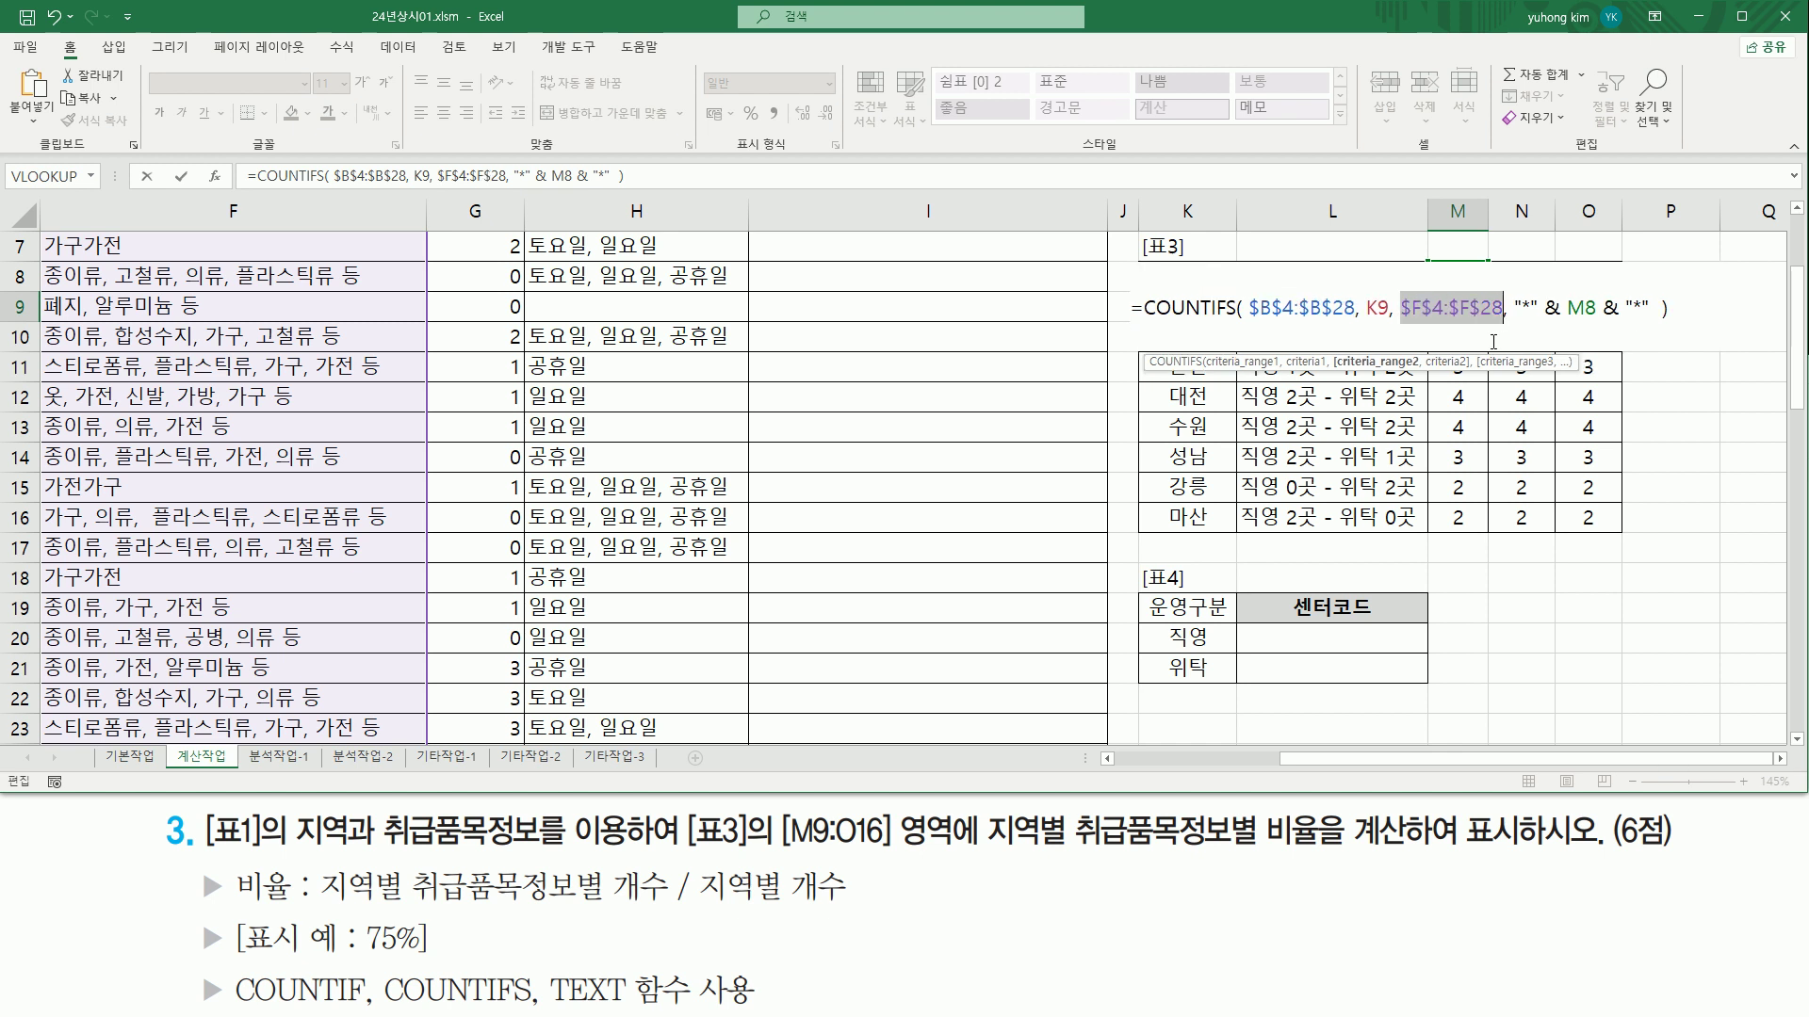
Step: Lock the column of the first COUNTIFS criterion in M9 as $K9 and confirm the formula
left_click(1378, 307)
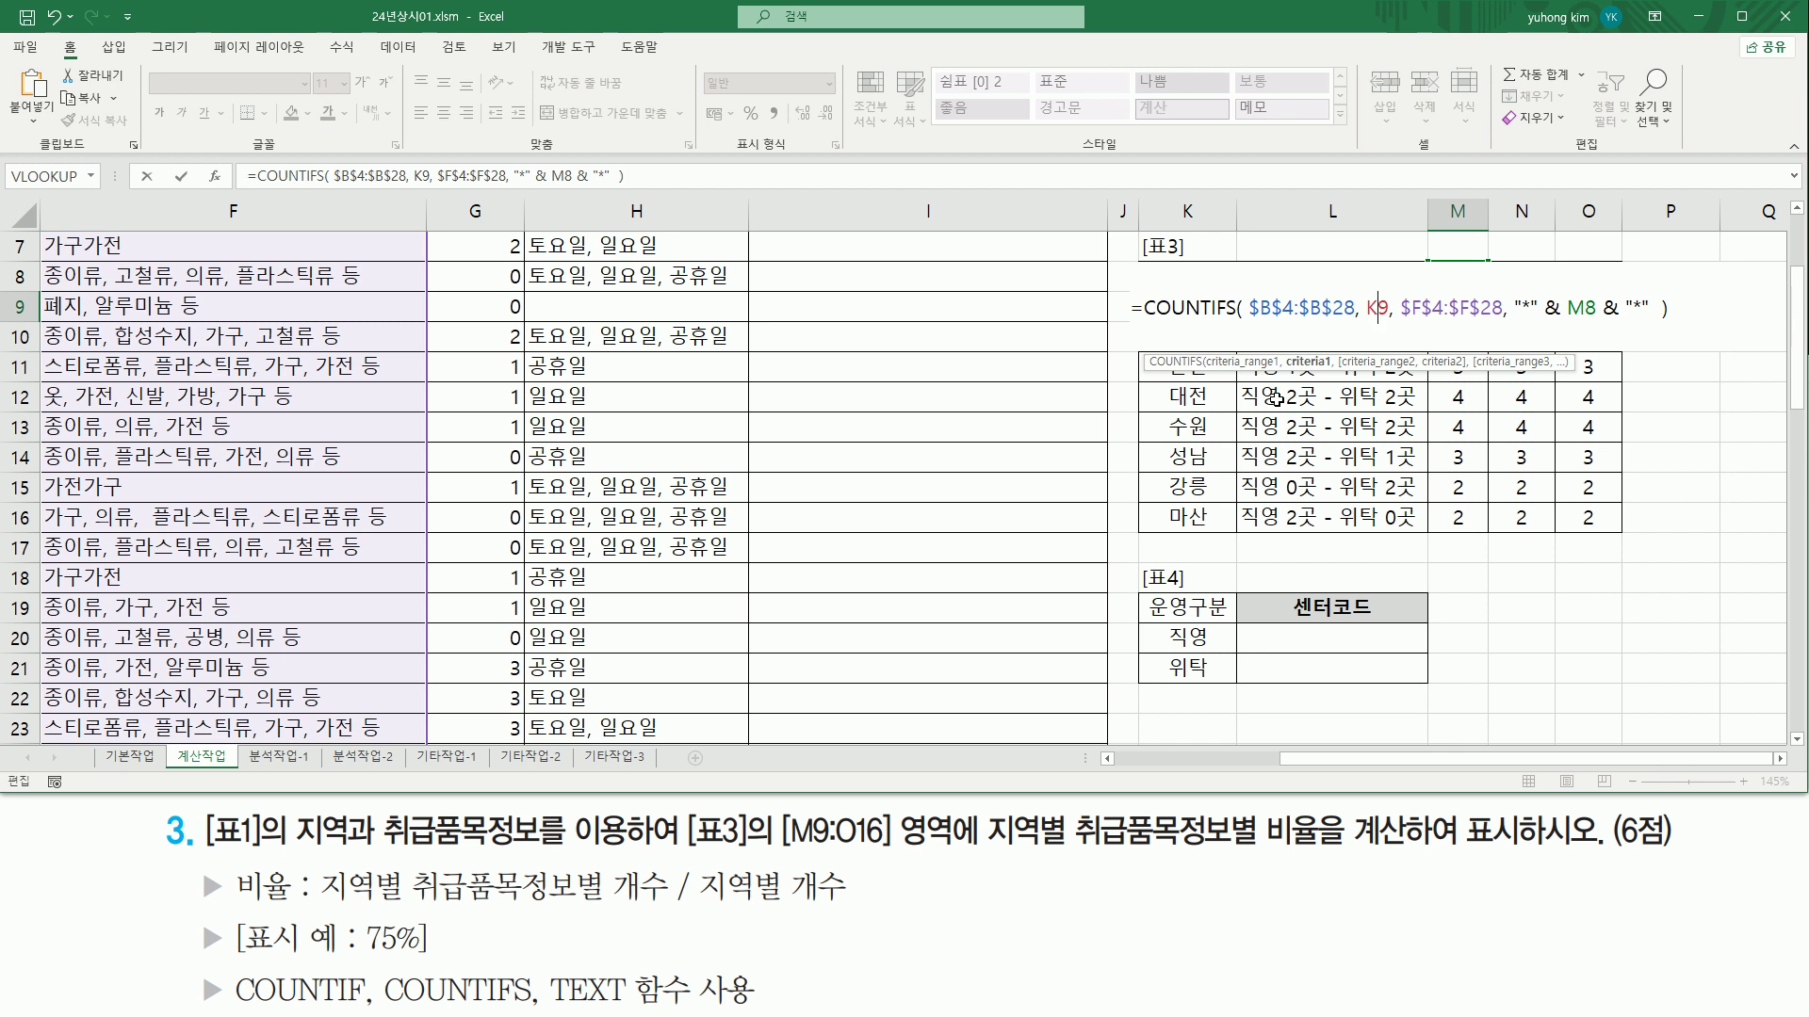
key("F4")
key("F4")
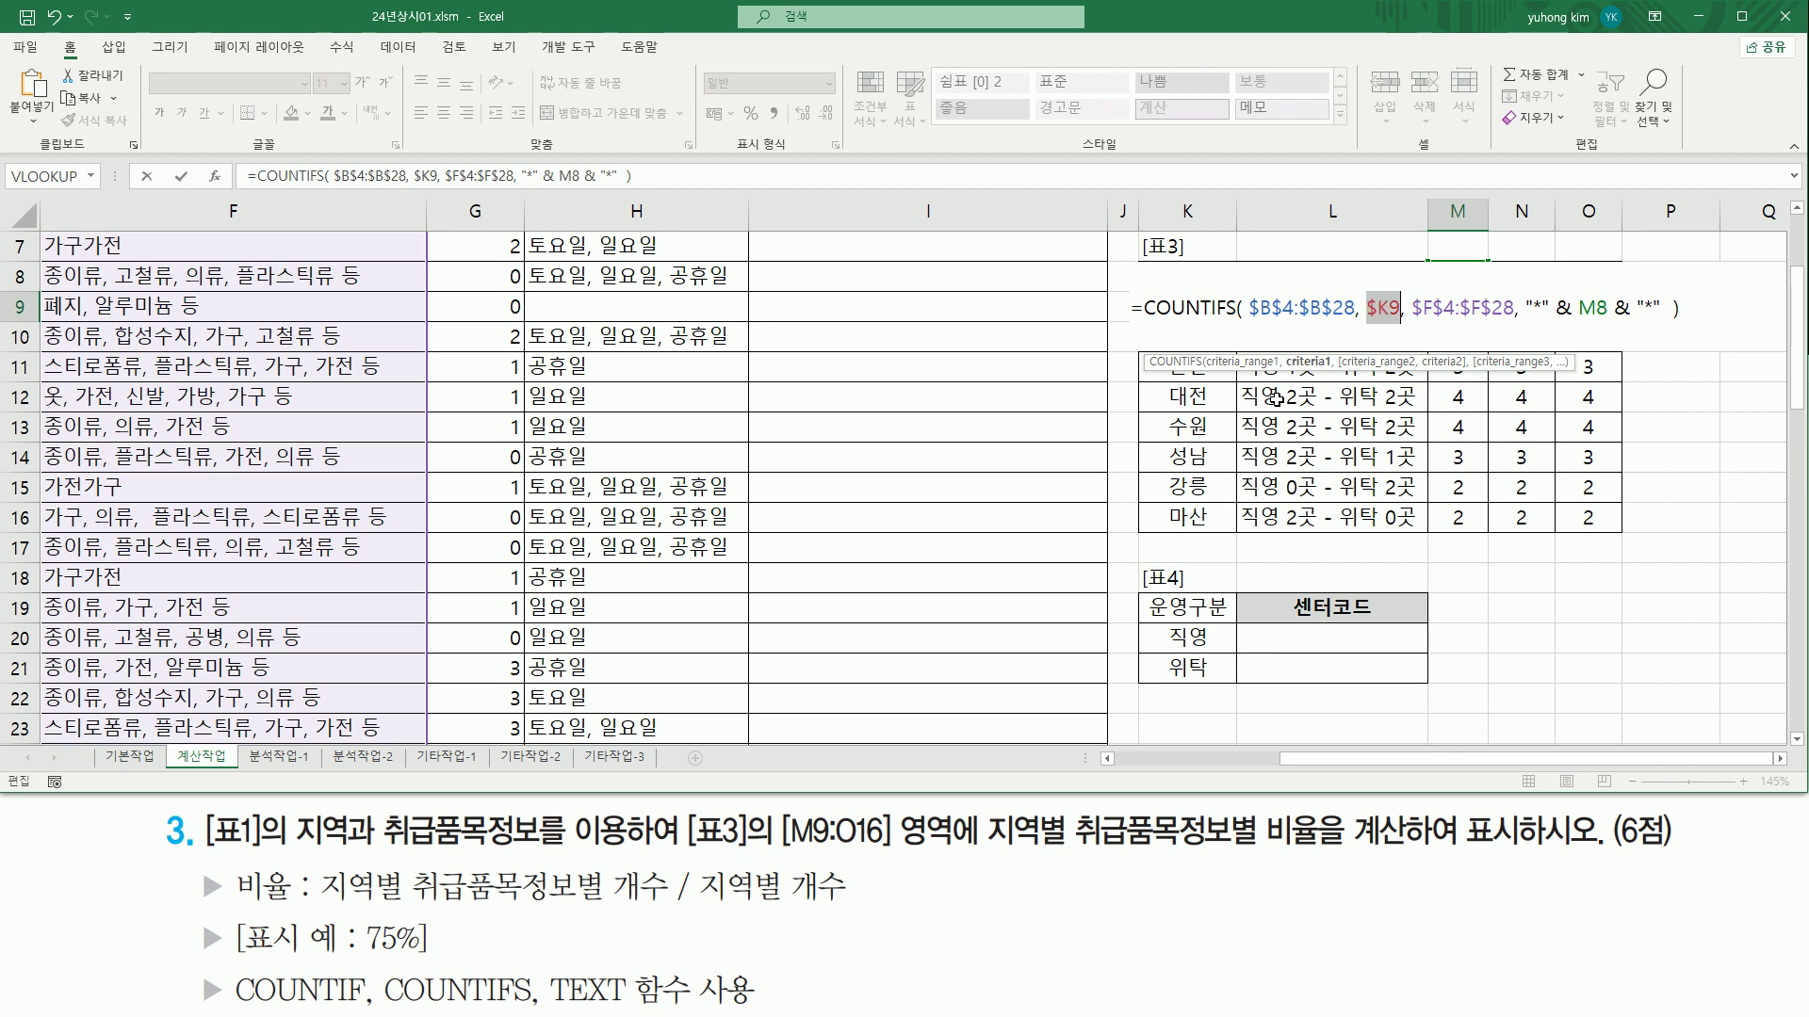
left_click_drag(1380, 309, 1401, 311)
left_click_drag(1579, 309, 1600, 311)
key("Return")
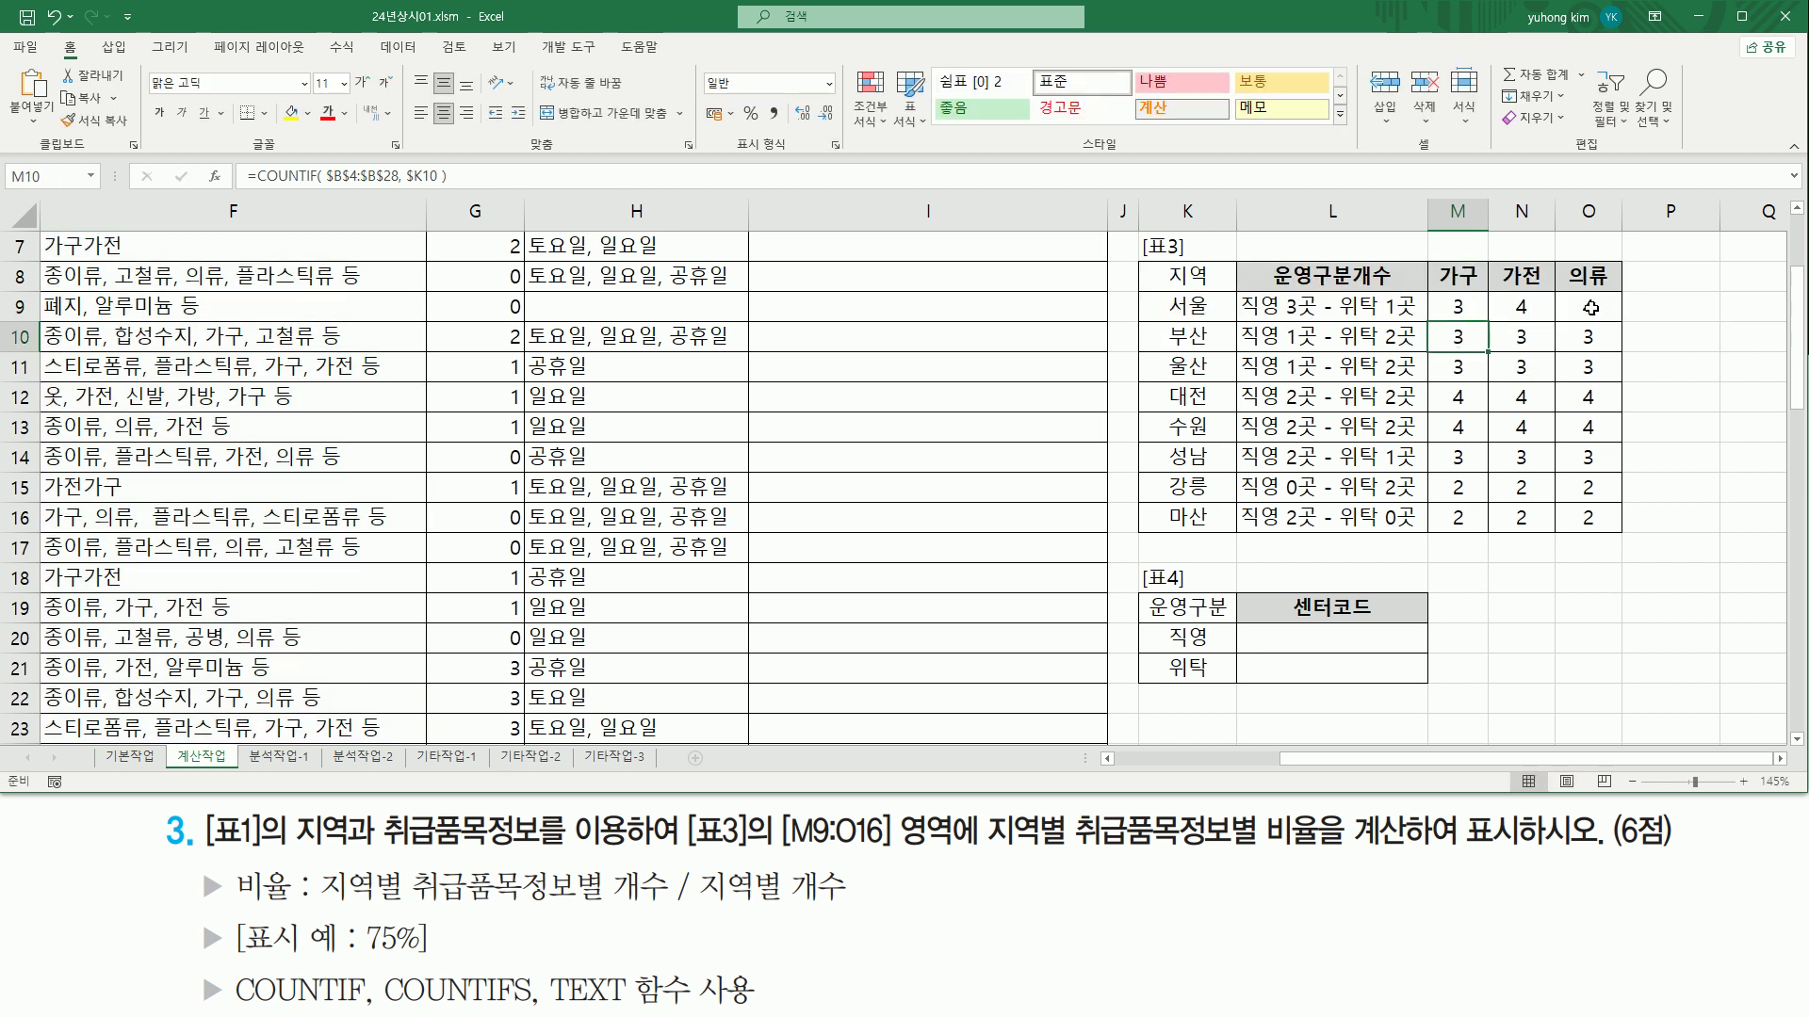
Step: Examine how the 가구, 가전 and 의류 headers of [표3] must apply across row 9 and down column M
left_click(1479, 318)
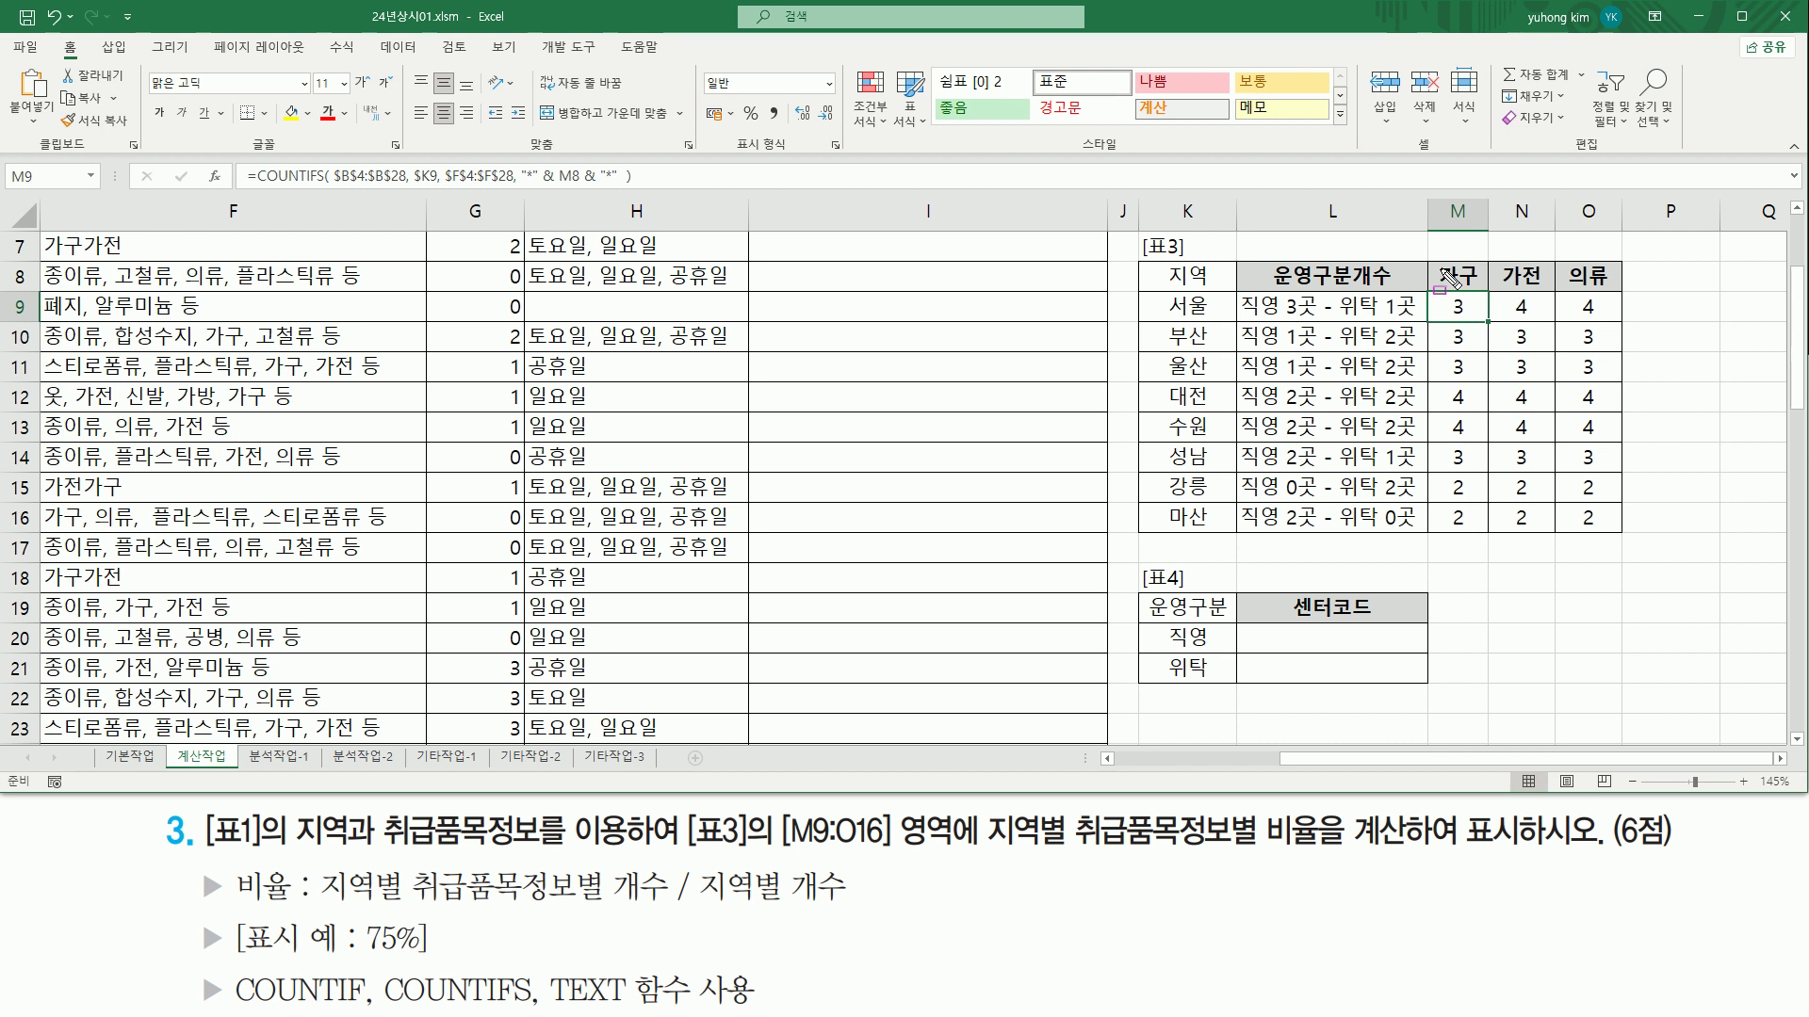
key("ctrl+2")
left_click_drag(1436, 262, 1480, 289)
left_click_drag(1439, 318, 1471, 314)
mouse_move(1498, 315)
left_mouse_down()
mouse_move(1542, 313)
mouse_move(1541, 285)
mouse_move(1607, 316)
mouse_move(1607, 268)
mouse_move(1609, 289)
left_mouse_up()
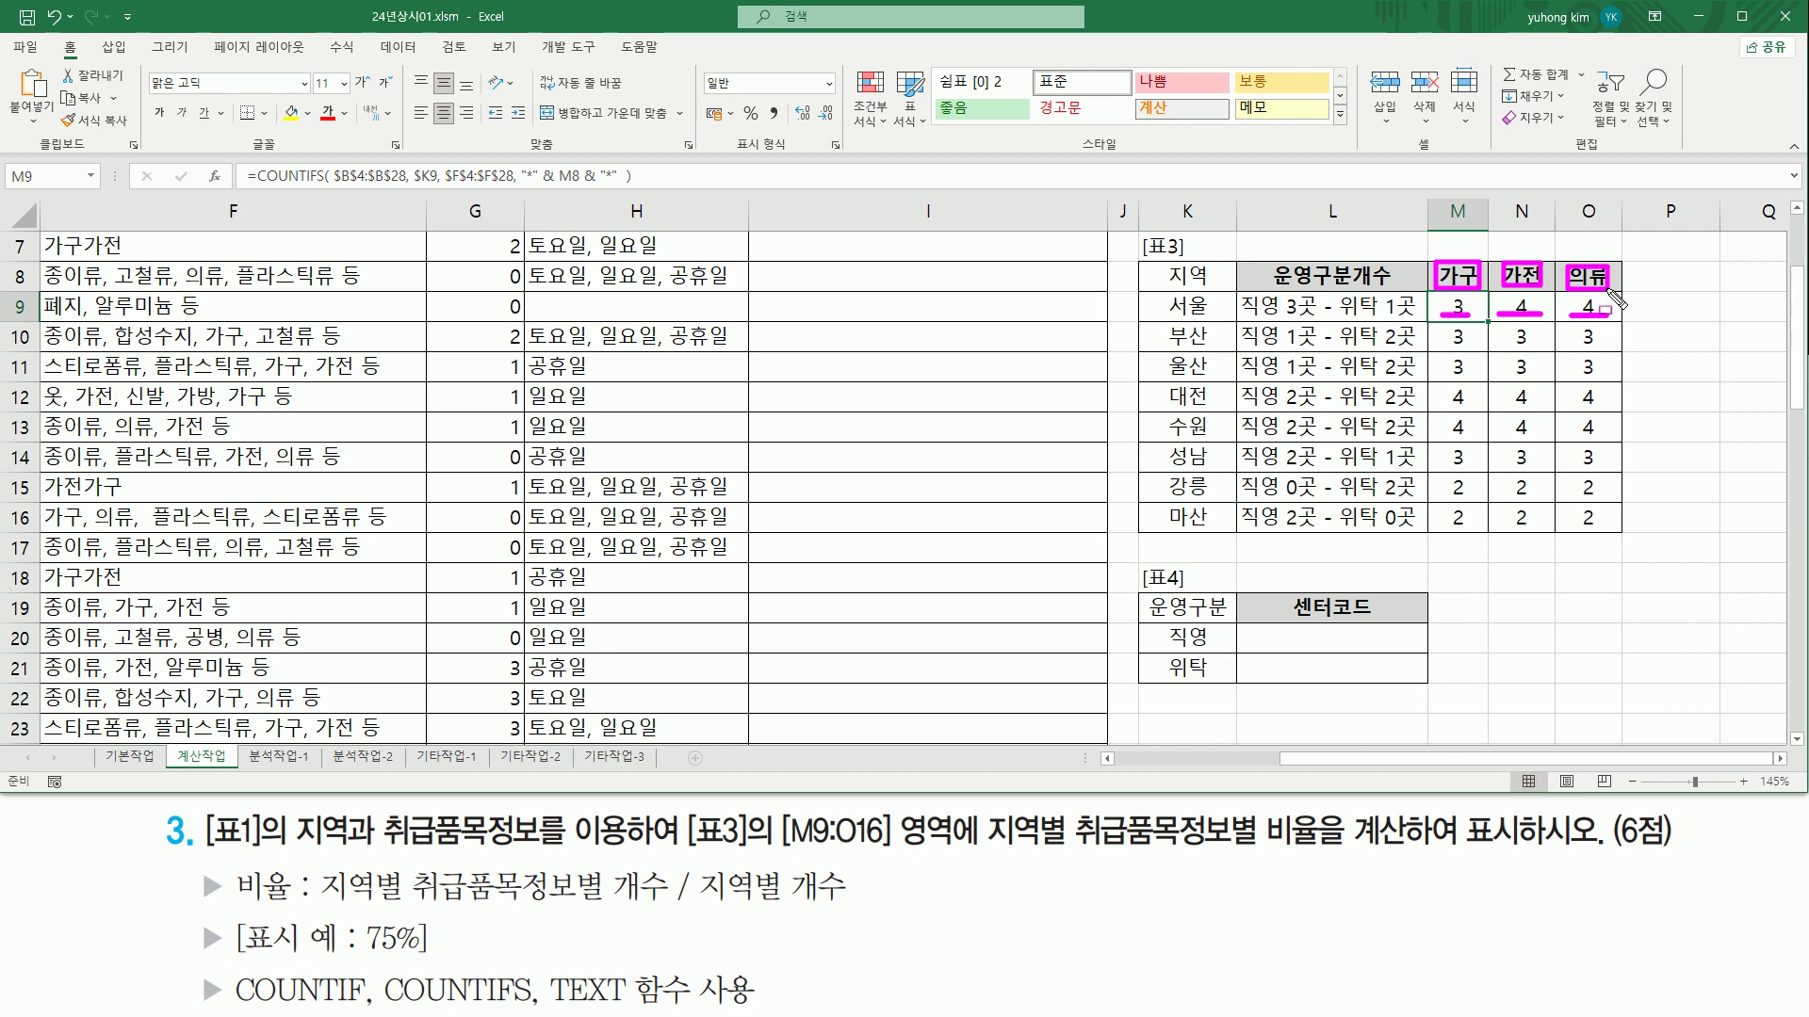
left_click_drag(1422, 327, 1628, 330)
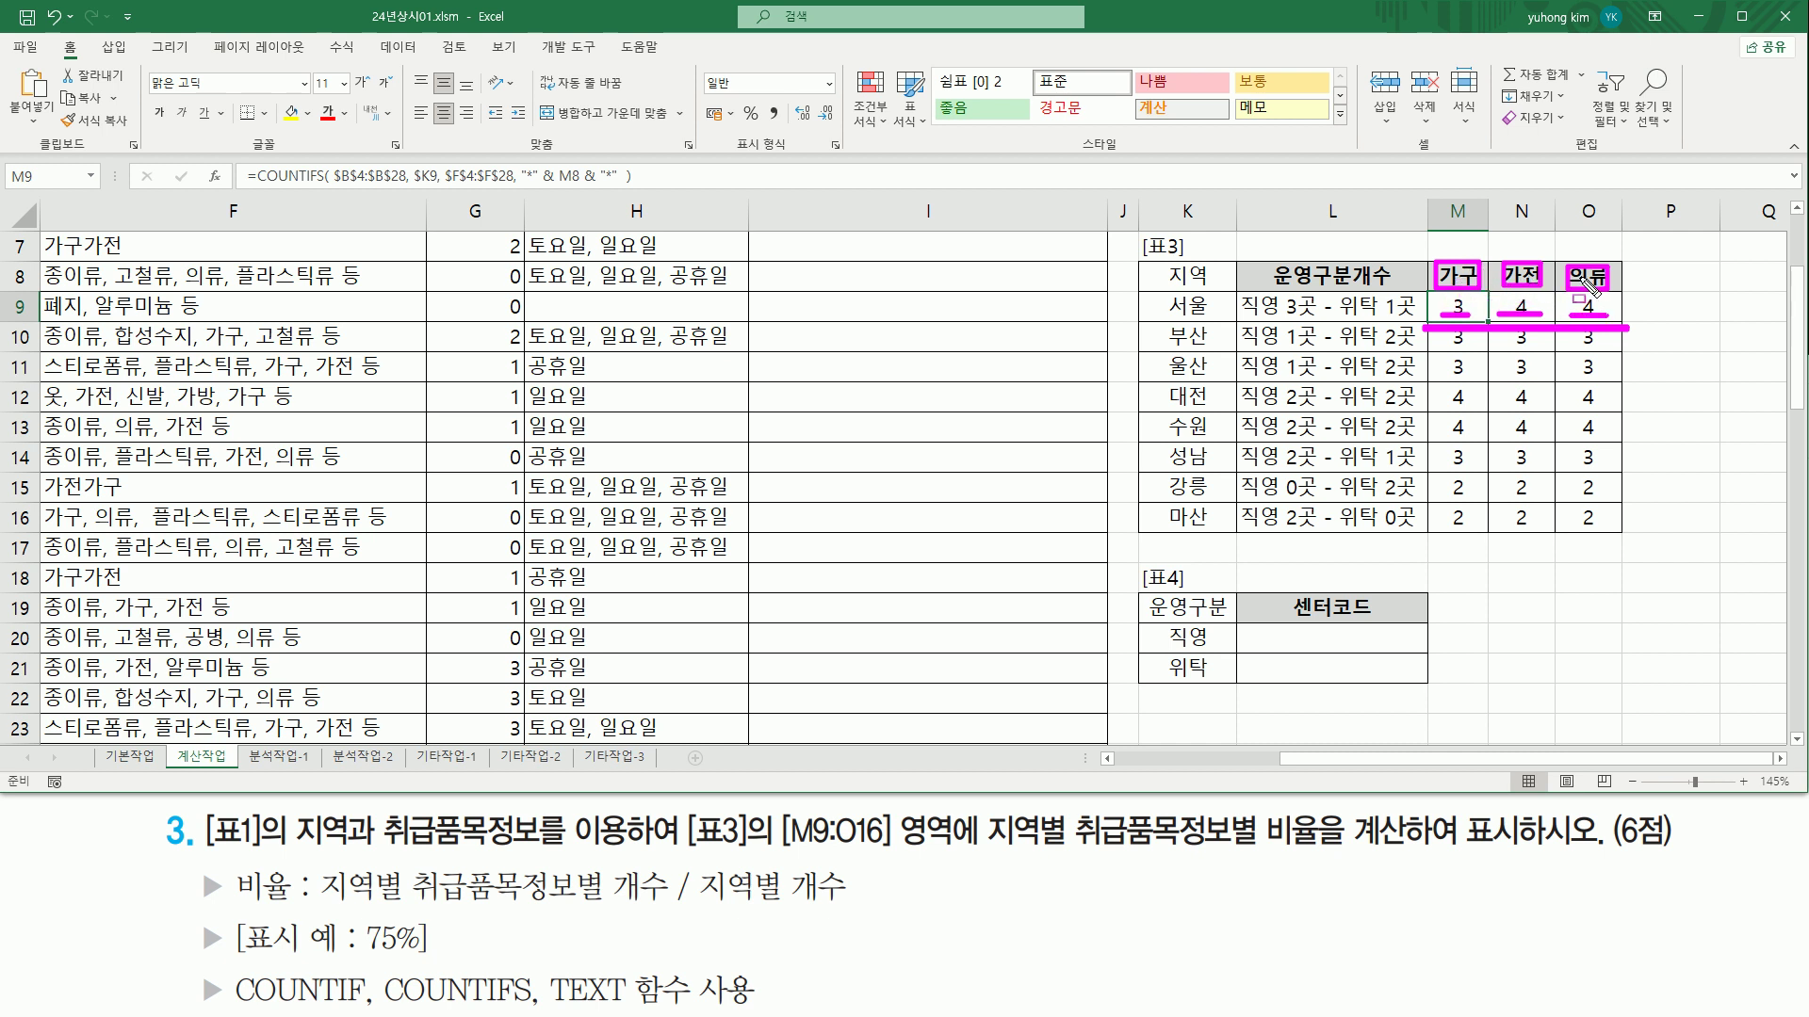
key("Escape")
key("ctrl+2")
left_click_drag(1440, 295, 1473, 320)
mouse_move(1429, 257)
left_mouse_down()
mouse_move(1485, 287)
mouse_move(1457, 336)
mouse_move(1467, 539)
left_mouse_up()
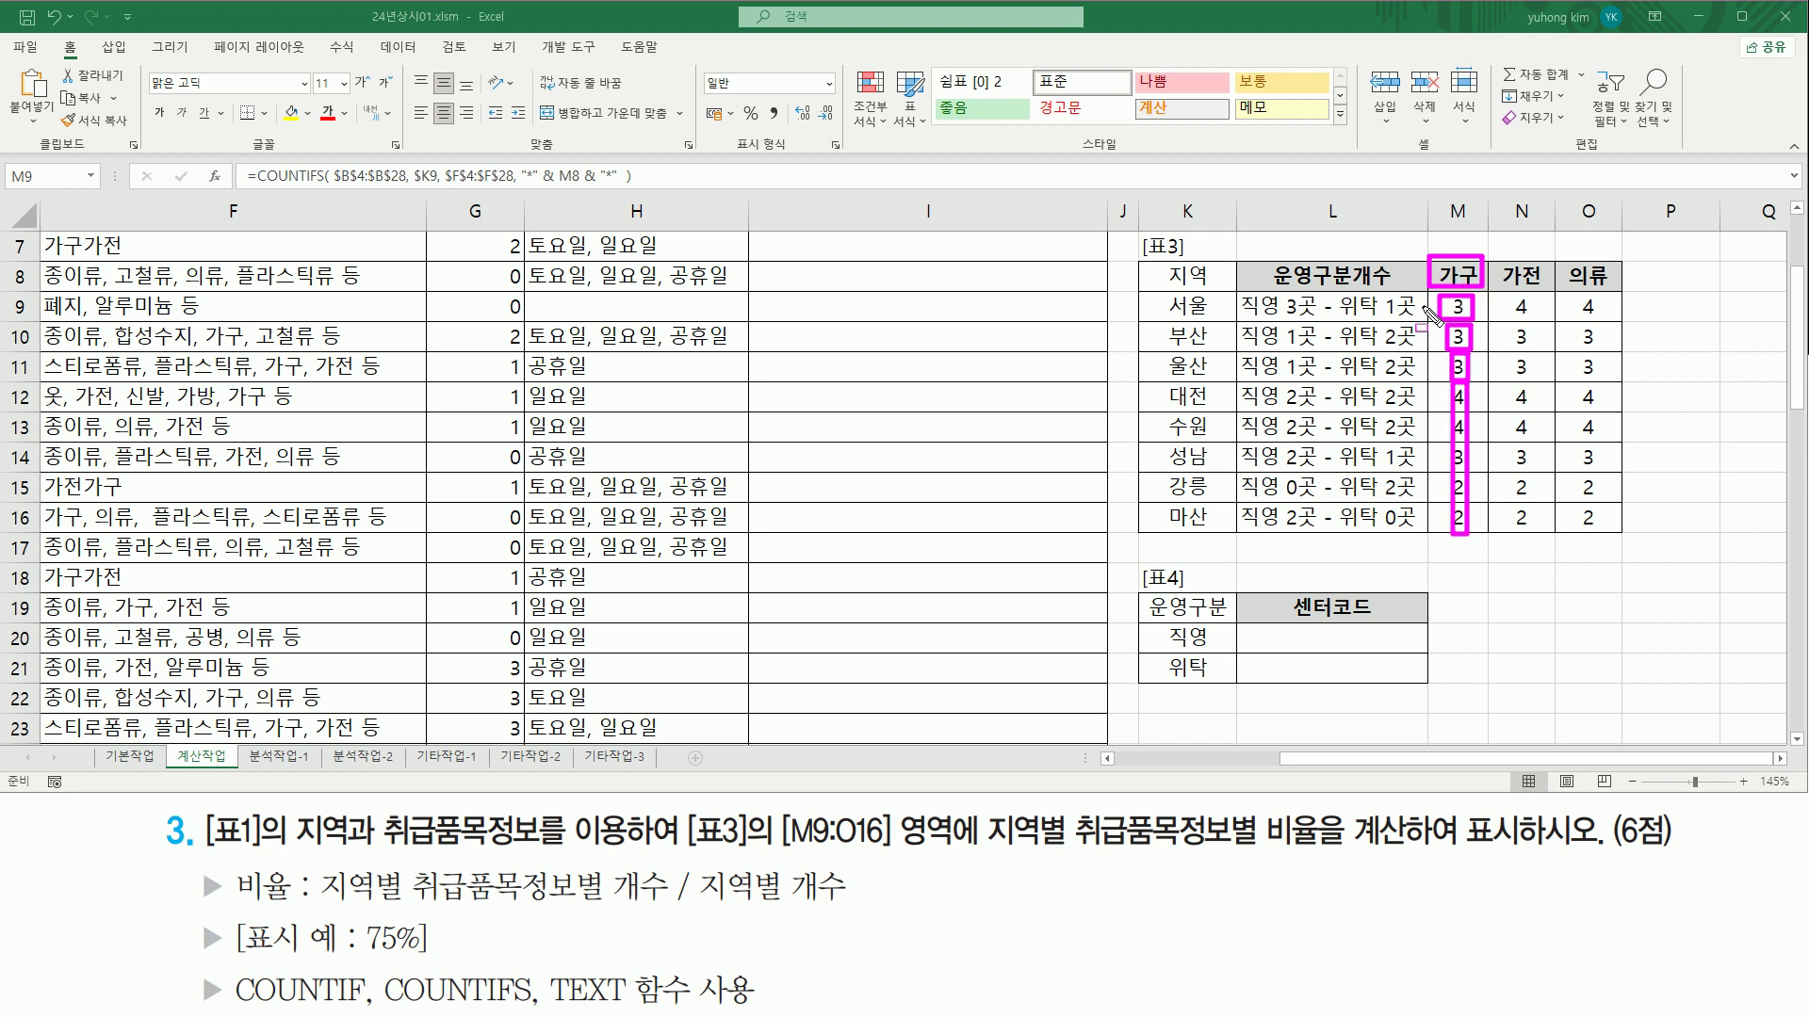
left_click_drag(1423, 306, 1423, 531)
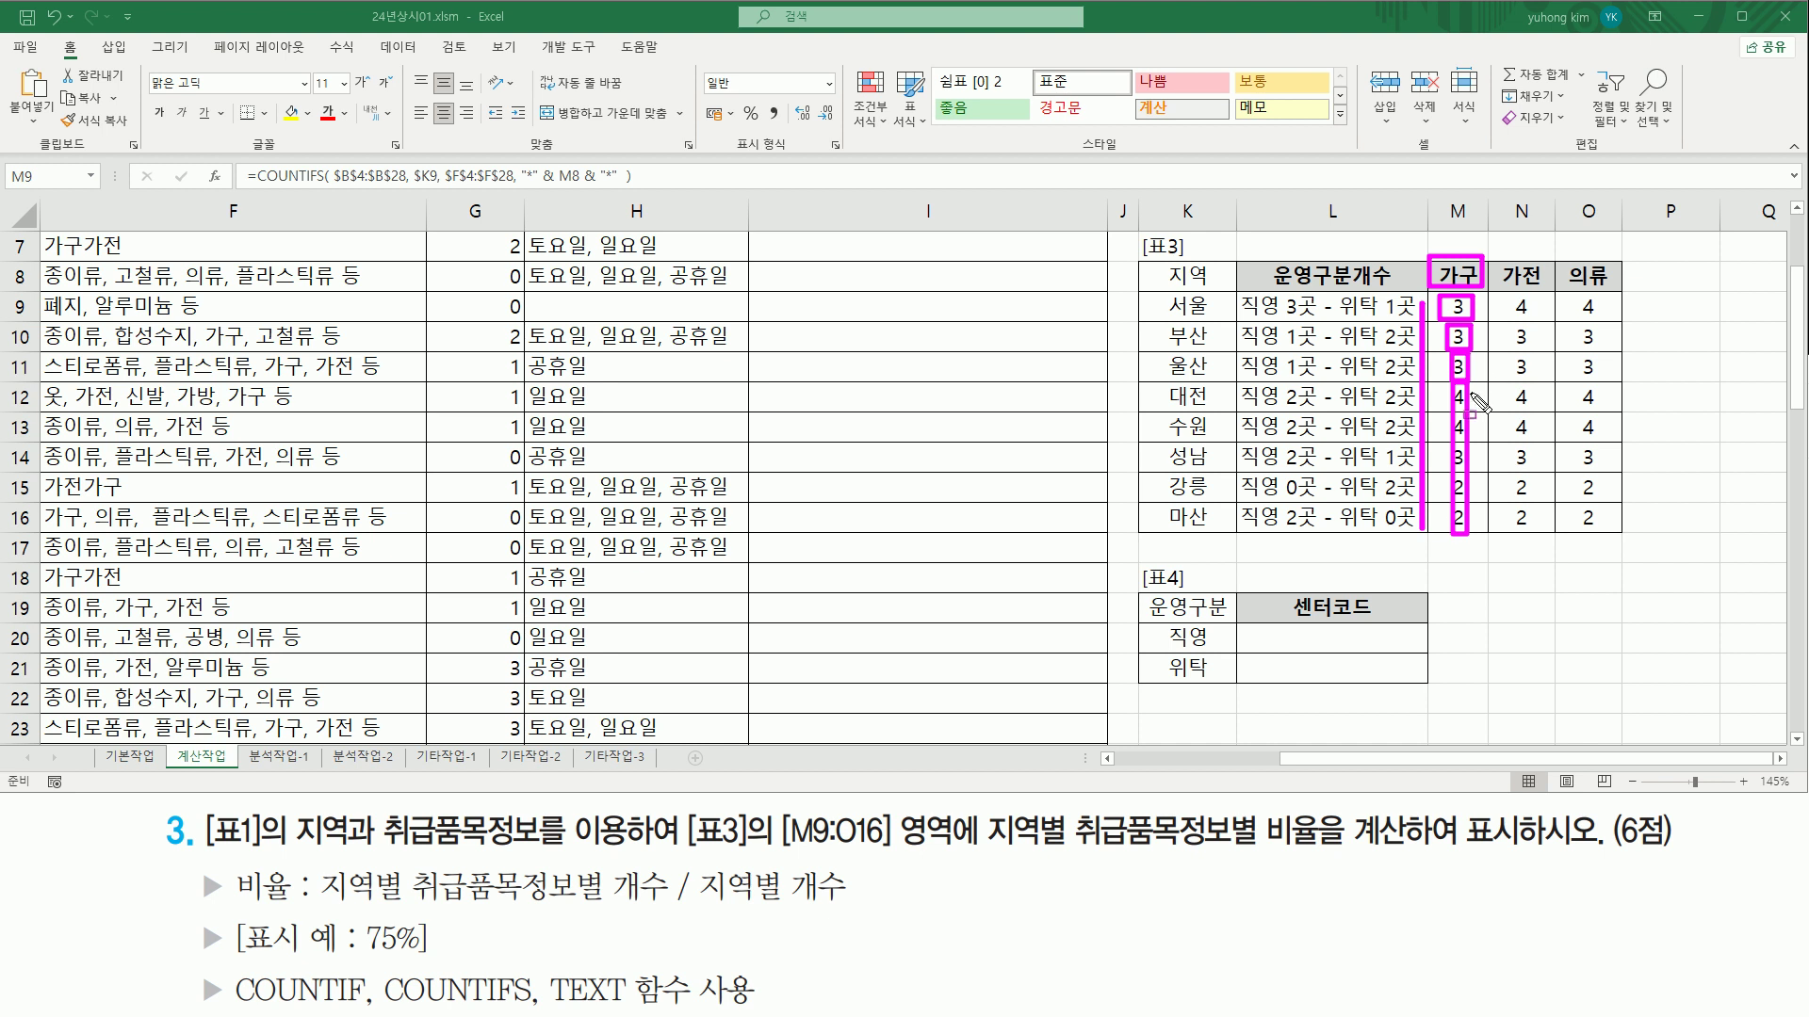
key("Escape")
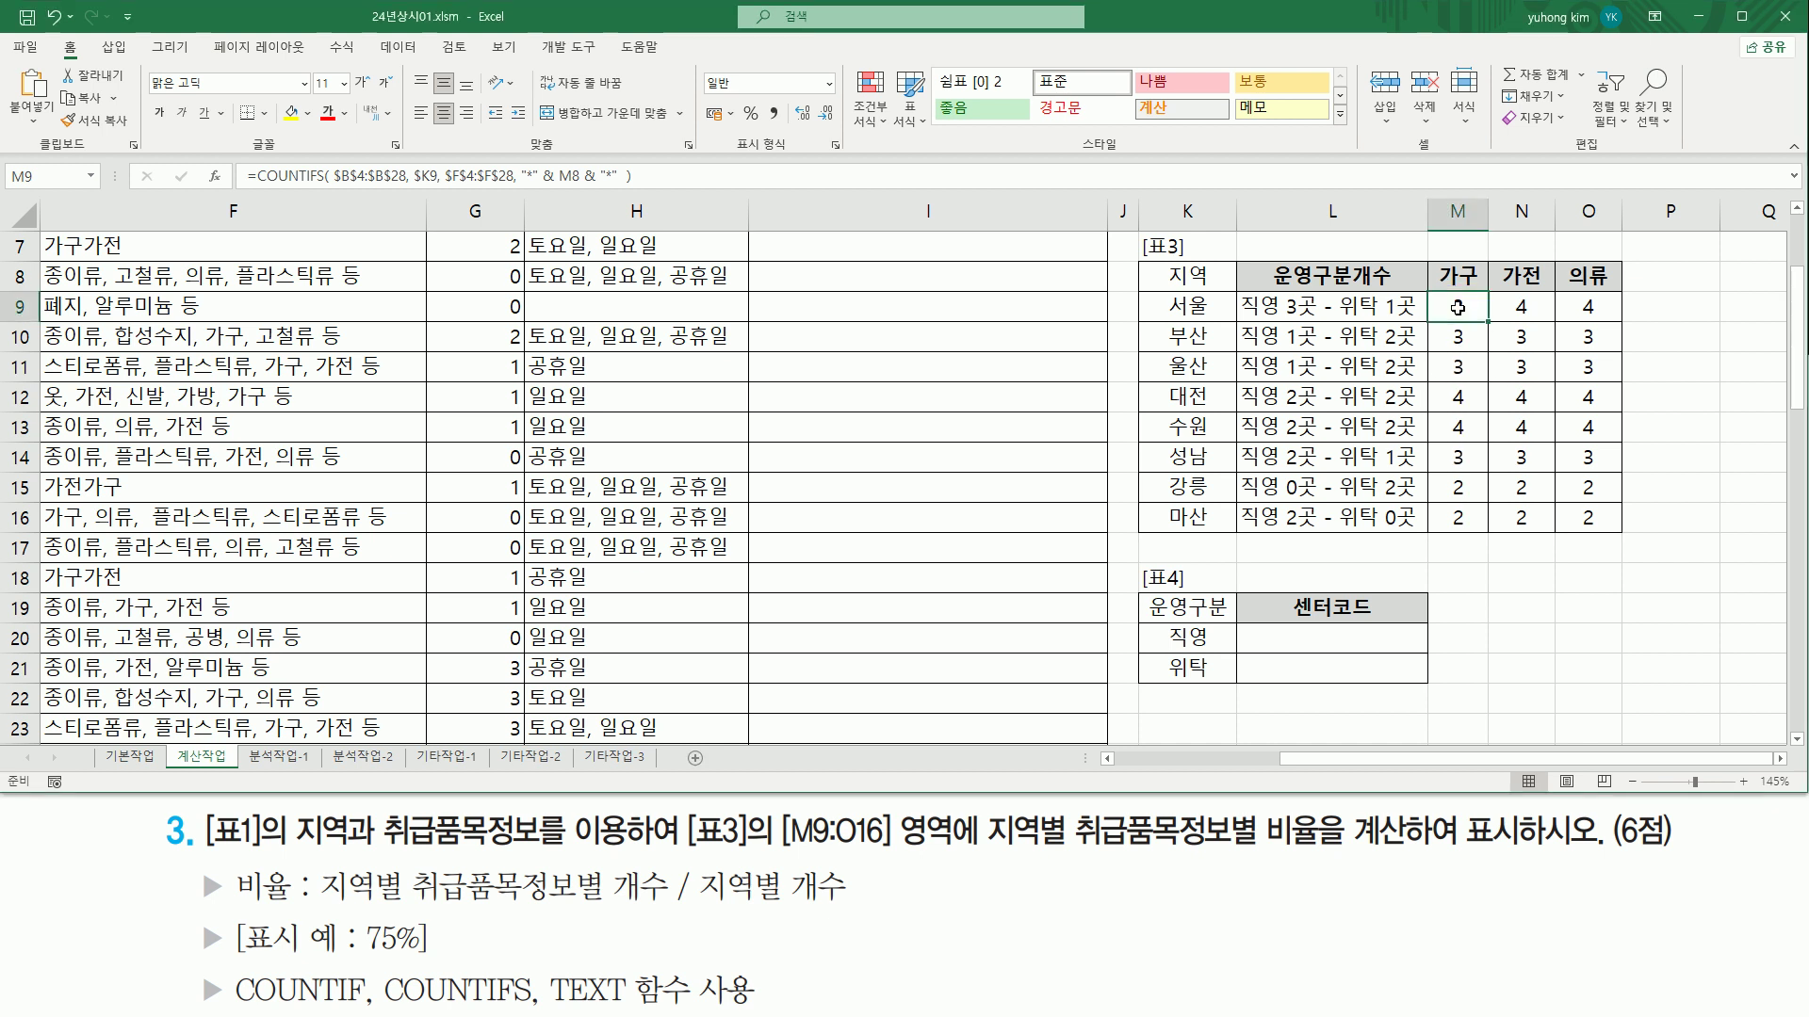
Step: Lock the row of the second criterion in M9 as M$8, confirm it and fill the formula over M9:O16
double_click(1459, 314)
left_click(1605, 310)
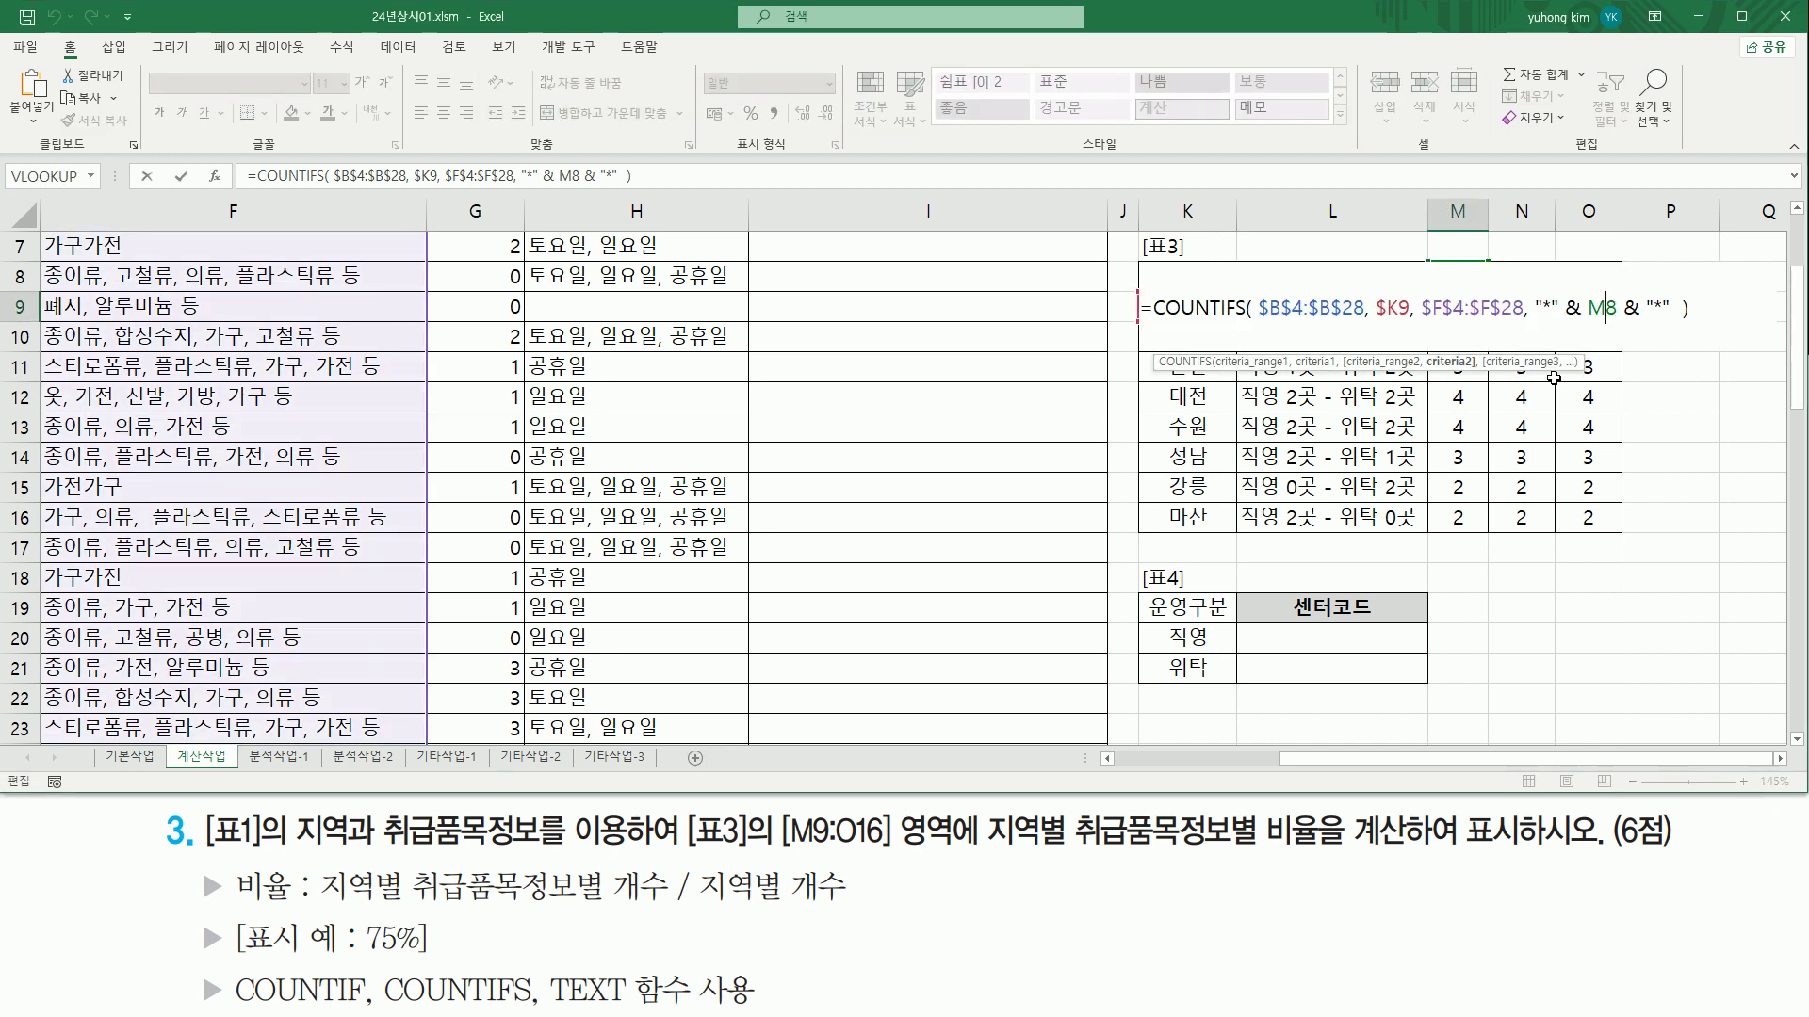
key("F4")
key("F4")
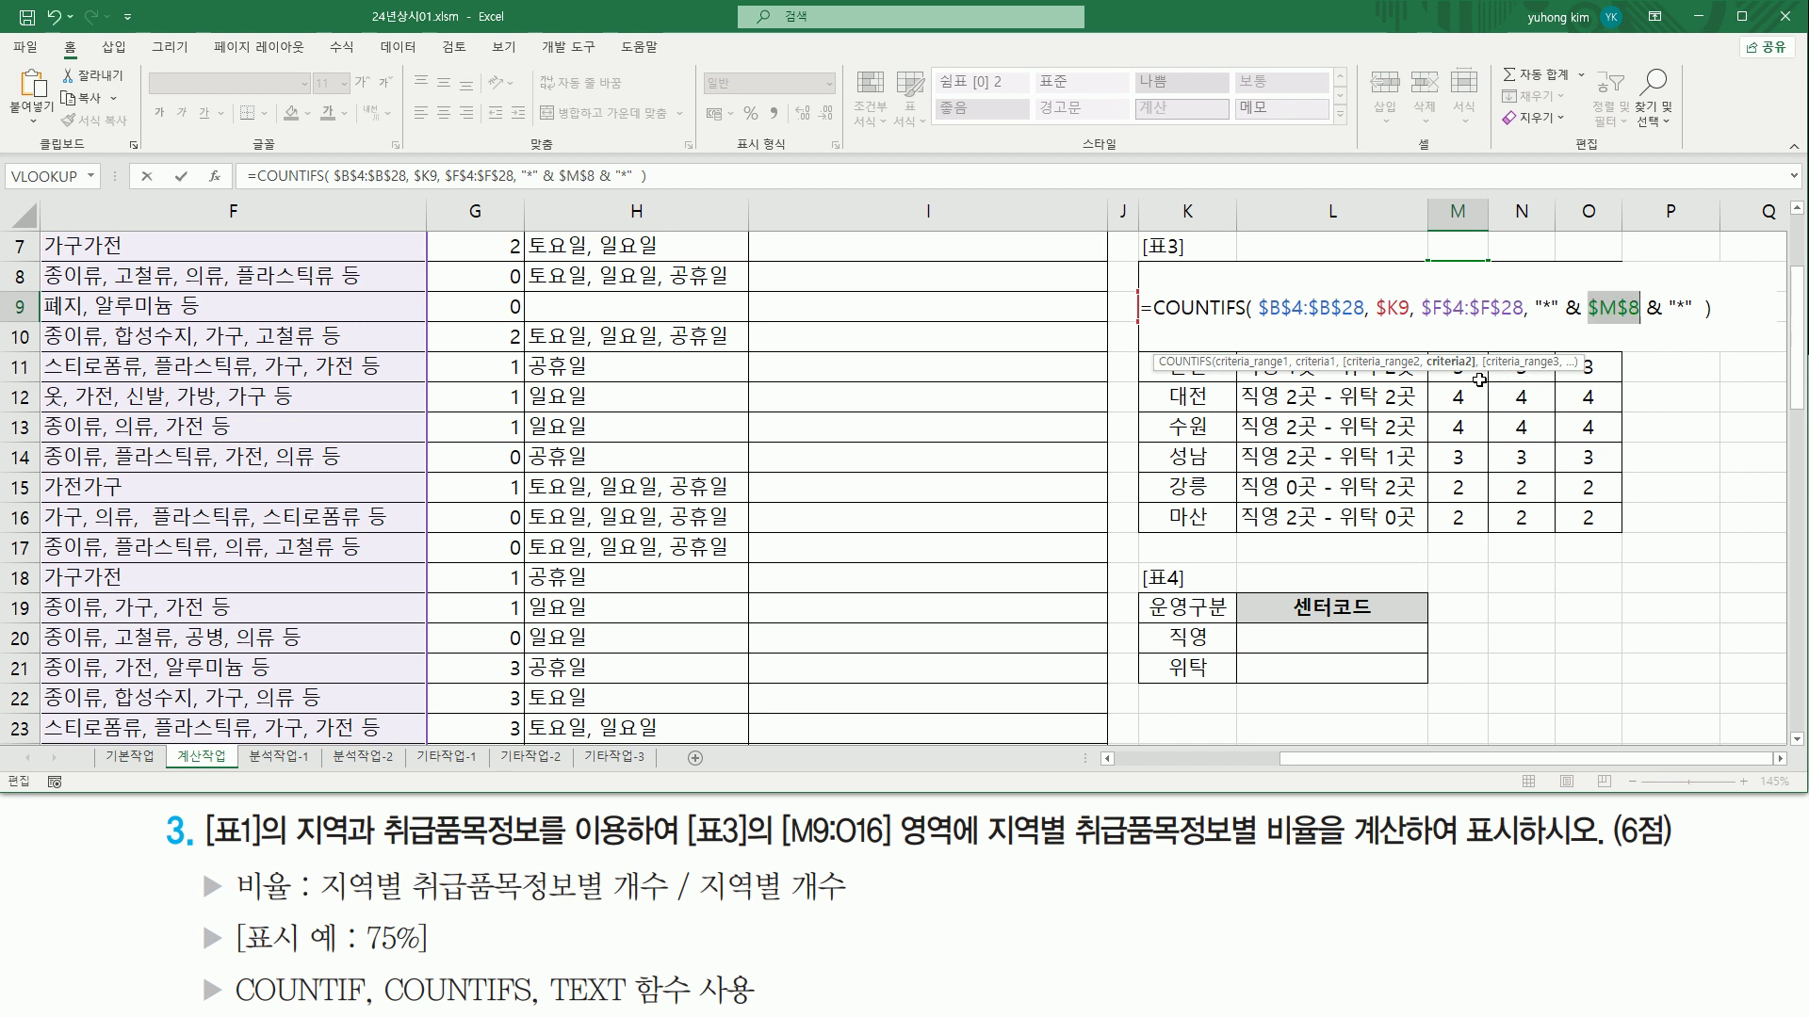
mouse_move(1605, 307)
left_mouse_down()
mouse_move(1628, 307)
mouse_move(1589, 307)
left_mouse_up()
key("Right")
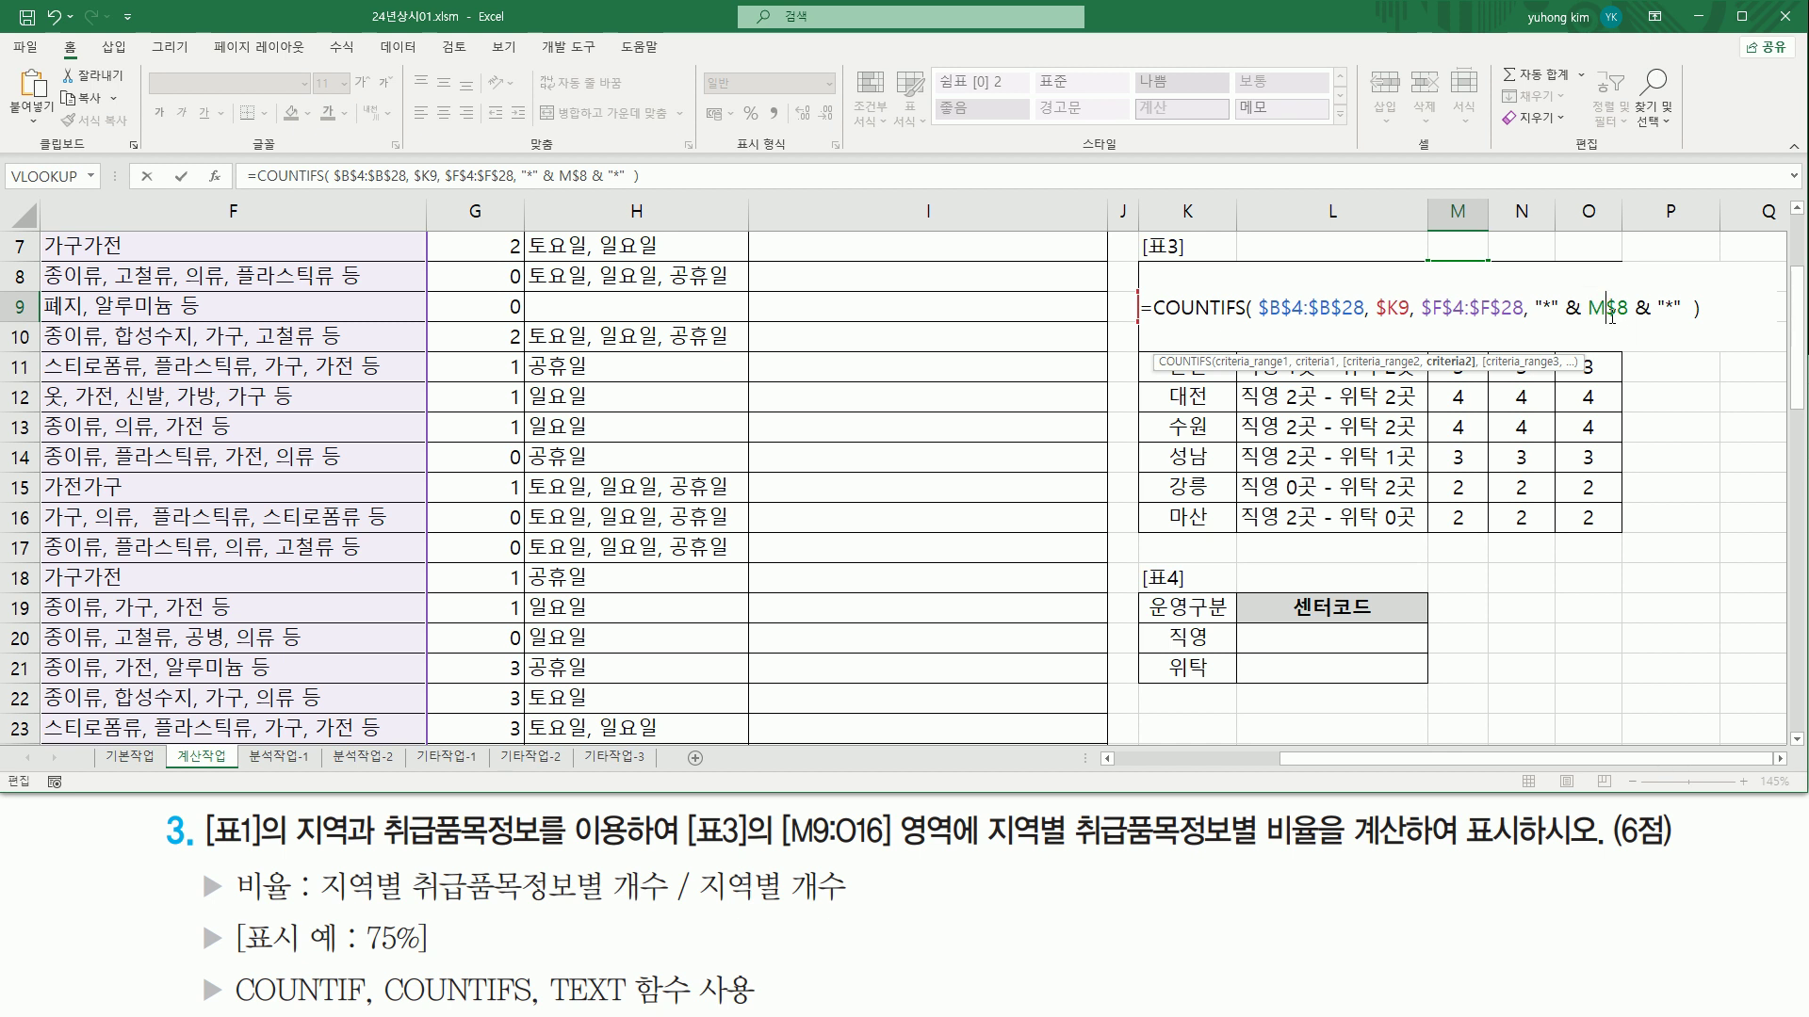
key("Return")
key("Up")
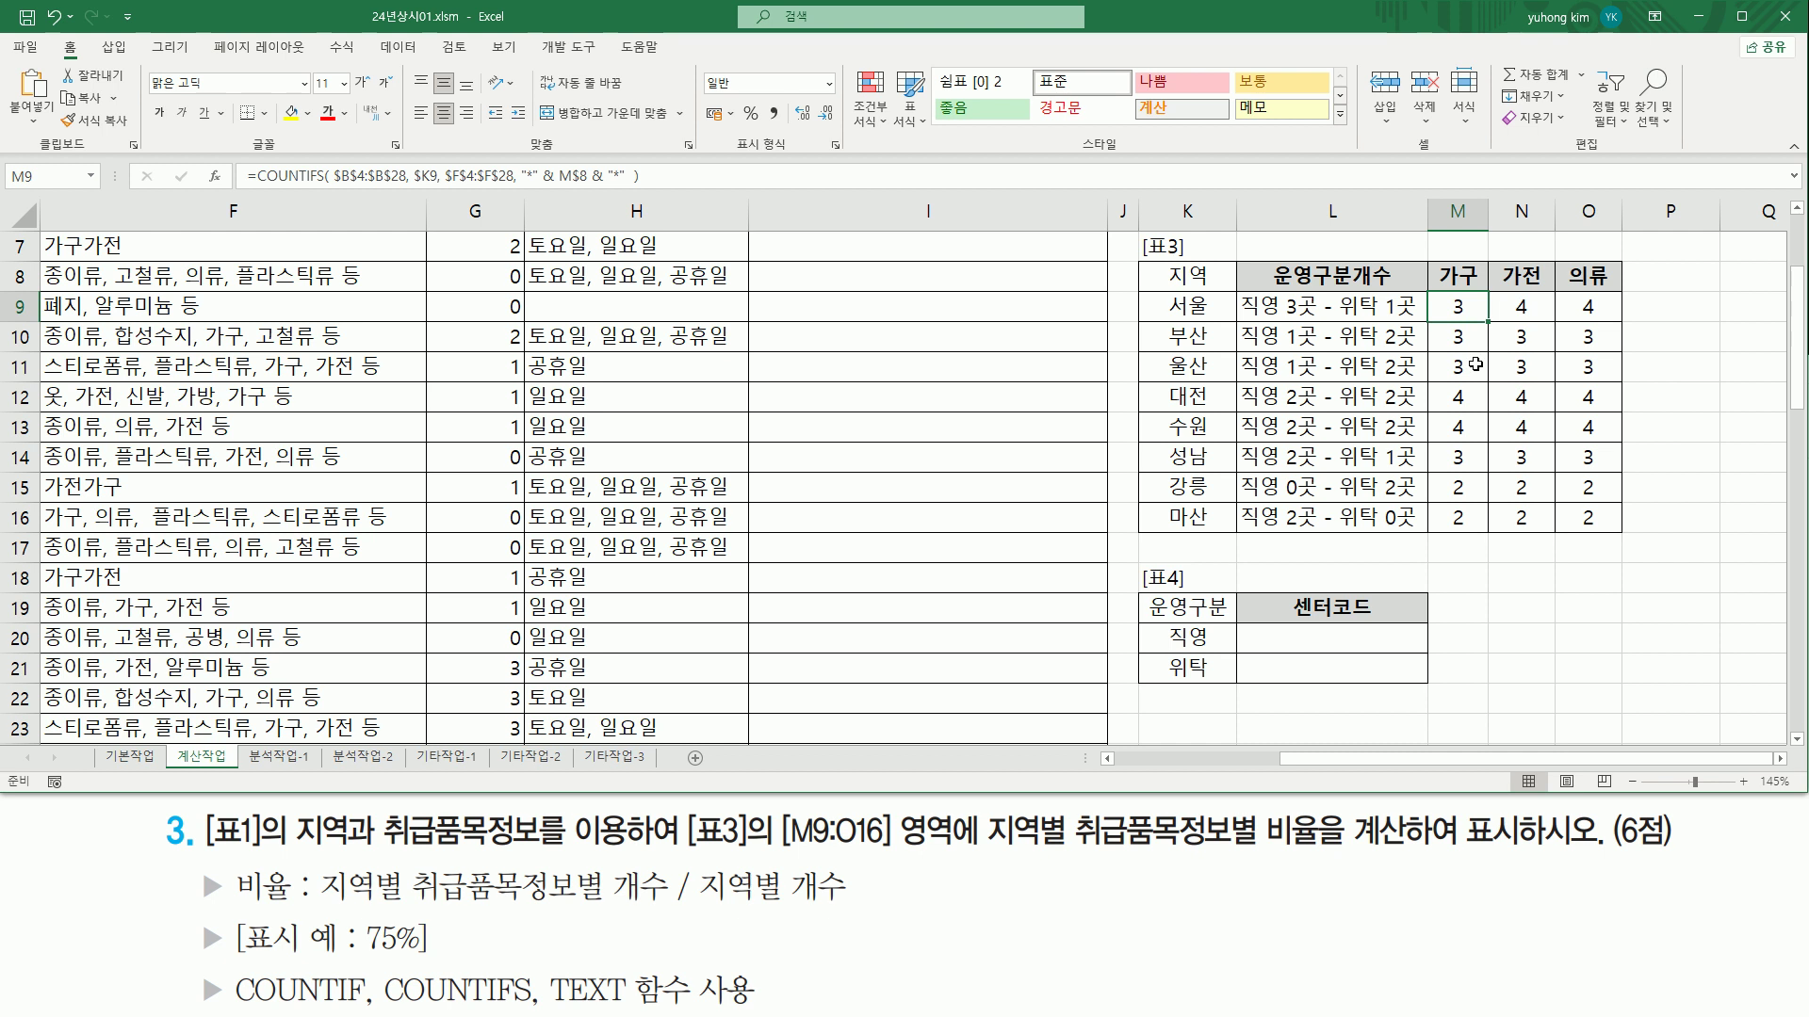
left_click_drag(1488, 321, 1610, 526)
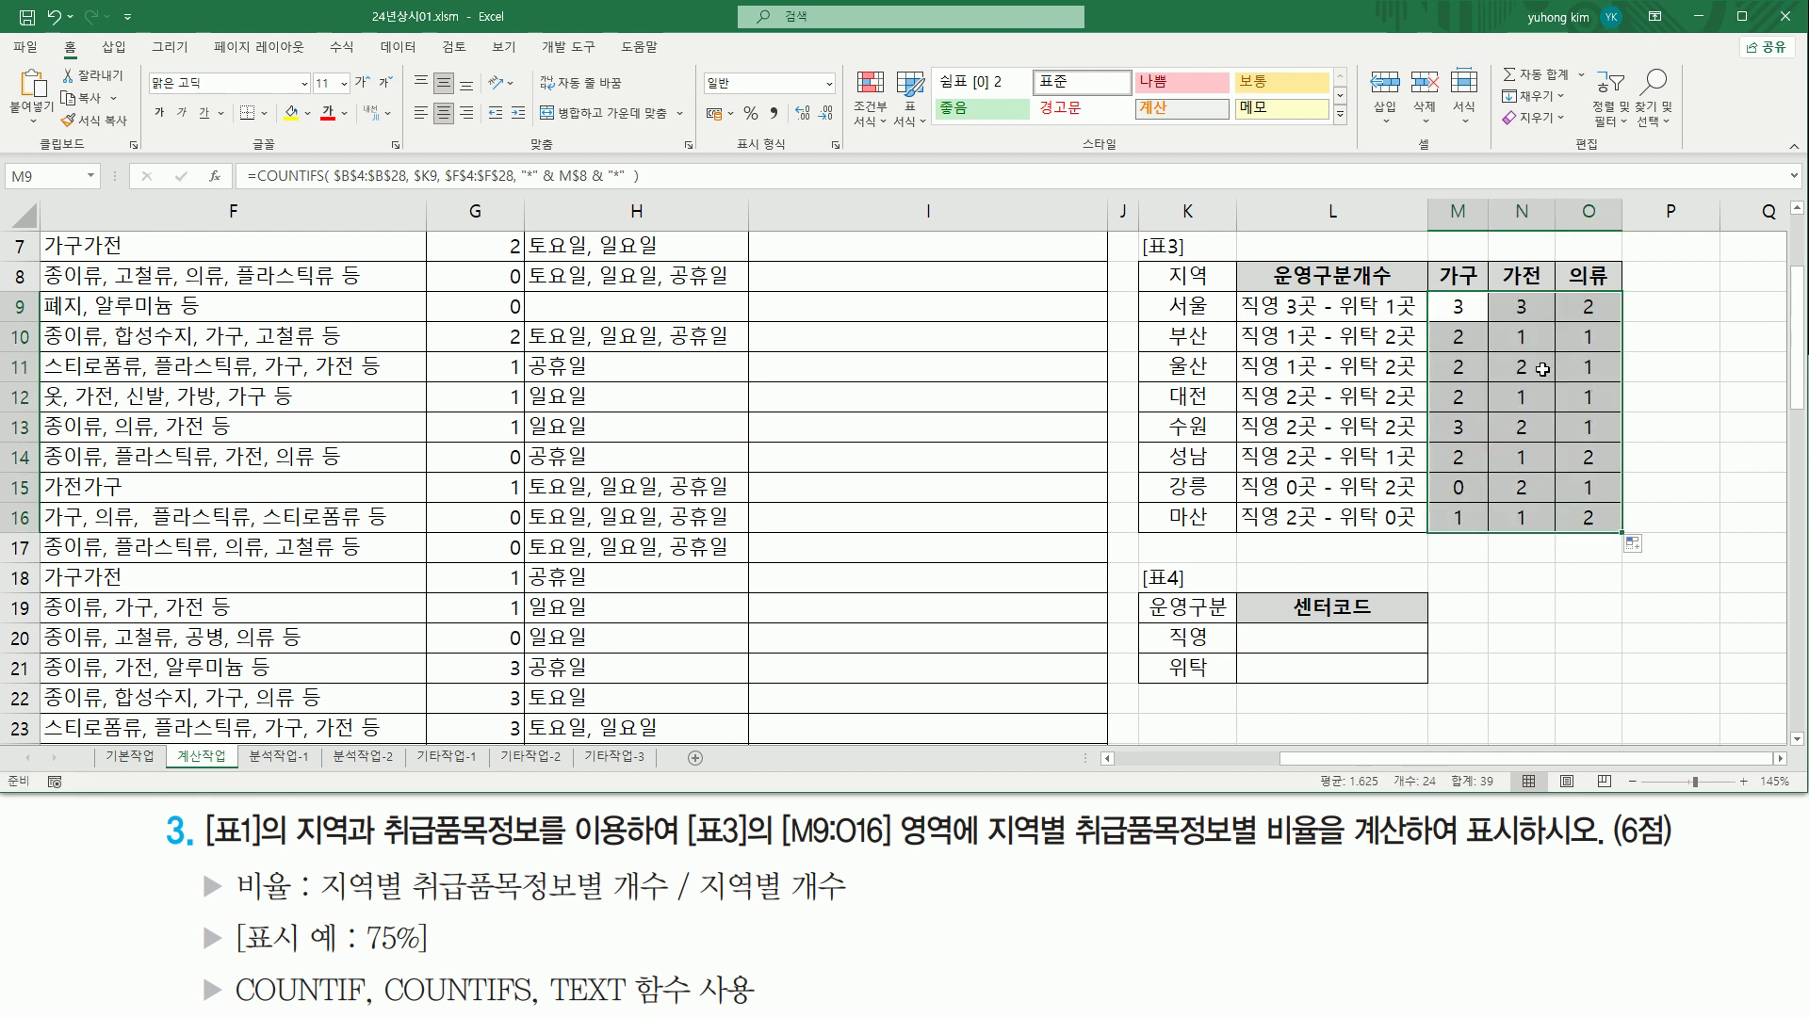
left_click(1474, 313)
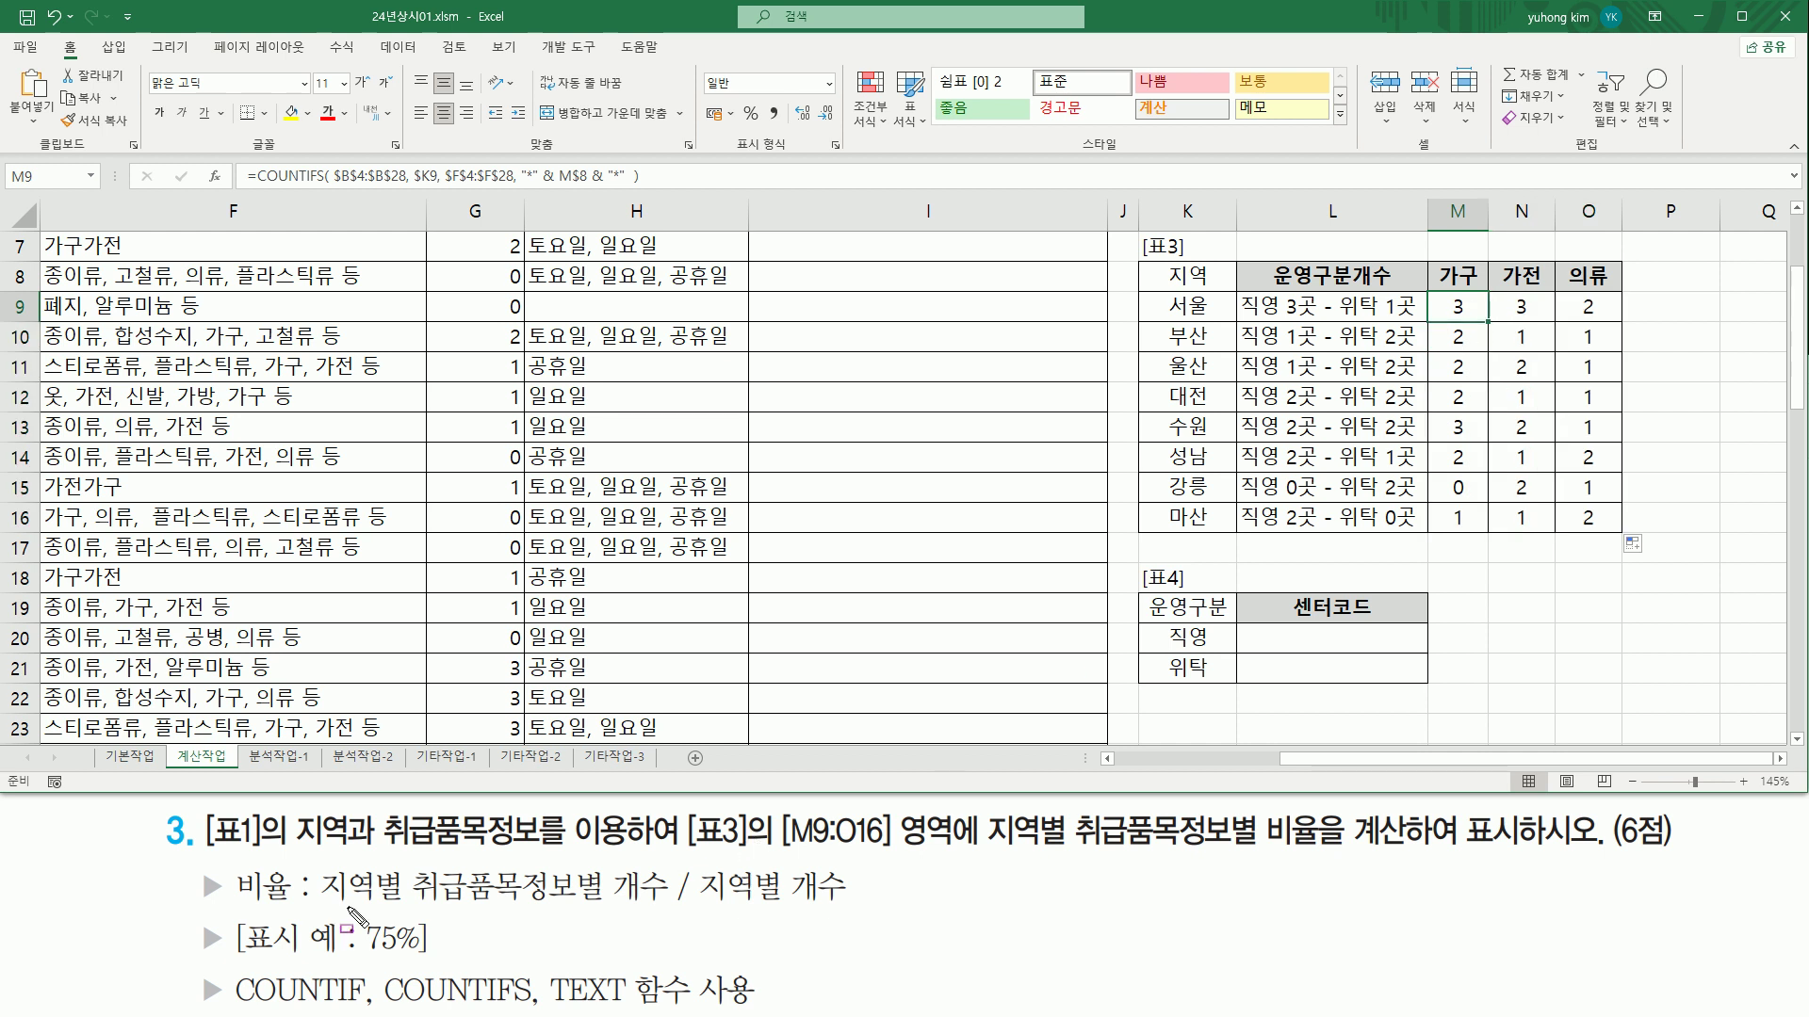
Step: Divide the M9 COUNTIFS count by COUNTIF( $B$4:$B$28, $K9 ) and confirm the formula
left_click_drag(1433, 295, 1478, 318)
left_click_drag(307, 907, 668, 910)
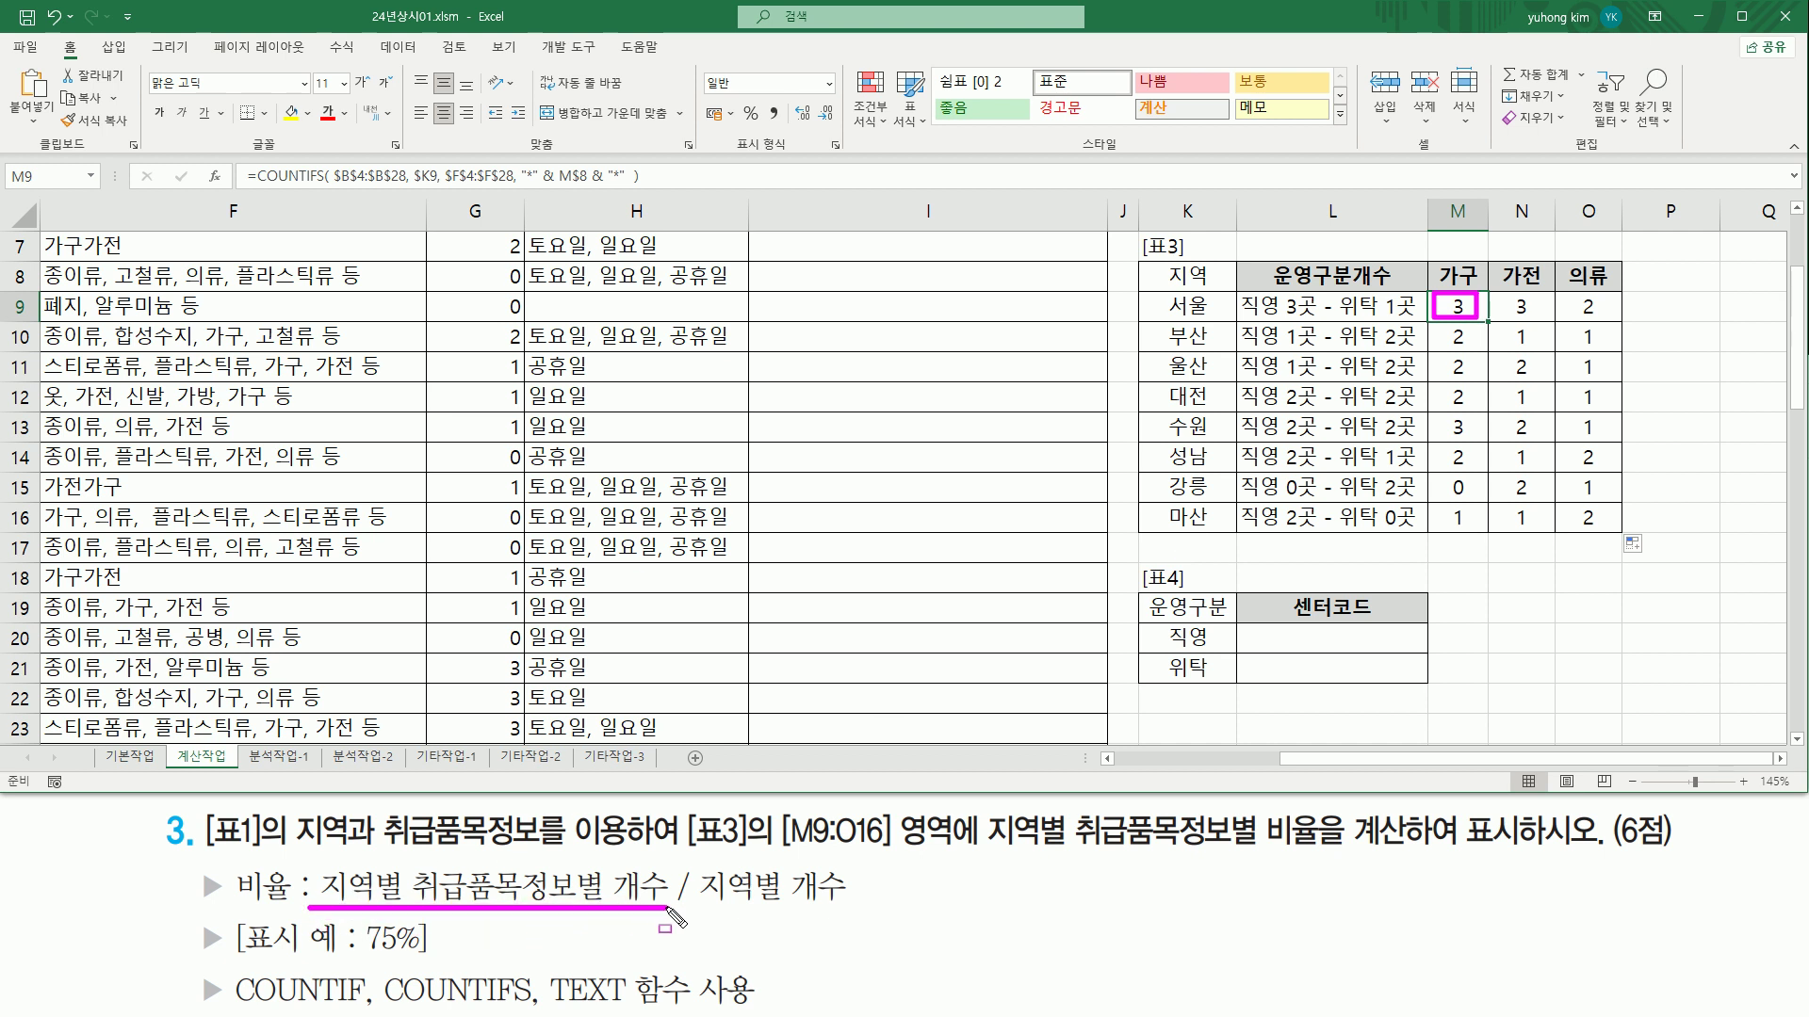
mouse_move(696, 861)
left_mouse_down()
mouse_move(806, 920)
mouse_move(851, 912)
left_mouse_up()
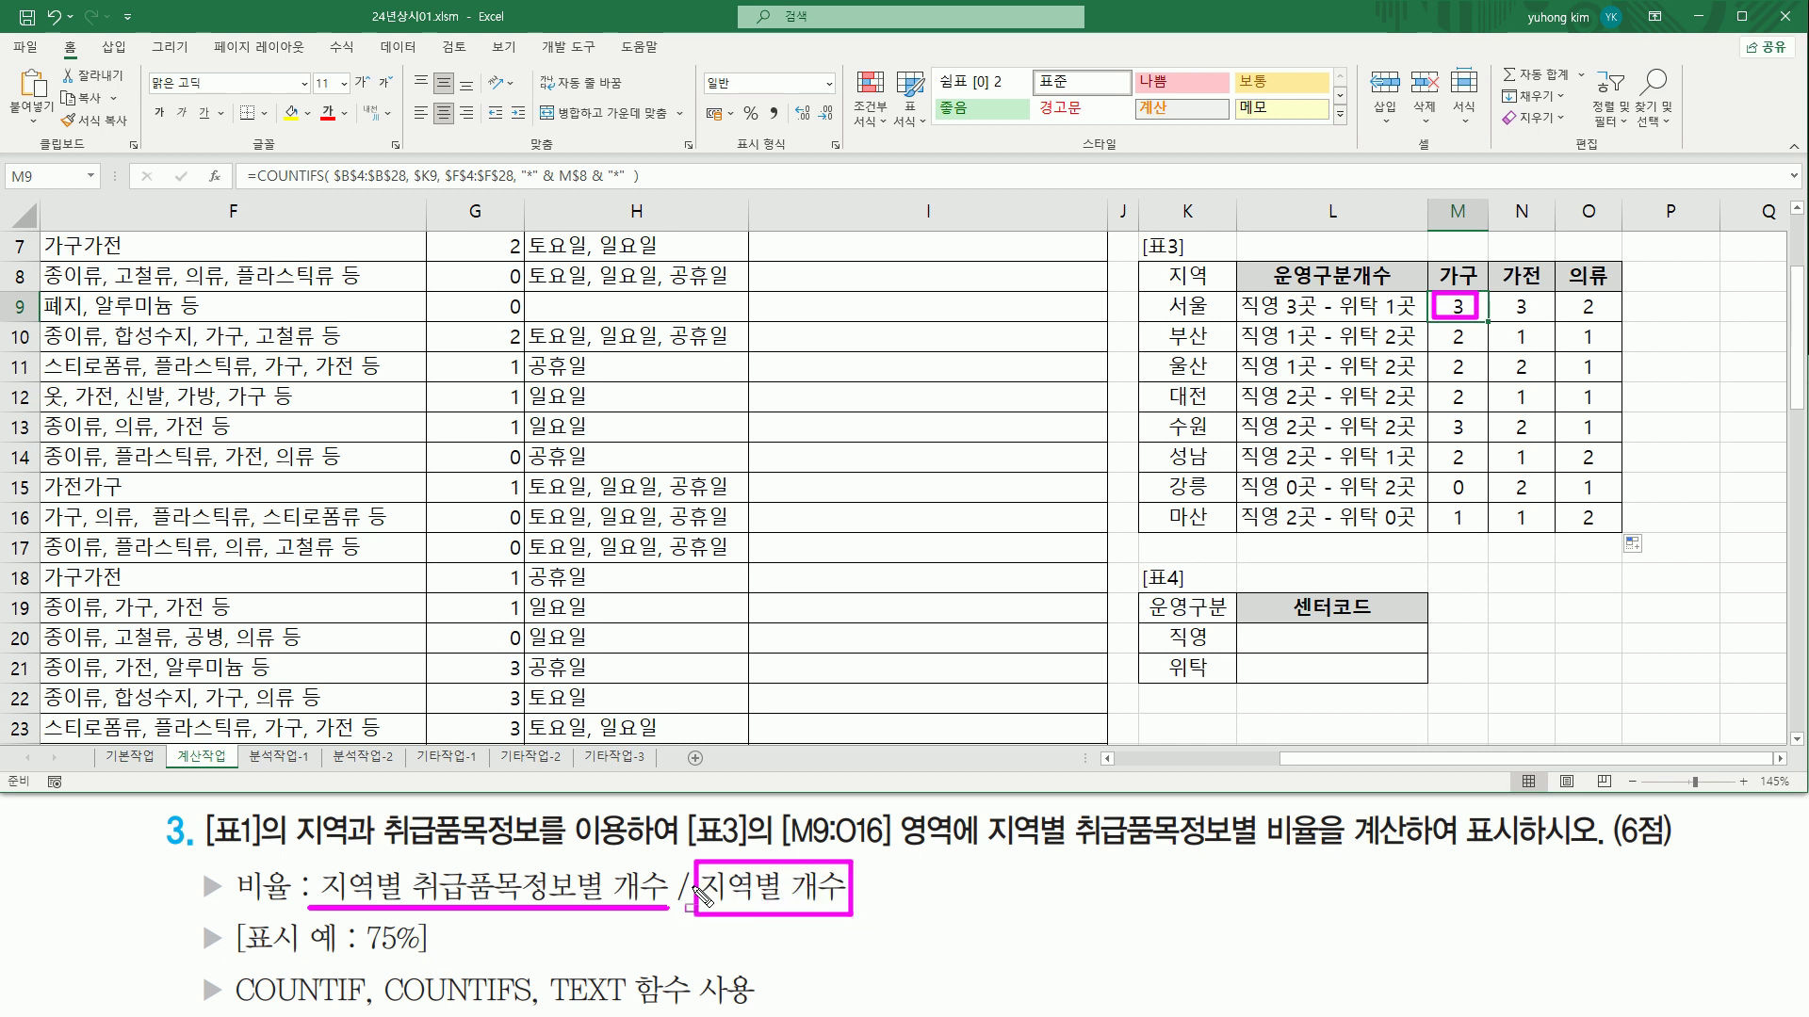
key("Escape")
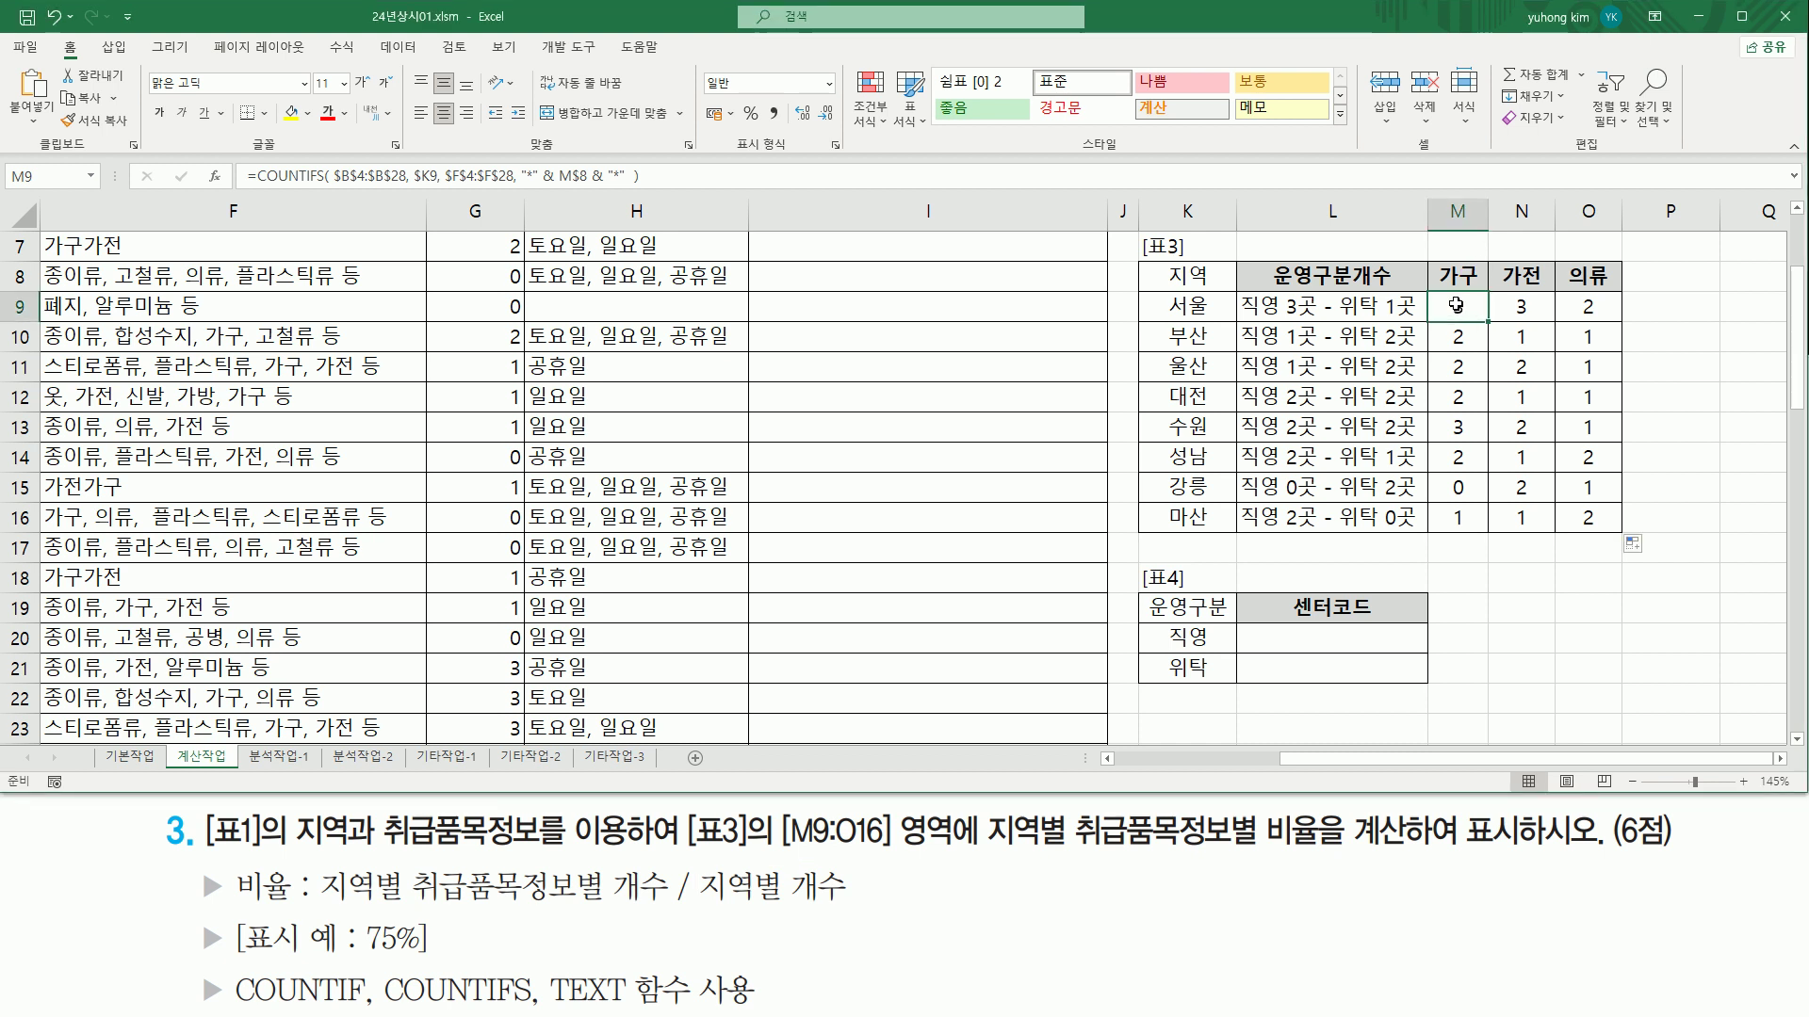
double_click(1455, 305)
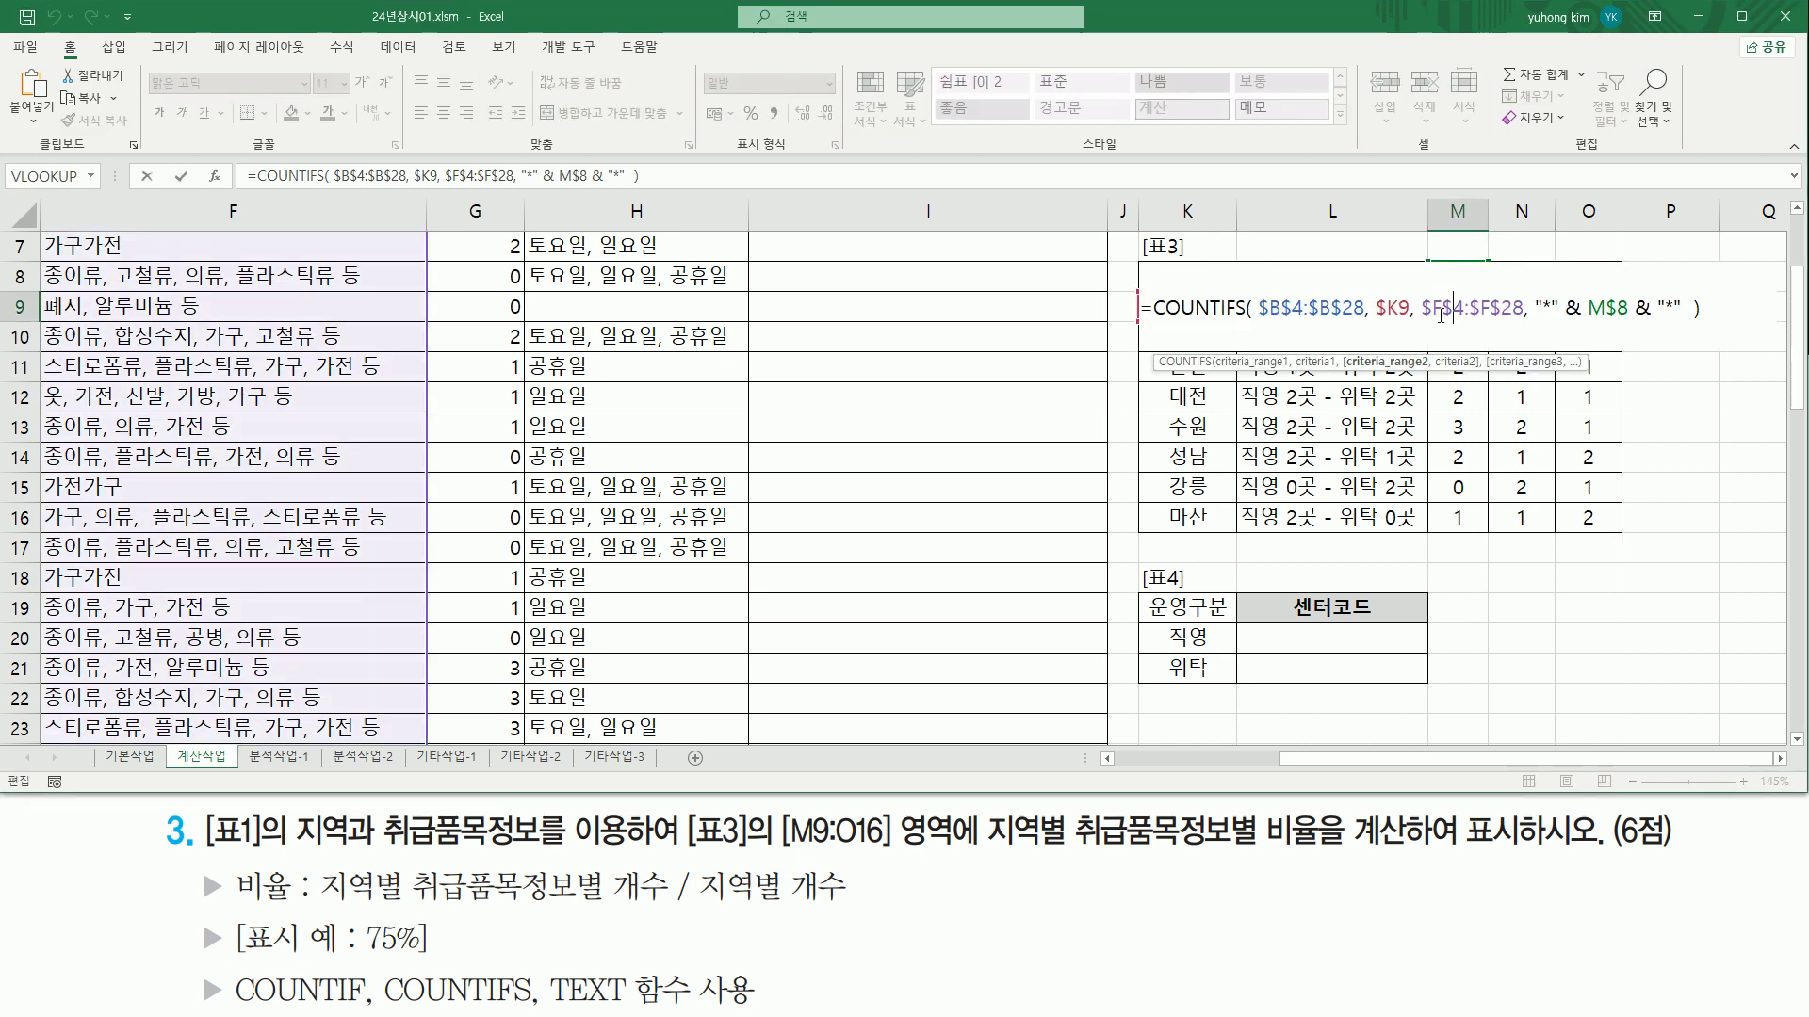
left_click(1712, 311)
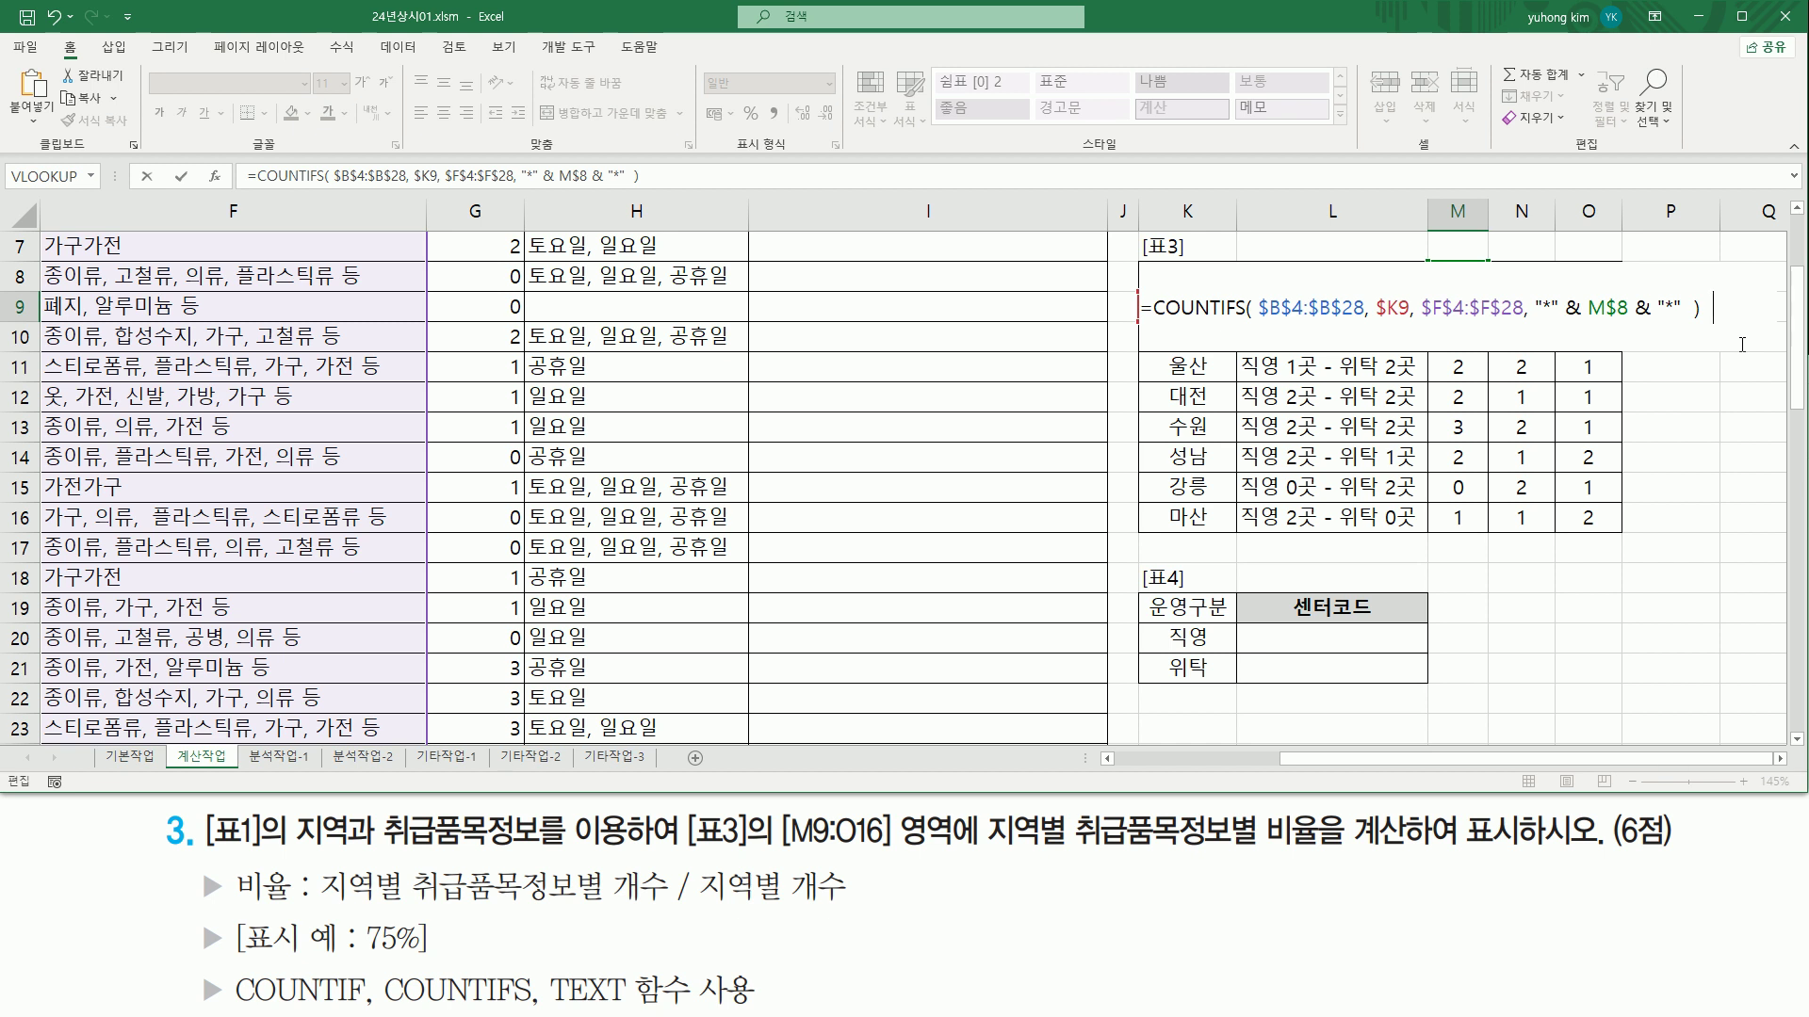
type("/  COUNTIF( $B$4:$B$28, $K9 )")
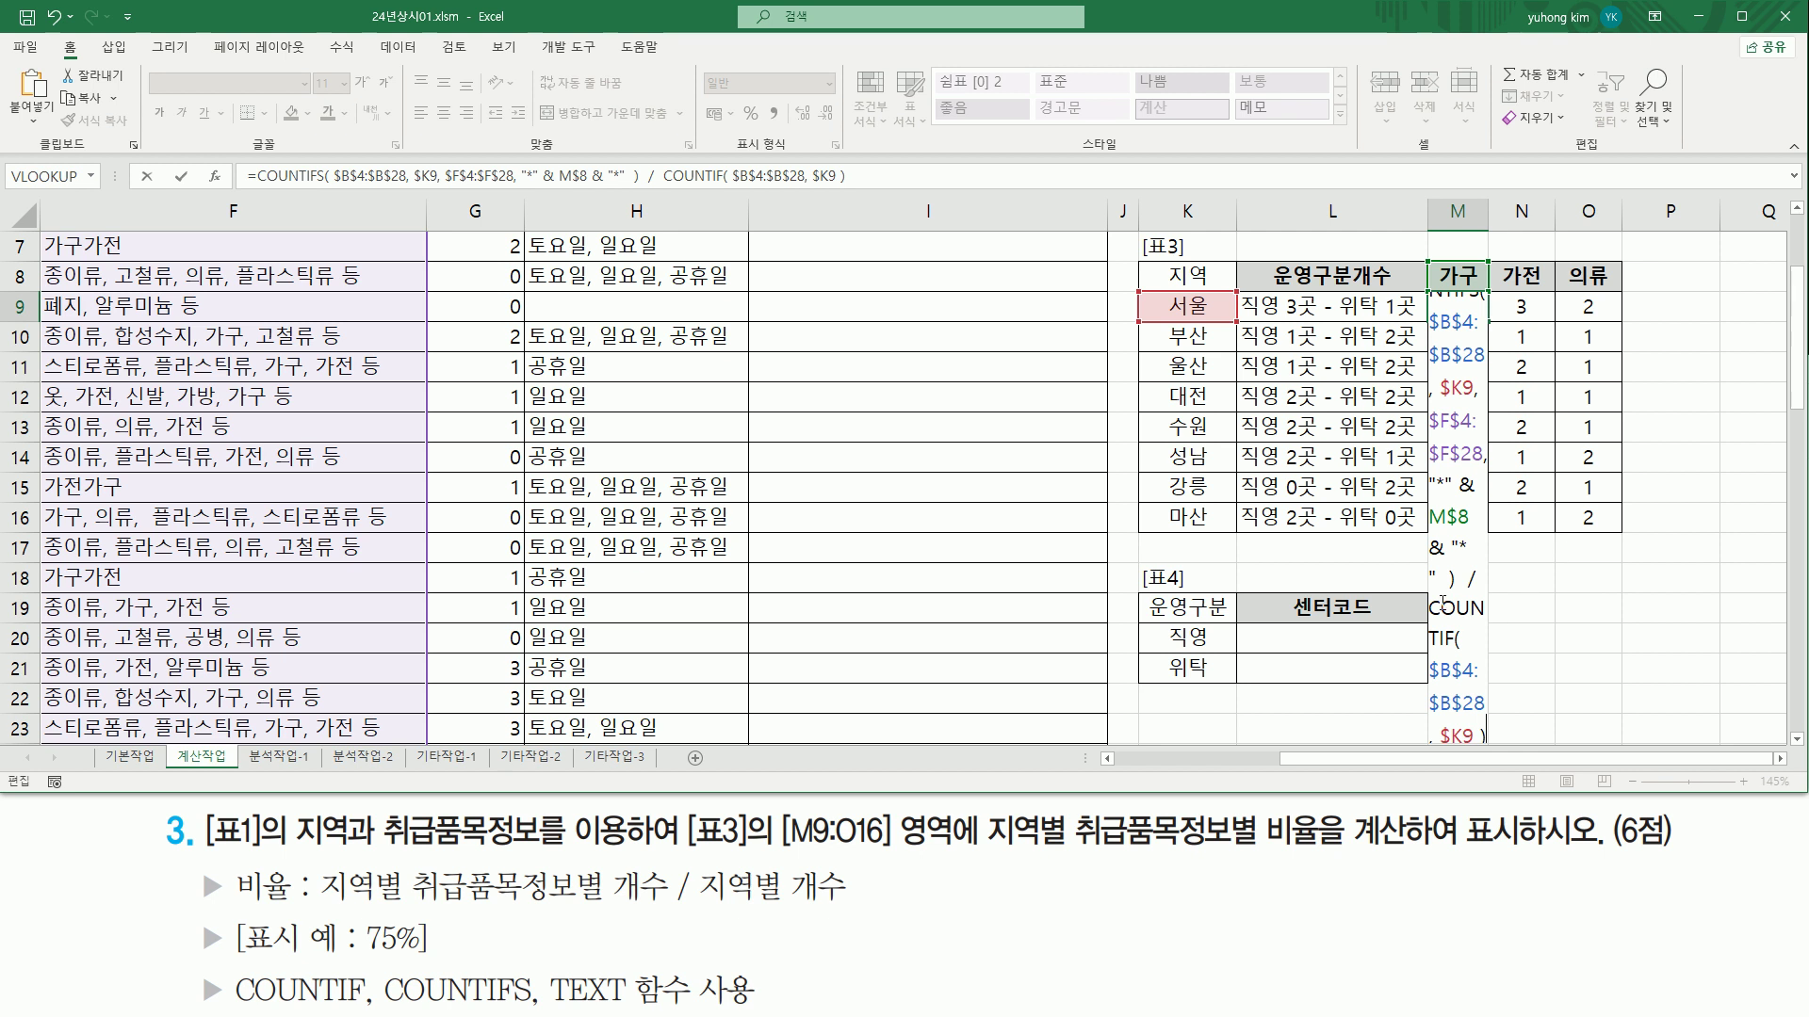
left_click_drag(1431, 608, 1488, 723)
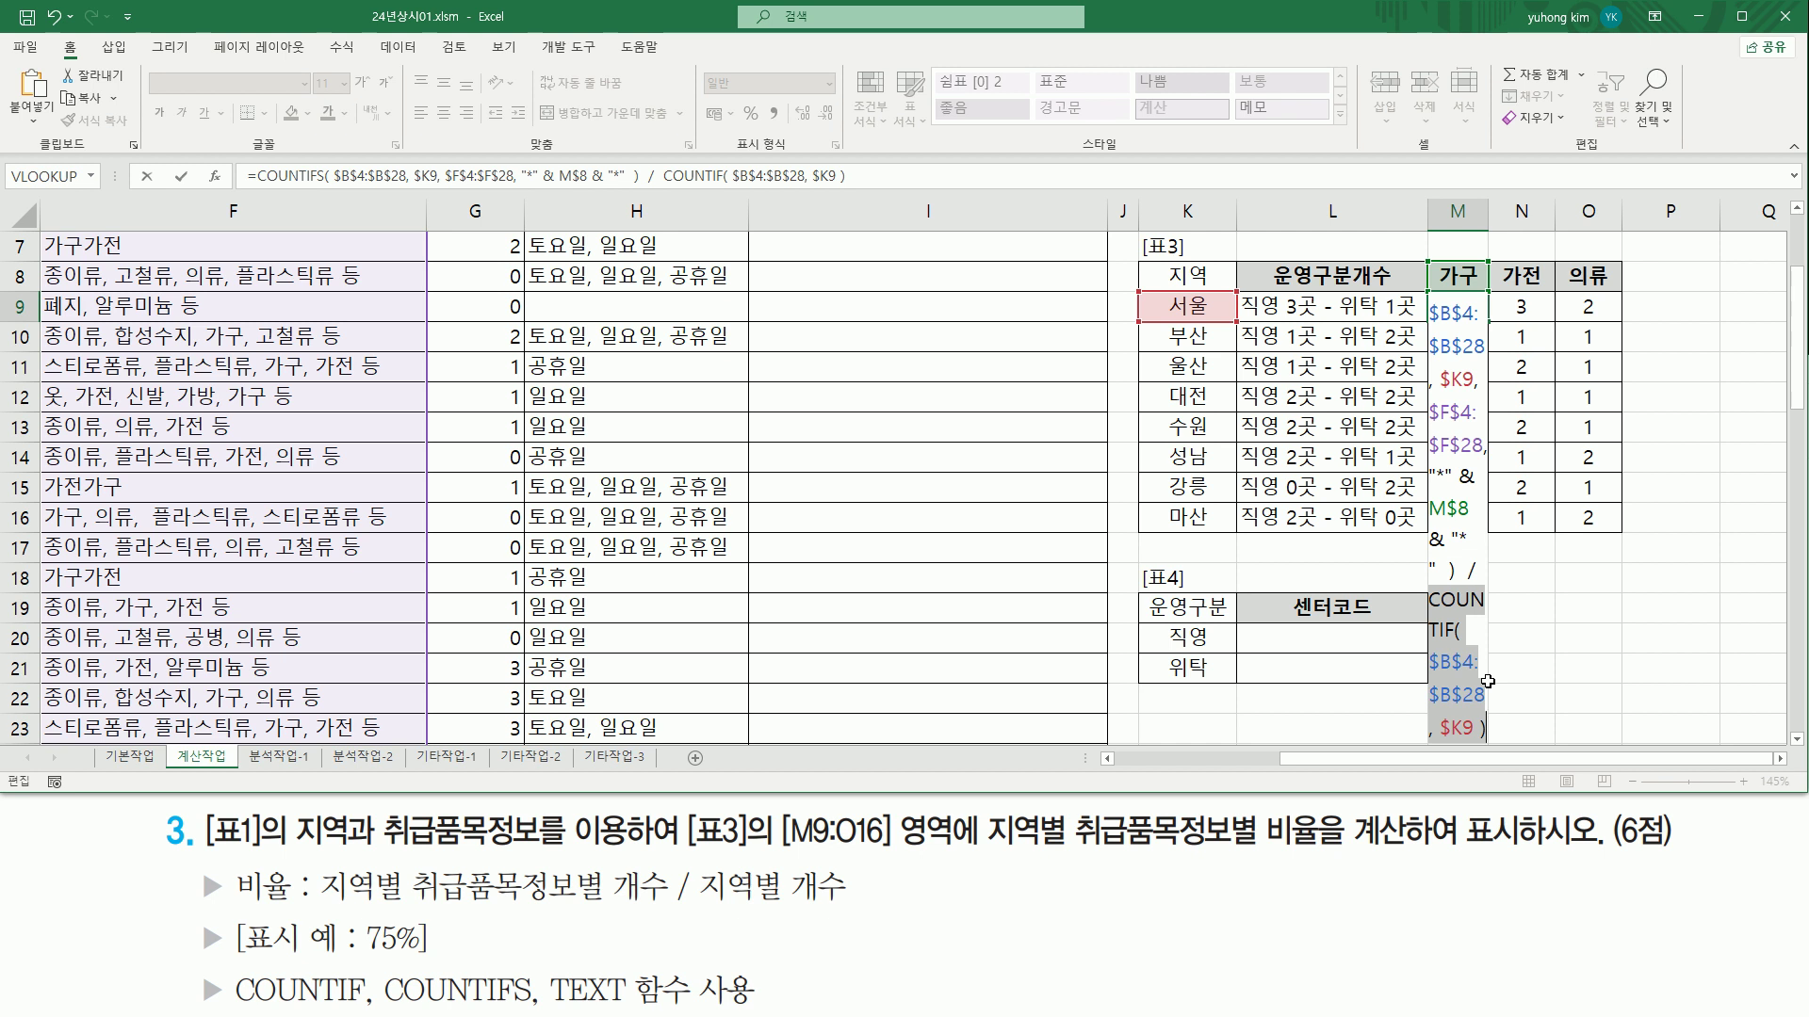
key("Return")
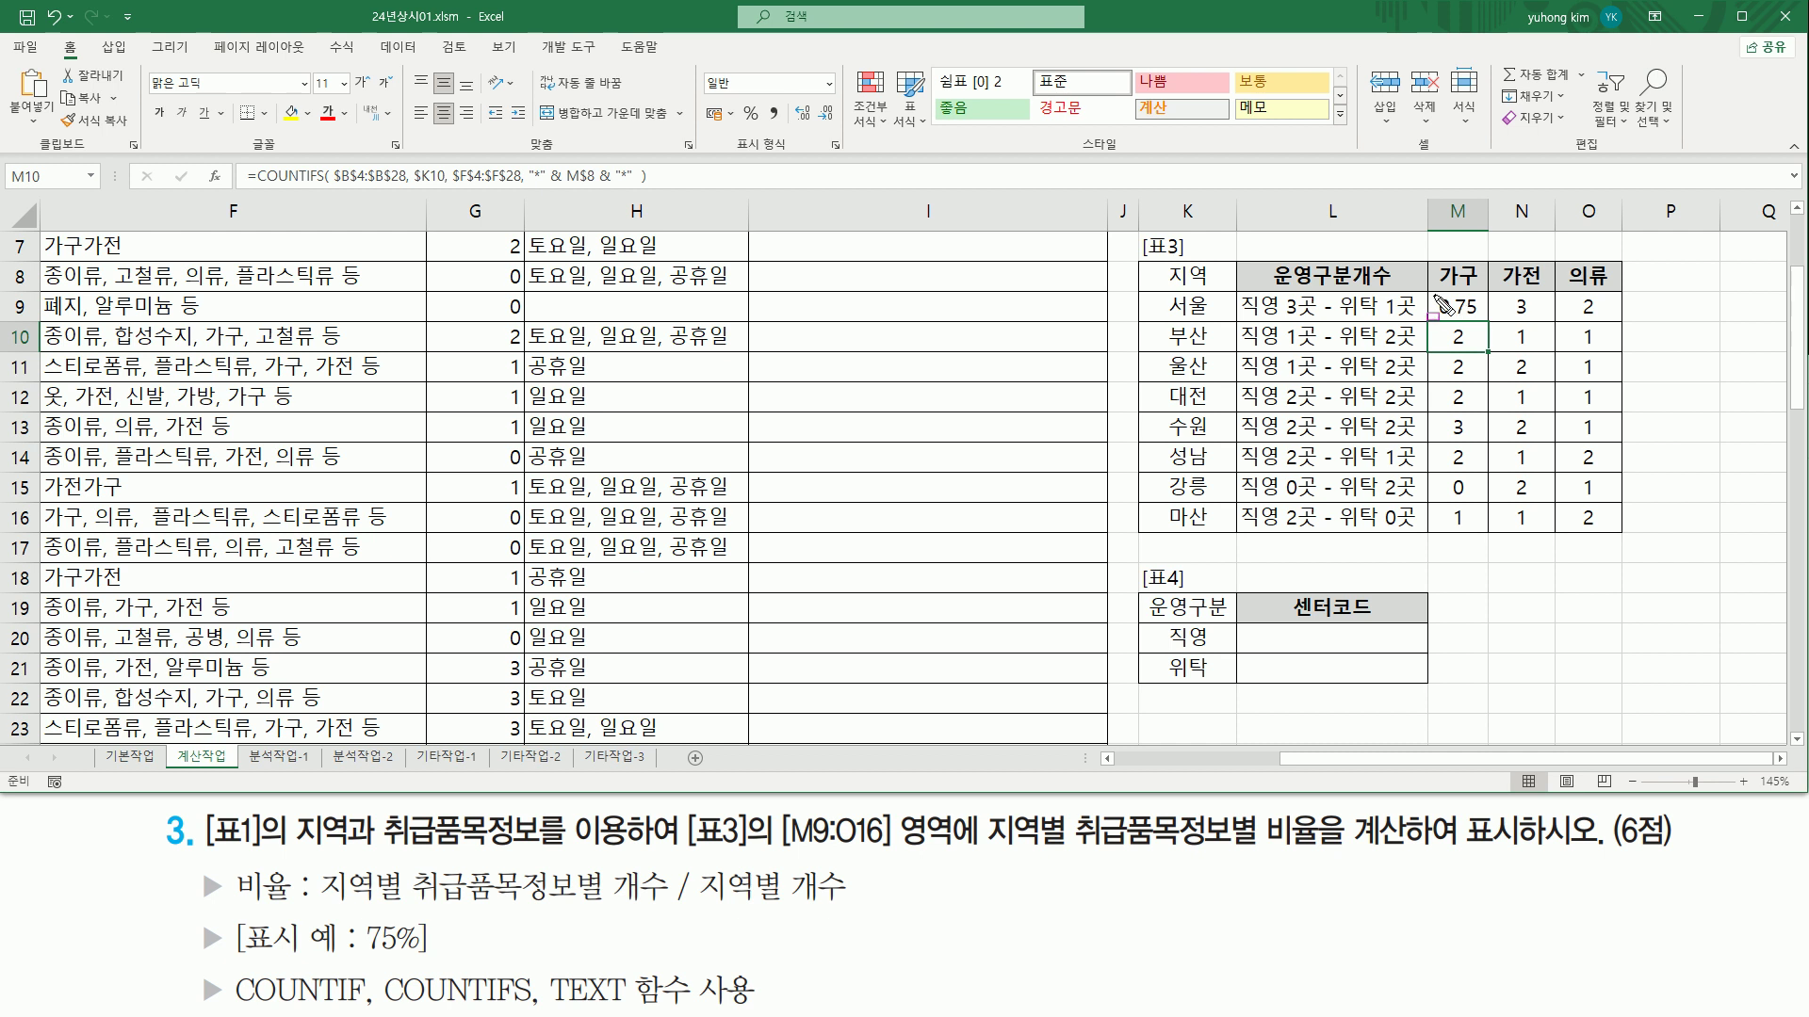
Step: Insert the TEXT function in front of the COUNTIFS / COUNTIF ratio in M9
left_click_drag(1430, 293, 1493, 321)
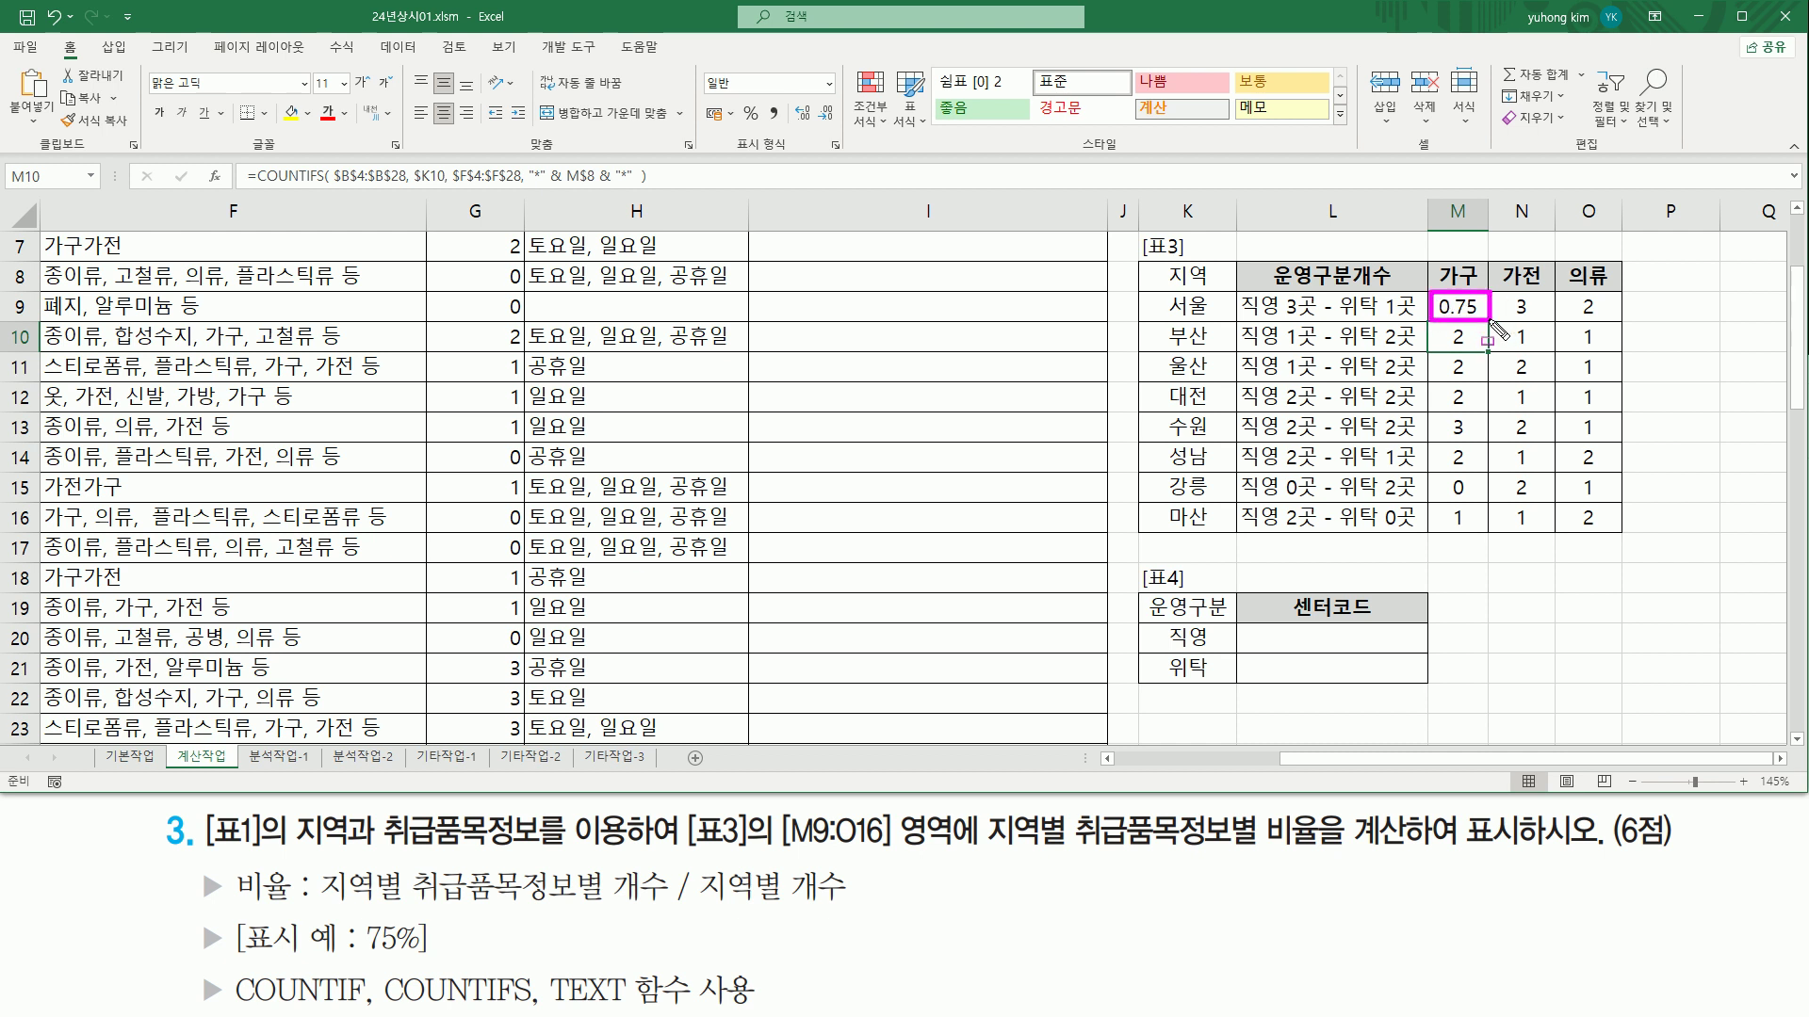
left_click_drag(356, 960, 426, 960)
left_click_drag(544, 969, 763, 1013)
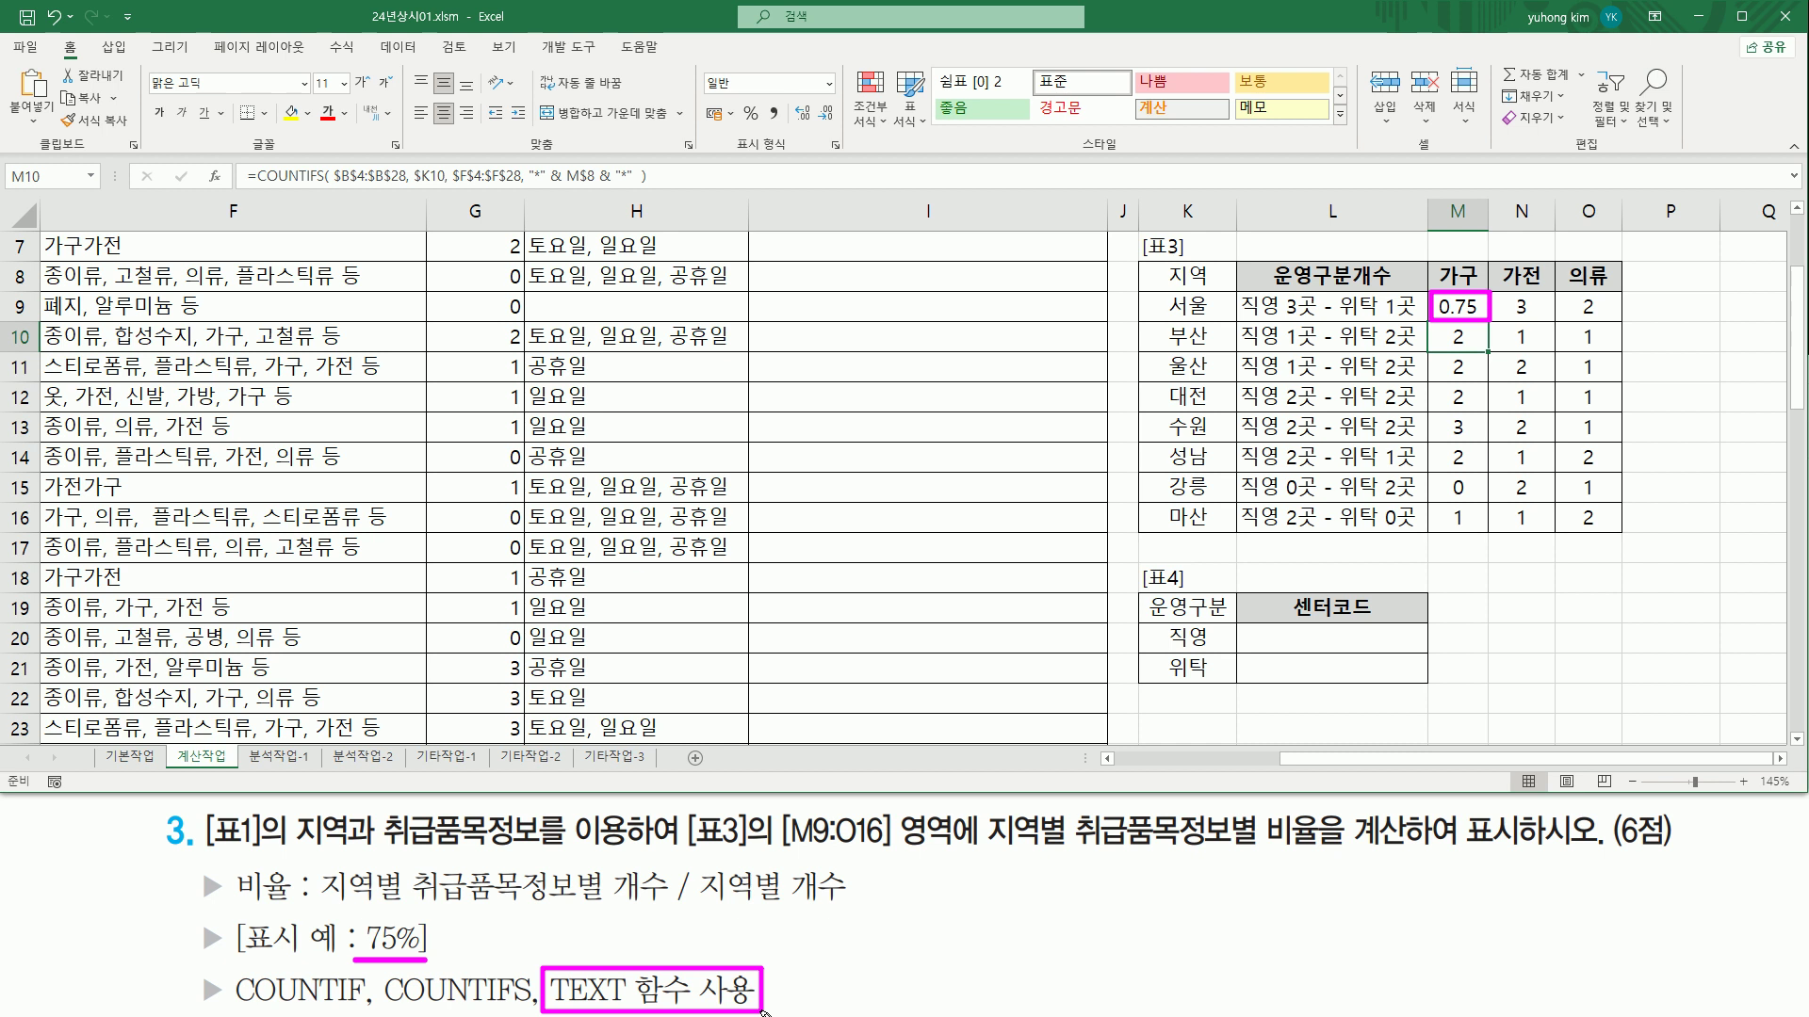
key("Escape")
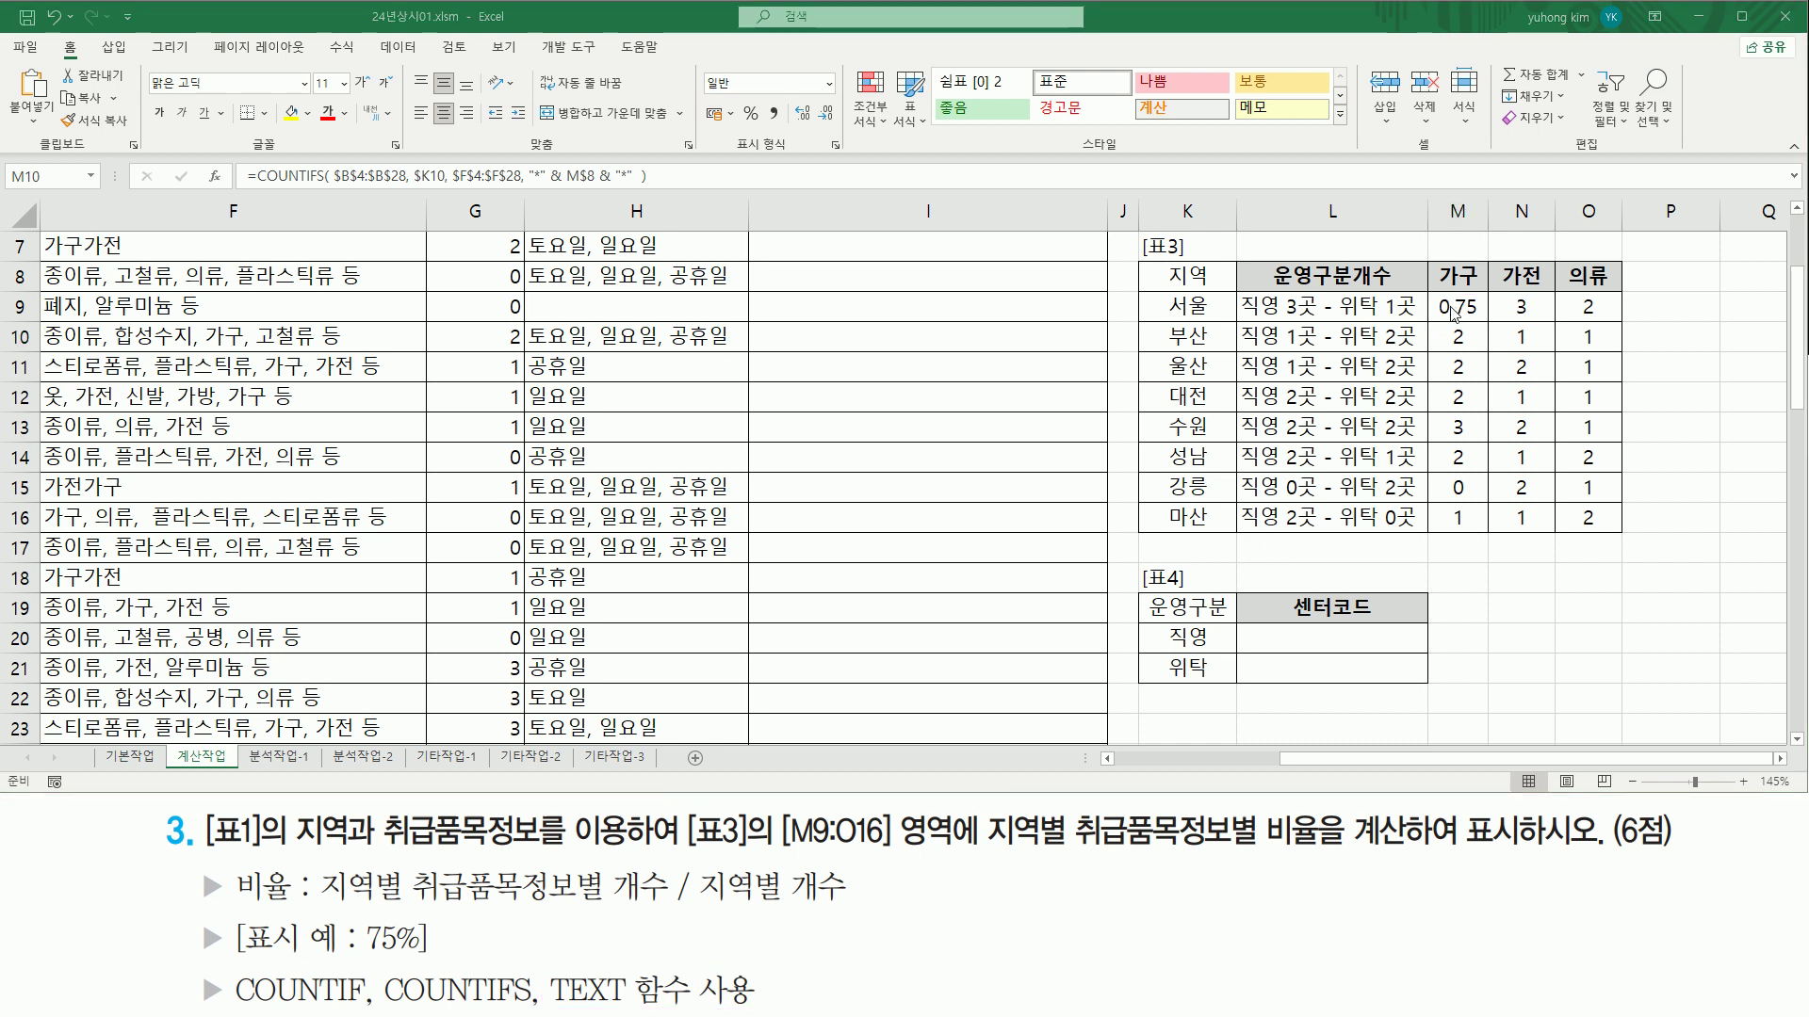
double_click(1456, 309)
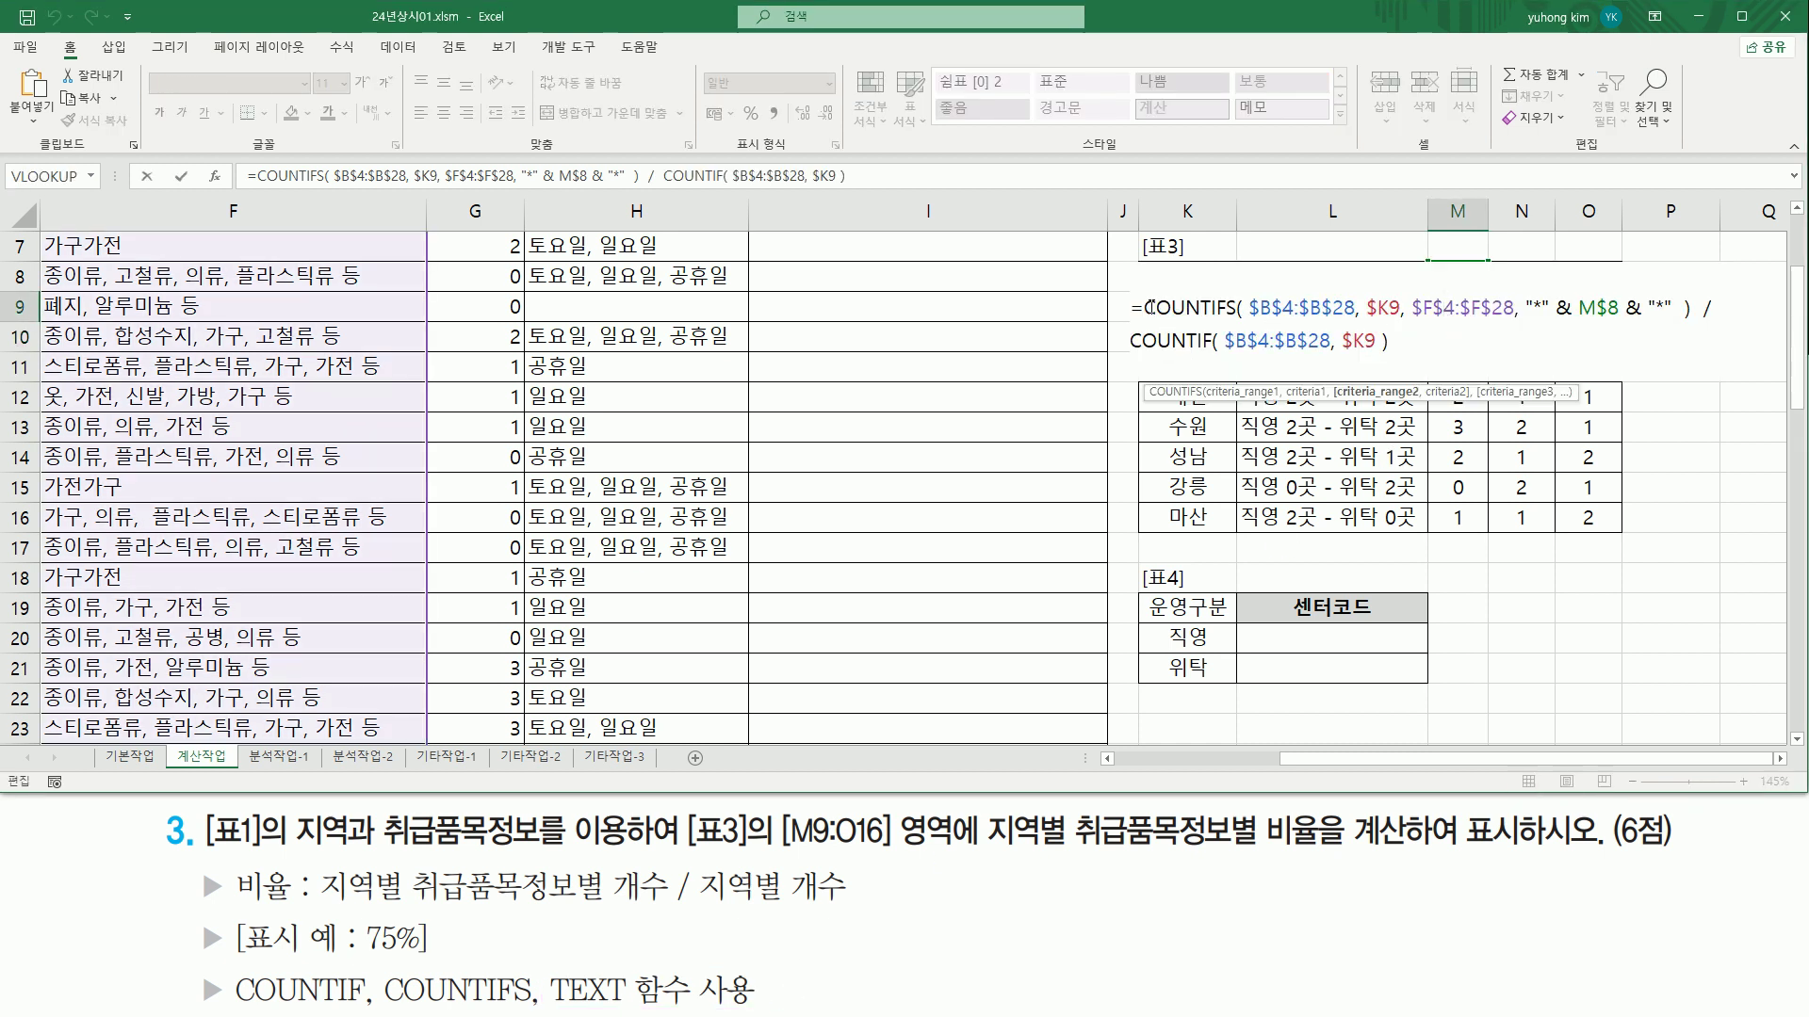
left_click(1145, 307)
type("t")
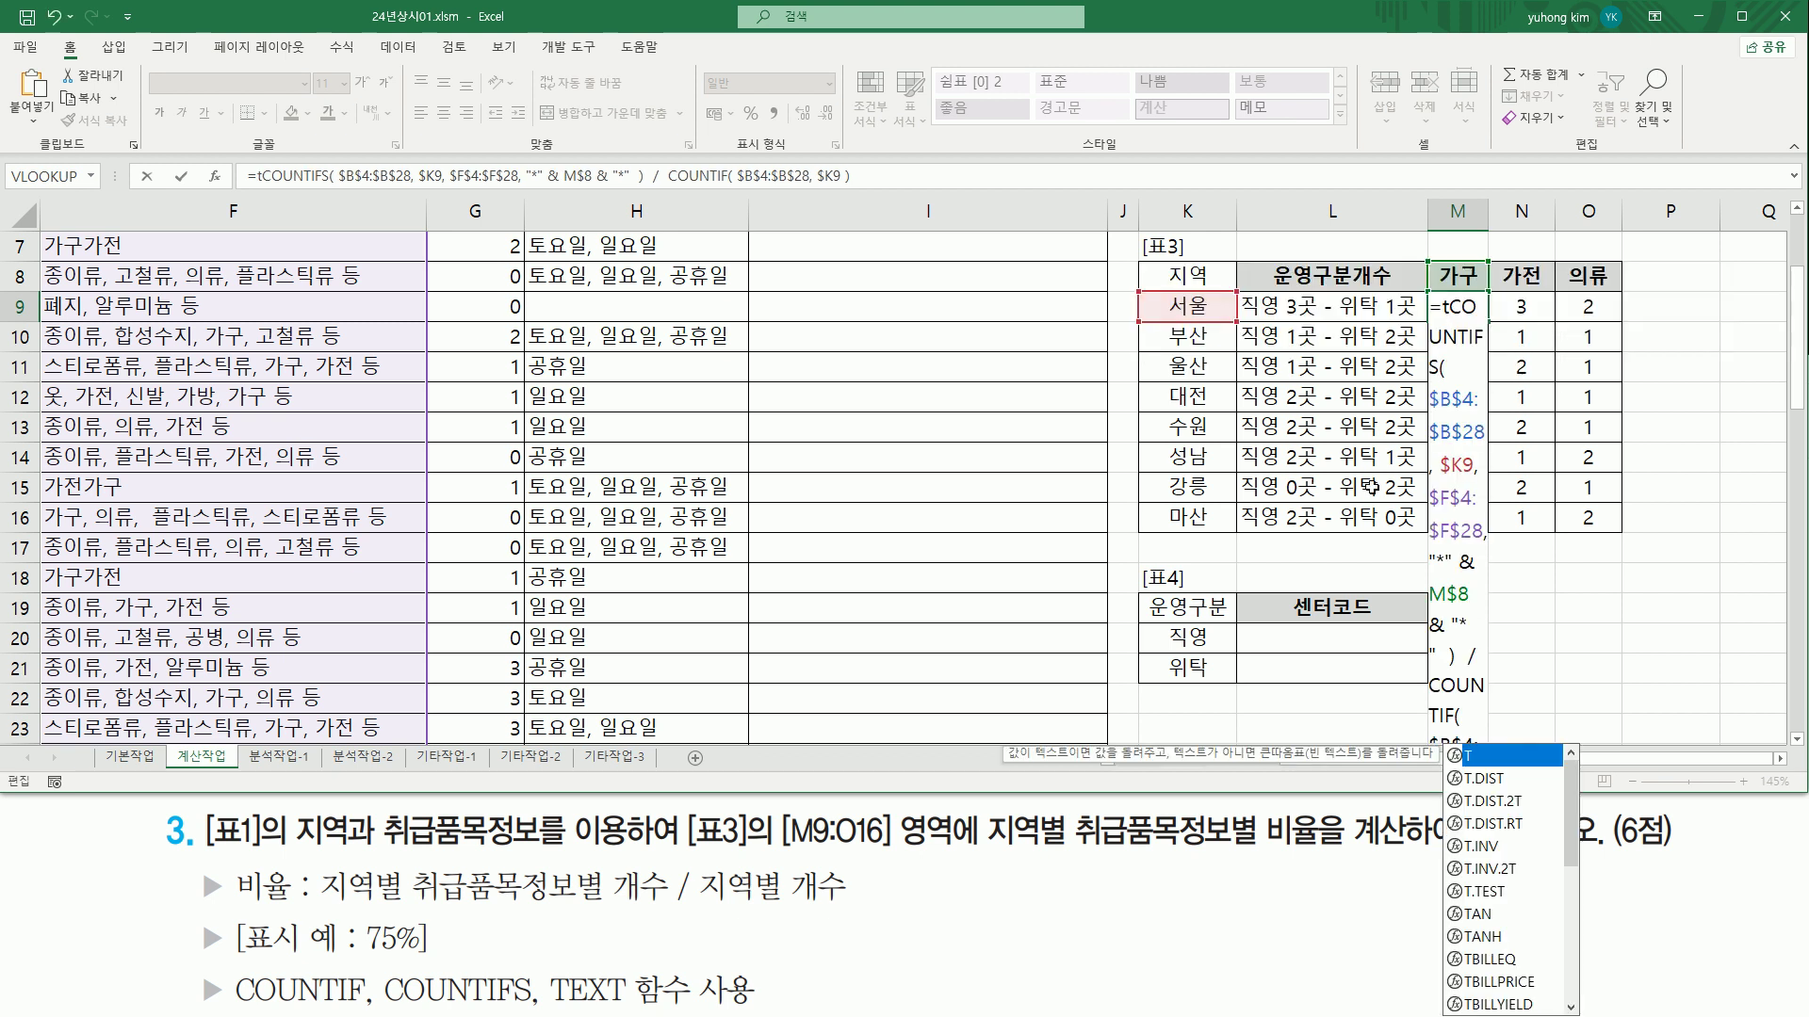
type("ex")
key("Tab")
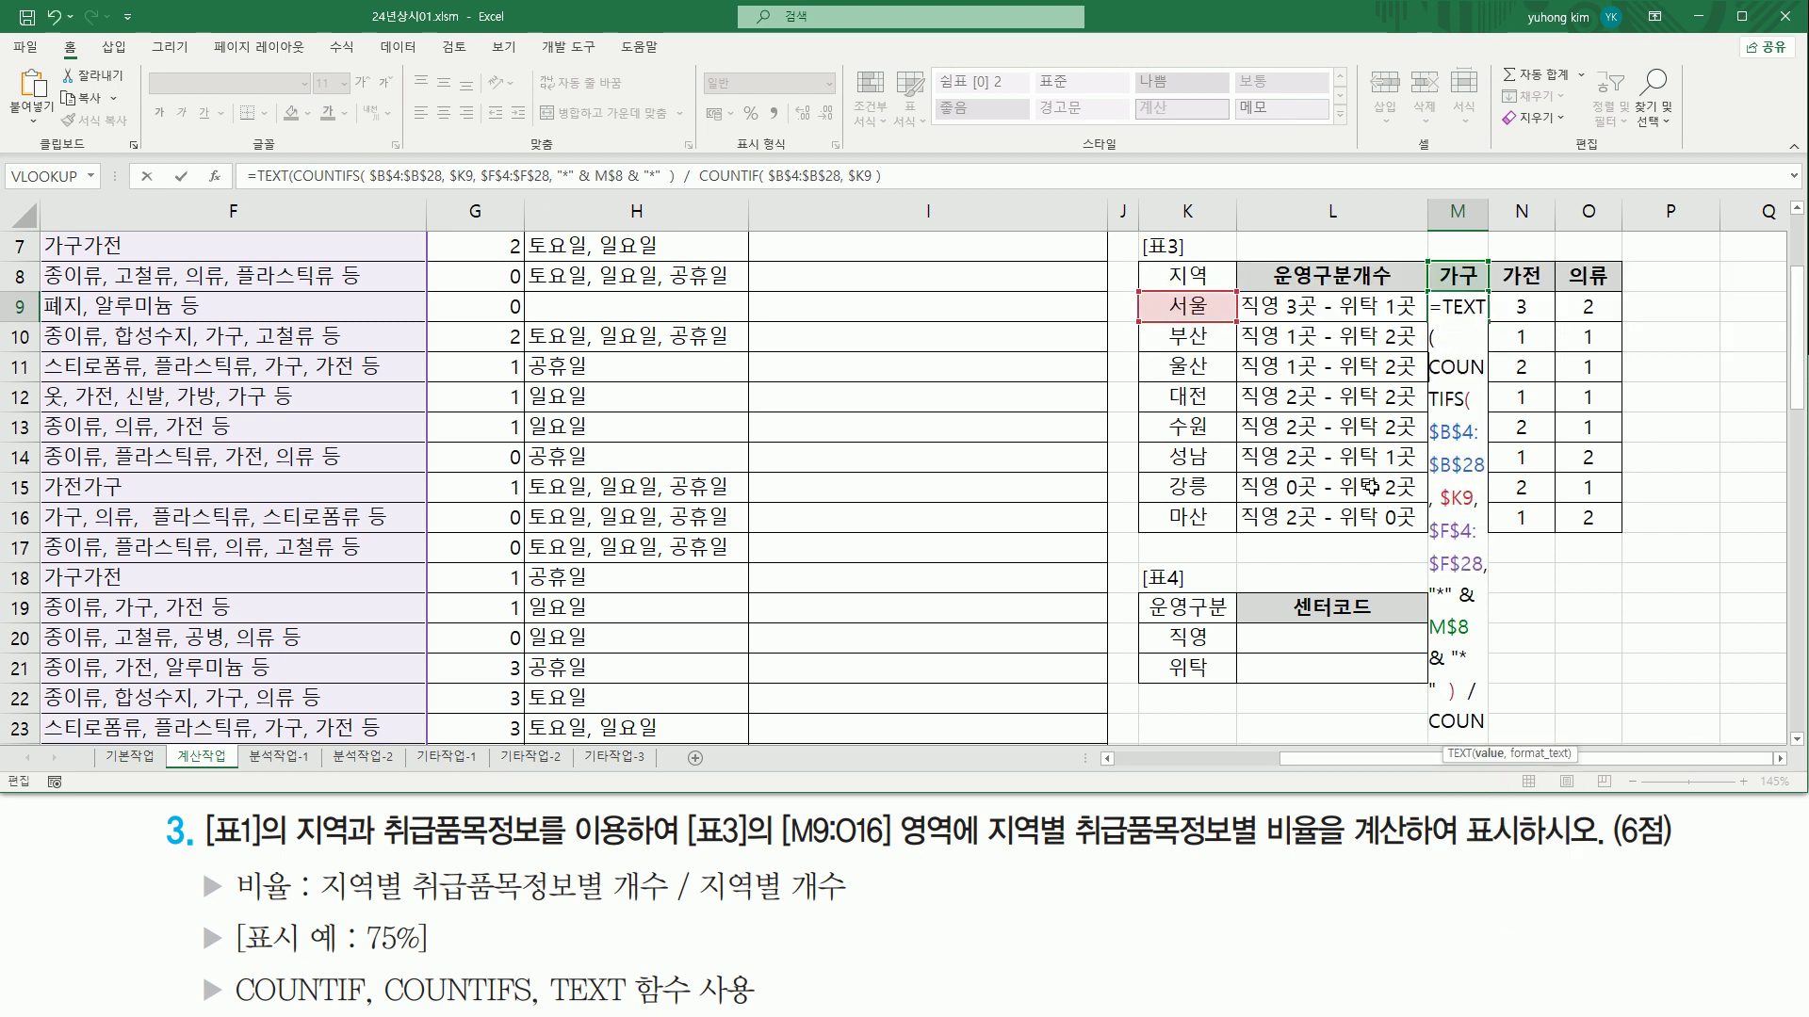
Step: Select the whole COUNTIFS / COUNTIF expression that serves as the value argument of TEXT in M9
key("shift+Down")
key("shift+Down")
key("shift+Down")
key("shift+Down")
key("shift+Down")
key("shift+Down")
key("shift+Down")
key("shift+Down")
key("shift+Down")
key("shift+Down")
key("shift+Down")
key("shift+Down")
key("shift+Down")
key("shift+Down")
key("shift+Down")
key("shift+Down")
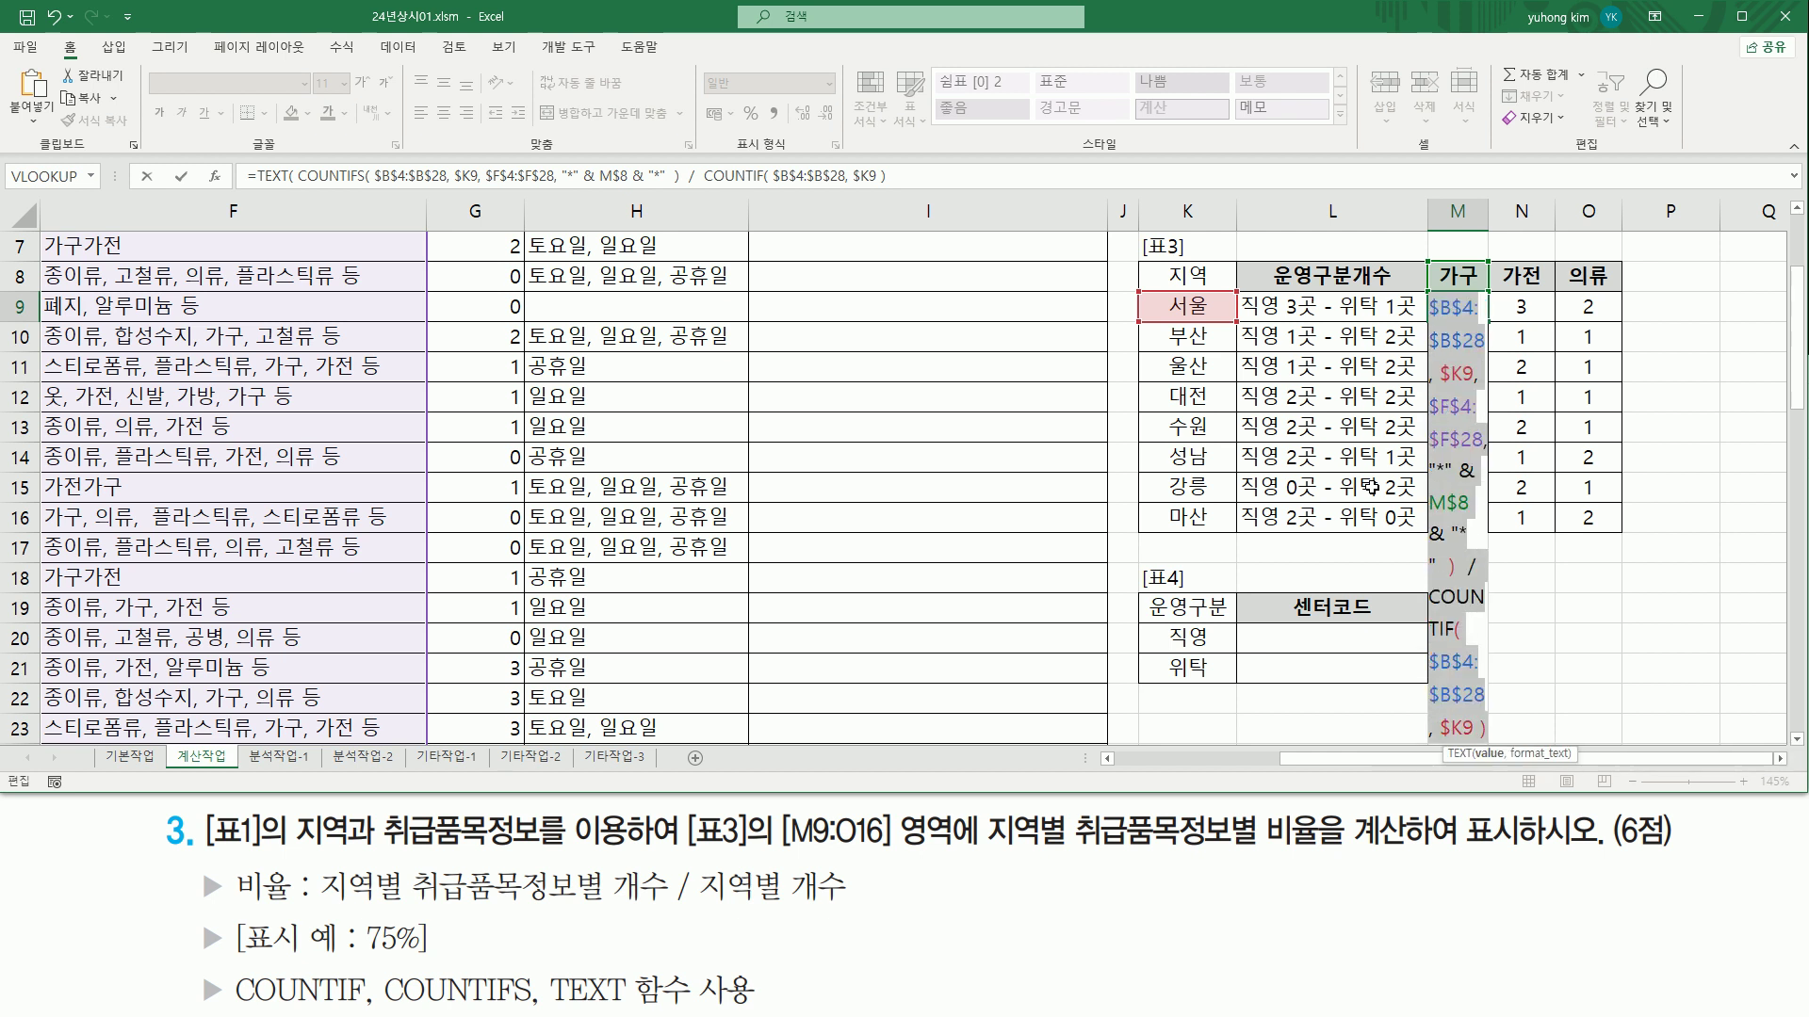
Step: Complete the TEXT formula in M9 with the format "0%" and copy it through the range M9:O16
key("End")
type(",")
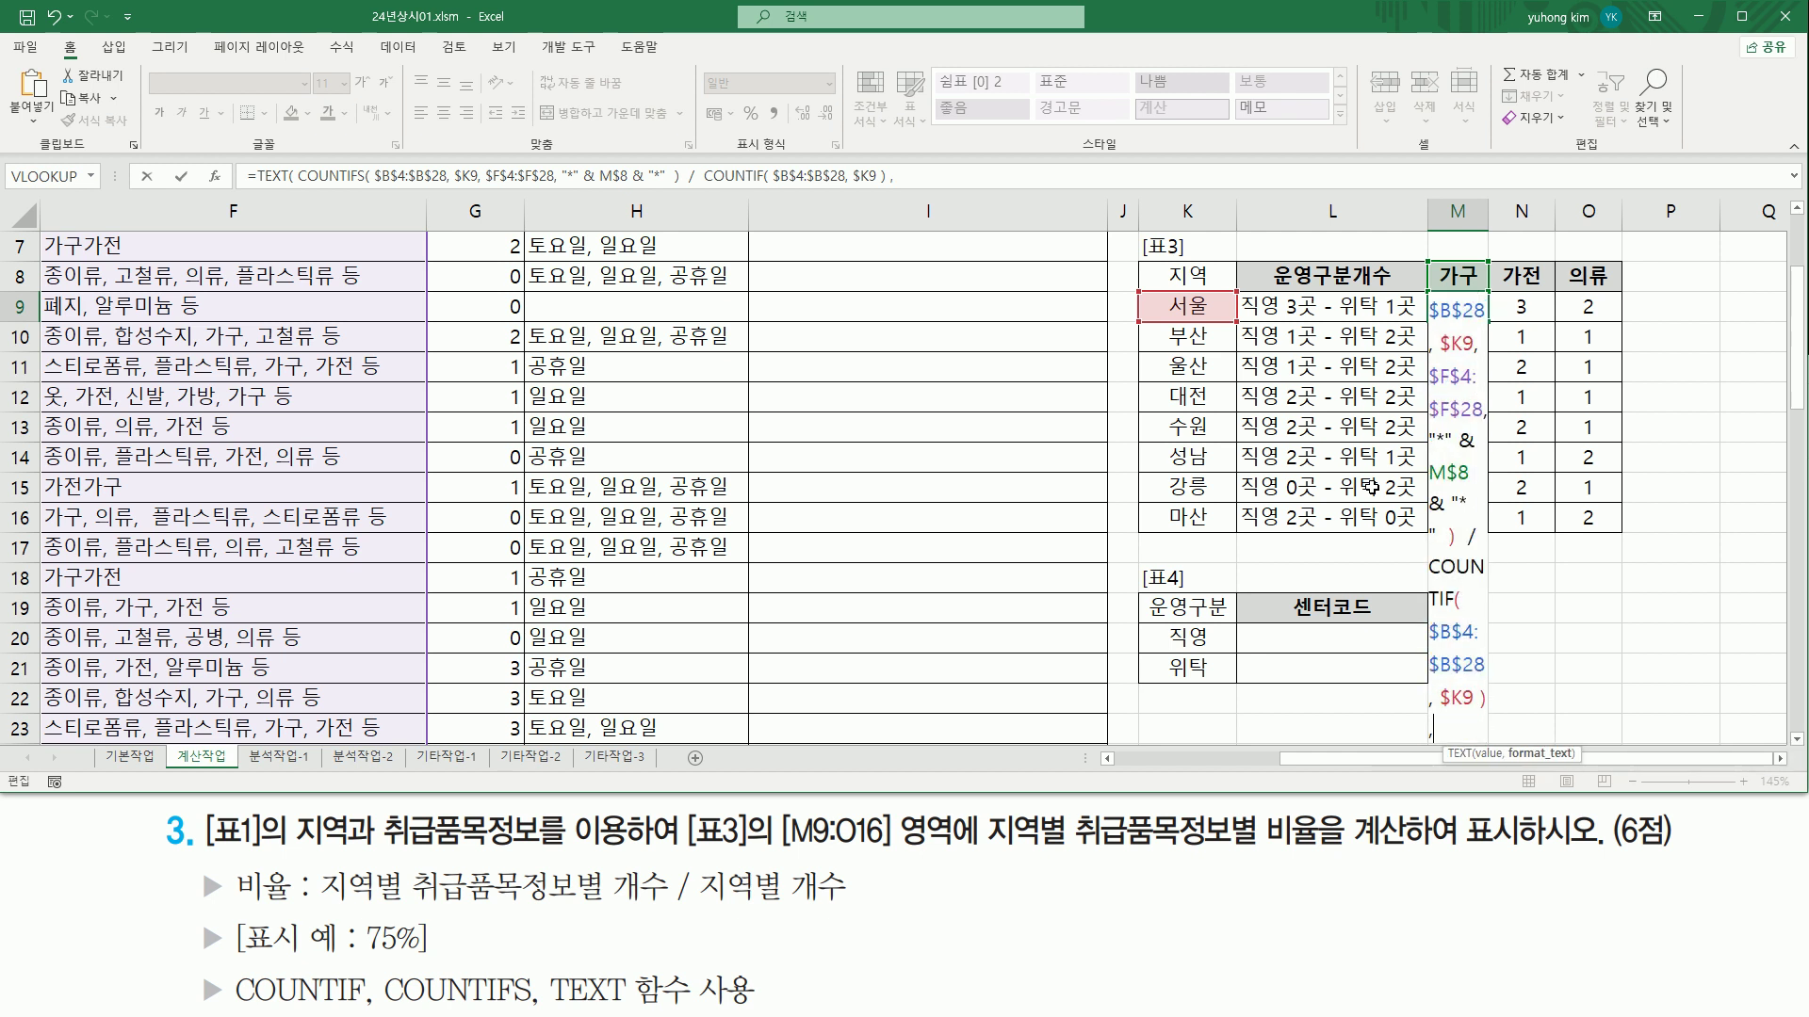
left_click_drag(361, 956, 434, 957)
key("Escape")
type("0")
key("BackSpace")
left_click_drag(362, 961, 424, 962)
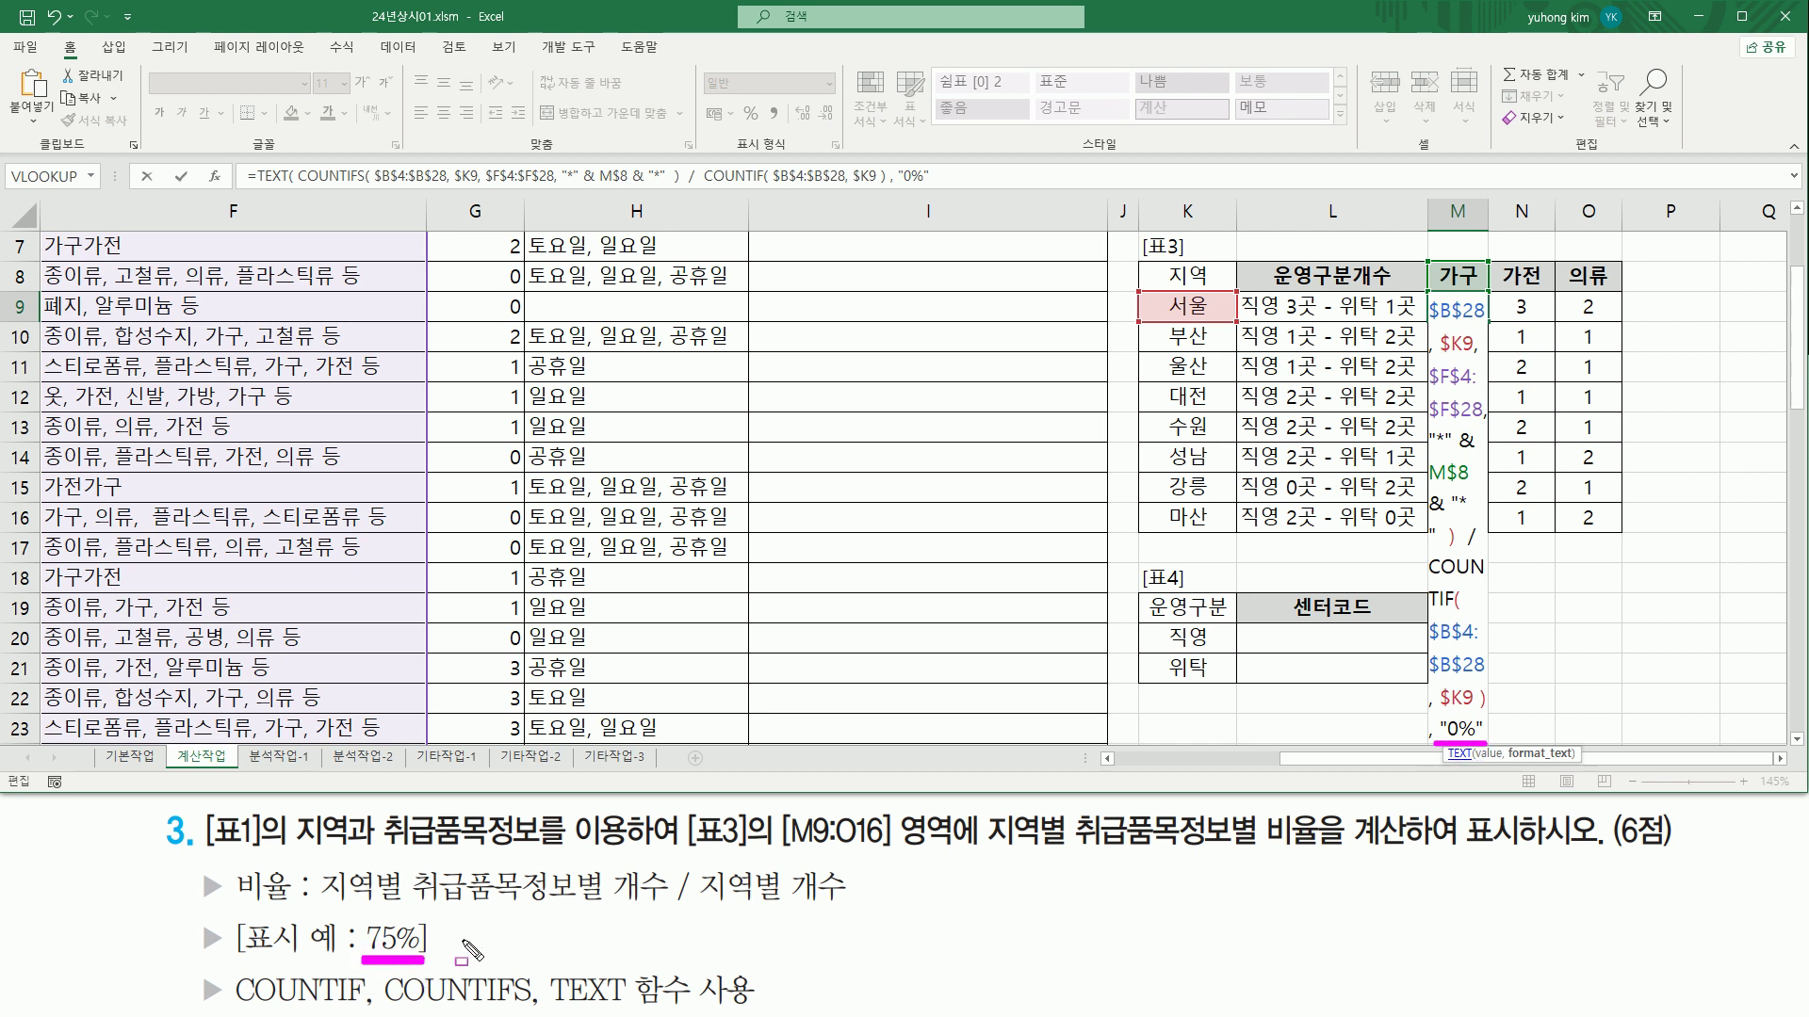
key("Escape")
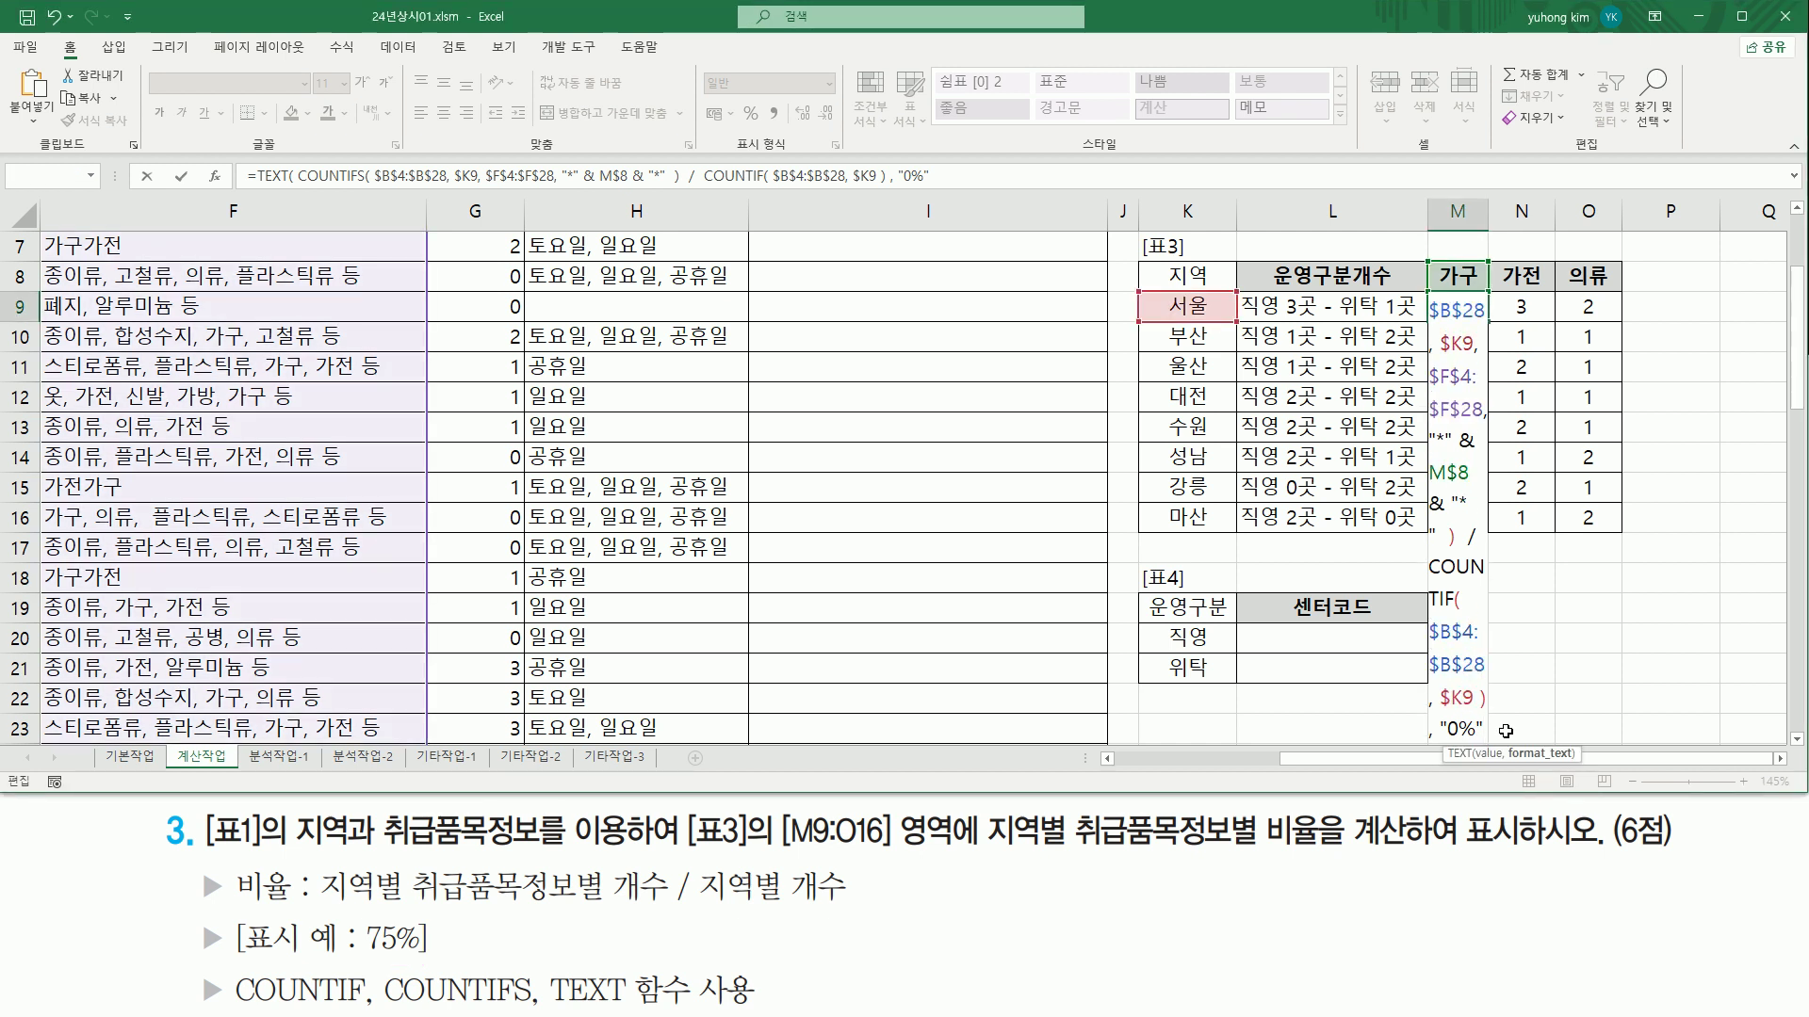
type(")")
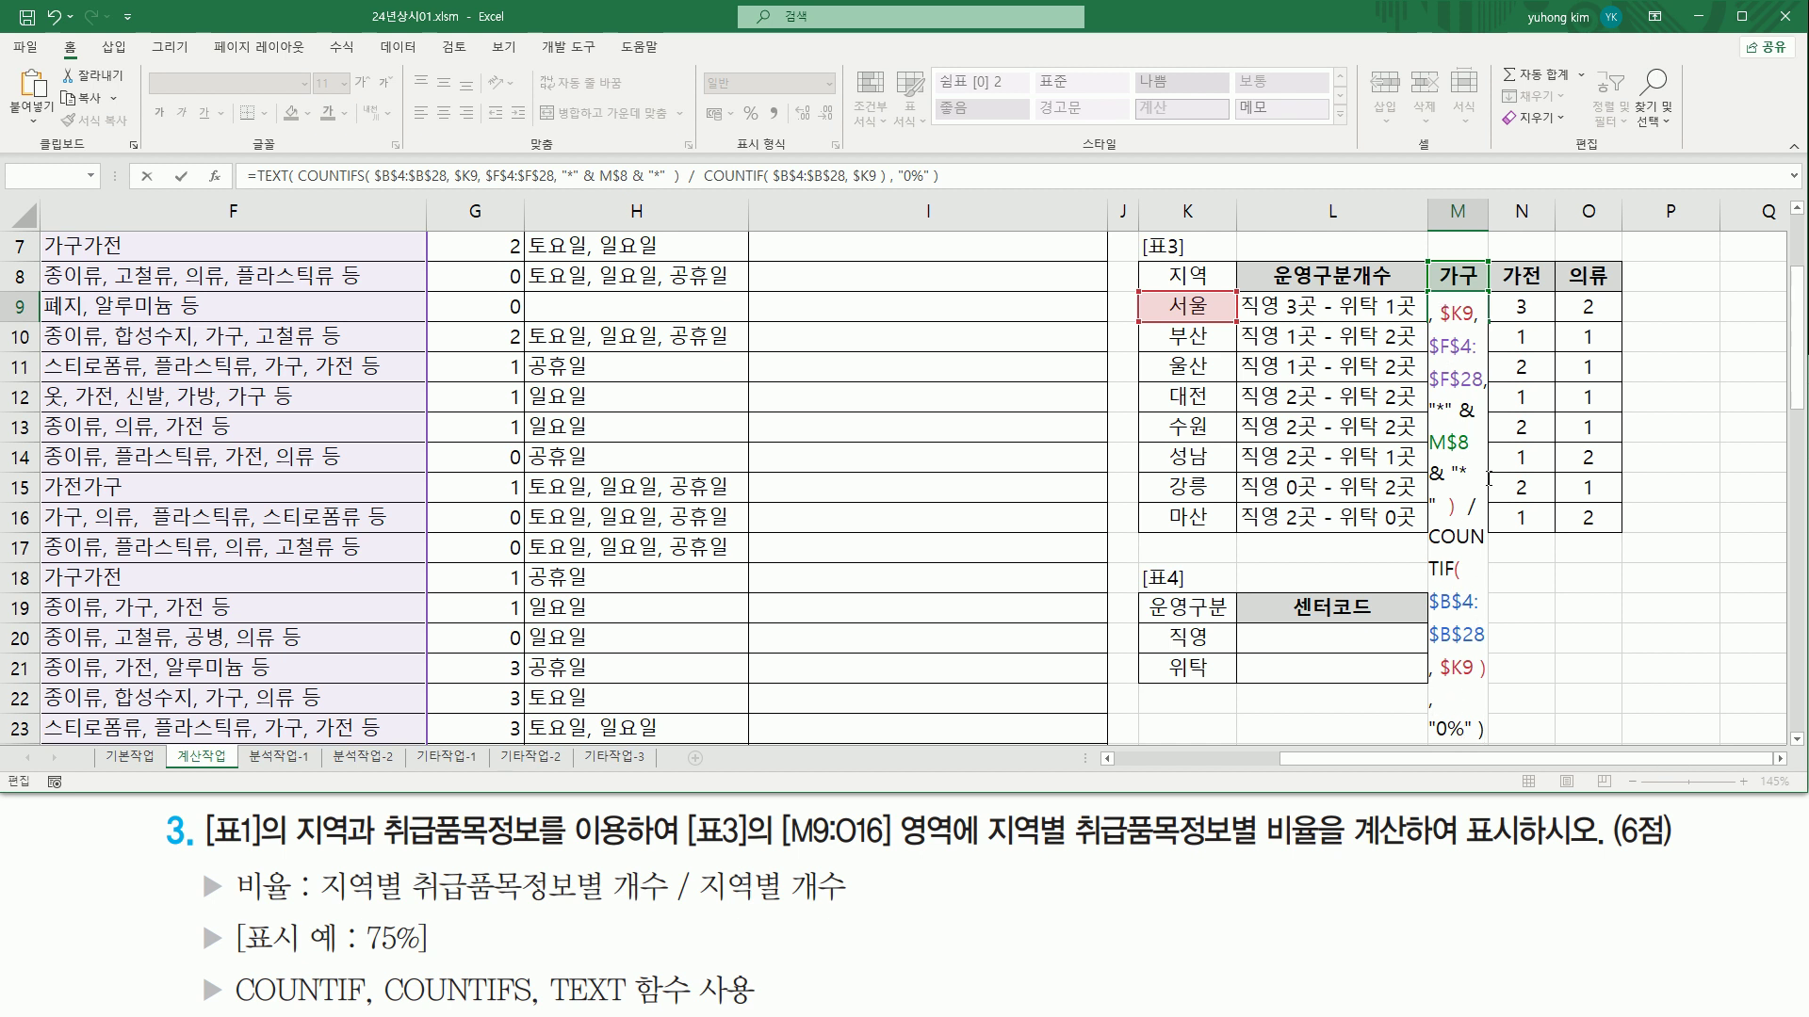
key("Return")
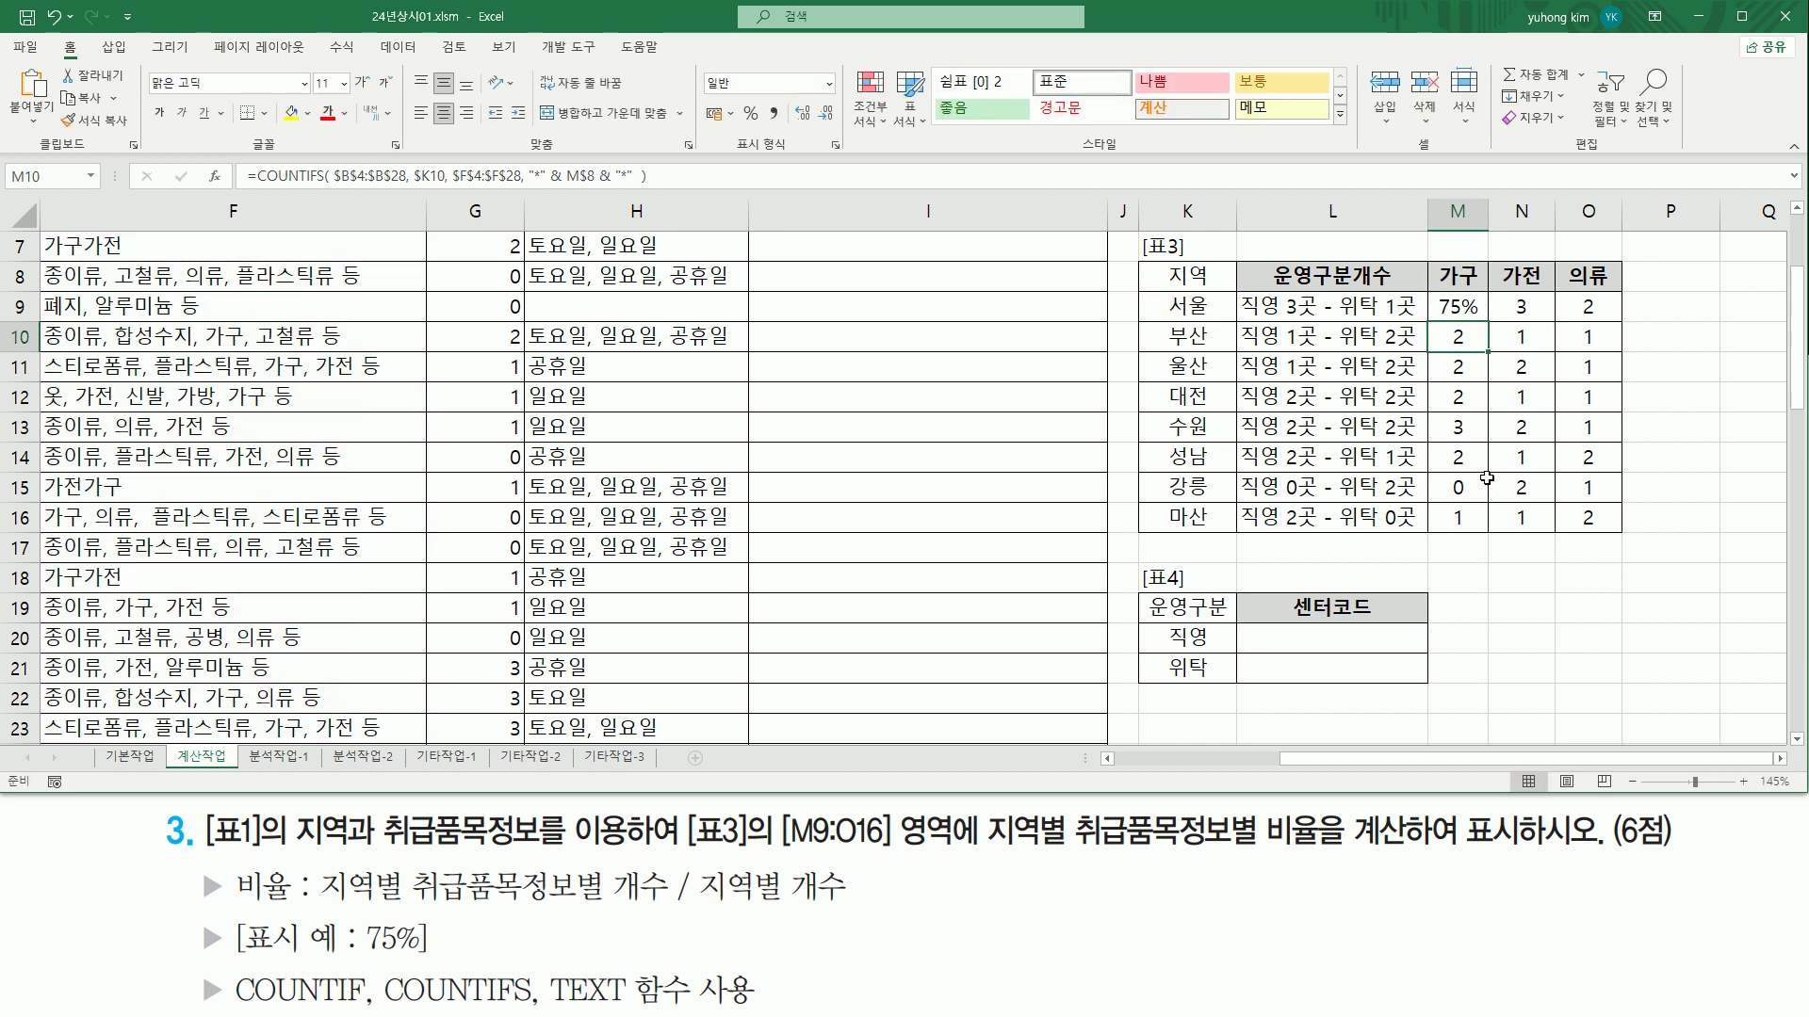
left_click(1467, 307)
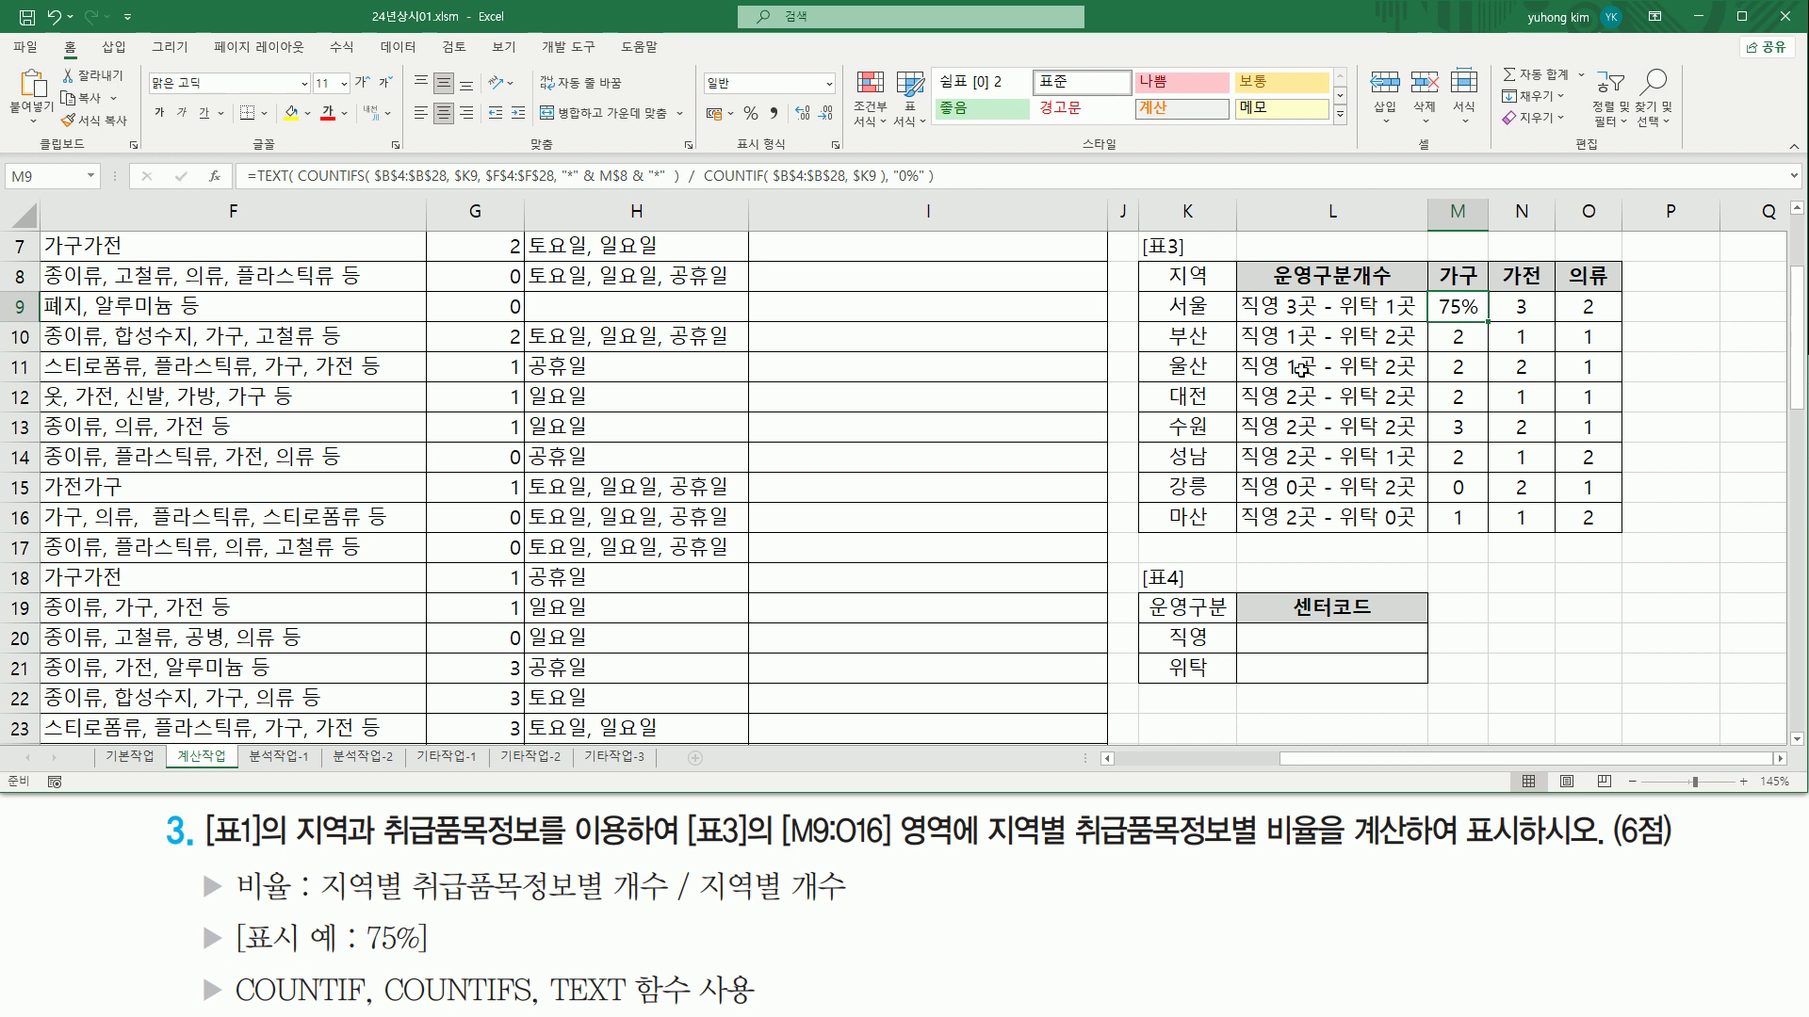
left_click_drag(1488, 321, 1608, 542)
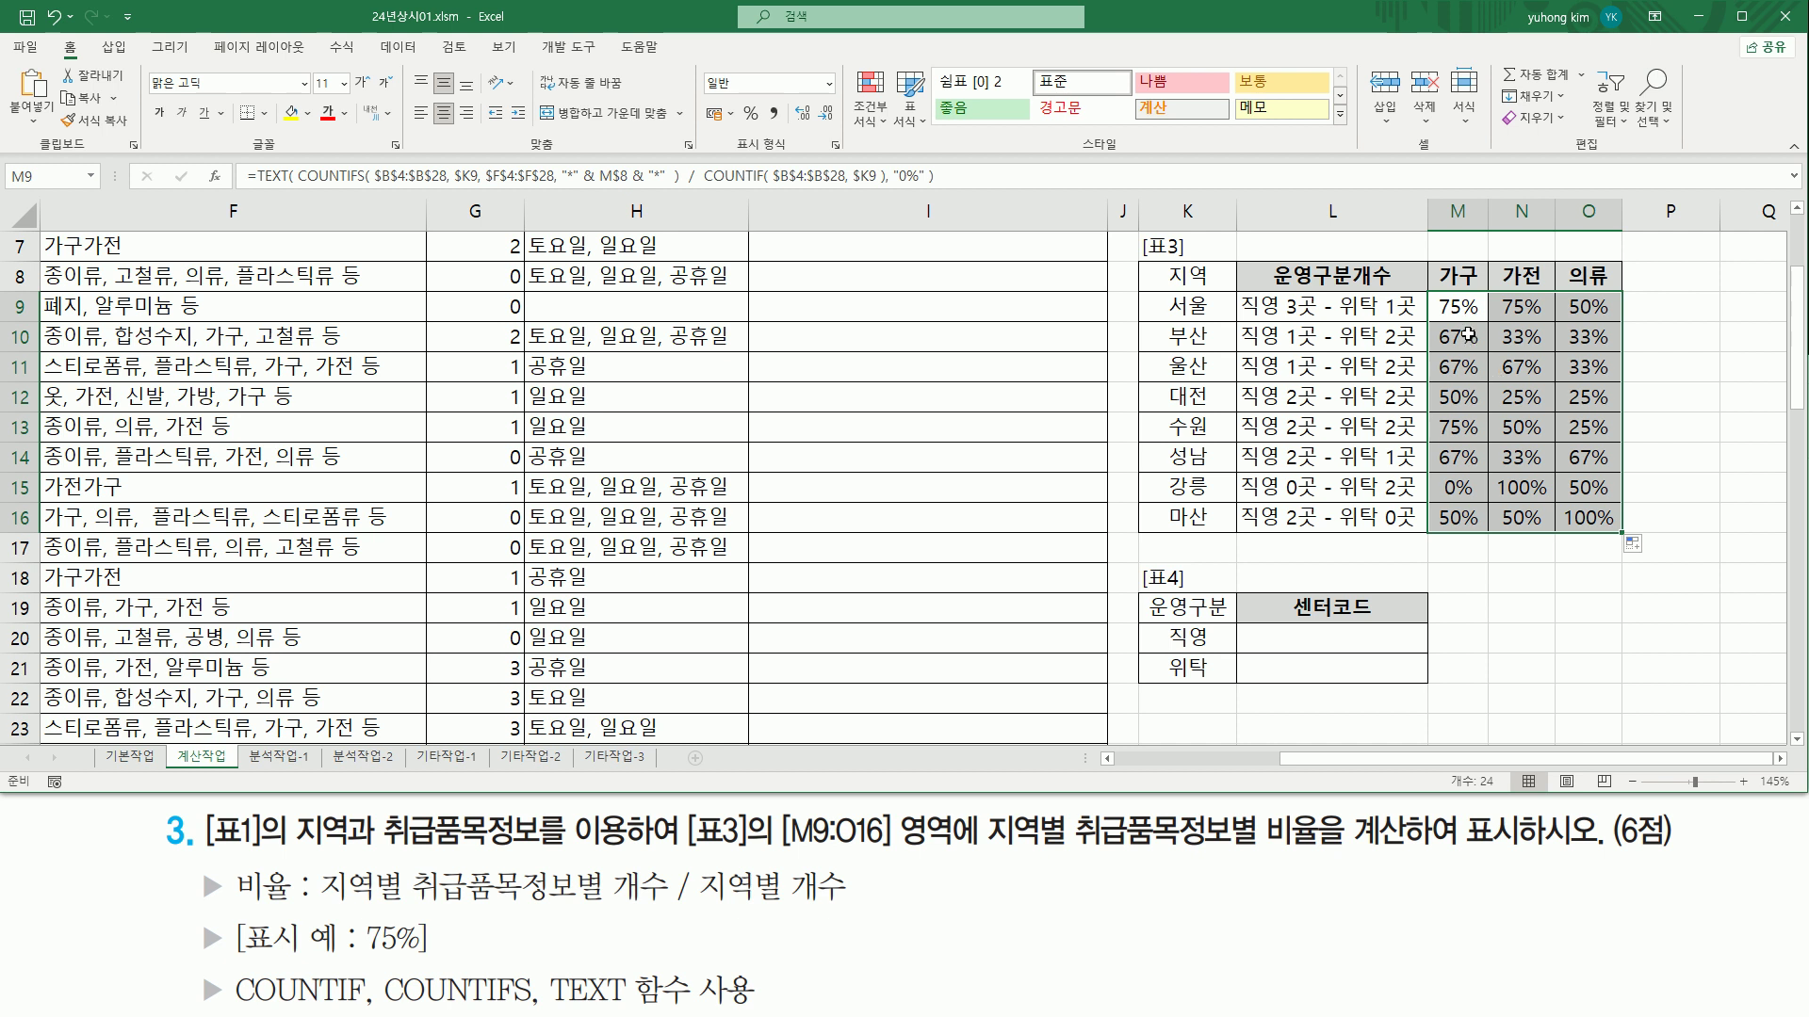
Step: Record the complete M9 formula as literal text in cell G1 and colour it red
scroll(271, 250, "up", 2)
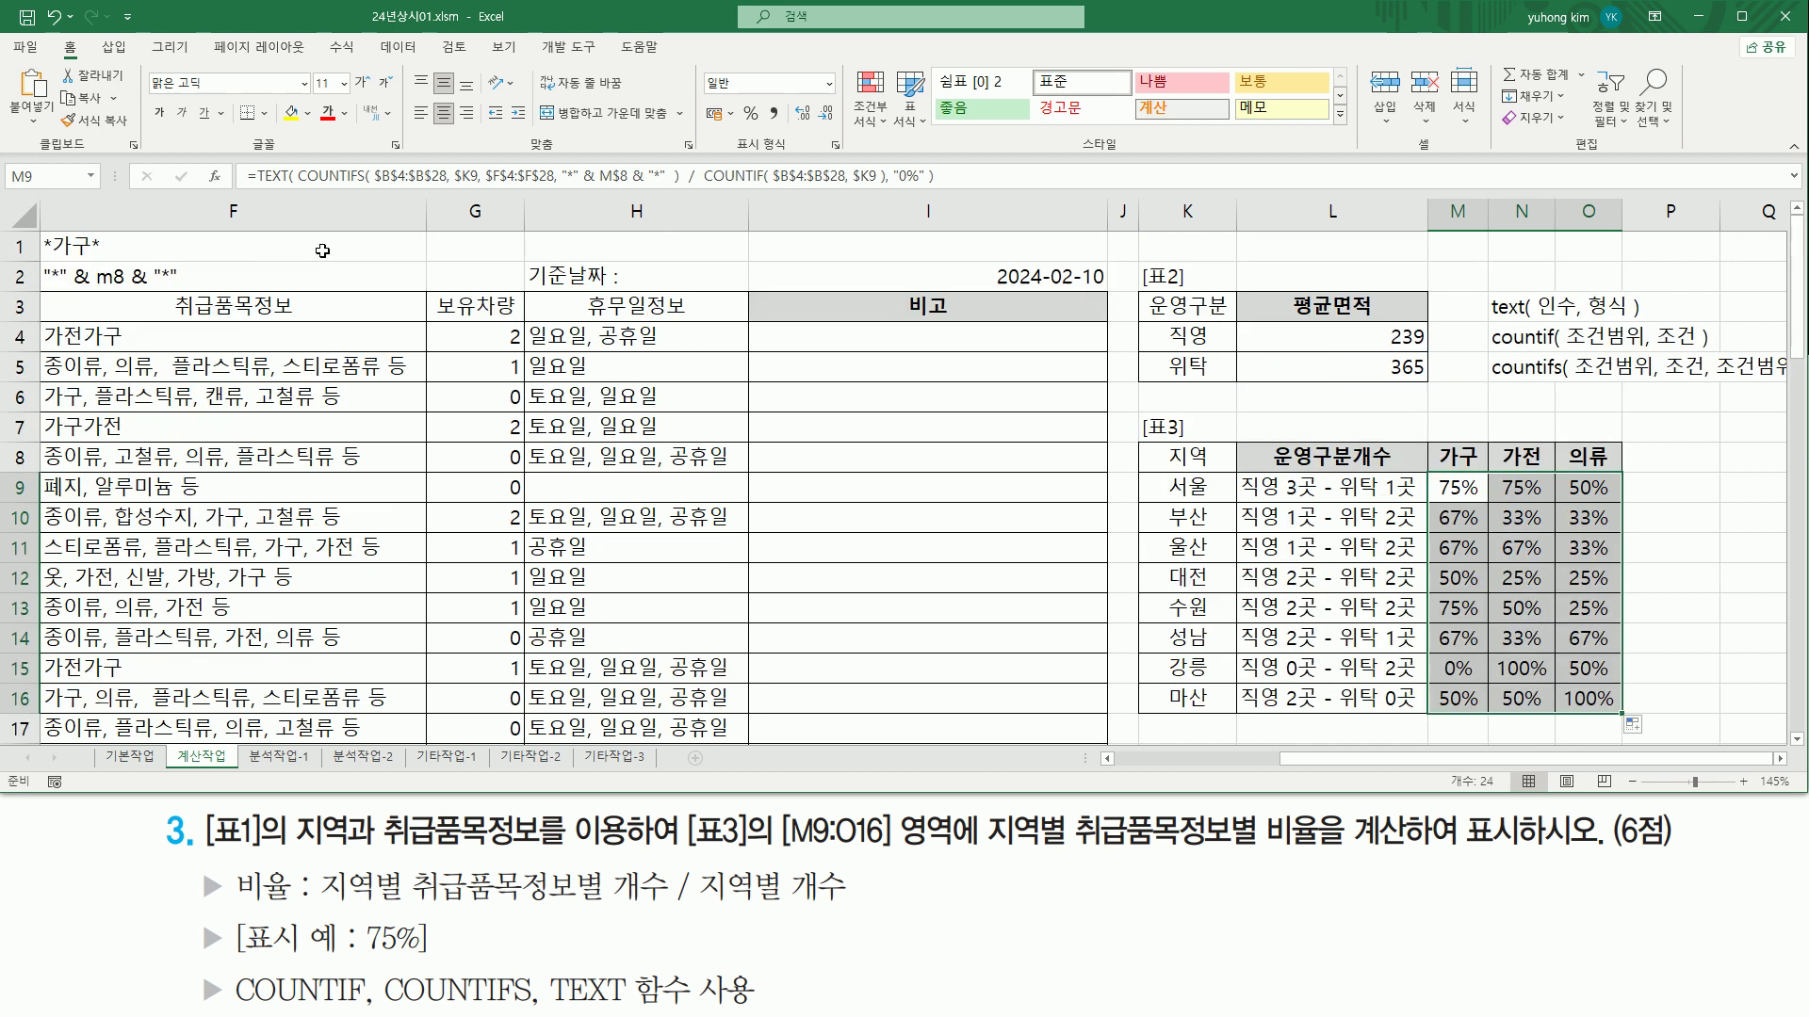
left_click(493, 245)
type("'")
type("=TEXT( COUNTIFS( $B$4:$B$28, $K9, $F$4:$F$28, \"*\" & M$8 & \"*\"  )  /  COUNTIF( $B$4:$B$28, $K9 ), \"0%\" )")
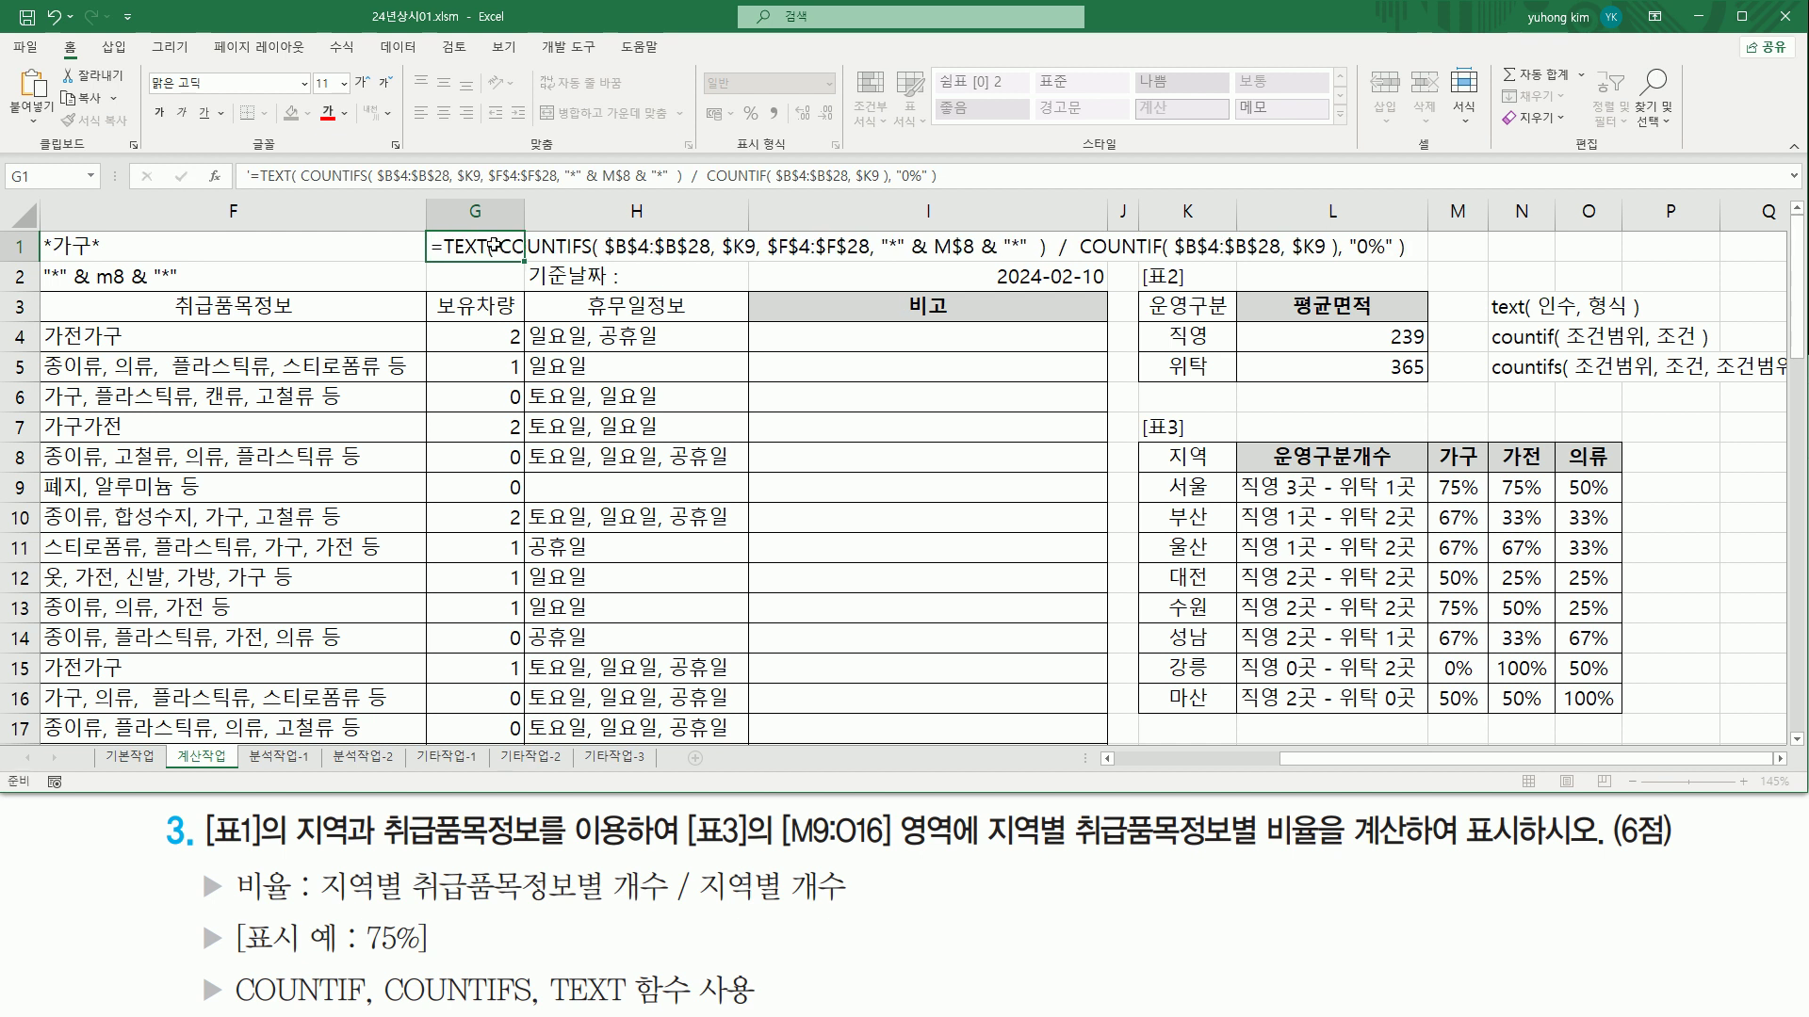
key("Return")
key("Up")
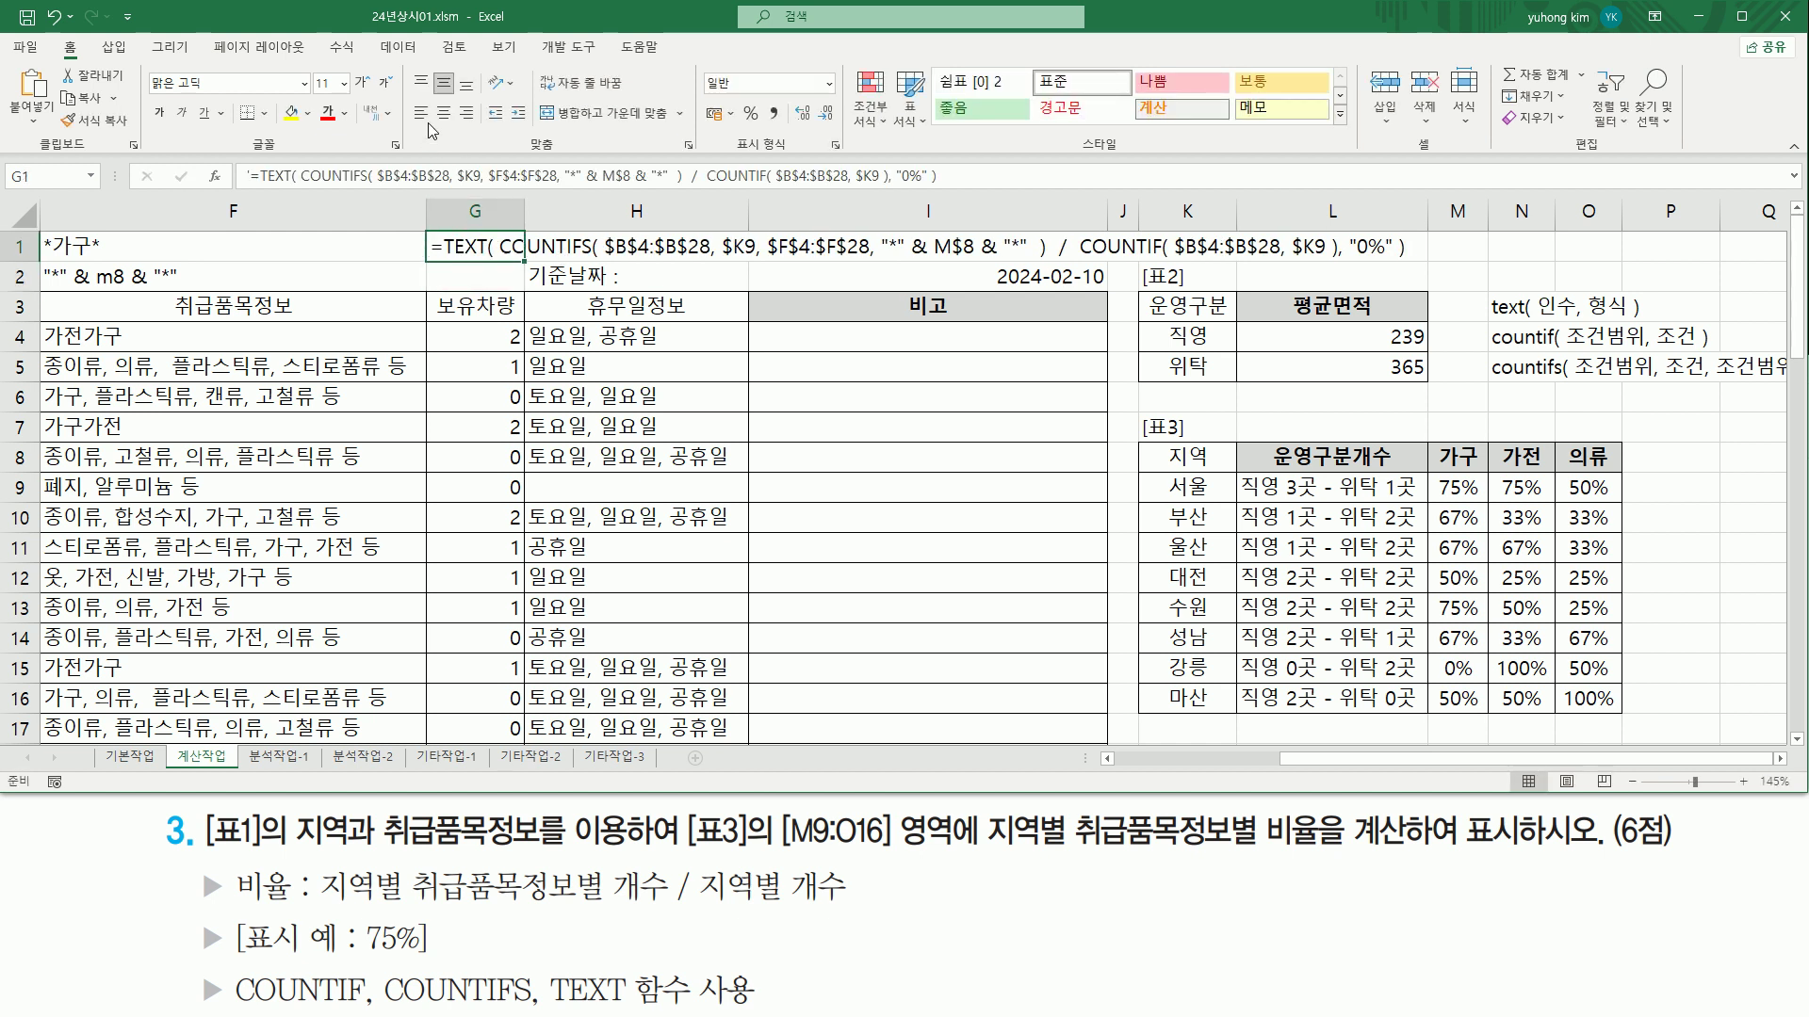
left_click(325, 112)
left_click(897, 462)
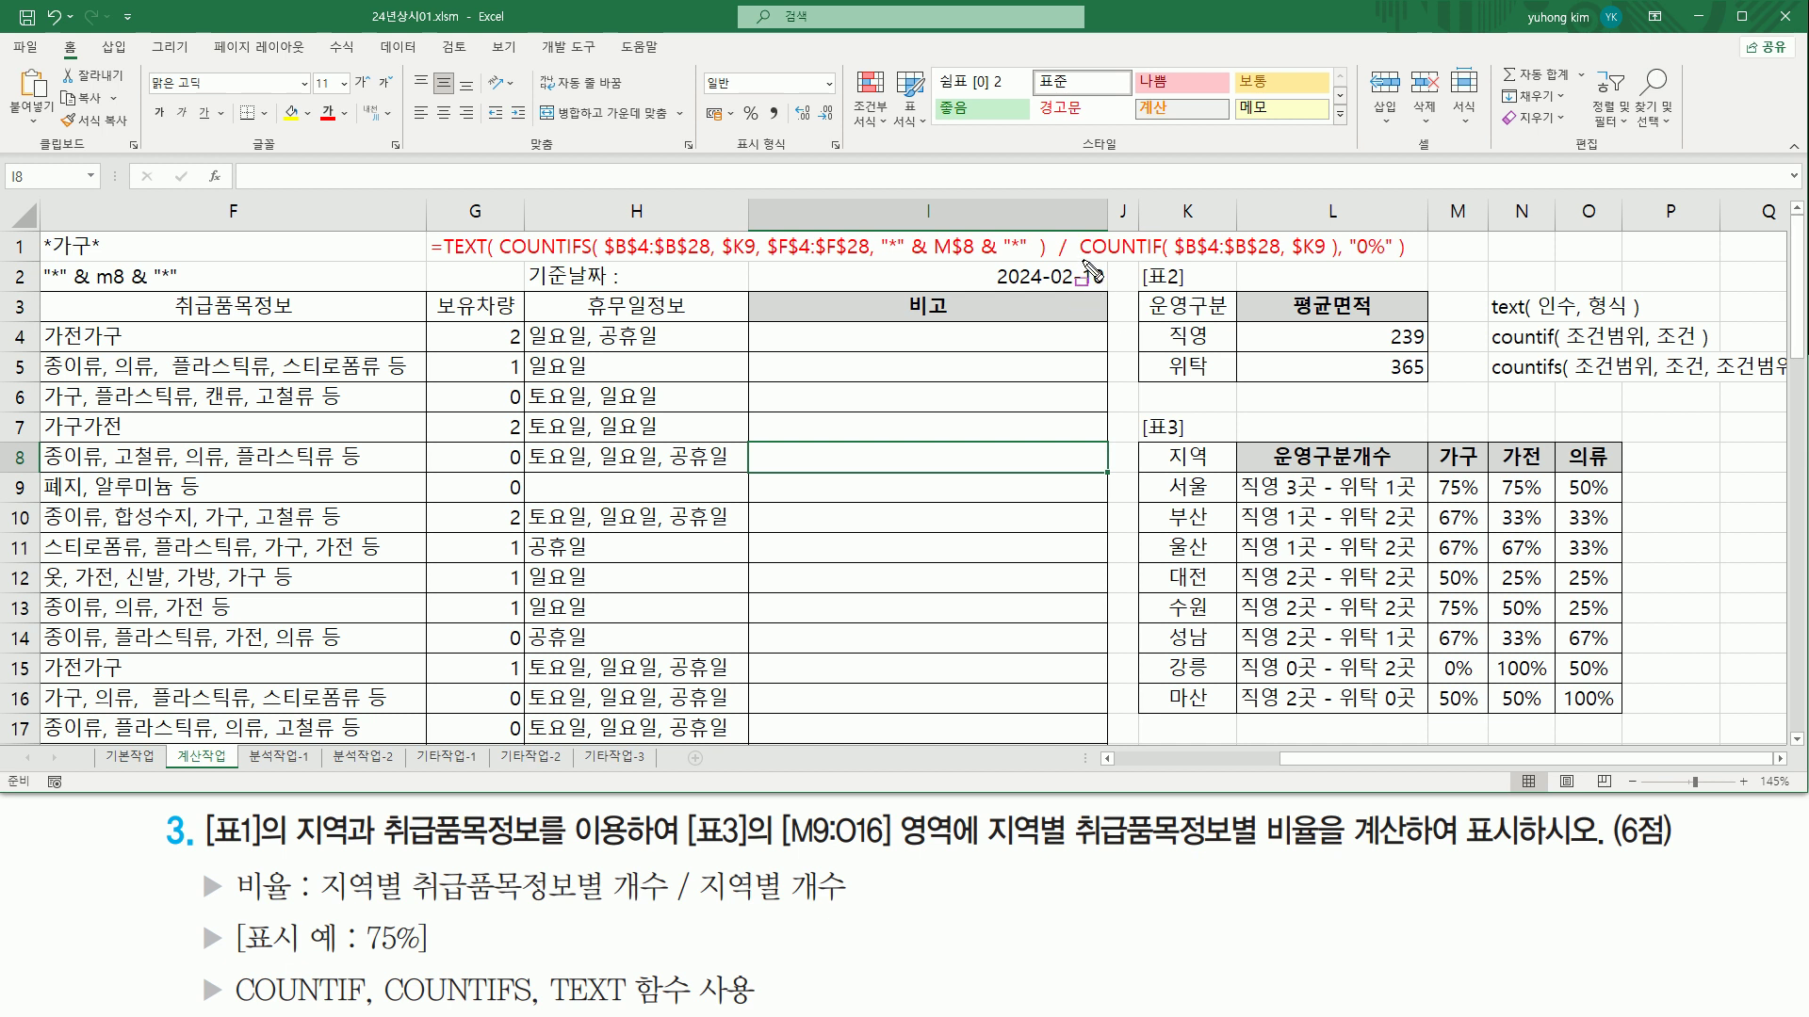
Step: Compare the COUNTIF and COUNTIFS arguments of the formula text in G1 with the per-region and per-item counts required by the ratio task
left_click_drag(1081, 257, 1322, 260)
left_click_drag(694, 904, 853, 904)
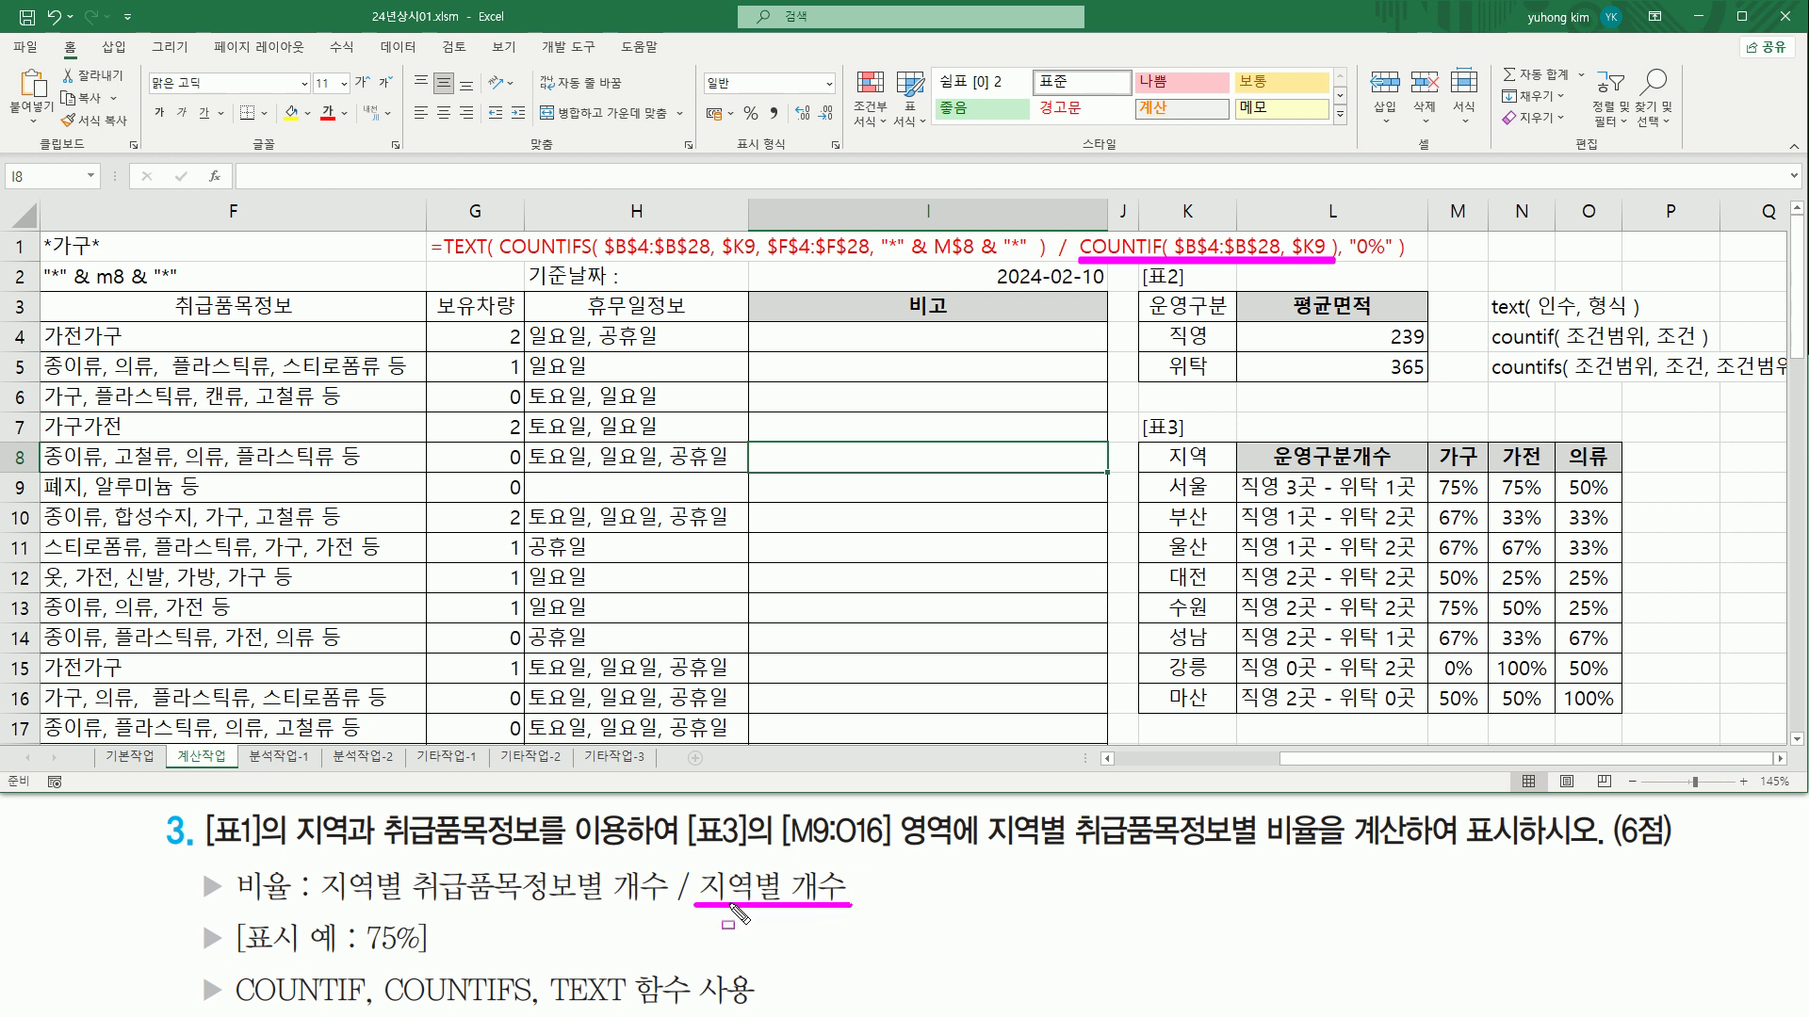
mouse_move(1178, 233)
left_mouse_down()
mouse_move(1244, 265)
mouse_move(1322, 263)
left_mouse_up()
left_click_drag(1164, 474, 1208, 504)
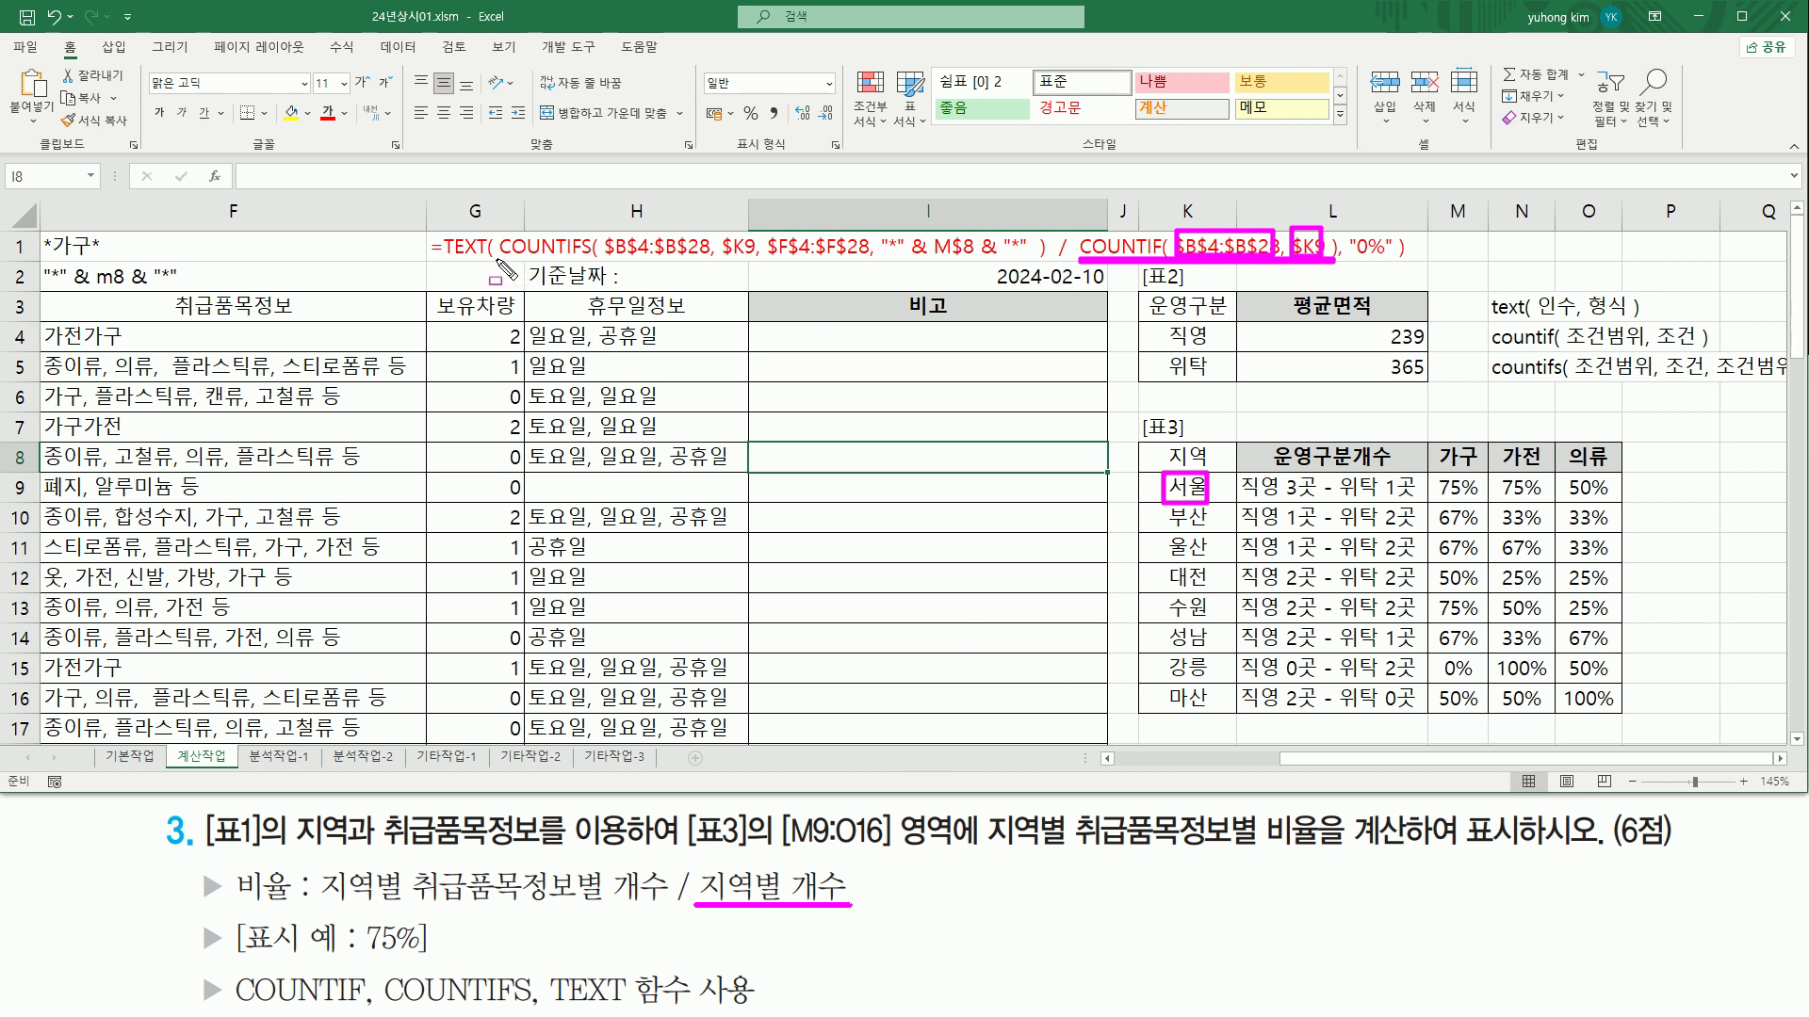
left_click_drag(496, 256, 596, 257)
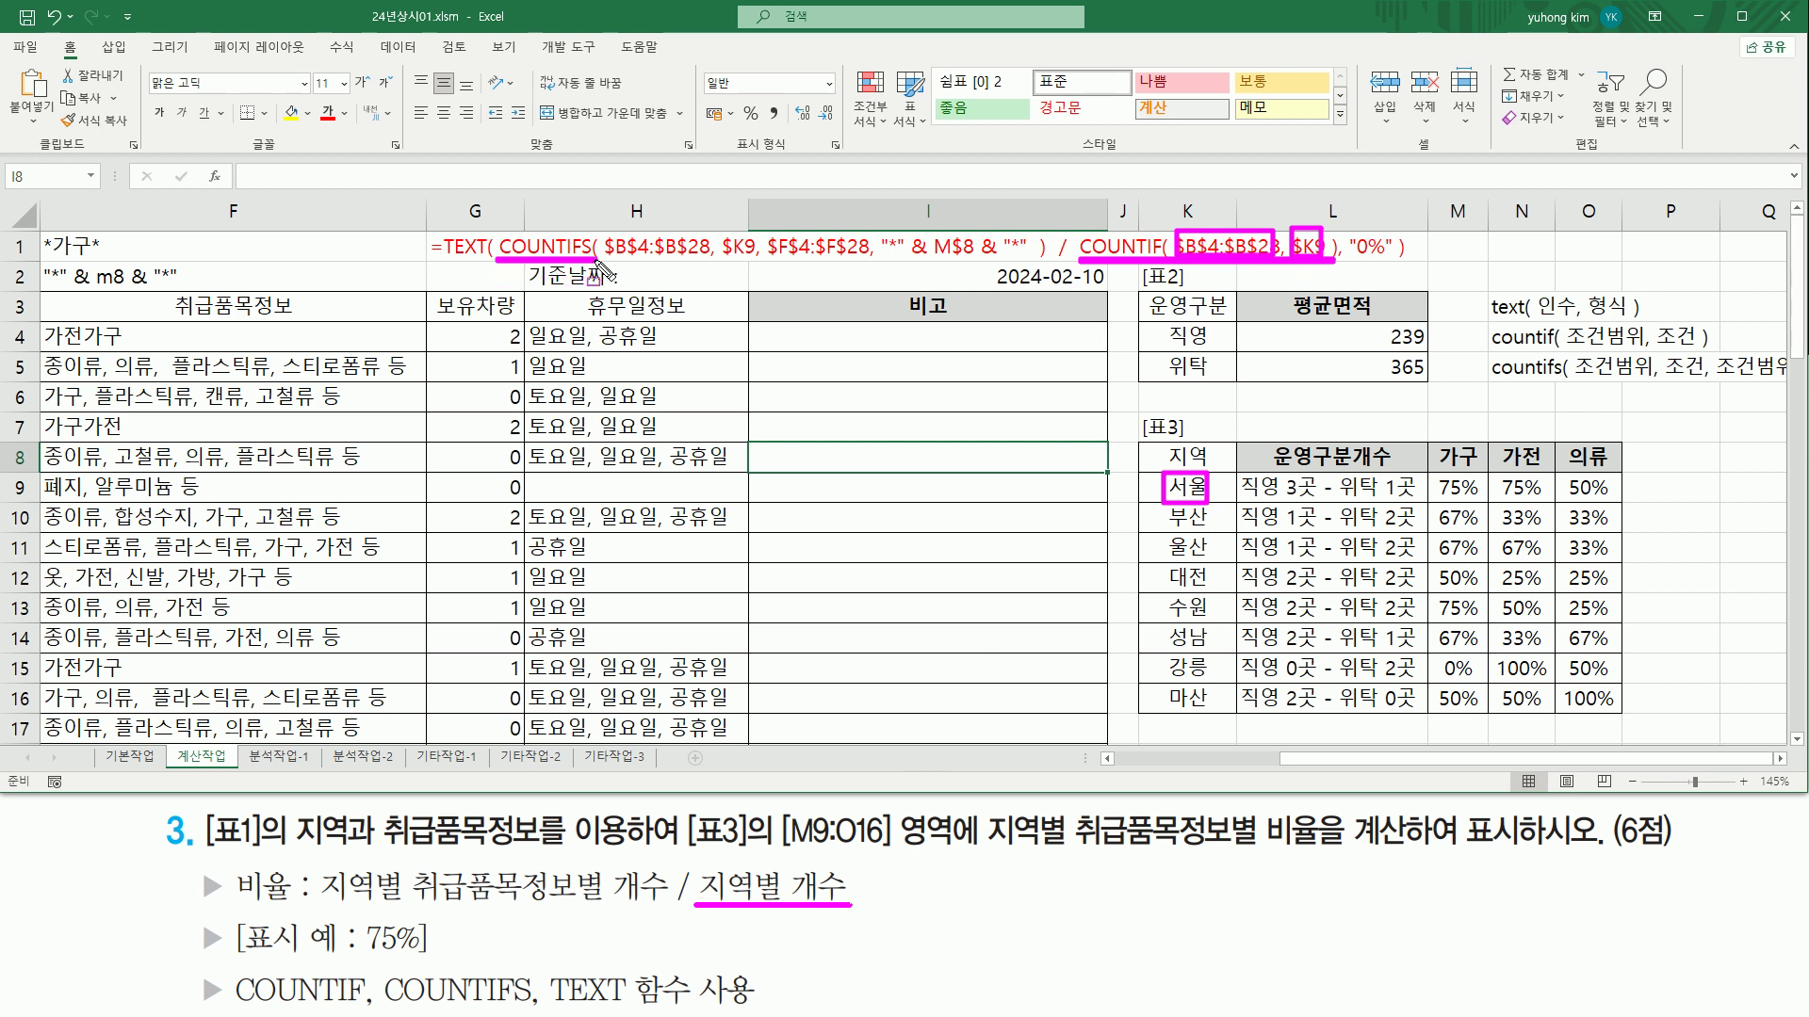
left_click_drag(321, 902, 601, 906)
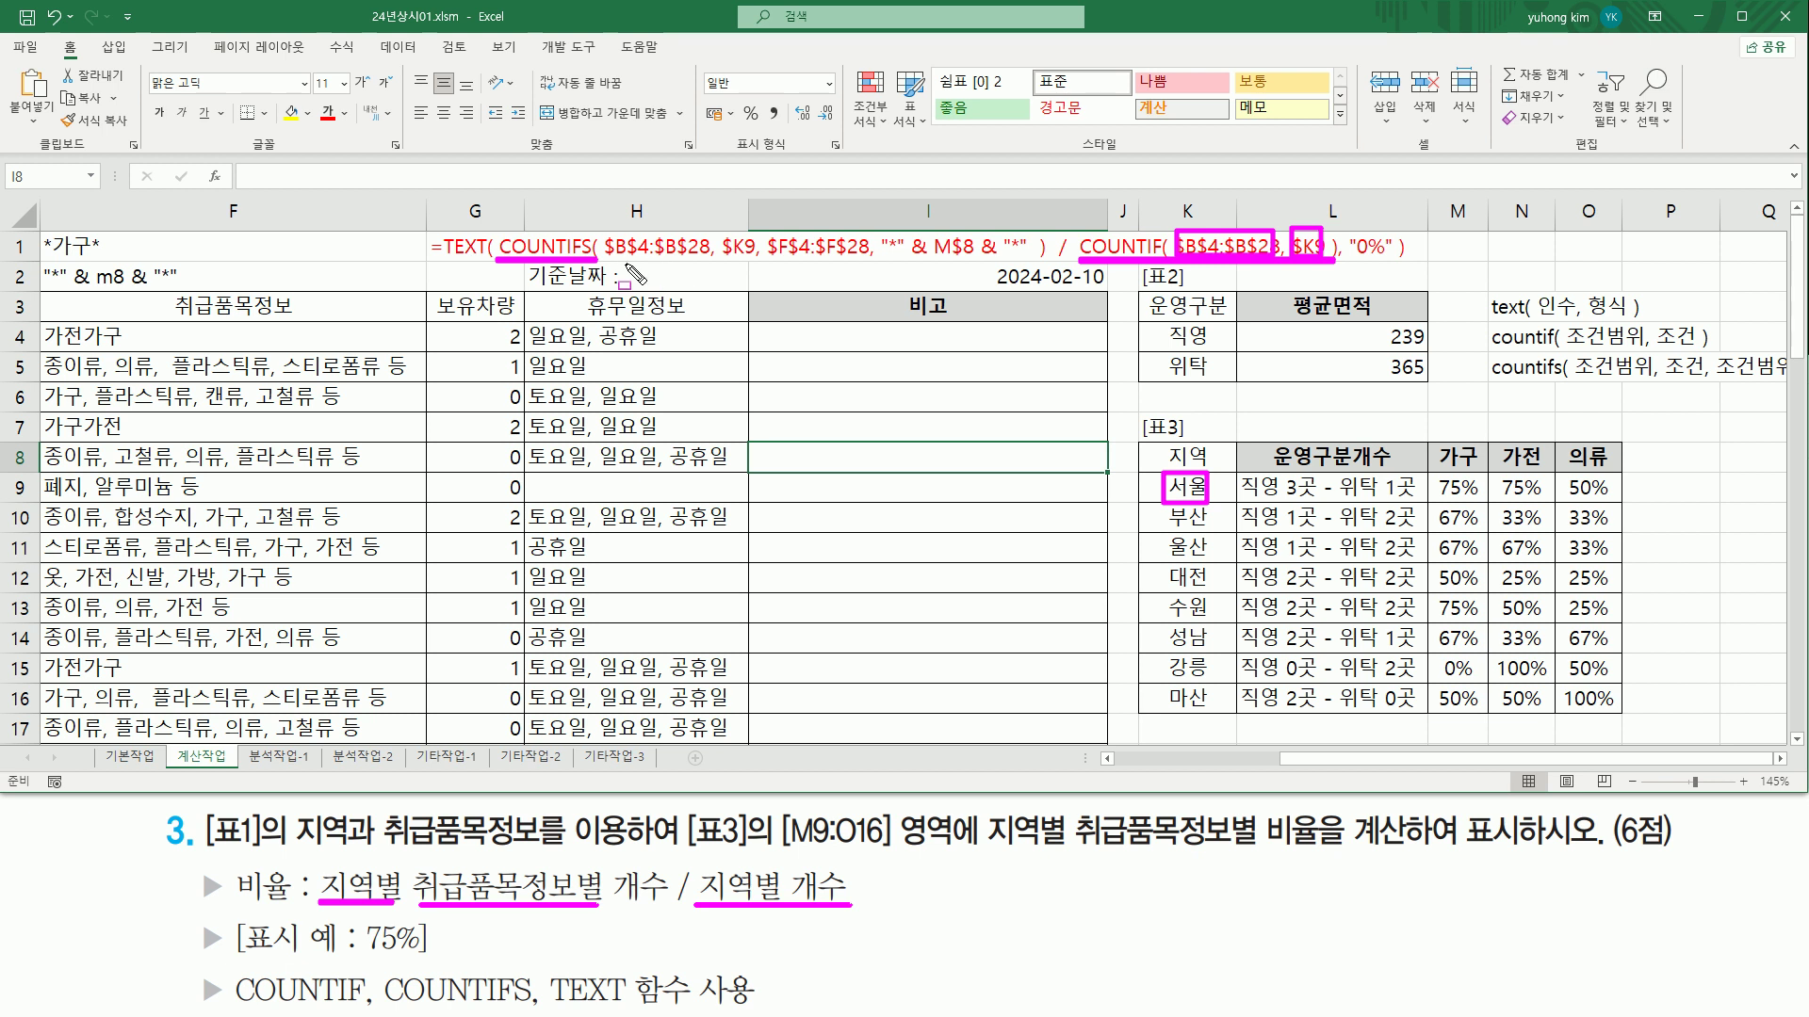
mouse_move(611, 263)
left_mouse_down()
mouse_move(698, 262)
mouse_move(705, 227)
mouse_move(753, 262)
left_mouse_up()
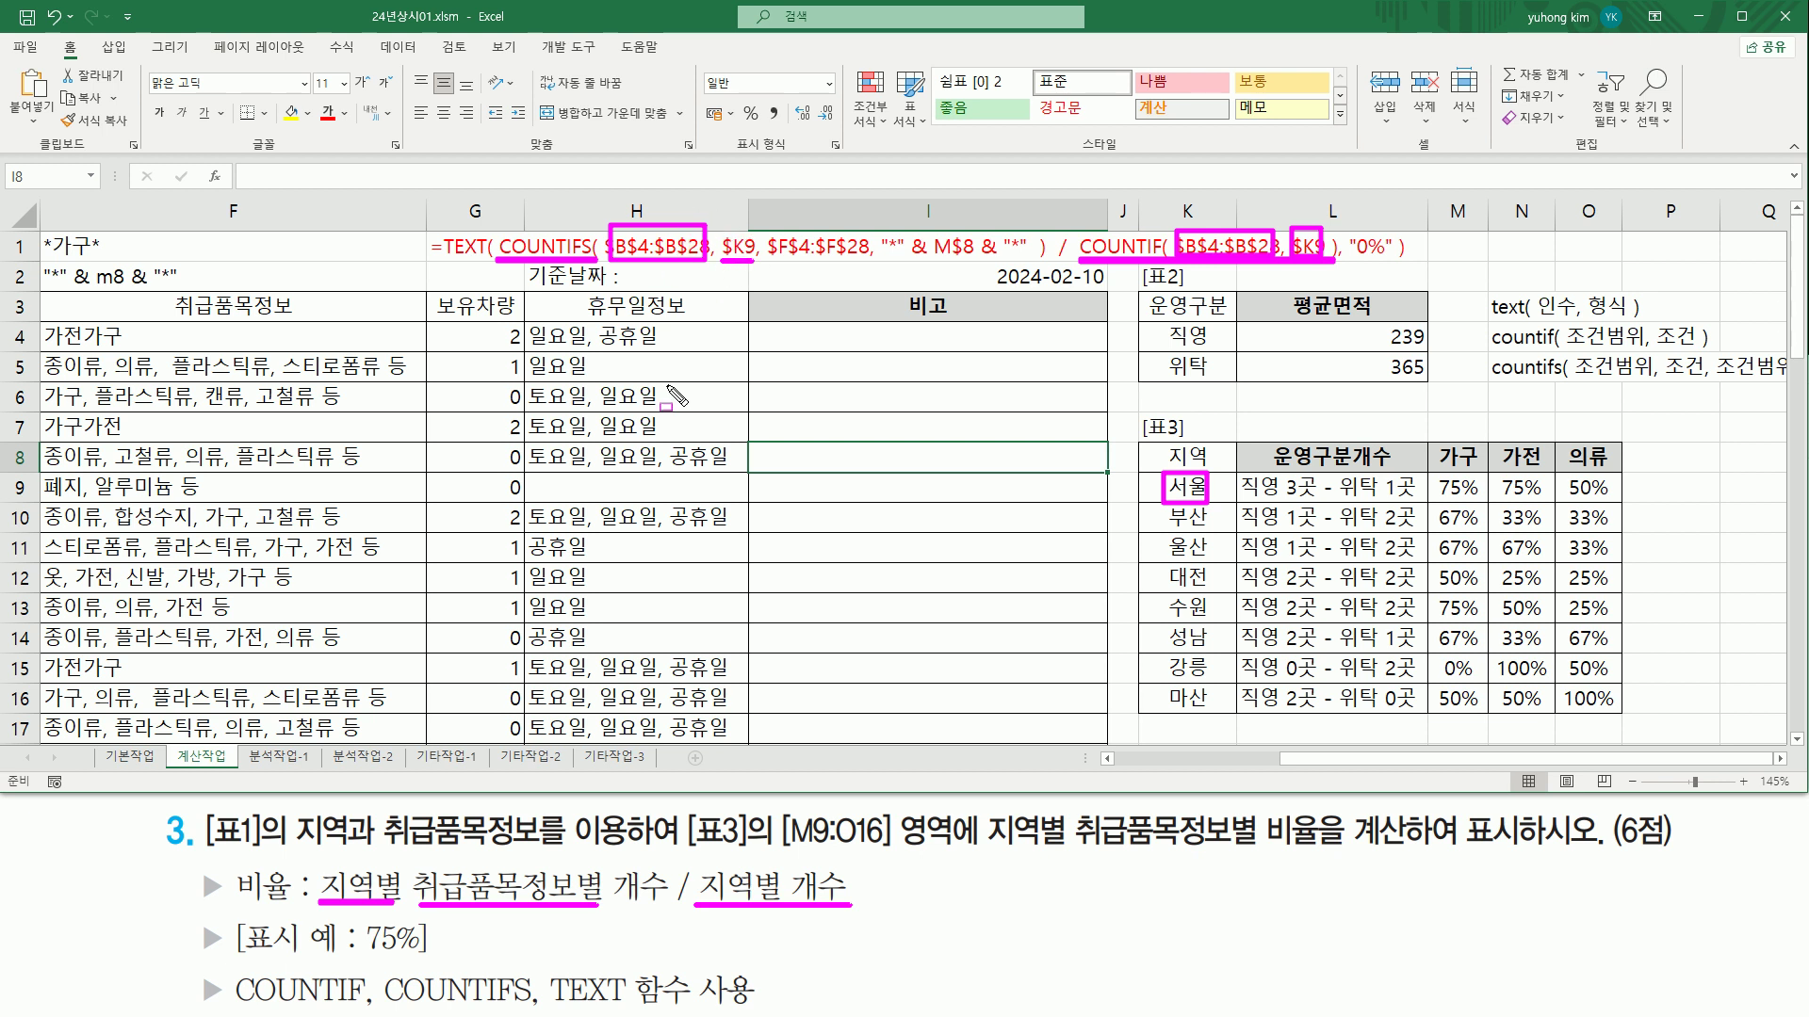
left_click_drag(769, 258, 862, 260)
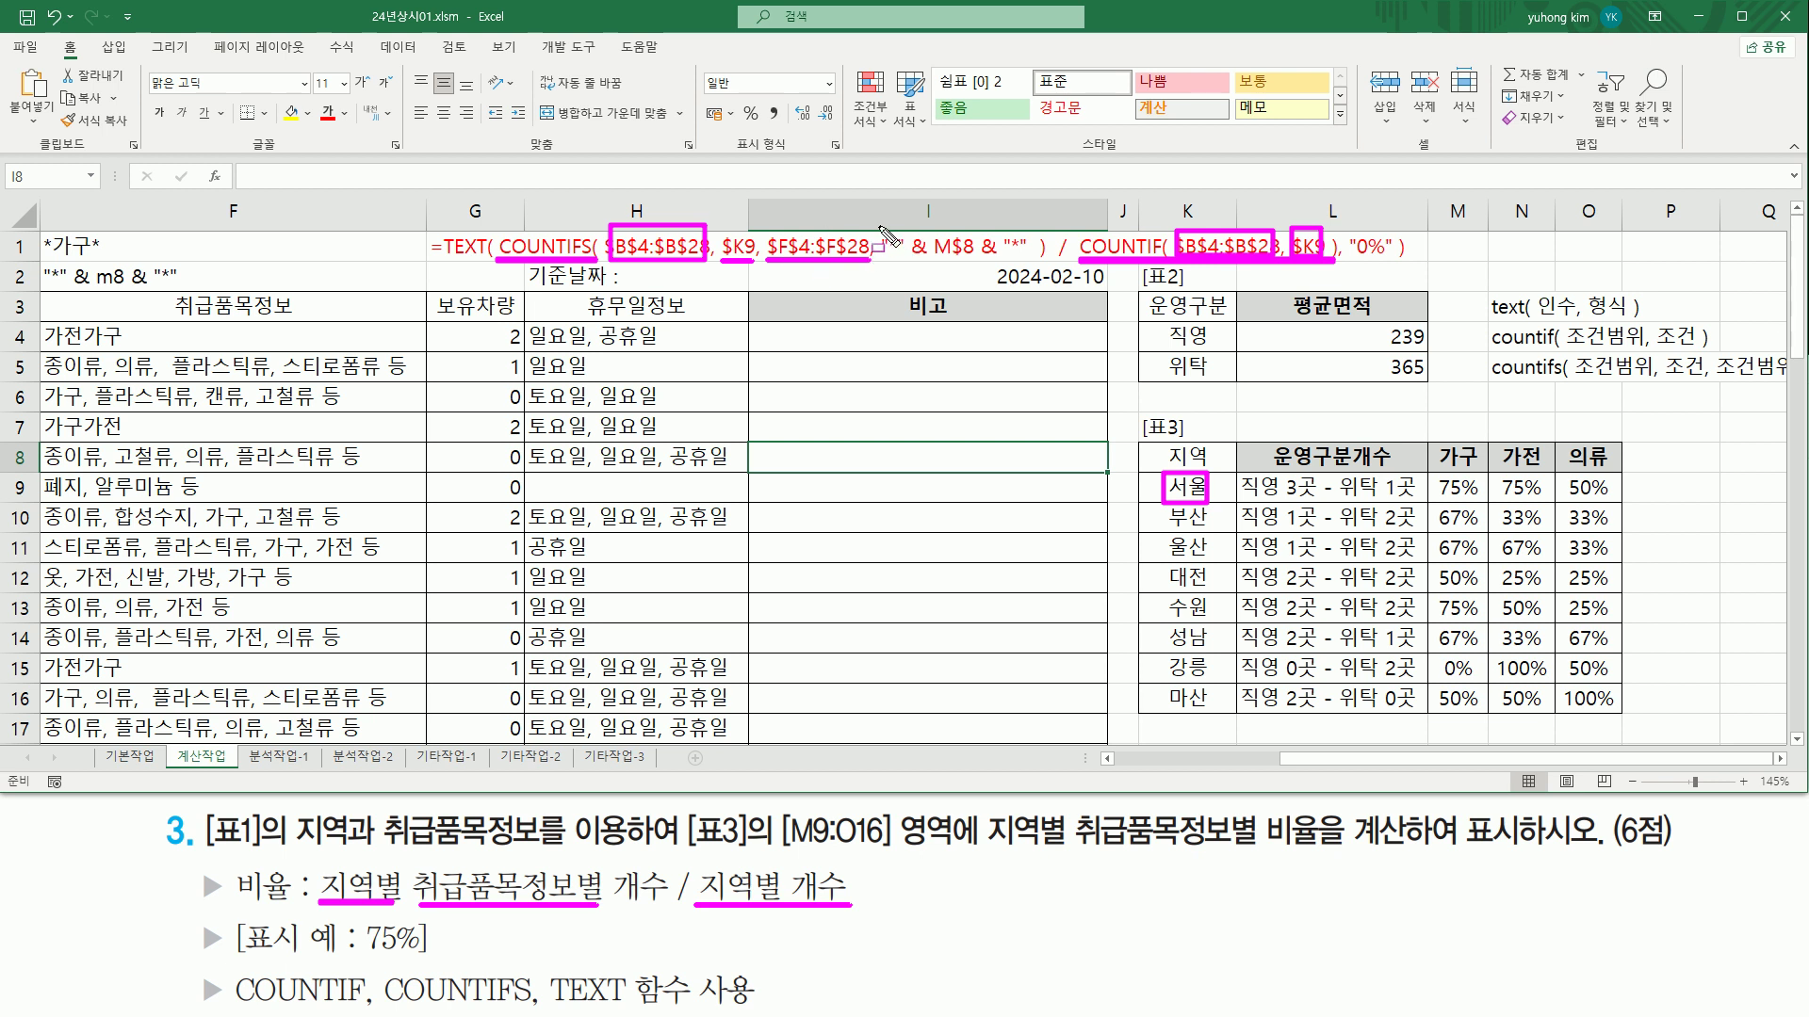
mouse_move(877, 228)
left_mouse_down()
mouse_move(942, 262)
mouse_move(1036, 269)
left_mouse_up()
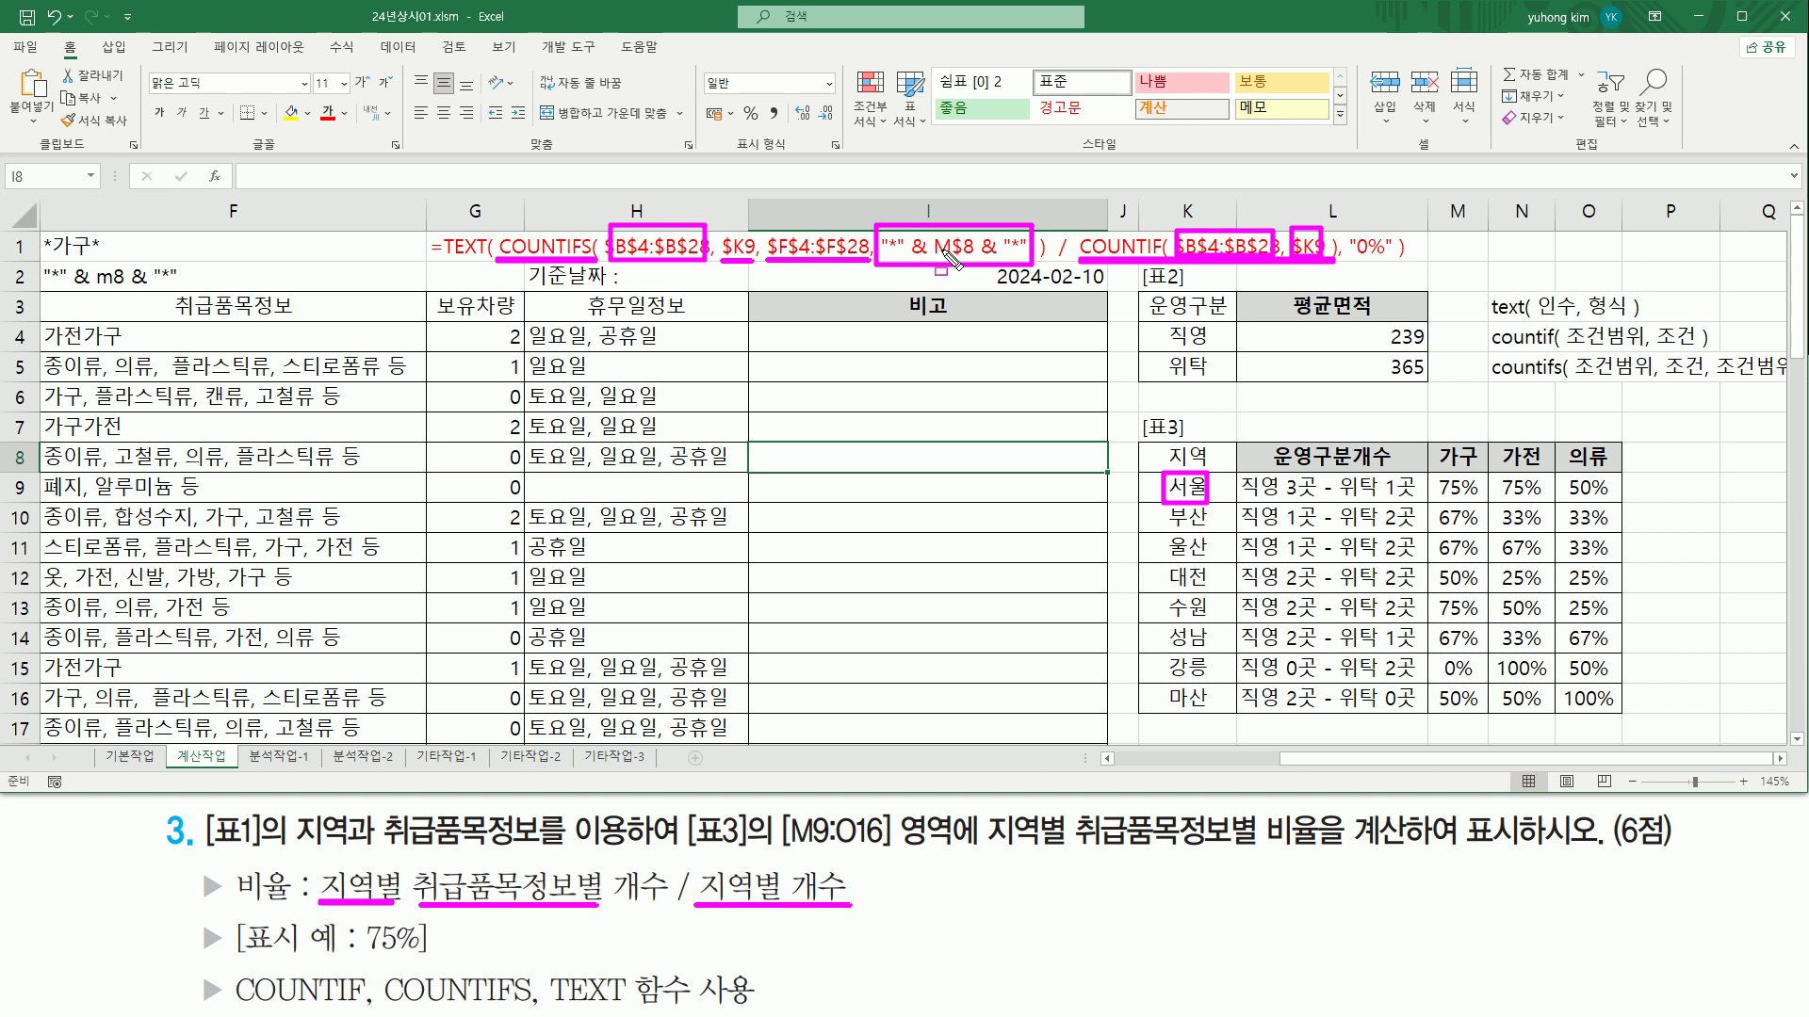
key("Escape")
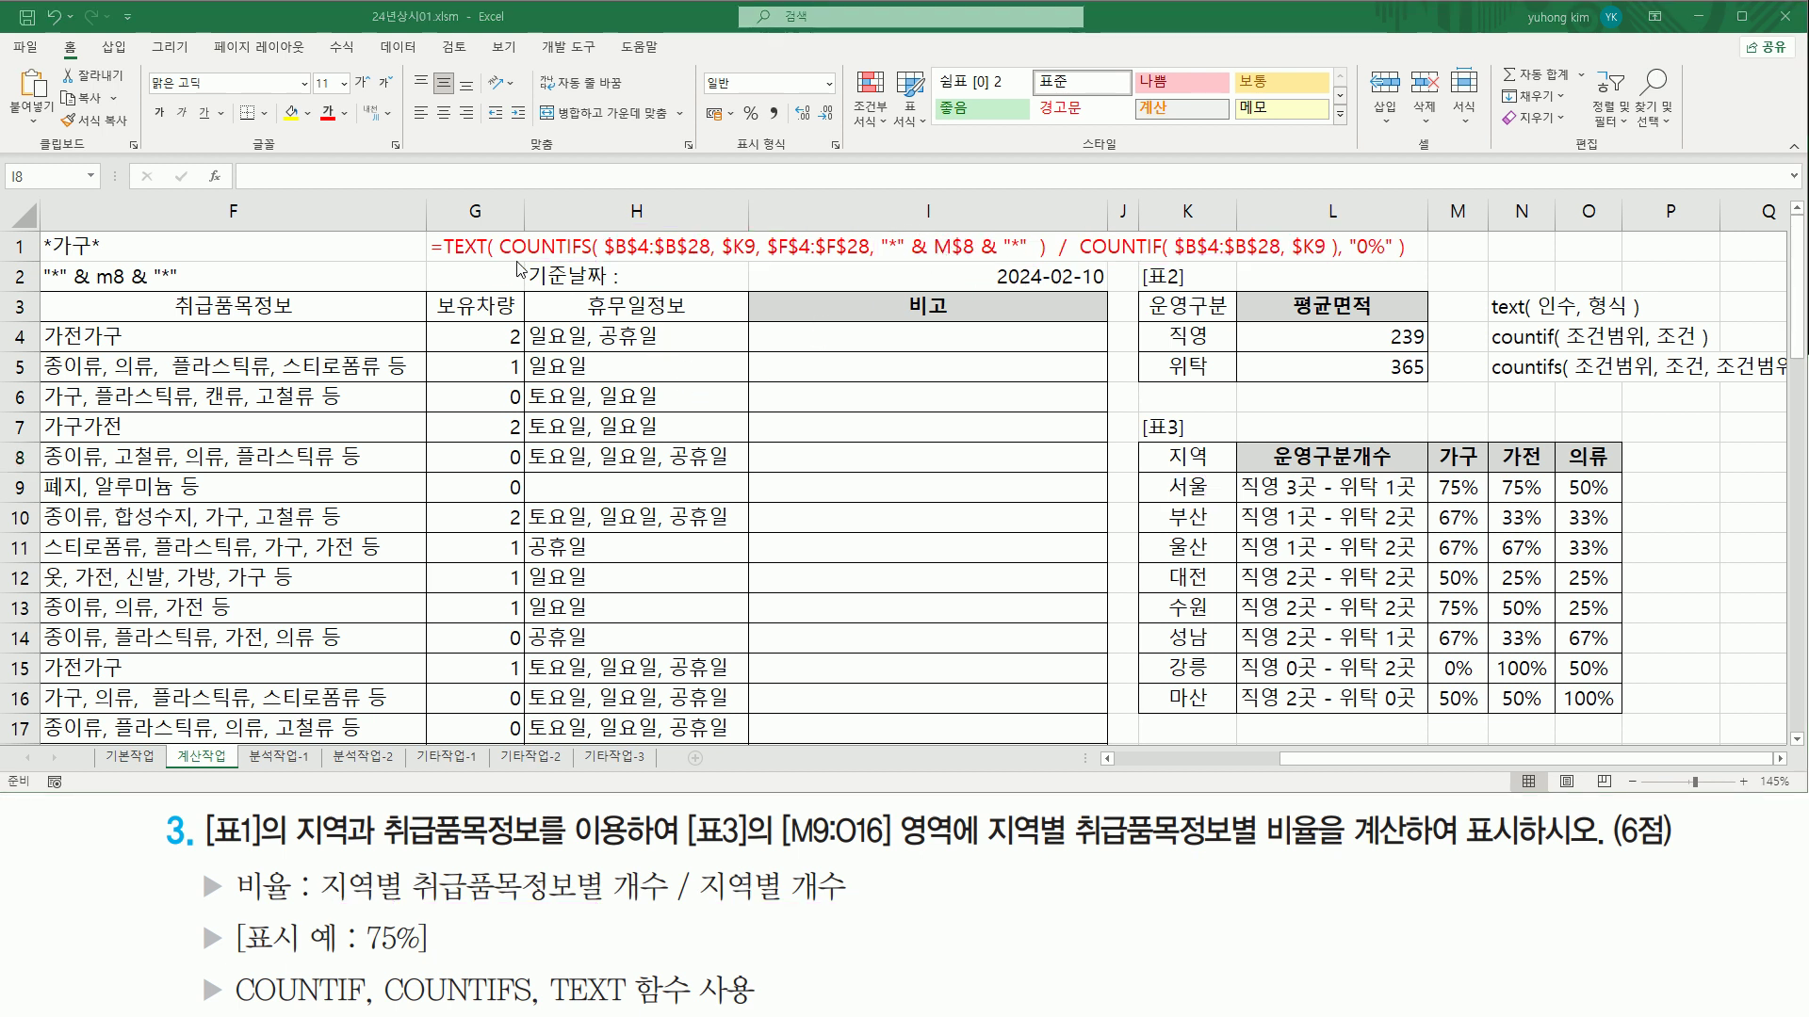
Step: Review the division, the "0%" format argument and the wildcard condition noted in F2 against the ratio task's display example
left_click_drag(502, 259, 1337, 258)
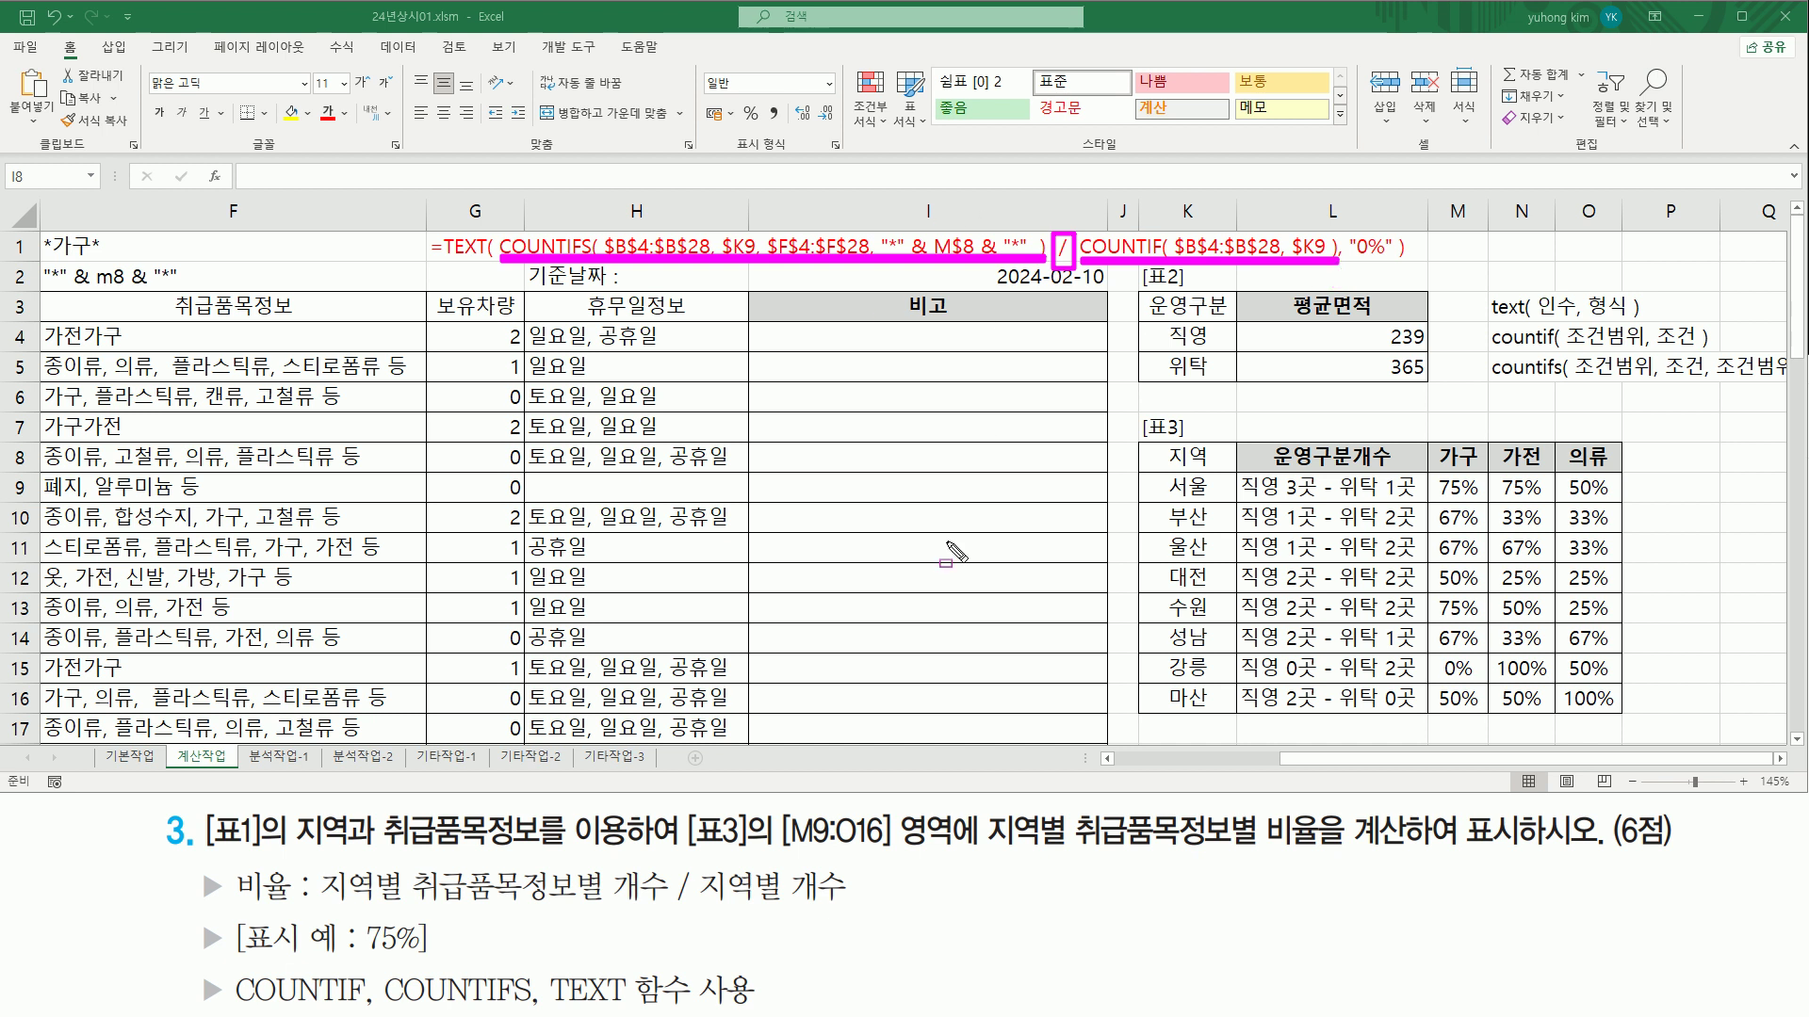
left_click_drag(233, 878, 293, 910)
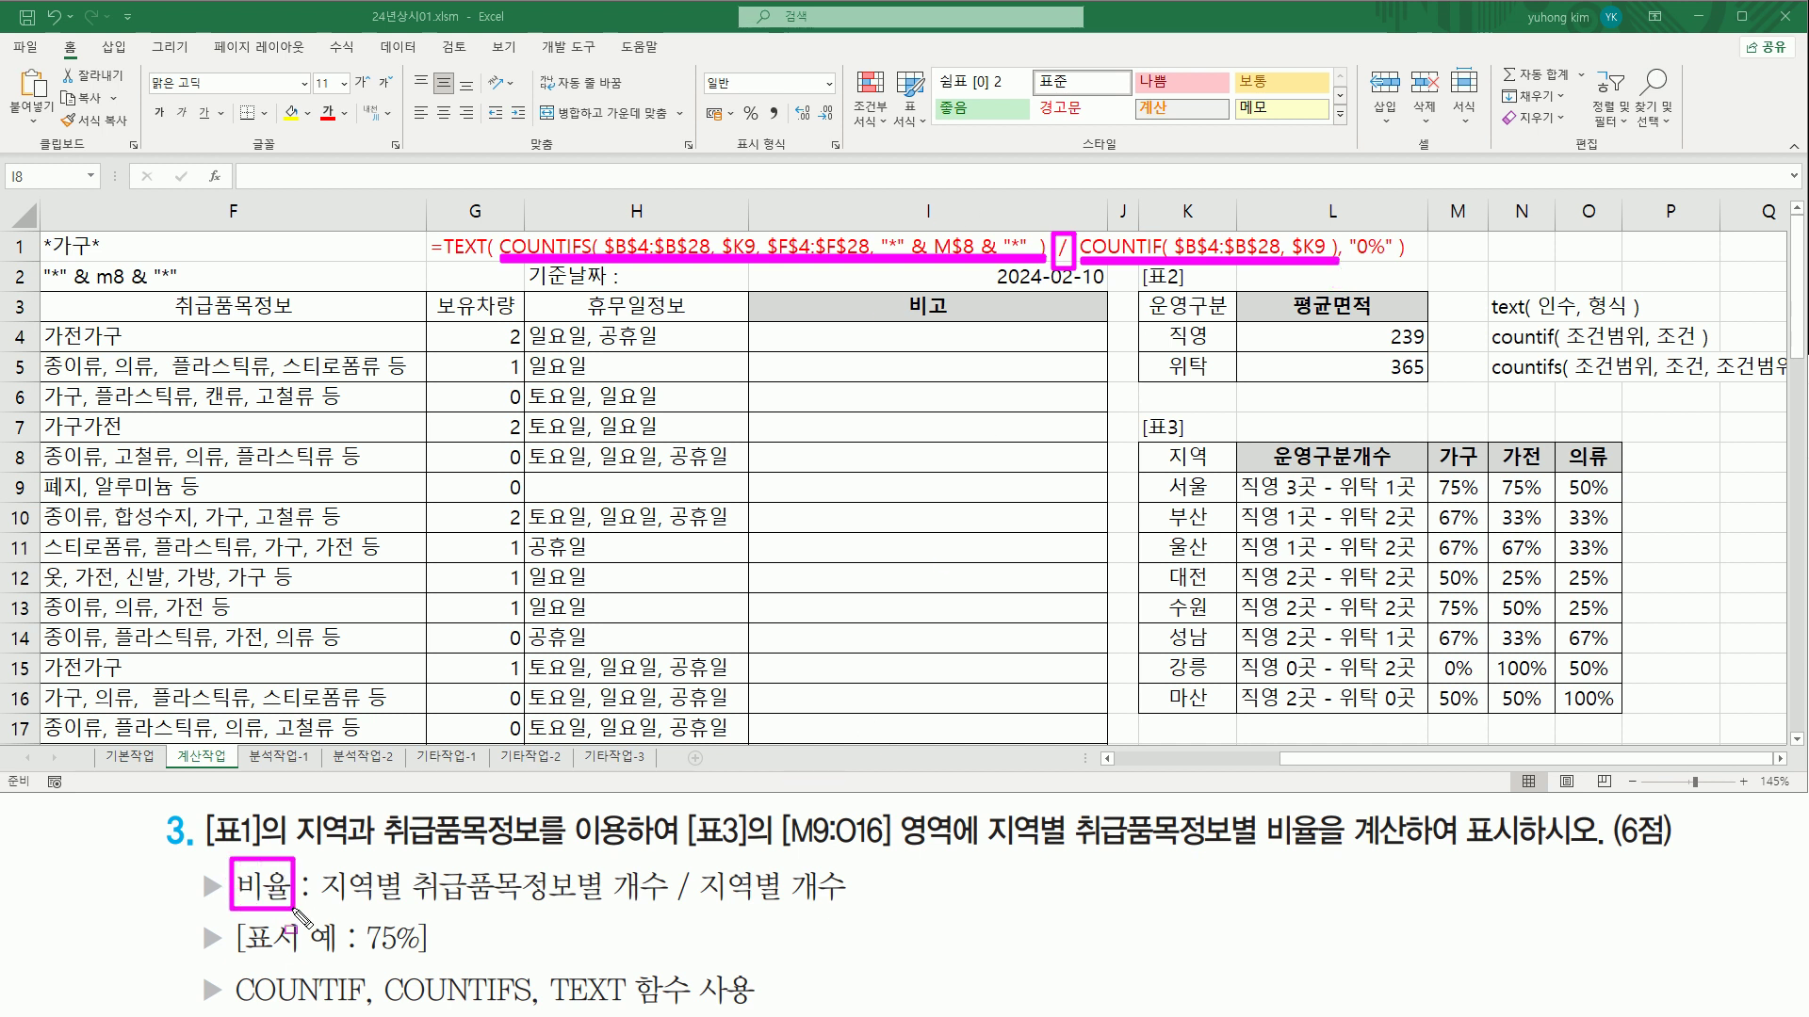
key("Escape")
left_click_drag(506, 226, 1335, 267)
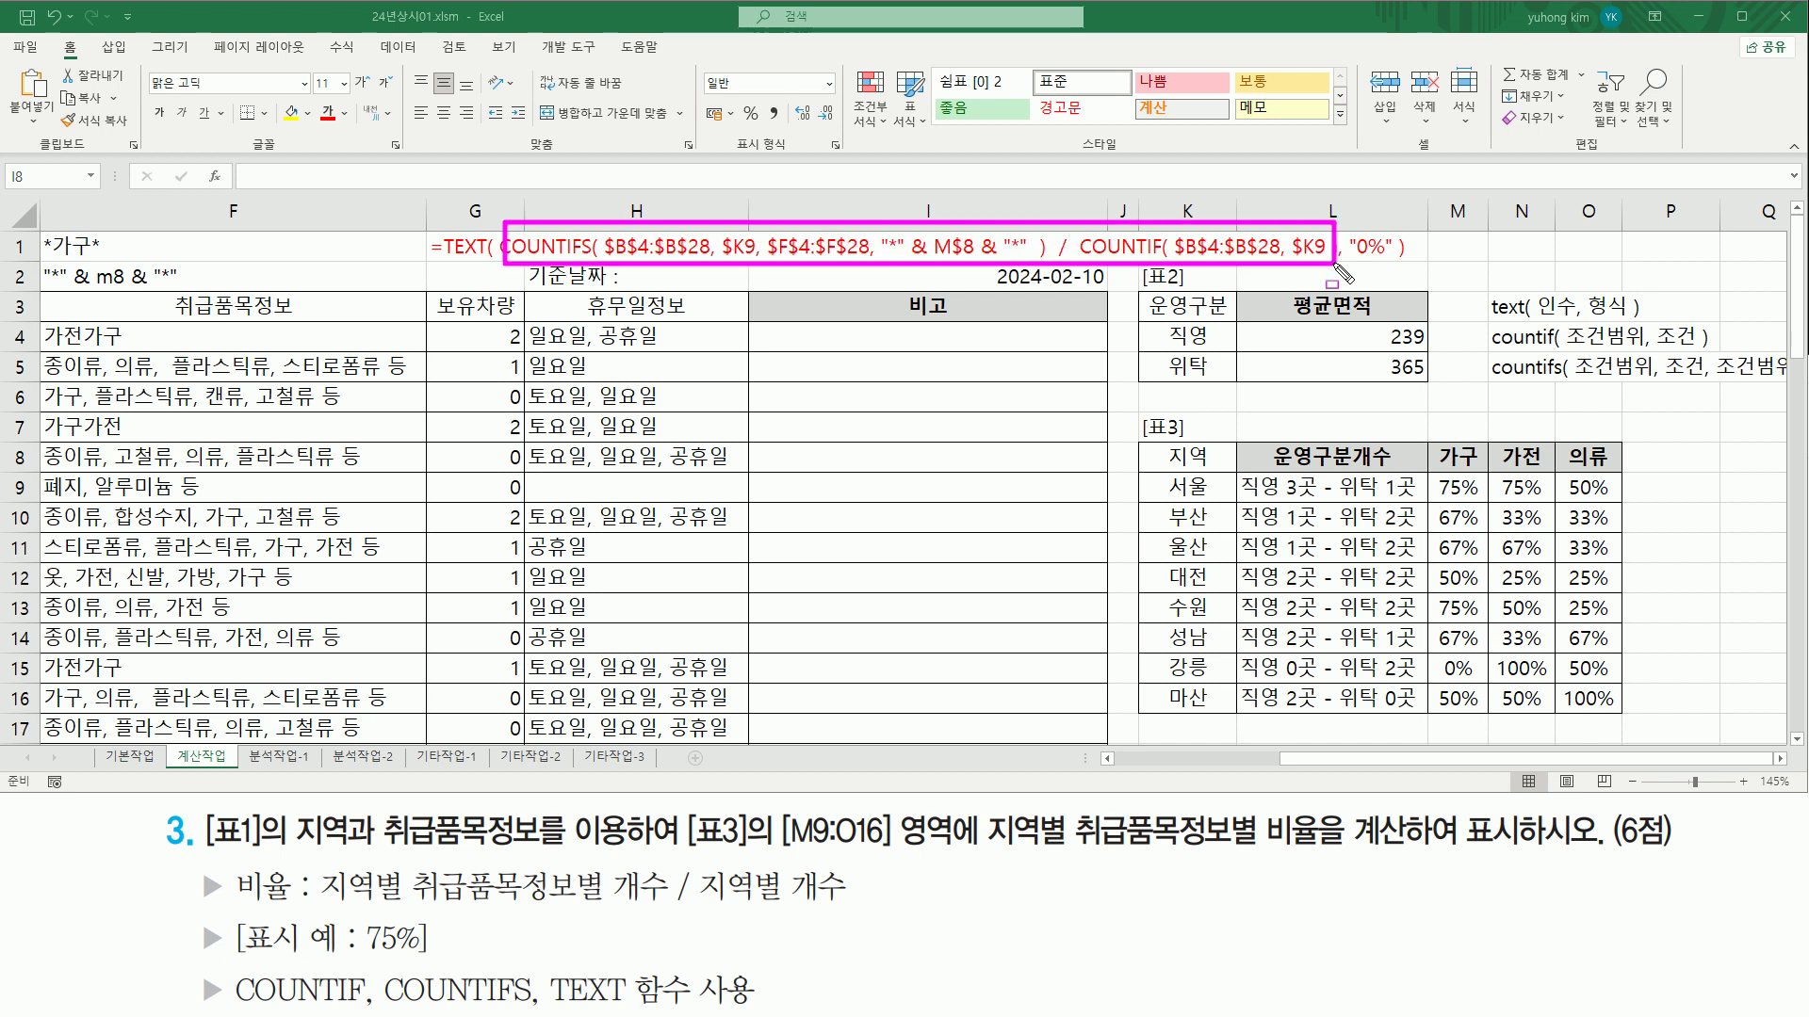
left_click_drag(361, 958, 431, 959)
left_click_drag(1346, 264, 1395, 264)
key("Escape")
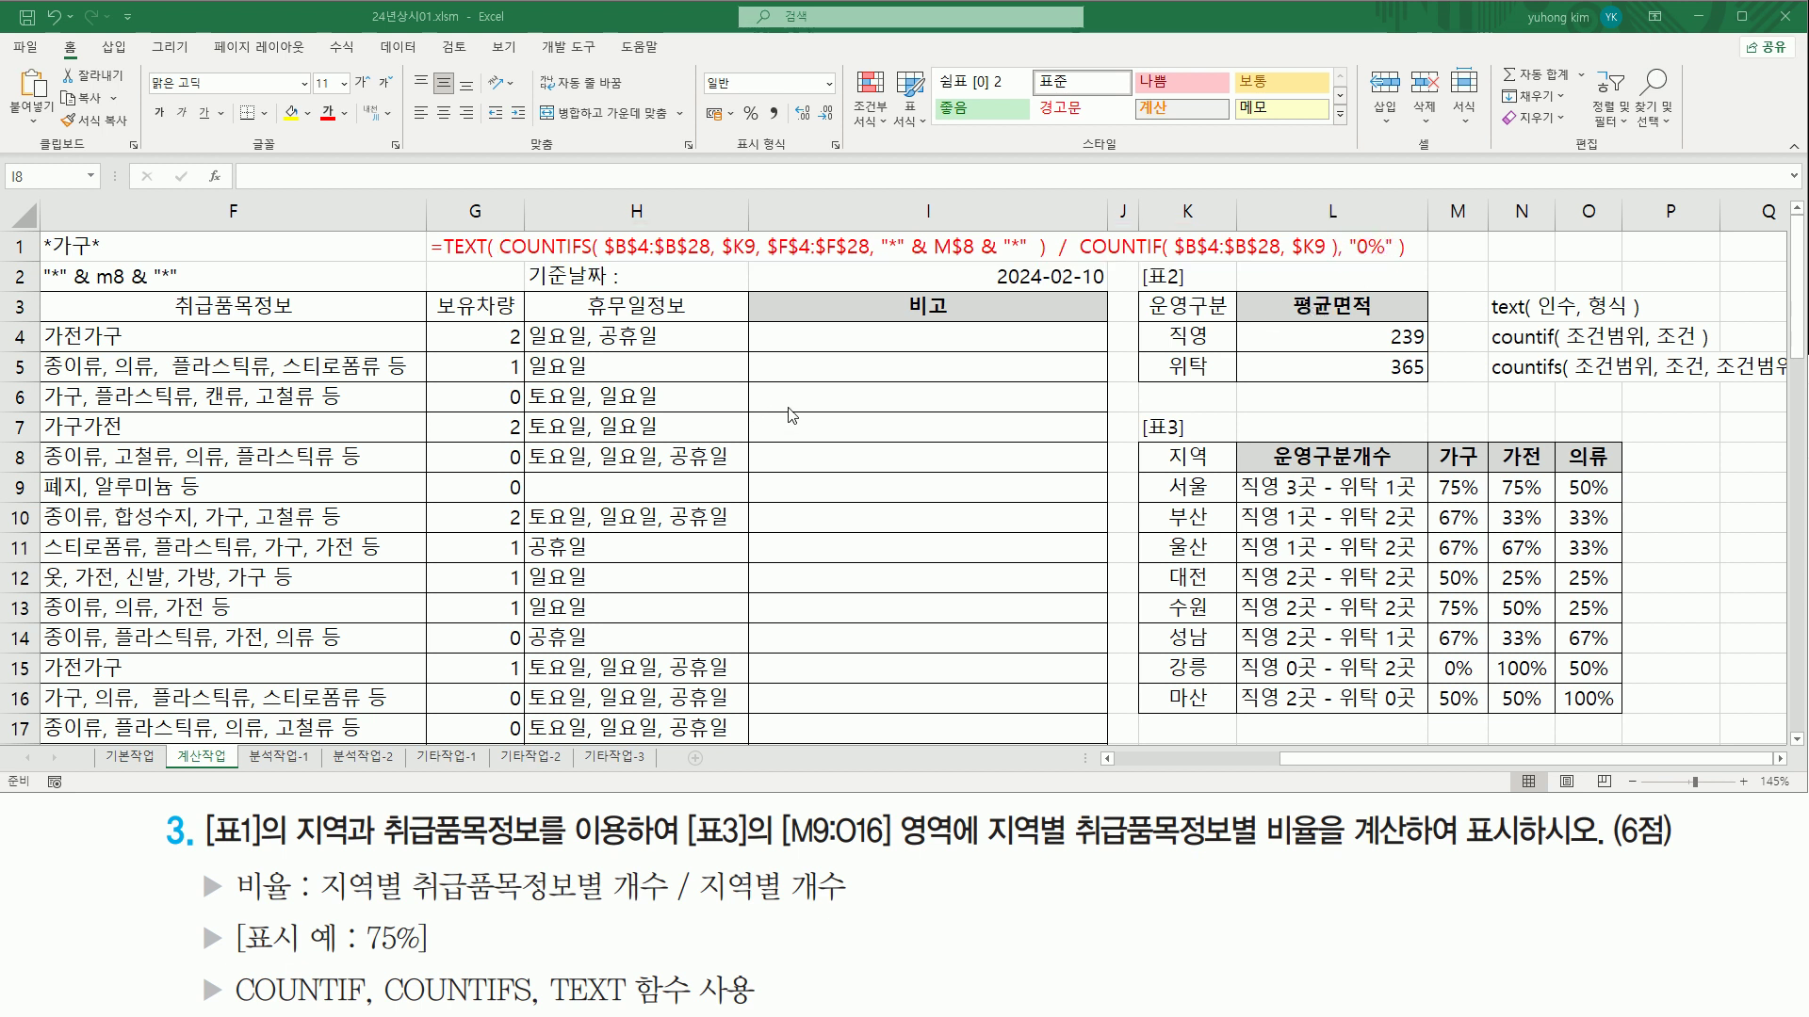
key("ctrl+2")
left_click_drag(42, 292, 193, 266)
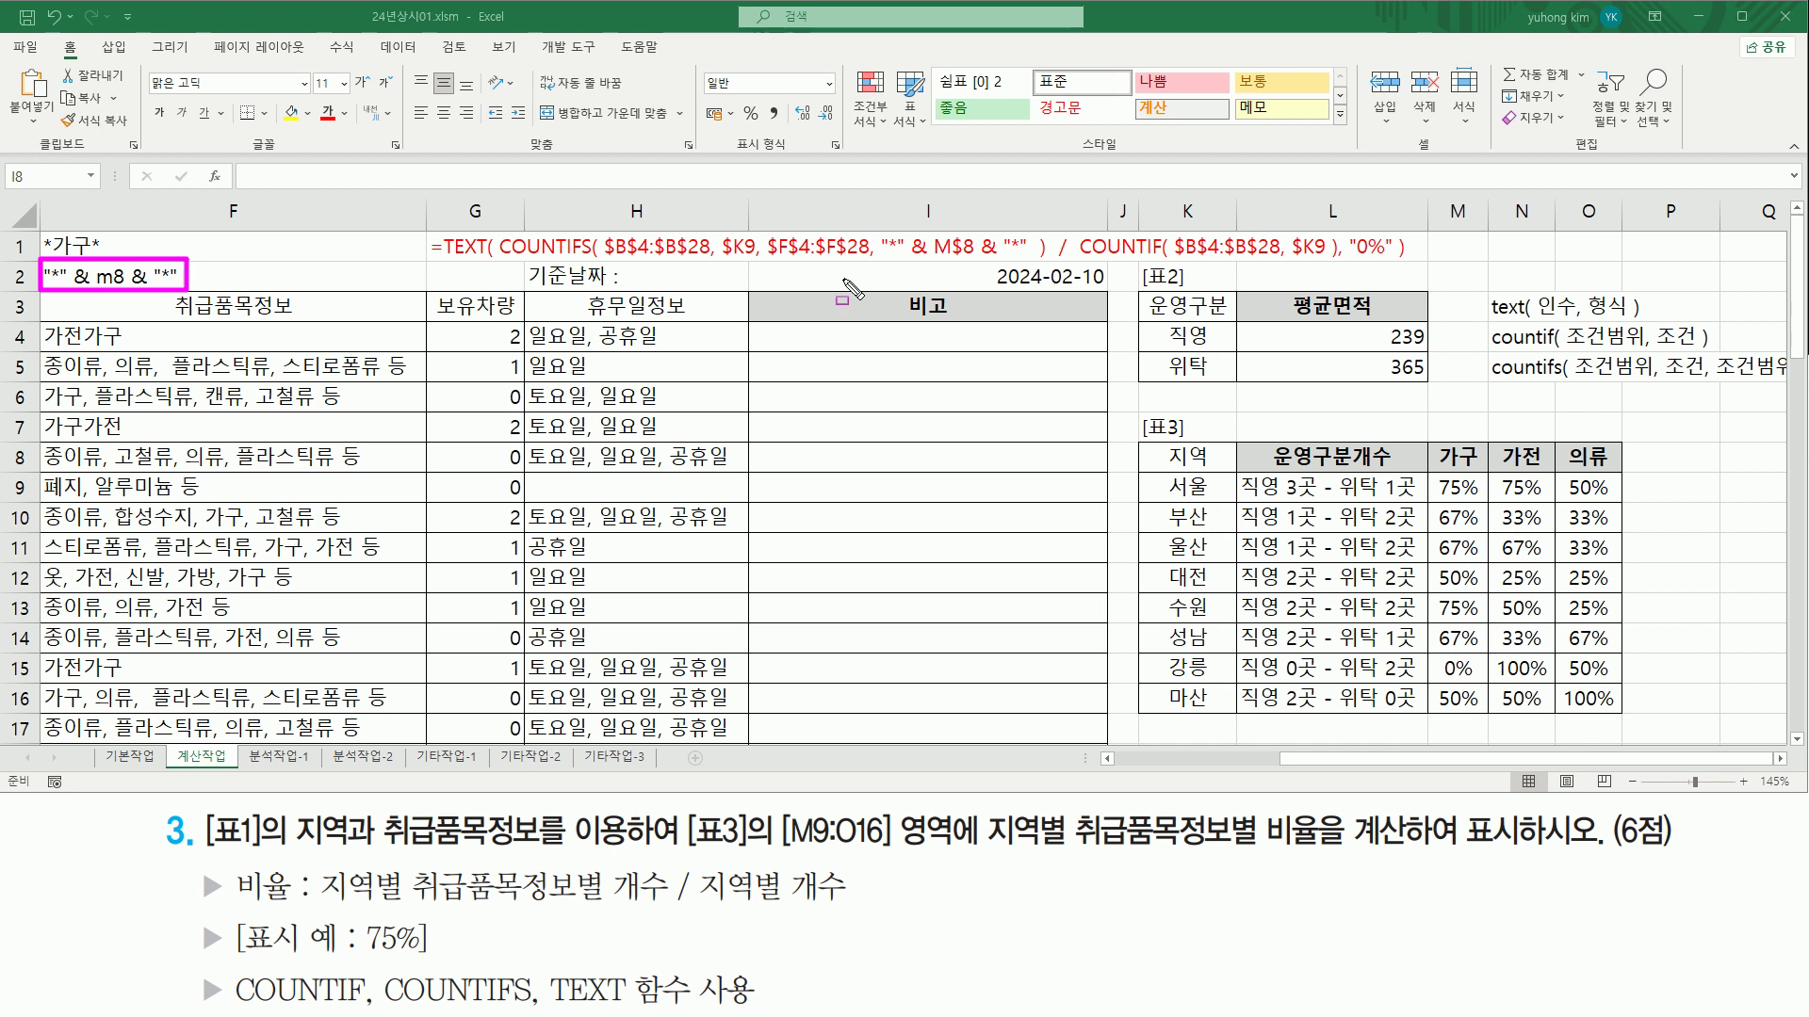
key("Escape")
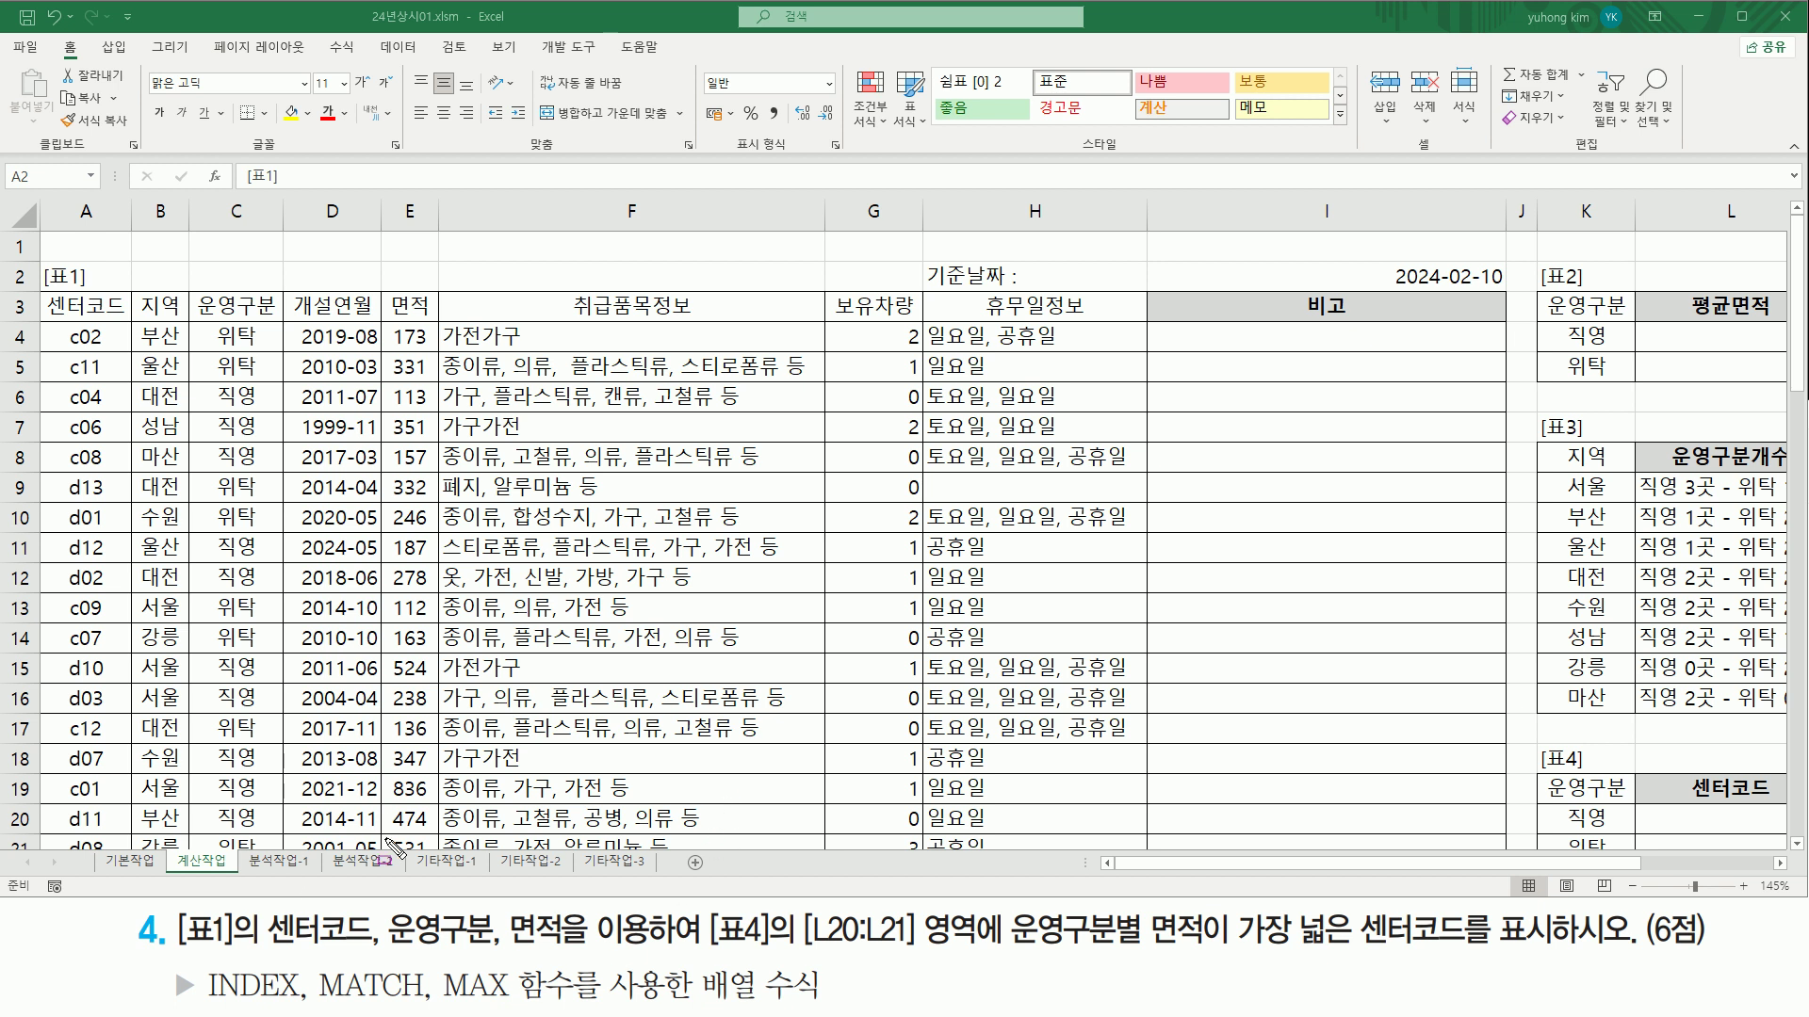
Step: Examine the 센터코드, 운영구분 and 면적 columns of [표1] that task 4 refers to
mouse_move(170, 903)
left_mouse_down()
mouse_move(242, 957)
mouse_move(363, 954)
left_mouse_up()
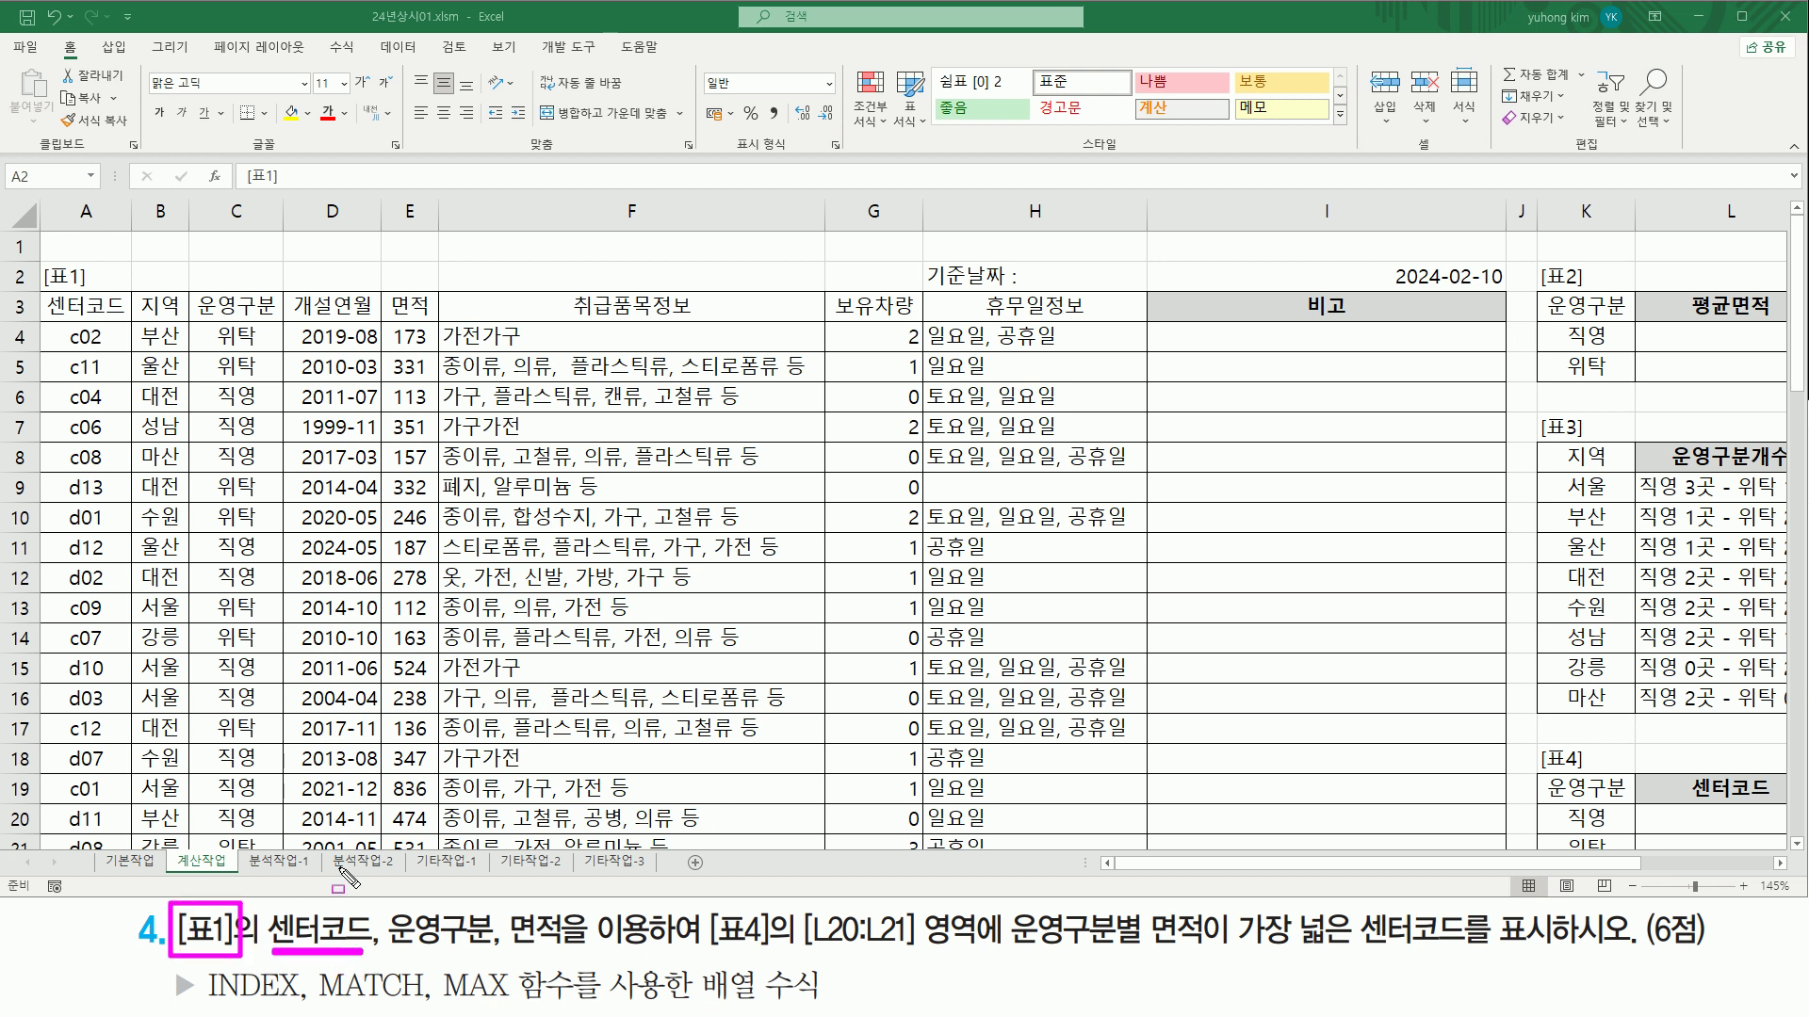
left_click_drag(39, 292, 130, 322)
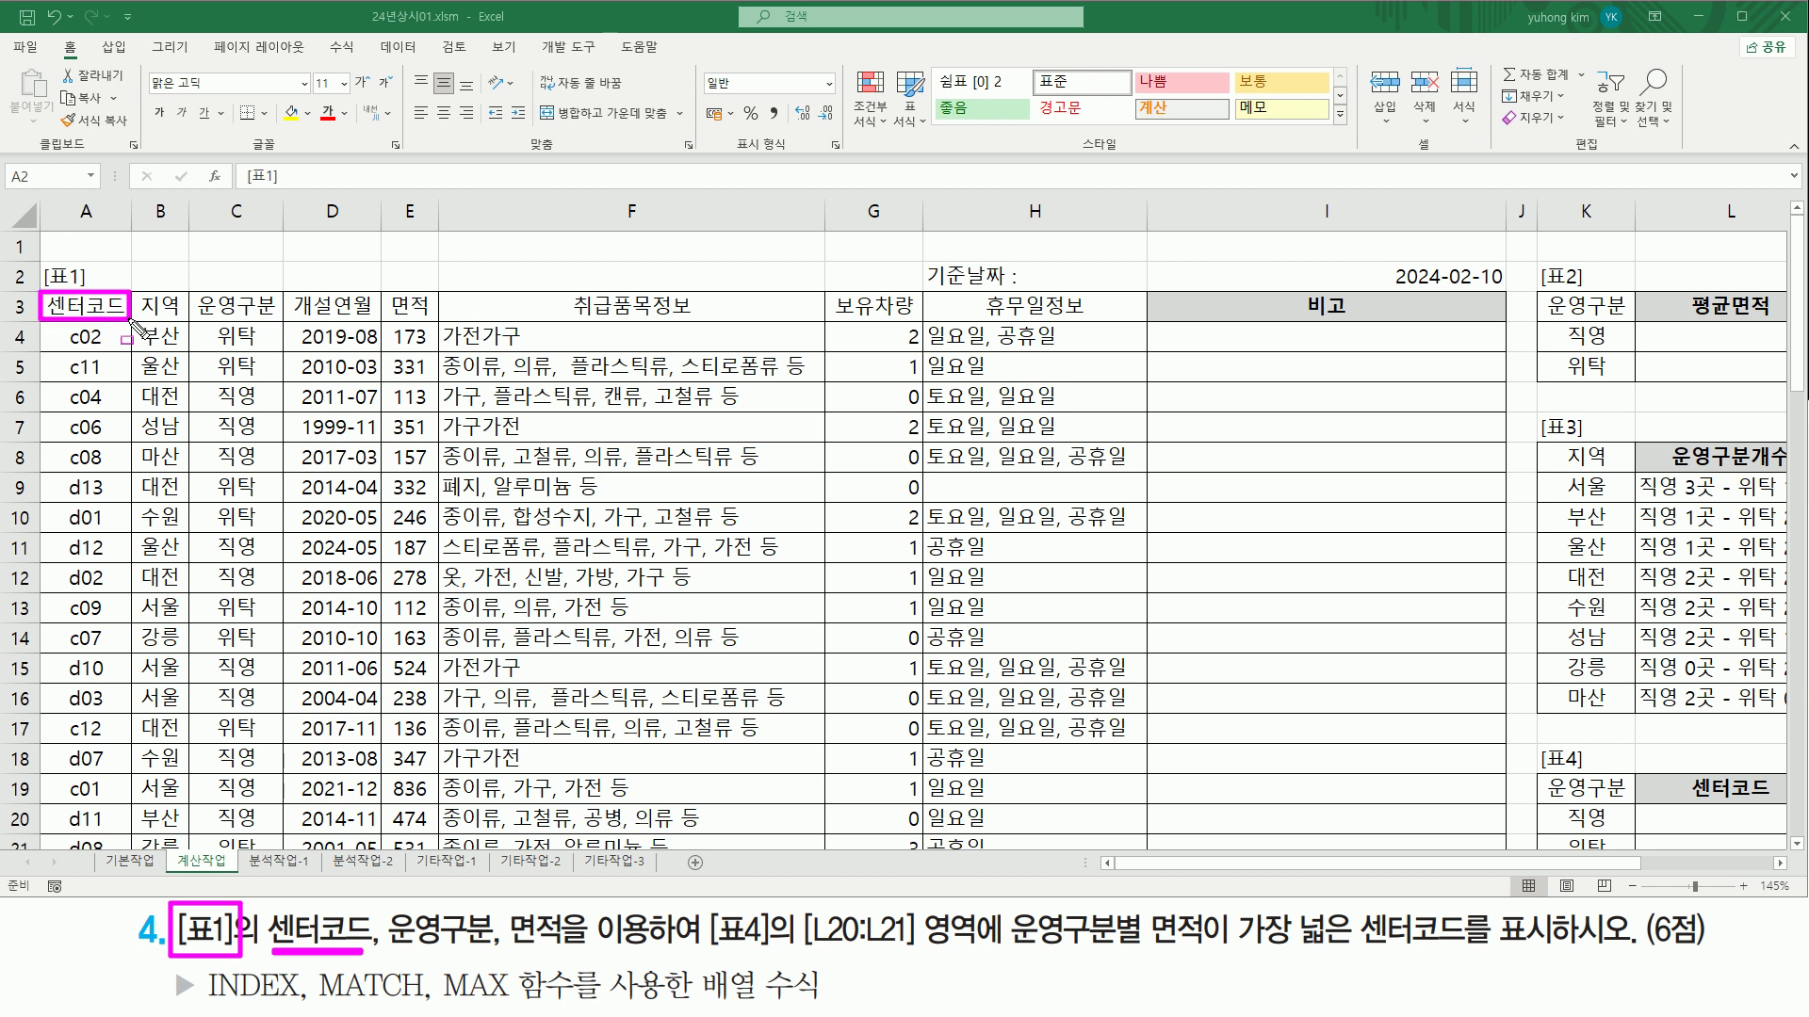
left_click_drag(394, 953, 492, 956)
left_click_drag(195, 292, 281, 320)
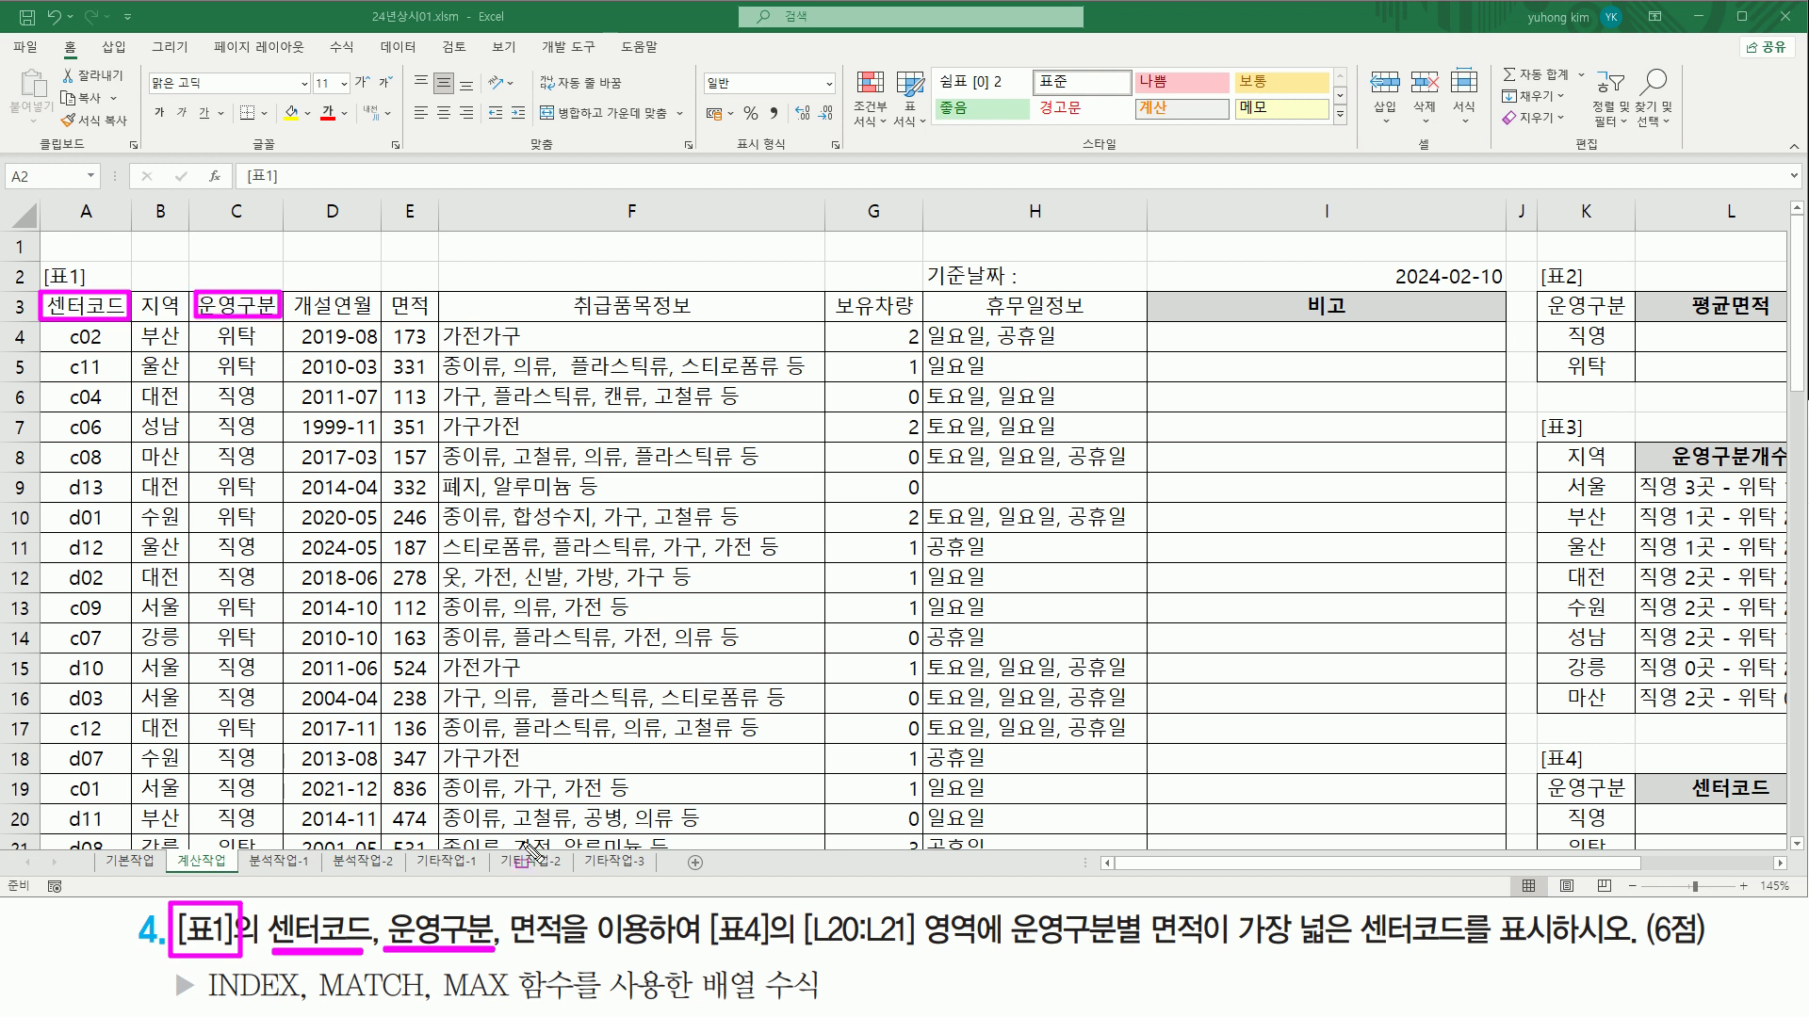
left_click_drag(509, 953, 575, 952)
mouse_move(395, 300)
left_mouse_down()
mouse_move(429, 301)
mouse_move(432, 326)
left_mouse_up()
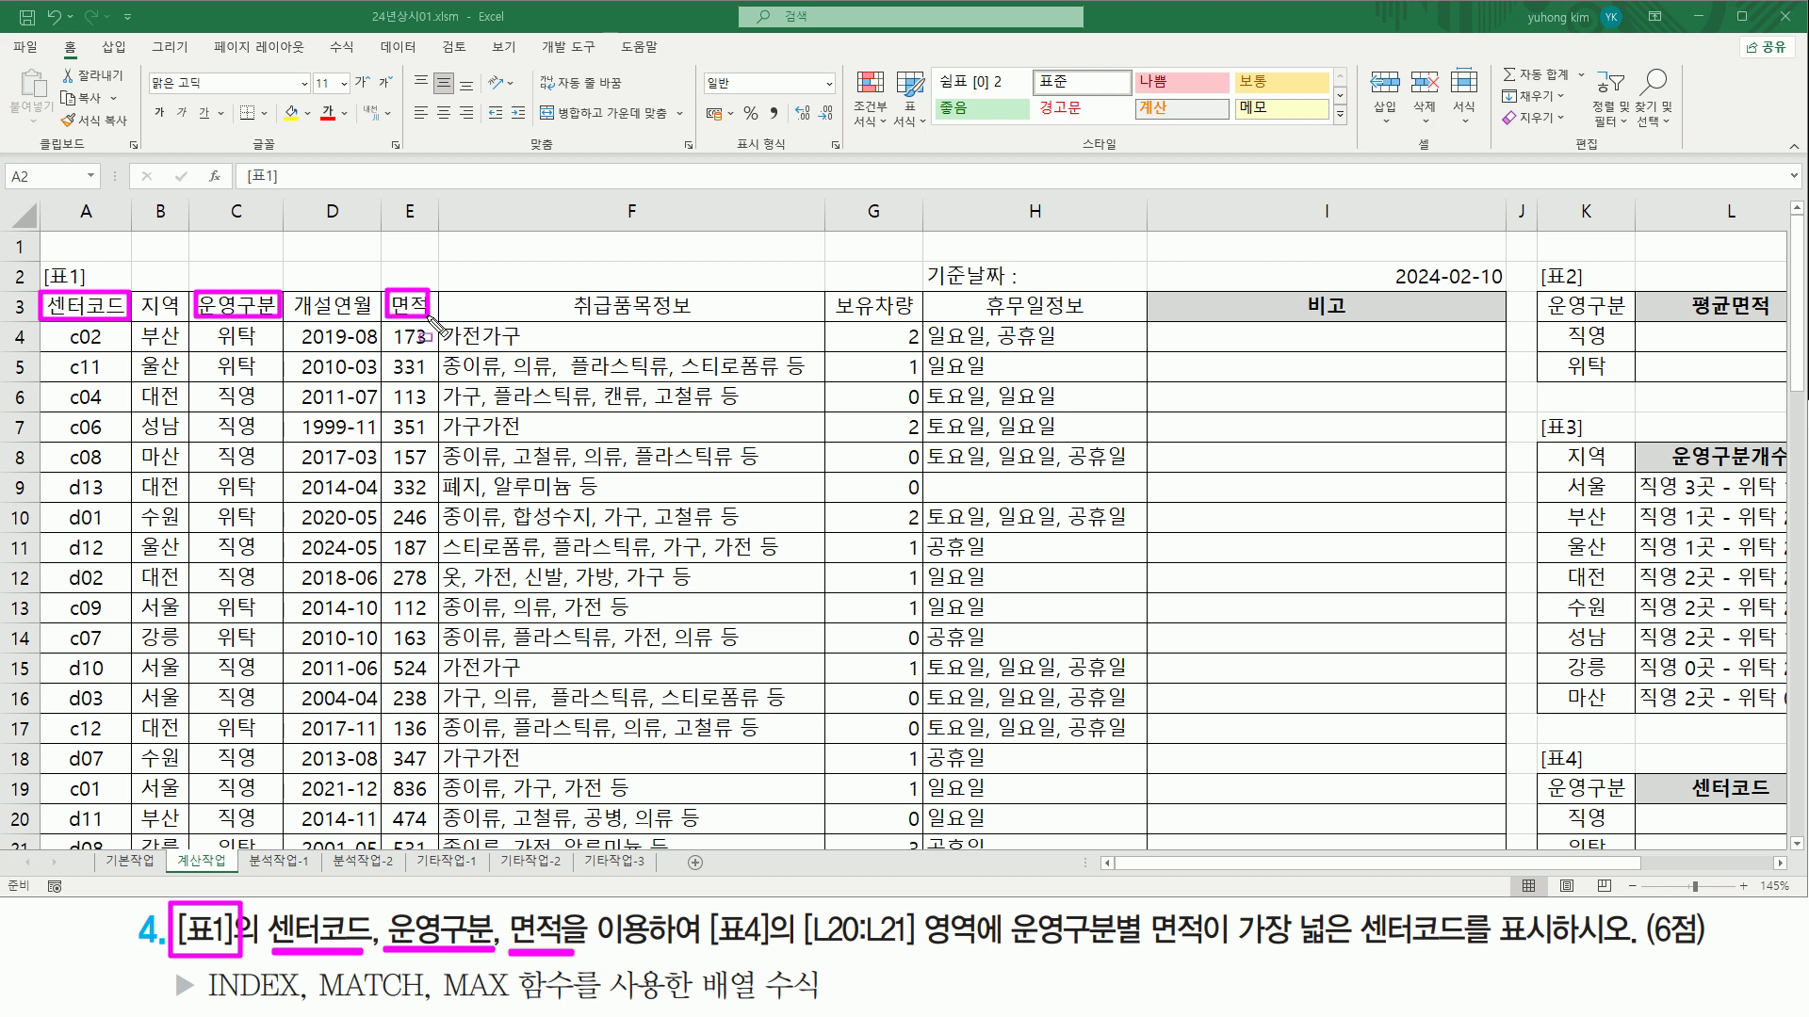
mouse_move(707, 942)
left_mouse_down()
mouse_move(724, 908)
mouse_move(724, 942)
mouse_move(797, 942)
left_mouse_up()
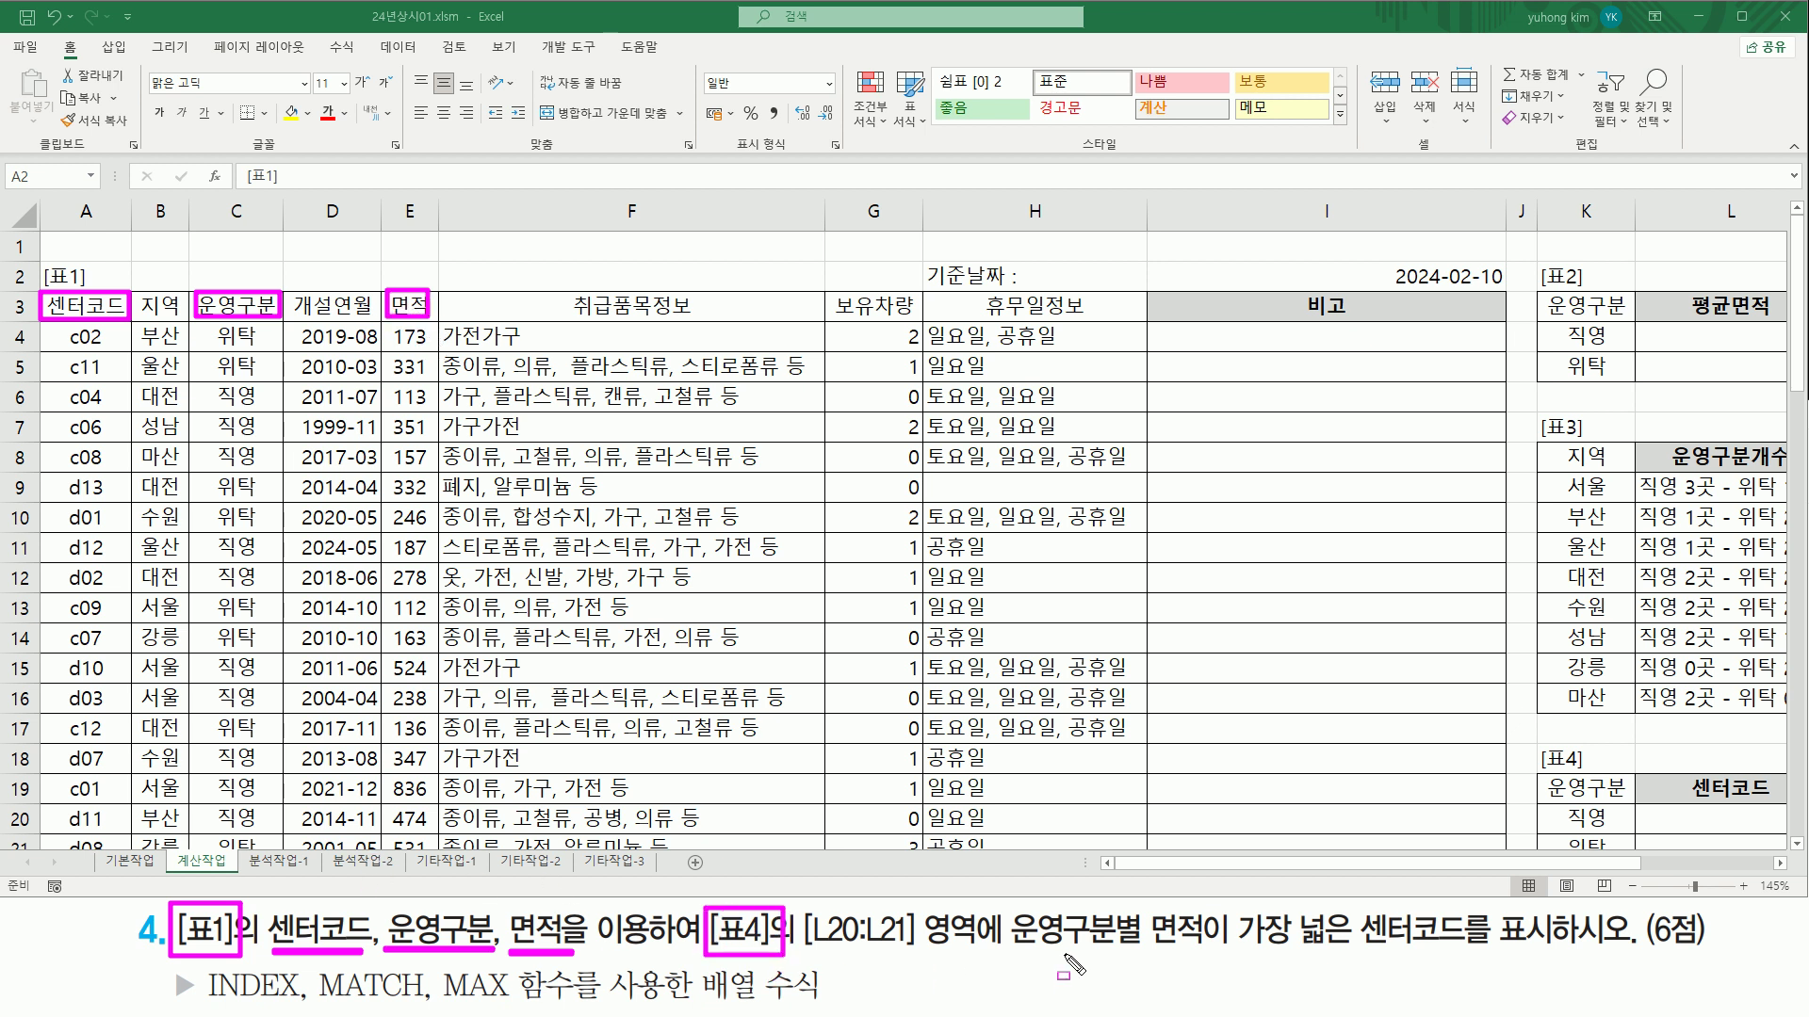
Step: Examine the range L20:L21 in [표4] against task 4's request for the largest-area center code per 운영구분
key("Escape")
left_click_drag(1623, 871, 1695, 797)
scroll(1695, 796, "down", 1)
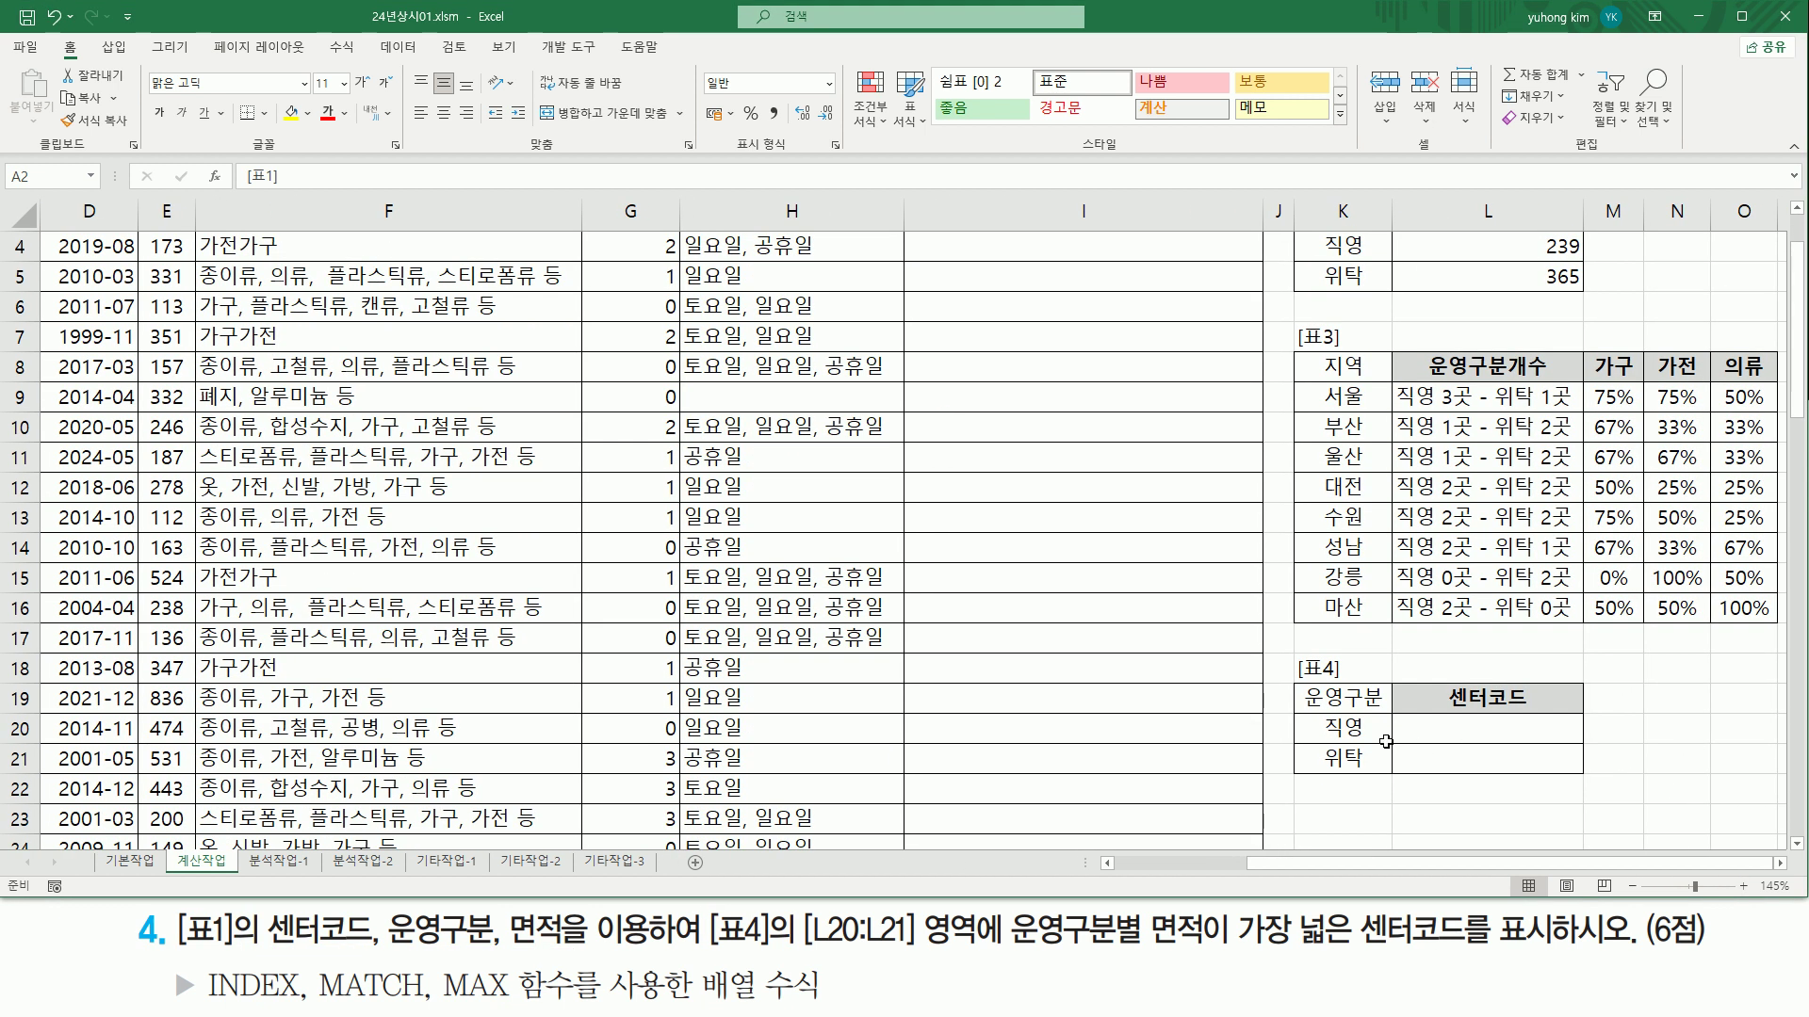
left_click_drag(1295, 687, 1591, 774)
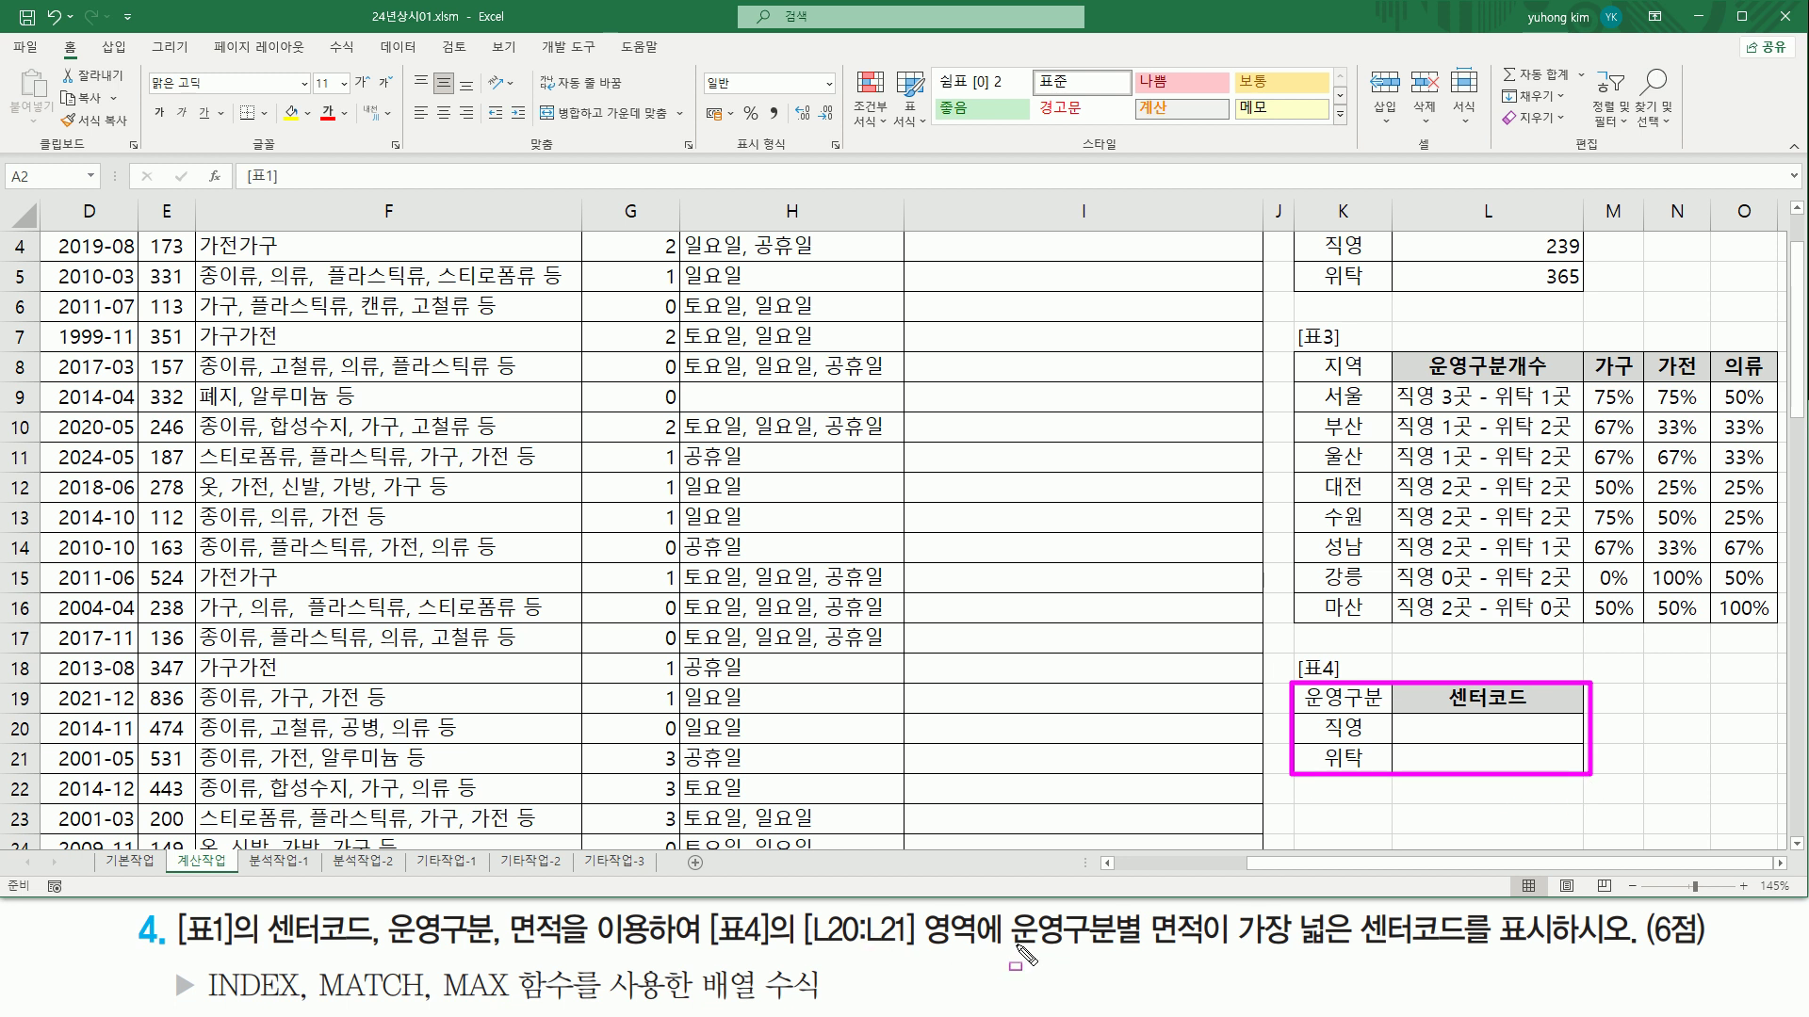
left_click_drag(1012, 948, 1143, 949)
mouse_move(1150, 910)
left_mouse_down()
mouse_move(1210, 951)
mouse_move(1561, 950)
left_mouse_up()
mouse_move(1449, 721)
left_mouse_down()
mouse_move(1524, 736)
mouse_move(1510, 769)
left_mouse_up()
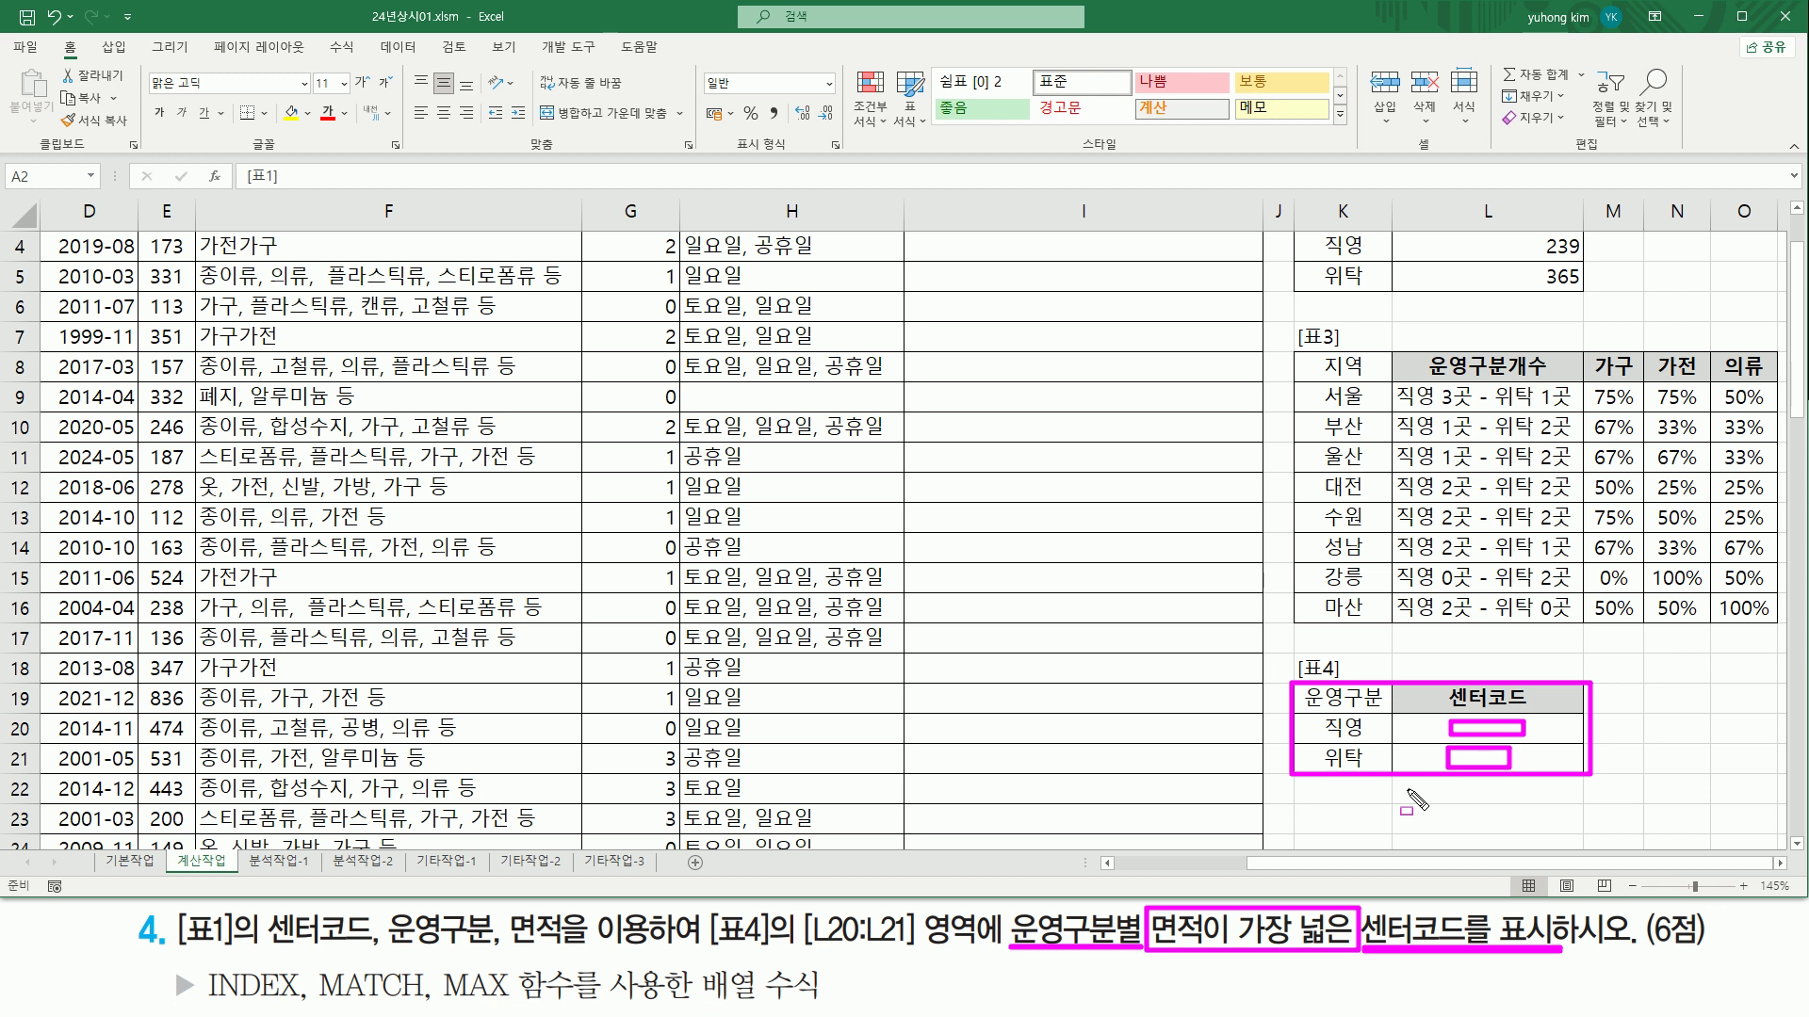
key("Escape")
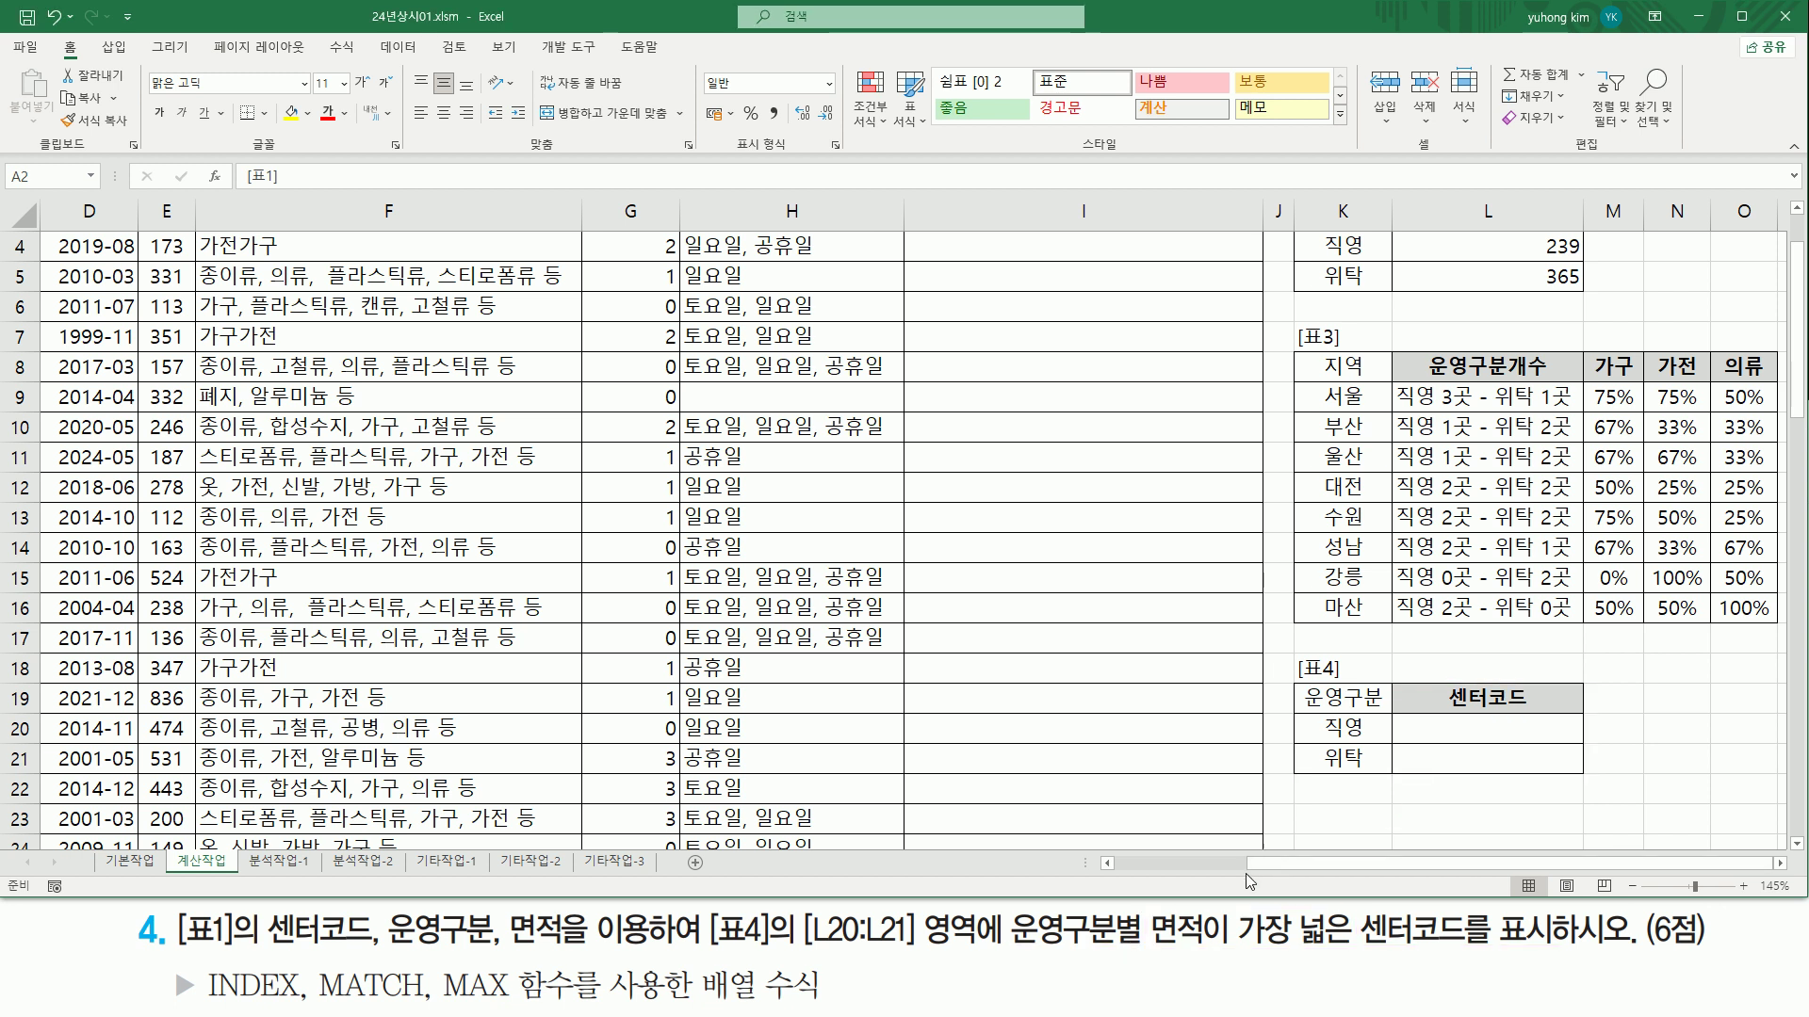
left_click(1217, 863)
scroll(247, 351, "up", 1)
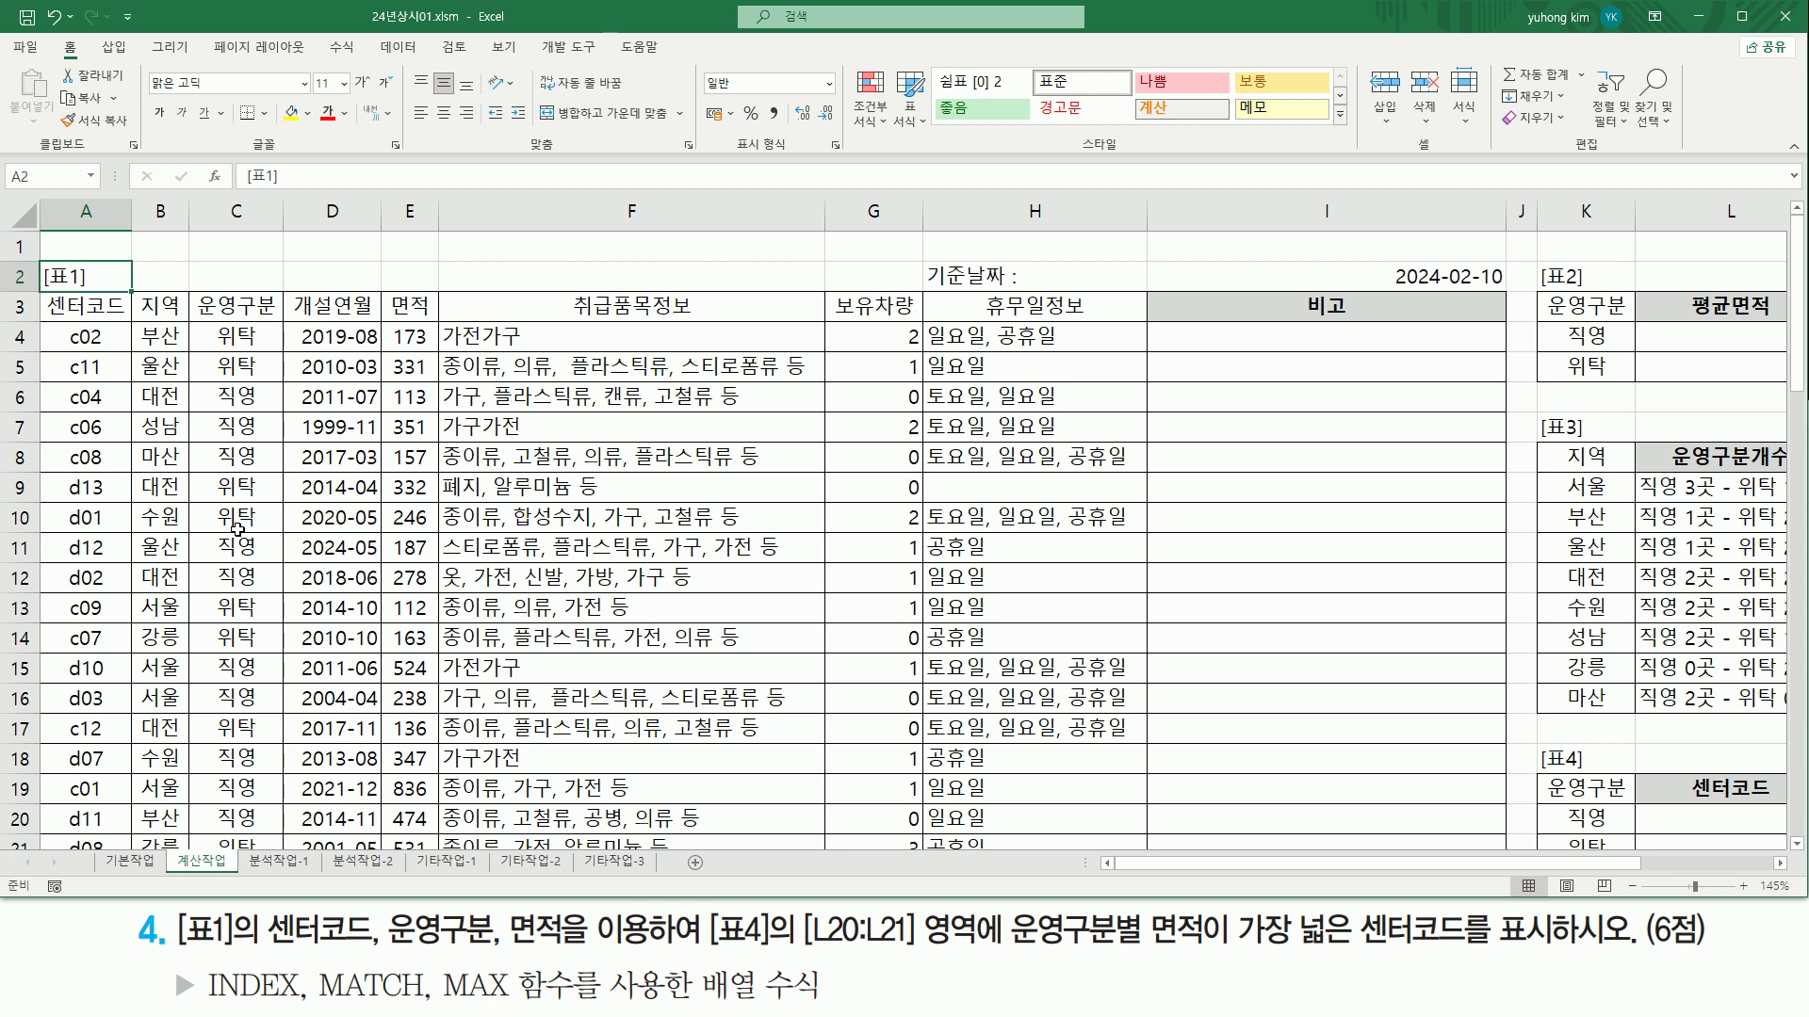
Step: Compare the areas of the 직영 centers in the upper rows of [표1], down to row 20
mouse_move(207, 380)
left_mouse_down()
mouse_move(247, 465)
mouse_move(269, 470)
left_mouse_up()
left_click_drag(205, 535, 271, 596)
mouse_move(206, 653)
left_mouse_down()
mouse_move(247, 722)
mouse_move(271, 709)
mouse_move(247, 816)
mouse_move(267, 831)
left_mouse_up()
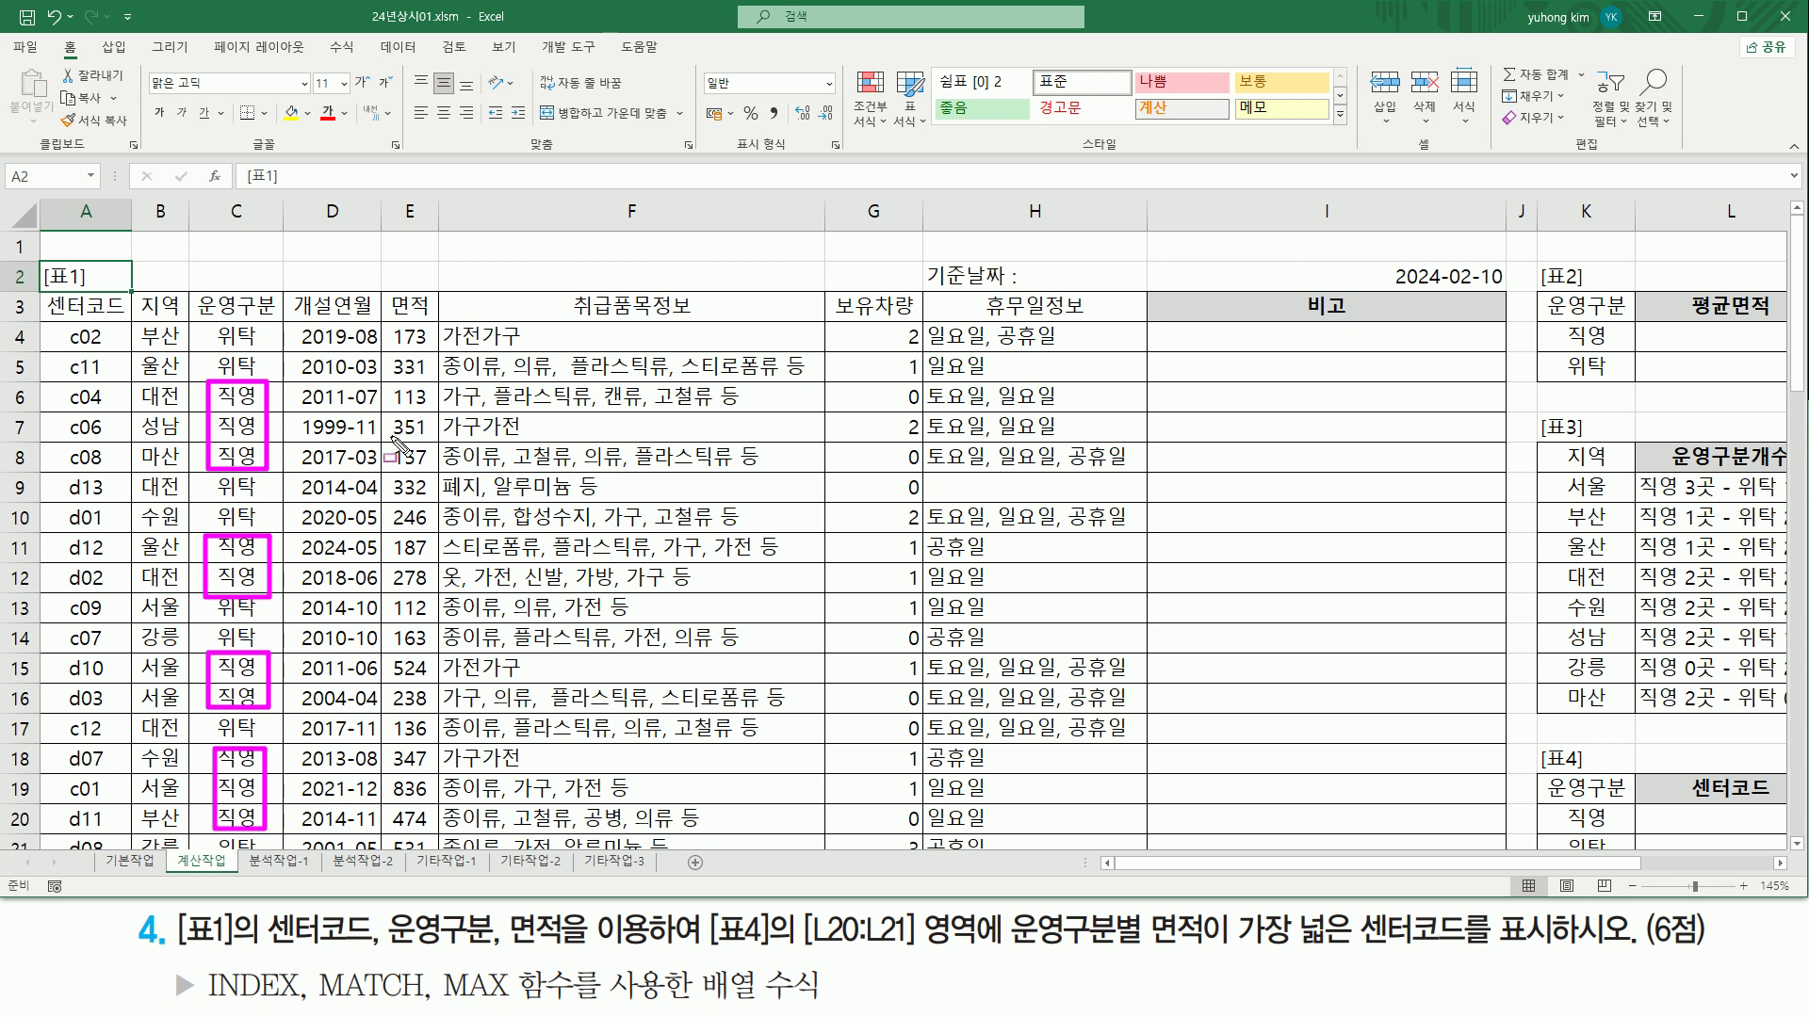
left_click_drag(387, 438, 430, 438)
left_click_drag(390, 680, 433, 657)
mouse_move(425, 802)
left_mouse_down()
mouse_move(386, 802)
mouse_move(383, 774)
mouse_move(436, 774)
mouse_move(438, 800)
left_mouse_up()
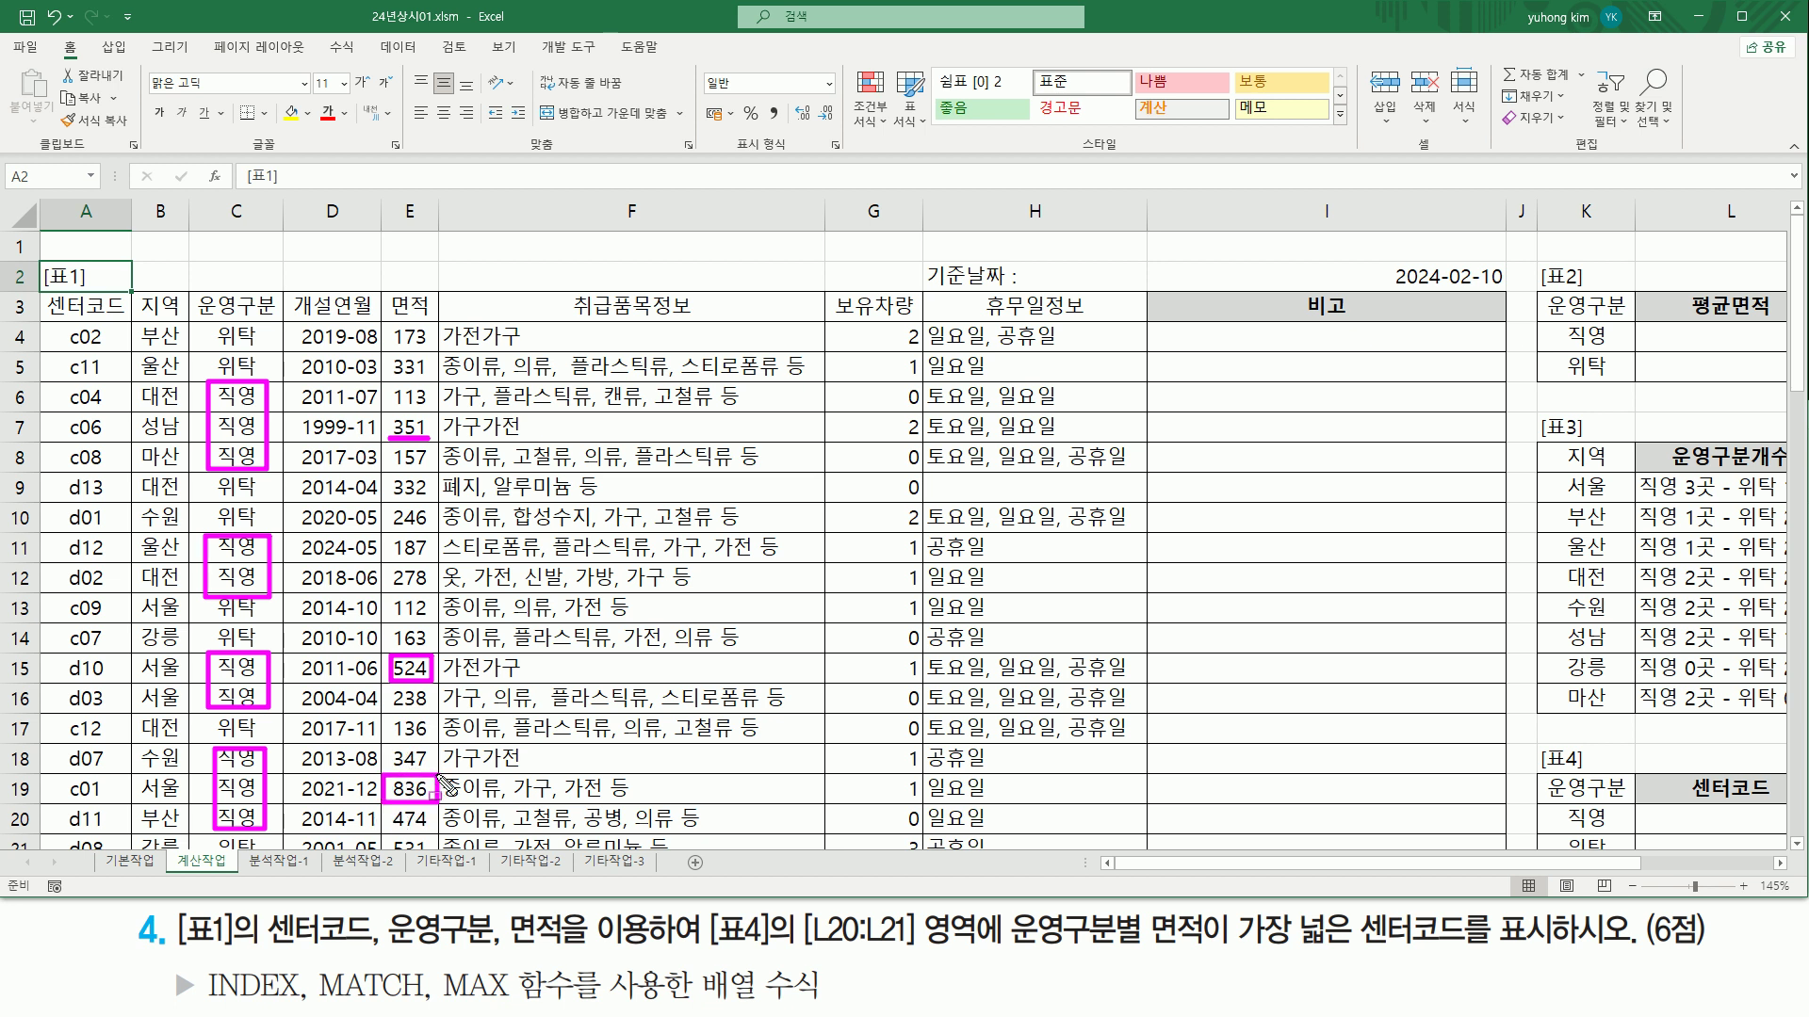
key("Escape")
Step: Compare the areas of the remaining 직영 centers in rows 22 to 28 of [표1]
left_click(233, 818)
scroll(276, 791, "down", 3)
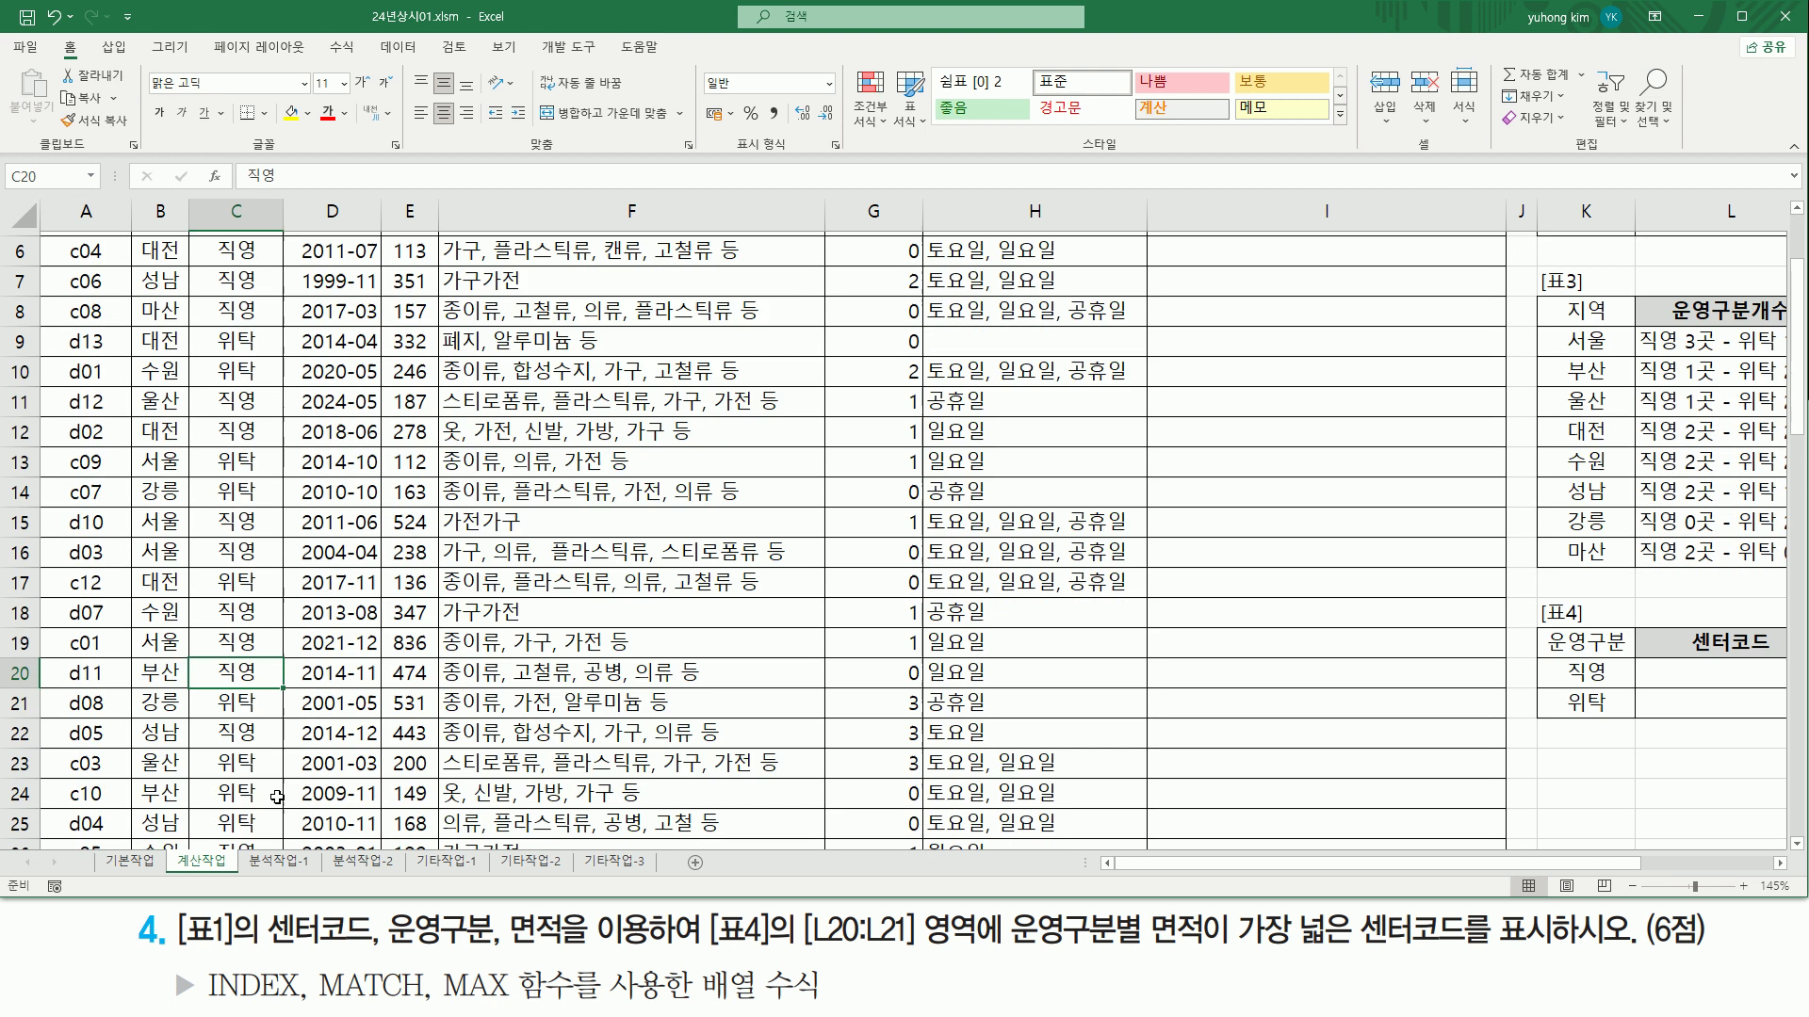
left_click_drag(215, 592, 276, 622)
mouse_move(207, 709)
left_mouse_down()
mouse_move(231, 764)
mouse_move(269, 760)
left_mouse_up()
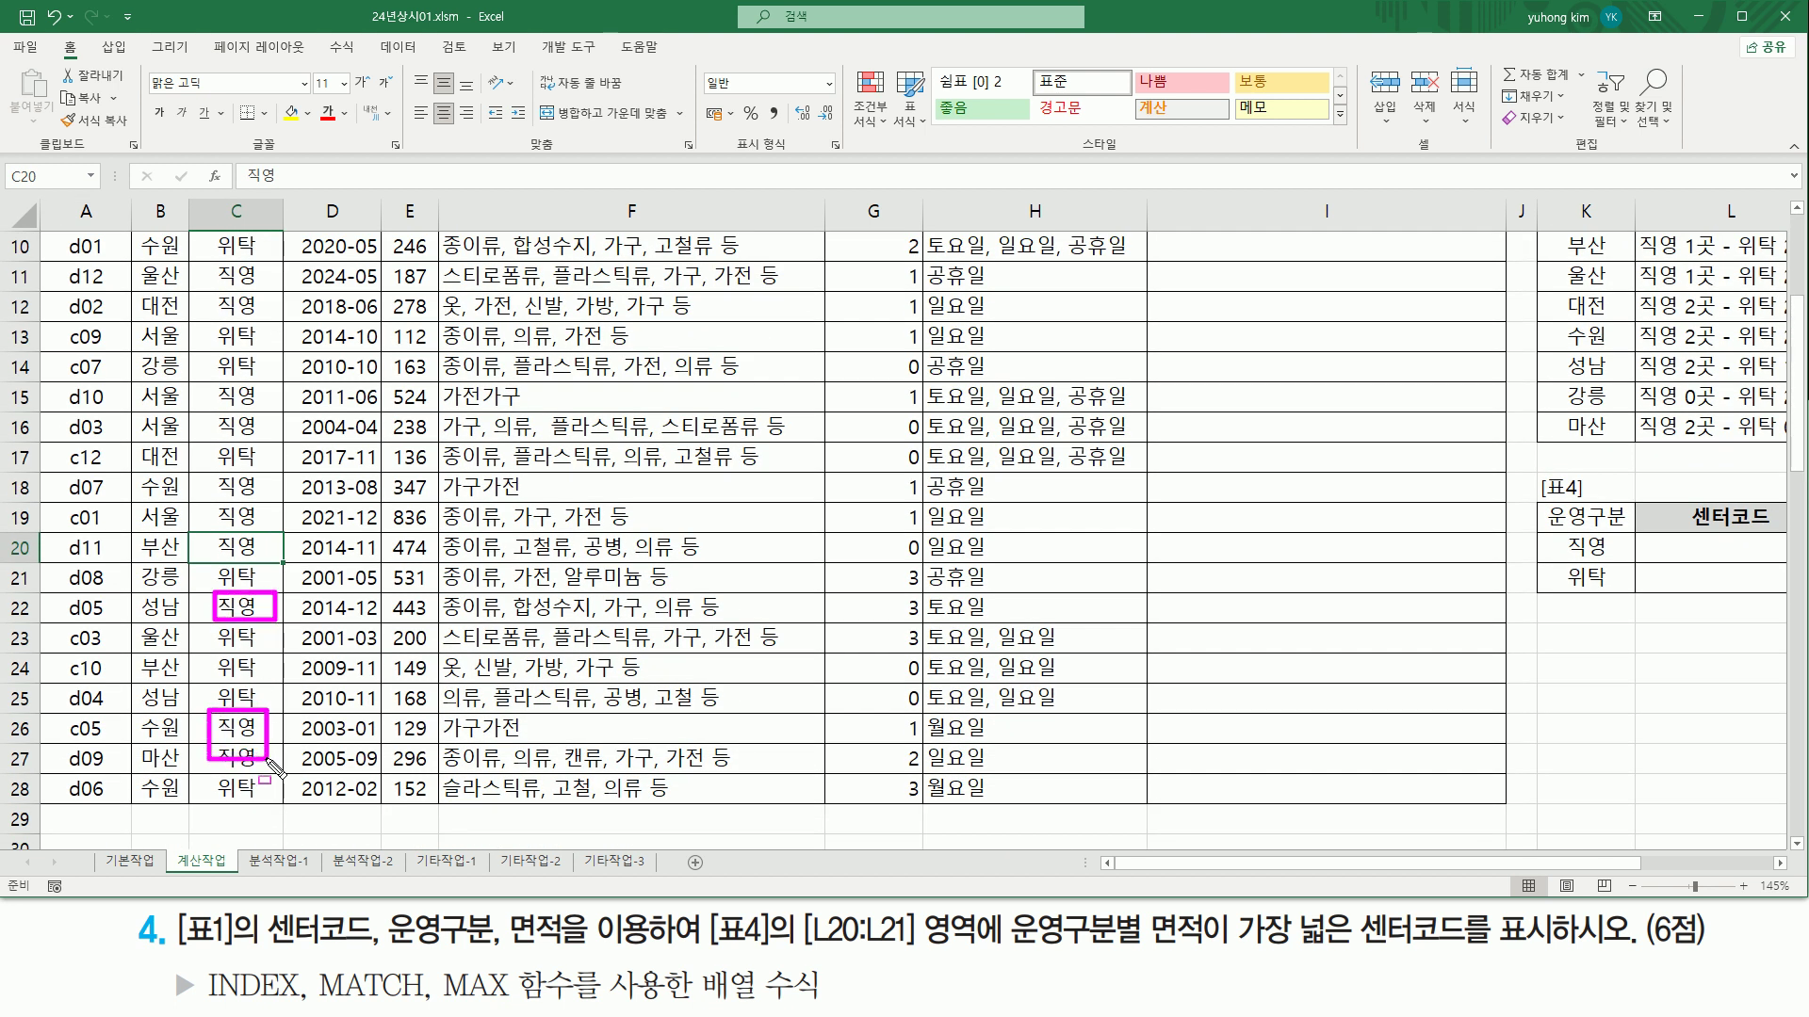
left_click_drag(388, 619, 427, 619)
mouse_move(389, 740)
left_mouse_down()
mouse_move(431, 740)
mouse_move(431, 768)
left_mouse_up()
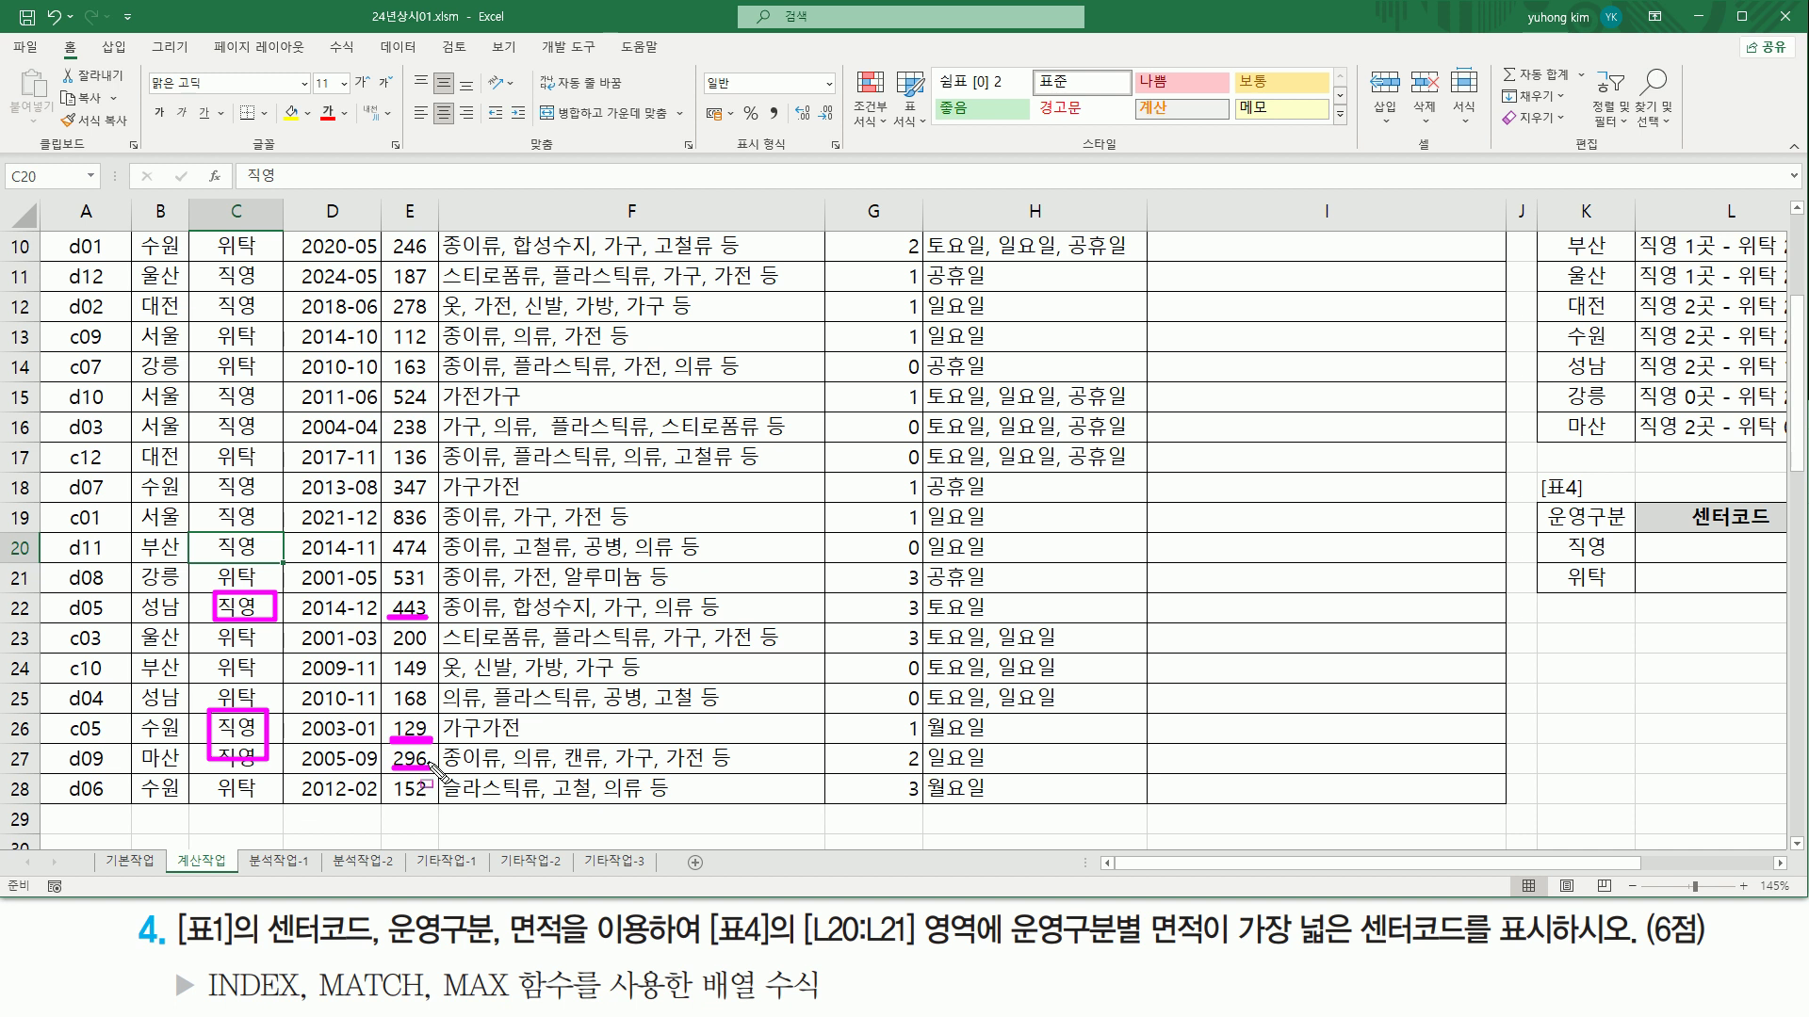
key("Escape")
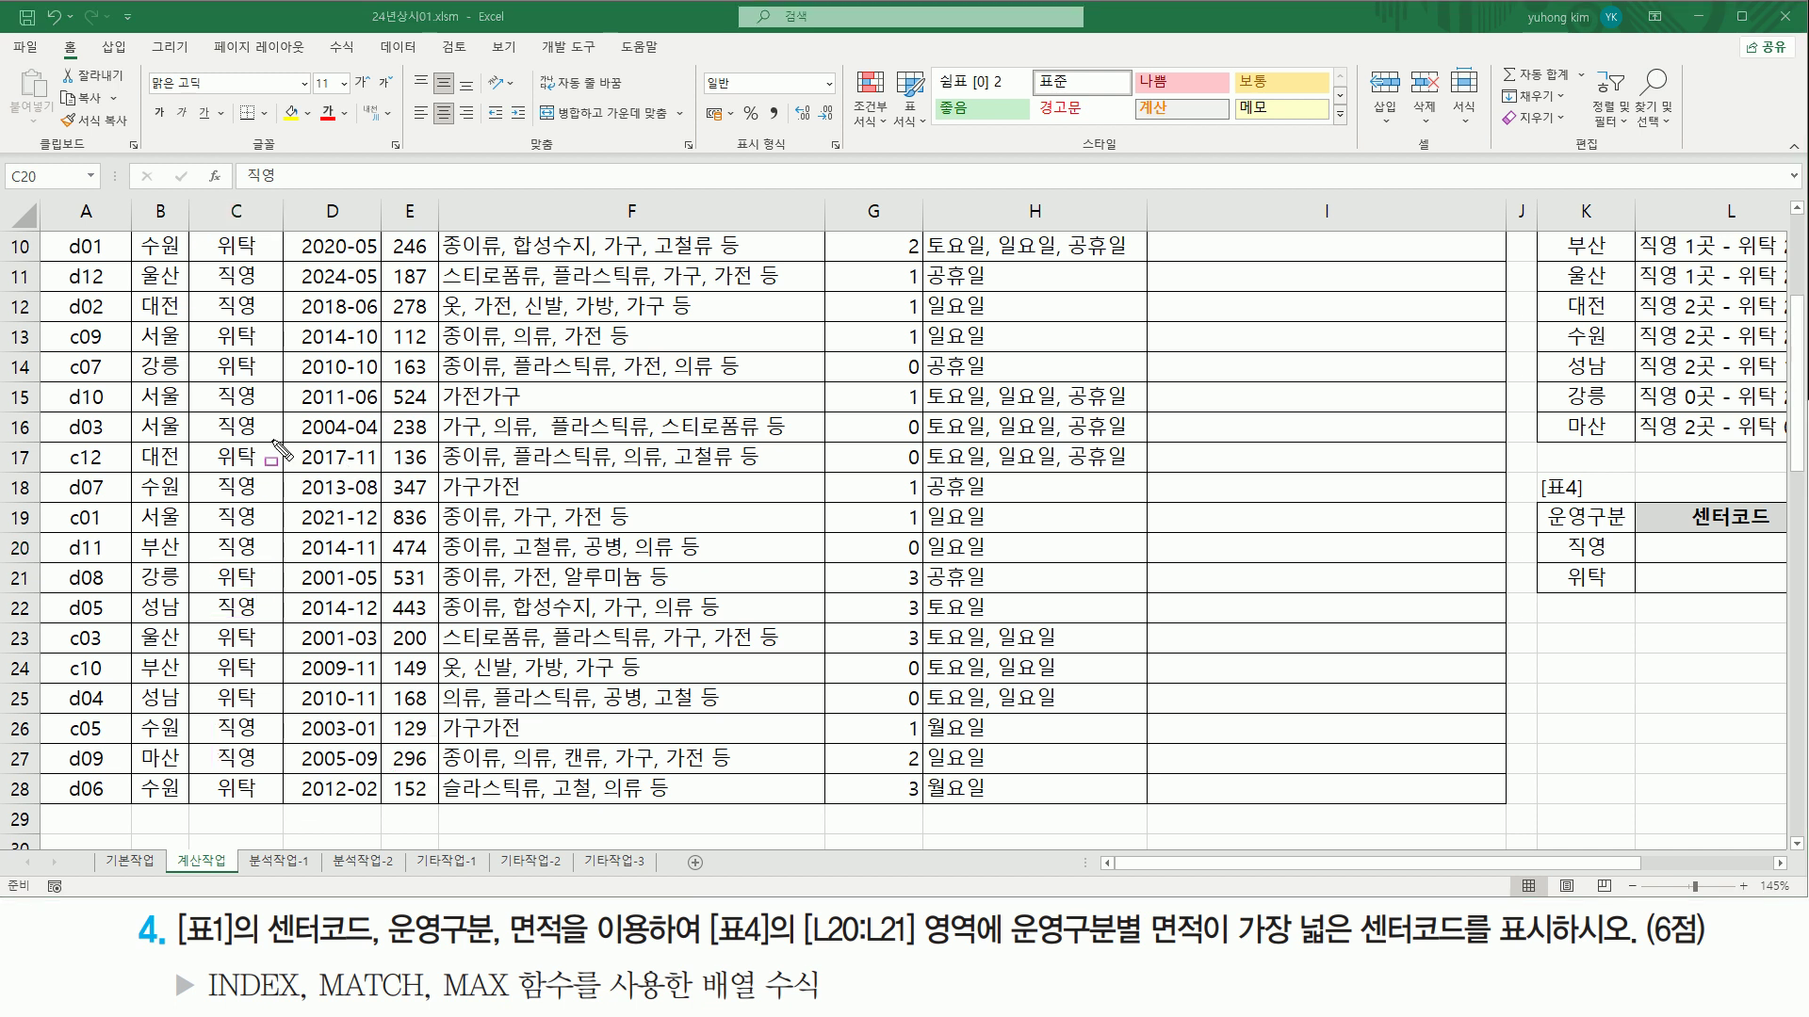
Step: Trace the largest 직영 area to its 센터코드 in [표1] and relate it to task 4's MAX function and the 직영 row of [표4]
left_click_drag(379, 501, 436, 535)
left_click_drag(208, 530, 287, 529)
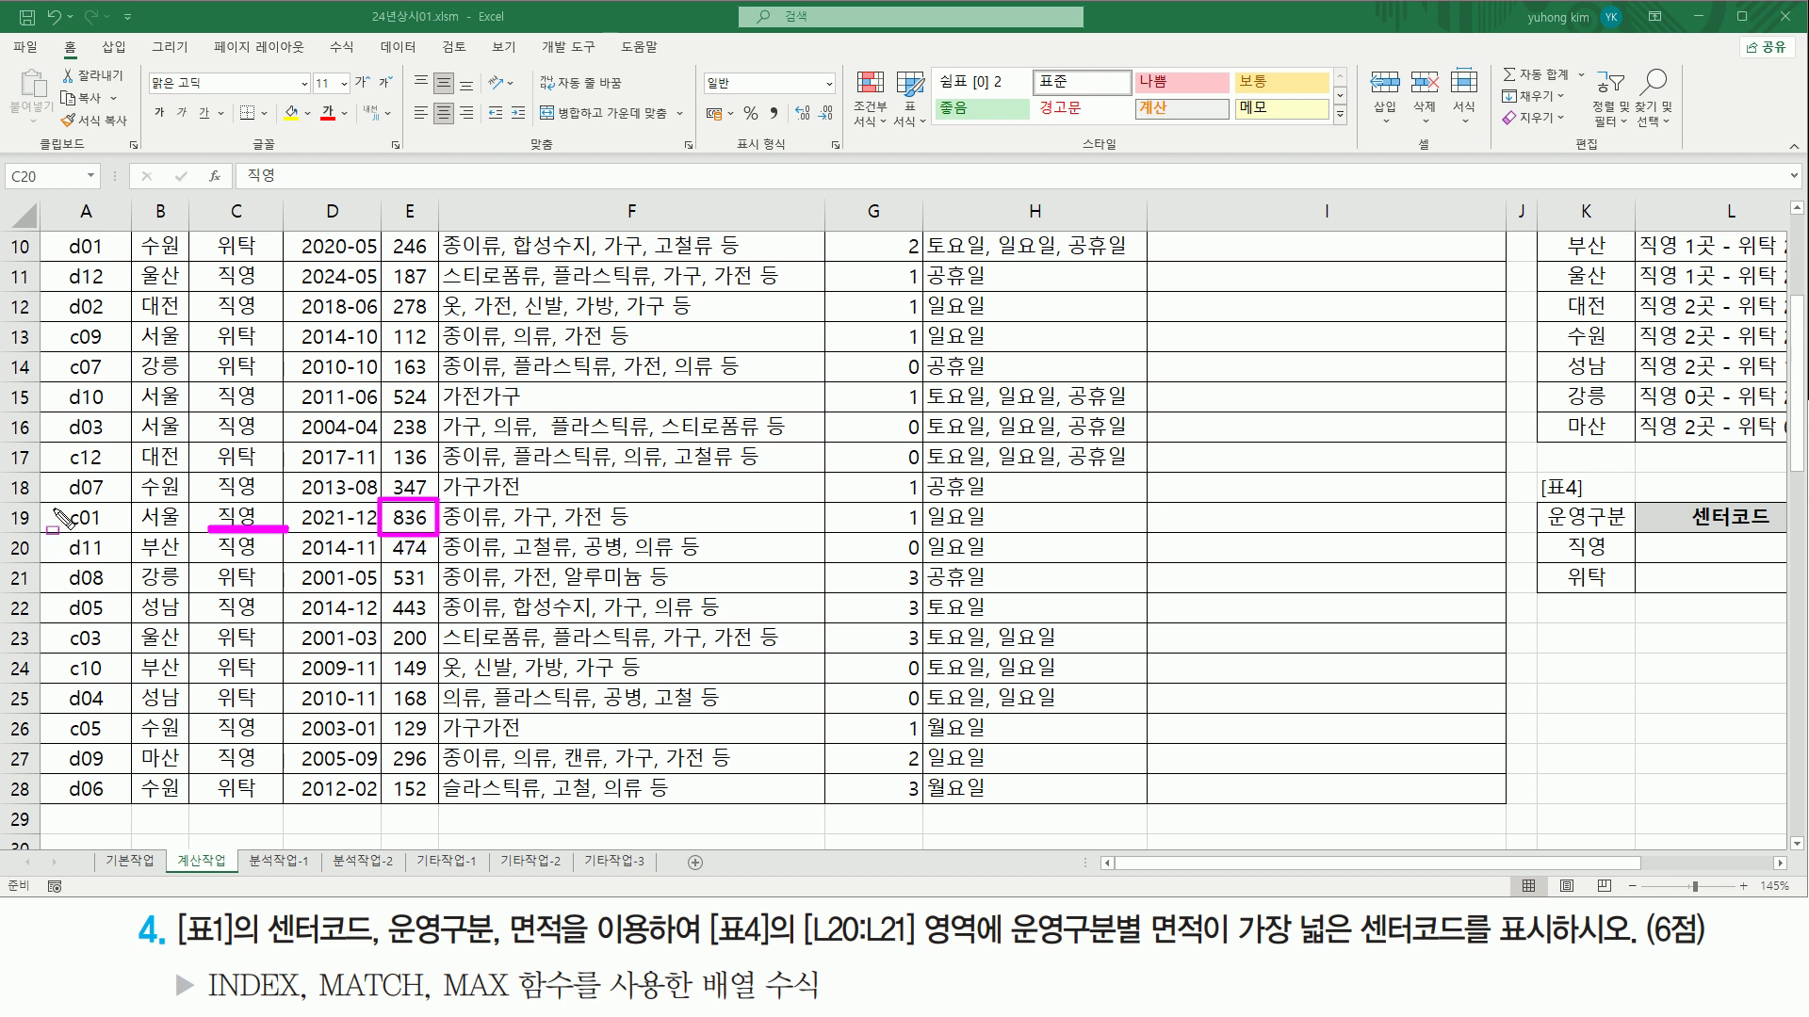
left_click_drag(51, 504, 117, 535)
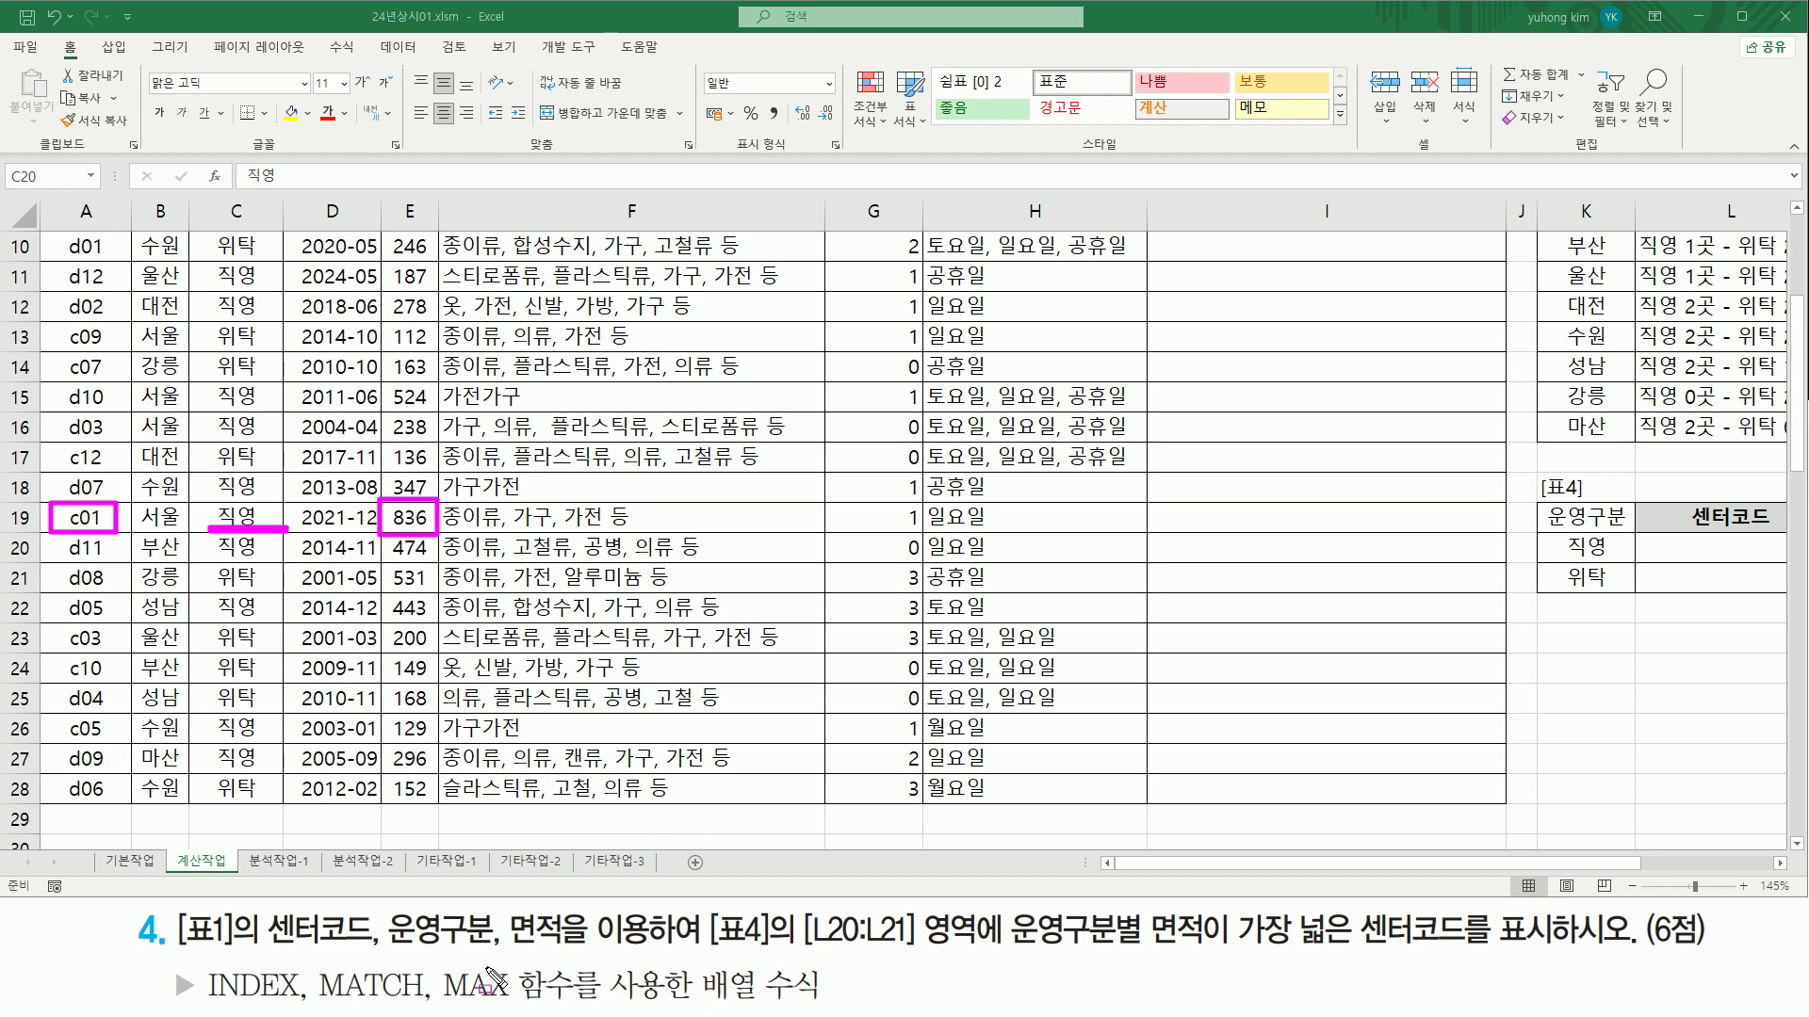
left_click_drag(436, 960, 574, 1007)
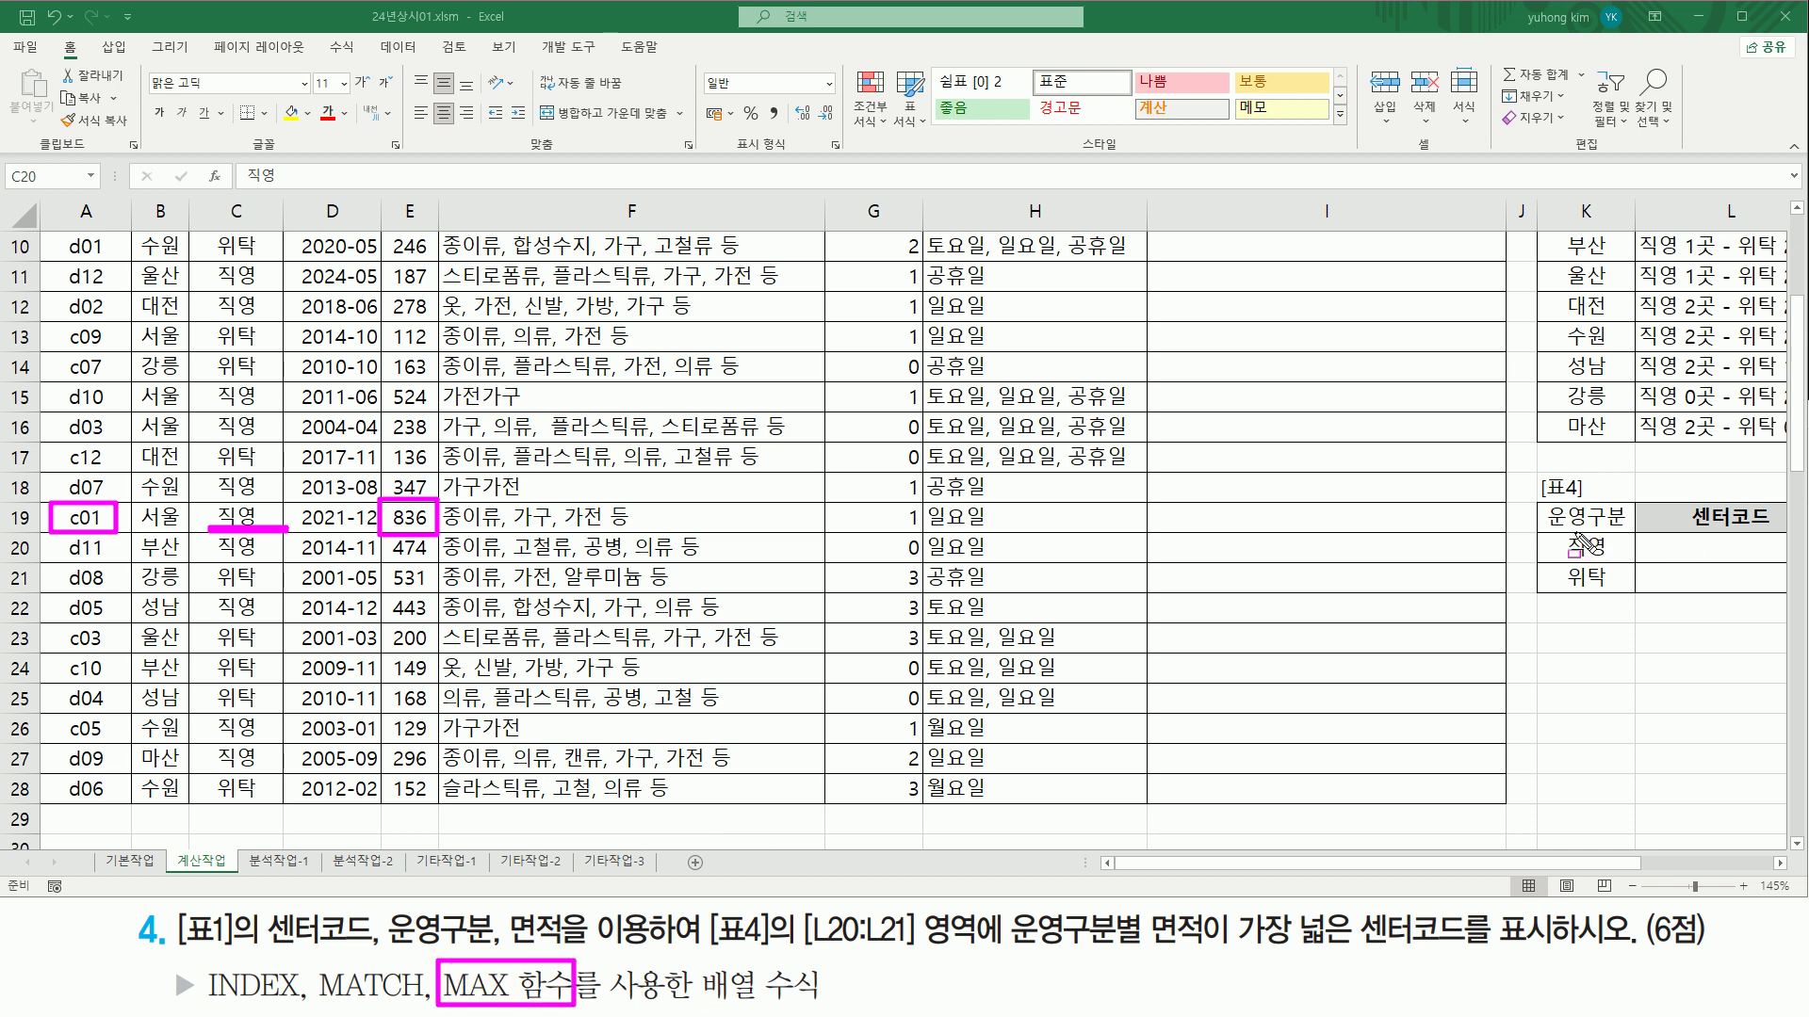
left_click_drag(1563, 532, 1612, 562)
key("Escape")
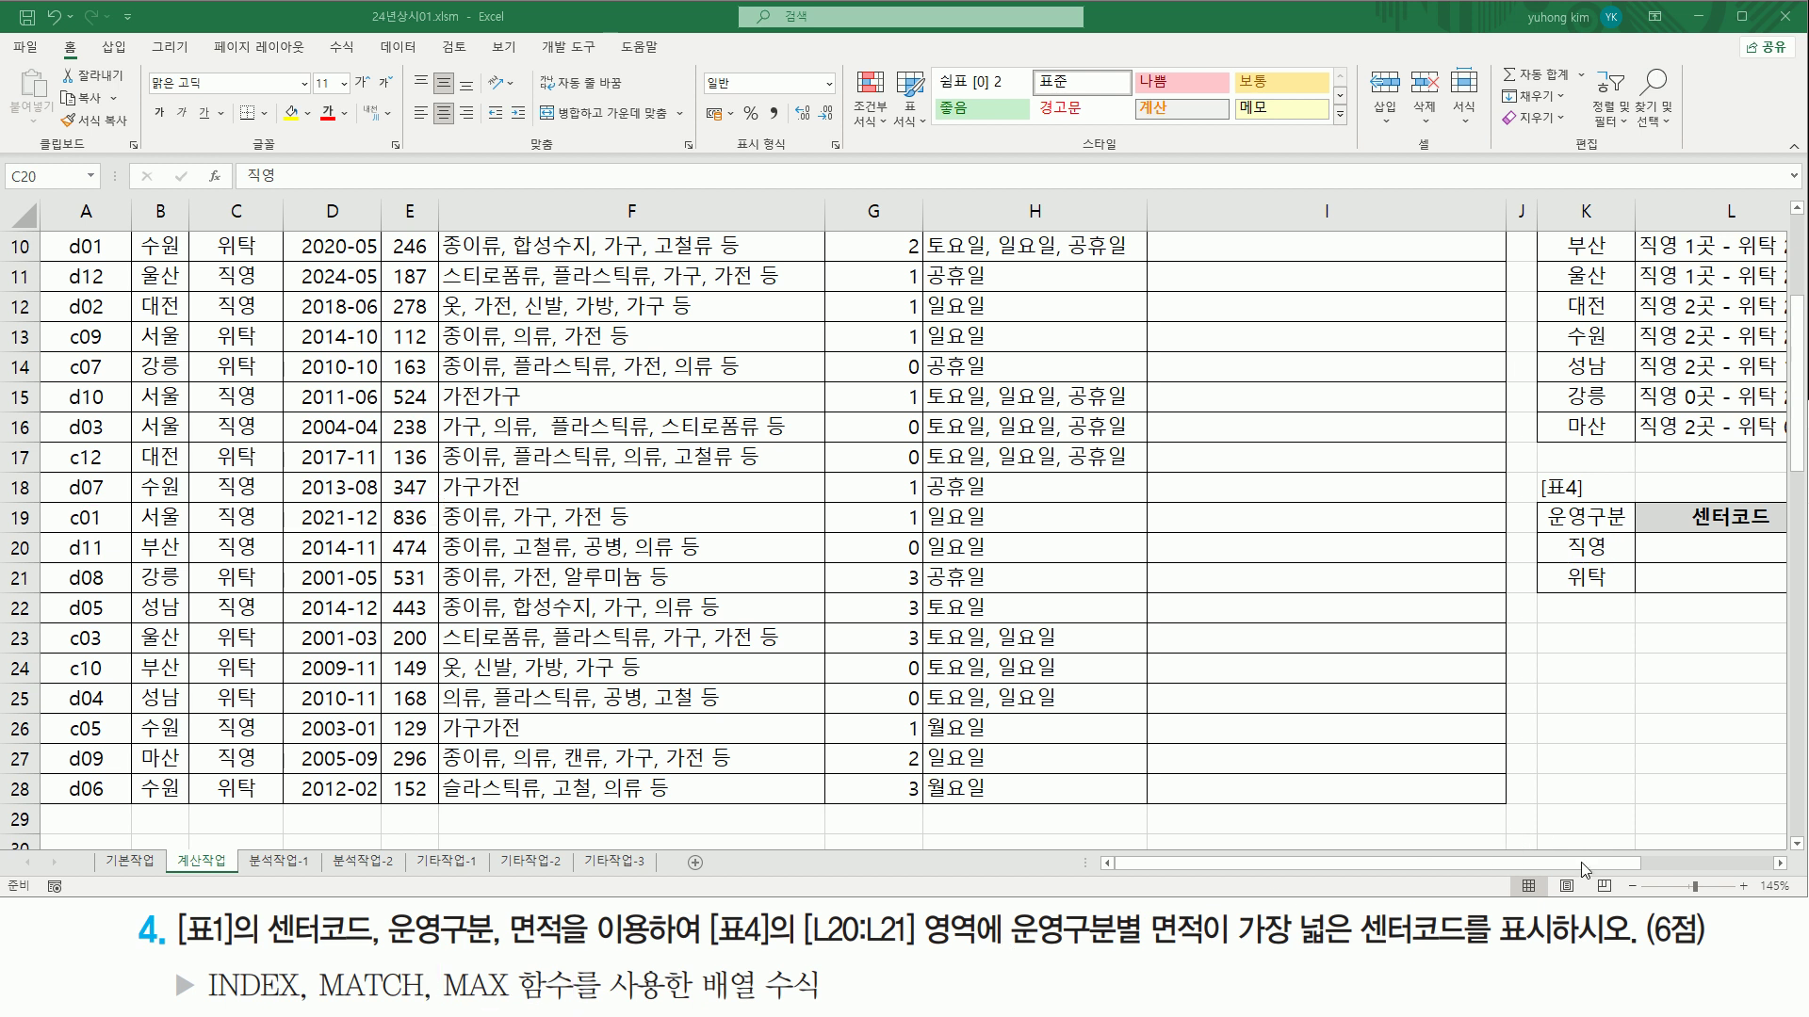
Step: Write the formula outline "max( (조건) * 면적 )" as a note in cell K23 below [표4]
left_click_drag(1563, 869, 1696, 868)
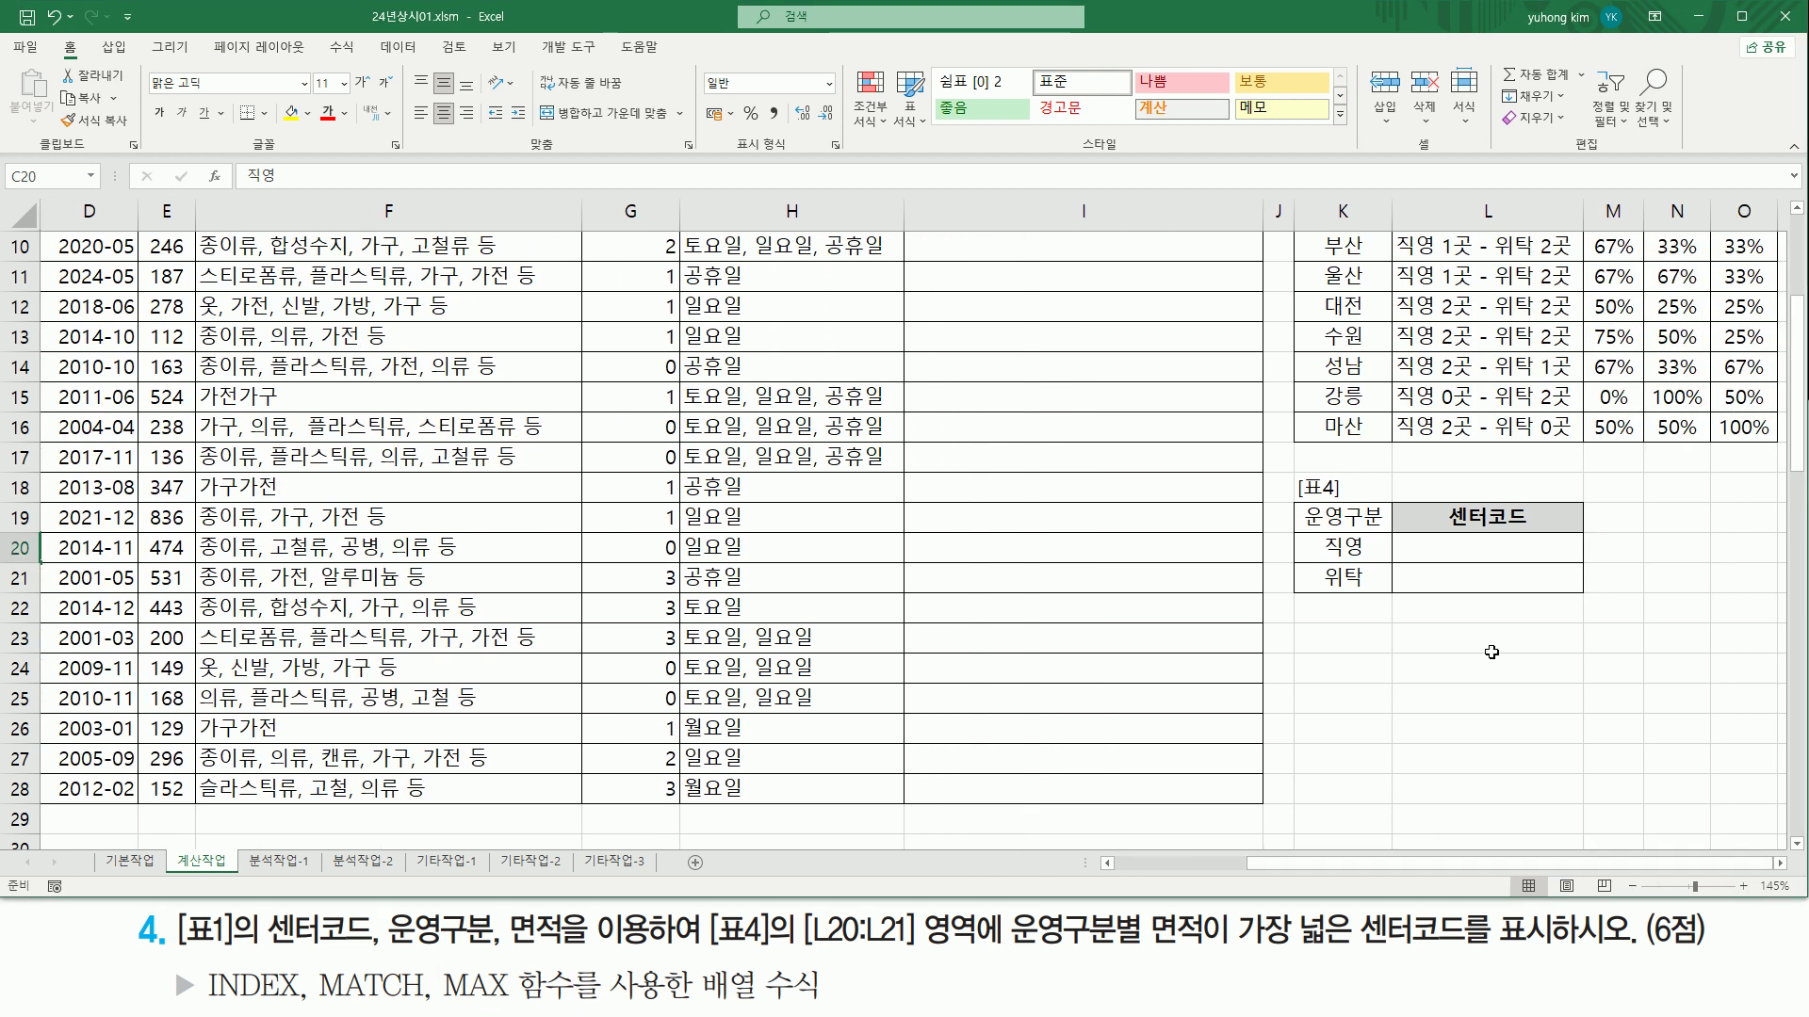
left_click(1448, 547)
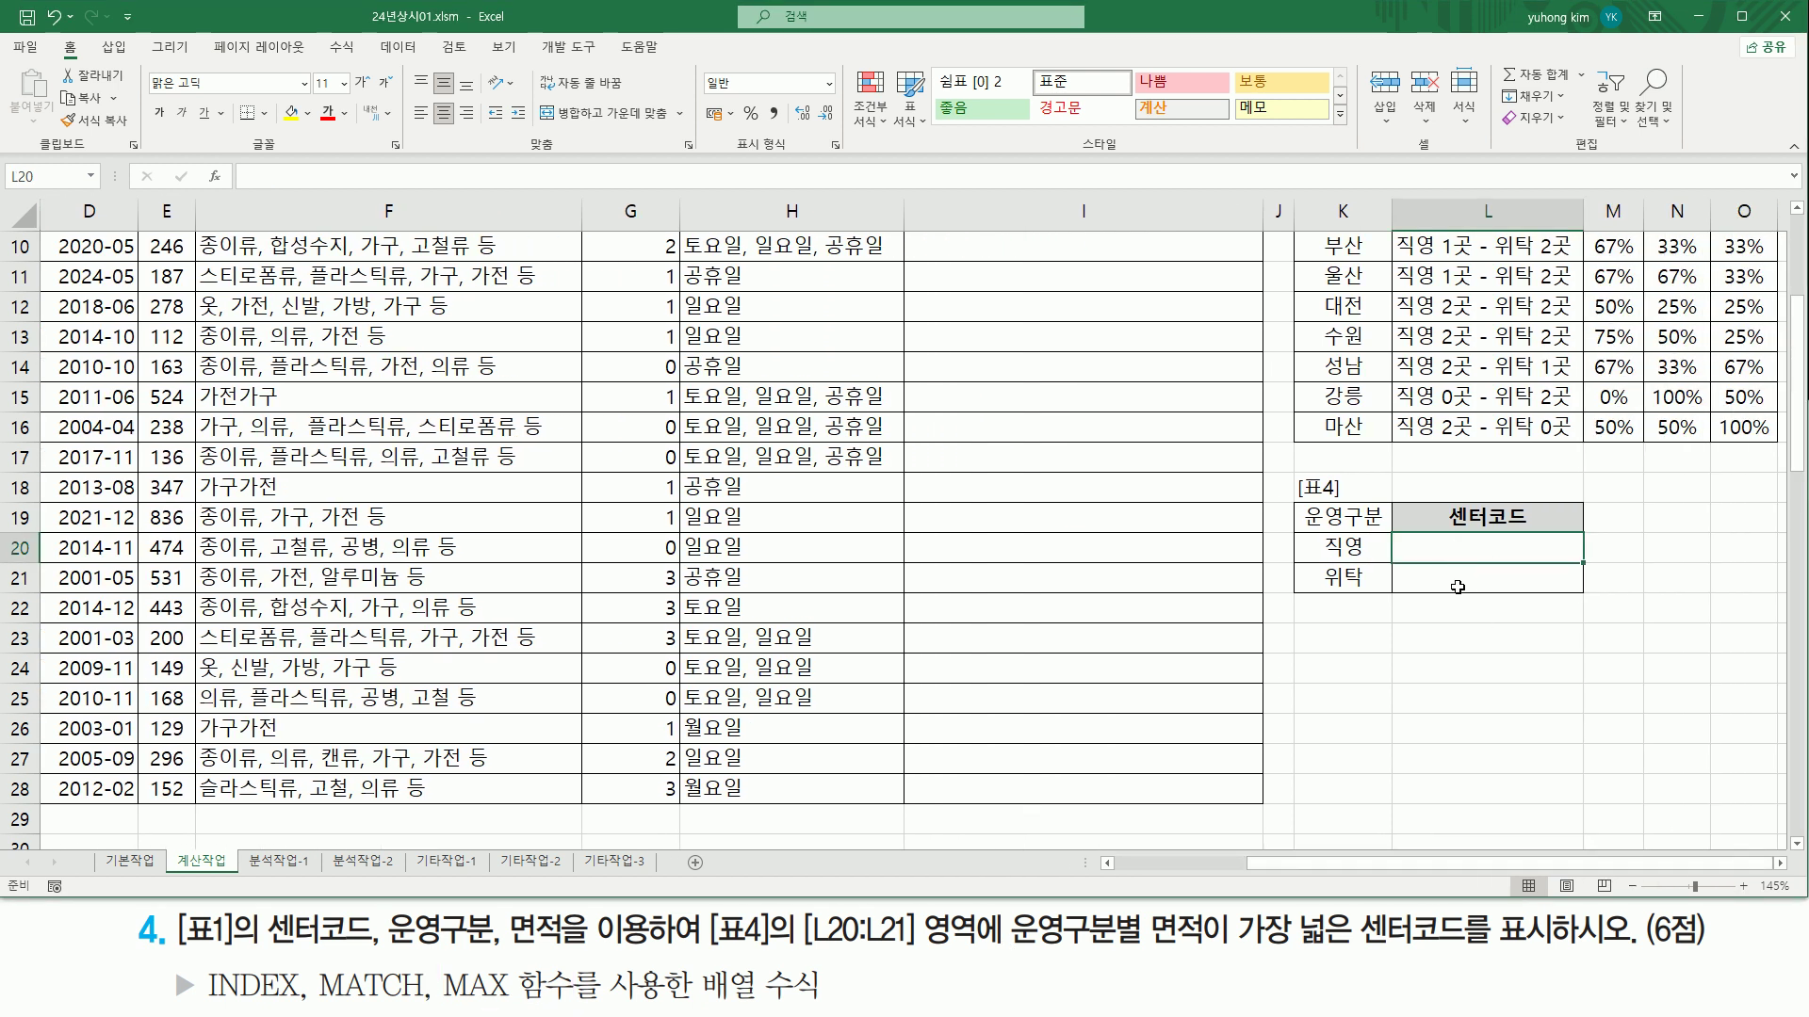
left_click(1417, 636)
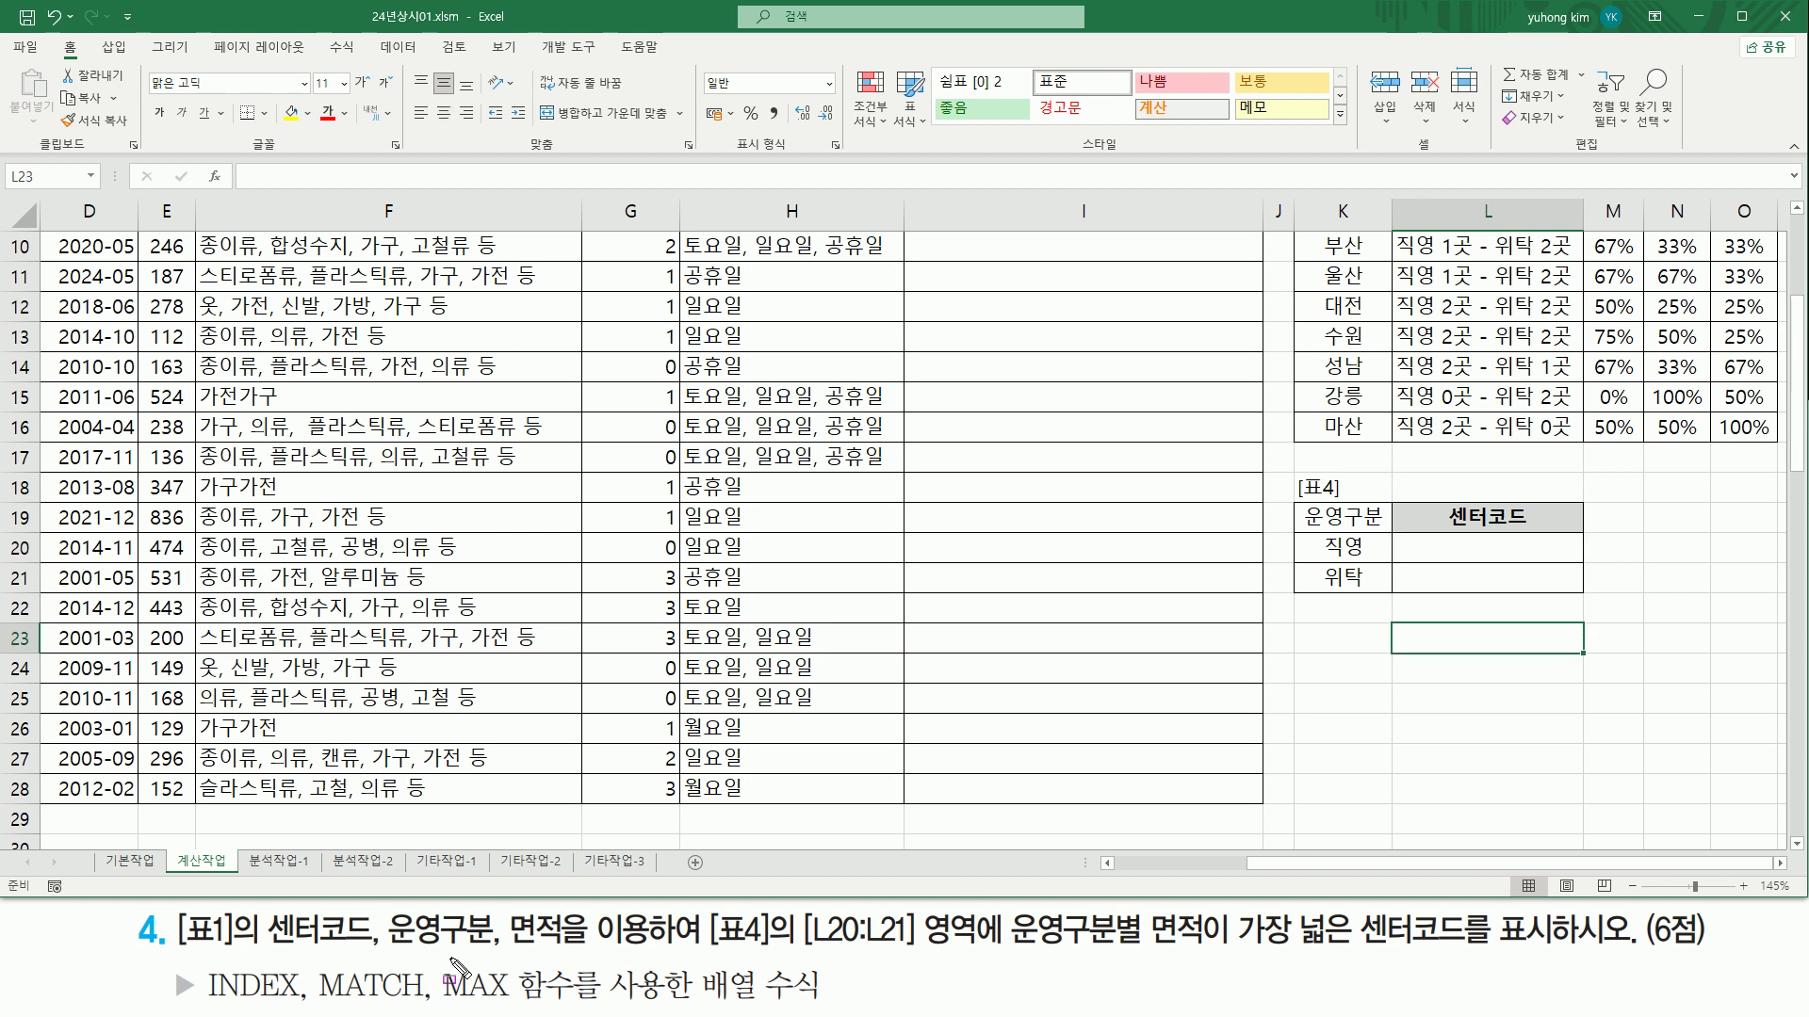
left_click_drag(1317, 534, 1375, 563)
left_click(1333, 643)
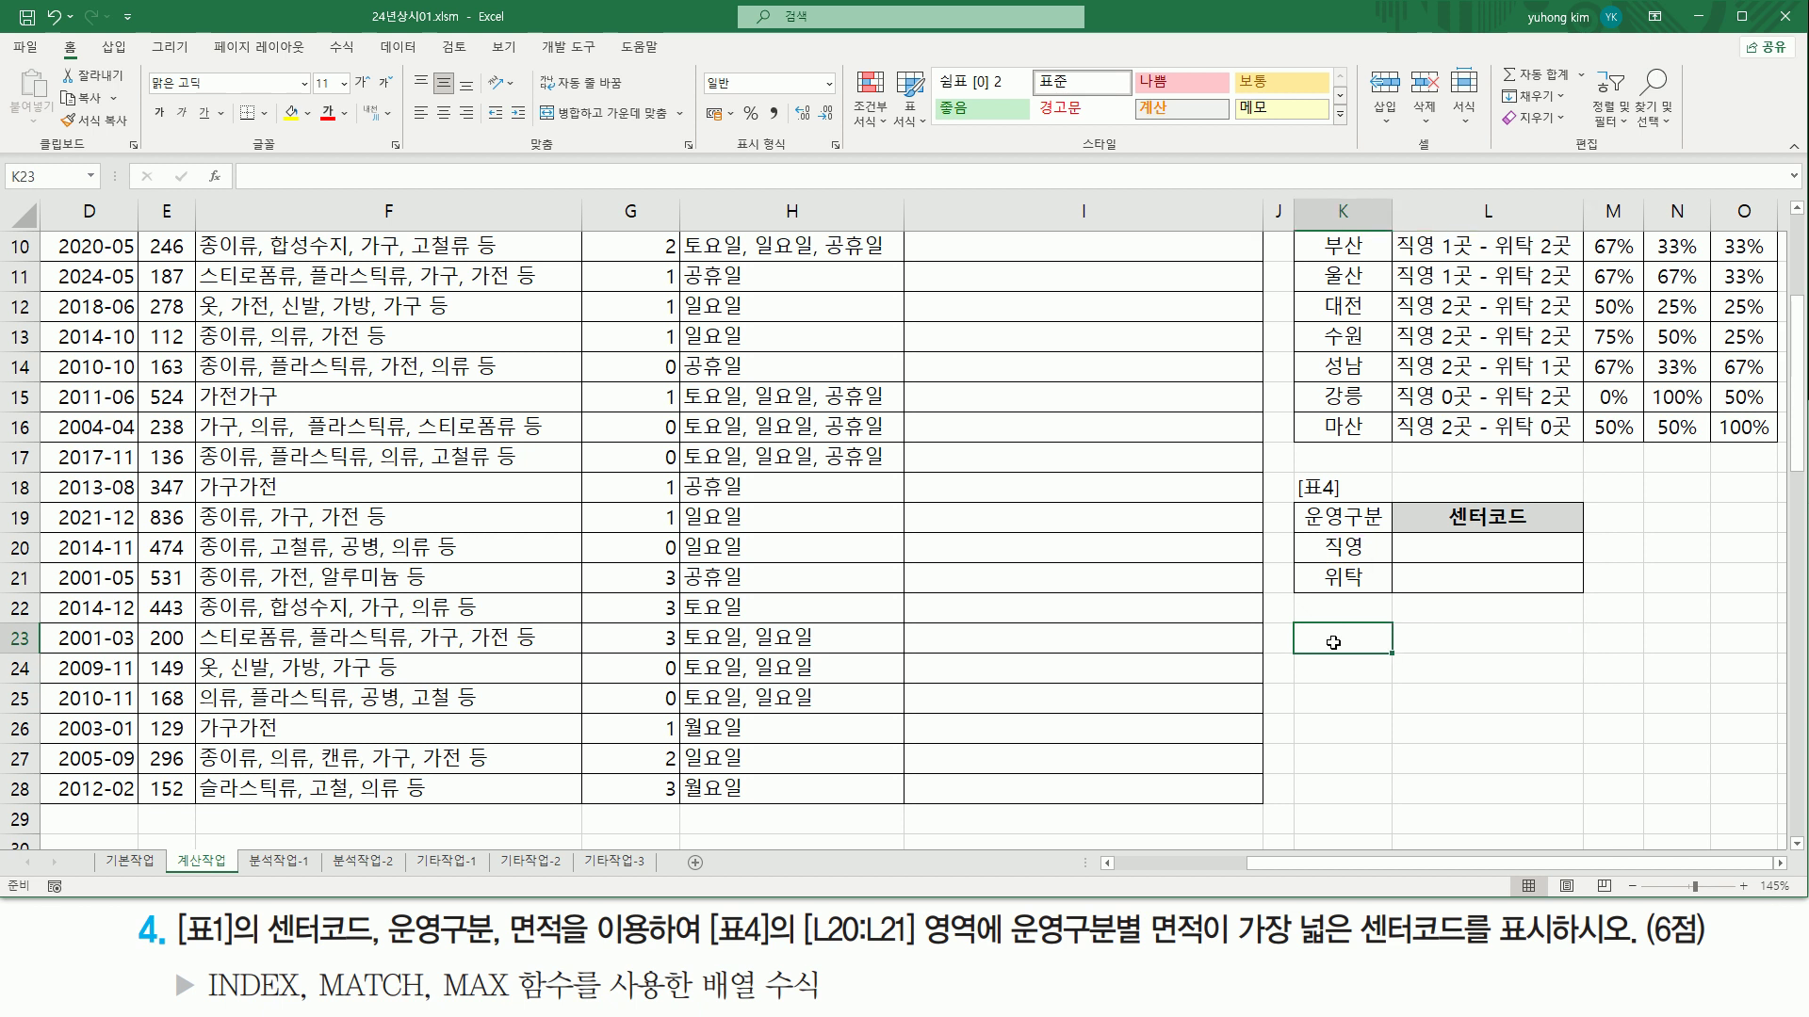
type("max(")
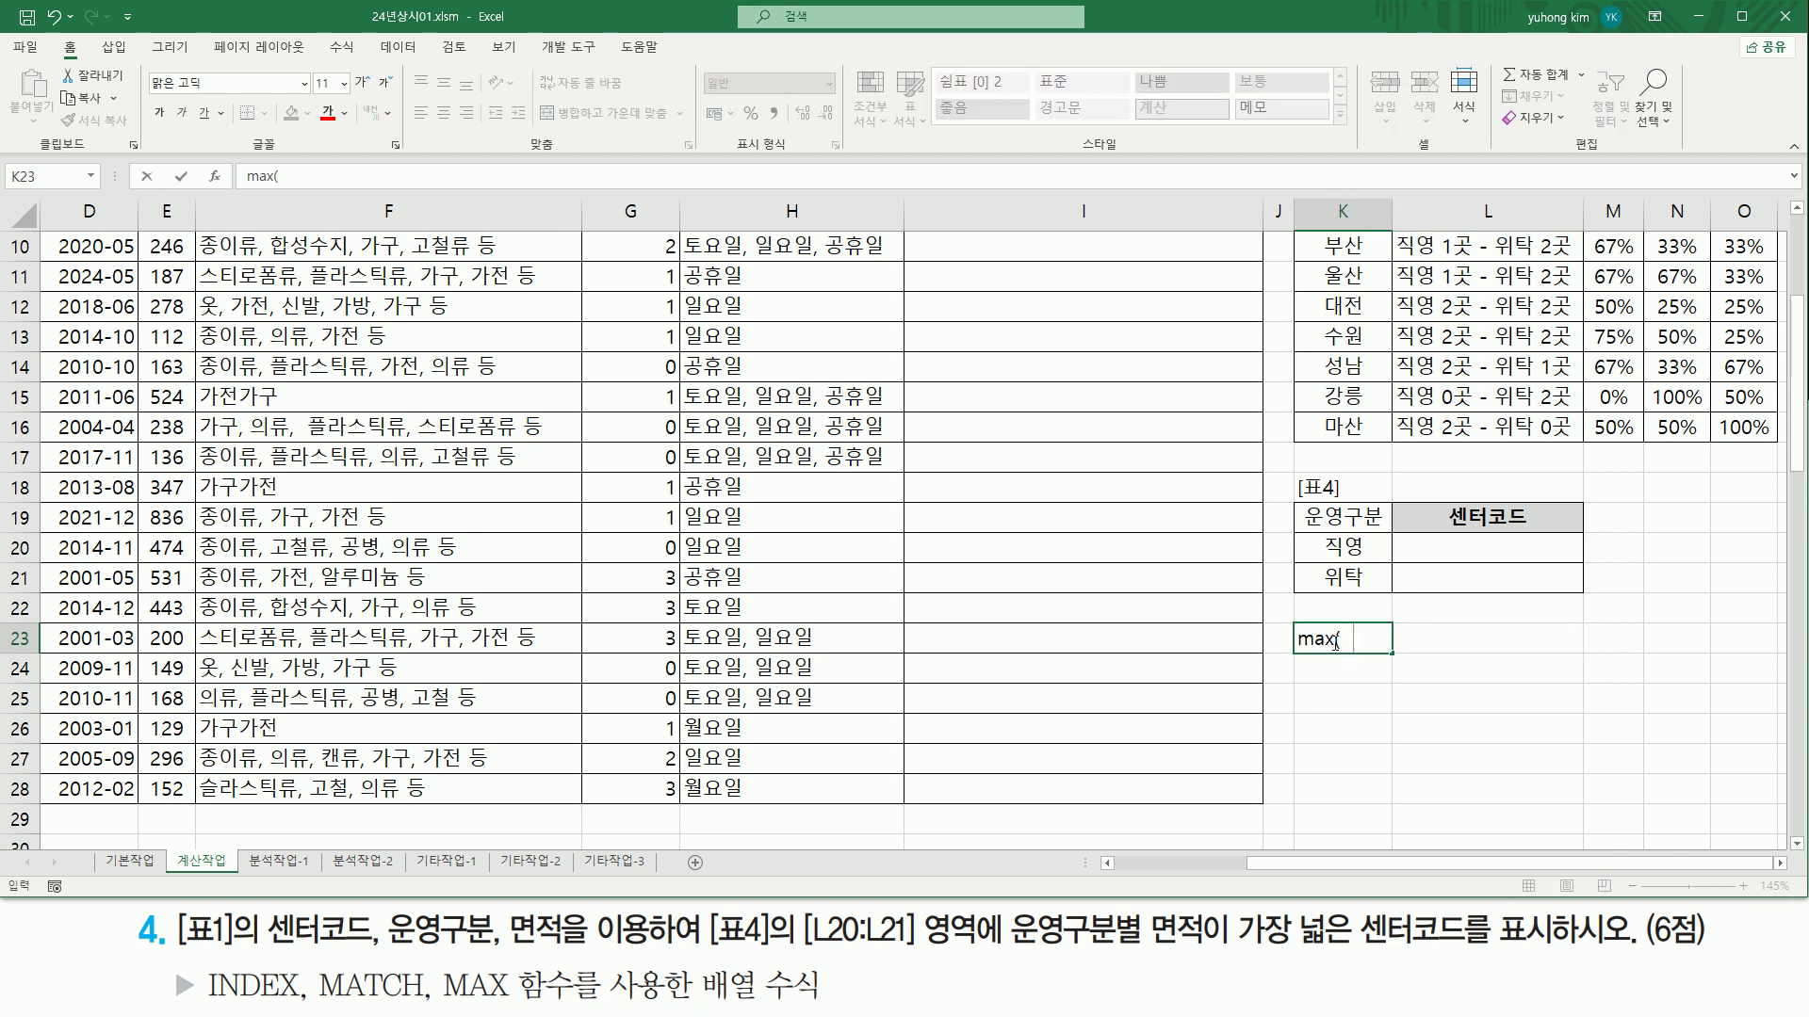
type(" (조건) * 면적")
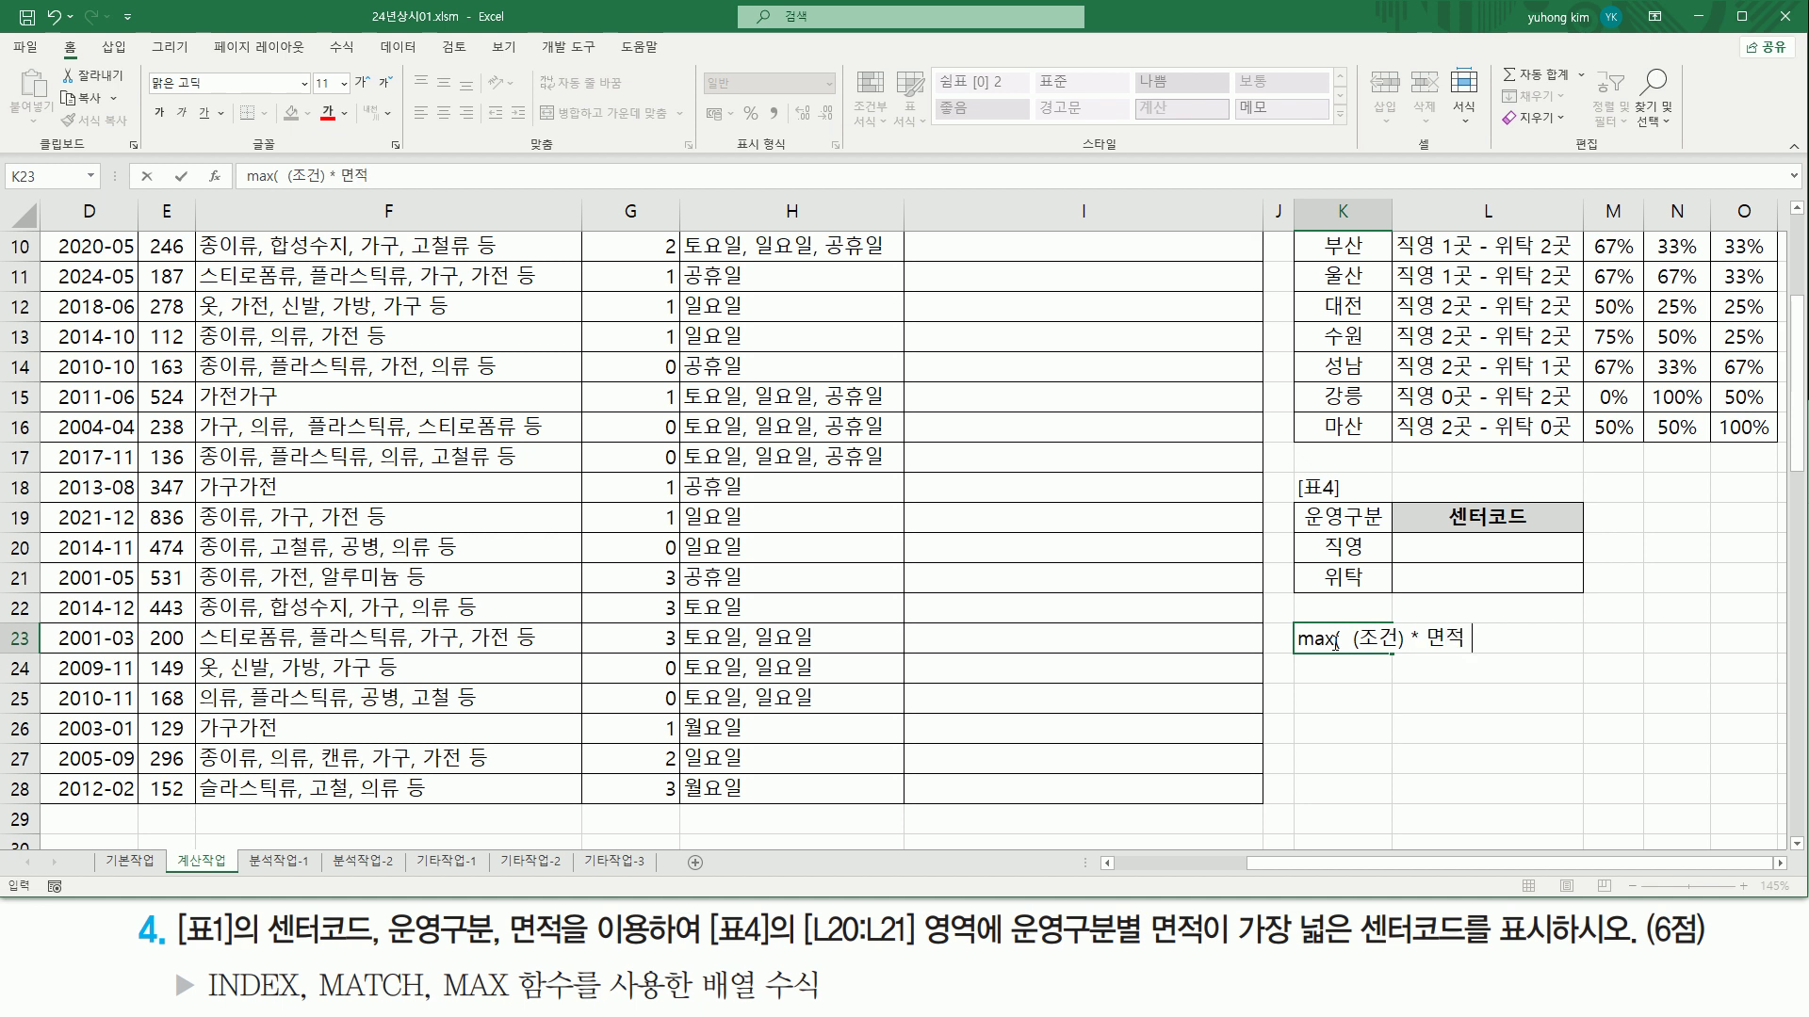
key("Return")
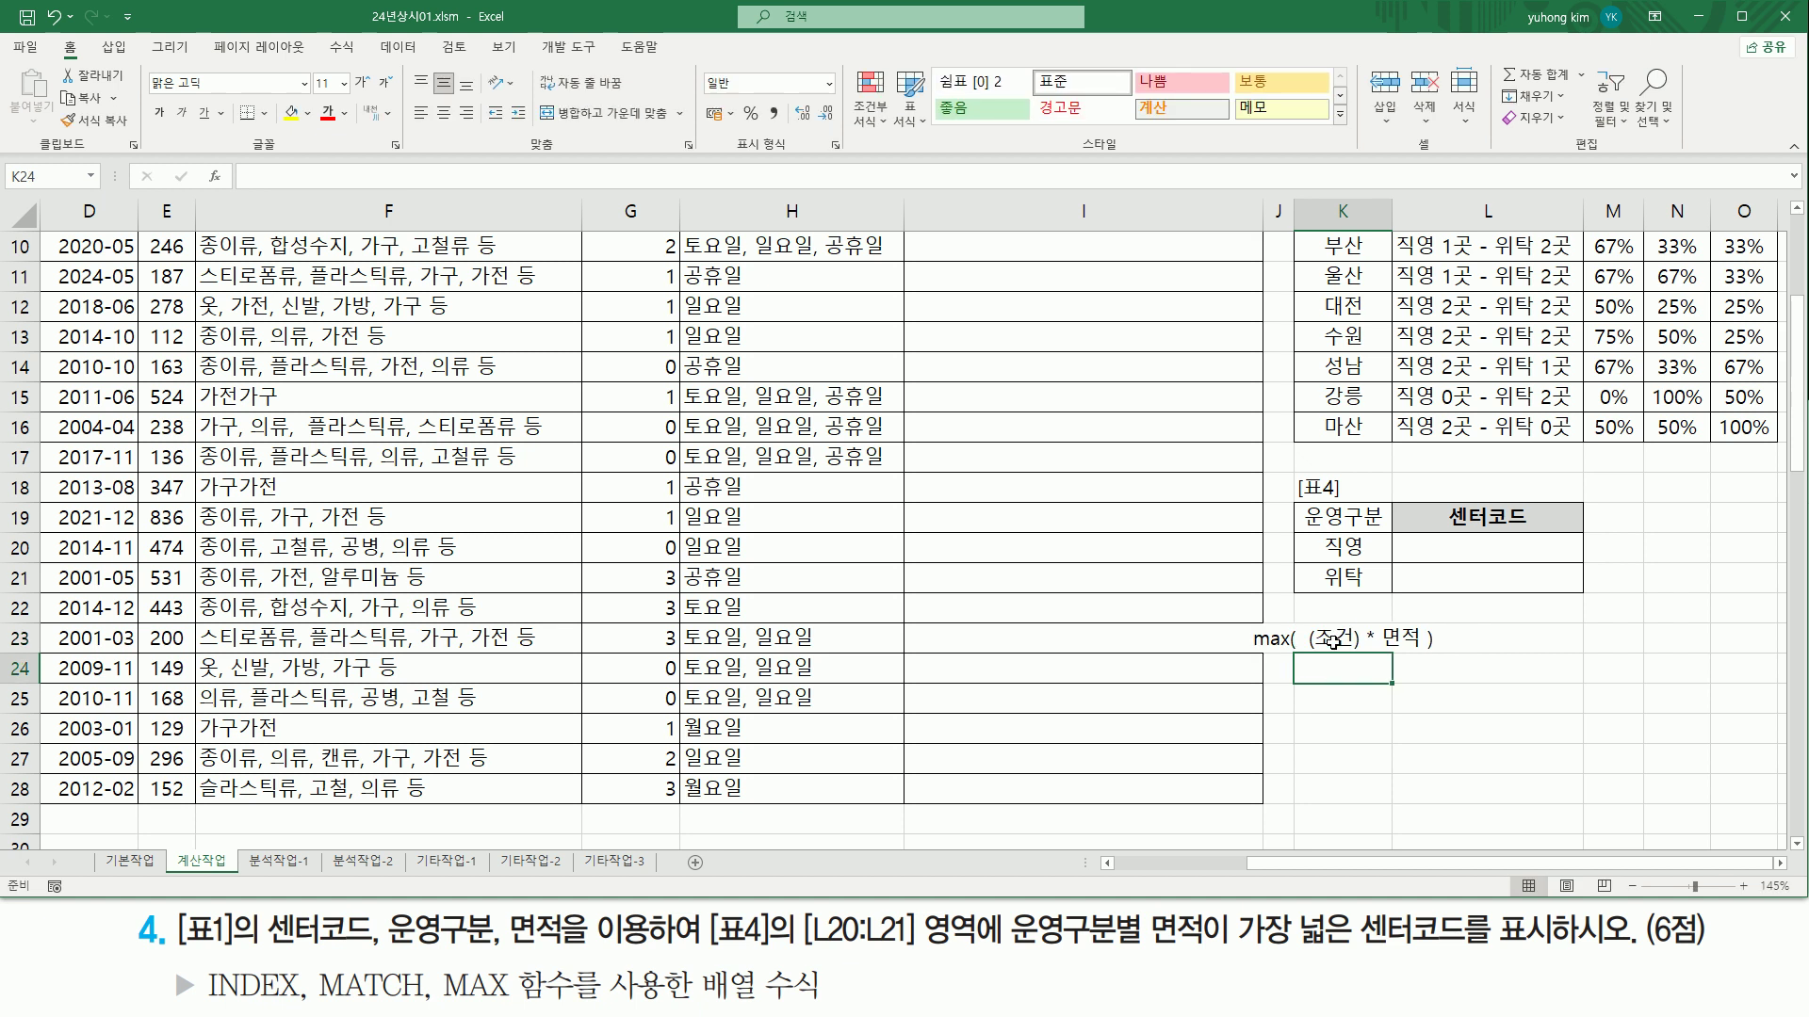
Step: Left-align the note in K23 and review its MAX, condition and area parts
left_click(1334, 642)
left_click(421, 113)
left_click(1368, 735)
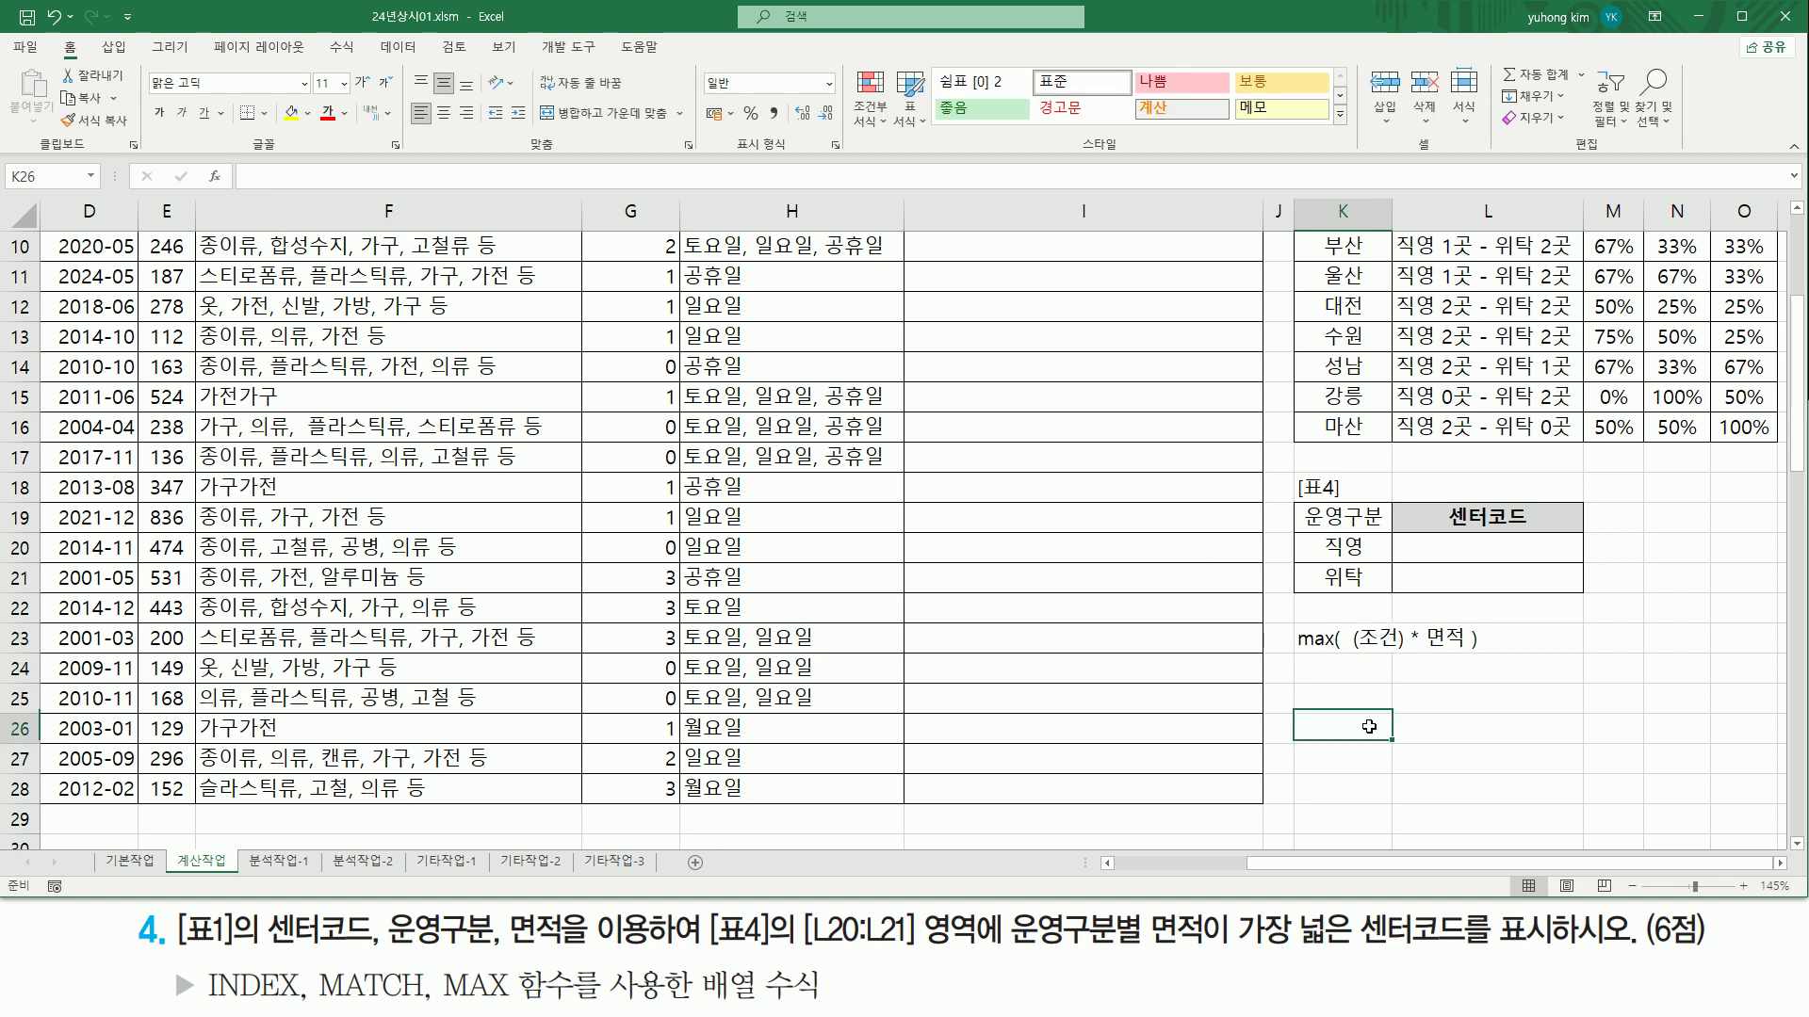
left_click_drag(1351, 651, 1466, 649)
left_click_drag(1289, 622, 1340, 656)
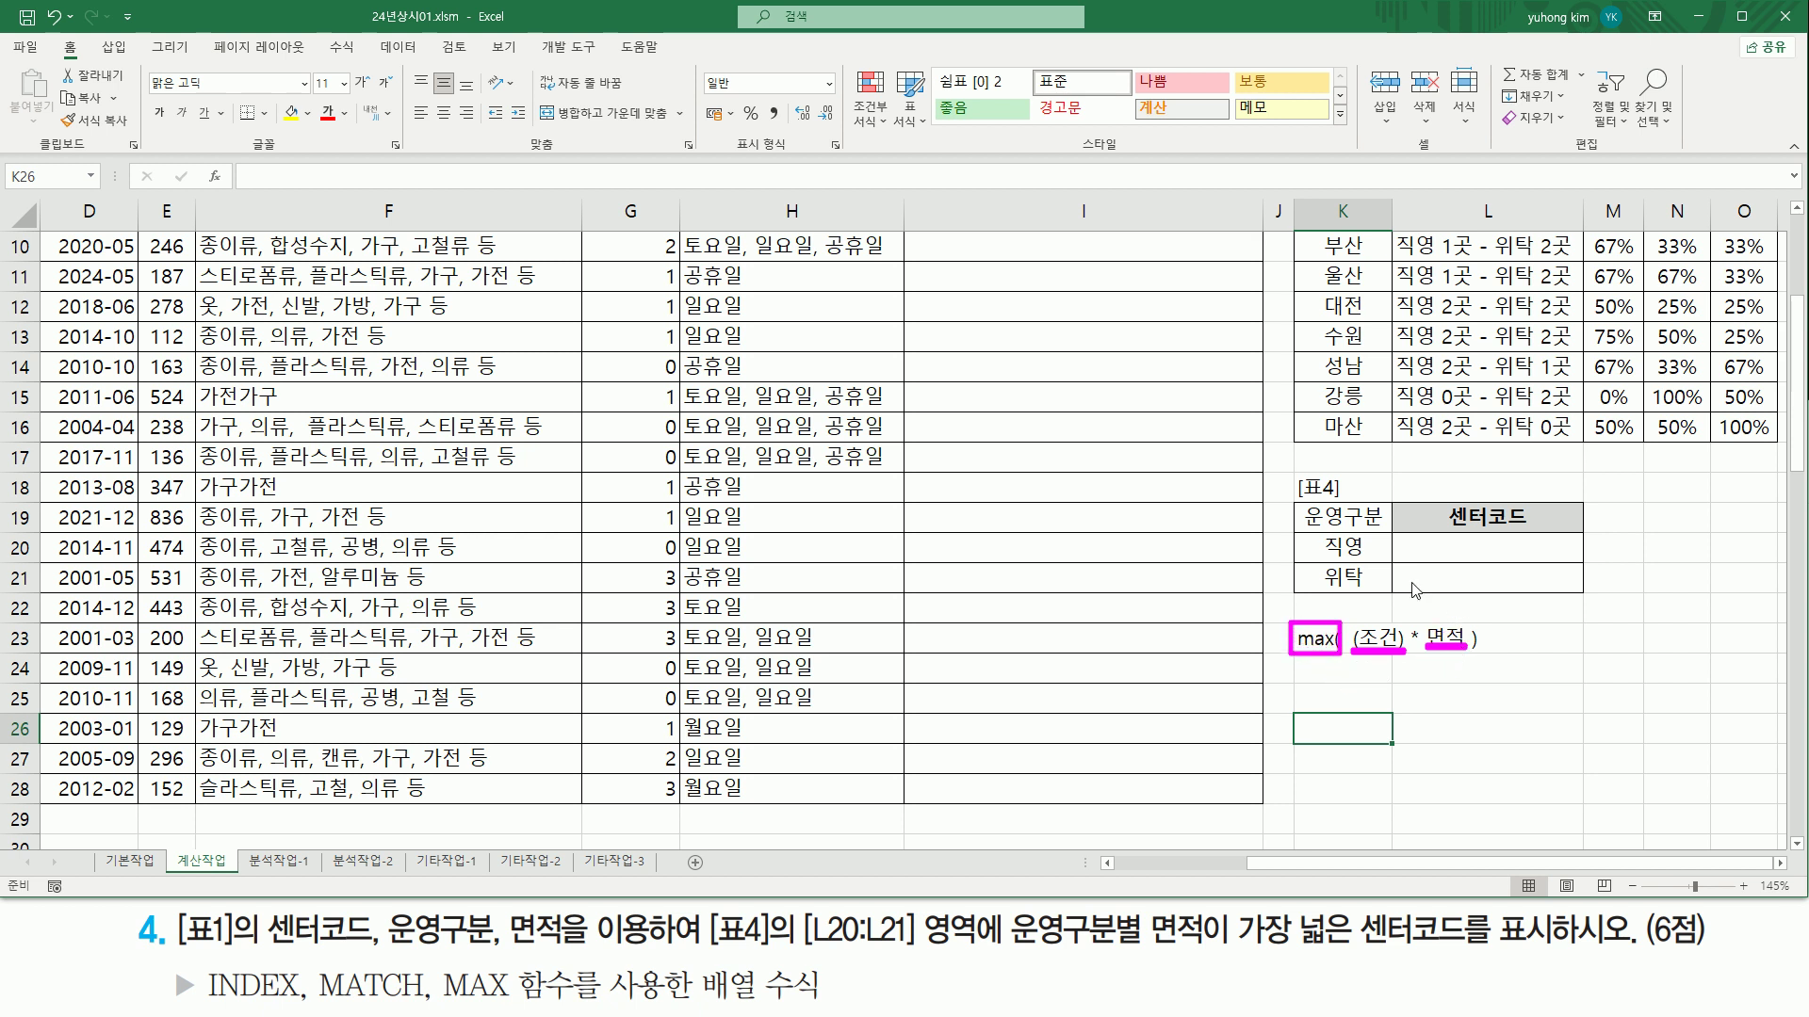
key("Escape")
Step: Start a MAX formula in L20 of [표4] with the condition that C4:C28 equals K20
left_click(1446, 548)
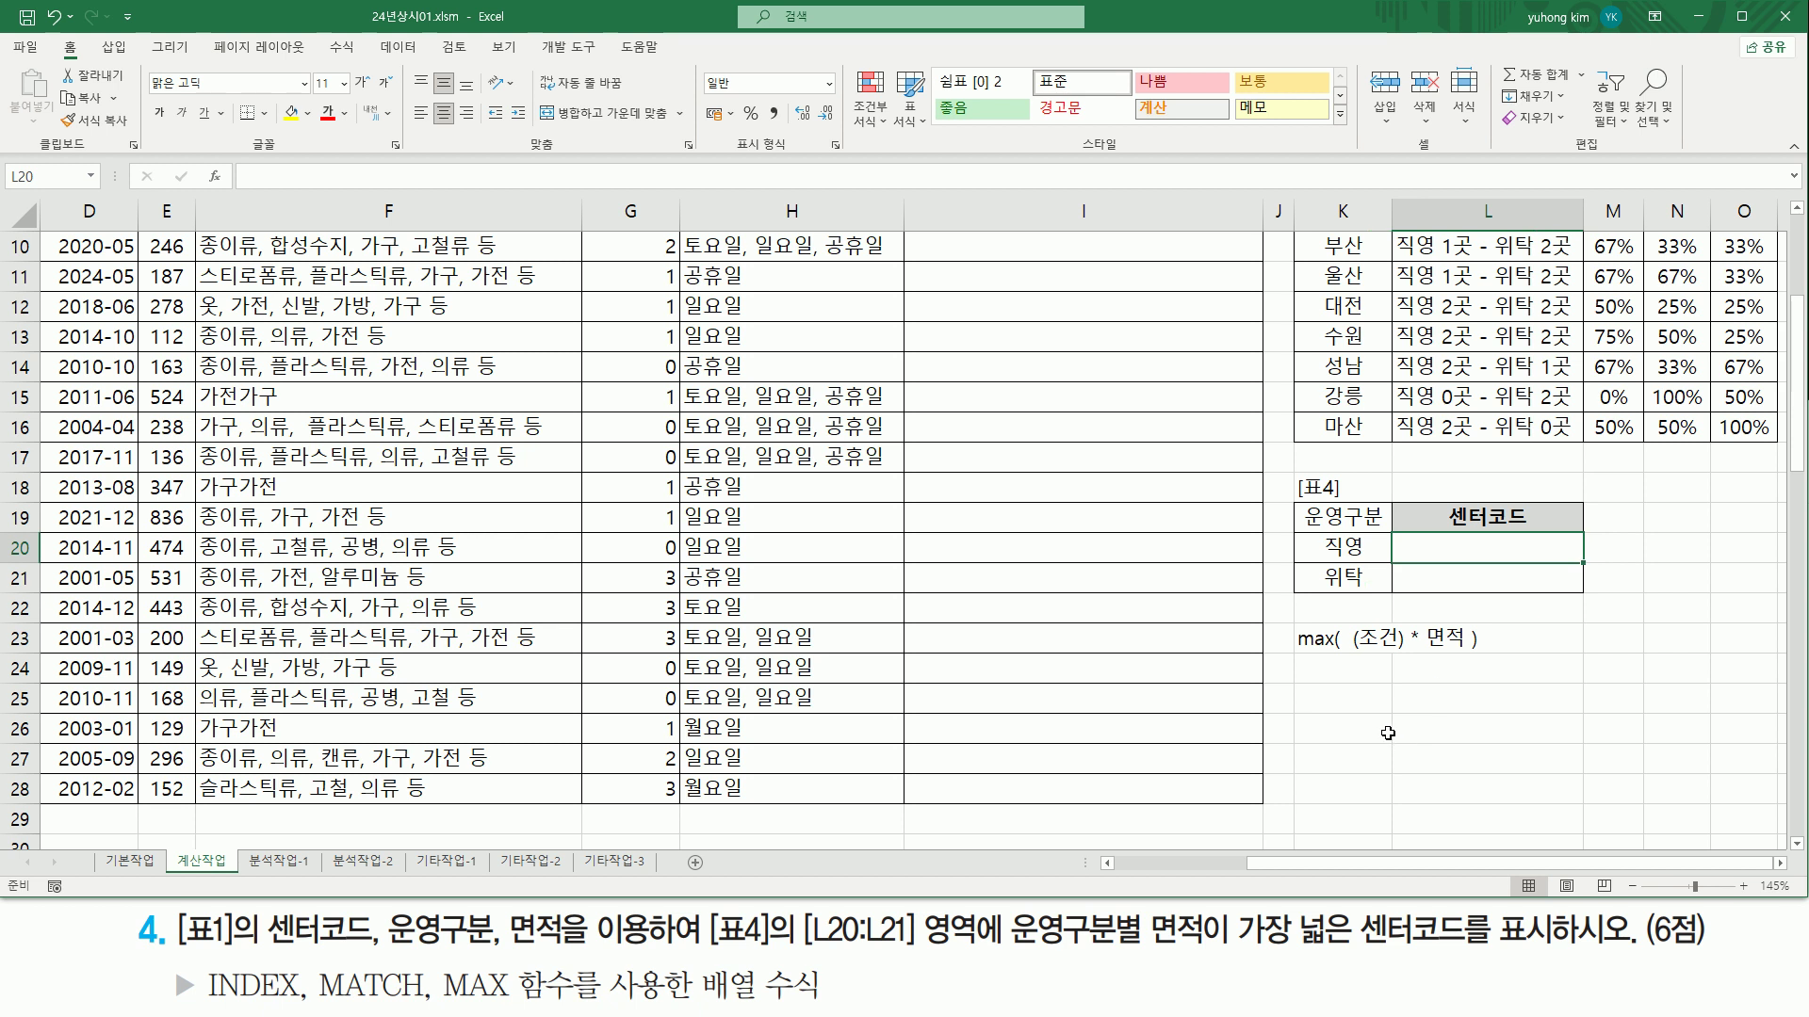
type("=")
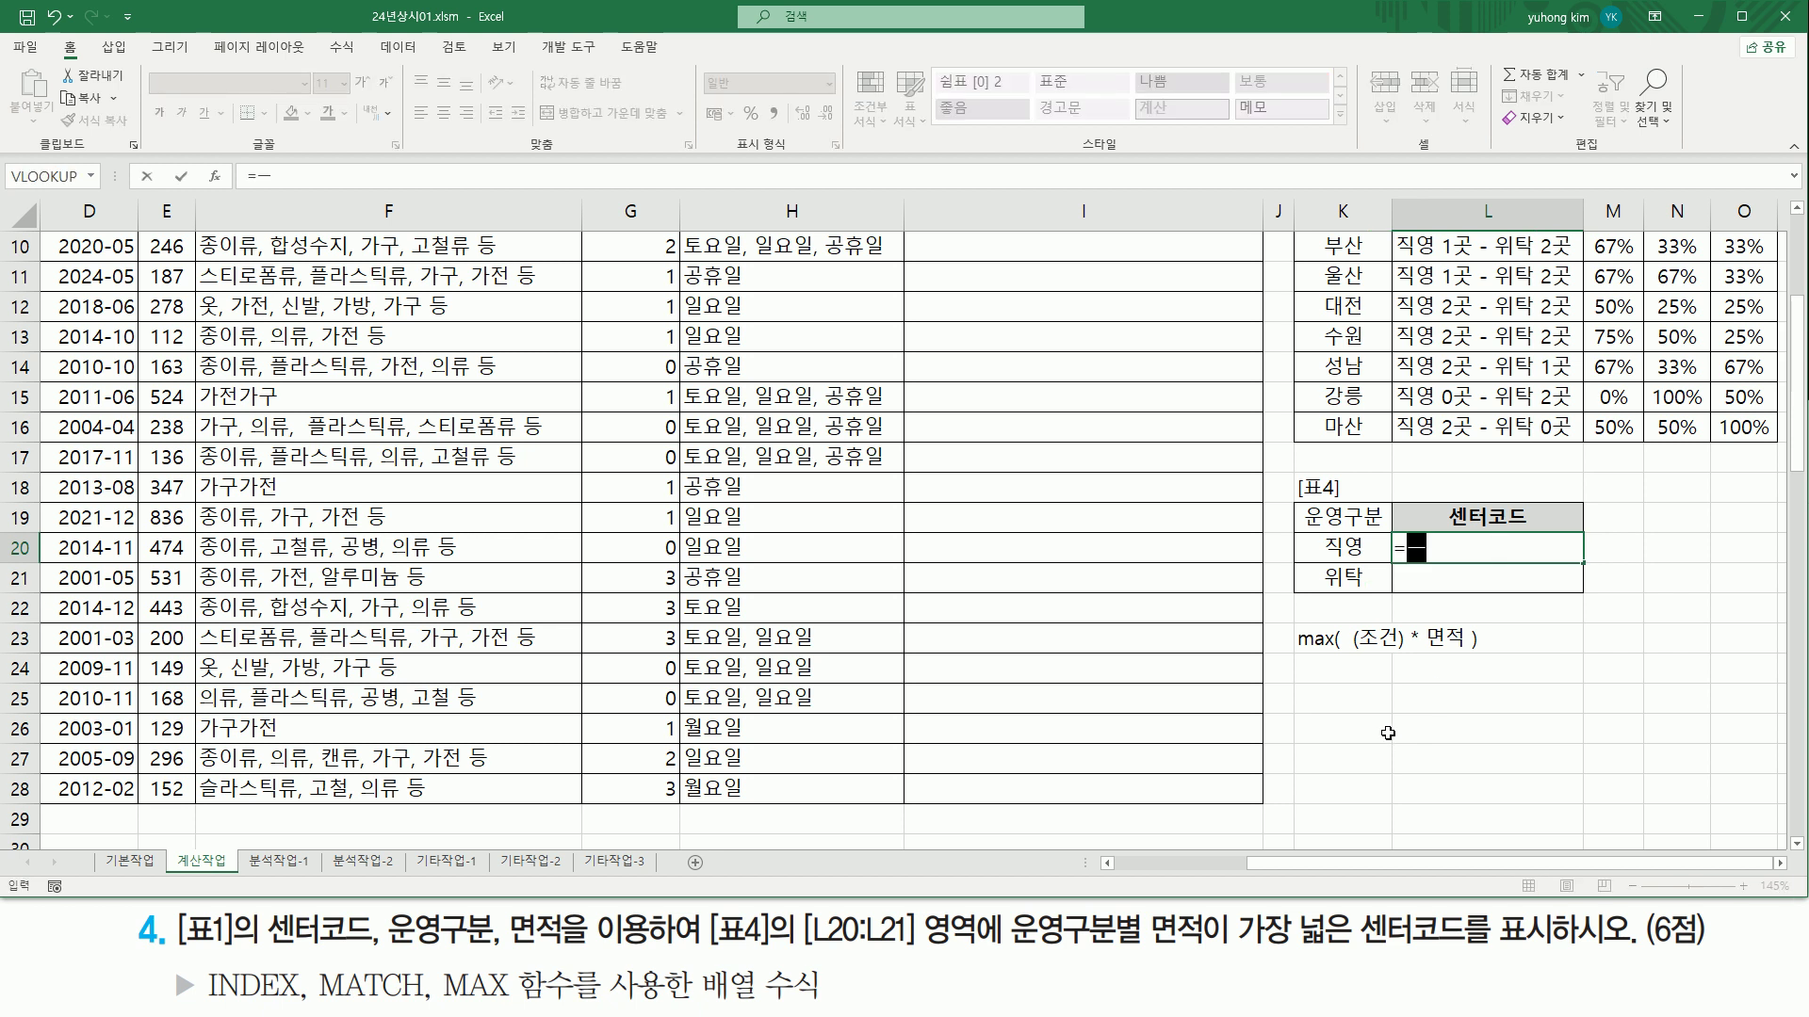
type("max")
key("Tab")
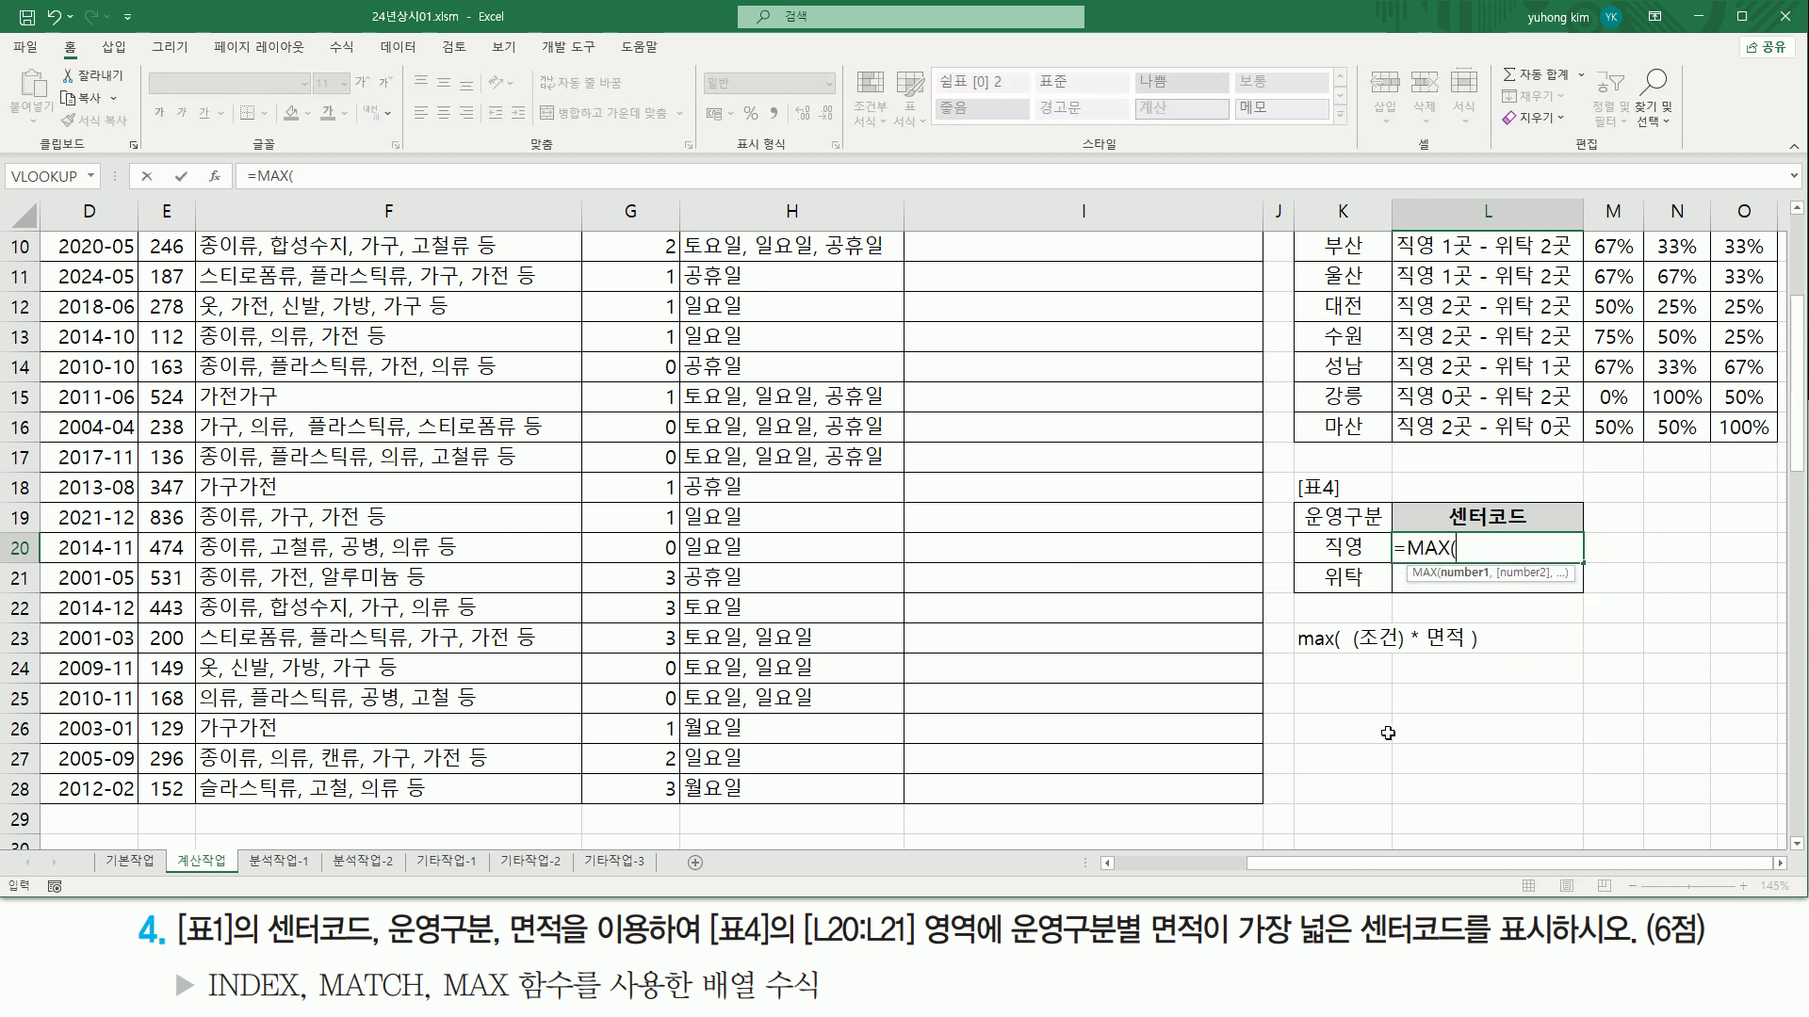
type("(")
left_click(1177, 859)
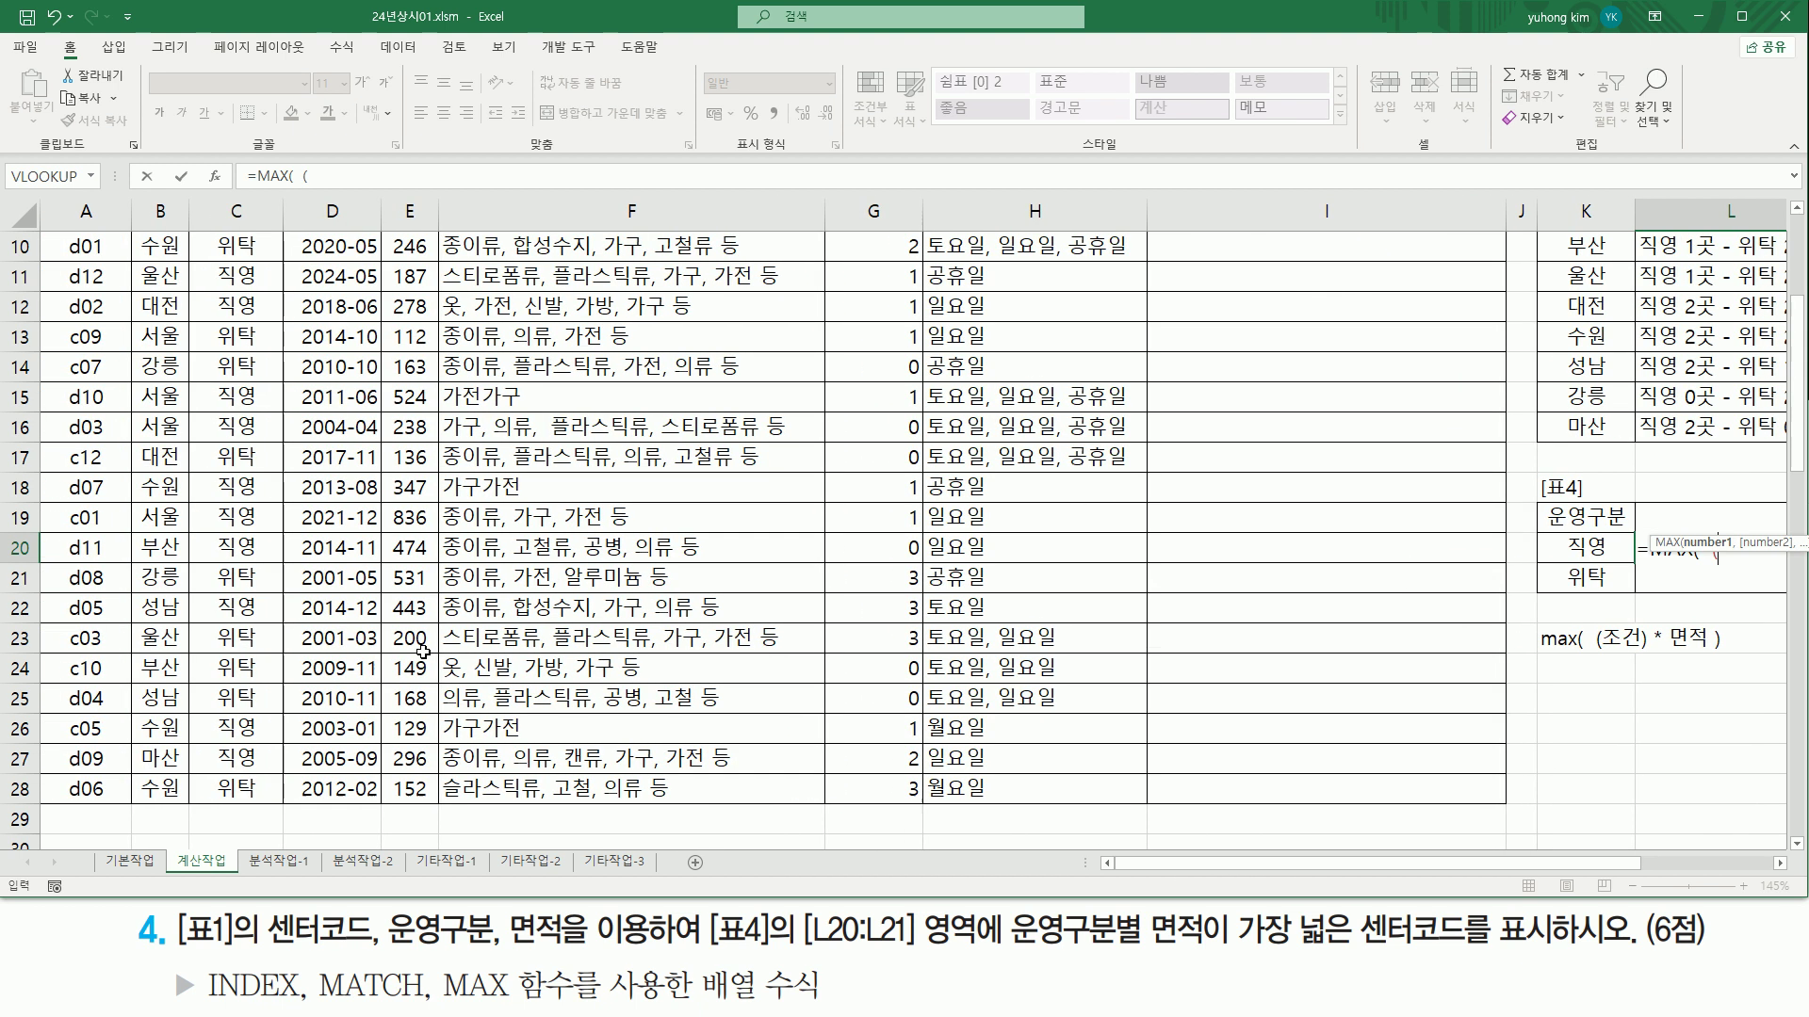
scroll(289, 540, "up", 3)
left_click_drag(219, 336, 251, 789)
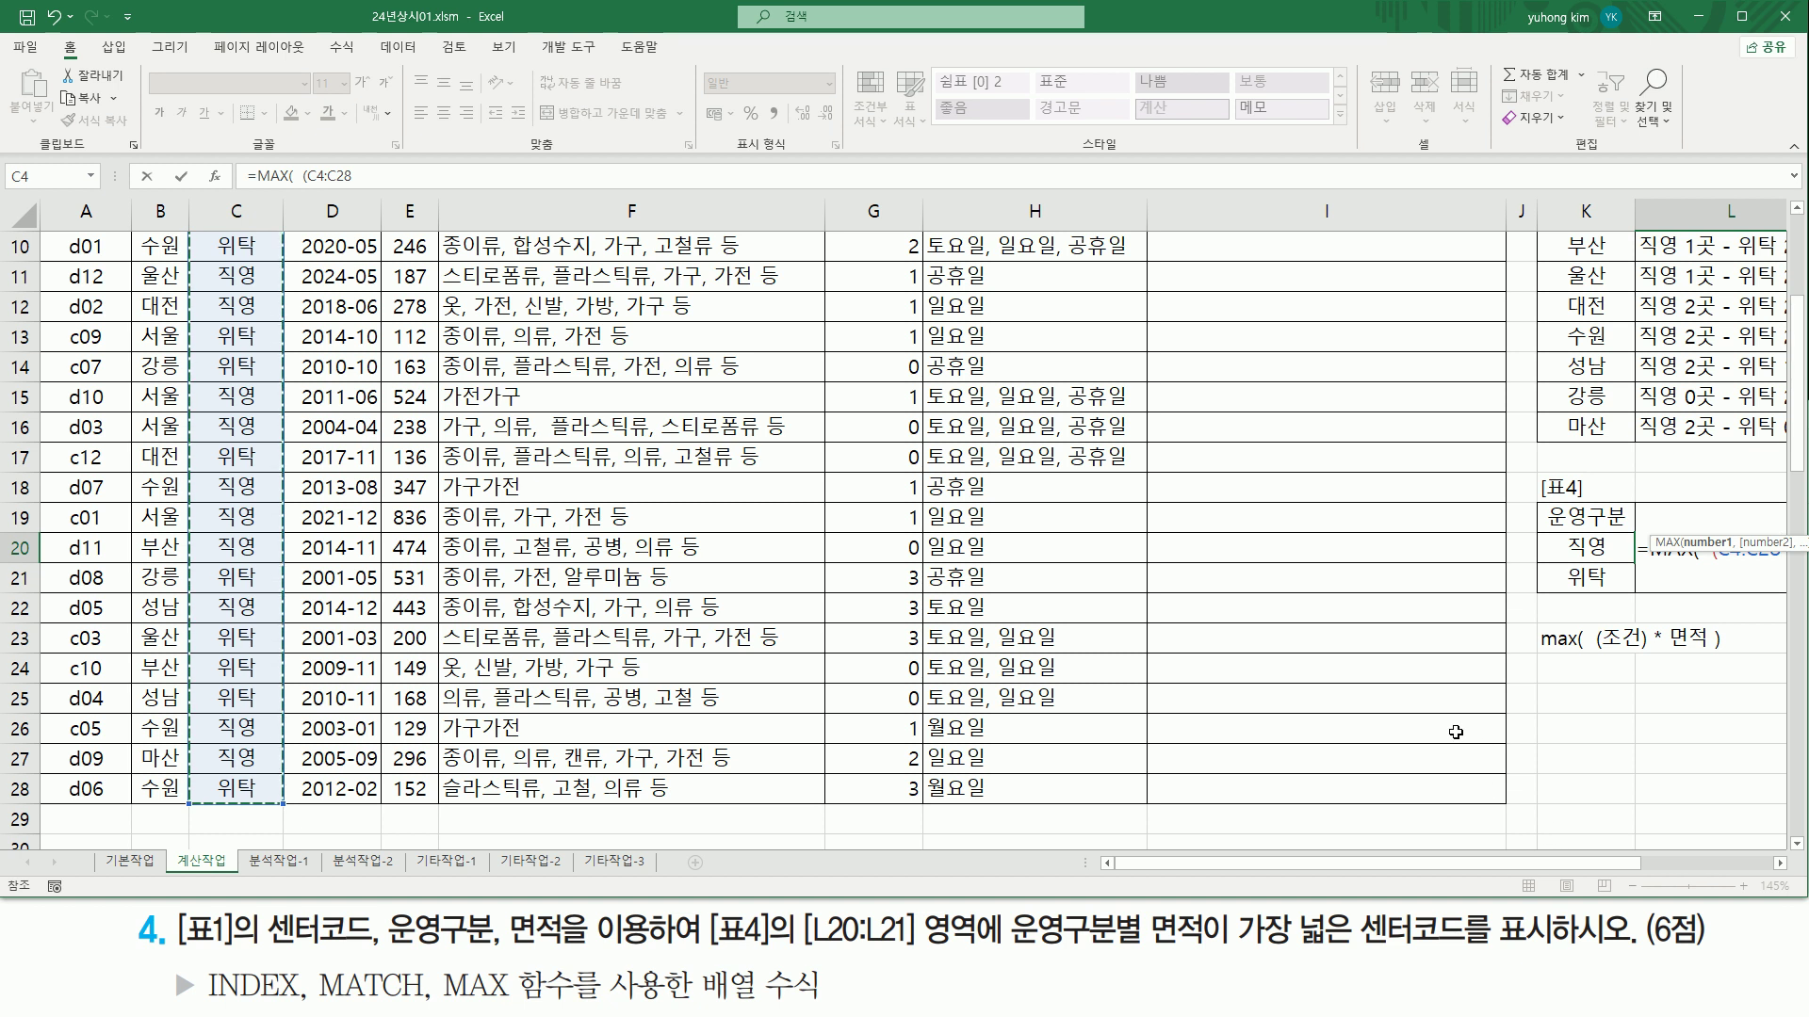
type("=")
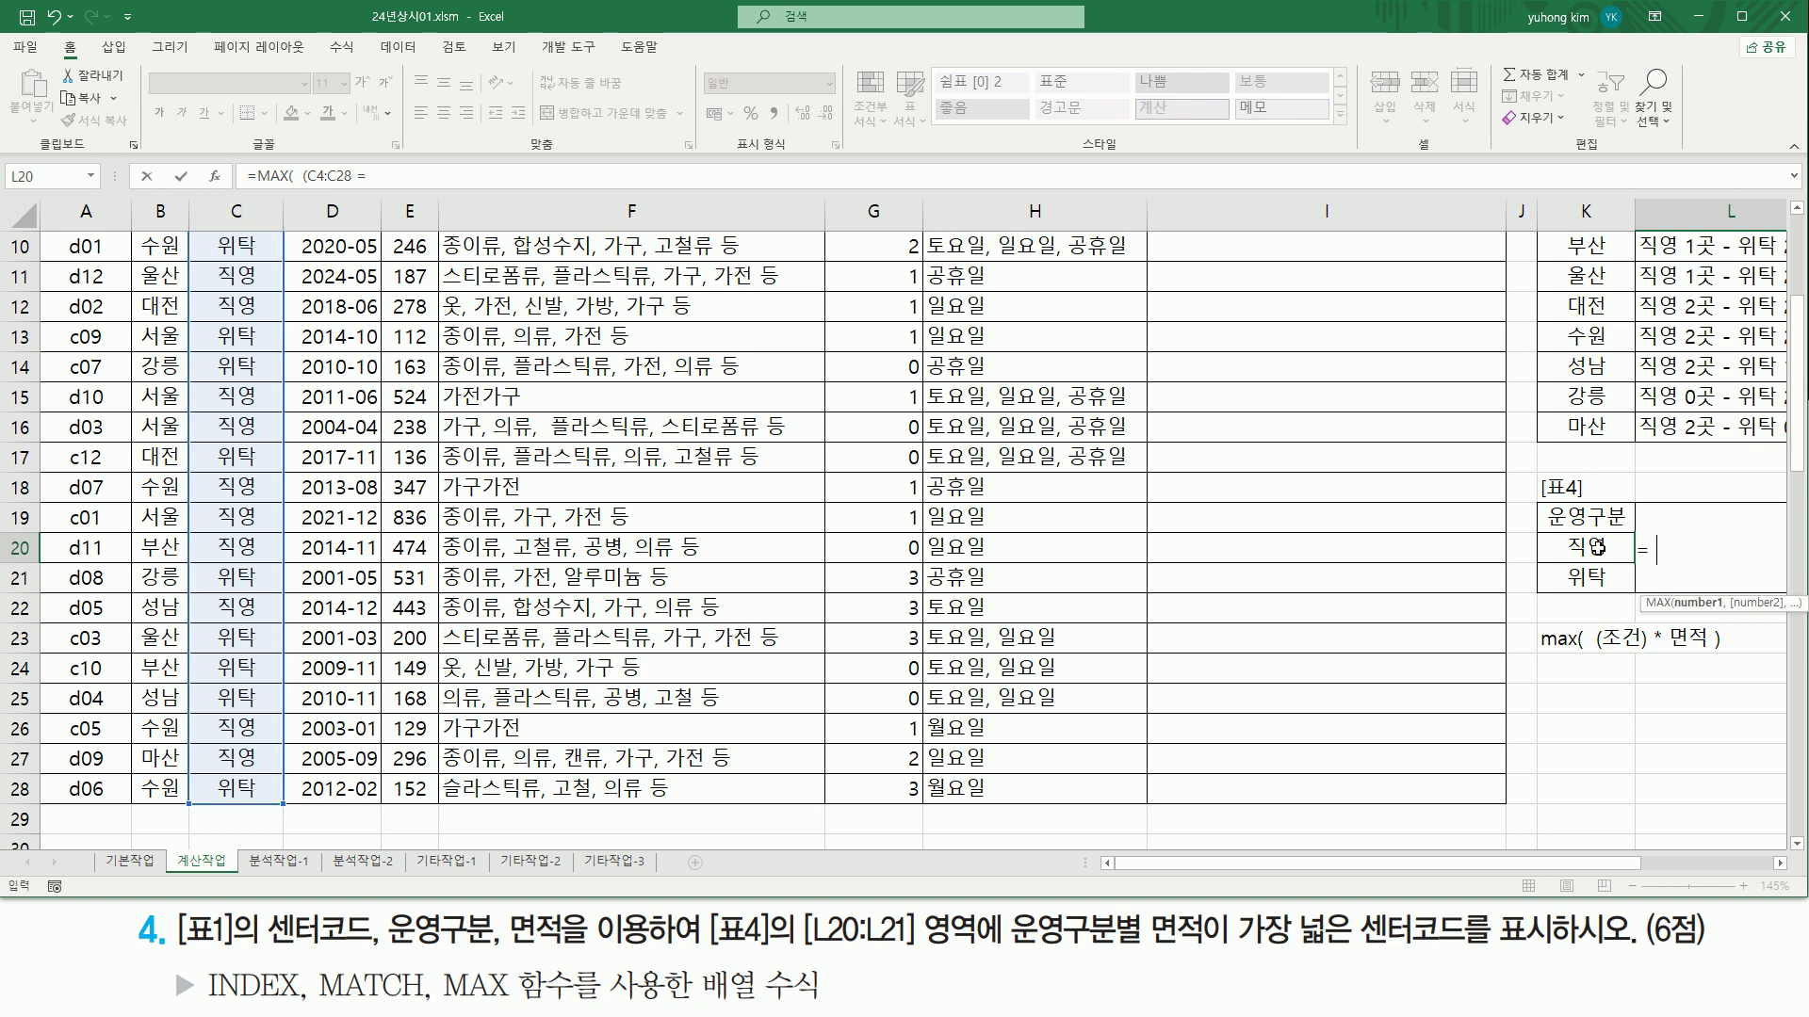
left_click(1599, 548)
left_click_drag(1614, 862, 1743, 861)
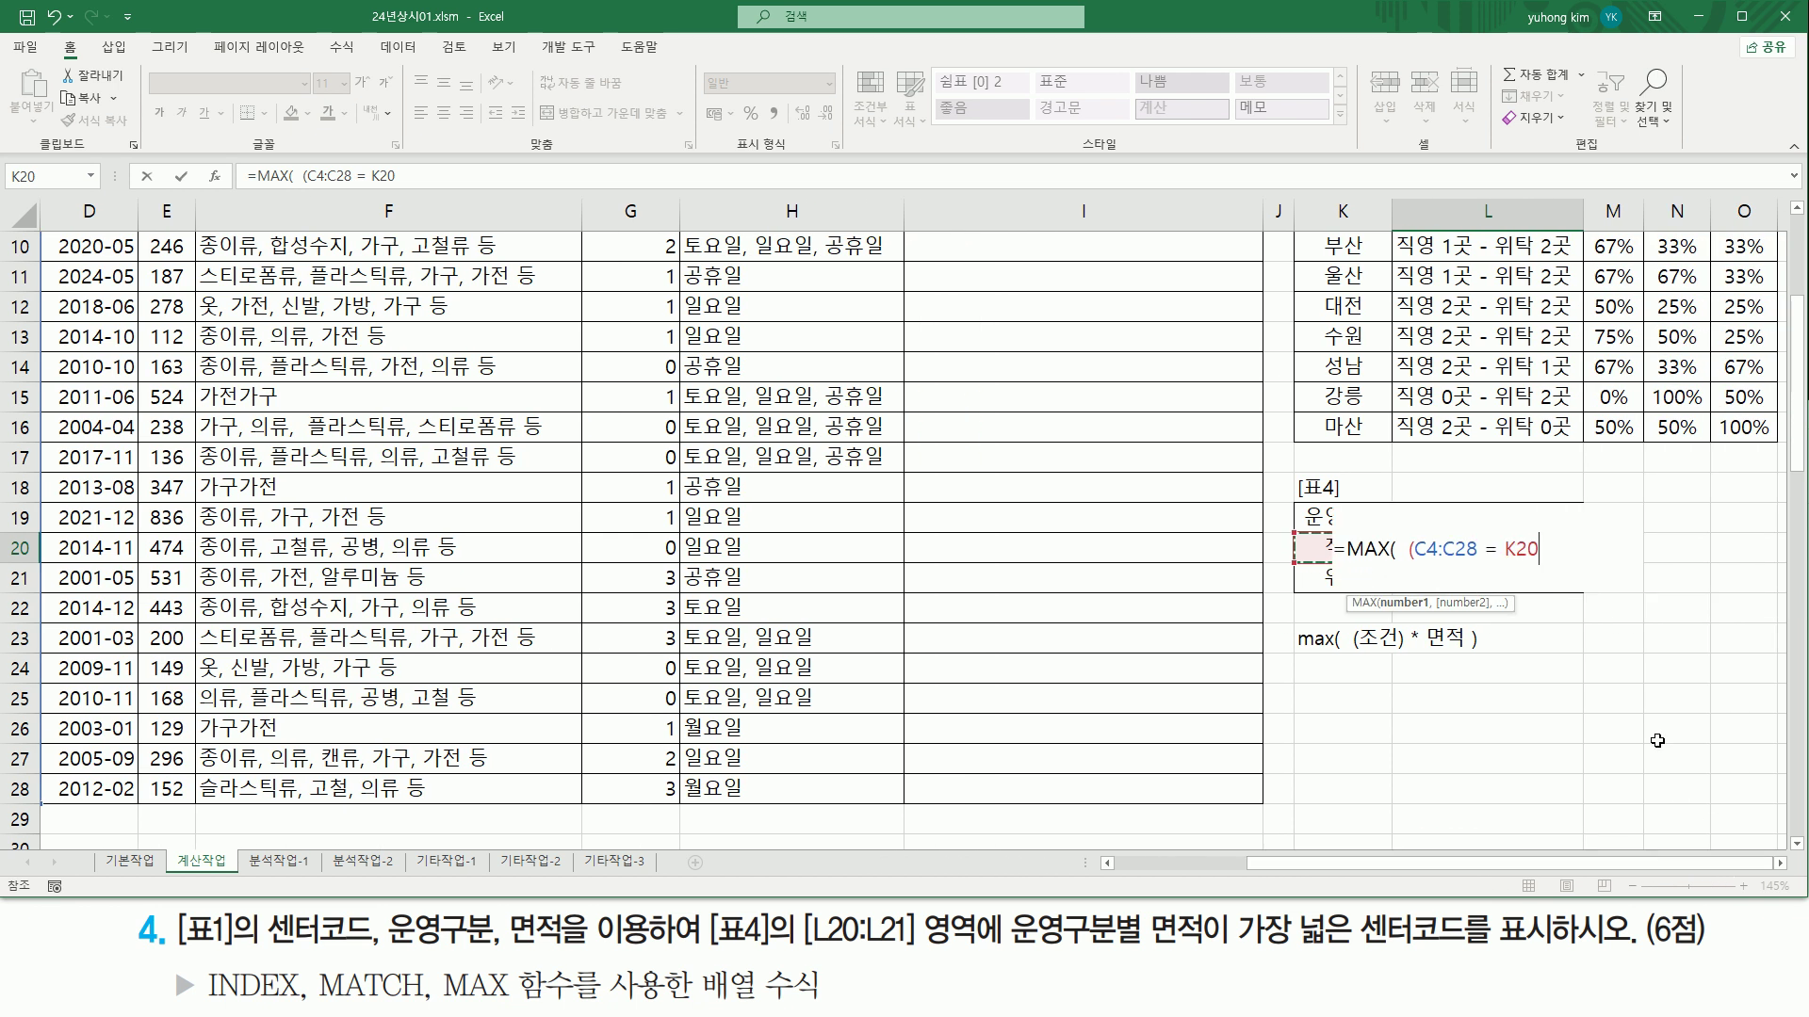
Step: Multiply the condition by the areas E4:E28, close the MAX function and enter L20 as an array formula
type(") *")
scroll(377, 471, "up", 3)
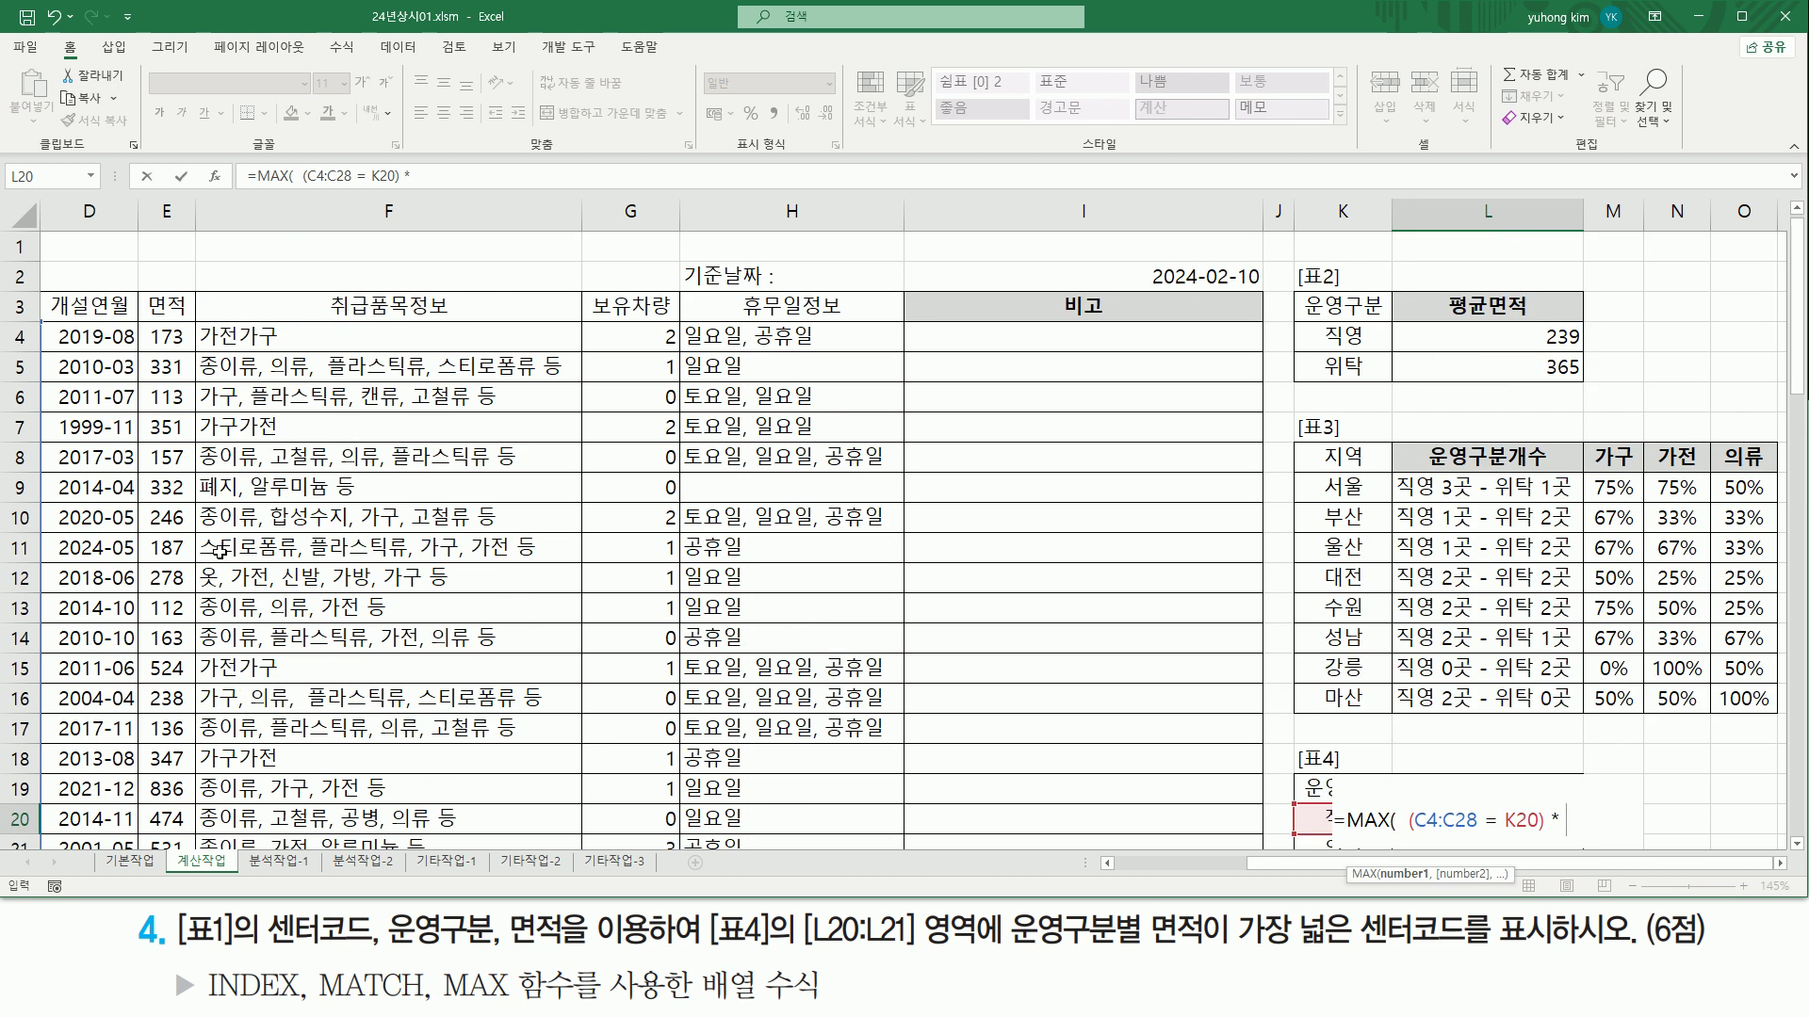
left_click(173, 335)
left_click_drag(172, 335, 169, 792)
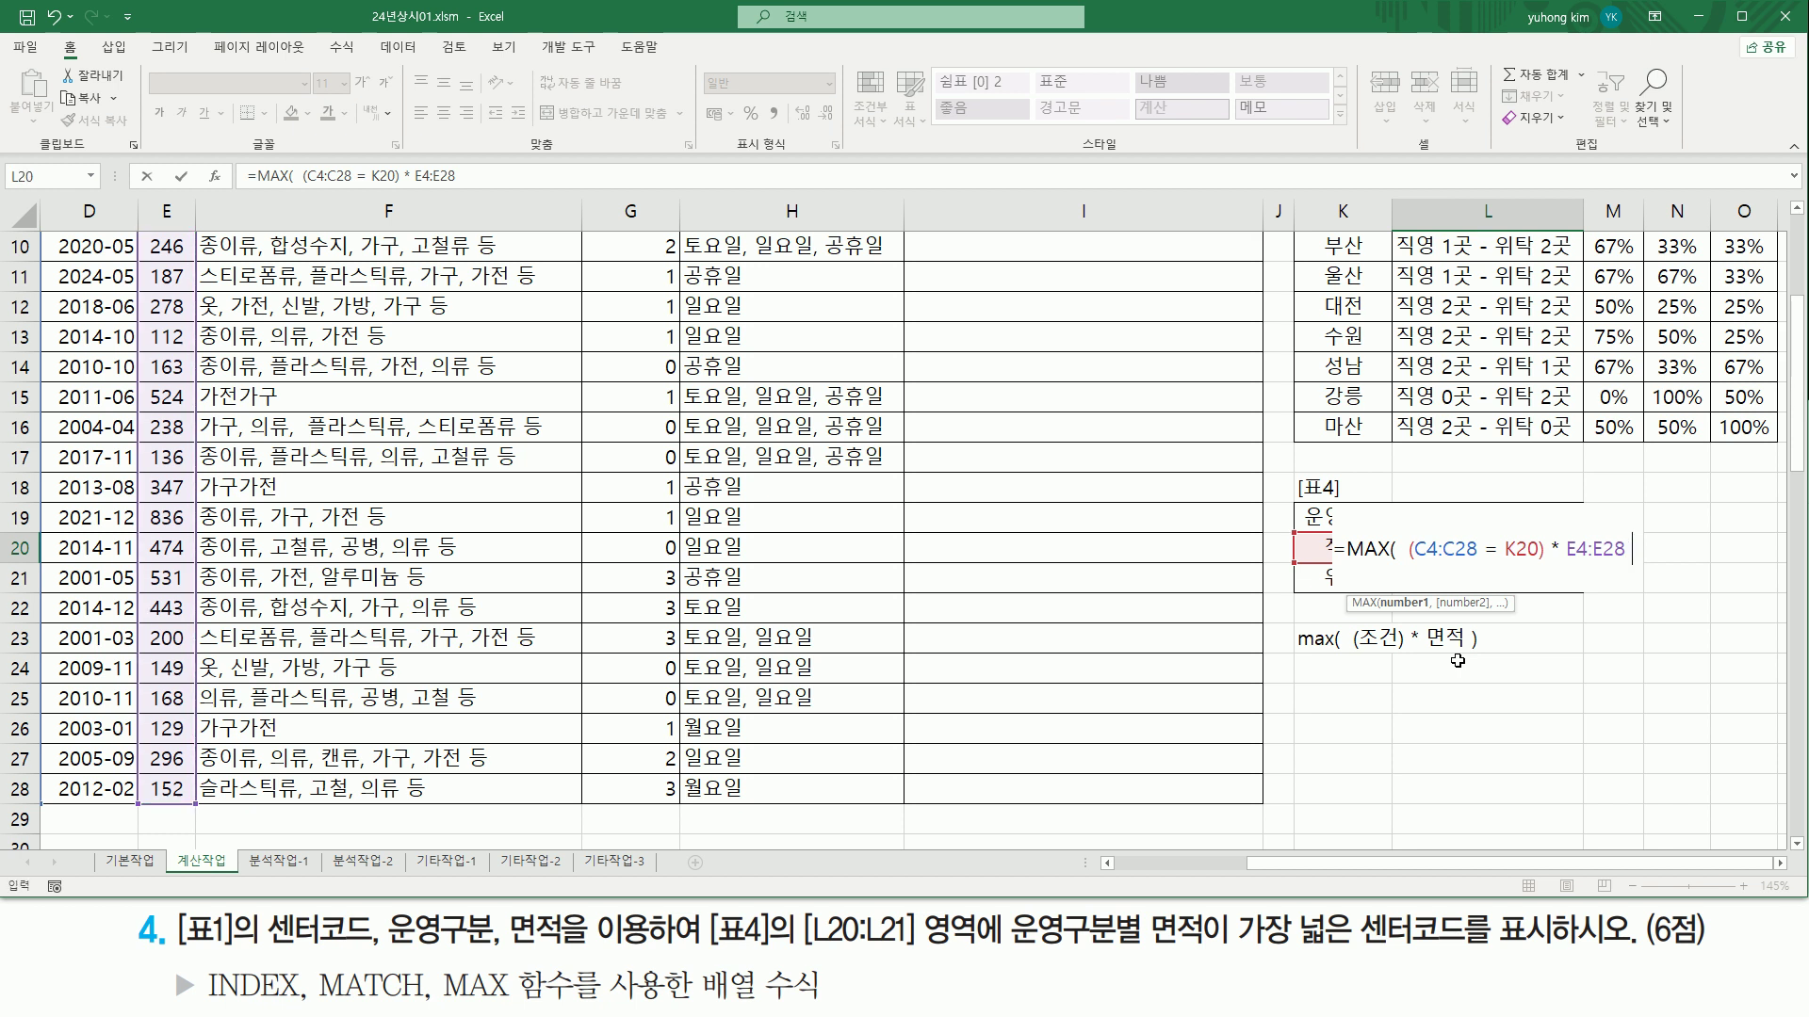
type(")")
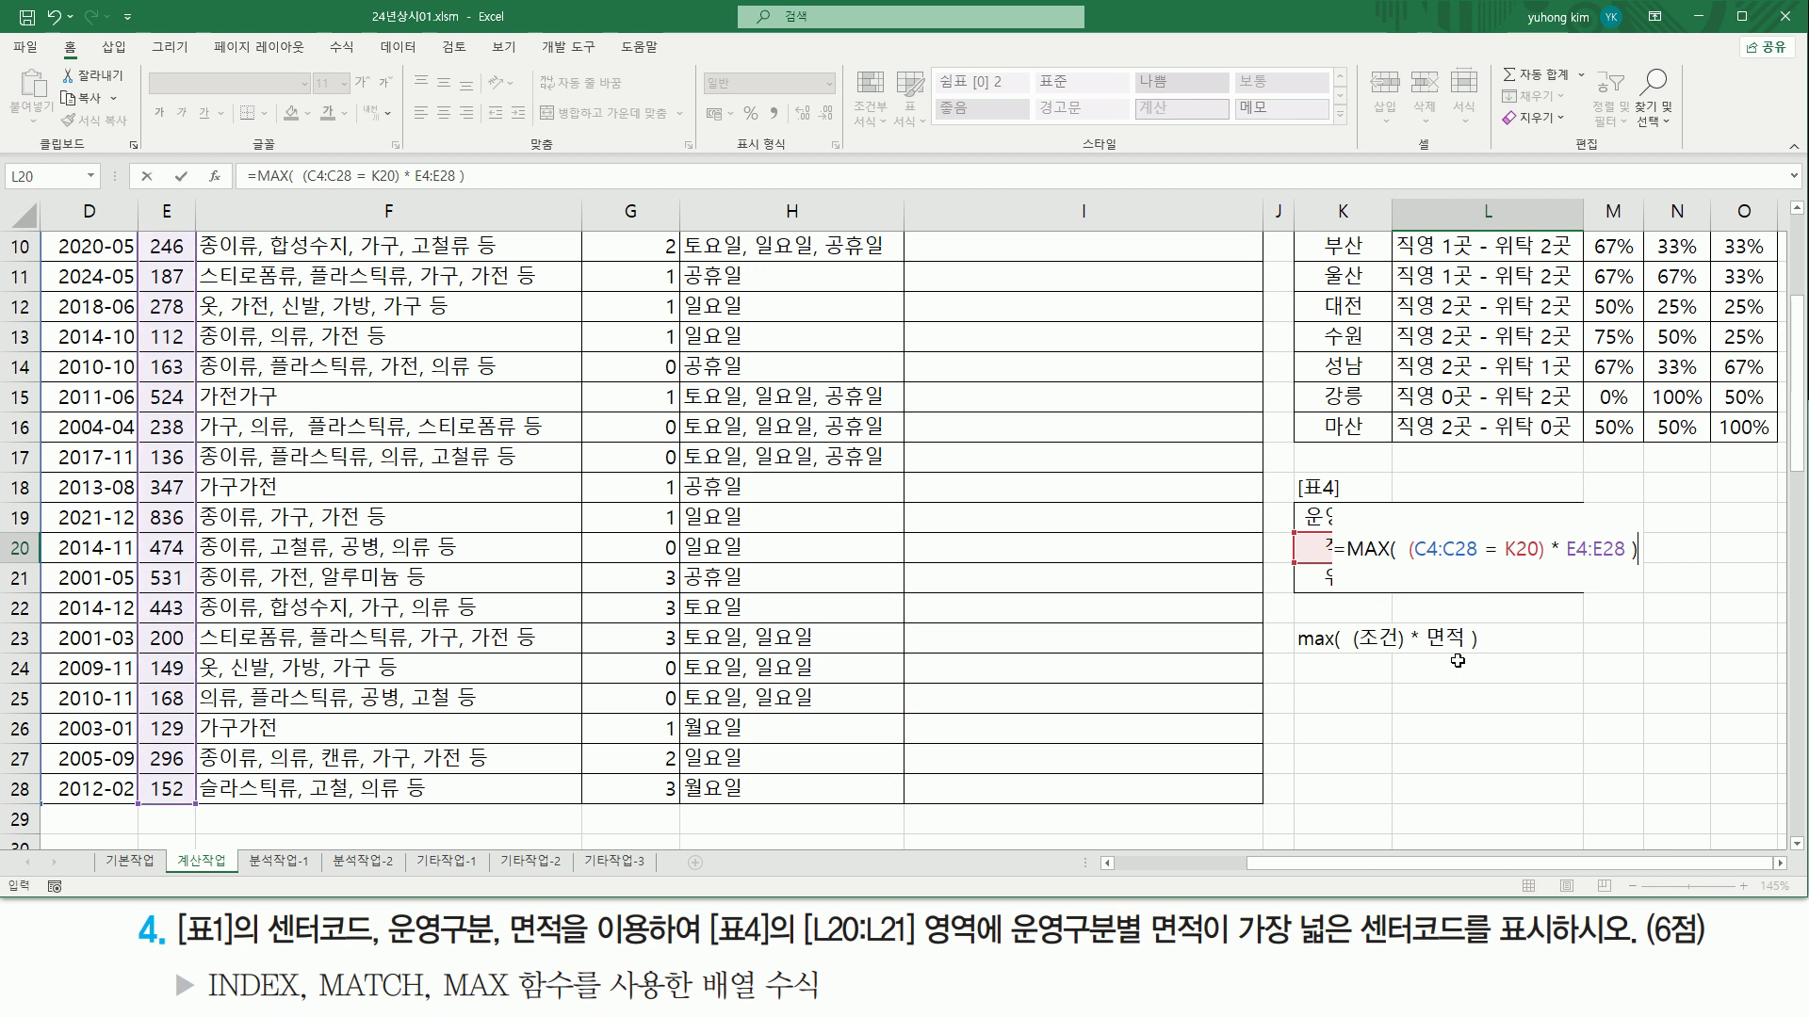
key("ctrl+shift+Return")
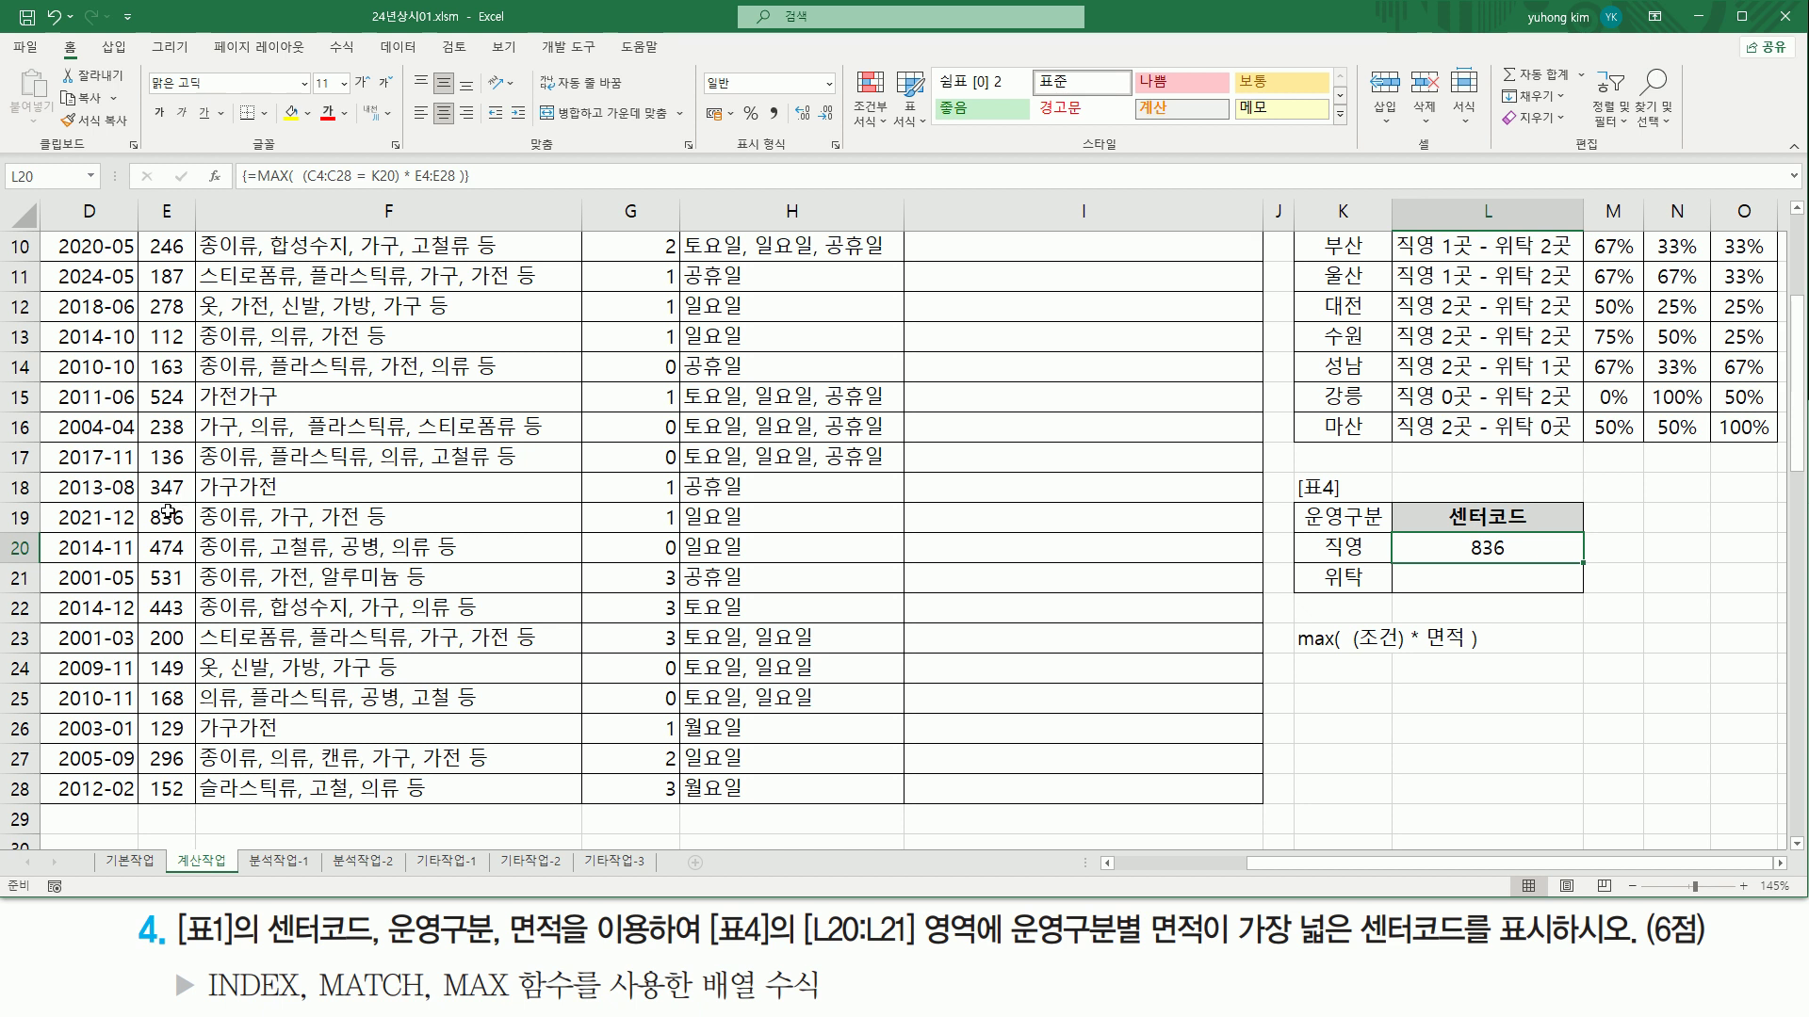
Step: Compare the MAX result in L20 with the area listed in row 19 of [표1]
left_click_drag(138, 501, 194, 535)
left_click_drag(1461, 559, 1542, 566)
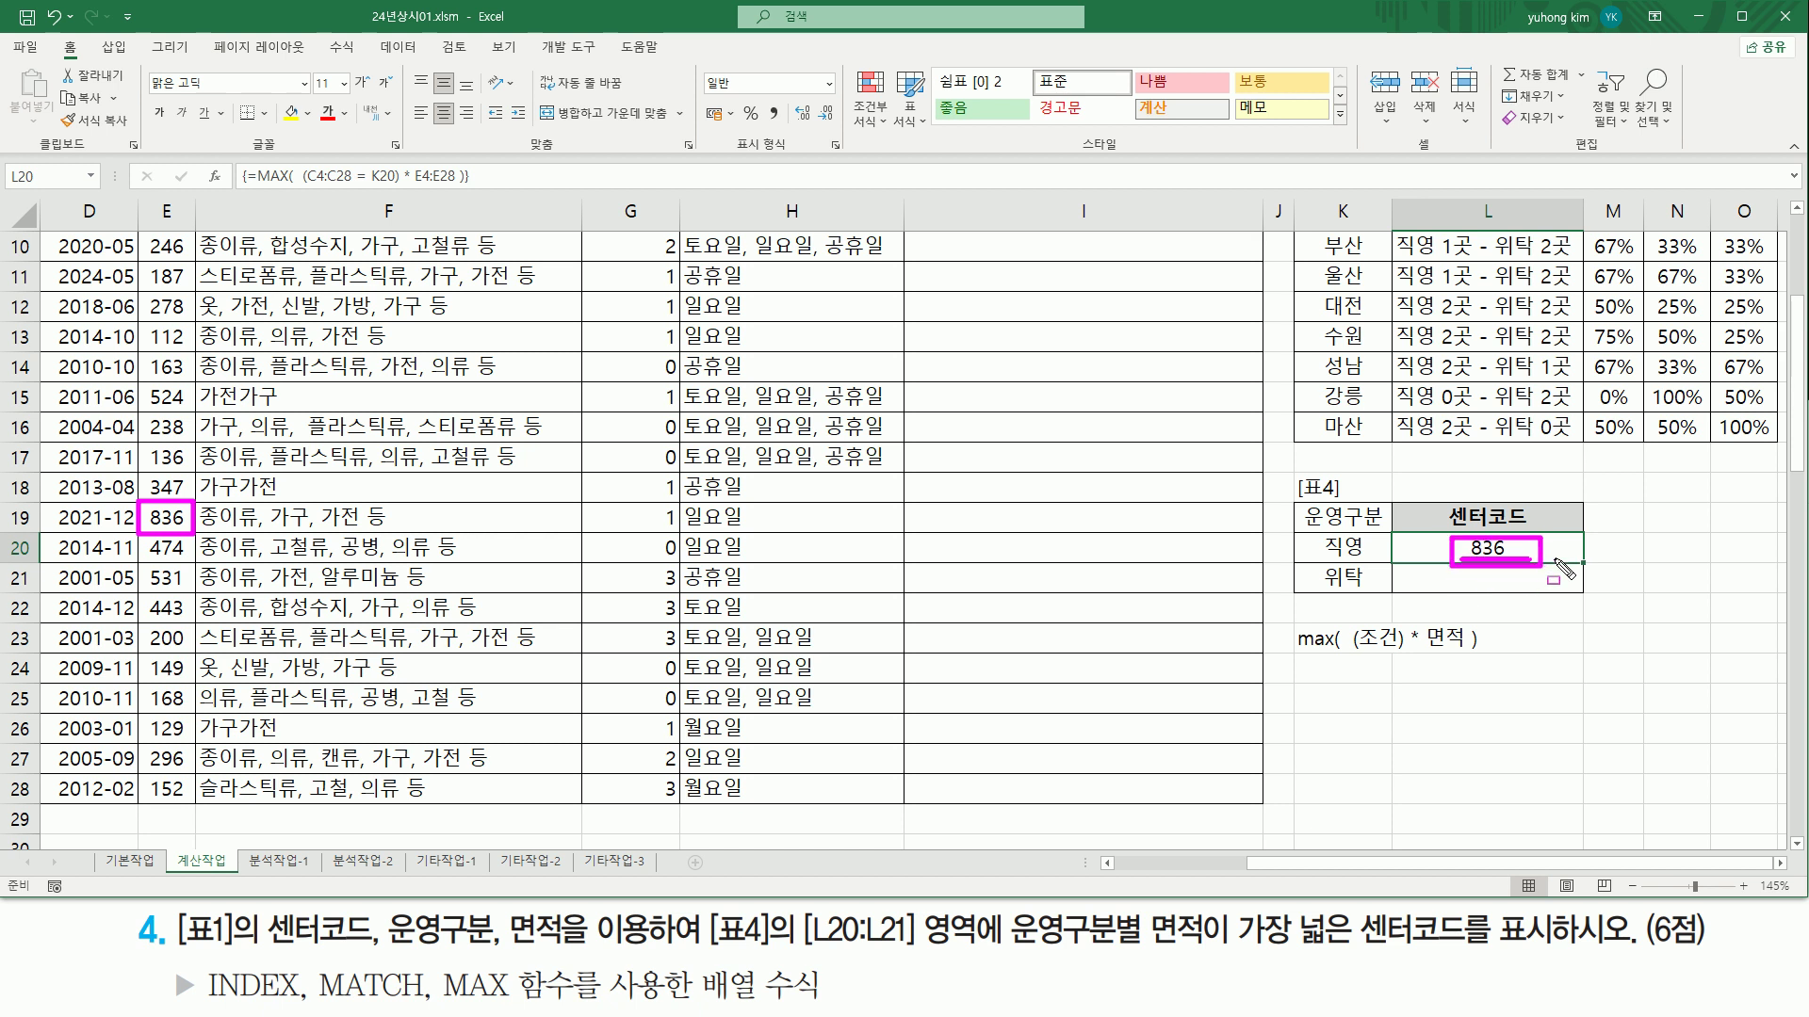
key("Escape")
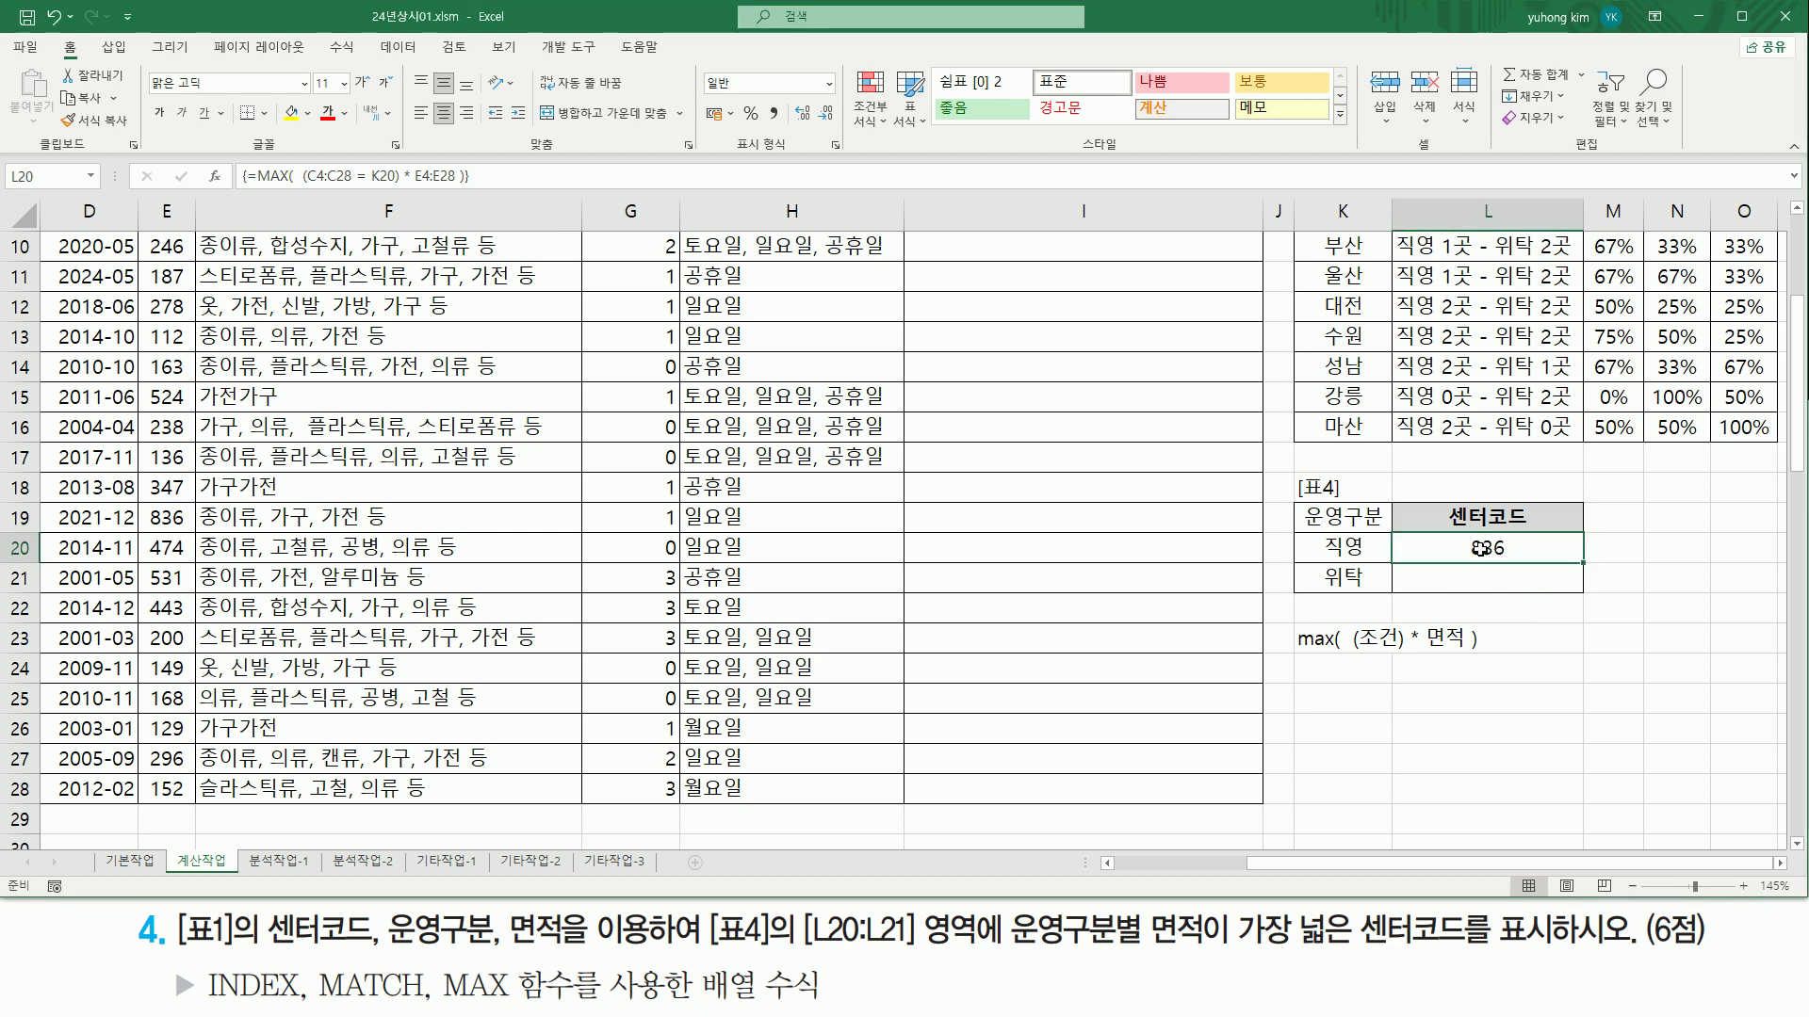
Step: Make C4:C28 and E4:E28 absolute references in L20's MAX formula and re-enter it as an array formula
double_click(1475, 551)
left_click_drag(1430, 549, 1465, 550)
left_click_drag(1310, 865, 1175, 863)
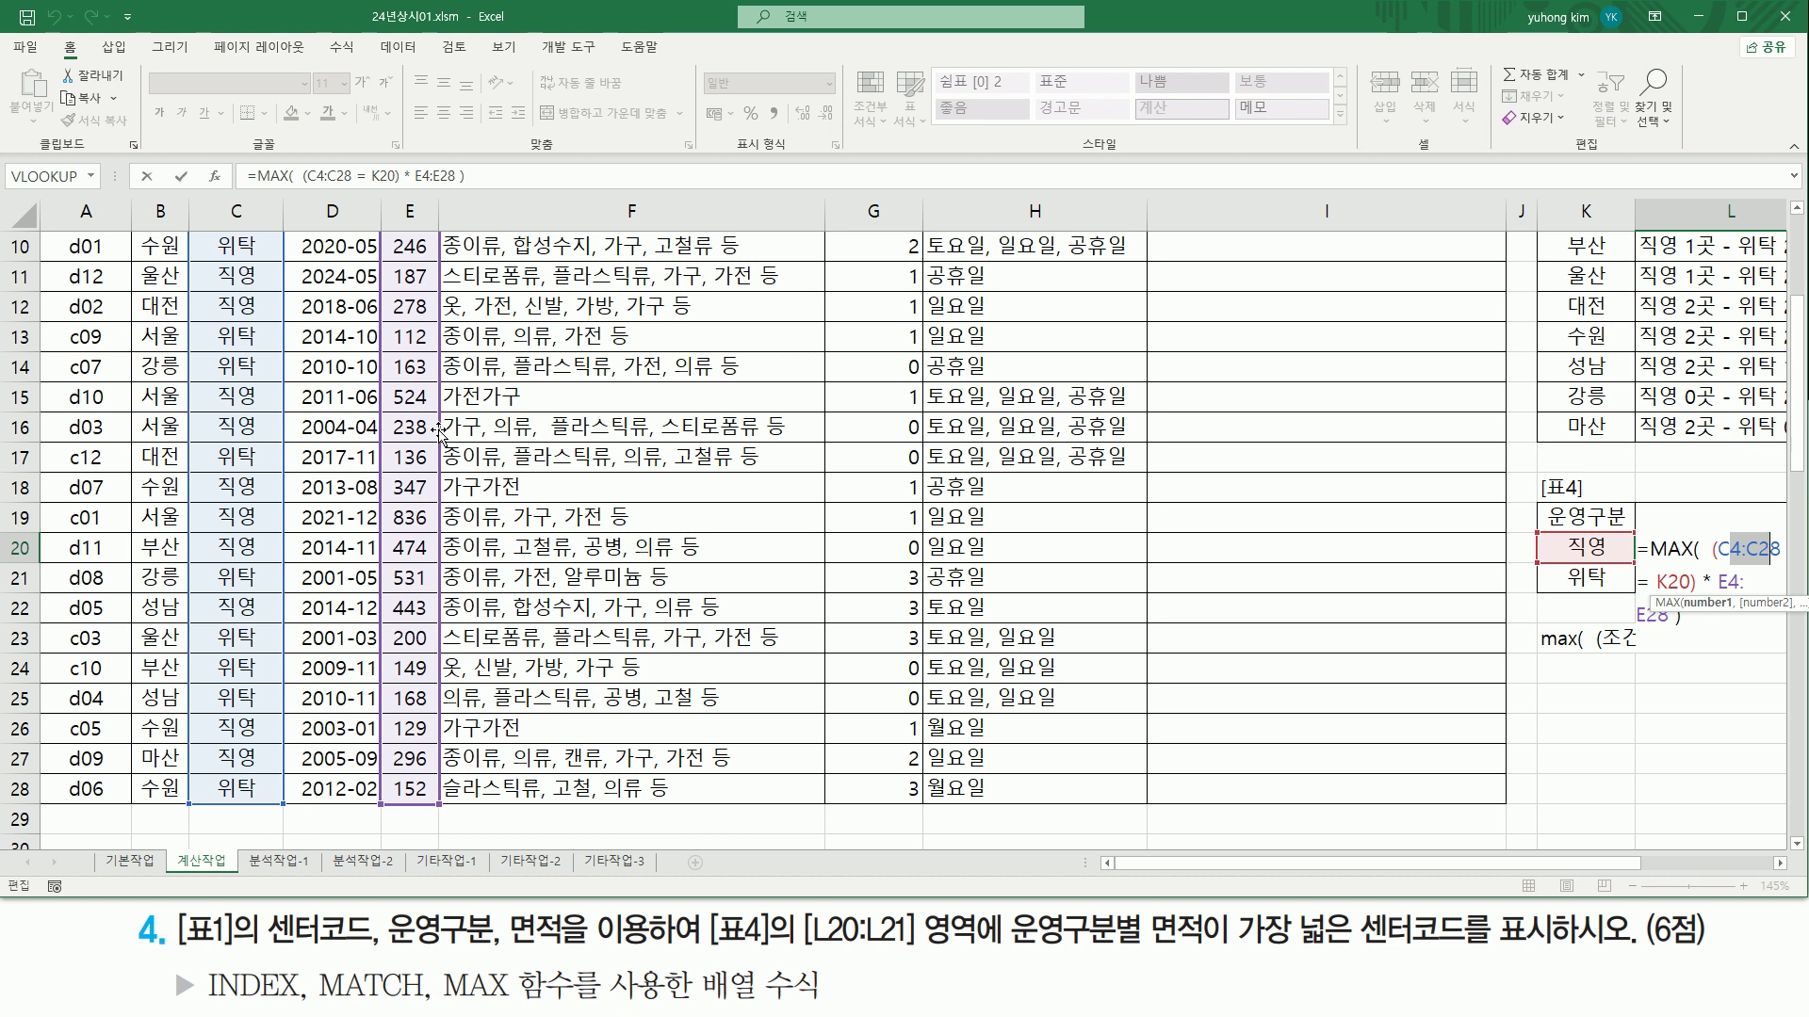
left_click_drag(1508, 869, 1709, 853)
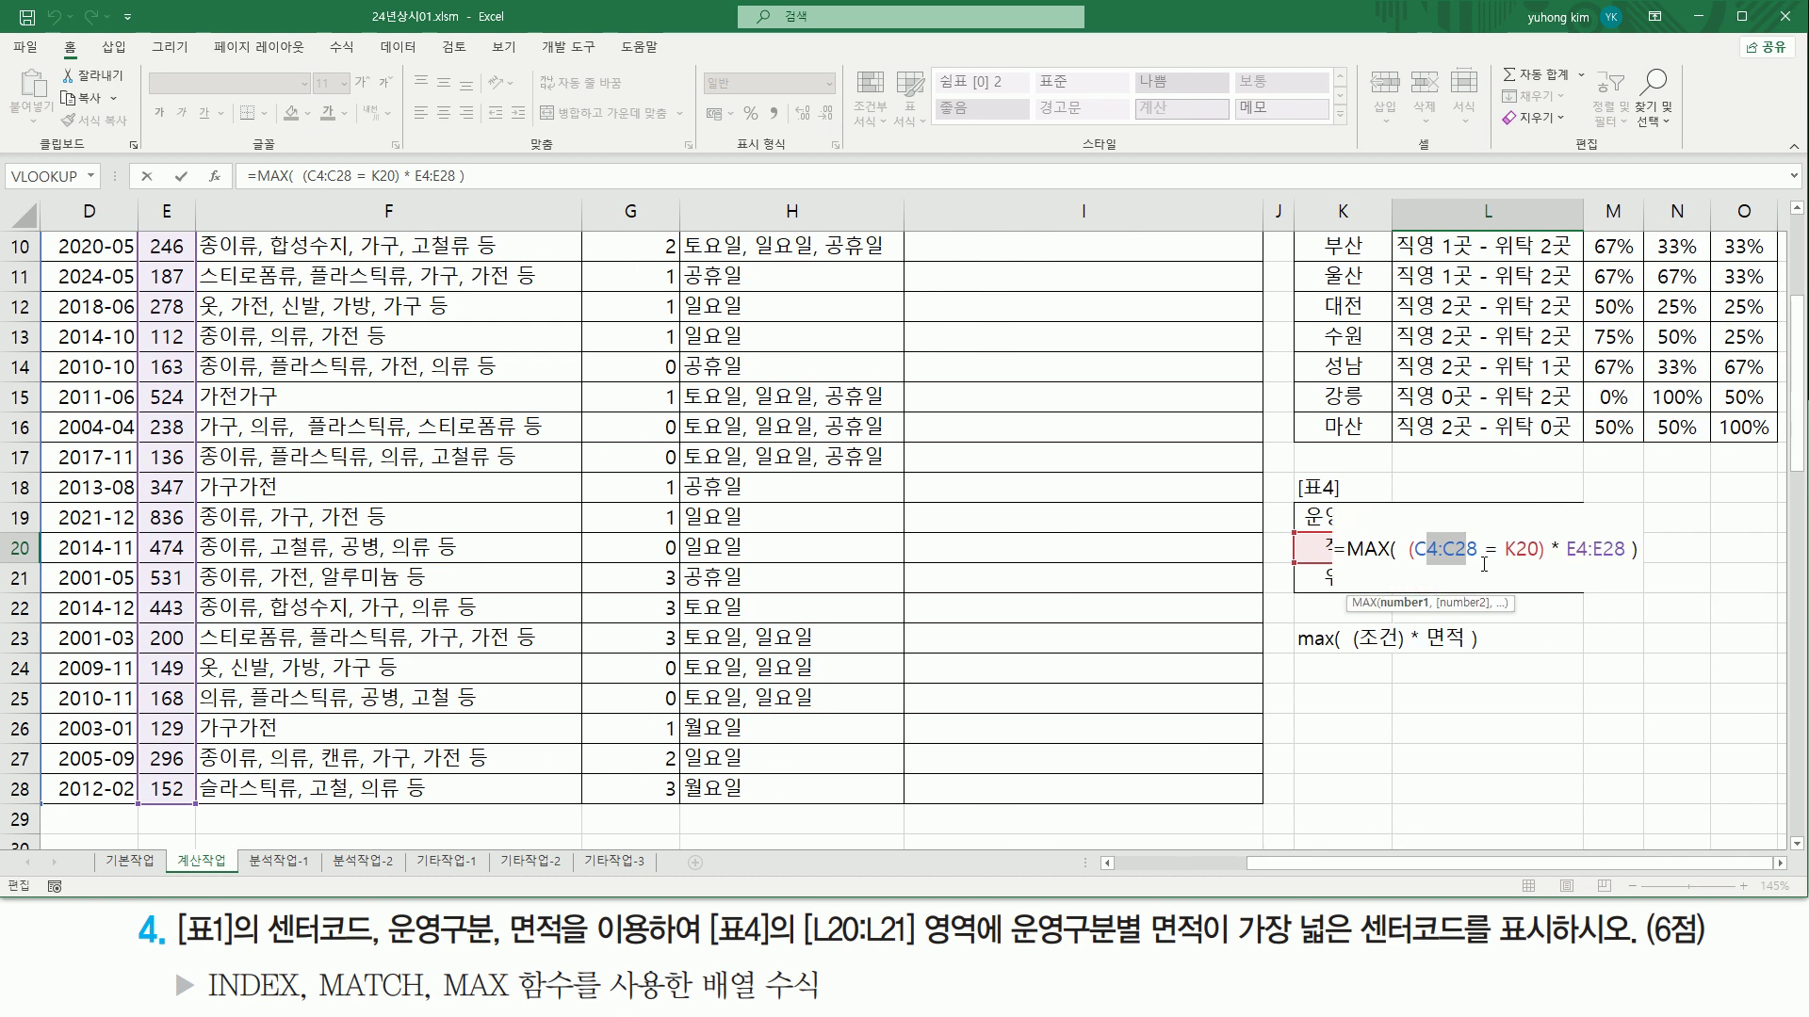
key("F4")
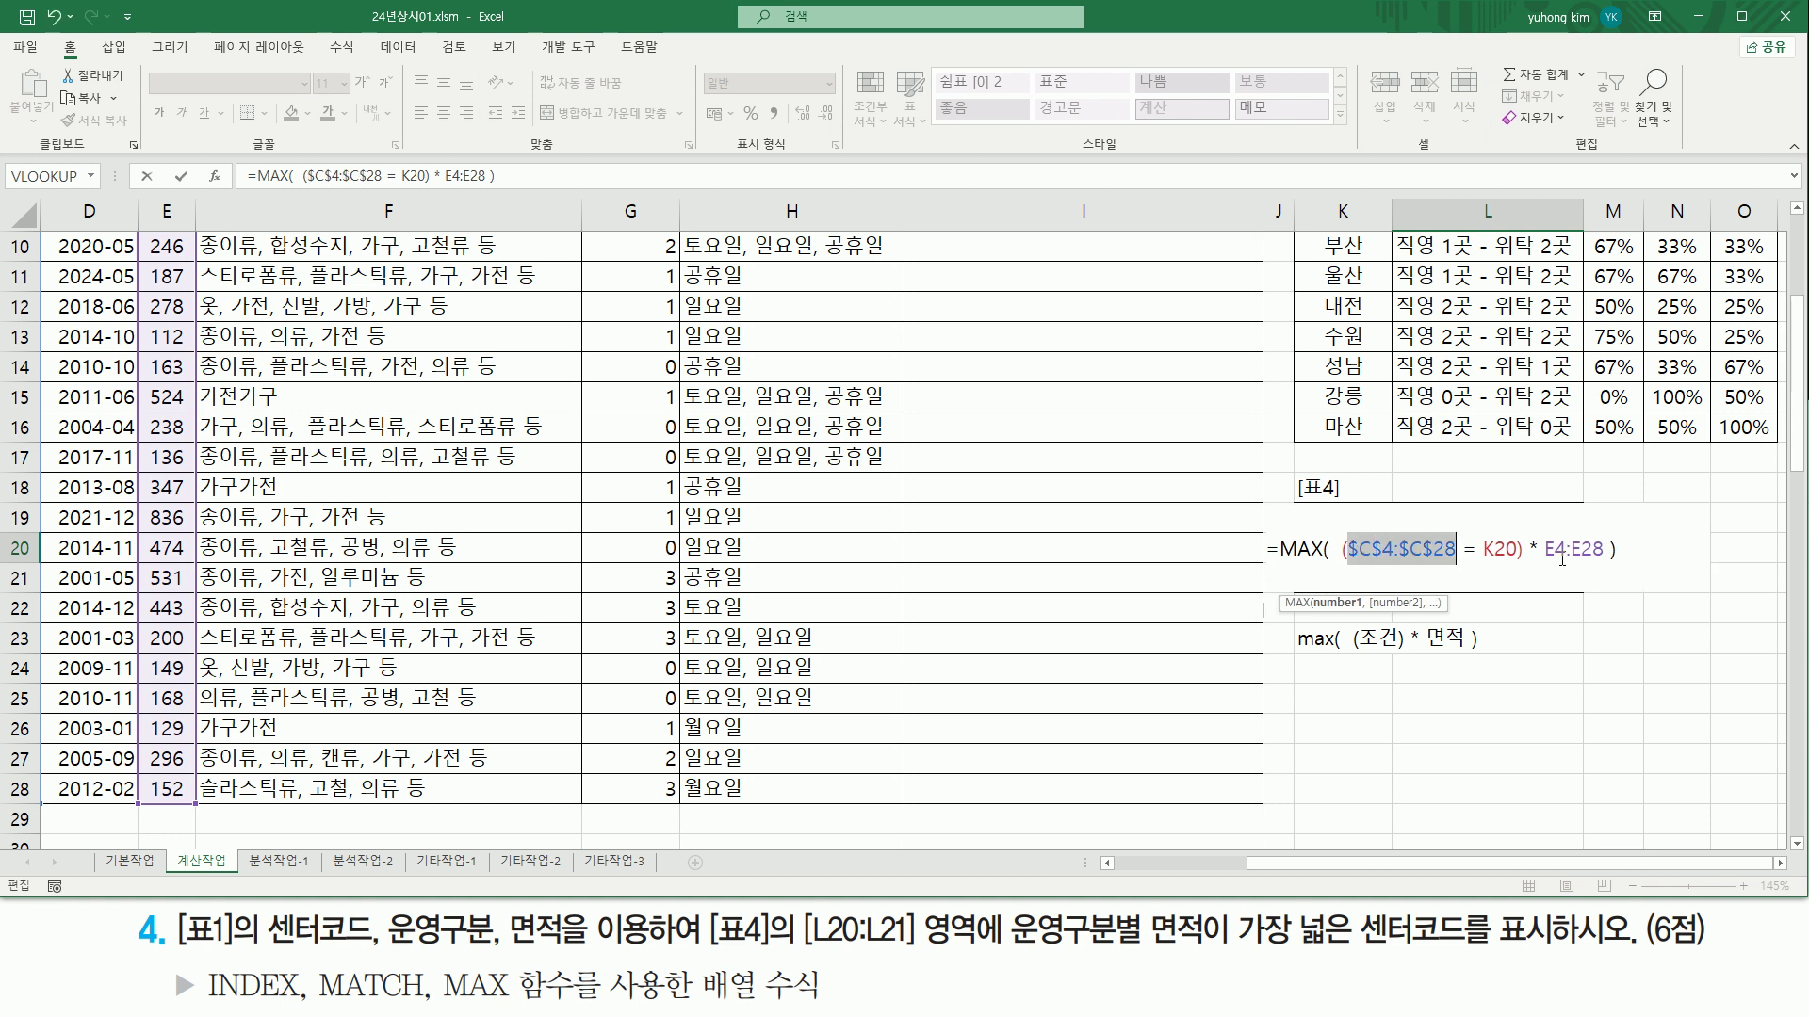
left_click_drag(1555, 551, 1599, 553)
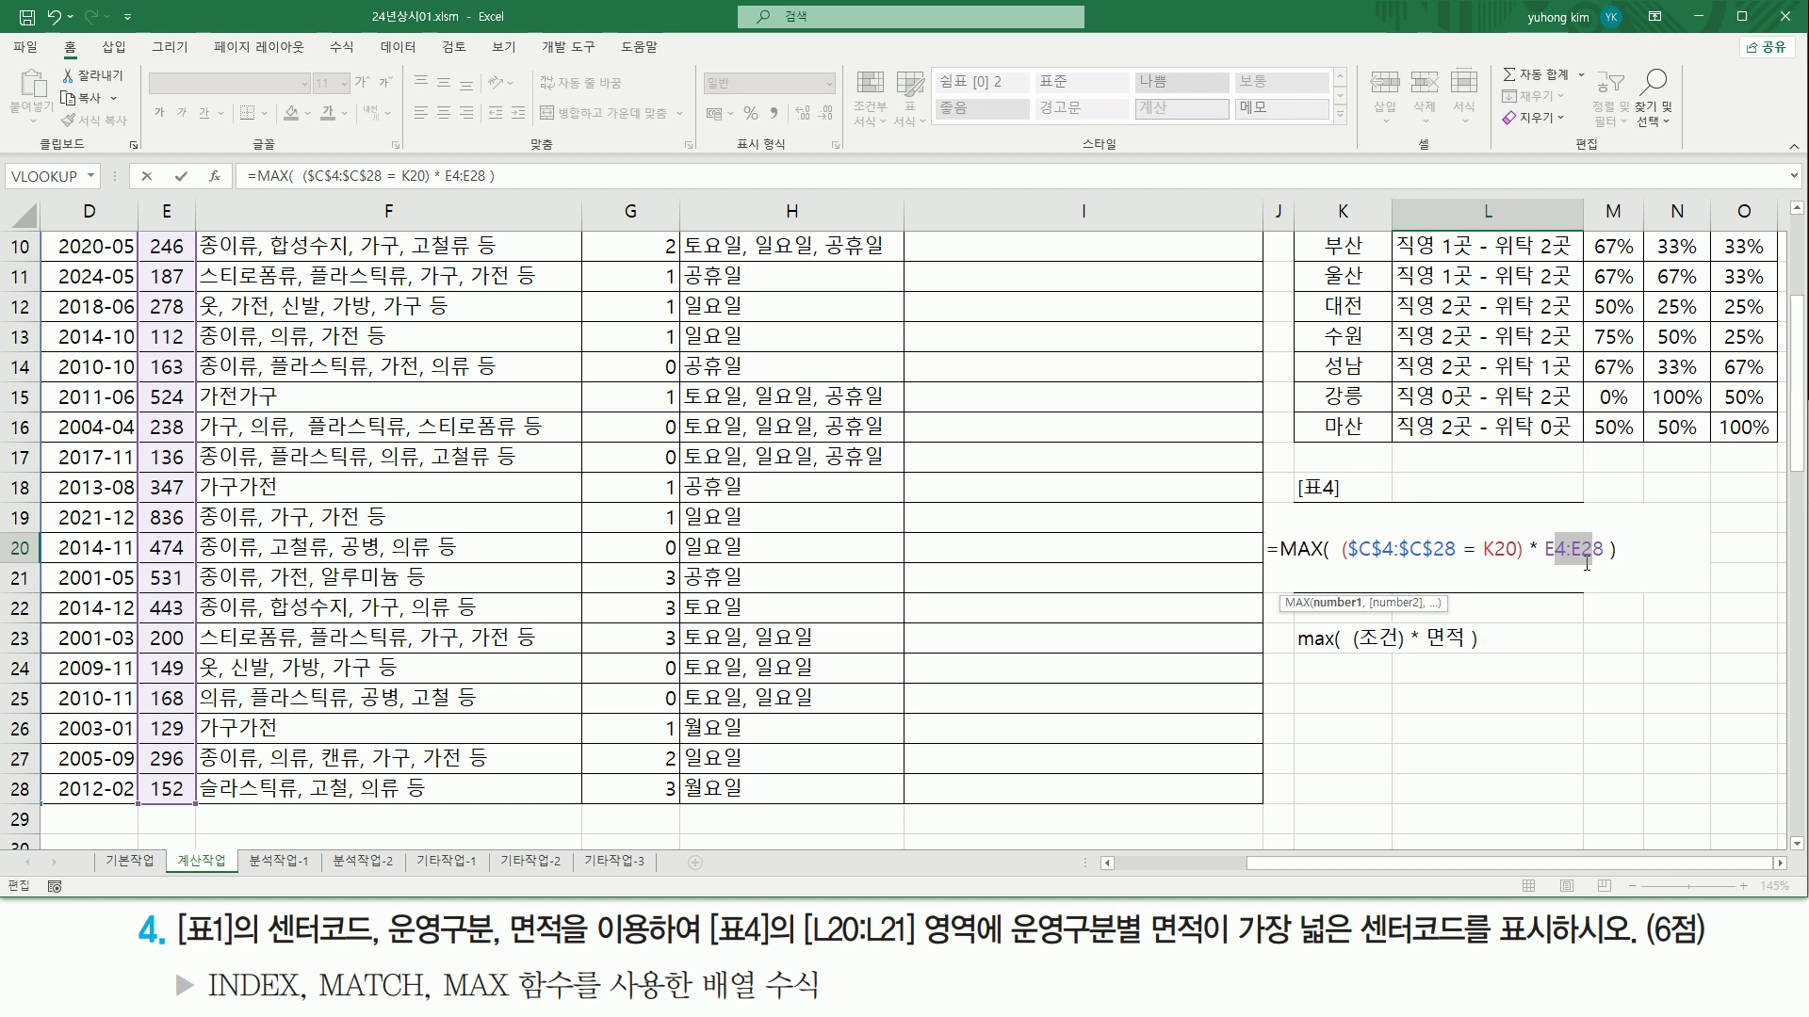
key("F4")
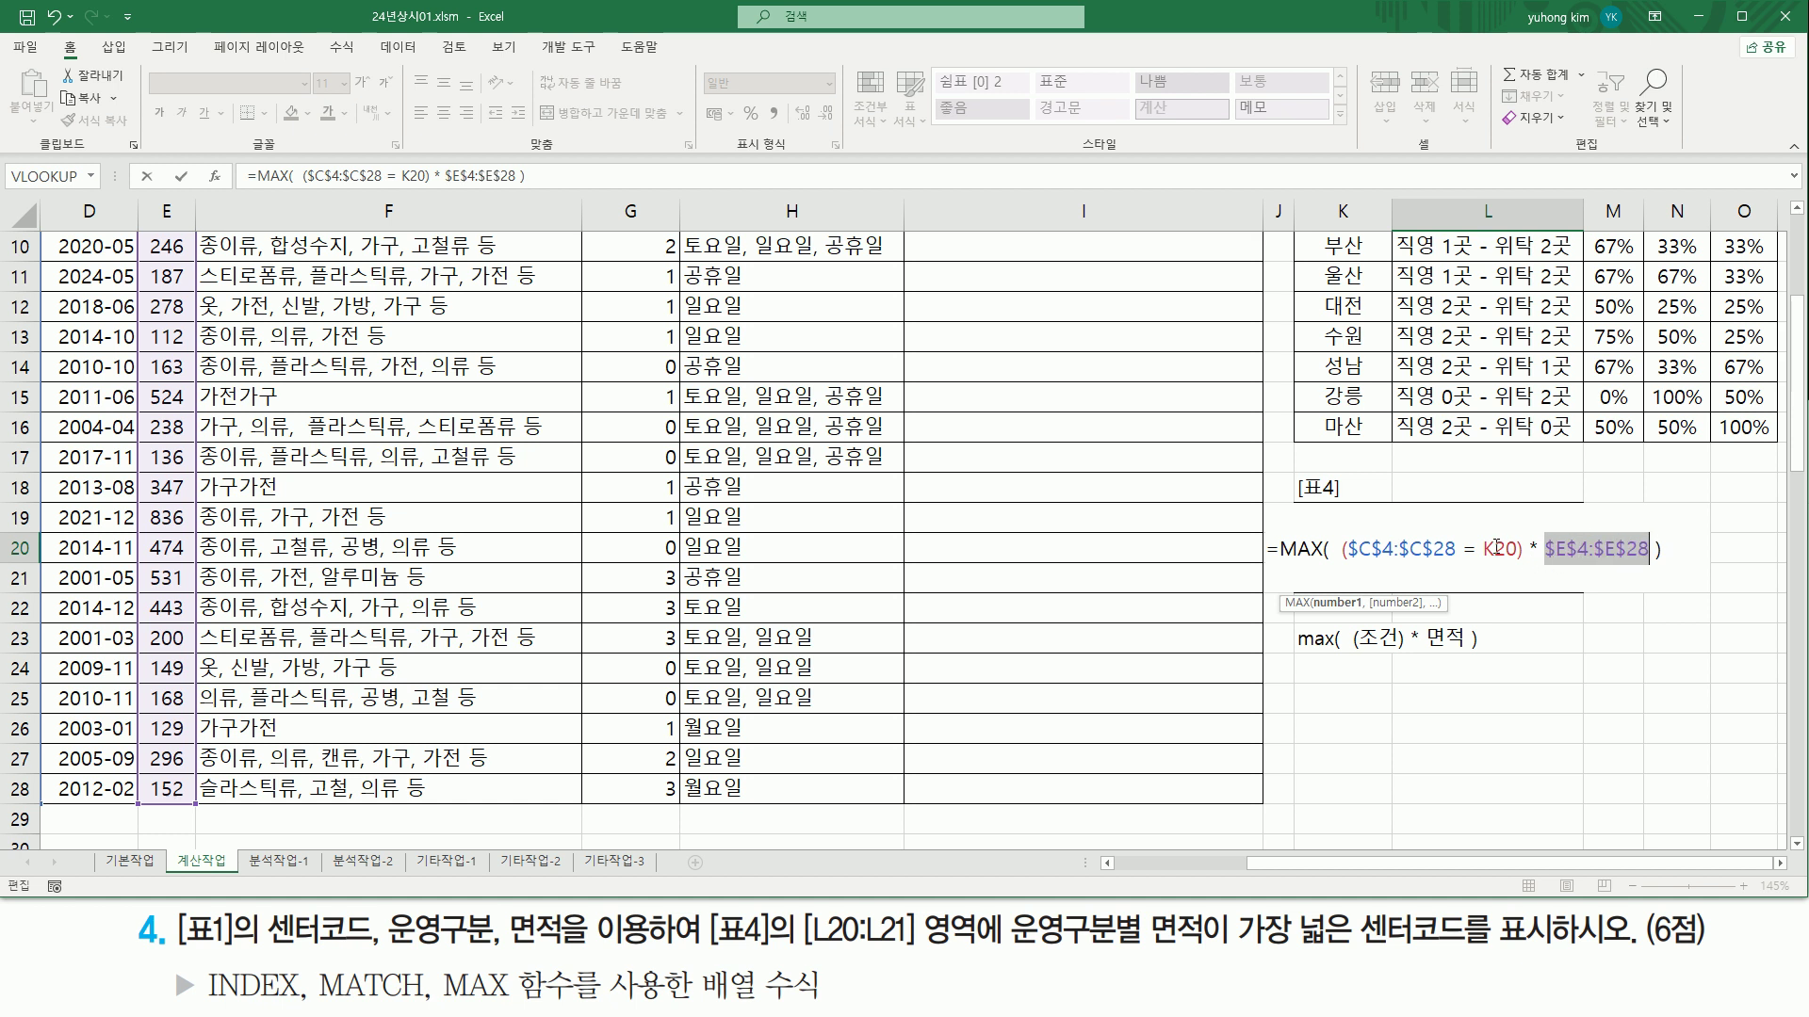
left_click(1526, 550)
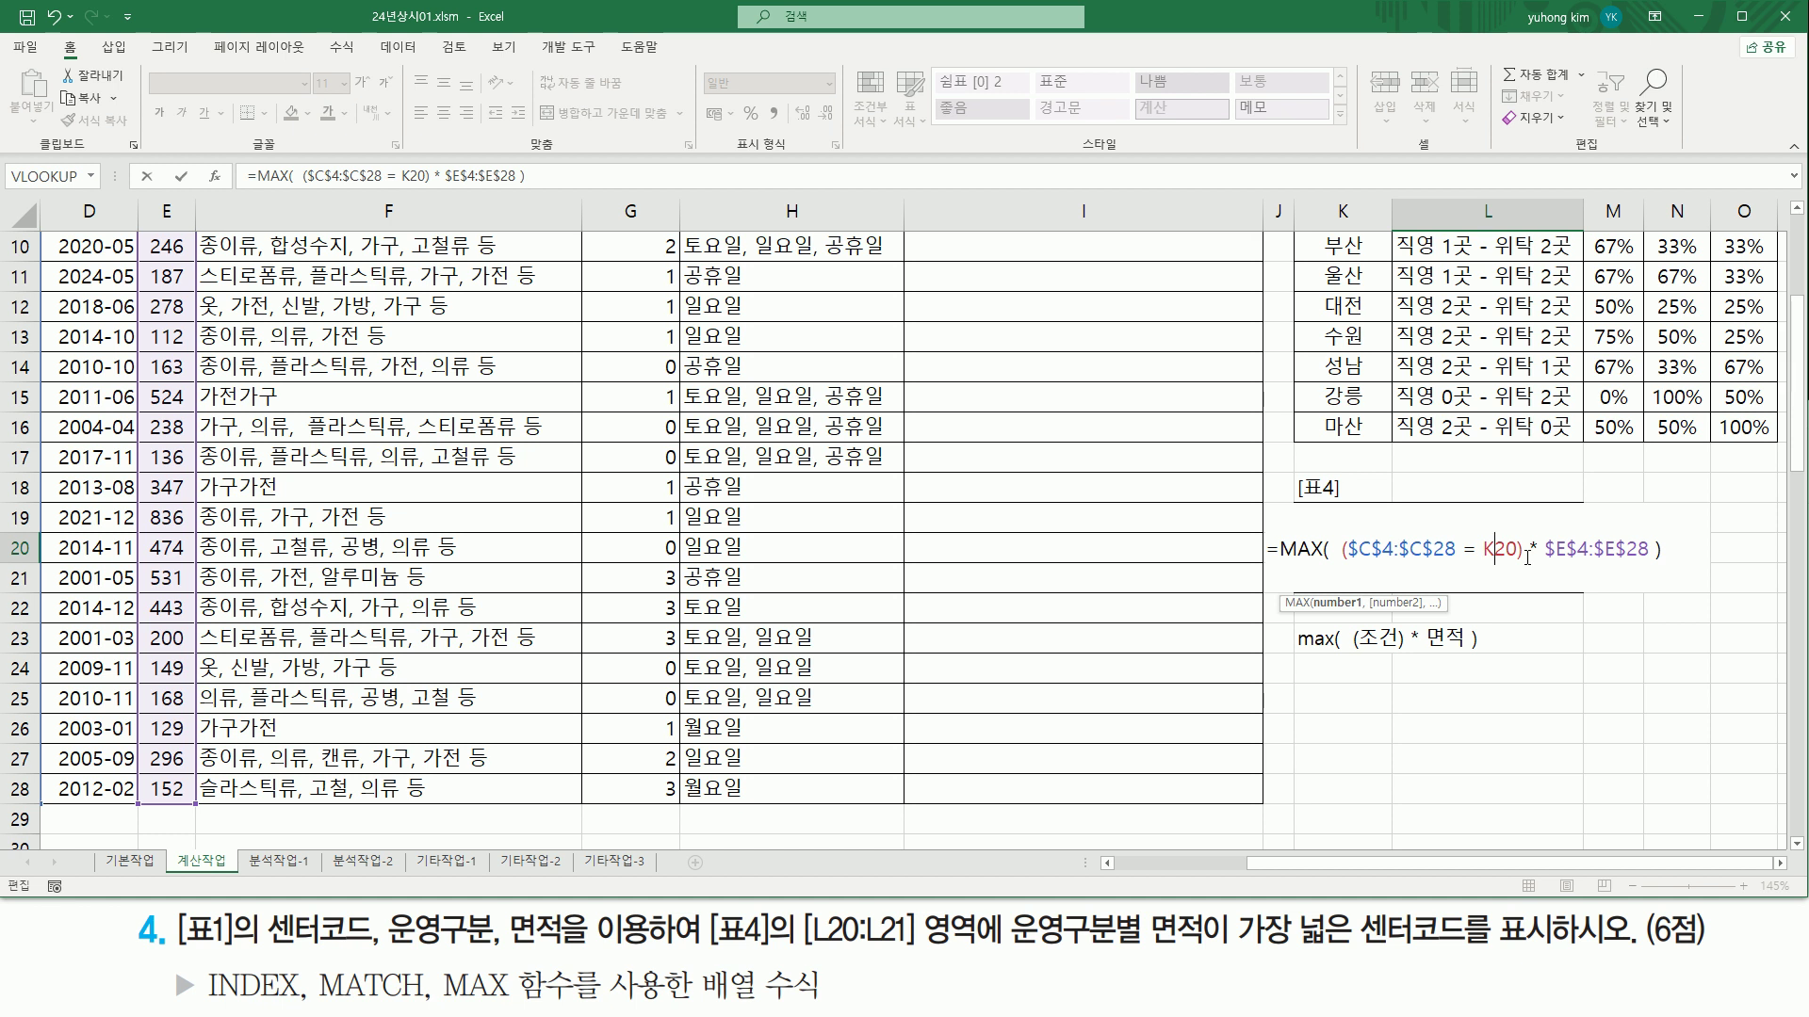
key("ctrl+shift+Return")
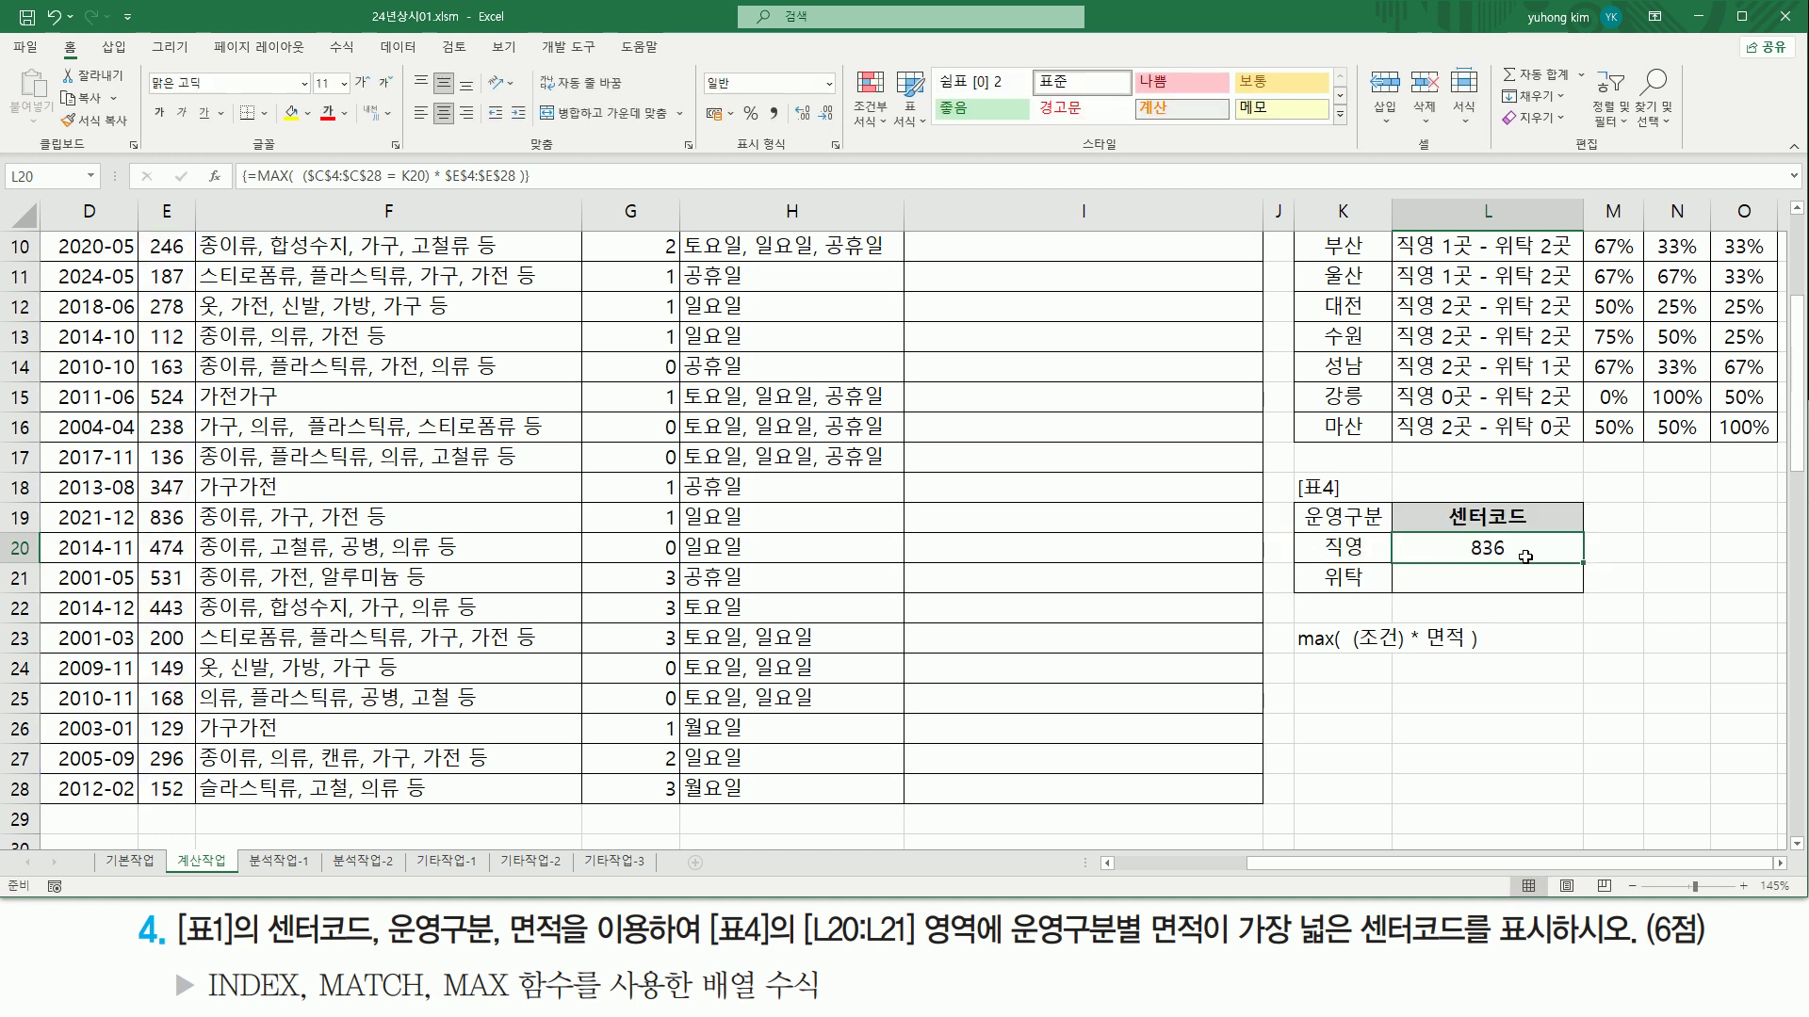
Step: Review the relative K20 reference in L20's MAX formula against the 직영 and 위탁 rows of [표4]
left_click_drag(1312, 534, 1371, 562)
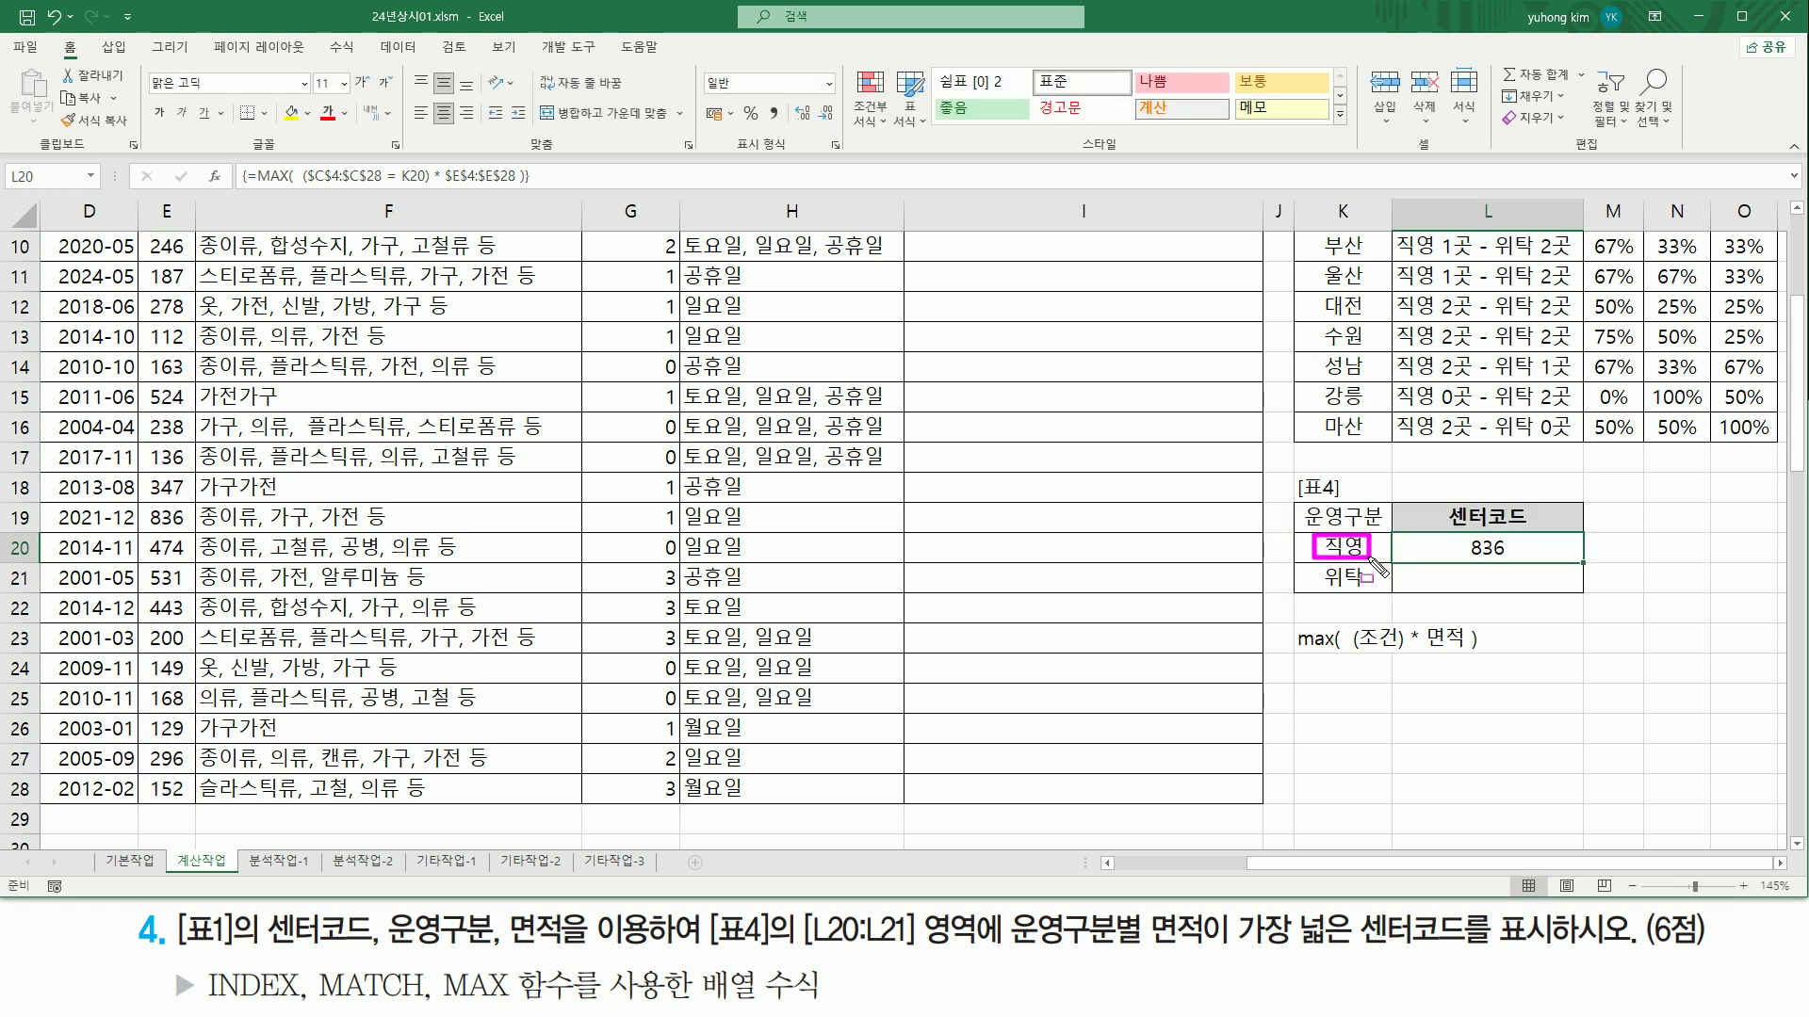
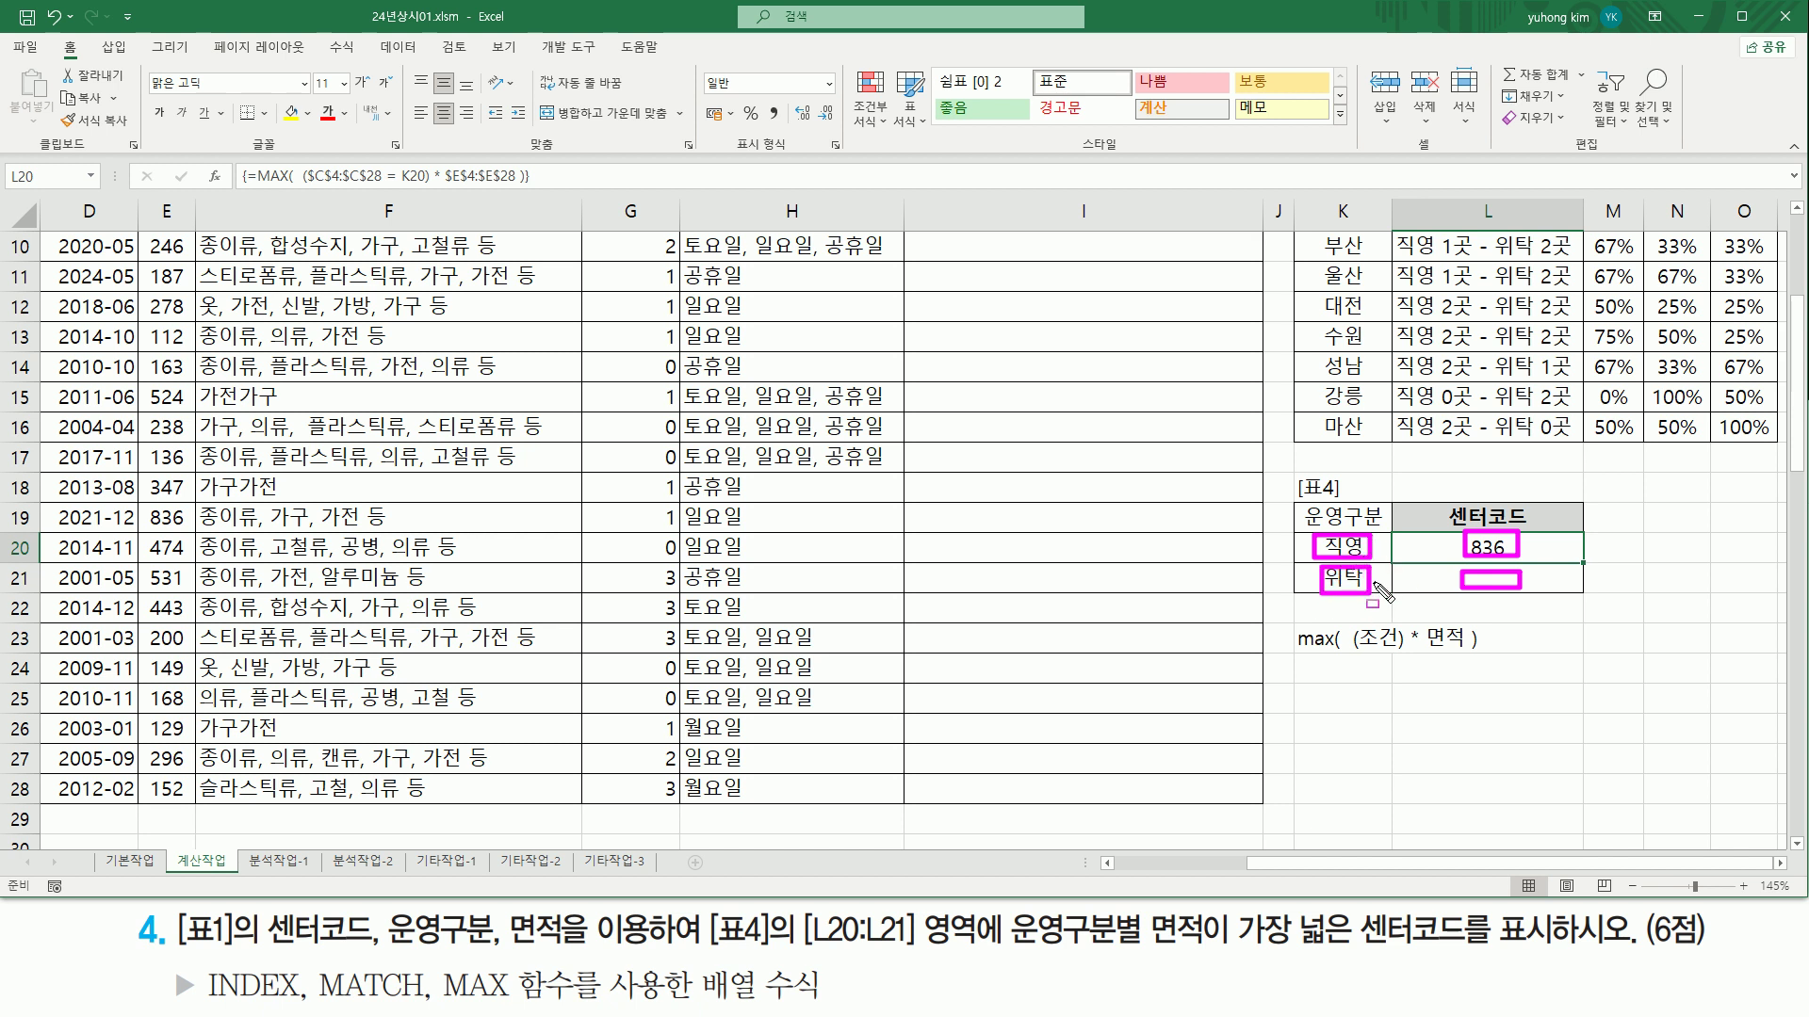
double_click(1495, 546)
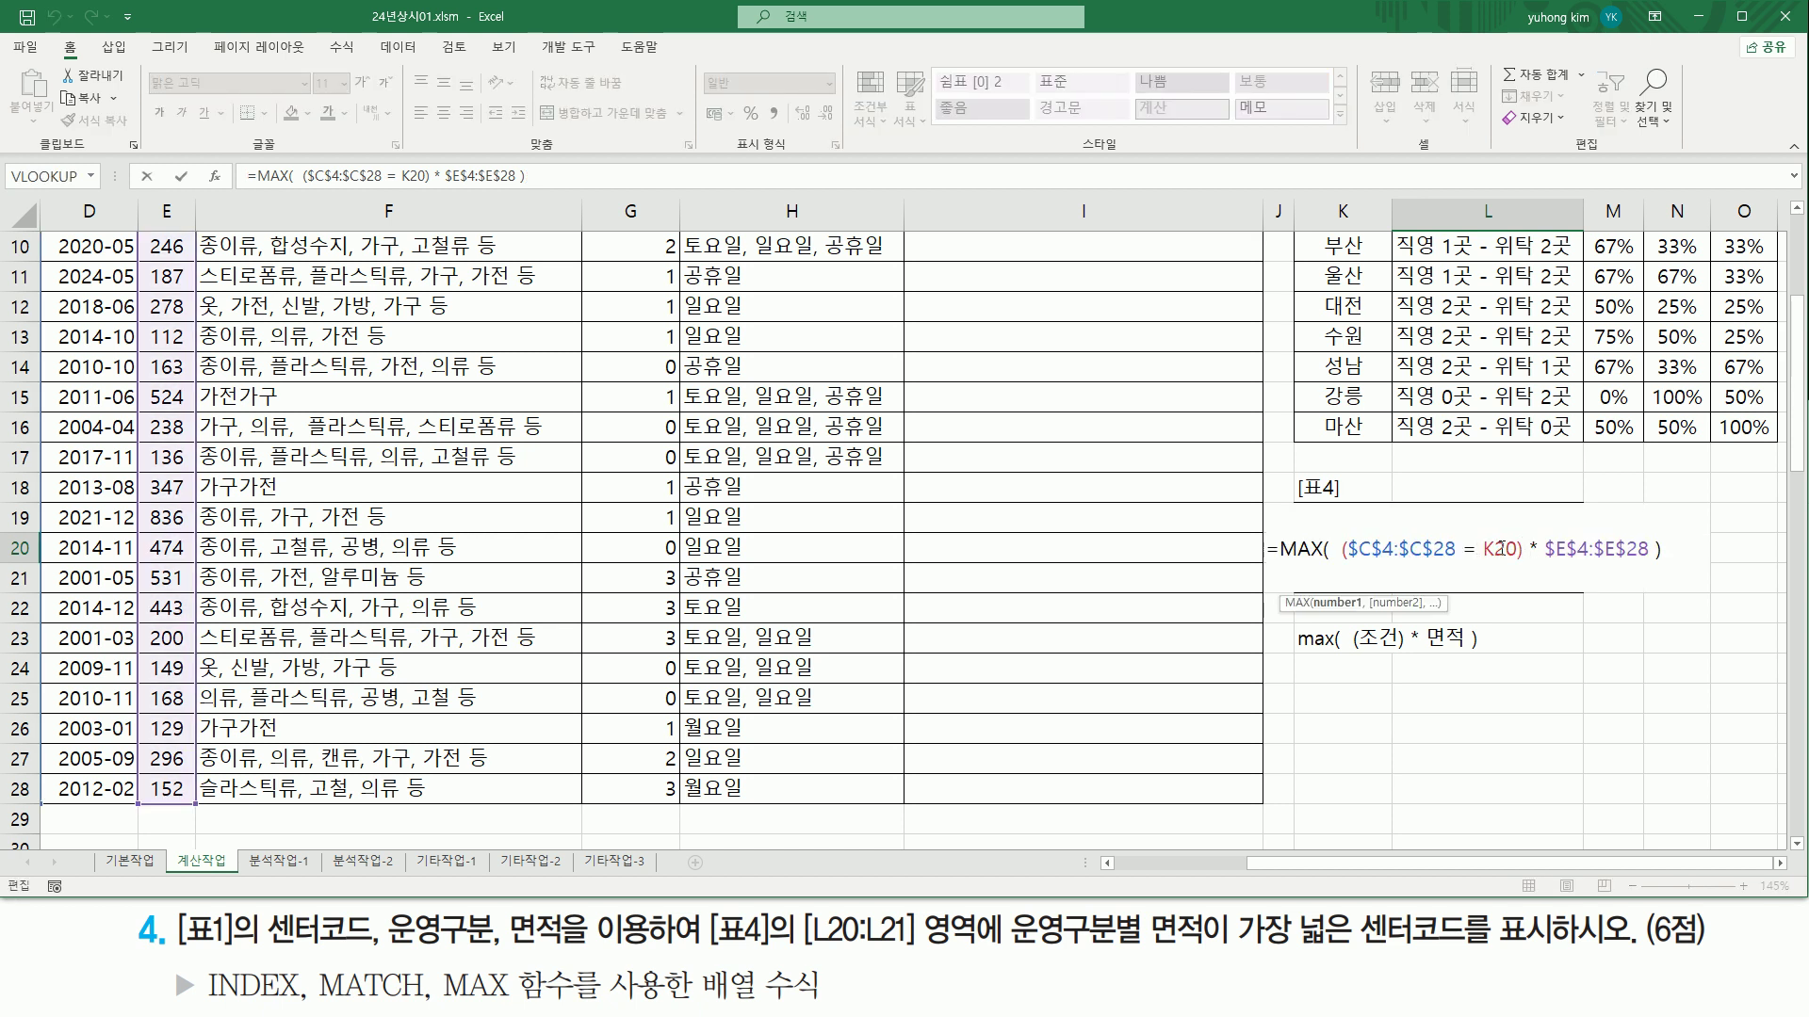
left_click_drag(1486, 549, 1517, 550)
key("ctrl+shift+Return")
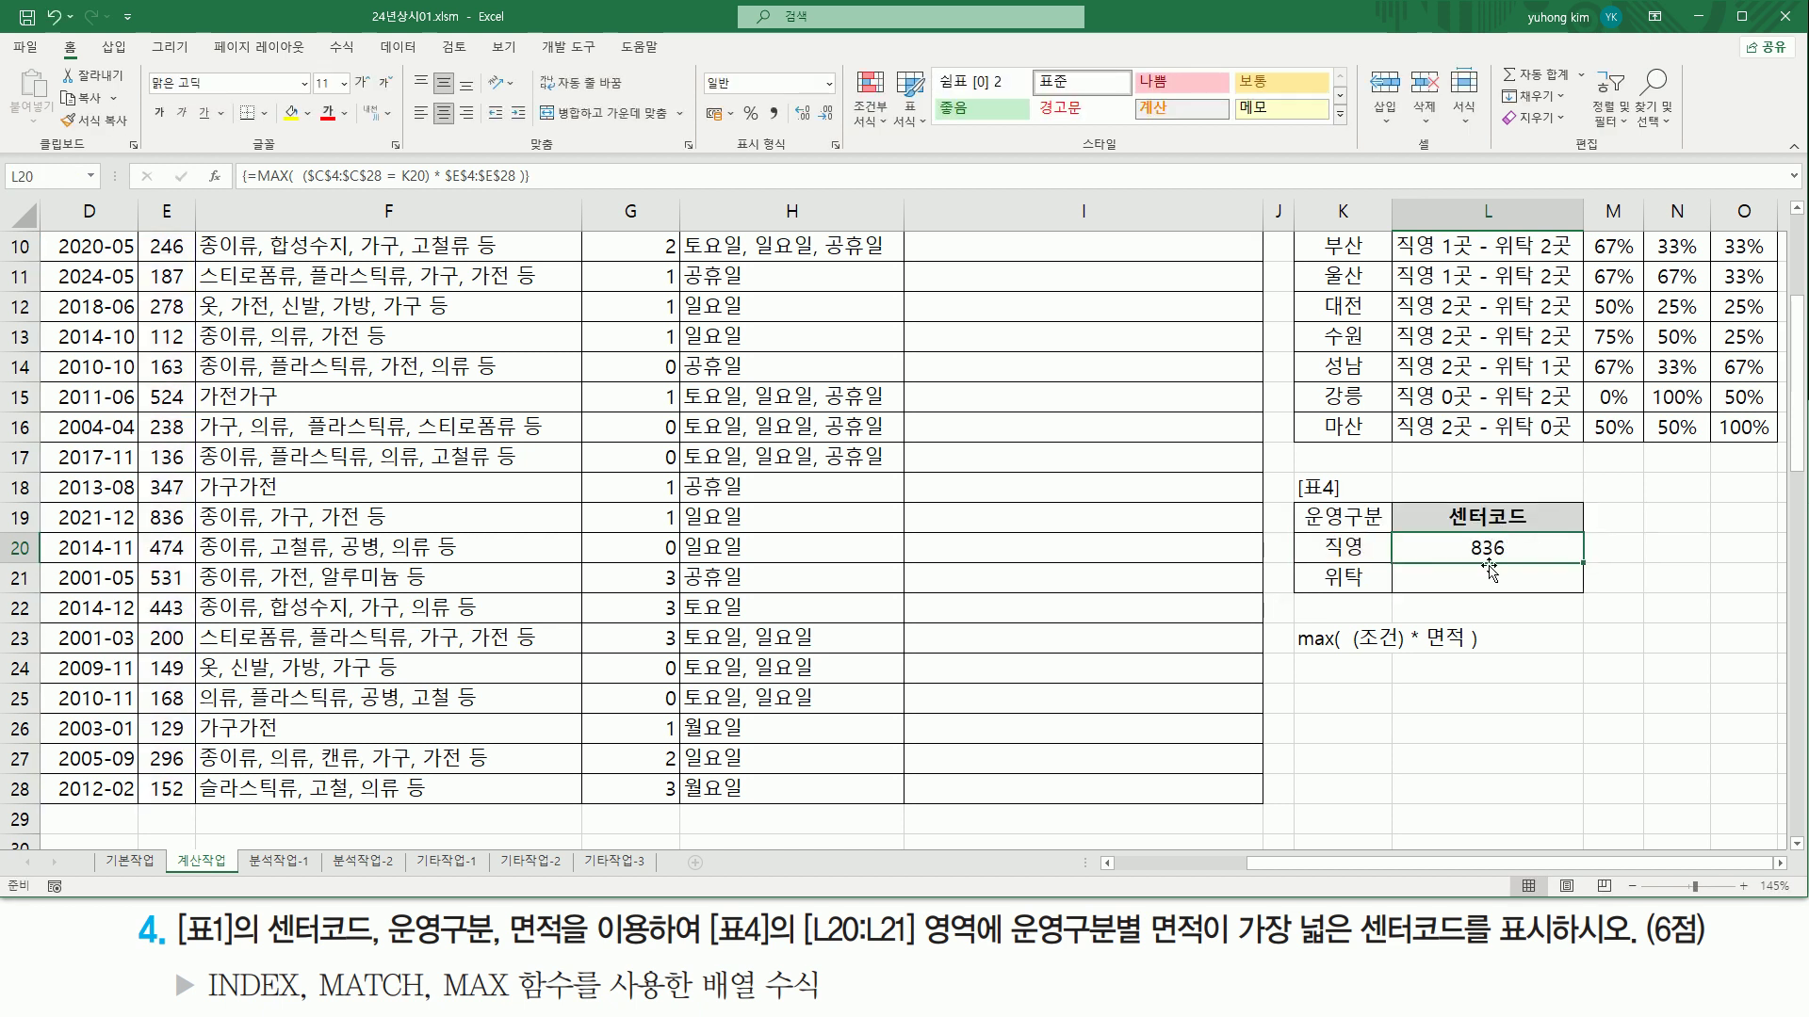
Step: Find the area in row 19 of [표1] that matches L20 and review the center codes in column A
left_click(1211, 864)
left_click_drag(375, 495, 441, 535)
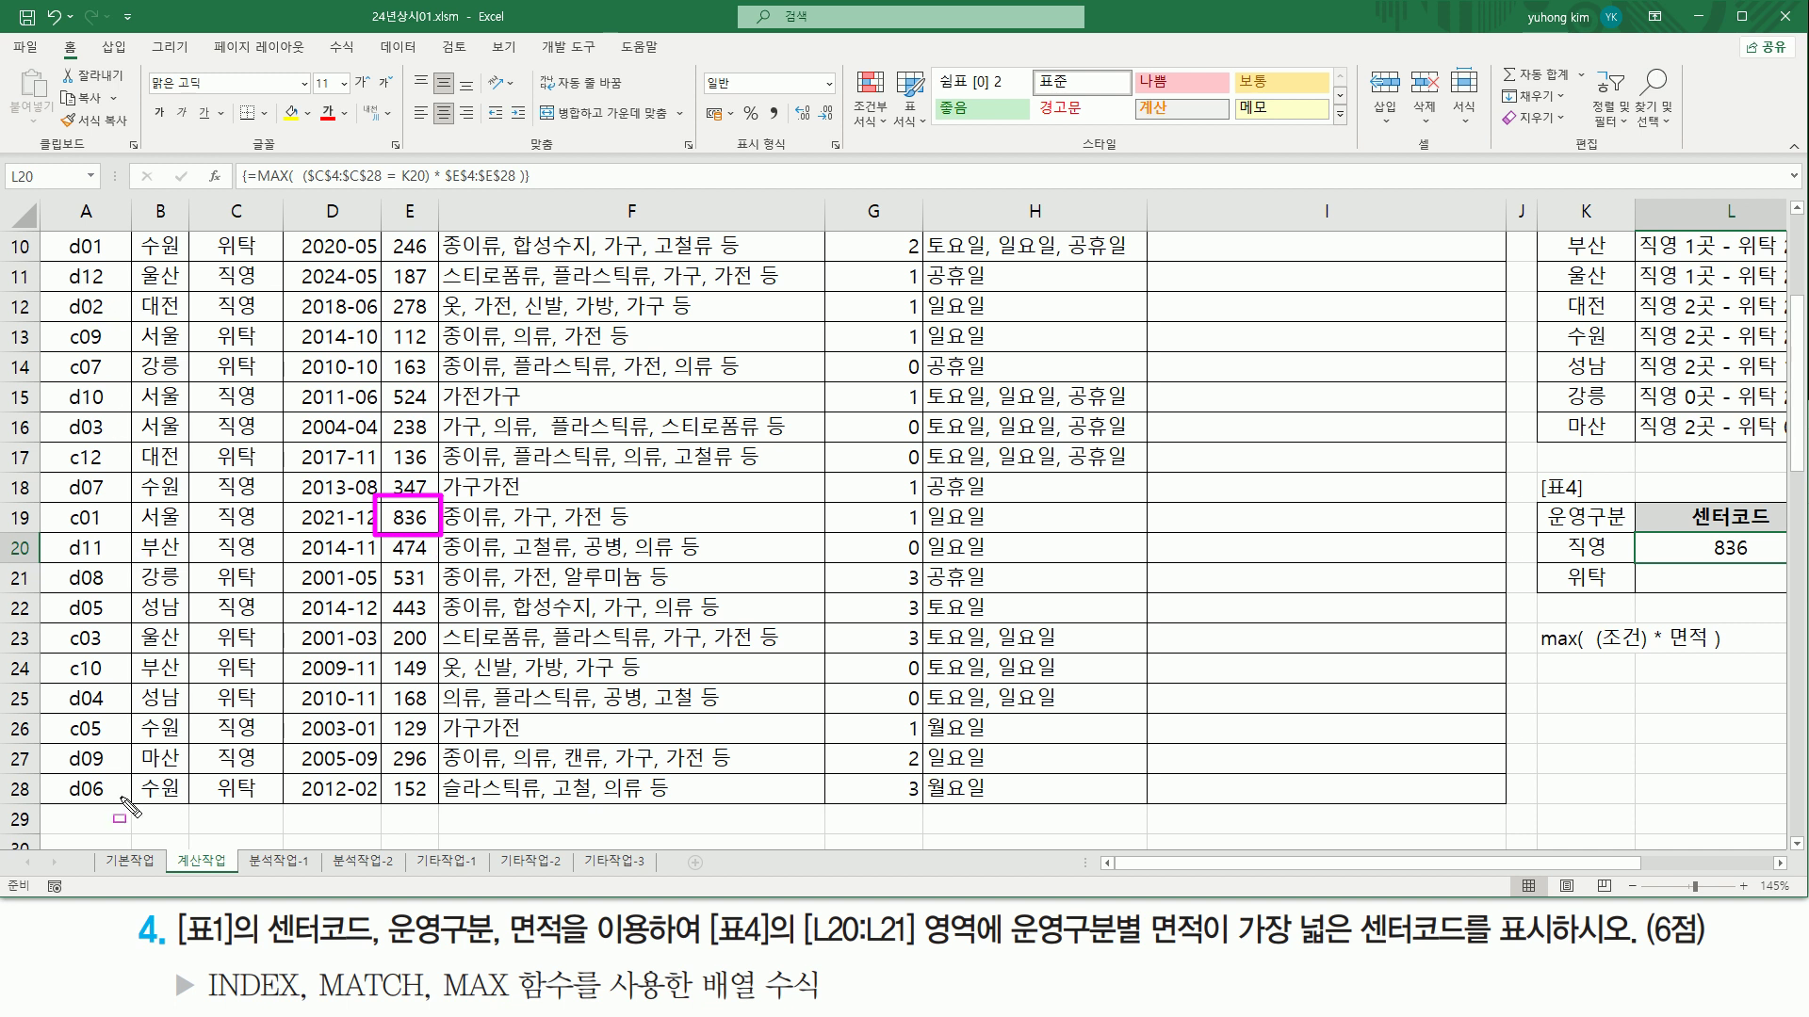
mouse_move(123, 799)
left_mouse_down()
mouse_move(33, 772)
mouse_move(18, 104)
mouse_move(42, 233)
left_mouse_up()
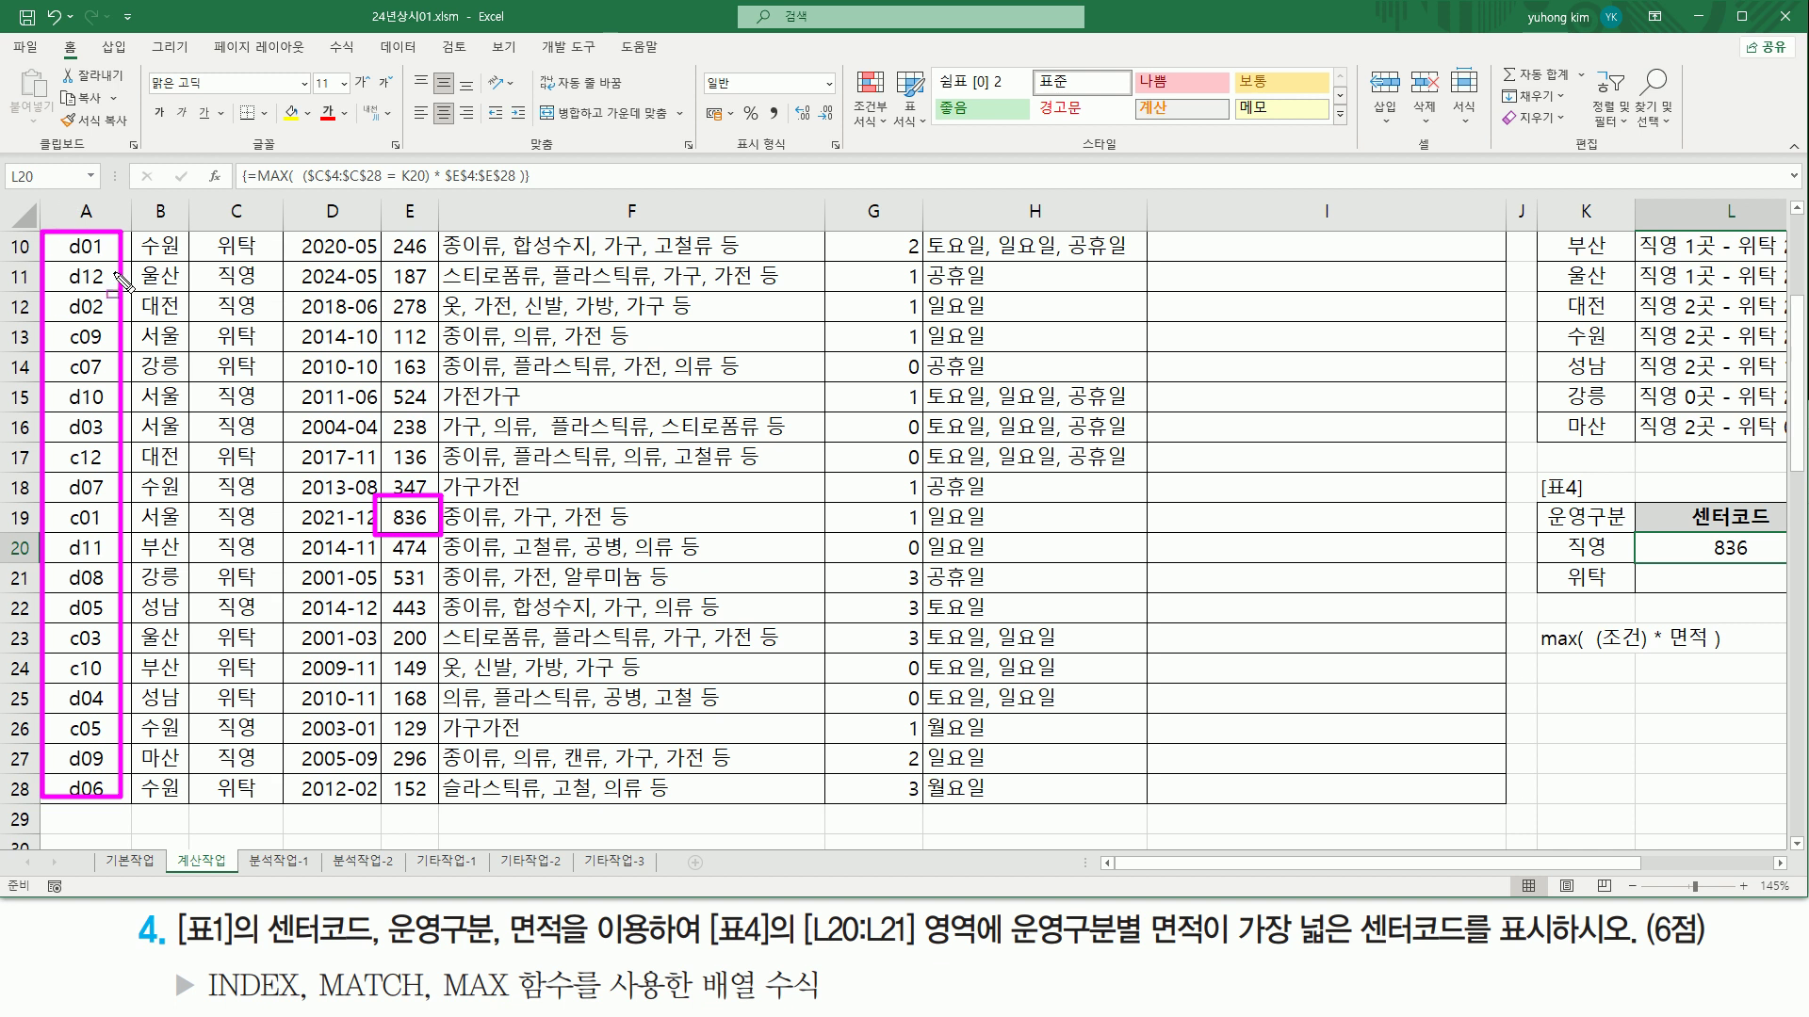
key("Escape")
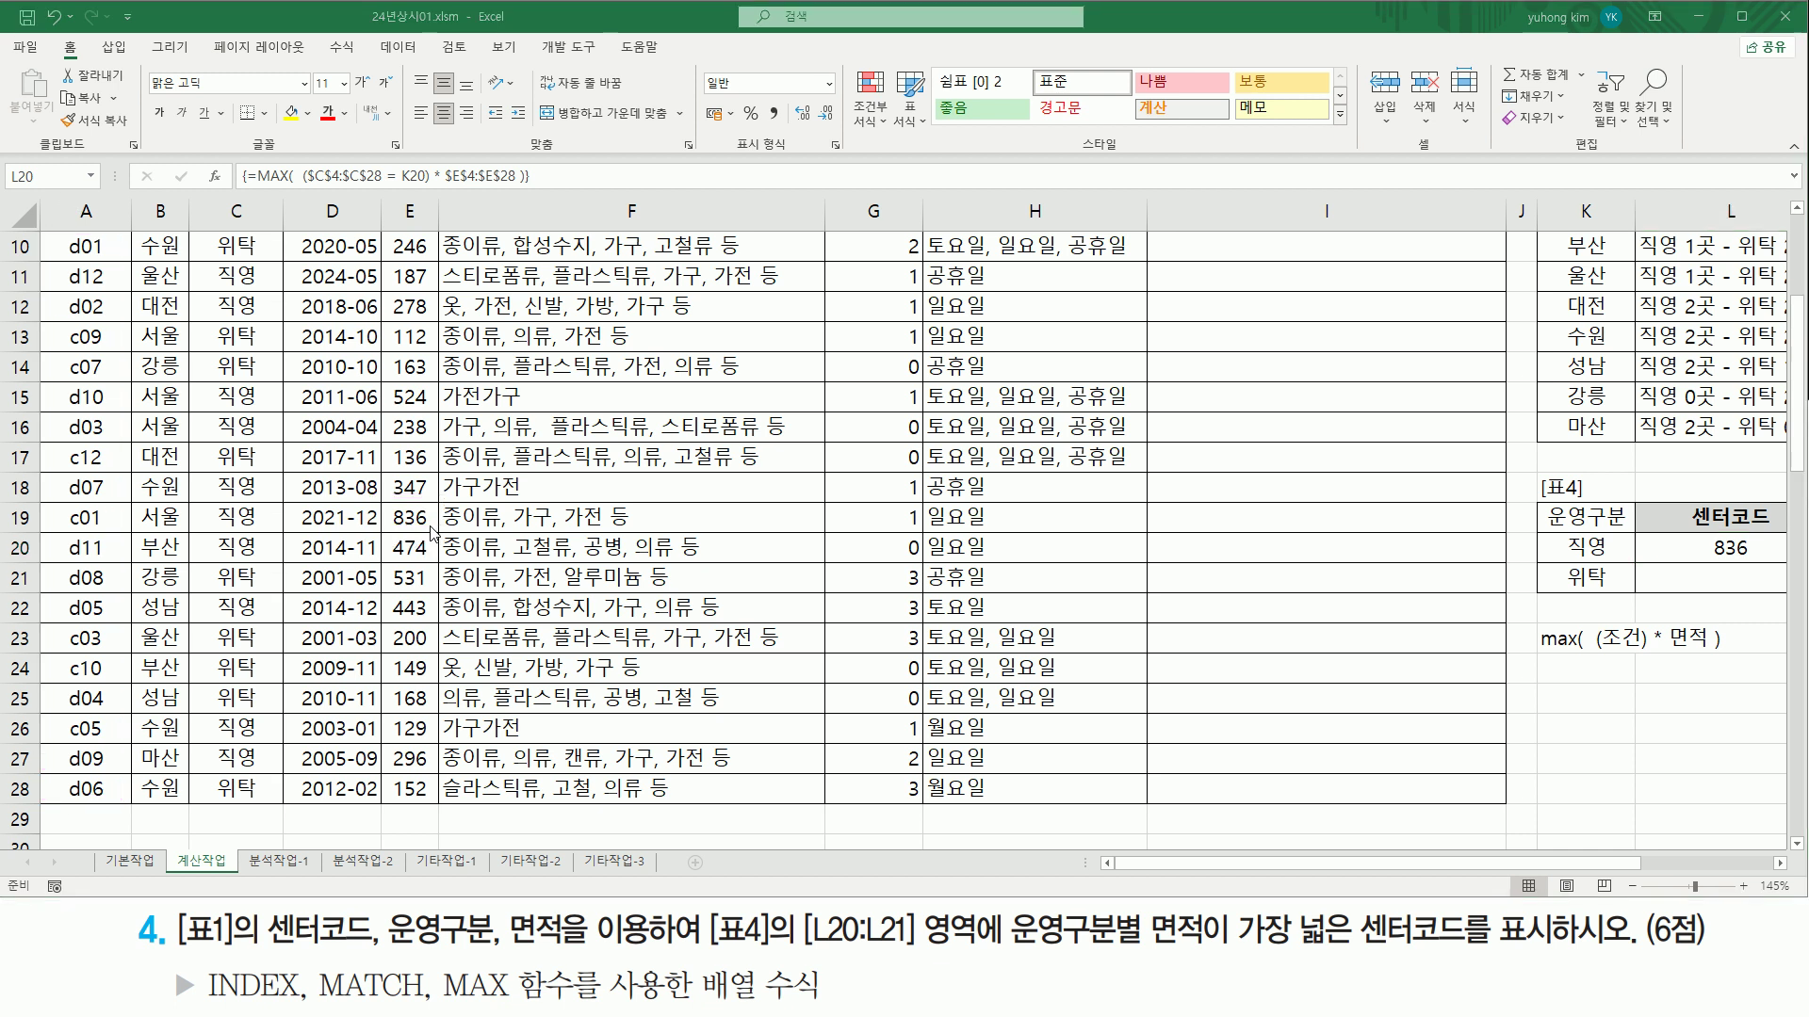
Step: Examine the position of the largest 직영 area within E4:E28 and the center code on the same row in column A
scroll(402, 462, "up", 3)
left_click_drag(404, 342, 406, 791)
left_click_drag(384, 500, 437, 533)
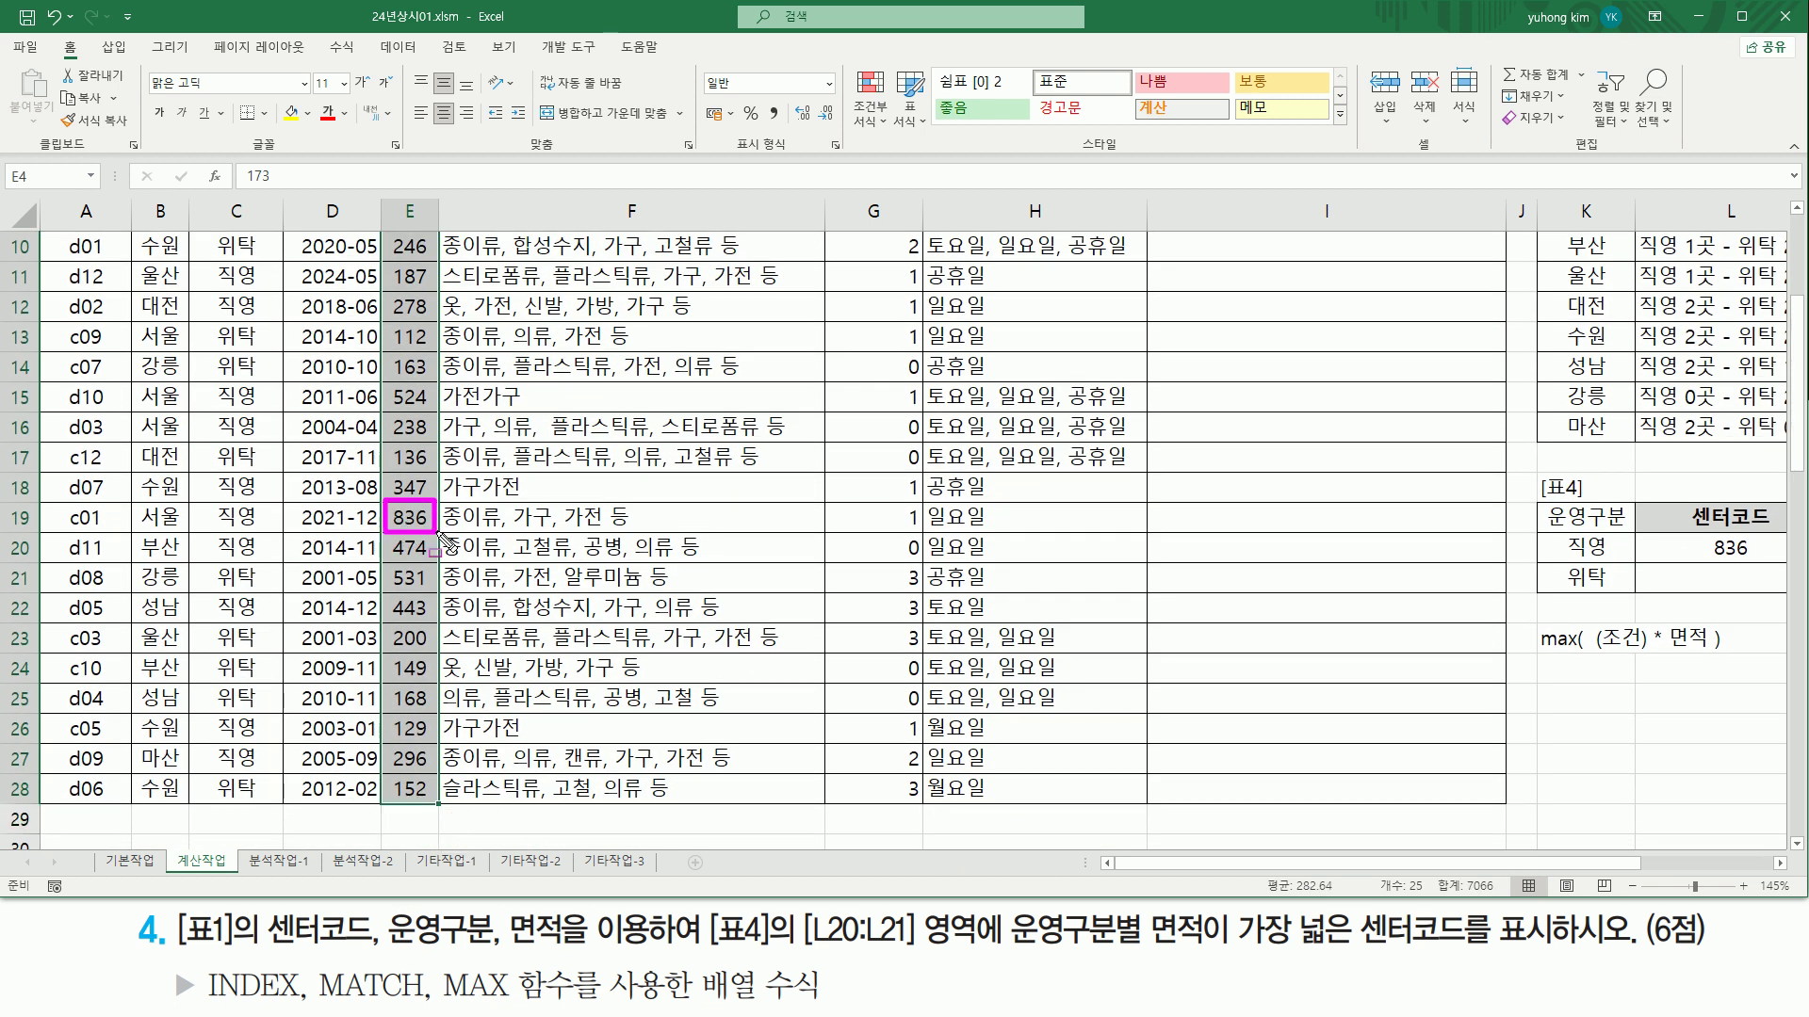
left_click_drag(133, 807, 43, 224)
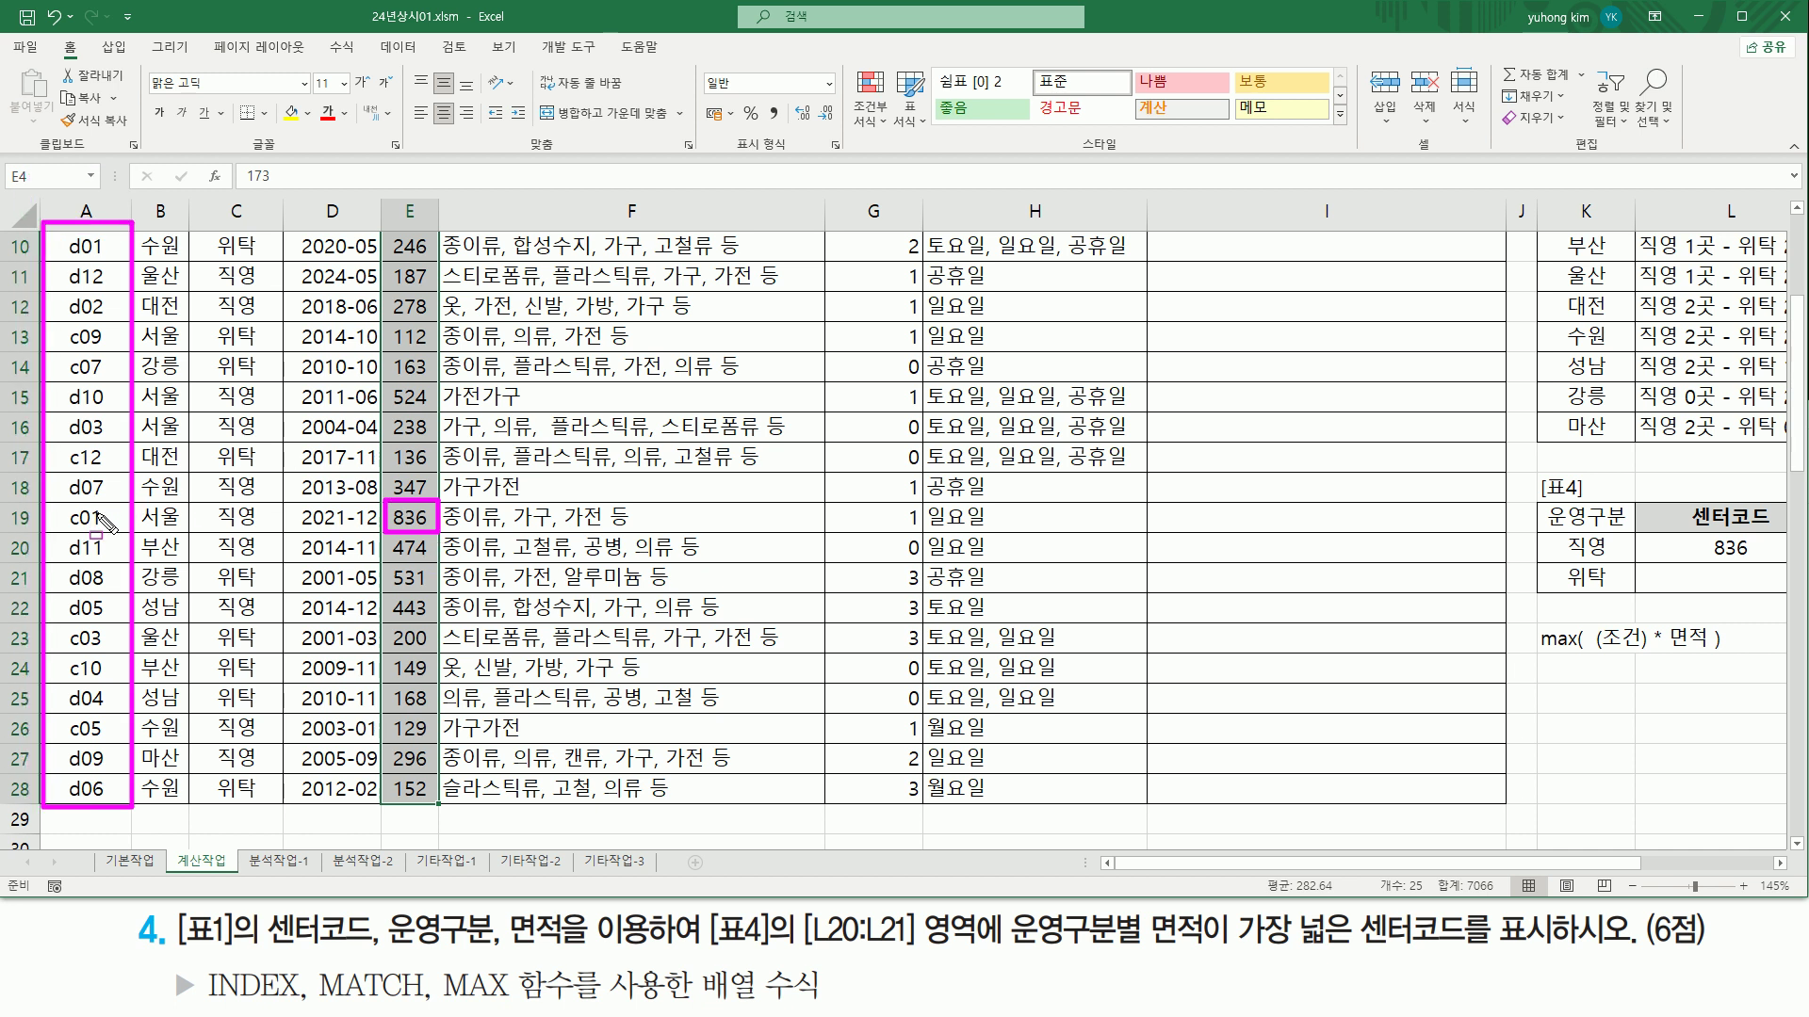
mouse_move(58, 529)
left_mouse_down()
mouse_move(103, 528)
mouse_move(110, 505)
left_mouse_up()
key("Escape")
key("ctrl+2")
left_click_drag(381, 505, 434, 531)
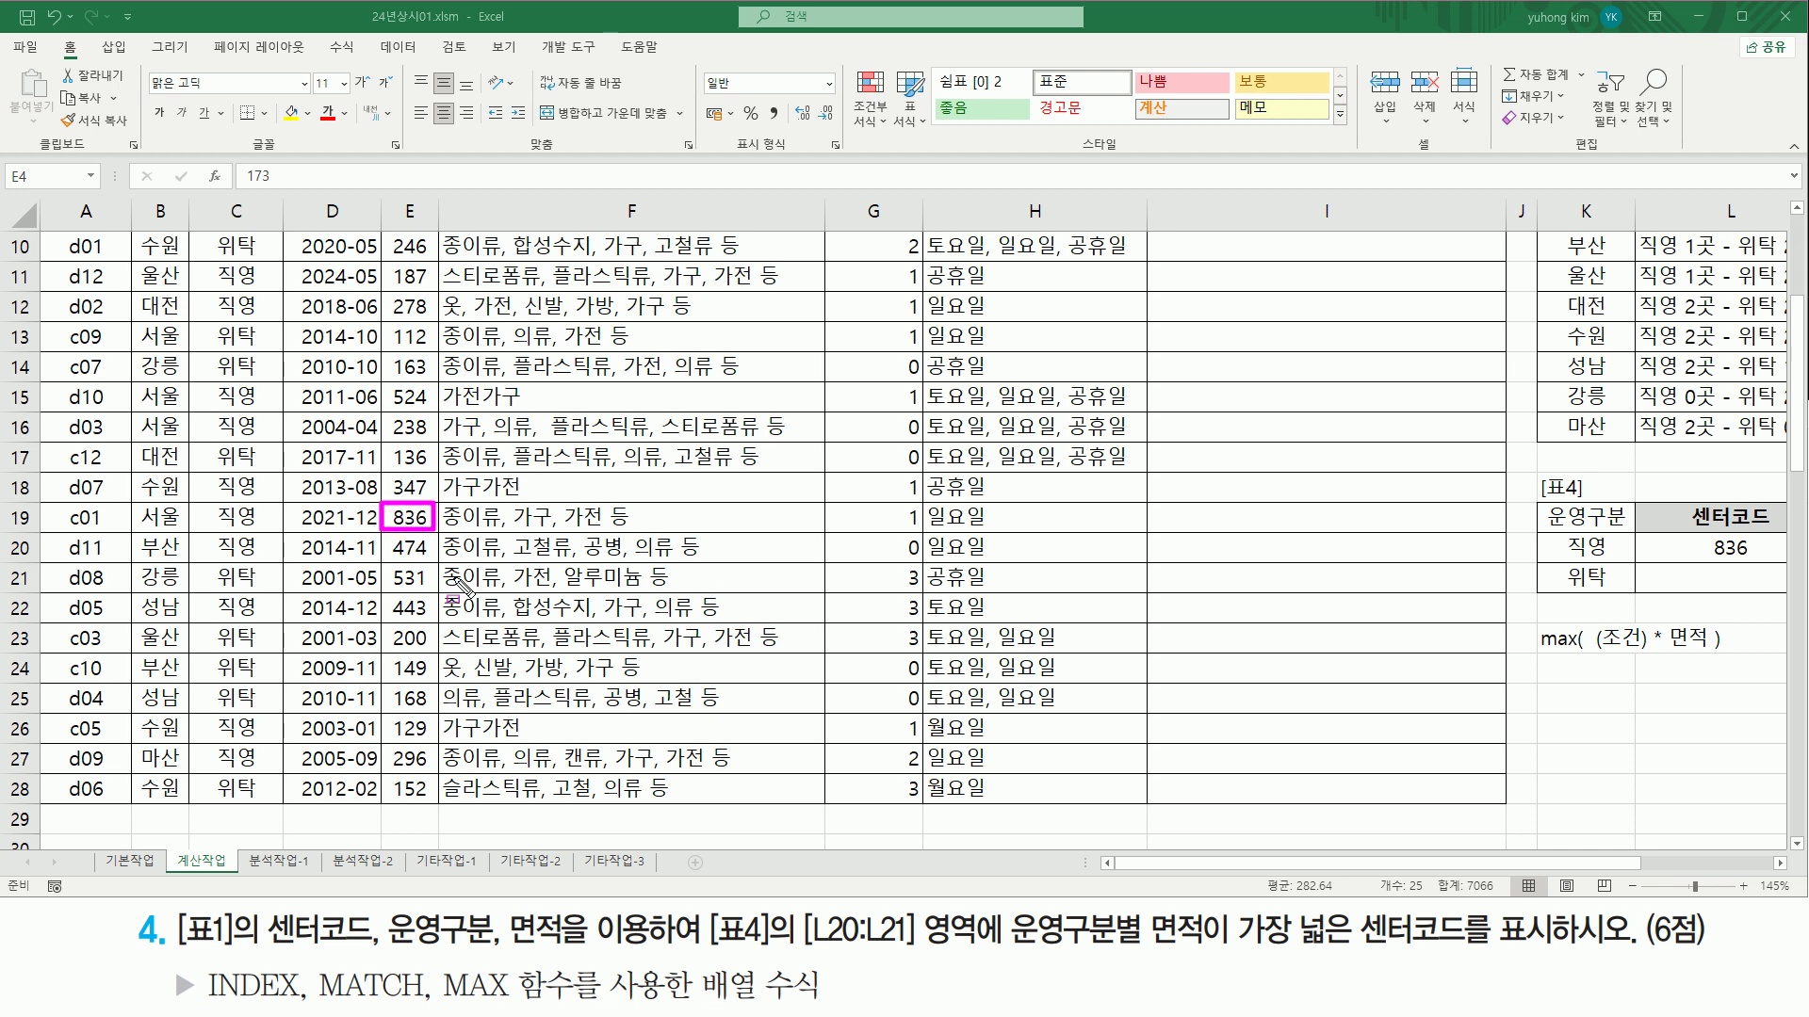
left_click_drag(312, 957, 436, 1009)
key("Escape")
Step: Enter the note "match( 찾을값, 범위, 옵션 )" in K25 and review its three arguments
left_click_drag(1612, 869, 1779, 867)
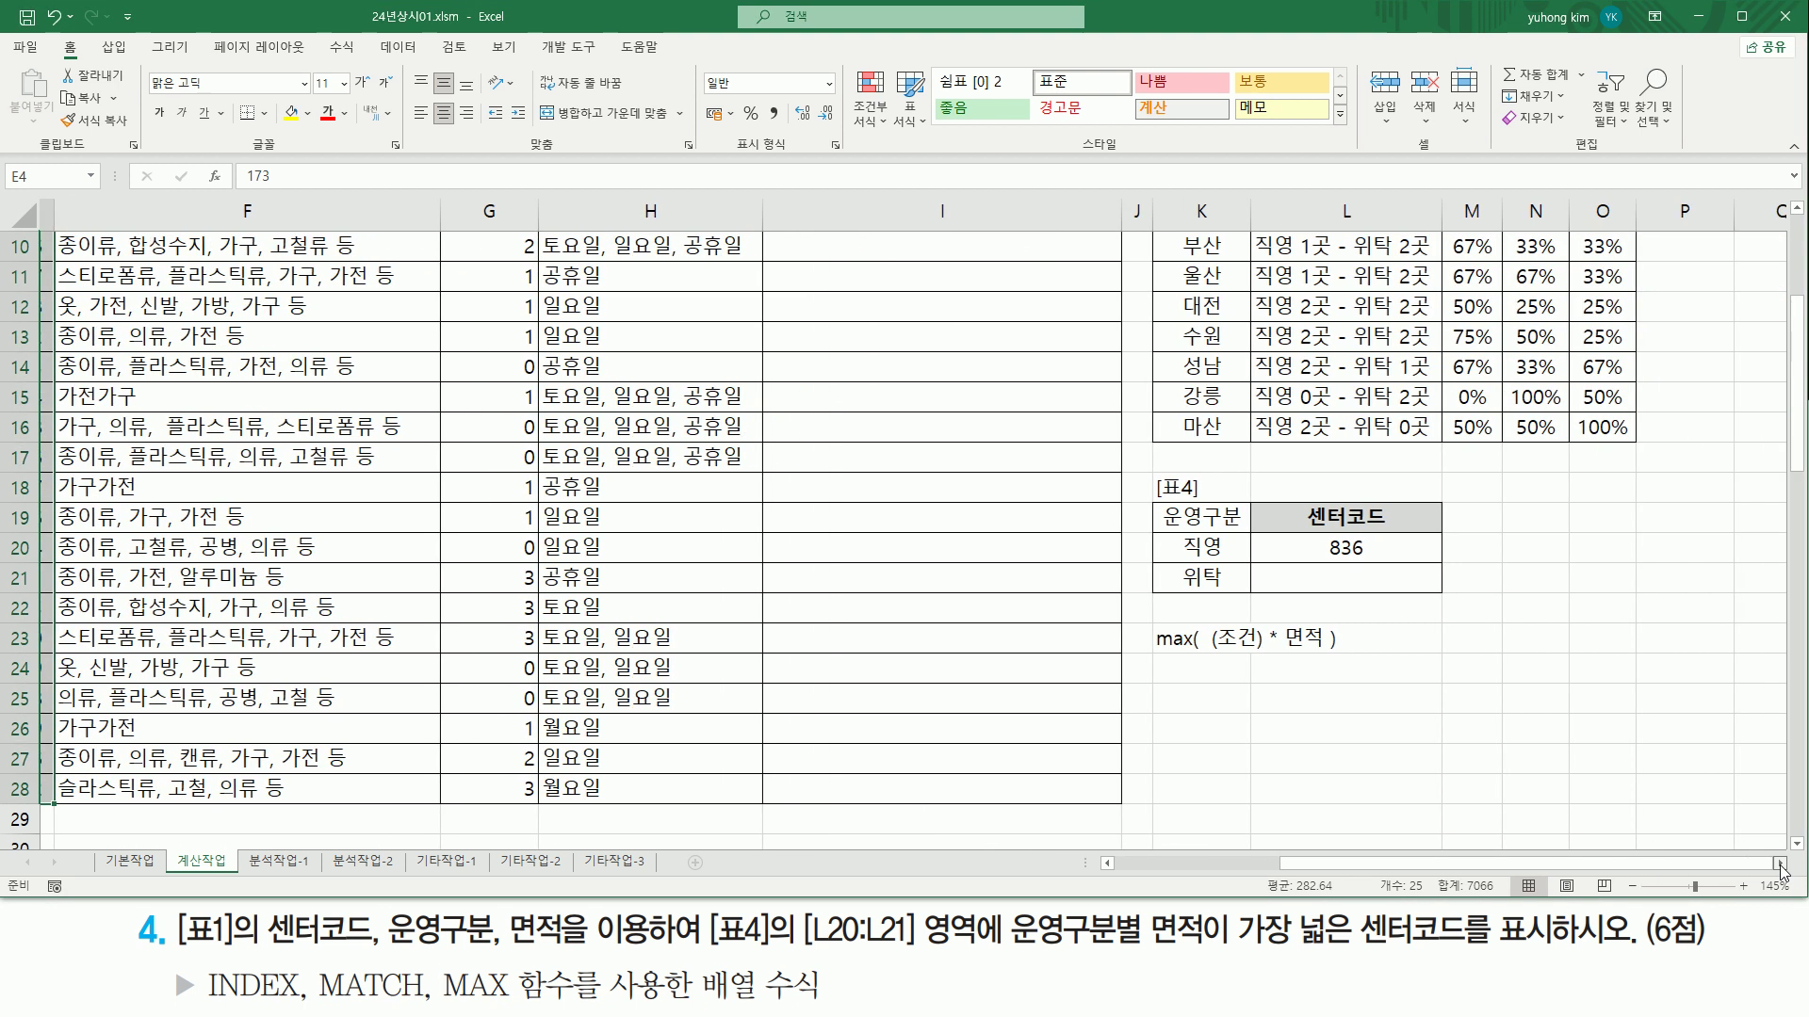
left_click(671, 702)
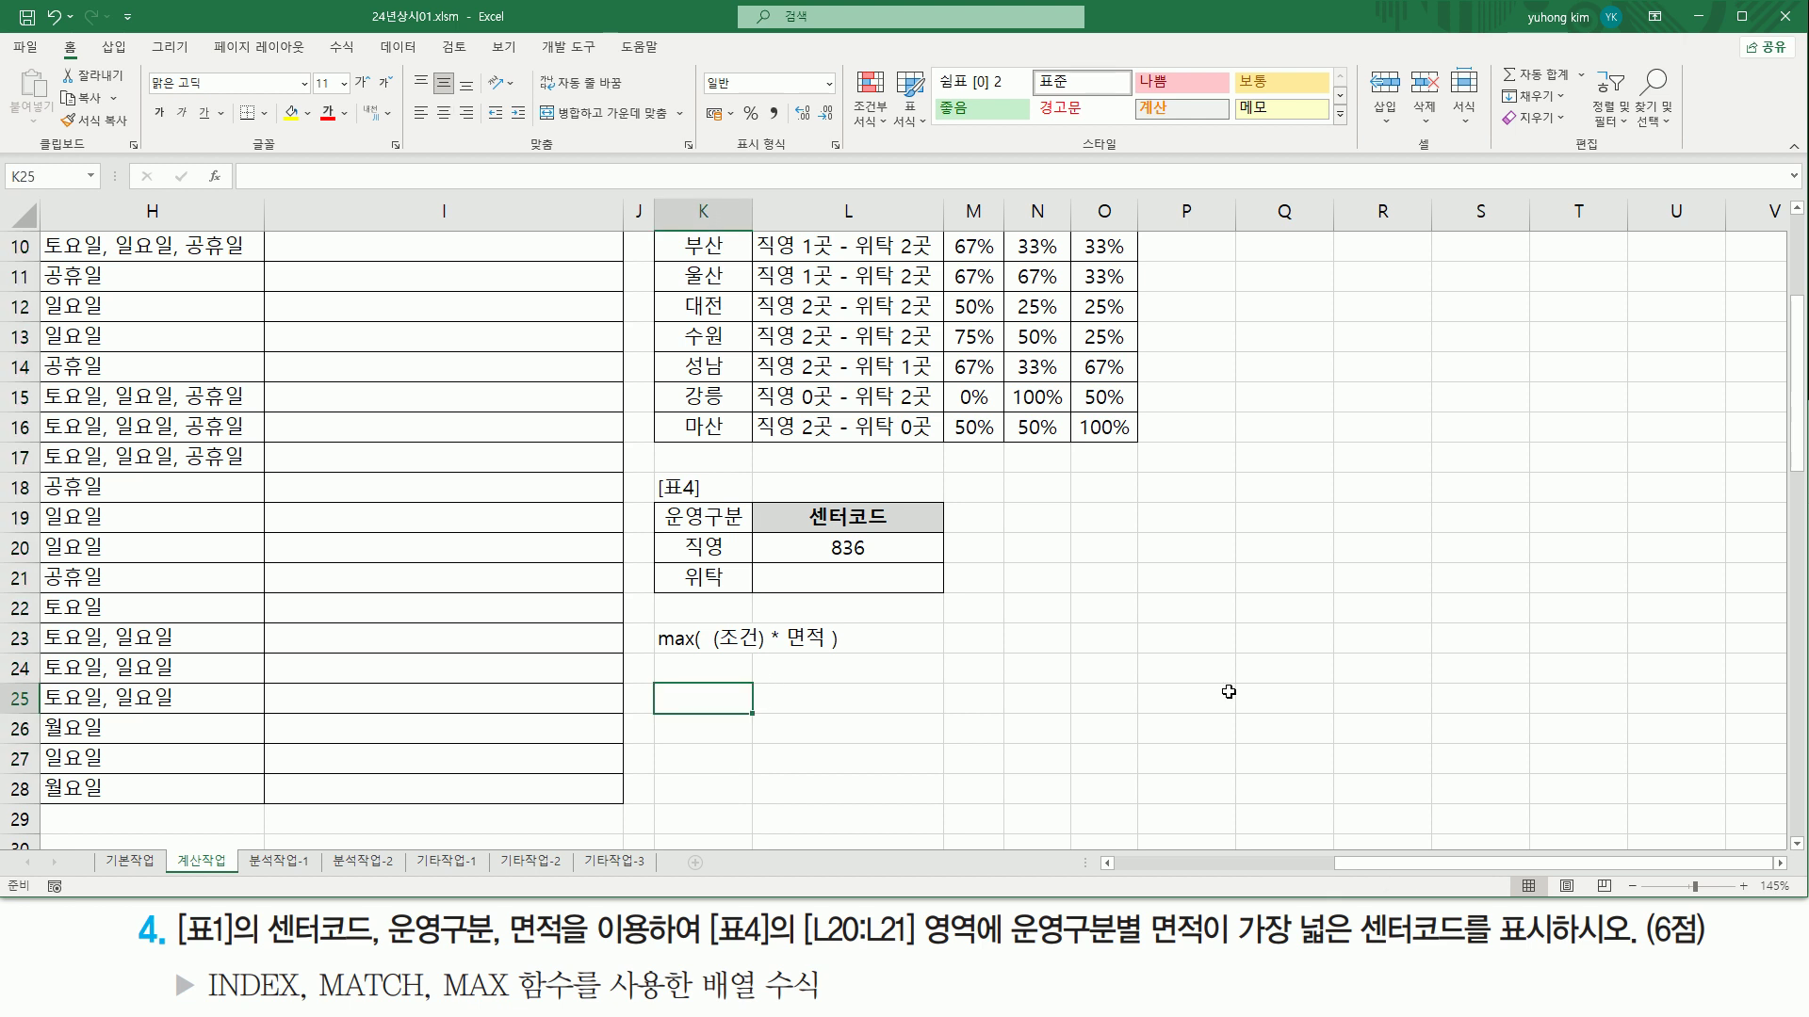
type("match")
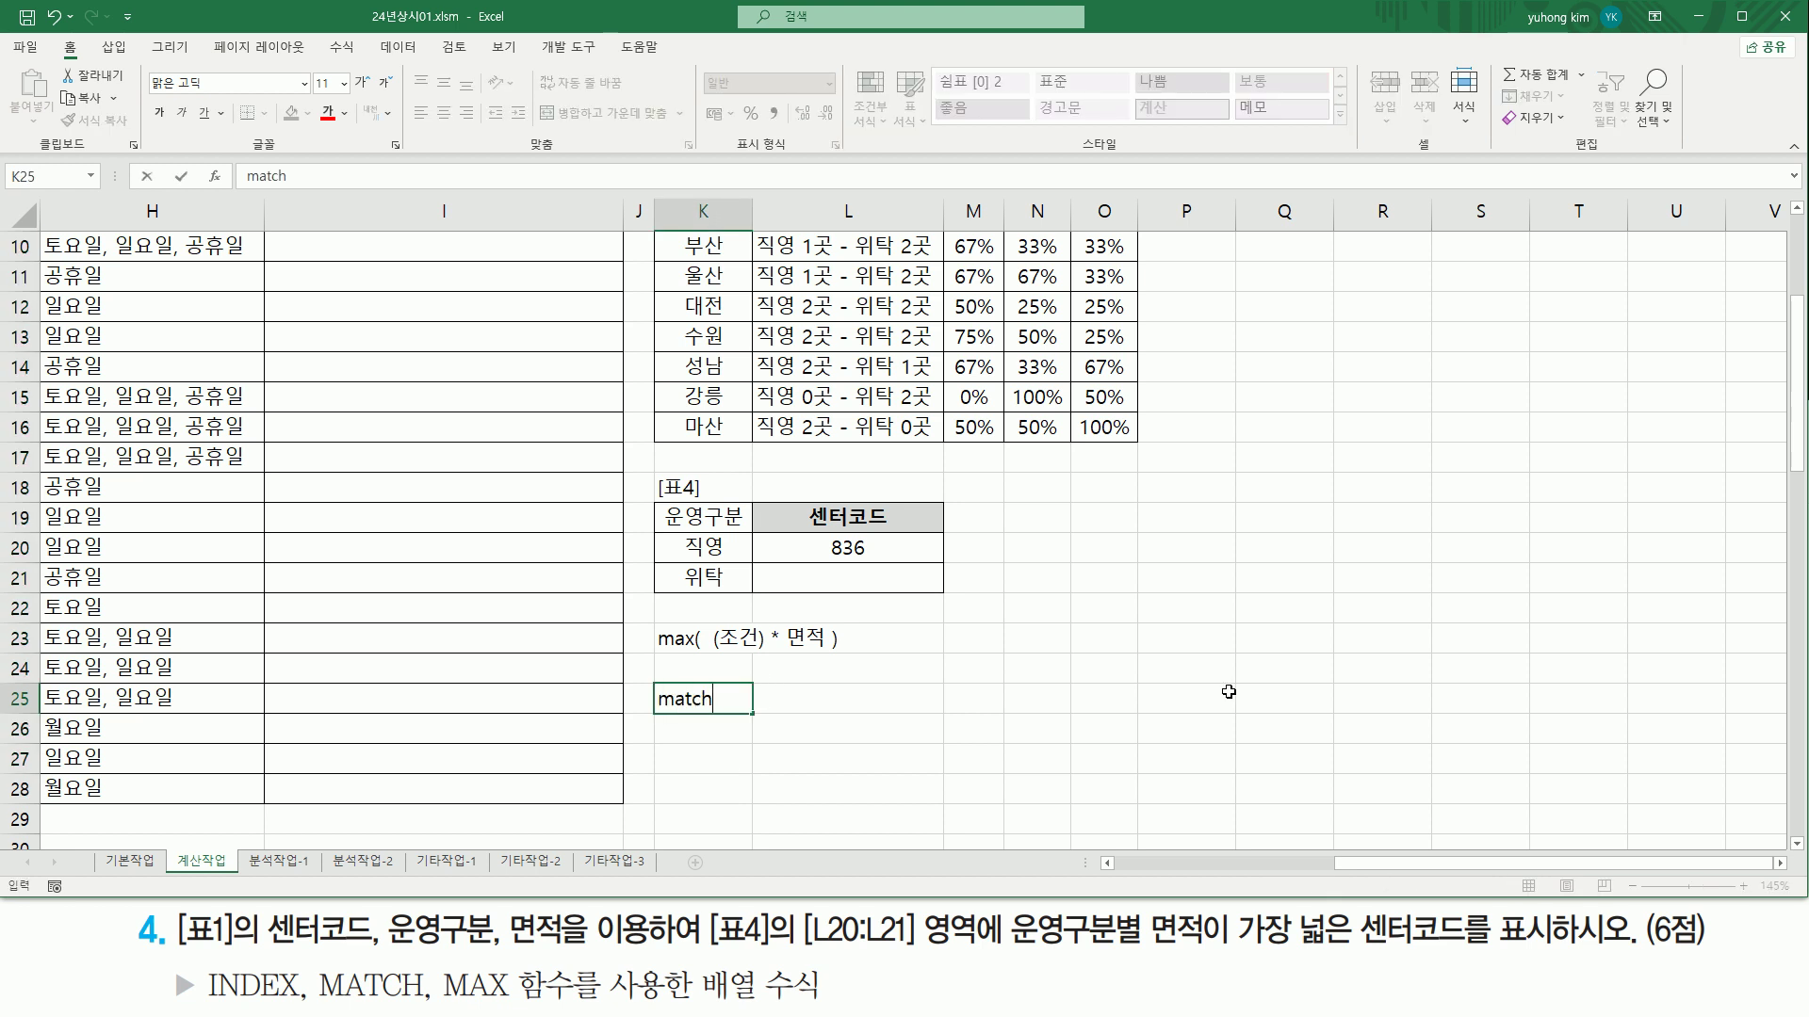
type("( 찾읆밧")
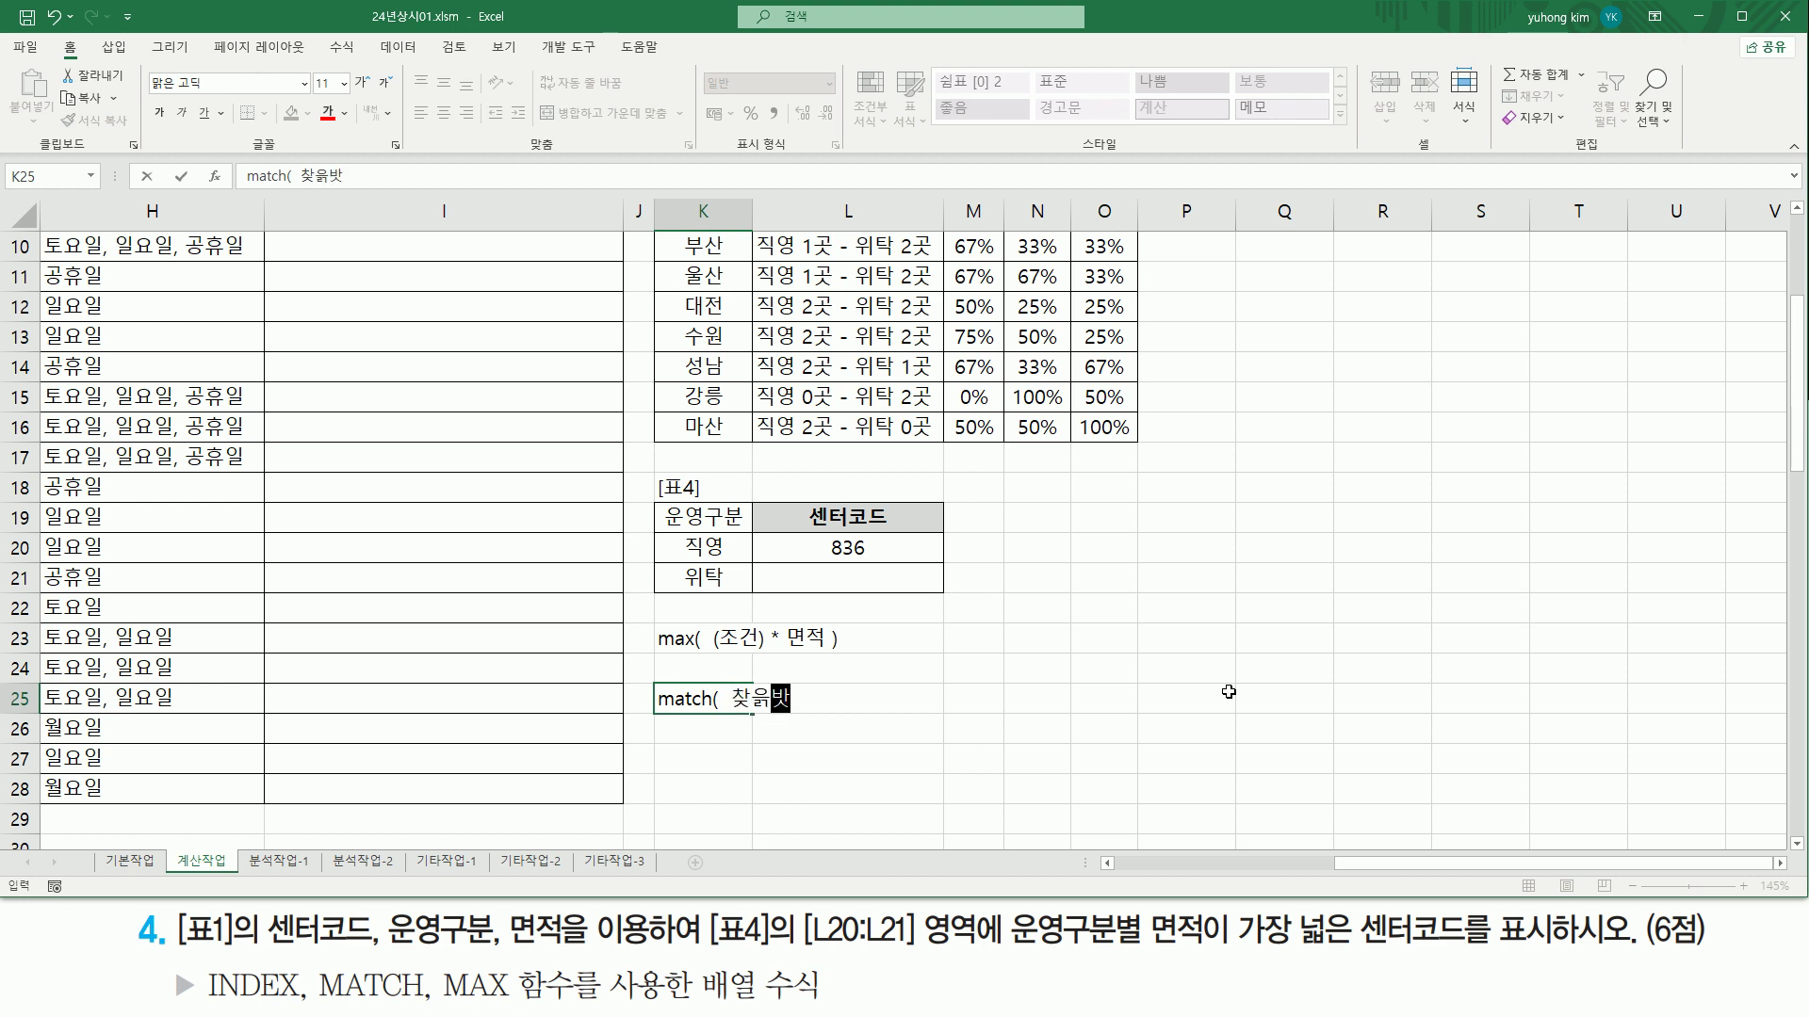
key("BackSpace")
key("BackSpace")
type("을값, 범위, 옵셔")
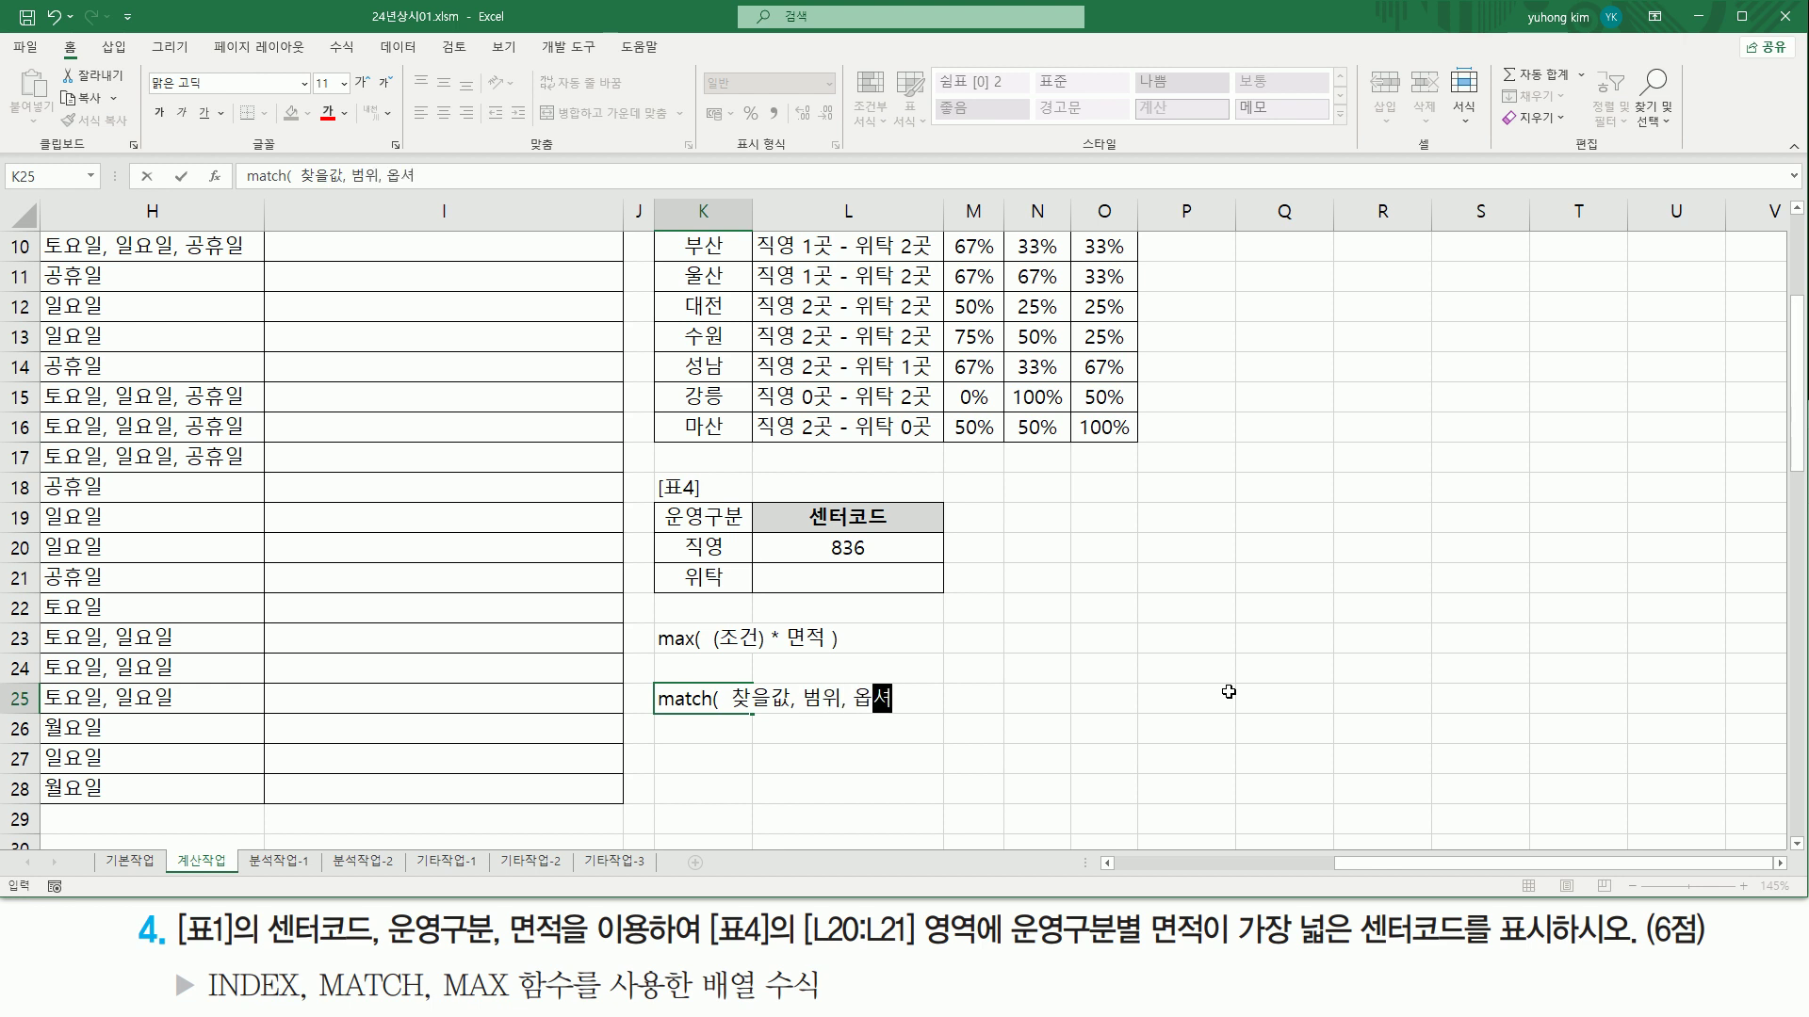
type(" )")
key("Return")
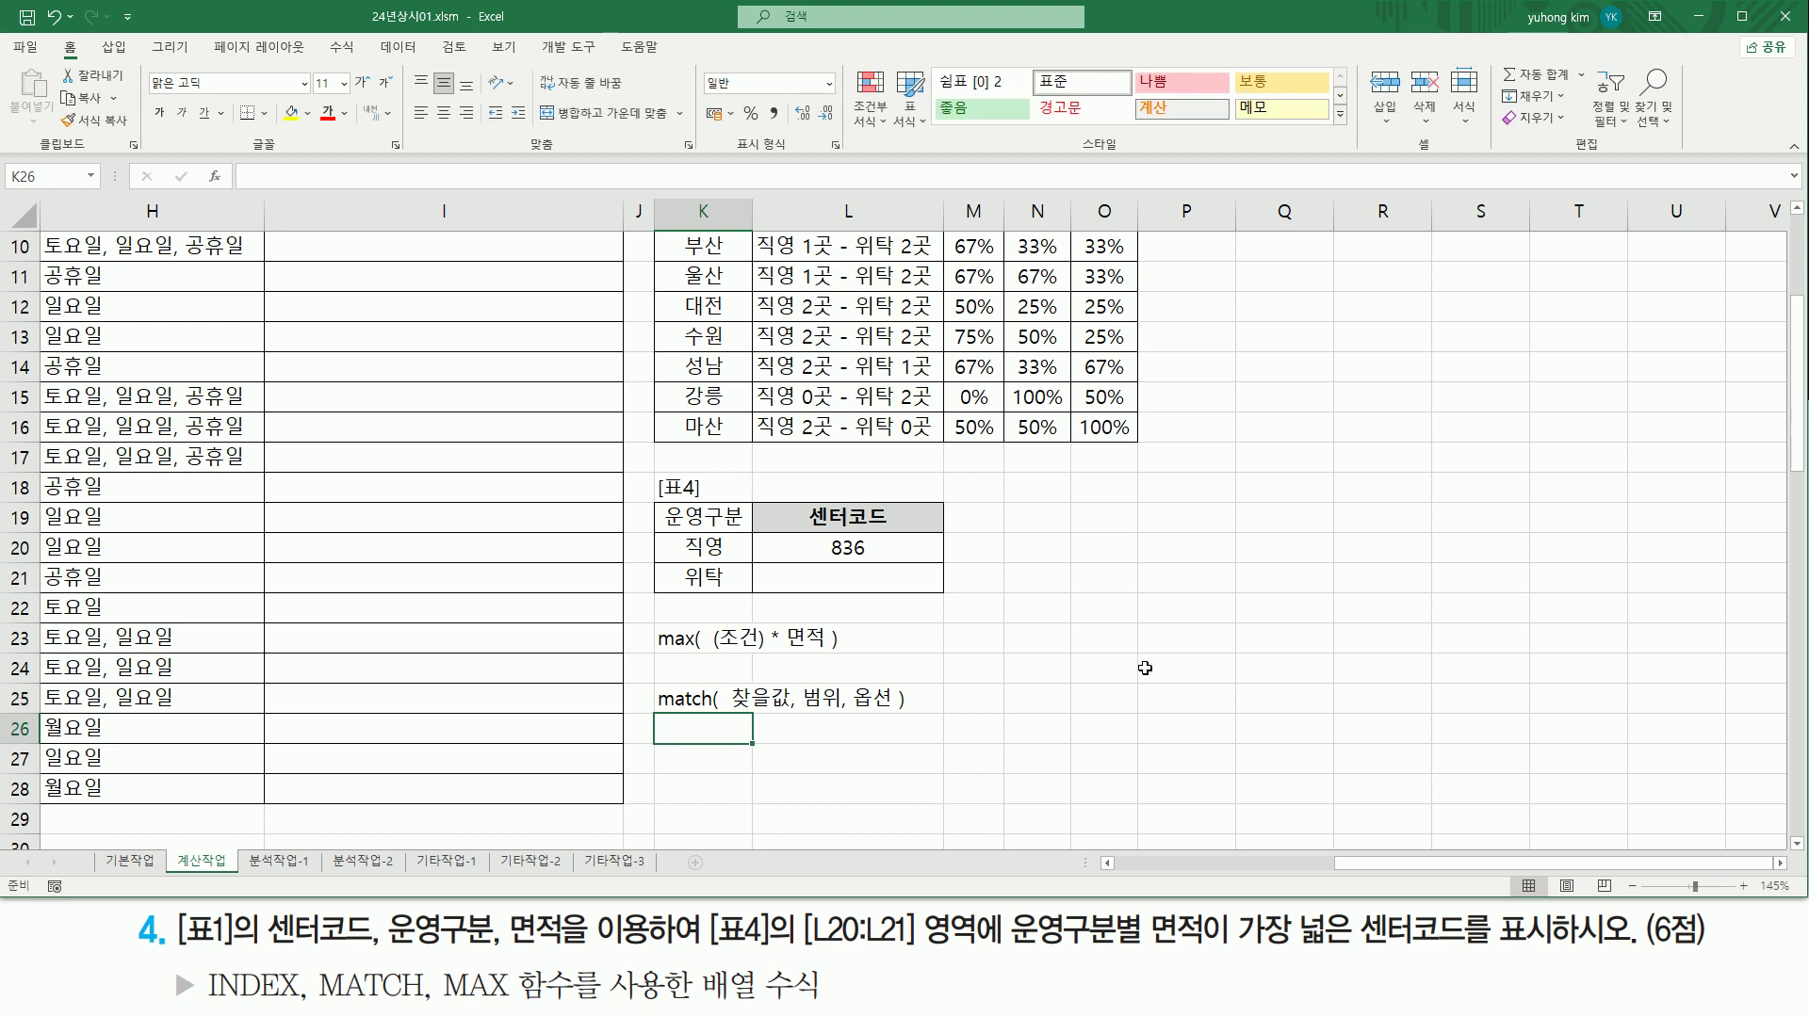
mouse_move(798, 681)
left_mouse_down()
mouse_move(835, 712)
mouse_move(782, 712)
left_mouse_up()
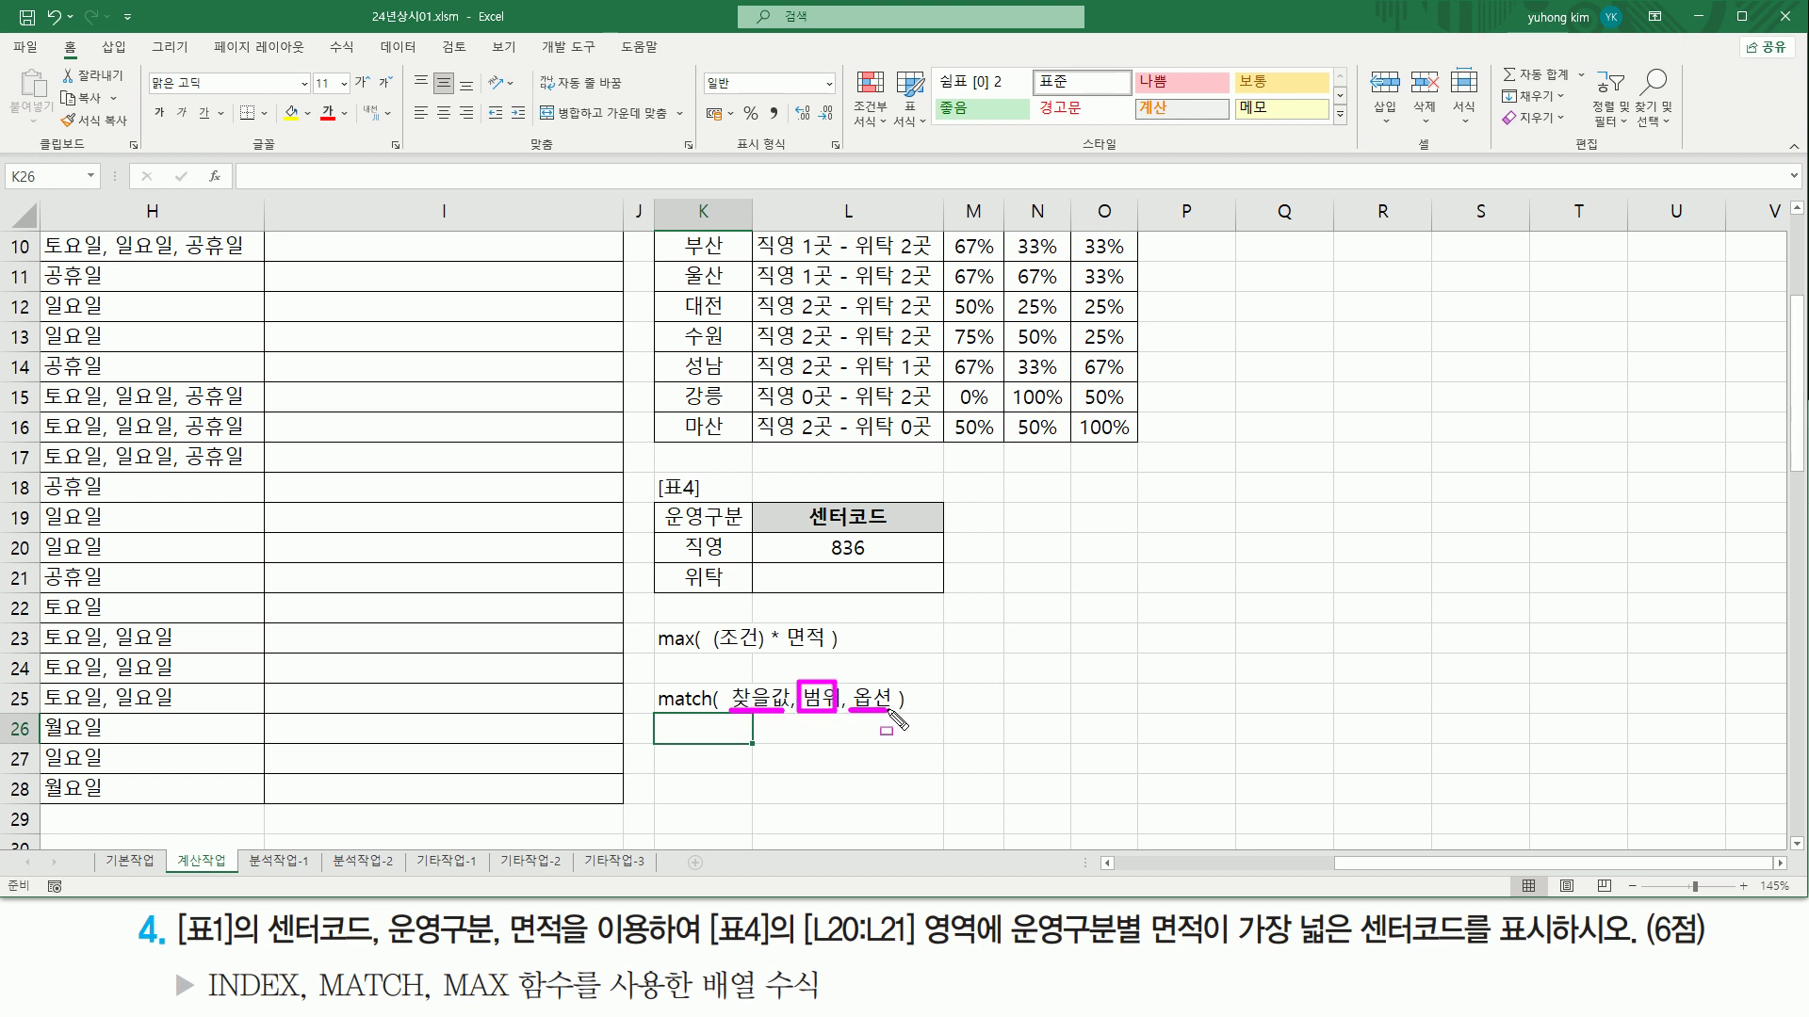
key("Escape")
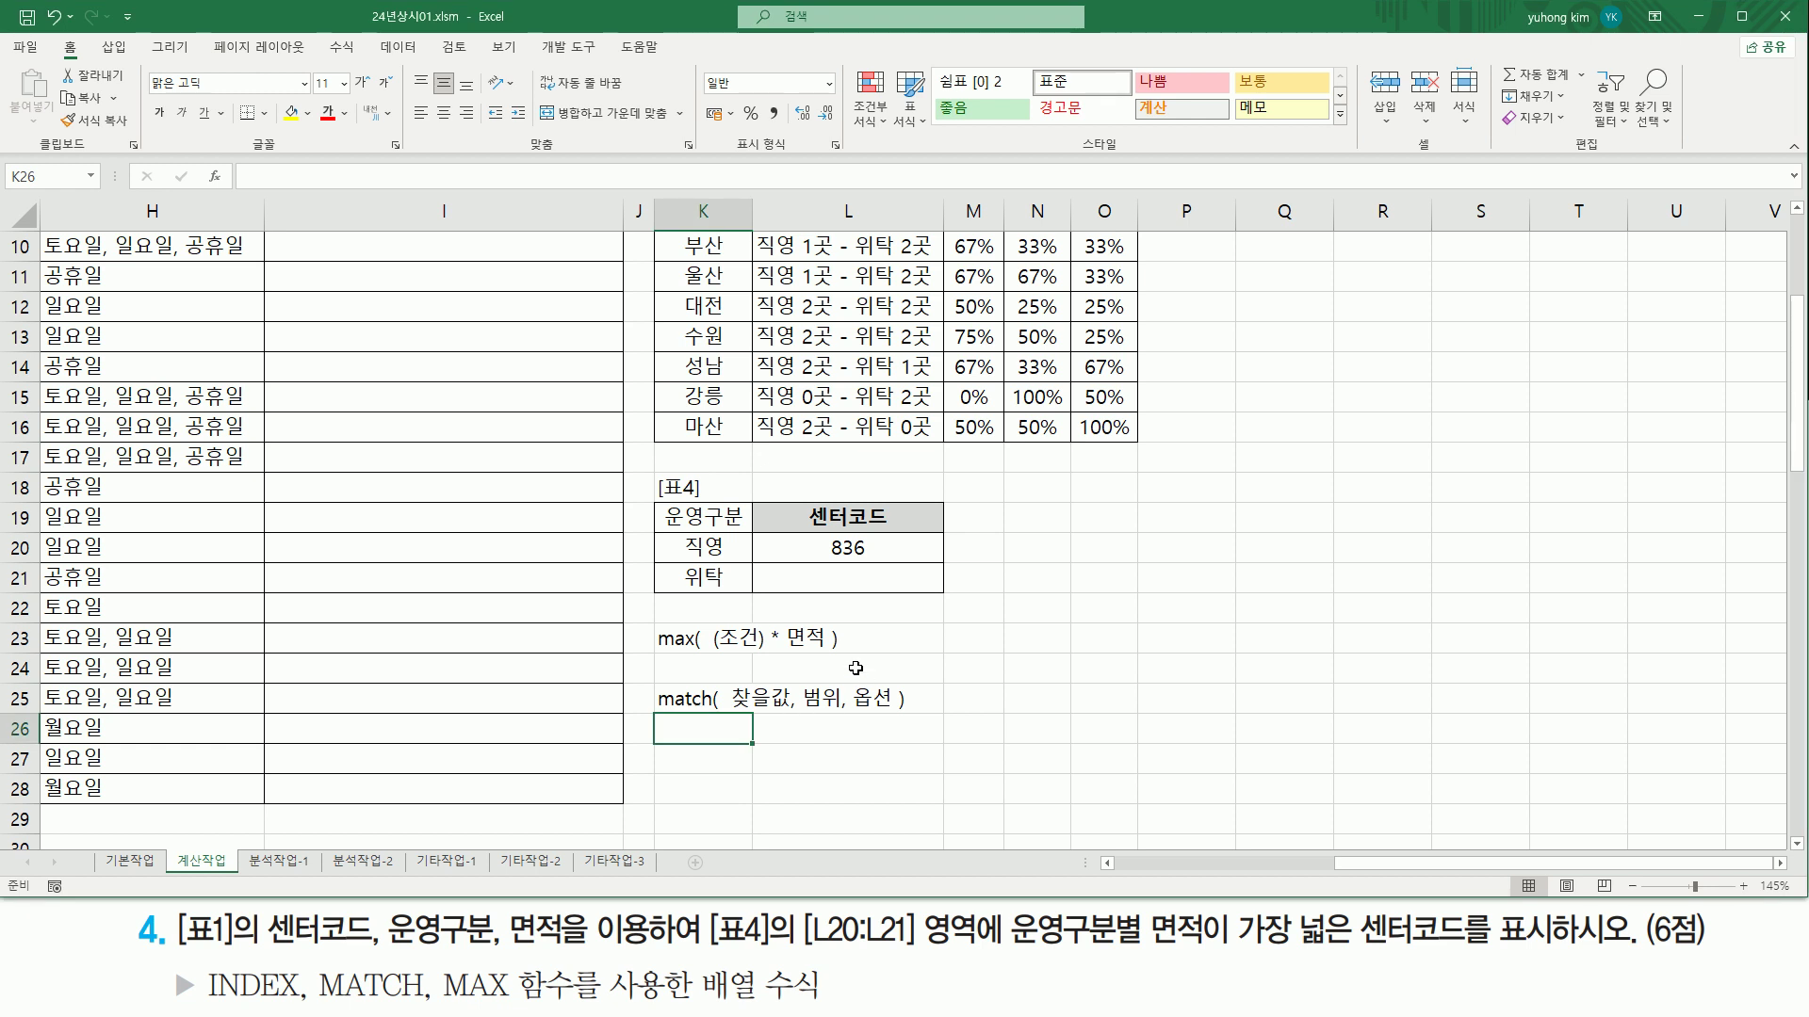
Step: List the MATCH option values -1, 0 and 1 in K26:K28 below the note
type("1")
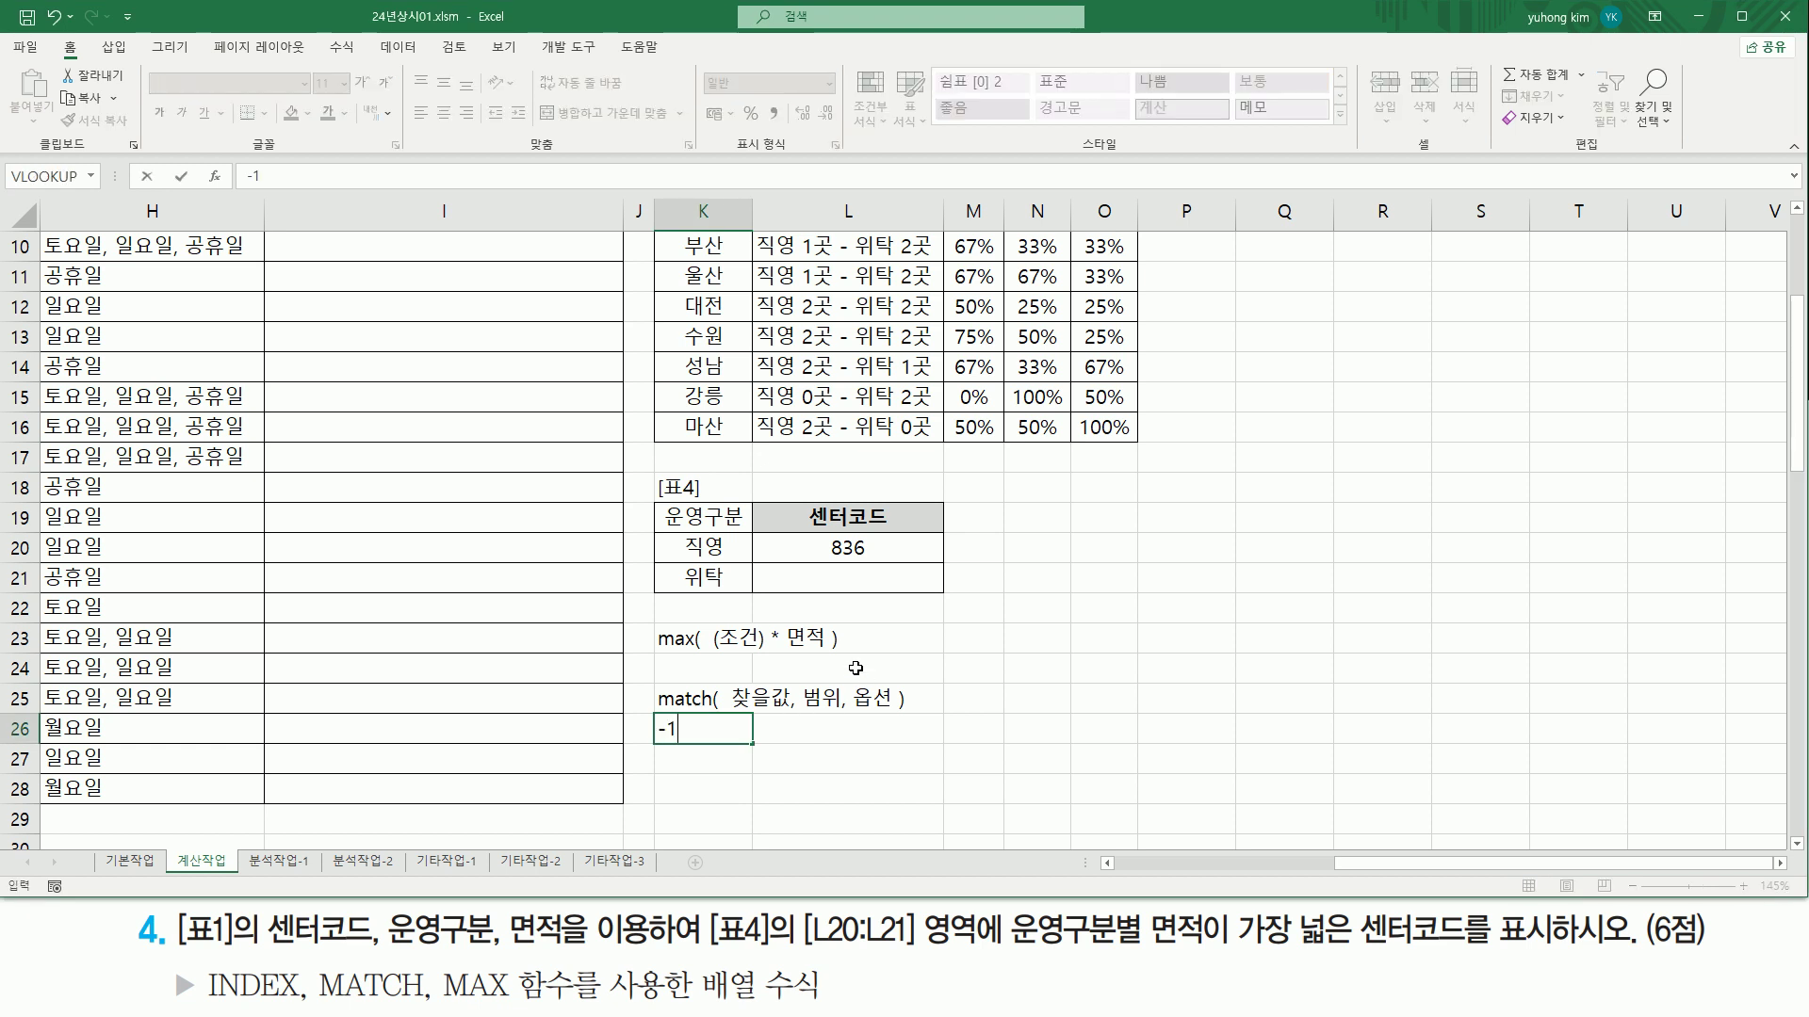
key("Return")
type("0")
key("Return")
type("1")
key("Return")
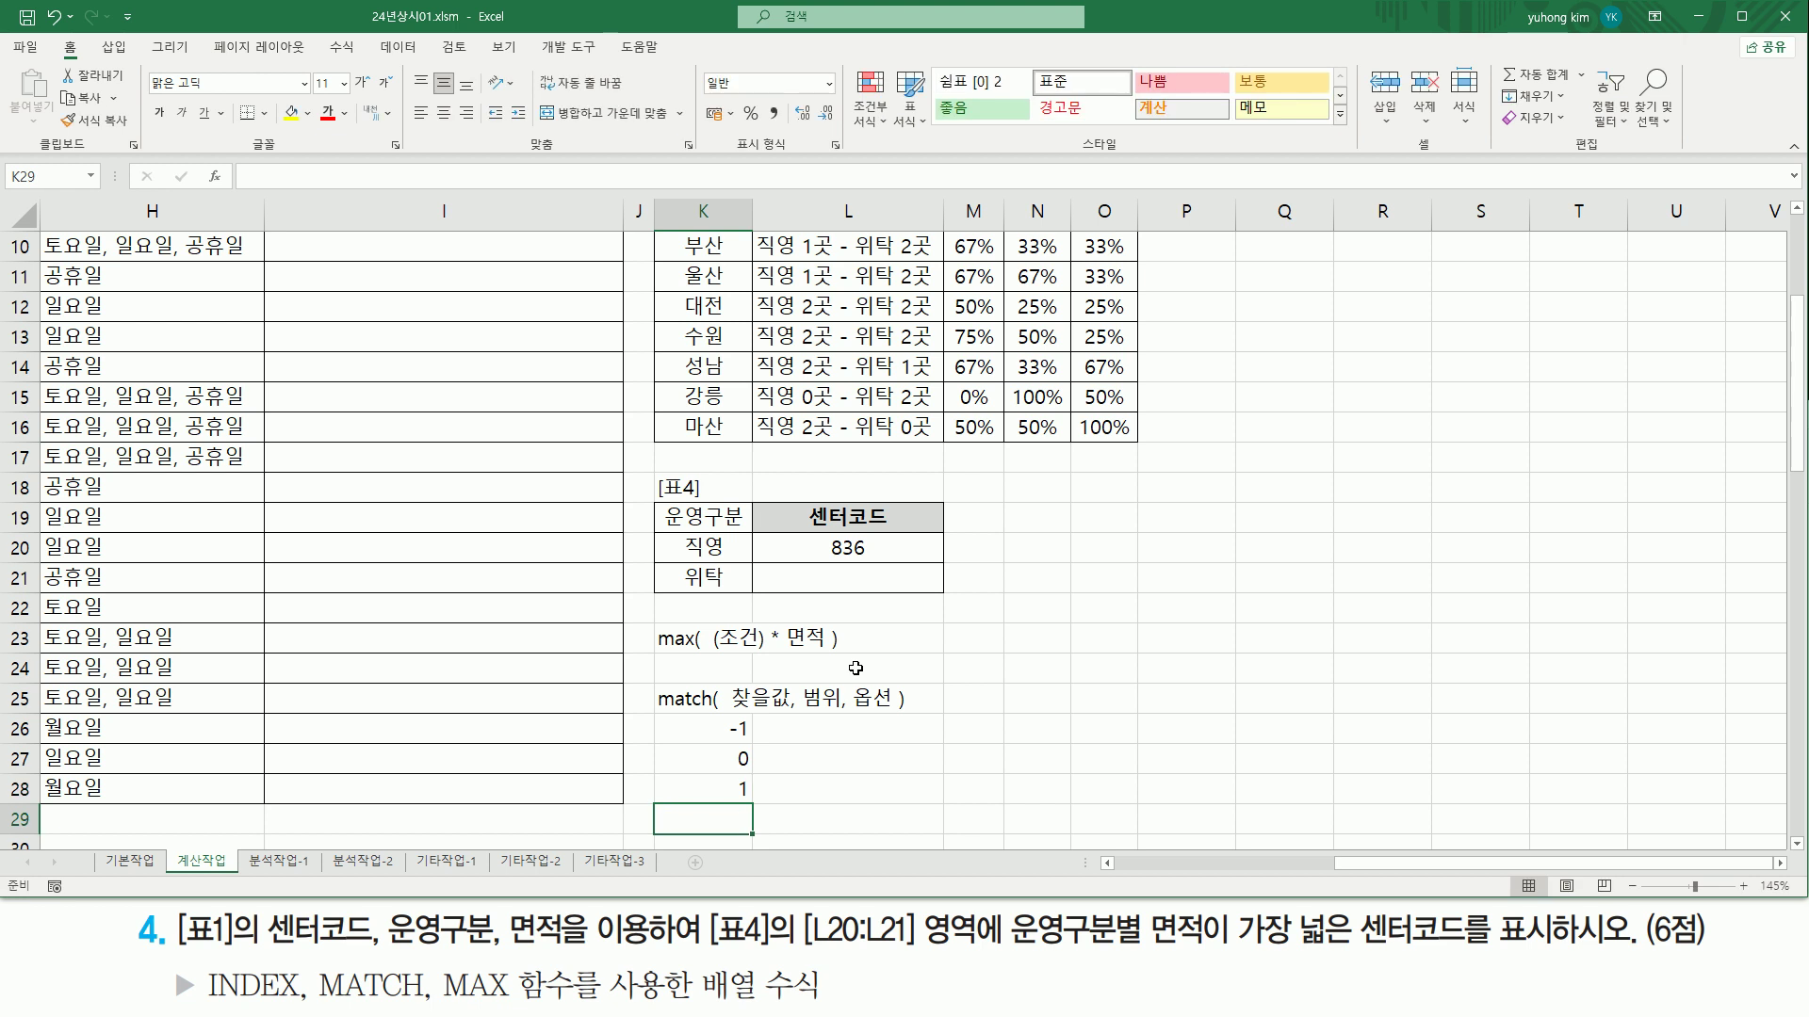
Step: Label the MATCH option -1 as 내림차순 in L26
key("Up")
key("Up")
key("Up")
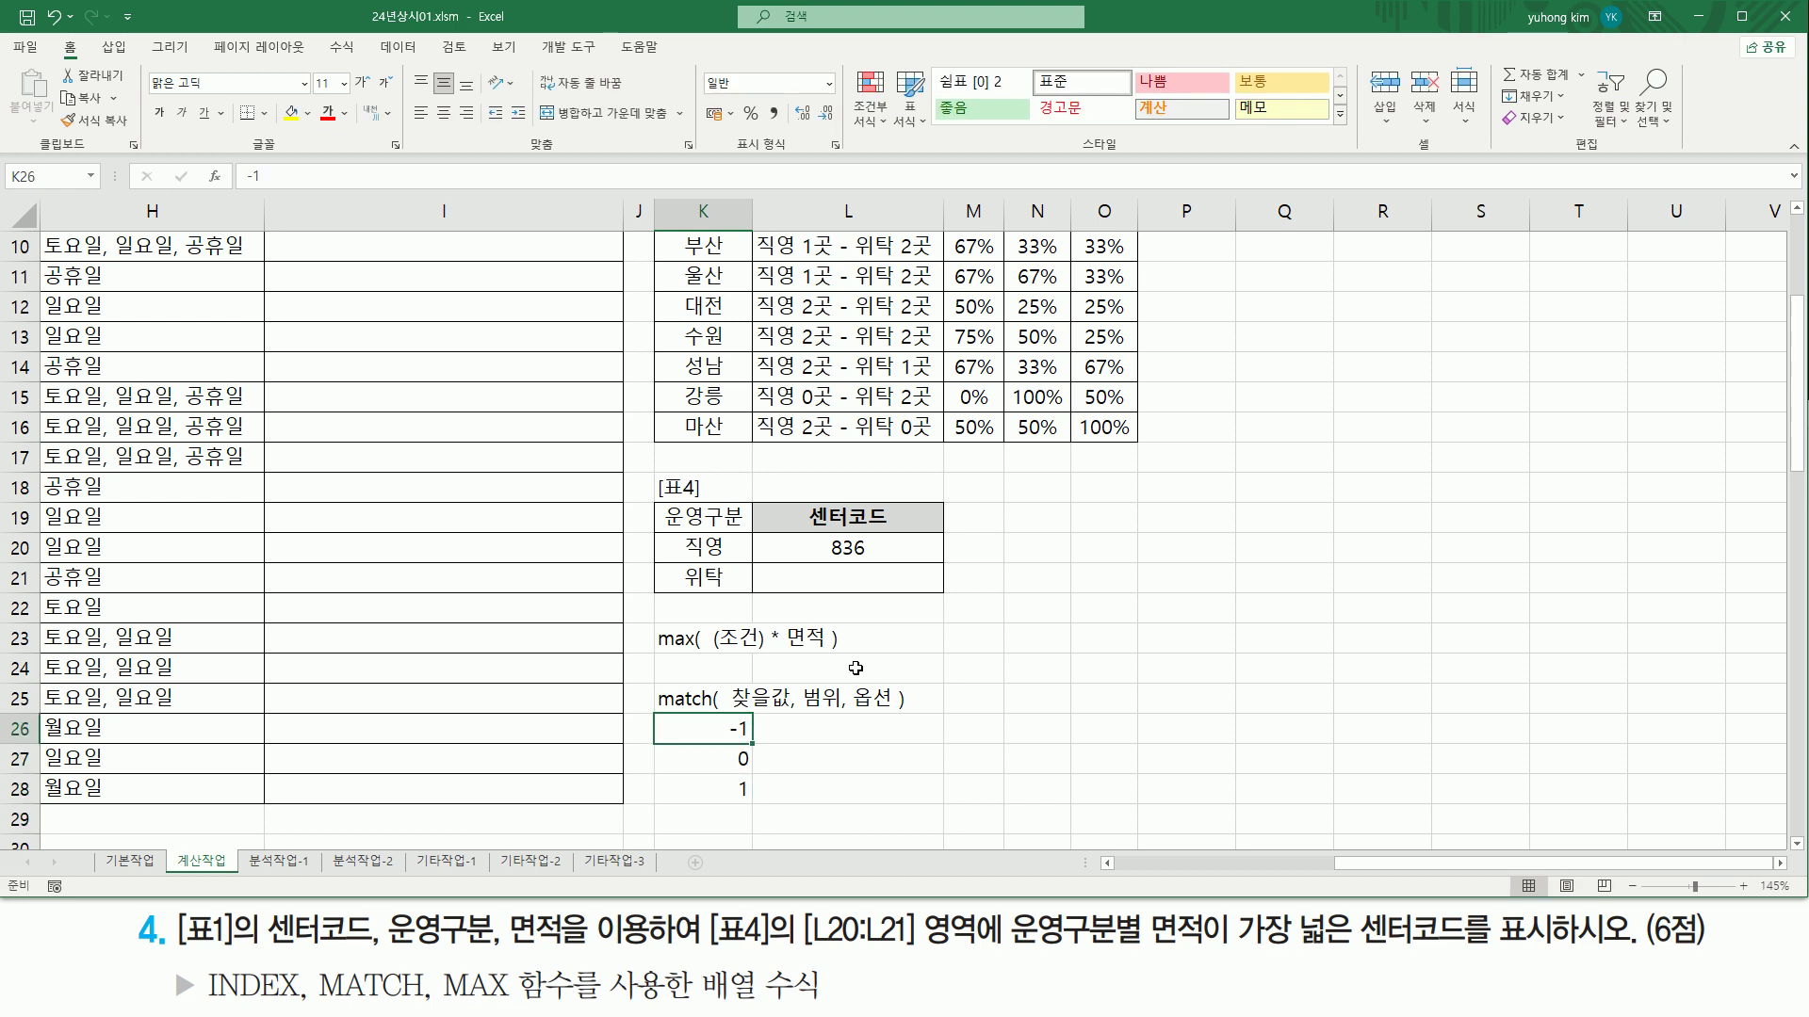
key("Right")
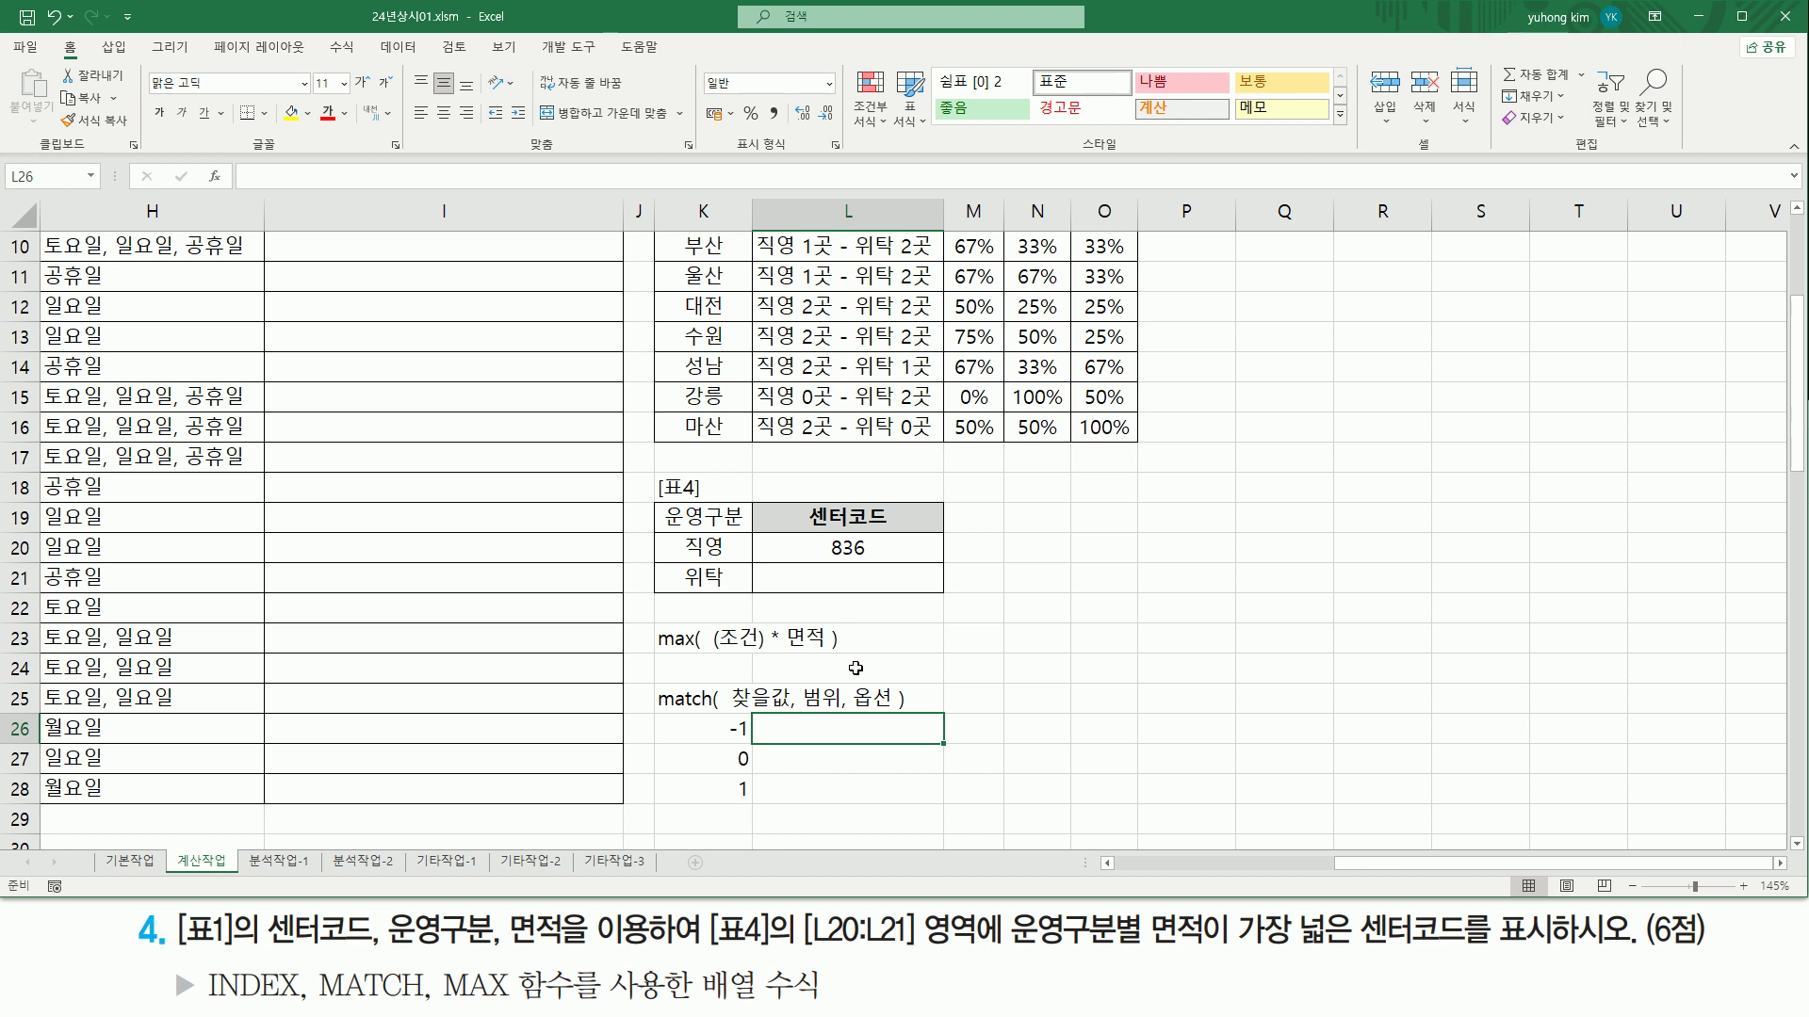
mouse_move(810, 702)
left_mouse_down()
mouse_move(853, 701)
mouse_move(839, 725)
left_mouse_up()
key("Escape")
type("내")
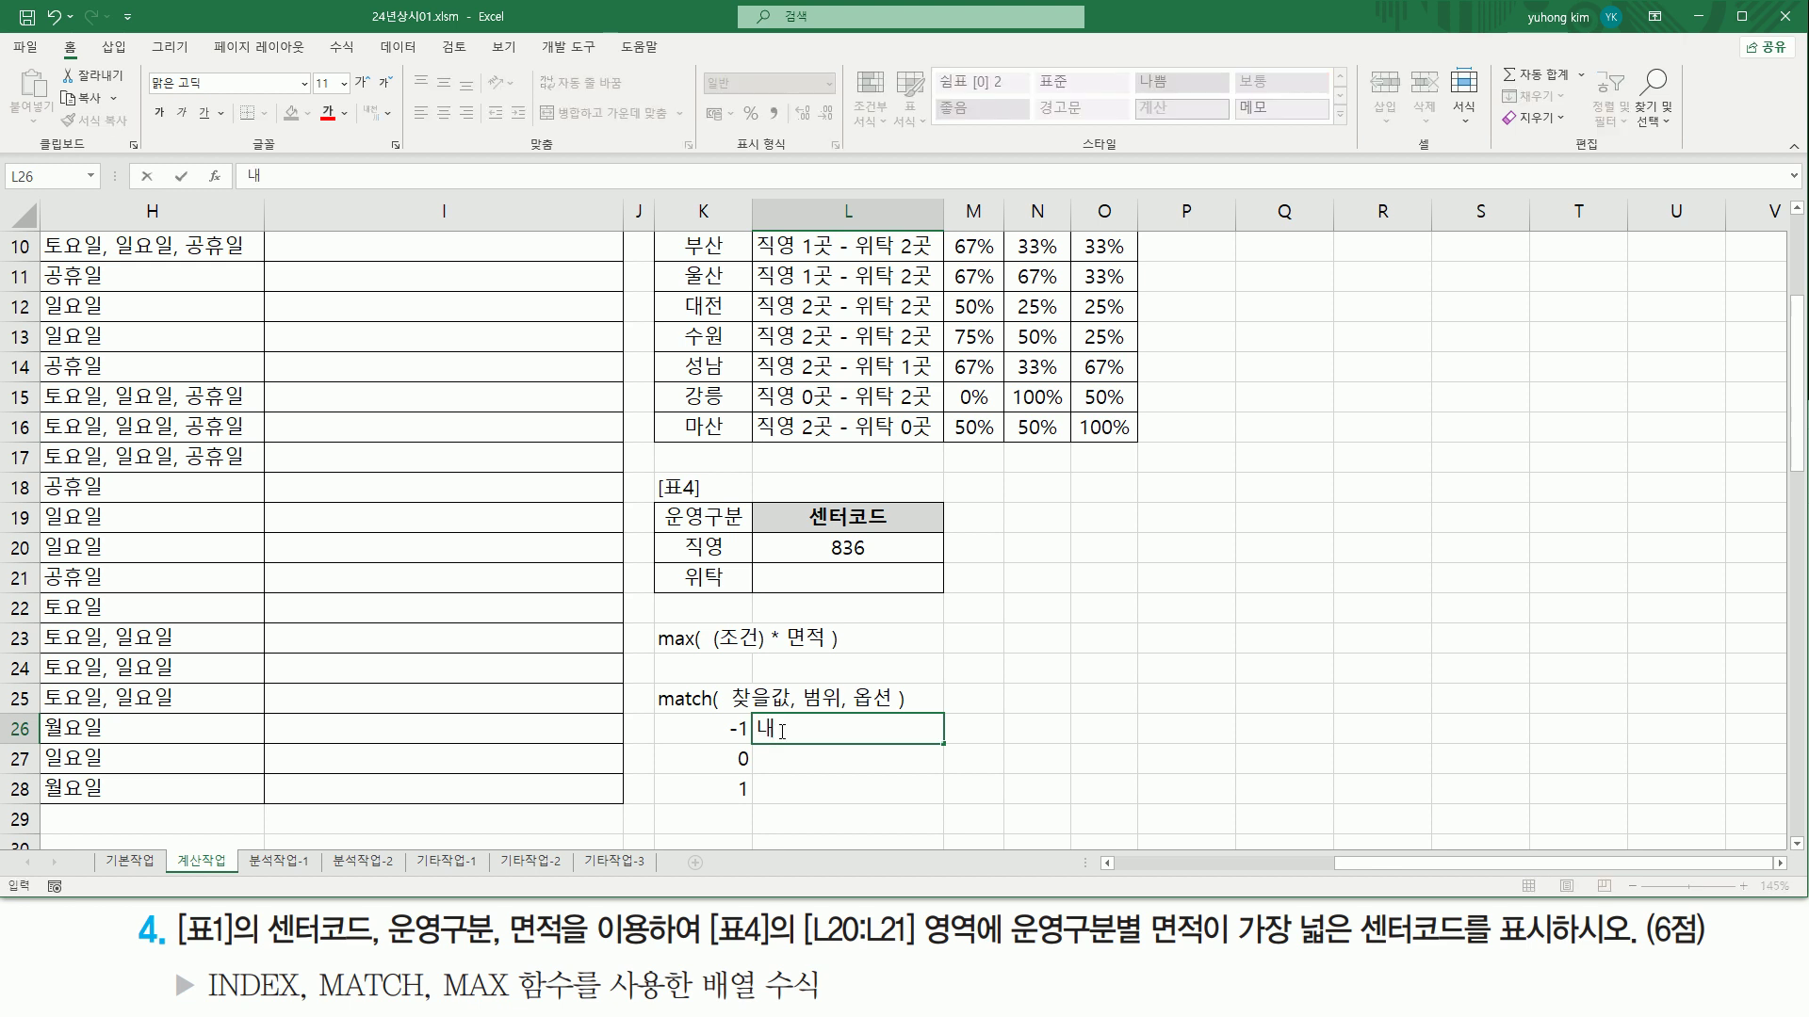
type("림ㅅ차순")
key("Return")
Step: Label the MATCH option 1 as 오름차순 in L28 and the option 0 as 정렬X in L27
key("Down")
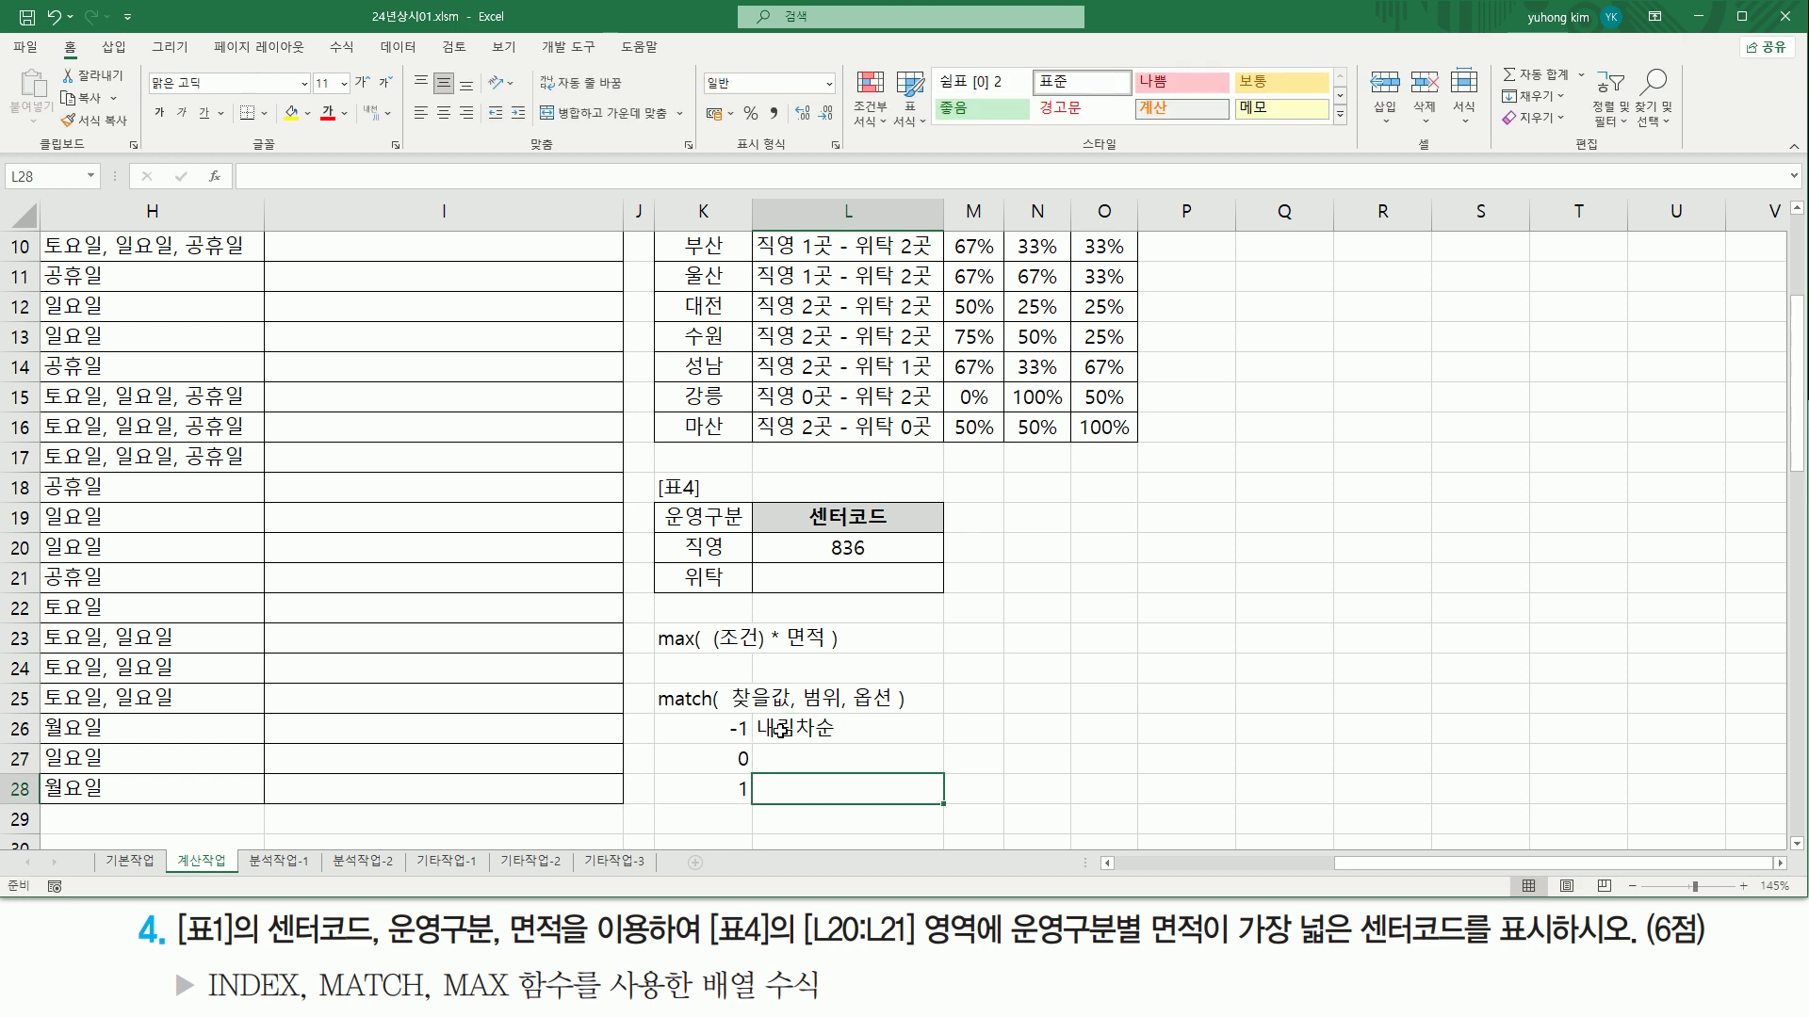
type("오름차순")
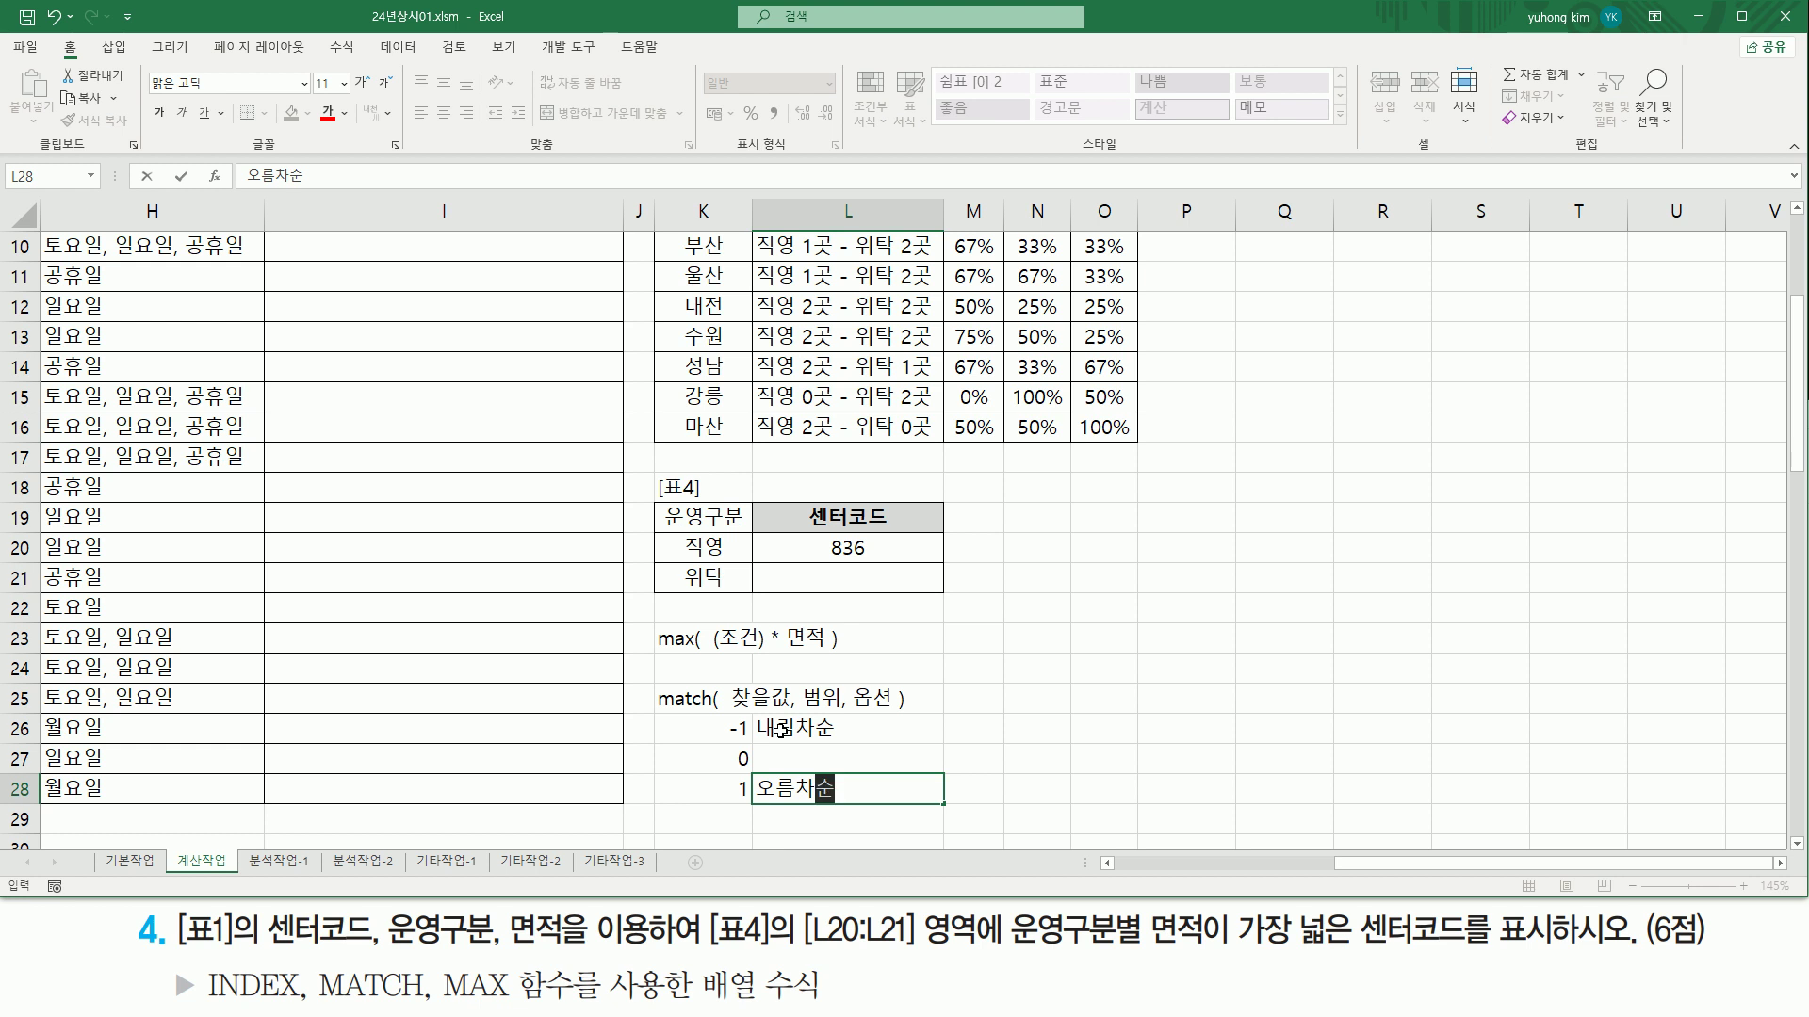
key("Up")
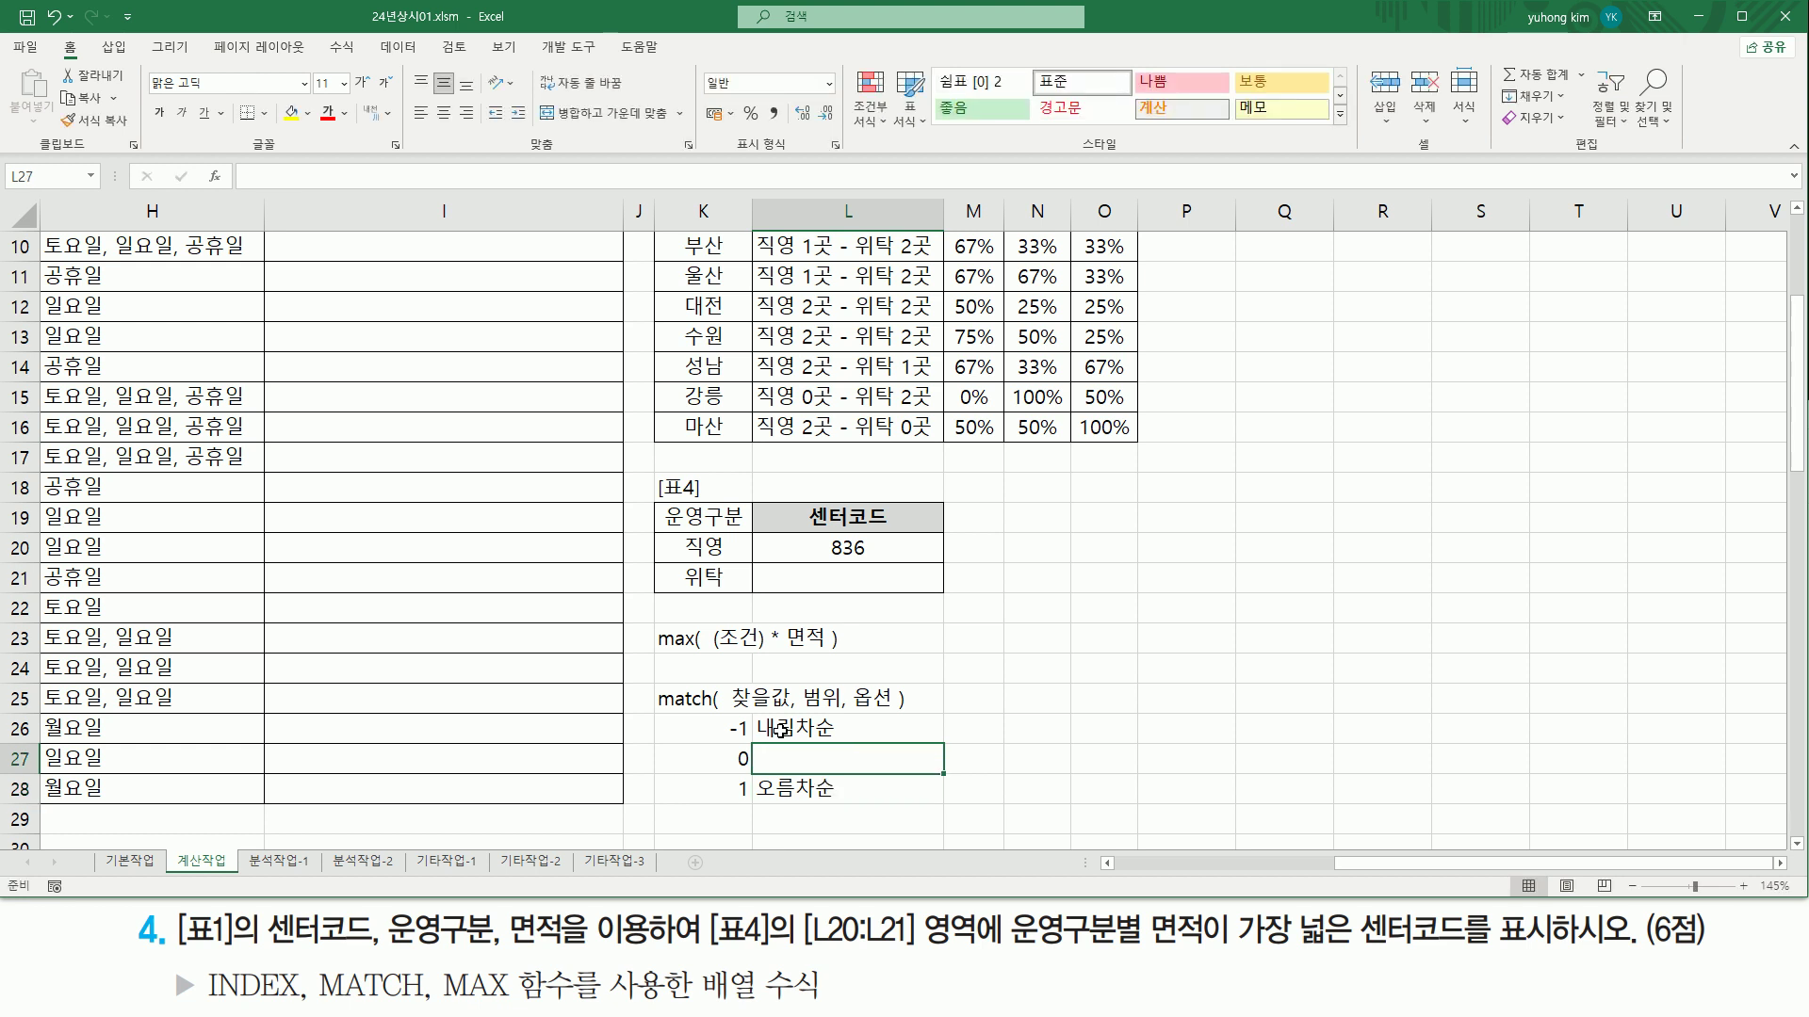
type("정렬")
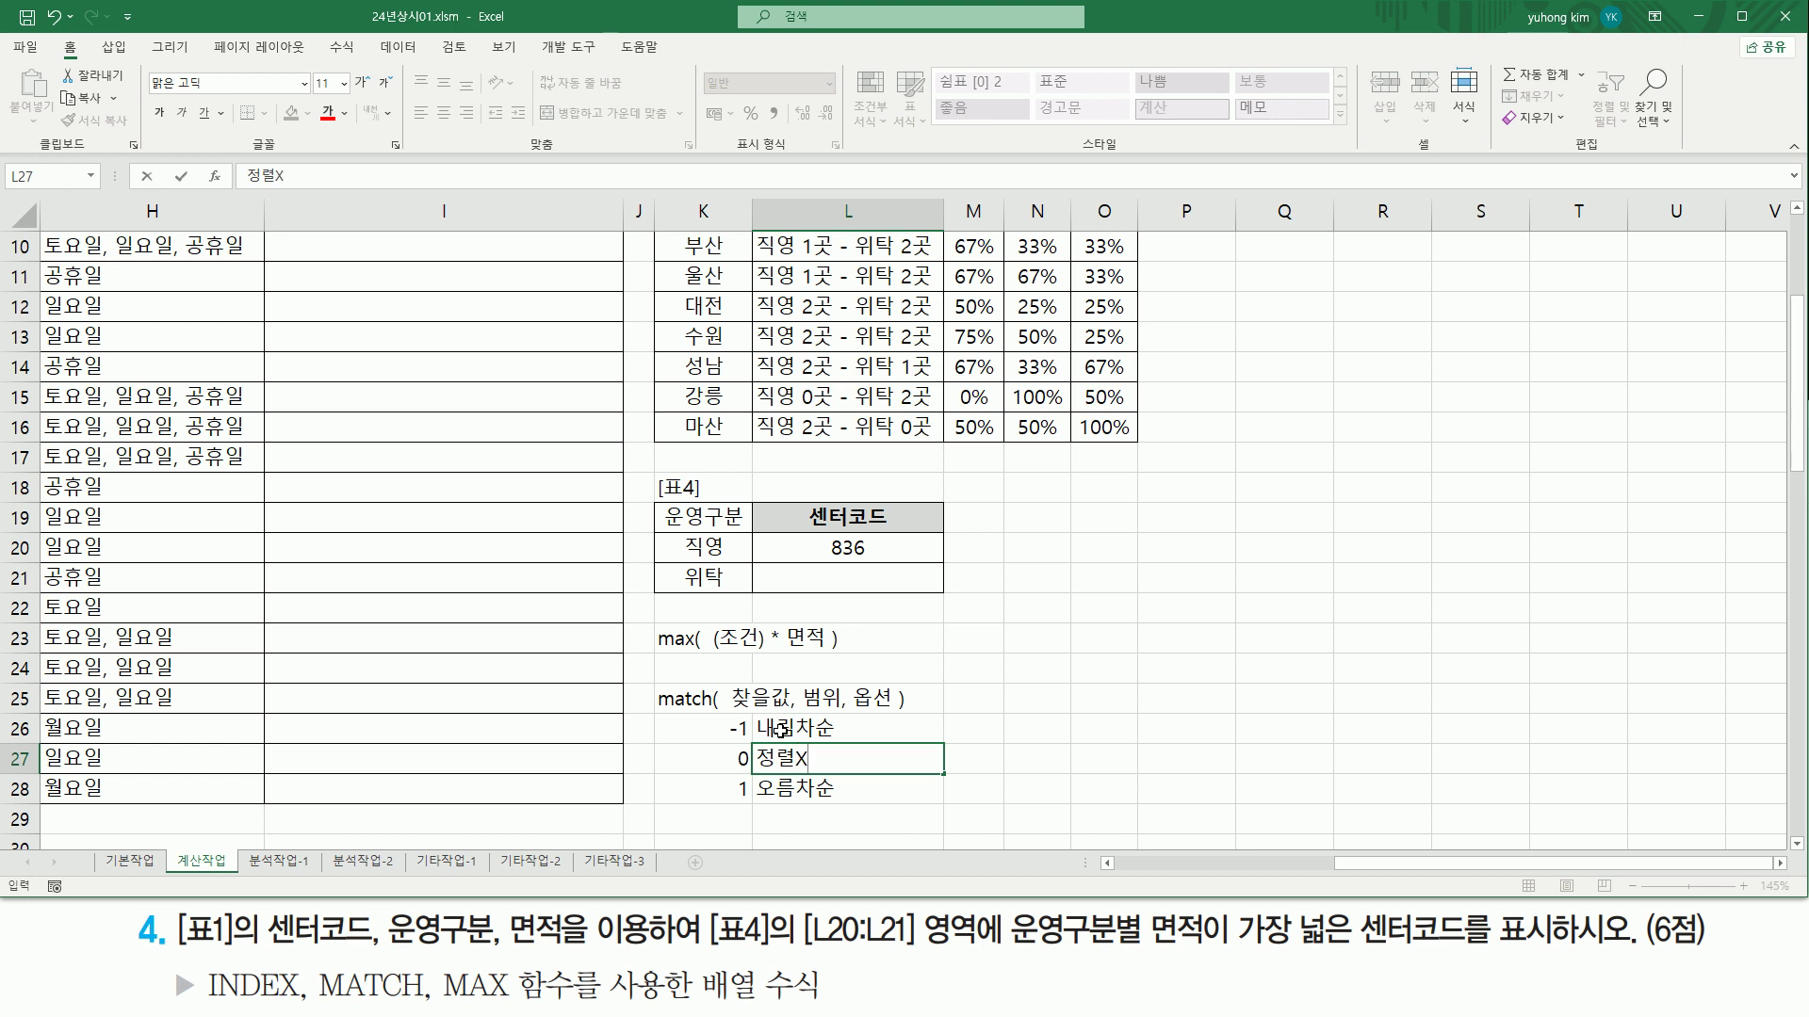
type("X")
key("Return")
left_click(780, 730)
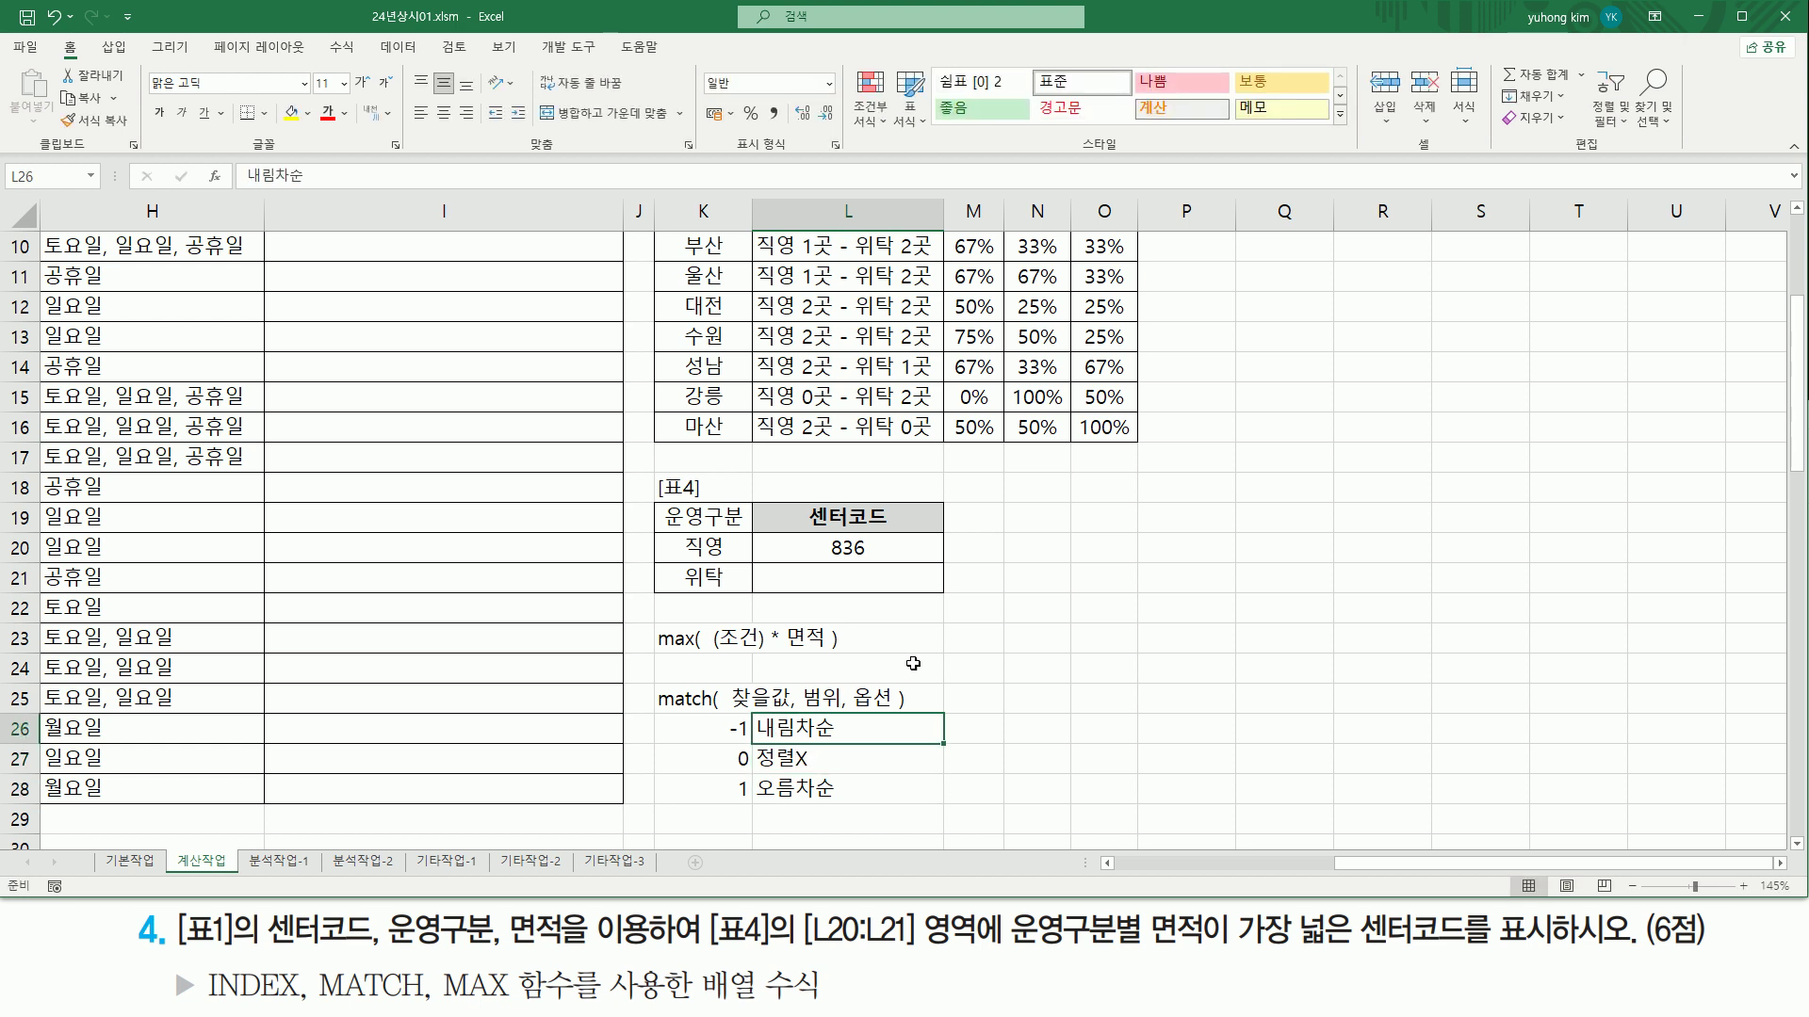
Step: Extend the 내림차순 note in L26 with "크거나 같은값 중 가장 작은값"
double_click(874, 728)
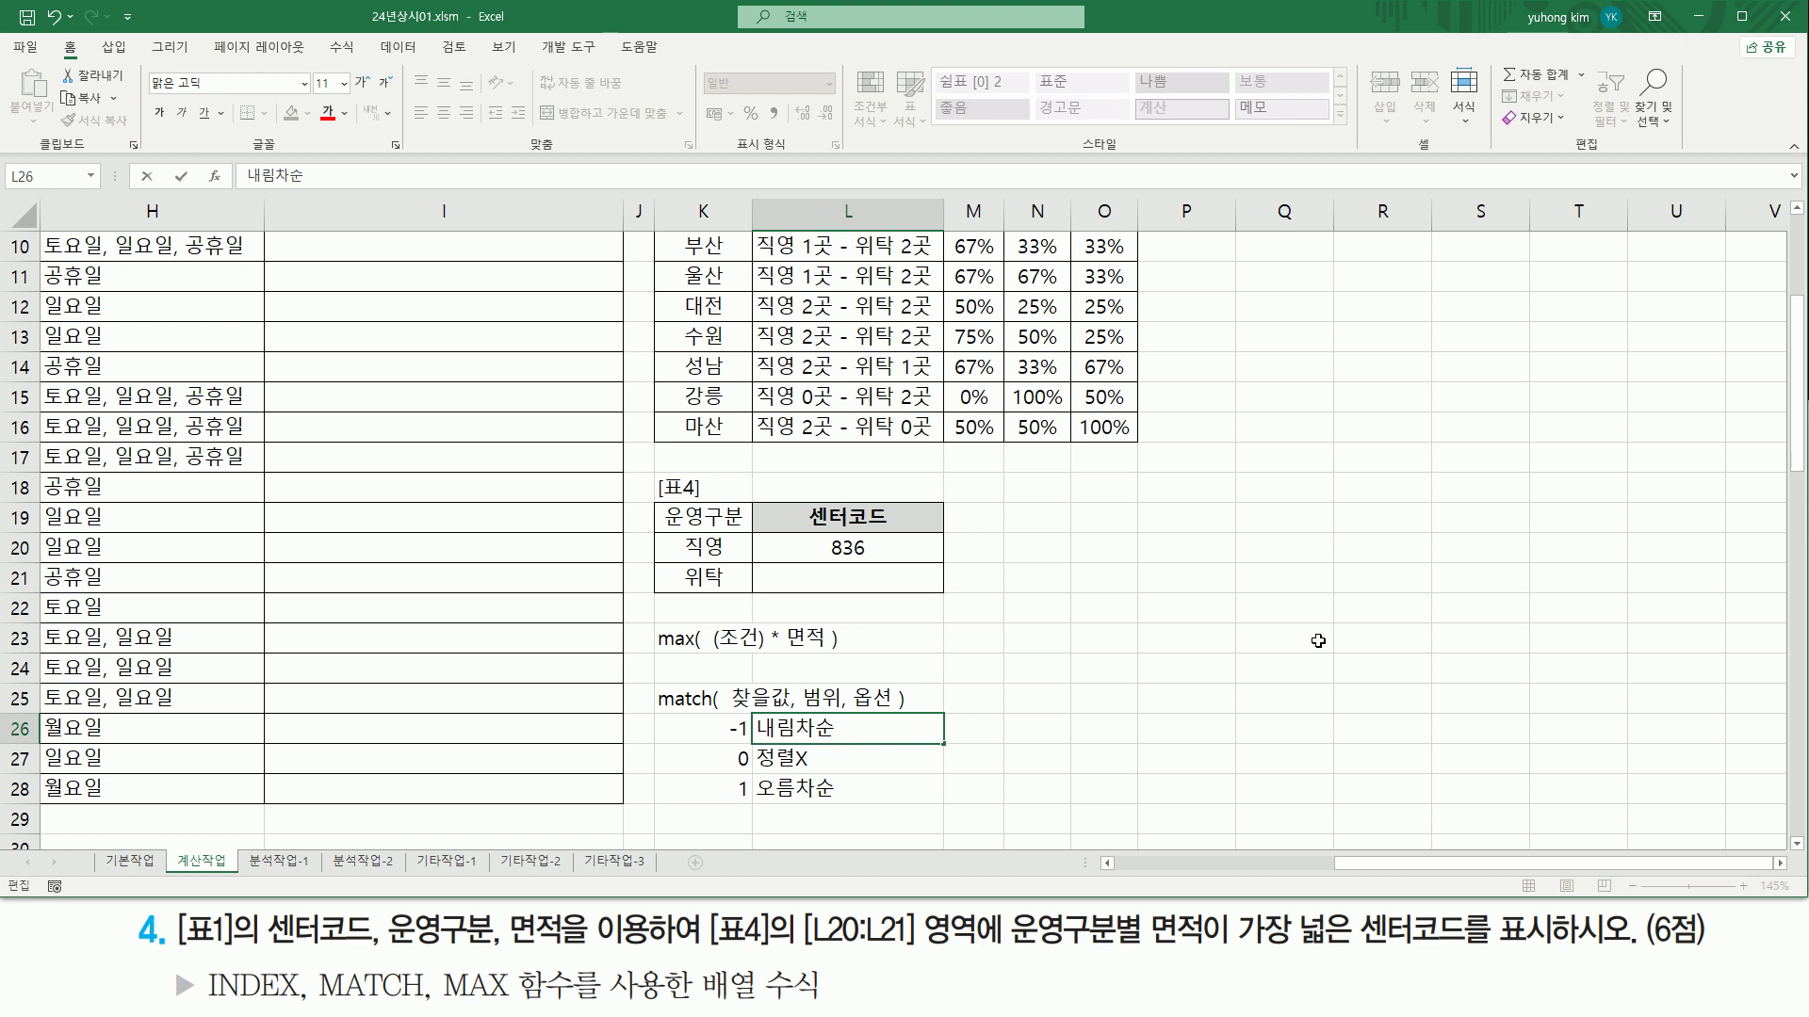
type("크거나 같")
type("은값 주")
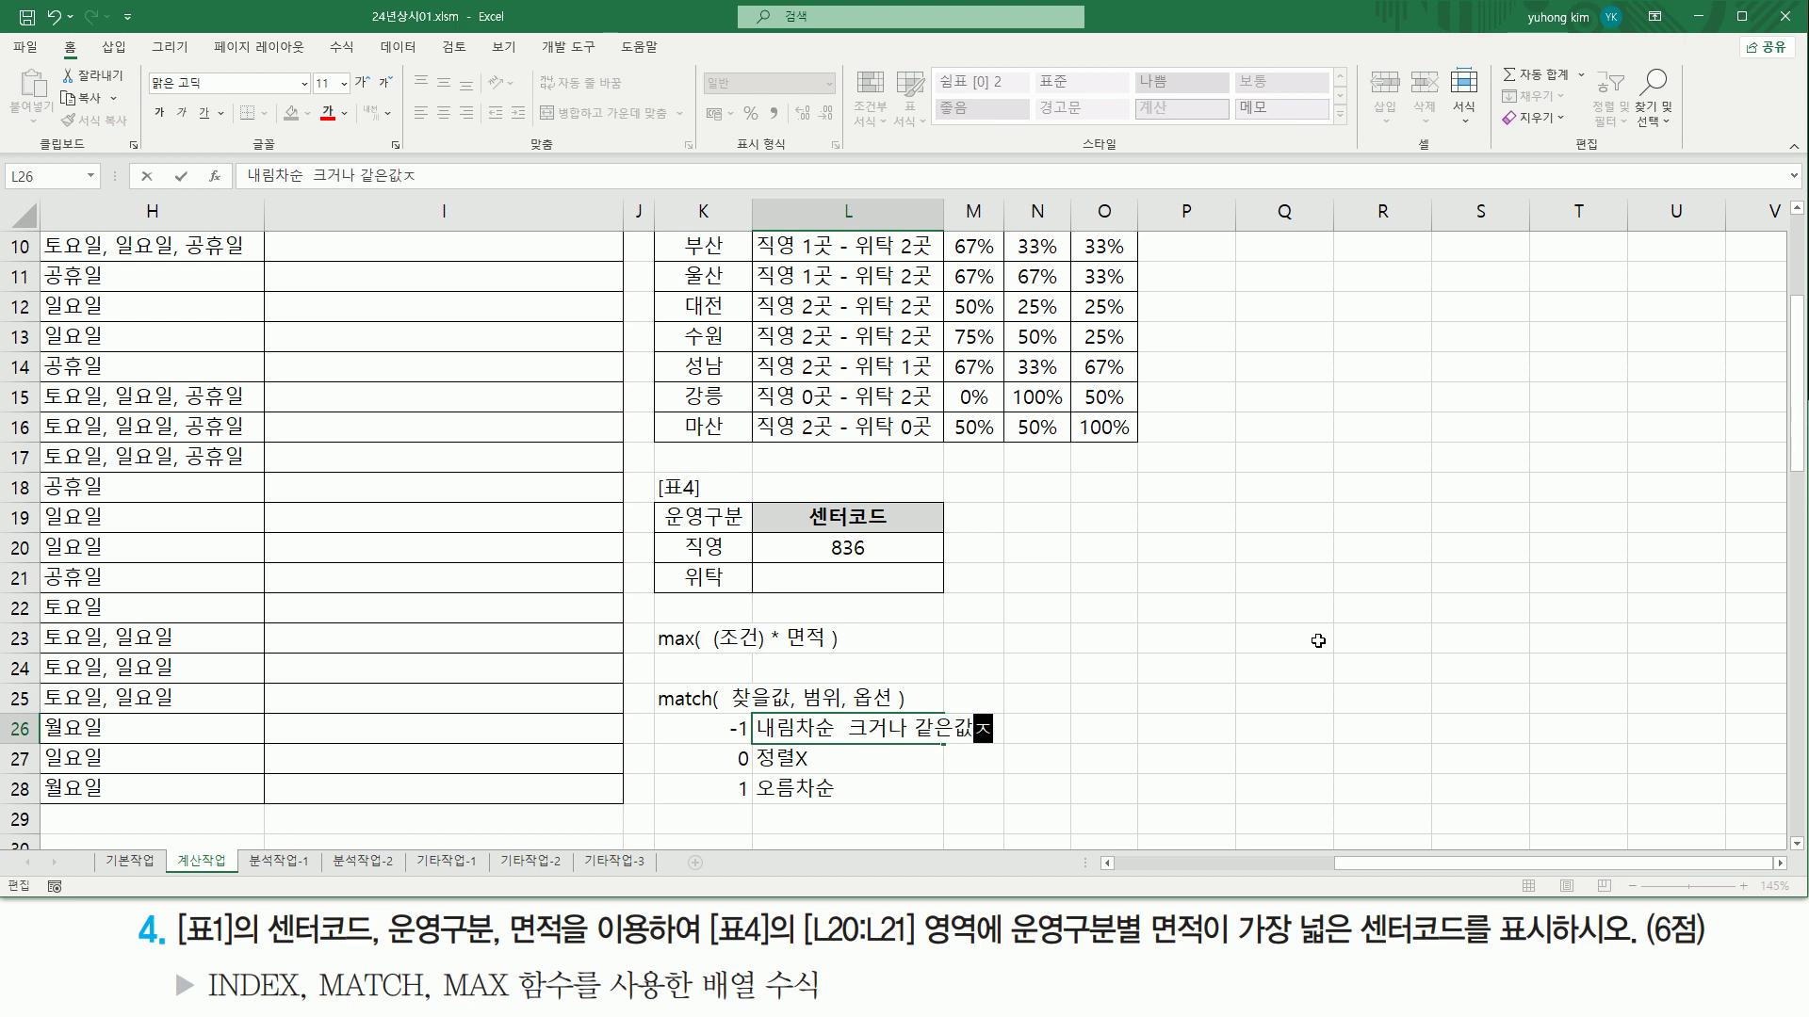
type("ㅇ ")
type("가장 작")
type("은 값")
key("BackSpace")
key("BackSpace")
key("BackSpace")
type("값")
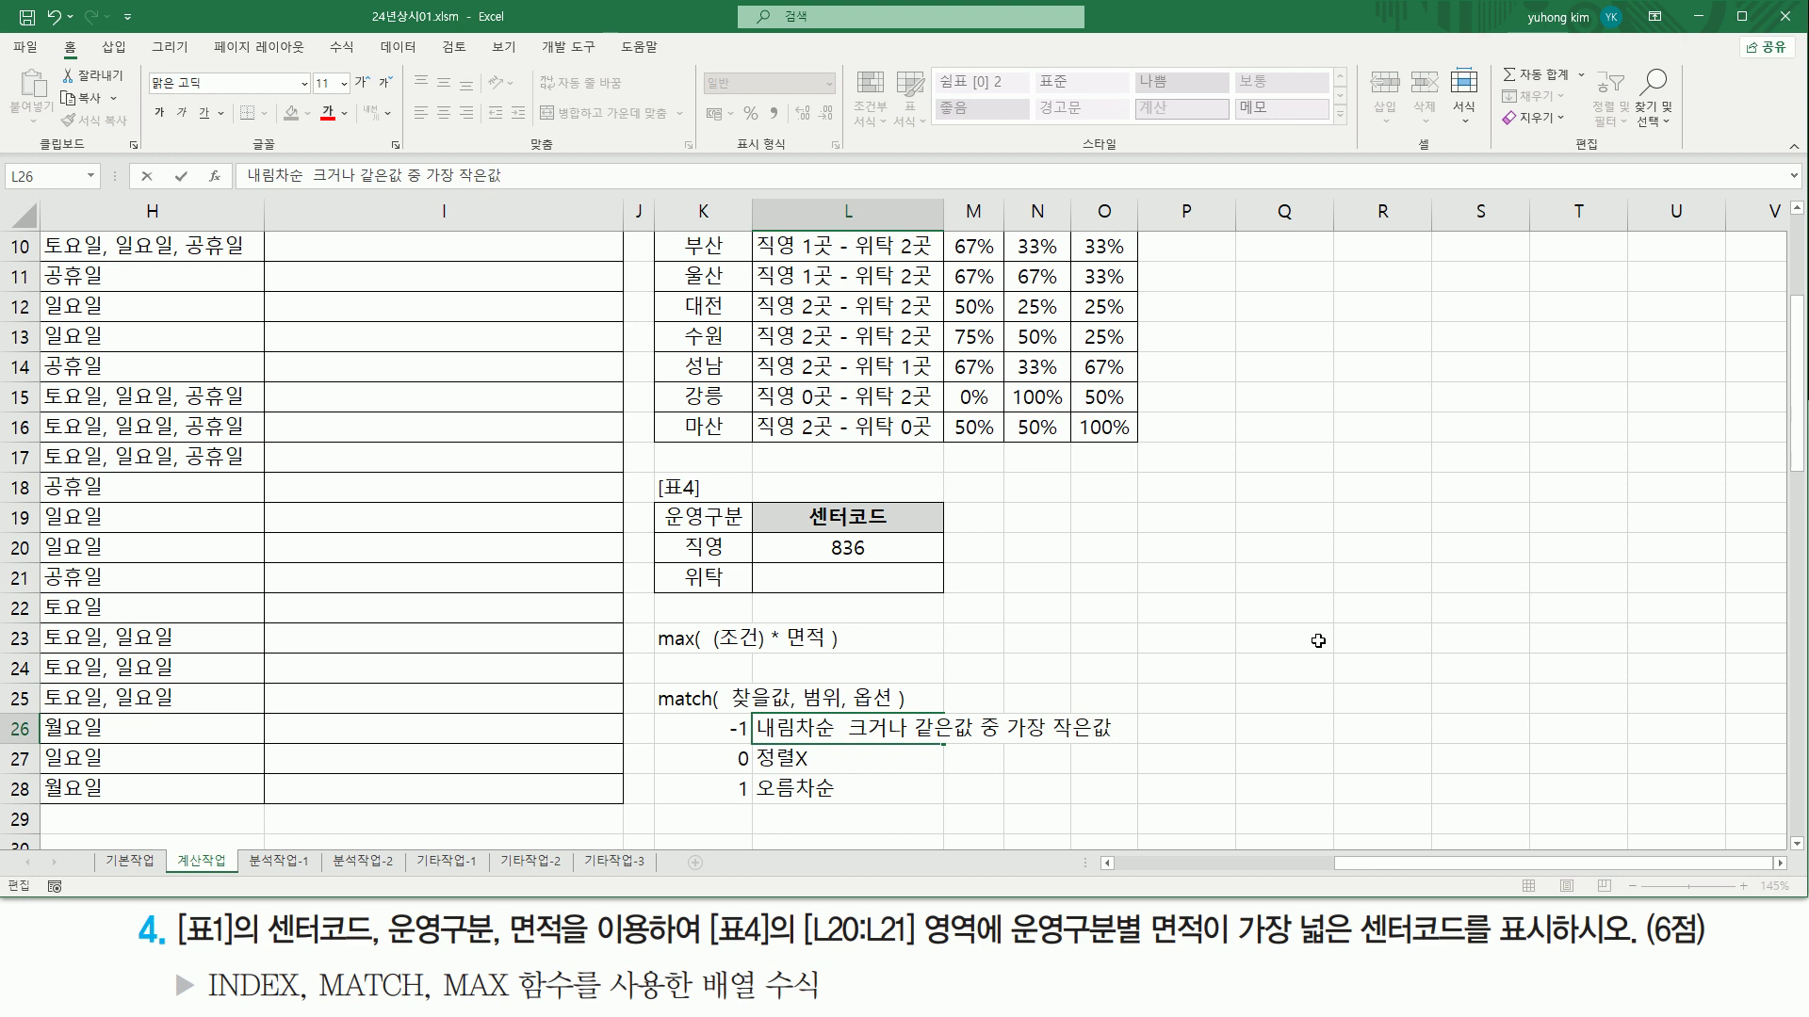
key("Return")
Step: Extend the 오름차순 note in L28 with "작거나 같은값 중 가장 큰값"
key("Return")
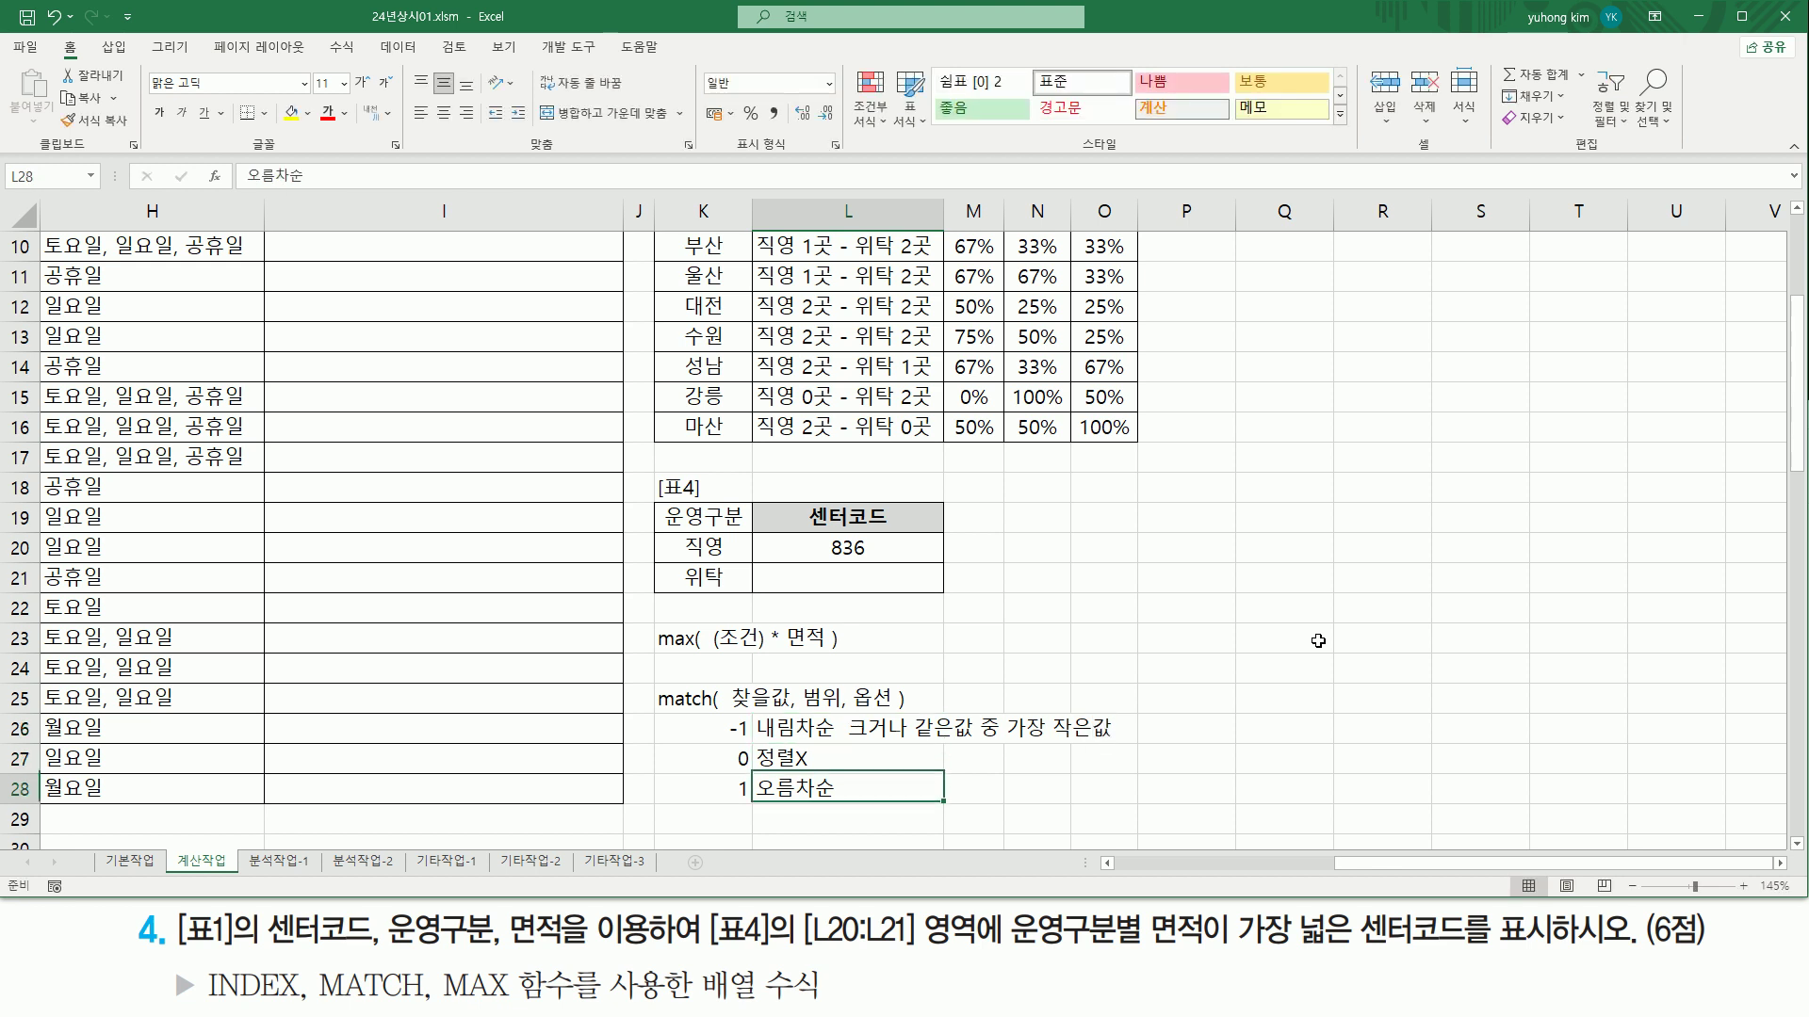
key("F2")
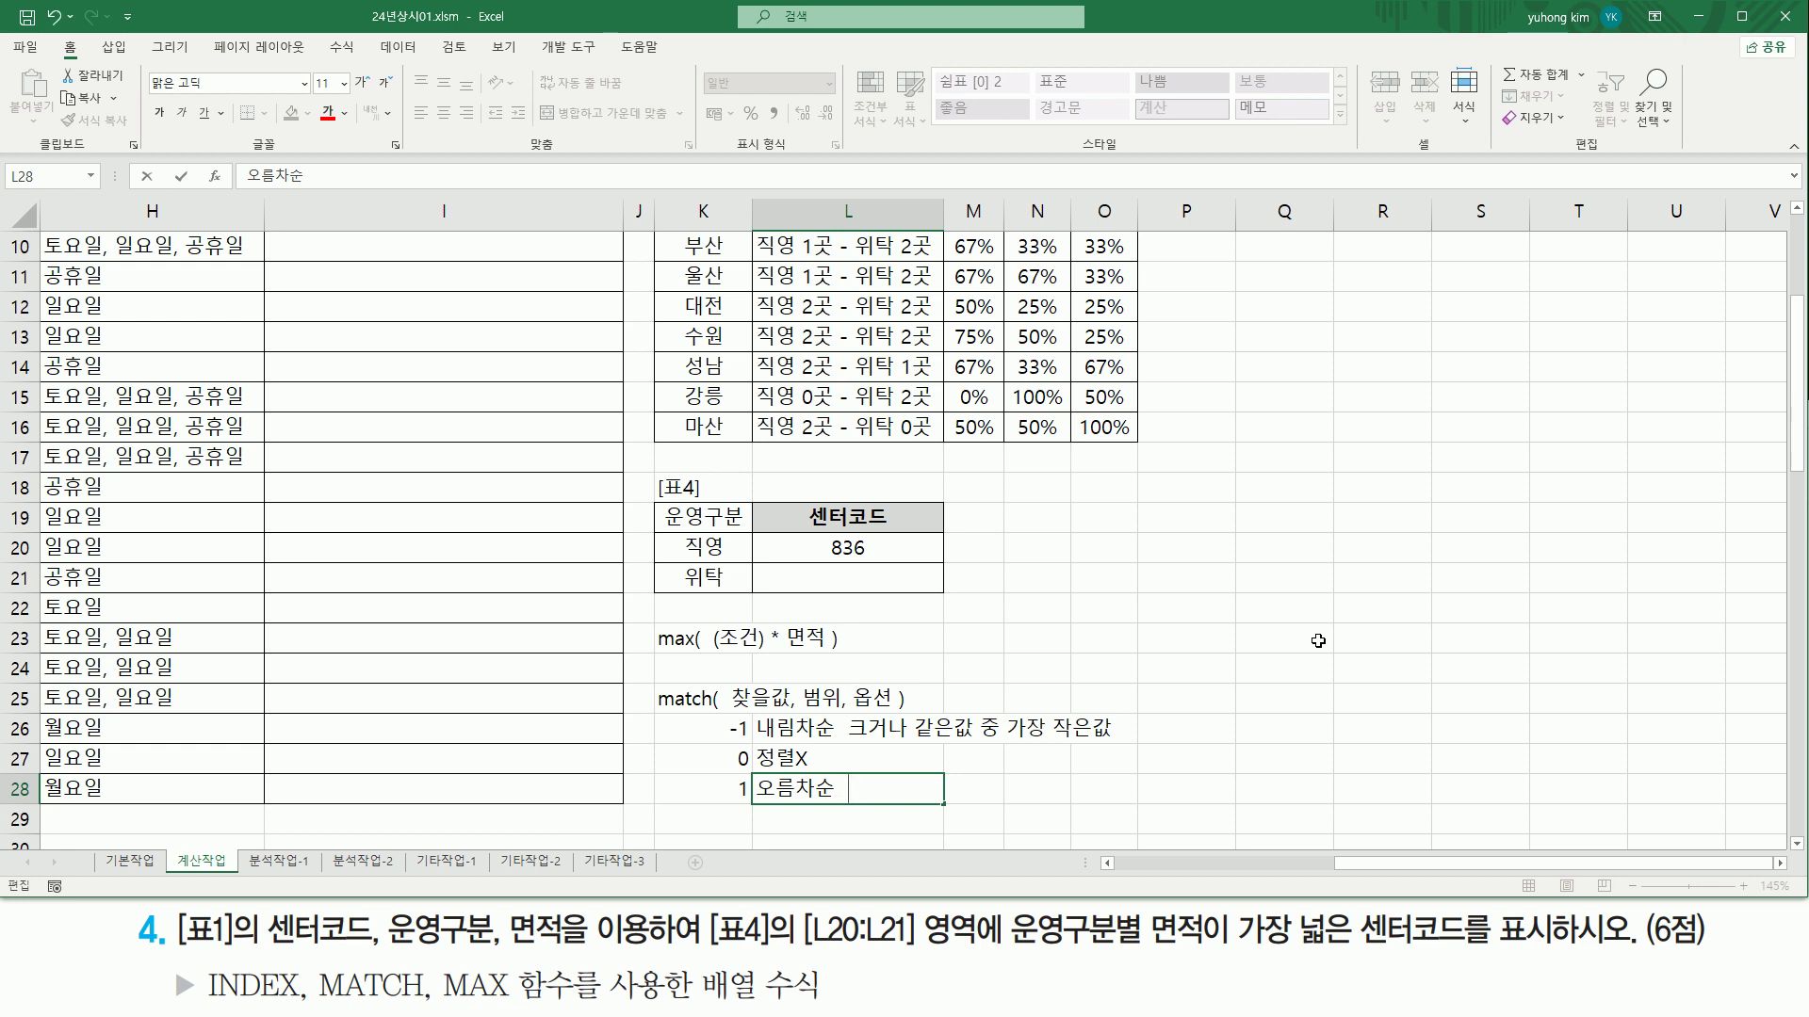
type("작거나 같은")
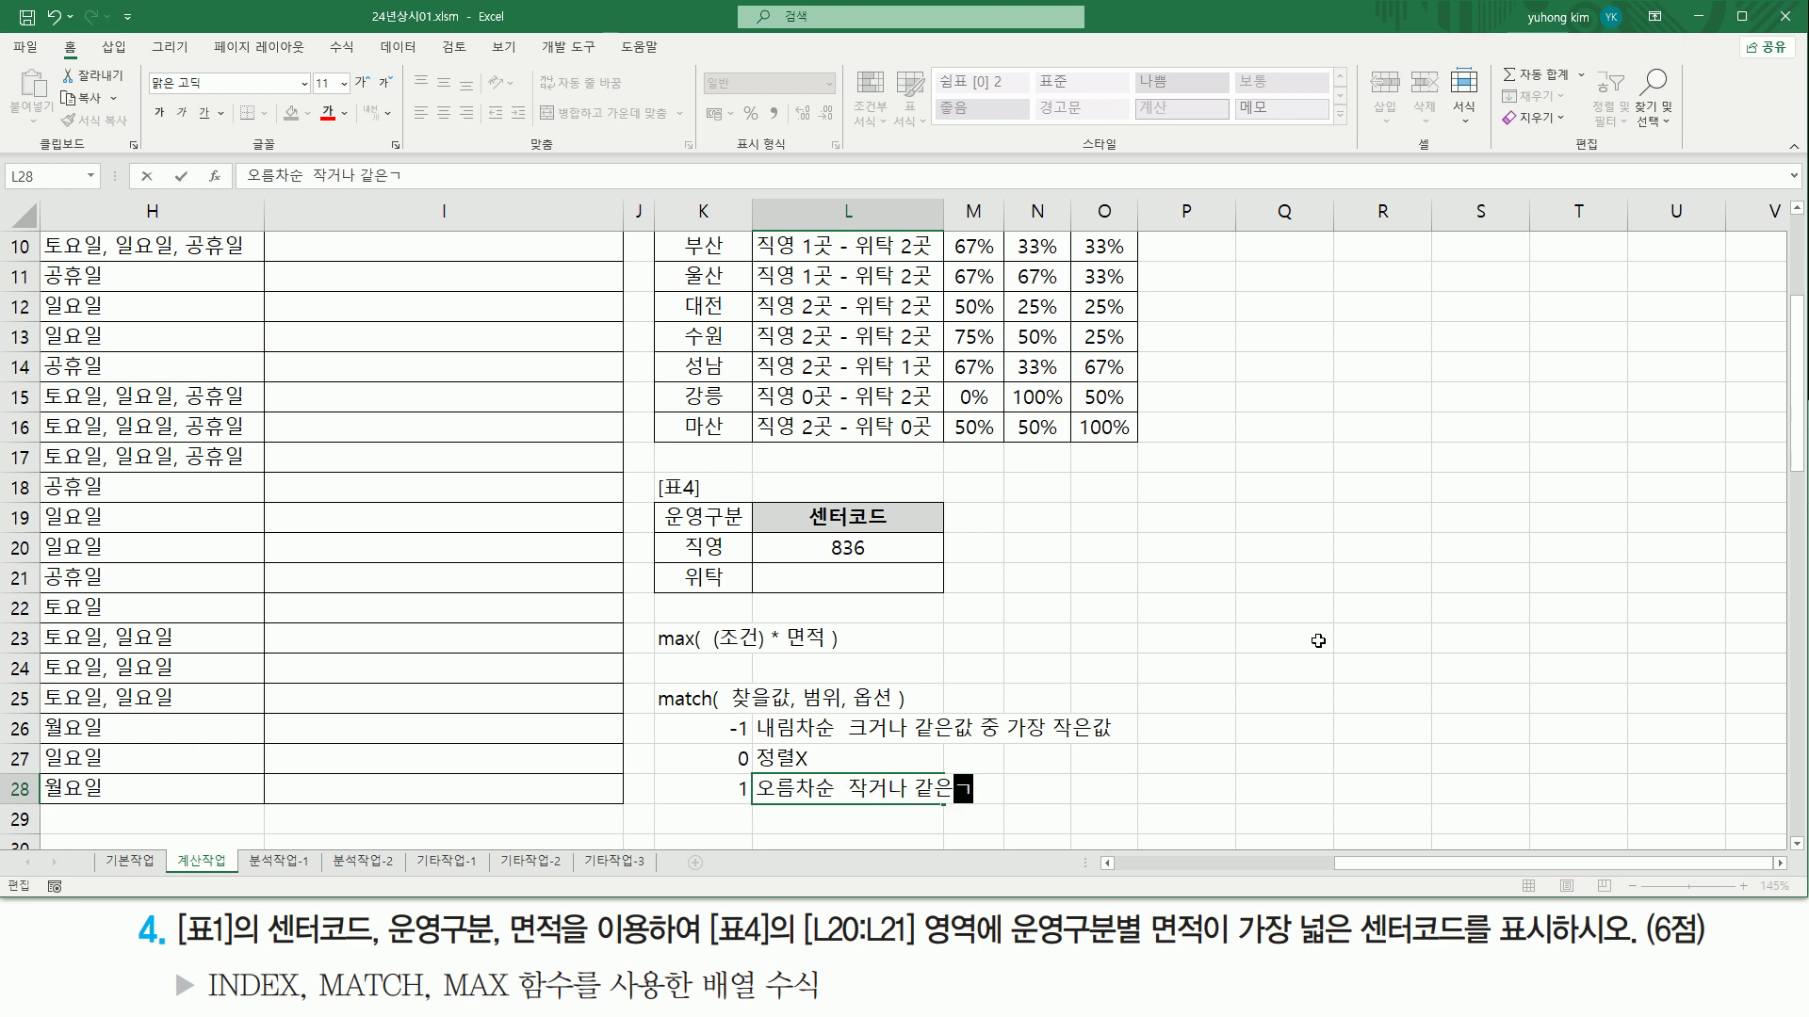
type("ㄱ")
type(" 중 가장")
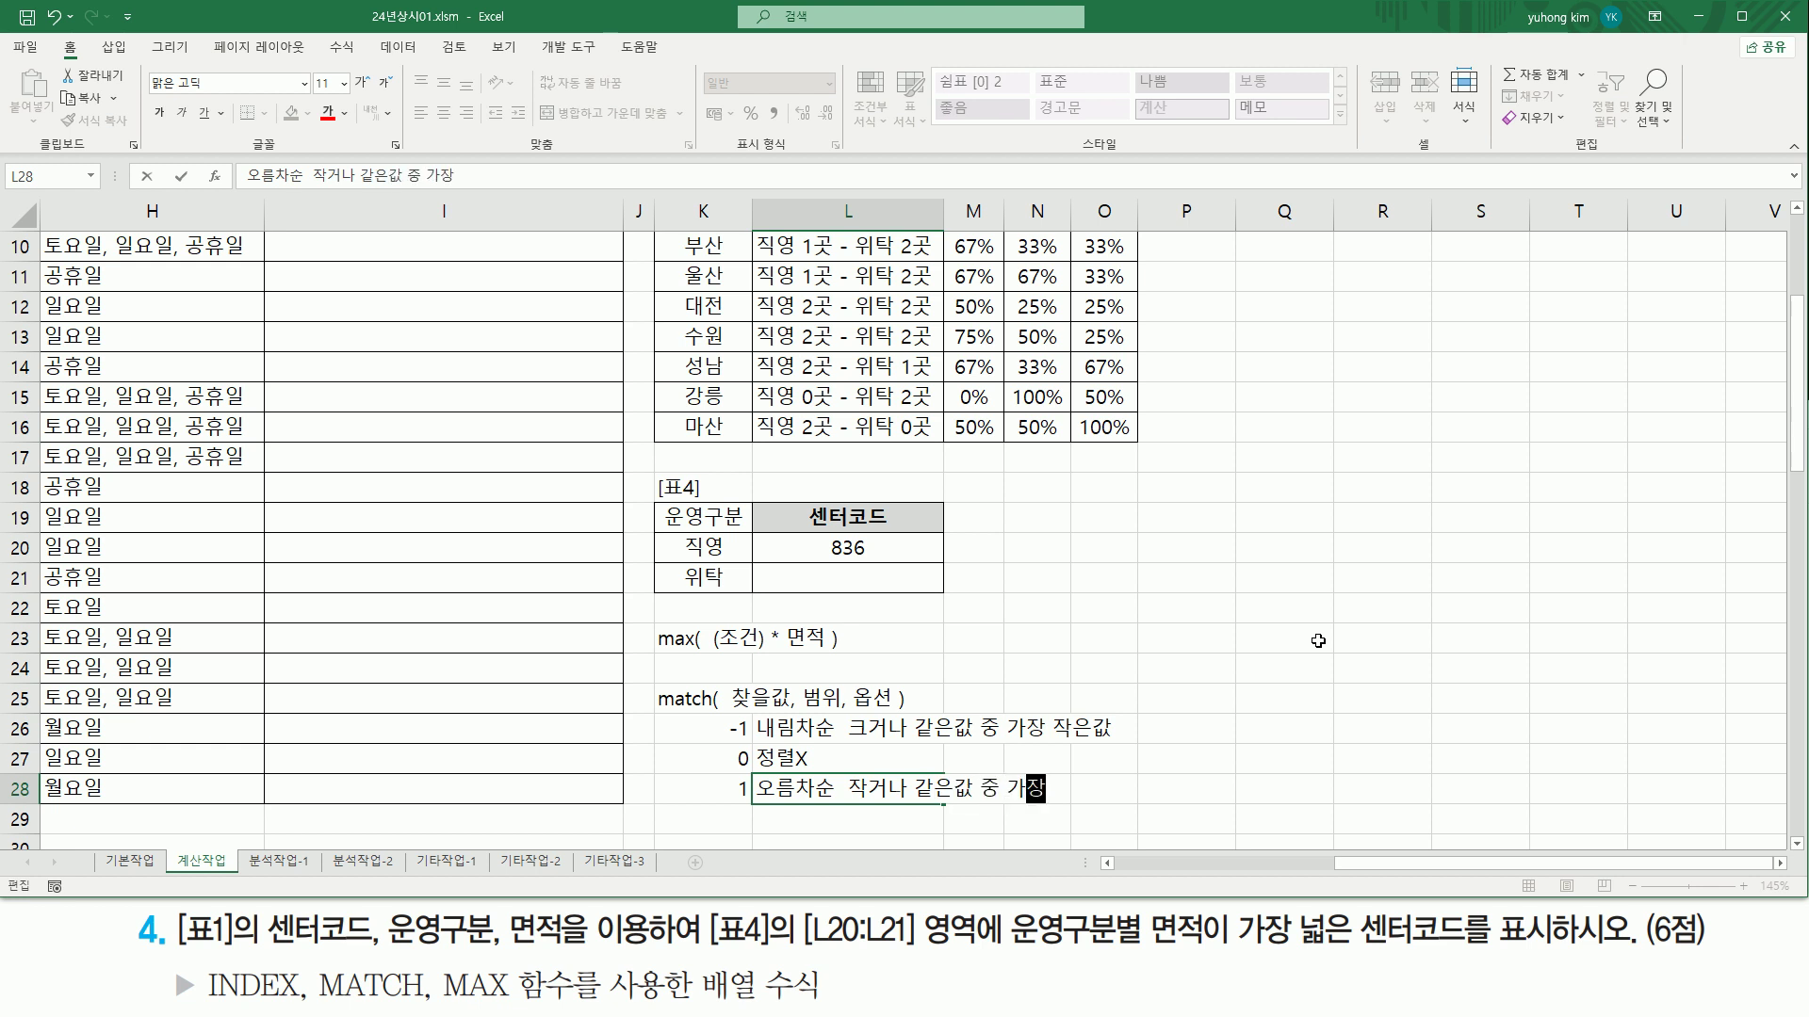
type(" 큰값")
key("Up")
Step: Extend the 정렬X note in L27 with "첫번째로 정확하게 일치하는 값"
key("F2")
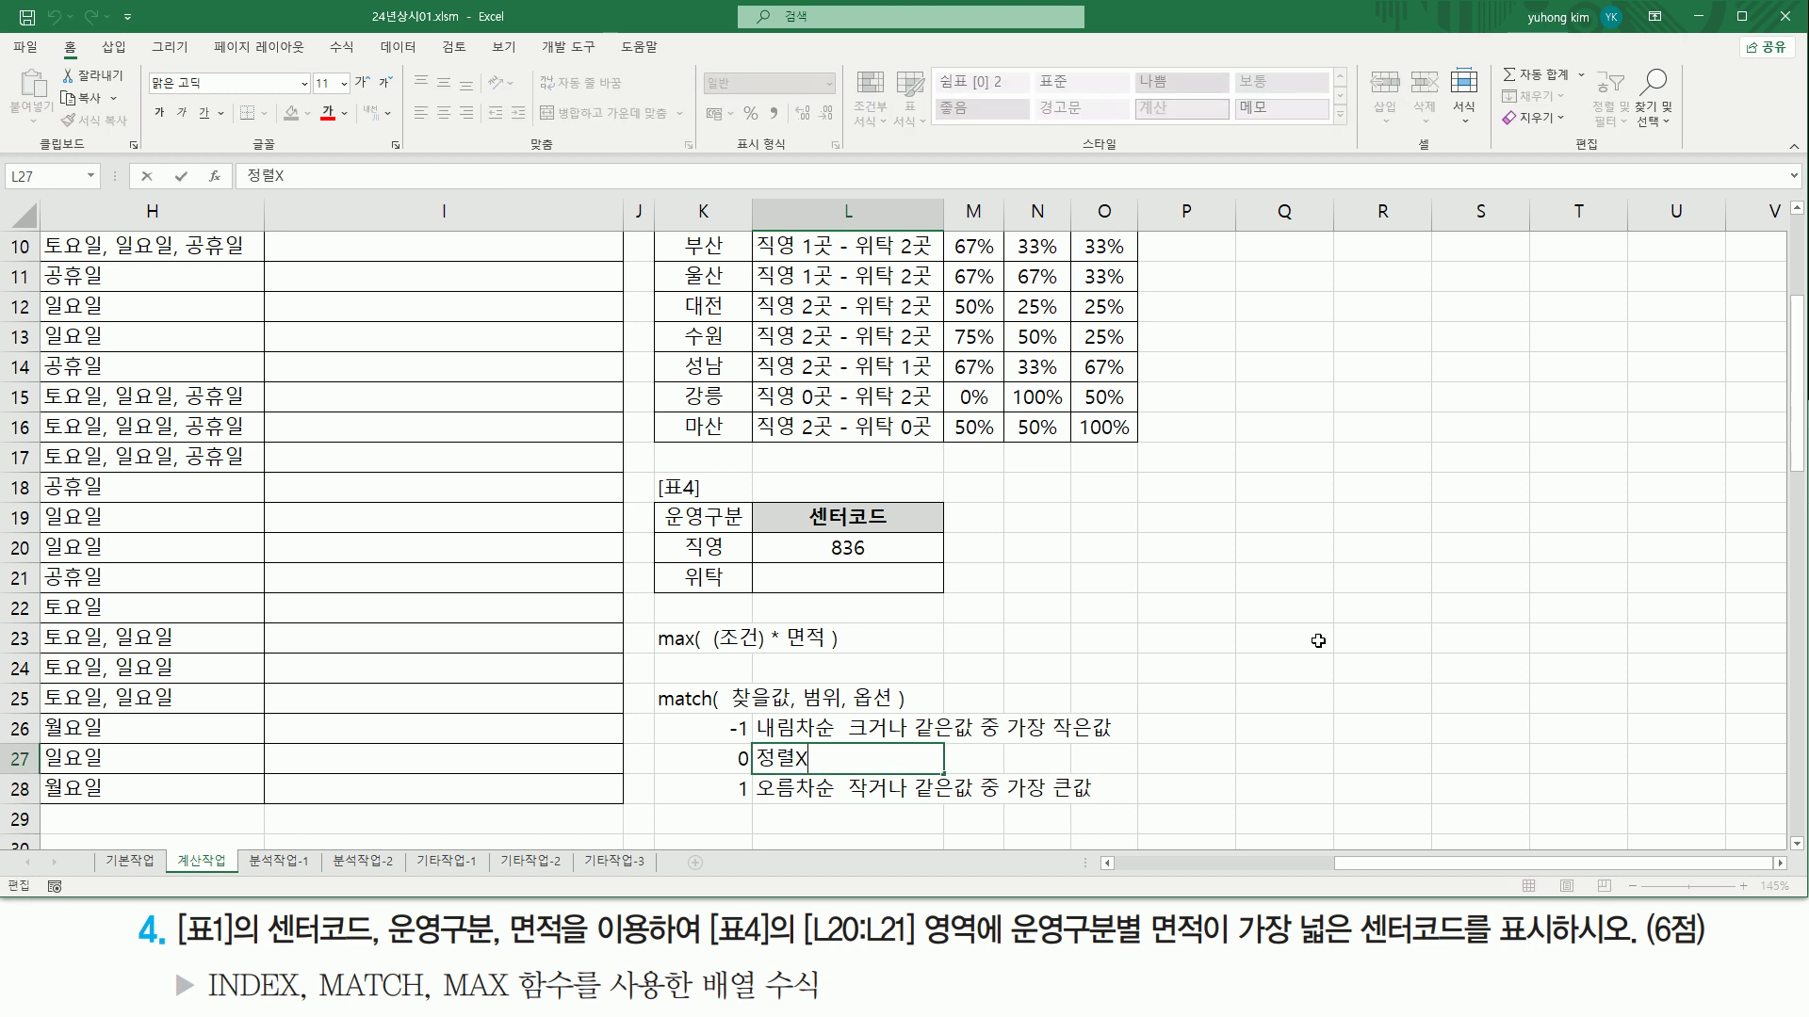
left_click_drag(797, 682, 851, 724)
key("Escape")
left_click(834, 756)
type("첫번째")
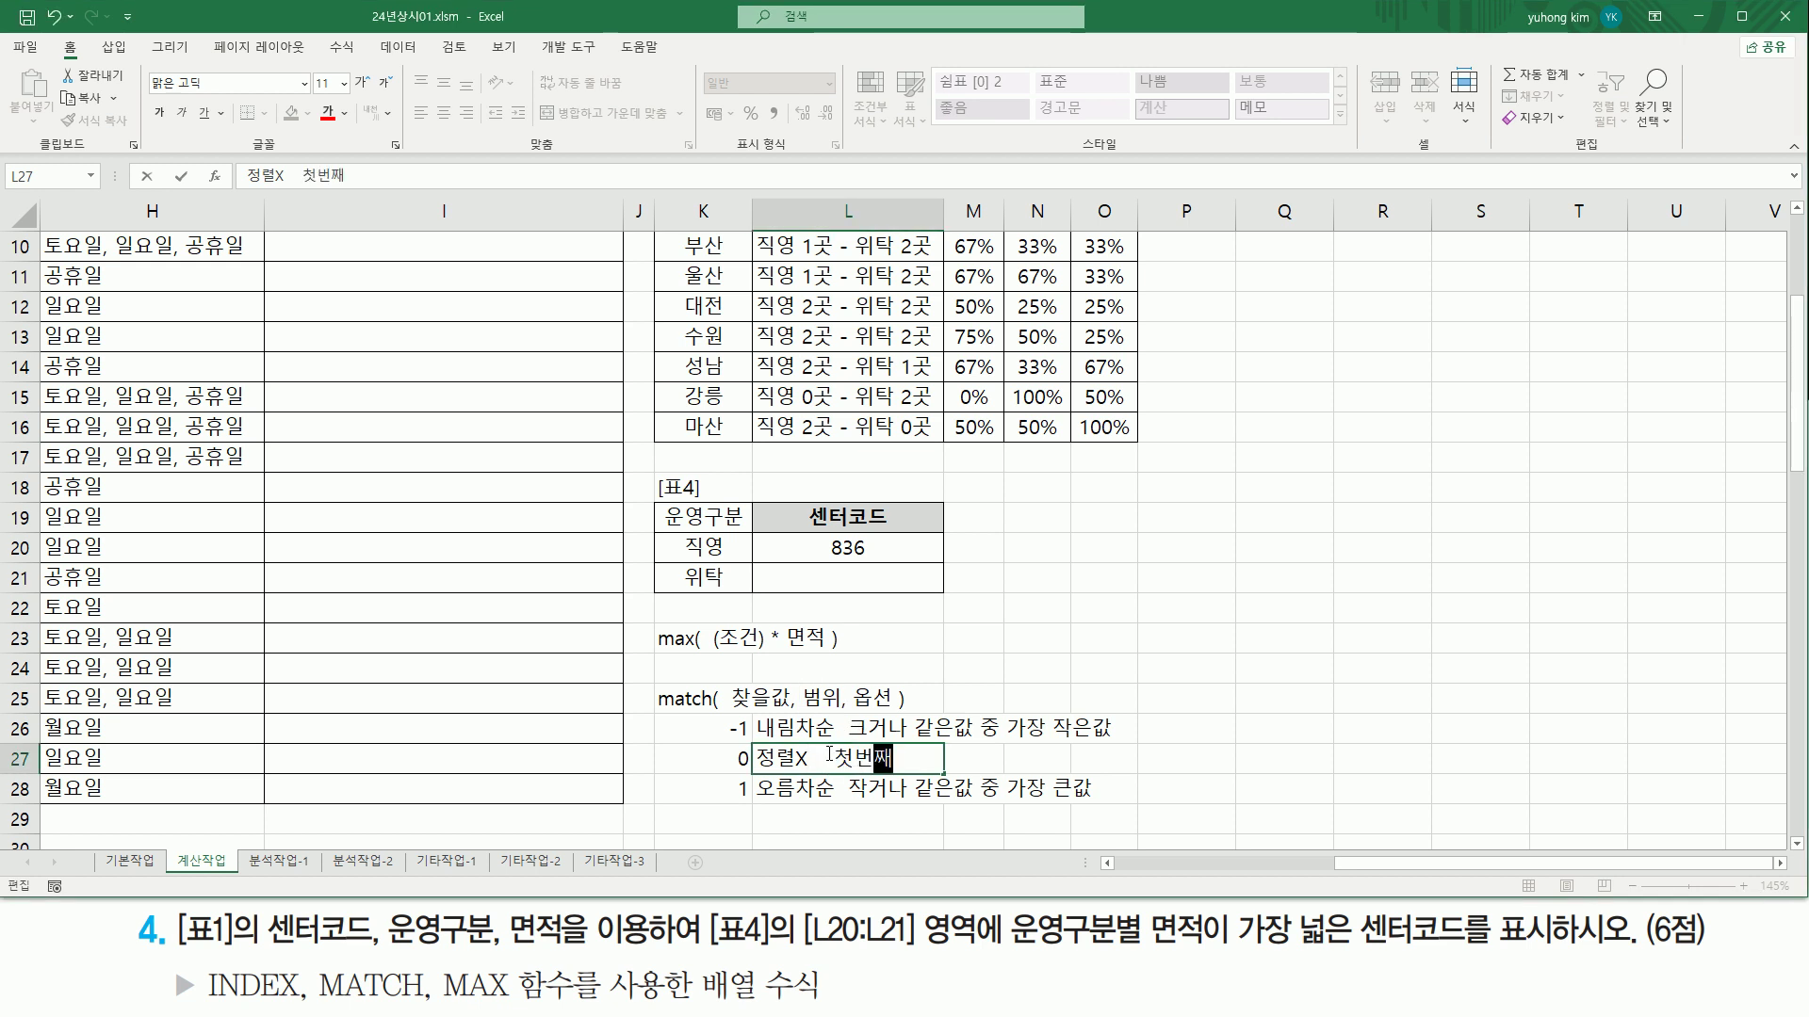
type("로 정확하")
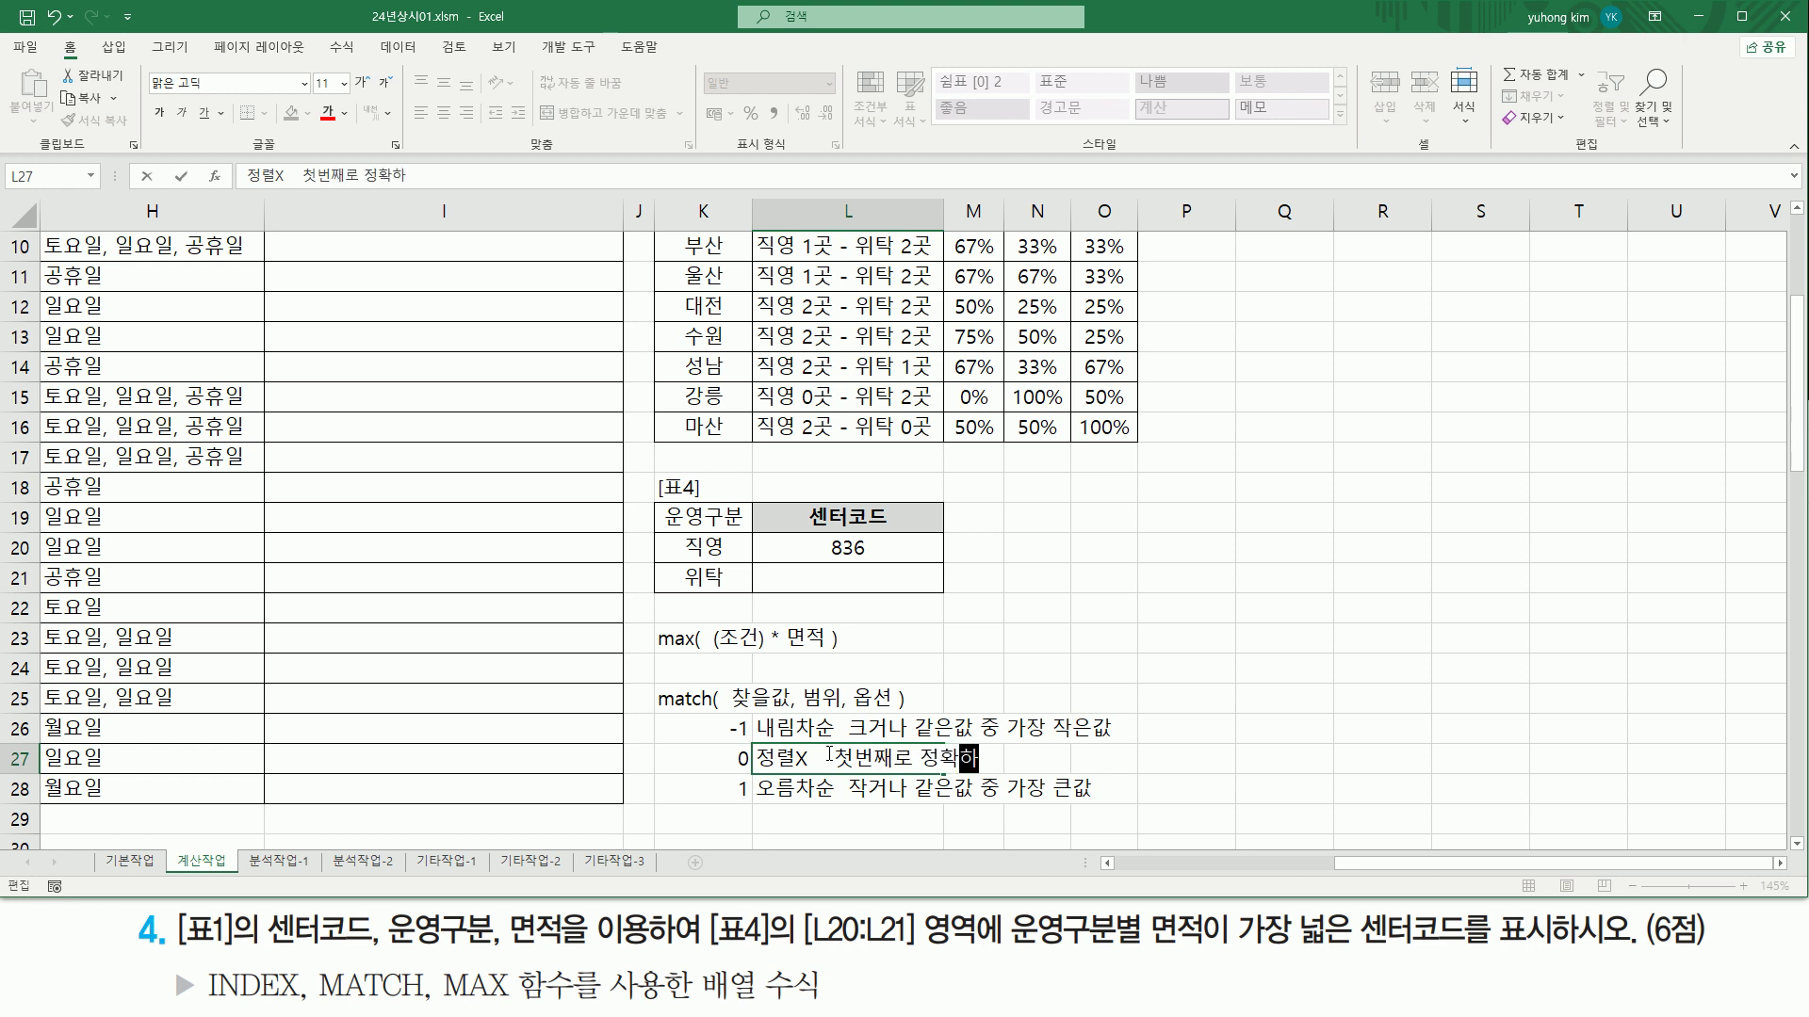
type("게 ㅇ일치하는 값")
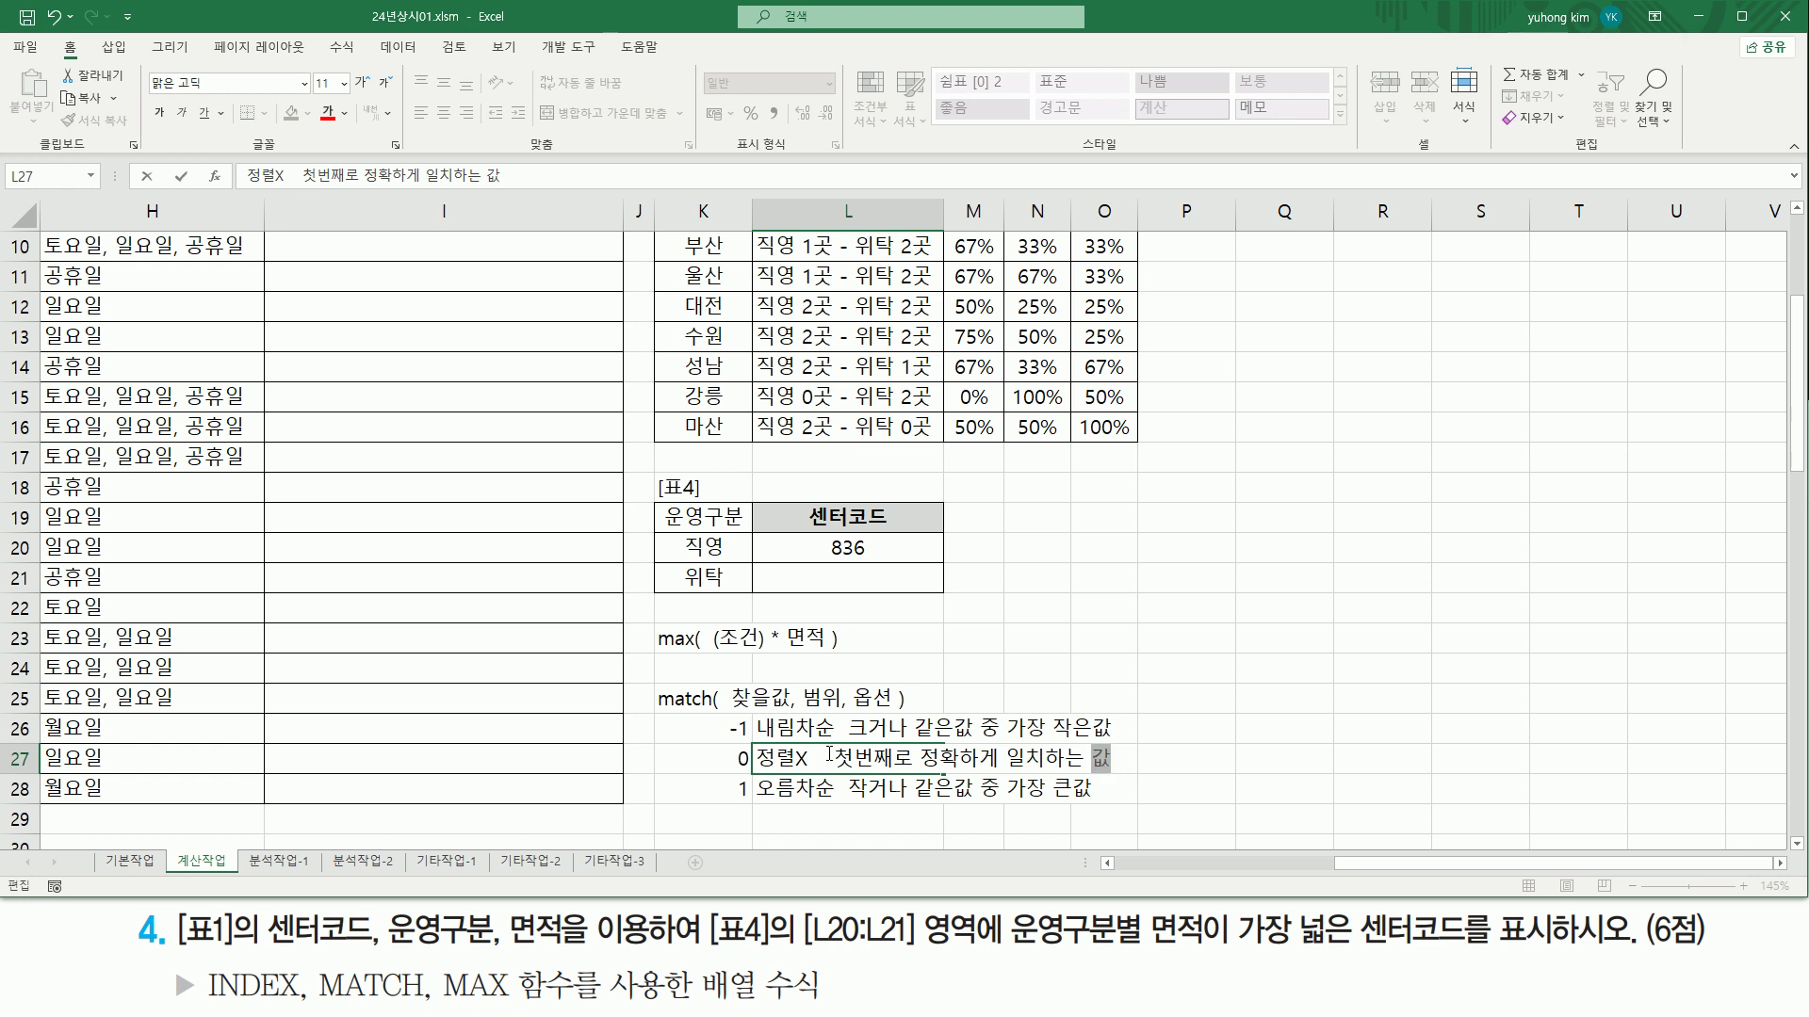
key("Return")
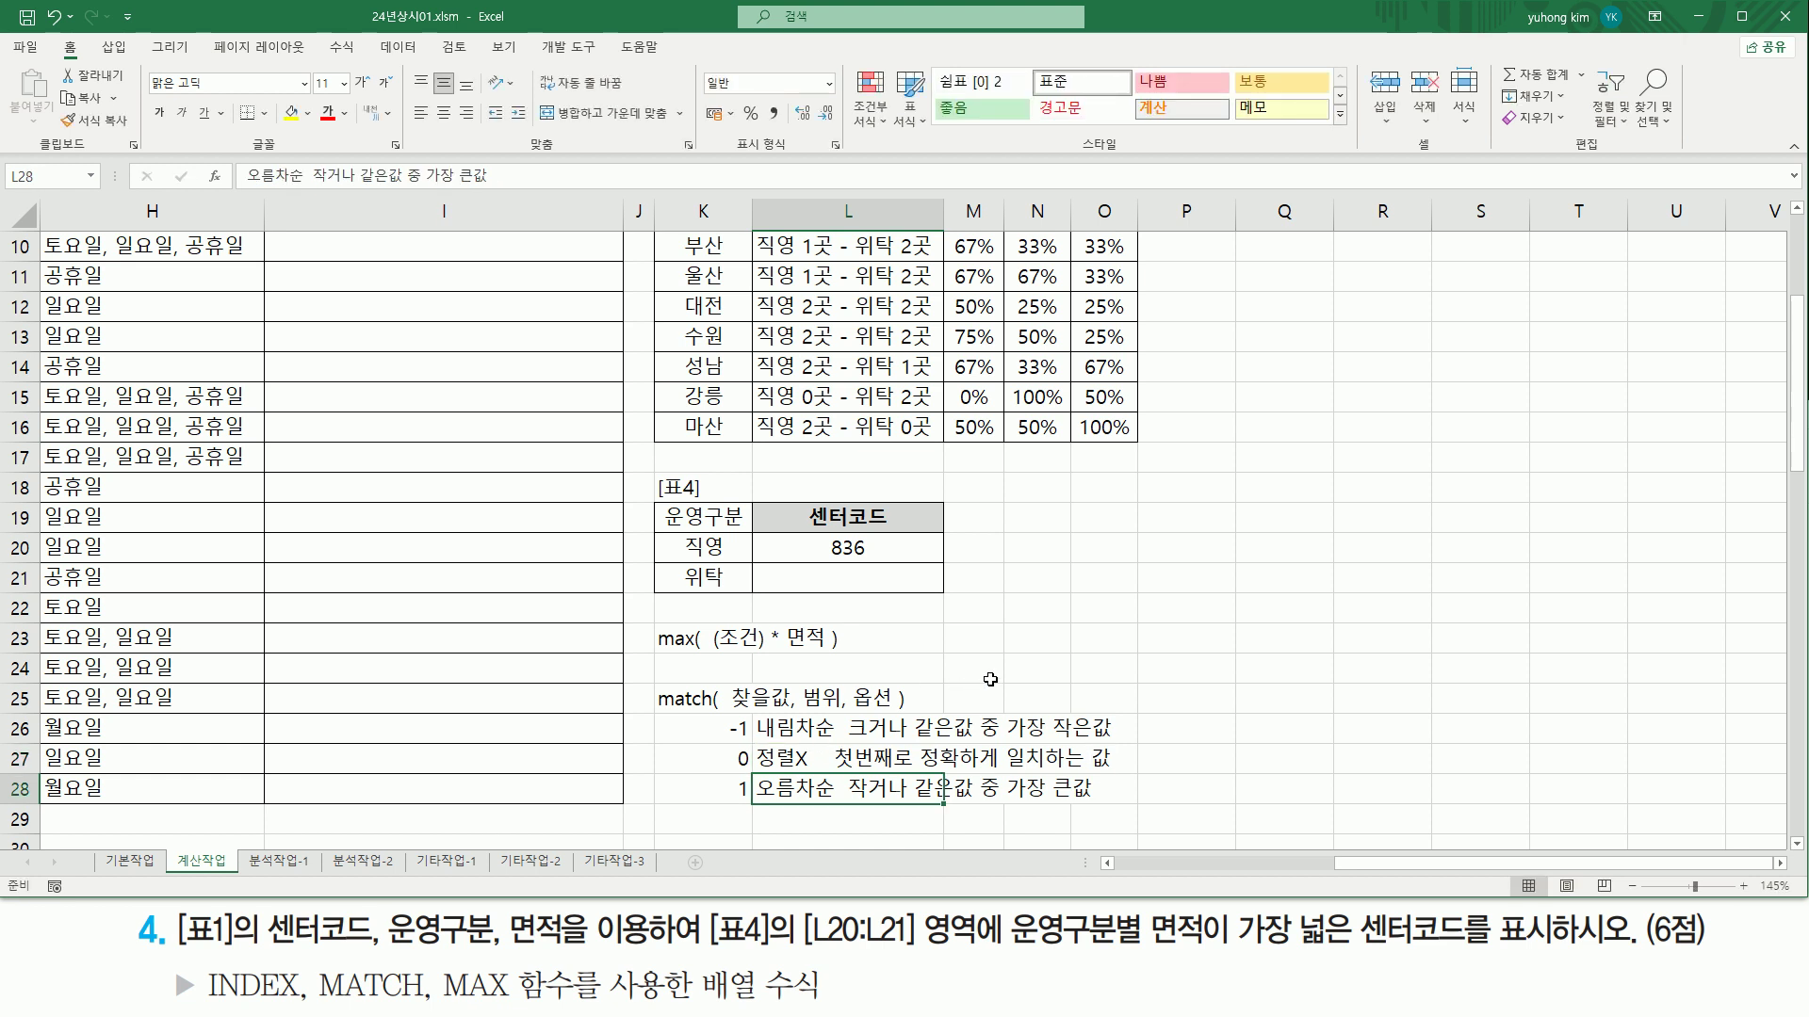
Step: Examine the sort order of the 면적 values in E4:E28 of [표1] and compare it with the MATCH option notes
left_click(1226, 868)
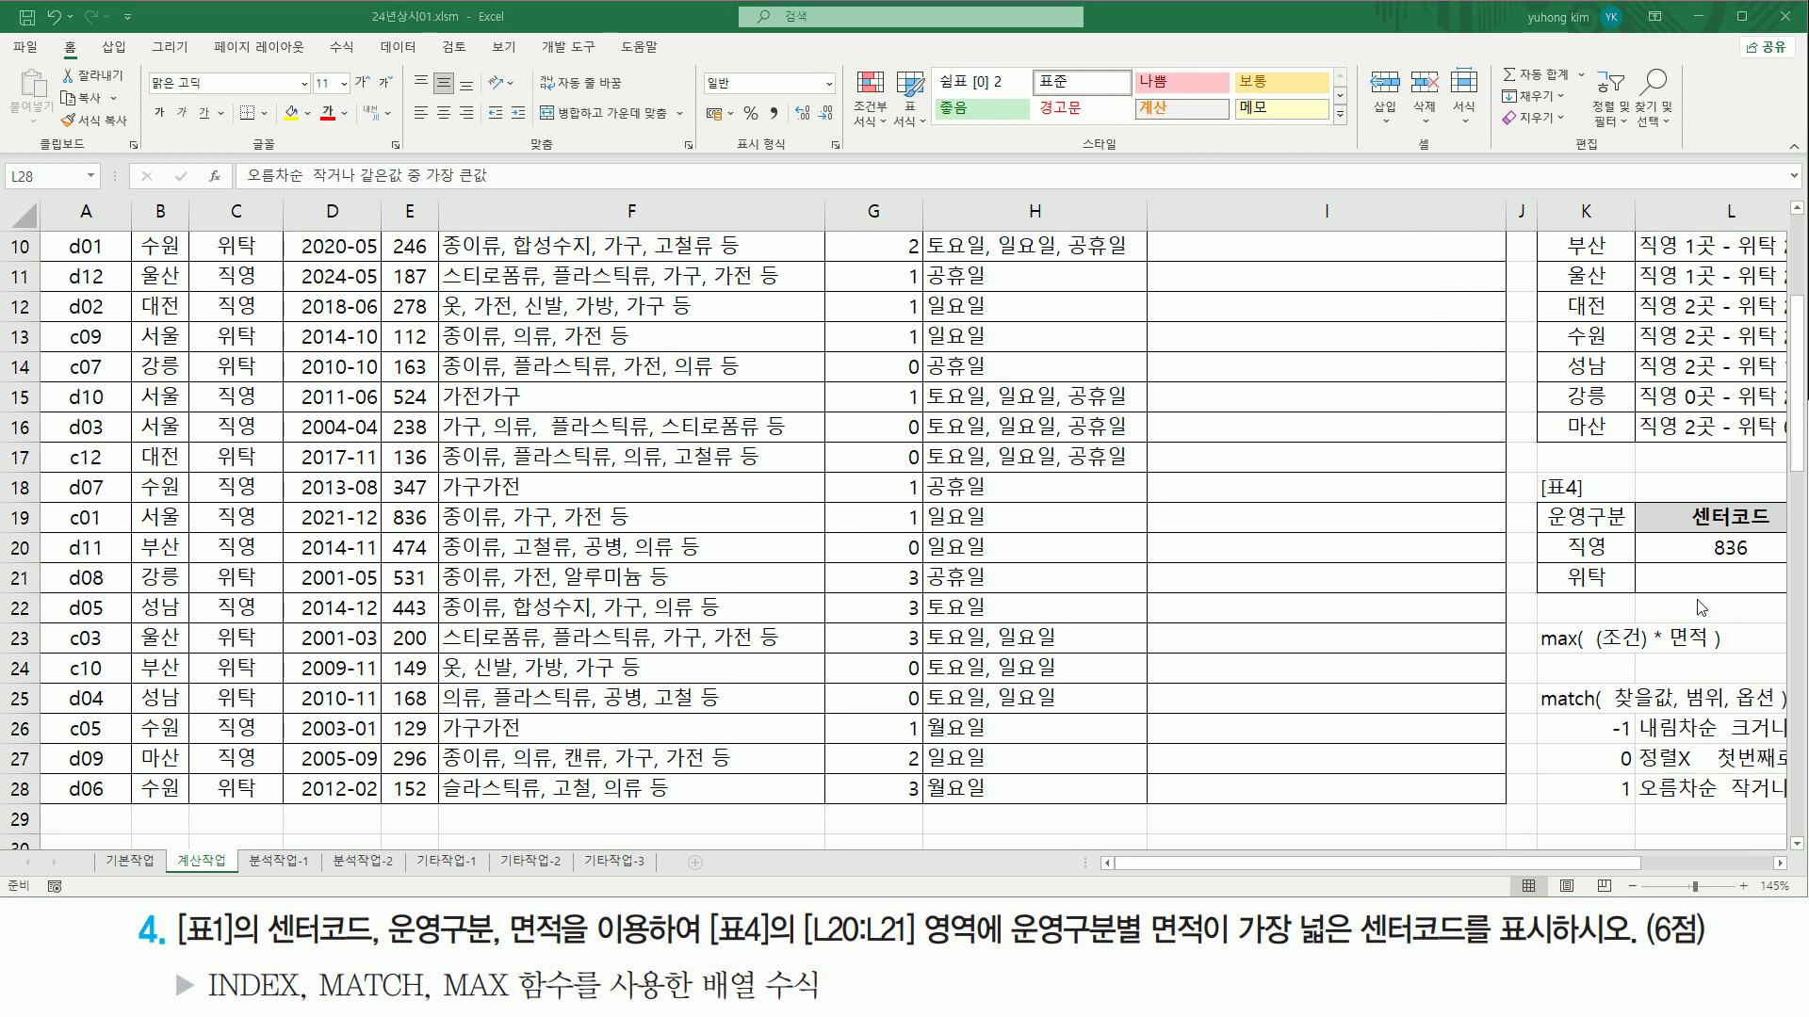
left_click(1724, 549)
scroll(408, 330, "up", 3)
left_click_drag(408, 330, 430, 793)
scroll(443, 744, "up", 3)
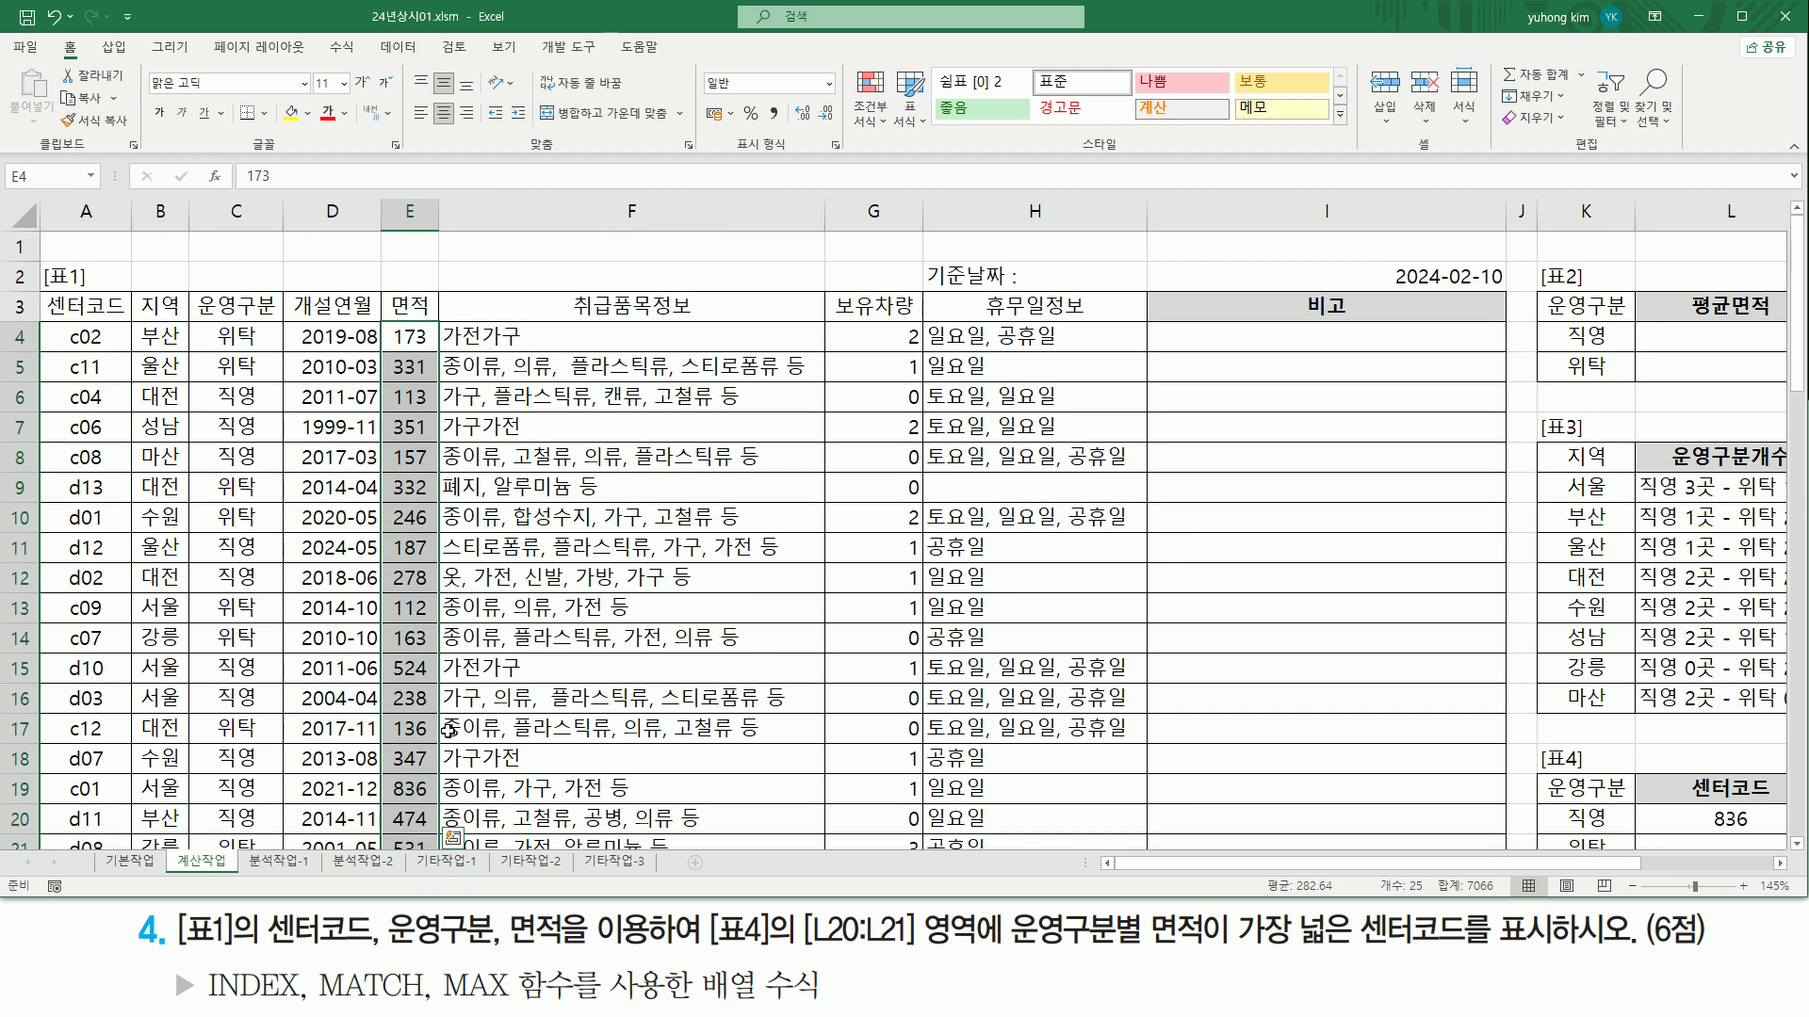
scroll(448, 731, "down", 2)
scroll(449, 731, "down", 1)
scroll(448, 731, "down", 1)
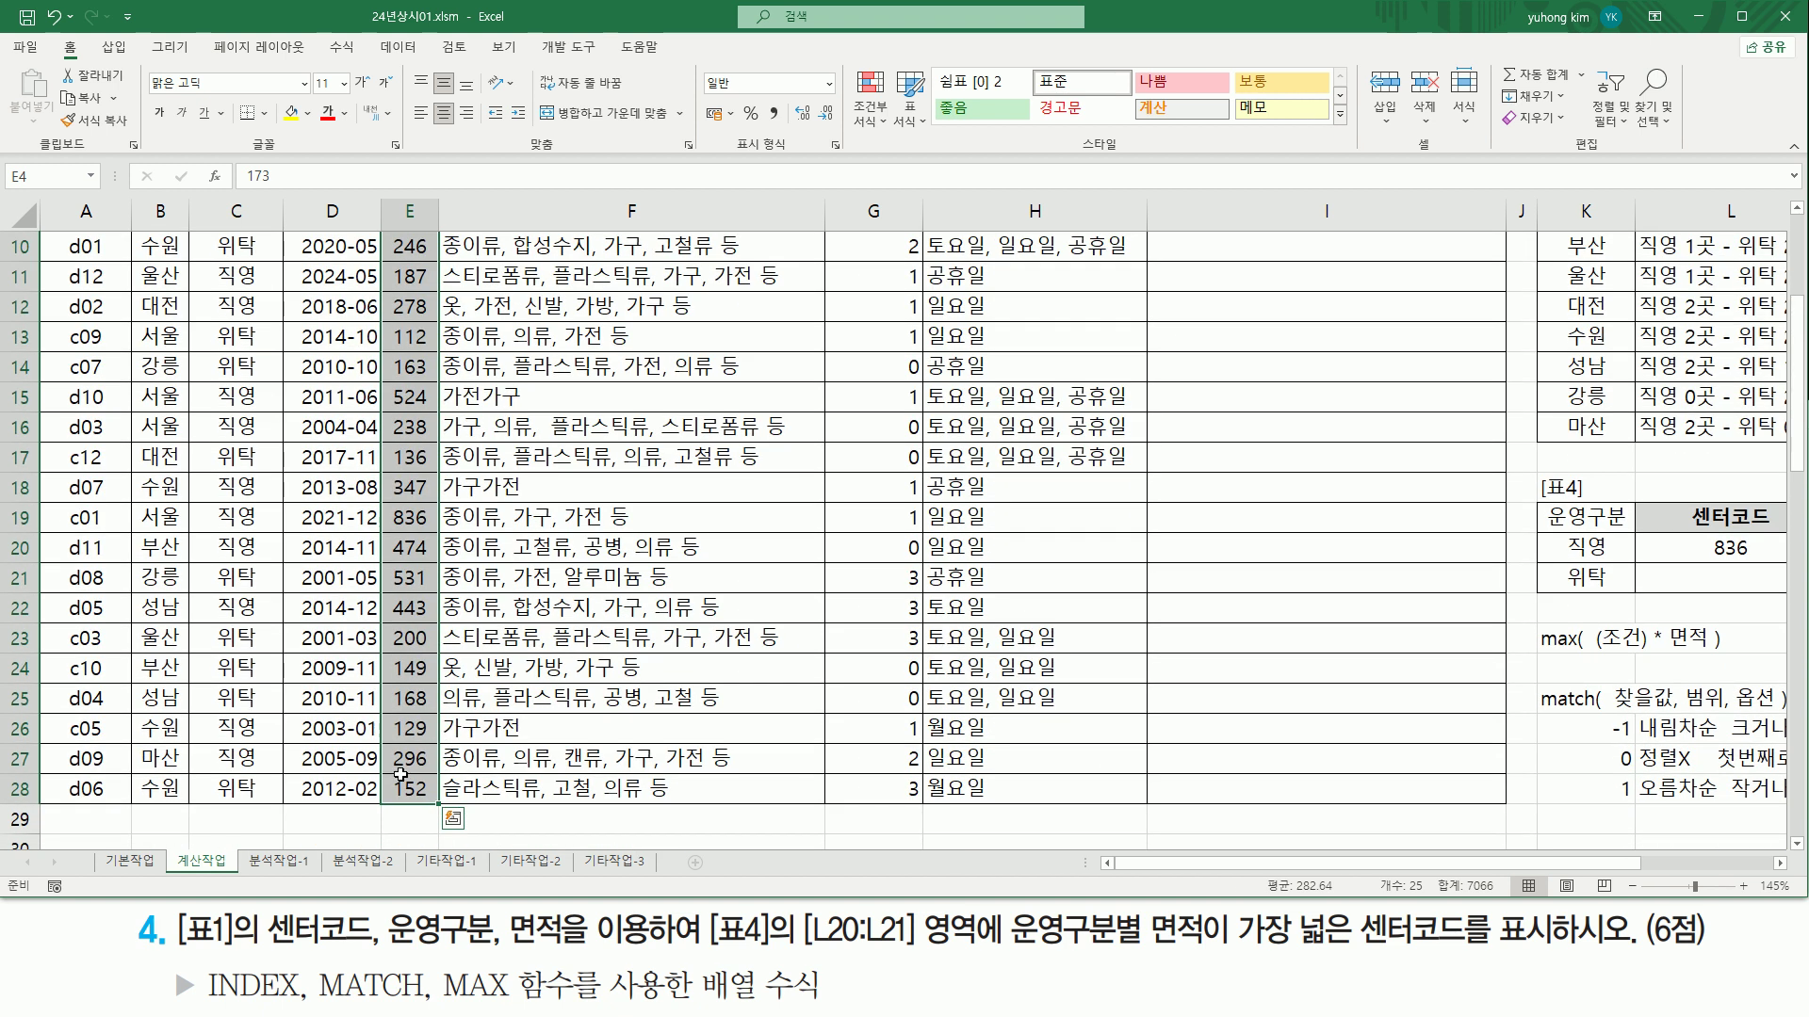
scroll(400, 774, "up", 3)
left_click_drag(383, 318, 440, 849)
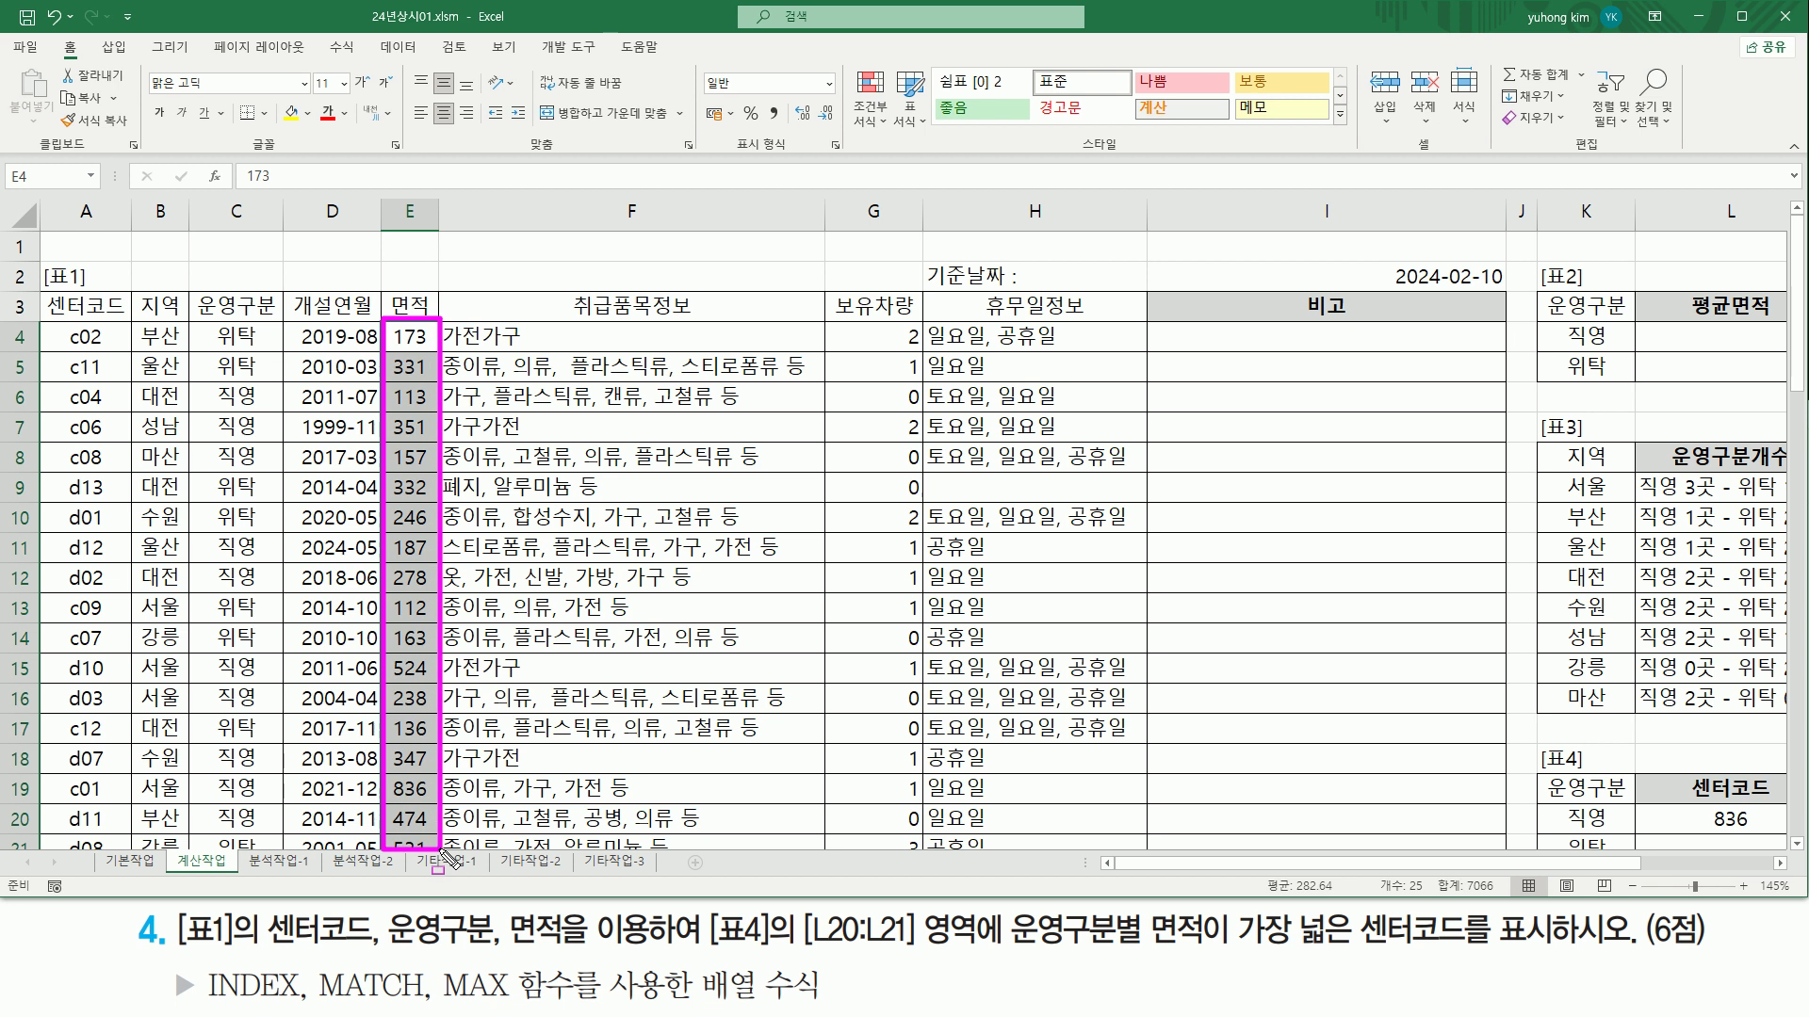
key("Escape")
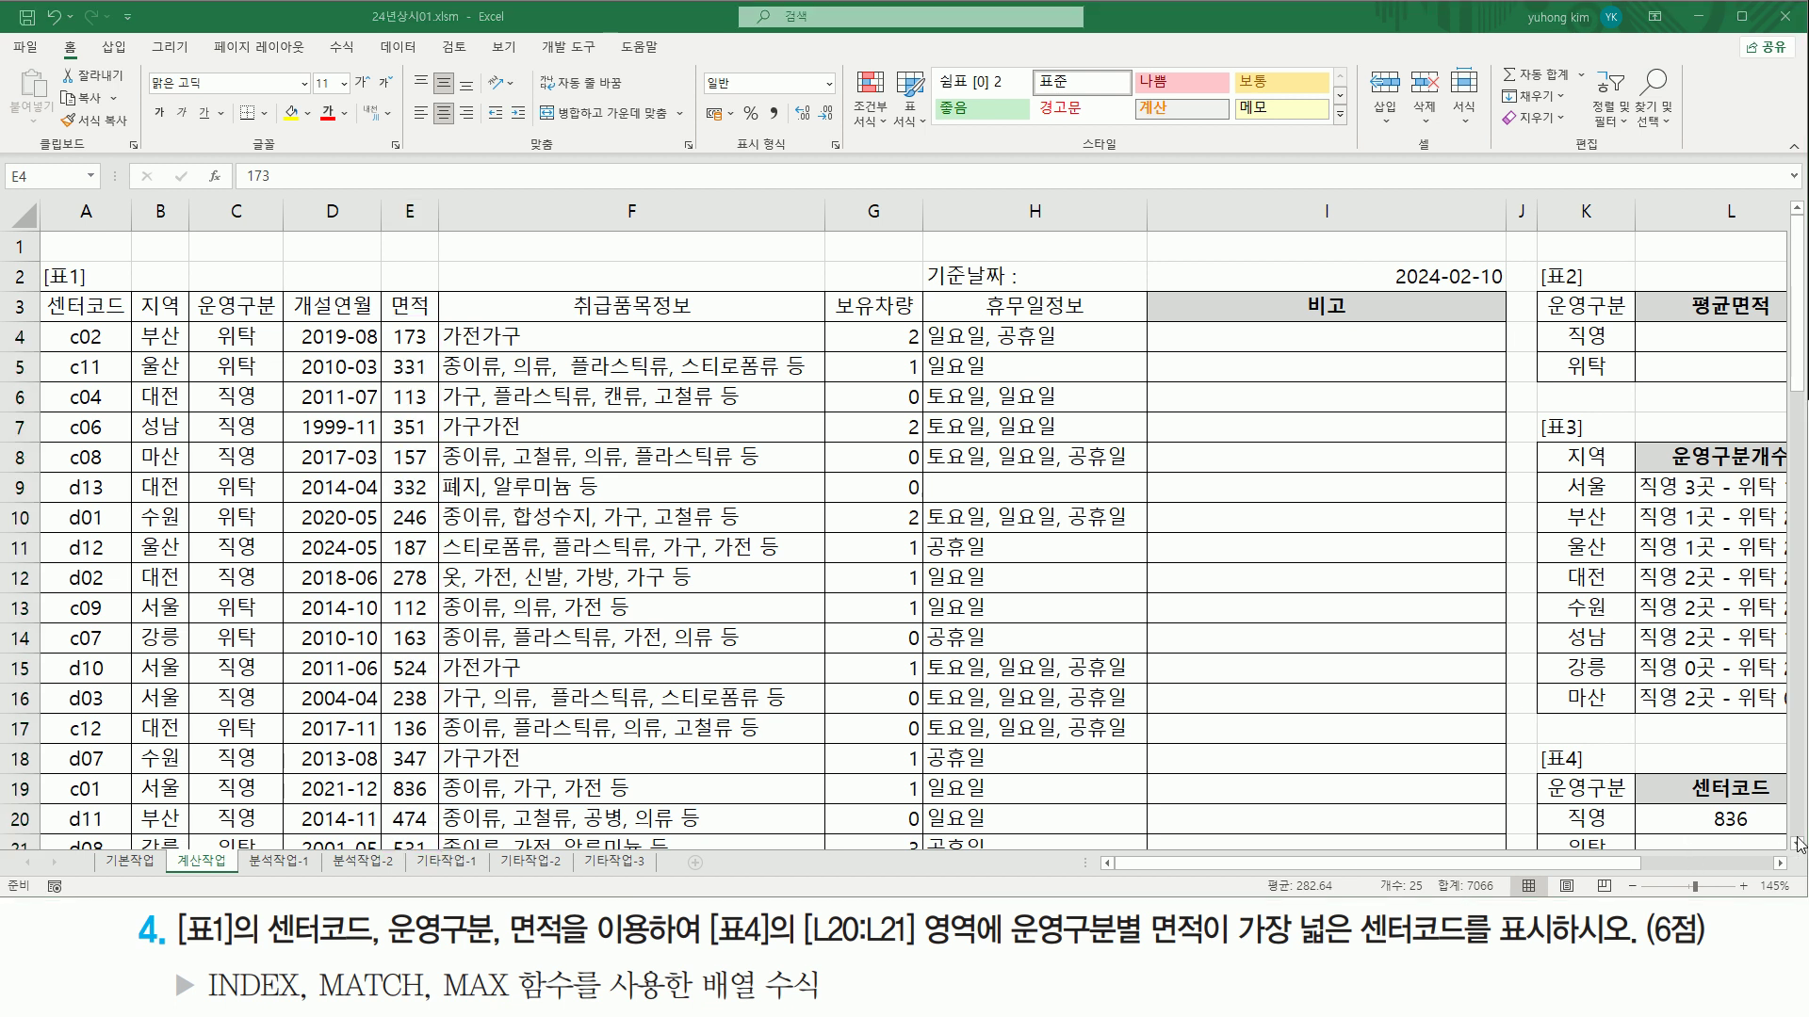
scroll(1790, 845, "down", 2)
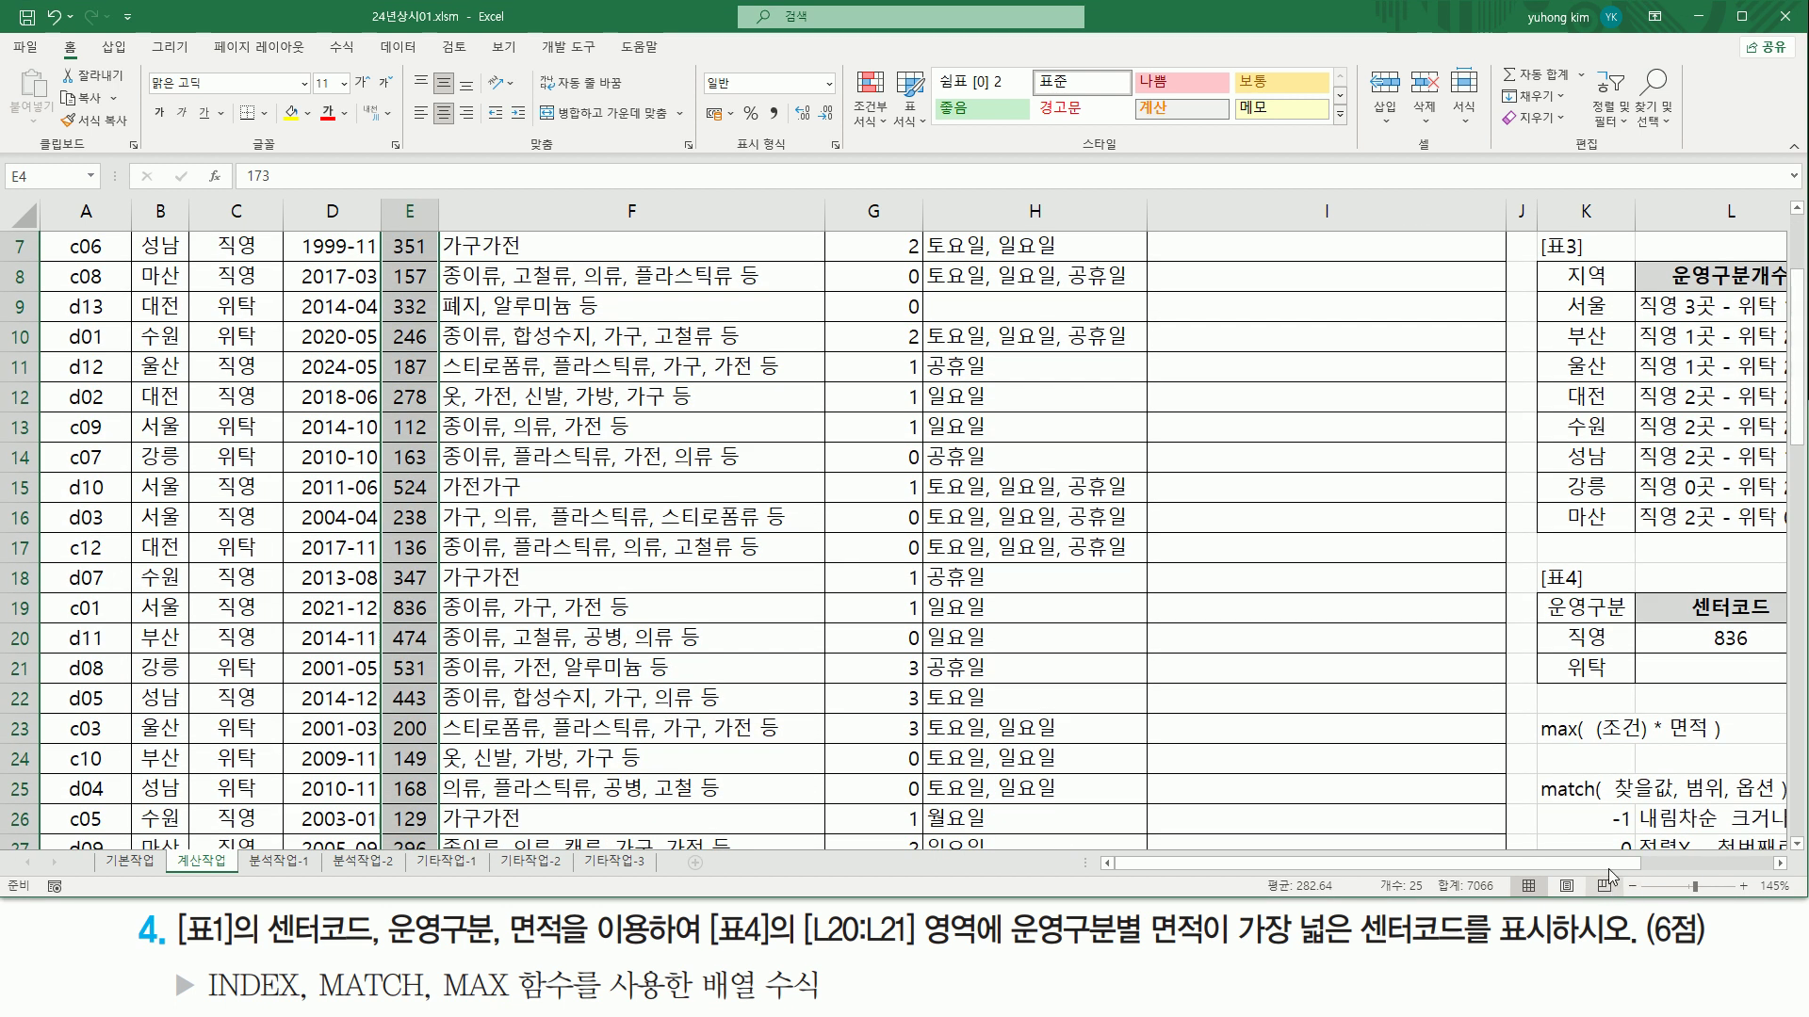
left_click_drag(1557, 864, 1688, 864)
scroll(1662, 781, "down", 1)
left_click_drag(1364, 771, 1757, 774)
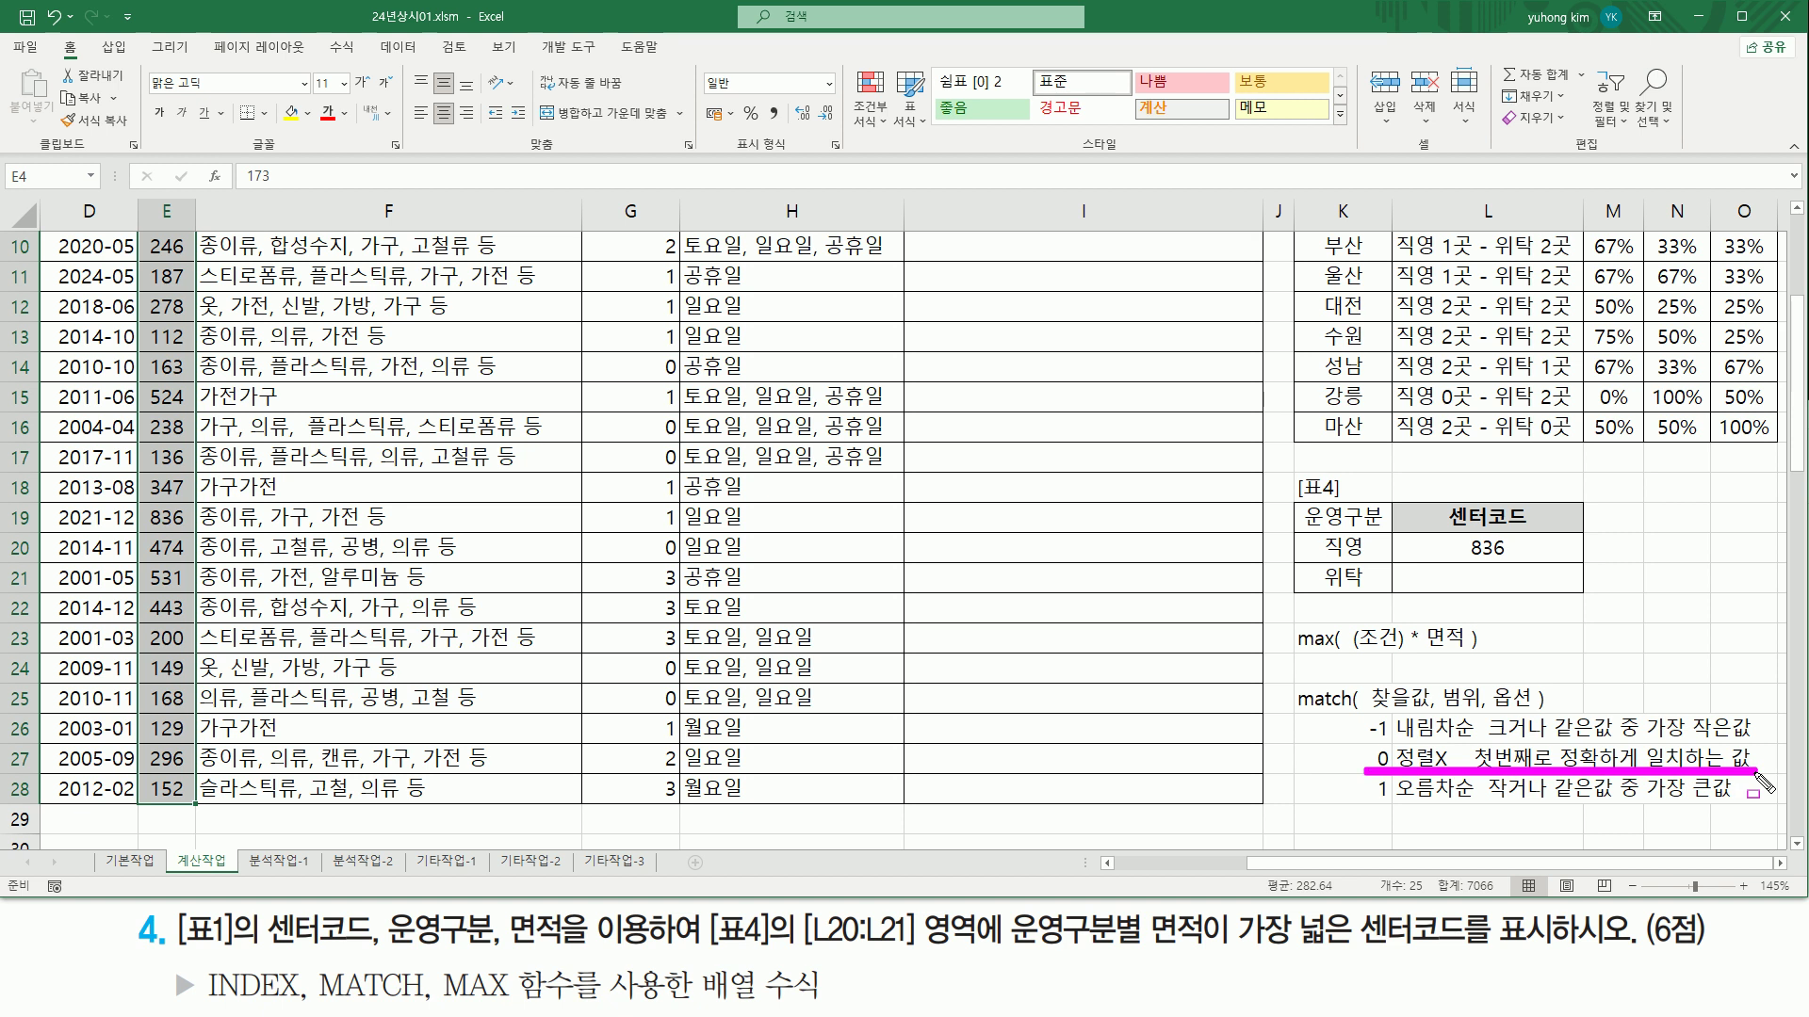
left_click_drag(1360, 742, 1400, 770)
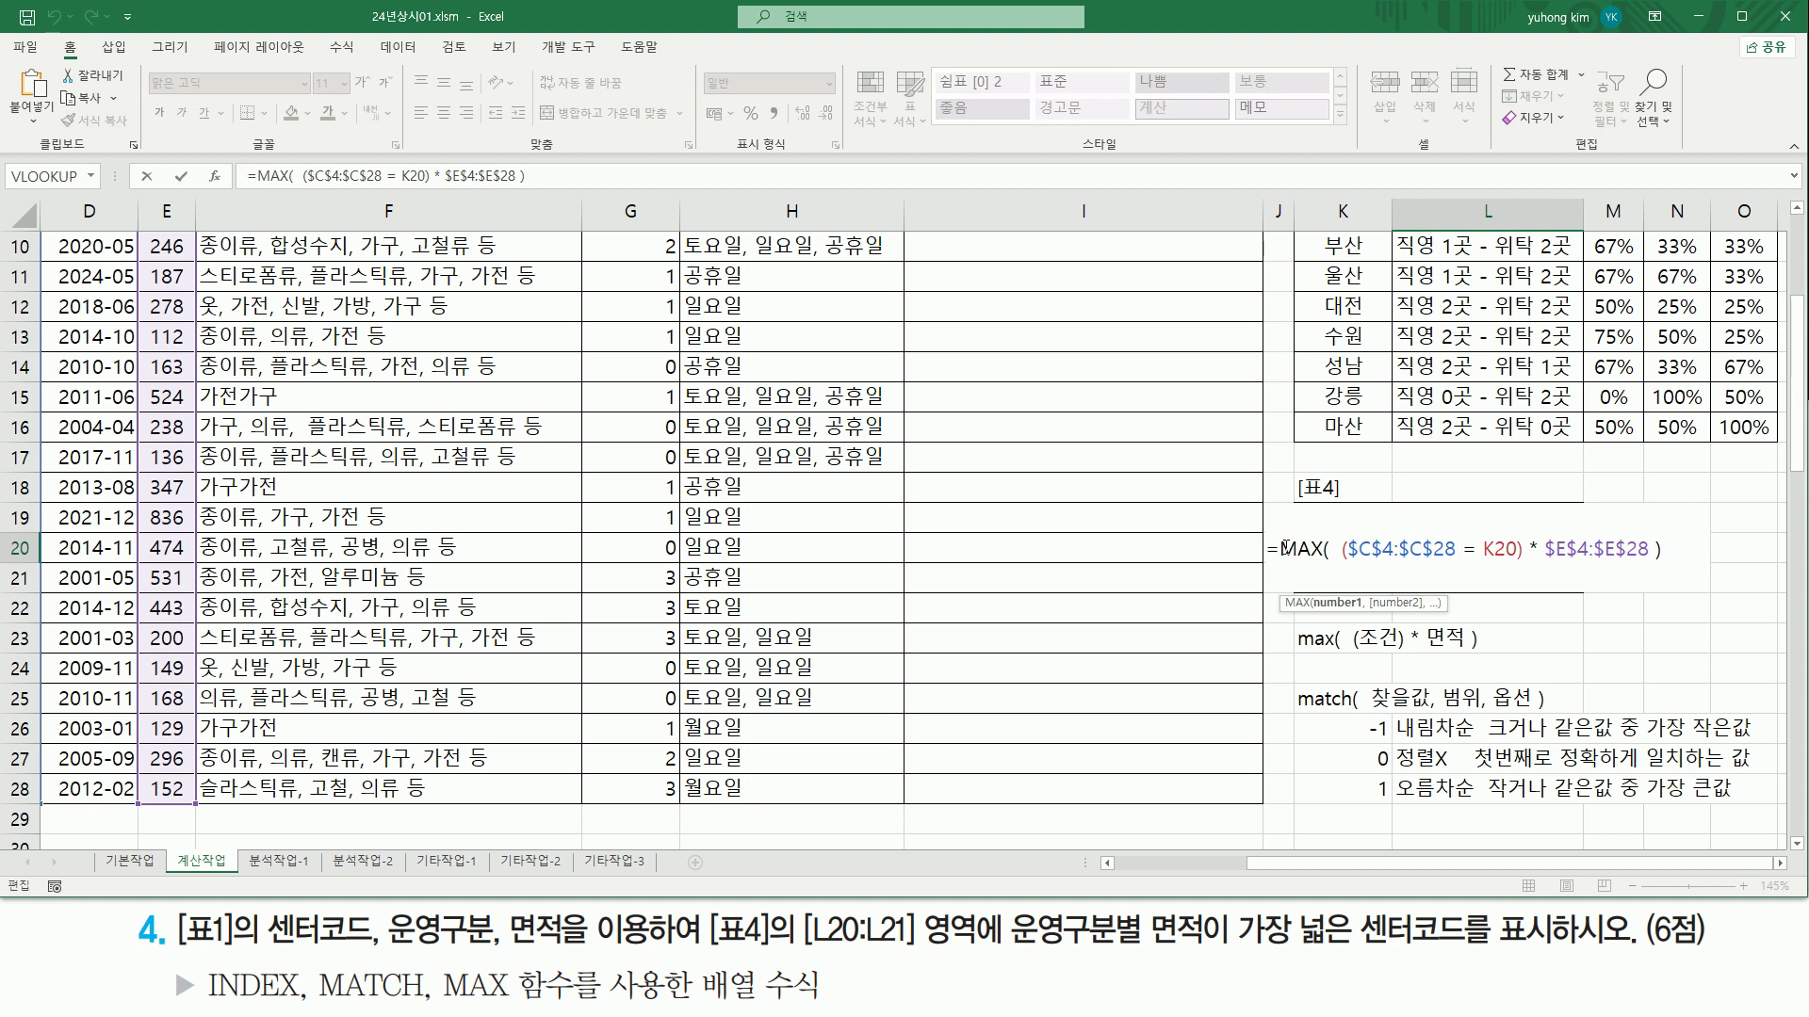
Step: Wrap the MAX expression in L20 in a MATCH function as its lookup value: =MATCH( MAX( ($C$4:$C$28 = K20) * $E$4:$E$28 )
left_click_drag(1285, 549, 1665, 551)
key("ctrl+c")
key("Delete")
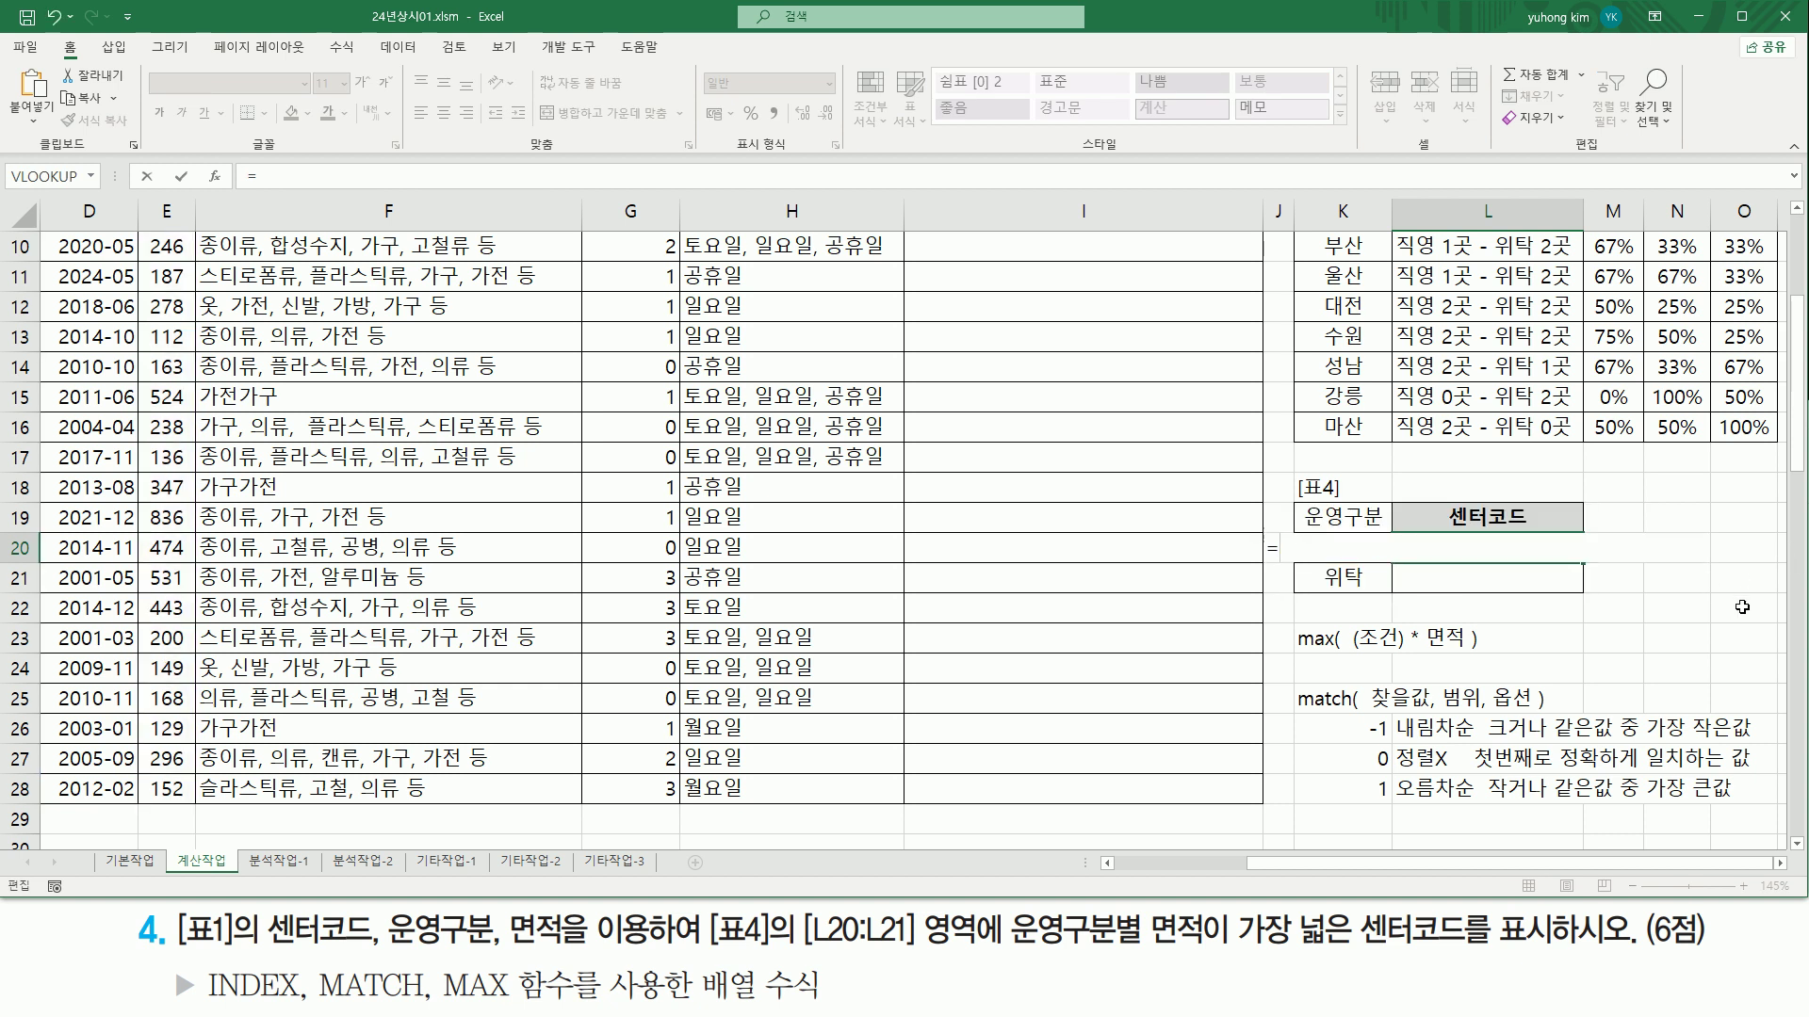
key("BackSpace")
type("ma")
key("Tab")
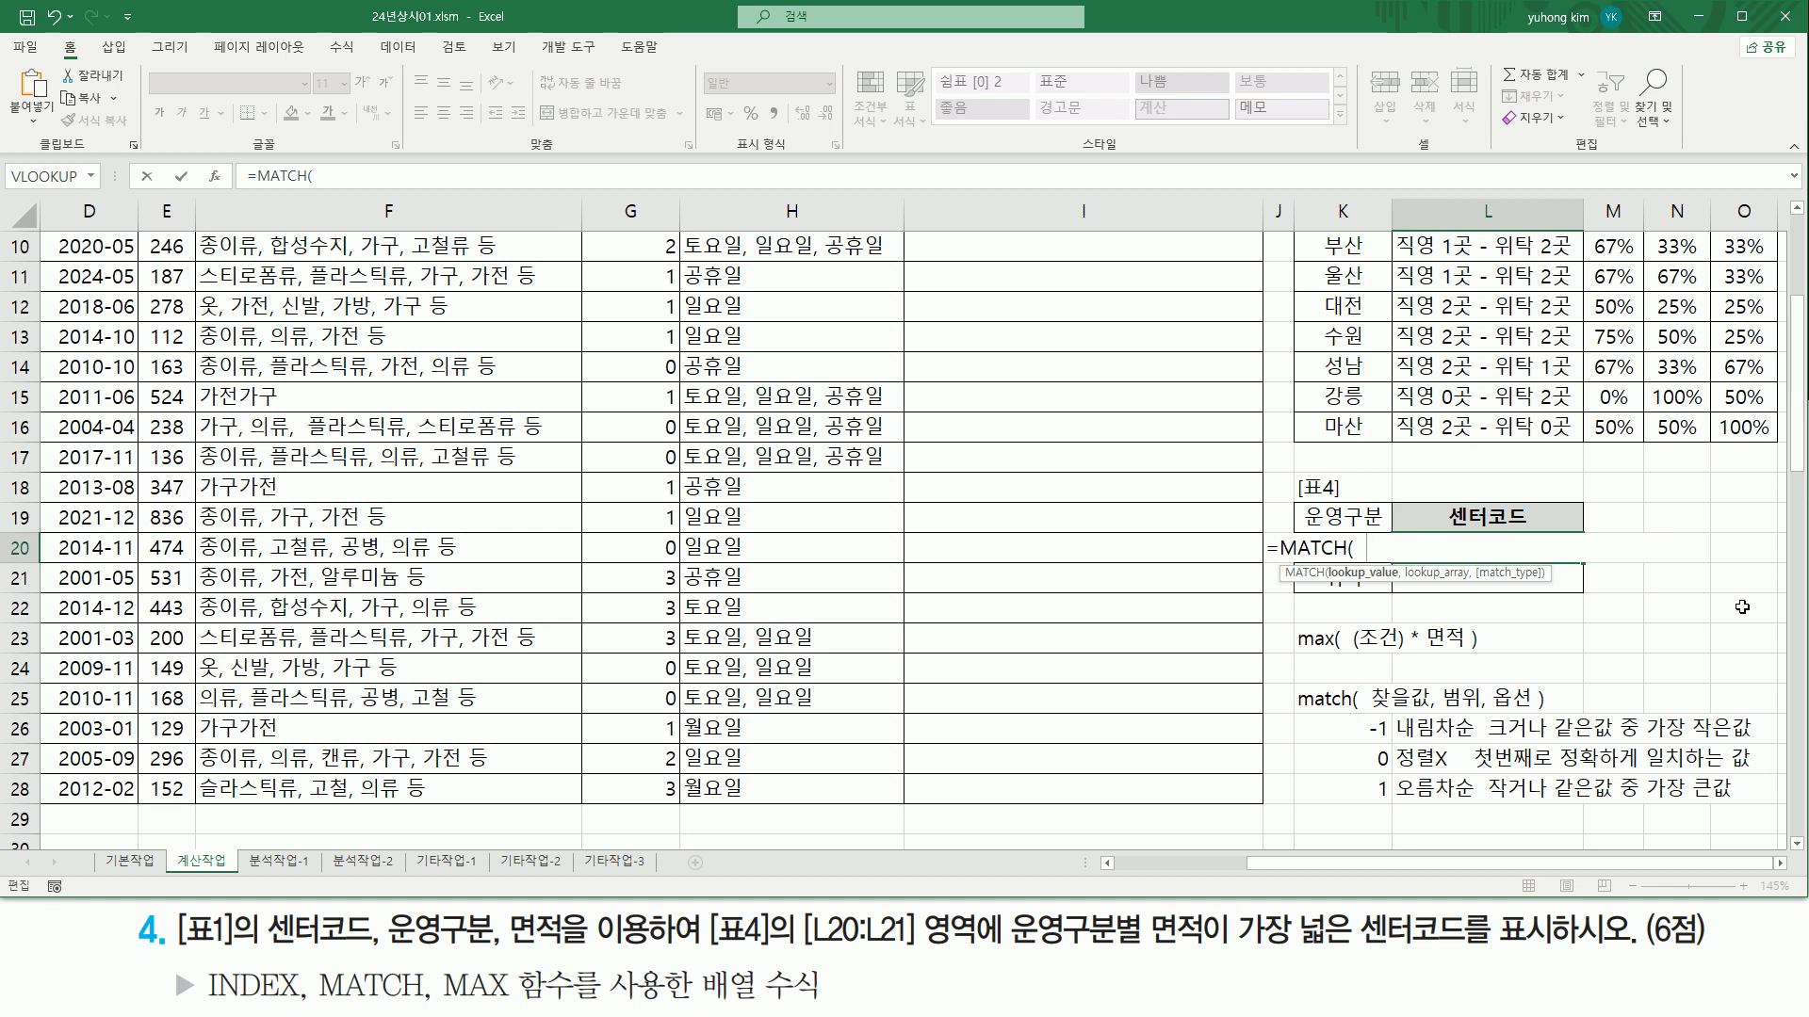
key("ctrl+v")
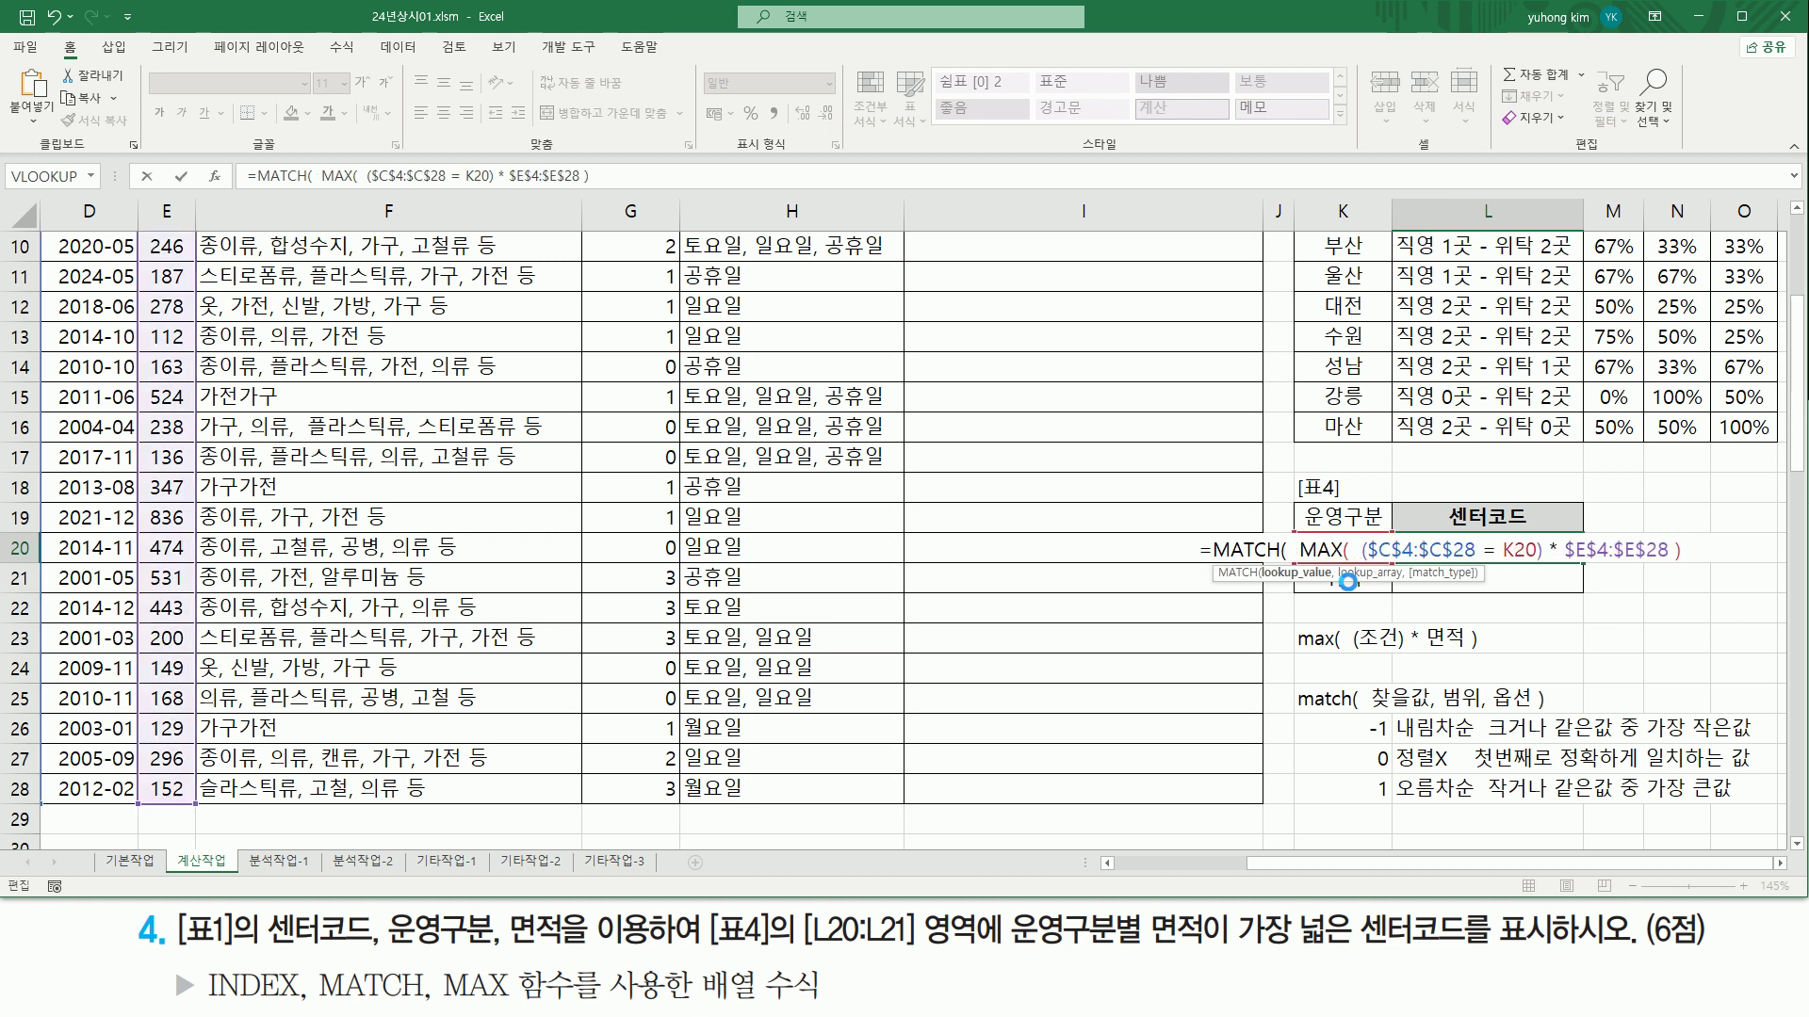
left_click_drag(1297, 535, 1683, 566)
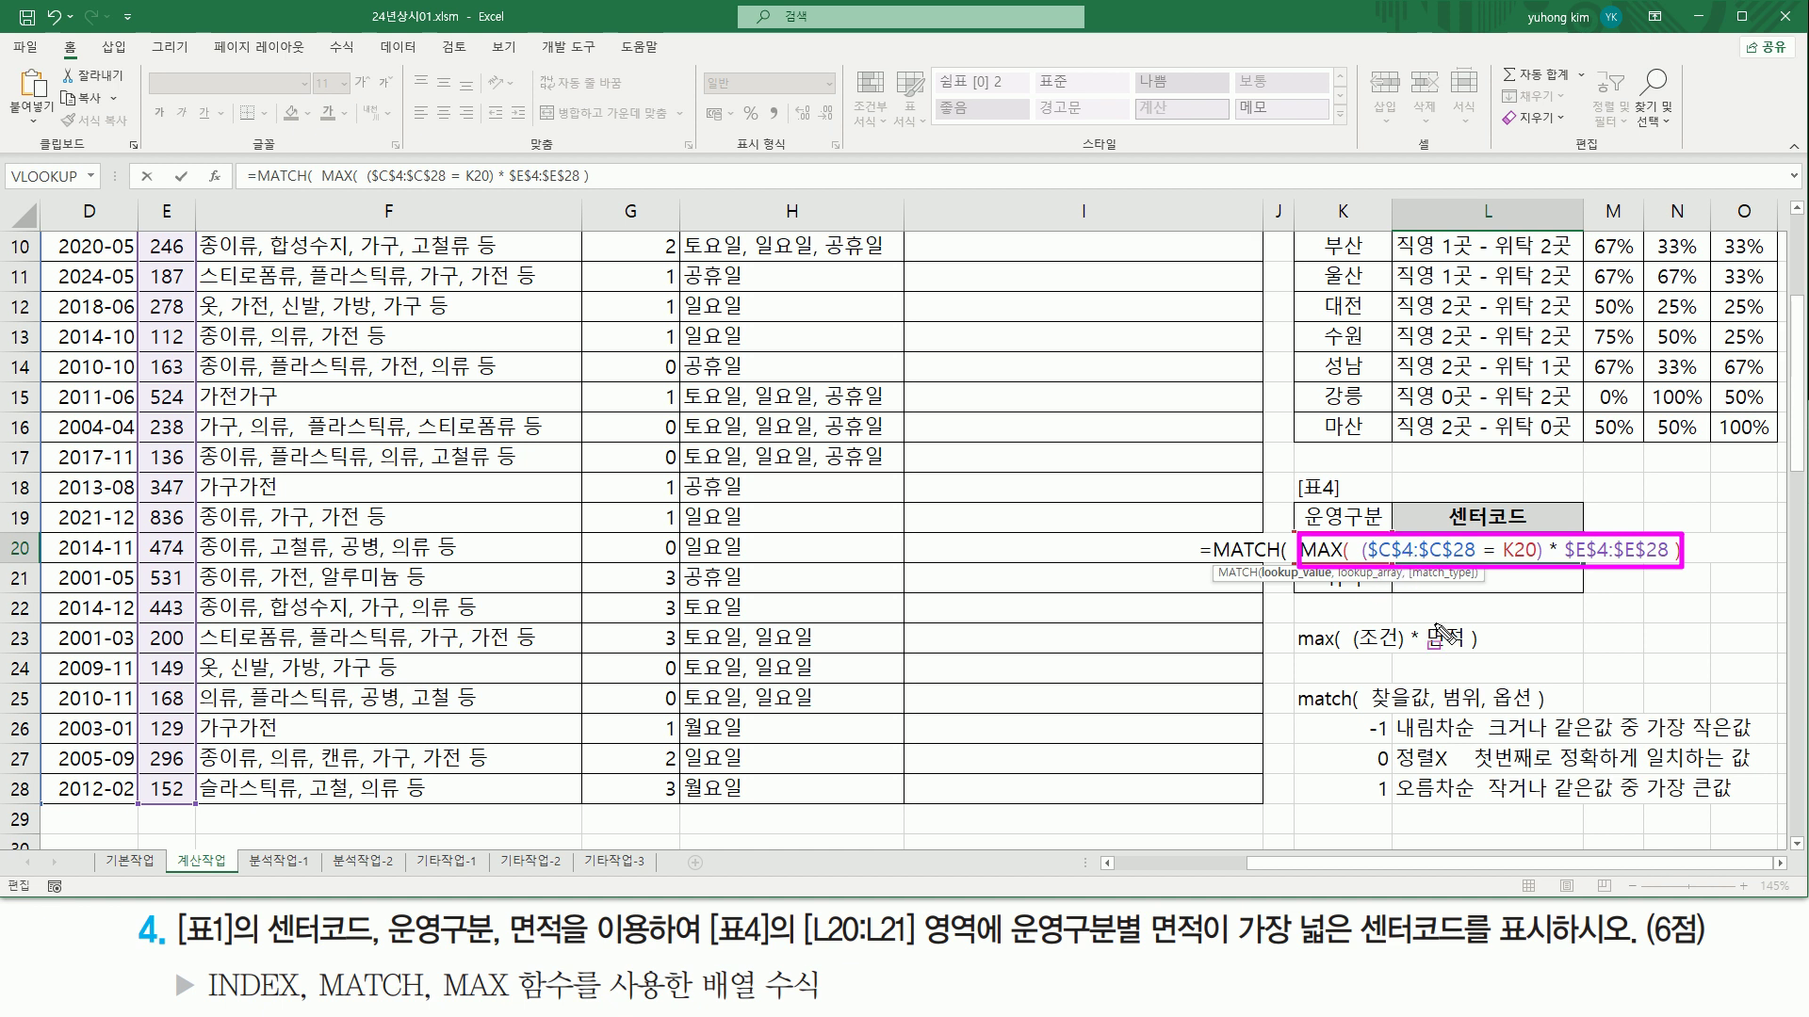
mouse_move(1371, 708)
left_mouse_down()
mouse_move(1432, 709)
mouse_move(1426, 686)
left_mouse_up()
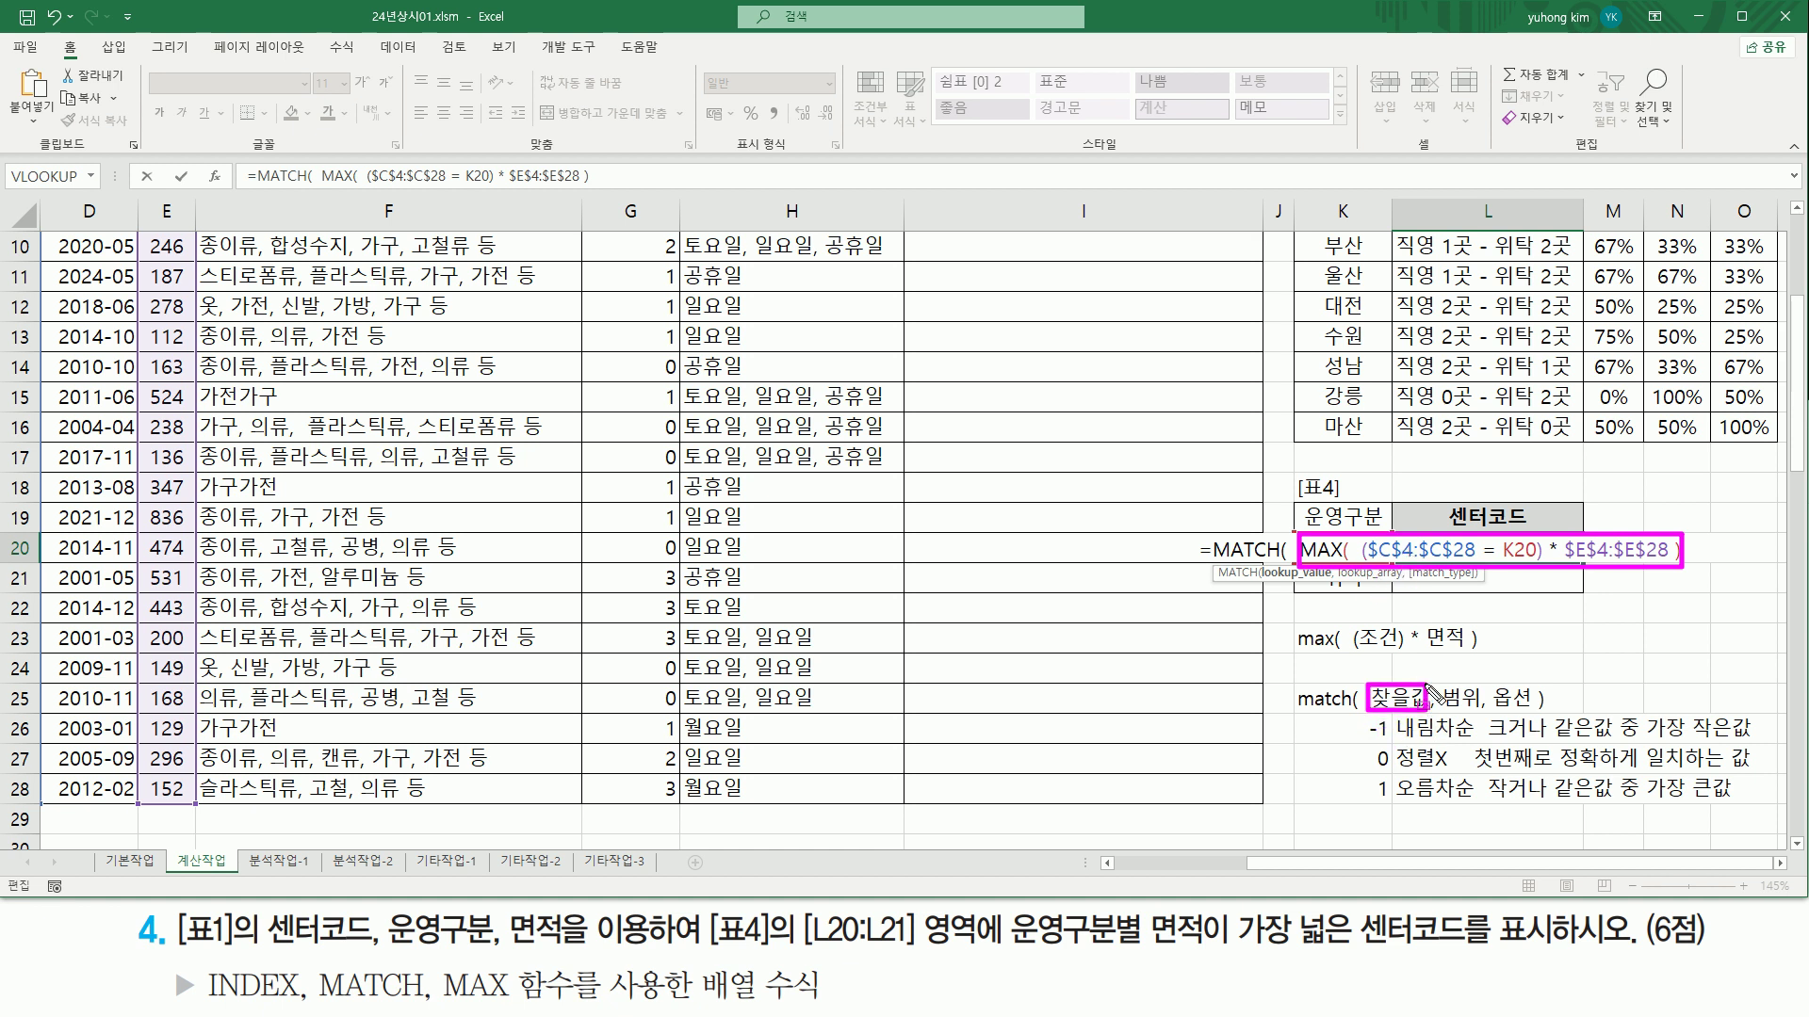
key("Escape")
Step: Complete the MATCH function in L20 with the lookup range E4:E28, the match type 0 and the closing parenthesis
left_click(1700, 552)
type(",")
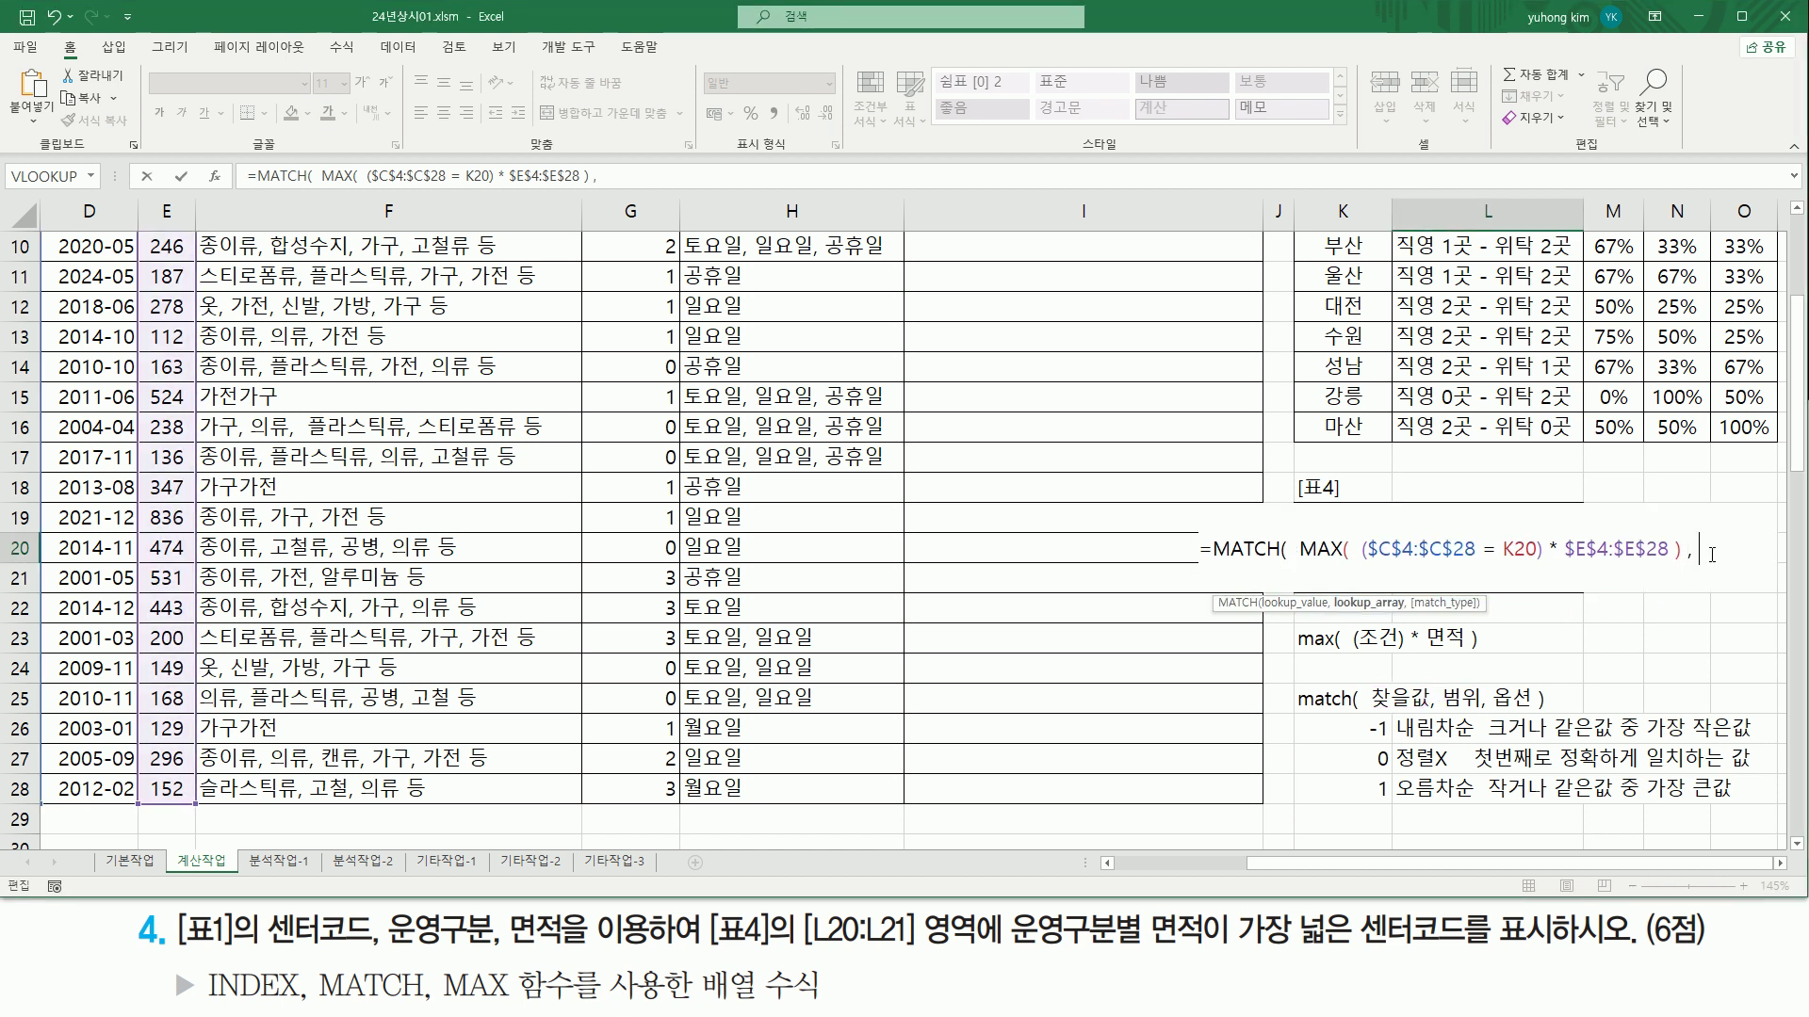
mouse_move(1459, 706)
left_mouse_down()
mouse_move(1434, 681)
mouse_move(1498, 739)
mouse_move(1507, 716)
left_mouse_up()
key("Escape")
left_click_drag(1251, 861, 1100, 863)
left_click_drag(405, 790, 401, 341)
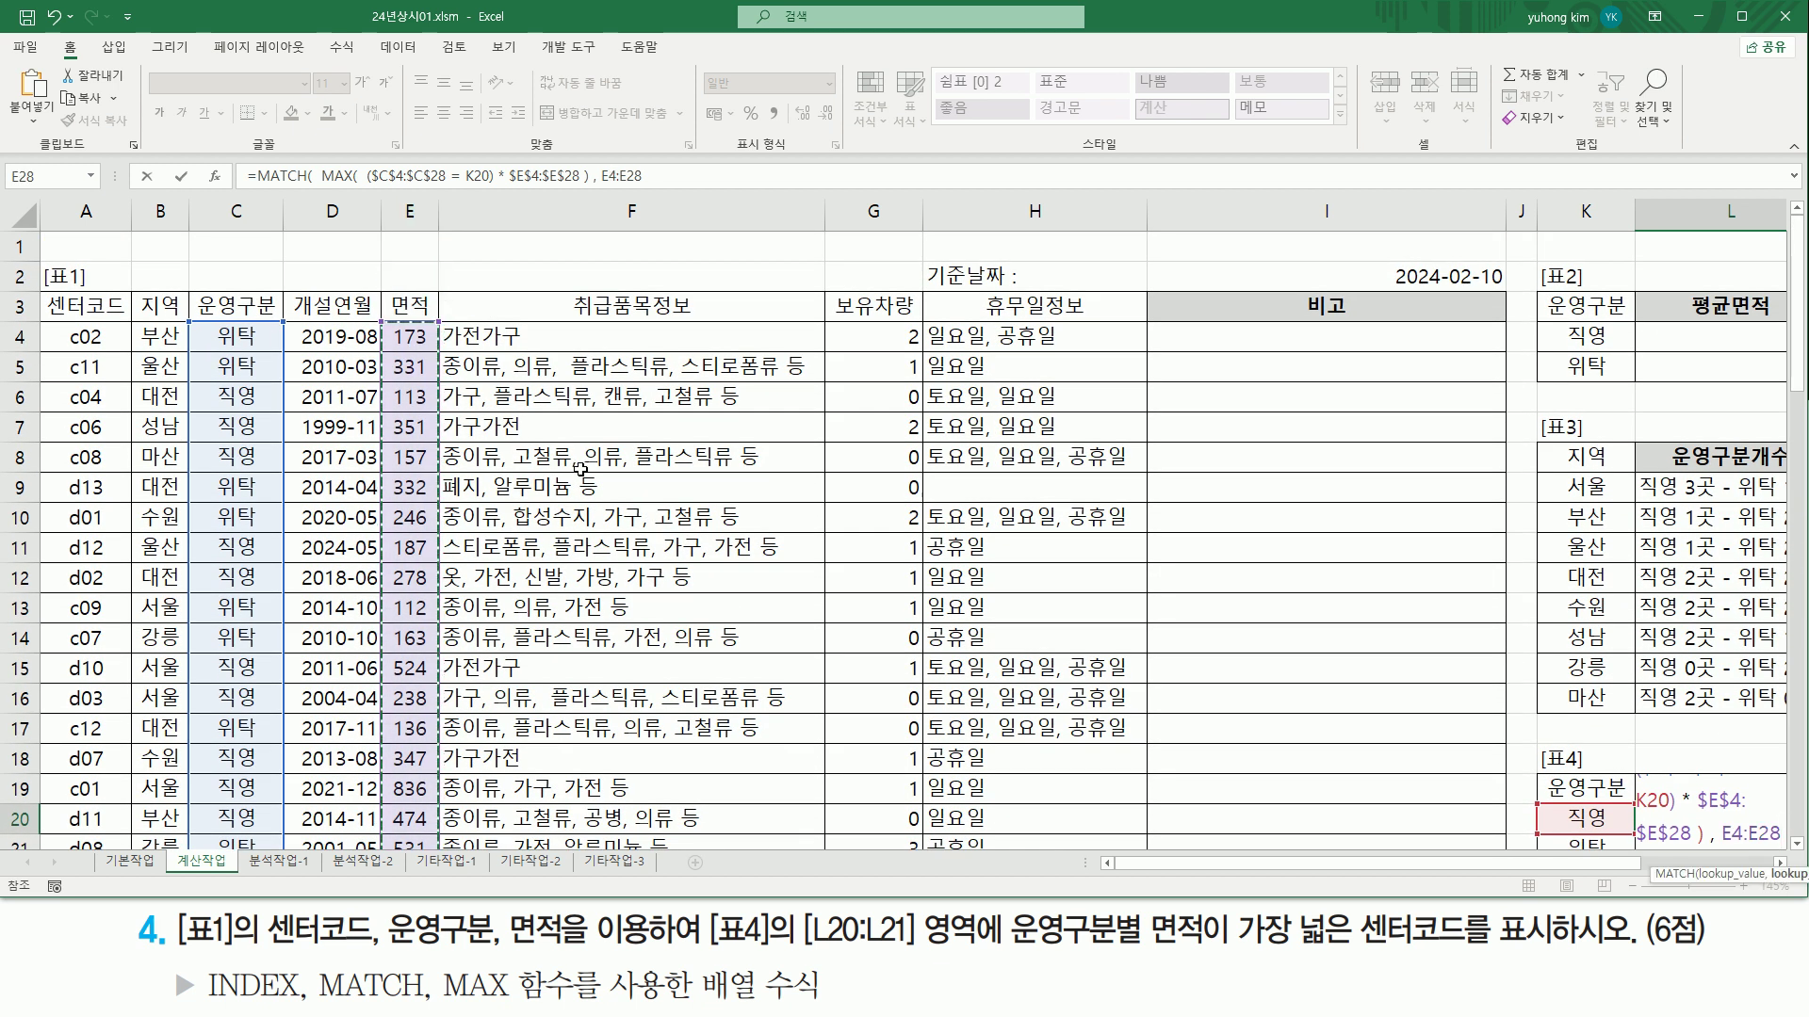
type(",")
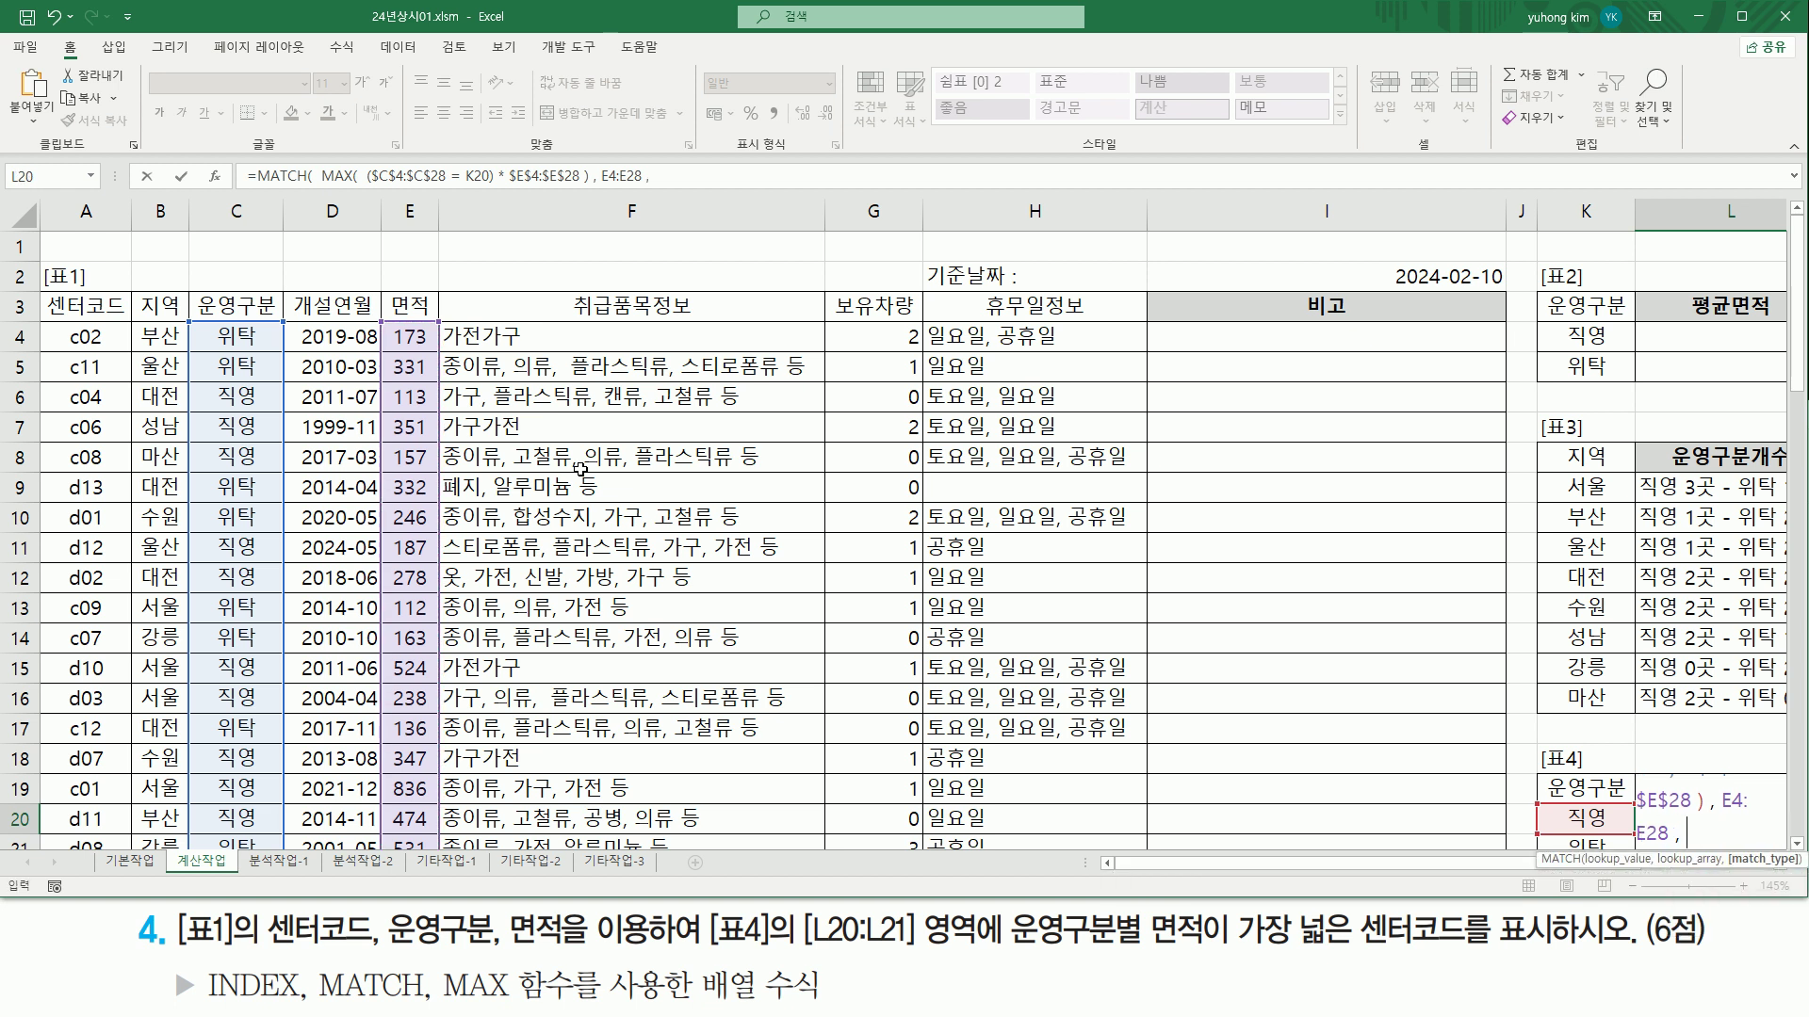
type(" 0")
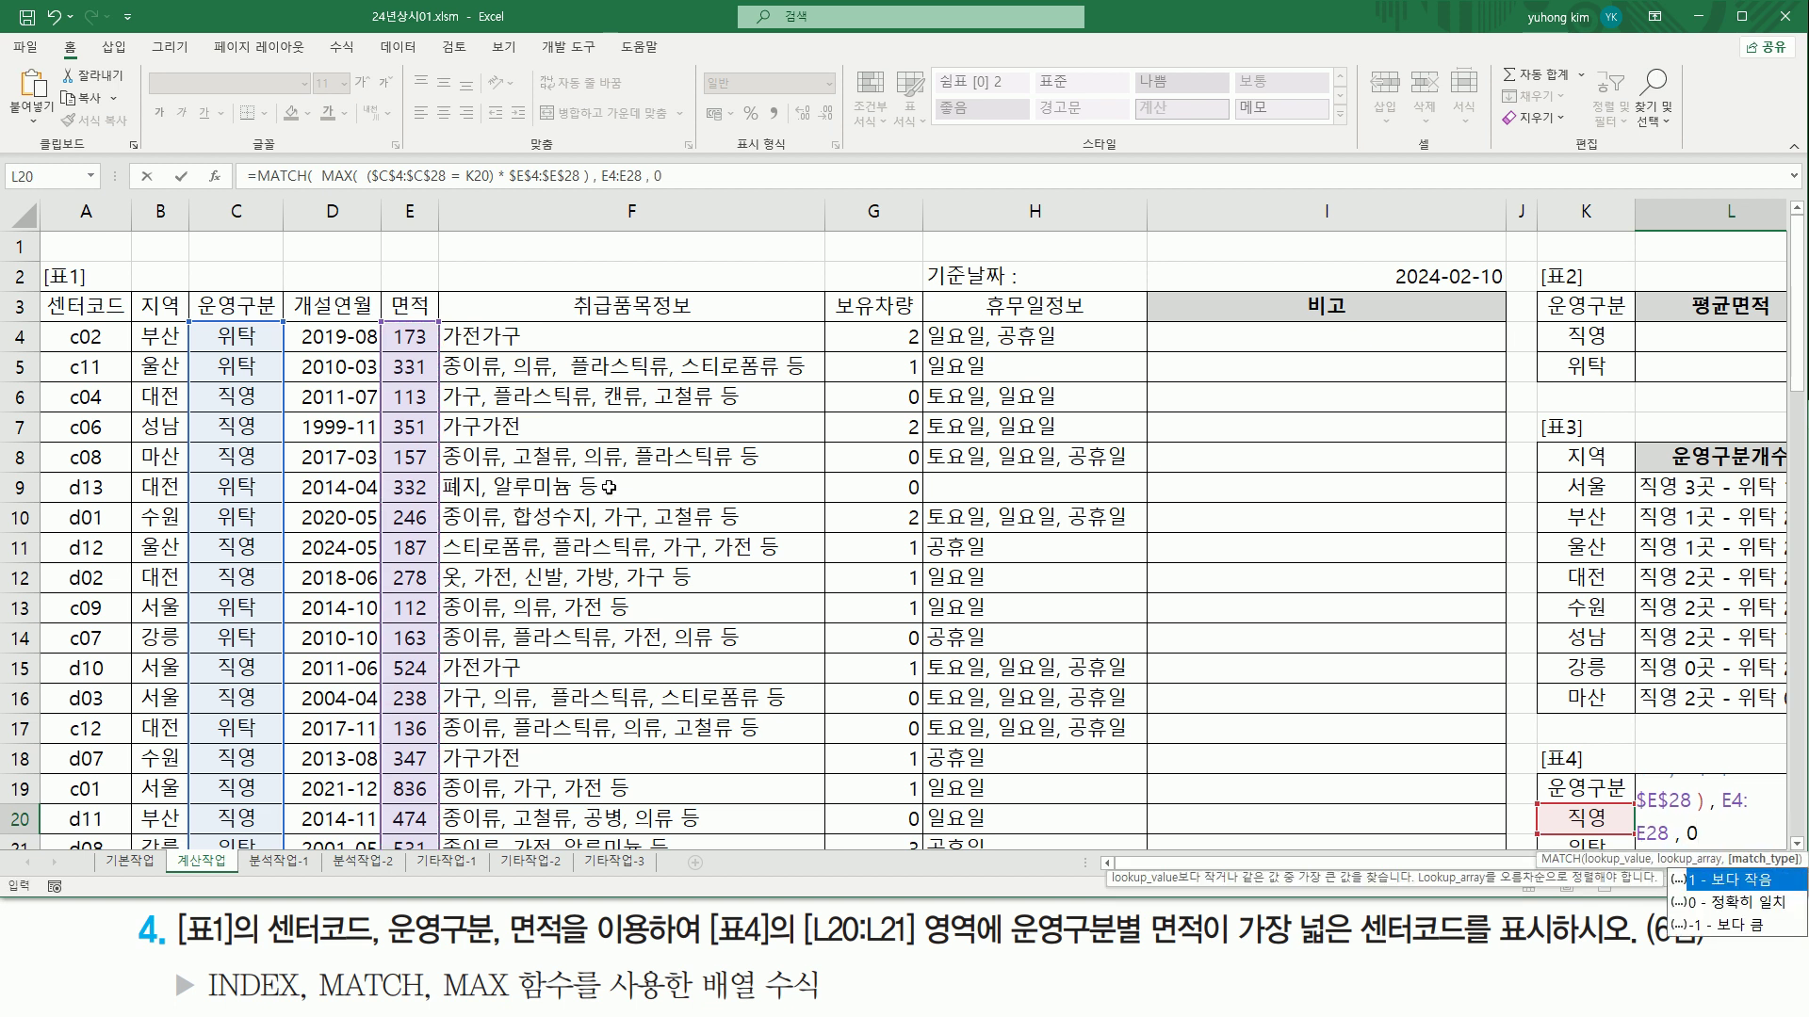
type(" )")
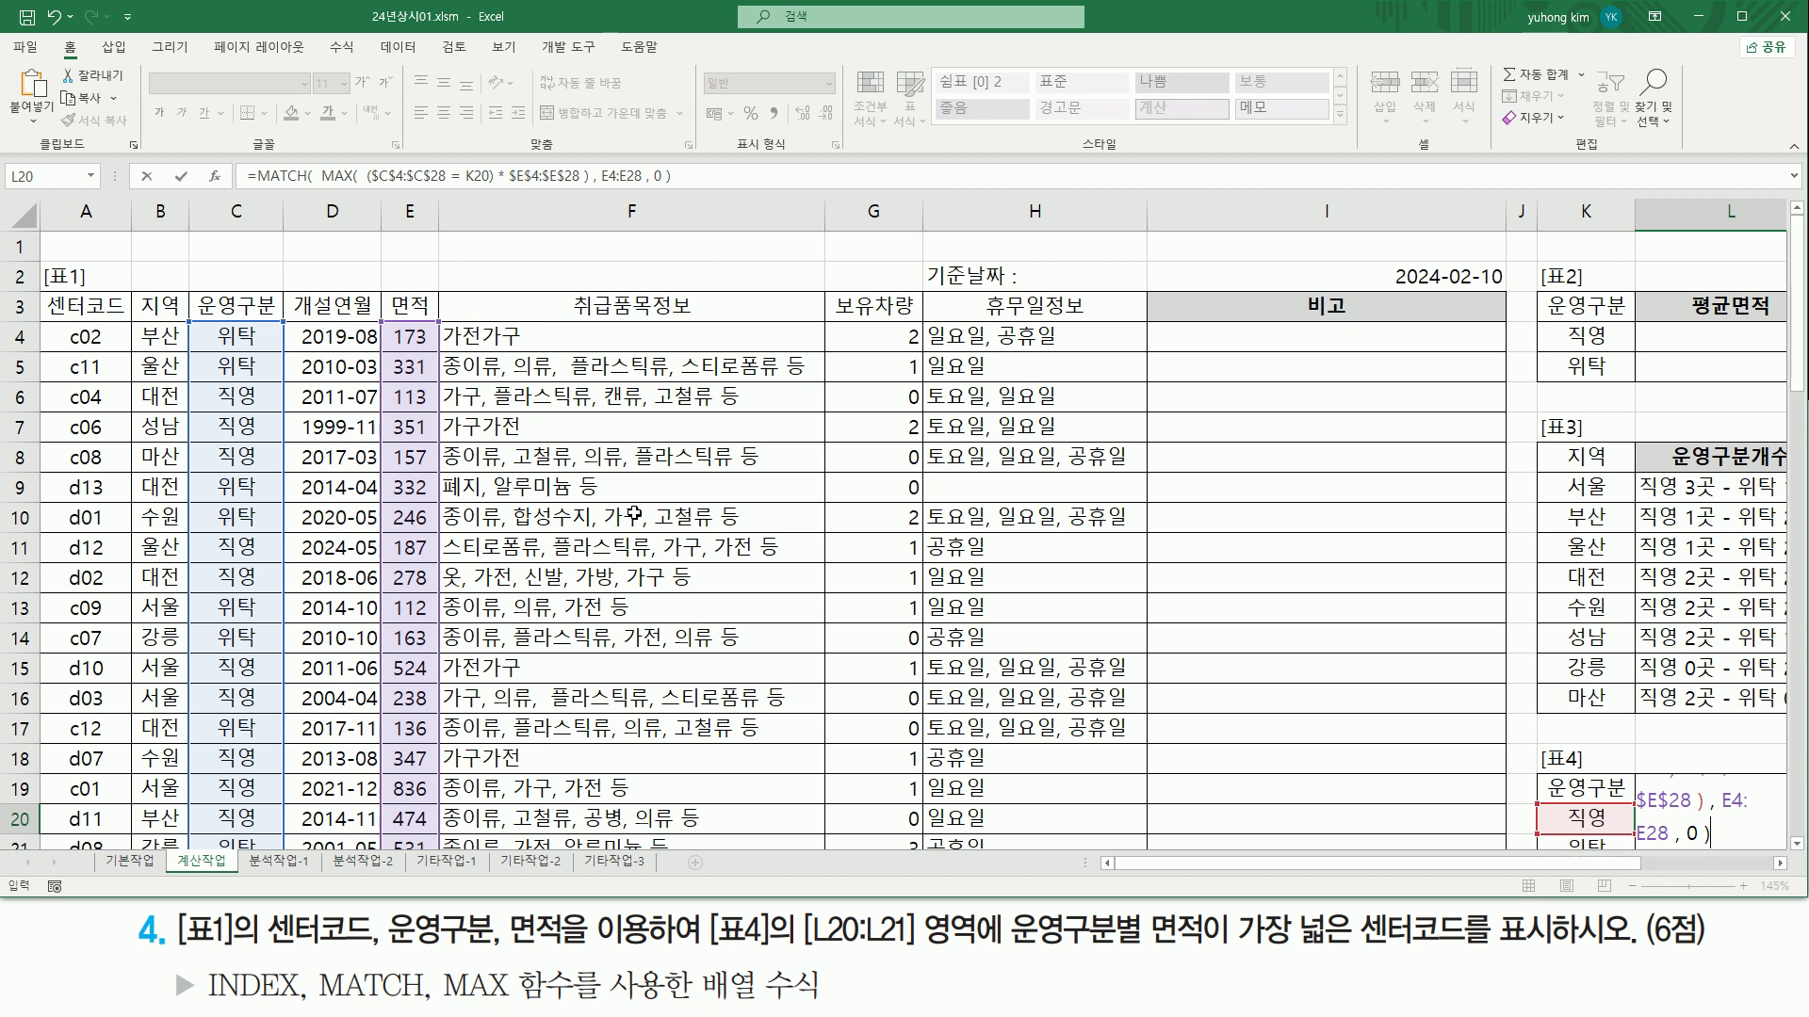
Step: Review the lookup value, lookup range and match type of the MATCH formula in L20
scroll(1637, 876, "right", 3)
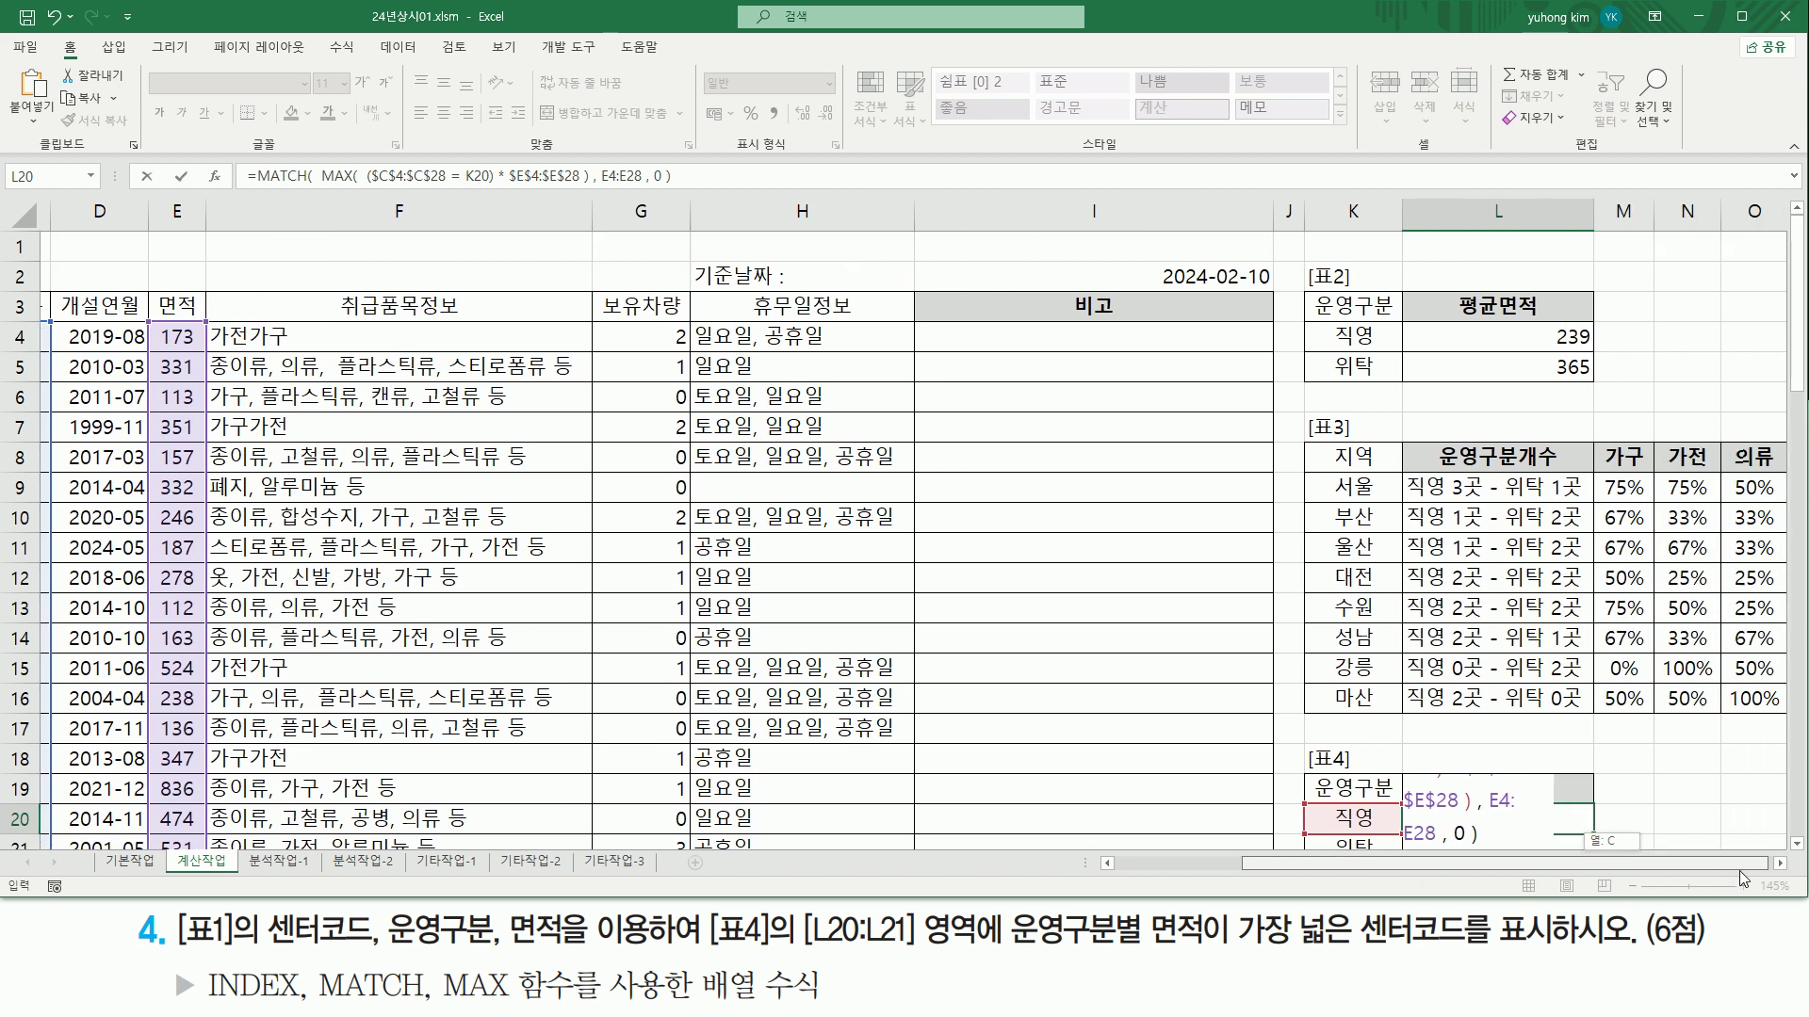
left_click(1780, 863)
left_click(1779, 863)
left_click(1779, 863)
left_click(1797, 845)
left_click(1797, 845)
left_click(1796, 845)
left_click(1797, 845)
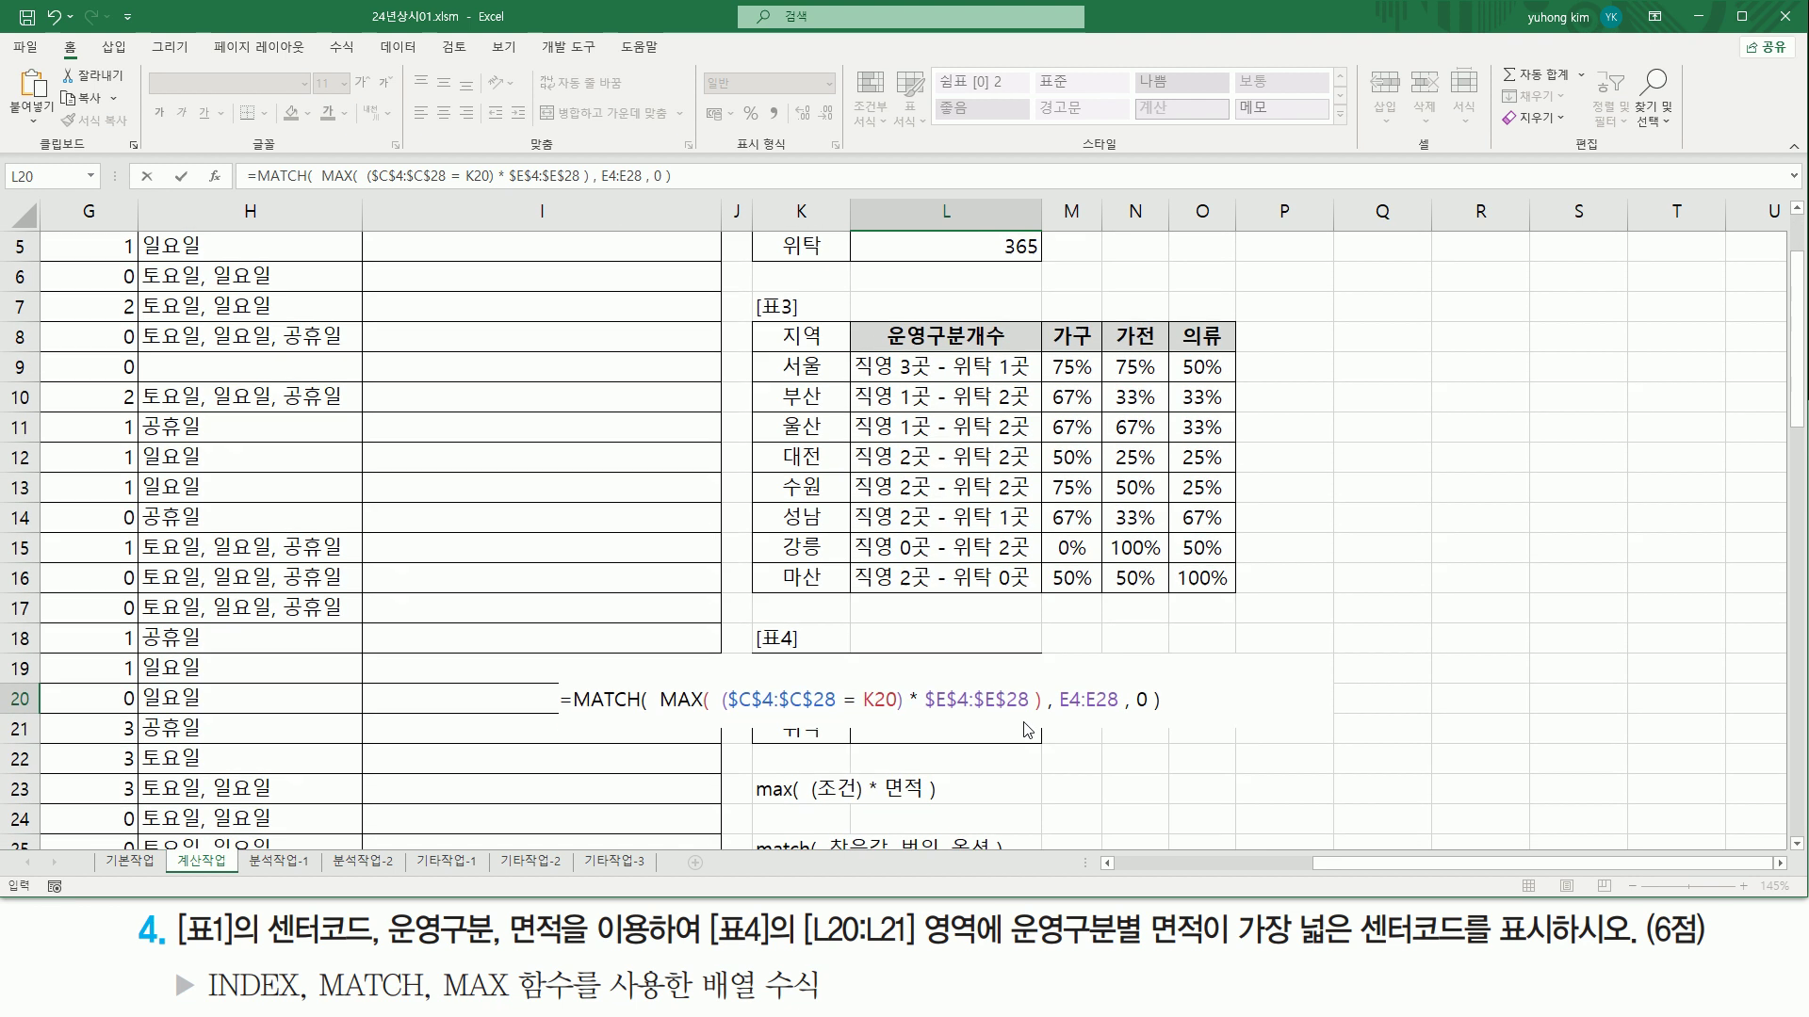
mouse_move(662, 686)
left_mouse_down()
mouse_move(835, 717)
mouse_move(1120, 713)
left_mouse_up()
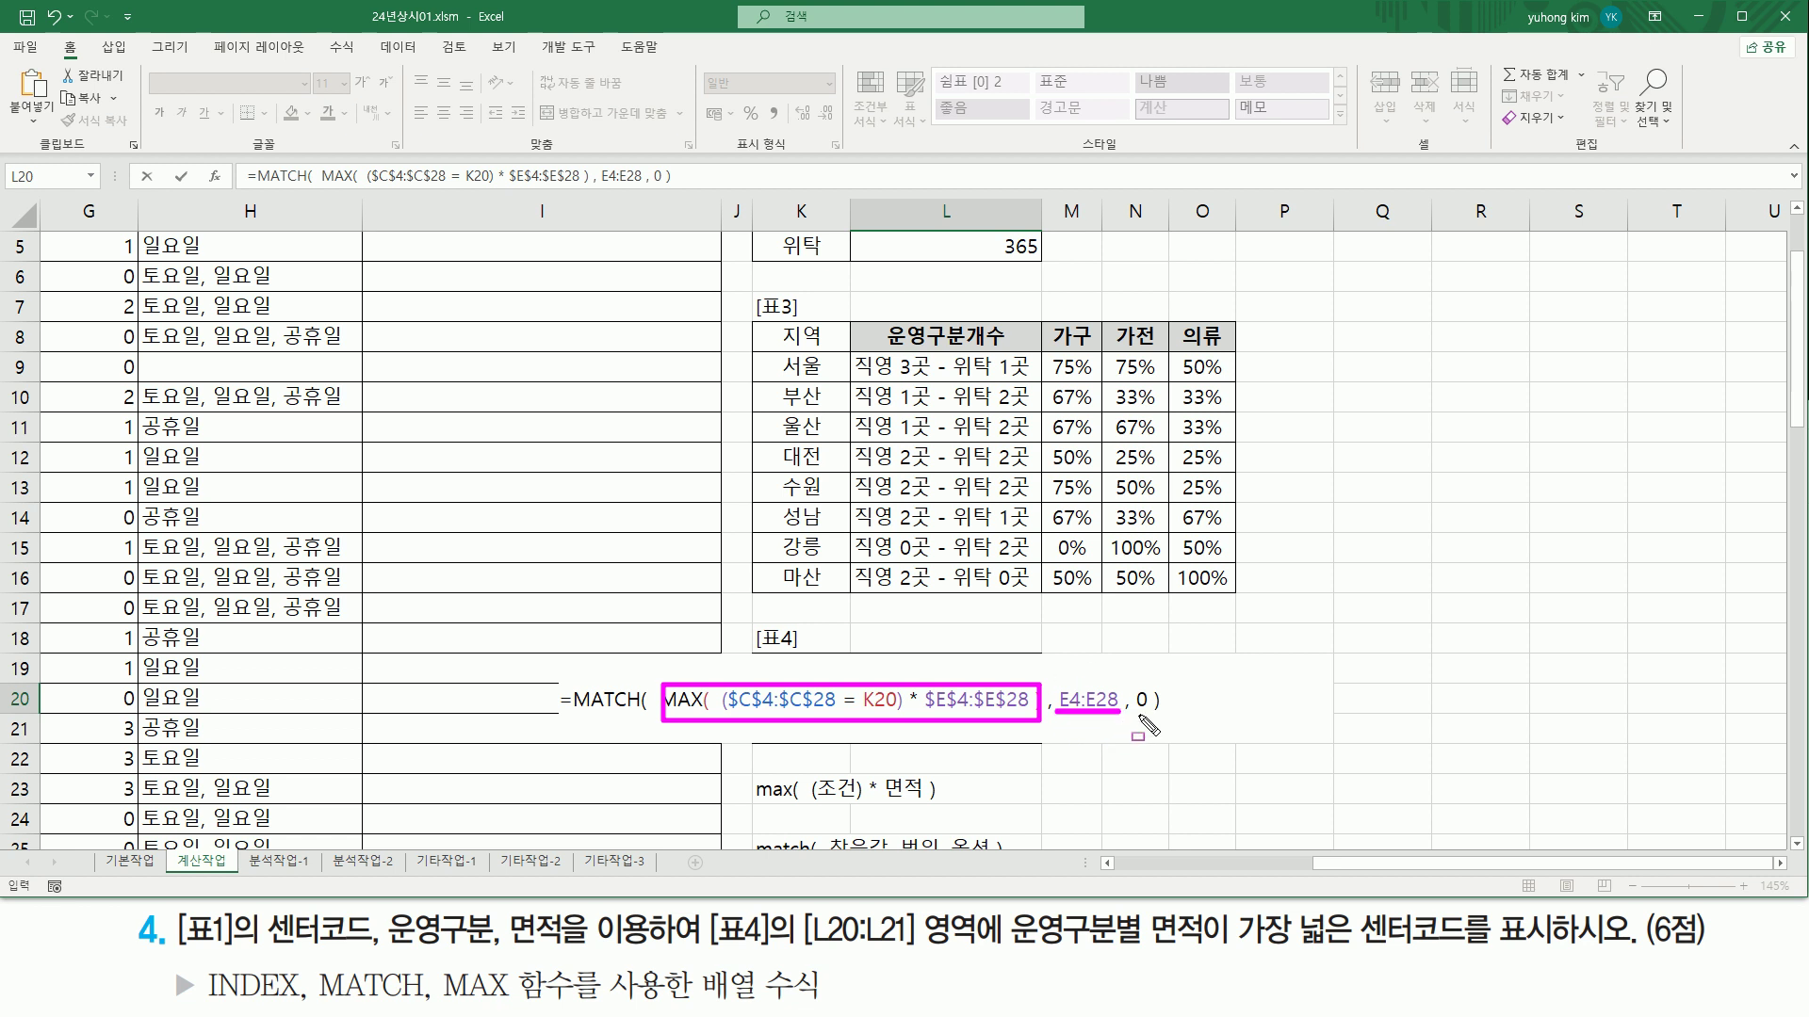
left_click_drag(1132, 713, 1151, 713)
left_click_drag(1053, 677, 1120, 726)
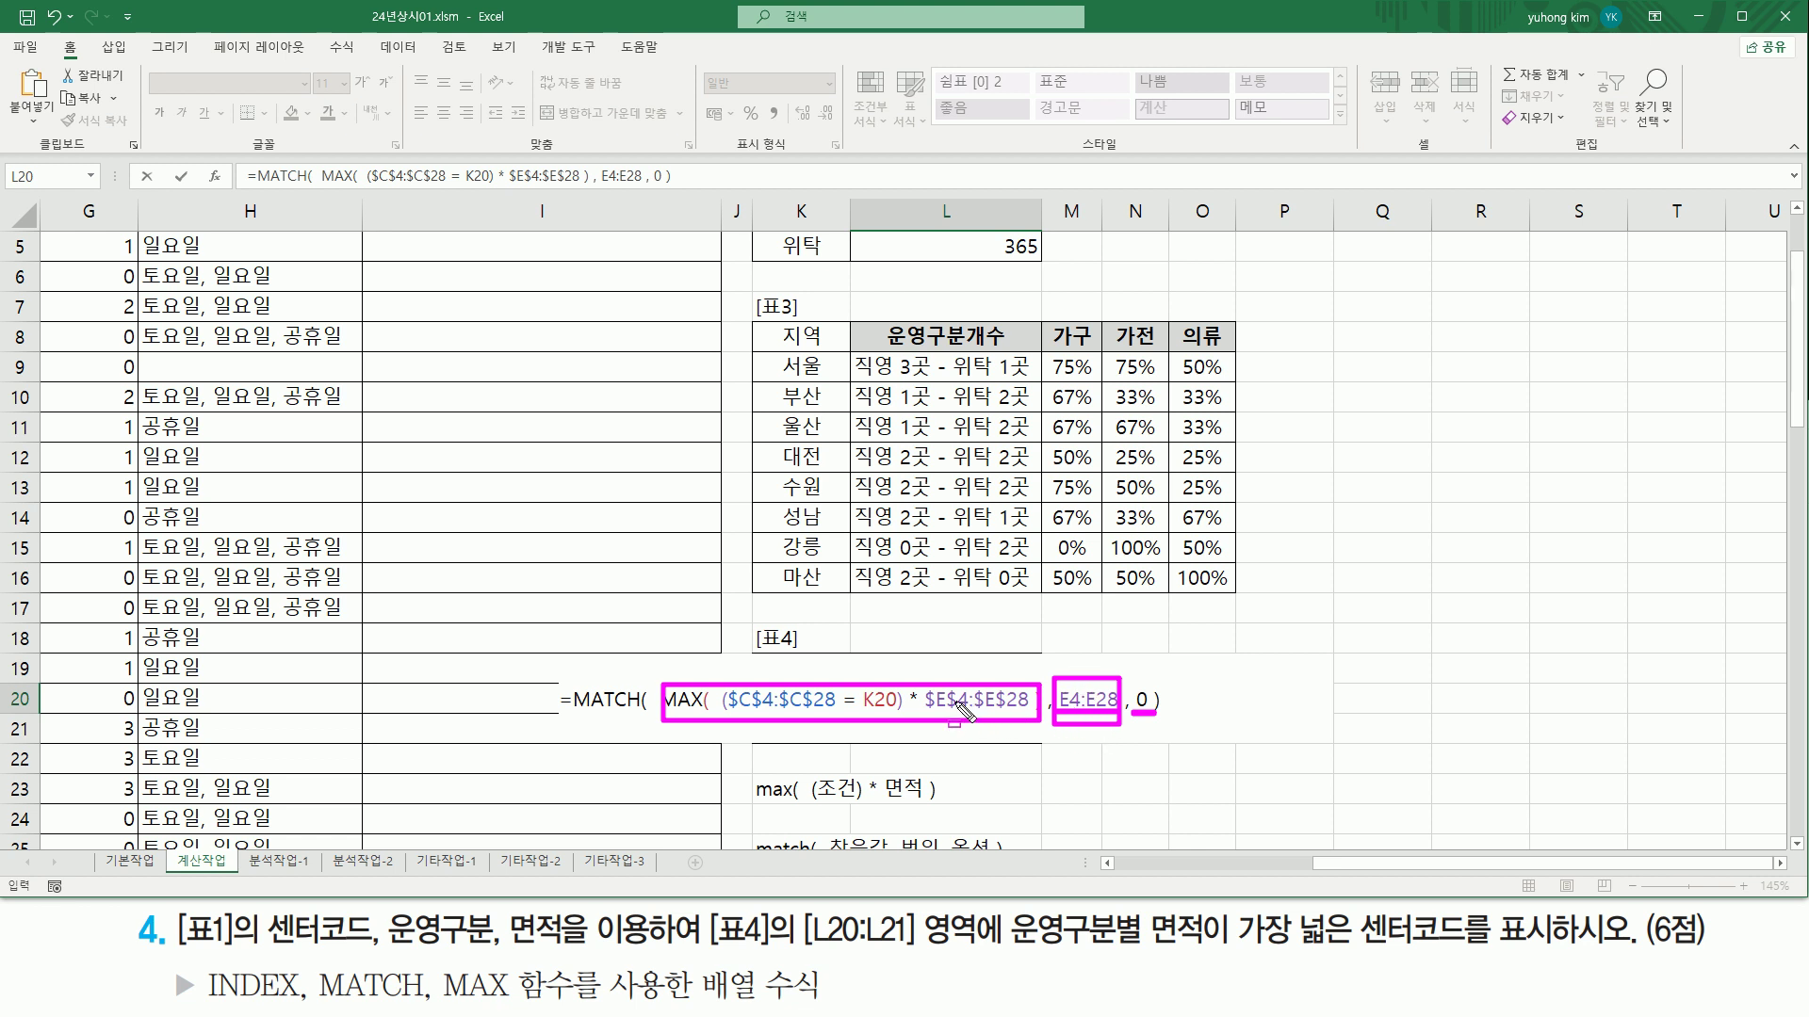
key("Escape")
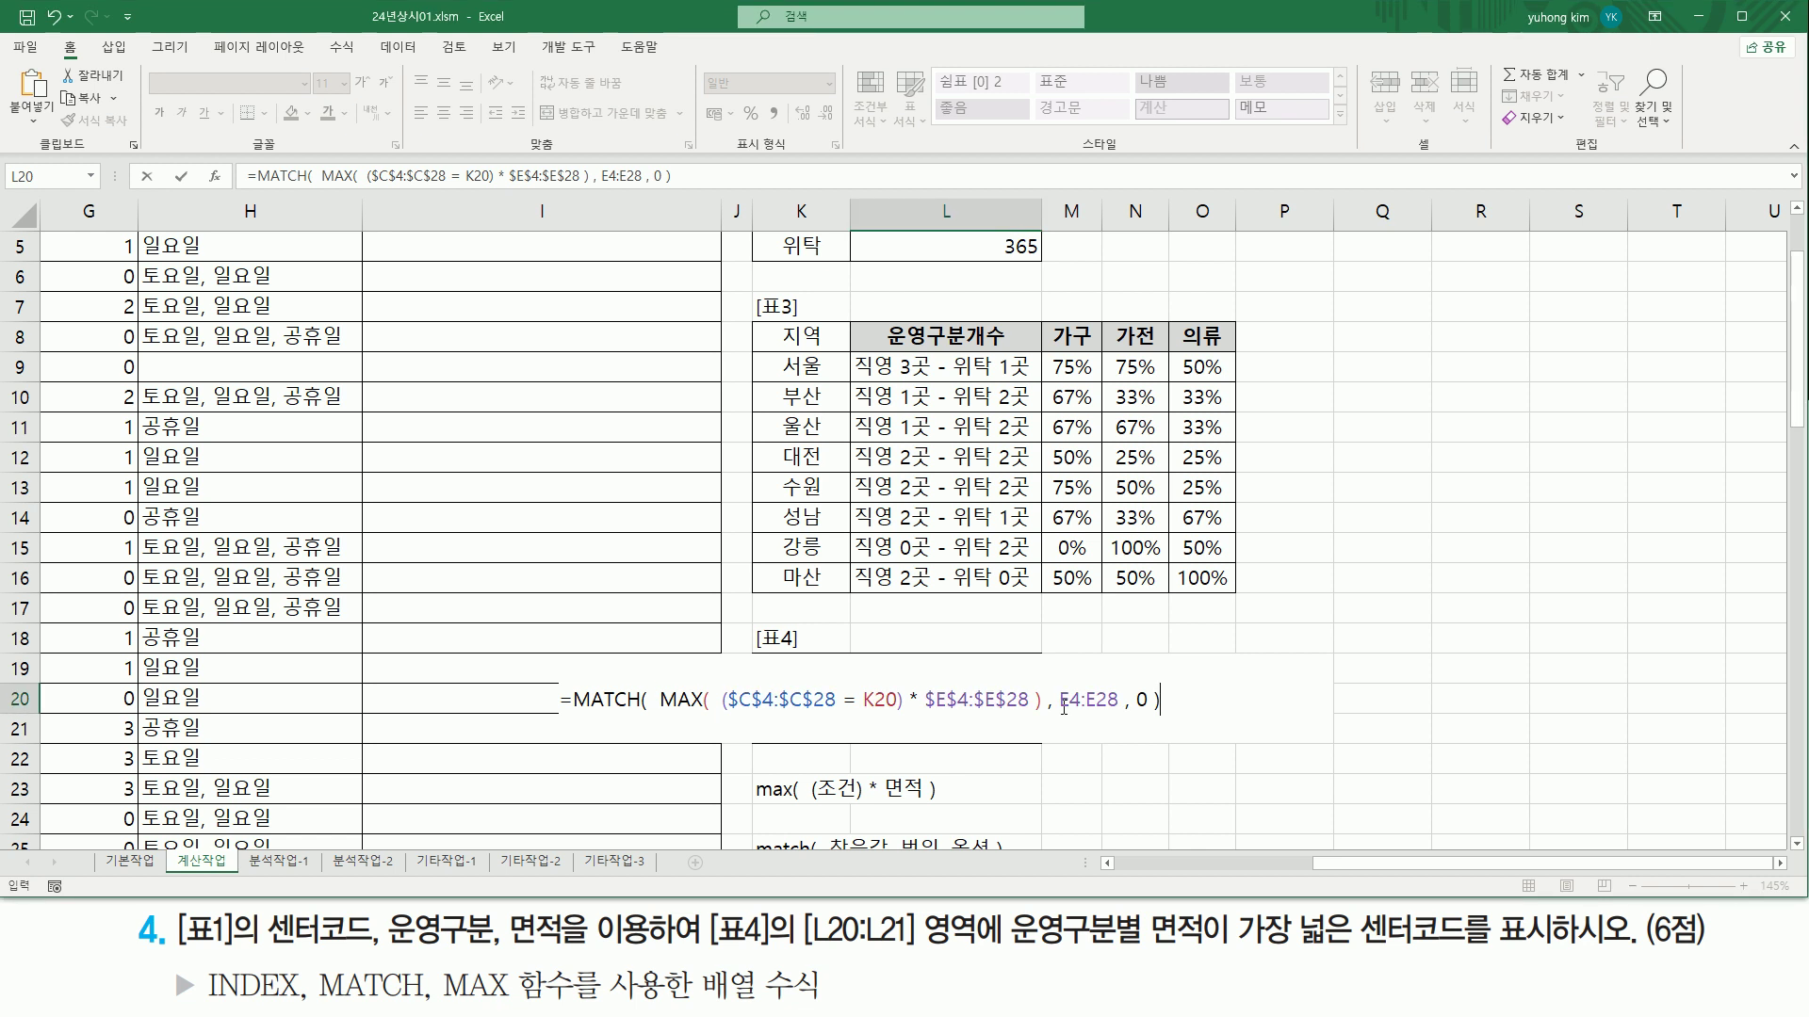
Step: Commit the MATCH formula in L20 as an array formula and check its position result against the 면적 values from E4 down
key("ctrl+shift+Return")
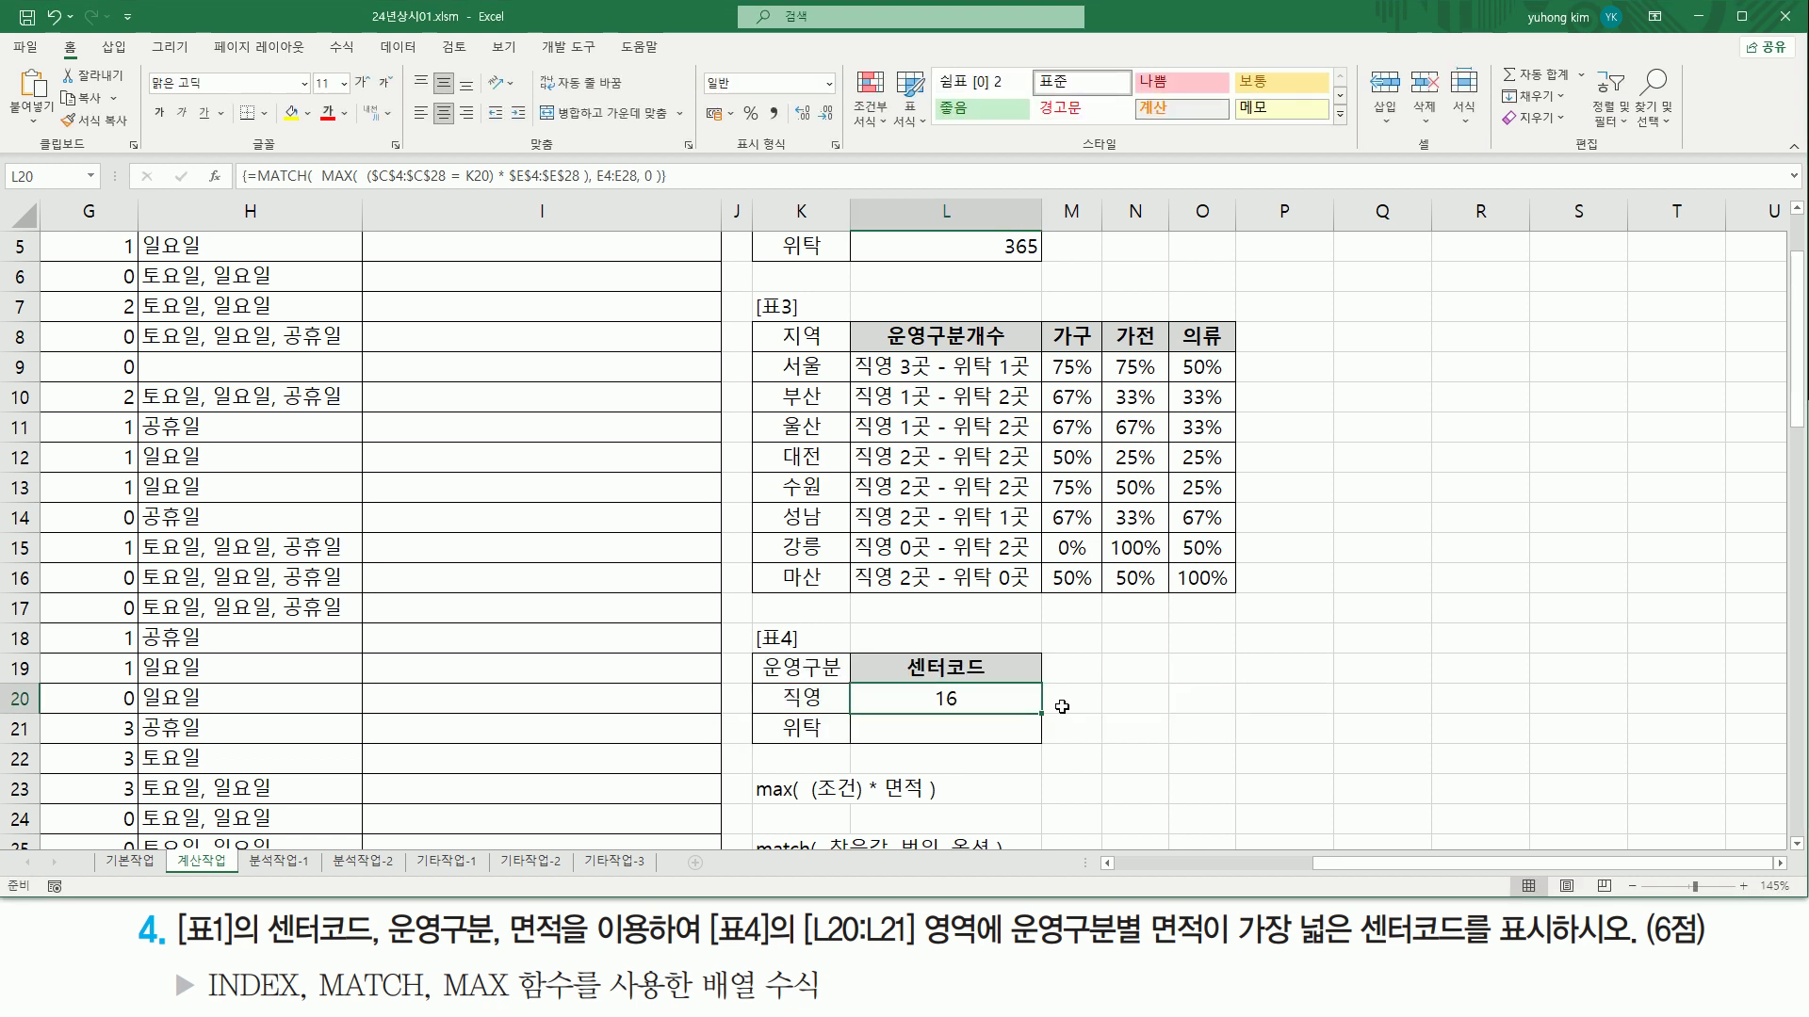
left_click_drag(1408, 864, 1116, 873)
scroll(450, 565, "up", 2)
left_click(420, 339)
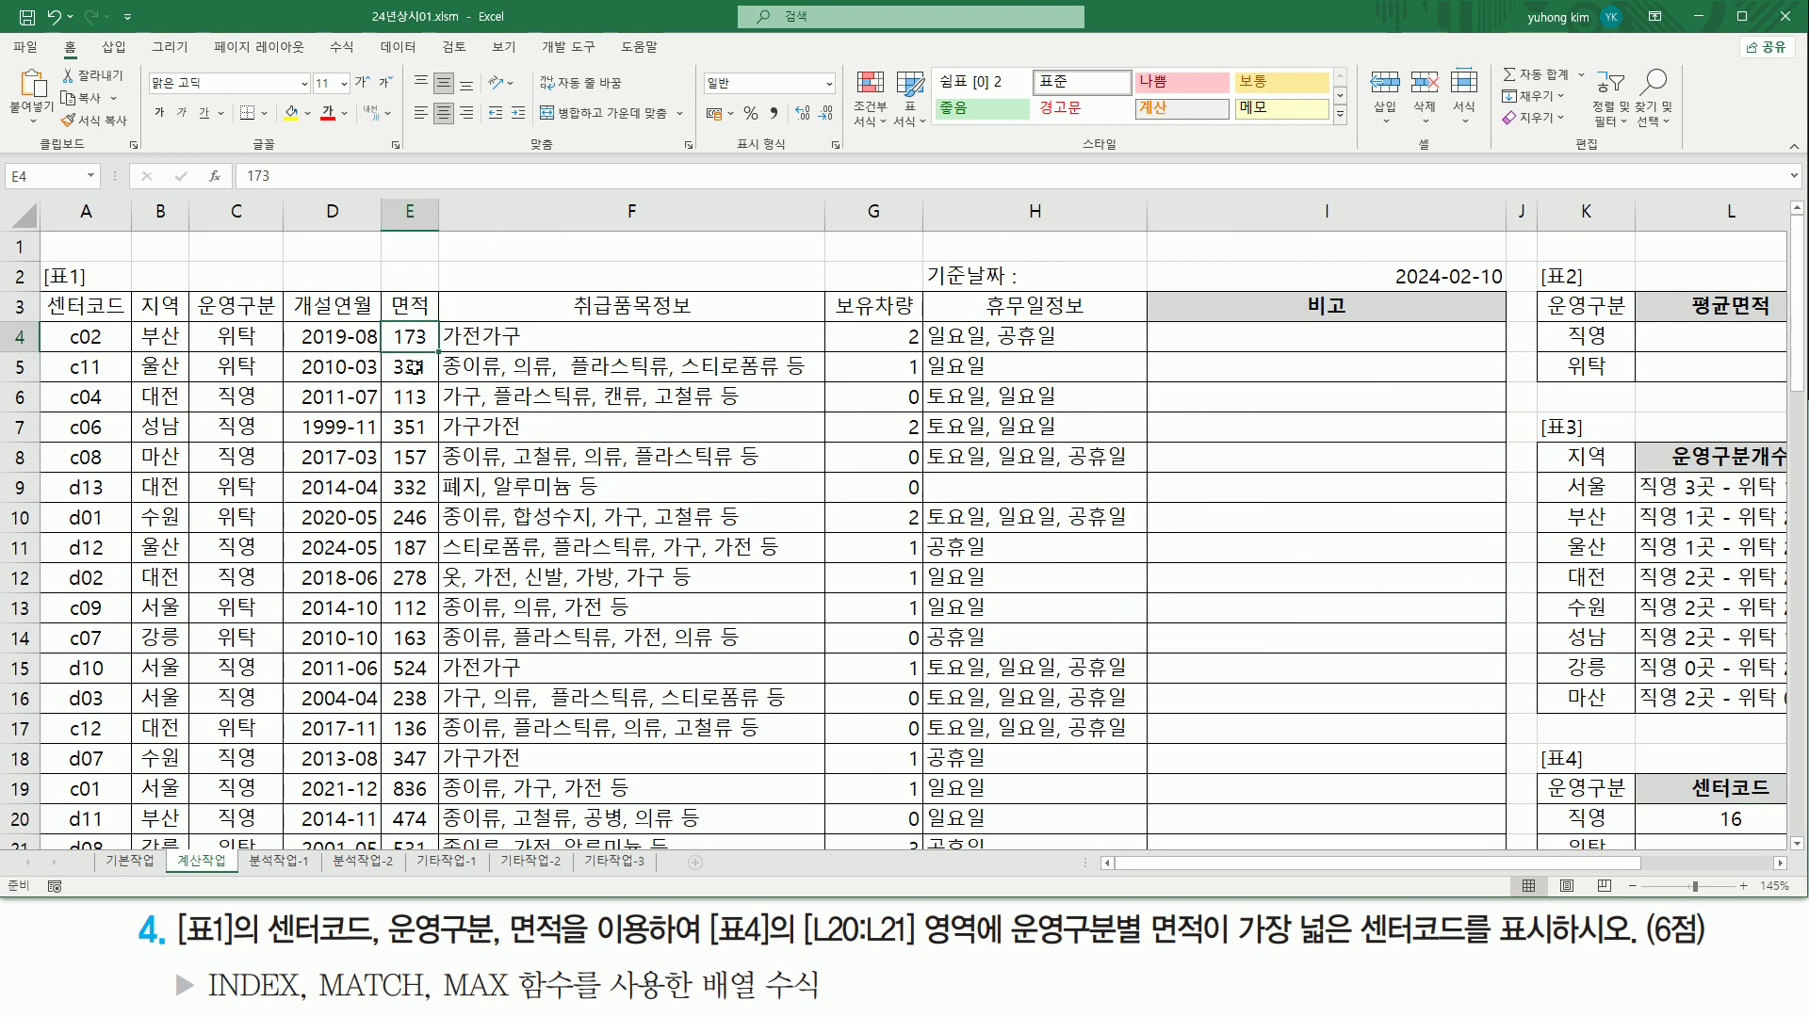
key("Down")
mouse_move(383, 354)
left_mouse_down()
mouse_move(431, 363)
mouse_move(425, 463)
mouse_move(393, 482)
mouse_move(432, 524)
mouse_move(419, 617)
mouse_move(447, 599)
left_mouse_up()
mouse_move(403, 665)
left_mouse_down()
mouse_move(429, 631)
mouse_move(437, 671)
mouse_move(405, 709)
mouse_move(435, 693)
mouse_move(439, 725)
mouse_move(405, 738)
mouse_move(433, 754)
mouse_move(390, 767)
mouse_move(373, 801)
mouse_move(445, 776)
left_mouse_up()
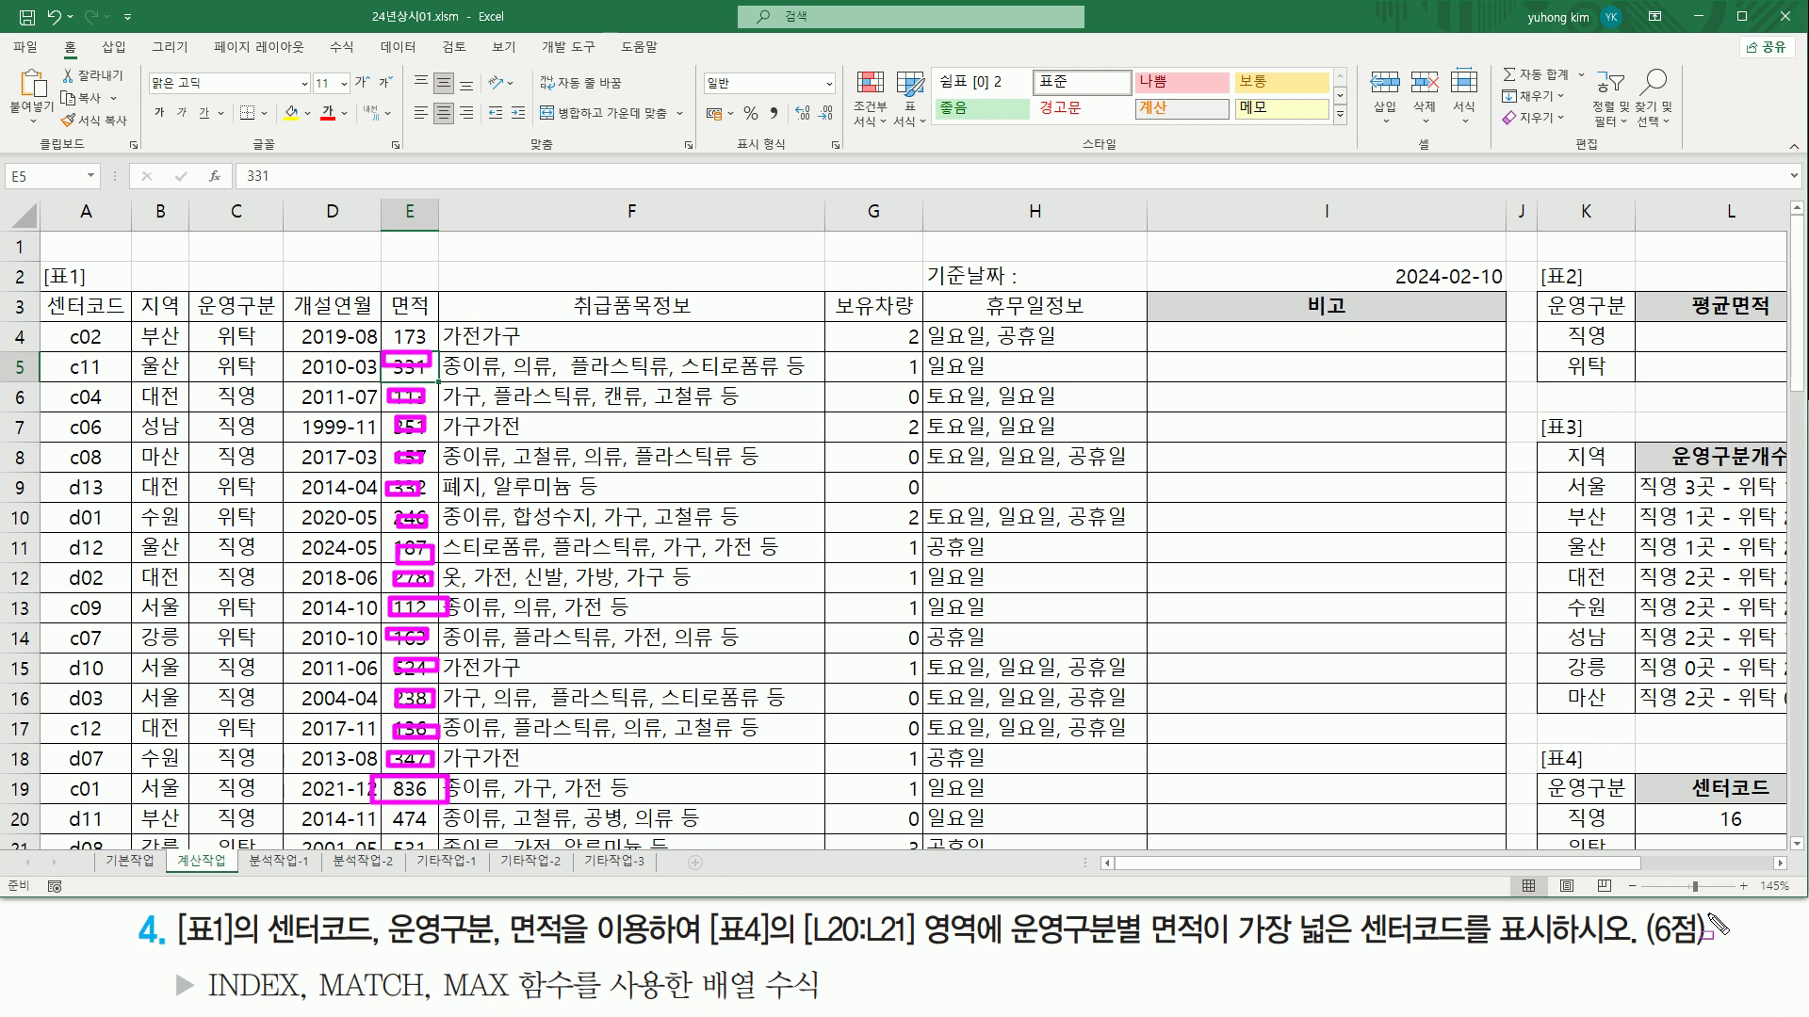
left_click_drag(1711, 829, 1753, 829)
key("Escape")
Step: Set the 면적 value of center c02 in E4 to 836
left_click(413, 336)
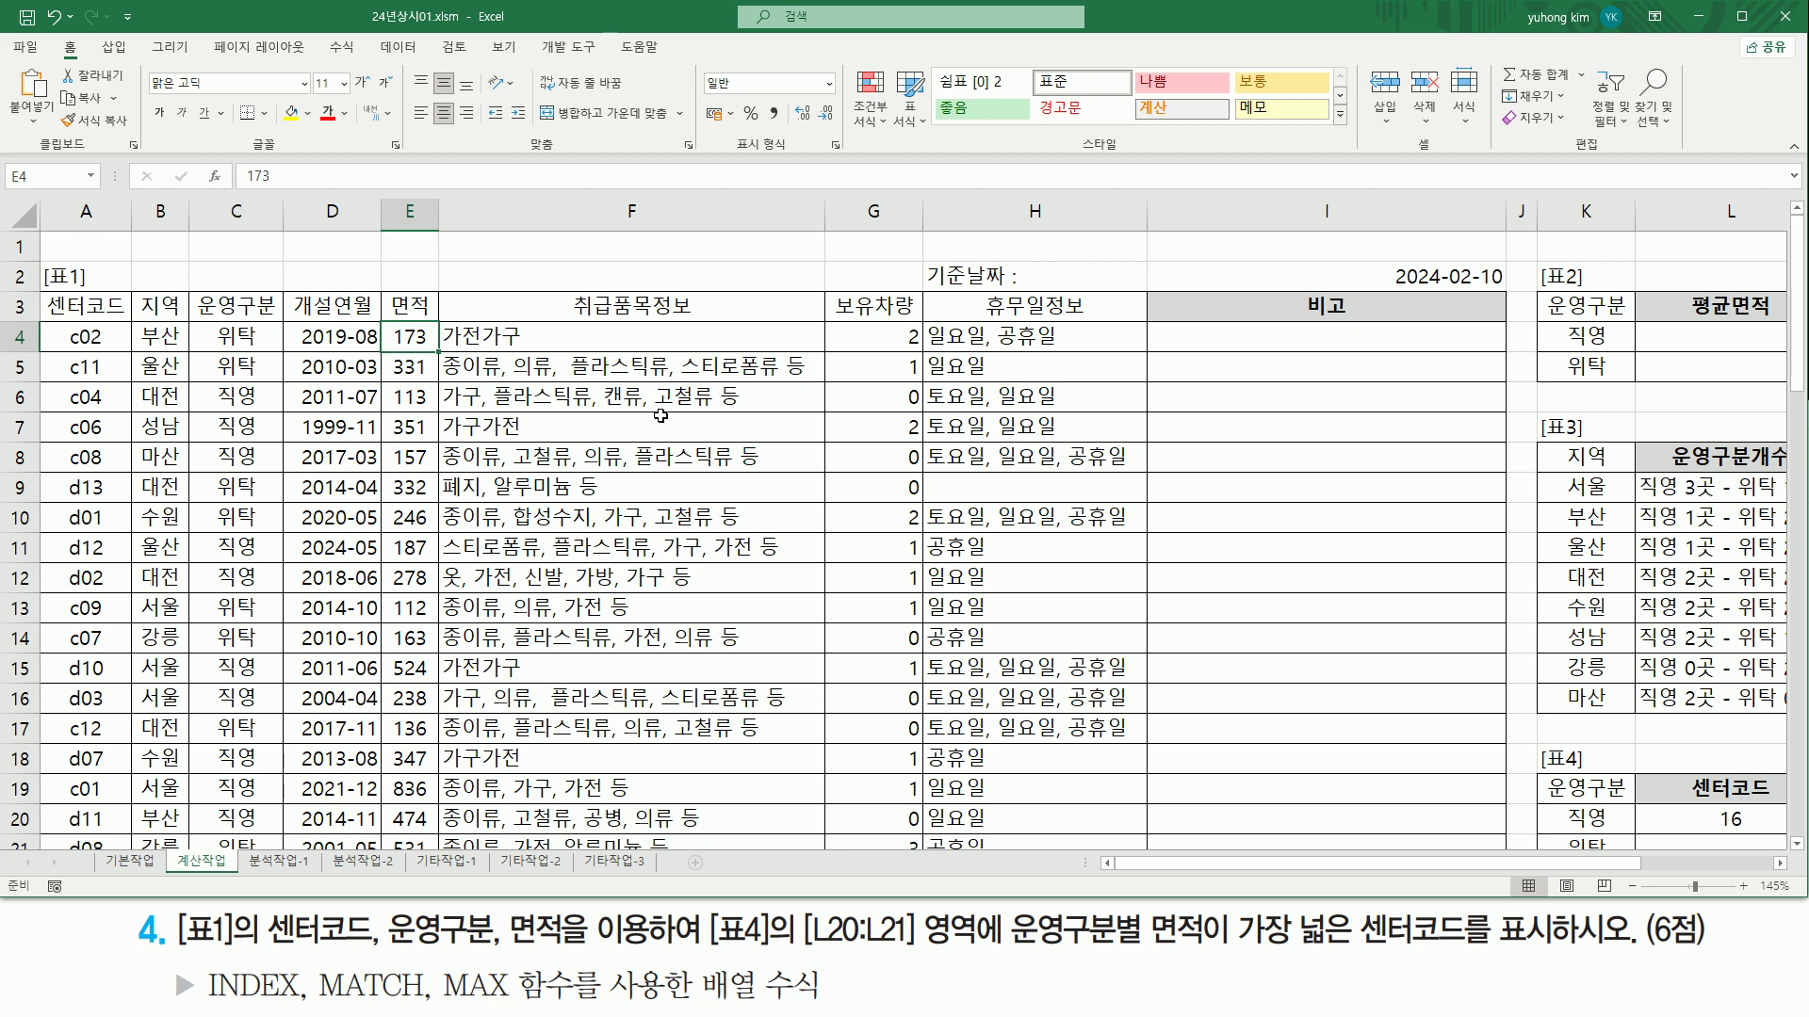
type("836")
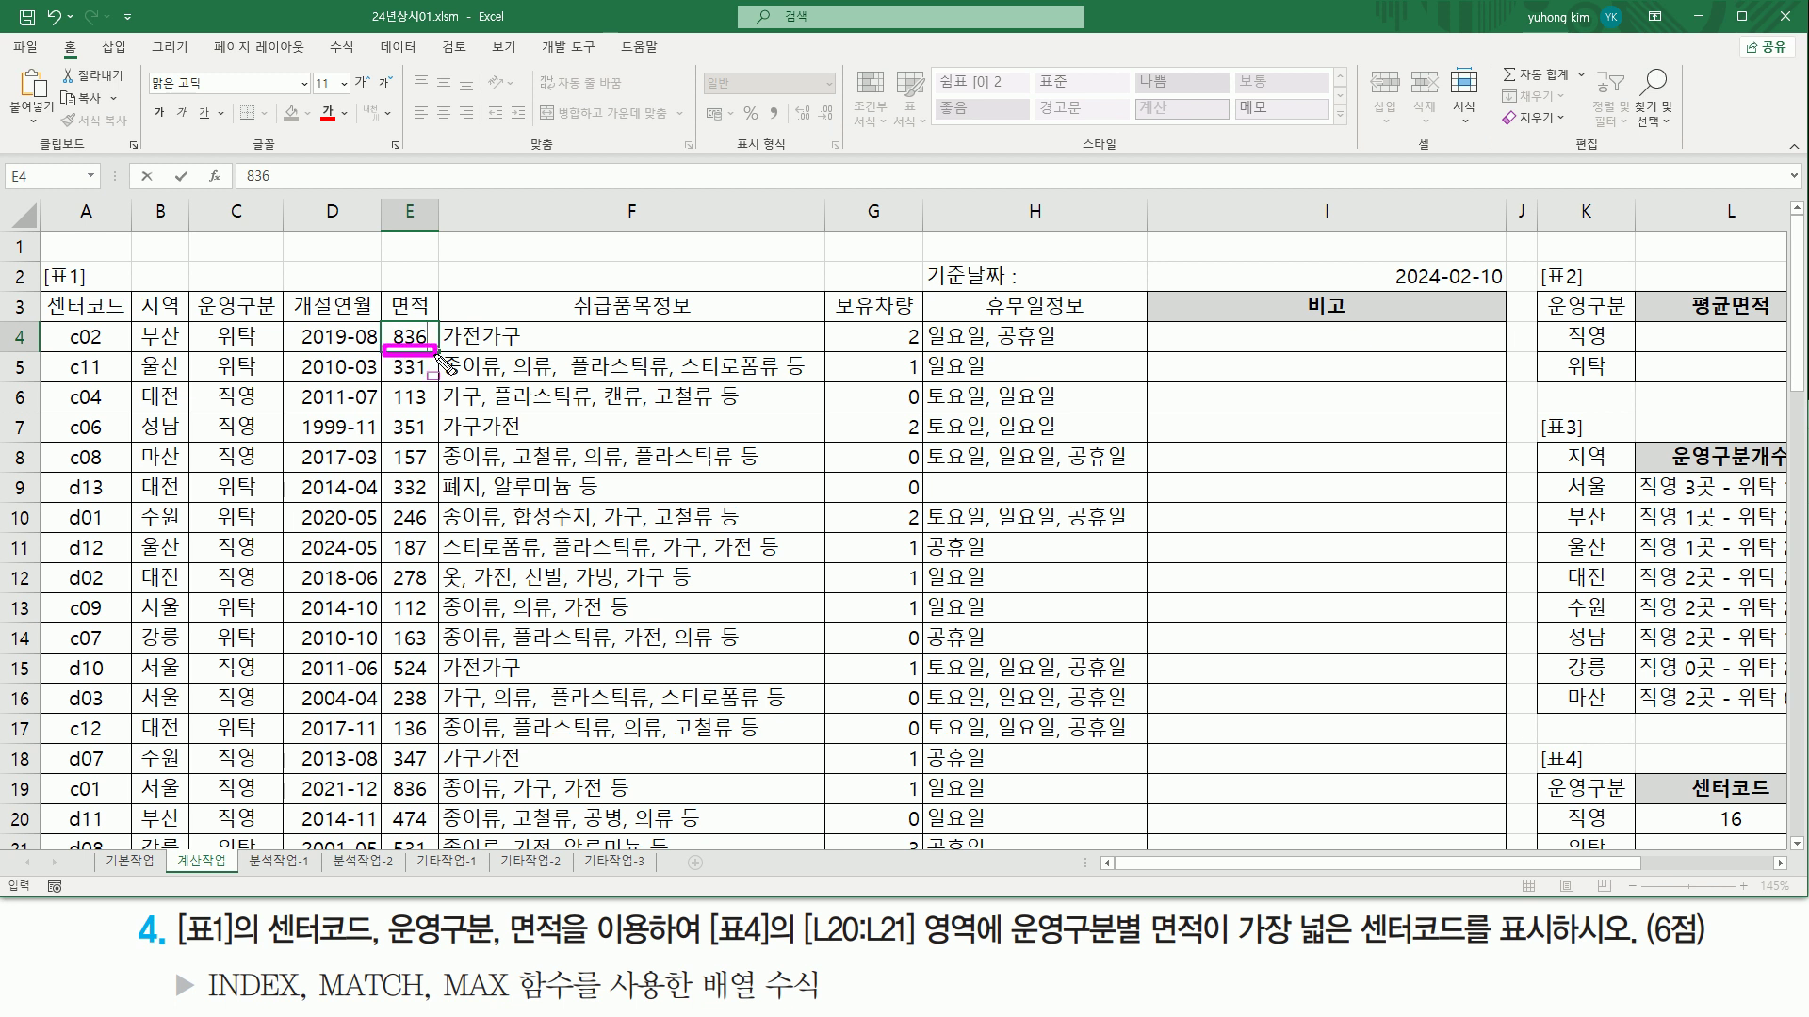
key("Return")
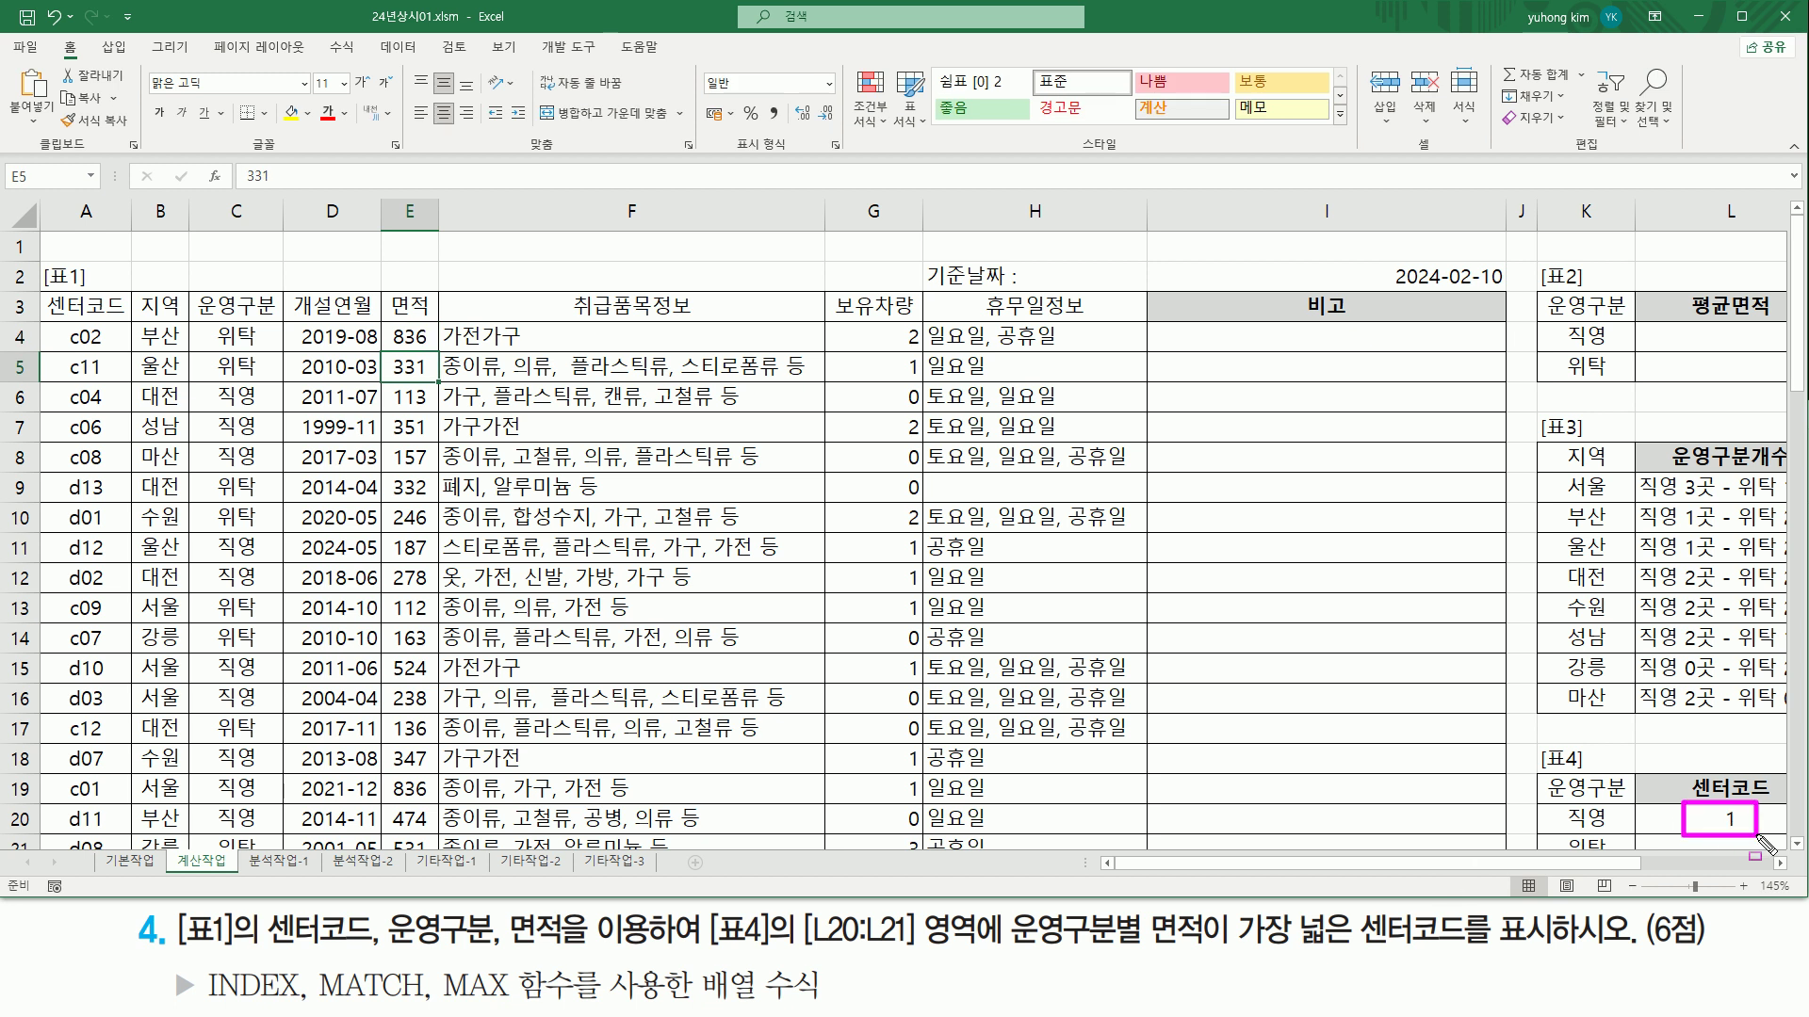
Step: Check L20's result against the 운영구분 of row 4, and compare the MAX expression with the lookup range E4:E28 in its formula
scroll(1733, 834, "right", 2)
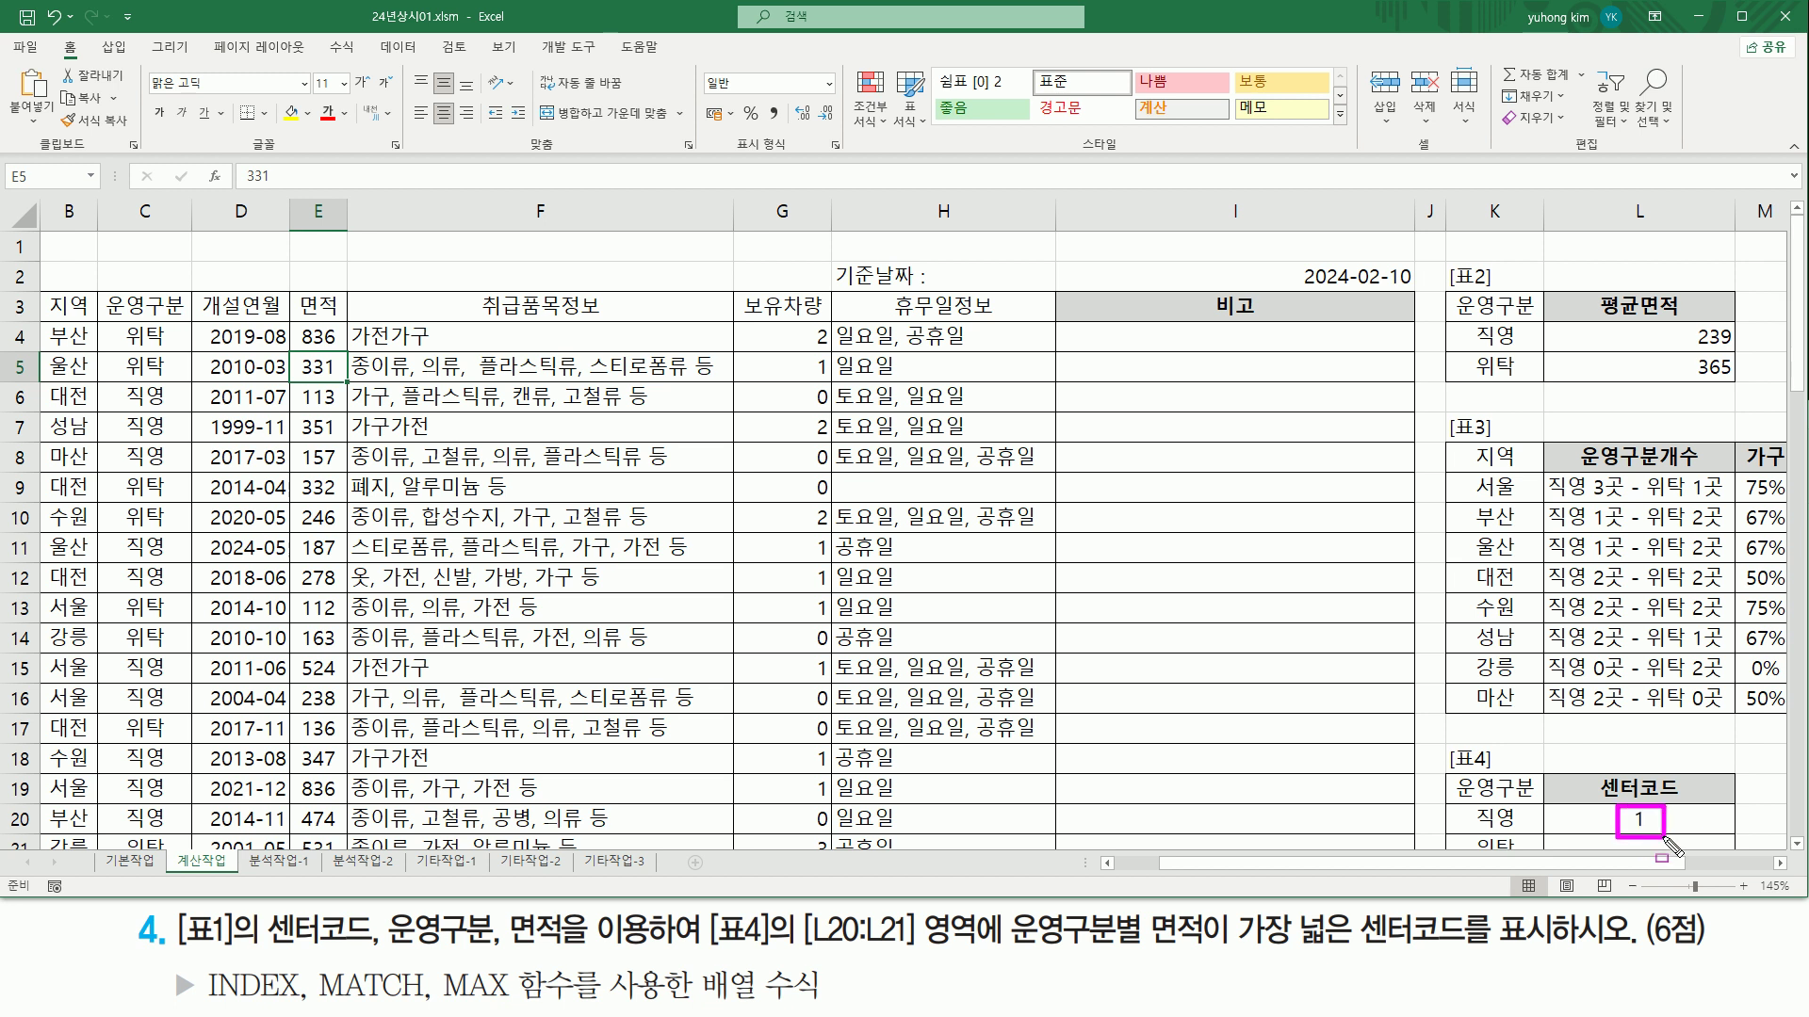
left_click_drag(1586, 867, 1541, 866)
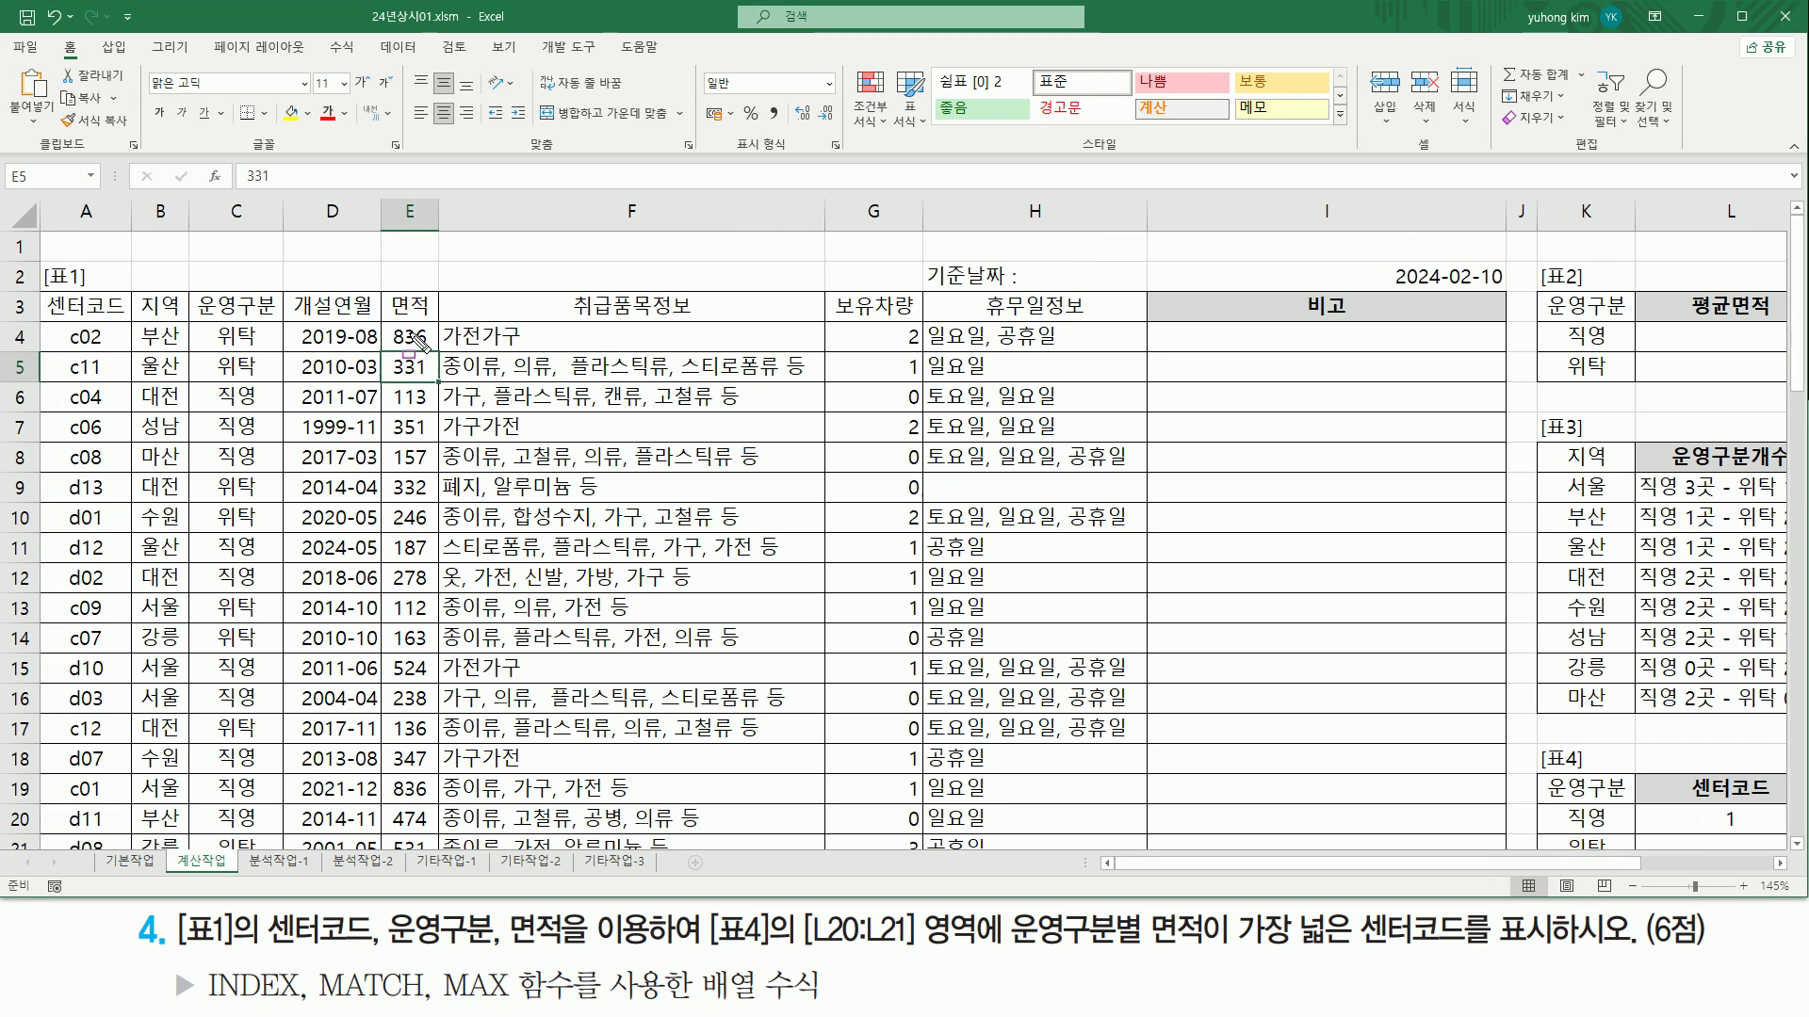
left_click_drag(388, 324, 440, 353)
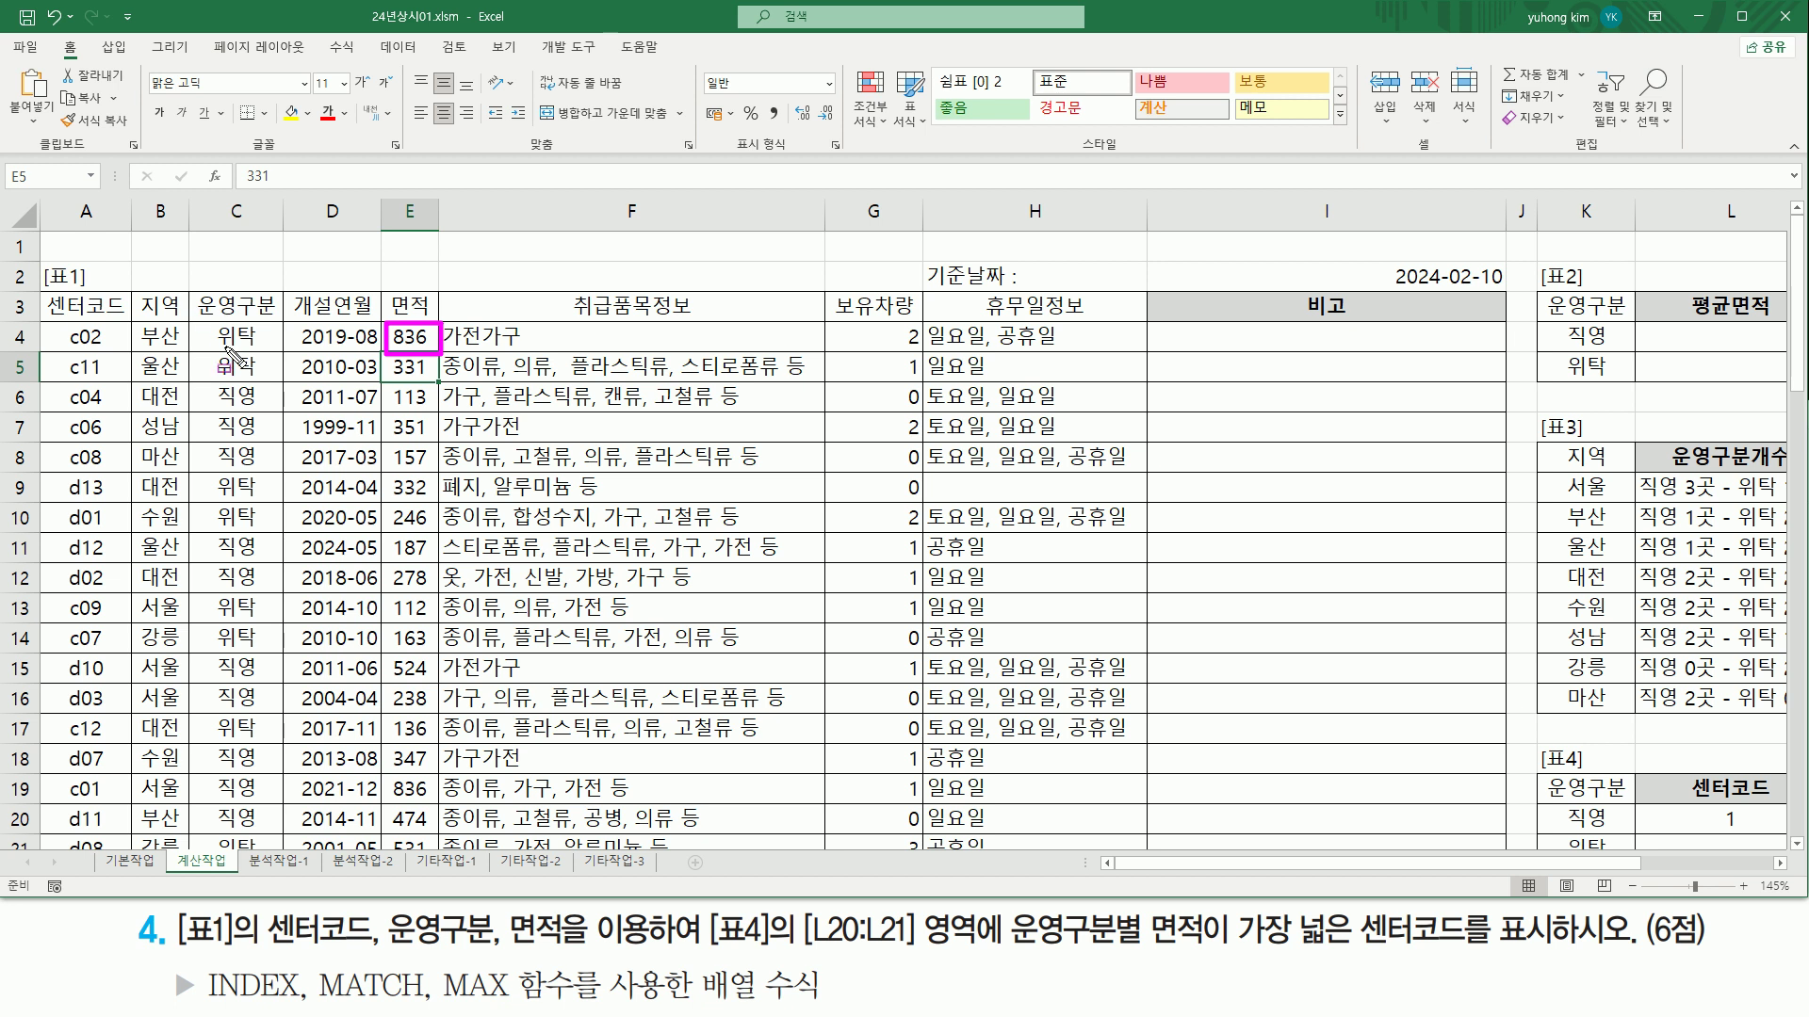
left_click_drag(203, 344, 281, 351)
key("Escape")
scroll(942, 527, "right", 4)
left_click(1409, 813)
double_click(1409, 812)
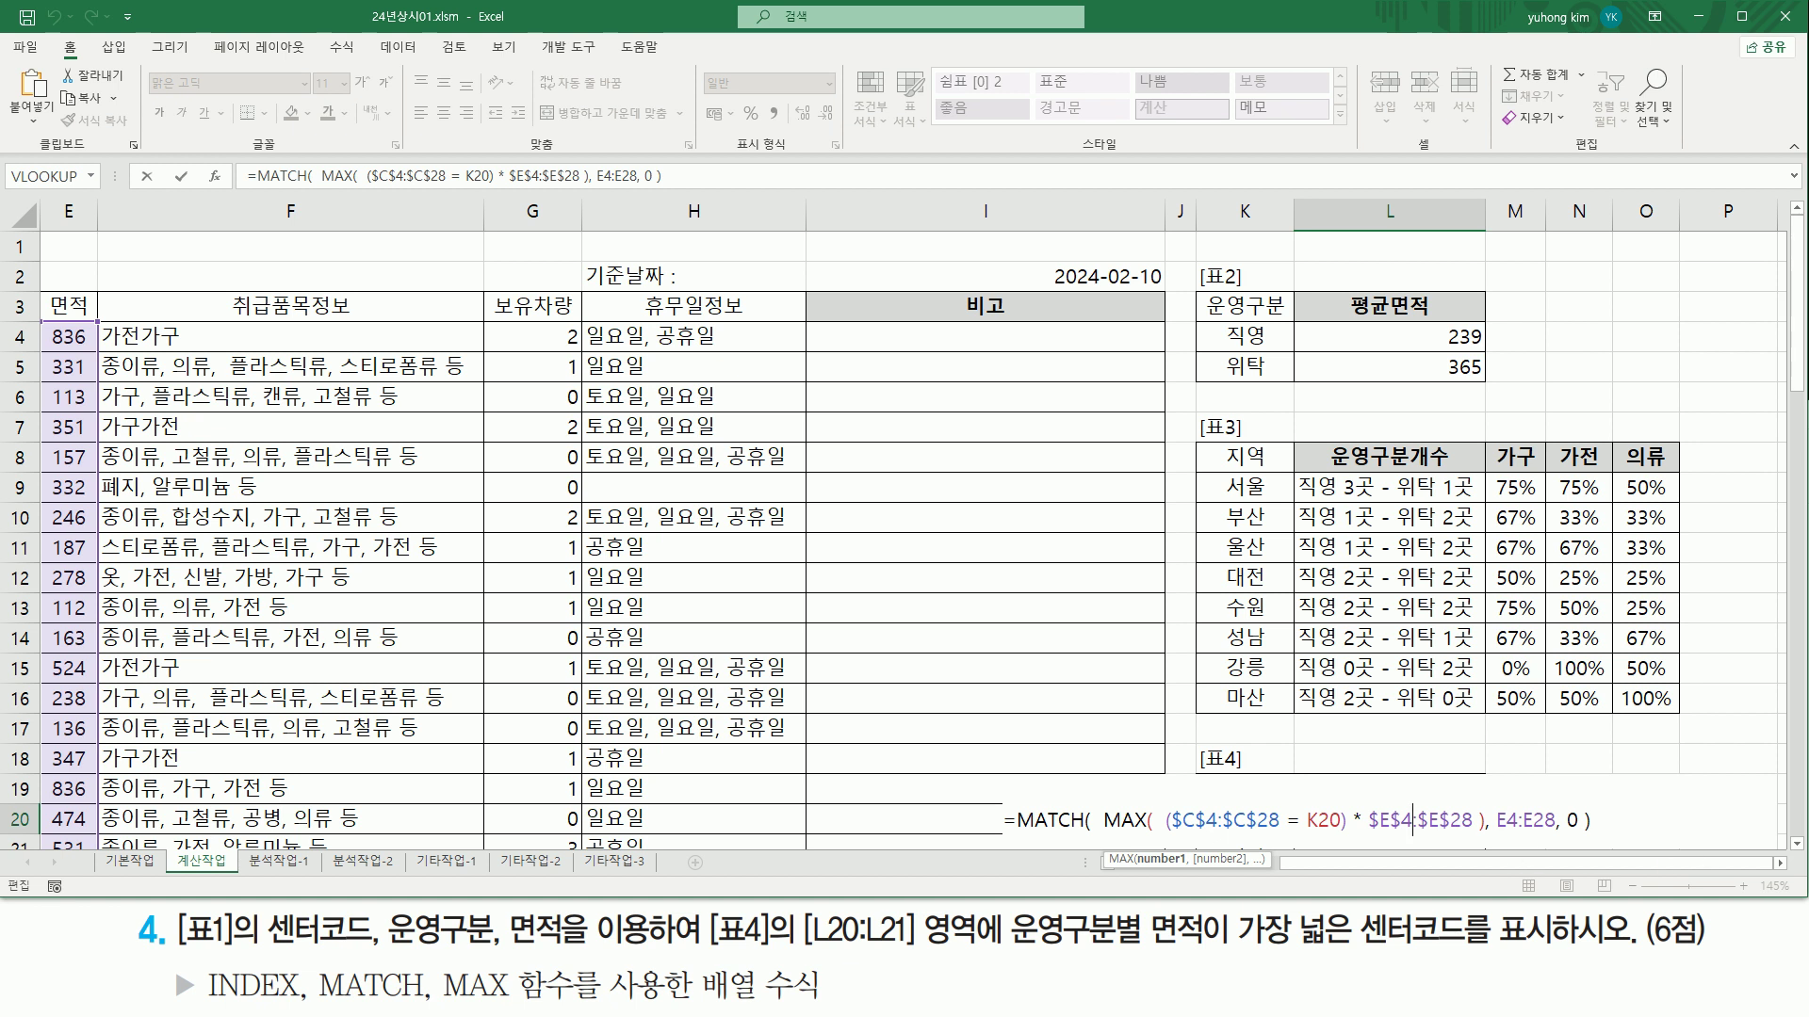
left_click_drag(1492, 804, 1560, 833)
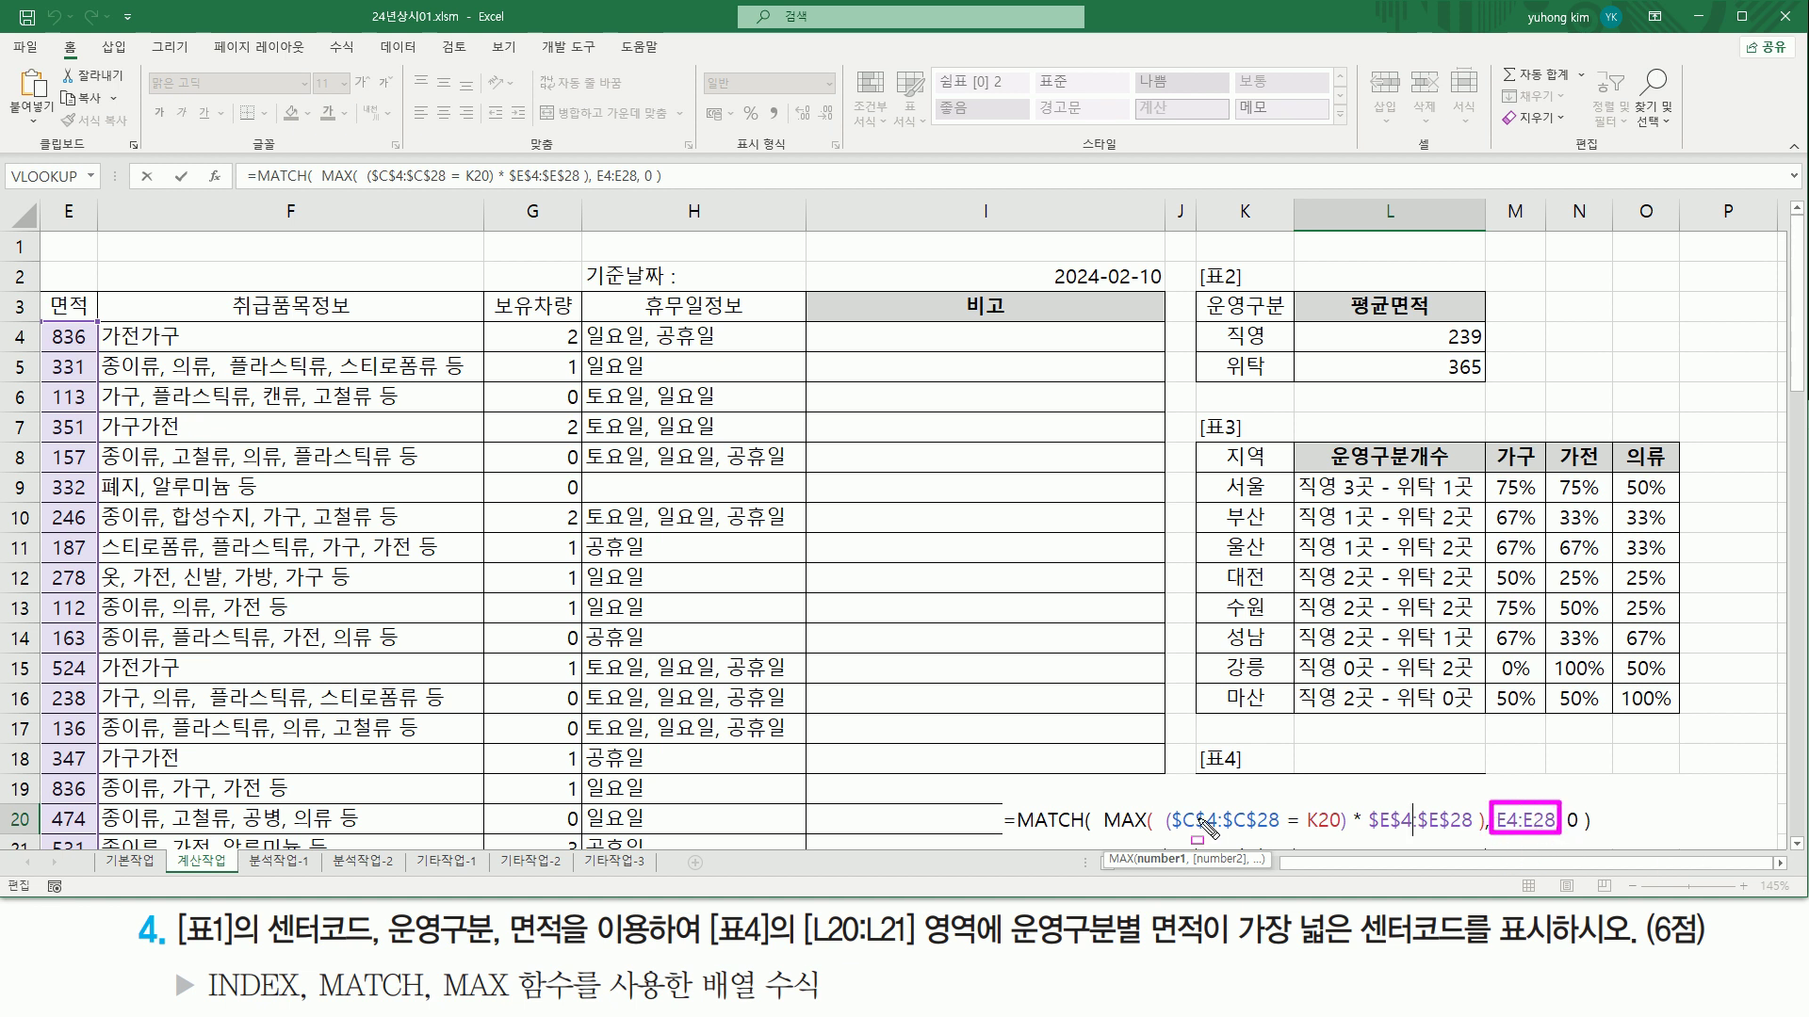
mouse_move(1099, 796)
left_mouse_down()
mouse_move(1142, 853)
mouse_move(1479, 859)
left_mouse_up()
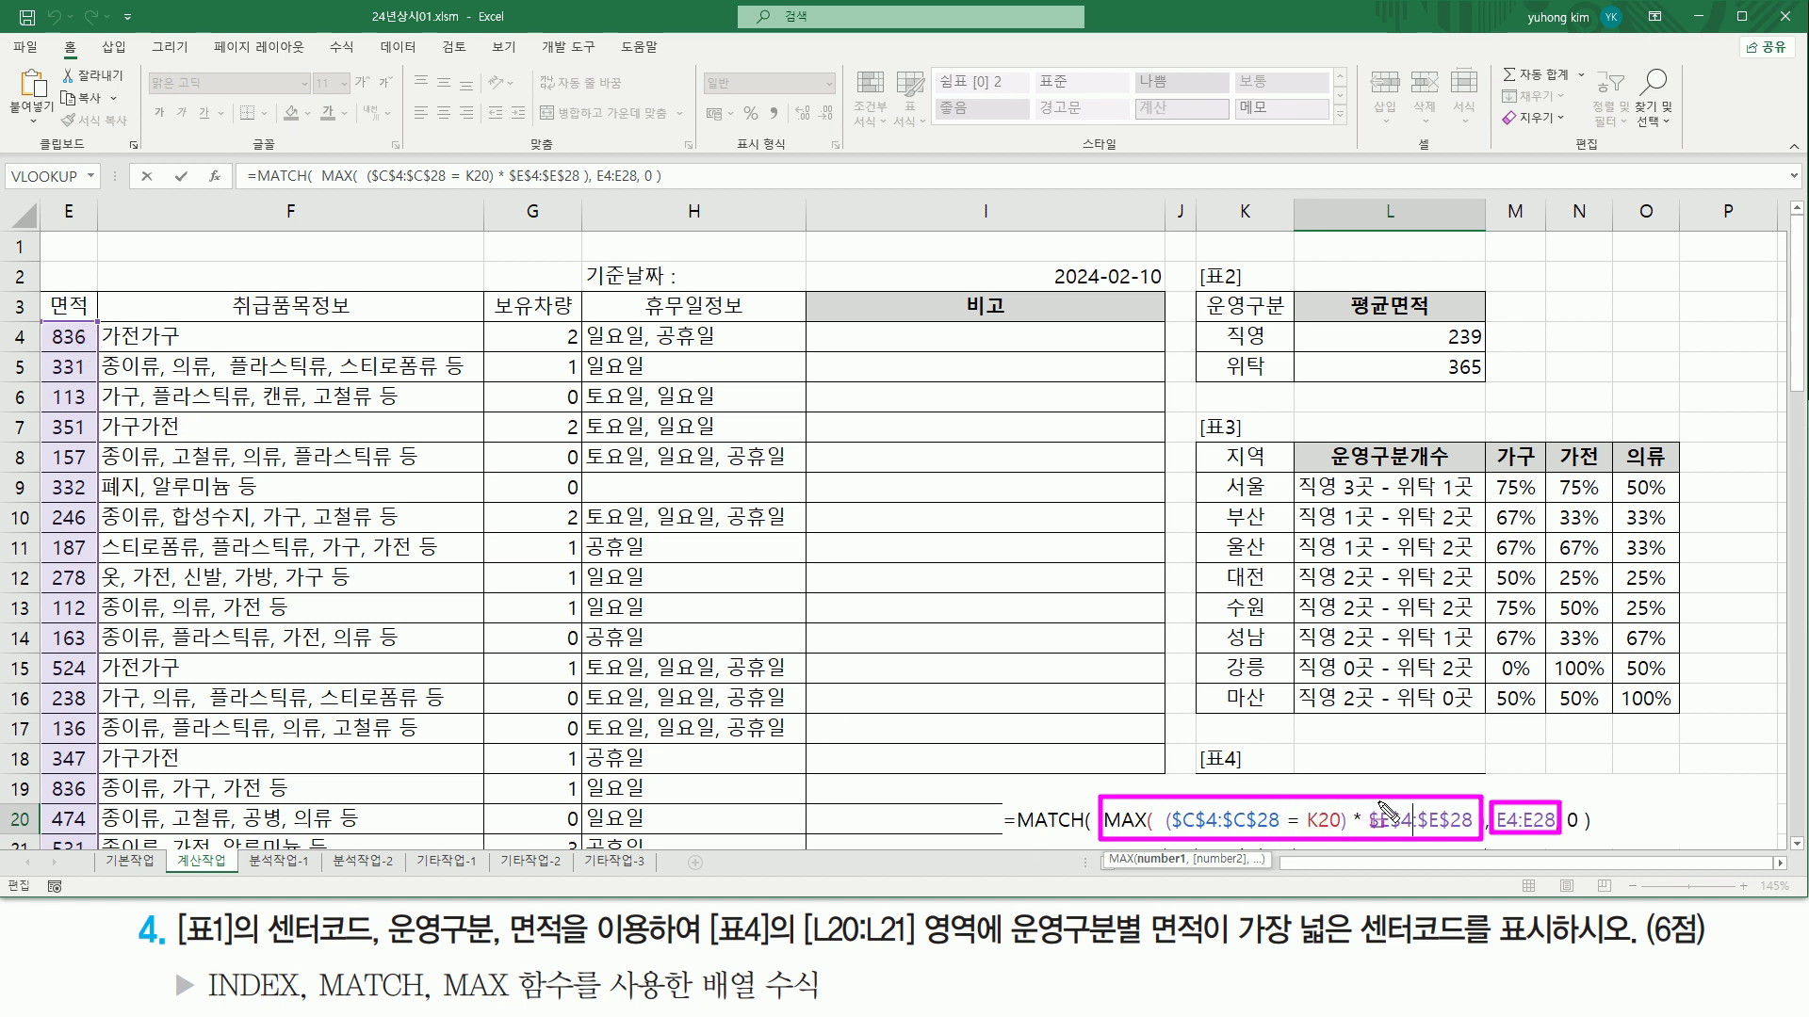
key("Escape")
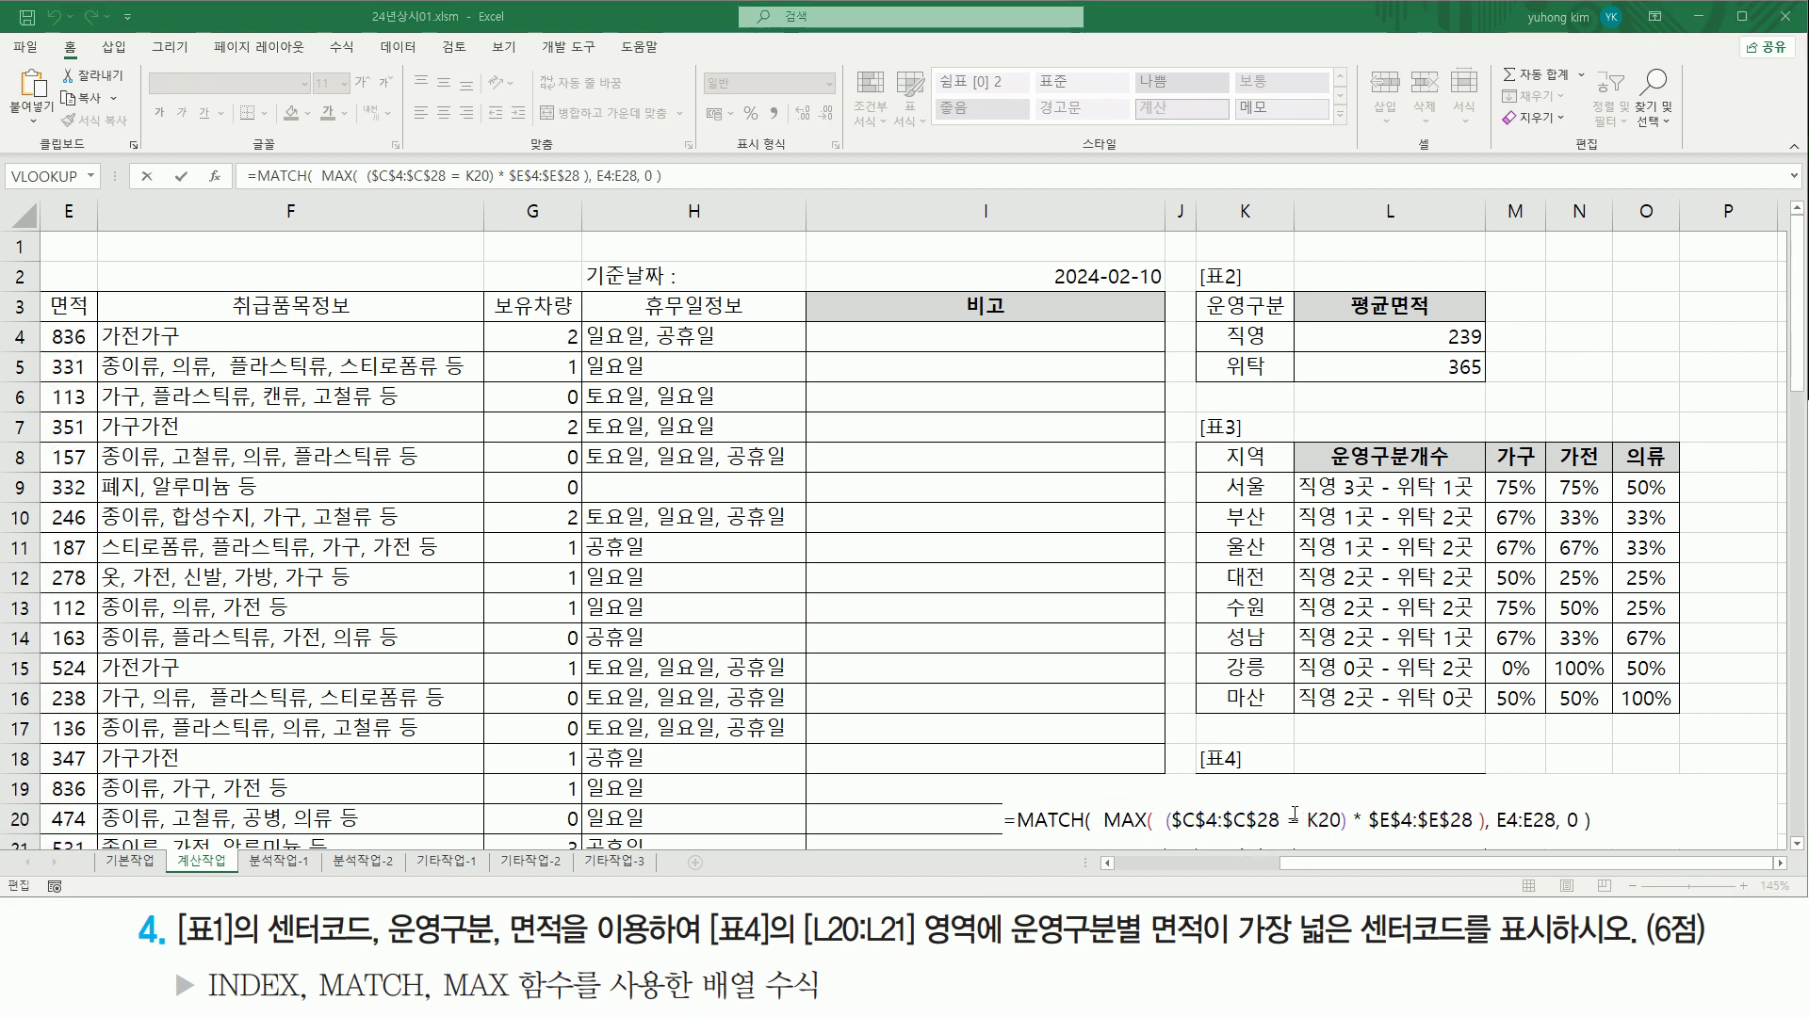
Step: Multiply the MATCH lookup range E4:E28 in L20 by the condition ($C$4:$C$28 = K20) and commit it as an array formula
left_click(1168, 821)
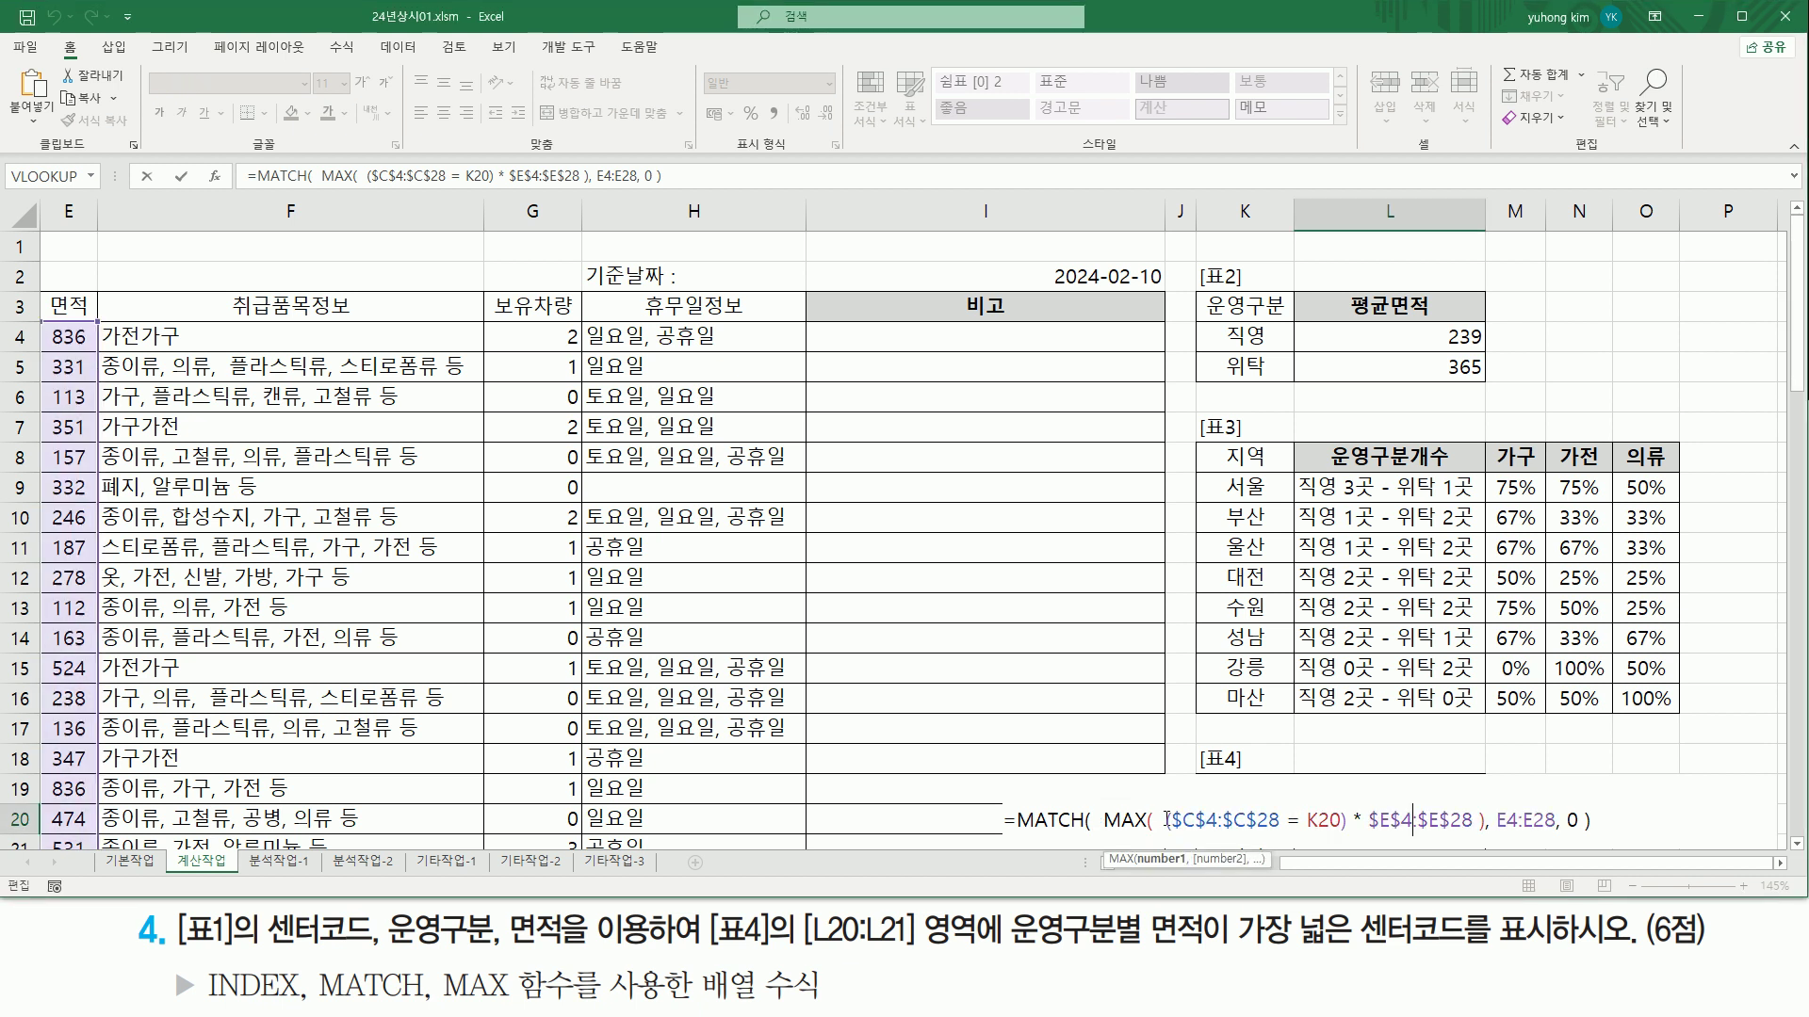
left_click_drag(1233, 825, 1347, 829)
key("ctrl+c")
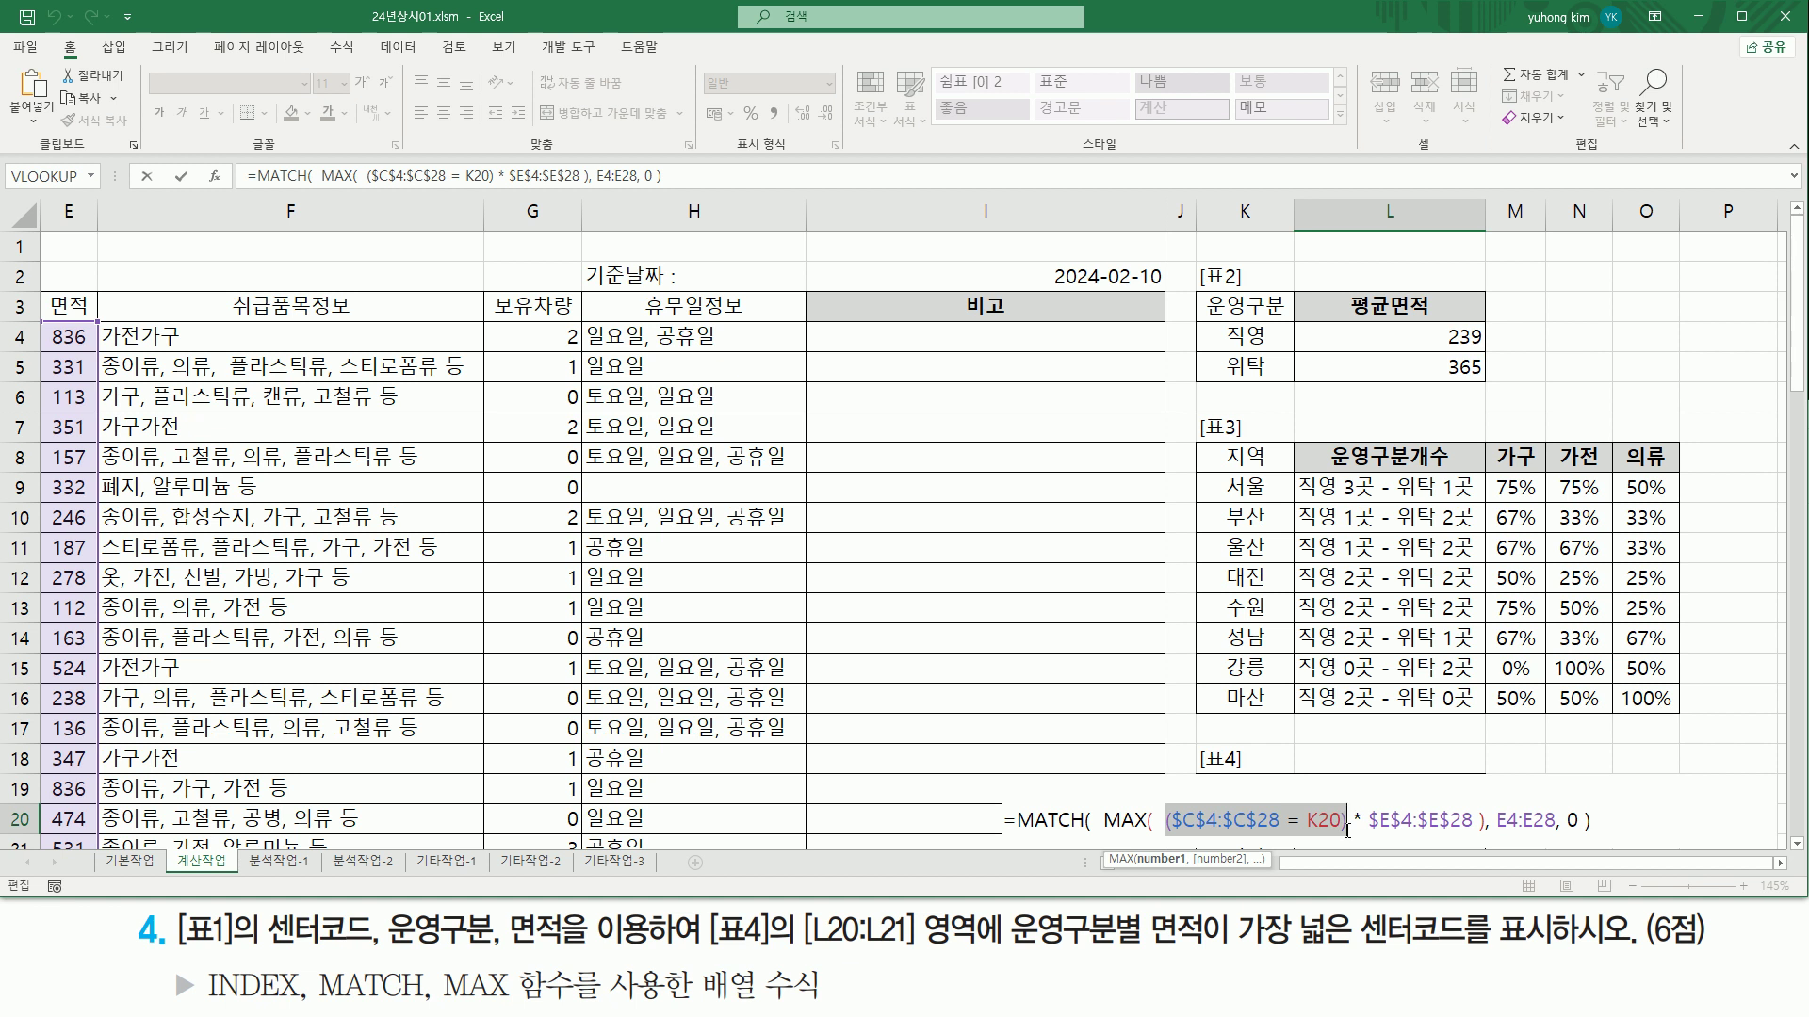
left_click(1497, 820)
key("ctrl+v")
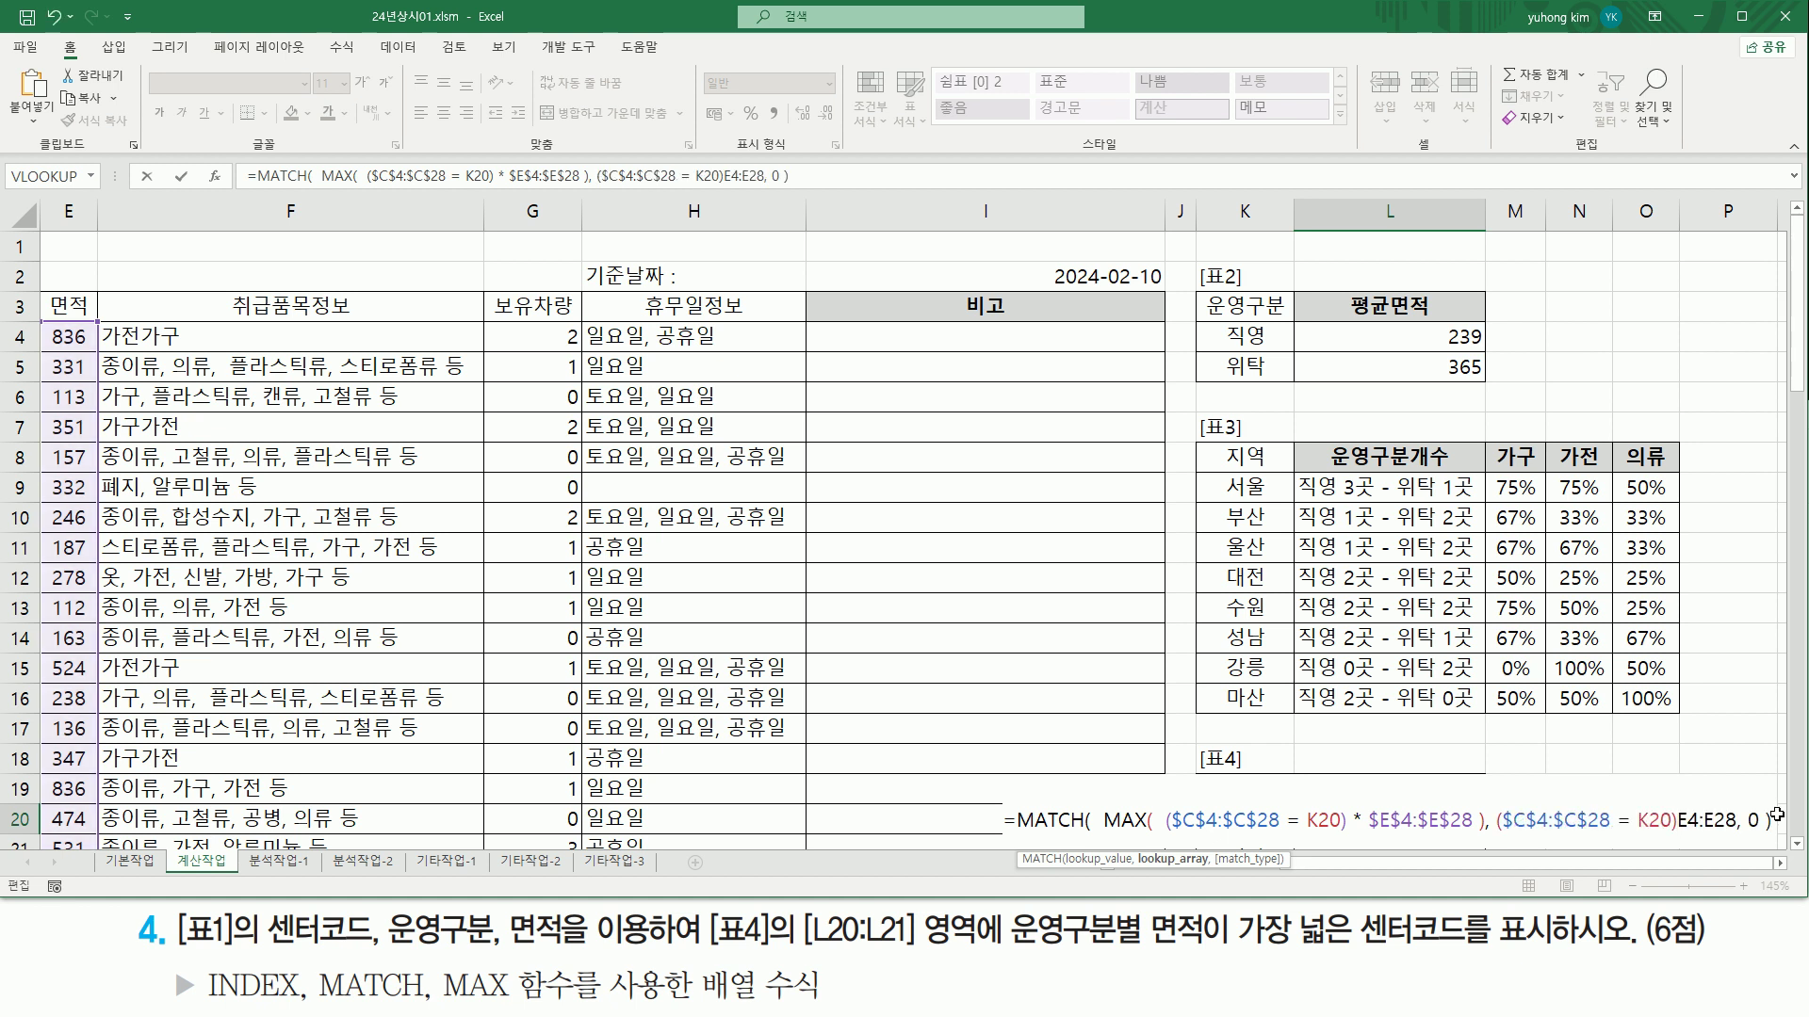
type("*")
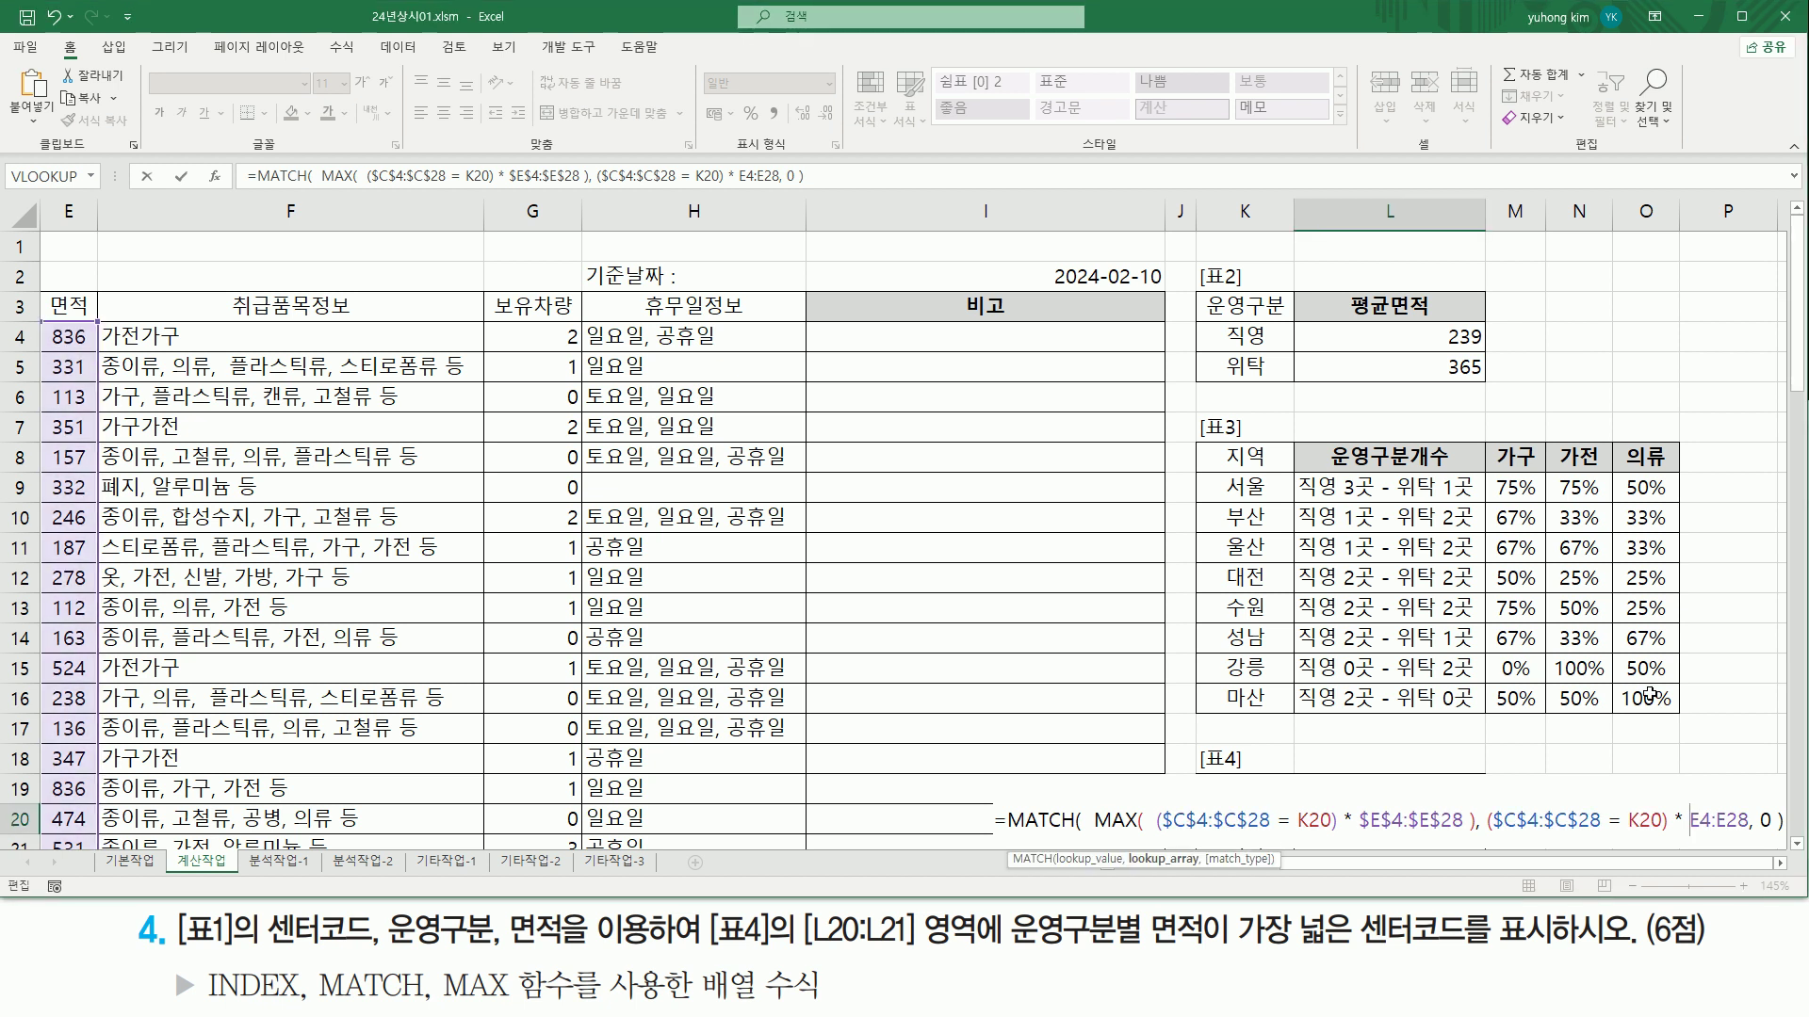
key("ctrl+shift+Return")
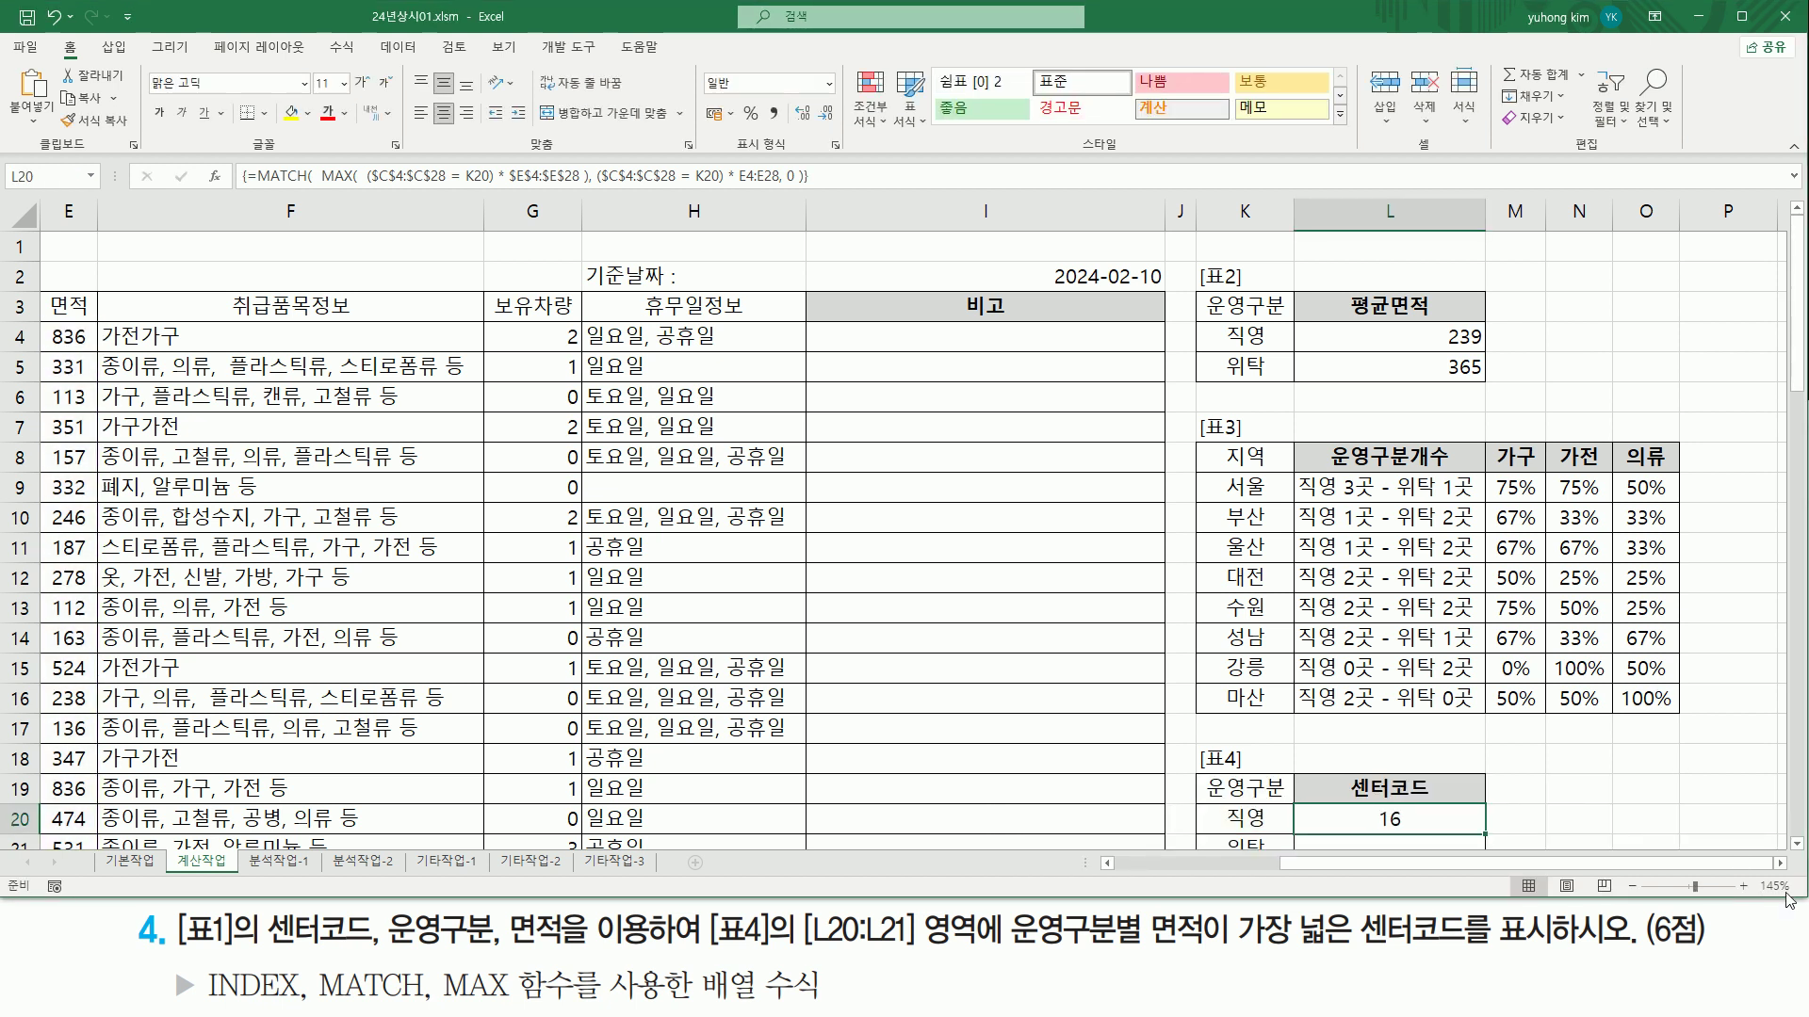
Step: Compare the 운영구분 of the two rows with 면적 836 in [표1] against L20's result
left_click_drag(1339, 863, 1128, 868)
key("ctrl+2")
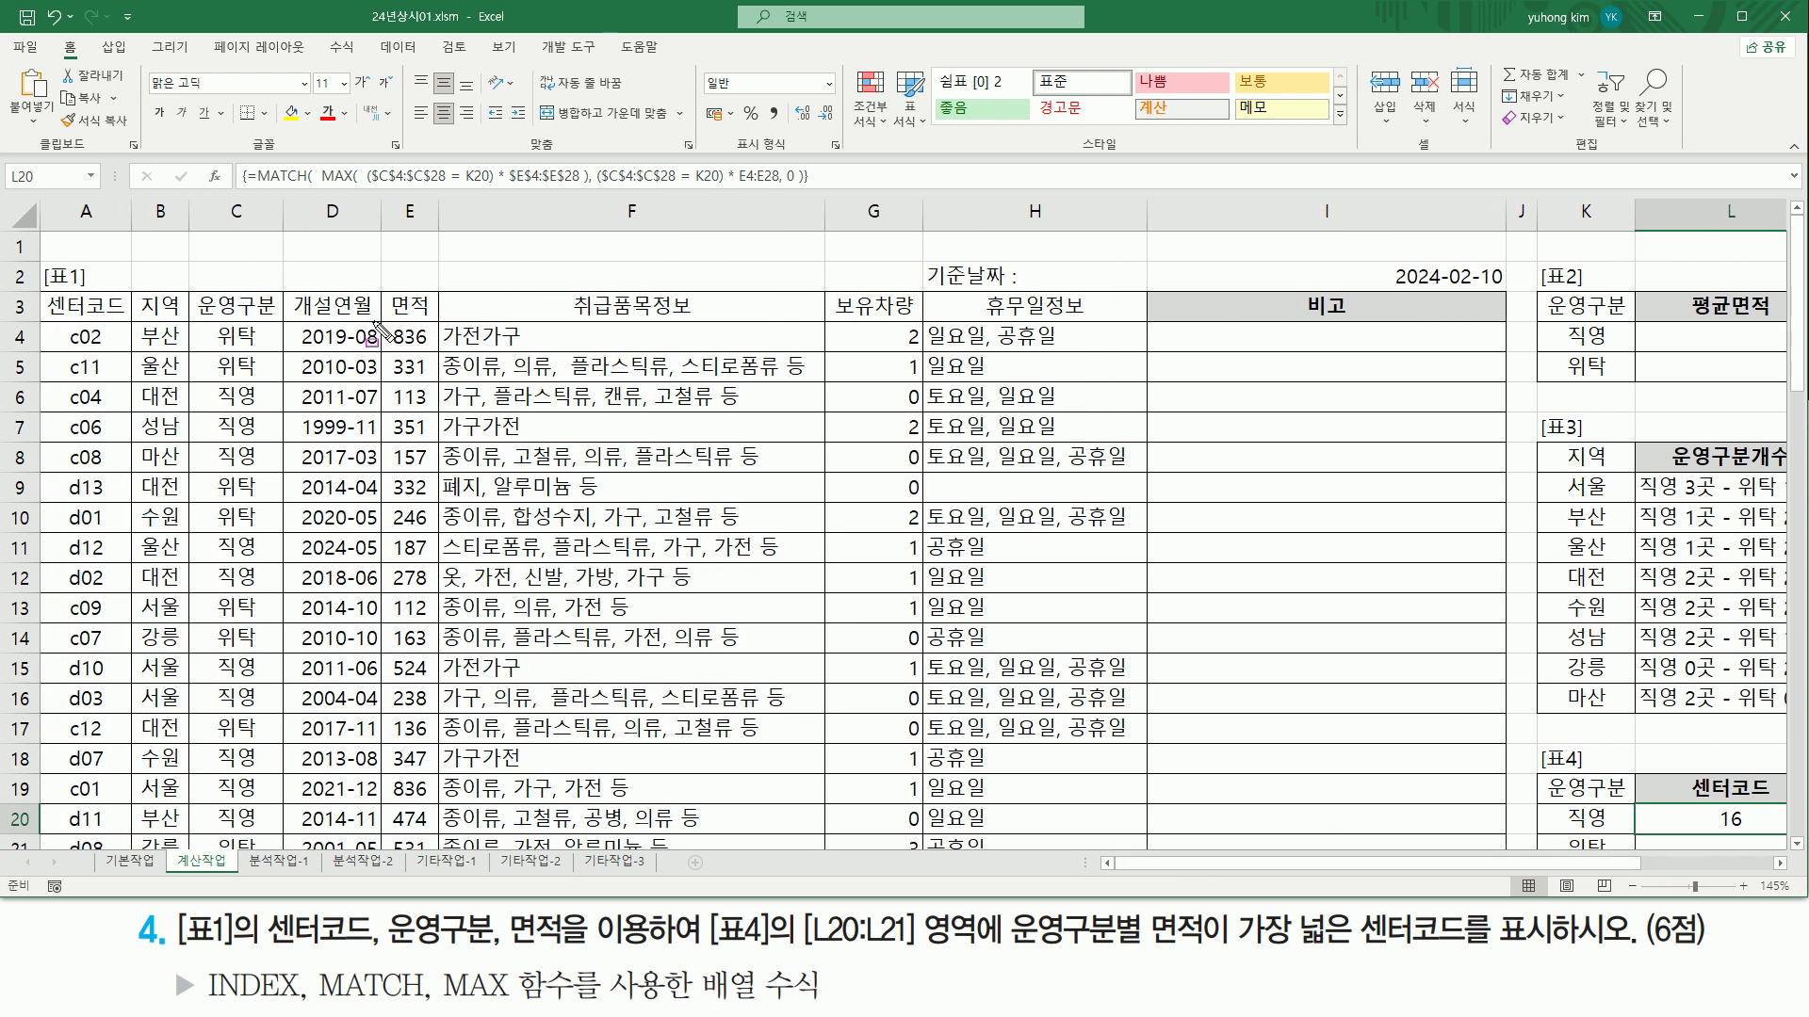
left_click_drag(384, 325, 434, 349)
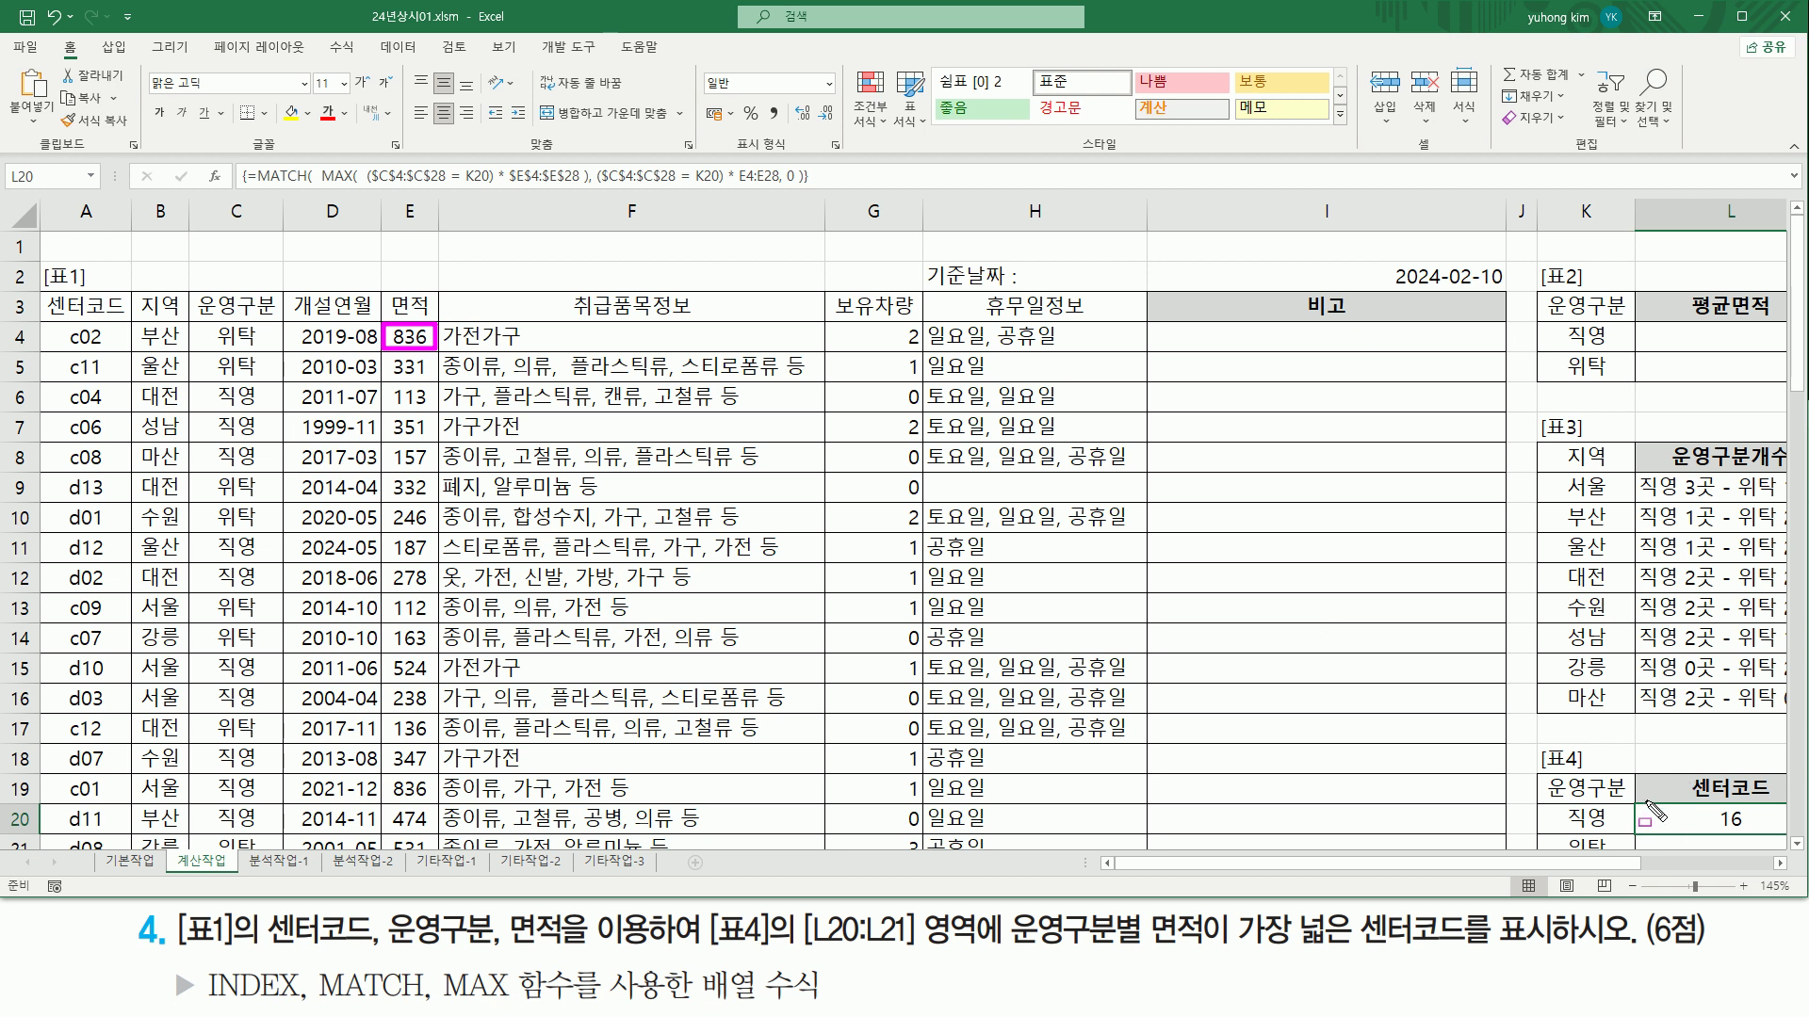
left_click_drag(209, 348, 259, 349)
left_click_drag(375, 771, 439, 804)
left_click_drag(198, 798, 266, 797)
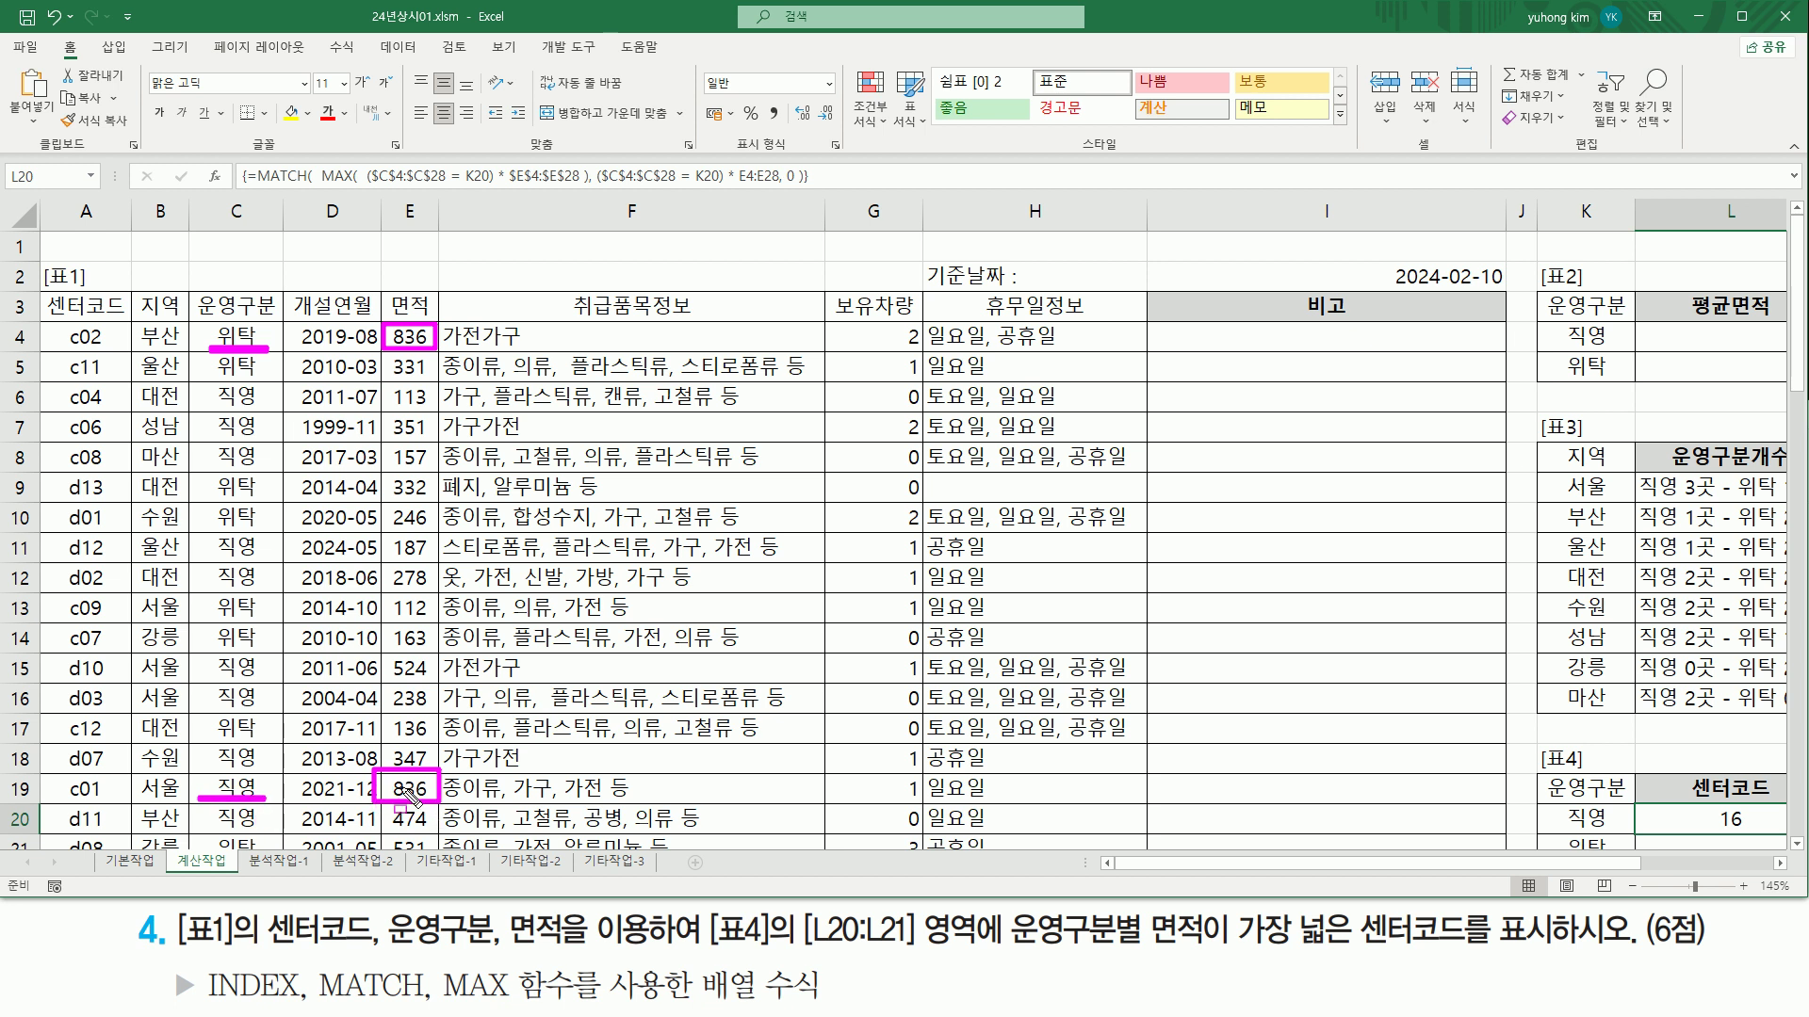
left_click_drag(1704, 830, 1751, 830)
Step: Review the condition and the area range inside the lookup range of the MATCH formula in L20
scroll(1736, 835, "right", 6)
scroll(1558, 739, "down", 3)
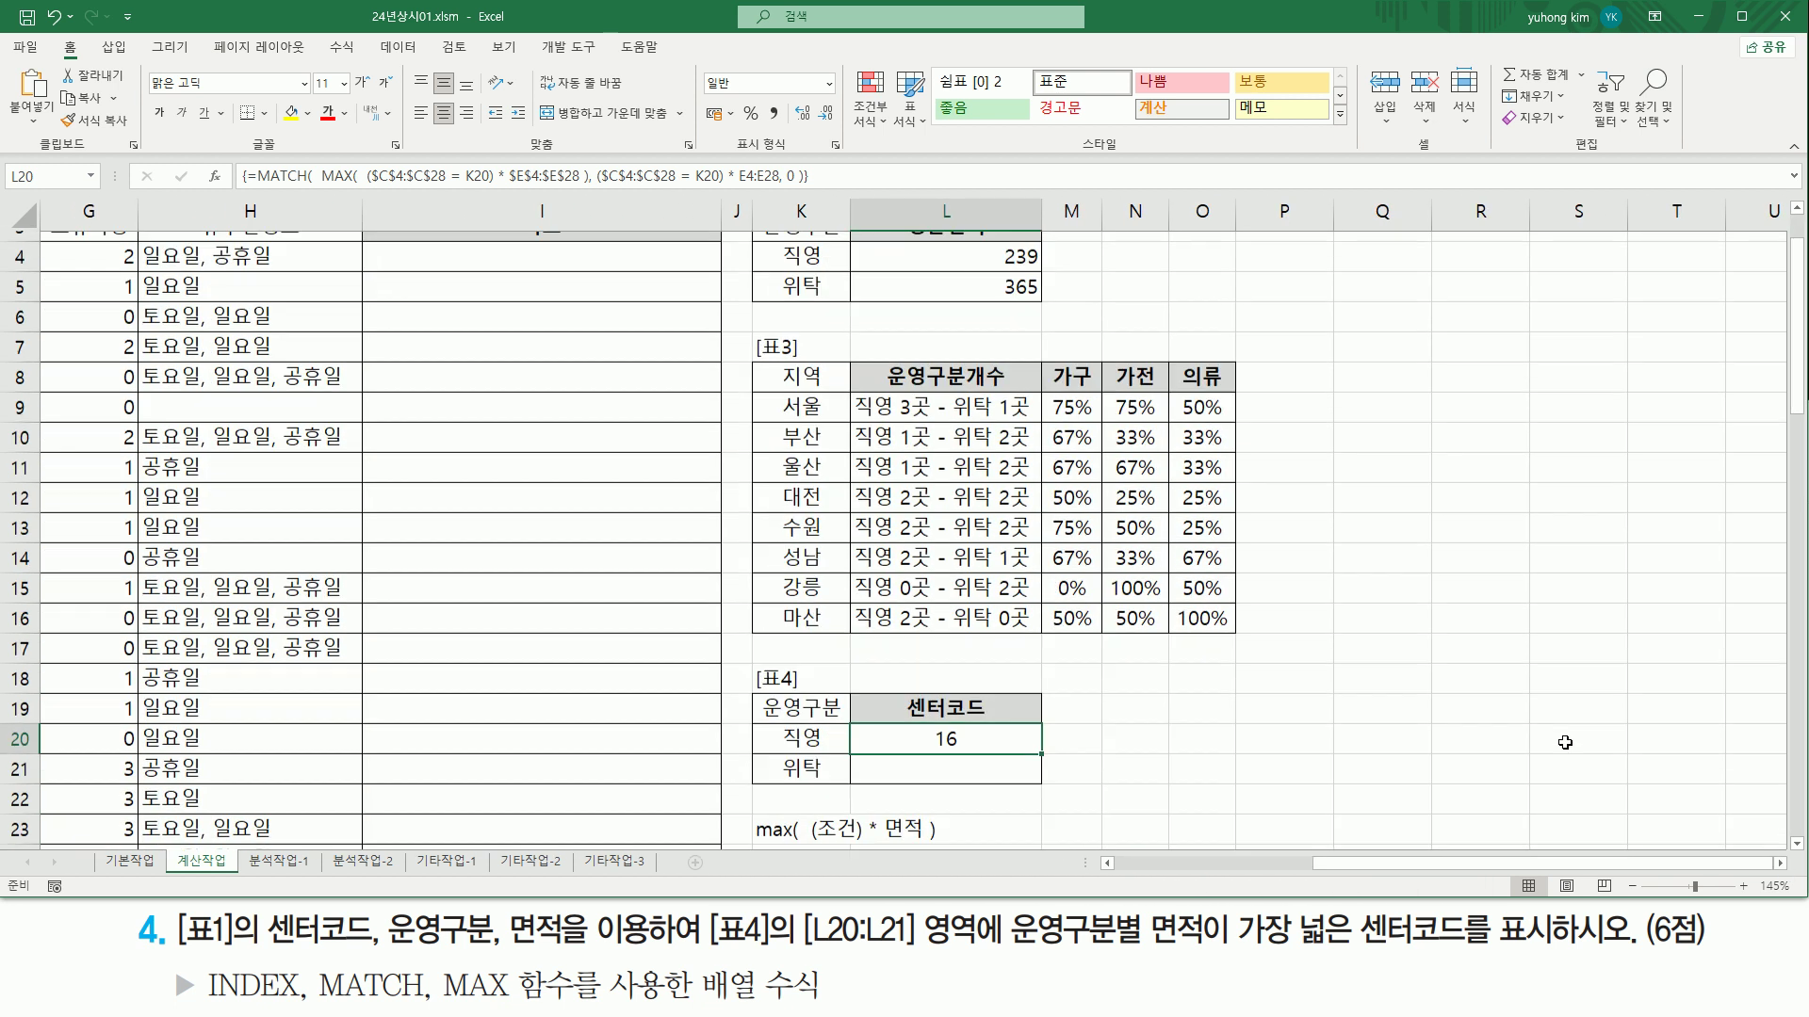
key("ctrl+2")
left_click_drag(889, 682, 947, 723)
key("Escape")
double_click(951, 565)
left_click_drag(952, 560, 1216, 561)
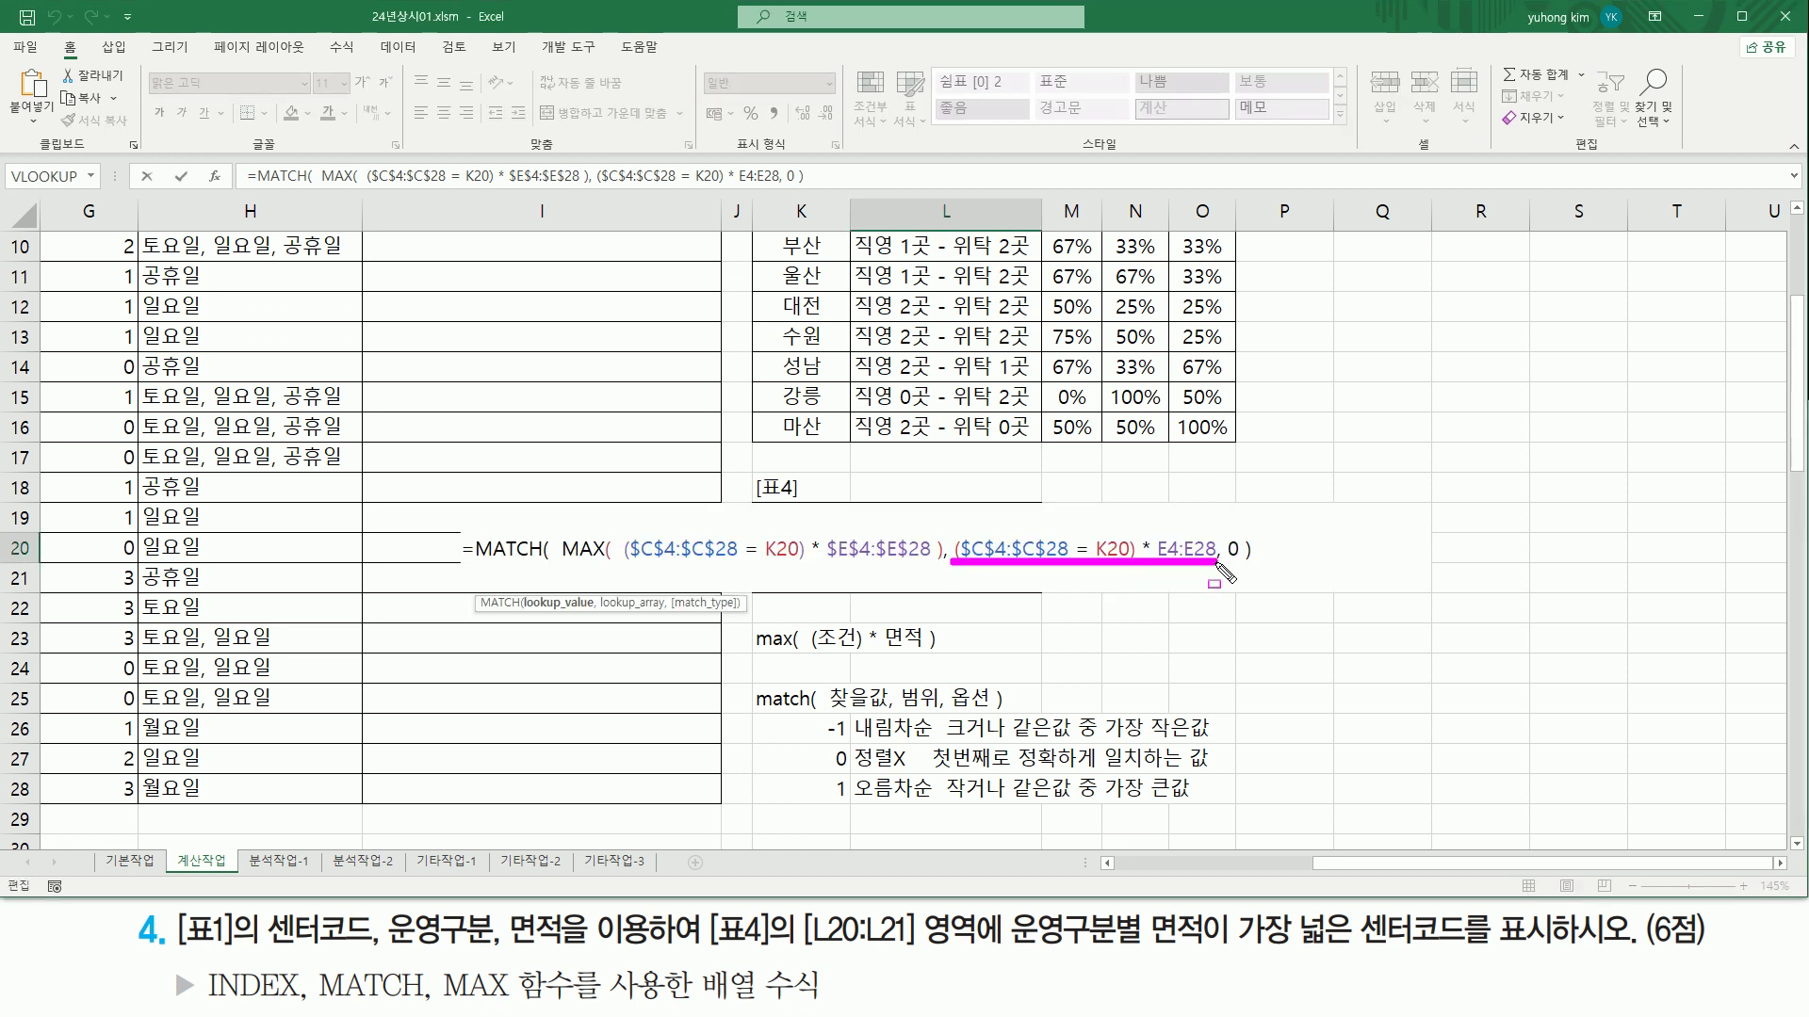
mouse_move(963, 538)
left_mouse_down()
mouse_move(1101, 527)
mouse_move(1139, 563)
mouse_move(1155, 529)
mouse_move(1216, 563)
mouse_move(1157, 563)
left_mouse_up()
mouse_move(579, 528)
left_mouse_down()
mouse_move(563, 565)
mouse_move(936, 565)
left_mouse_up()
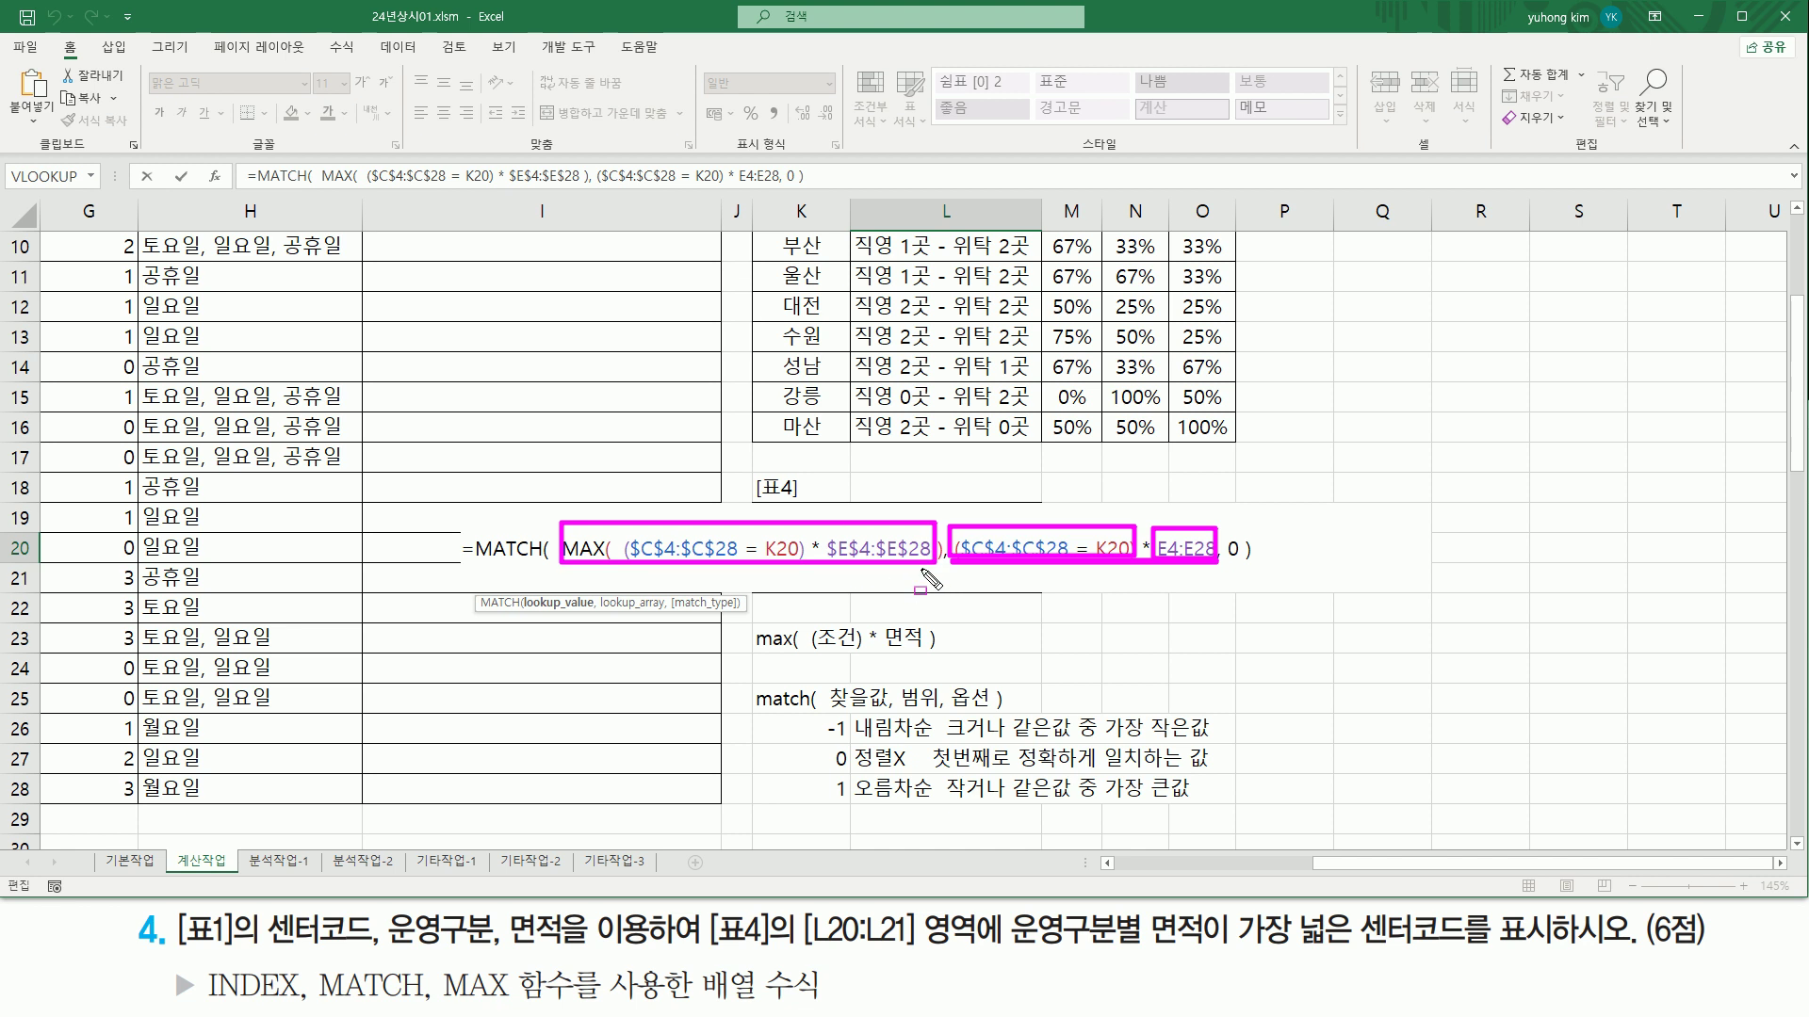
Step: Compare the condition and area range in the MAX lookup value with those in the MATCH lookup range, using the MATCH argument notes
key("Escape")
key("ctrl+2")
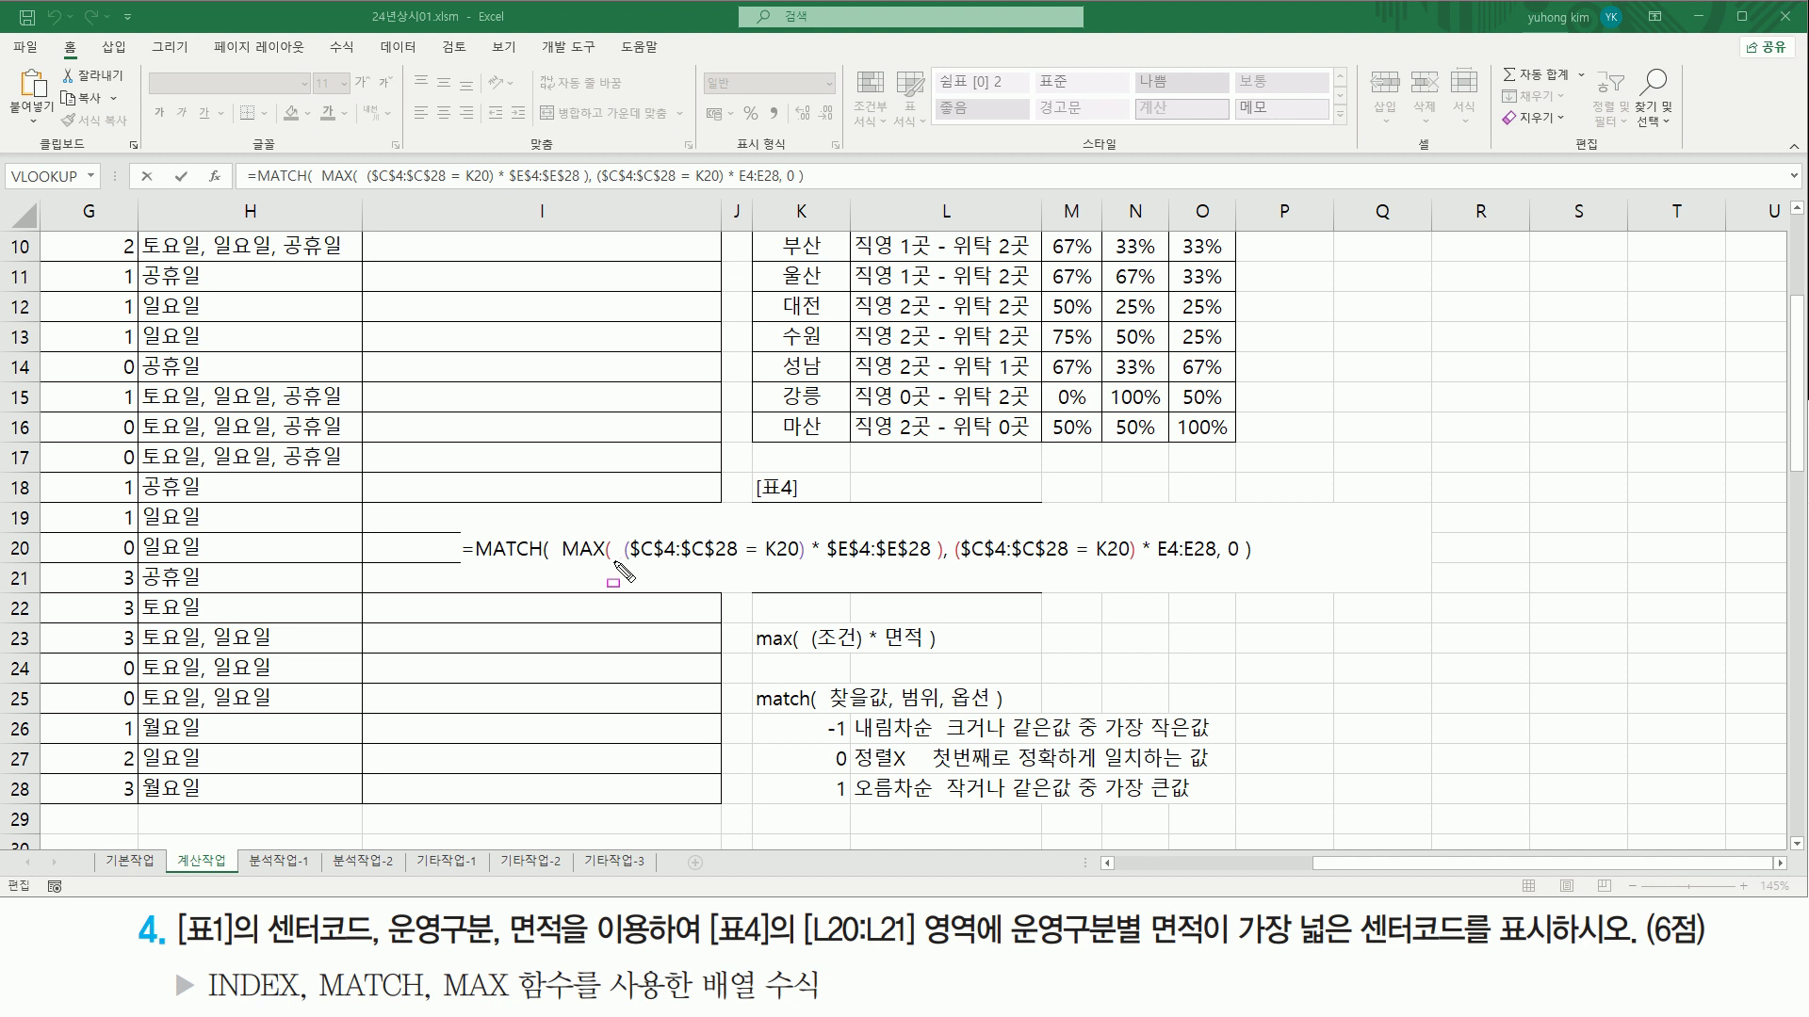
mouse_move(556, 516)
left_mouse_down()
mouse_move(584, 584)
mouse_move(947, 588)
left_mouse_up()
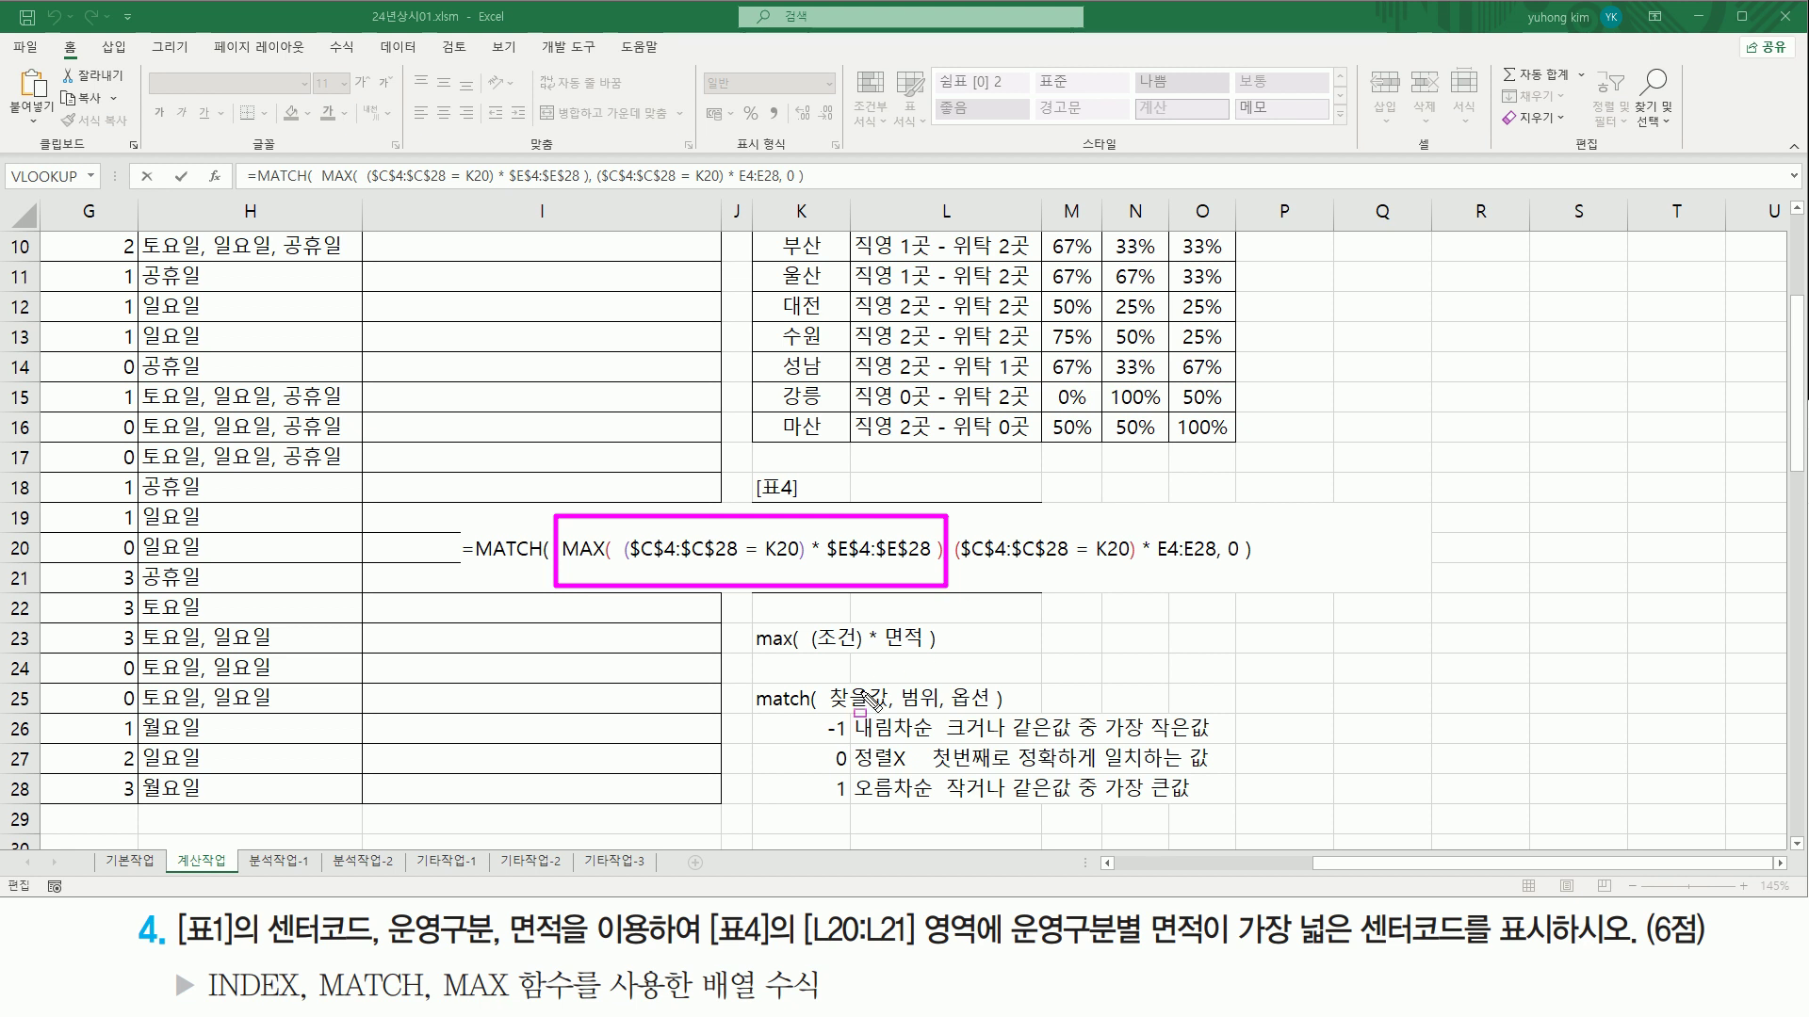
left_click_drag(898, 712, 959, 711)
left_click_drag(958, 570, 1217, 570)
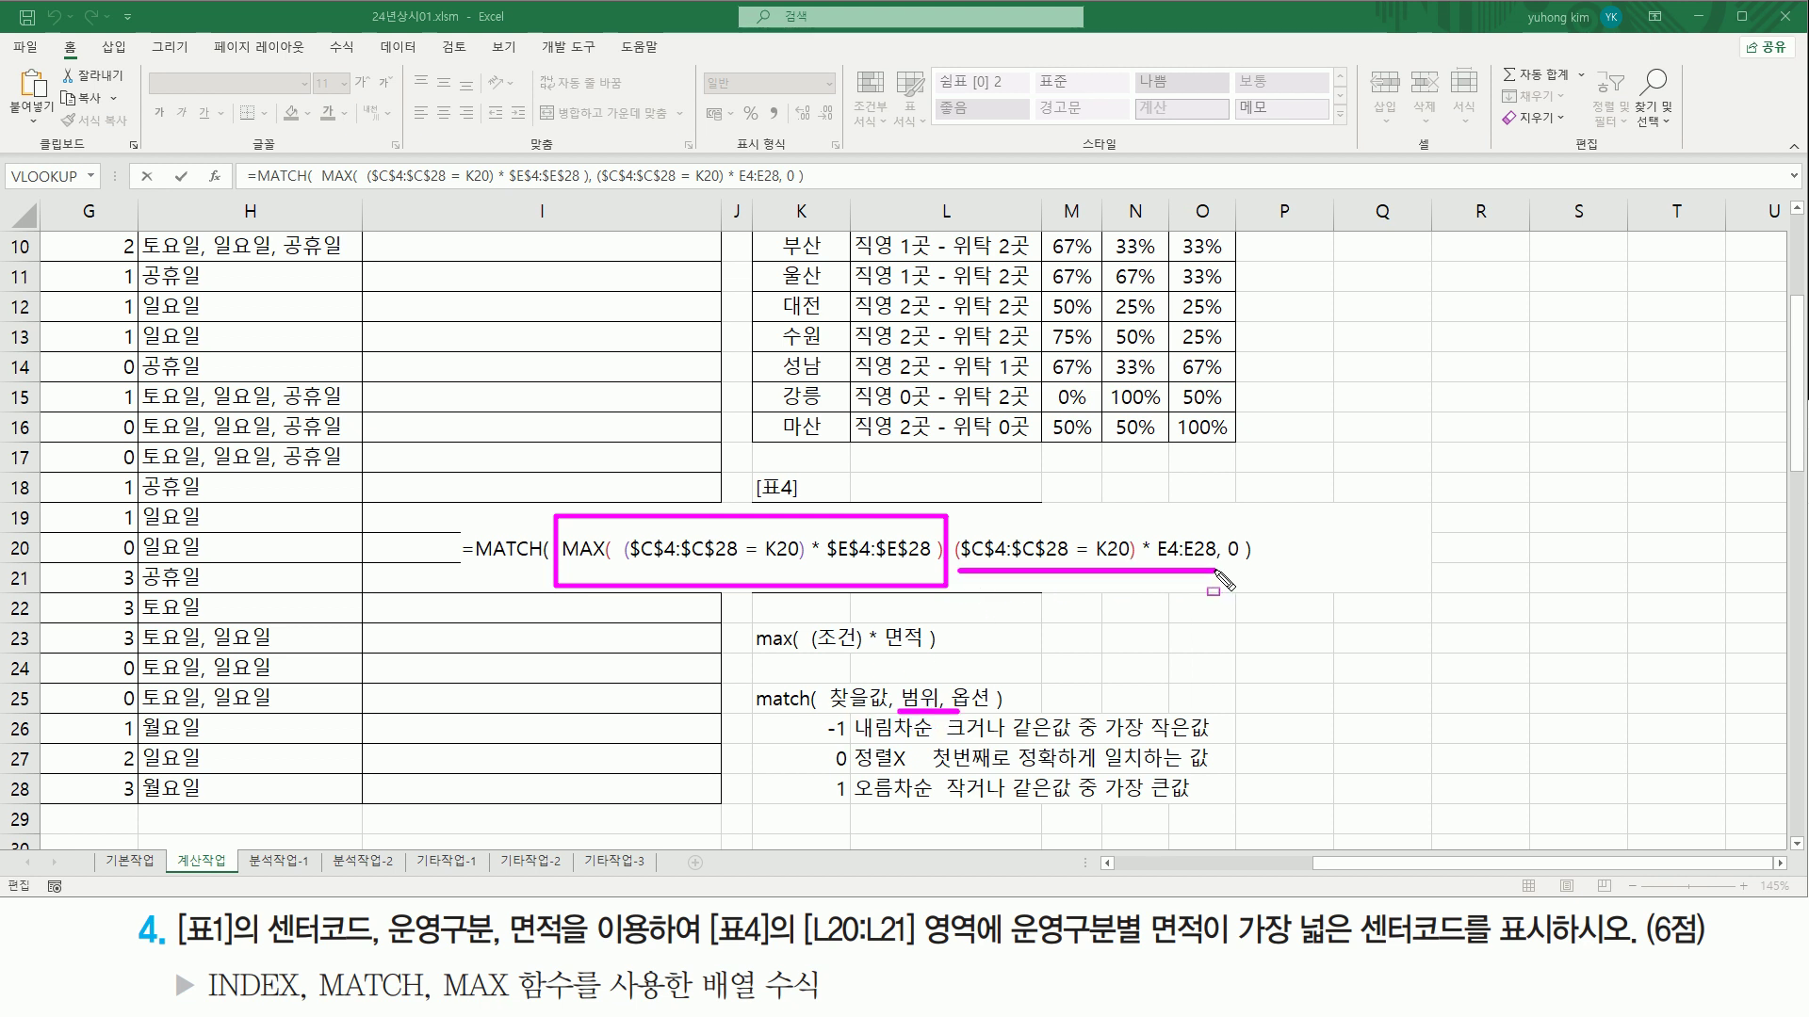
left_click_drag(619, 526, 805, 568)
mouse_move(958, 525)
left_mouse_down()
mouse_move(1003, 563)
mouse_move(1131, 568)
left_mouse_up()
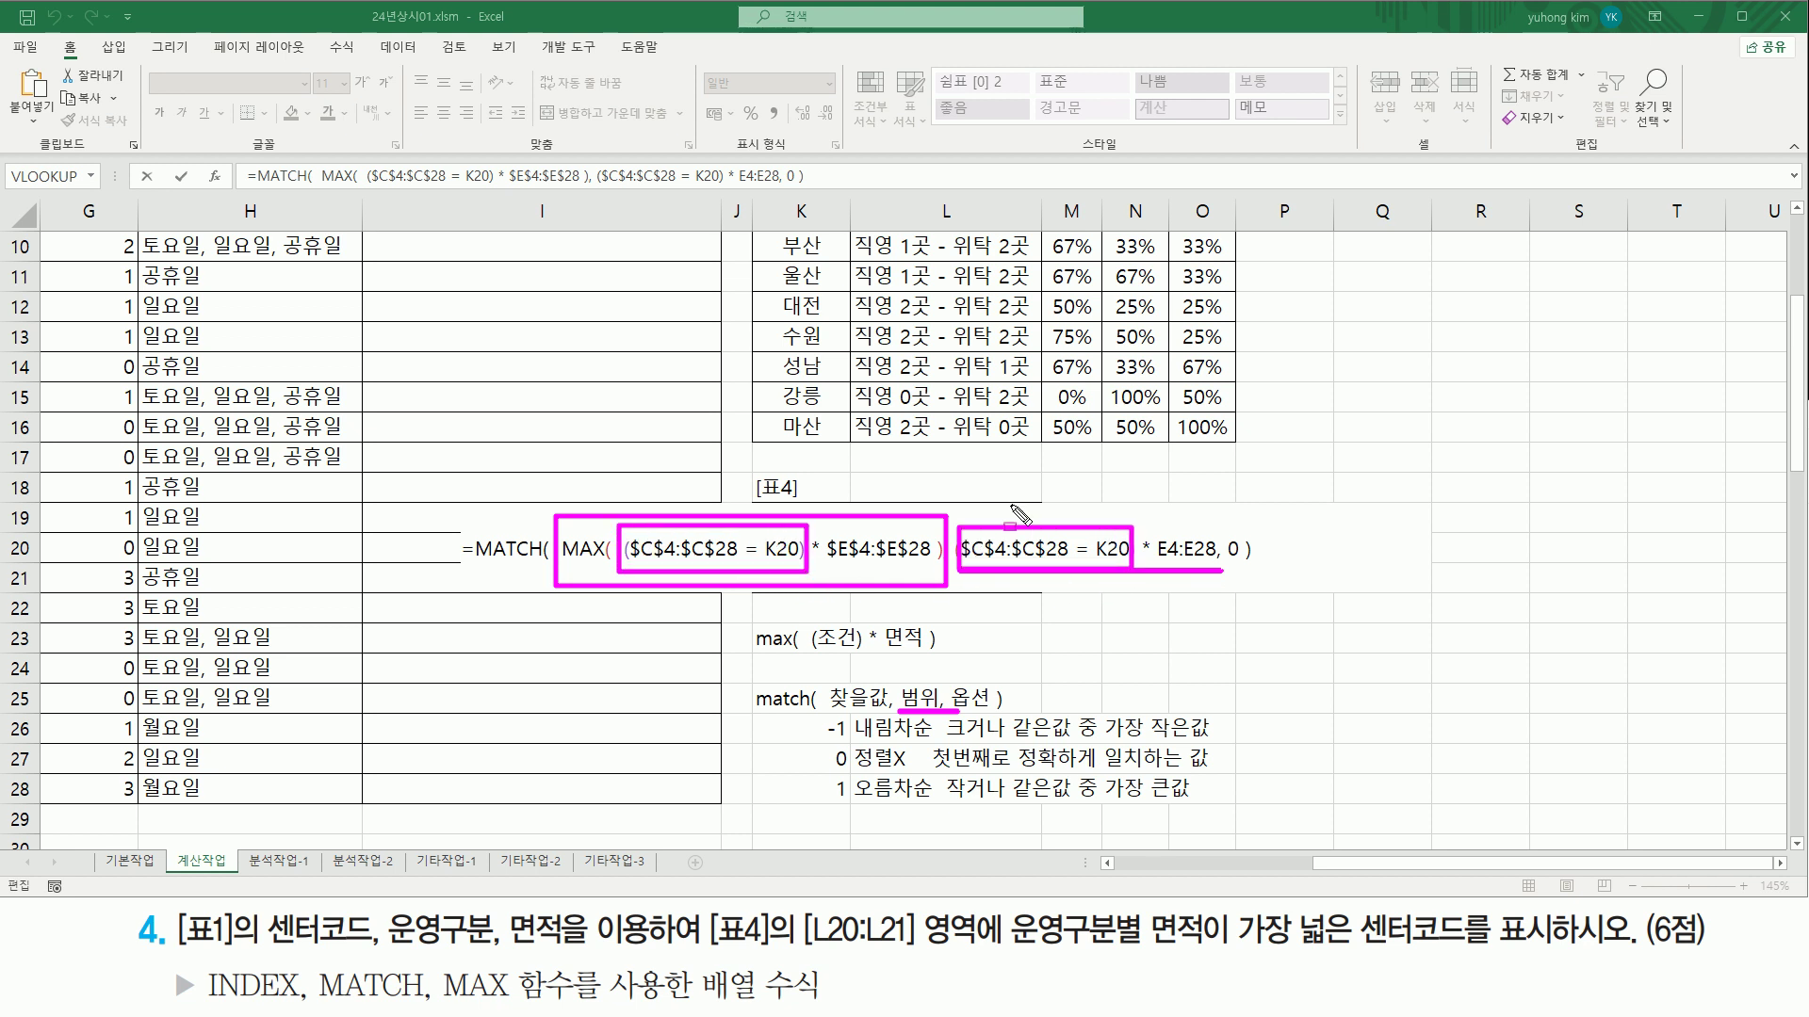
left_click_drag(824, 566, 933, 565)
left_click_drag(1154, 560, 1215, 560)
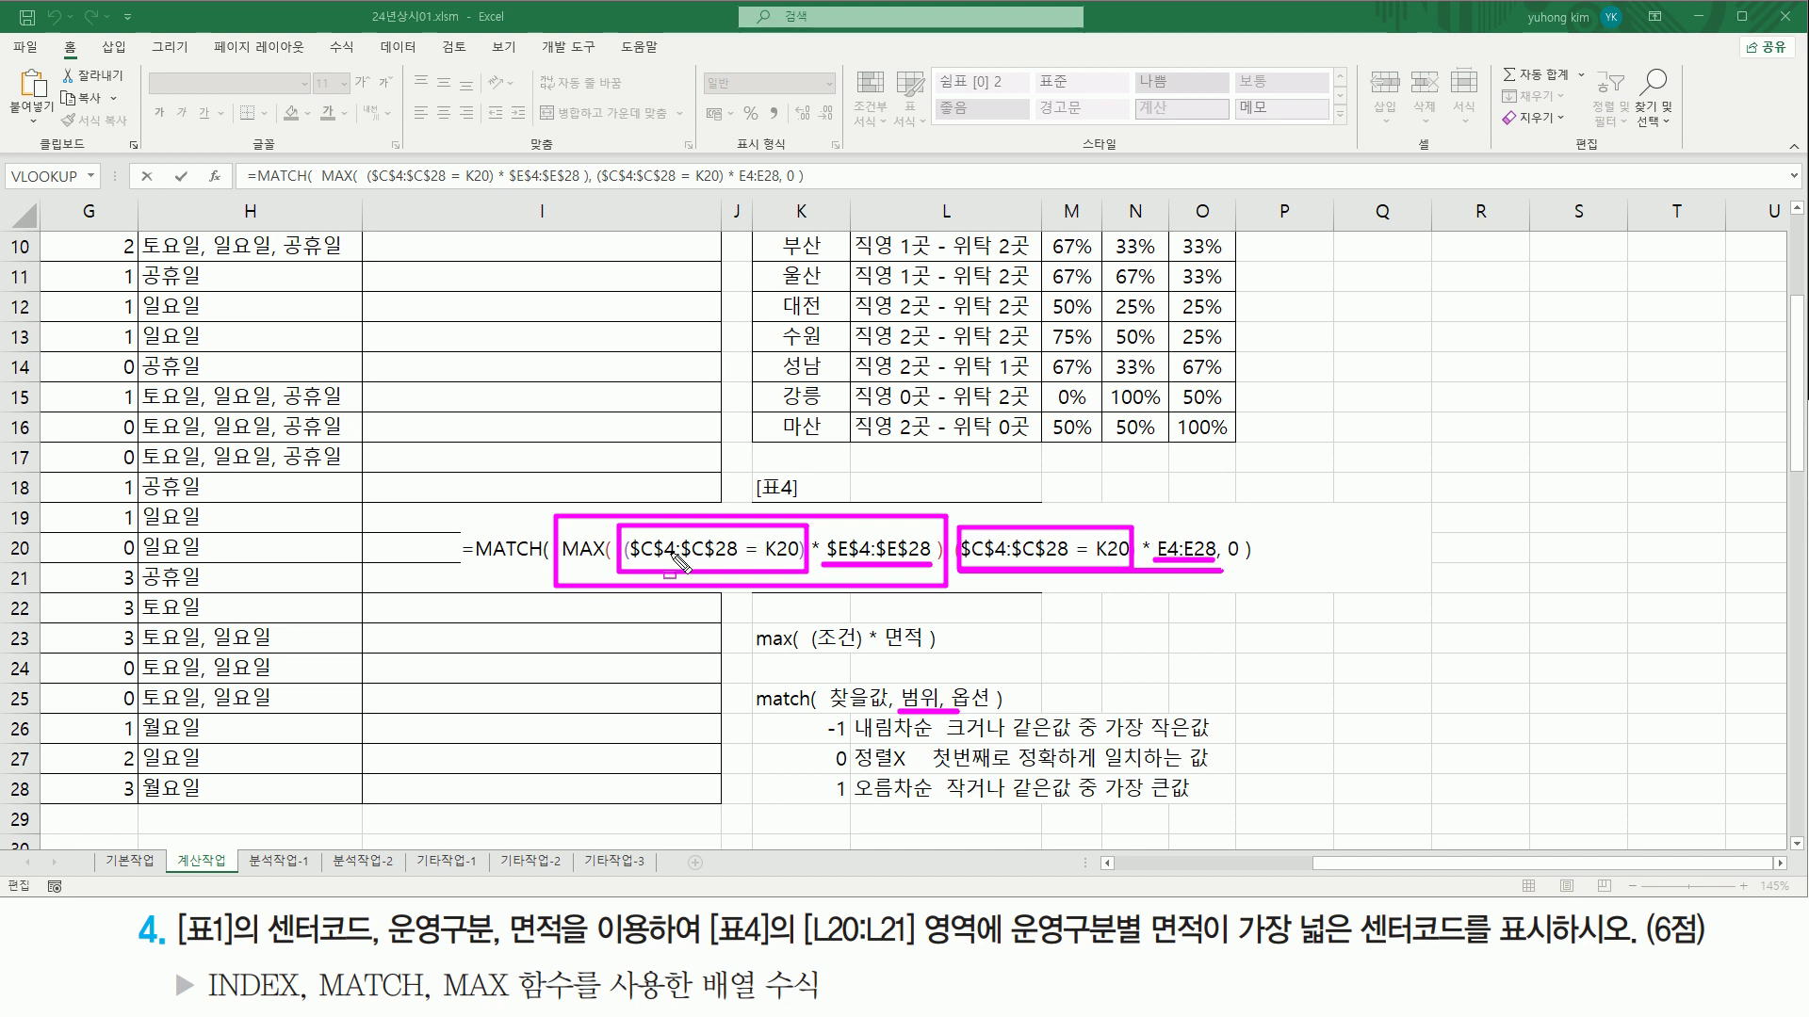
key("Escape")
mouse_move(625, 527)
left_mouse_down()
mouse_move(929, 565)
mouse_move(989, 601)
mouse_move(1212, 605)
mouse_move(1214, 573)
left_mouse_up()
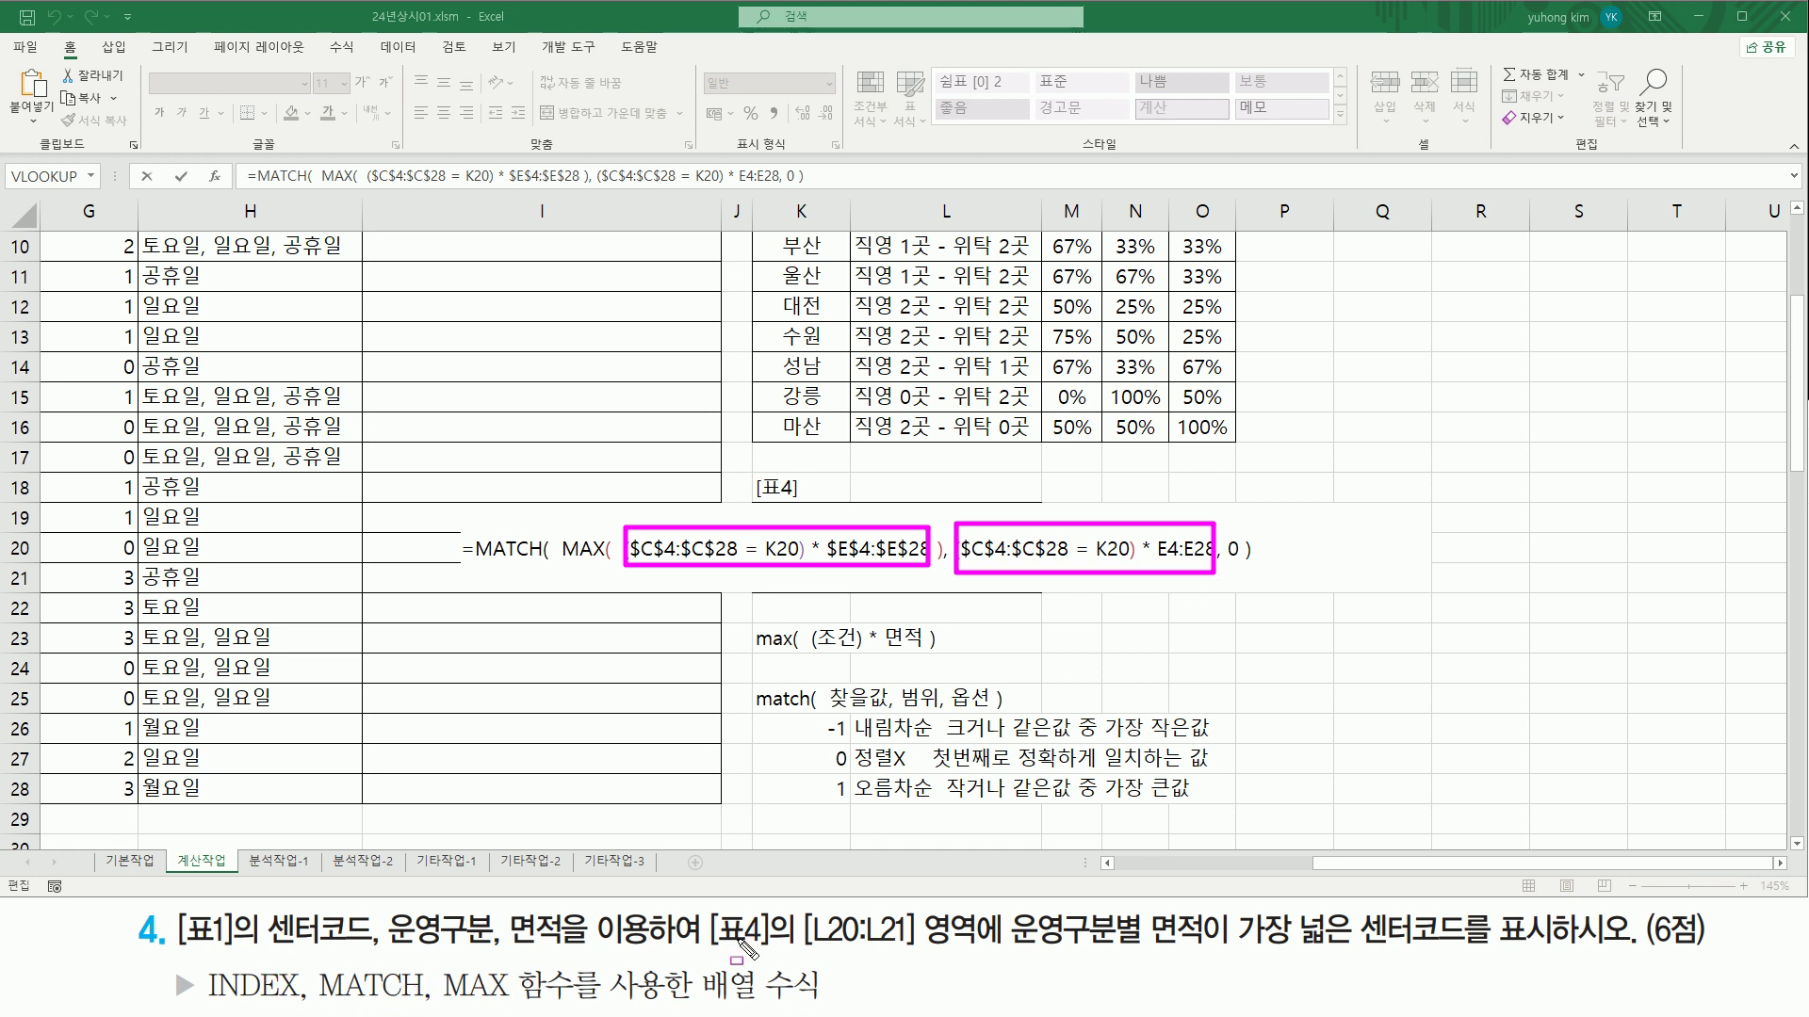
key("Escape")
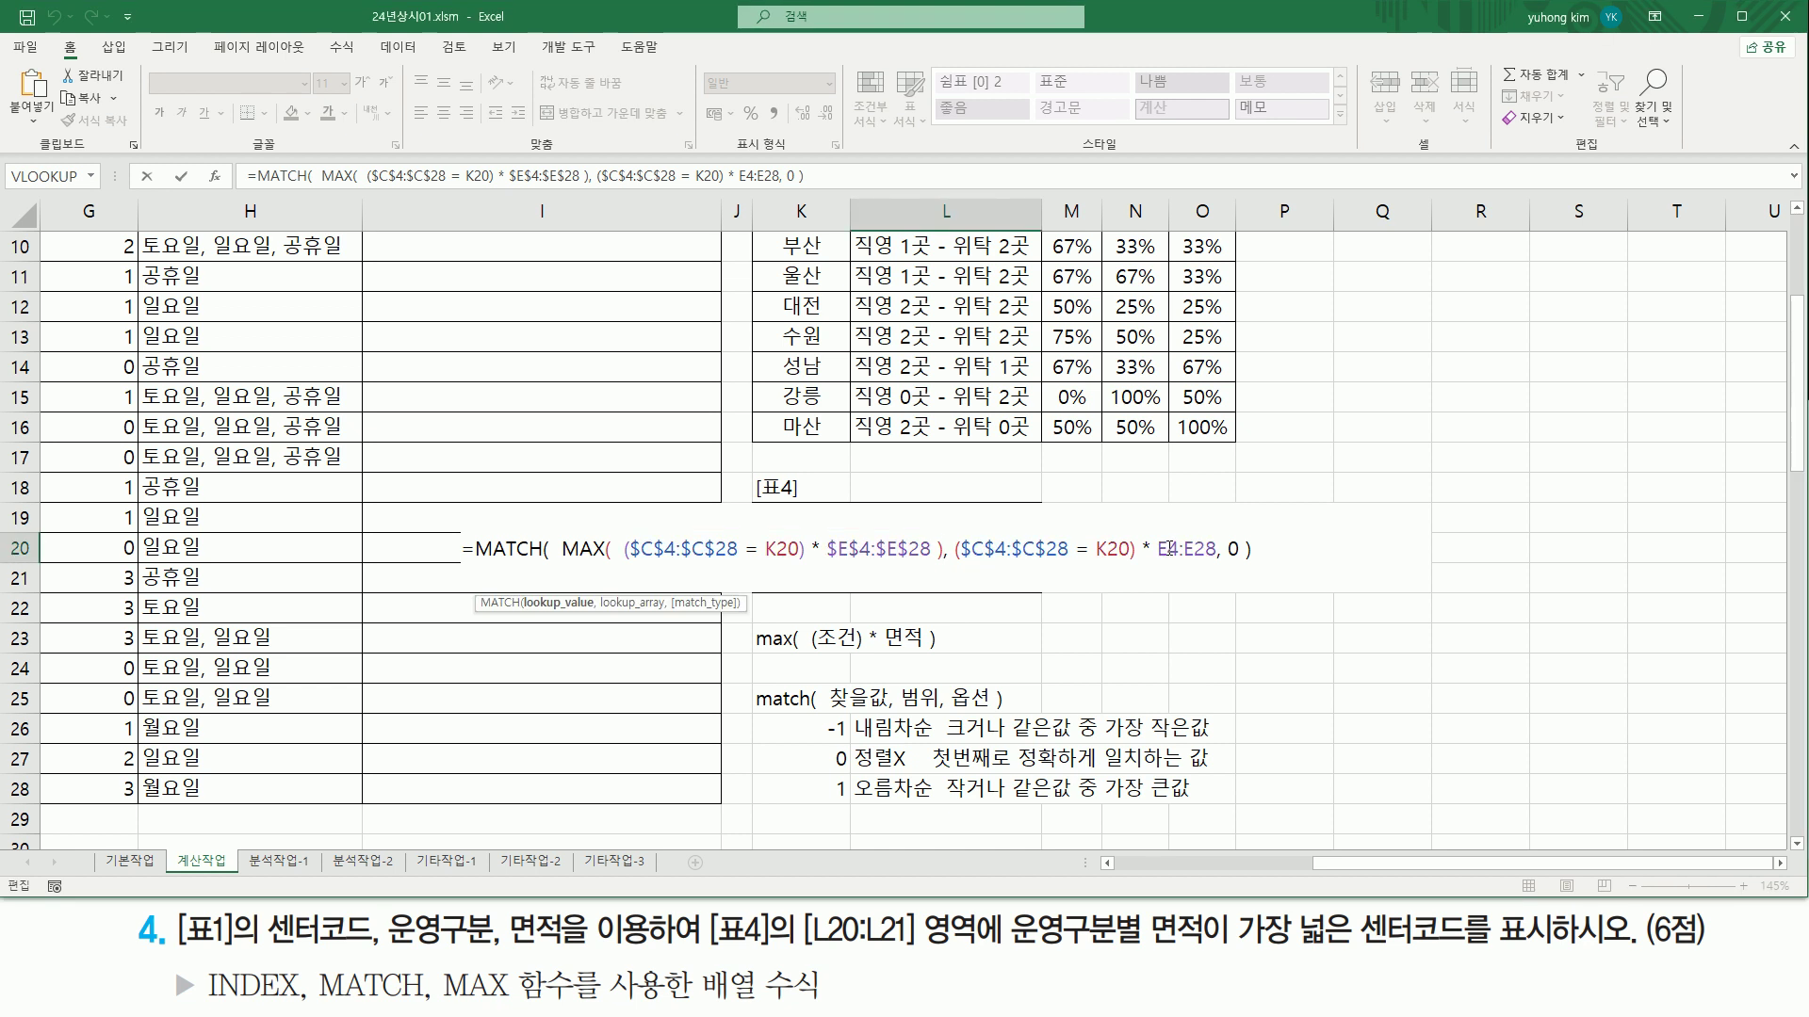
Step: Make the E4:E28 reference in L20's MATCH lookup range absolute as $E$4:$E$28 and commit the array formula
key("shift+Right")
key("shift+Right")
key("shift+Right")
key("shift+Right")
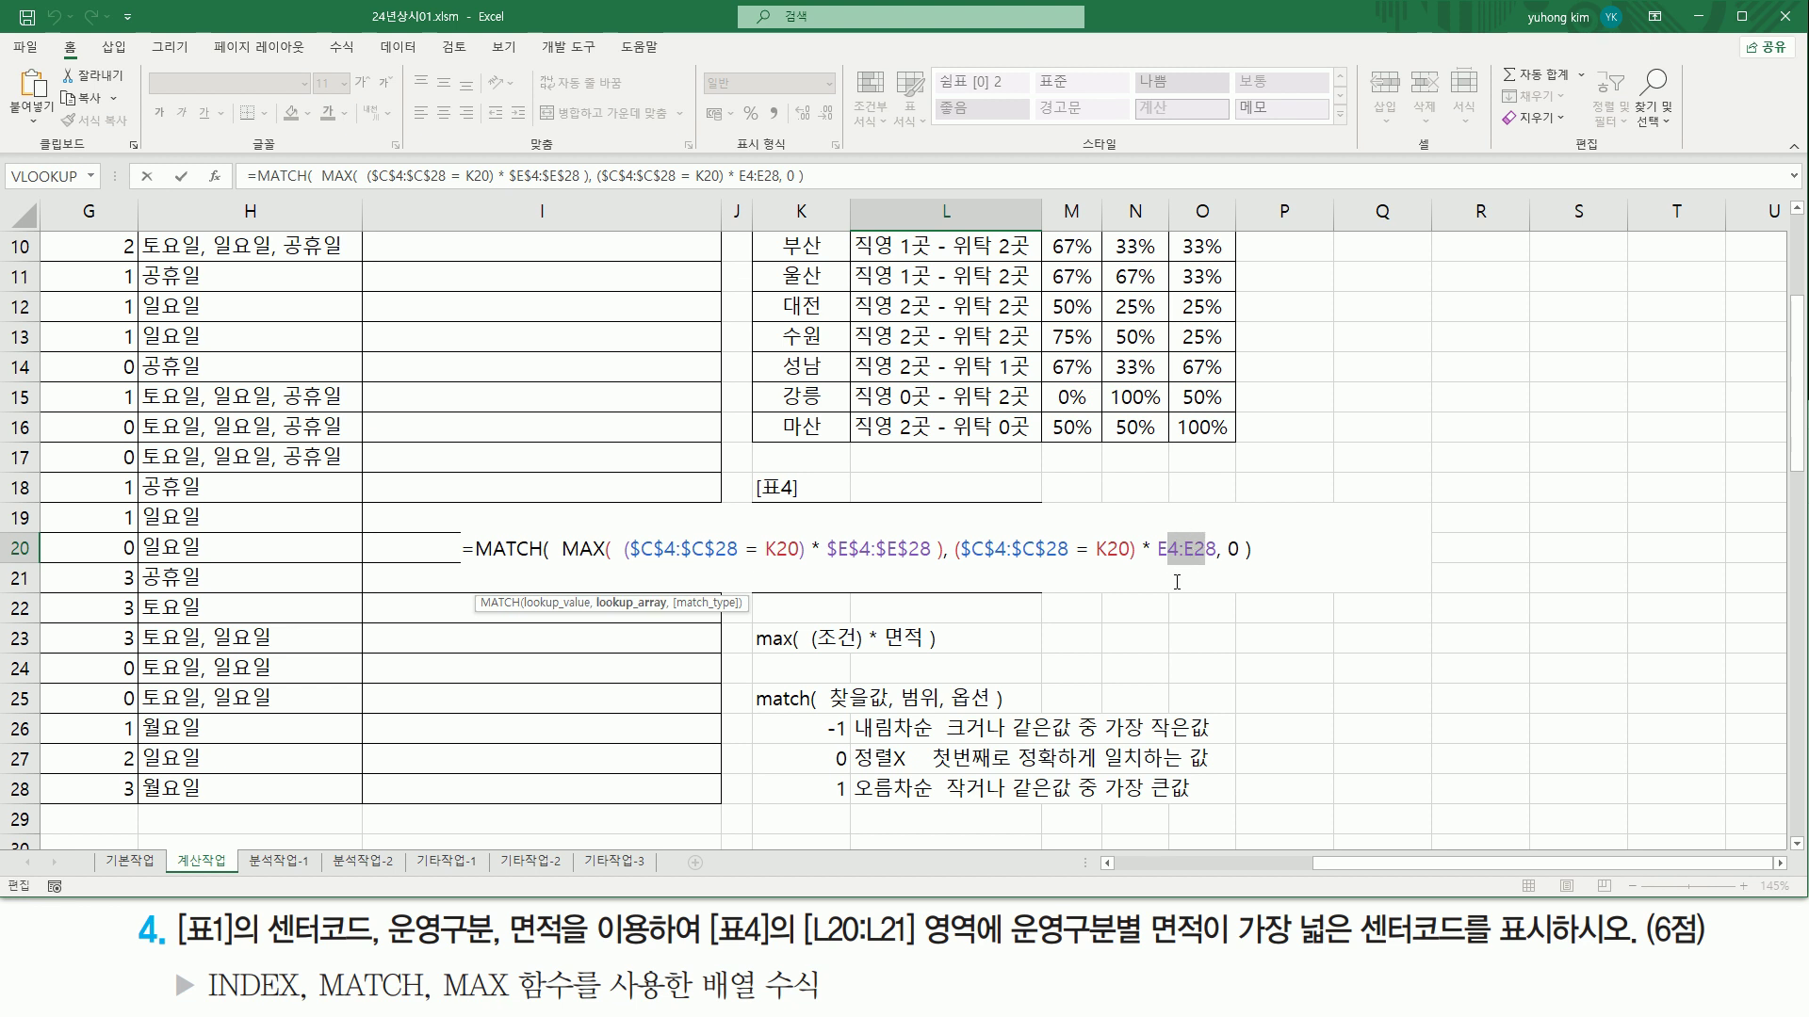
key("F4")
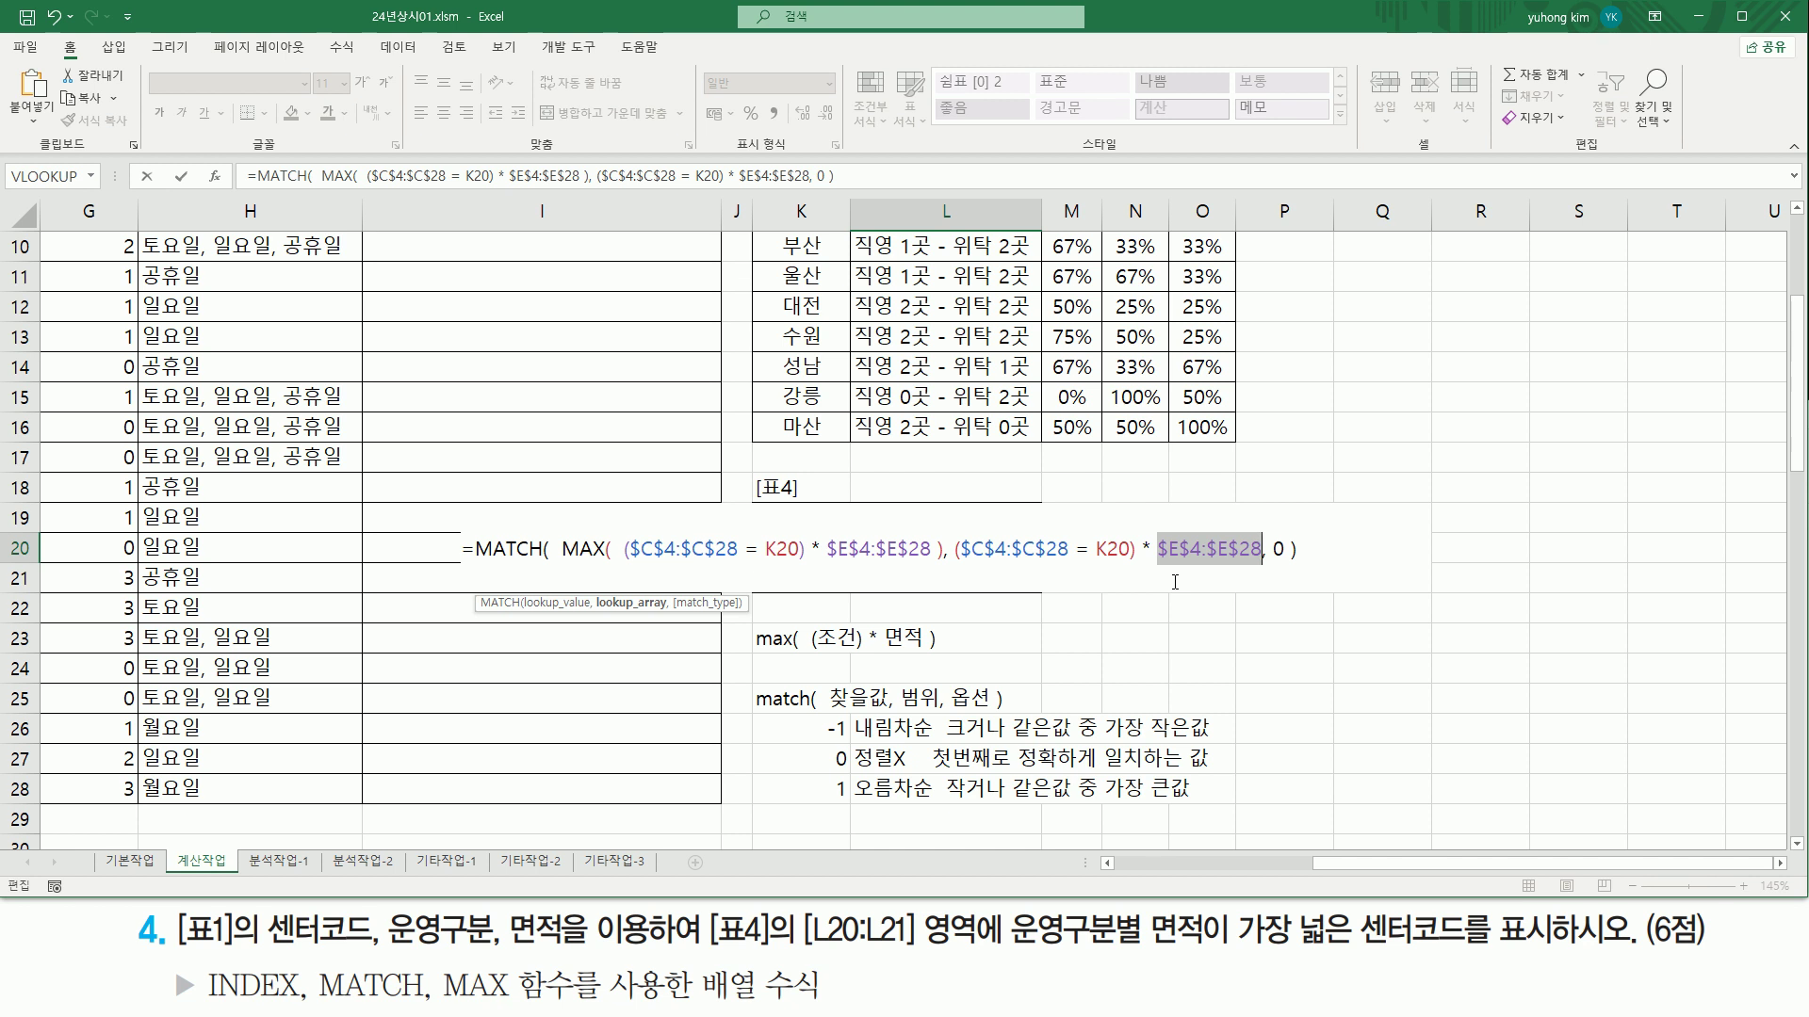
key("ctrl+shift+Return")
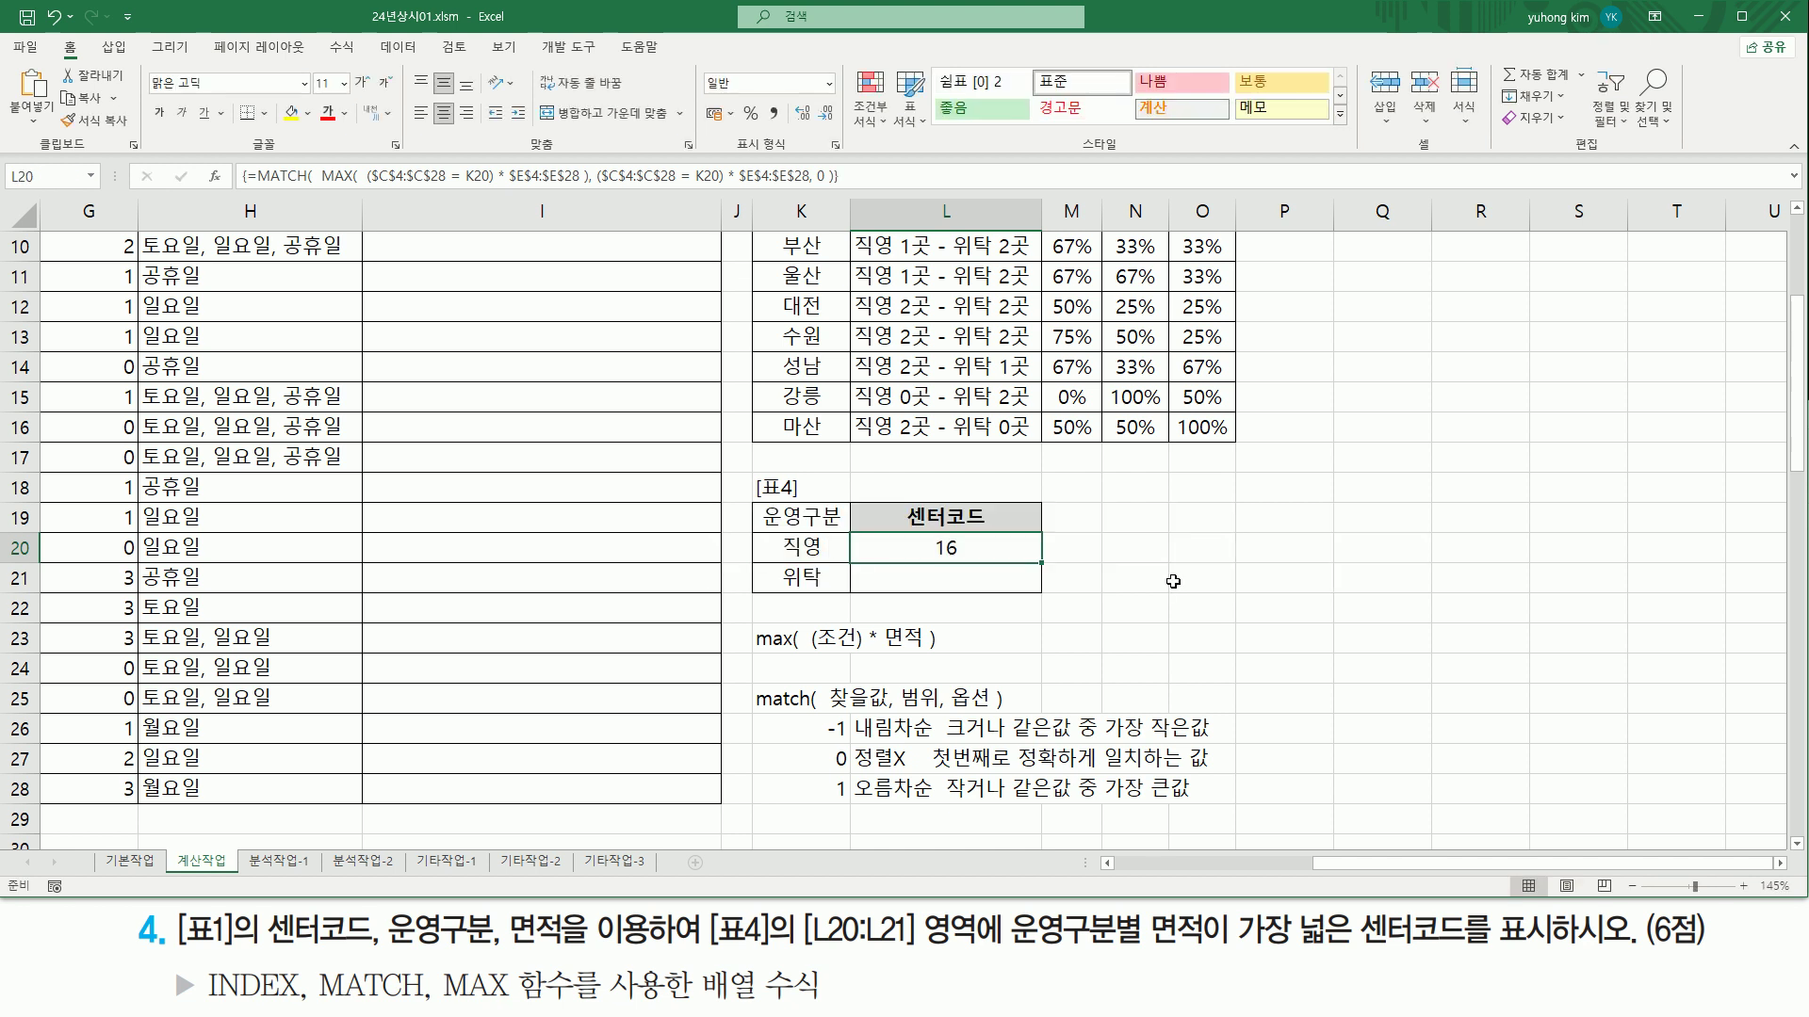
Step: Change the 면적 value of center c02 in cell E4 of [표1] to 173
left_click(1135, 862)
scroll(427, 551, "up", 3)
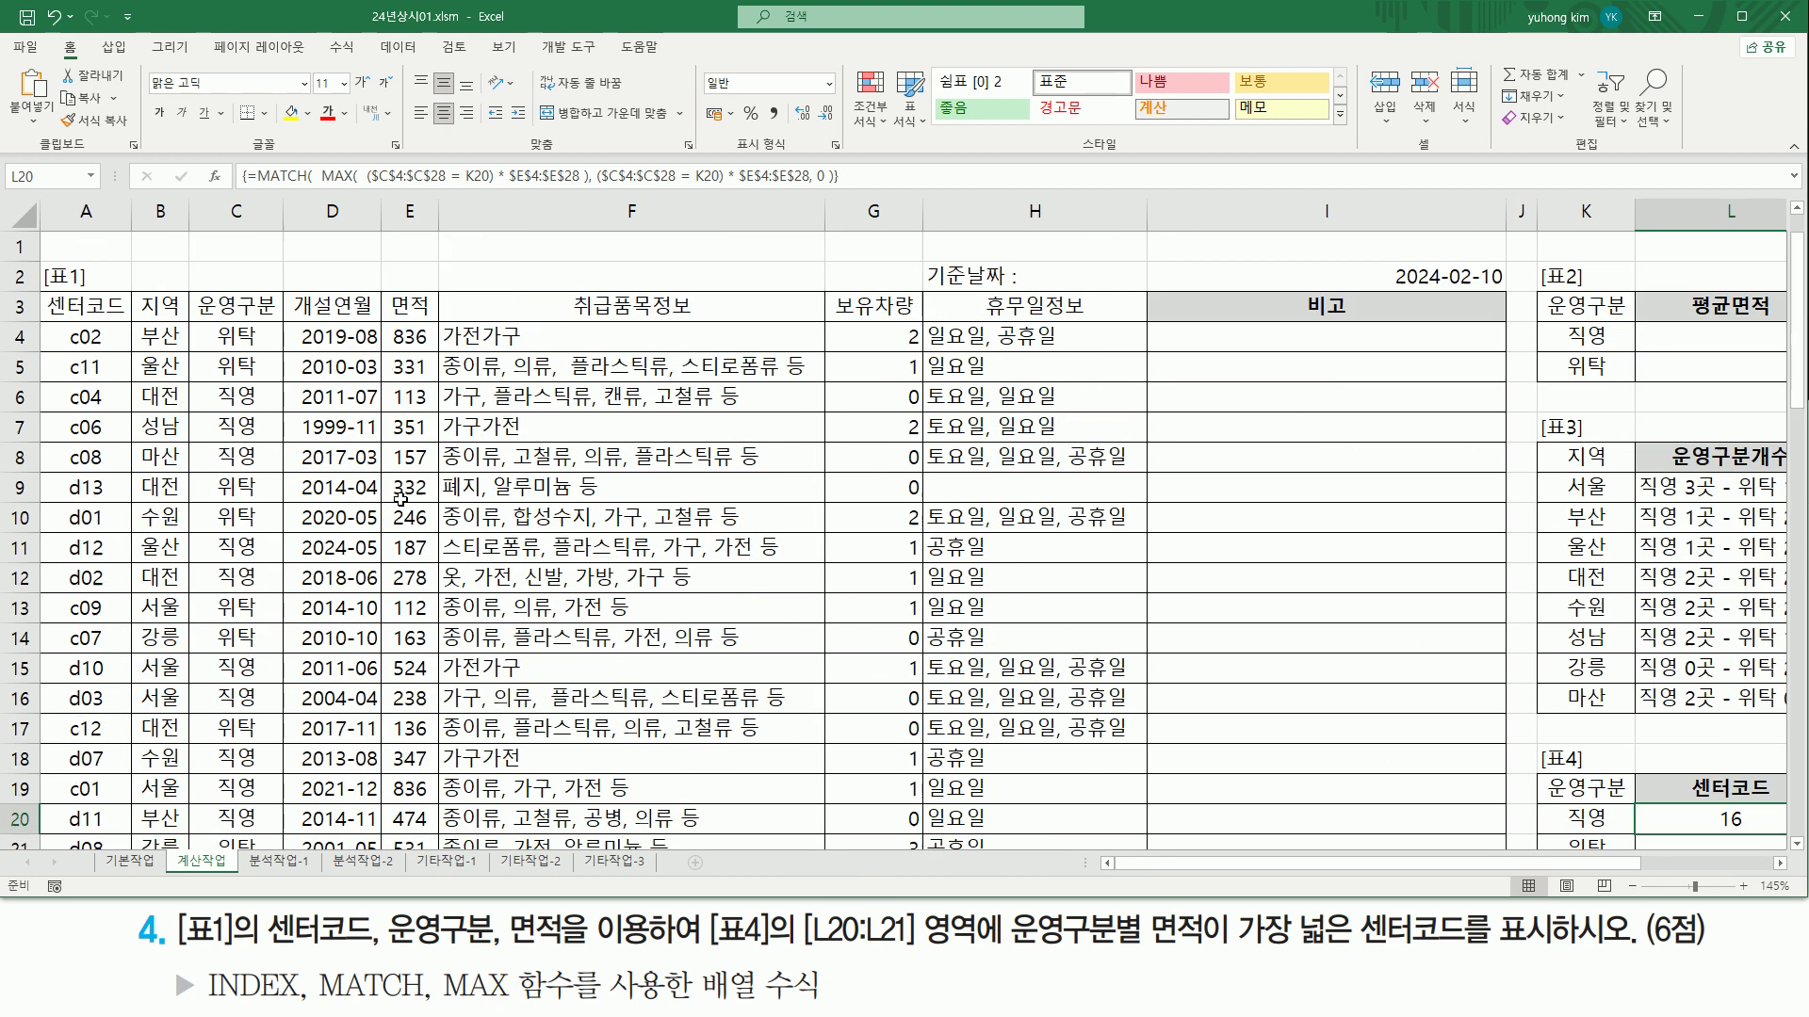
left_click(427, 341)
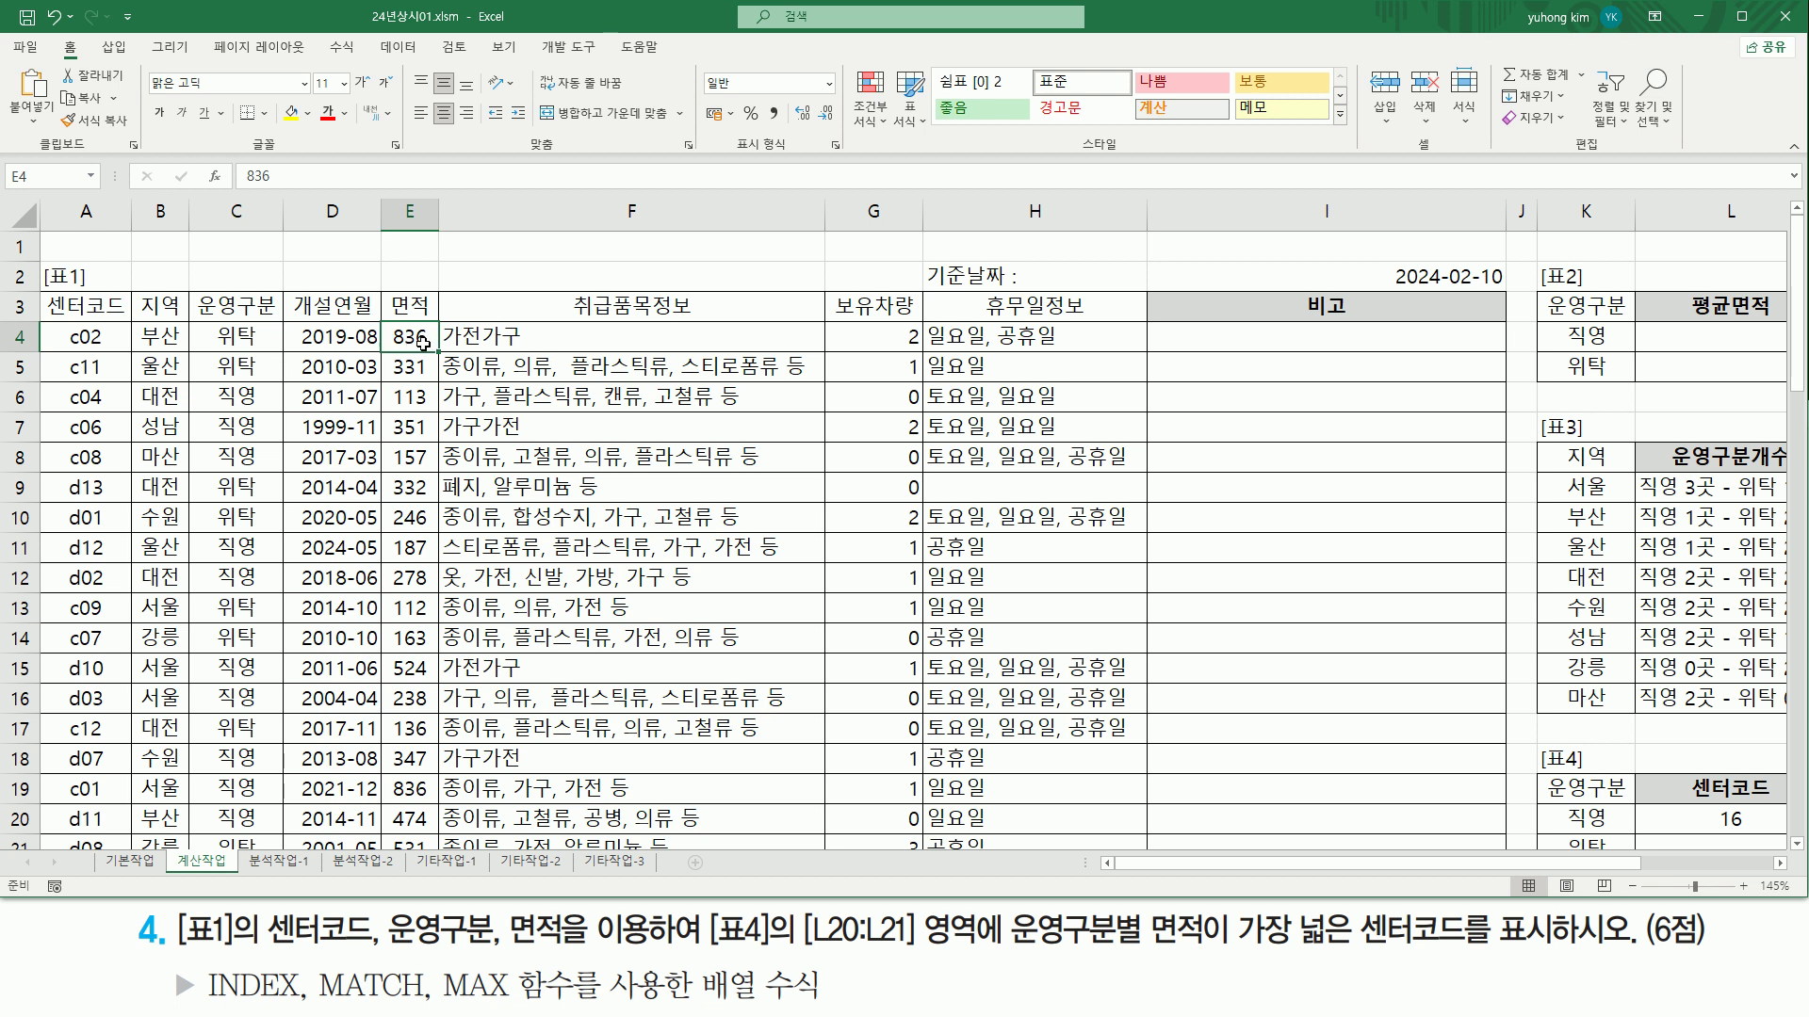
type("173")
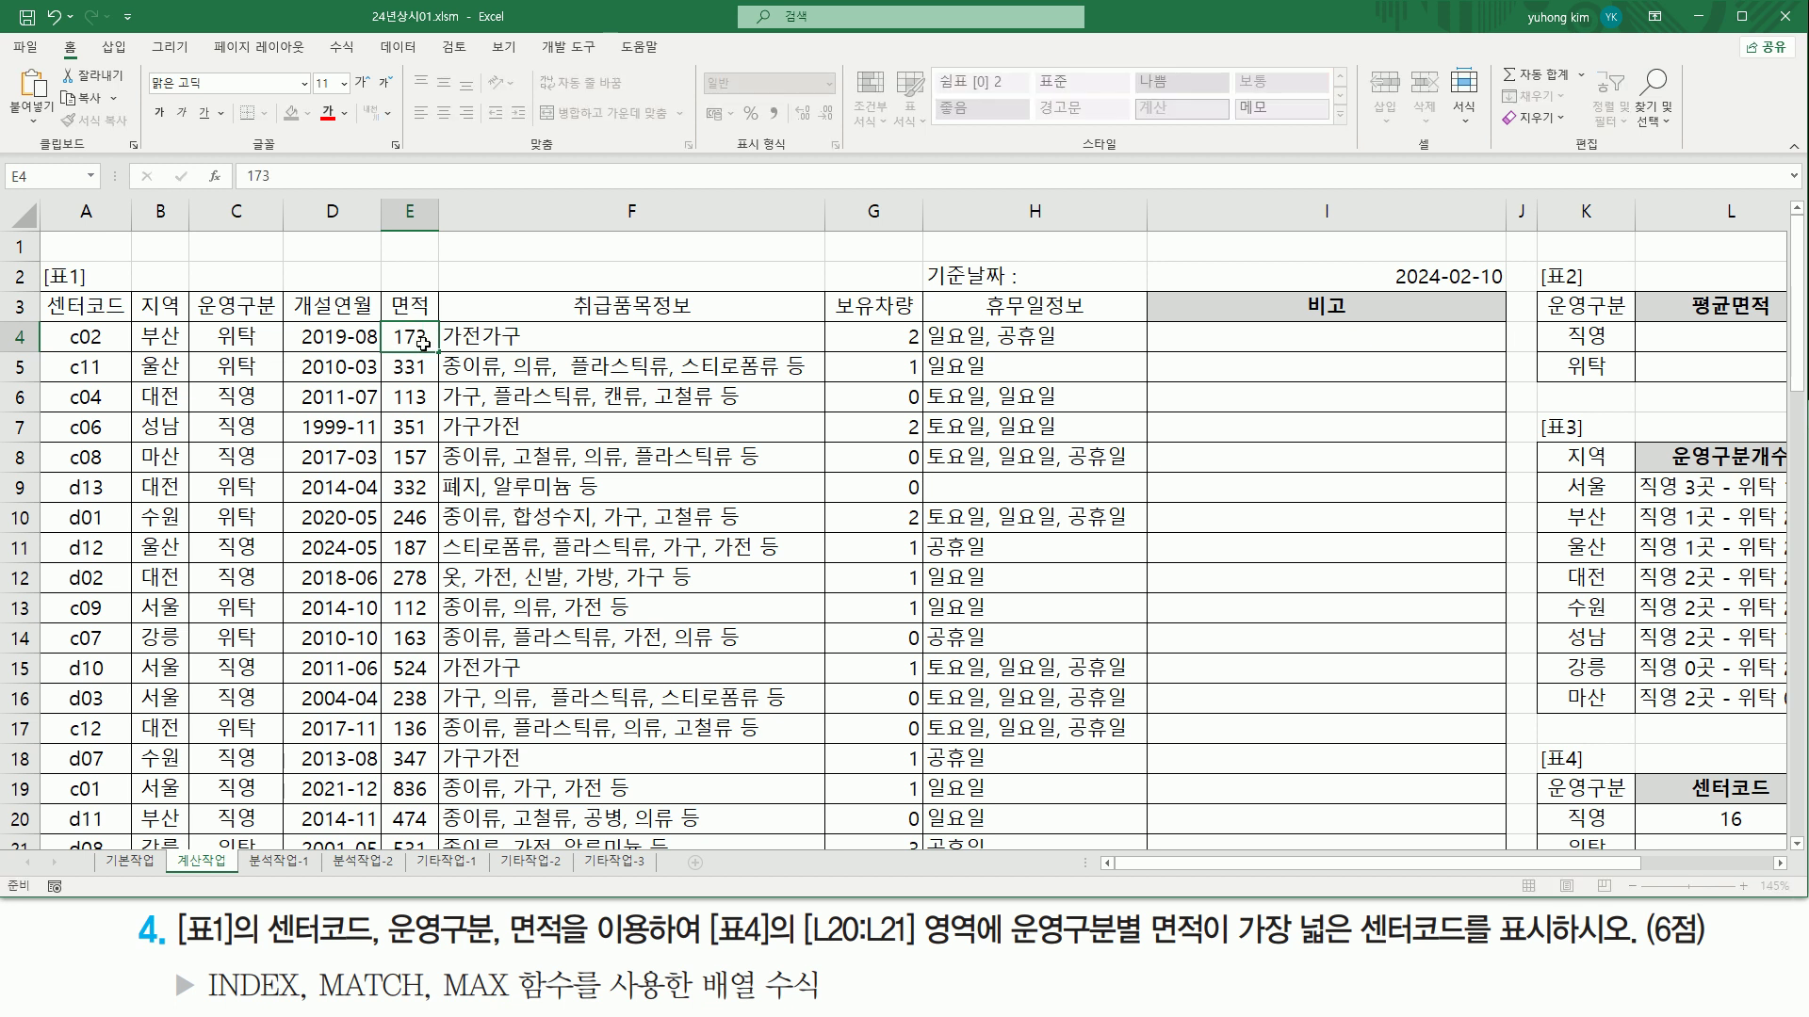
key("Return")
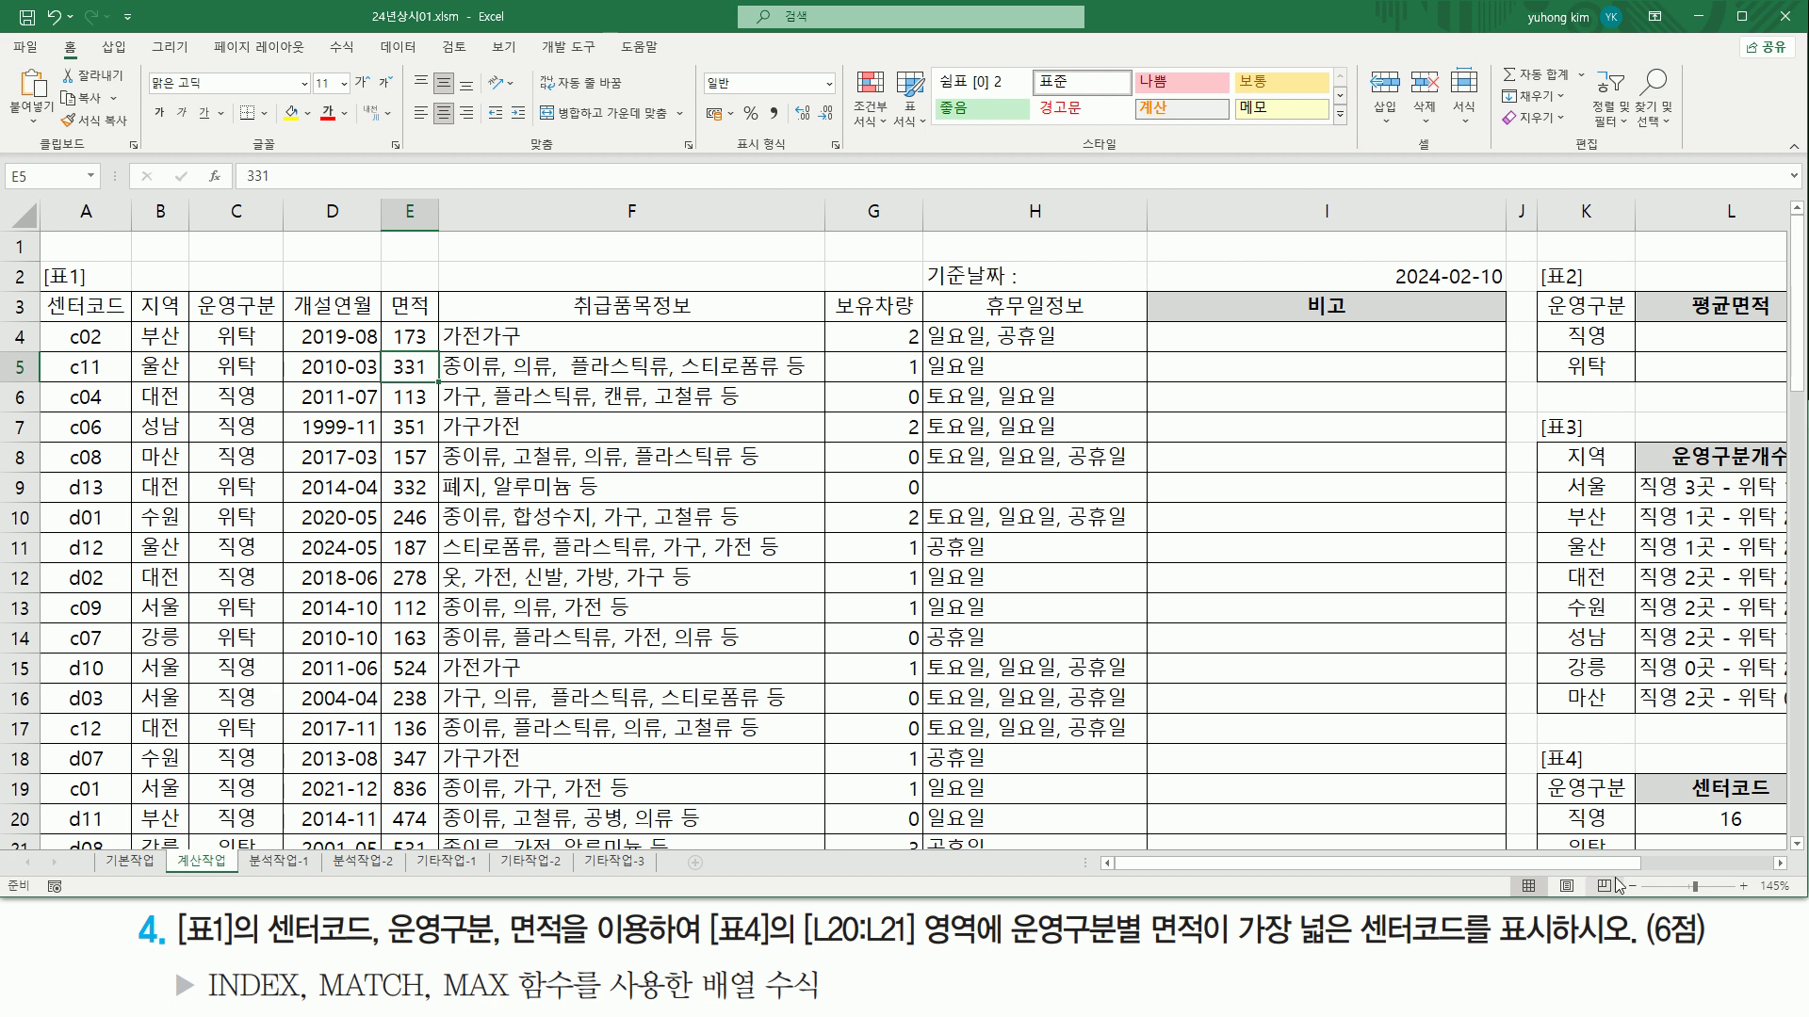
Step: Trace L20's MATCH result to the matching 면적 row and its 센터코드 entry in [표1]
left_click_drag(382, 773, 434, 803)
mouse_move(381, 321)
left_mouse_down()
mouse_move(415, 787)
mouse_move(448, 862)
mouse_move(436, 852)
left_mouse_up()
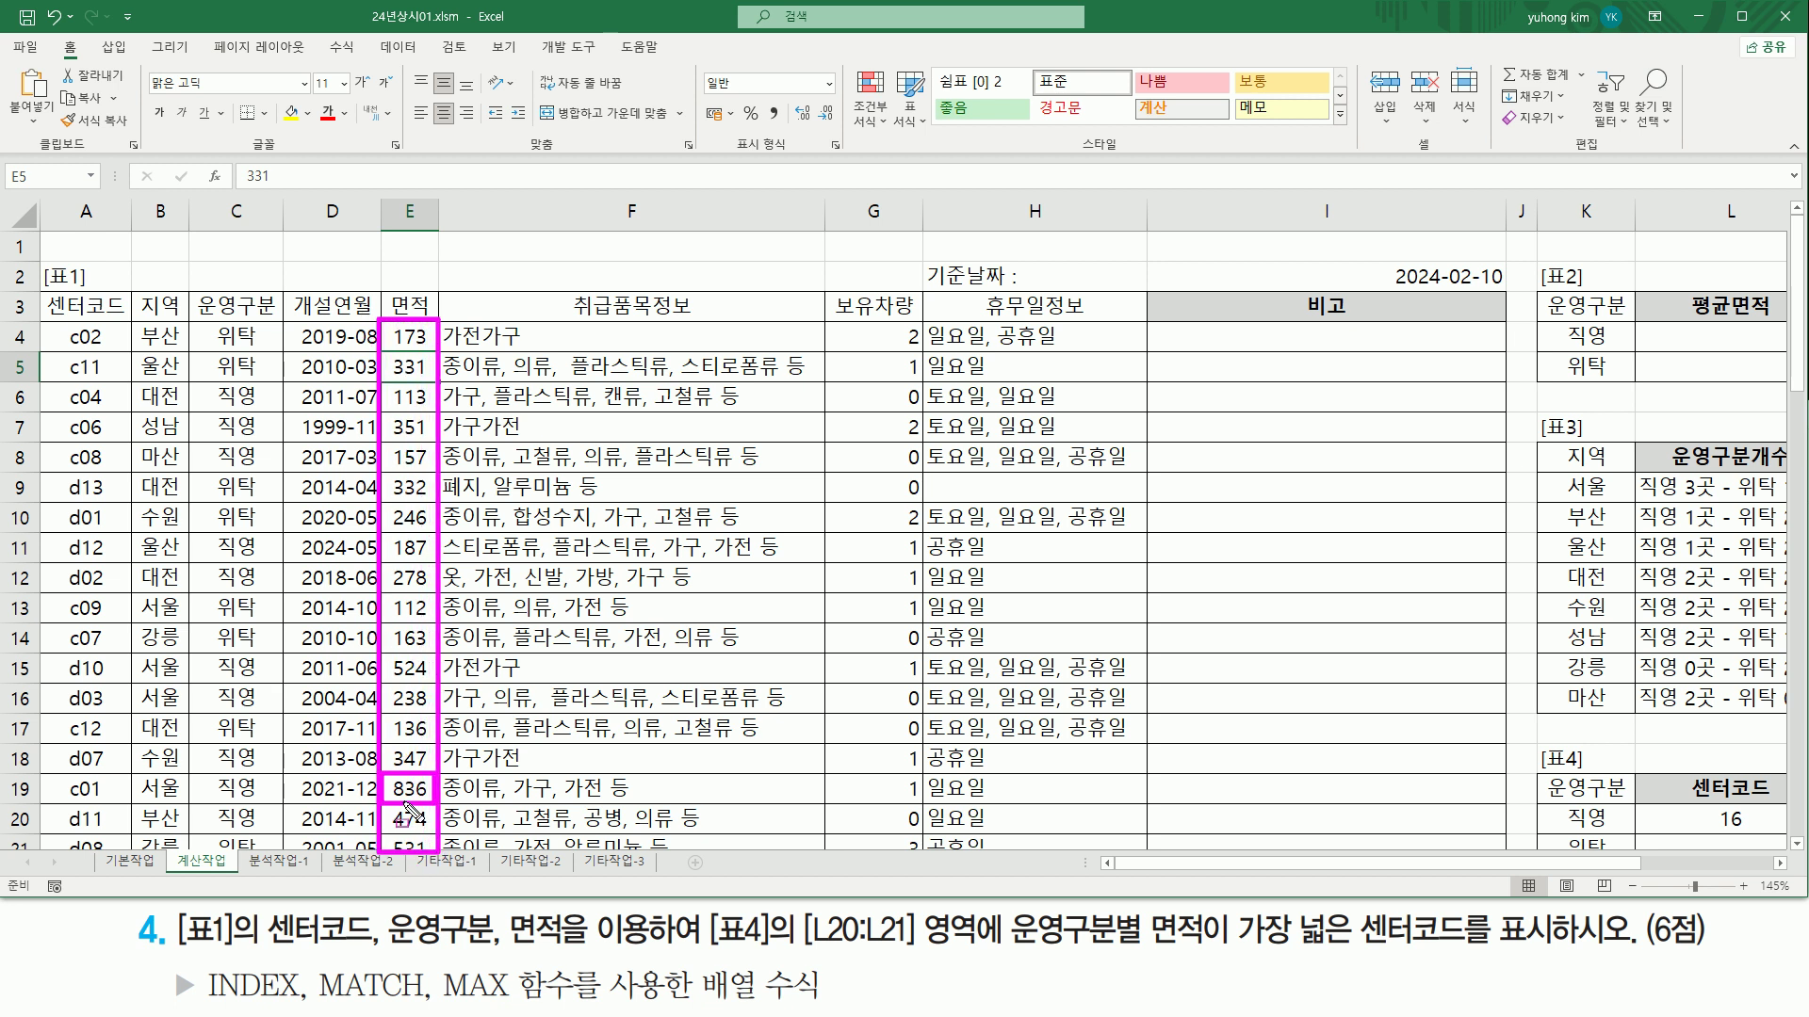
mouse_move(1699, 829)
left_mouse_down()
mouse_move(1765, 848)
mouse_move(1767, 807)
left_mouse_up()
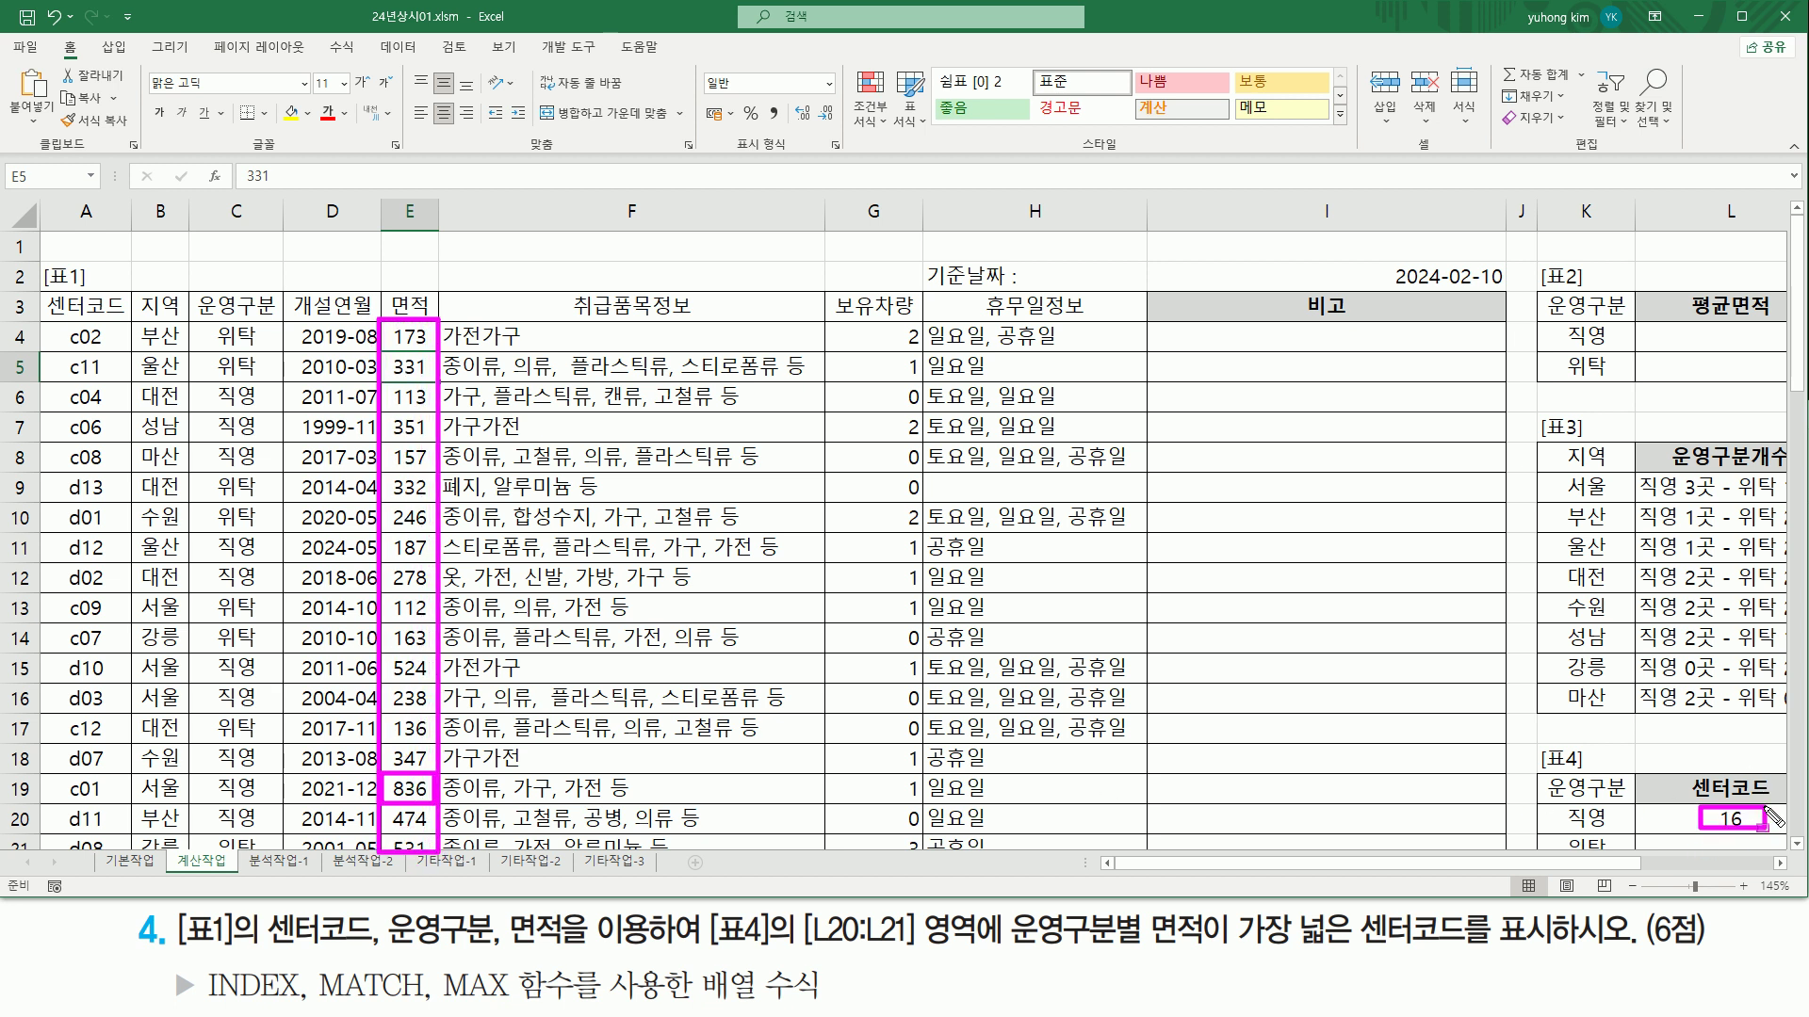
mouse_move(44, 322)
left_mouse_down()
mouse_move(136, 716)
mouse_move(132, 876)
mouse_move(123, 858)
left_mouse_up()
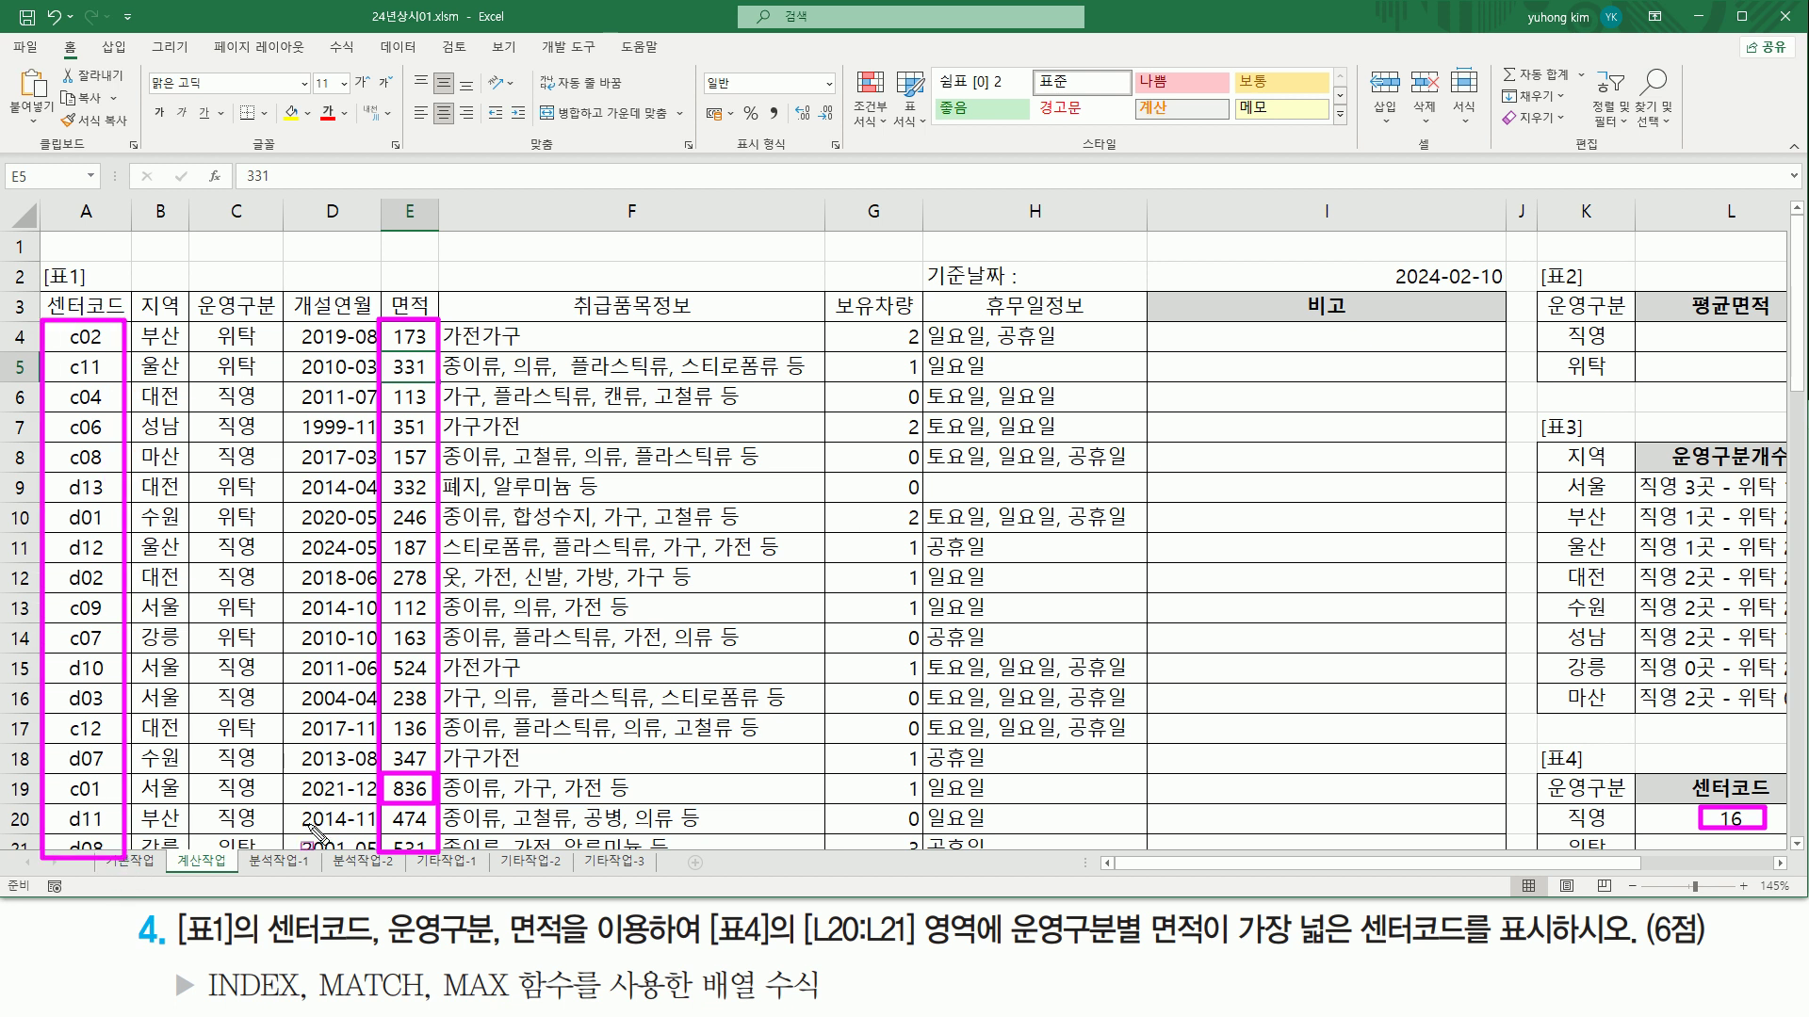
mouse_move(59, 775)
left_mouse_down()
mouse_move(94, 805)
mouse_move(104, 778)
left_mouse_up()
mouse_move(205, 957)
left_mouse_down()
mouse_move(217, 989)
mouse_move(311, 1010)
left_mouse_up()
key("Escape")
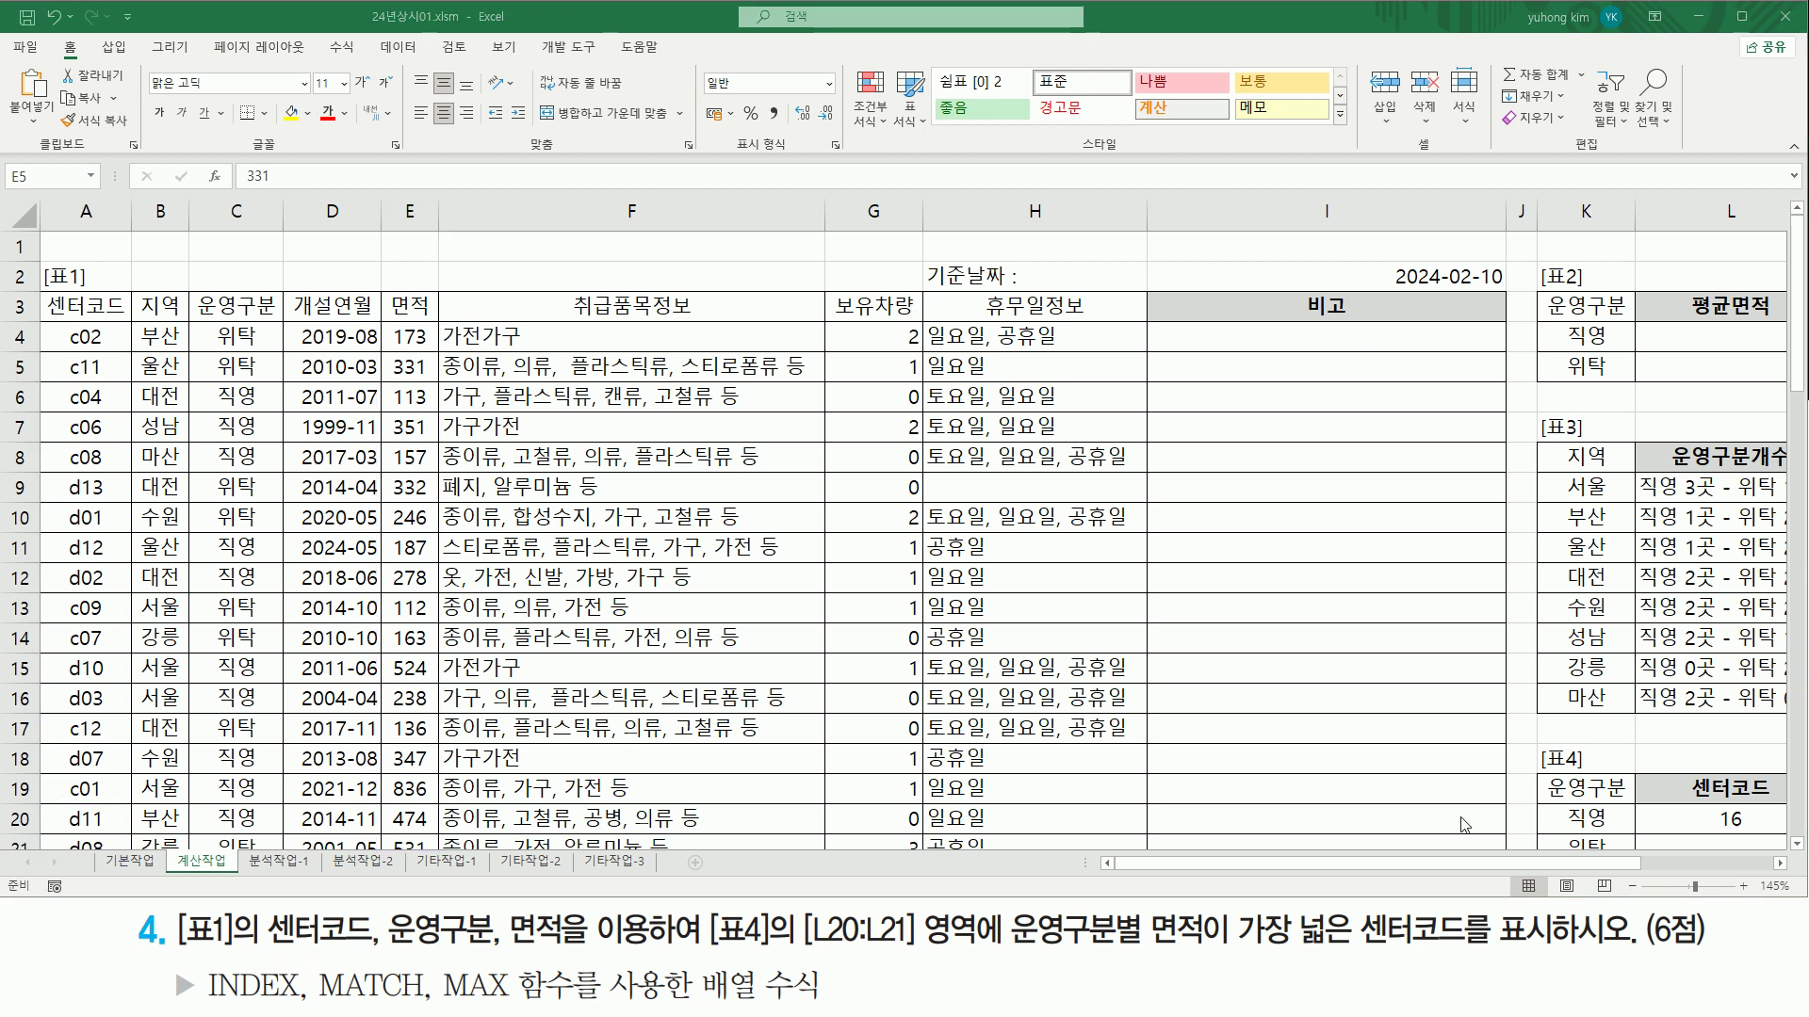
Step: Write the syntax note "index( 범위, 행번호, 열번호 )" in cell K30 below the MATCH notes
left_click(1802, 848)
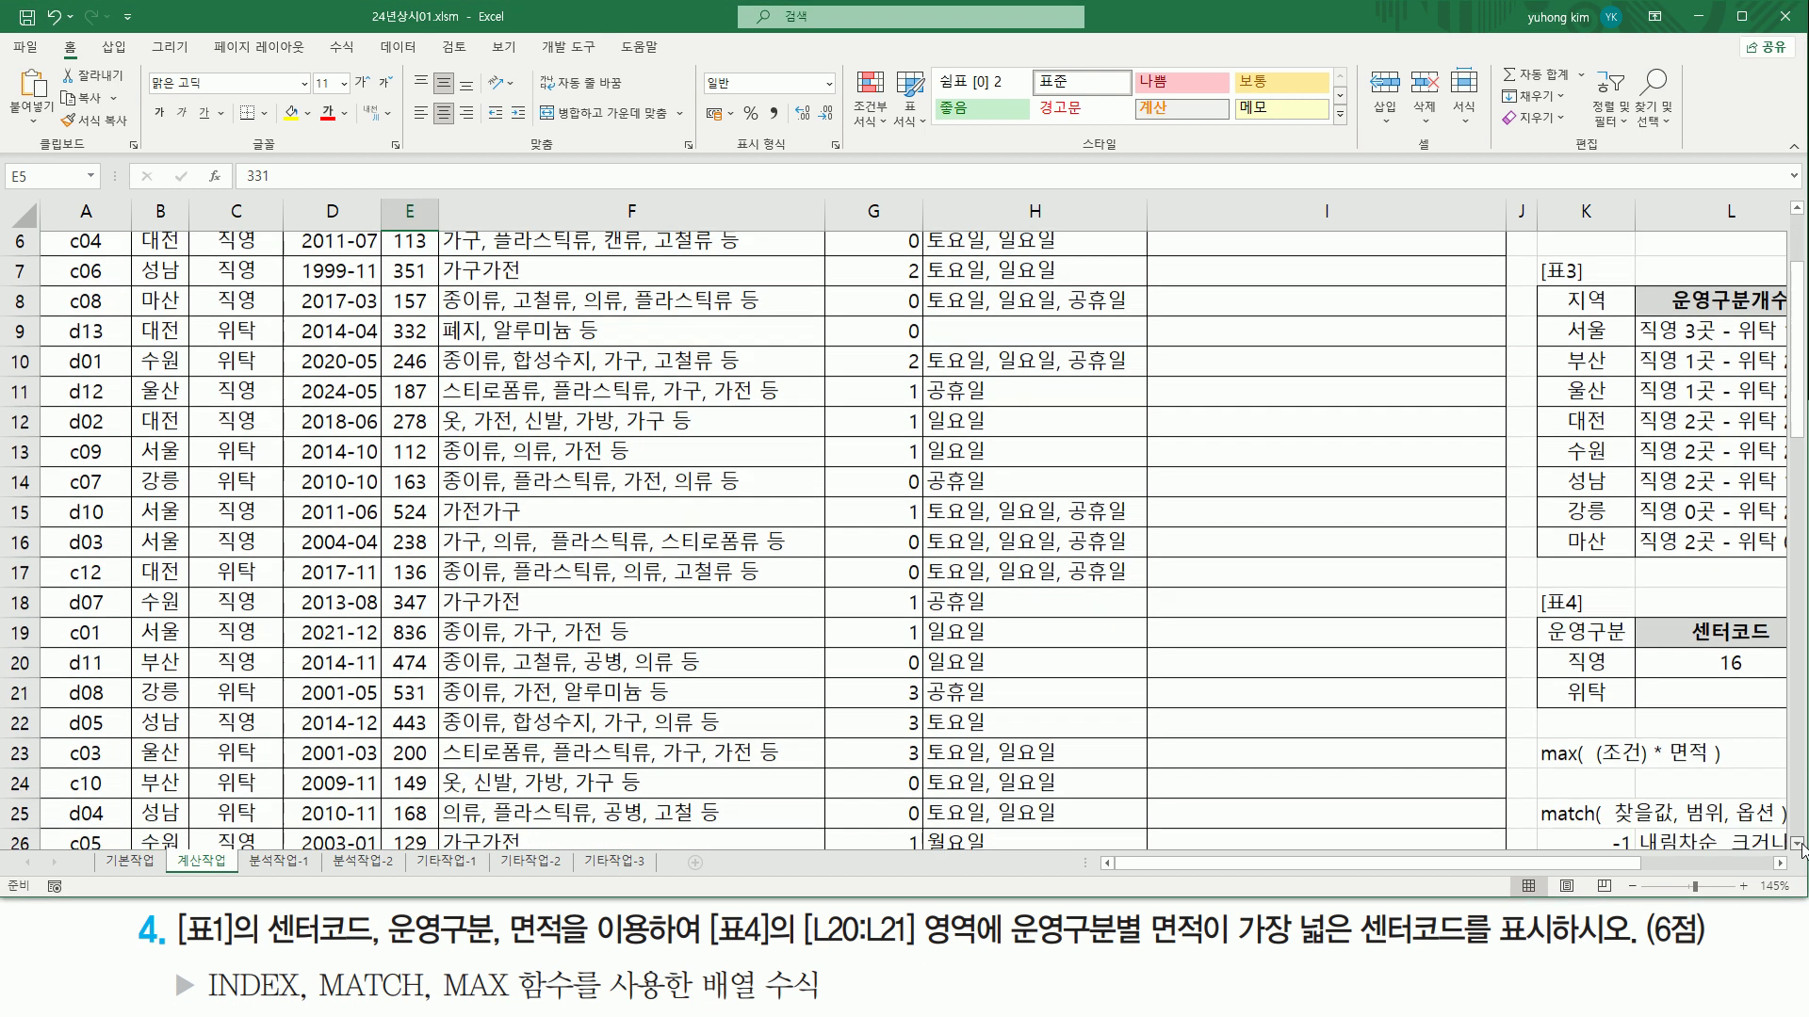
left_click(1585, 789)
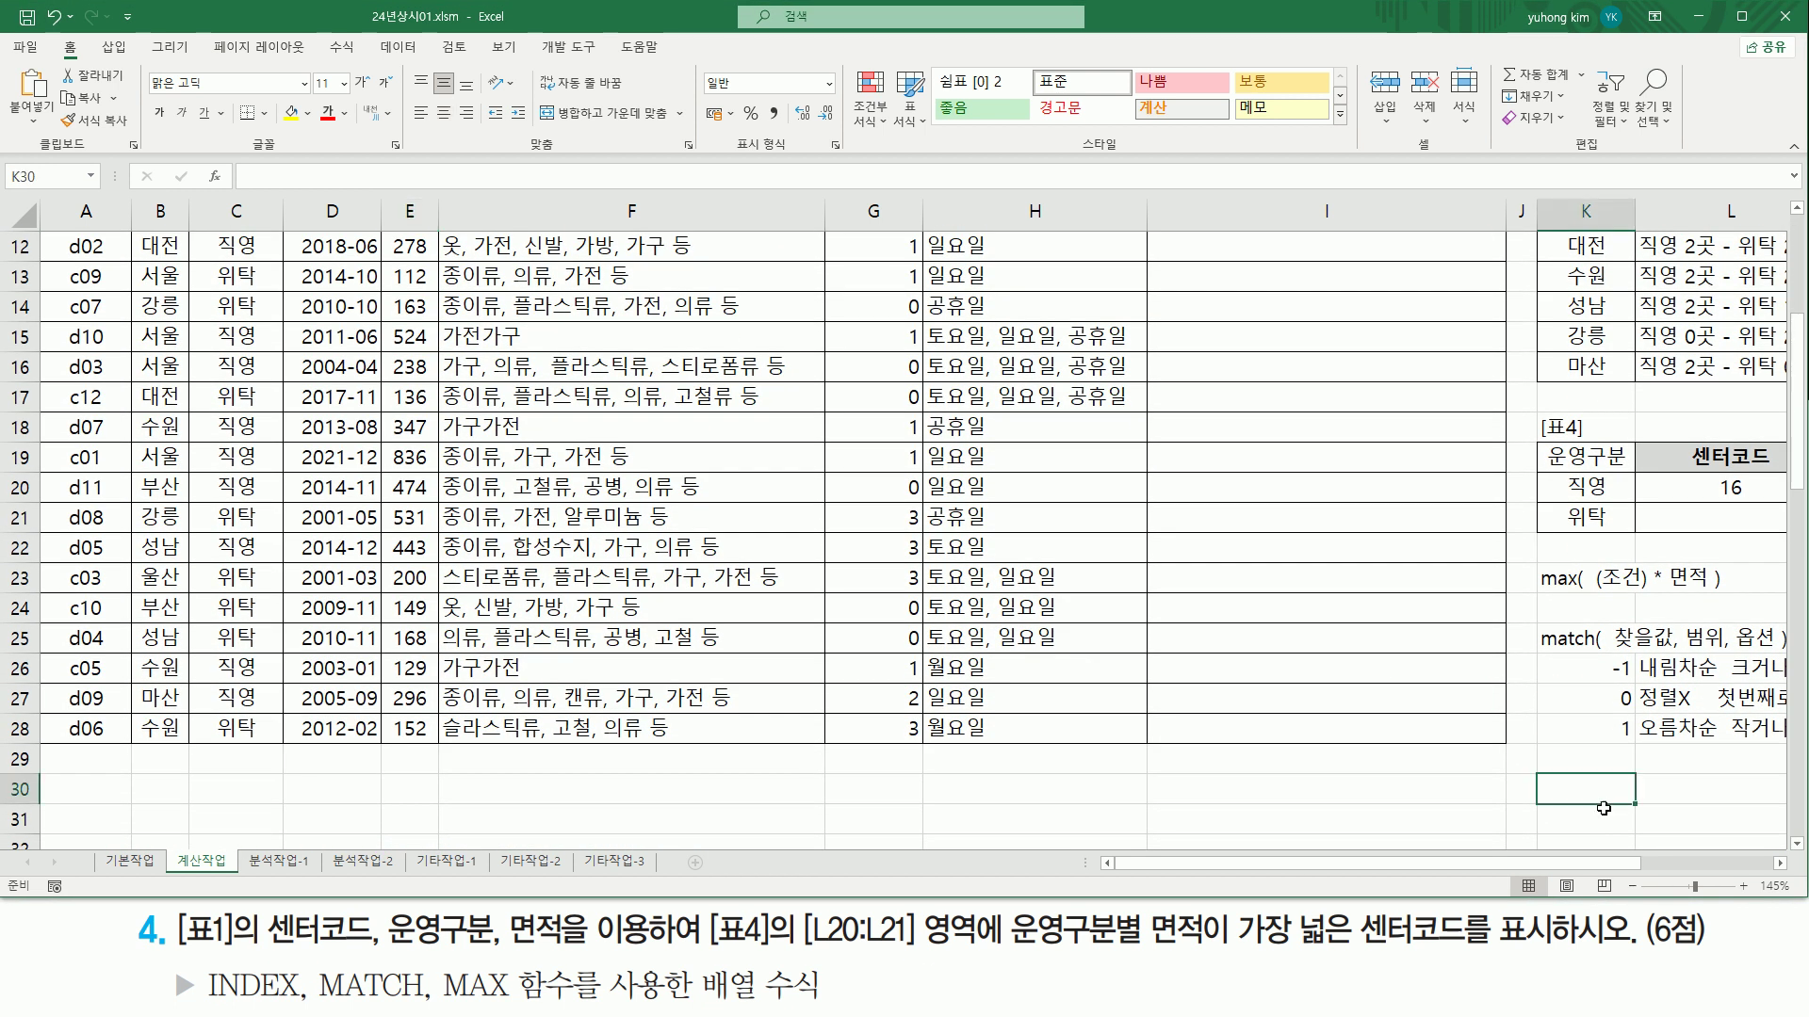
left_click_drag(1562, 863, 1710, 853)
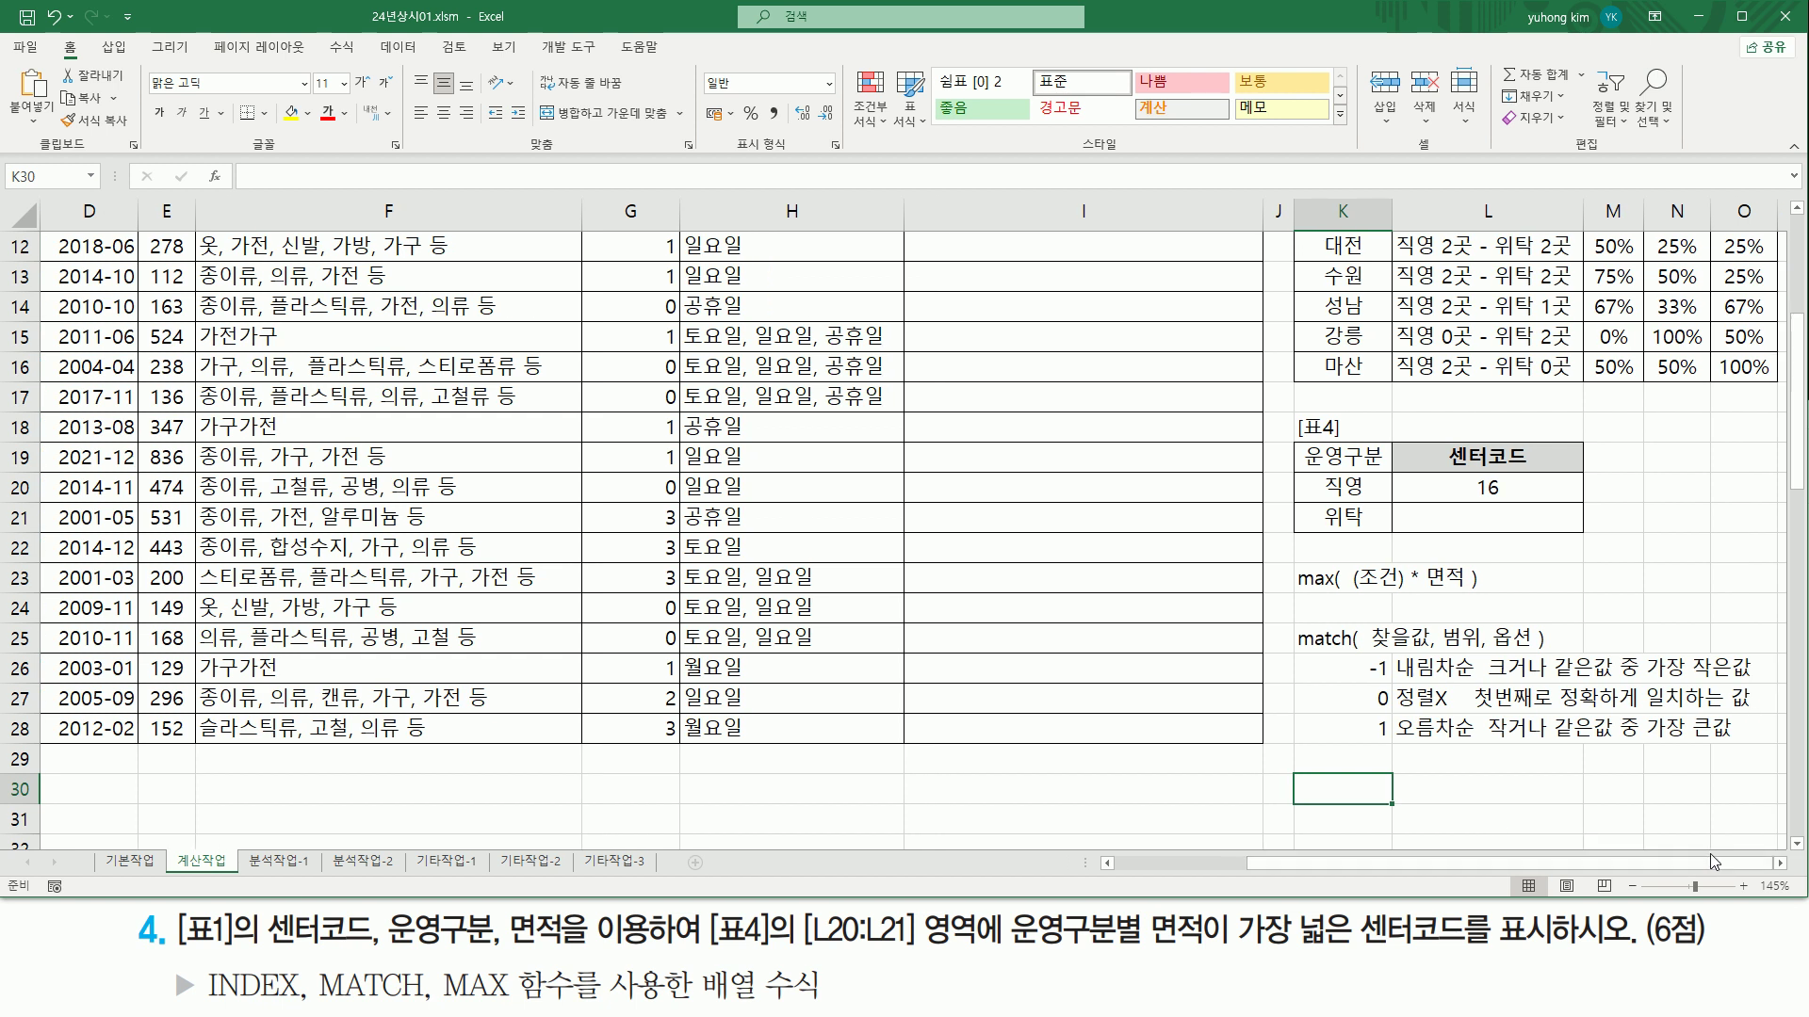
type("index")
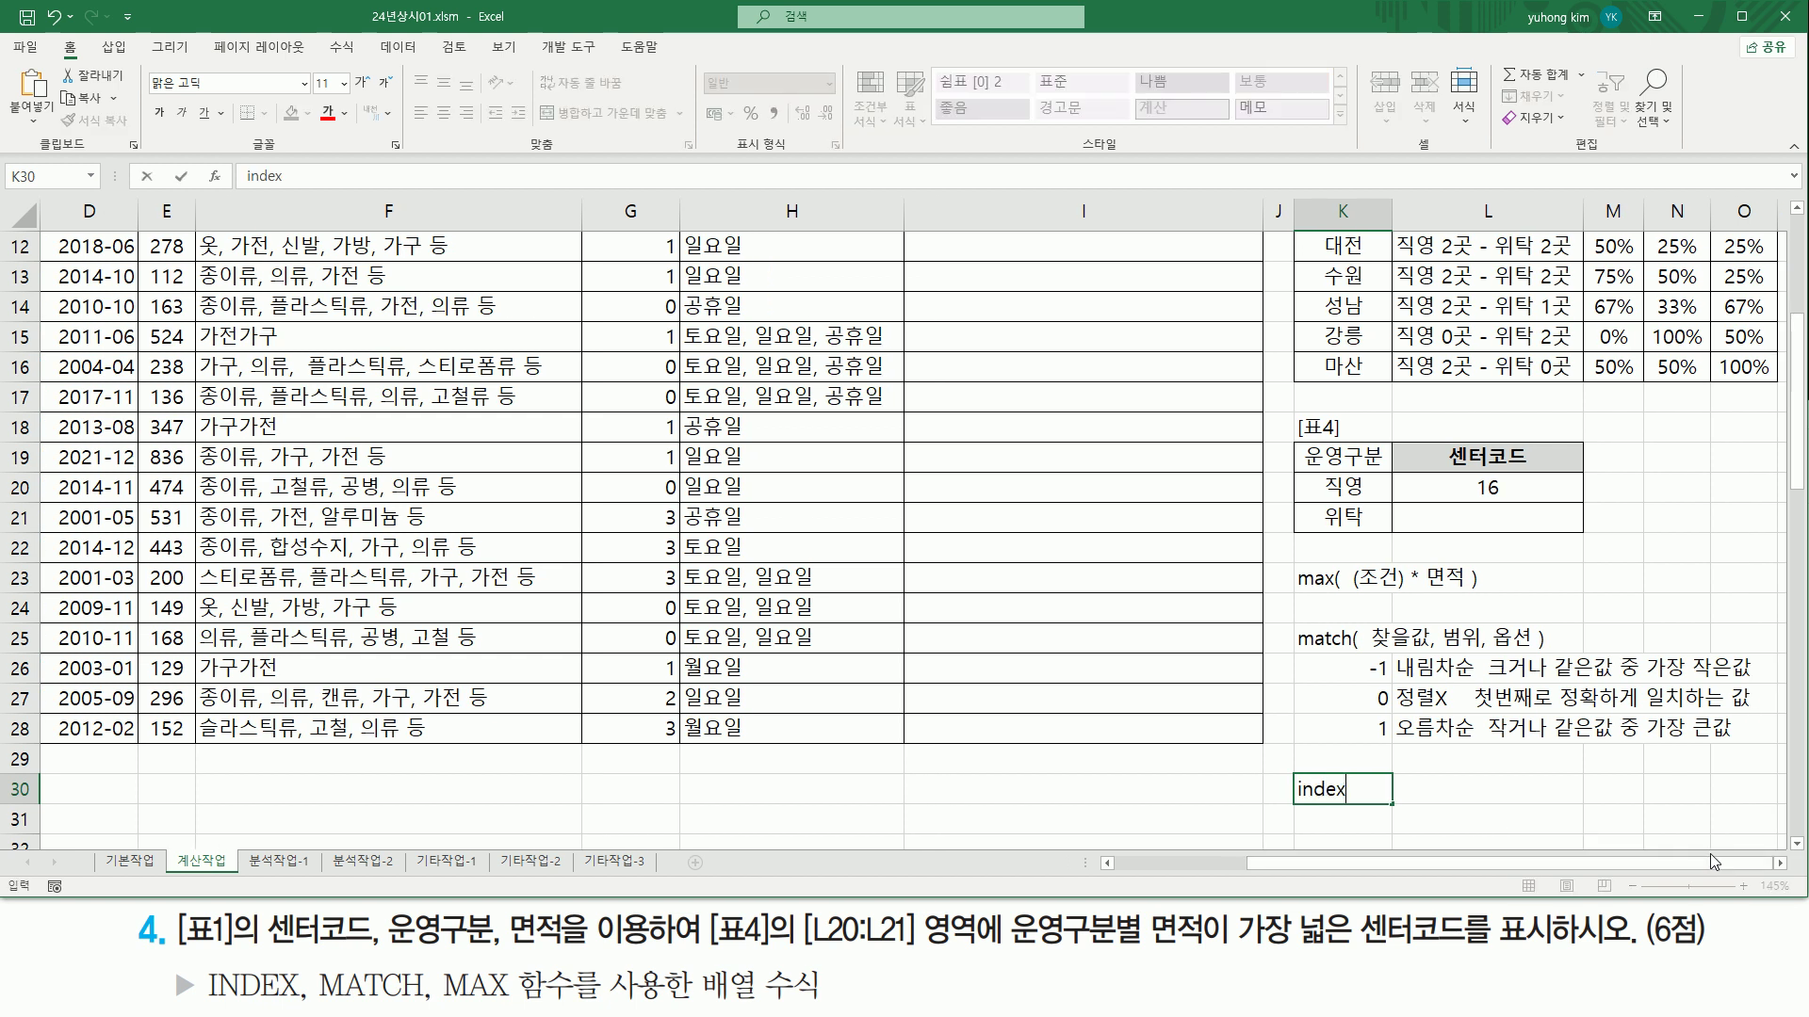
type("( 범위, 행")
type("번호, ")
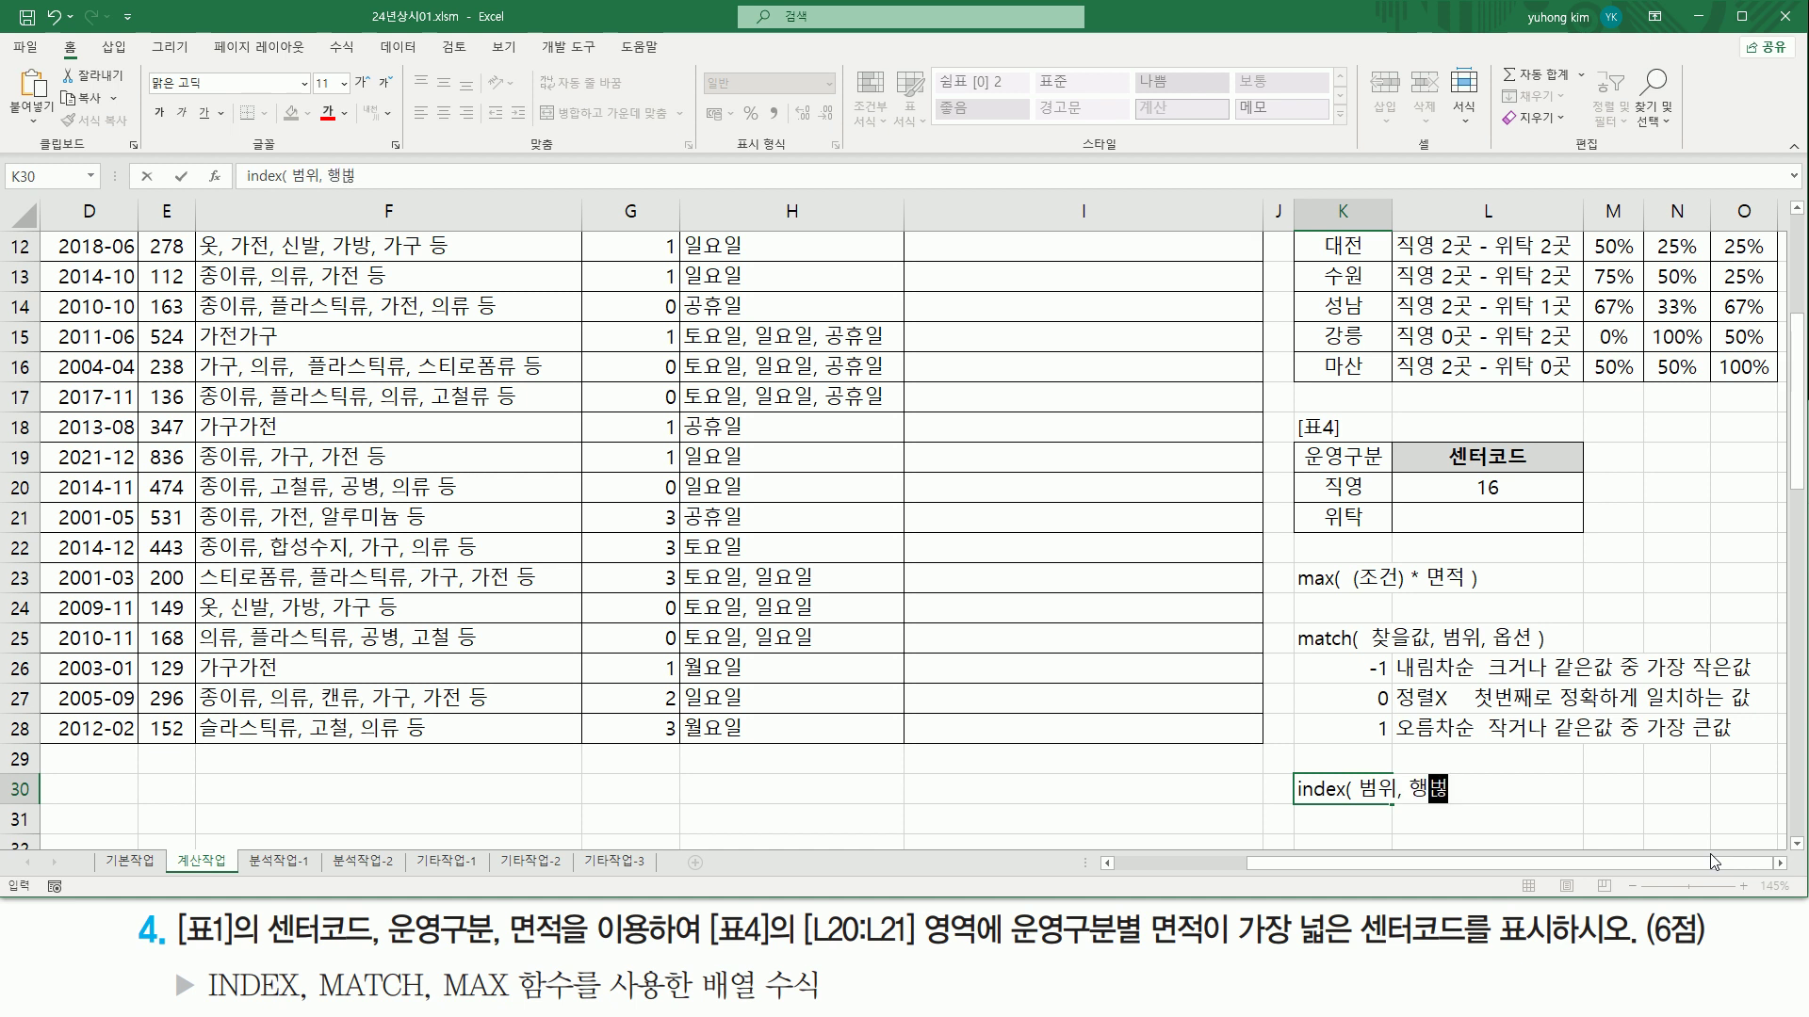
type("열번호 )")
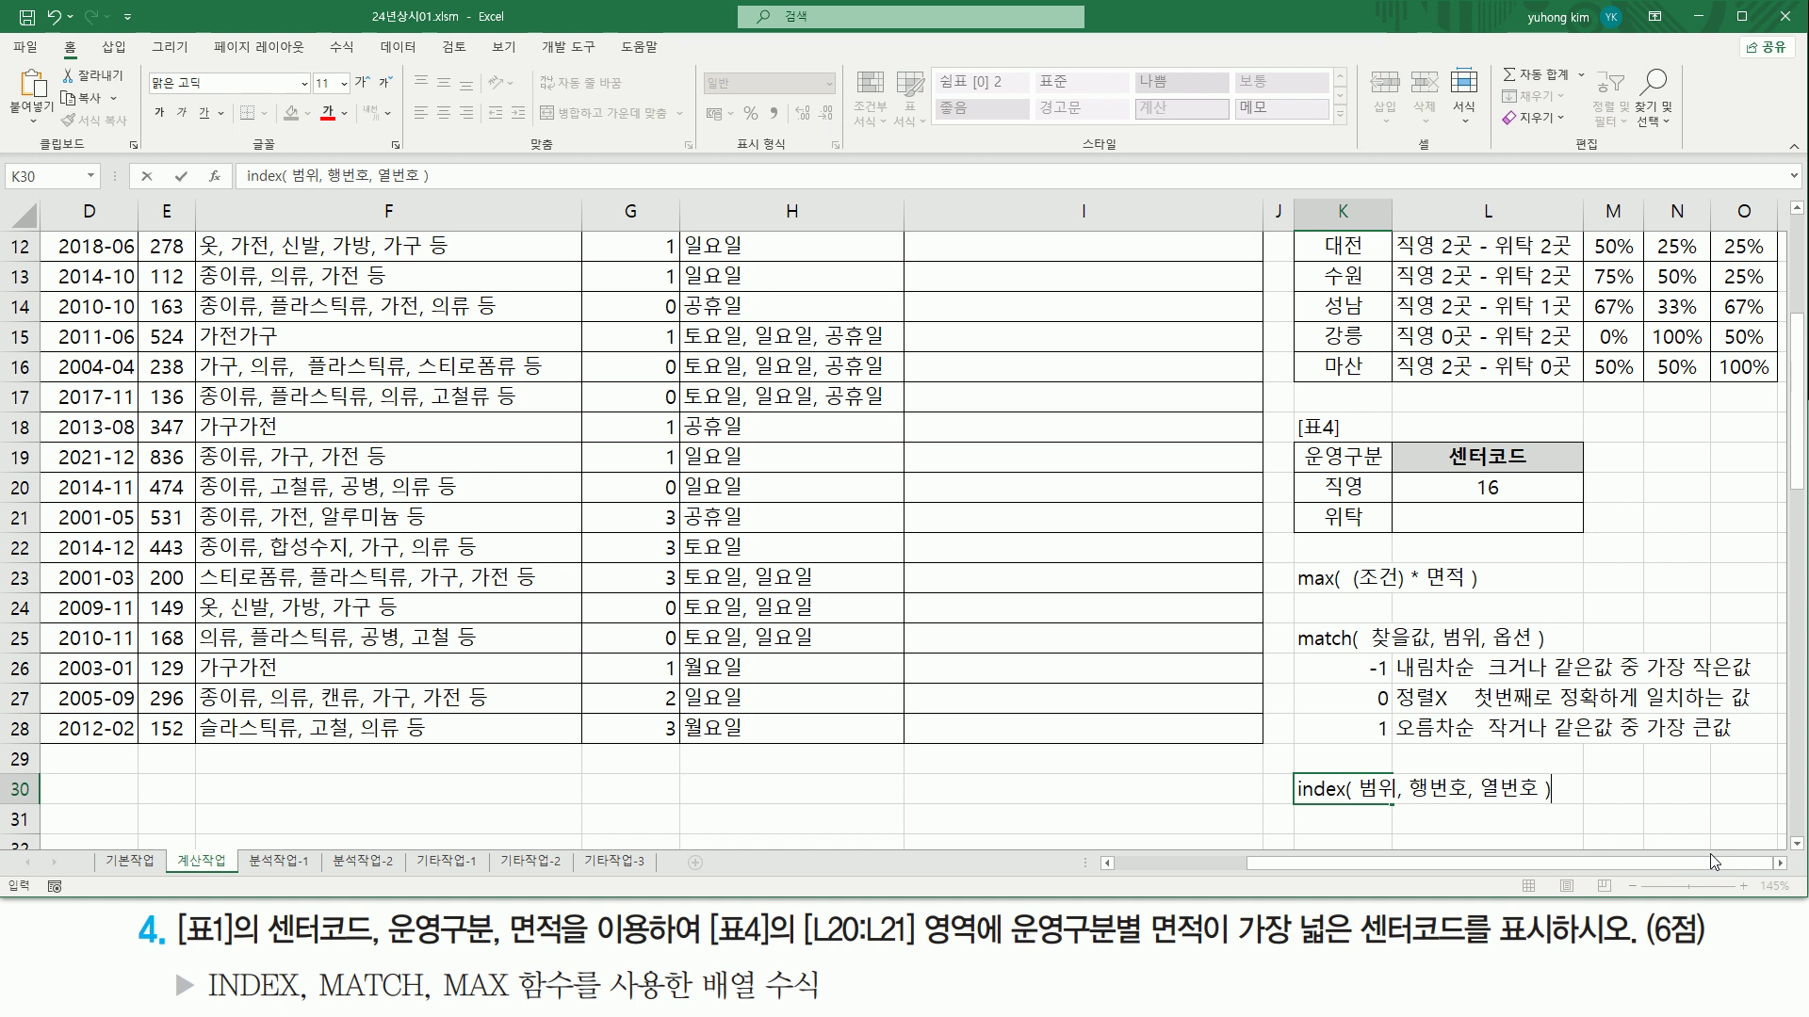
key("Return")
left_click(1086, 771)
Step: Examine how the 센터코드 column in [표1] and L20's row number serve as INDEX range, row and column arguments
left_click_drag(1353, 804, 1535, 803)
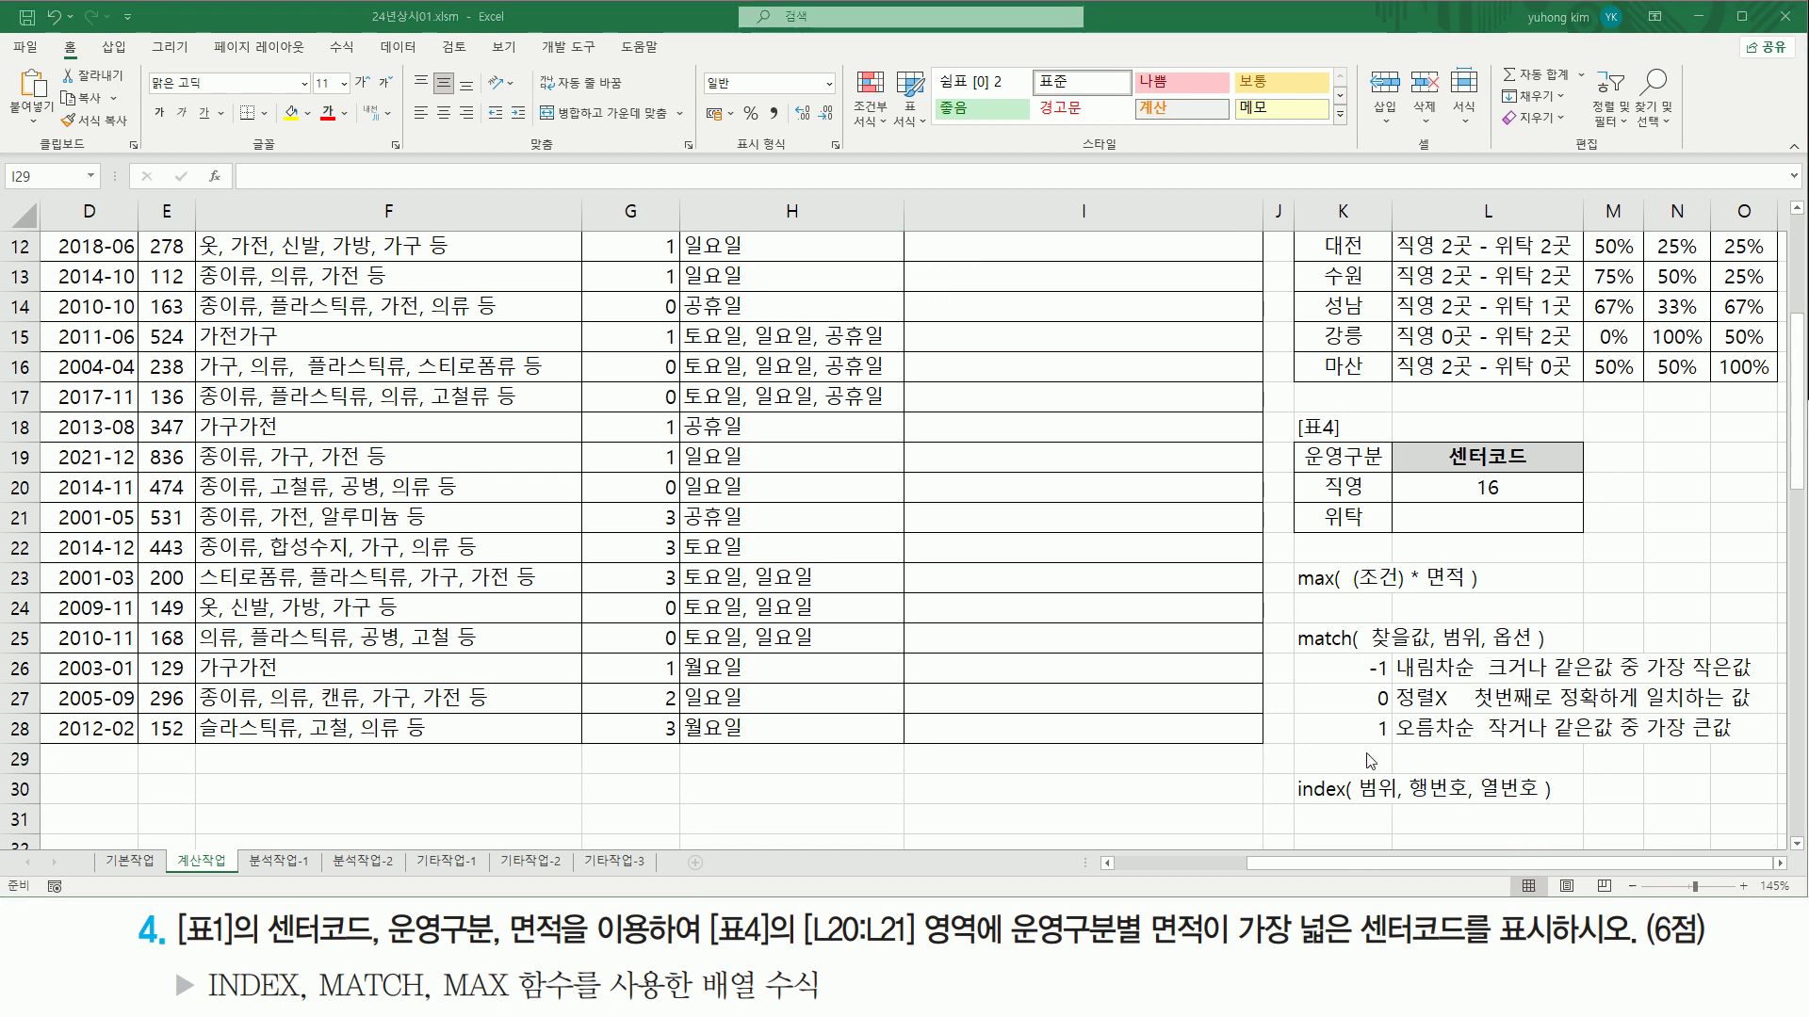
mouse_move(1357, 763)
left_mouse_down()
mouse_move(1404, 820)
mouse_move(1204, 869)
mouse_move(938, 772)
left_mouse_up()
scroll(194, 546, "up", 4)
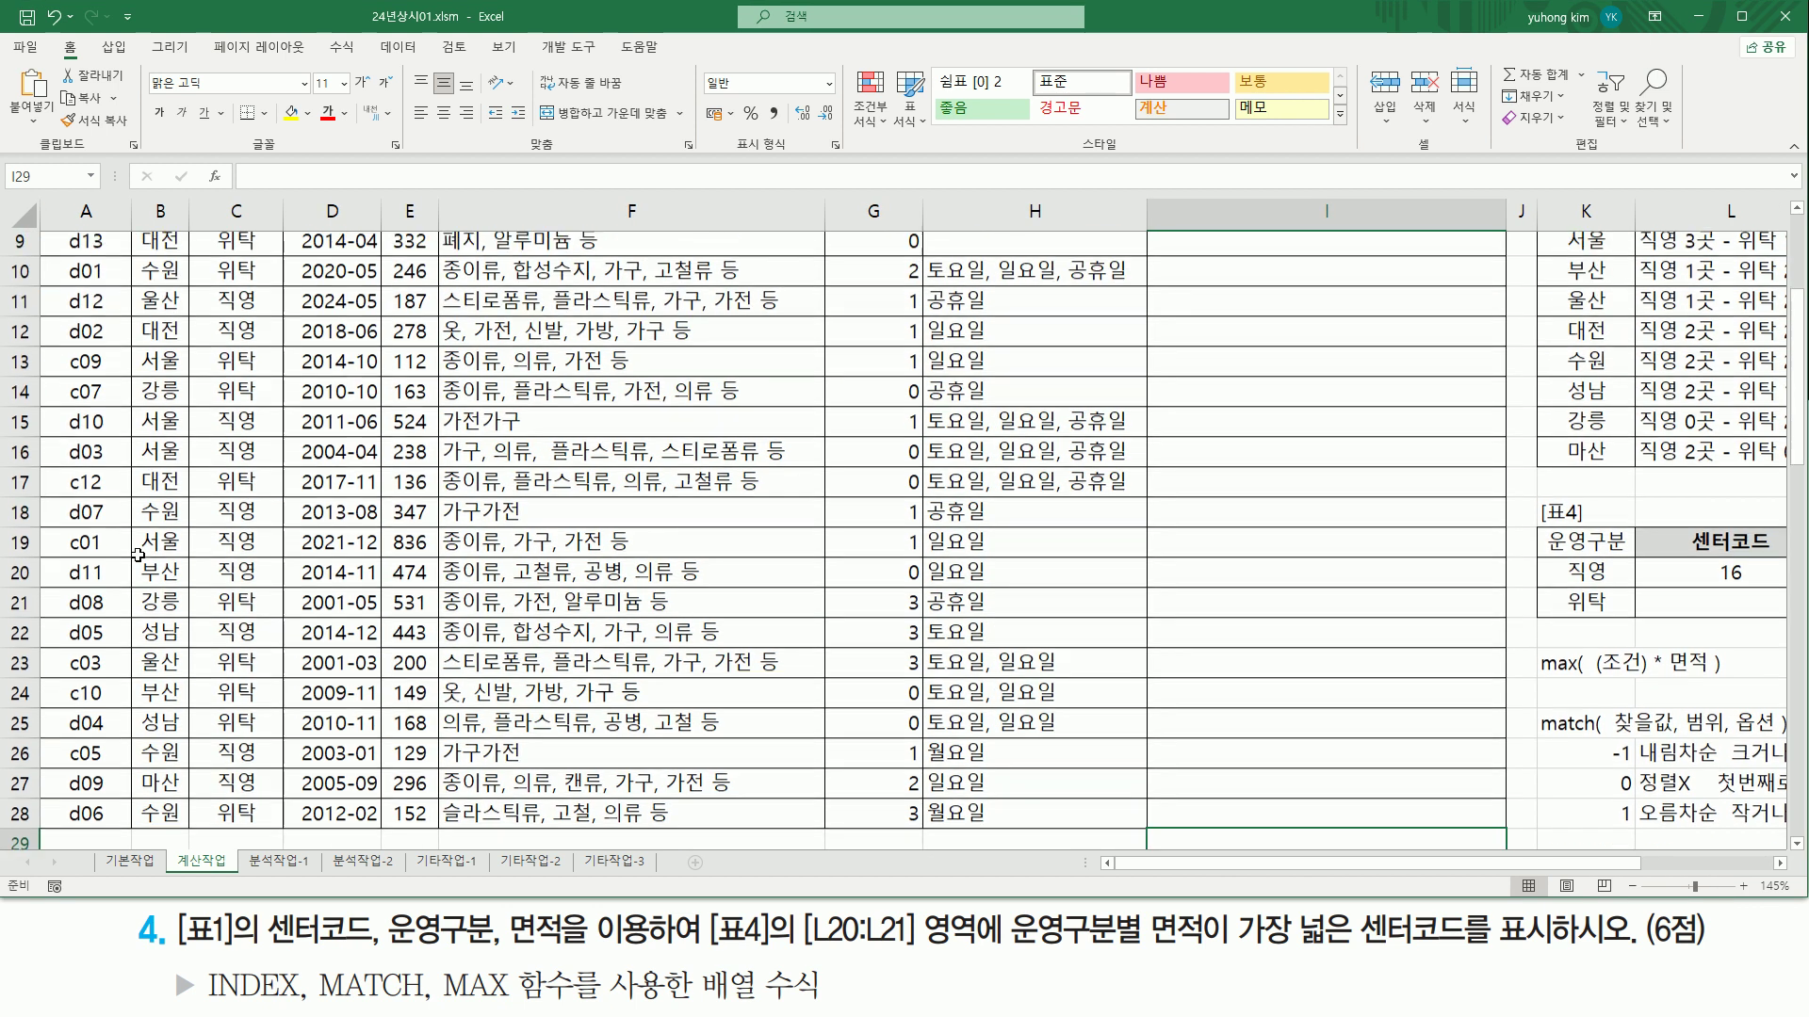
mouse_move(37, 324)
left_mouse_down()
mouse_move(141, 872)
mouse_move(120, 853)
left_mouse_up()
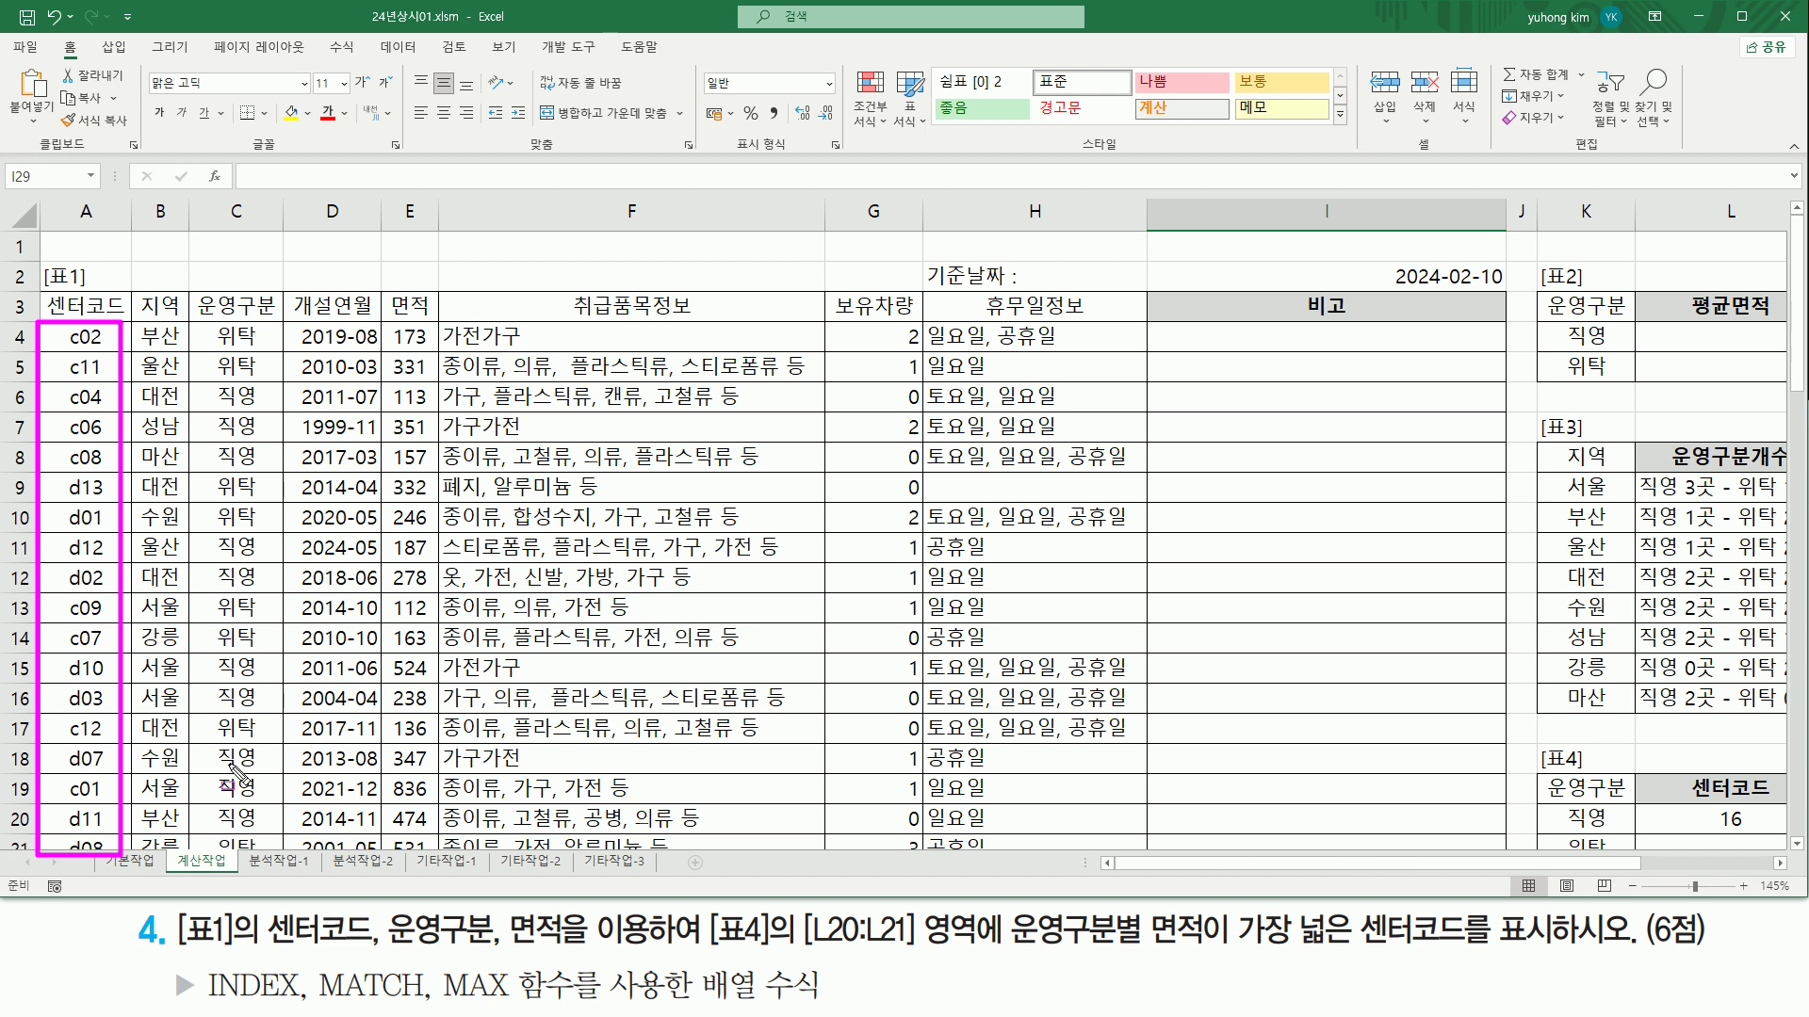
mouse_move(386, 797)
left_mouse_down()
mouse_move(426, 799)
mouse_move(433, 779)
left_mouse_up()
mouse_move(54, 777)
left_mouse_down()
mouse_move(56, 807)
mouse_move(108, 806)
left_mouse_up()
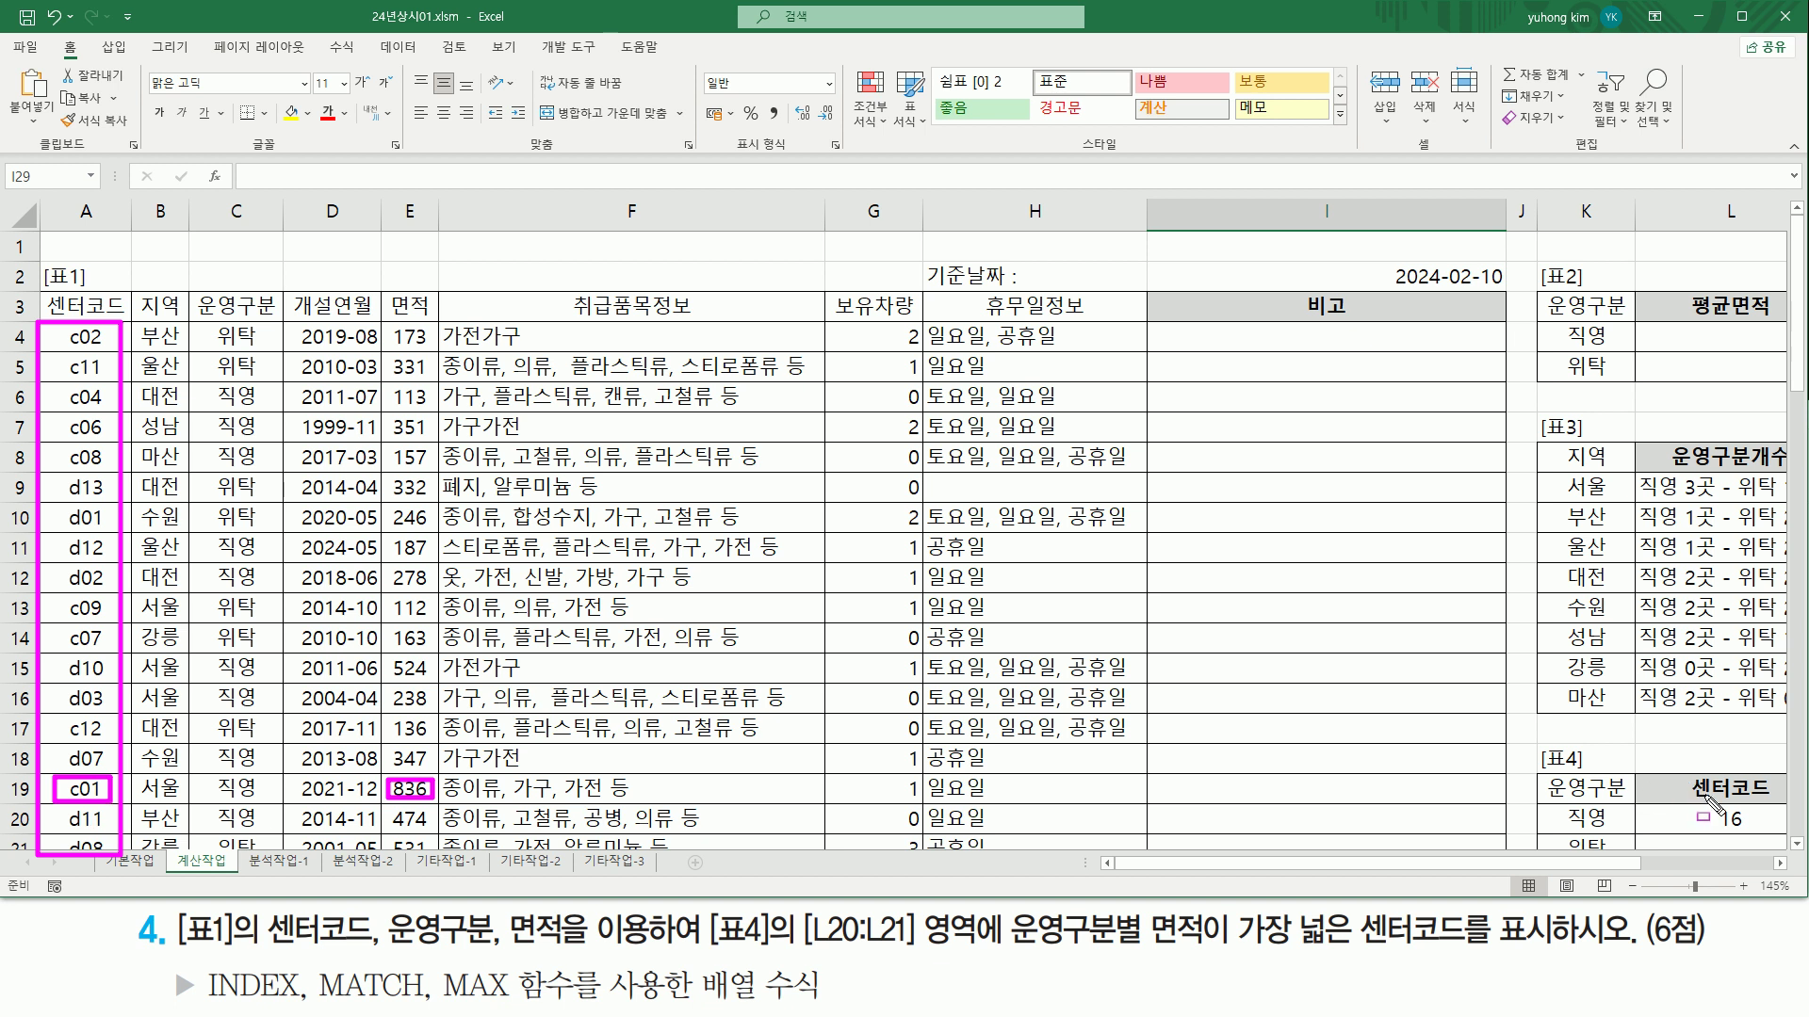
left_click_drag(1705, 798, 1756, 835)
mouse_move(45, 330)
left_mouse_down()
mouse_move(67, 362)
mouse_move(132, 856)
left_mouse_up()
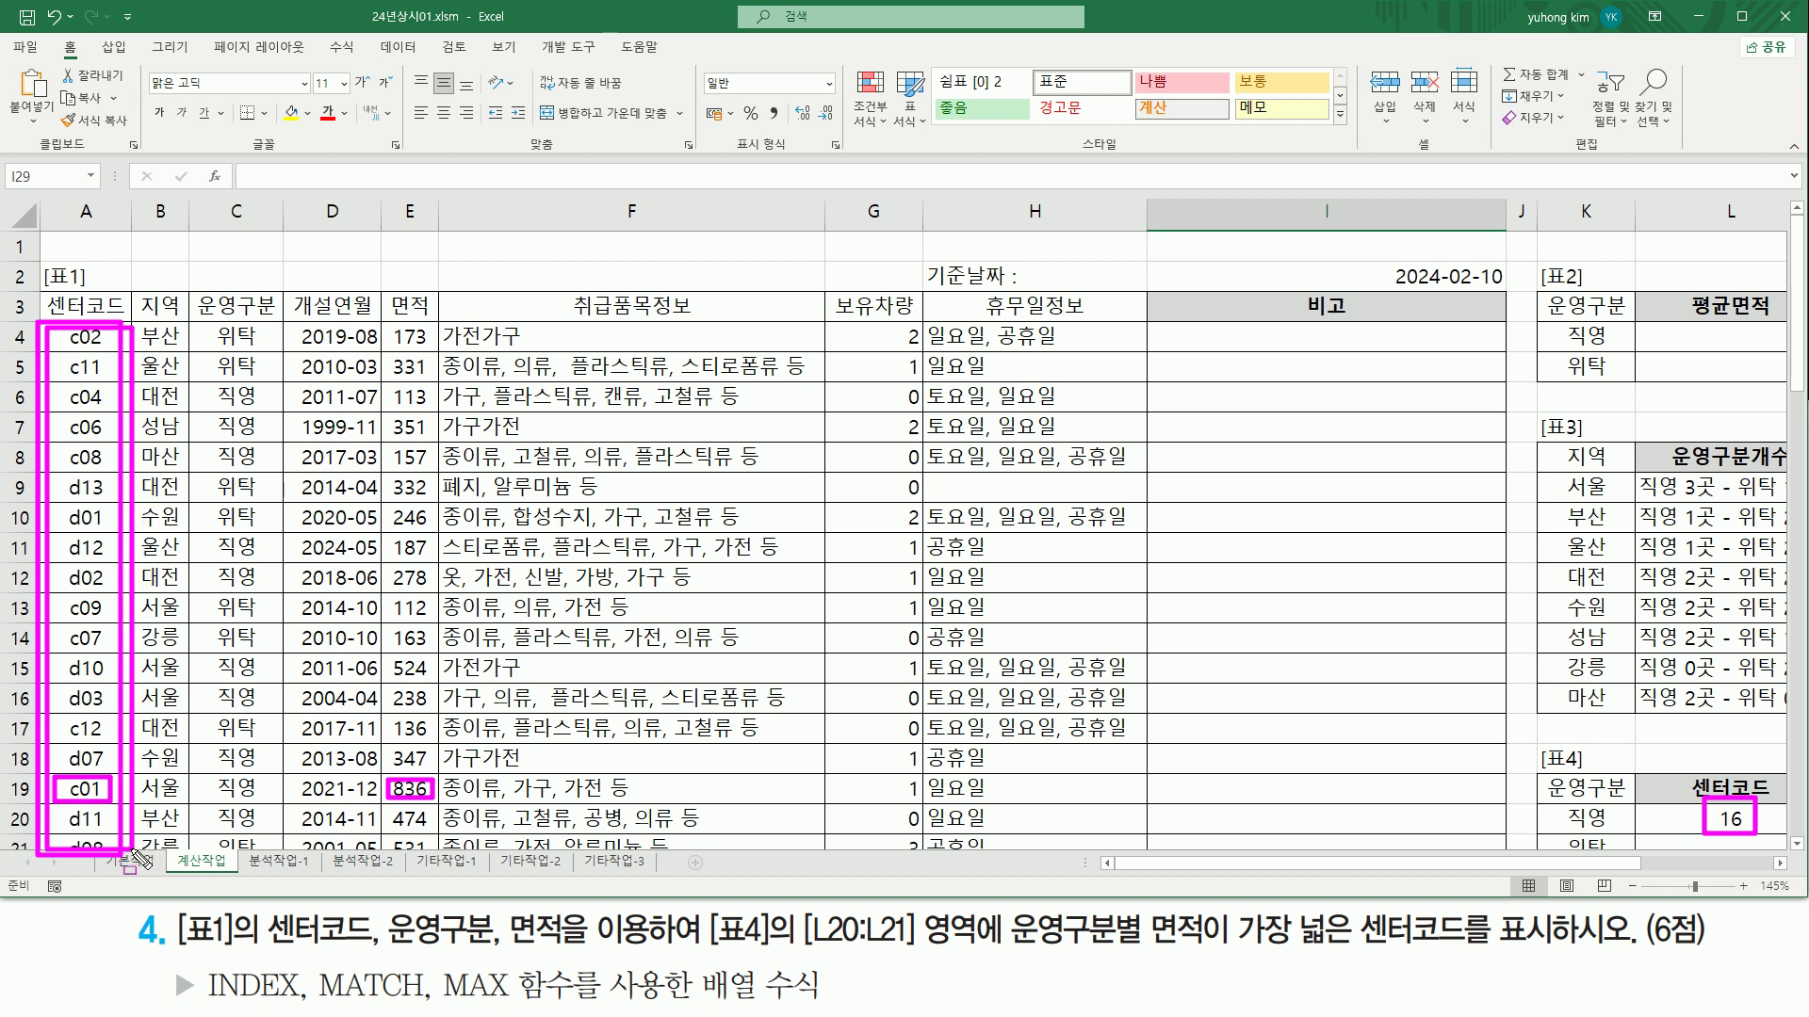
mouse_move(61, 197)
left_mouse_down()
mouse_move(106, 218)
mouse_move(60, 200)
left_mouse_up()
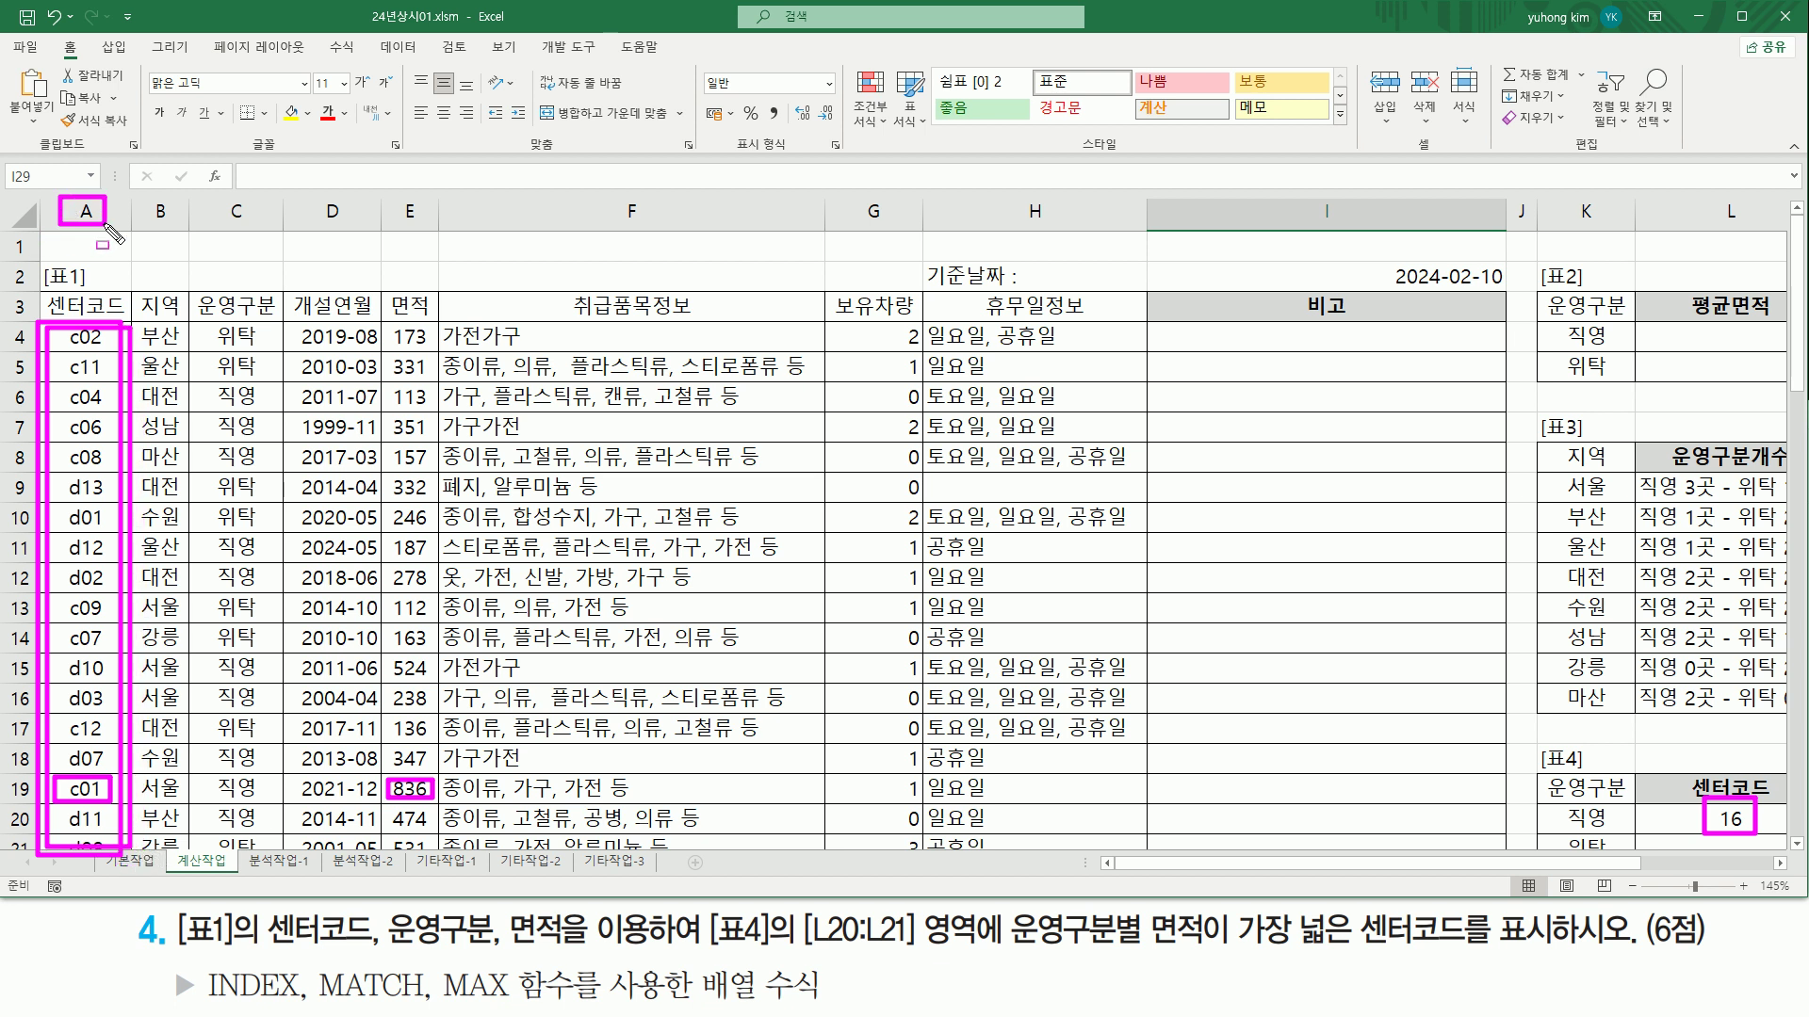
key("Escape")
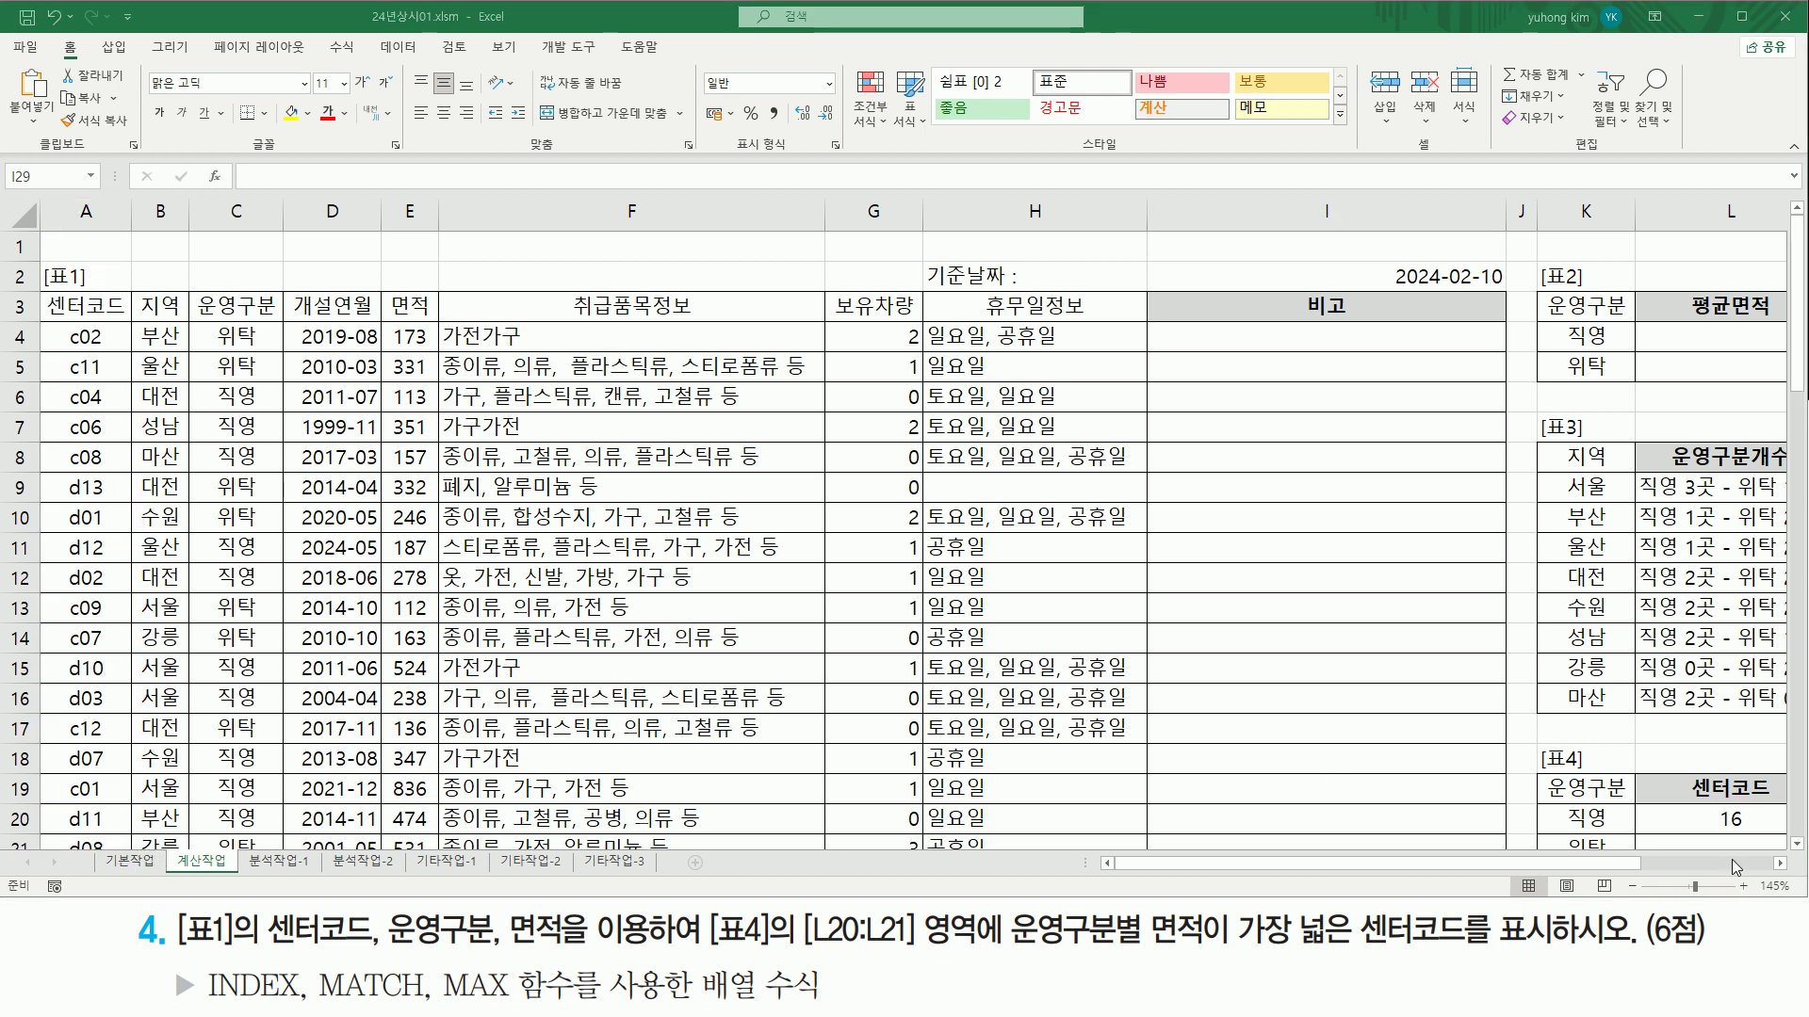
Step: Compare L20's MATCH result with the 범위, 행번호 and 열번호 arguments in the INDEX note
scroll(1797, 848, "down", 5)
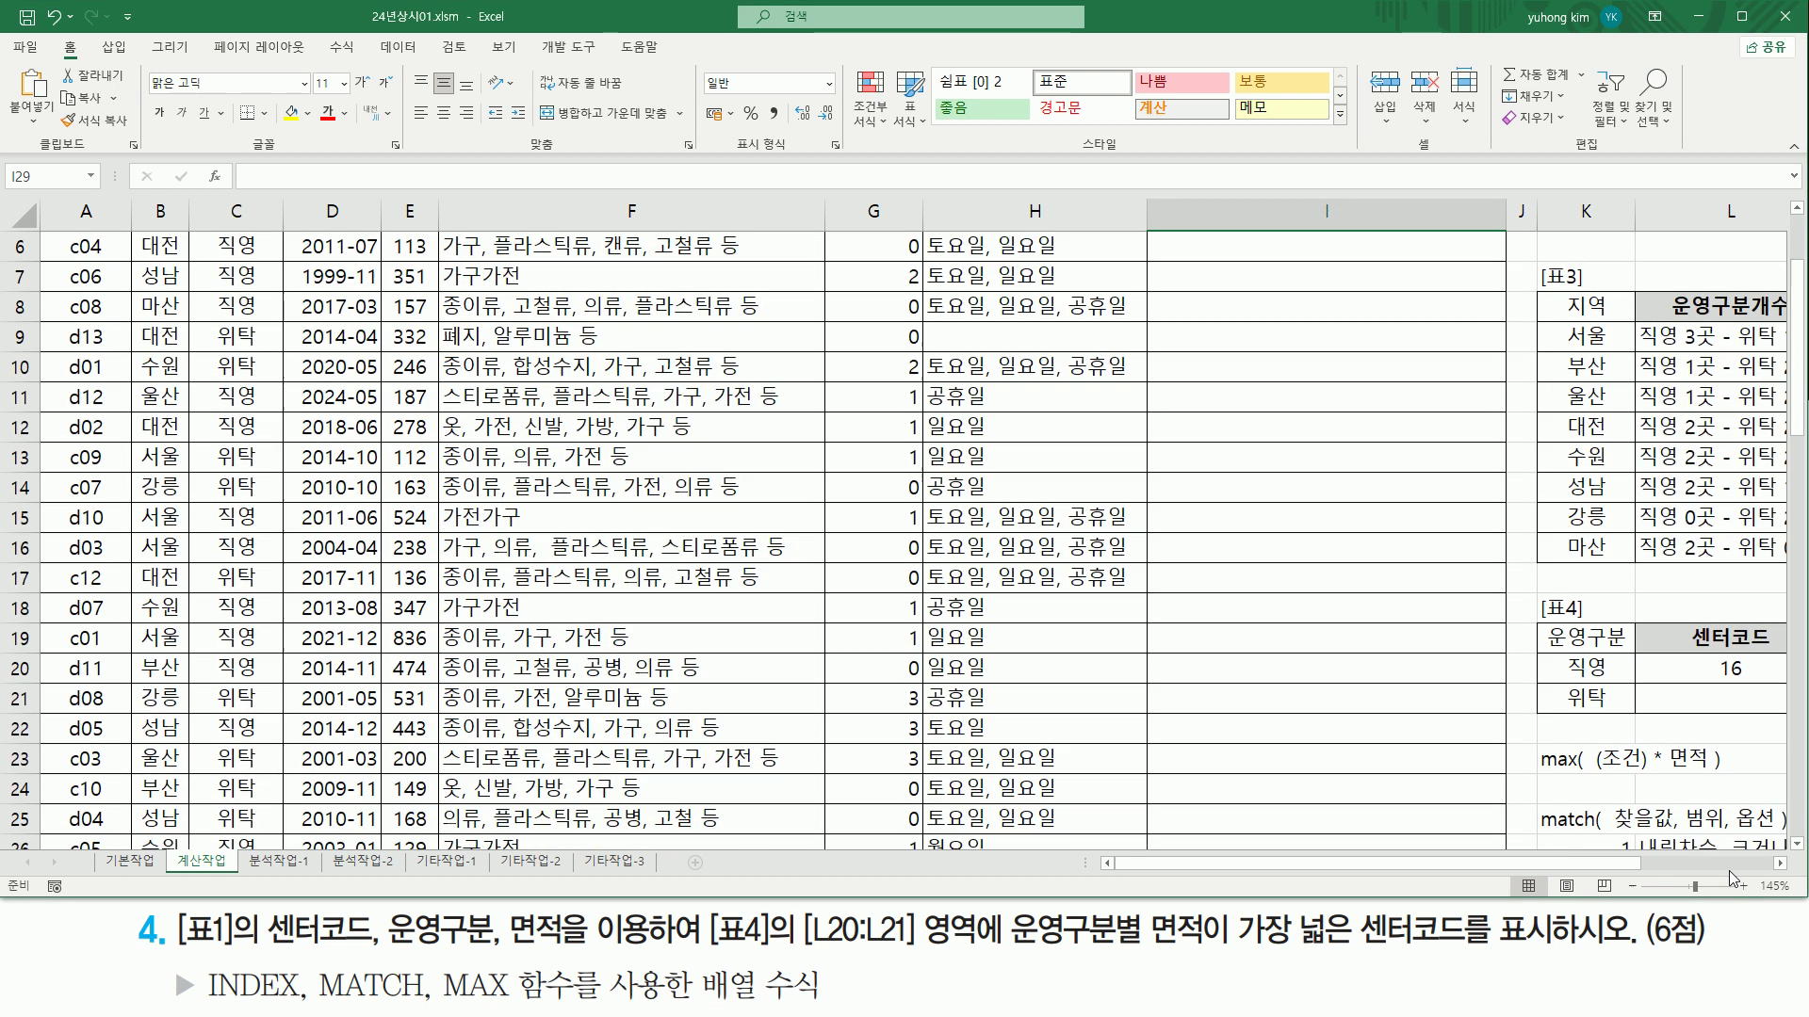
scroll(1794, 854, "down", 3)
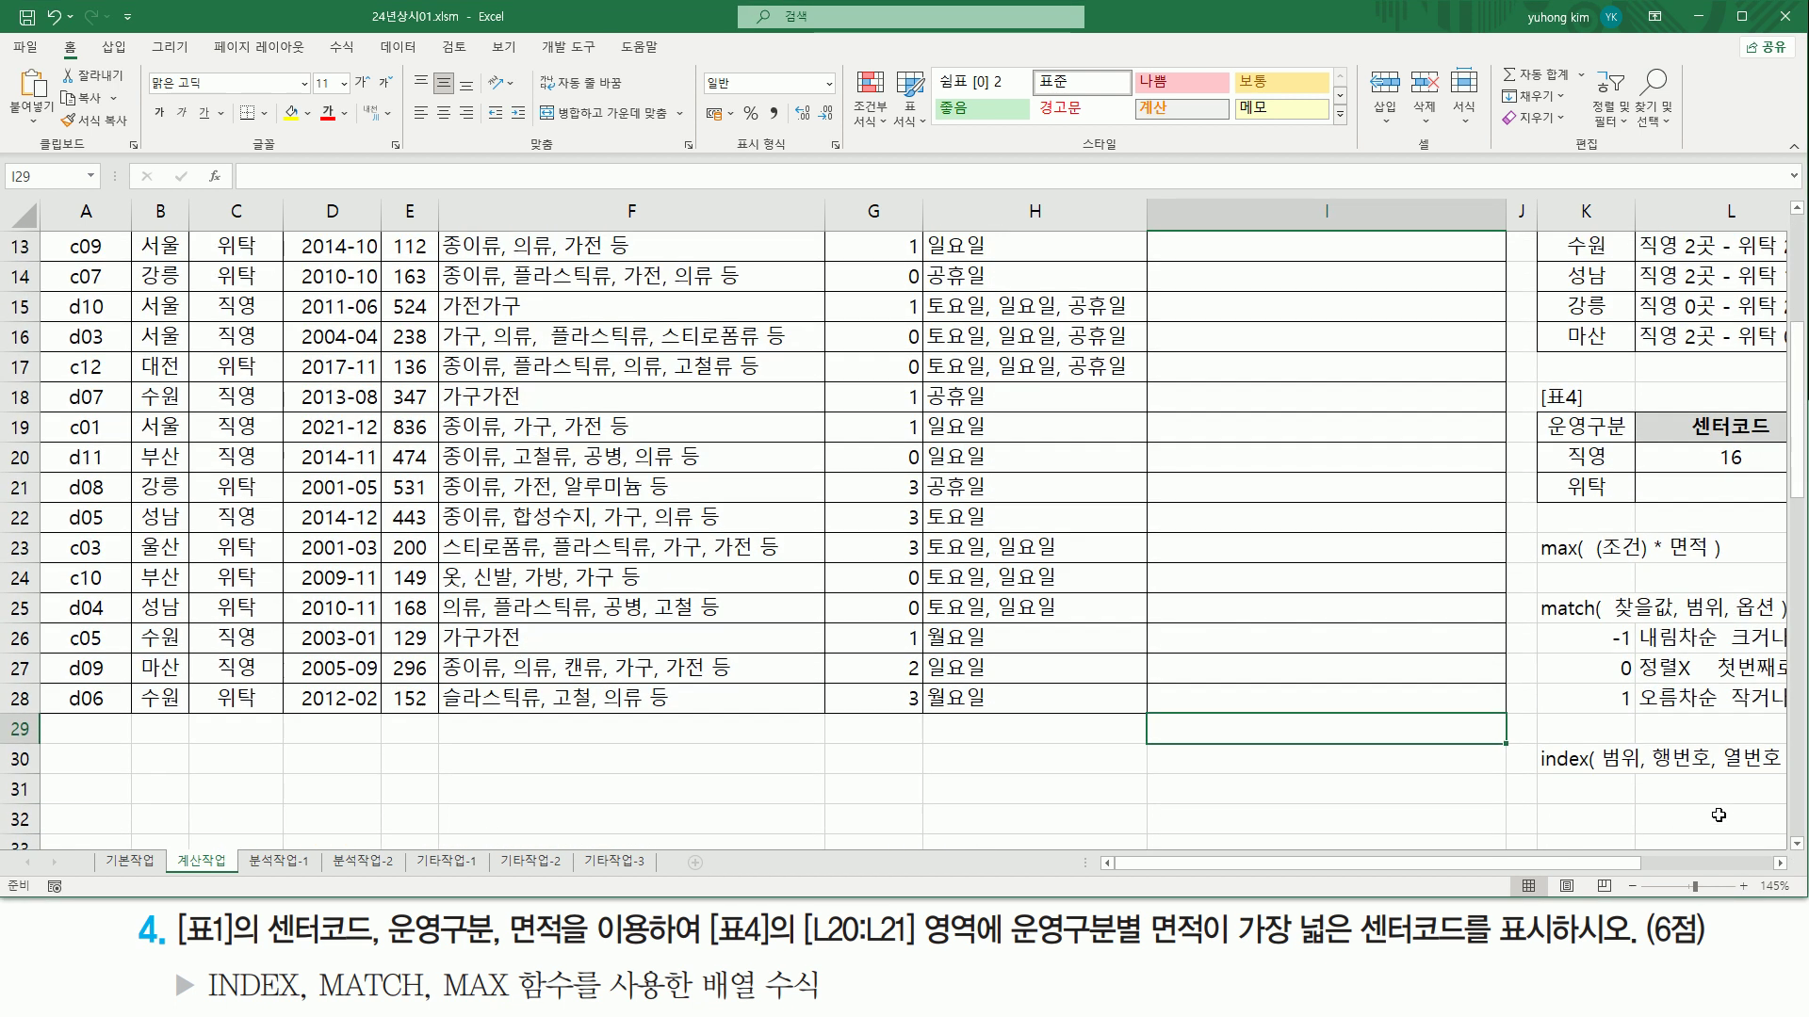
scroll(1780, 867, "right", 3)
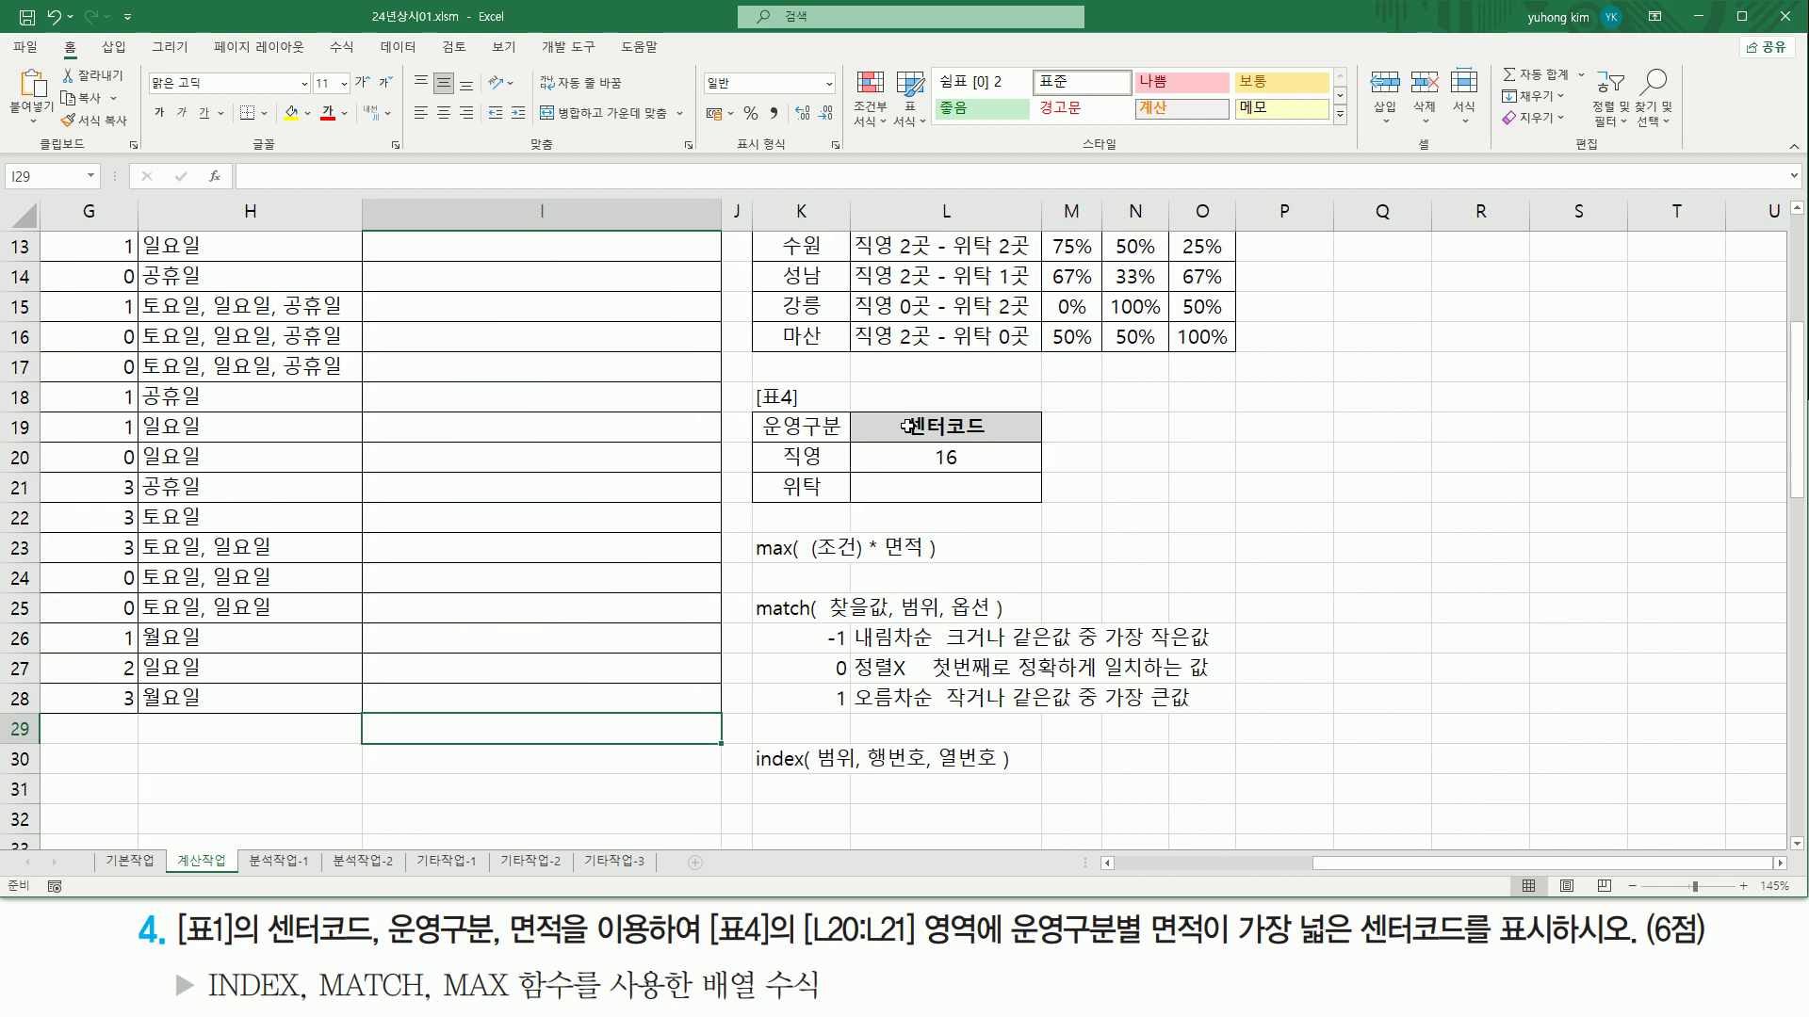
left_click_drag(906, 440, 972, 473)
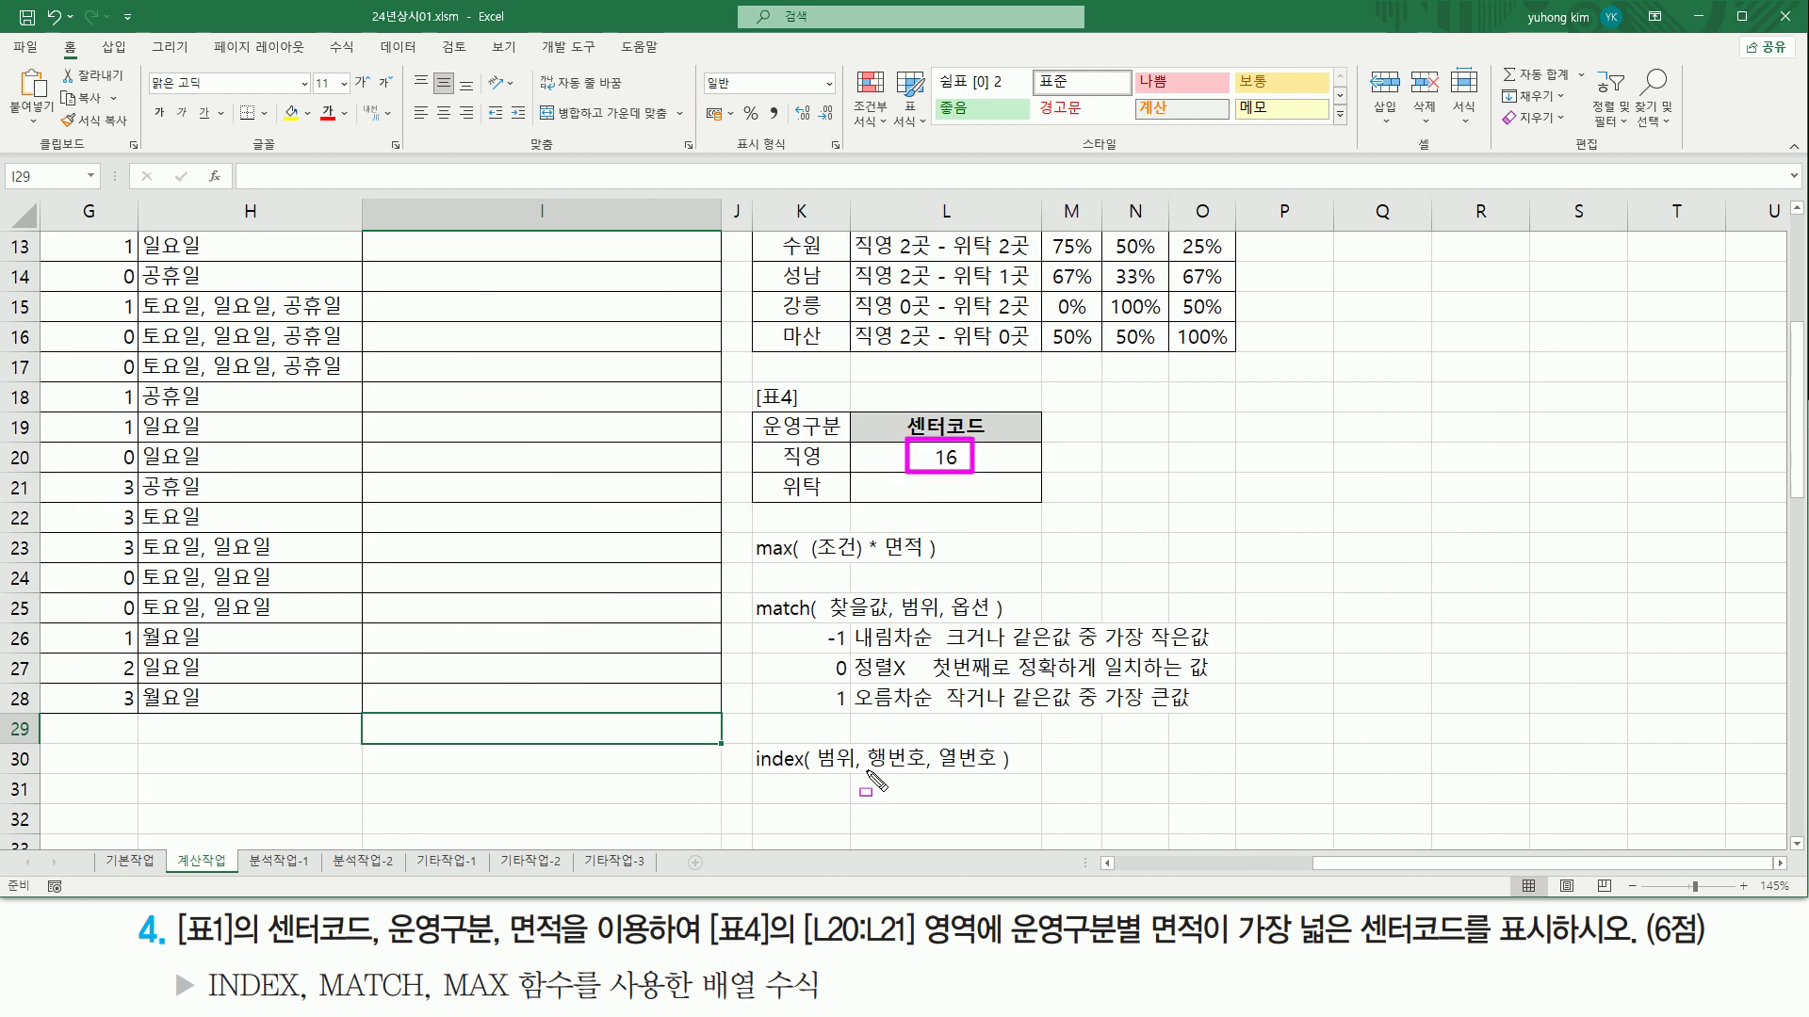
left_click_drag(865, 772, 923, 773)
left_click_drag(816, 734, 850, 775)
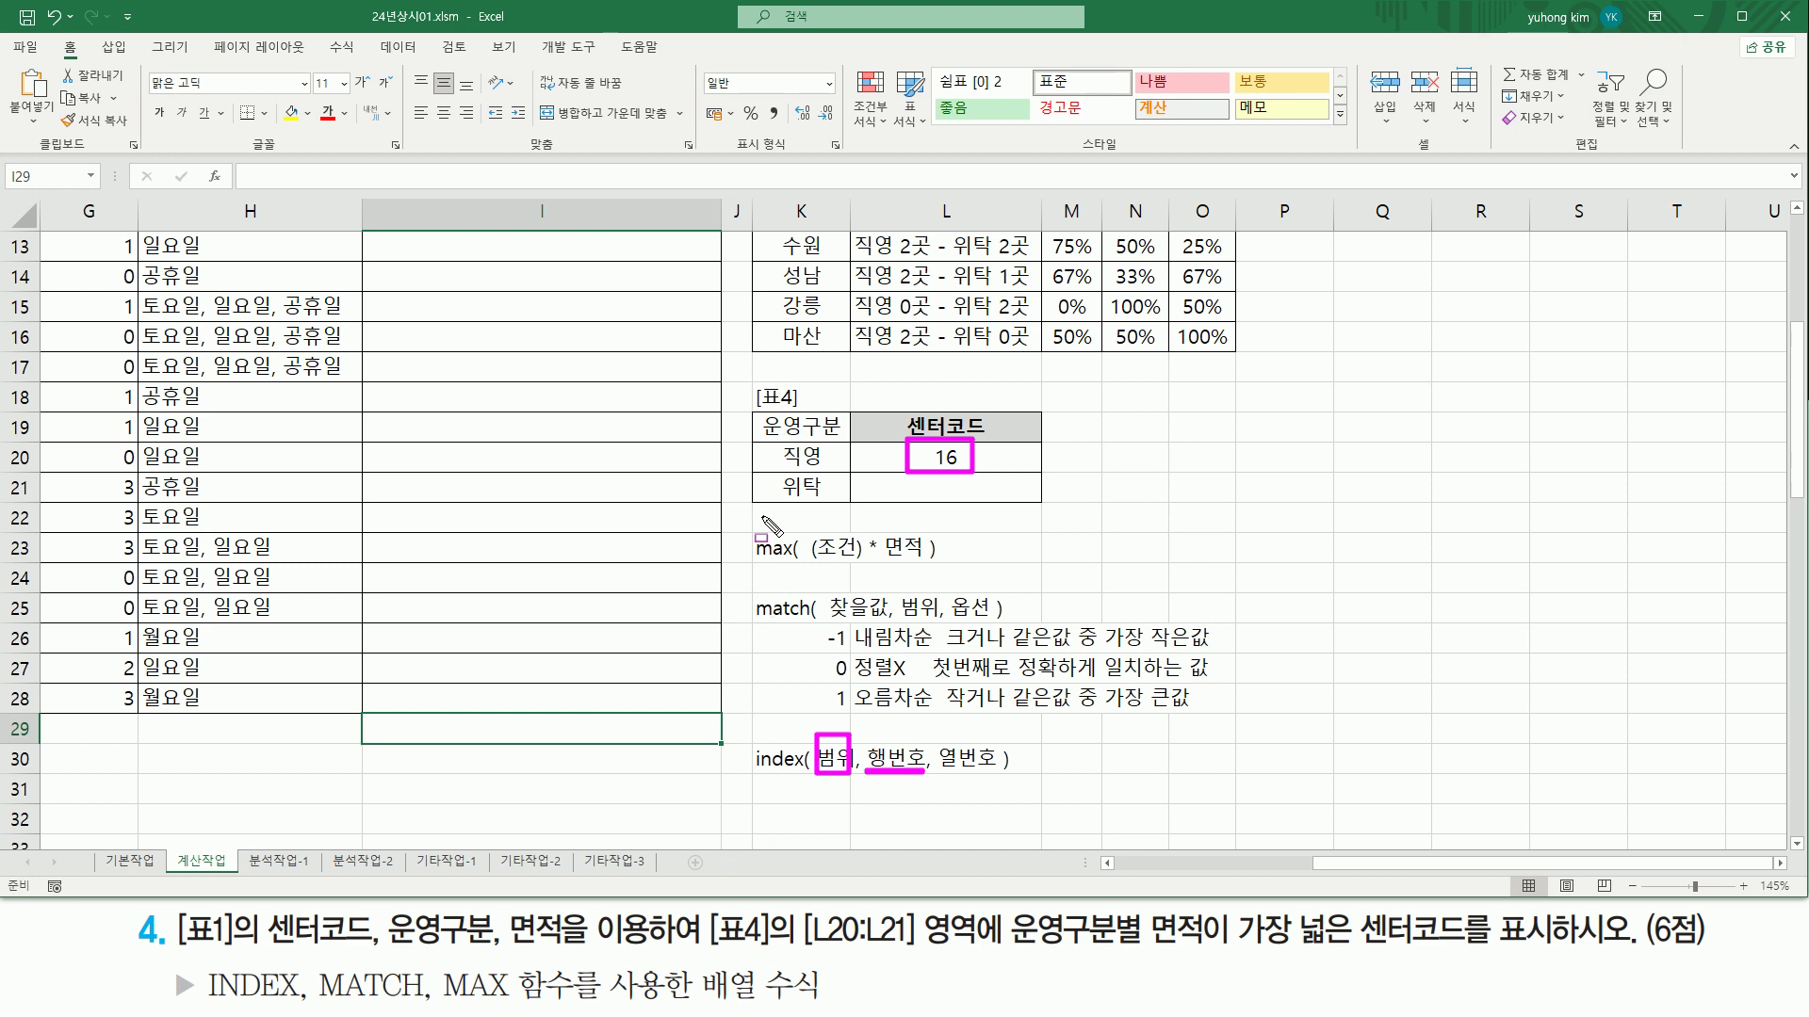
left_click_drag(942, 755, 988, 756)
key("Escape")
Step: Copy the MATCH expression from L20's formula and remove it, keeping only the equals sign
left_click(923, 462)
double_click(923, 462)
left_click_drag(481, 459, 1309, 461)
key("ctrl+c")
key("BackSpace")
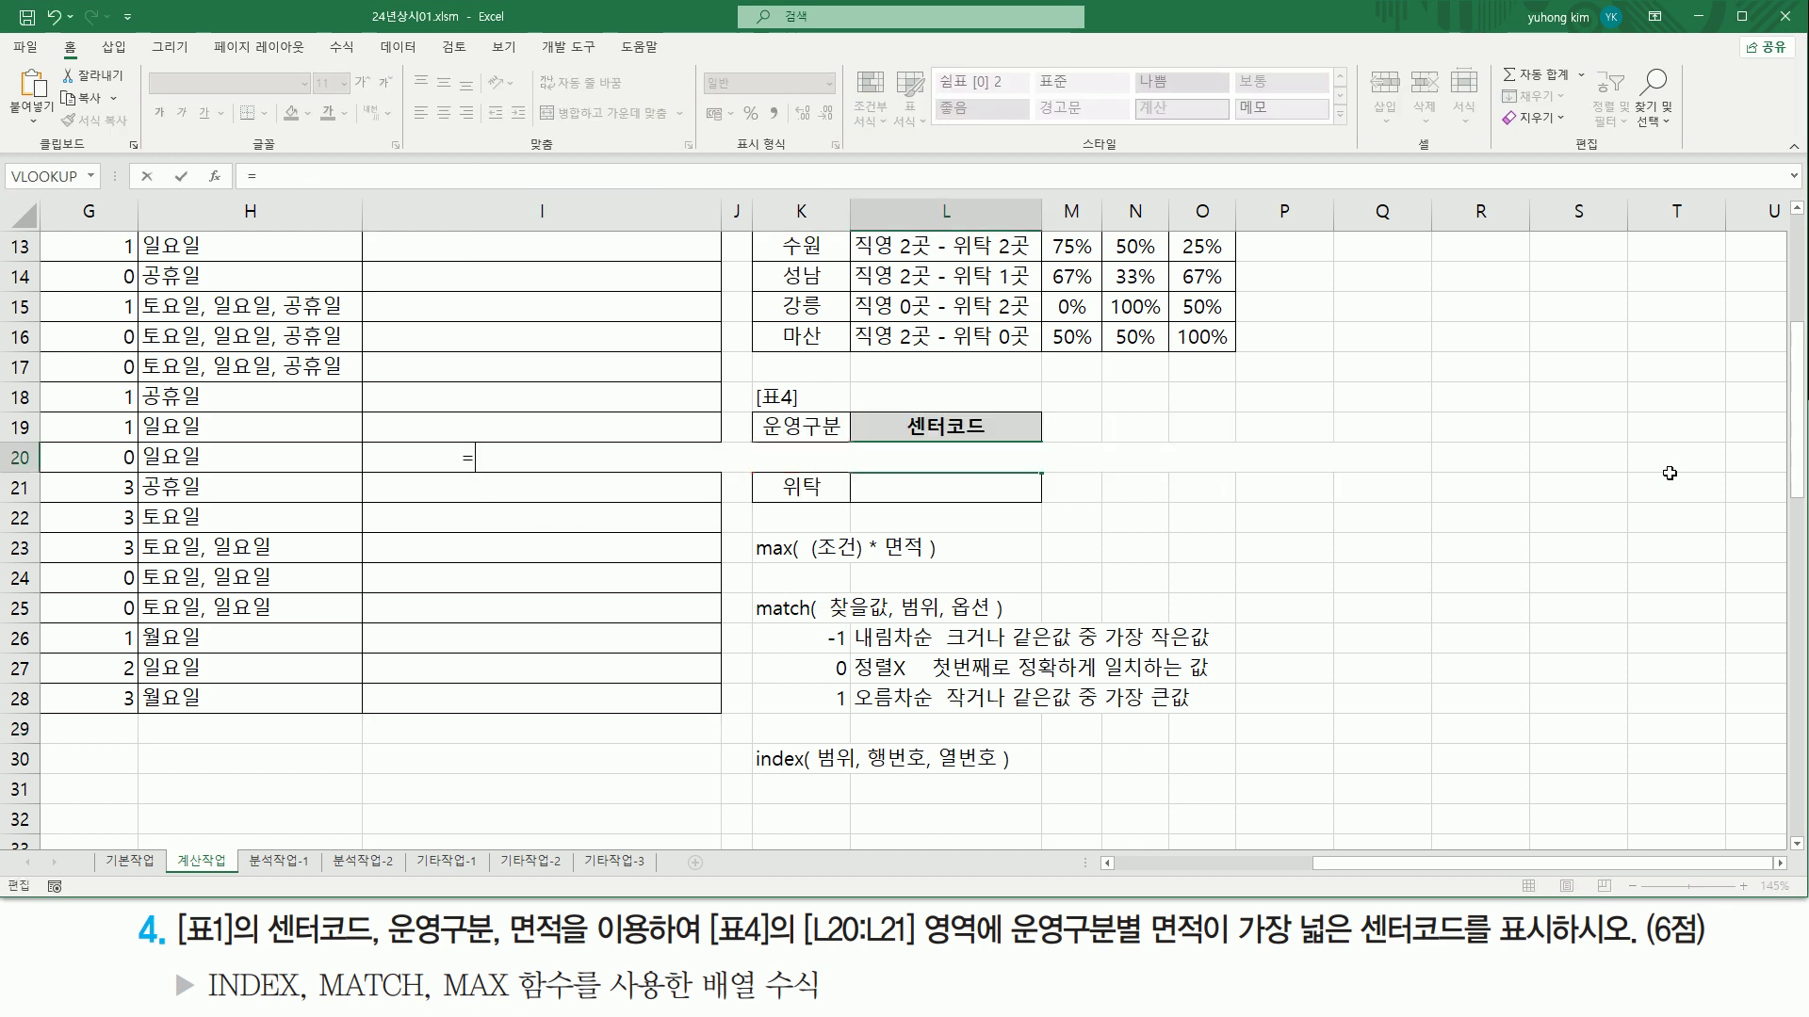
Step: Start an INDEX function in L20 with the 센터코드 range A4:A28 of [표1] as its array
type("ㅑㅜ")
type("inde")
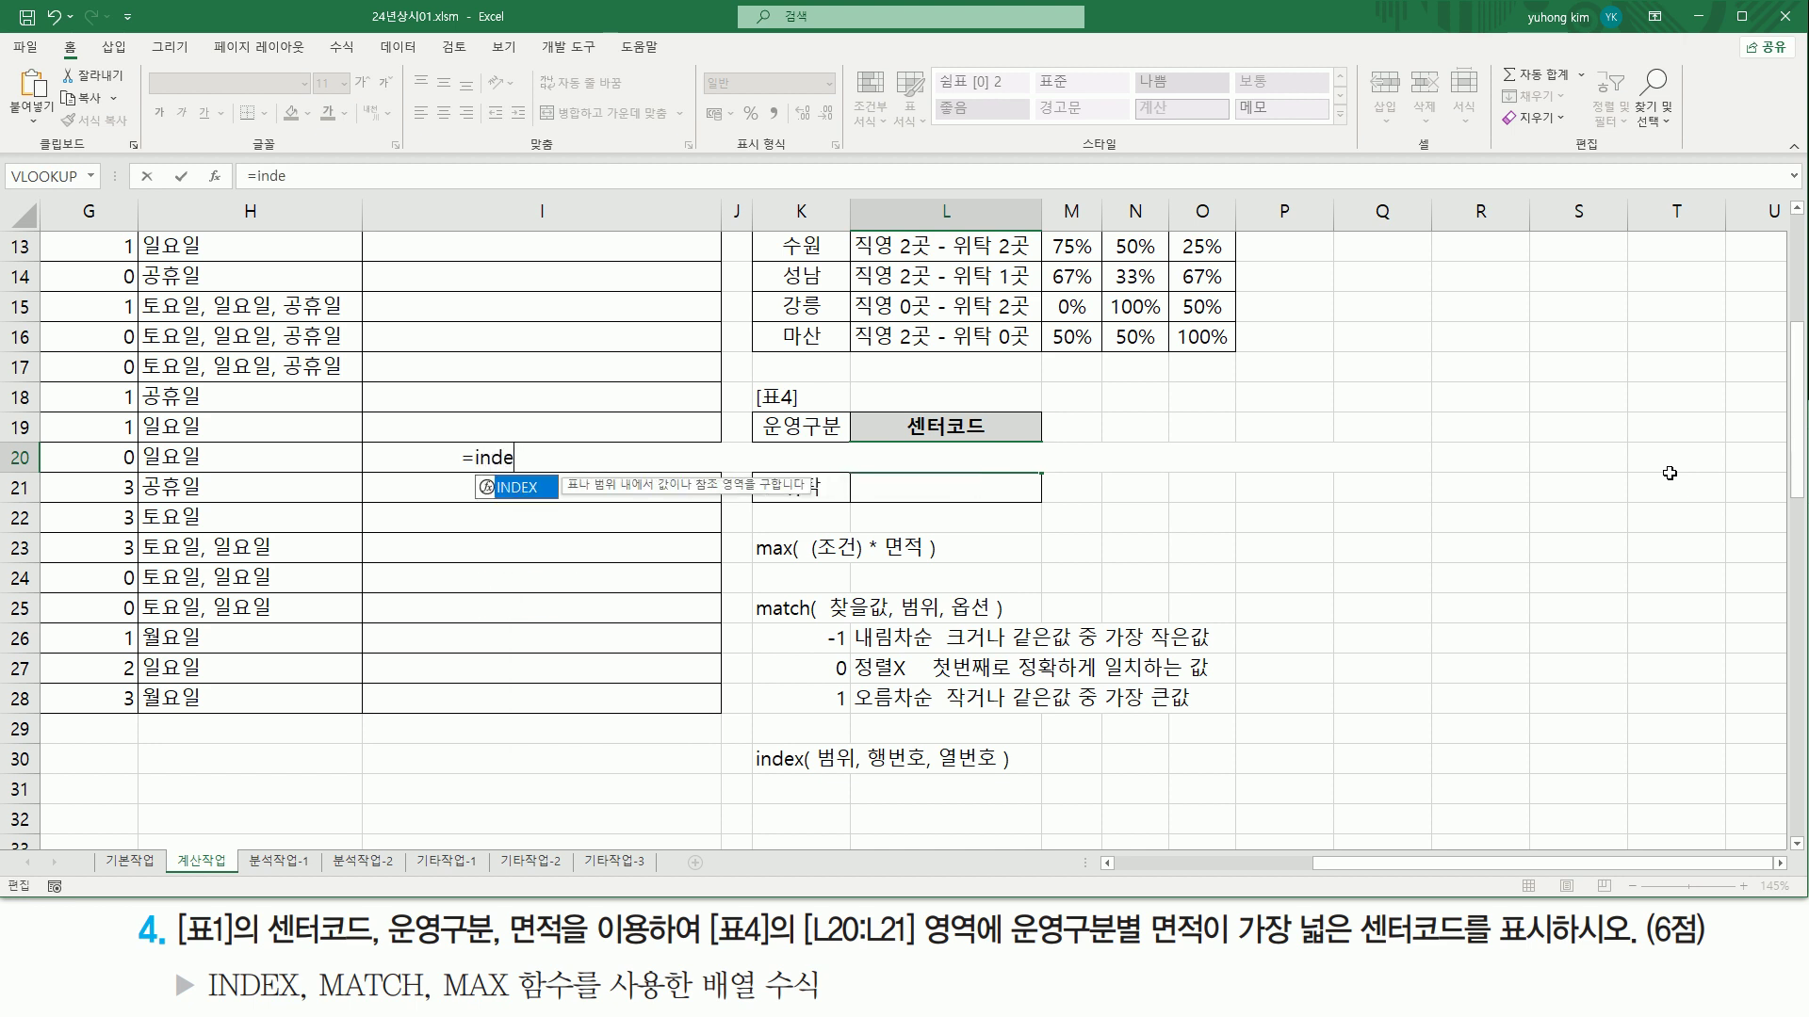
type("x")
key("Tab")
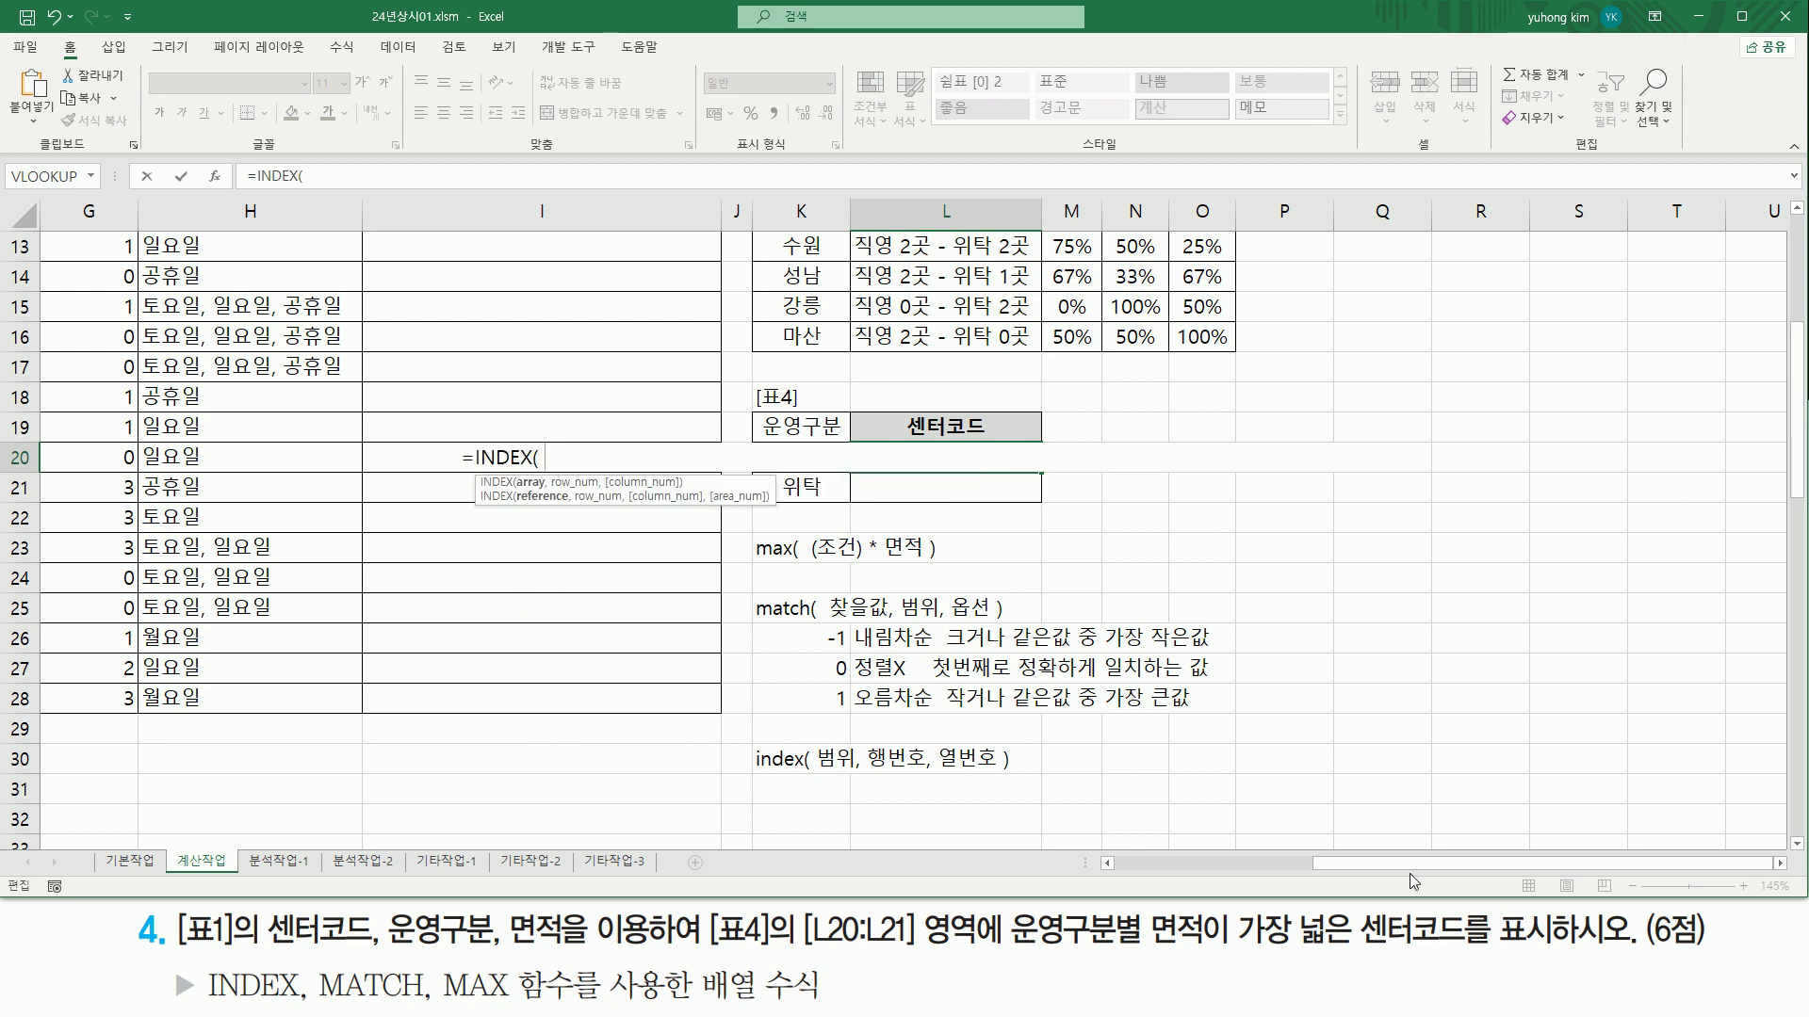
left_click(1178, 869)
scroll(565, 565, "up", 4)
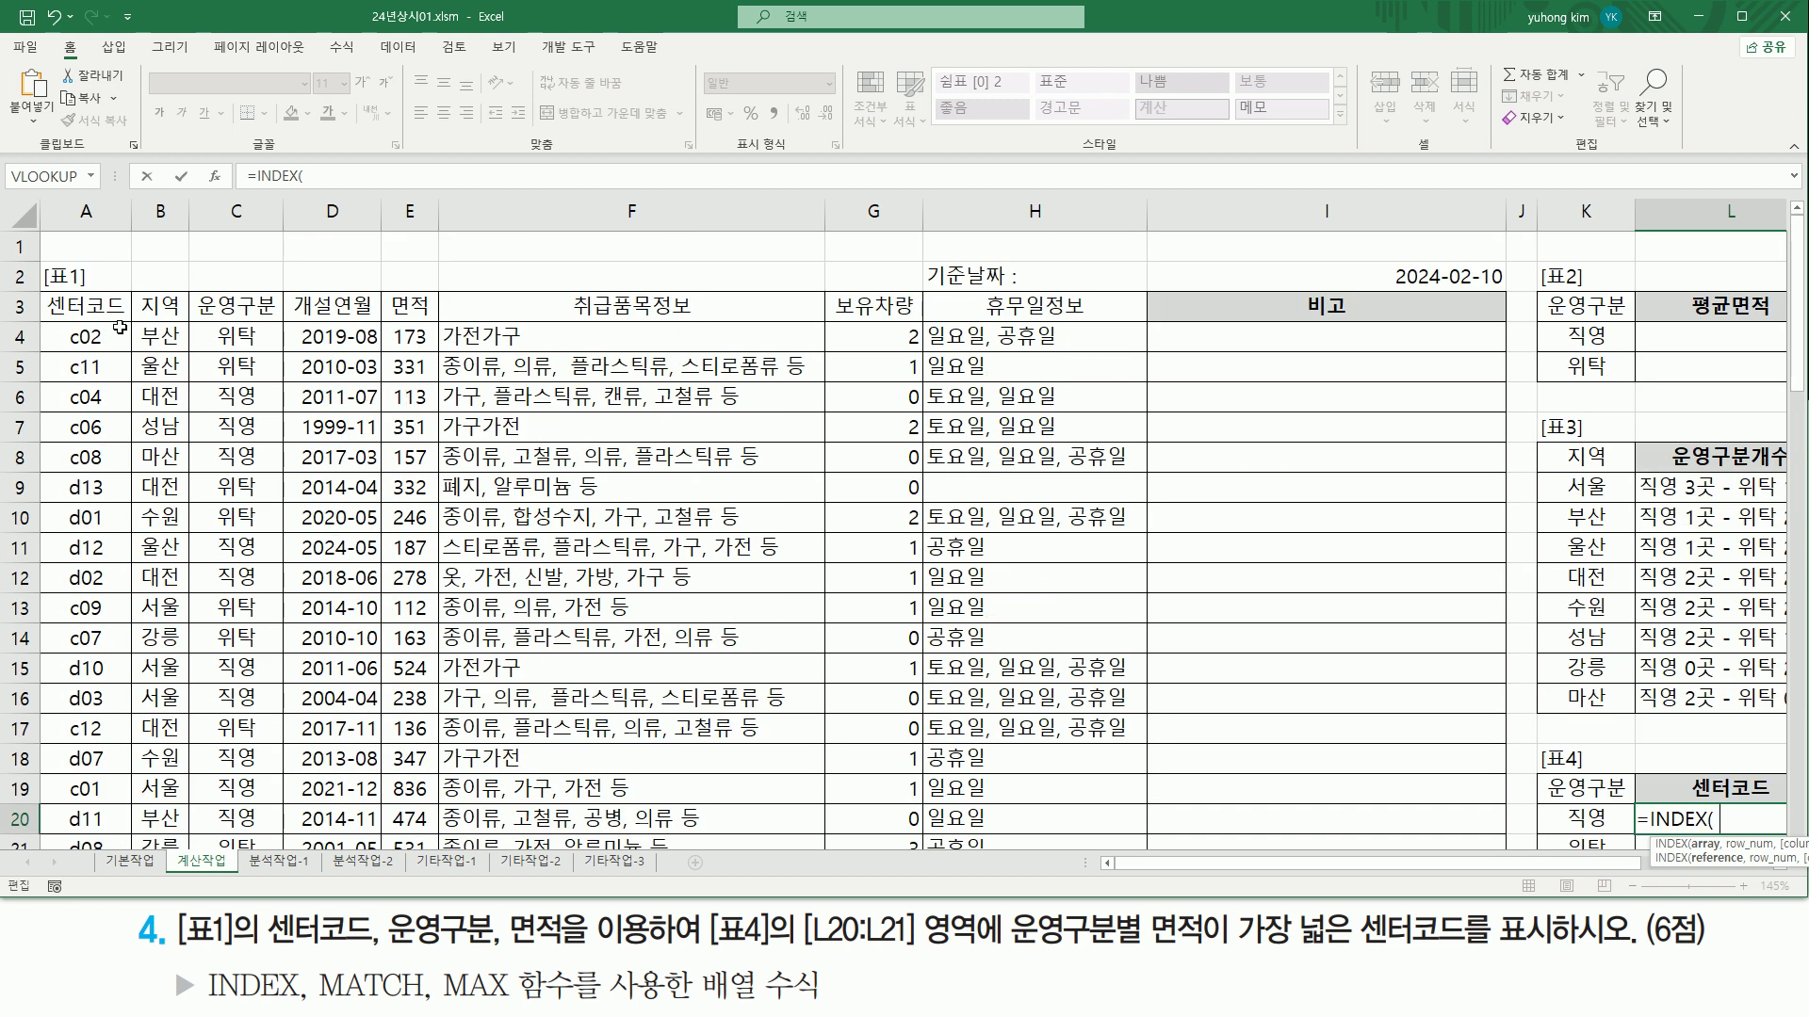
left_click(84, 329)
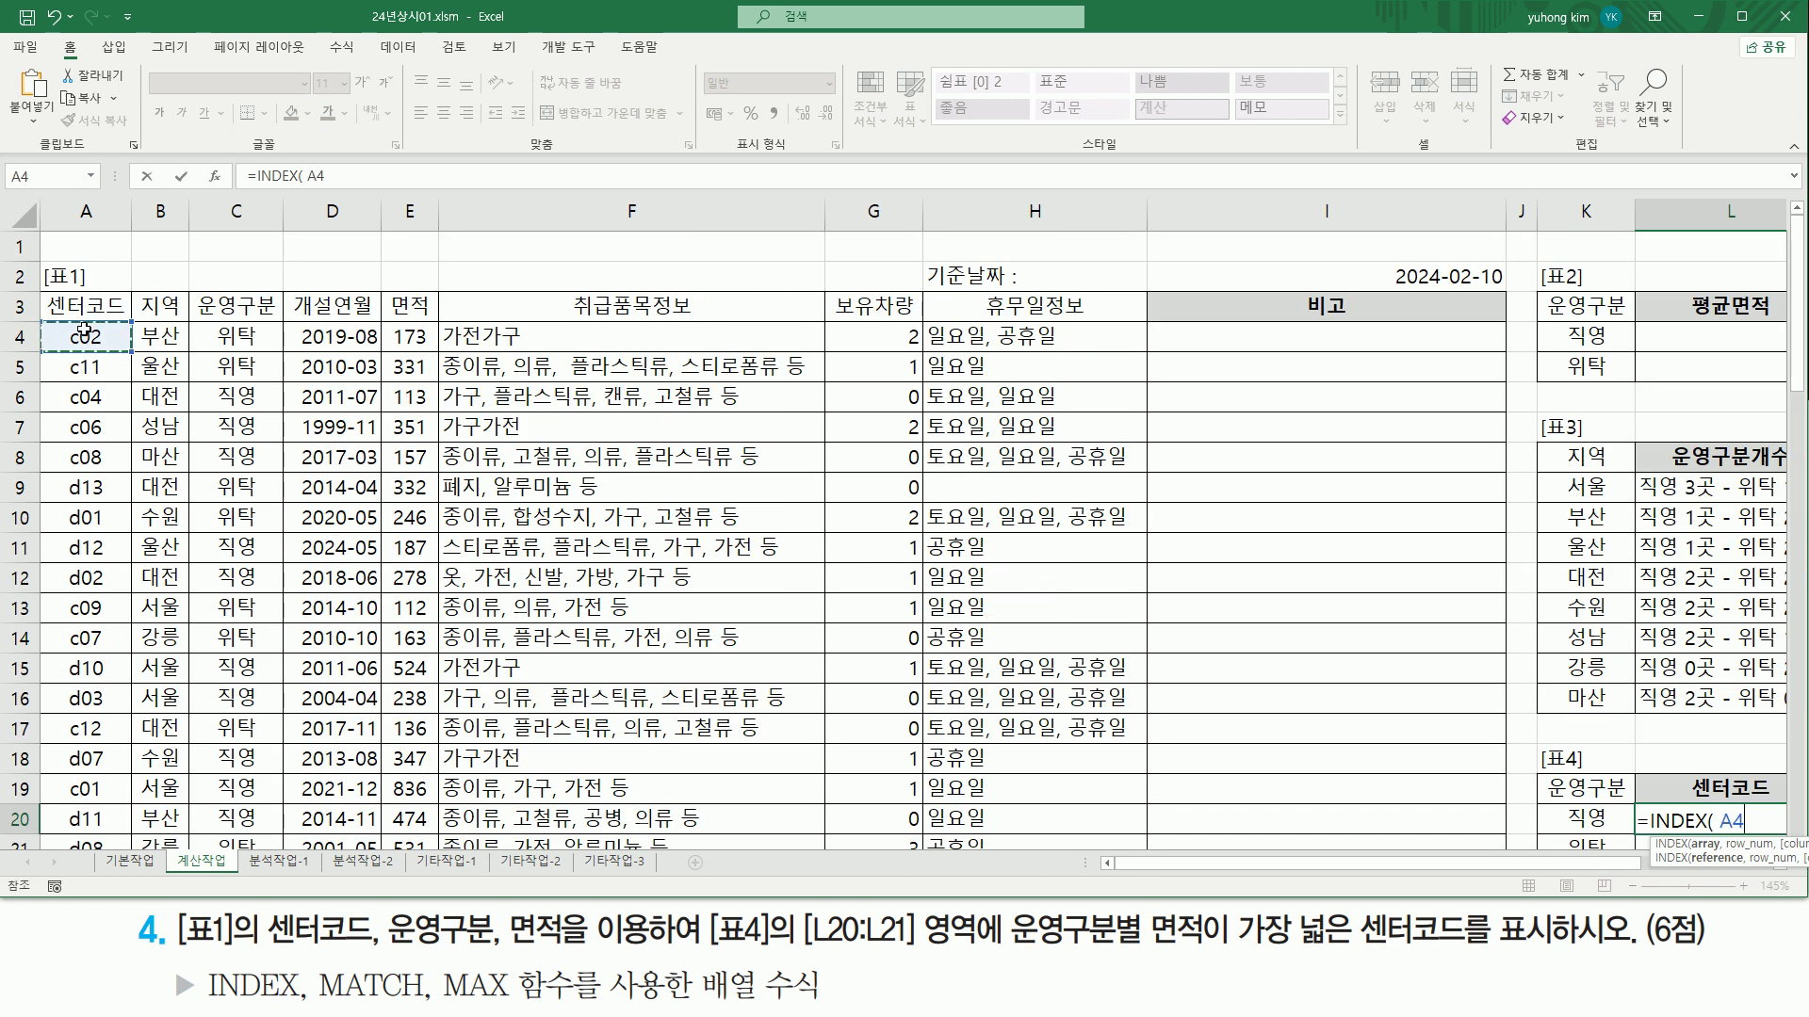
left_click_drag(85, 329, 75, 763)
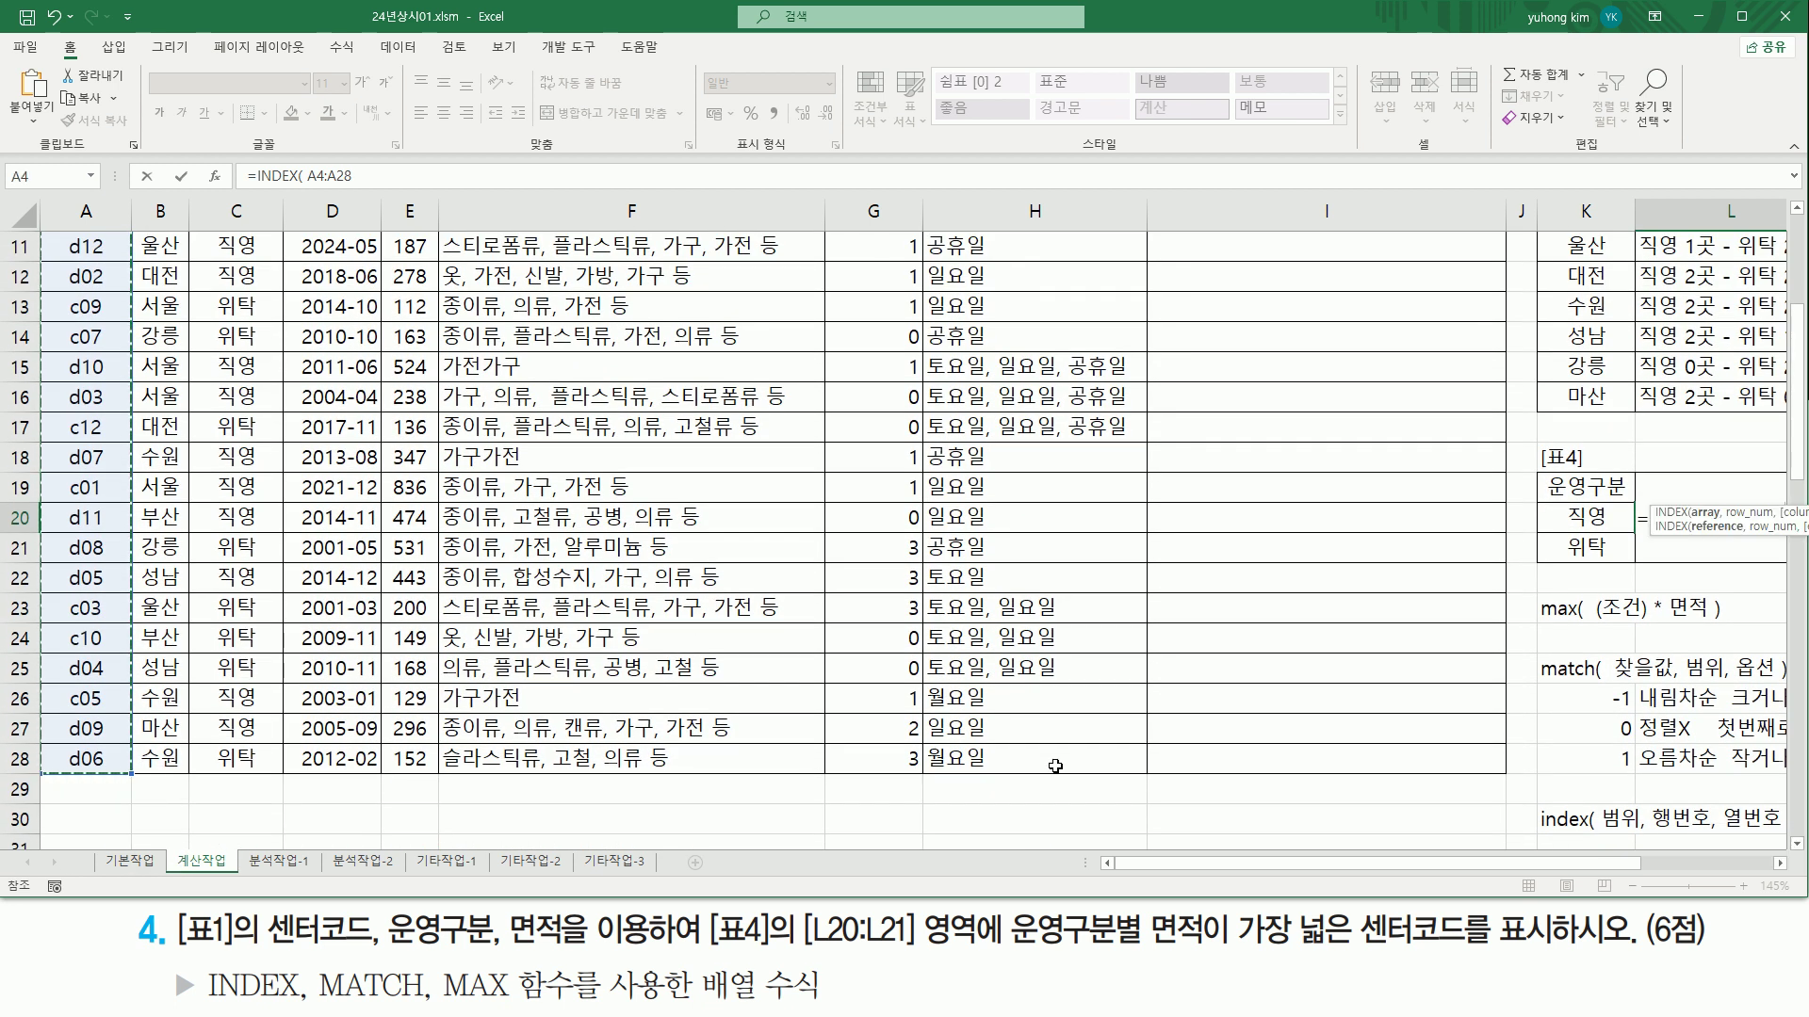
Step: Paste the copied MATCH expression as INDEX's row number argument in L20 and close the function's parenthesis
type(",")
left_click_drag(1528, 867, 1752, 868)
key("ctrl+v")
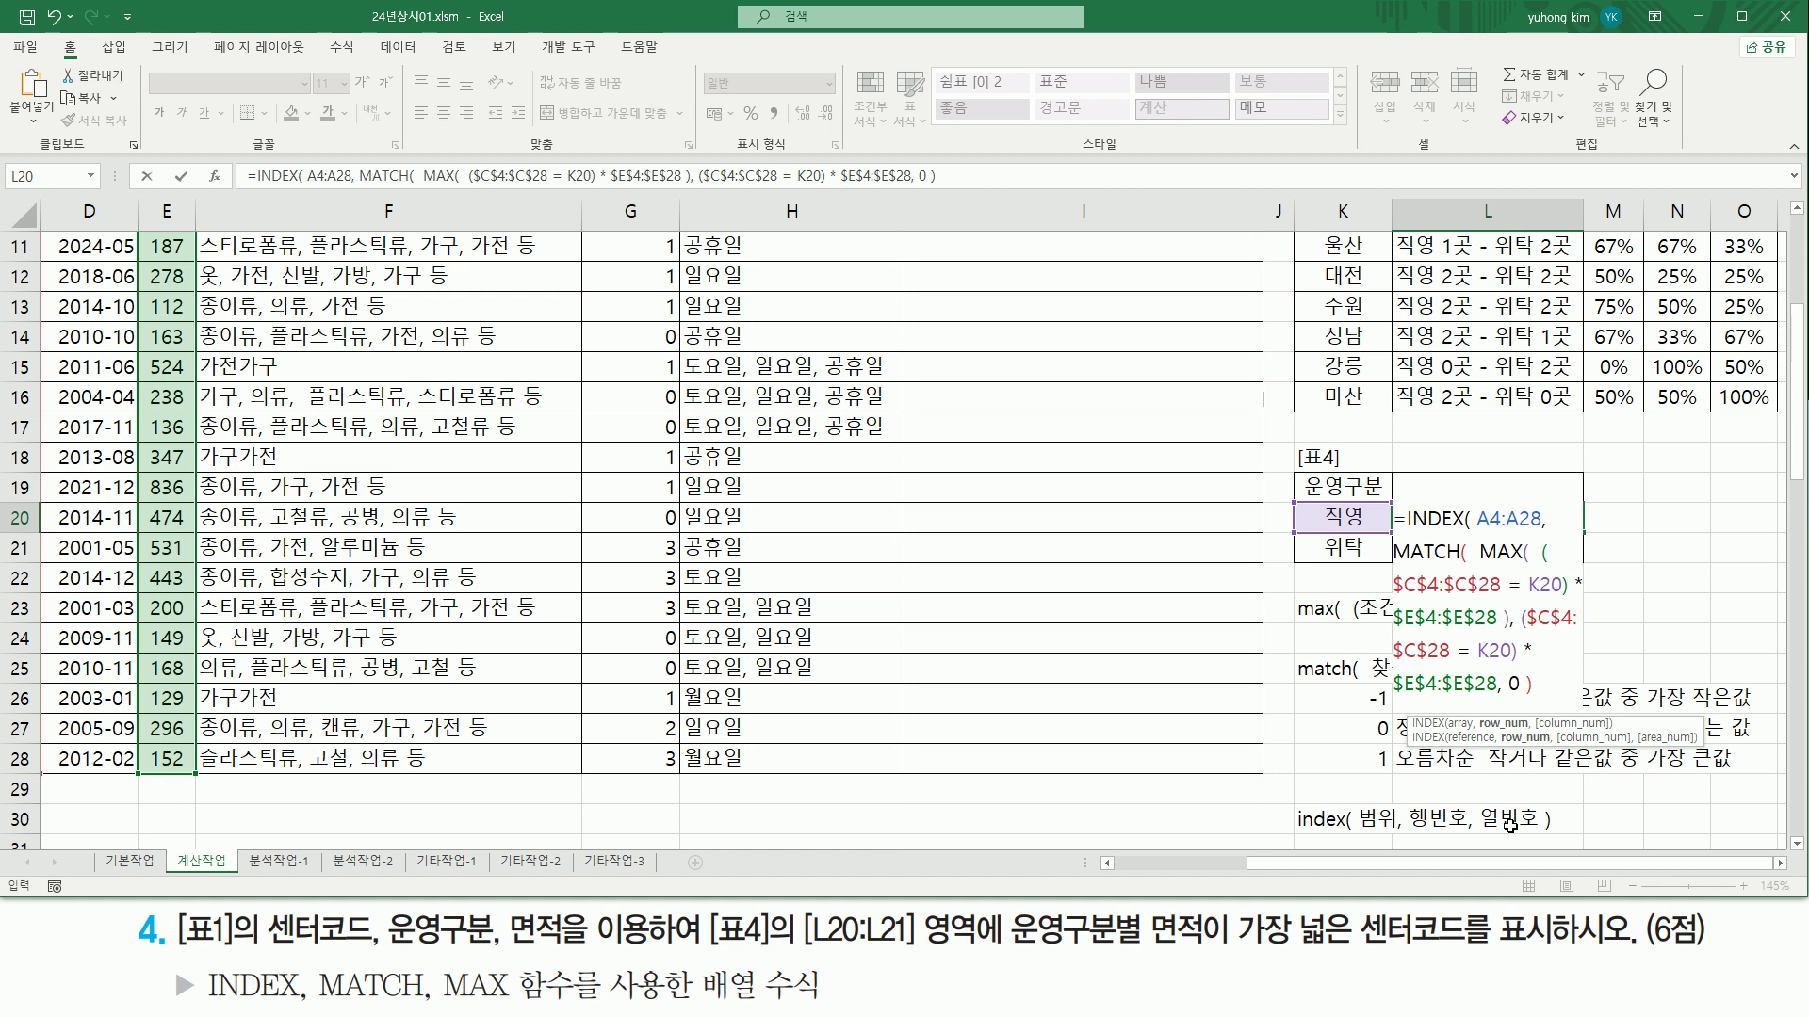
type(")")
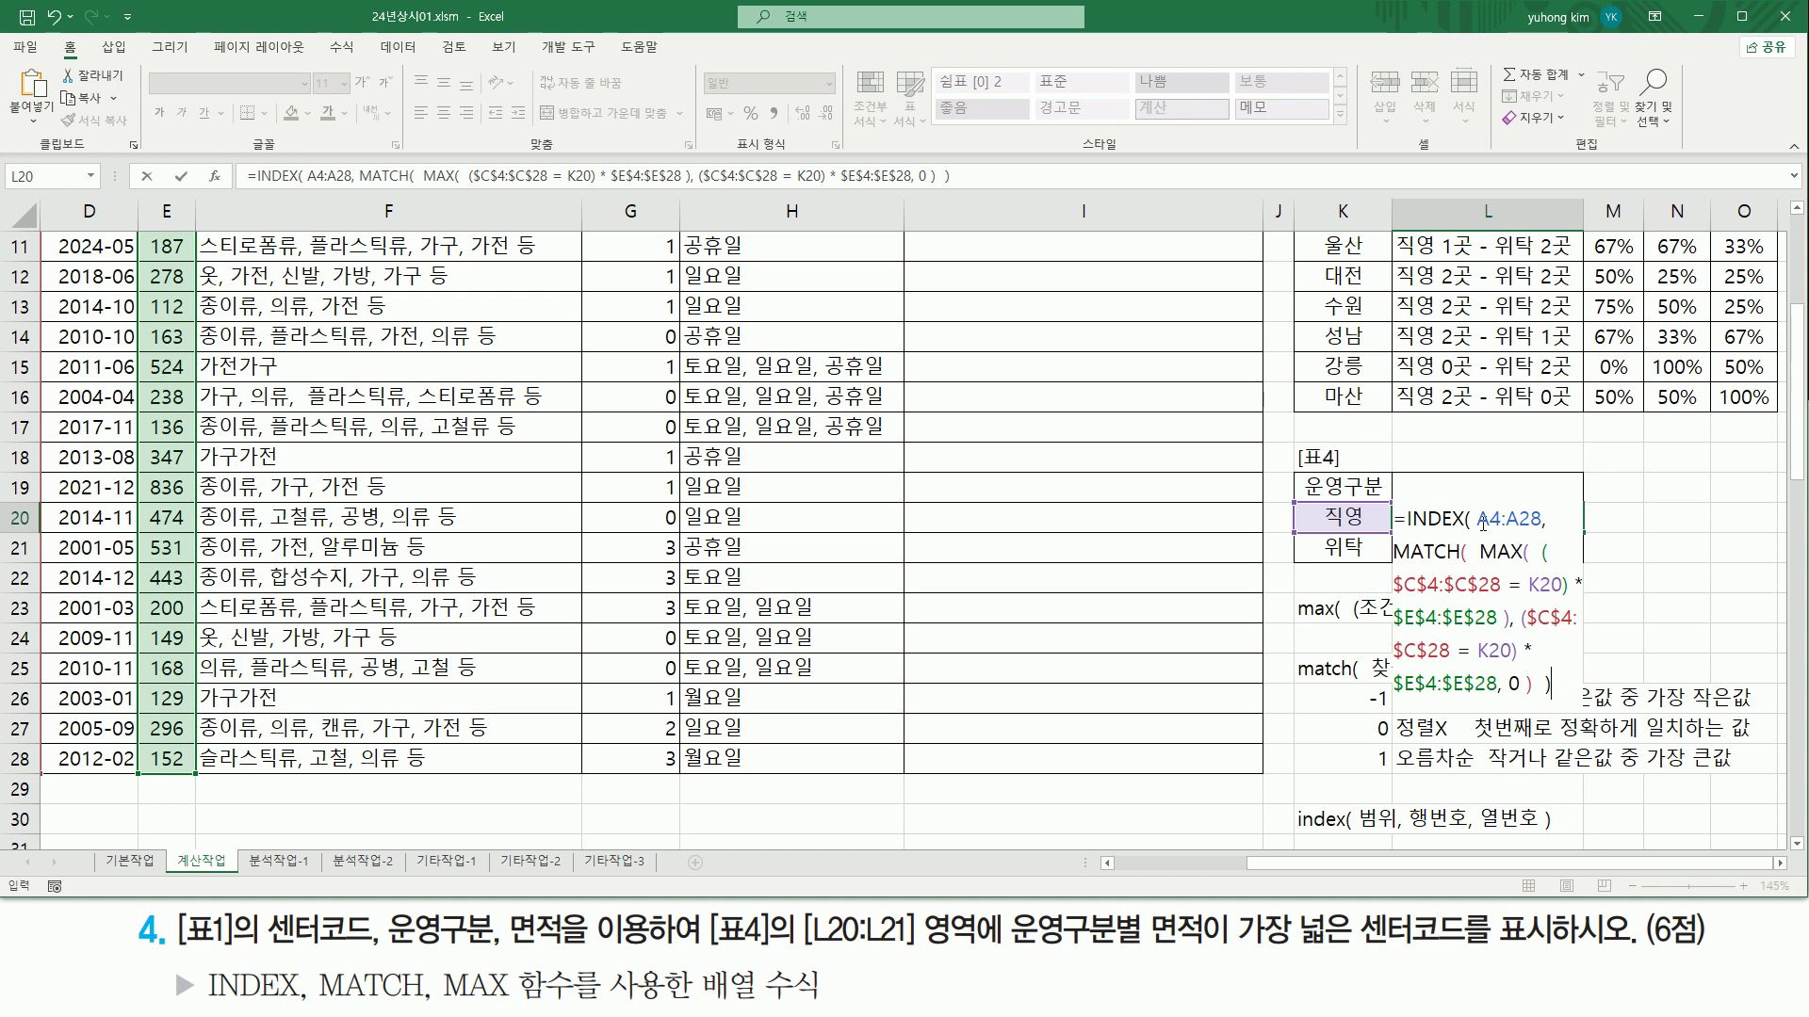
Step: Make the INDEX range $A$4:$A$28 absolute in L20 and enter the formula as an array formula
left_click_drag(1492, 519, 1533, 521)
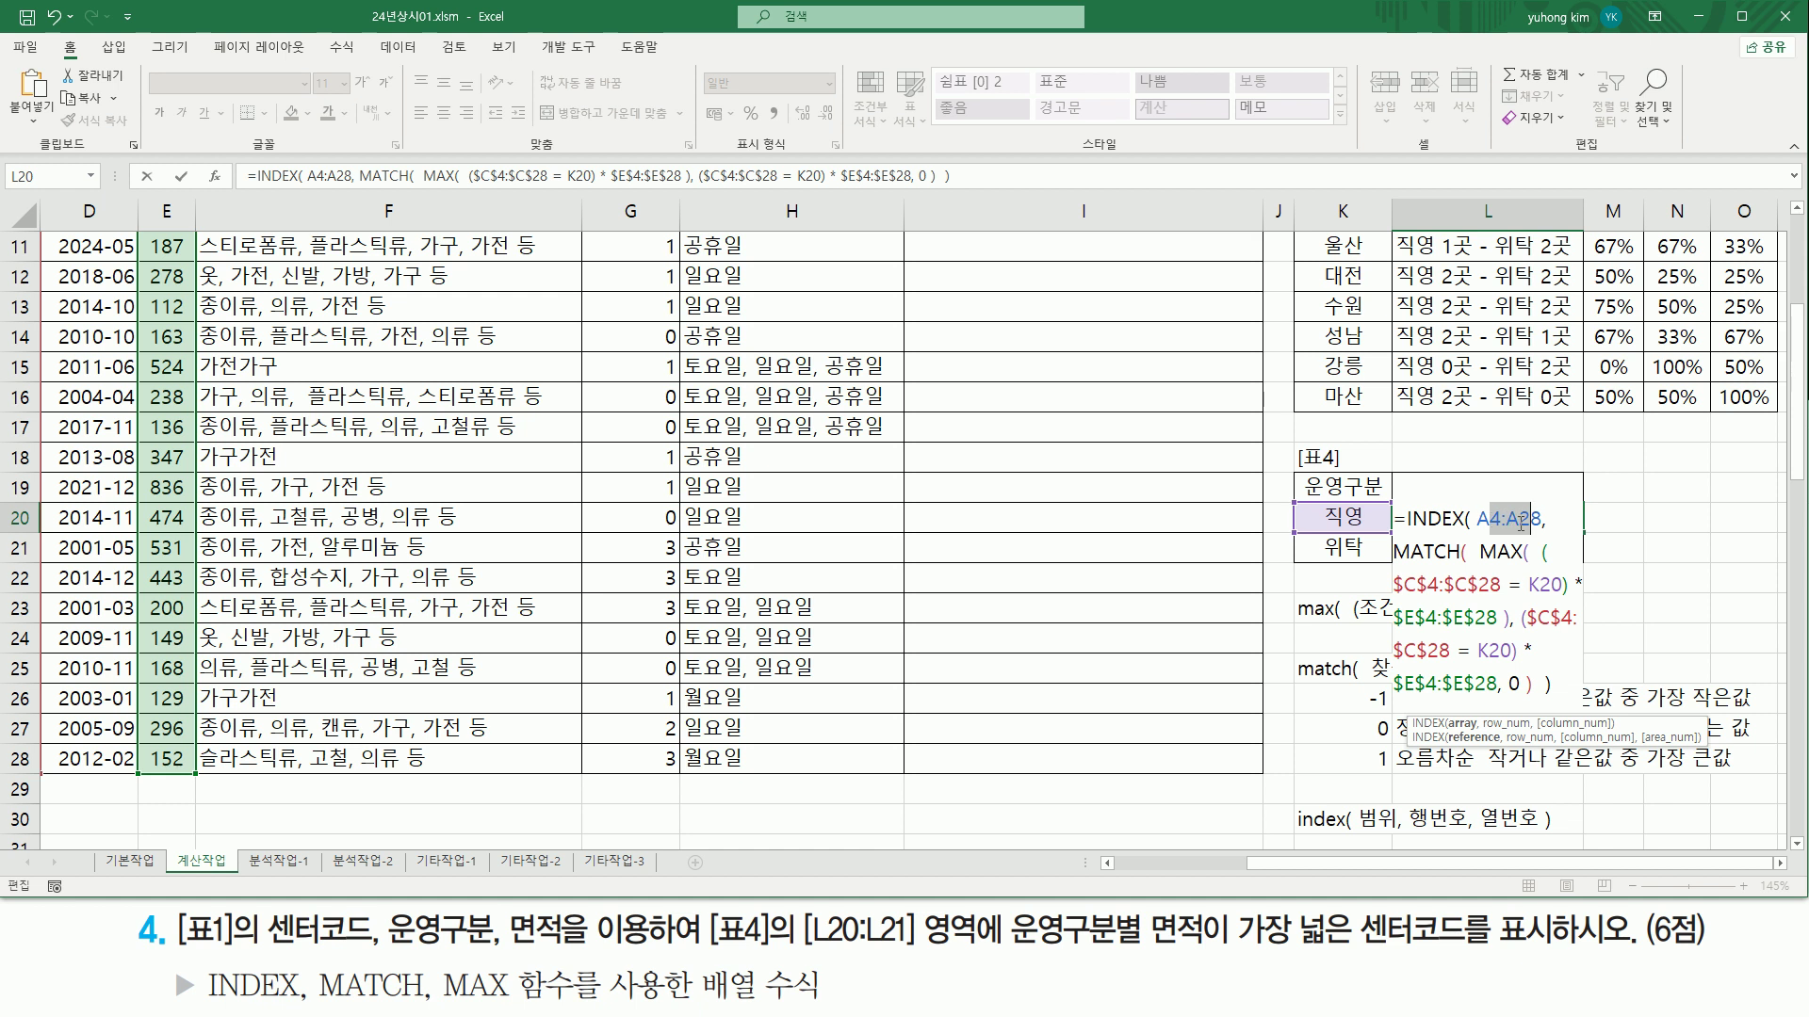
key("F4")
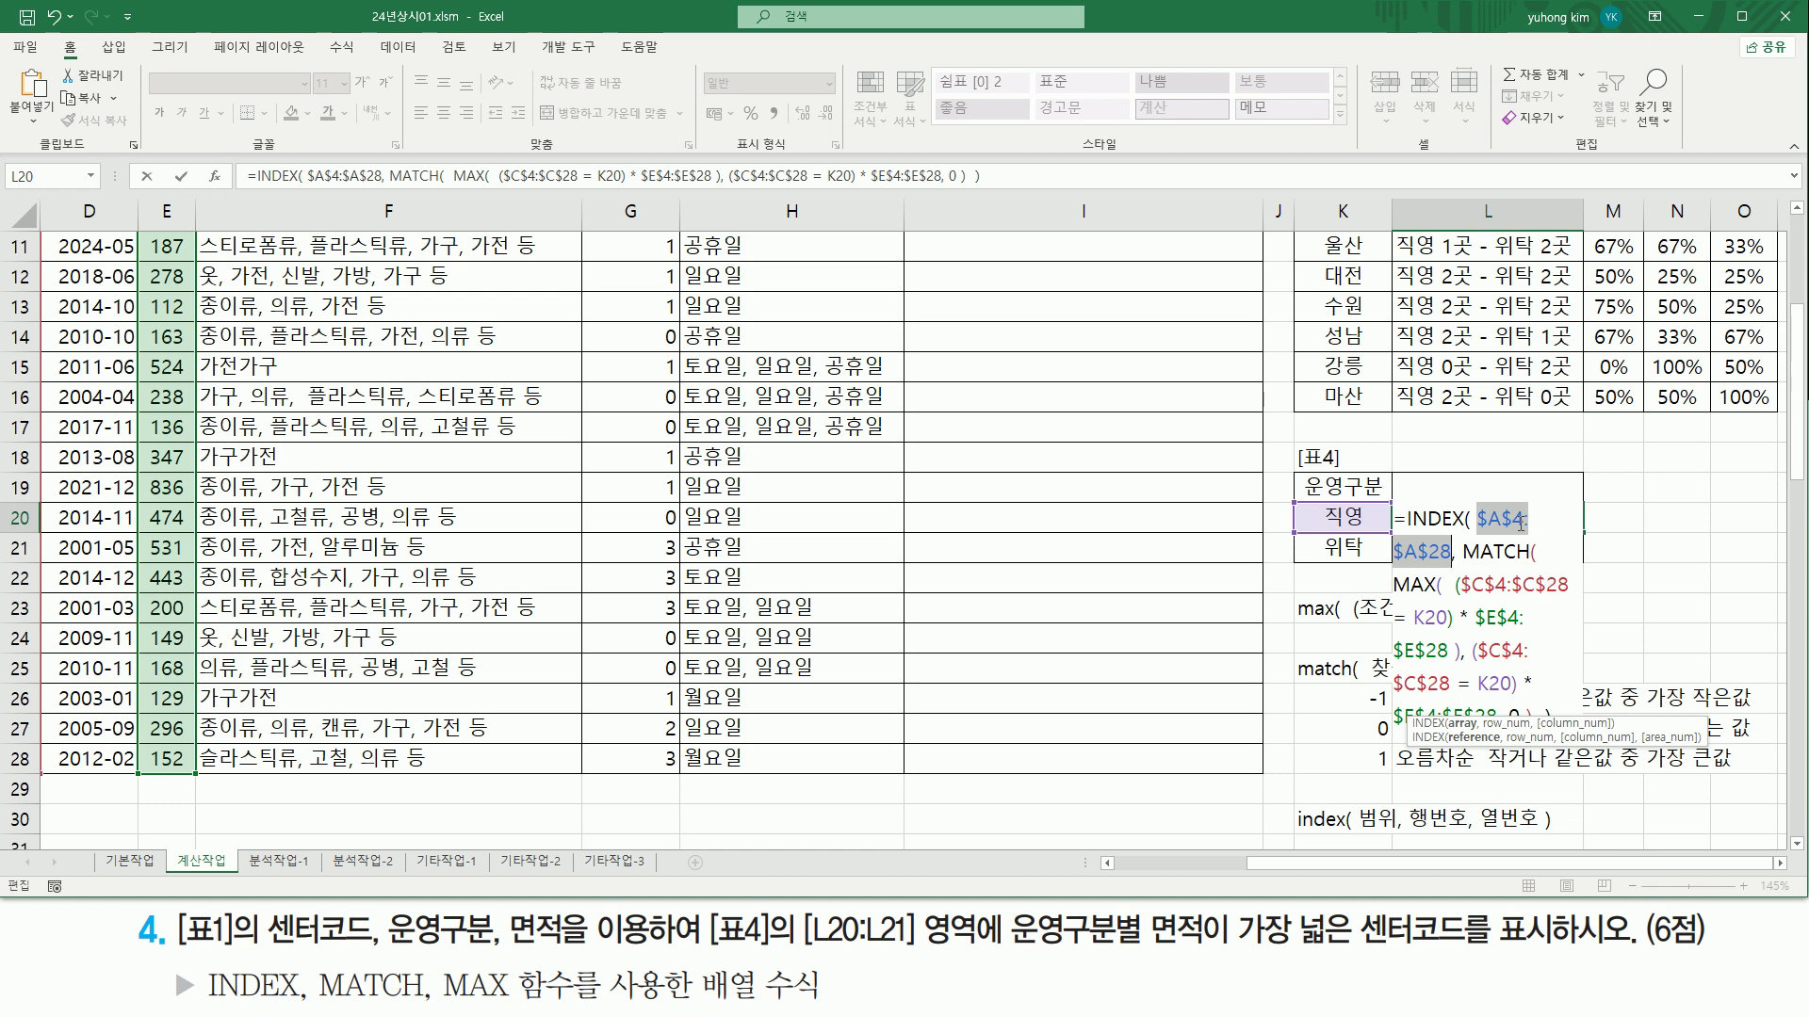
key("ctrl+shift+Return")
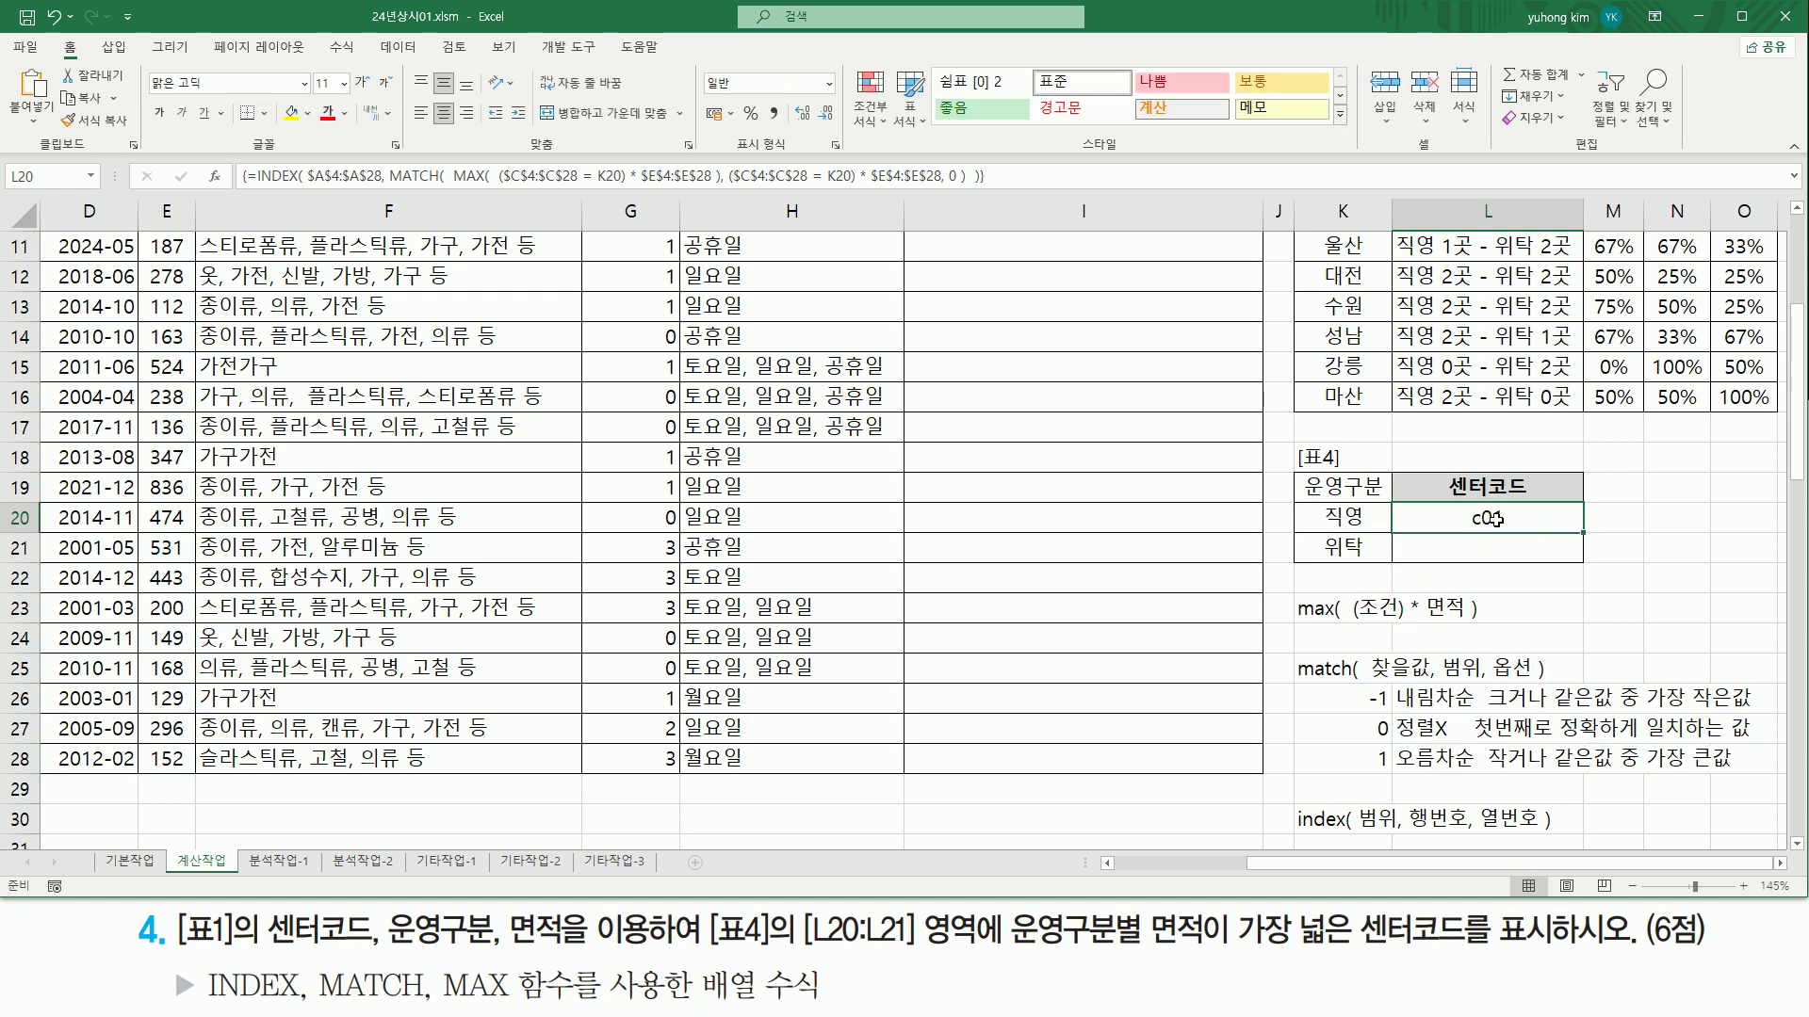
Step: Compare the center code in L20 with the 센터코드 and 면적 values in row 19 of [표1]
left_click(1220, 871)
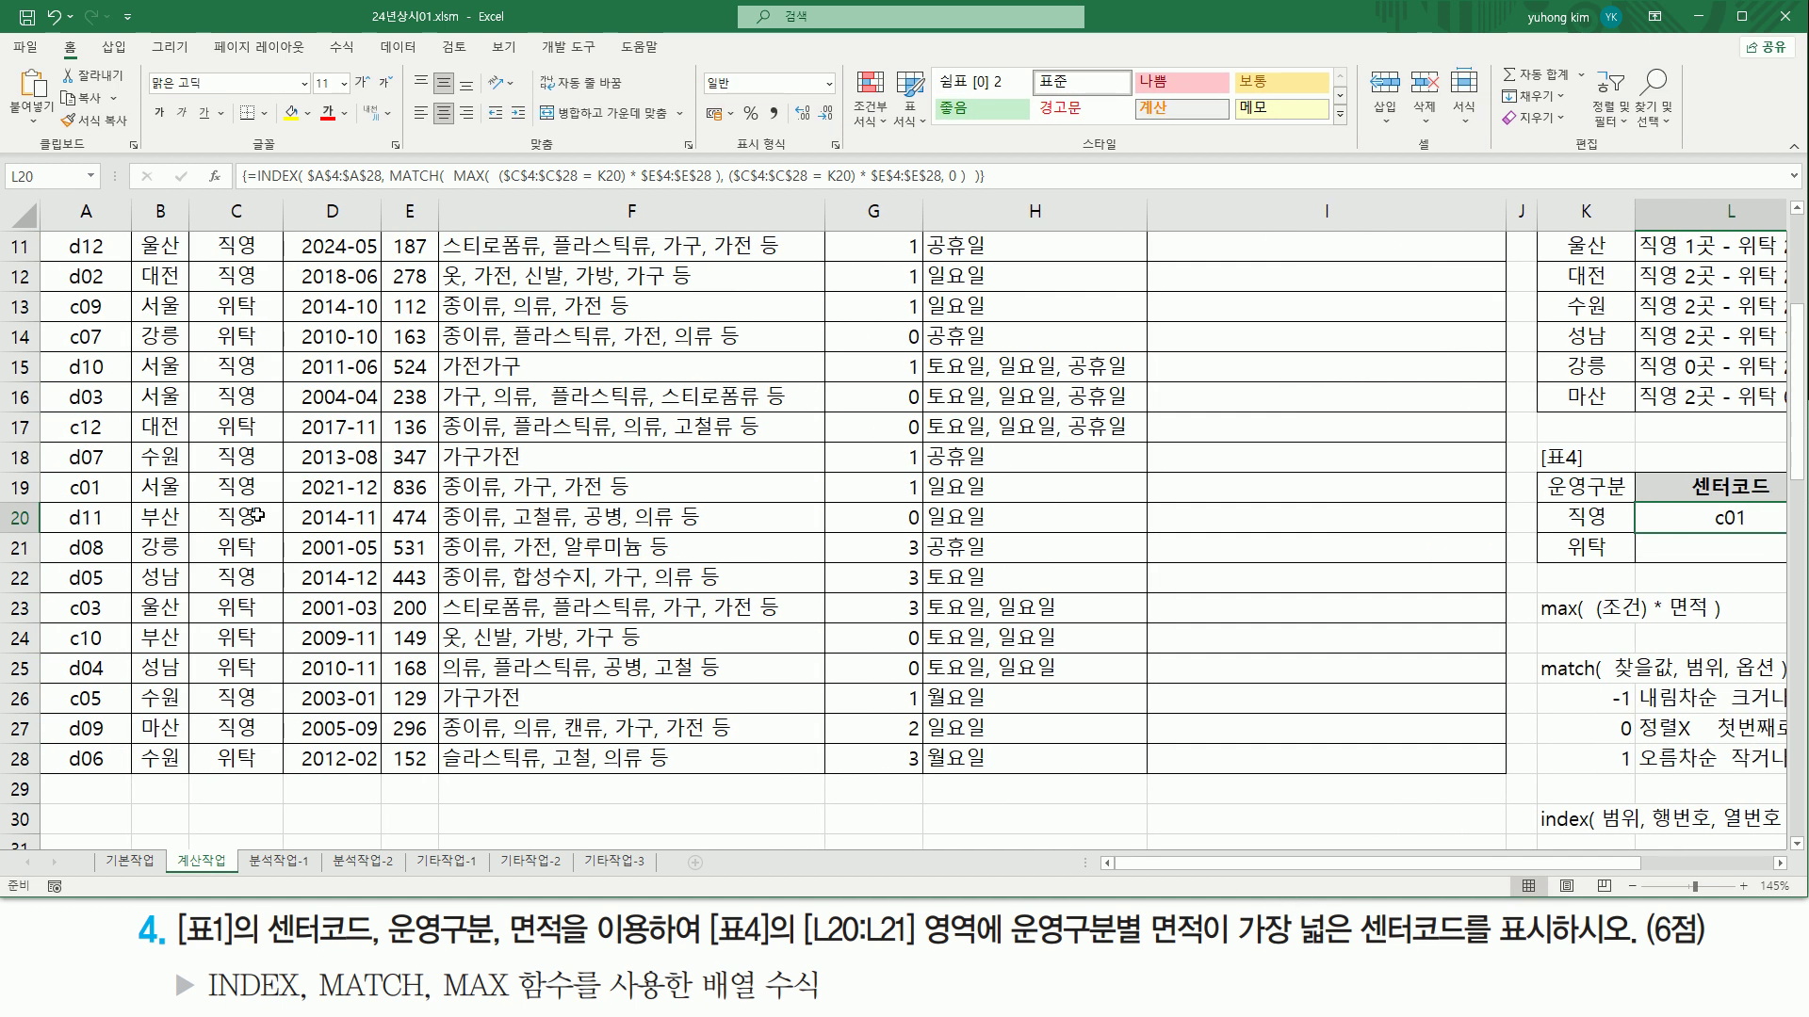
left_click_drag(382, 466, 433, 503)
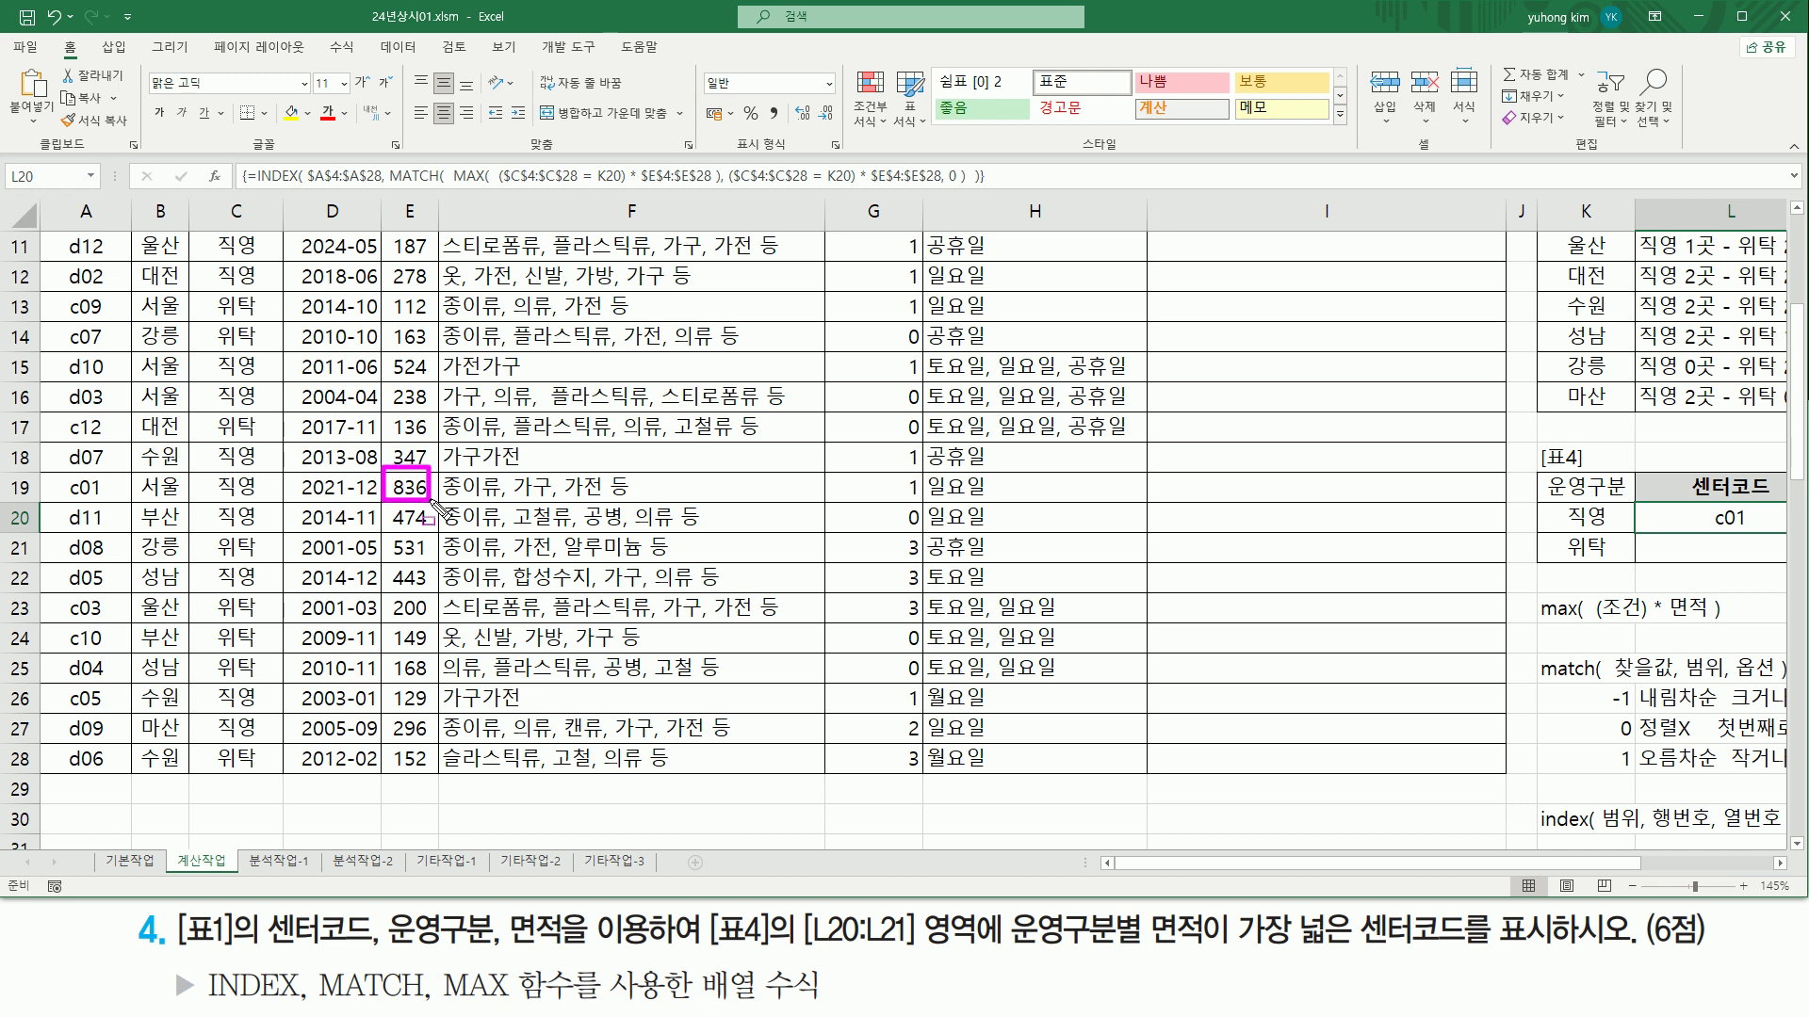
left_click_drag(54, 473, 120, 500)
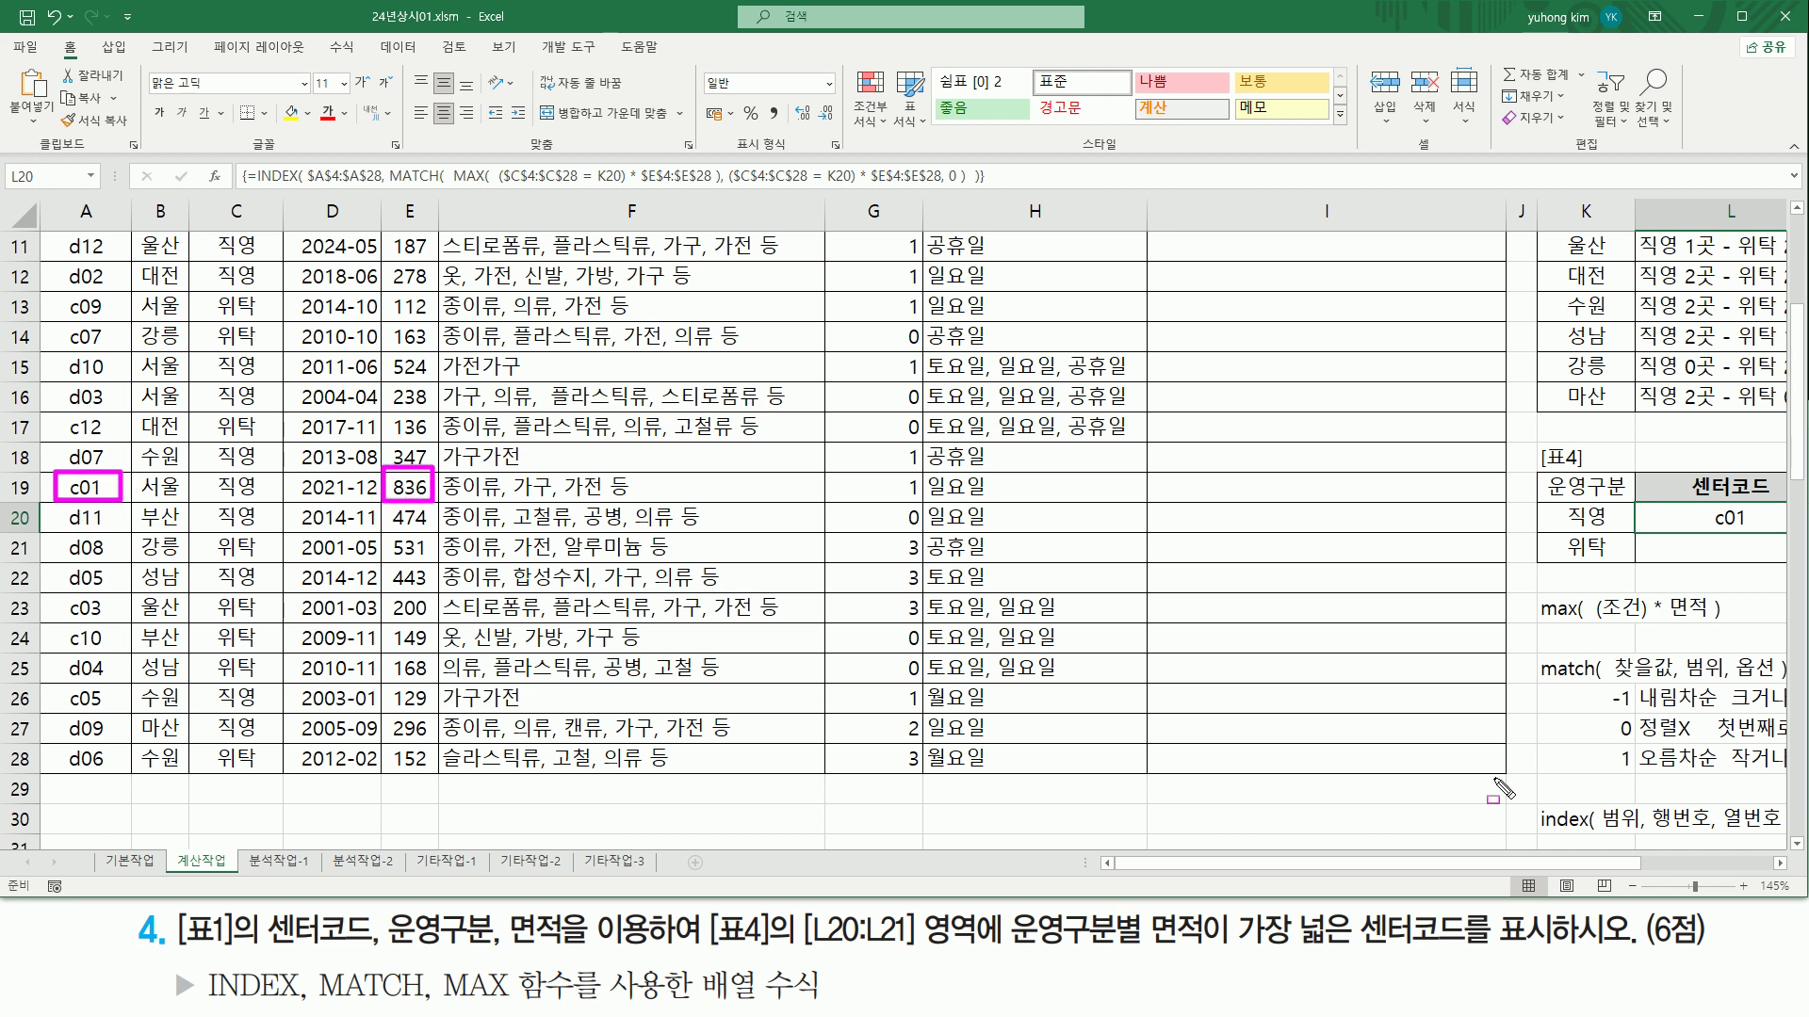
key("Escape")
Step: Fill the array formula from L20 down to L21 in [표4]
left_click(1775, 871)
left_click(1779, 864)
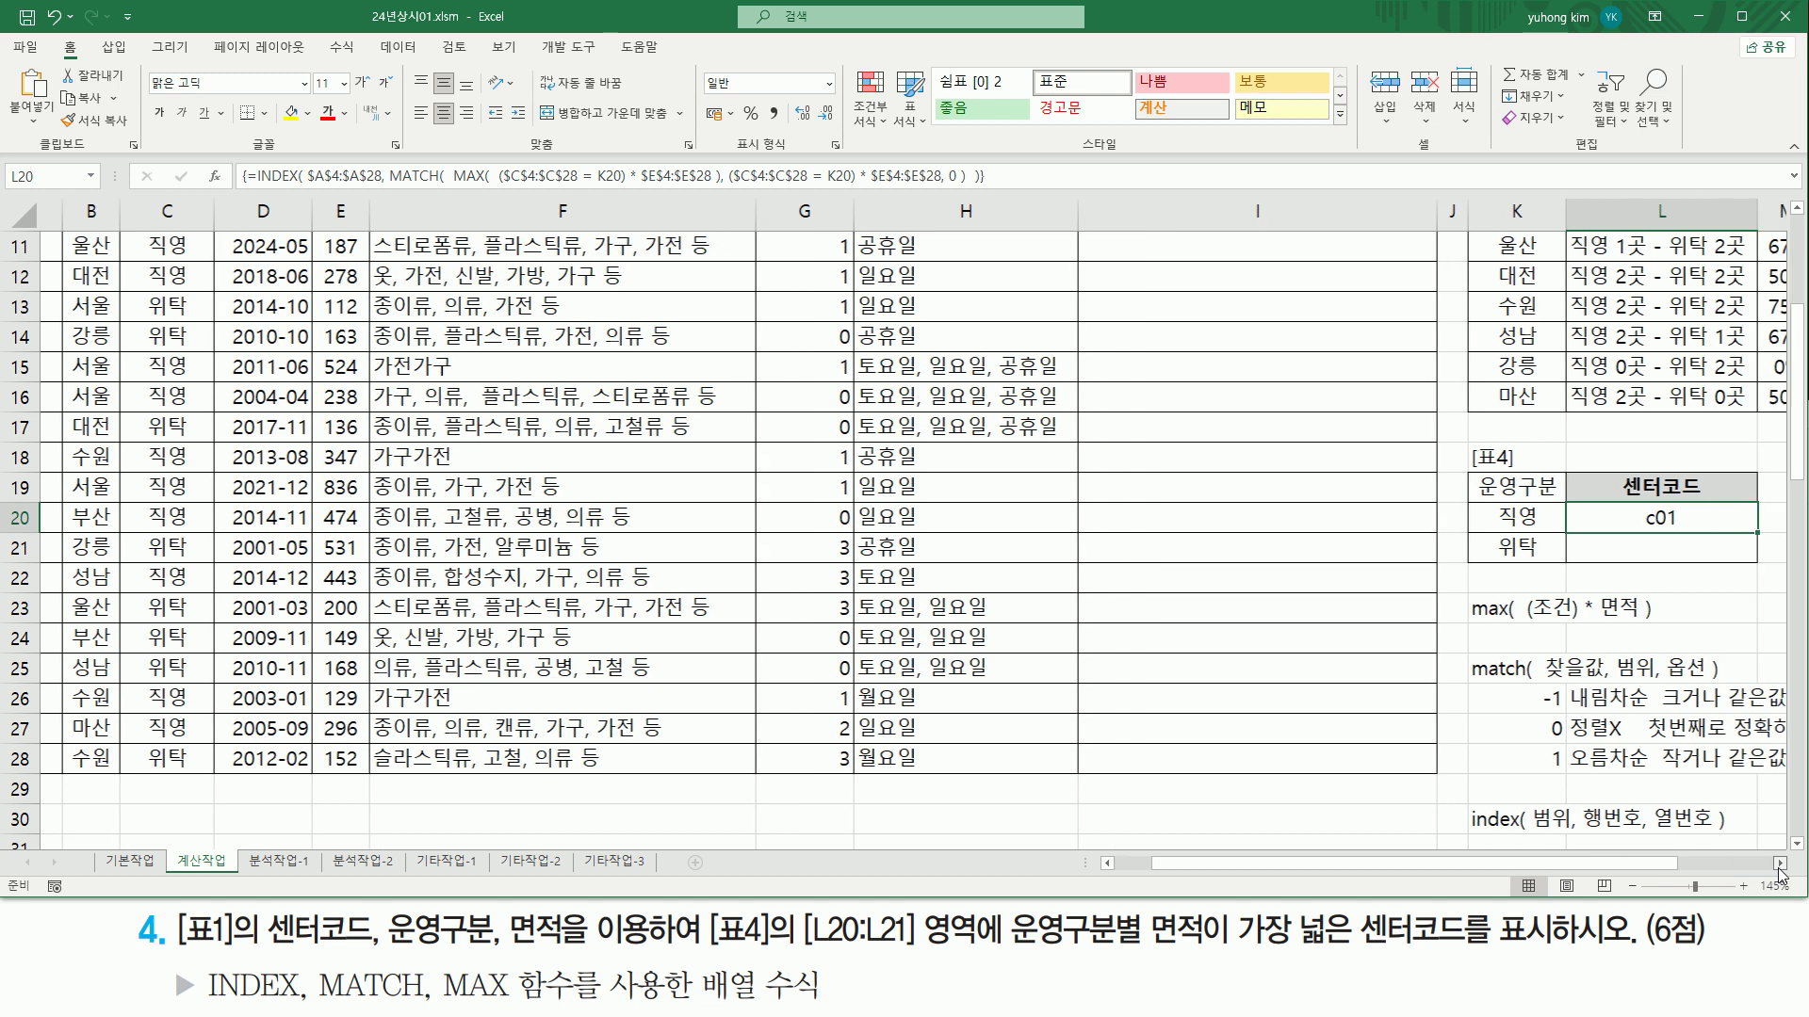
left_click_drag(1586, 535, 1584, 564)
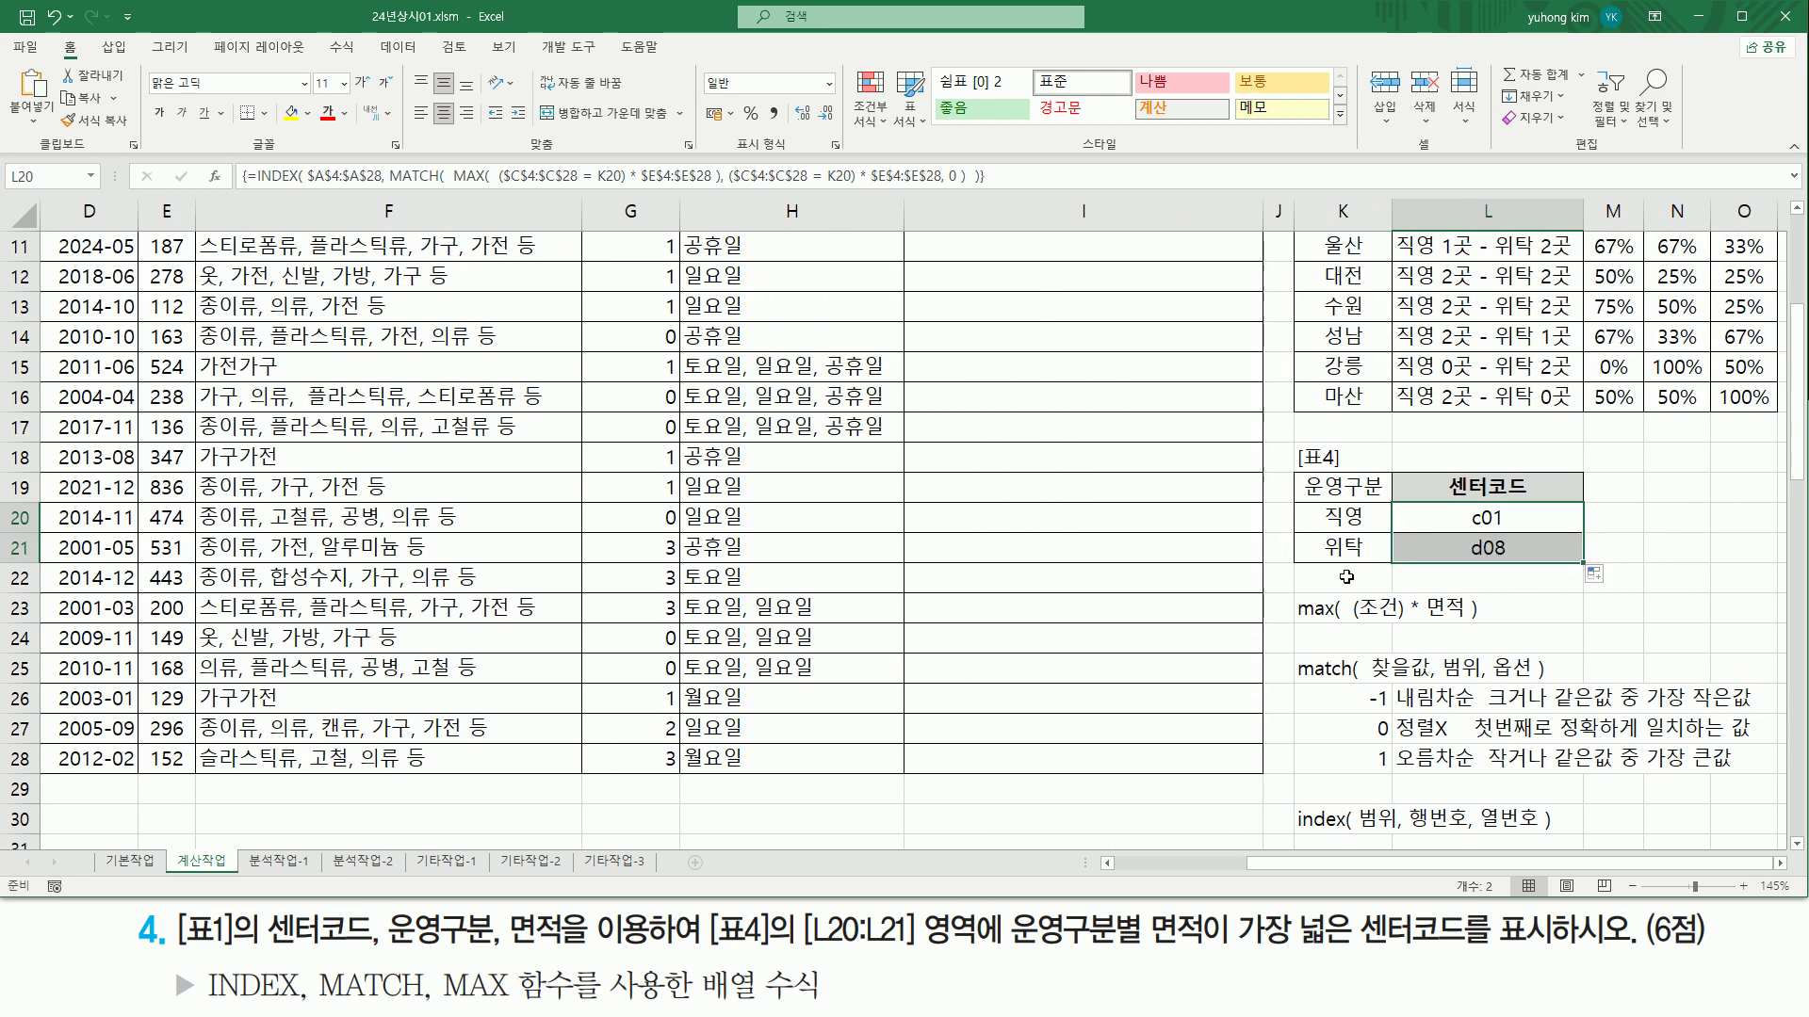
Step: Compare L21's 위탁 center code with the 센터코드, 운영구분 and 면적 values in row 21 of [표1]
key("ctrl+2")
left_click_drag(1313, 536, 1542, 565)
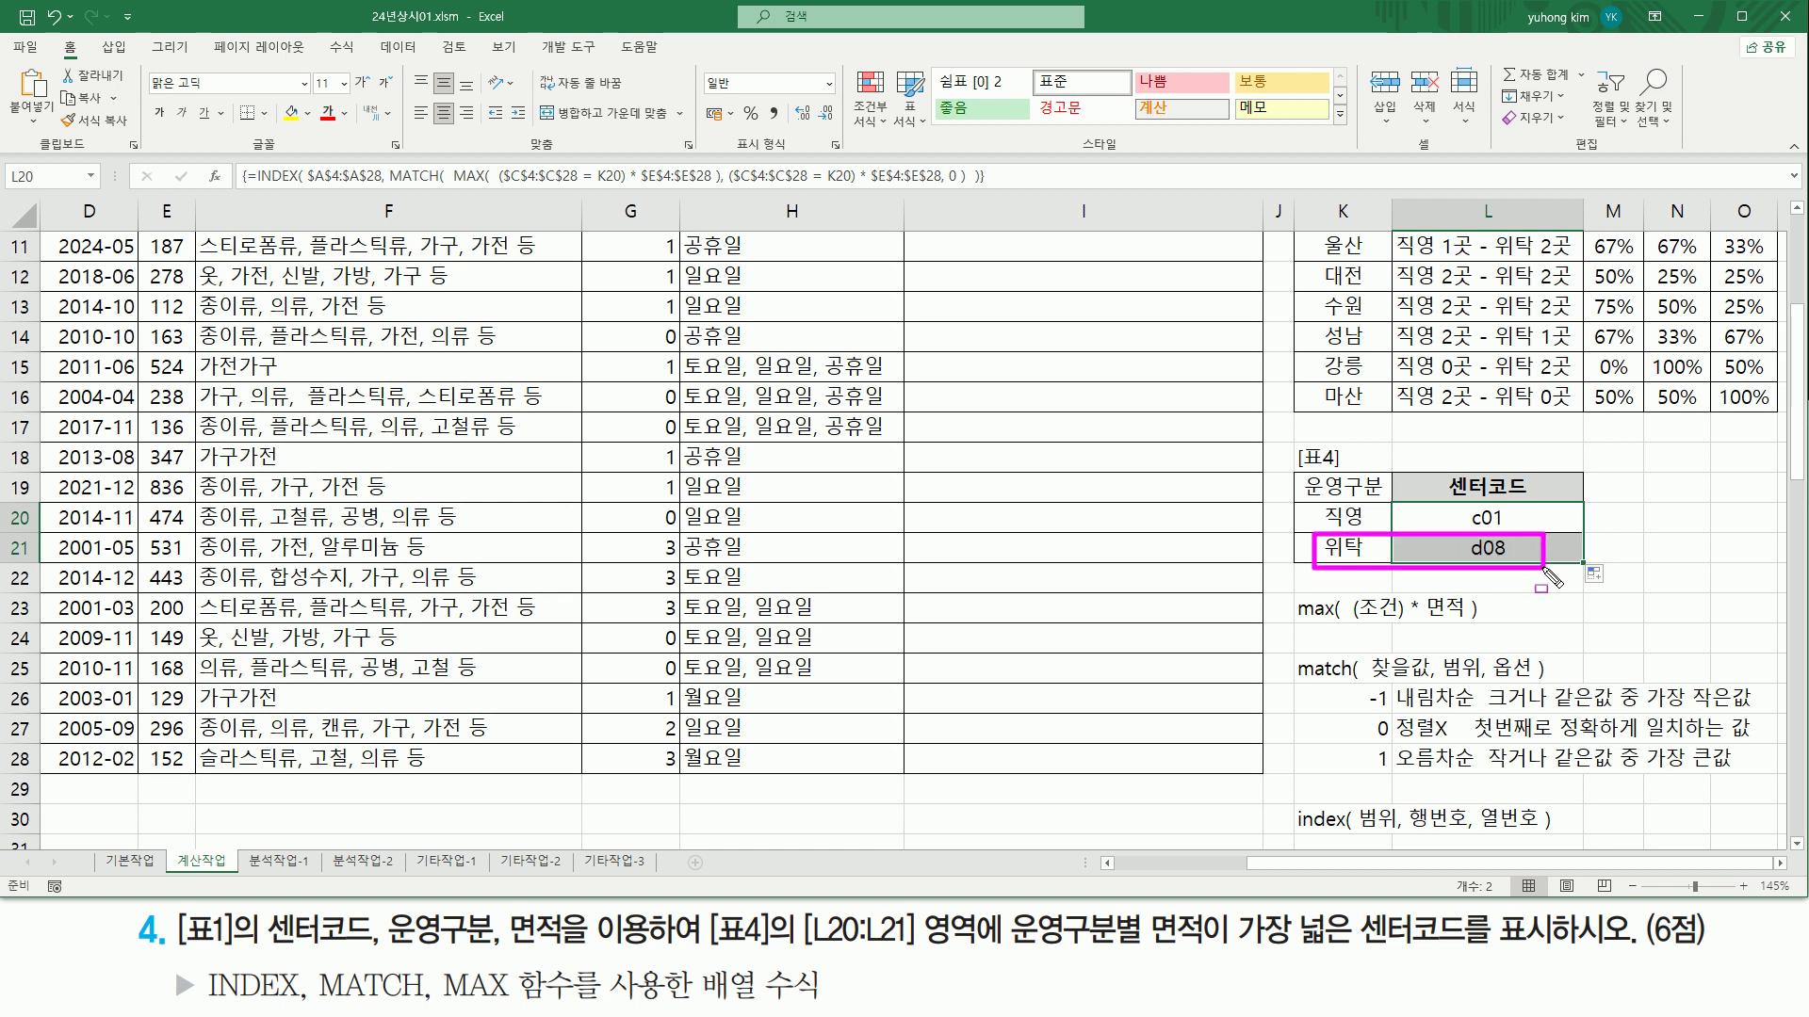
key("Escape")
left_click(1221, 862)
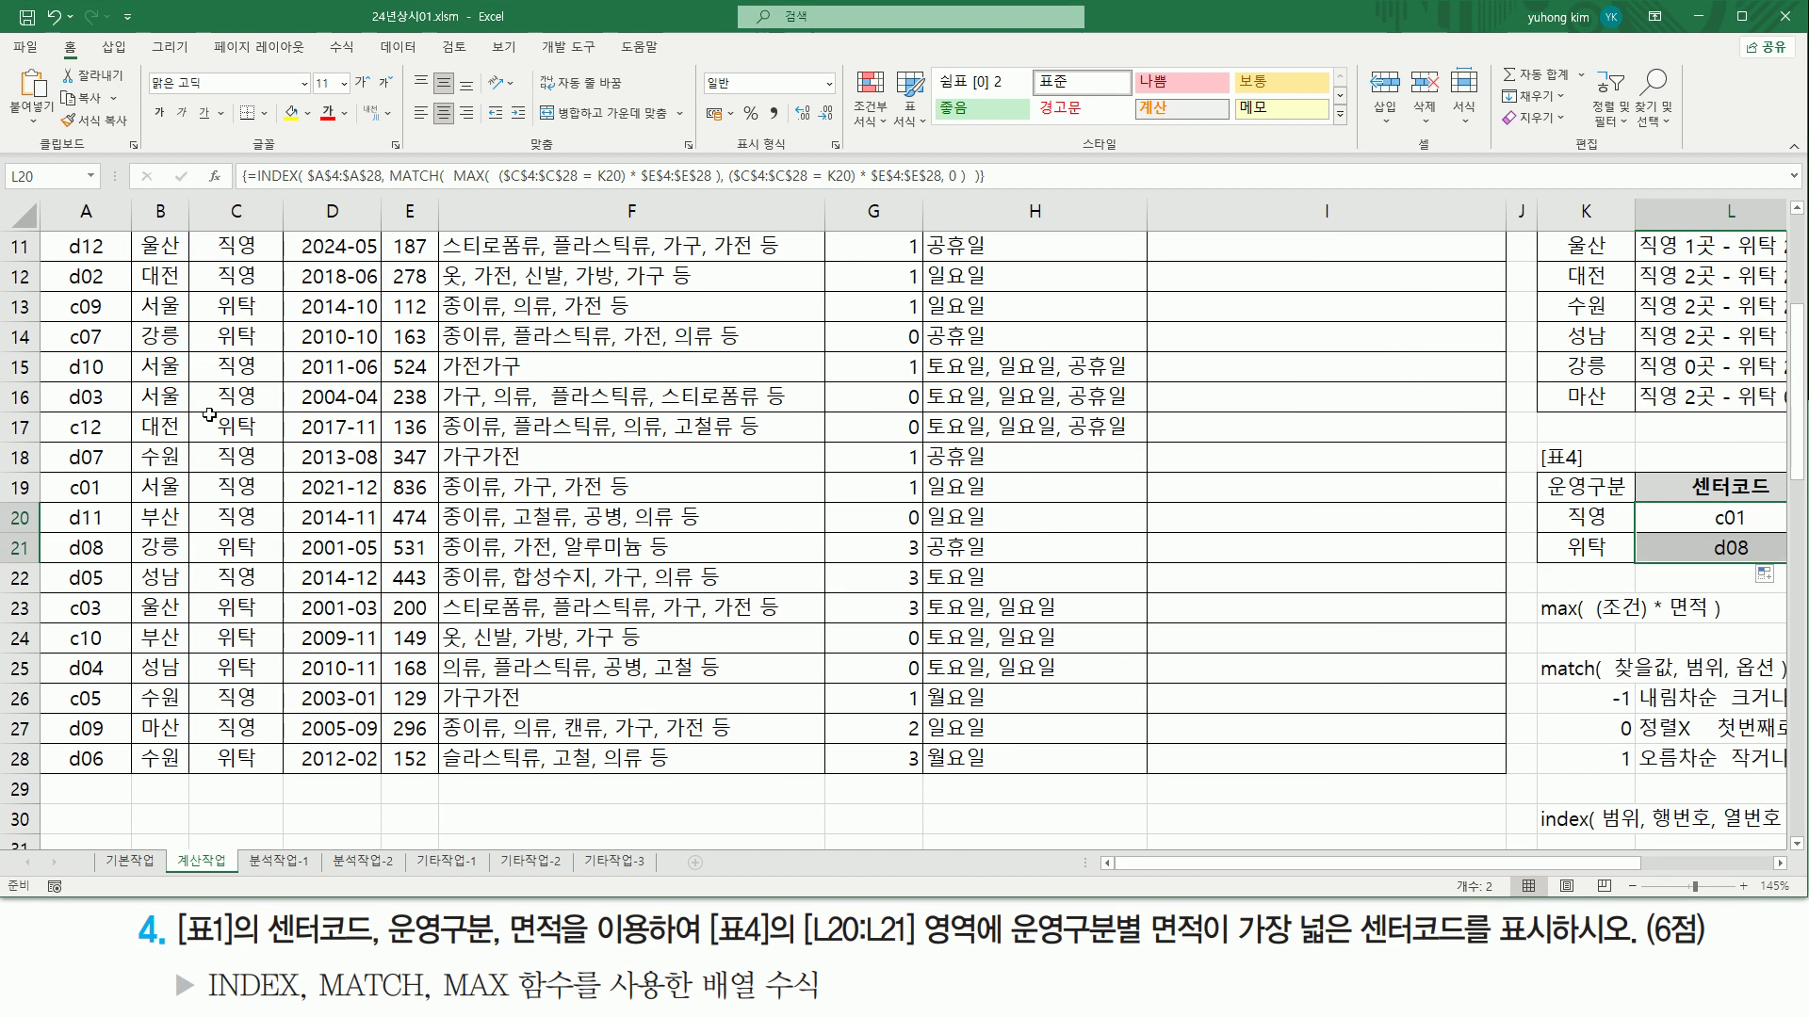
scroll(209, 415, "up", 1)
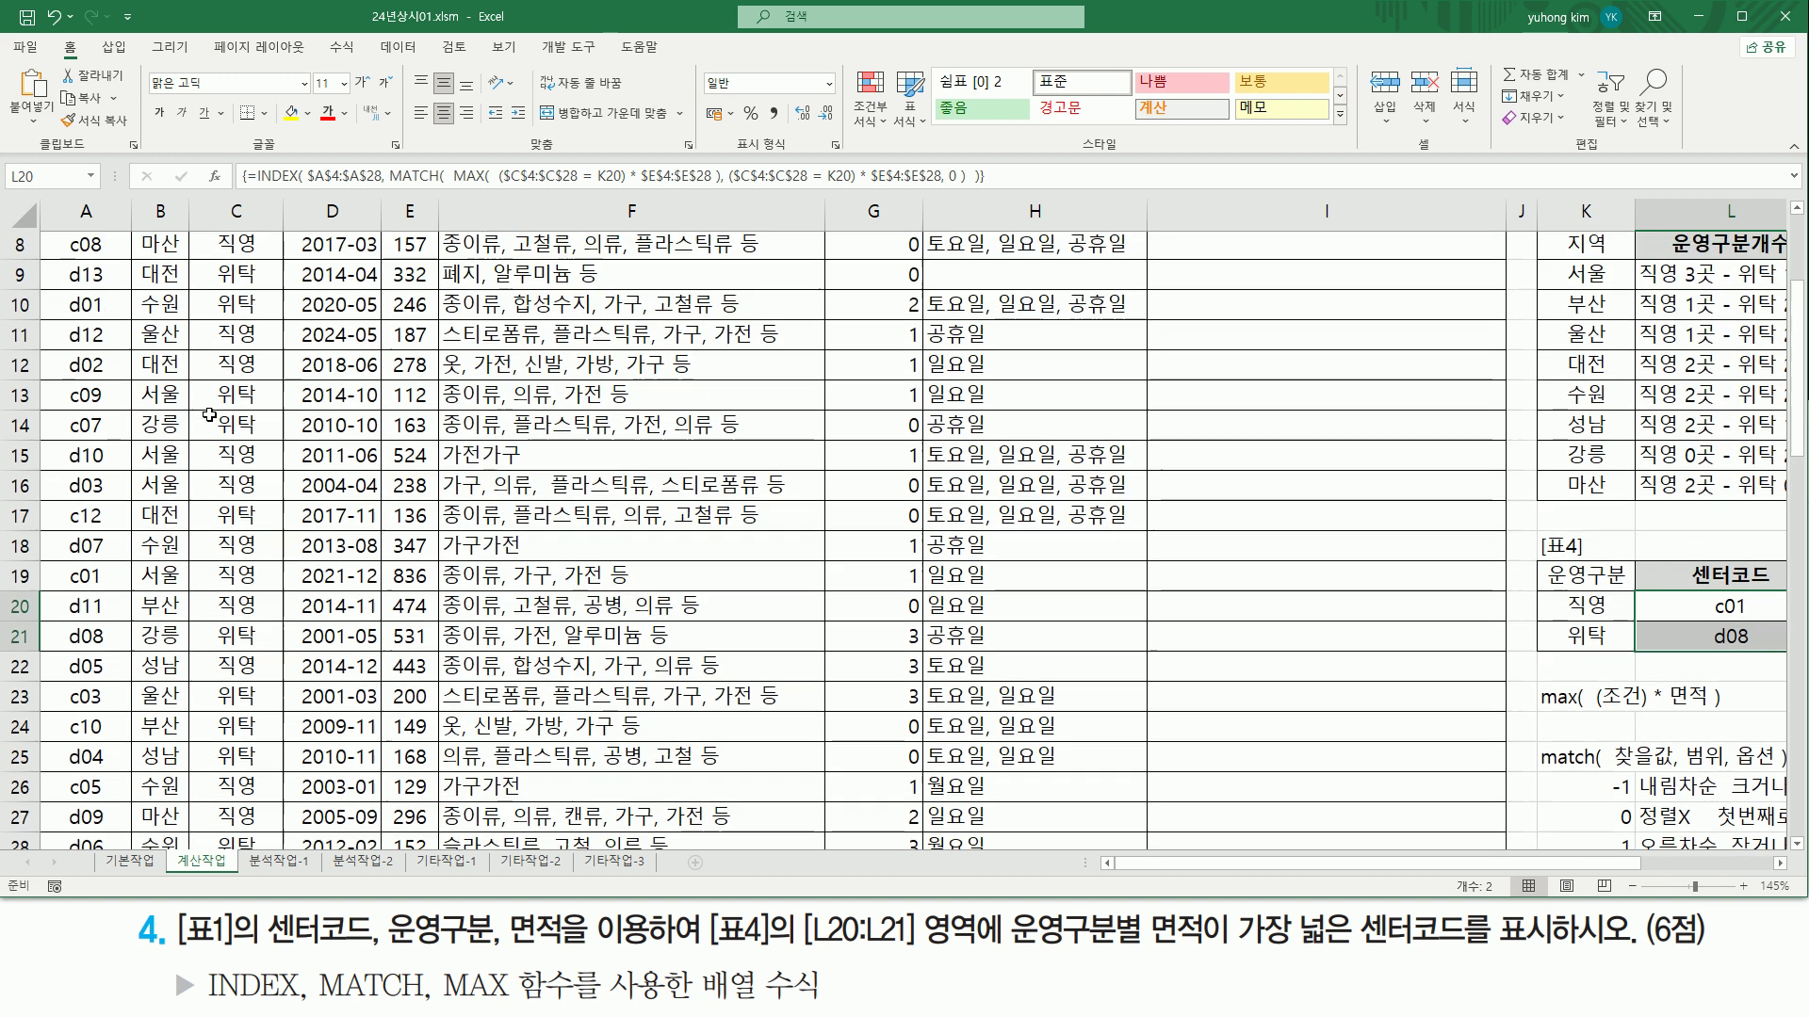
scroll(209, 415, "up", 2)
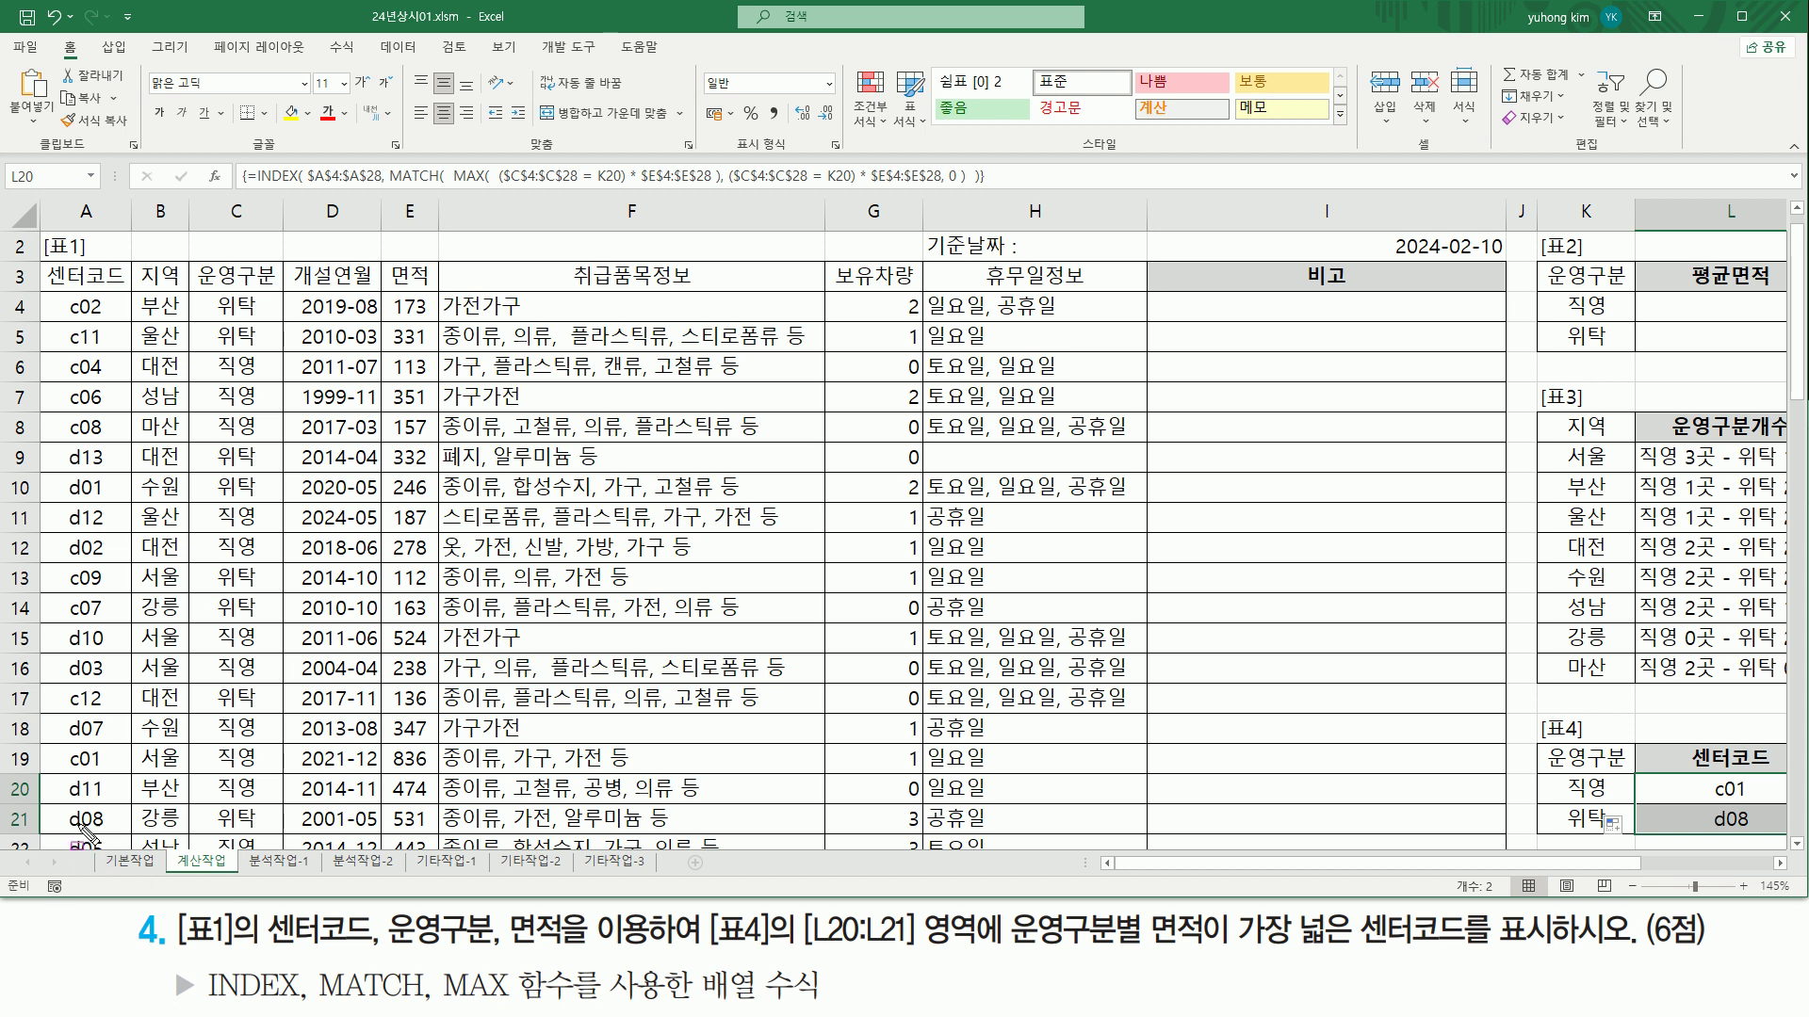
mouse_move(50, 797)
left_mouse_down()
mouse_move(117, 836)
mouse_move(275, 829)
left_mouse_up()
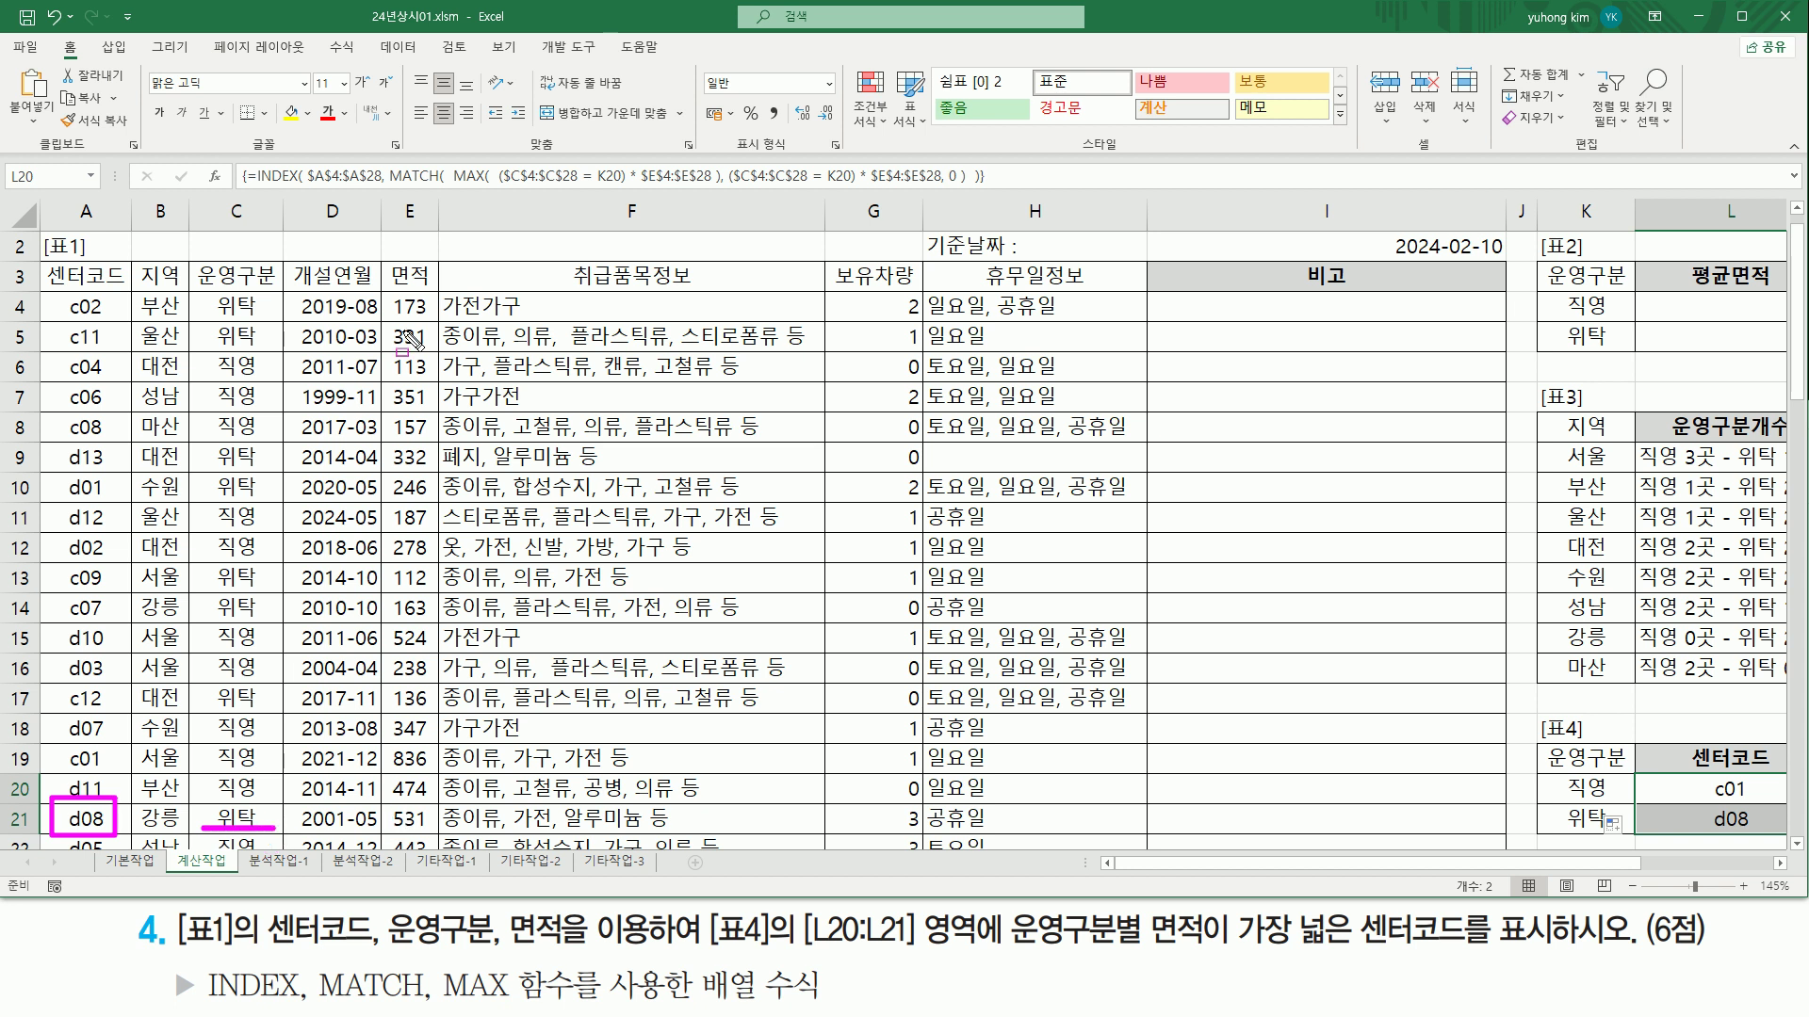
left_click_drag(384, 801, 441, 837)
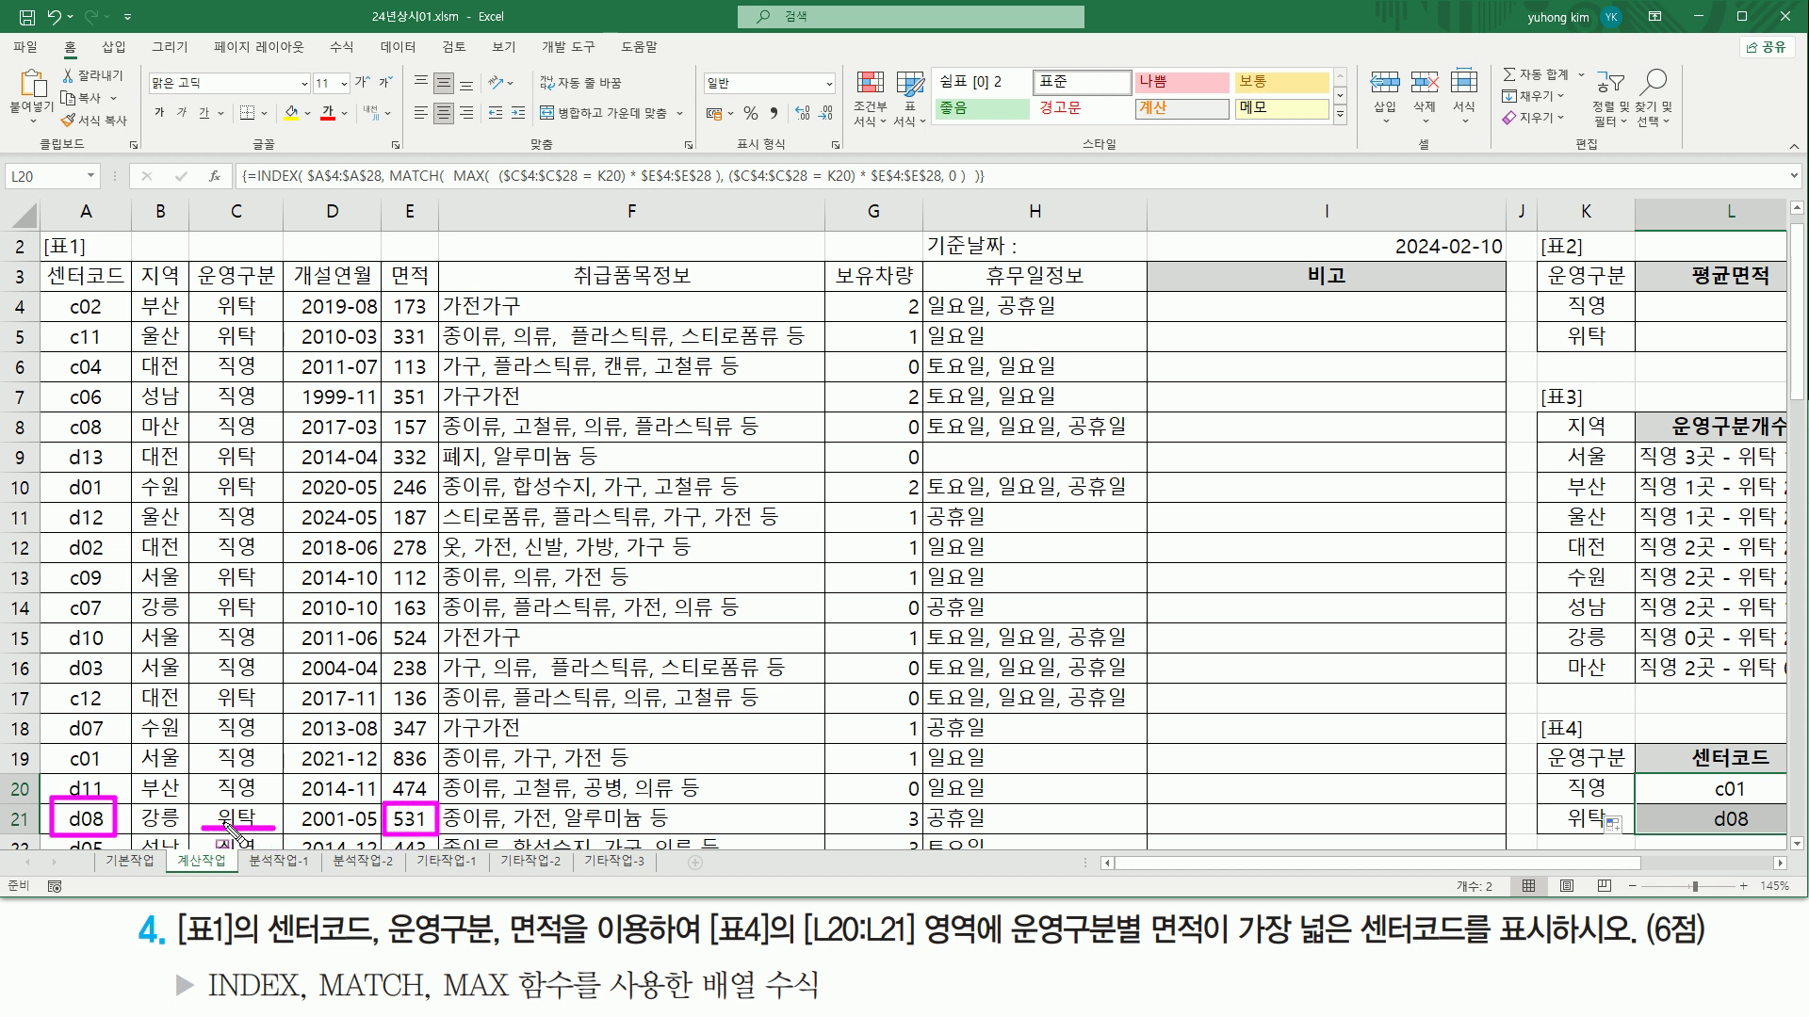
left_click_drag(1701, 832, 1771, 832)
Step: Examine the 면적 values of the 위탁 centers in rows 4 to 17 of [표1] against row 21
mouse_move(217, 304)
left_mouse_down()
mouse_move(250, 350)
mouse_move(453, 354)
left_mouse_up()
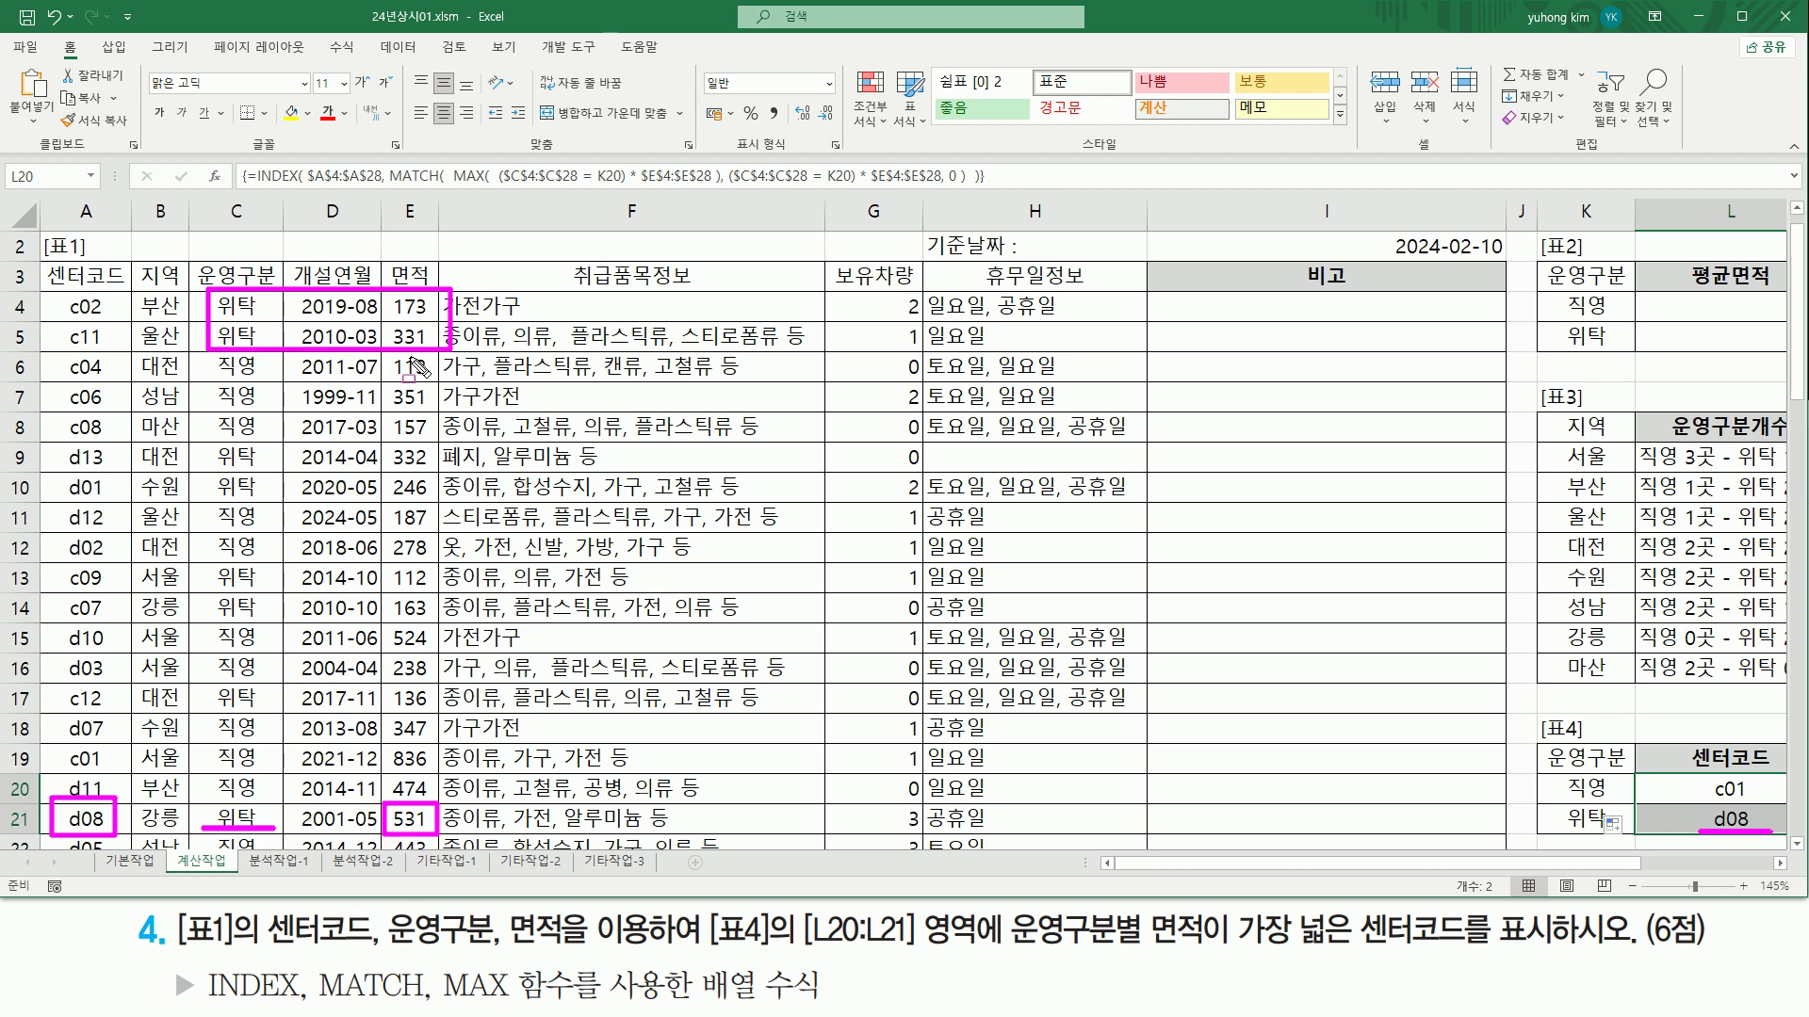
left_click_drag(205, 442, 434, 472)
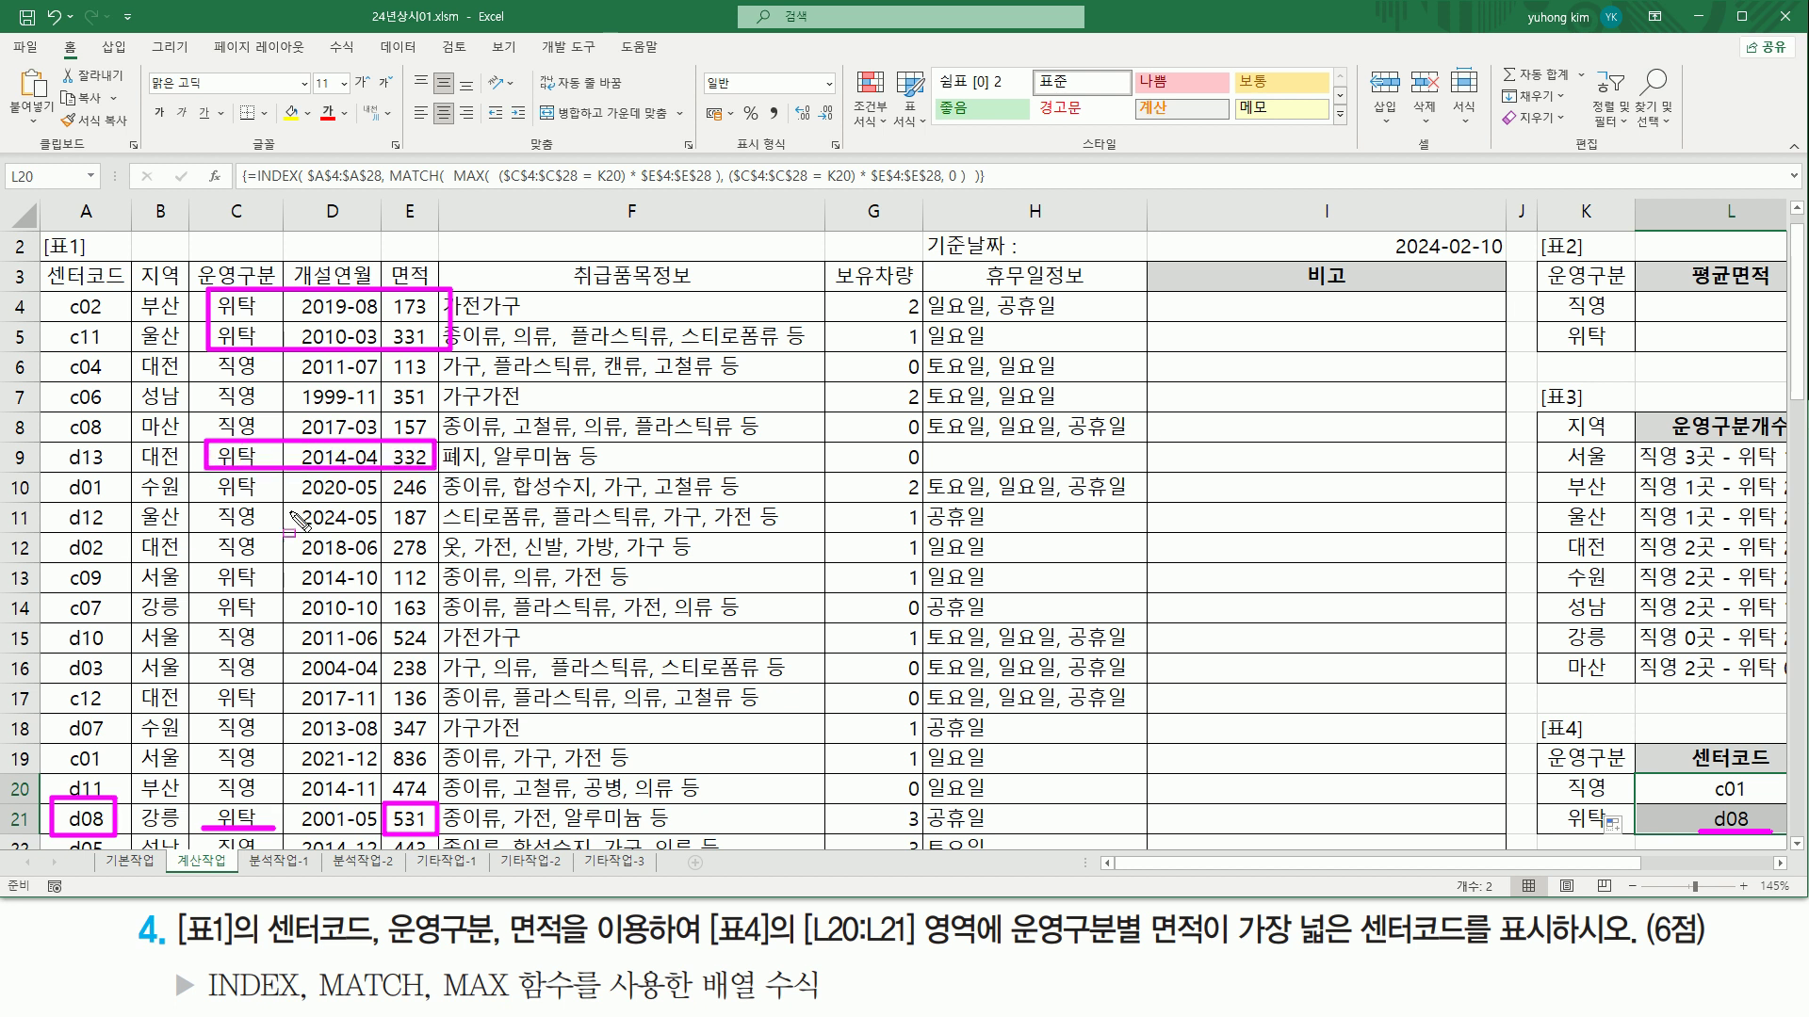
left_click_drag(204, 473, 434, 499)
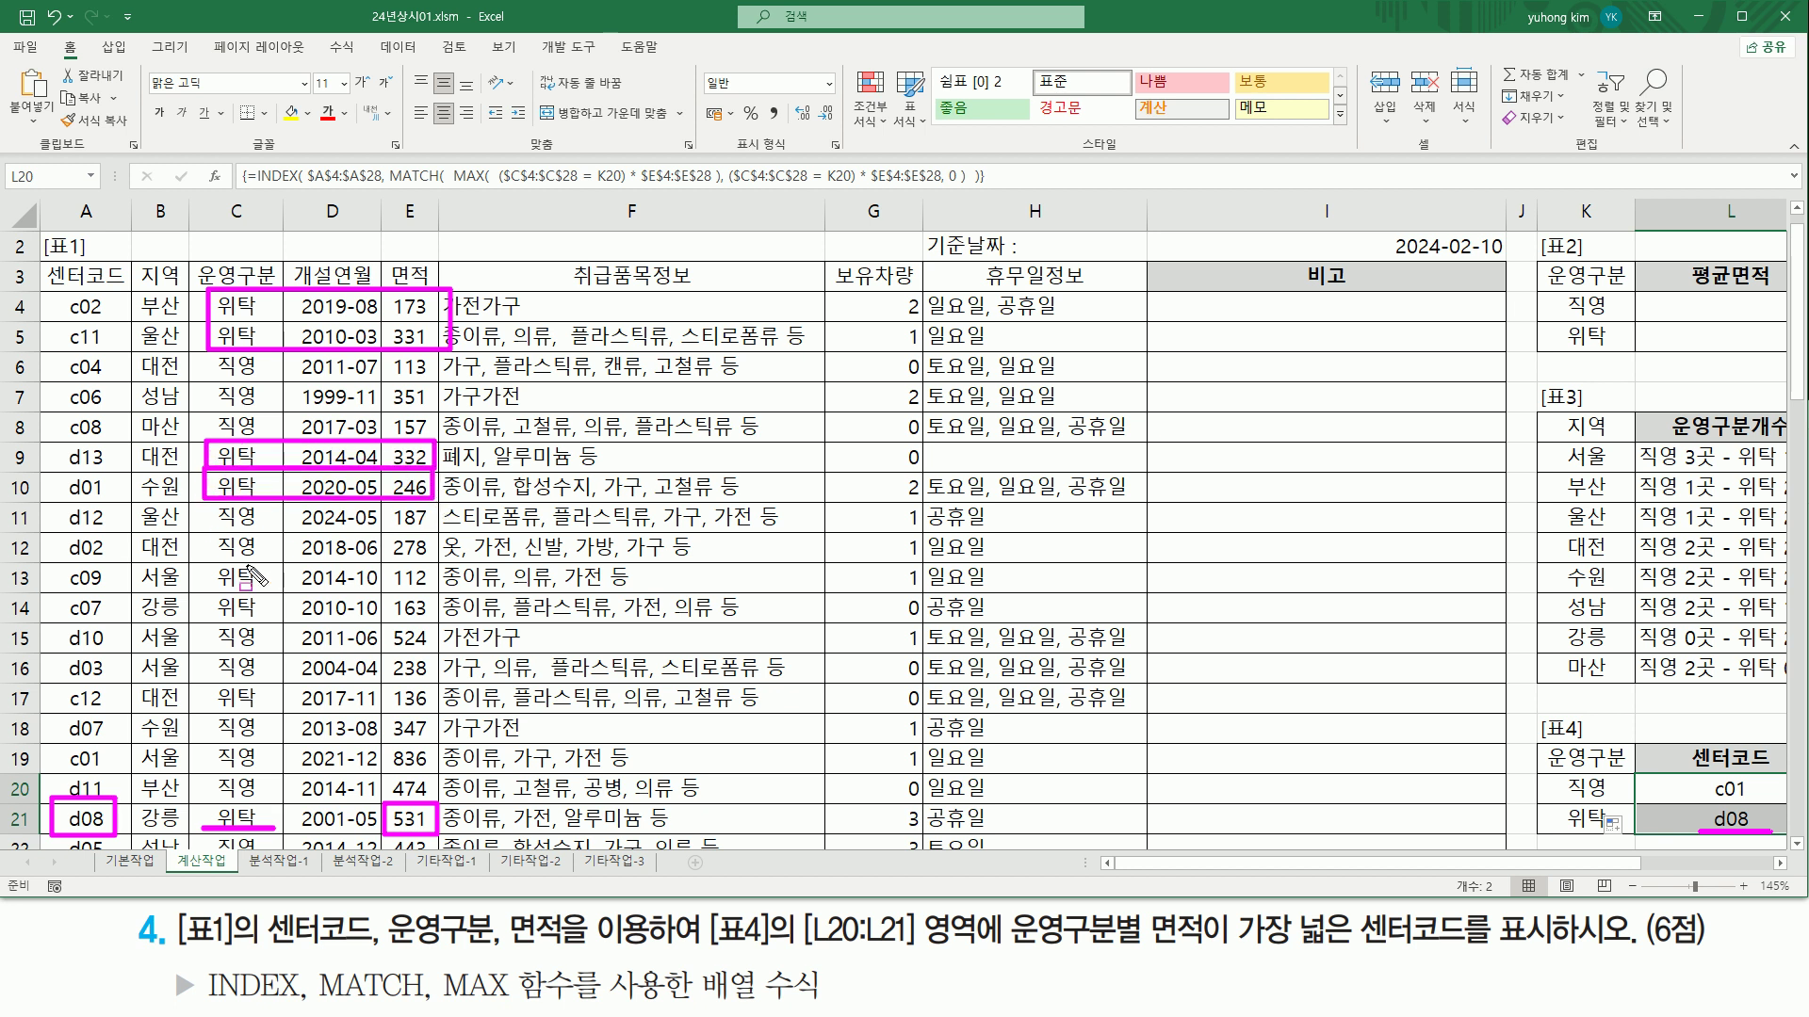
mouse_move(203, 563)
left_mouse_down()
mouse_move(231, 617)
mouse_move(454, 619)
left_mouse_up()
mouse_move(203, 685)
left_mouse_down()
mouse_move(209, 716)
mouse_move(455, 718)
left_mouse_up()
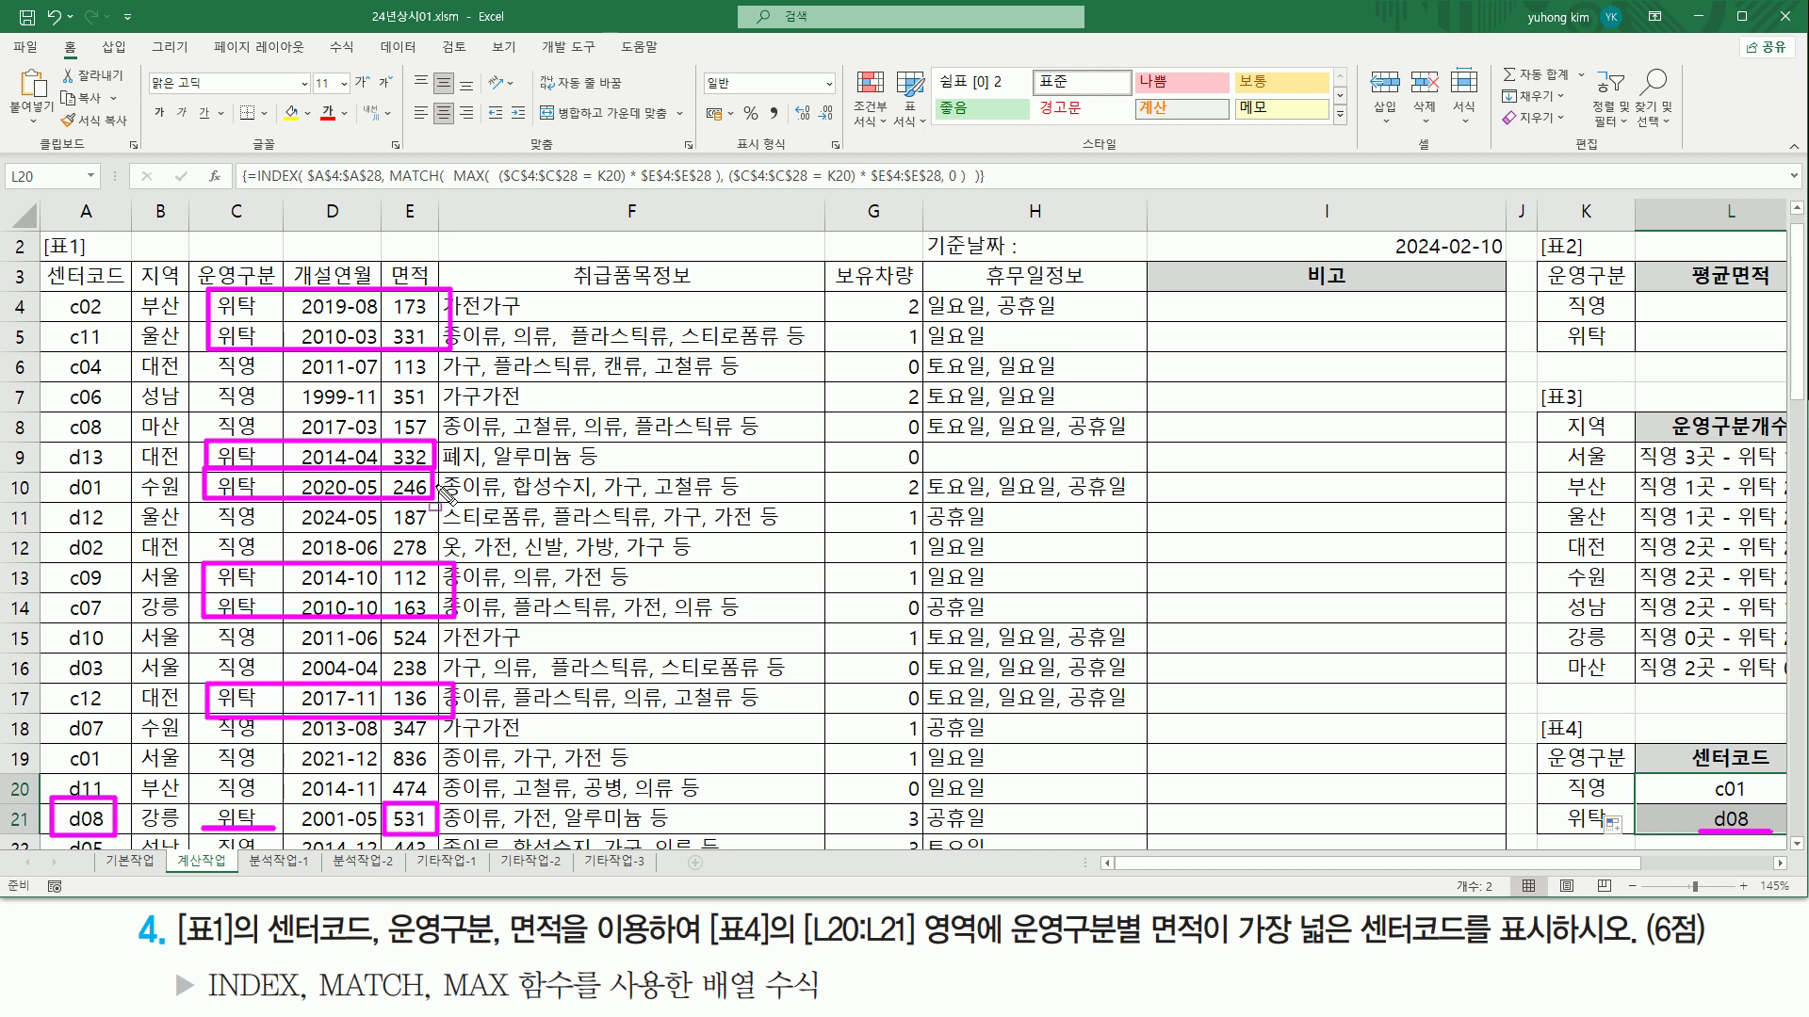
key("Escape")
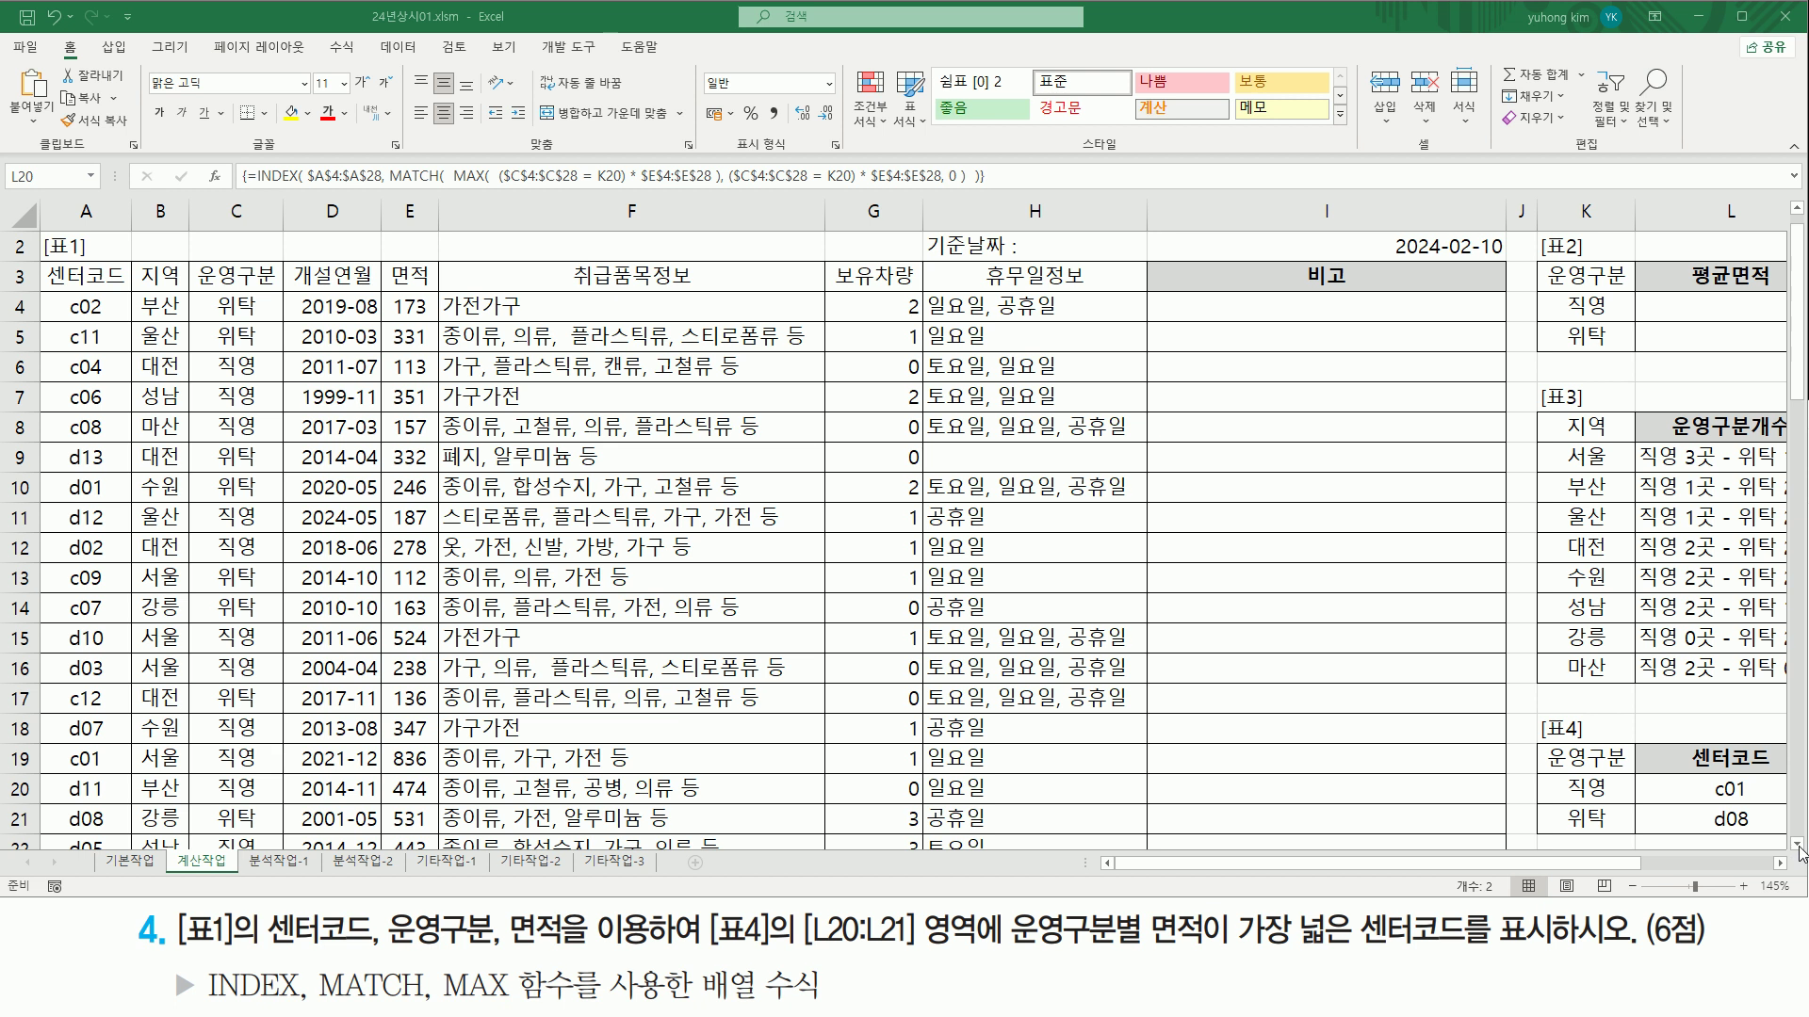
Step: Examine the 면적 values of the remaining 위탁 centers in rows 23 to 28 of [표1]
scroll(1798, 853, "down", 7)
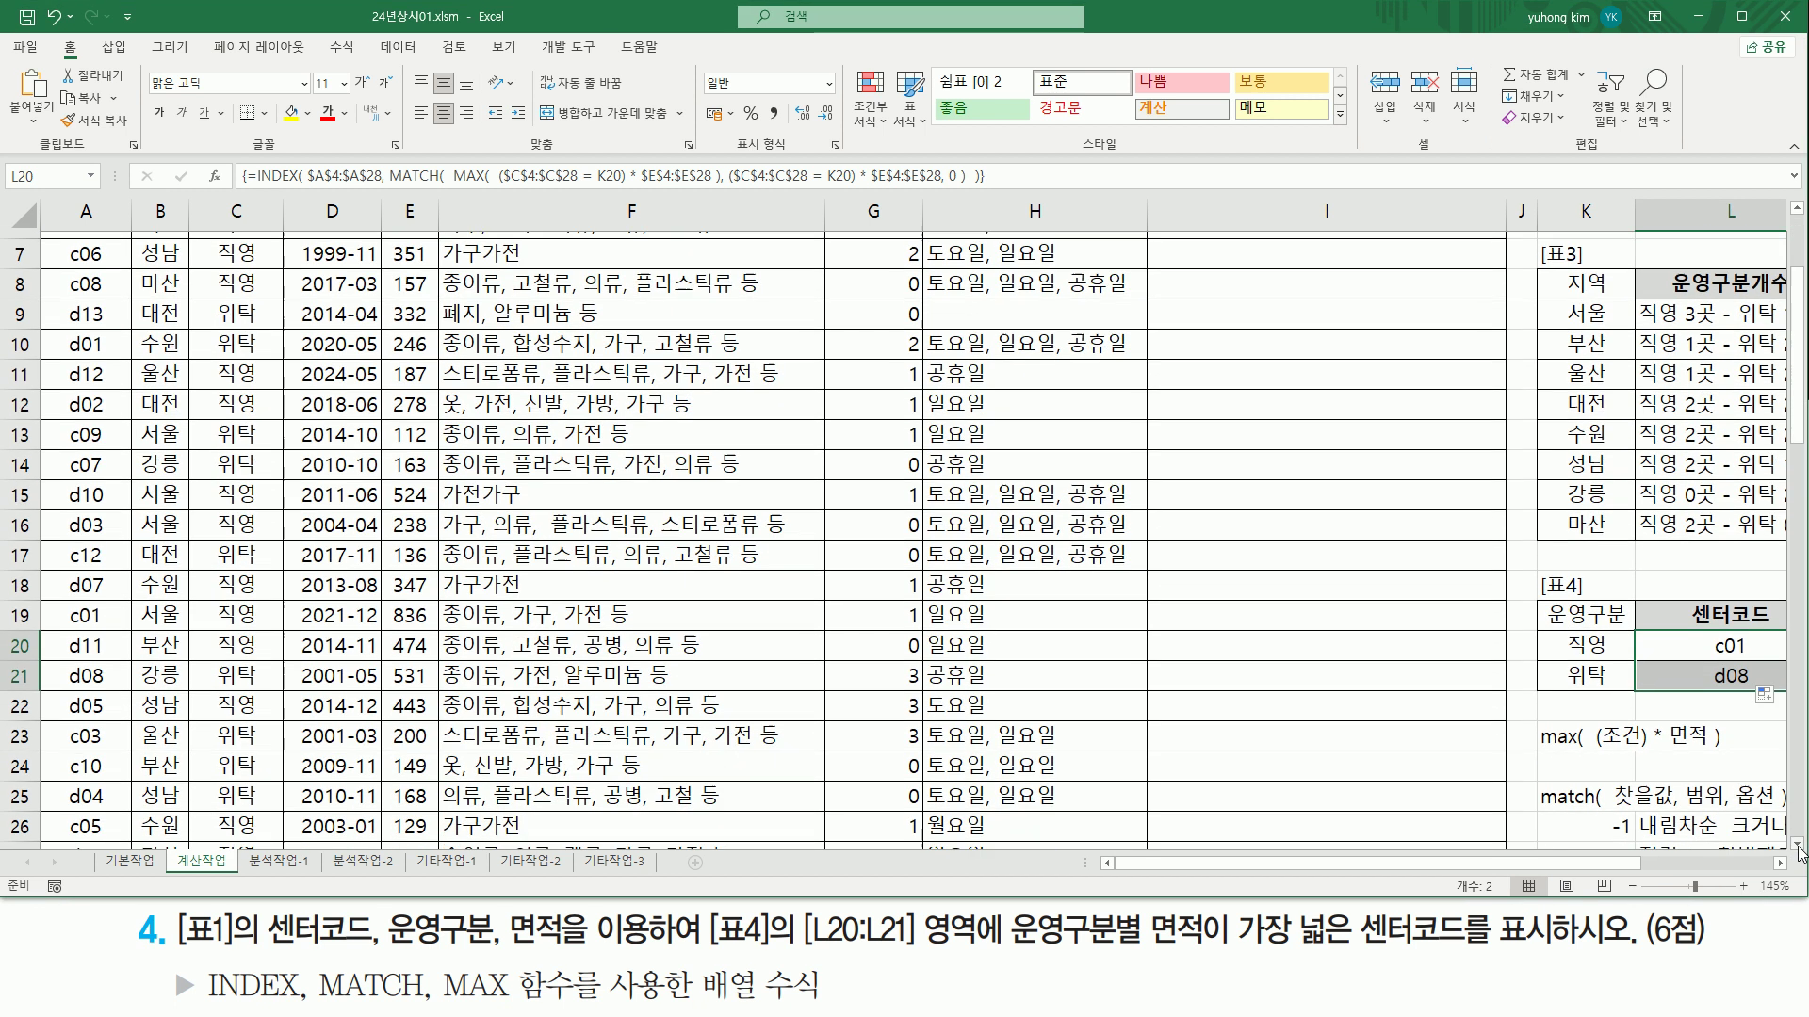
scroll(1798, 853, "down", 3)
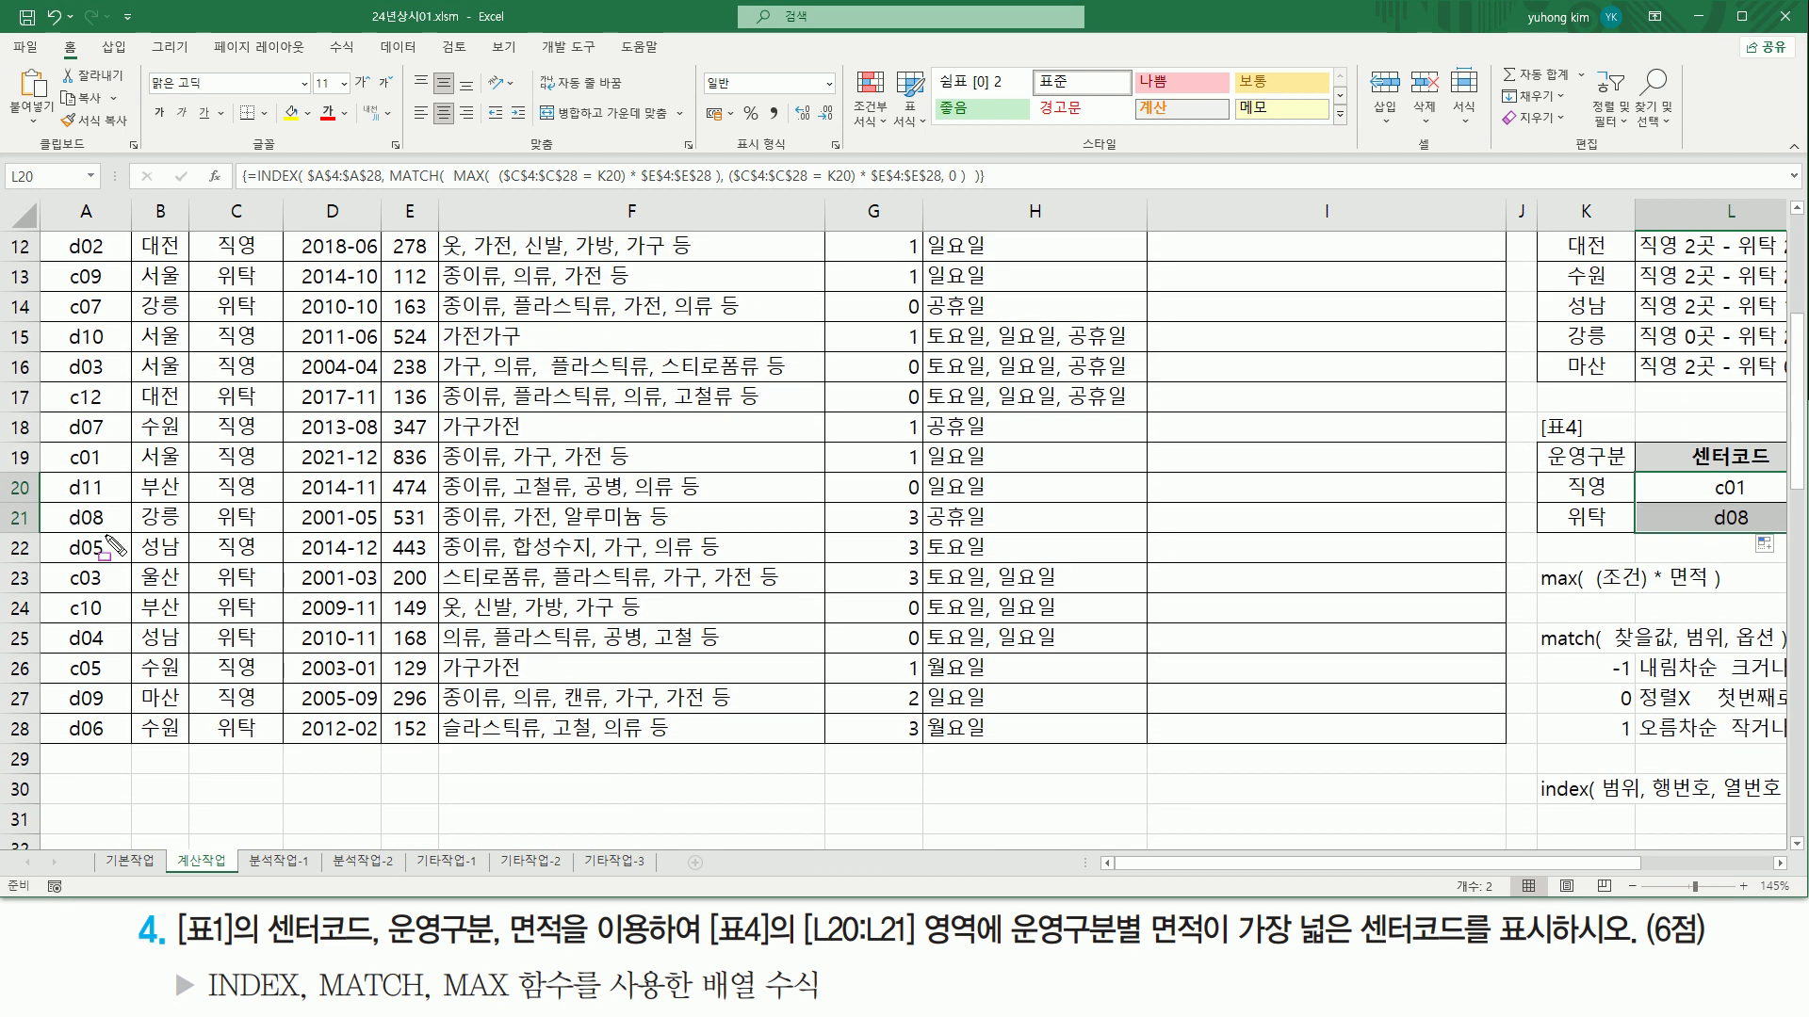
left_click_drag(60, 507, 112, 531)
mouse_move(378, 529)
left_mouse_down()
mouse_move(412, 530)
mouse_move(381, 530)
left_mouse_up()
mouse_move(211, 563)
left_mouse_down()
mouse_move(243, 593)
mouse_move(211, 615)
mouse_move(269, 651)
left_mouse_up()
left_click_drag(381, 563, 436, 651)
left_click_drag(209, 714, 267, 743)
left_click_drag(383, 714, 419, 743)
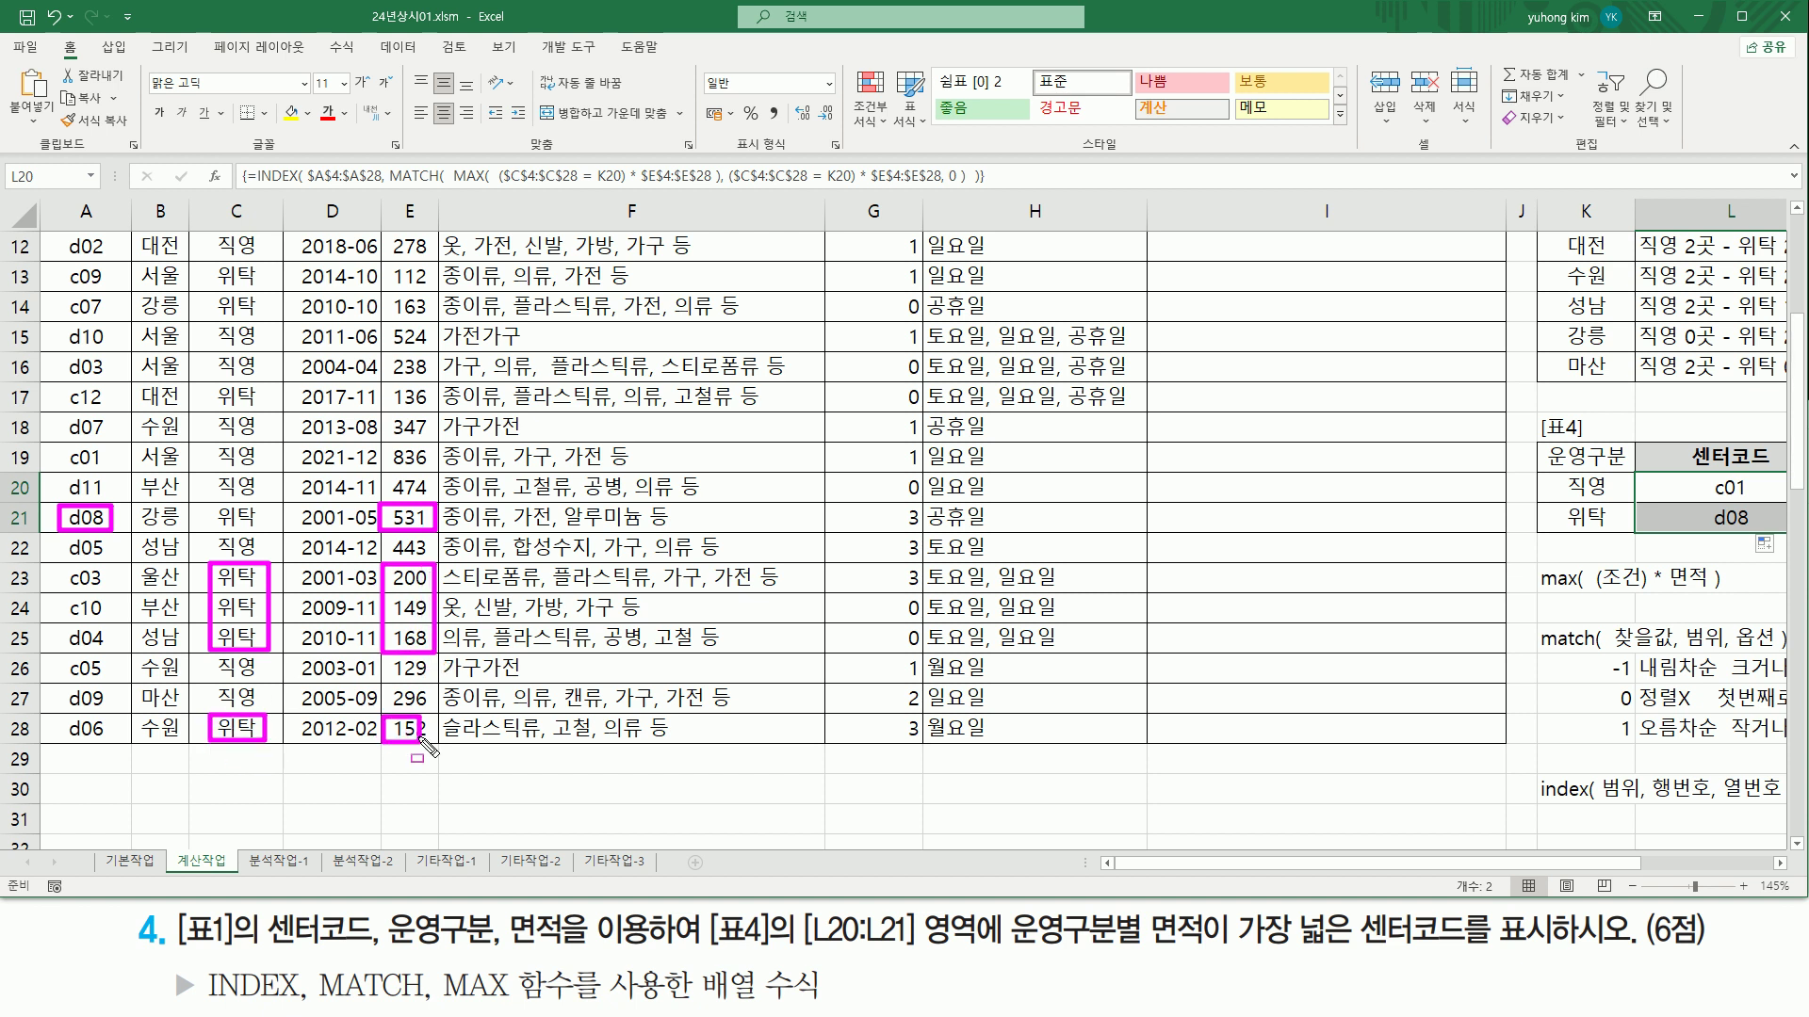
key("Escape")
Step: Recheck row 21's 운영구분, 면적 and 센터코드 in [표1] against the code shown for 위탁 in [표4]
left_click_drag(208, 502, 266, 532)
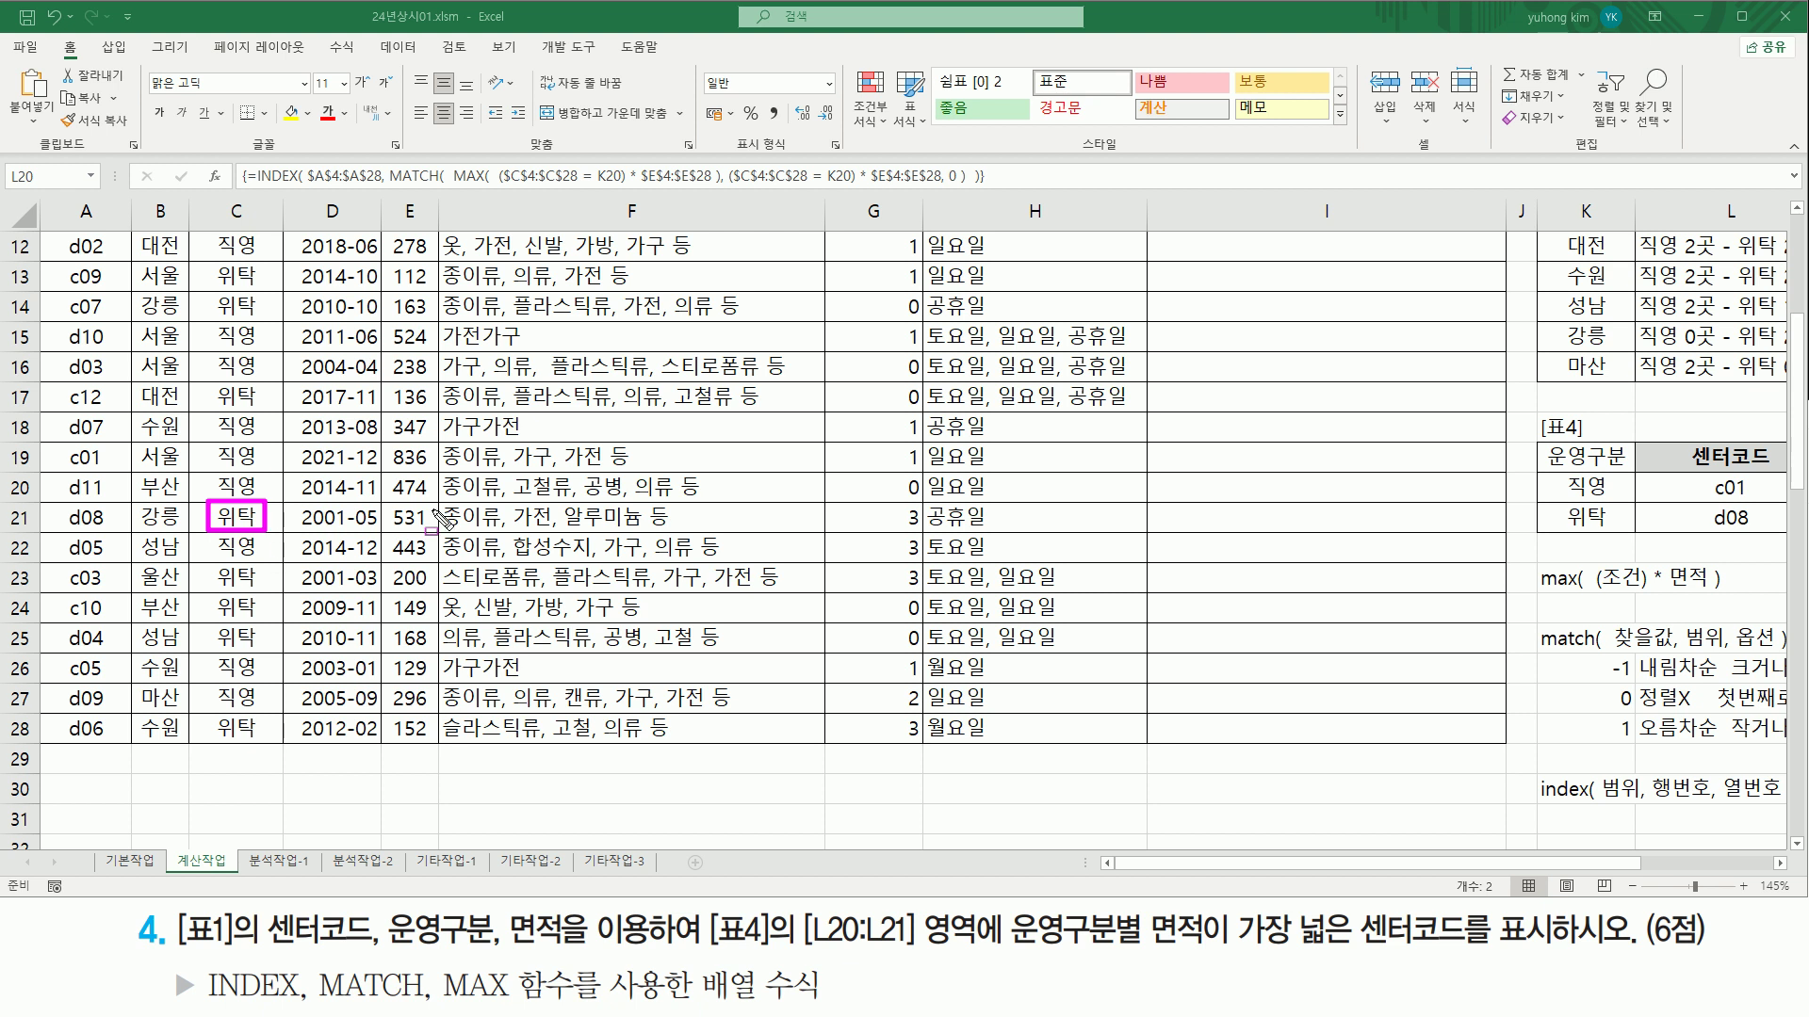
left_click_drag(380, 501, 433, 533)
left_click_drag(61, 530, 113, 530)
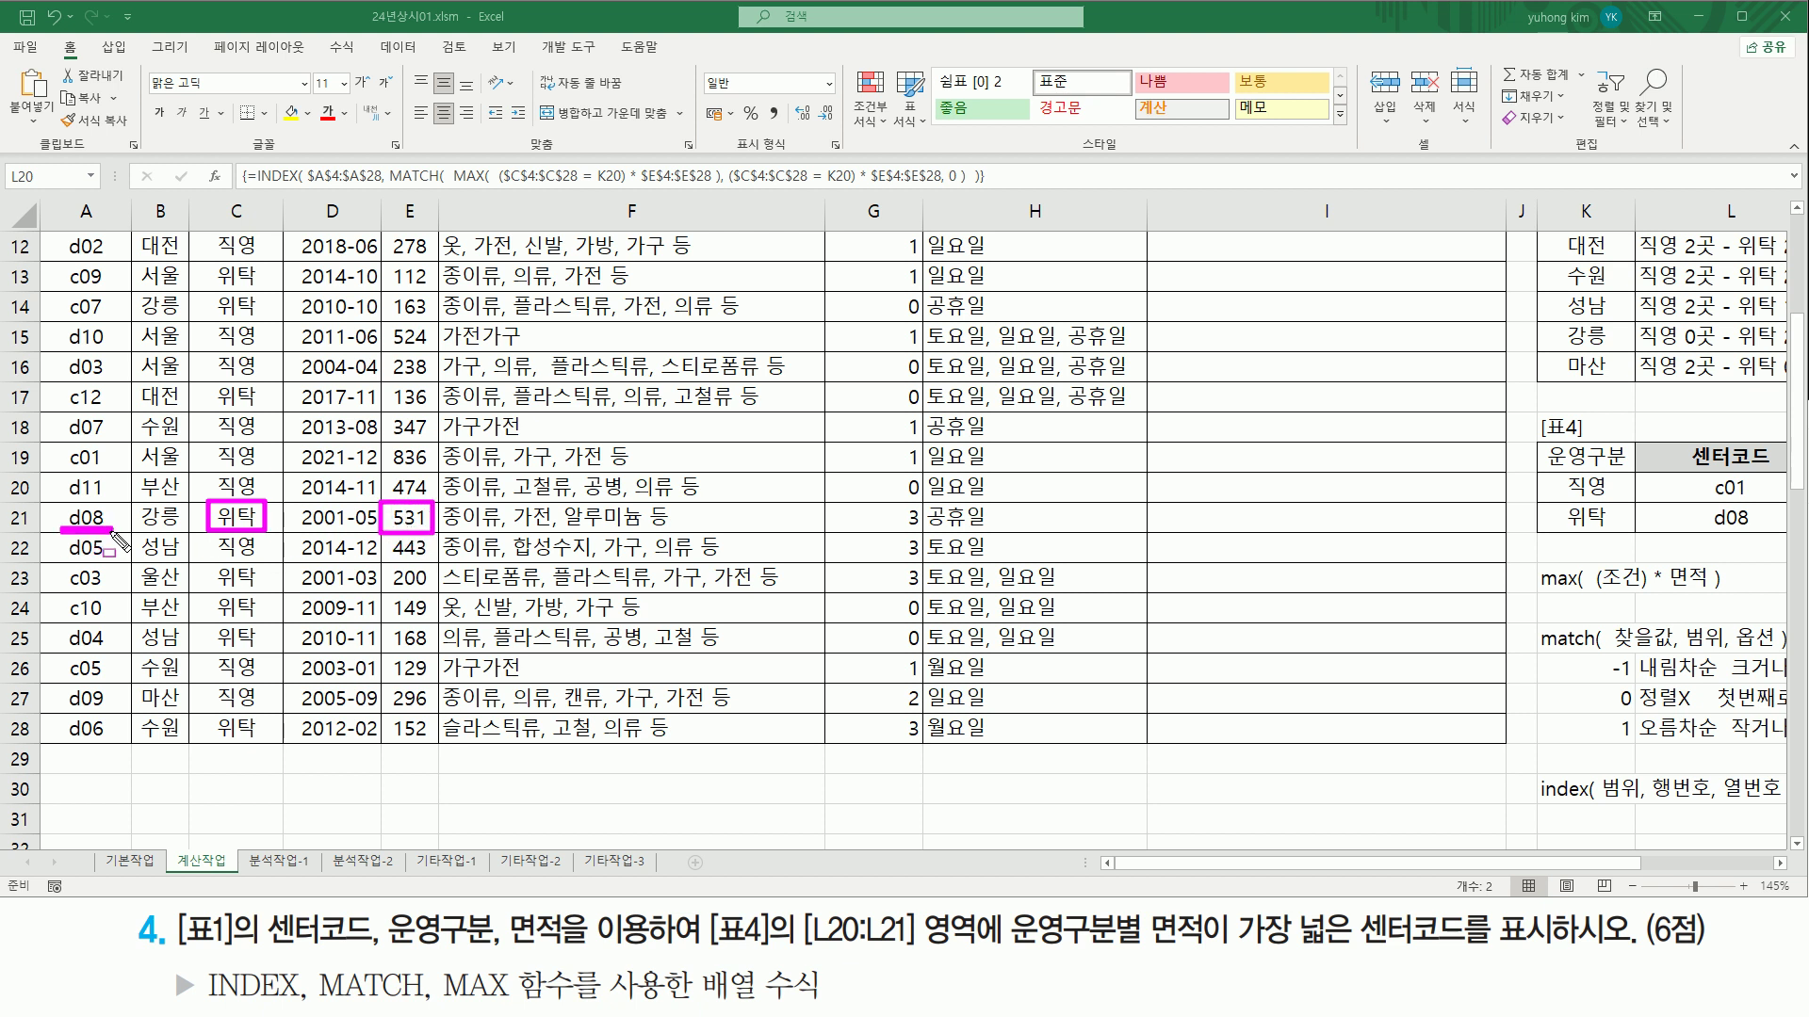
left_click_drag(1696, 507, 1760, 533)
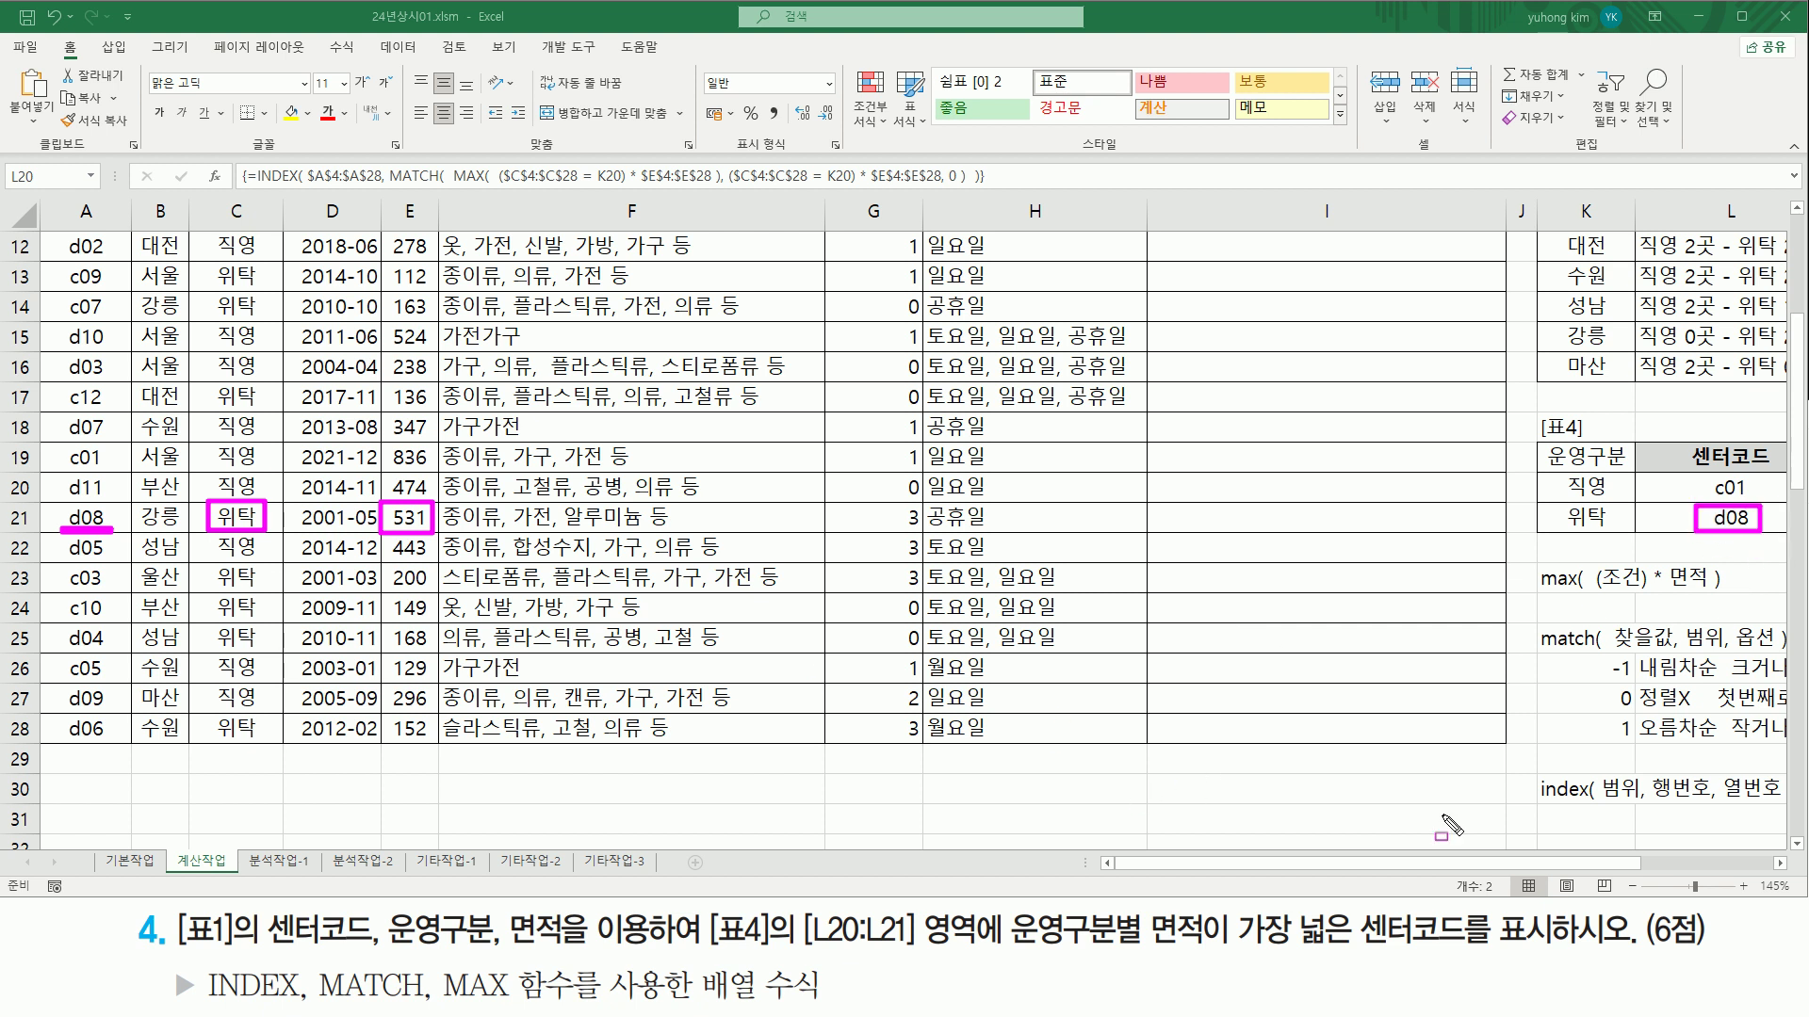
key("Escape")
Step: Paste the complete INDEX formula as text into B30, left-aligned and in a red font
left_click(166, 793)
key("ctrl+v")
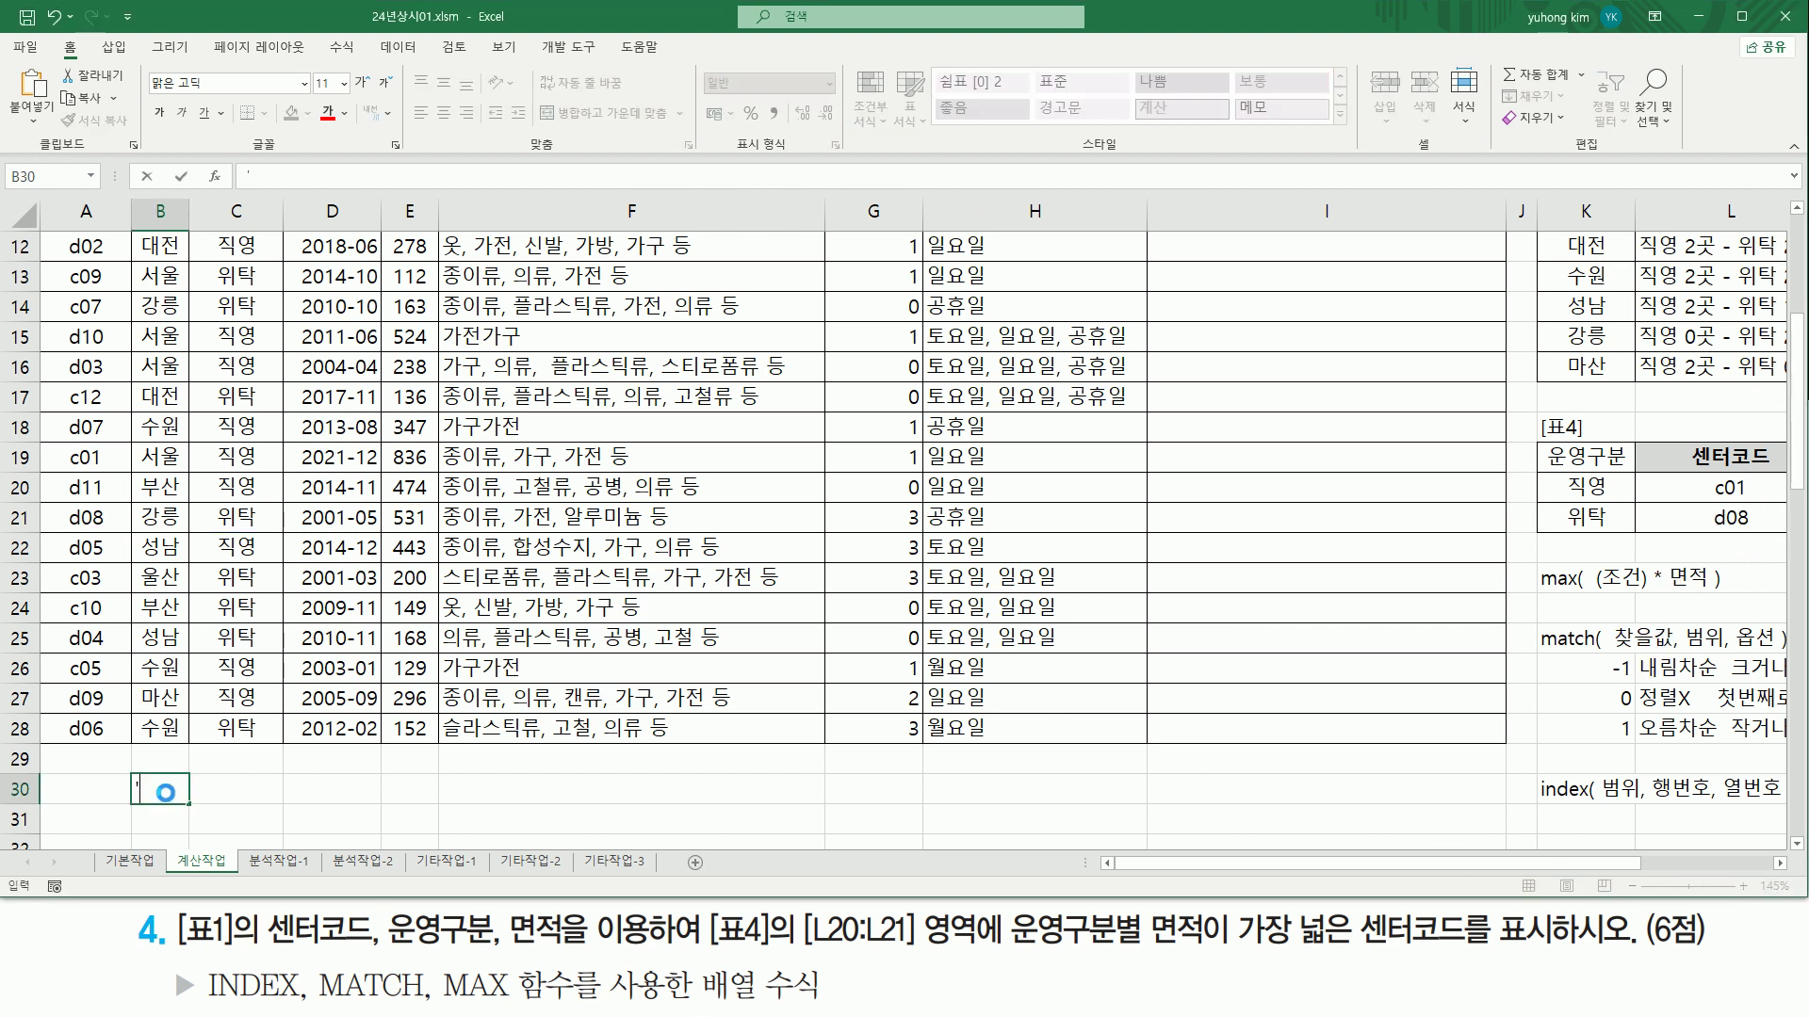
key("Return")
left_click(165, 793)
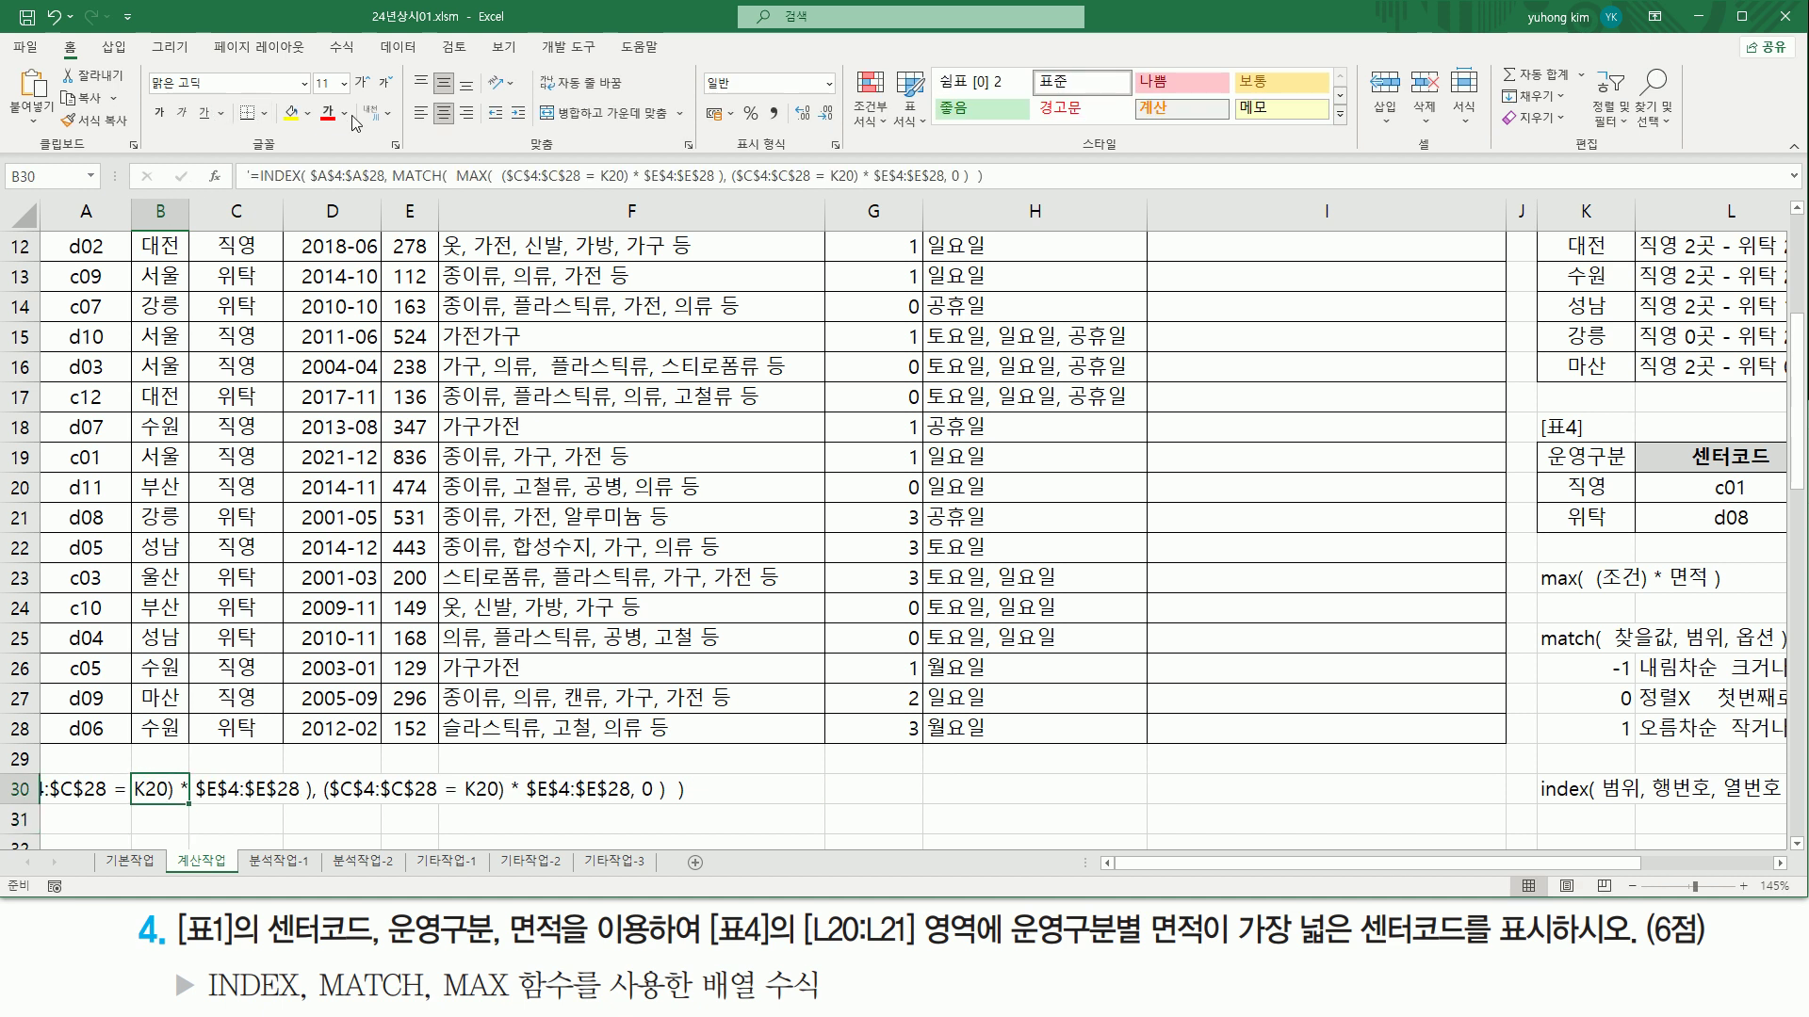
left_click(421, 112)
left_click(330, 114)
left_click(1372, 630)
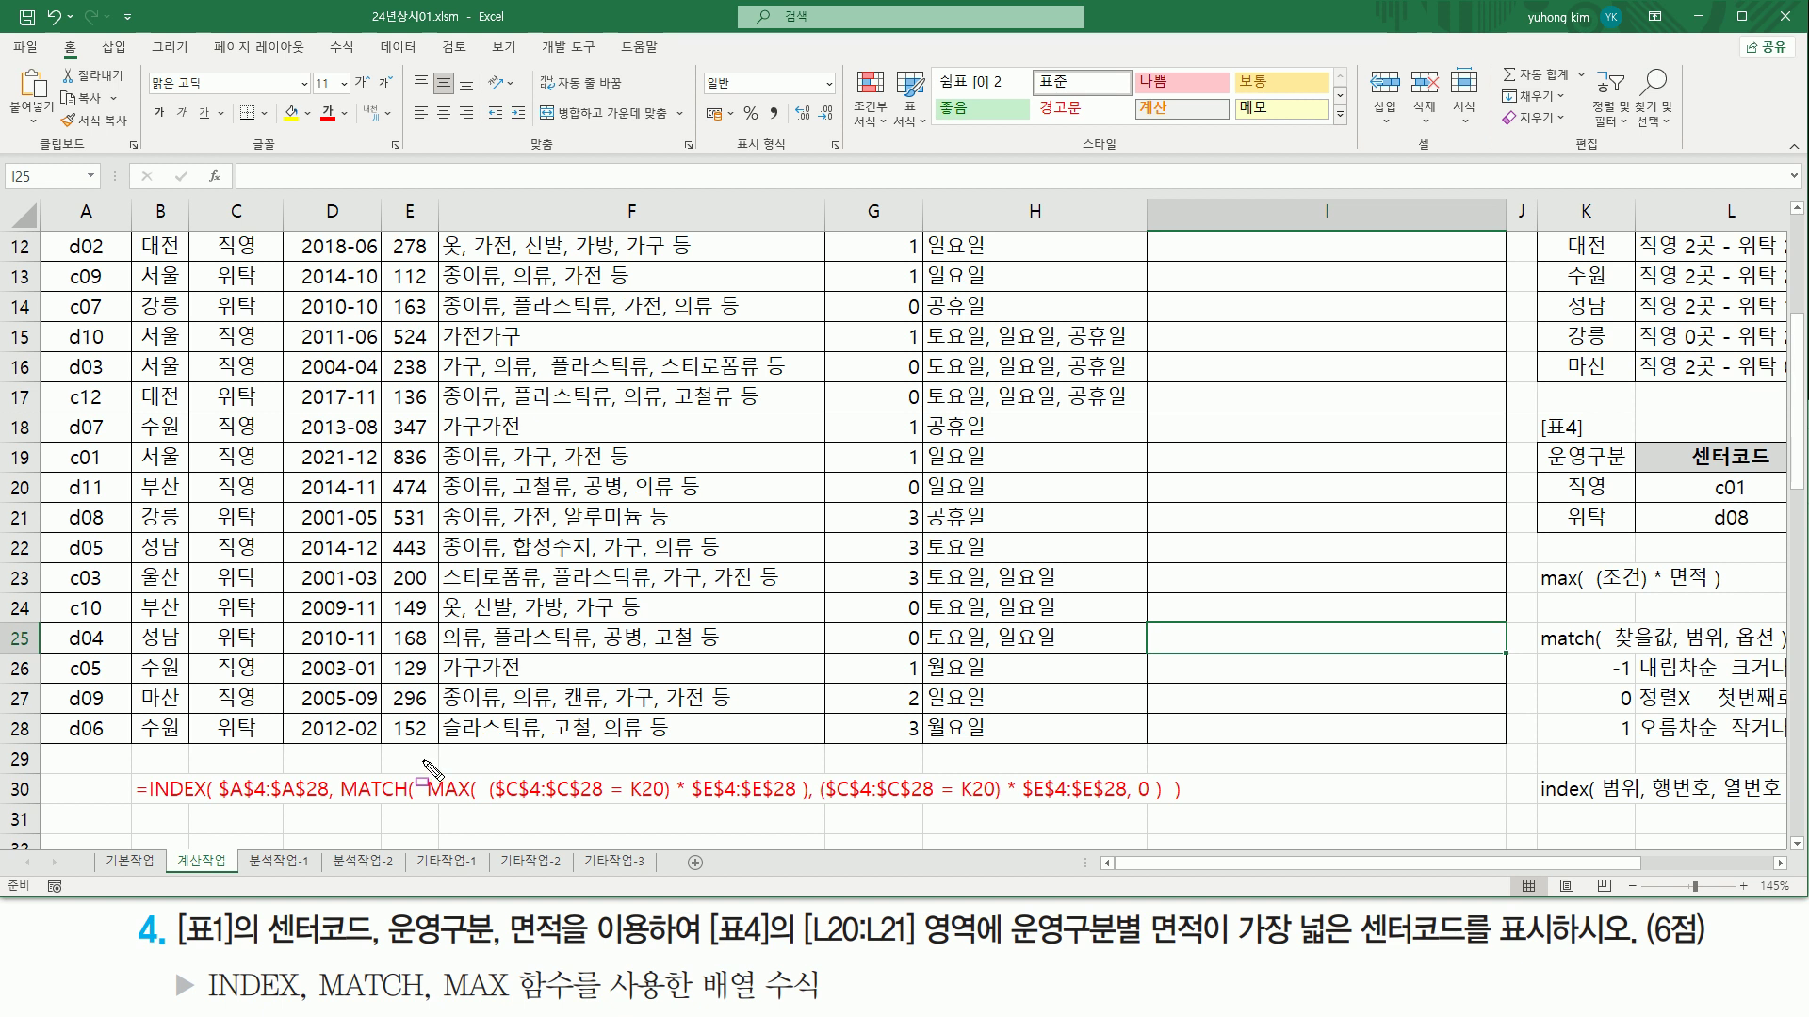
Step: Examine the MAX part of the formula text in B30: the 운영구분 condition multiplied by the 면적 range
mouse_move(418, 752)
left_mouse_down()
mouse_move(493, 831)
mouse_move(816, 836)
left_mouse_up()
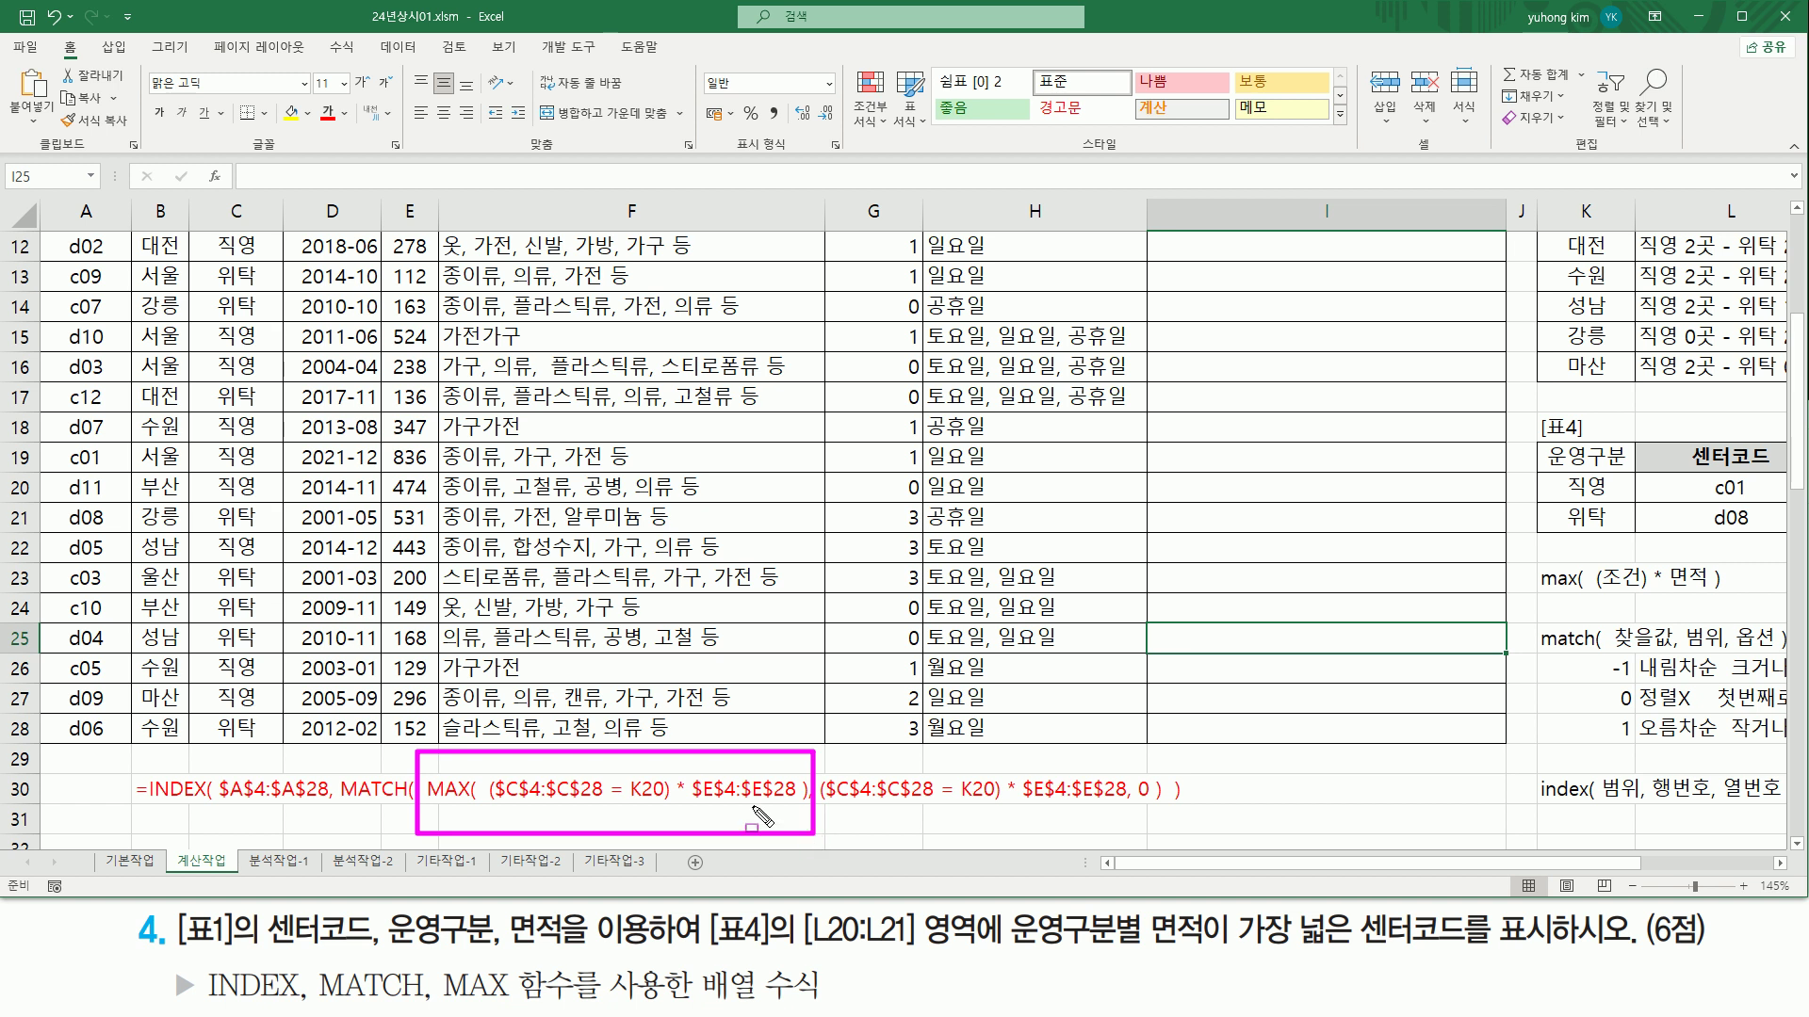
left_click_drag(496, 807, 670, 806)
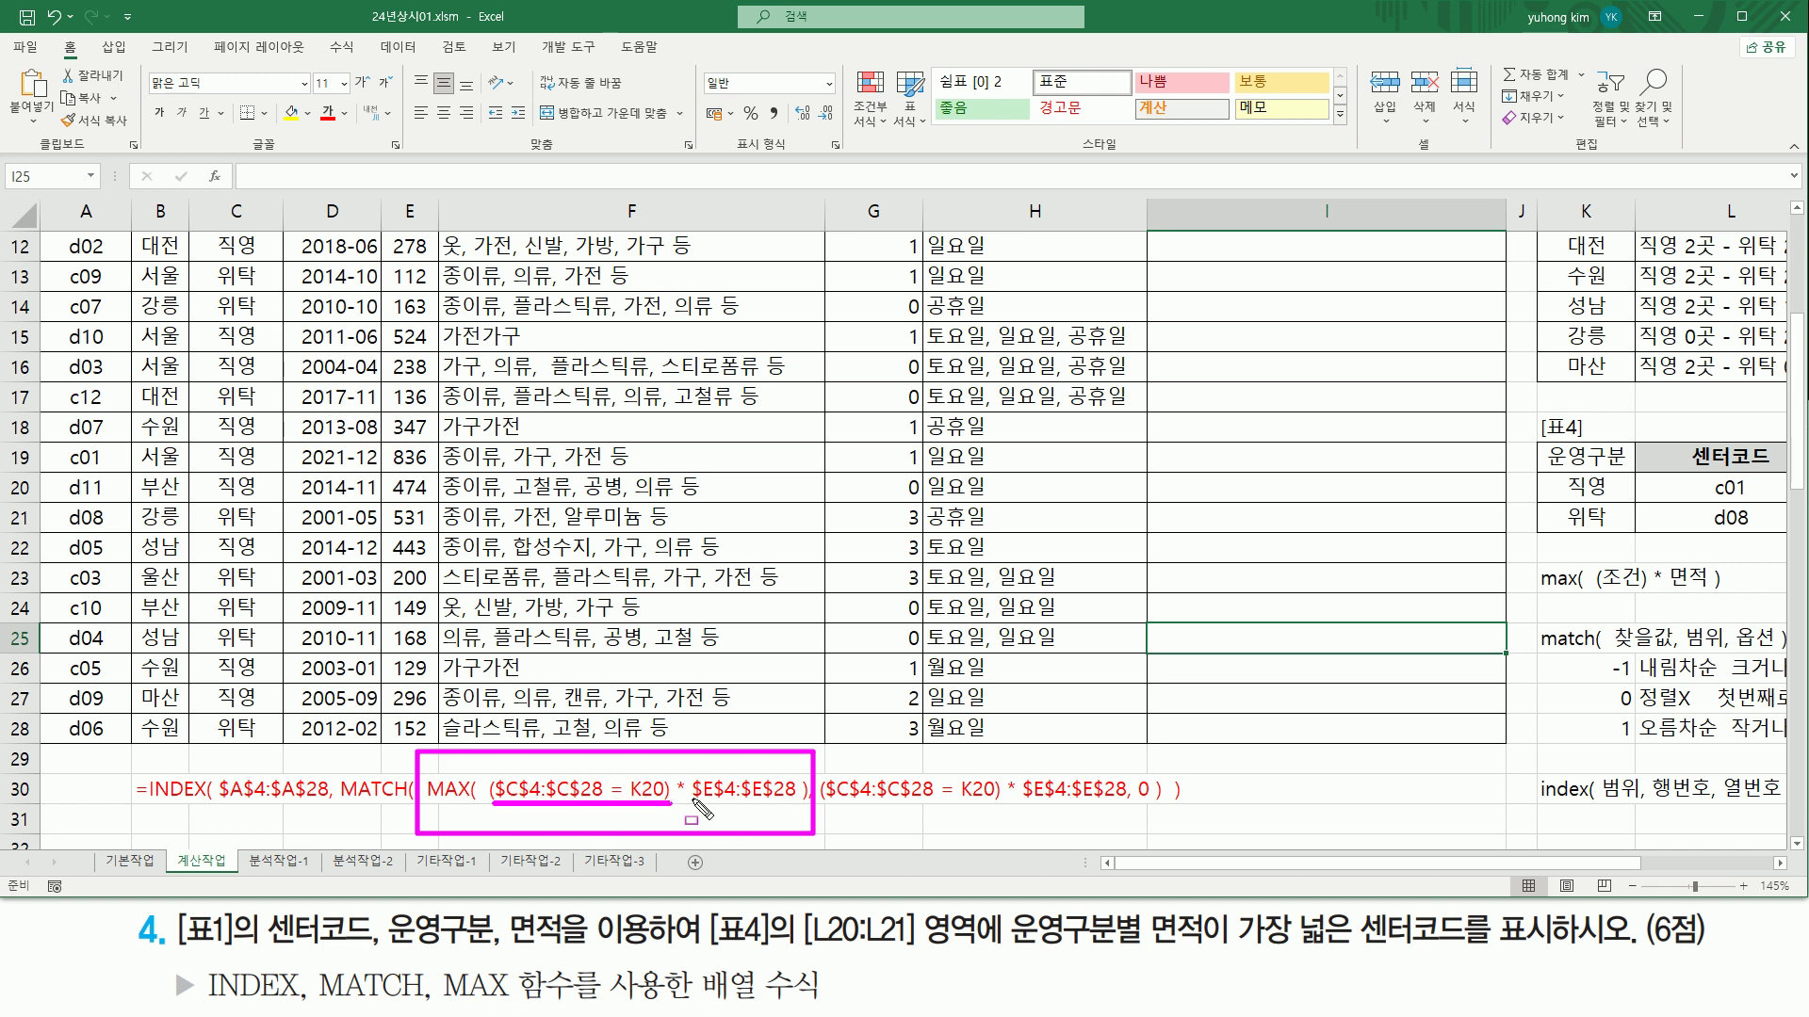
left_click_drag(691, 807, 801, 807)
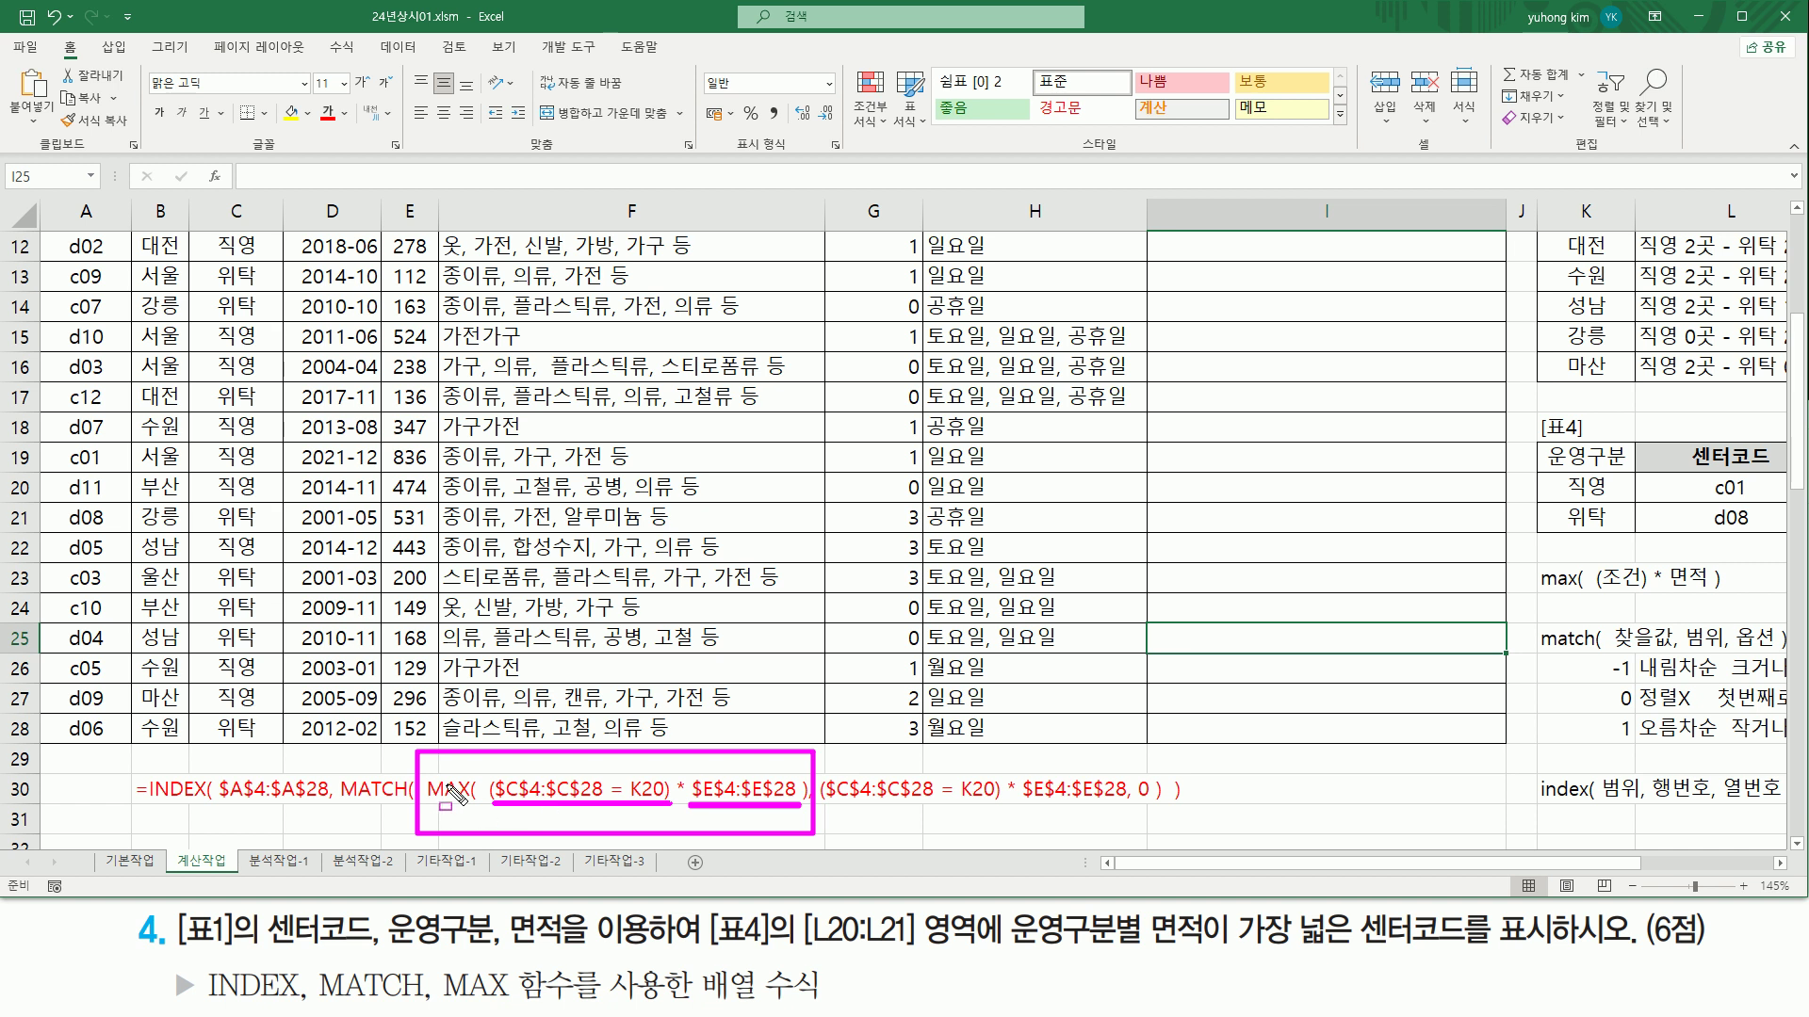
key("Escape")
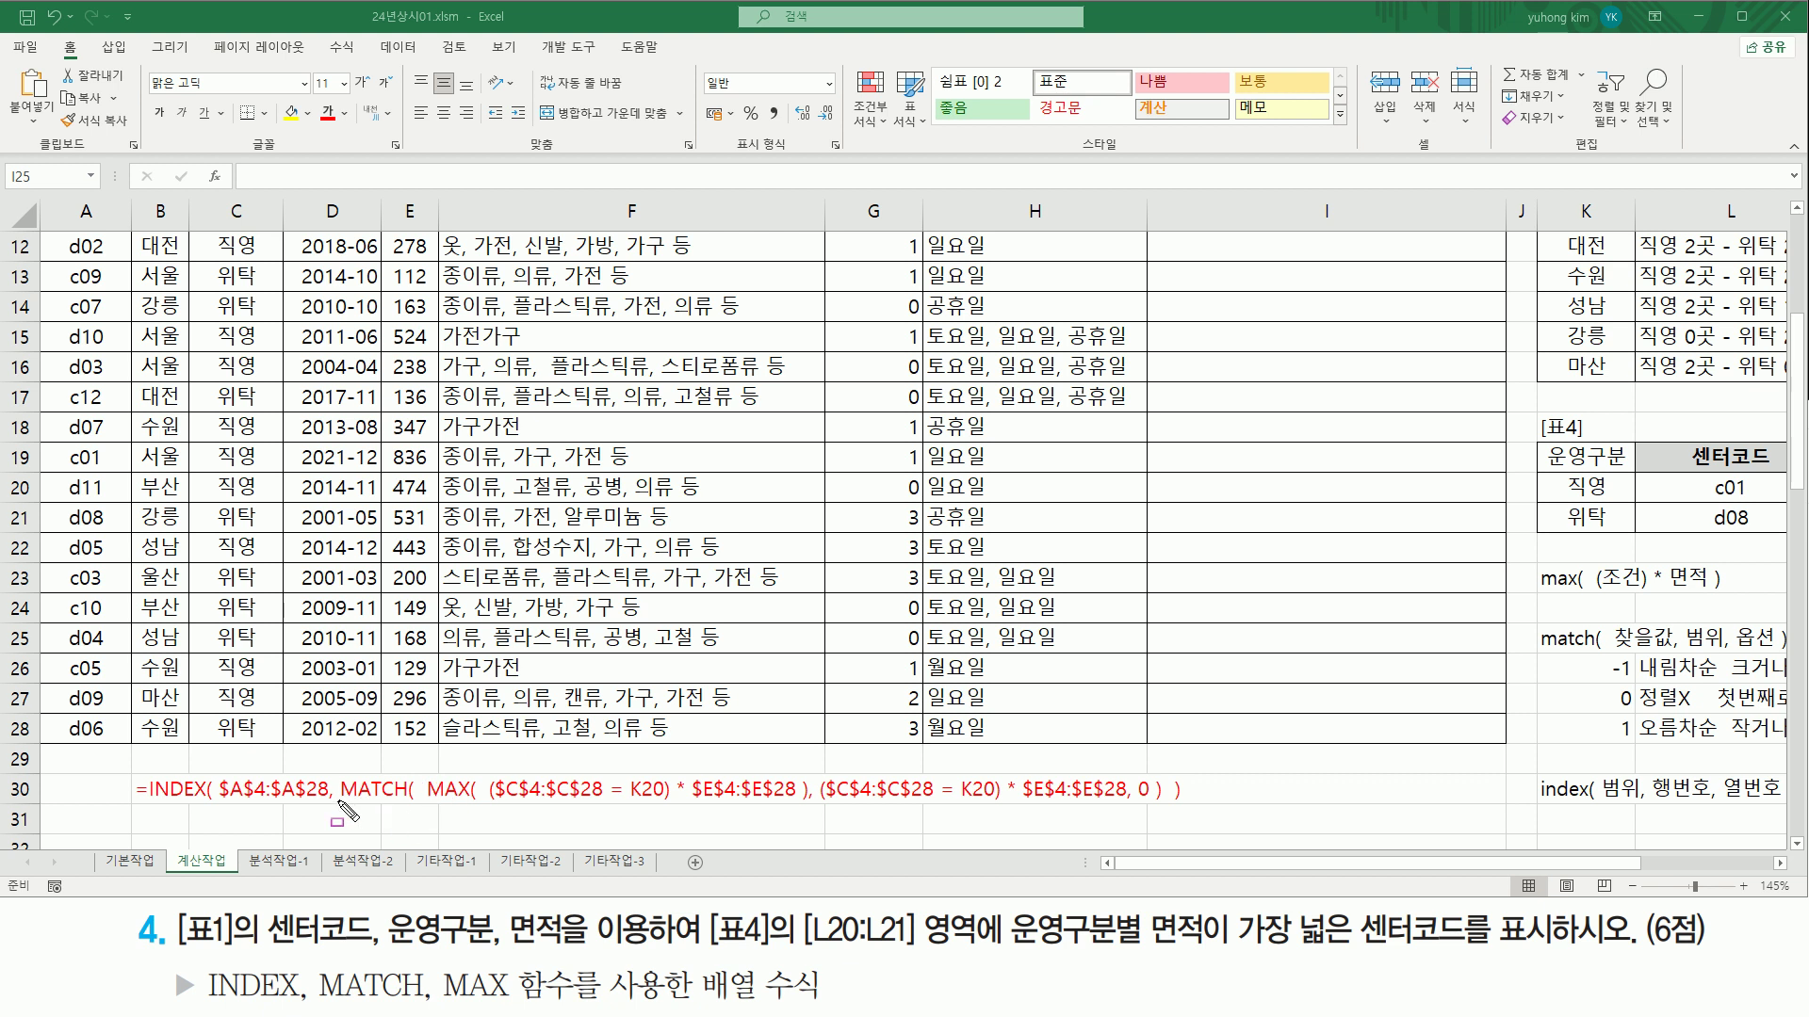
Step: Examine the MATCH part of the formula text in B30: its lookup value, conditional array and match option 0
mouse_move(425, 770)
left_mouse_down()
mouse_move(753, 810)
mouse_move(1150, 803)
left_mouse_up()
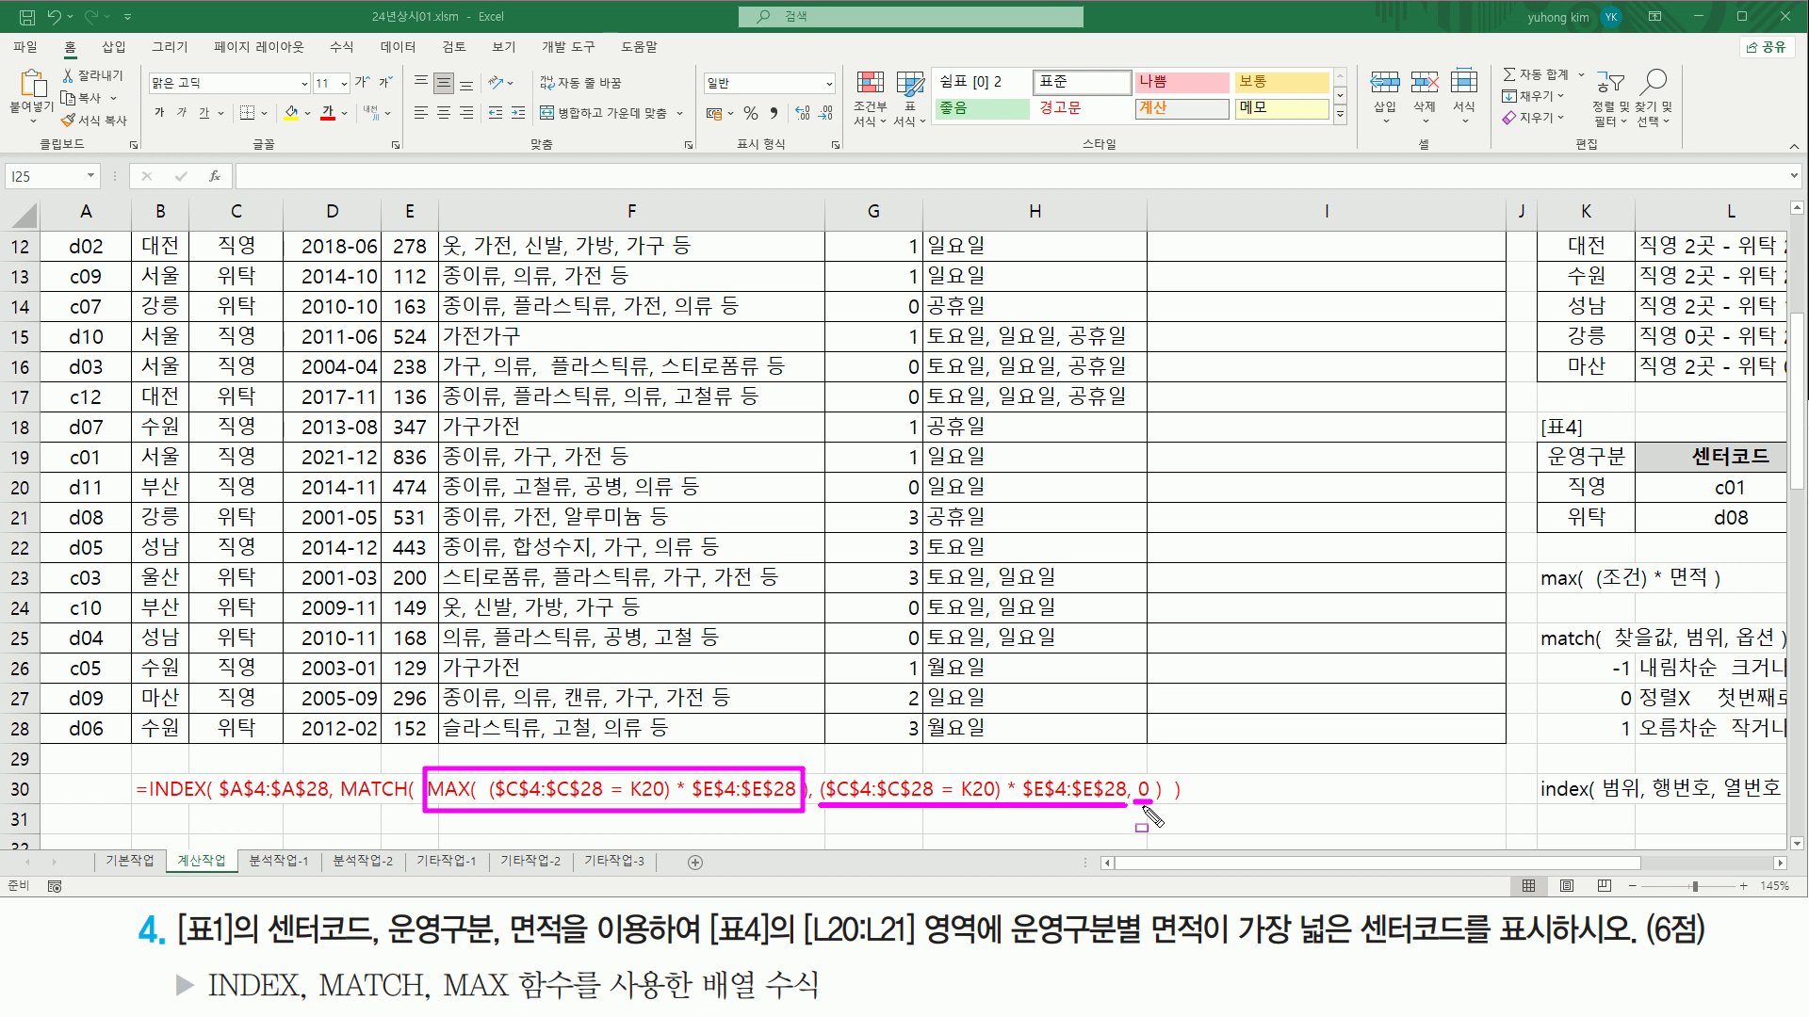
key("Escape")
mouse_move(819, 770)
left_mouse_down()
mouse_move(846, 801)
mouse_move(1123, 807)
left_mouse_up()
left_click_drag(426, 807, 807, 807)
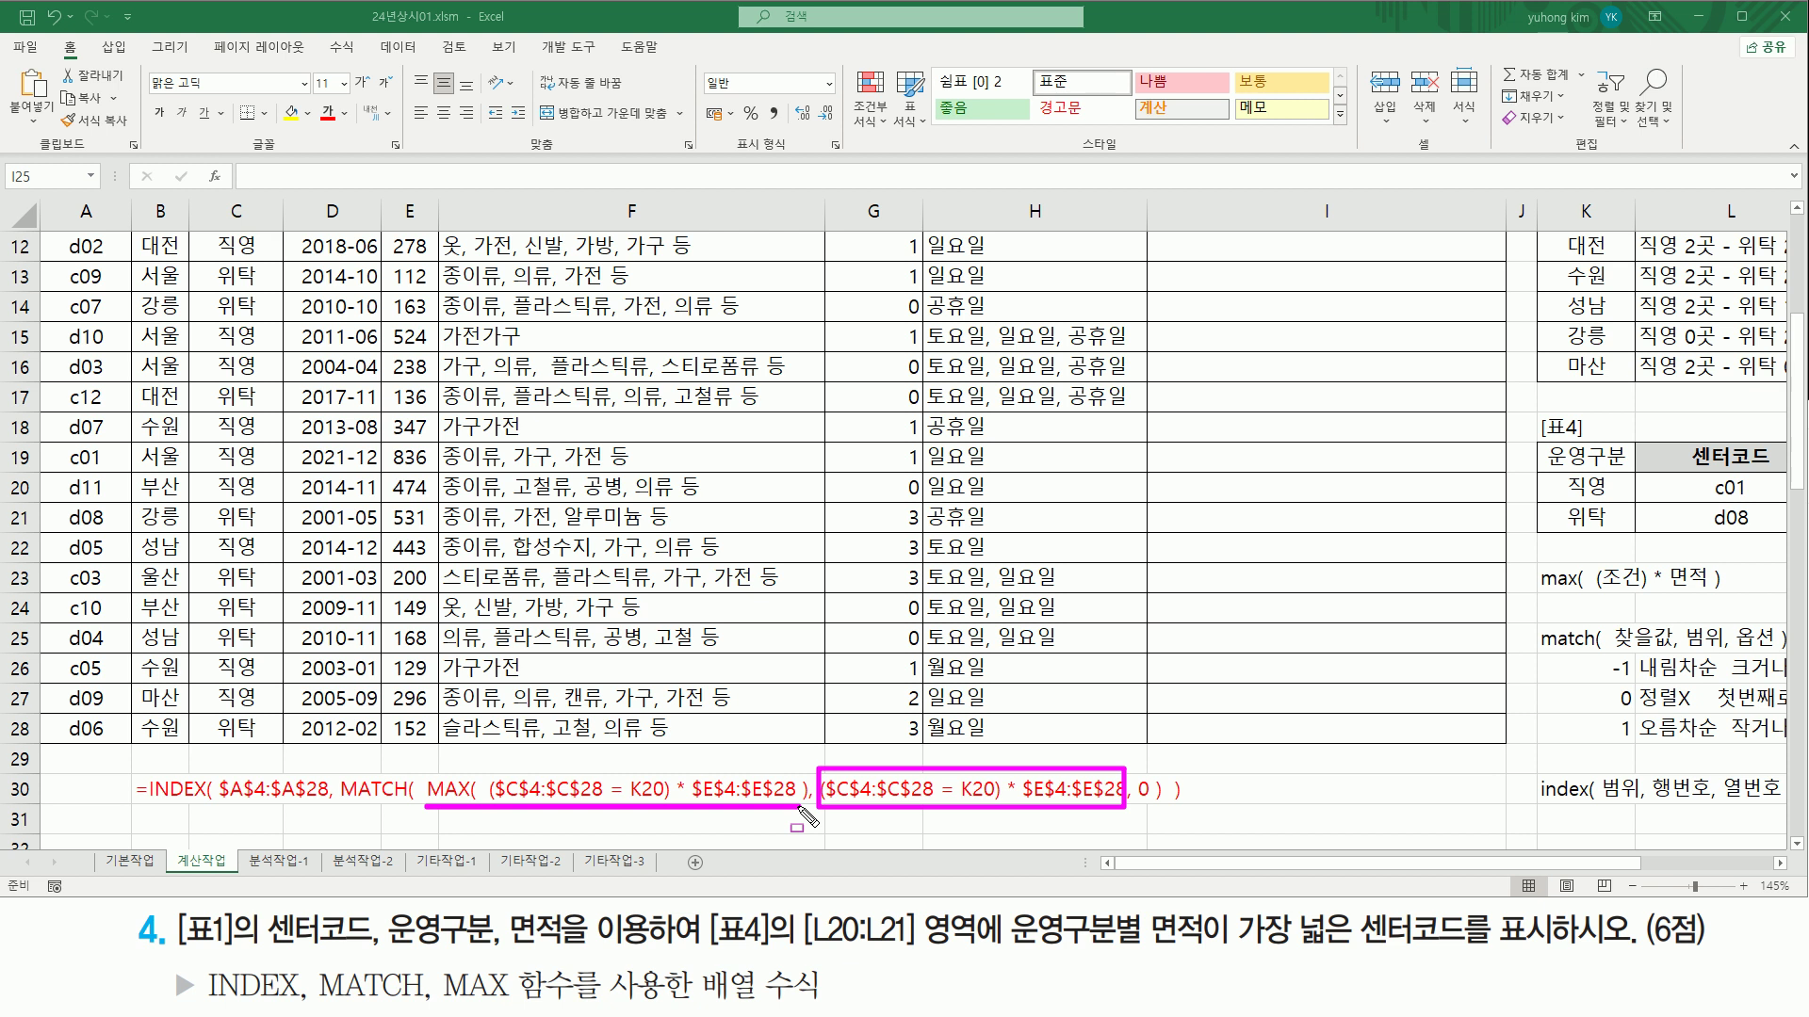
mouse_move(341, 752)
left_mouse_down()
mouse_move(966, 827)
mouse_move(1164, 823)
left_mouse_up()
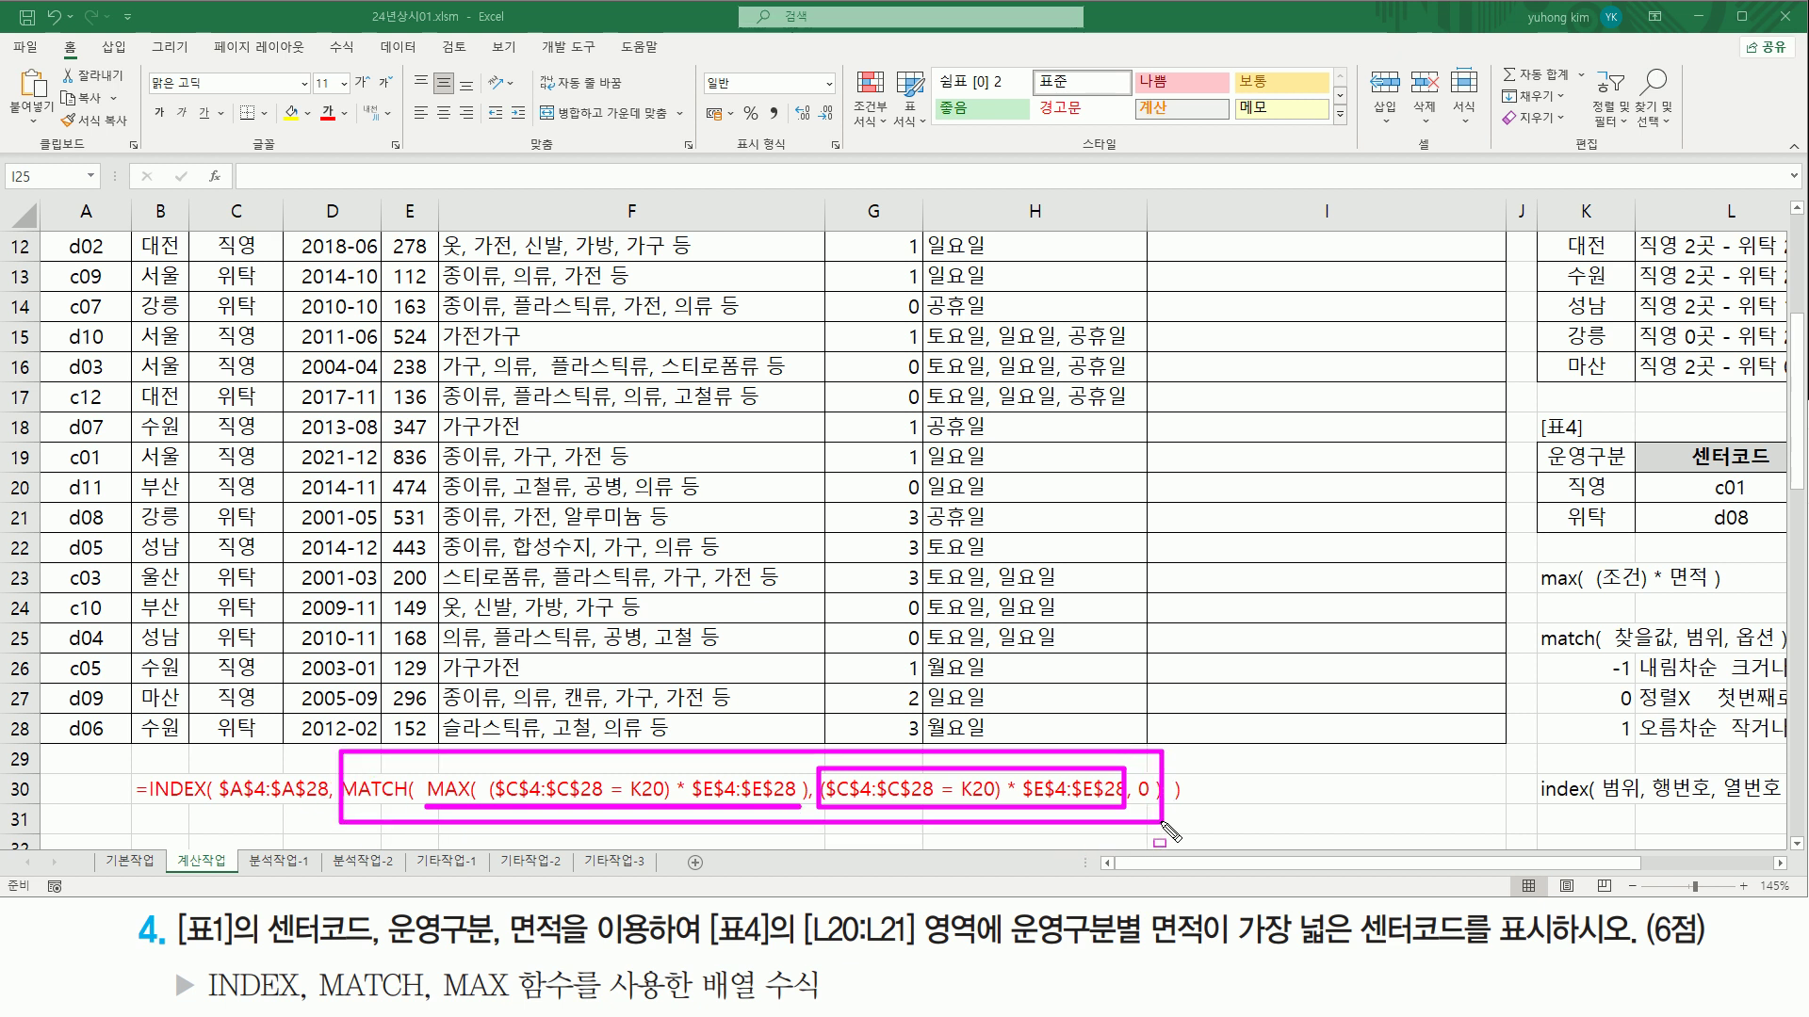
Step: Examine the INDEX part of the formula text in B30: the range $A$4:$A$28 and the MATCH expression as row number
key("Escape")
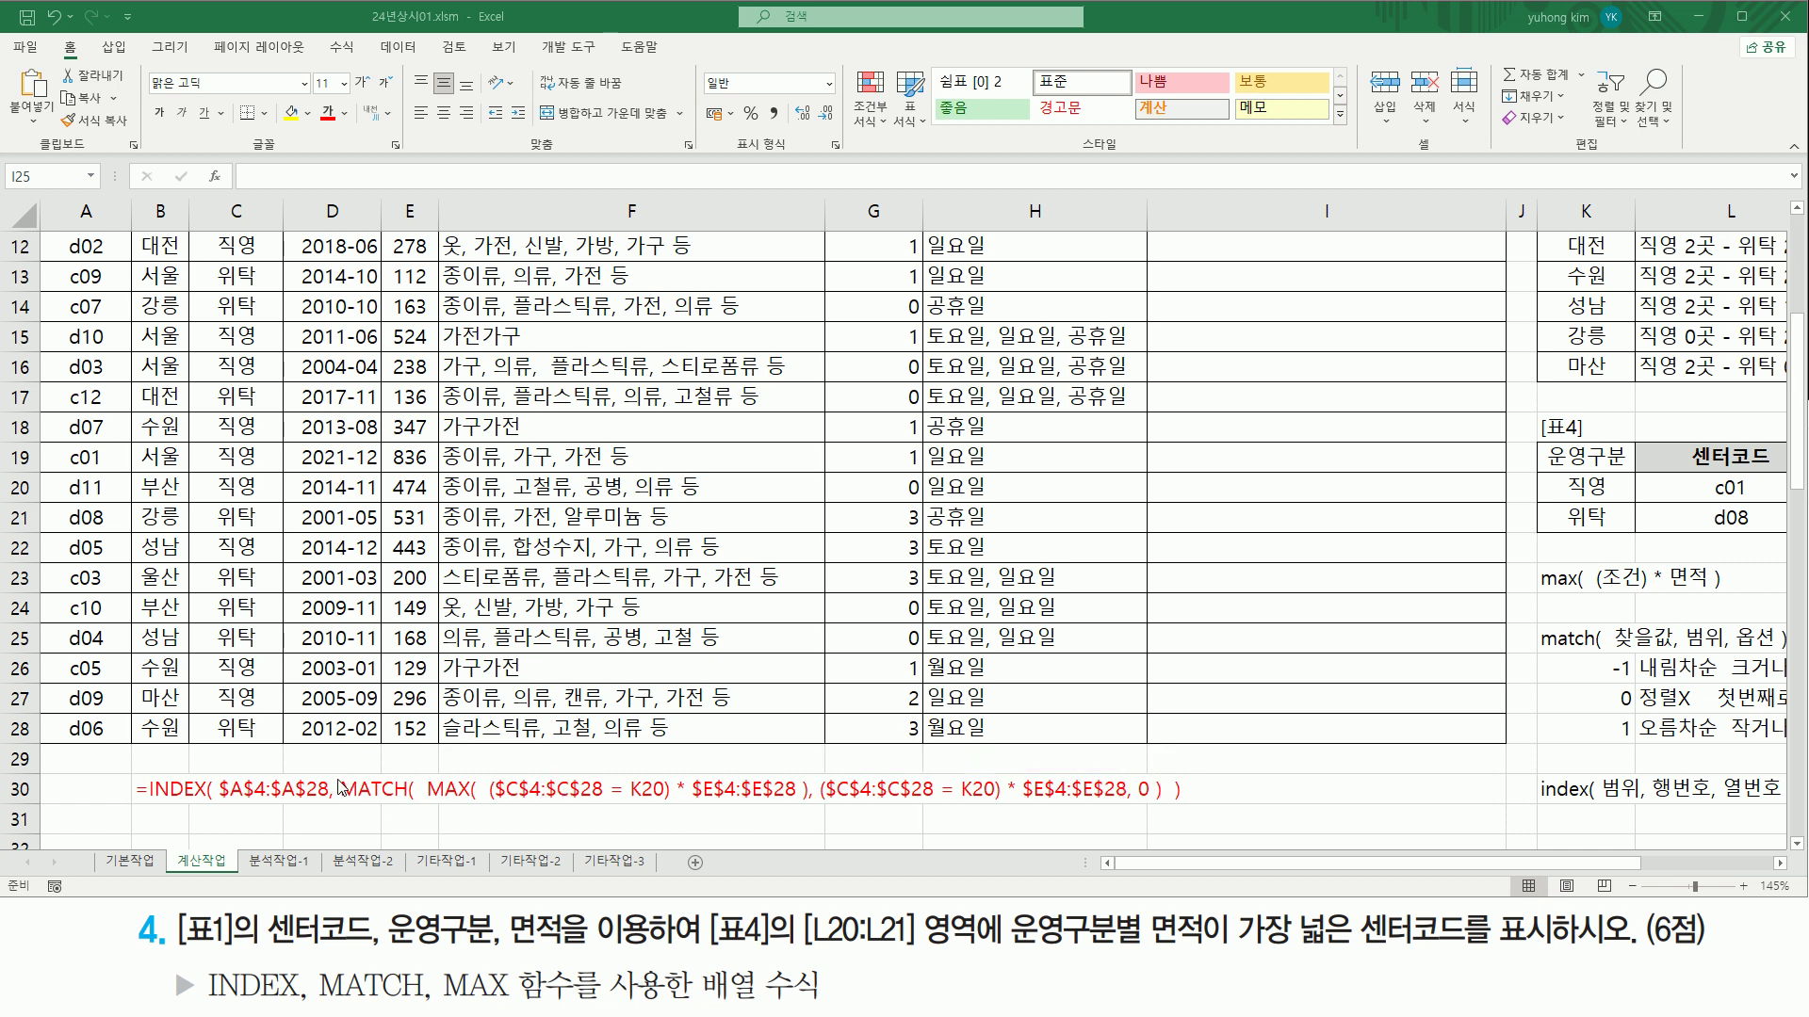
left_click_drag(339, 759, 1163, 808)
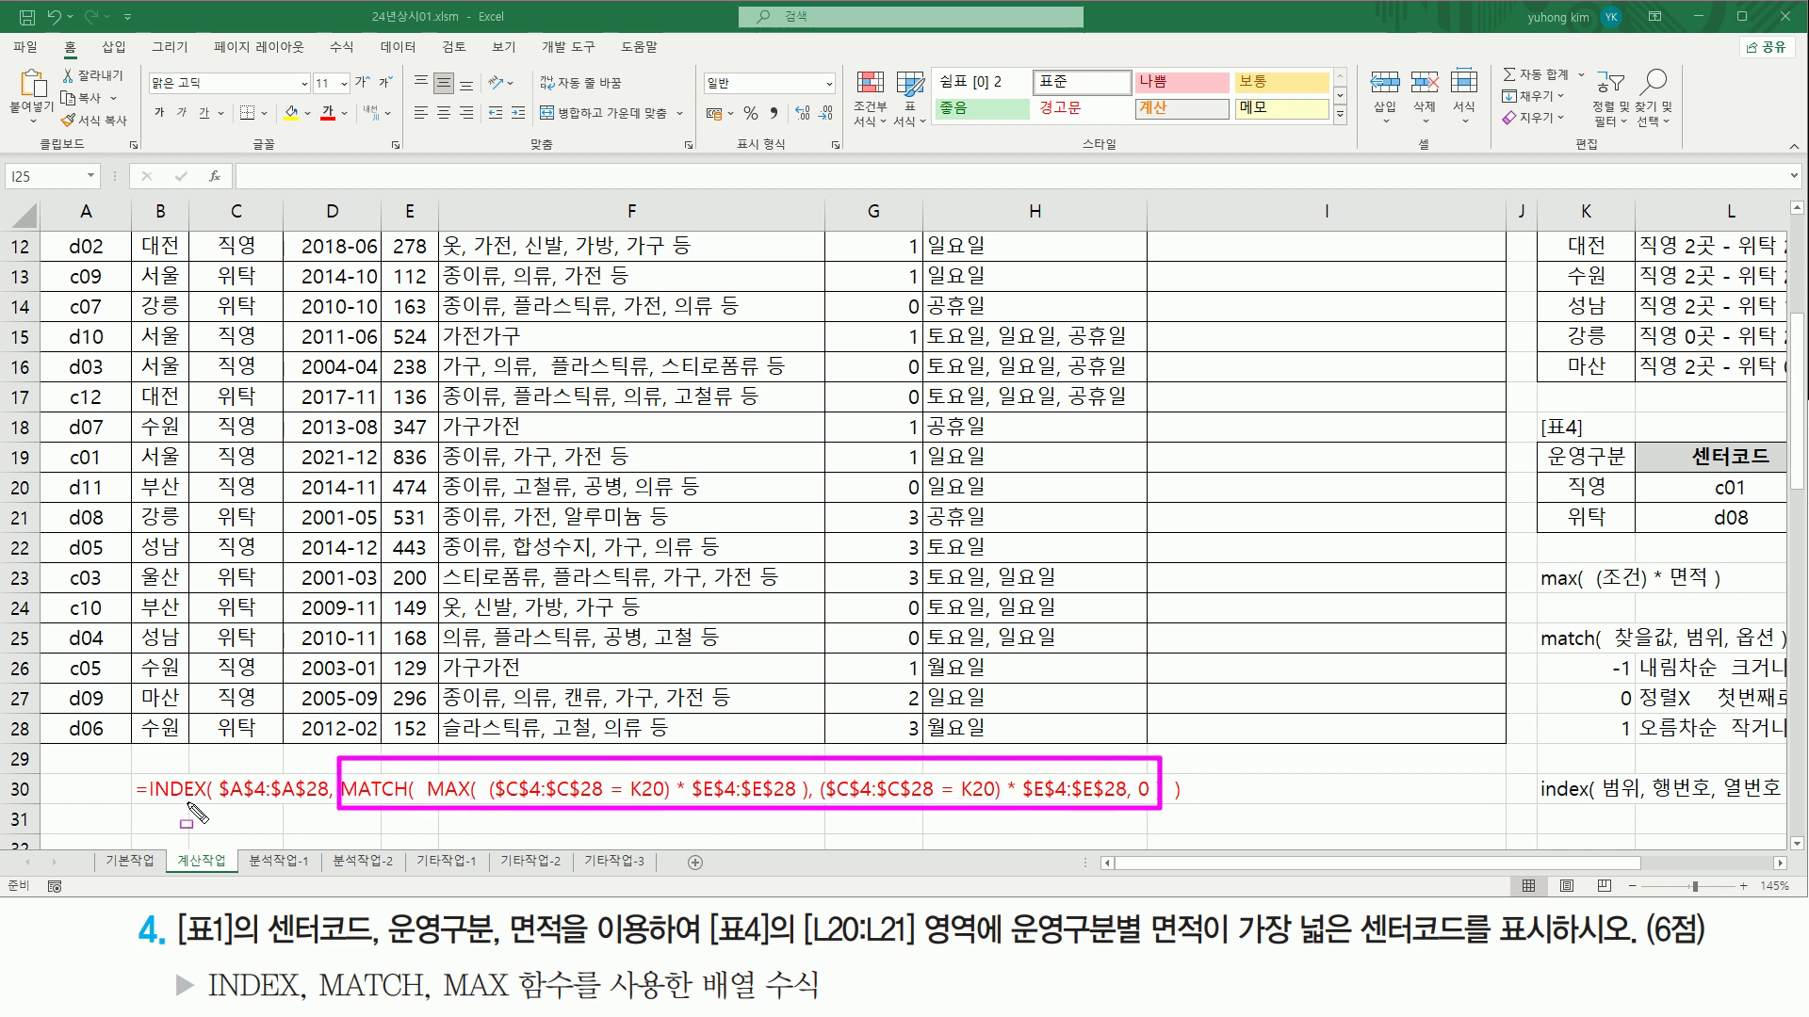
left_click_drag(217, 802, 330, 802)
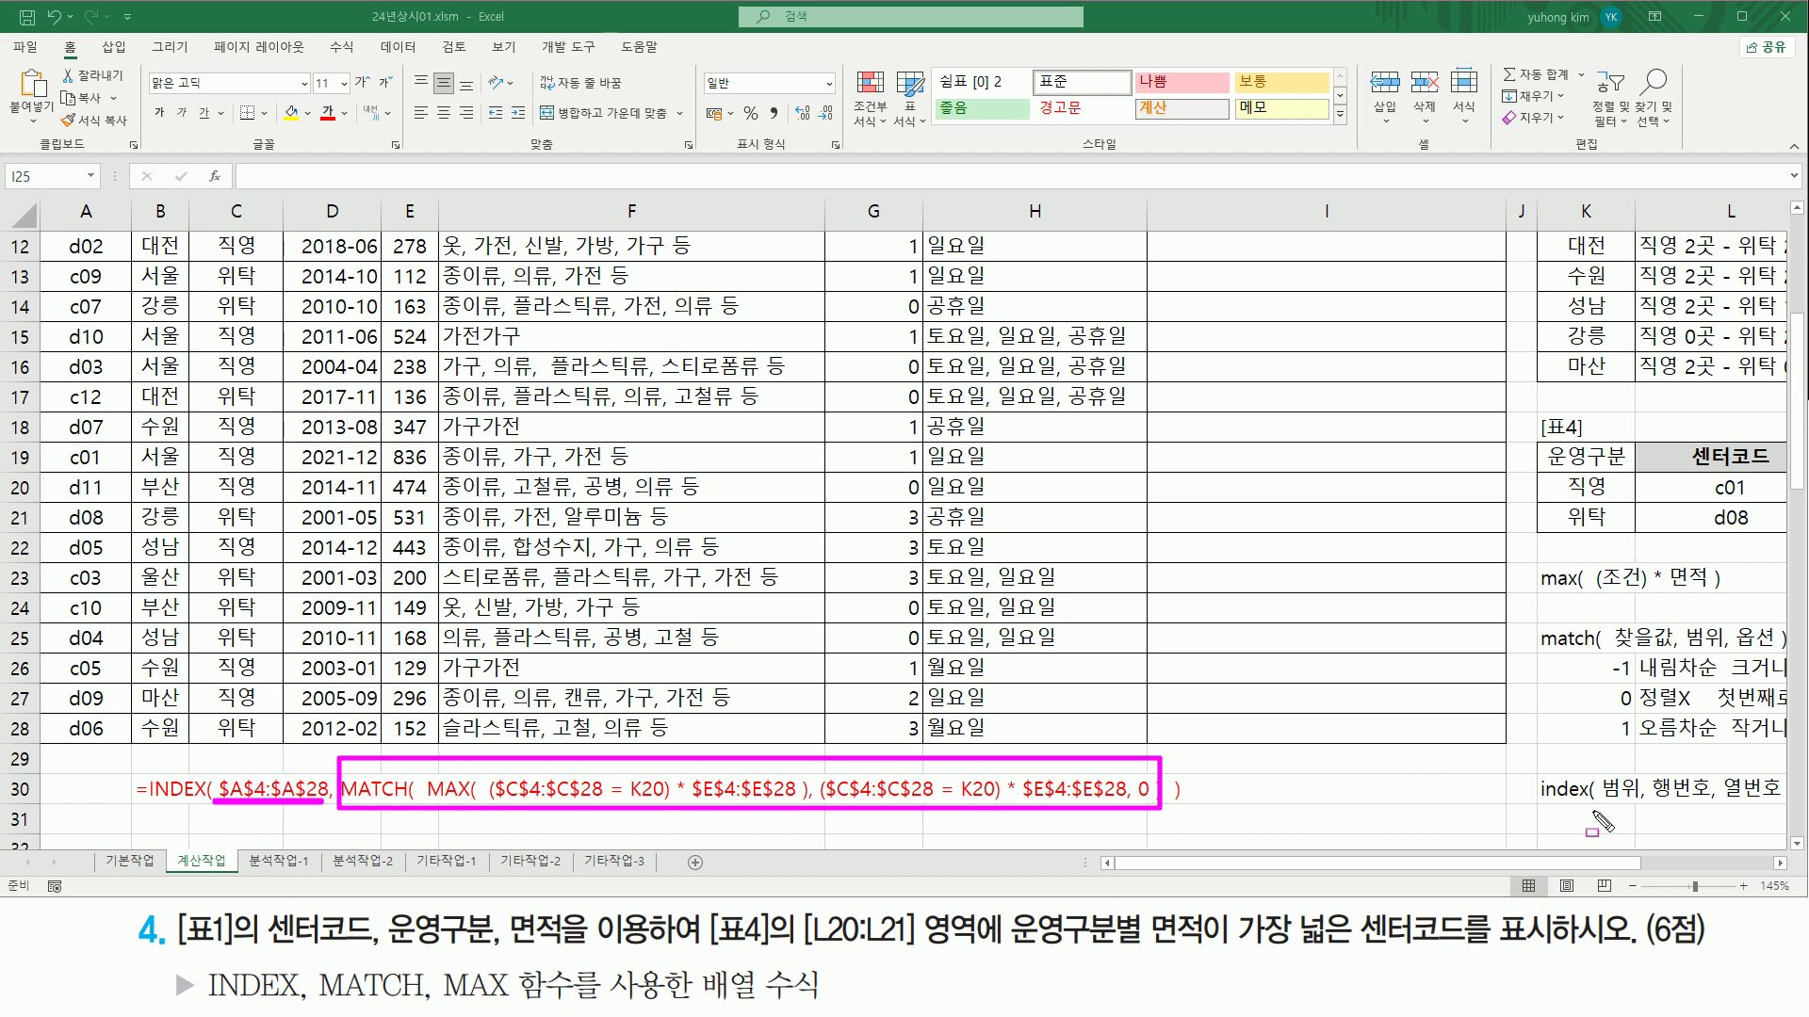
left_click_drag(1599, 805, 1779, 804)
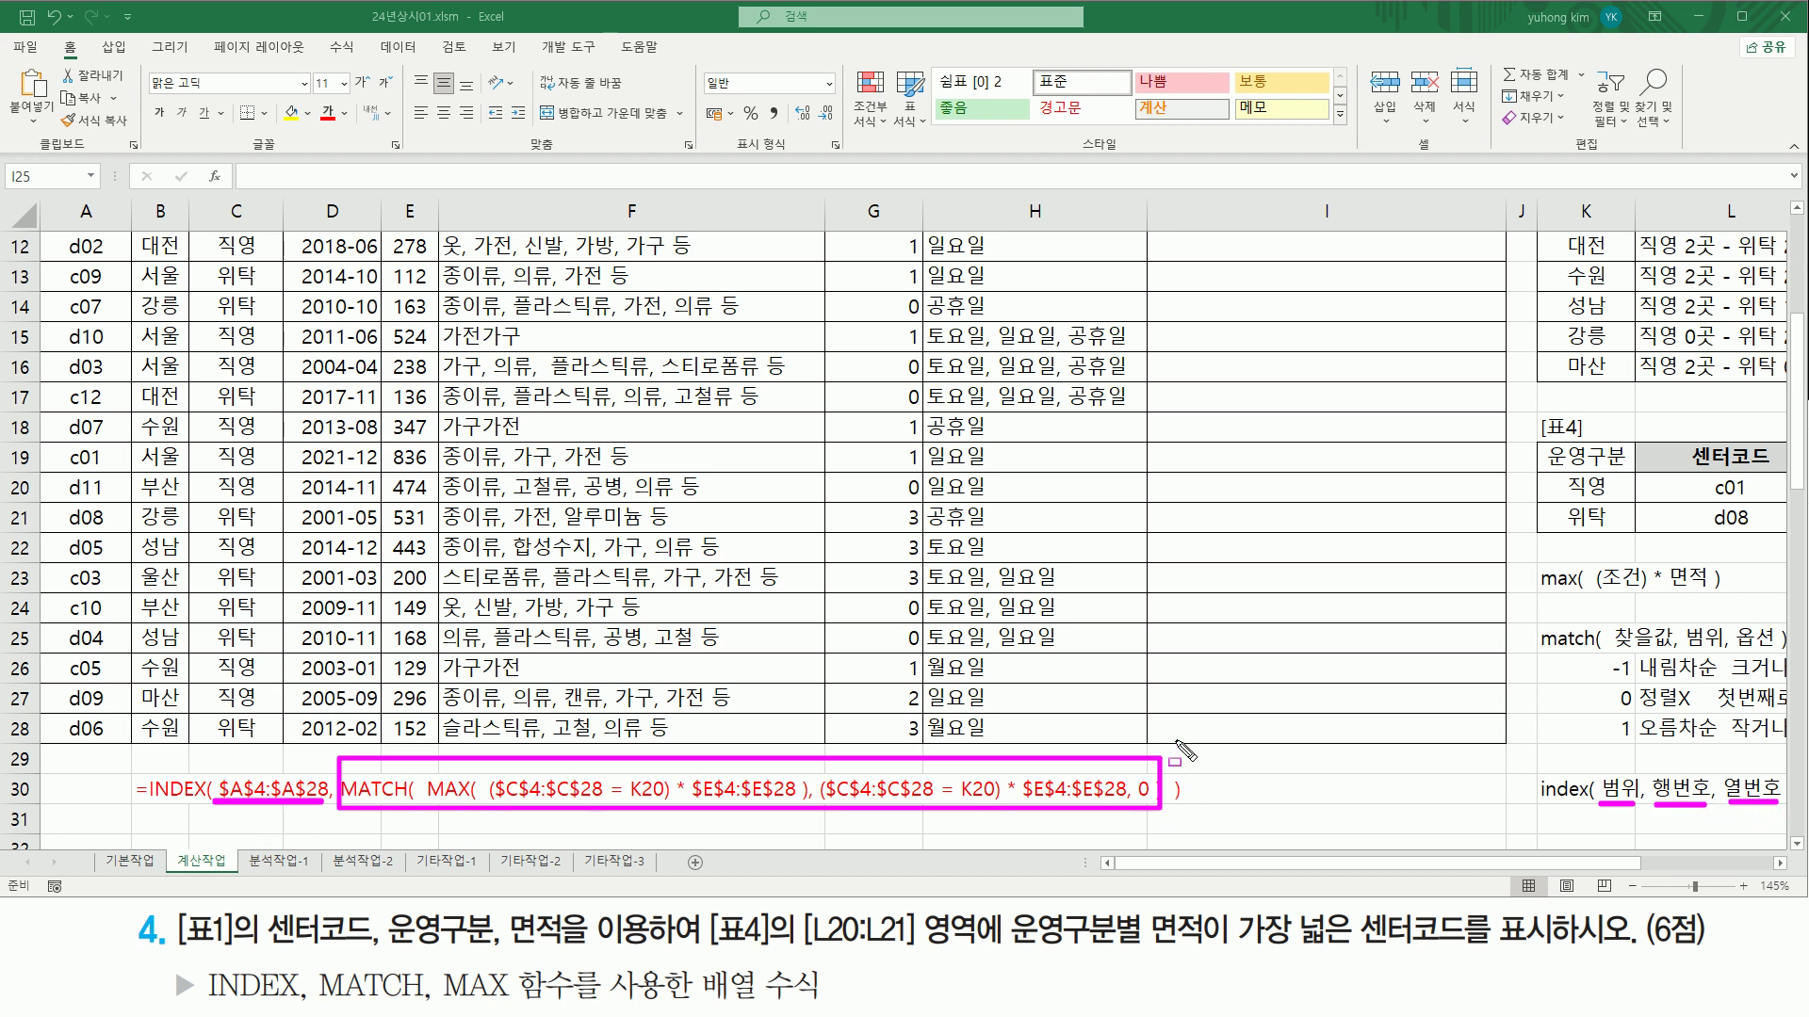
mouse_move(216, 754)
left_mouse_down()
mouse_move(269, 808)
mouse_move(324, 807)
left_mouse_up()
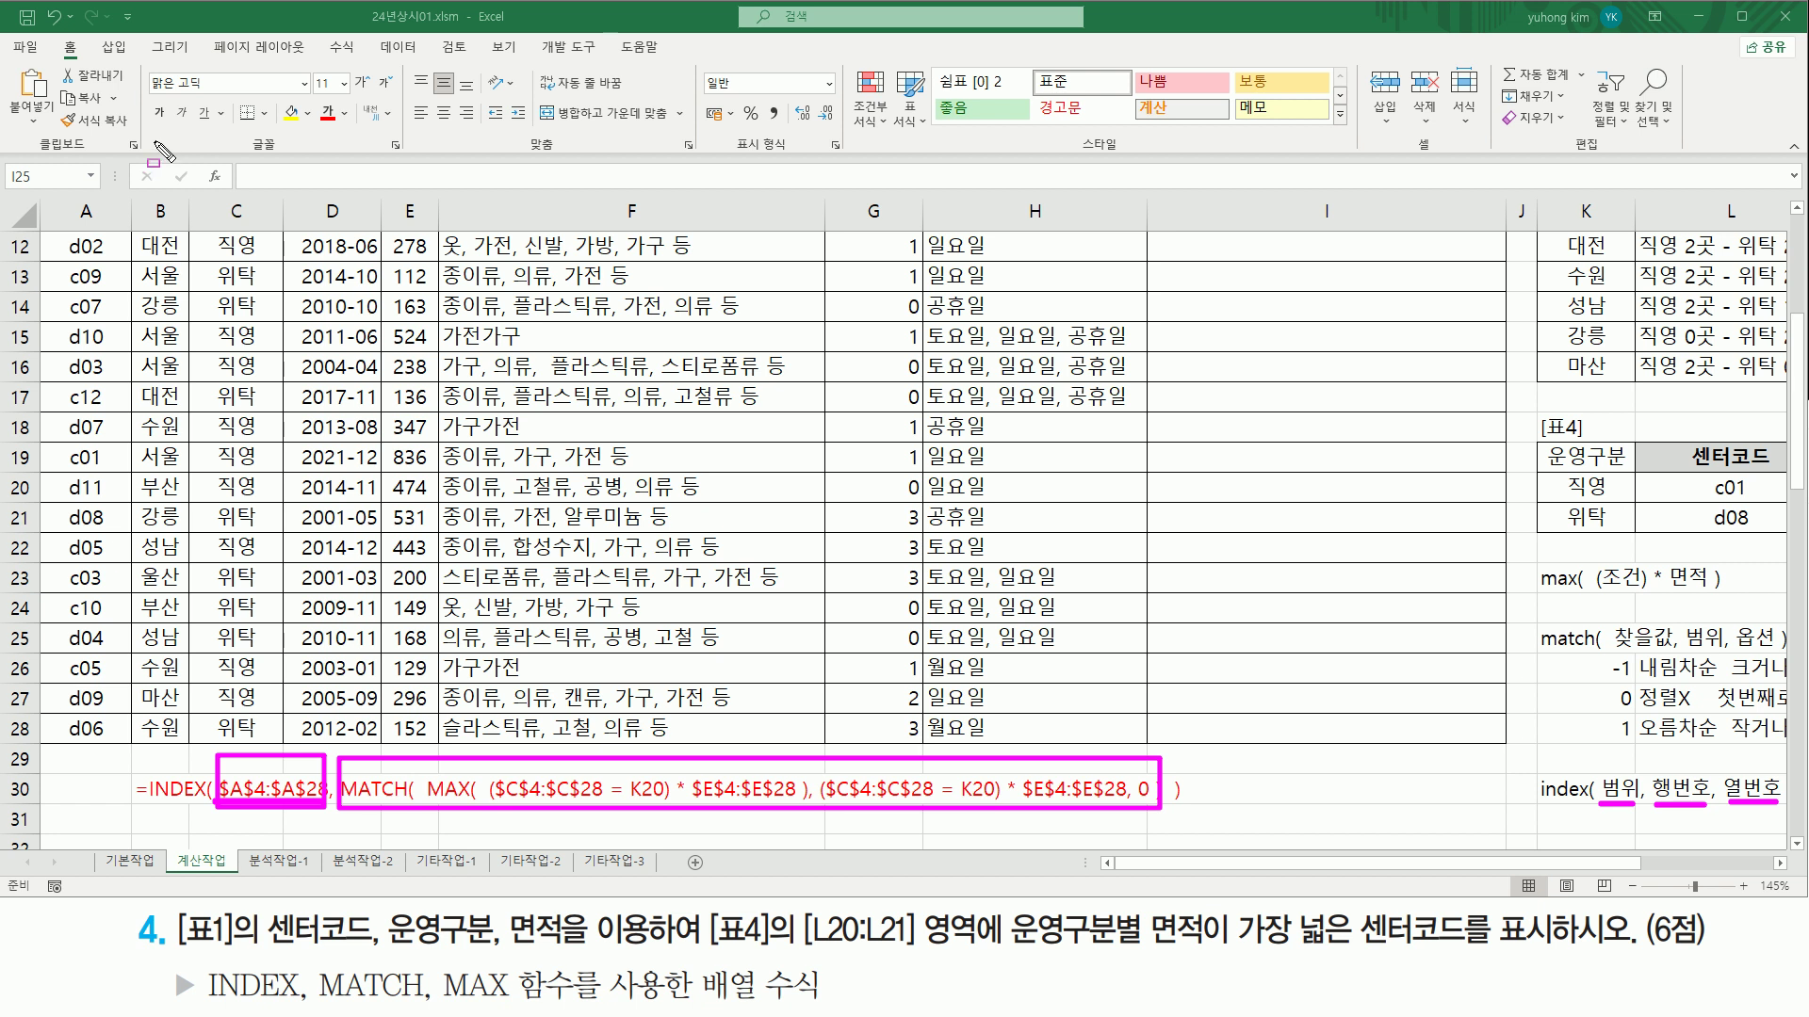
left_click_drag(1717, 789, 1779, 789)
key("Escape")
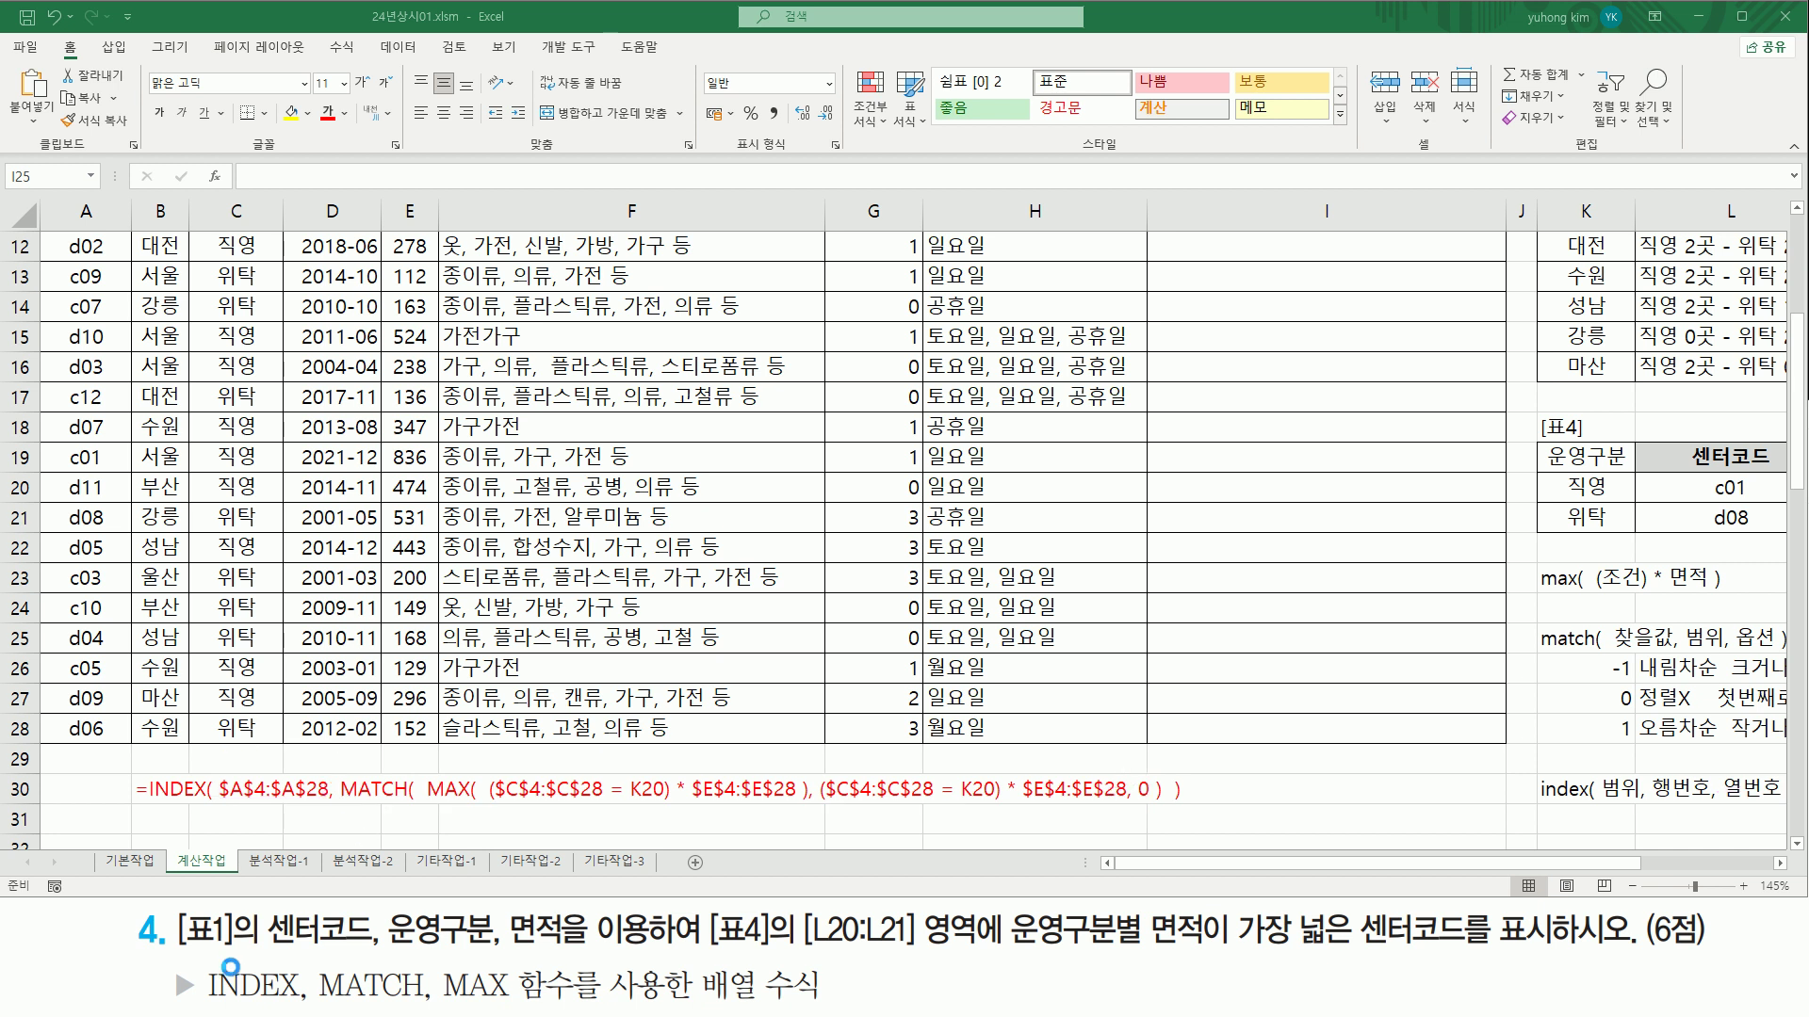
Step: Review task 4's required INDEX, MATCH and MAX functions and compare the two identical conditional arrays in B30's formula text
mouse_move(194, 963)
left_mouse_down()
mouse_move(245, 997)
mouse_move(815, 1009)
left_mouse_up()
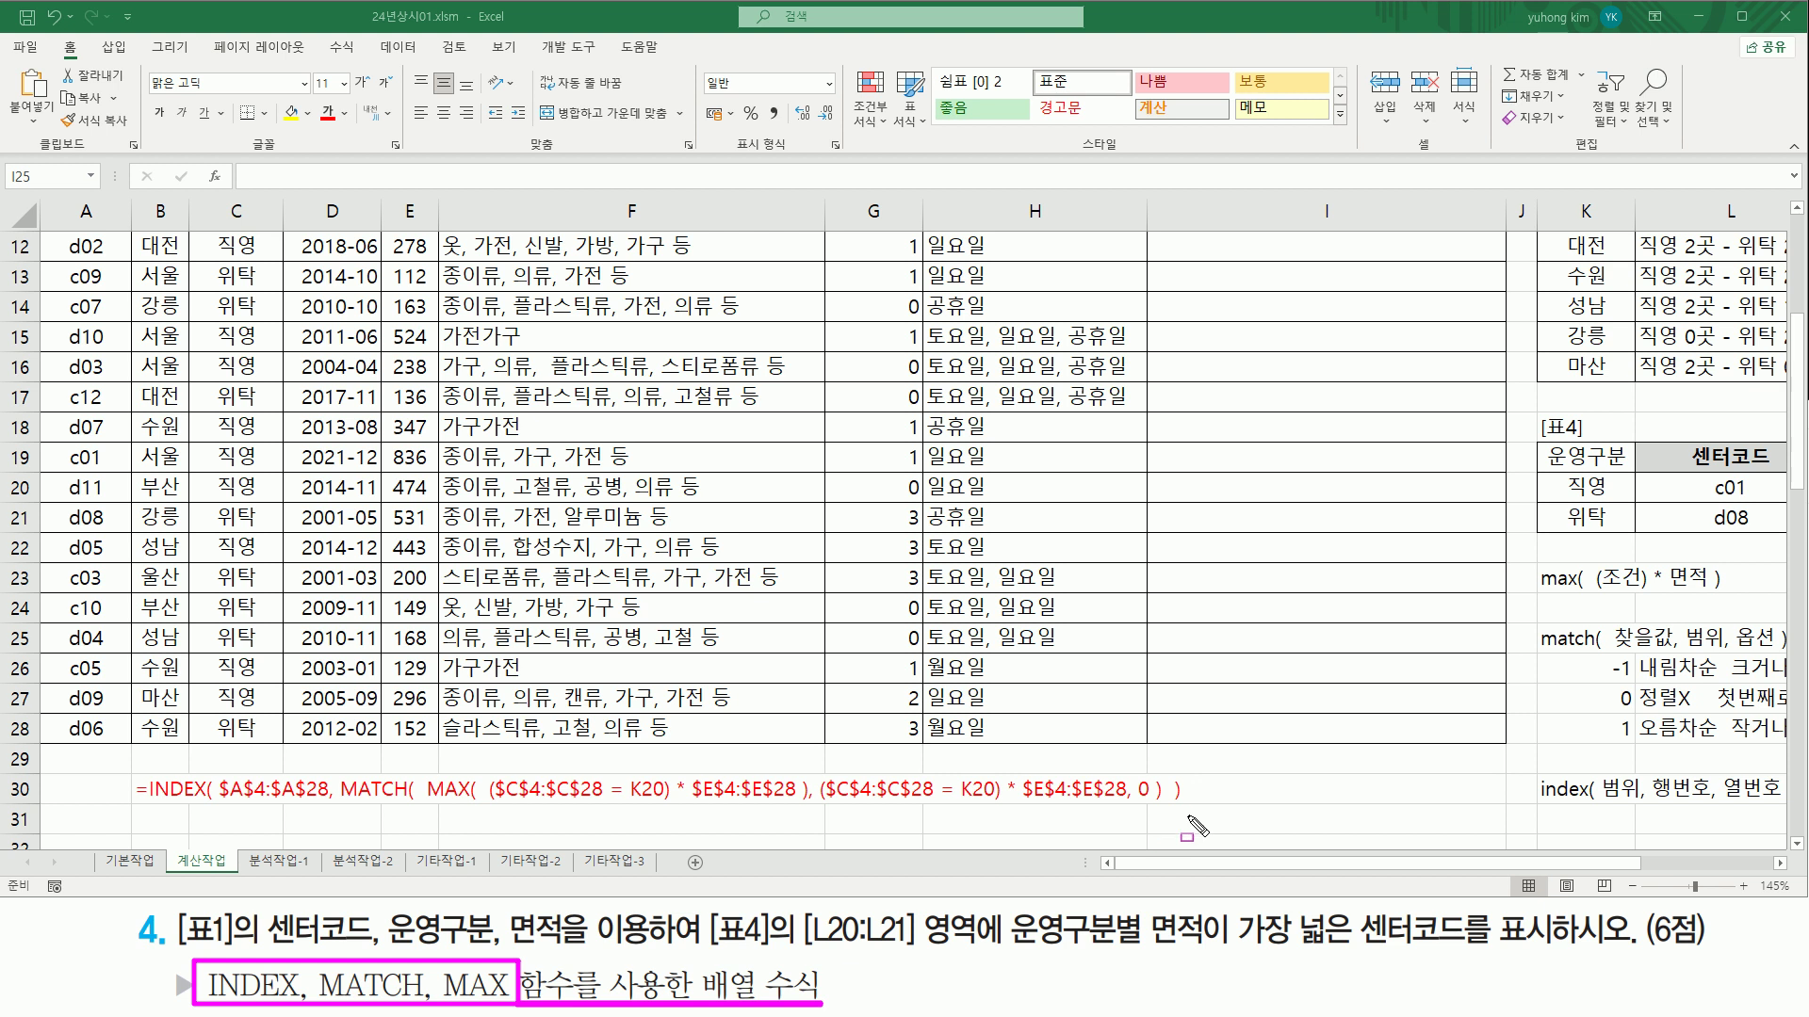
key("Escape")
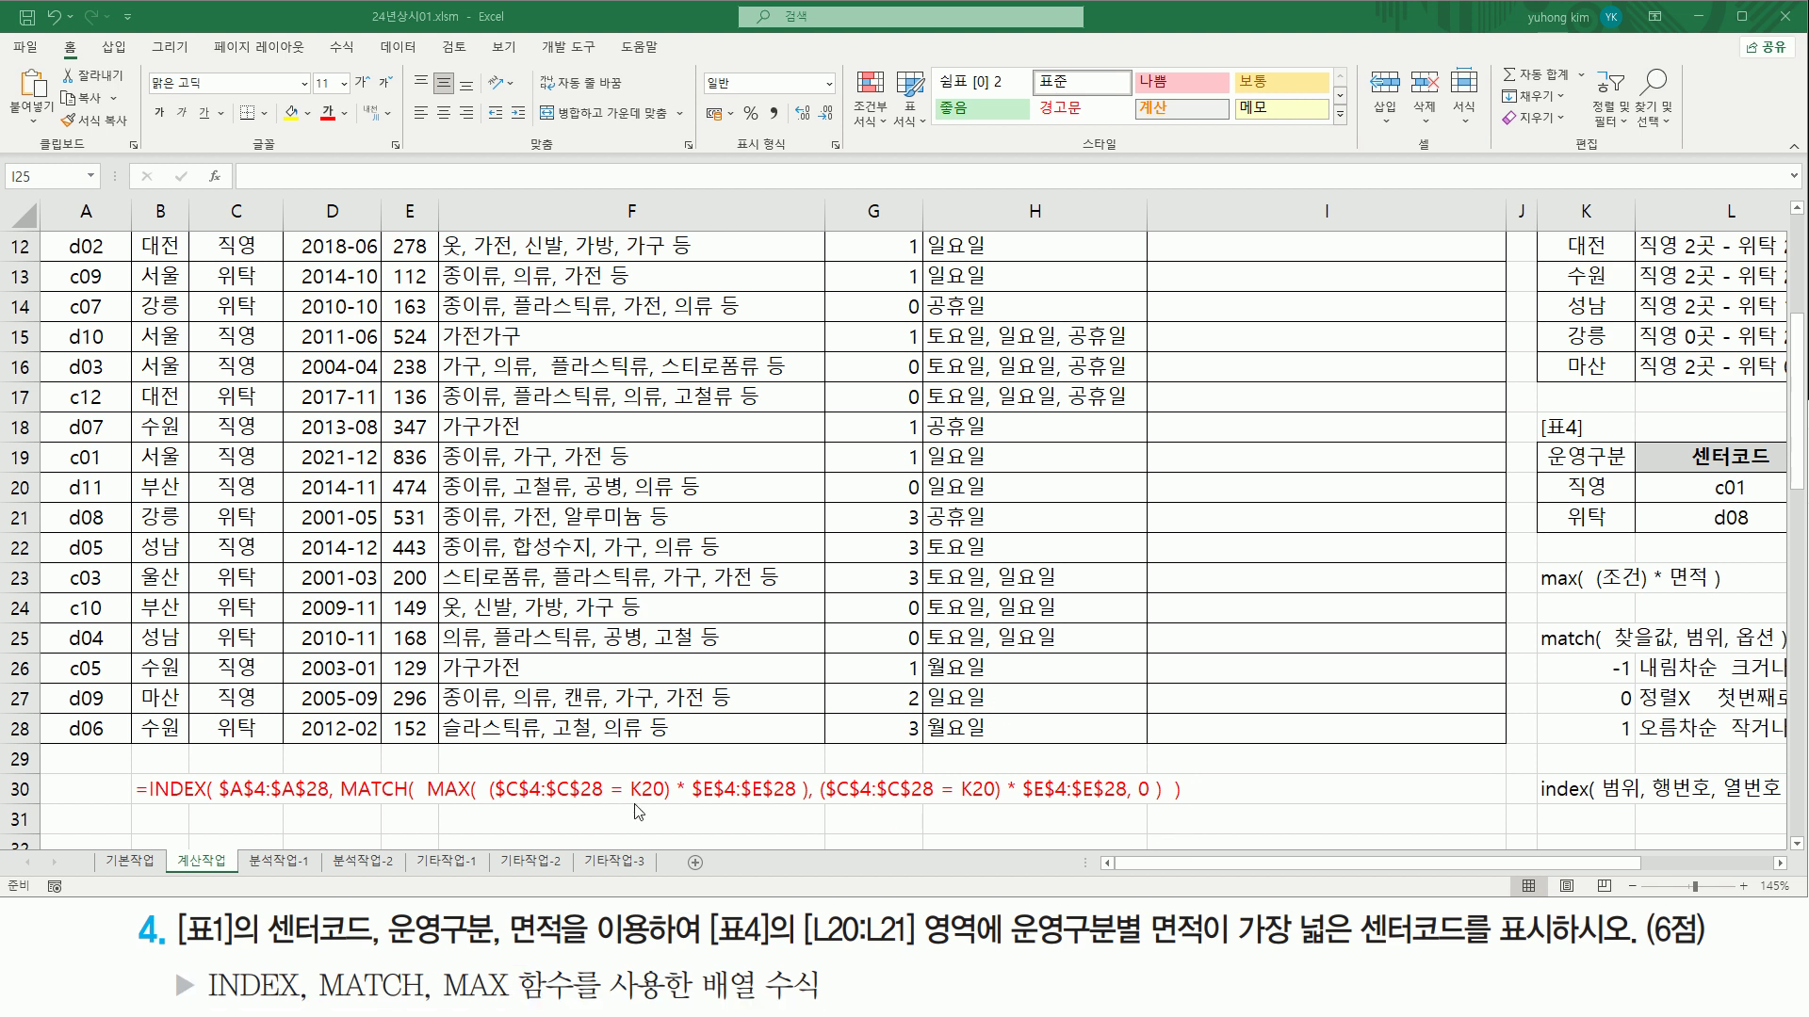
mouse_move(483, 805)
left_mouse_down()
mouse_move(801, 803)
mouse_move(799, 767)
left_mouse_up()
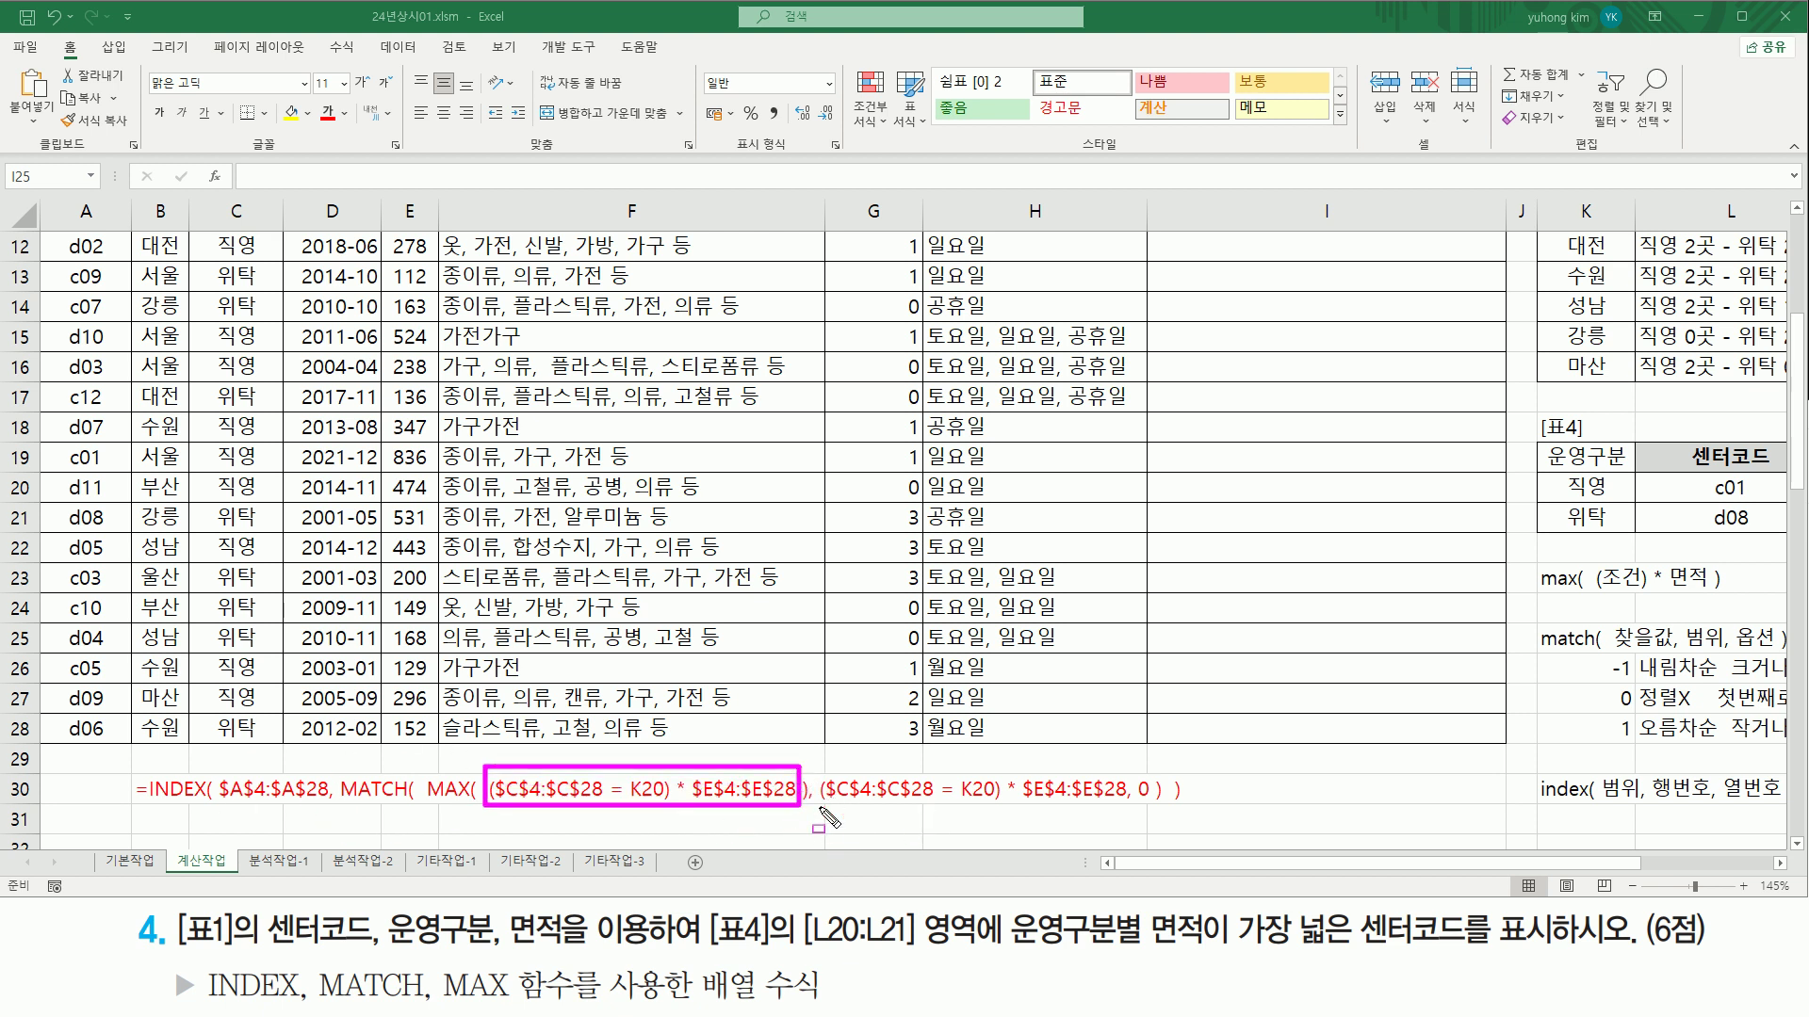
left_click_drag(818, 808, 1130, 768)
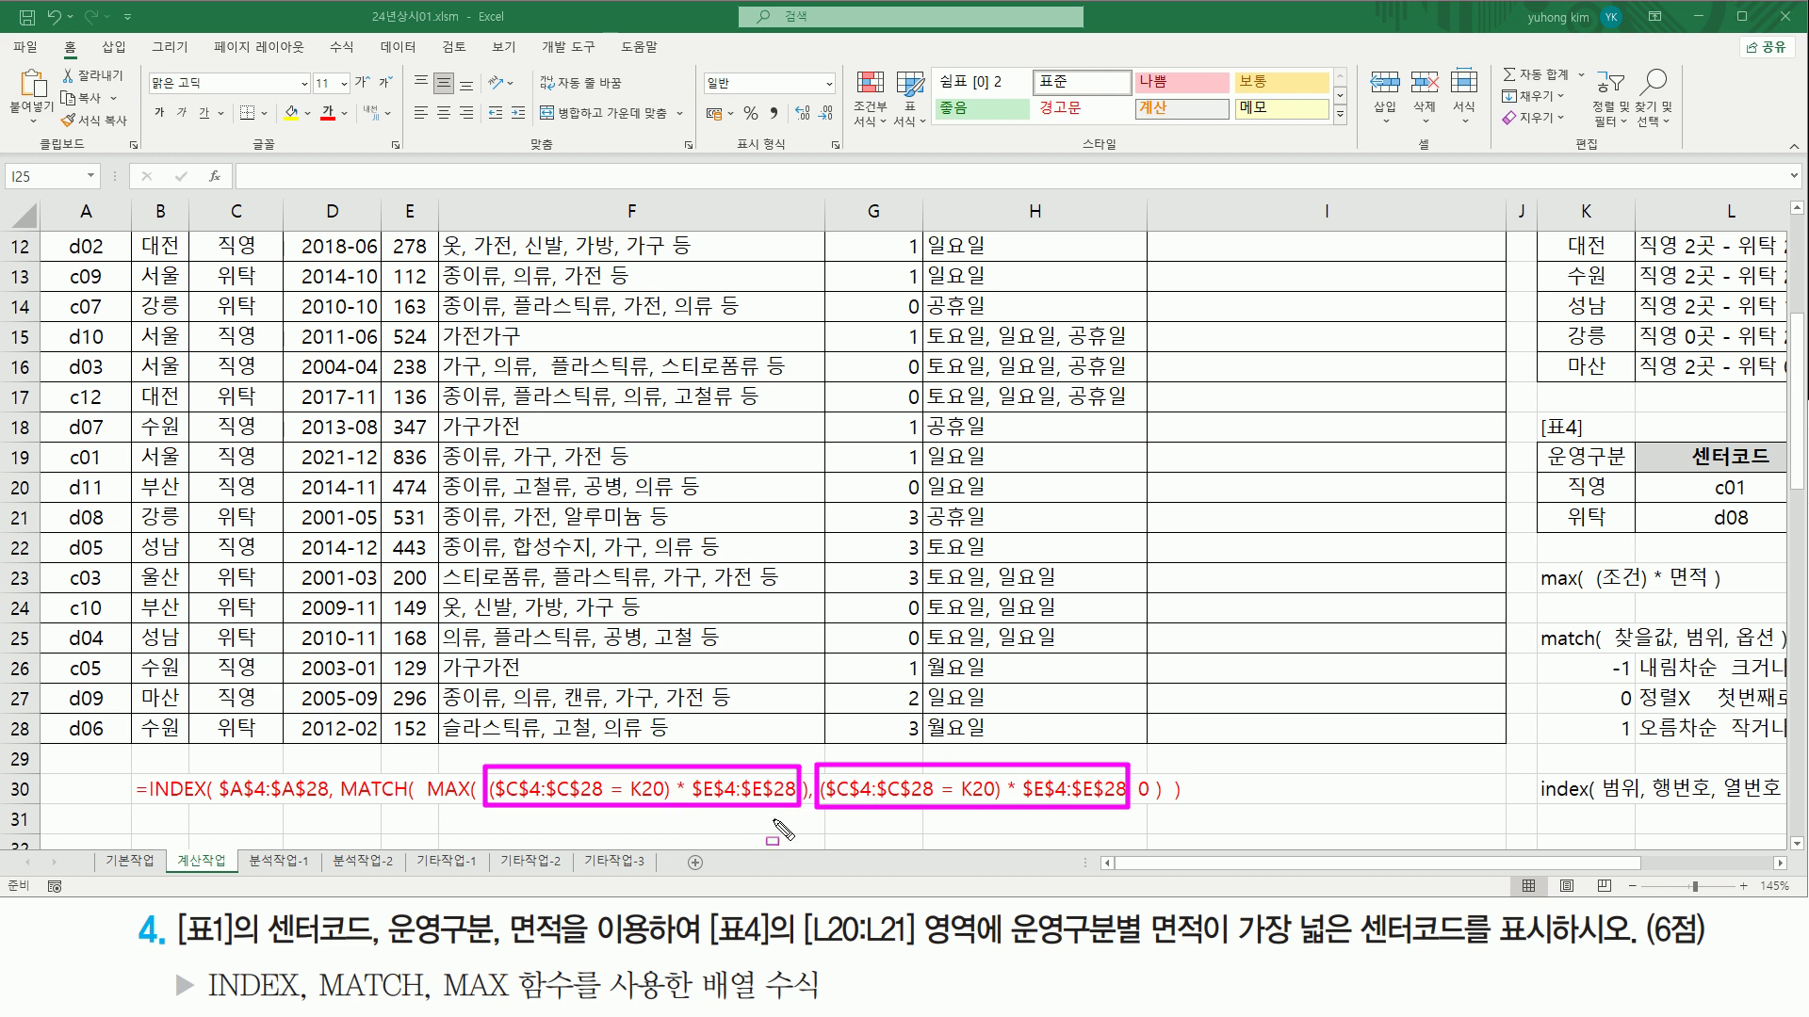
key("Escape")
left_click(1334, 767)
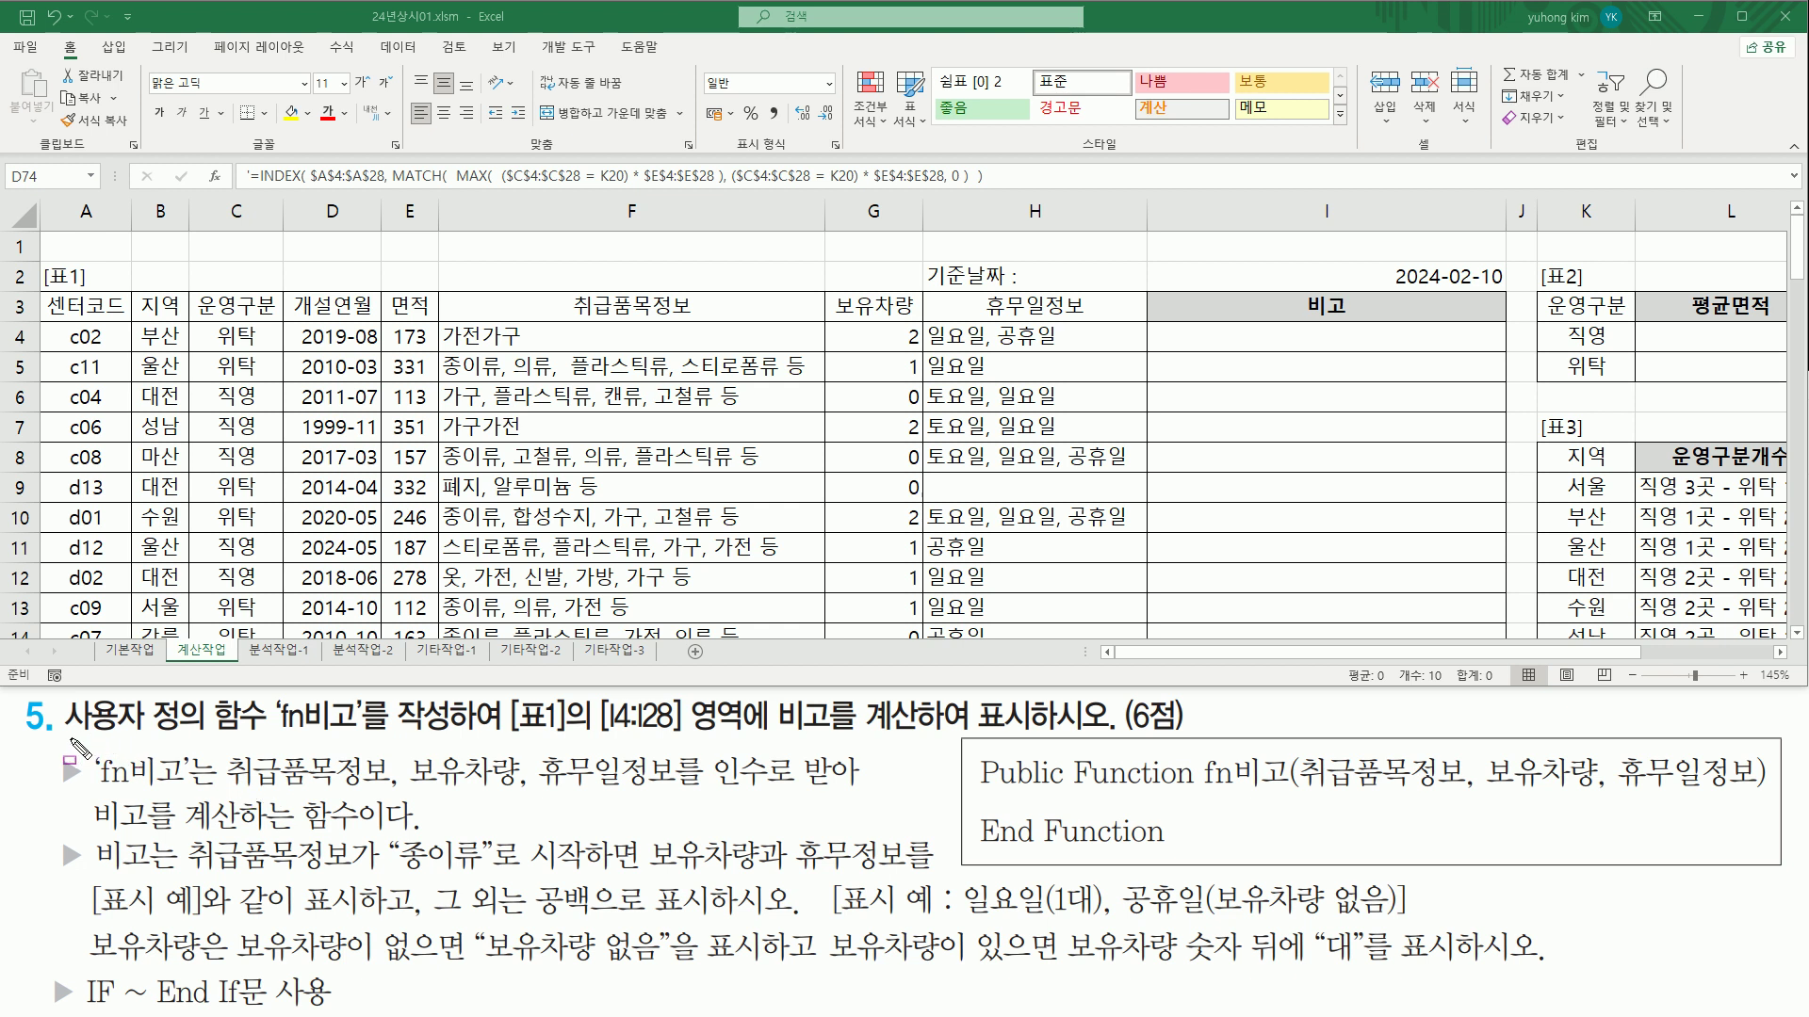
Step: Read task 5's heading on the user-defined function fn비고 and locate its target range I4:I28 in [표1]
left_click_drag(62, 733, 450, 736)
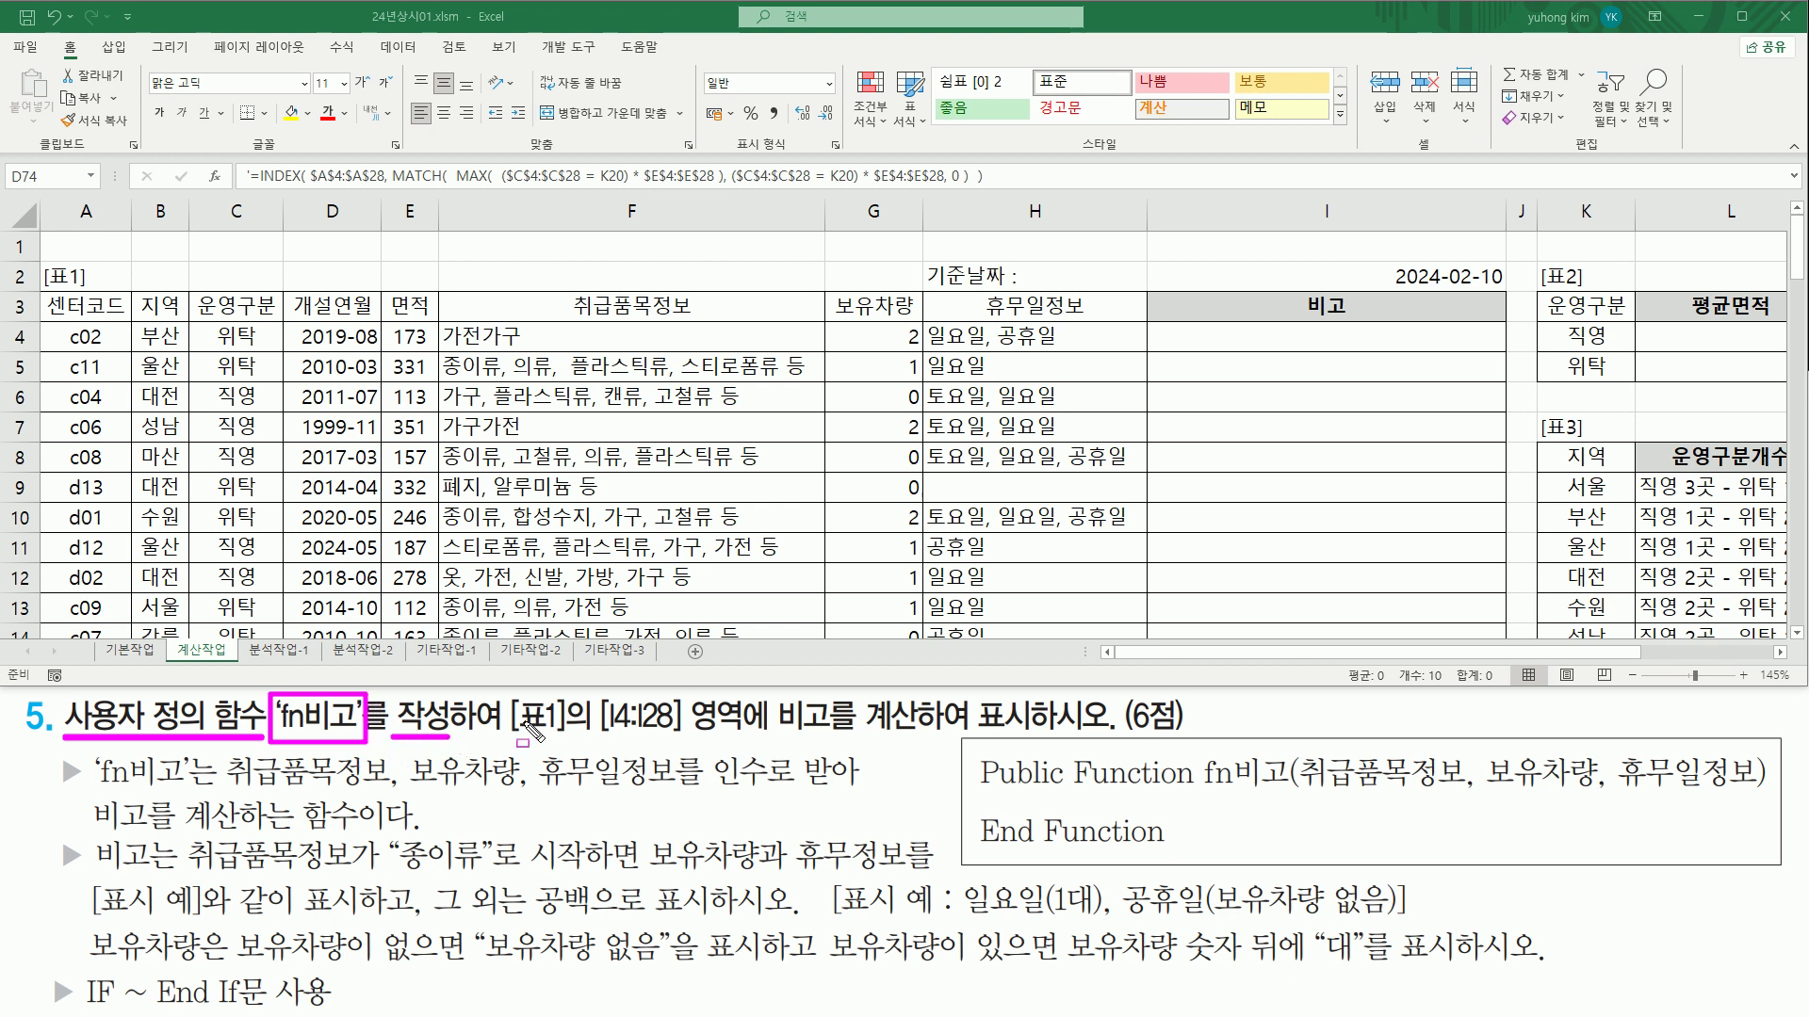
left_click_drag(610, 737, 757, 738)
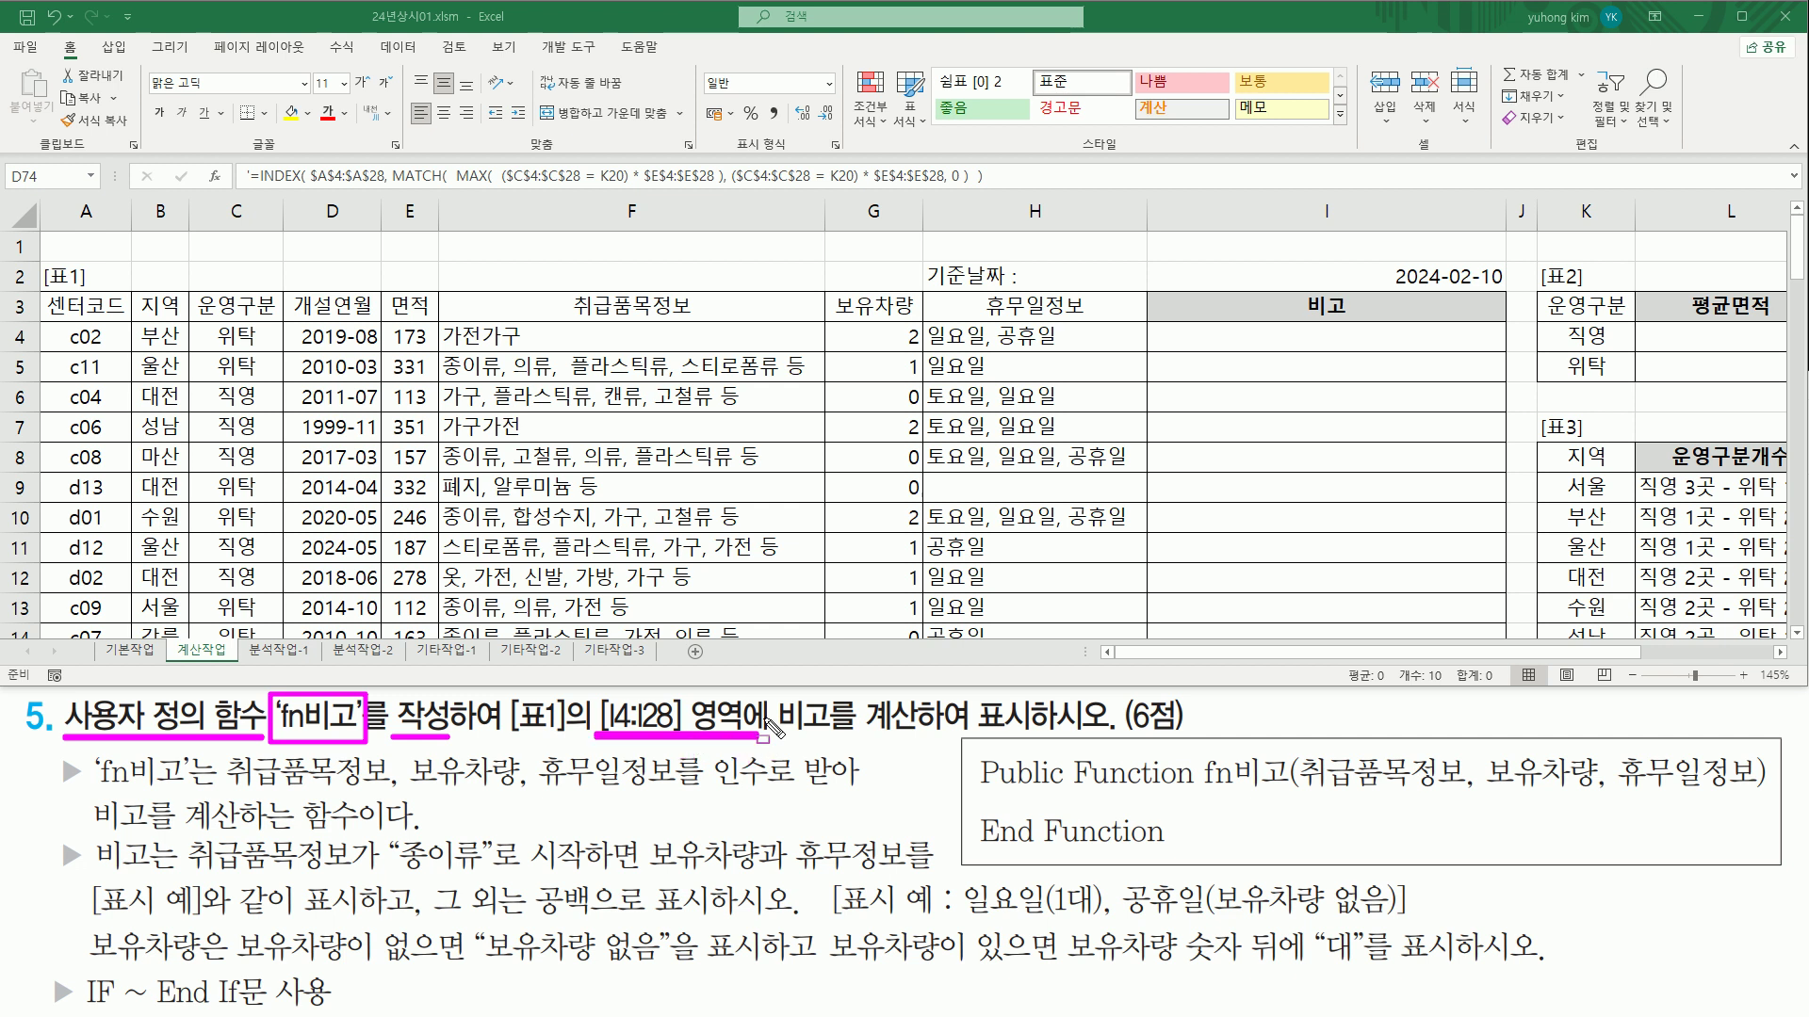
left_click_drag(1158, 327, 1498, 633)
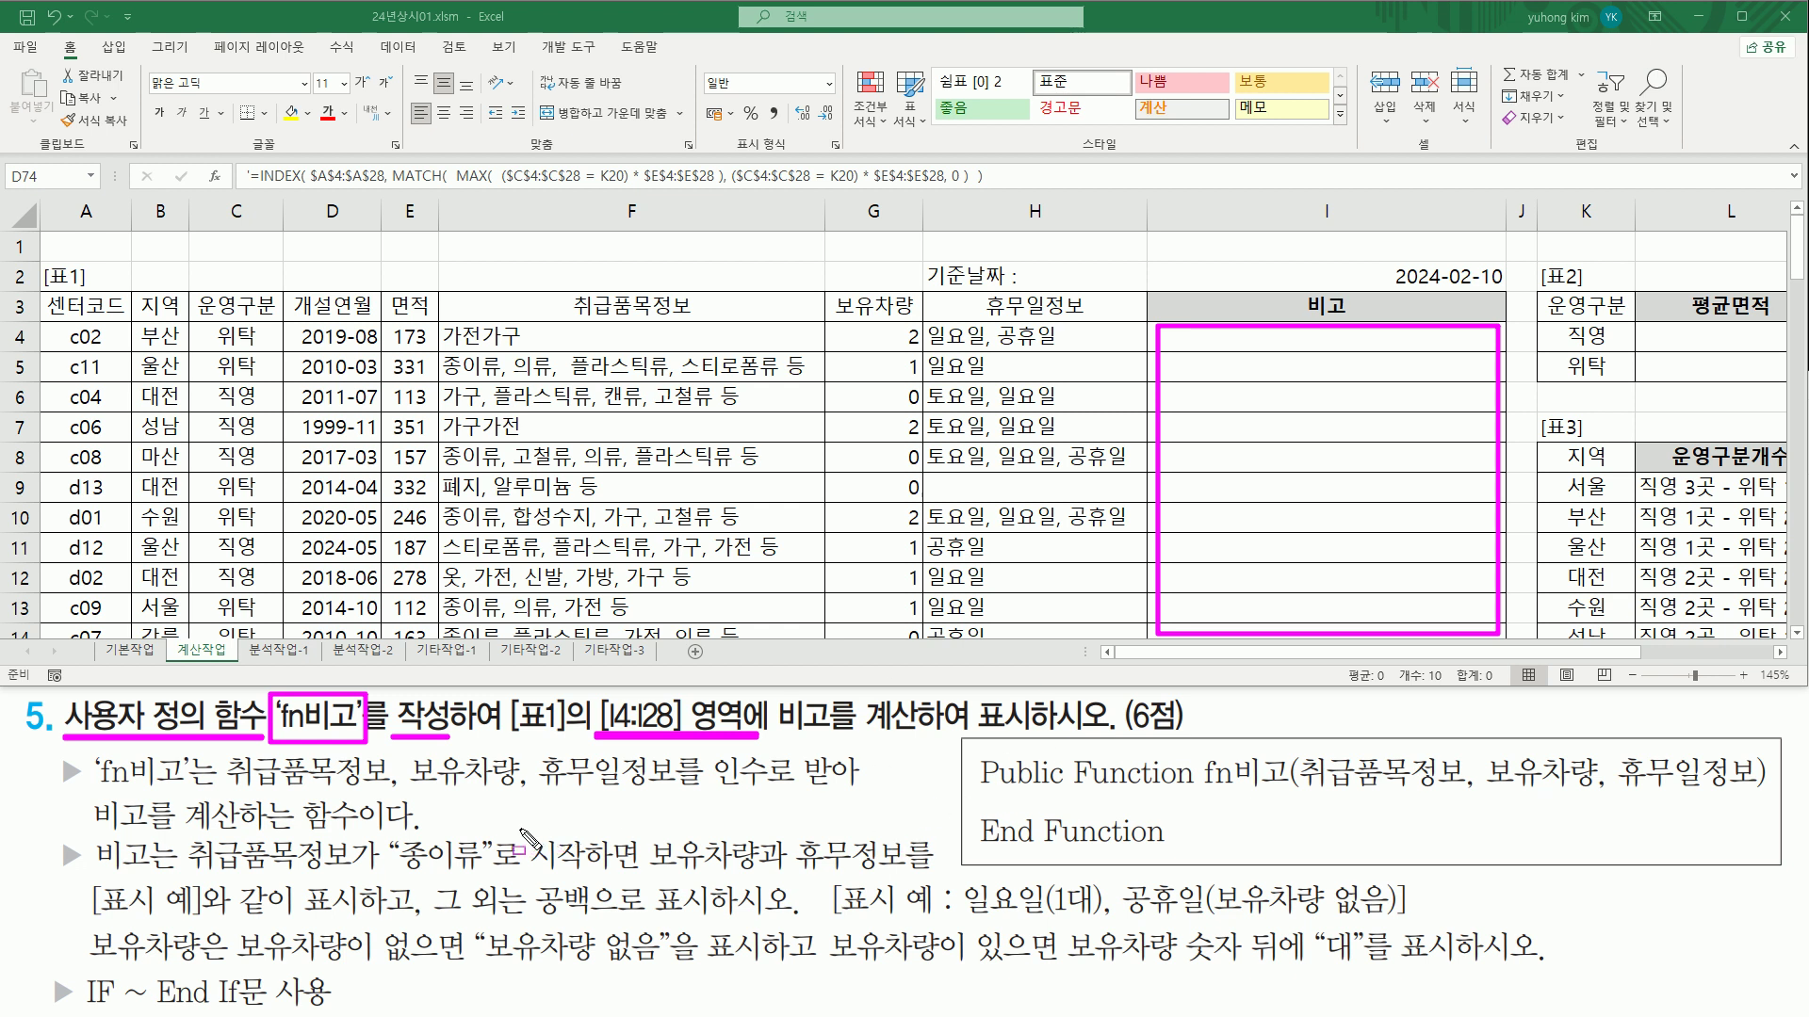
key("e")
Step: Compare the three fn비고 arguments 취급품목정보, 보유차량 and 휴무일정보 in the task text with the given Public Function declaration
mouse_move(89, 746)
left_mouse_down()
mouse_move(189, 789)
mouse_move(321, 794)
mouse_move(724, 790)
mouse_move(716, 751)
left_mouse_up()
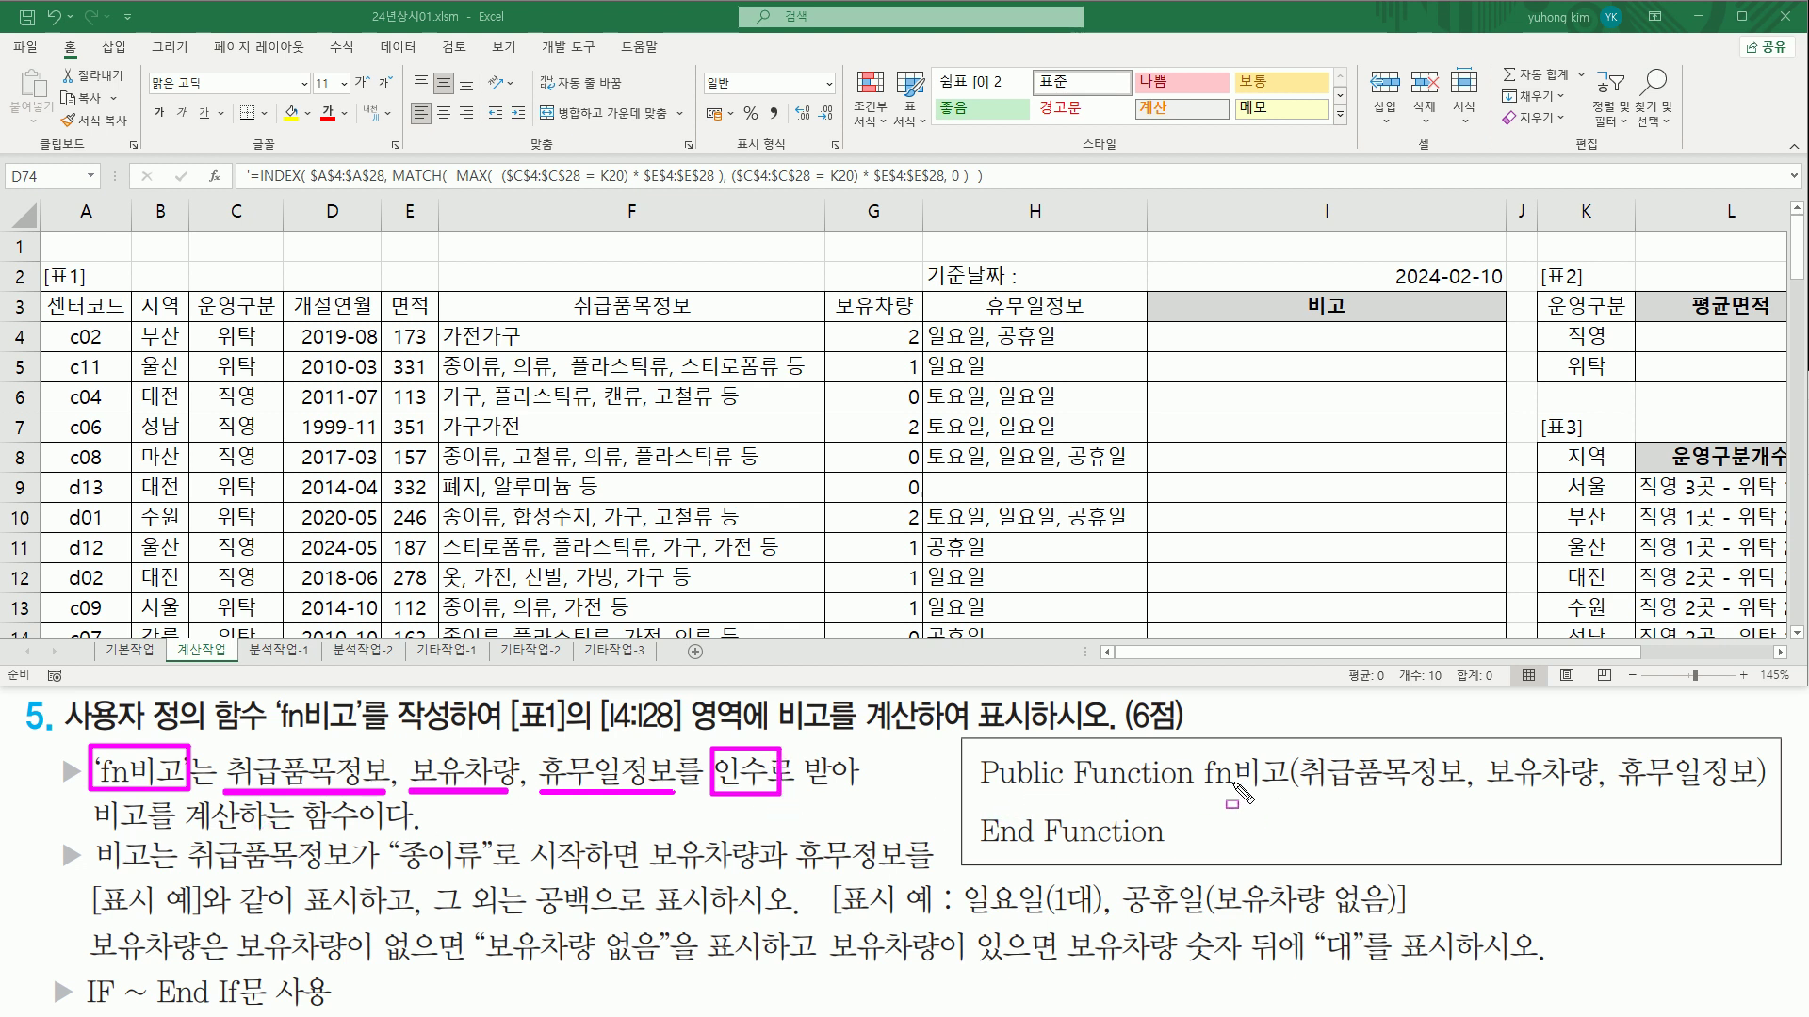
left_click_drag(1300, 795, 1751, 790)
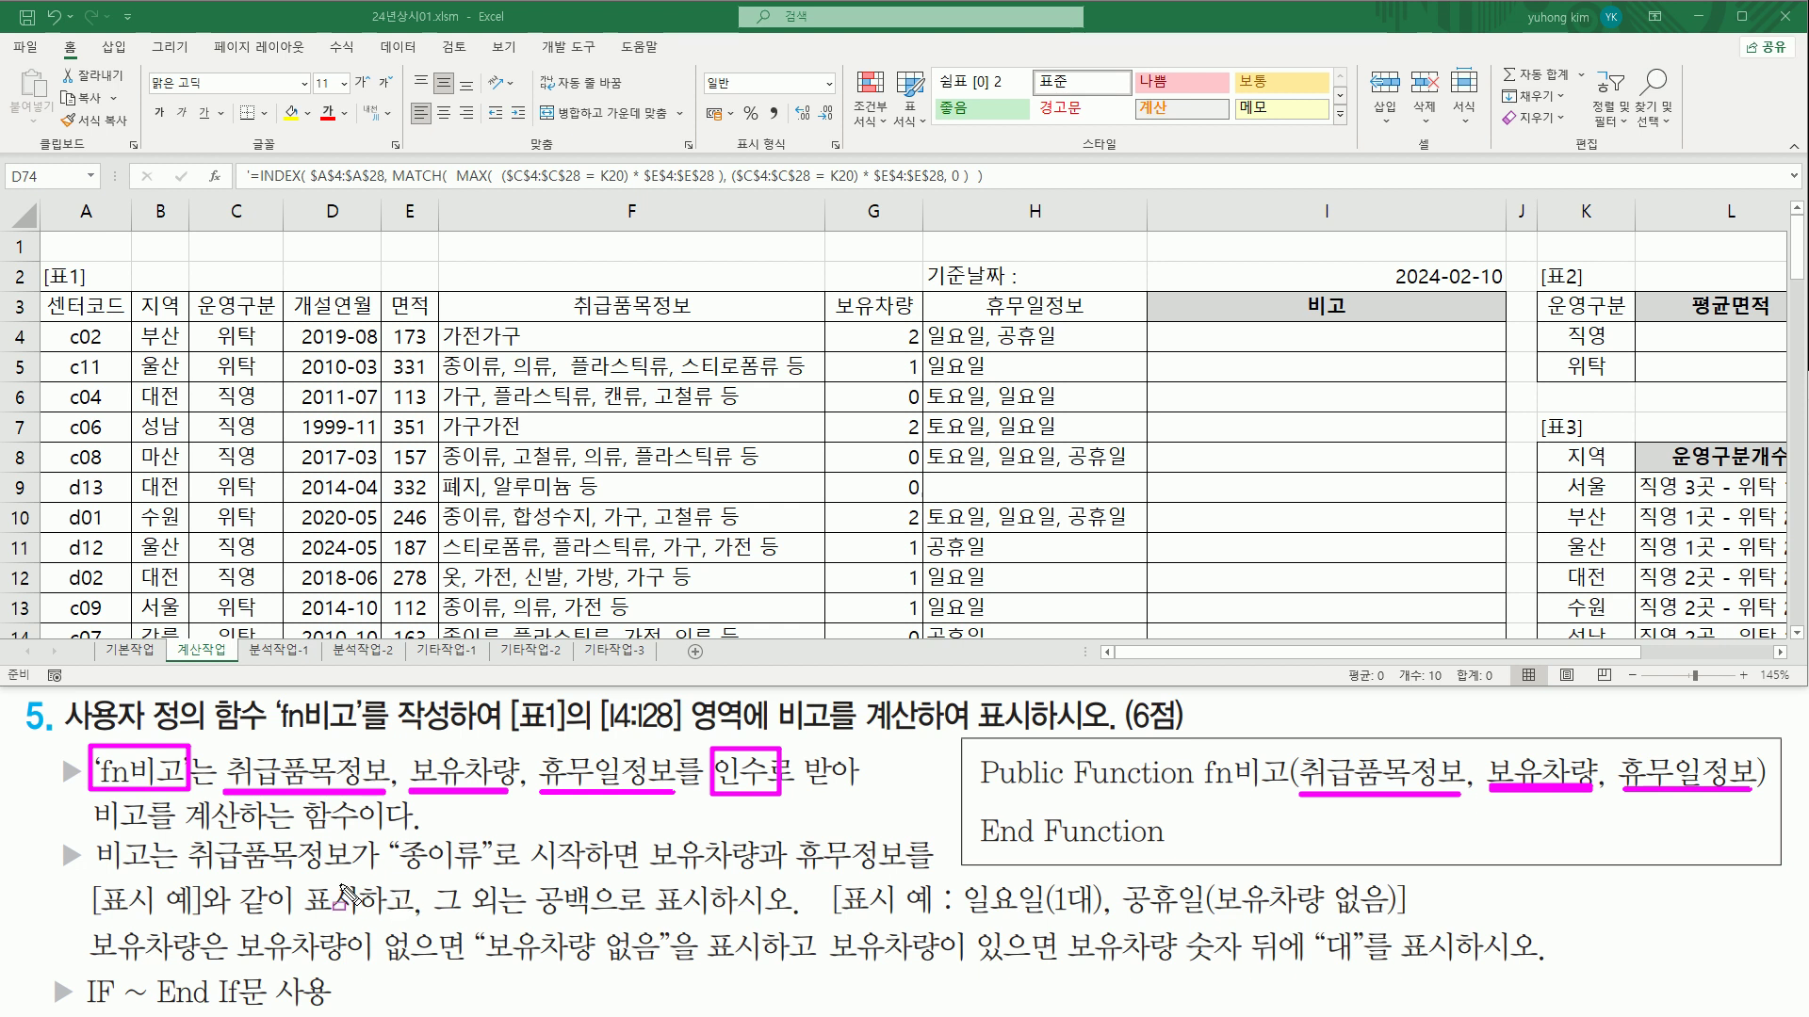
key("e")
Step: Study the condition that 취급품목정보 starts with "종이류" and check it against the entries in [표1]'s 취급품목정보 column
mouse_move(181, 878)
left_mouse_down()
mouse_move(350, 878)
mouse_move(351, 836)
left_mouse_up()
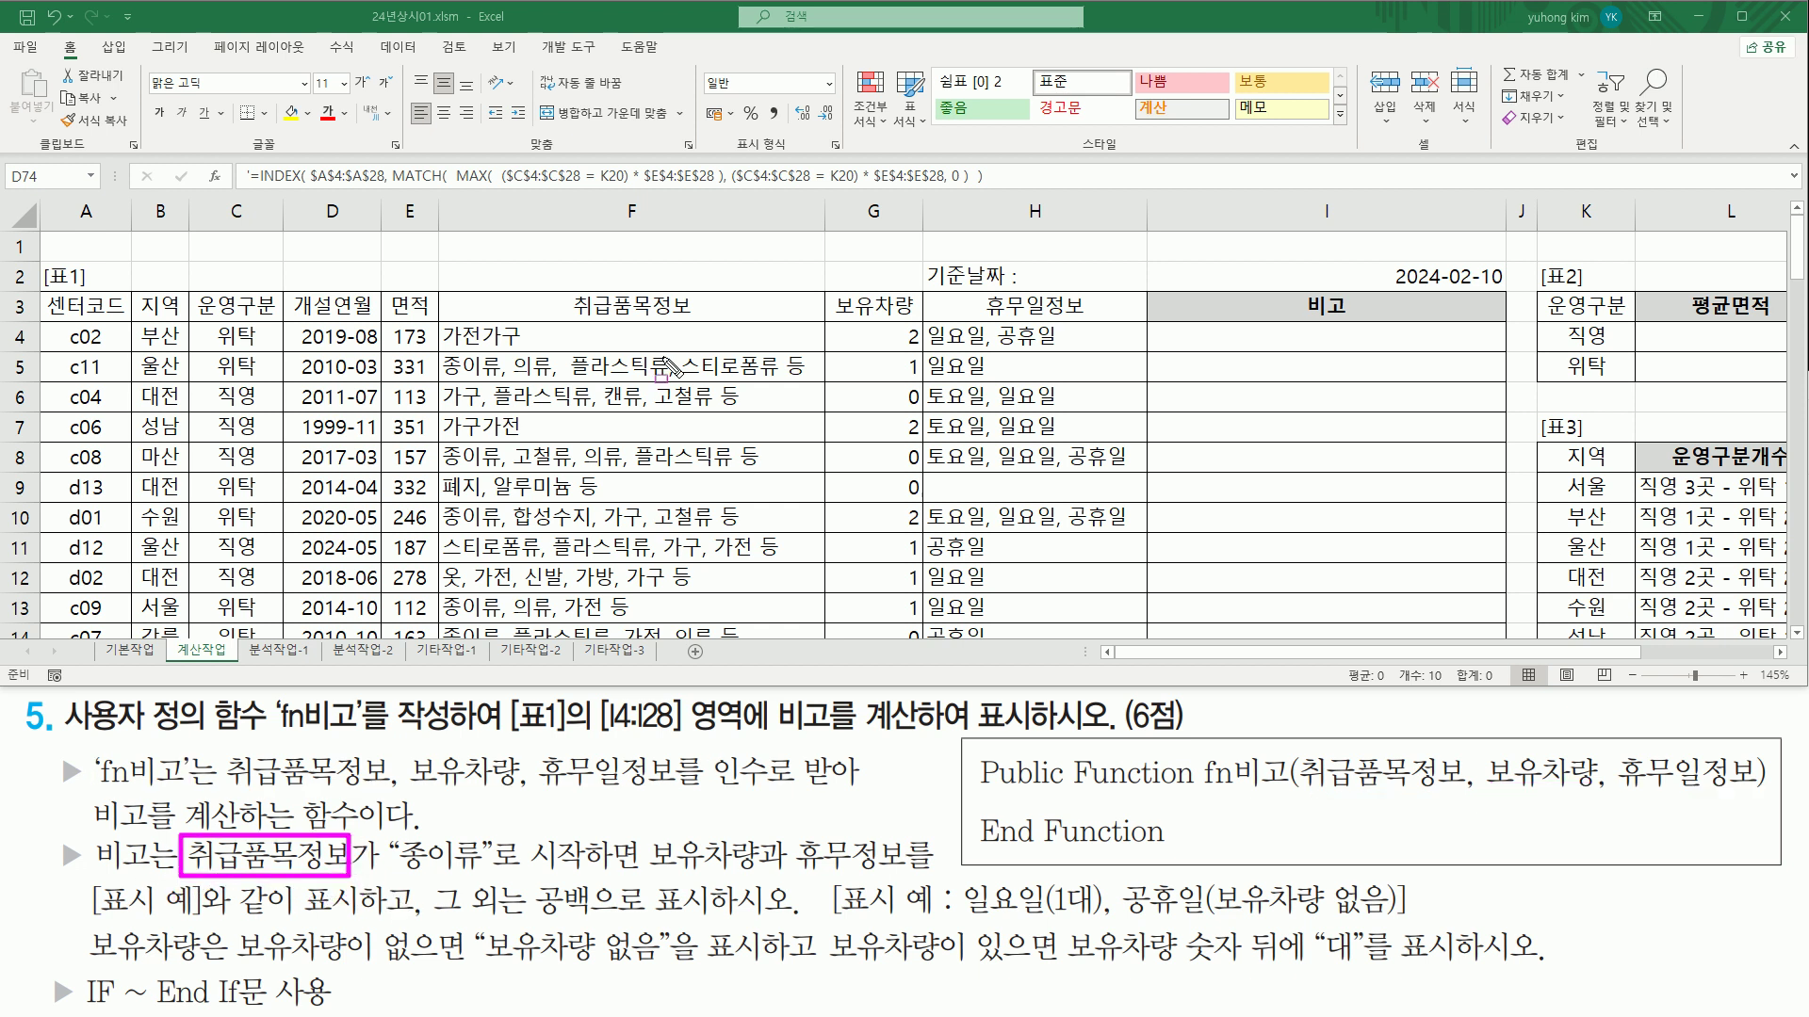
mouse_move(441, 288)
left_mouse_down()
mouse_move(477, 306)
mouse_move(822, 320)
left_mouse_up()
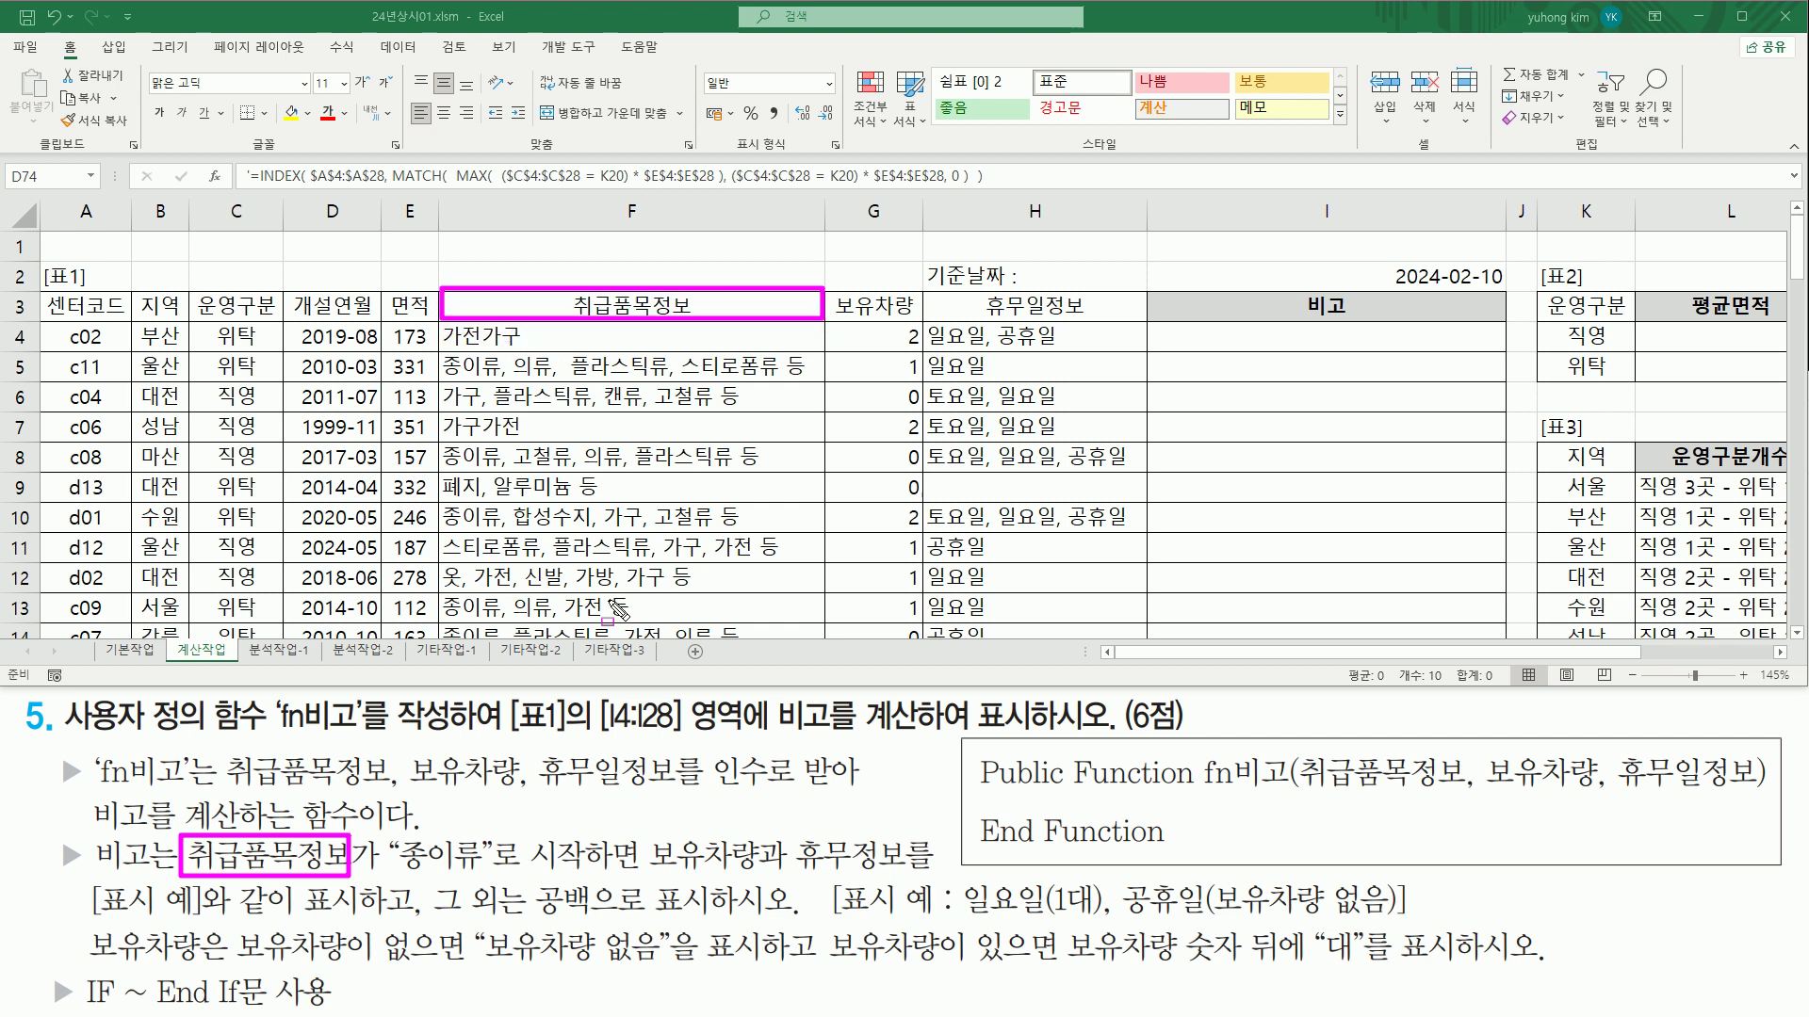
left_click_drag(396, 870, 614, 872)
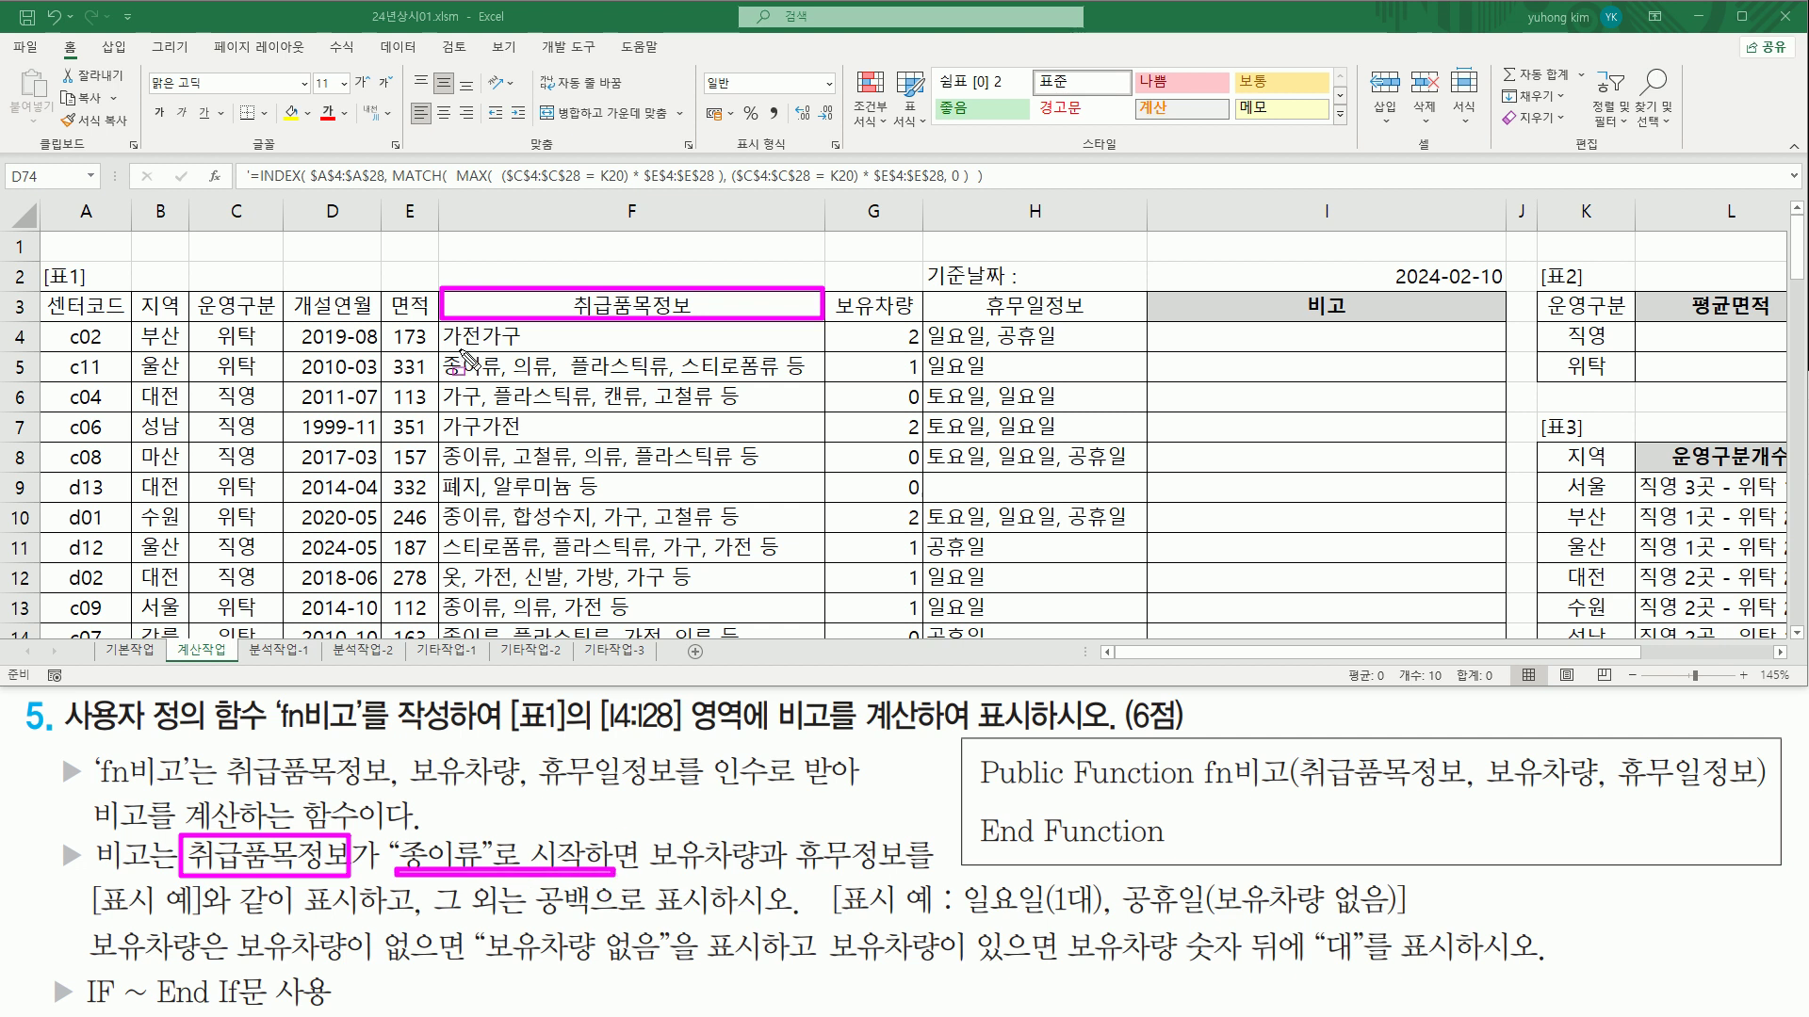
left_click_drag(441, 352, 503, 381)
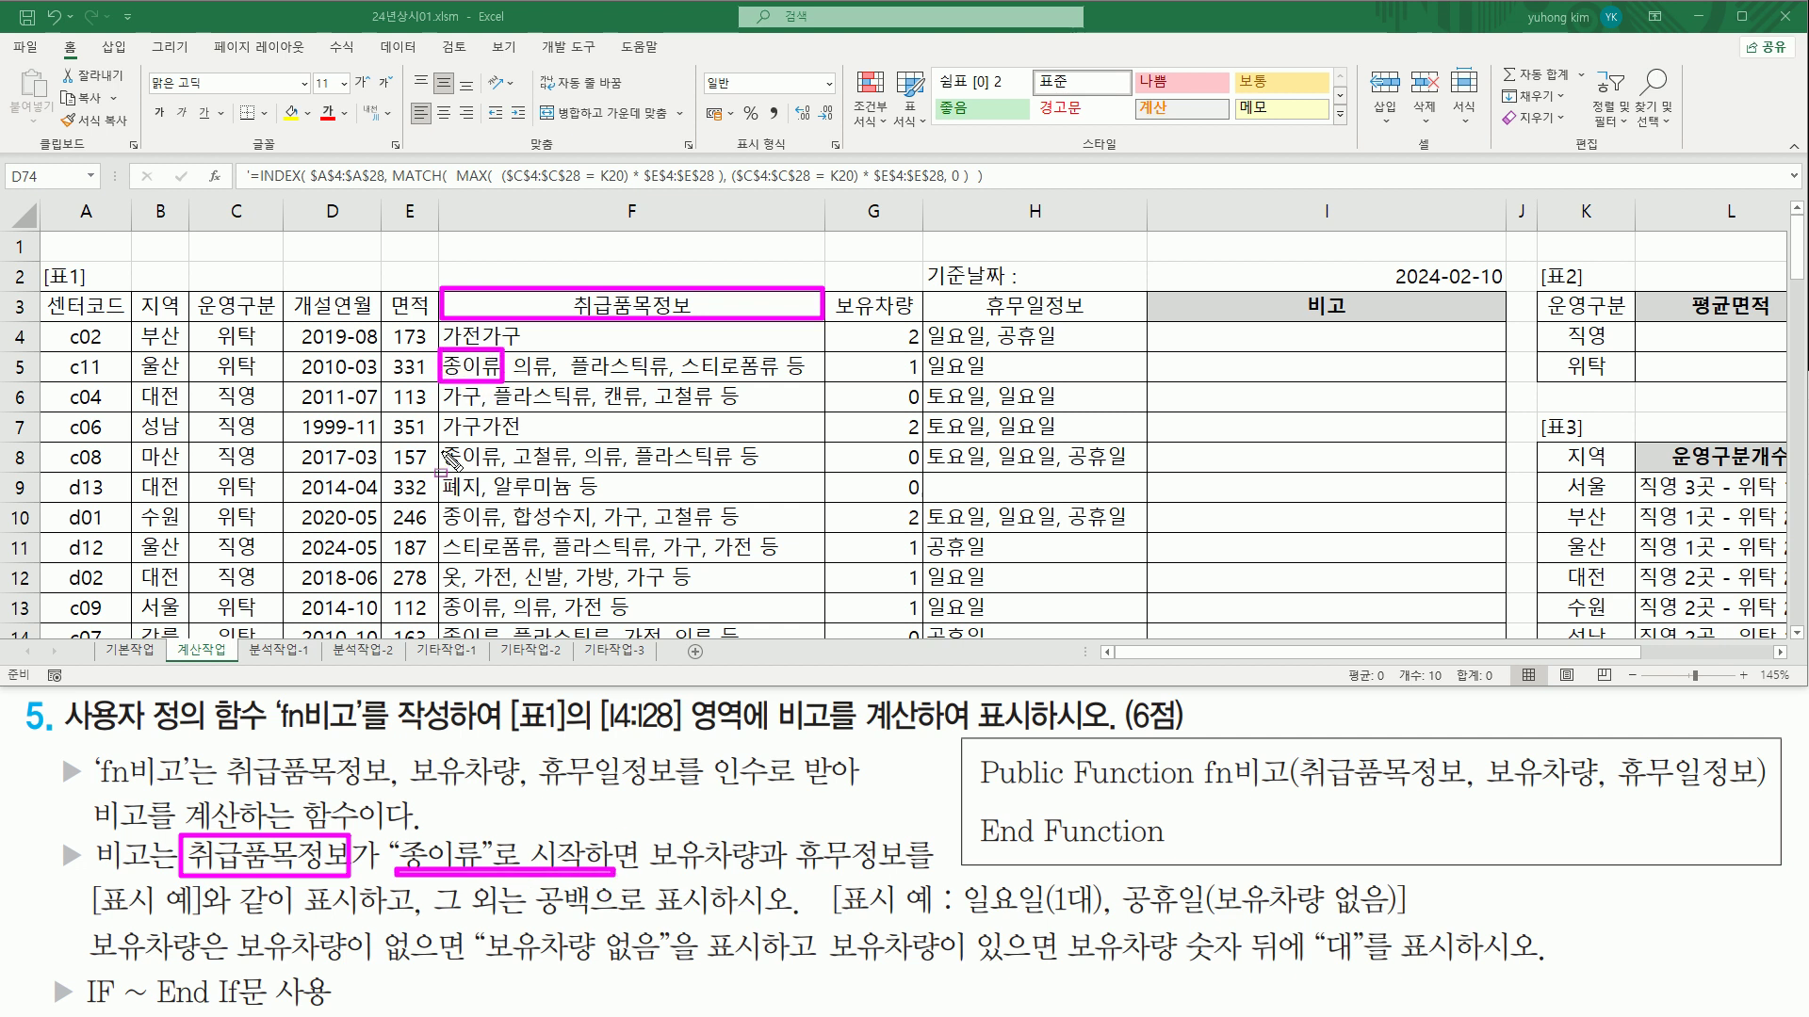
mouse_move(436, 443)
left_mouse_down()
mouse_move(500, 470)
mouse_move(469, 528)
mouse_move(506, 528)
left_mouse_up()
mouse_move(500, 596)
left_mouse_down()
mouse_move(449, 591)
mouse_move(508, 647)
left_mouse_up()
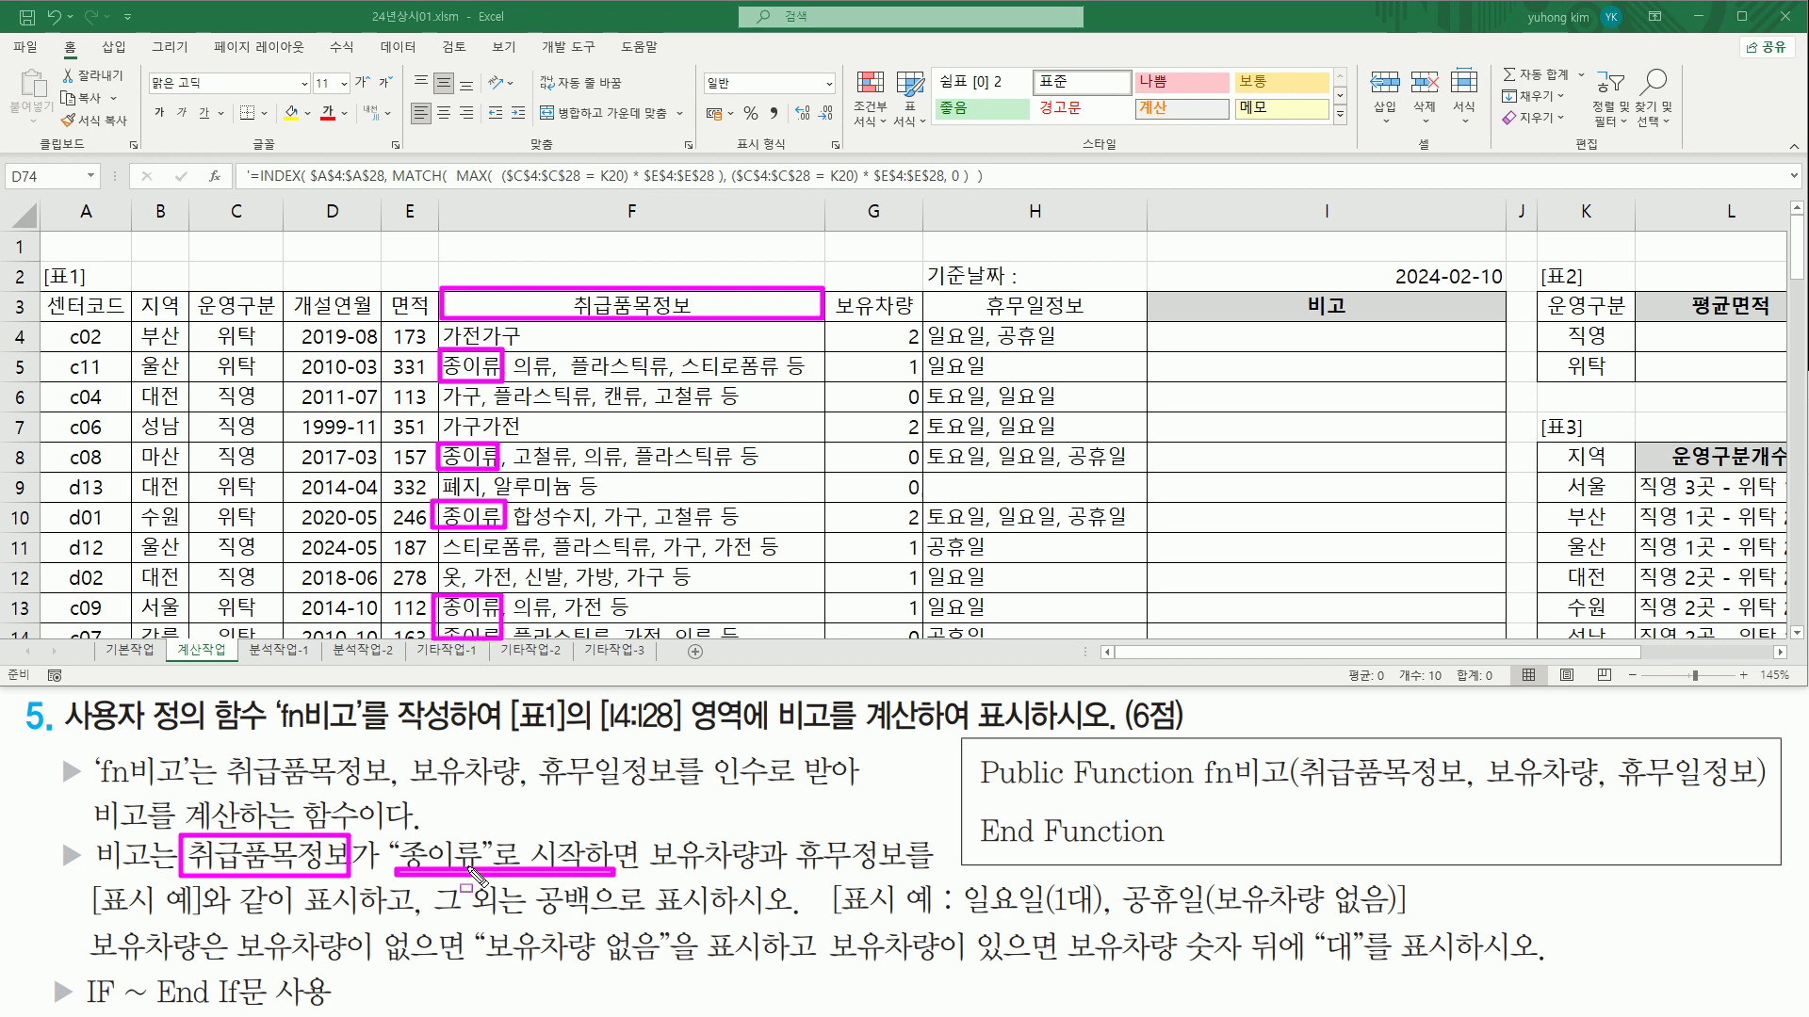
left_click_drag(525, 835, 641, 874)
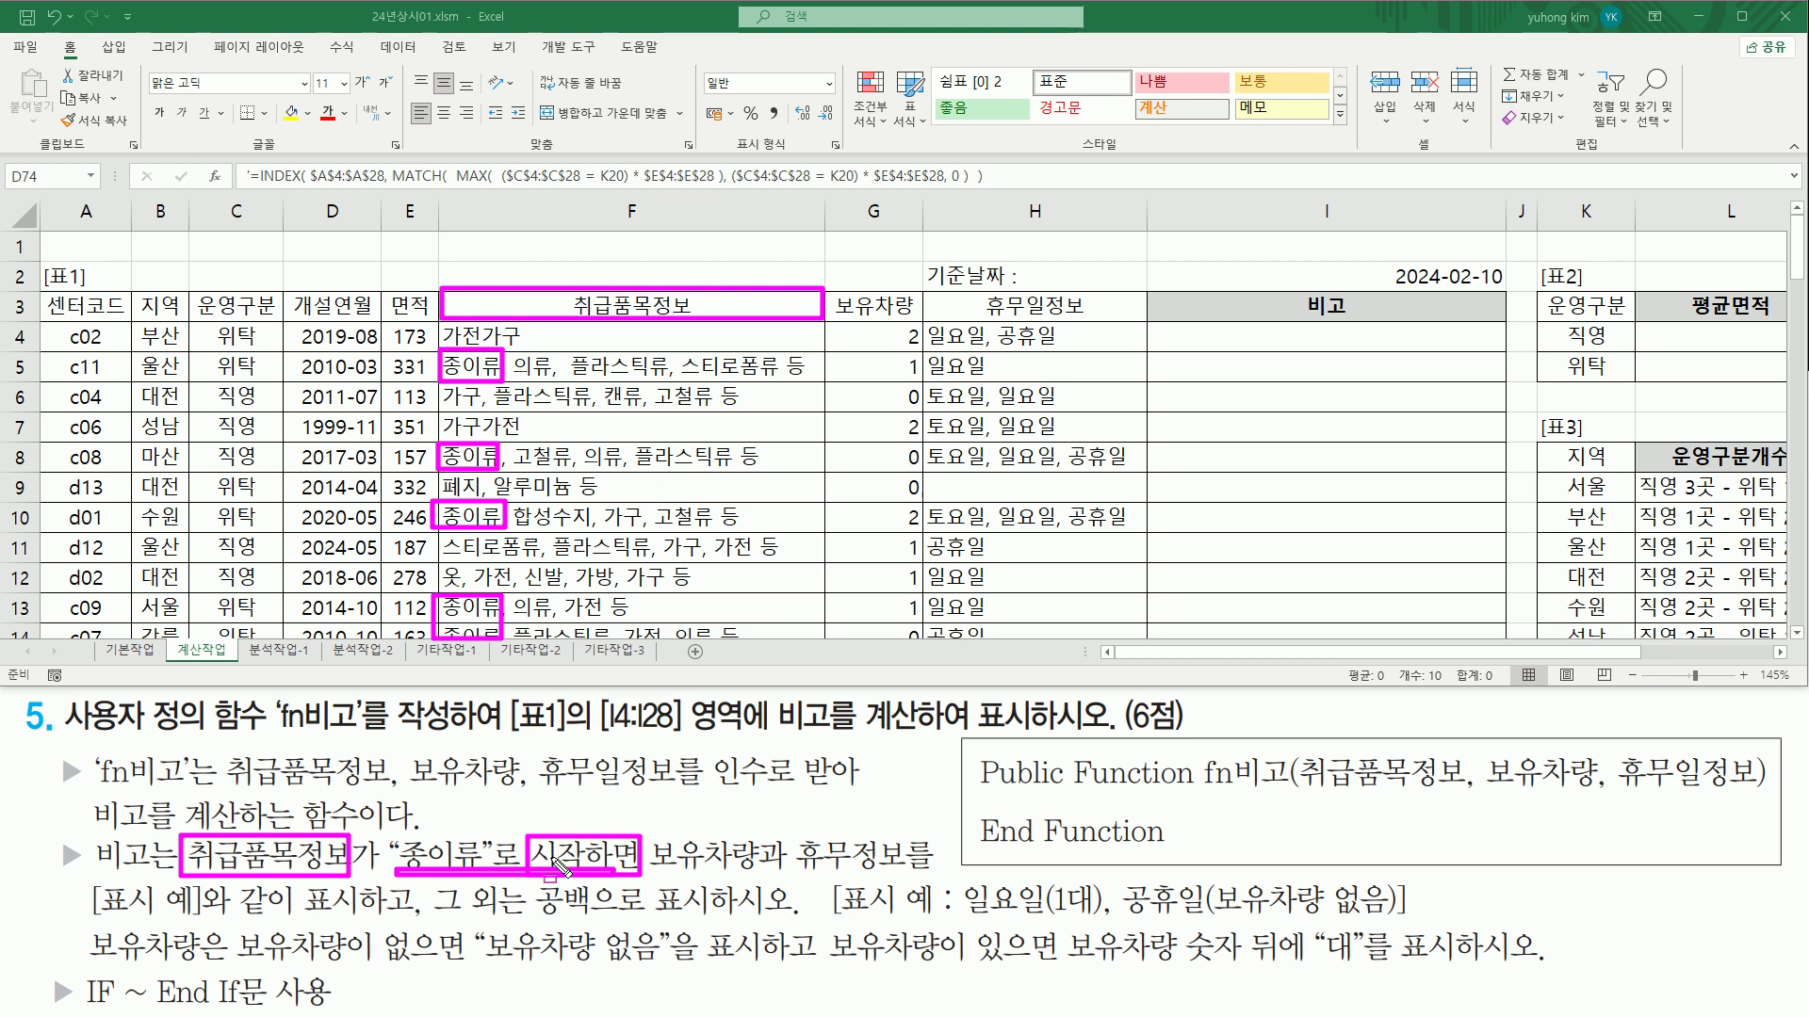
key("e")
Step: Read the output rule: 보유차량 and 휴무정보 in the 표시 예 format when the "종이류" condition holds, otherwise 공백
left_click_drag(644, 875, 912, 876)
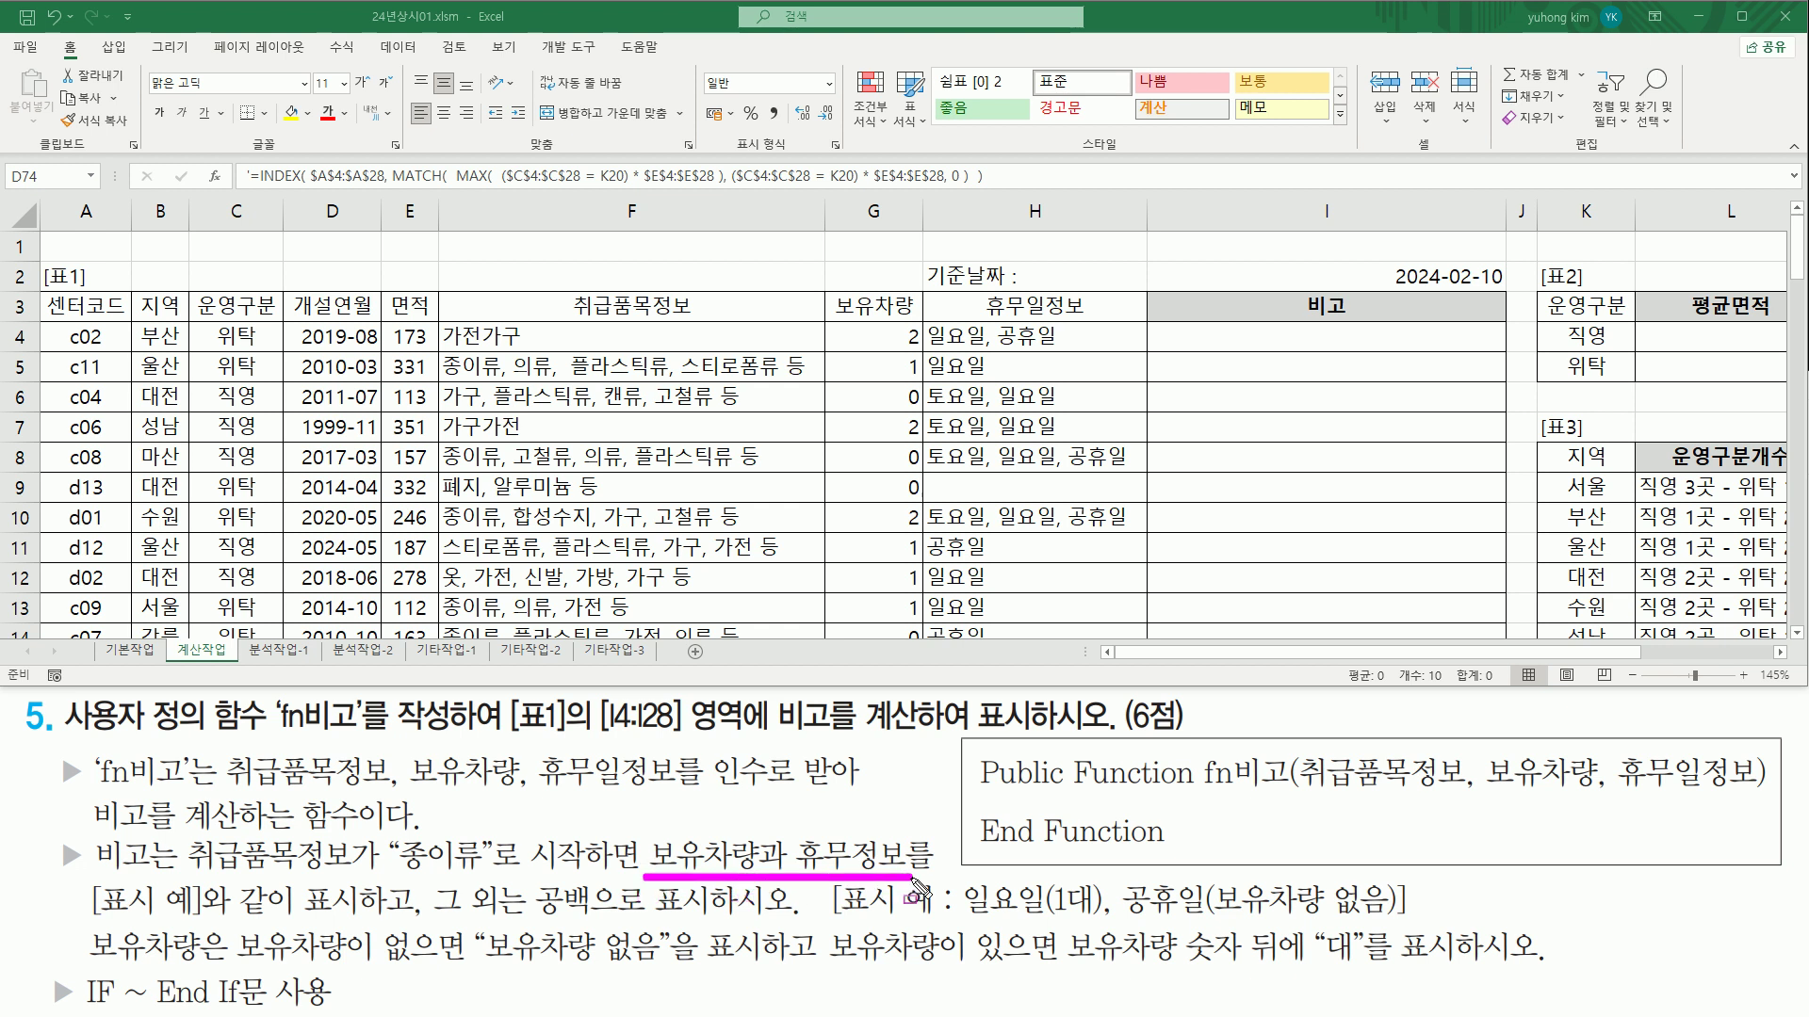
mouse_move(76, 879)
left_mouse_down()
mouse_move(377, 937)
mouse_move(372, 921)
mouse_move(722, 914)
left_mouse_up()
key("e")
left_click_drag(187, 838, 590, 882)
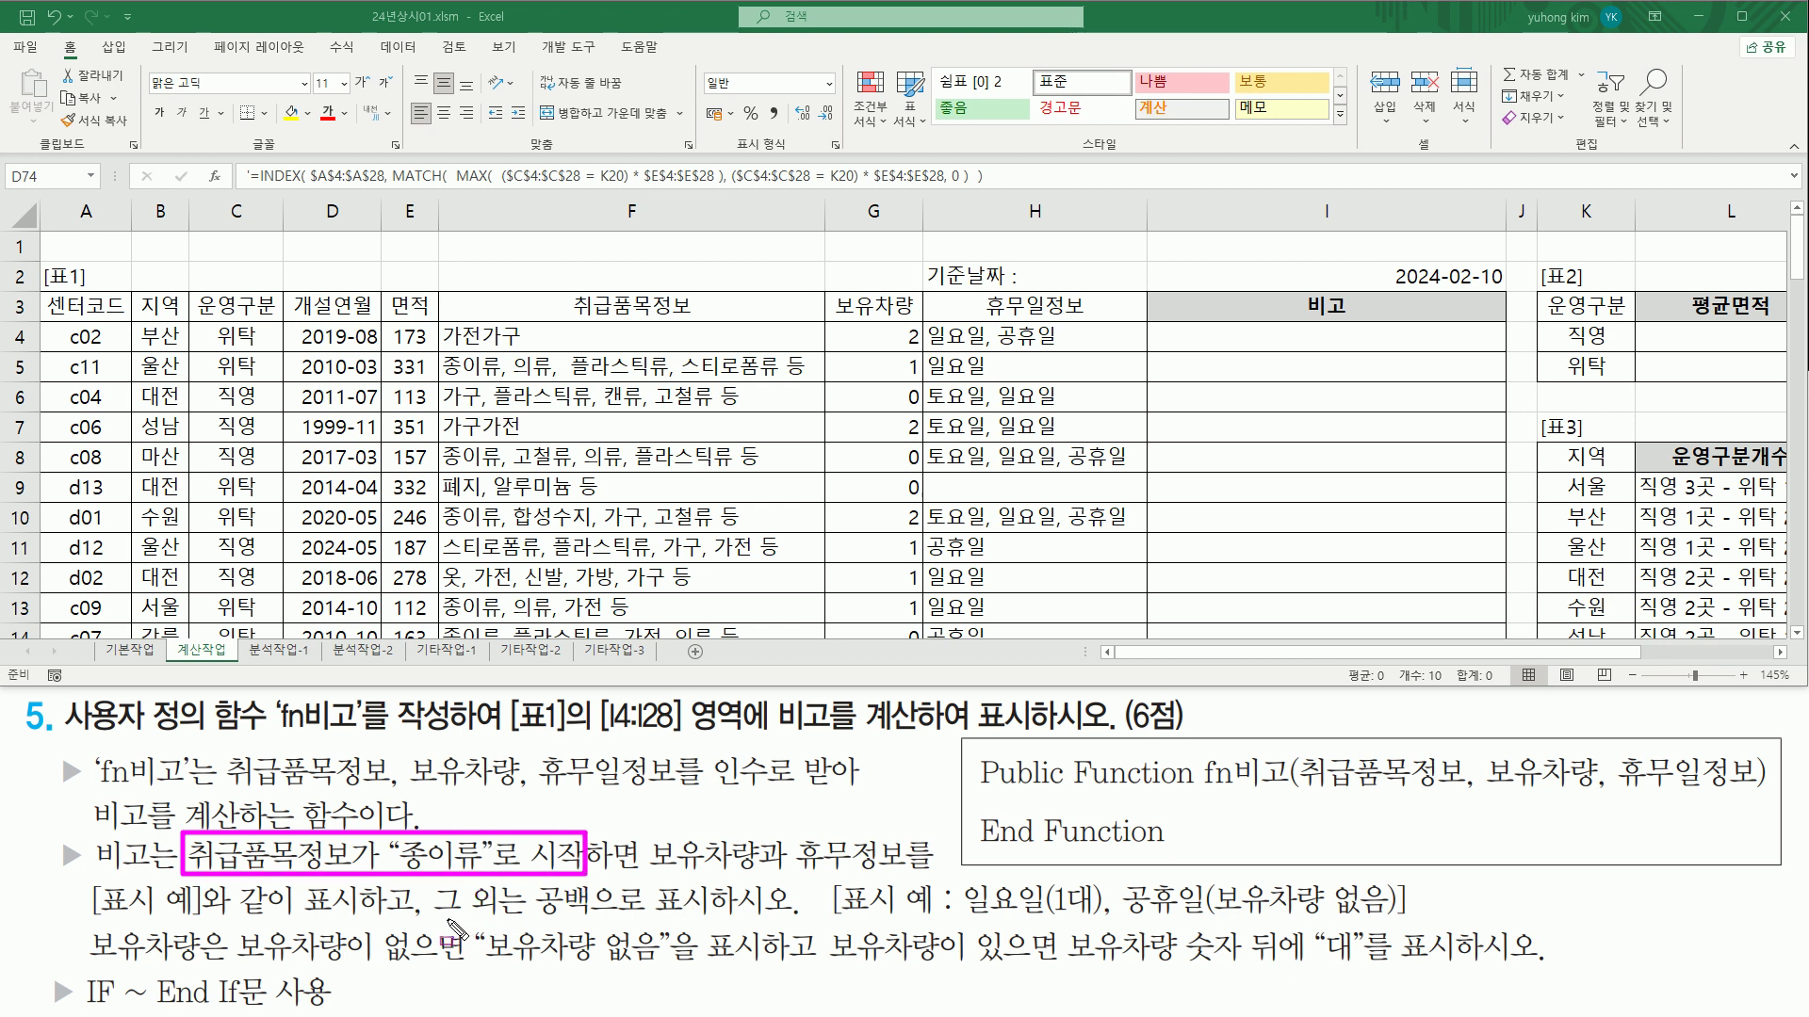
mouse_move(430, 916)
left_mouse_down()
mouse_move(626, 933)
mouse_move(595, 918)
left_mouse_up()
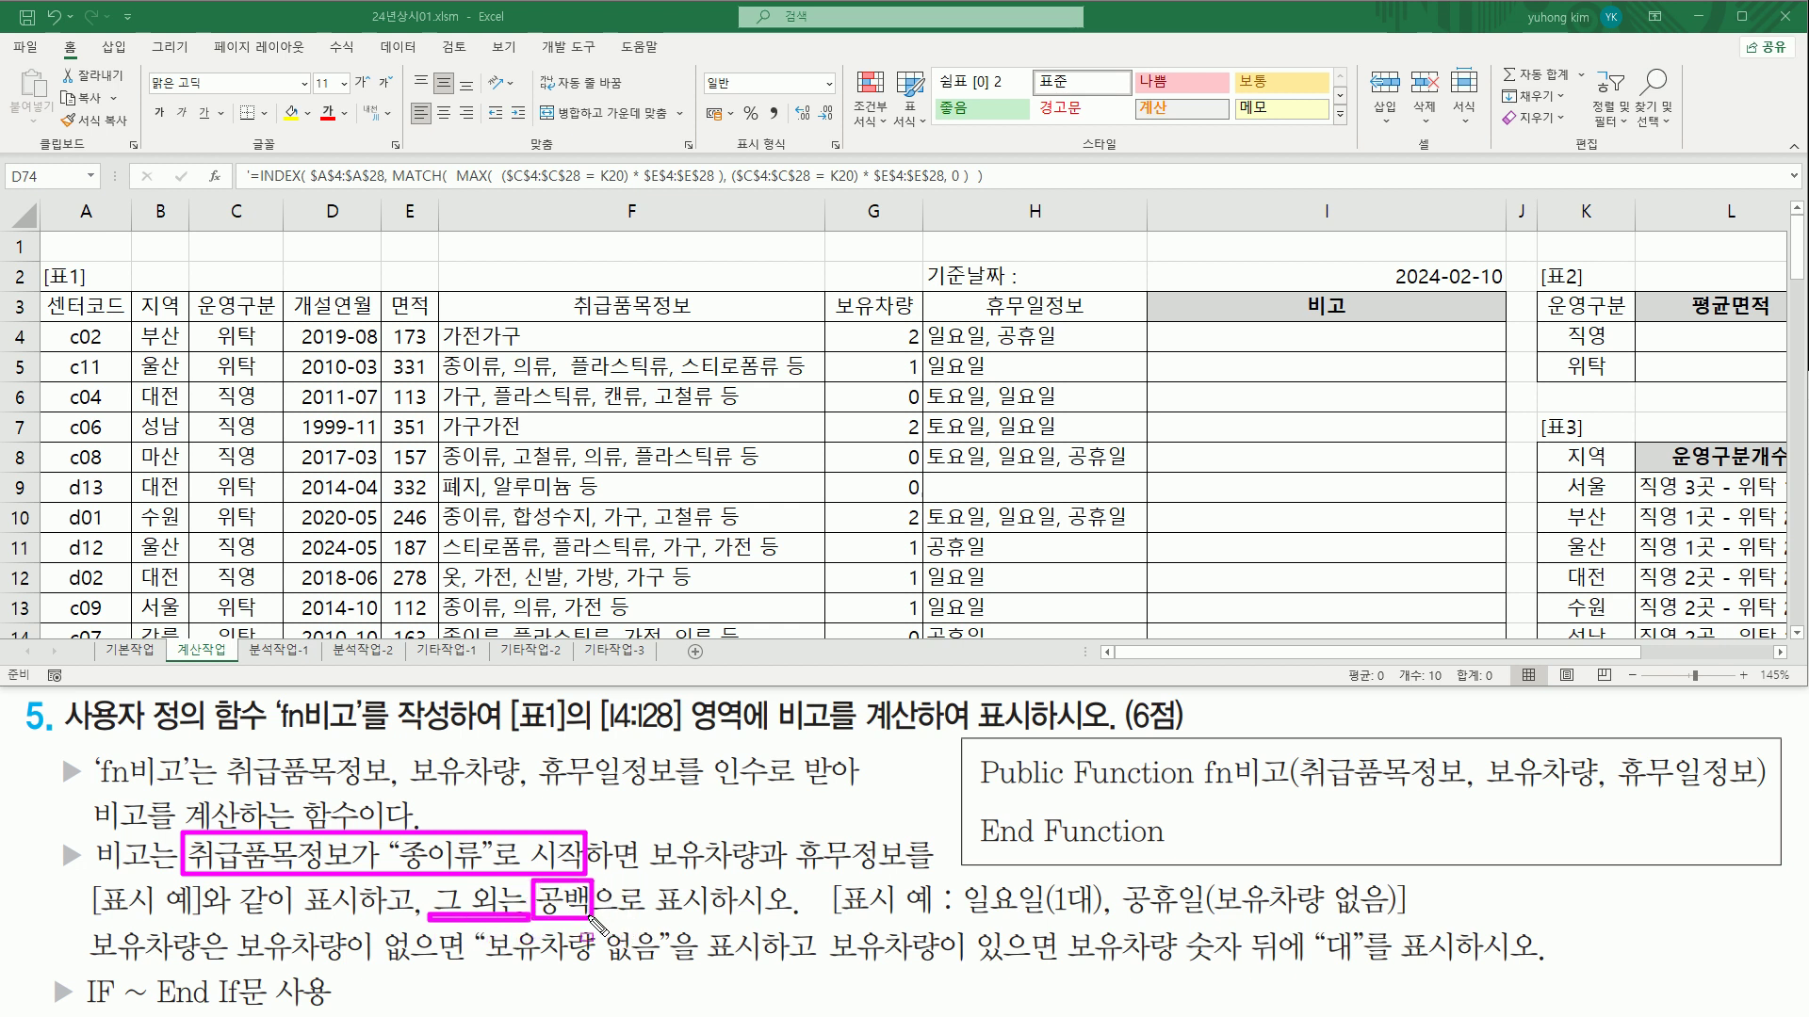
key("e")
Step: Read the 보유차량 rule: "보유차량 없음" when there are no vehicles, otherwise the number followed by "대"
mouse_move(83, 930)
left_mouse_down()
mouse_move(201, 968)
mouse_move(677, 971)
left_mouse_up()
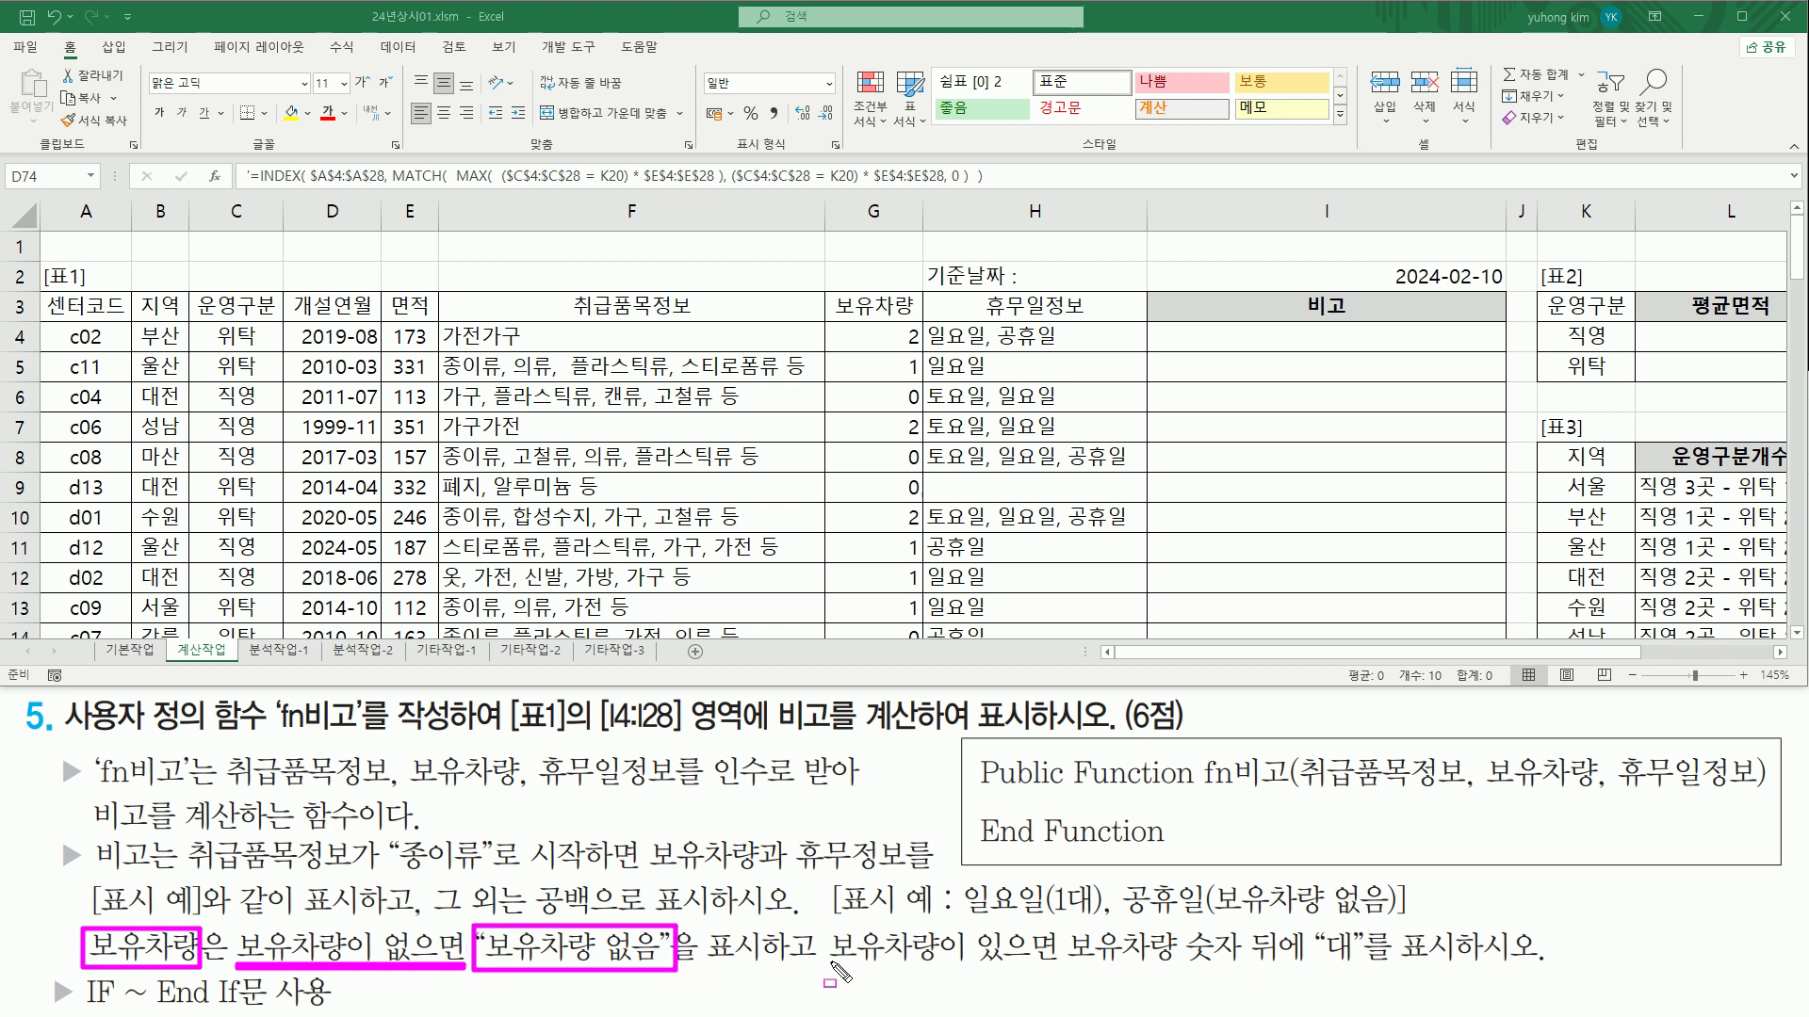
left_click_drag(949, 965, 829, 927)
left_click_drag(966, 963, 1085, 966)
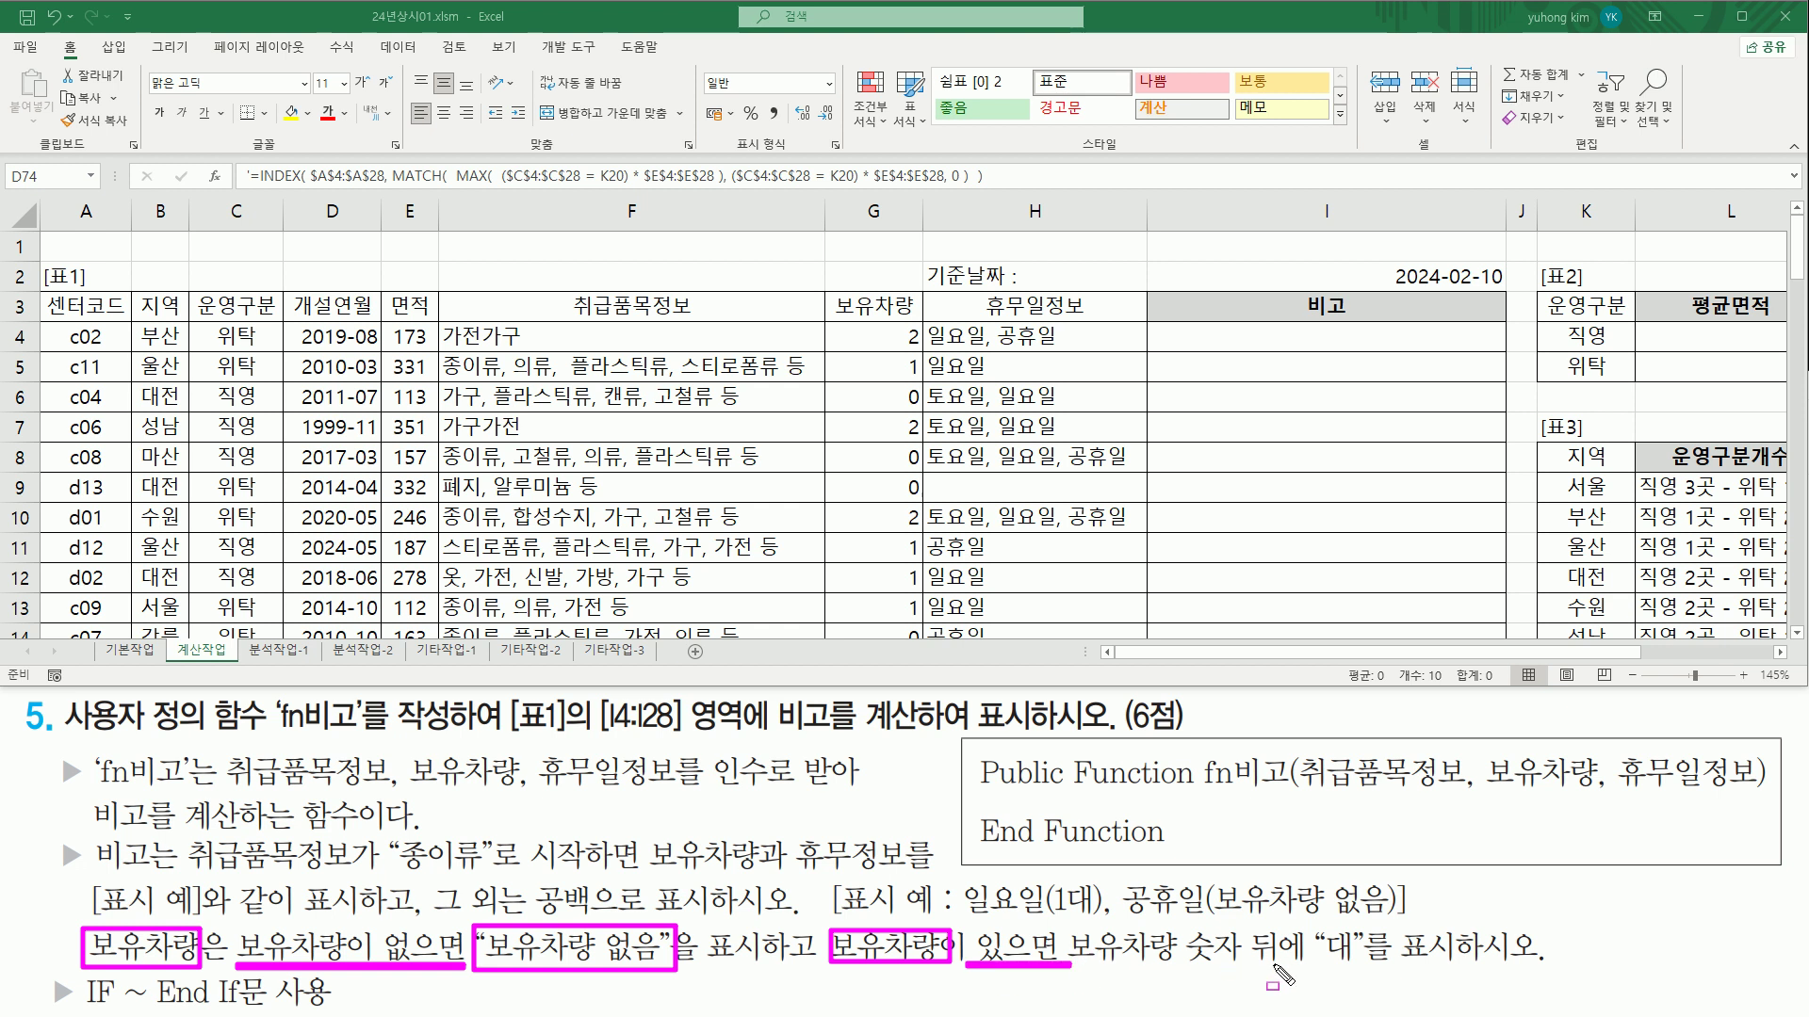
left_click_drag(1187, 963, 1512, 966)
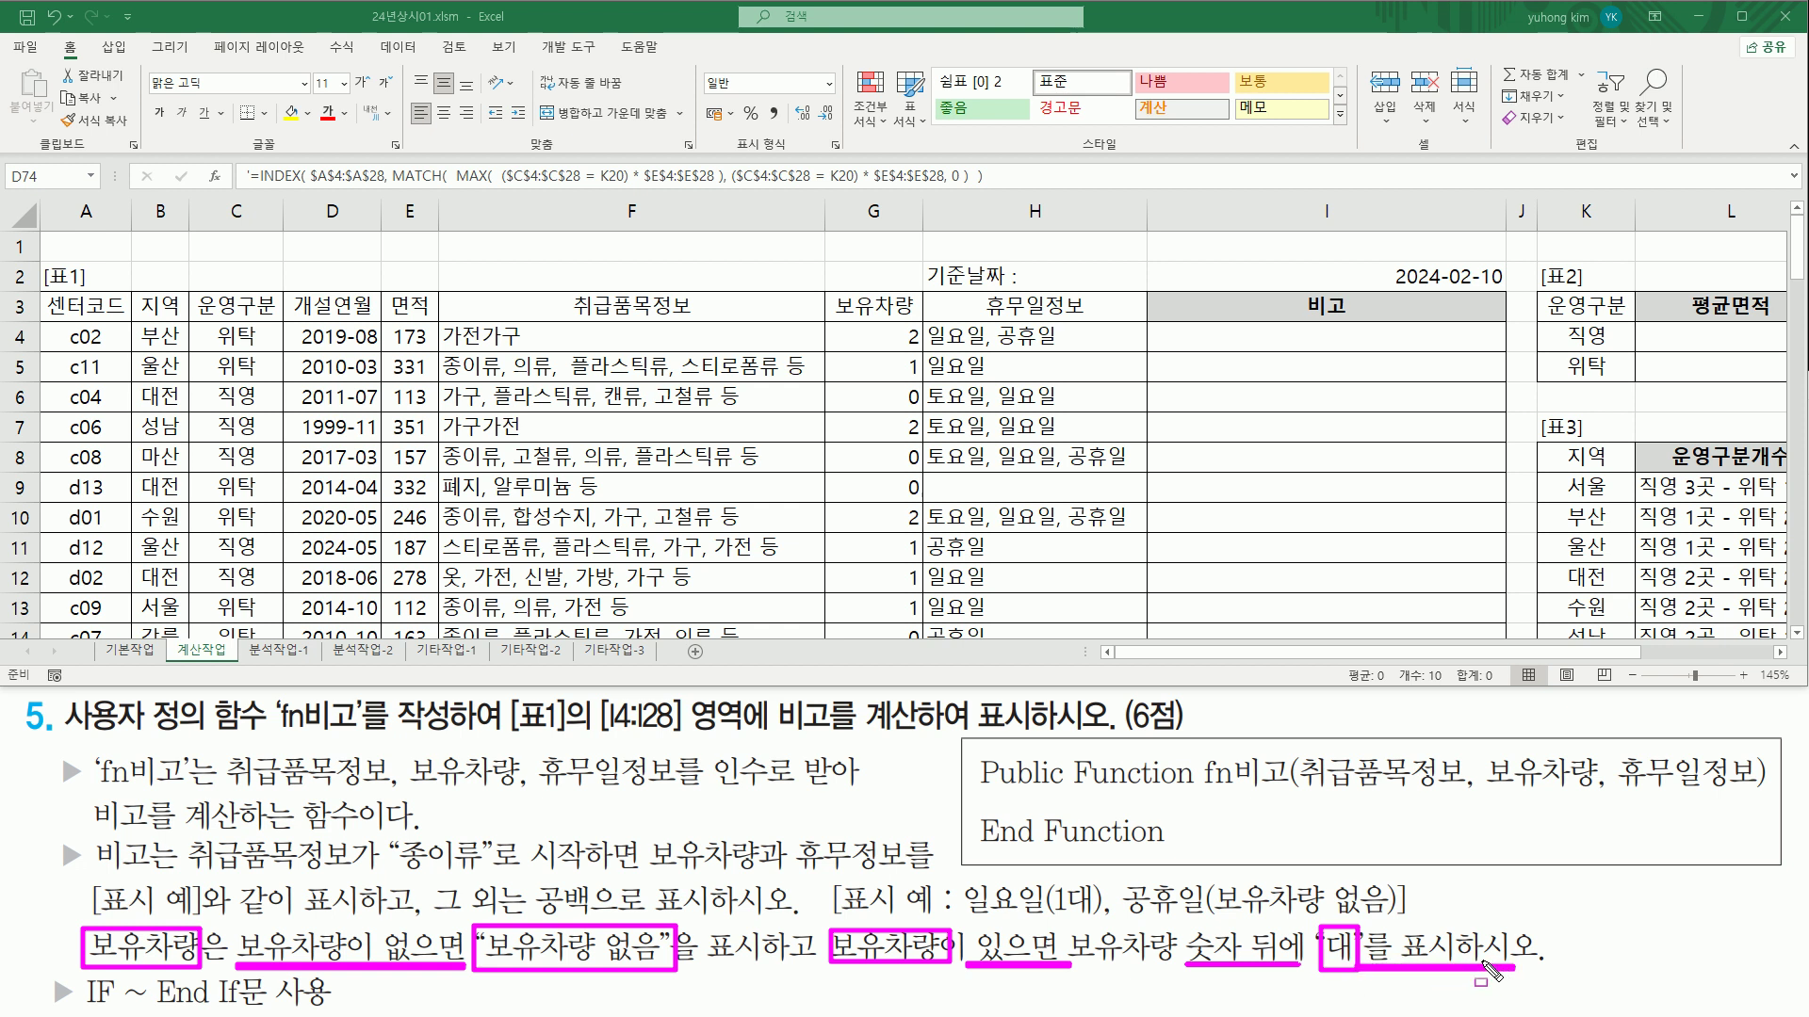
Step: Work through row 5 of [표1] as an example, comparing its 취급품목정보, 보유차량 and 휴무일정보 with the 표시 예 format
left_click_drag(438, 353, 504, 379)
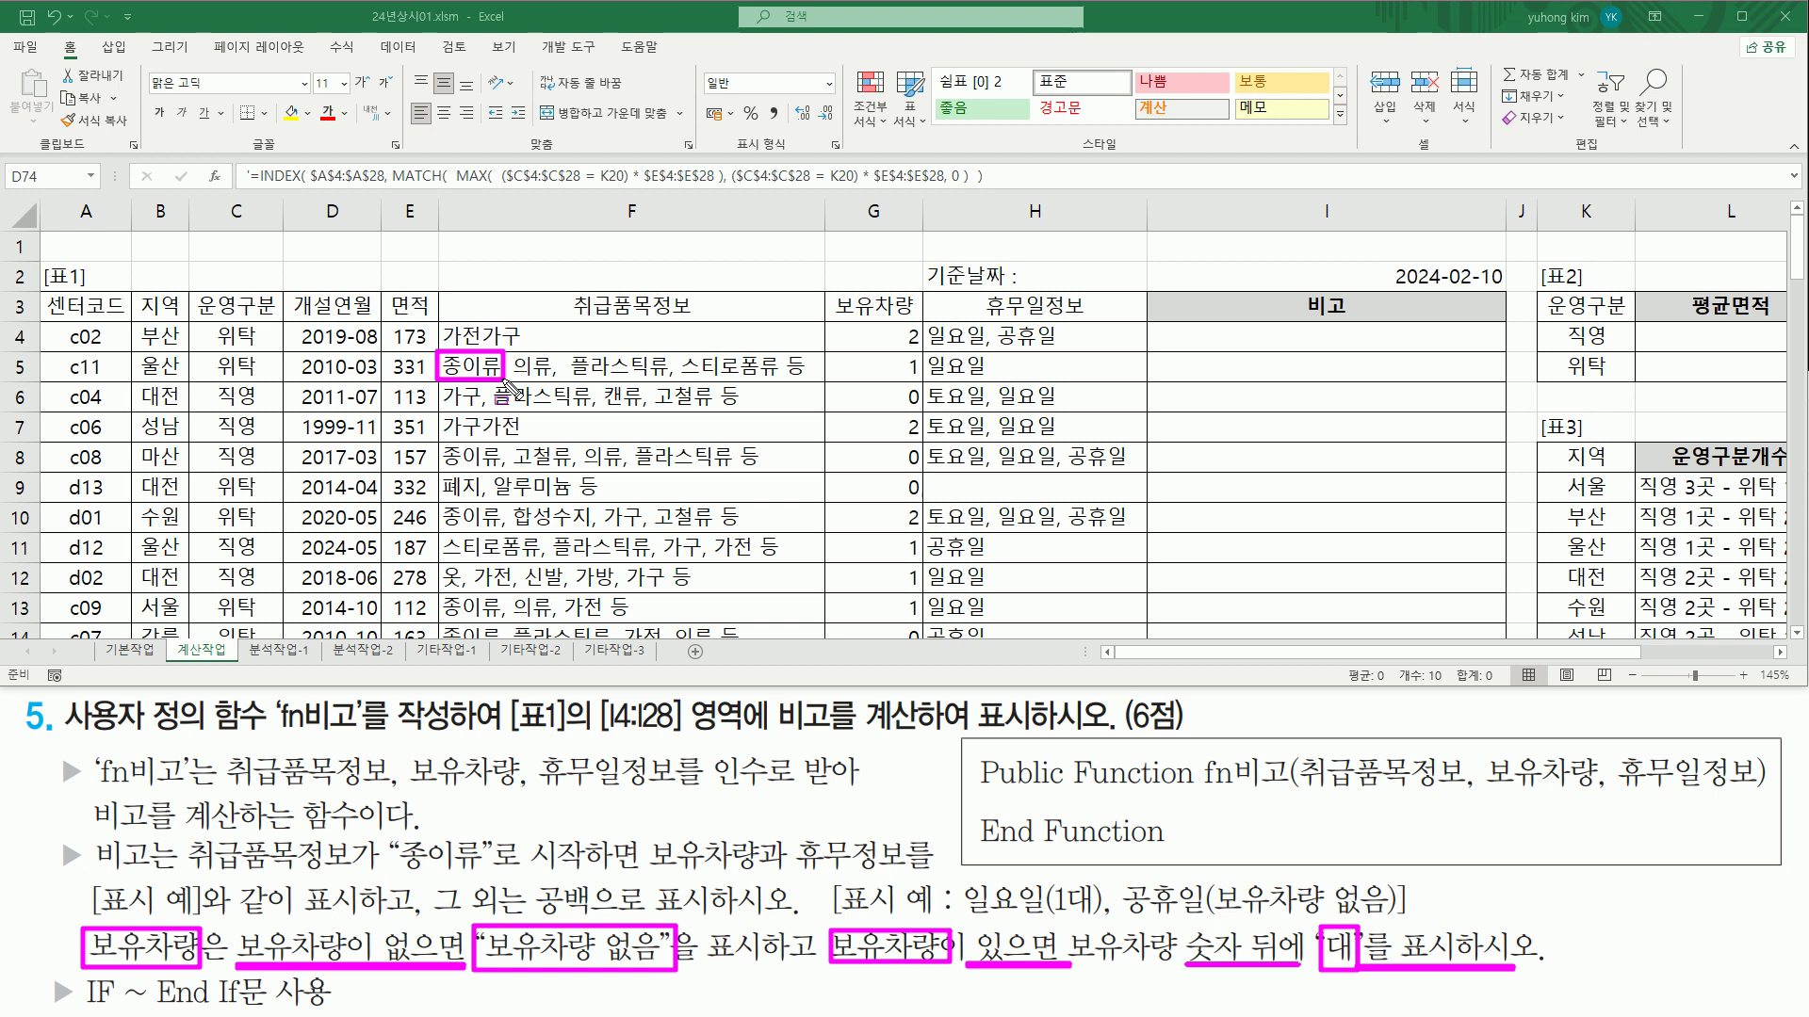
mouse_move(925, 377)
left_mouse_down()
mouse_move(991, 377)
mouse_move(906, 382)
mouse_move(902, 354)
left_mouse_up()
left_click_drag(1151, 377, 1354, 377)
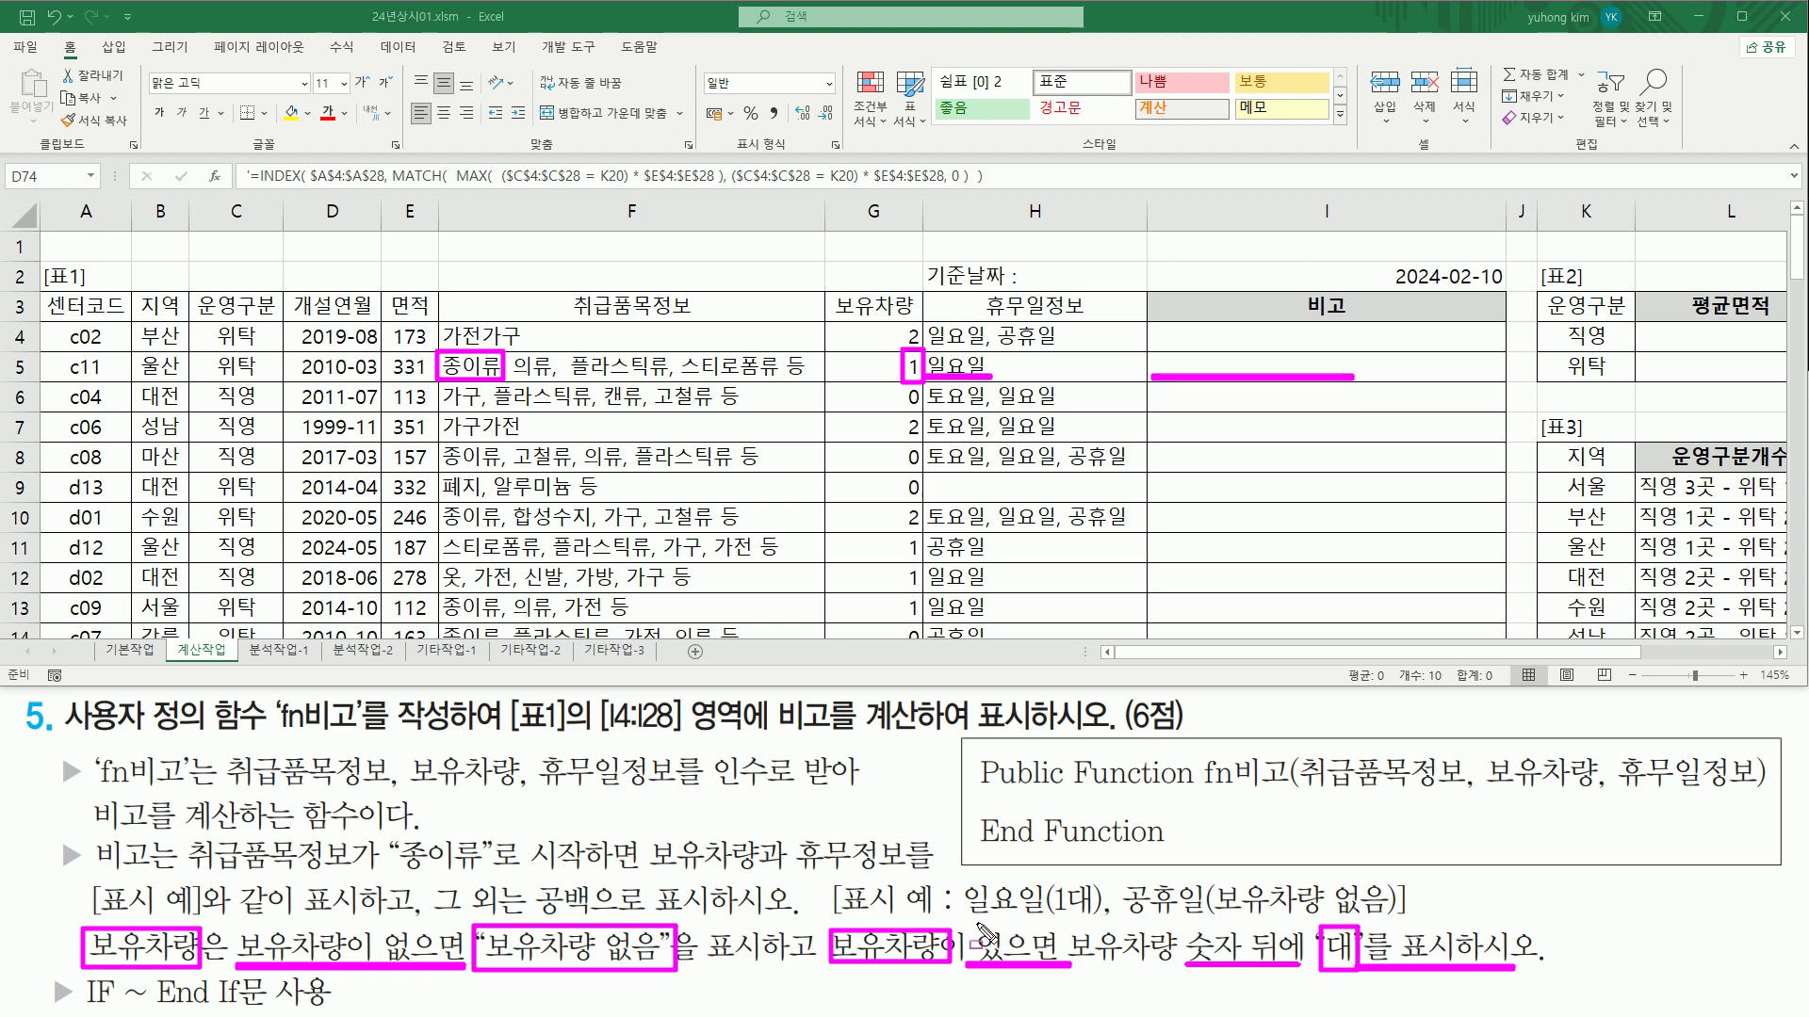
left_click_drag(965, 915, 1042, 915)
left_click_drag(1061, 919, 1069, 919)
key("Escape")
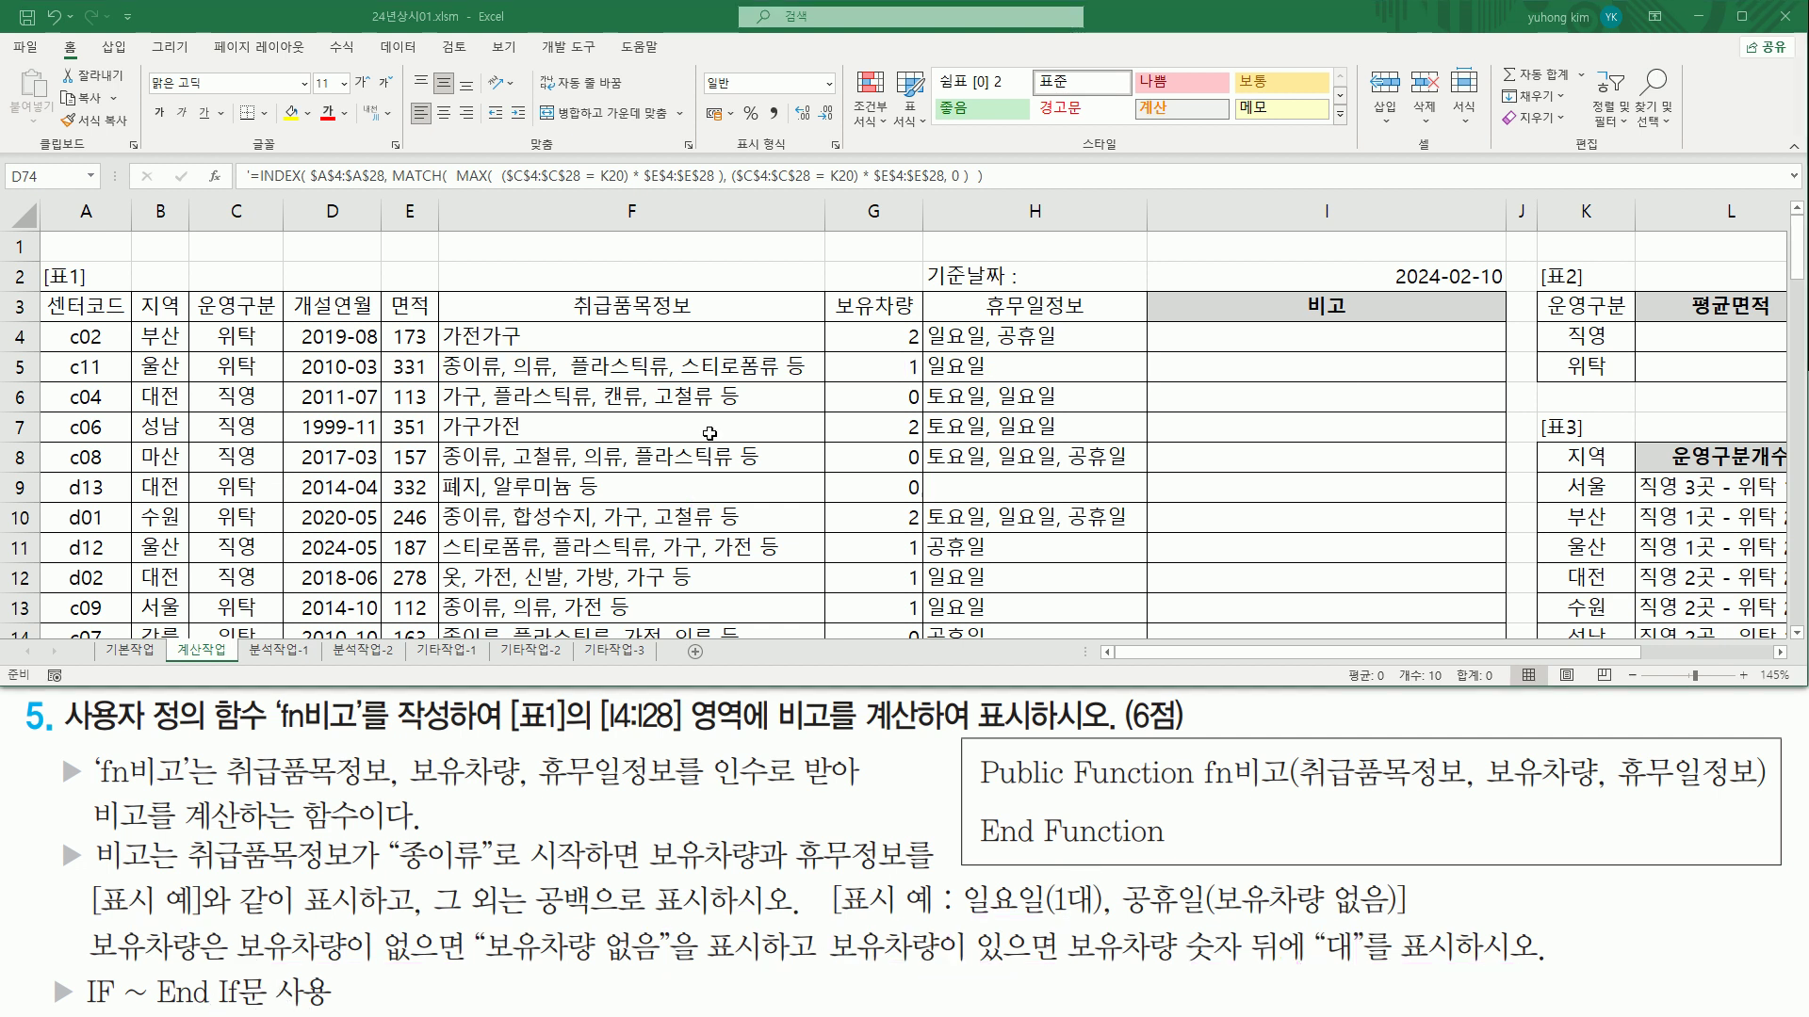
Step: Open the Visual Basic editor, insert a new standard module, and enlarge its code window
left_click(656, 364)
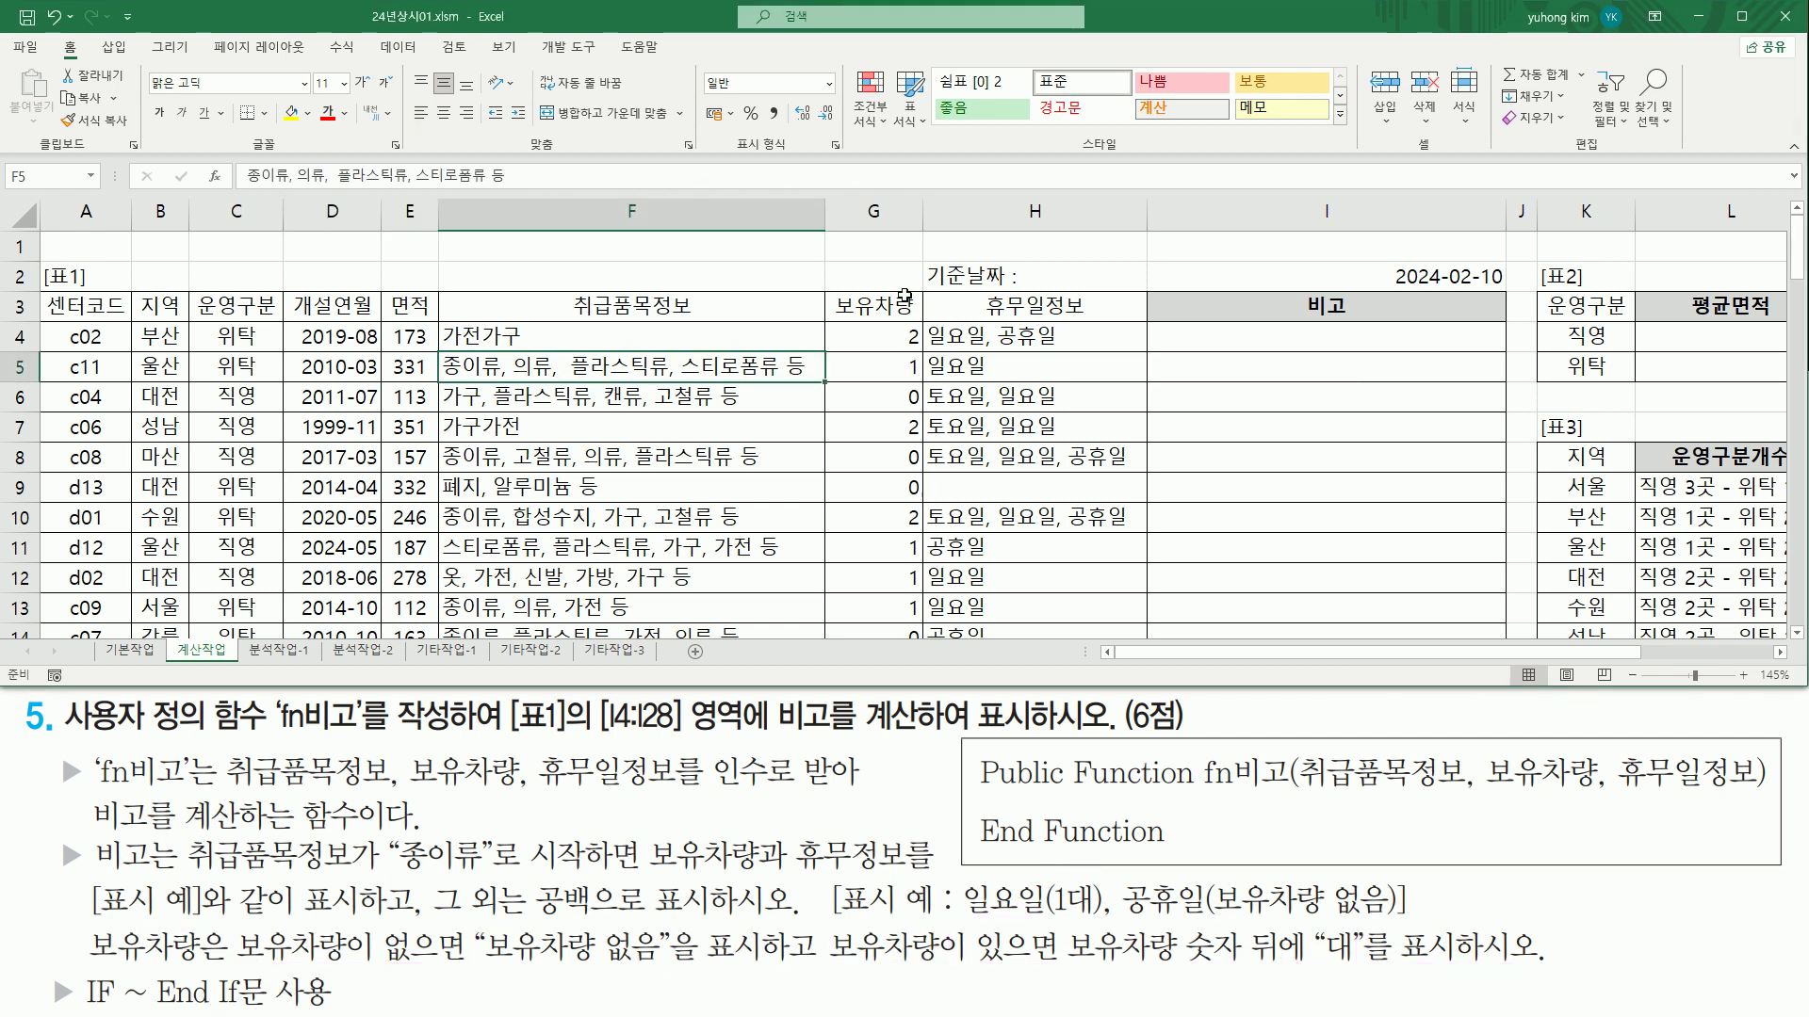
left_click(1198, 335)
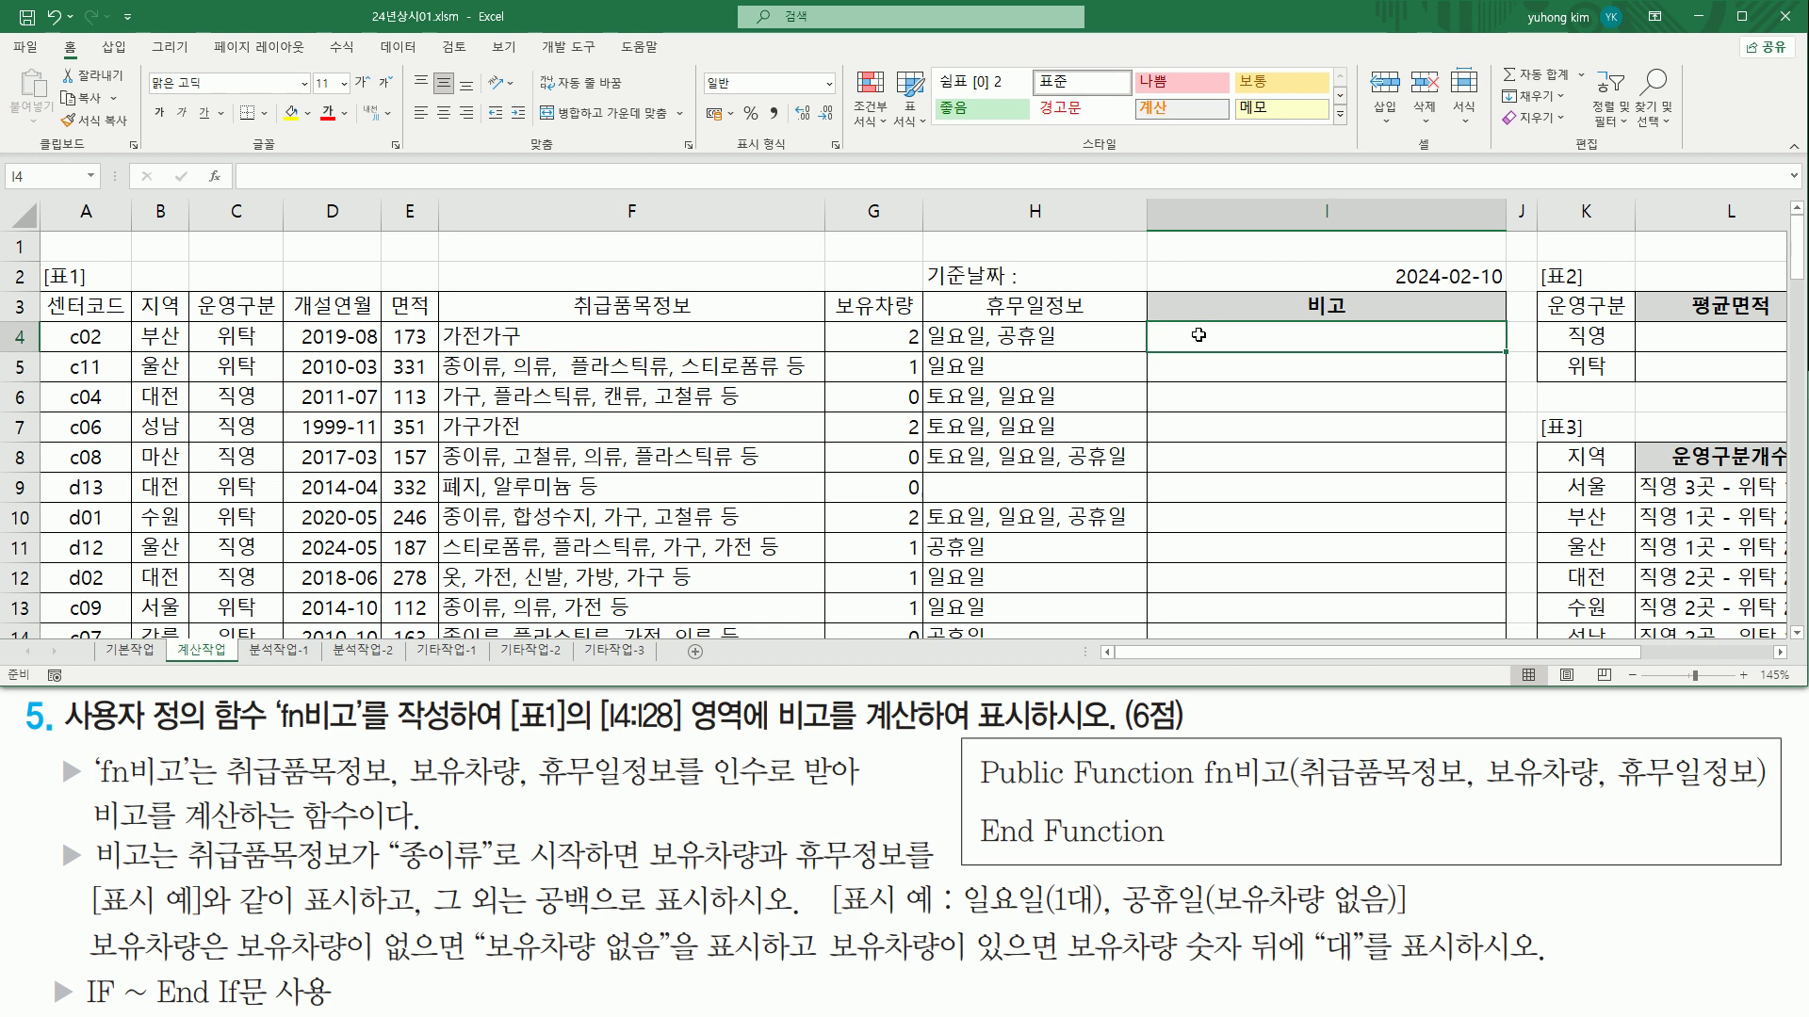
key("alt")
key("alt+F11")
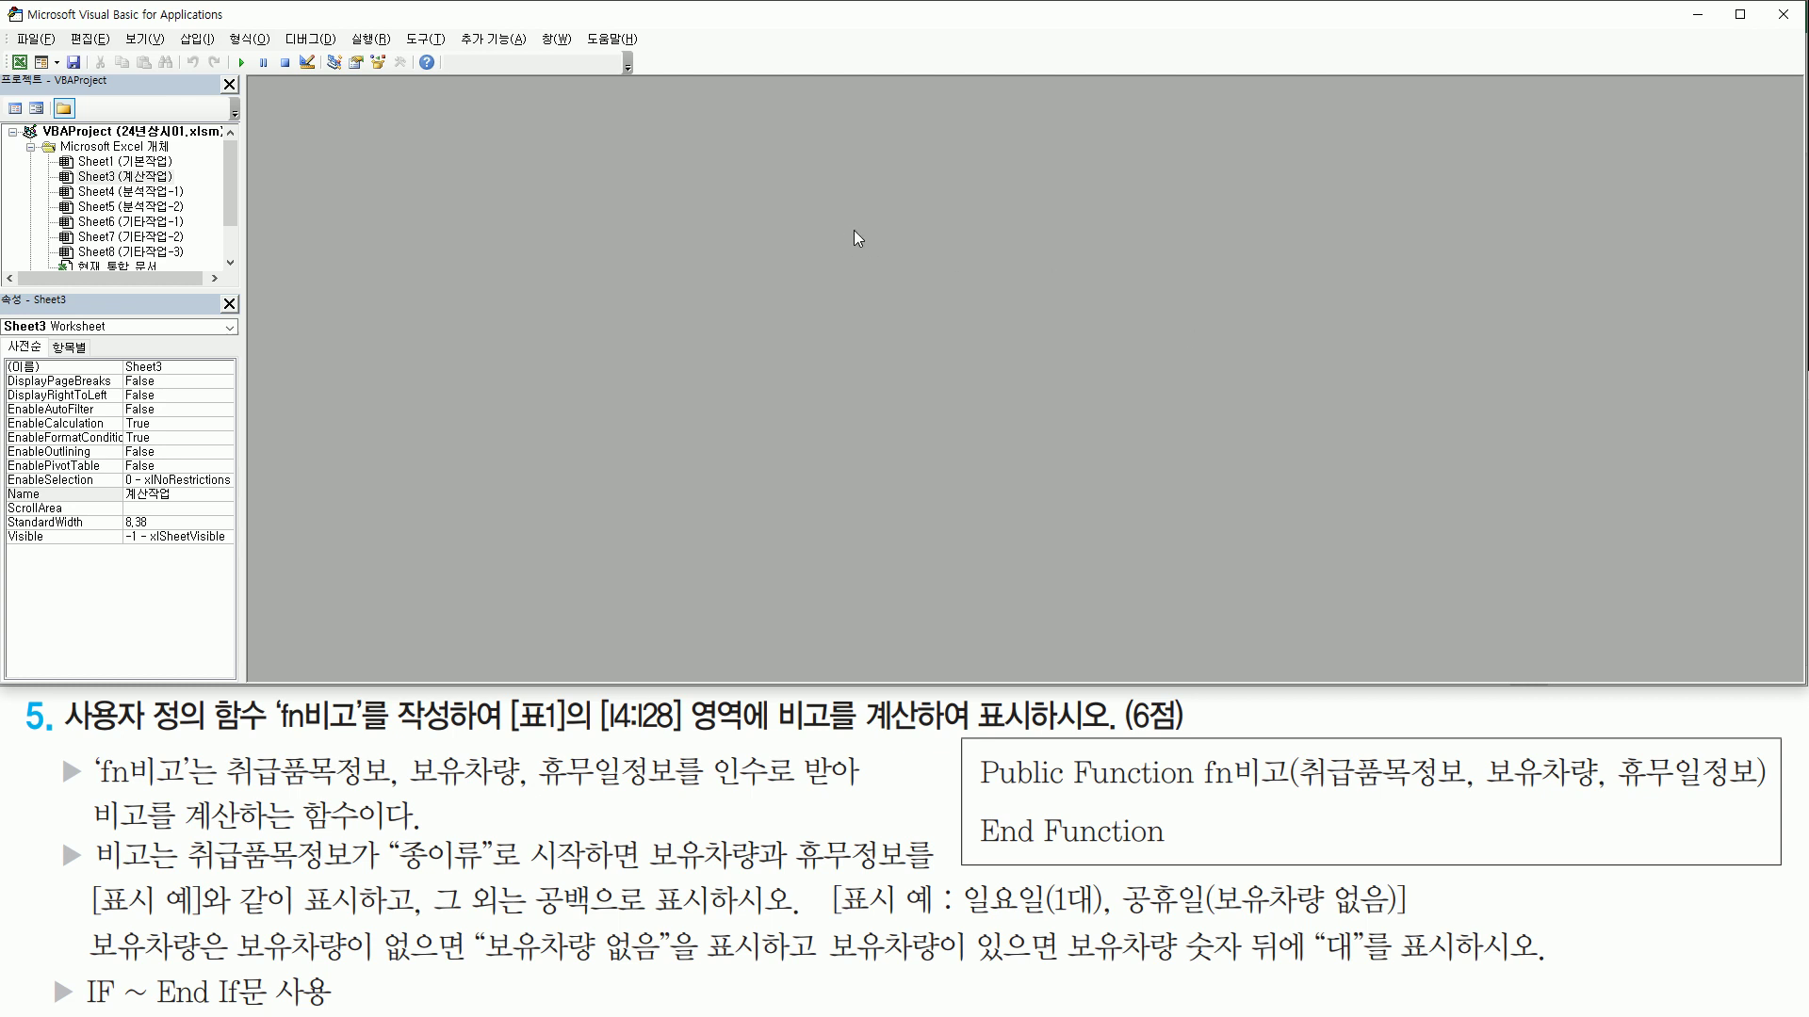
left_click(193, 39)
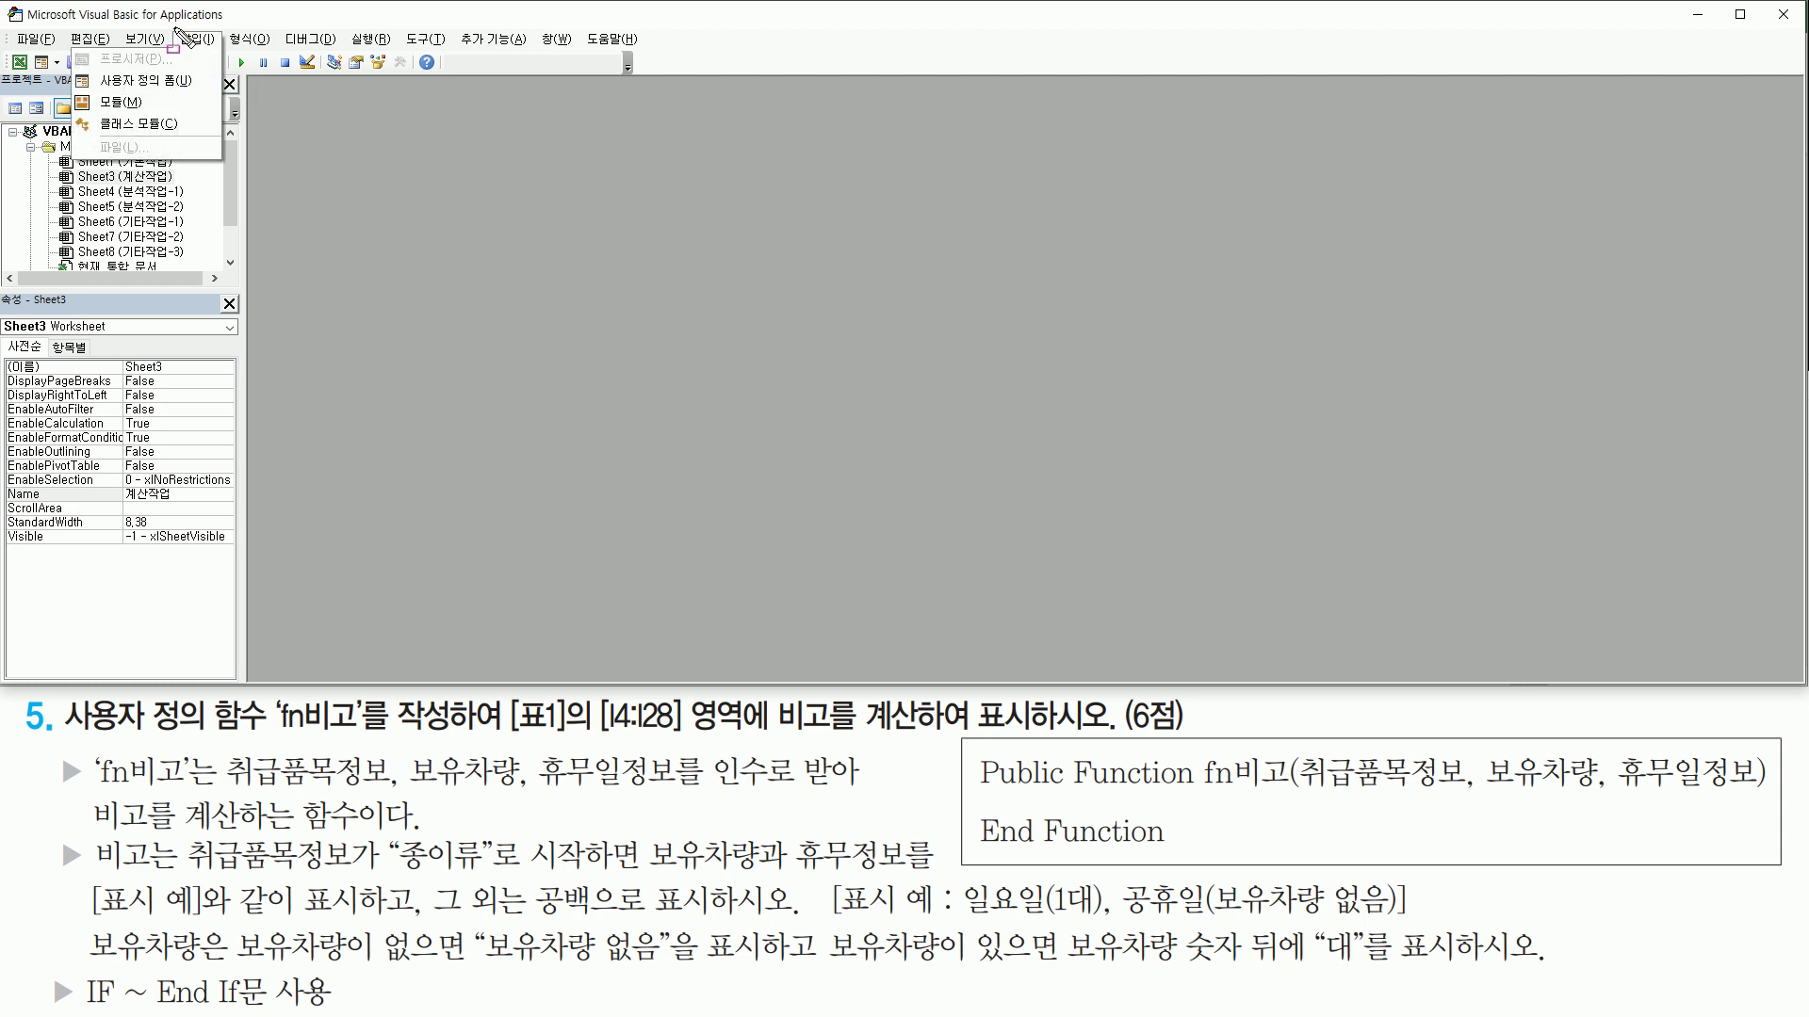
left_click_drag(174, 29, 221, 50)
left_click_drag(92, 90, 148, 115)
key("Escape")
left_click(193, 38)
left_click(120, 102)
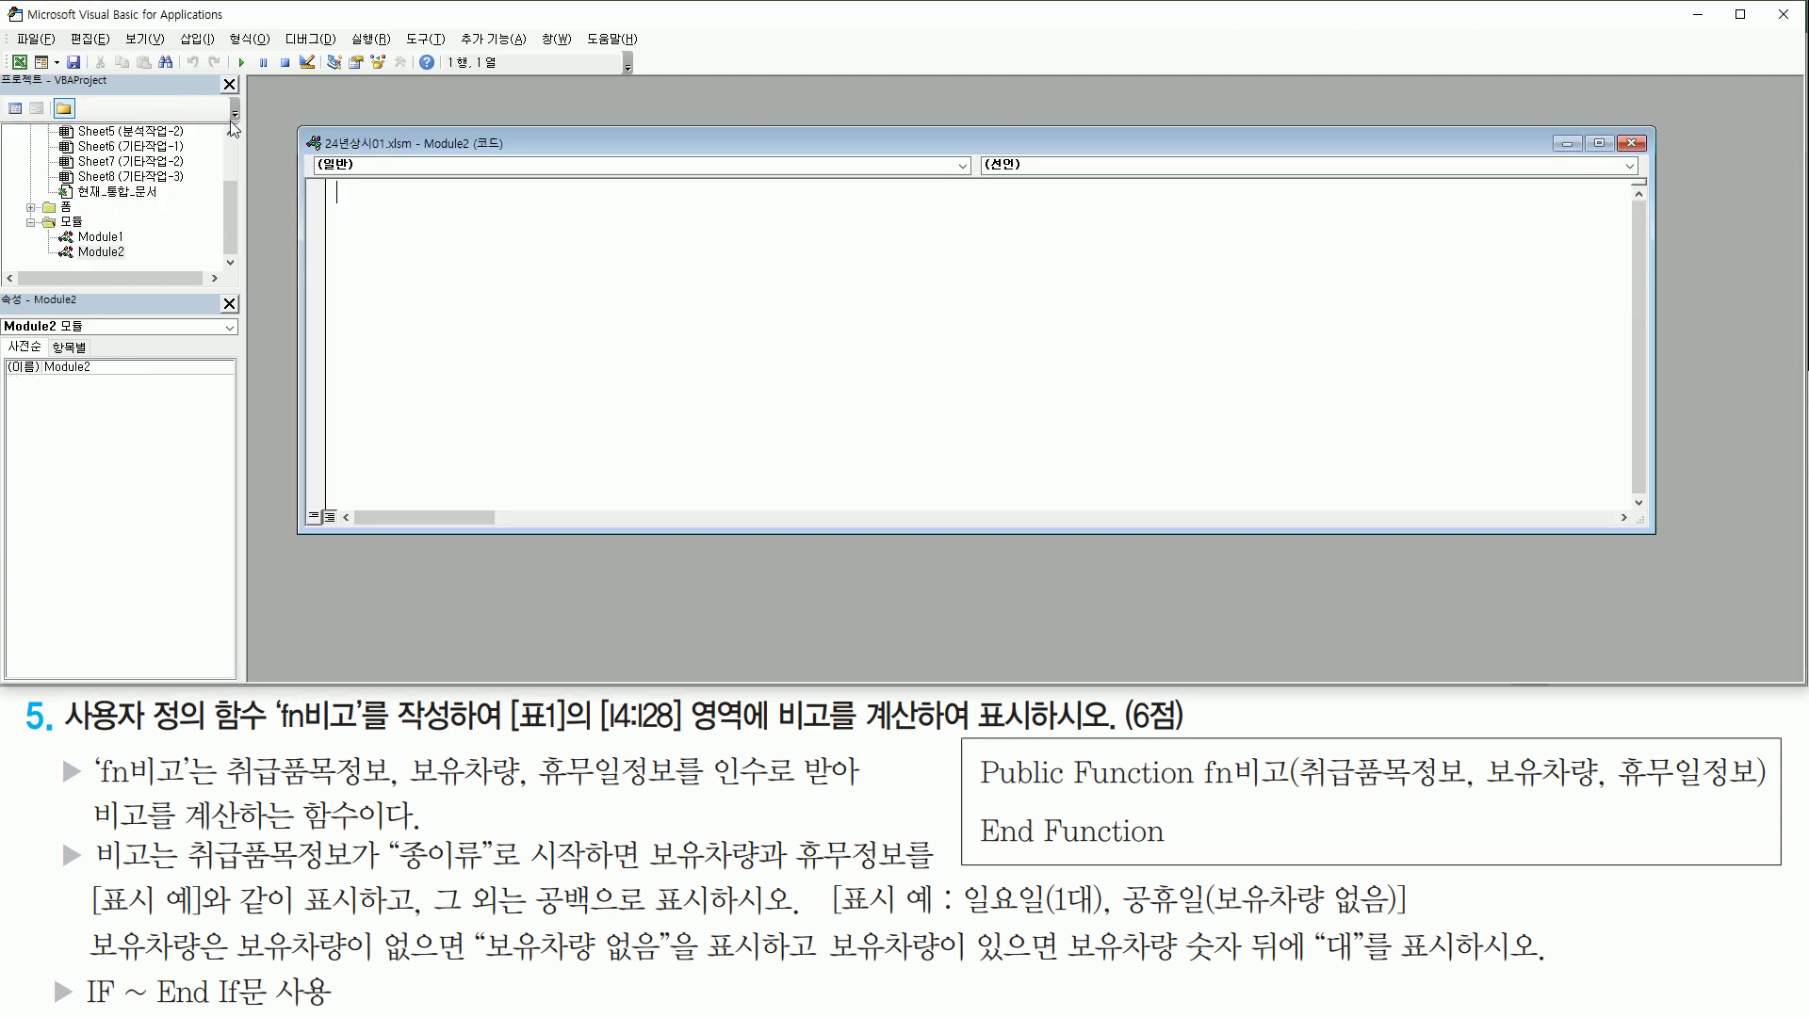
left_click_drag(461, 143, 435, 105)
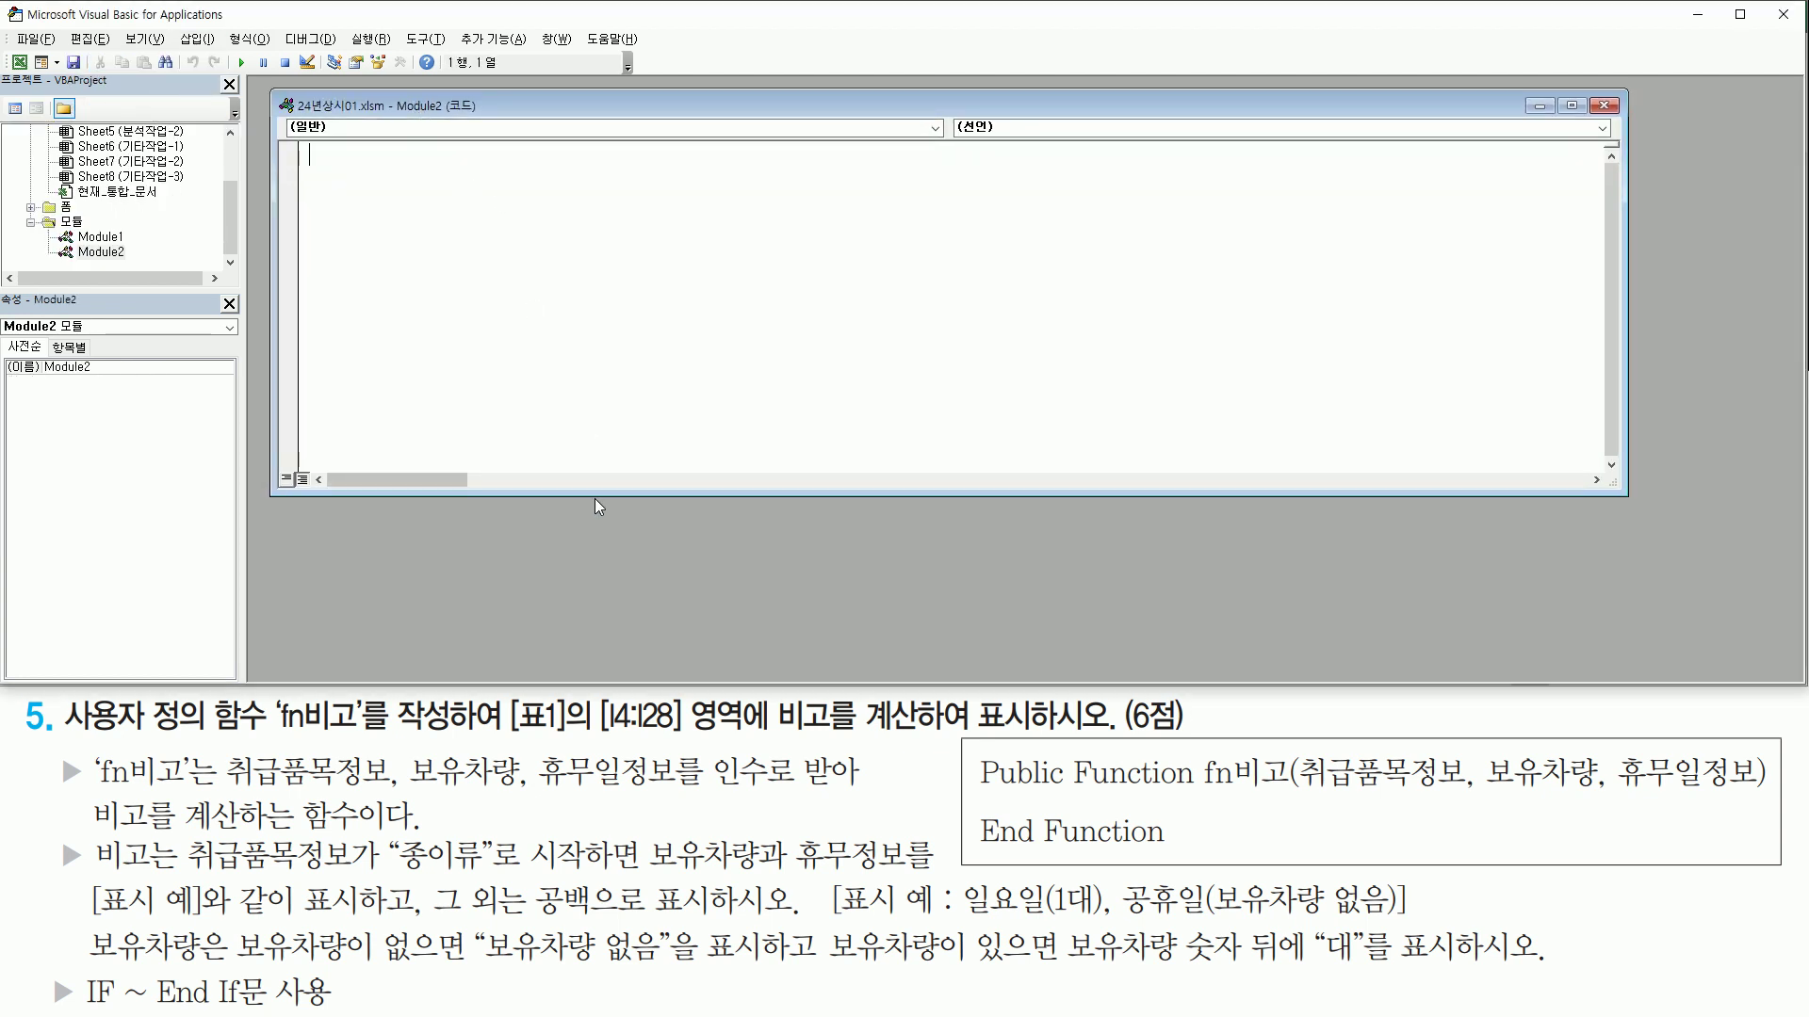
left_click_drag(591, 495, 589, 660)
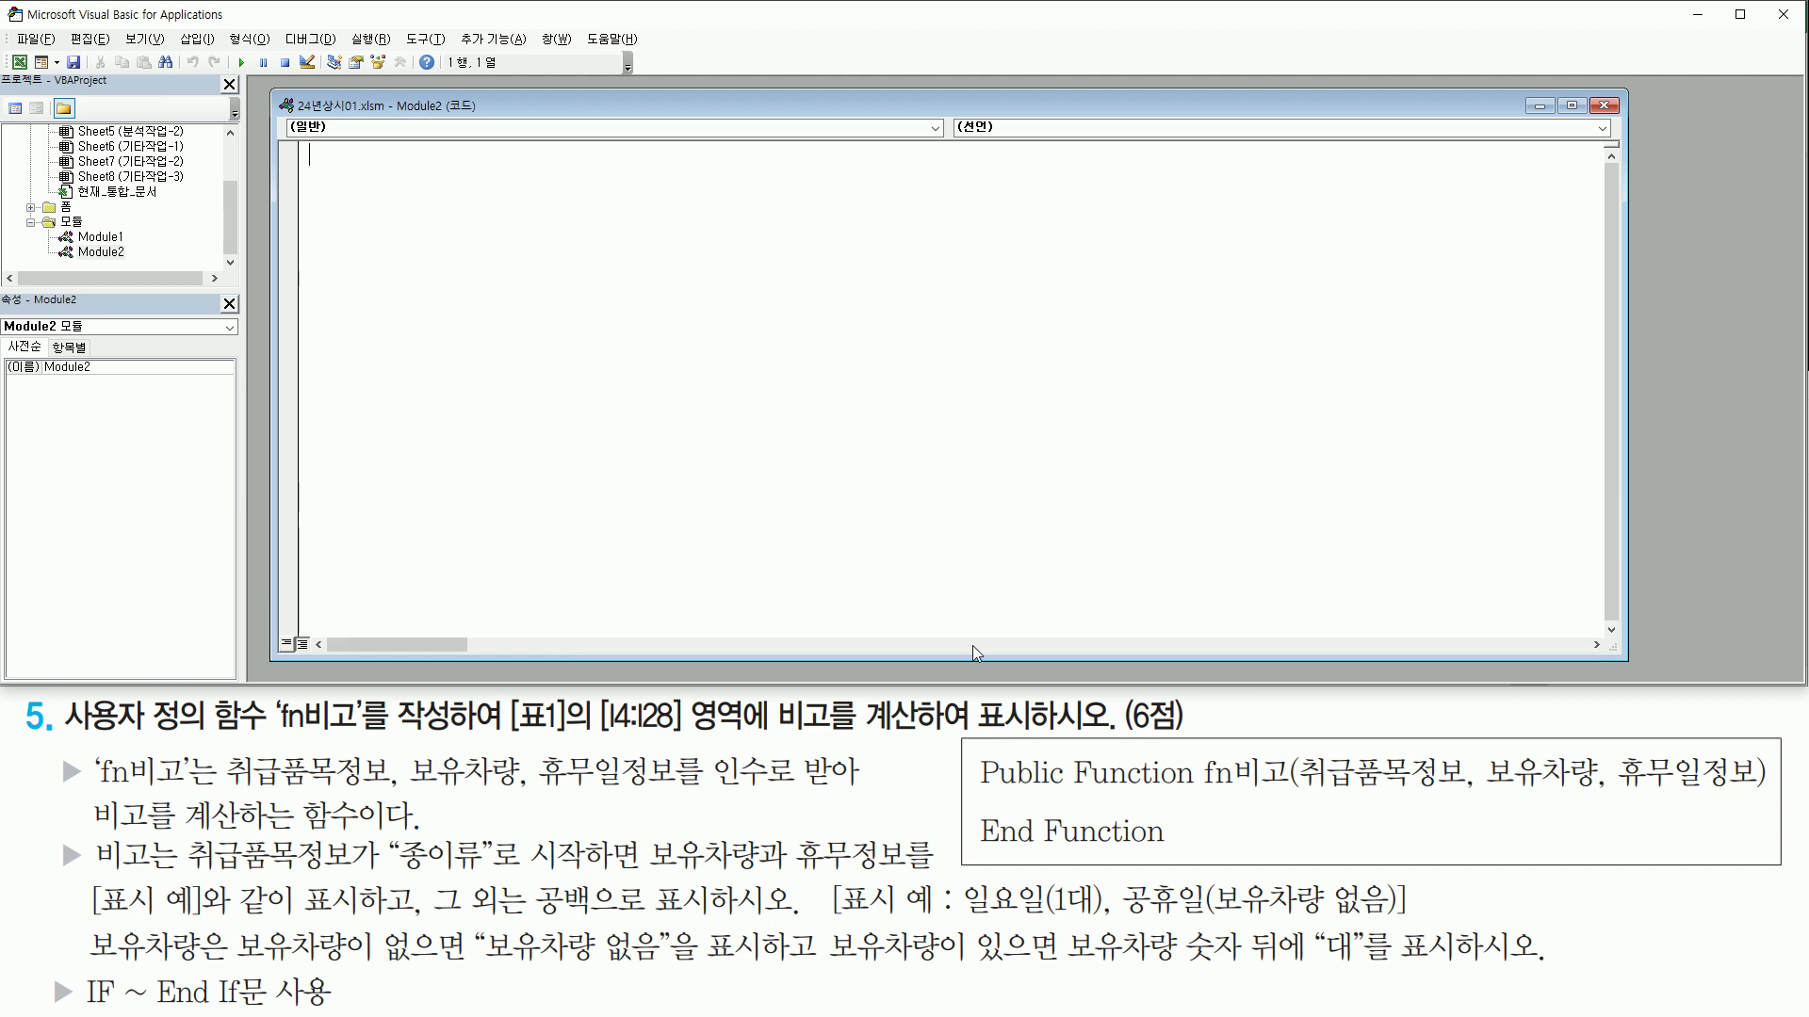
Step: Declare the public function fn비고 with the arguments 취급품목정보, 보유차량 and 휴무일정보
mouse_move(970, 744)
left_mouse_down()
mouse_move(1432, 857)
mouse_move(1771, 856)
left_mouse_up()
key("Escape")
left_click(386, 171)
type("public function fn비고(취급품목정보,")
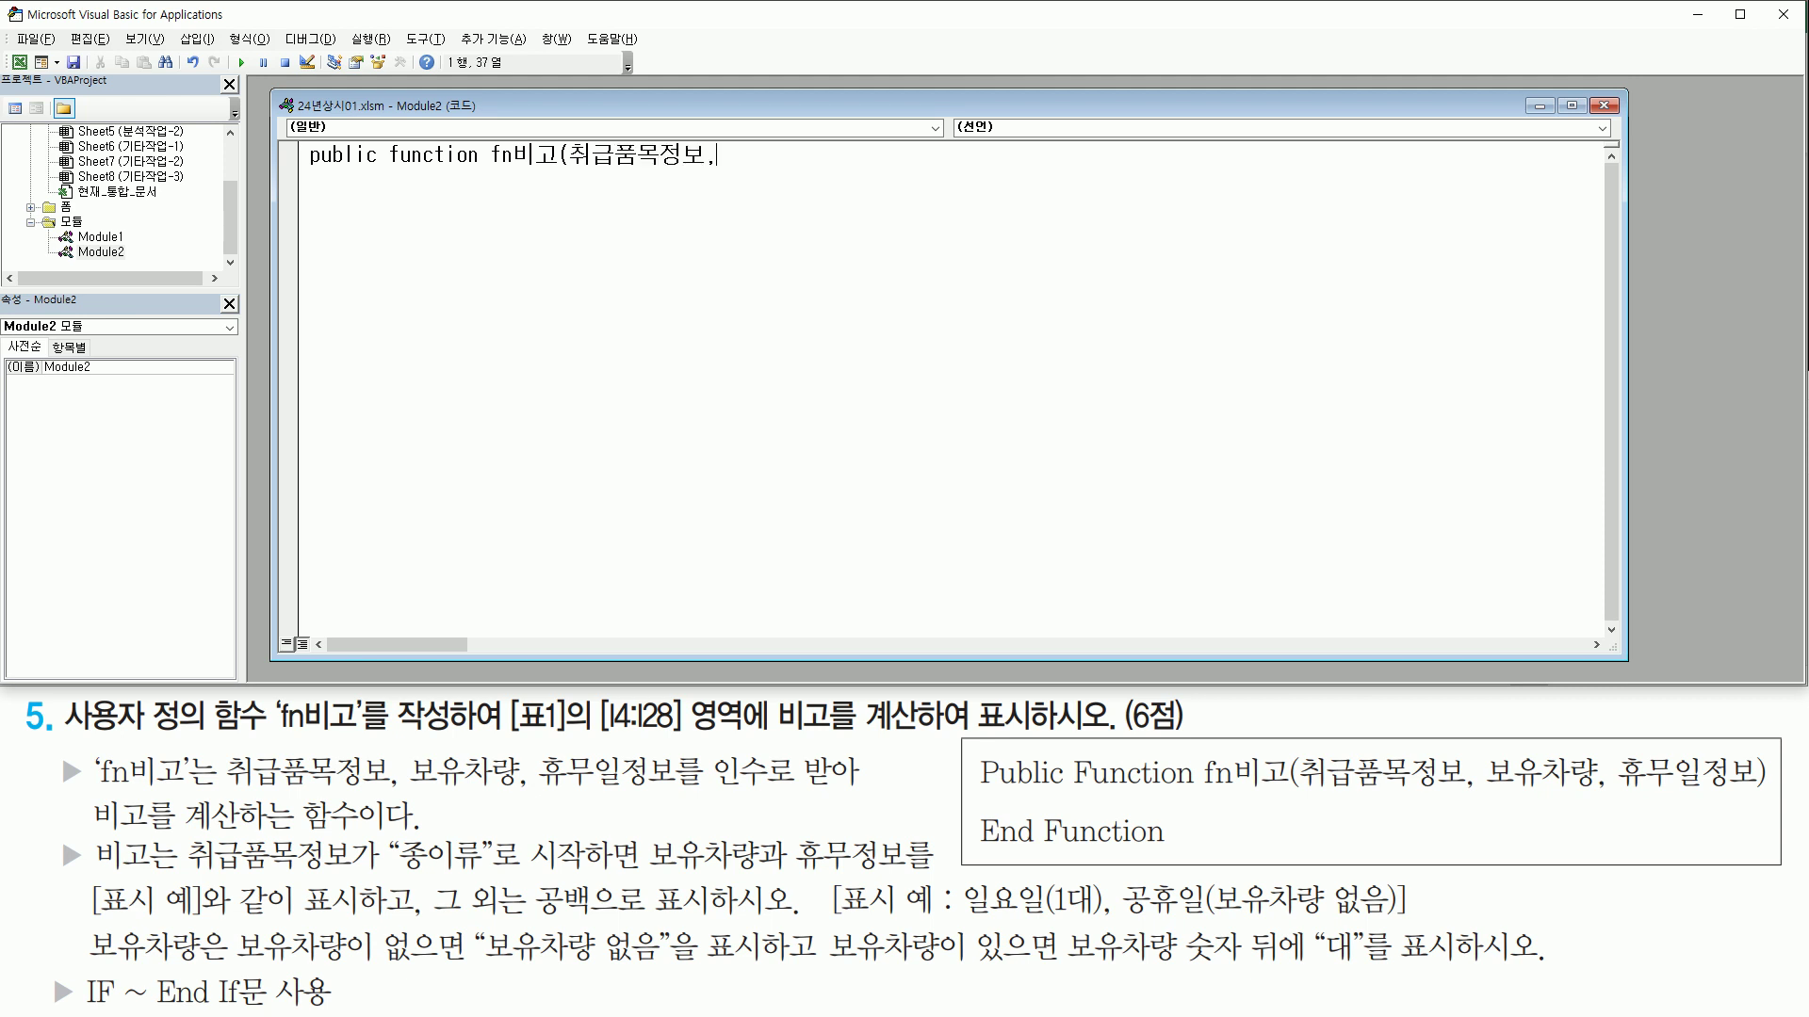
type(" 보유차량, 휴무일정보)")
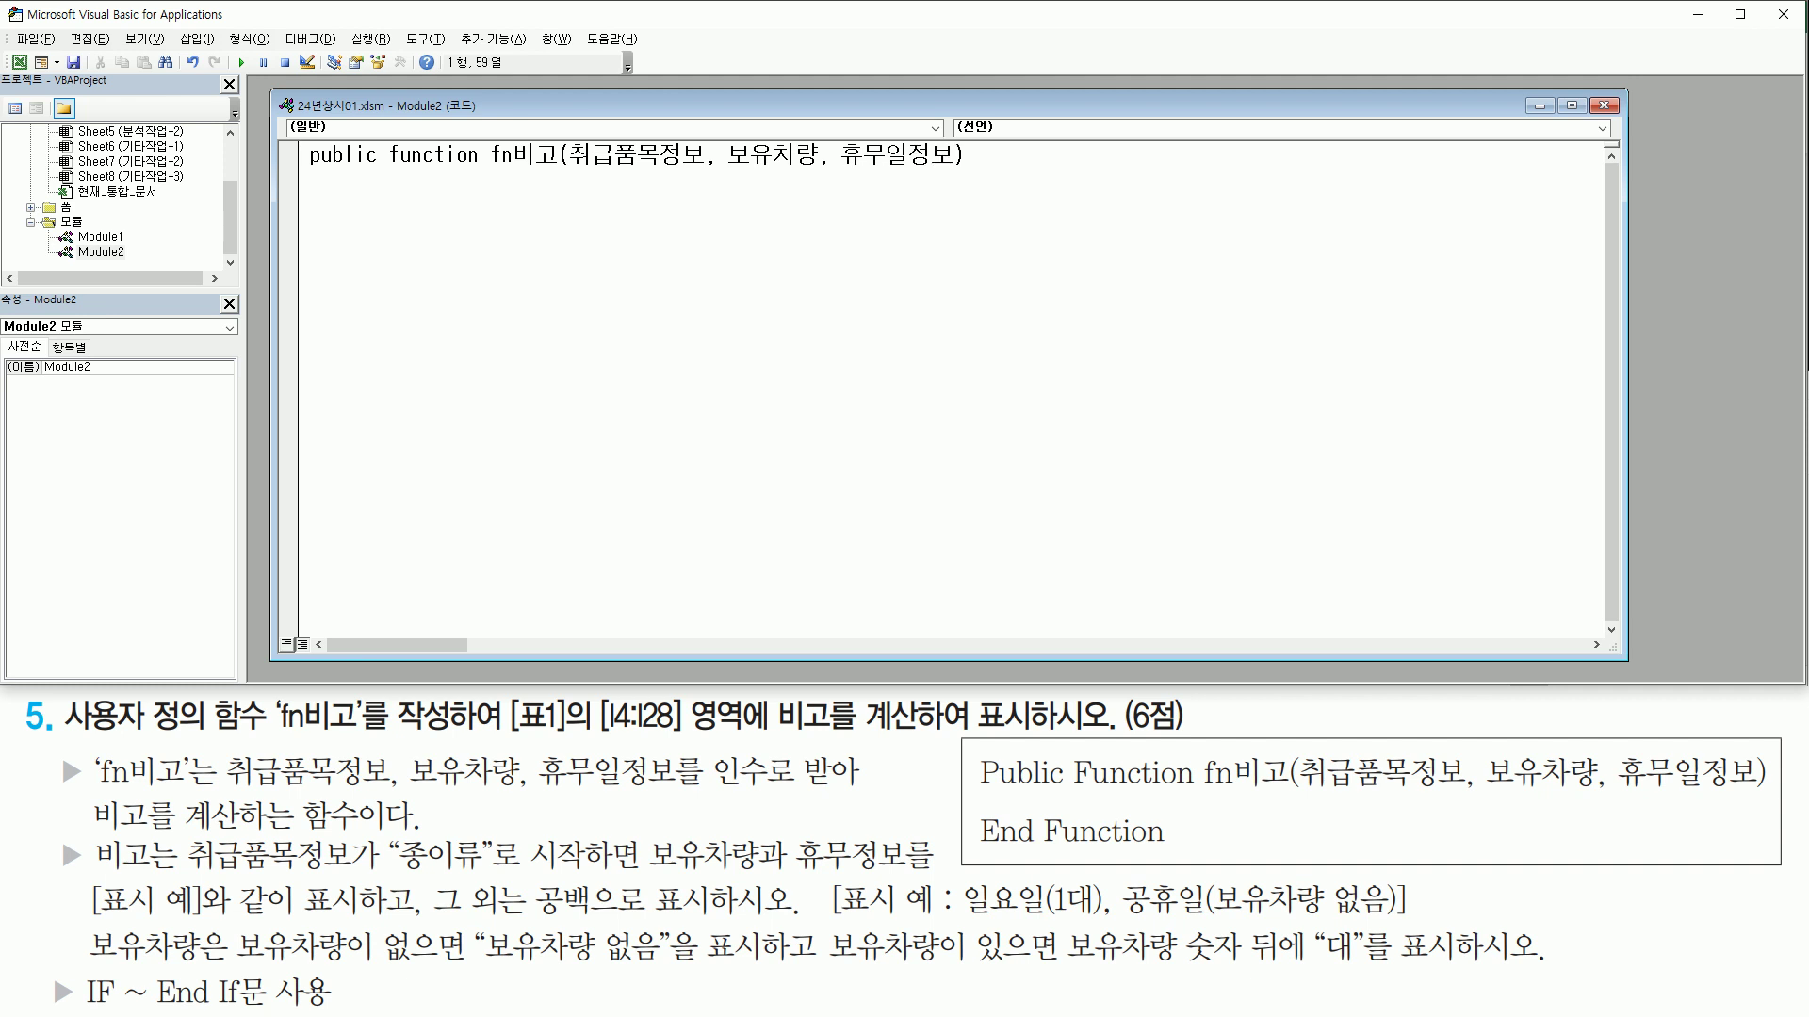
key("Return")
Step: Inside fn비고, write the outer condition If Left(취급품목정보, 3) = "종이류" Then
mouse_move(184, 835)
left_mouse_down()
mouse_move(200, 865)
mouse_move(274, 874)
mouse_move(584, 874)
left_mouse_up()
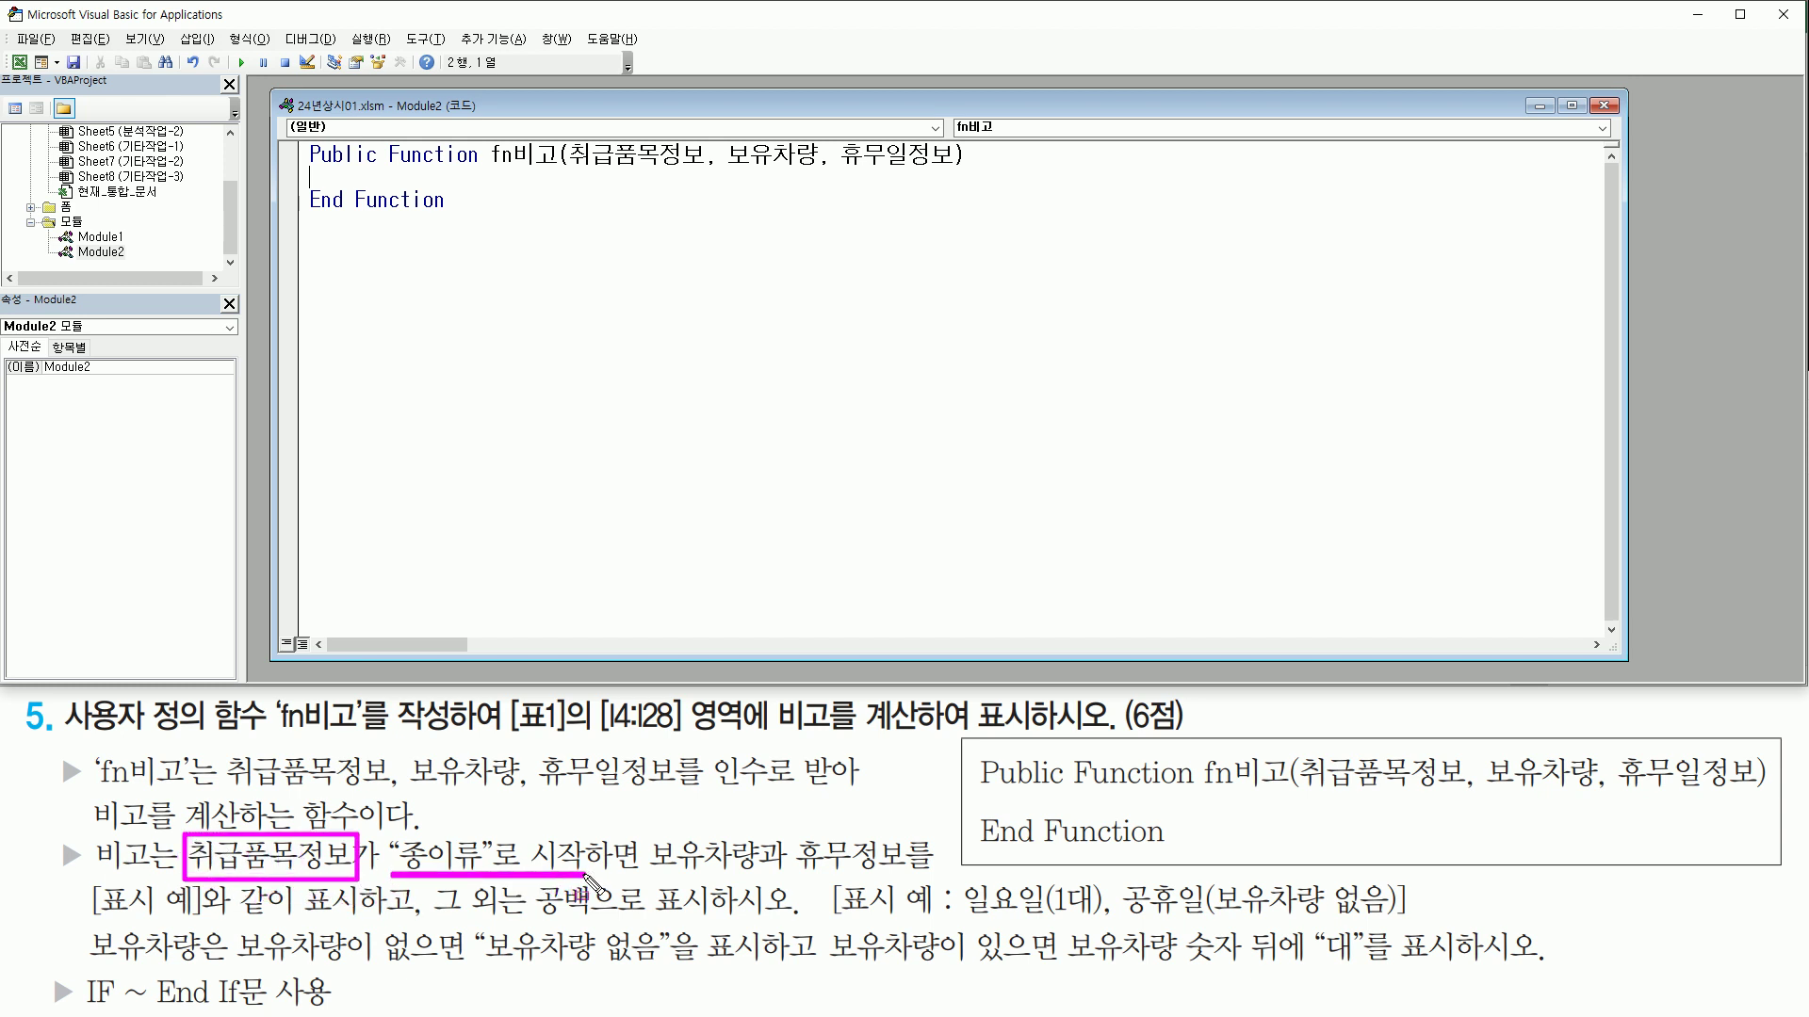
key("Escape")
left_click(412, 182)
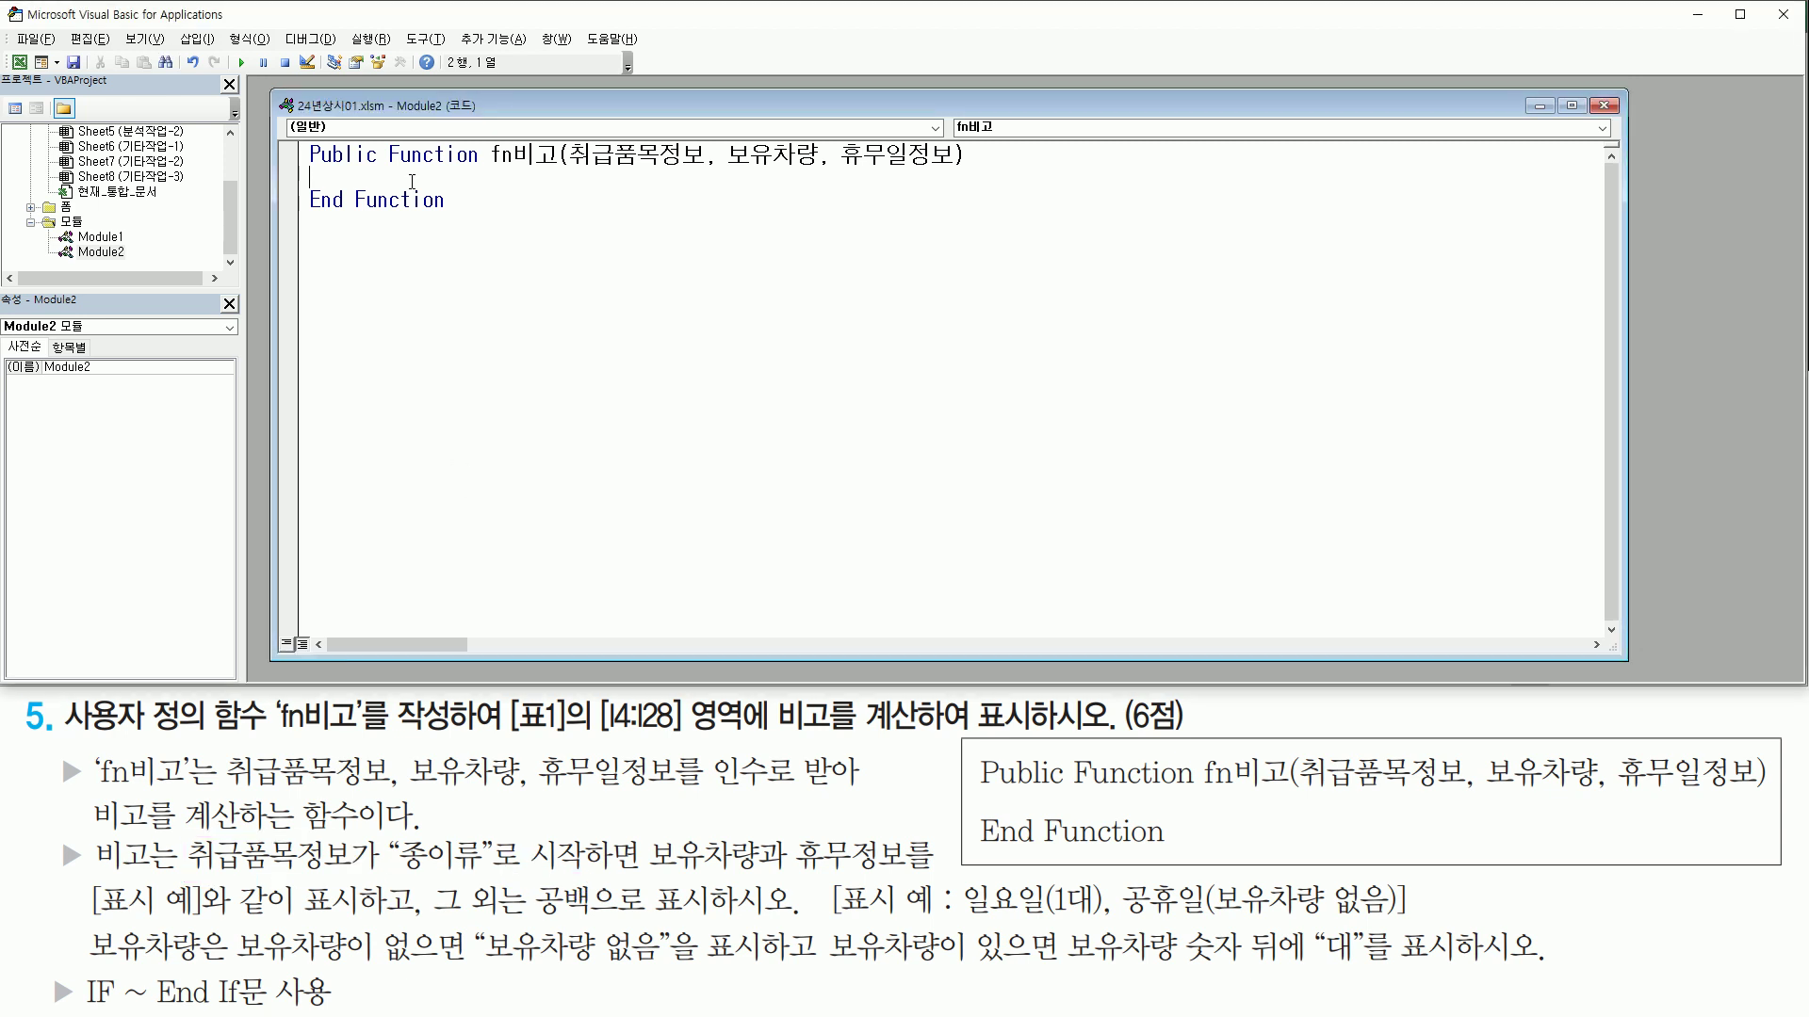
key("Return")
key("Return")
type("if")
mouse_move(179, 834)
left_mouse_down()
mouse_move(196, 861)
mouse_move(491, 867)
left_mouse_up()
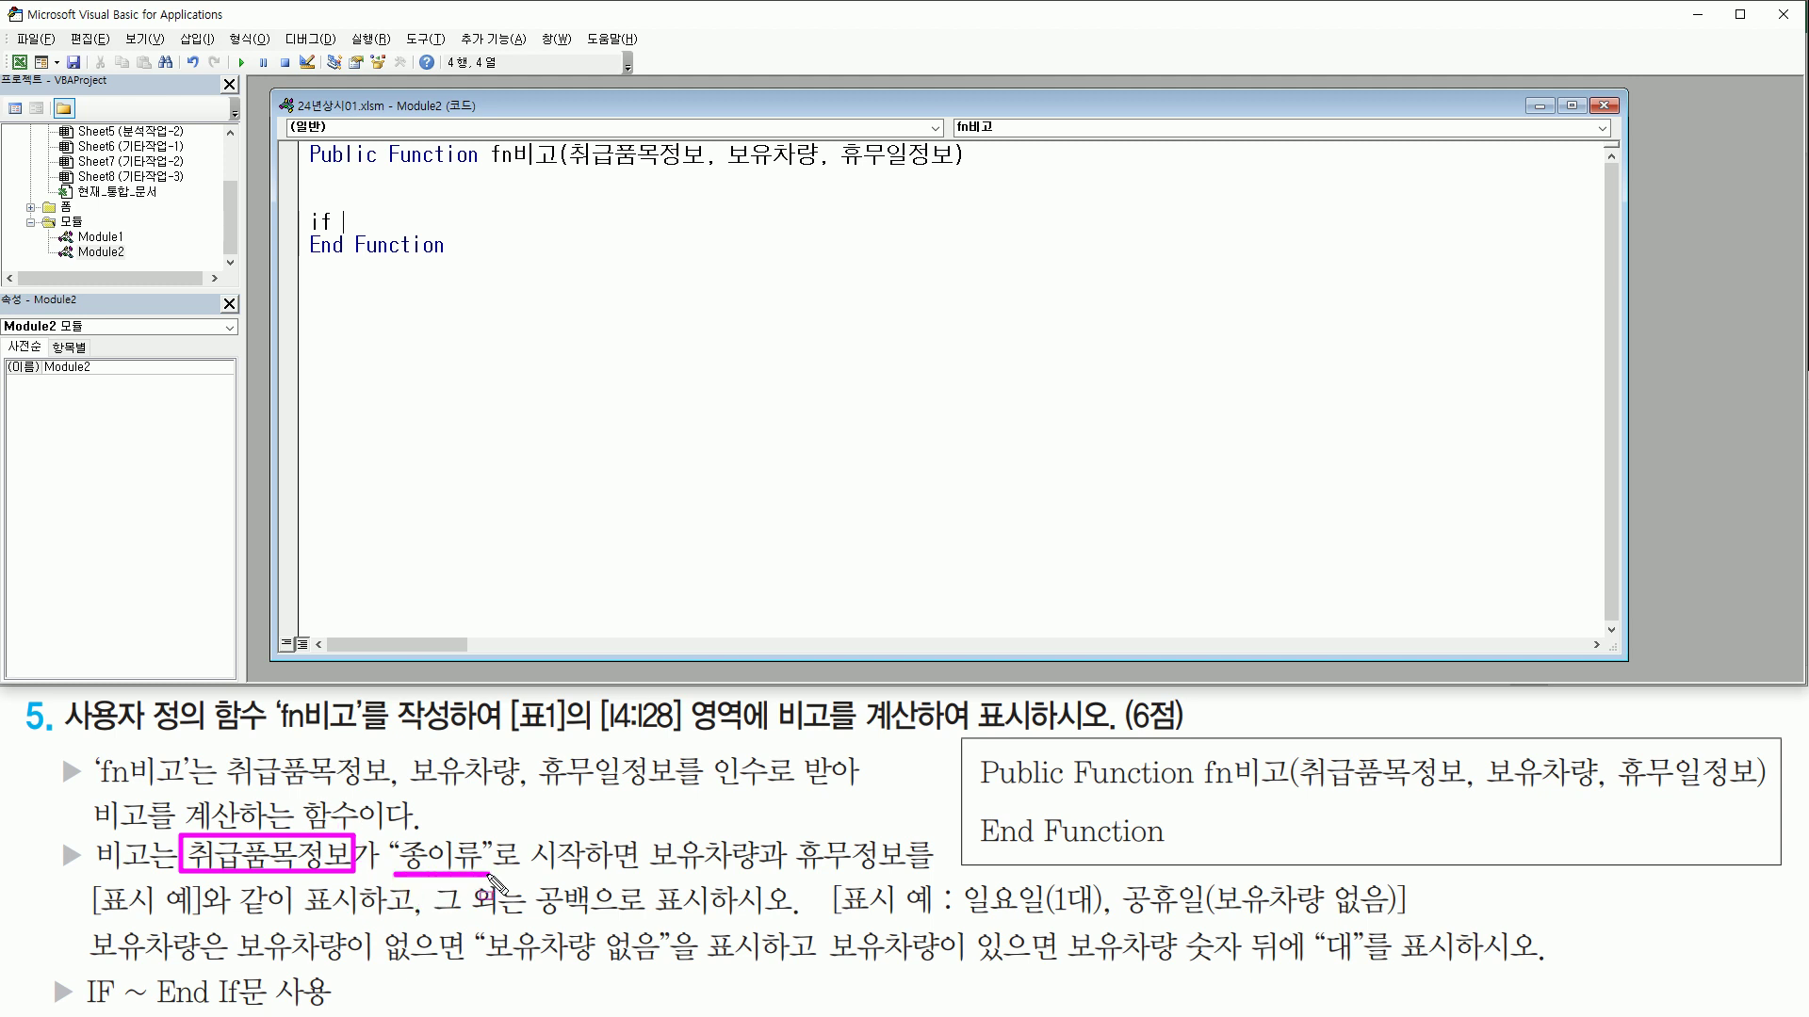
key("Escape")
type("left(")
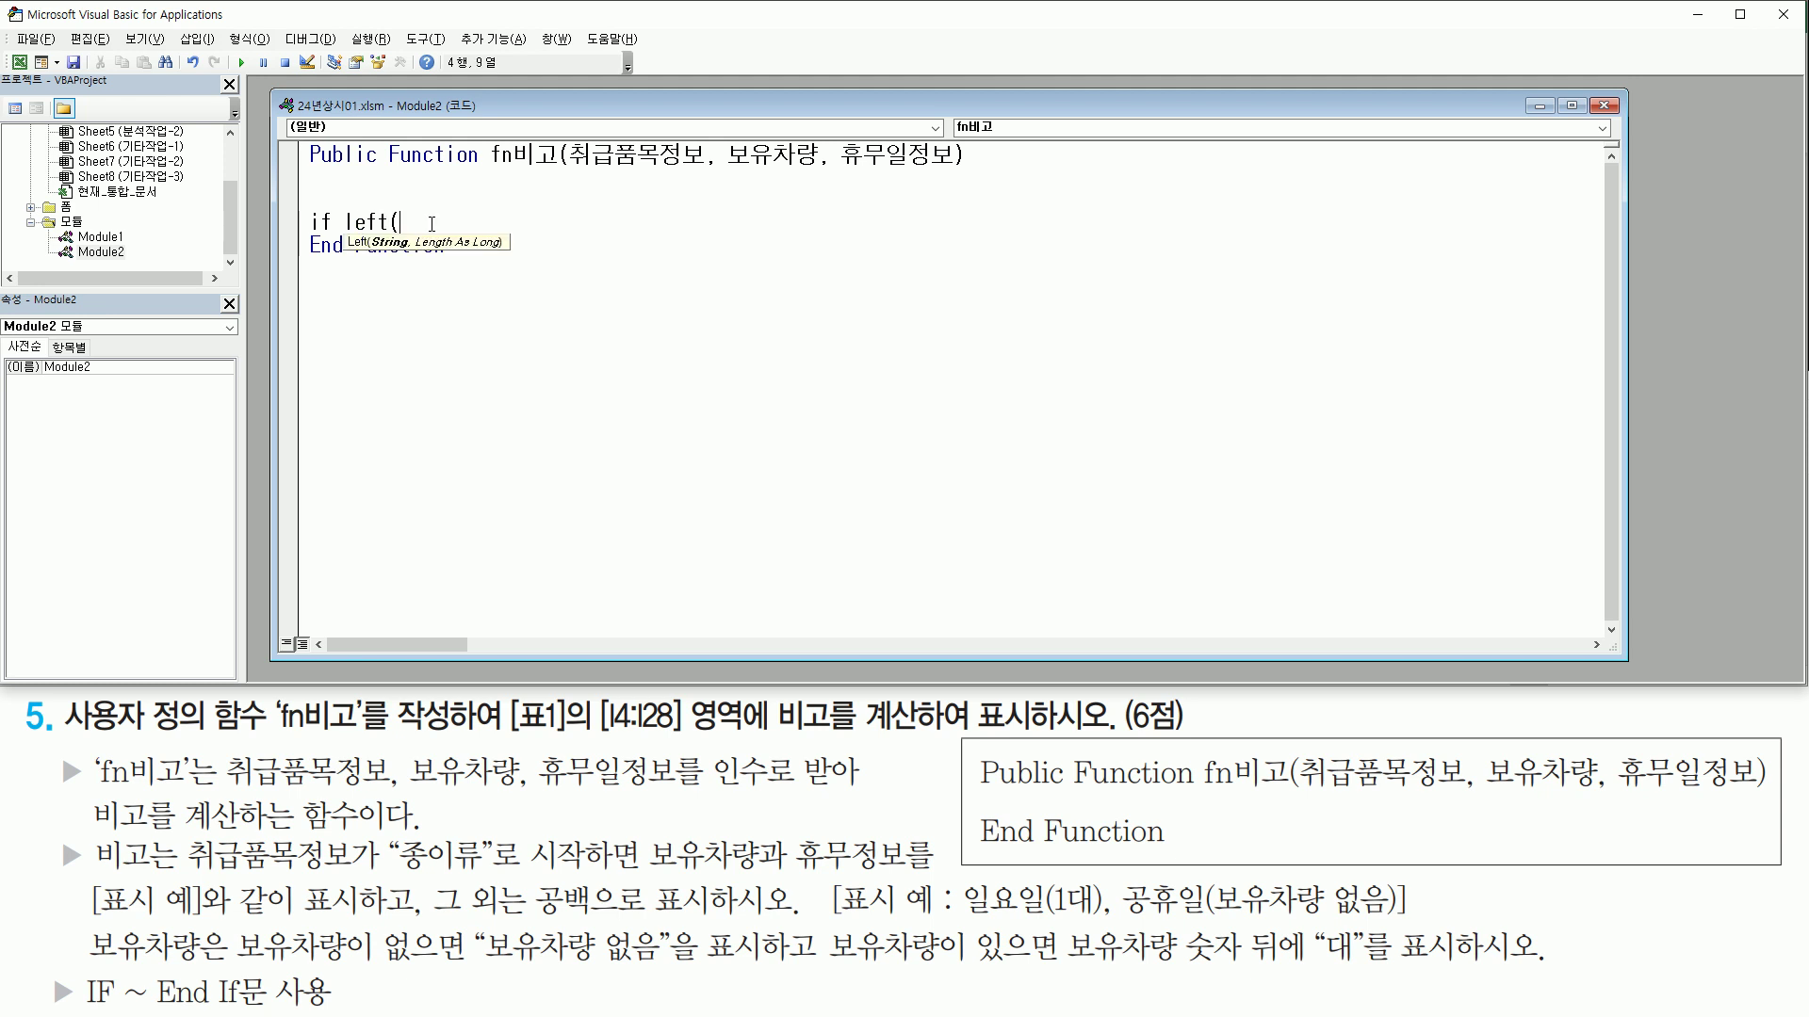
type("취급품모")
type("목정ㅂ")
type(",")
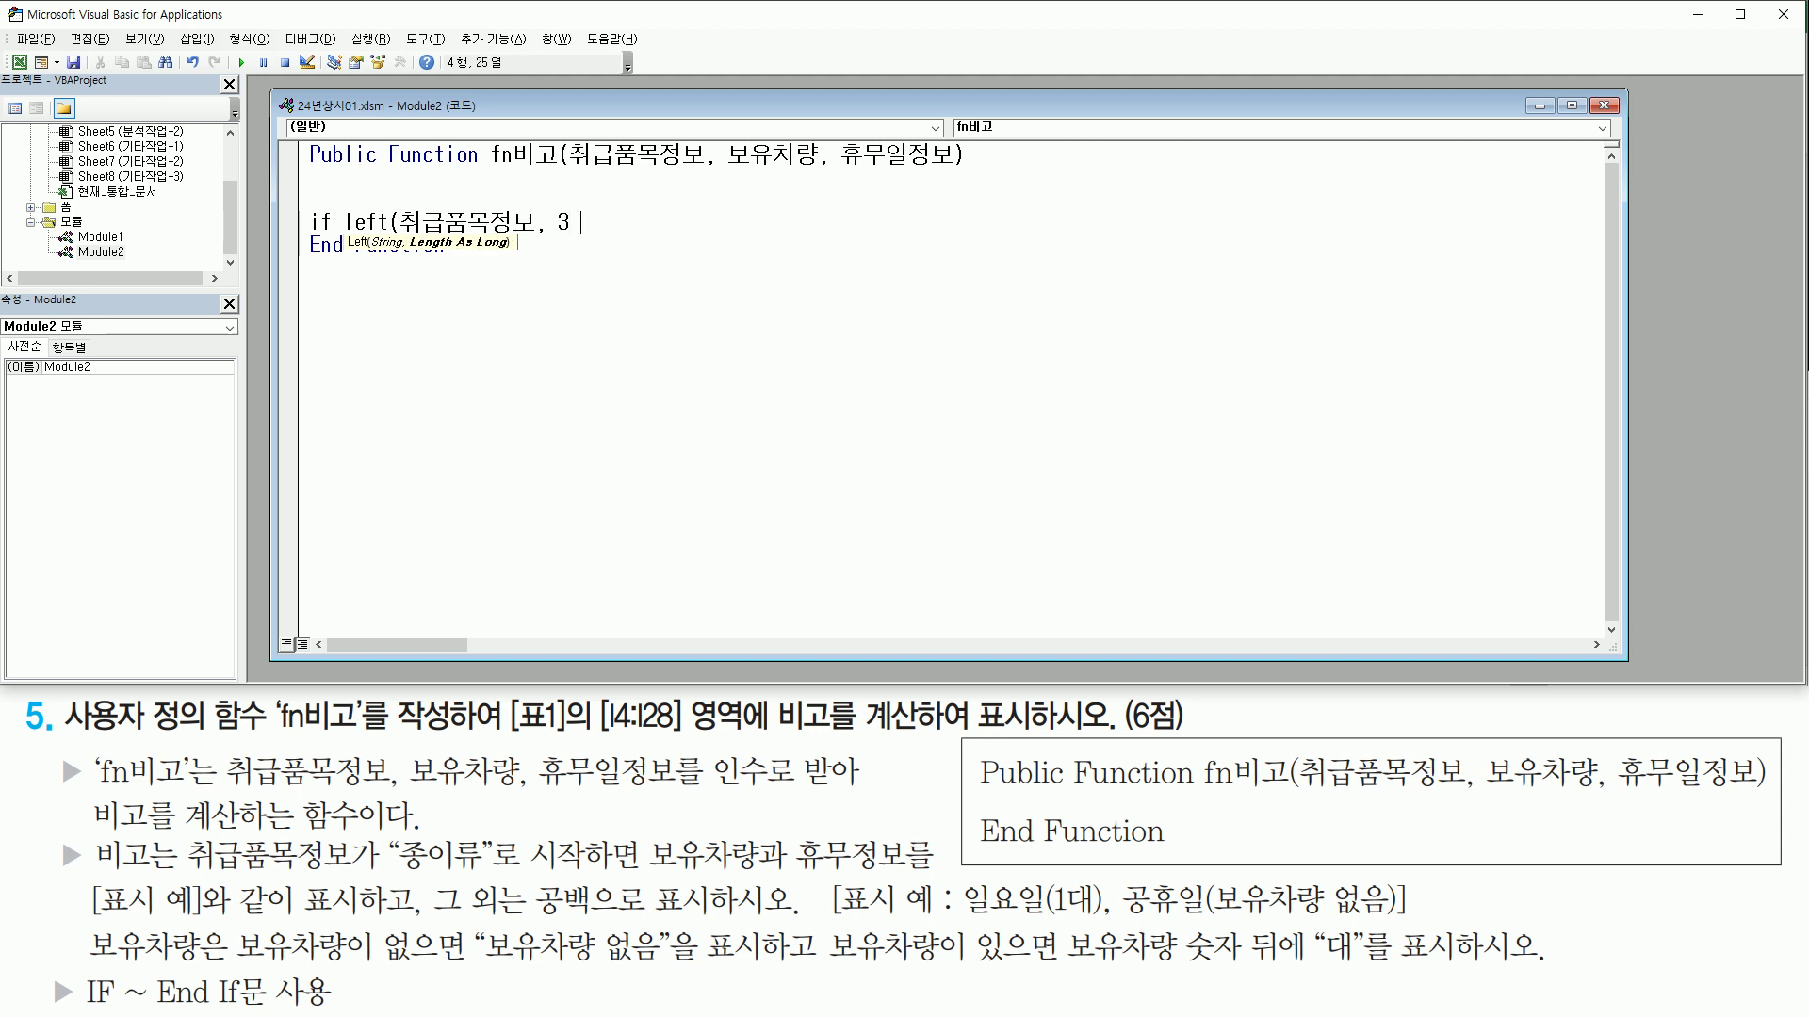
type(" 3) ")
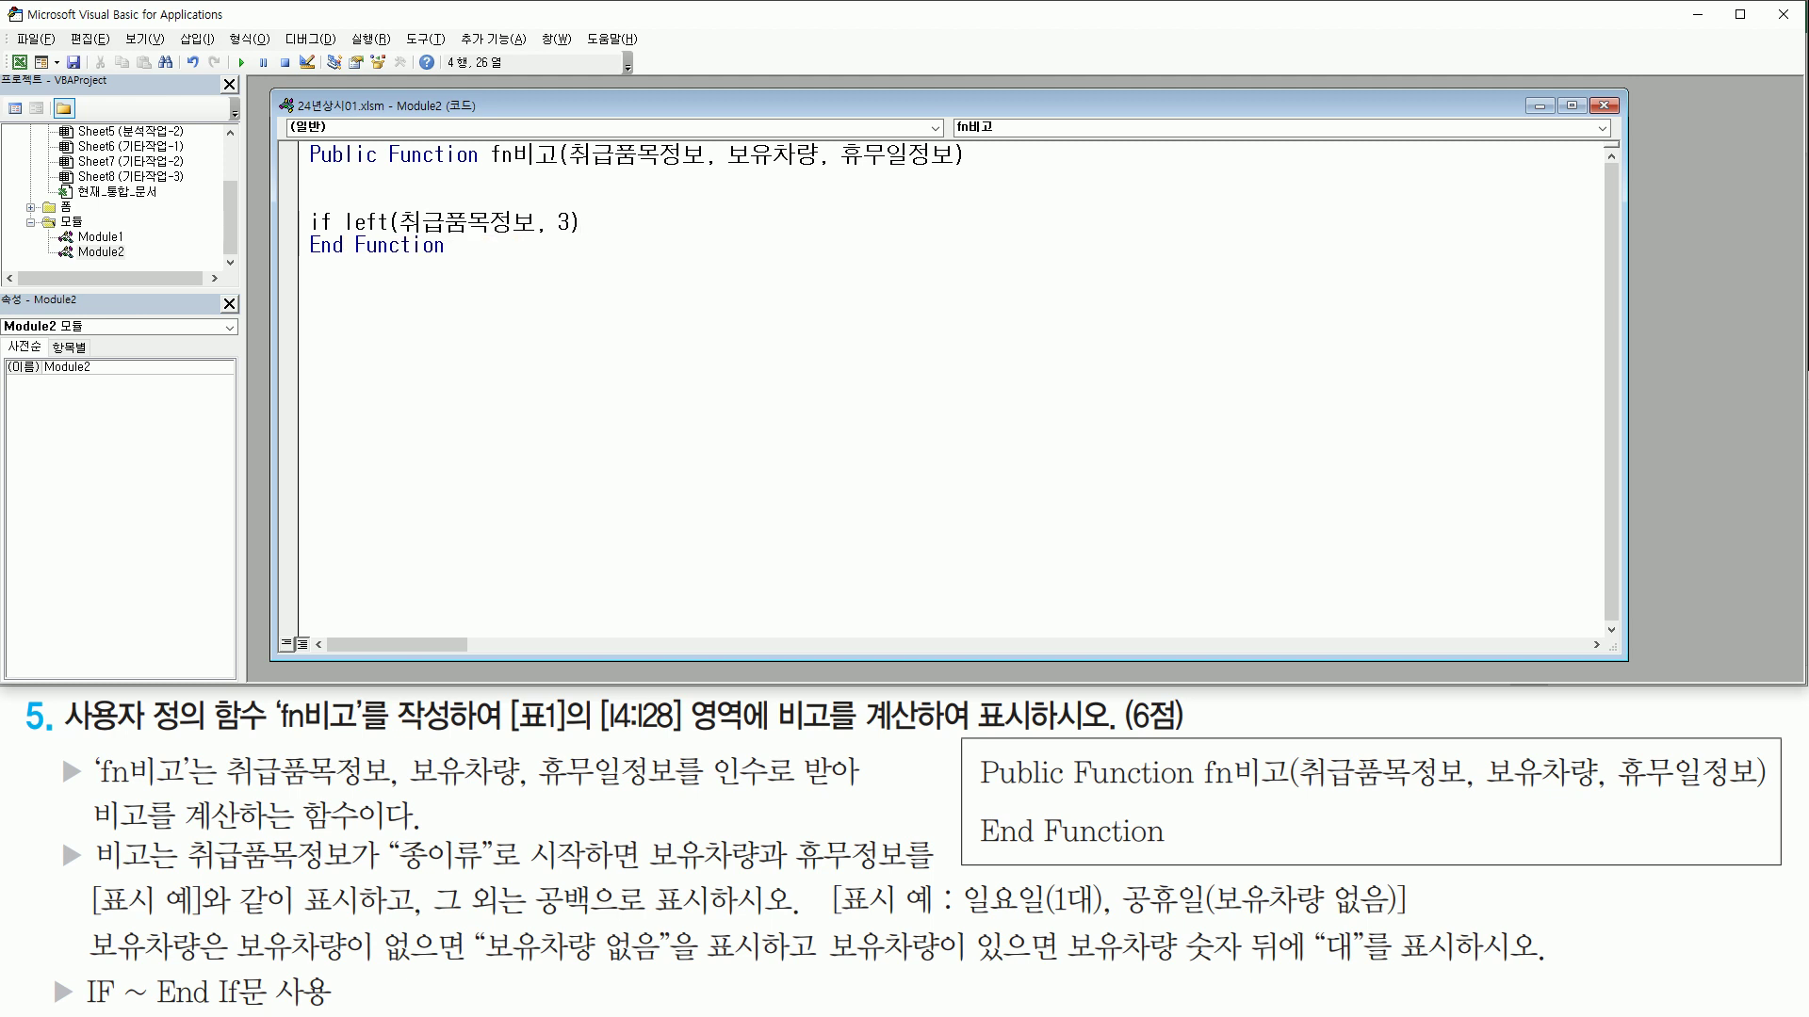
type("=\"종류")
type("류\"")
type(" then")
key("Return")
key("Return")
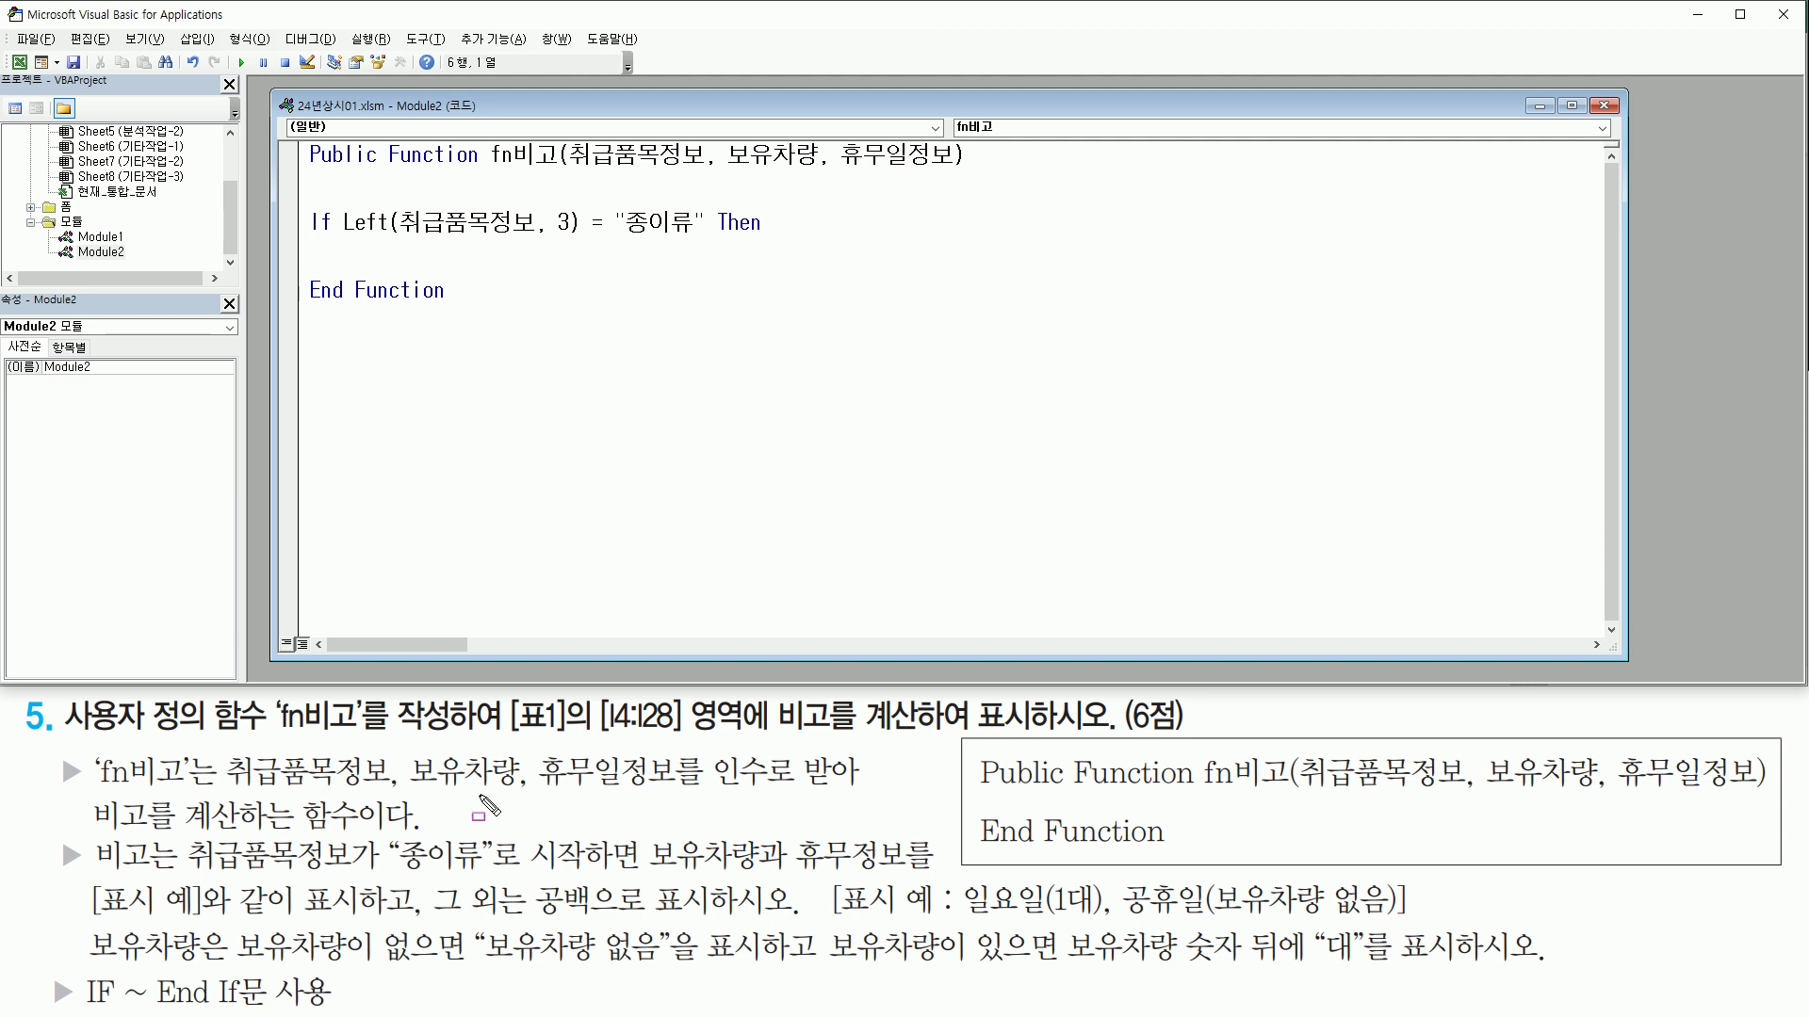
Step: Following the 보유차량 rule in the task text, add the nested condition If 보유차량 = 0 Then inside the "종이류" block
mouse_move(392, 874)
left_mouse_down()
mouse_move(906, 876)
mouse_move(1097, 915)
left_mouse_up()
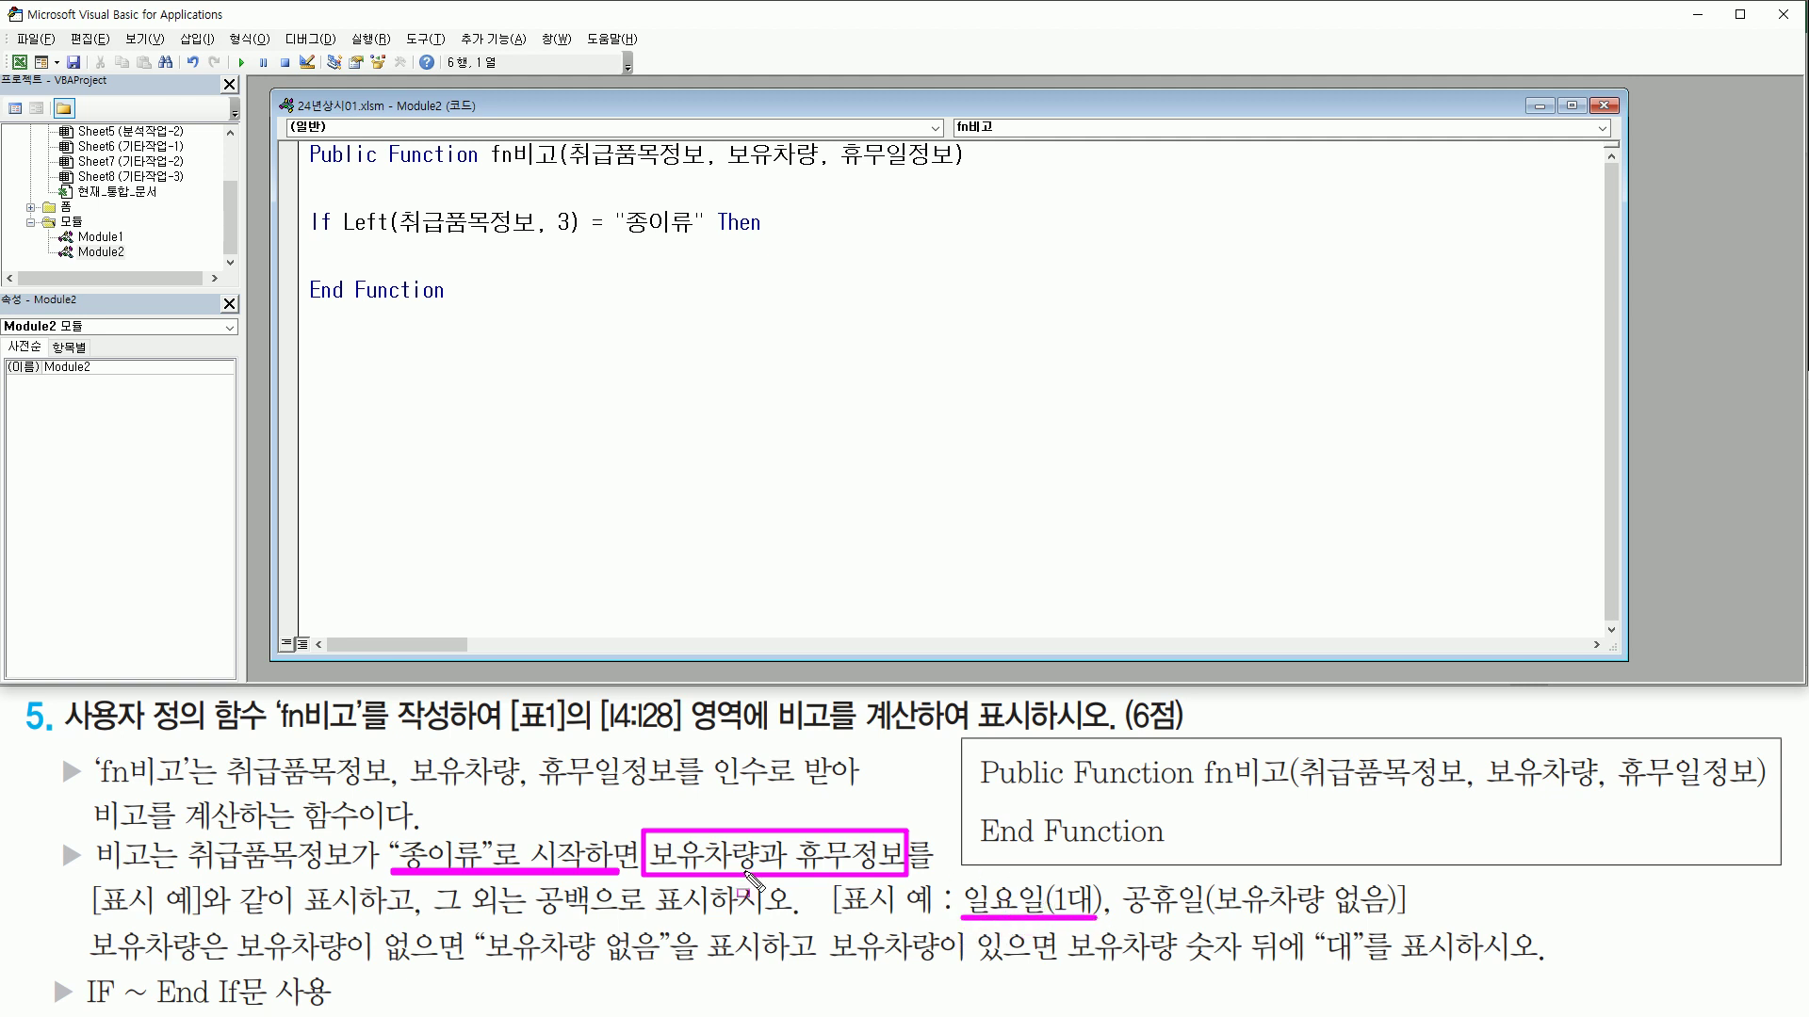
mouse_move(230, 924)
left_mouse_down()
mouse_move(376, 971)
mouse_move(465, 968)
left_mouse_up()
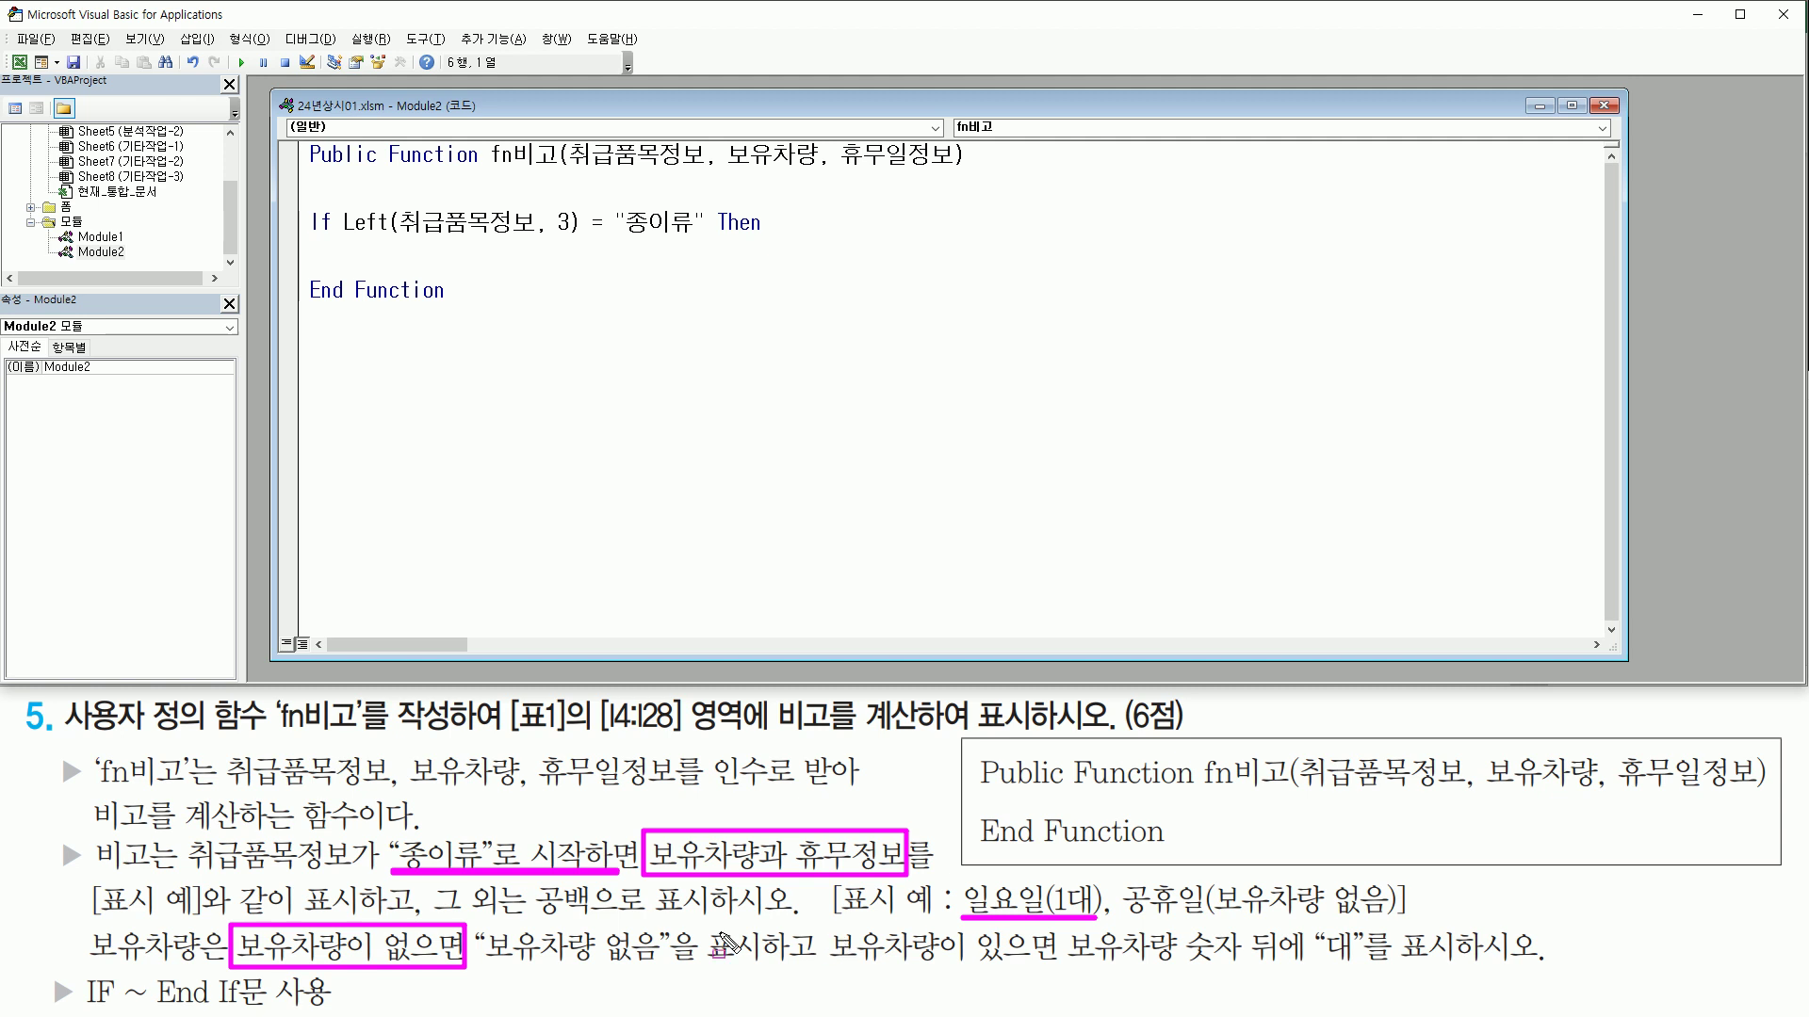
mouse_move(816, 932)
left_mouse_down()
mouse_move(1046, 970)
mouse_move(1367, 965)
left_mouse_up()
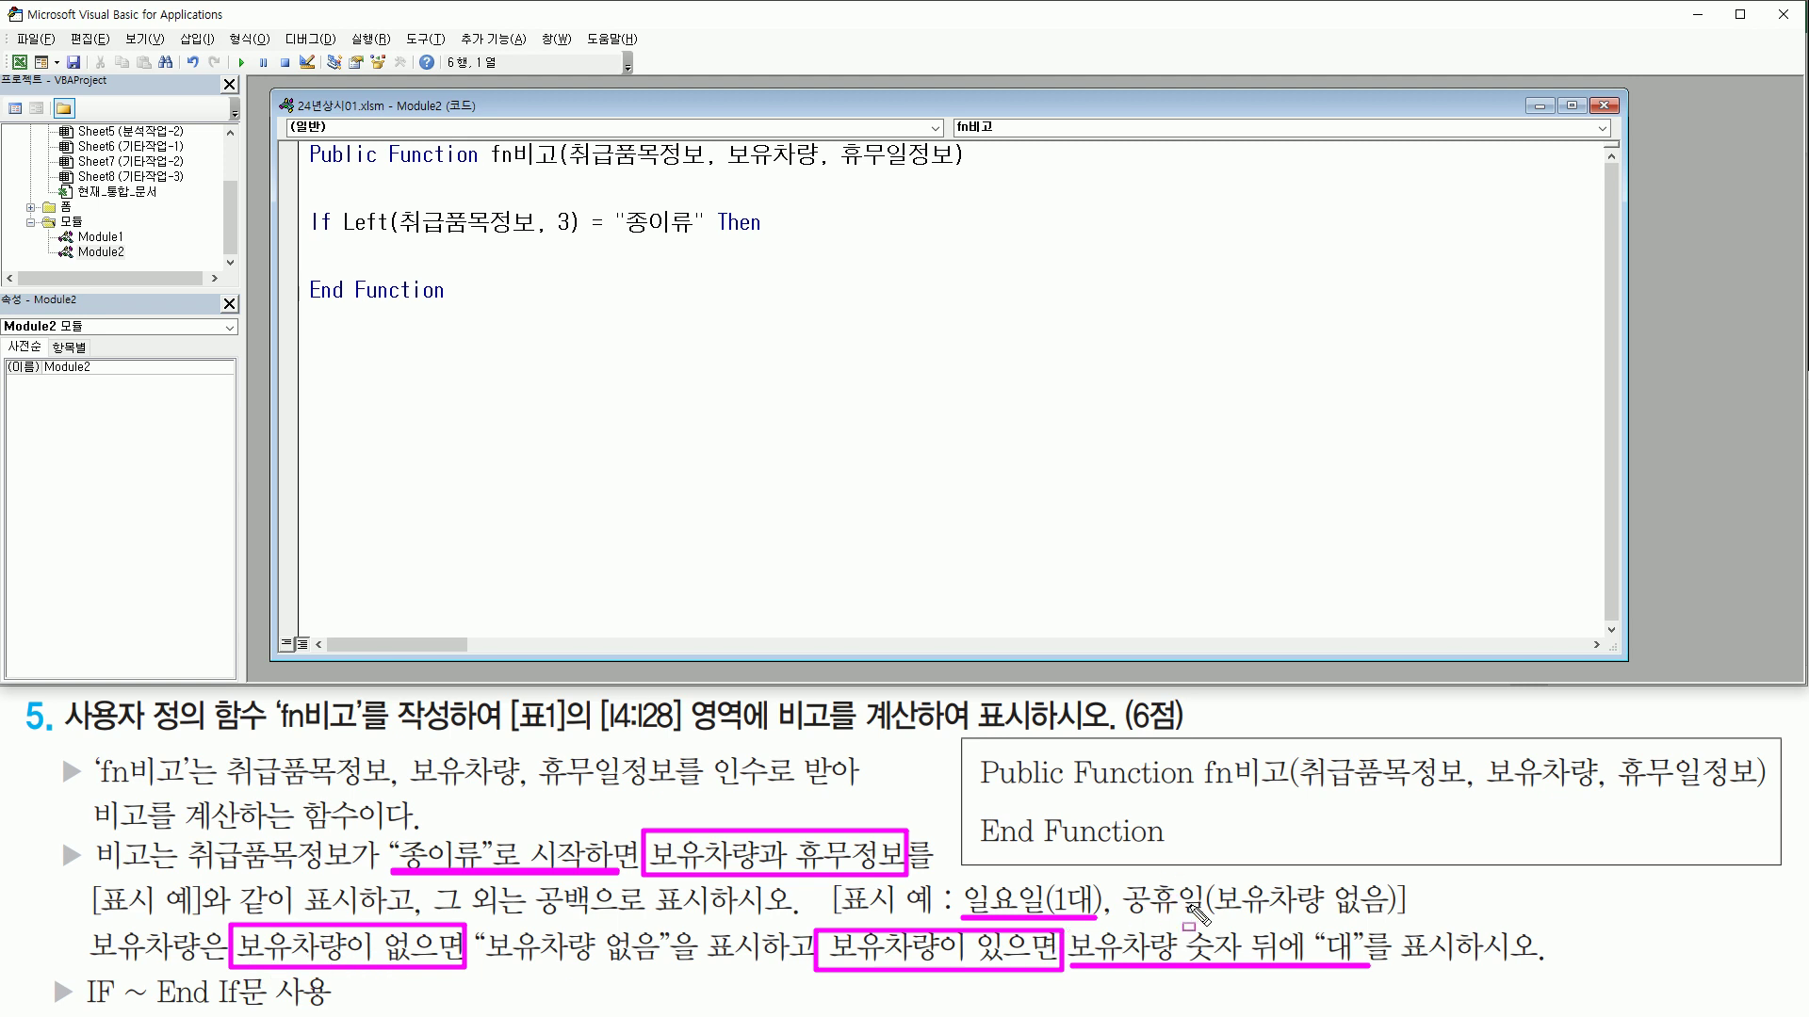
left_click_drag(1123, 916, 1388, 918)
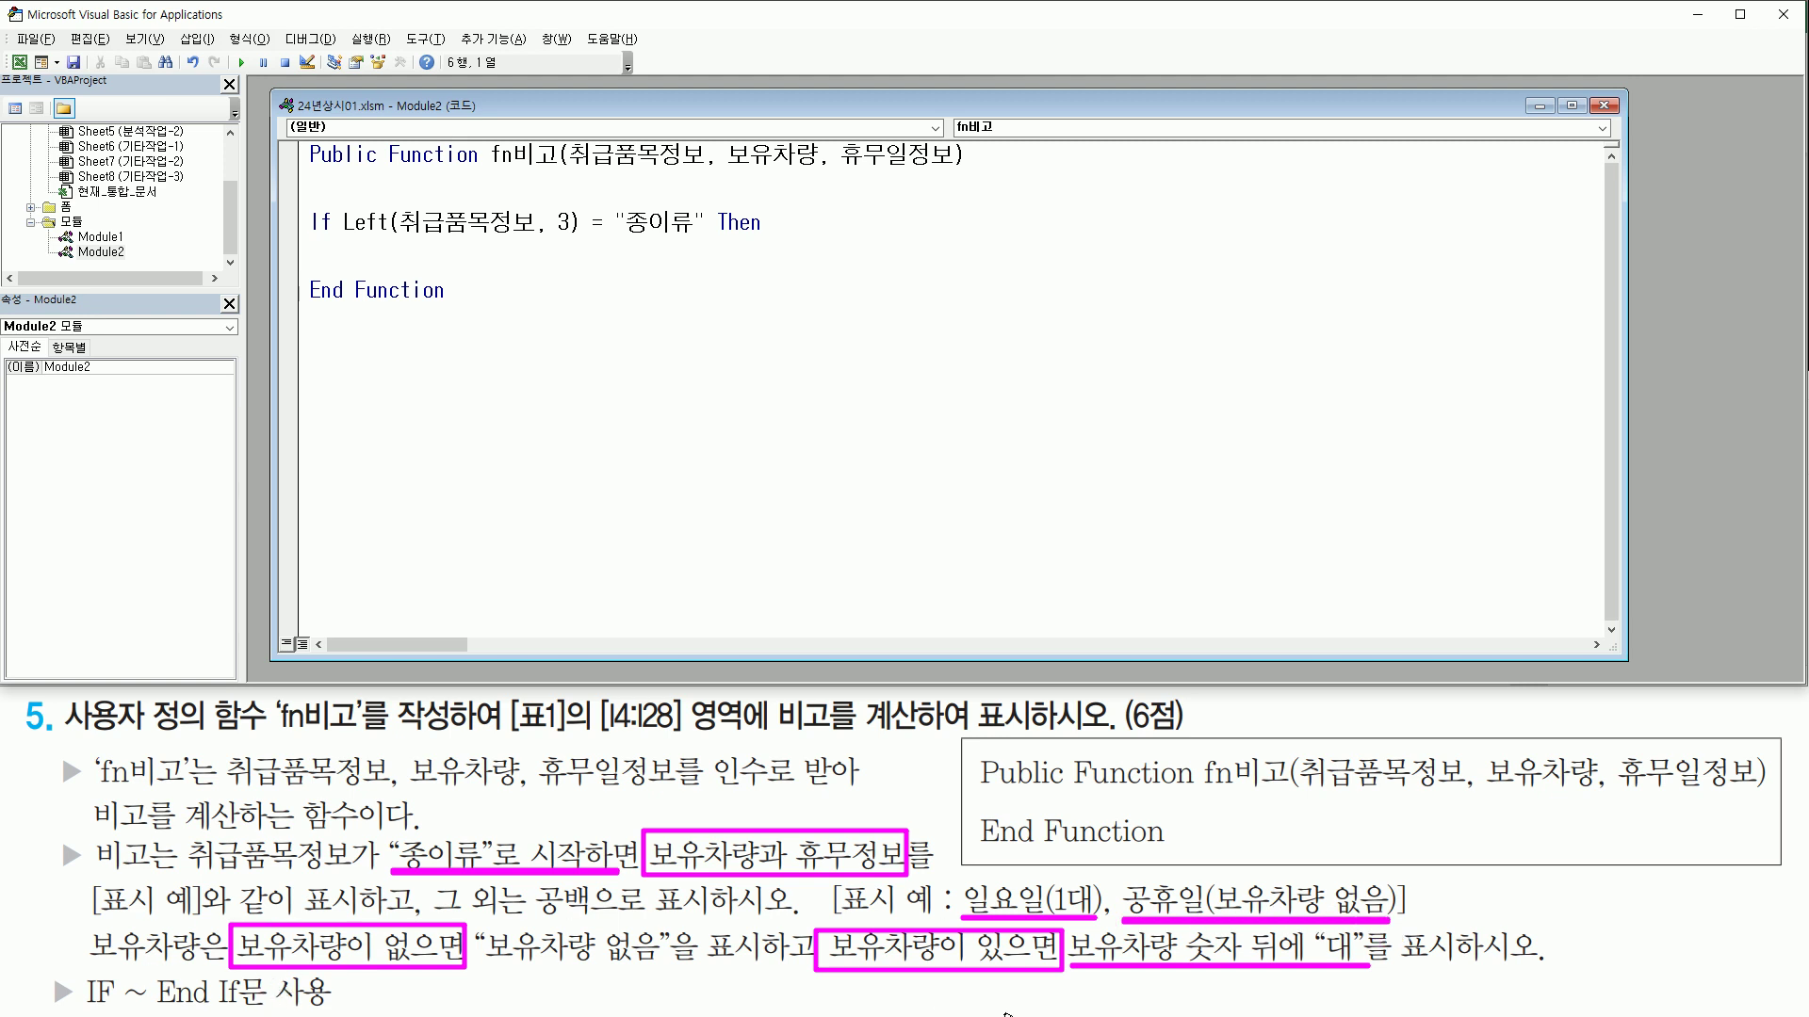
key("Escape")
left_click(455, 259)
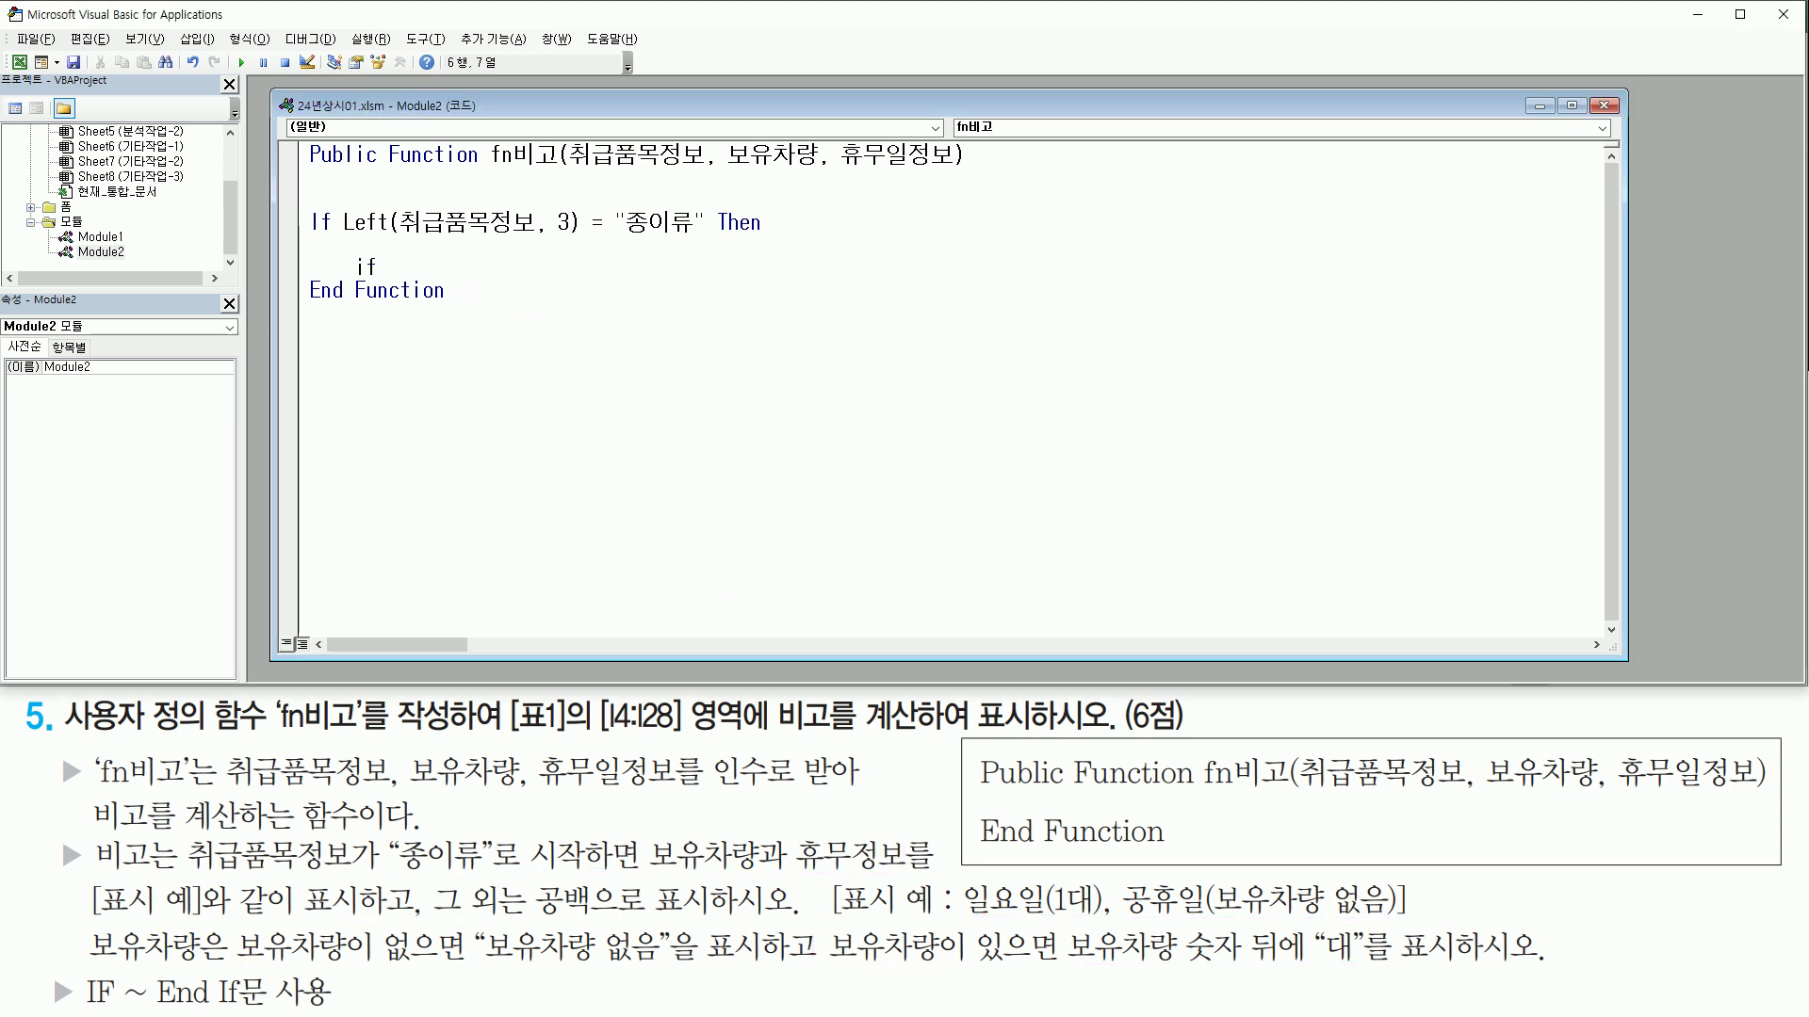
type("if ㅂ")
type("유차량")
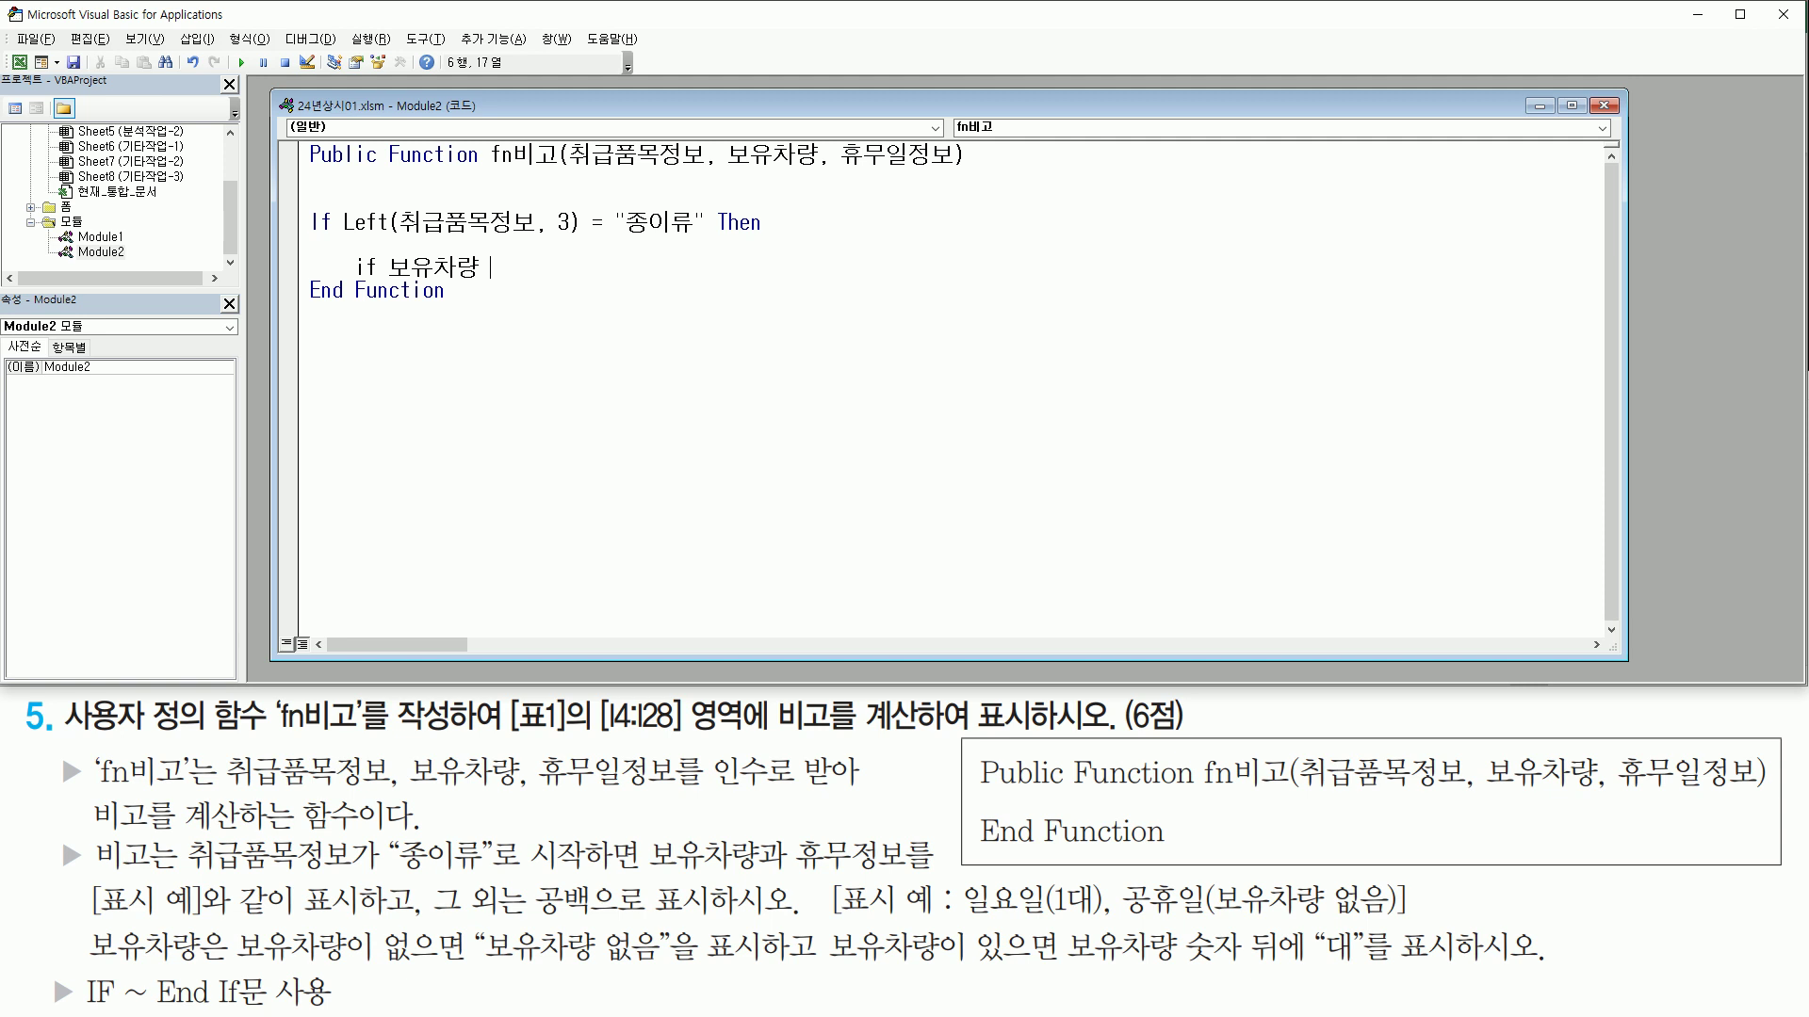
type(" = 0 then")
key("Return")
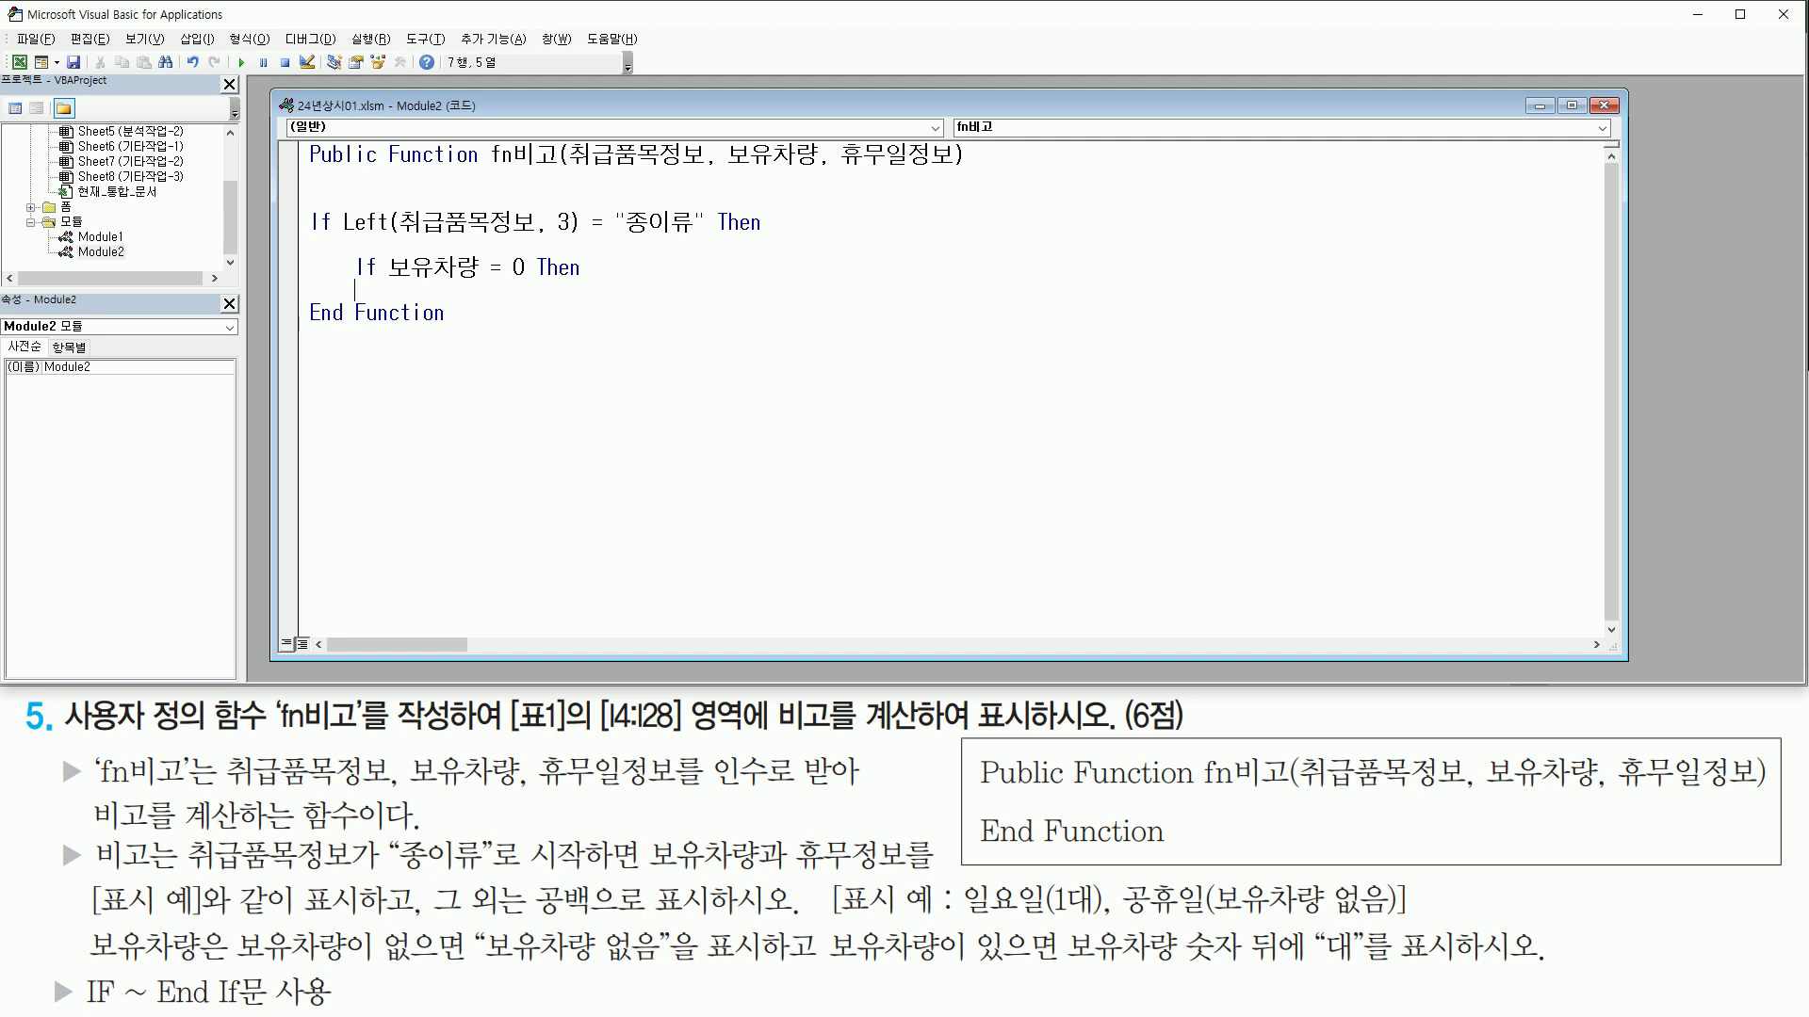
Step: Under the 보유차량 = 0 condition, assign fn비고 = 휴무일정보 & "(보유차량 없음)"
key("Return")
type("fn비고")
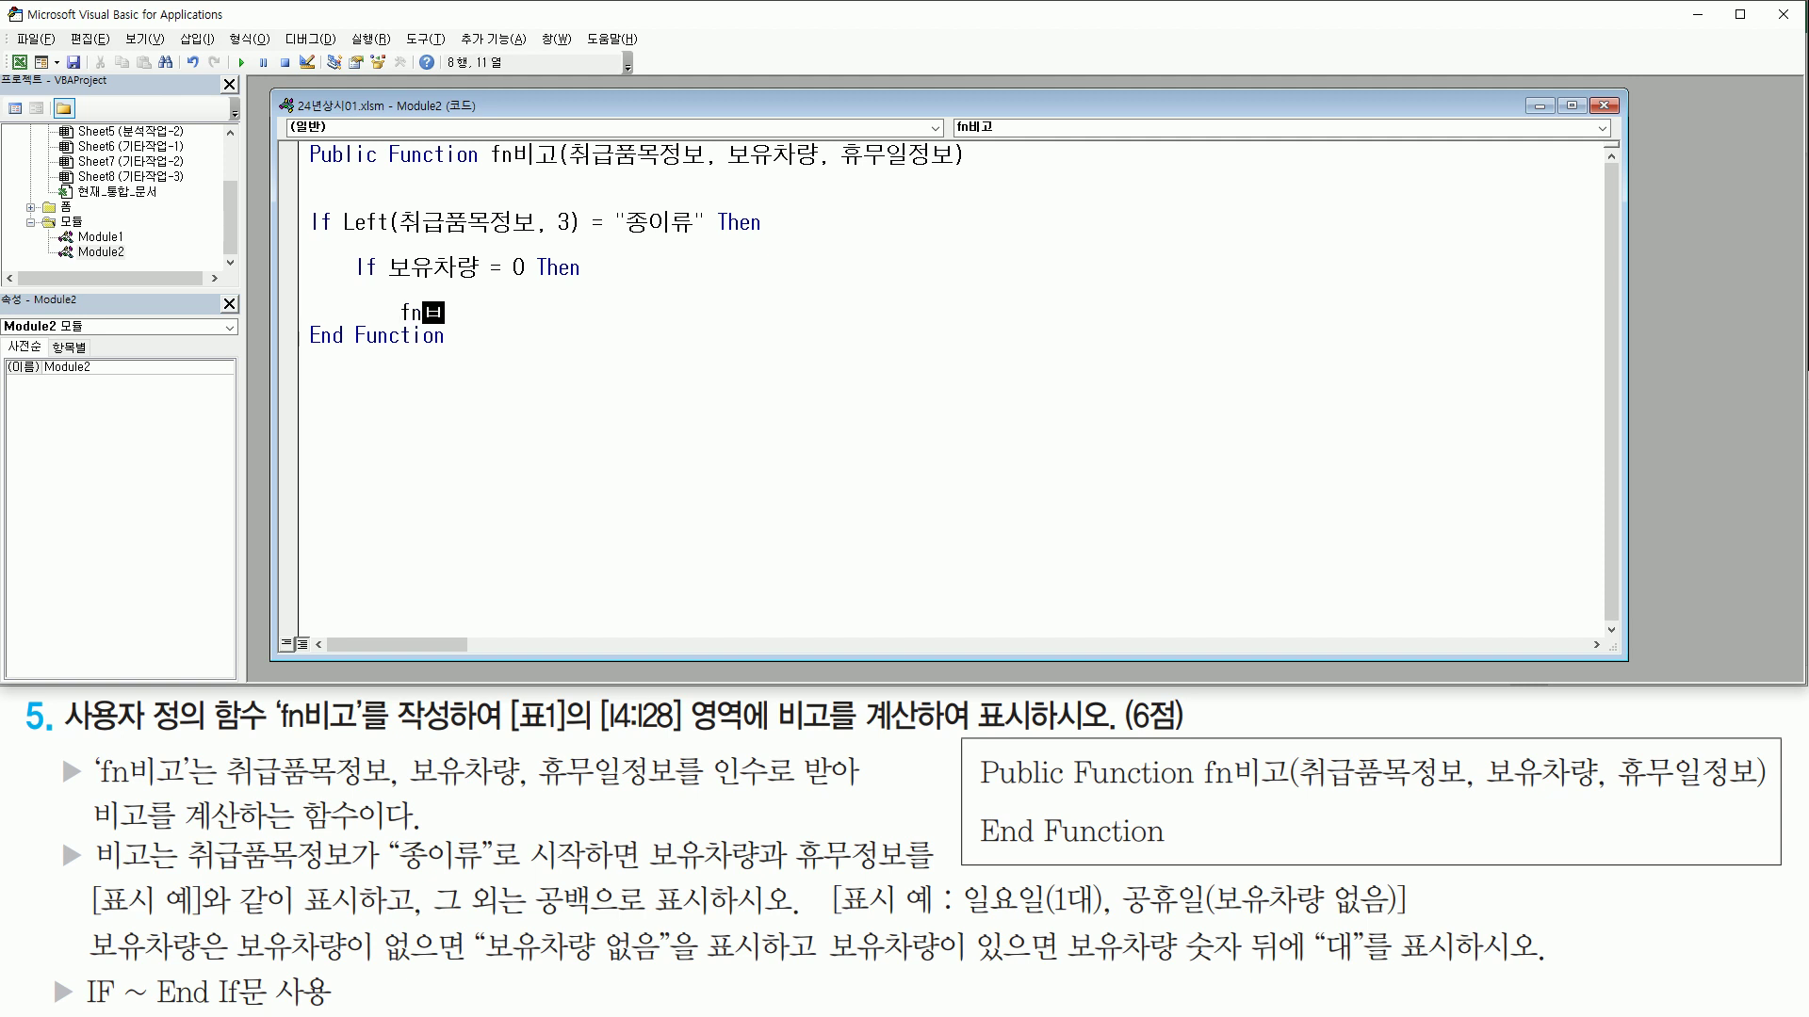
type(" =")
left_click_drag(1126, 920, 1383, 918)
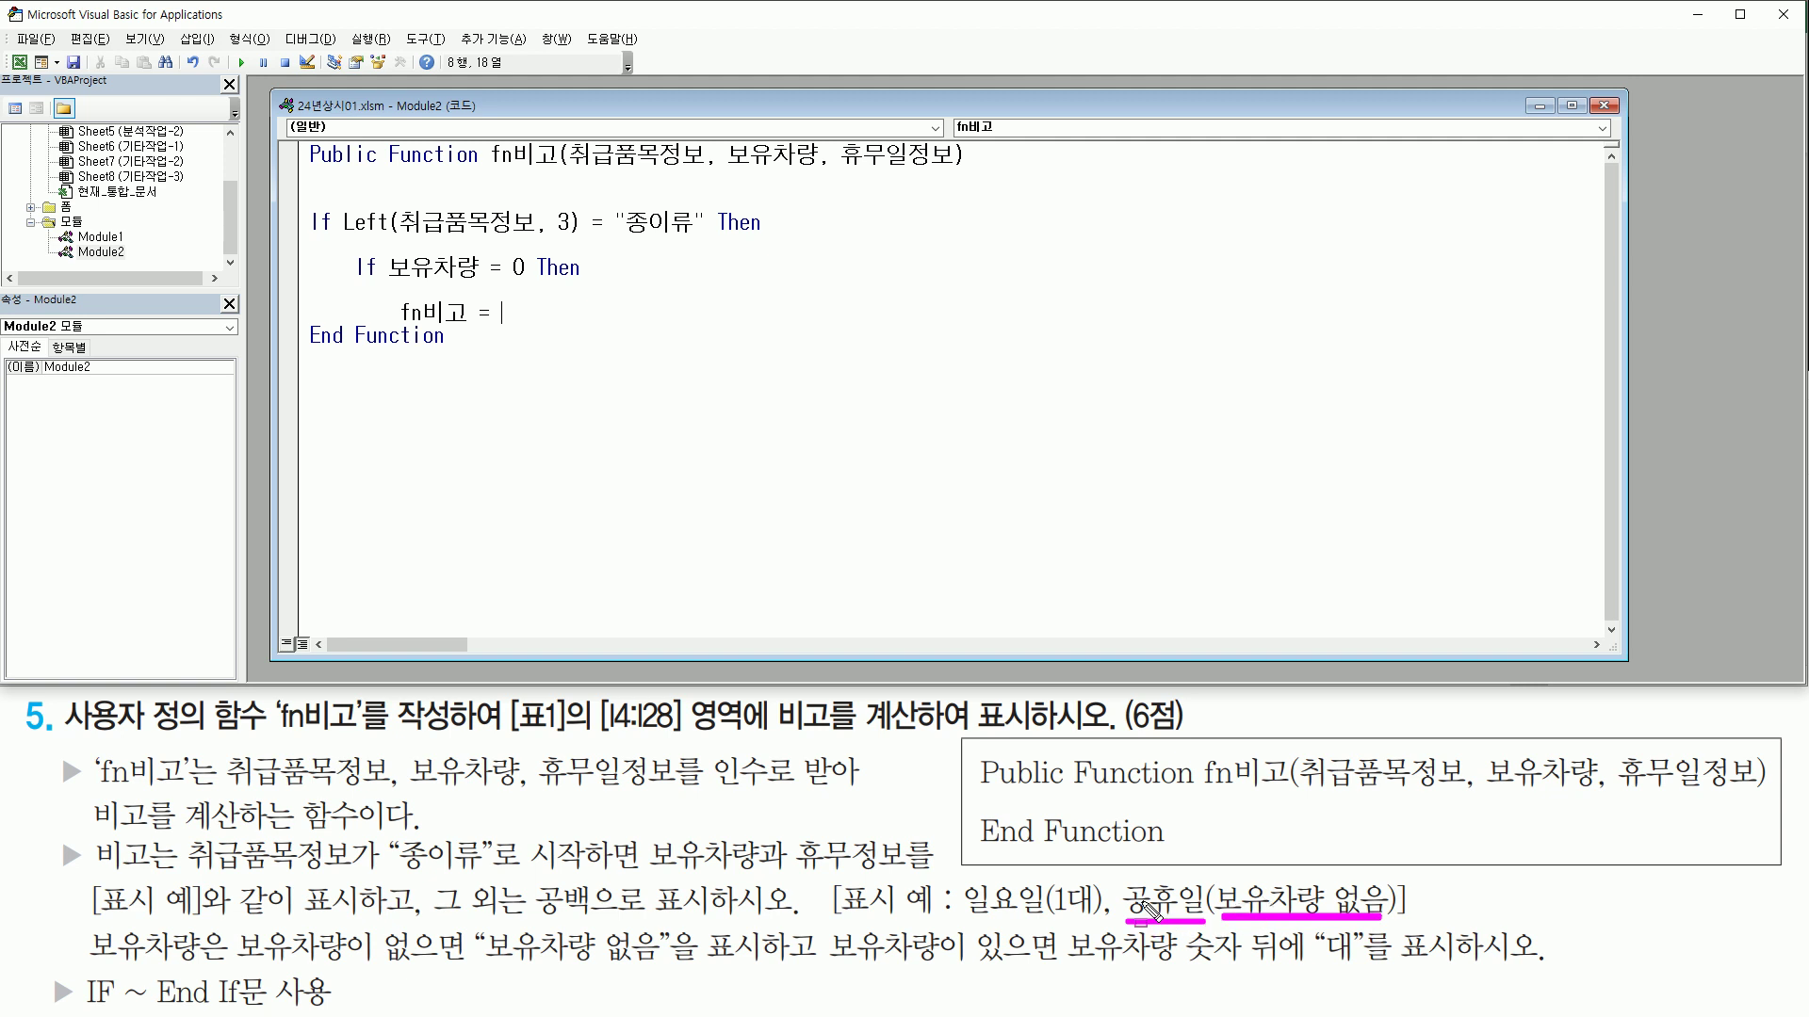
left_click_drag(1121, 876, 1216, 932)
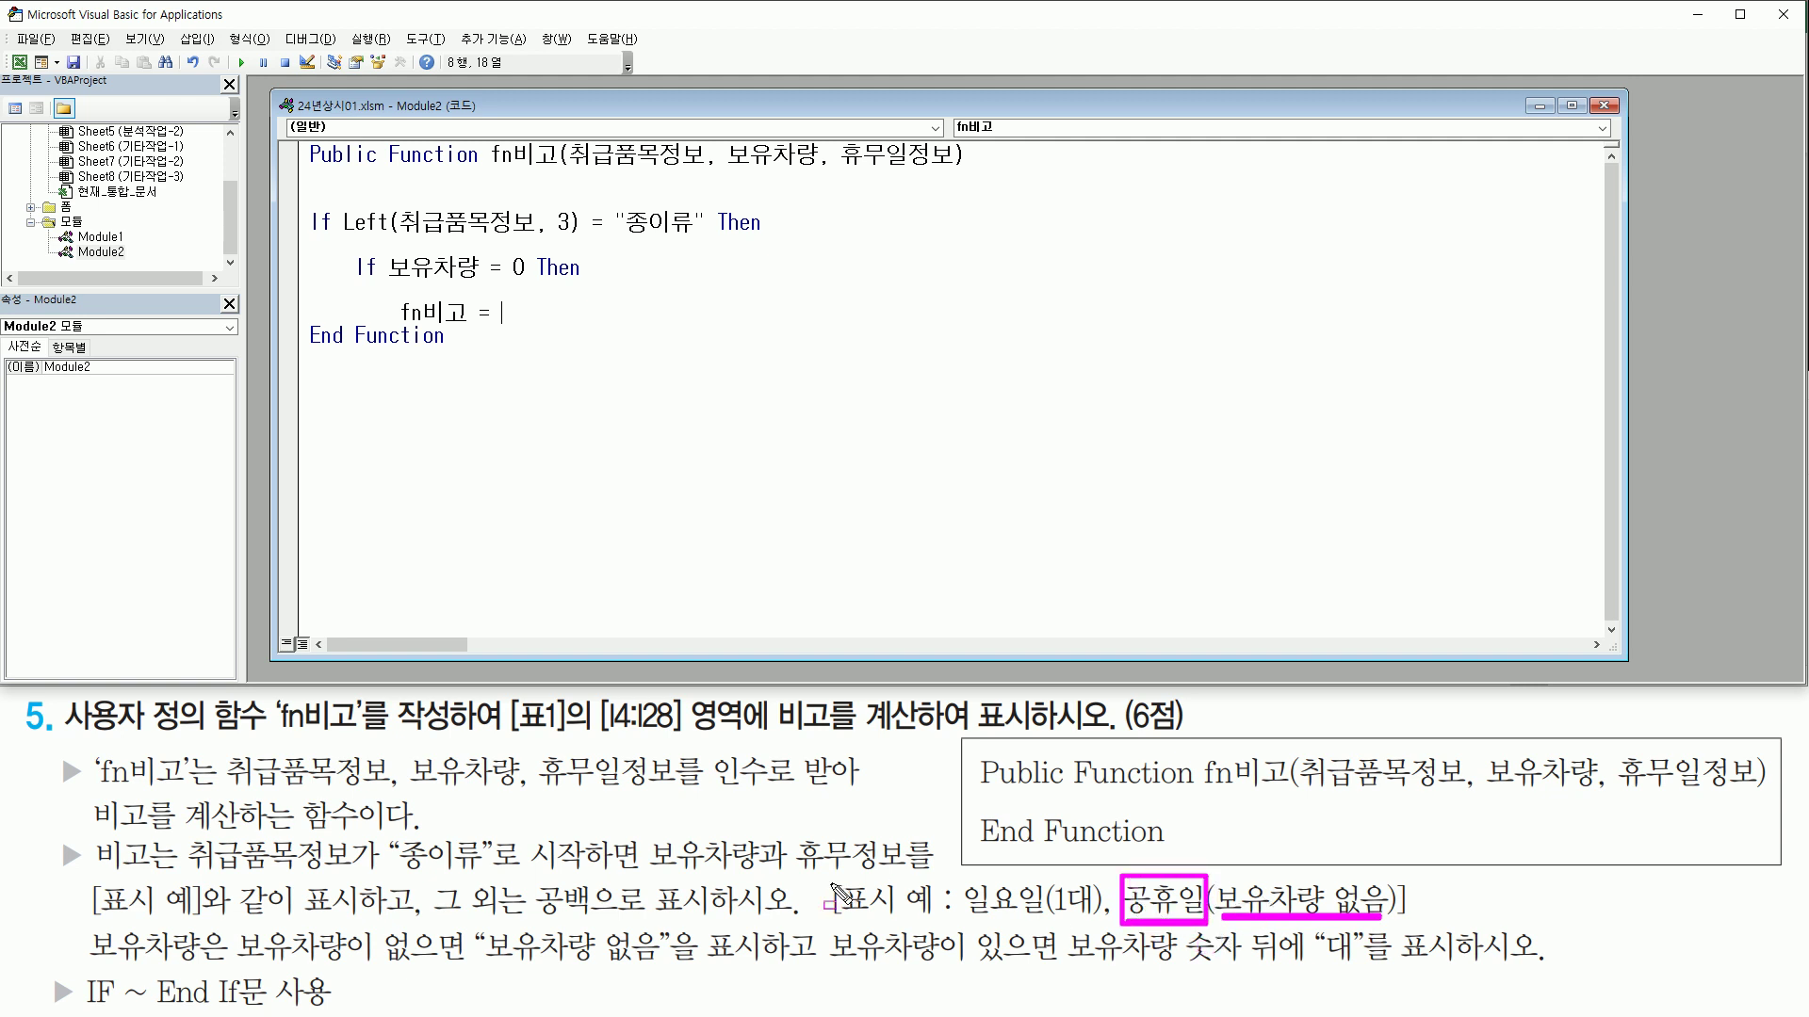
key("Escape")
left_click(549, 302)
type("휴무이")
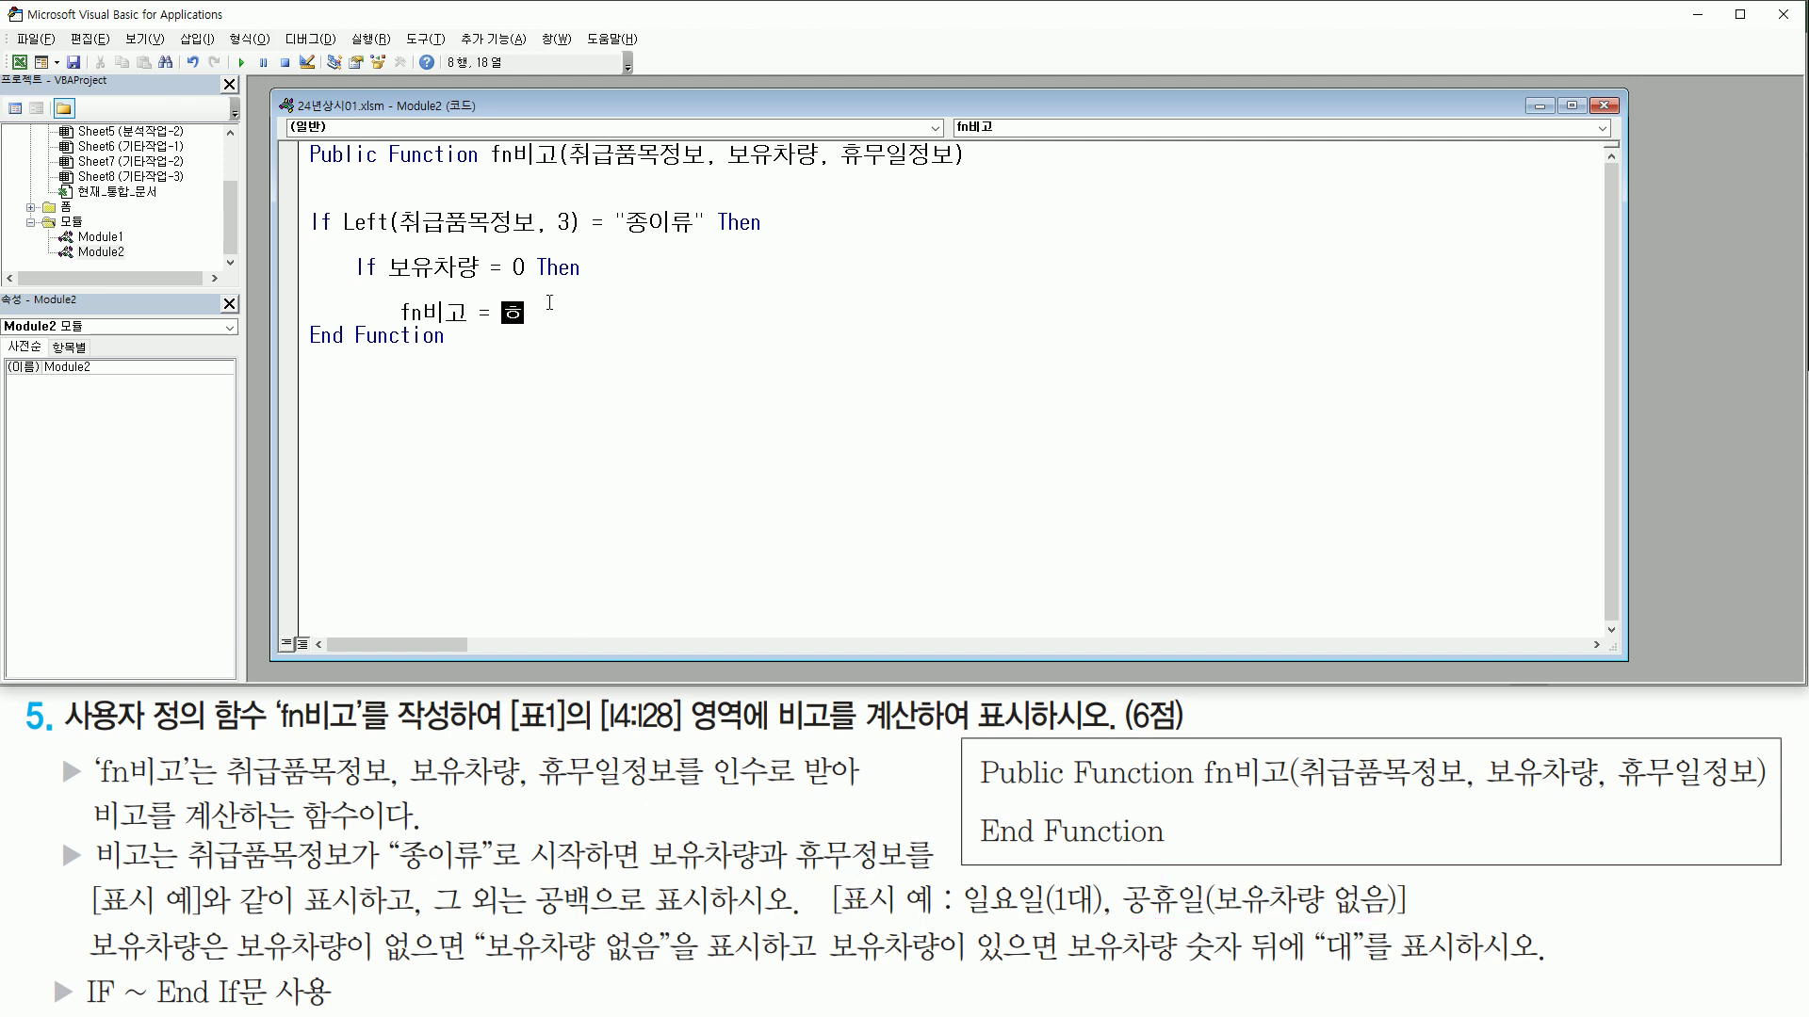
type("일정보")
type(" & ")
type("\"")
type("(ㅂ")
type("유차량")
type(" ㅇ")
type("음)")
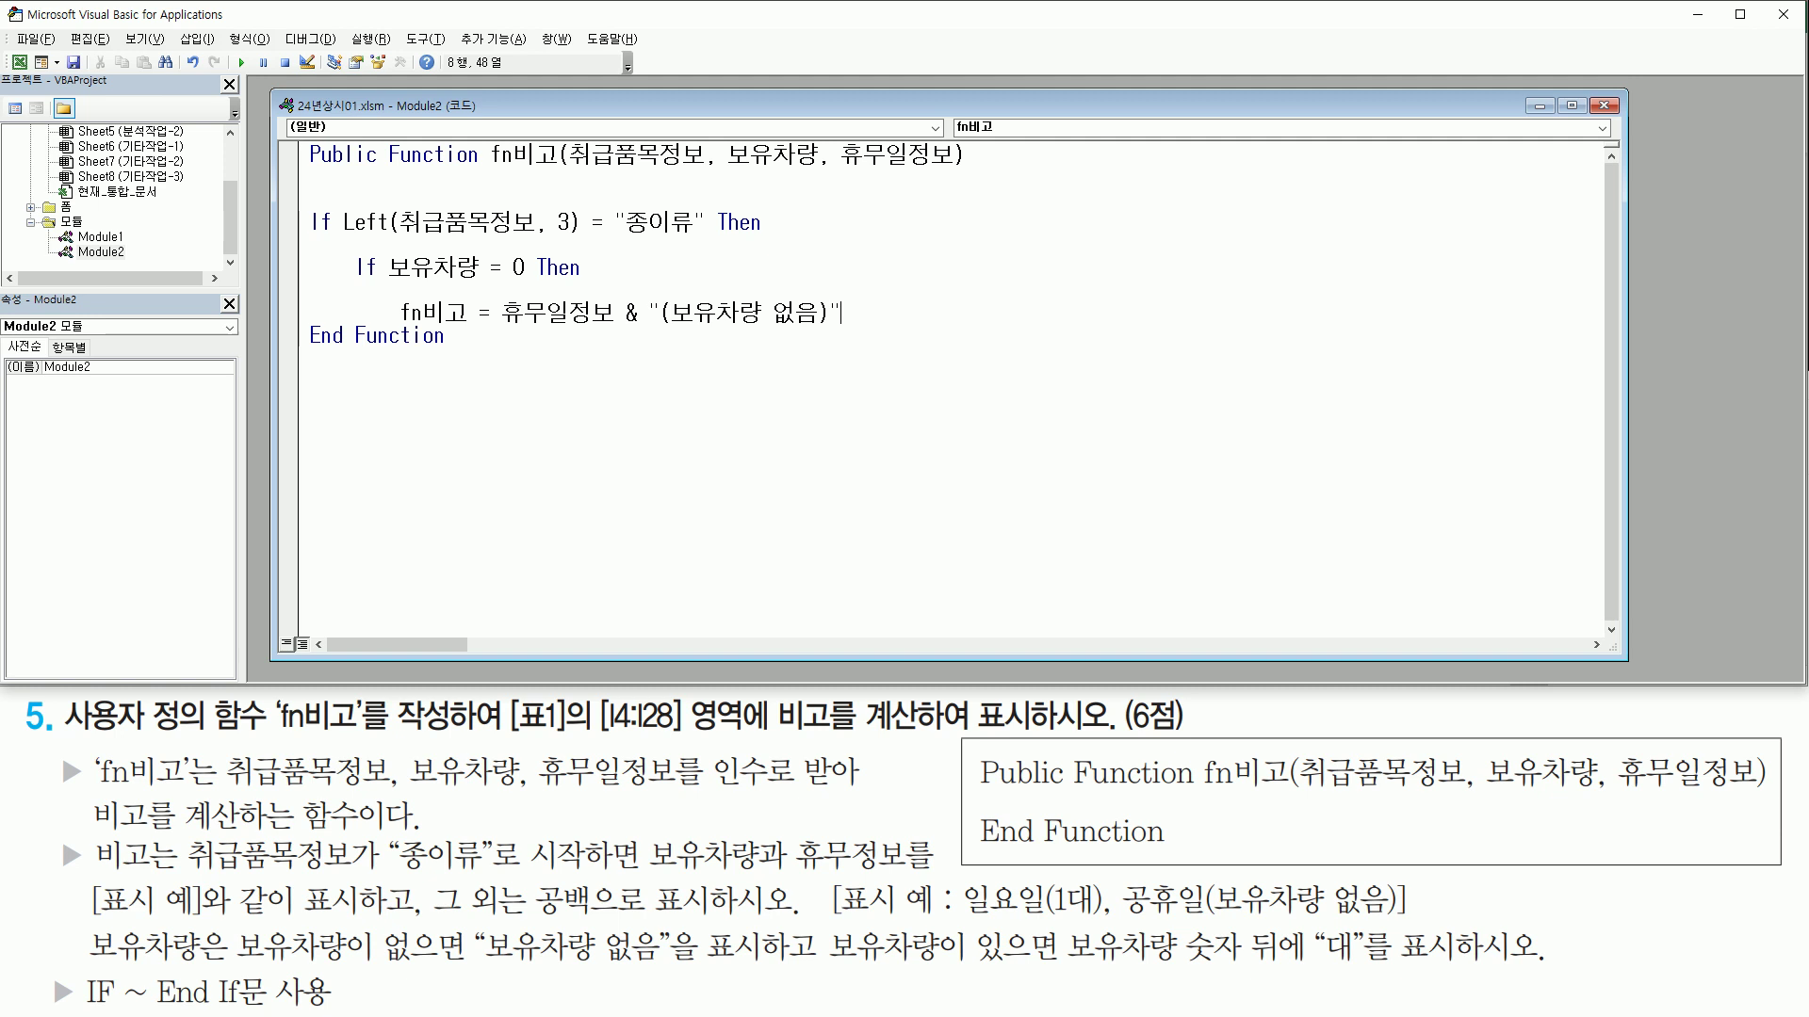
Step: Compare the fn비고 assignment's 휴무일정보 and "(보유차량 없음)" parts with the argument list and the 표시 예
left_click_drag(497, 333, 617, 332)
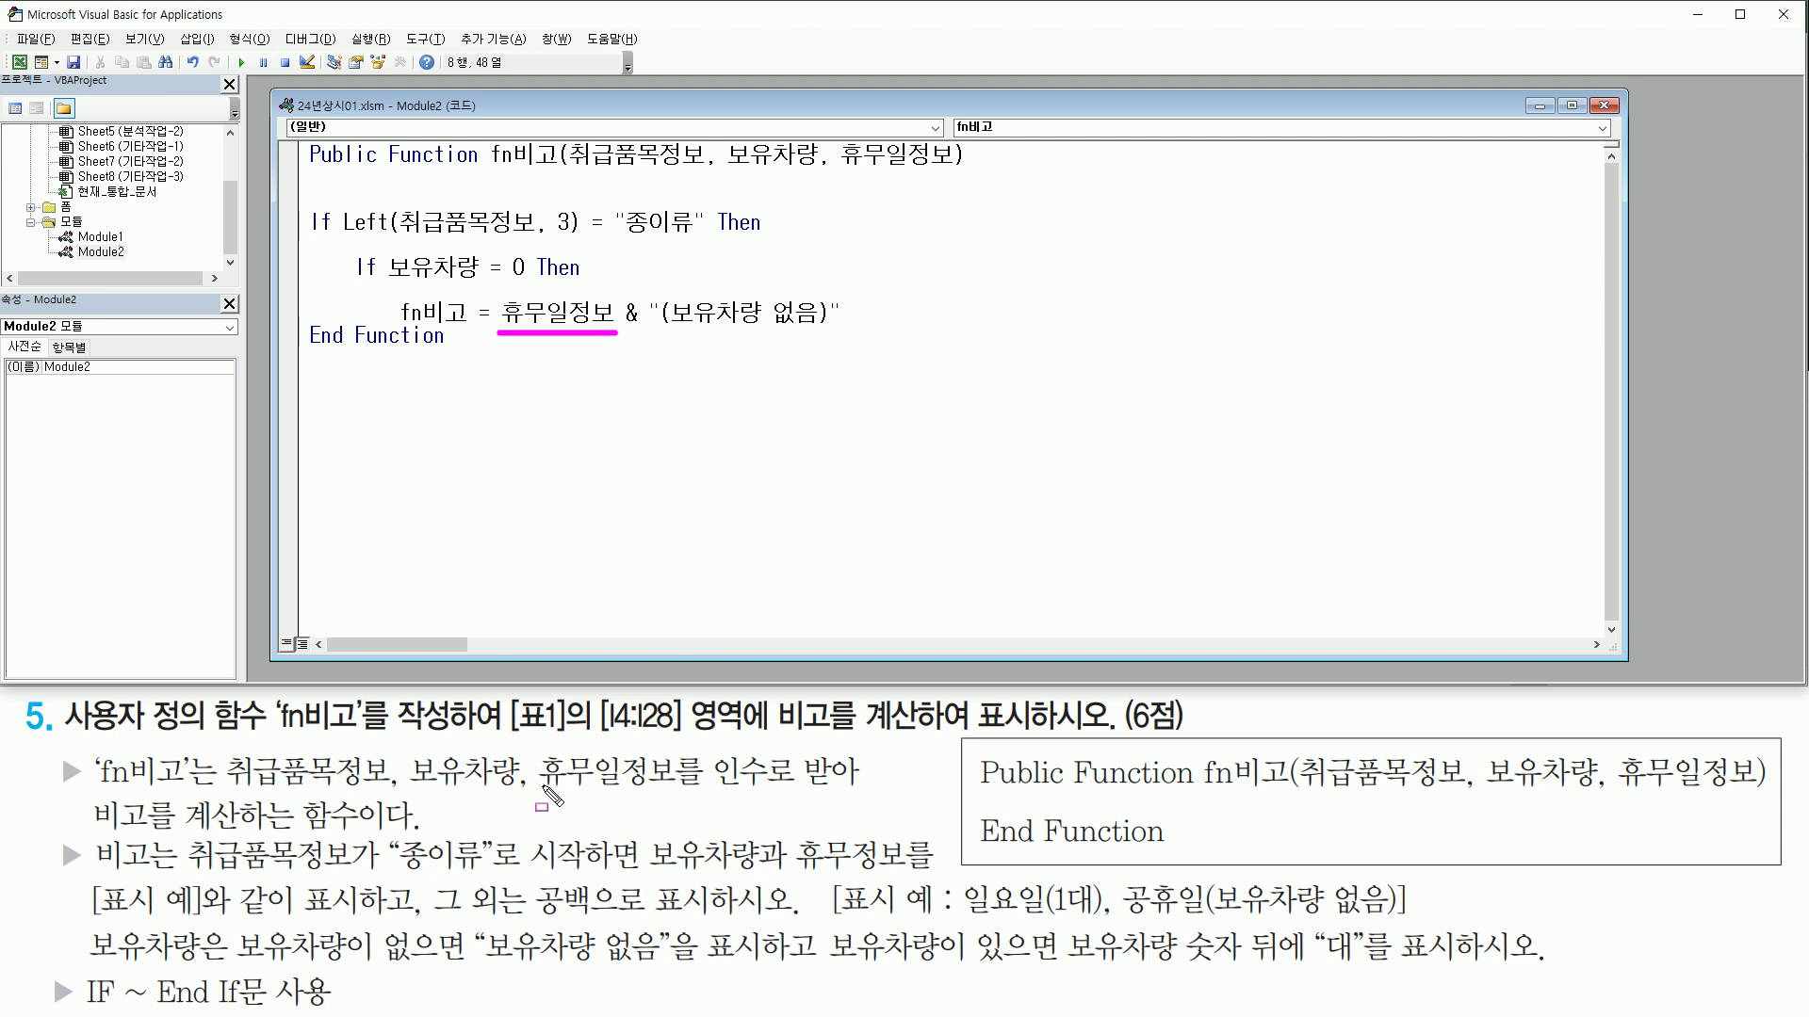
mouse_move(544, 793)
left_mouse_down()
mouse_move(673, 796)
mouse_move(672, 752)
left_mouse_up()
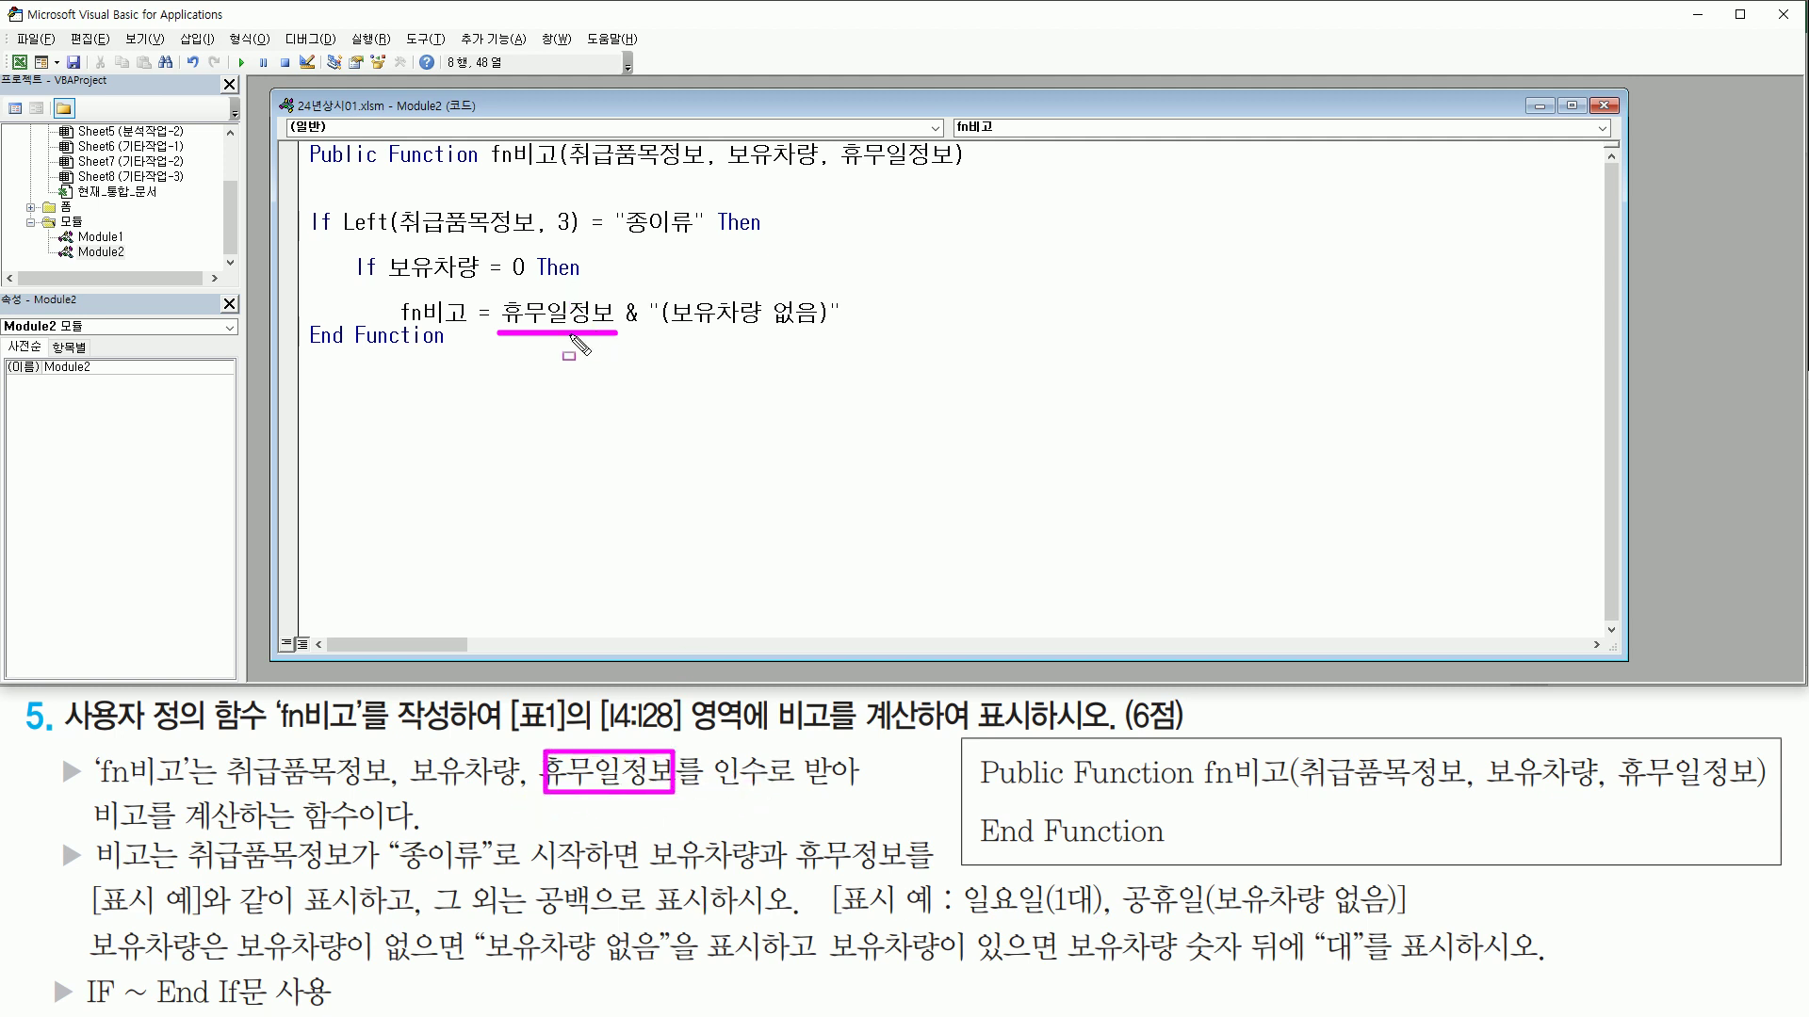
left_click_drag(658, 330, 831, 330)
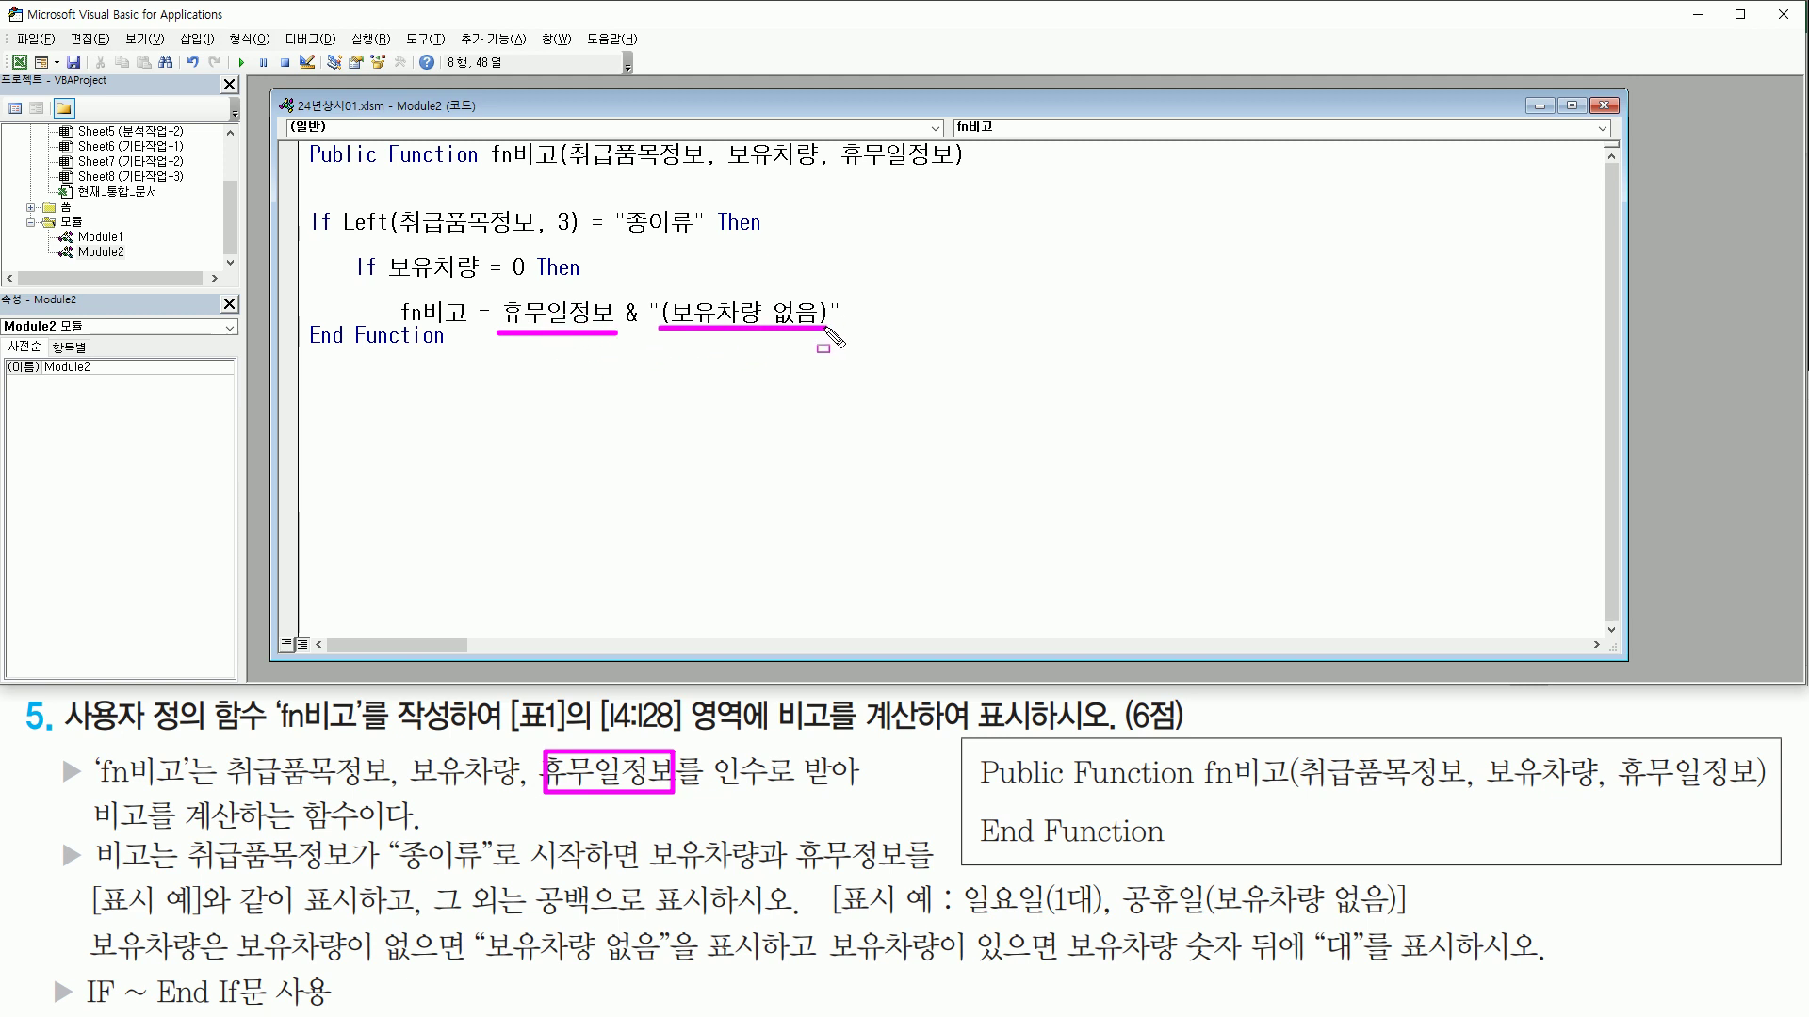
left_click_drag(1119, 875, 1401, 921)
key("Escape")
left_click(895, 327)
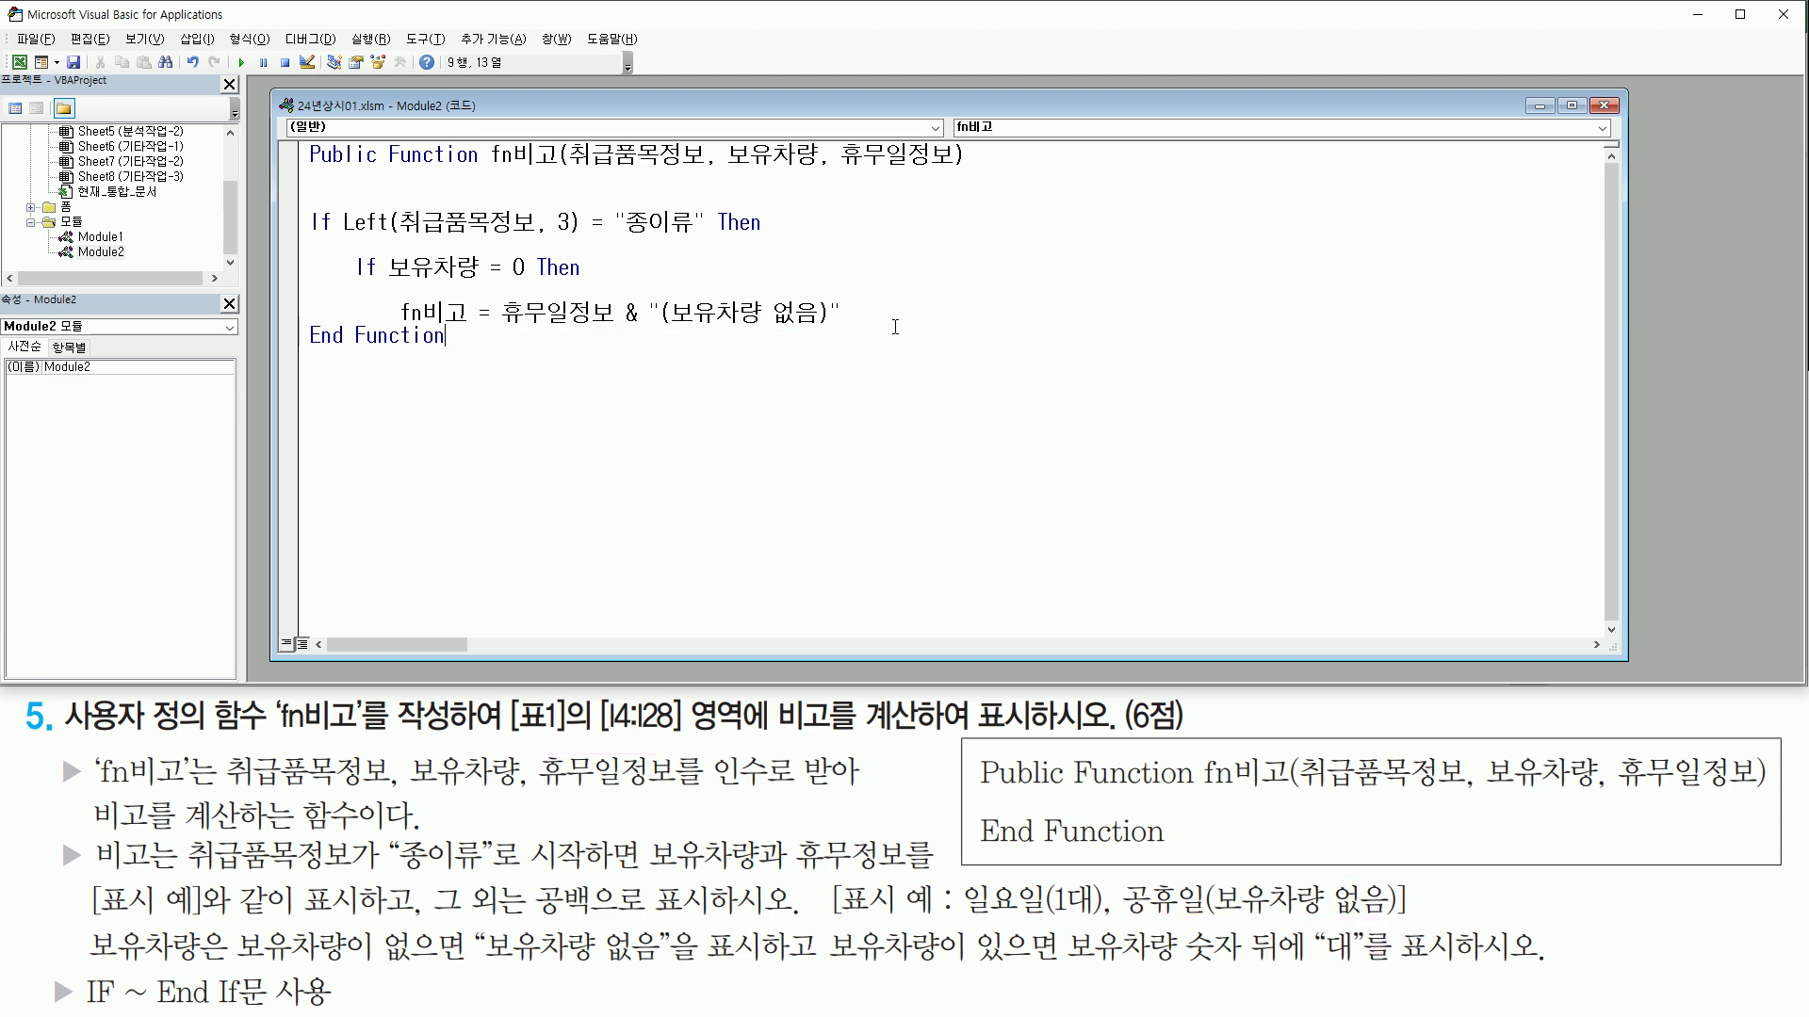
Step: Add an Else branch to the nested 보유차량 condition, below the fn비고 assignment
left_click(876, 319)
key("Return")
mouse_move(378, 283)
left_mouse_down()
mouse_move(547, 285)
mouse_move(533, 248)
left_mouse_up()
left_click_drag(398, 327, 796, 327)
key("Escape")
key("Return")
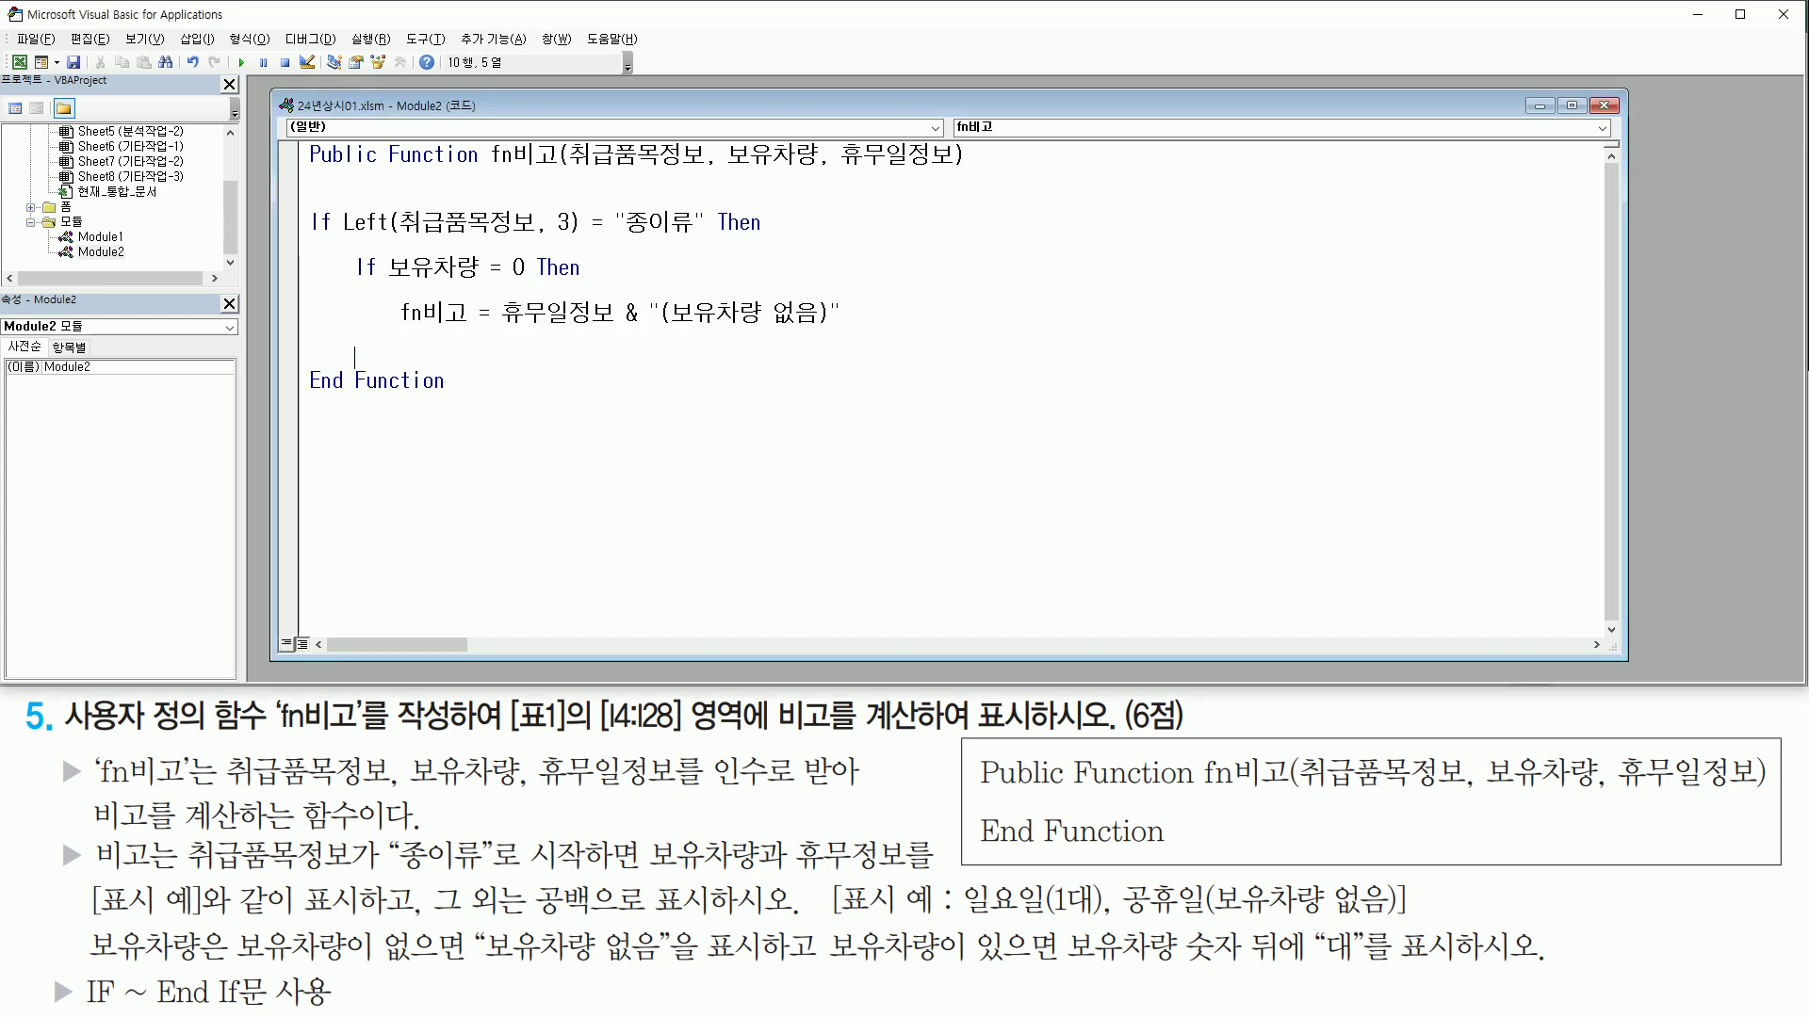
type("else")
key("Return")
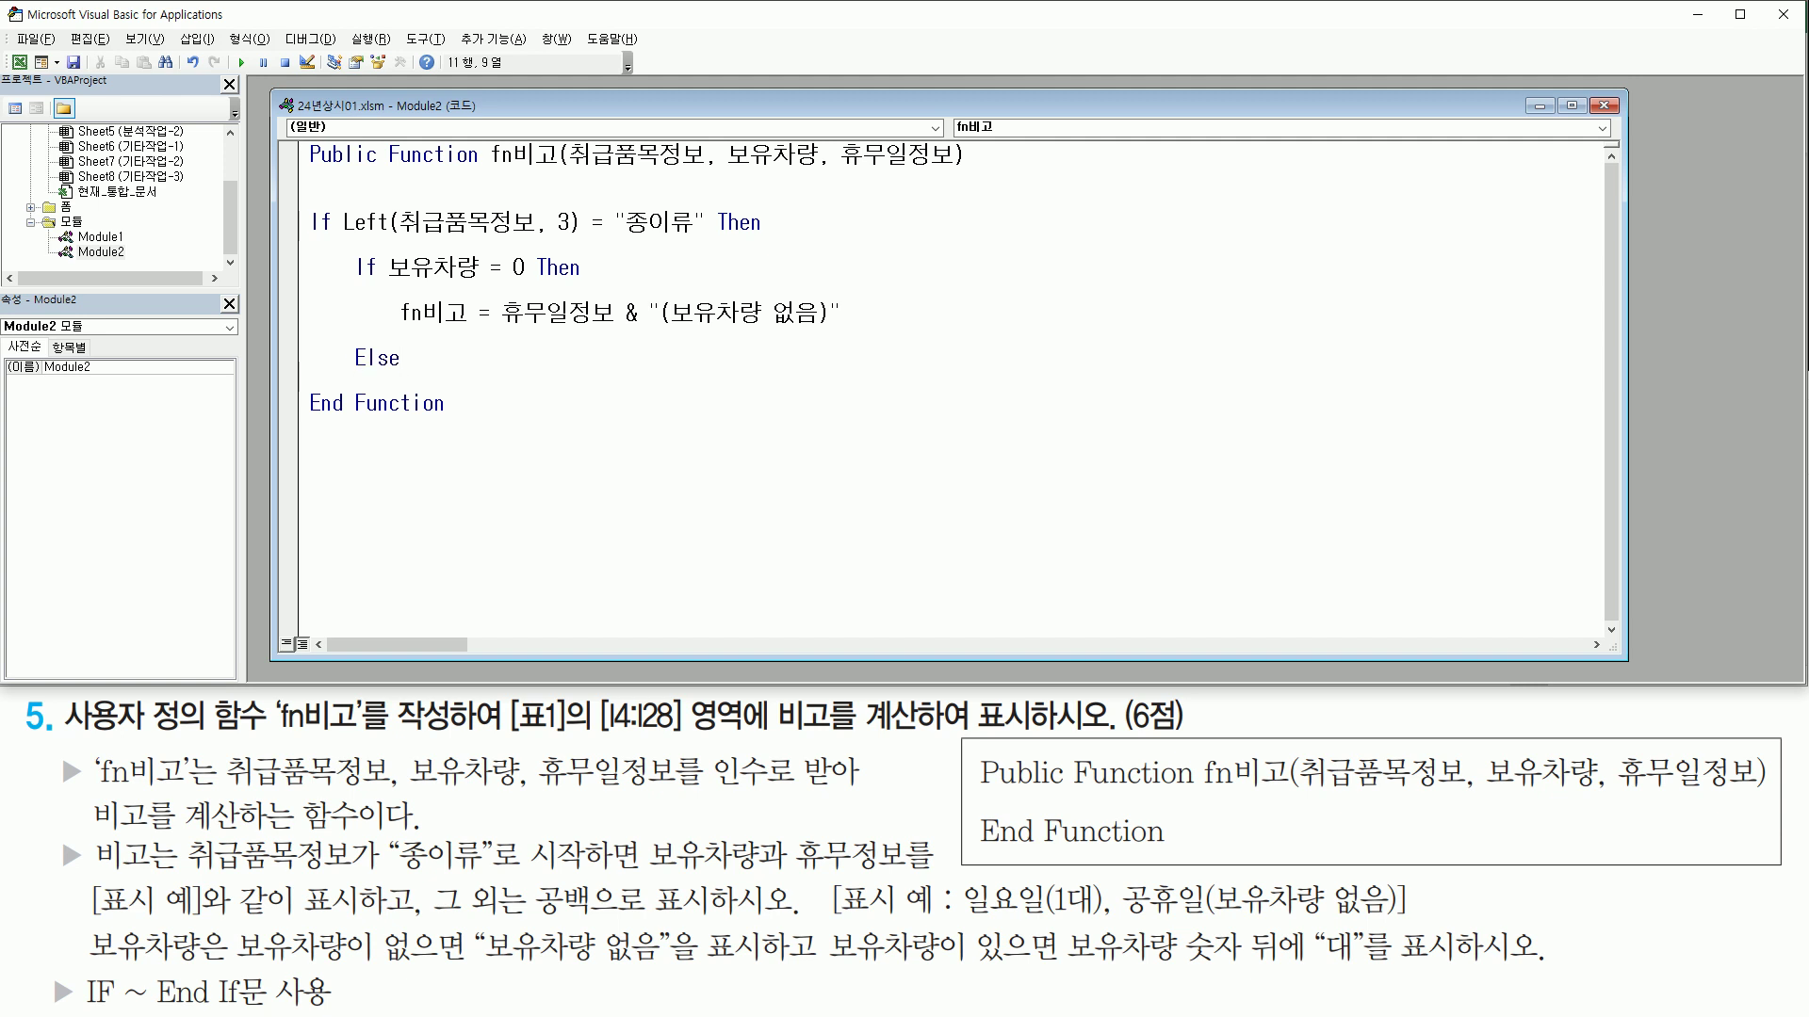
Step: Remove the blank line between If 보유차량 = 0 Then and the fn비고 assignment
key("Up")
key("Up")
key("Delete")
key("Delete")
key("Delete")
key("Delete")
key("Delete")
key("Delete")
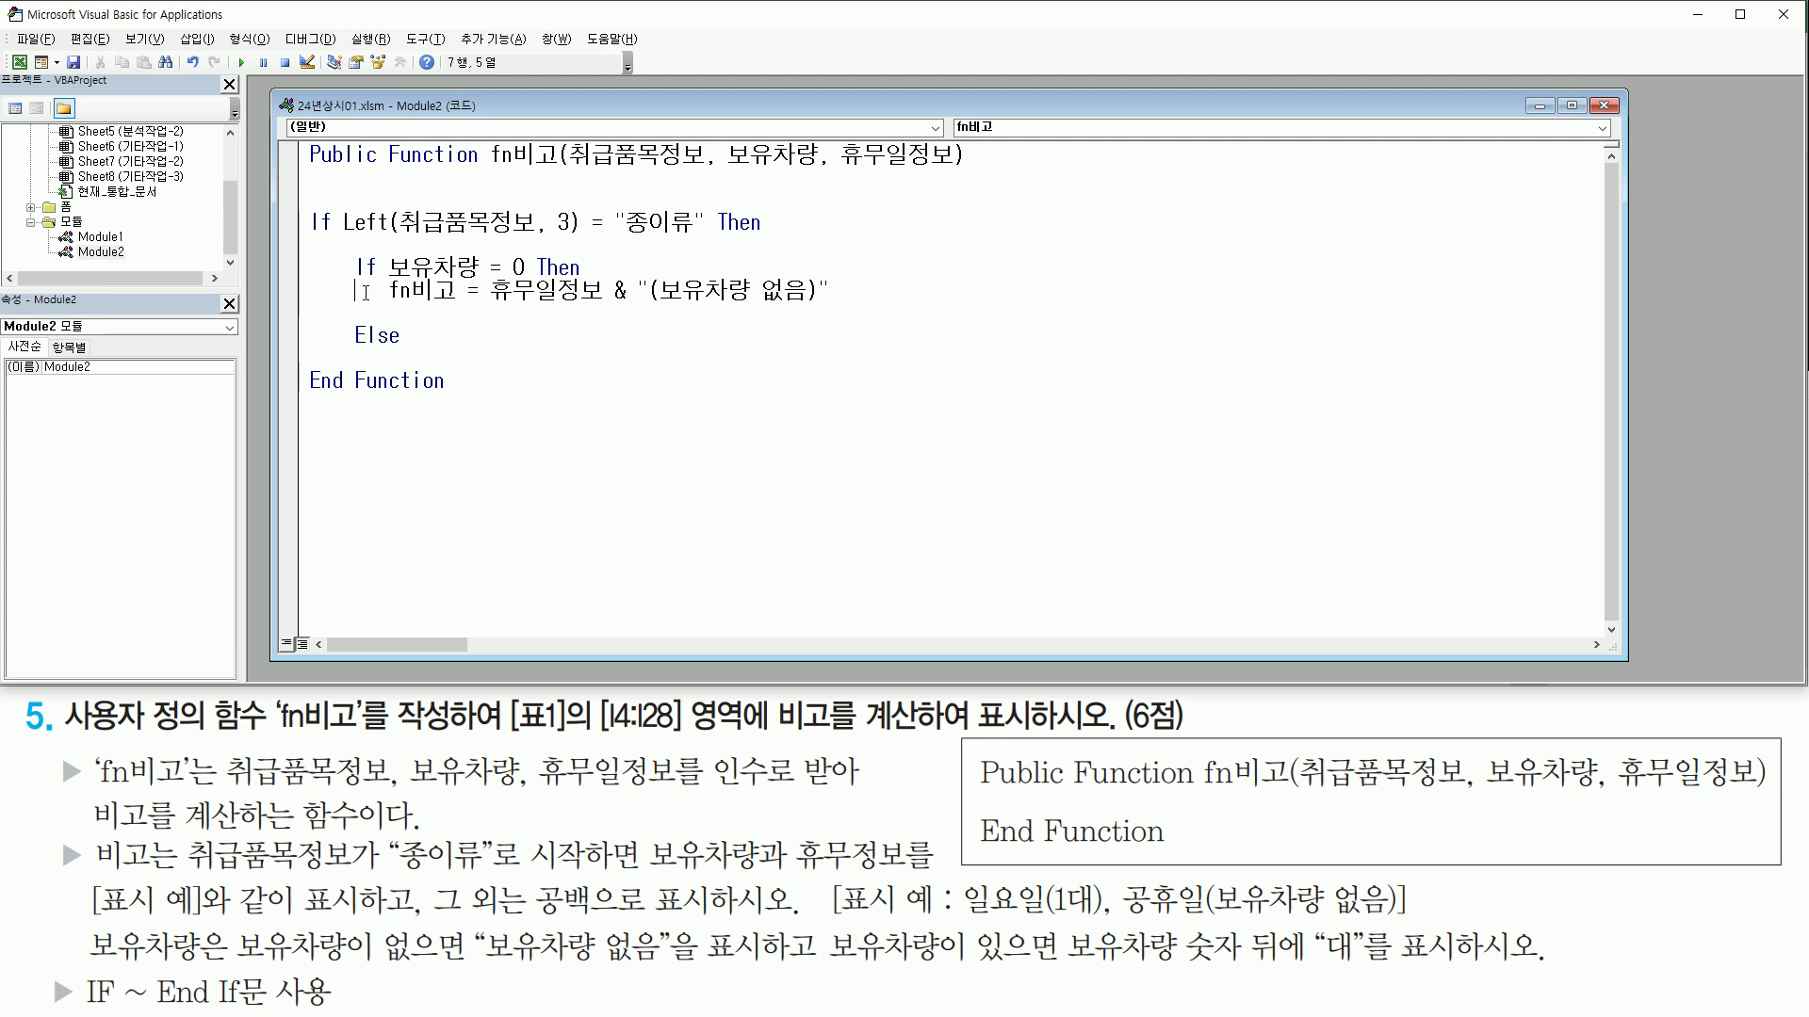
Step: Copy the fn비고 assignment from under If 보유차량 = 0 Then into the Else branch, and indent the original line to match
left_click_drag(394, 294, 831, 293)
key("ctrl+c")
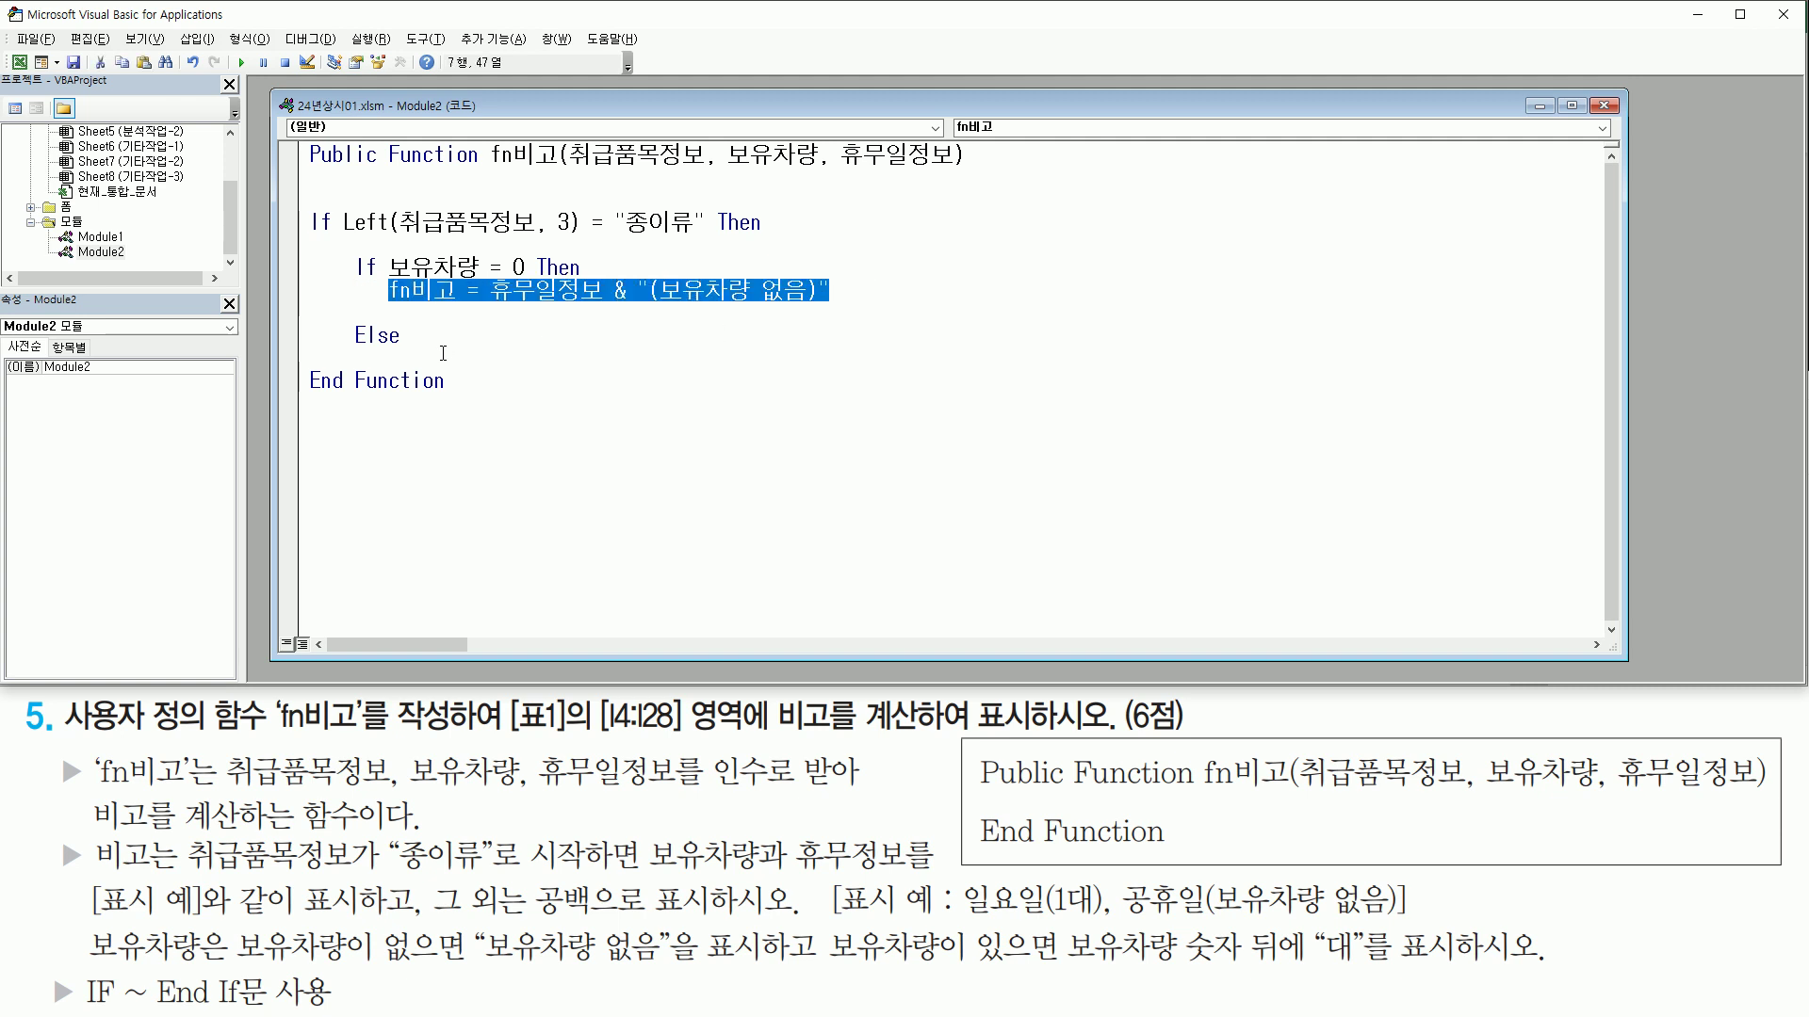
left_click(448, 356)
key("ctrl+v")
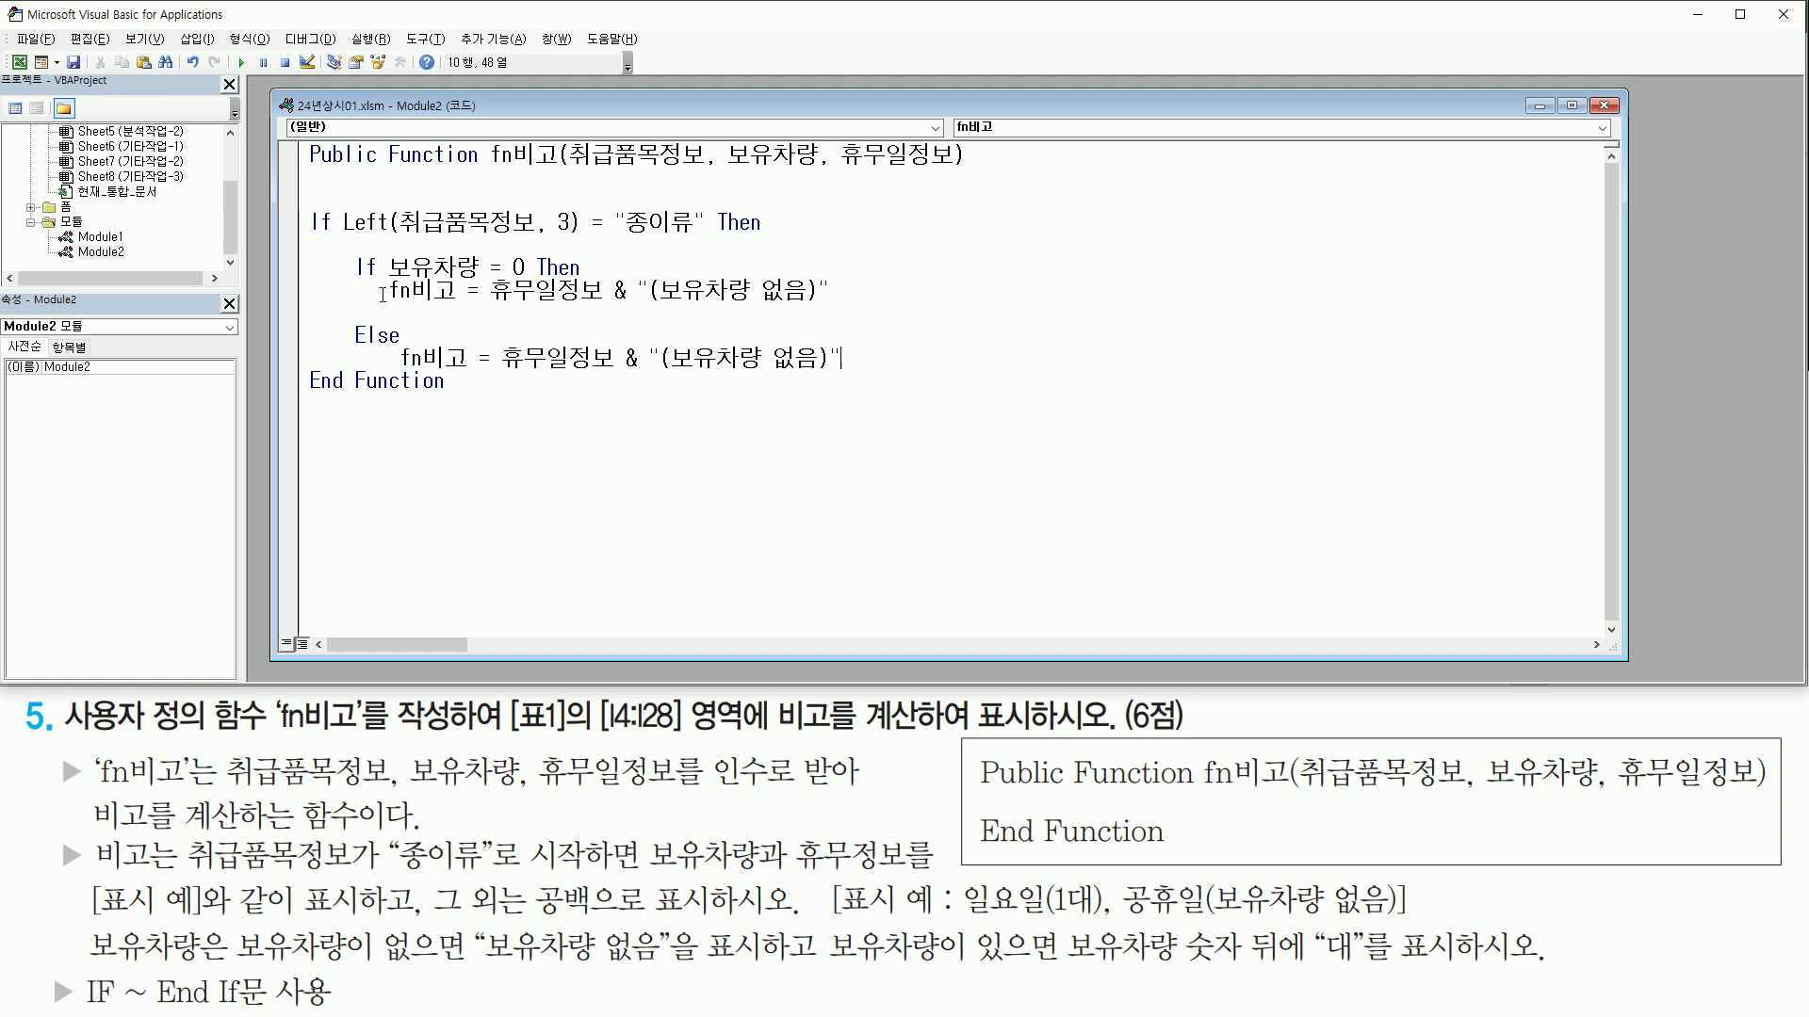
left_click(382, 294)
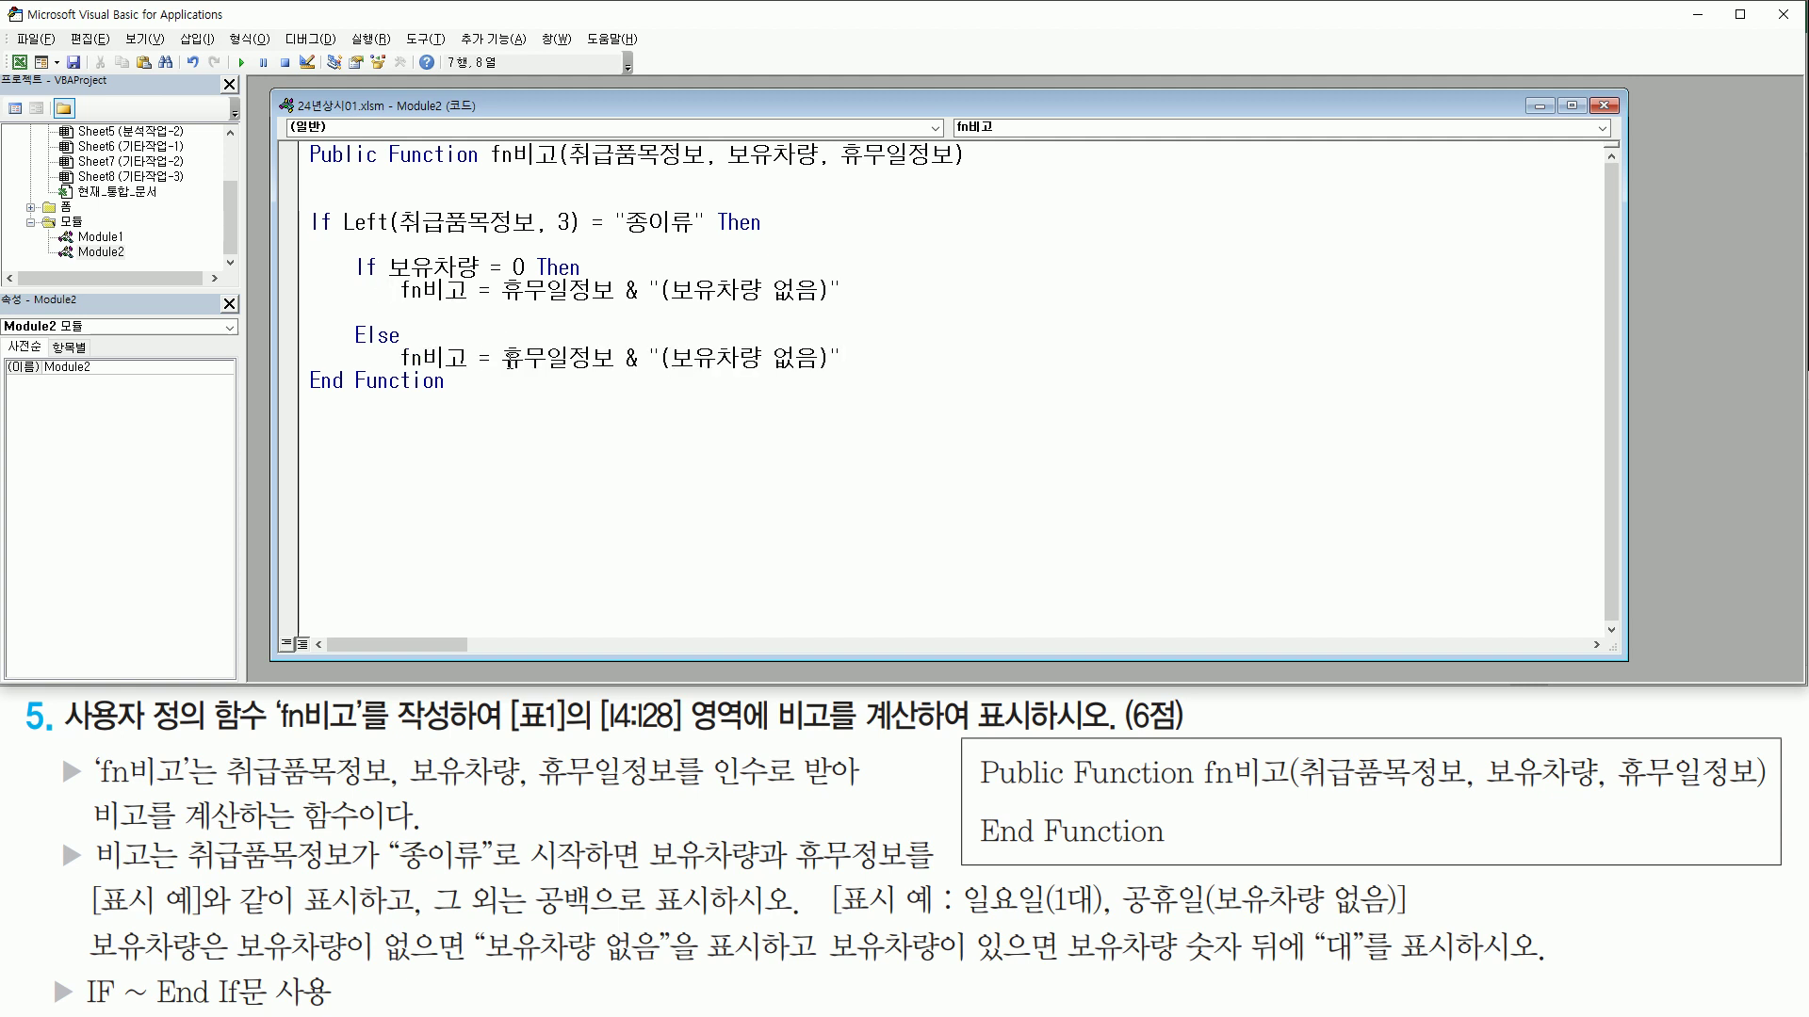
Step: Replace "(보유차량 없음)" with the 보유차량 argument in the Else branch's fn비고 assignment
left_click_drag(492, 373, 615, 373)
left_click_drag(969, 917, 1042, 916)
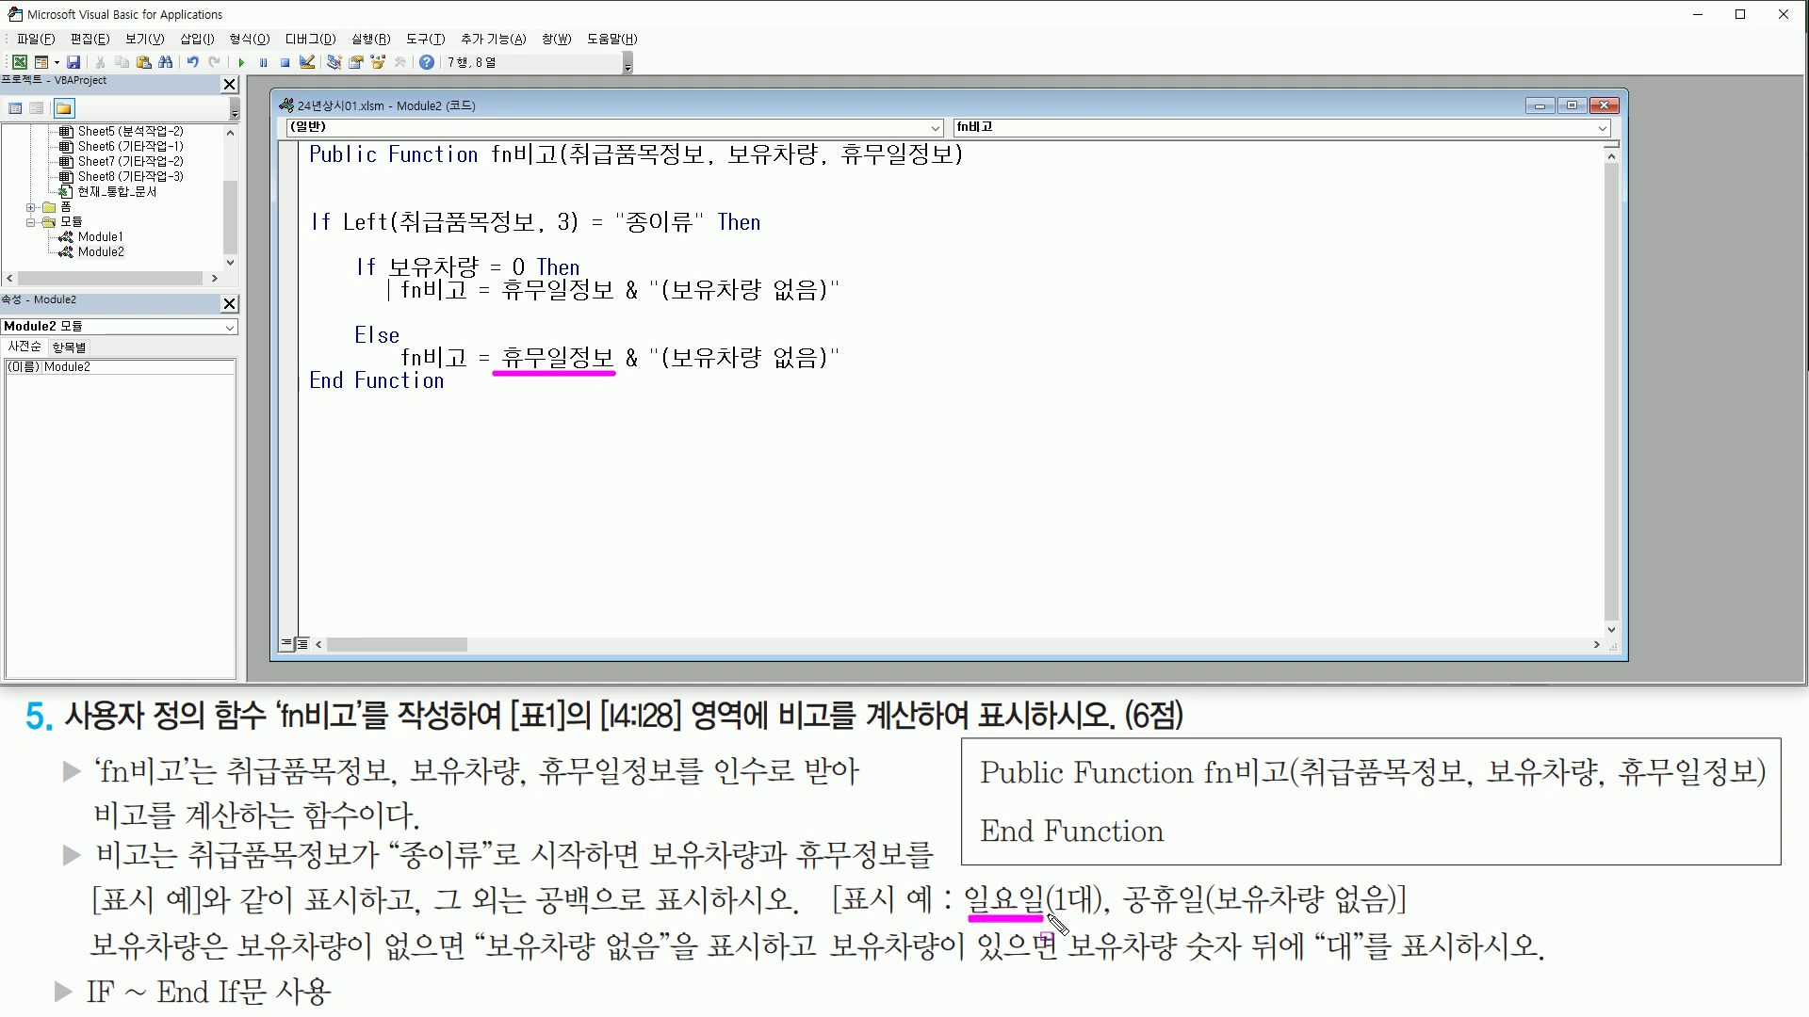
left_click_drag(1053, 916, 1090, 916)
left_click_drag(412, 789, 517, 789)
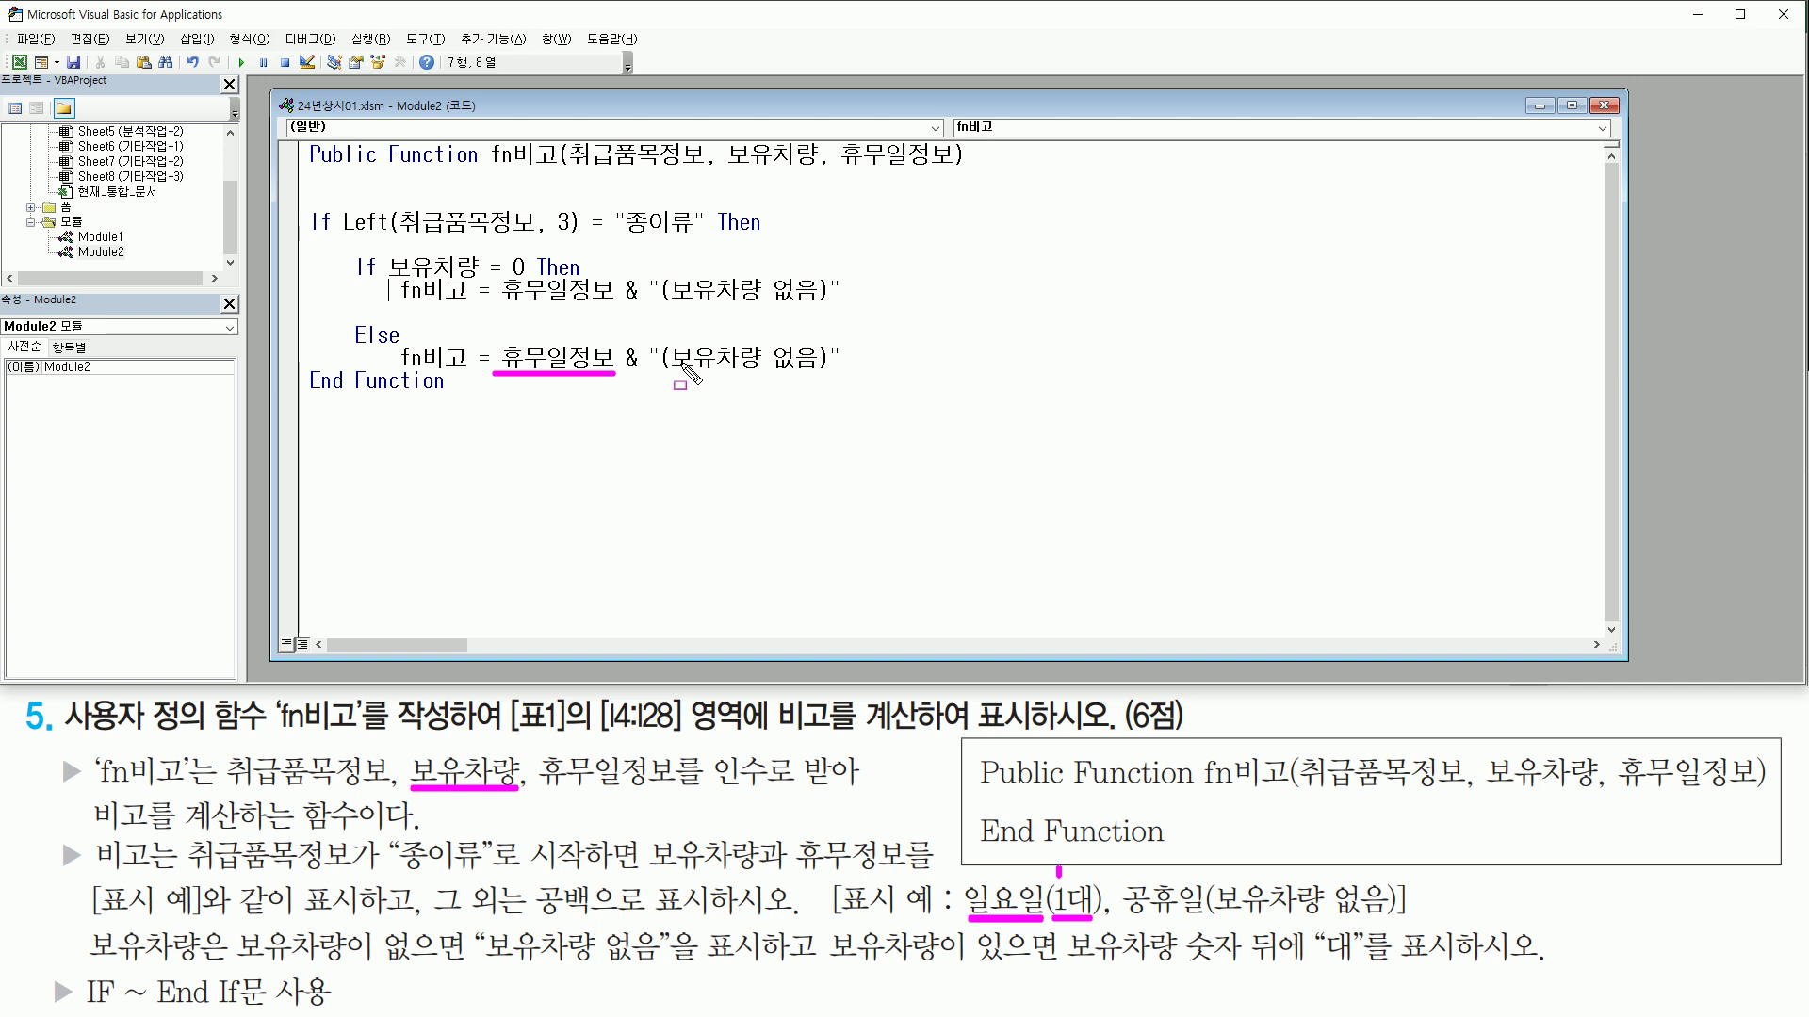
key("Escape")
left_click_drag(650, 358, 842, 358)
type("q")
type("보유")
type("차량")
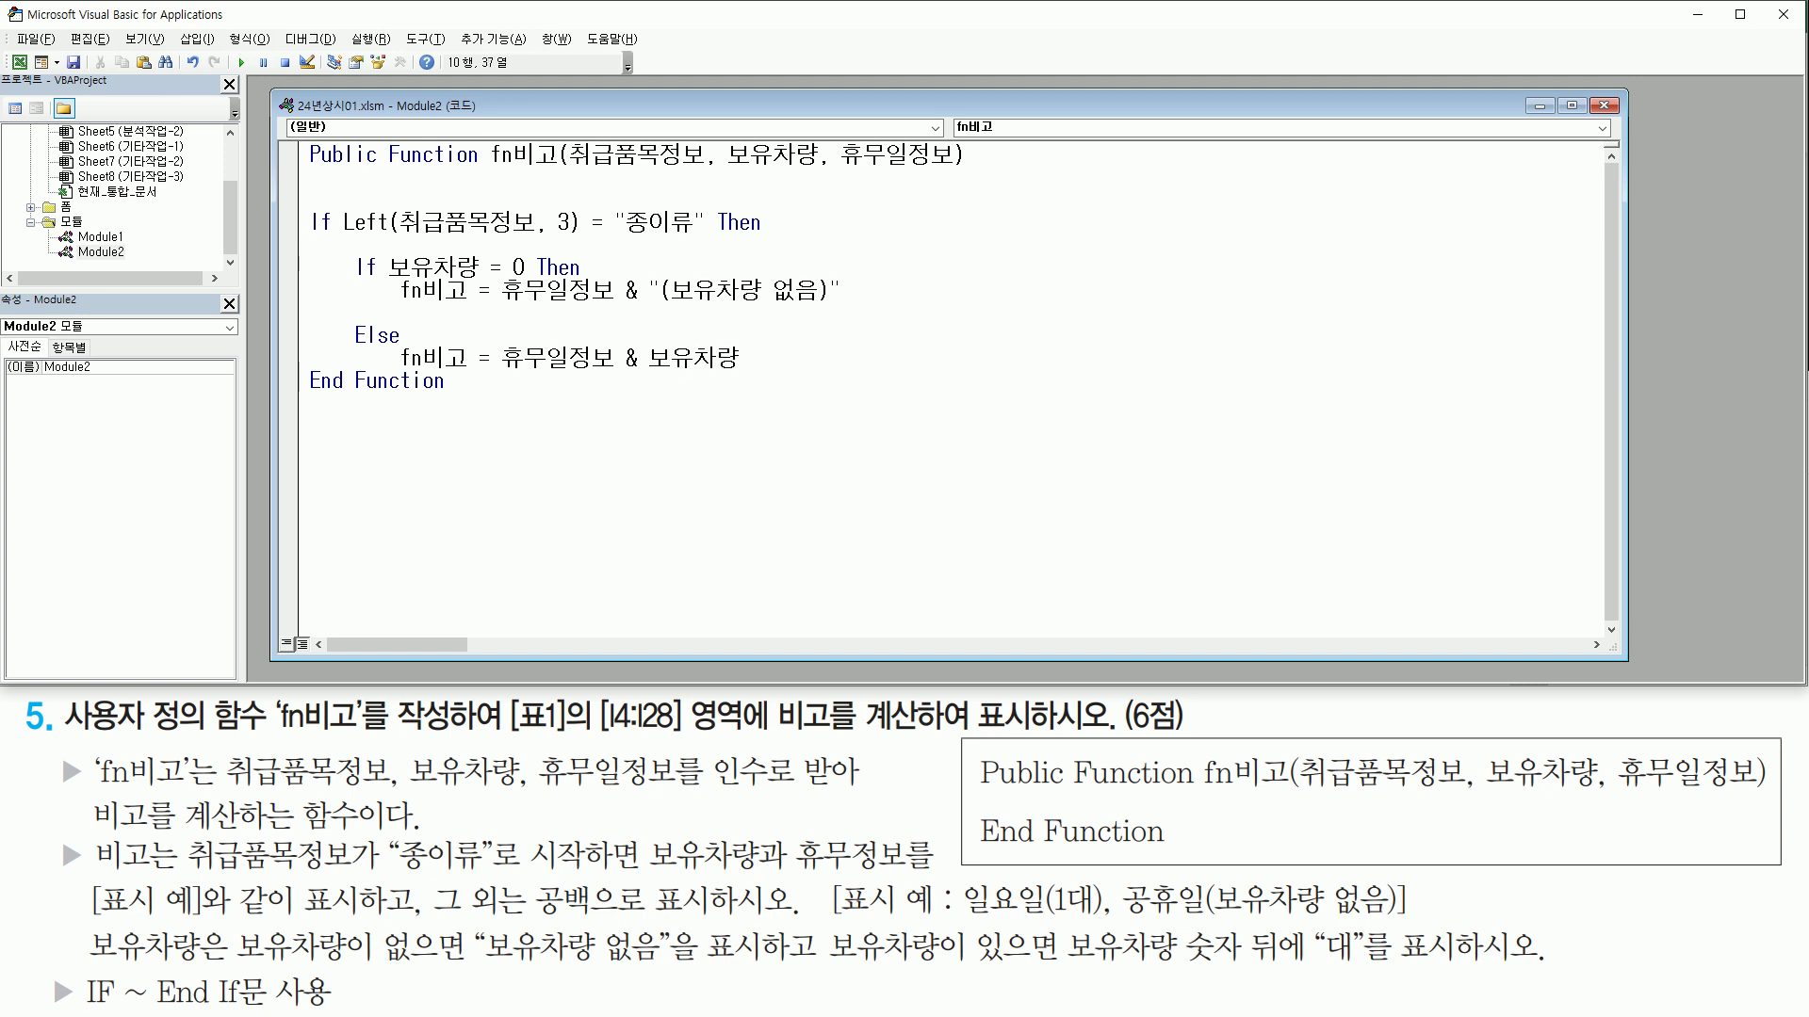
Step: Insert the opening-parenthesis text "(" & before 보유차량 in the Else branch's assignment
key("Left")
key("Left")
left_click_drag(496, 373, 624, 373)
left_click_drag(964, 916, 1038, 916)
left_click_drag(650, 371, 733, 370)
mouse_move(1053, 909)
left_mouse_down()
mouse_move(1055, 888)
mouse_move(1066, 921)
mouse_move(1043, 860)
left_mouse_up()
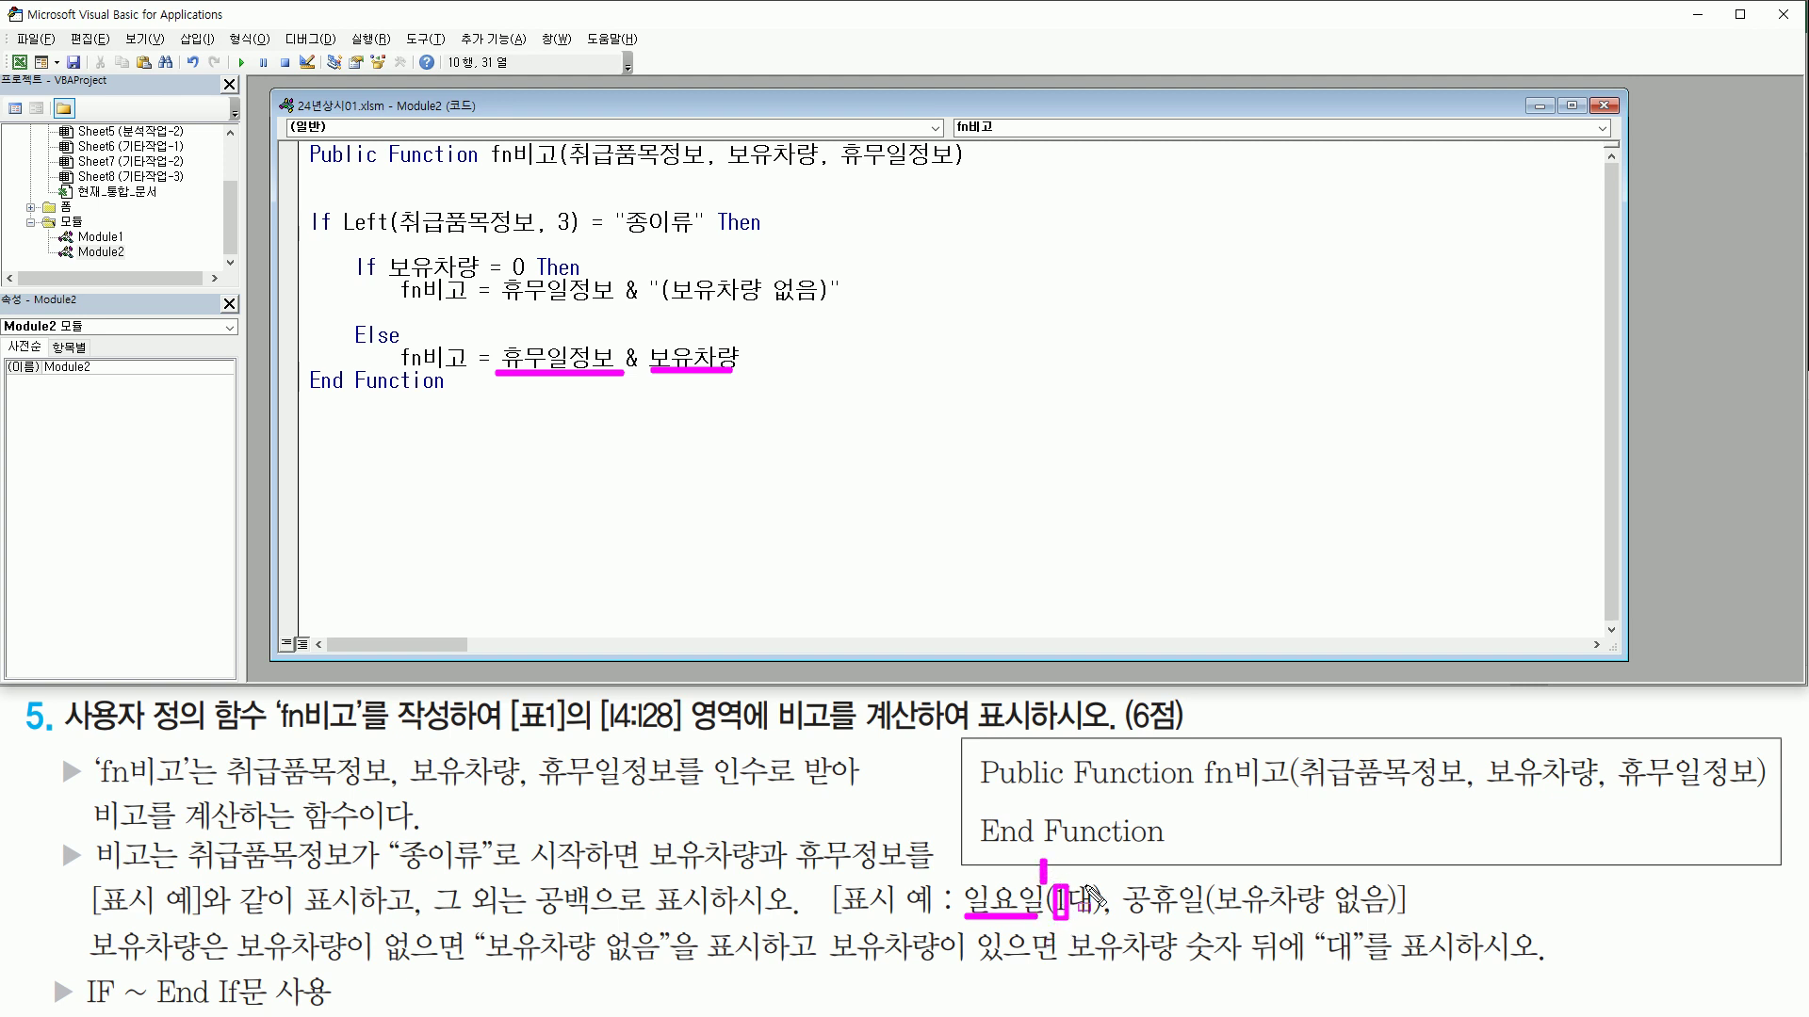
mouse_move(1093, 927)
left_mouse_down()
mouse_move(1071, 876)
mouse_move(1100, 859)
mouse_move(1106, 931)
left_mouse_up()
key("Escape")
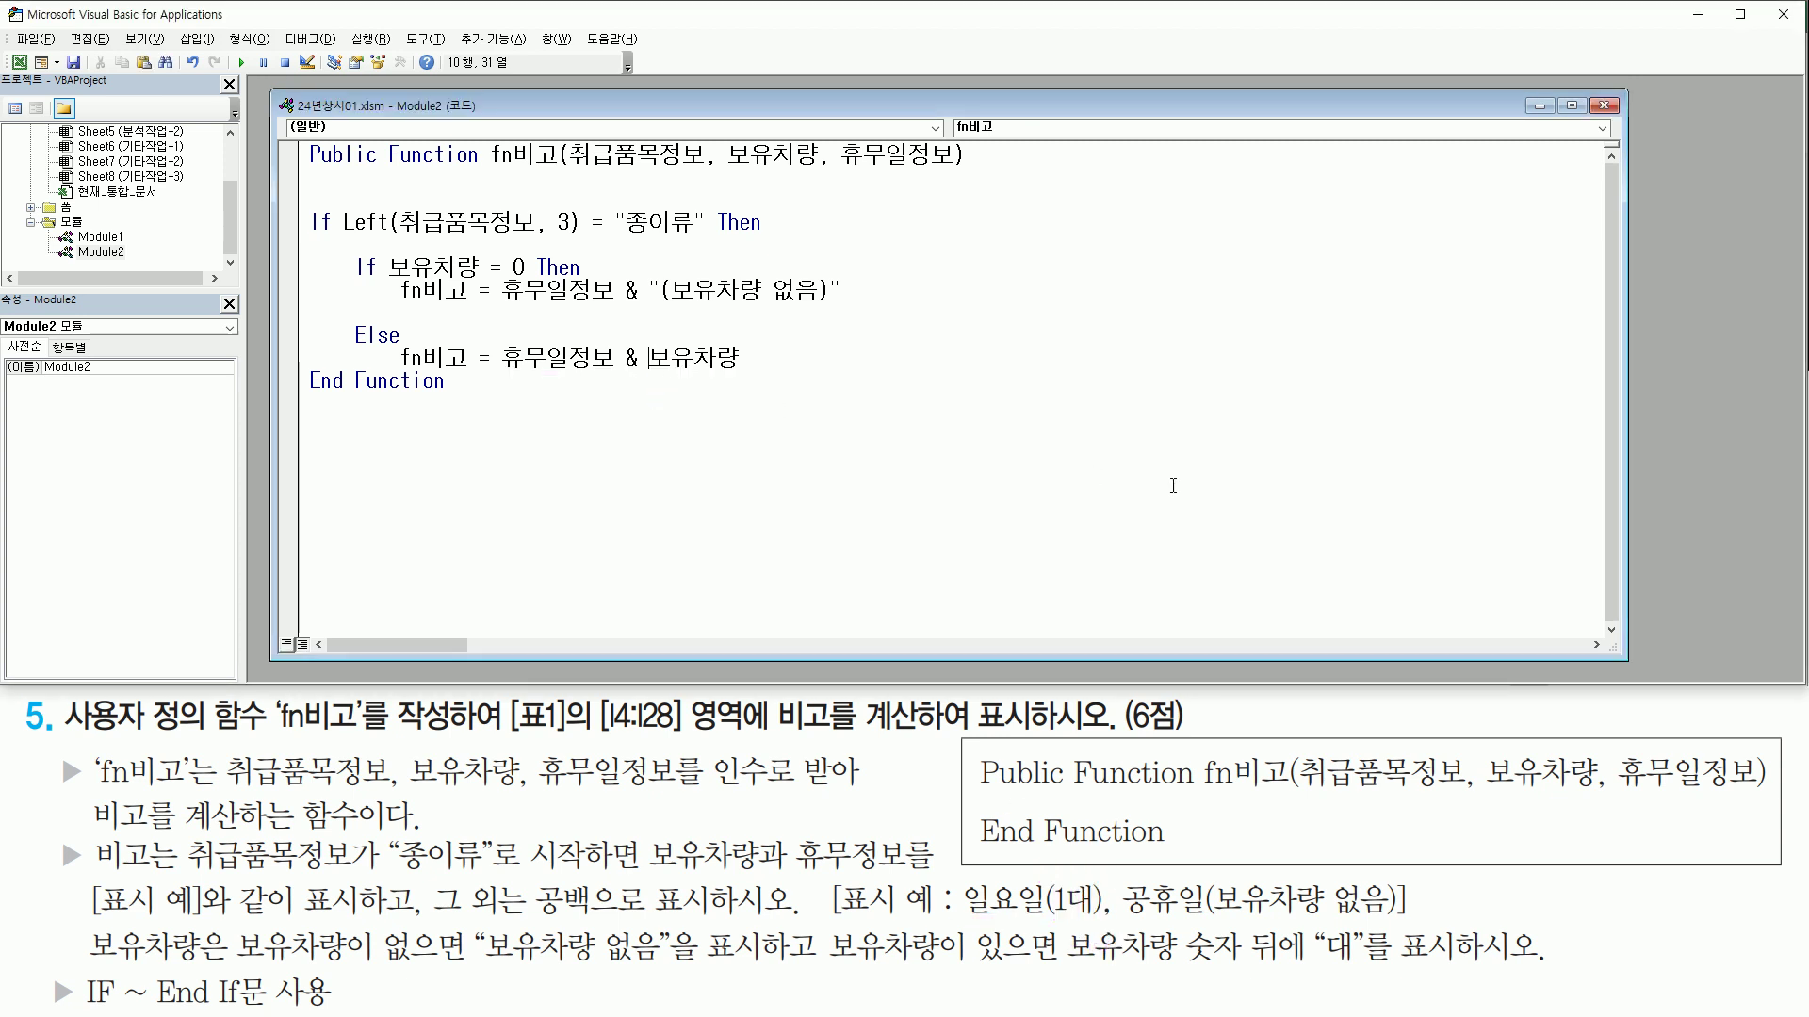
type("\"")
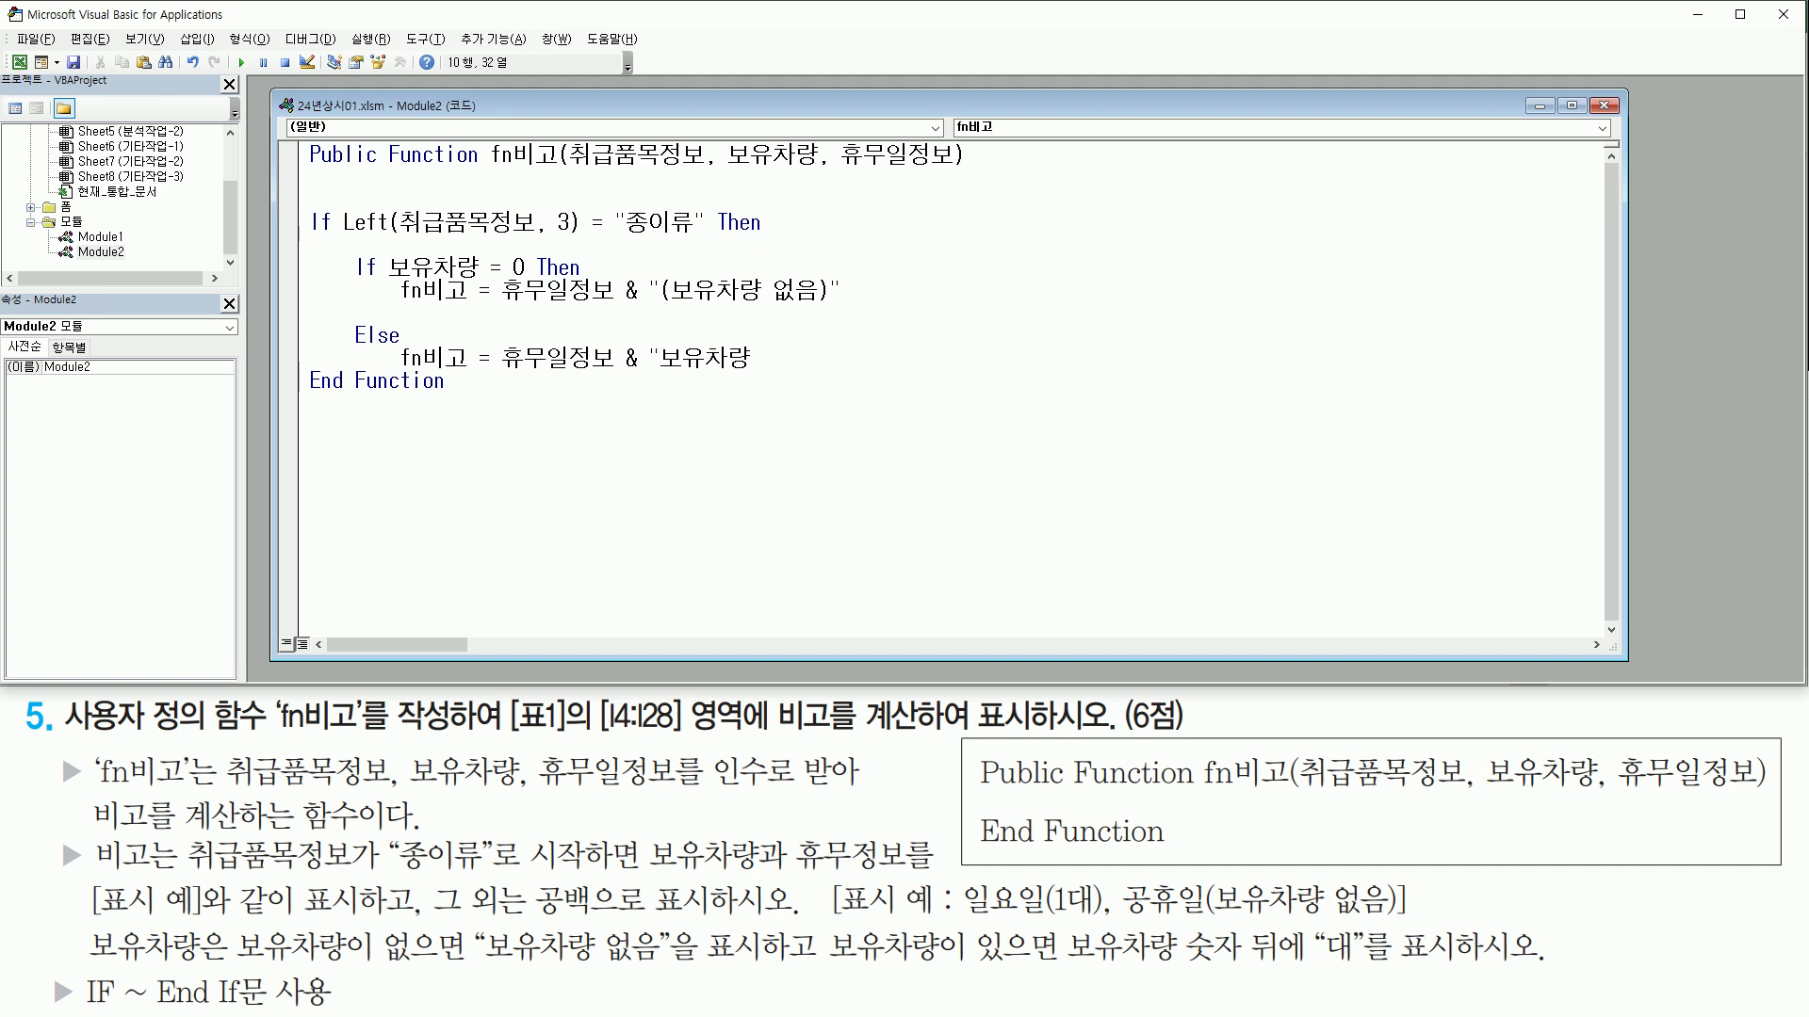
type("(\" &")
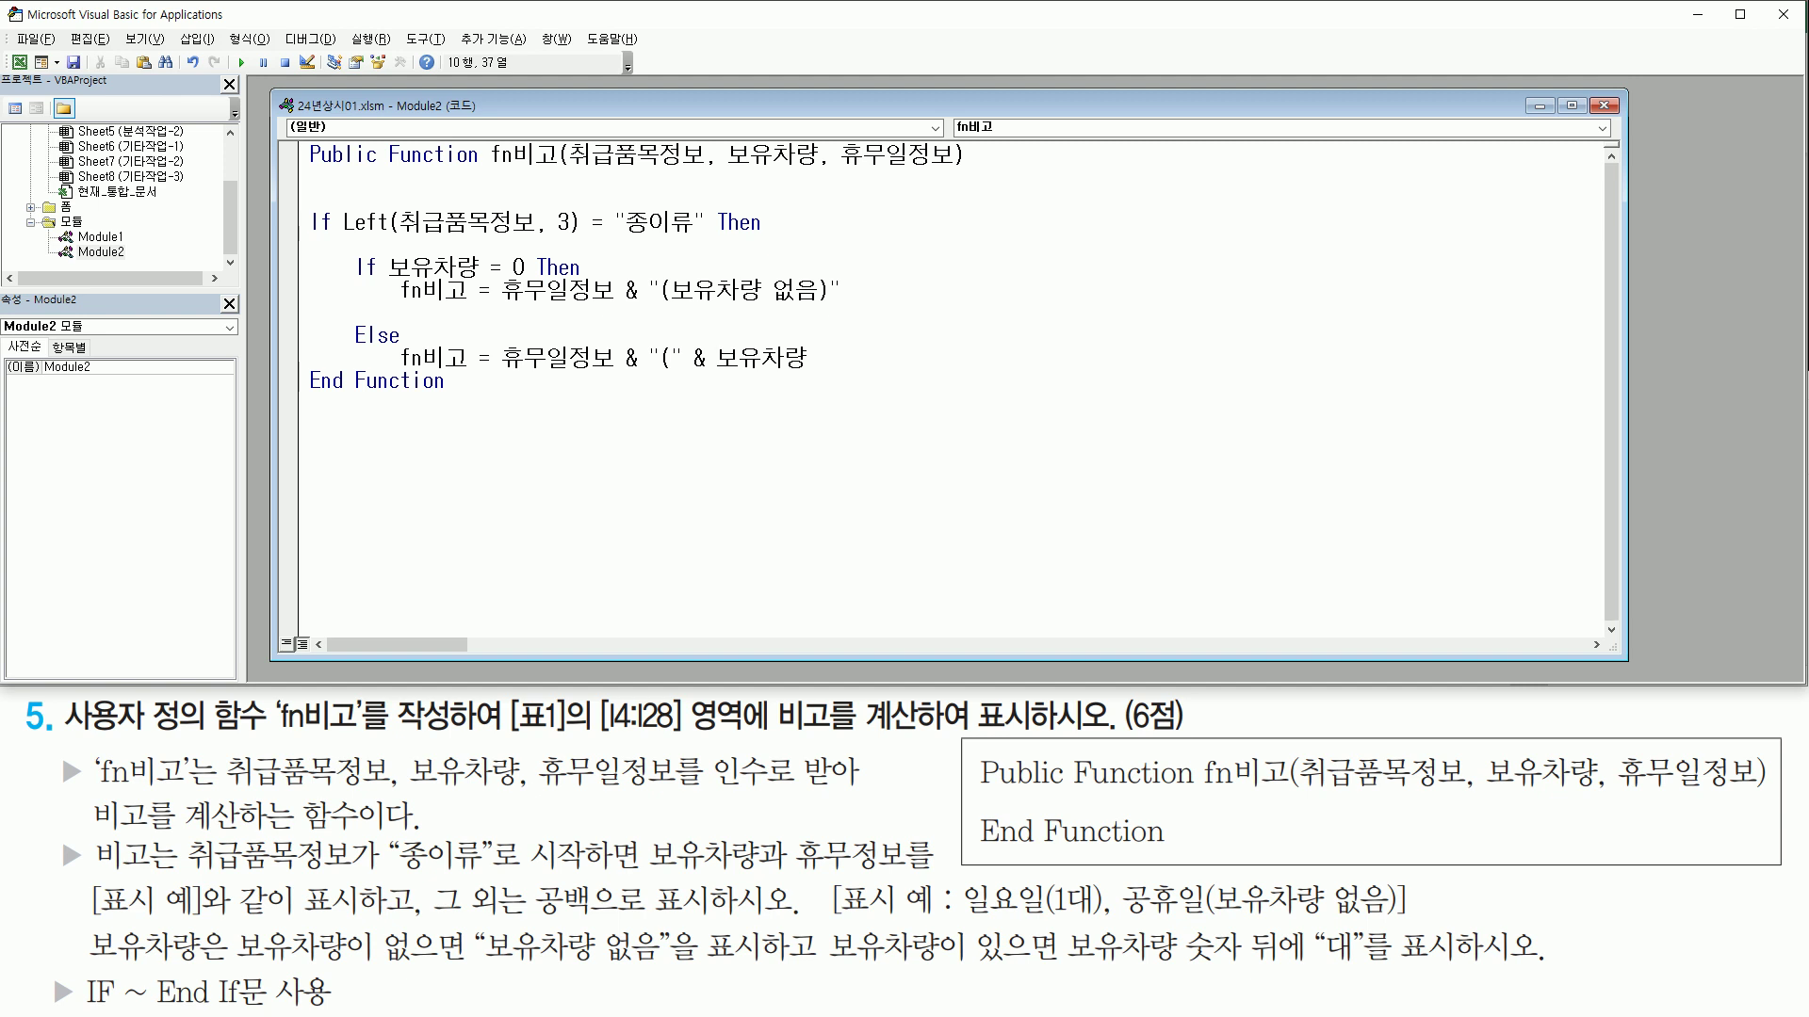
Step: Append & "대)" after 보유차량 in the Else branch's assignment and leave an empty line below it
key("shift+End")
key("End")
type("& \"대)")
key("Return")
key("Return")
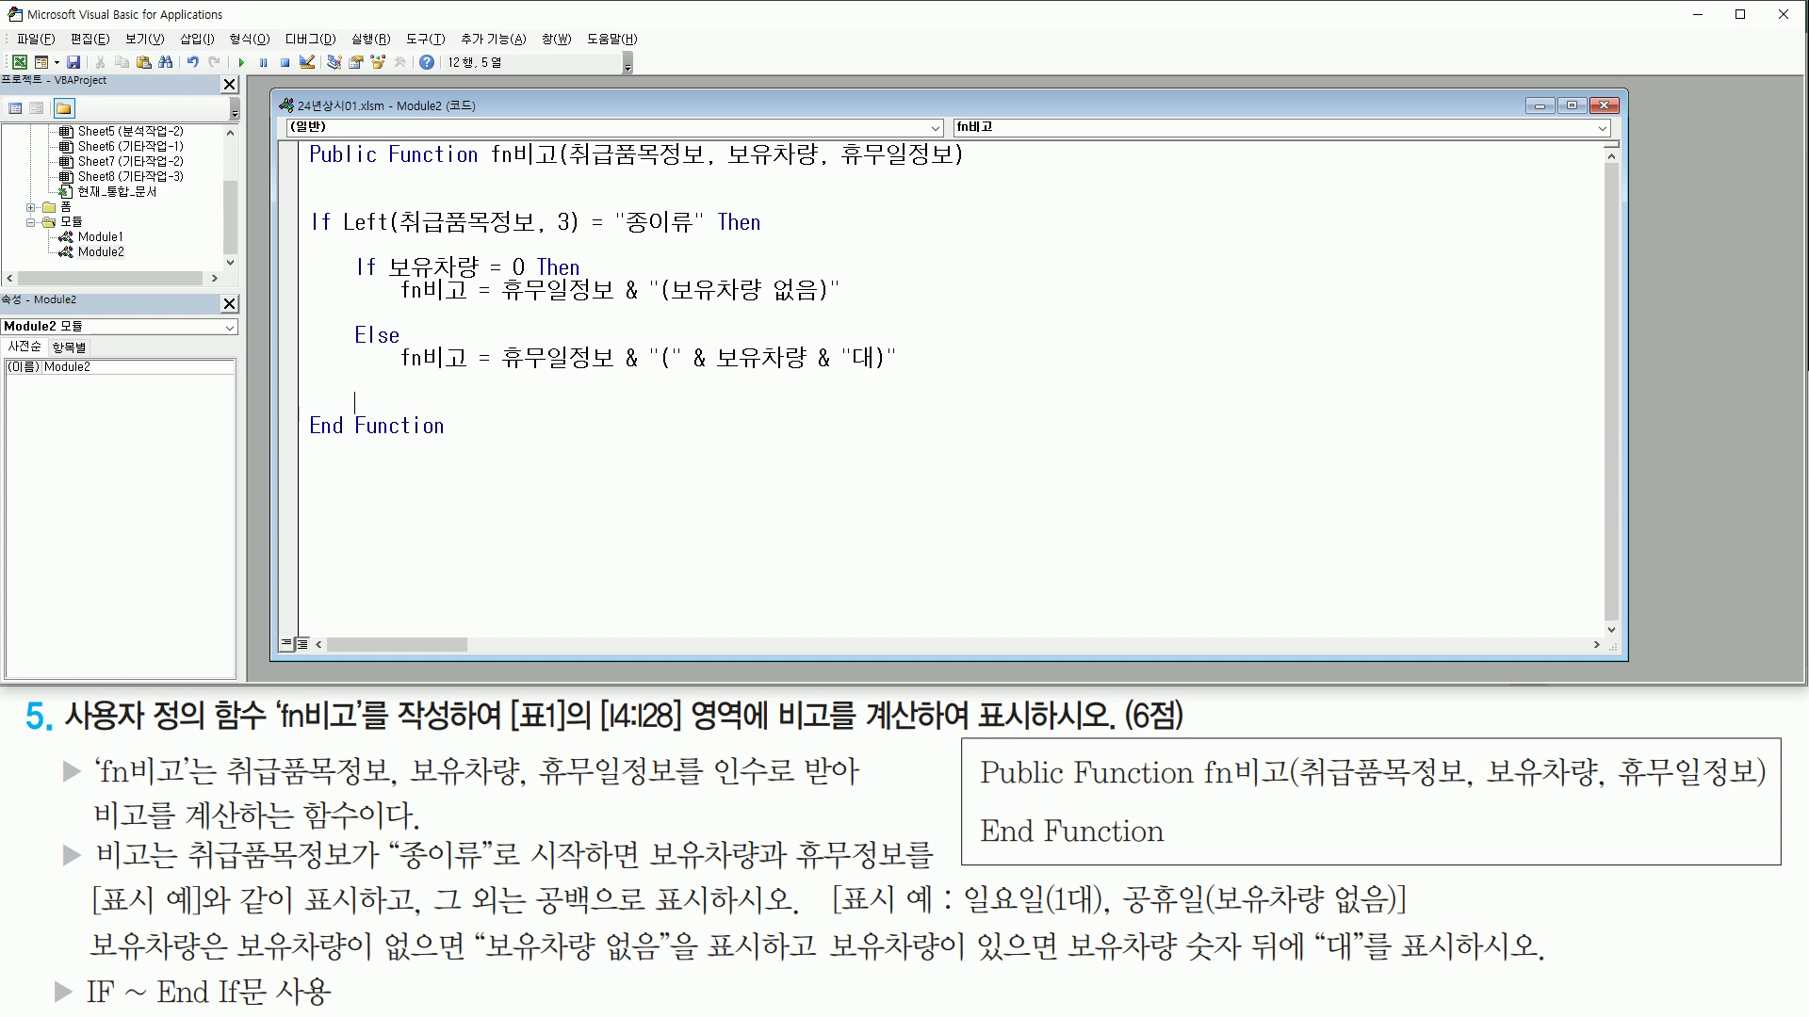
Step: Close the nested 보유차량 condition with End If below its Else branch
type("end if")
key("Return")
left_click_drag(341, 388, 436, 417)
mouse_move(386, 275)
left_mouse_down()
mouse_move(532, 282)
mouse_move(531, 250)
left_mouse_up()
mouse_move(349, 247)
left_mouse_down()
mouse_move(386, 351)
mouse_move(737, 422)
mouse_move(906, 422)
left_mouse_up()
key("Escape")
left_click(483, 403)
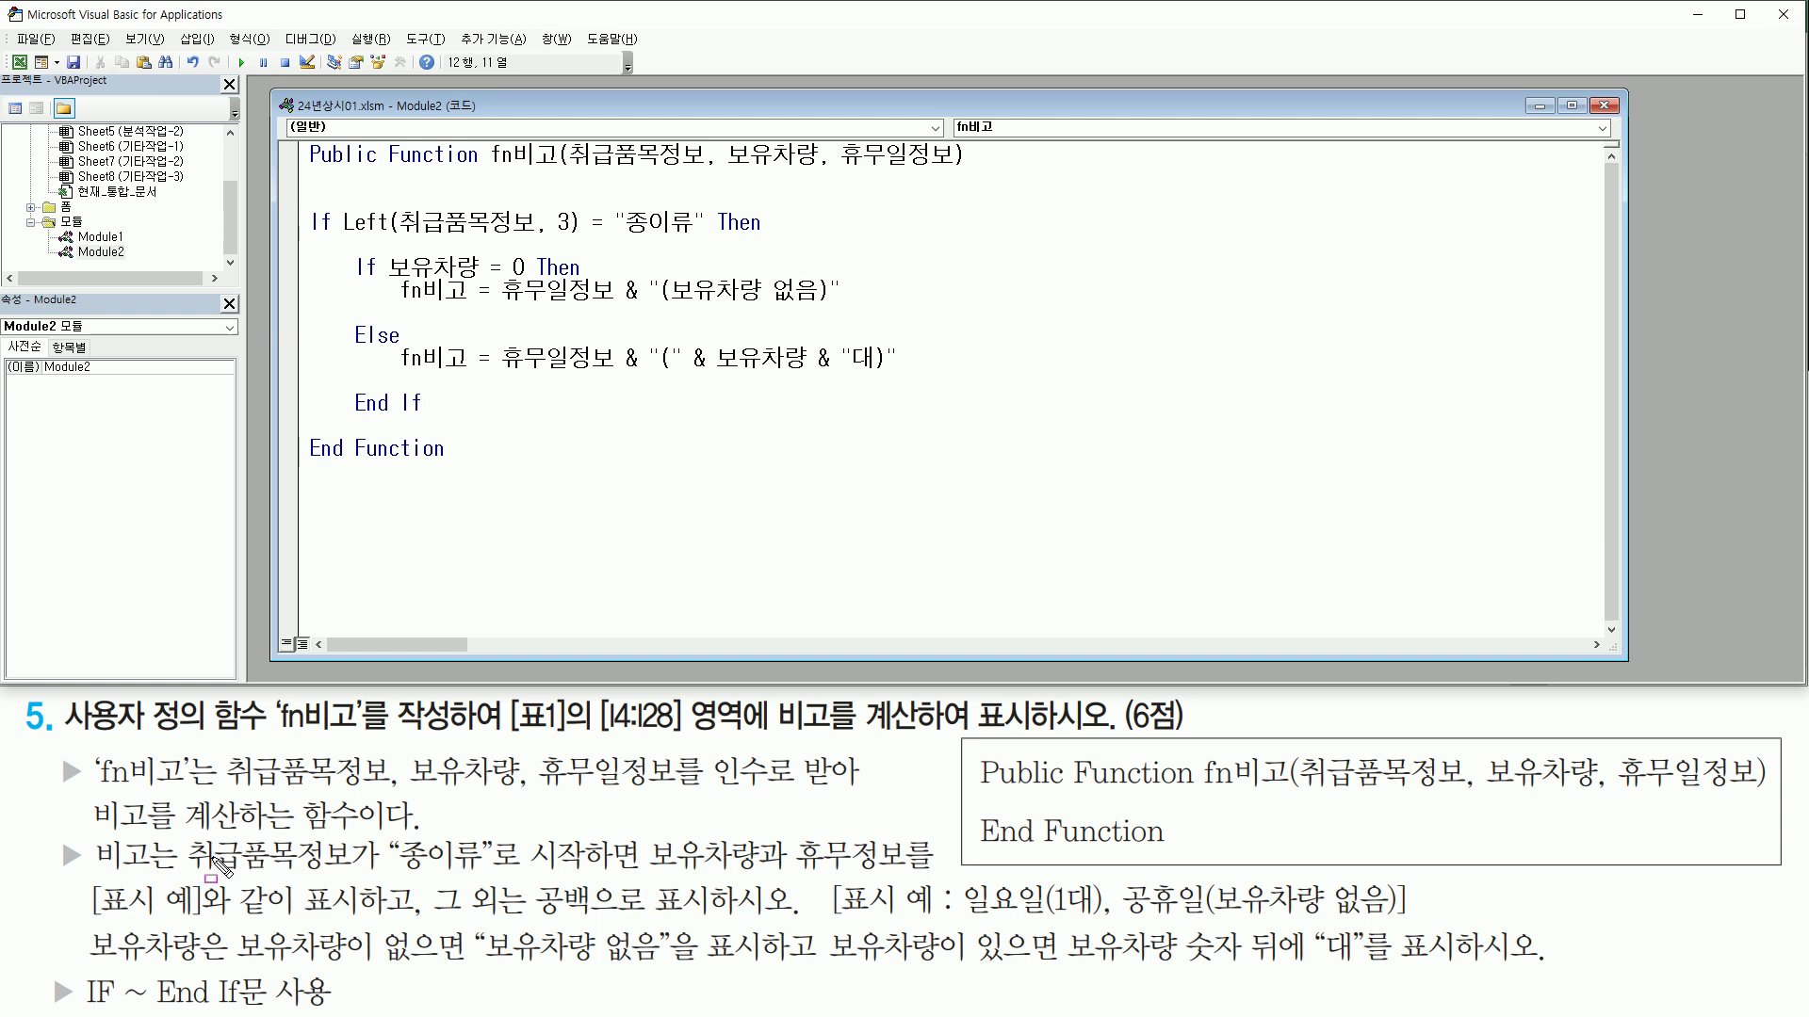
Step: Add an Else branch to the outer 종이류 condition that assigns fn비고 = ""
key("ctrl+2")
mouse_move(178, 833)
left_mouse_down()
mouse_move(242, 876)
mouse_move(618, 864)
left_mouse_up()
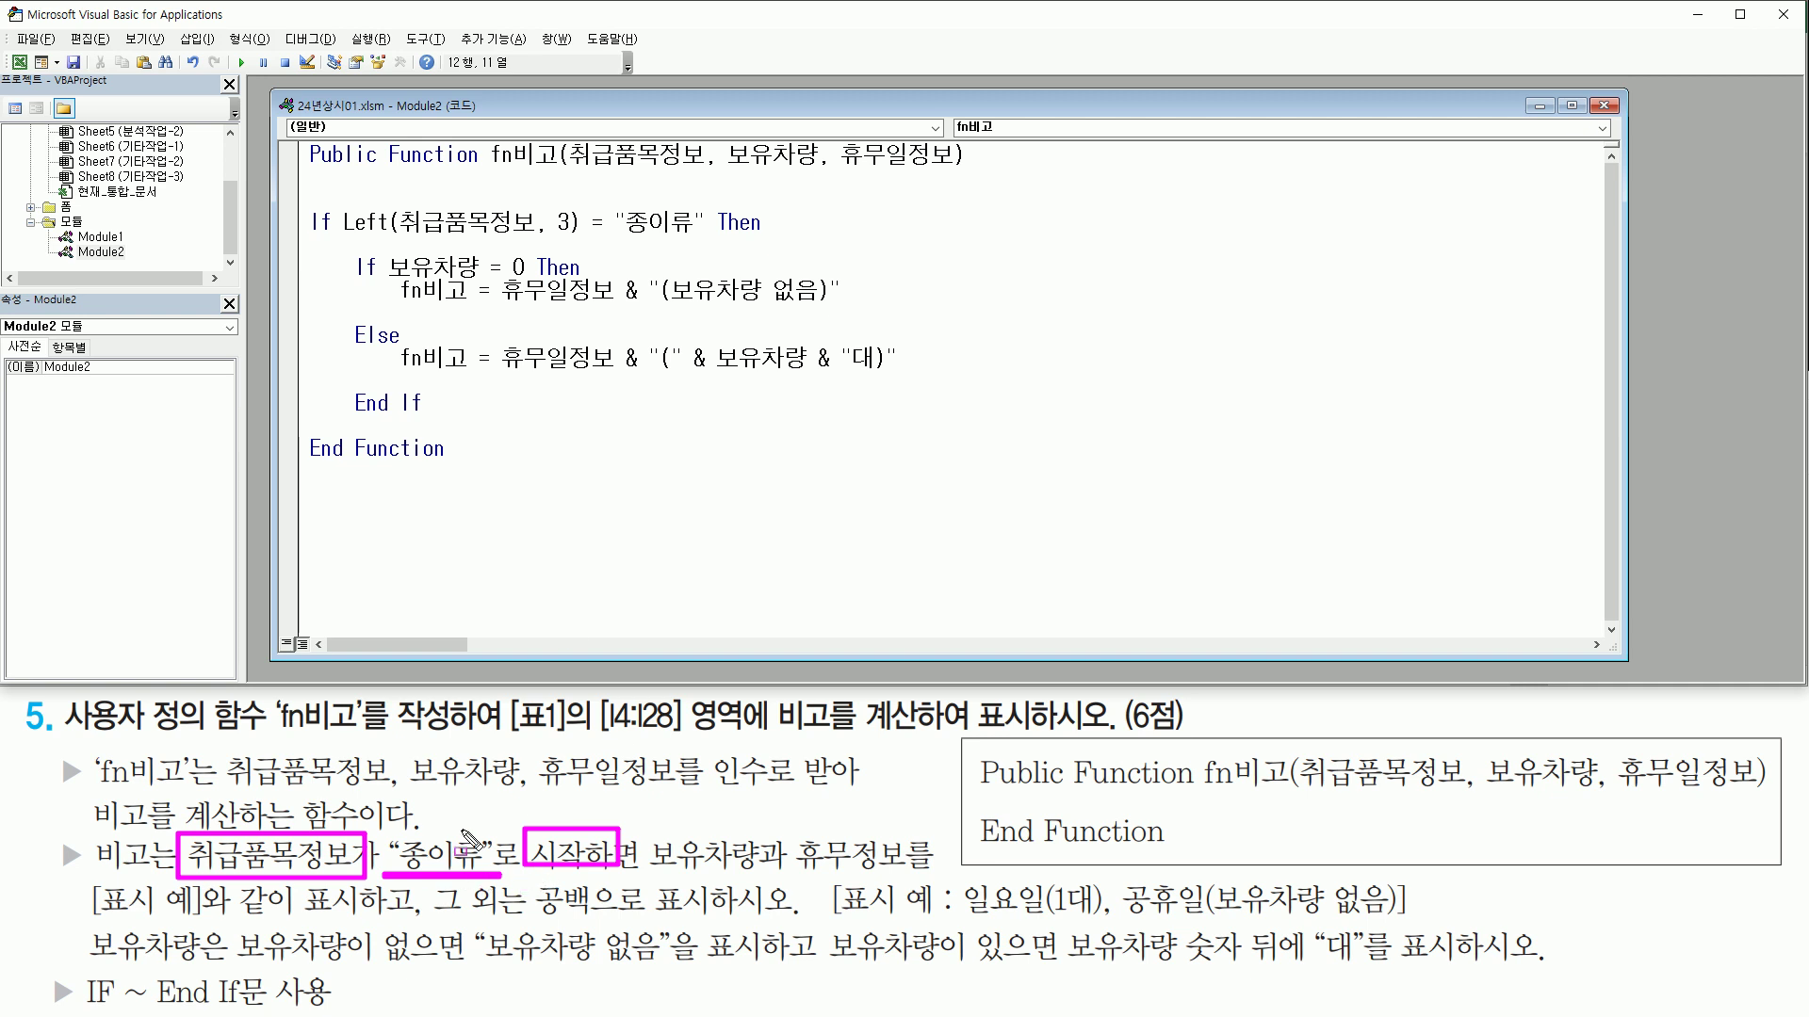
mouse_move(430, 884)
left_mouse_down()
mouse_move(471, 918)
mouse_move(732, 914)
left_mouse_up()
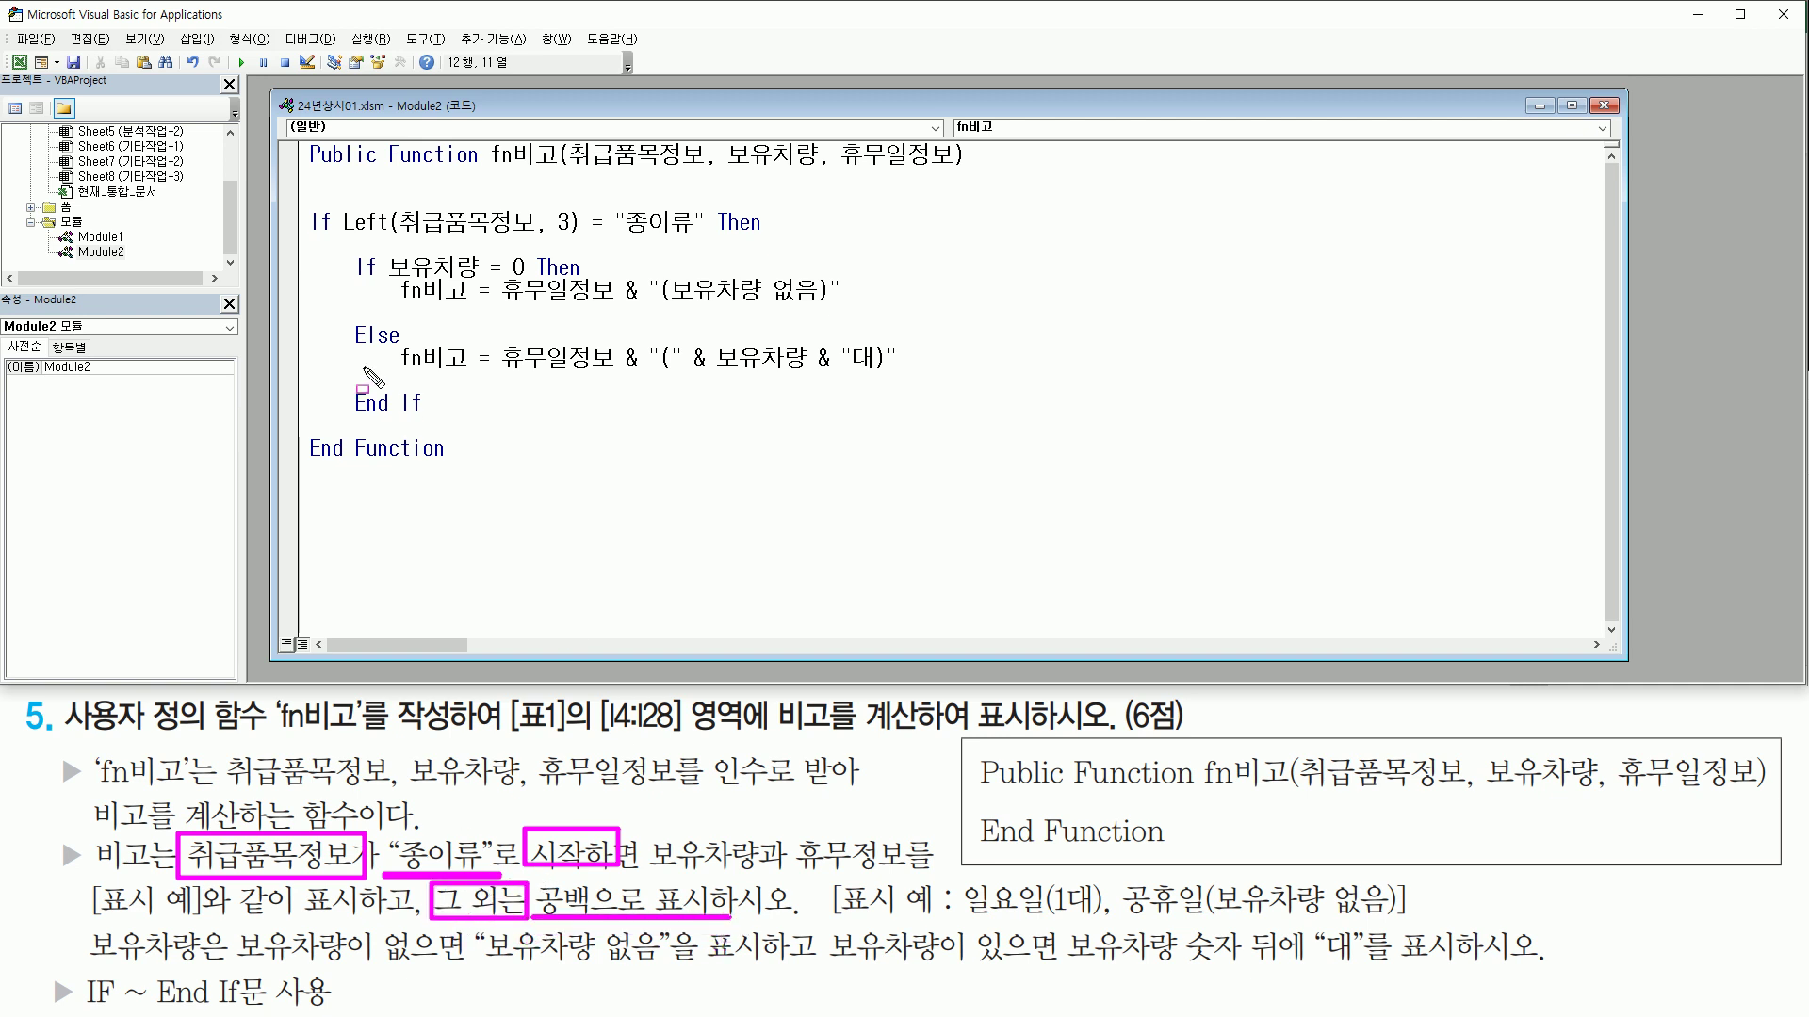
mouse_move(342, 235)
left_mouse_down()
mouse_move(714, 237)
mouse_move(714, 198)
left_mouse_up()
mouse_move(347, 242)
left_mouse_down()
mouse_move(611, 433)
mouse_move(921, 448)
left_mouse_up()
key("Escape")
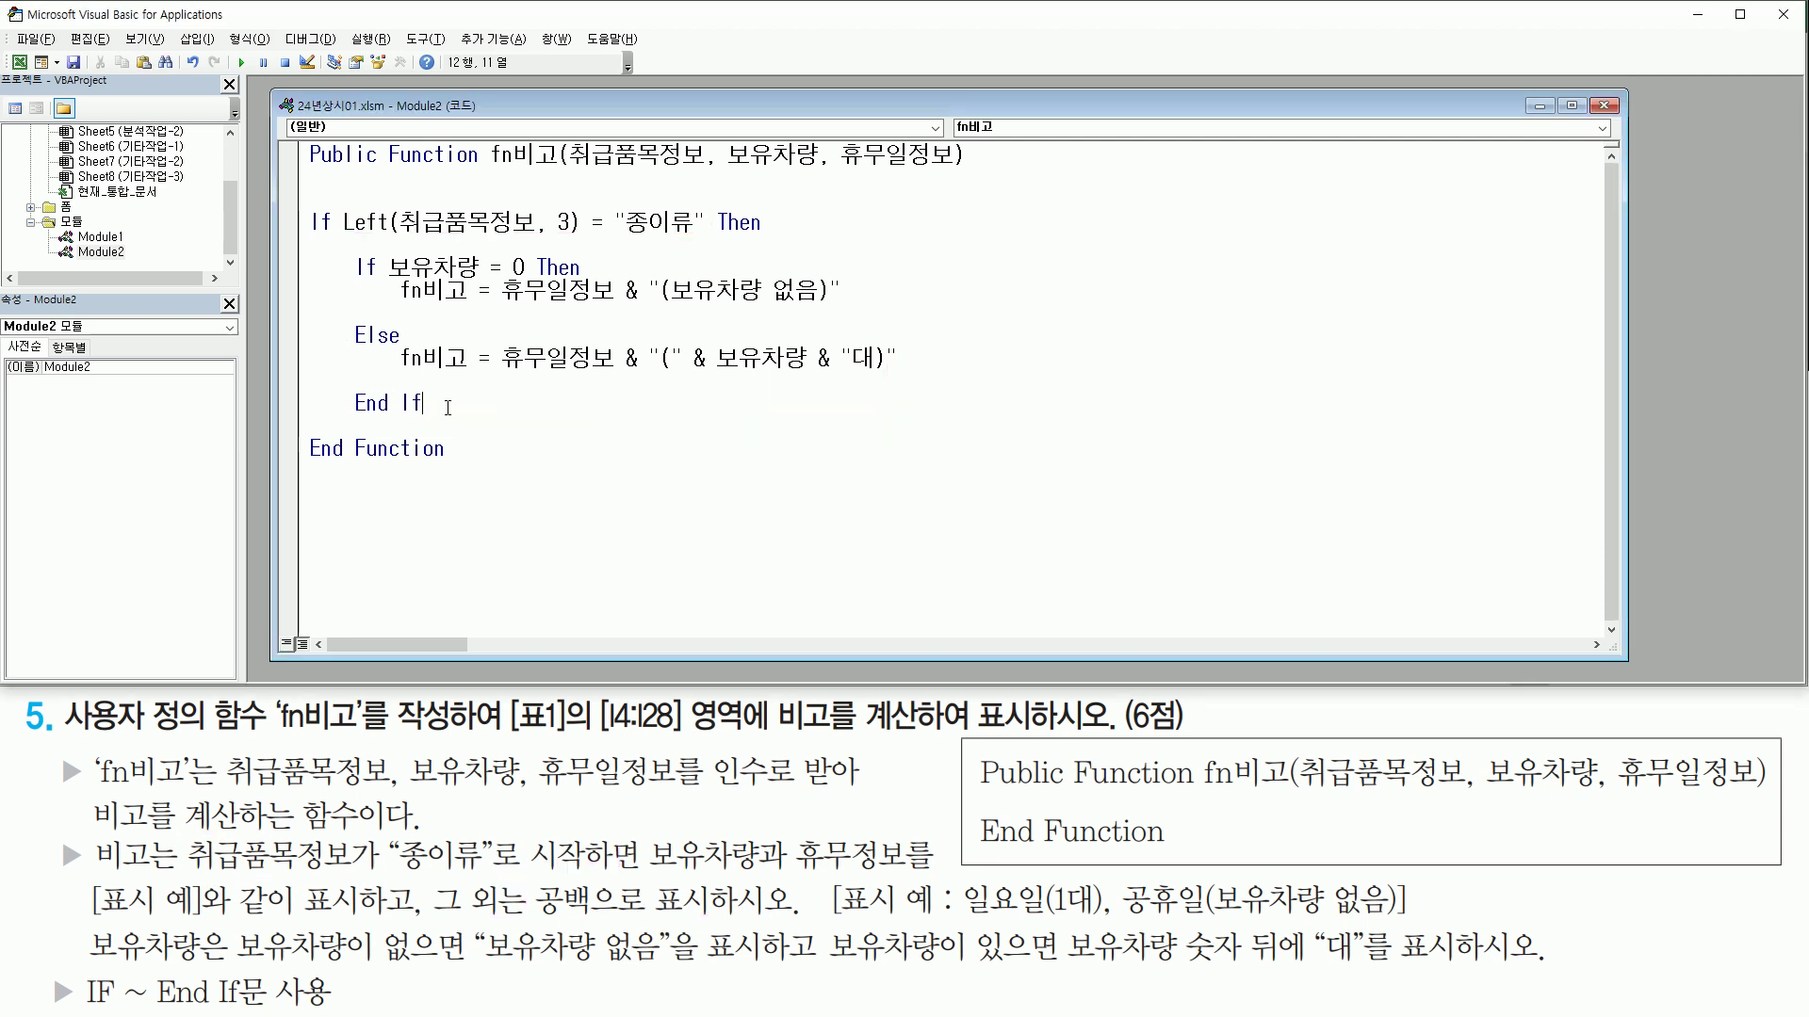
key("Return")
key("Return")
type("els")
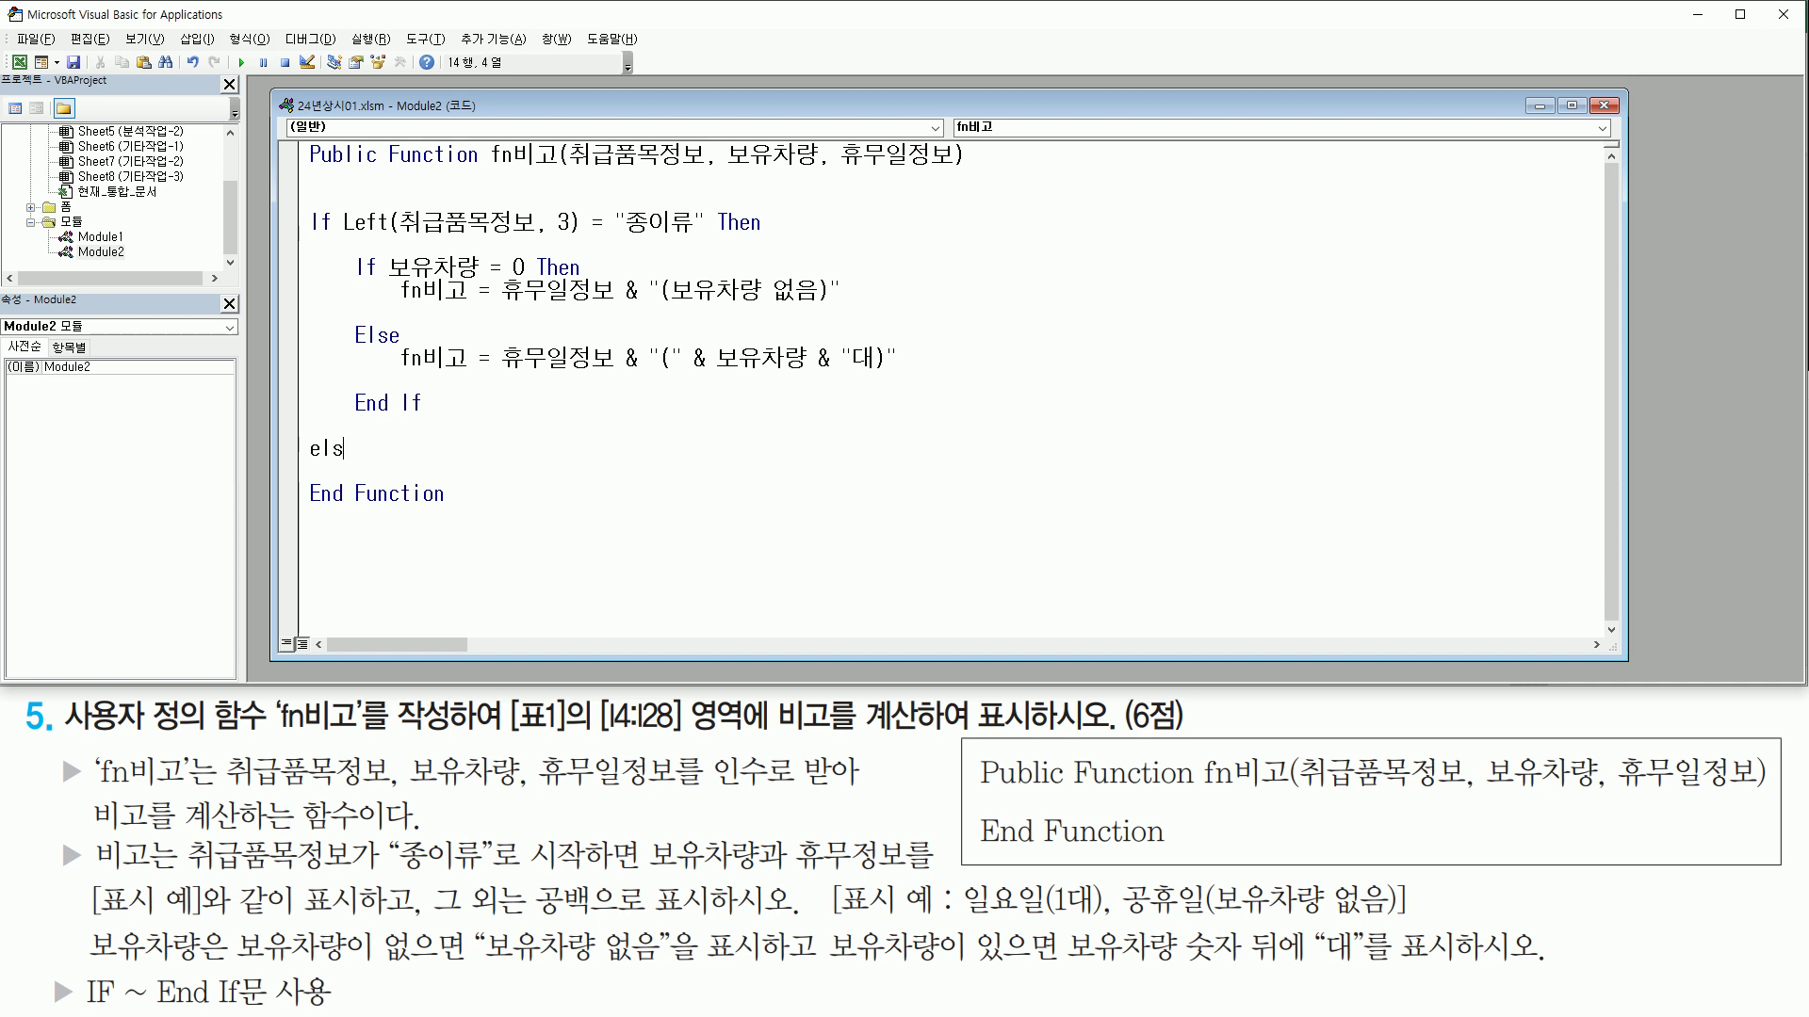
type("e")
key("Return")
type("fn비고 =")
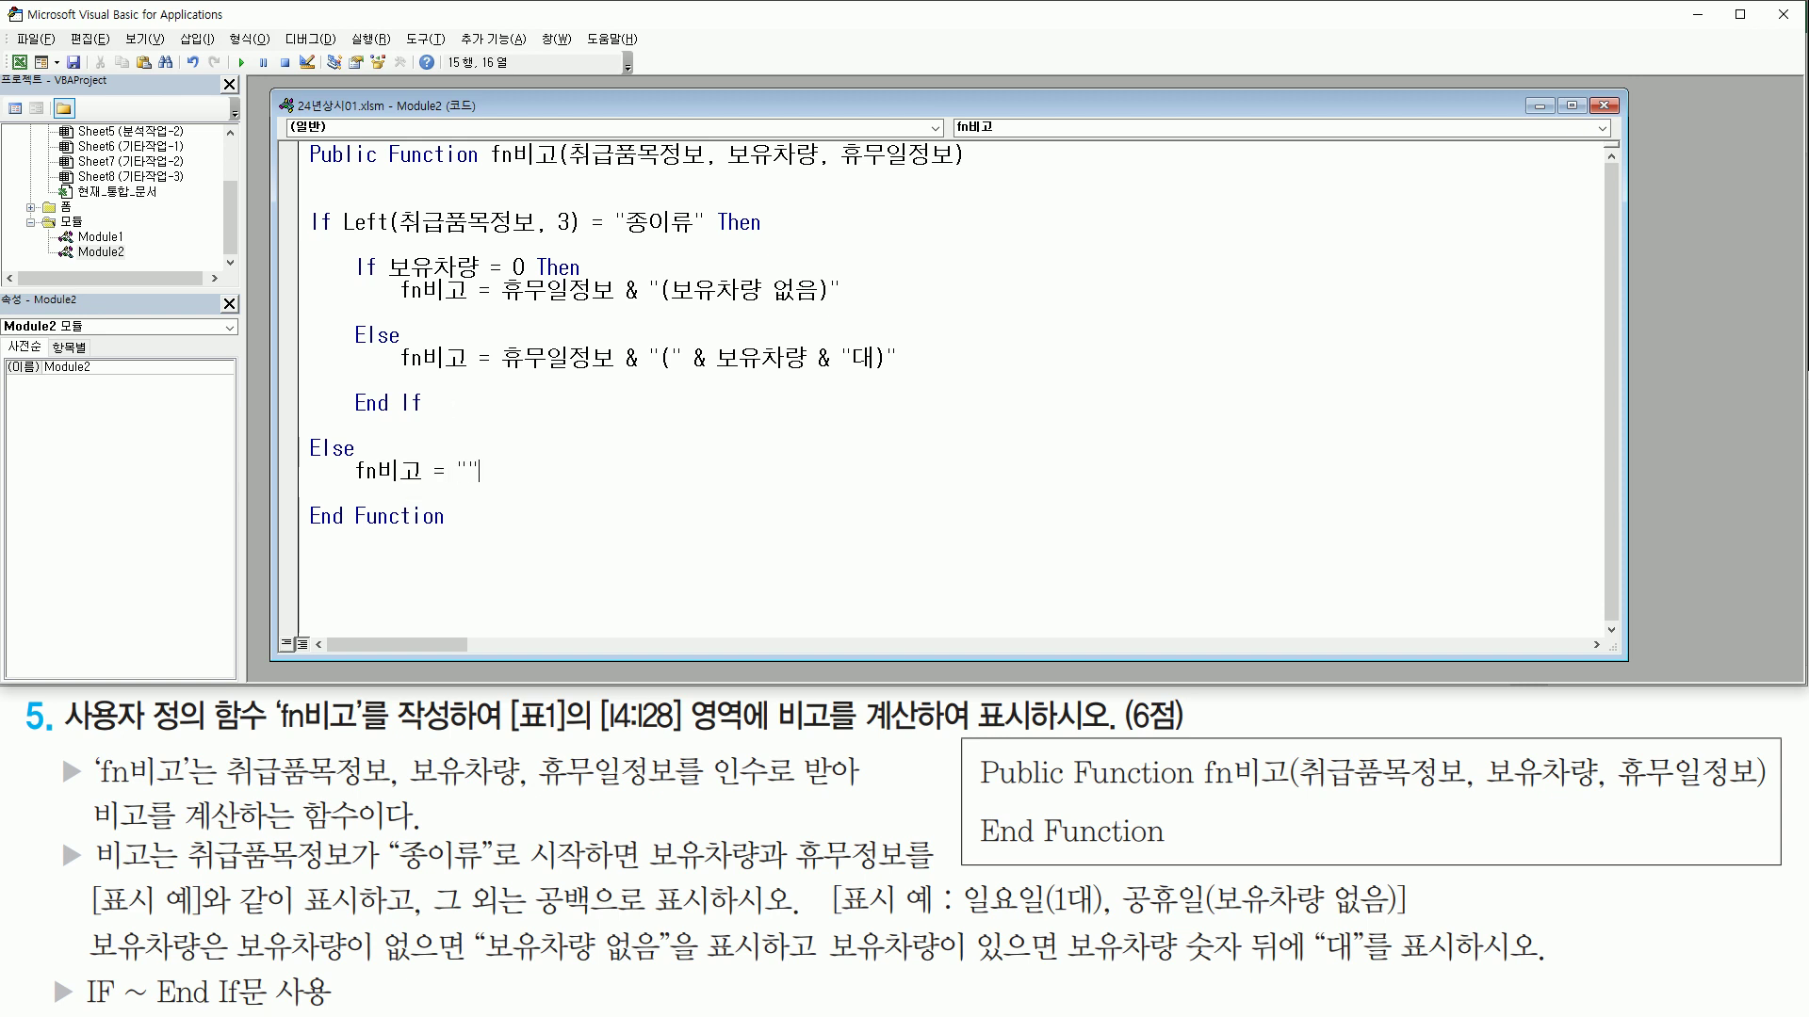
Step: Close the outer 종이류 condition with End If above End Function
key("Return")
key("Return")
type("두")
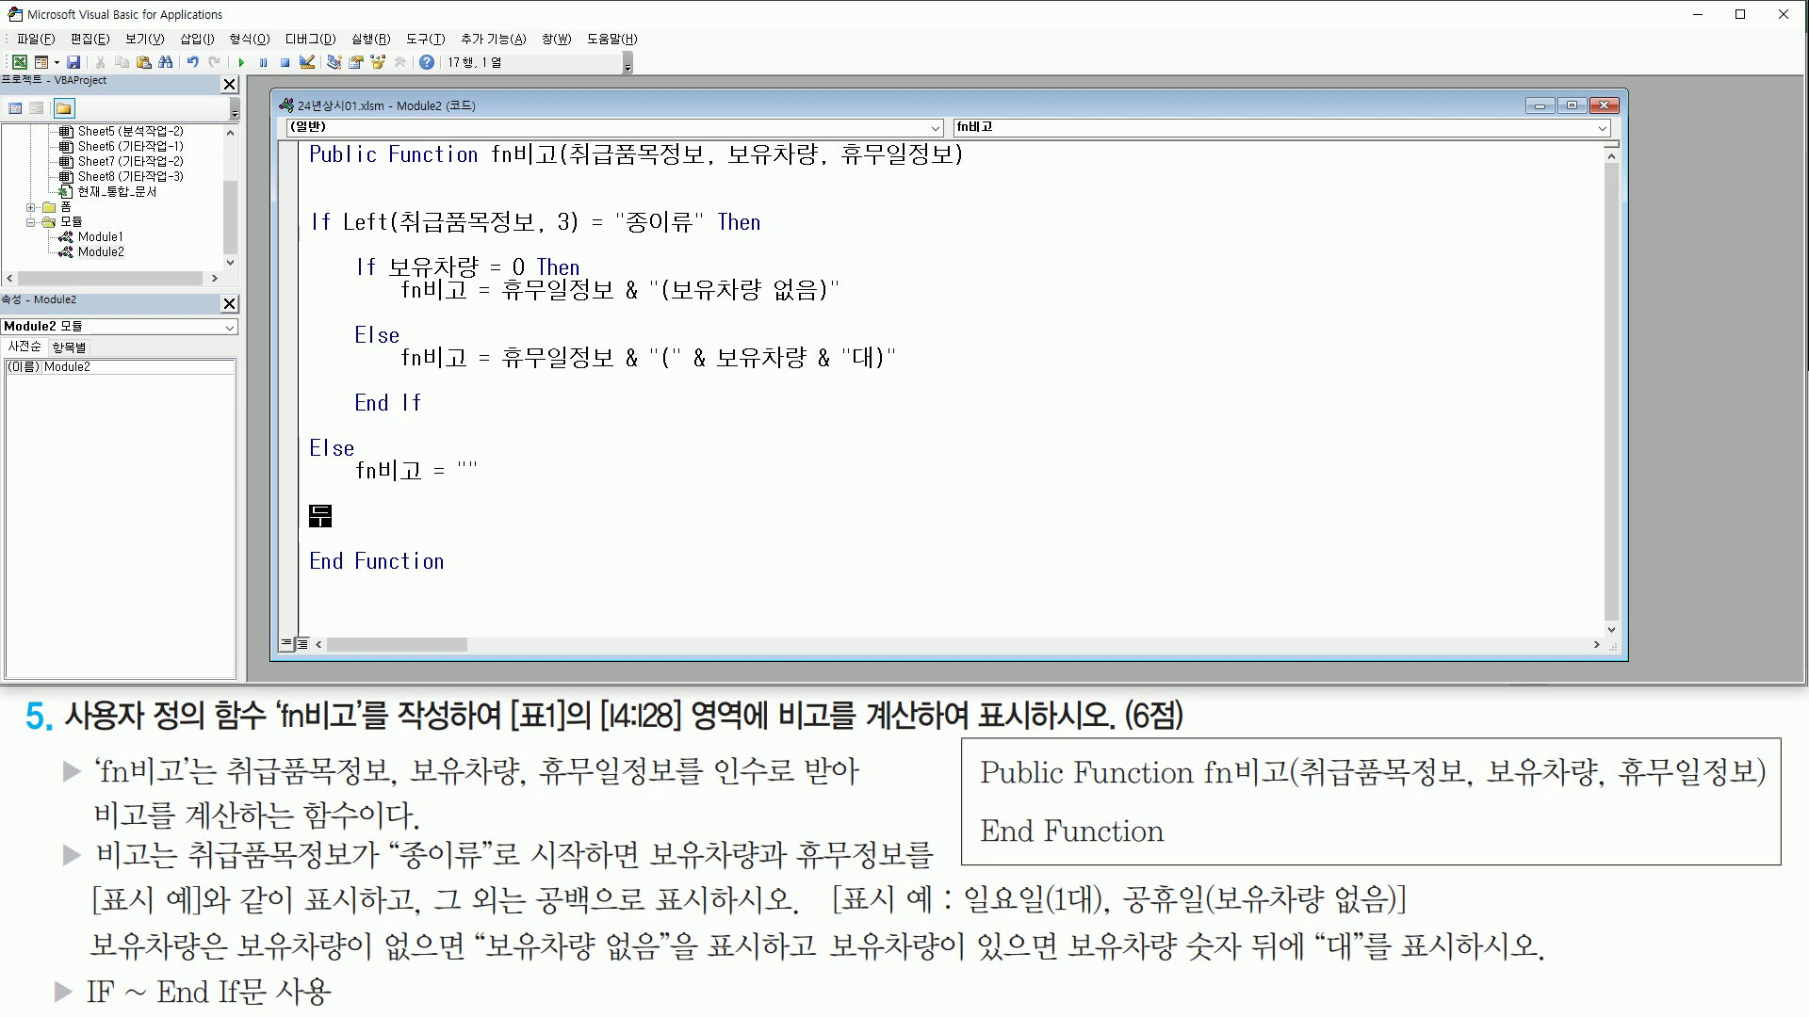
key("BackSpace")
type("end if")
key("Return")
Step: Indent the whole nested 보유차량 If block further inside the outer condition, aligning its If, Else and End If
left_click(353, 266)
key("Tab")
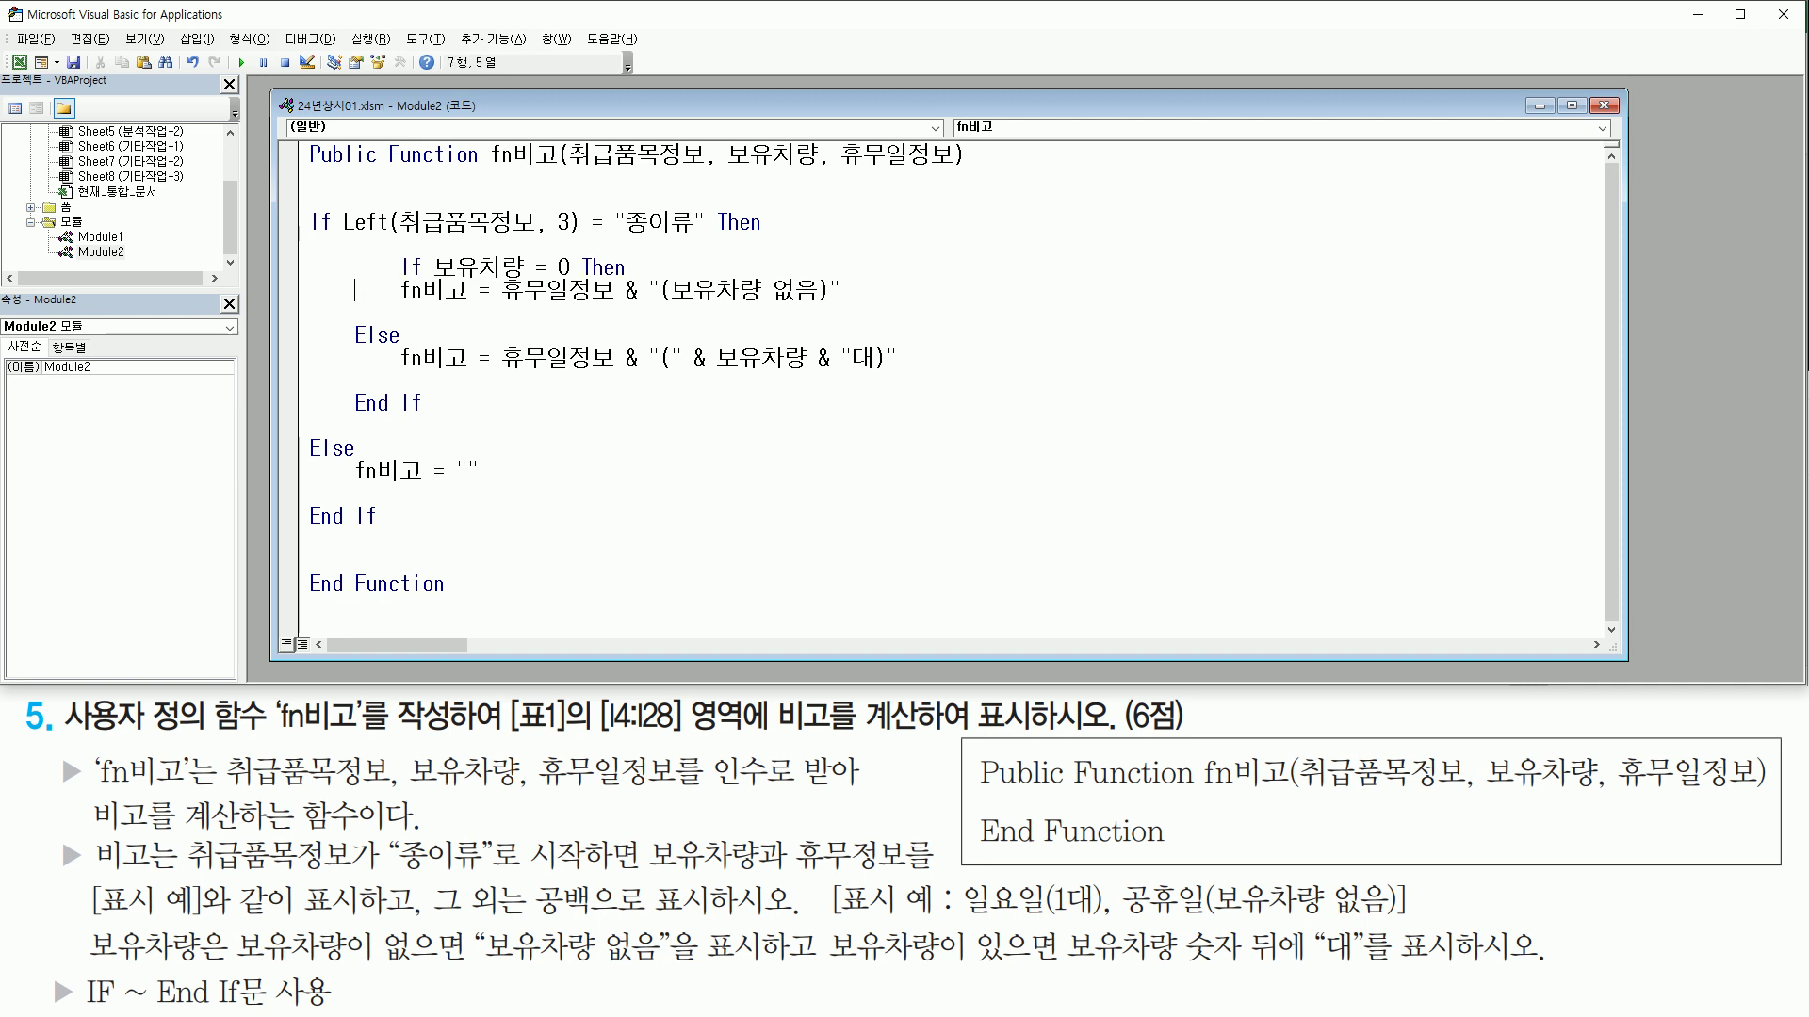
key("Tab")
left_click(331, 337)
key("Tab")
left_click(354, 358)
key("Tab")
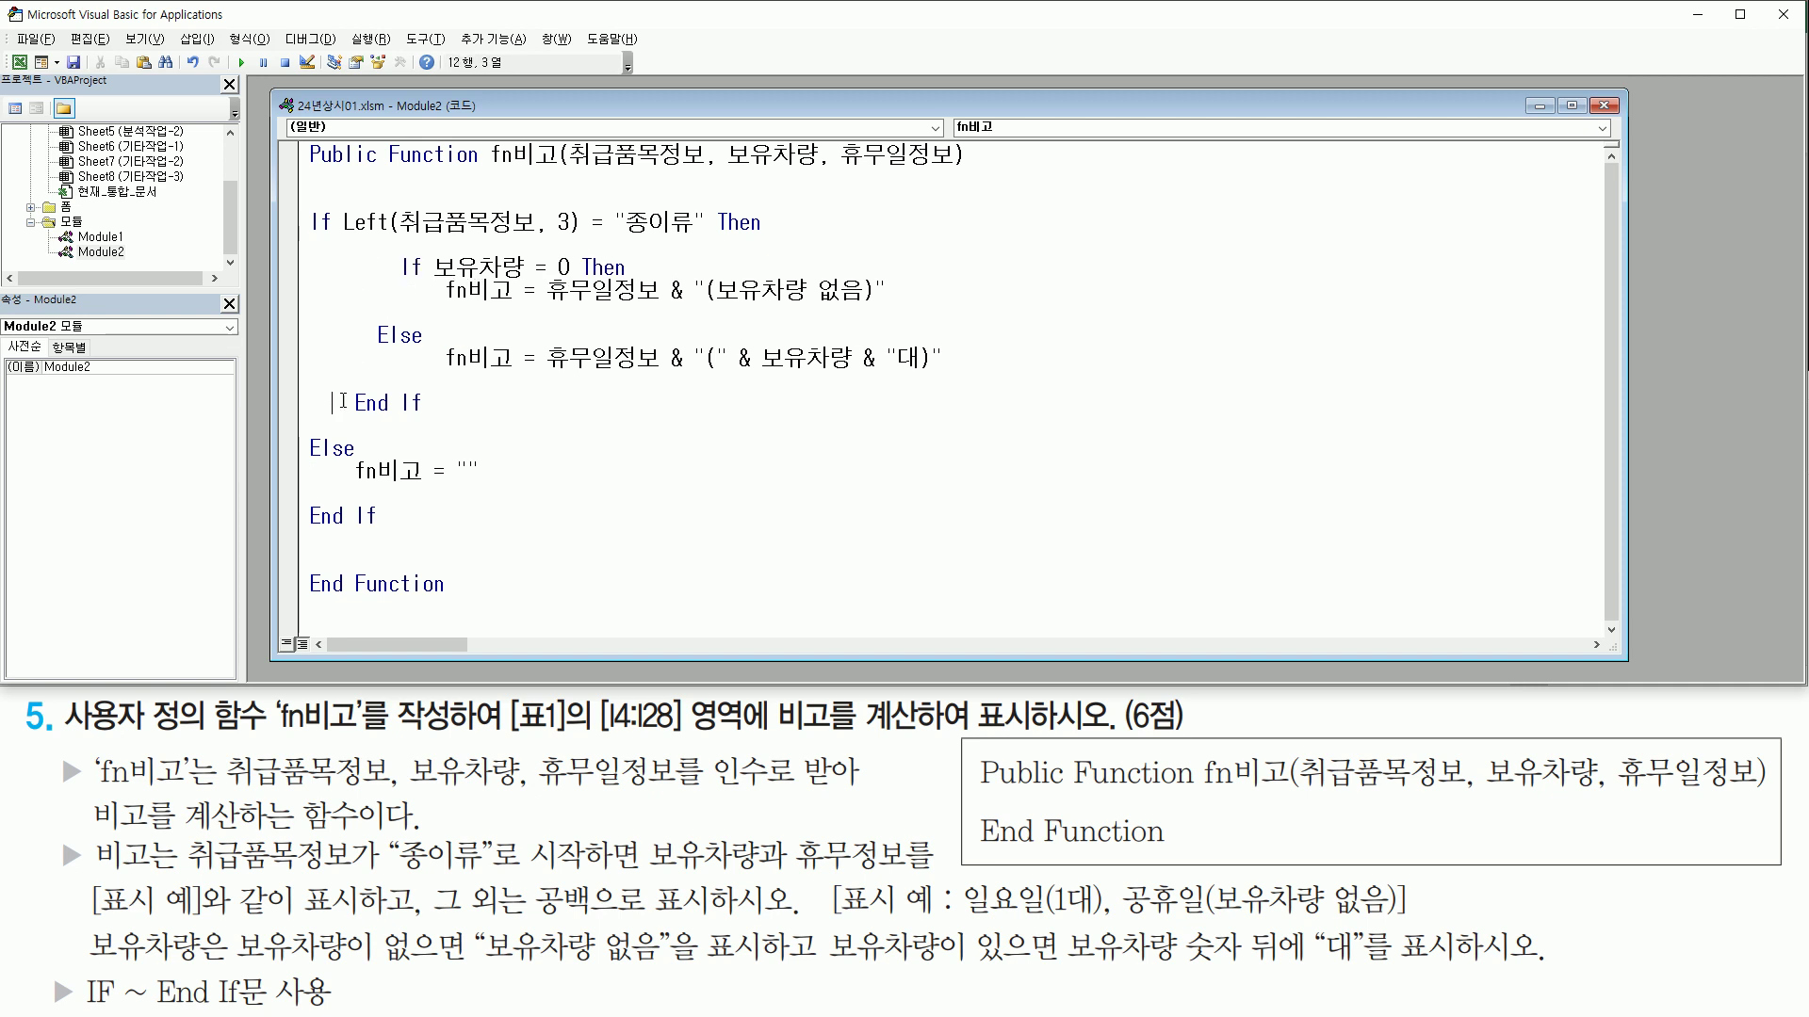
key("Tab")
left_click(377, 268)
key("Delete")
key("Delete")
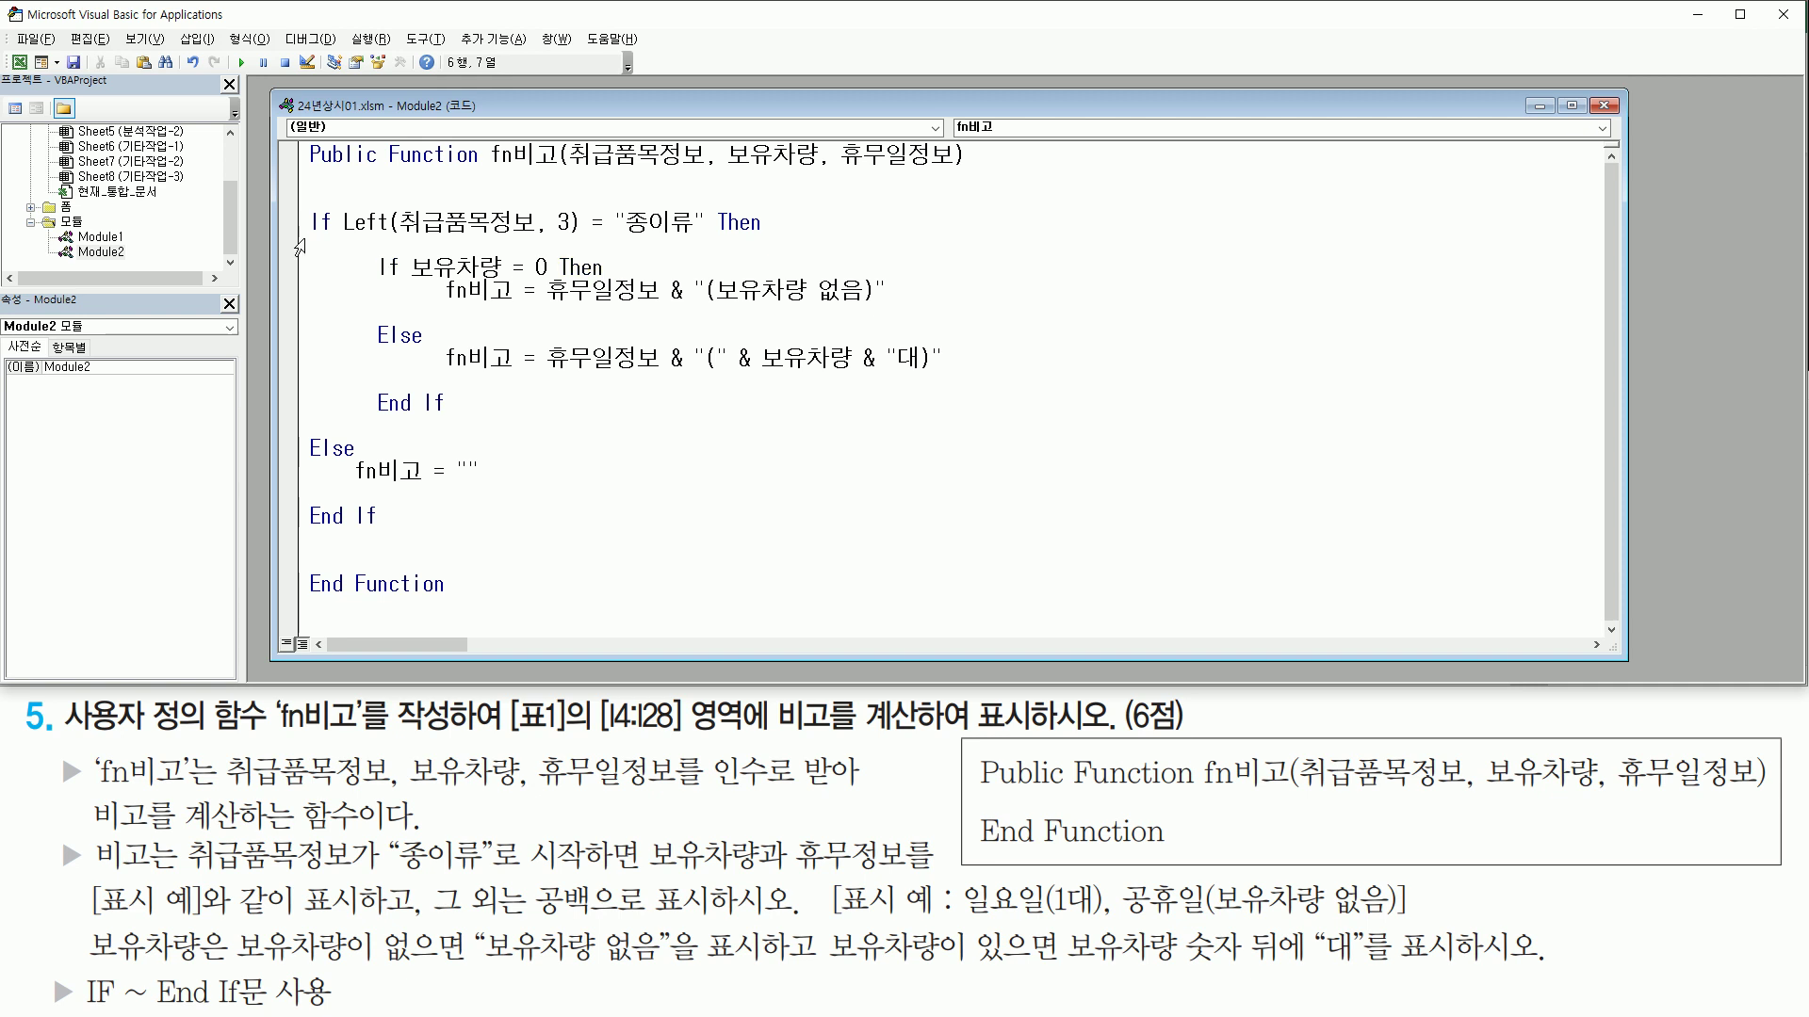
Step: Compare the outer 종이류 condition and its two branches with the task's rule for 종이류 items and blanks otherwise
left_click_drag(337, 234, 597, 236)
mouse_move(591, 237)
left_mouse_down()
mouse_move(707, 237)
mouse_move(710, 206)
left_mouse_up()
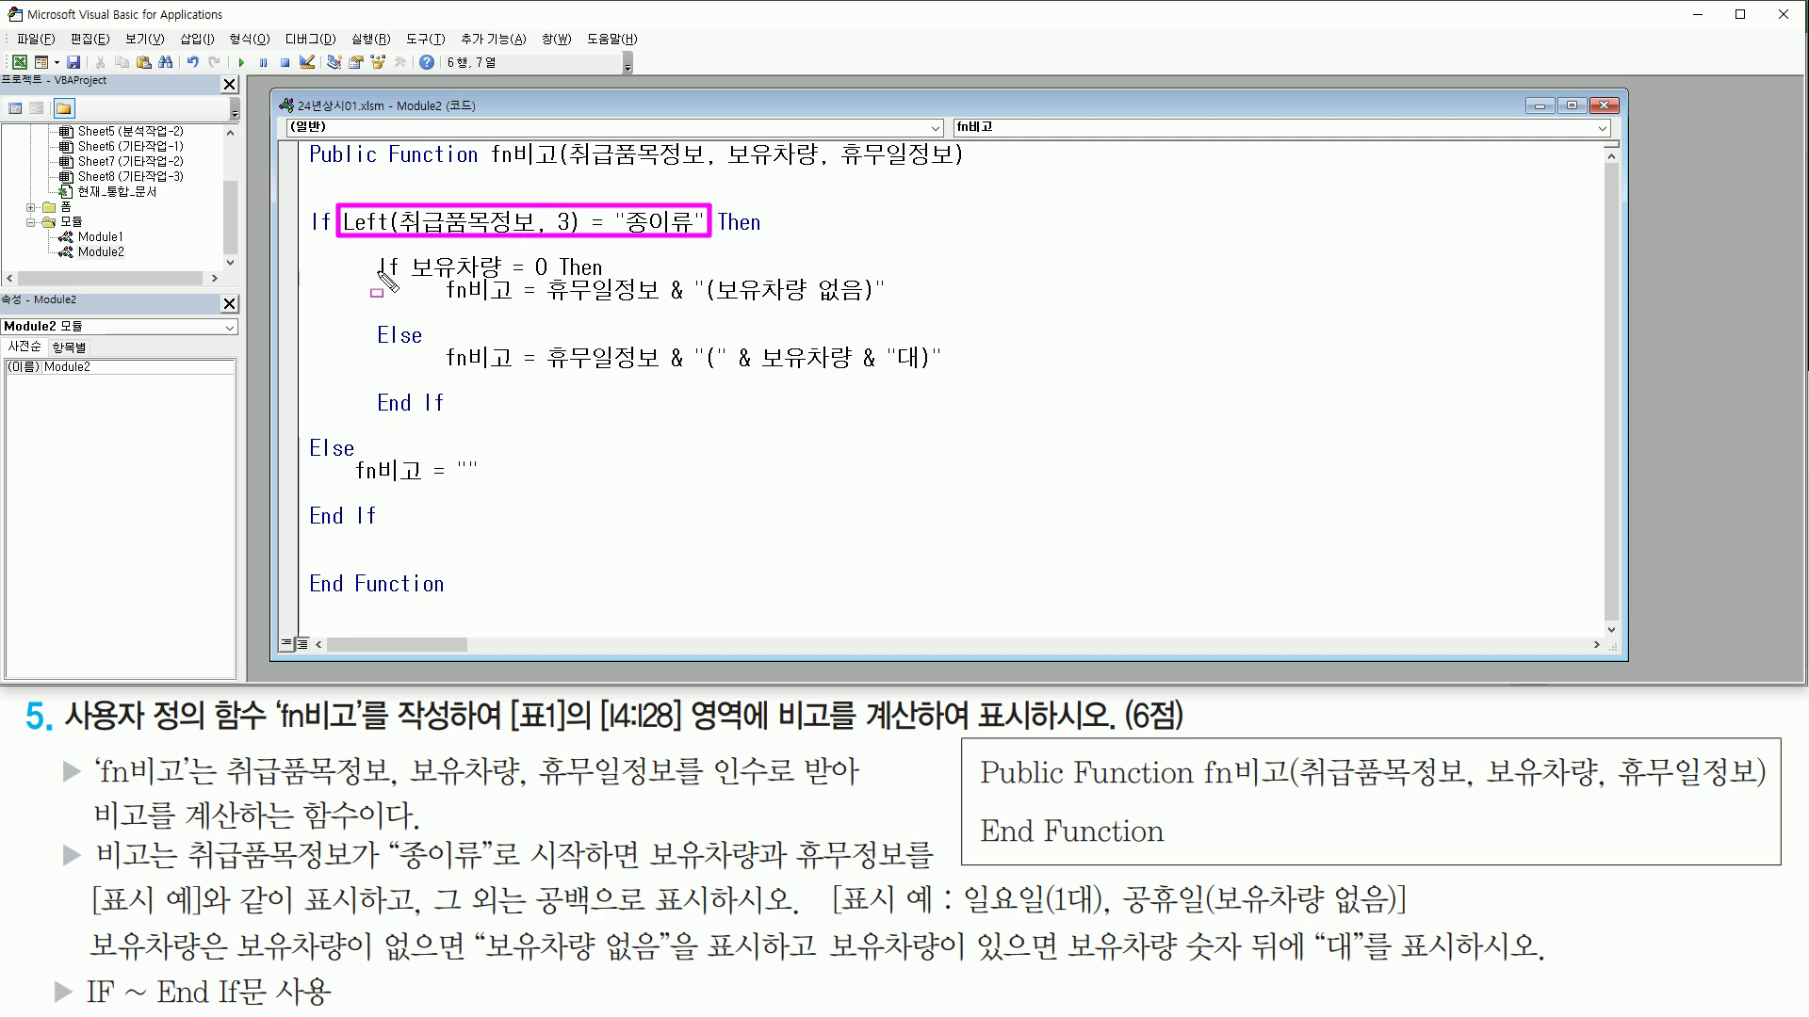
mouse_move(386, 256)
left_mouse_down()
mouse_move(410, 424)
mouse_move(966, 419)
mouse_move(956, 407)
left_mouse_up()
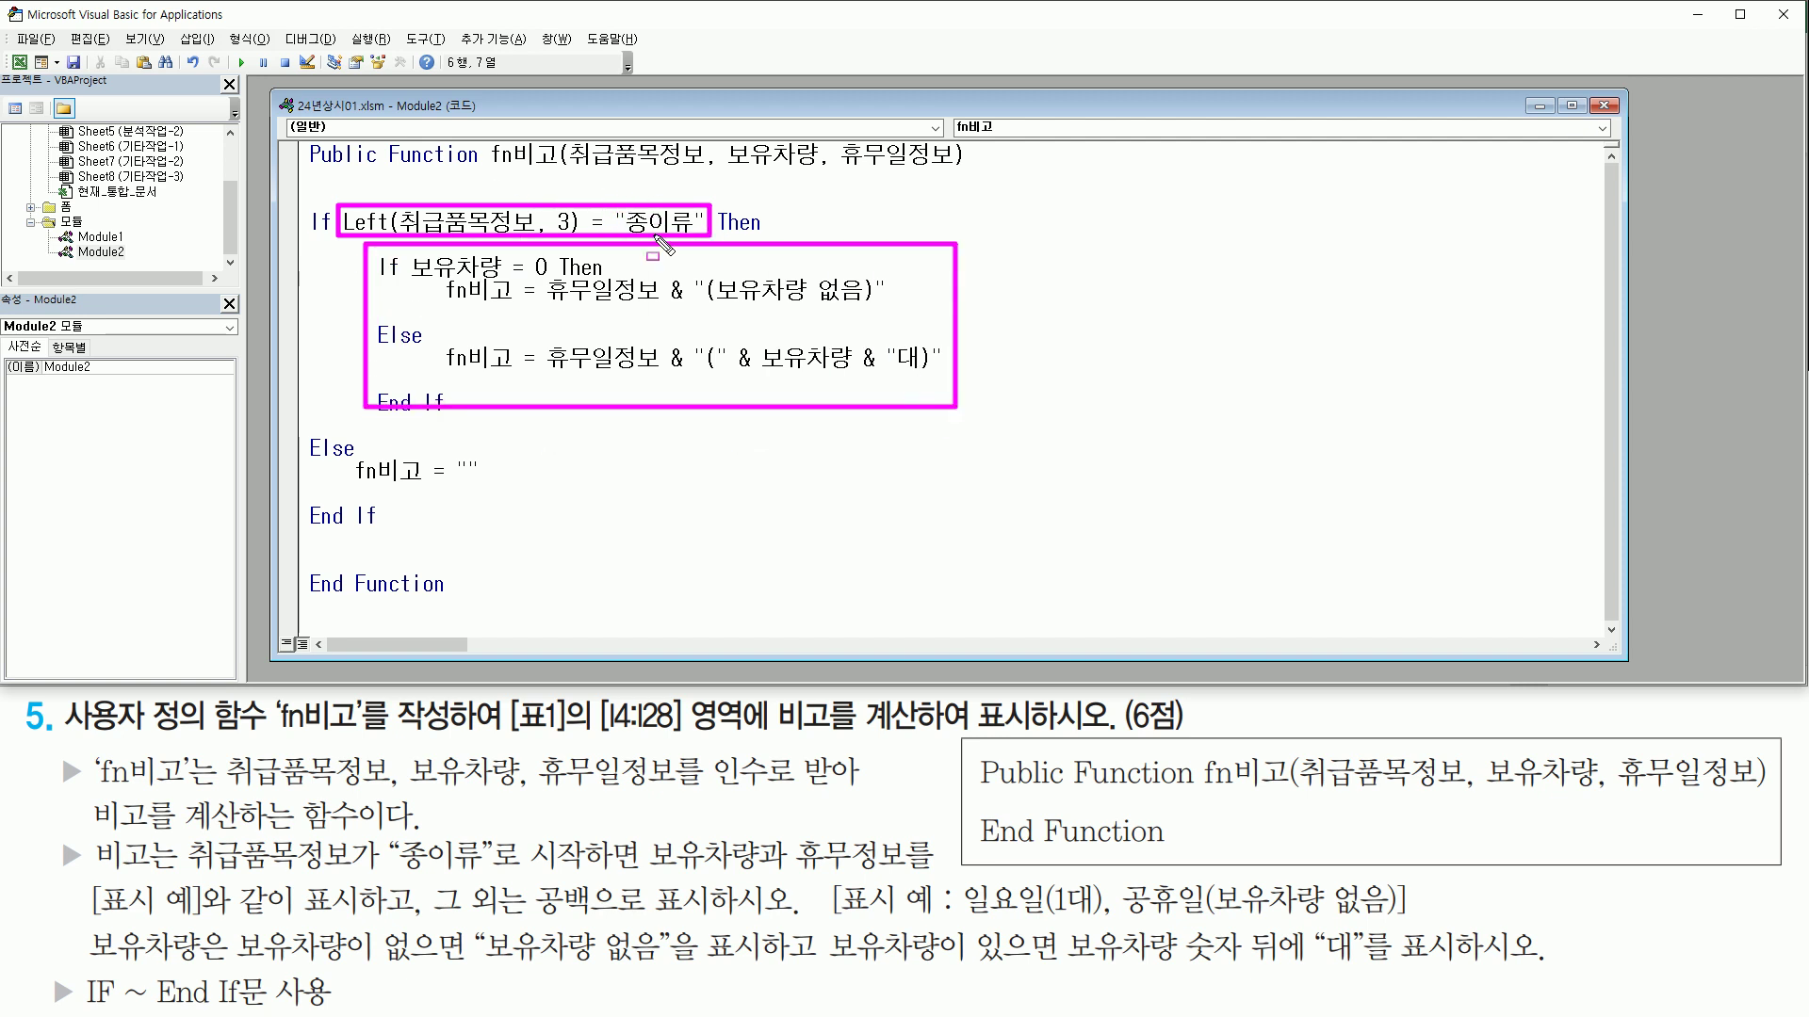
mouse_move(349, 507)
left_mouse_down()
mouse_move(360, 523)
mouse_move(484, 488)
mouse_move(485, 453)
left_mouse_up()
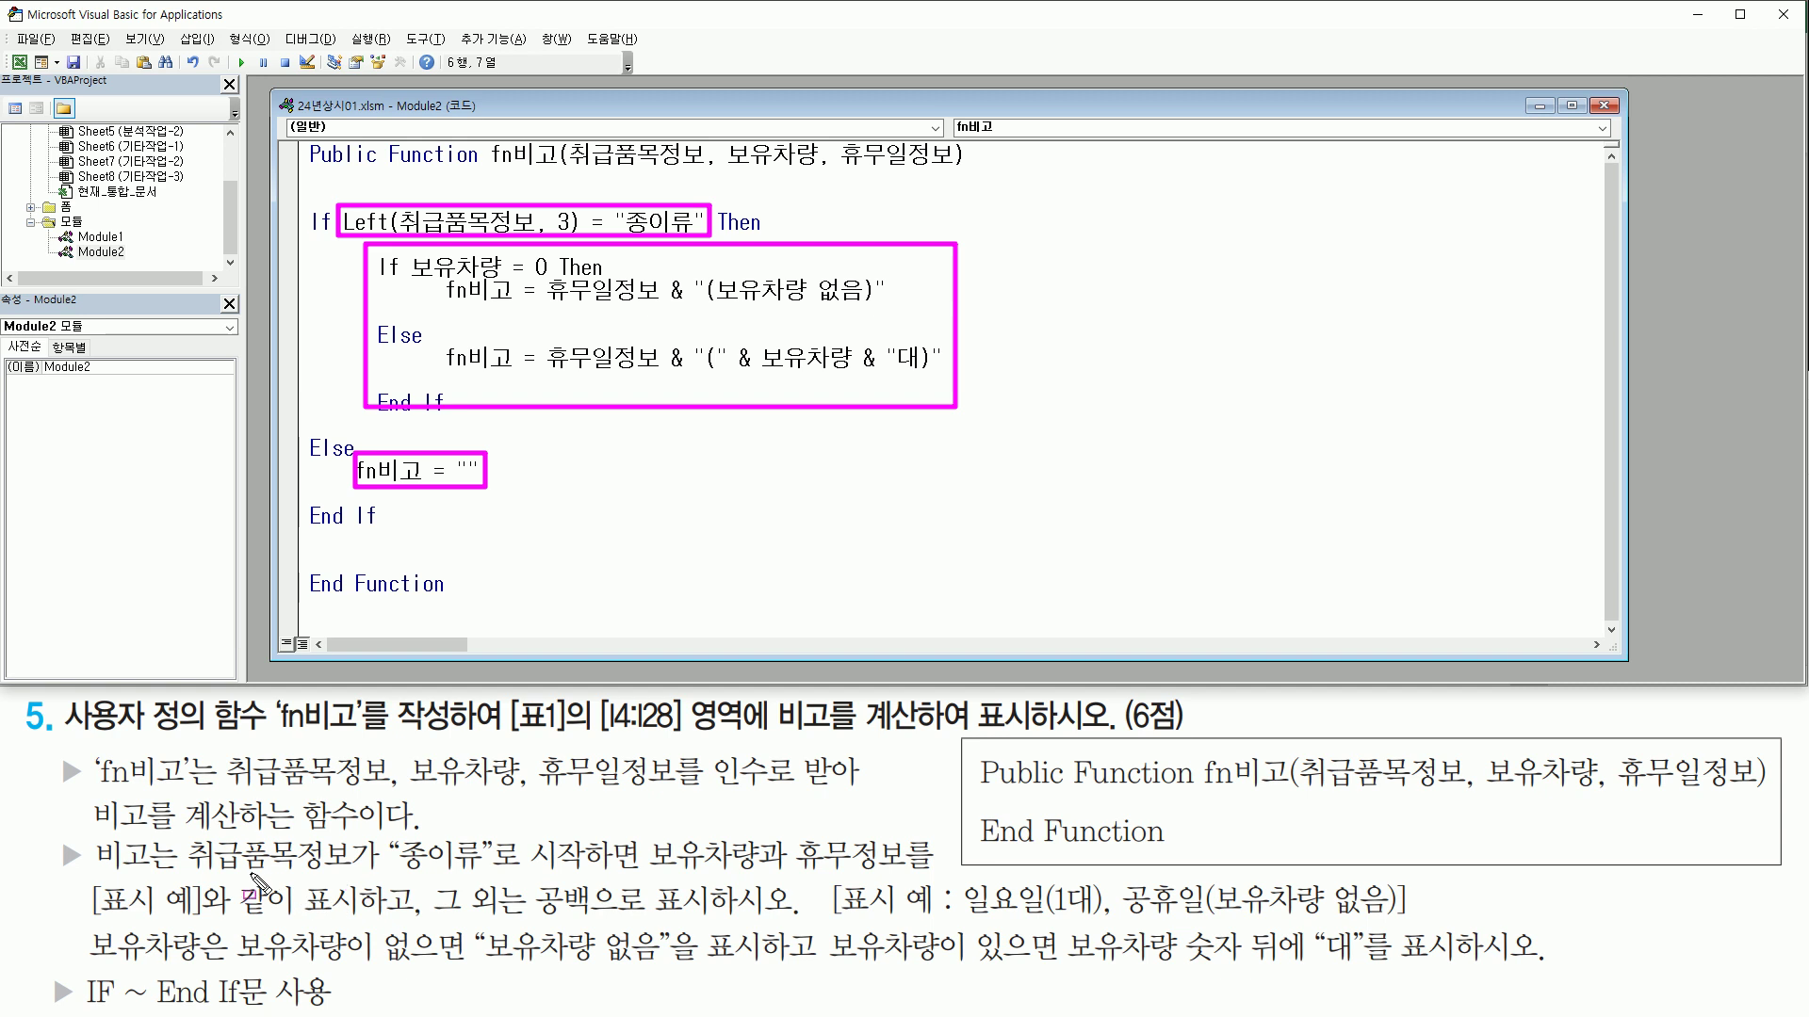
left_click_drag(193, 876, 587, 834)
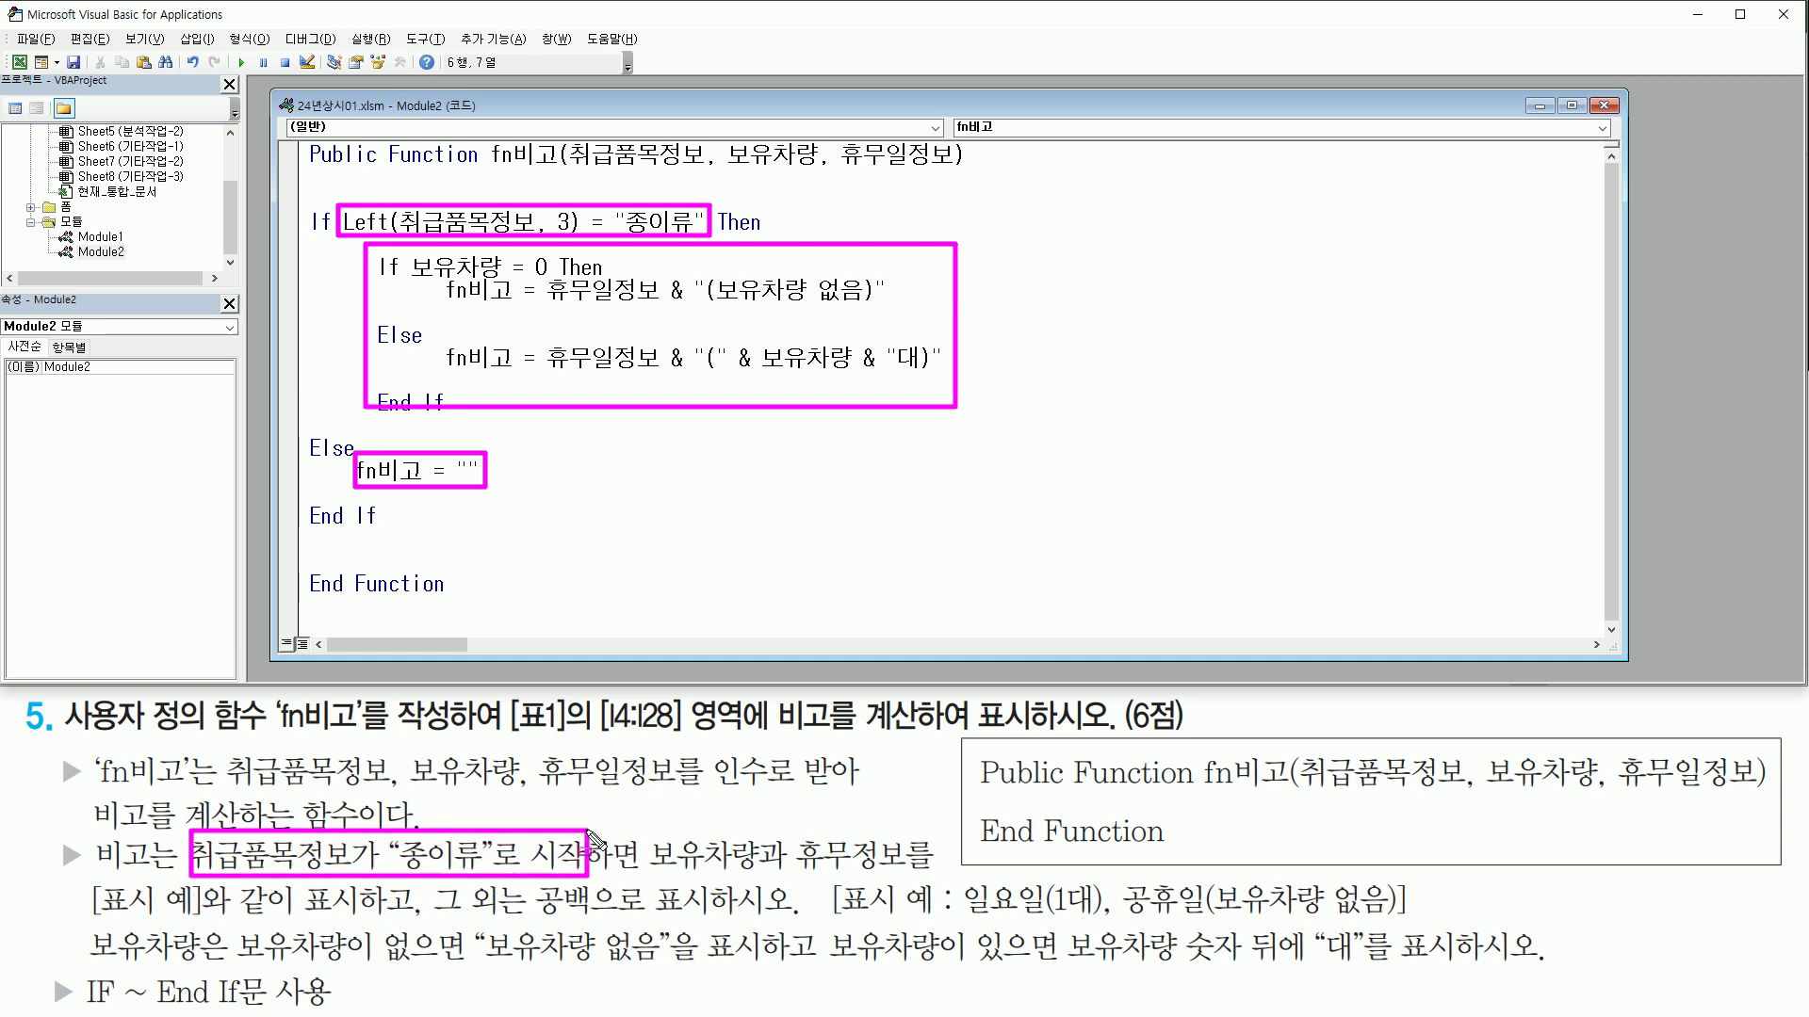
left_click_drag(650, 875, 921, 875)
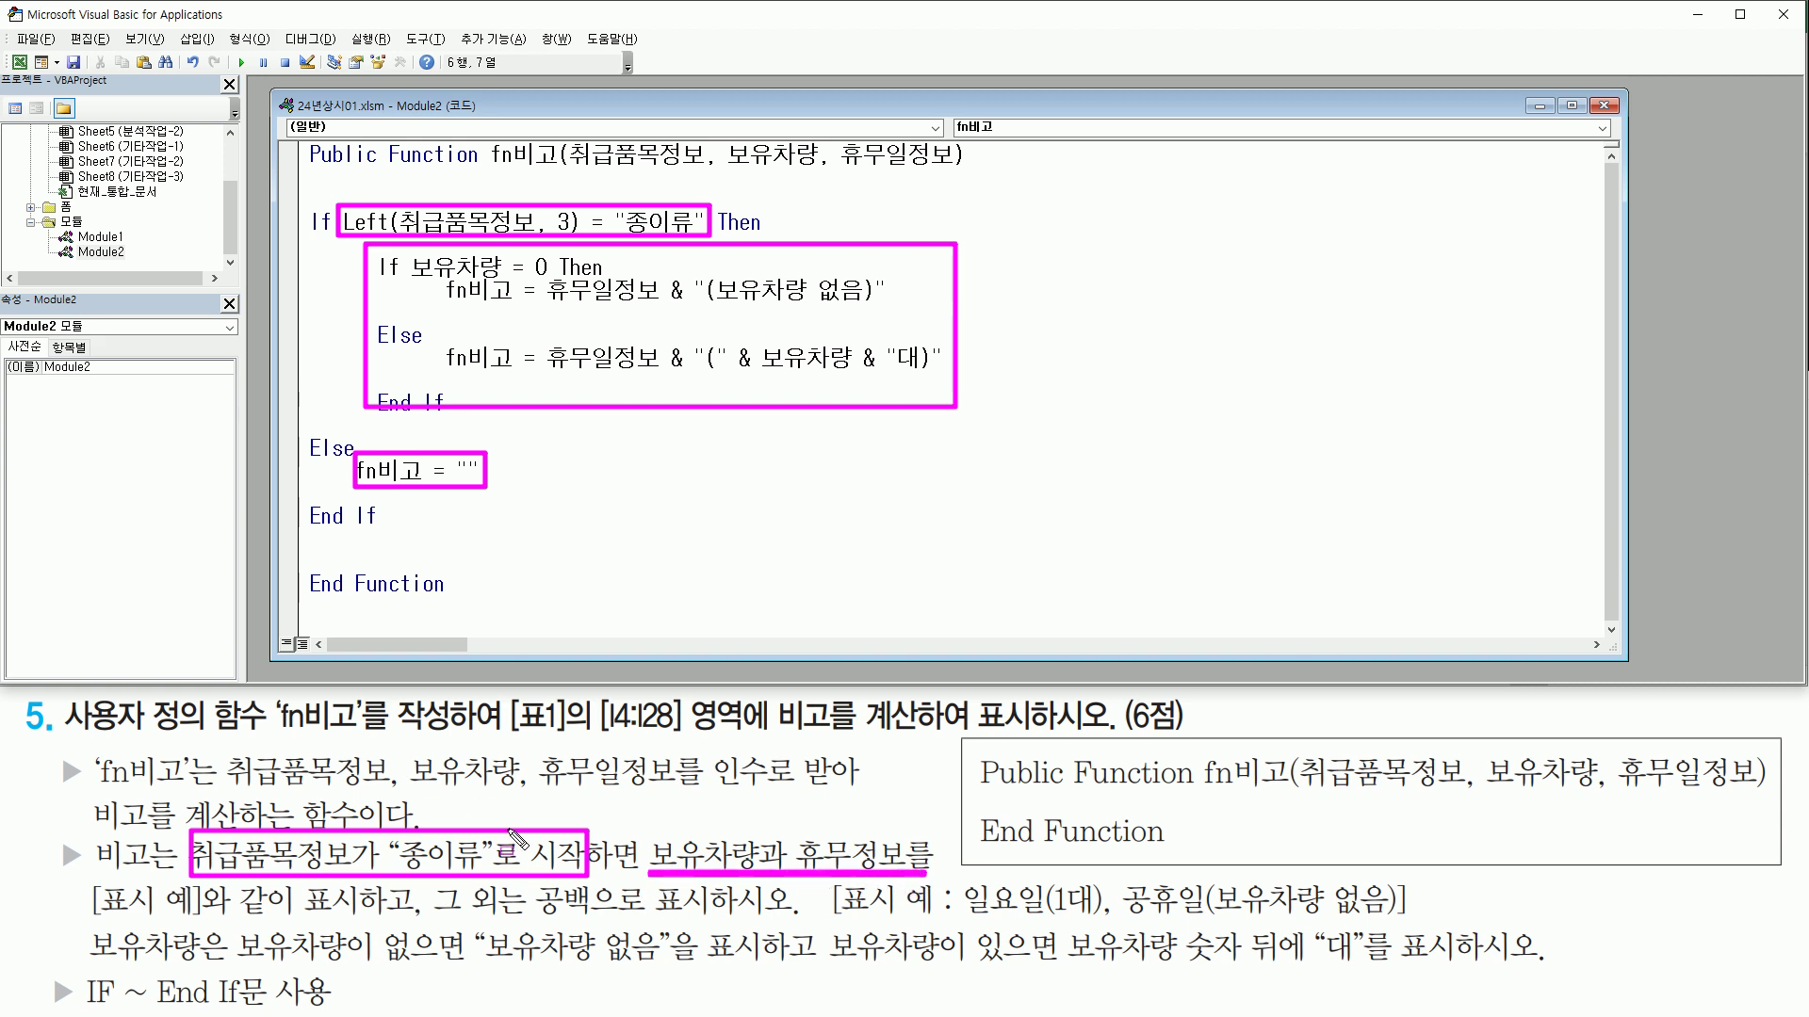
mouse_move(429, 881)
left_mouse_down()
mouse_move(449, 916)
mouse_move(705, 914)
left_mouse_up()
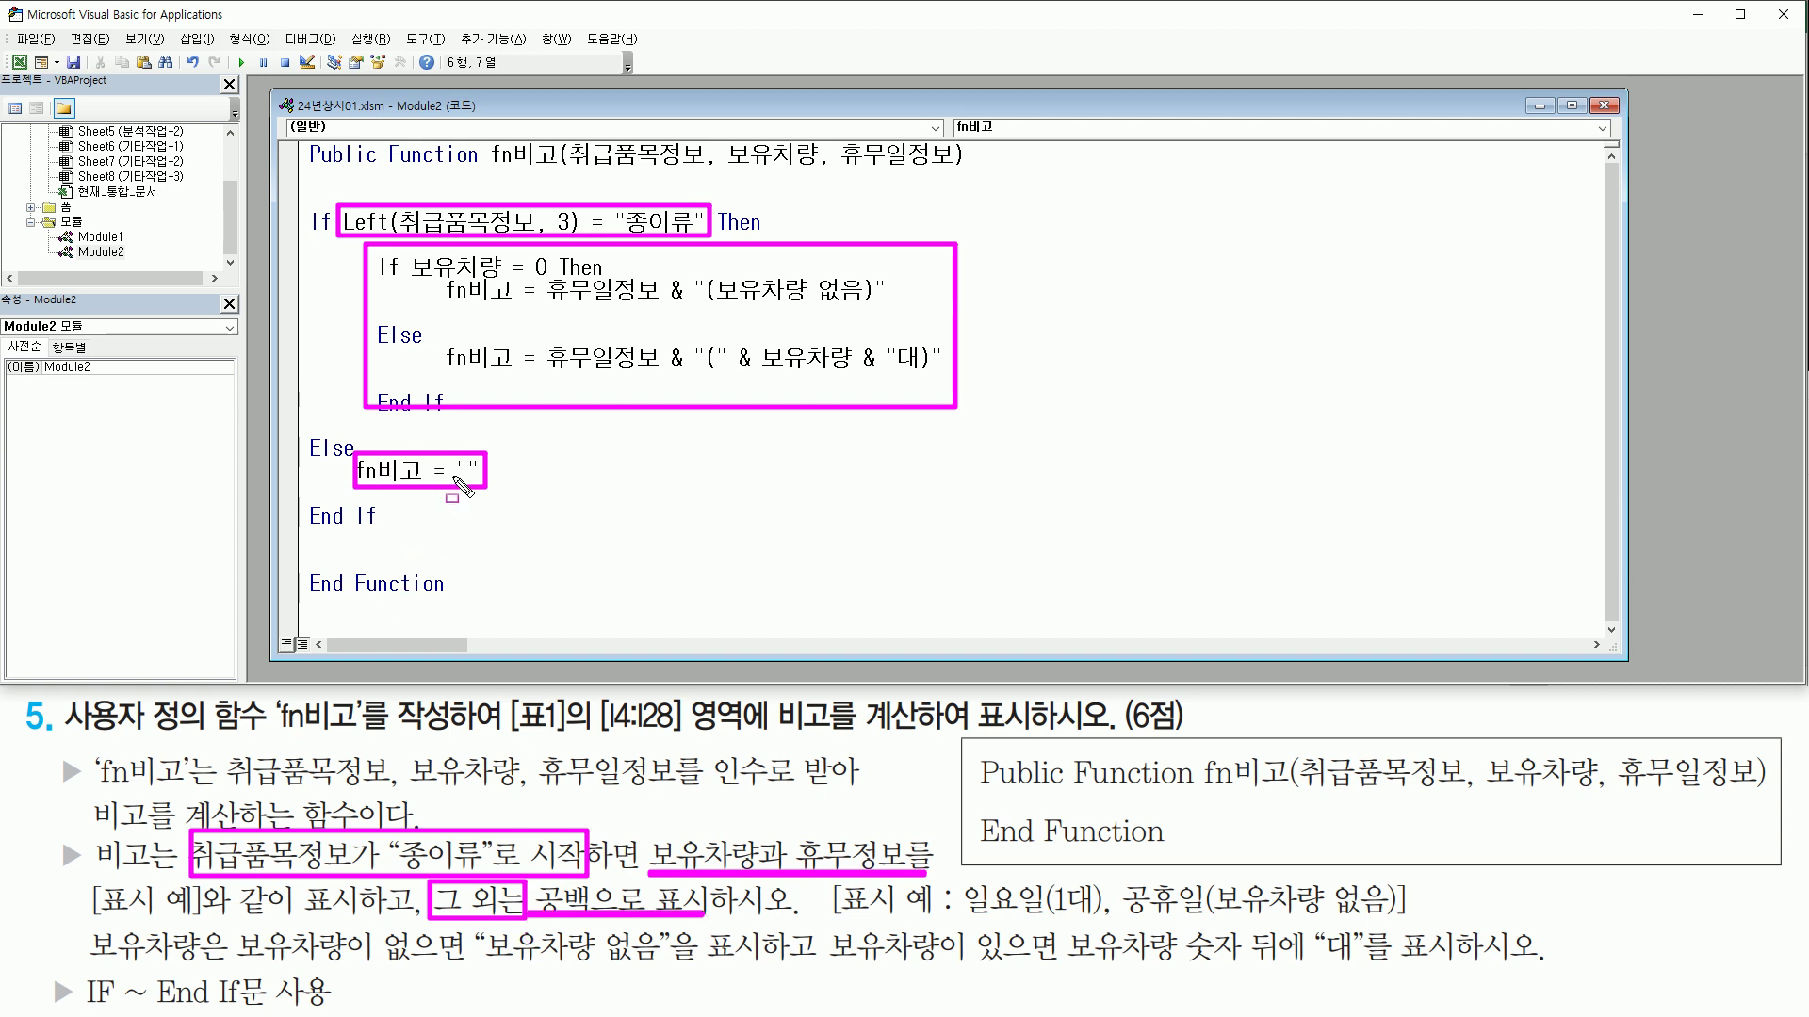
key("Escape")
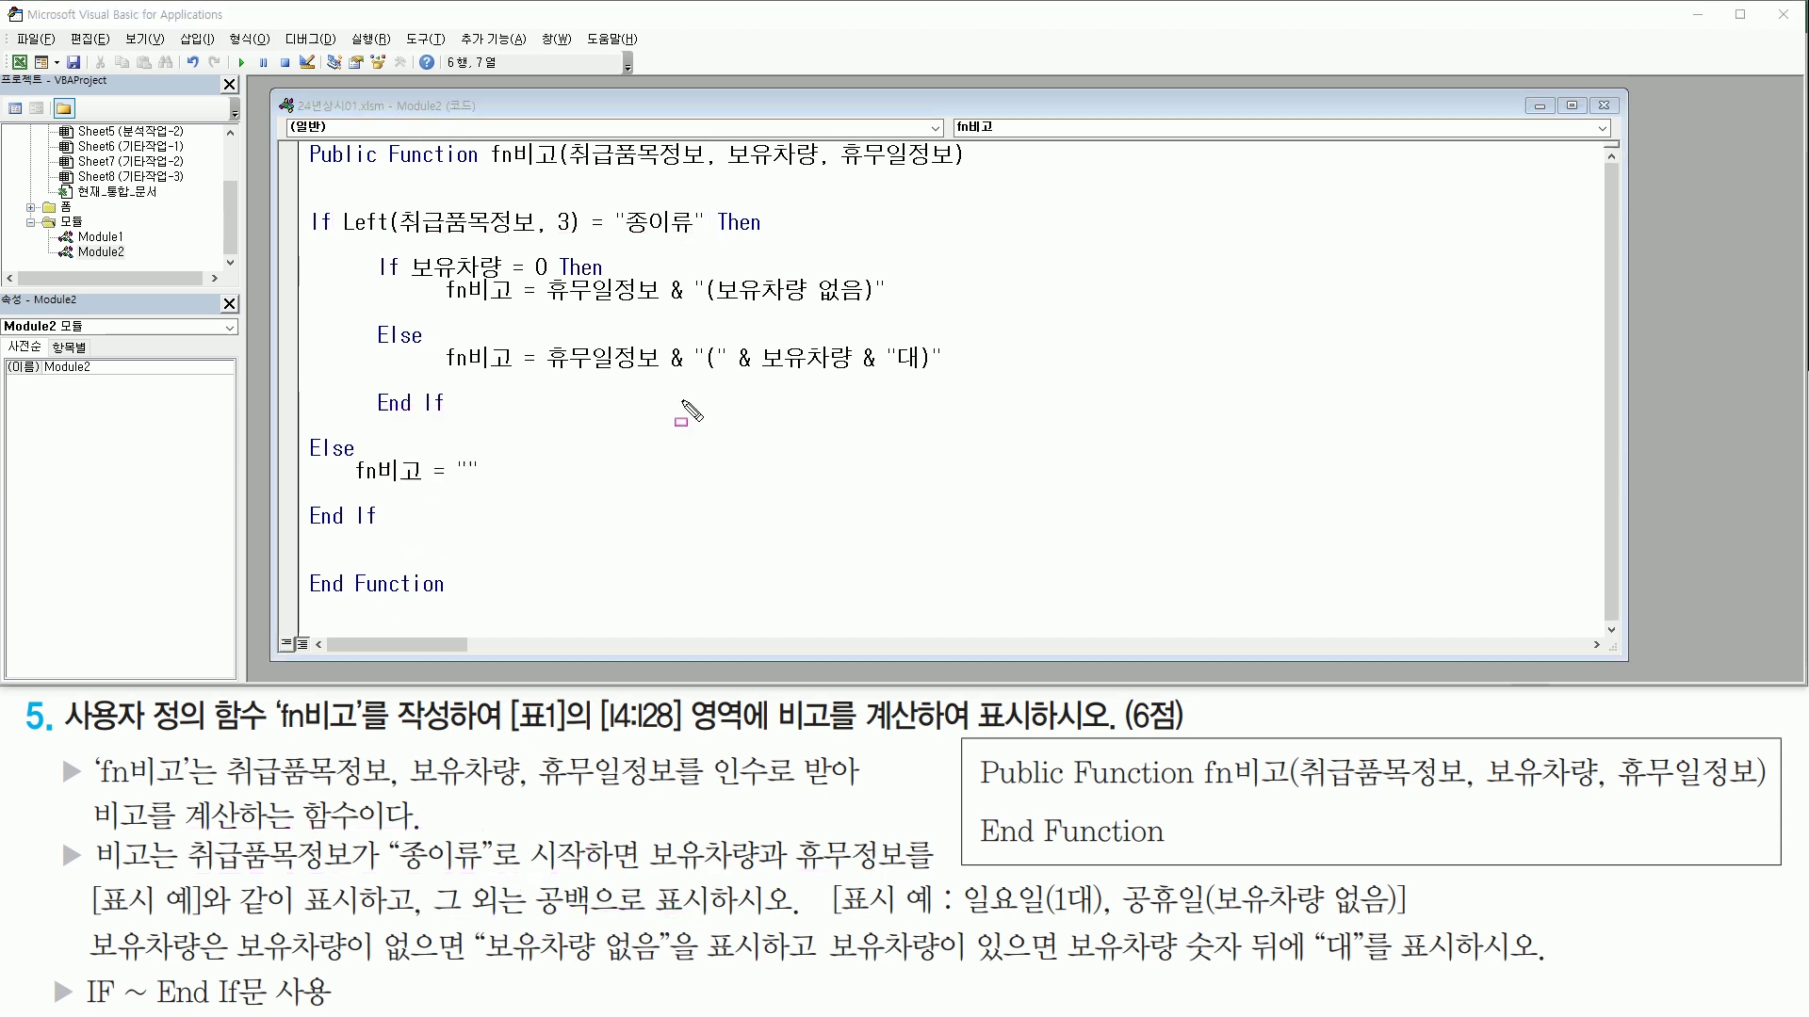
Step: Compare the nested 보유차량 condition and both of its assignments with the task's wording for having vehicles or none
mouse_move(82, 926)
left_mouse_down()
mouse_move(242, 965)
mouse_move(243, 940)
mouse_move(474, 976)
left_mouse_up()
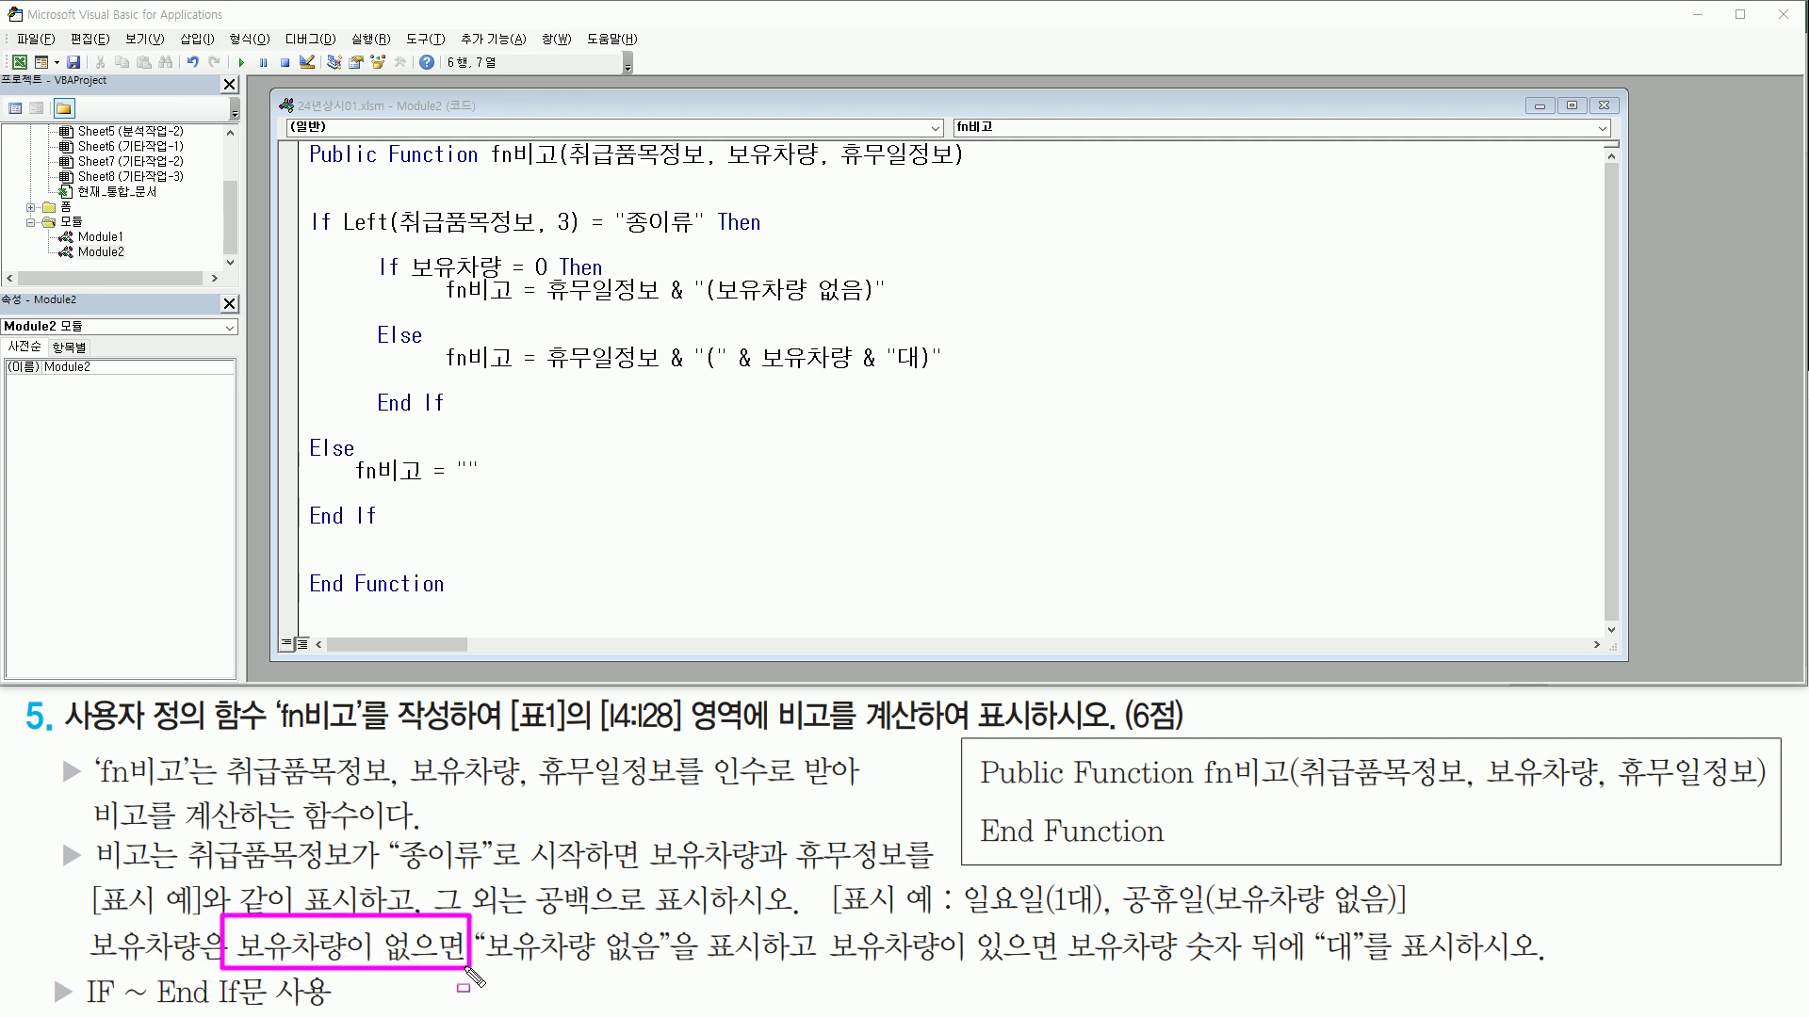
mouse_move(823, 924)
left_mouse_down()
mouse_move(872, 962)
mouse_move(1066, 972)
left_mouse_up()
mouse_move(403, 251)
left_mouse_down()
mouse_move(451, 283)
mouse_move(586, 285)
mouse_move(560, 281)
left_mouse_up()
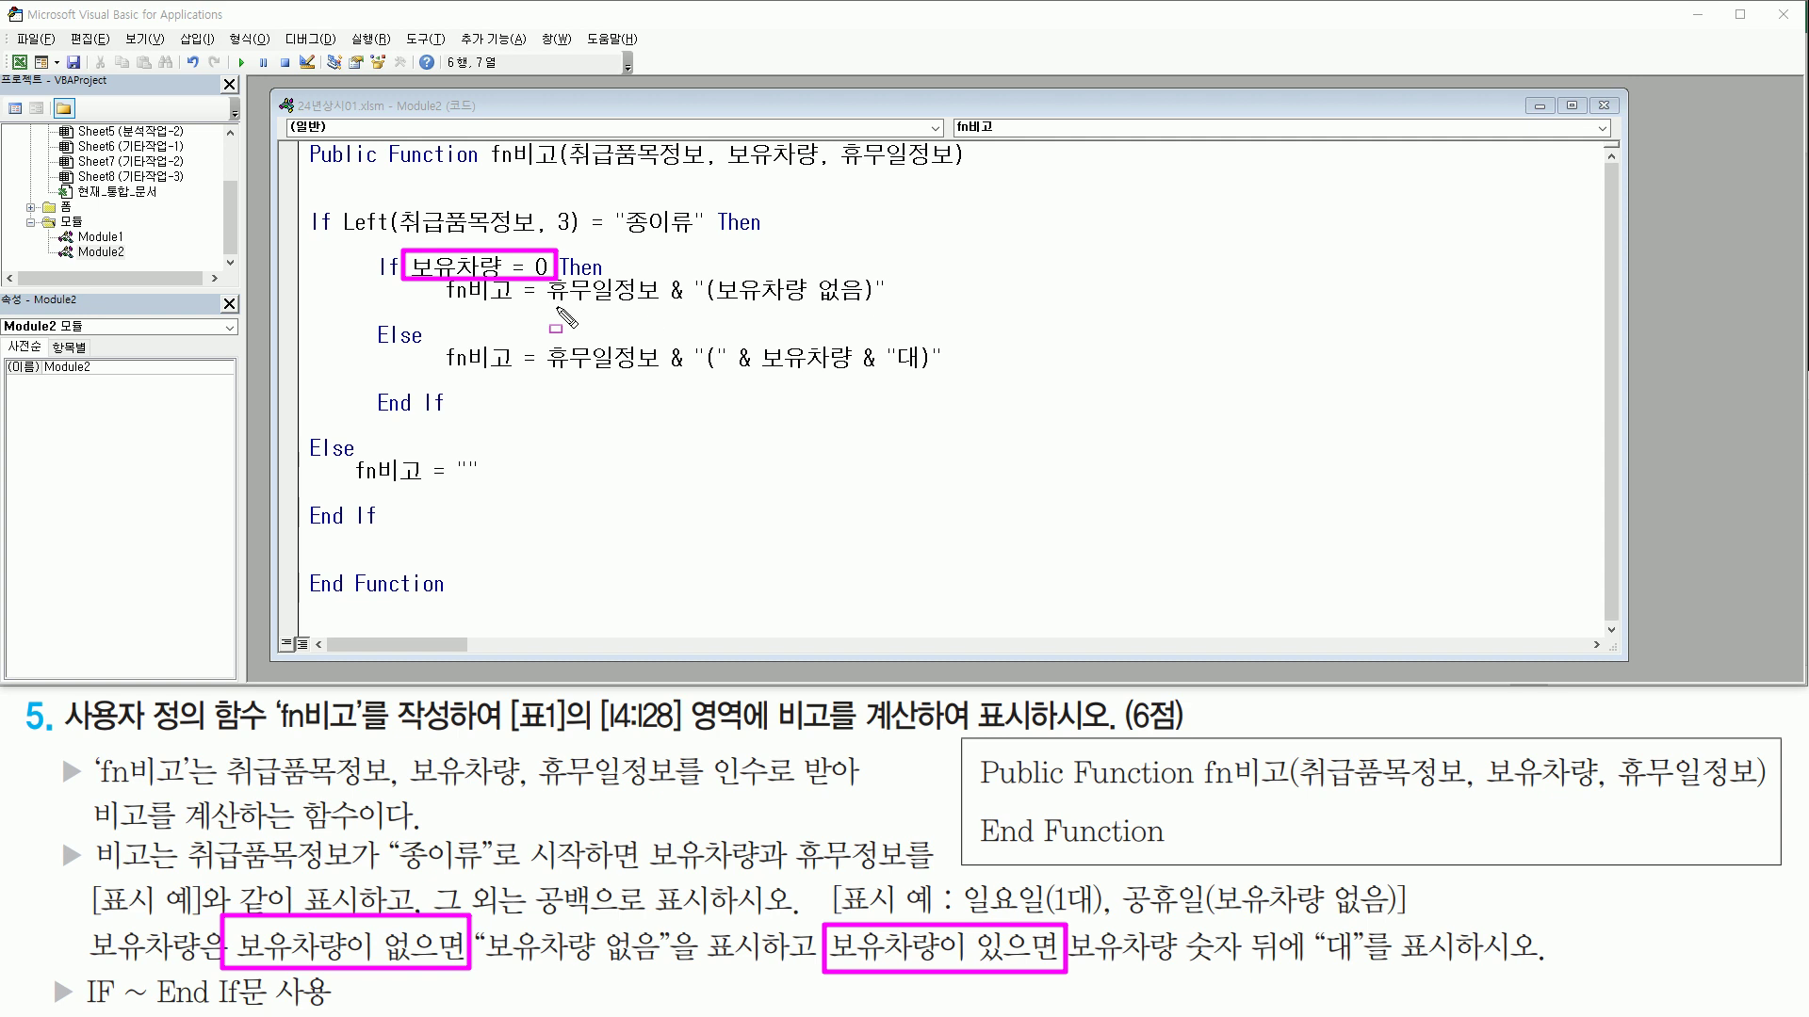
left_click_drag(545, 304, 870, 306)
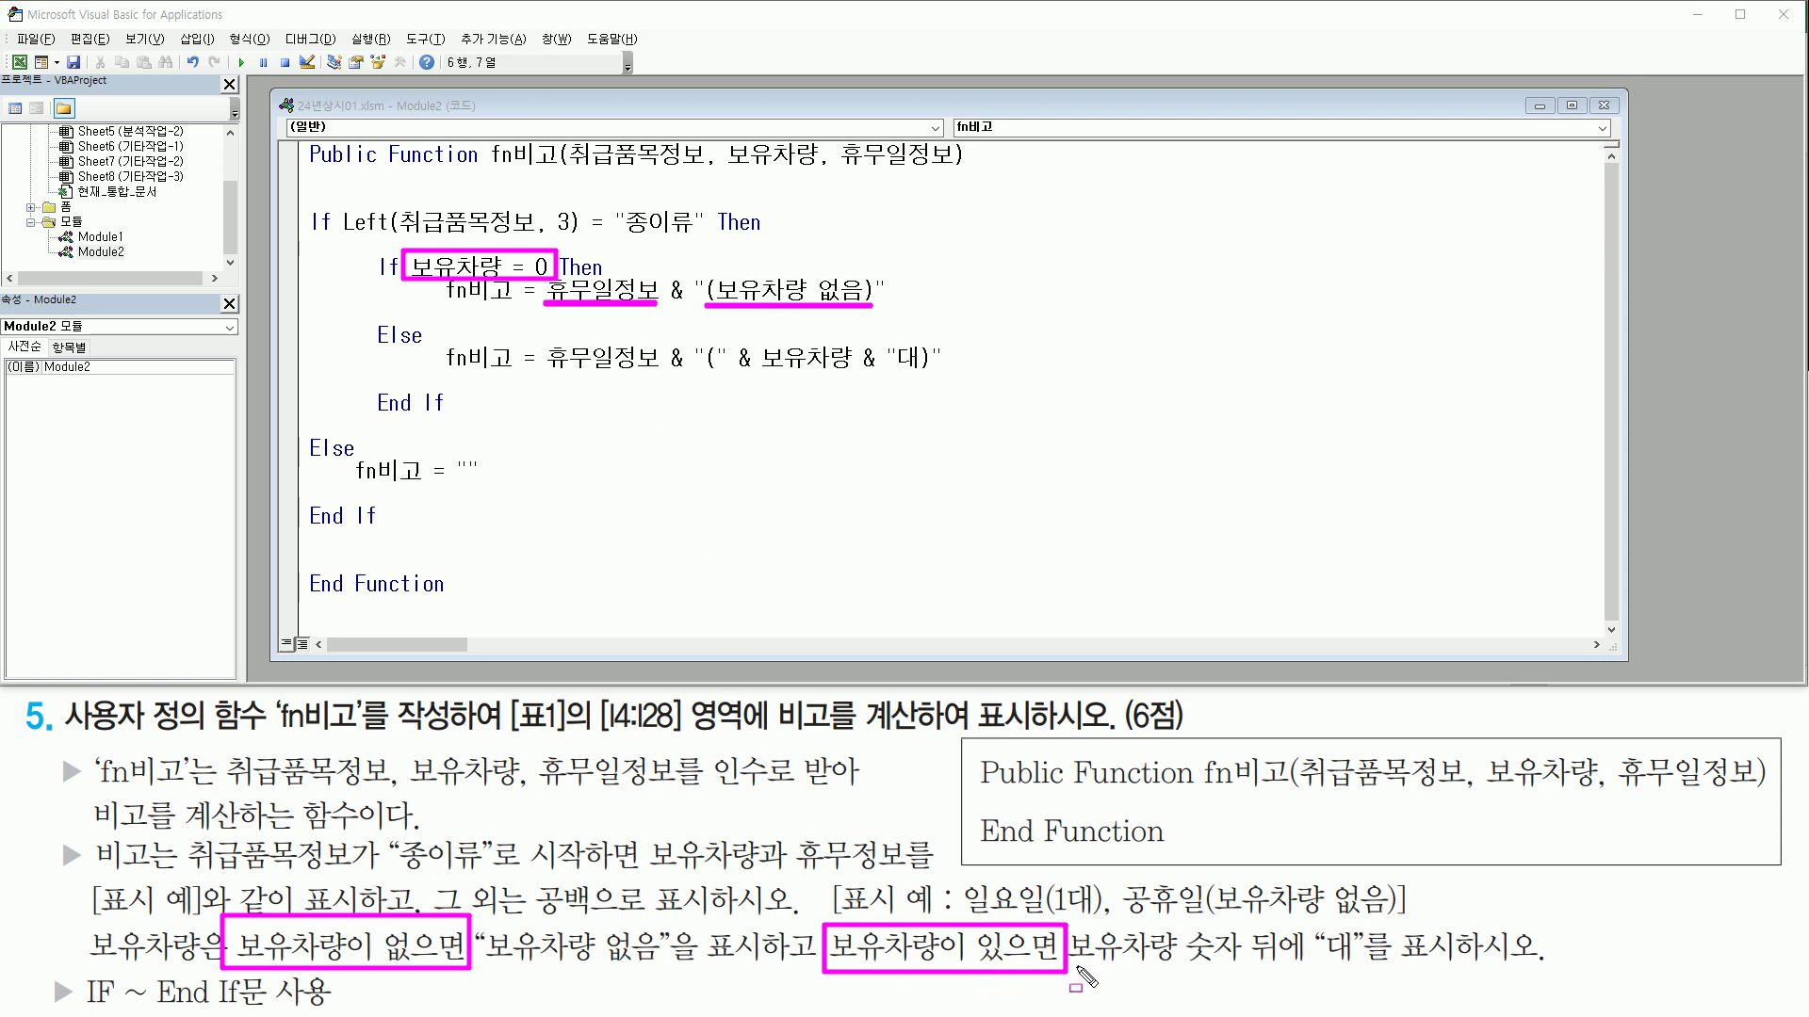
left_click_drag(535, 371, 939, 375)
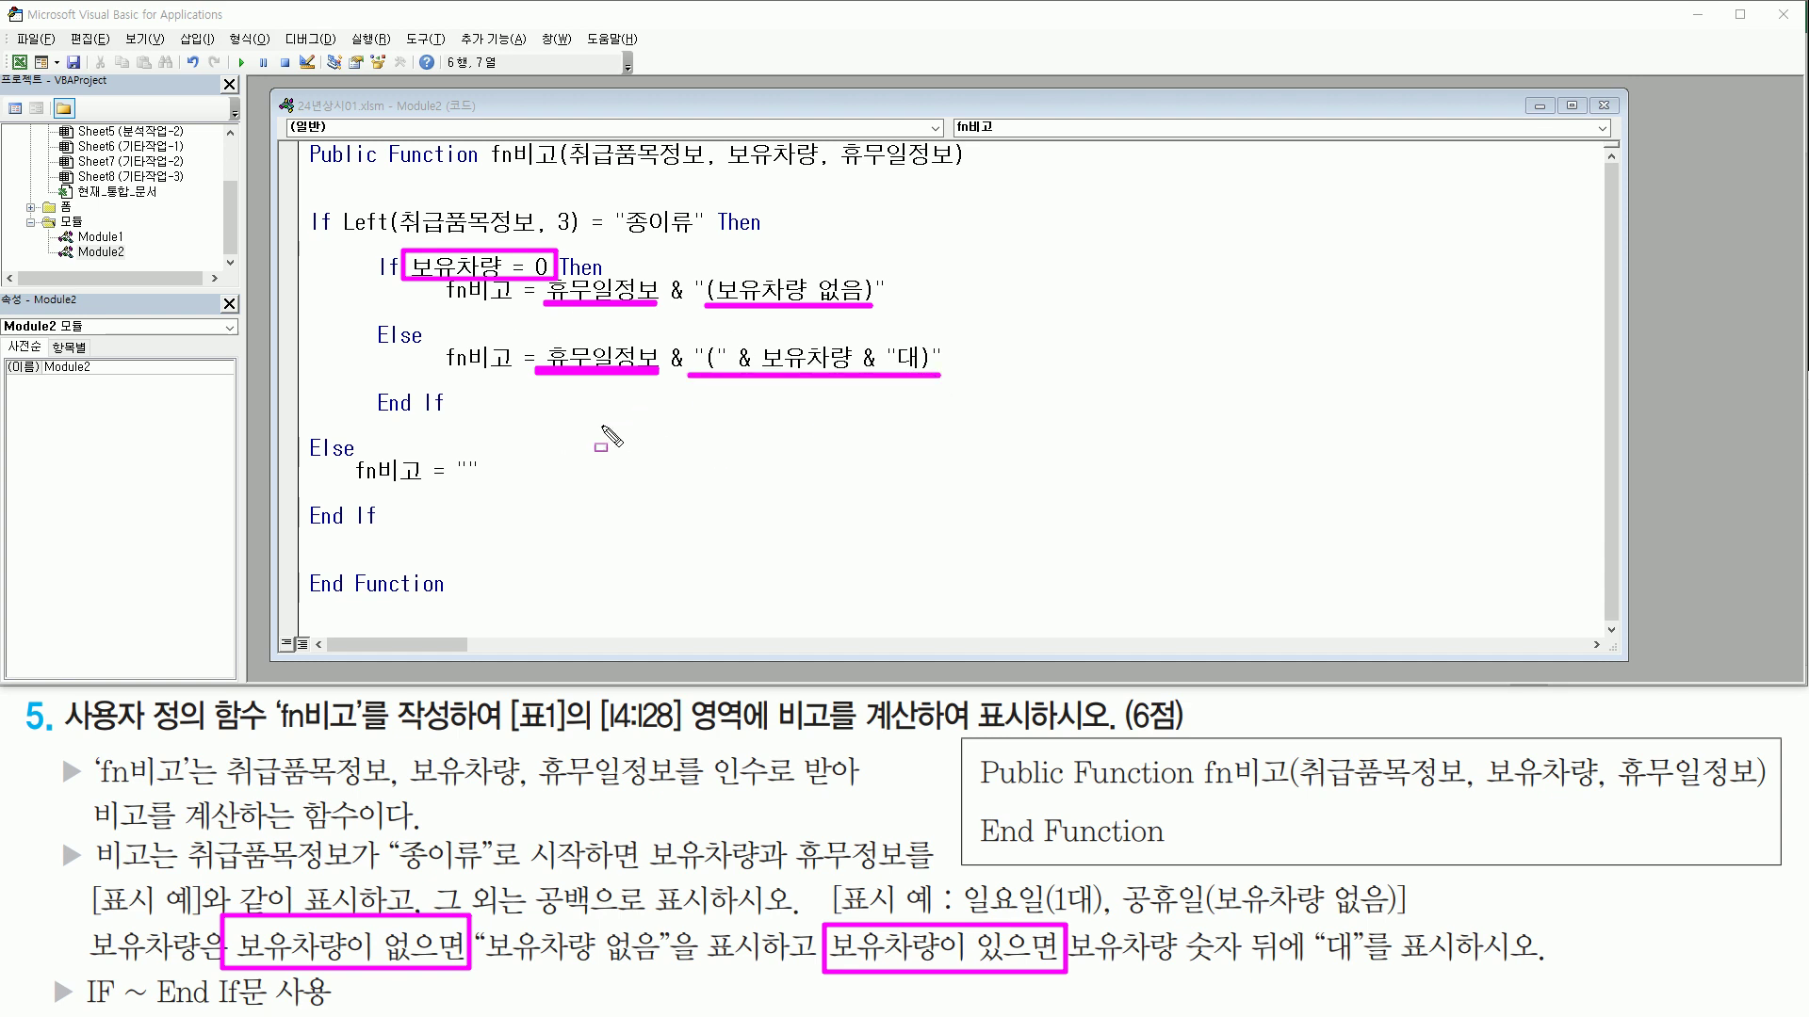
key("Escape")
left_click(557, 403)
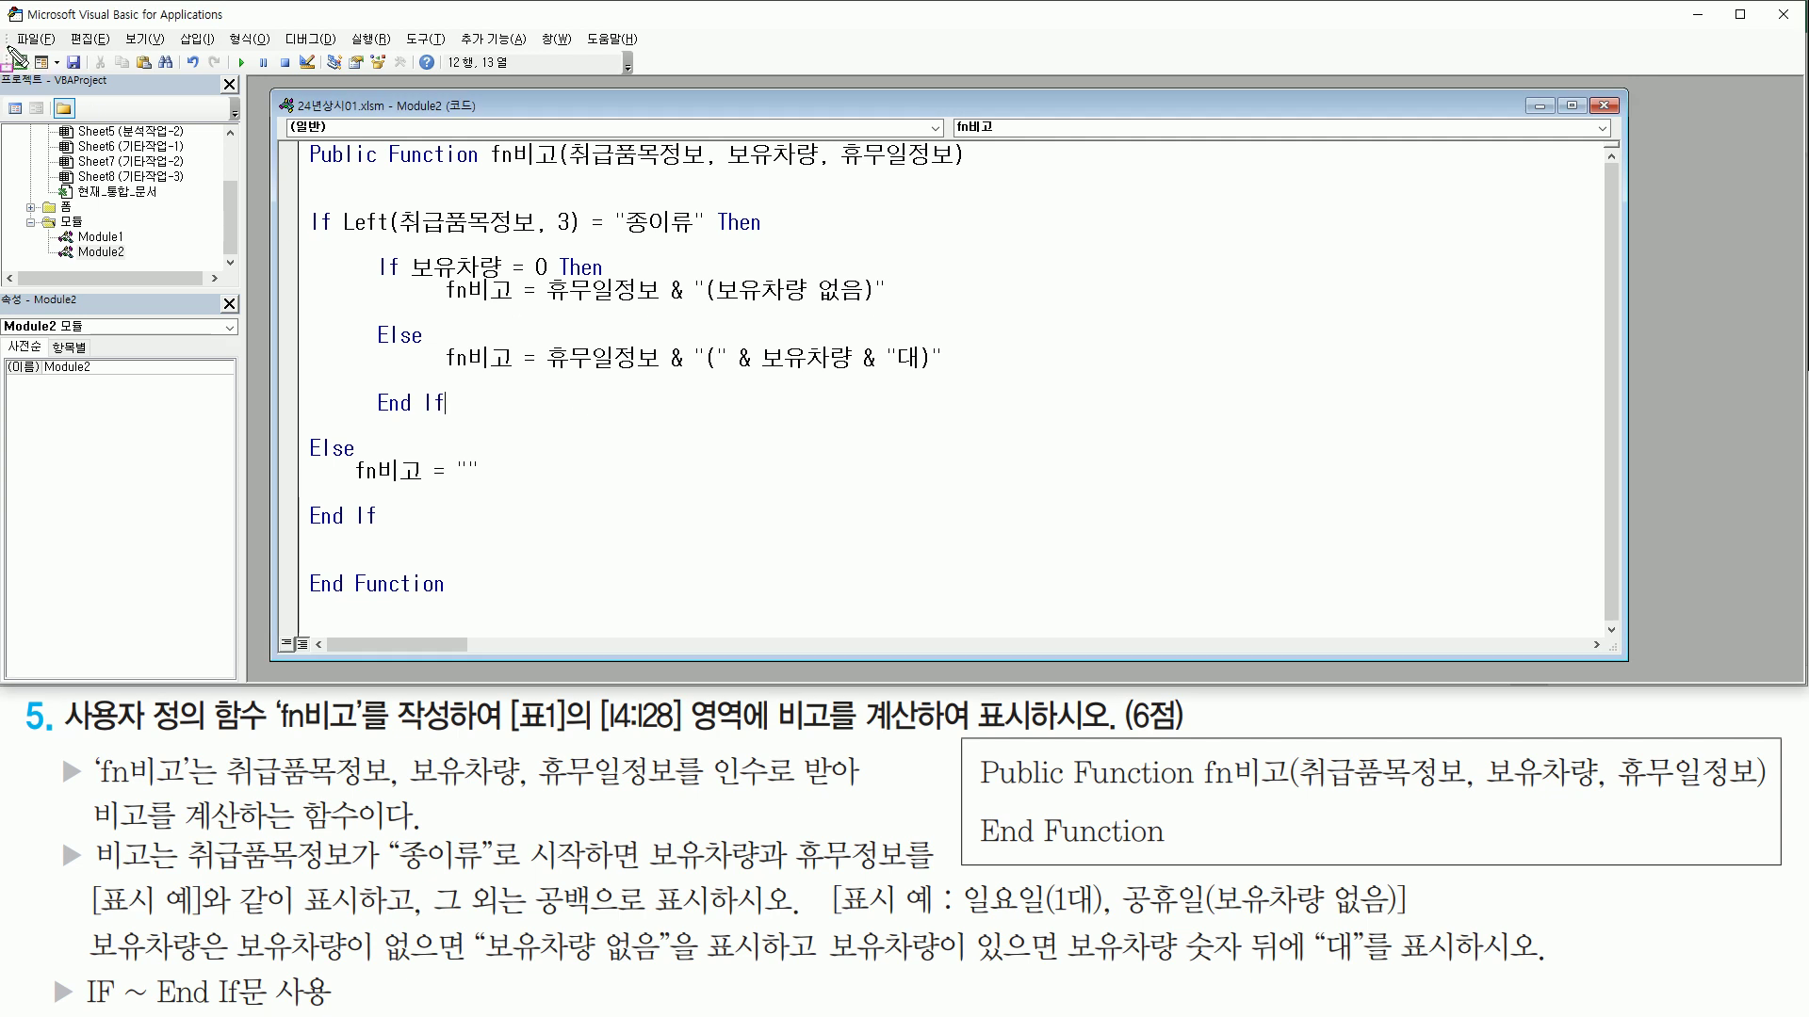
Step: Switch back to Excel's 계산작업 worksheet, at cell I4 of the 비고 column in [표1]
left_click_drag(7, 44, 41, 84)
key("Escape")
left_click(19, 64)
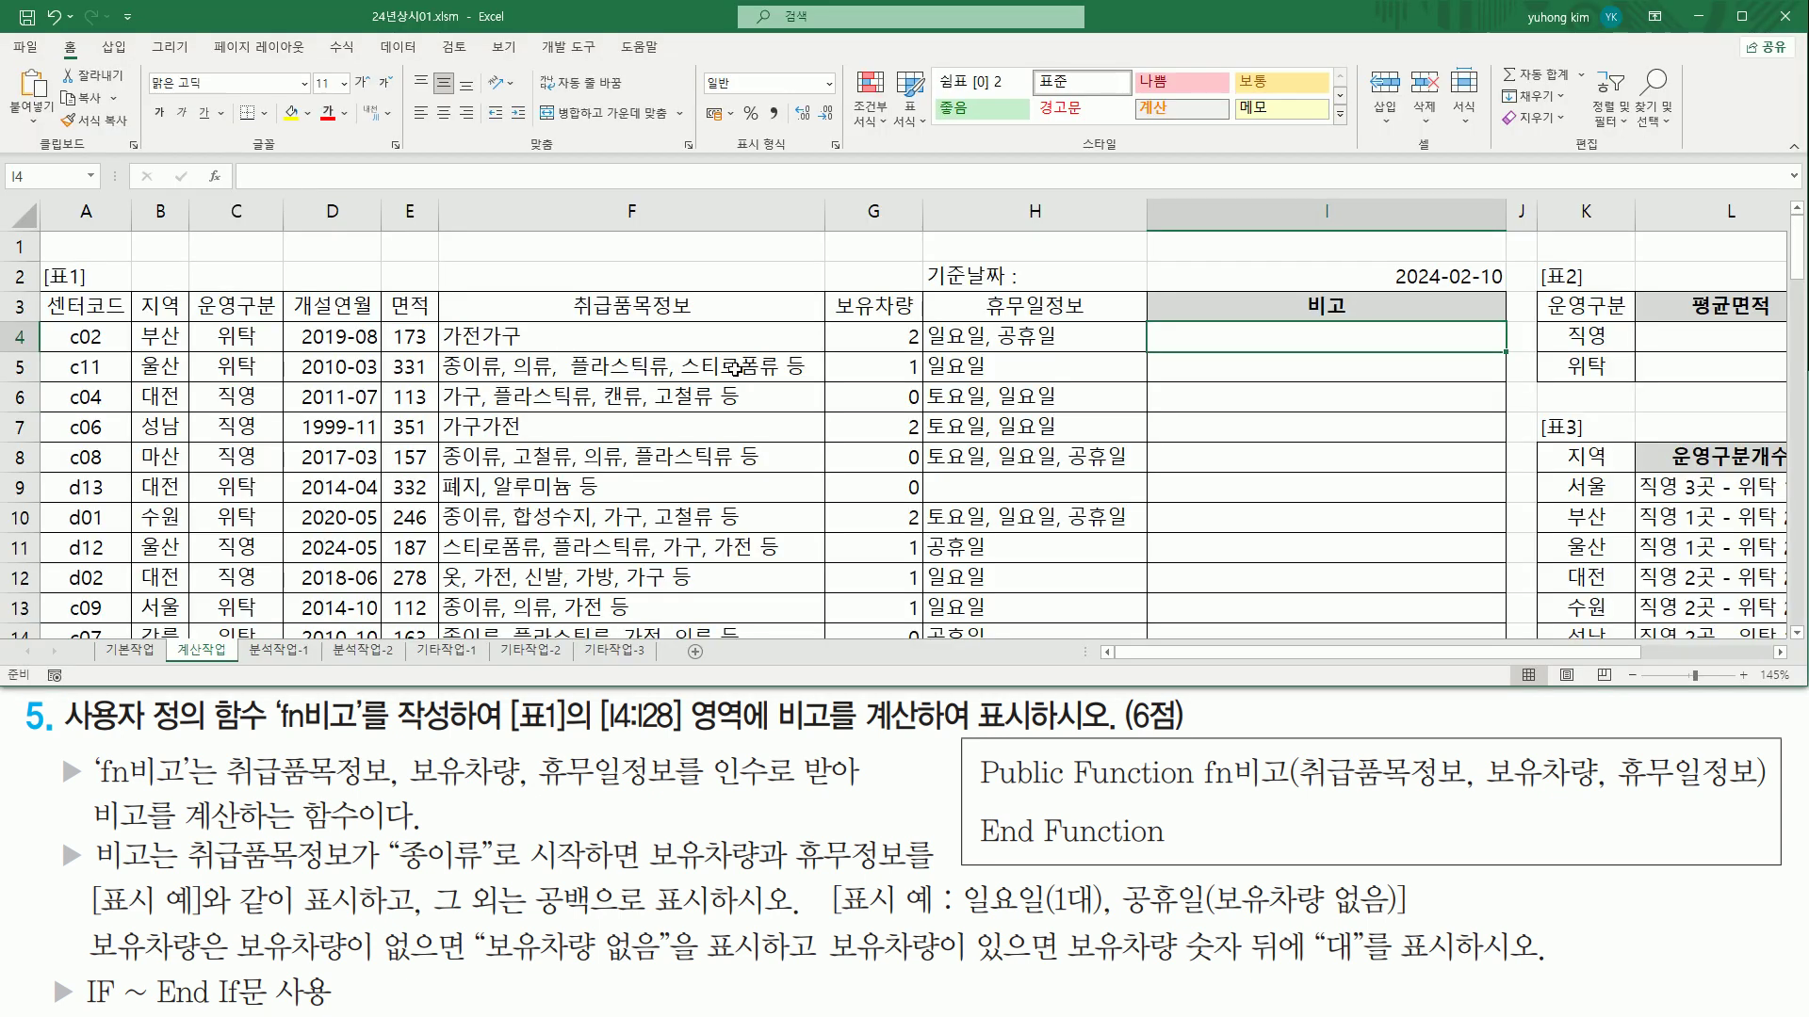
key("ctrl+2")
left_click_drag(1199, 333, 1437, 352)
key("Escape")
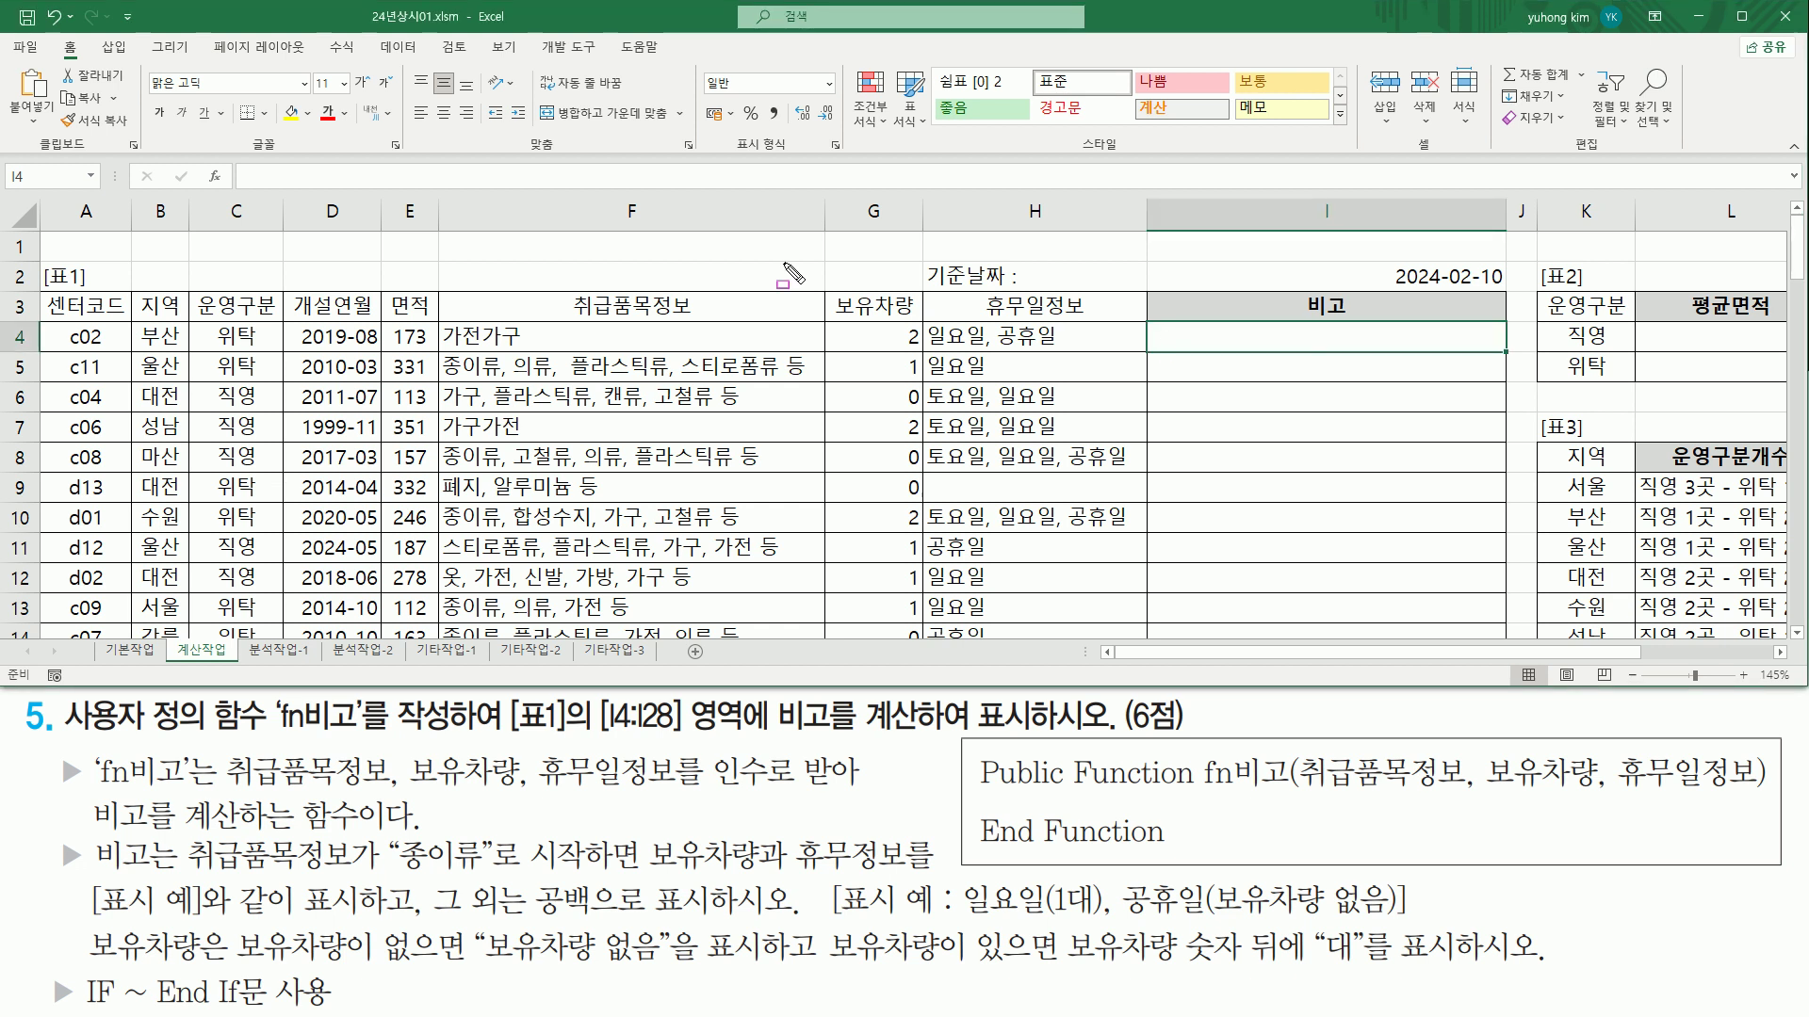
Step: Insert the user-defined function fn비고 from the 사용자 정의 category into cell I4
left_click_drag(203, 162, 227, 188)
key("Escape")
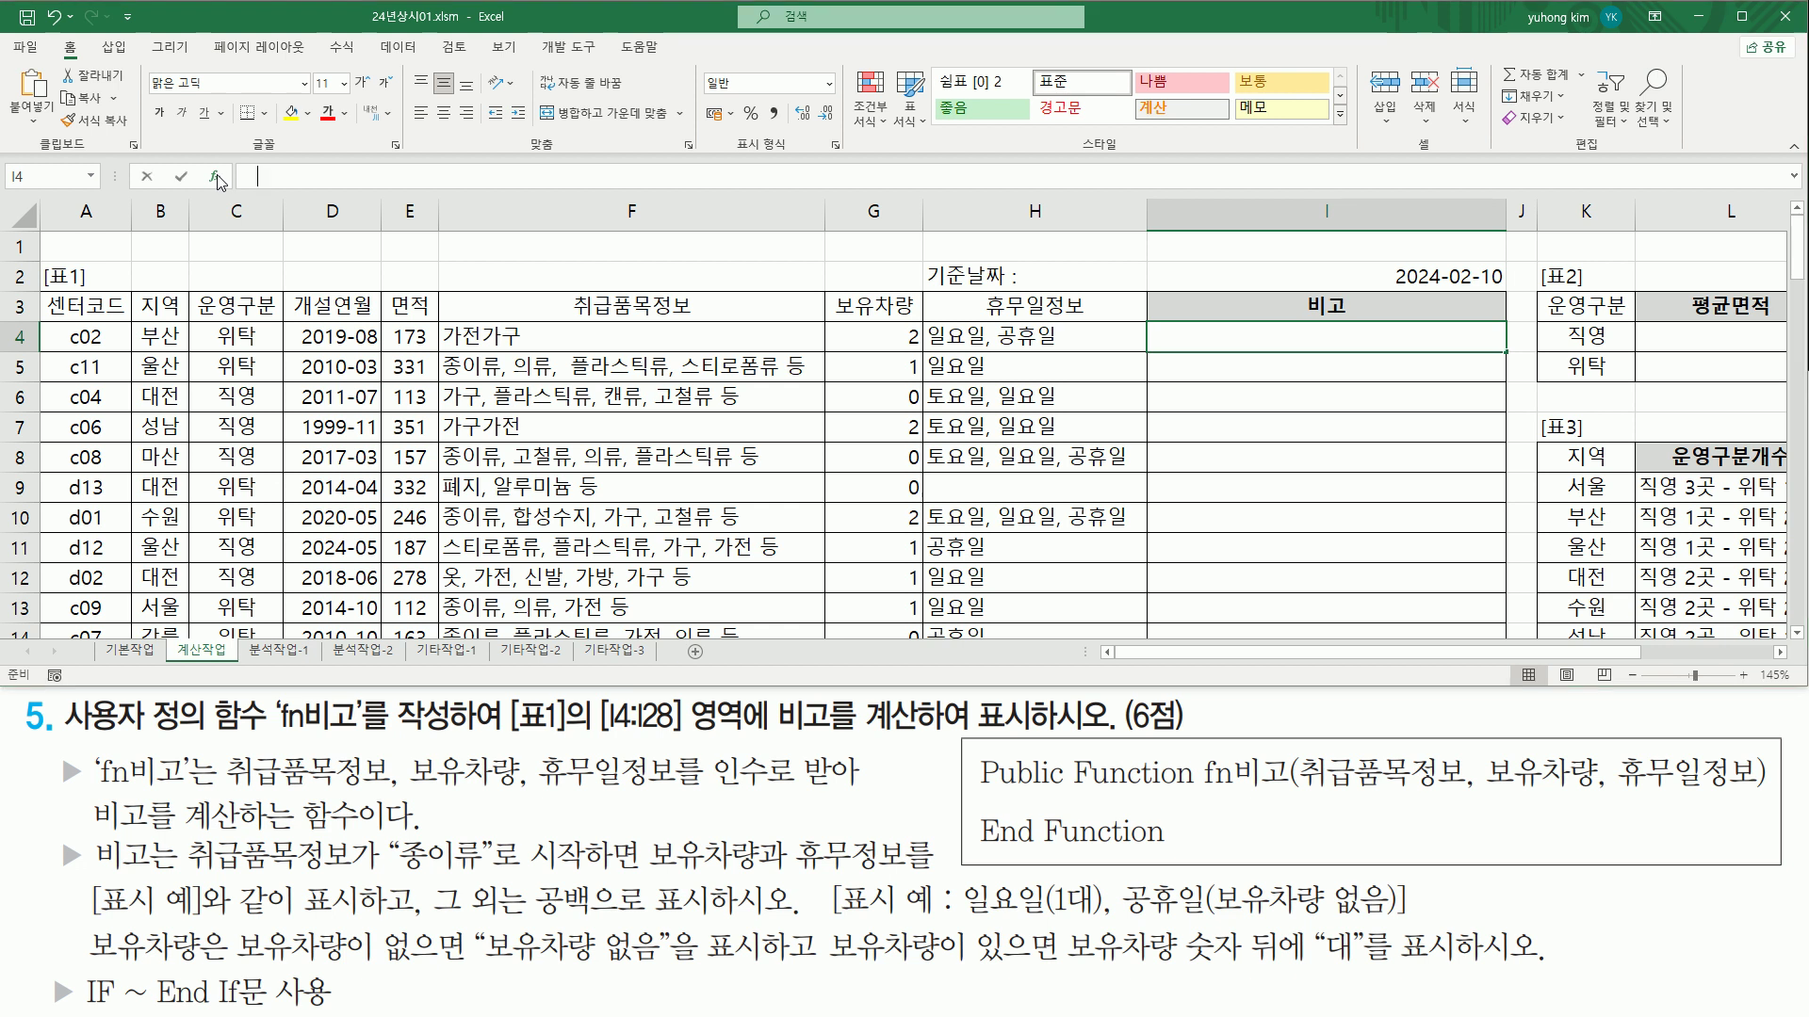
left_click(216, 177)
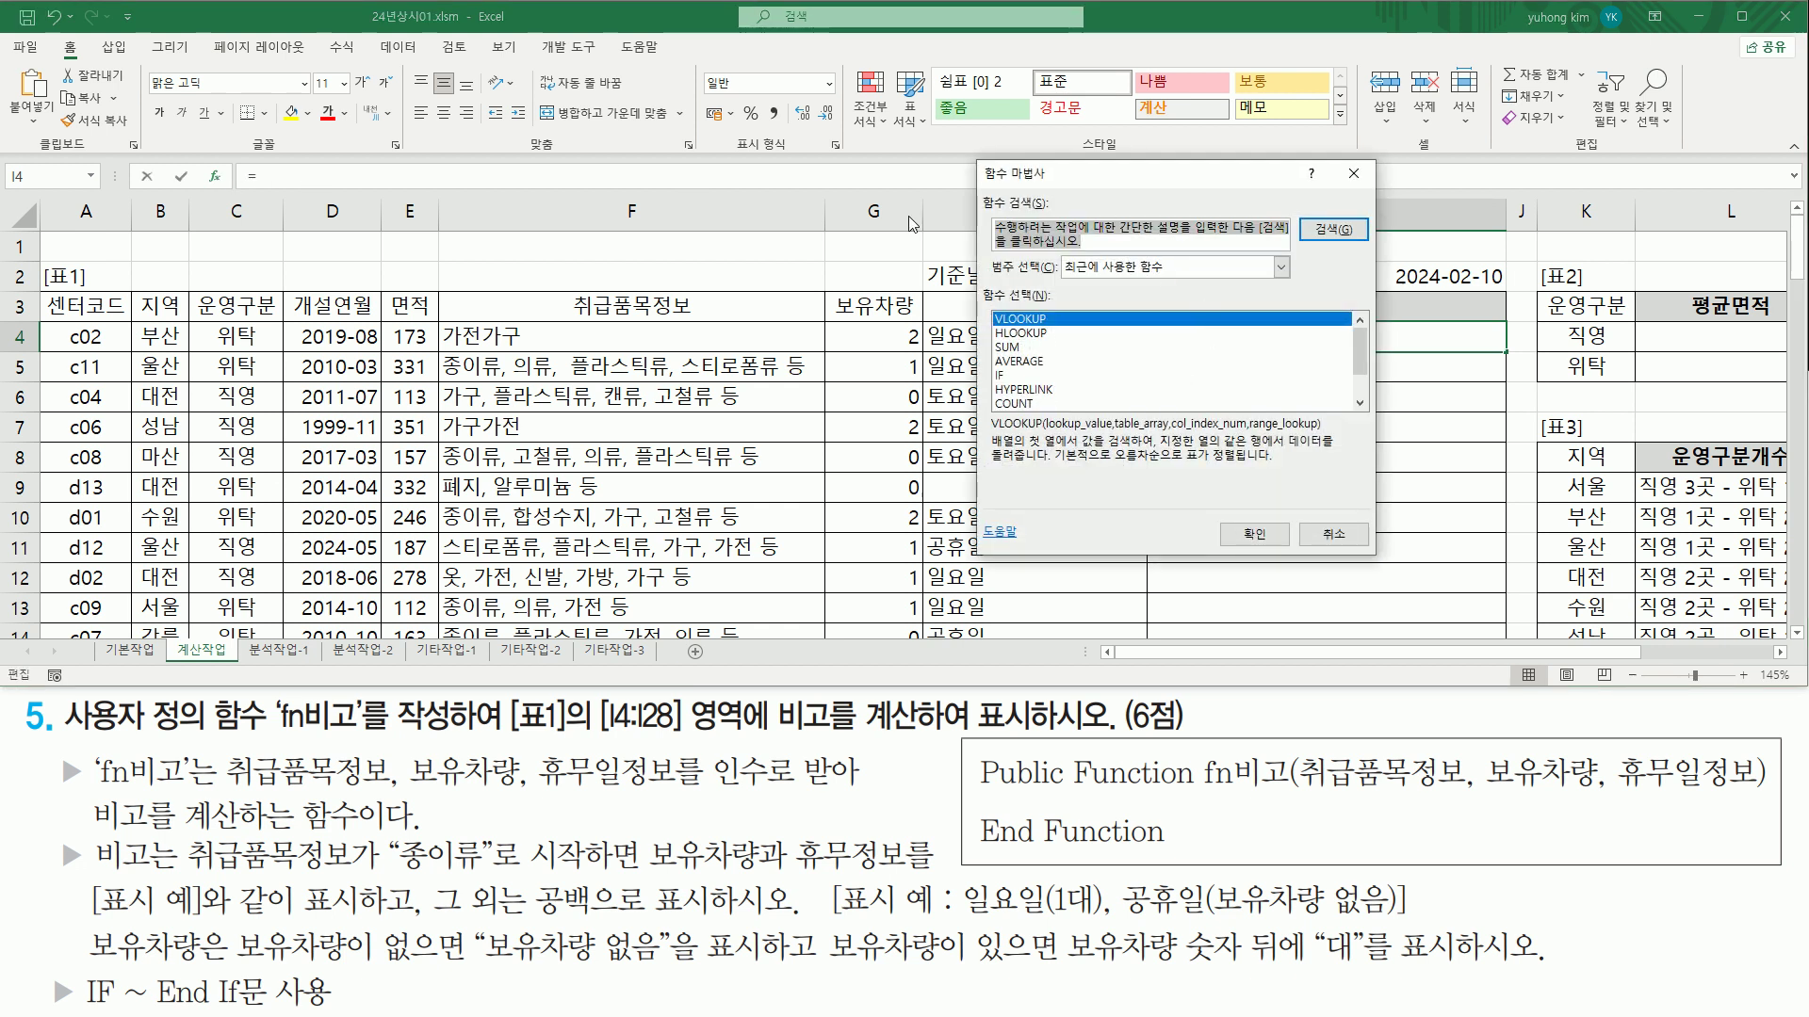
key("ctrl+2")
left_click_drag(1062, 257, 1288, 280)
key("Escape")
left_click(1279, 269)
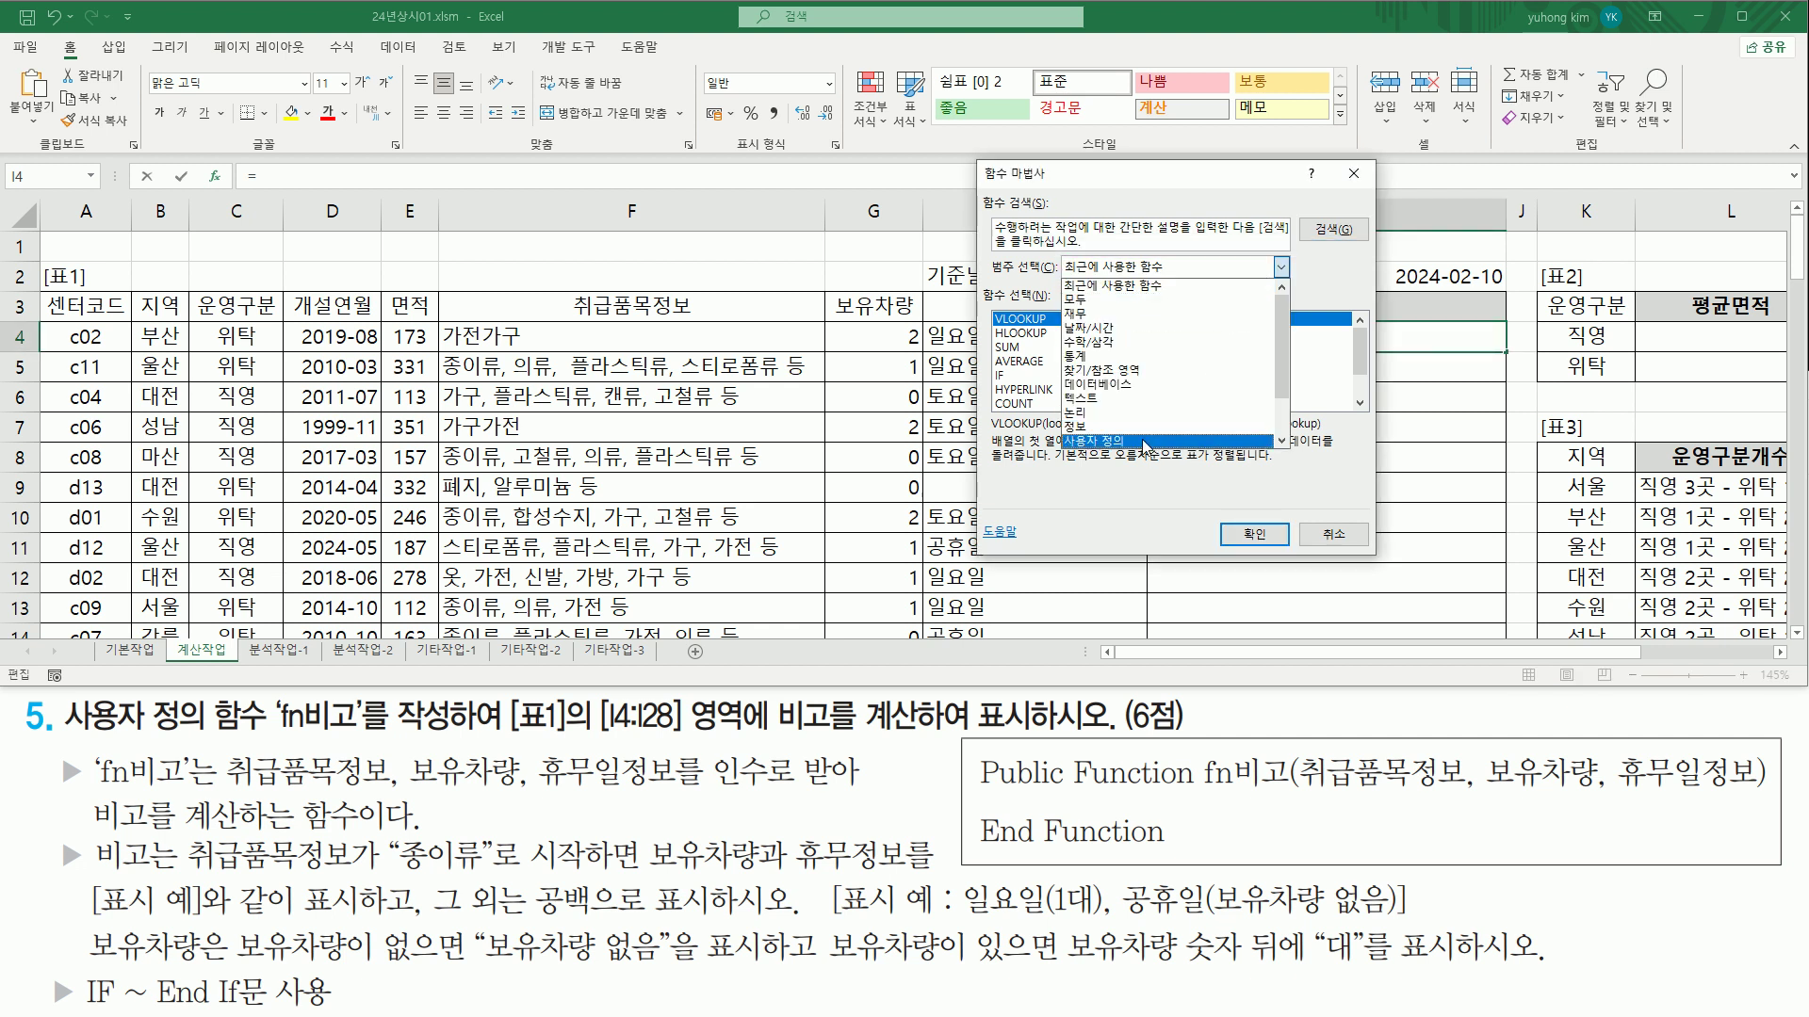
left_click(1146, 443)
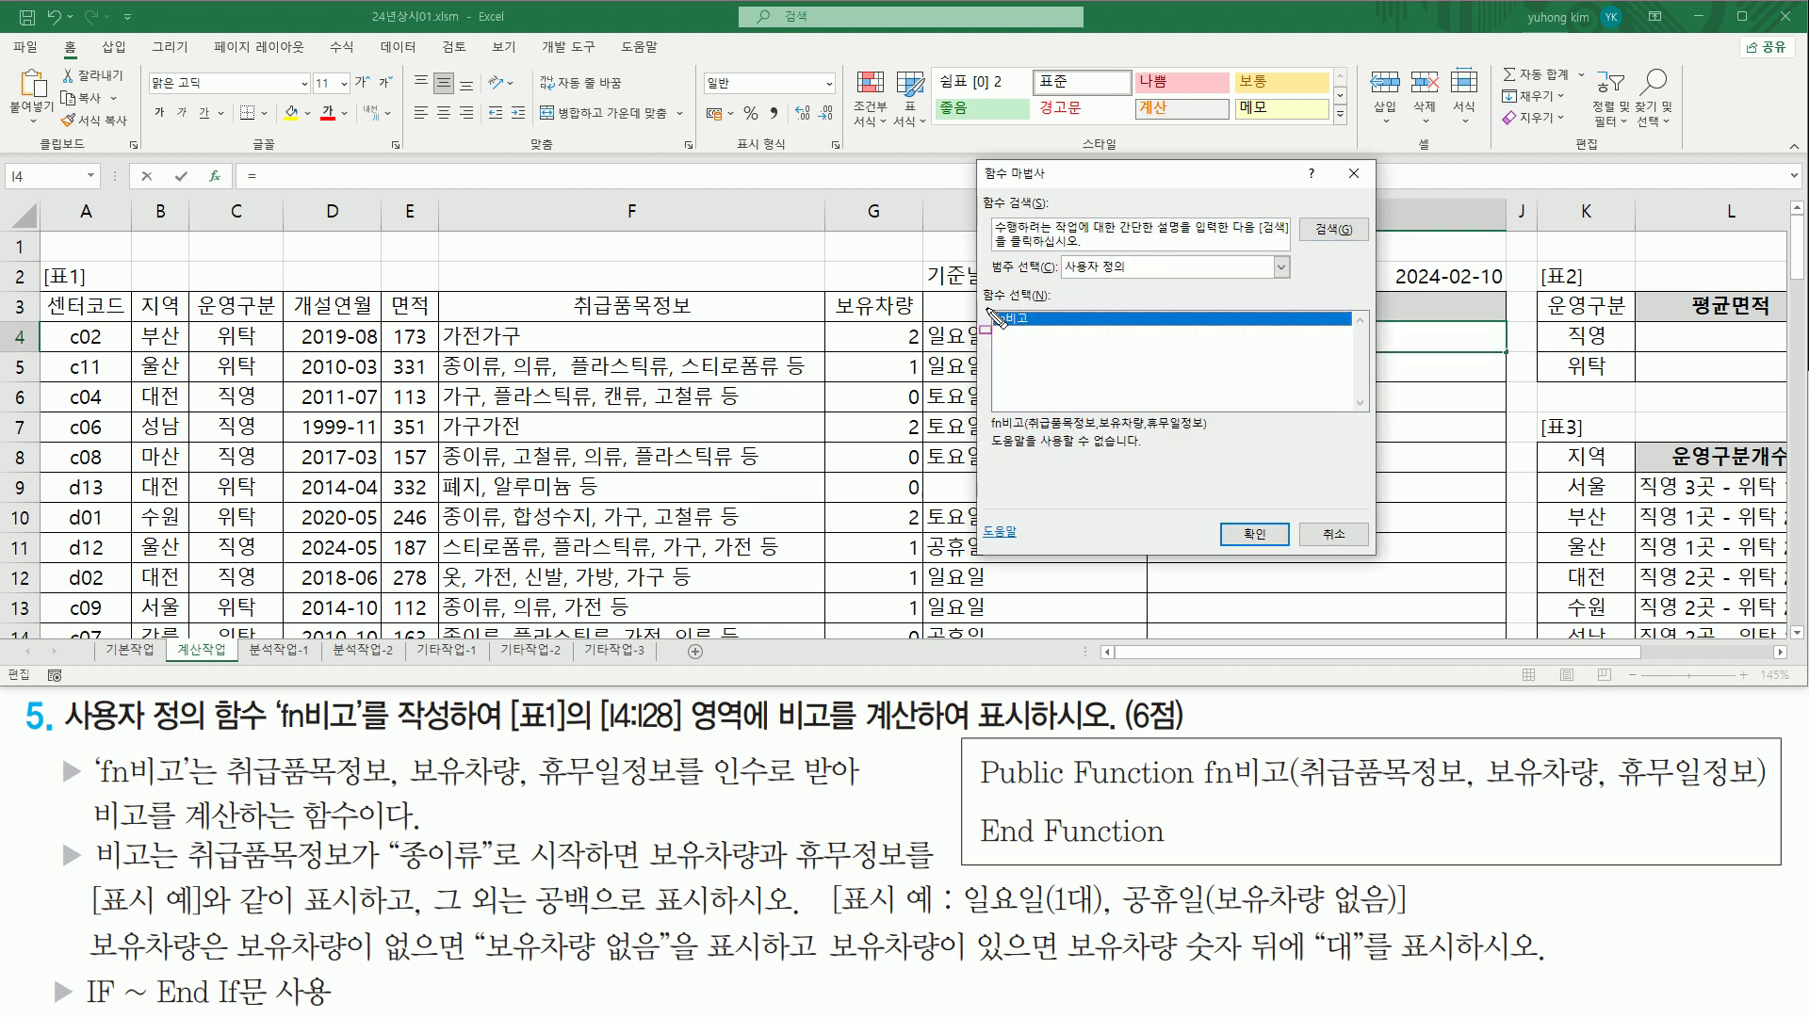
left_click_drag(987, 306, 1054, 334)
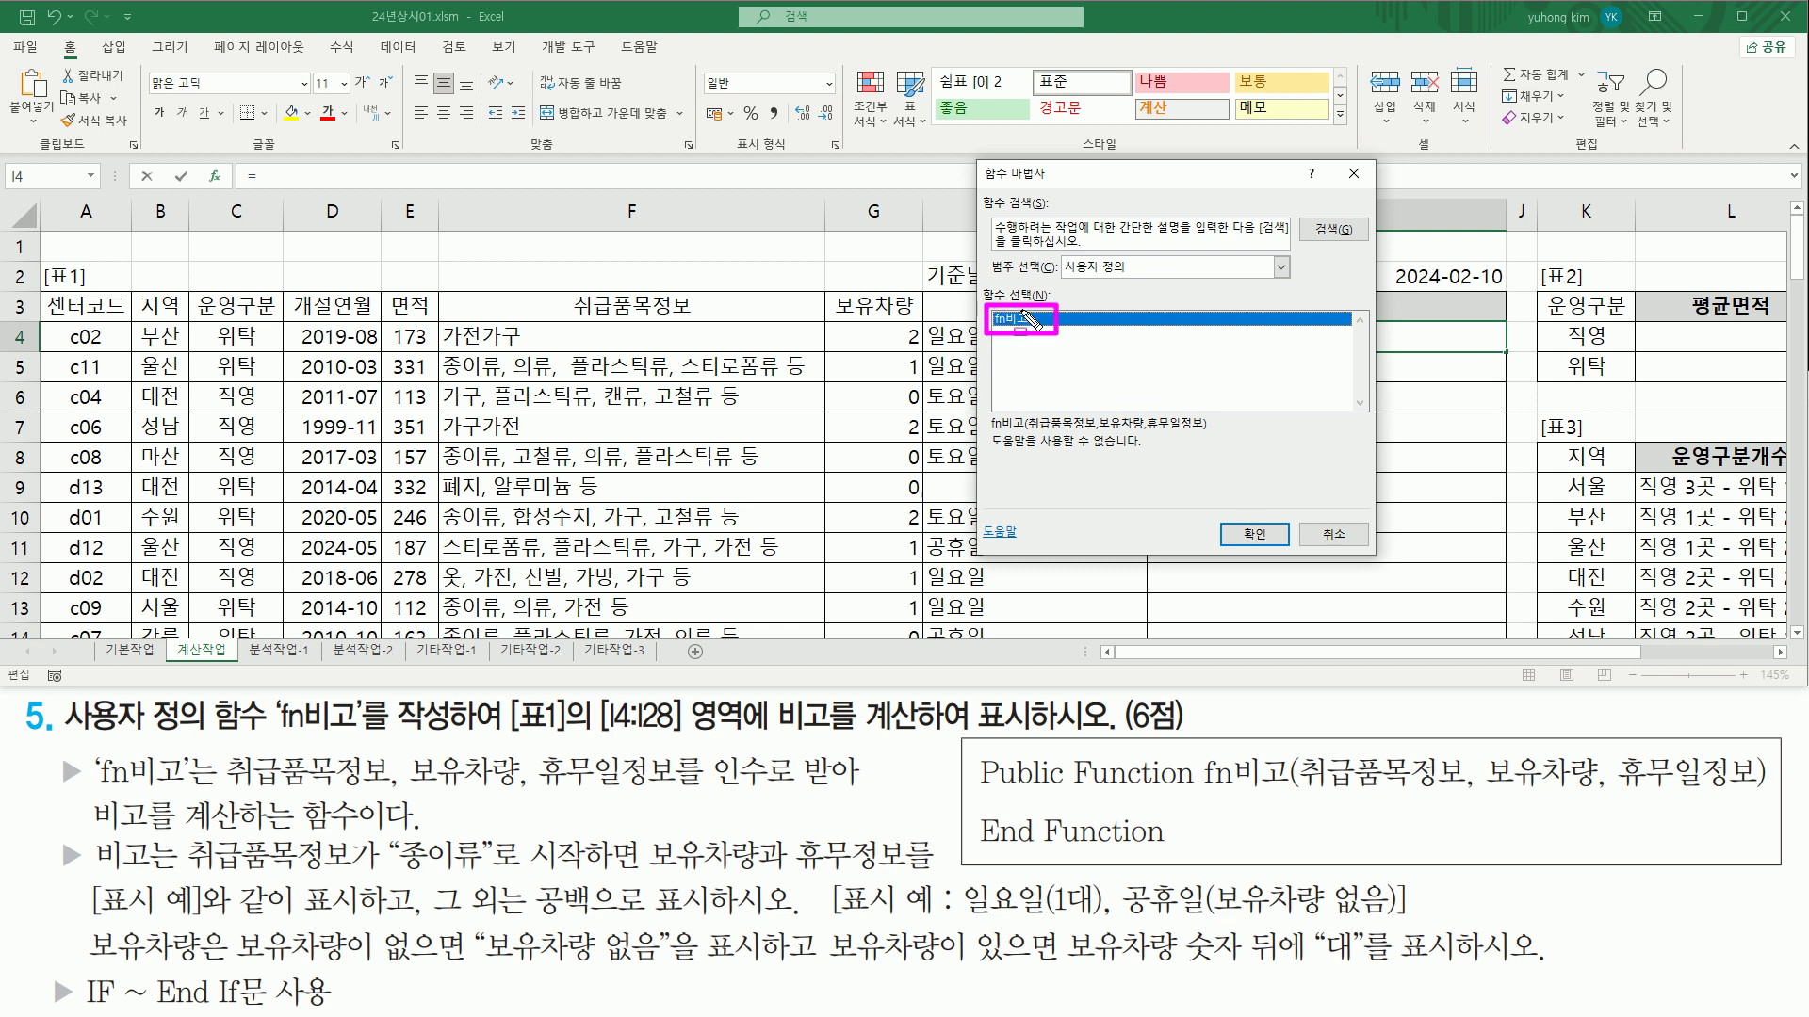
left_click_drag(1238, 520, 1268, 545)
key("Escape")
left_click(1263, 541)
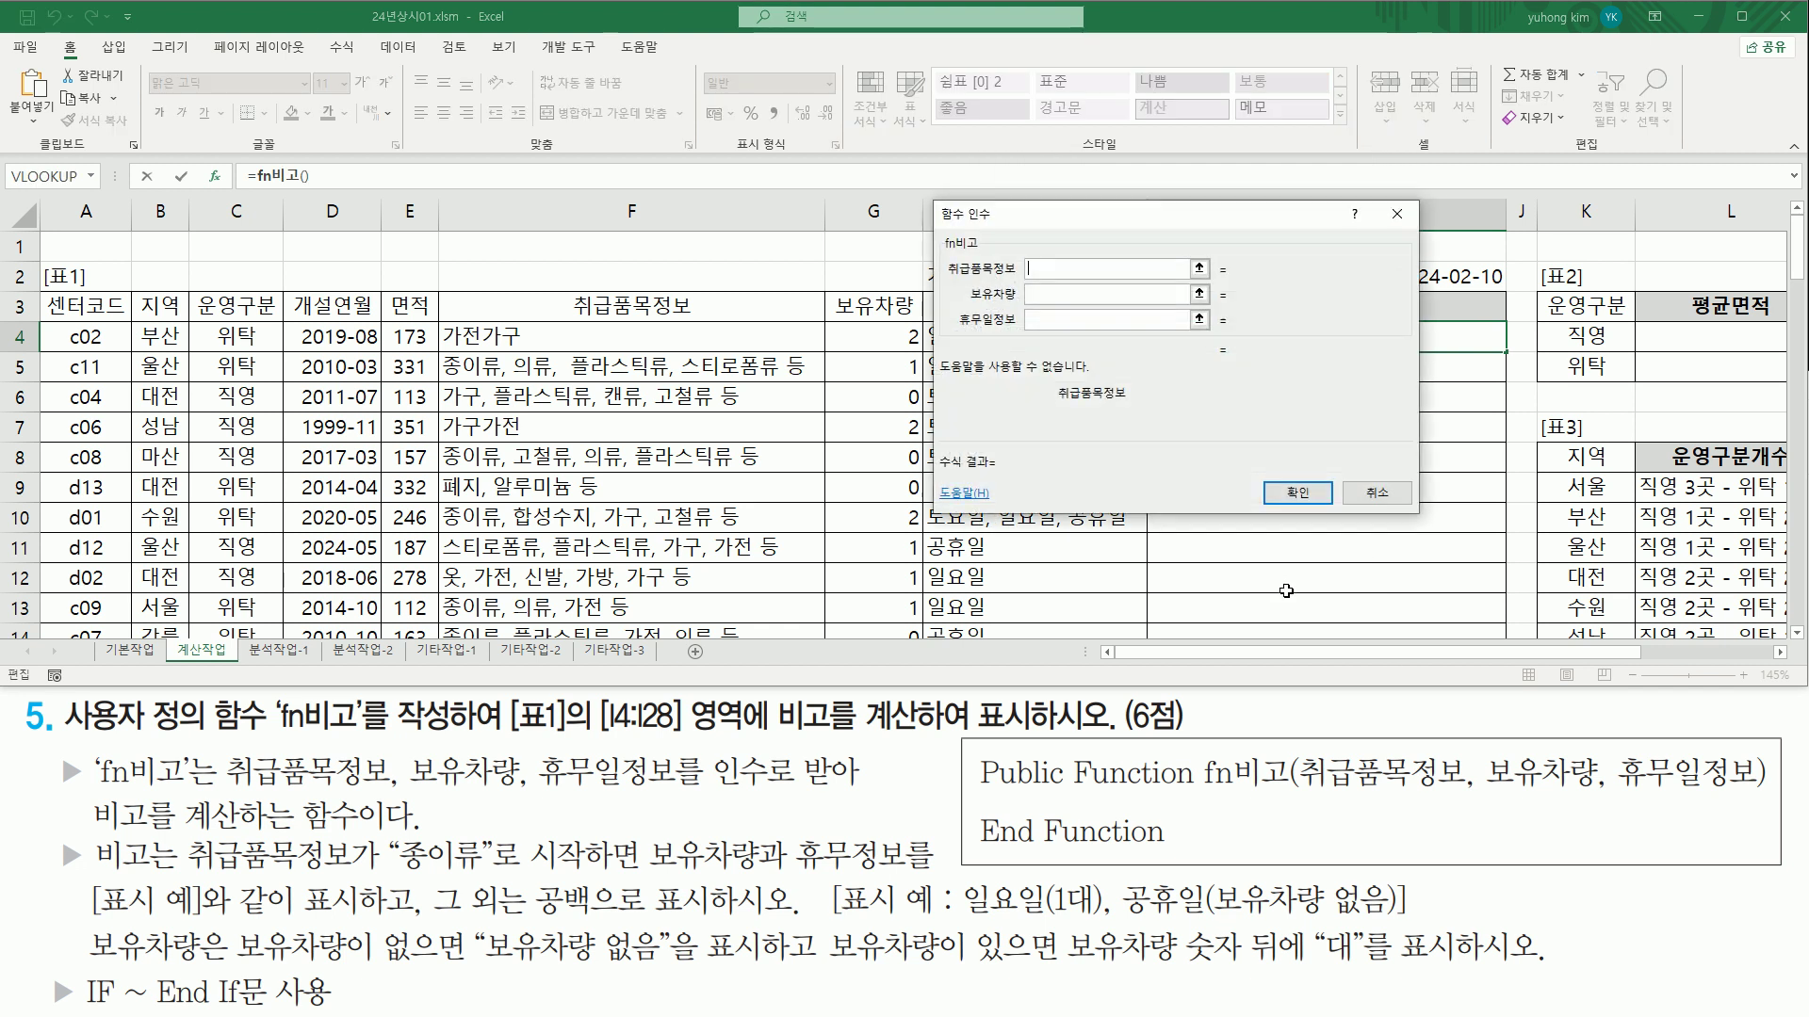
Step: Set the fn비고 arguments to F4 for 취급품목정보, G4 for 보유차량 and H4 for 휴무일정보, and confirm the formula
left_click_drag(1055, 228, 1185, 400)
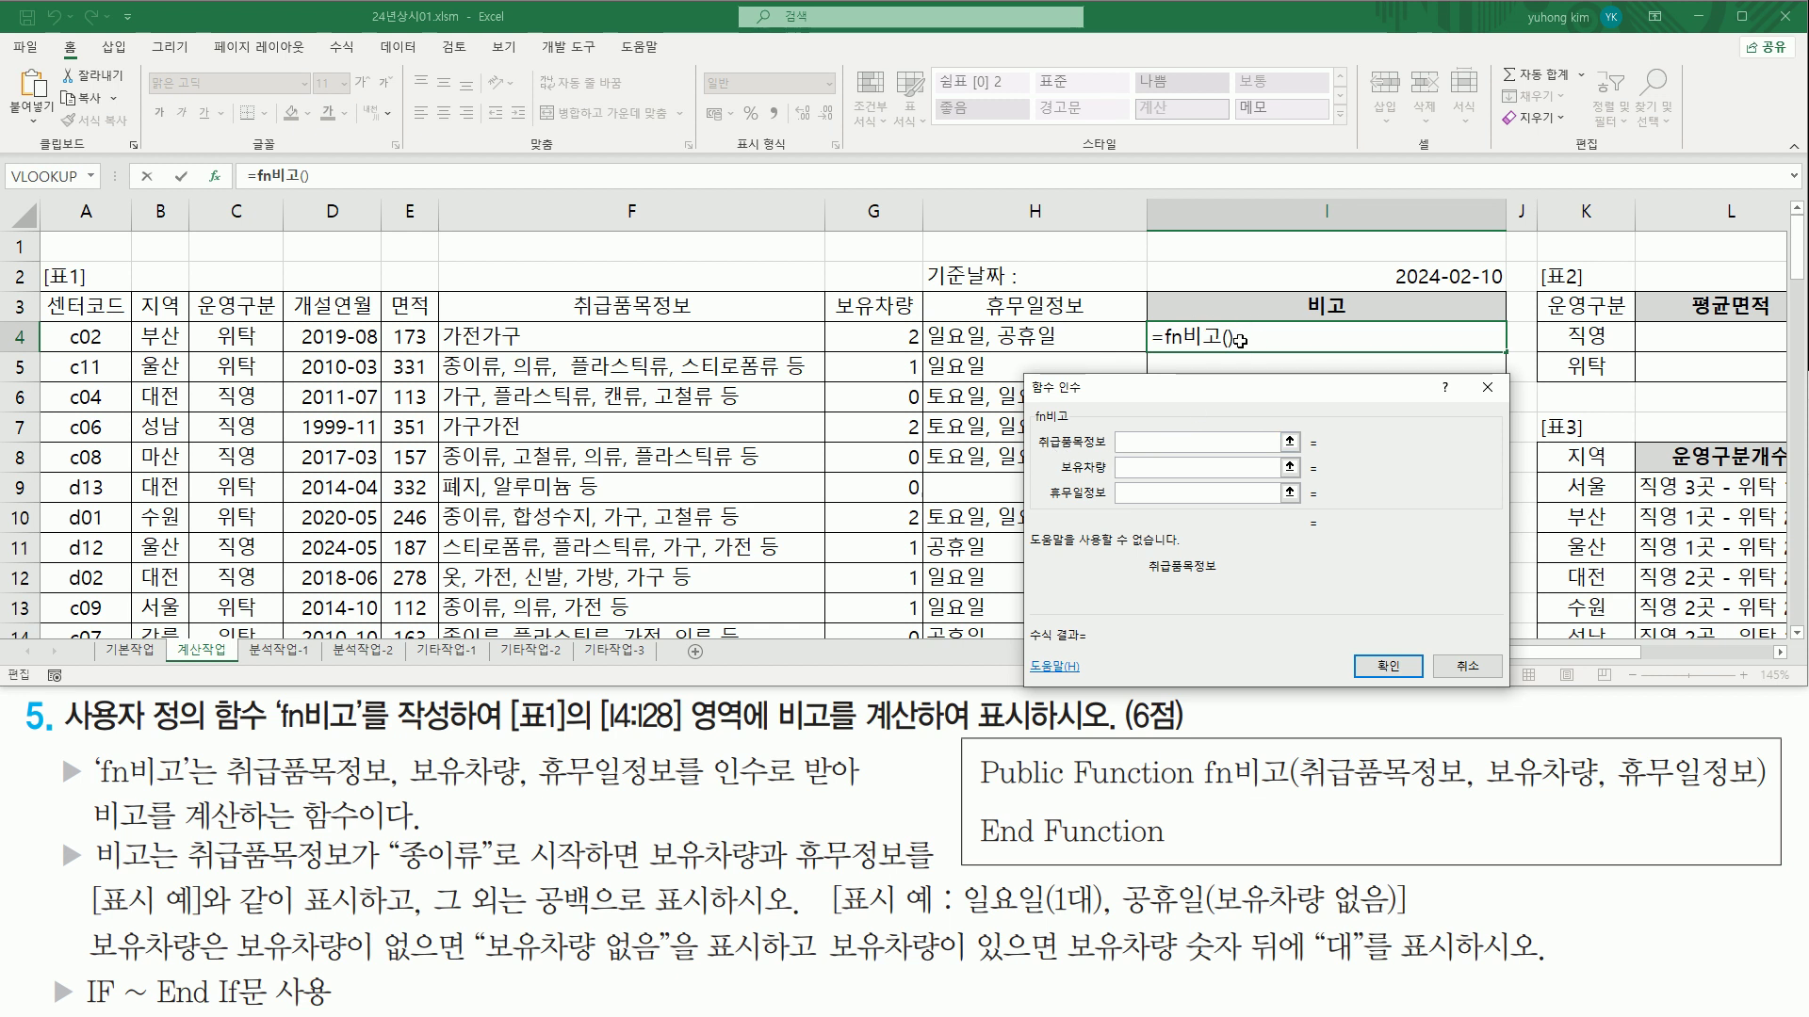
left_click(672, 338)
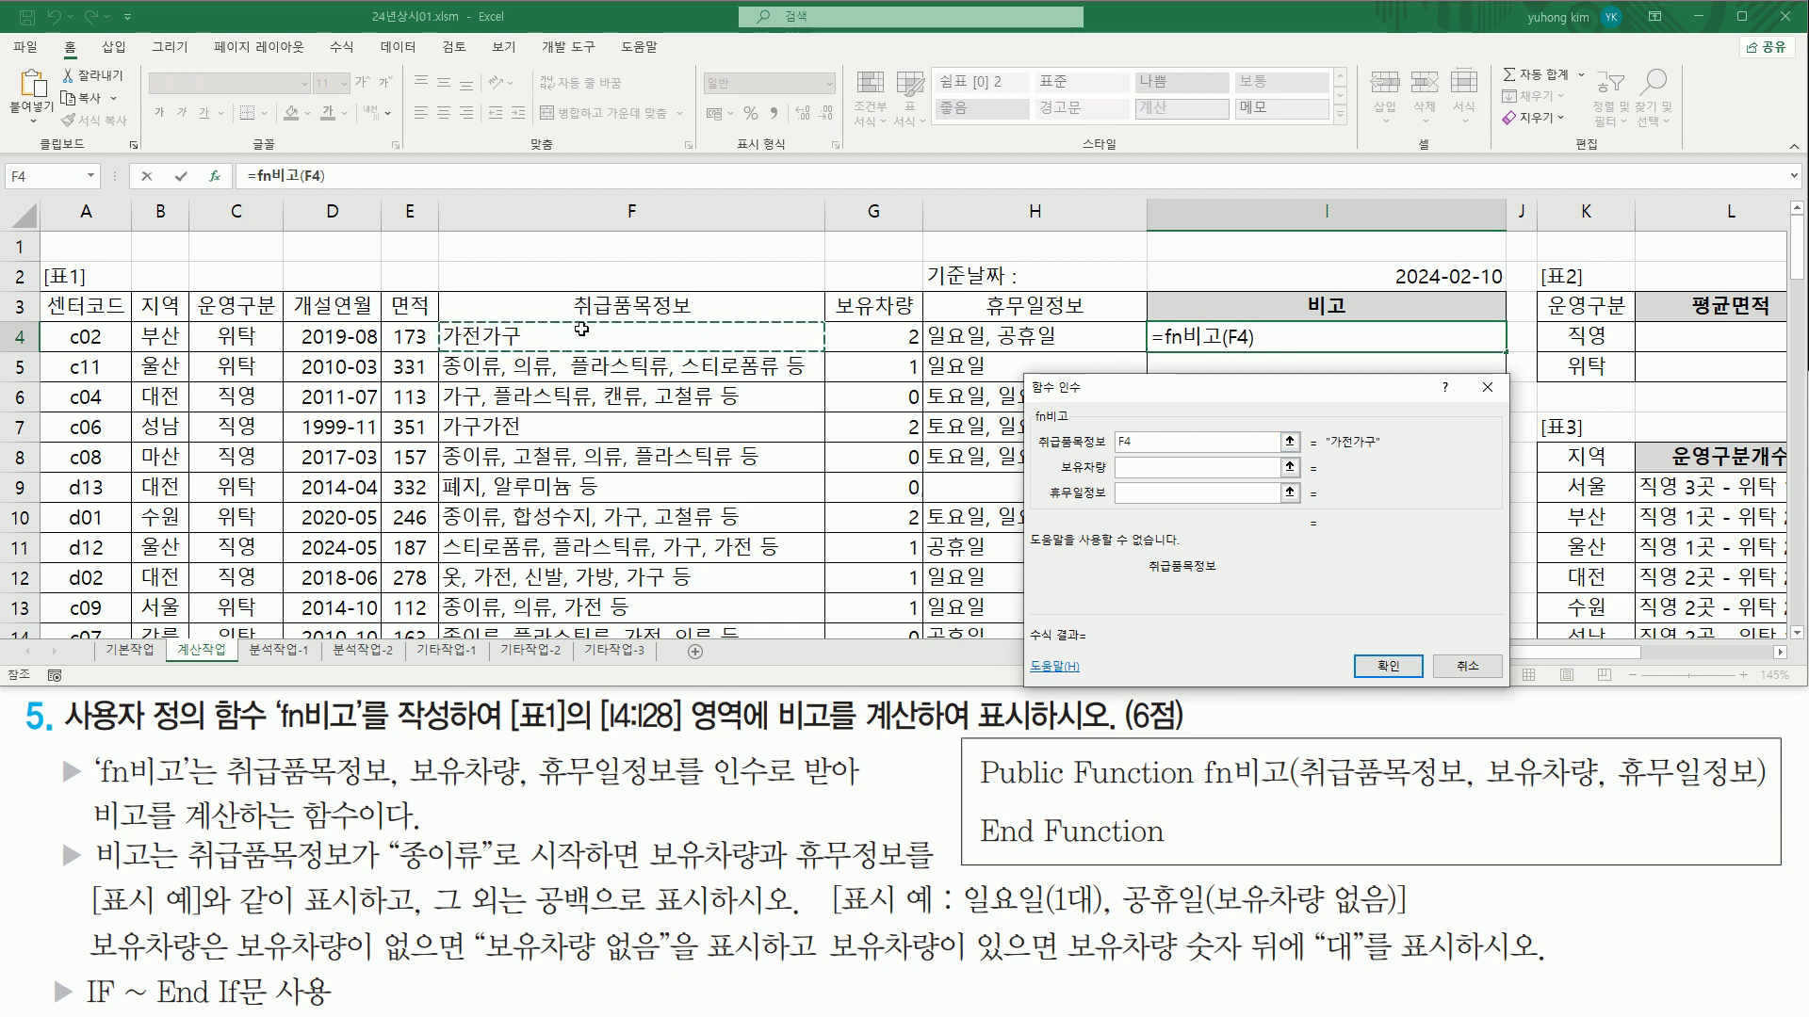
left_click(1133, 467)
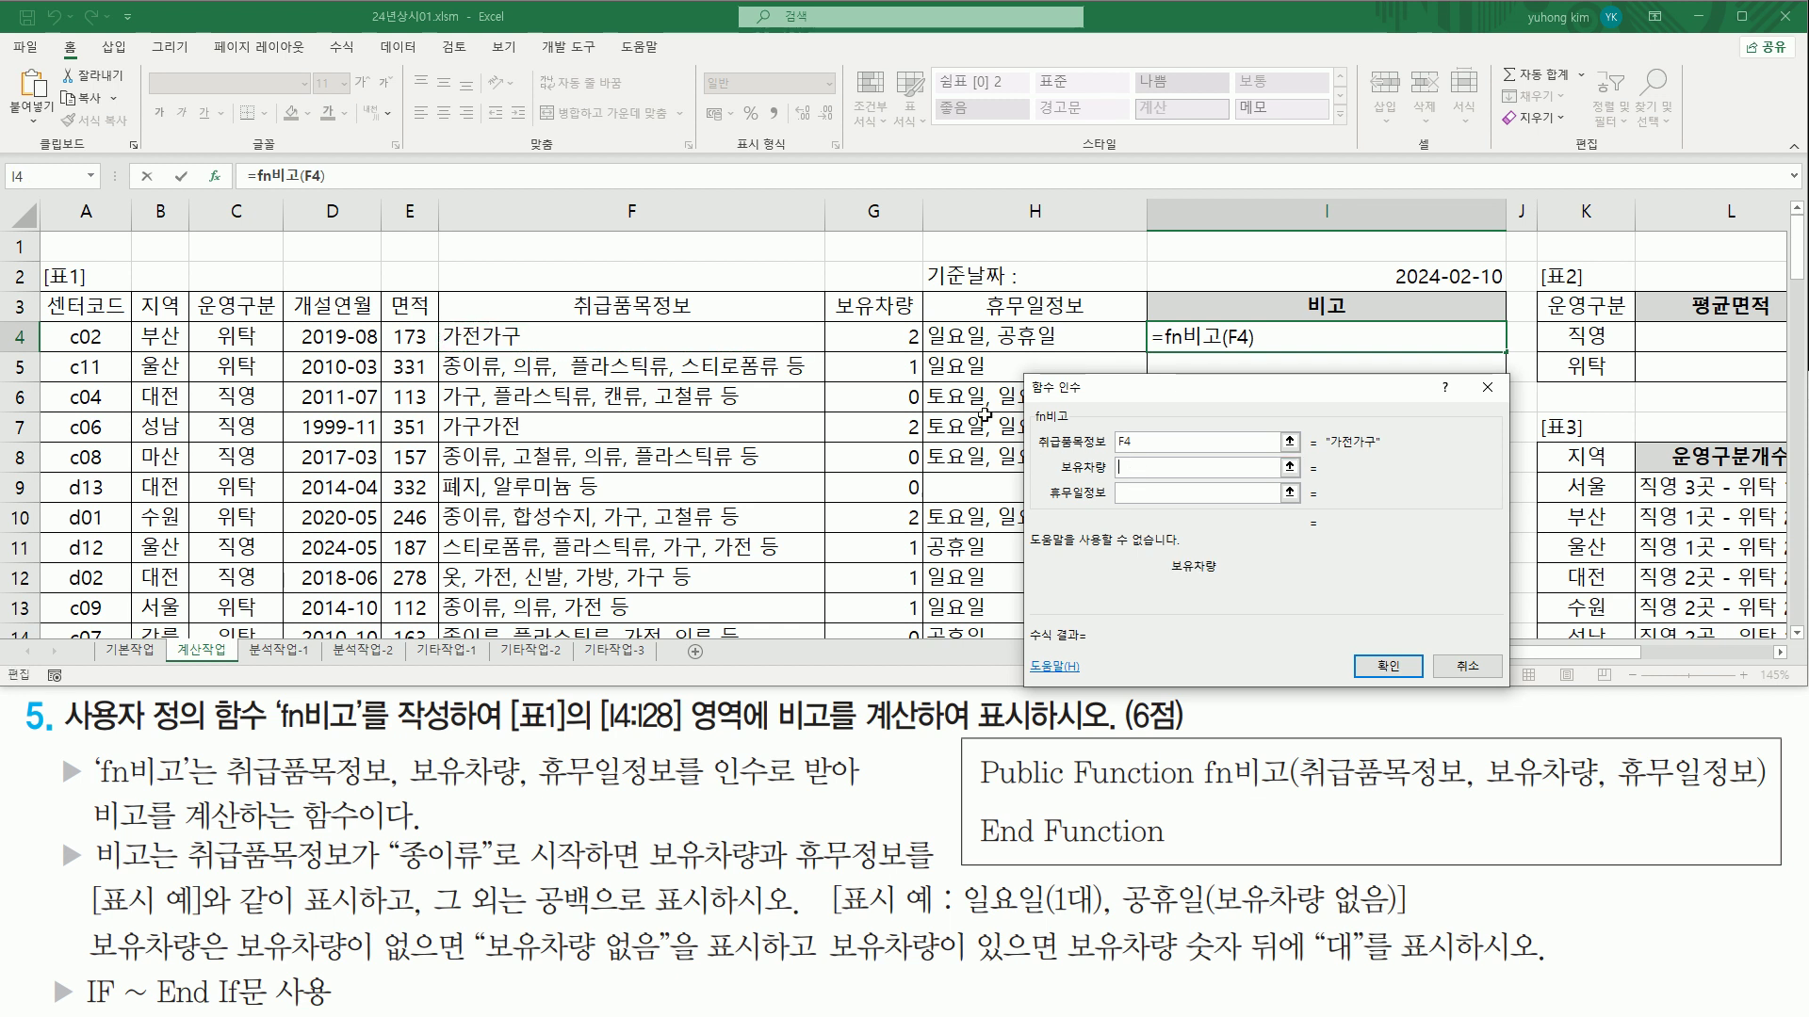
left_click(885, 341)
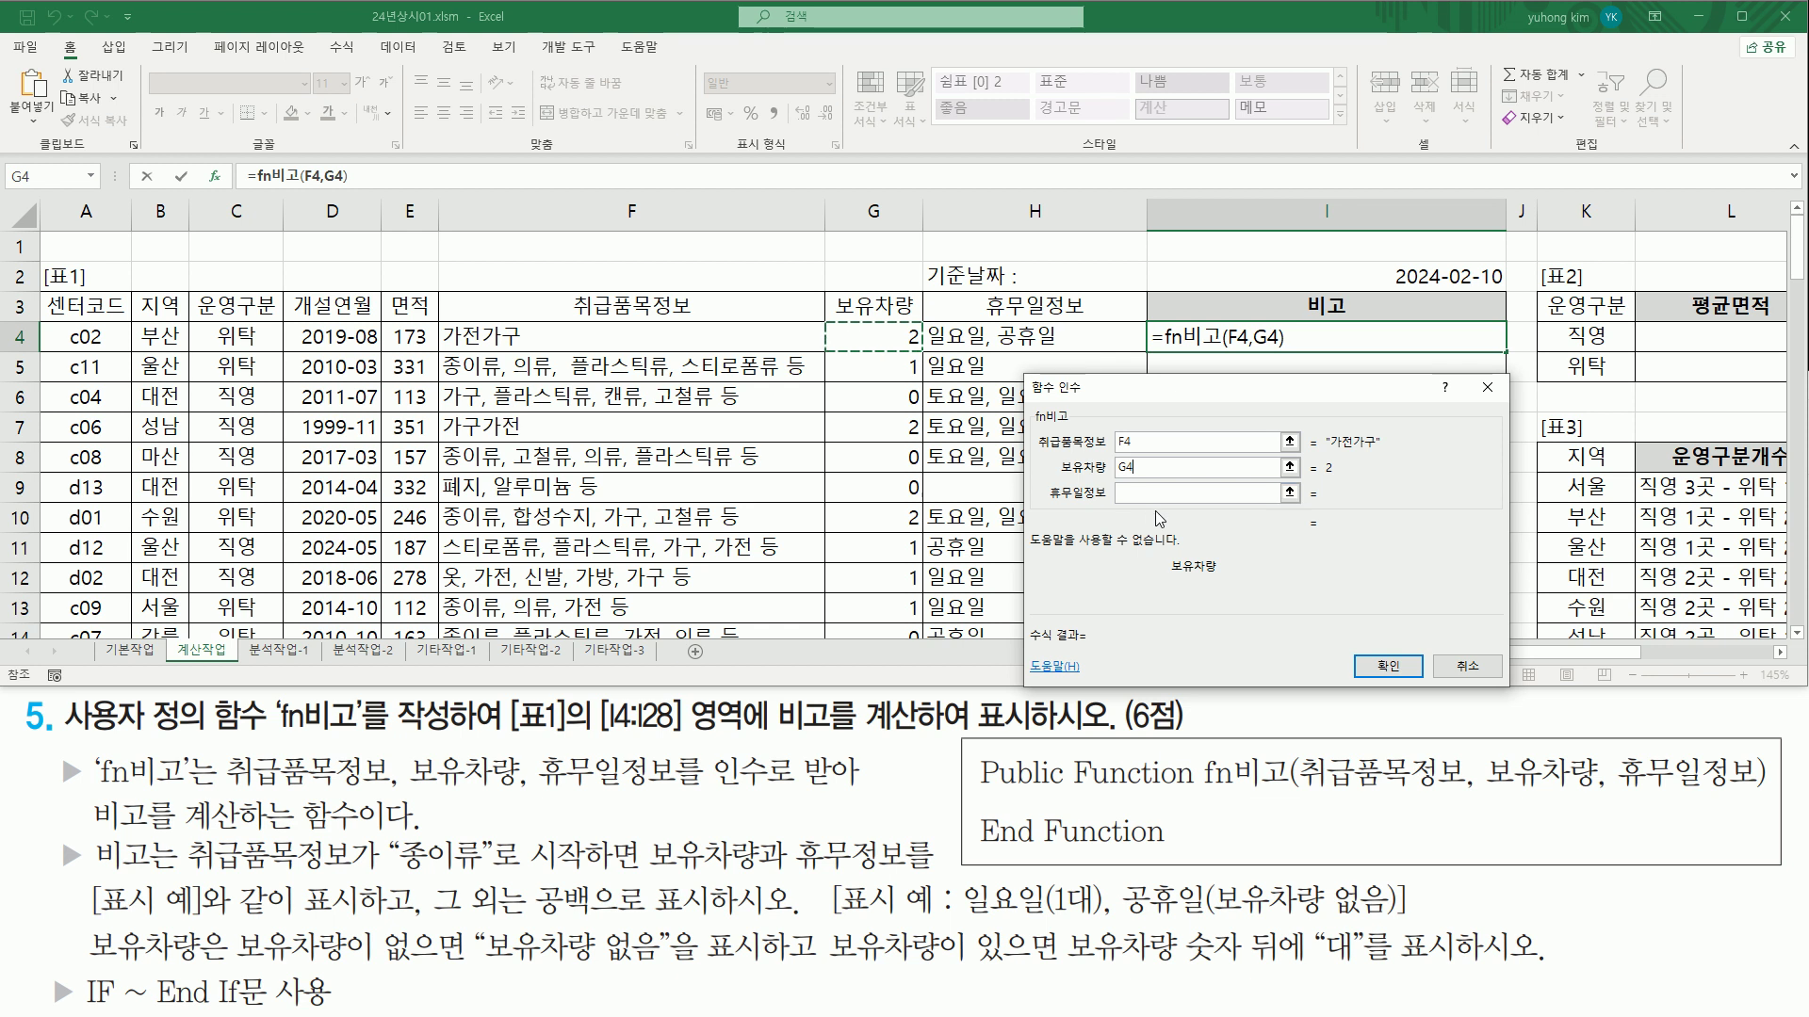
left_click(1134, 493)
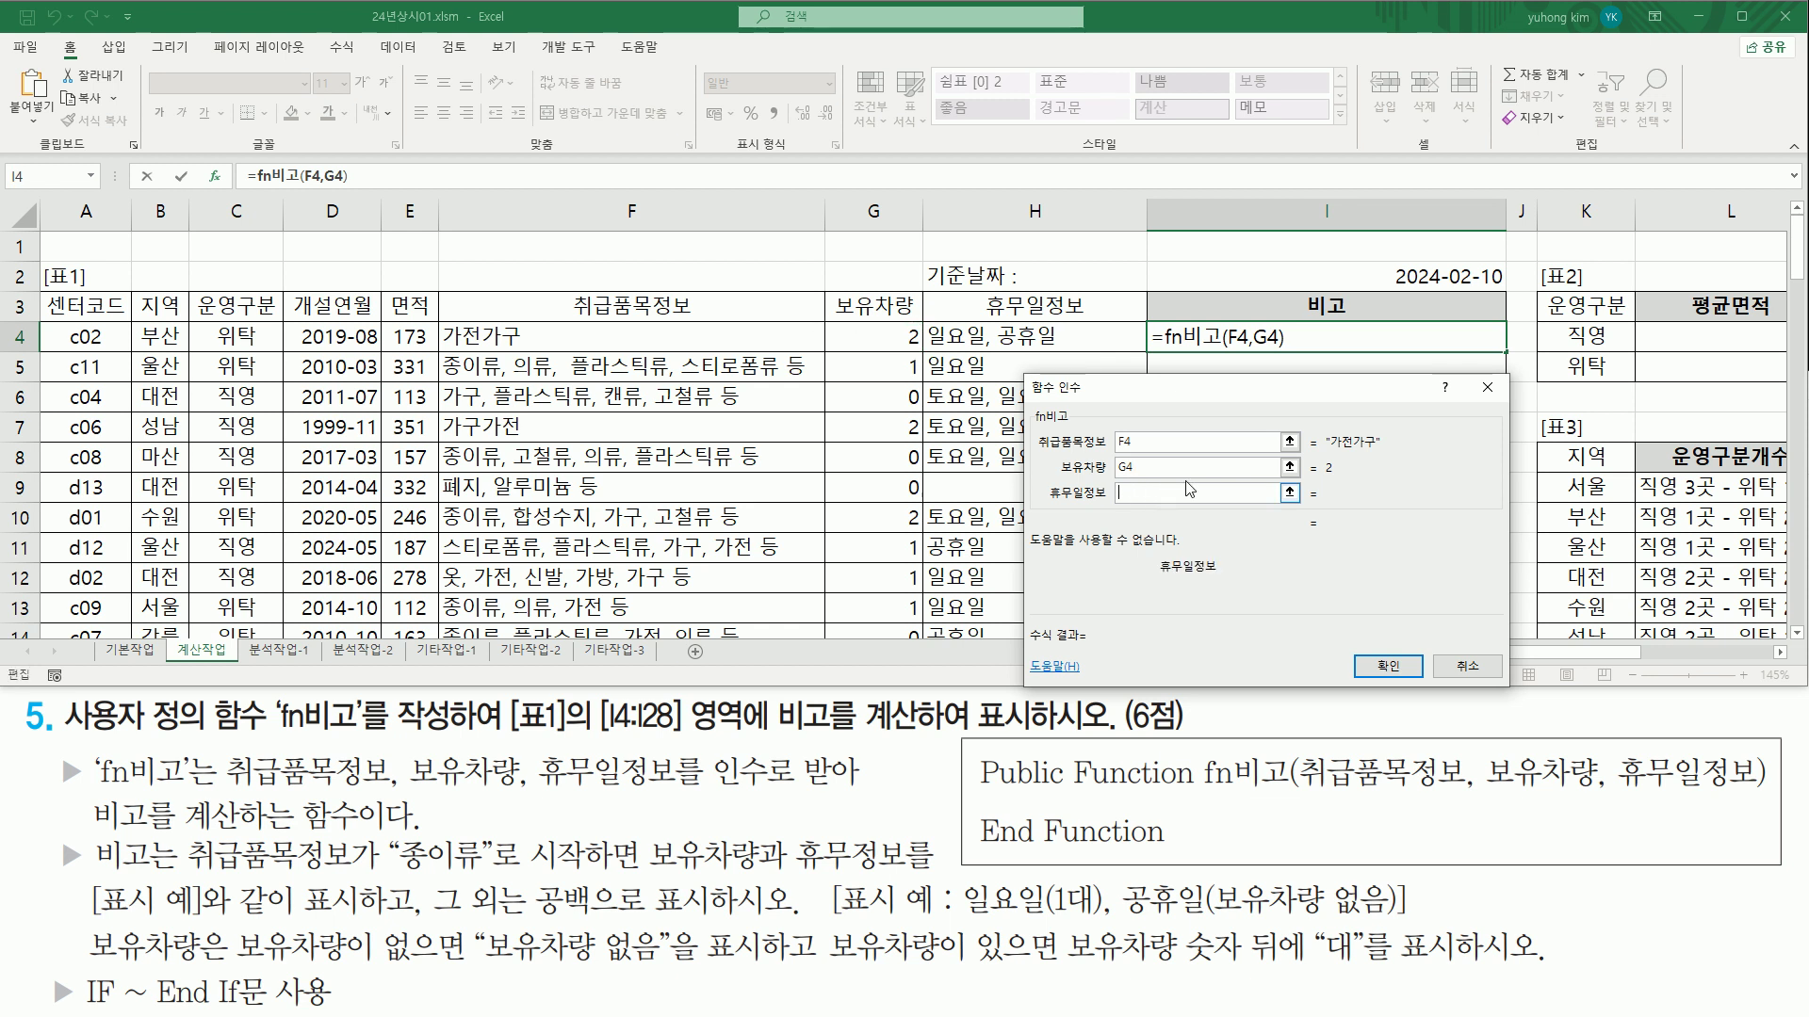
left_click(1004, 338)
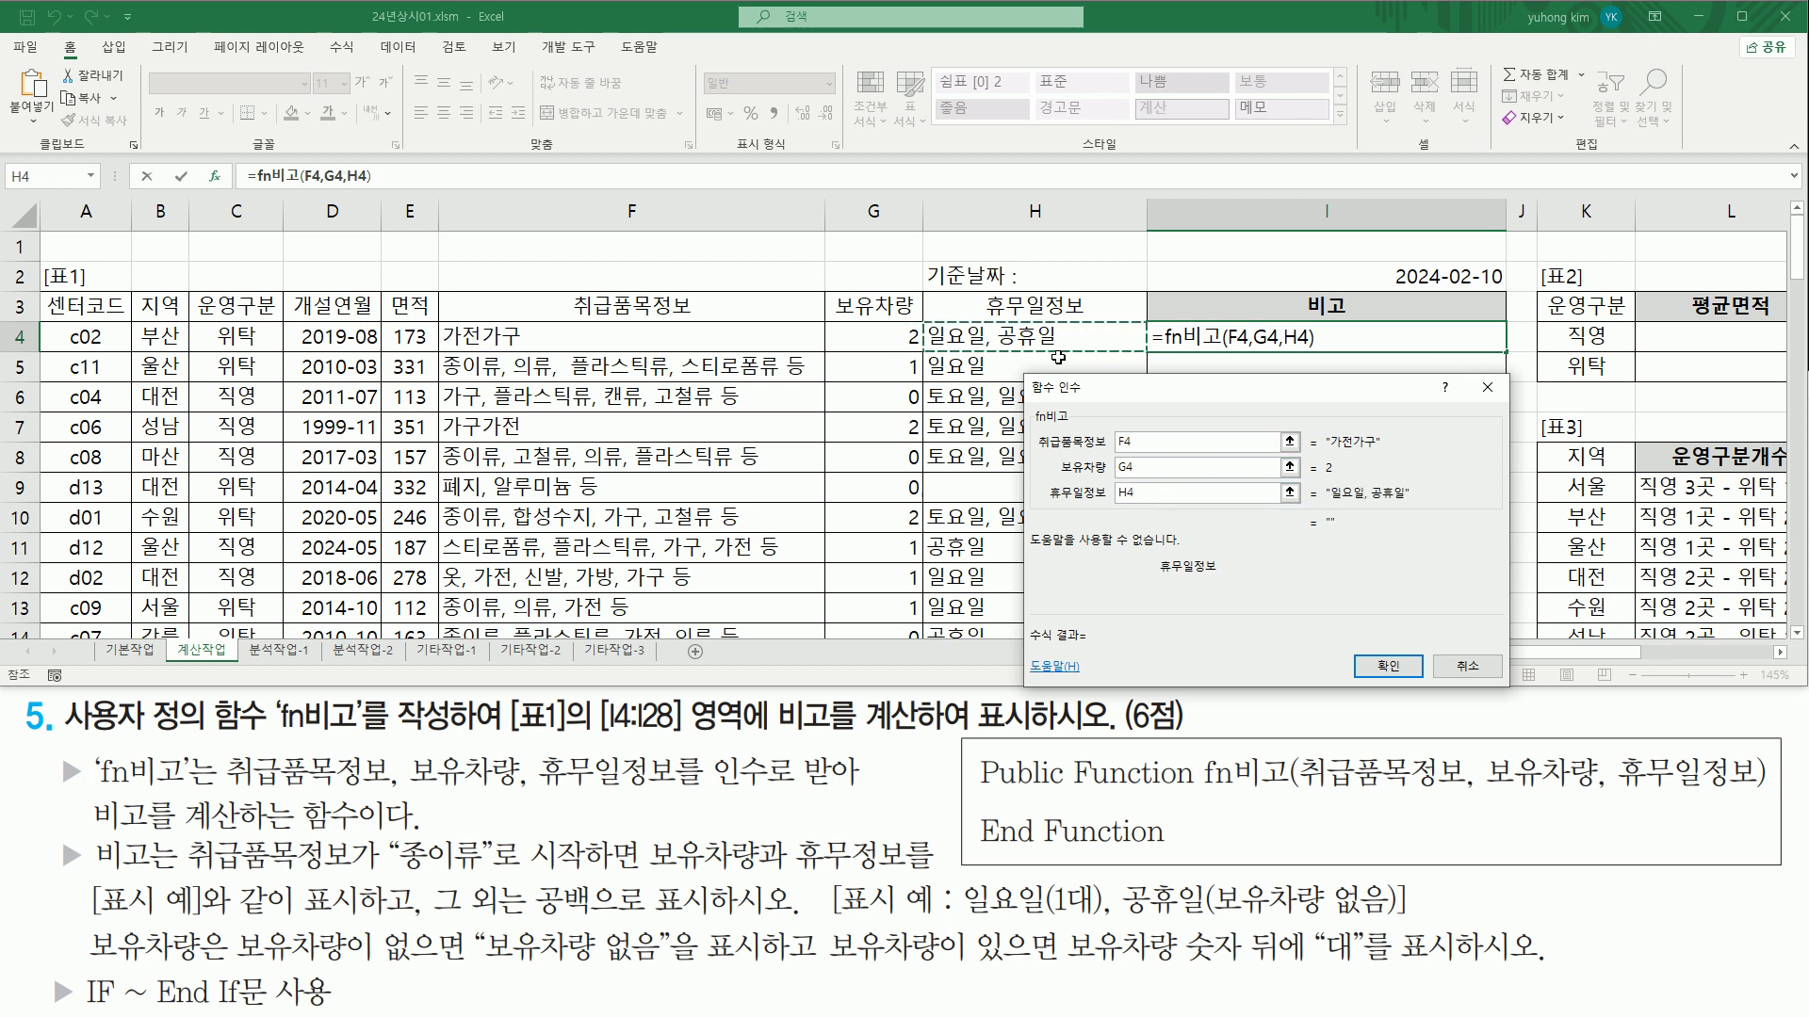
left_click(1393, 667)
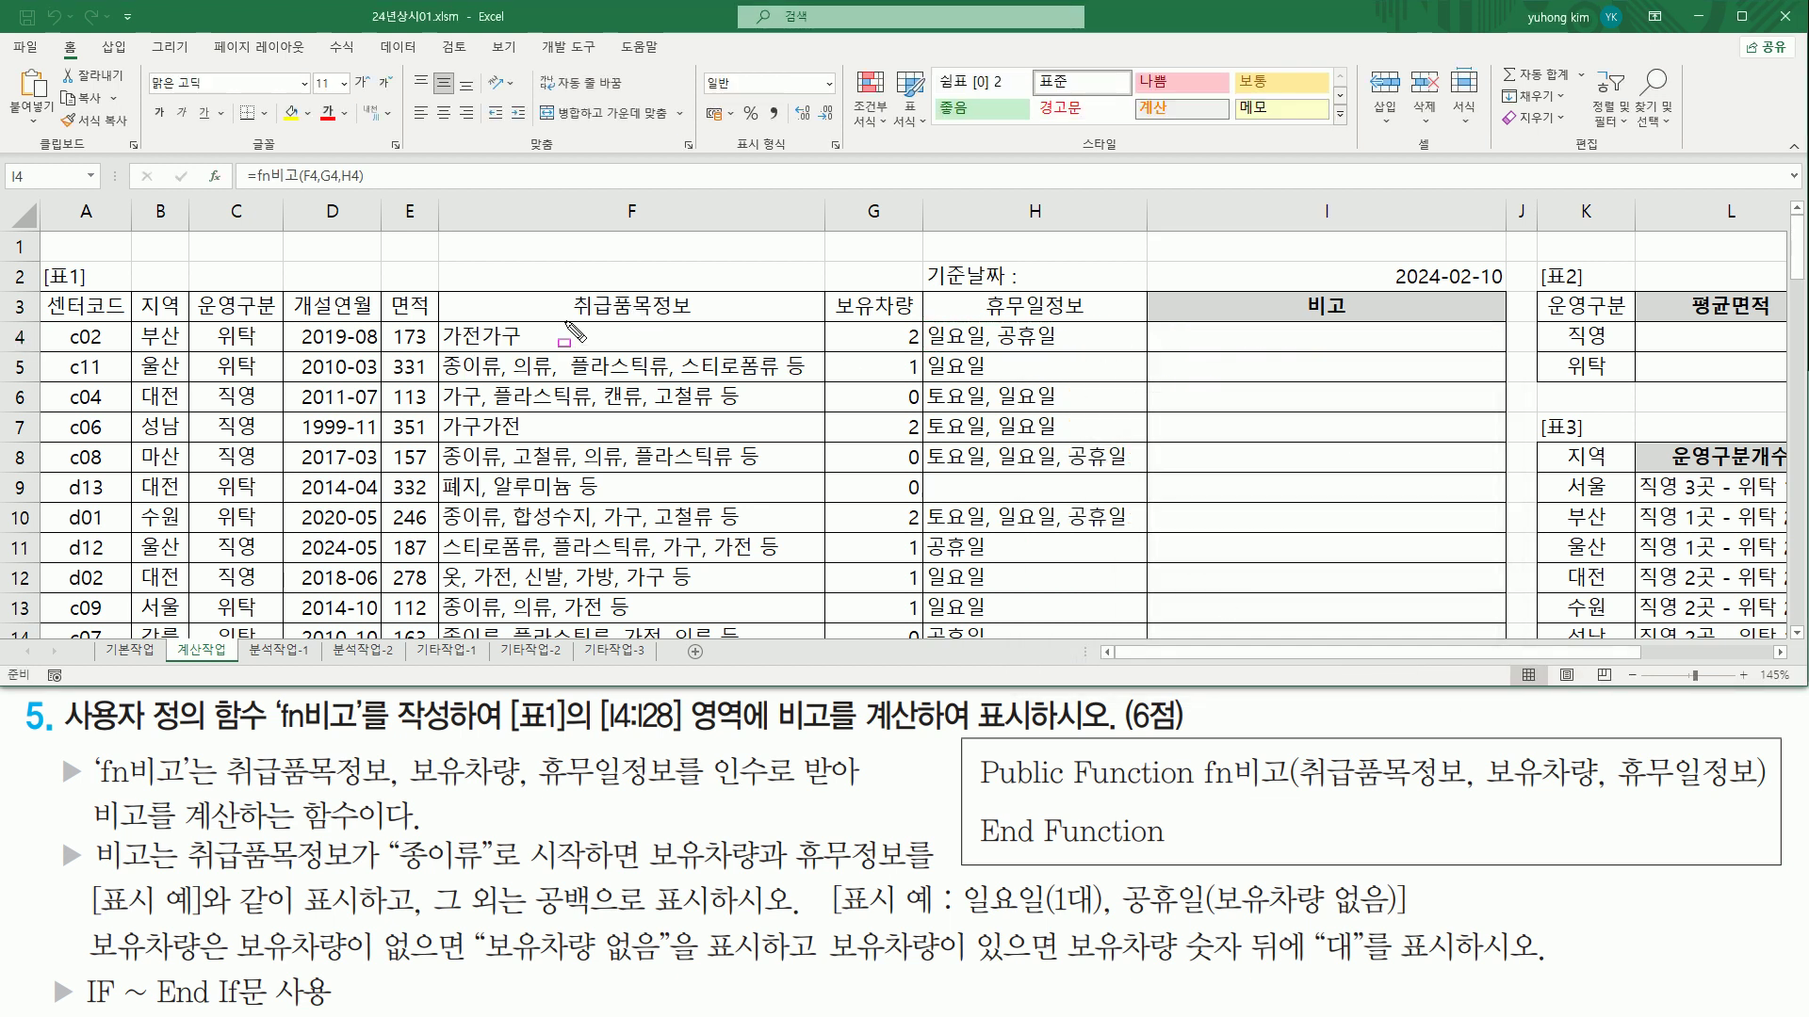
Step: Compare row 4's 취급품목정보 and its 비고 cell with the task's rule for items starting with 종이류 and blanks otherwise
left_click_drag(564, 319, 695, 320)
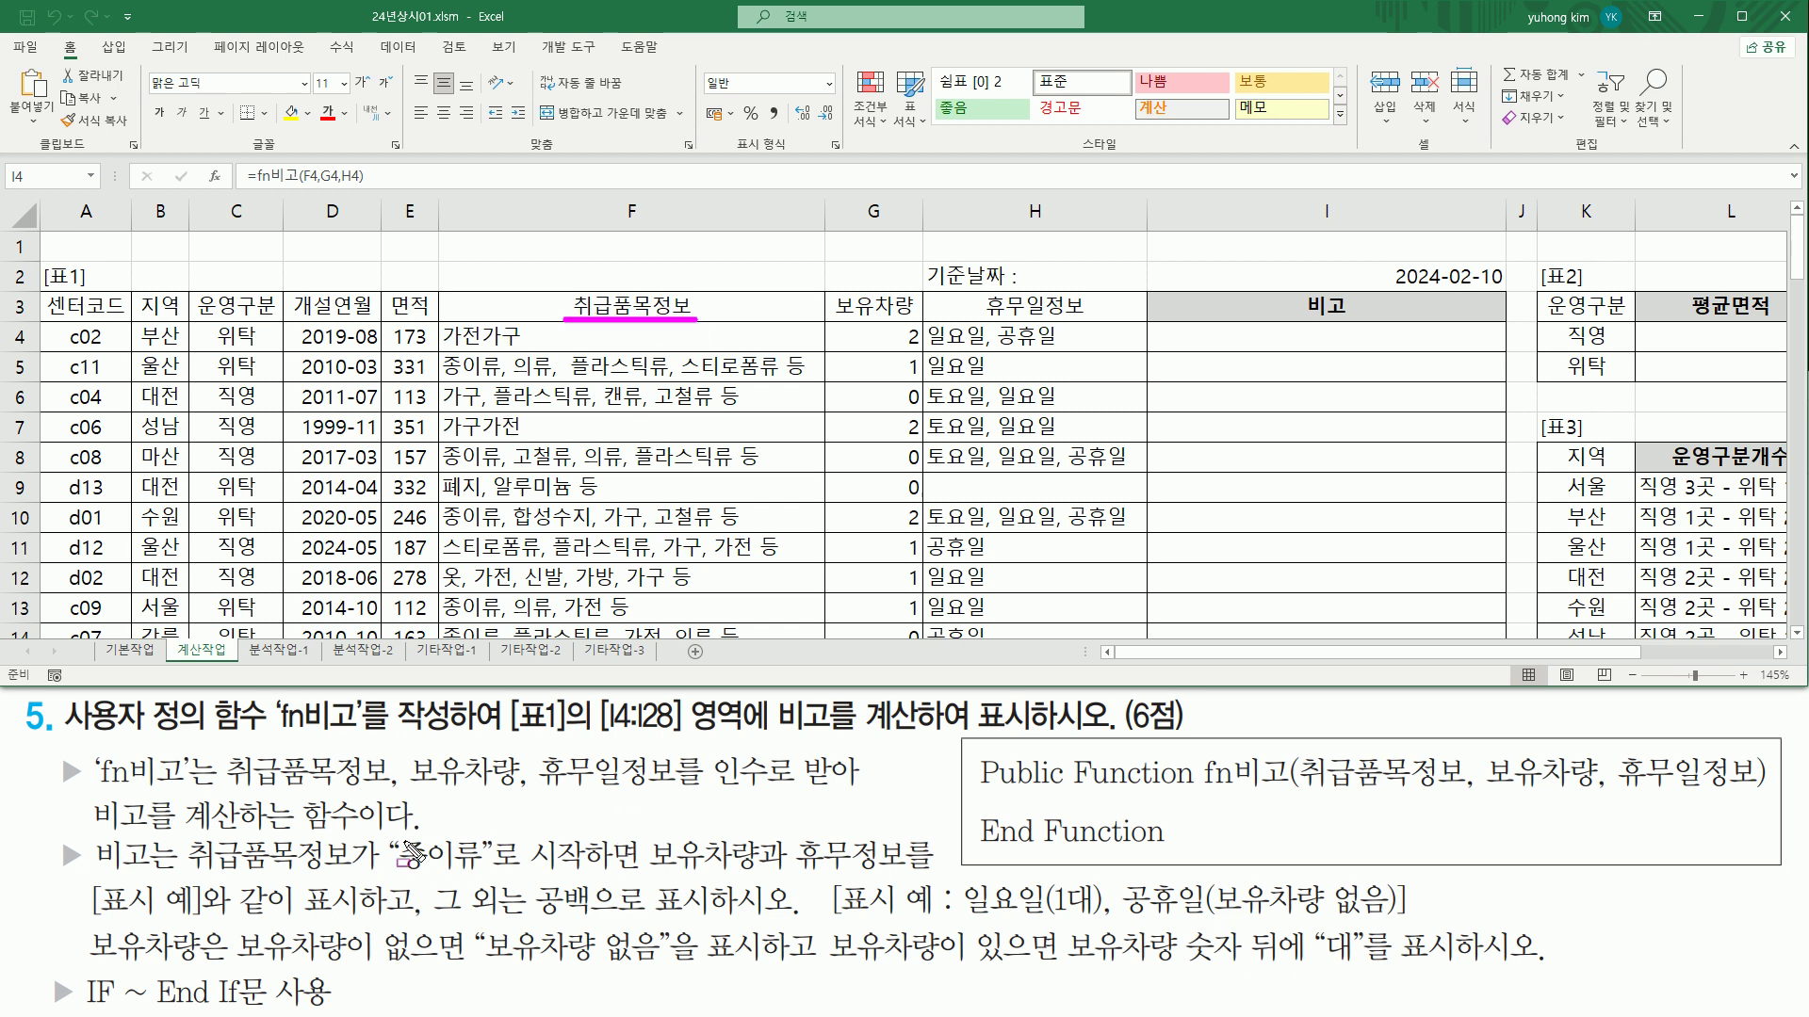
left_click_drag(391, 830, 591, 882)
left_click_drag(432, 349, 553, 349)
left_click_drag(429, 914, 763, 914)
left_click_drag(1179, 346, 1451, 347)
key("Escape")
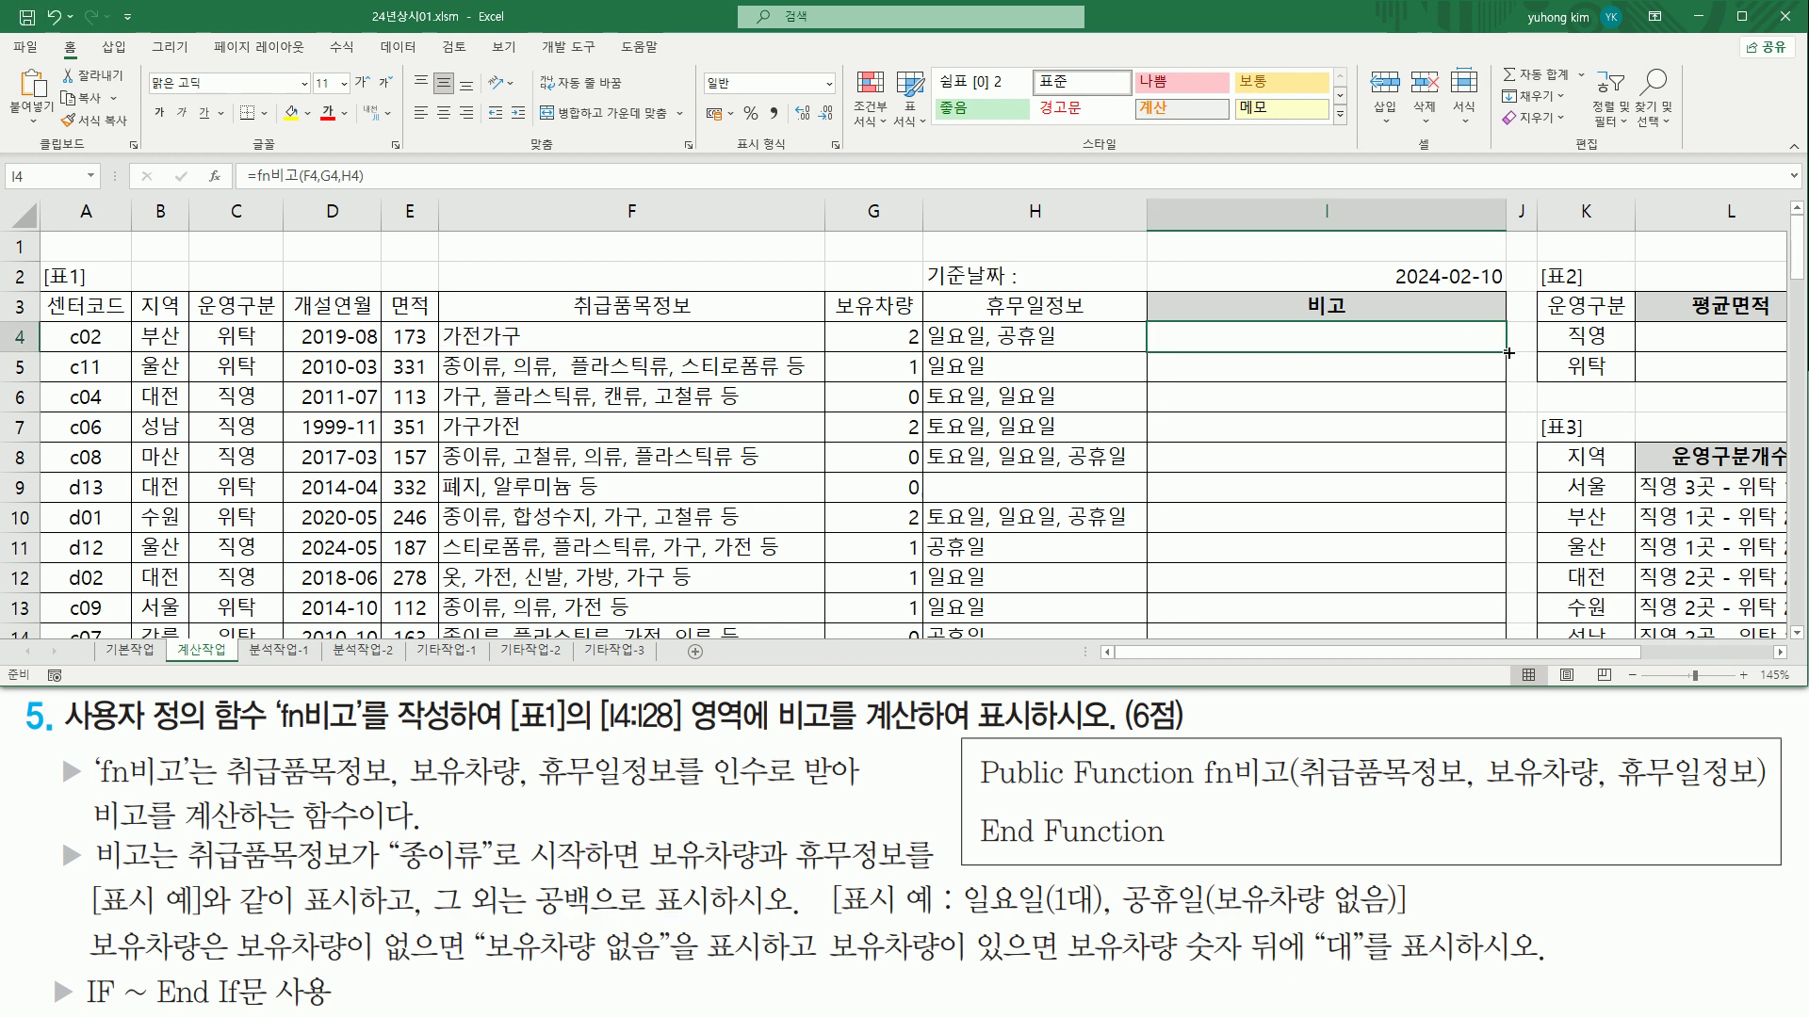
Step: Copy the fn비고 formula from I4 down to I5 and check it against row 5's 보유차량 and 휴무일정보
left_click_drag(440, 355, 505, 381)
left_click_drag(833, 381, 1004, 381)
key("Escape")
left_click_drag(1505, 352, 1492, 389)
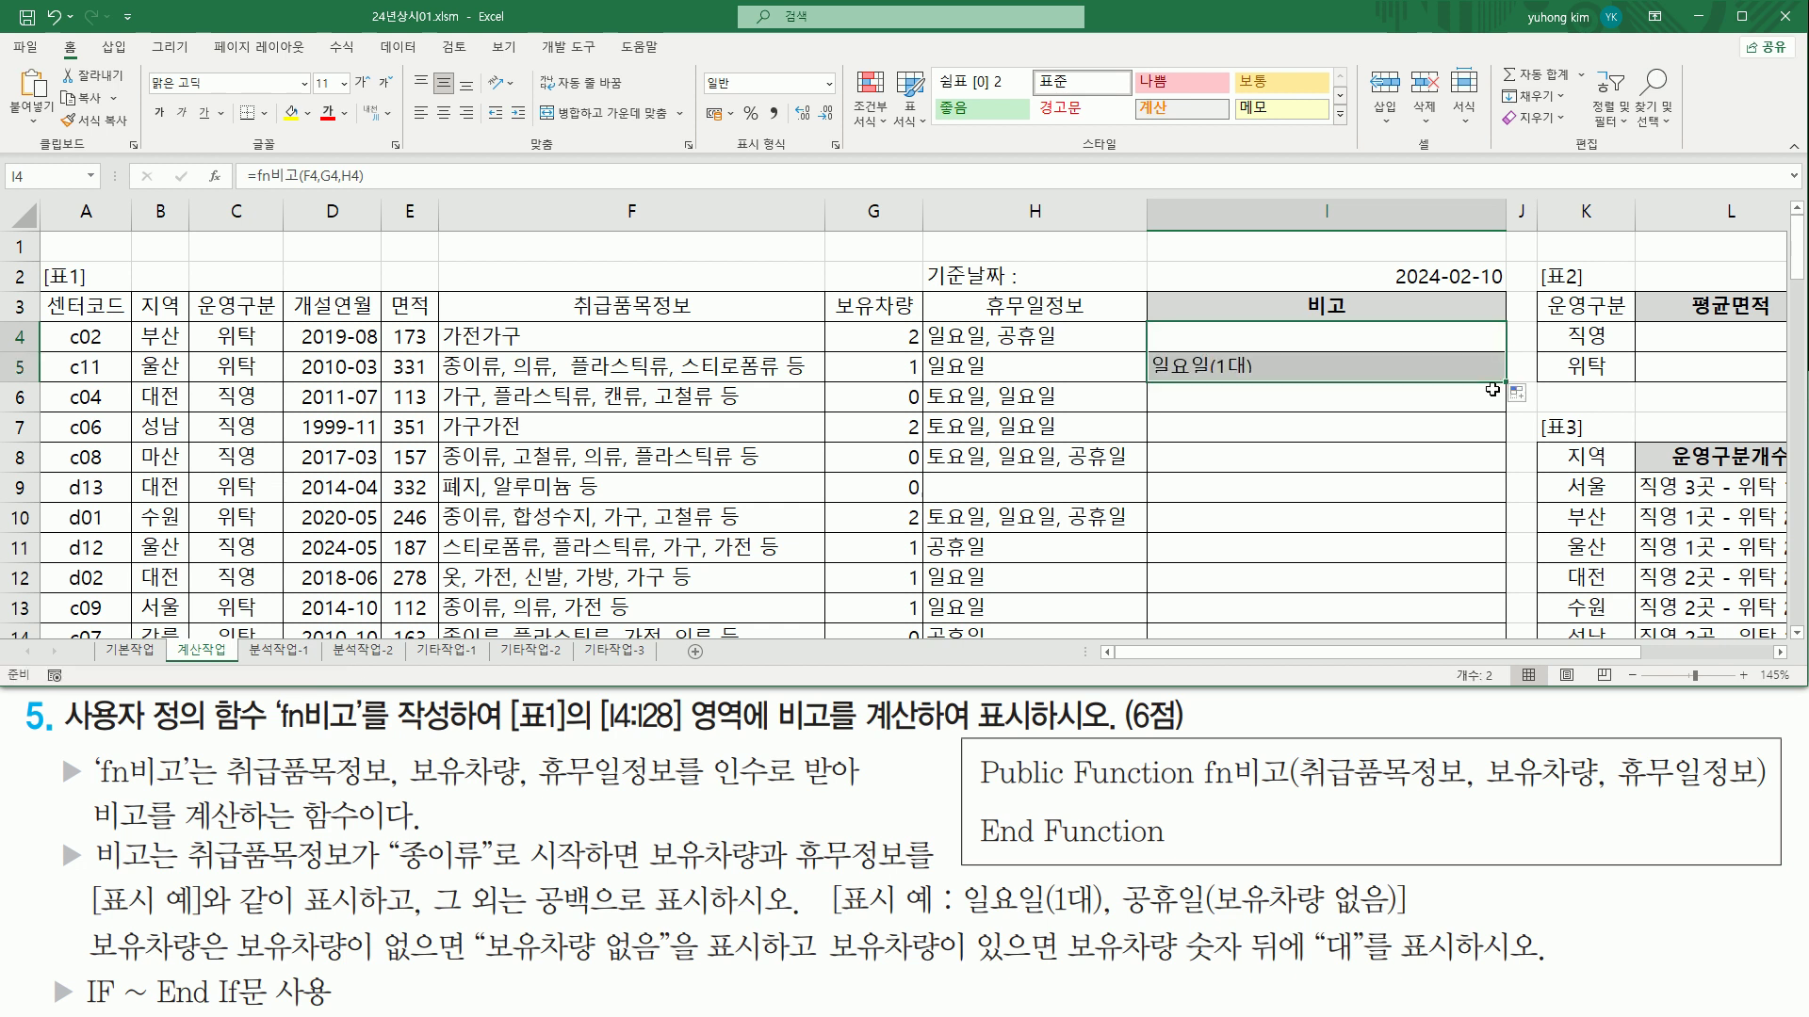
left_click_drag(1148, 381, 1254, 380)
Step: Extend the fn비고 formula down through I7, covering the rows that do not start with 종이류
mouse_move(439, 384)
left_mouse_down()
mouse_move(456, 403)
mouse_move(736, 420)
mouse_move(750, 443)
mouse_move(1166, 451)
left_mouse_up()
key("Escape")
left_click_drag(1505, 380, 1498, 445)
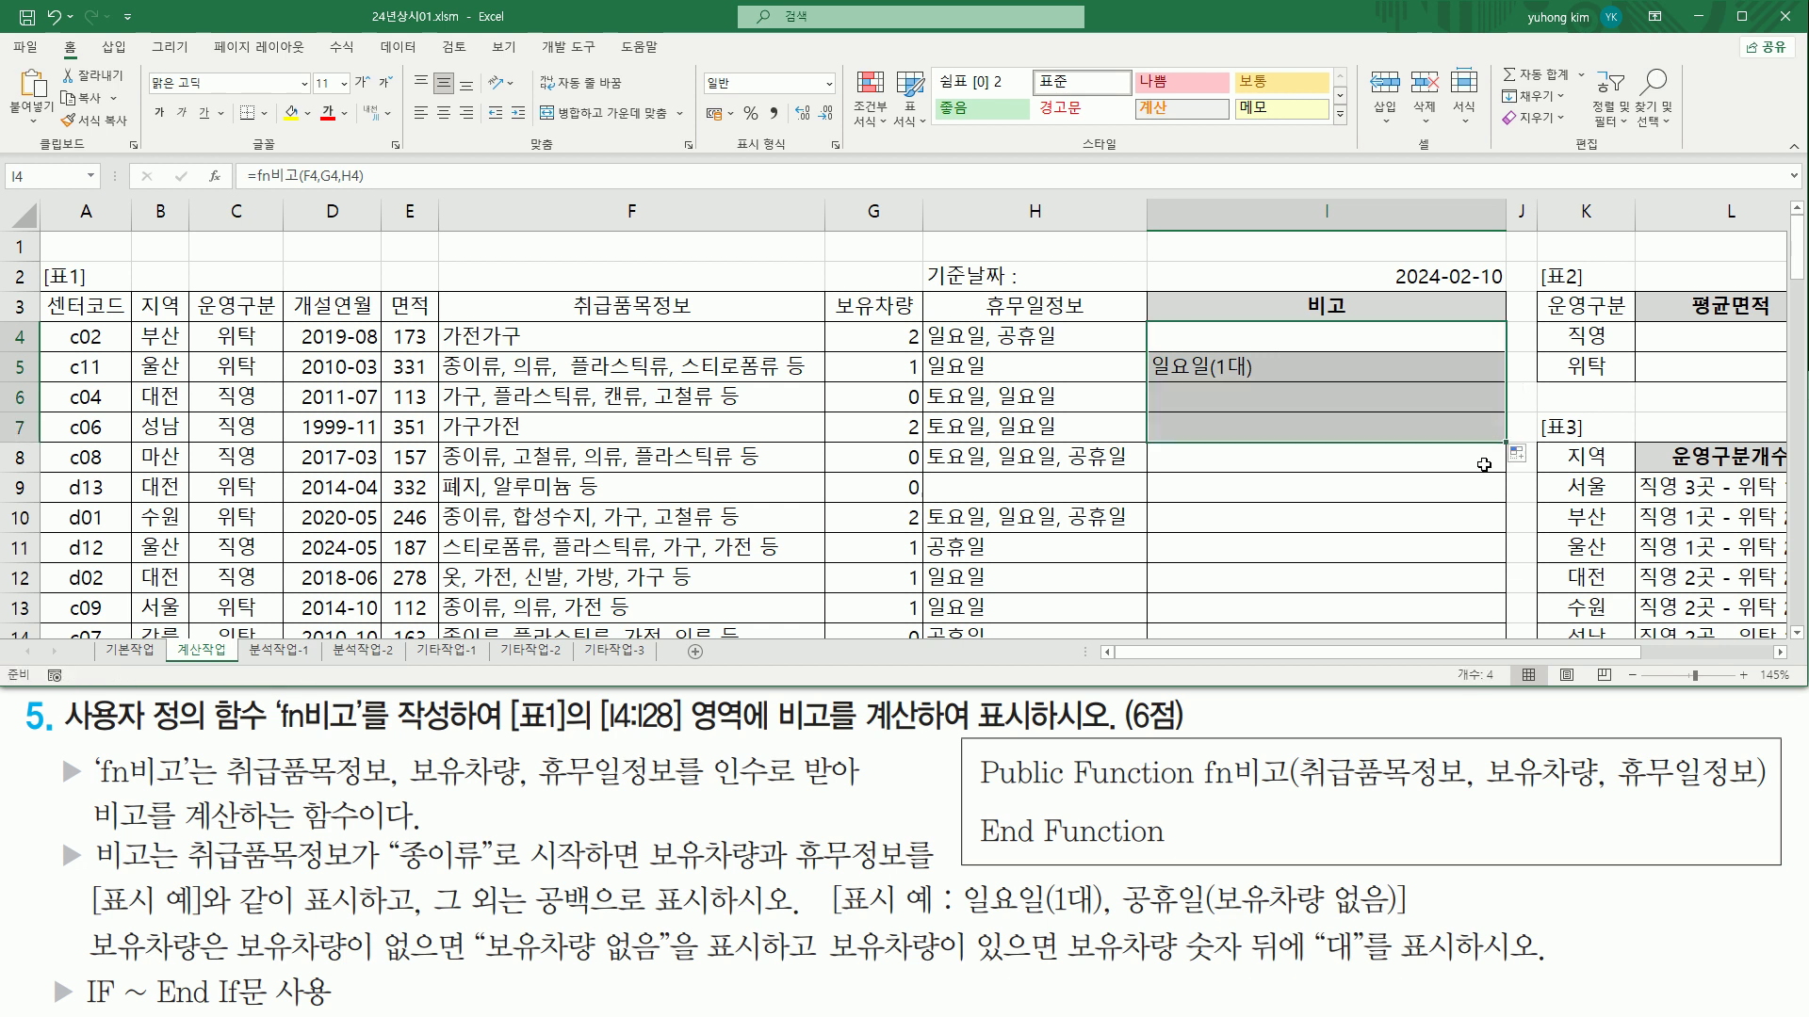
Step: Extend the fn비고 formula to I8 and check it against row 8's 휴무일정보 and 보유차량
left_click_drag(443, 446, 508, 482)
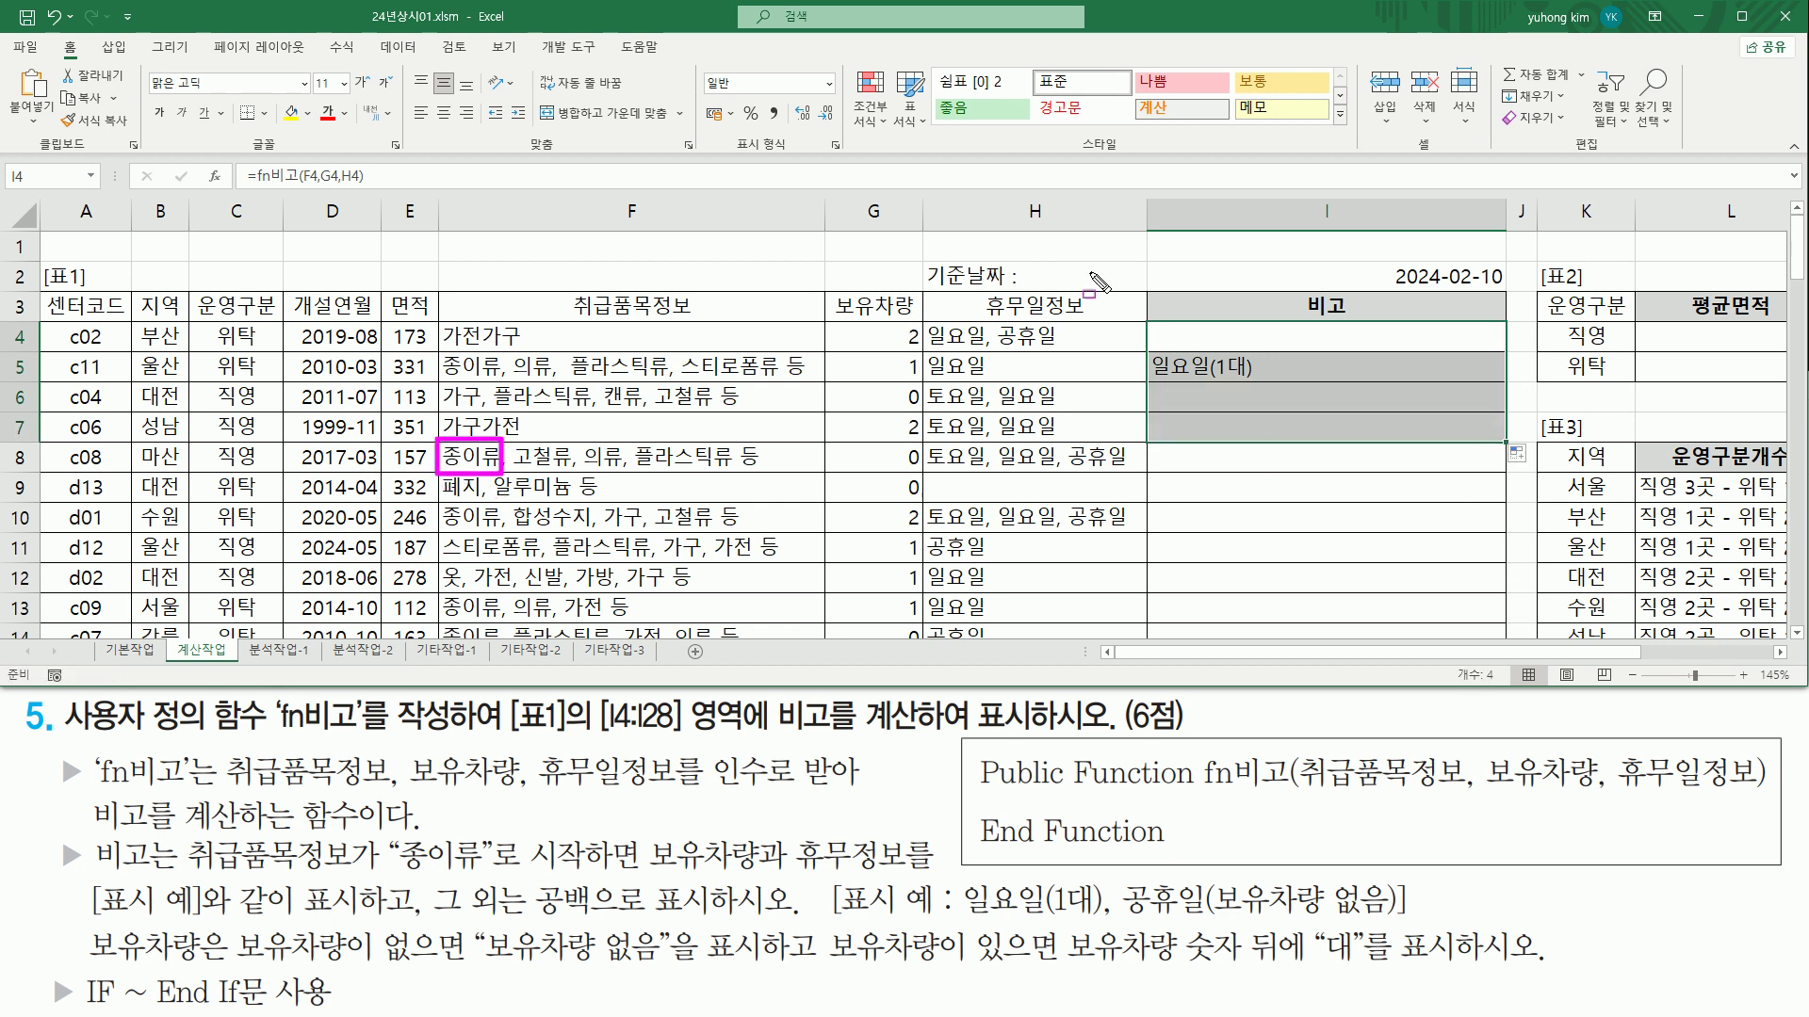
left_click_drag(926, 469, 1139, 468)
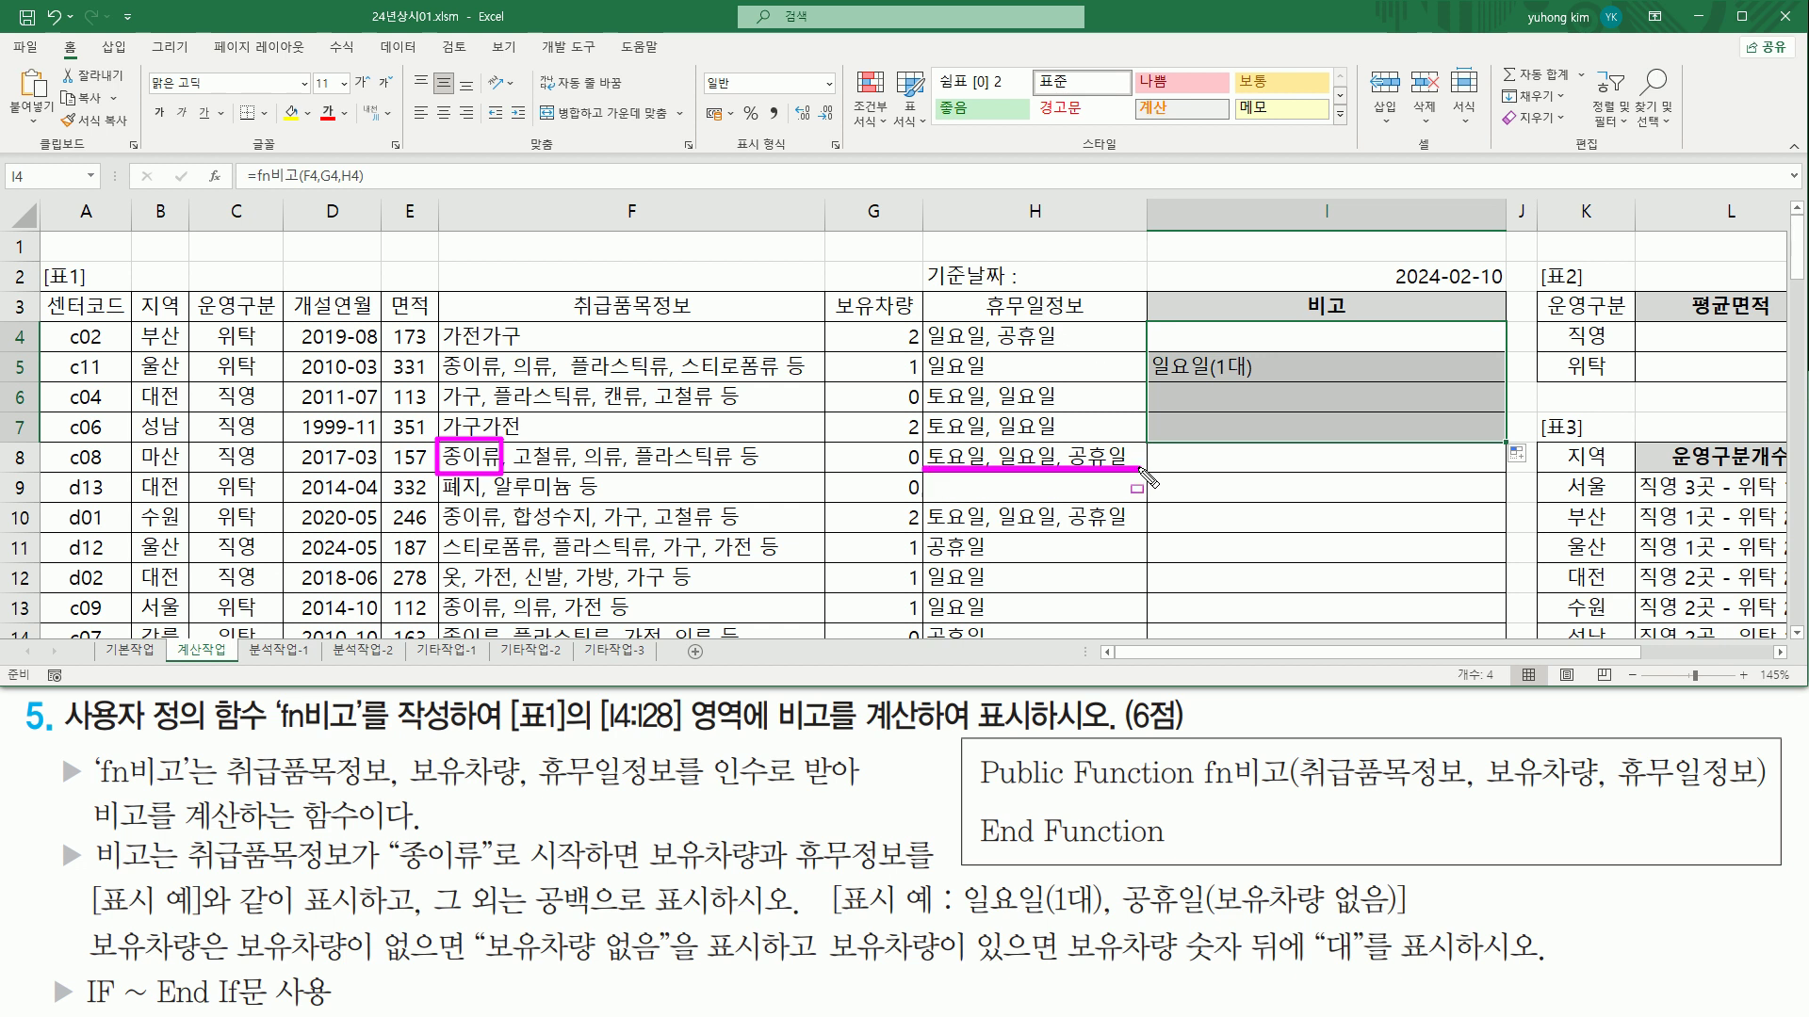
left_click_drag(898, 445, 931, 475)
key("Escape")
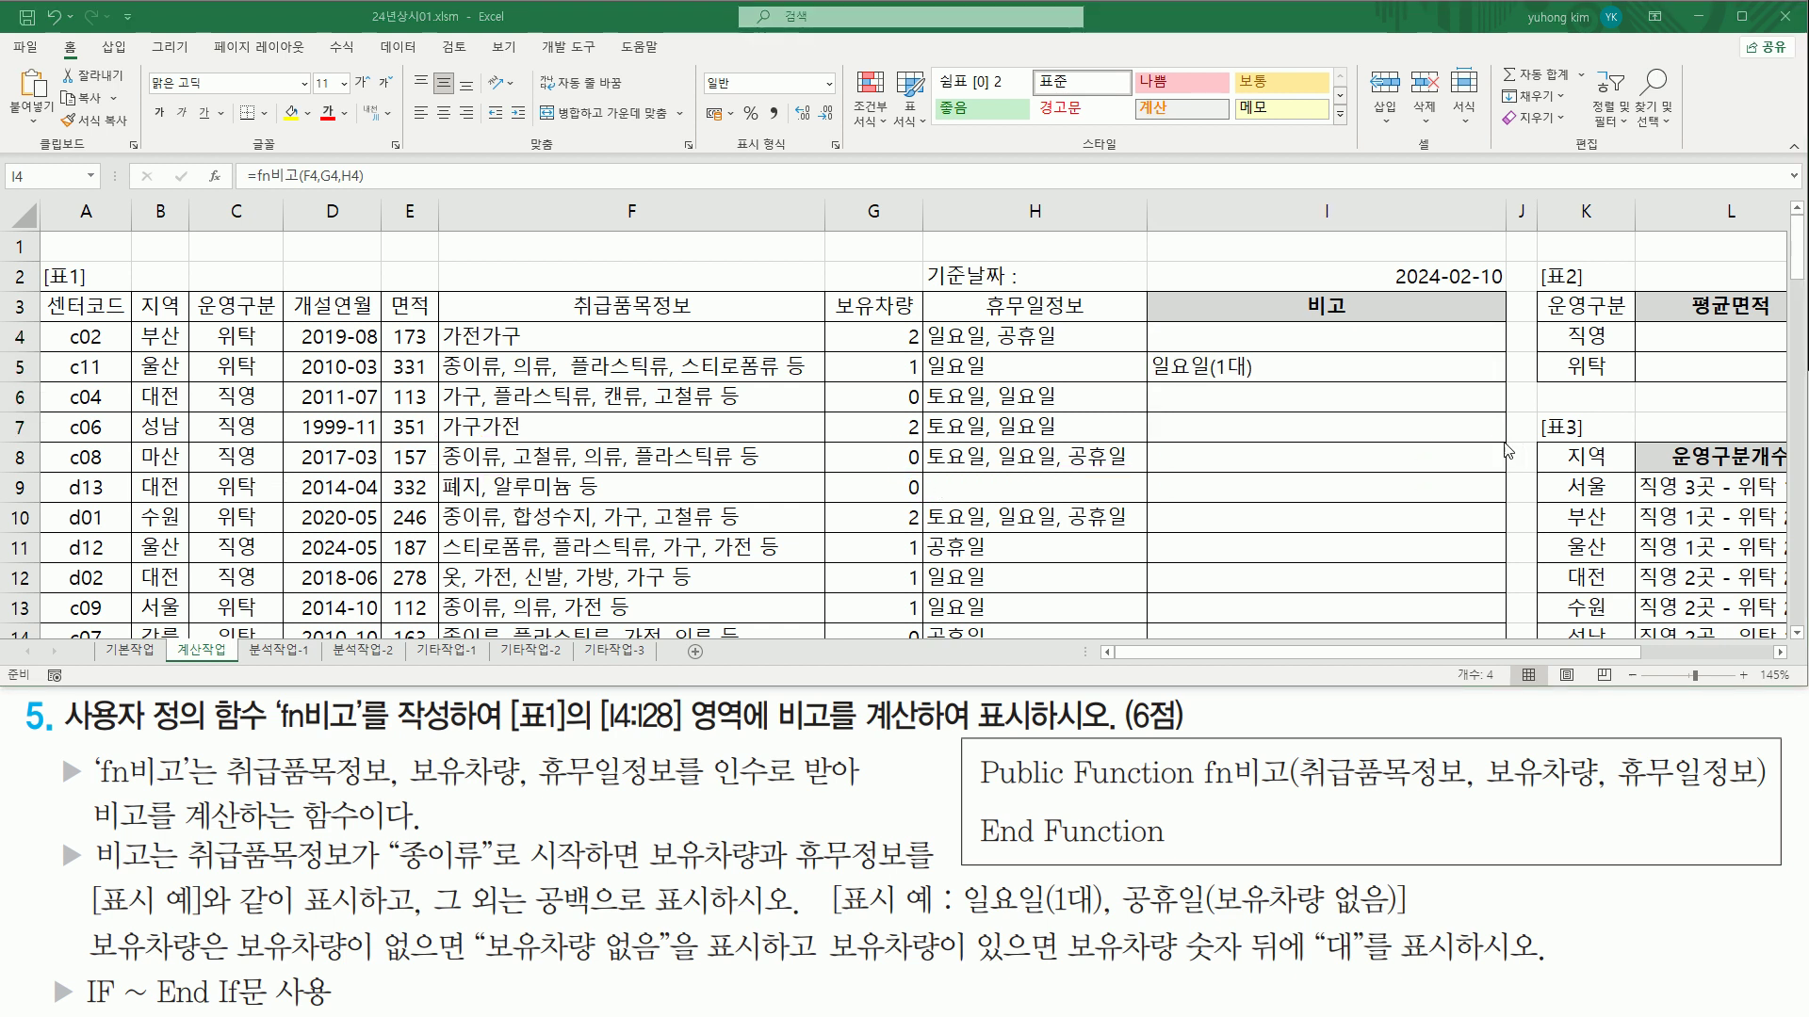
left_click_drag(1507, 450, 1446, 466)
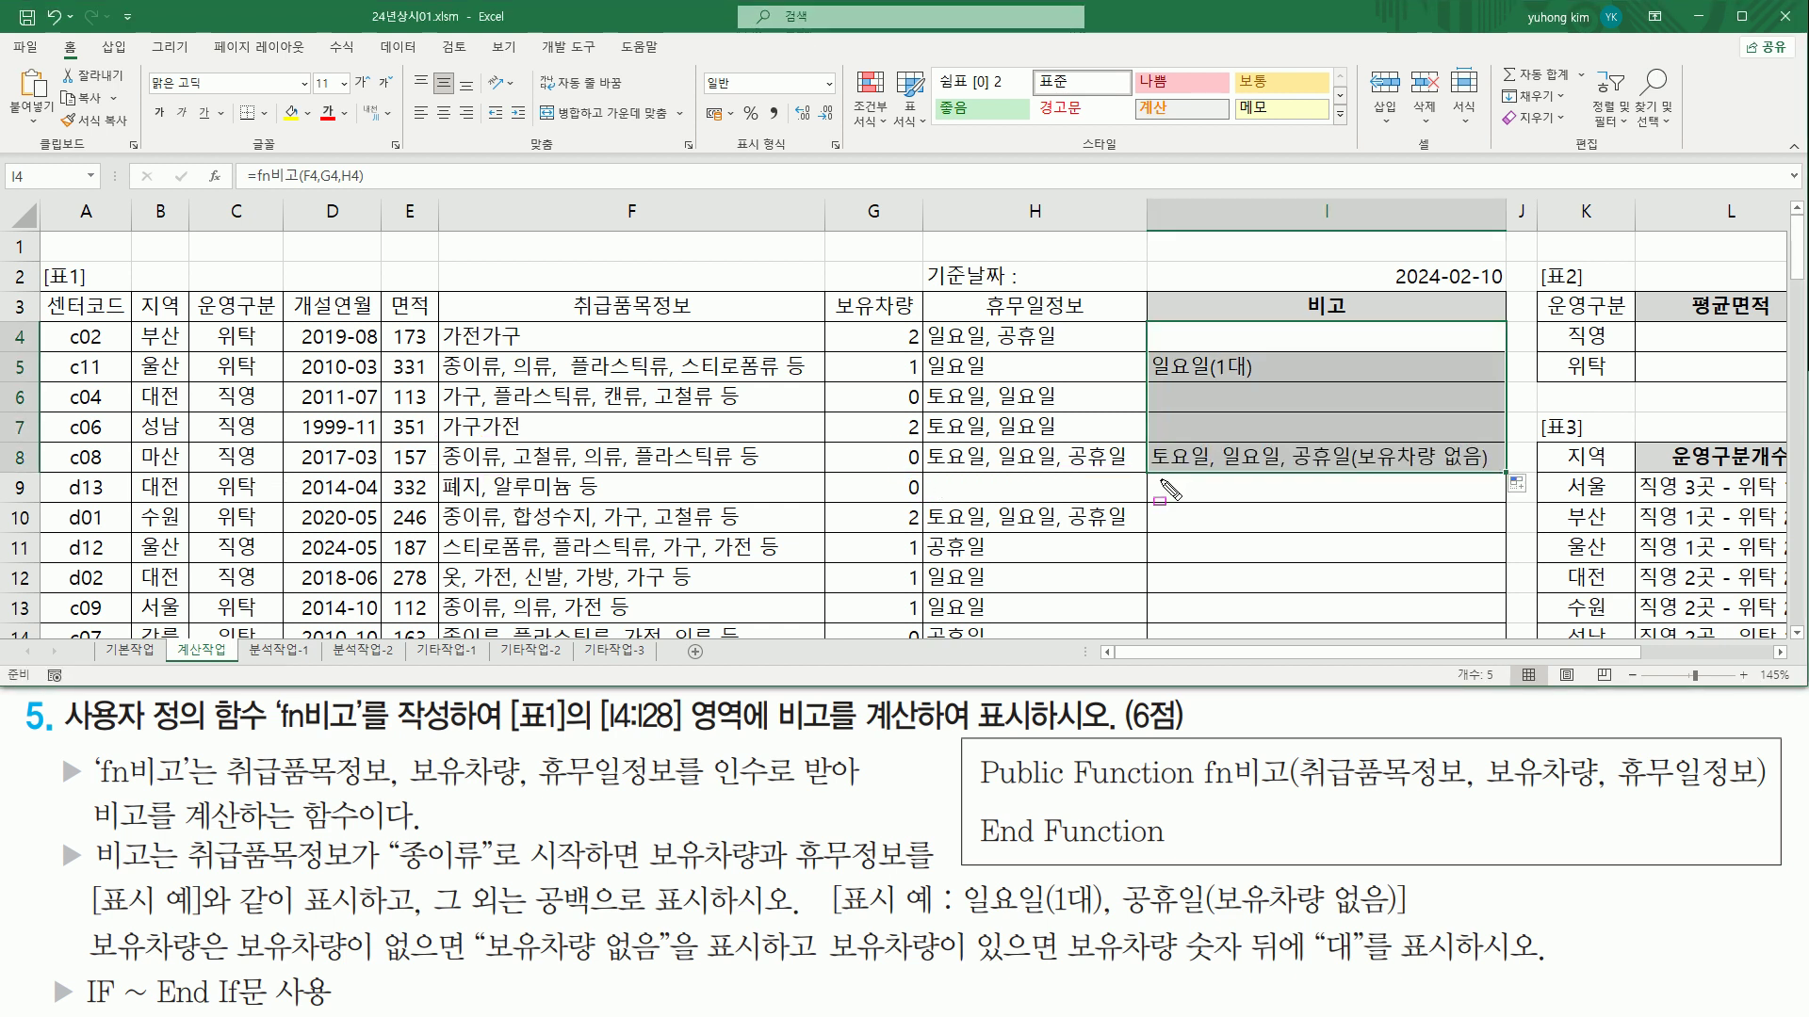
left_click_drag(1143, 467, 1349, 467)
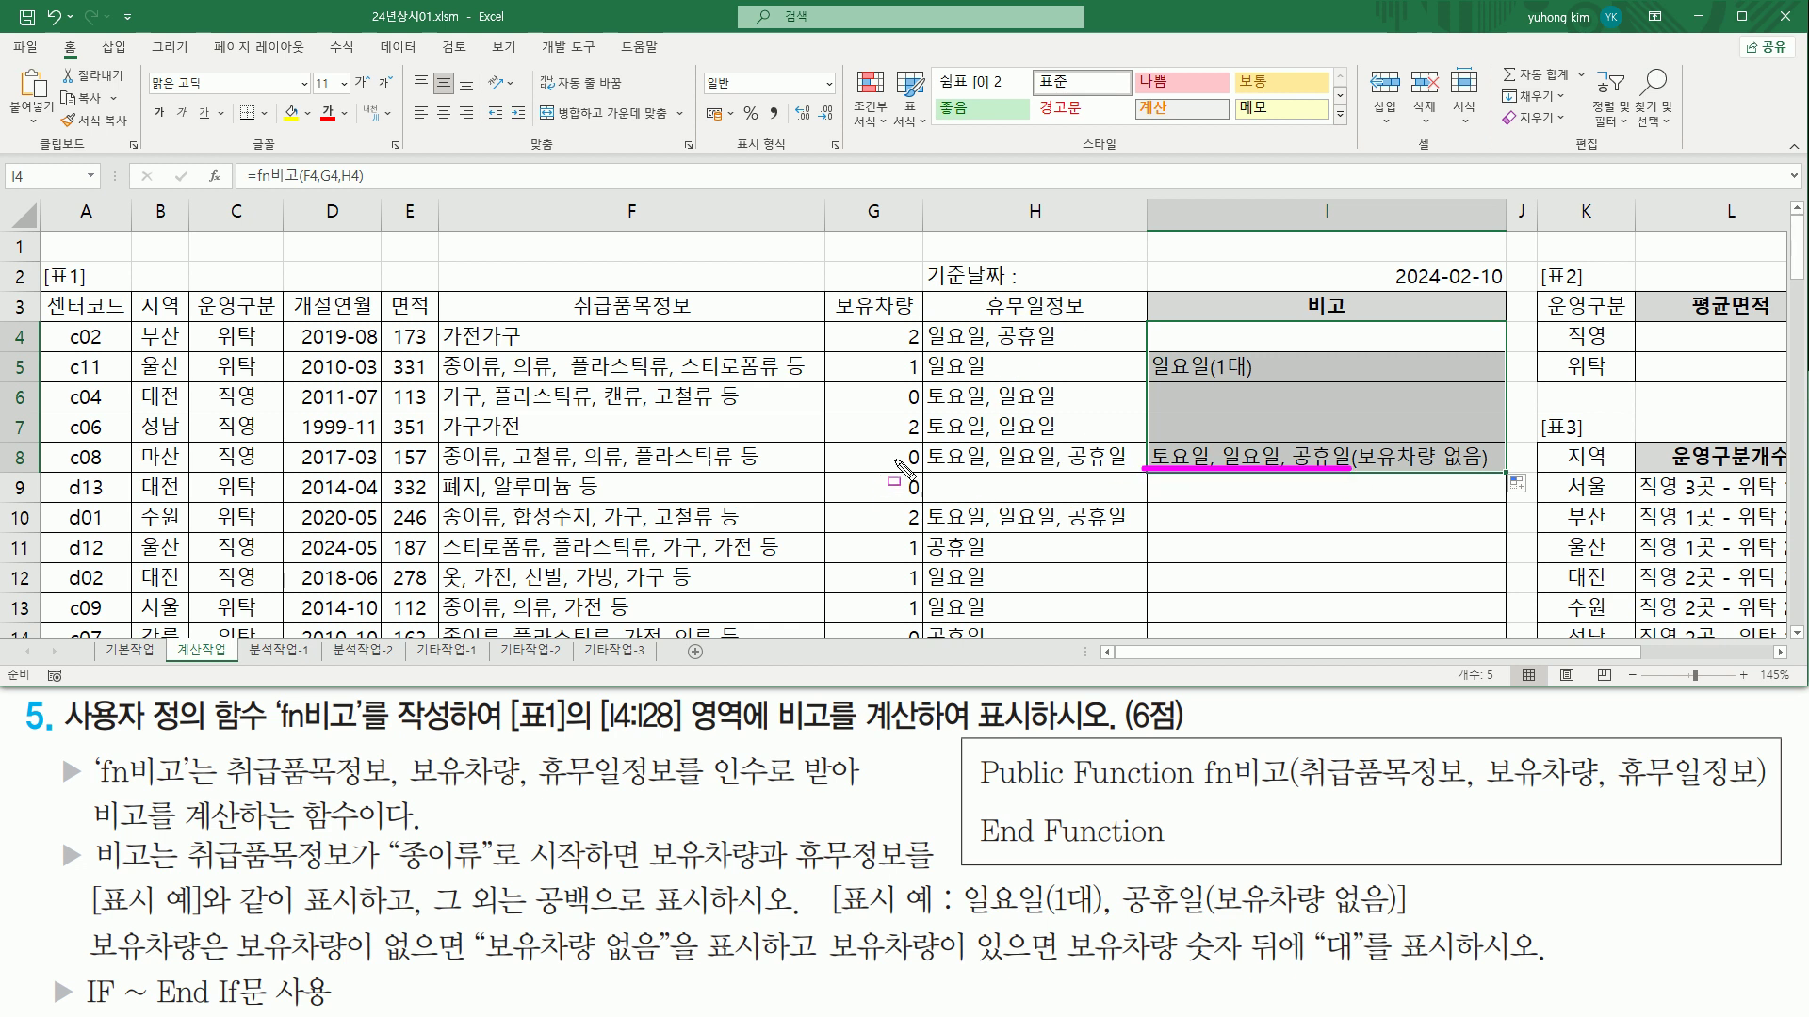
left_click_drag(895, 443, 925, 475)
left_click_drag(1351, 468, 1488, 470)
key("Escape")
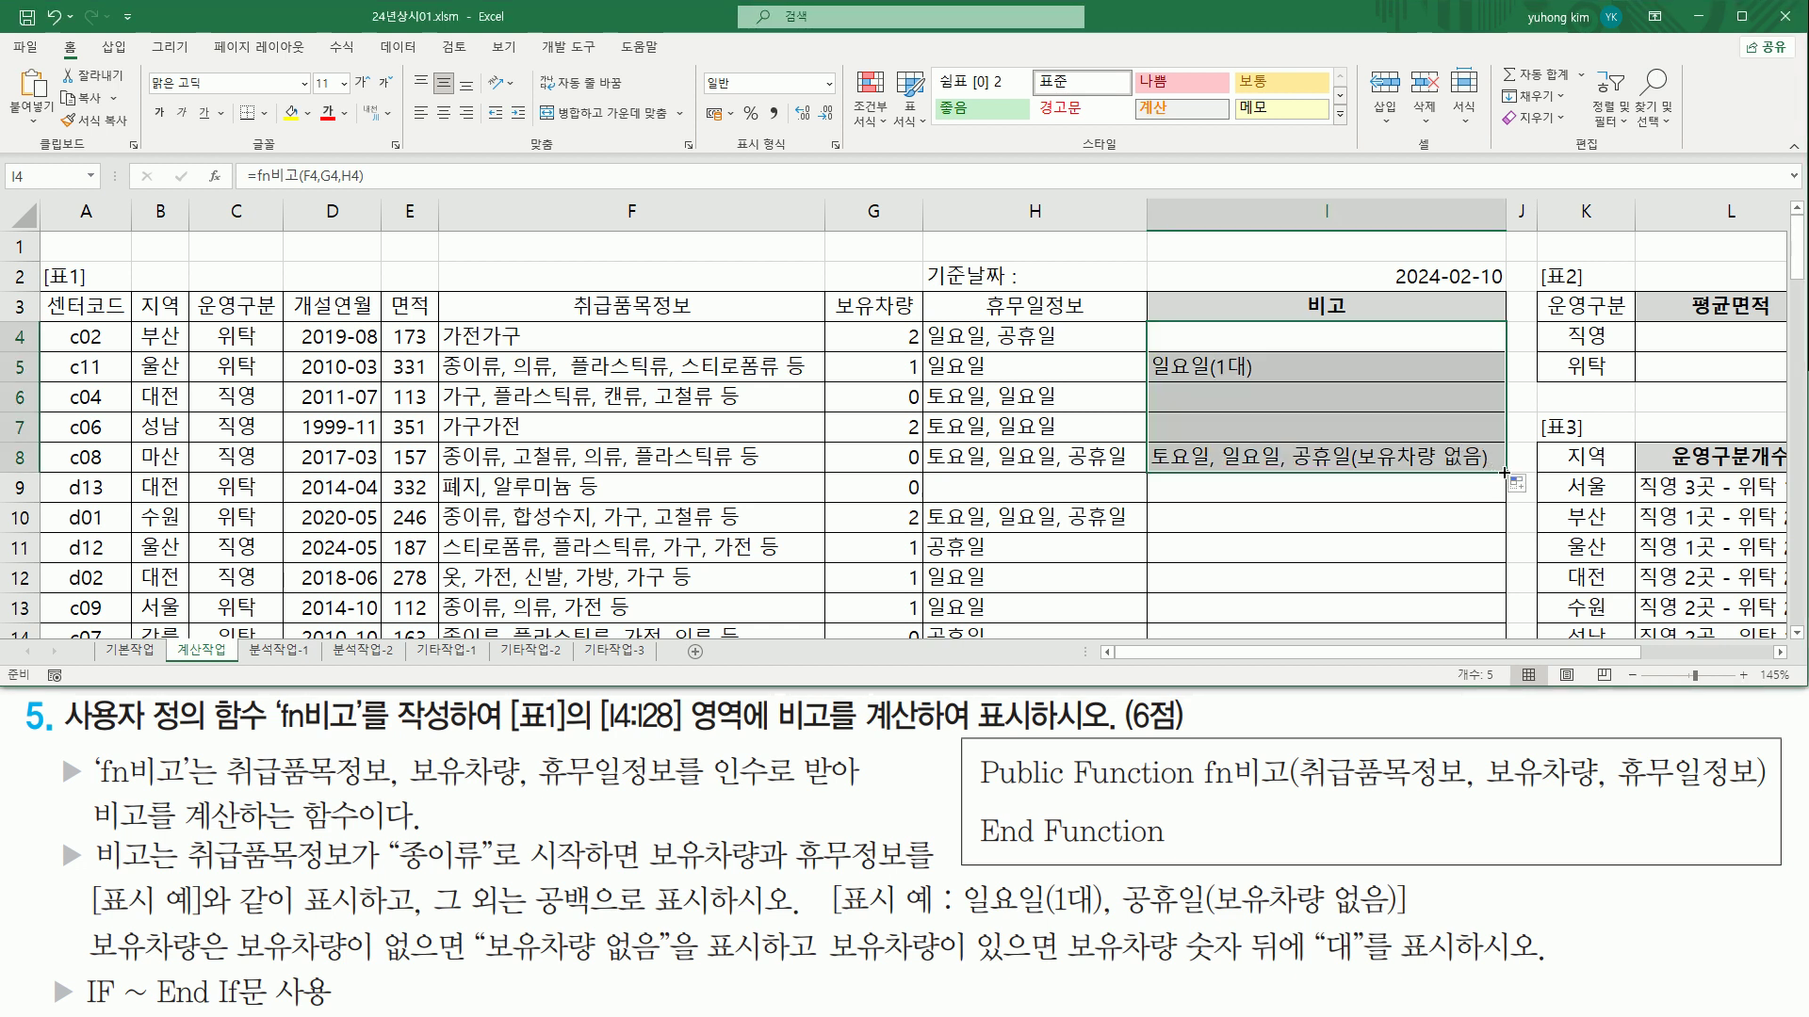
Step: Extend the fn비고 formula to I9, the row with 폐지, 알루미늄 등
left_click_drag(435, 472, 591, 499)
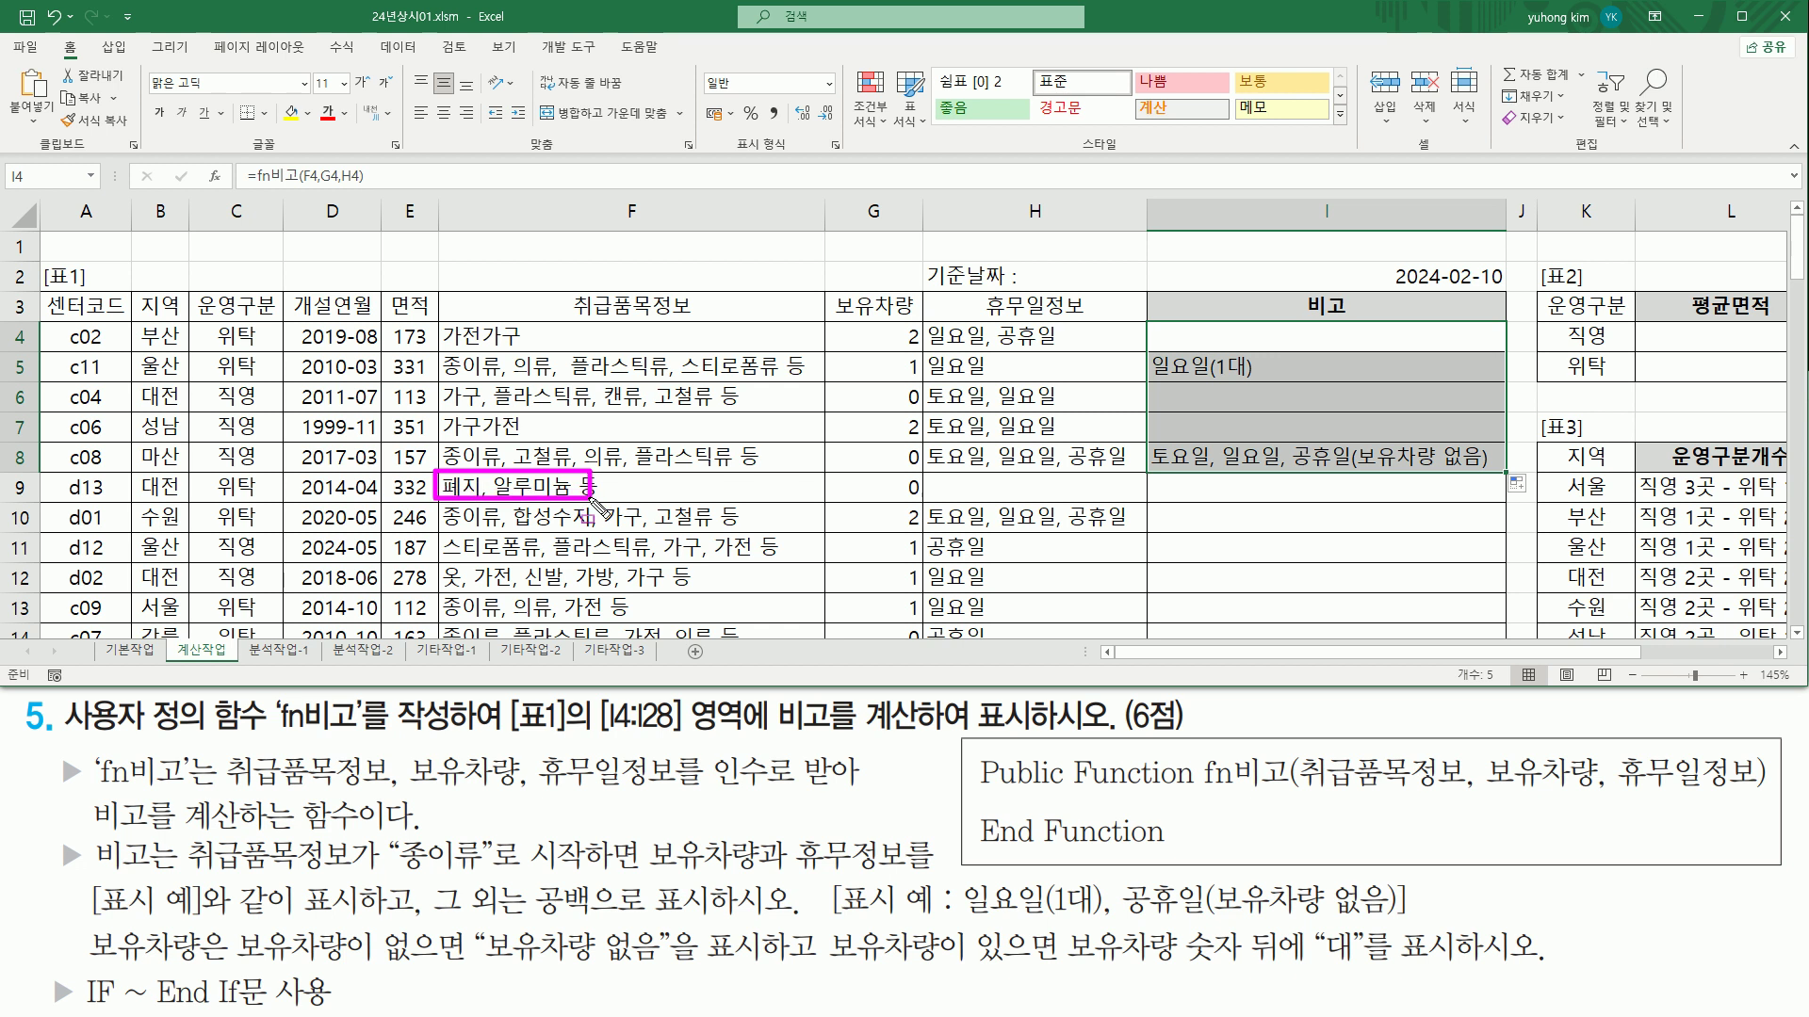
key("Escape")
left_click_drag(1506, 473, 1503, 500)
Step: Extend the fn비고 formula to I10 and compare it with row 10's 휴무일정보 and 보유차량
left_click_drag(437, 504, 505, 533)
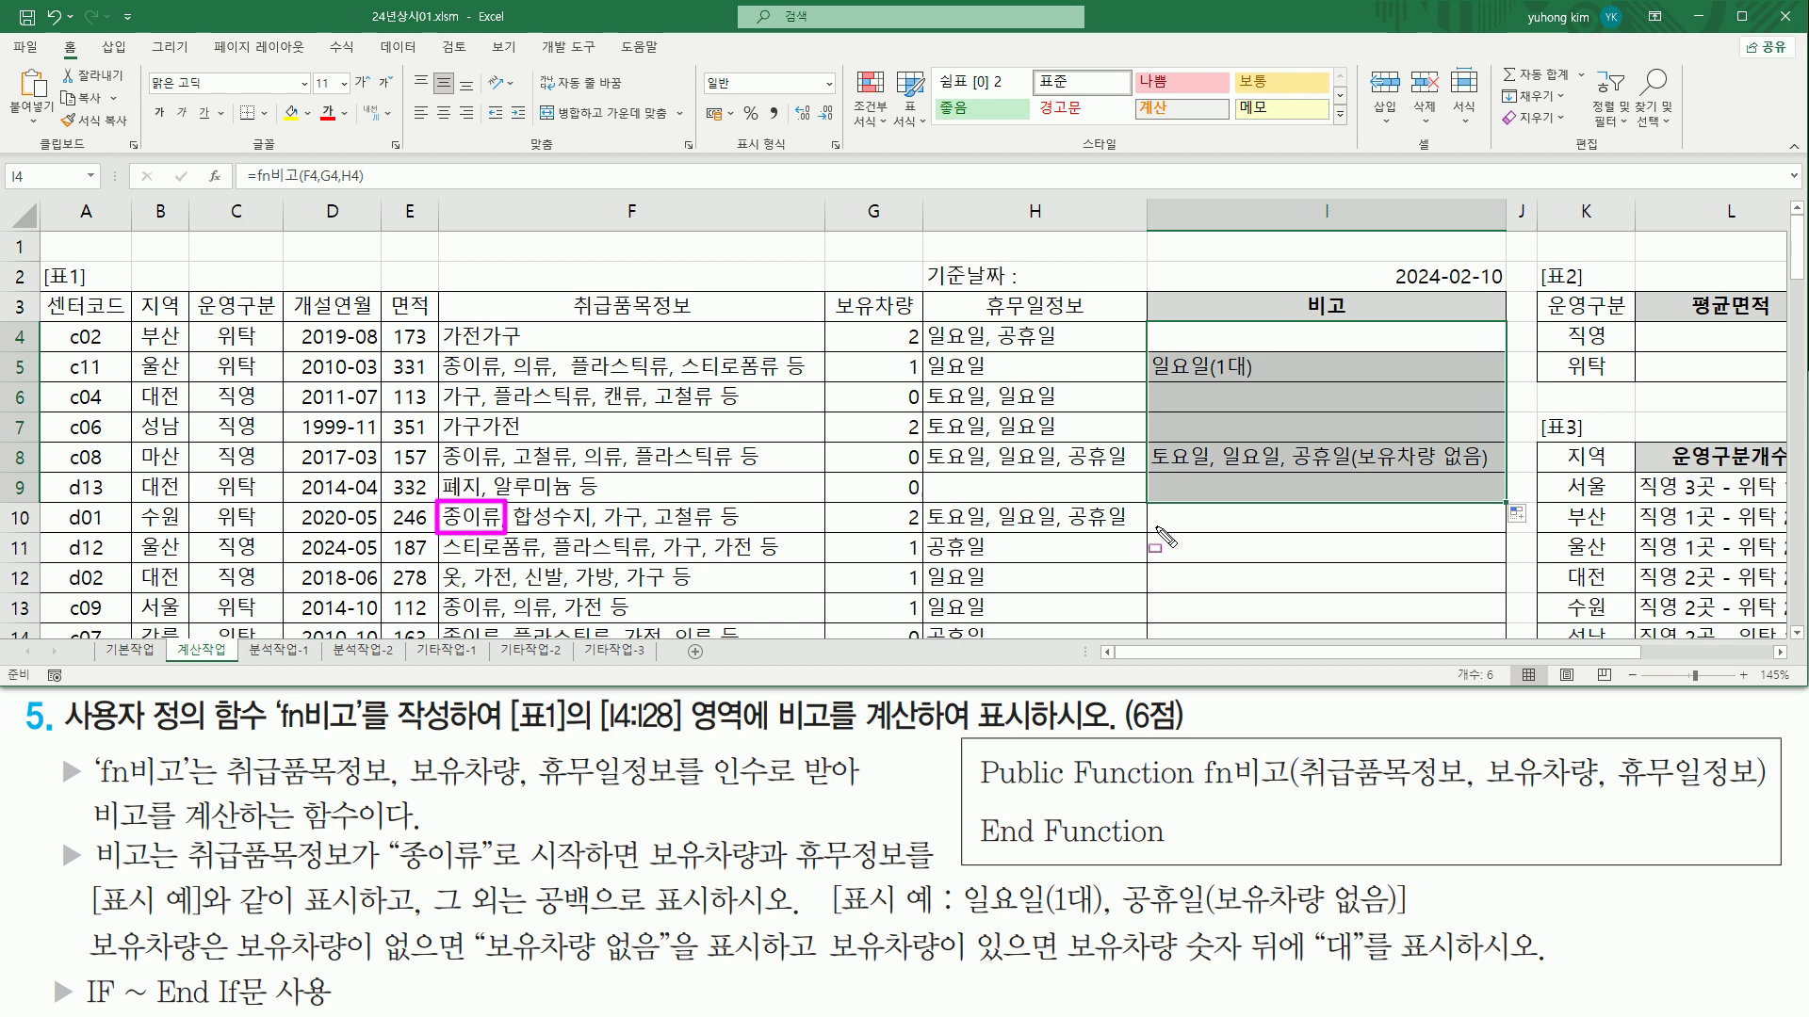
left_click_drag(926, 530, 1135, 529)
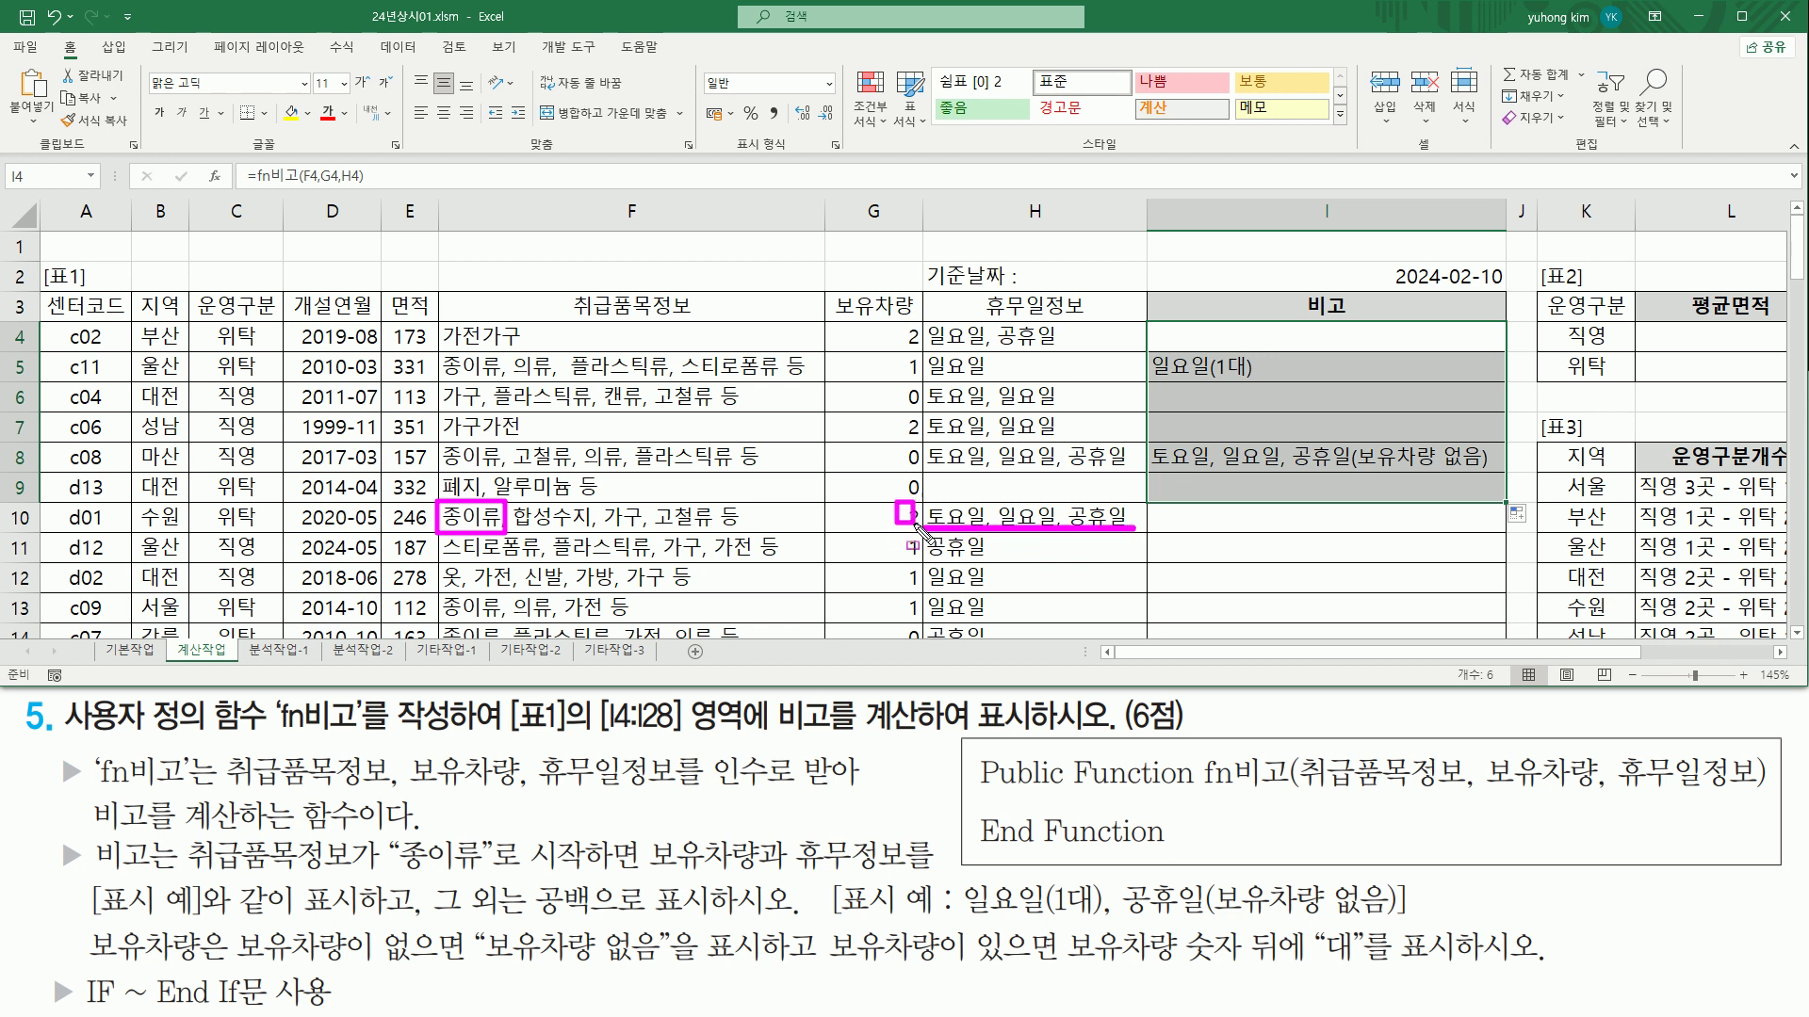
key("Escape")
left_click_drag(1432, 463, 1312, 540)
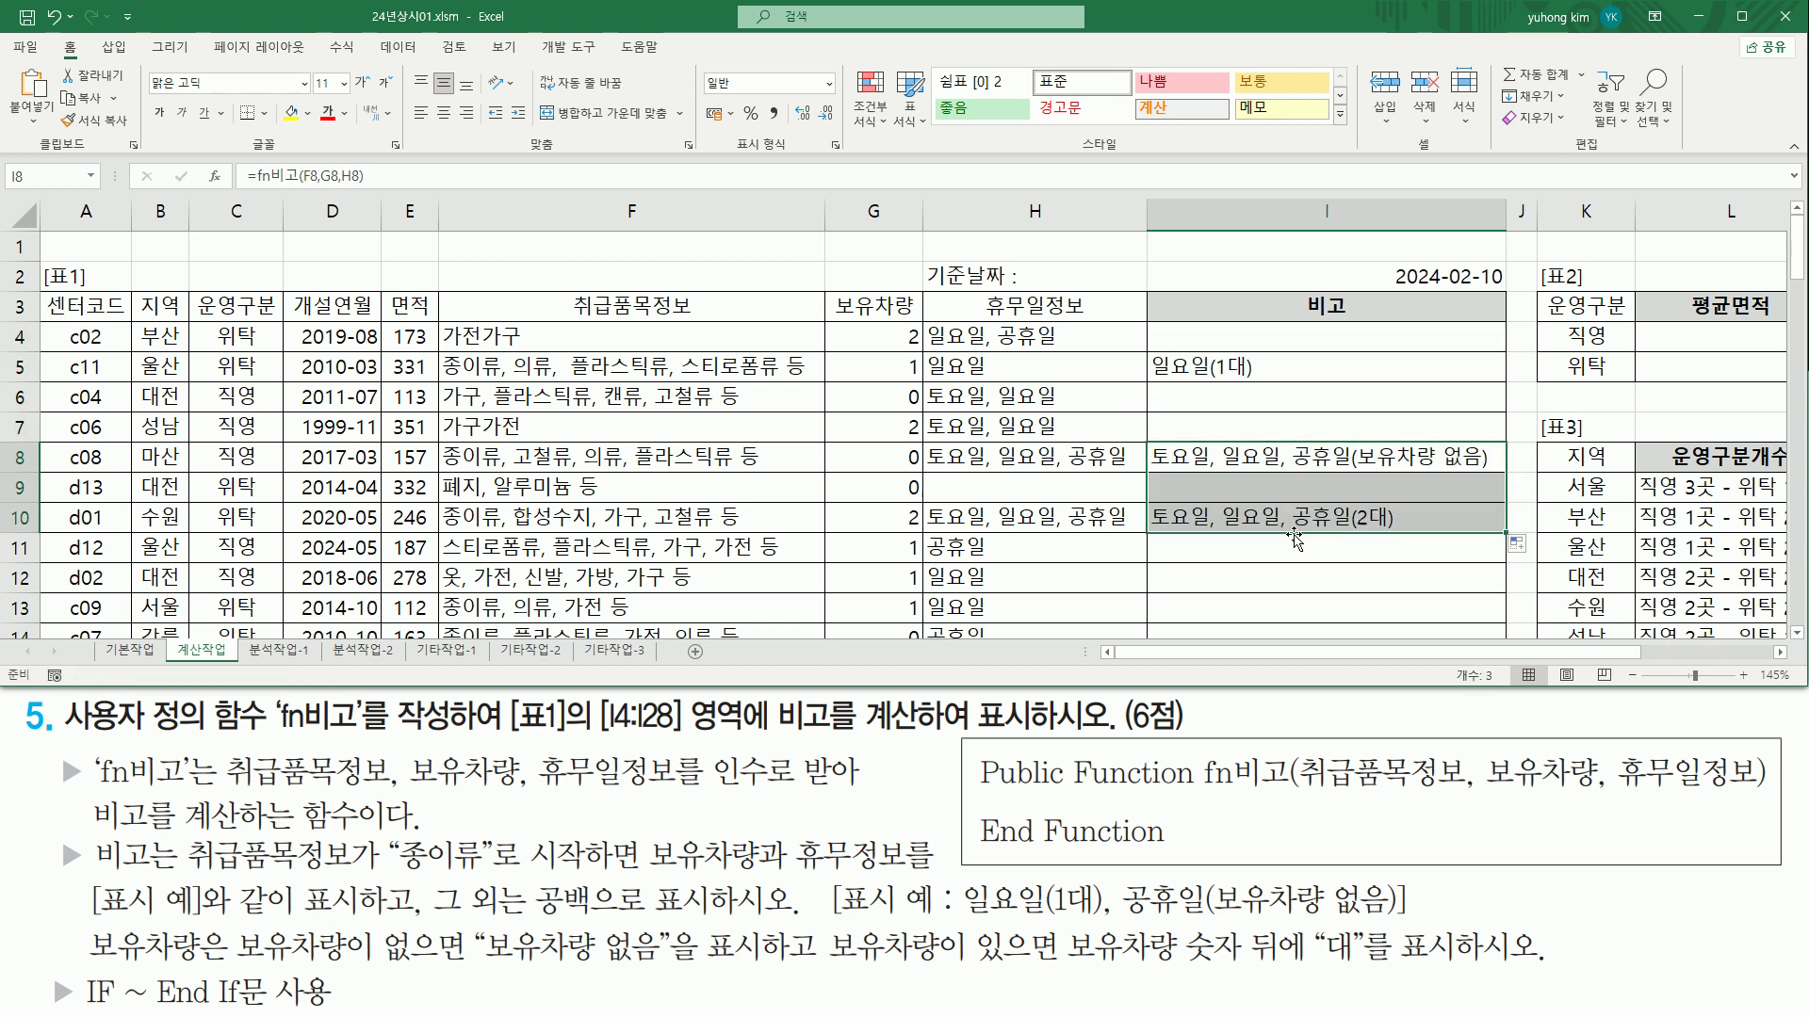
key("ctrl+2")
left_click_drag(1151, 530, 1347, 529)
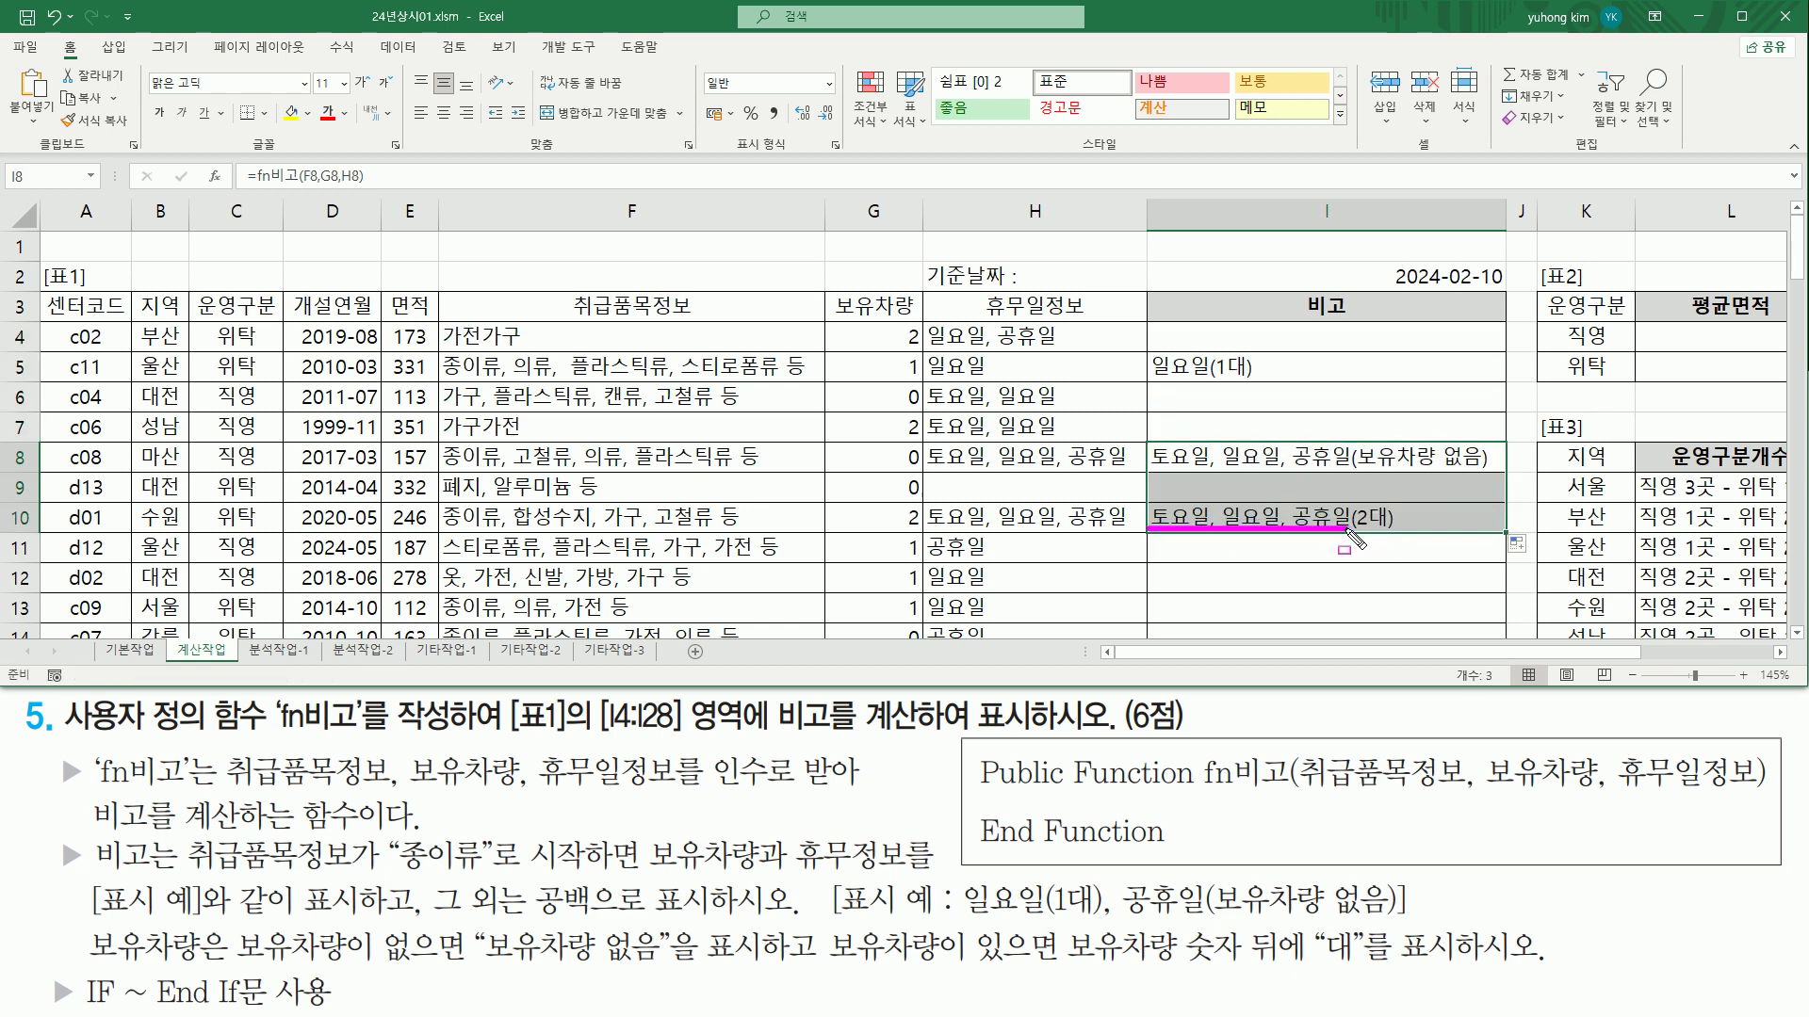
left_click_drag(927, 506, 1130, 530)
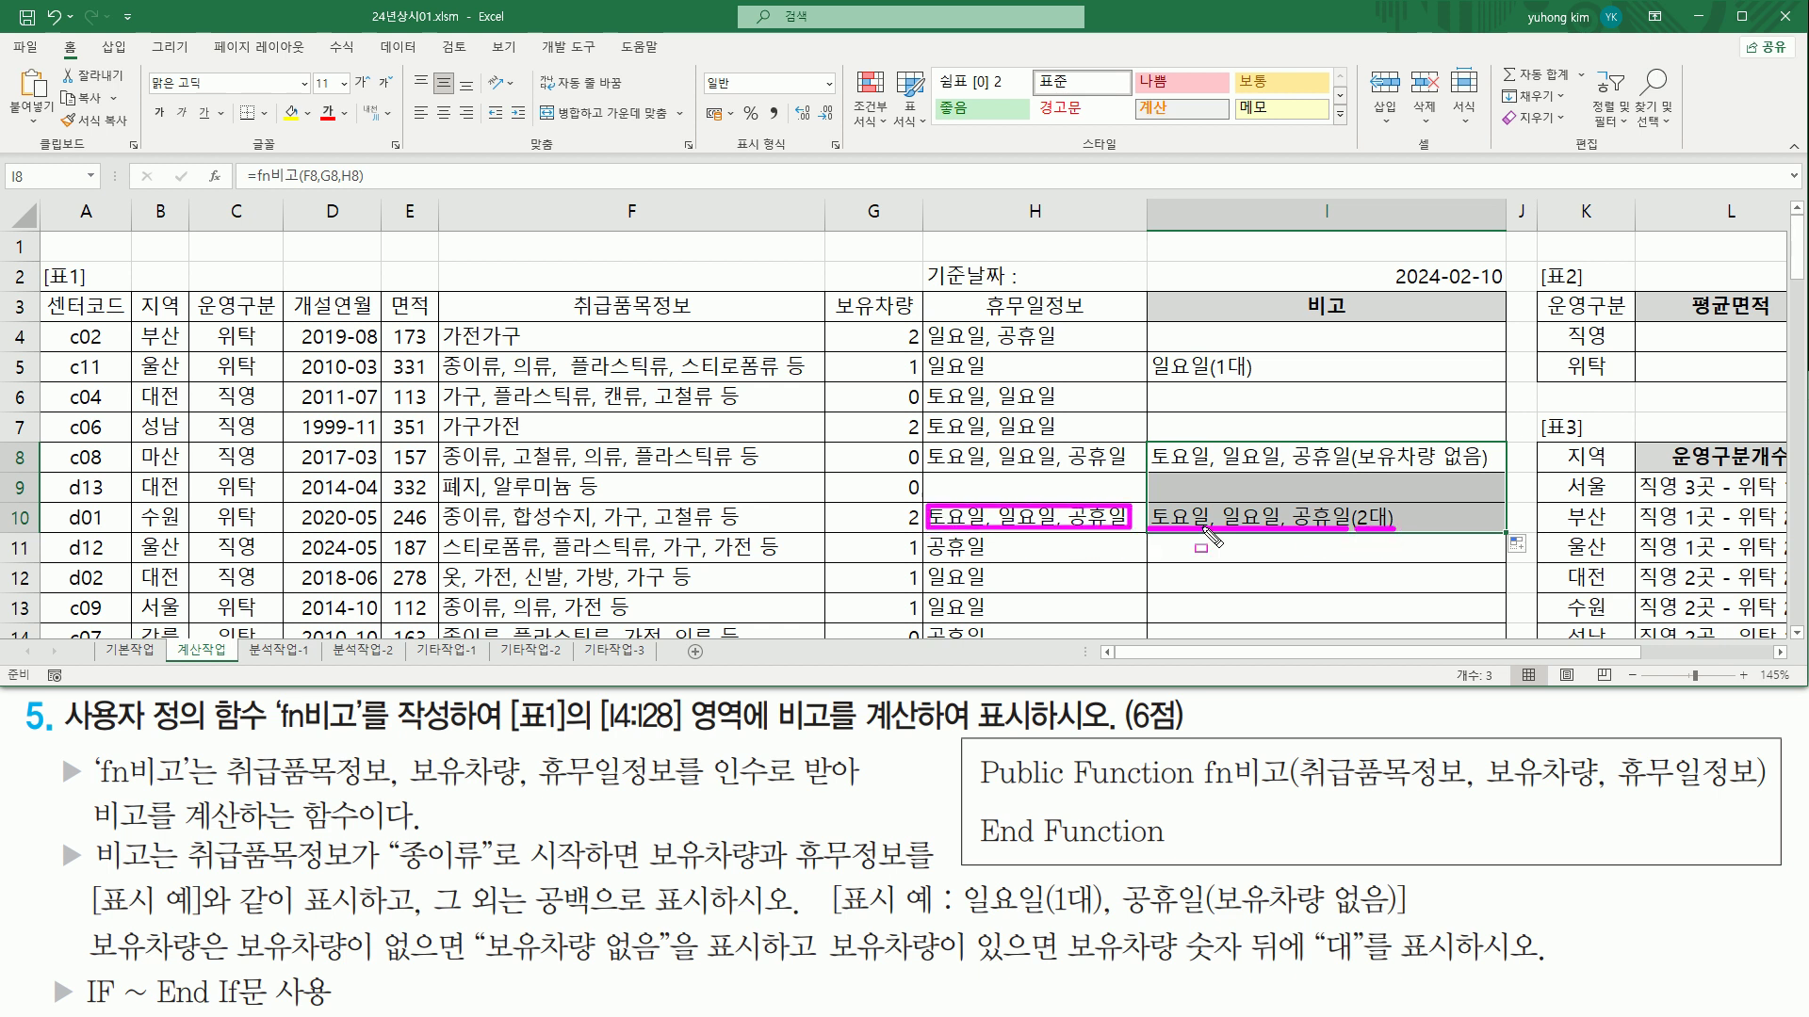
key("Escape")
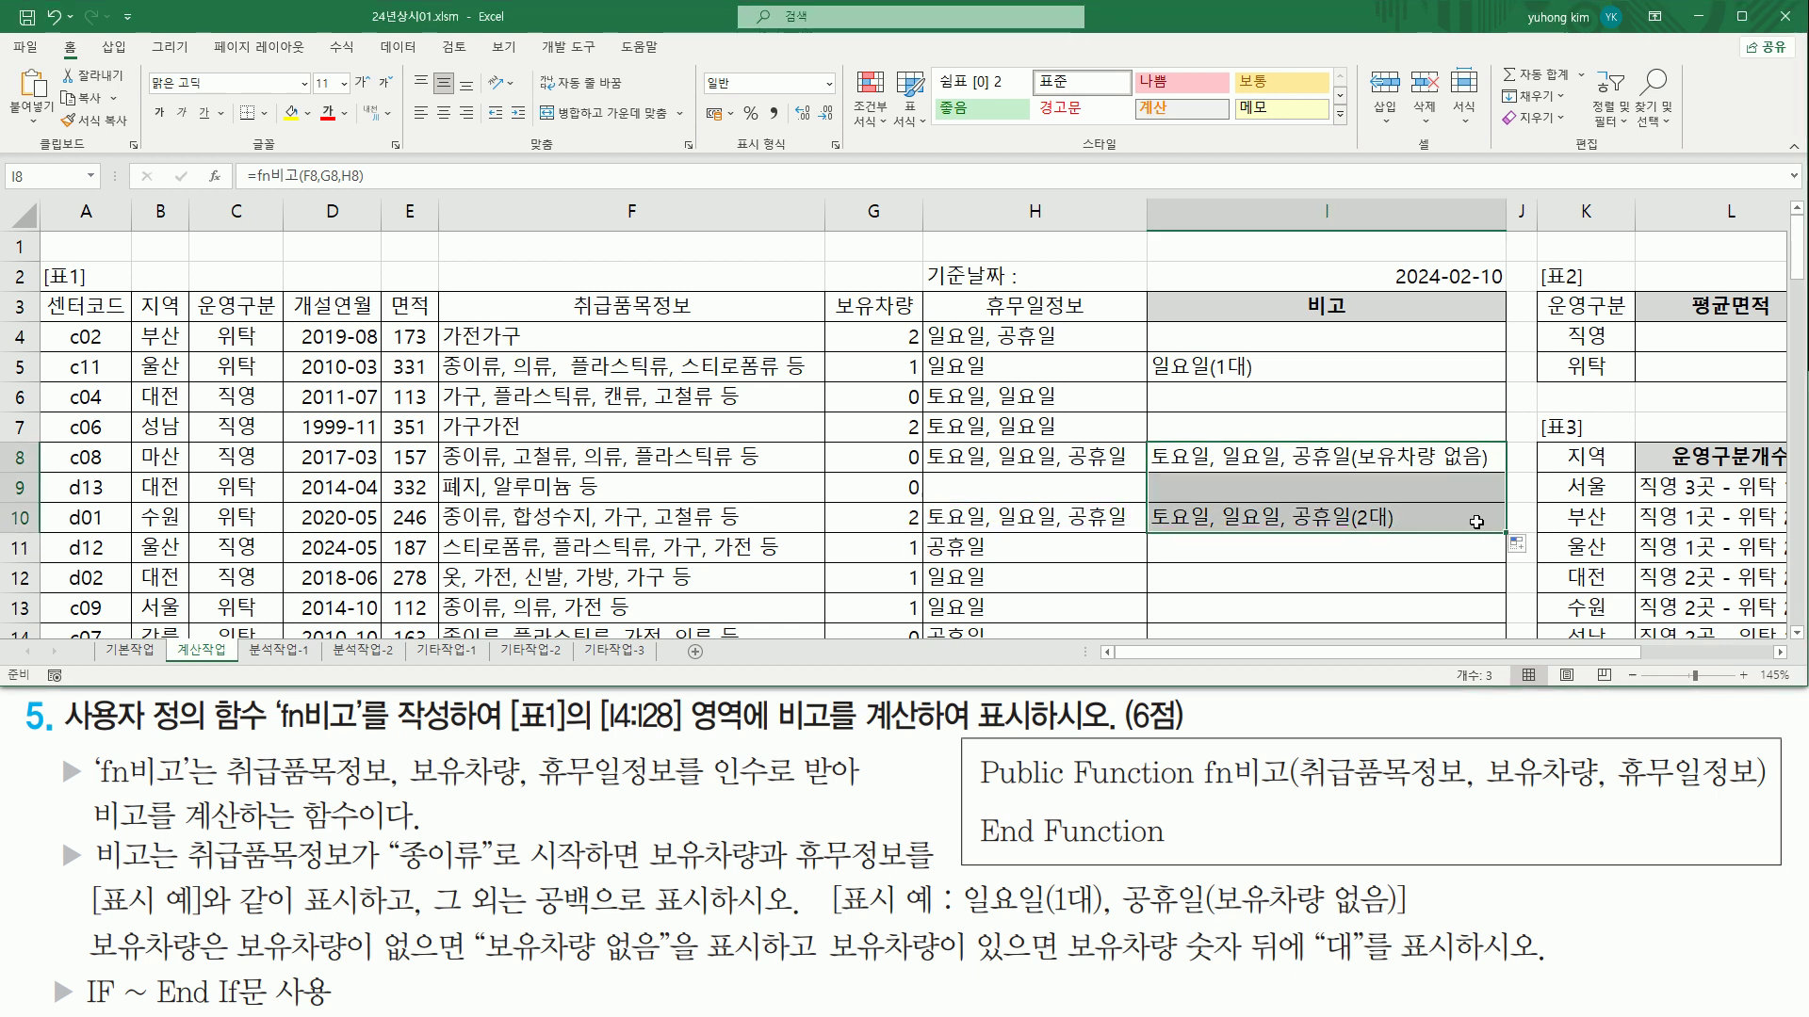
Step: Fill the fn비고 formula from I10 down to I28, review the 비고 column and deselect the range
left_click(1481, 522)
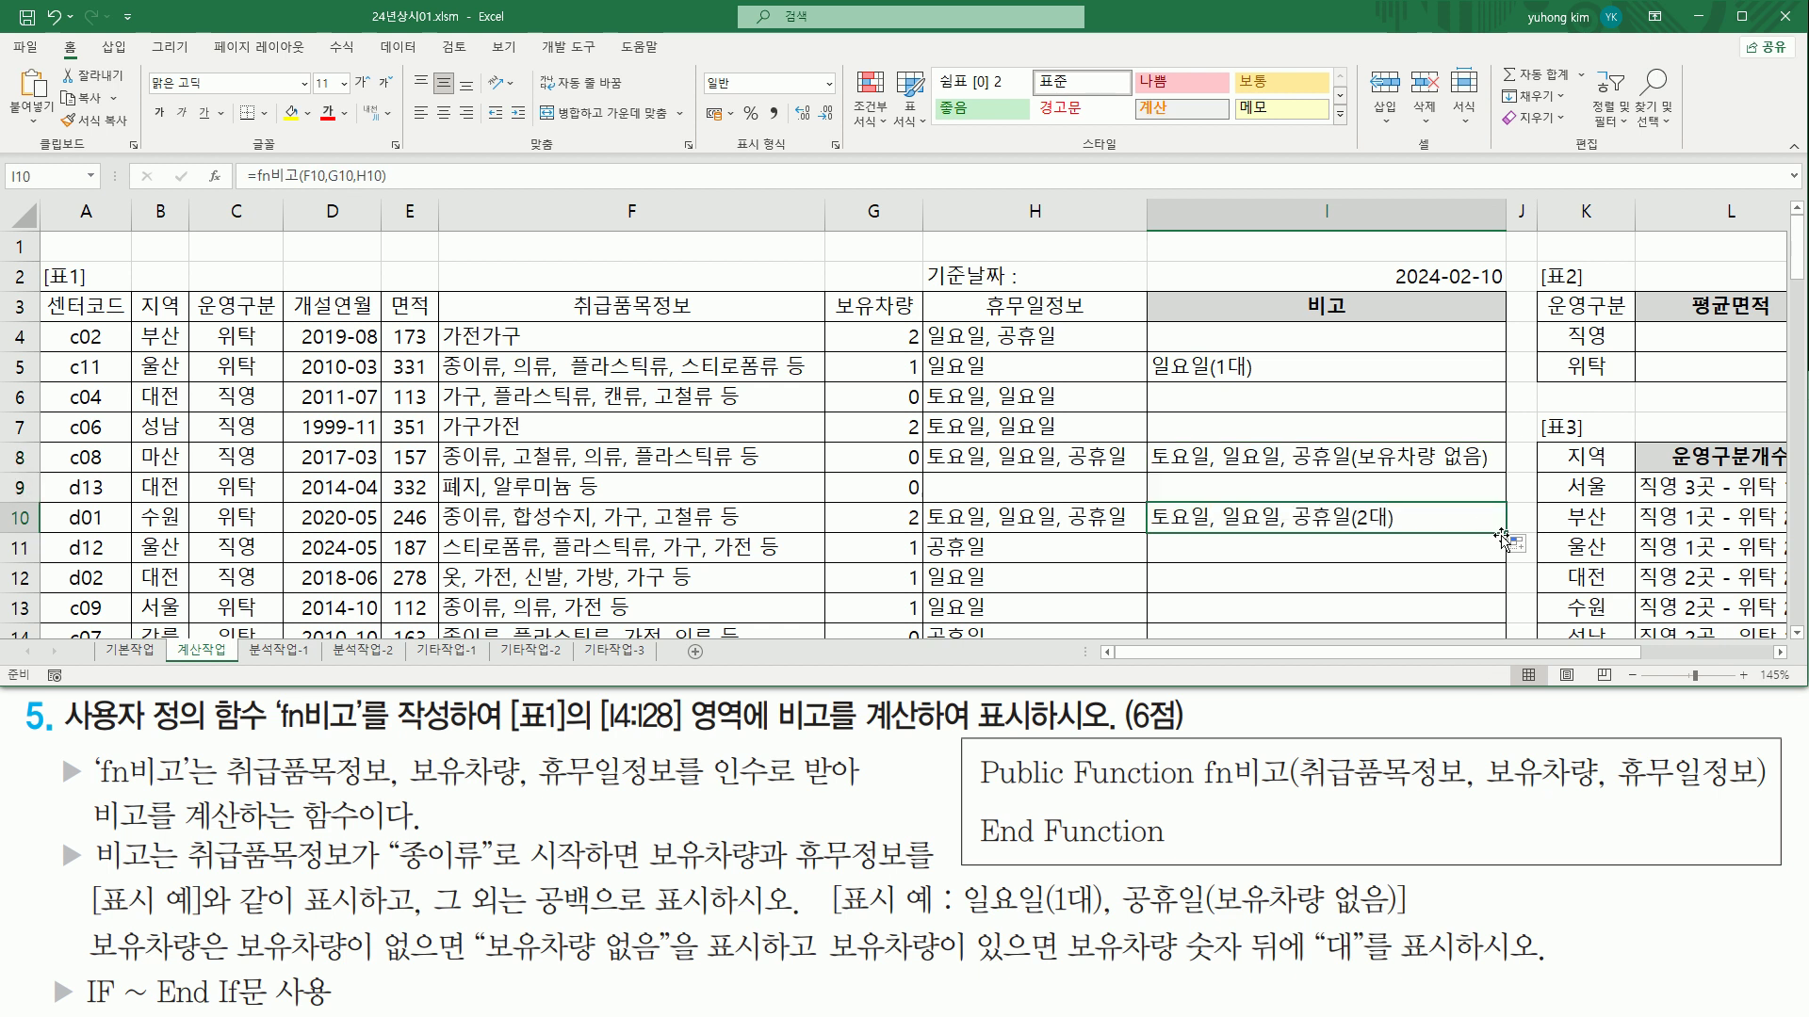
left_click_drag(1506, 533, 1454, 581)
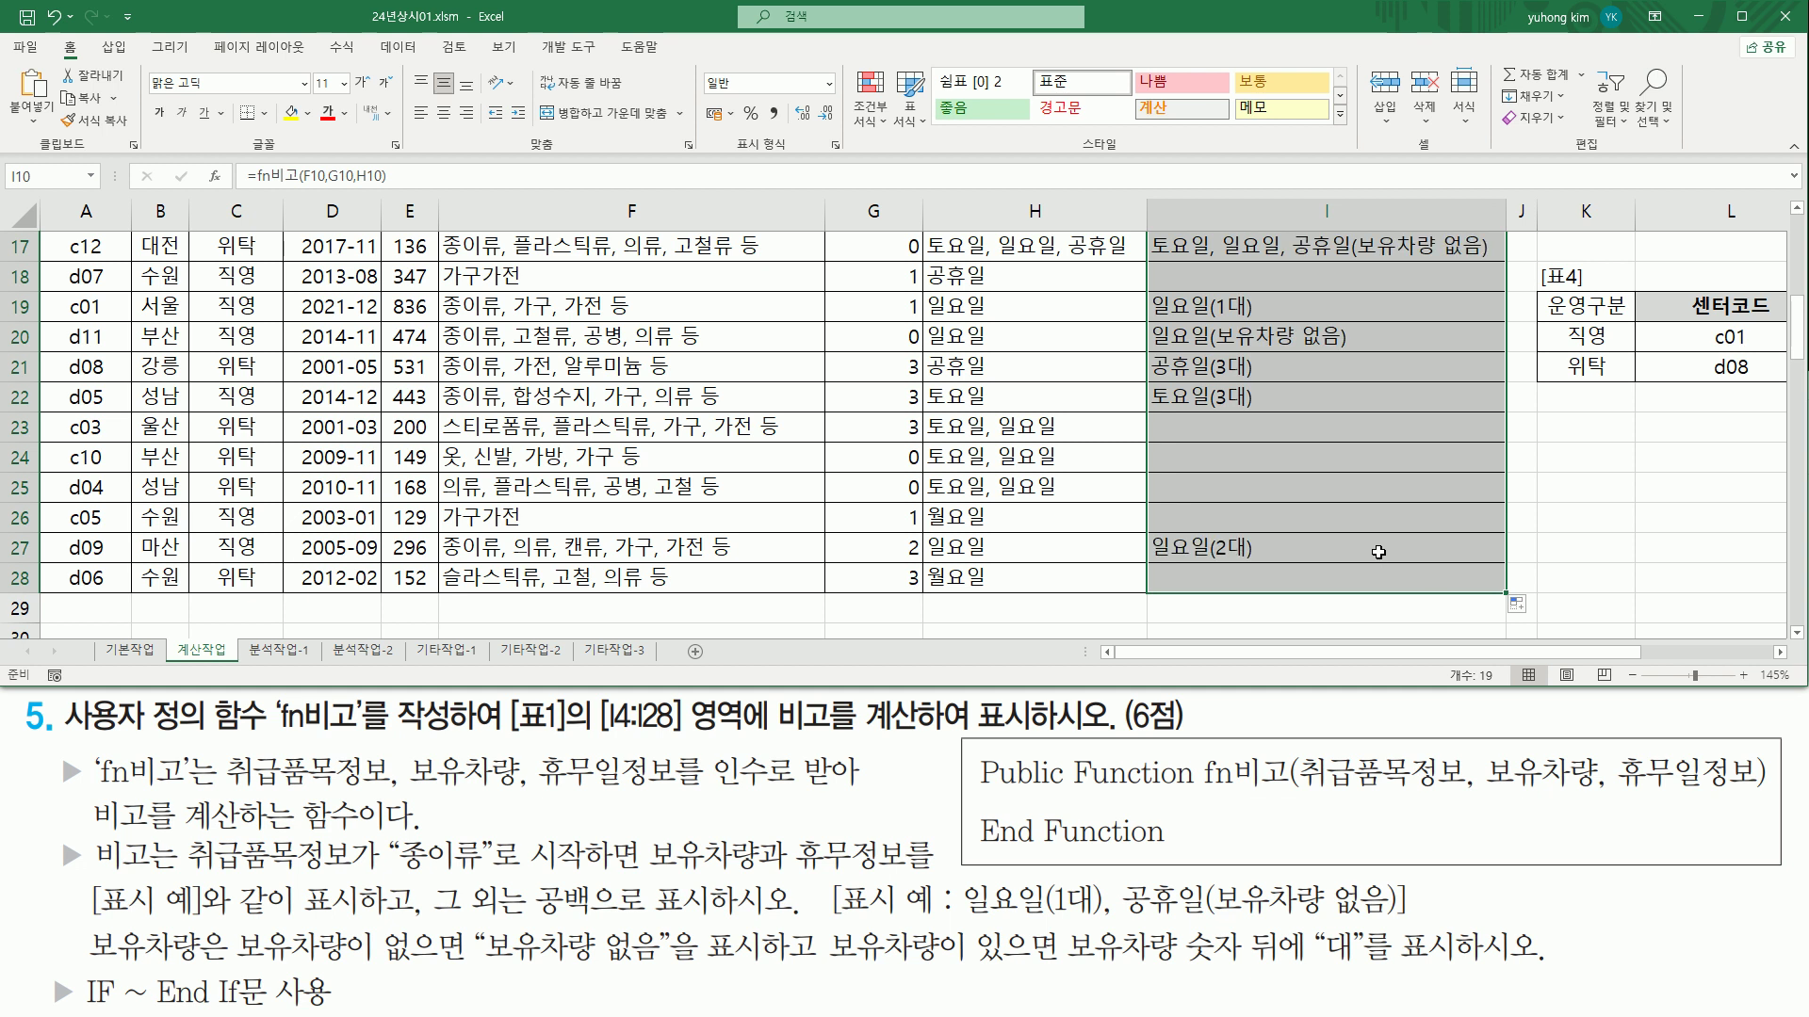
scroll(1378, 552, "up", 3)
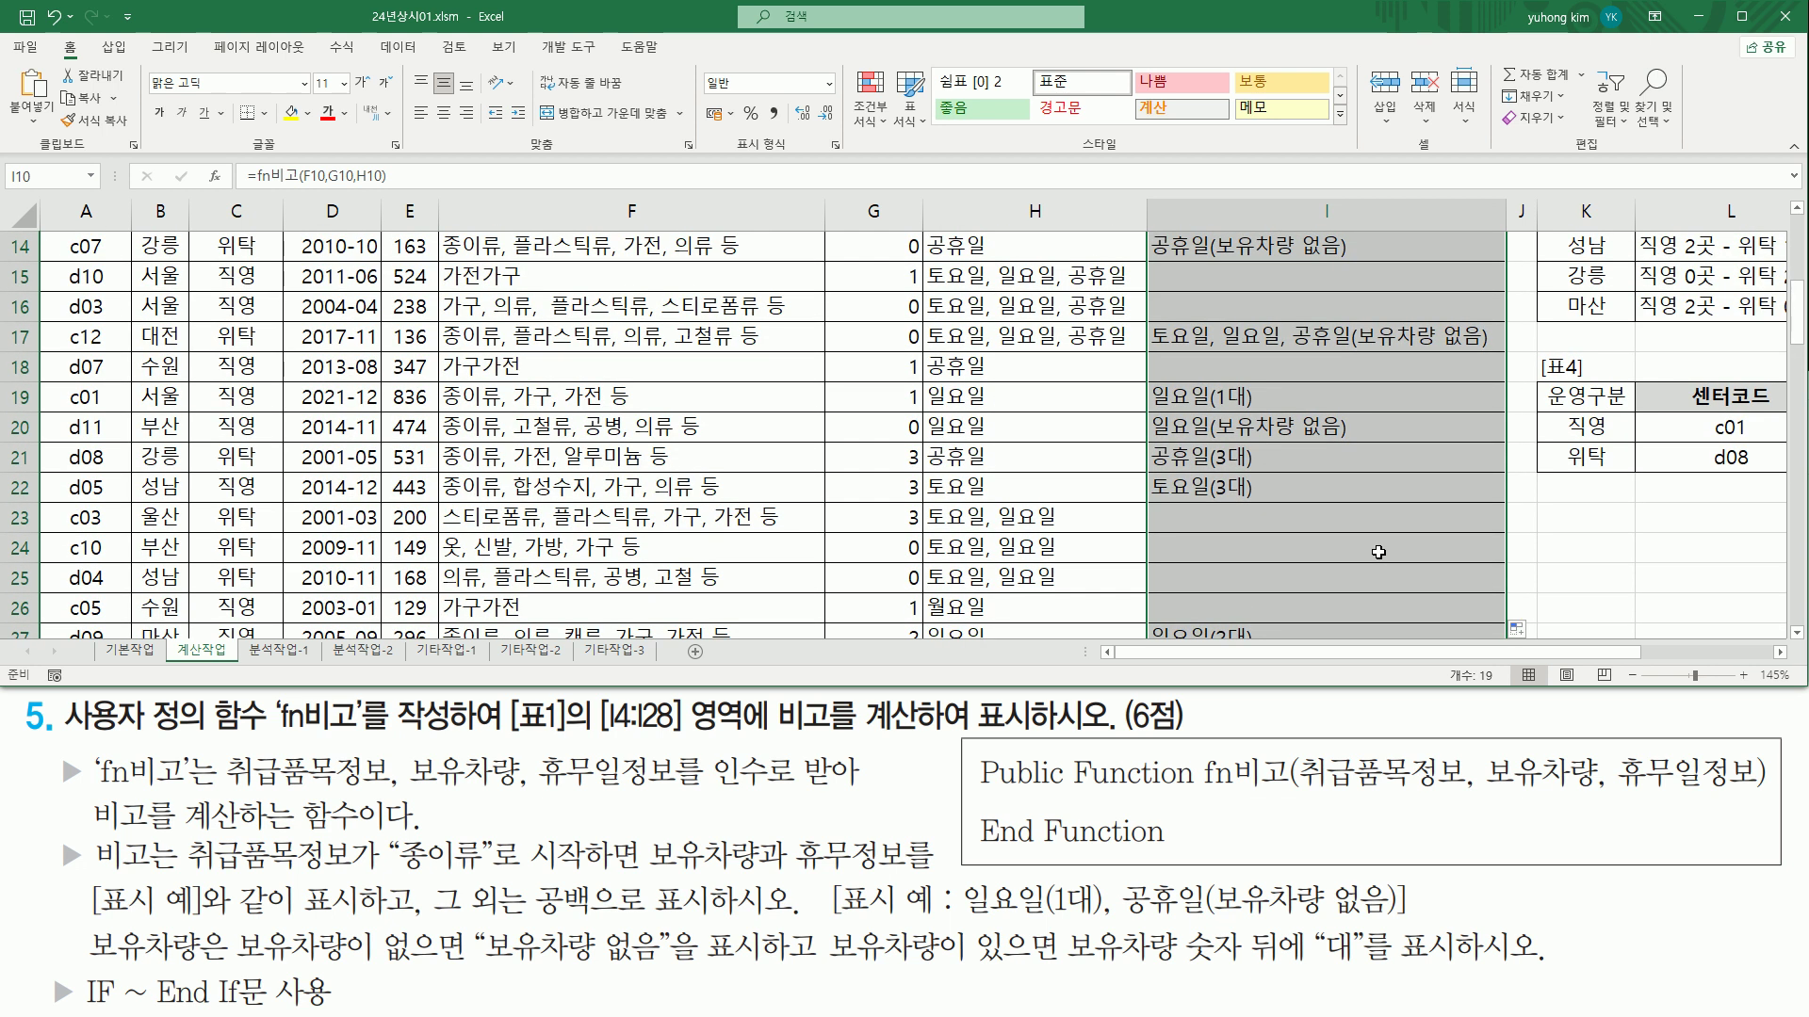
scroll(1378, 552, "up", 3)
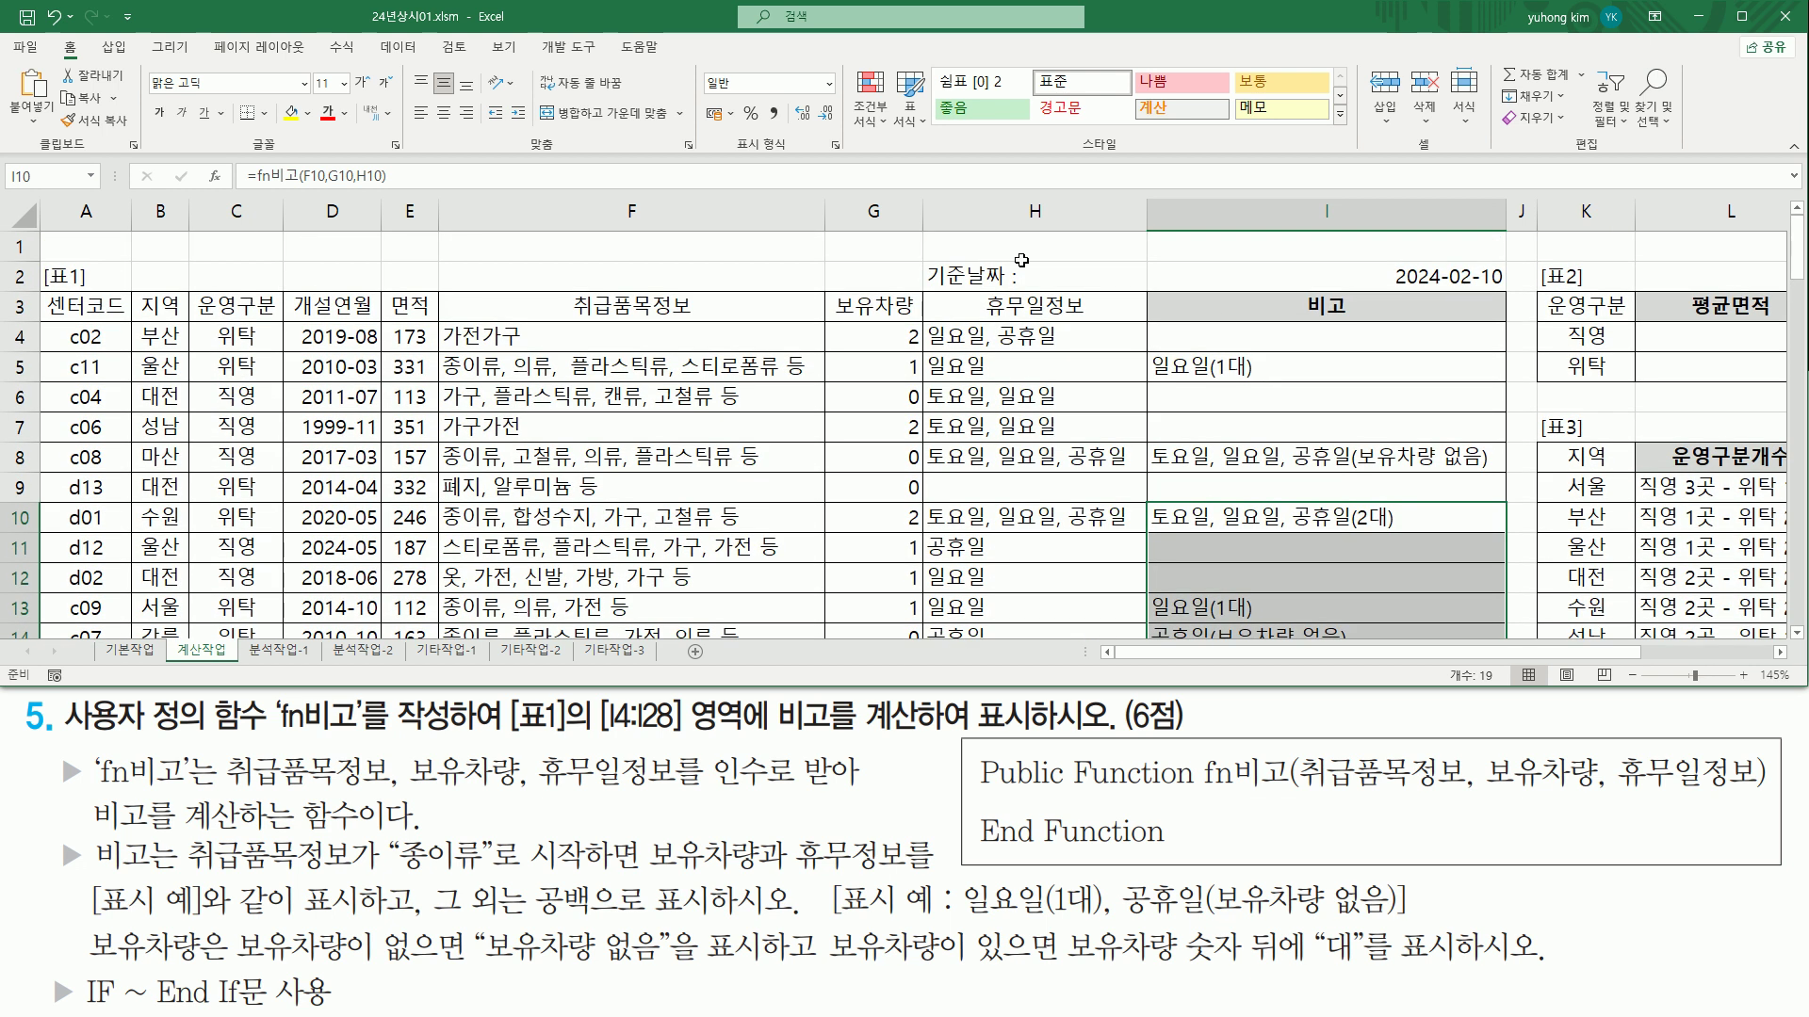
left_click(989, 258)
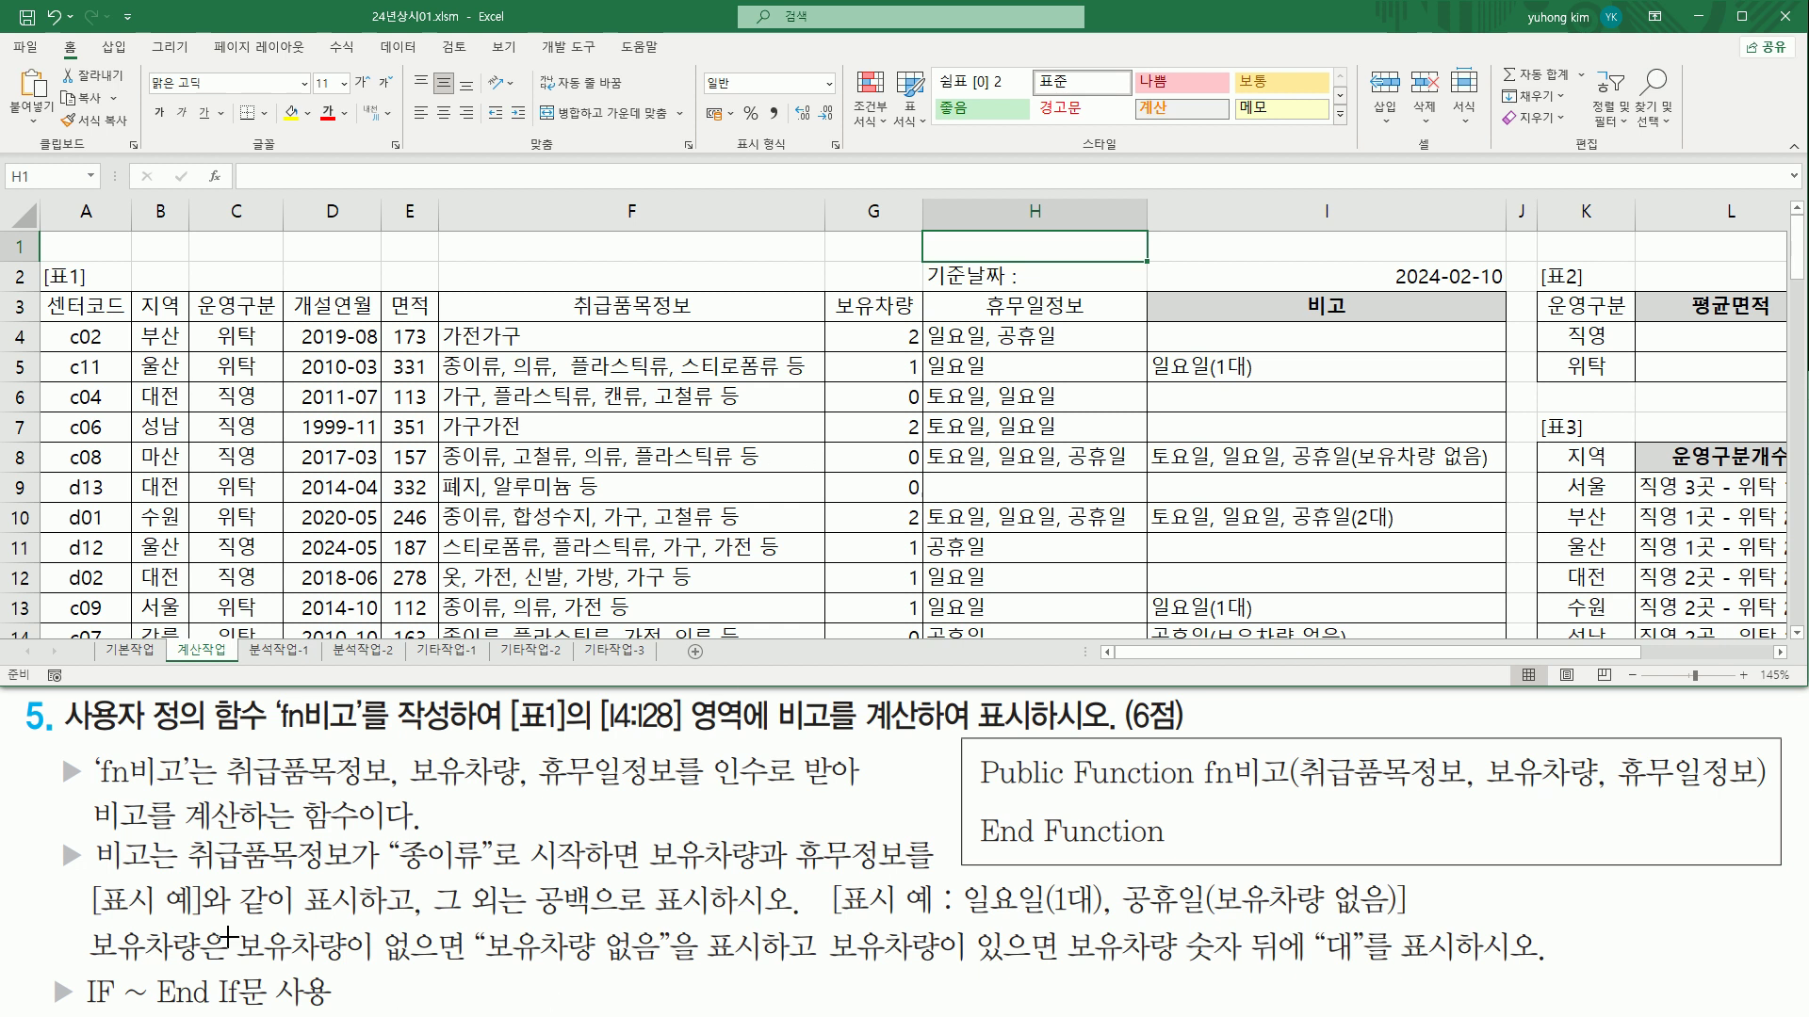